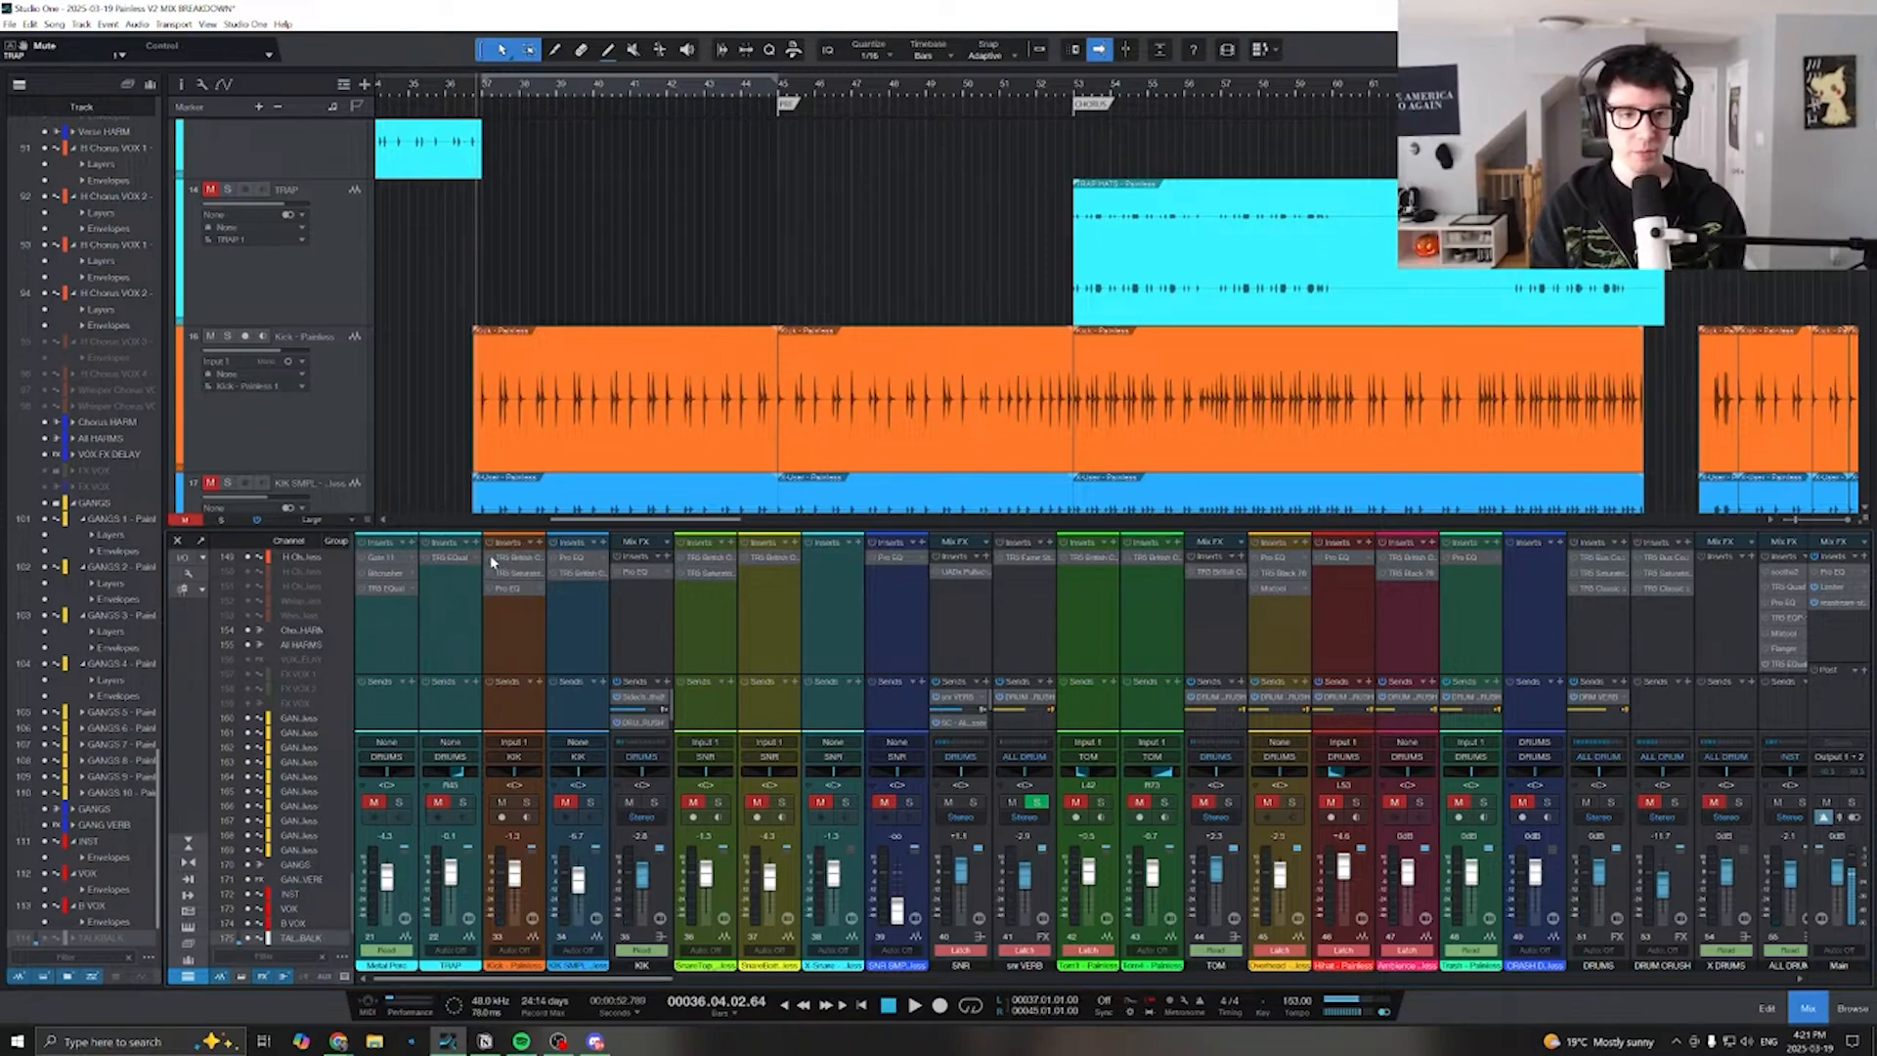
- Enable and open TR5 British Channel on the Kick track, and compare it bypassed and active during playback
{"action": "left_click", "coordinate": [537, 557]}
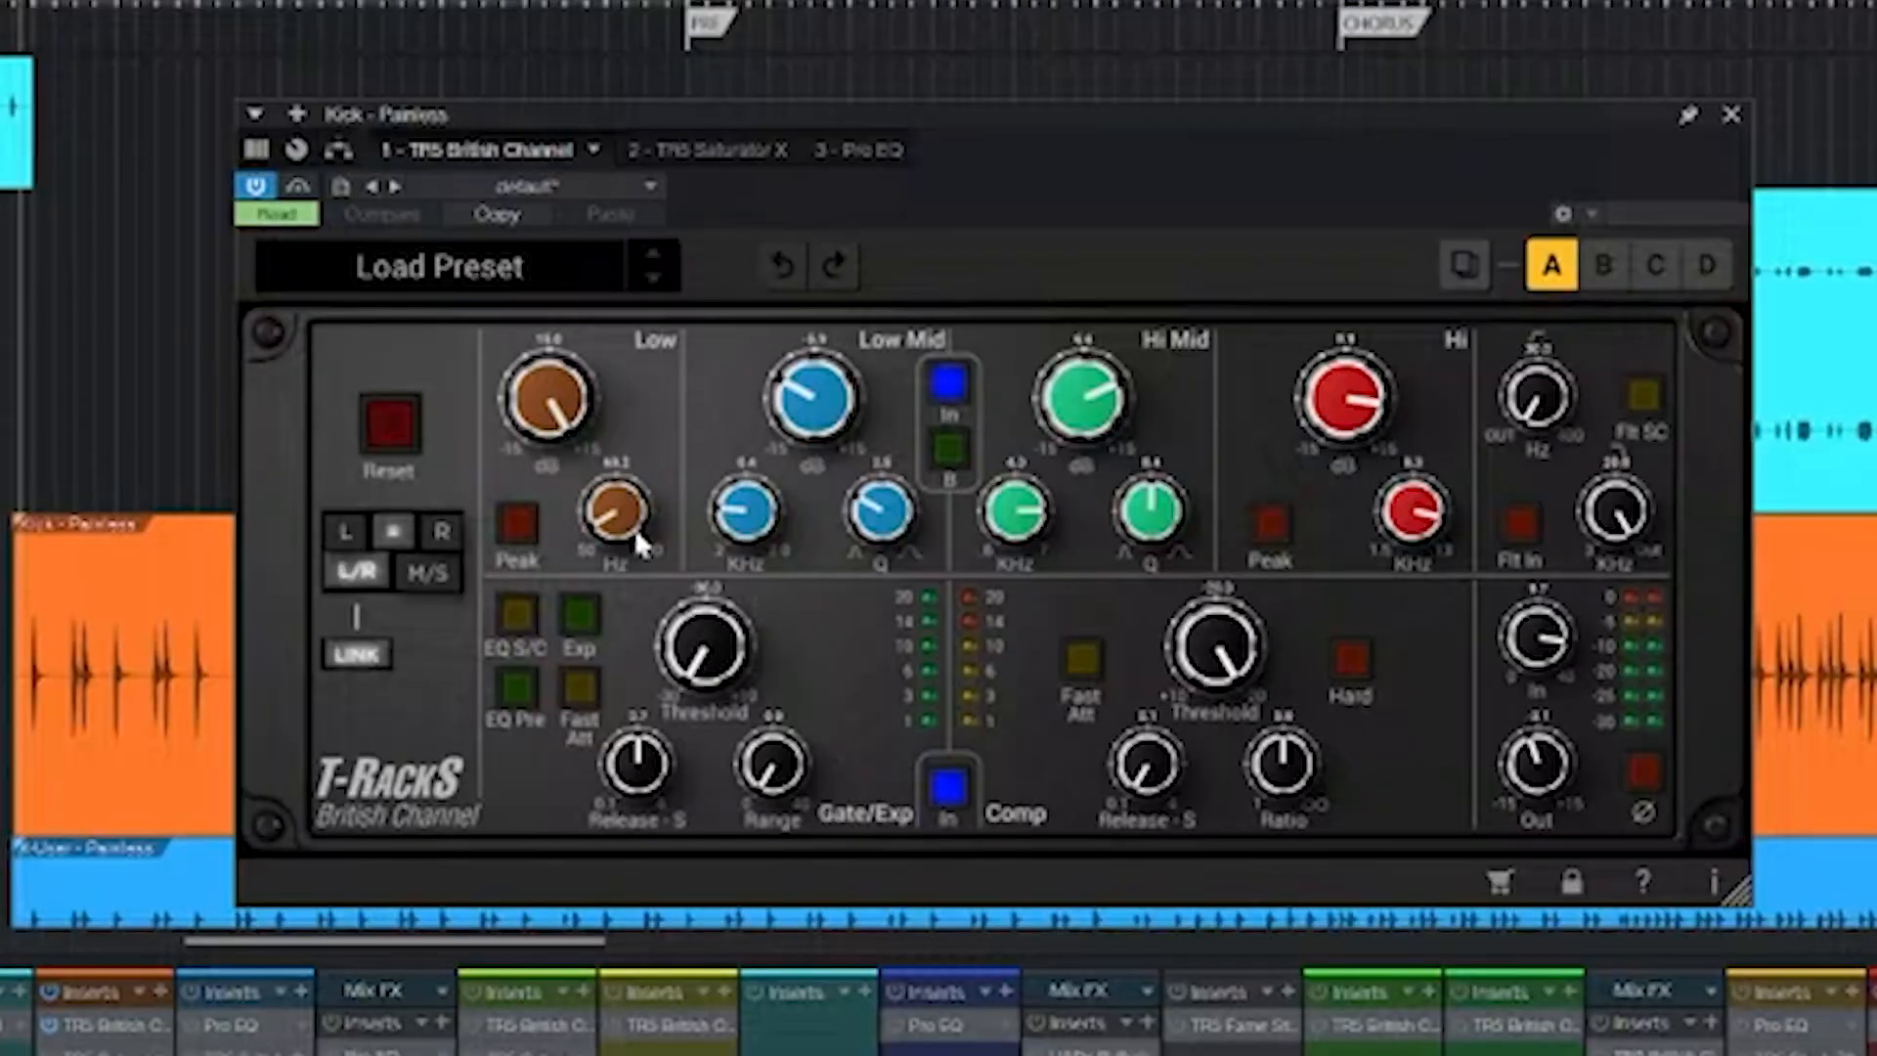
{"action": "key", "text": "space"}
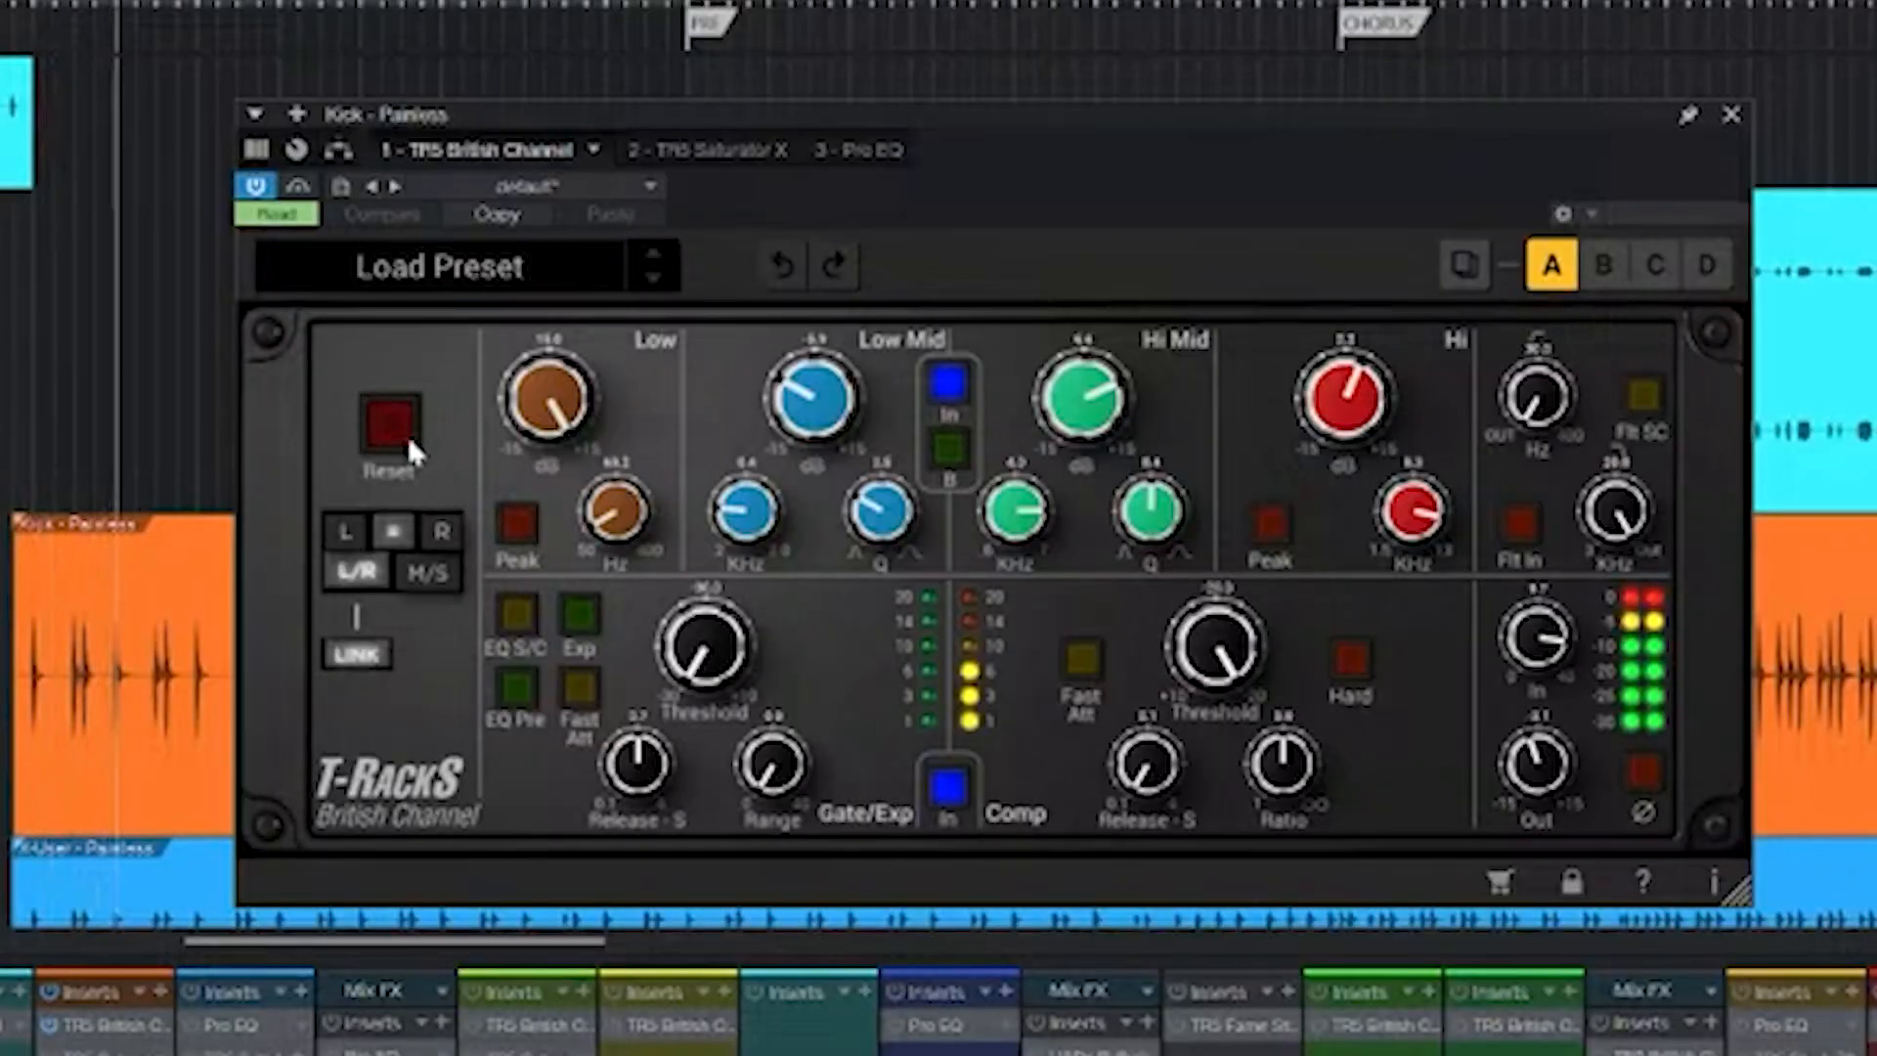
{"action": "left_click", "coordinate": [255, 192]}
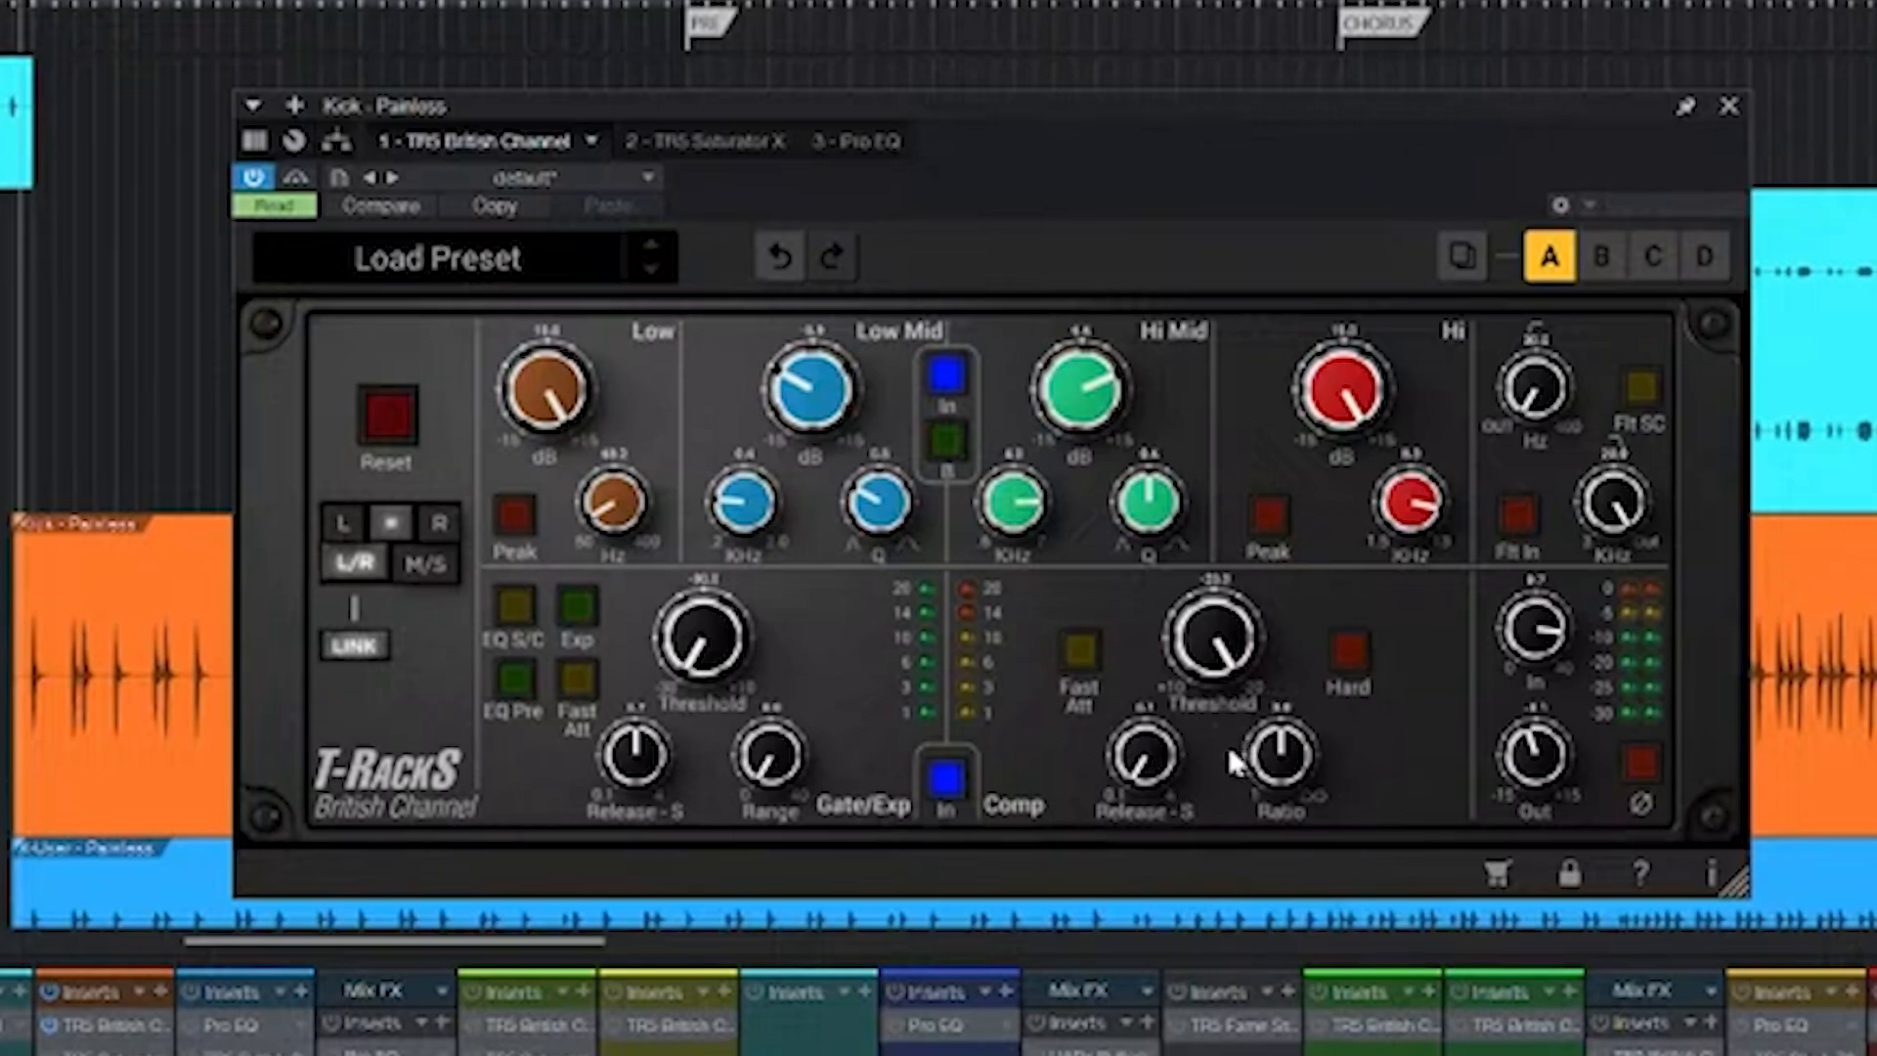
{"action": "key", "text": "space"}
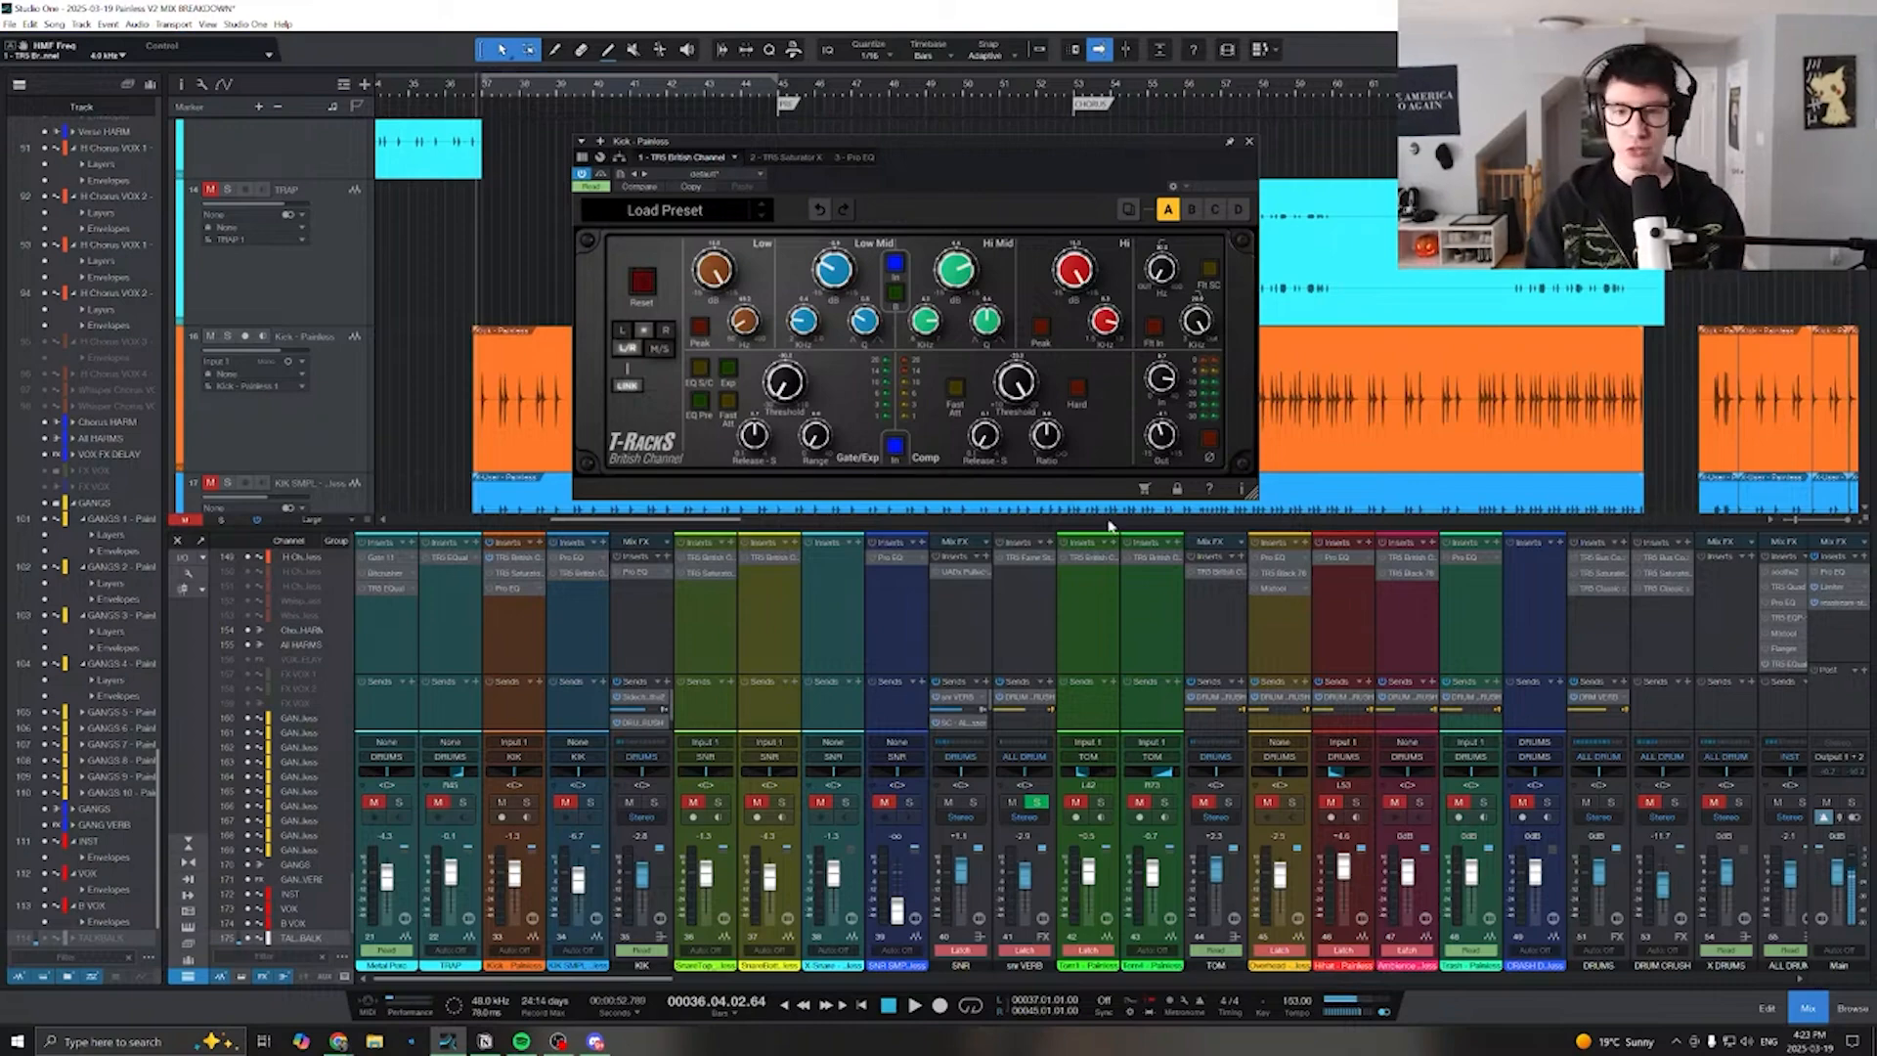
- Enable TR5 Saturator X on the Kick track and show its settings while the kick plays
{"action": "left_click", "coordinate": [494, 577]}
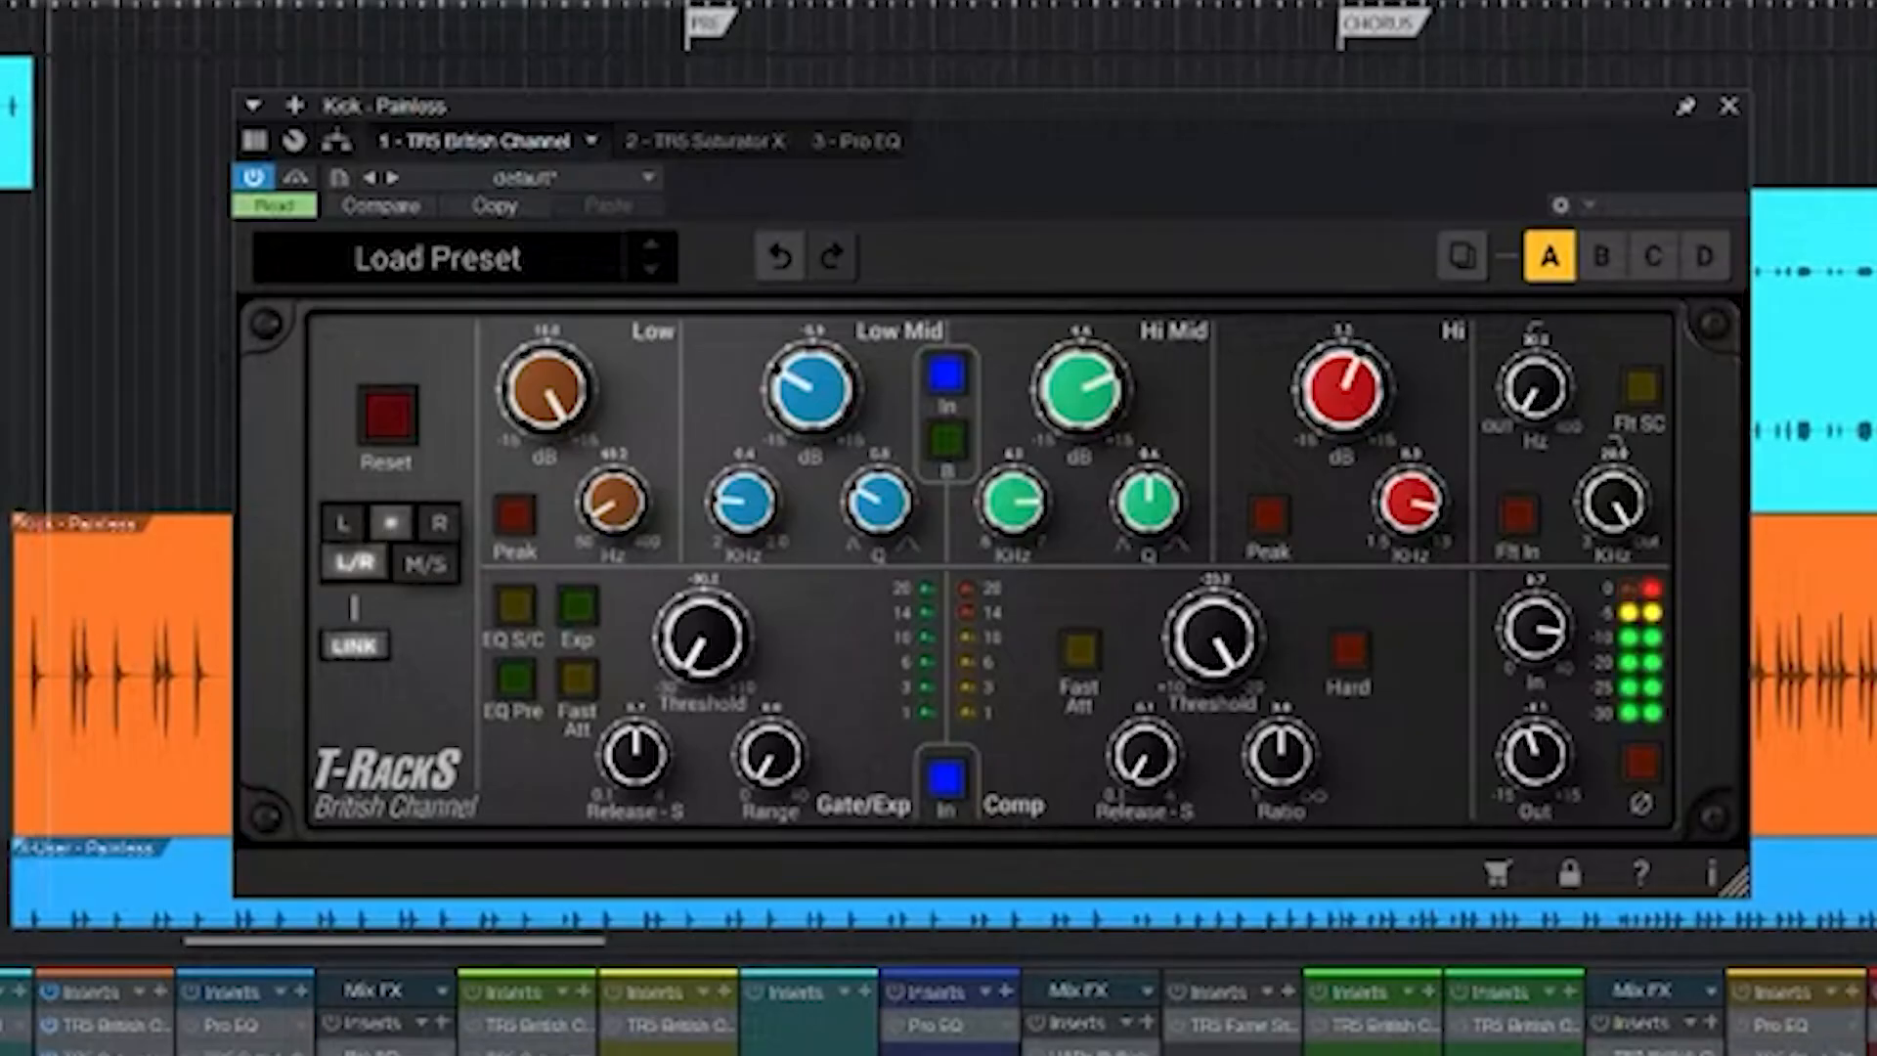
{"action": "left_click", "coordinate": [782, 157]}
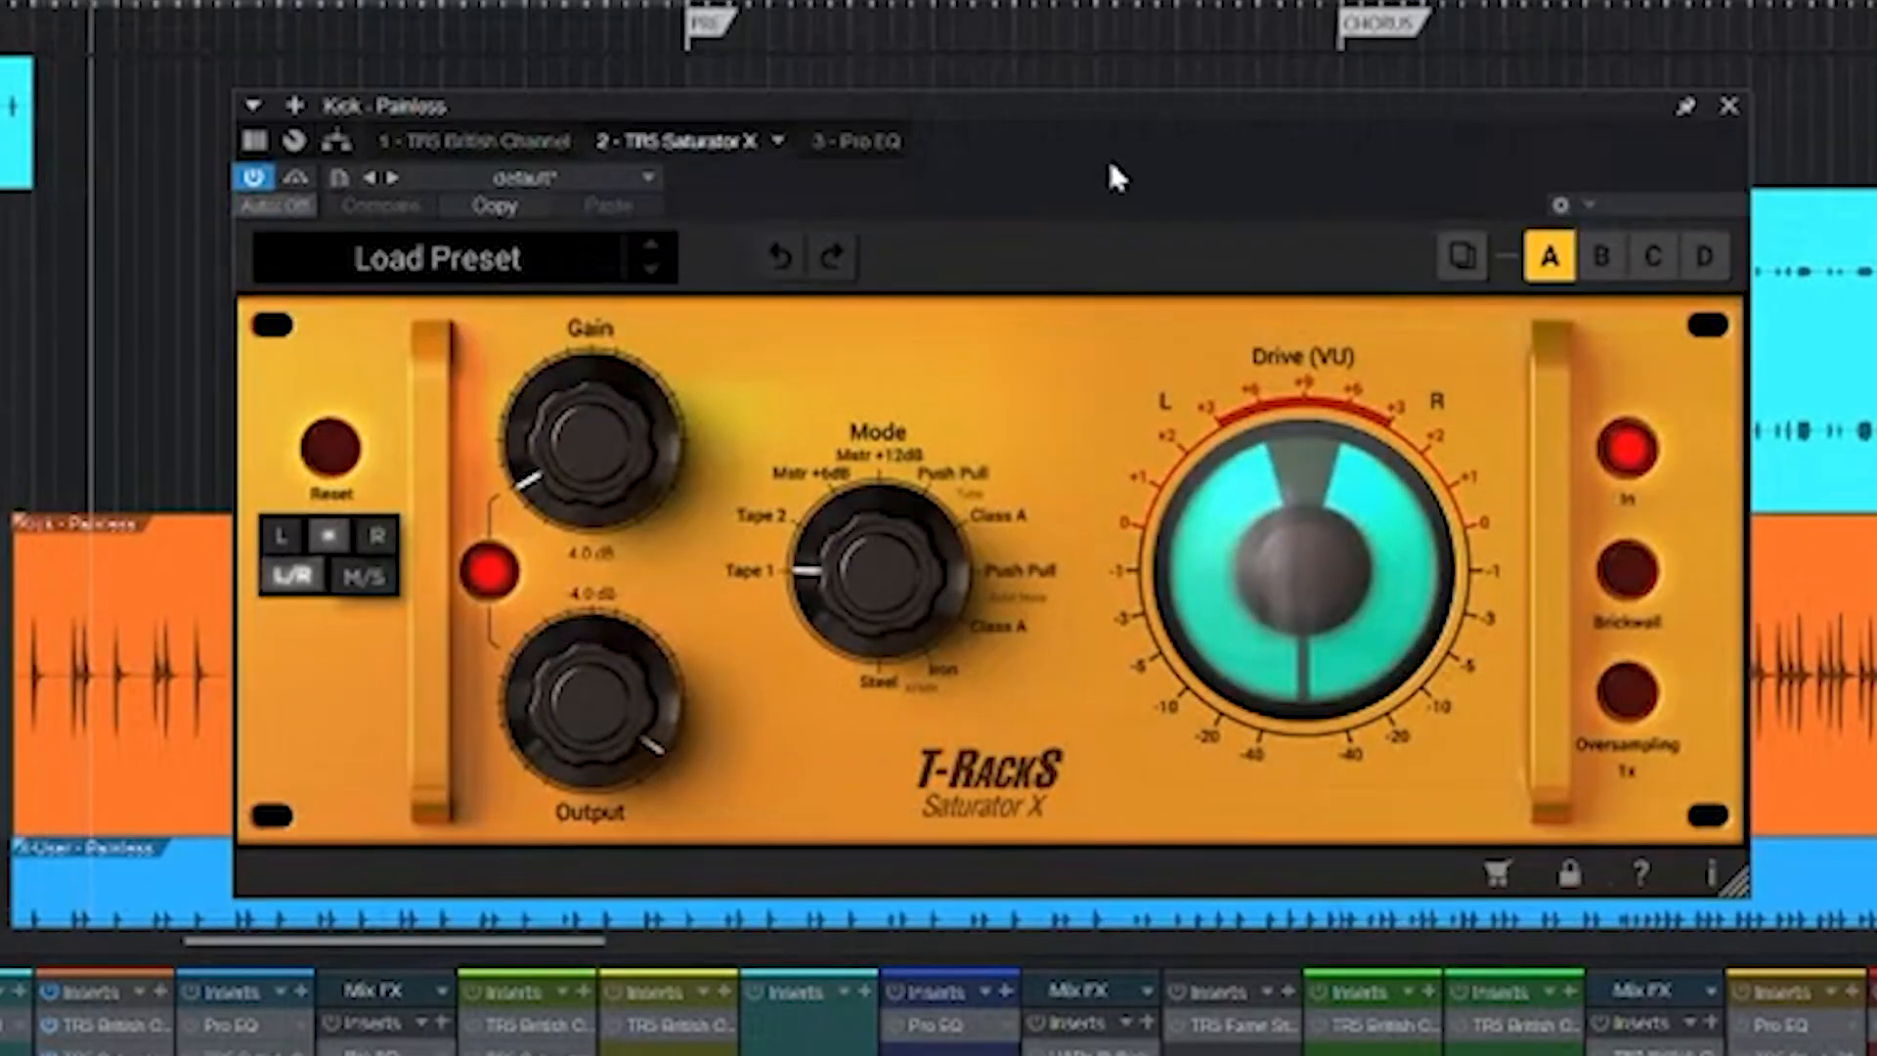
{"action": "left_click_drag", "start_coordinate": [942, 103], "coordinate": [925, 109]}
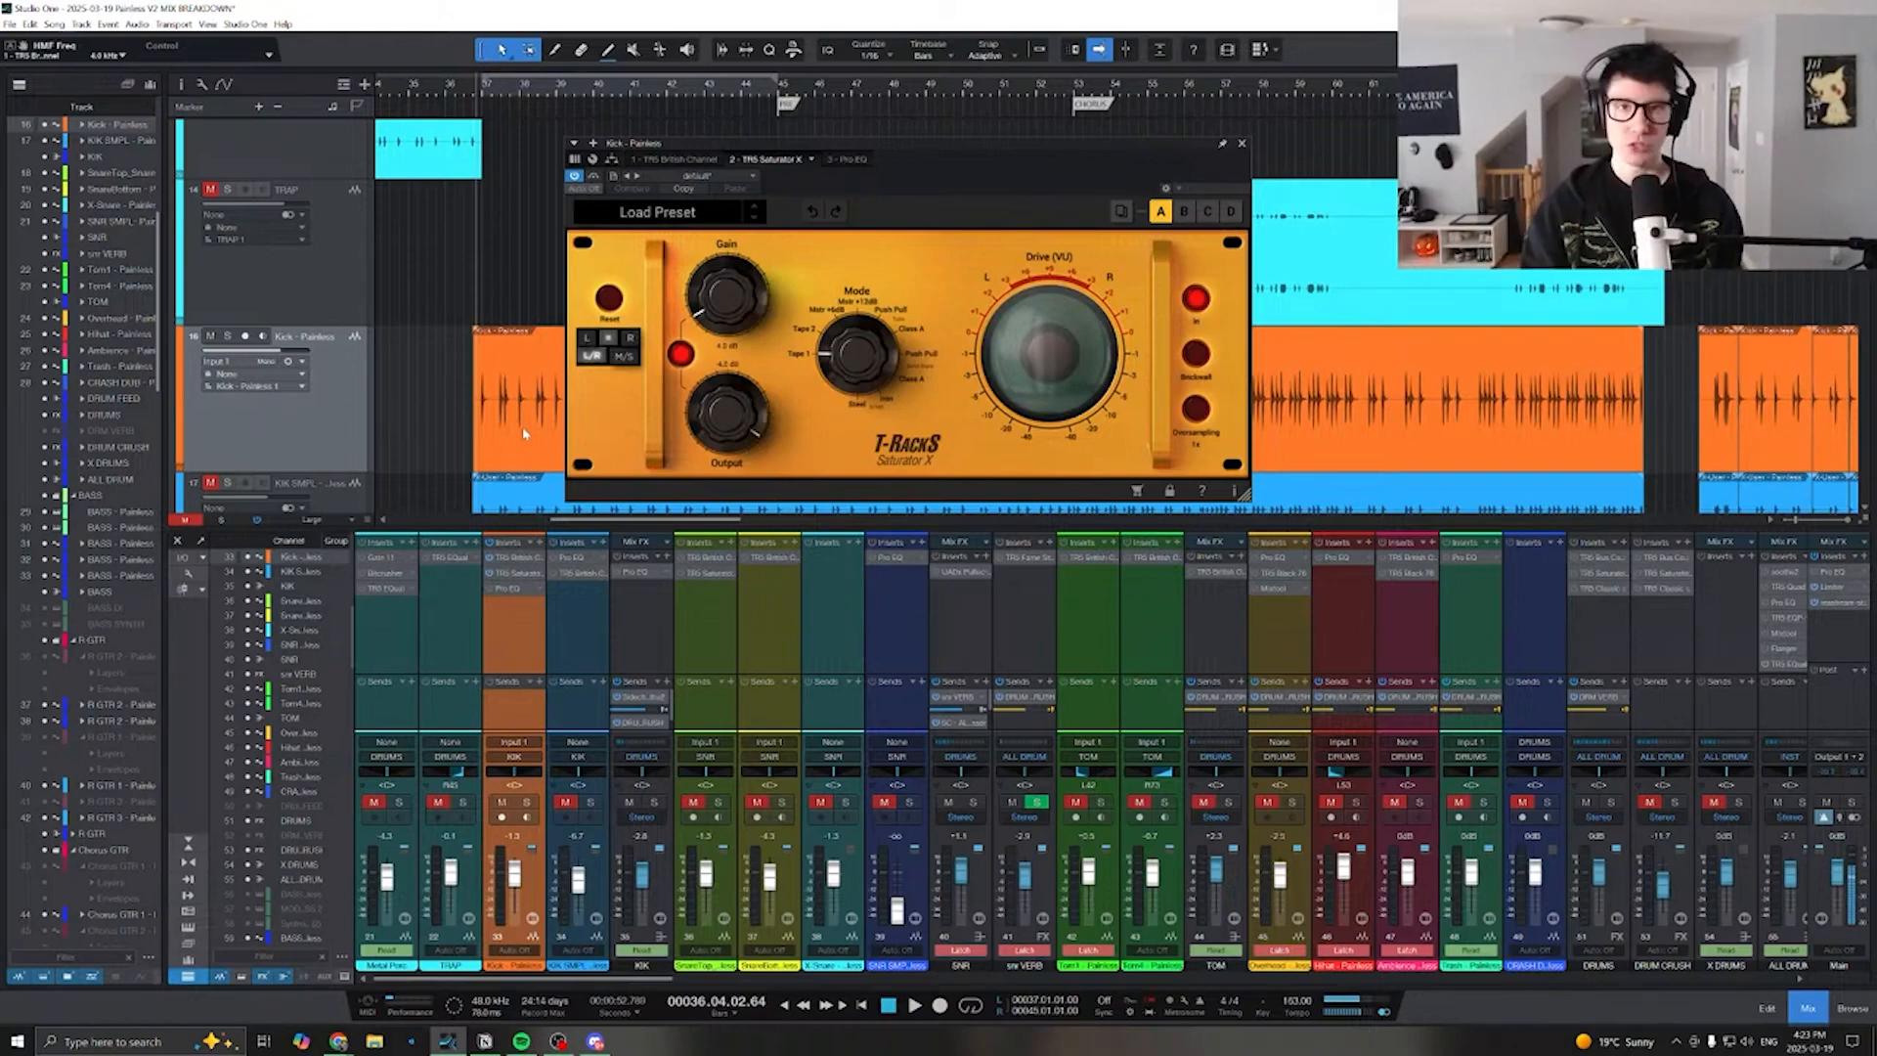
- Enable the Kick track's Pro EQ, compare the kick with and without it during playback, and close the plugin window
{"action": "double_click", "coordinate": [517, 559]}
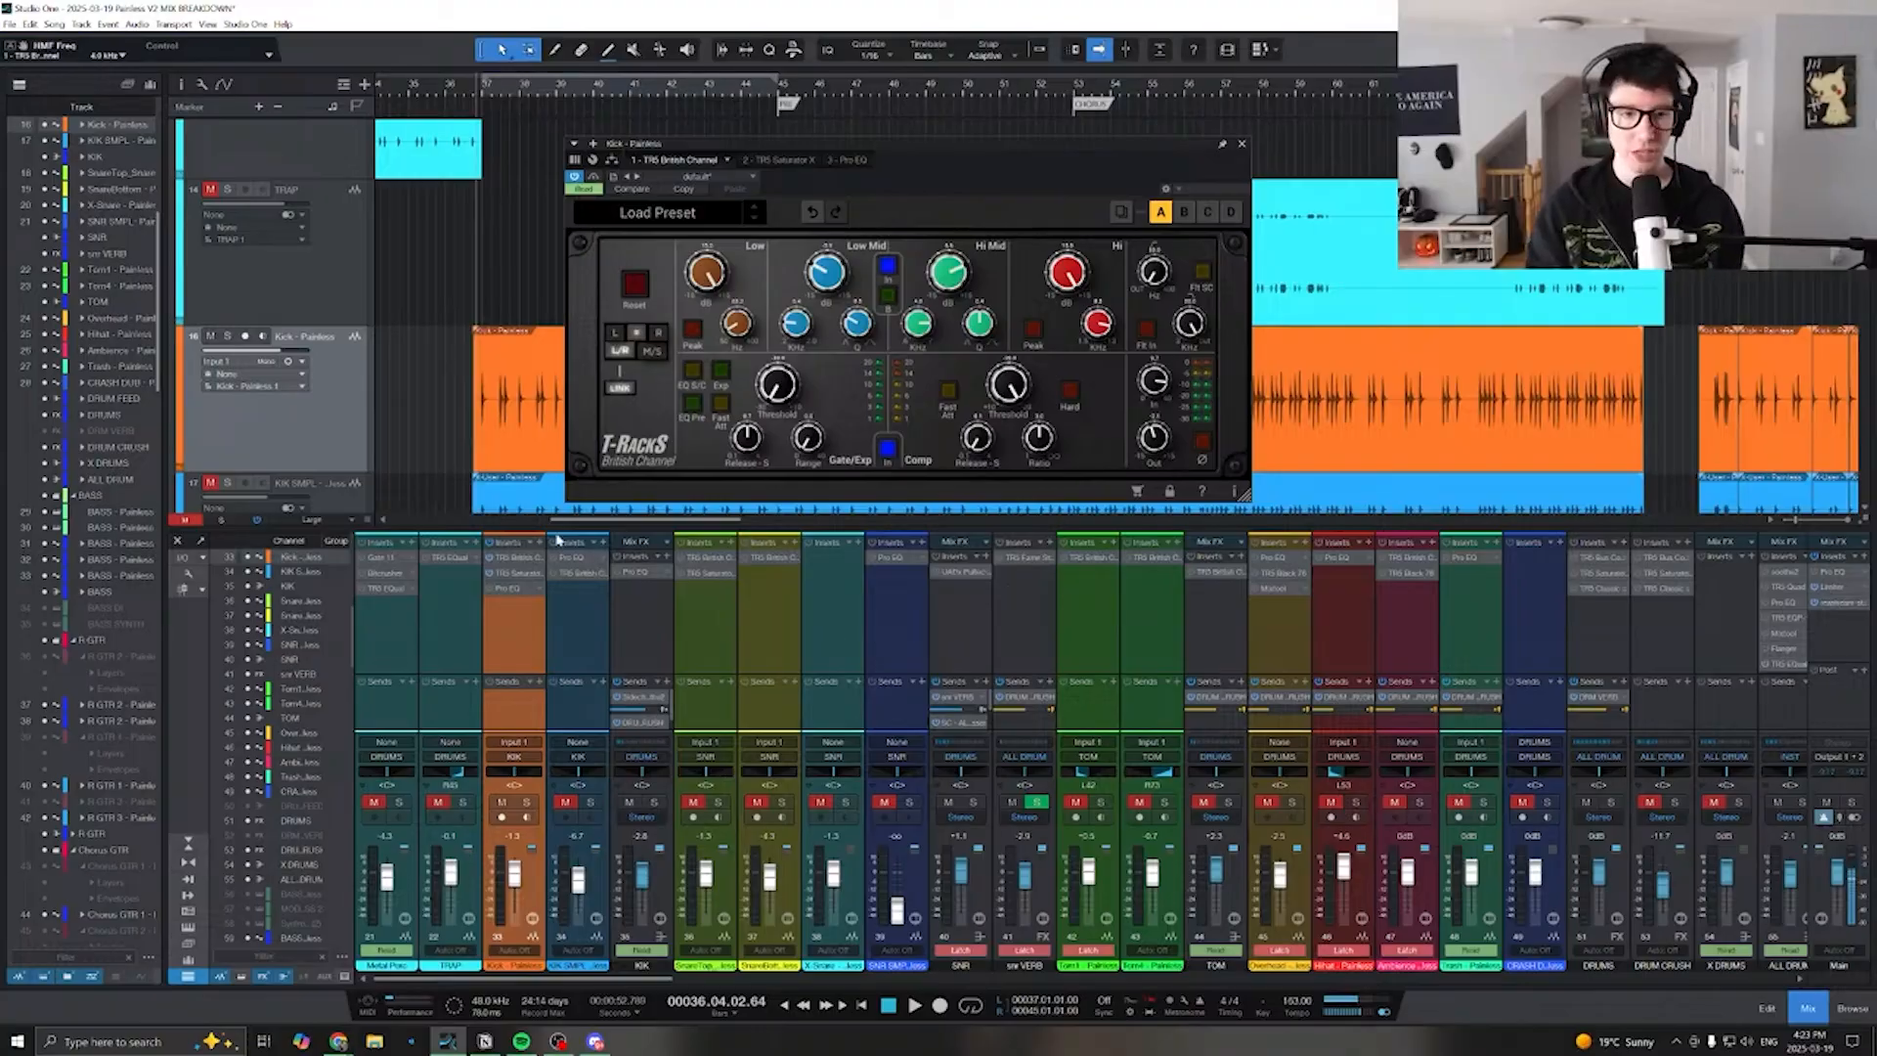
{"action": "double_click", "coordinate": [514, 589]}
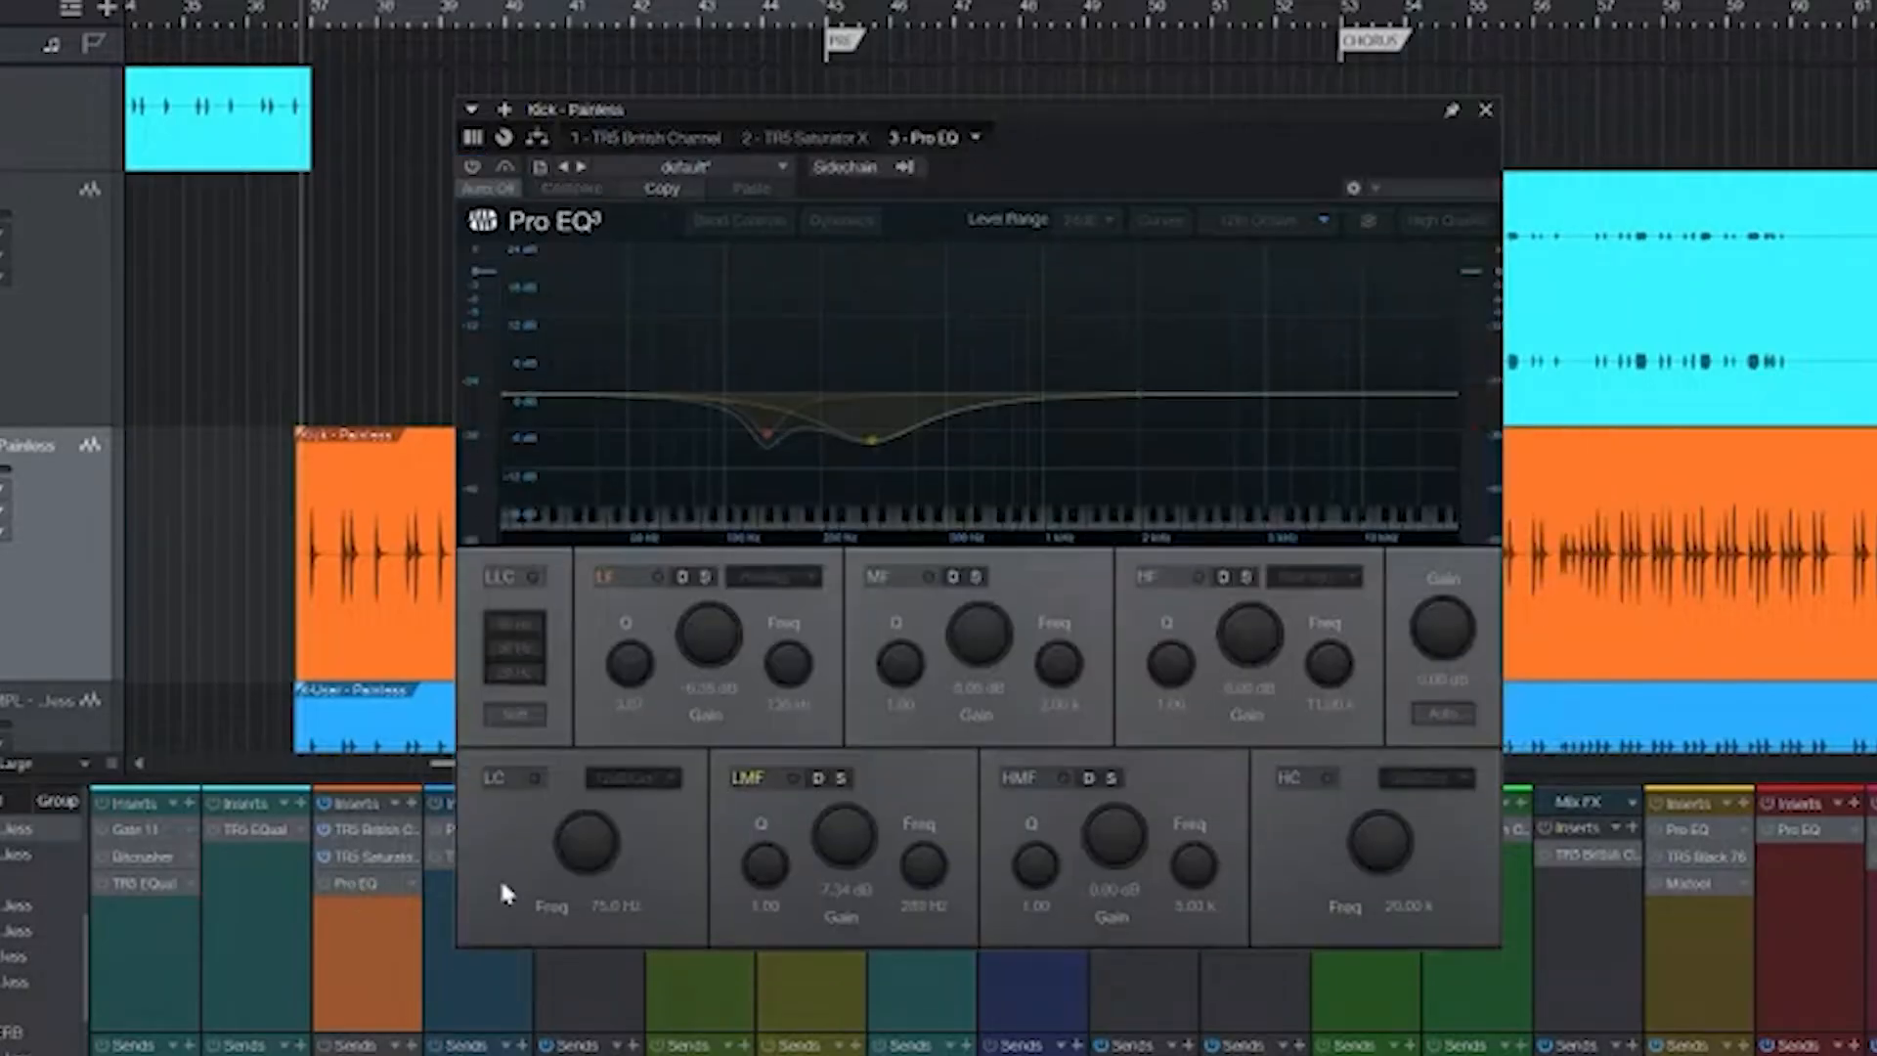
{"action": "left_click", "coordinate": [473, 169]}
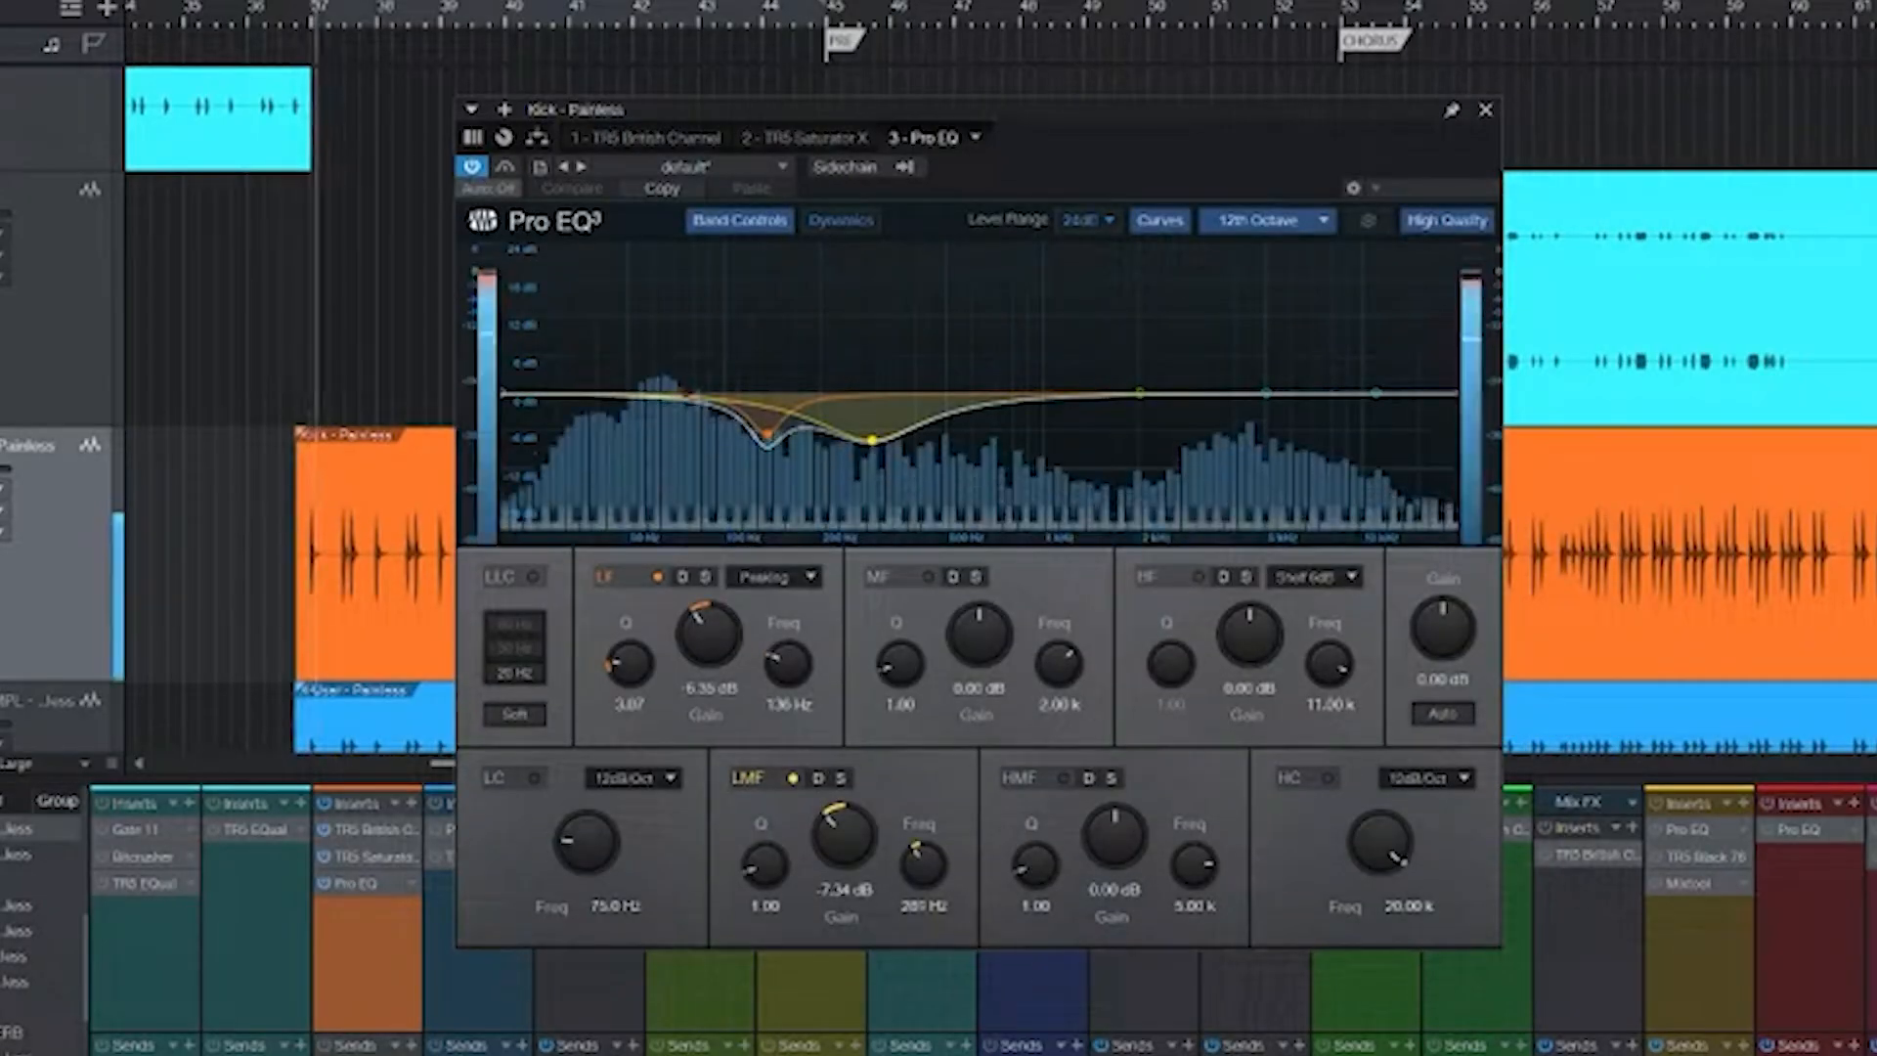
{"action": "left_click", "coordinate": [471, 169]}
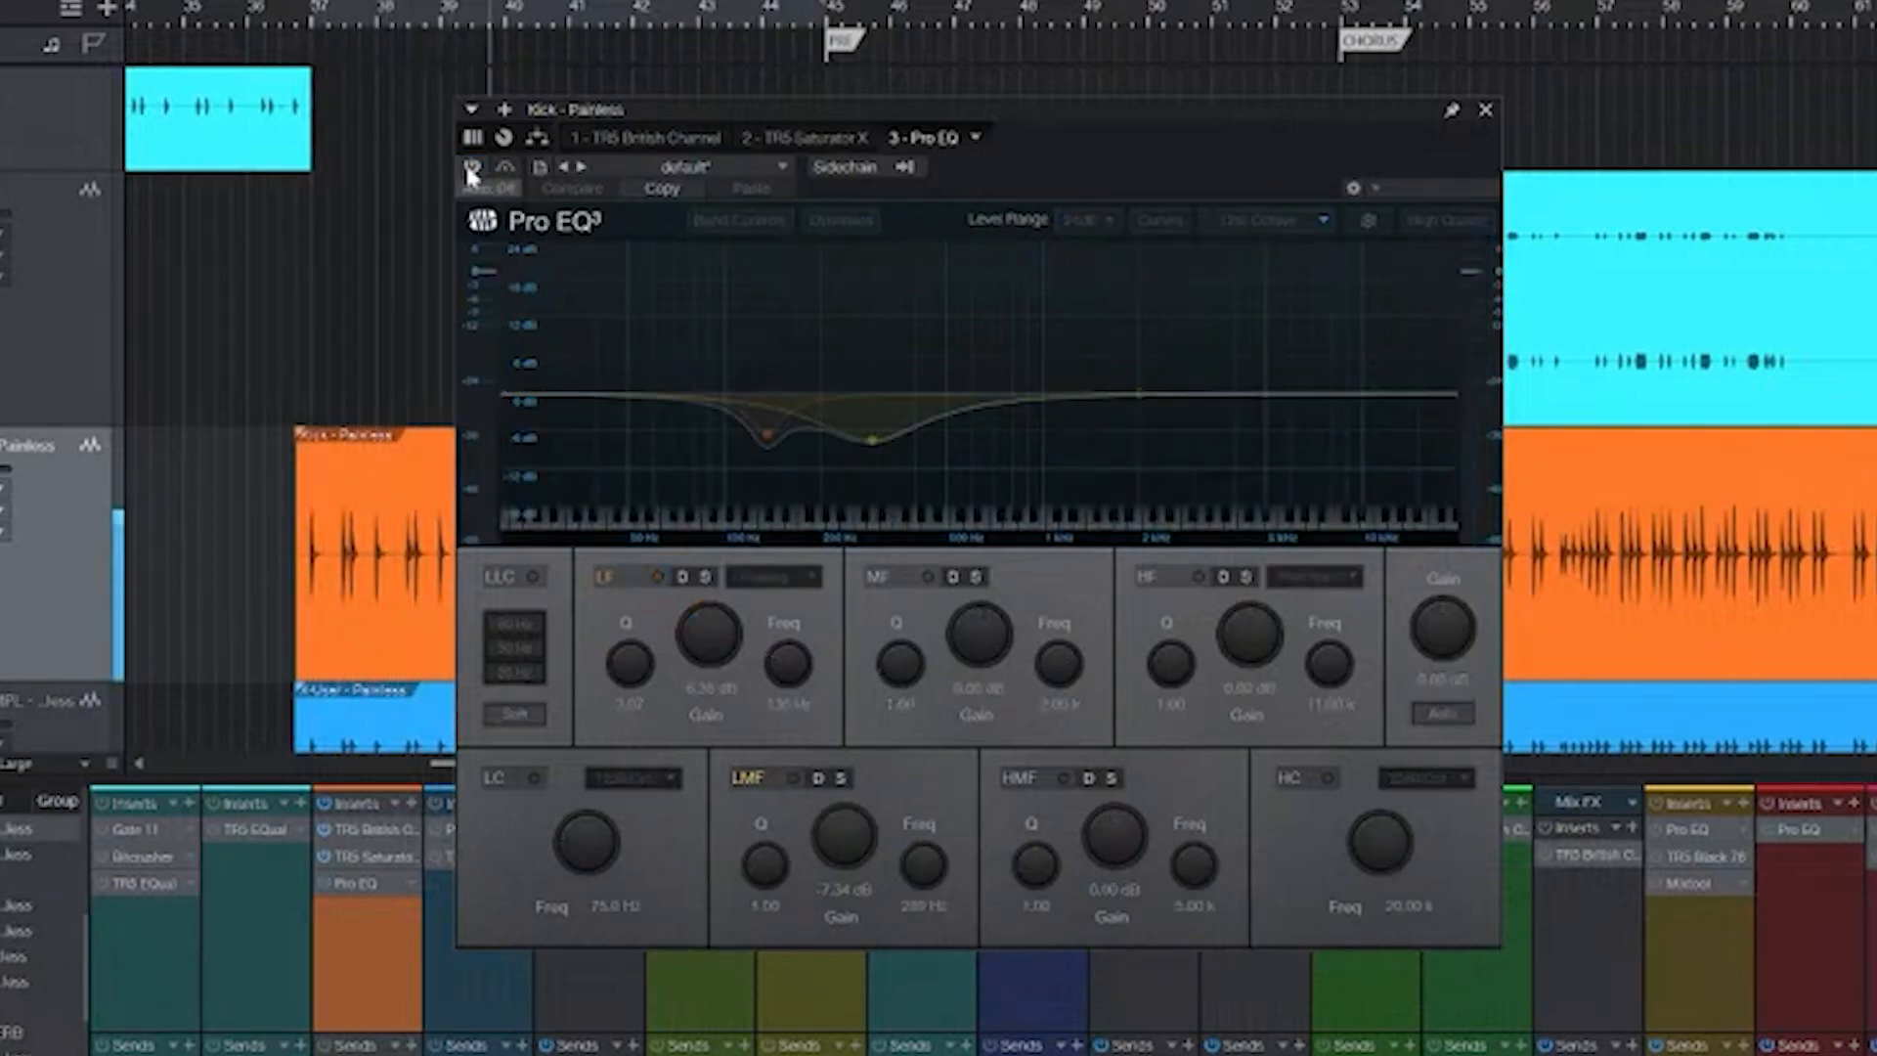
{"action": "left_click", "coordinate": [472, 170]}
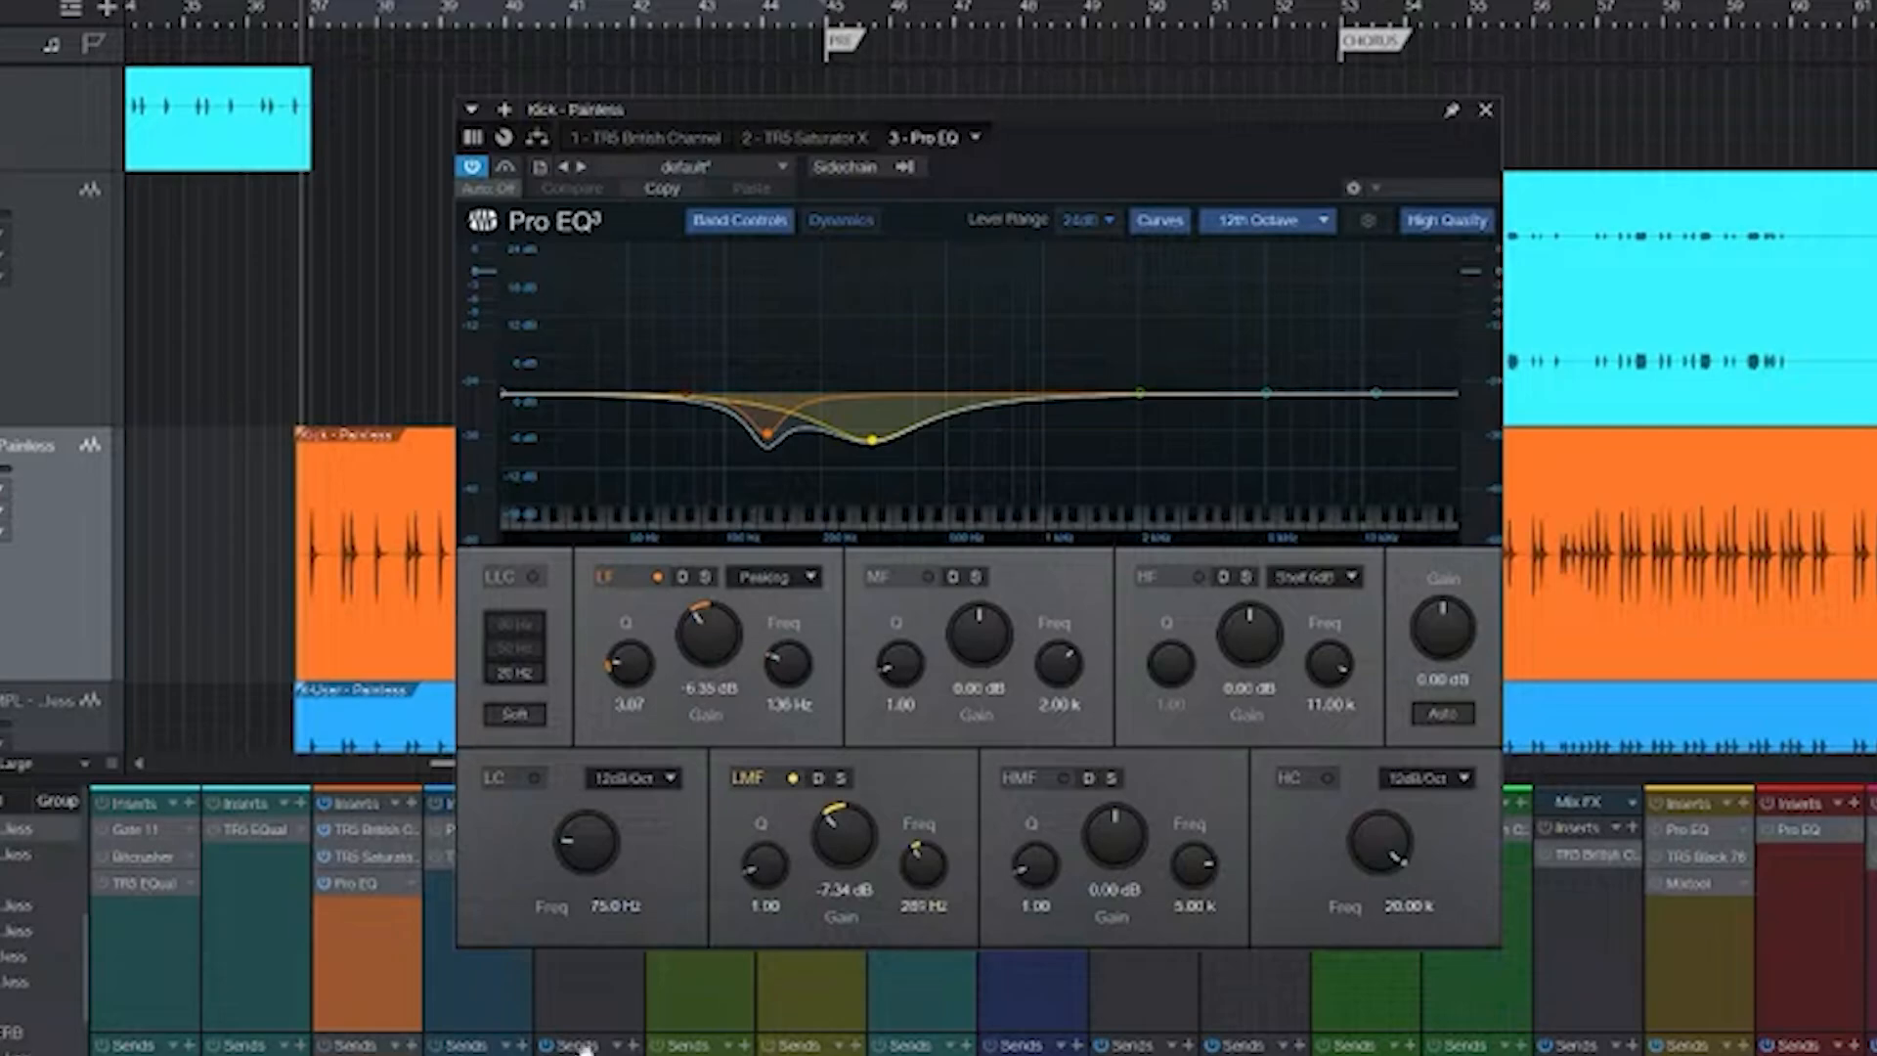
{"action": "left_click", "coordinate": [1484, 113]}
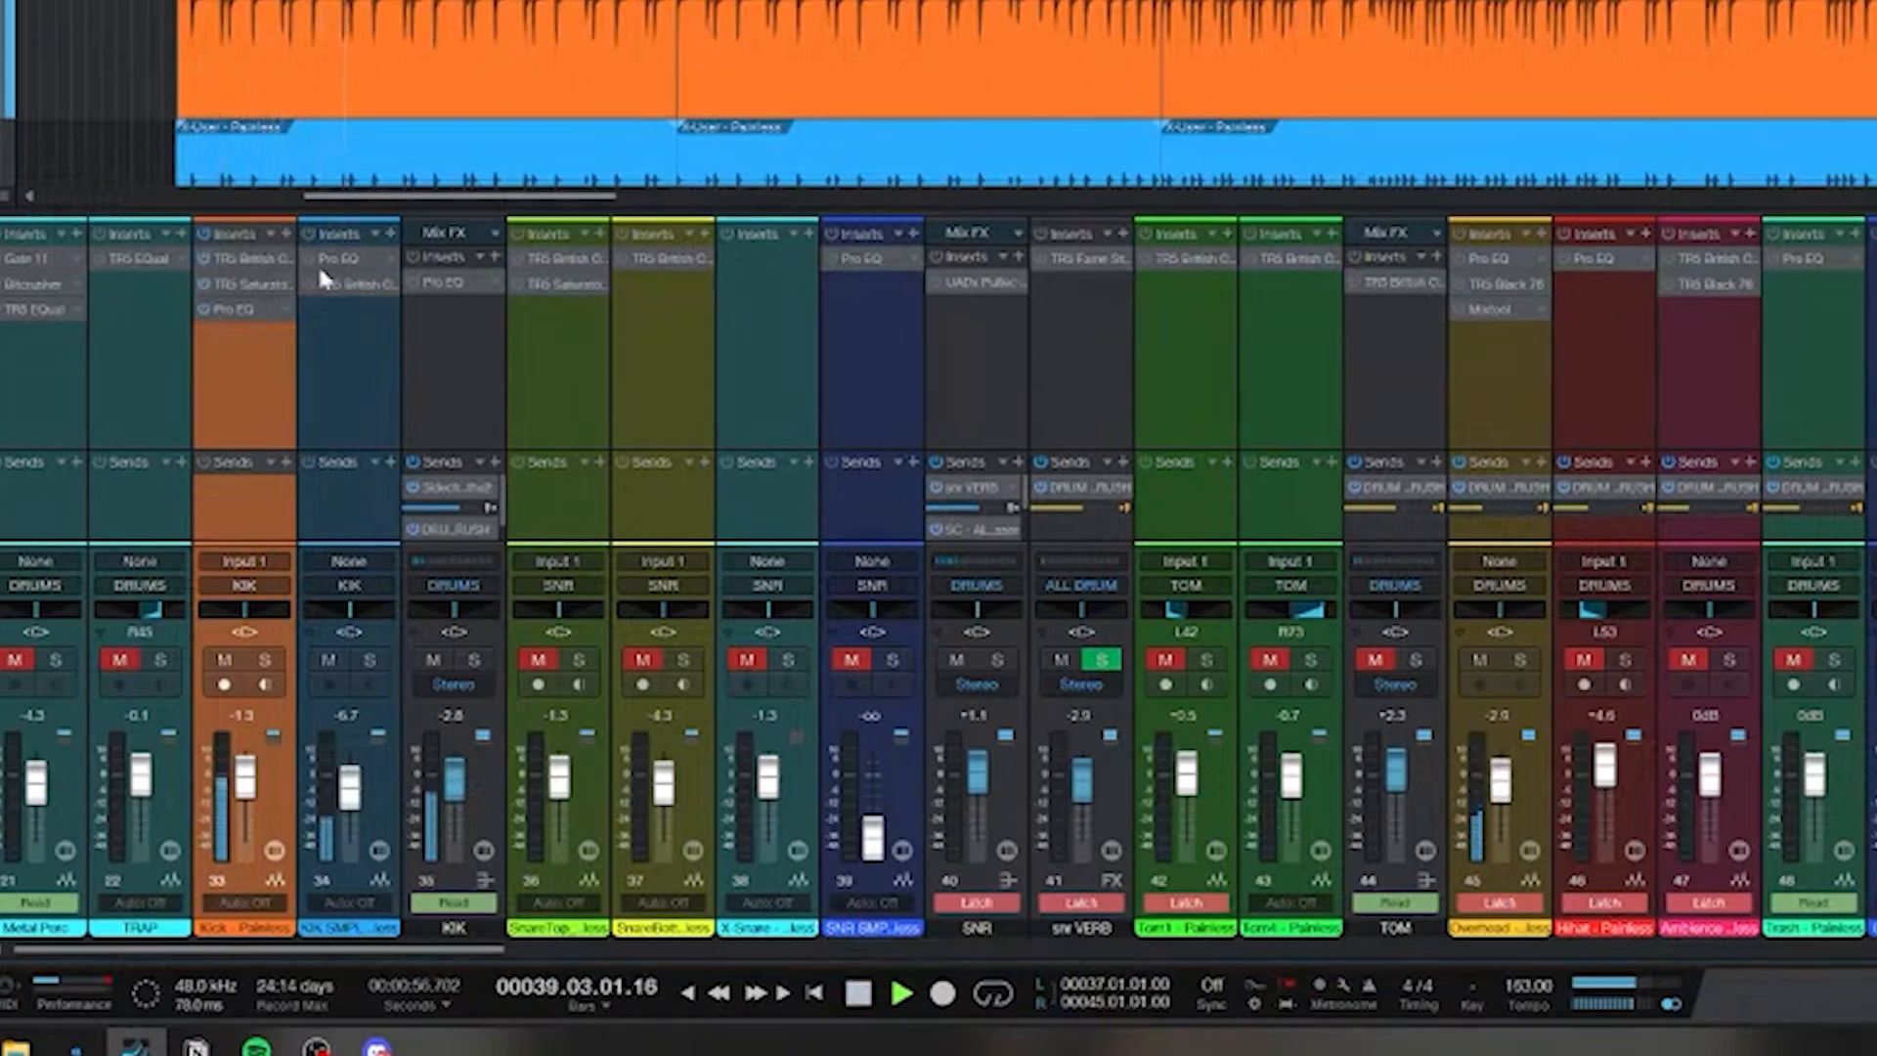
- Stop playback and unmute the KIK SMPL track
{"action": "key", "text": "space"}
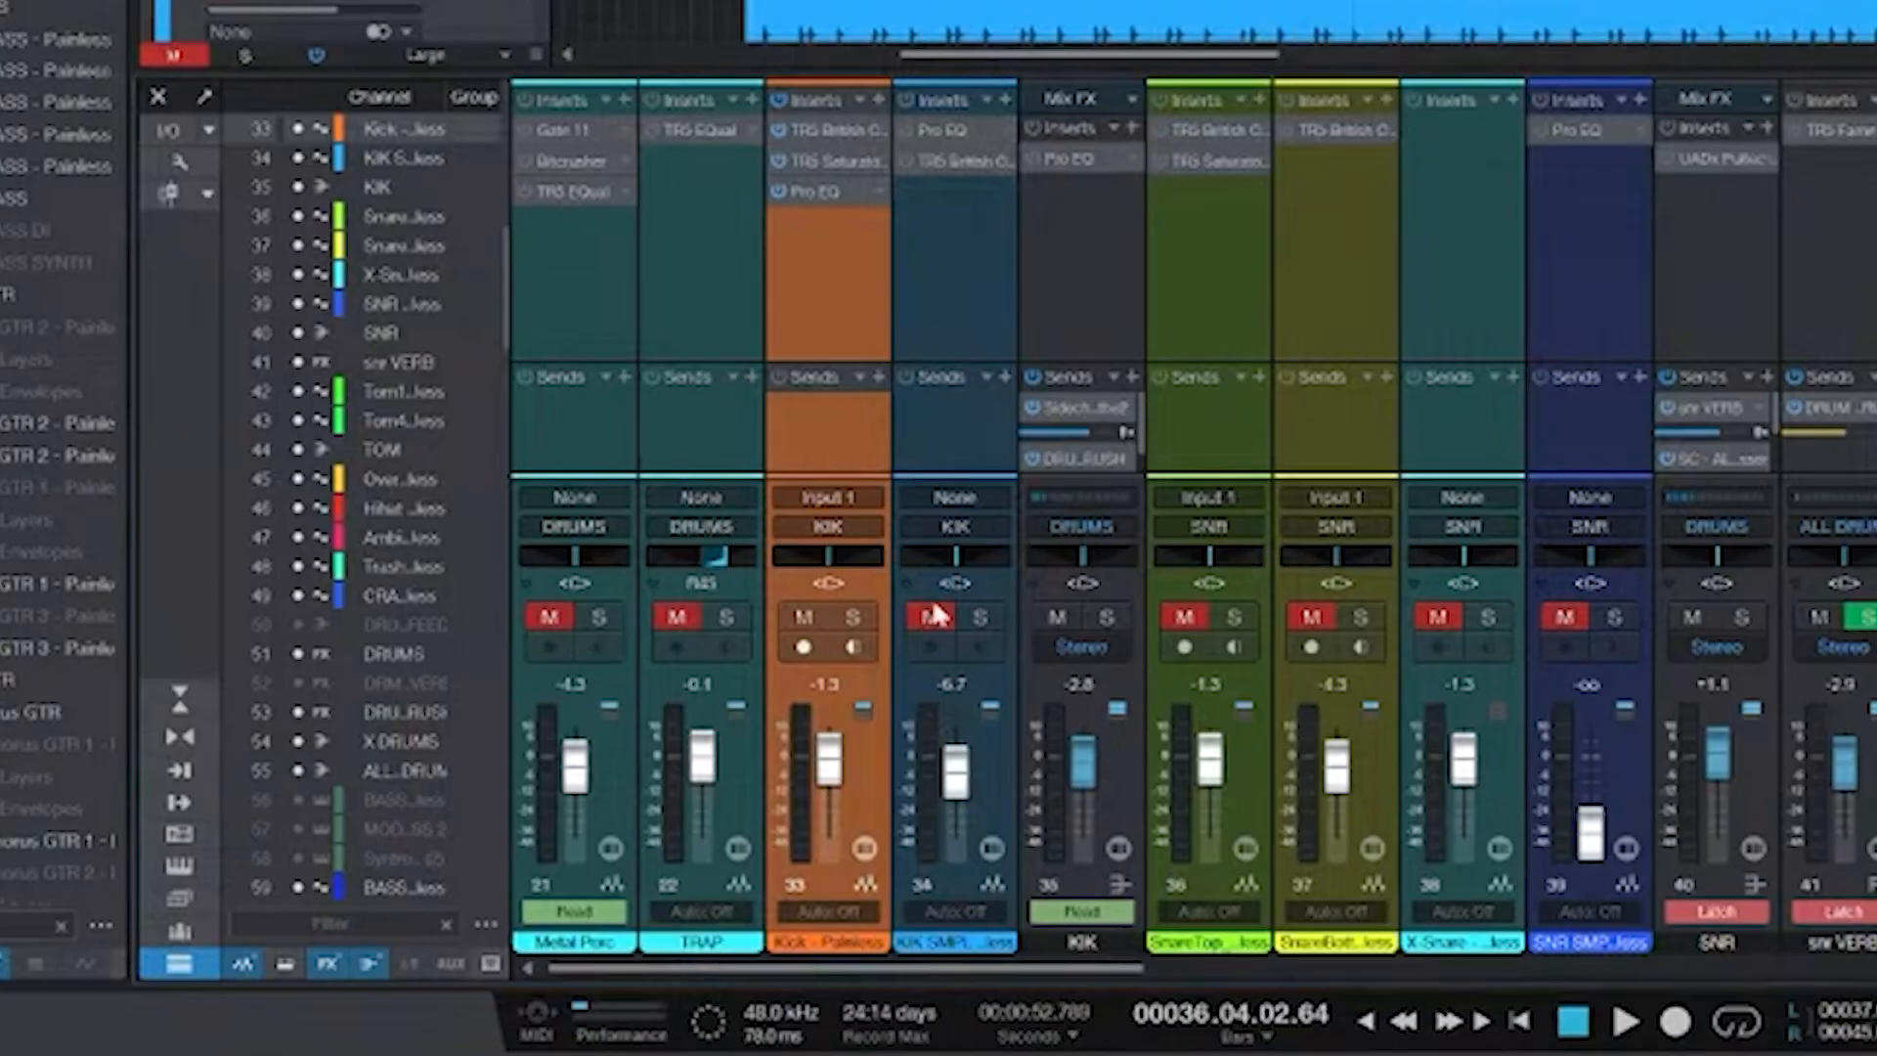
{"action": "left_click", "coordinate": [565, 800]}
{"action": "left_click", "coordinate": [565, 799]}
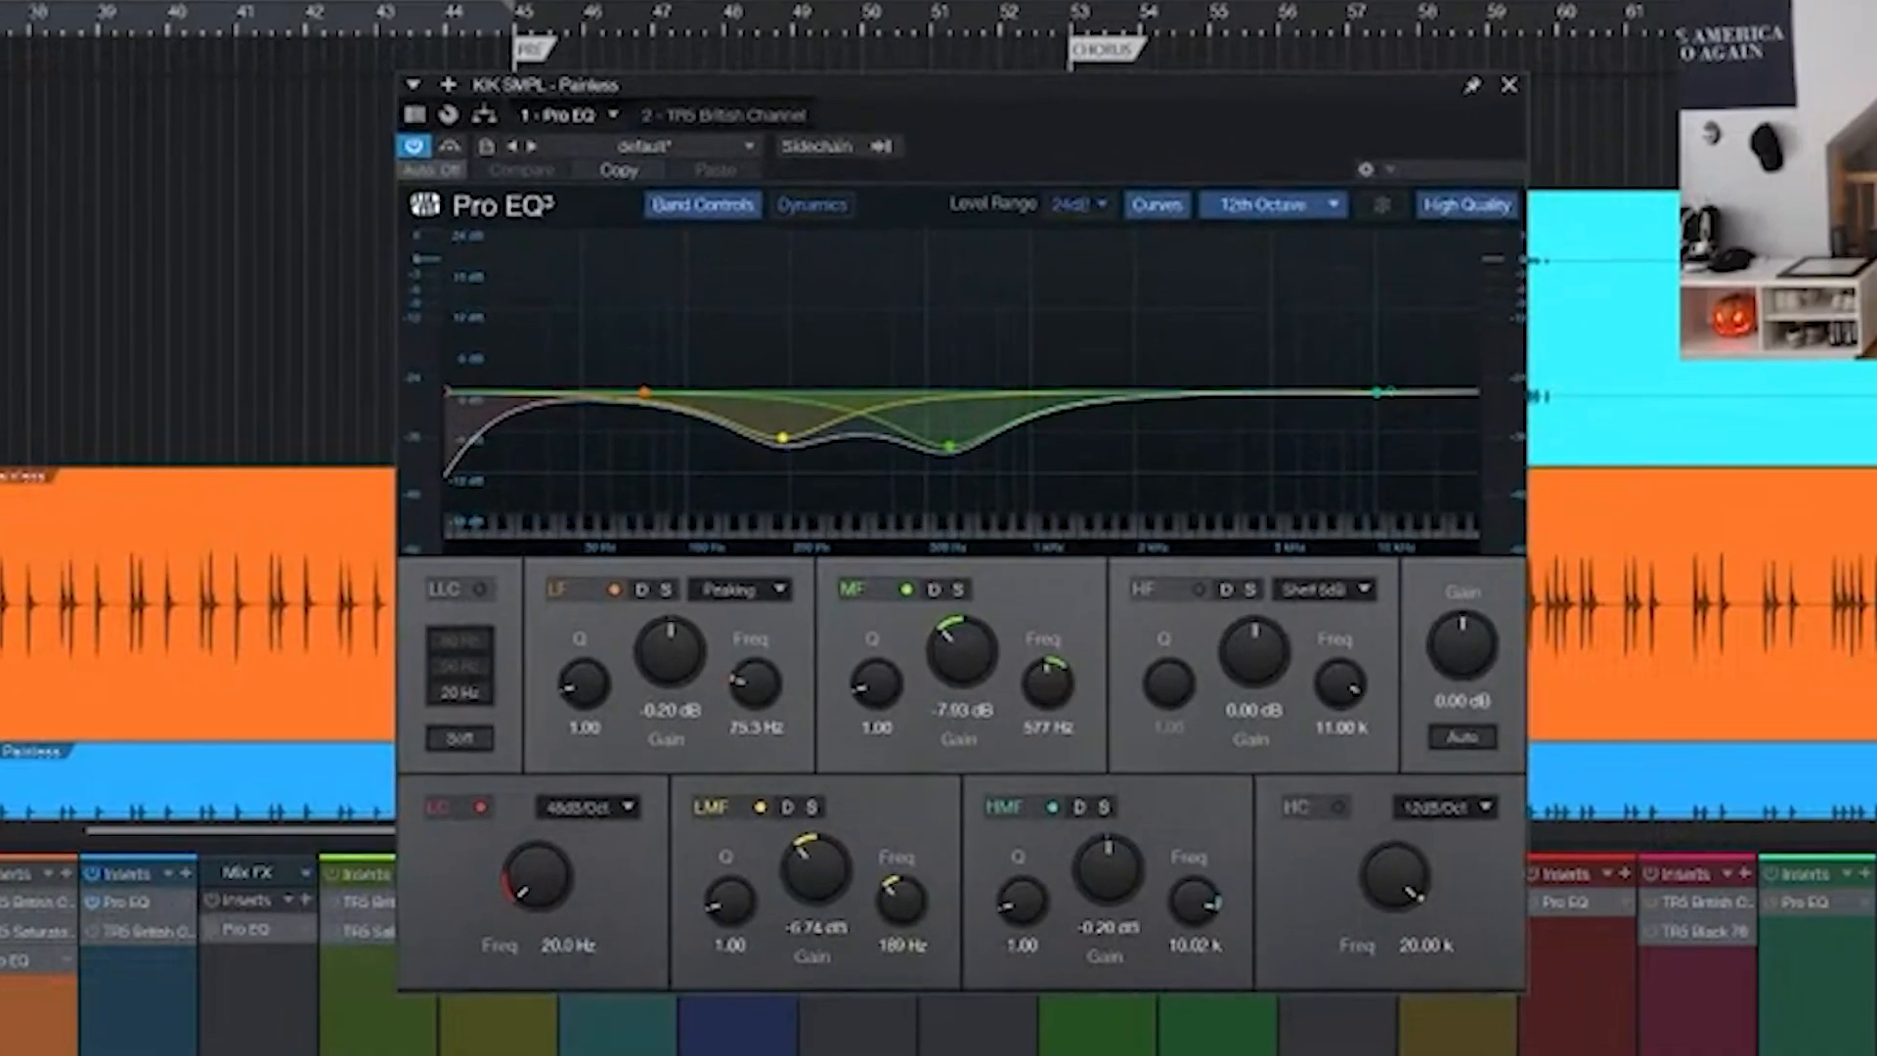
- Play the kick sample and compare KIK SMPL with its Pro EQ bypassed and active
{"action": "key", "text": "space"}
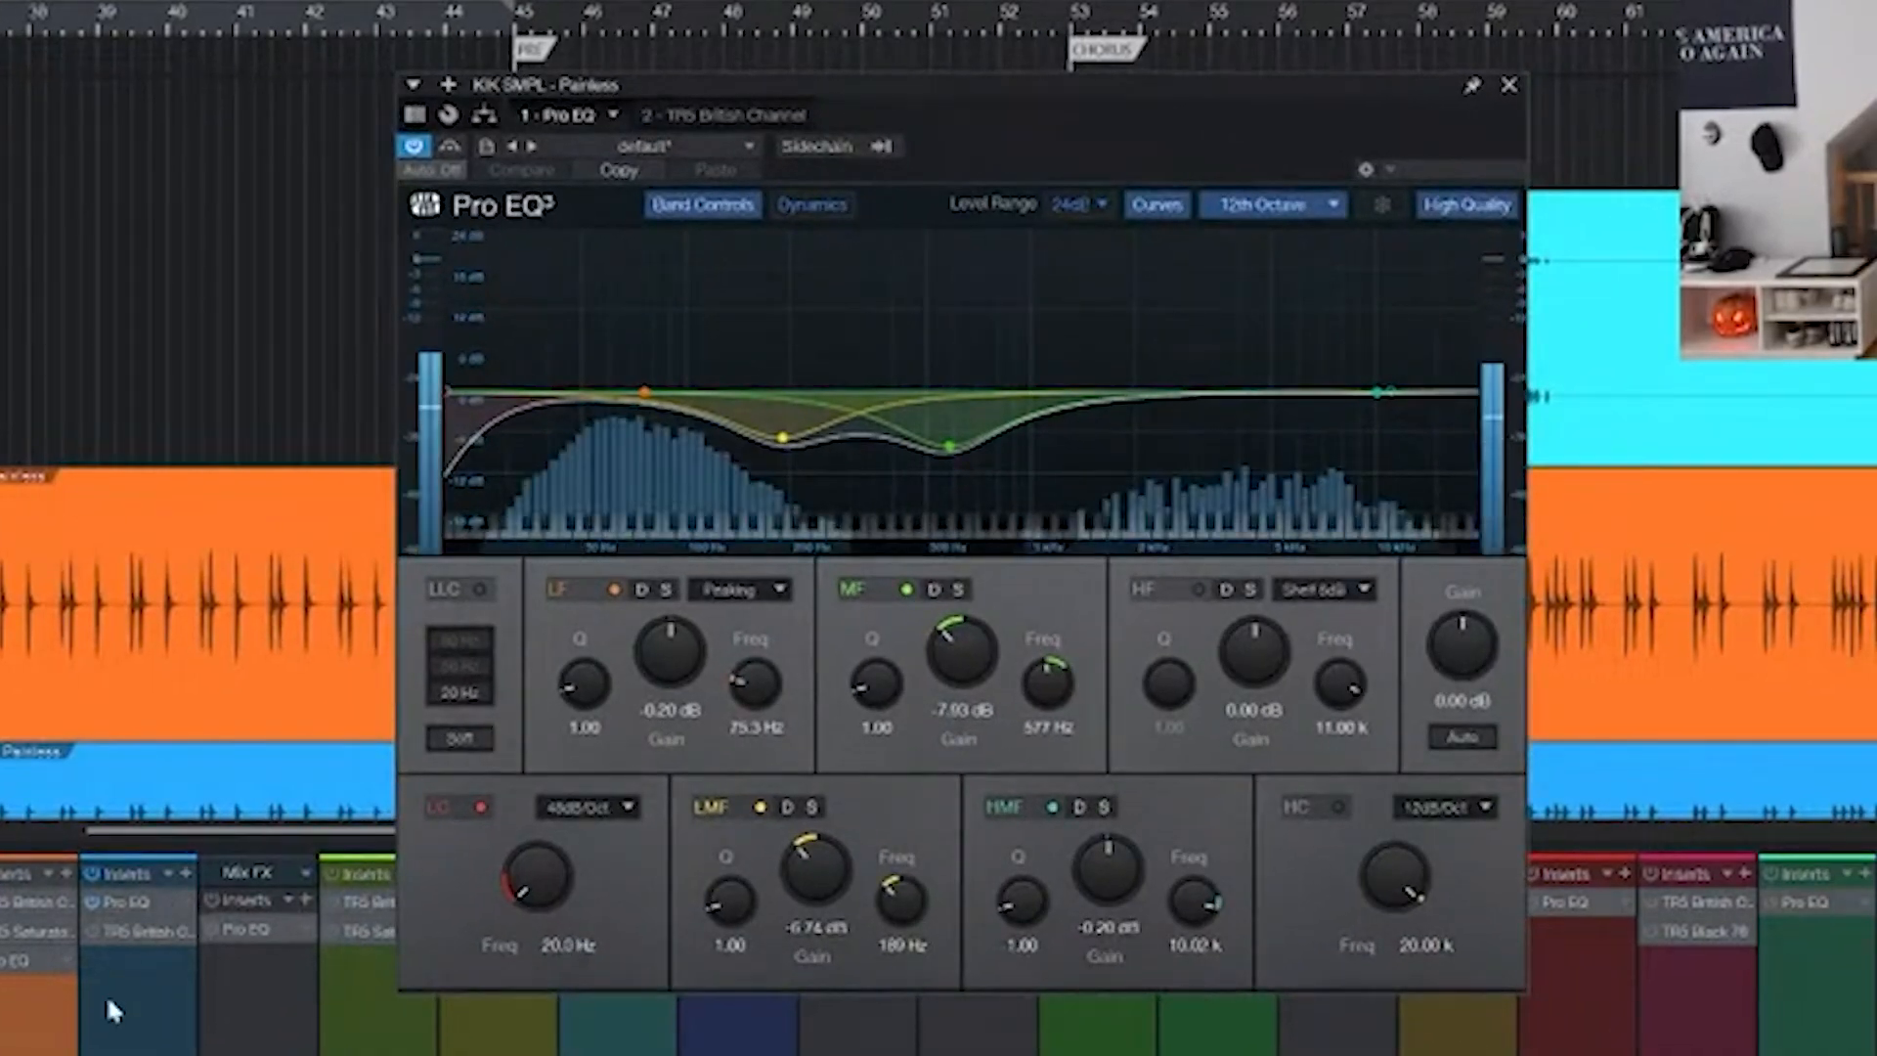
{"action": "left_click", "coordinate": [91, 900]}
{"action": "left_click", "coordinate": [91, 900]}
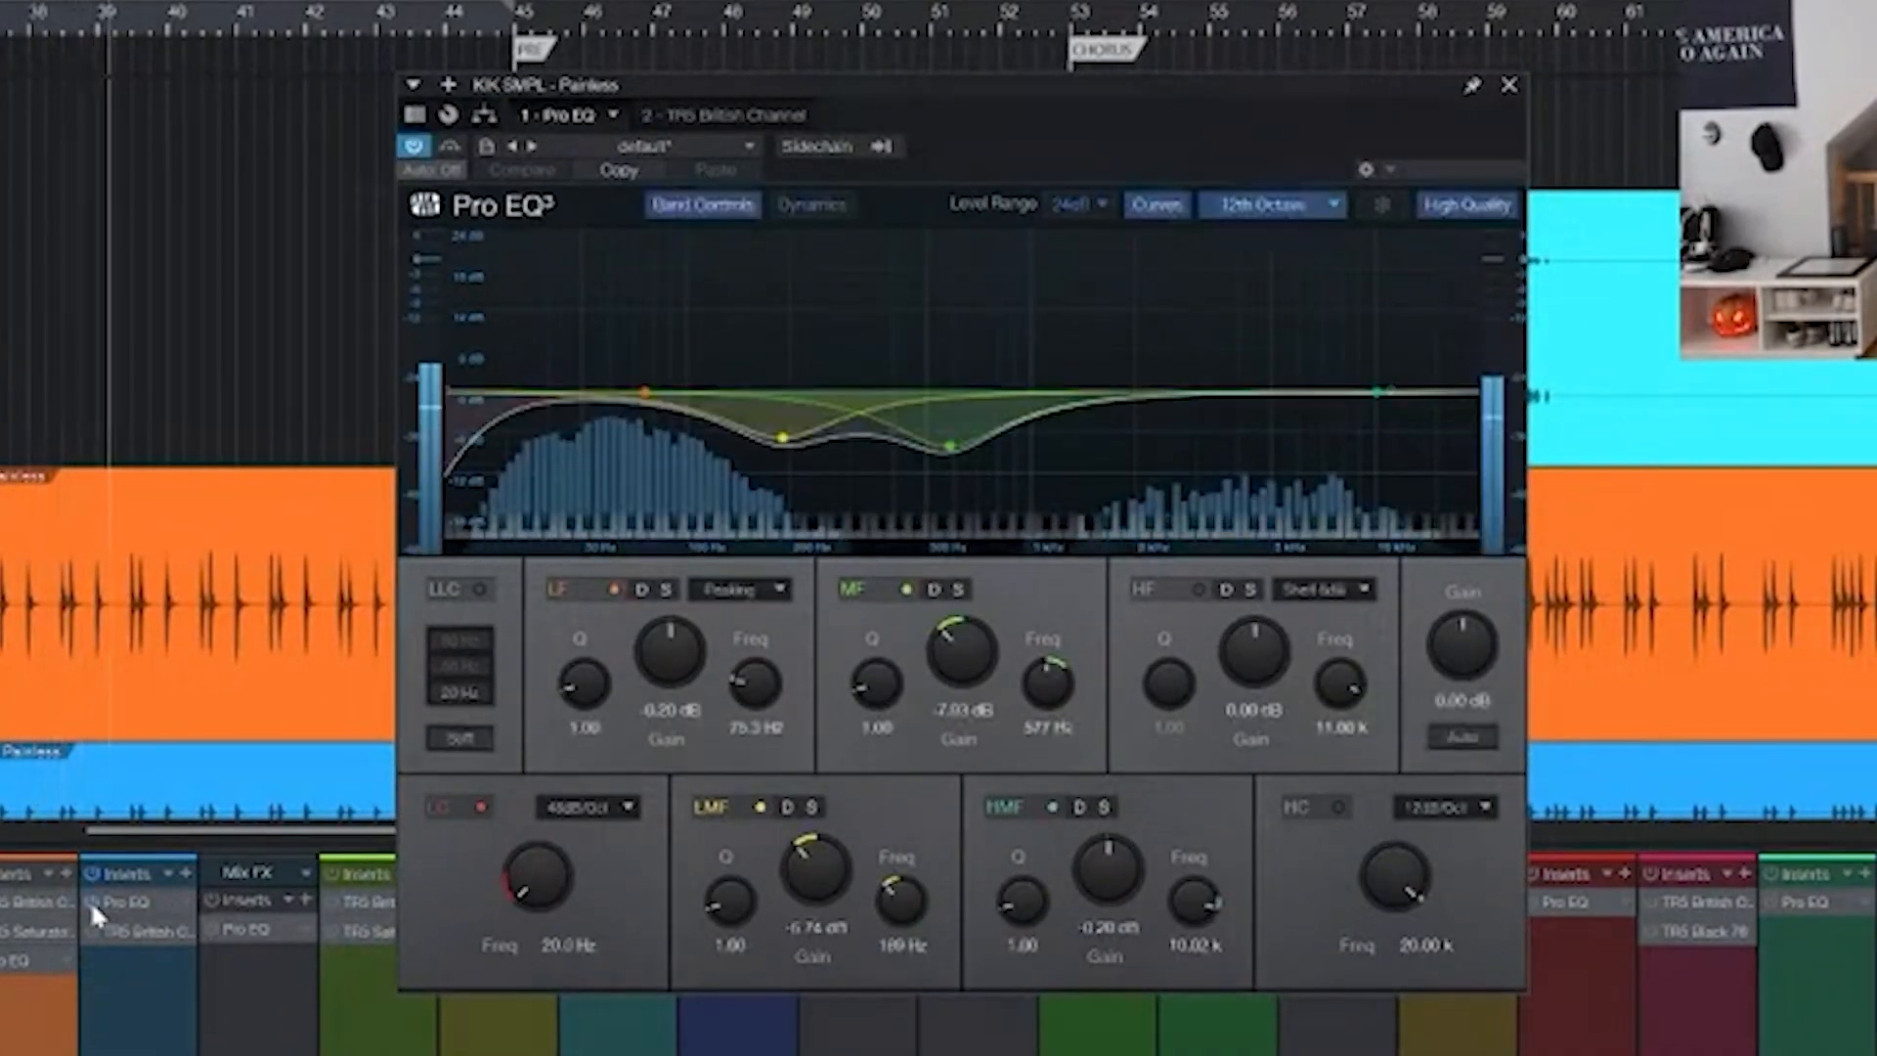
{"action": "left_click", "coordinate": [91, 901]}
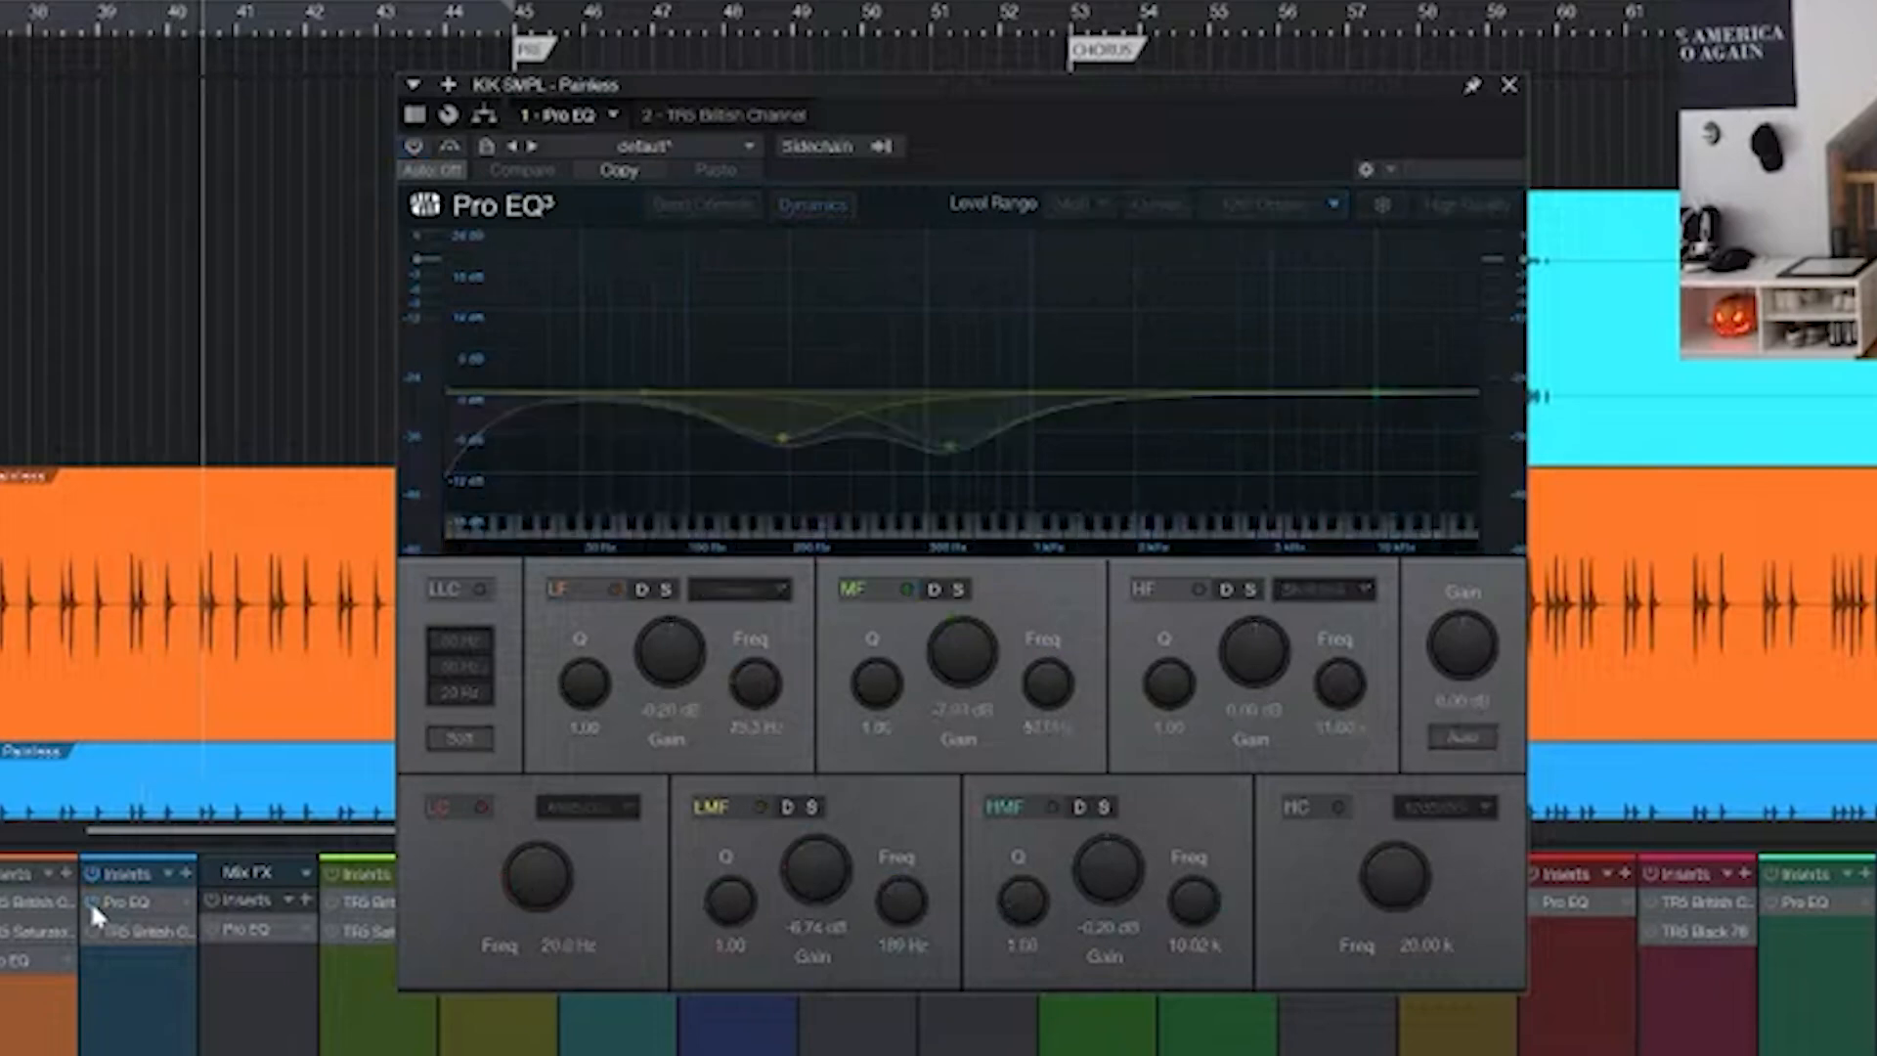
{"action": "left_click", "coordinate": [91, 900]}
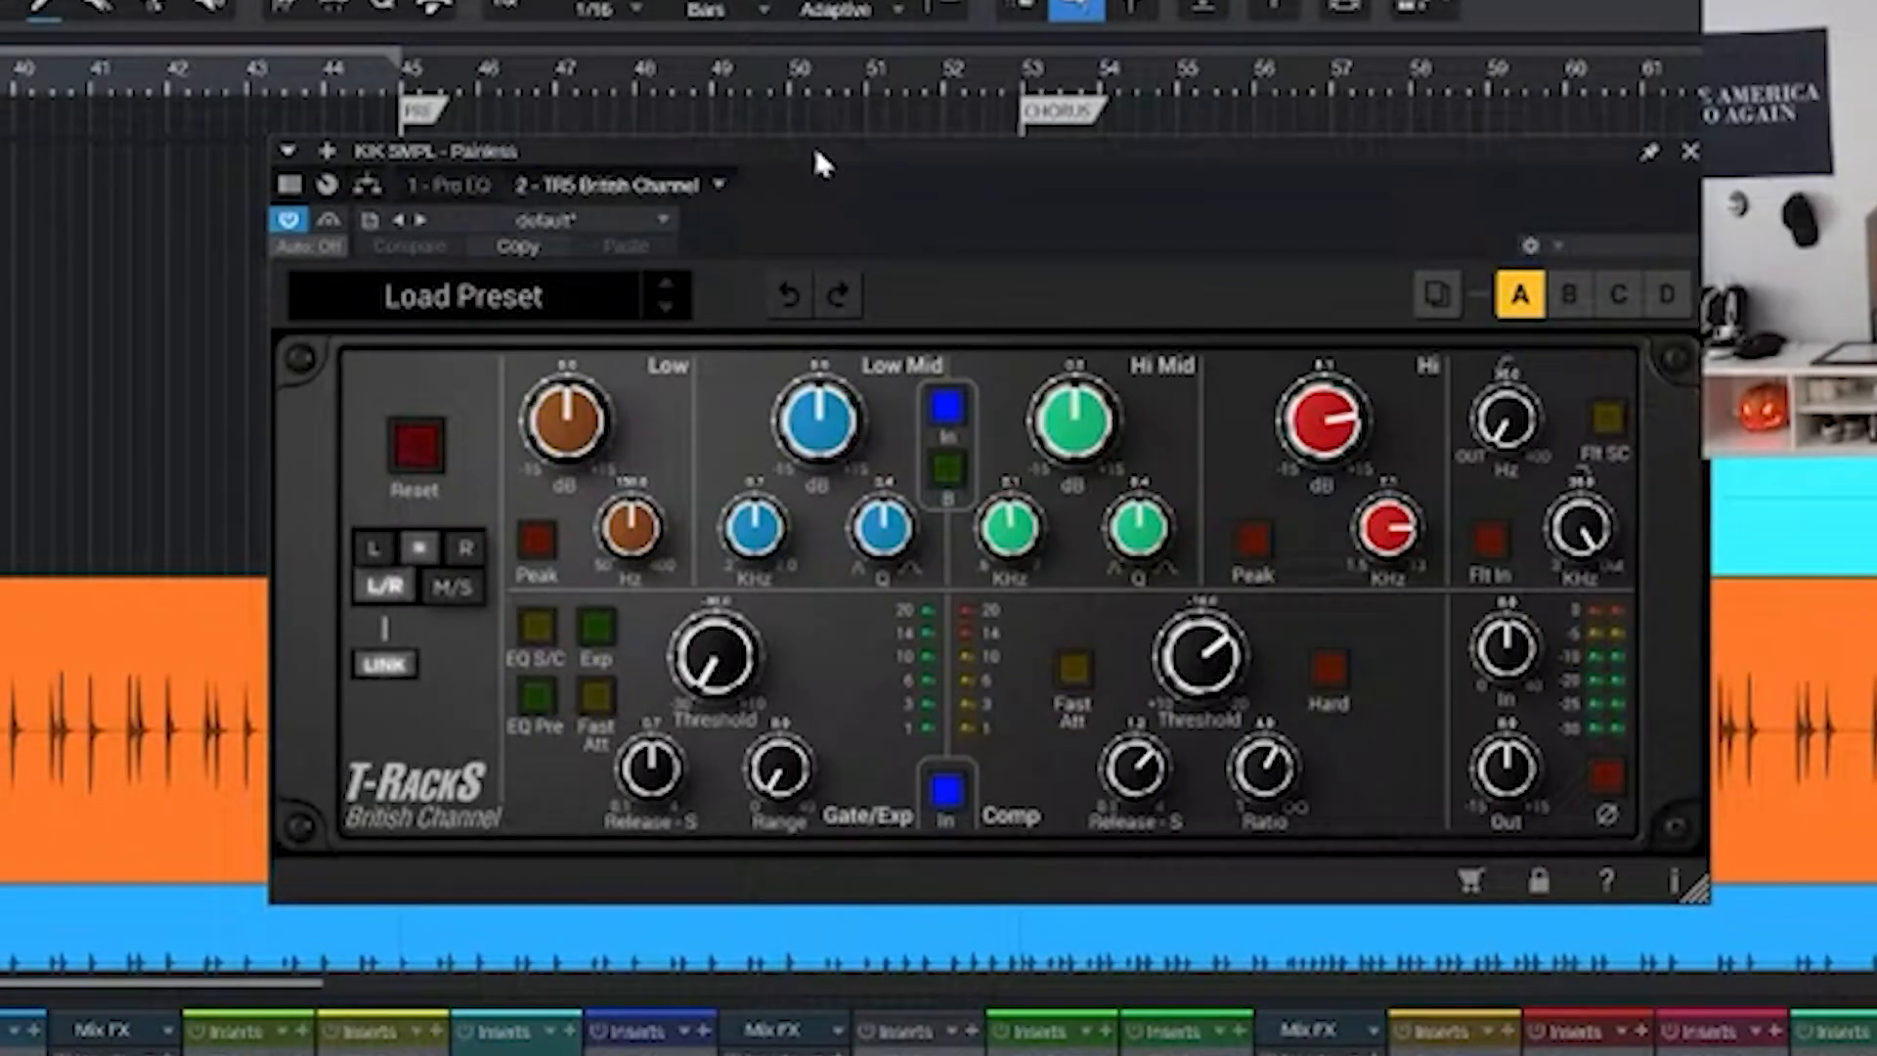
- Compare KIK SMPL with its TR5 British Channel bypassed and active during playback
{"action": "left_click_drag", "start_coordinate": [814, 146], "coordinate": [801, 154]}
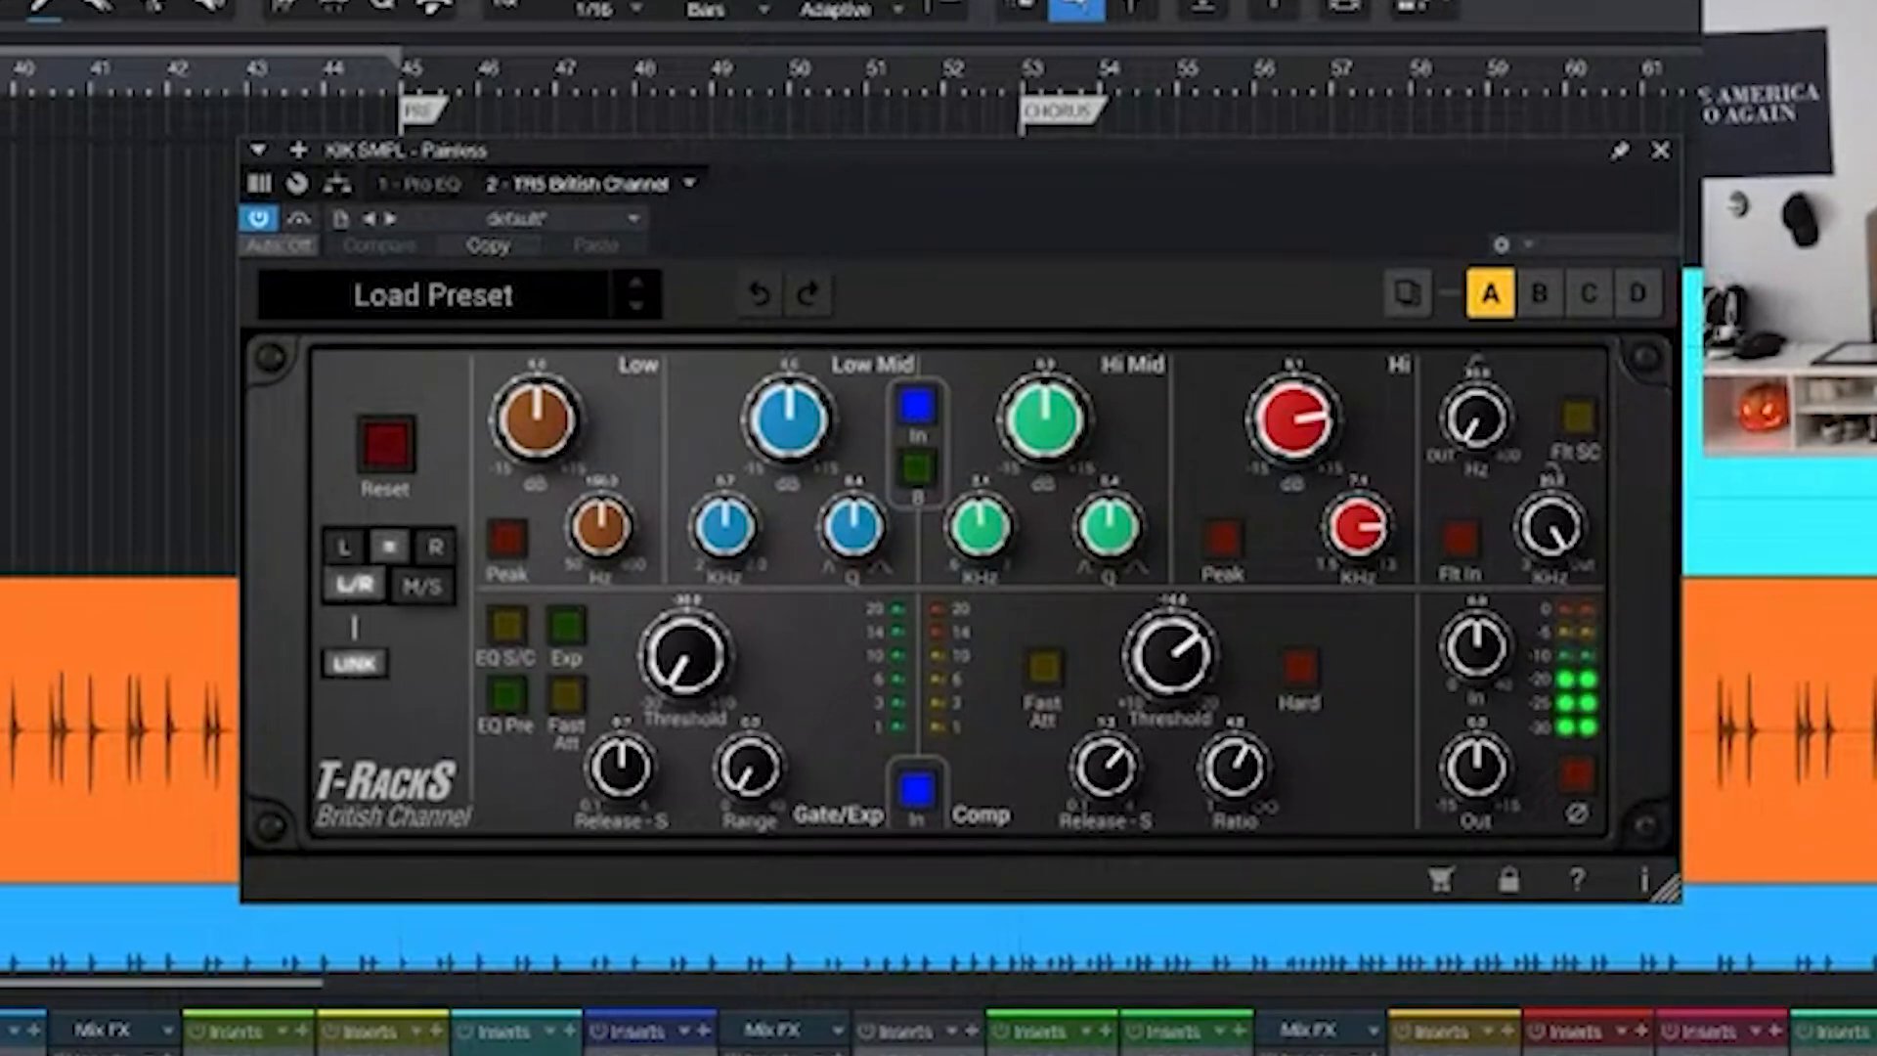
{"action": "left_click", "coordinate": [258, 218]}
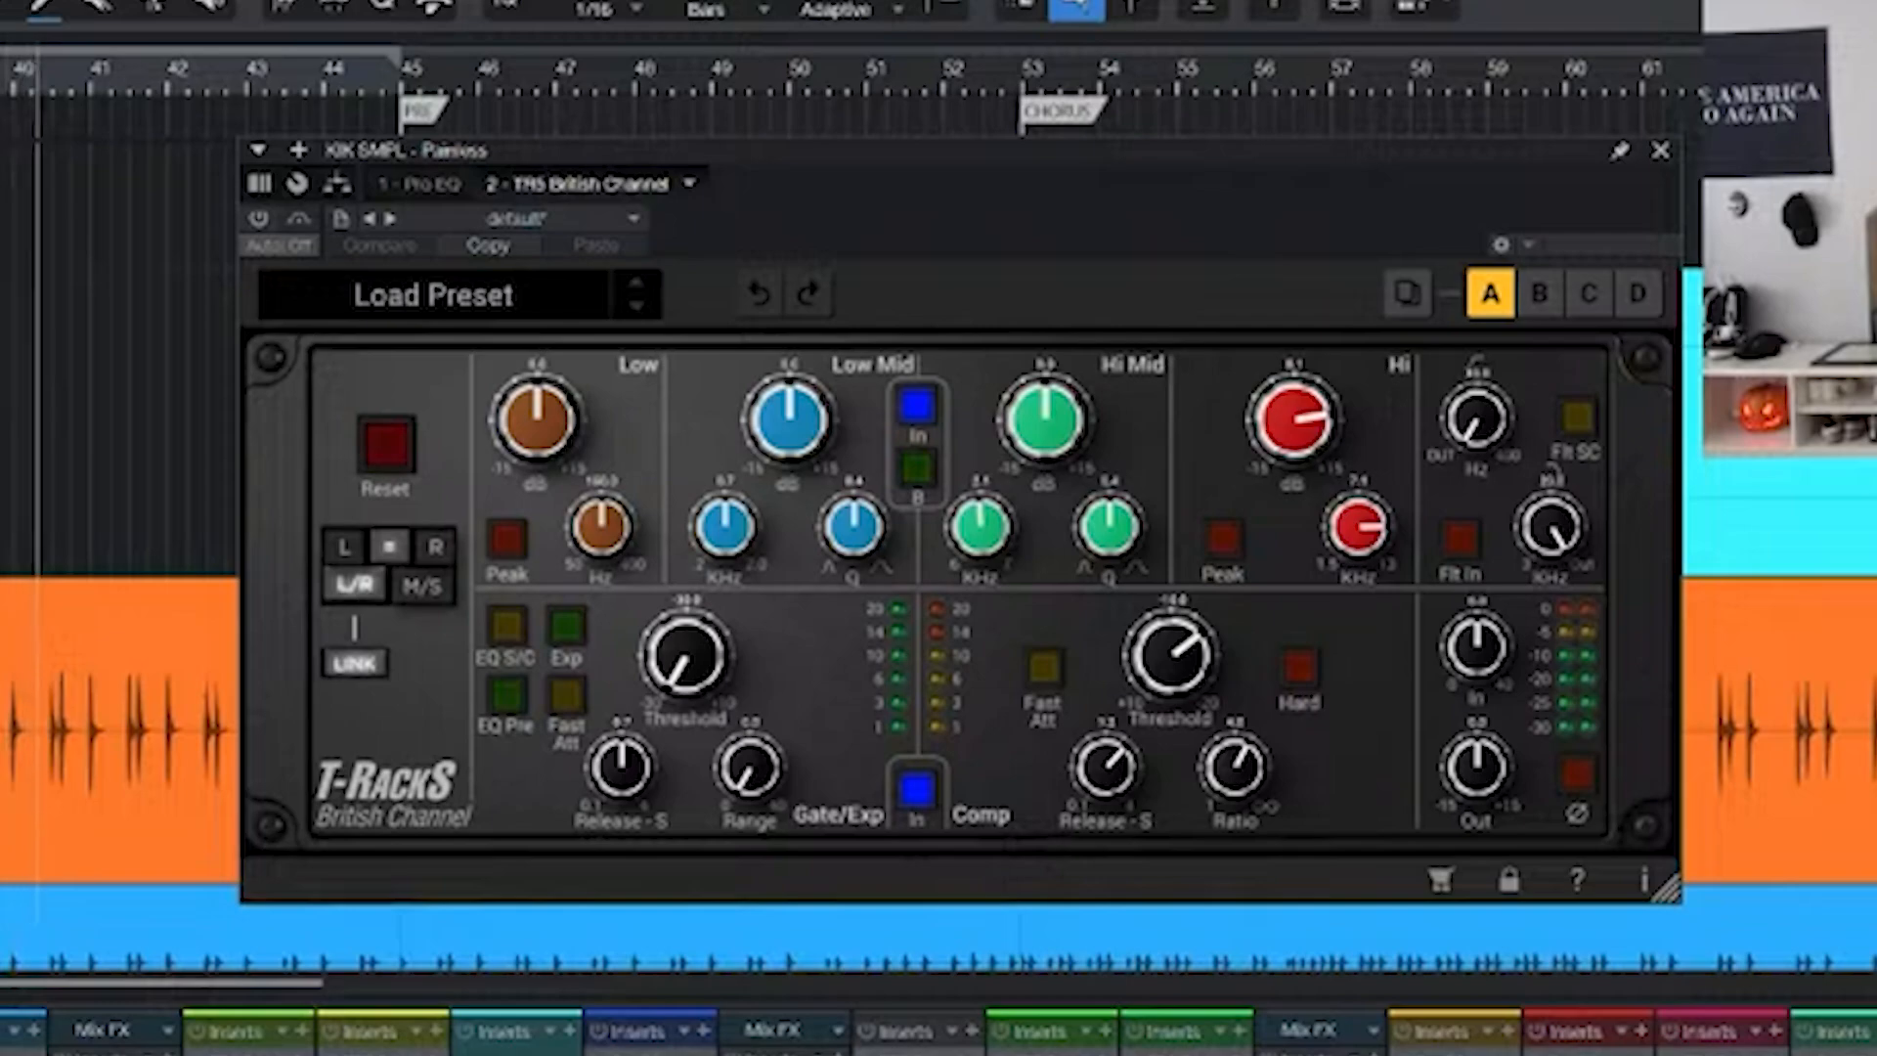
{"action": "left_click", "coordinate": [258, 218]}
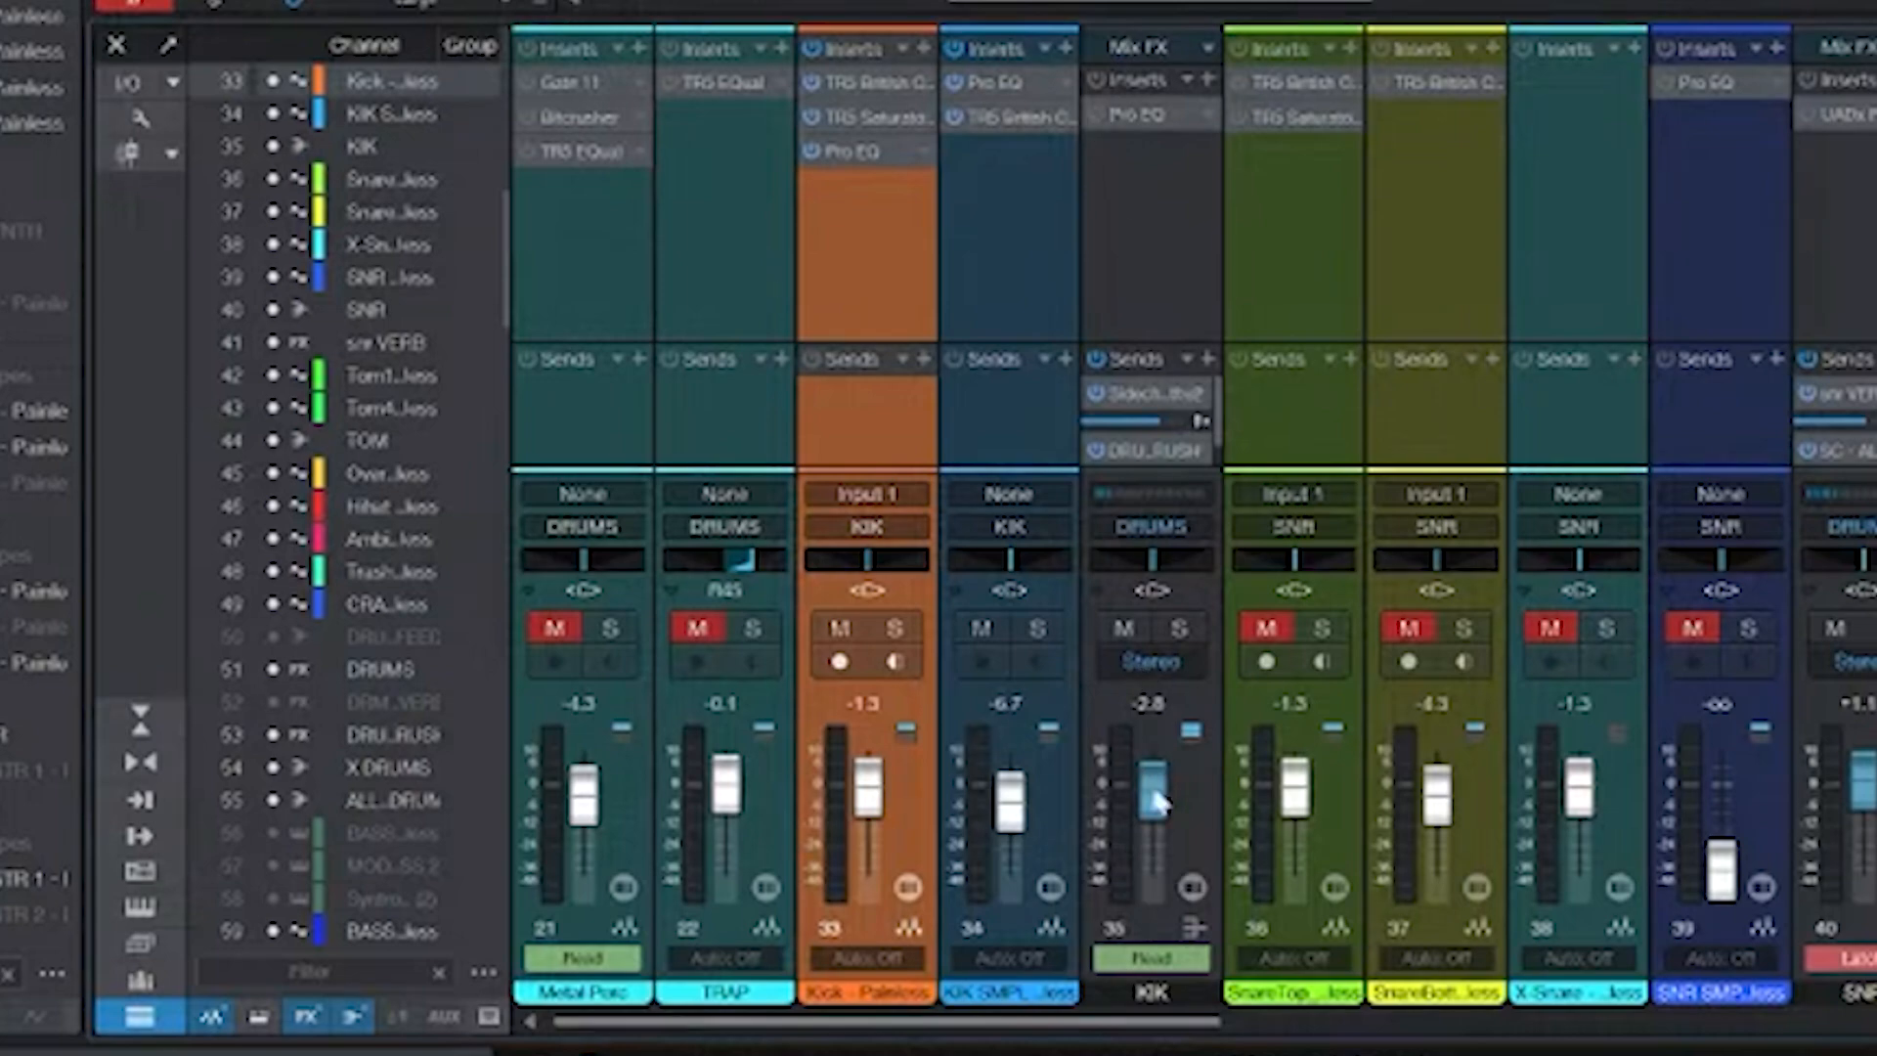
- Enable and open Pro EQ on the KIK bus, and compare the combined kicks with and without it during playback
{"action": "left_click", "coordinate": [1115, 115]}
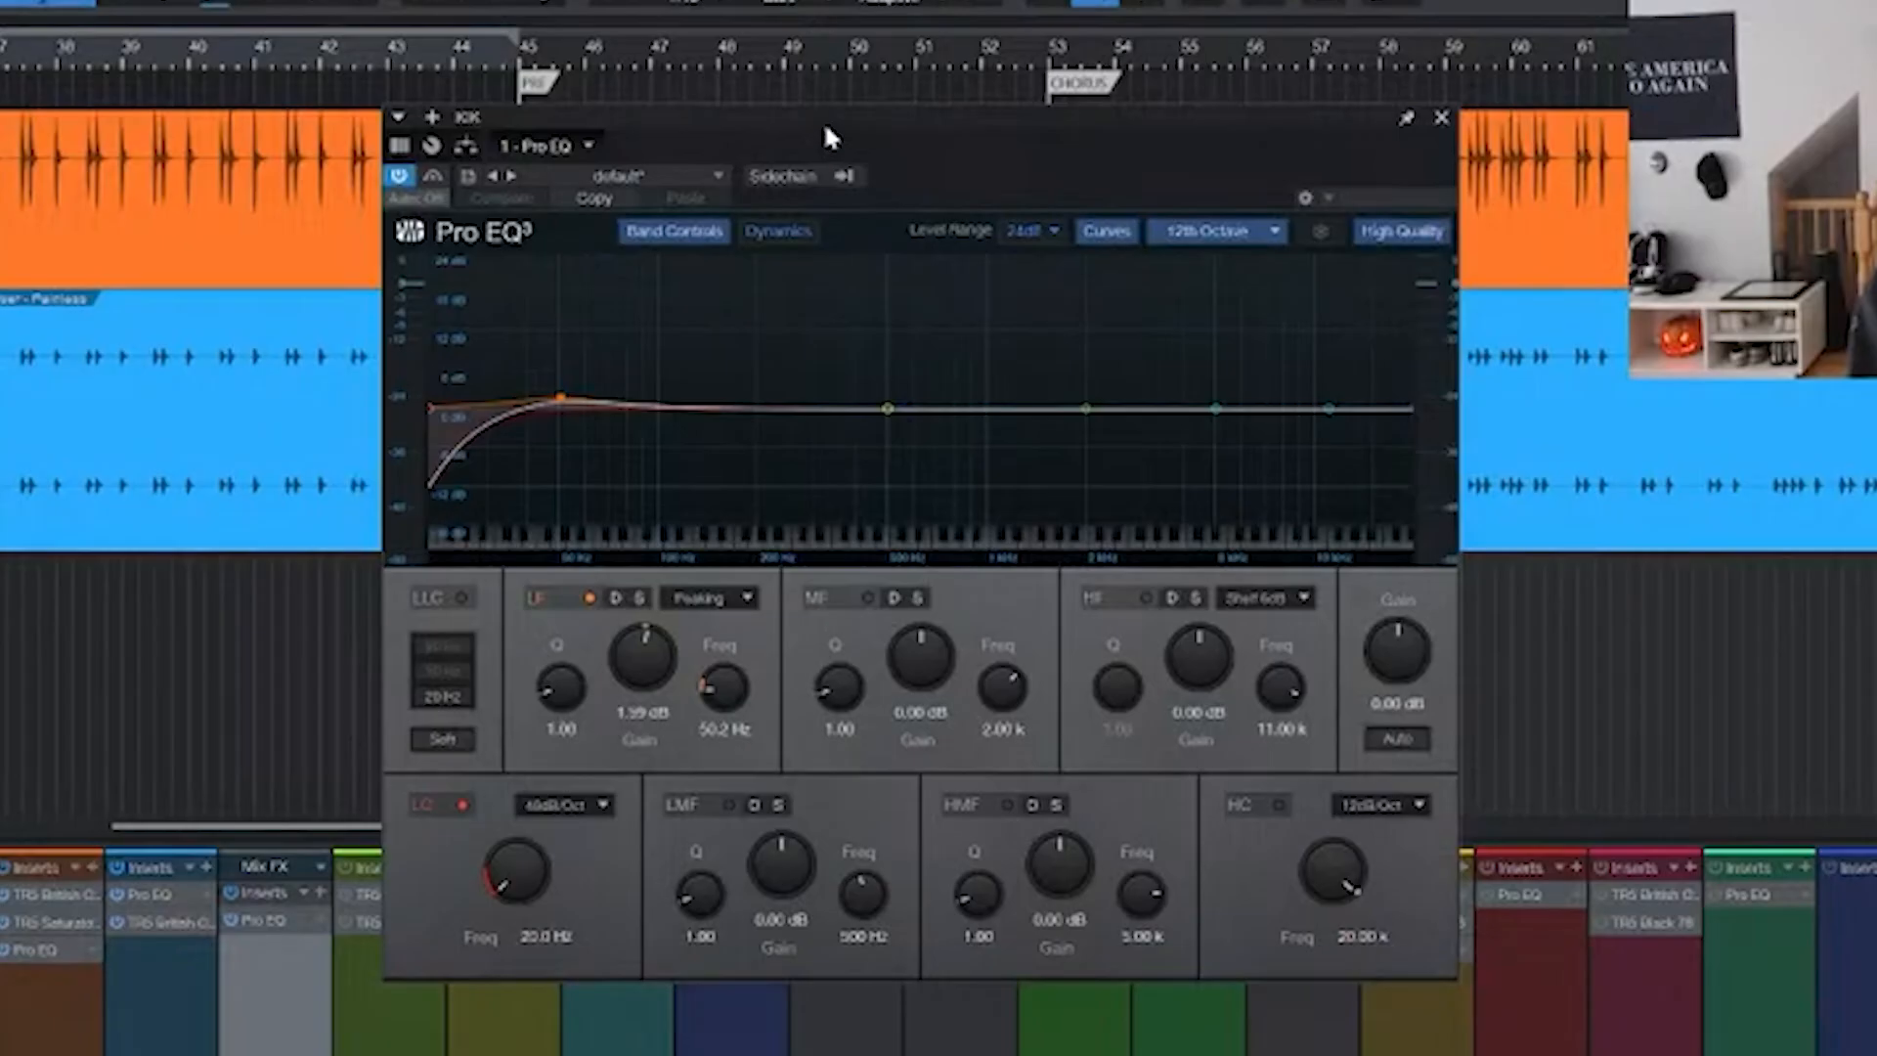
{"action": "left_click_drag", "start_coordinate": [826, 127], "coordinate": [871, 126]}
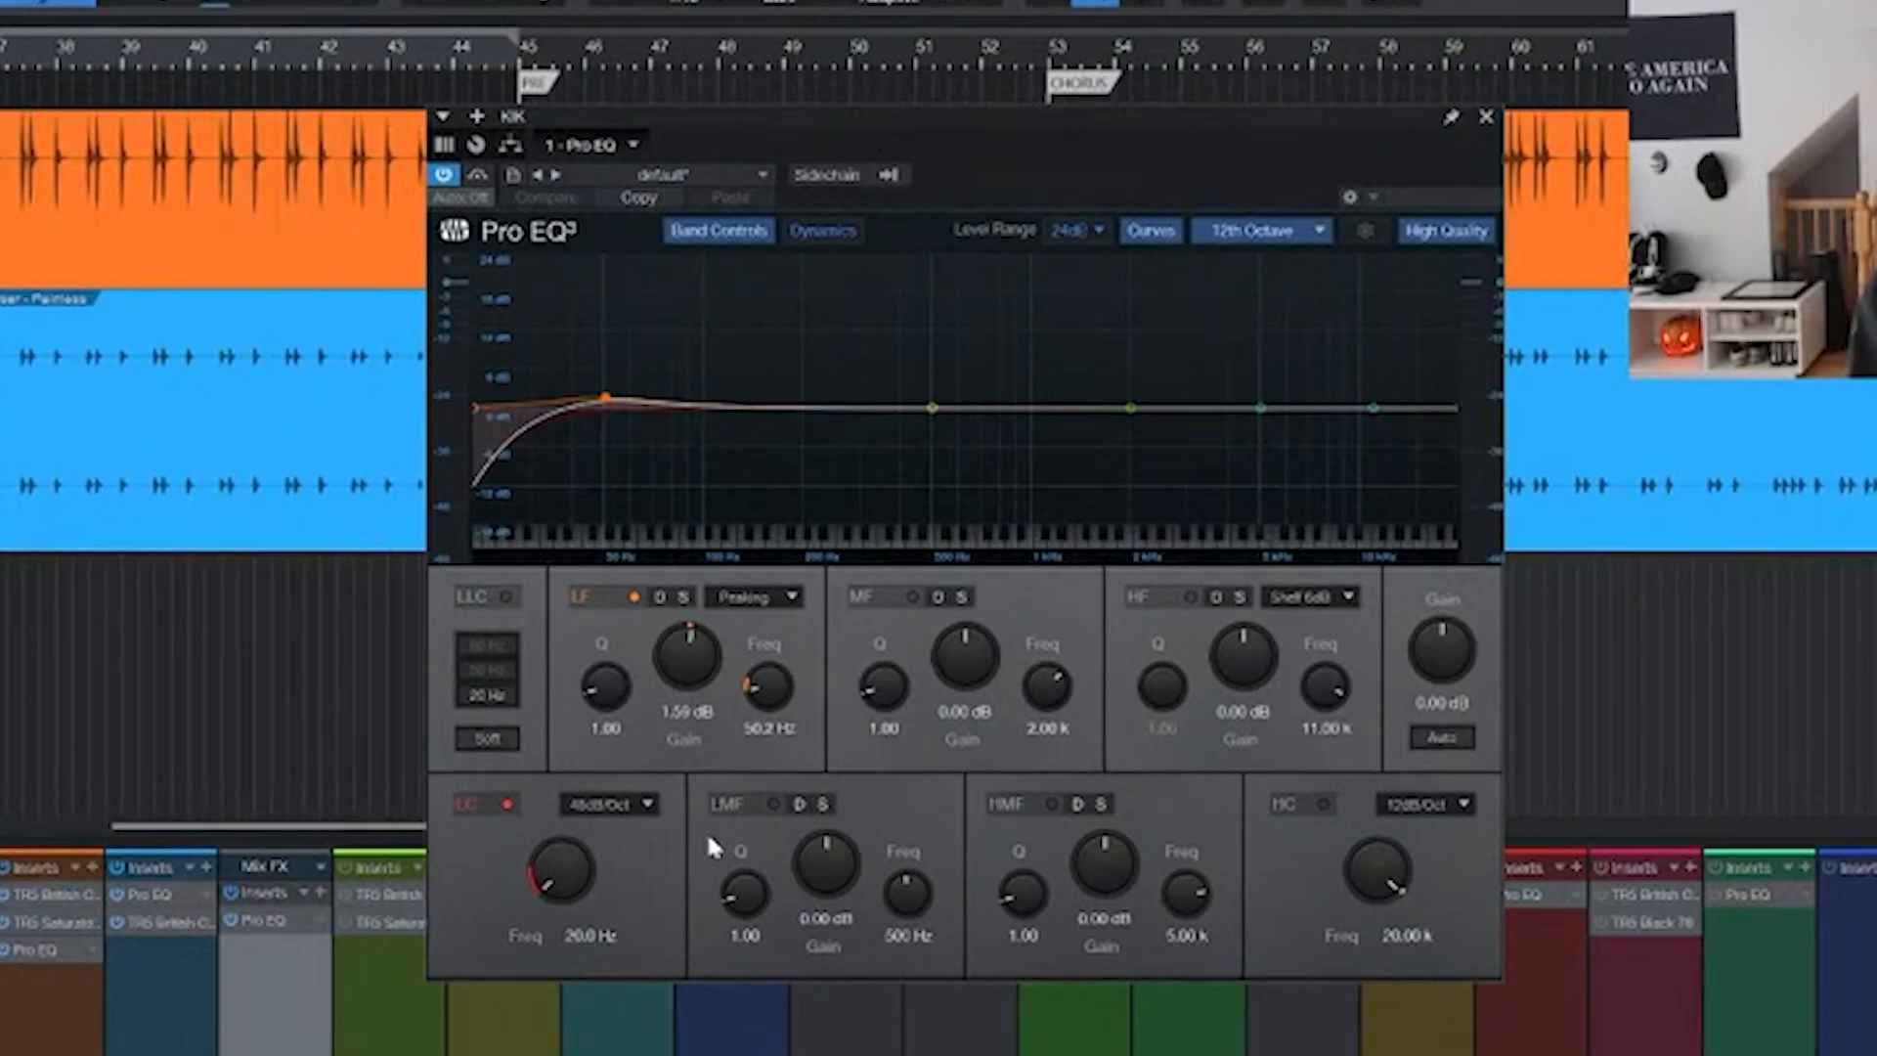
{"action": "key", "text": "space"}
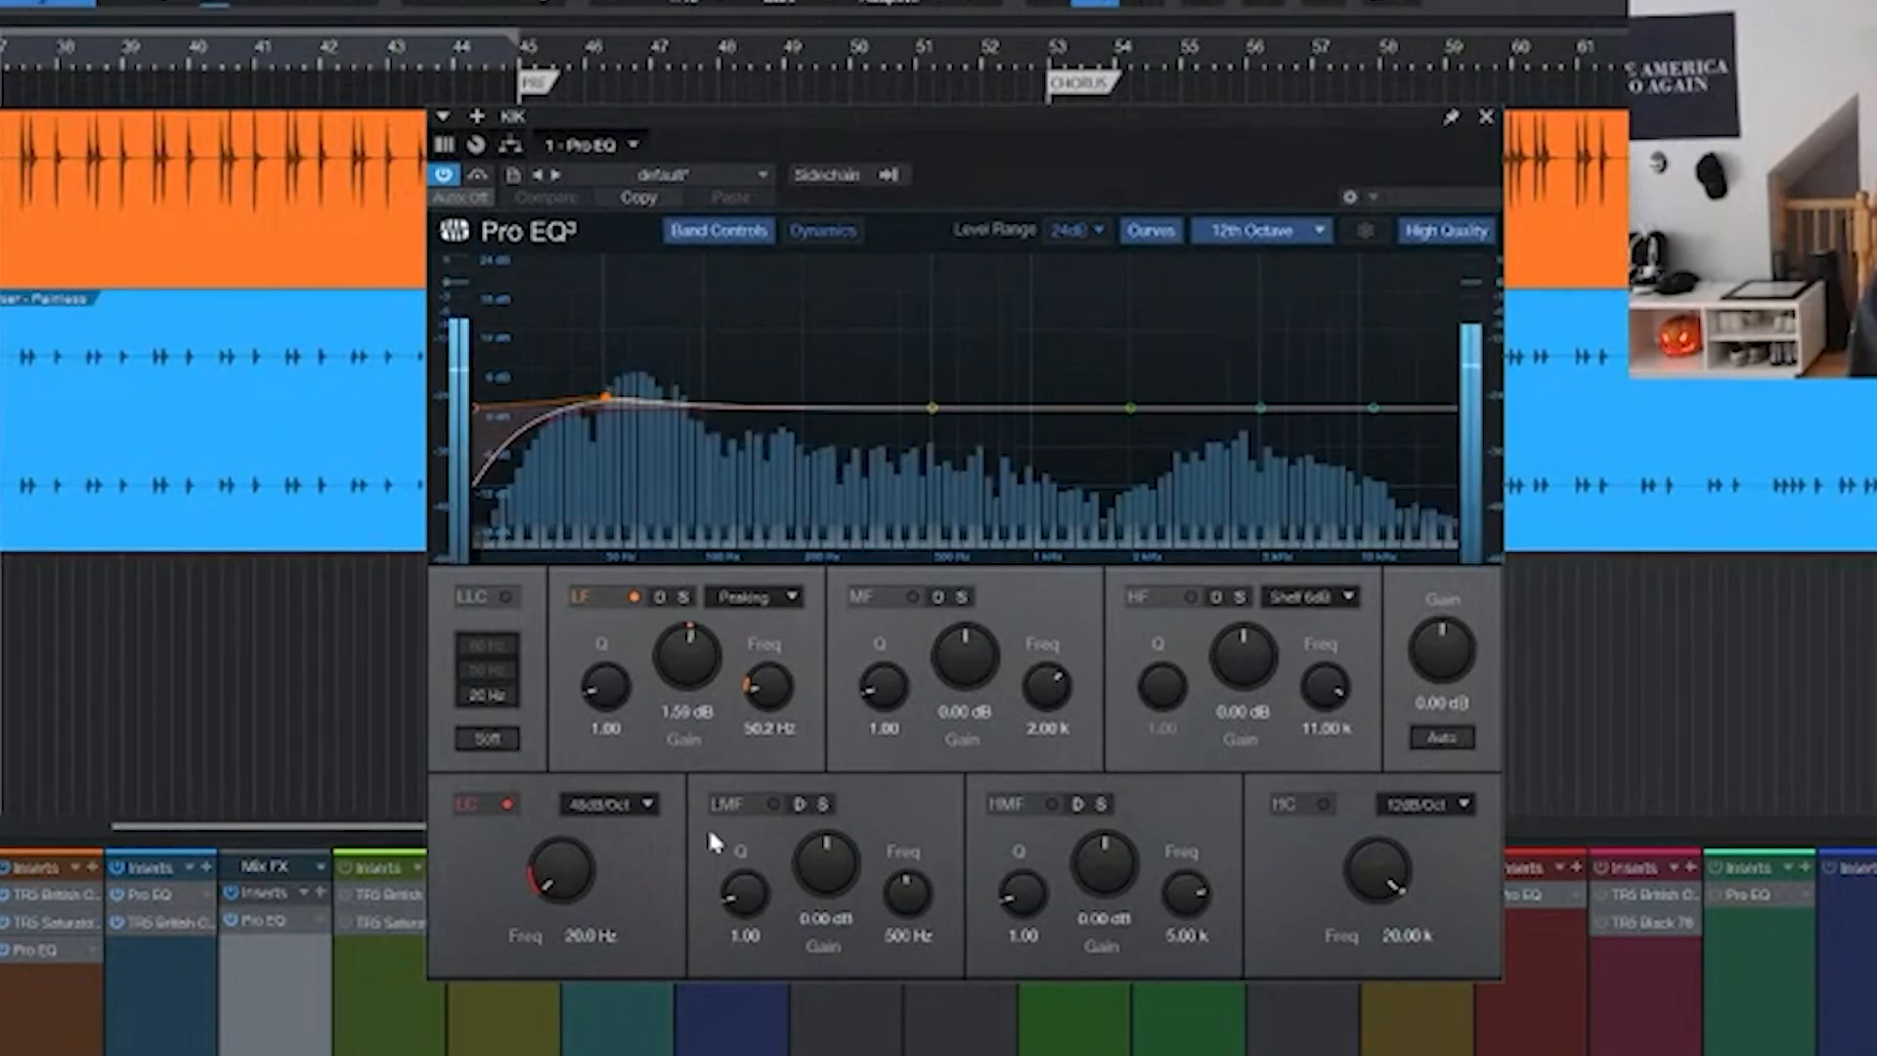
{"action": "left_click", "coordinate": [444, 176]}
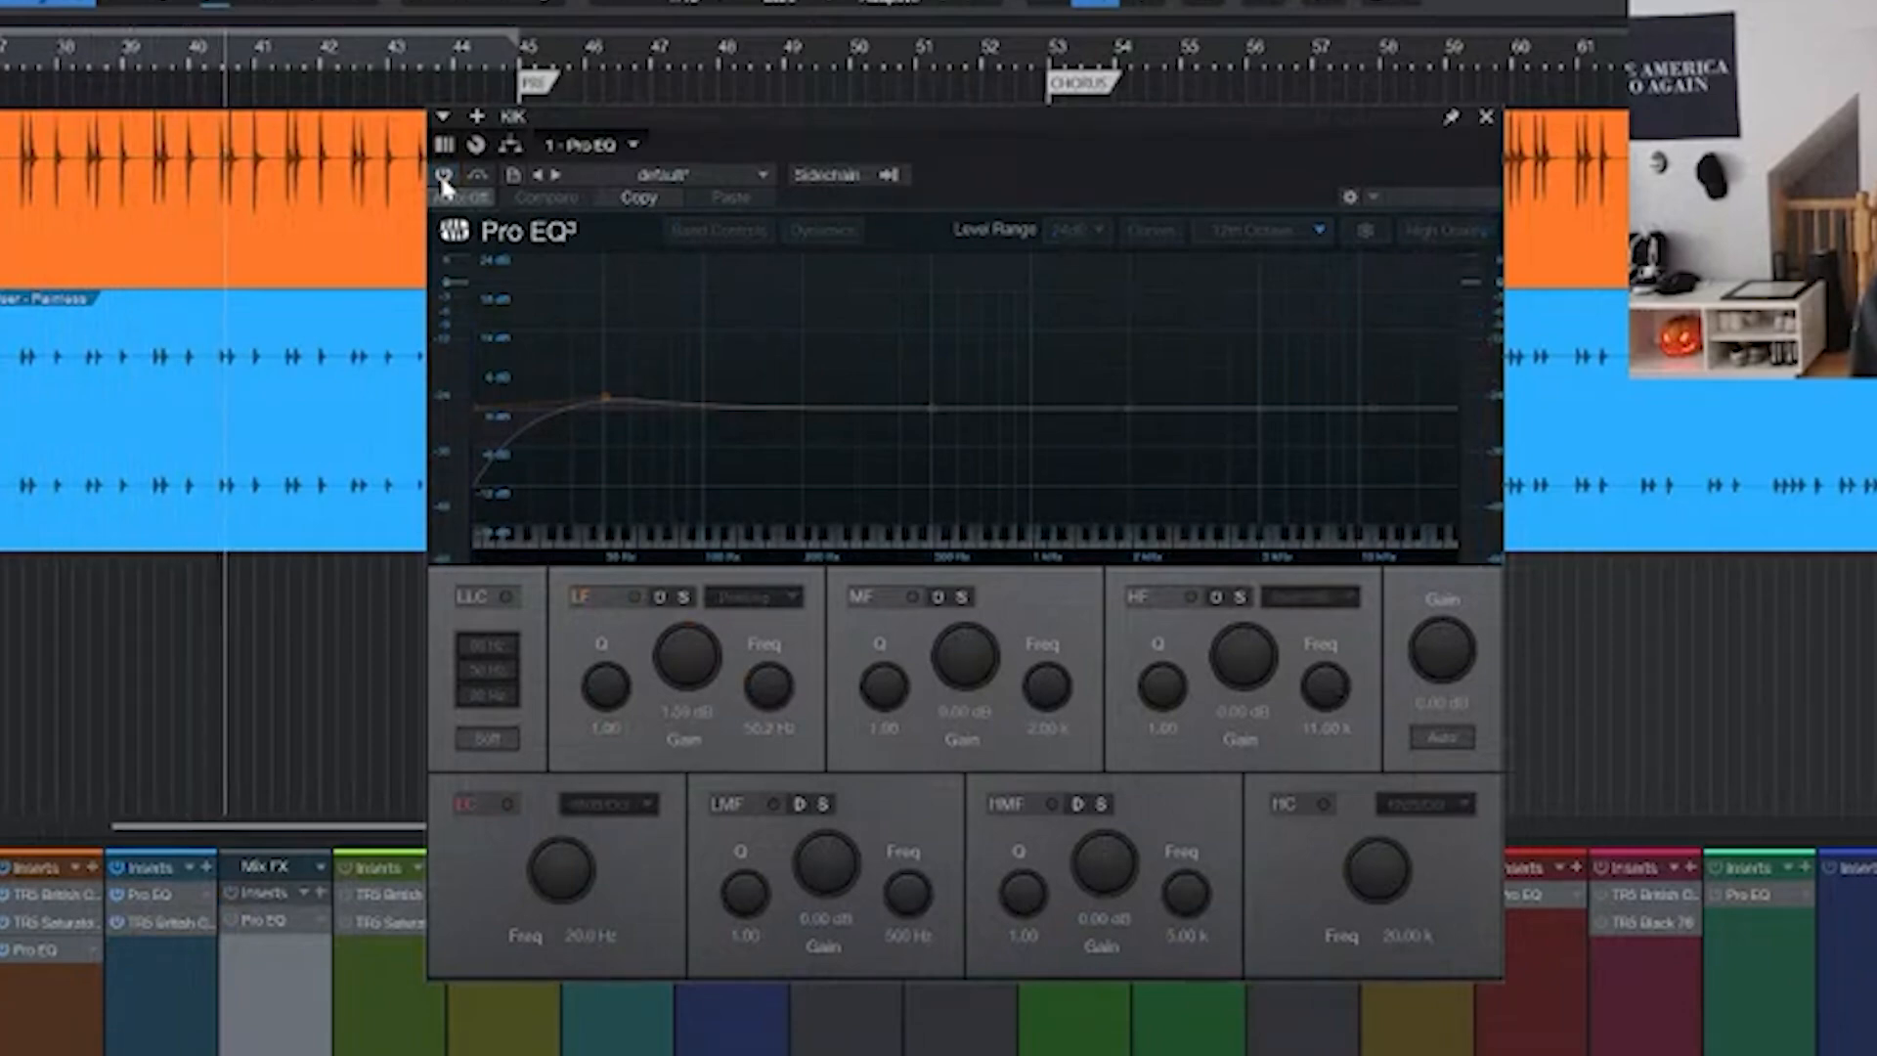
{"action": "left_click", "coordinate": [441, 176]}
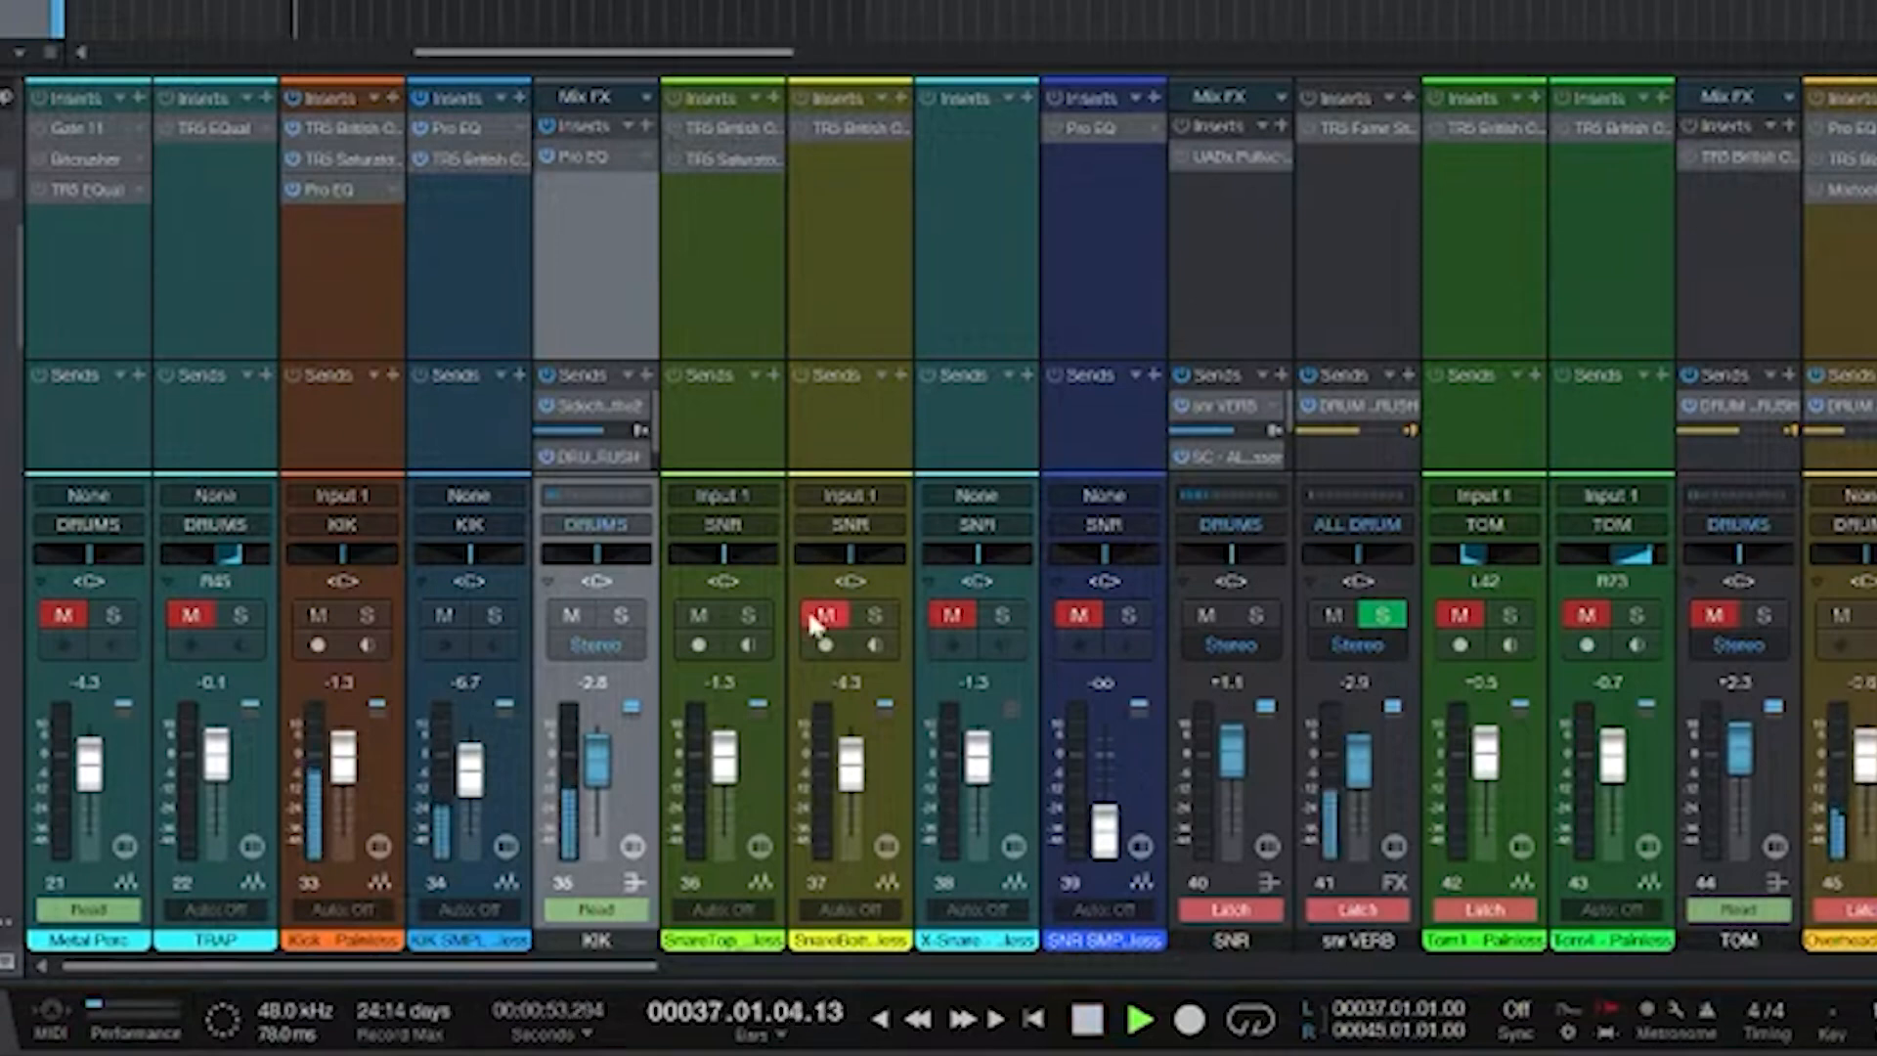
- Enable and open TR5 British Channel on the SnareTop track, and compare it bypassed and active during playback
{"action": "key", "text": "space"}
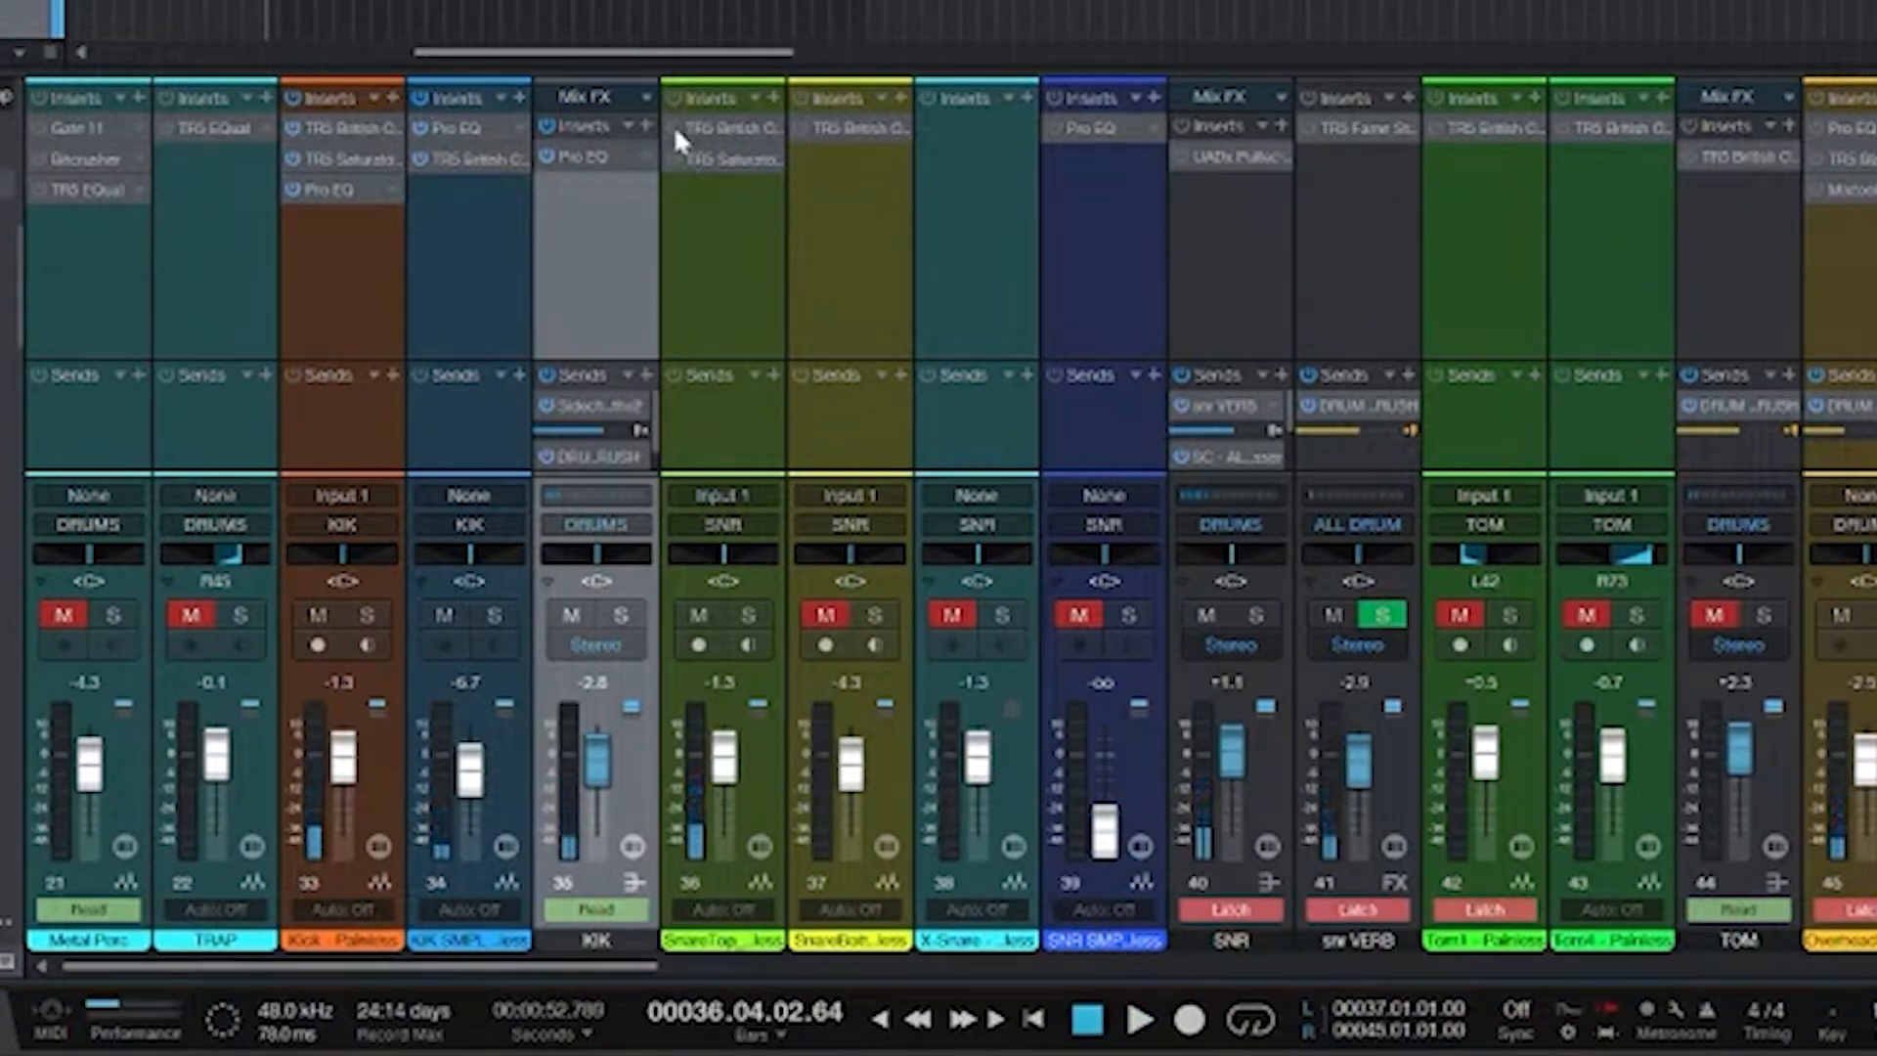
{"action": "left_click", "coordinate": [673, 125]}
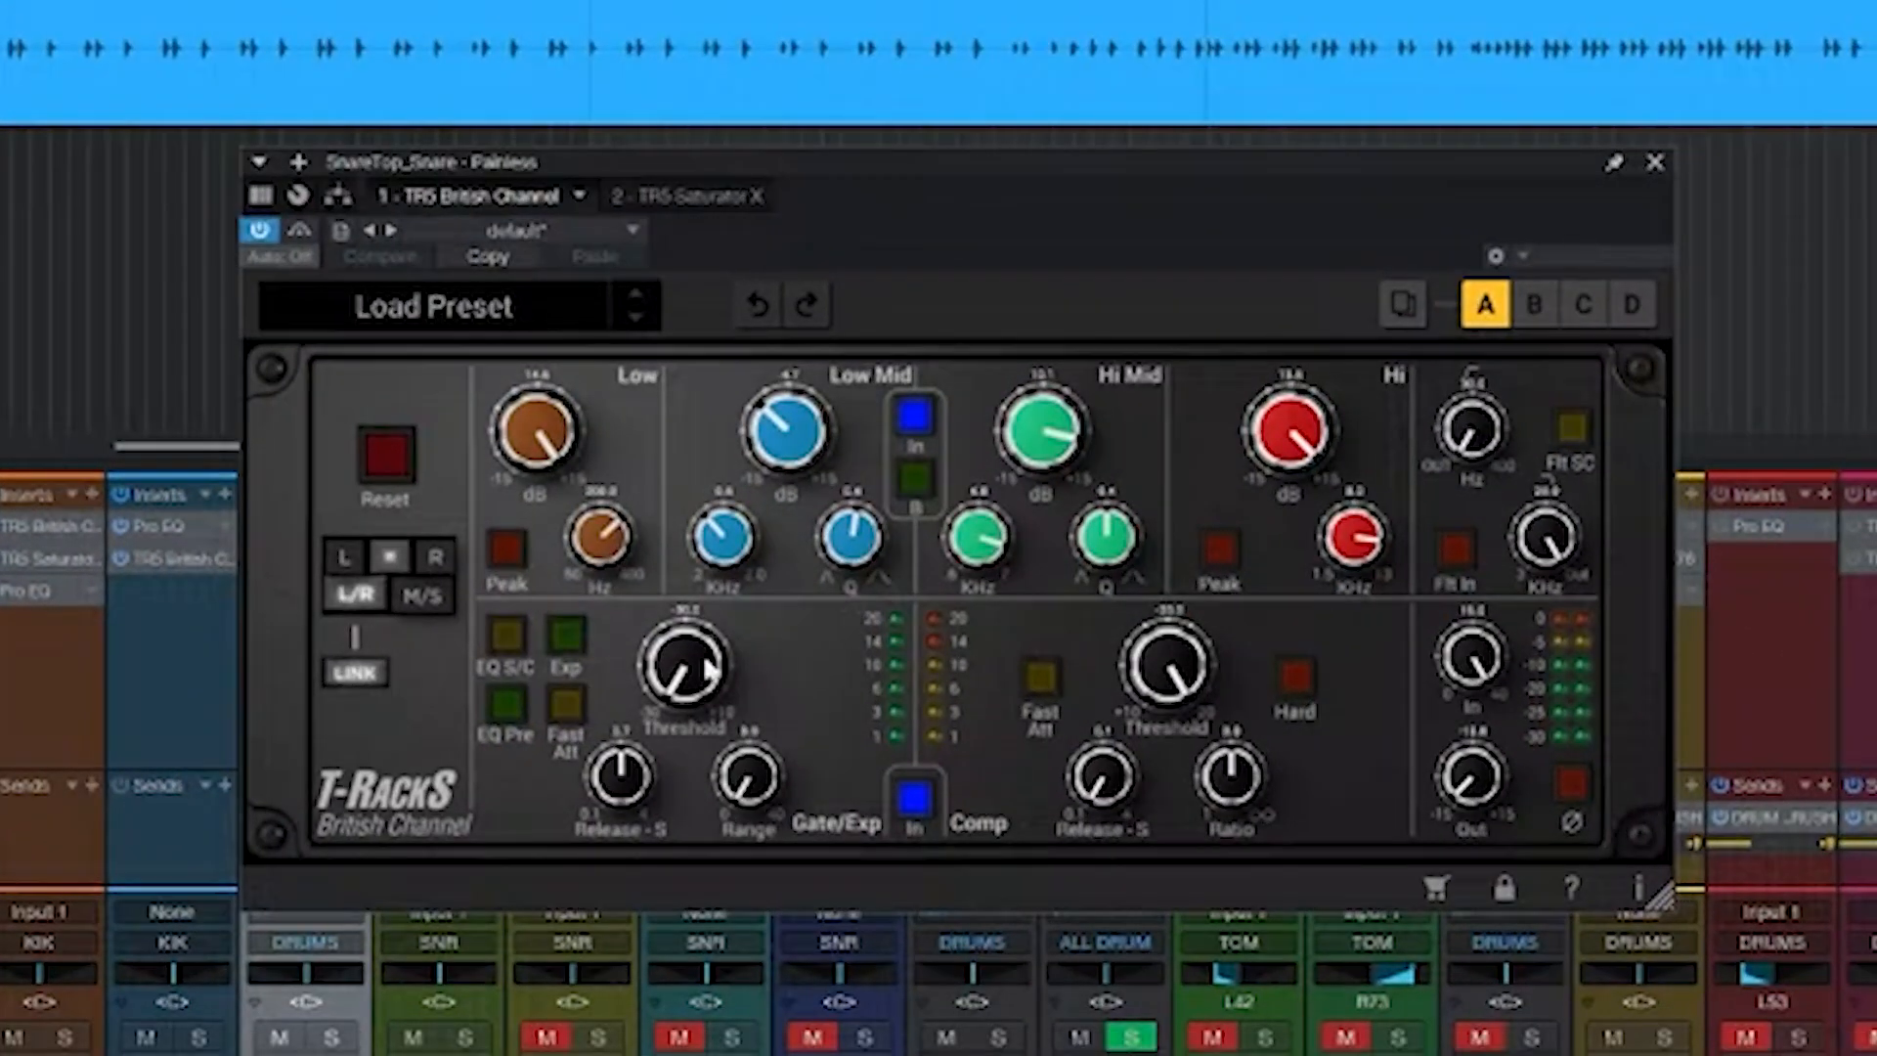
{"action": "key", "text": "space"}
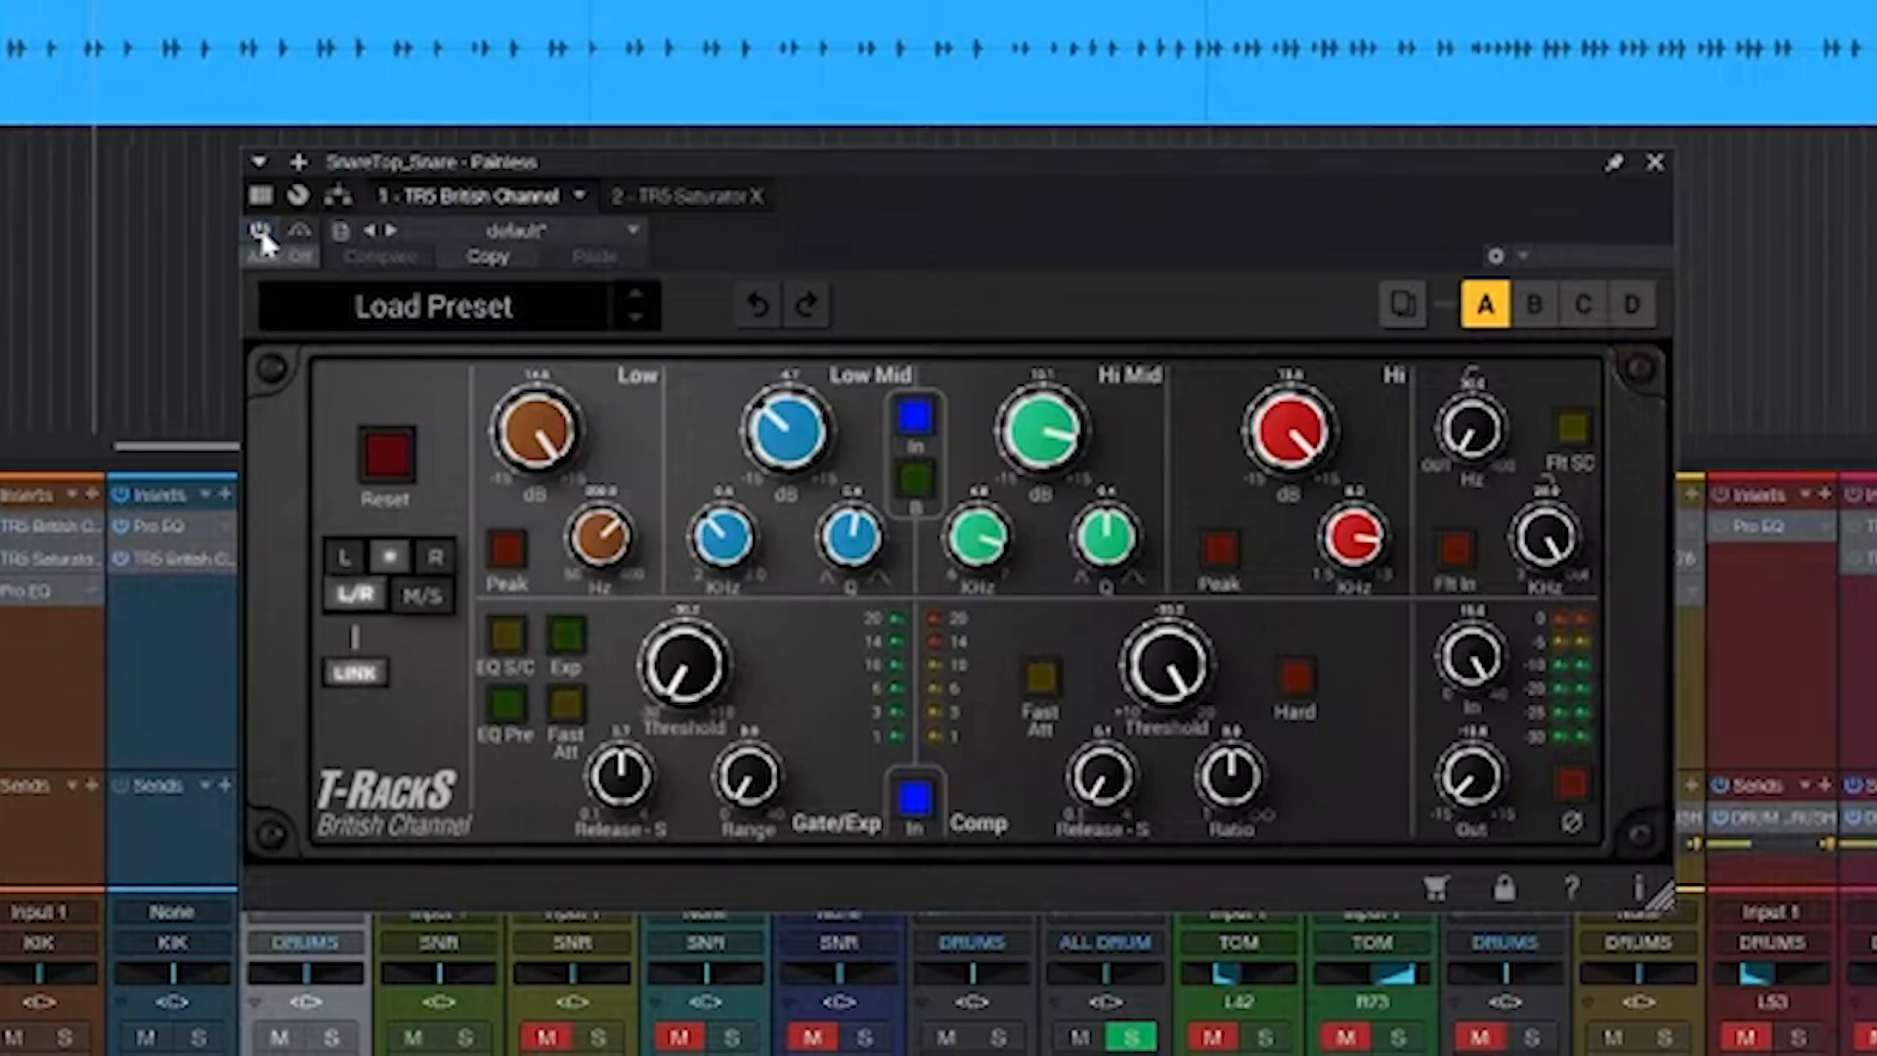
{"action": "left_click", "coordinate": [260, 232]}
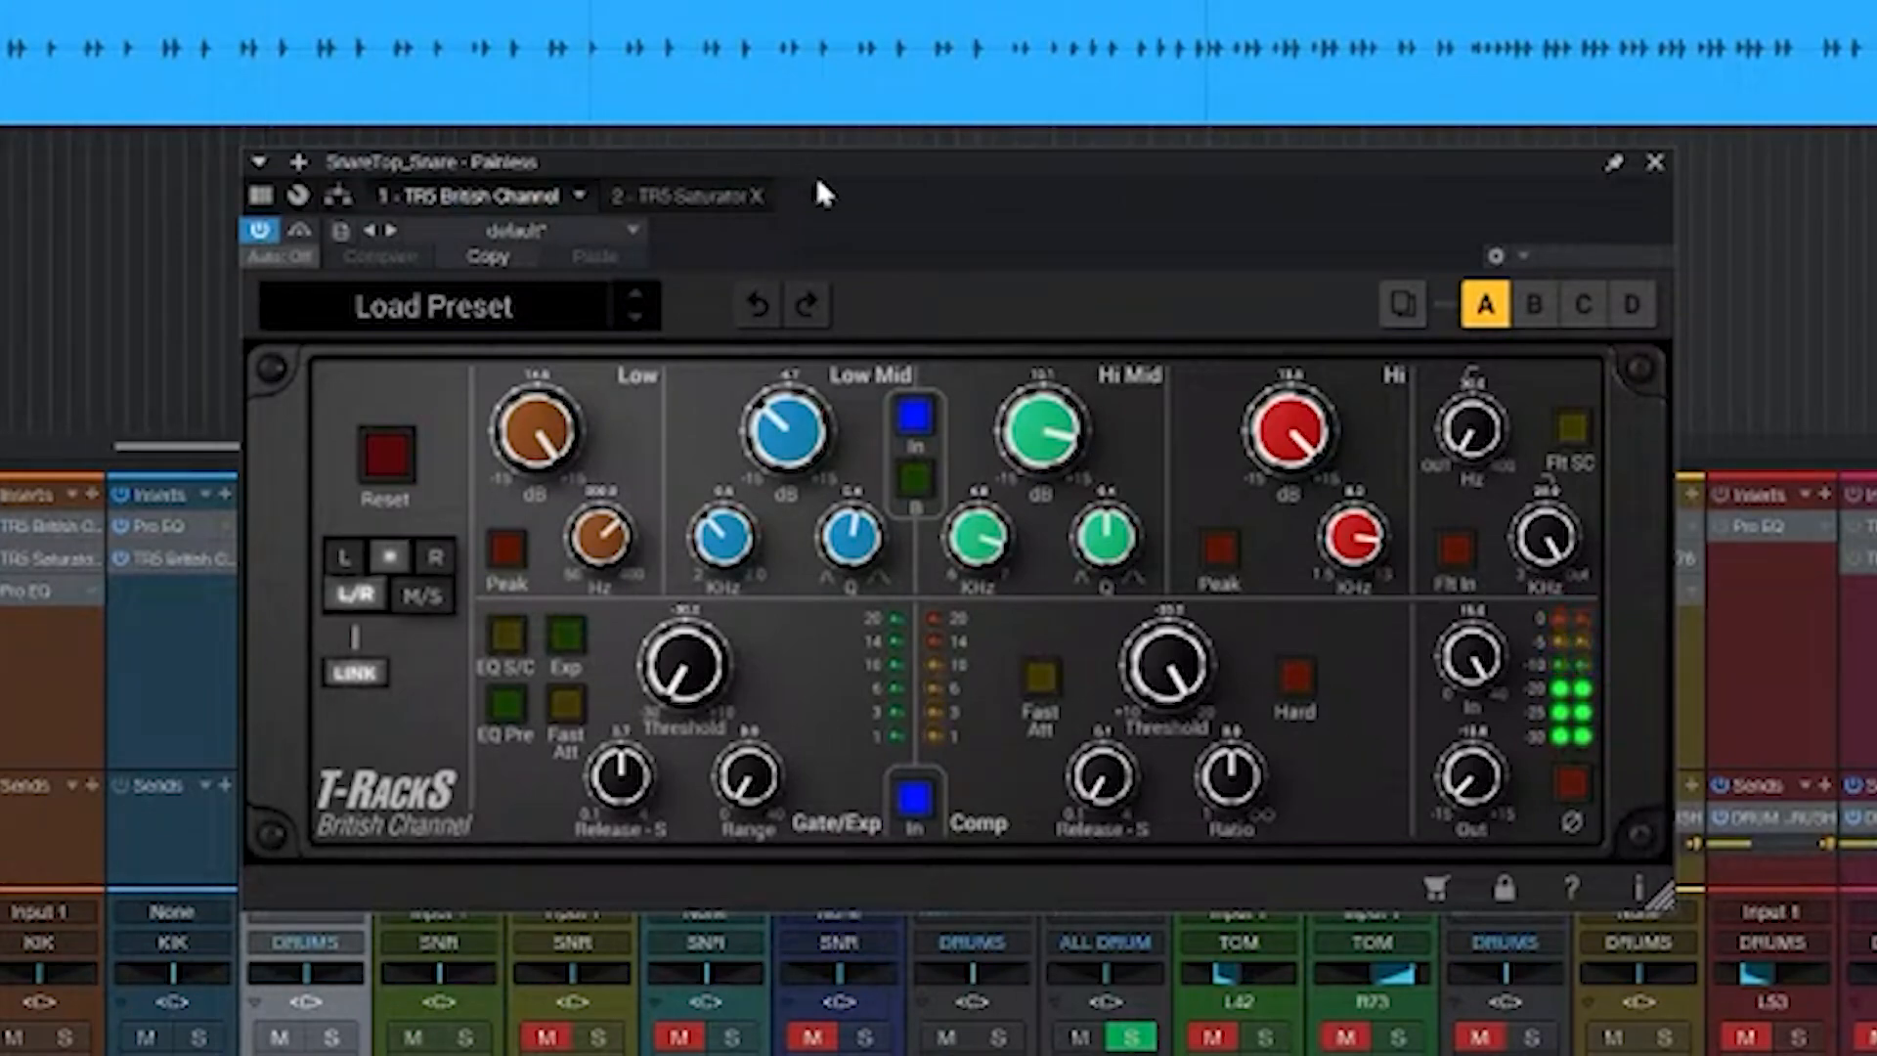
- Play the top snare and audition it while switching the British Channel's EQ section in and out
{"action": "left_click_drag", "start_coordinate": [821, 176], "coordinate": [821, 169]}
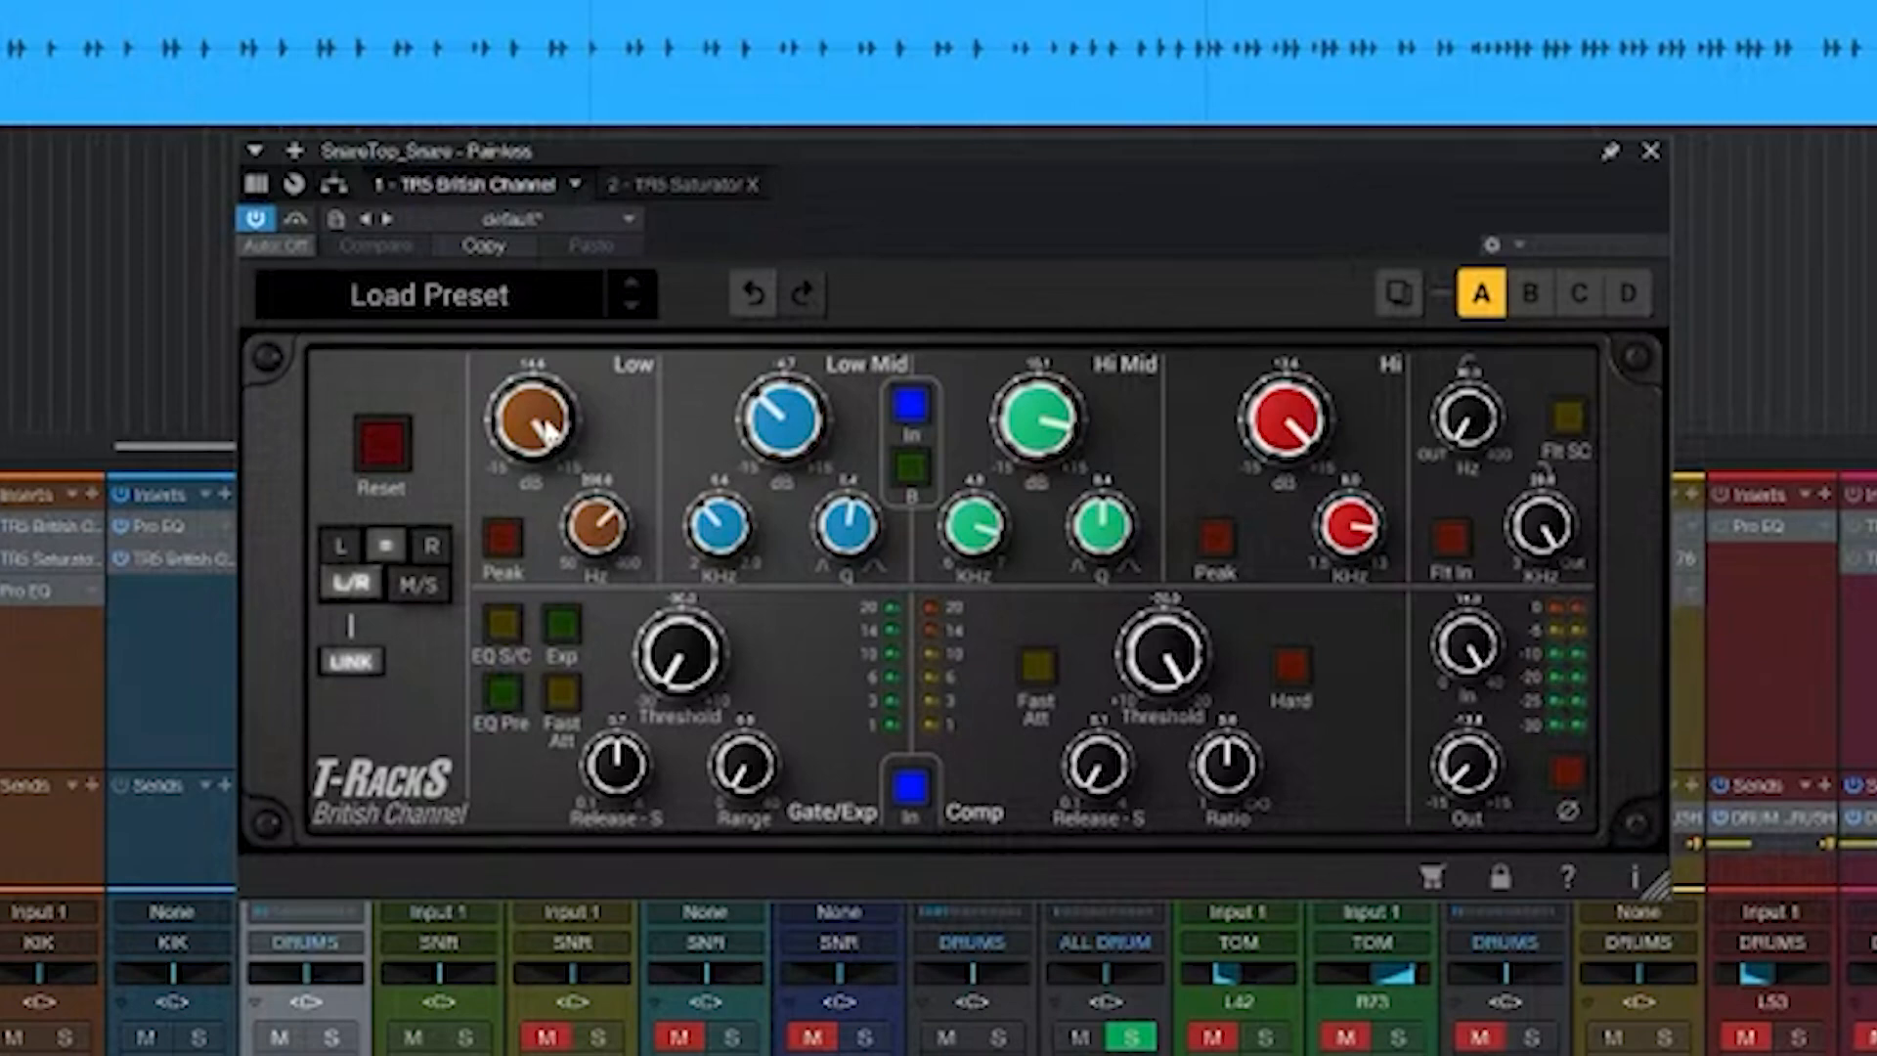
{"action": "left_click_drag", "start_coordinate": [869, 151], "coordinate": [881, 150]}
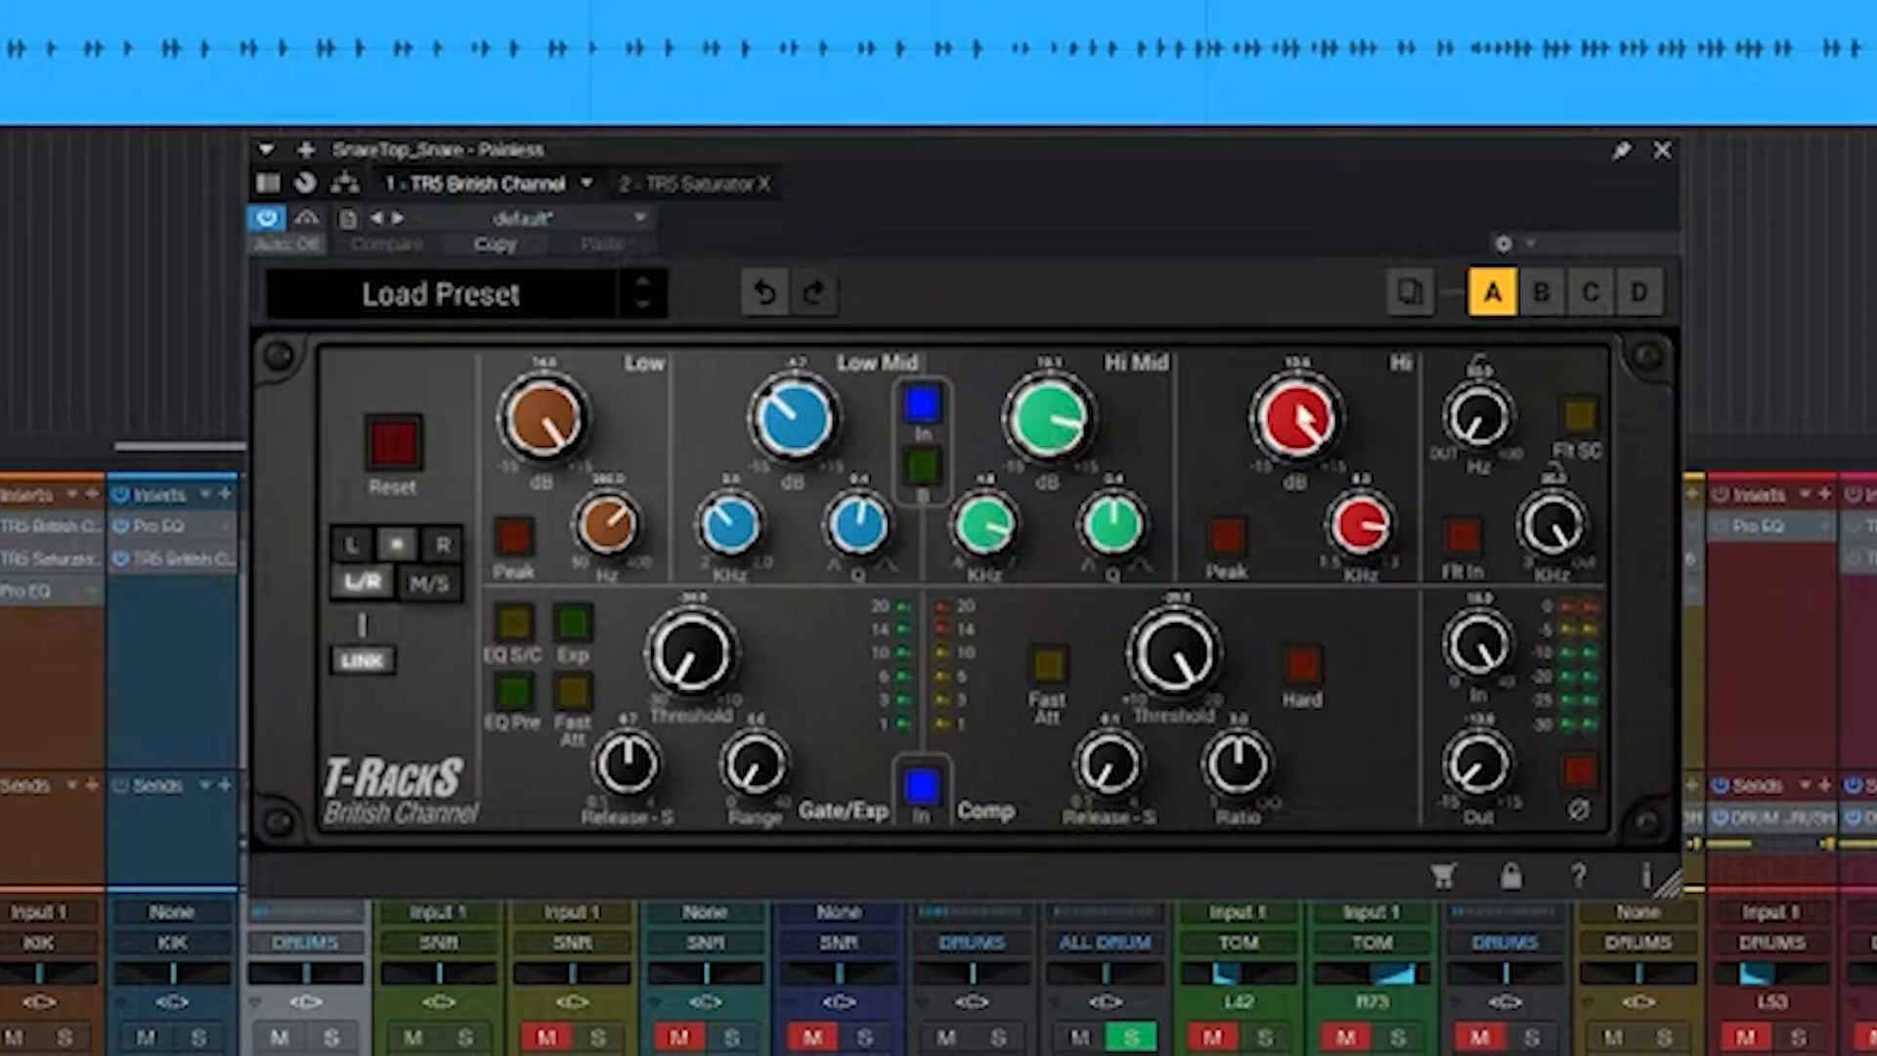
{"action": "key", "text": "space"}
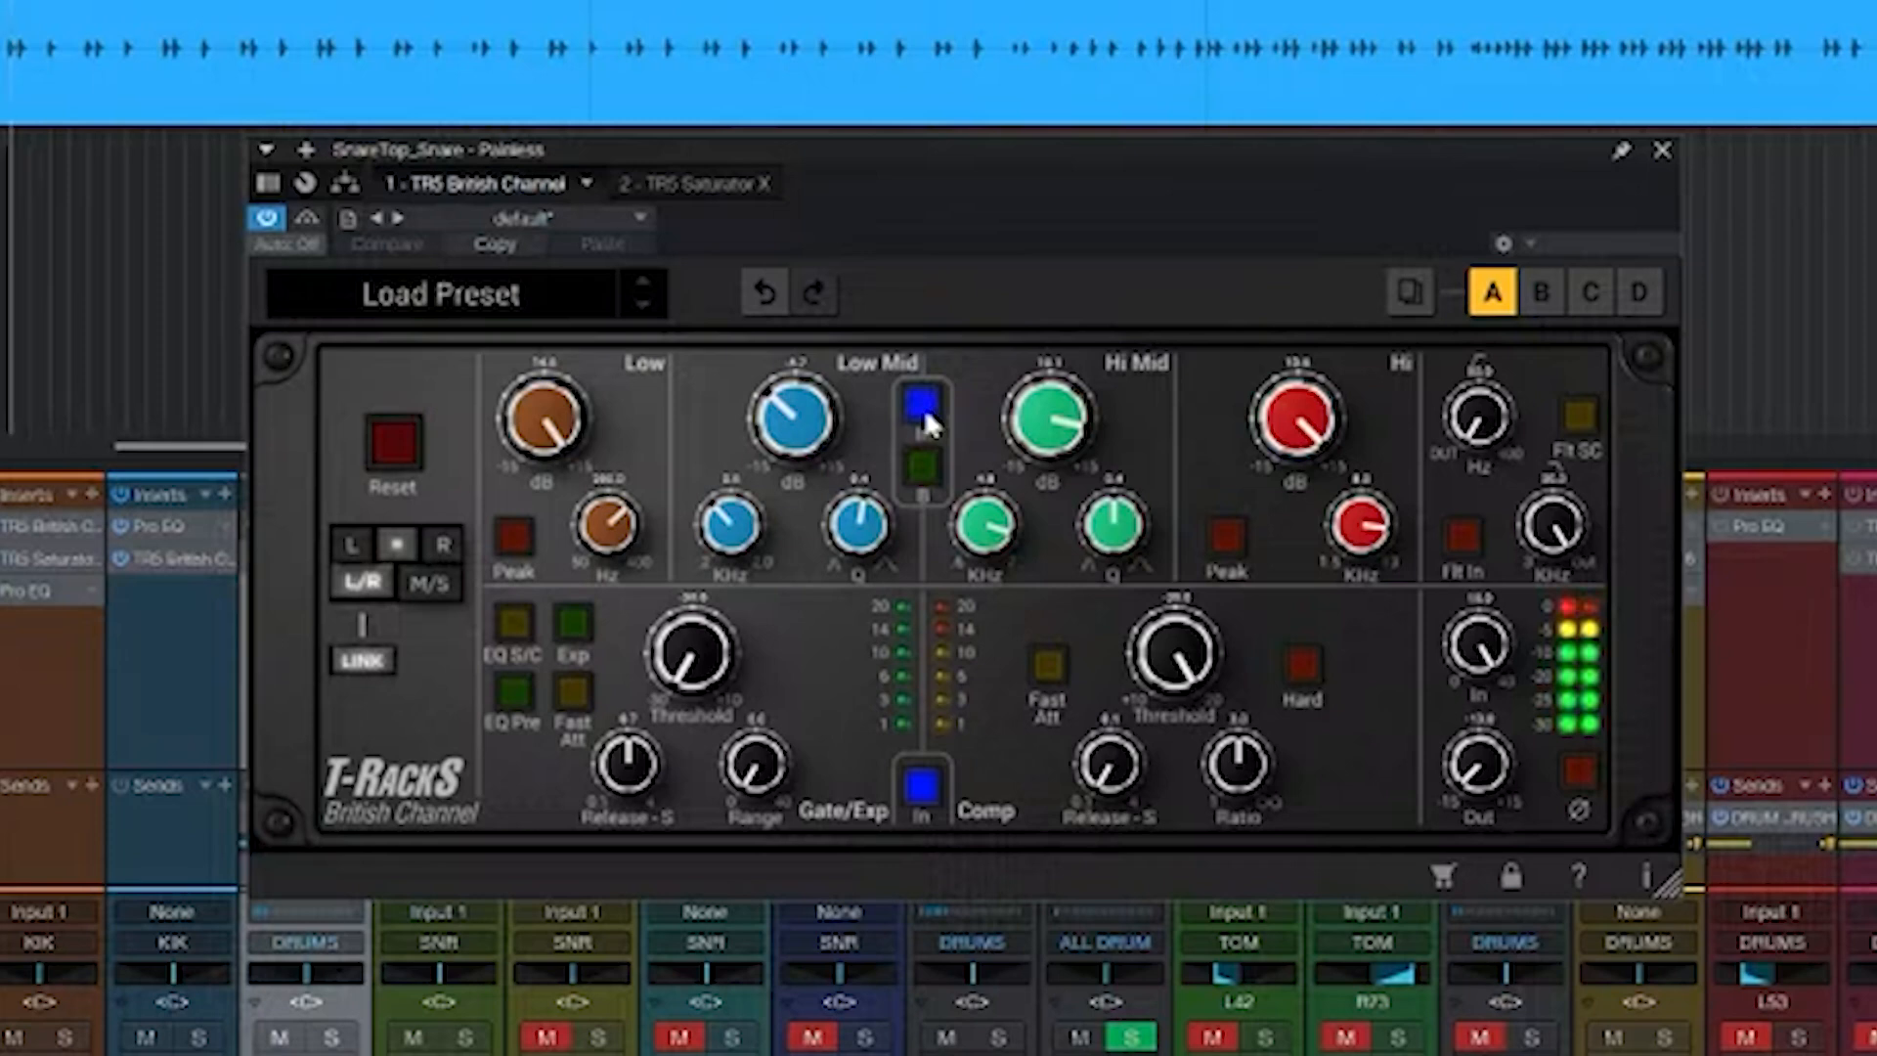
{"action": "left_click", "coordinate": [924, 407]}
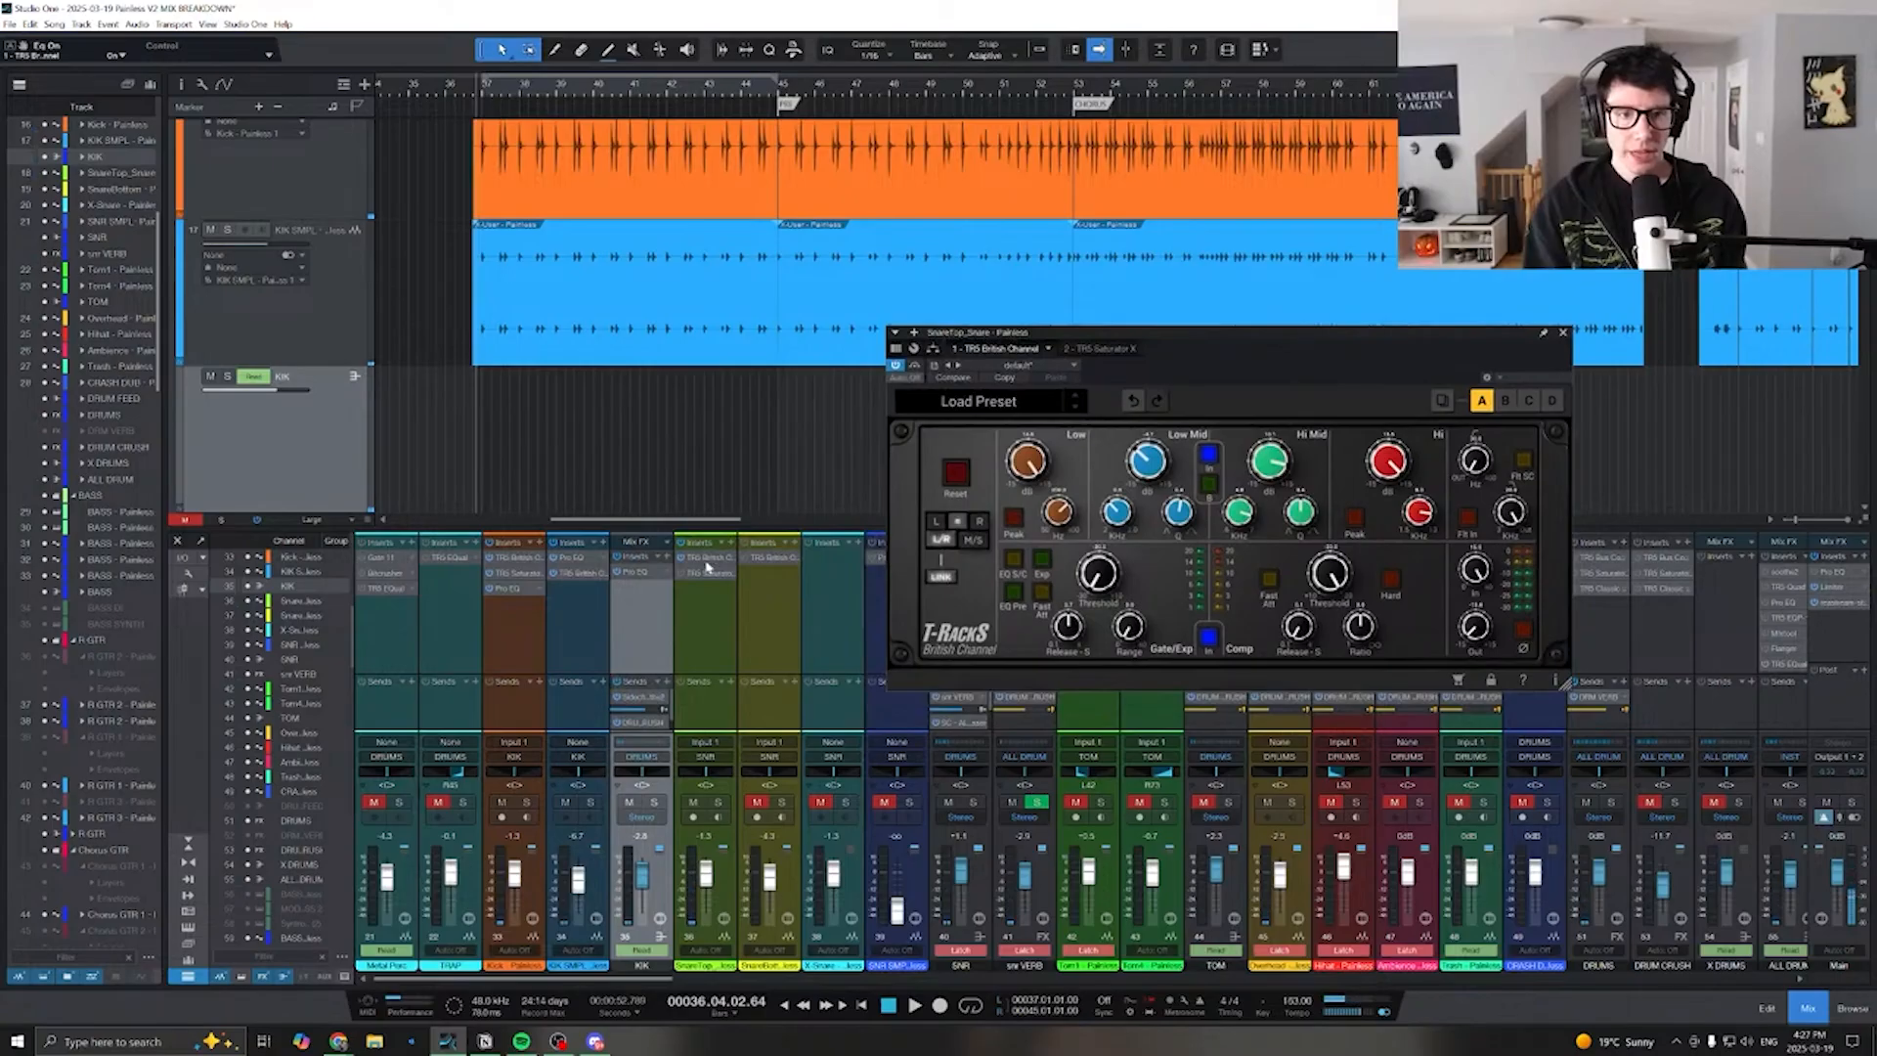
- Enable and open TR5 Saturator X on the SnareTop track, and compare it bypassed and active during playback
{"action": "left_click", "coordinate": [700, 577]}
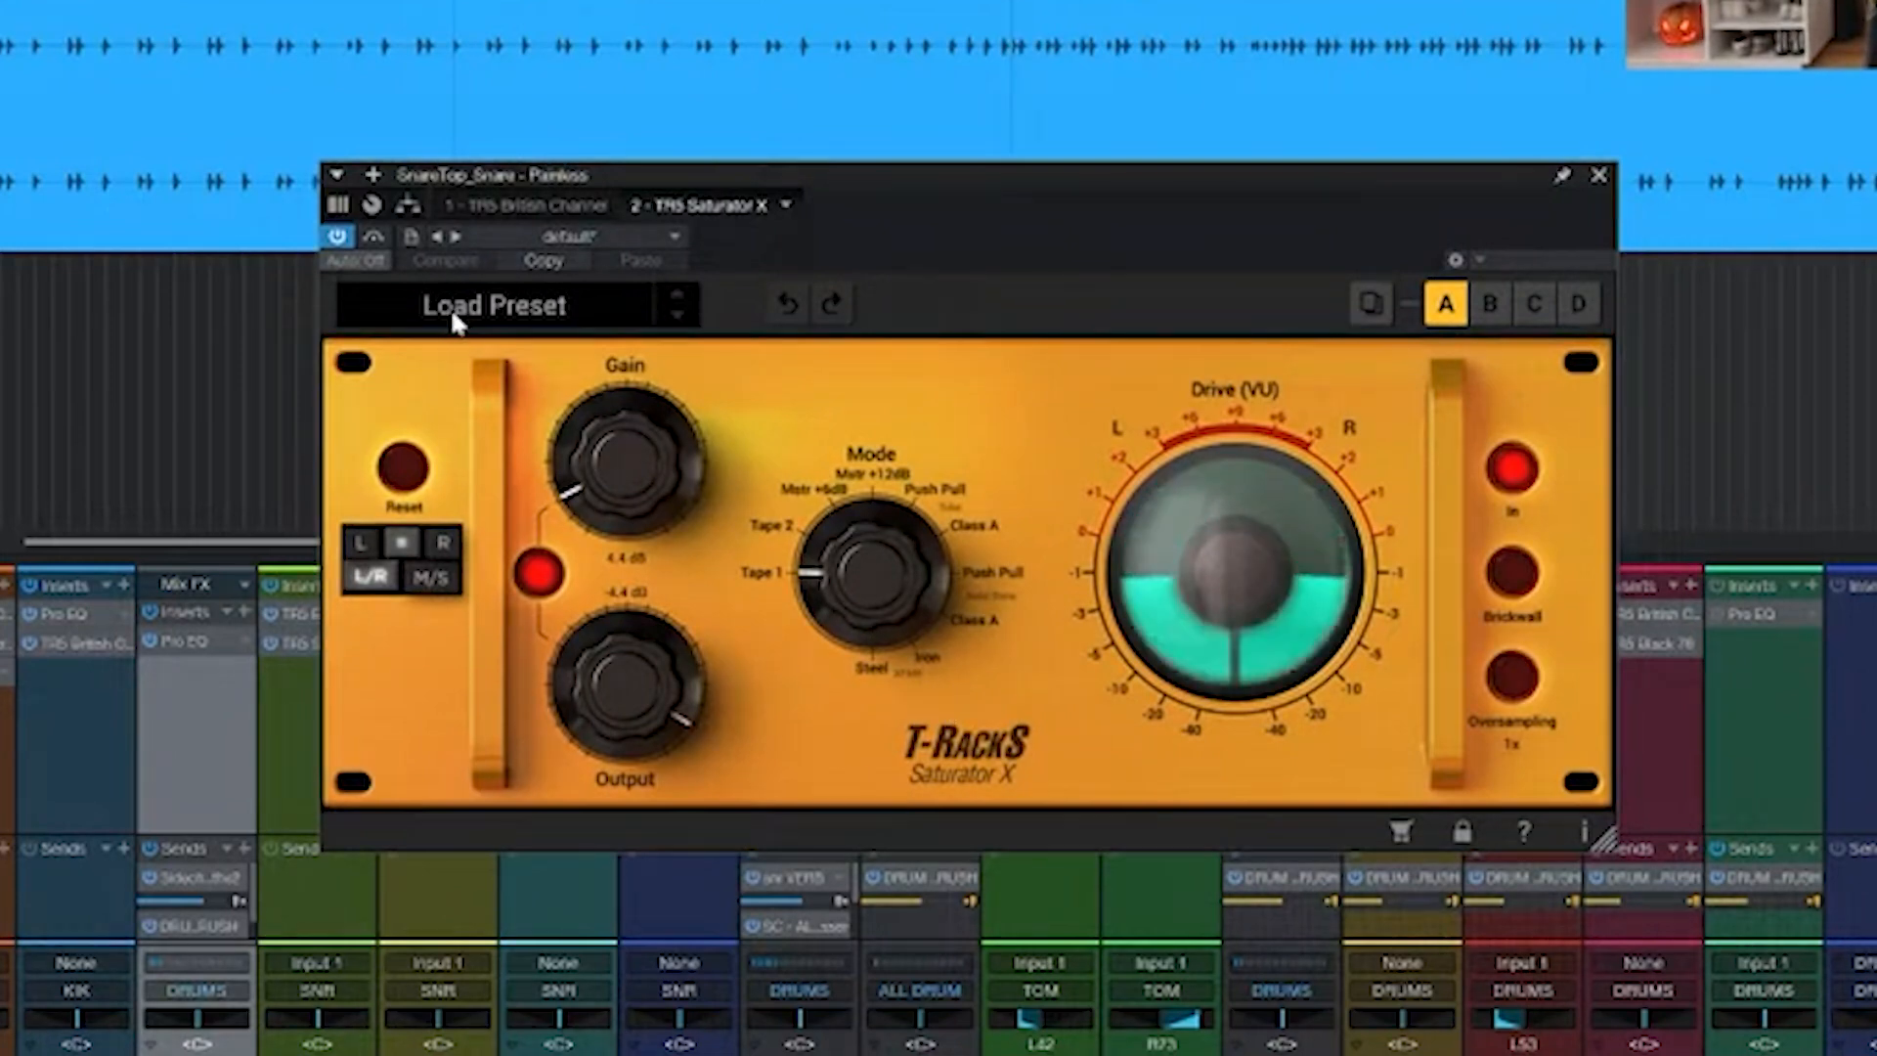
{"action": "left_click", "coordinate": [339, 238]}
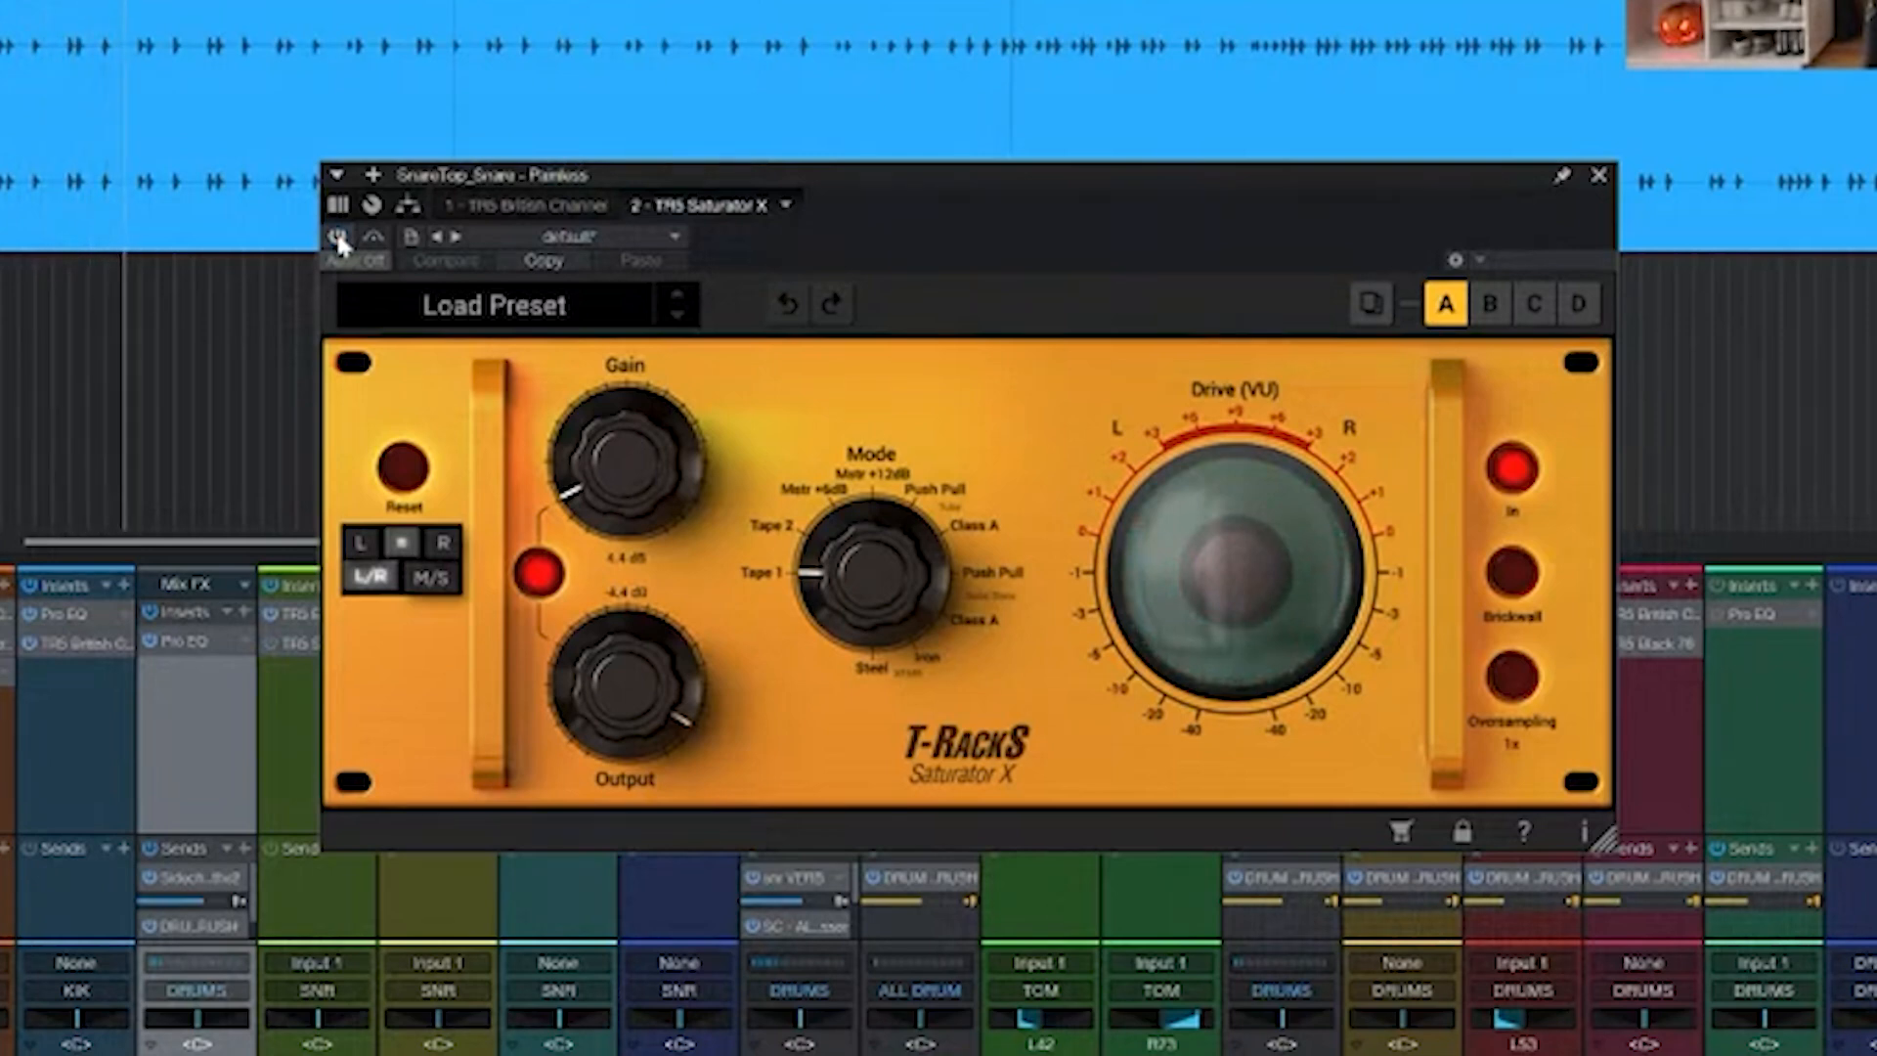
{"action": "left_click", "coordinate": [339, 238]}
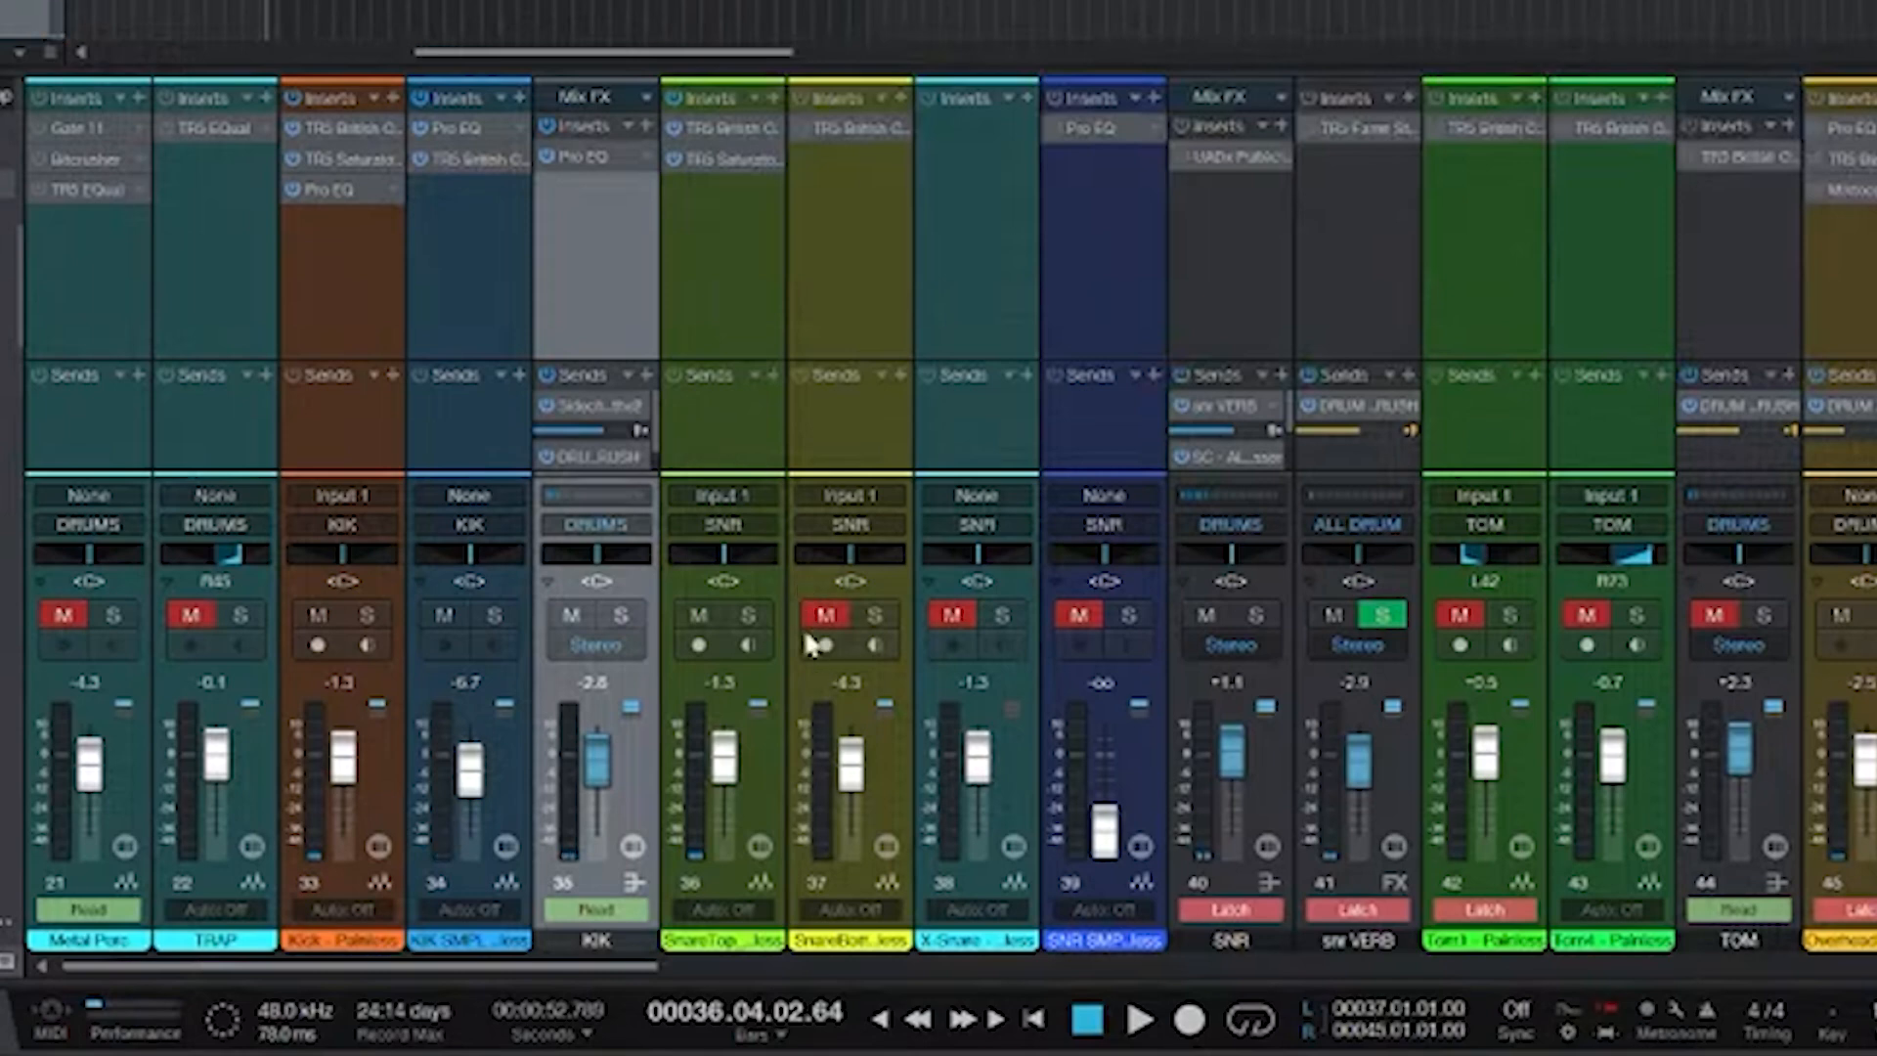
- Unmute the SnareBottom track, compare the drums with and without it during playback, and enable and open its TR5 British Channel
{"action": "left_click", "coordinate": [826, 613]}
{"action": "key", "text": "space"}
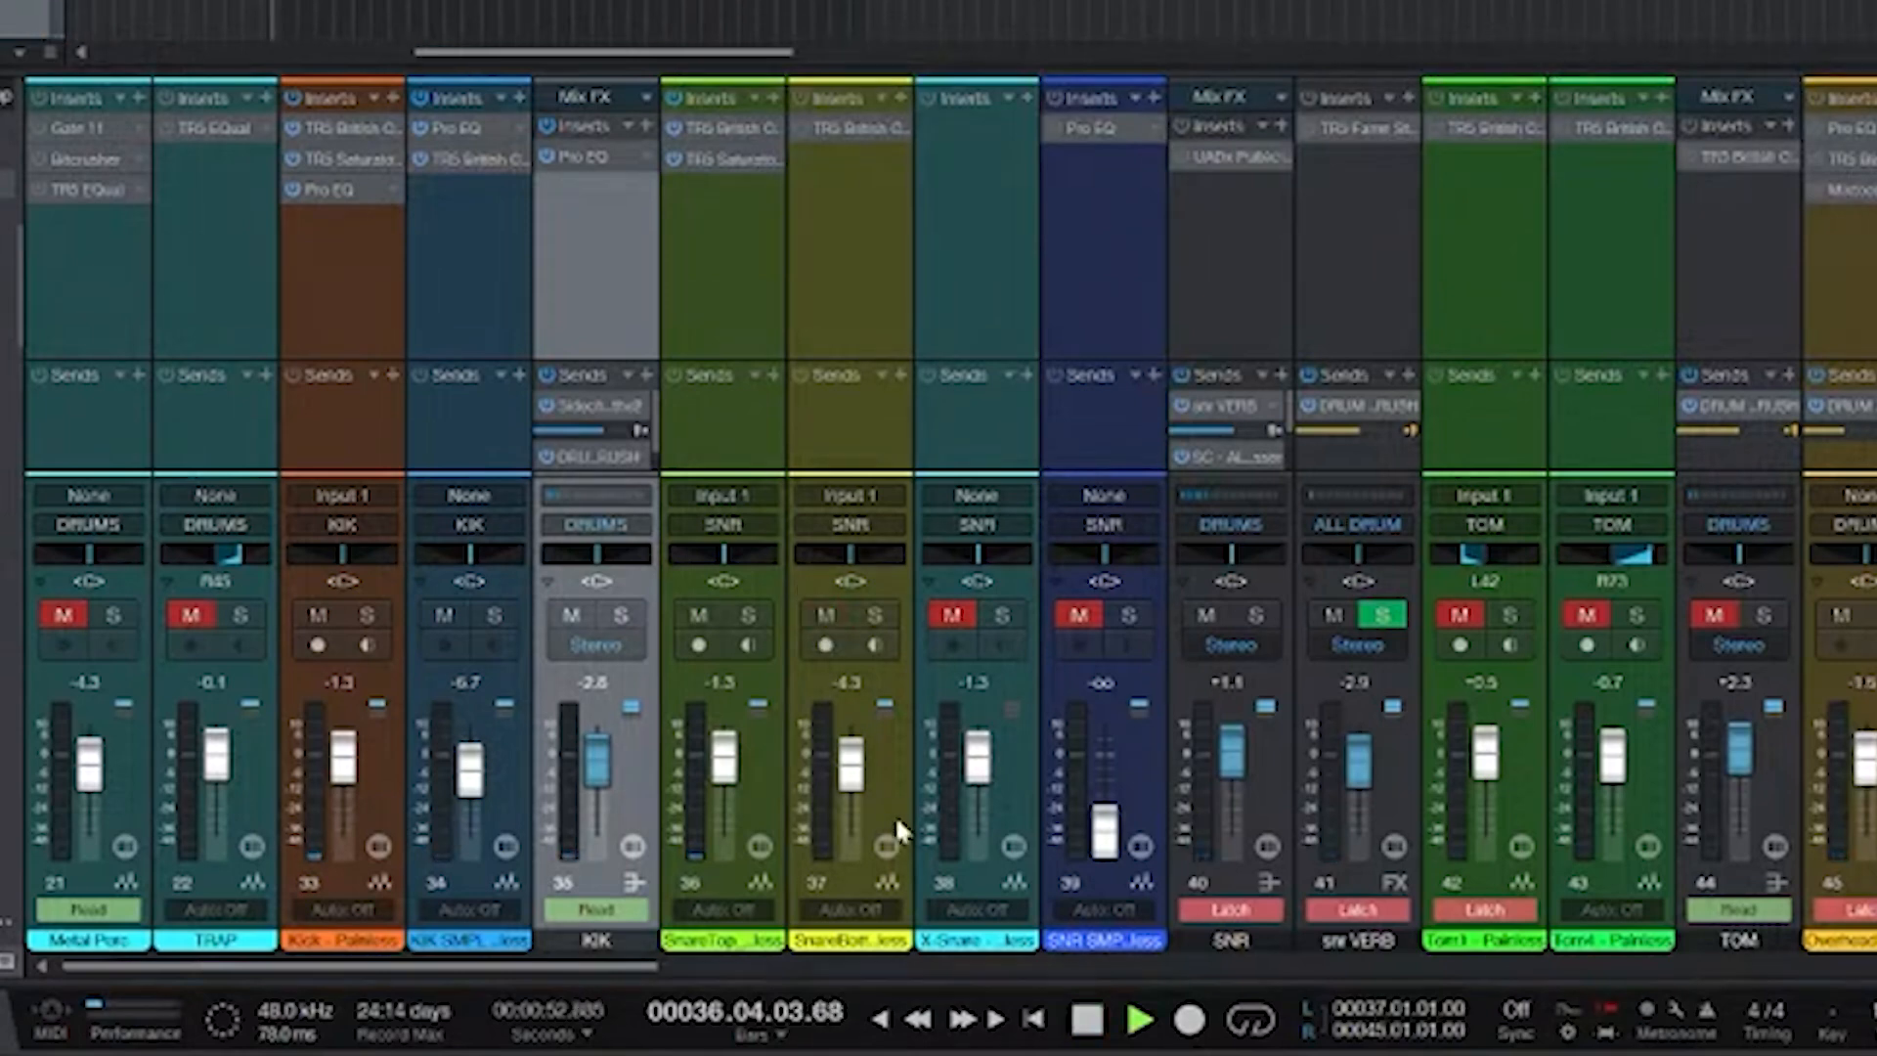
{"action": "left_click", "coordinate": [826, 616]}
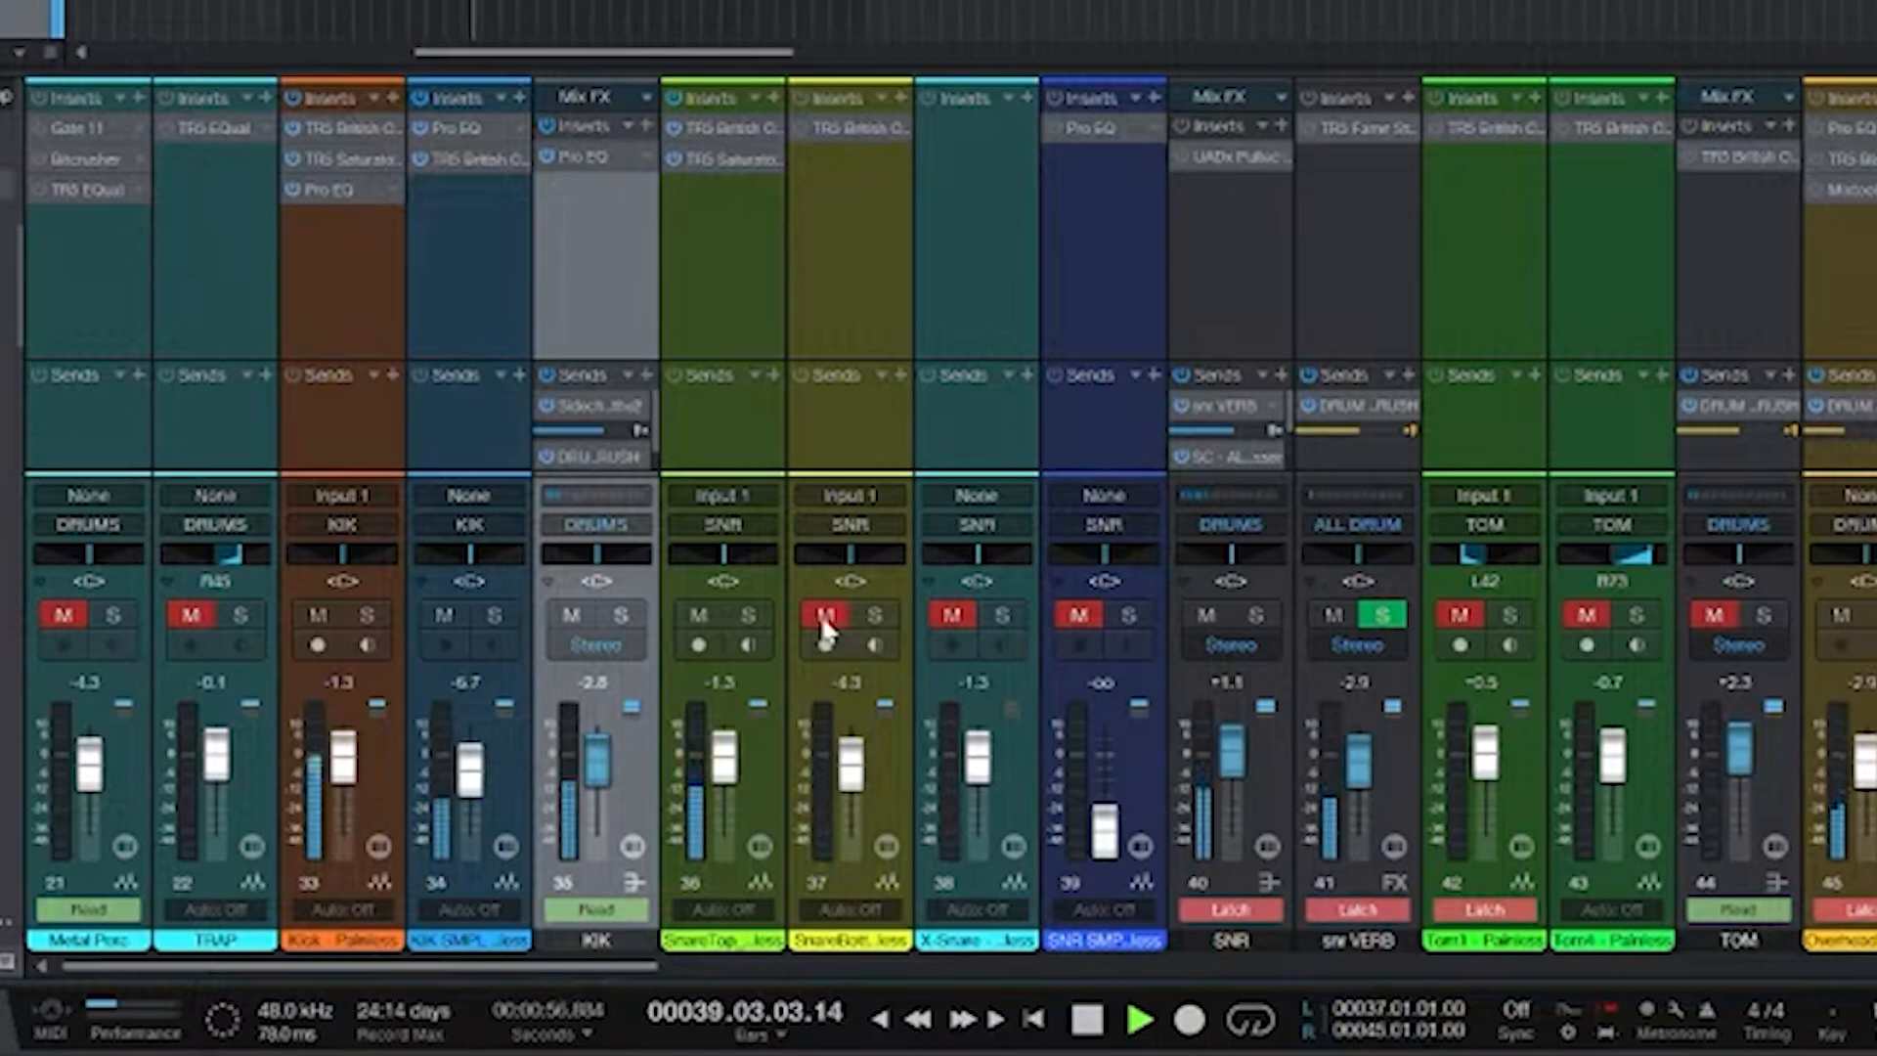
{"action": "left_click", "coordinate": [826, 615]}
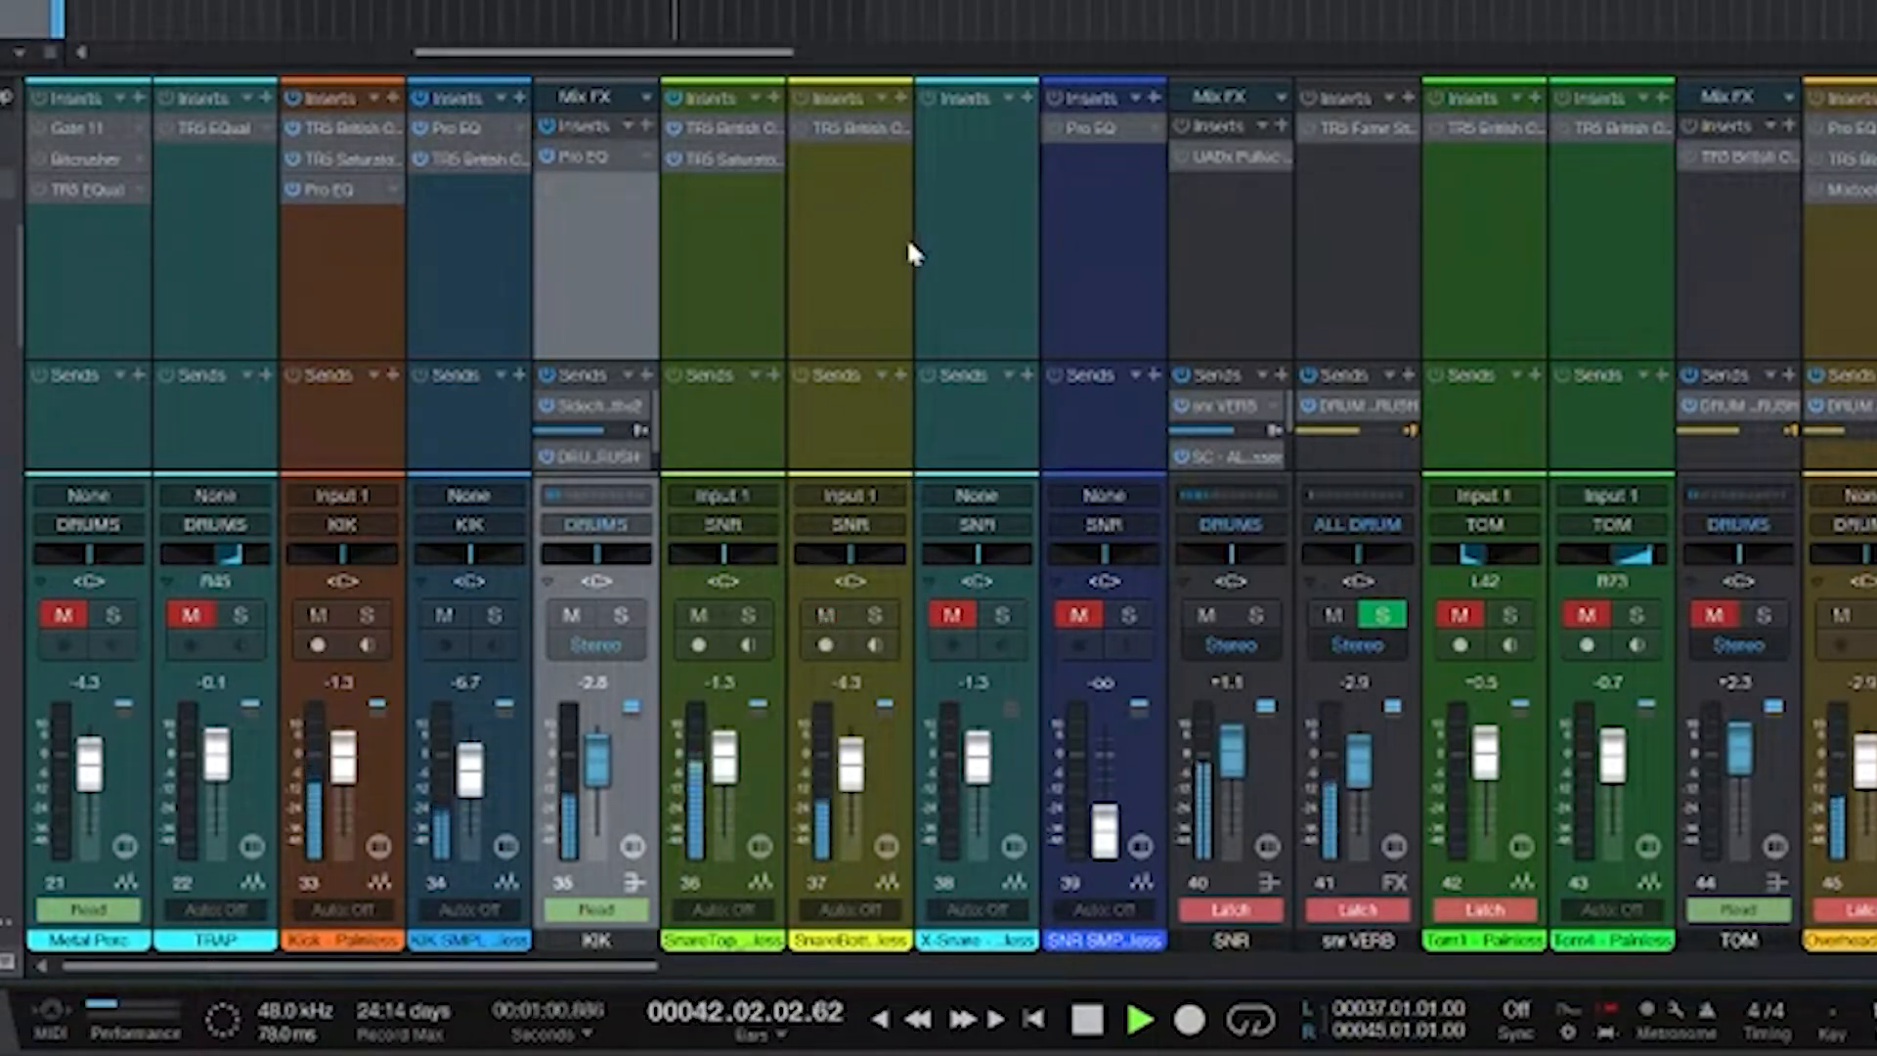
{"action": "double_click", "coordinate": [833, 135]}
{"action": "left_click_drag", "start_coordinate": [841, 156], "coordinate": [1075, 220]}
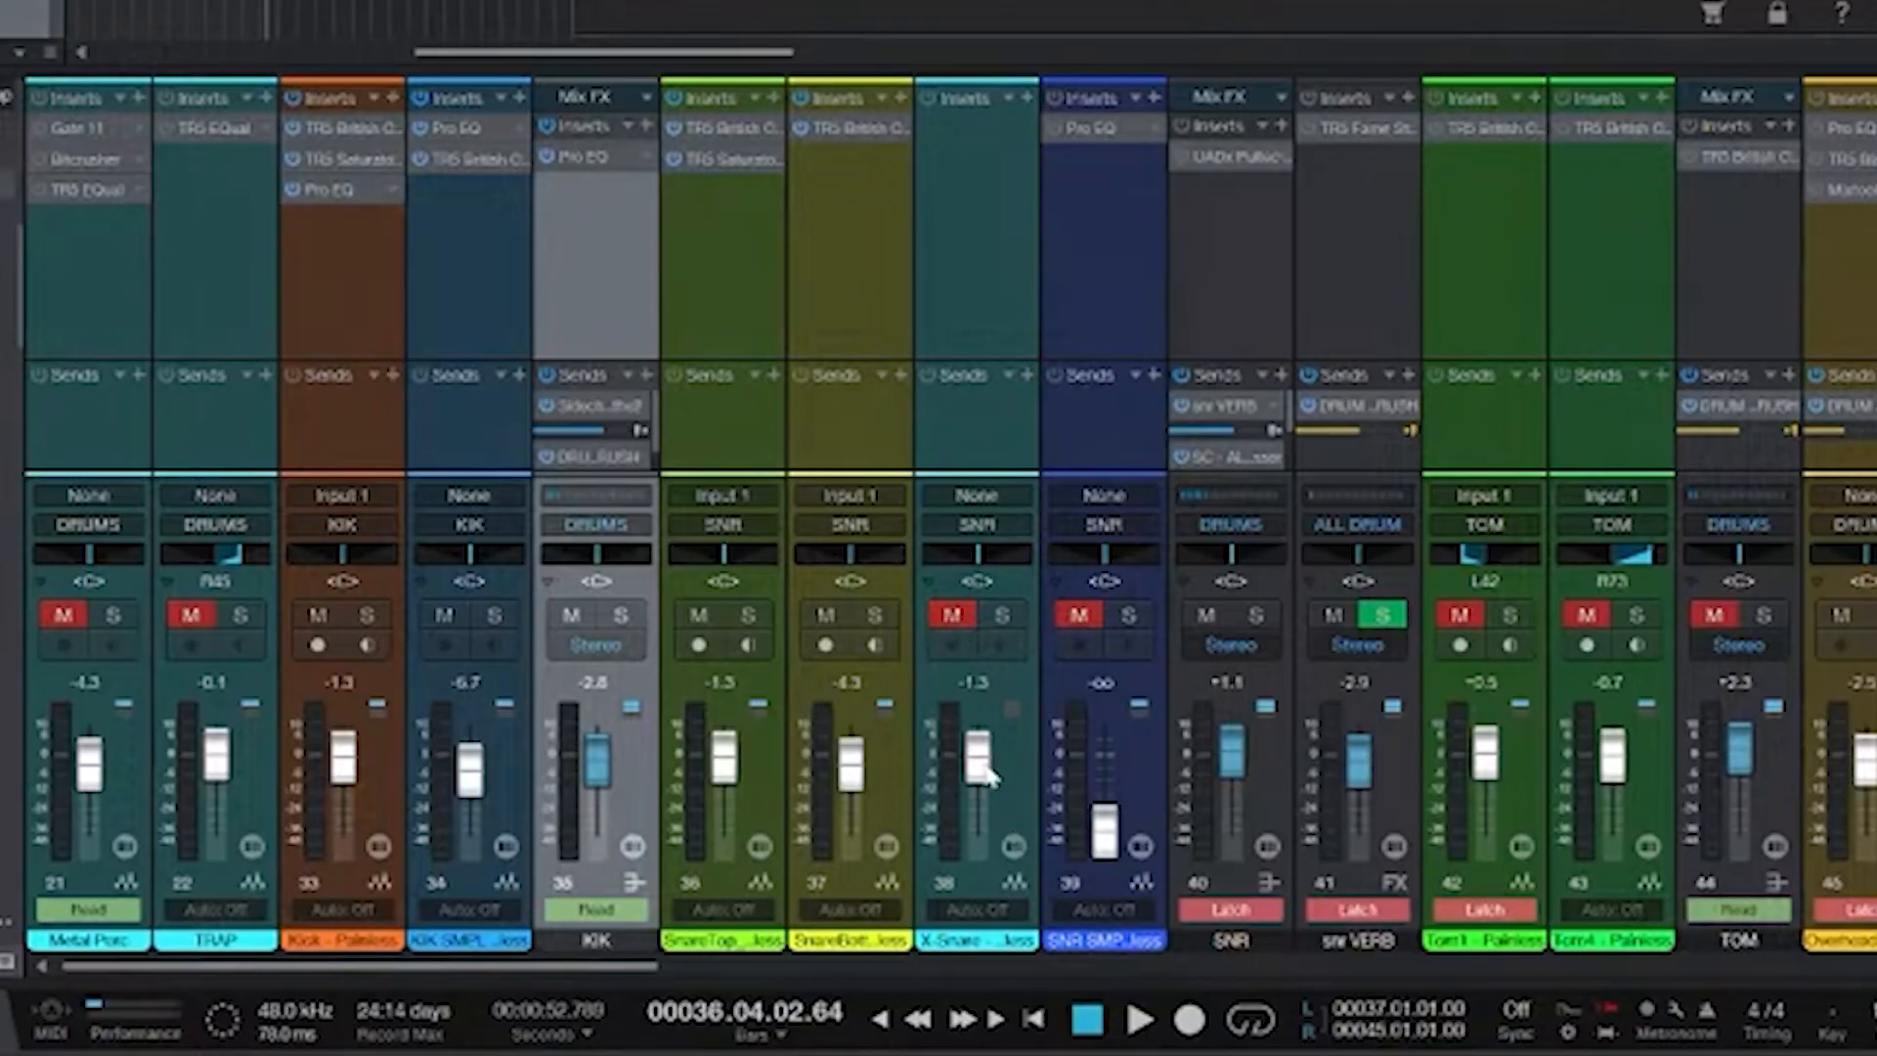
- Unmute the X-Snare track, audition it soloed during playback, and release the solo
{"action": "left_click", "coordinate": [948, 616]}
{"action": "left_click", "coordinate": [1002, 616]}
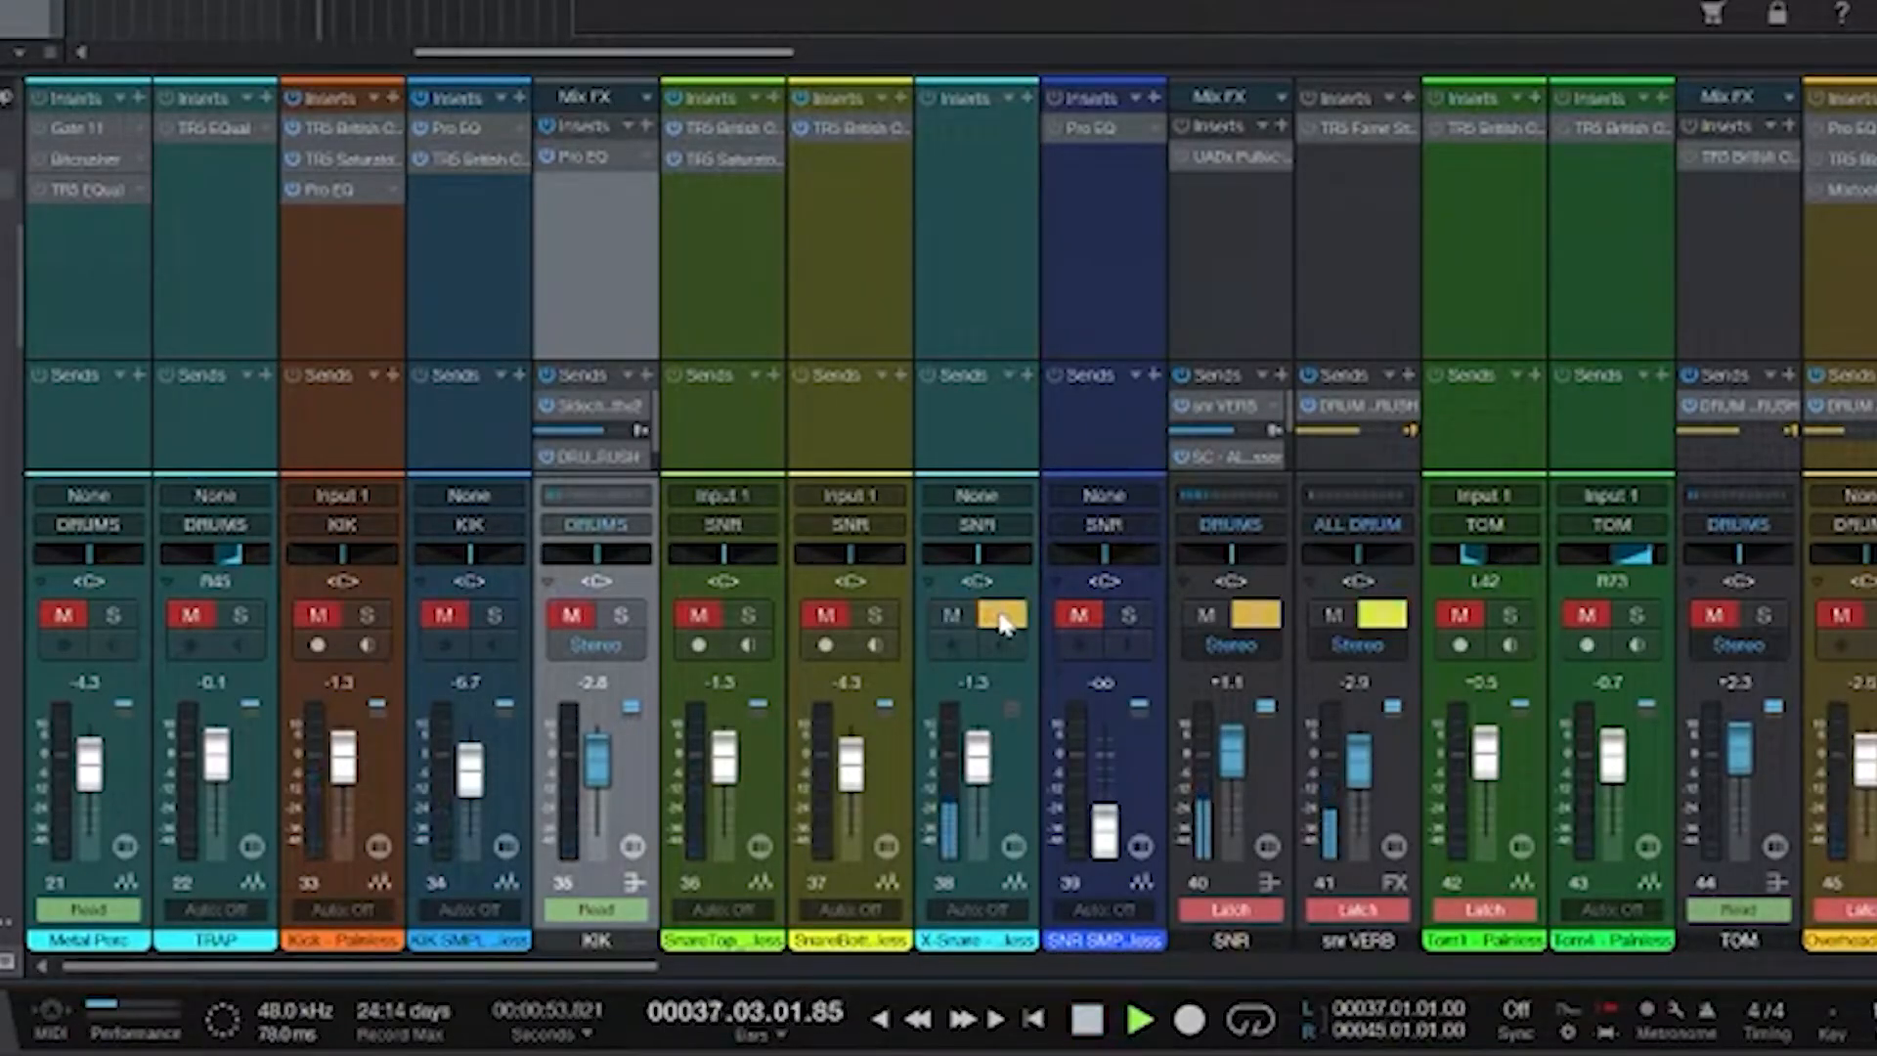
{"action": "key", "text": "space"}
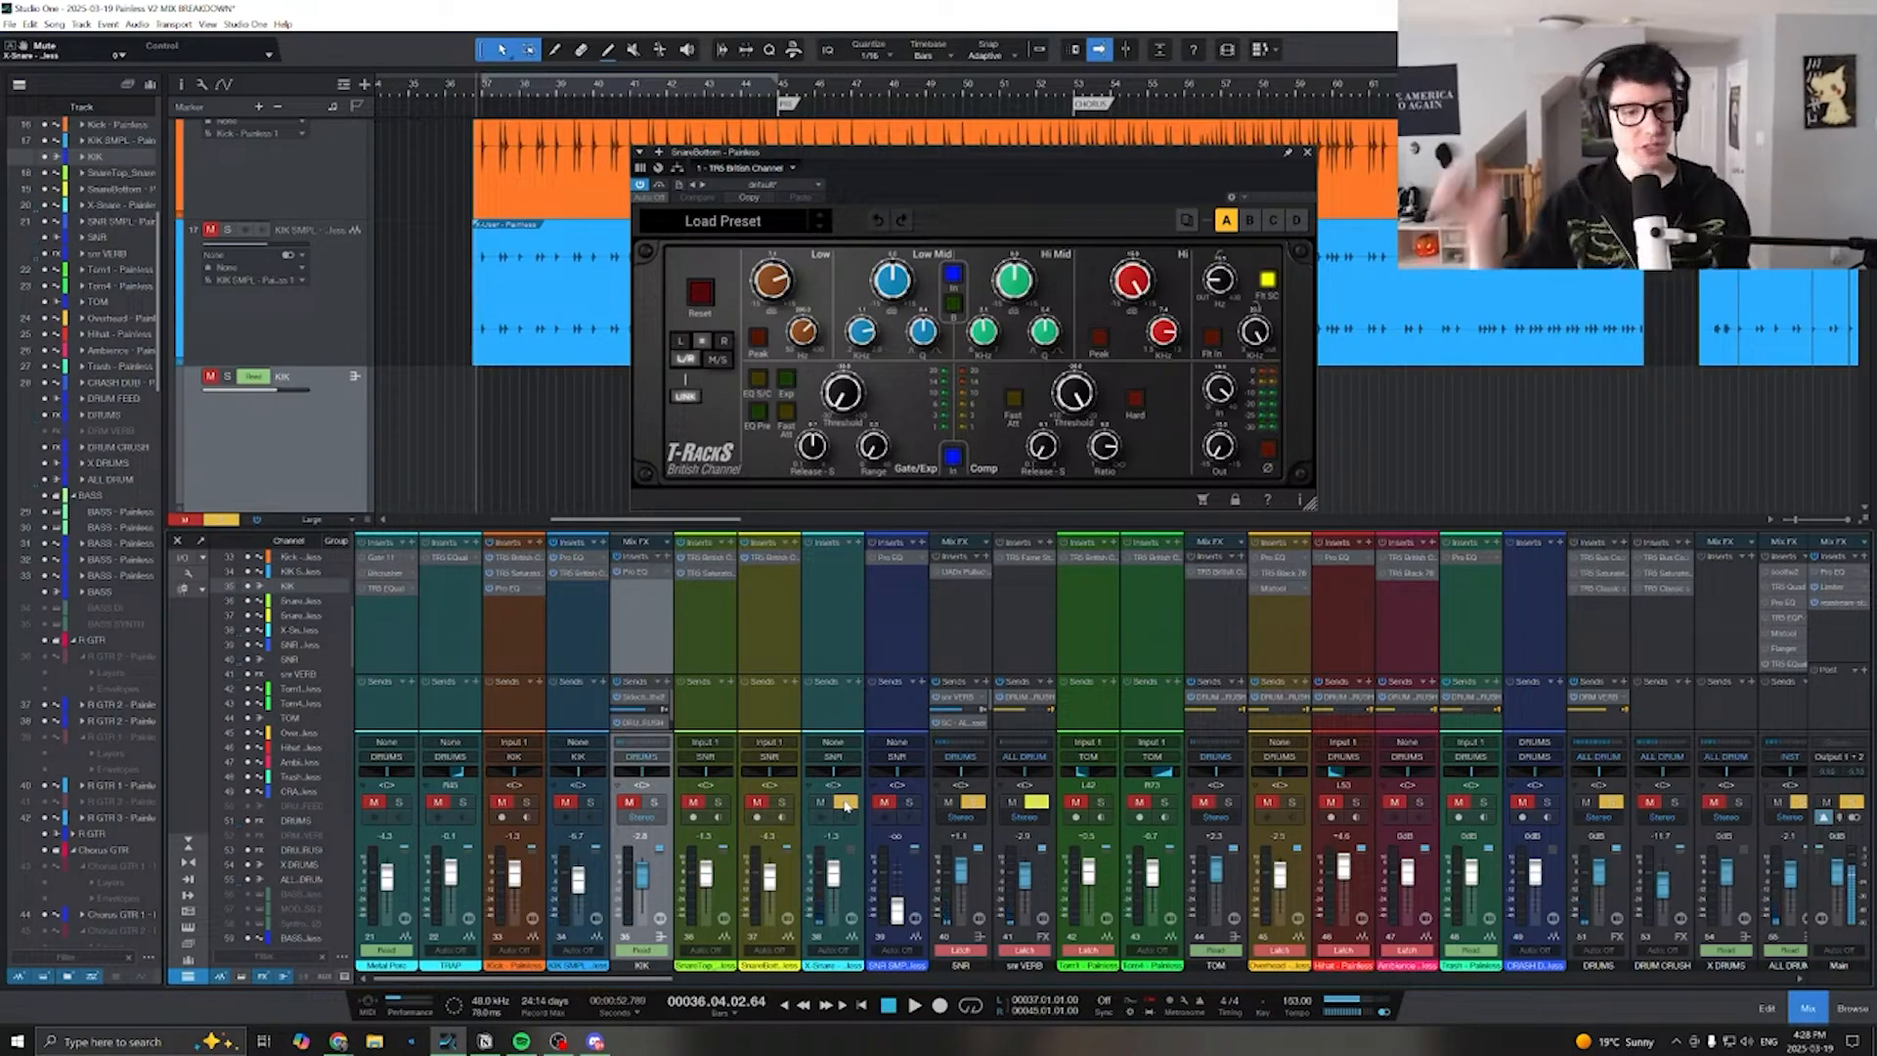
{"action": "left_click", "coordinate": [845, 802]}
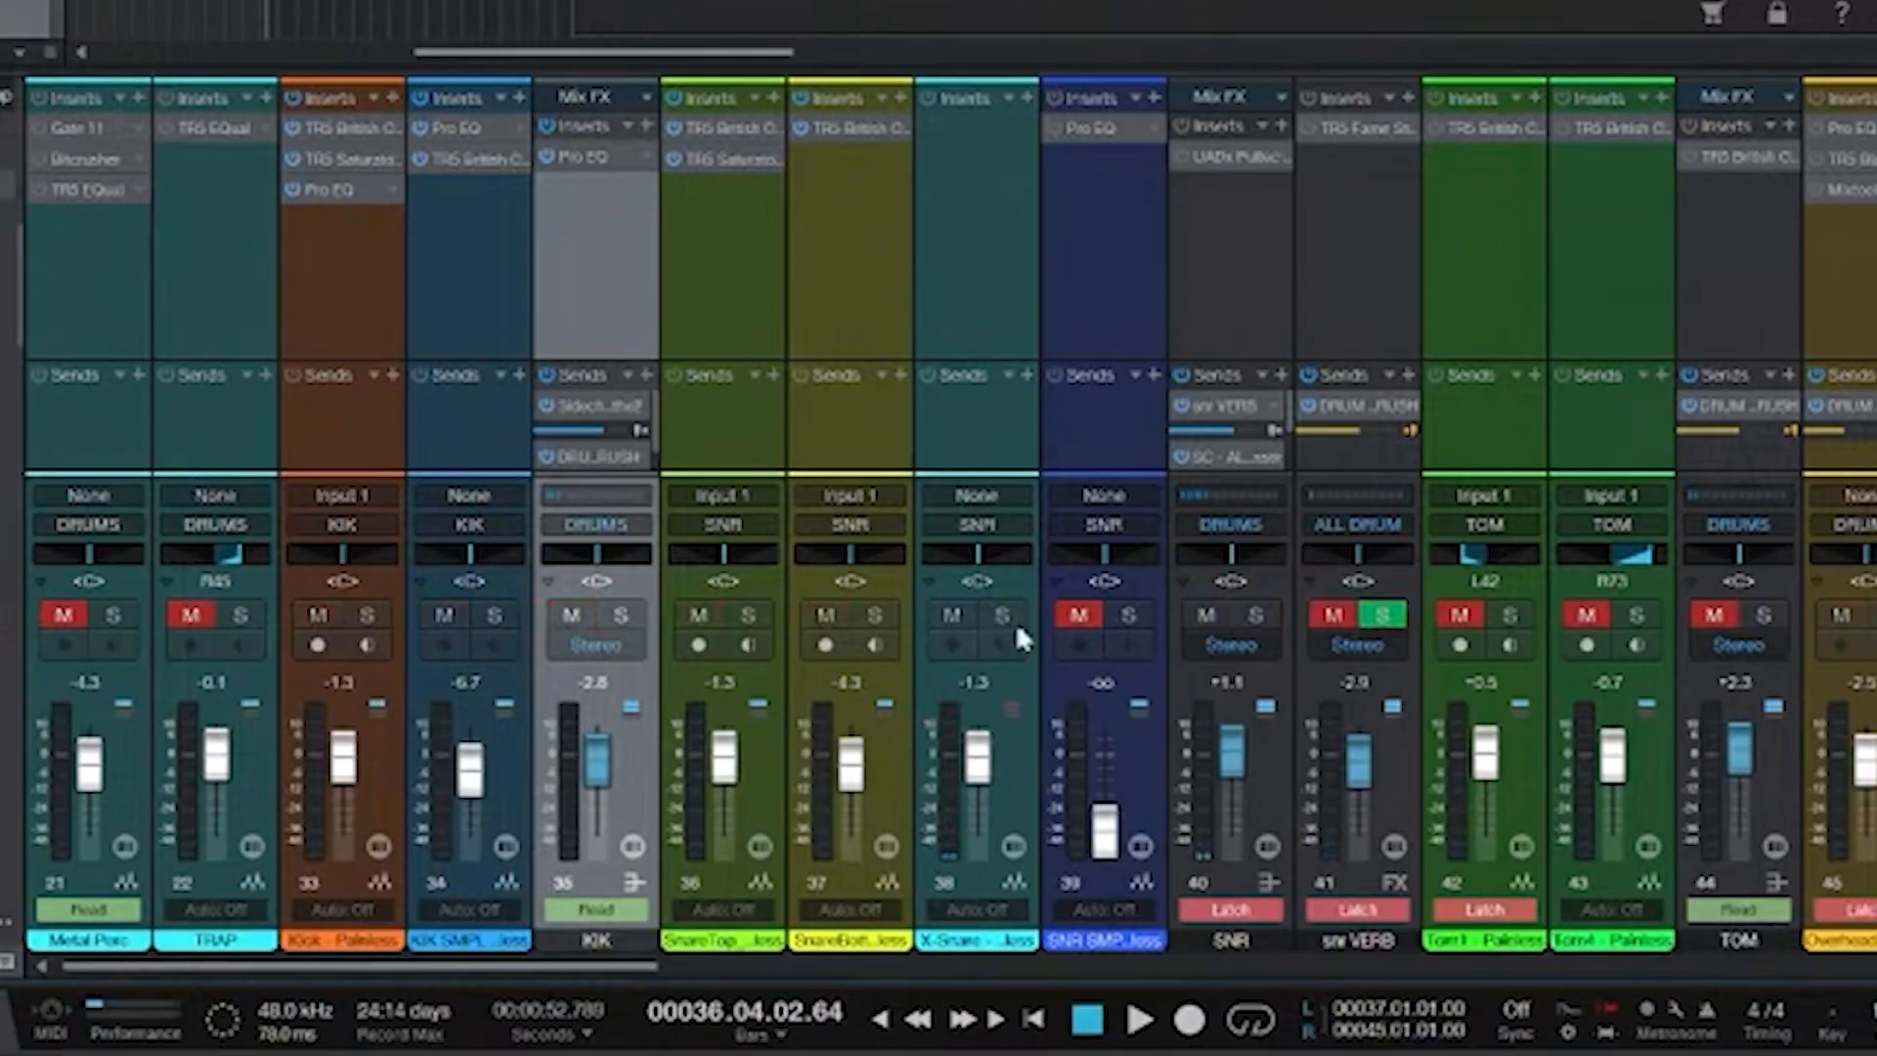
- Compare the drums with X-Snare muted and unmuted during playback, and close the SnareBottom plug-in window
{"action": "key", "text": "space"}
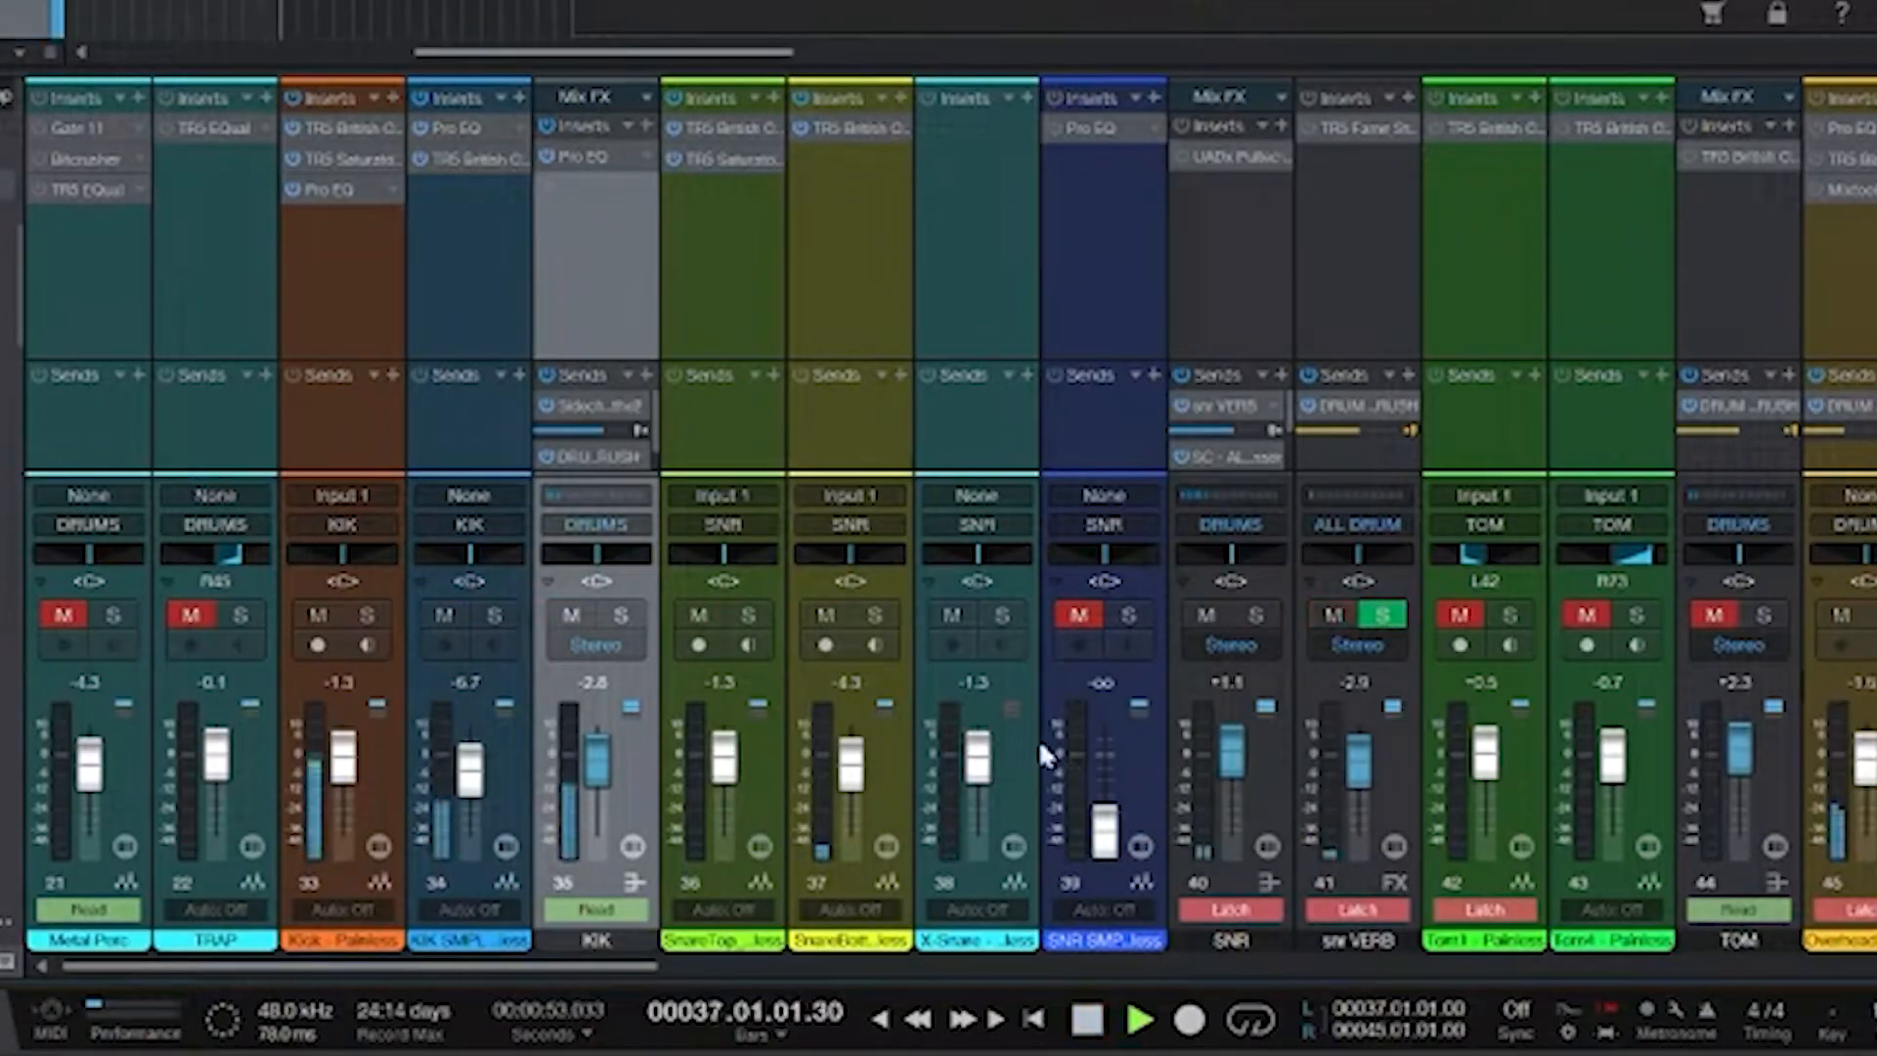
{"action": "left_click", "coordinate": [950, 614]}
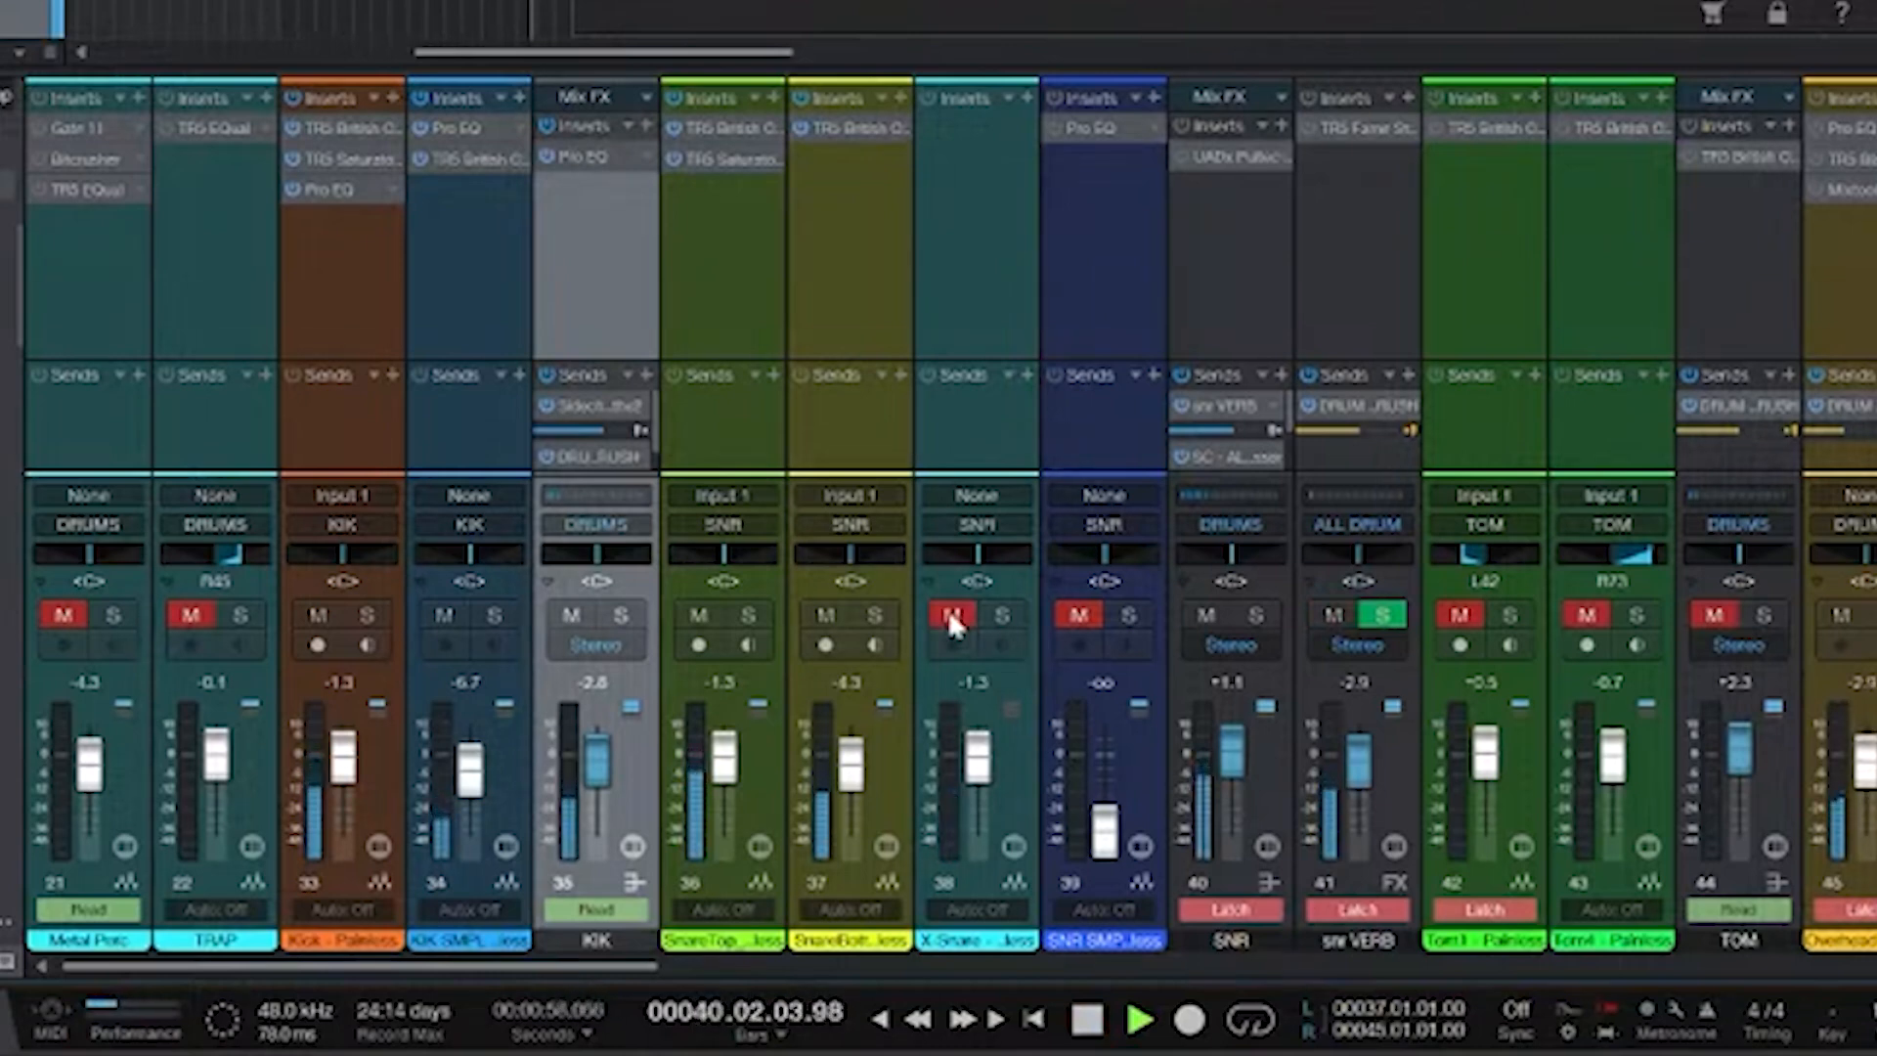
{"action": "left_click", "coordinate": [951, 614]}
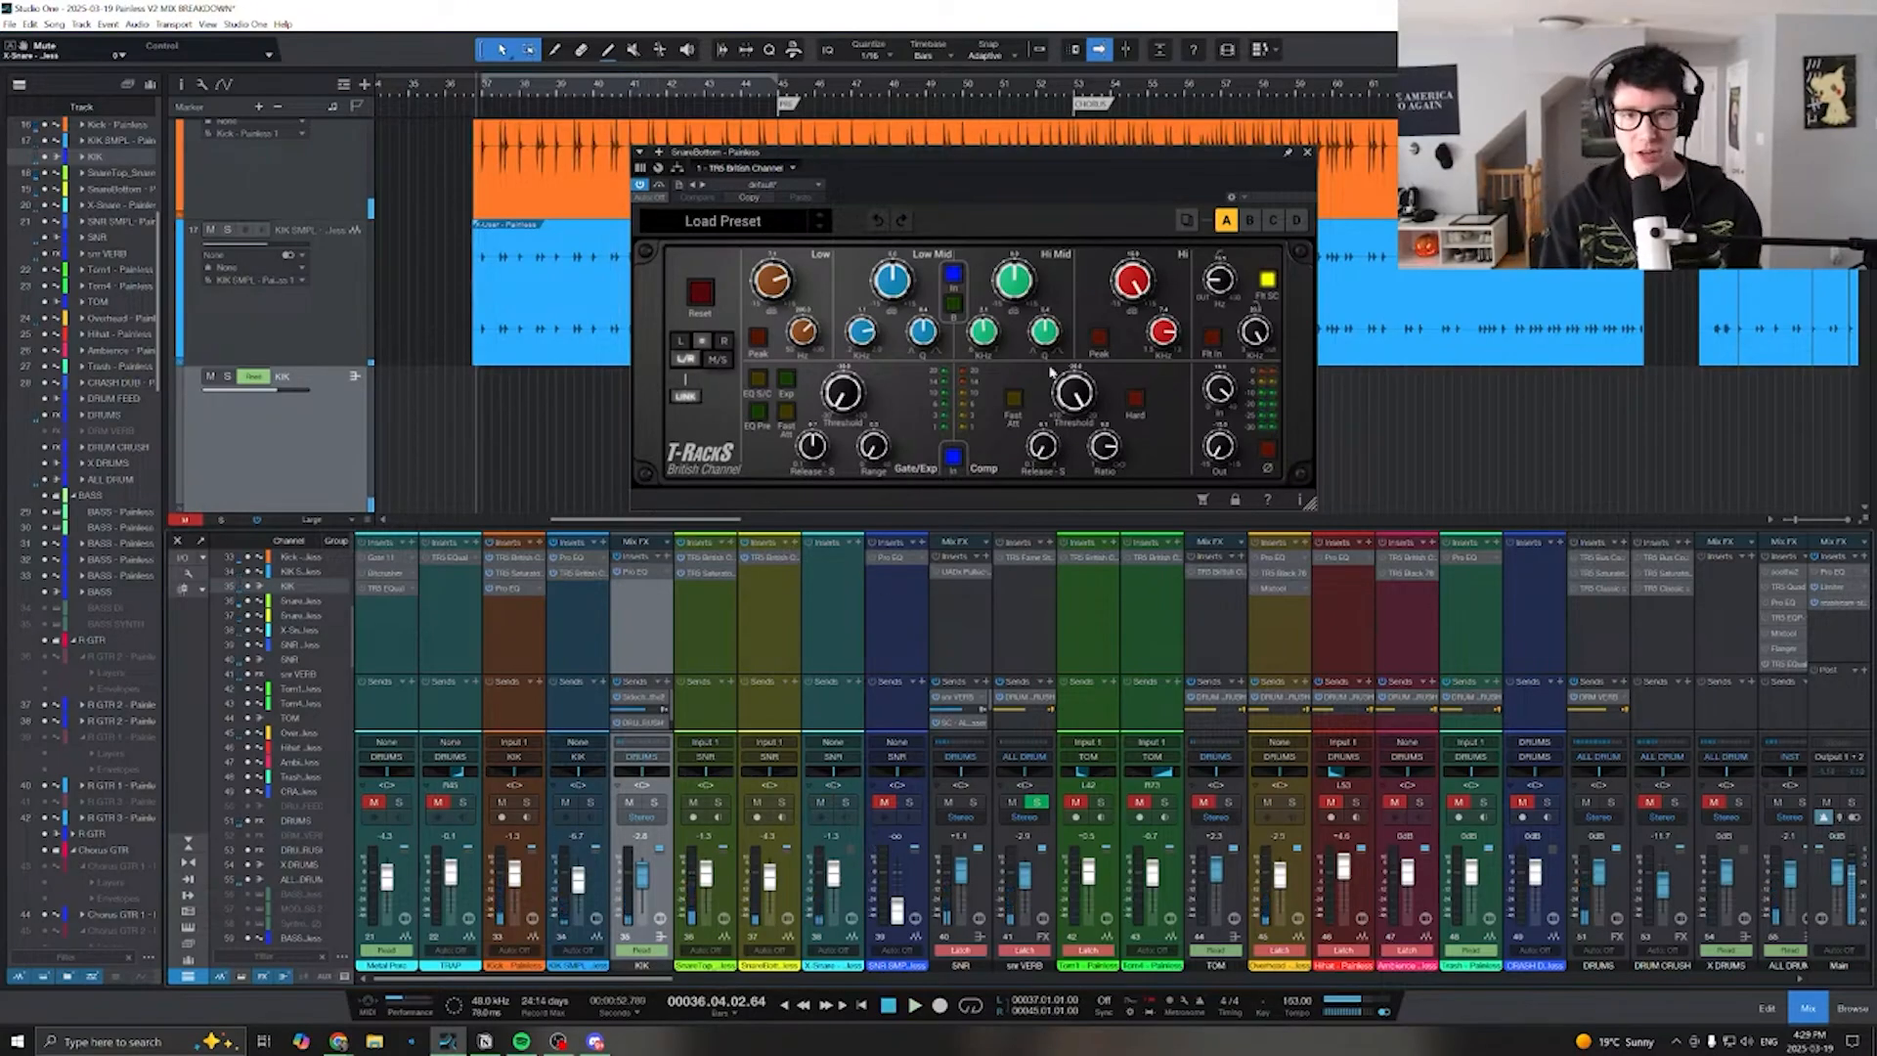
{"action": "left_click", "coordinate": [1307, 152]}
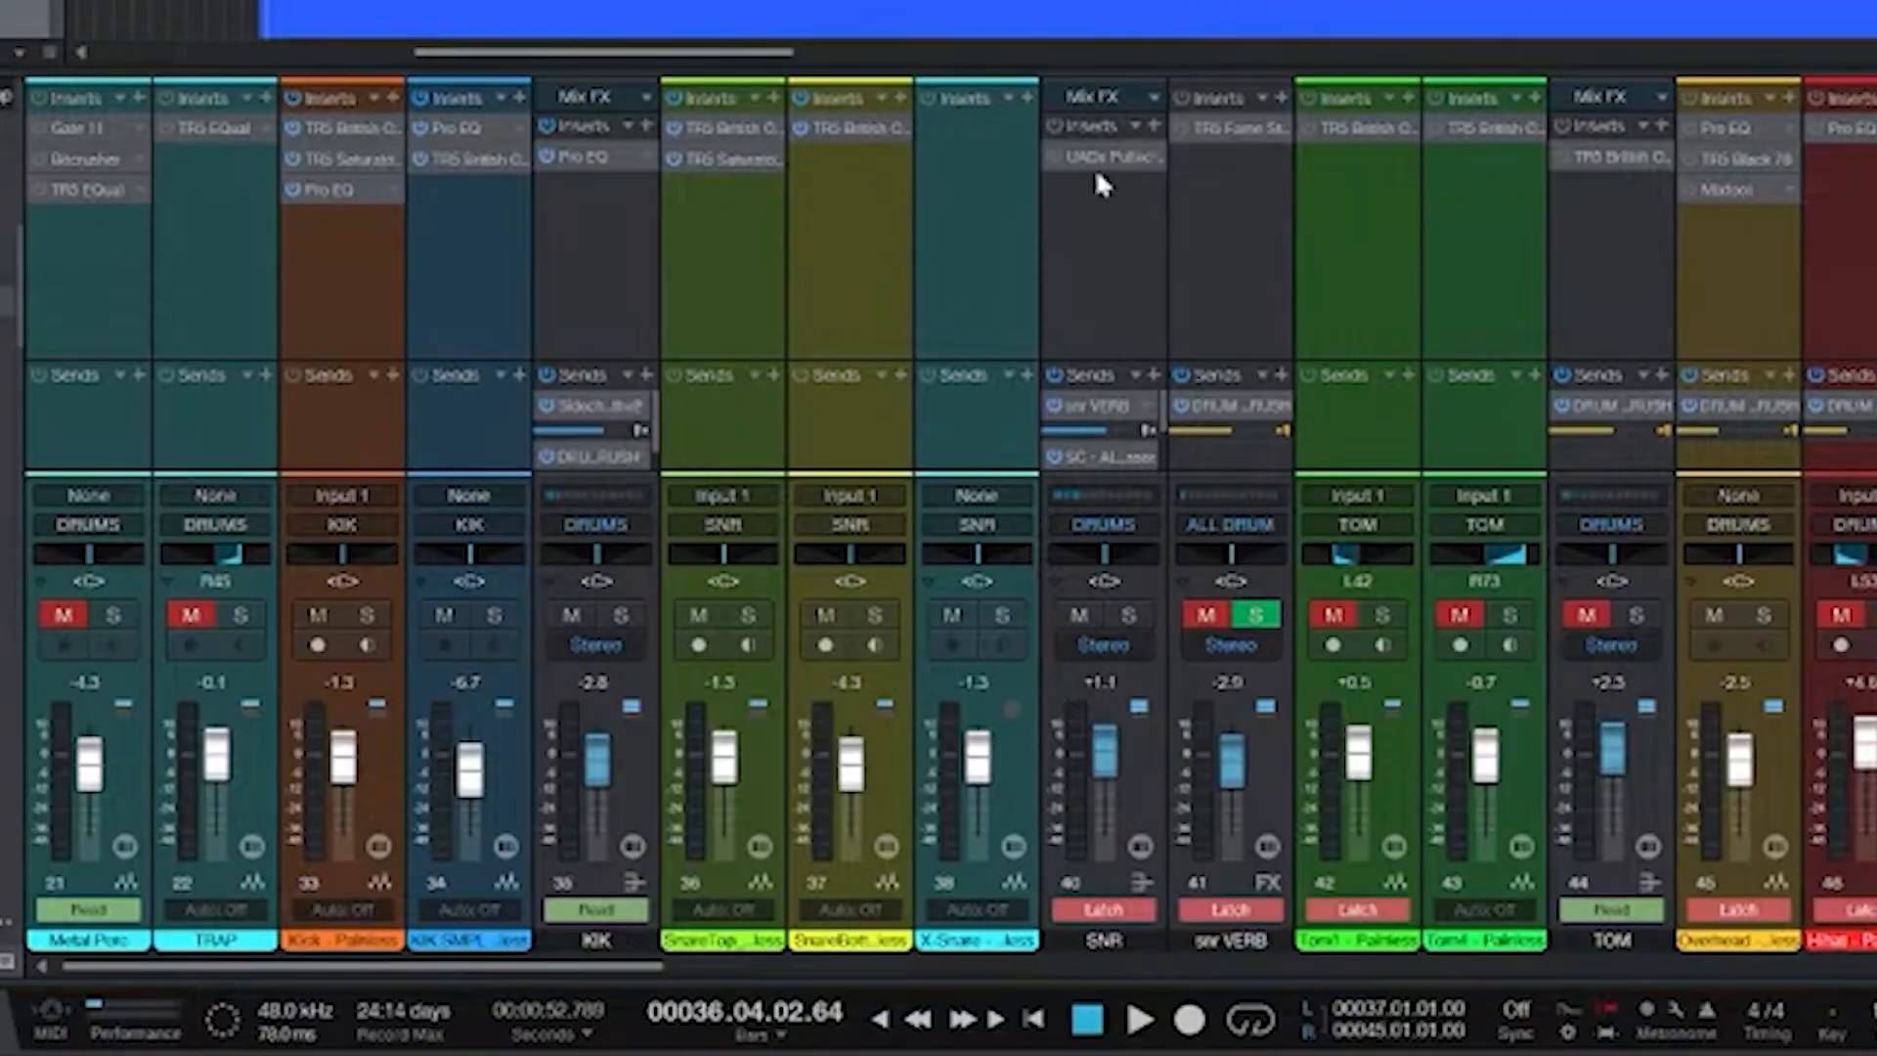
- Enable and open UADx Pultec EQP-1A on the SNR bus, compare it switched out and in during playback, and close it
{"action": "left_click", "coordinate": [1158, 765]}
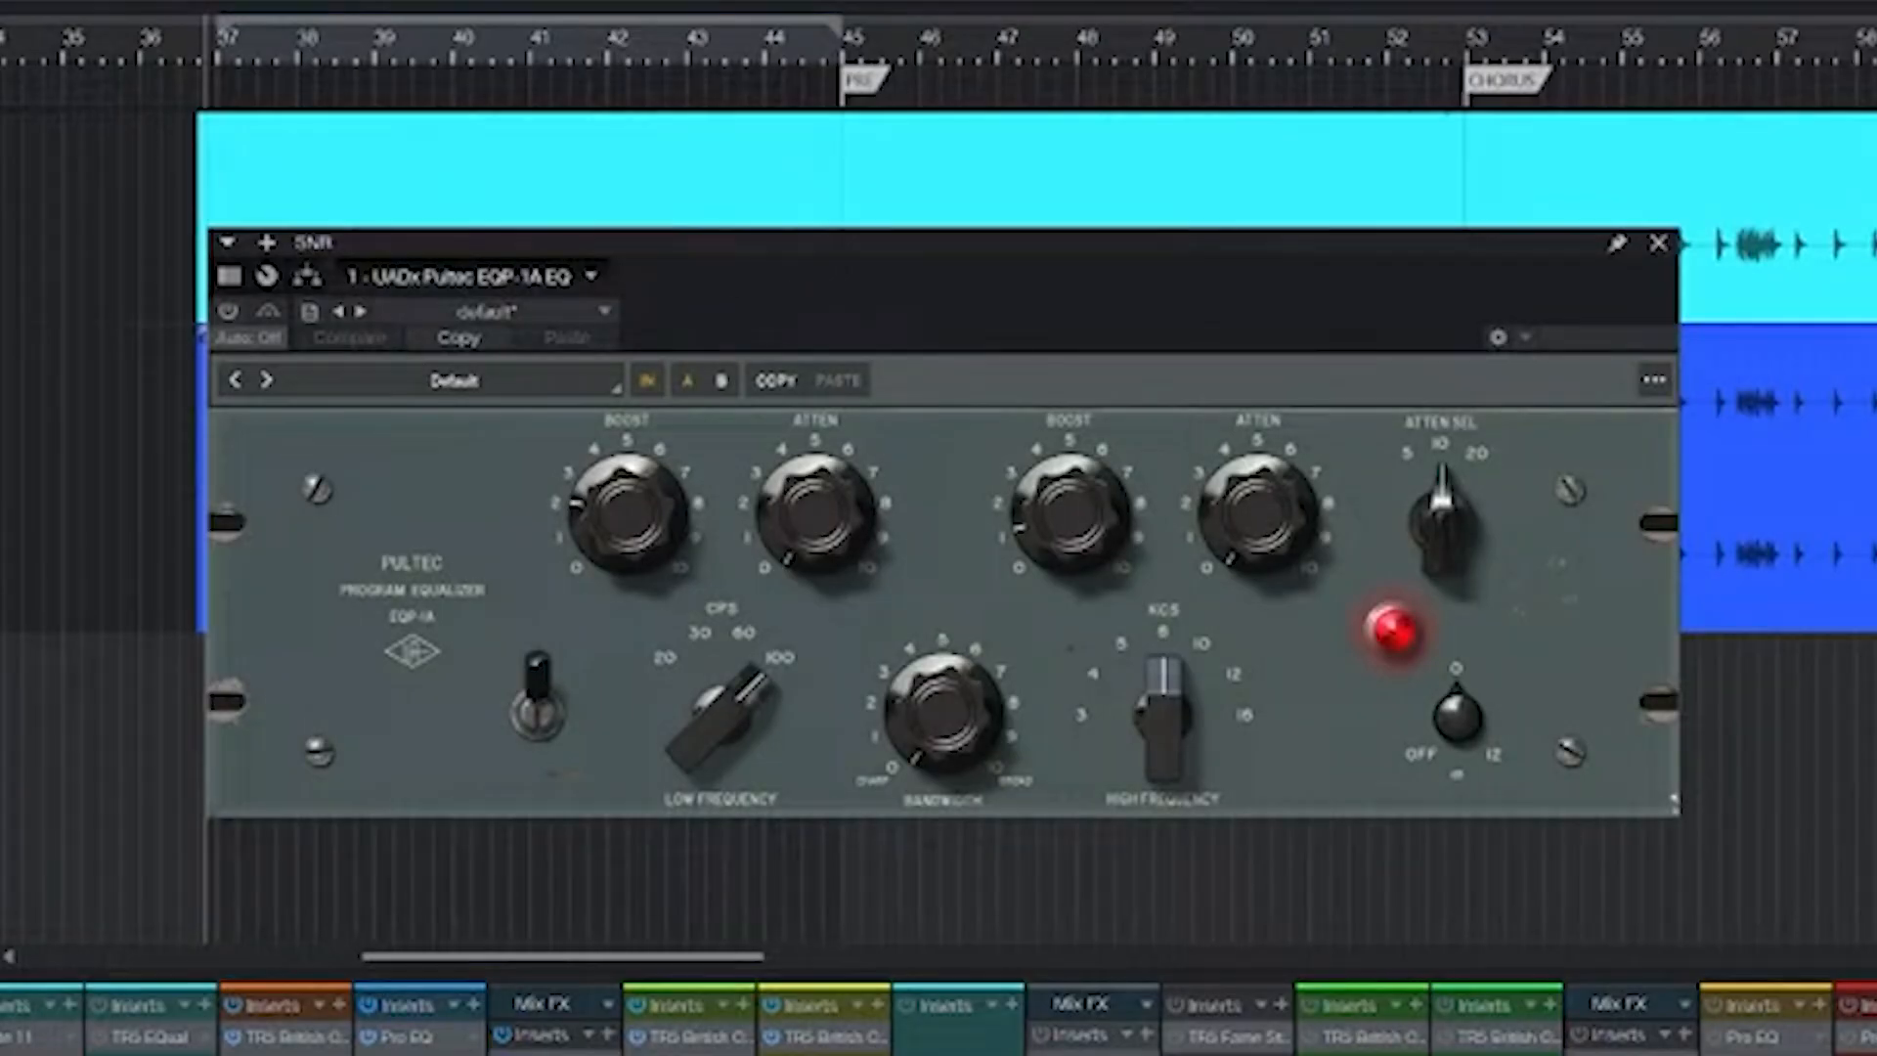
{"action": "key", "text": "space"}
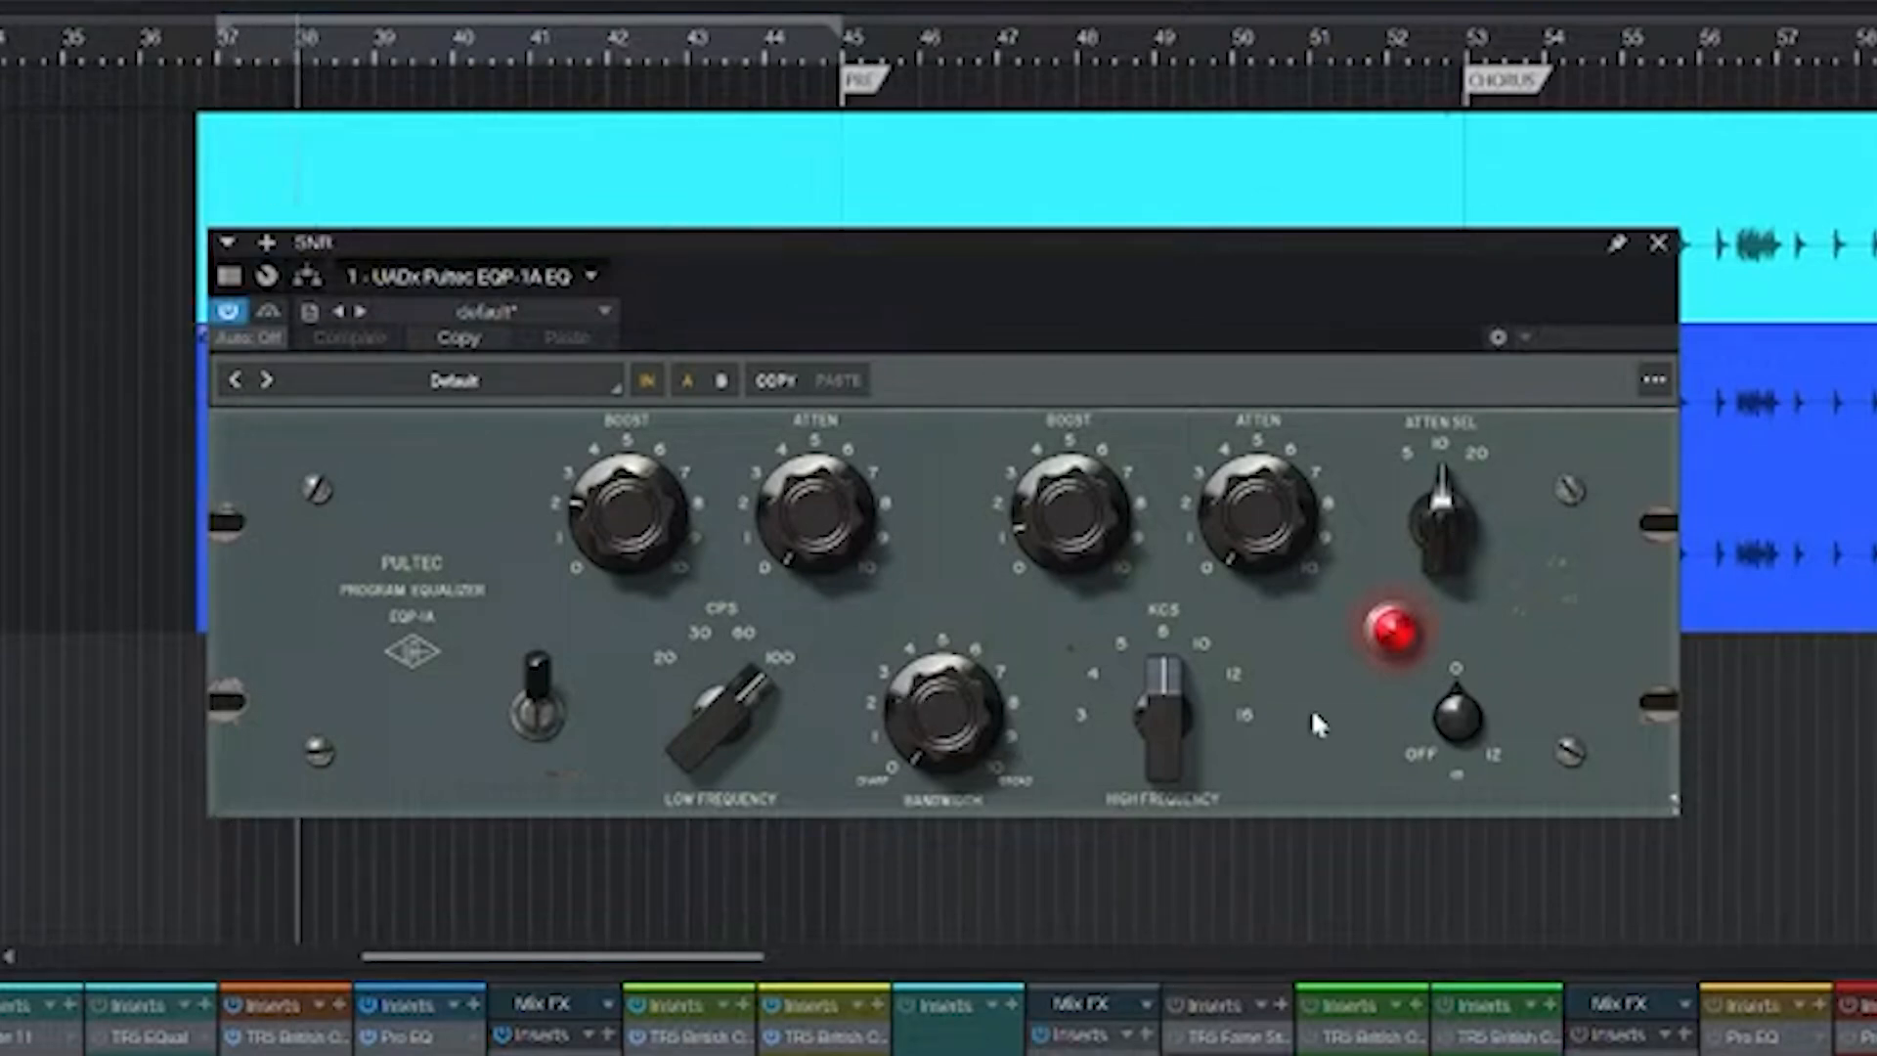
{"action": "left_click", "coordinate": [534, 712]}
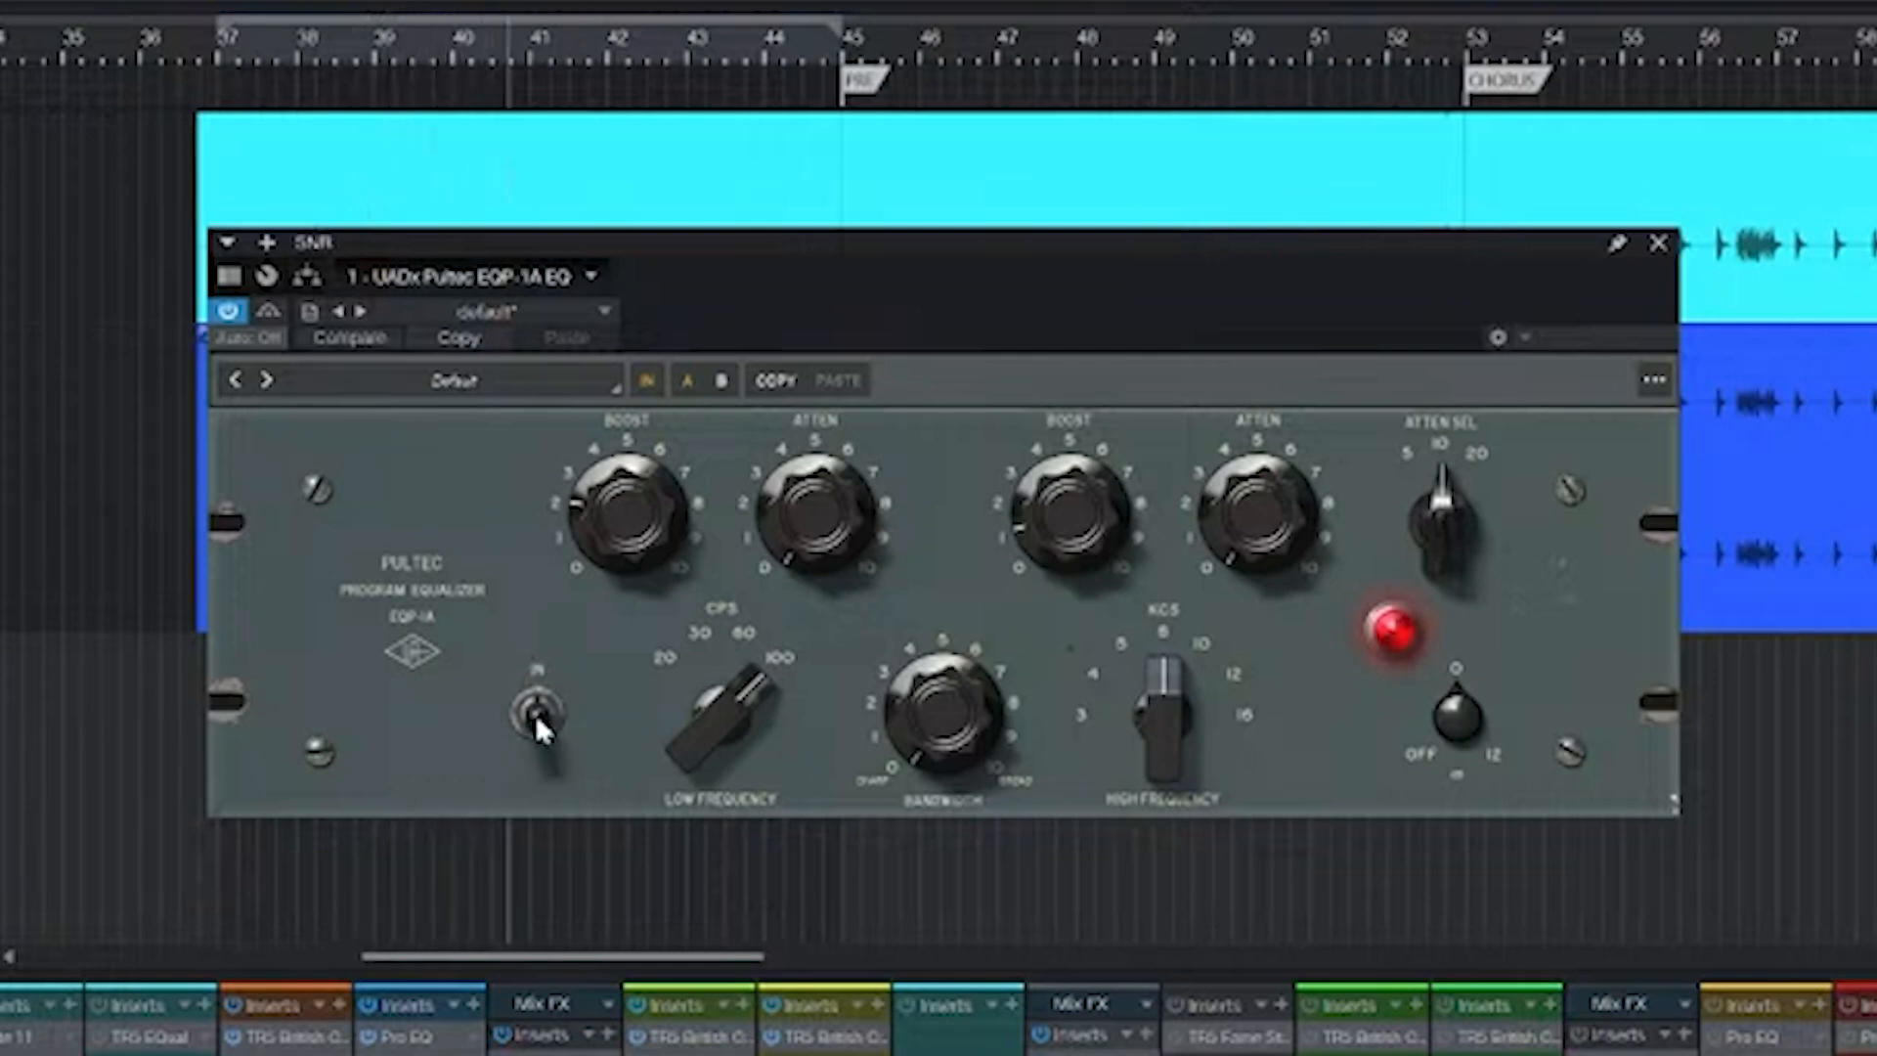
{"action": "left_click", "coordinate": [536, 713]}
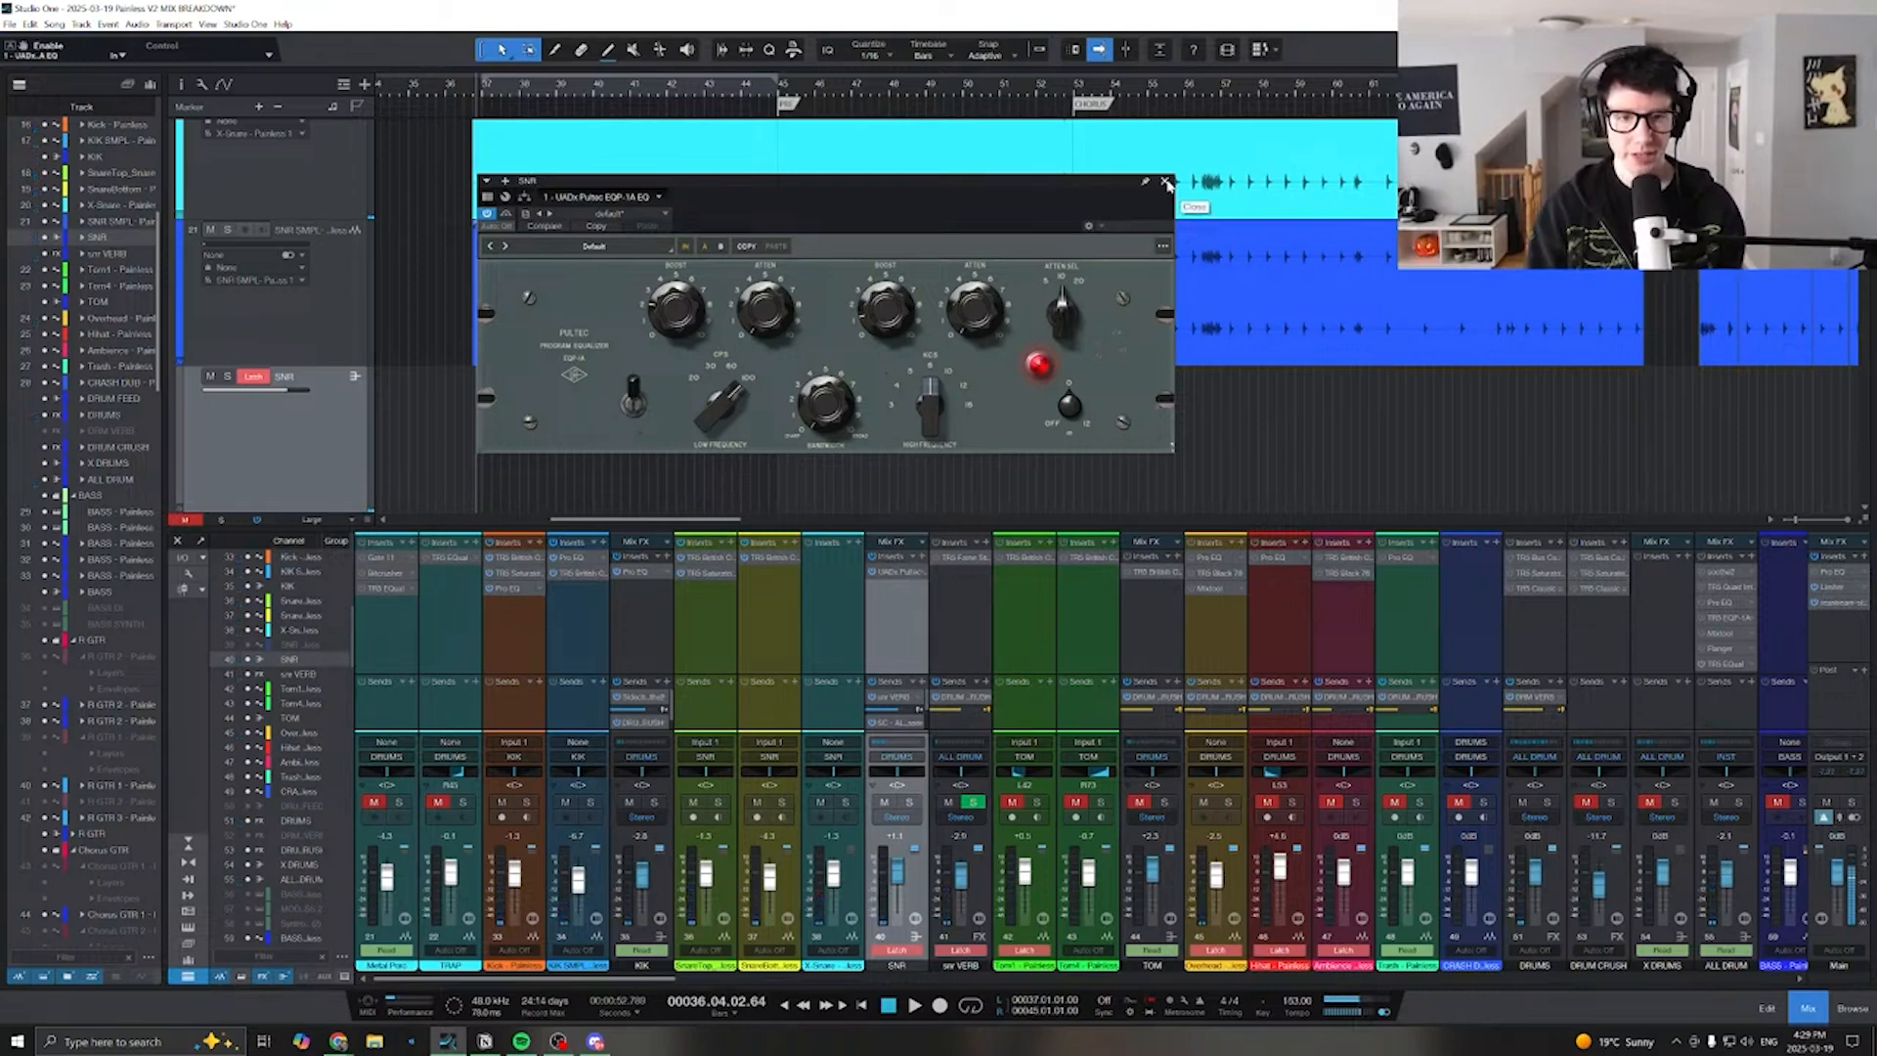
{"action": "left_click", "coordinate": [1166, 183]}
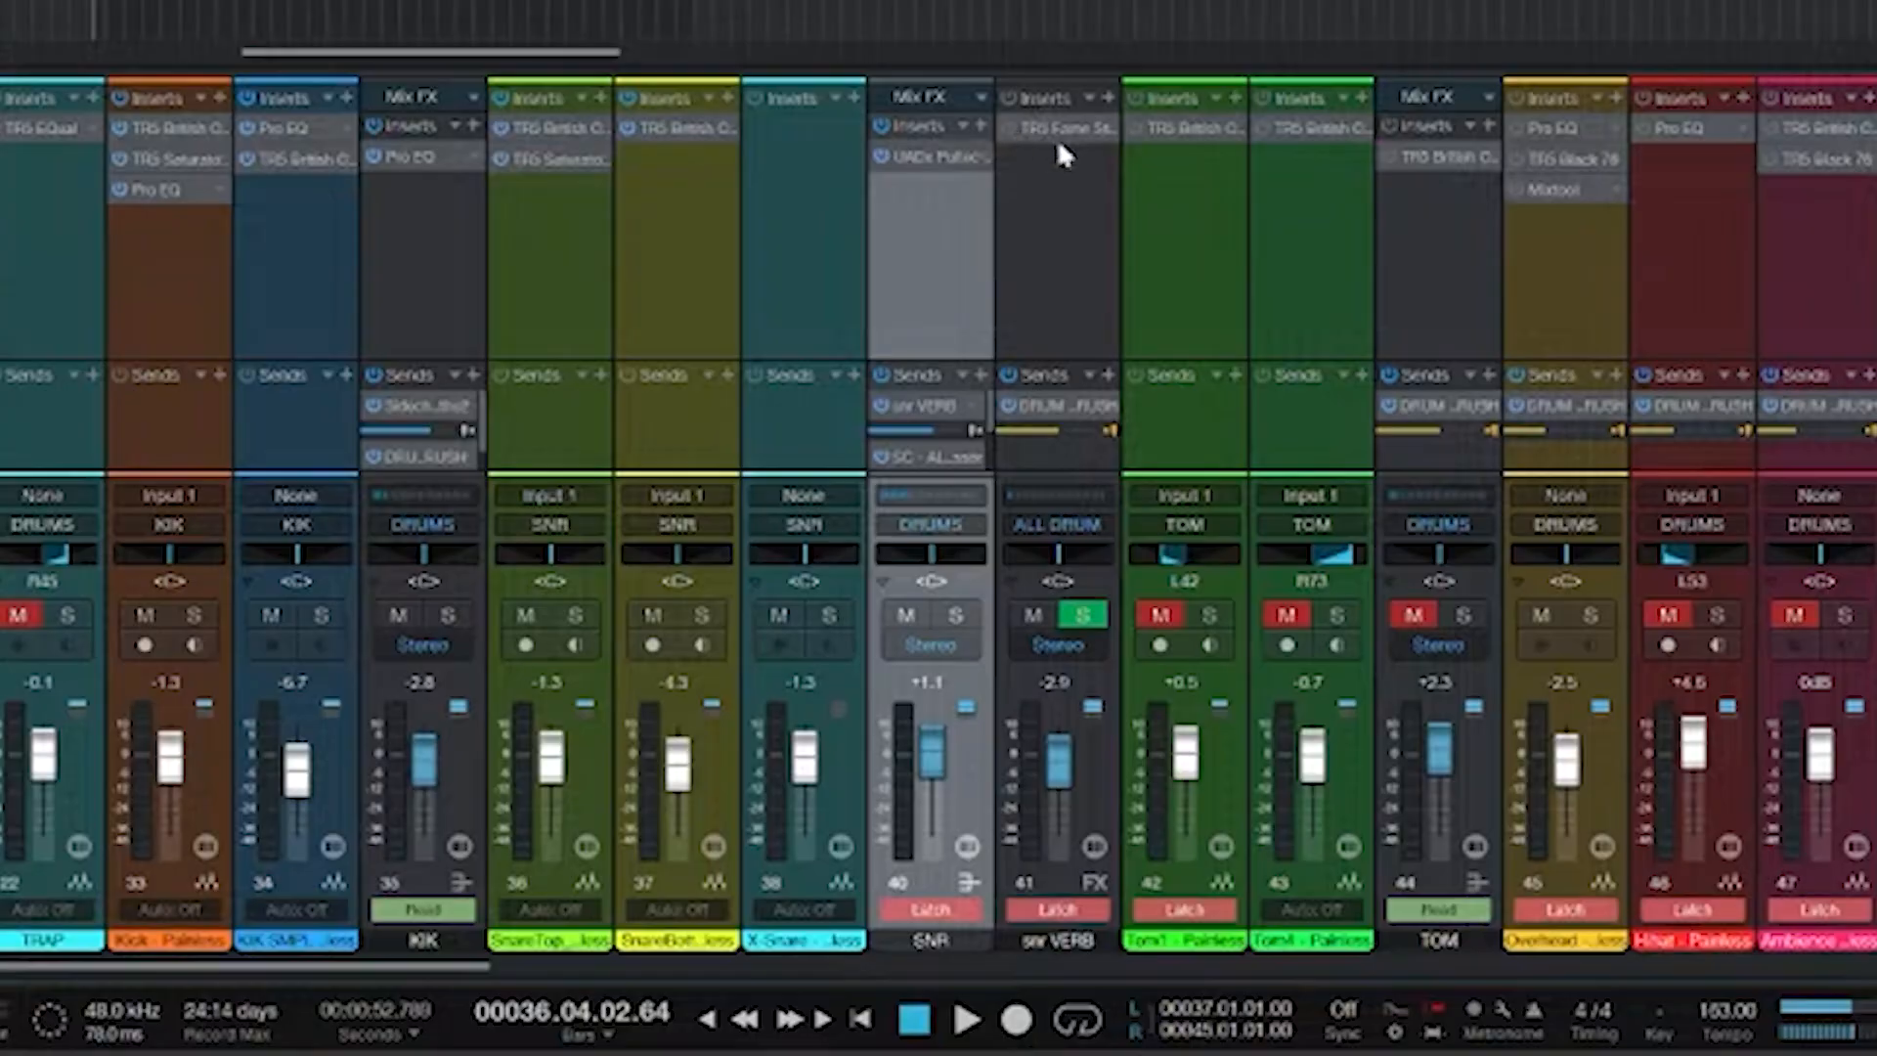
- Enable and open TR5 Fame Studio Reverb on the snr VERB channel
{"action": "left_click", "coordinate": [1056, 130]}
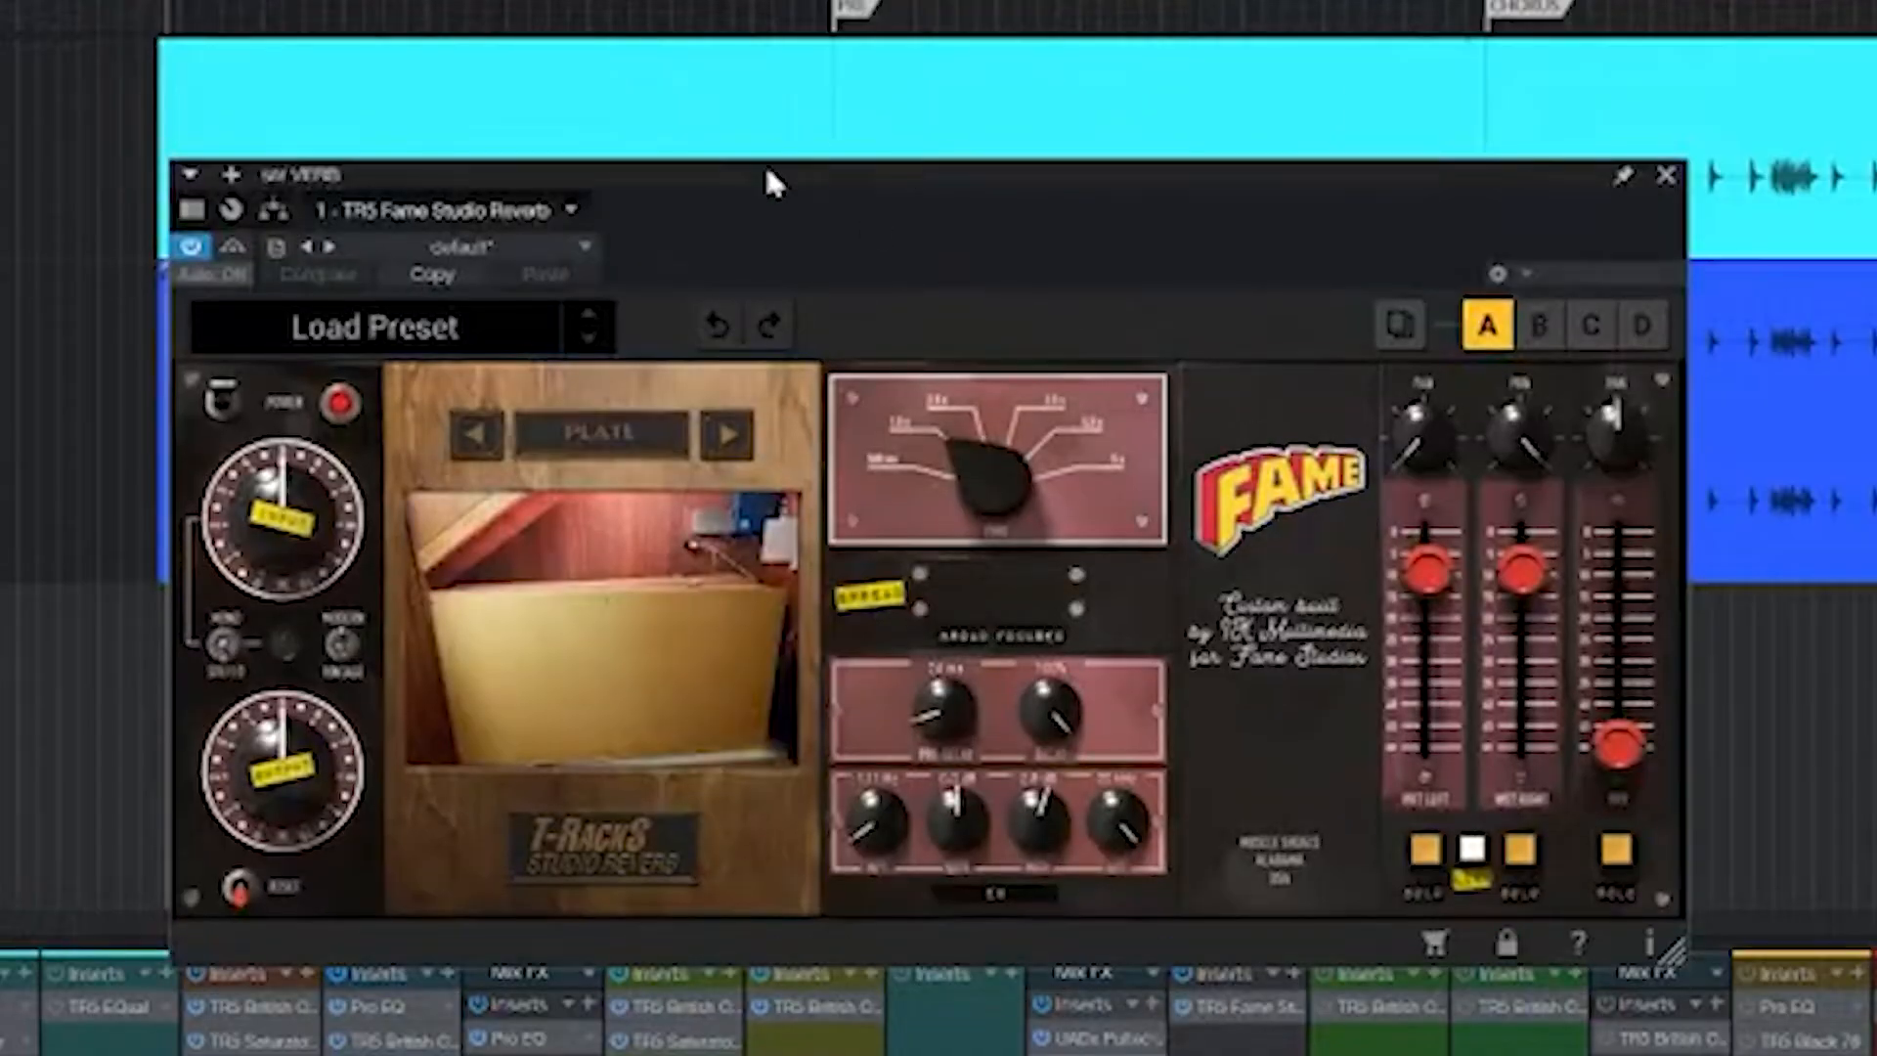
{"action": "left_click_drag", "start_coordinate": [820, 173], "coordinate": [815, 143]}
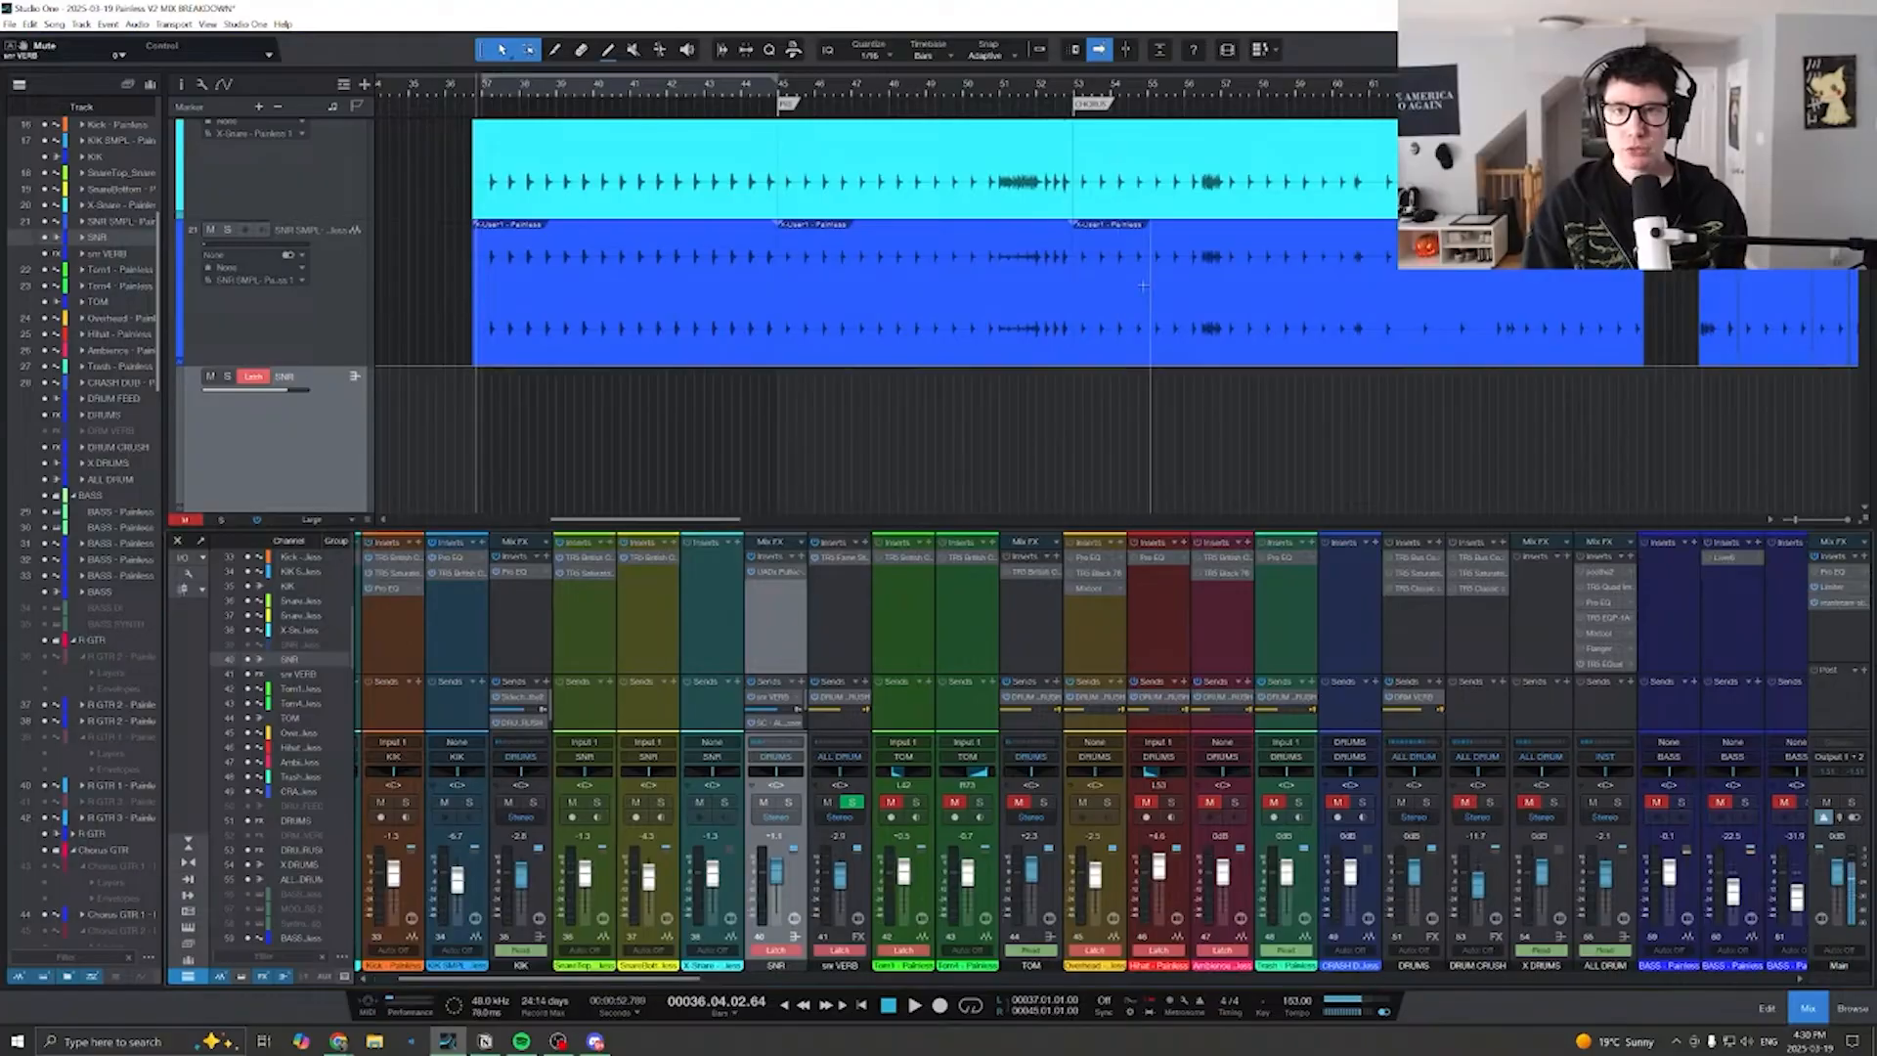
- Audition the Tom1 track soloed during playback, and bring the other drums back in
{"action": "scroll", "coordinate": [1143, 286], "scroll_direction": "down", "scroll_amount": 4}
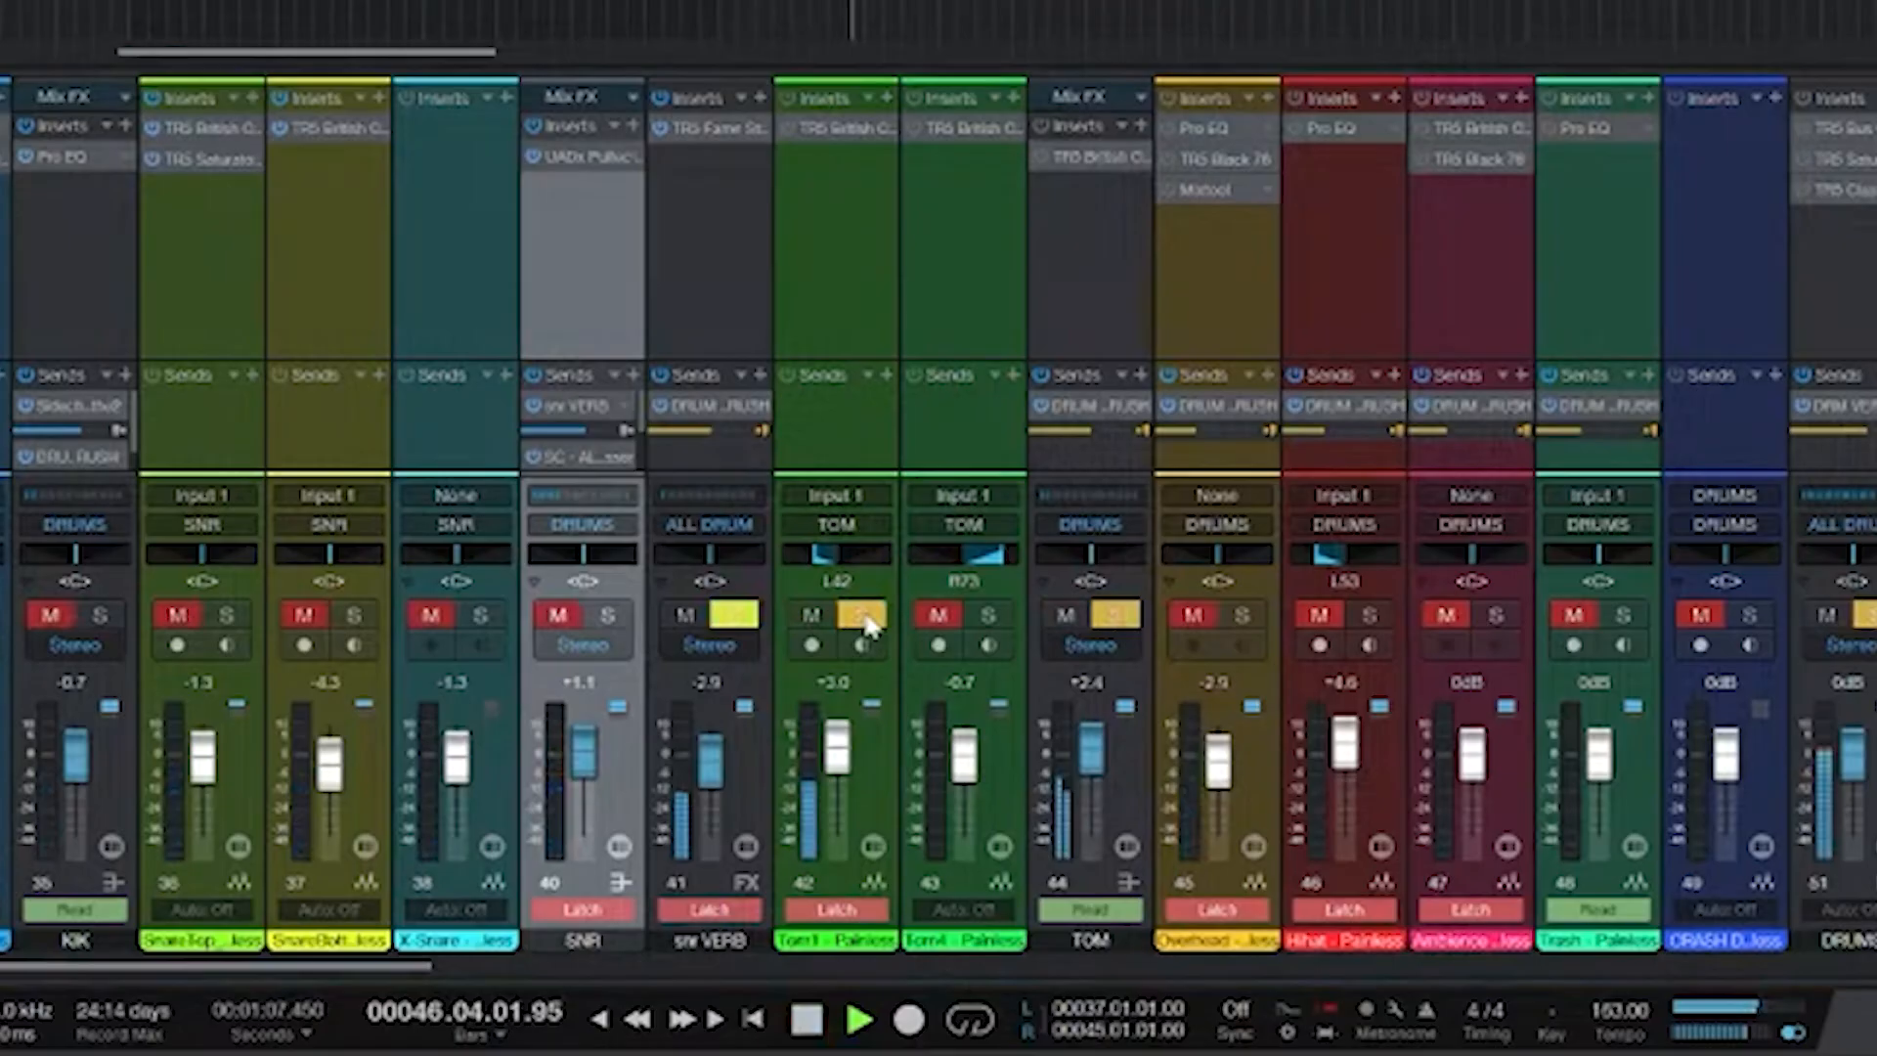
{"action": "left_click", "coordinate": [862, 615]}
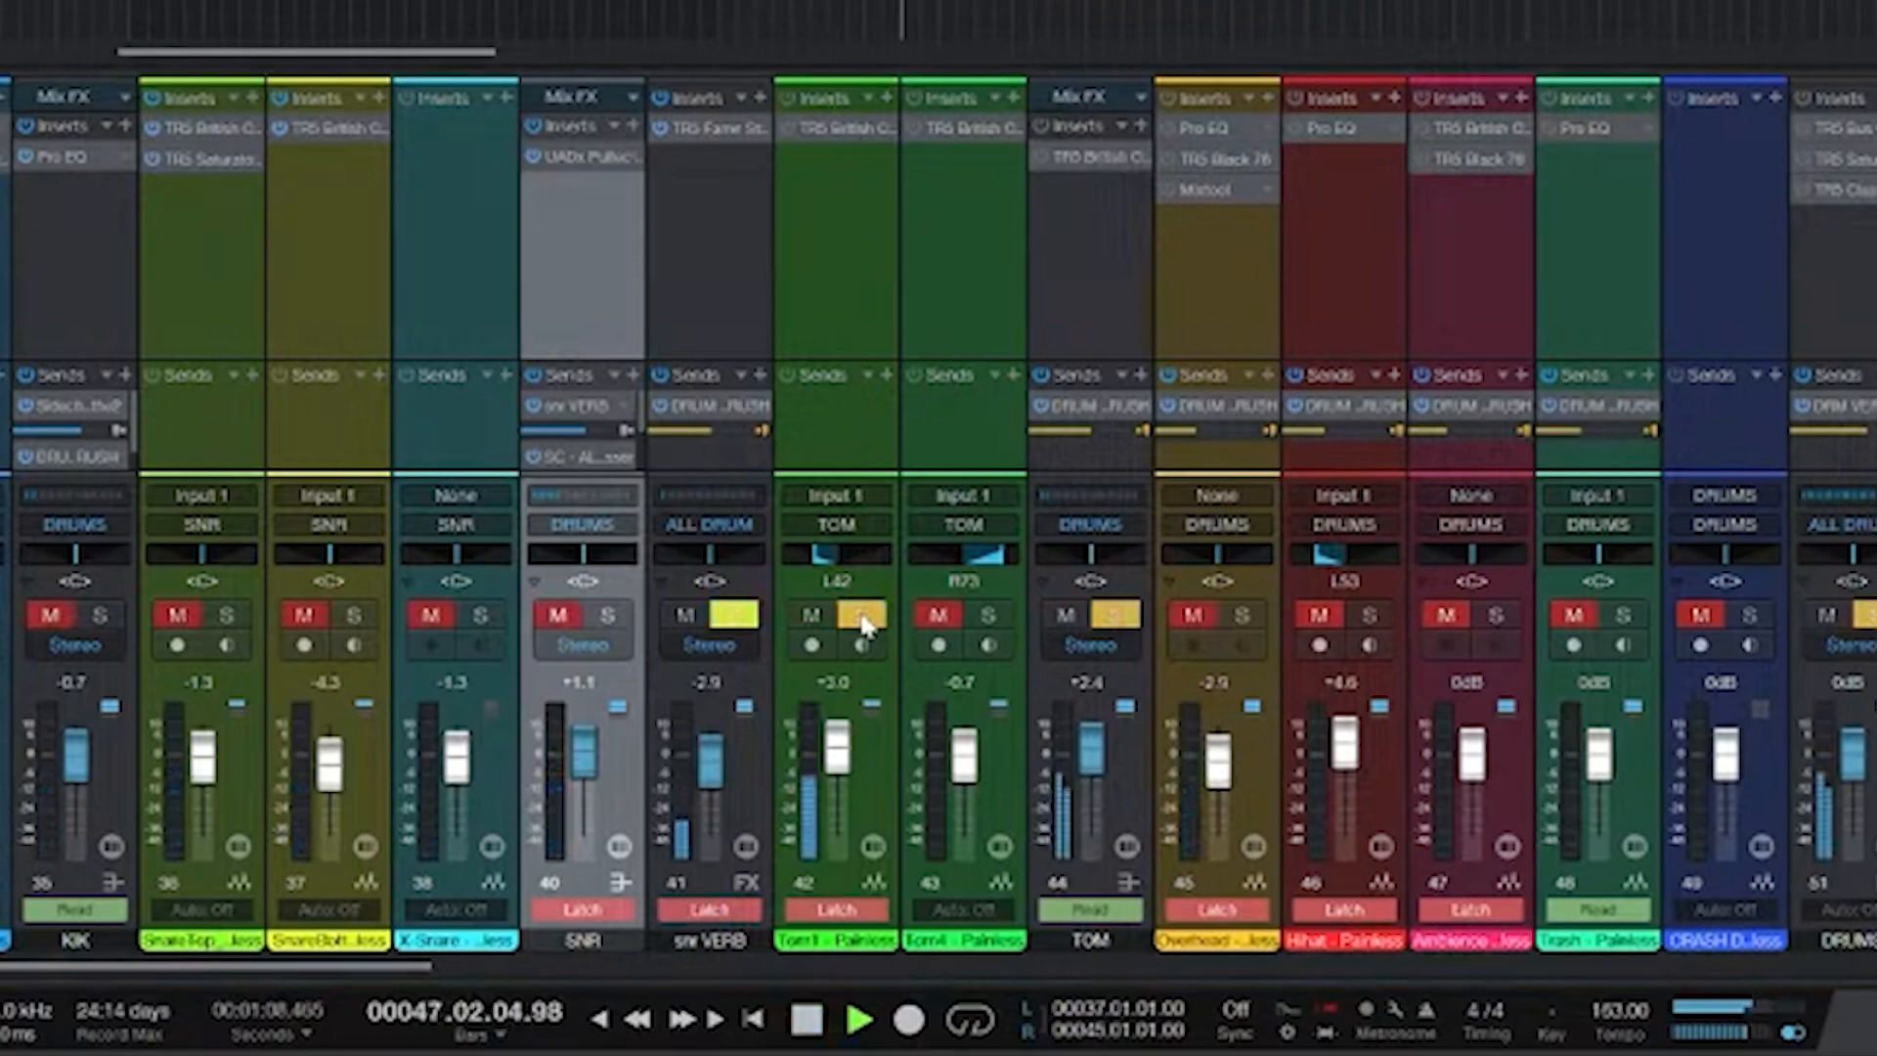
{"action": "left_click", "coordinate": [865, 620]}
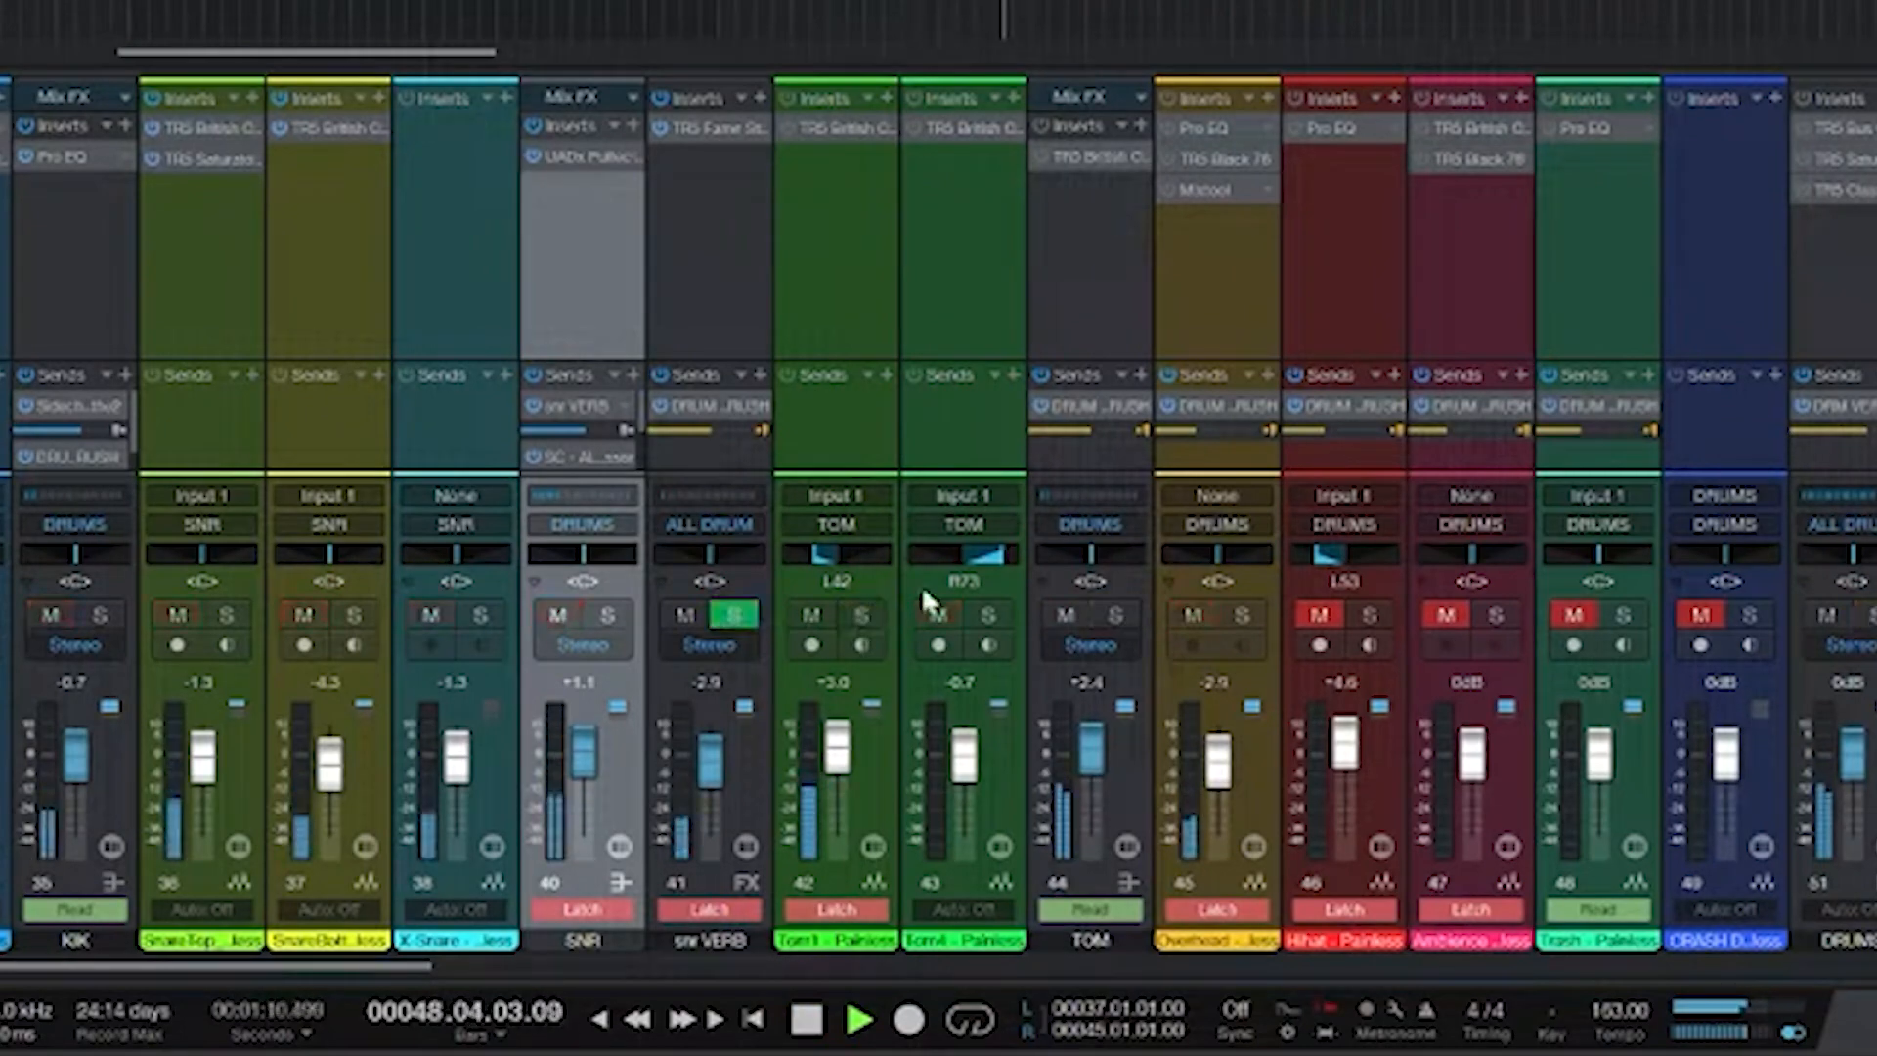
- Enable and open TR5 British Channel on the Tom1 track, and compare it bypassed and active during playback
{"action": "key", "text": "space"}
{"action": "double_click", "coordinate": [833, 127]}
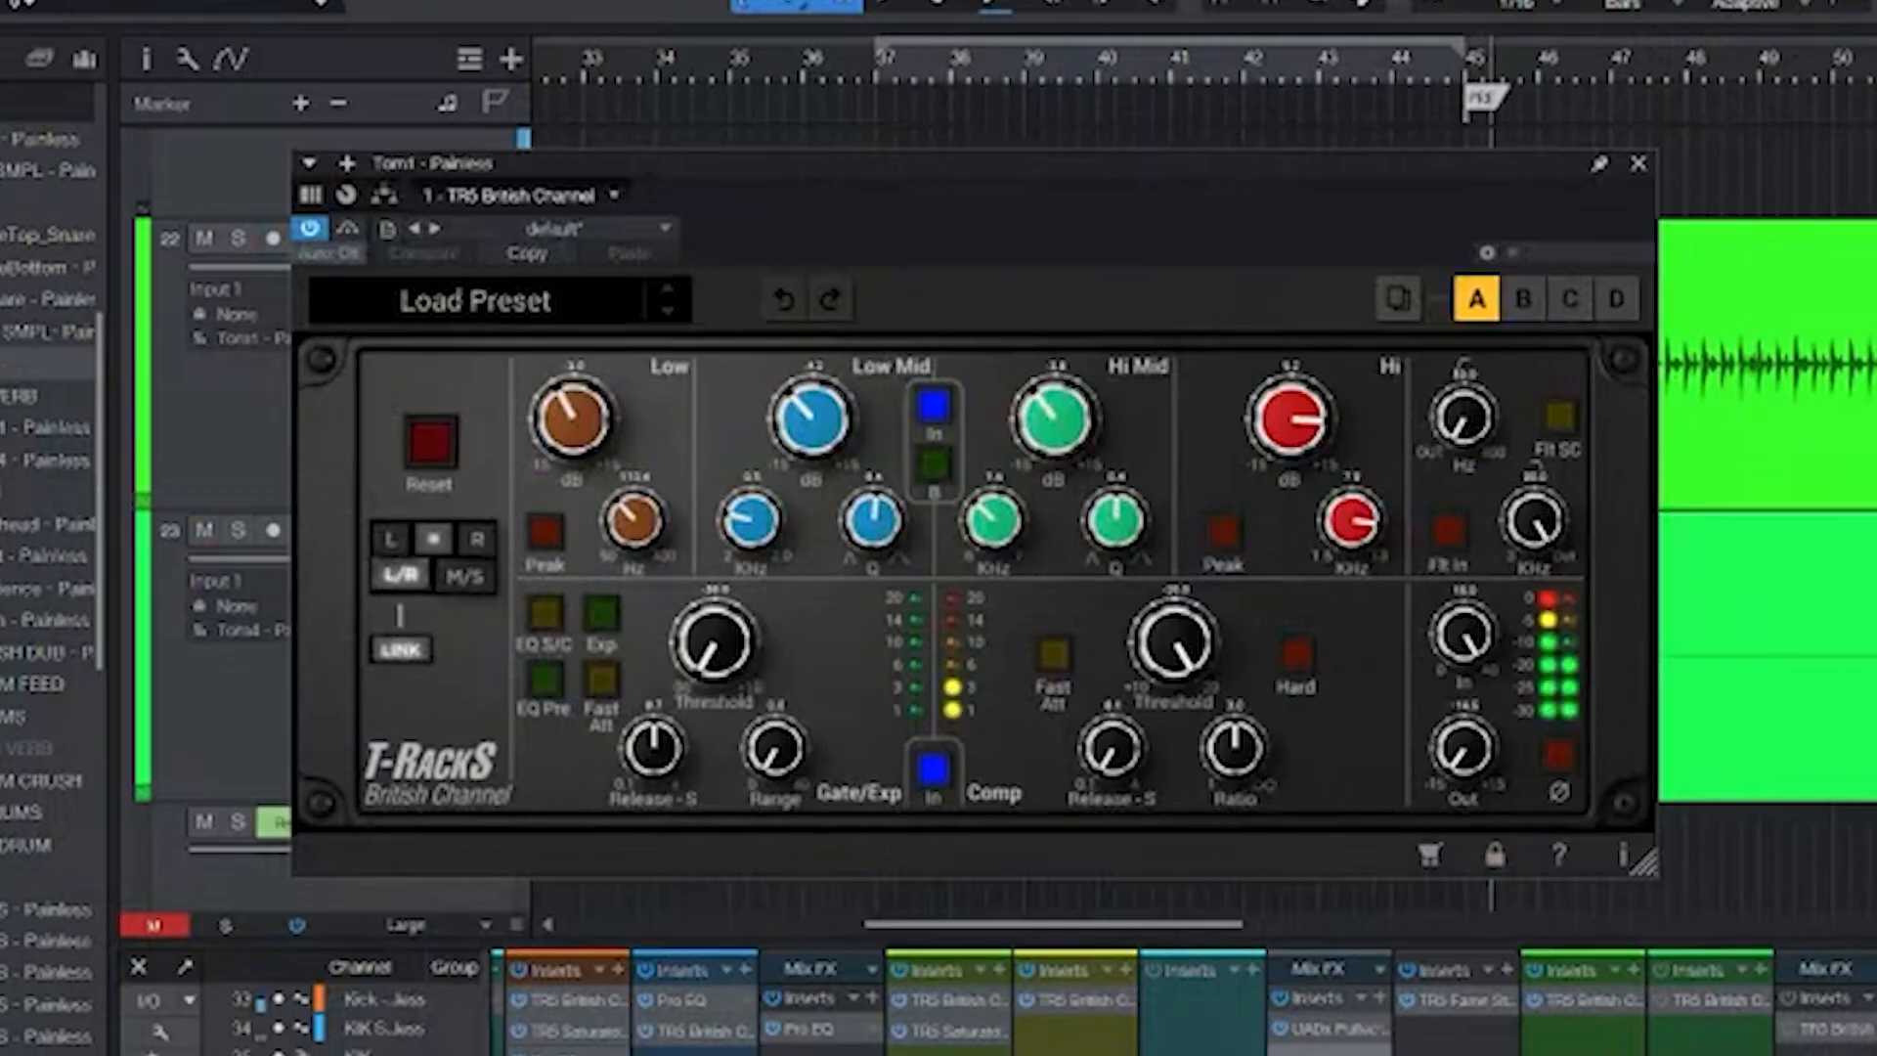
{"action": "left_click", "coordinate": [310, 227]}
{"action": "left_click", "coordinate": [310, 227]}
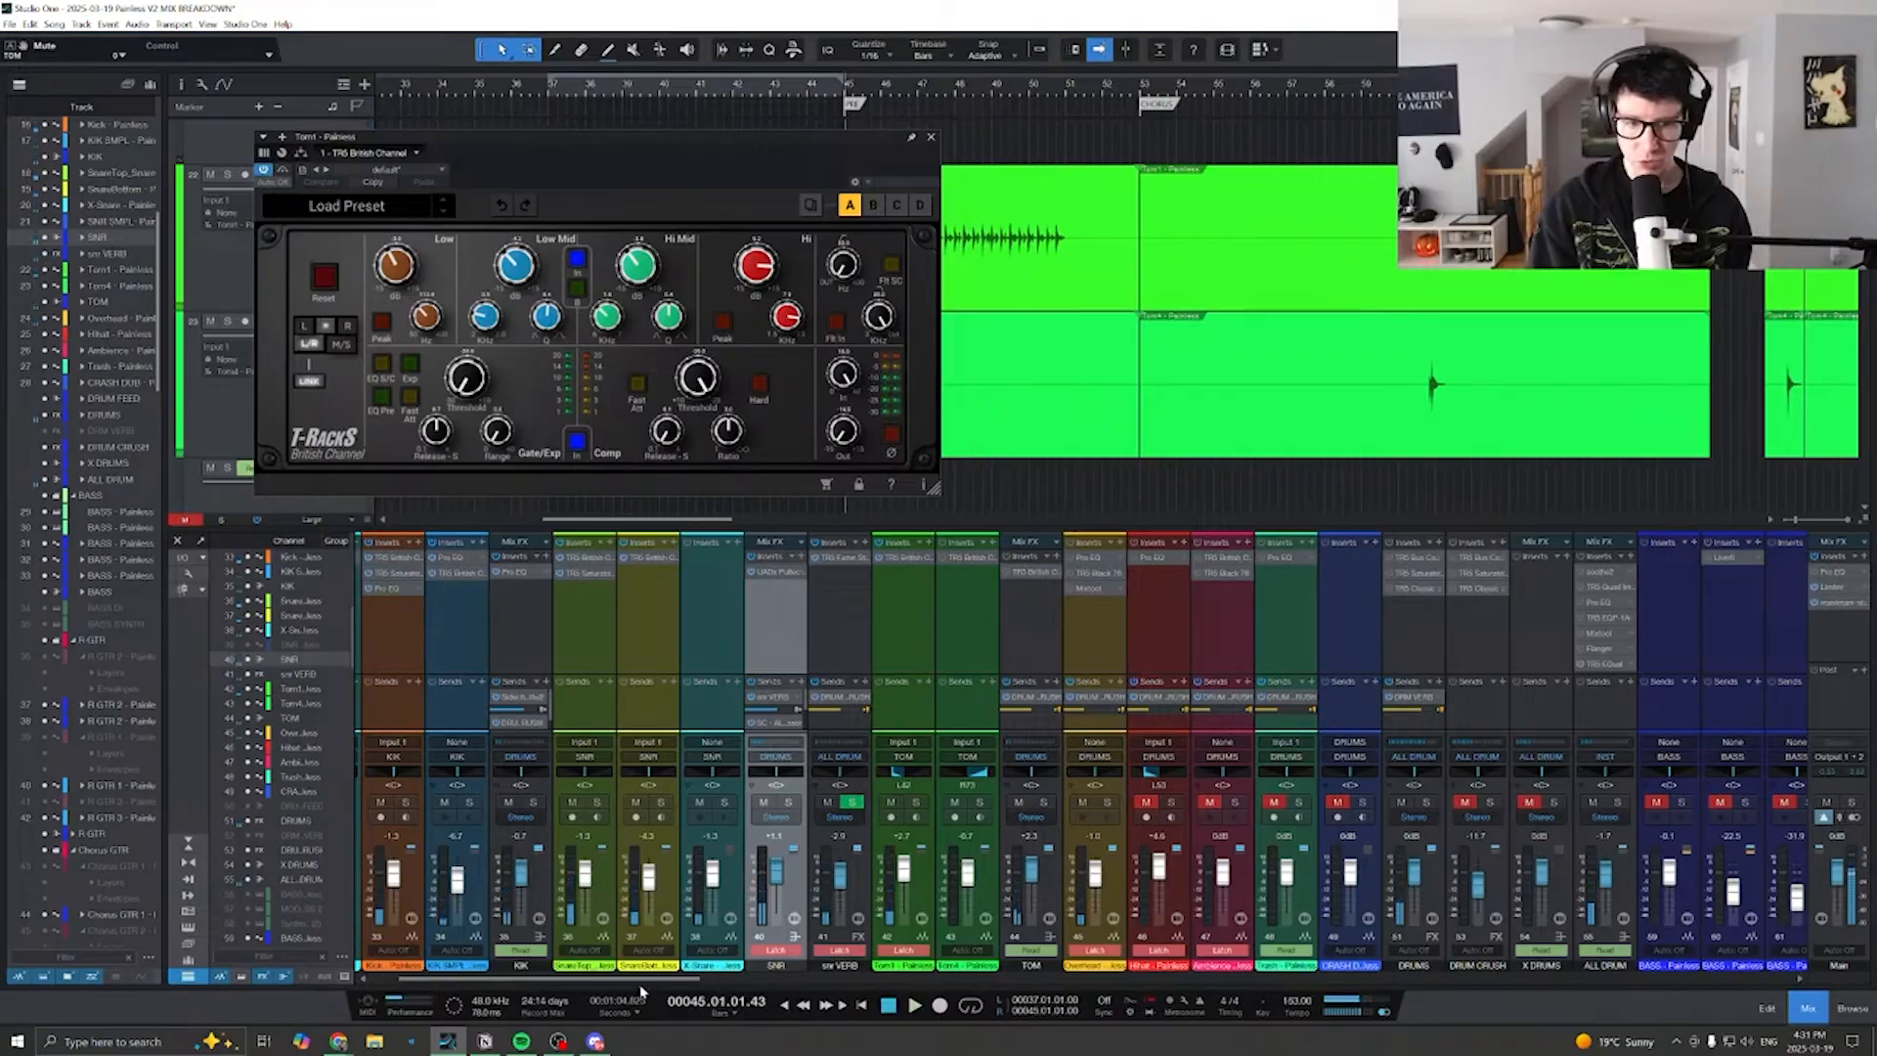
- Examine the EQ and compressor settings of Tom1's British Channel and play the tom part
{"action": "scroll", "coordinate": [1041, 968], "scroll_direction": "right", "scroll_amount": 10}
{"action": "scroll", "coordinate": [1039, 971], "scroll_direction": "right", "scroll_amount": 5}
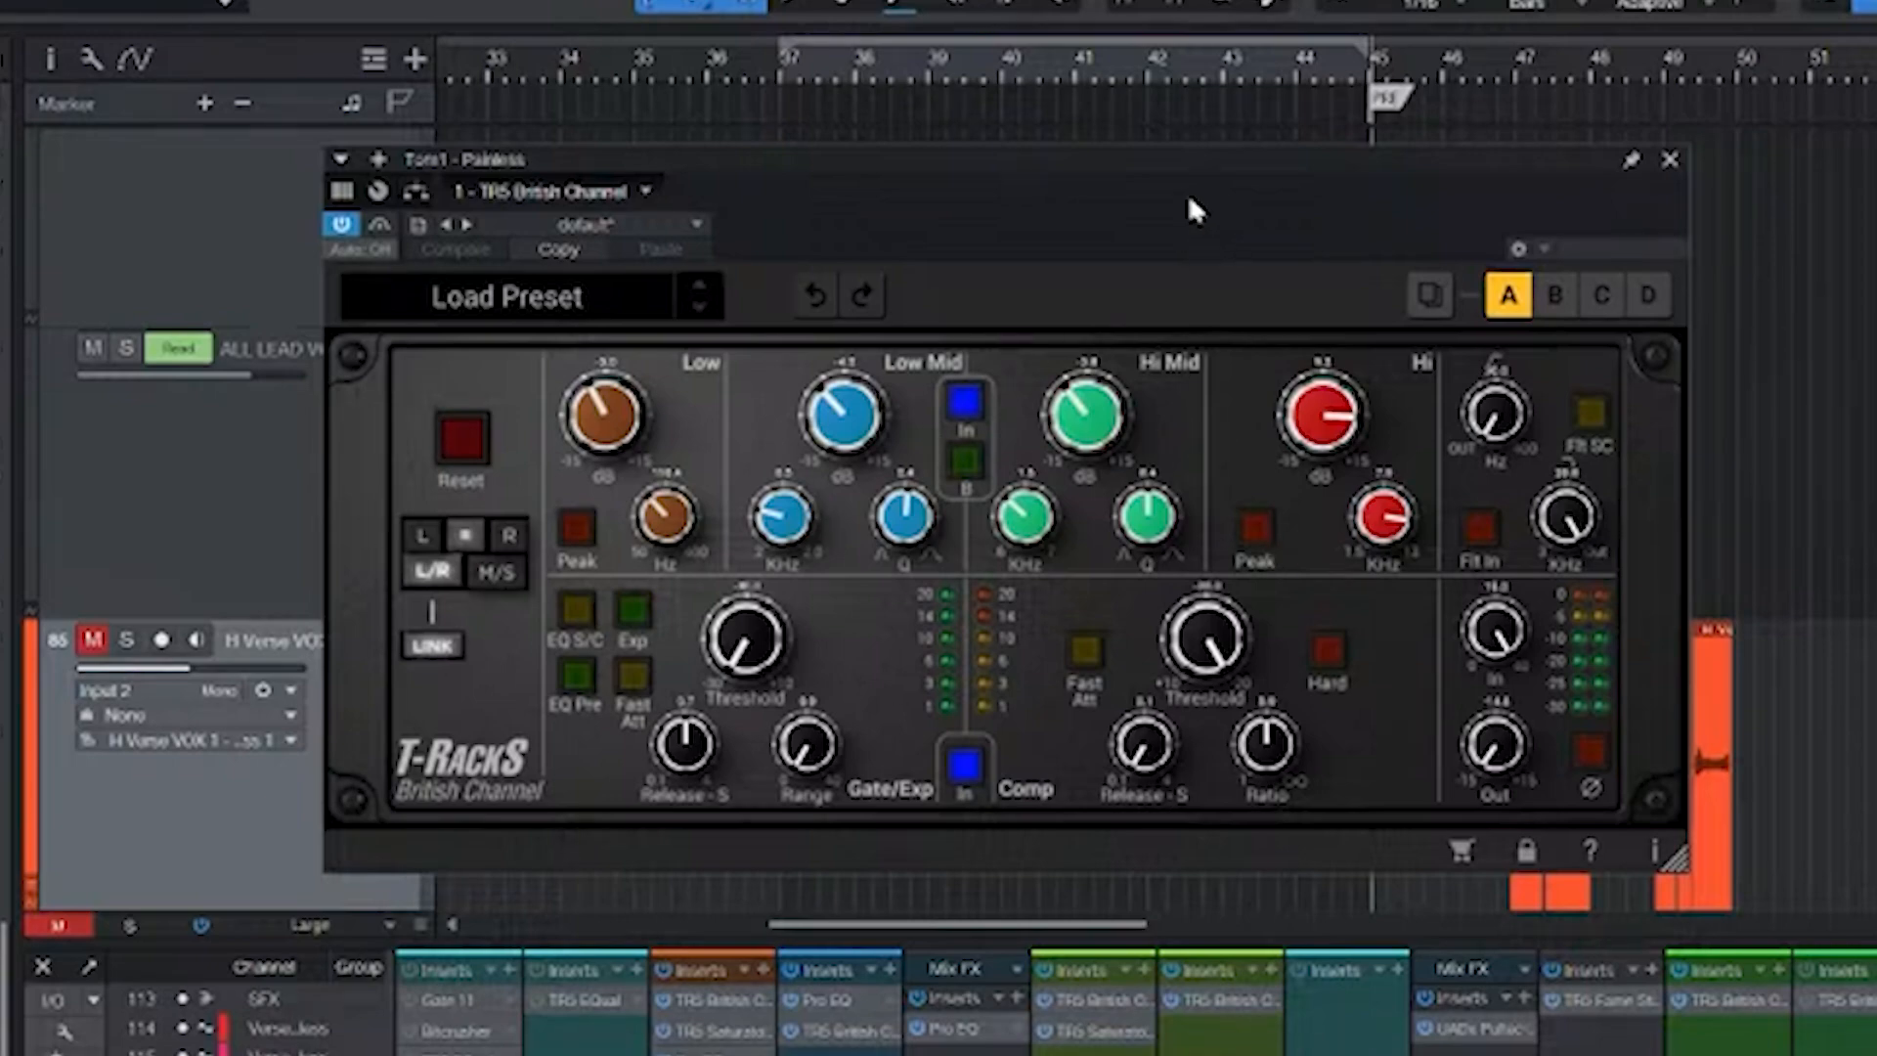
{"action": "left_click_drag", "start_coordinate": [1212, 158], "coordinate": [1186, 153]}
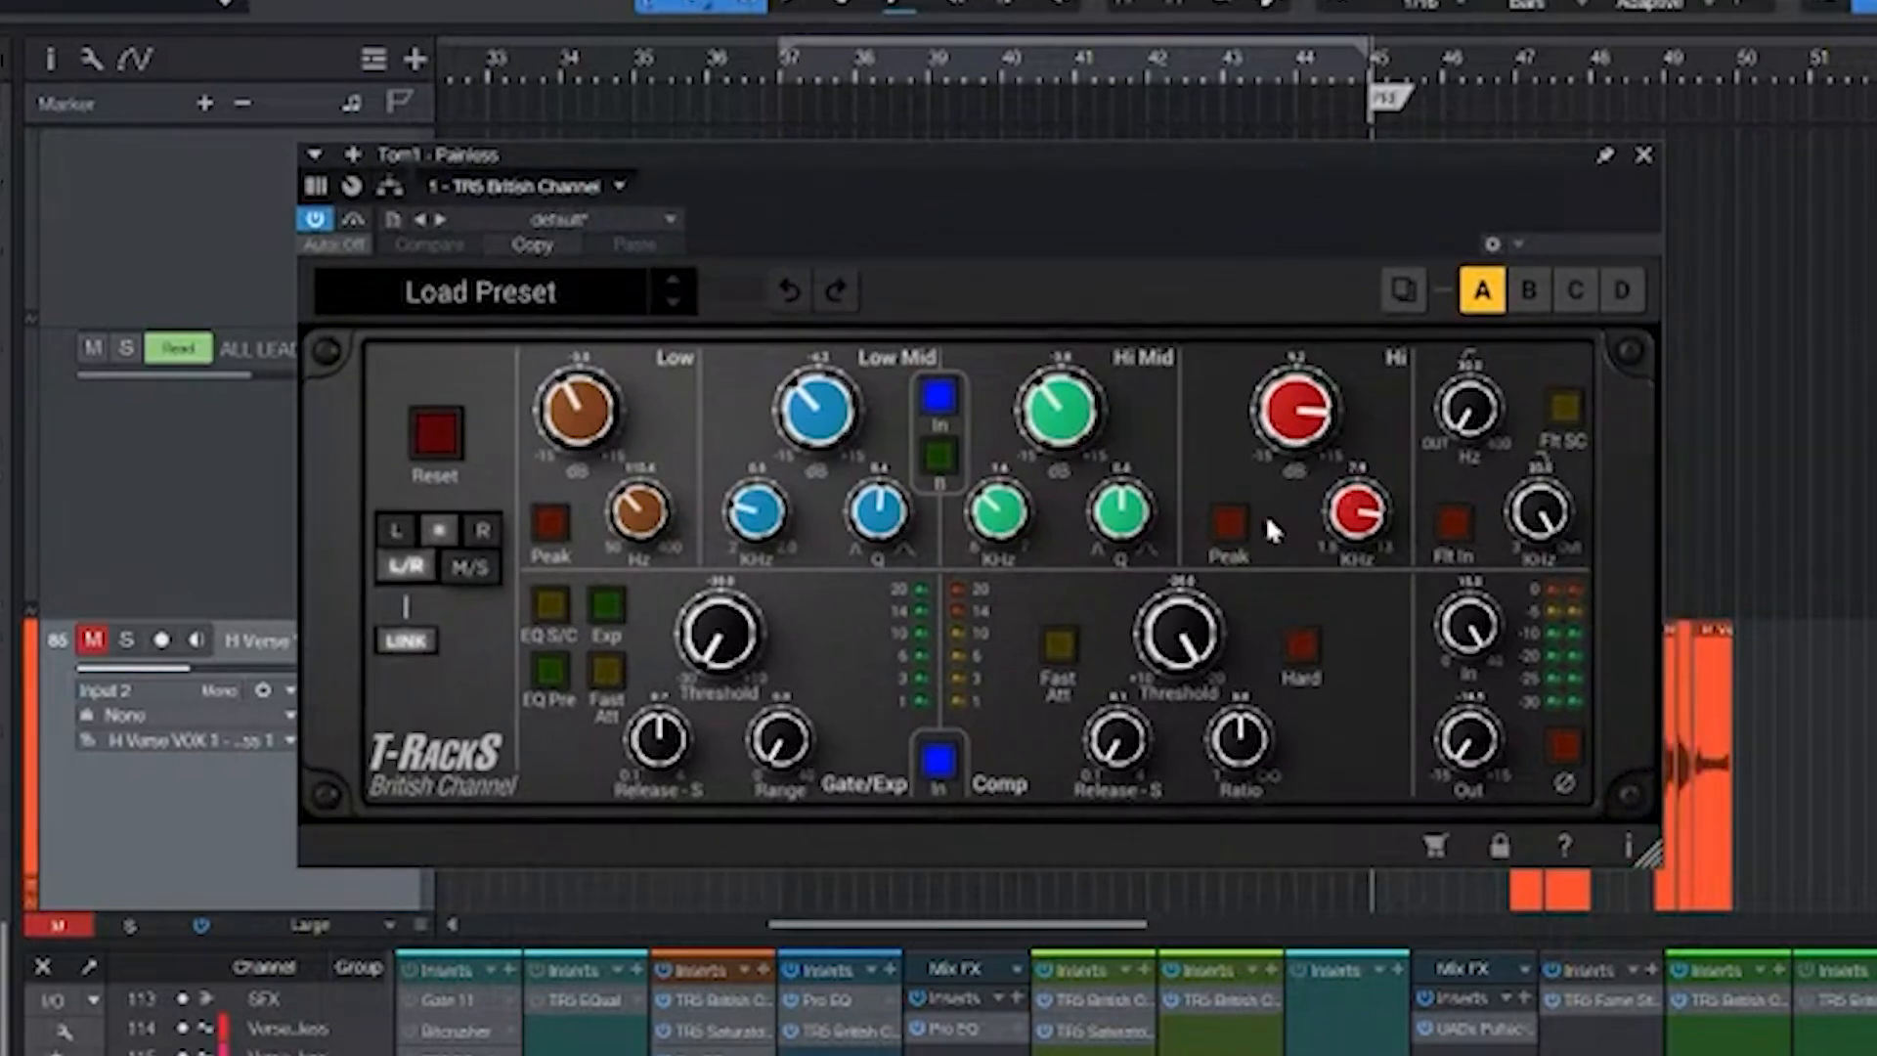
{"action": "key", "text": "space"}
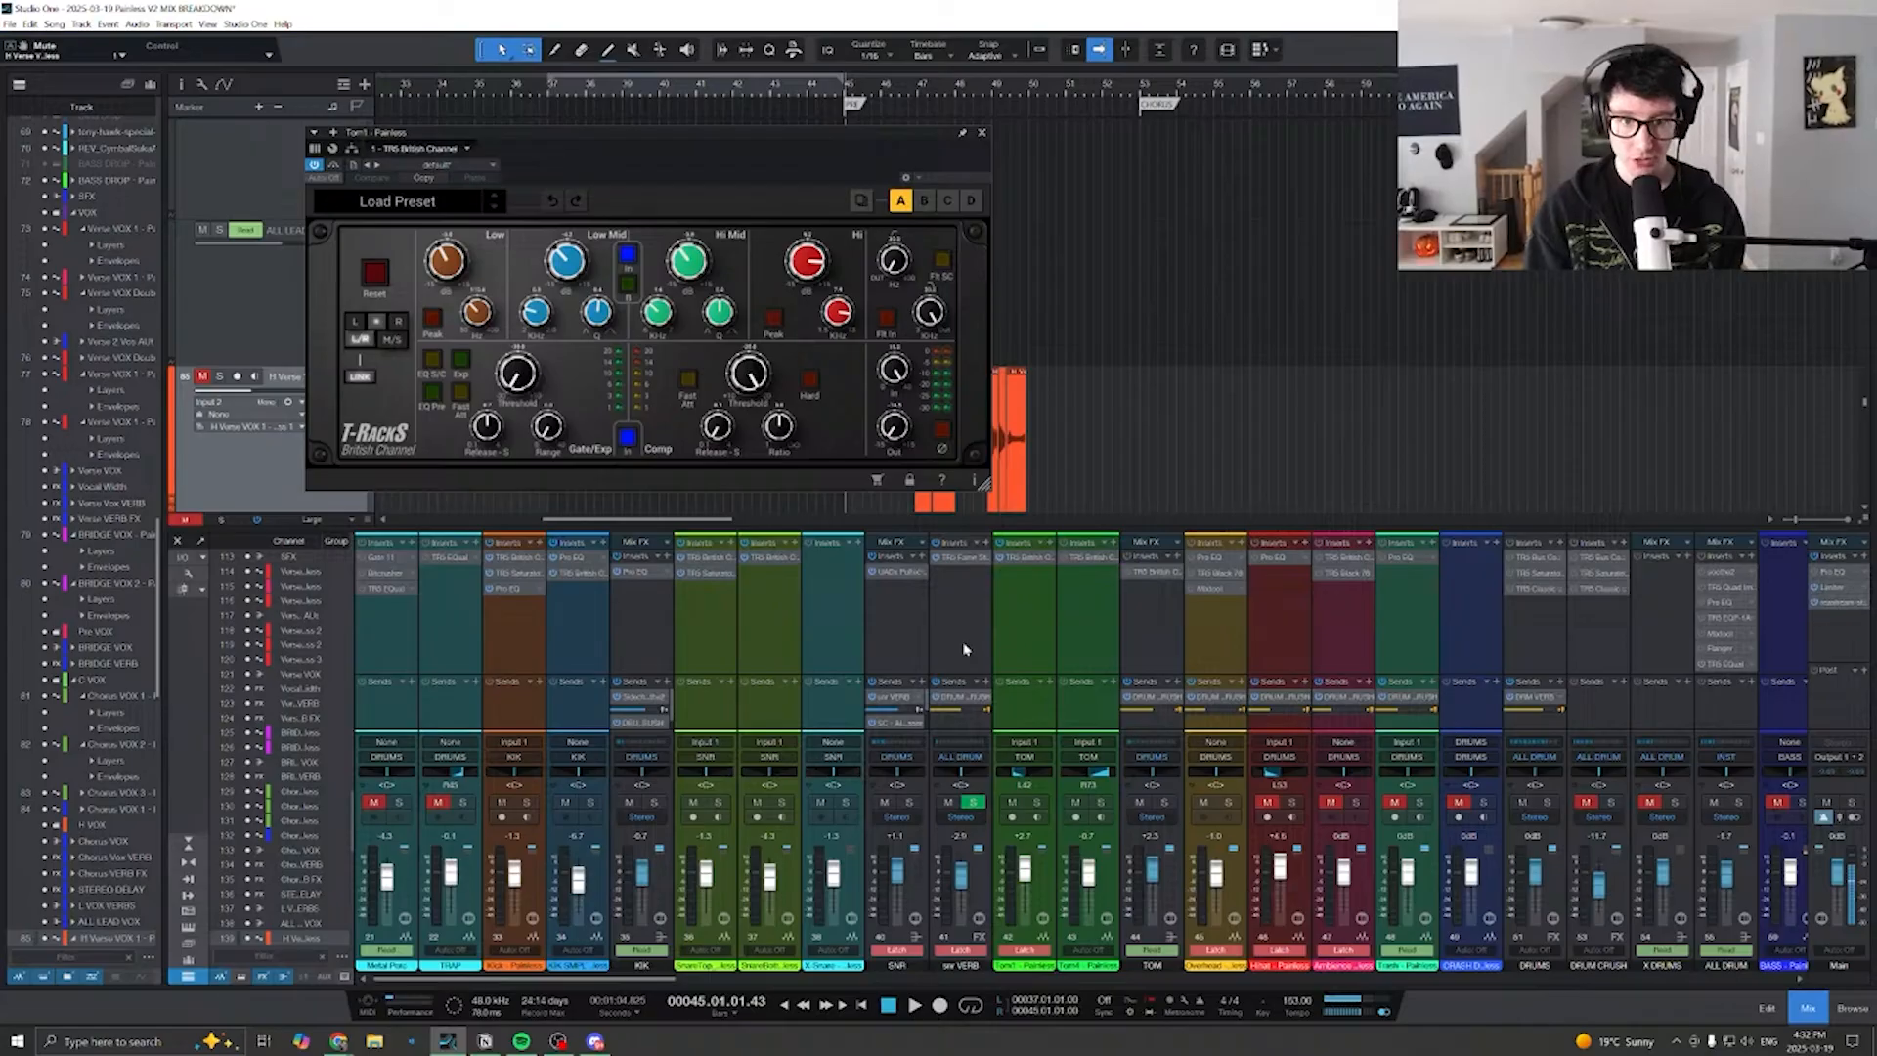
- Enable and open TR5 British Channel on the Tom4 track, review its settings, and close it
{"action": "scroll", "coordinate": [968, 645], "scroll_direction": "right", "scroll_amount": 1}
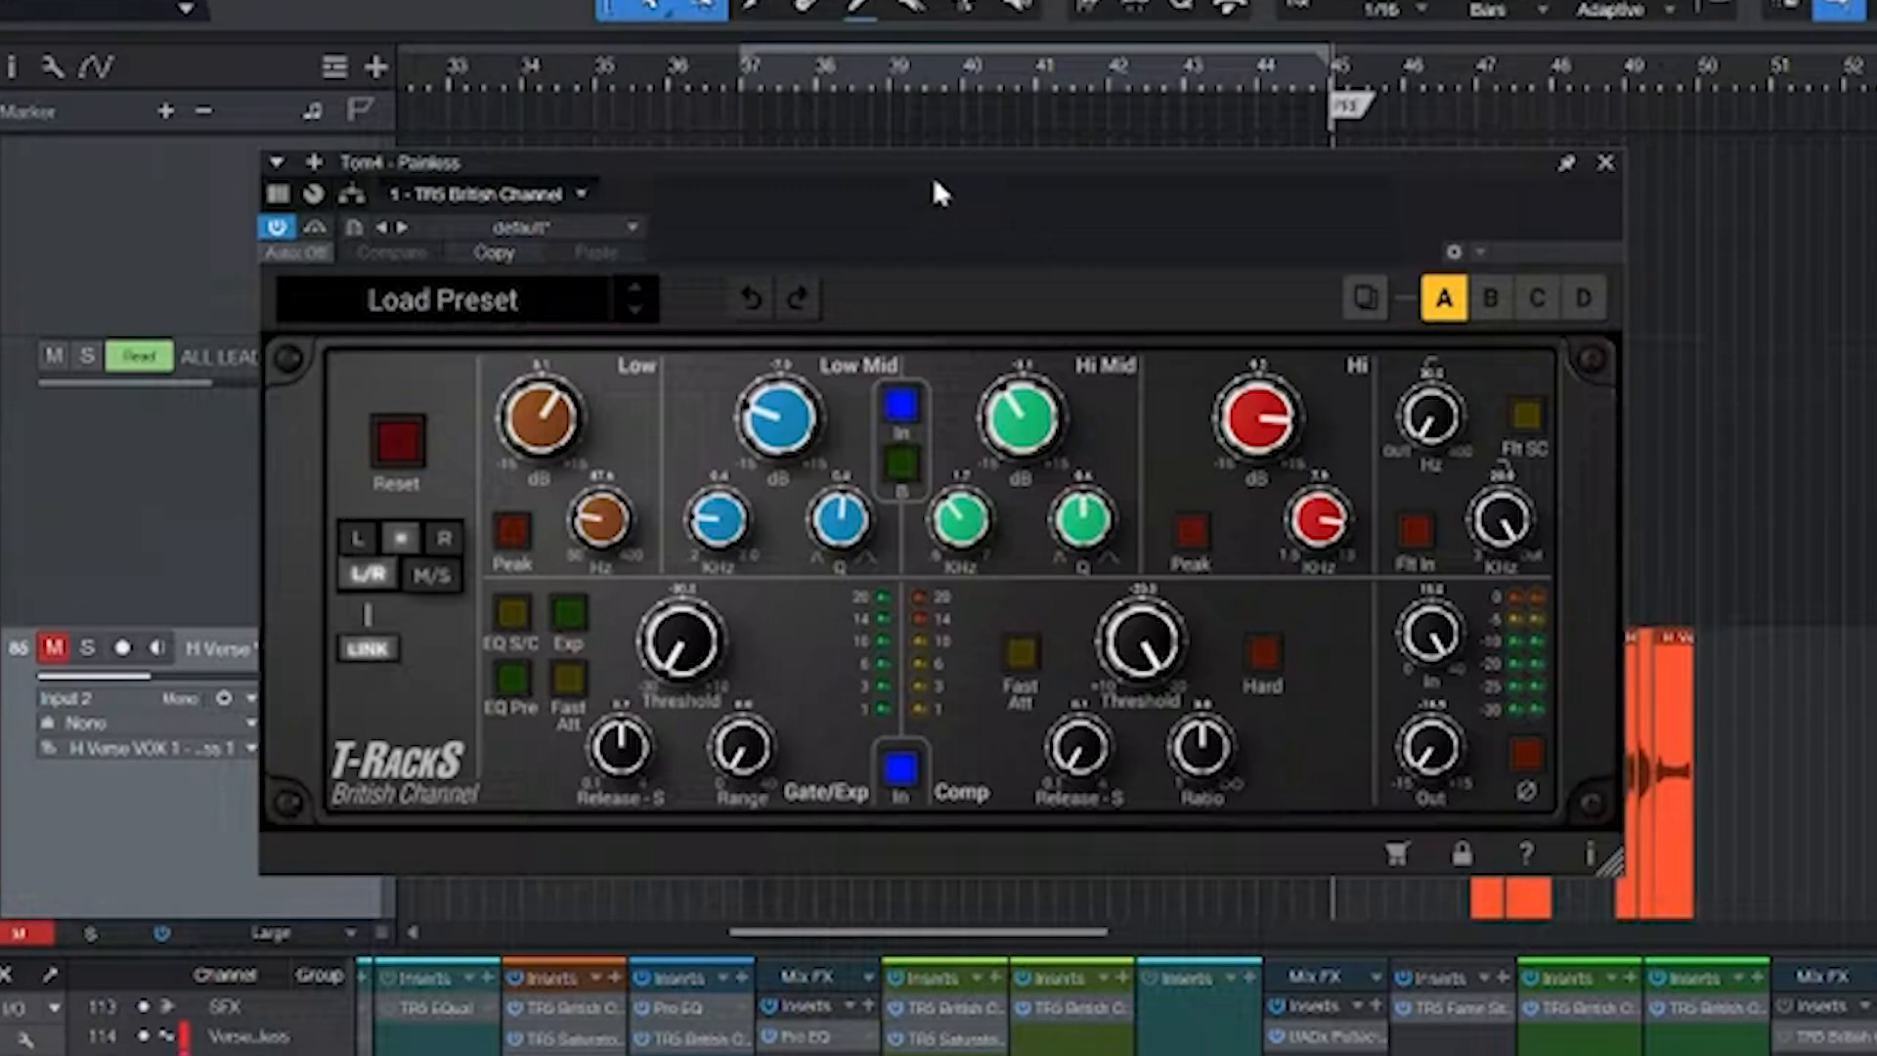
{"action": "left_click_drag", "start_coordinate": [933, 186], "coordinate": [999, 184]}
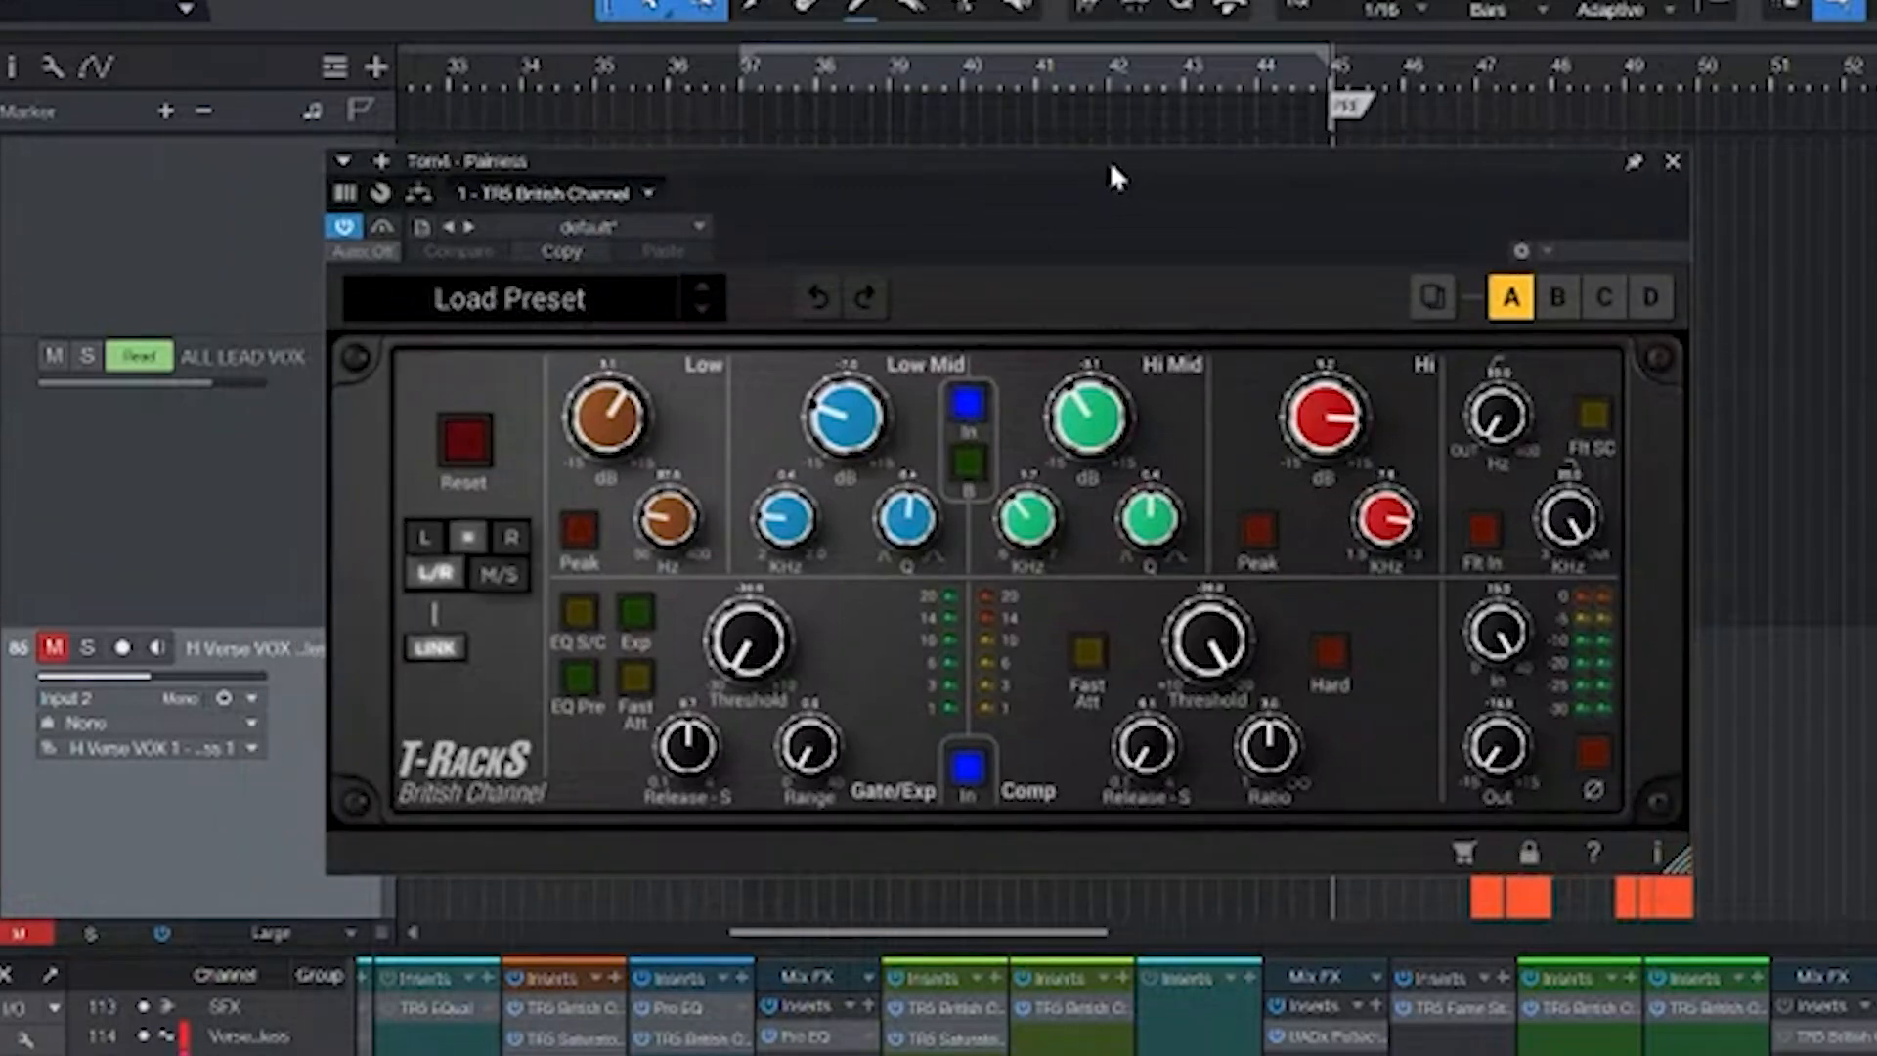
{"action": "left_click_drag", "start_coordinate": [1111, 167], "coordinate": [1076, 164]}
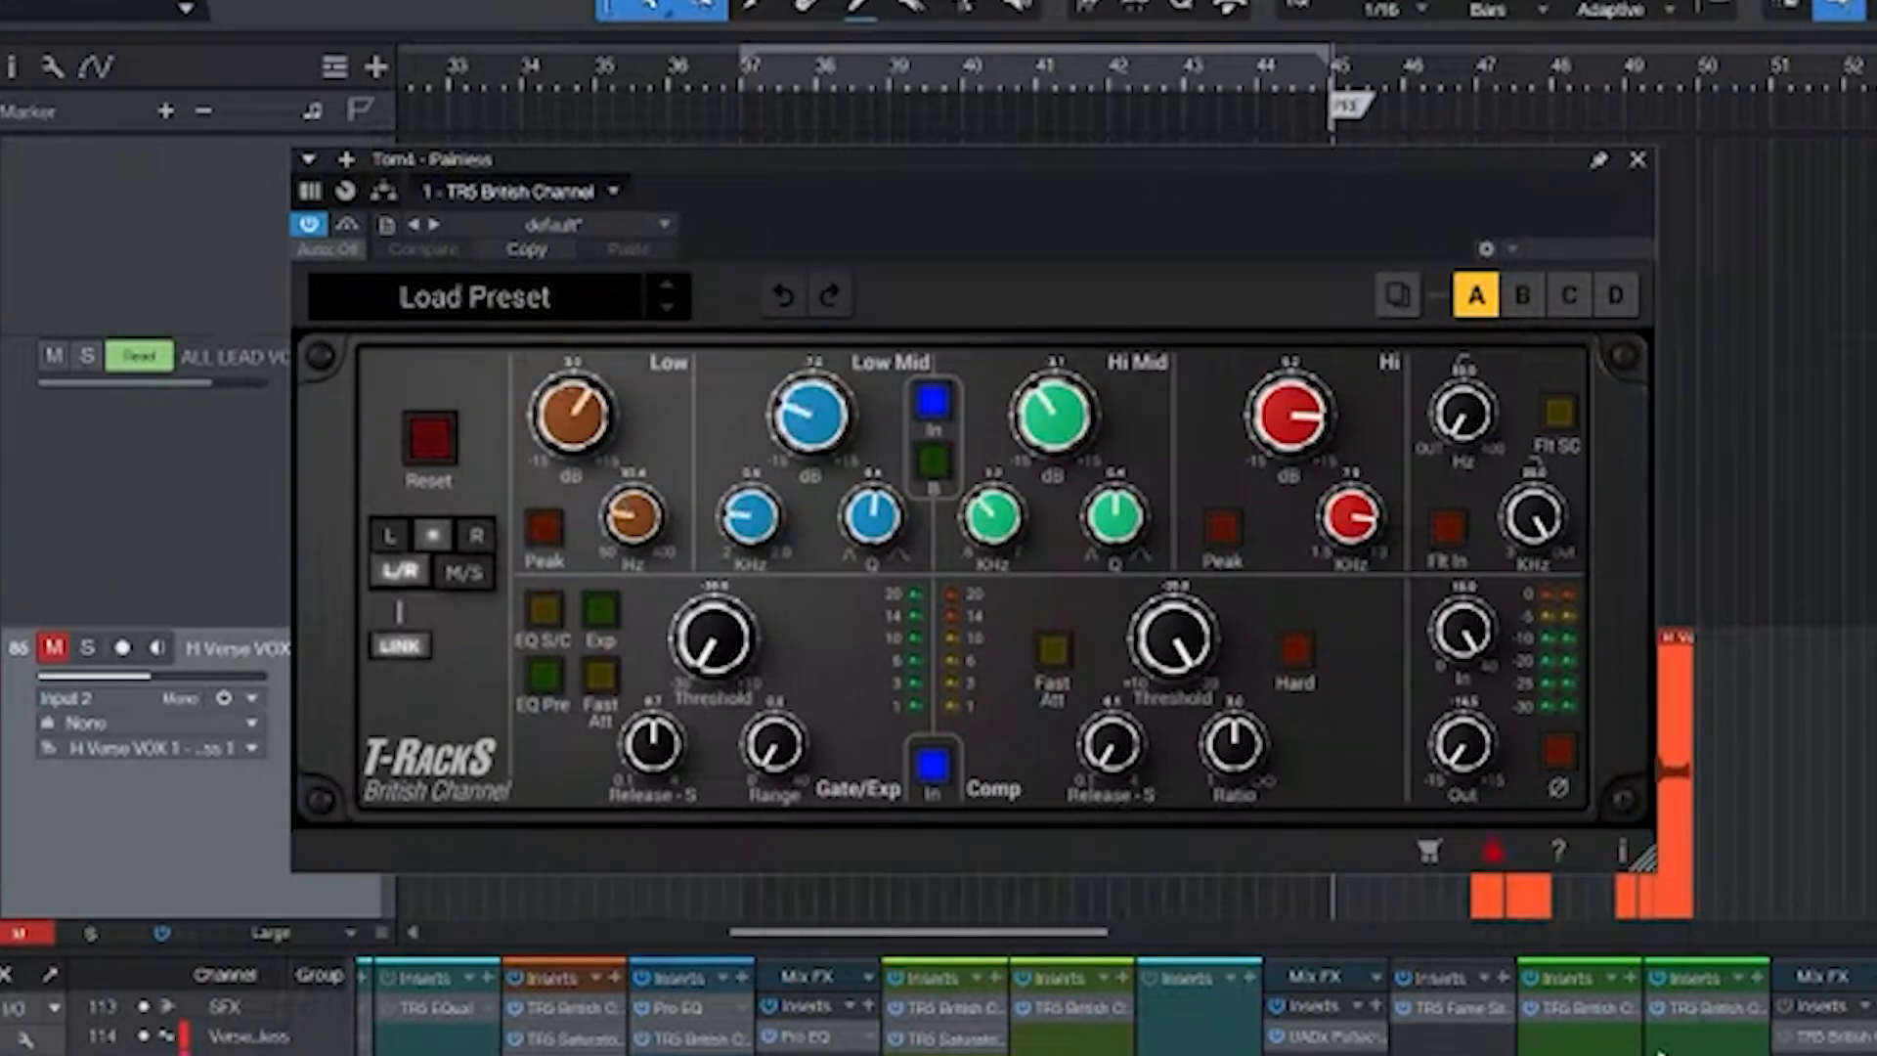
{"action": "left_click", "coordinate": [1638, 160]}
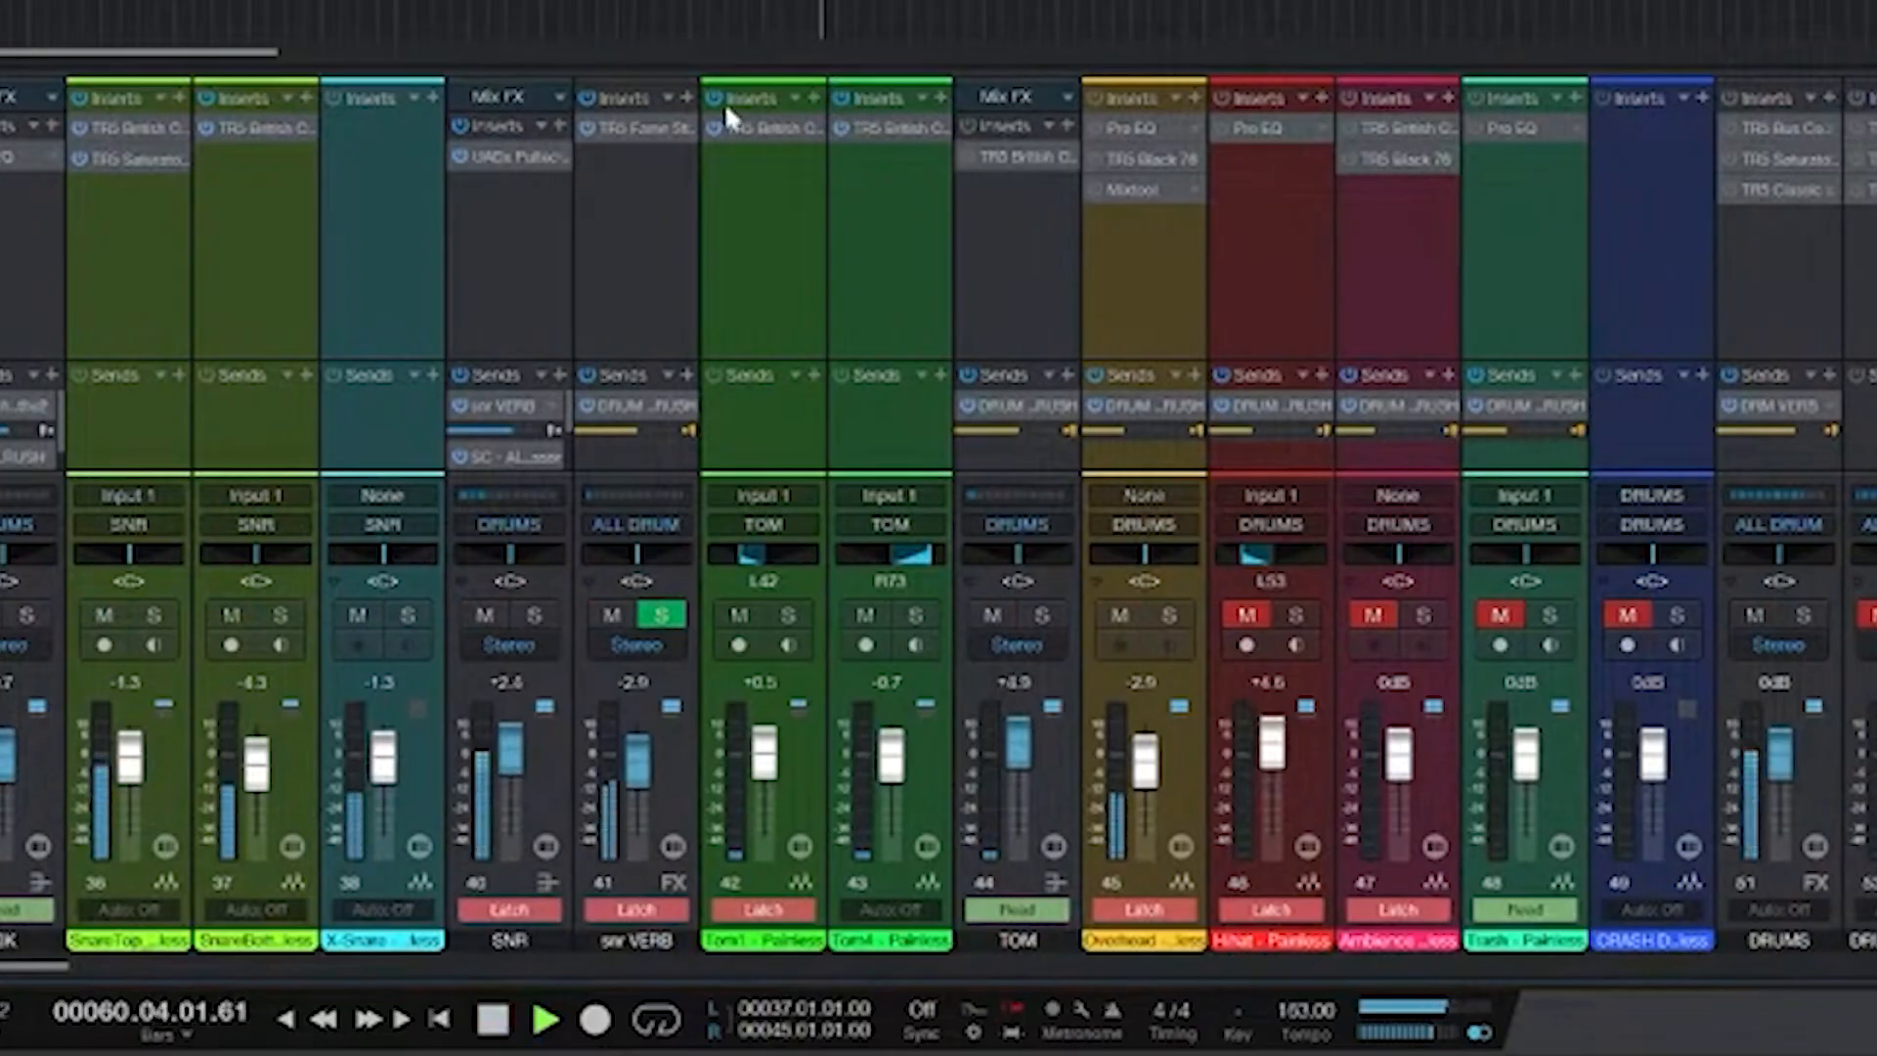
- Compare the toms with the inserts on both Tom1 and Tom4 active and bypassed during playback
{"action": "key", "text": "space"}
{"action": "left_click", "coordinate": [715, 99]}
{"action": "left_click", "coordinate": [840, 96]}
{"action": "key", "text": "space"}
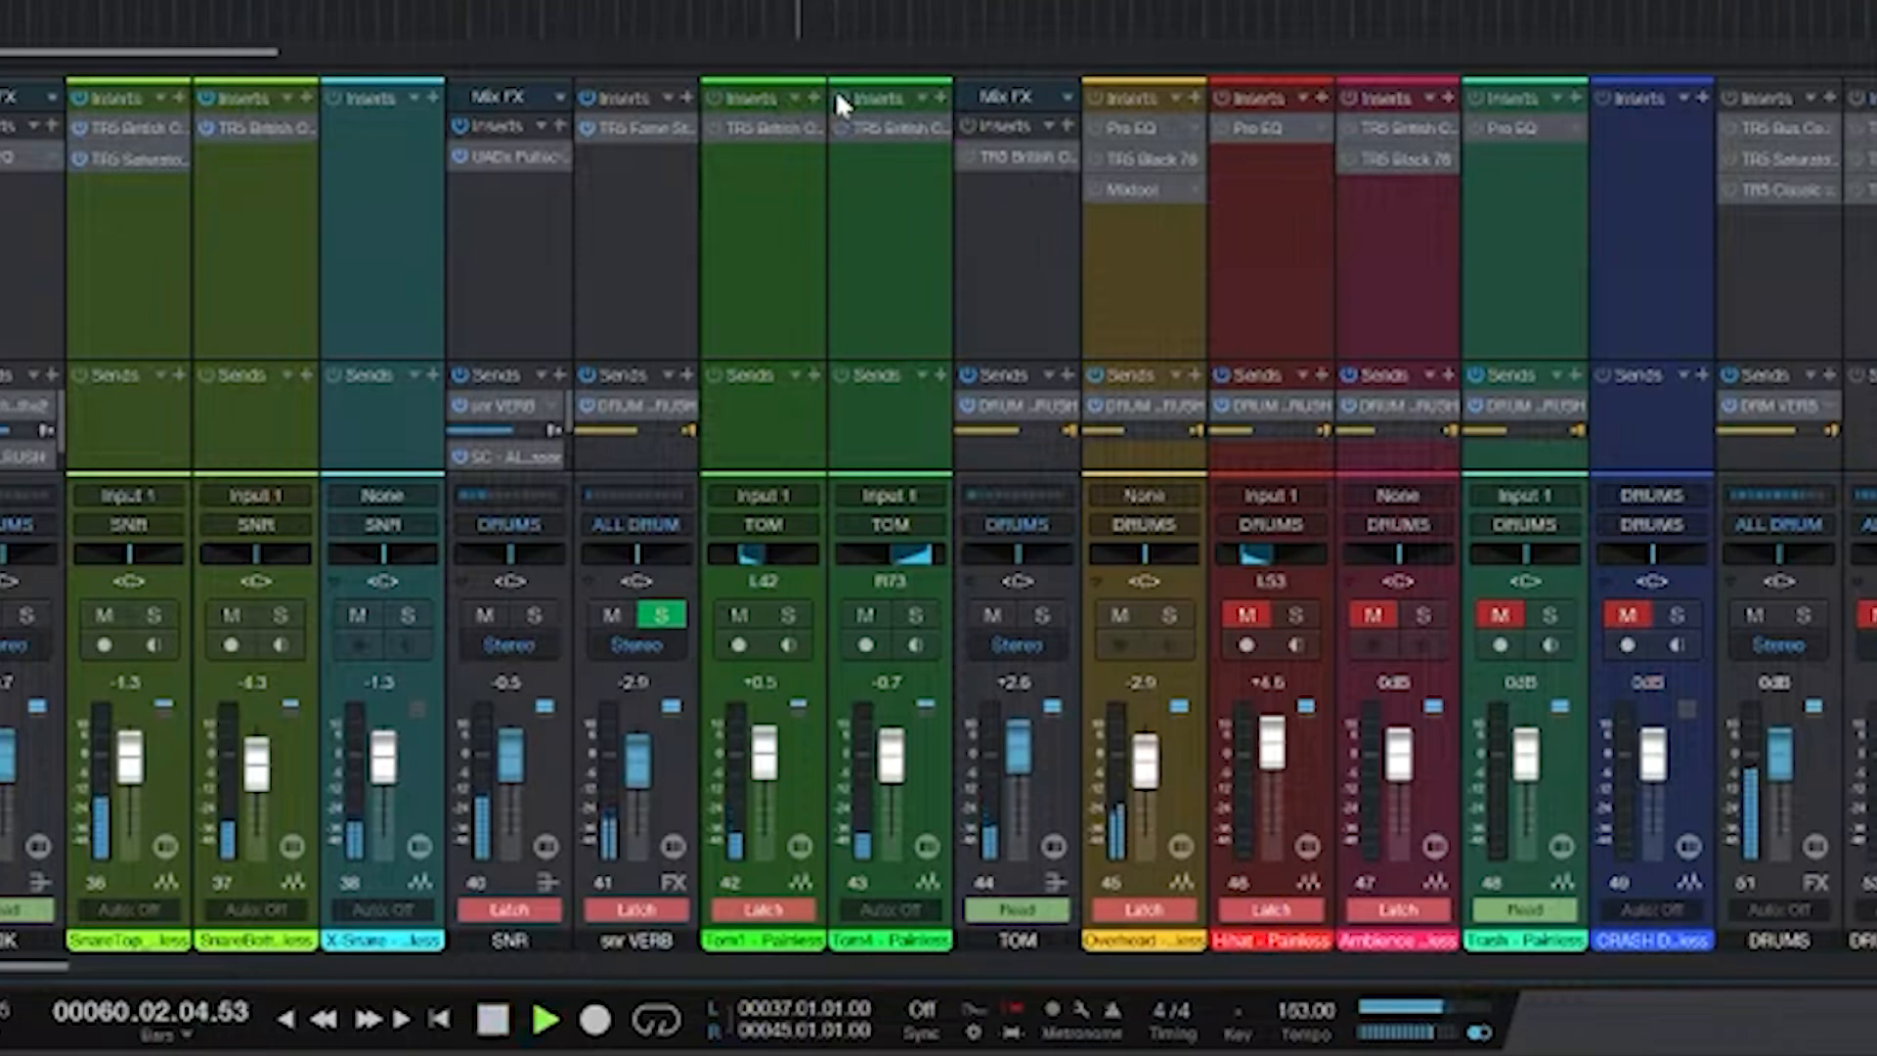
{"action": "key", "text": "space"}
{"action": "left_click", "coordinate": [715, 99]}
{"action": "left_click", "coordinate": [840, 97]}
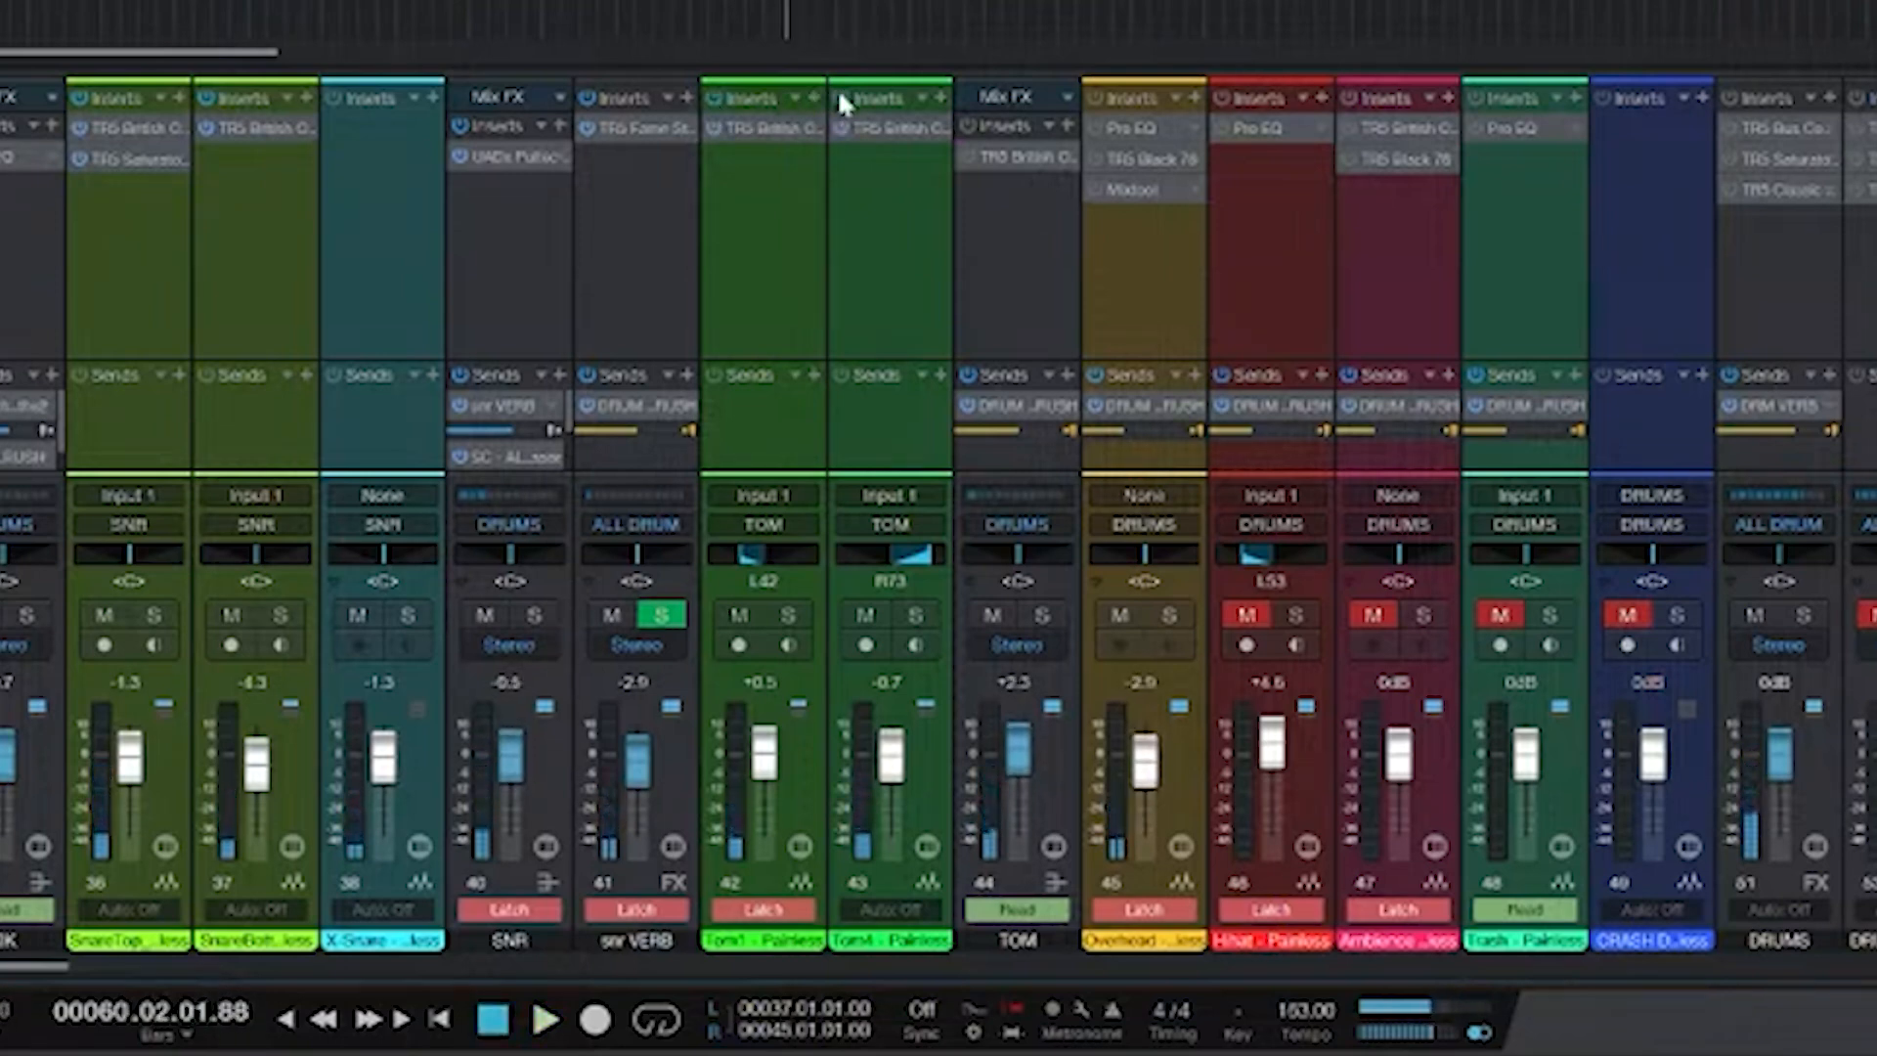
- Play the toms briefly, then open and enable TR5 British Channel on the TOM bus
{"action": "key", "text": "space"}
{"action": "key", "text": "space"}
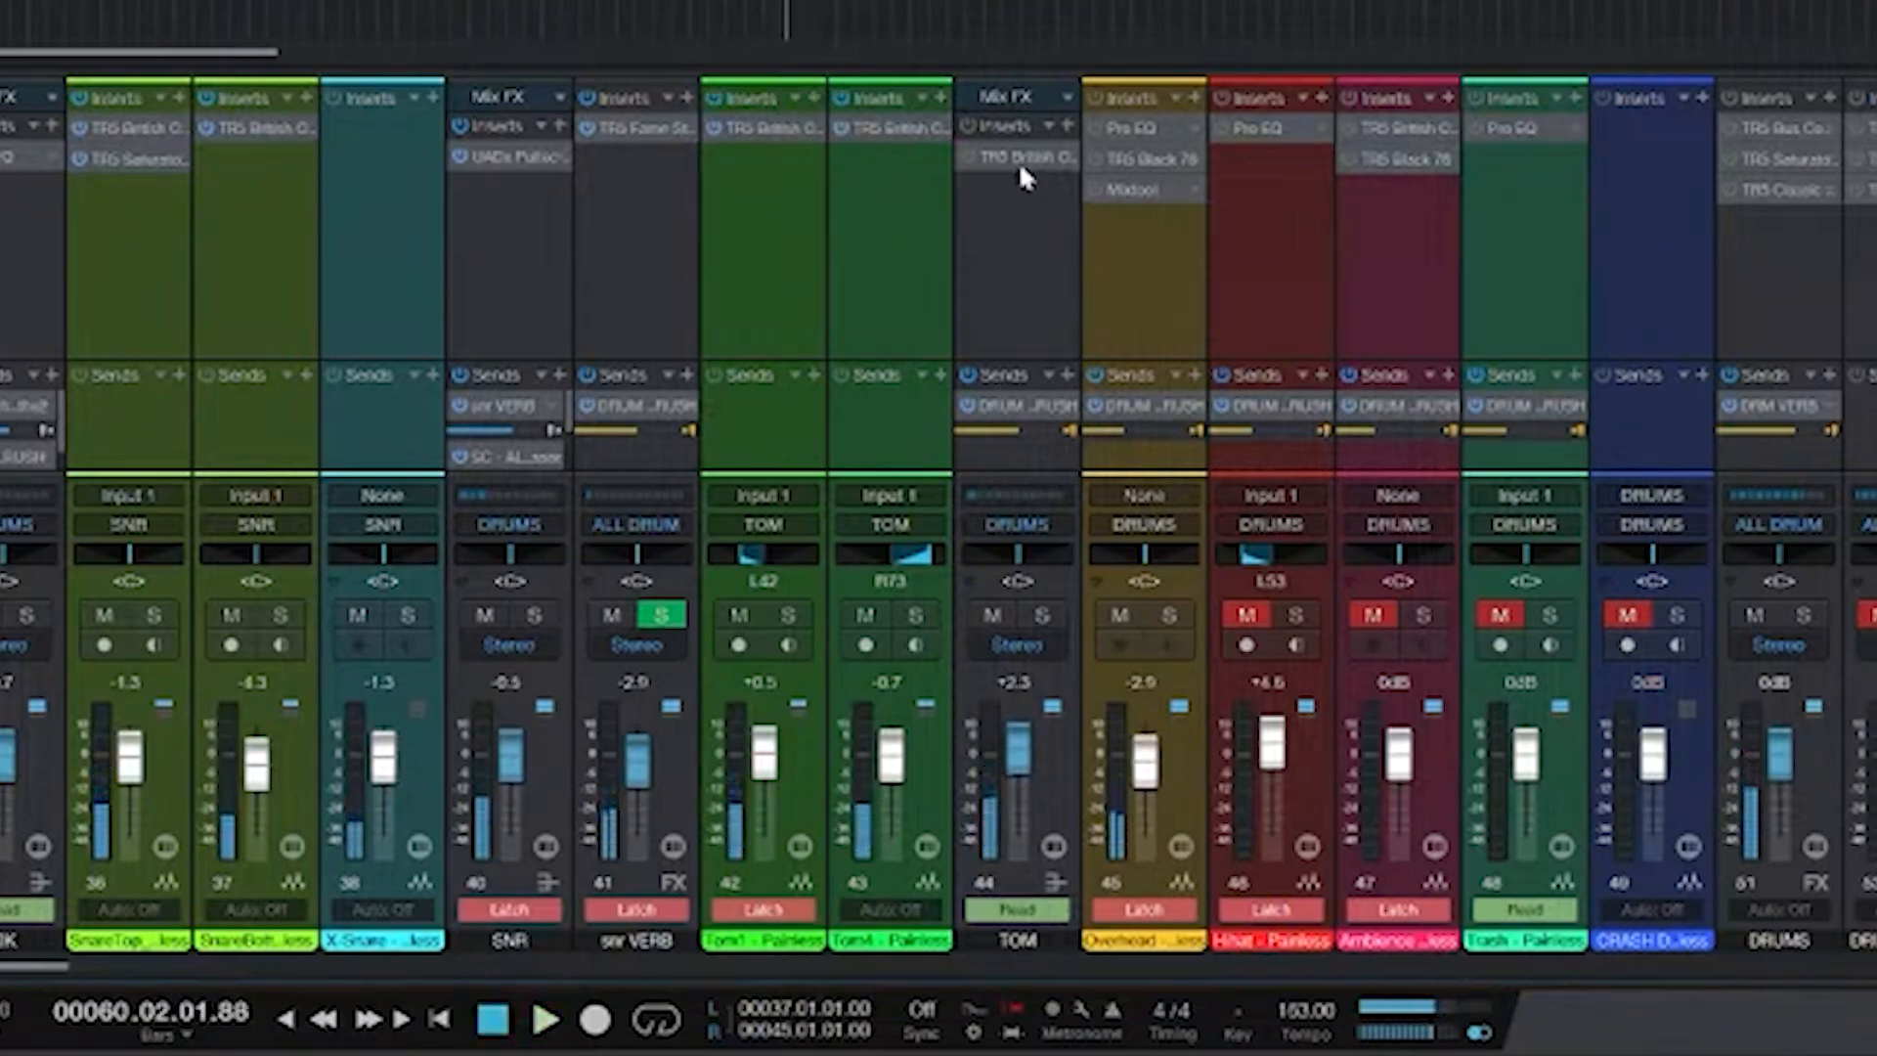
{"action": "left_click", "coordinate": [1019, 190]}
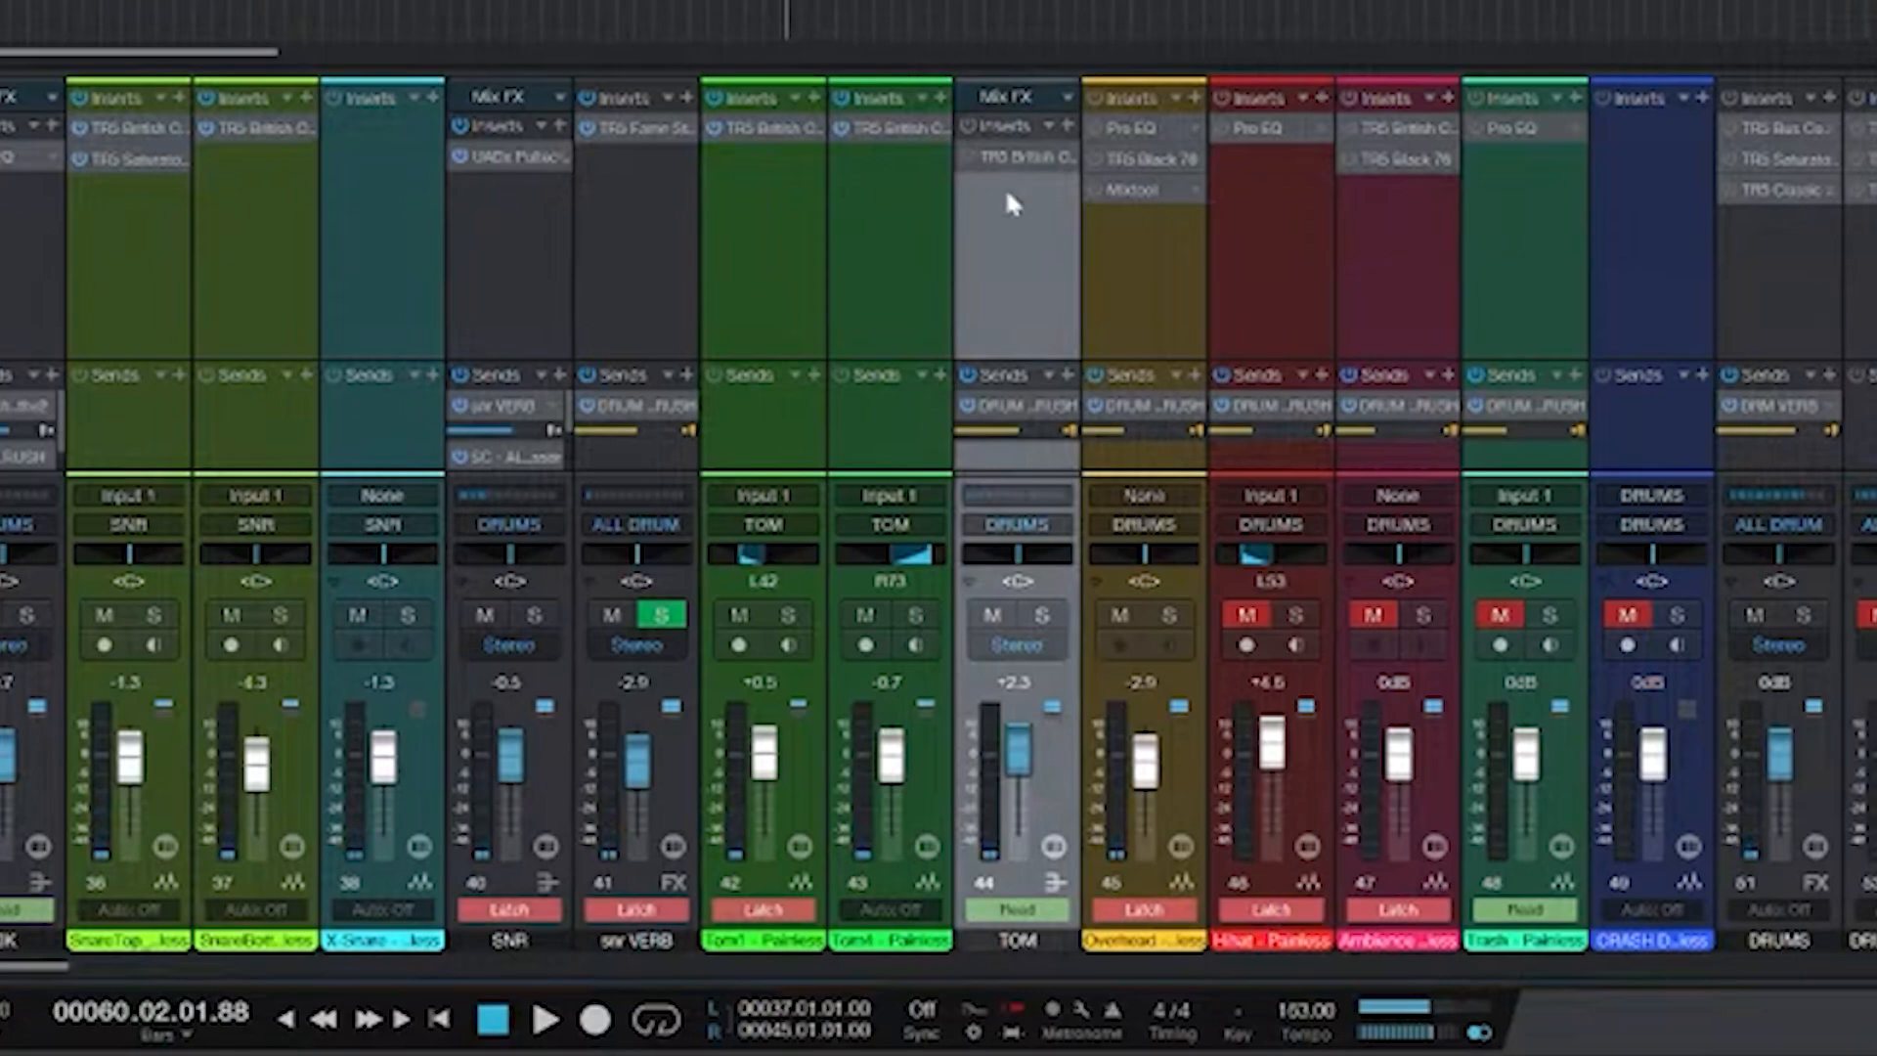
{"action": "left_click", "coordinate": [1026, 157]}
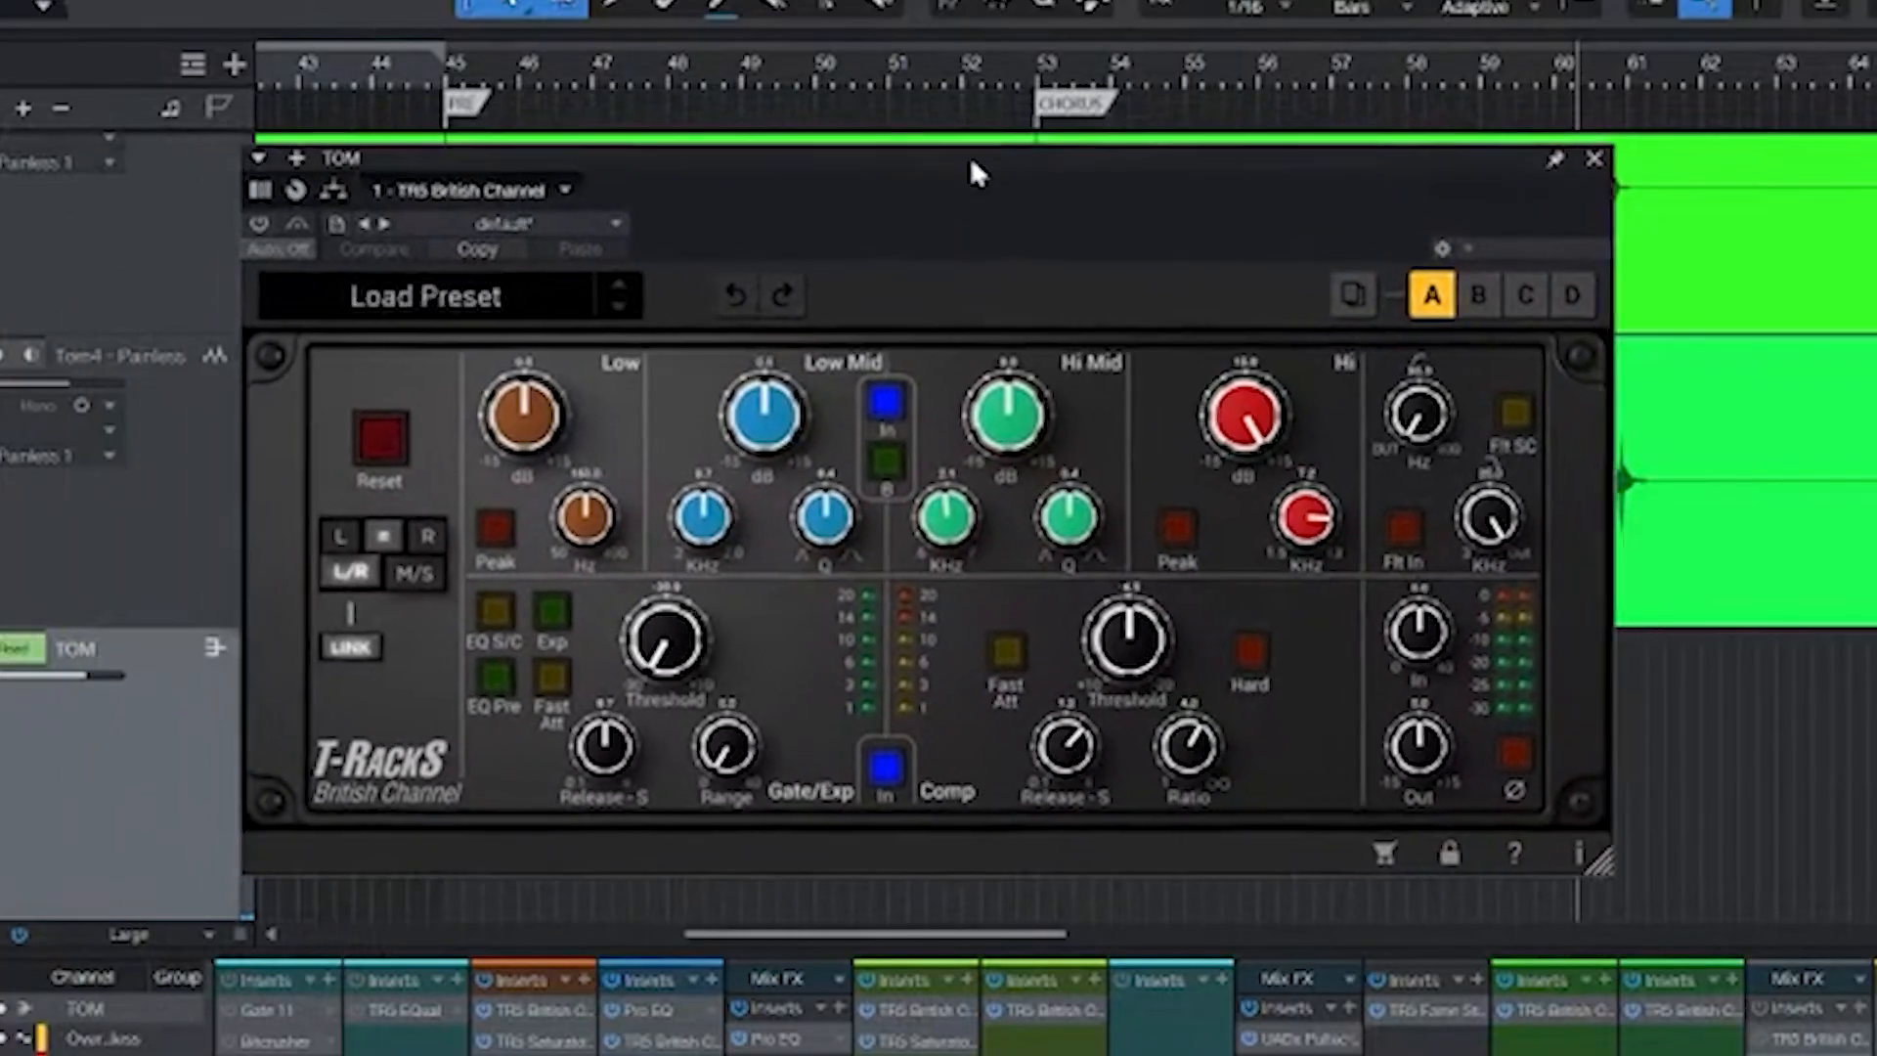
{"action": "left_click_drag", "start_coordinate": [971, 159], "coordinate": [982, 160]}
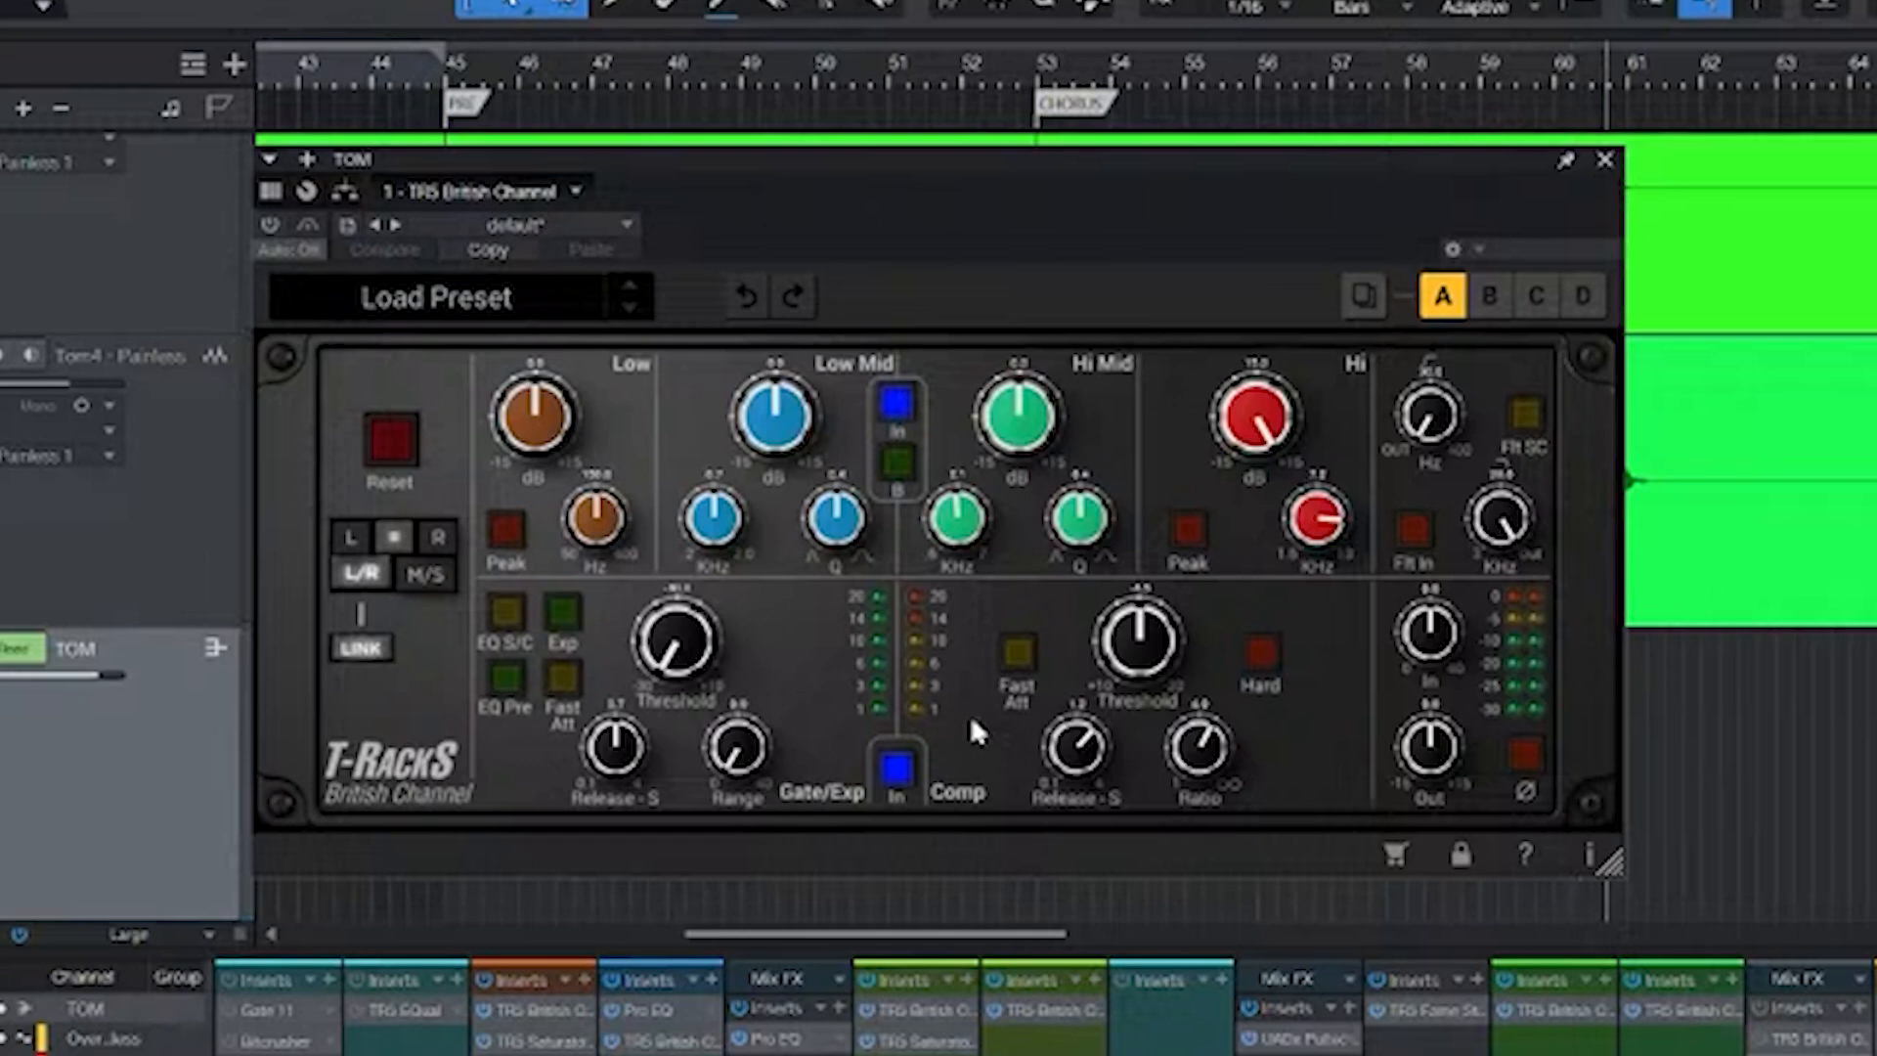
{"action": "left_click", "coordinate": [1758, 1038]}
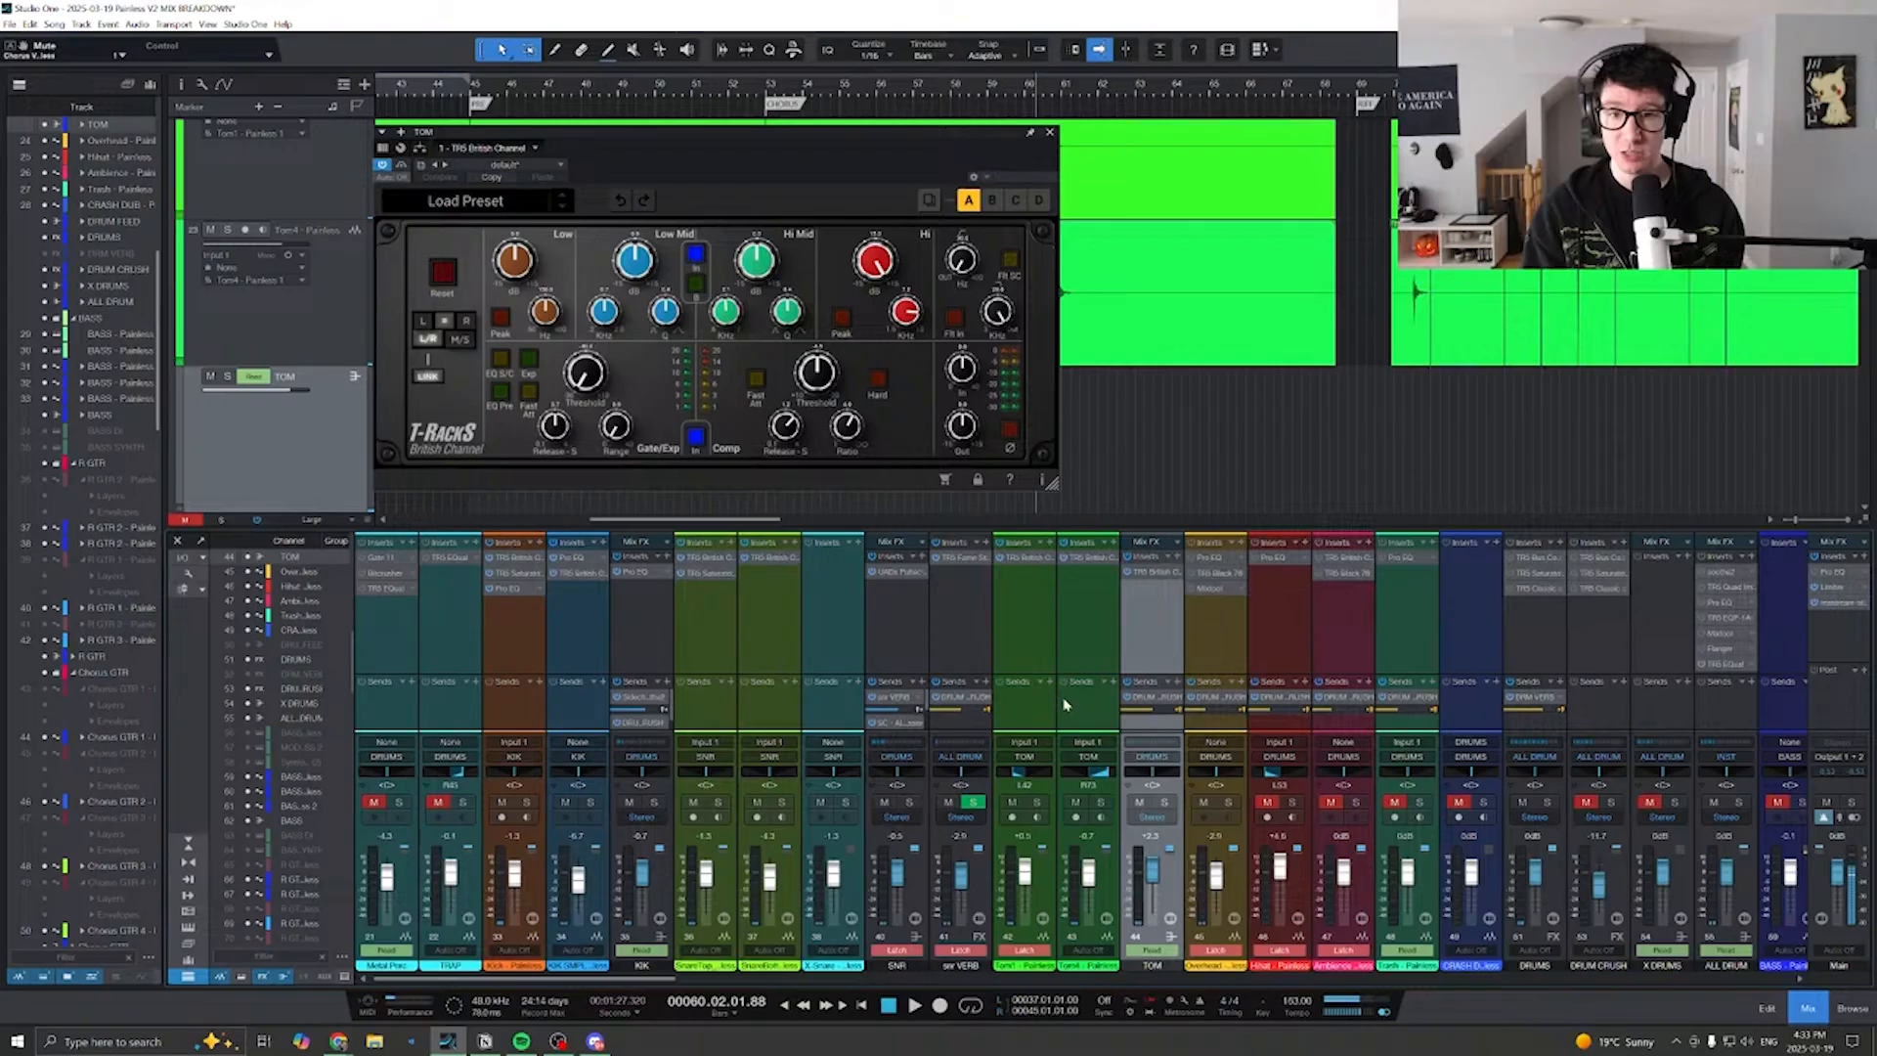
- Open and enable Pro EQ on the Overhead track, and compare it bypassed and active during playback
{"action": "scroll", "coordinate": [1050, 730], "scroll_direction": "right", "scroll_amount": 3}
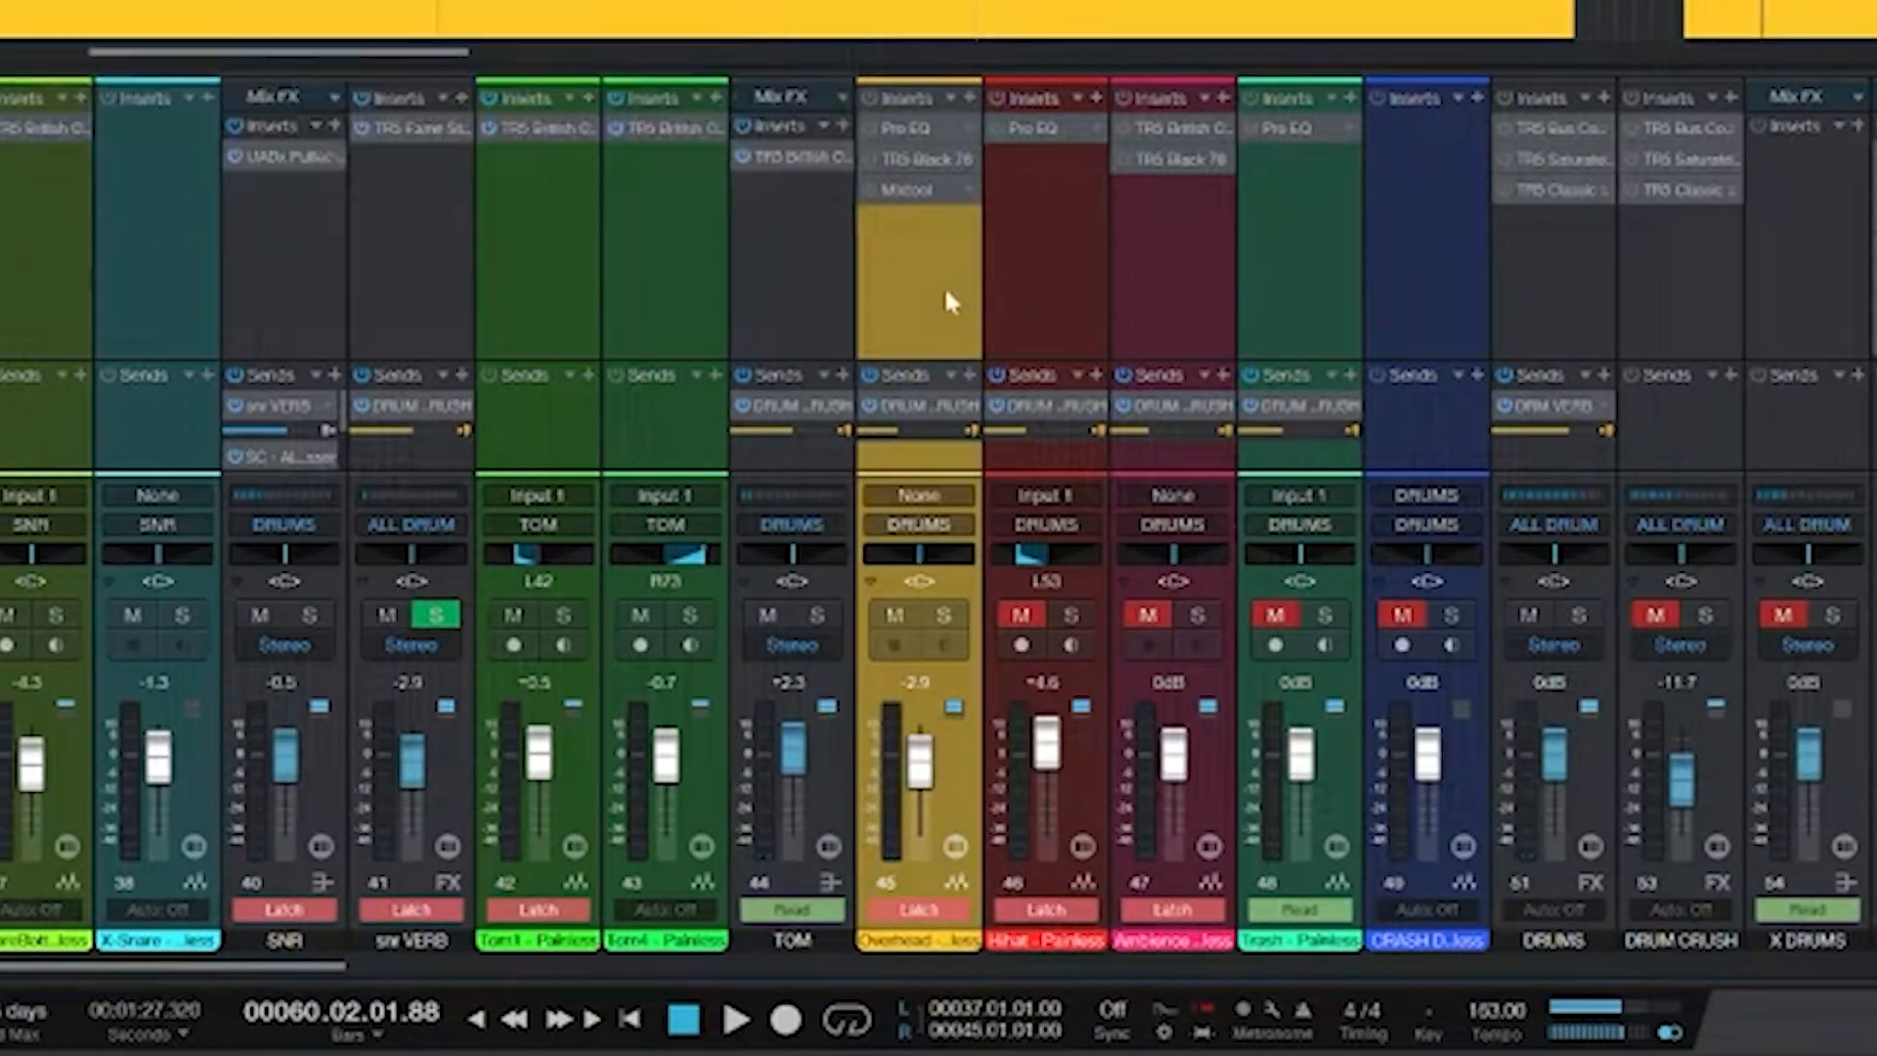
{"action": "scroll", "coordinate": [1097, 566], "scroll_direction": "right", "scroll_amount": 5}
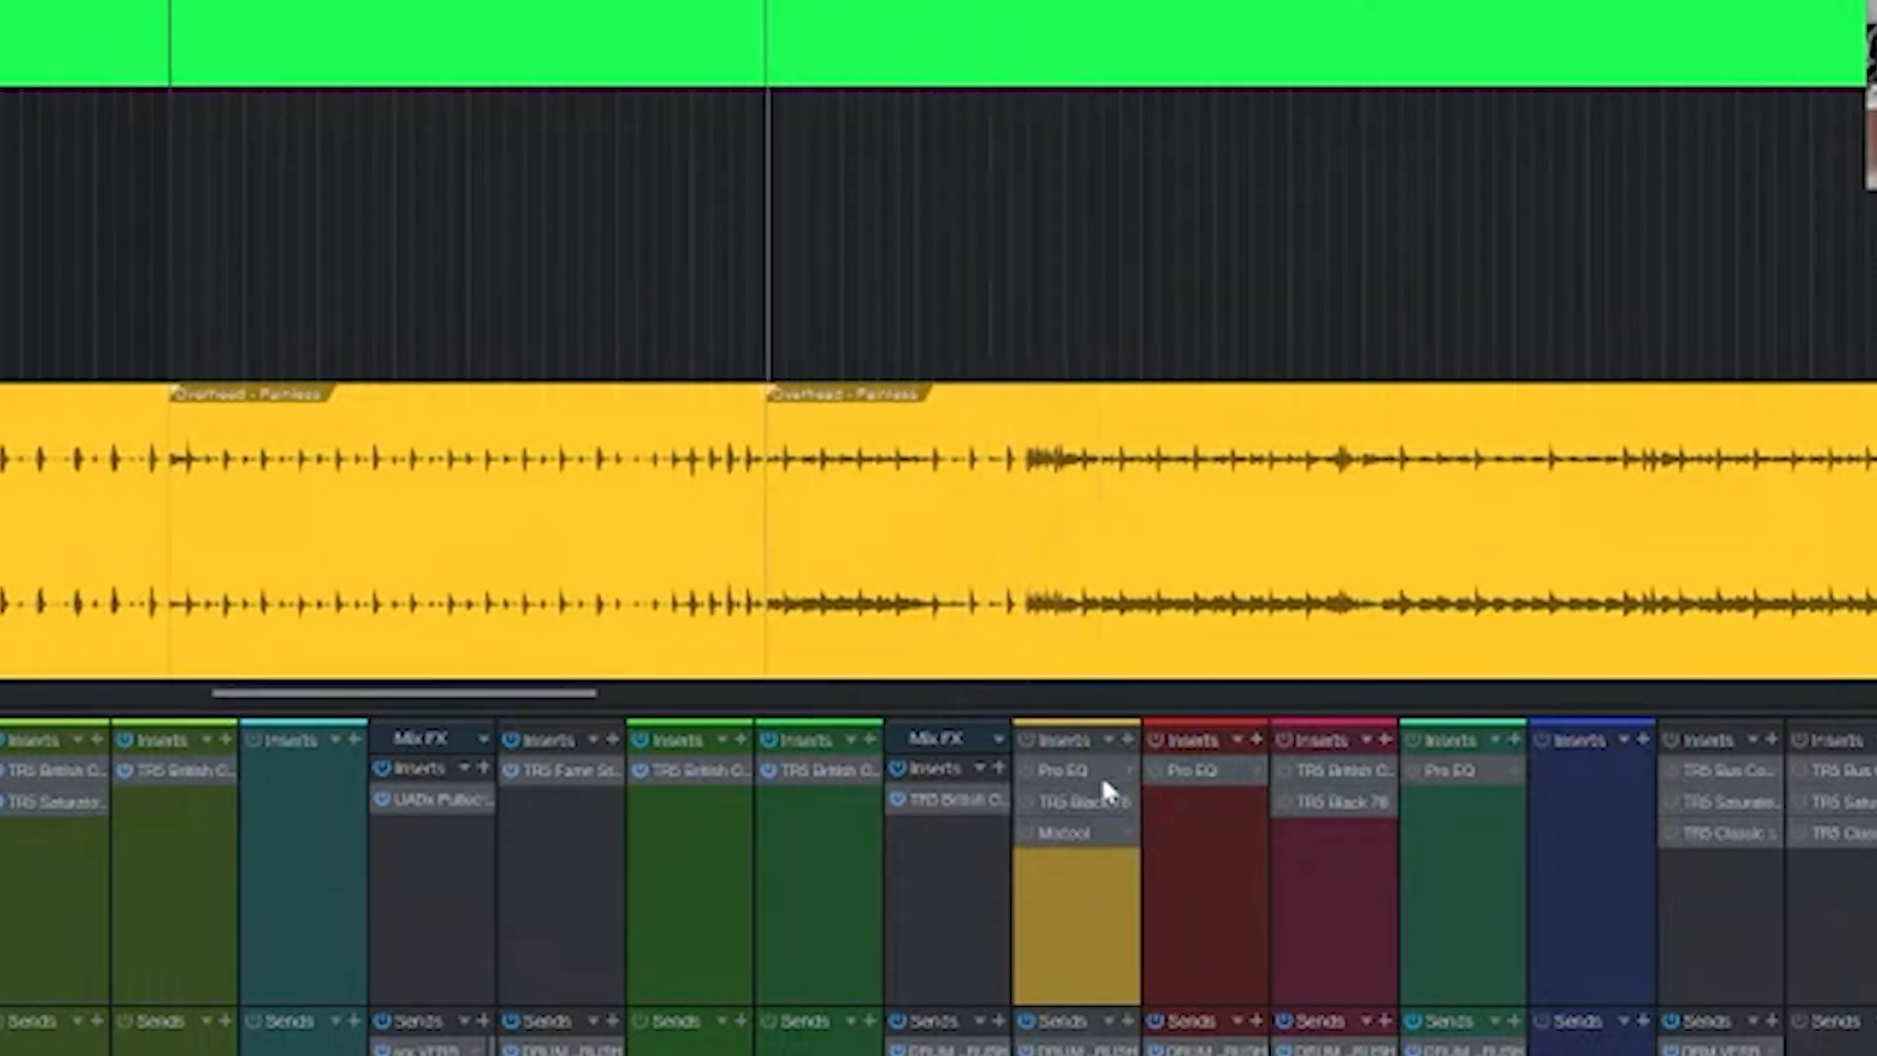
{"action": "left_click", "coordinate": [1038, 770]}
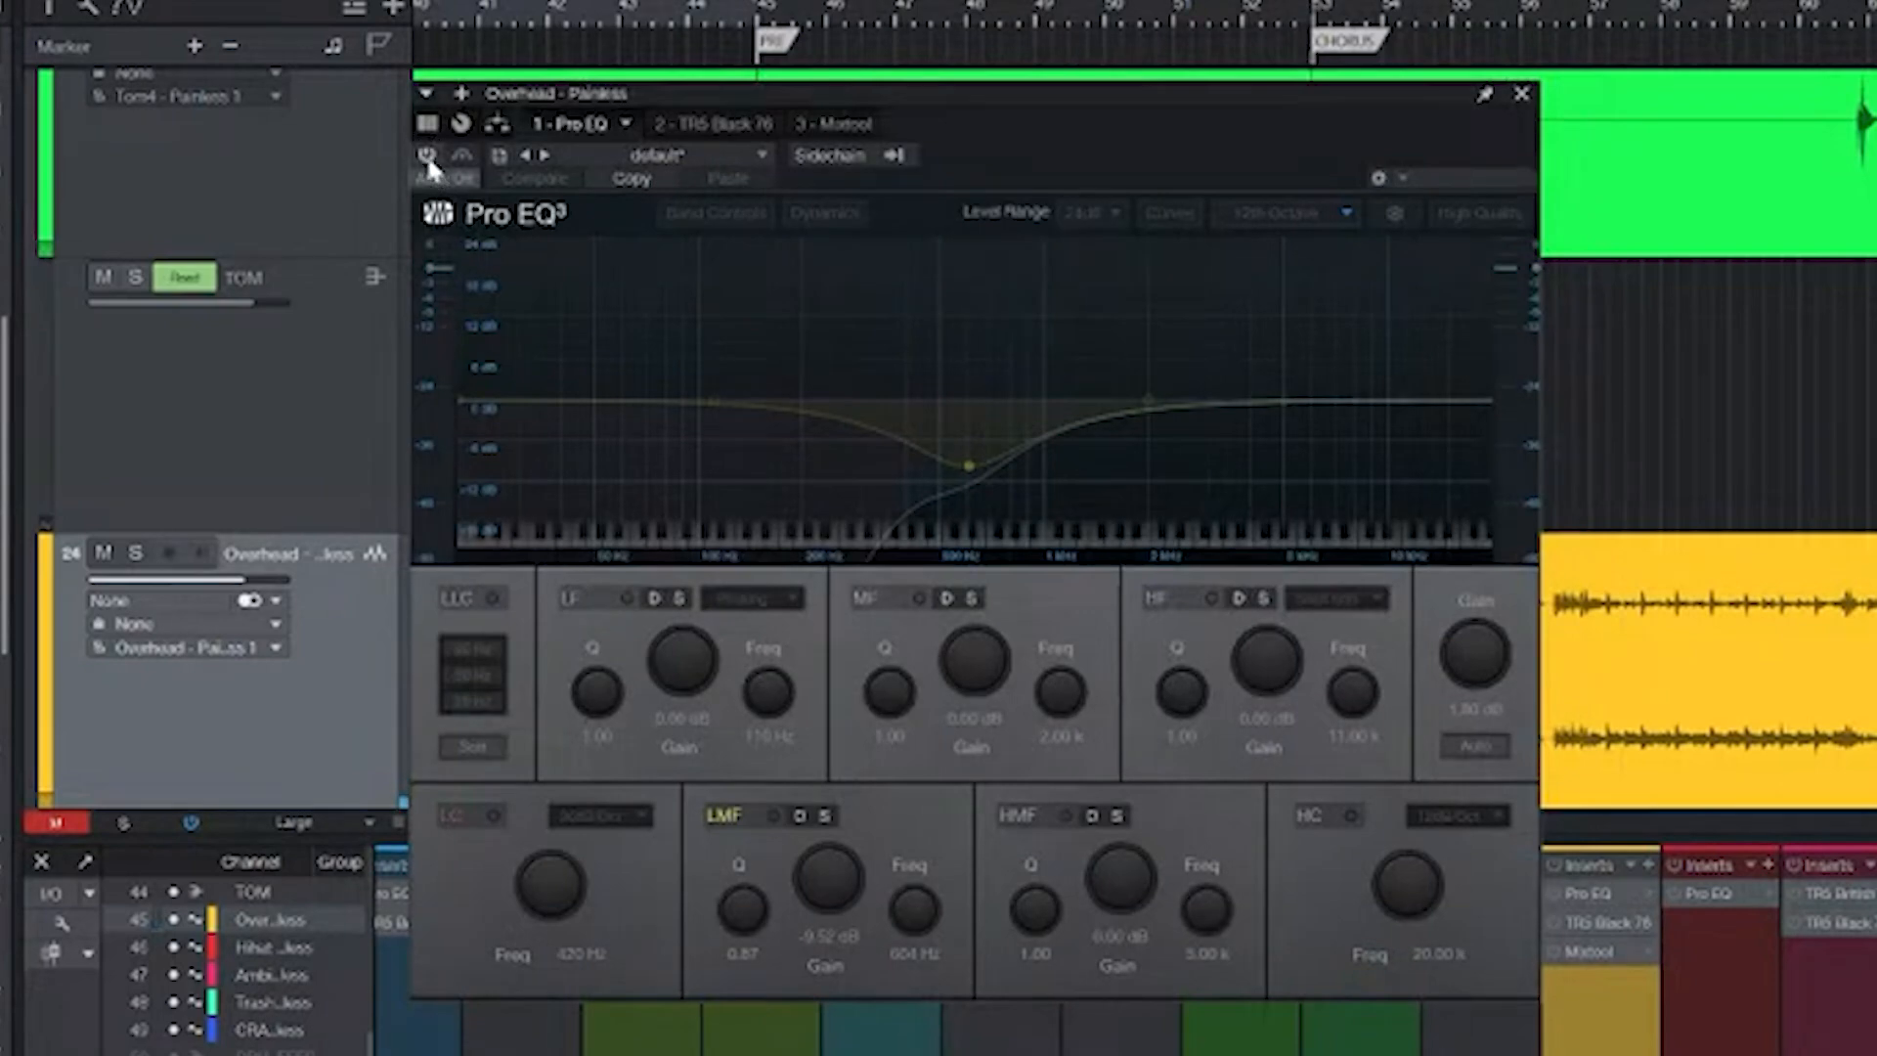
{"action": "left_click", "coordinate": [426, 154]}
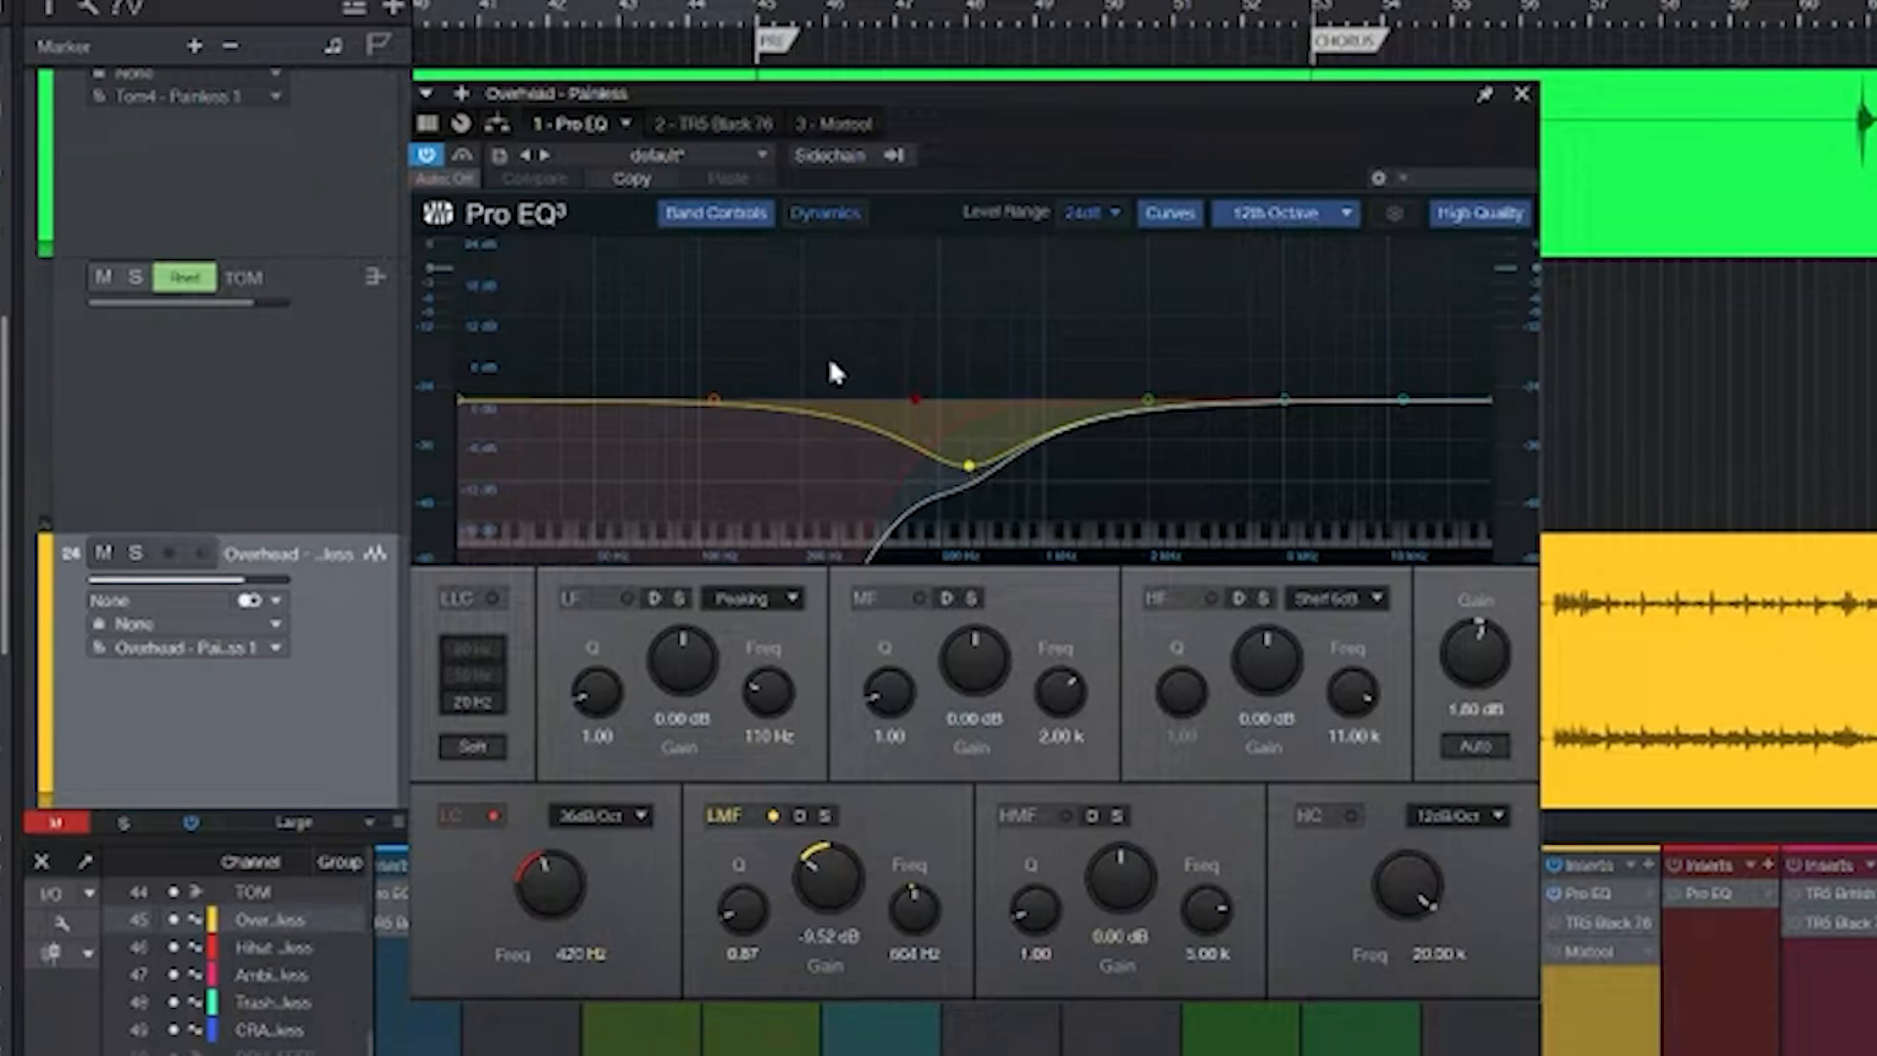
{"action": "key", "text": "space"}
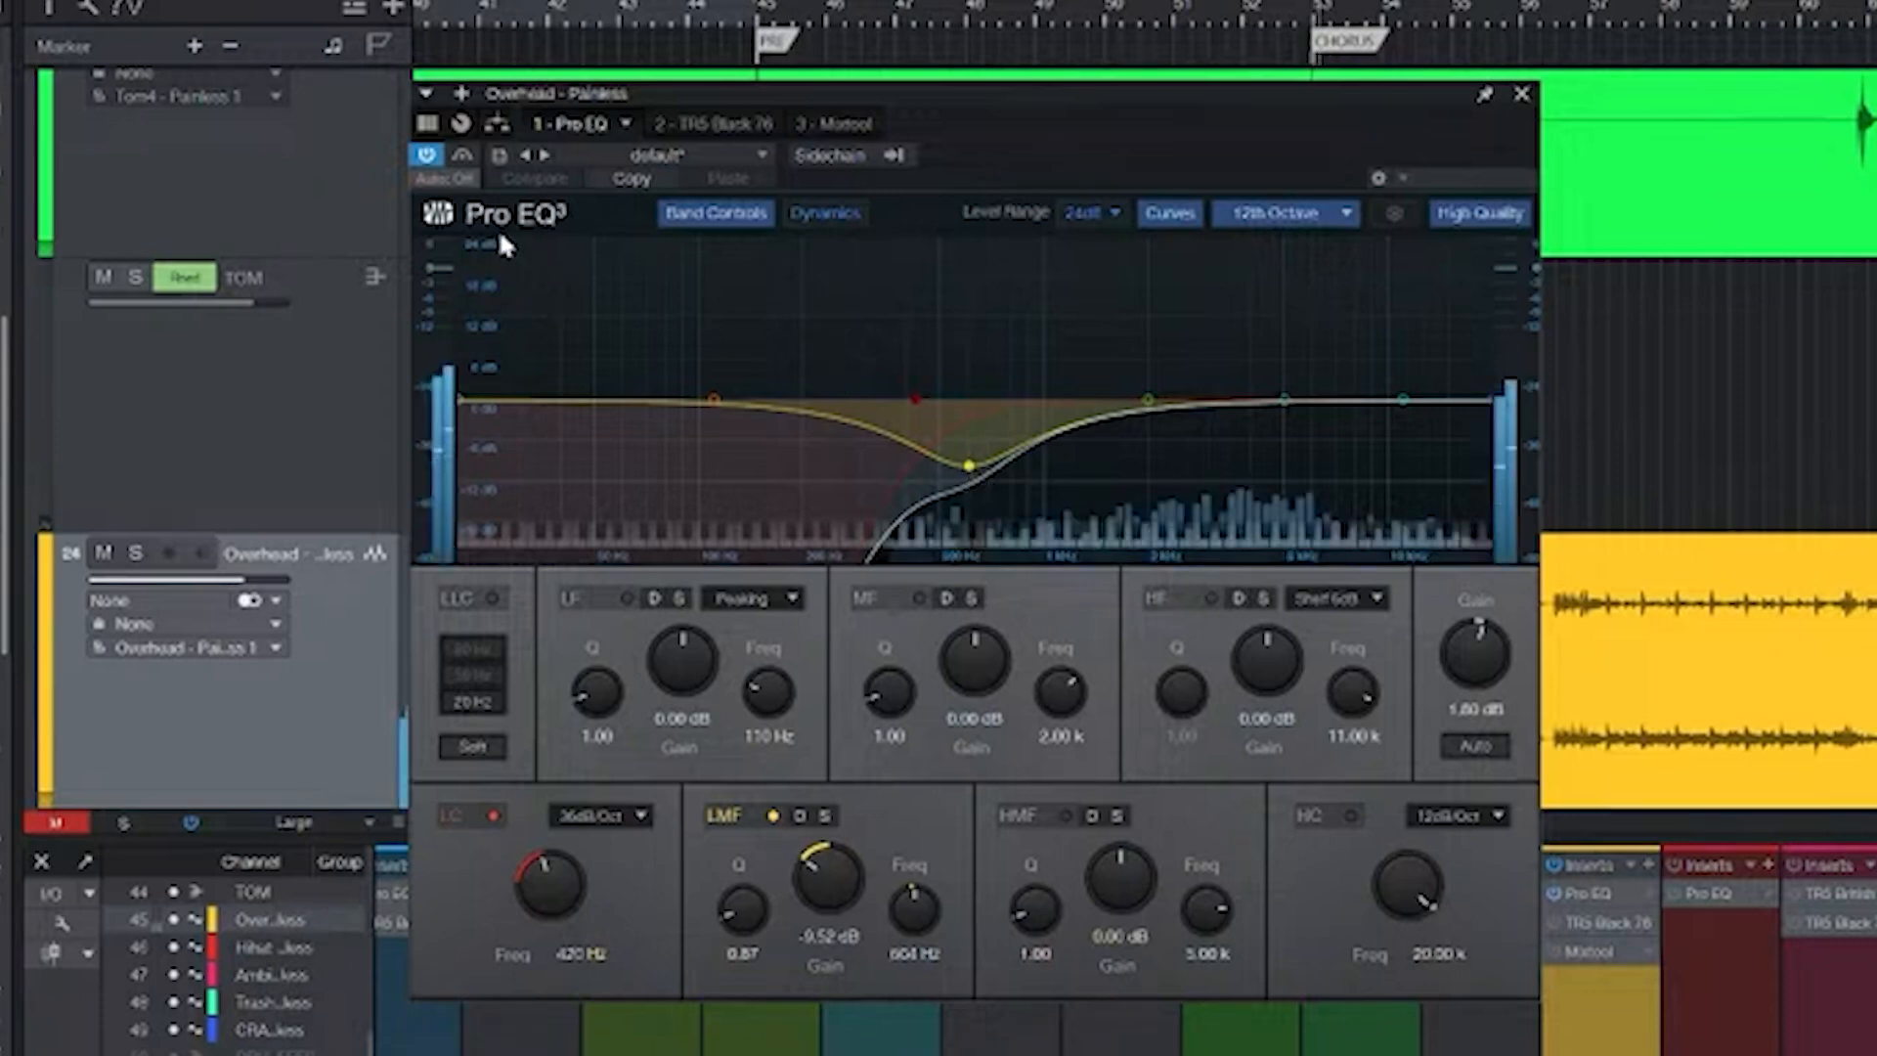
{"action": "left_click", "coordinate": [426, 157]}
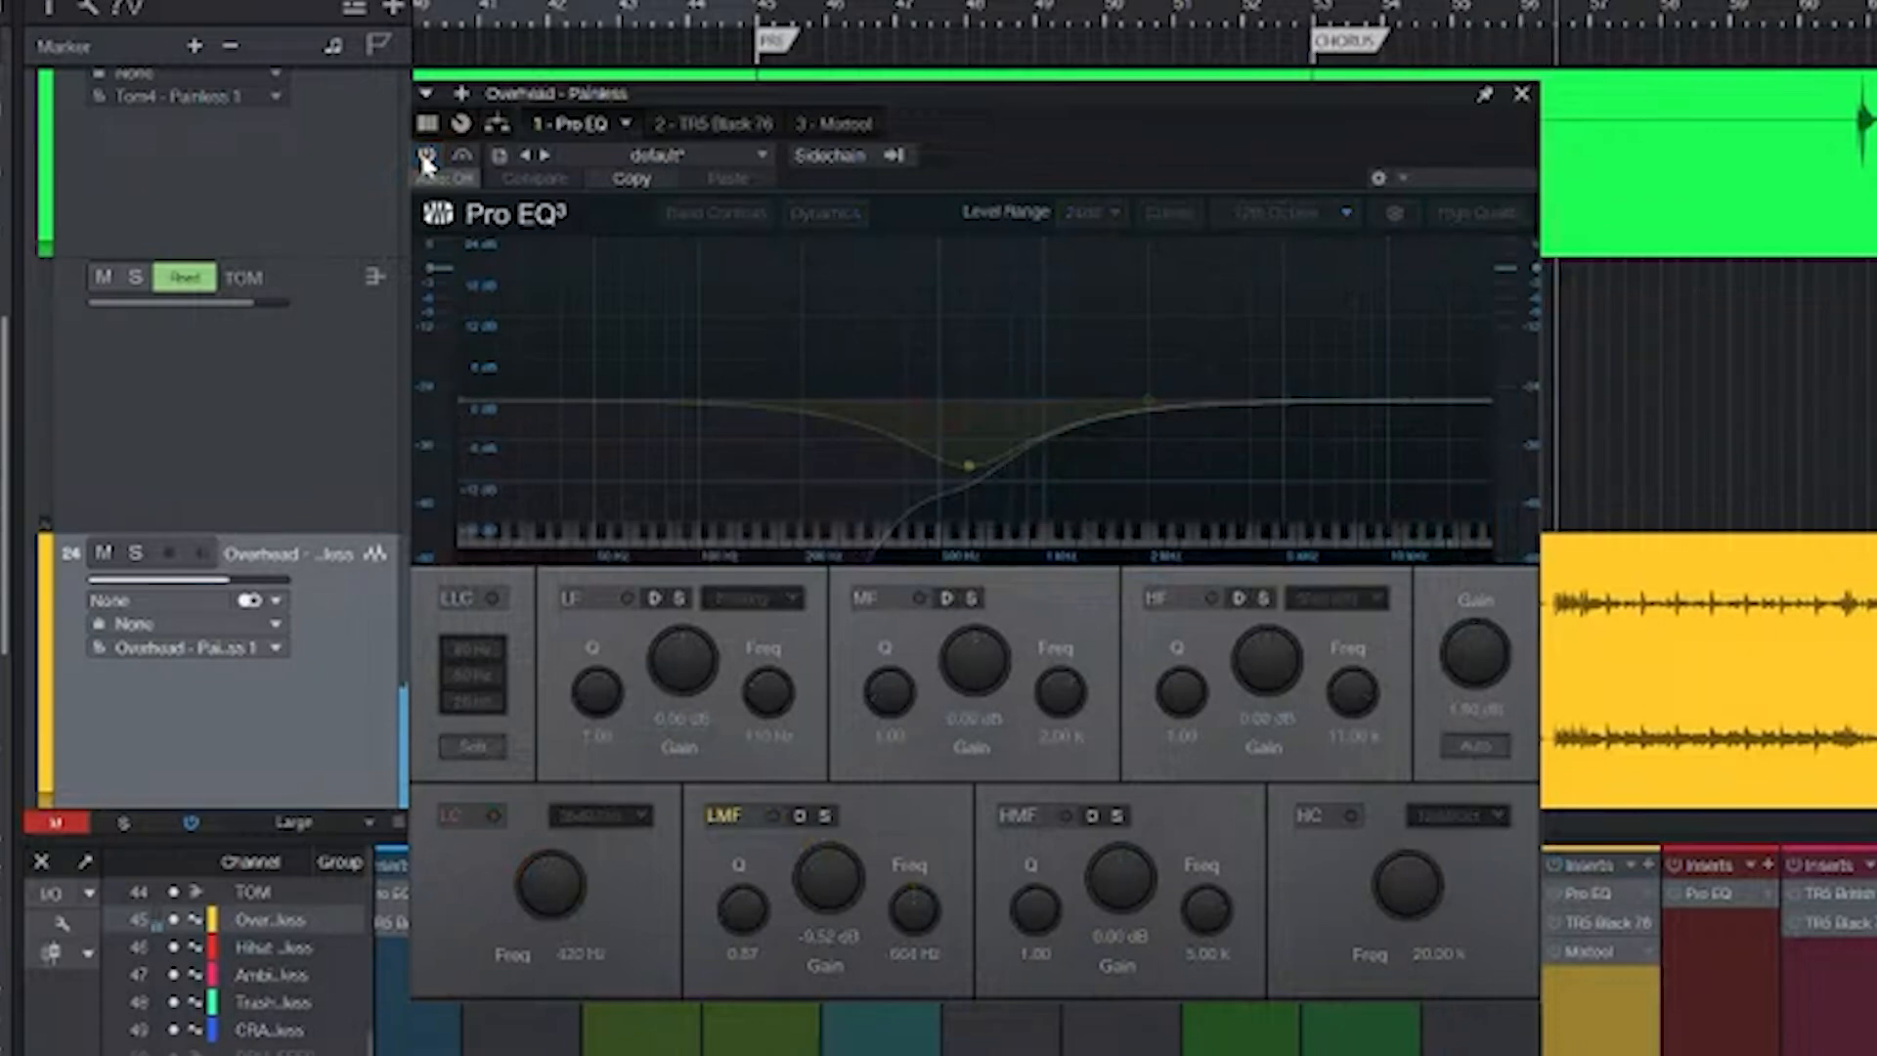
{"action": "left_click", "coordinate": [427, 156]}
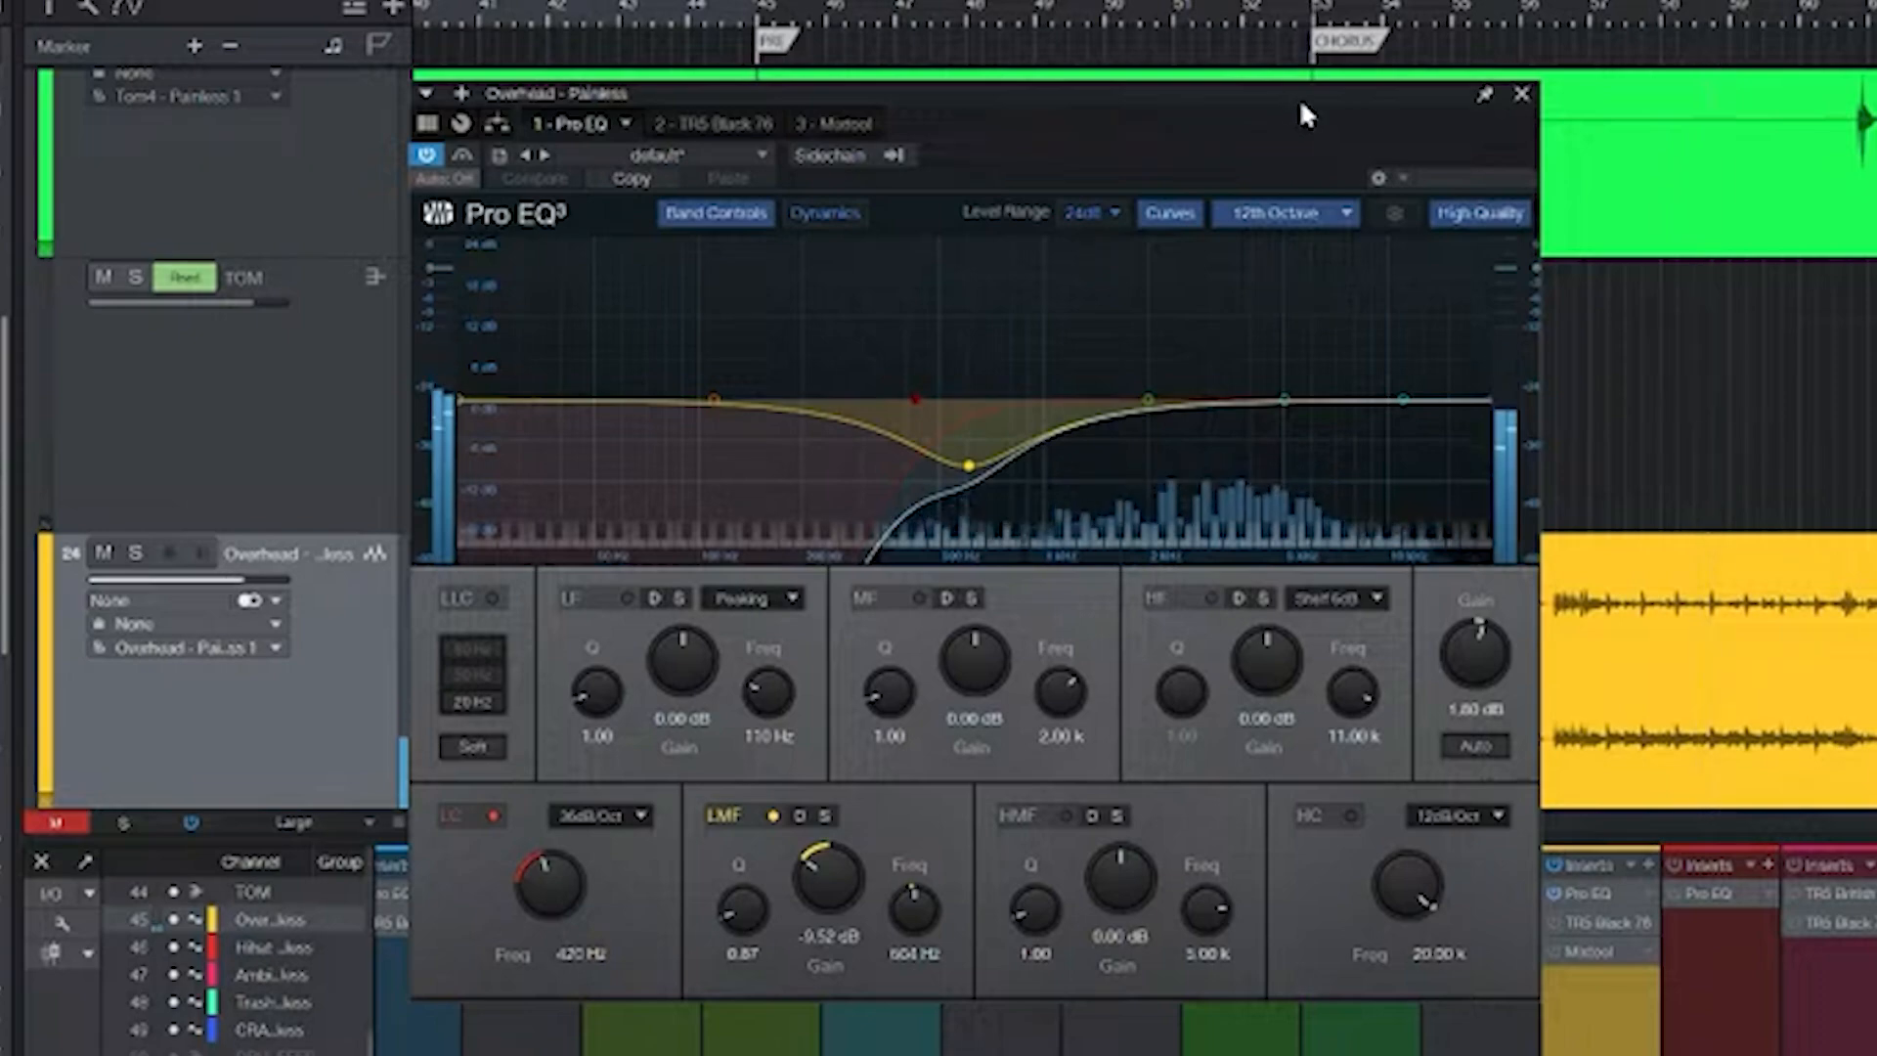
- Enable TR5 Black 76 and Mixtool on the Overhead track, and compare each one bypassed and active
{"action": "left_click_drag", "start_coordinate": [1352, 101], "coordinate": [1213, 55]}
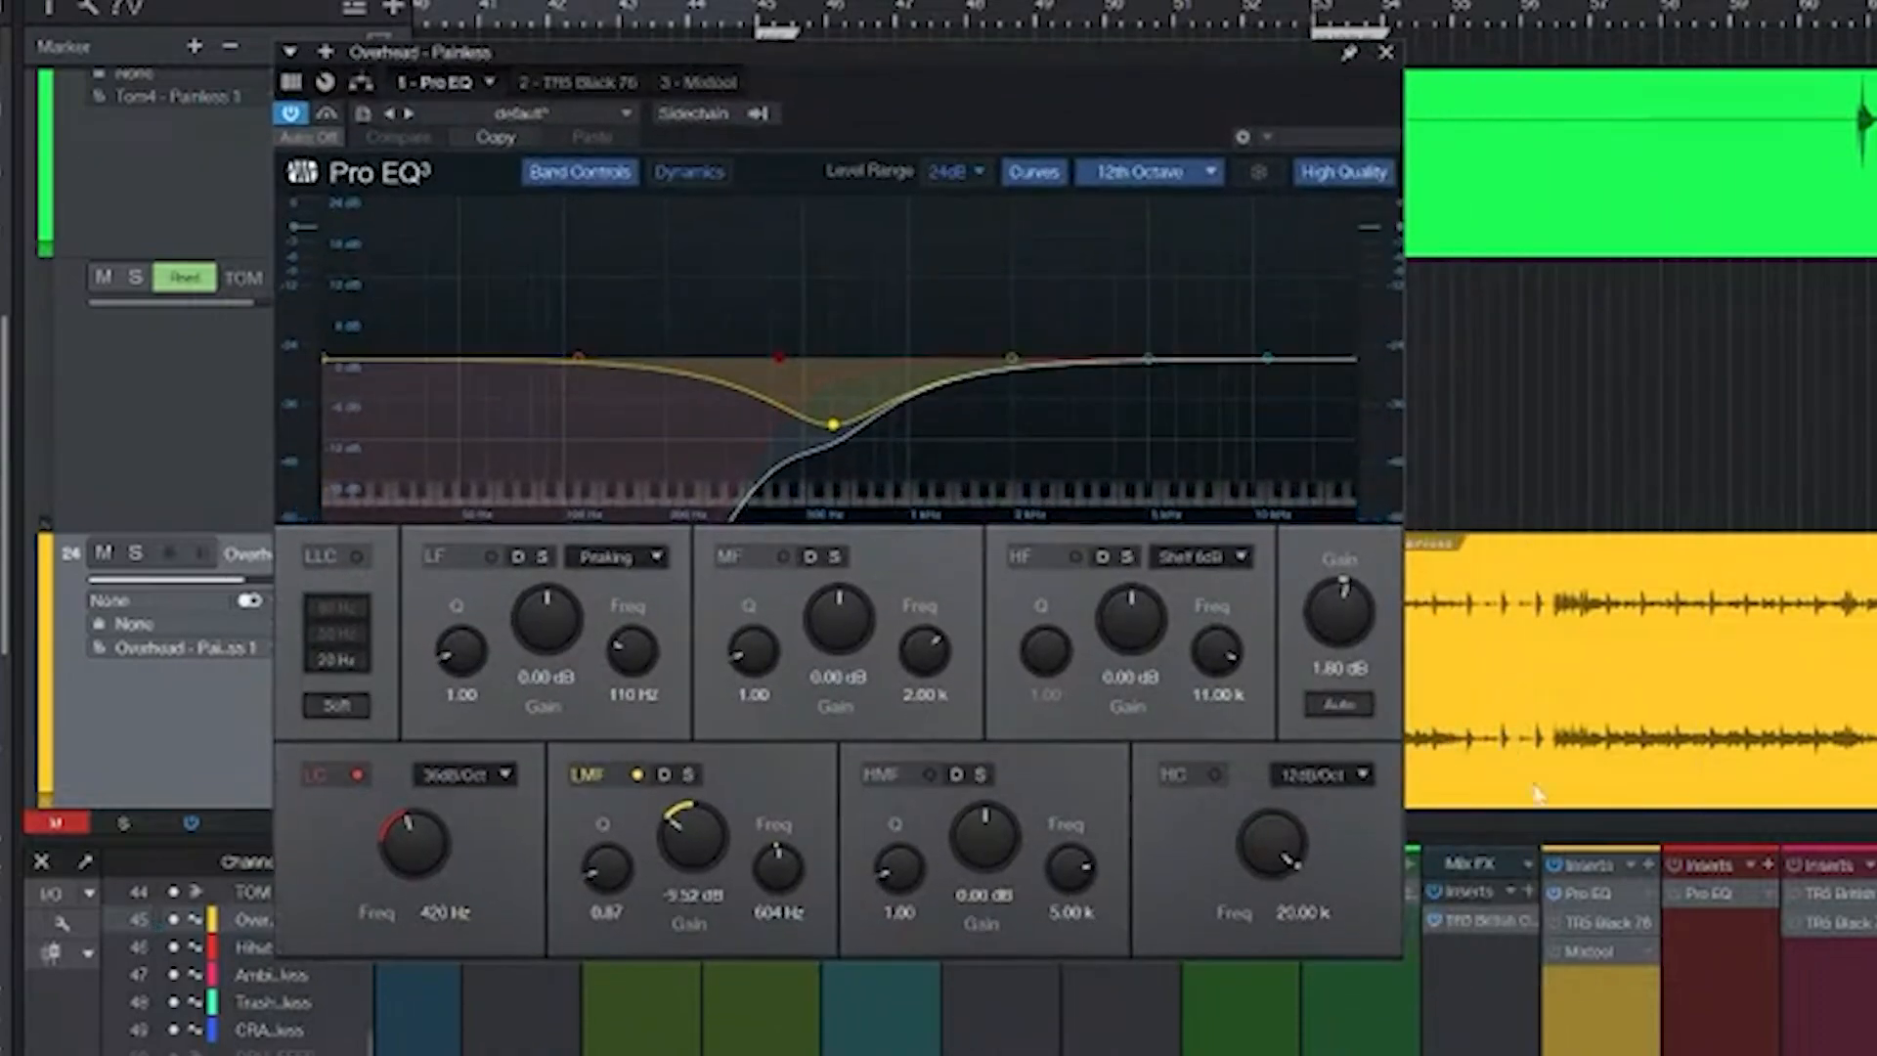
{"action": "left_click", "coordinate": [1593, 922]}
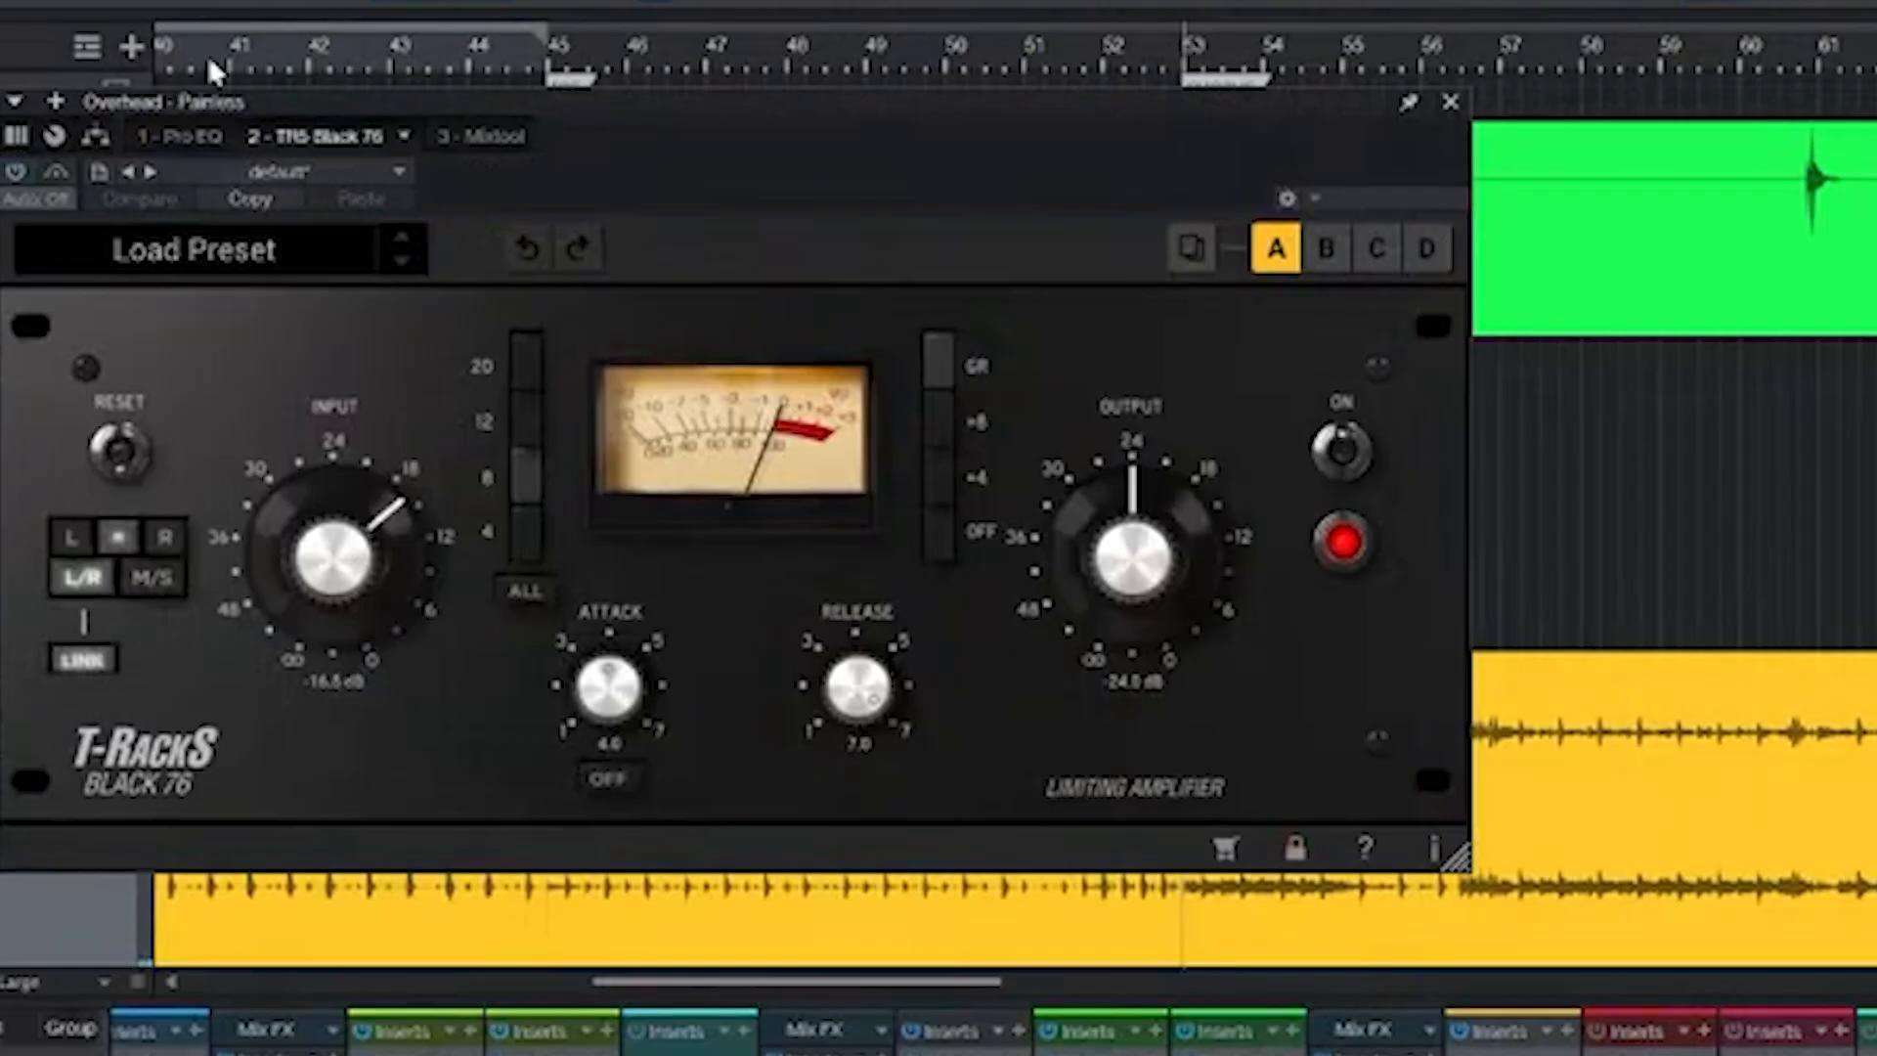
{"action": "left_click_drag", "start_coordinate": [829, 102], "coordinate": [988, 171]}
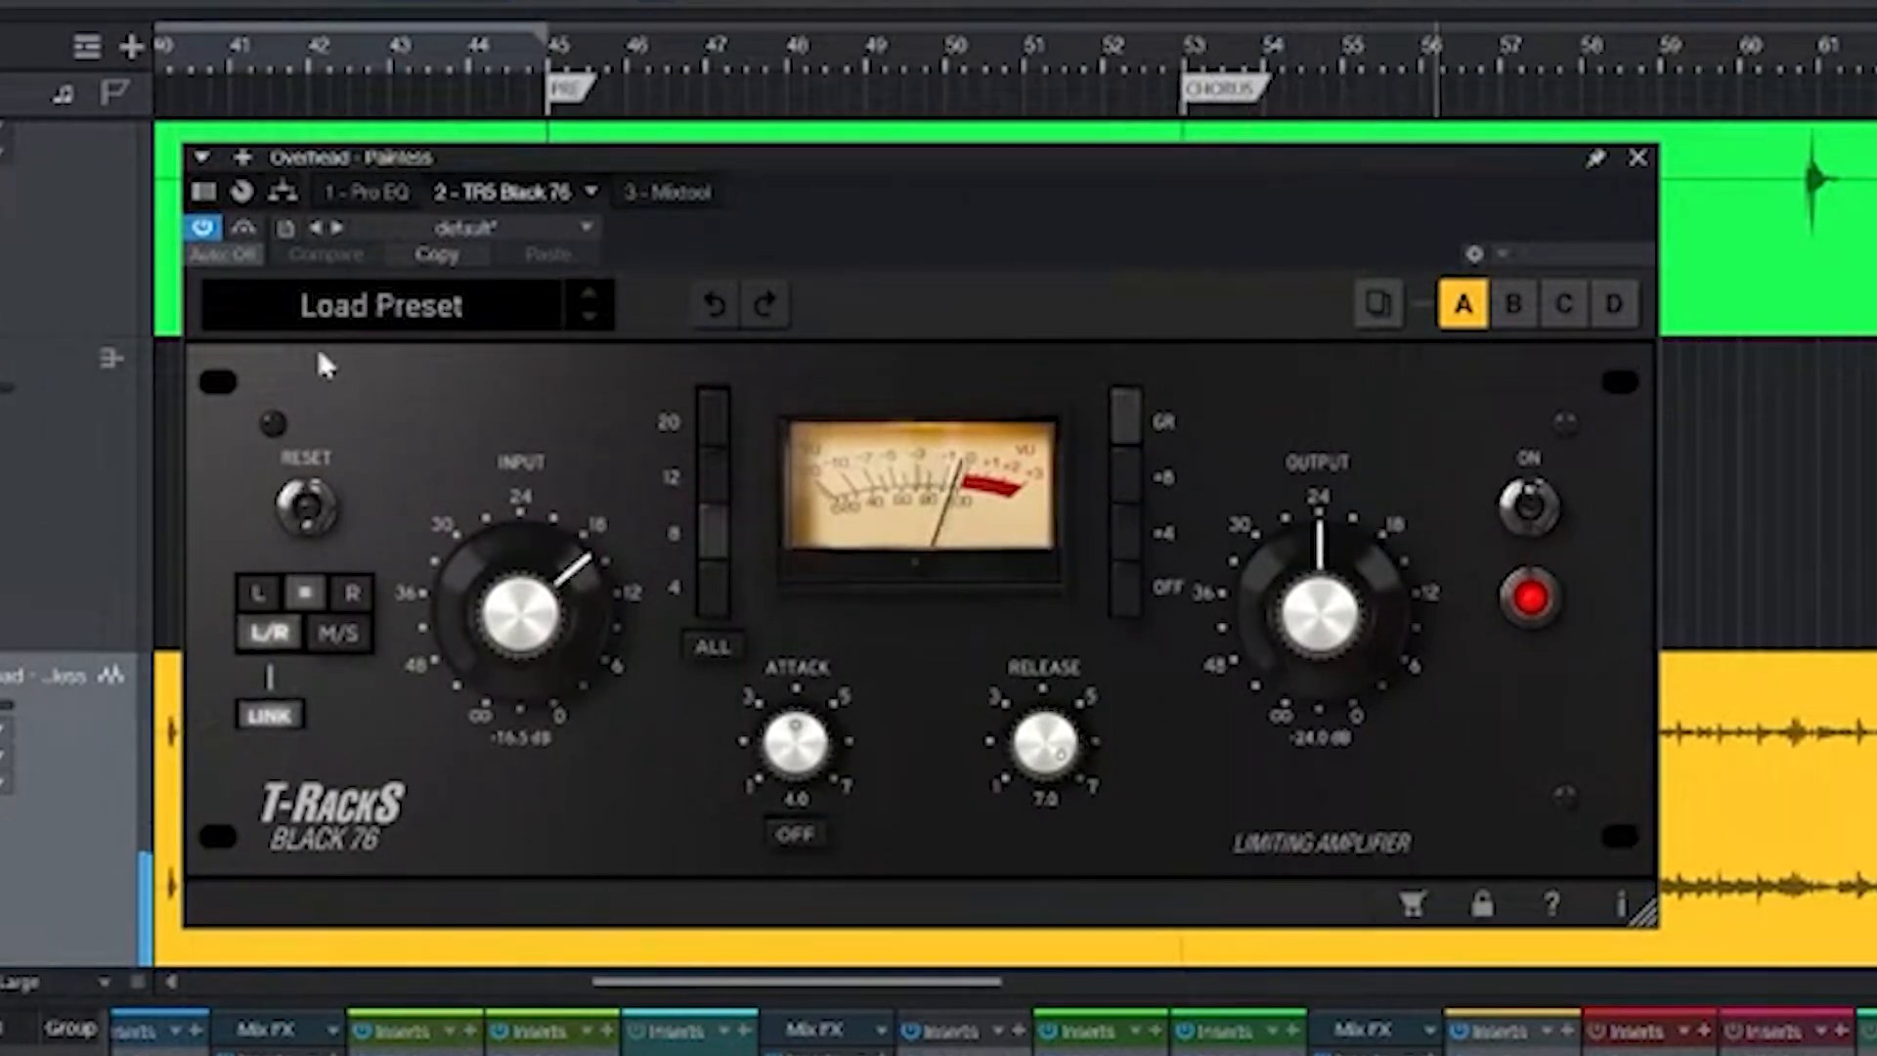
{"action": "left_click", "coordinate": [202, 231]}
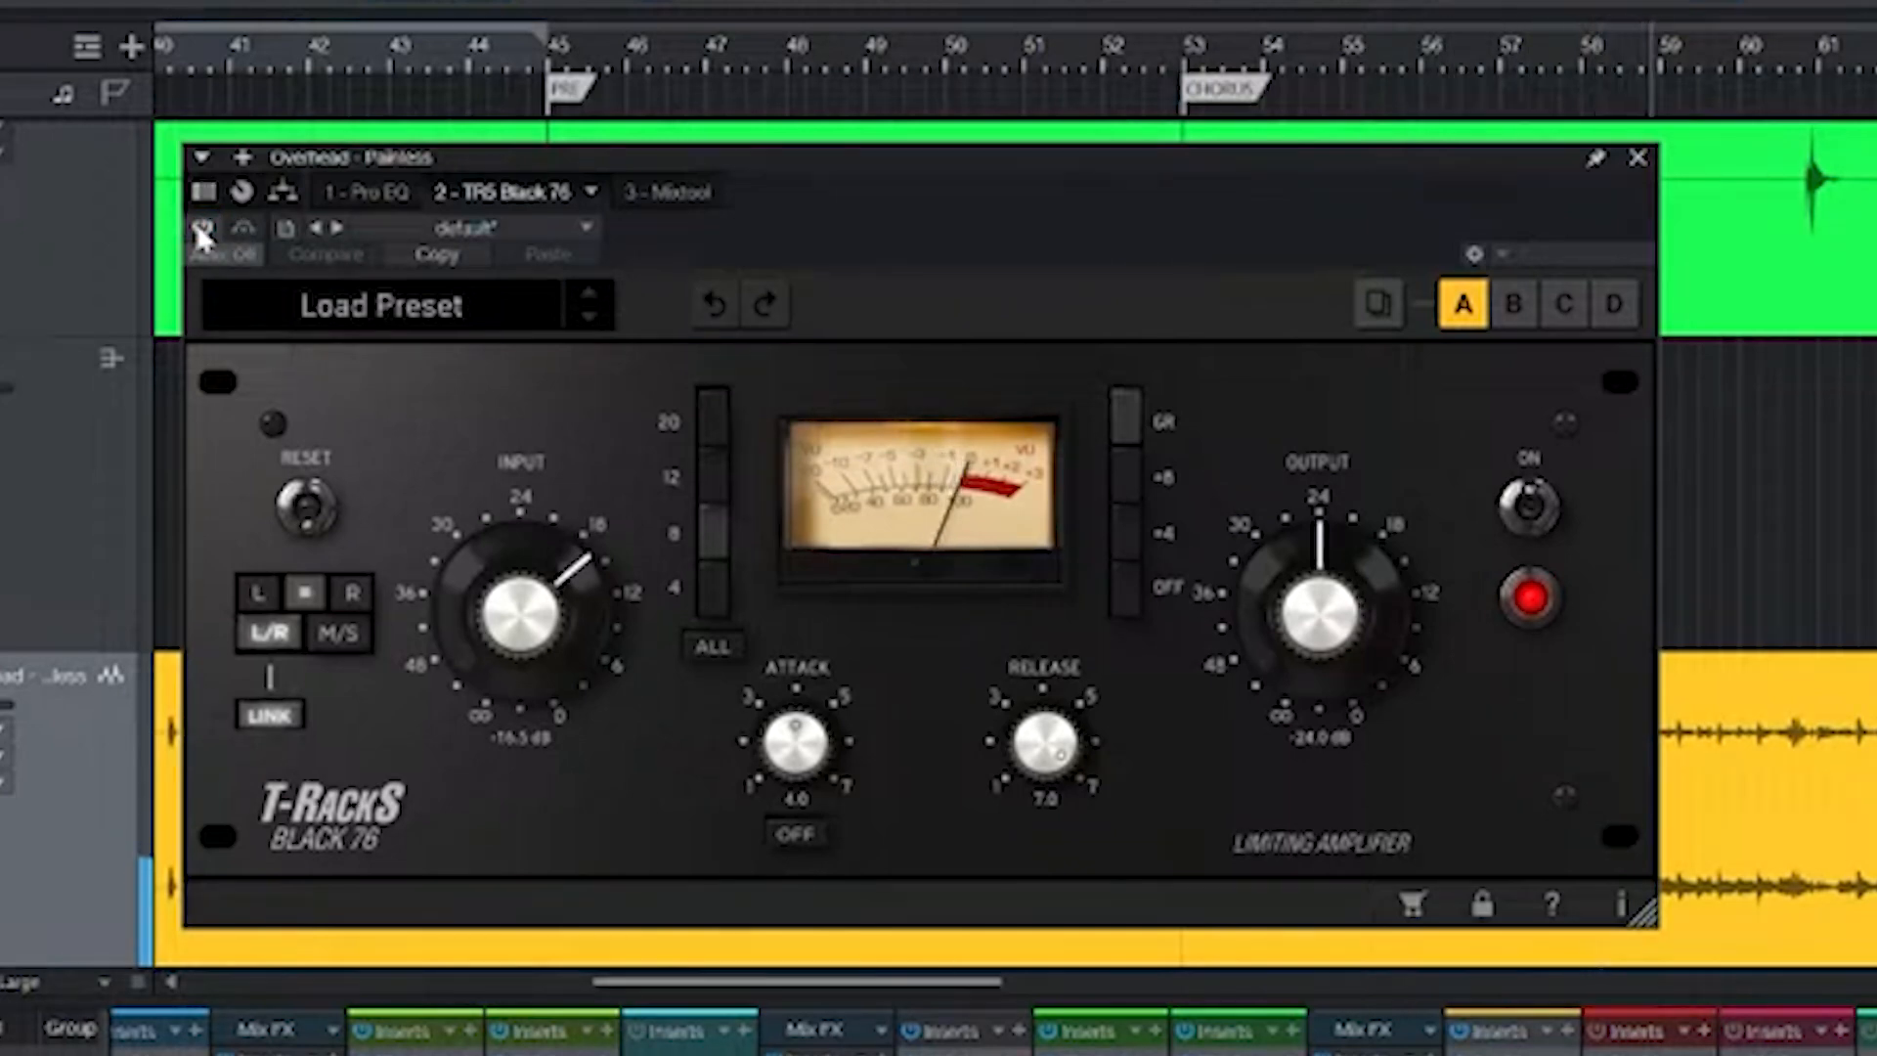
{"action": "left_click", "coordinate": [202, 231]}
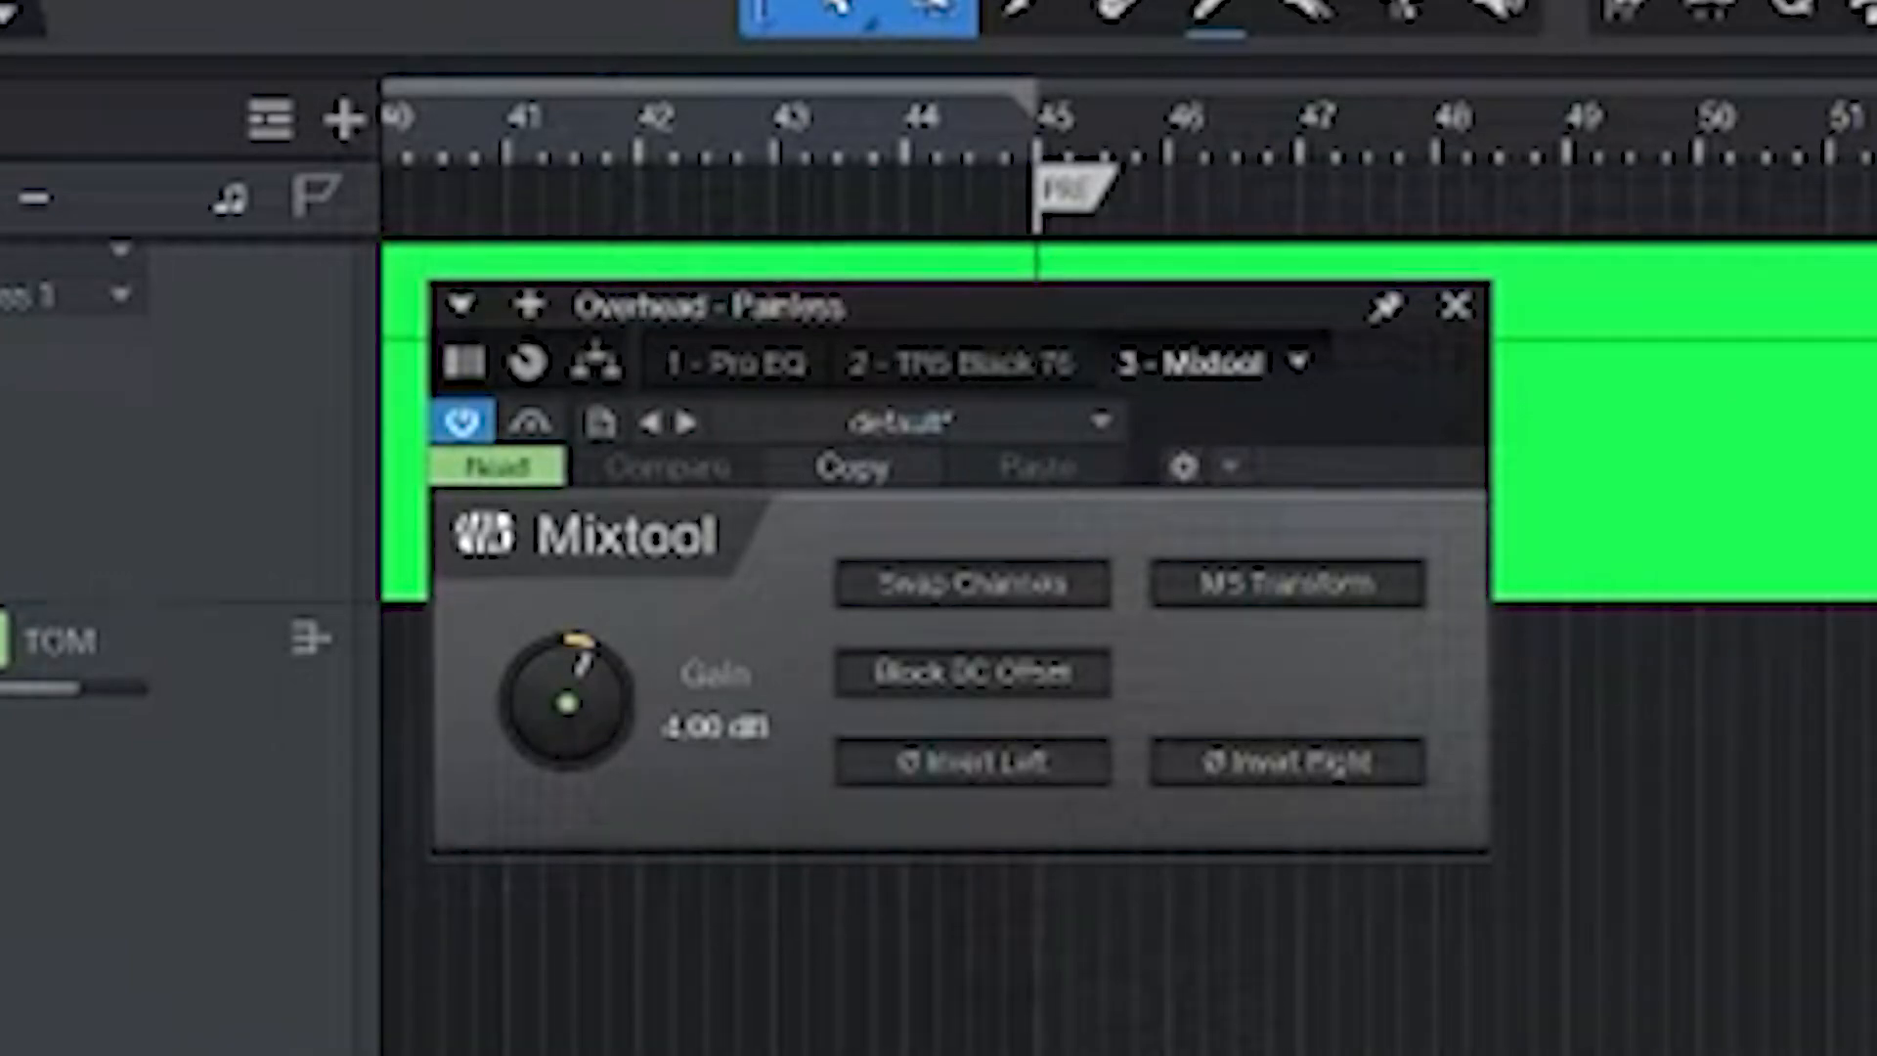
{"action": "left_click", "coordinate": [461, 421]}
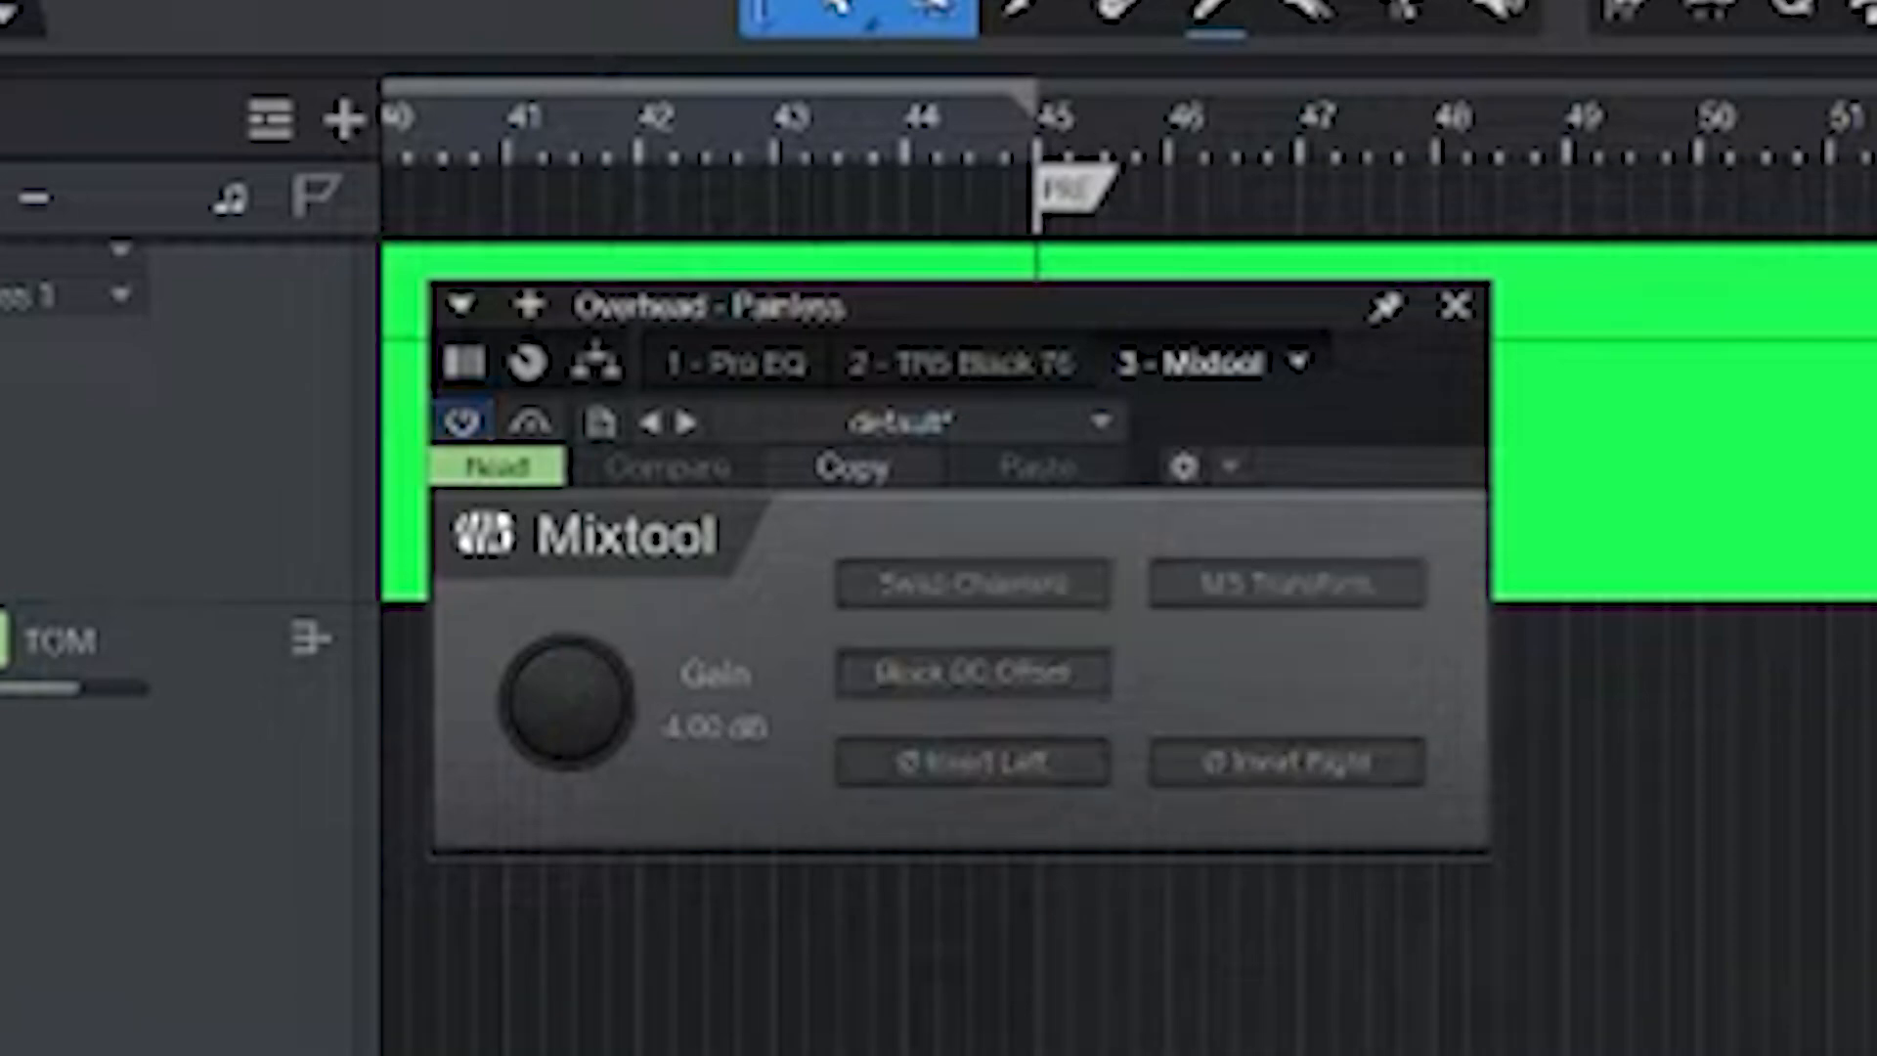
{"action": "left_click", "coordinate": [461, 421]}
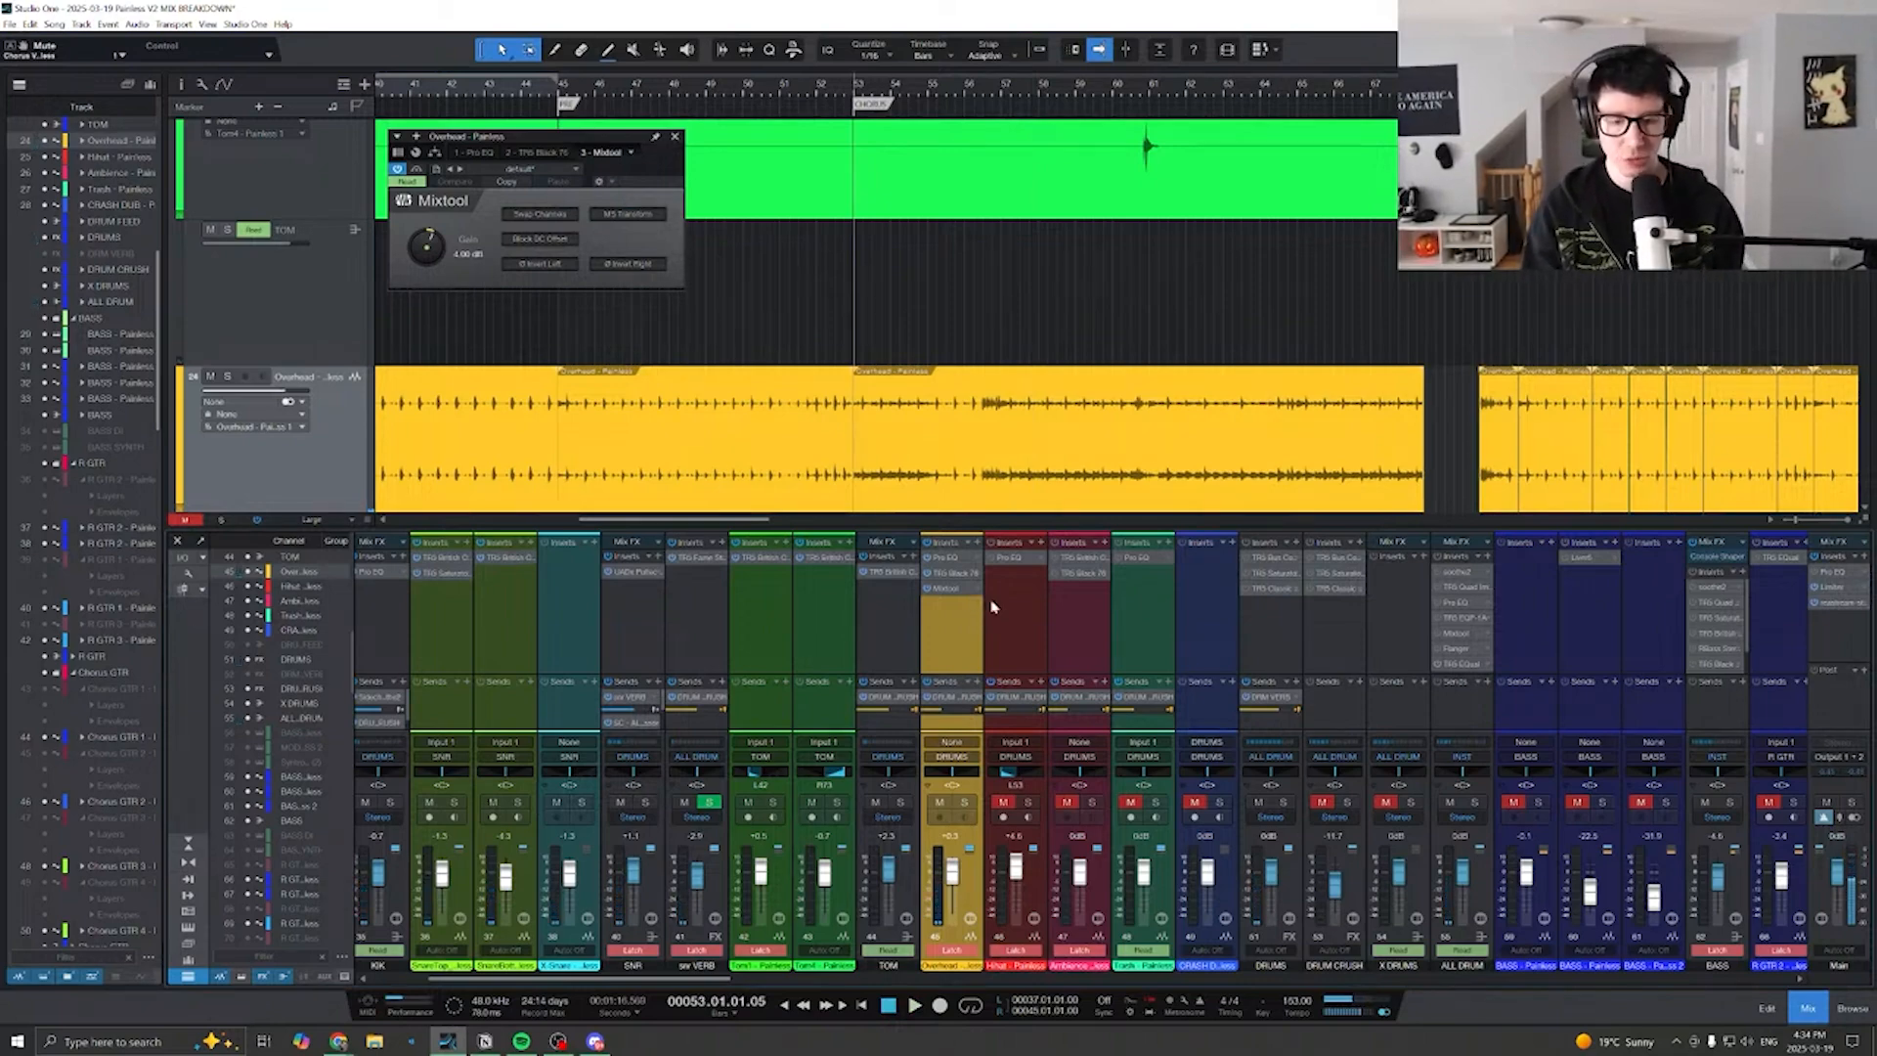
- Unmute the Hihat track, open and enable its Pro EQ, and compare it bypassed and active
{"action": "left_click", "coordinate": [1034, 775]}
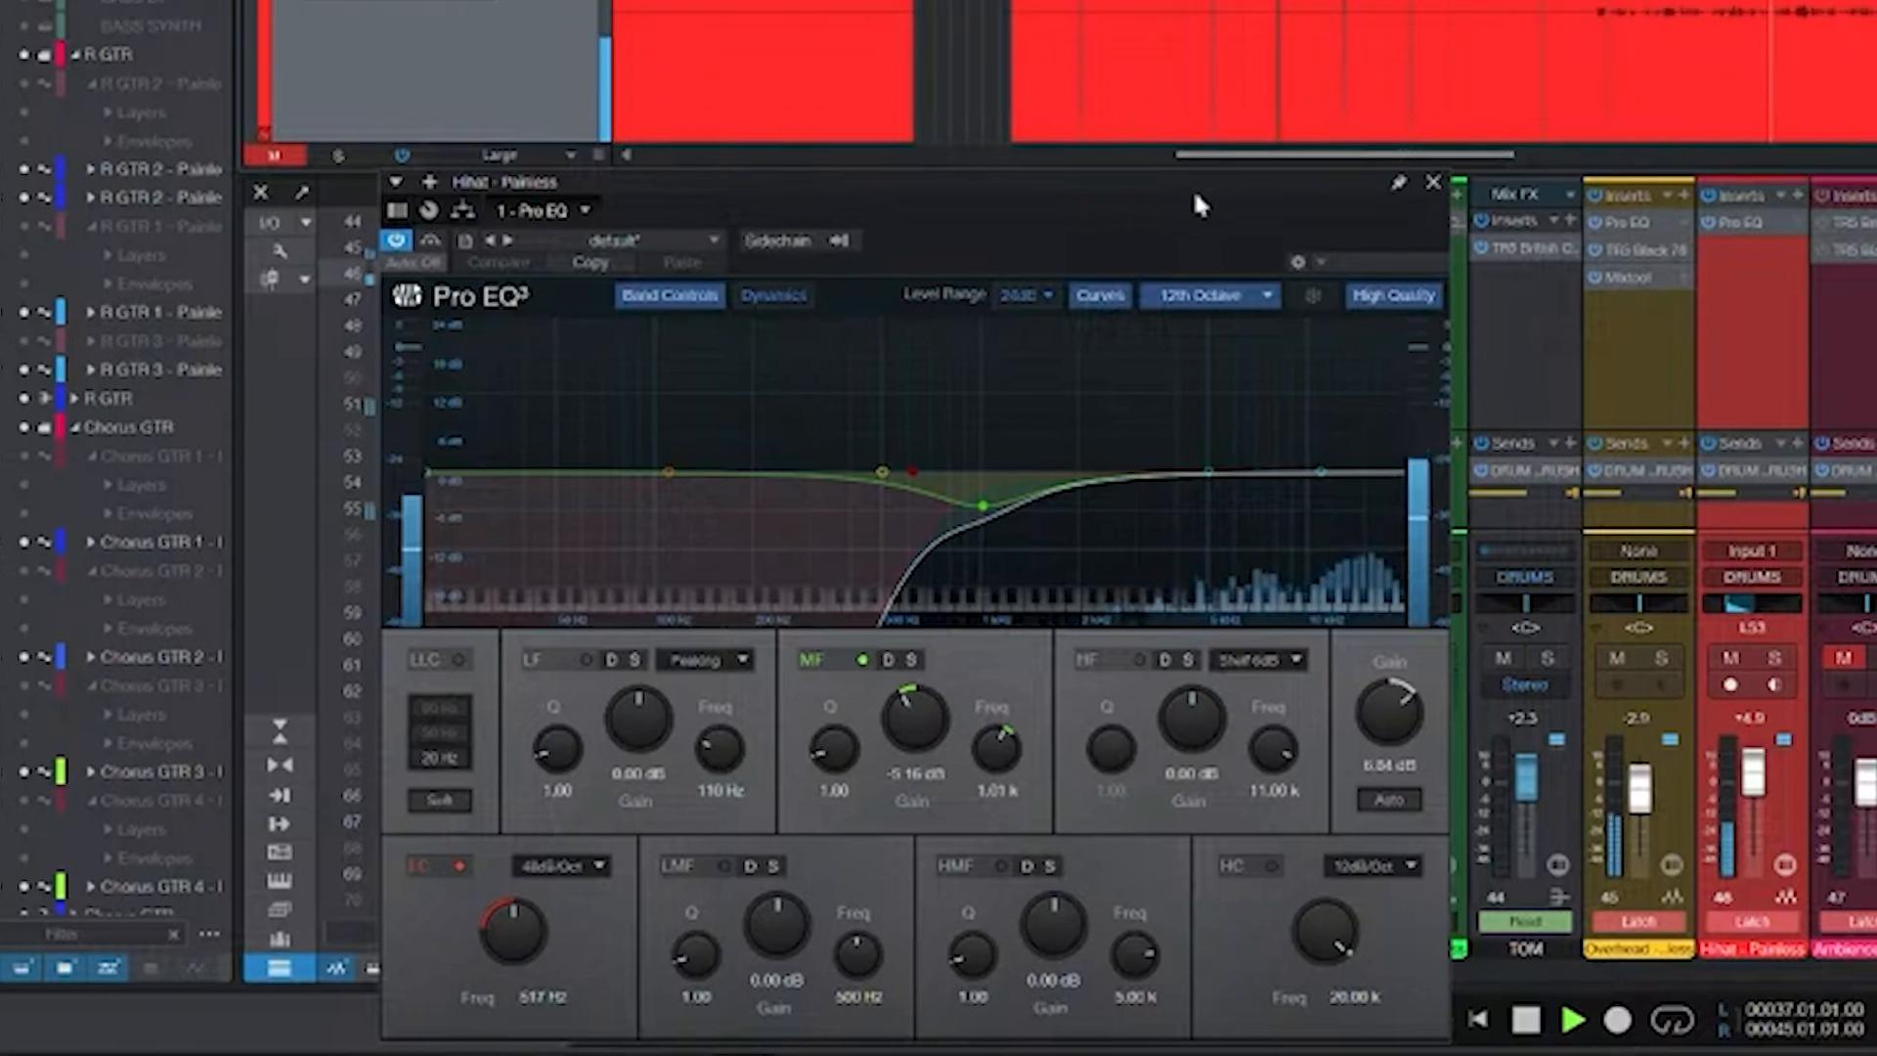
{"action": "left_click_drag", "start_coordinate": [1196, 135], "coordinate": [1242, 43]}
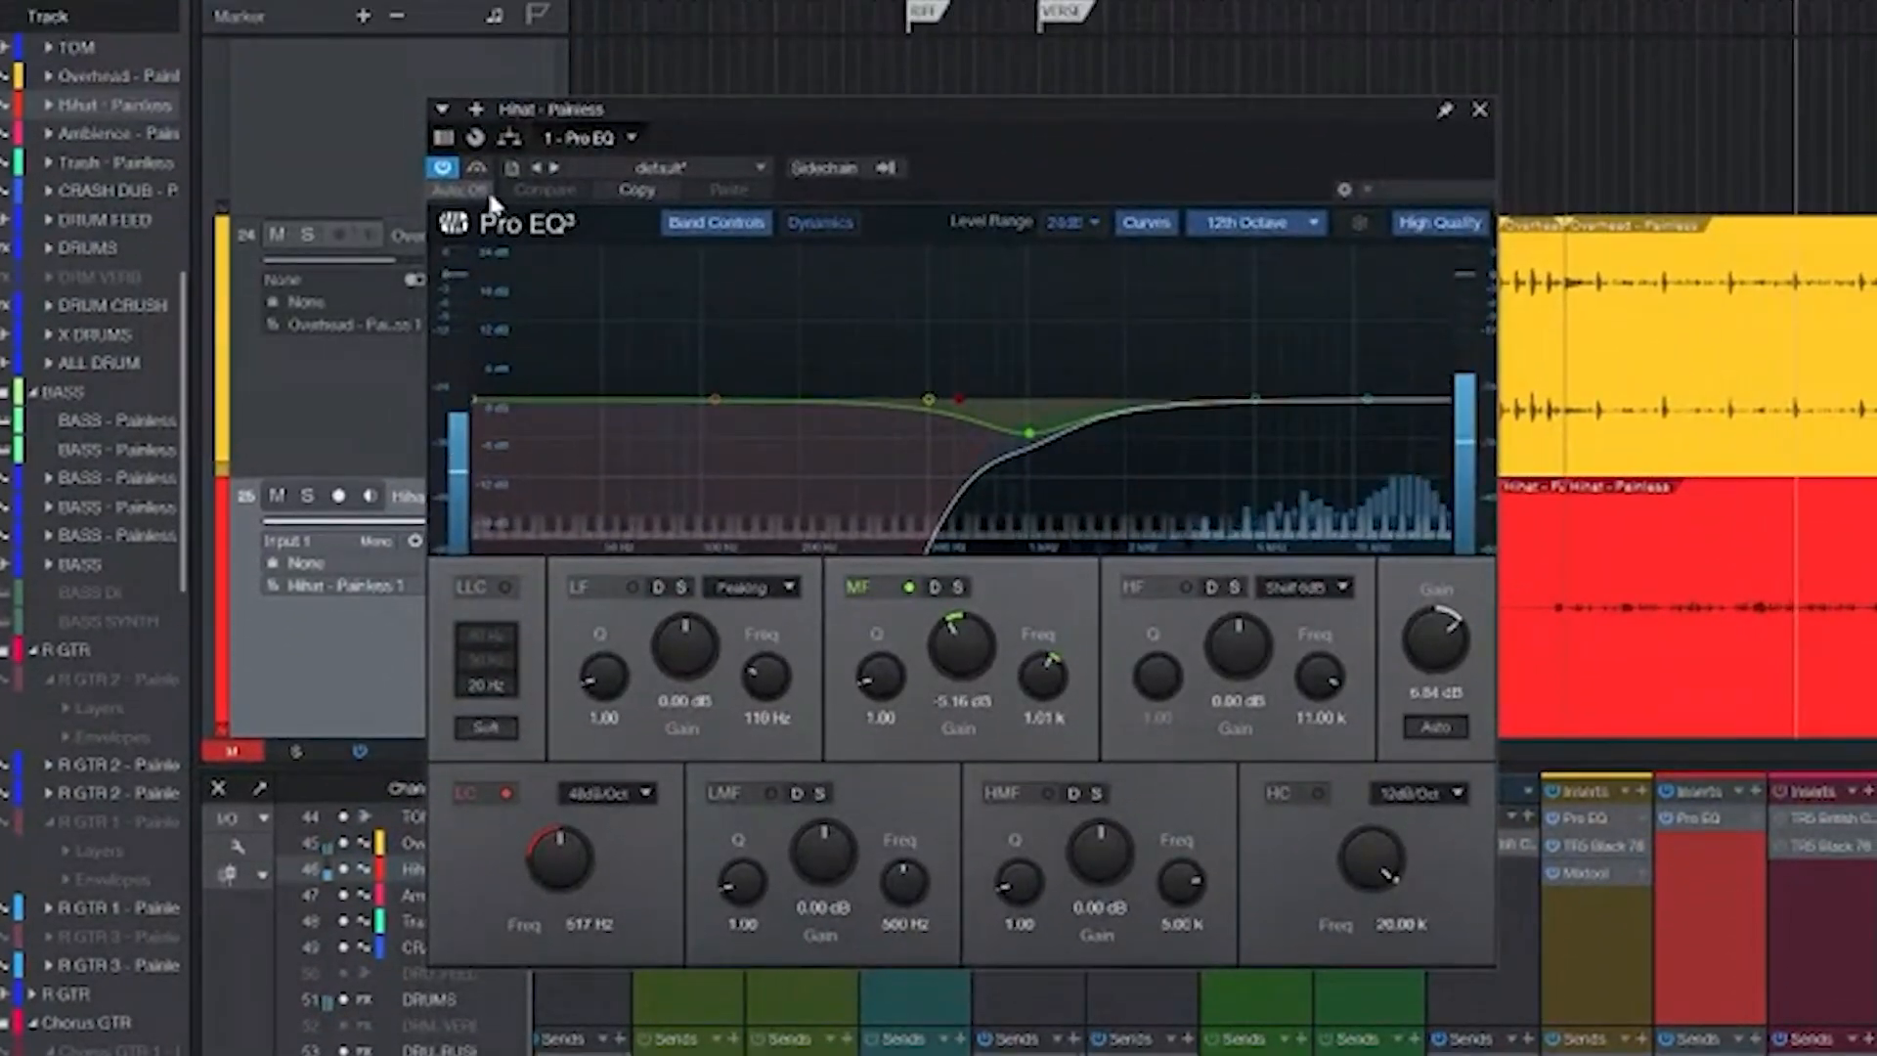
{"action": "left_click", "coordinate": [447, 105]}
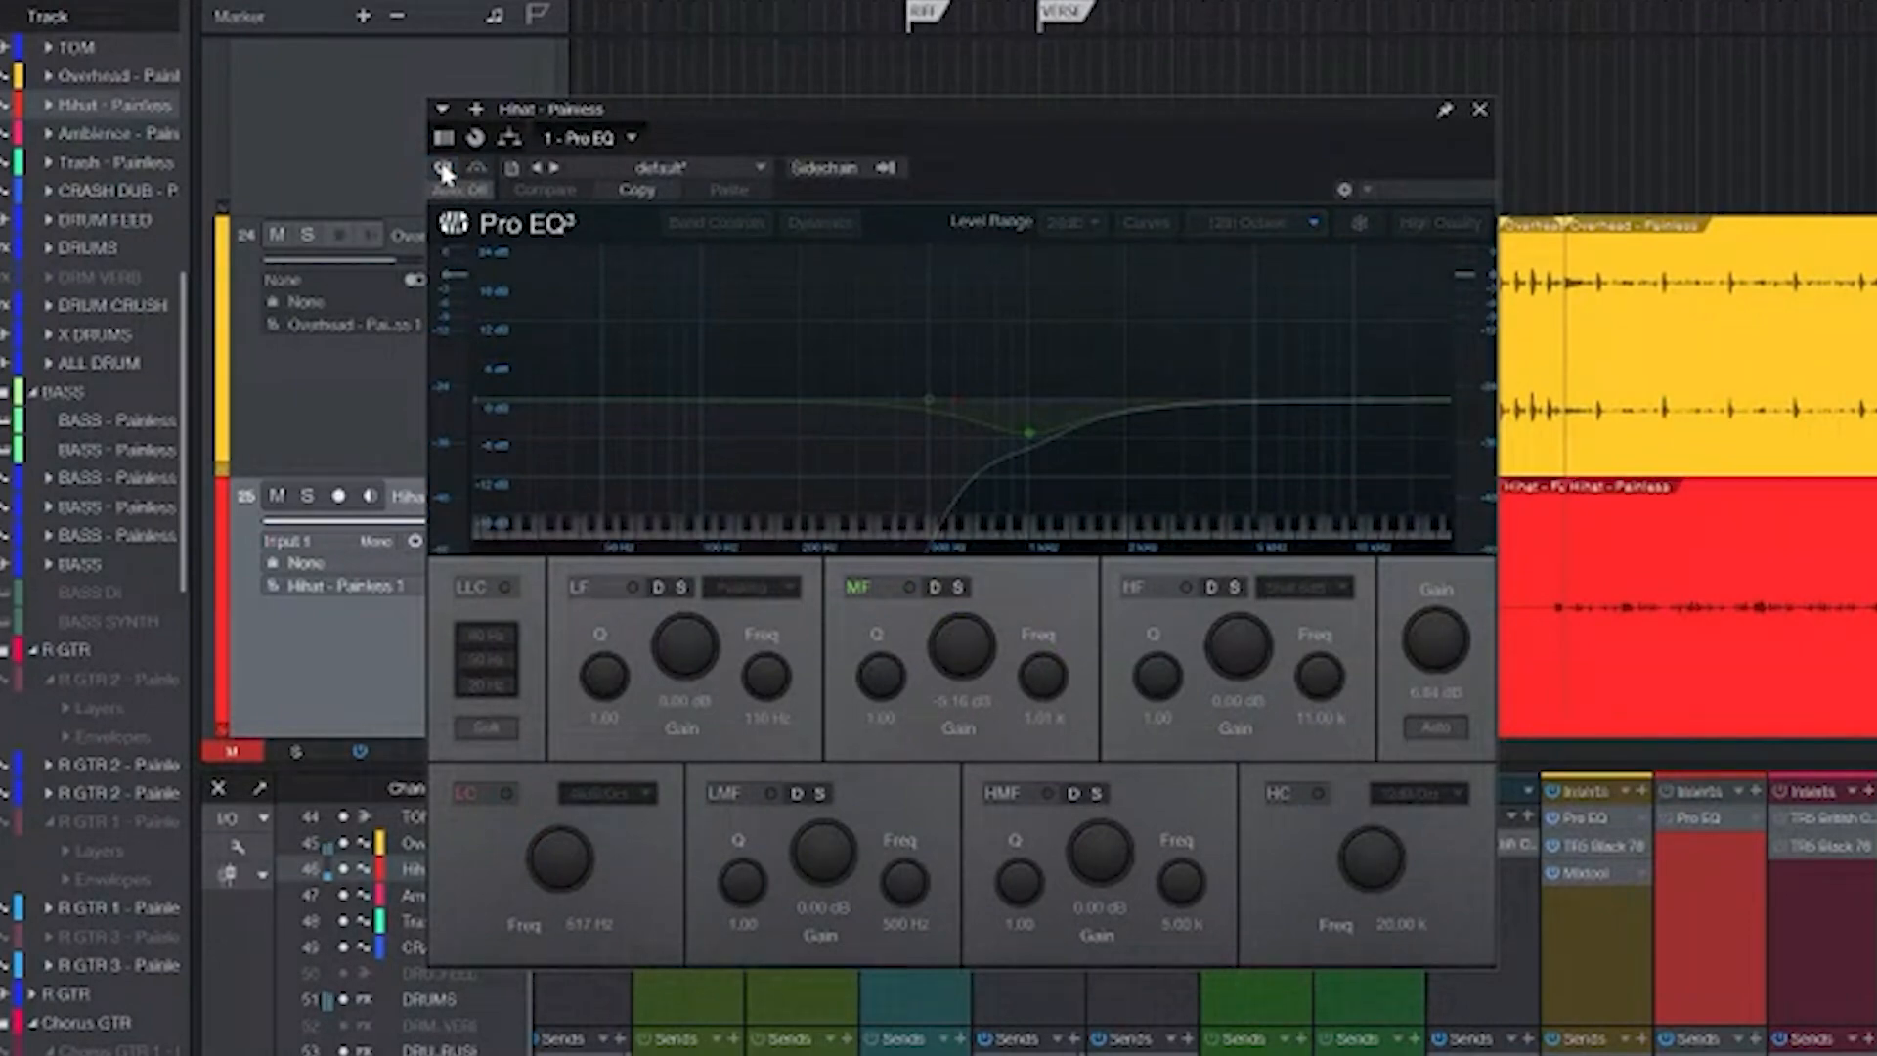
{"action": "left_click", "coordinate": [443, 168]}
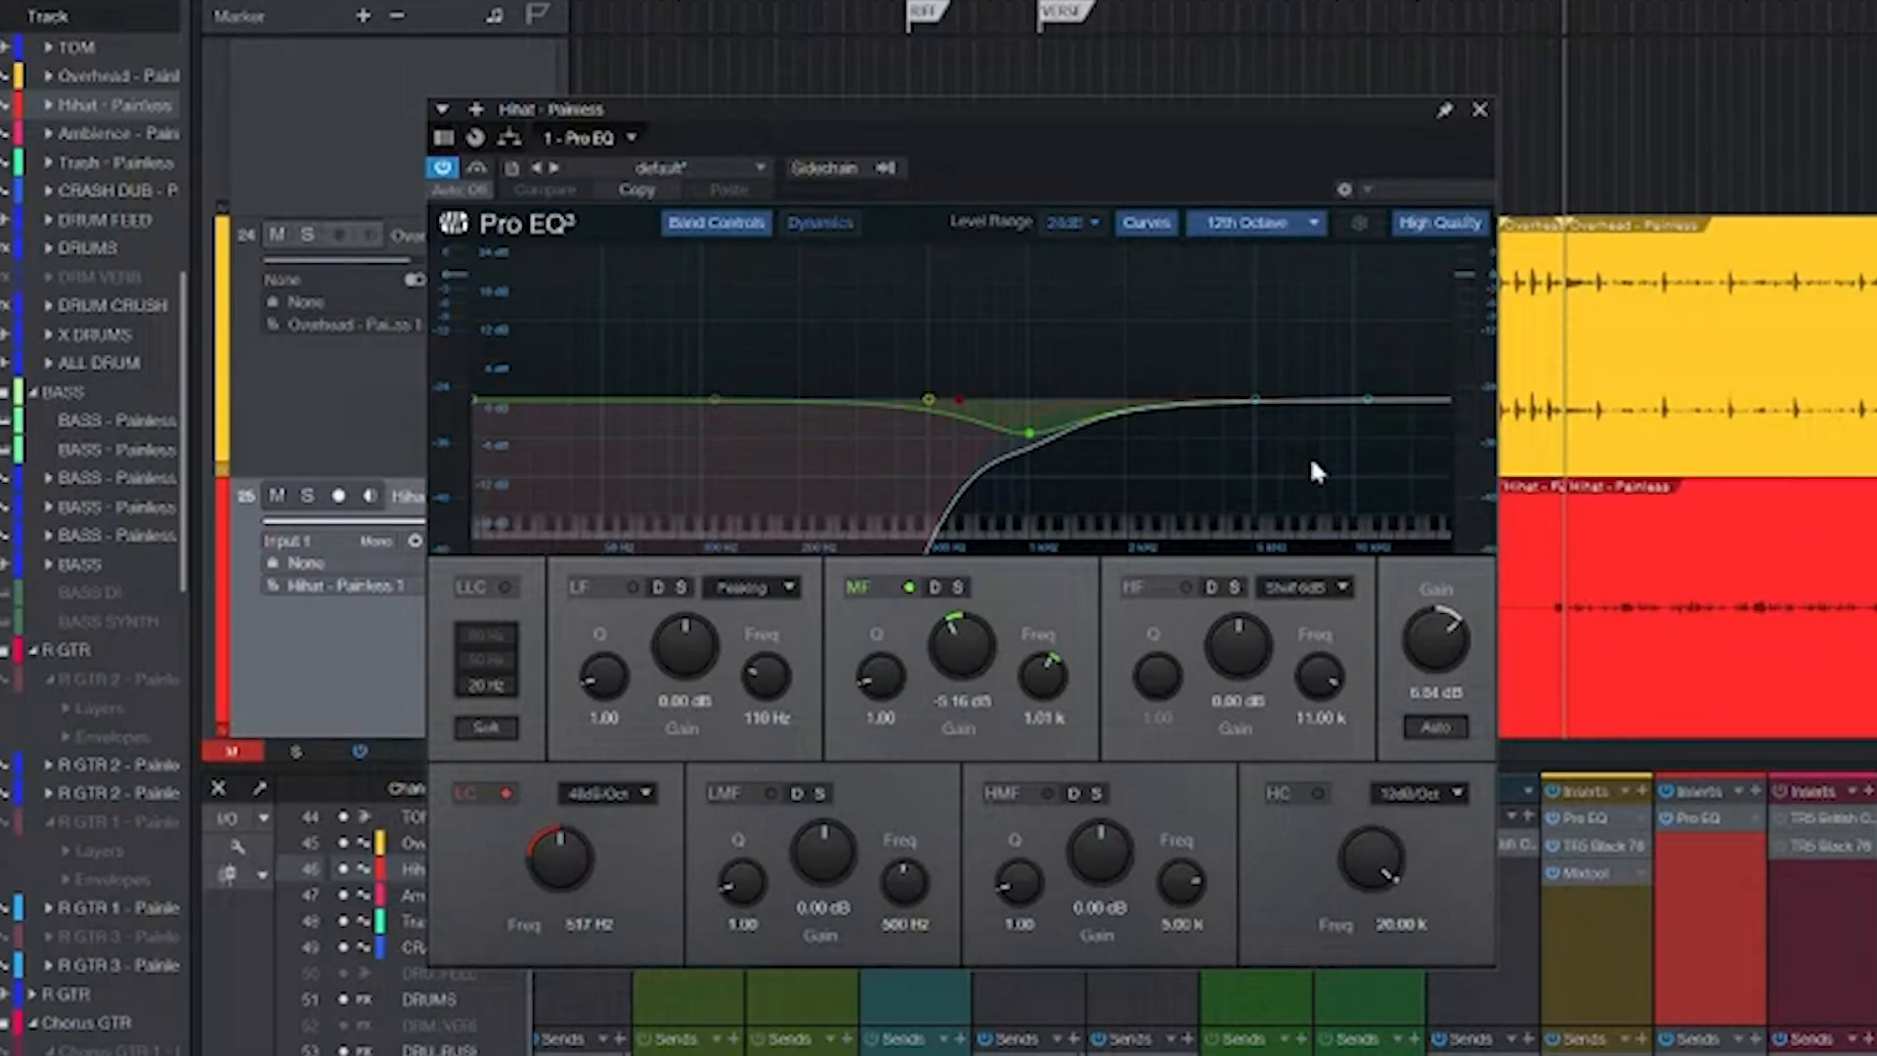
- Compare the drums with the unprocessed Ambience track muted and unmuted during playback
{"action": "scroll", "coordinate": [1350, 1016], "scroll_direction": "right", "scroll_amount": 1}
{"action": "scroll", "coordinate": [1349, 1017], "scroll_direction": "right", "scroll_amount": 1}
{"action": "scroll", "coordinate": [1349, 1016], "scroll_direction": "left", "scroll_amount": 2}
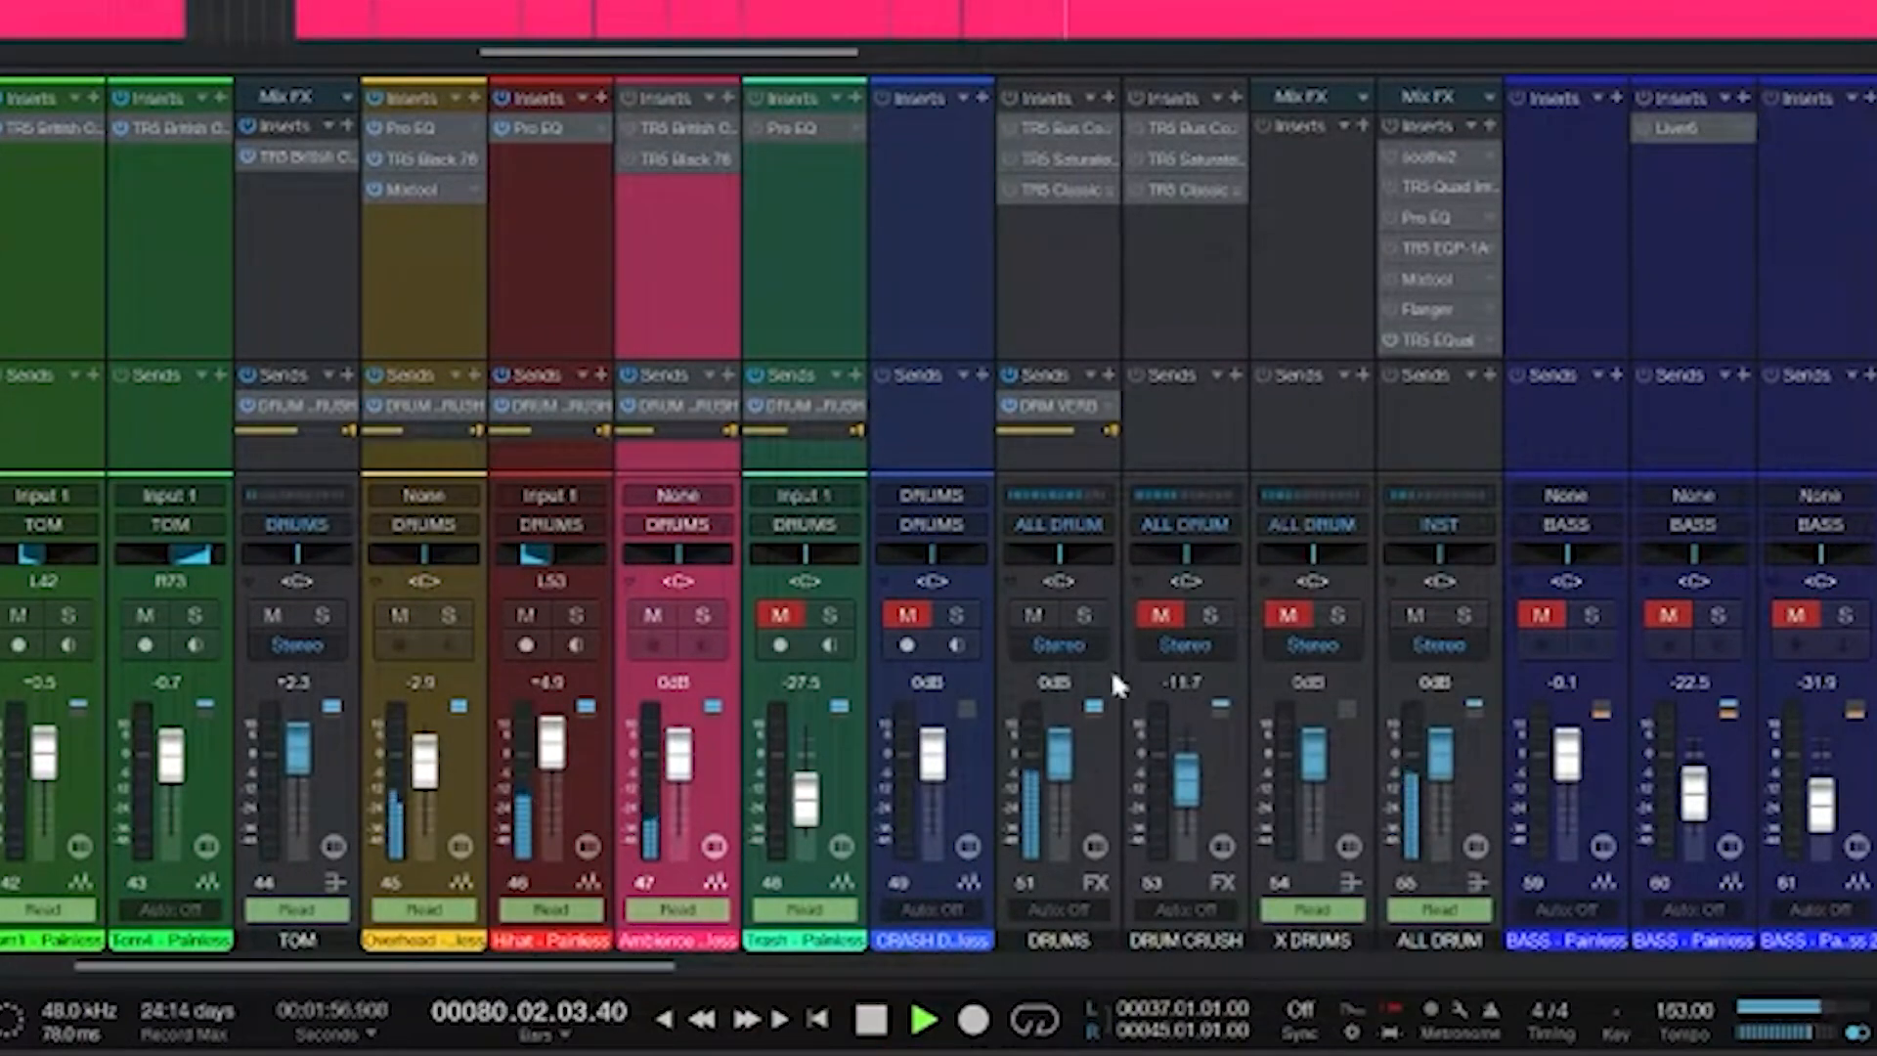
{"action": "scroll", "coordinate": [1076, 667], "scroll_direction": "left", "scroll_amount": 2}
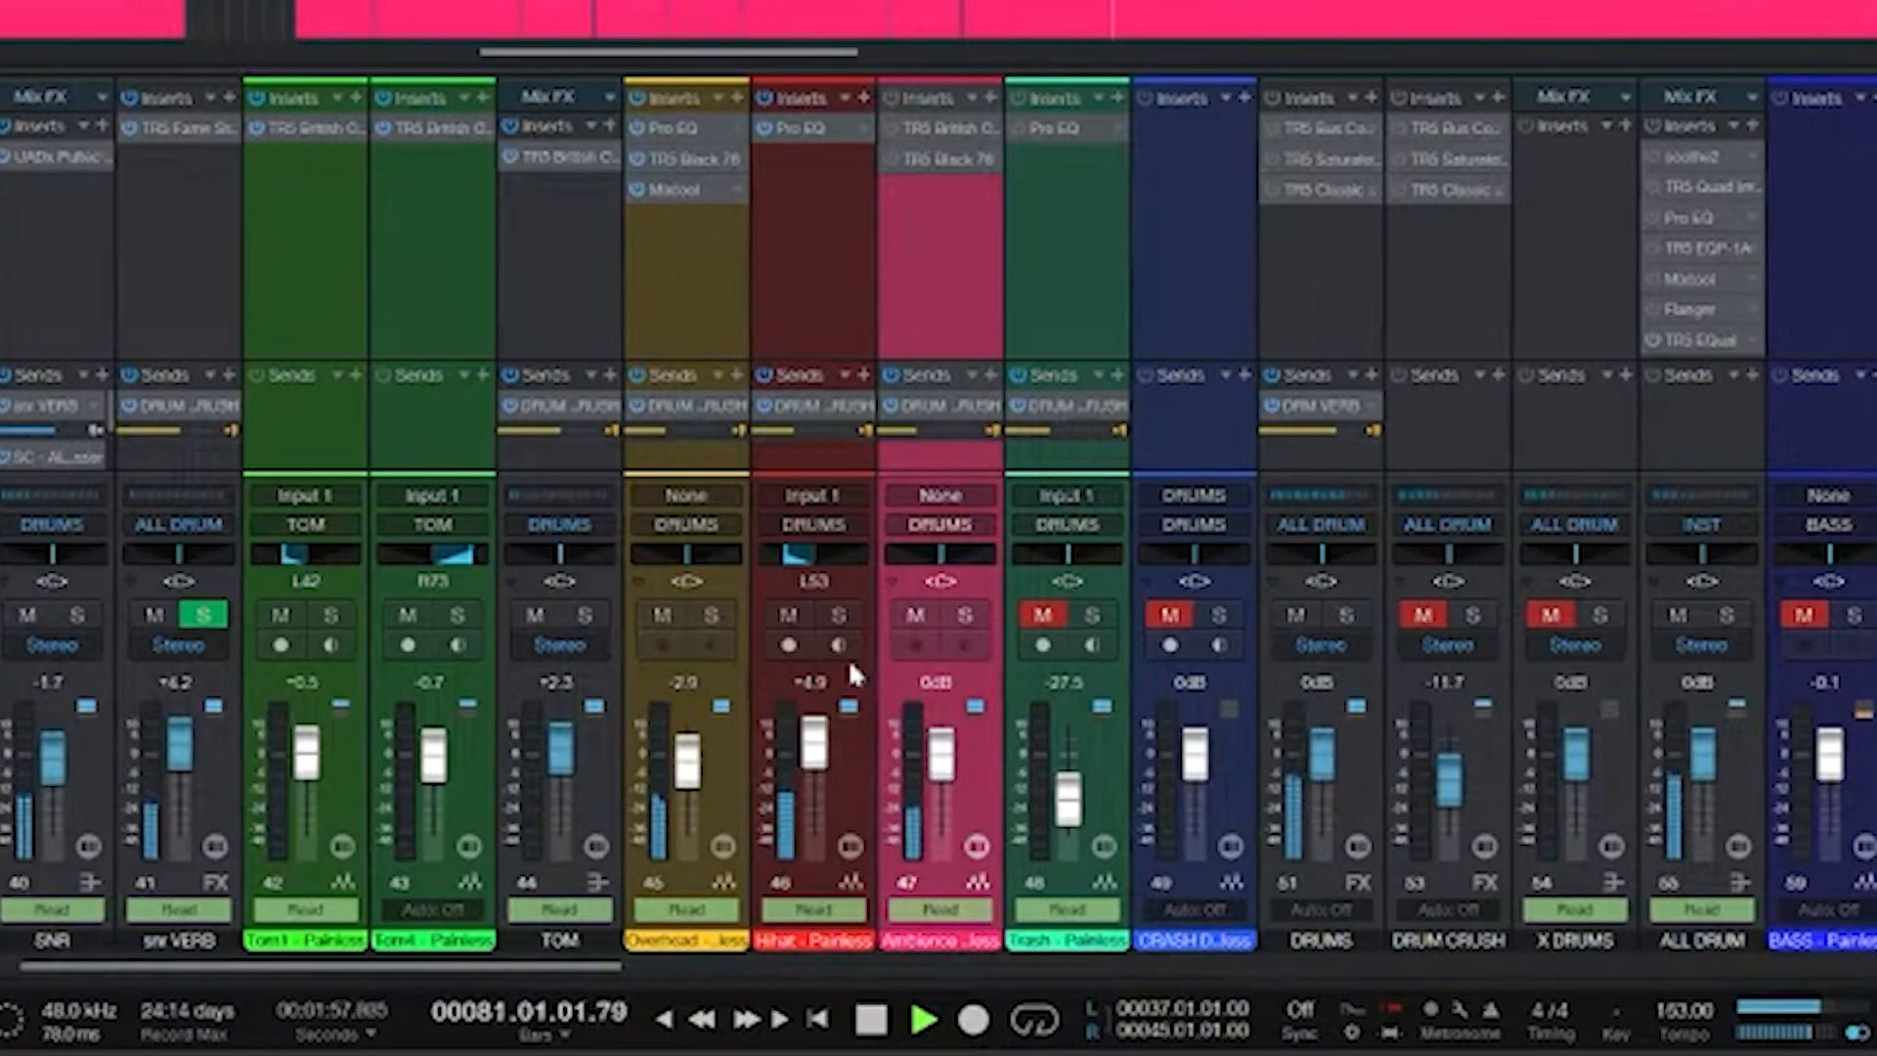
{"action": "left_click", "coordinate": [914, 614]}
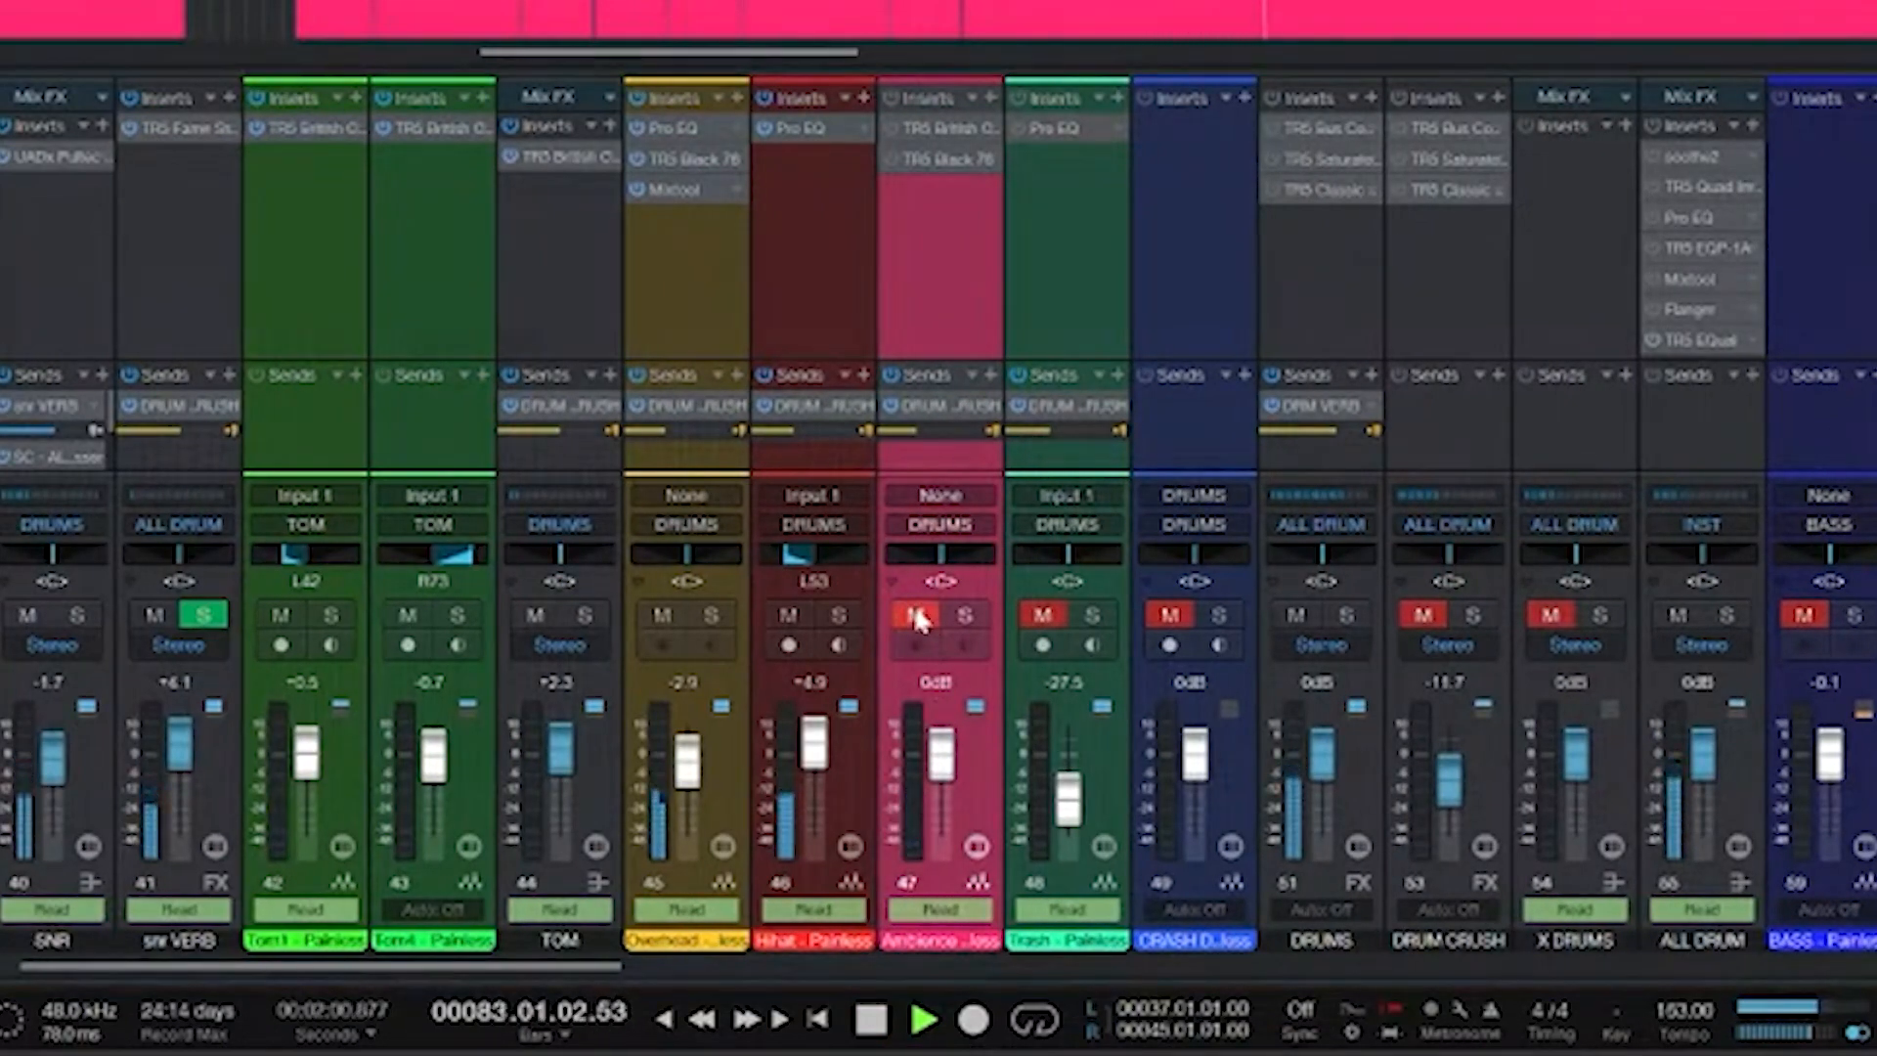
{"action": "left_click", "coordinate": [915, 614]}
{"action": "key", "text": "space"}
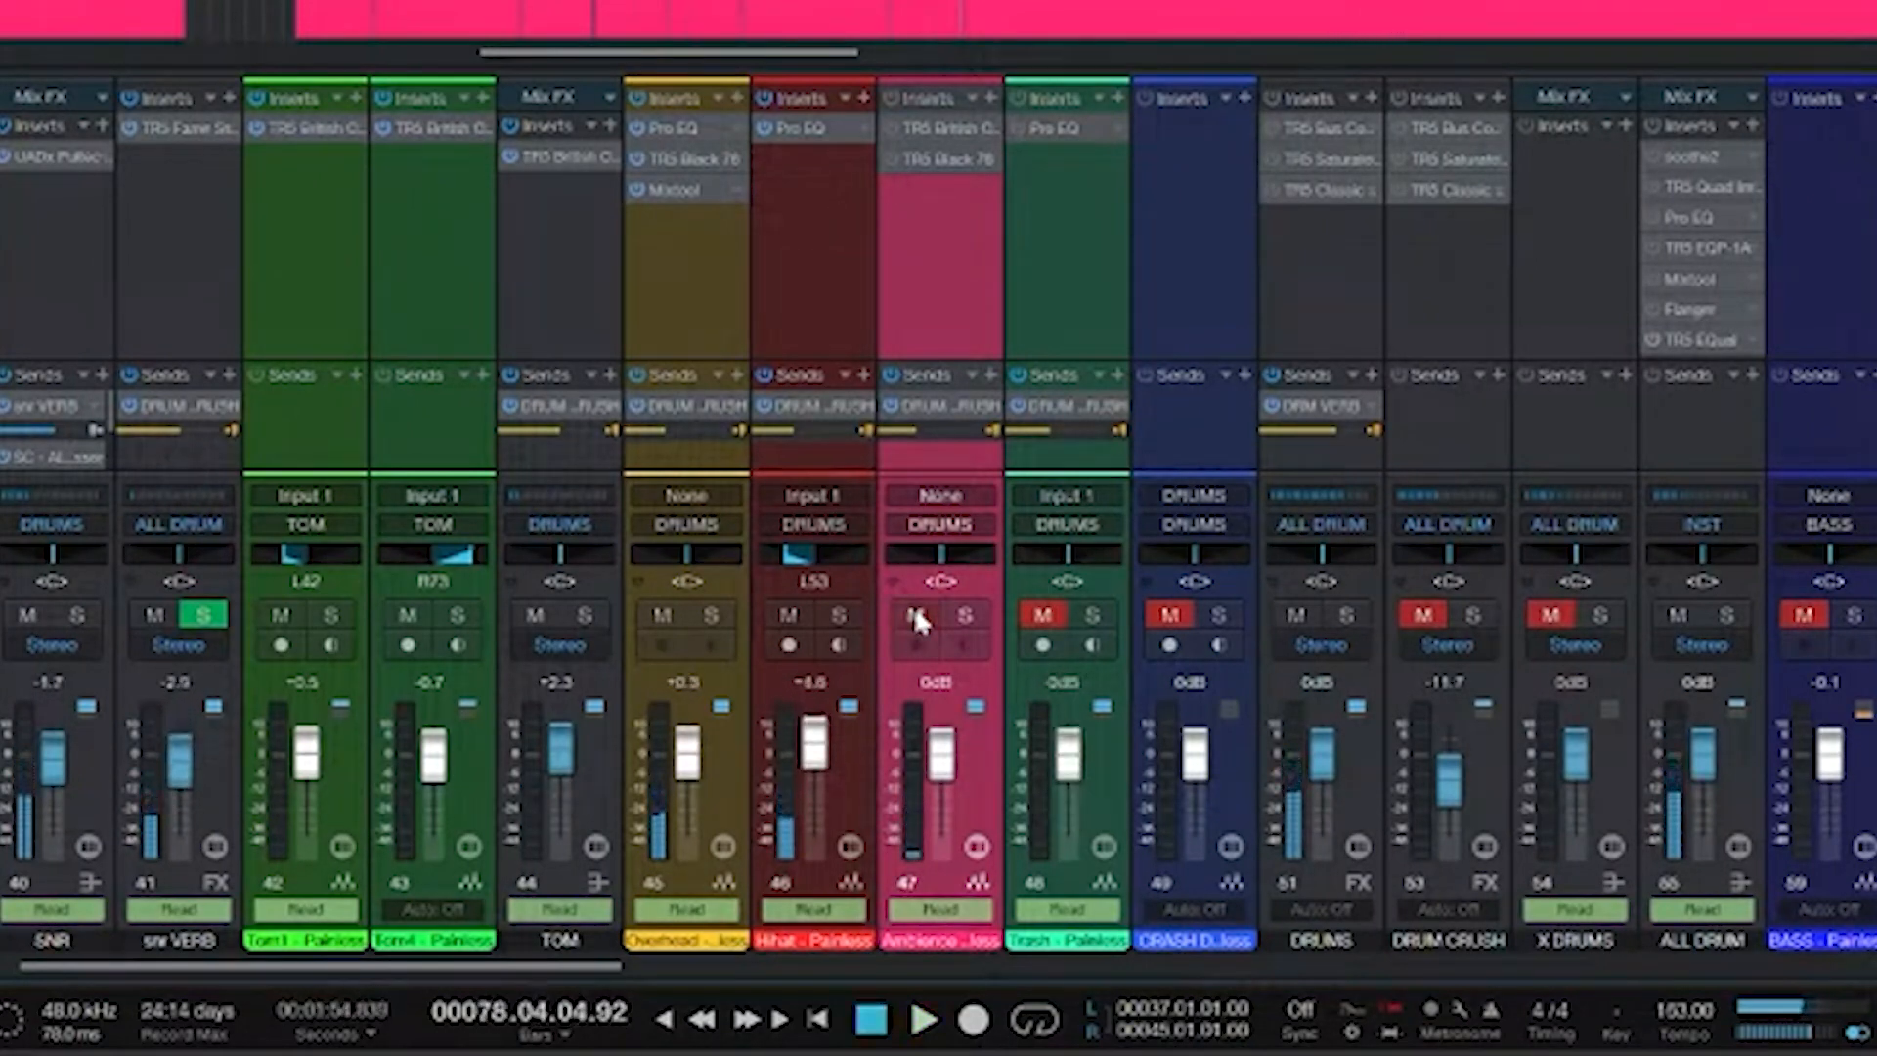
- Solo and play the Ambience track, then open and enable its TR5 British Channel
{"action": "left_click", "coordinate": [963, 620]}
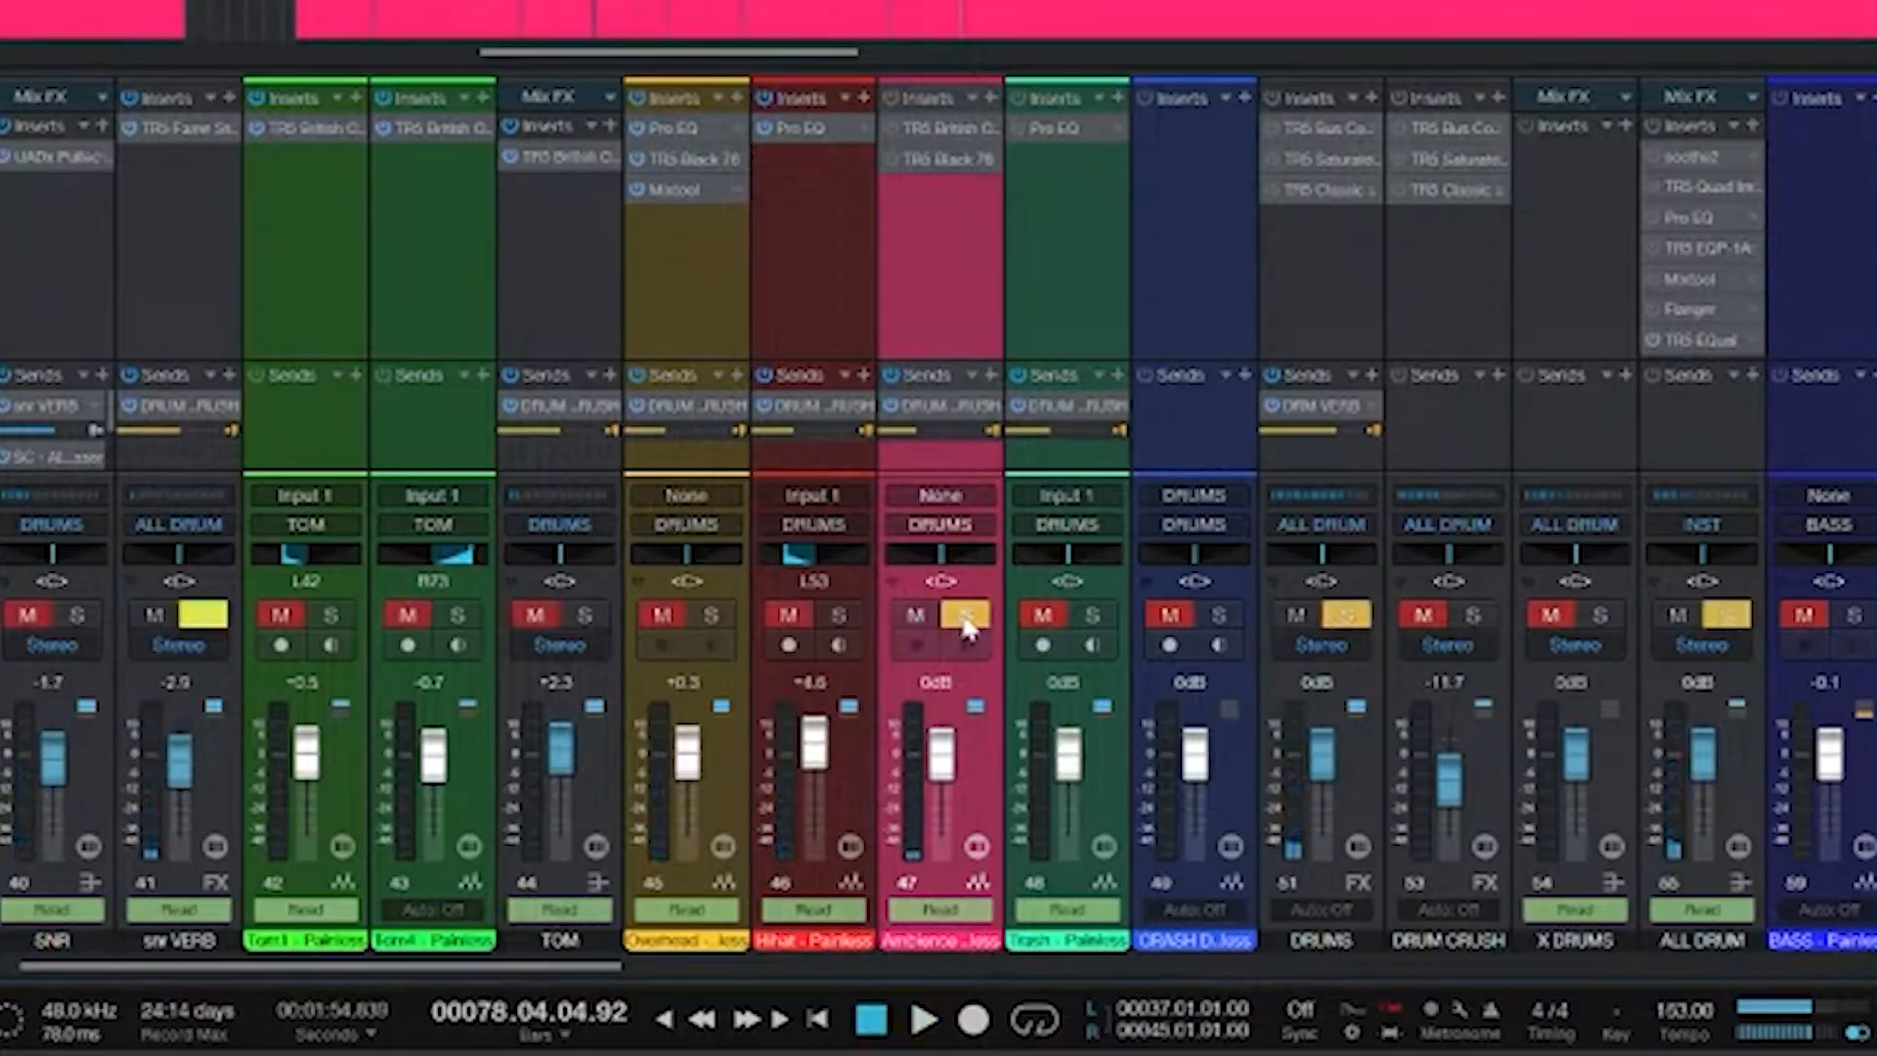
{"action": "key", "text": "space"}
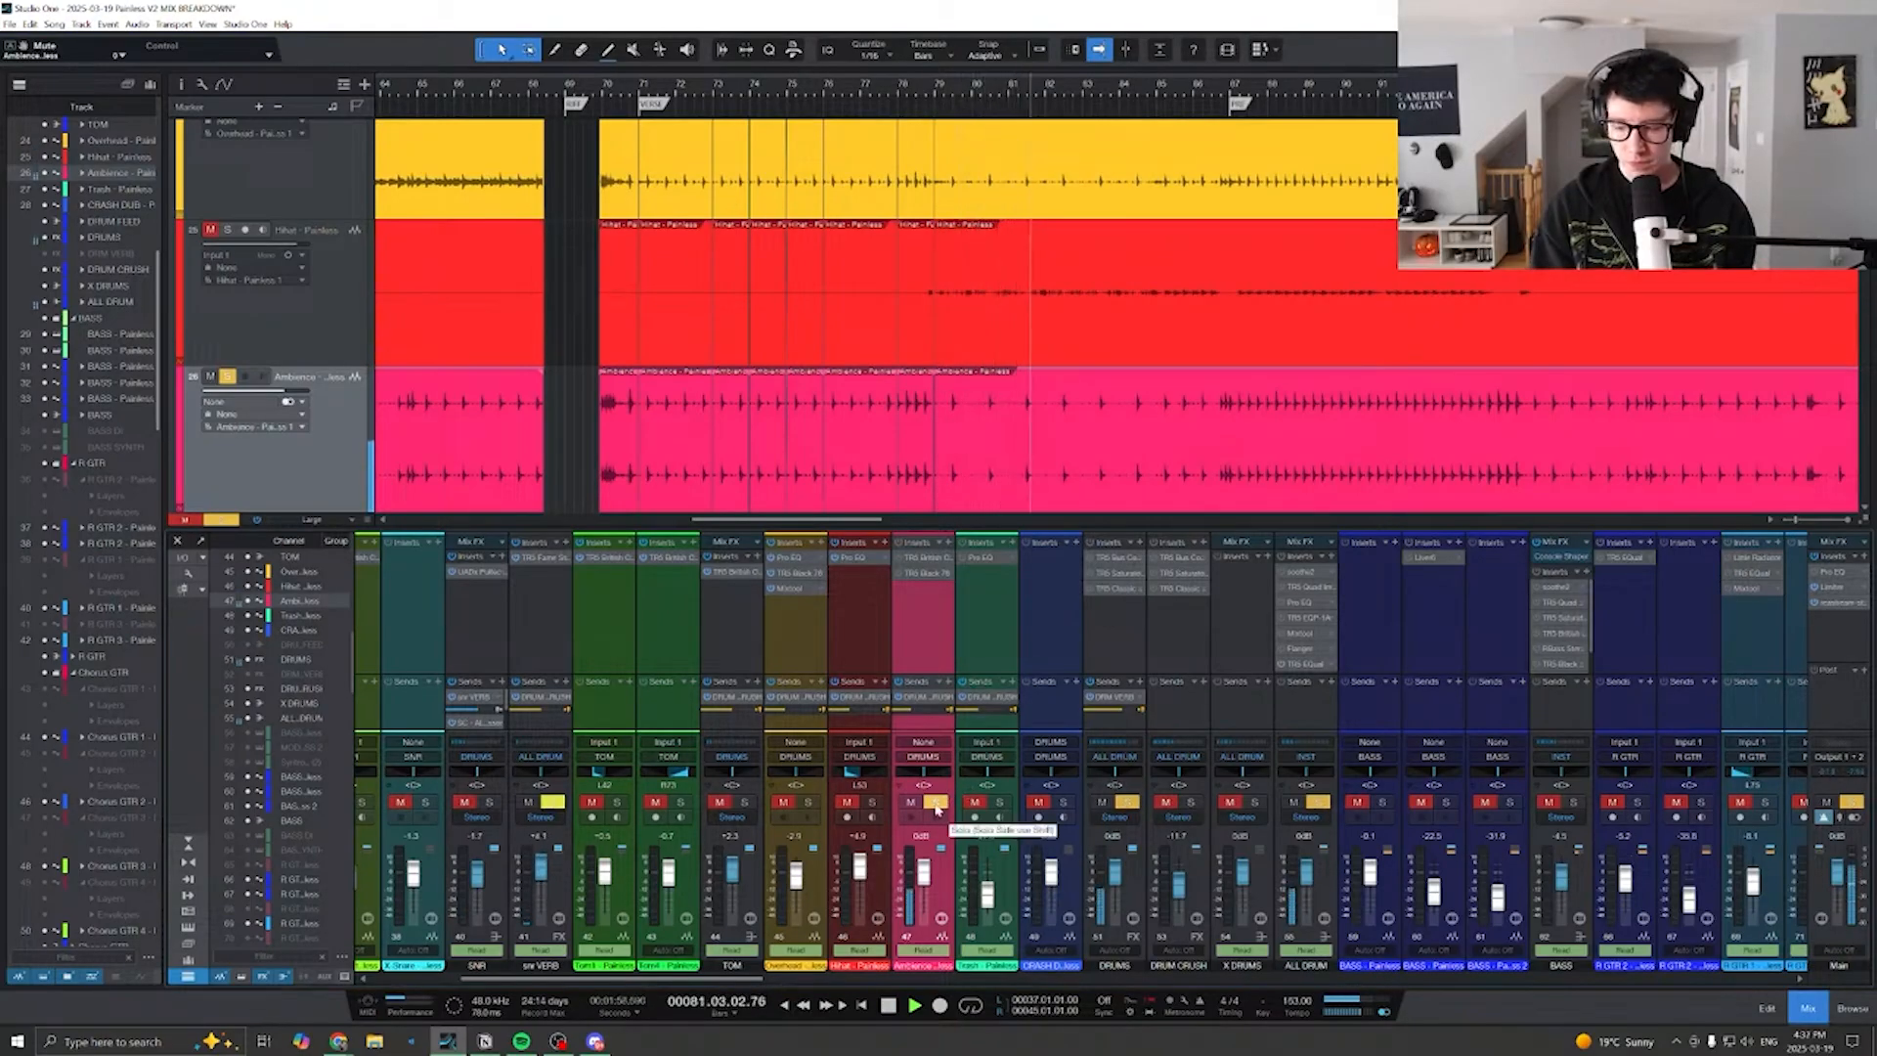
{"action": "left_click", "coordinate": [924, 557]}
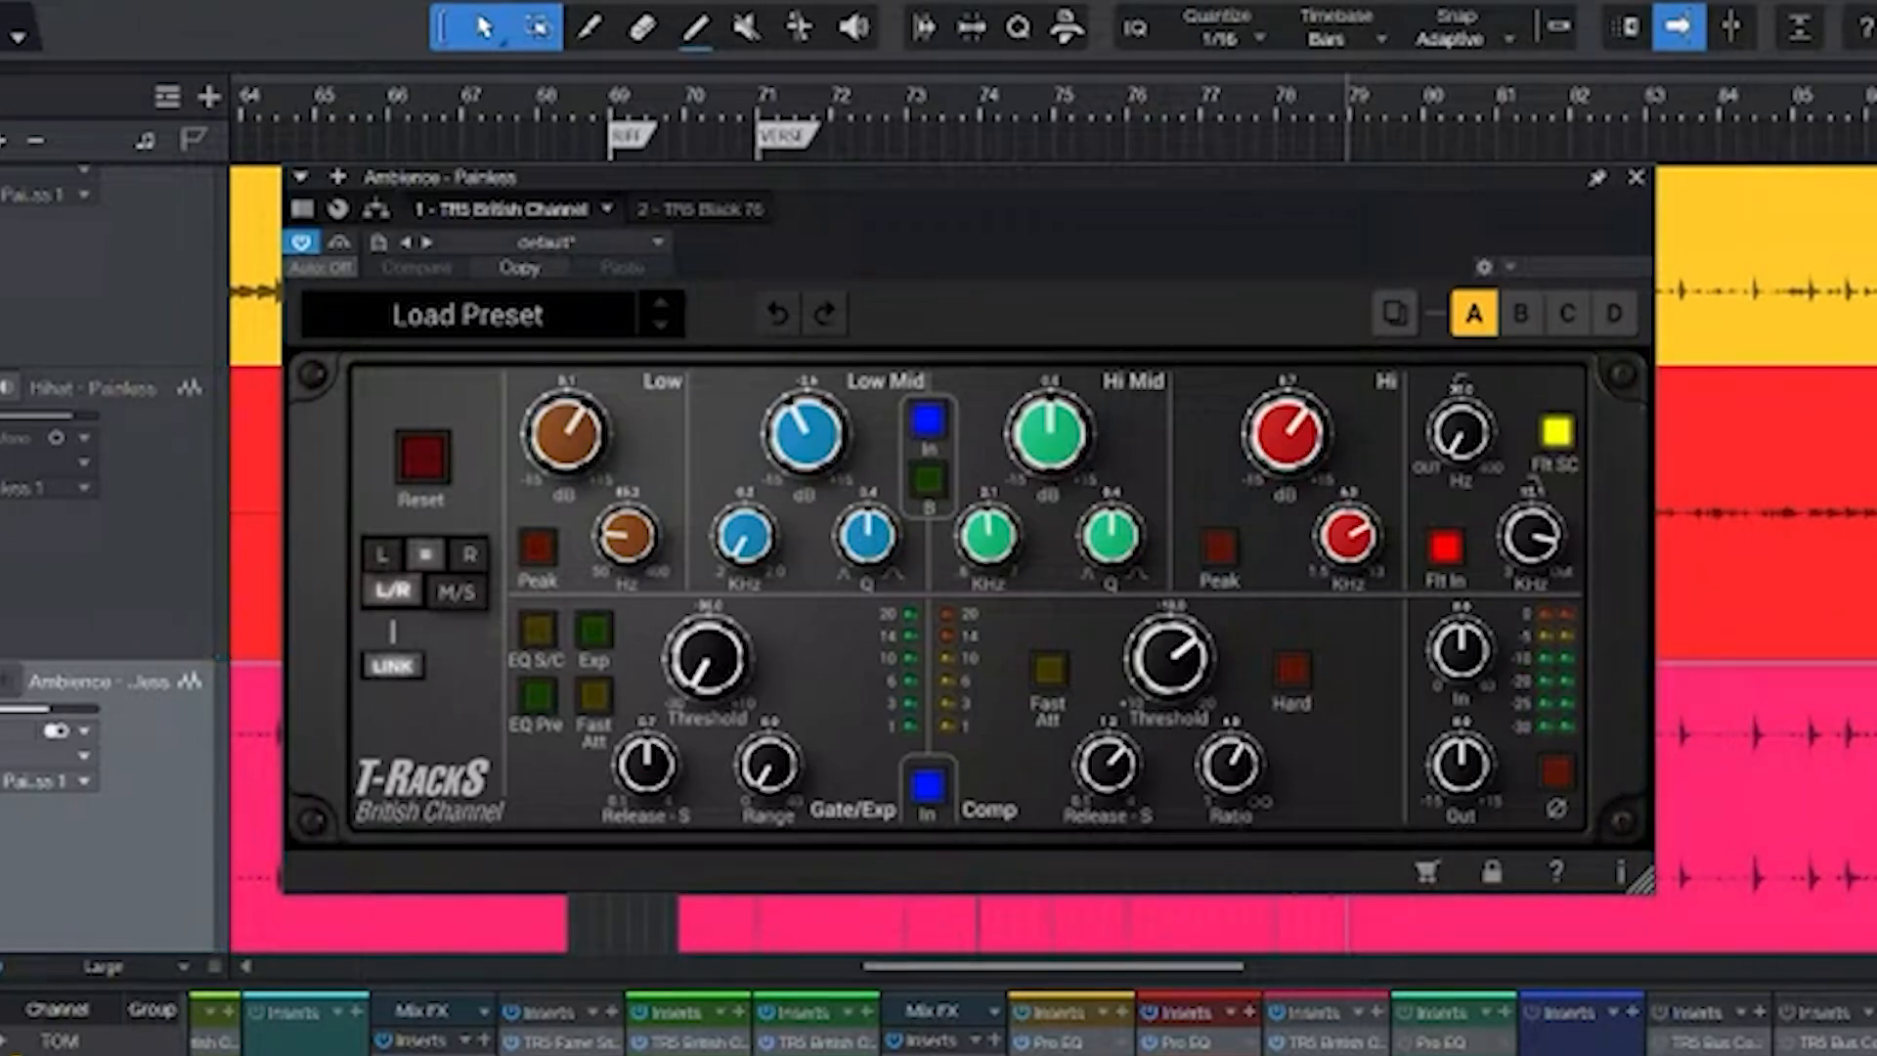
- Open and enable TR5 Black 76 on the Ambience track, and compare it bypassed and active during playback
{"action": "double_click", "coordinate": [1315, 1053]}
{"action": "key", "text": "space"}
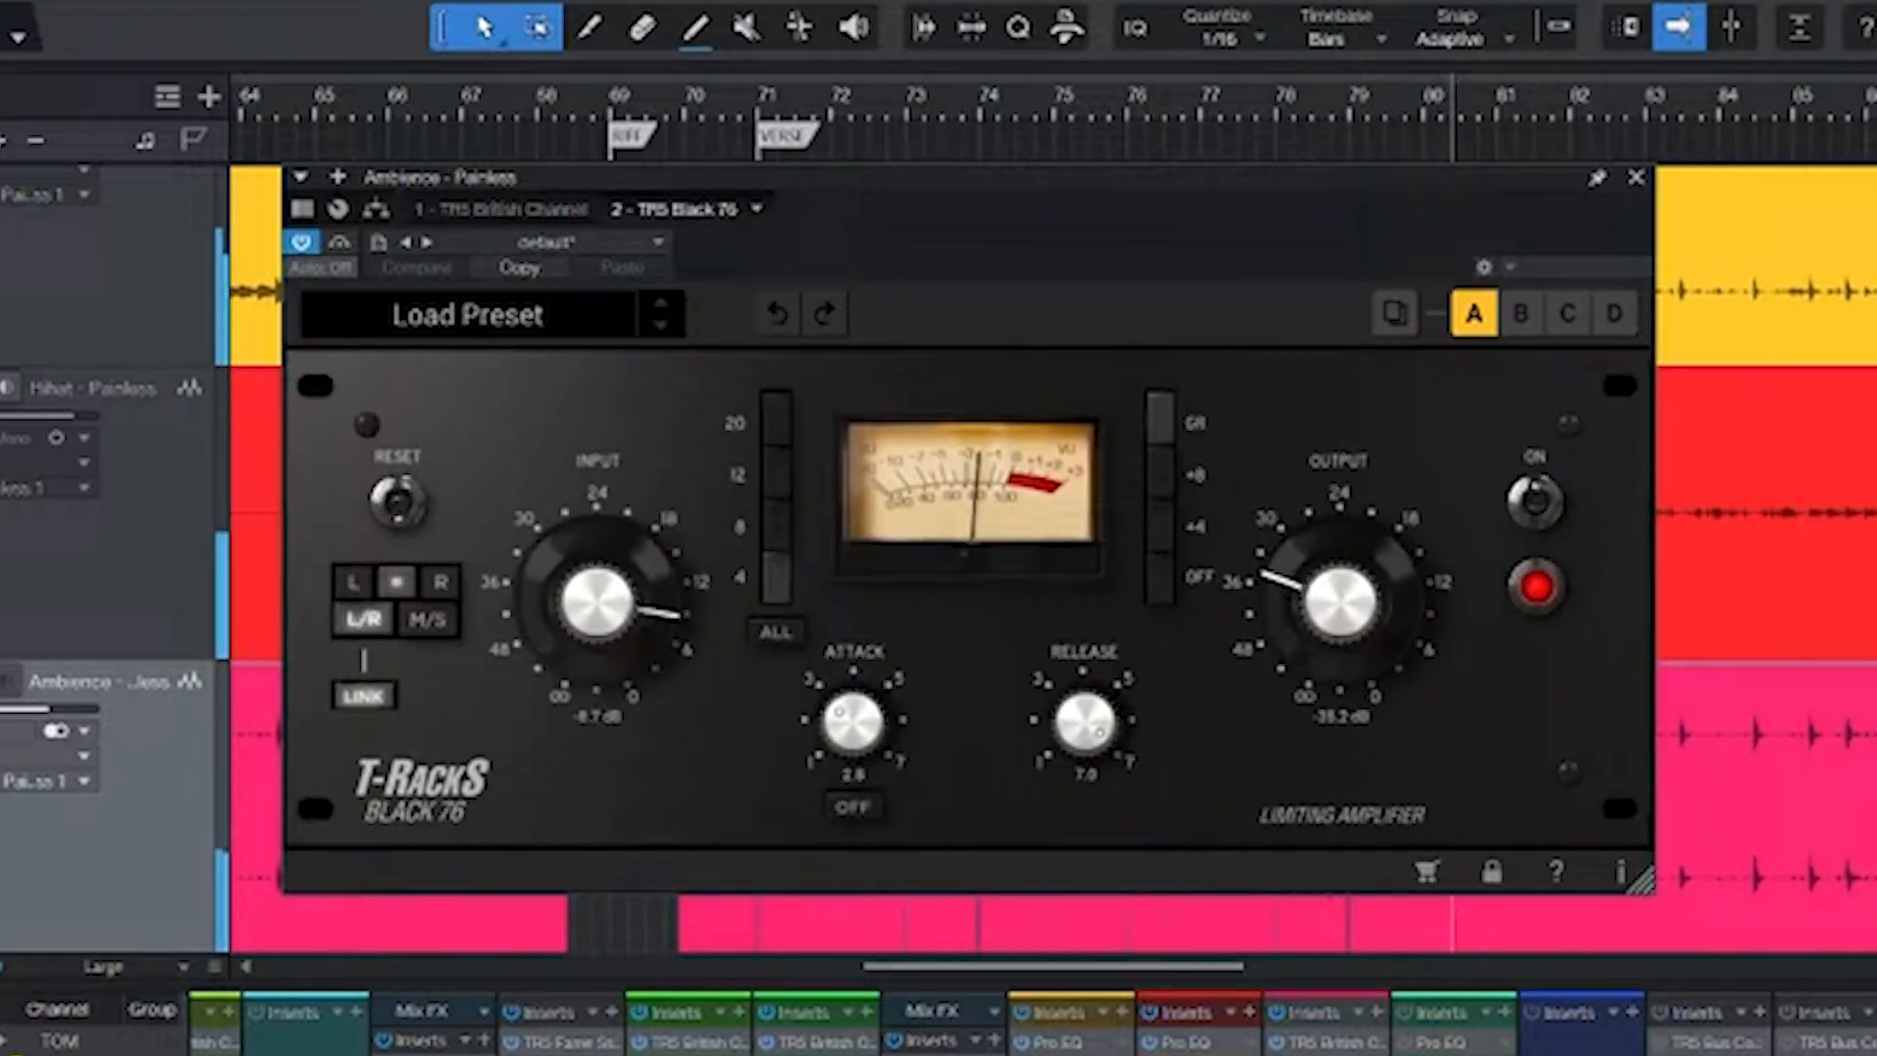
{"action": "left_click", "coordinate": [301, 242]}
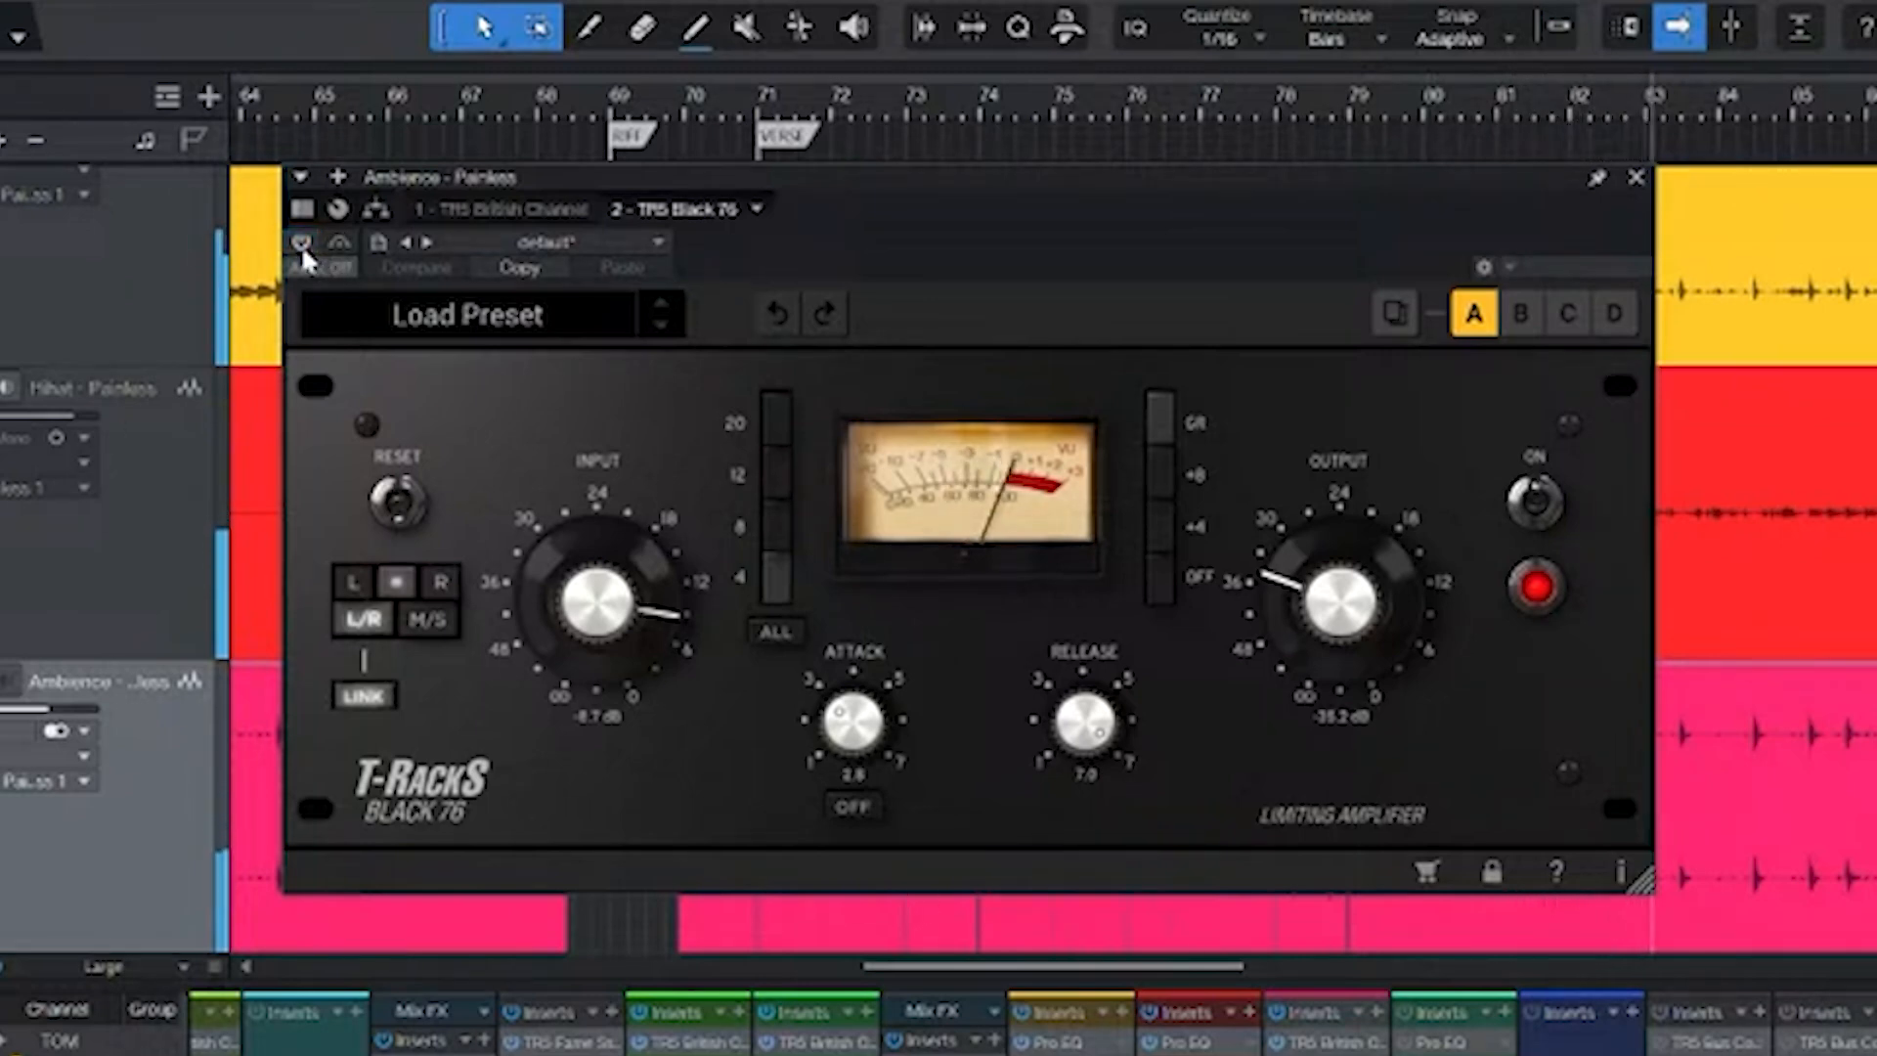
{"action": "left_click", "coordinate": [301, 244]}
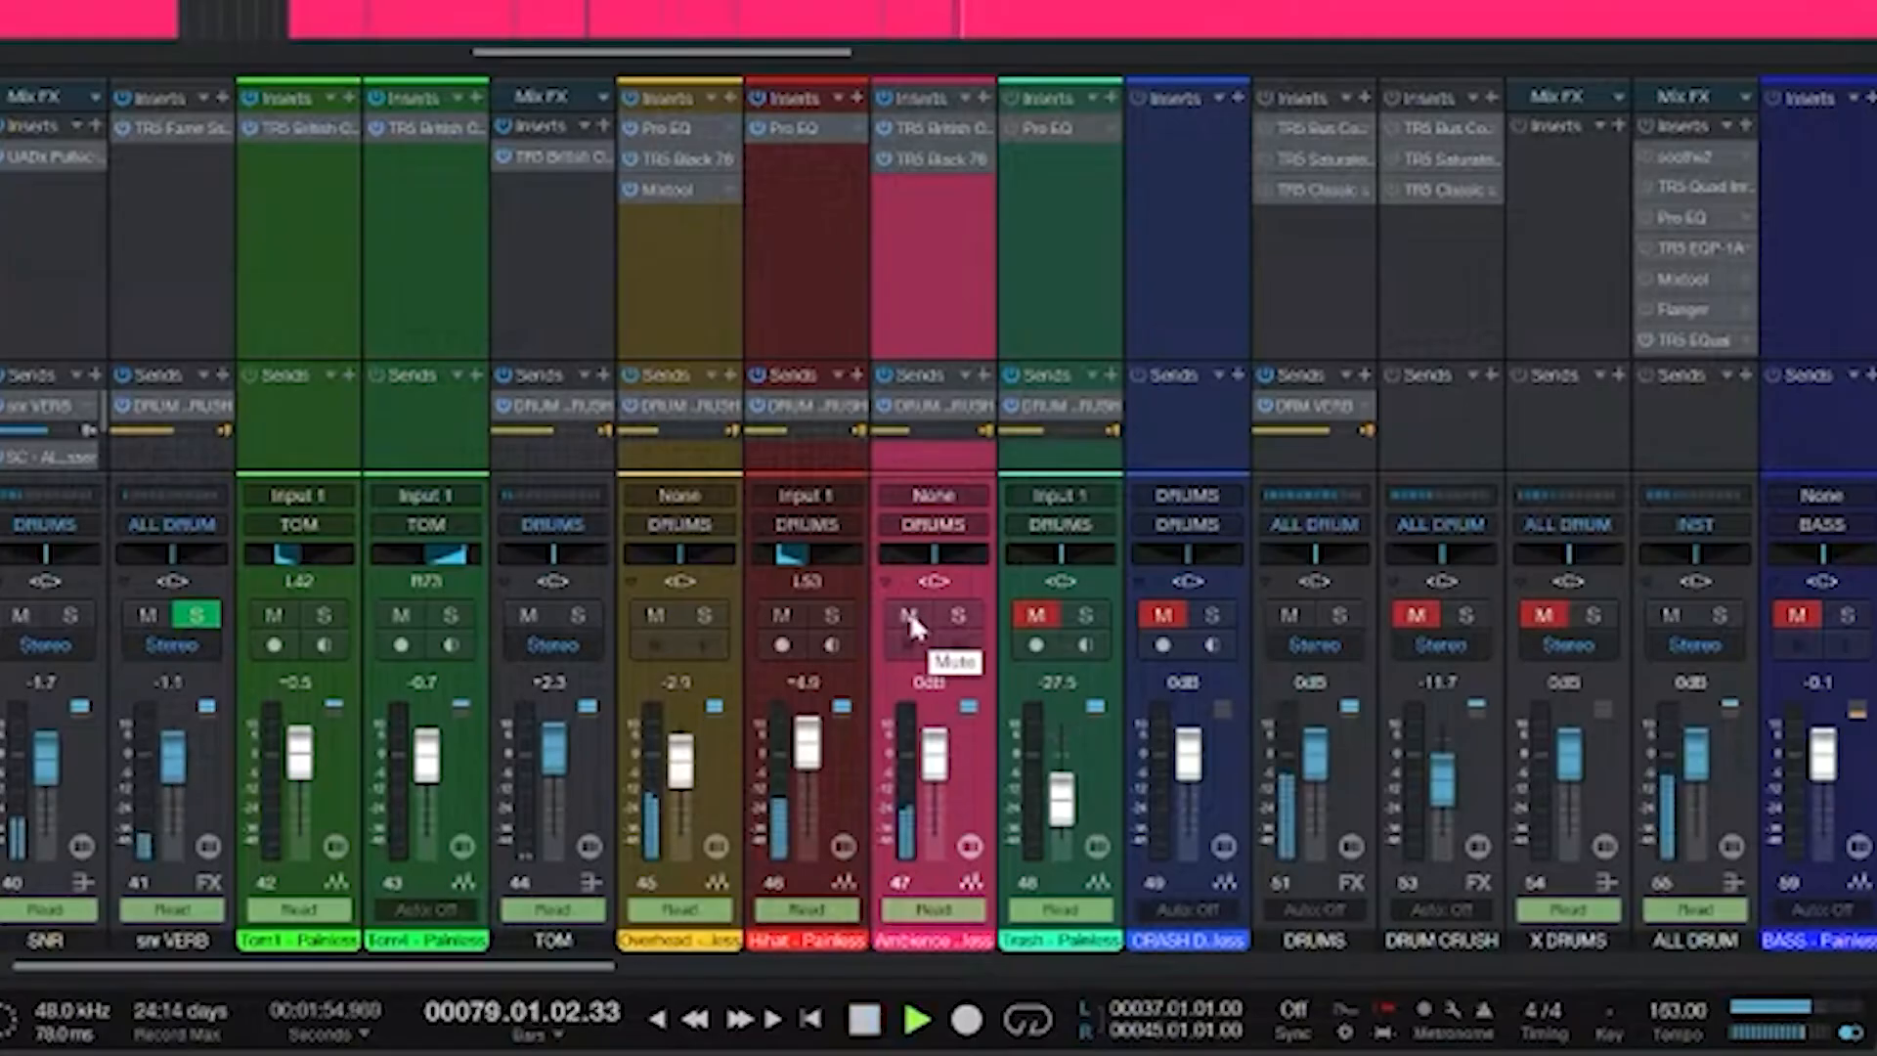
- Compare the drum mix with the processed Ambience track muted and unmuted during playback
{"action": "left_click", "coordinate": [910, 613]}
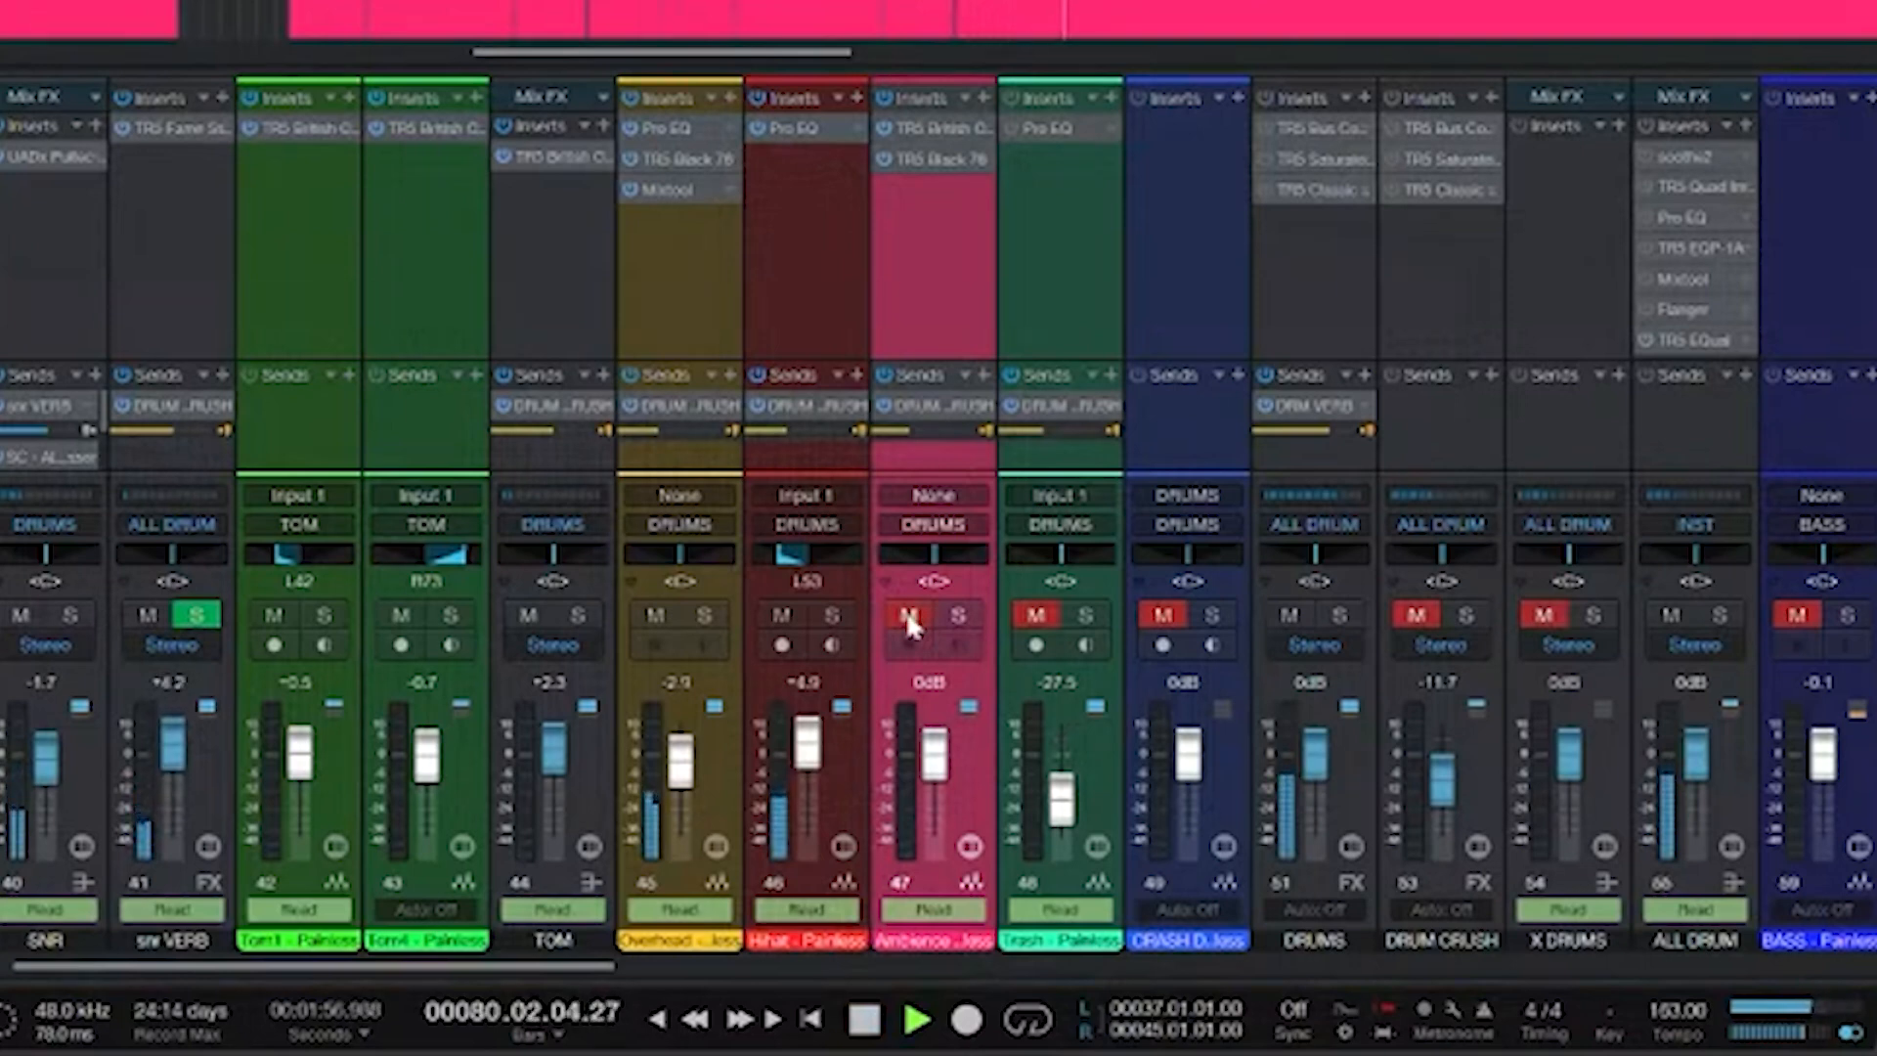
{"action": "left_click", "coordinate": [909, 617]}
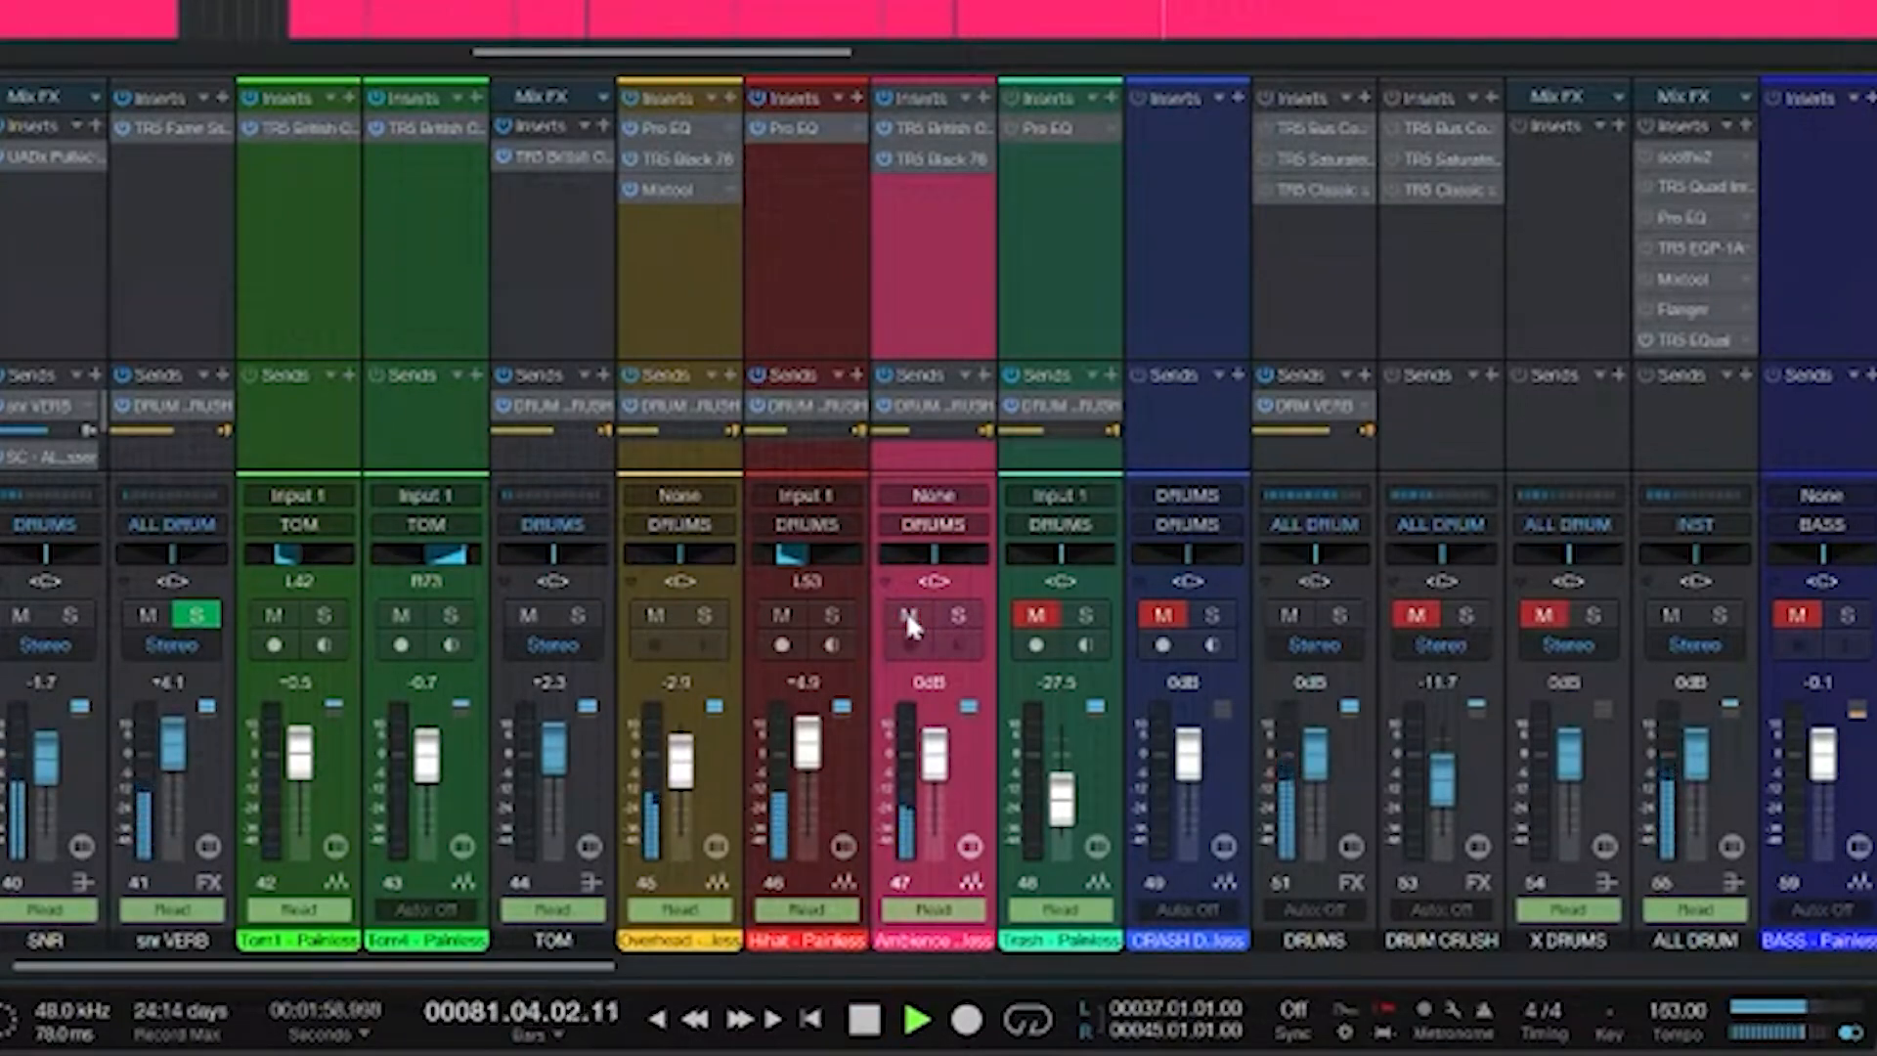
- Mute and unmute the Ambience track once more against the playing drums, then stop playback
{"action": "left_click", "coordinate": [907, 618]}
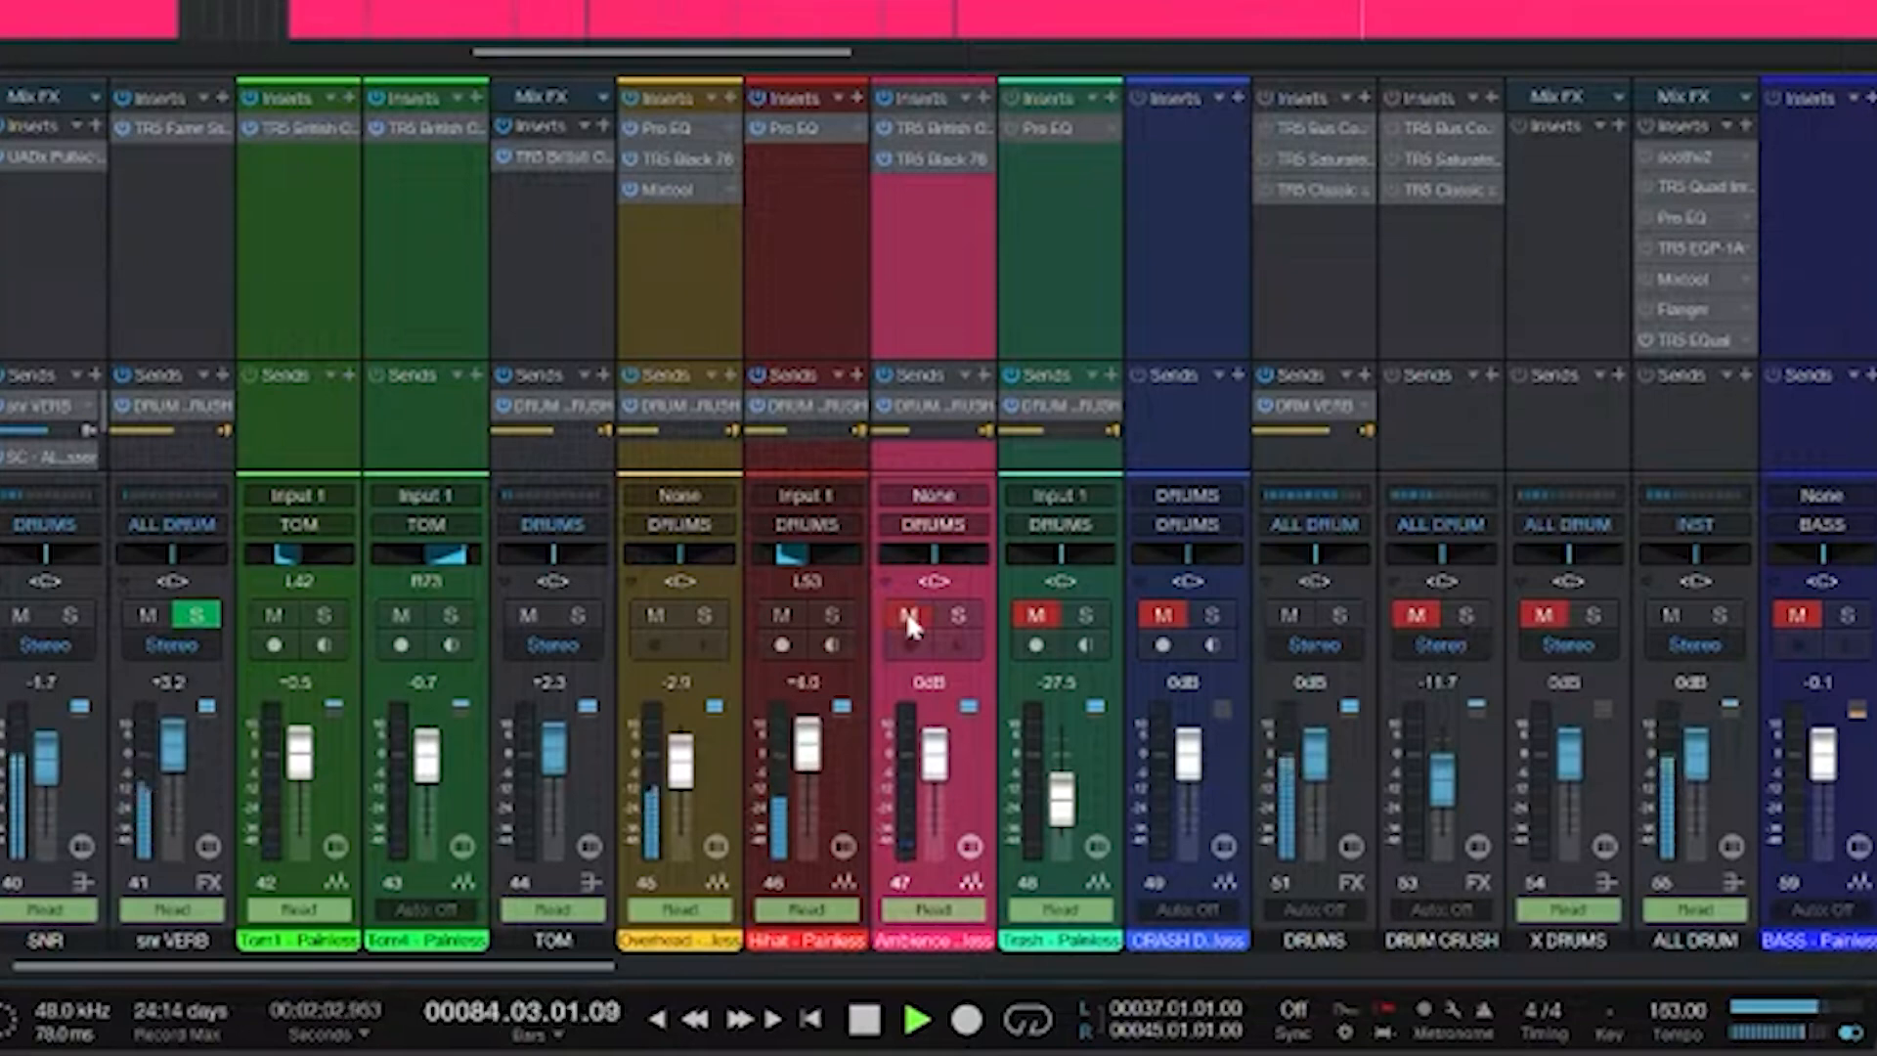
{"action": "left_click", "coordinate": [908, 618]}
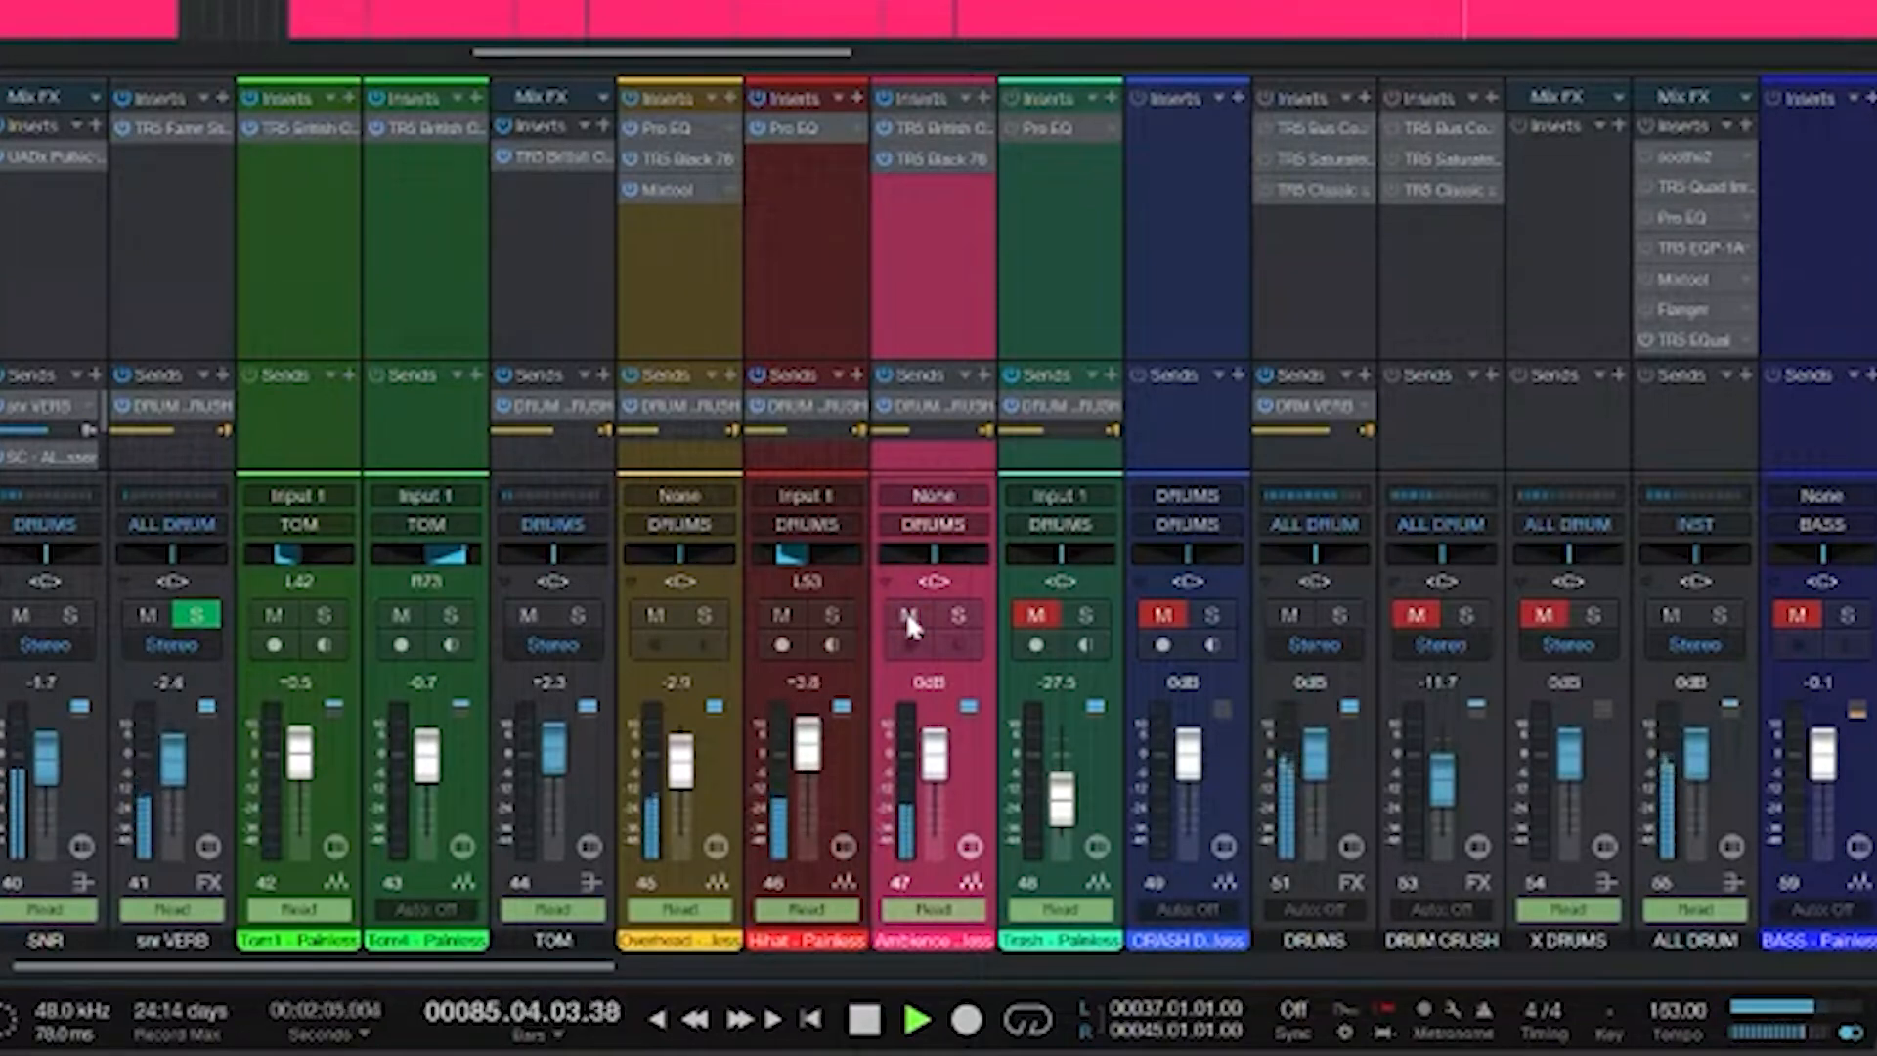
{"action": "key", "text": "space"}
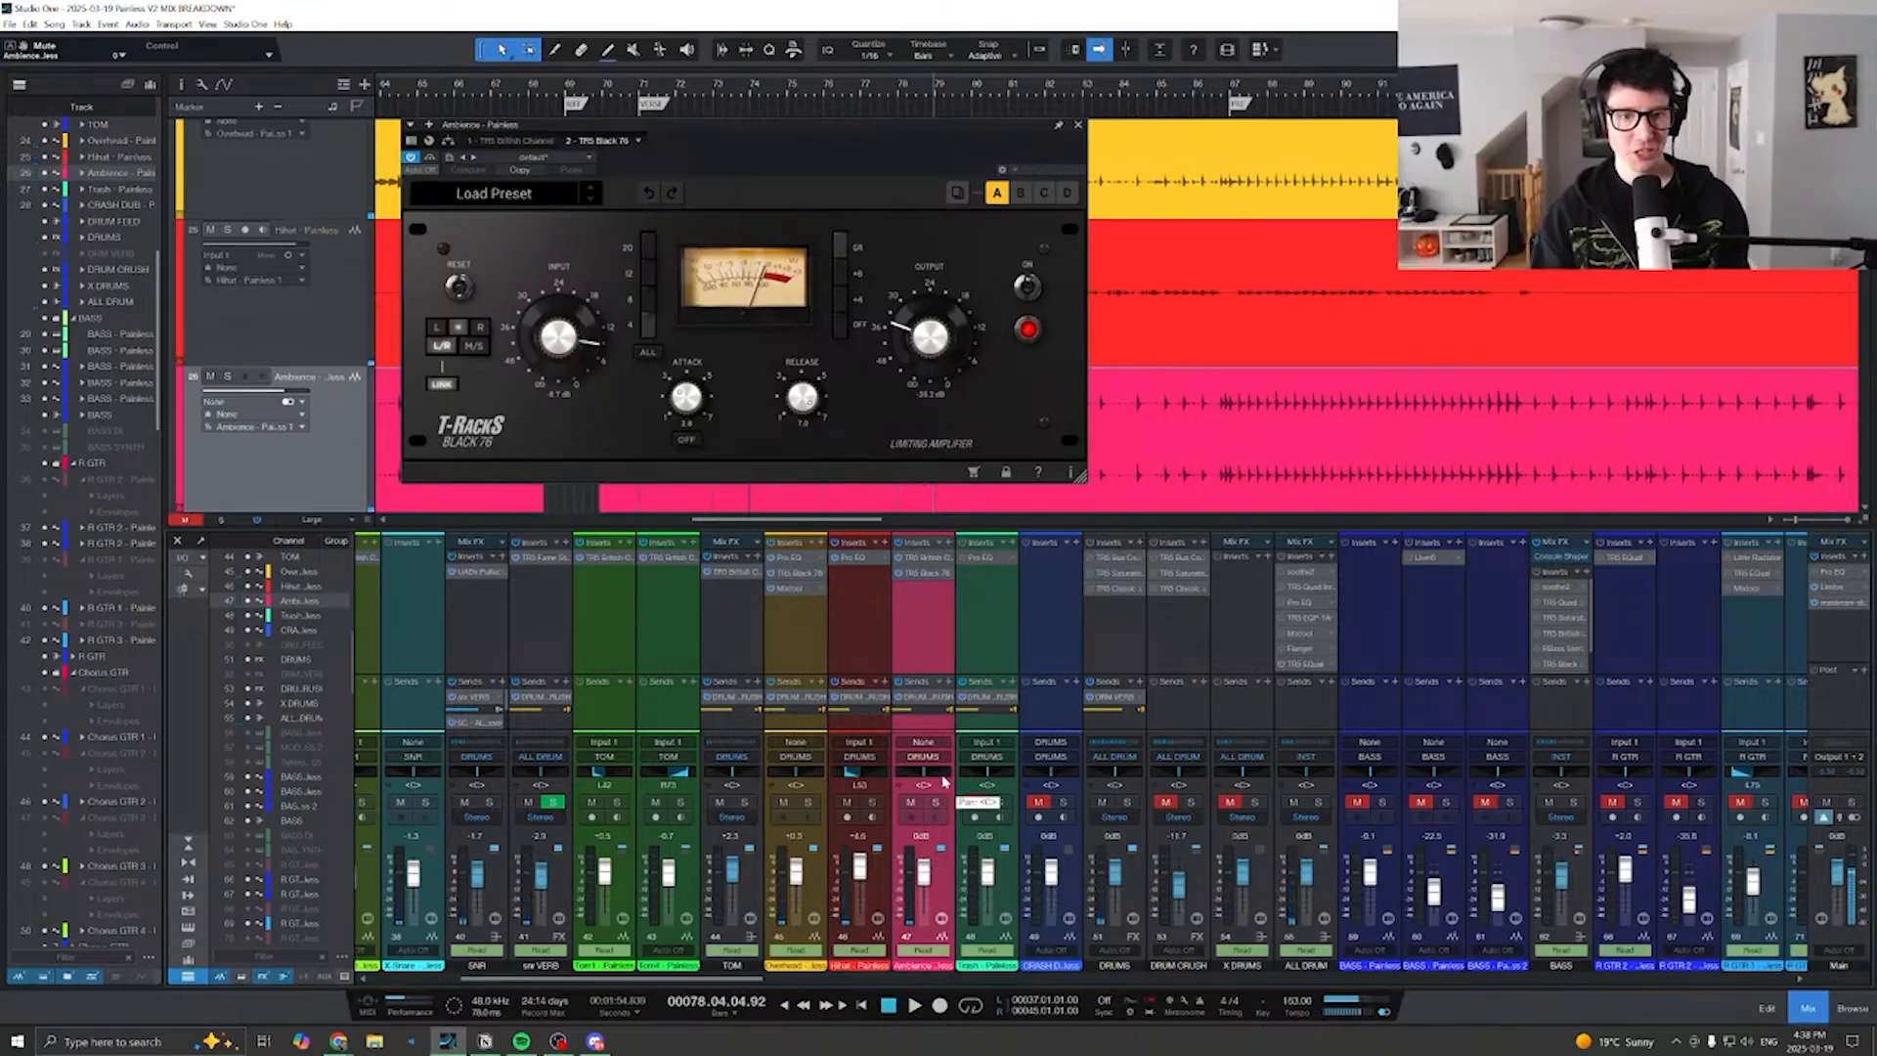
- Unmute the Trash track beside Ambience and open its Pro EQ
{"action": "scroll", "coordinate": [919, 797], "scroll_direction": "right", "scroll_amount": 1}
{"action": "left_click", "coordinate": [898, 802]}
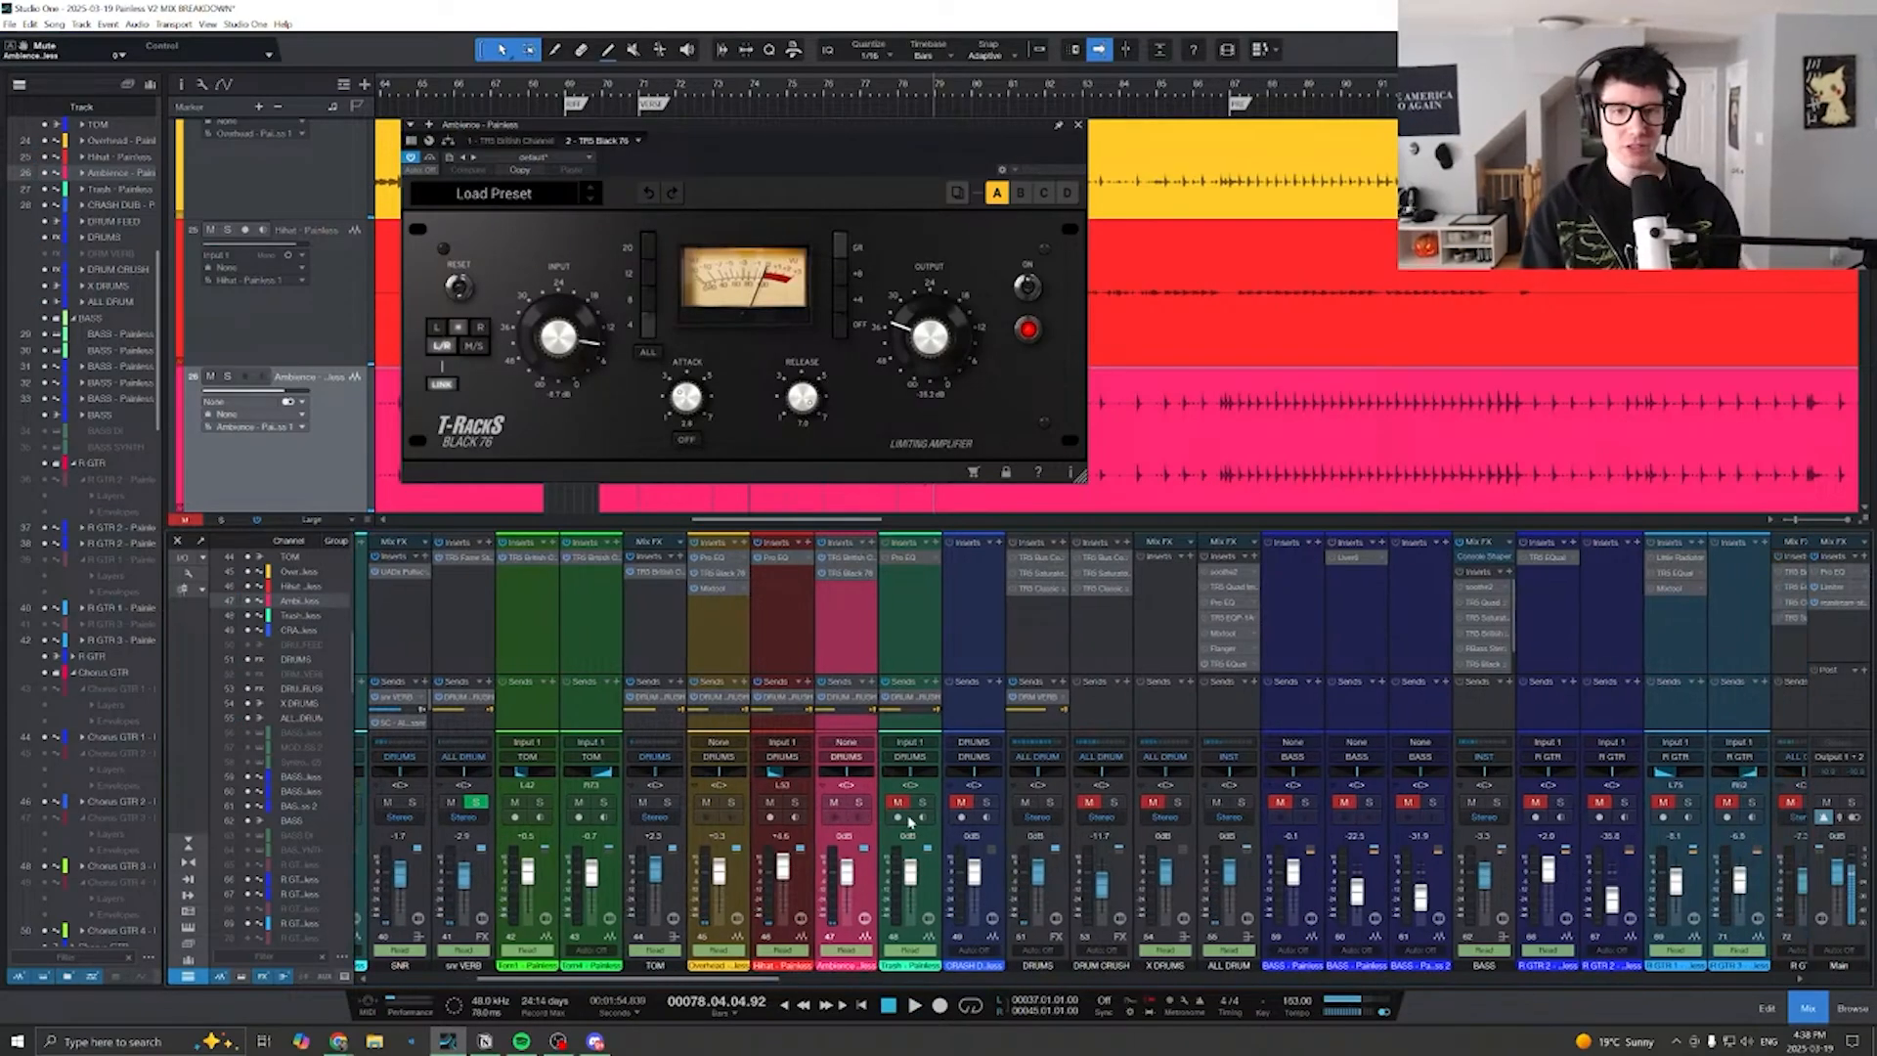
{"action": "scroll", "coordinate": [943, 699], "scroll_direction": "left", "scroll_amount": 1}
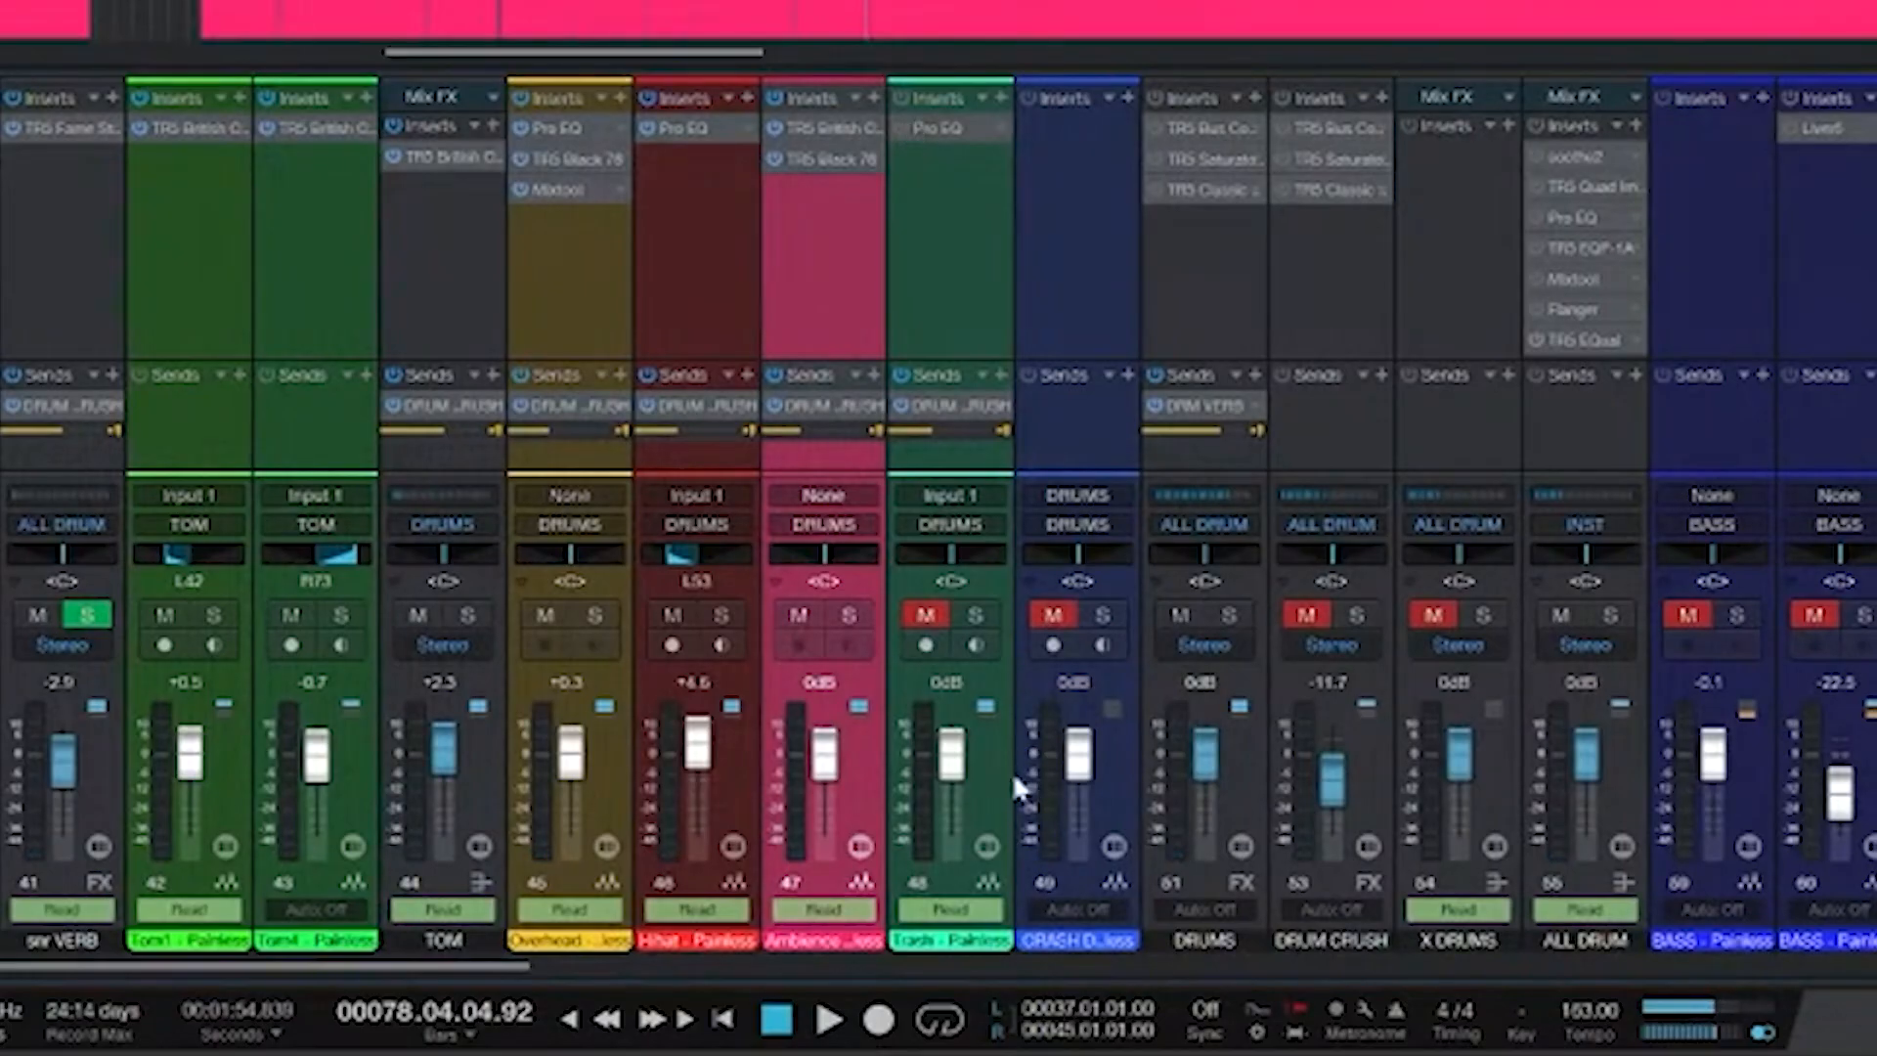
{"action": "left_click", "coordinate": [982, 777]}
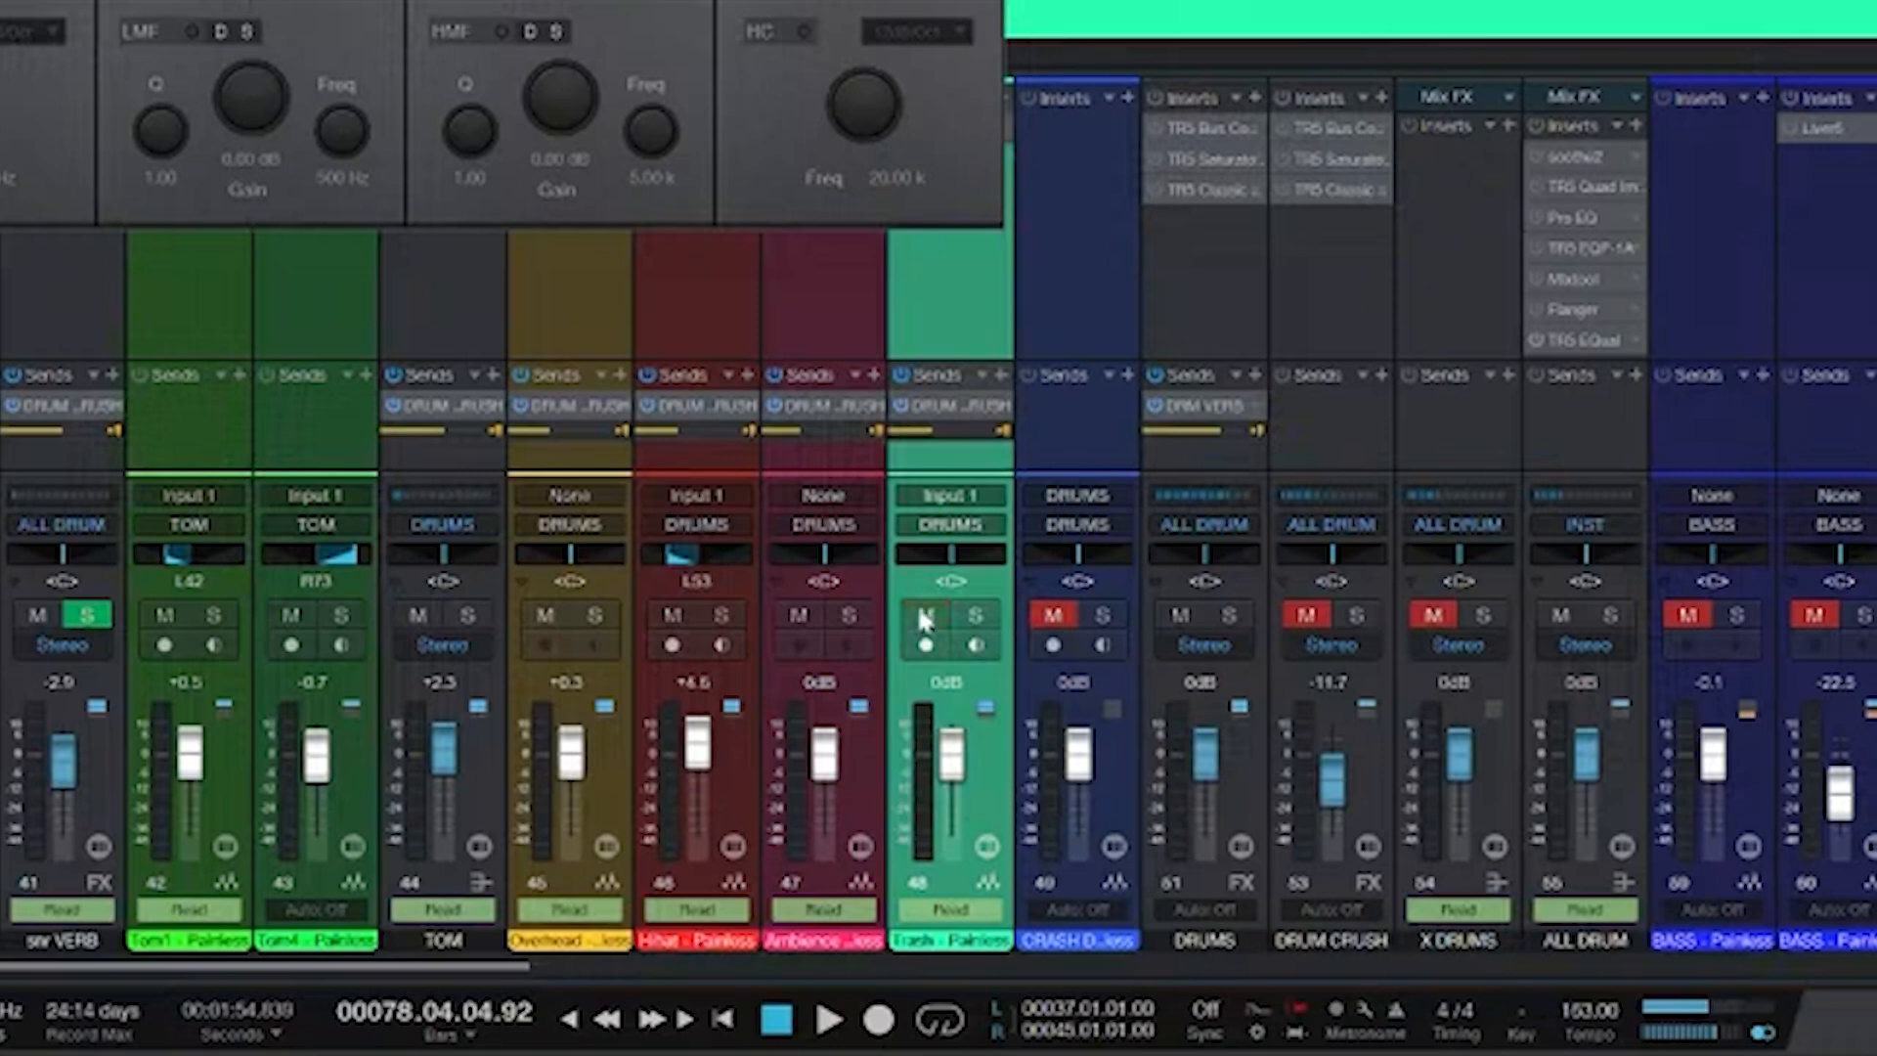
- Move the Pro EQ window clear of the Trash channel, then solo and play Trash with a Mixtool gain of 24 dB
{"action": "left_click_drag", "start_coordinate": [782, 0], "coordinate": [377, 42]}
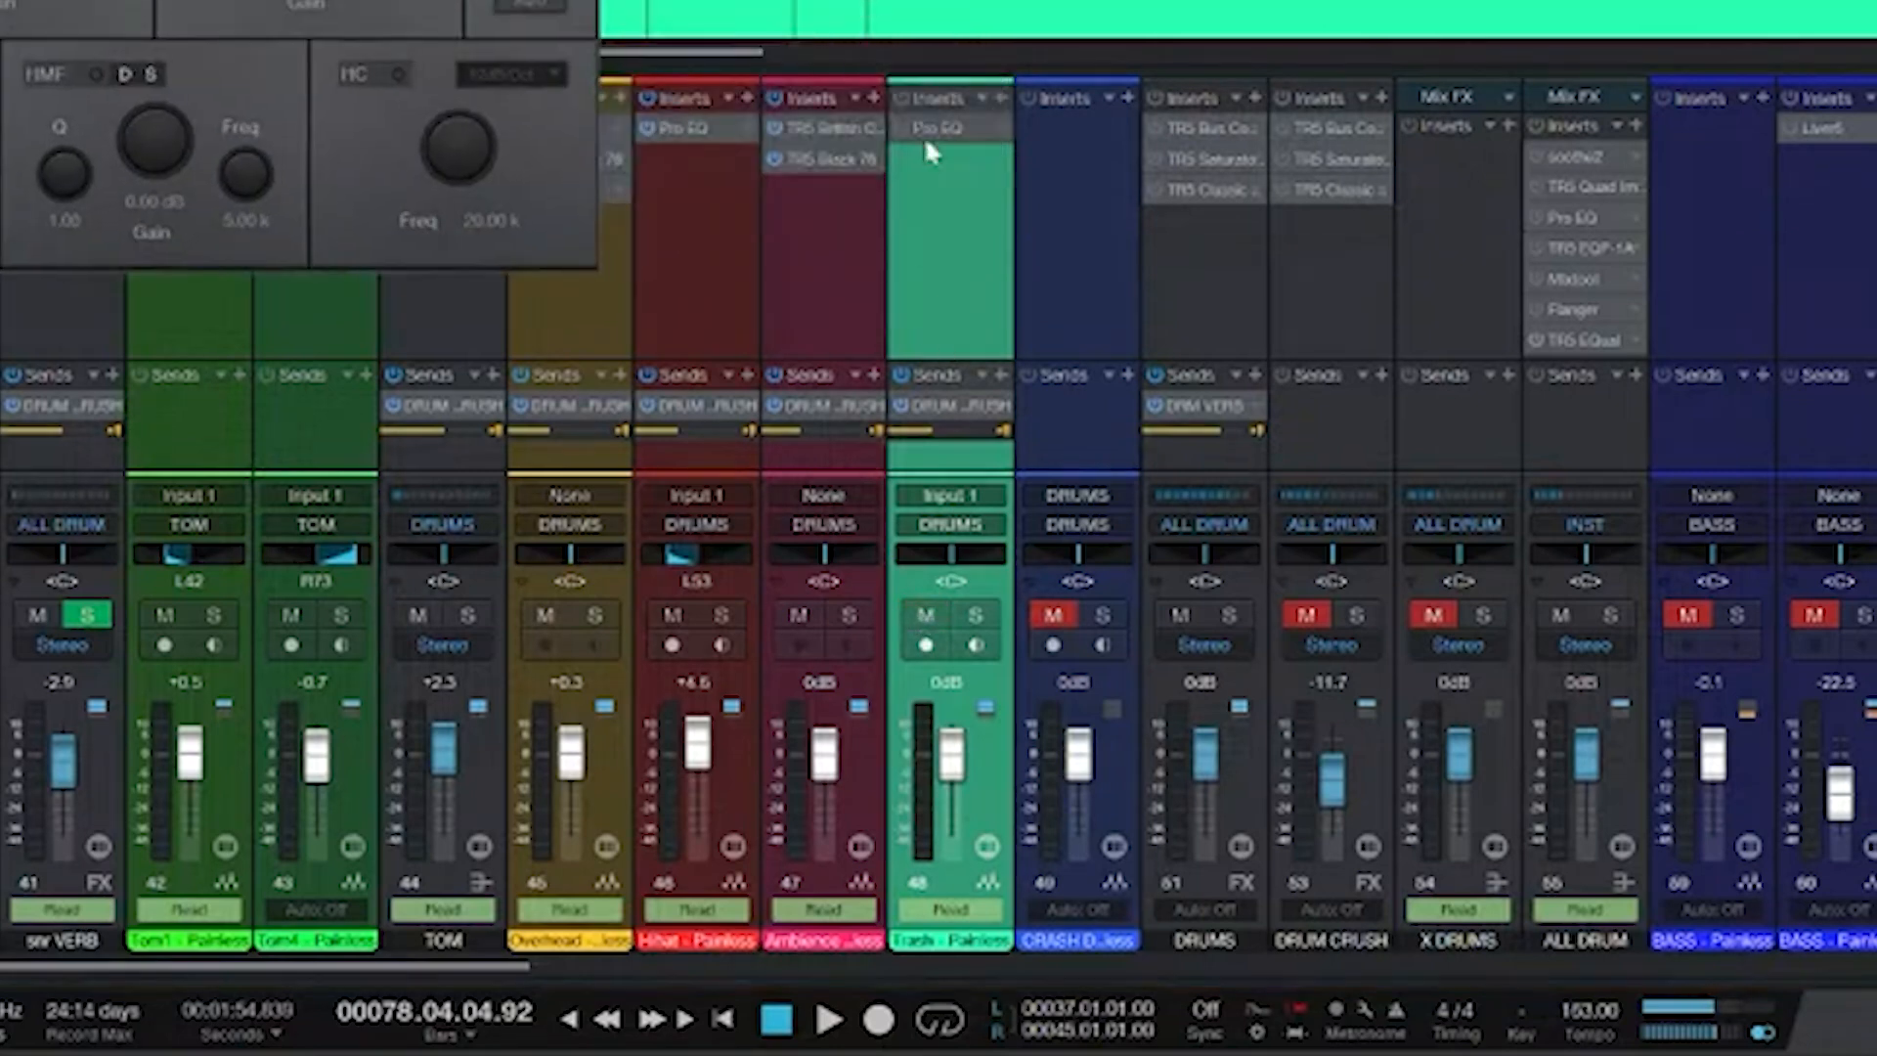
{"action": "left_click", "coordinate": [973, 615]}
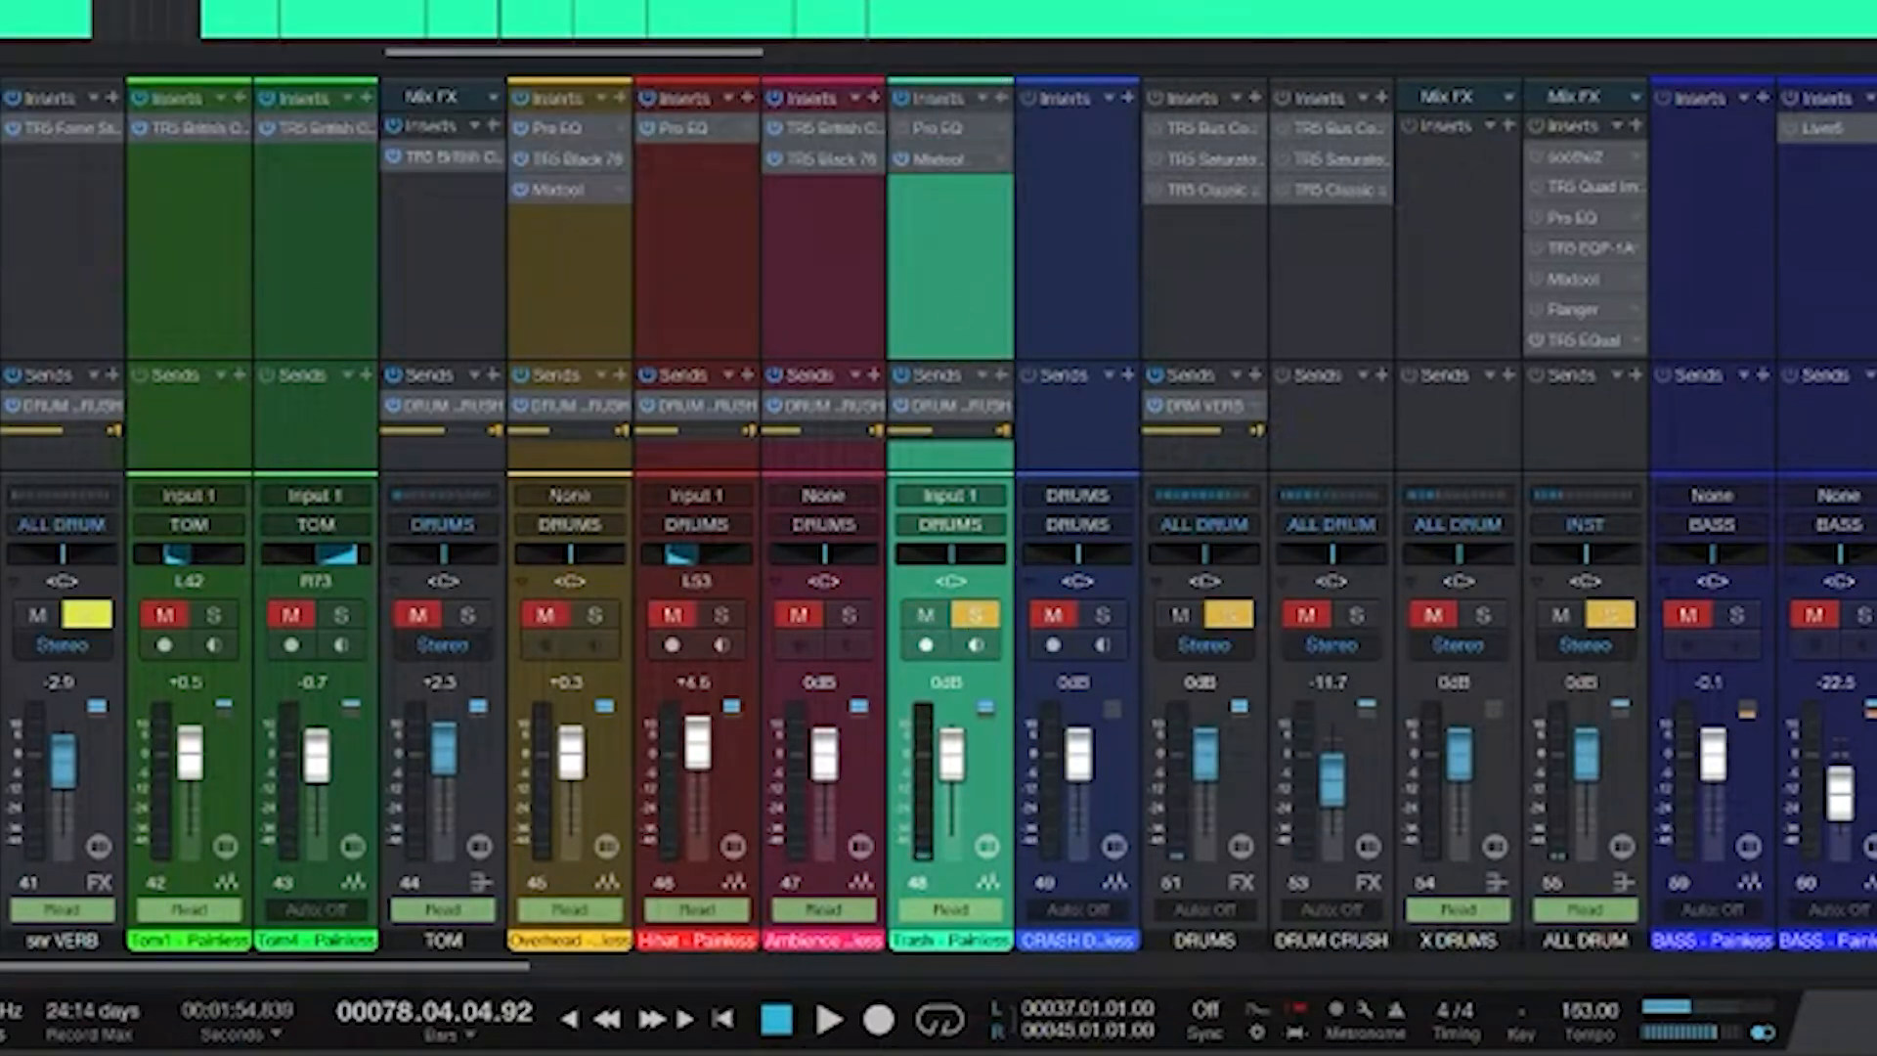
{"action": "key", "text": "space"}
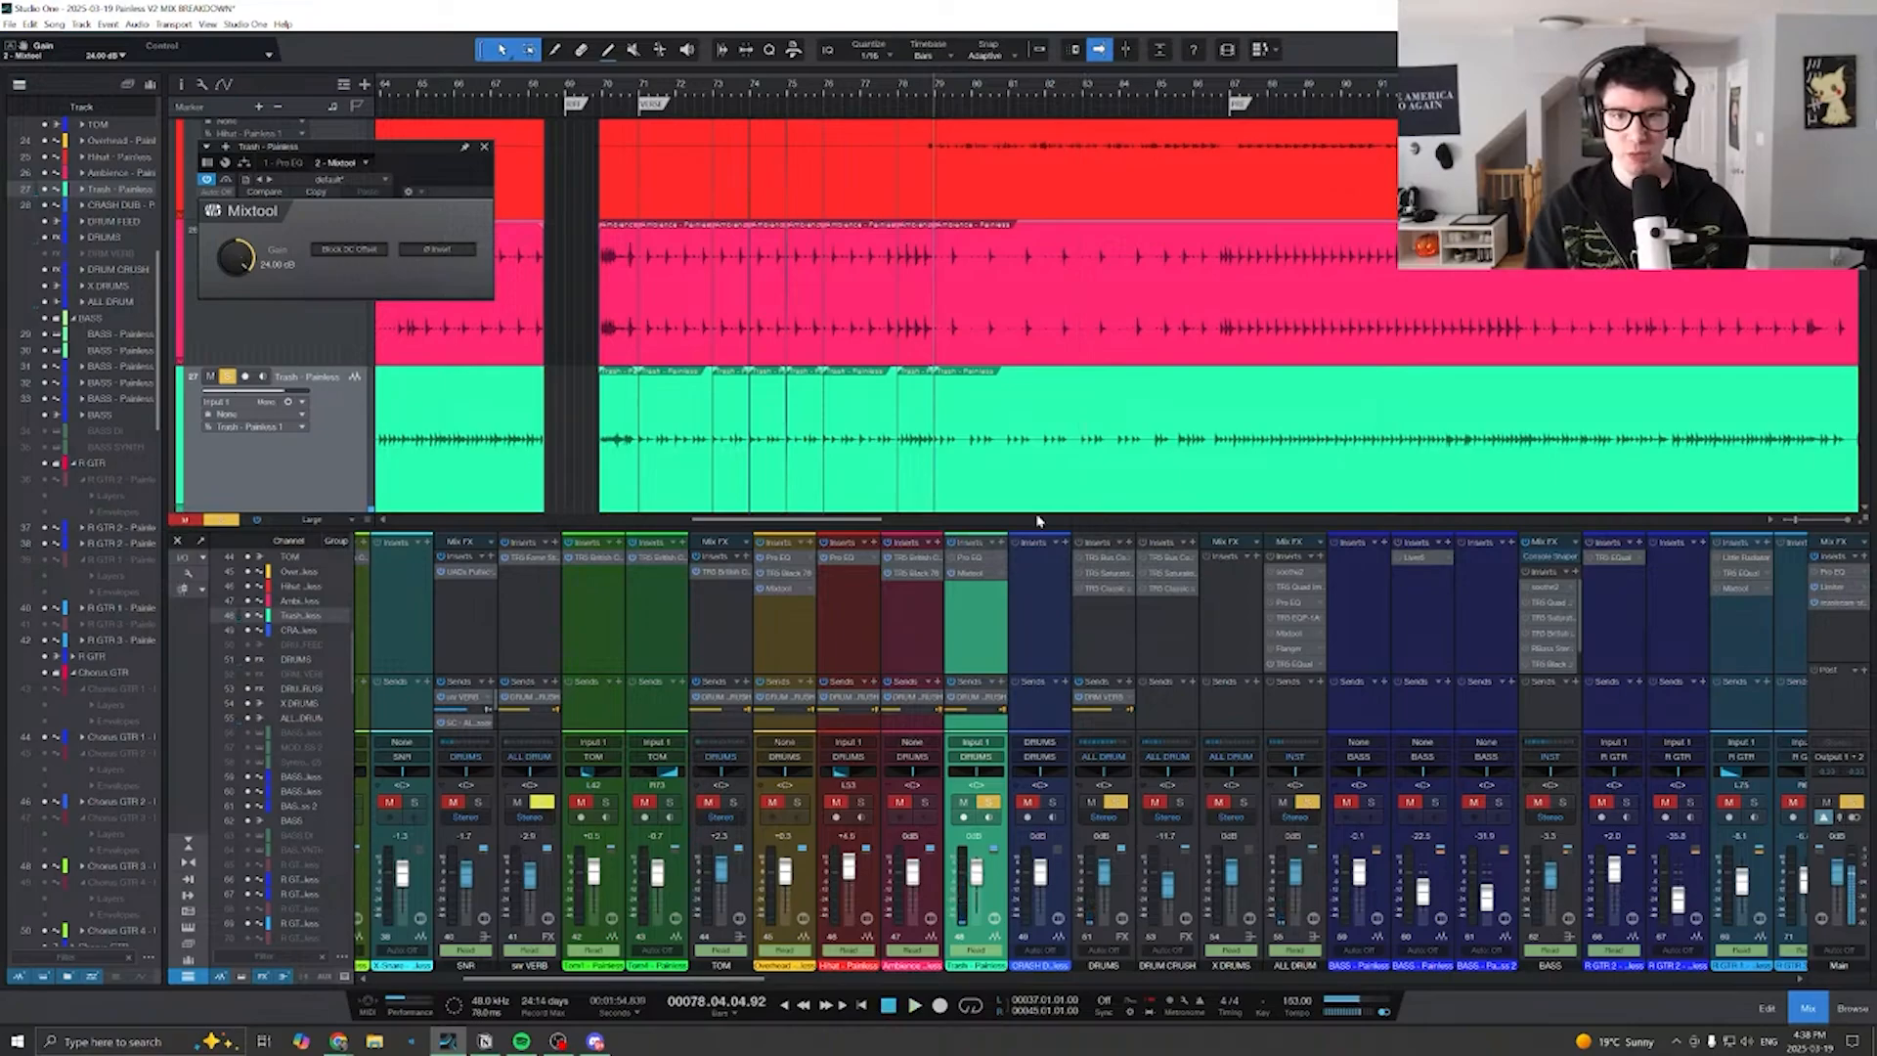
- Remove the Mixtool from the Trash track, then enable and open its Pro EQ
{"action": "left_click", "coordinate": [1000, 574]}
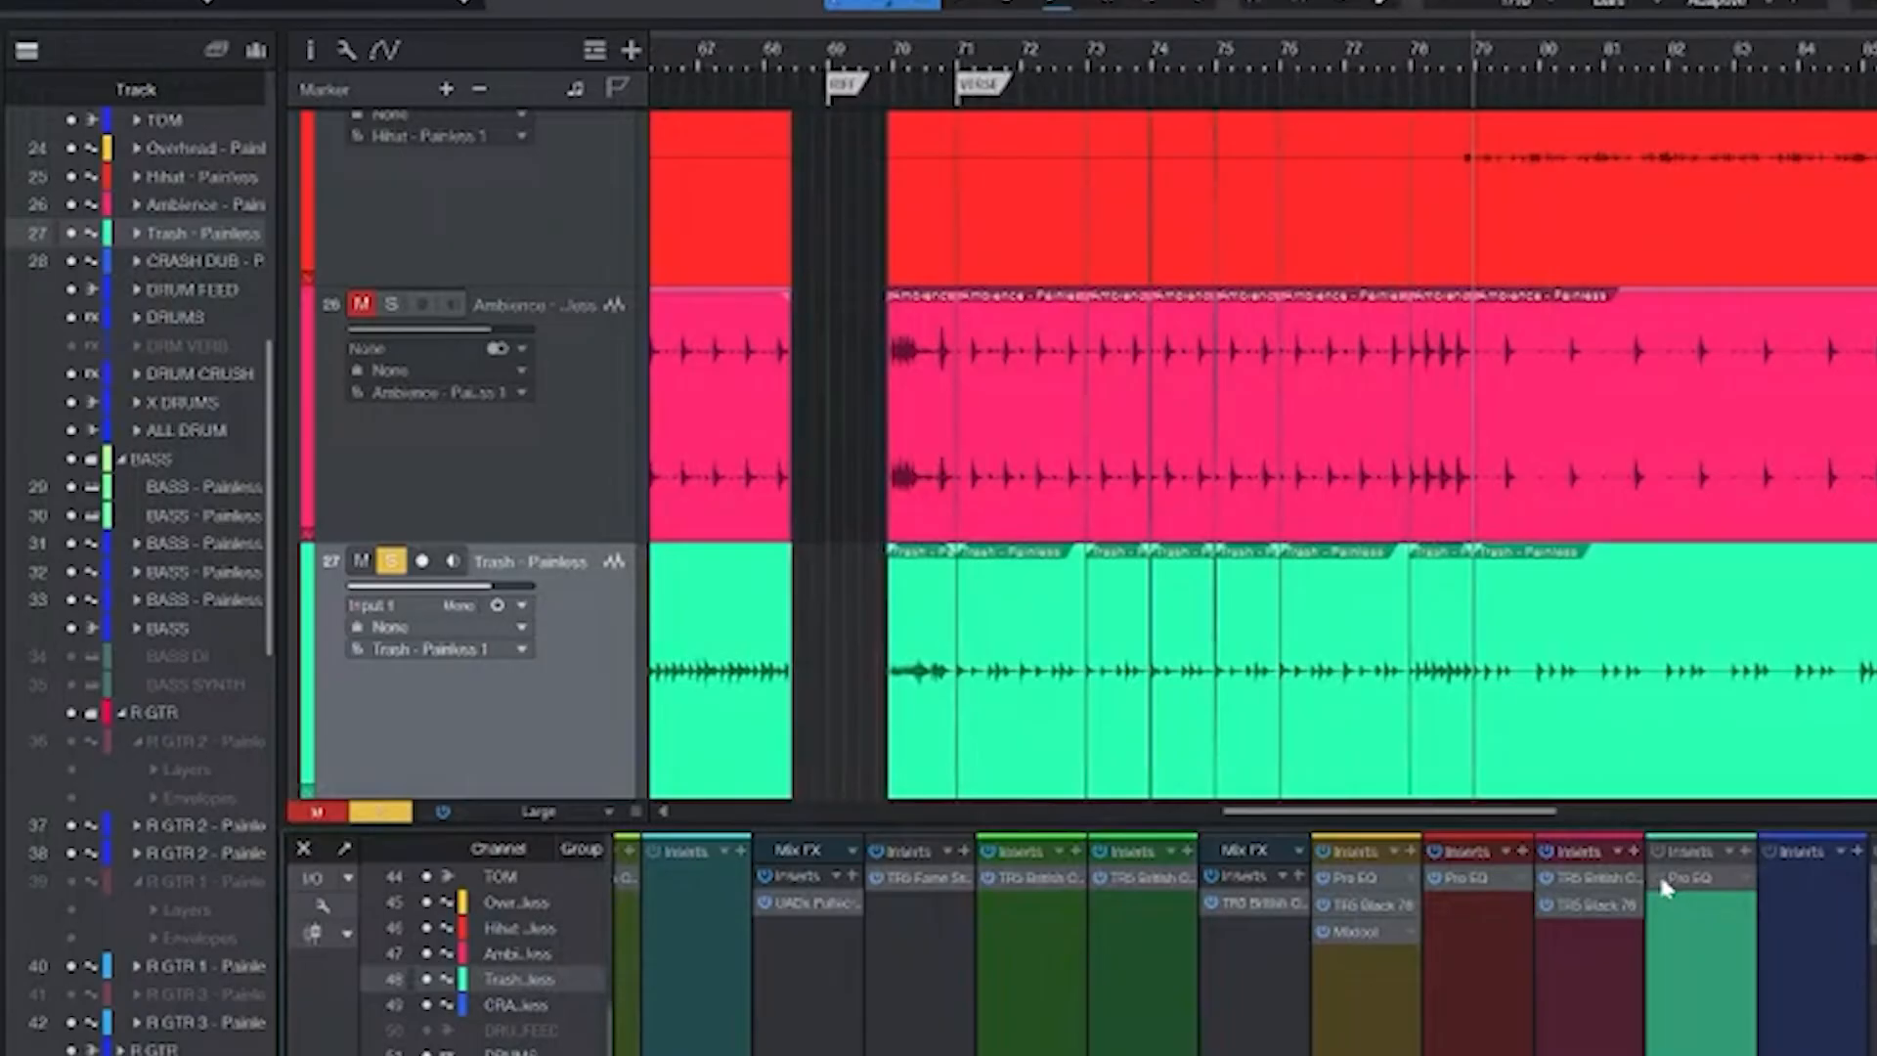
{"action": "left_click", "coordinate": [951, 557]}
{"action": "double_click", "coordinate": [965, 556]}
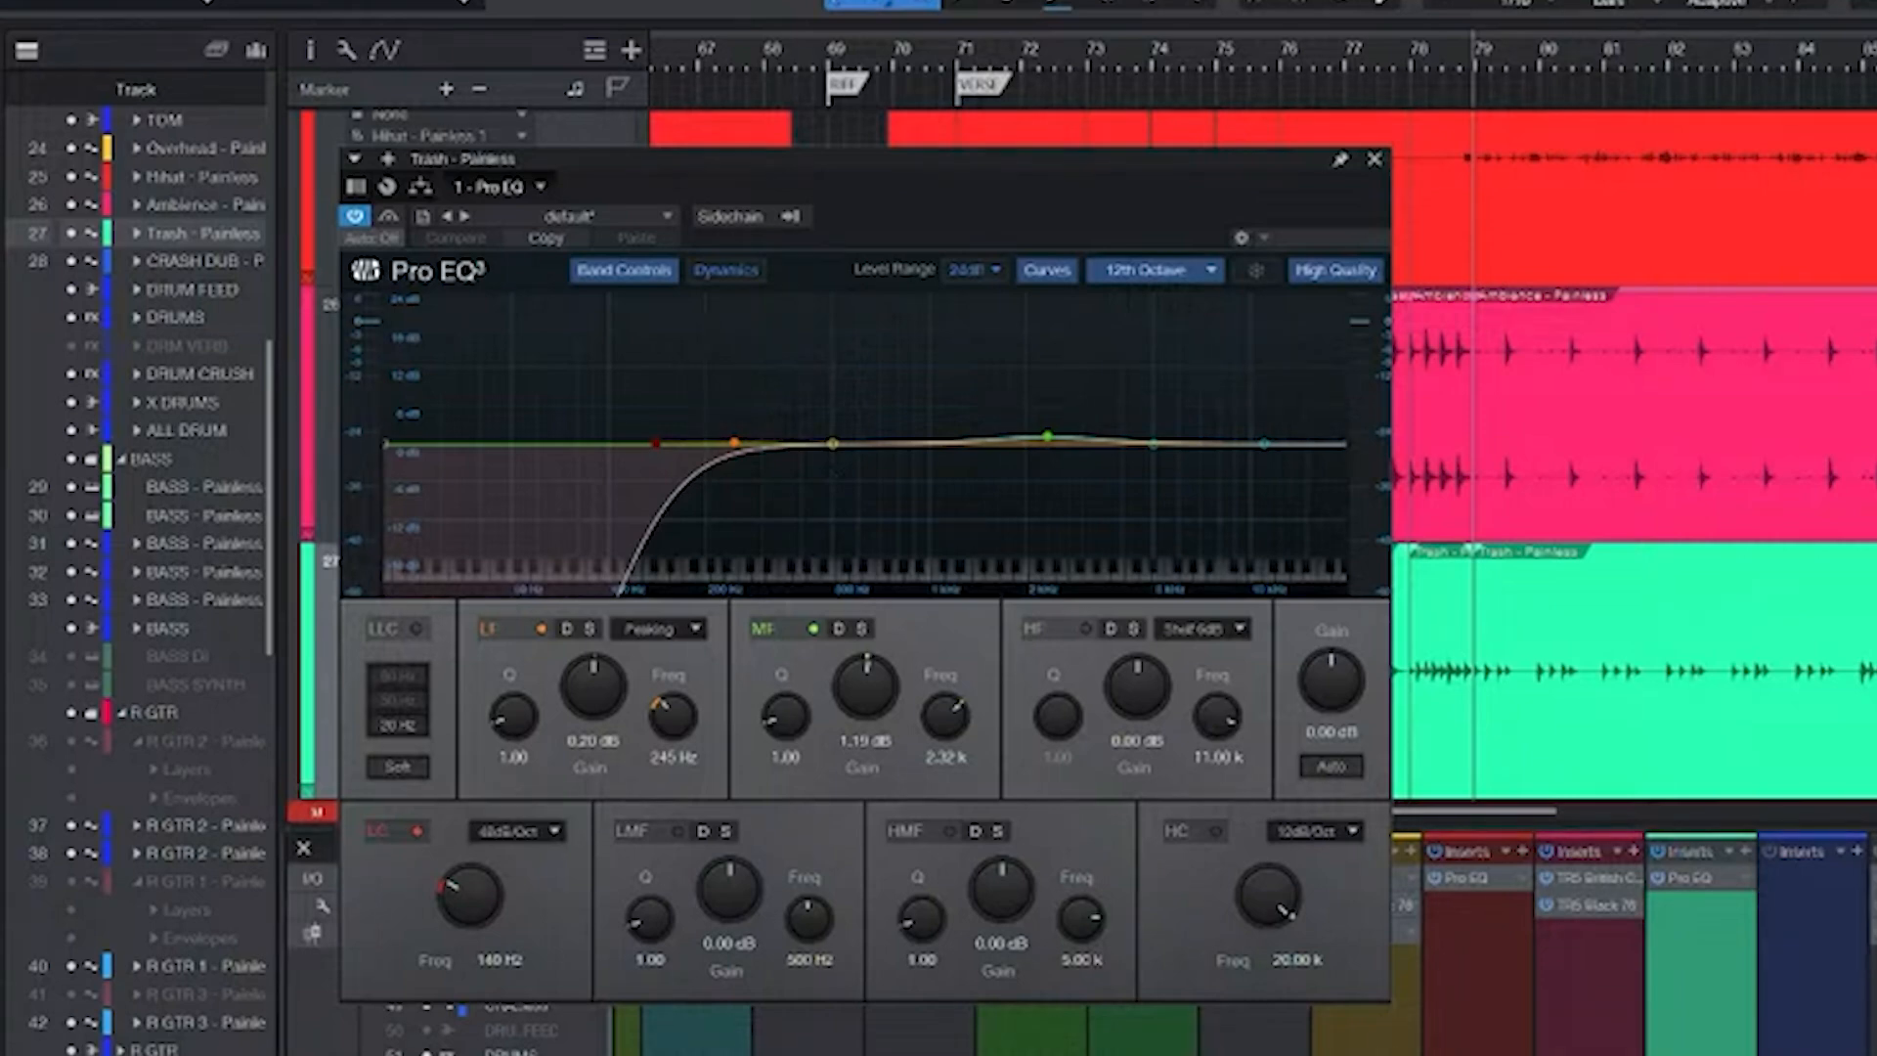
- Compare the drum mix with the processed Trash track muted and unmuted during playback
{"action": "key", "text": "space"}
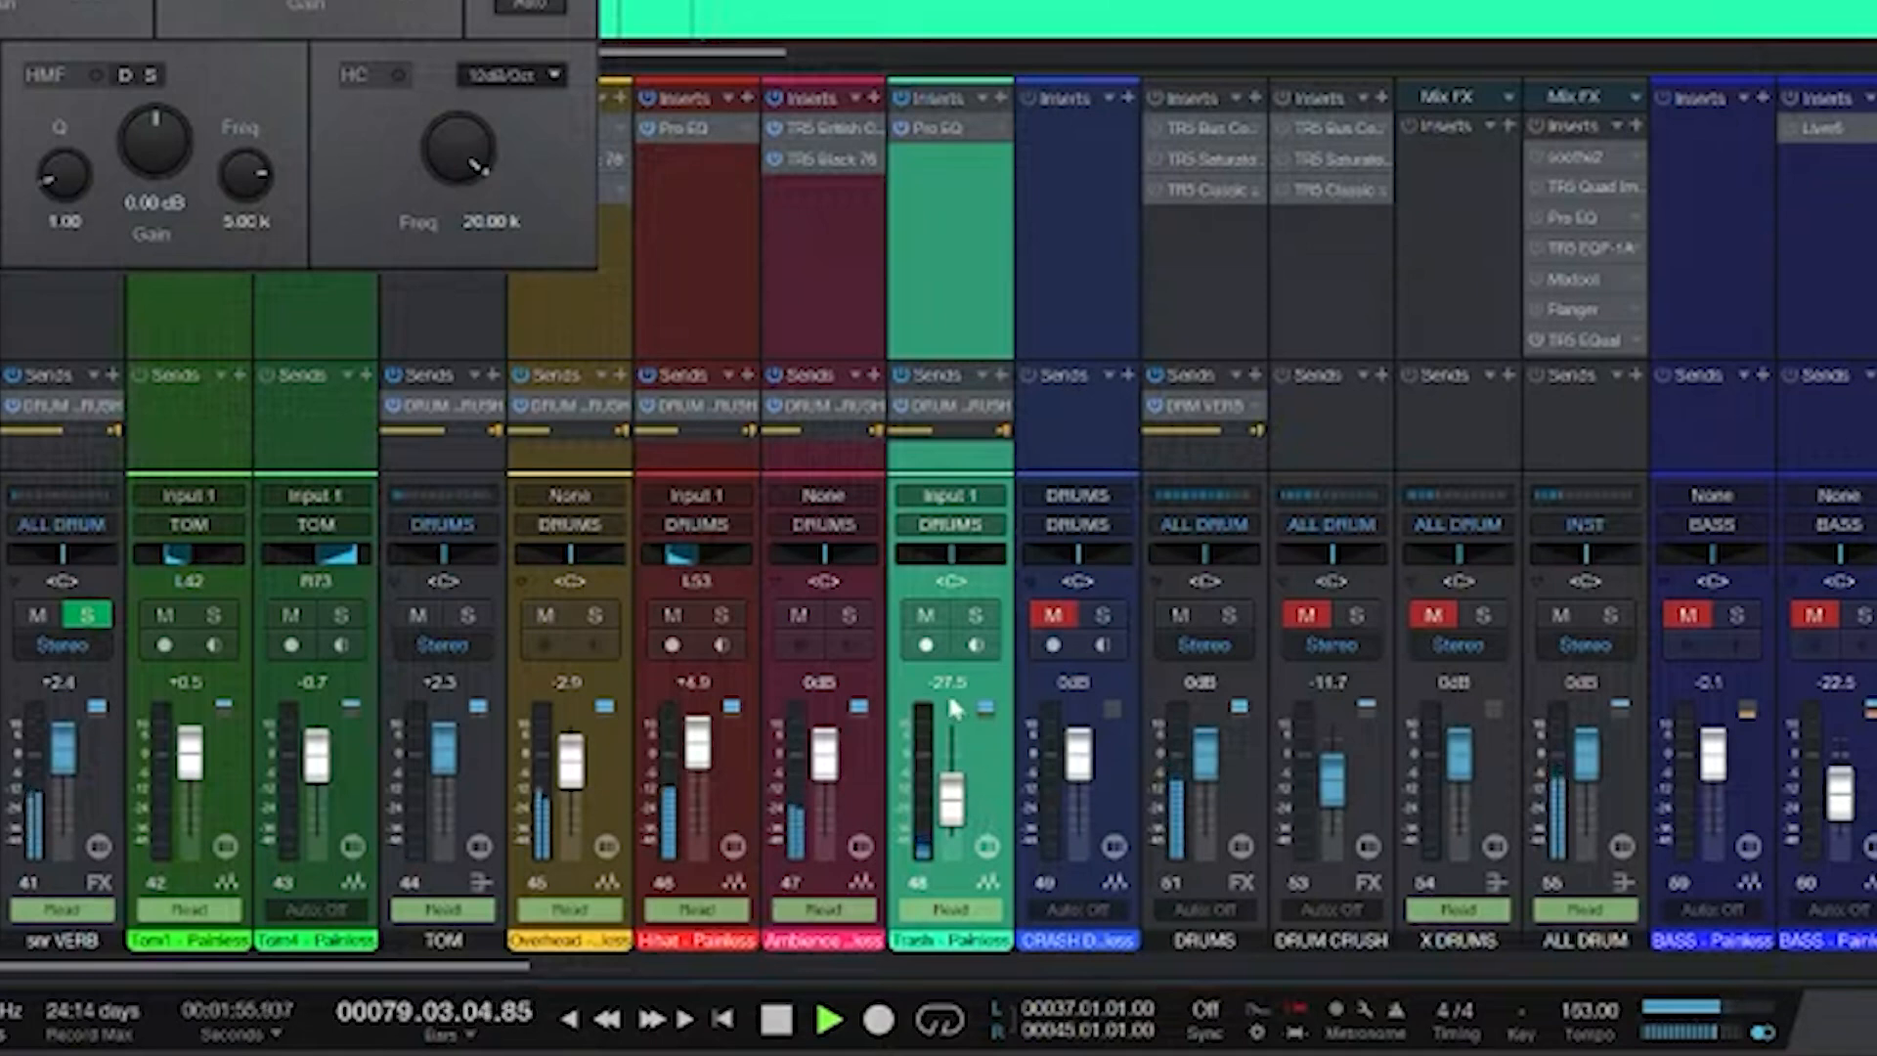
{"action": "left_click", "coordinate": [926, 617]}
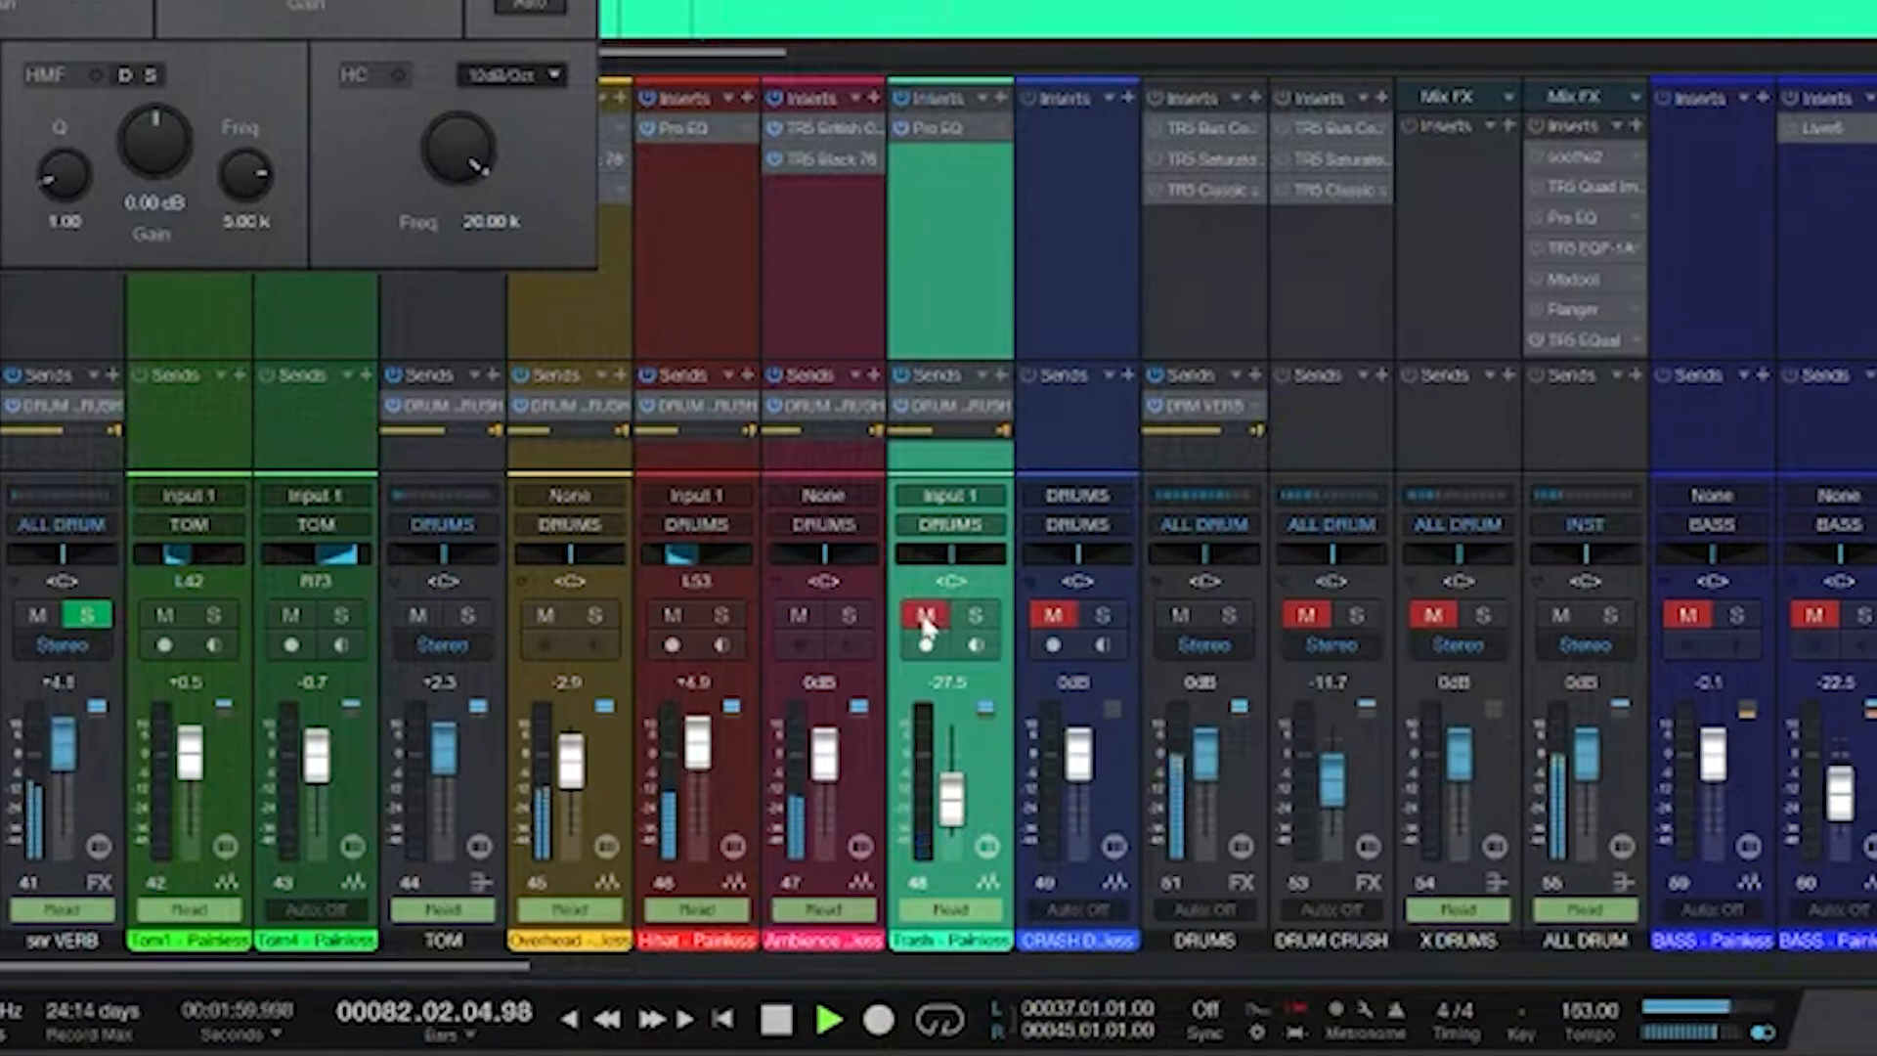
{"action": "left_click", "coordinate": [926, 617]}
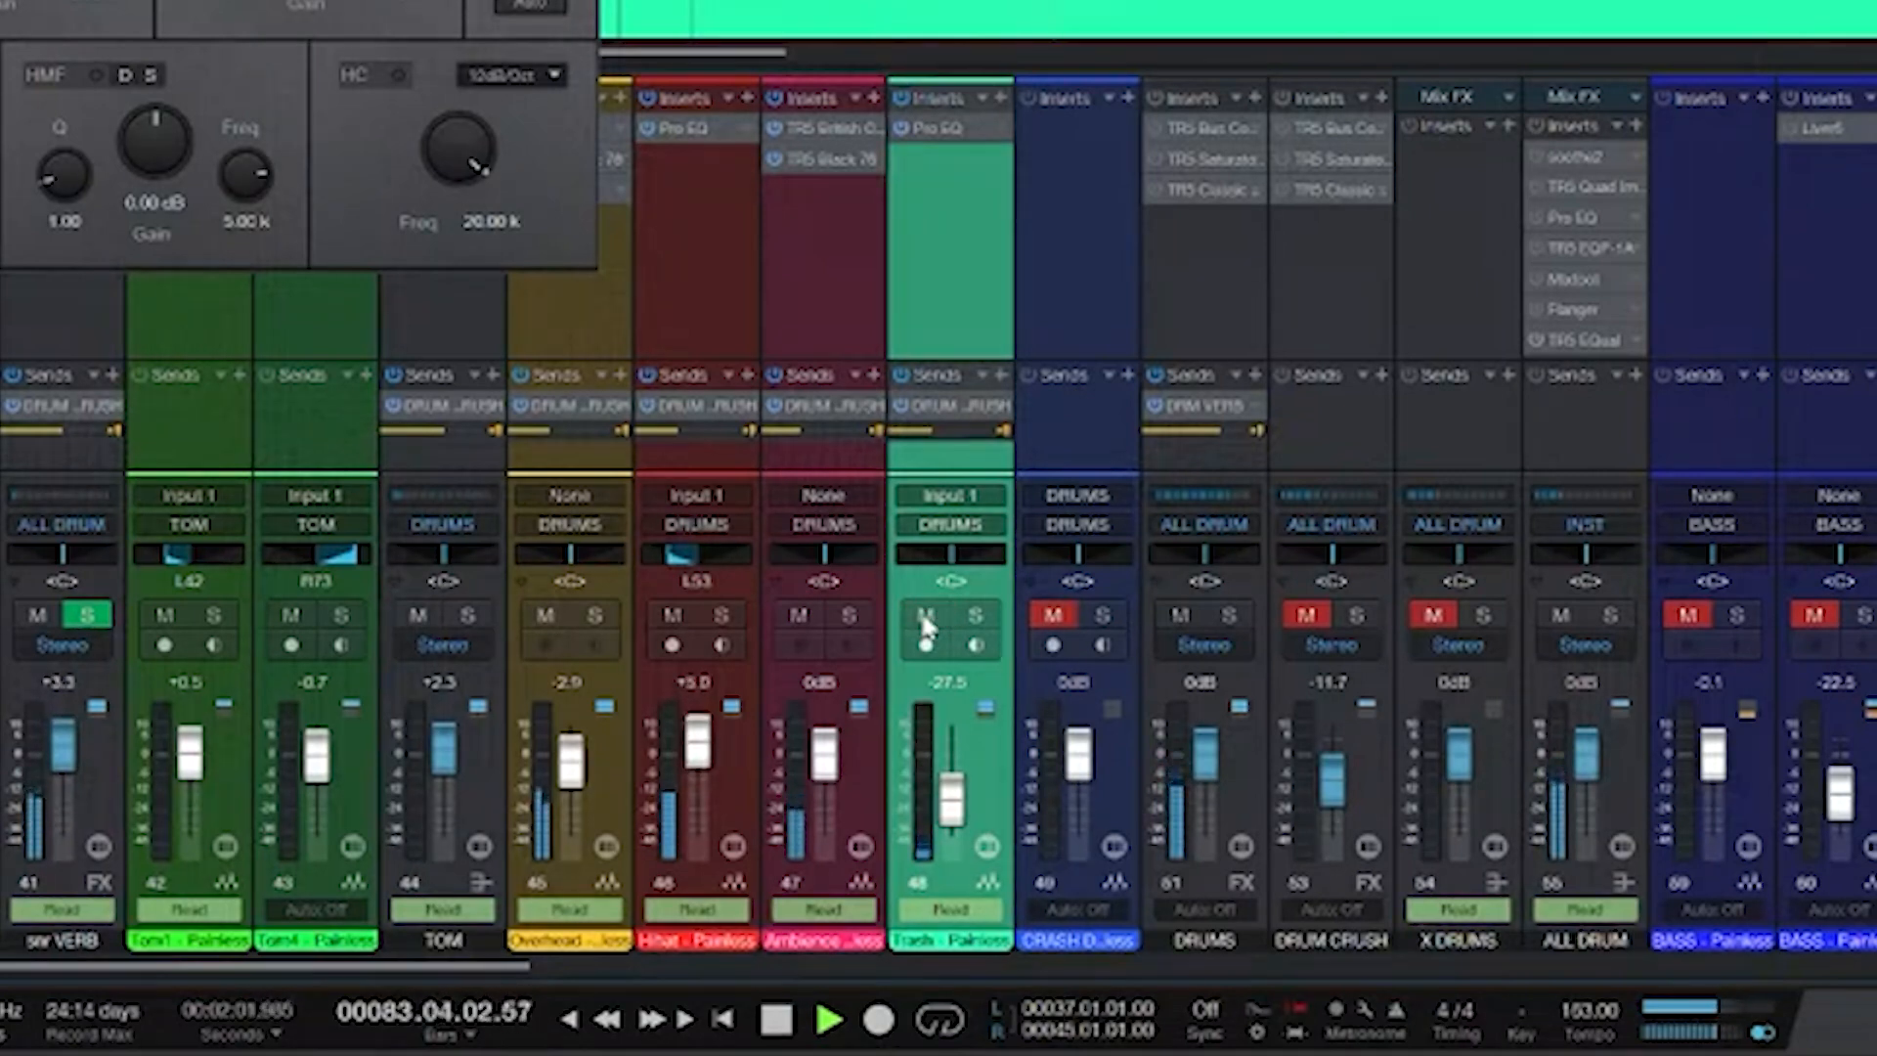
{"action": "key", "text": "space"}
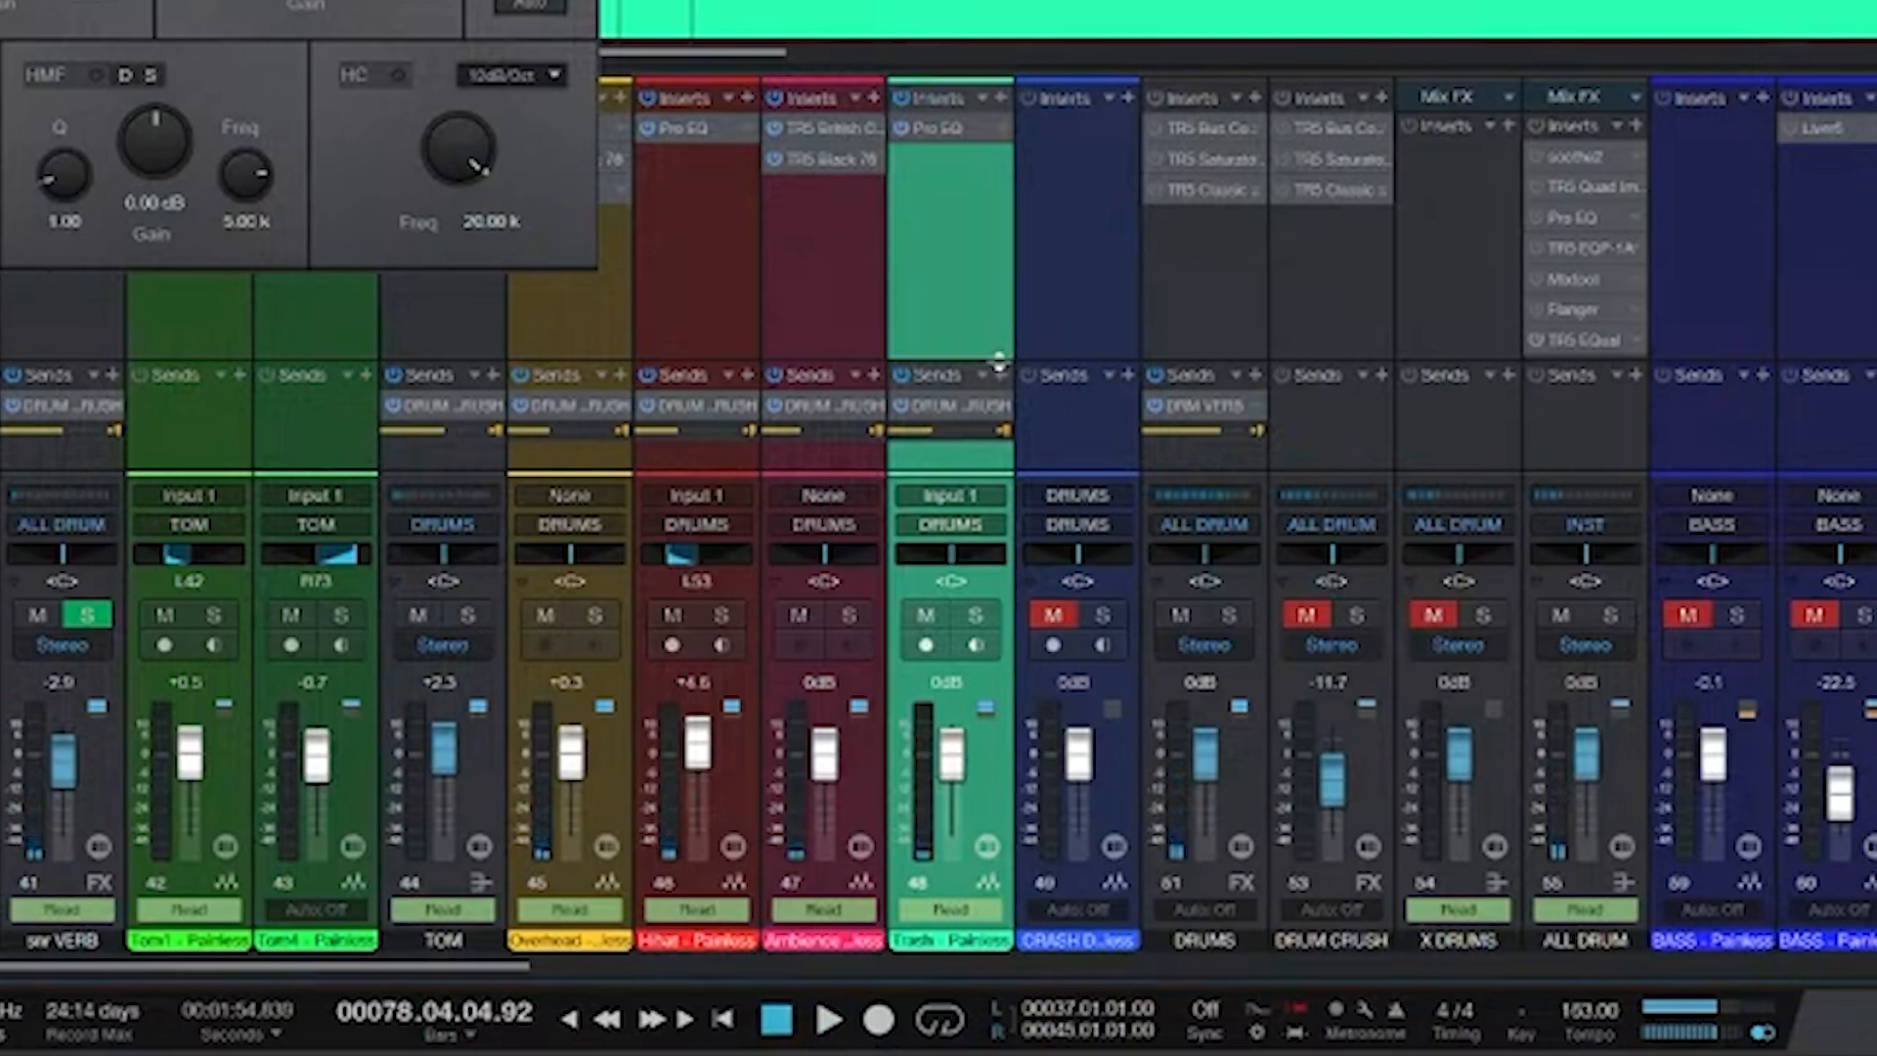
- Place the playhead shortly before the first CRASH DUB clip at the chorus and solo the CRASH DUB track
{"action": "scroll", "coordinate": [919, 430], "scroll_direction": "right", "scroll_amount": 4}
{"action": "scroll", "coordinate": [843, 485], "scroll_direction": "left", "scroll_amount": 1}
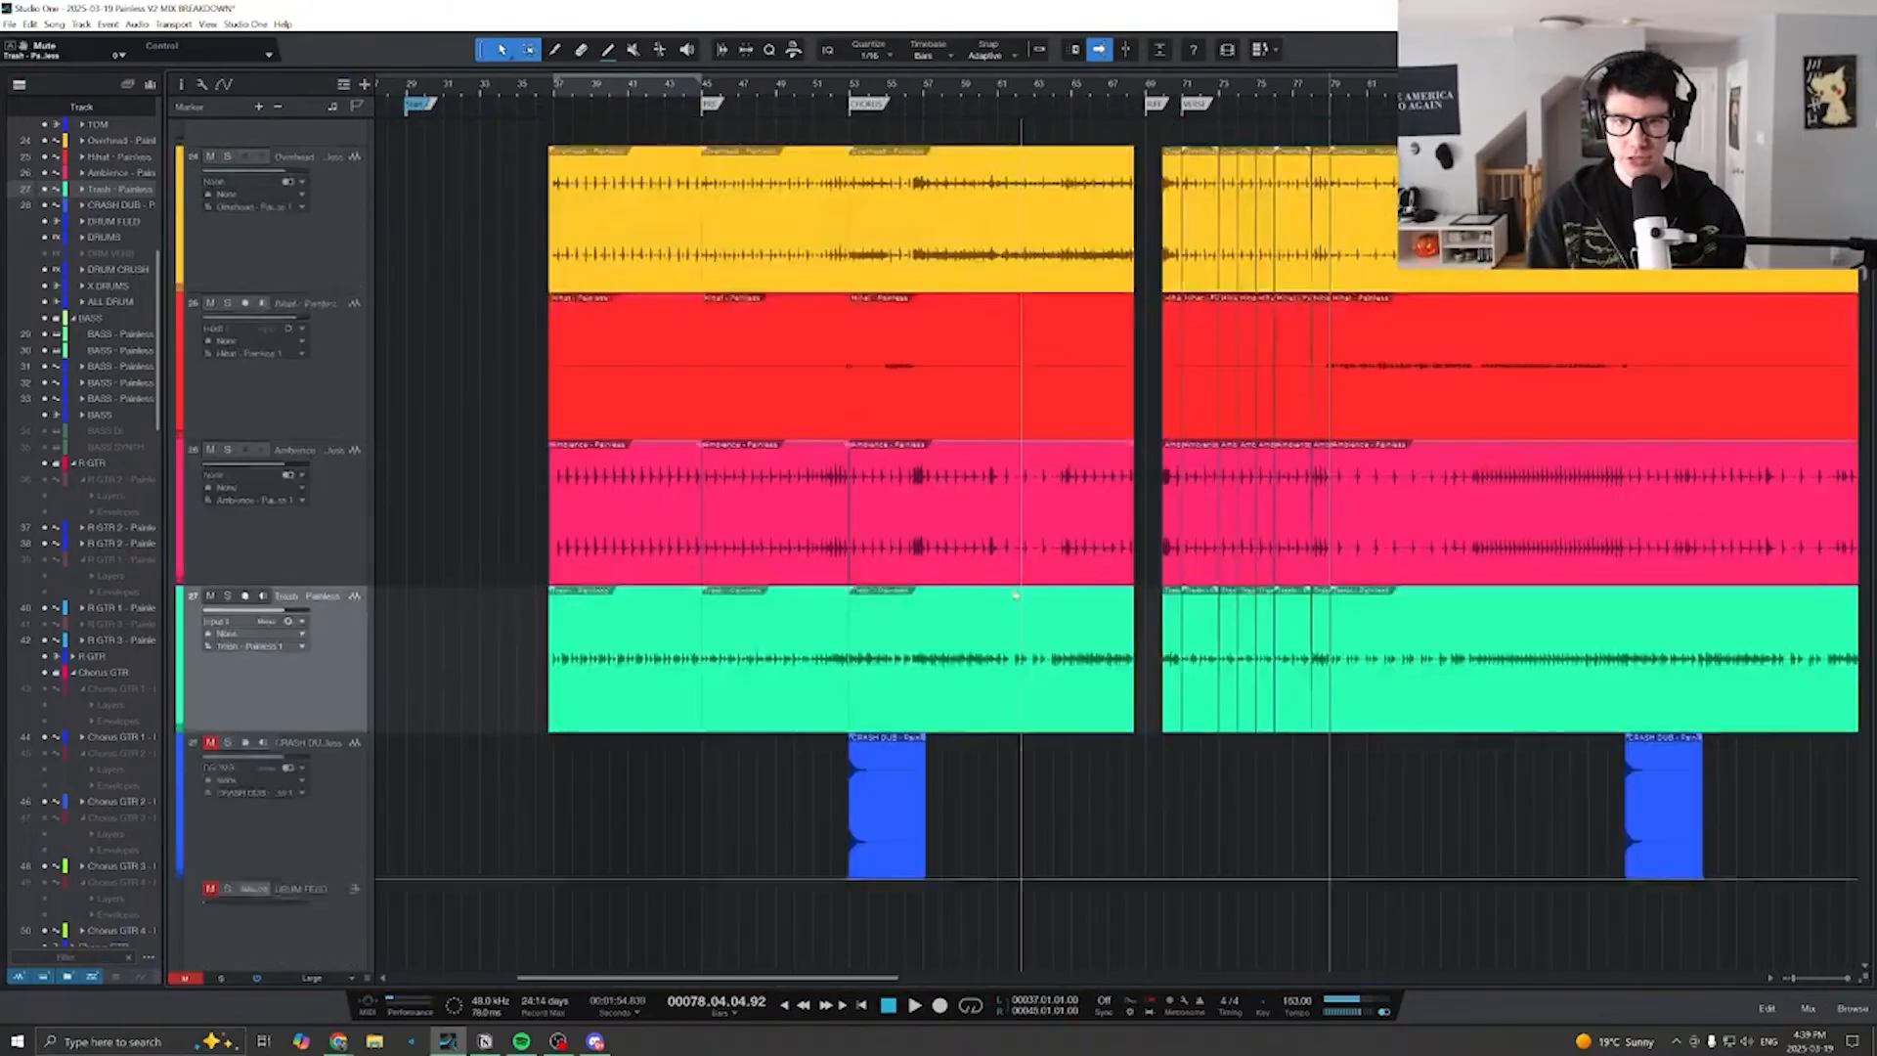
{"action": "scroll", "coordinate": [1015, 595], "scroll_direction": "up", "scroll_amount": 6}
{"action": "scroll", "coordinate": [975, 606], "scroll_direction": "down", "scroll_amount": 9}
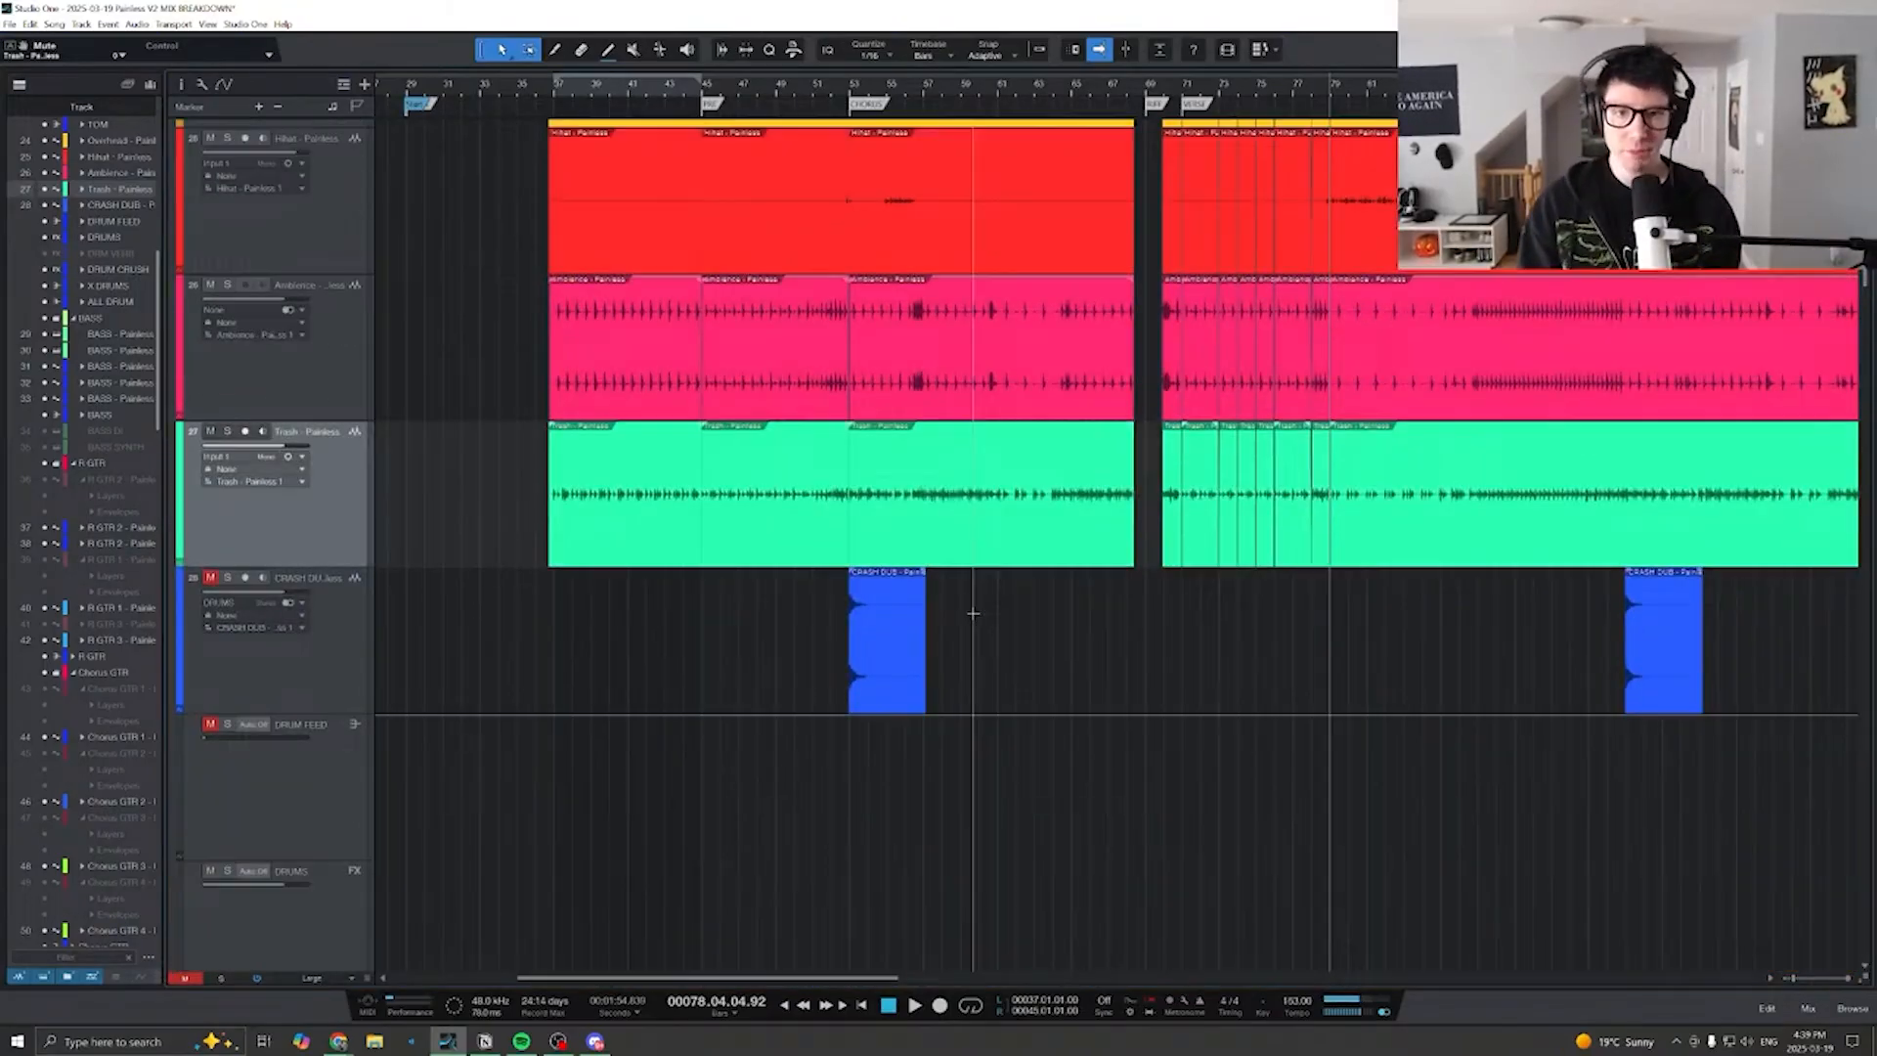
{"action": "scroll", "coordinate": [974, 607], "scroll_direction": "right", "scroll_amount": 7}
{"action": "key", "text": "w"}
{"action": "key", "text": "e"}
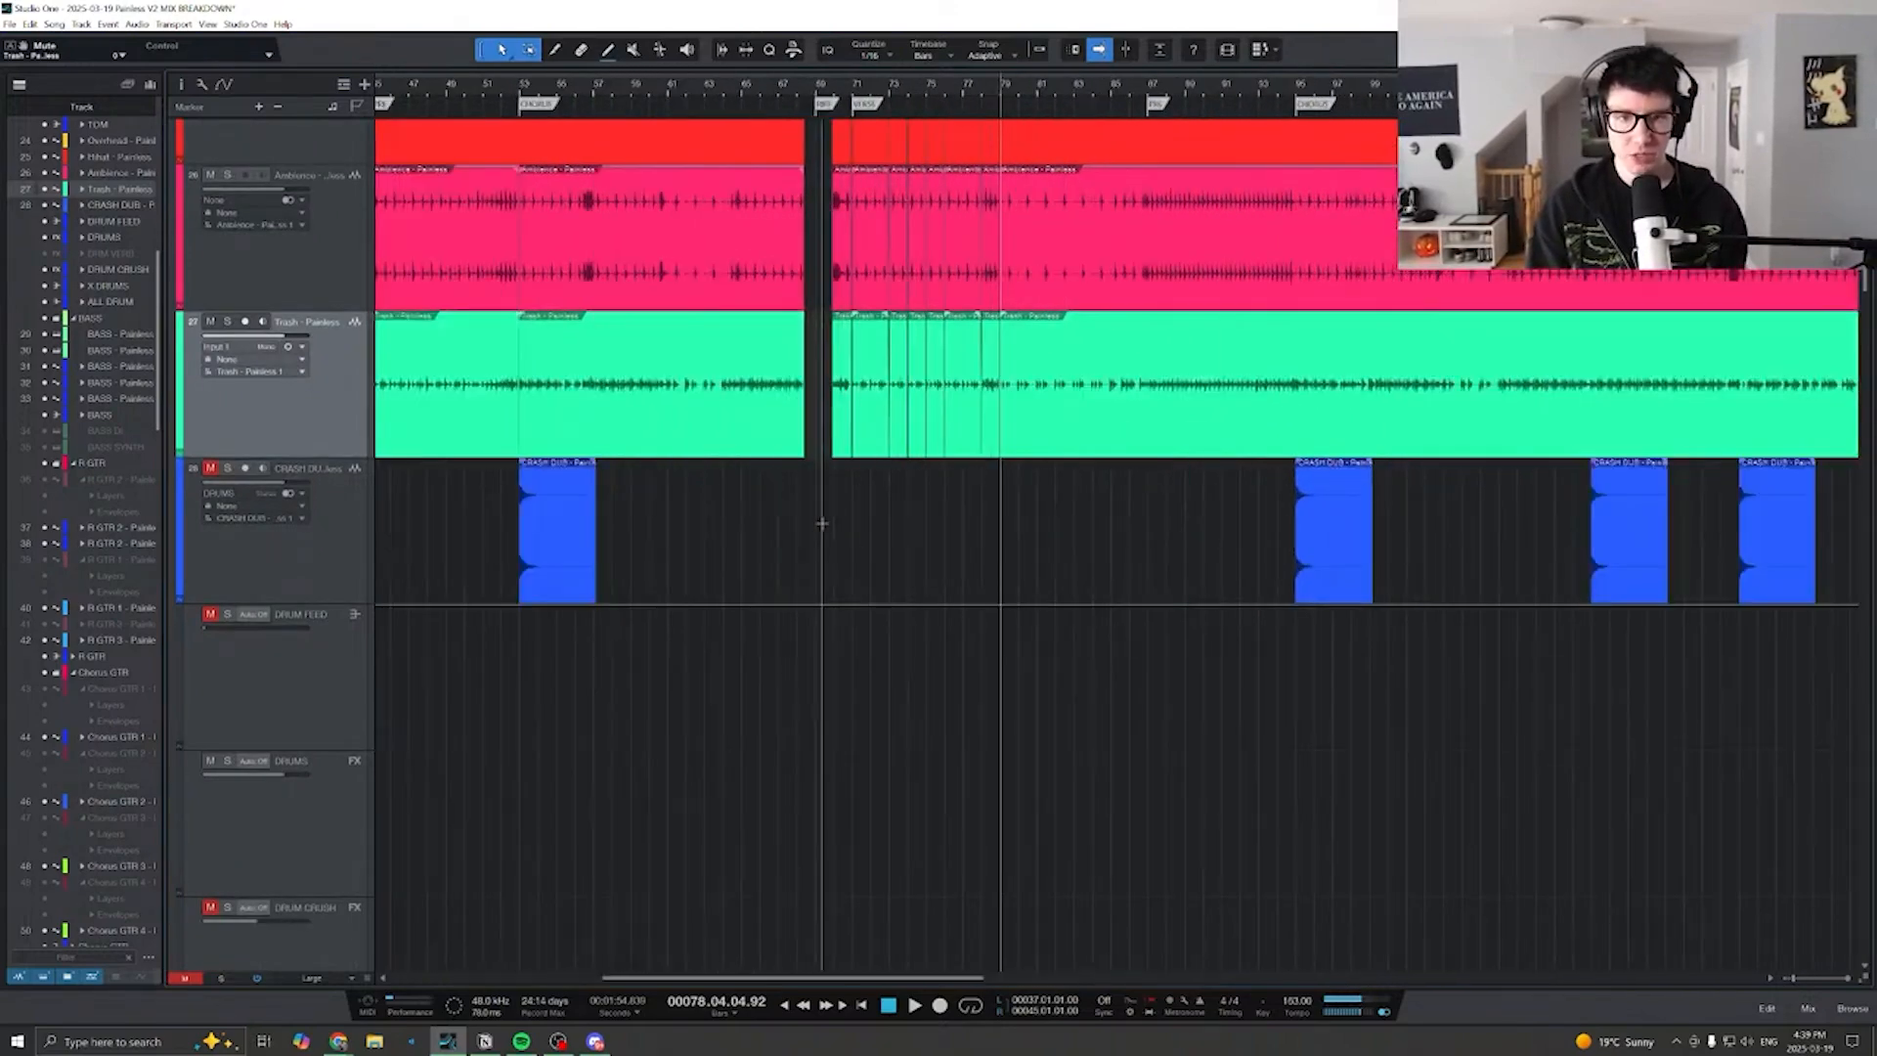
{"action": "scroll", "coordinate": [824, 523], "scroll_direction": "right", "scroll_amount": 1}
{"action": "scroll", "coordinate": [820, 520], "scroll_direction": "left", "scroll_amount": 4}
{"action": "scroll", "coordinate": [819, 520], "scroll_direction": "left", "scroll_amount": 2}
{"action": "left_click", "coordinate": [743, 533]}
{"action": "key", "text": "e"}
{"action": "left_click", "coordinate": [227, 468]}
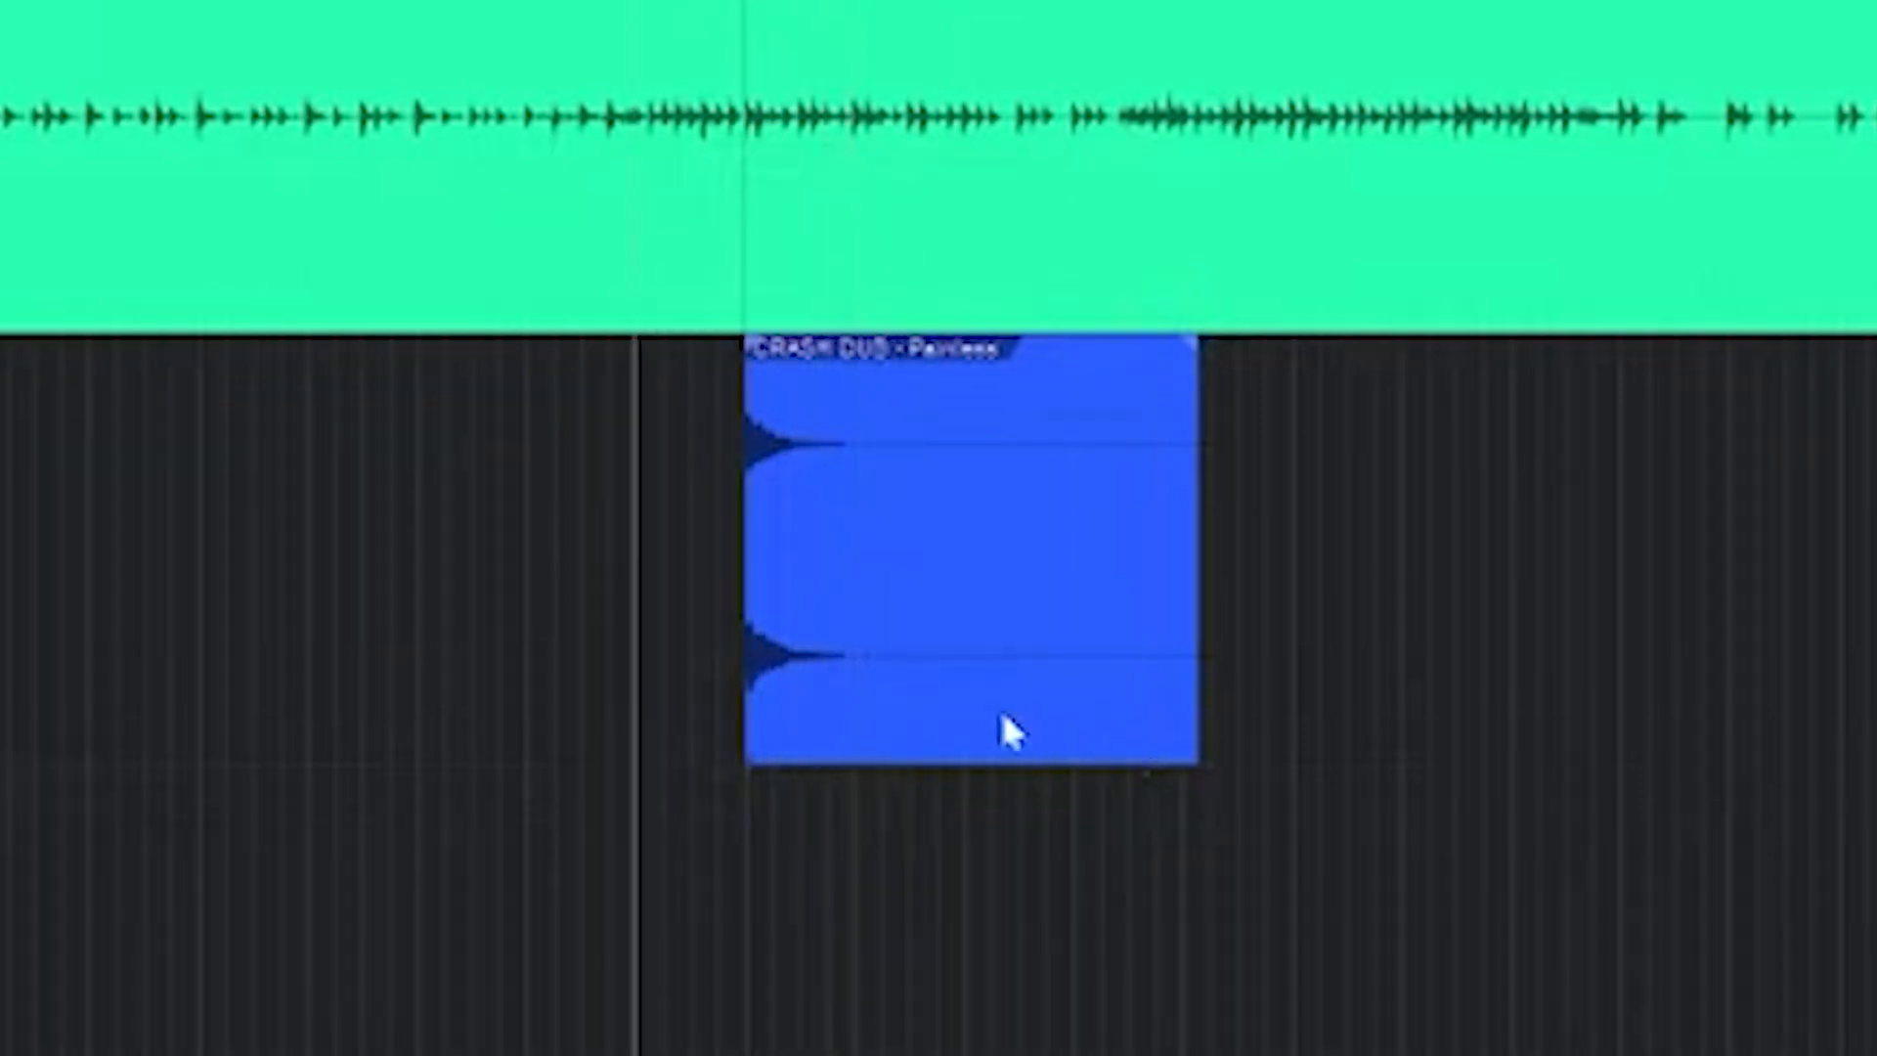
- Check the mixer briefly, then look over all CRASH DUB clips along the song's timeline
{"action": "key", "text": "F3"}
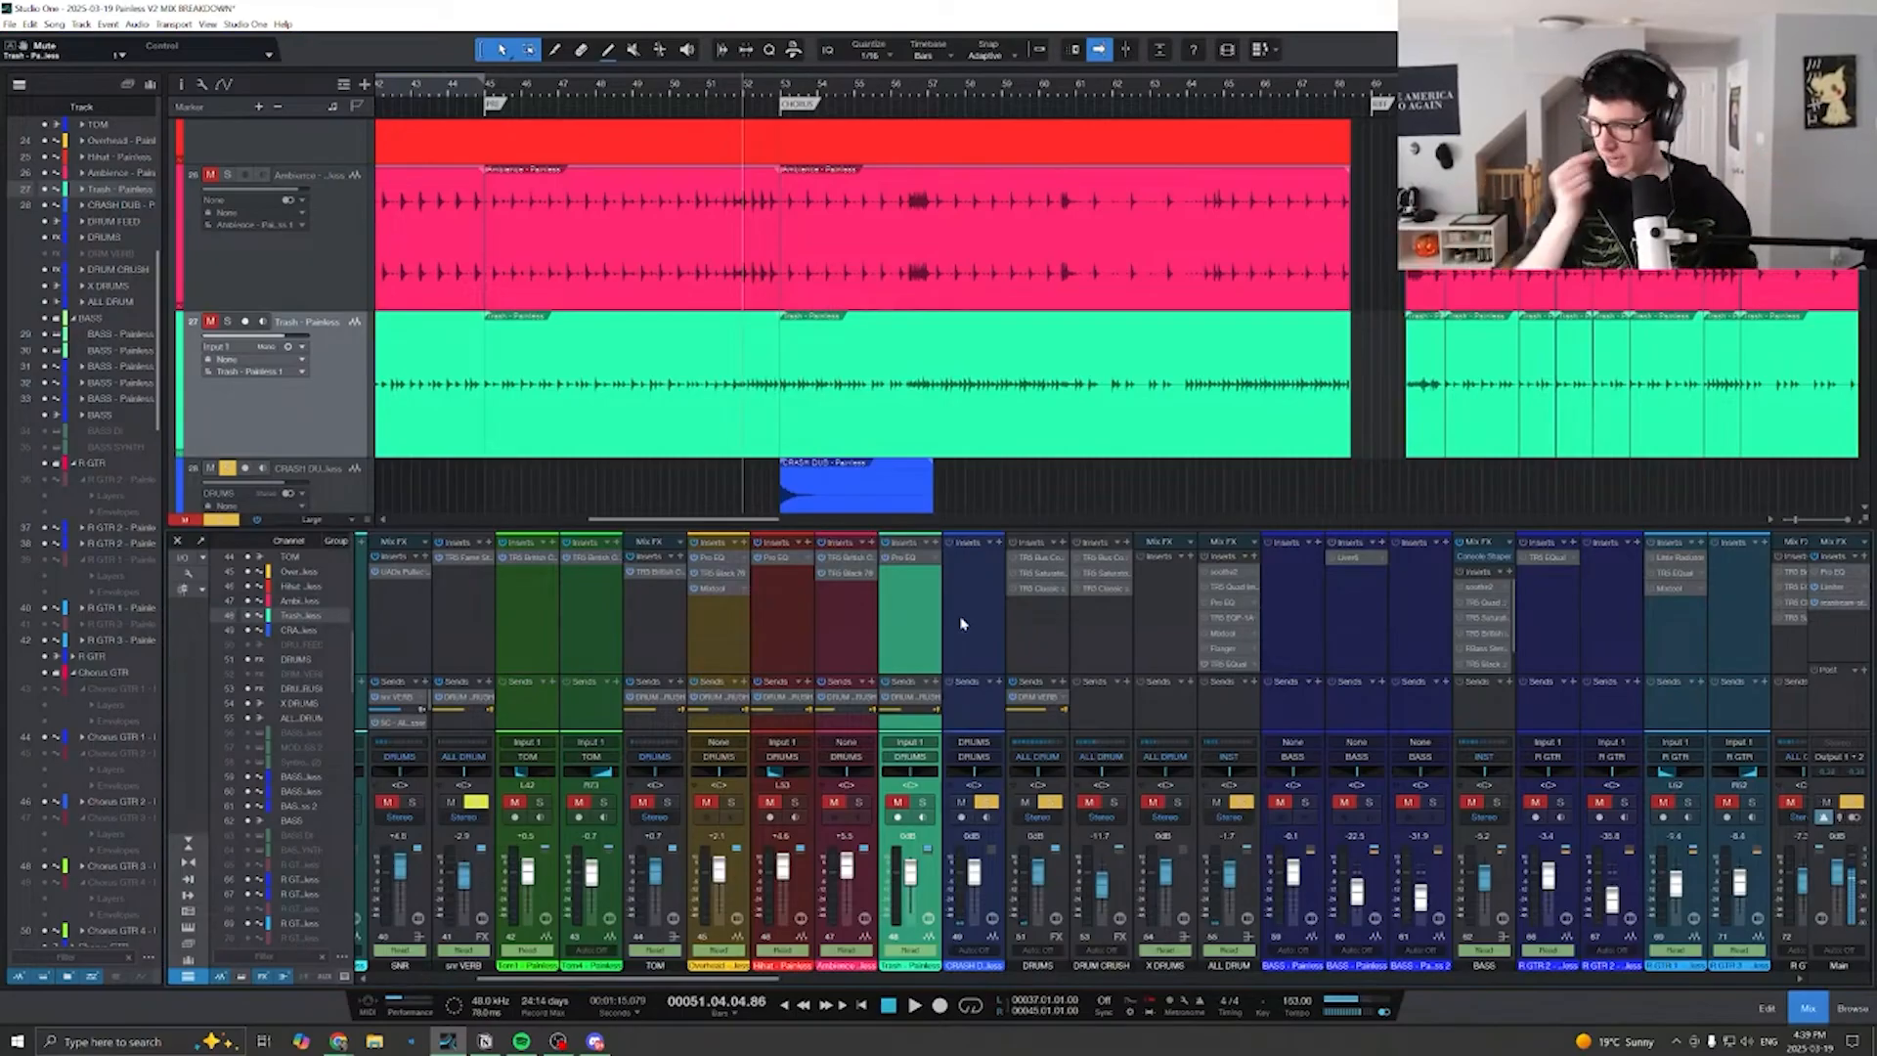
{"action": "key", "text": "F3"}
{"action": "key", "text": "w"}
{"action": "key", "text": "w"}
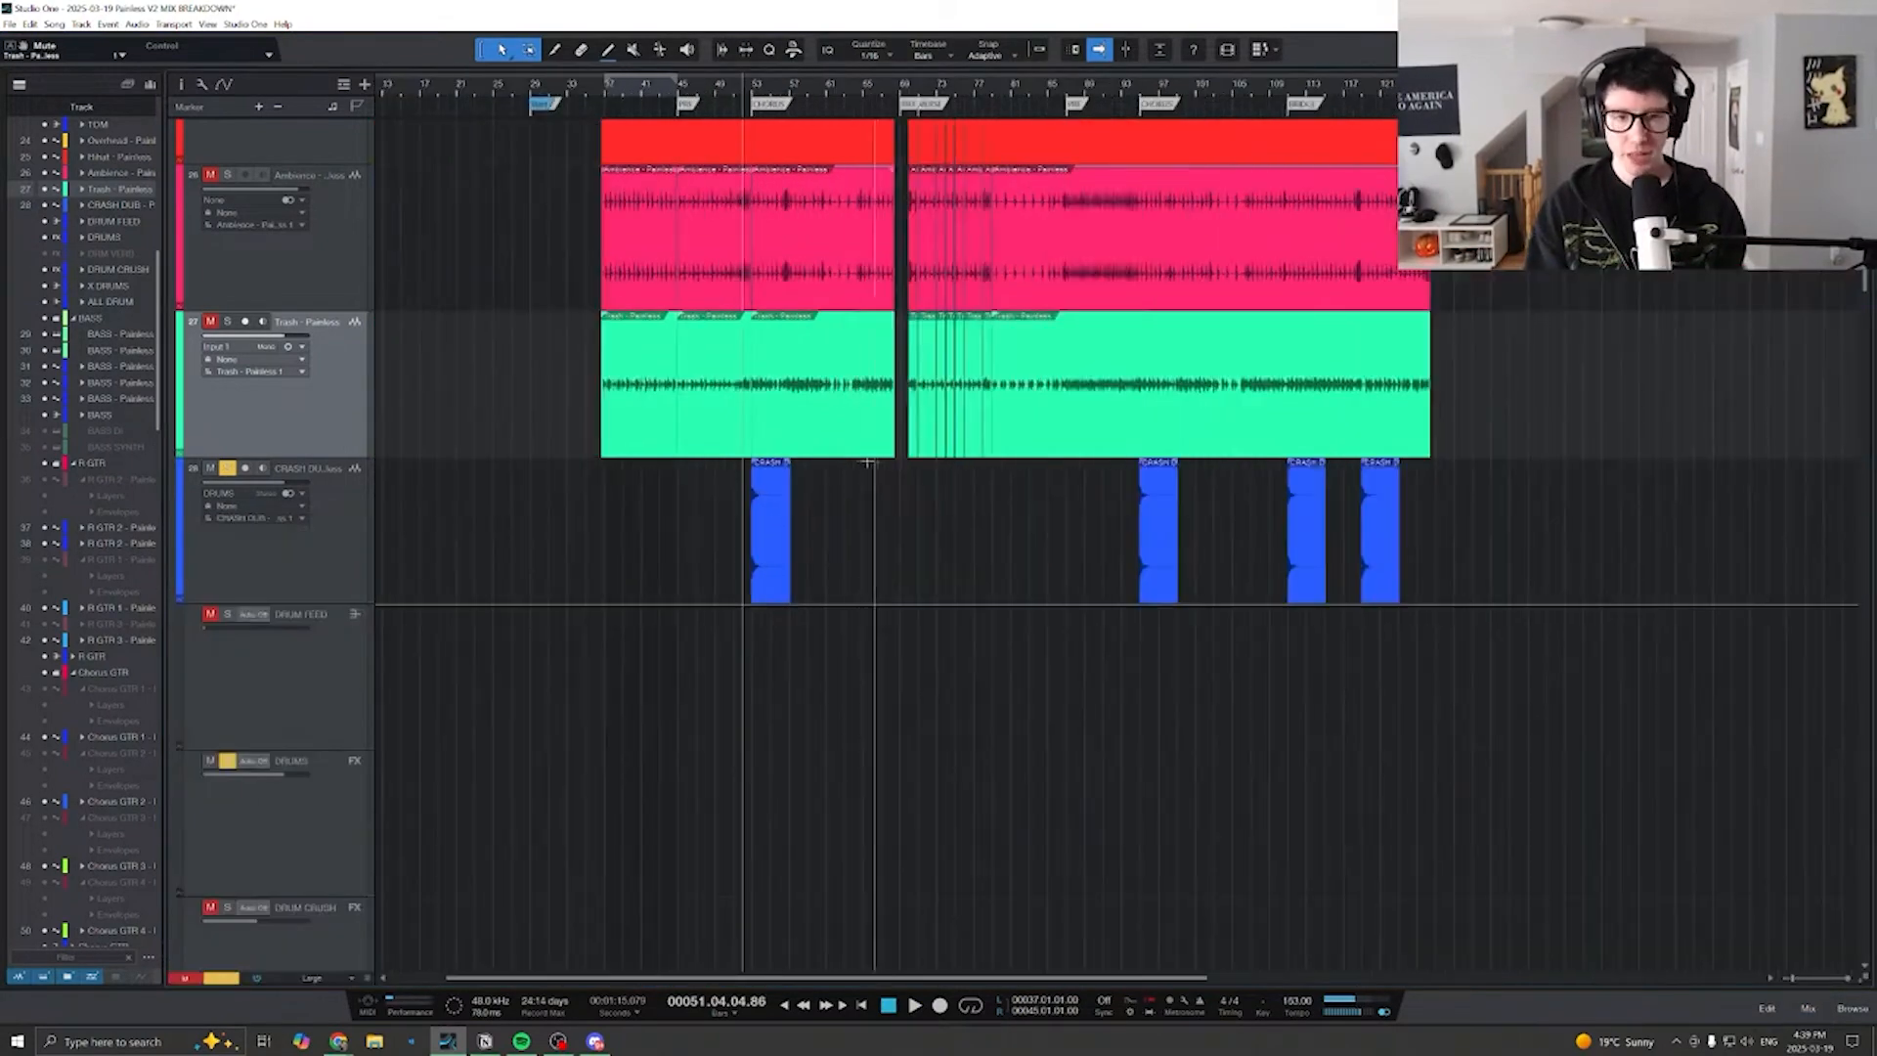
- Compare the full mix with the CRASH DUB track muted and unmuted as the chorus plays
{"action": "key", "text": "e"}
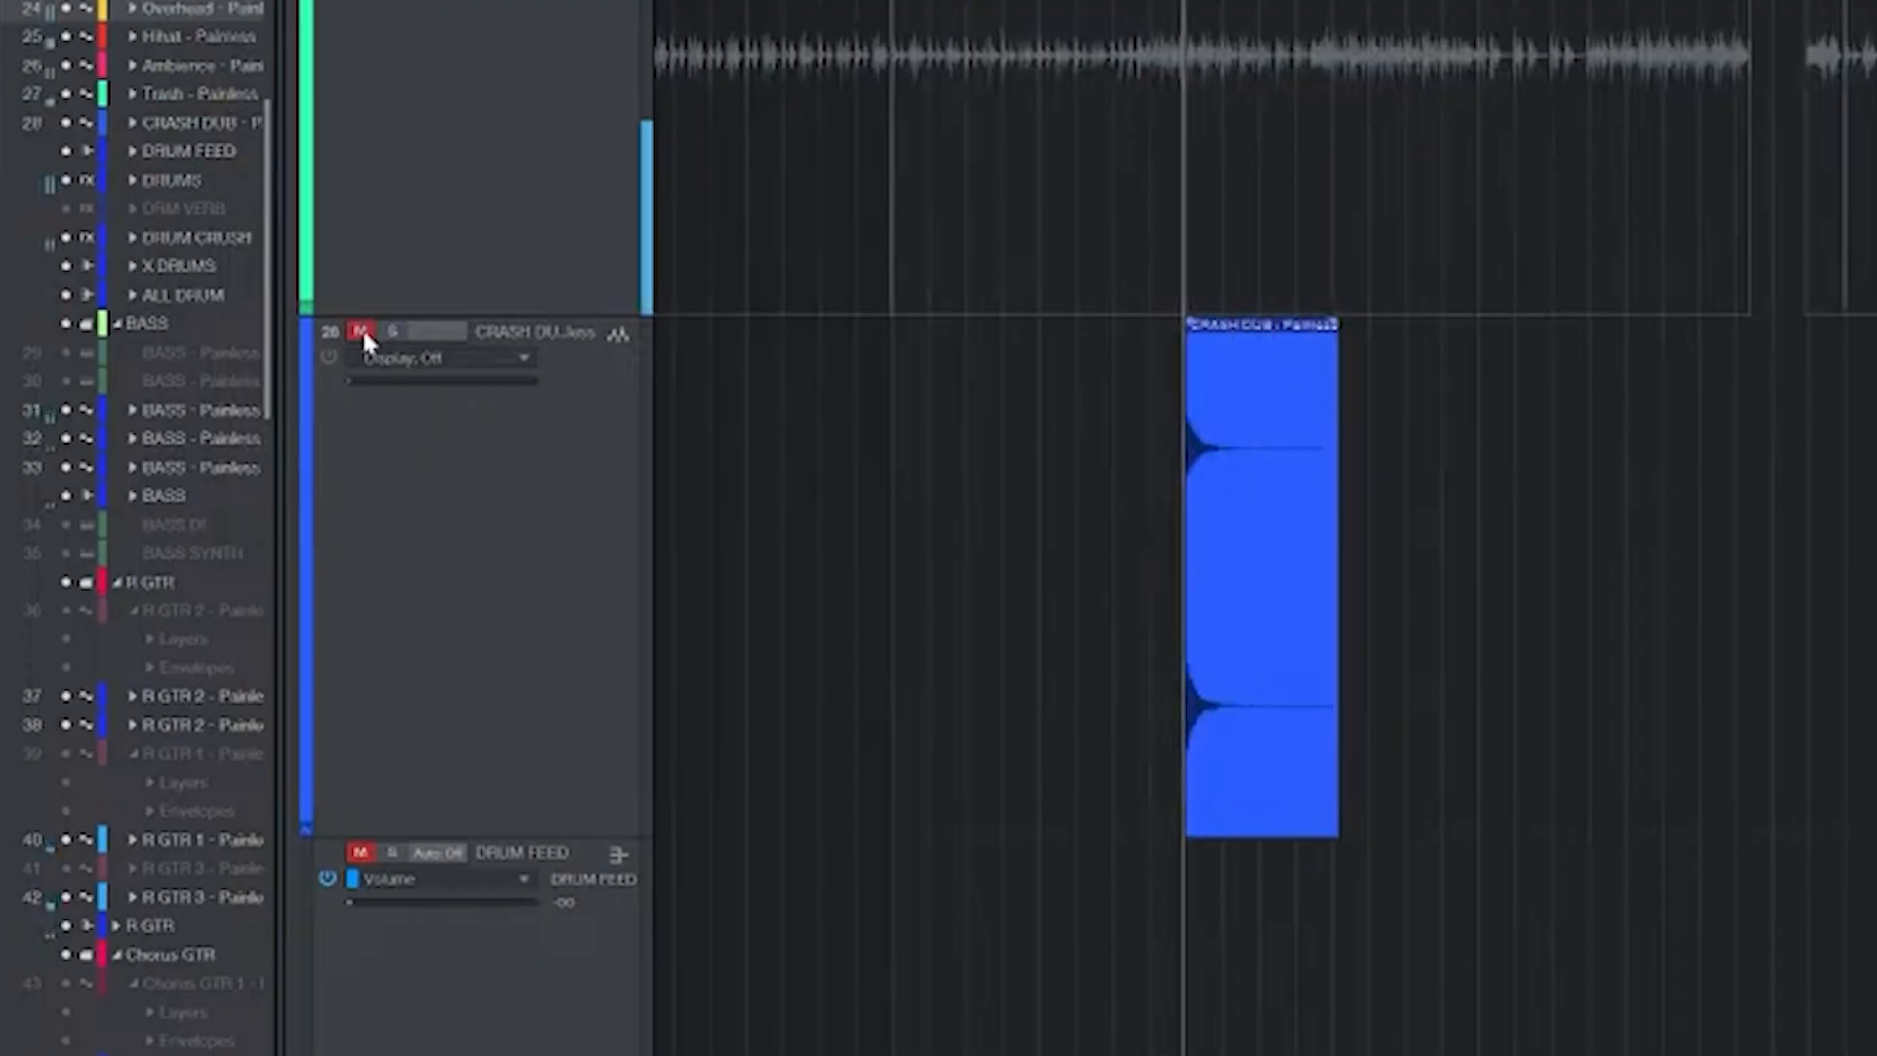
{"action": "left_click", "coordinate": [361, 332]}
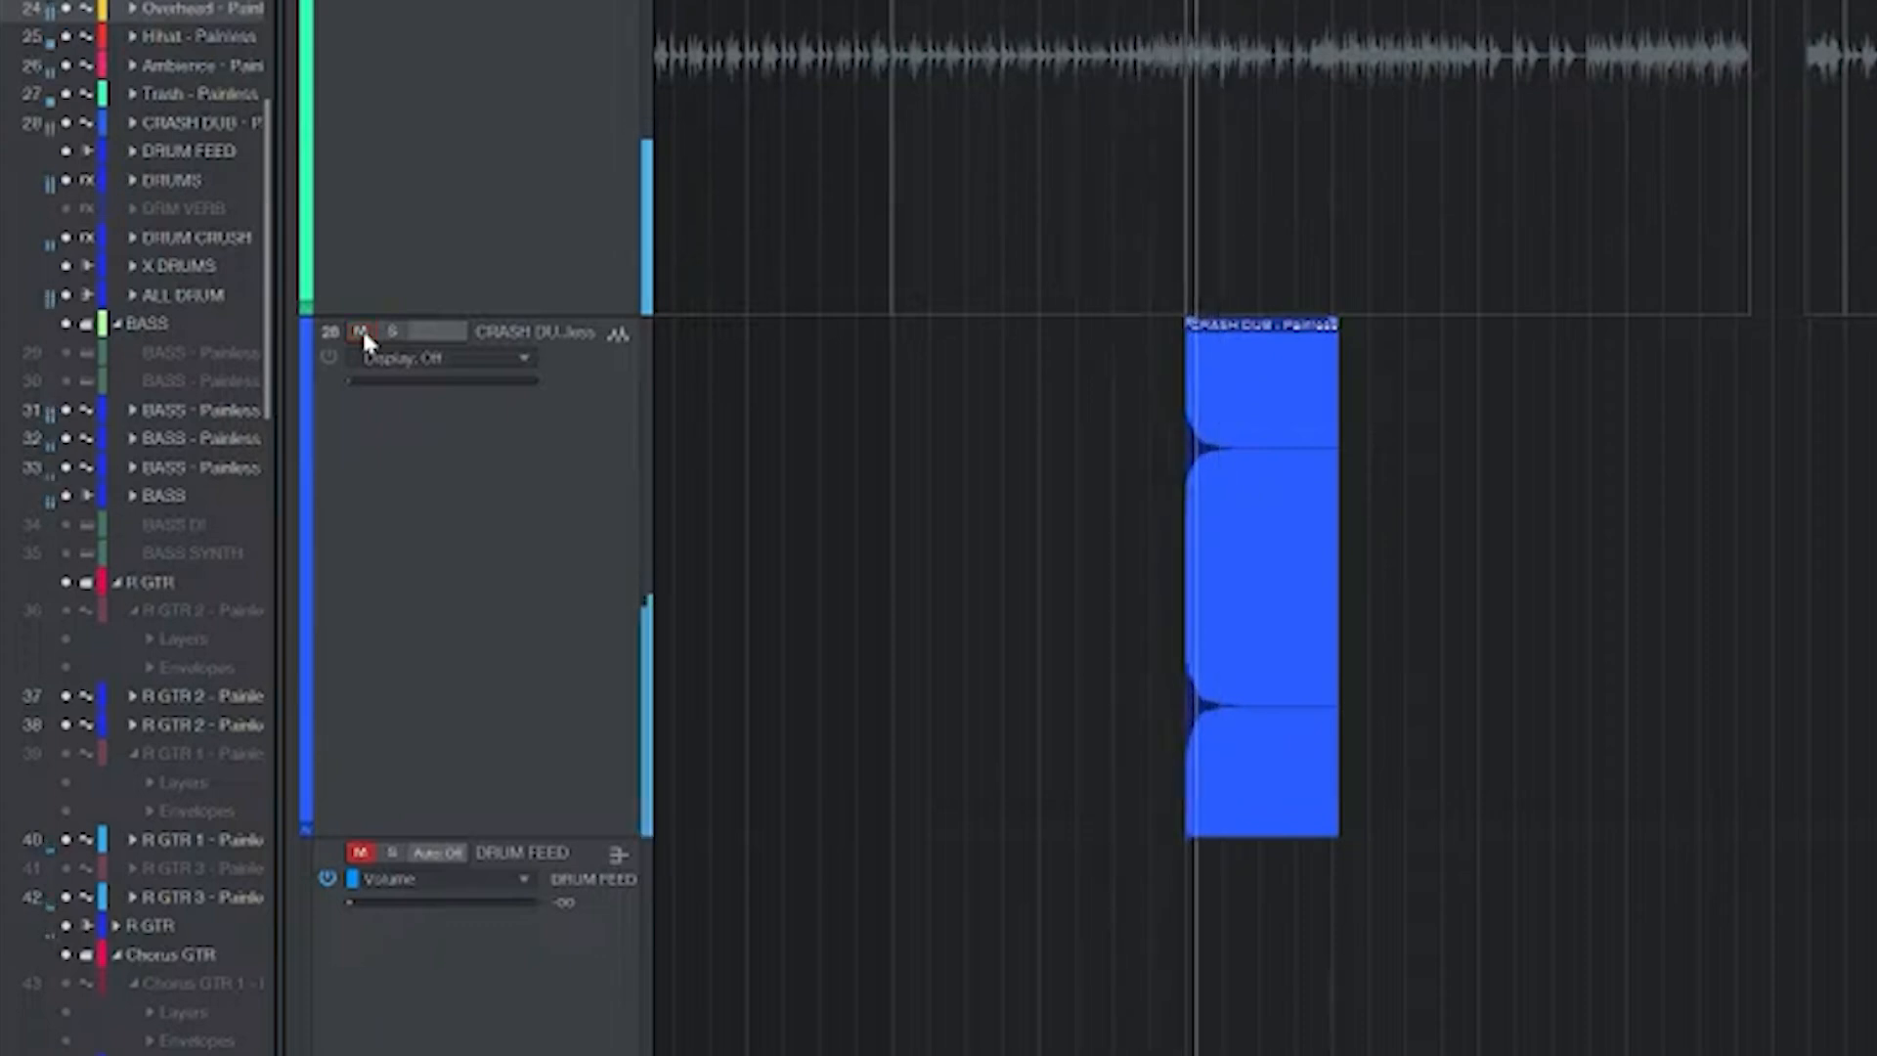
{"action": "left_click", "coordinate": [361, 332]}
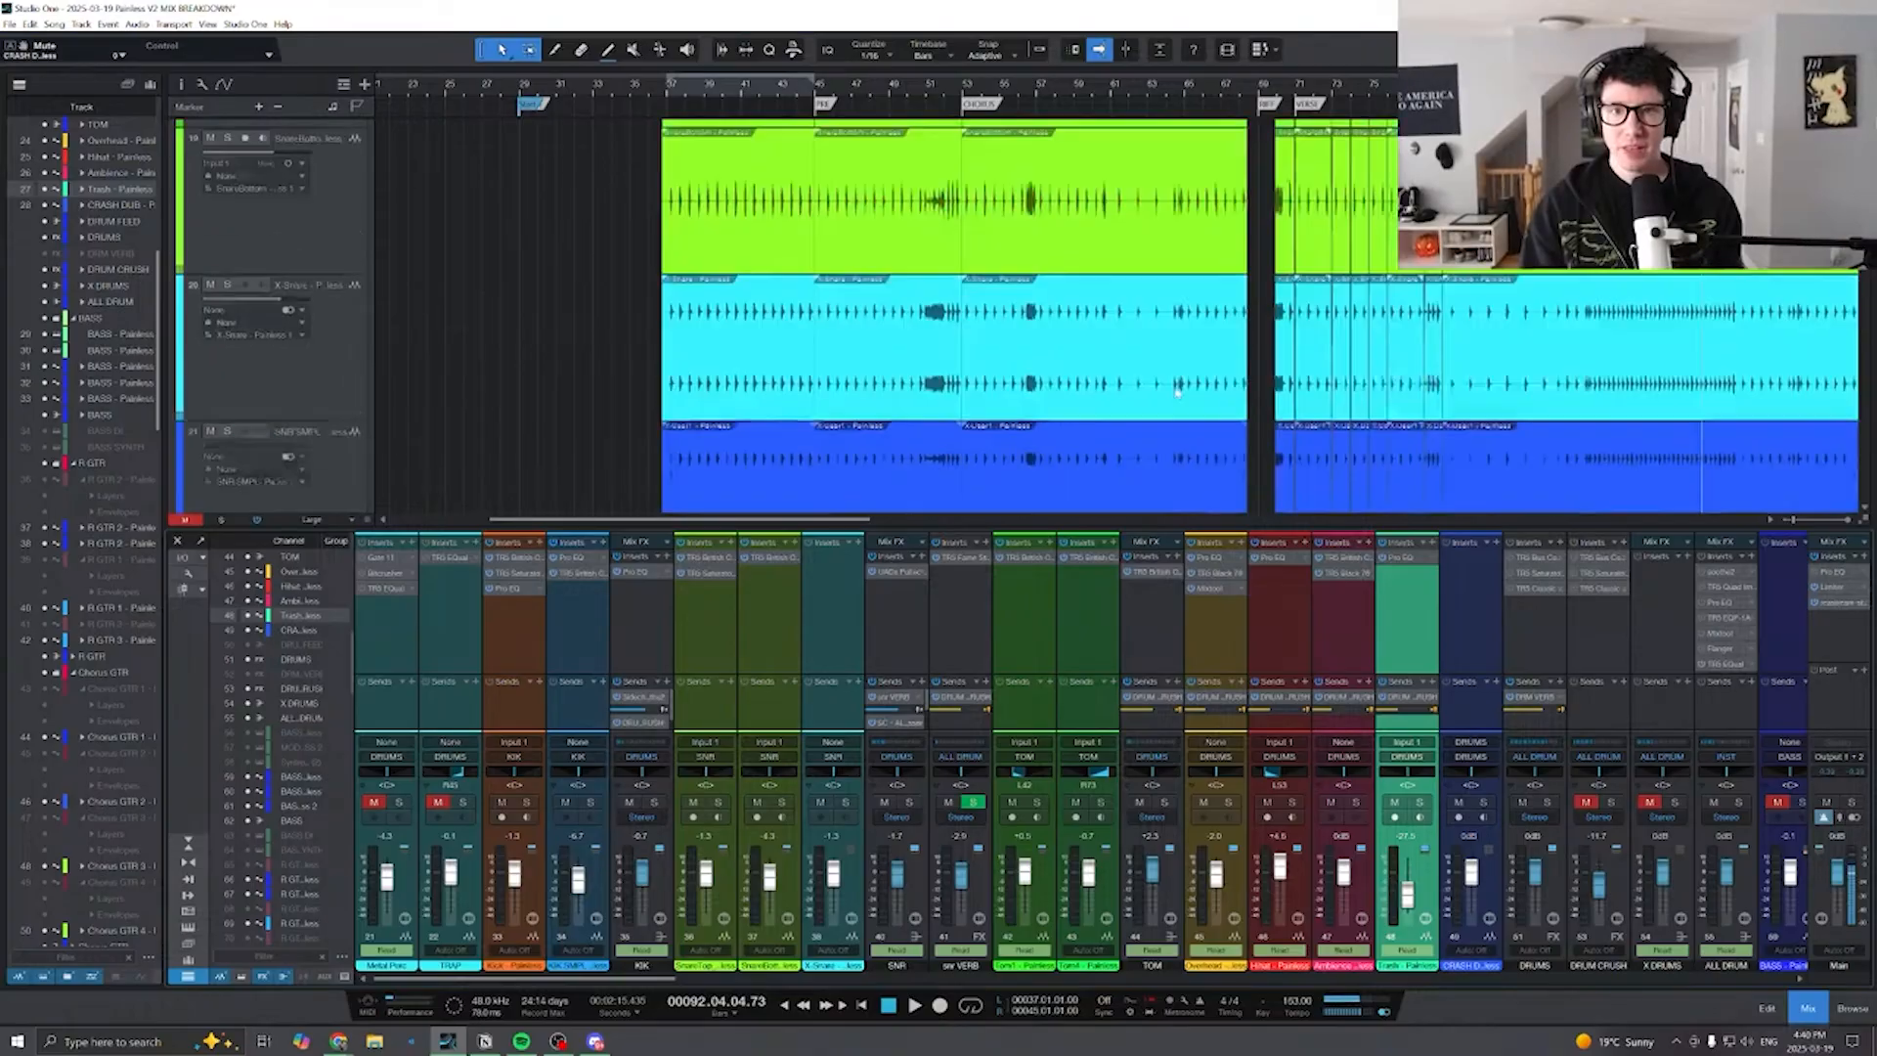
- Solo and play the TRAP track, enable its TR5 EQual and inspect the high-pass curve, then close the plug-in
{"action": "scroll", "coordinate": [1176, 393], "scroll_direction": "up", "scroll_amount": 1}
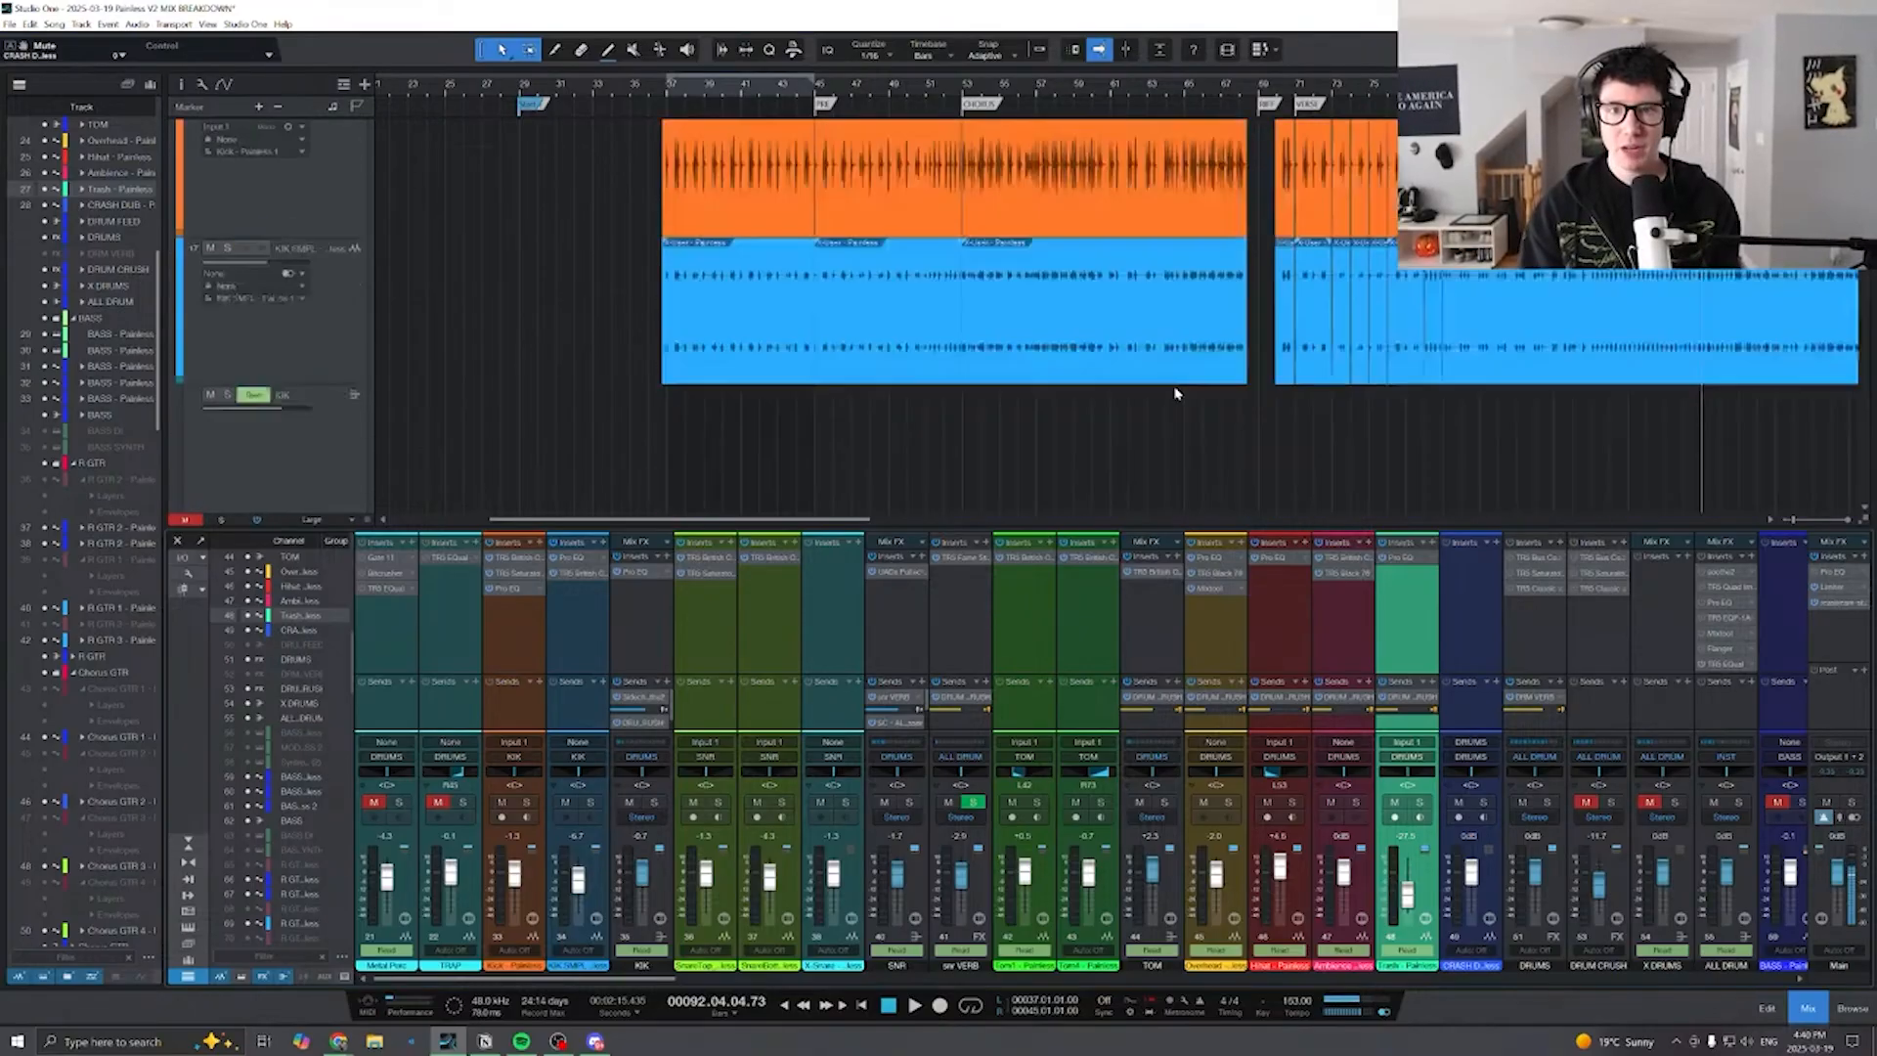
{"action": "scroll", "coordinate": [1176, 393], "scroll_direction": "up", "scroll_amount": 2}
{"action": "scroll", "coordinate": [889, 242], "scroll_direction": "down", "scroll_amount": 1}
{"action": "scroll", "coordinate": [889, 243], "scroll_direction": "up", "scroll_amount": 1}
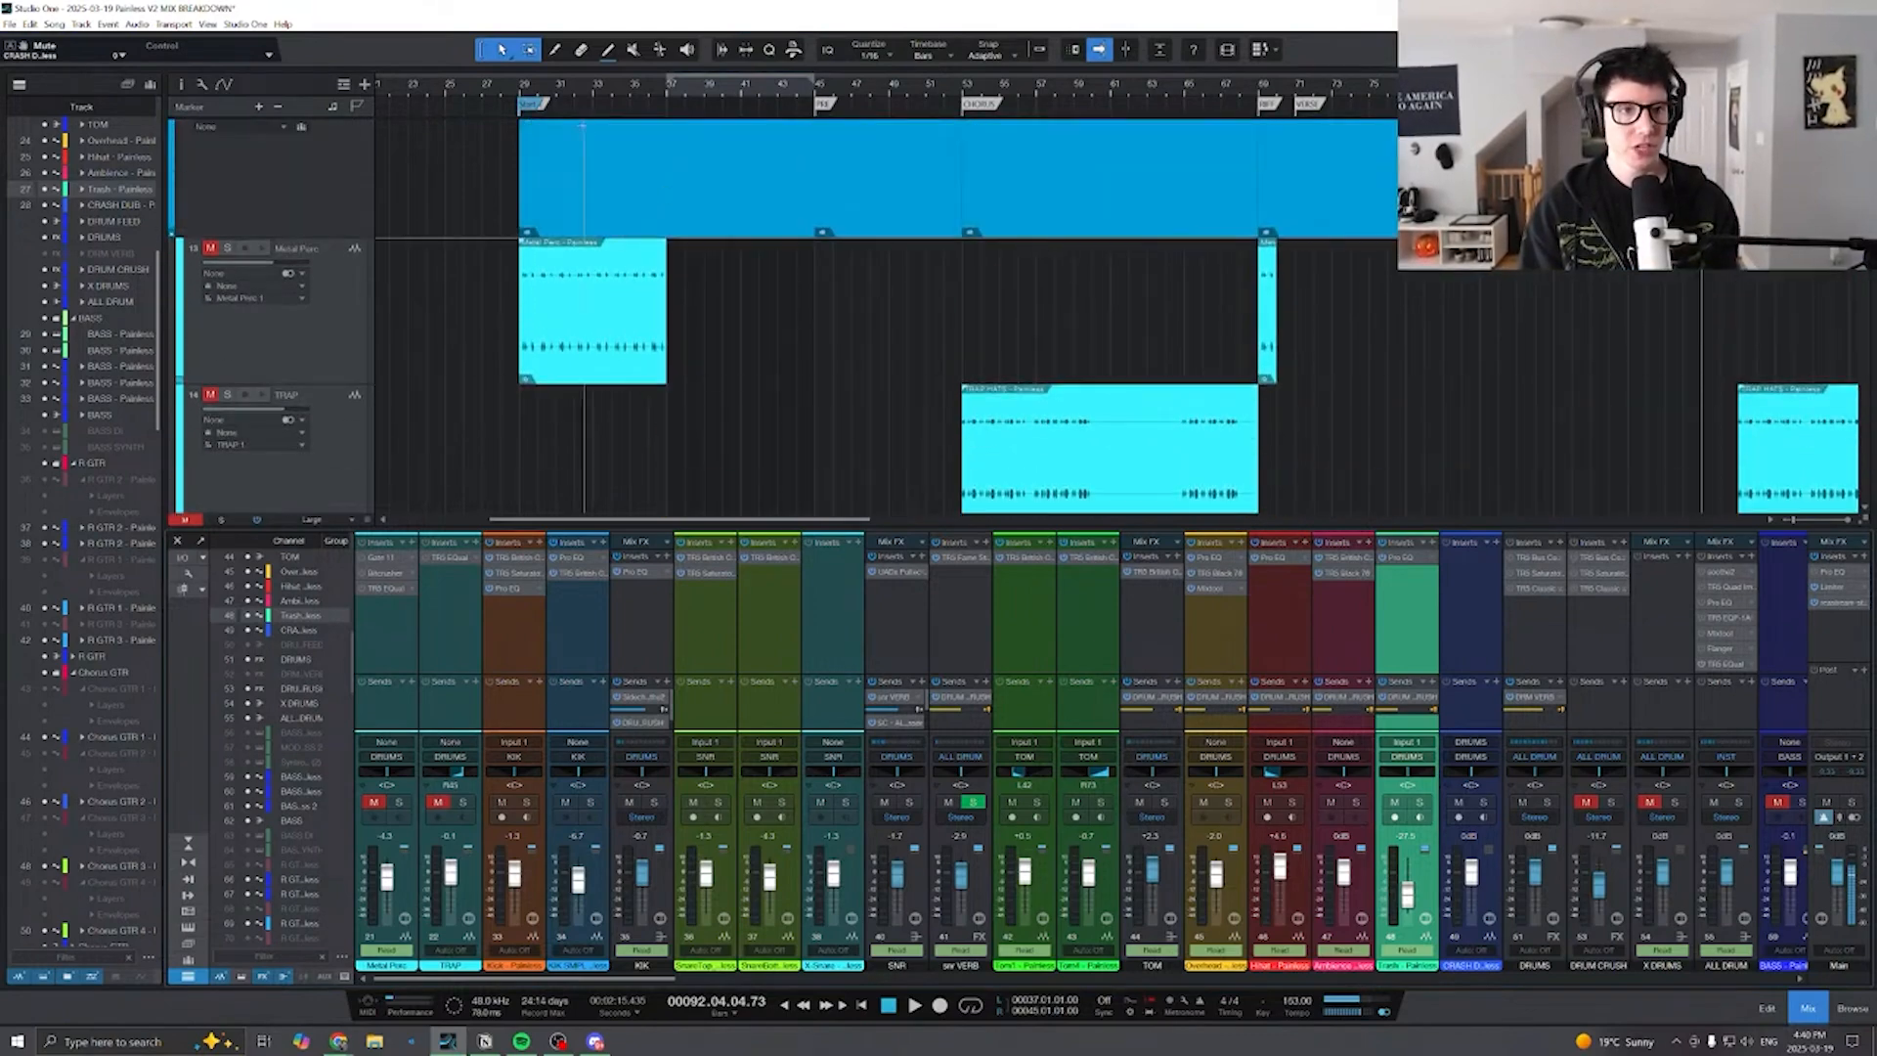
{"action": "scroll", "coordinate": [926, 273], "scroll_direction": "down", "scroll_amount": 1}
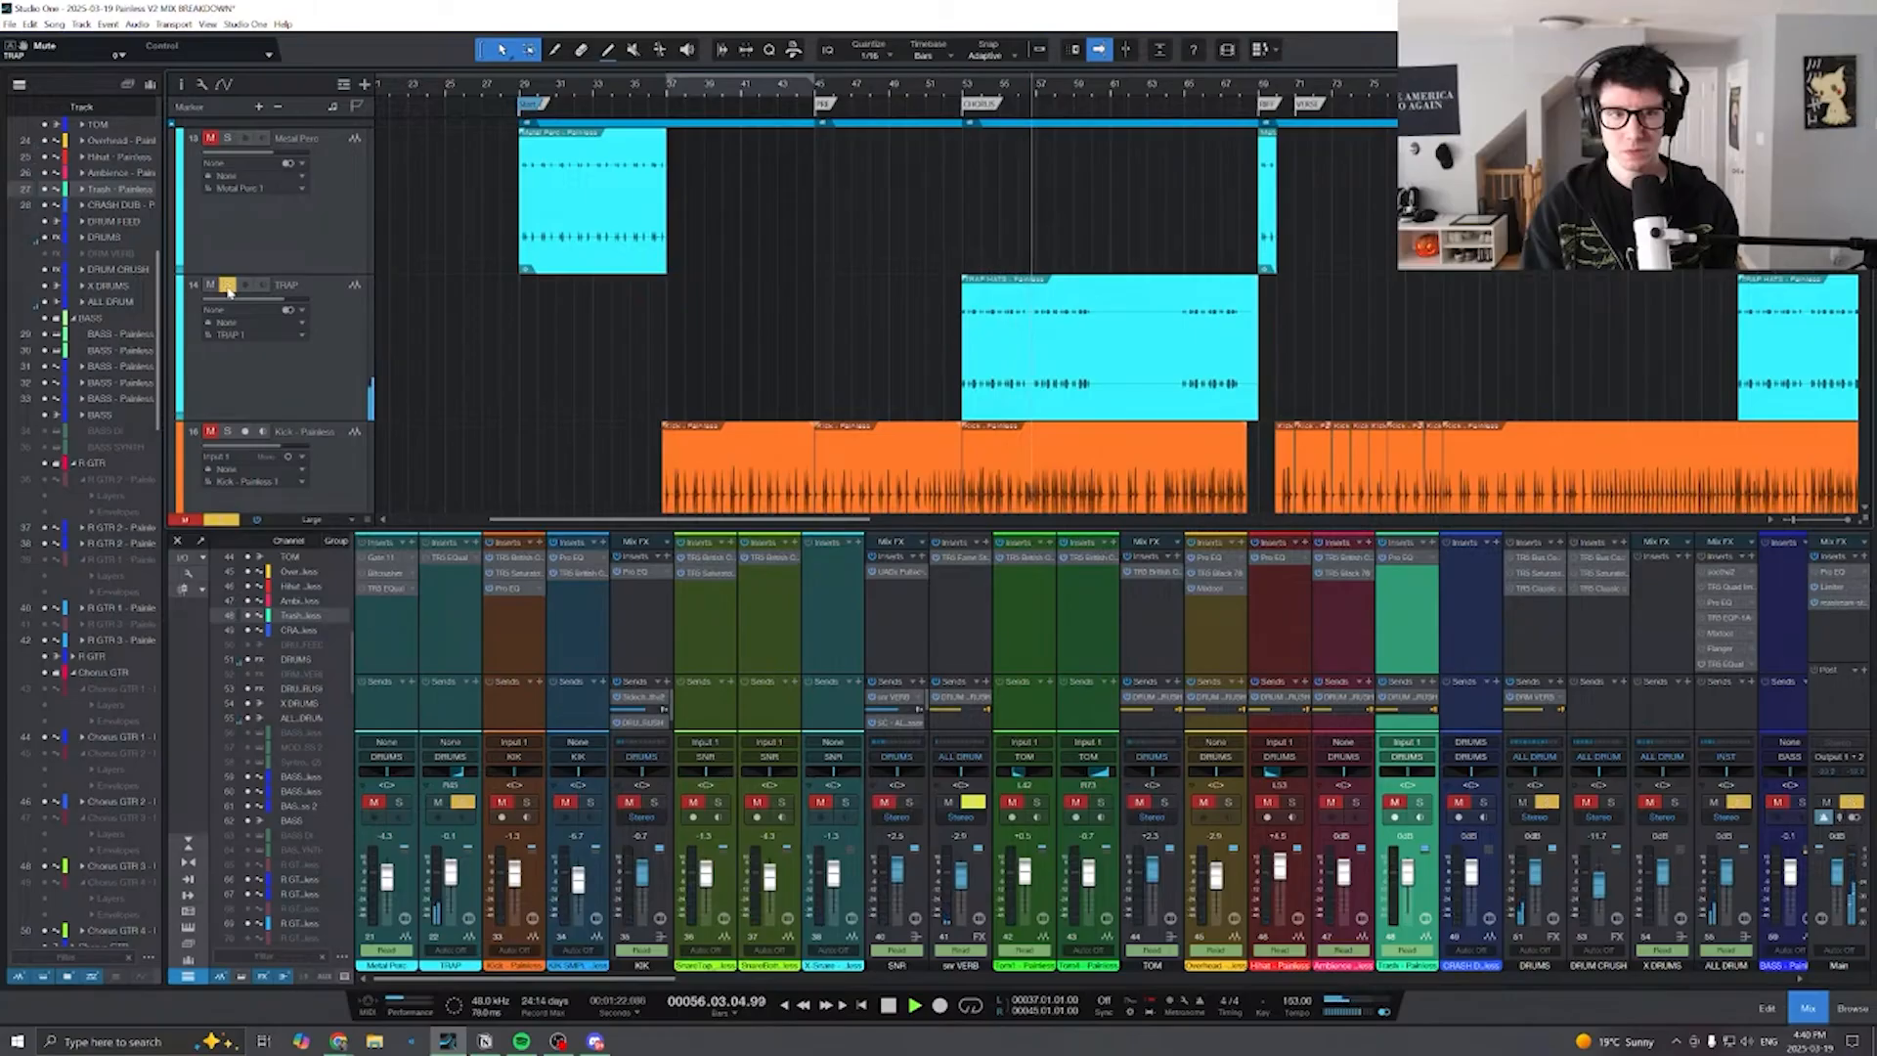
{"action": "left_click", "coordinate": [431, 559]}
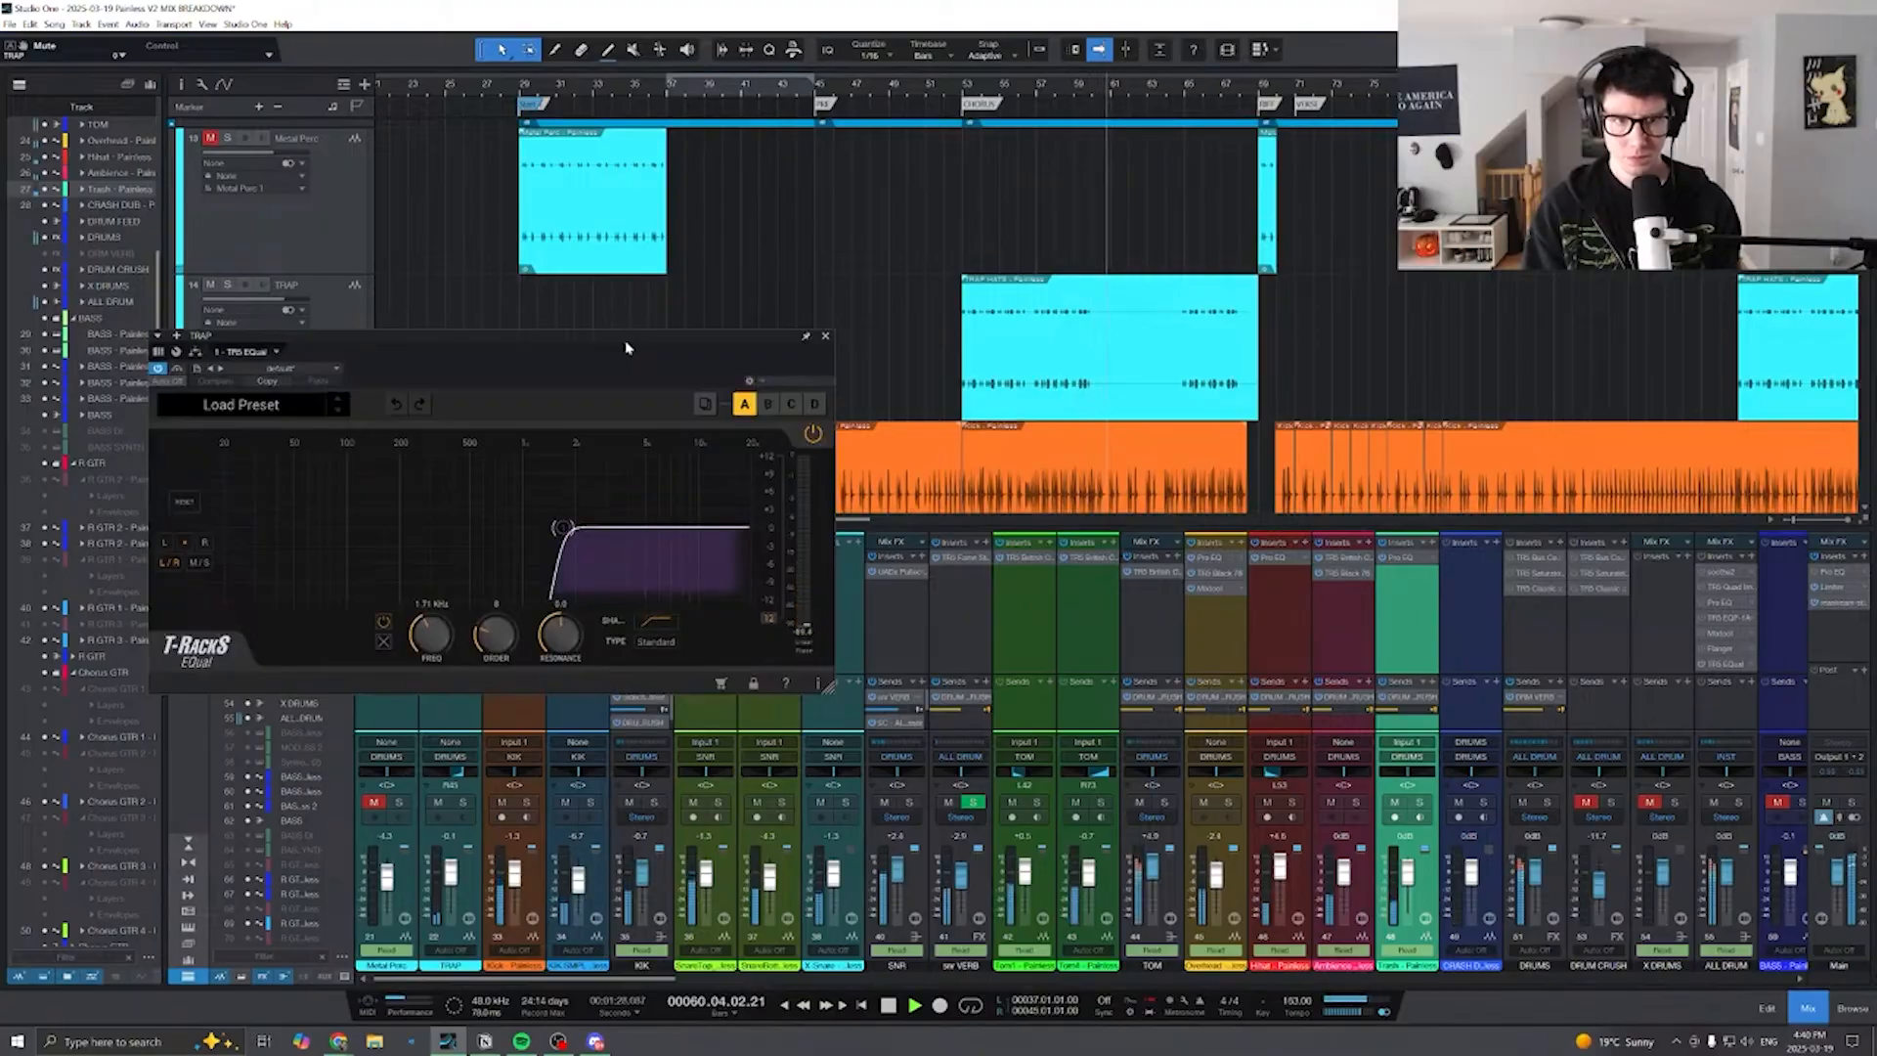
{"action": "key", "text": "space"}
{"action": "mouse_move", "coordinate": [564, 529]}
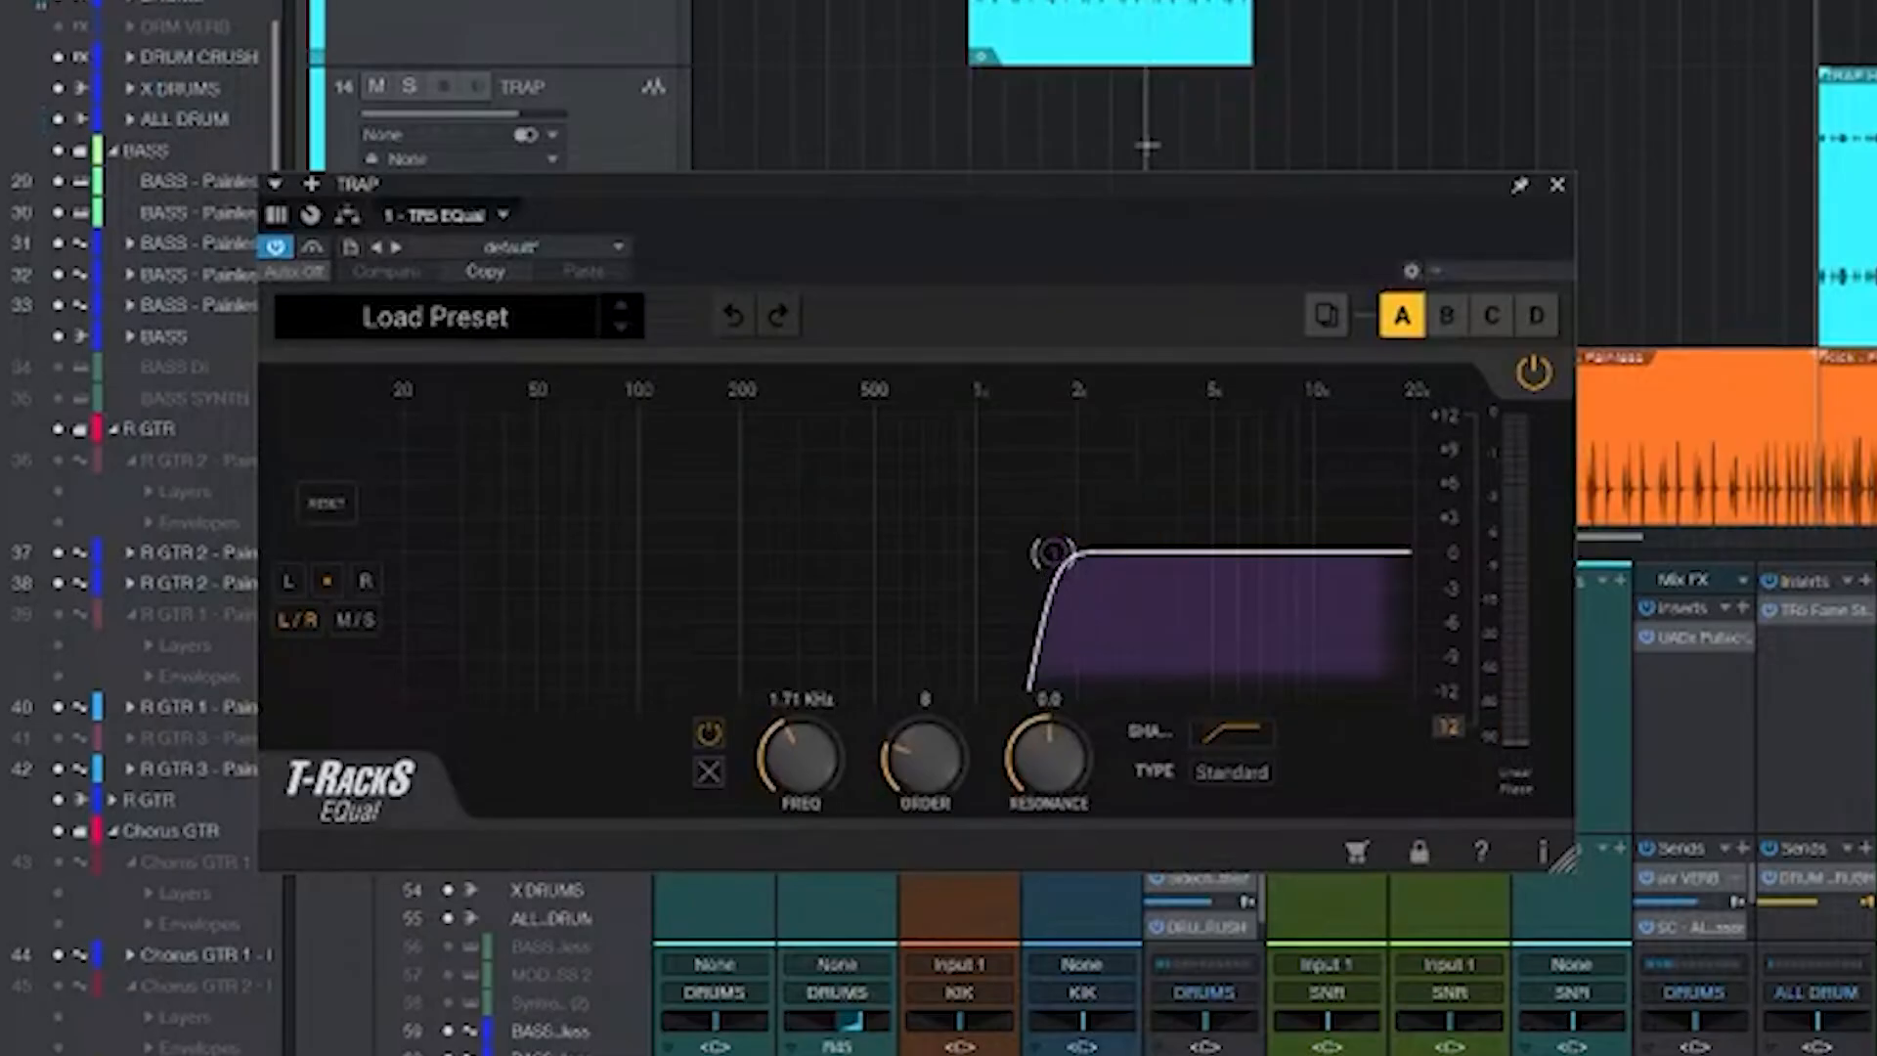
{"action": "left_click", "coordinate": [1558, 187]}
- Solo the Metal Perc track and play its clip from bar 29
{"action": "scroll", "coordinate": [1280, 219], "scroll_direction": "left", "scroll_amount": 10}
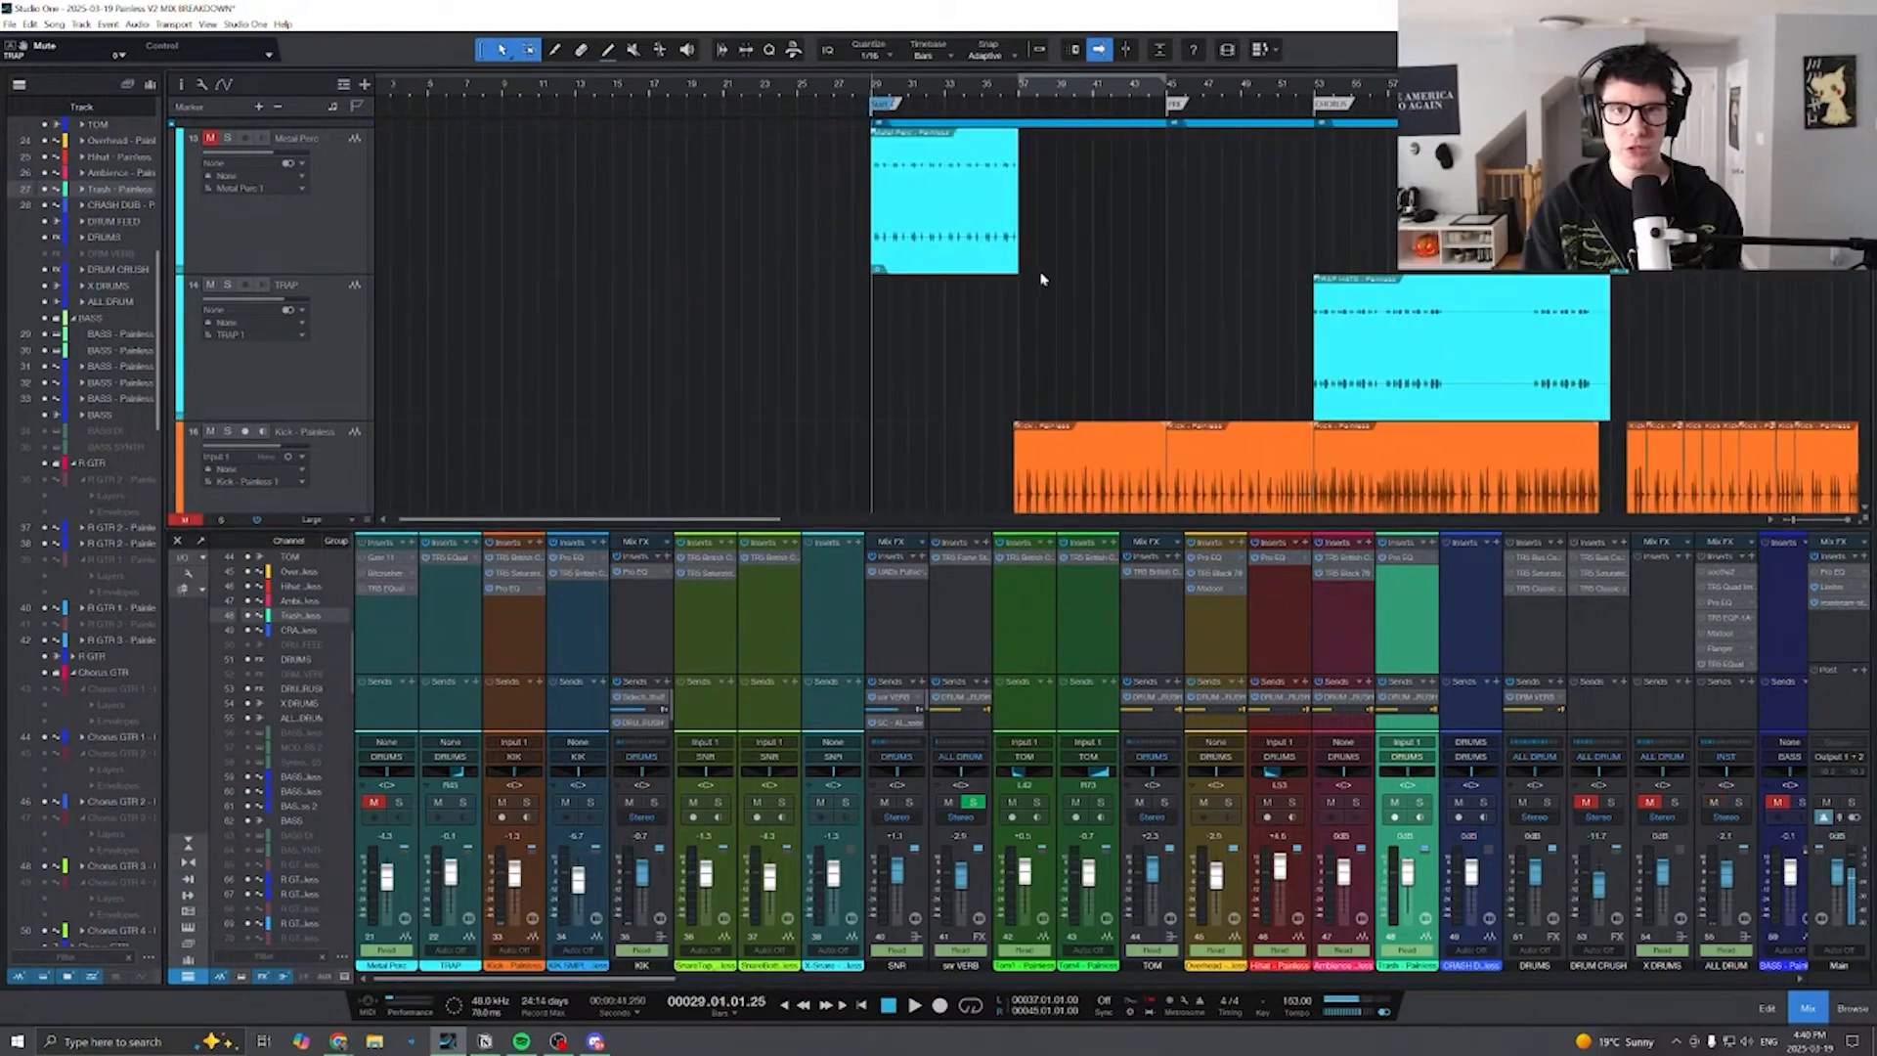
{"action": "scroll", "coordinate": [1056, 294], "scroll_direction": "right", "scroll_amount": 5}
{"action": "scroll", "coordinate": [919, 289], "scroll_direction": "left", "scroll_amount": 3}
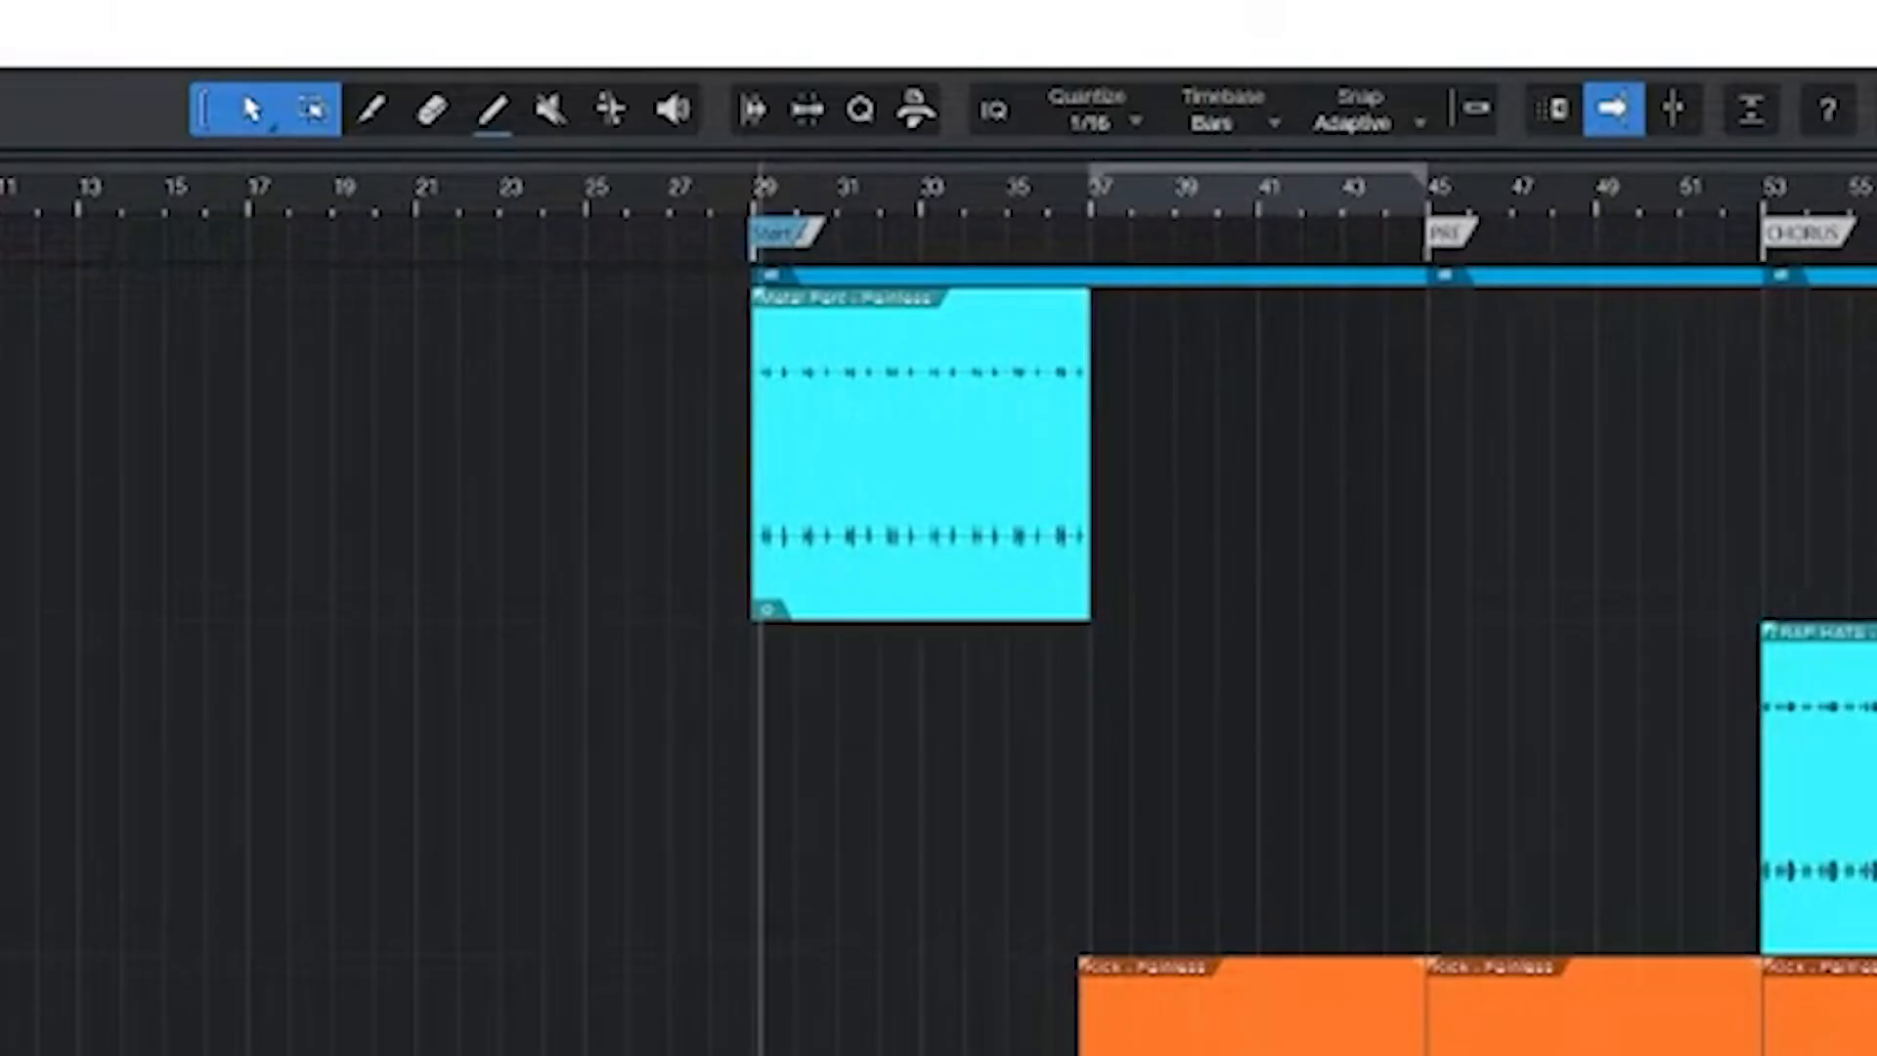
{"action": "key", "text": "space"}
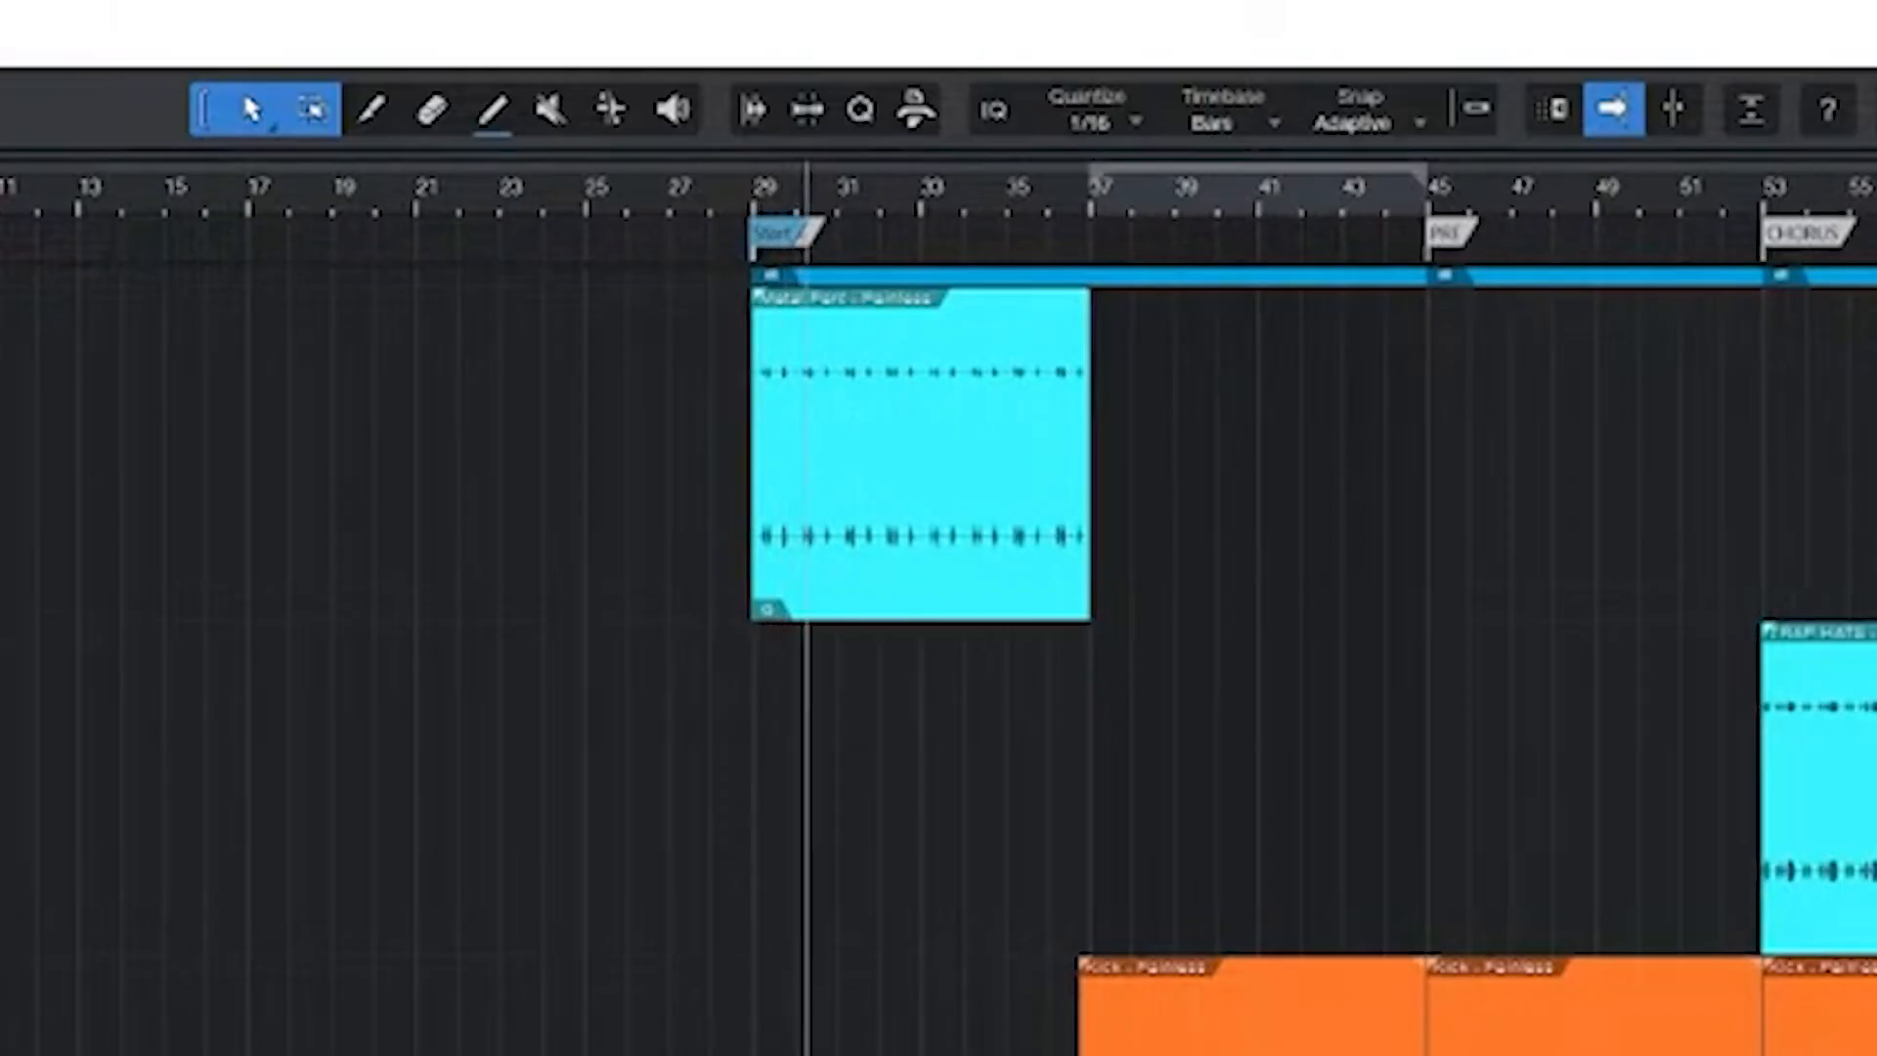
{"action": "key", "text": "space"}
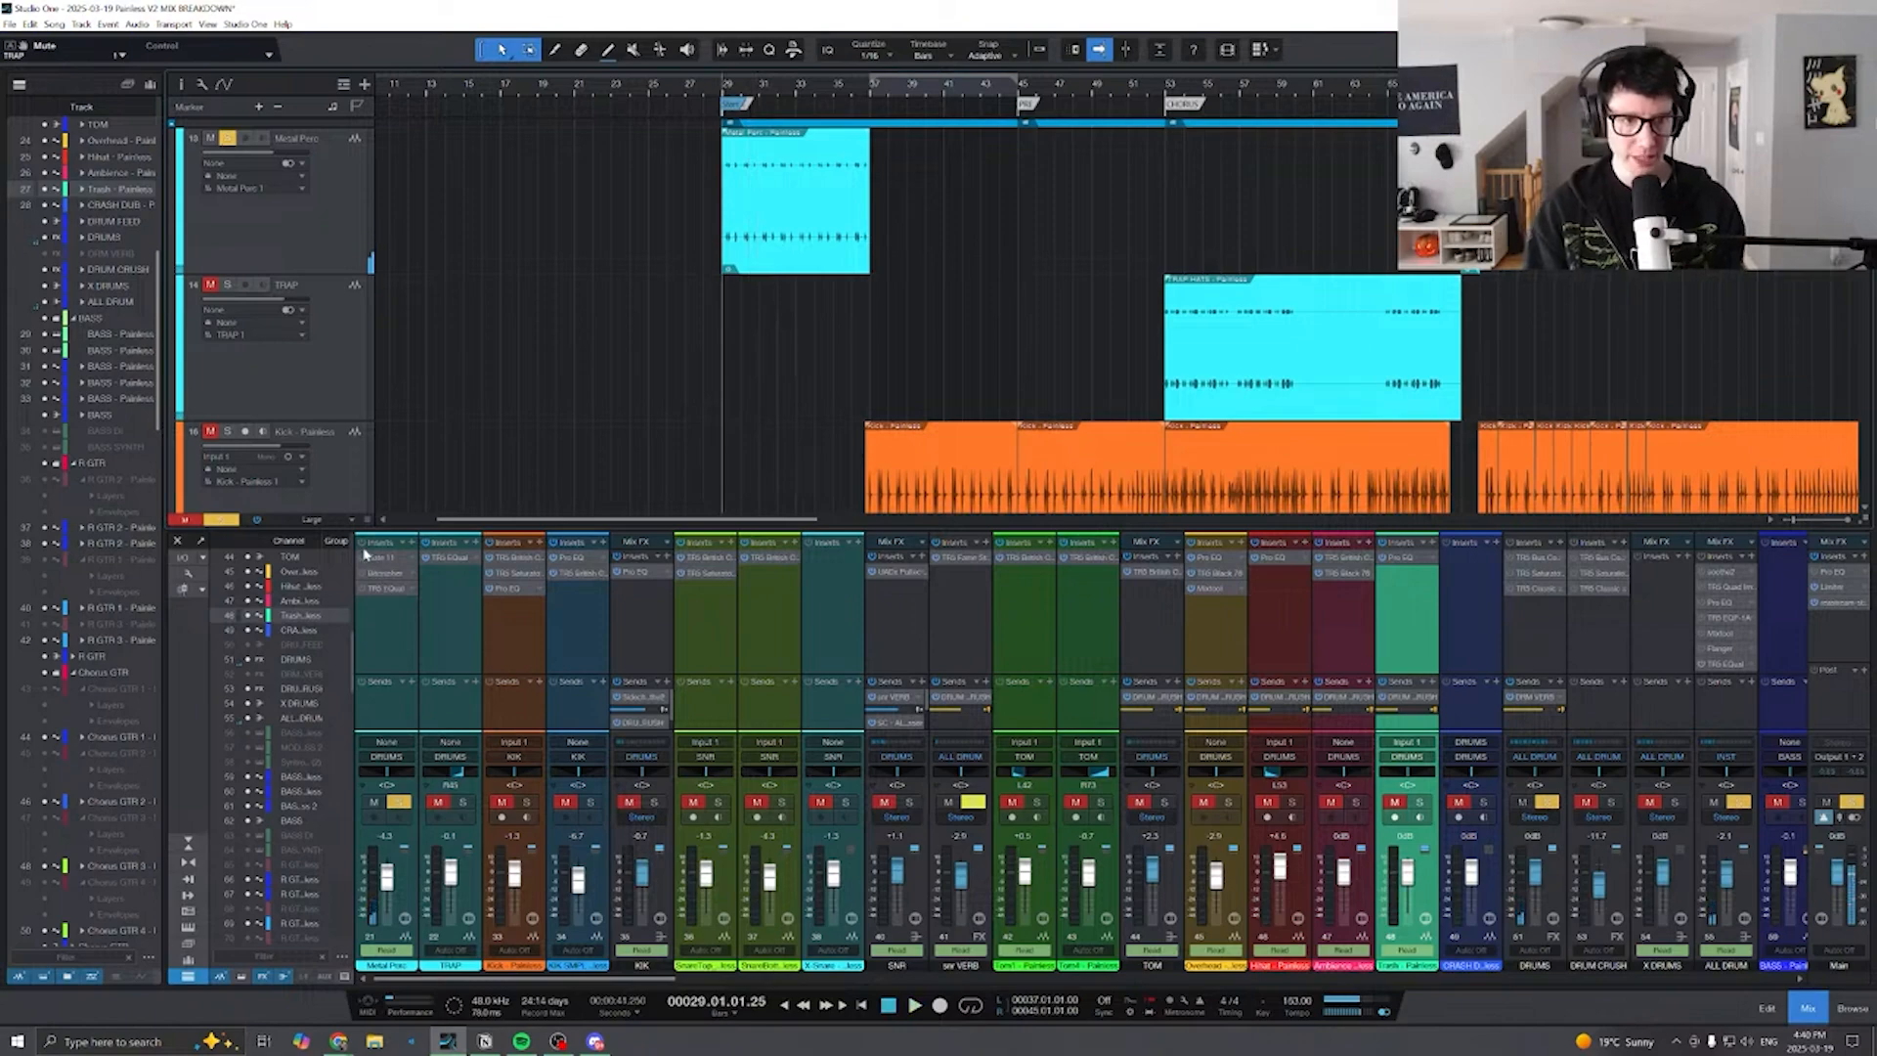
- Enable the Gate on the Metal Perc track and open its settings
{"action": "left_click", "coordinate": [362, 559]}
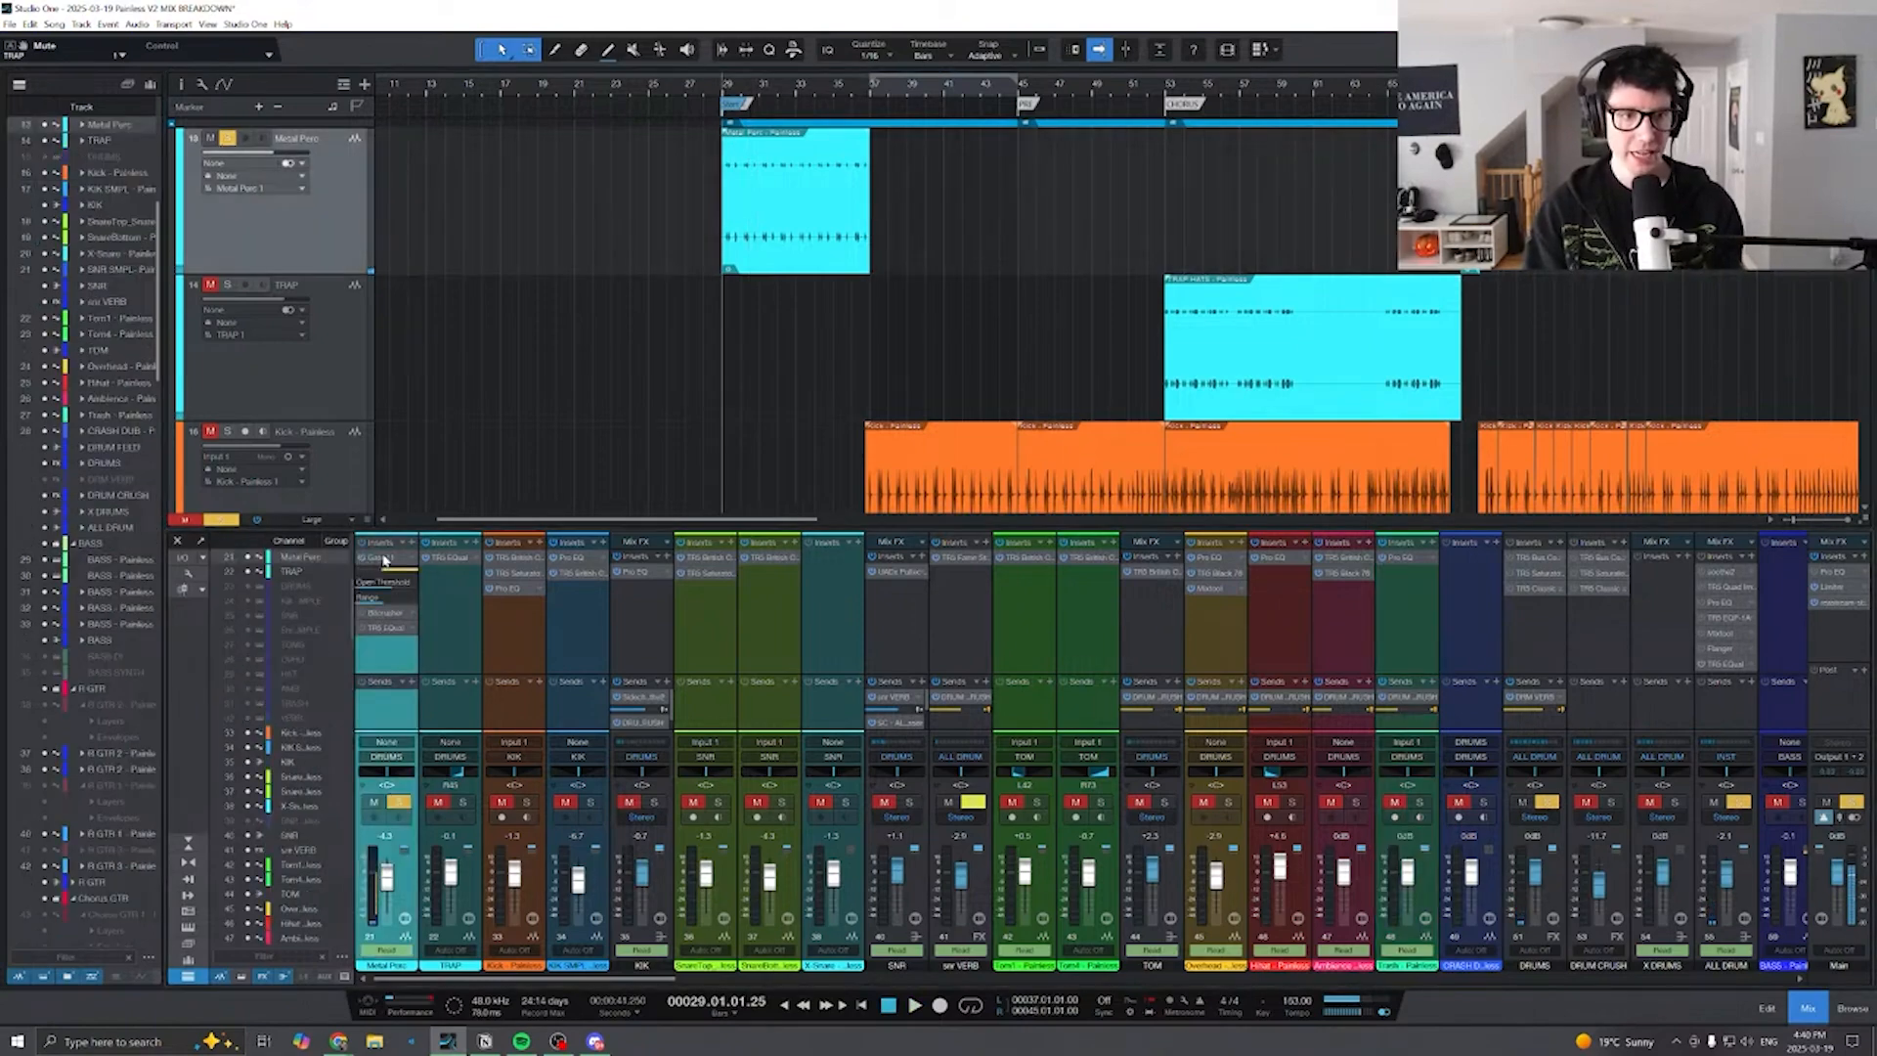
{"action": "left_click", "coordinate": [376, 557]}
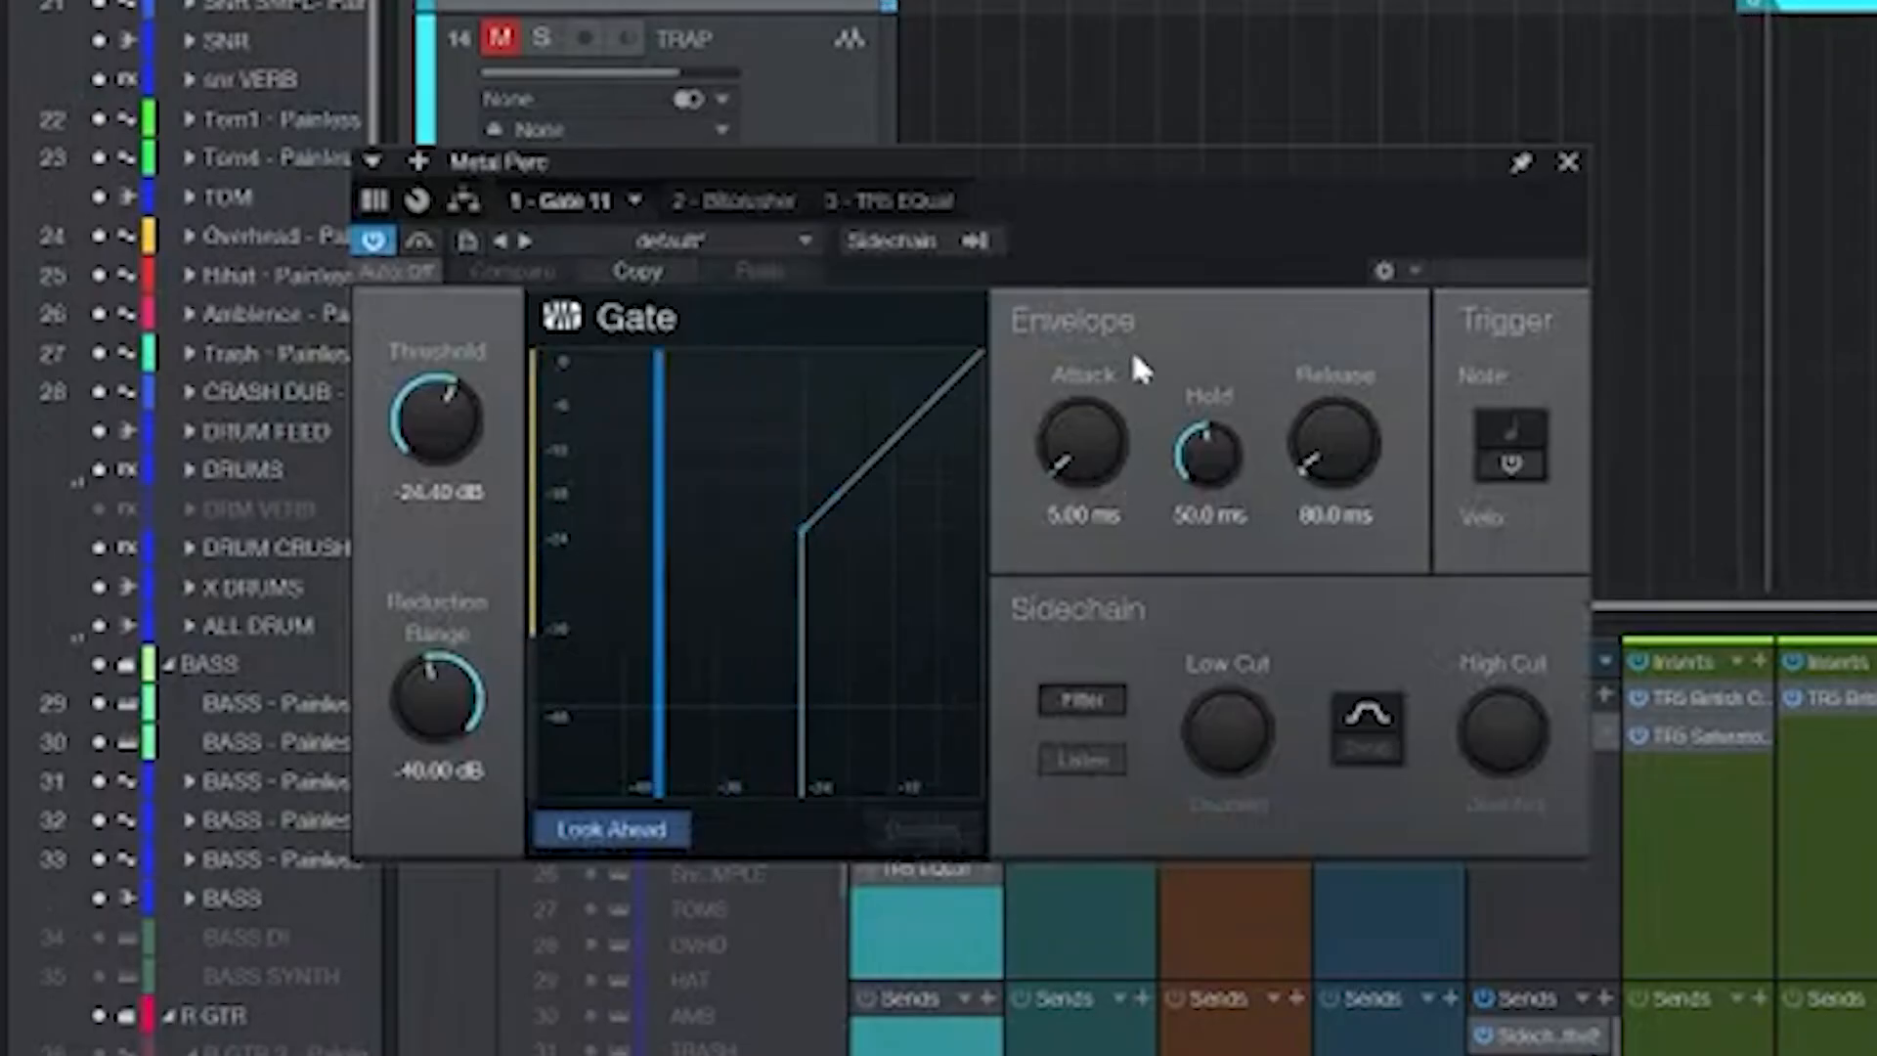
- Enable the Bitcrusher and TR5 EQual on the Metal Perc track, inspect their settings, and close the plug-in window
{"action": "left_click", "coordinate": [1569, 164]}
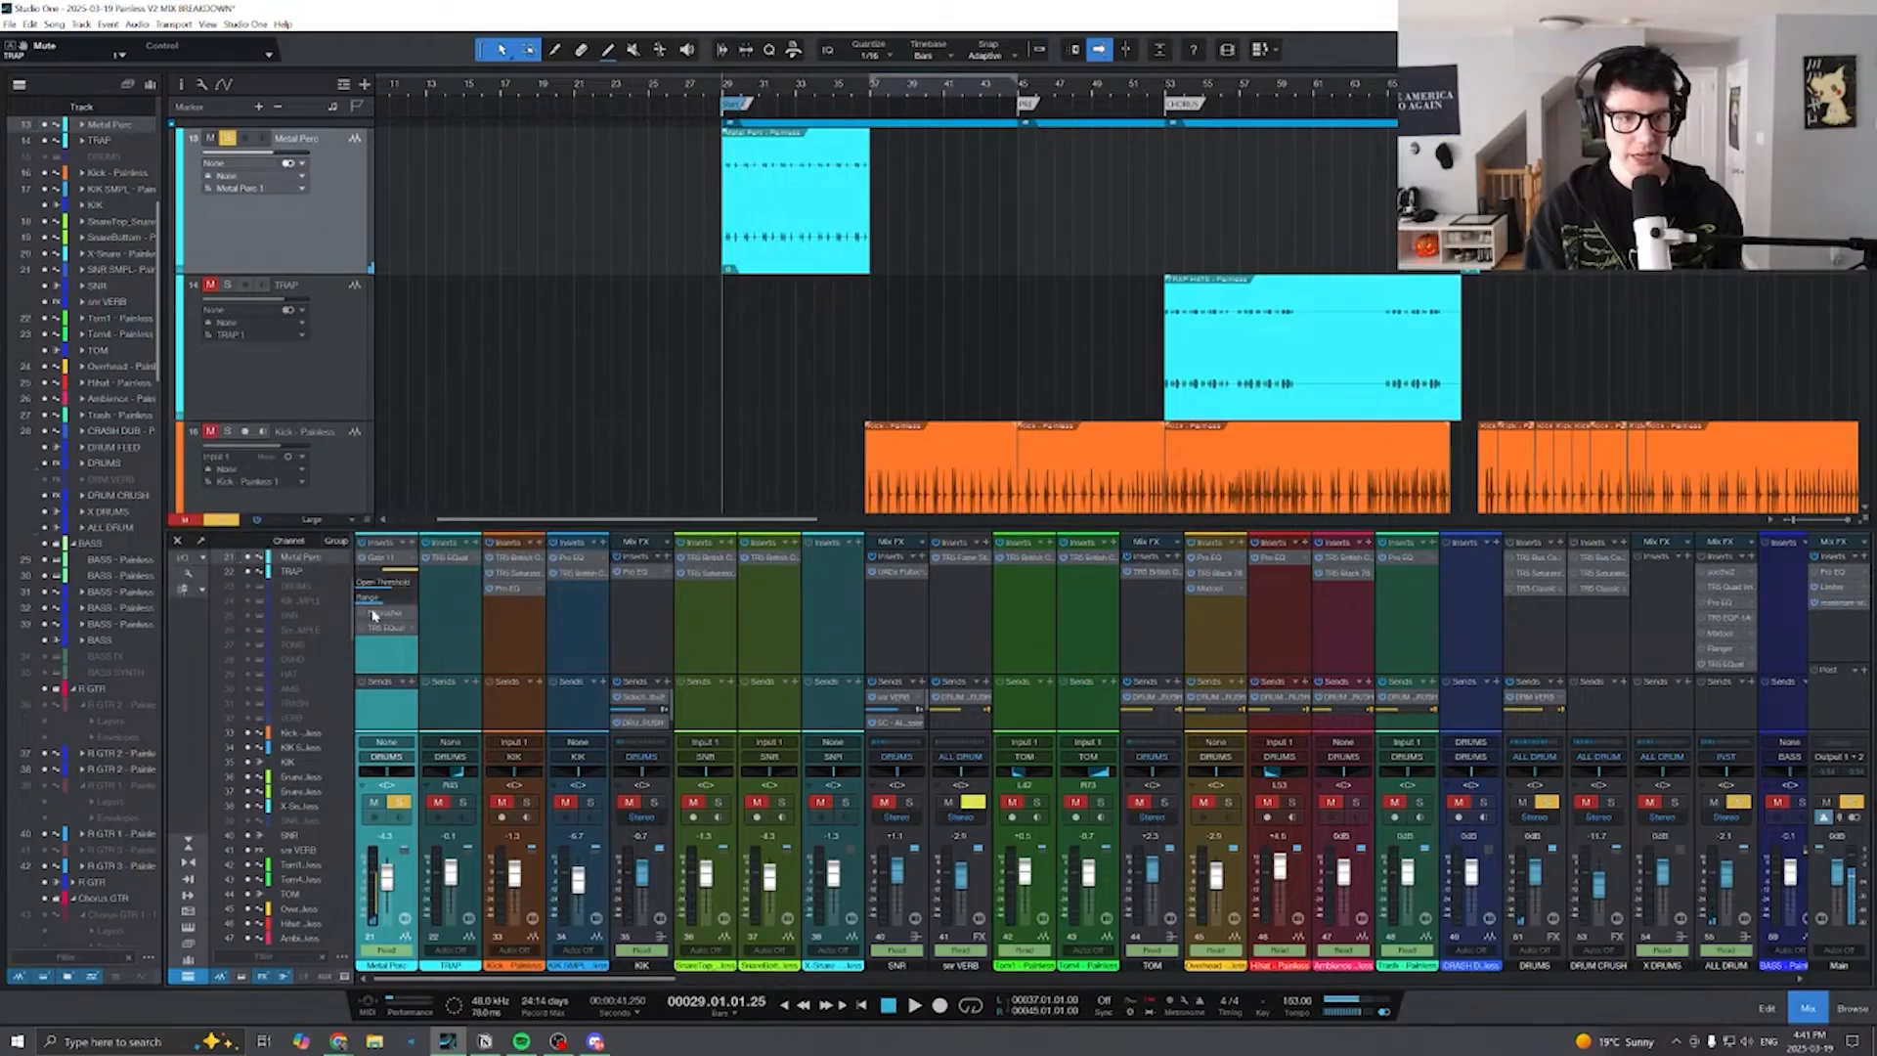
{"action": "left_click", "coordinate": [386, 574]}
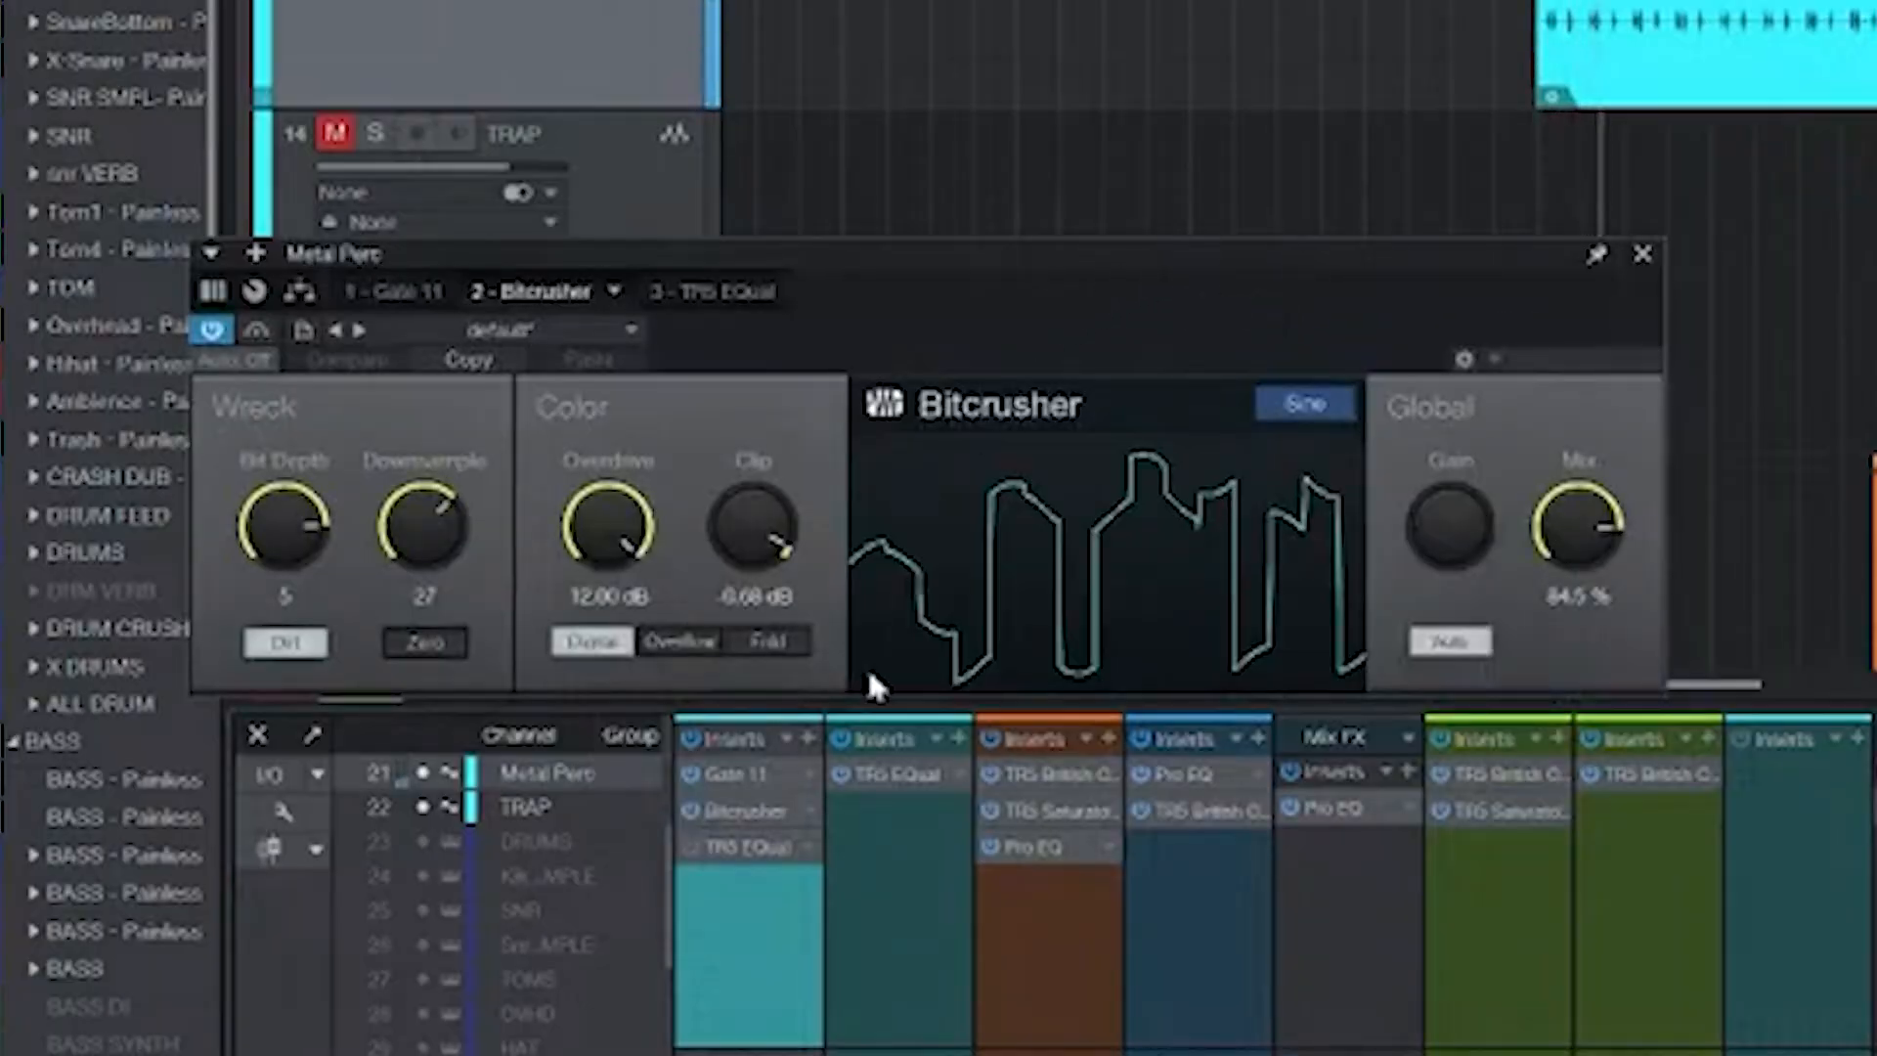
{"action": "left_click", "coordinate": [704, 850]}
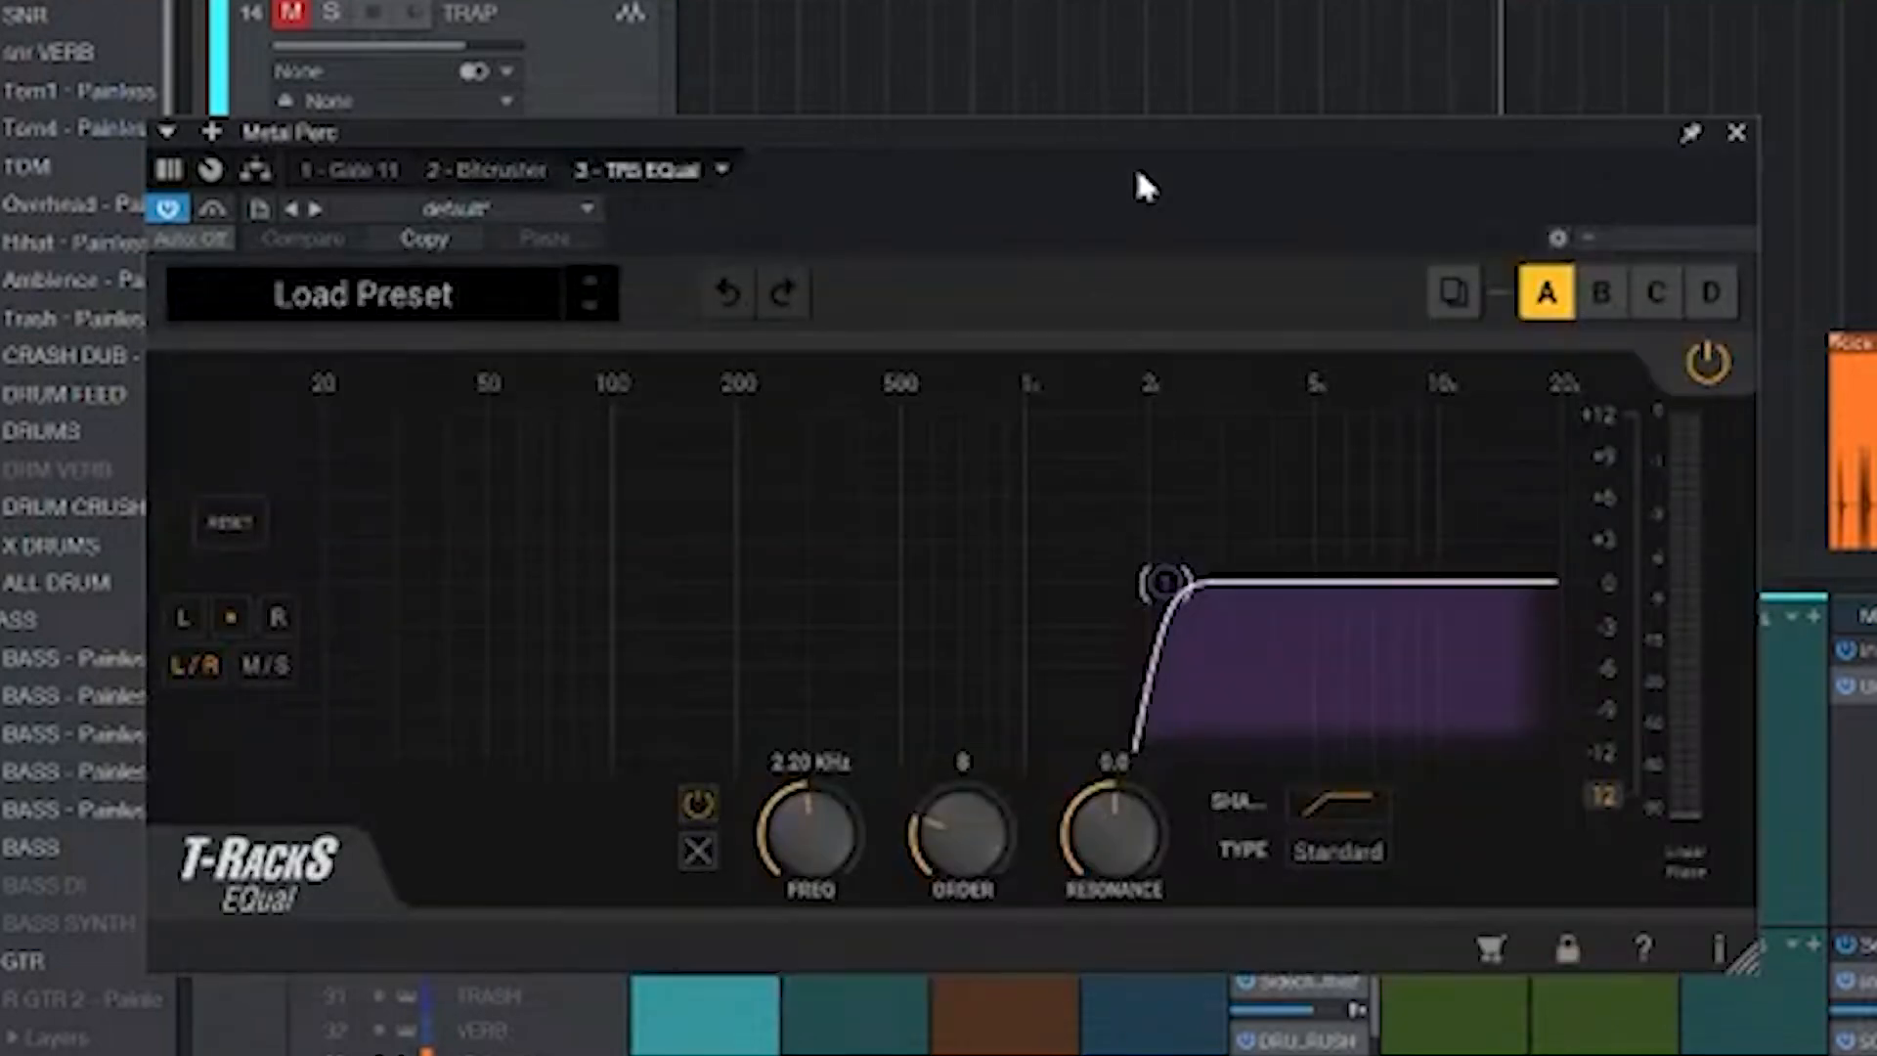
{"action": "left_click", "coordinate": [1736, 133]}
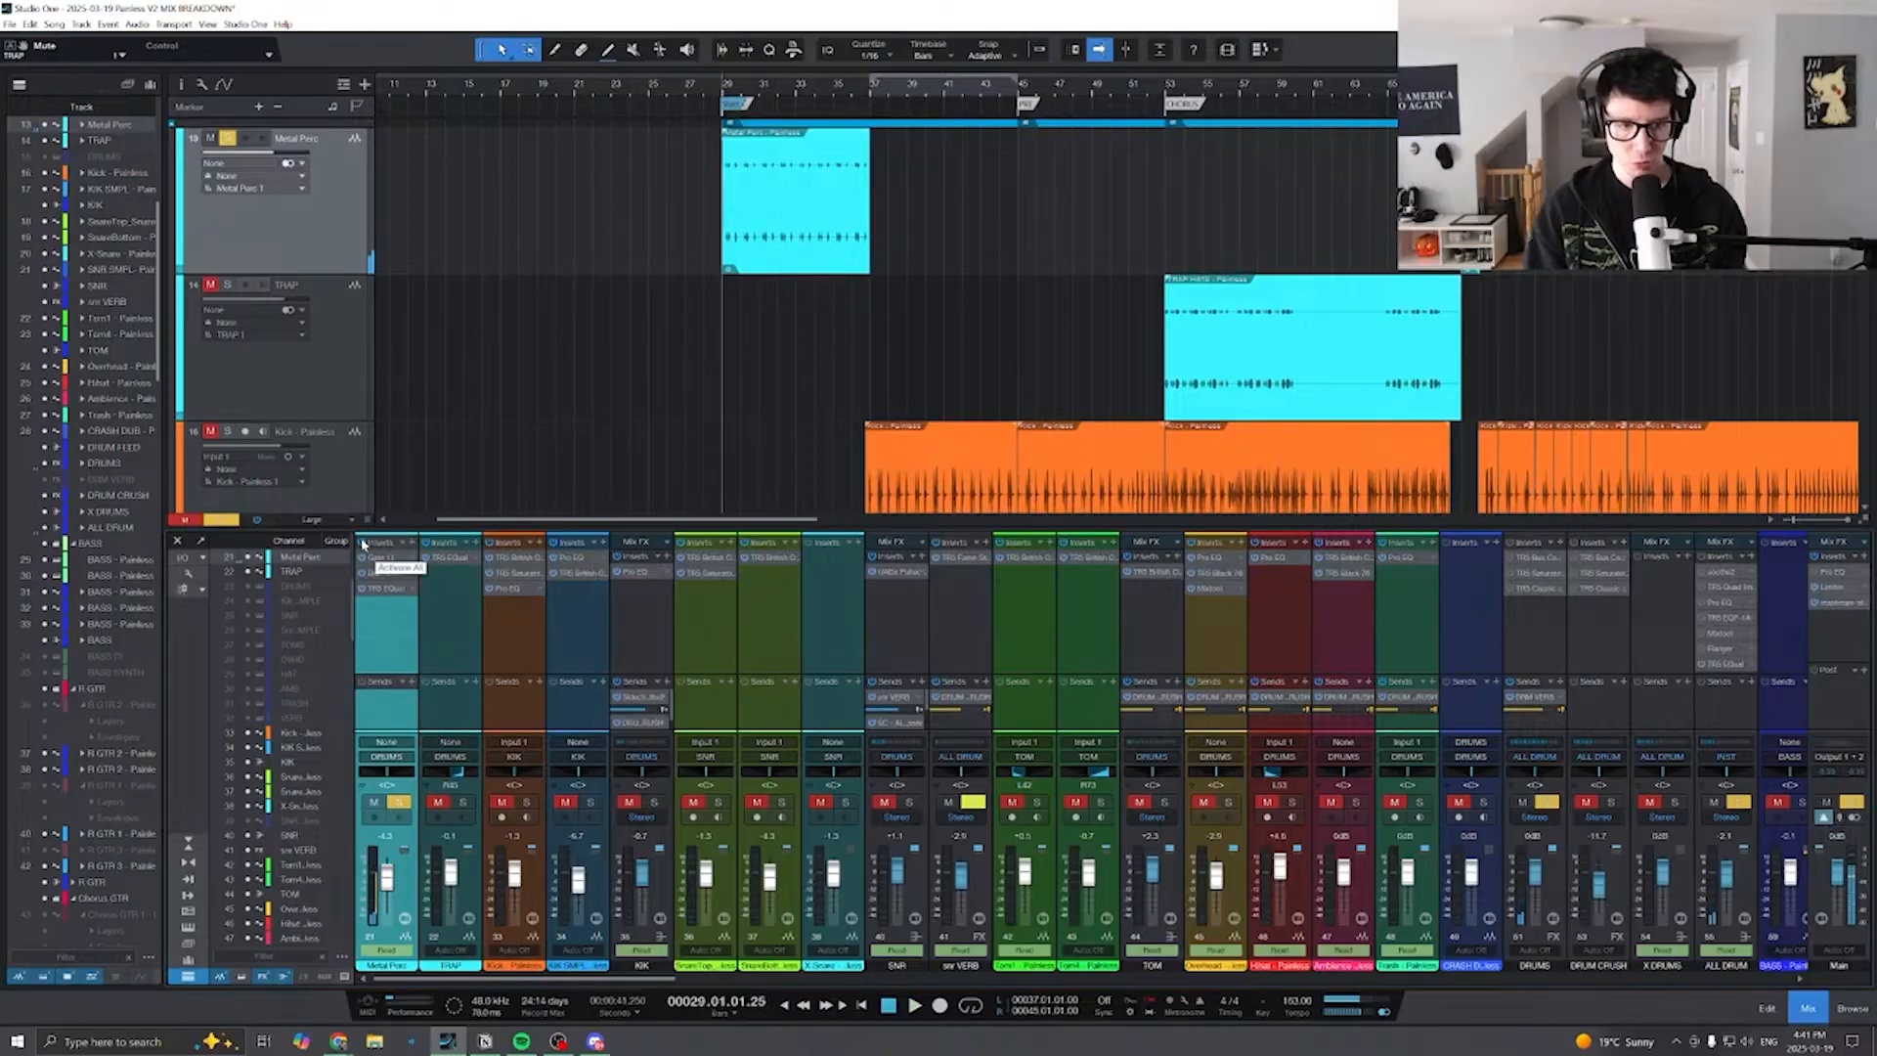
- Check where the Metal Perc clips fall in the song and play the soloed track from bar 29
{"action": "scroll", "coordinate": [782, 356], "scroll_direction": "right", "scroll_amount": 10}
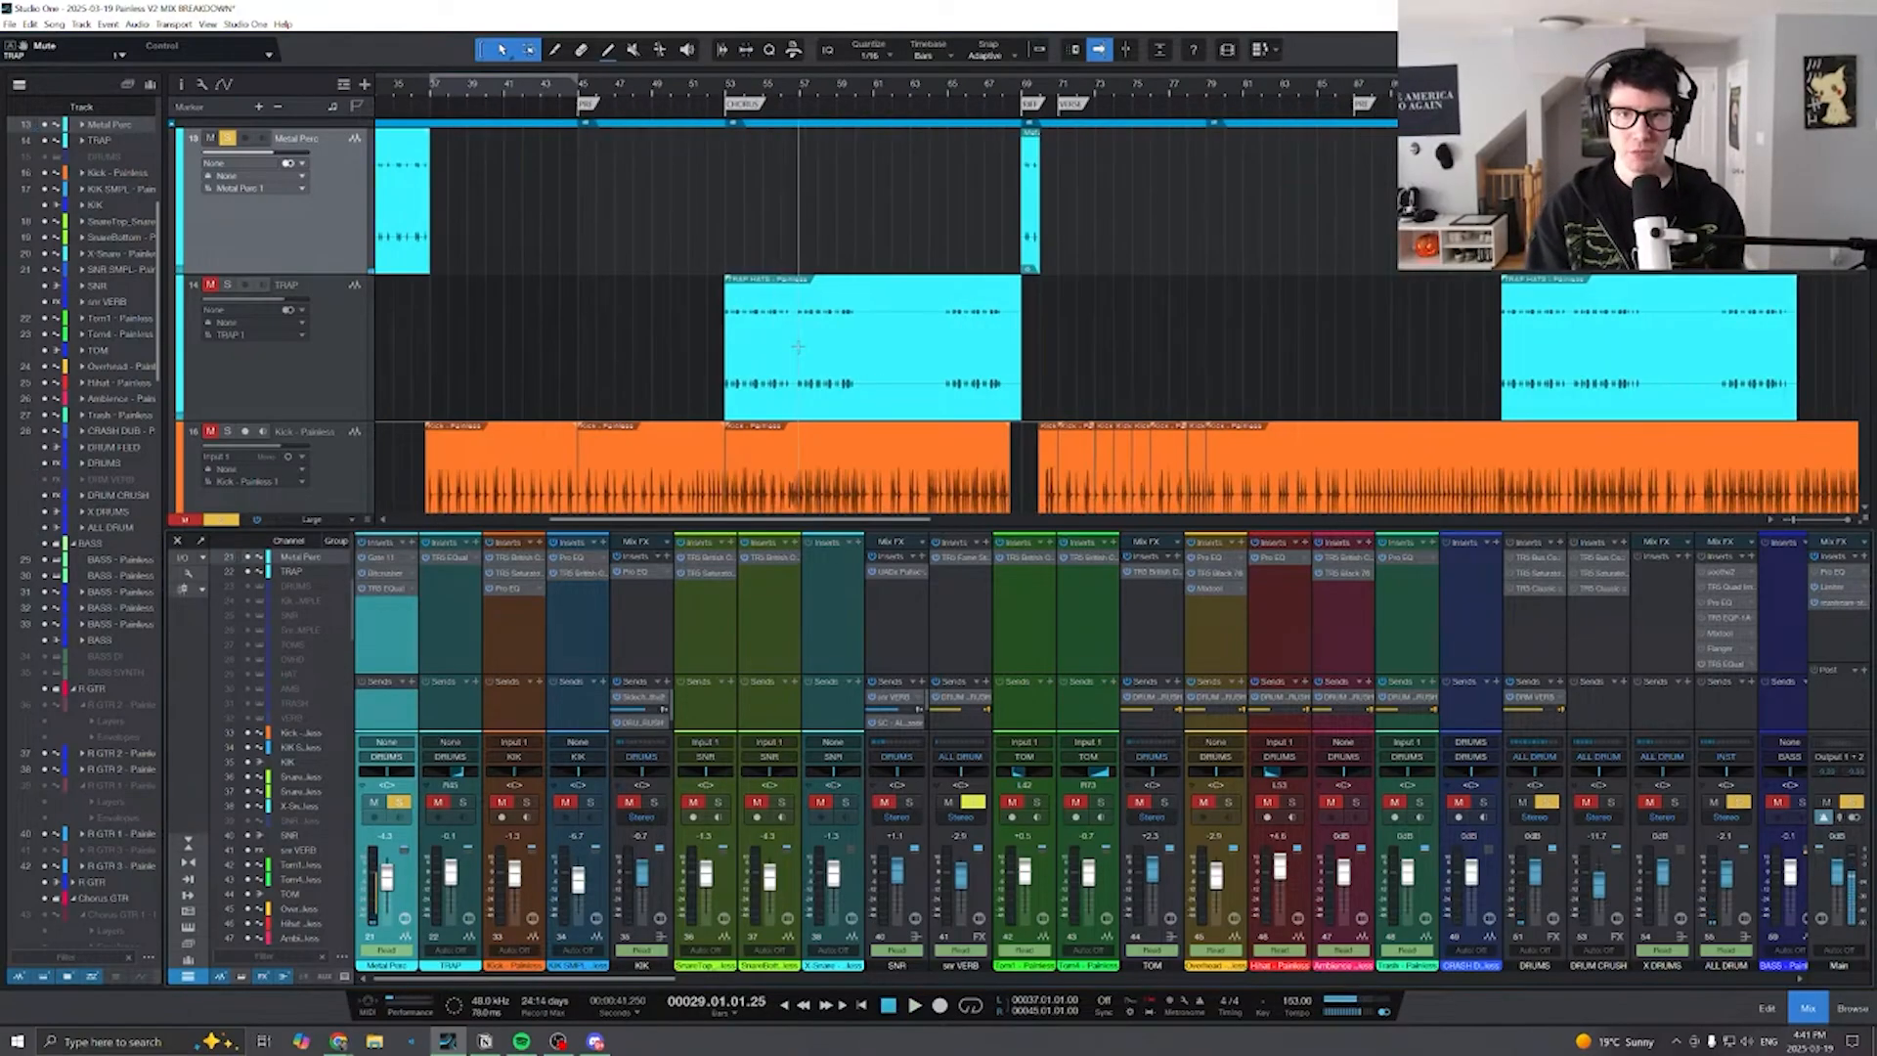
{"action": "scroll", "coordinate": [777, 358], "scroll_direction": "right", "scroll_amount": 7}
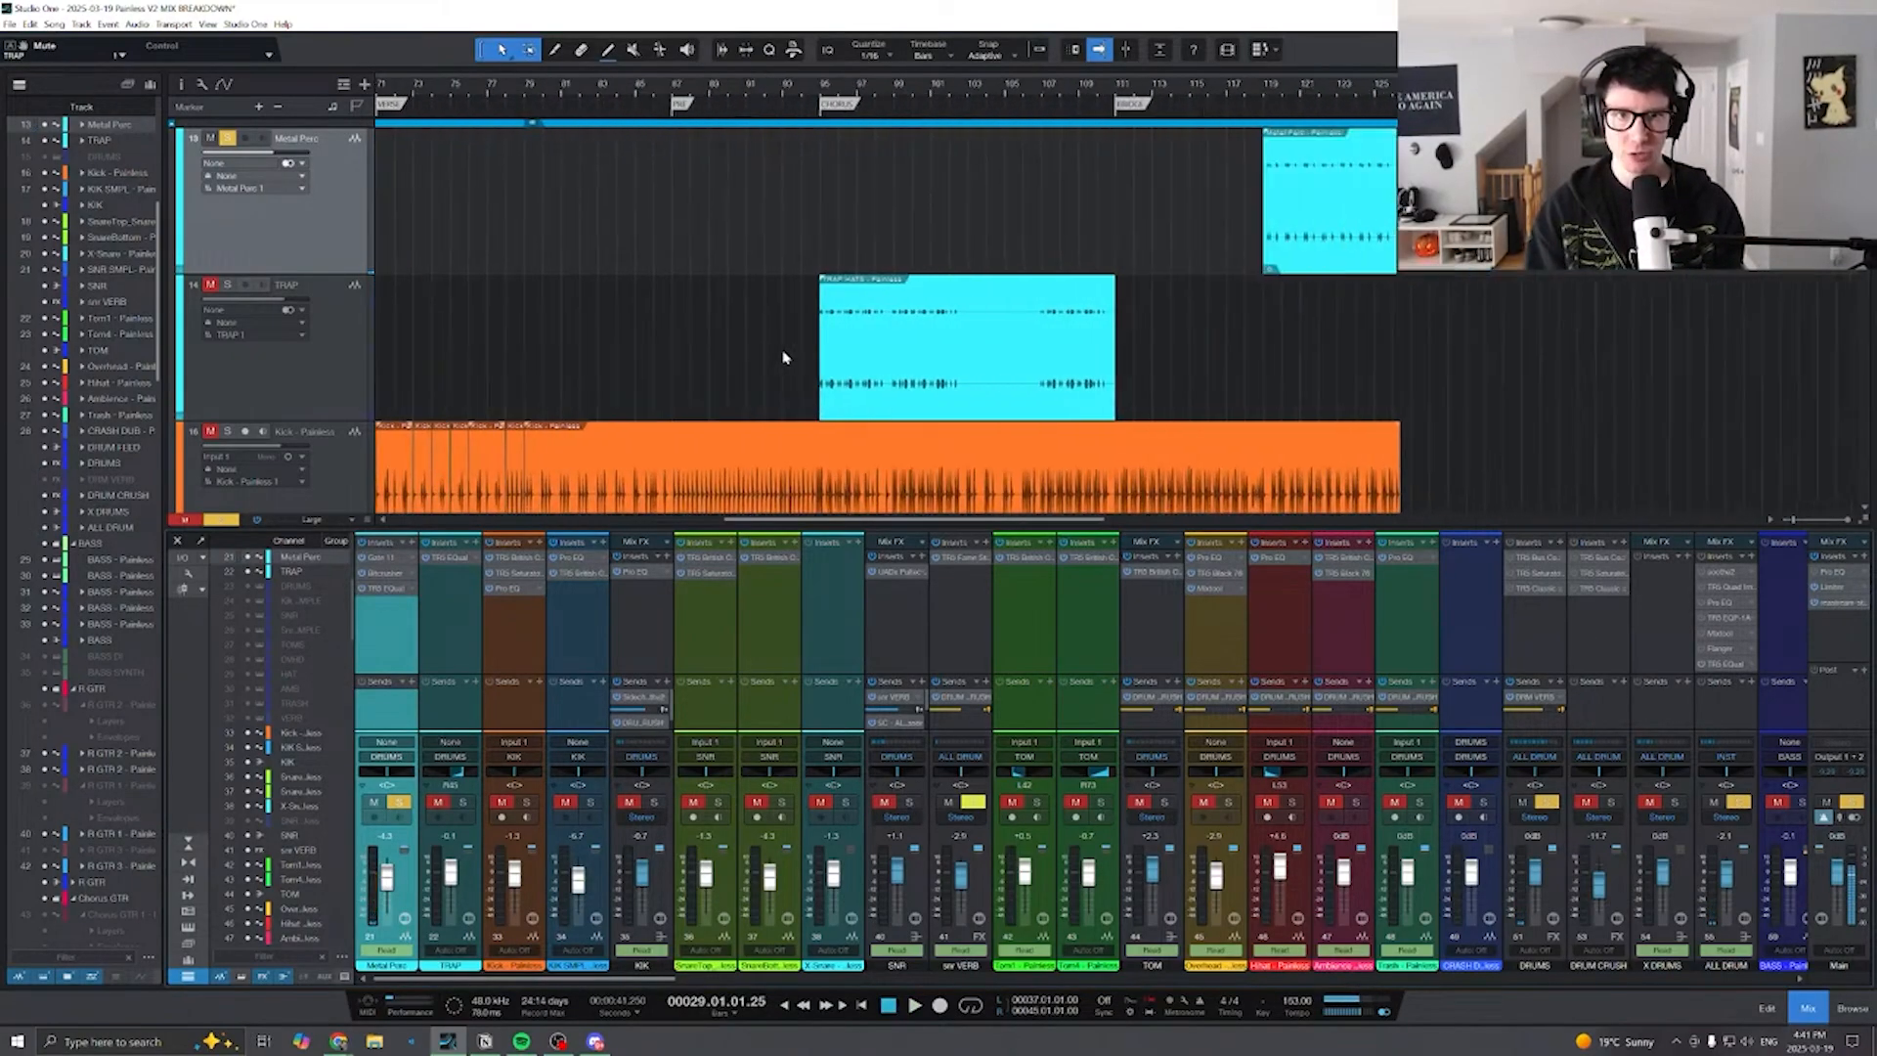
{"action": "scroll", "coordinate": [753, 361], "scroll_direction": "left", "scroll_amount": 3}
{"action": "scroll", "coordinate": [748, 362], "scroll_direction": "left", "scroll_amount": 10}
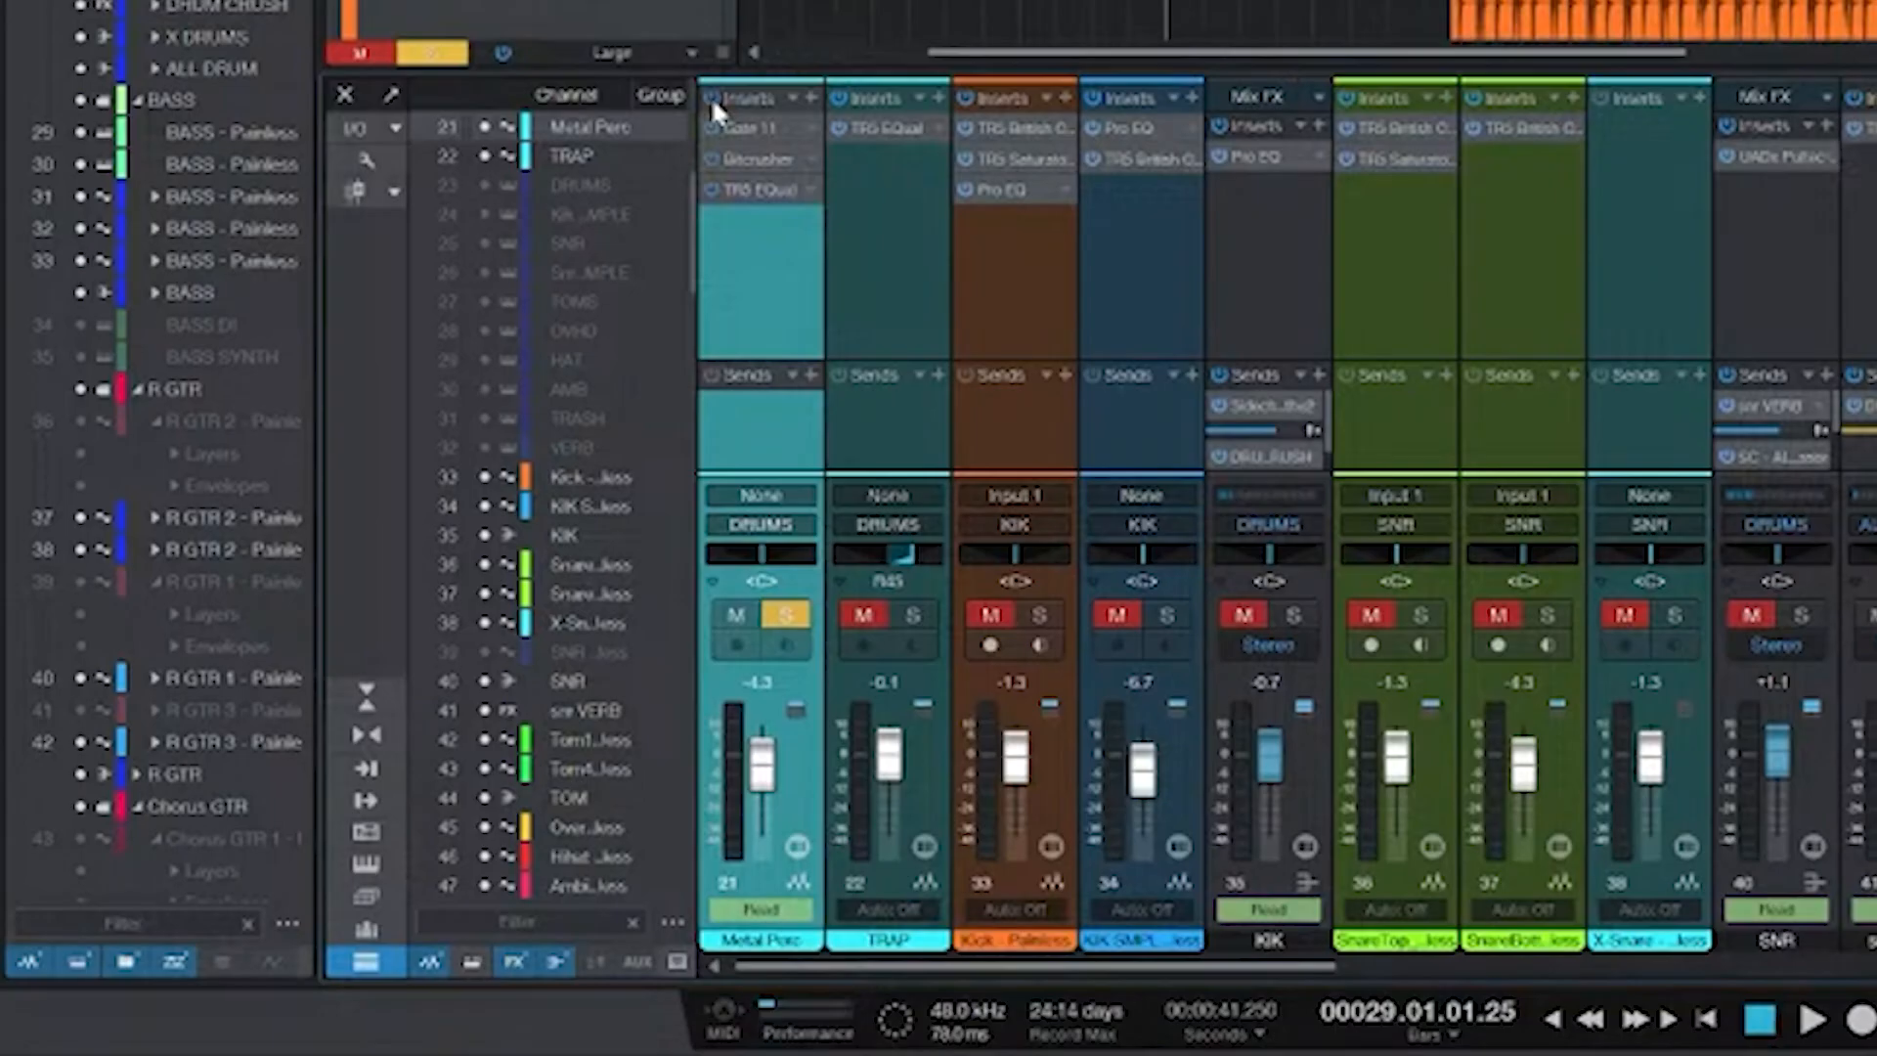
{"action": "key", "text": "space"}
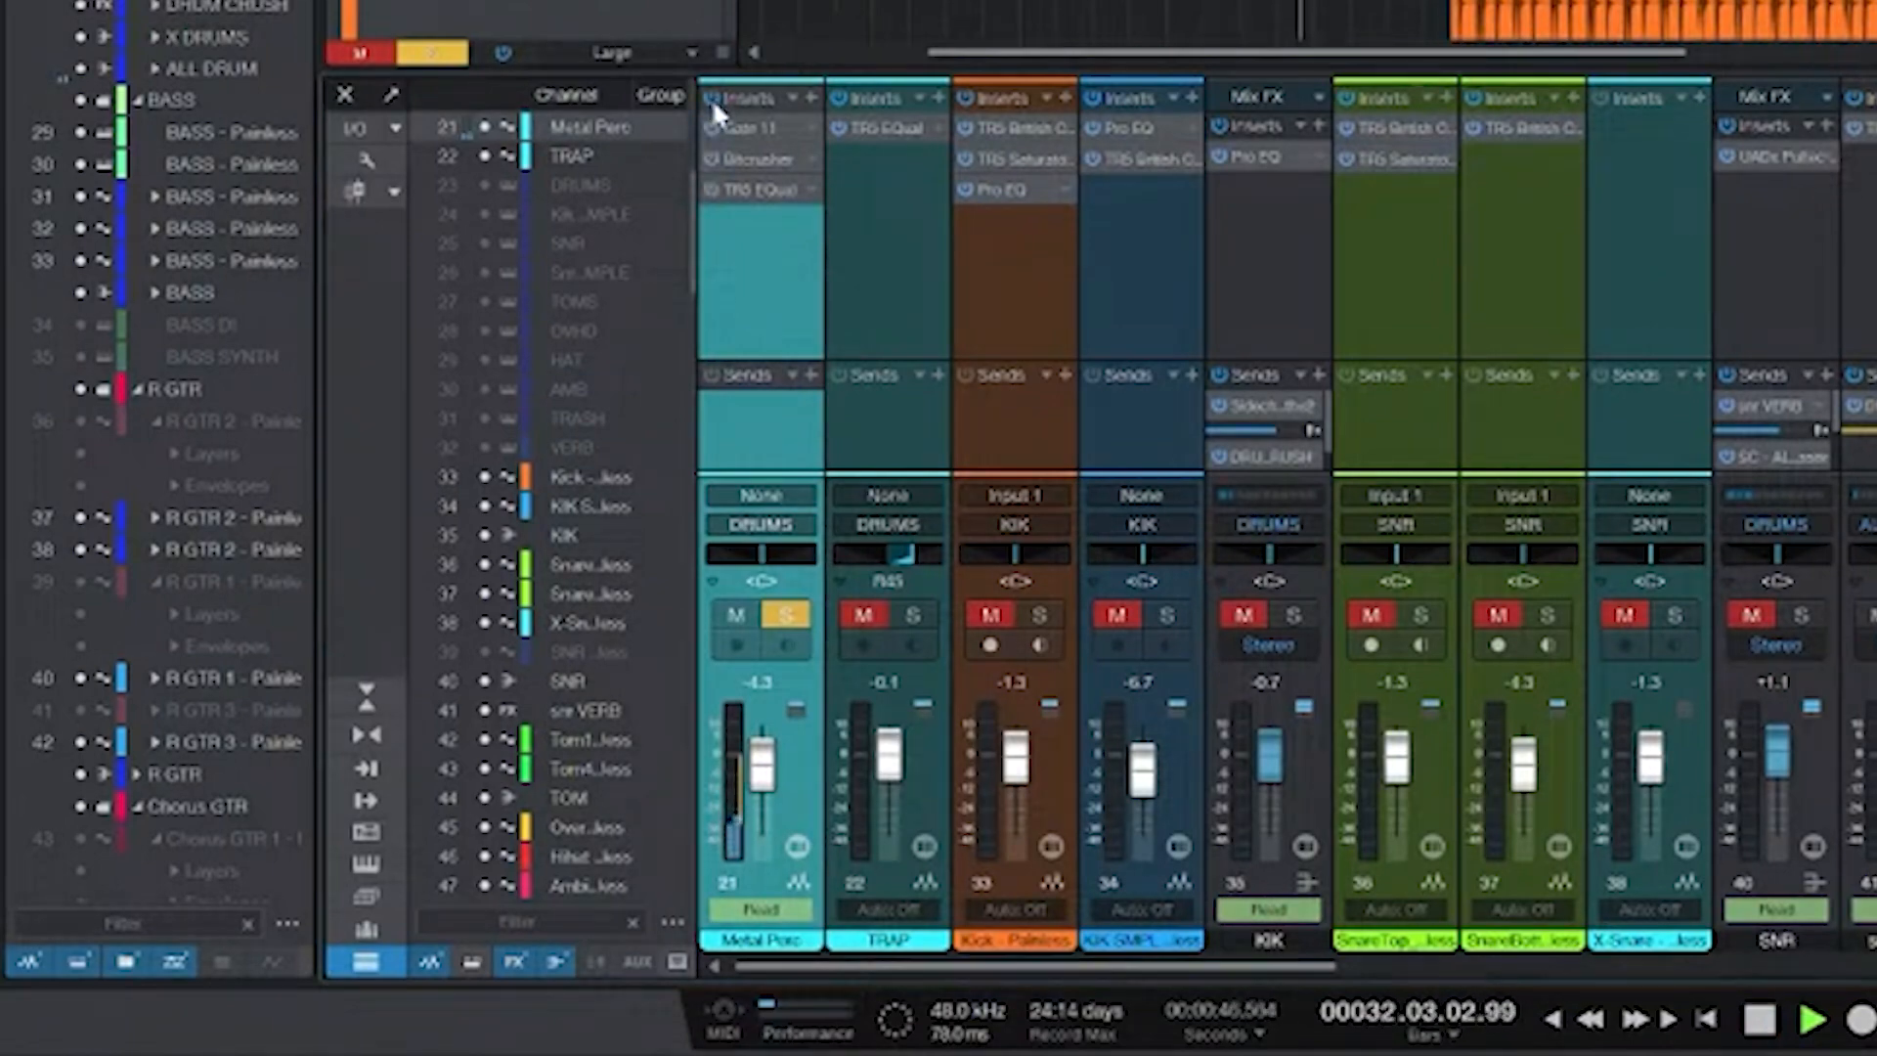
{"action": "key", "text": "space"}
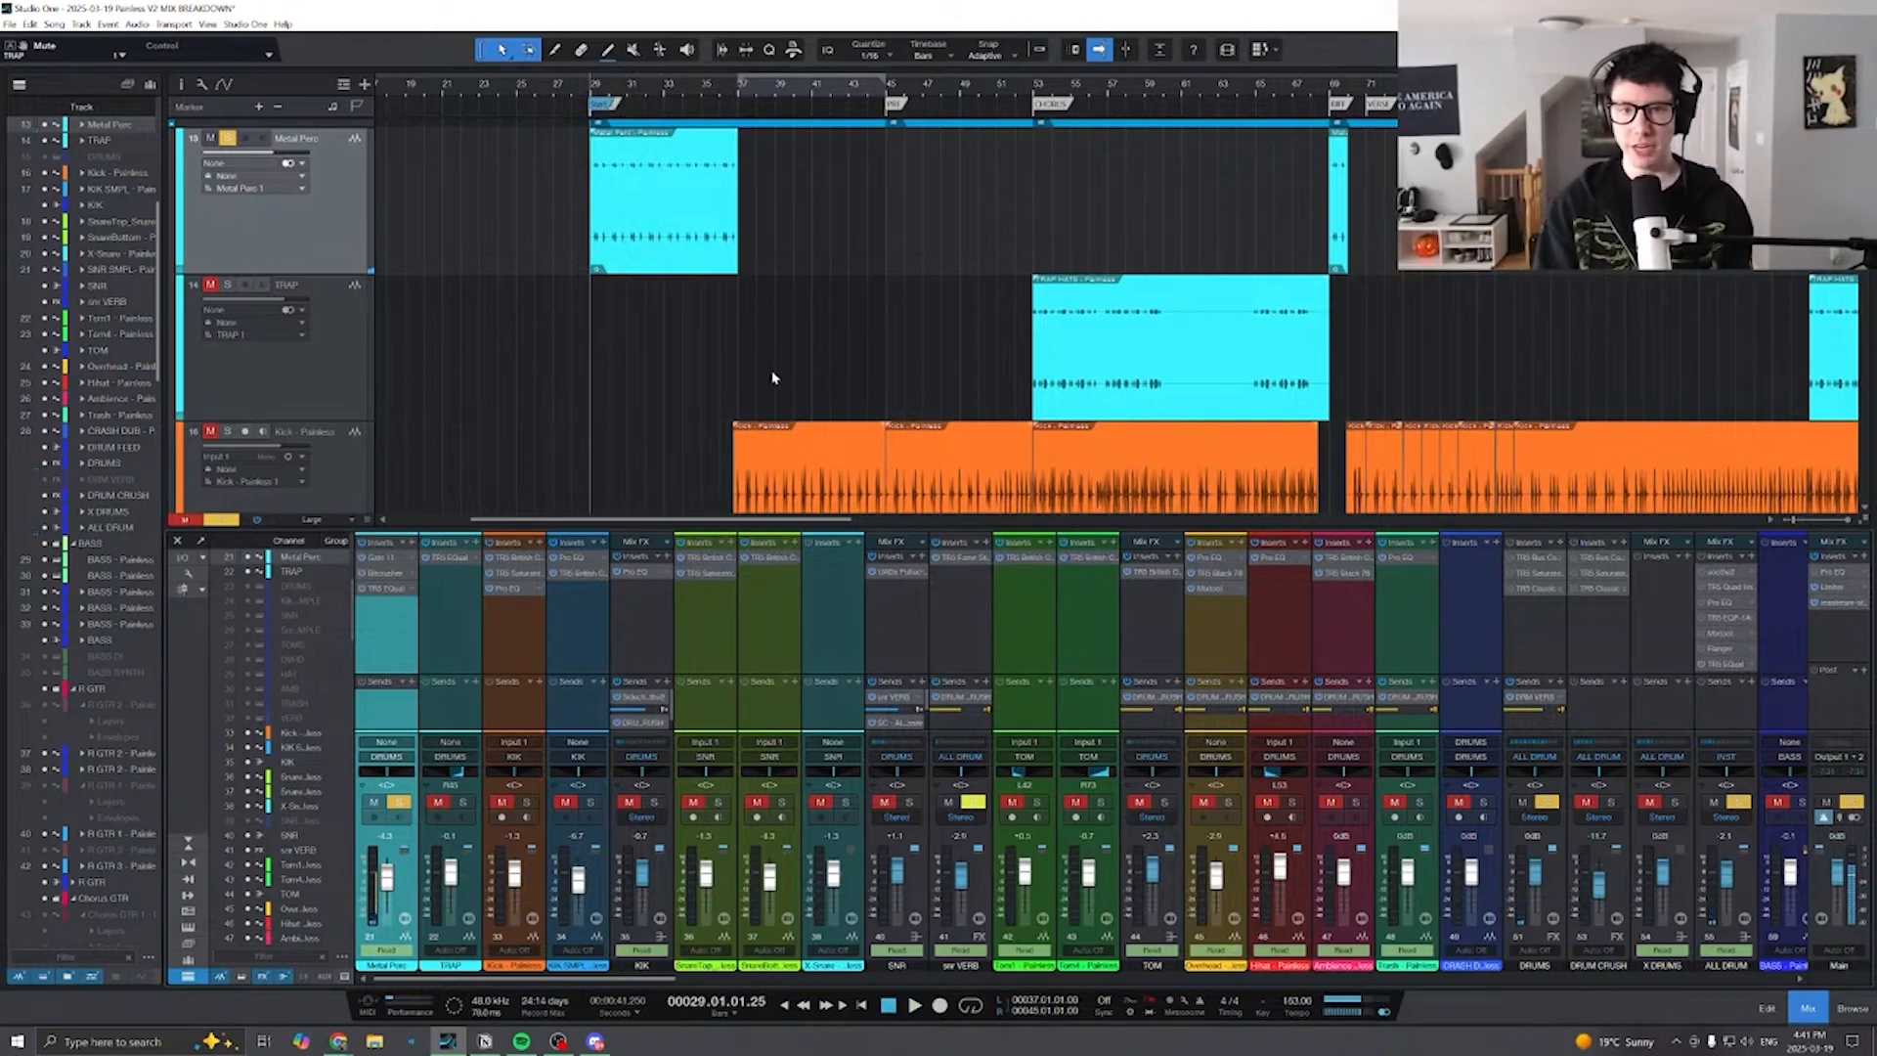
- Look over the Metal Perc and TRAP clips along the timeline and clear the Metal Perc solo
{"action": "scroll", "coordinate": [773, 375], "scroll_direction": "right", "scroll_amount": 1}
{"action": "key", "text": "w"}
{"action": "key", "text": "e"}
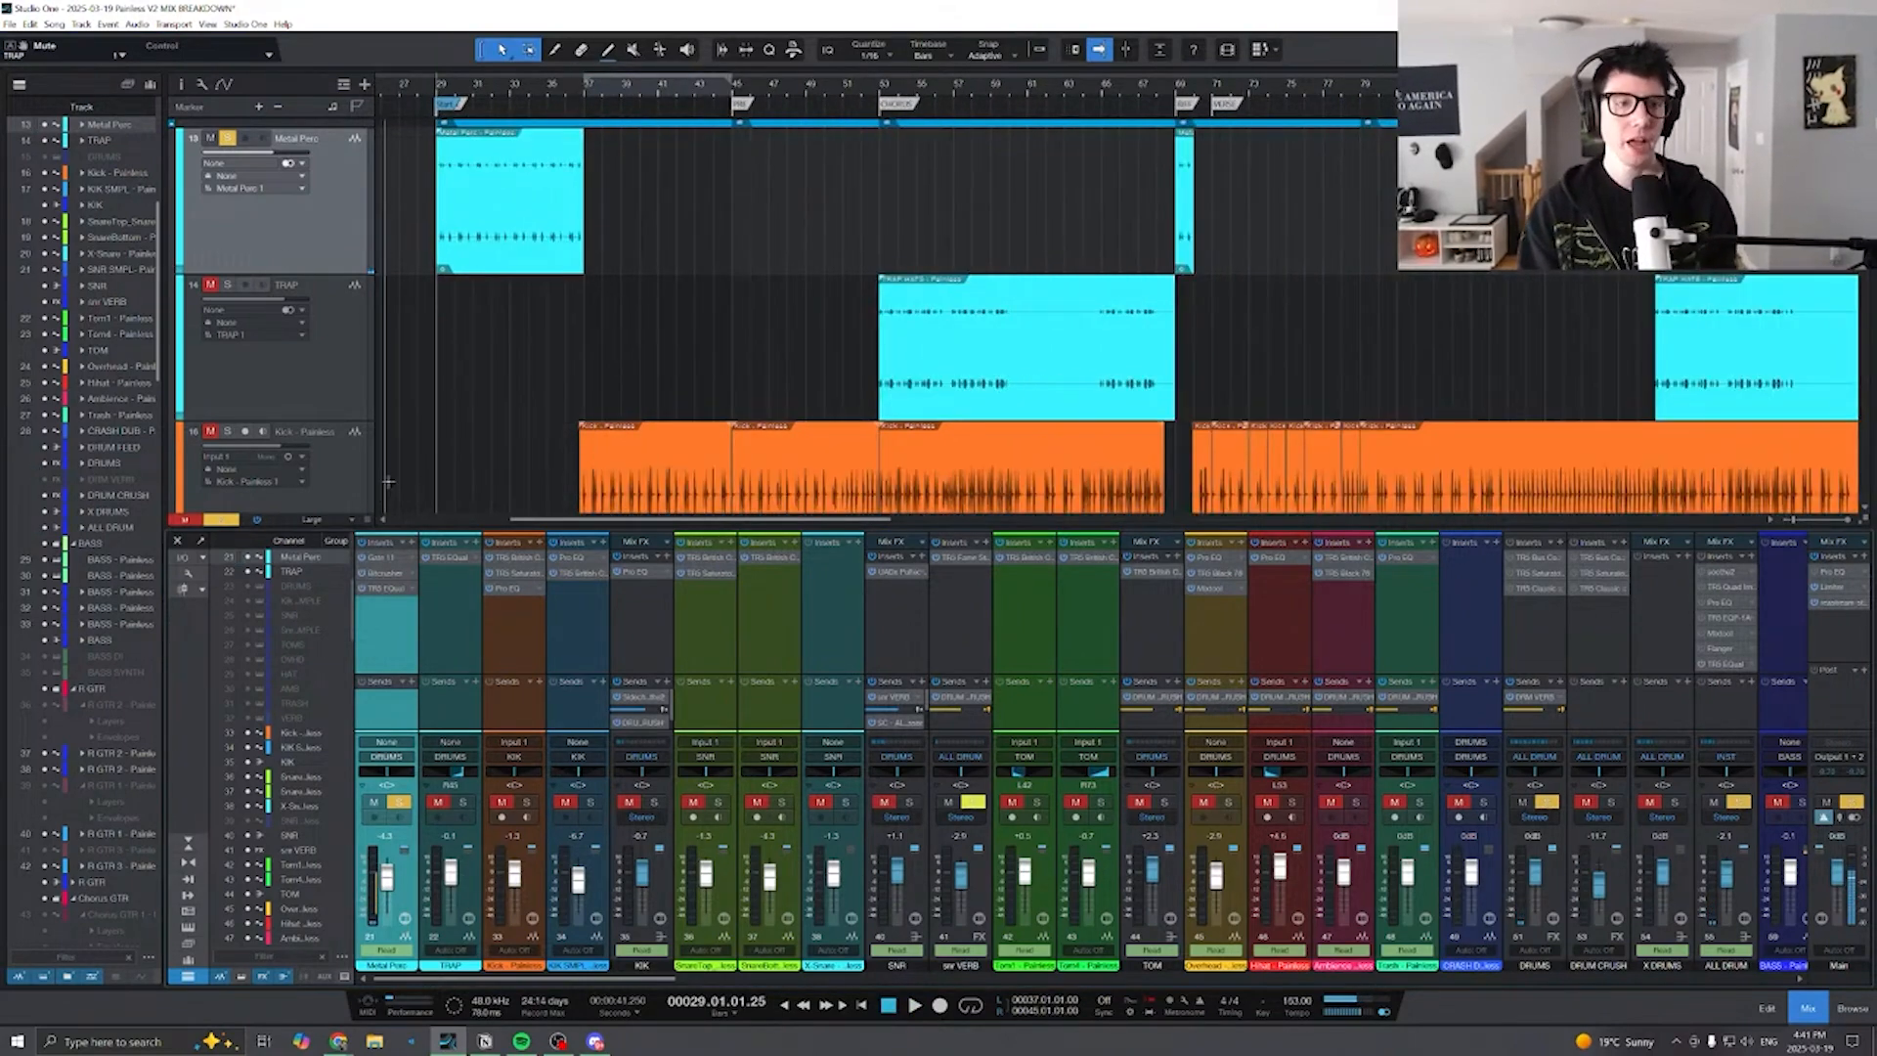
{"action": "scroll", "coordinate": [733, 370], "scroll_direction": "right", "scroll_amount": 5}
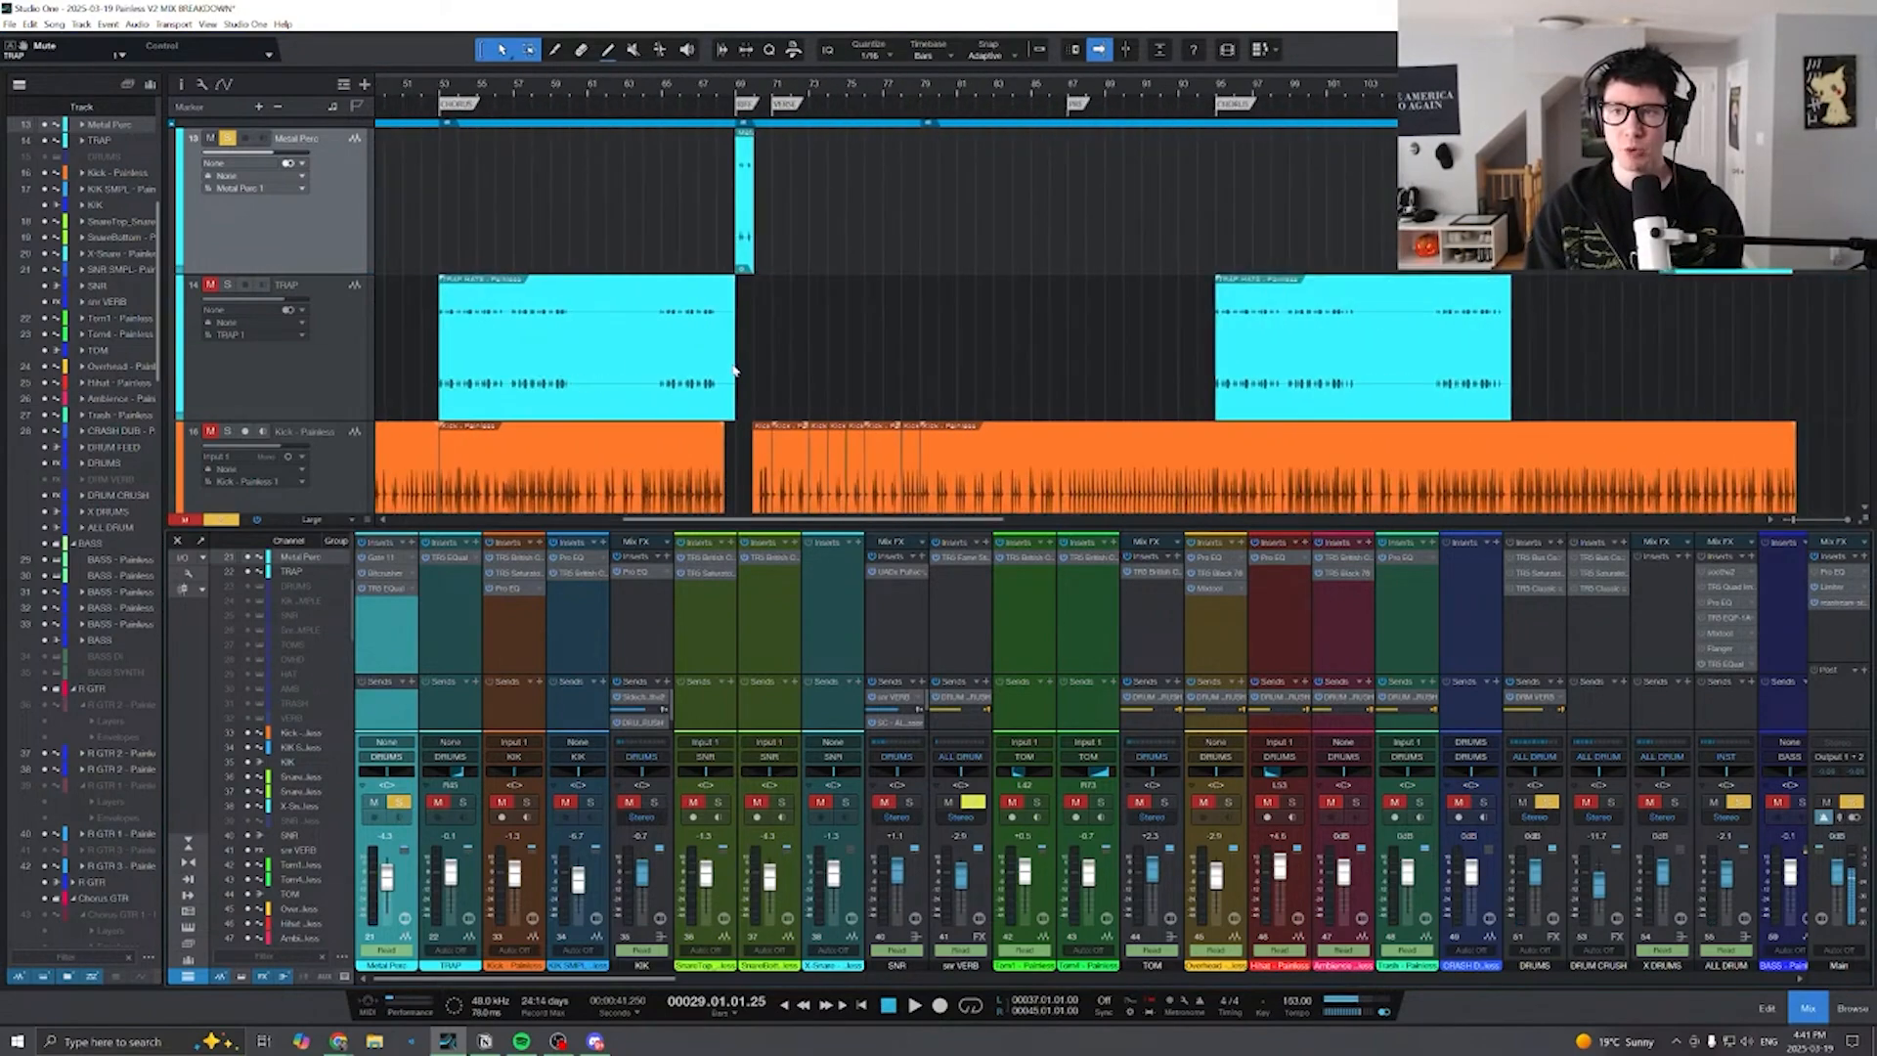
{"action": "scroll", "coordinate": [733, 369], "scroll_direction": "left", "scroll_amount": 7}
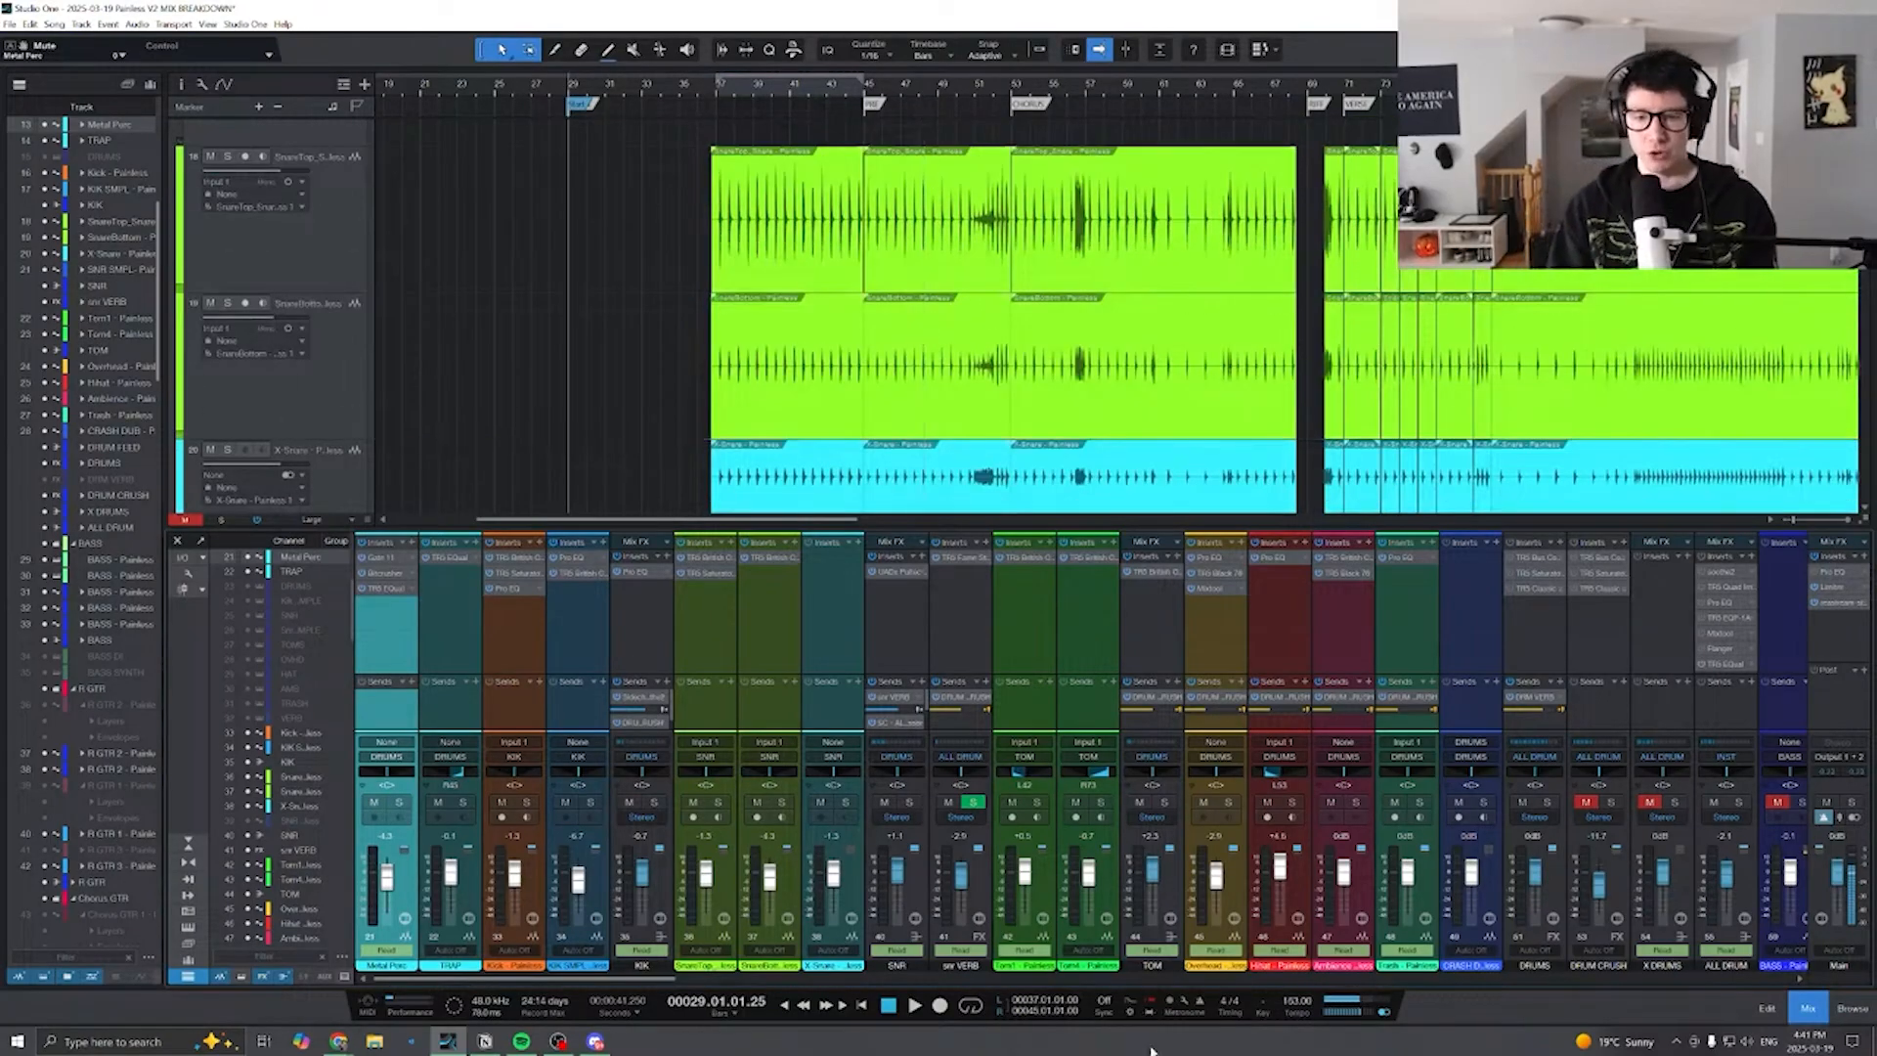
- Open and enable the TR5 Bus Compressor on the DRUMS bus and audition it from the chorus
{"action": "scroll", "coordinate": [1001, 770], "scroll_direction": "right", "scroll_amount": 5}
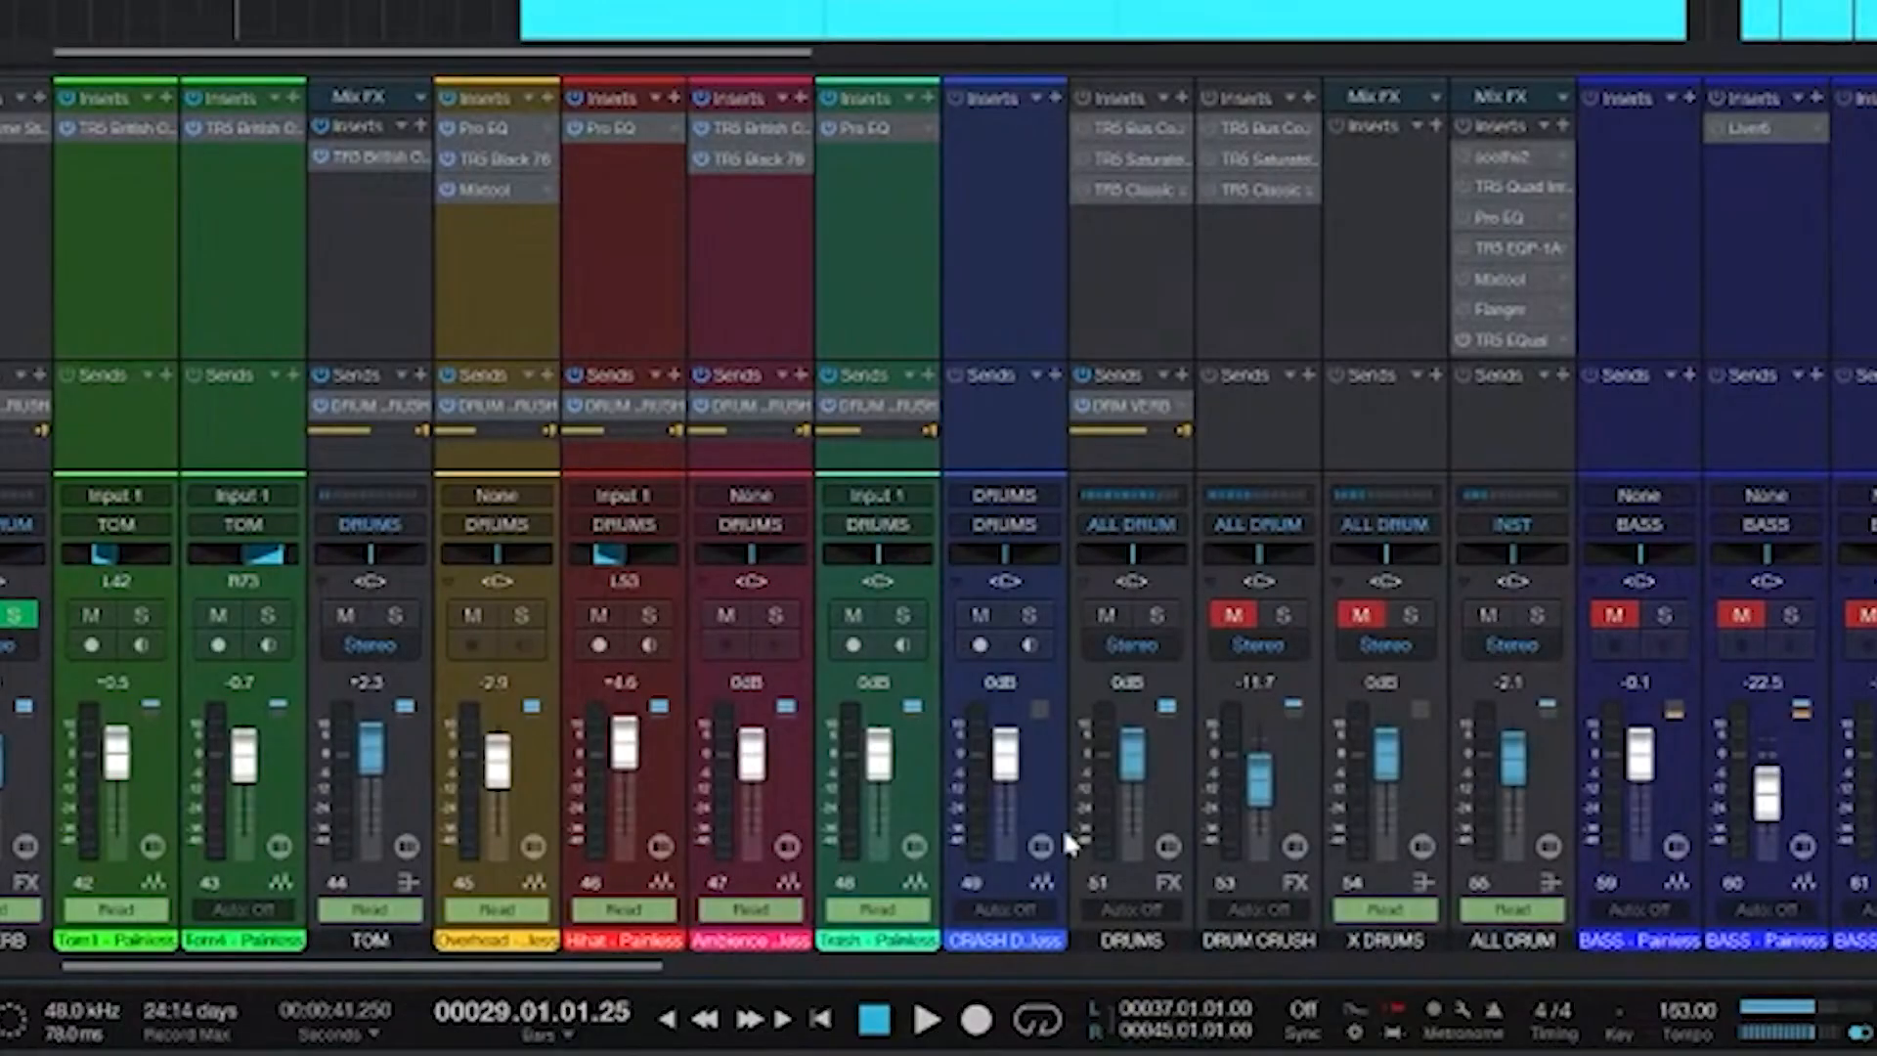
{"action": "left_click", "coordinate": [1169, 784]}
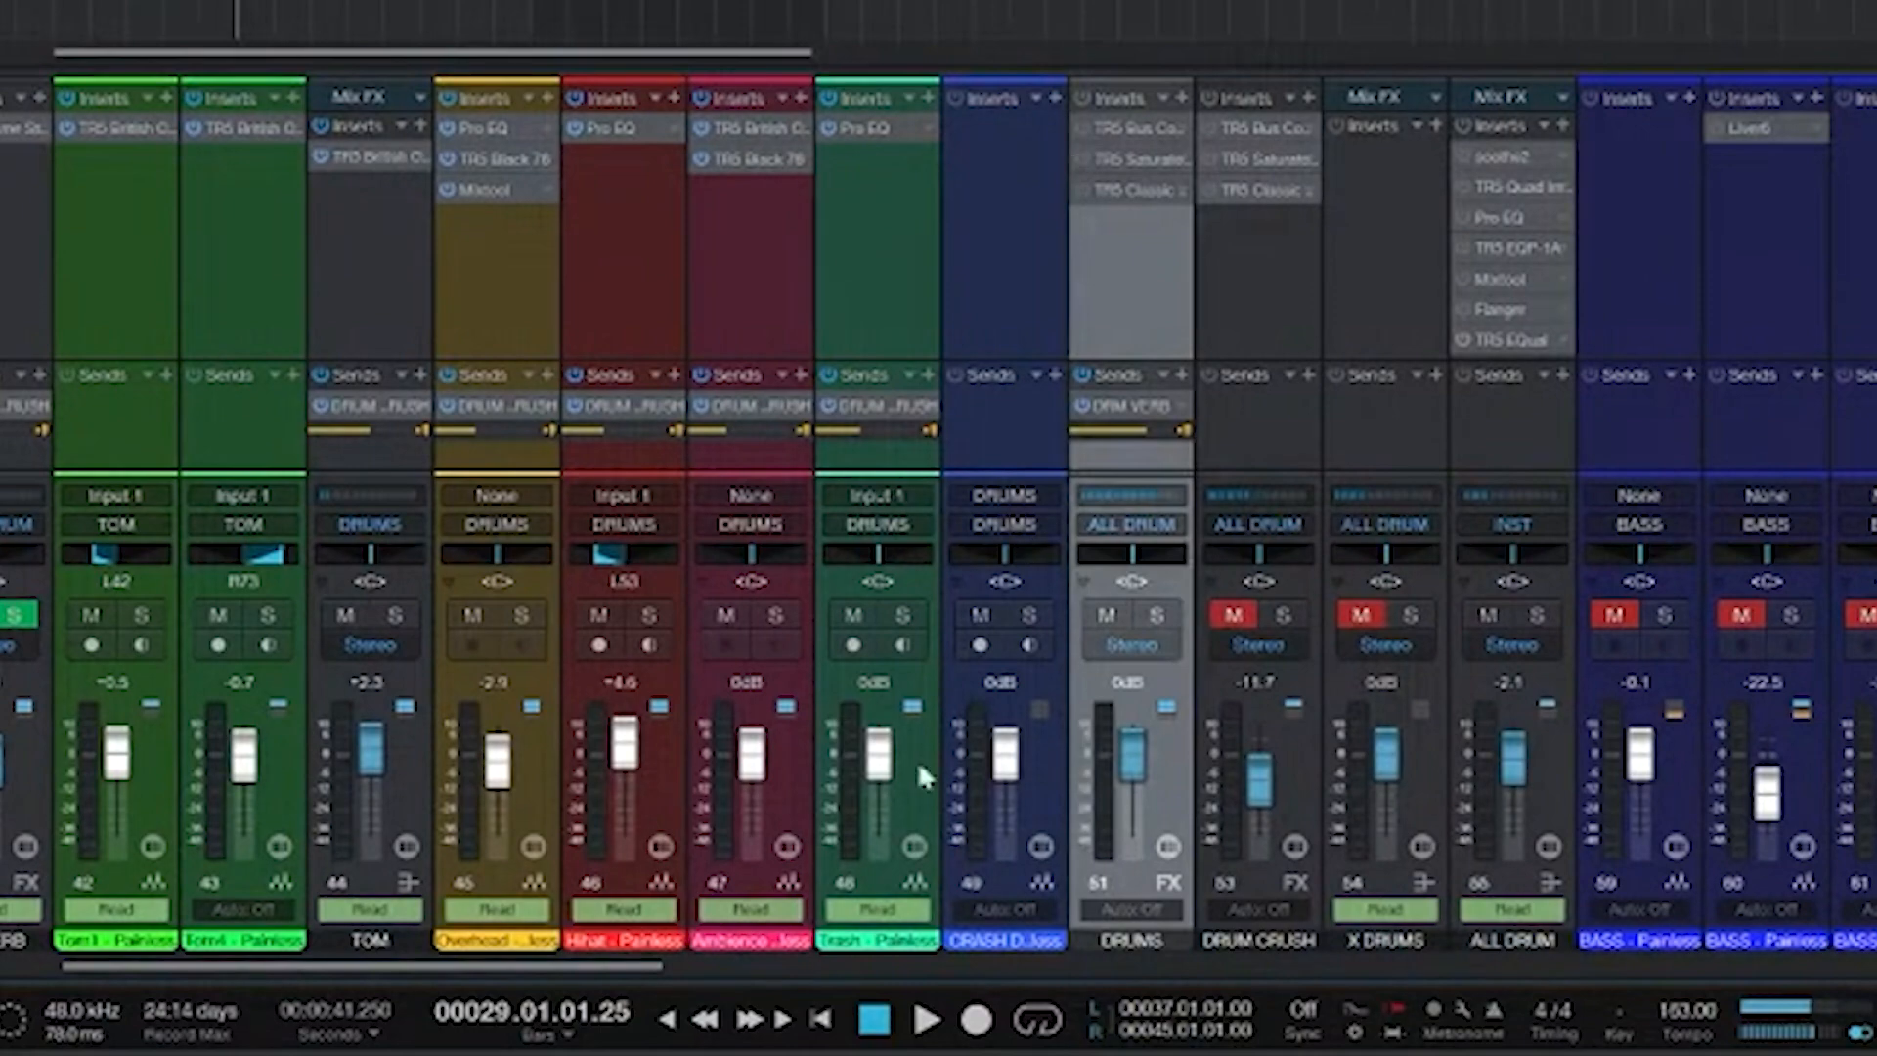
{"action": "scroll", "coordinate": [917, 759], "scroll_direction": "right", "scroll_amount": 3}
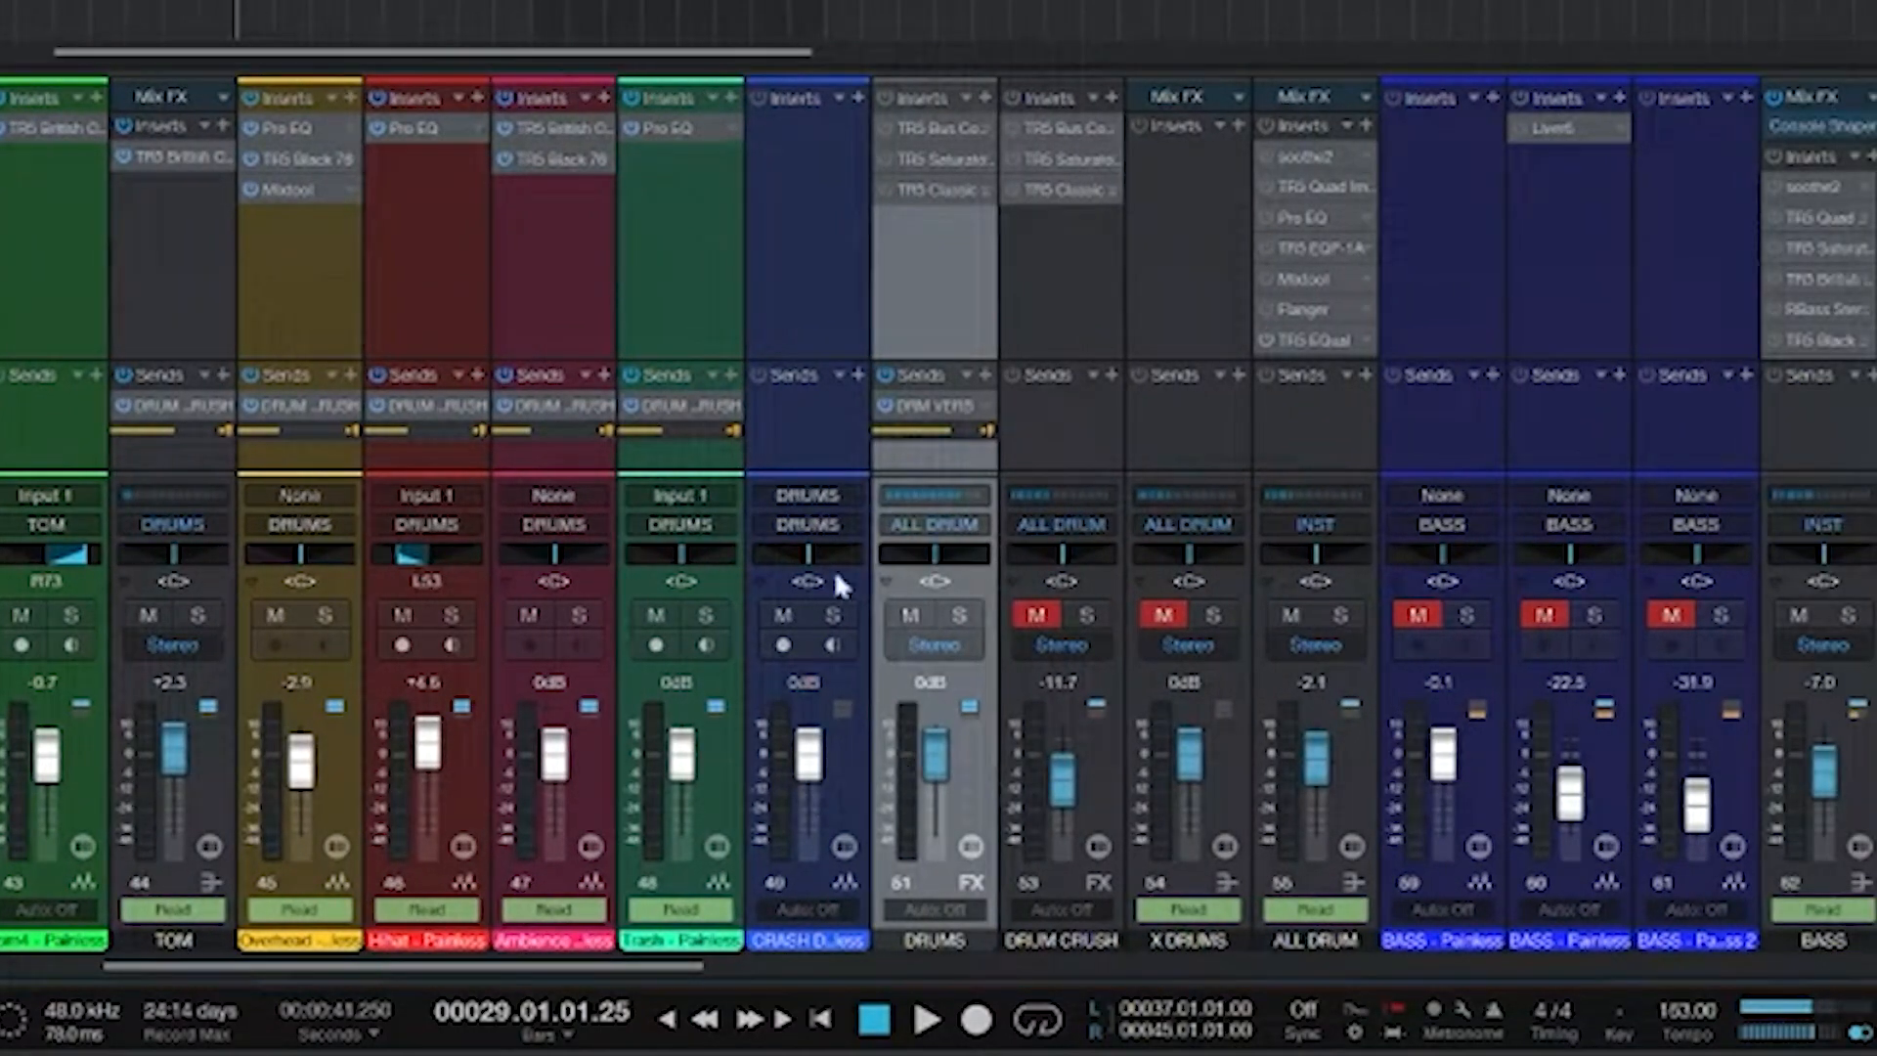
{"action": "left_click", "coordinate": [925, 127]}
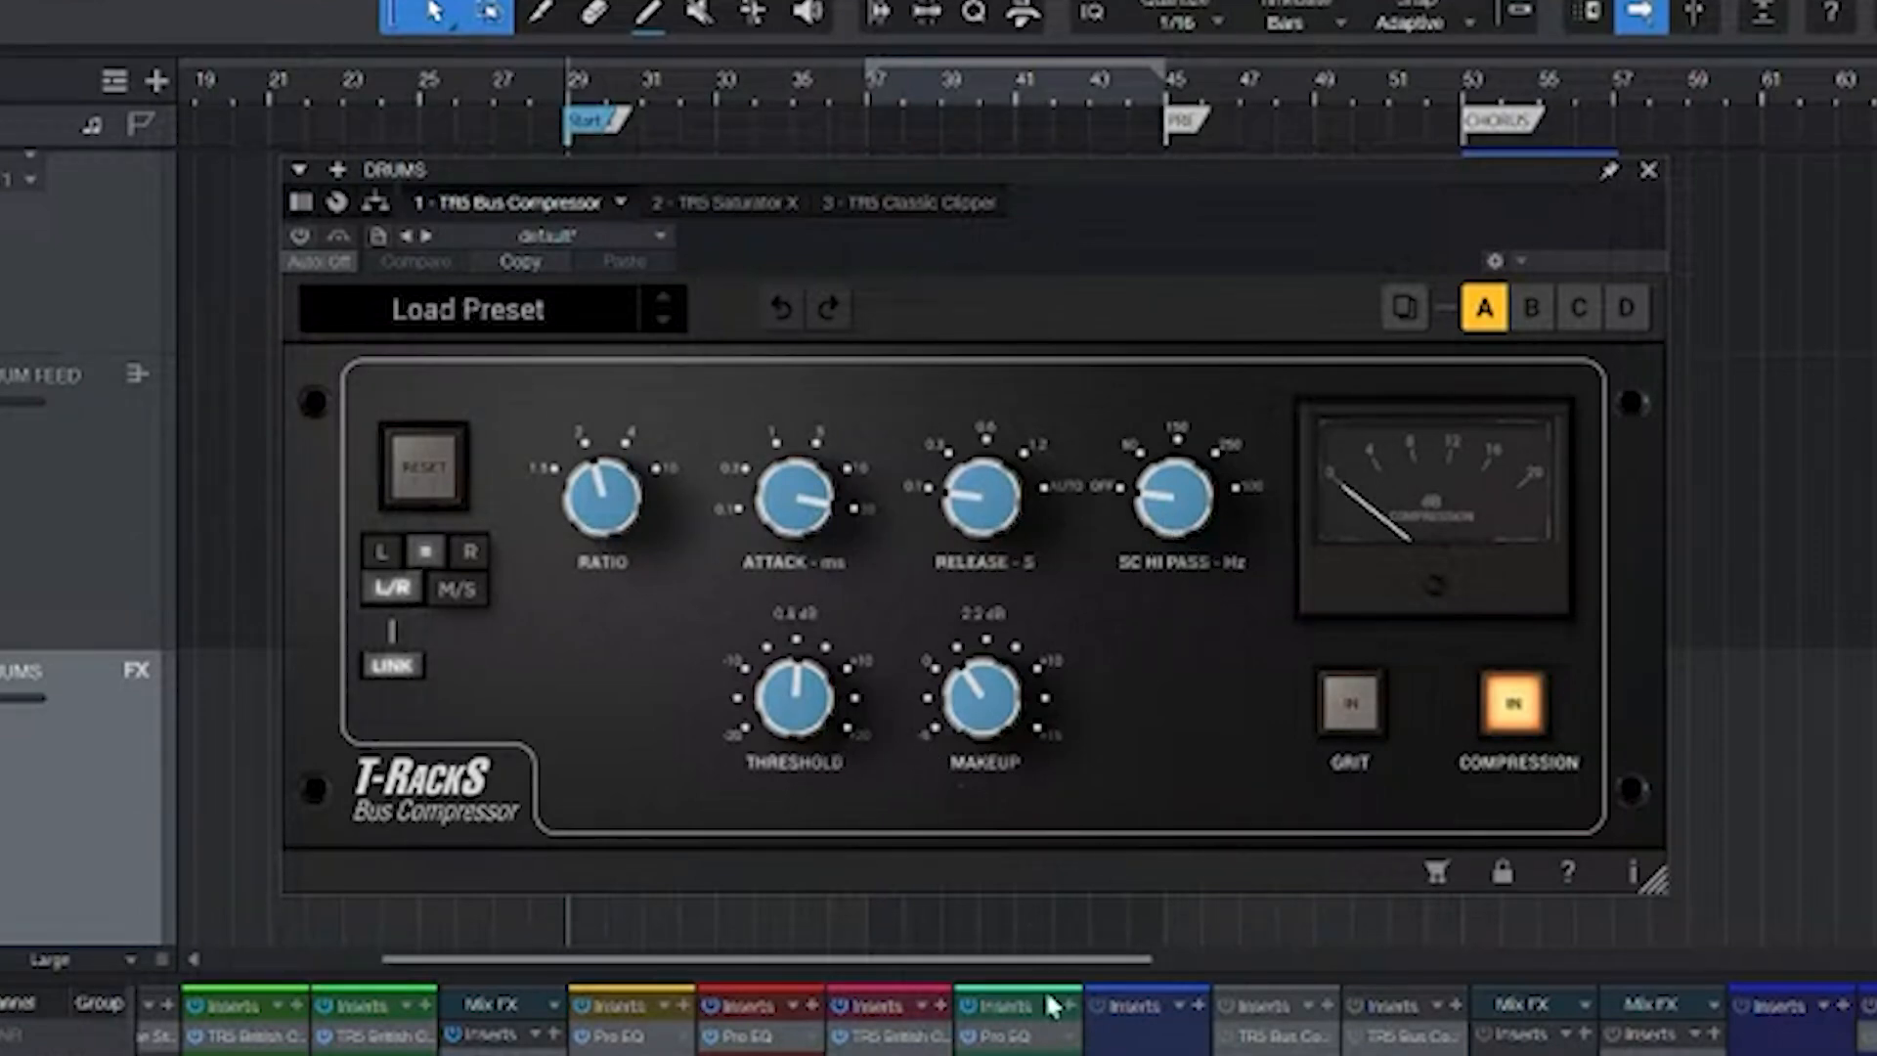
{"action": "key", "text": "space"}
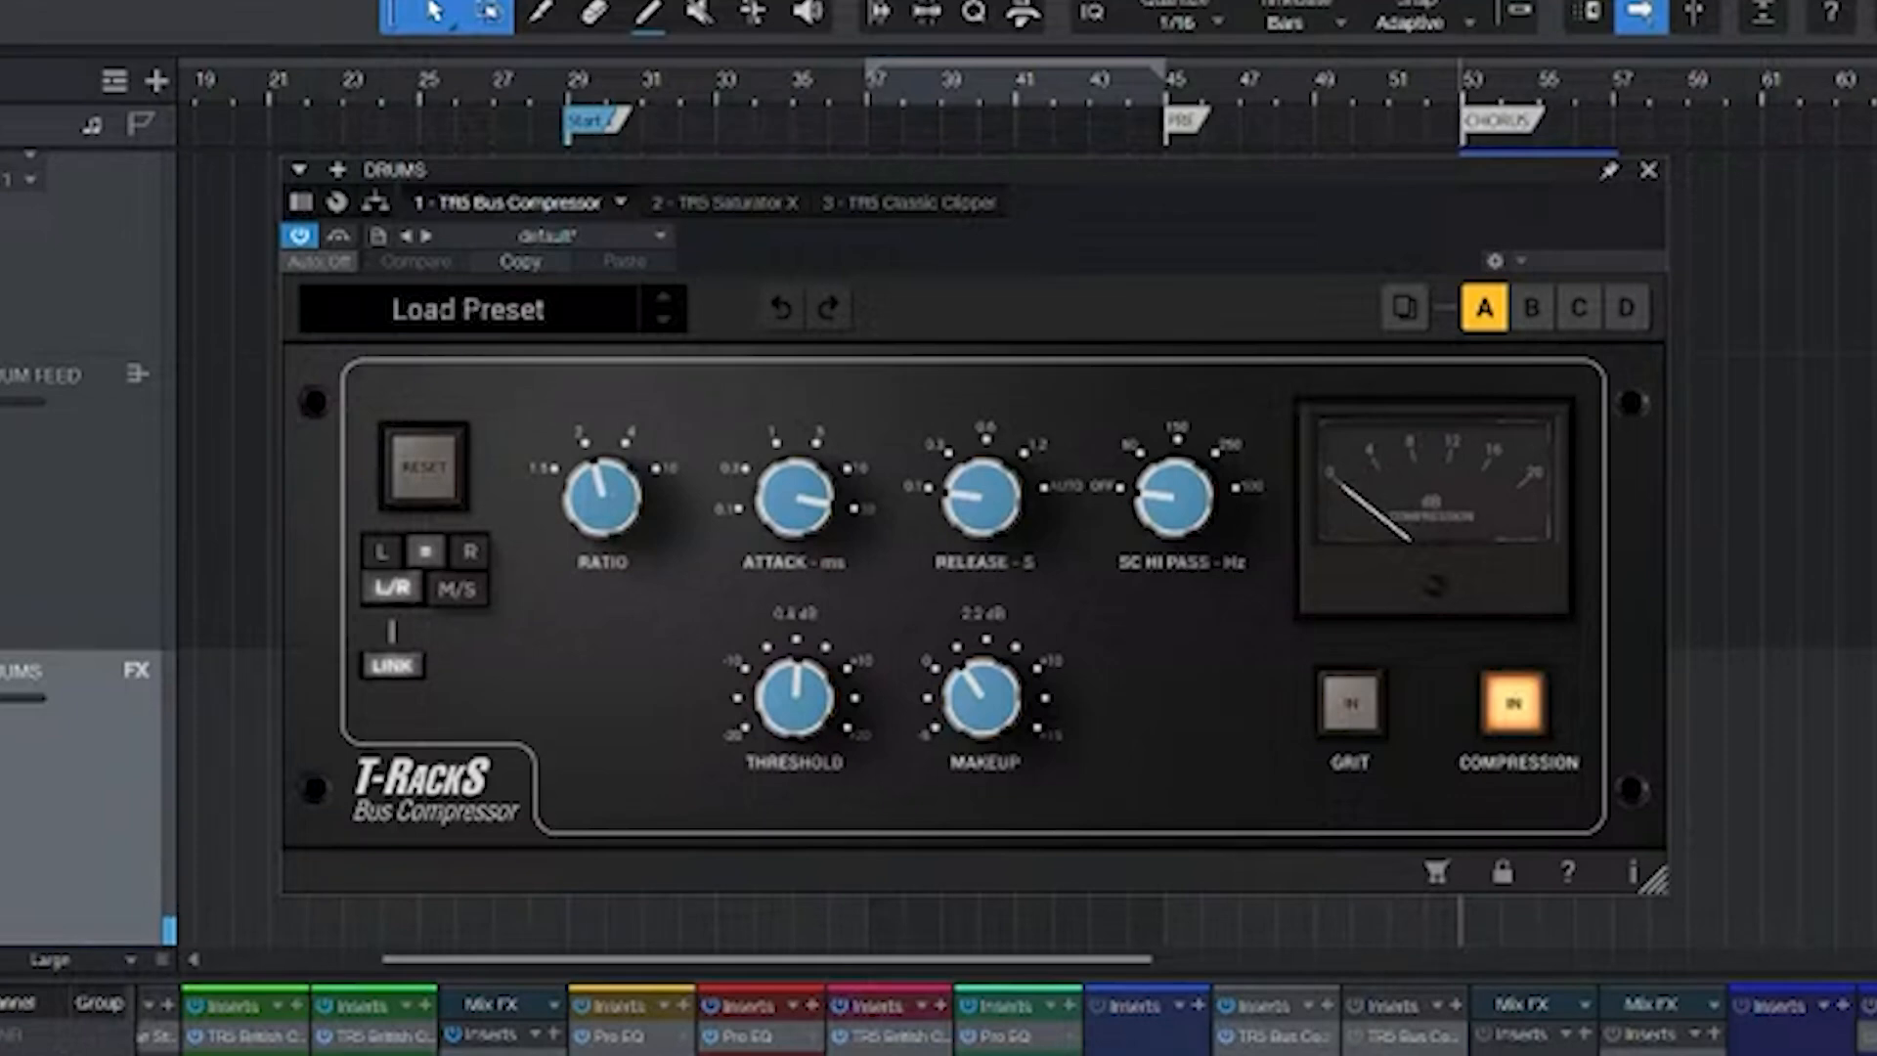
- Enable the TR5 Saturator X on the DRUMS bus and compare the drums with it bypassed and active
{"action": "left_click", "coordinate": [698, 202]}
{"action": "left_click", "coordinate": [300, 238]}
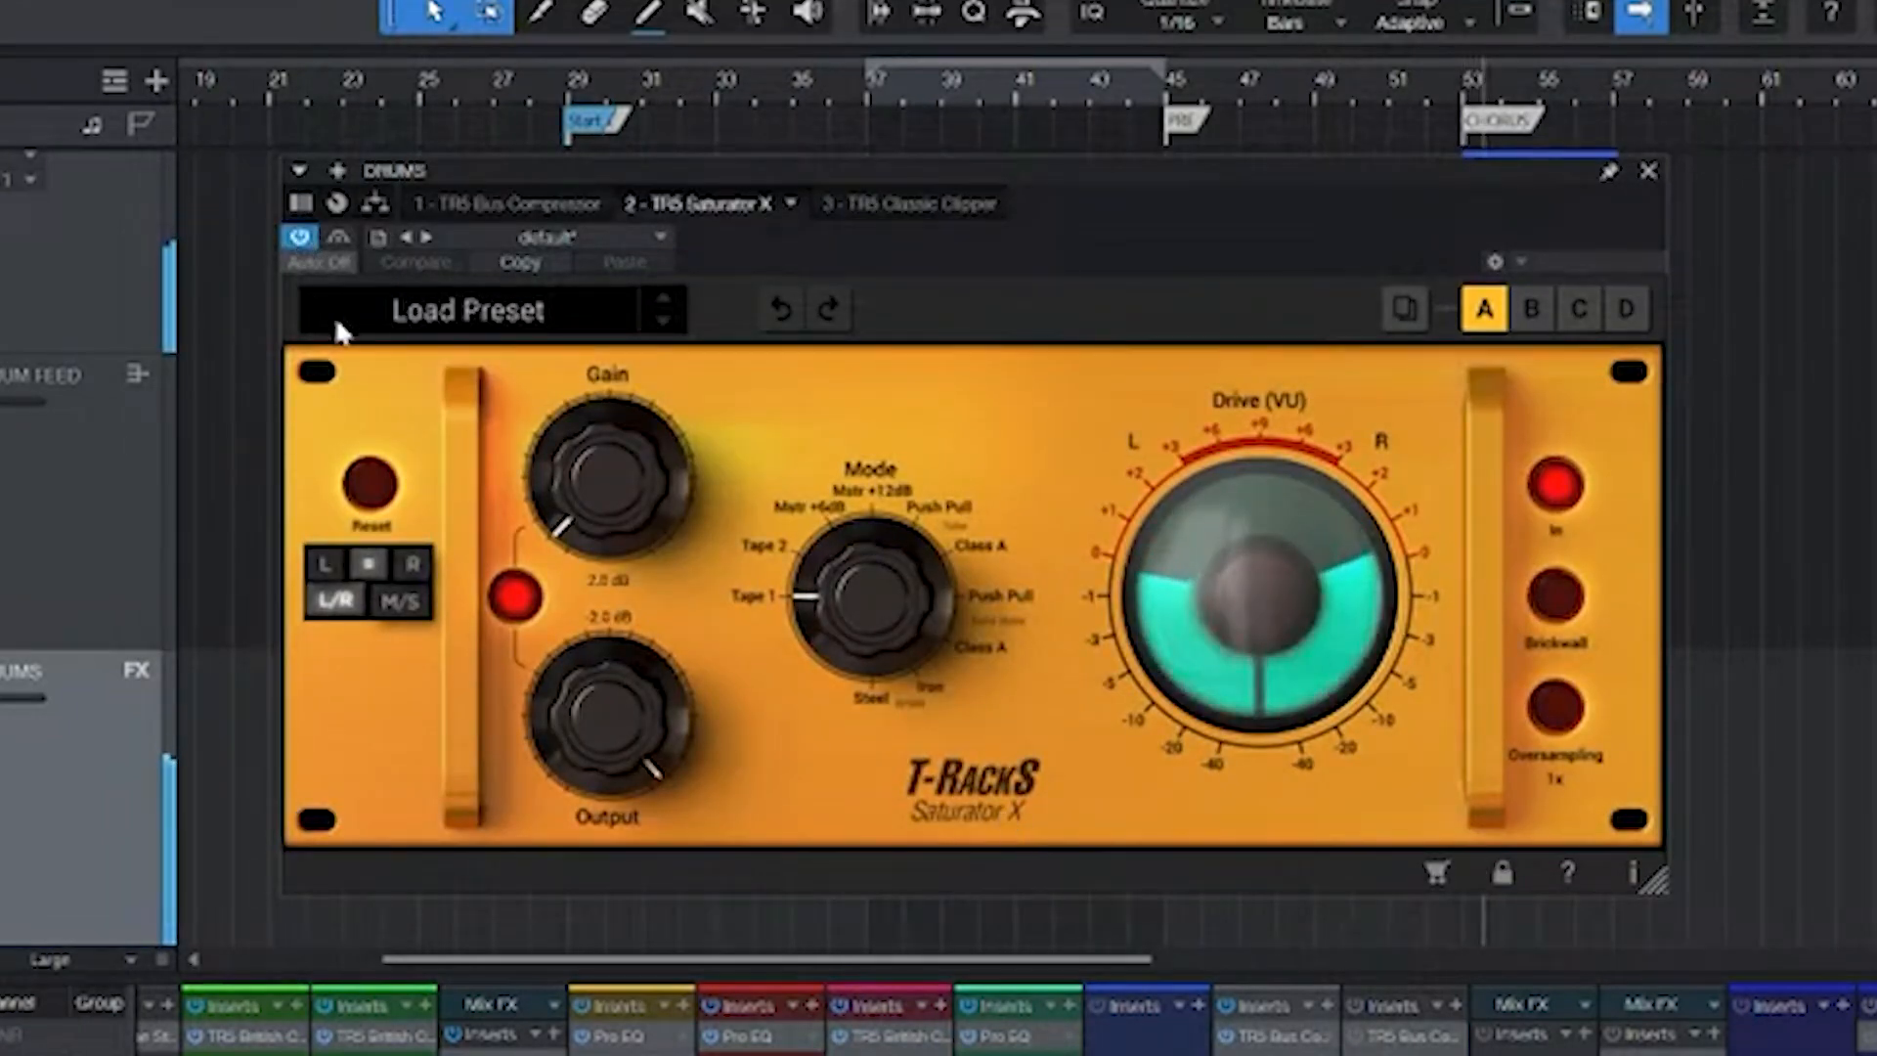
{"action": "left_click", "coordinate": [298, 235]}
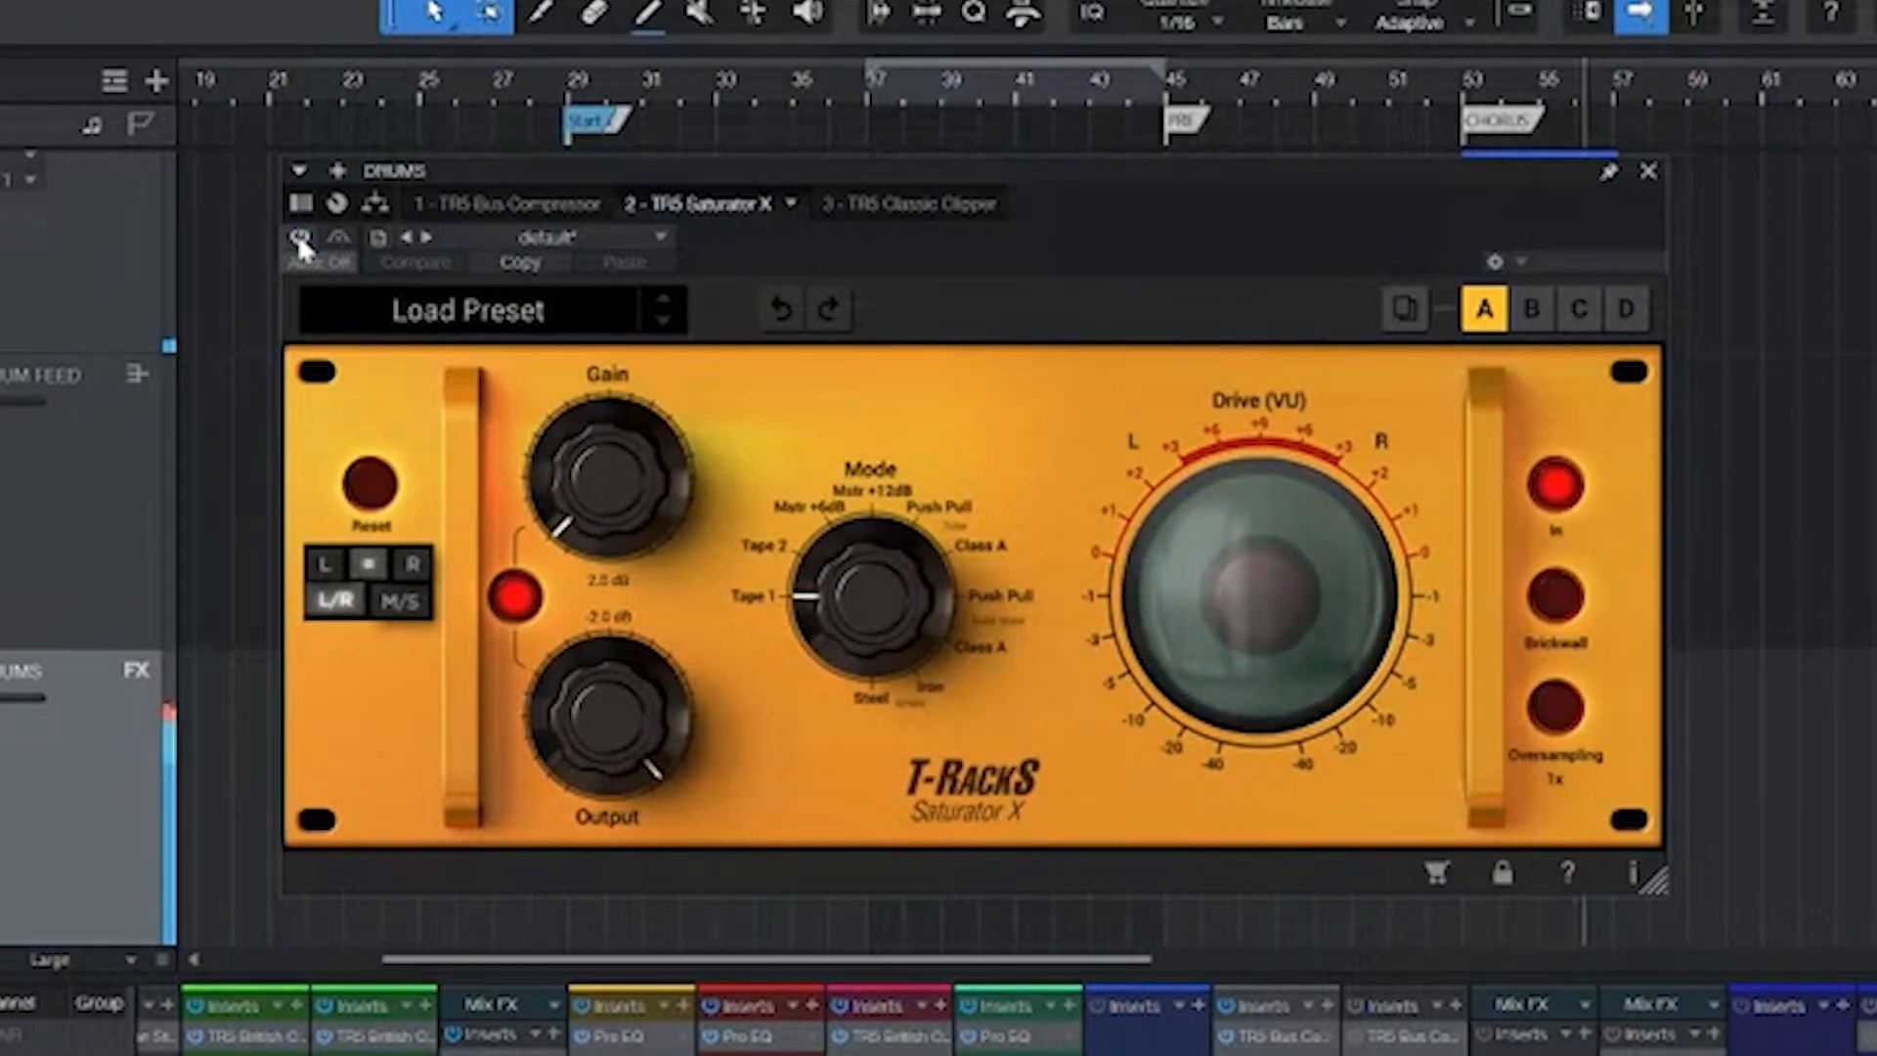
{"action": "left_click", "coordinate": [299, 239]}
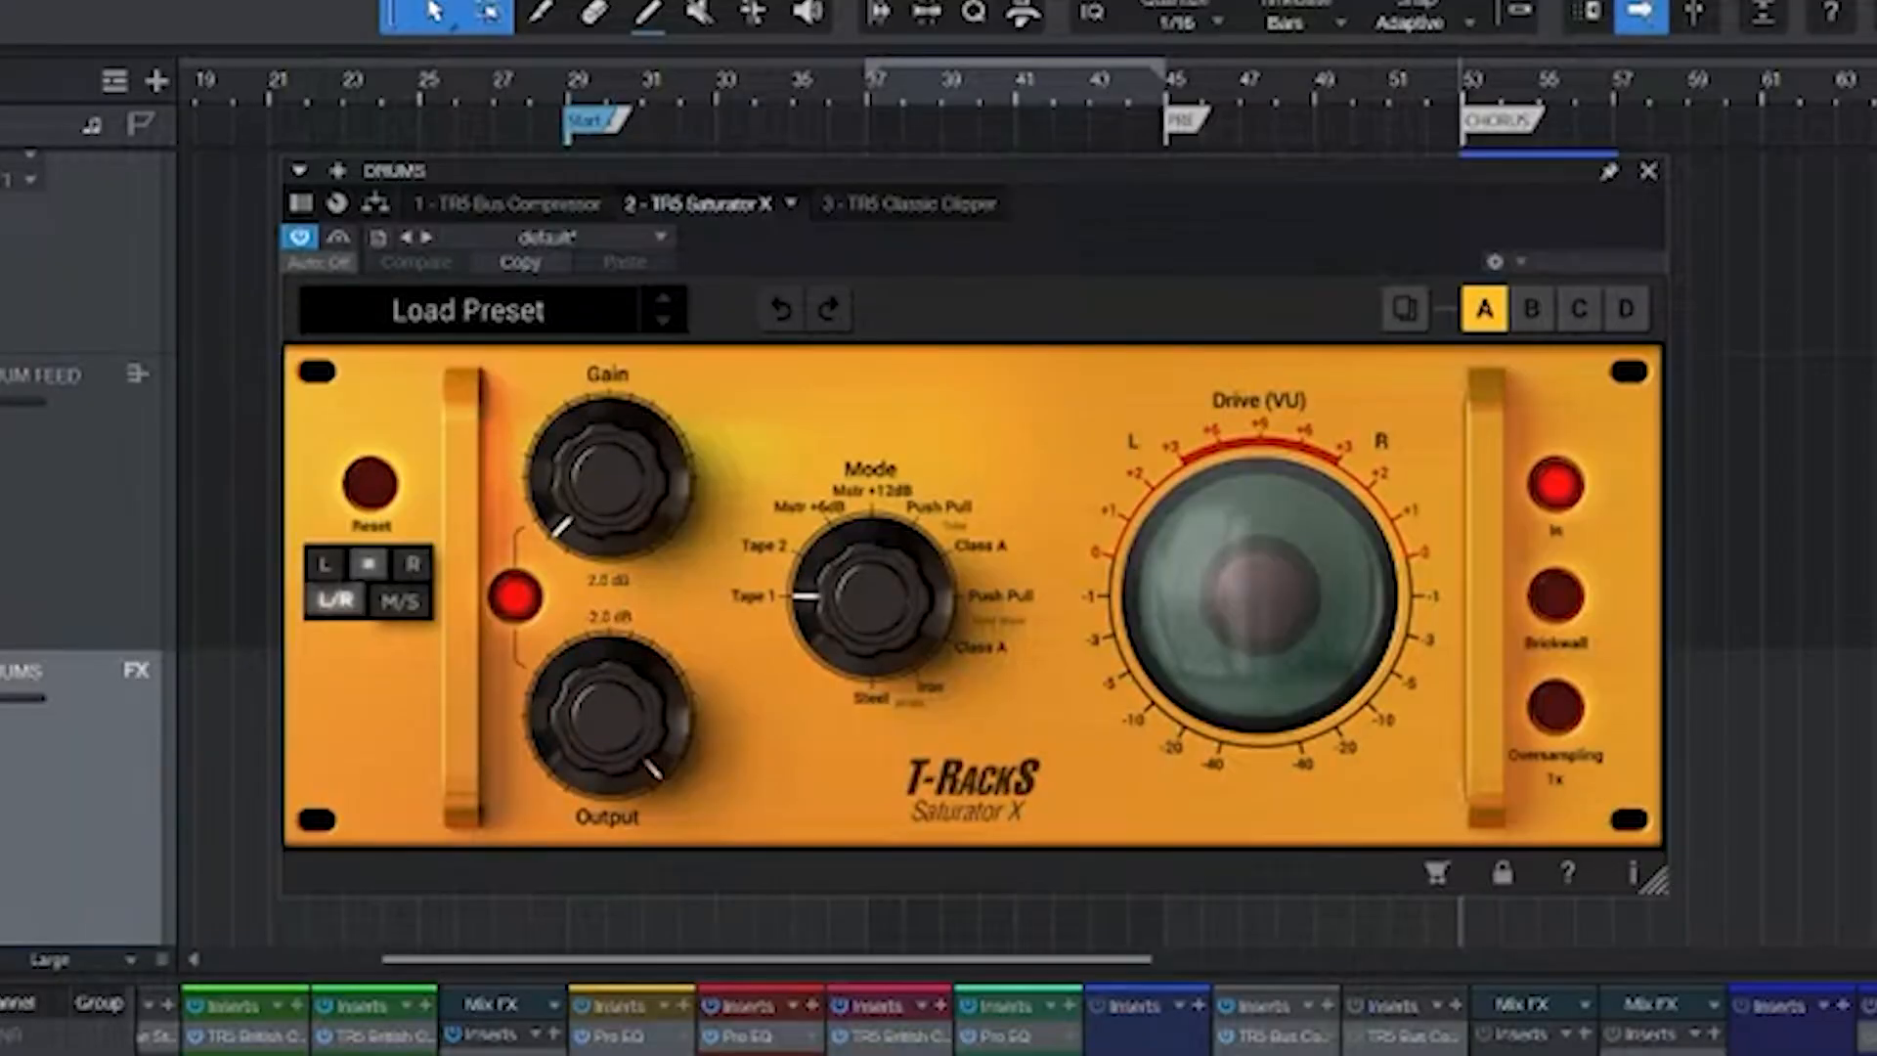
- Open the TR5 Classic Clipper on the DRUMS bus and compare the chorus with it on and off, leaving it enabled
{"action": "double_click", "coordinate": [919, 588]}
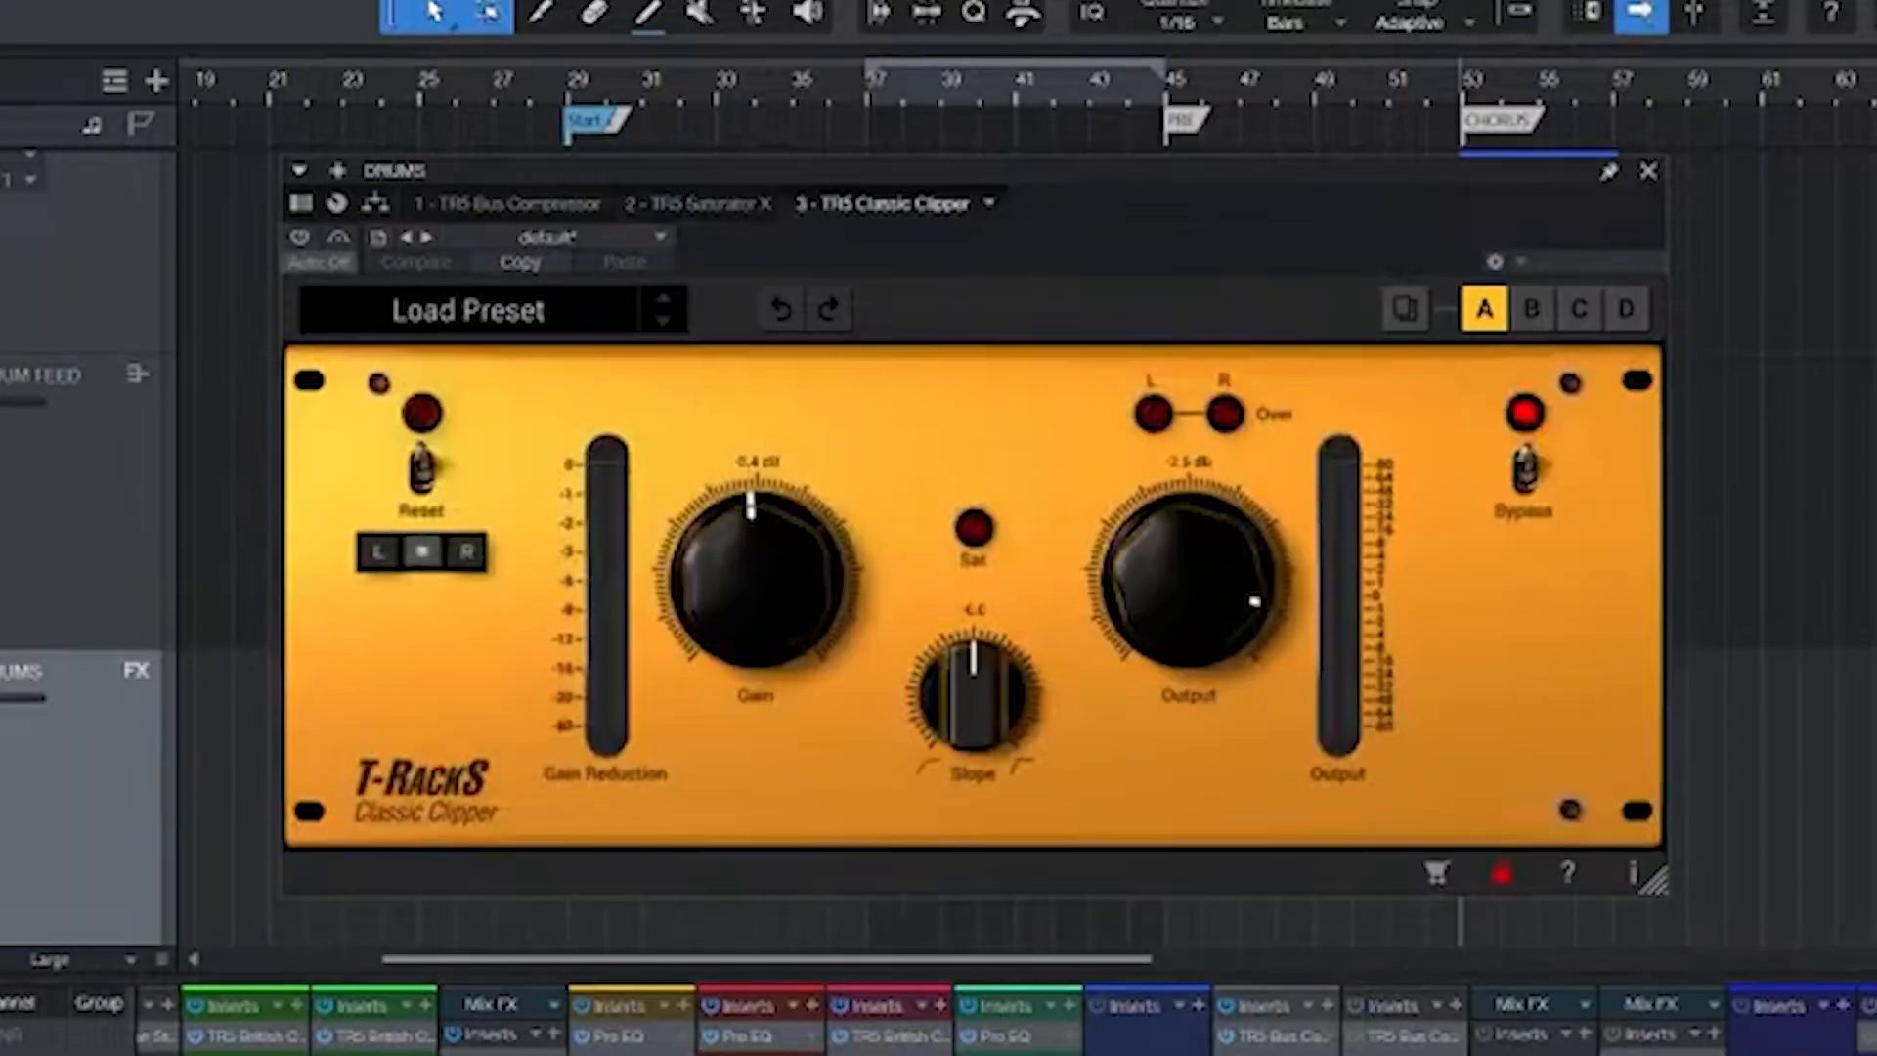
{"action": "left_click", "coordinate": [301, 236]}
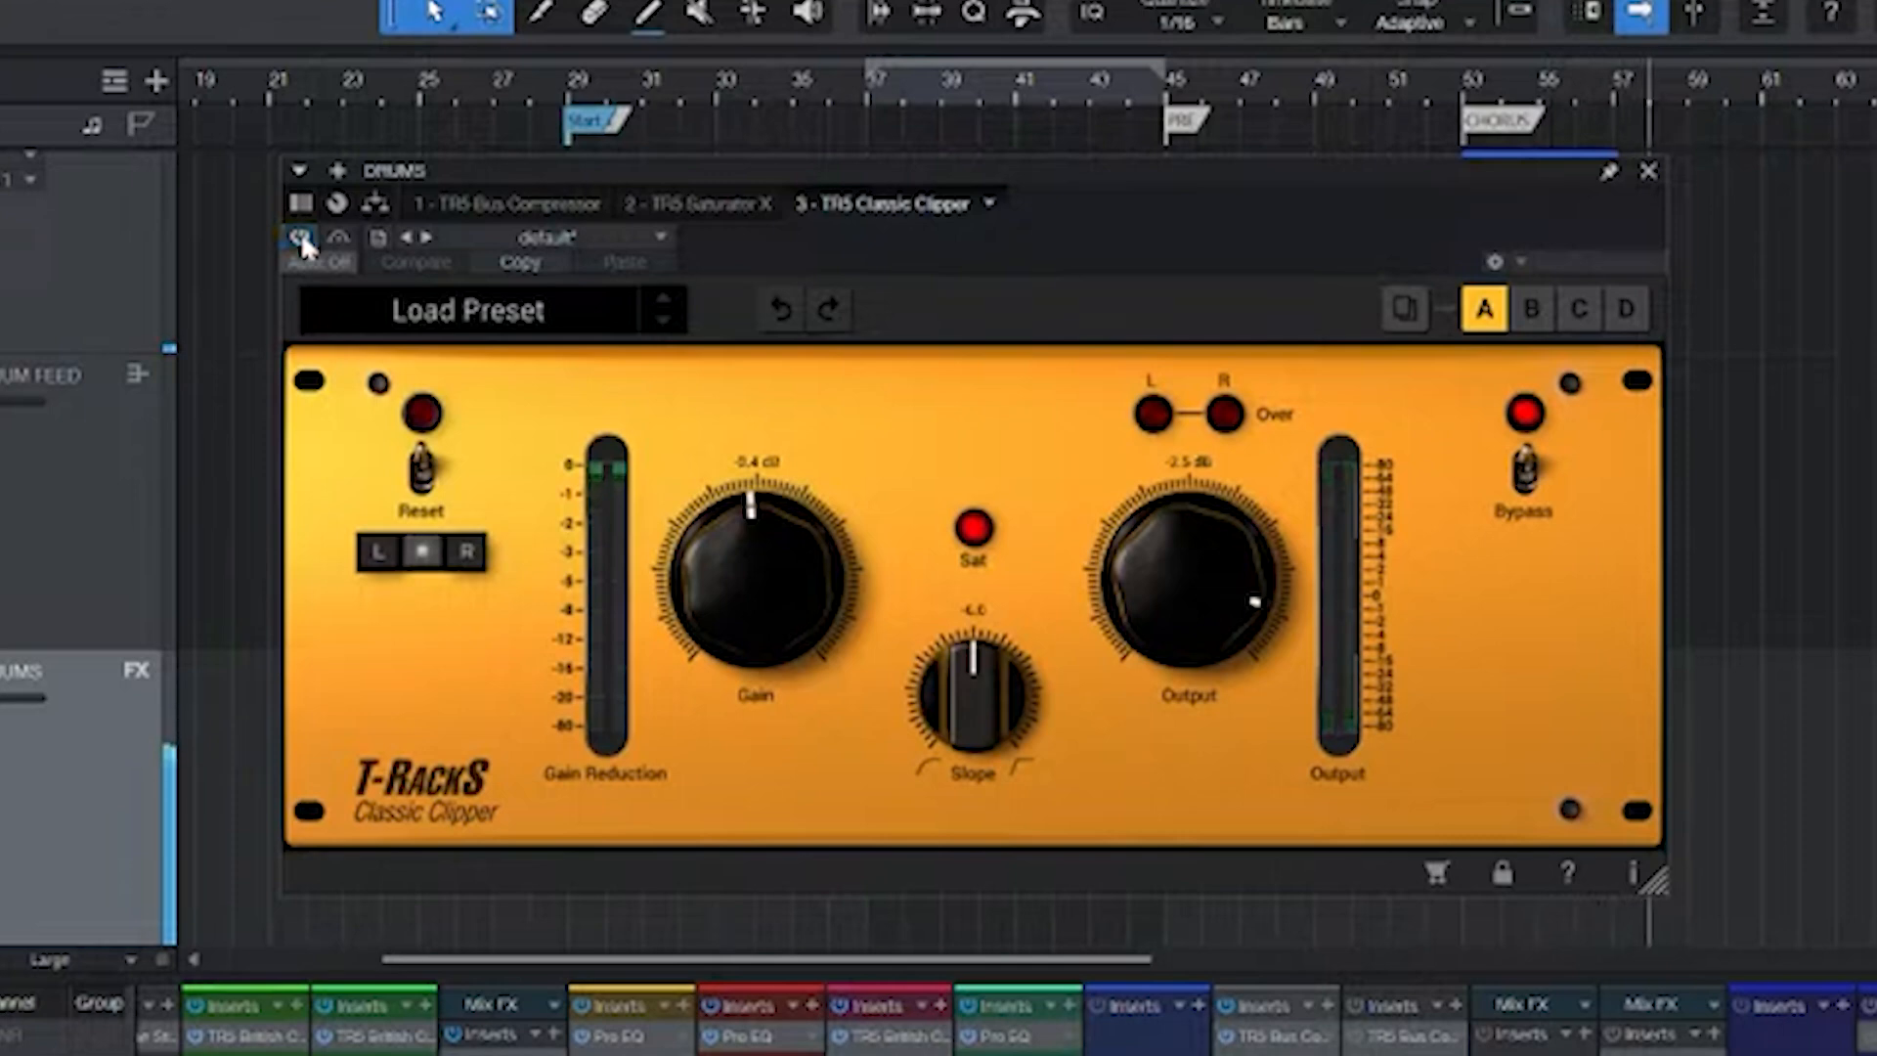
{"action": "left_click", "coordinate": [301, 236]}
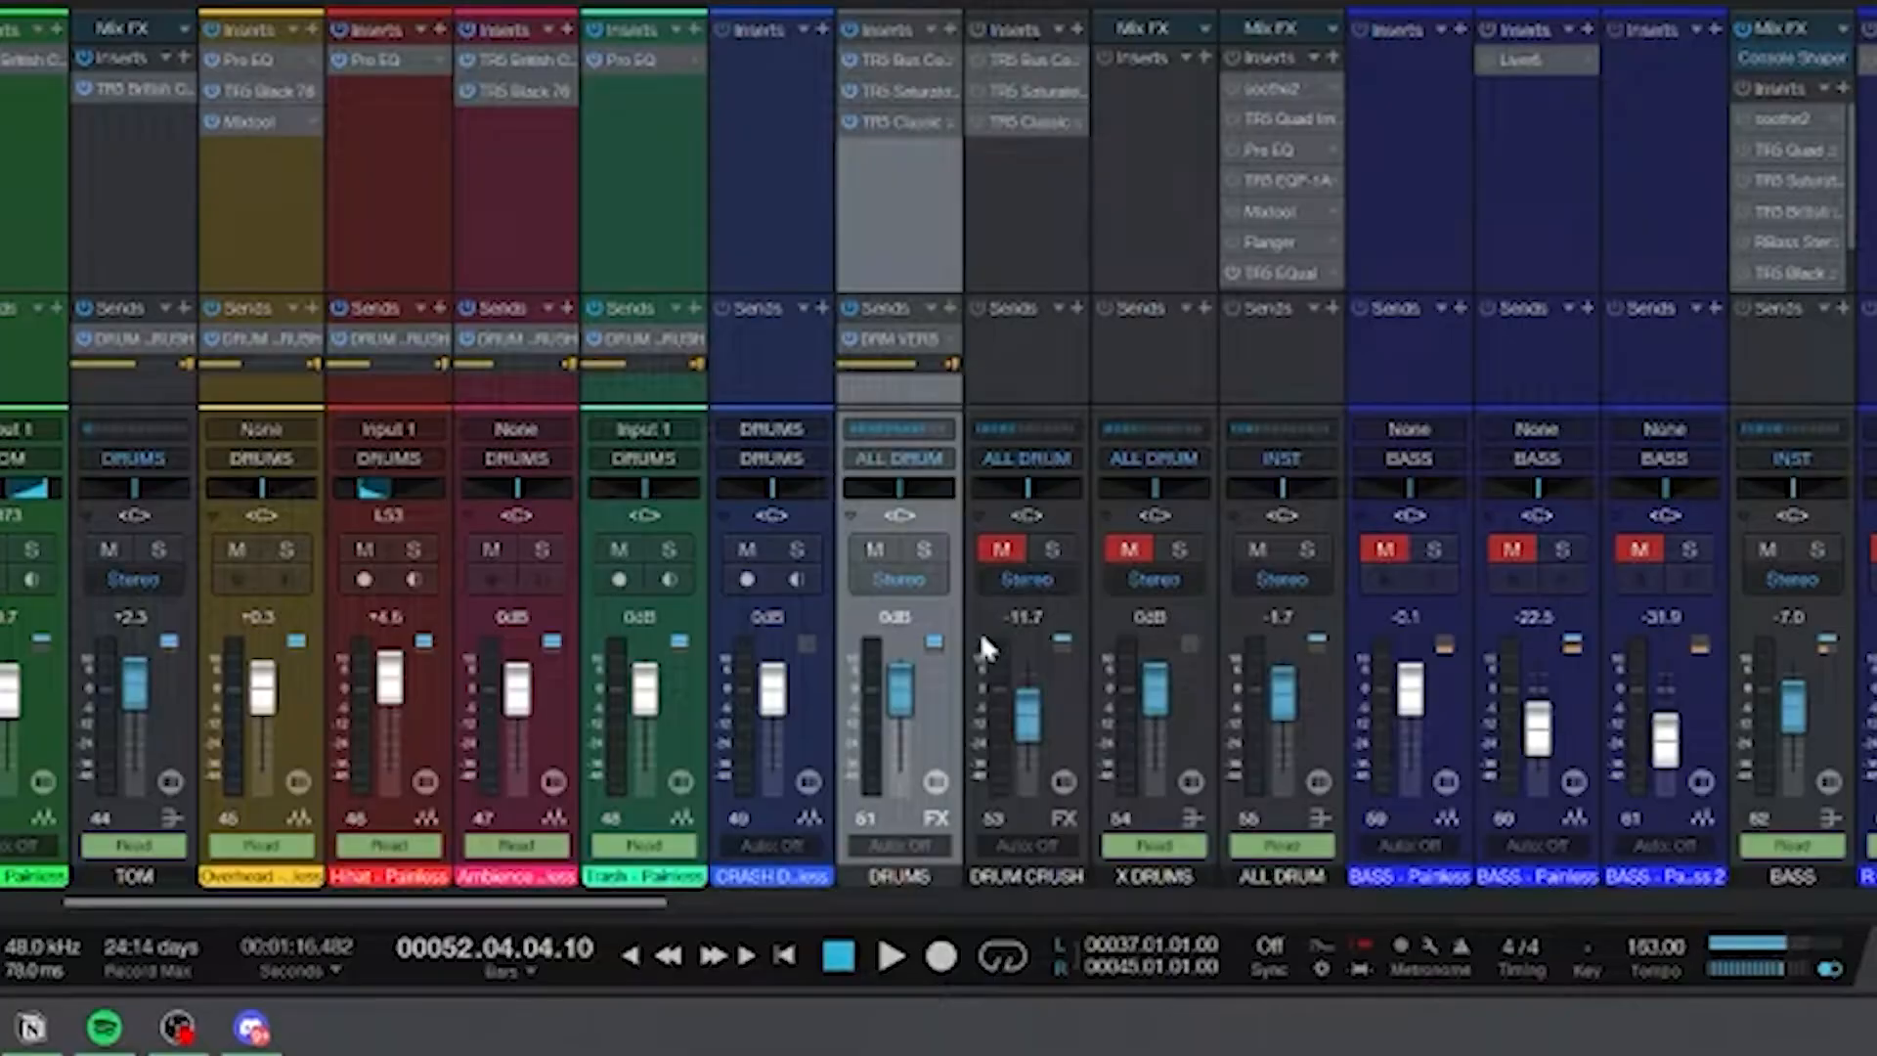
- Unmute the DRUM CRUSH bus, set its fader to 0 dB and pull the DRUMS bus fader fully down
{"action": "scroll", "coordinate": [868, 631], "scroll_direction": "left", "scroll_amount": 10}
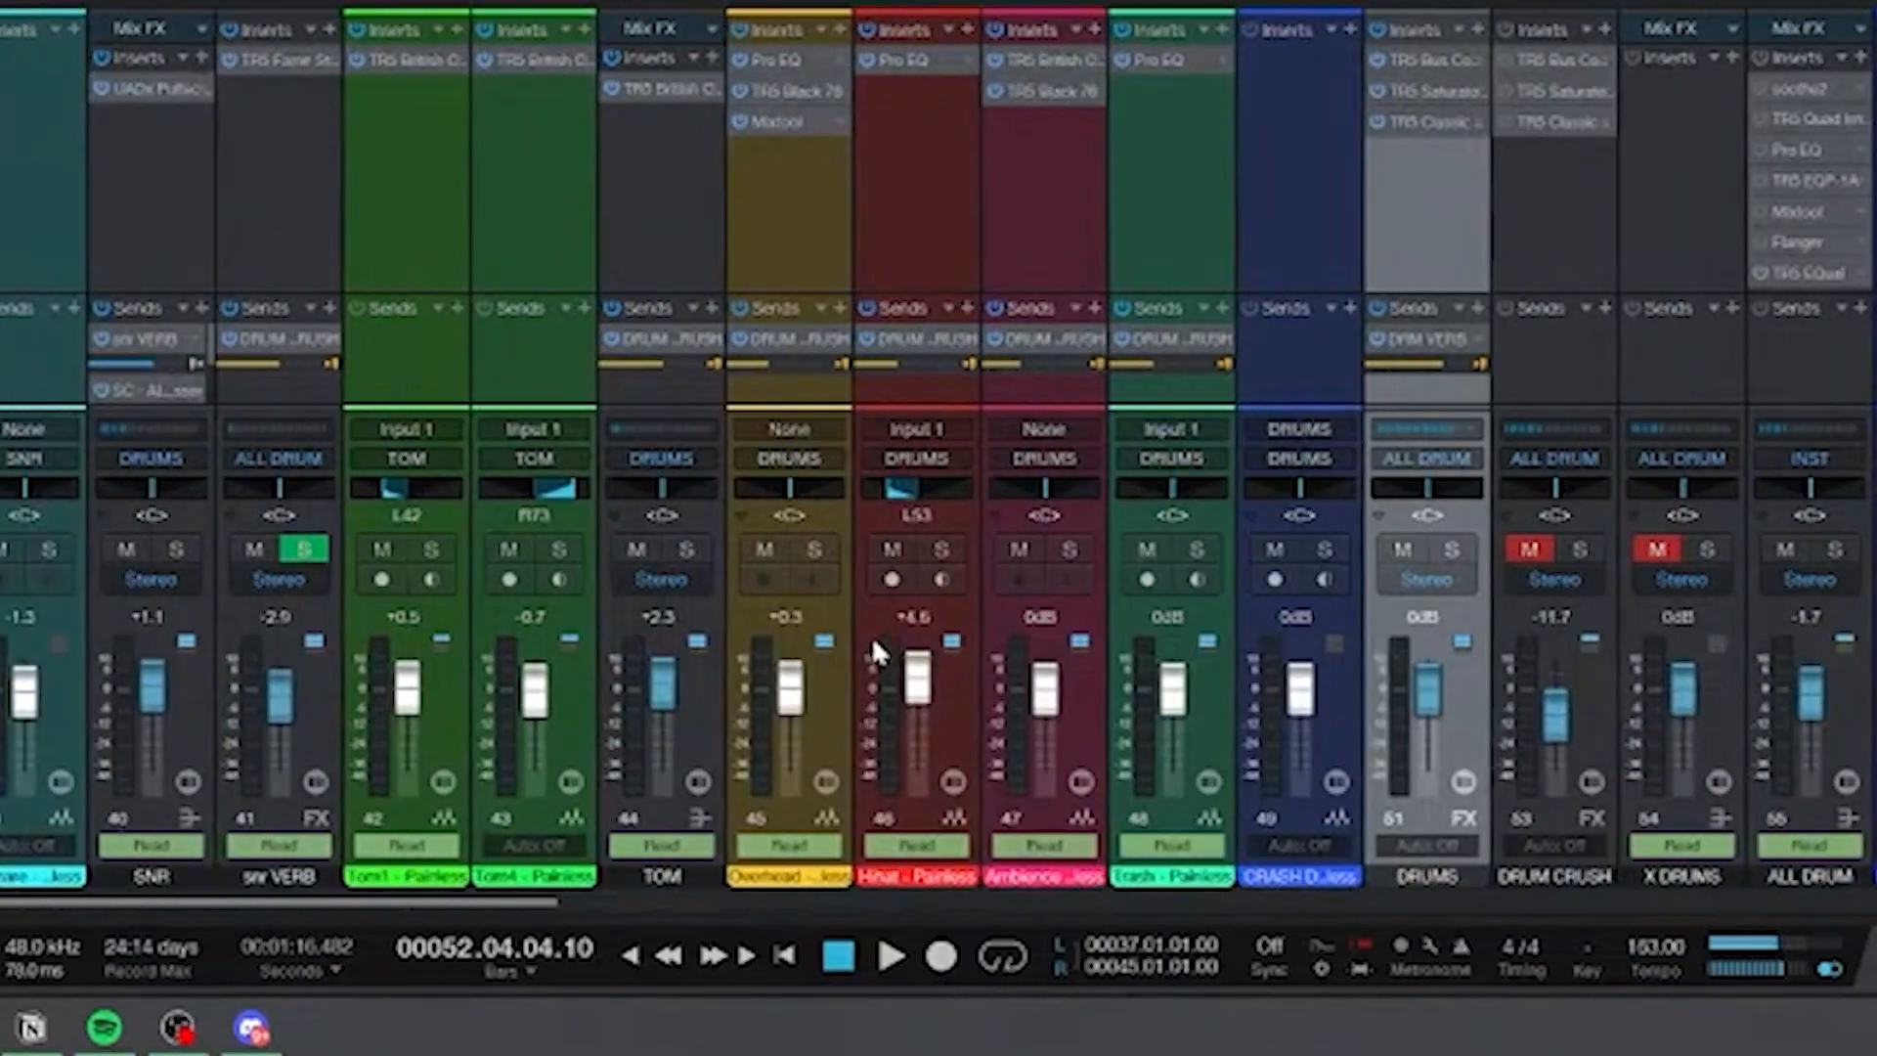
{"action": "scroll", "coordinate": [876, 663], "scroll_direction": "right", "scroll_amount": 1}
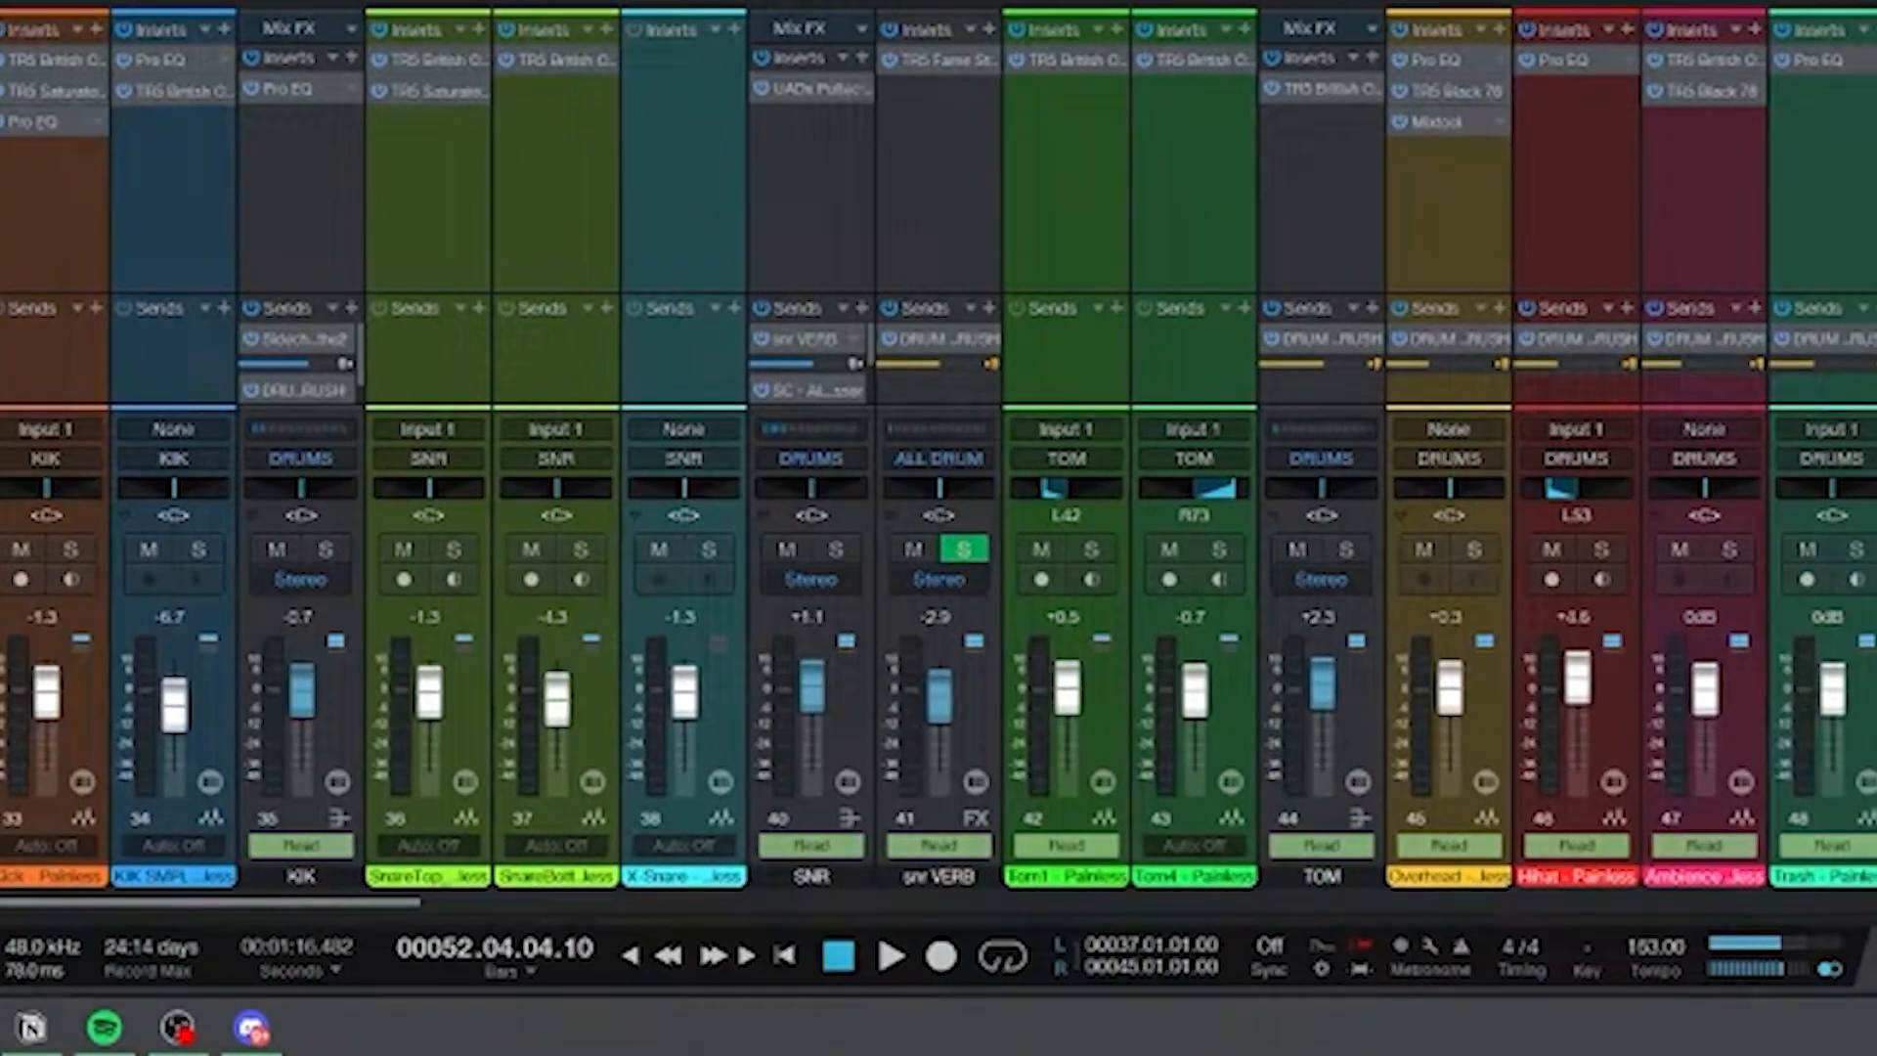
{"action": "scroll", "coordinate": [1804, 714], "scroll_direction": "right", "scroll_amount": 10}
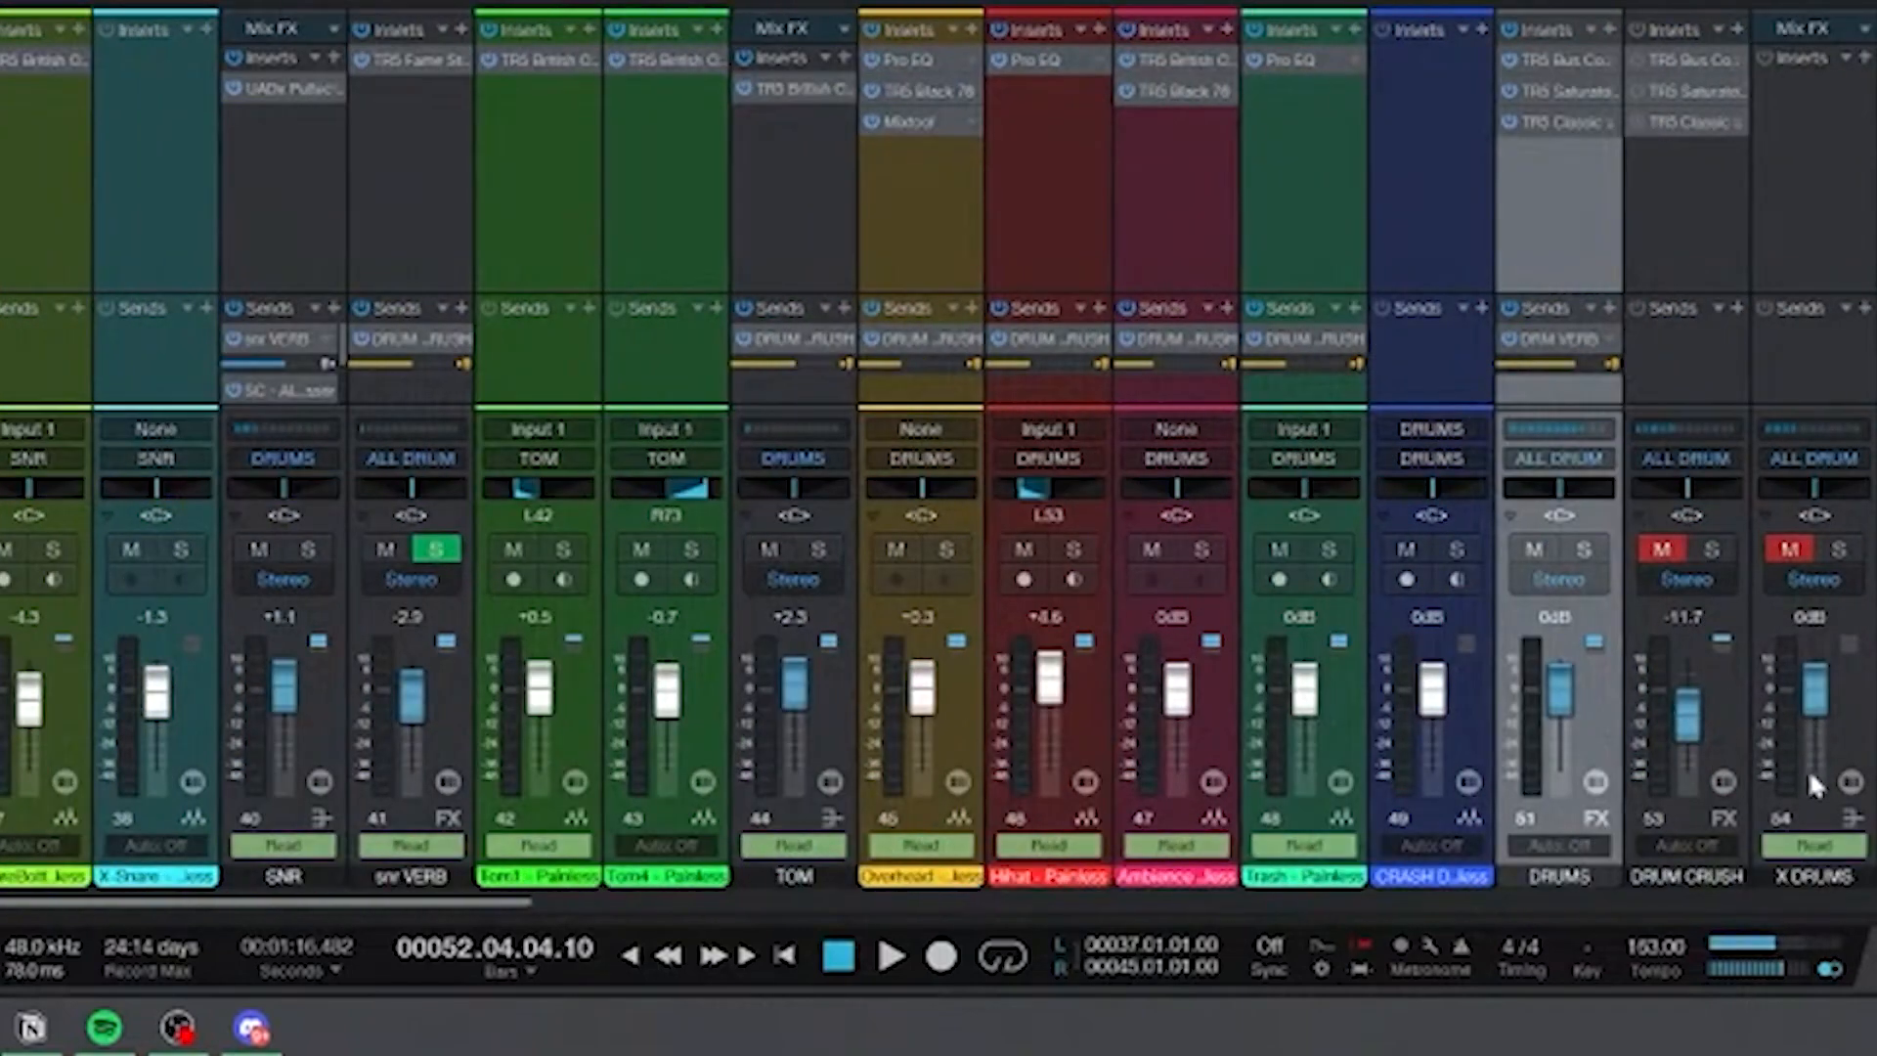
{"action": "left_click", "coordinate": [1720, 706]}
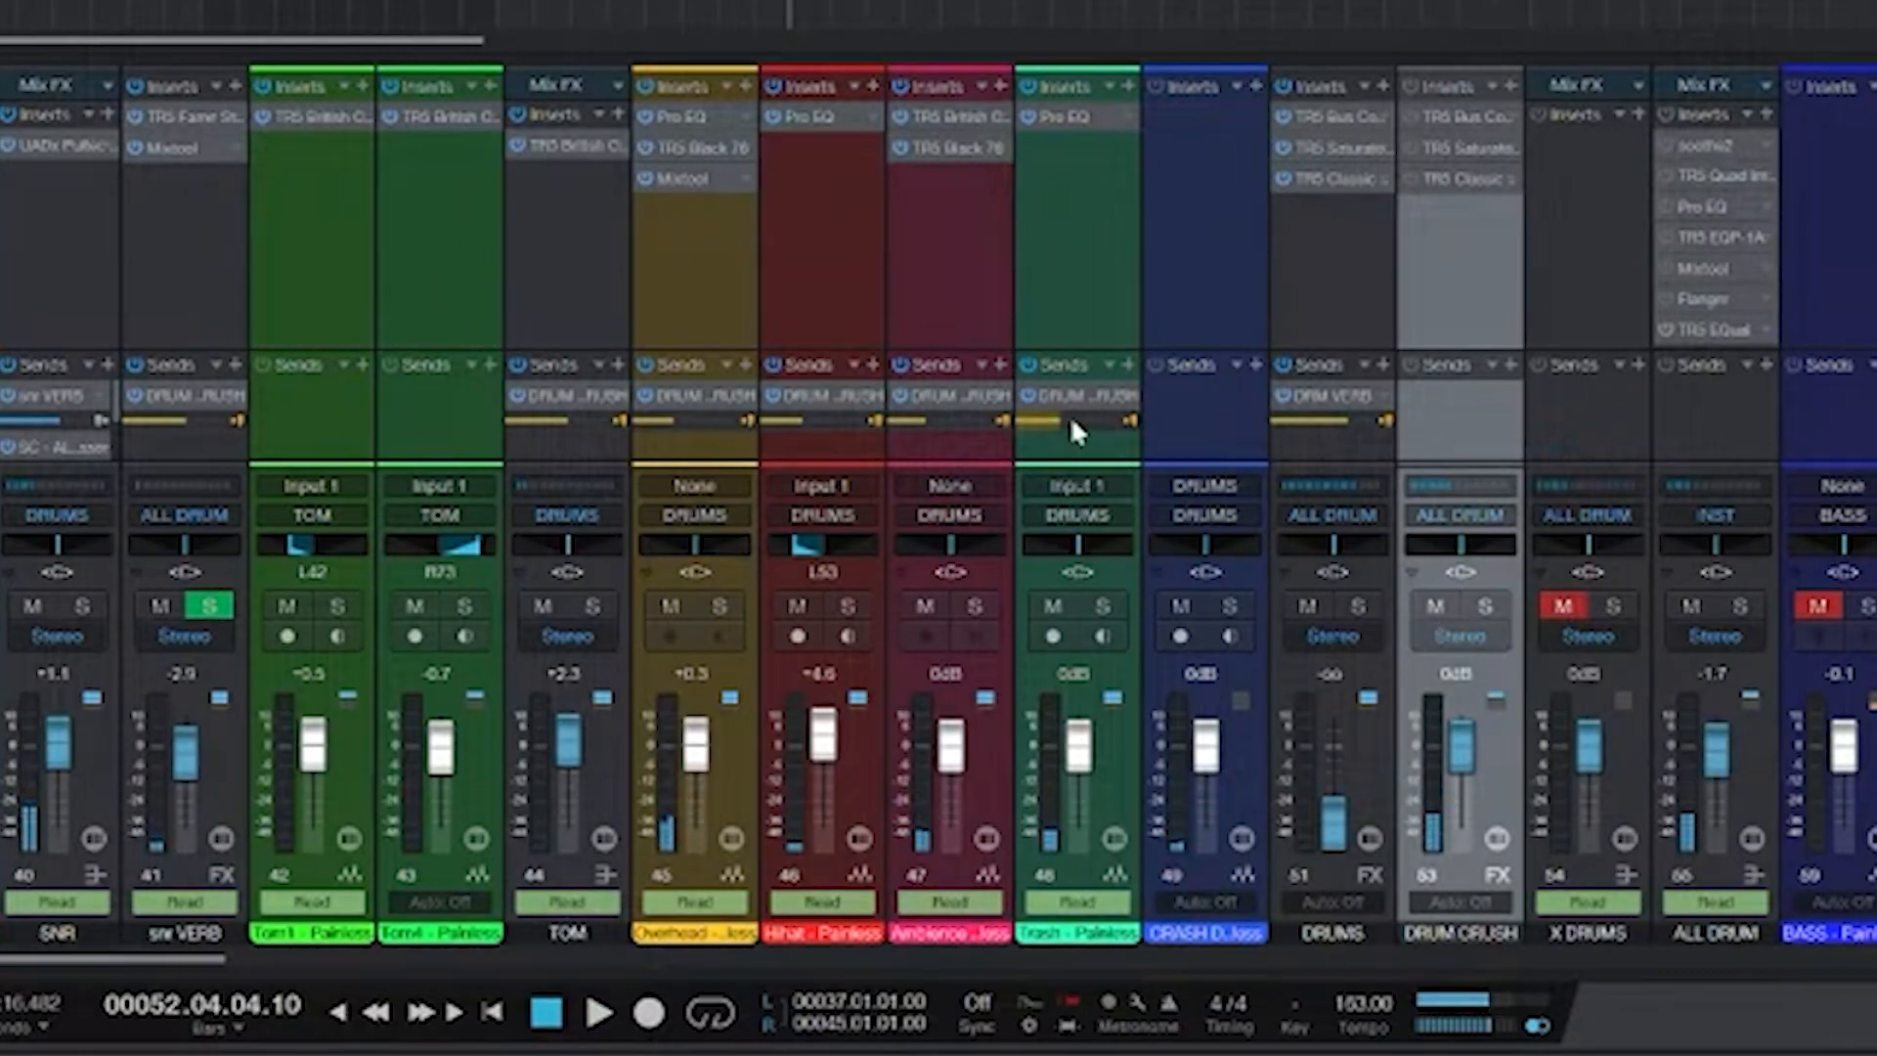
- Review the drum channels' sends to DRUM CRUSH and play the chorus through that parallel bus
{"action": "scroll", "coordinate": [1253, 668], "scroll_direction": "left", "scroll_amount": 9}
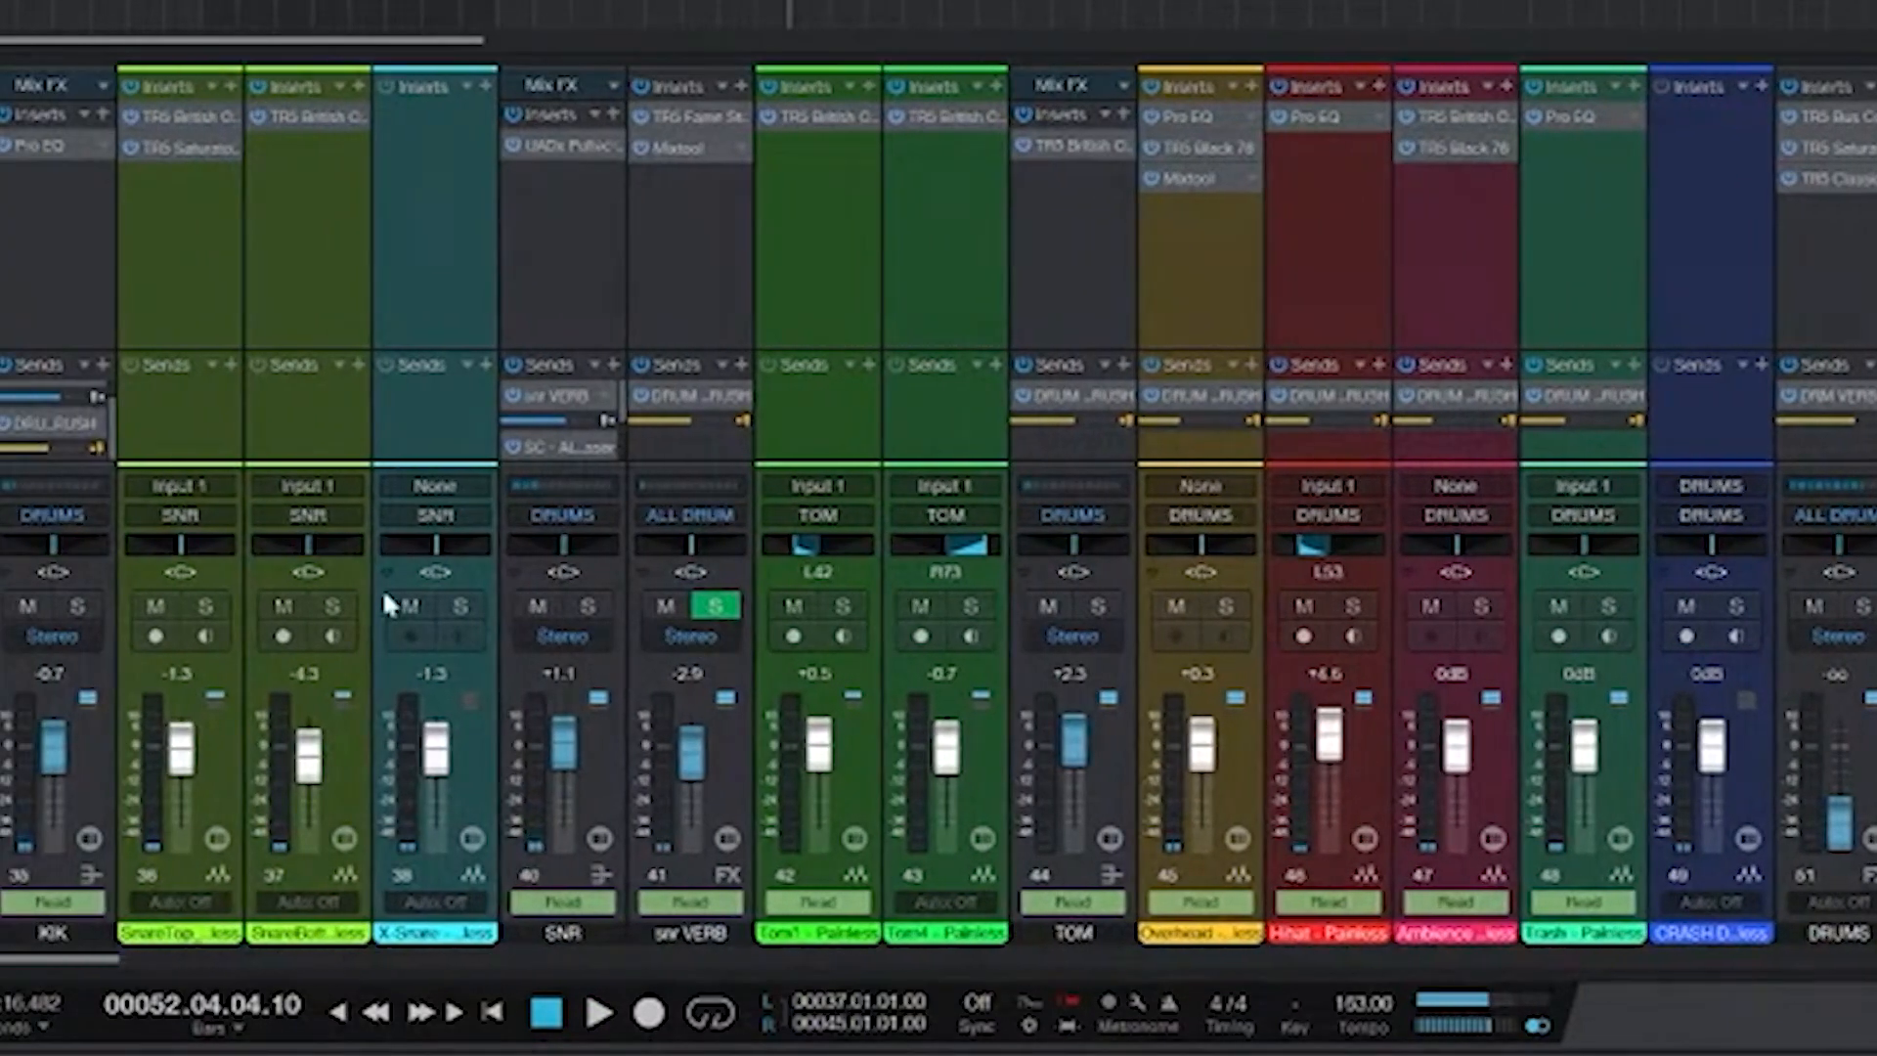
{"action": "scroll", "coordinate": [278, 504], "scroll_direction": "right", "scroll_amount": 2}
{"action": "scroll", "coordinate": [677, 610], "scroll_direction": "right", "scroll_amount": 2}
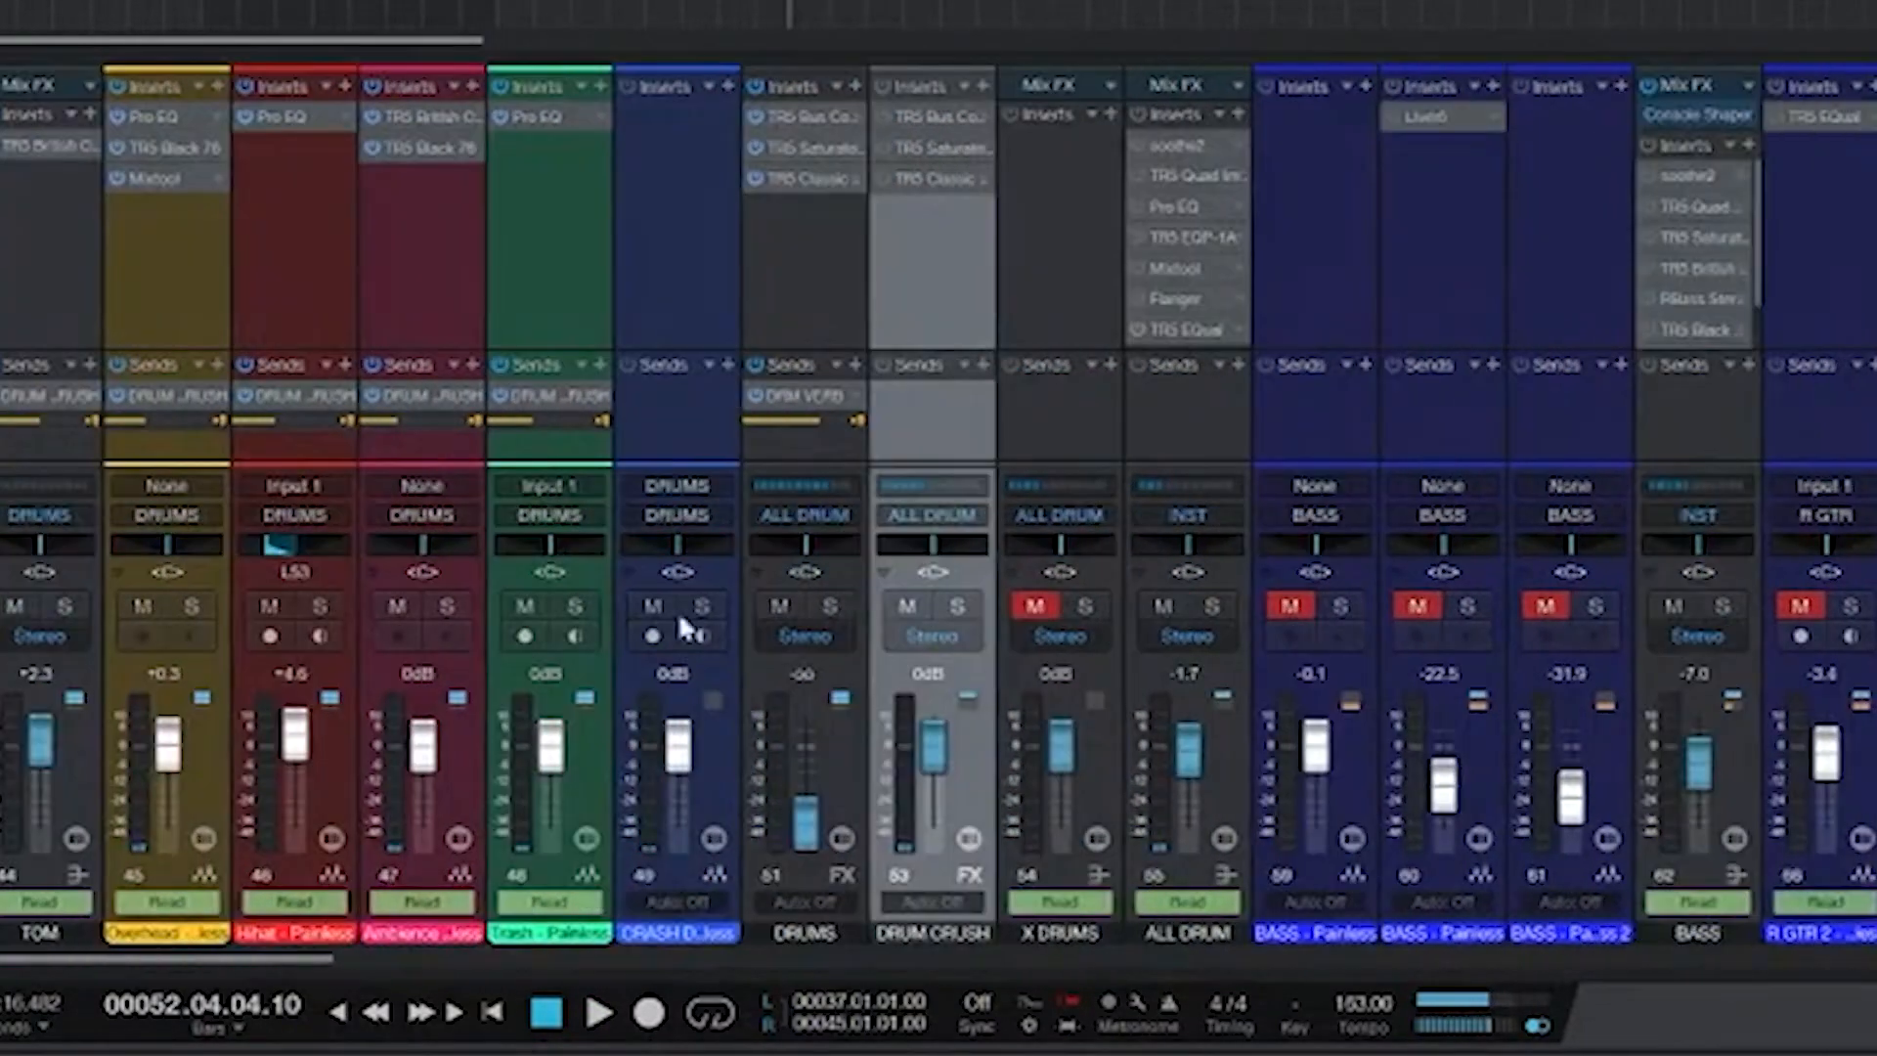
{"action": "key", "text": "space"}
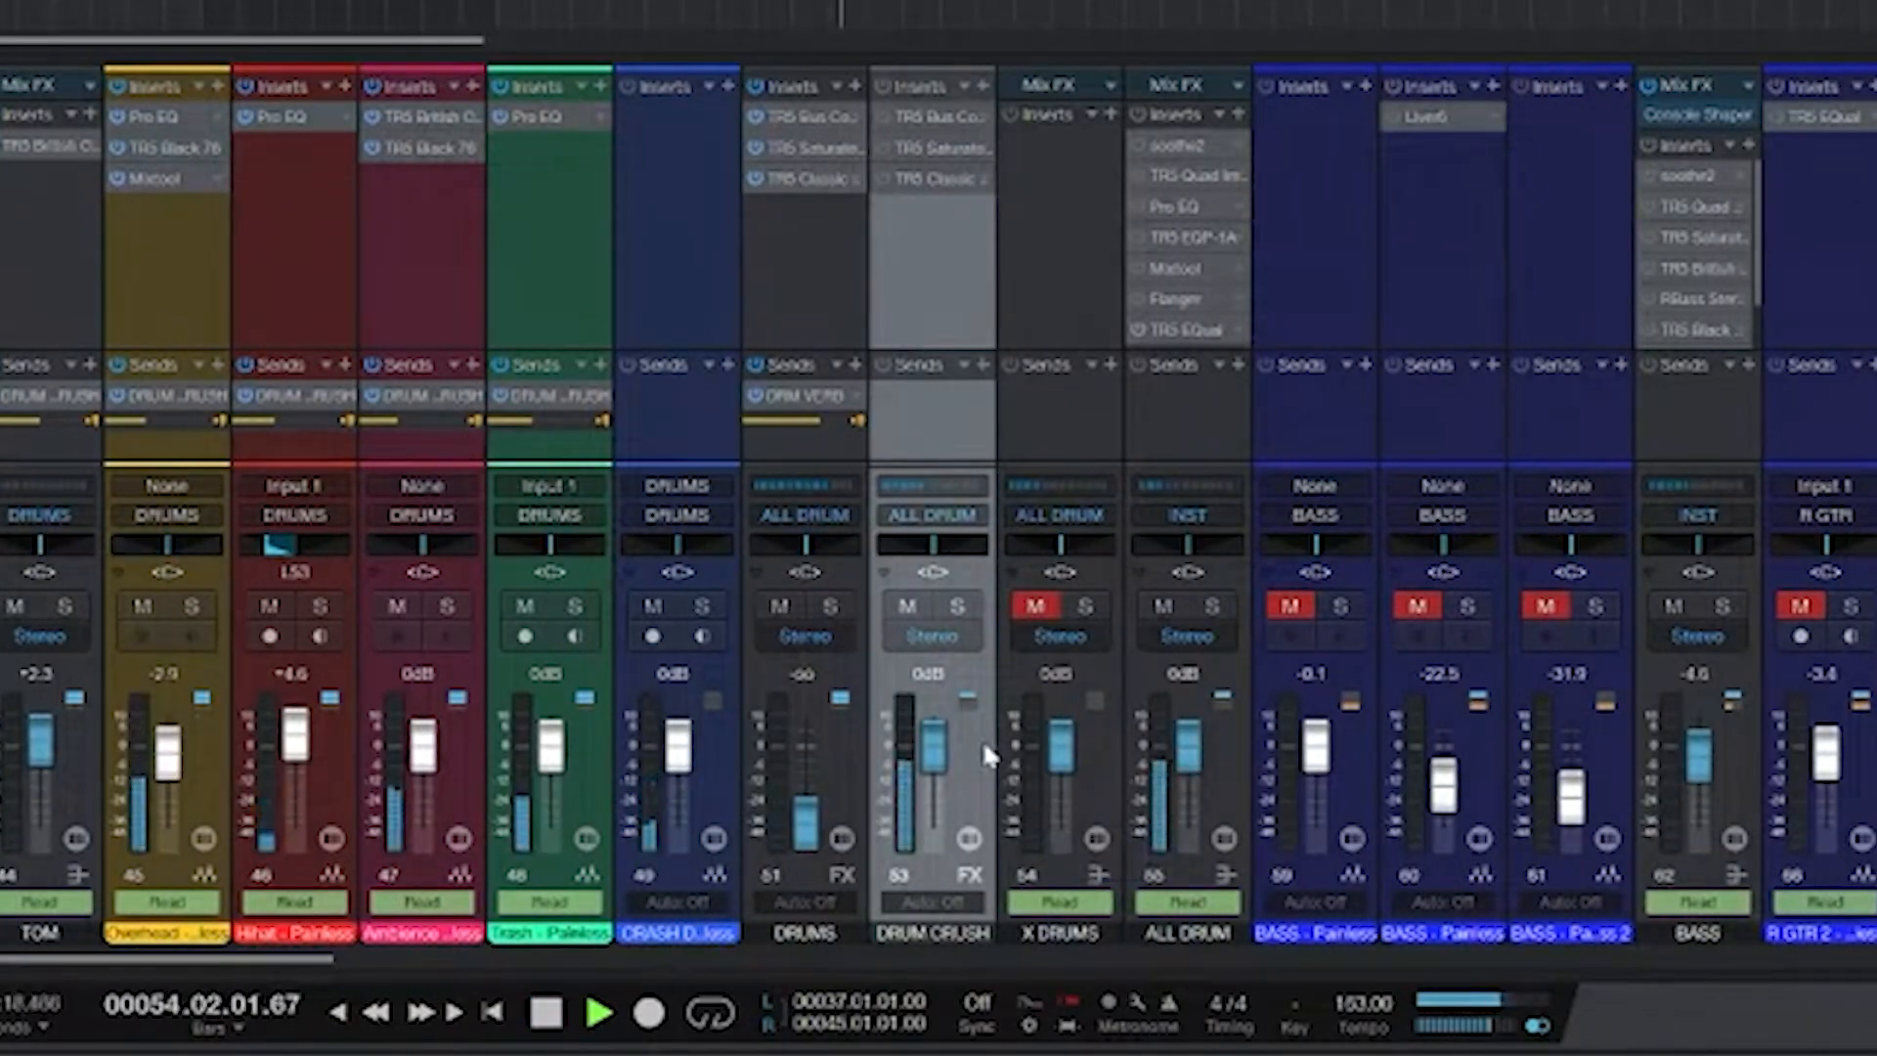
{"action": "scroll", "coordinate": [946, 748], "scroll_direction": "left", "scroll_amount": 8}
{"action": "key", "text": "space"}
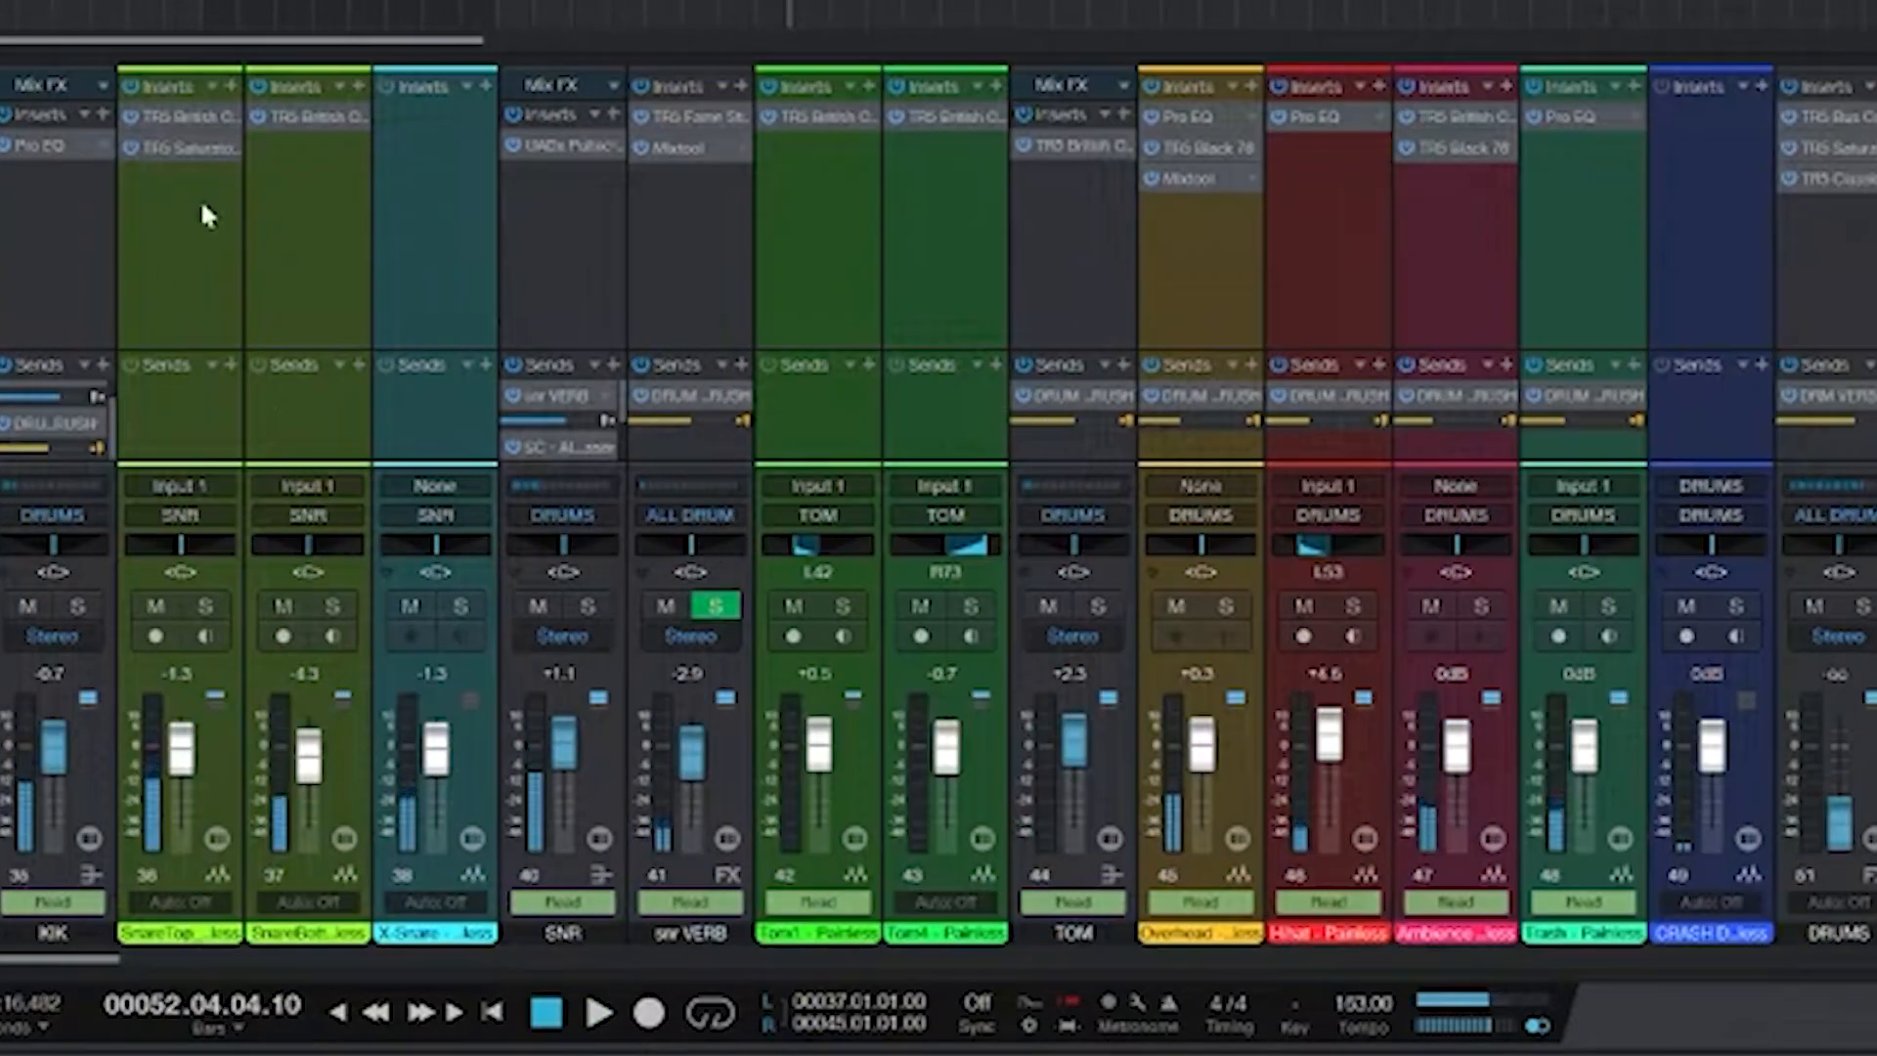
- Open and enable the TR5 Bus Compressor on the DRUM CRUSH bus and audition it from the chorus
{"action": "scroll", "coordinate": [1339, 664], "scroll_direction": "right", "scroll_amount": 8}
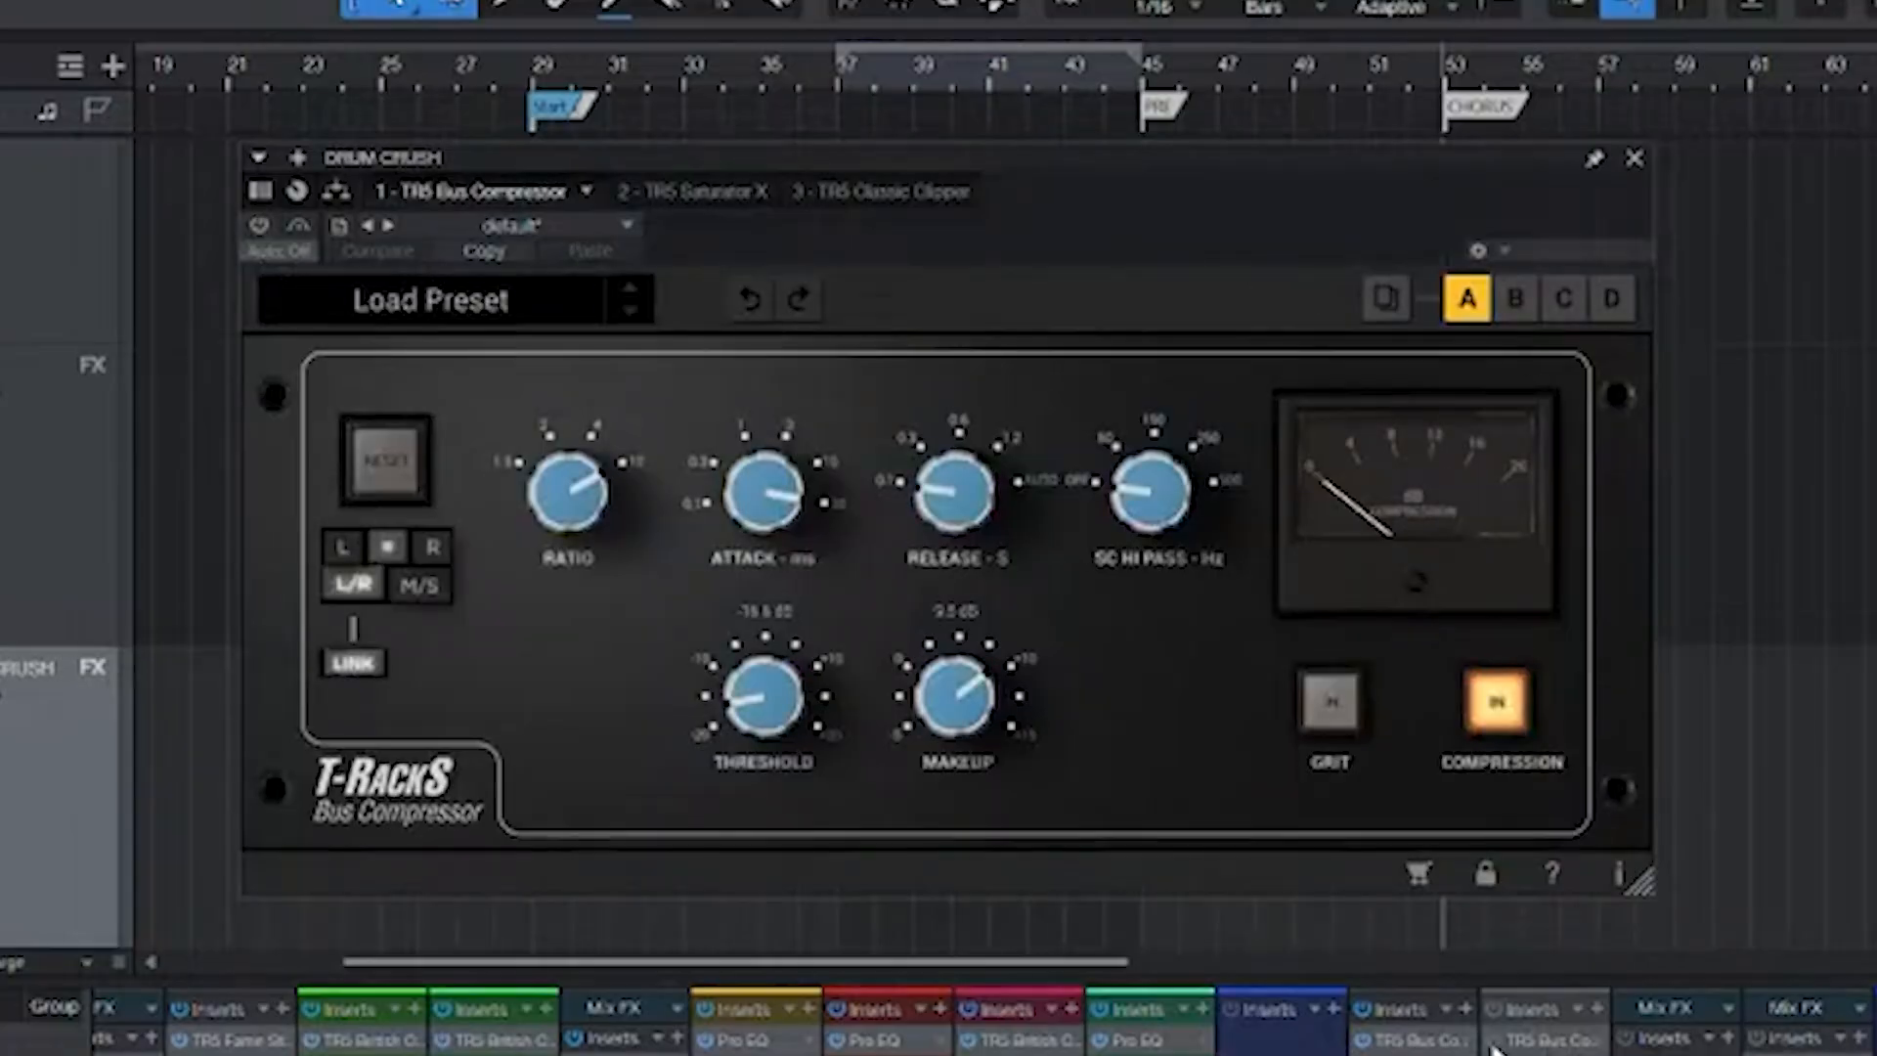
{"action": "key", "text": "space"}
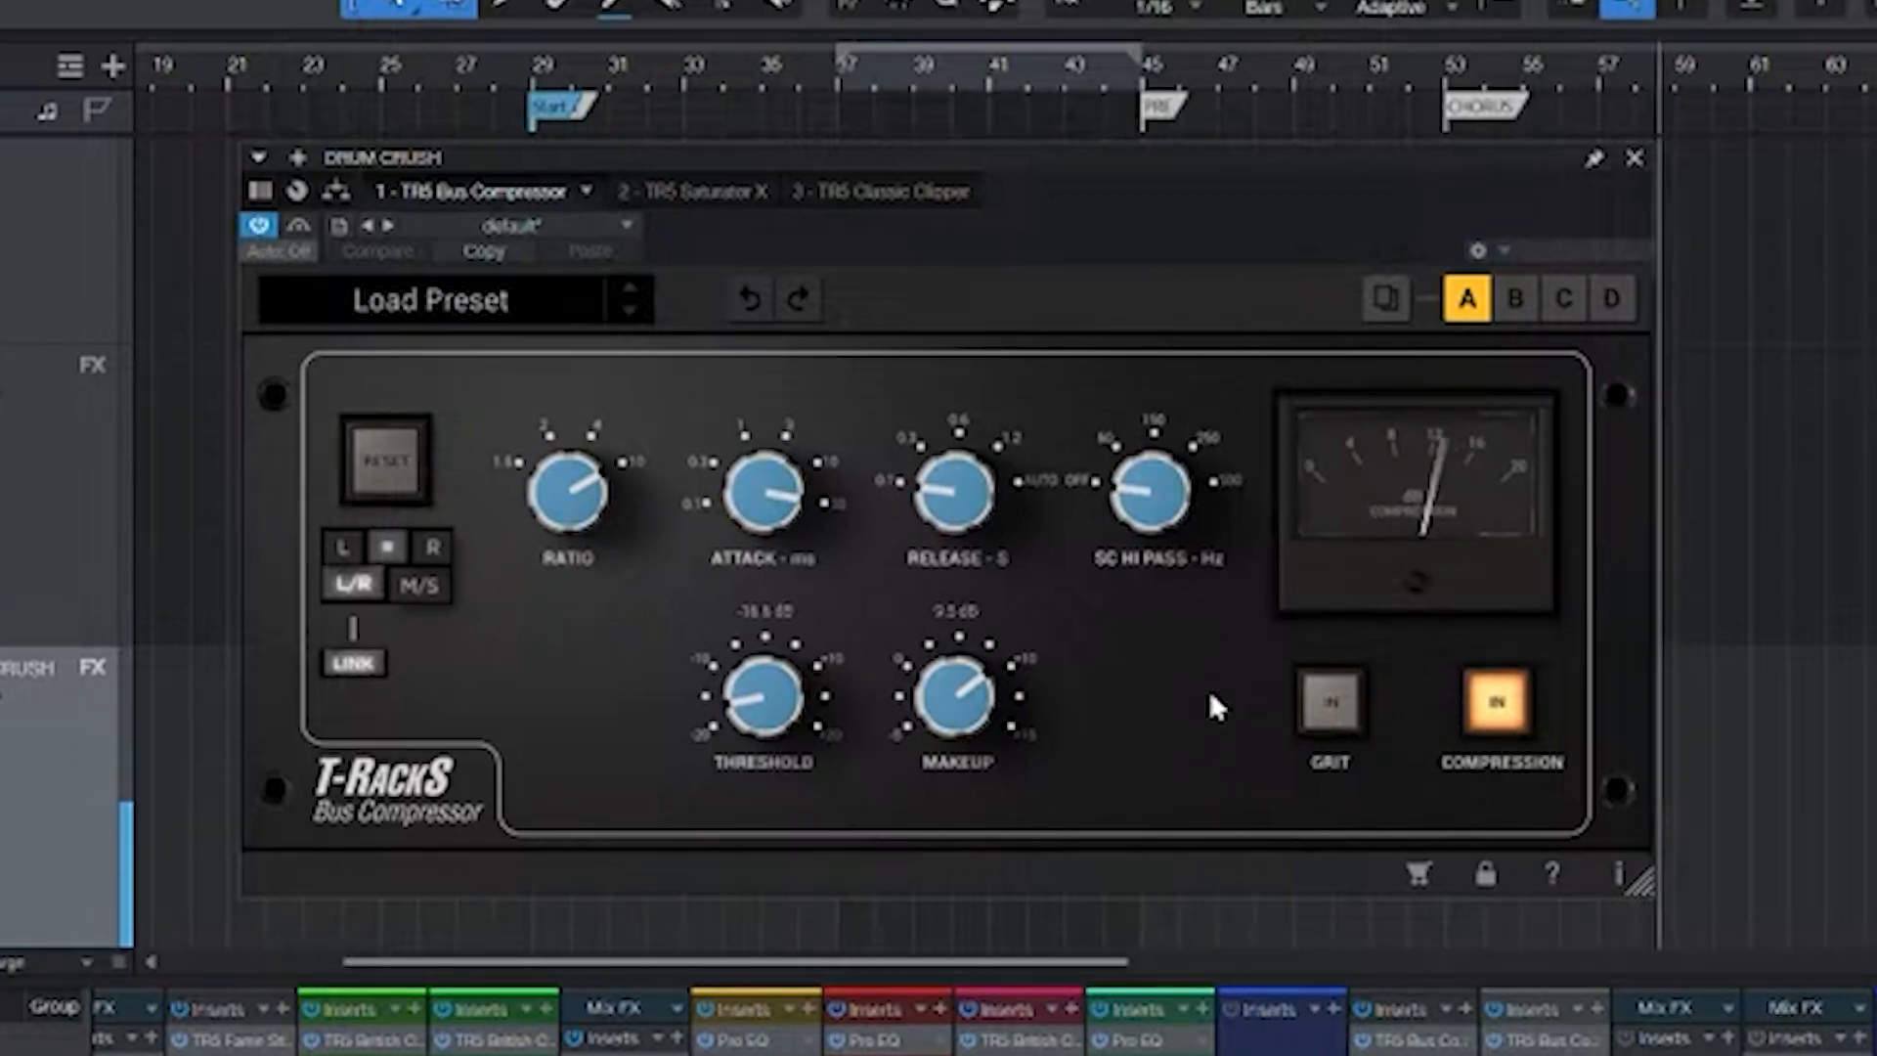
{"action": "key", "text": "space"}
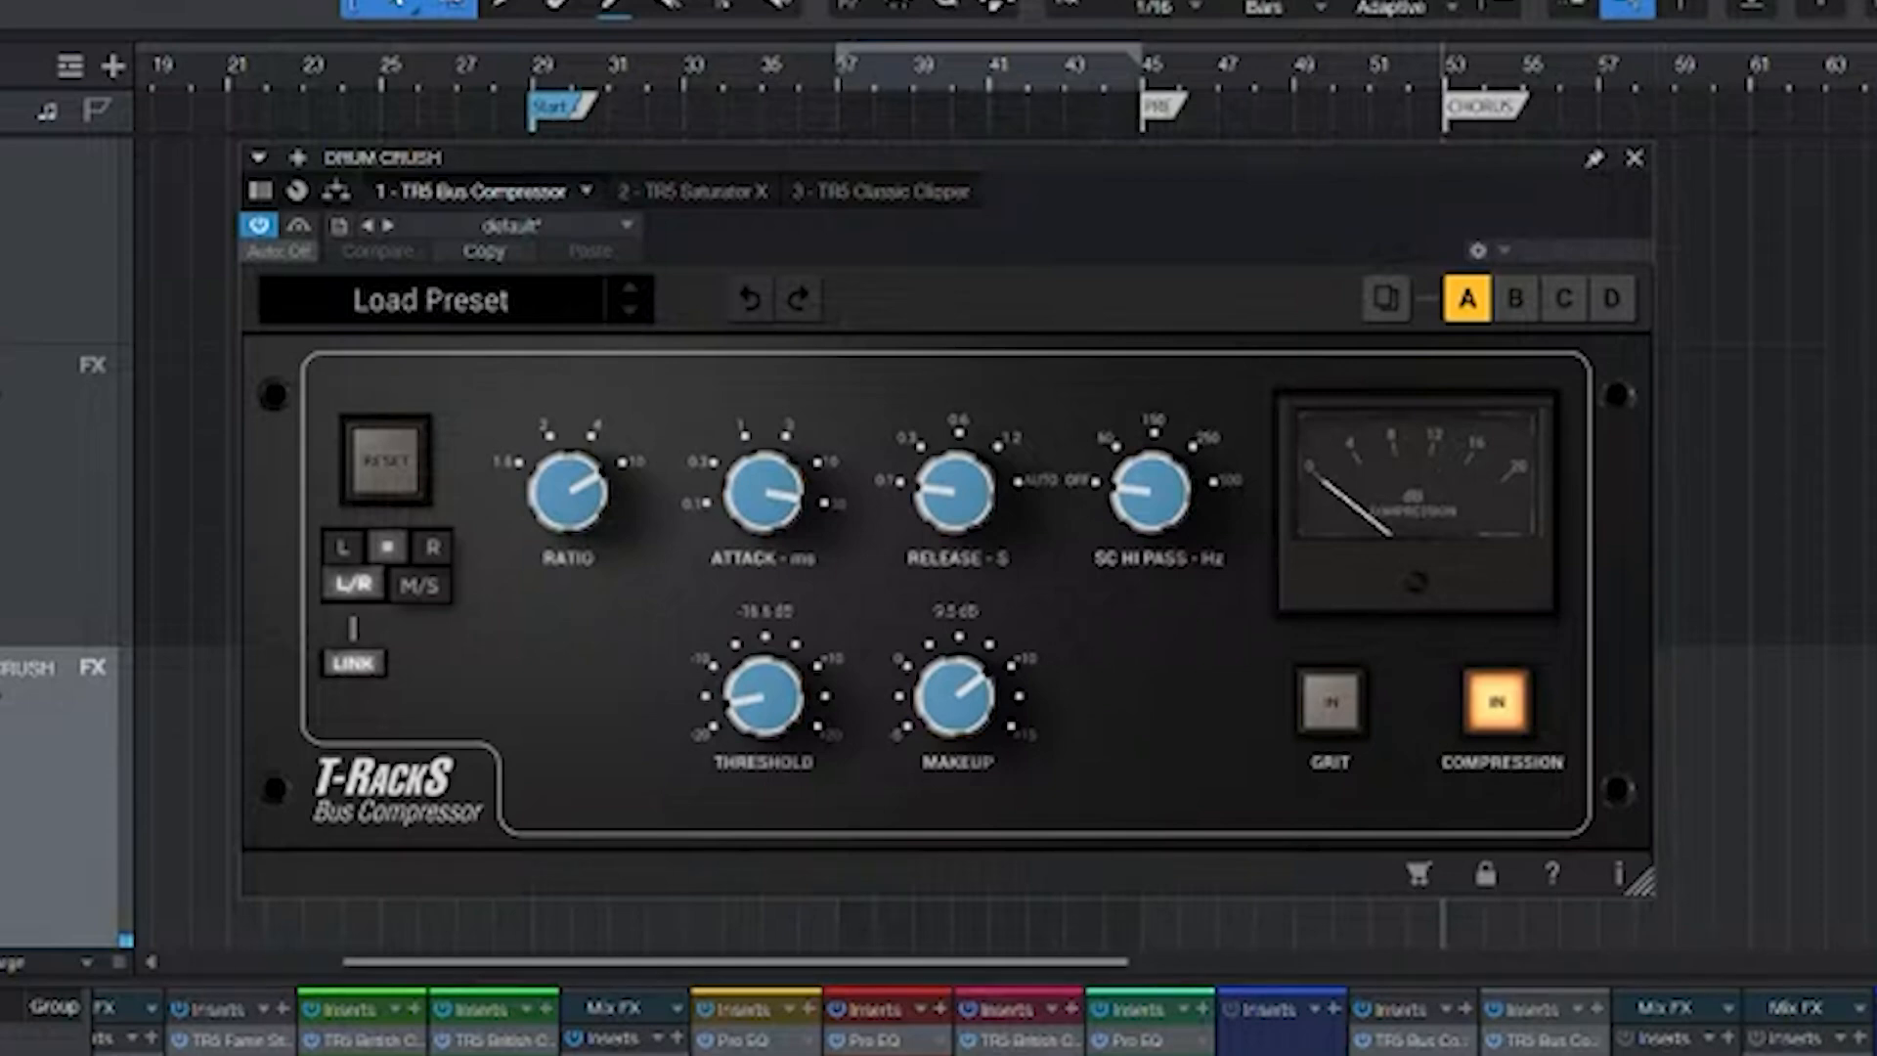
- Open the TR5 Saturator X on the DRUM CRUSH bus and compare the chorus with it on and off, leaving it enabled
{"action": "left_click", "coordinate": [637, 194]}
{"action": "key", "text": "space"}
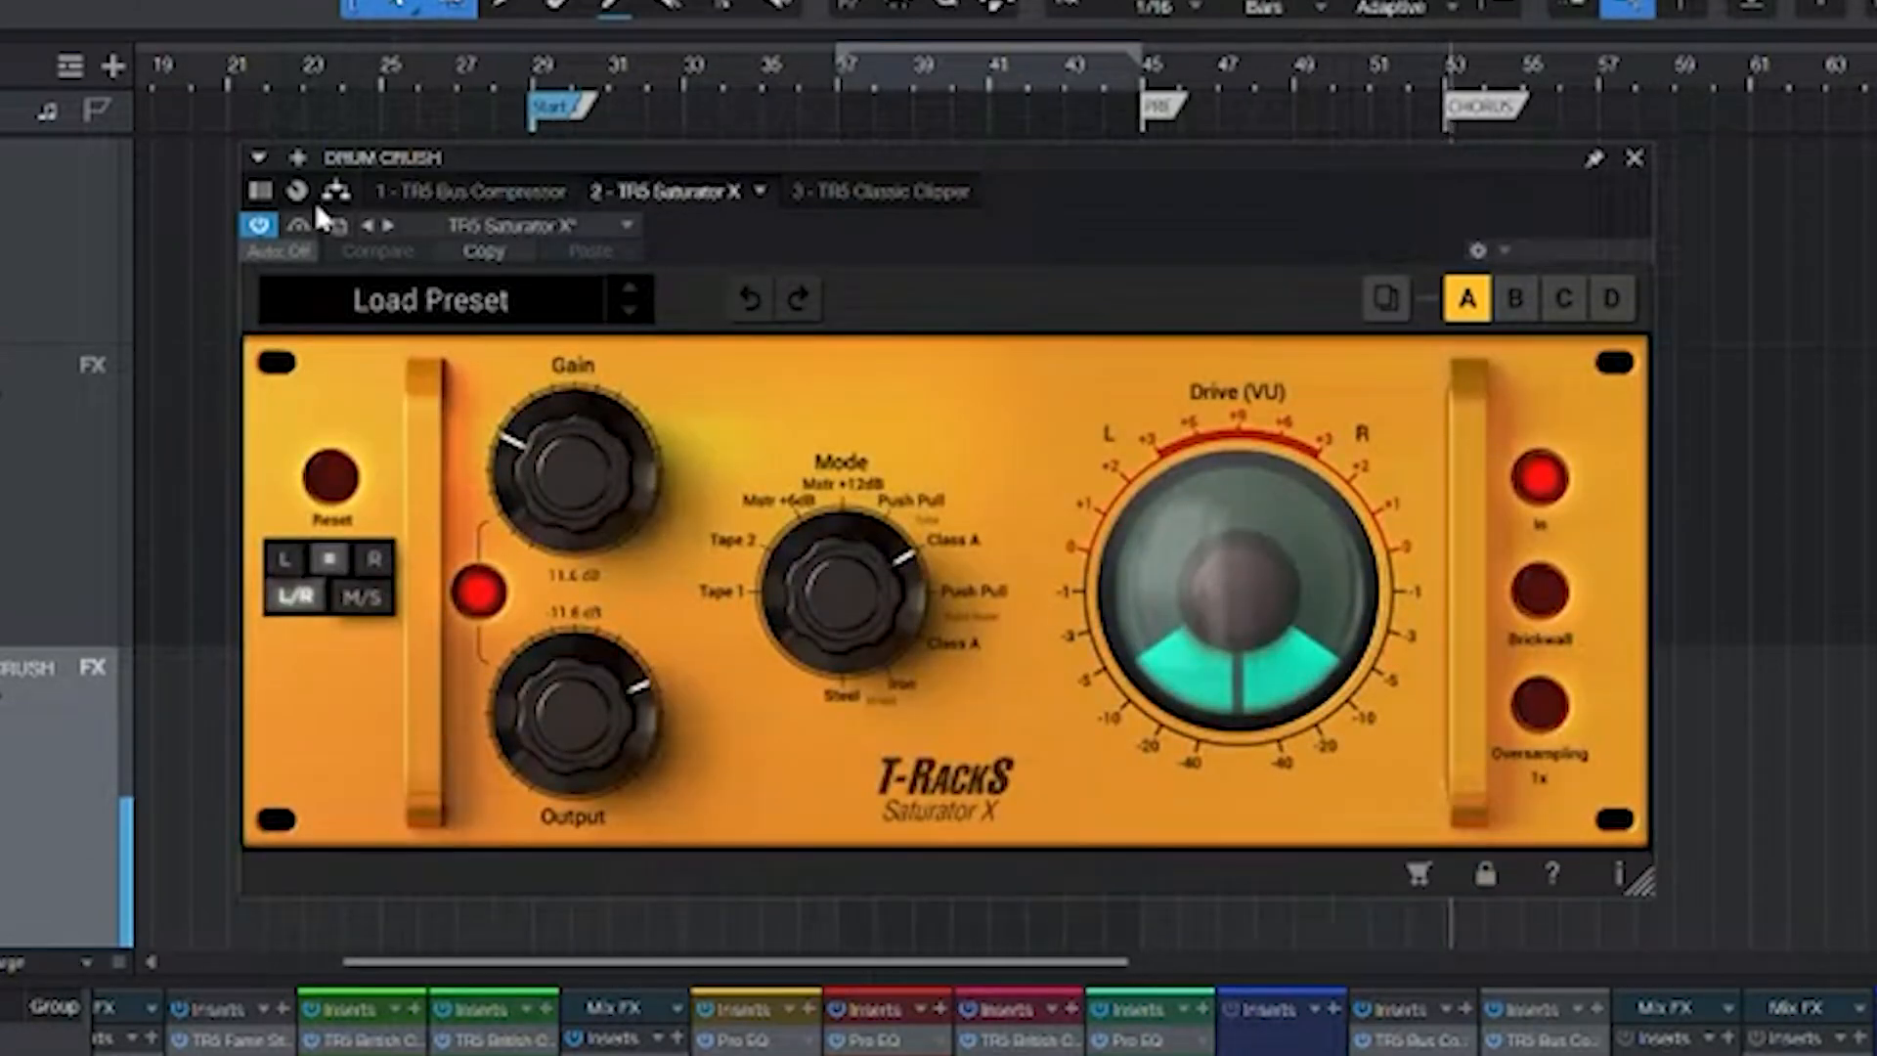
{"action": "left_click", "coordinate": [258, 228]}
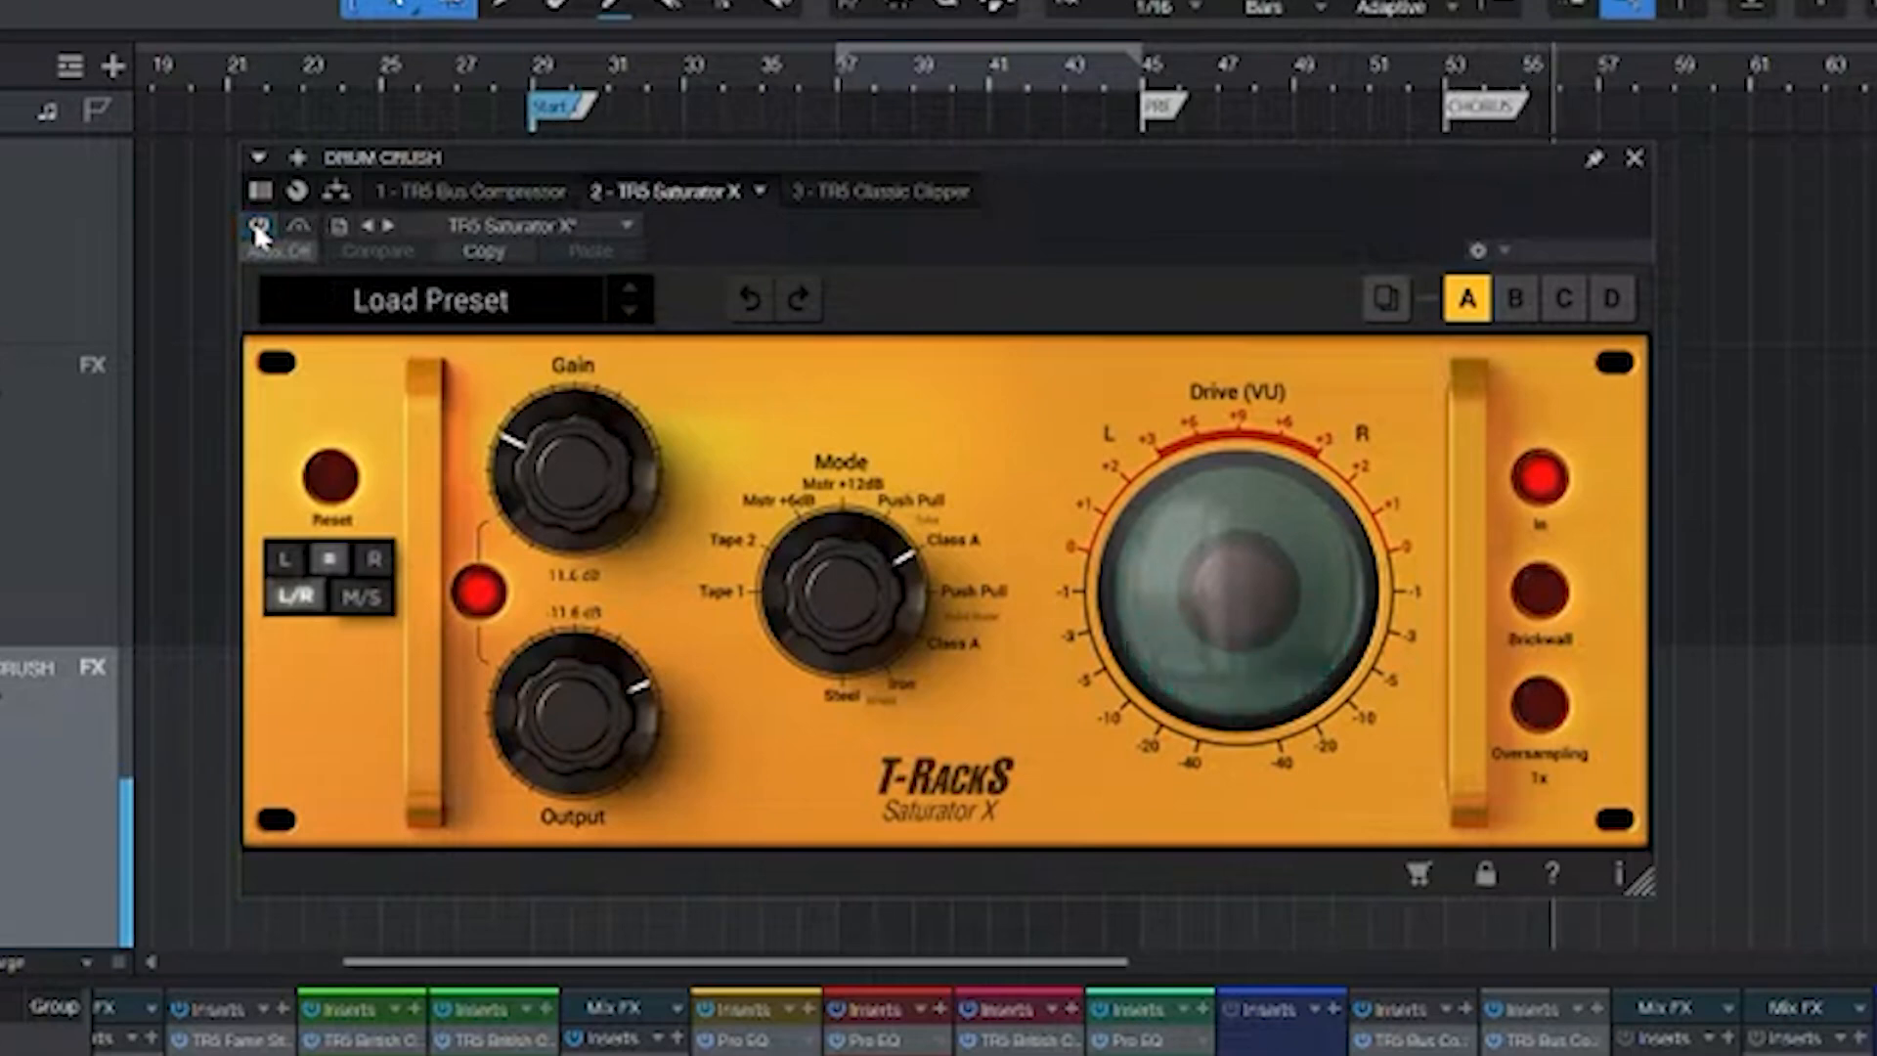
{"action": "left_click", "coordinate": [257, 227]}
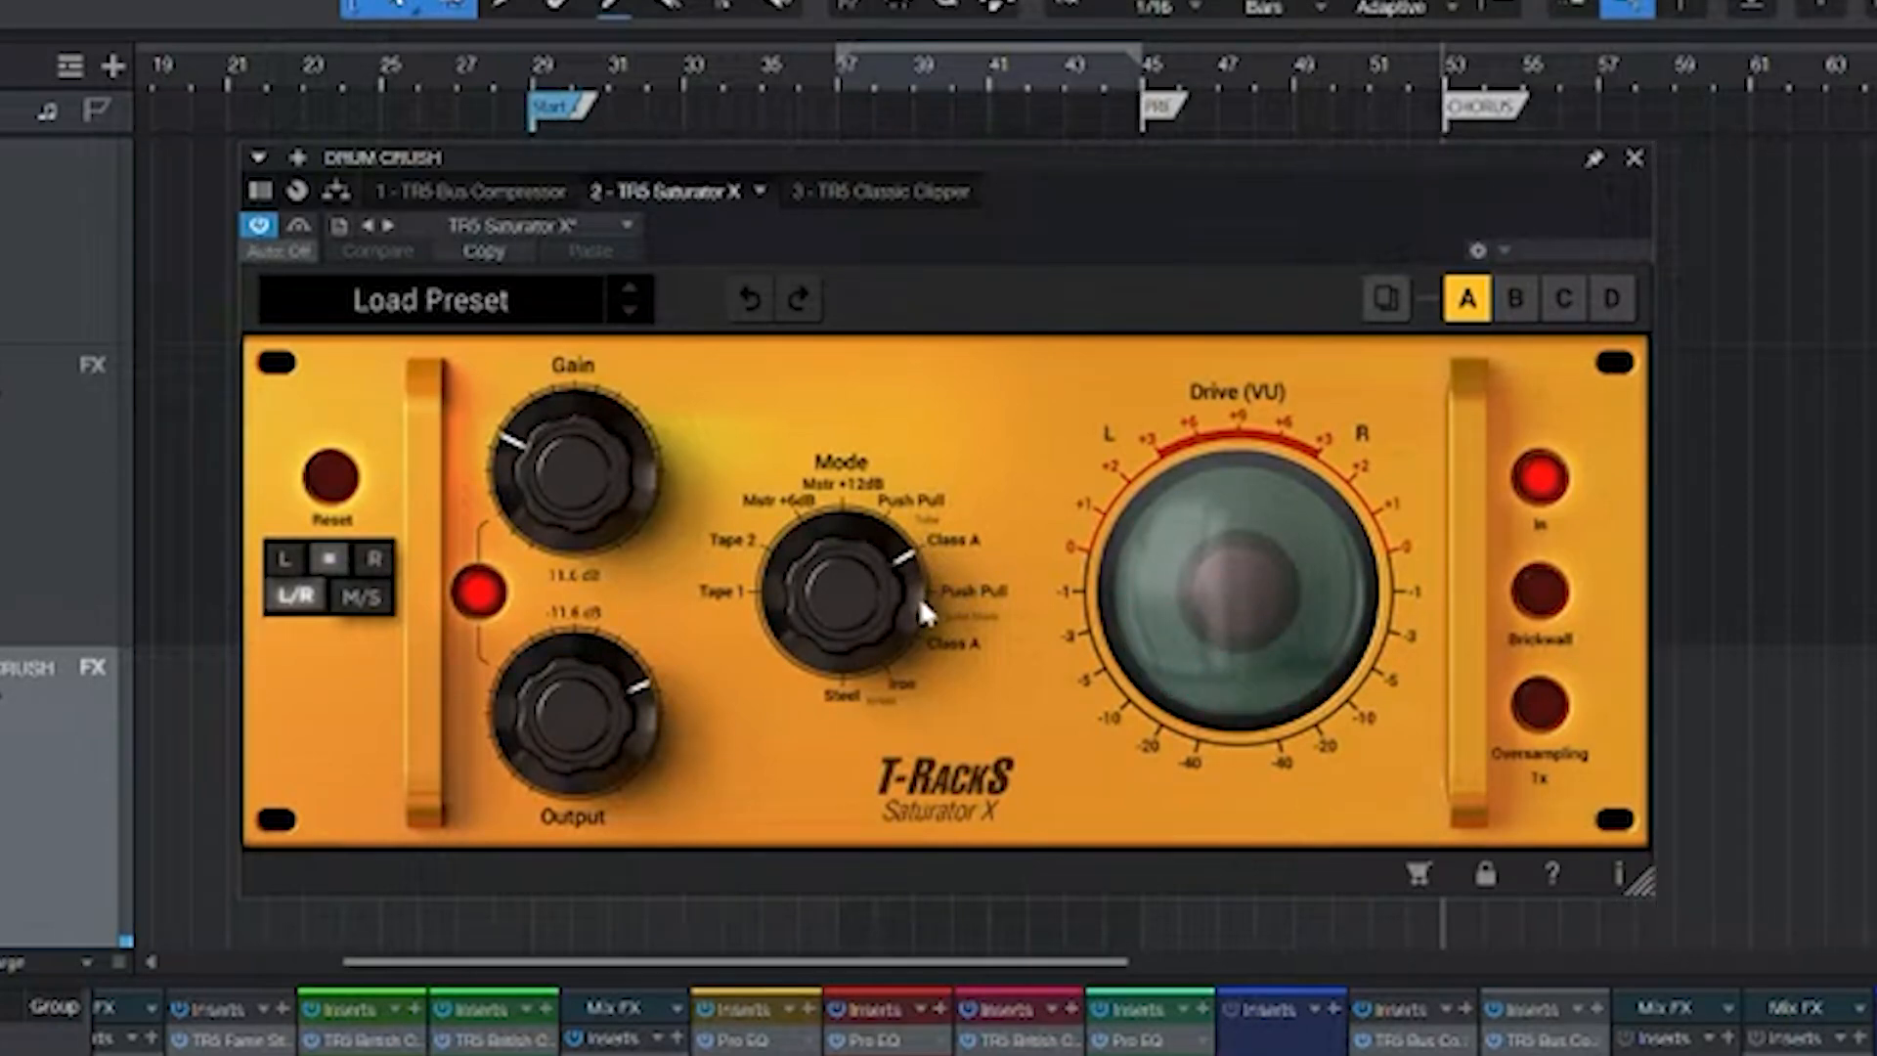
- Open the TR5 Classic Clipper on the DRUM CRUSH bus and compare the chorus with it on and off, leaving it enabled
{"action": "left_click", "coordinate": [865, 190]}
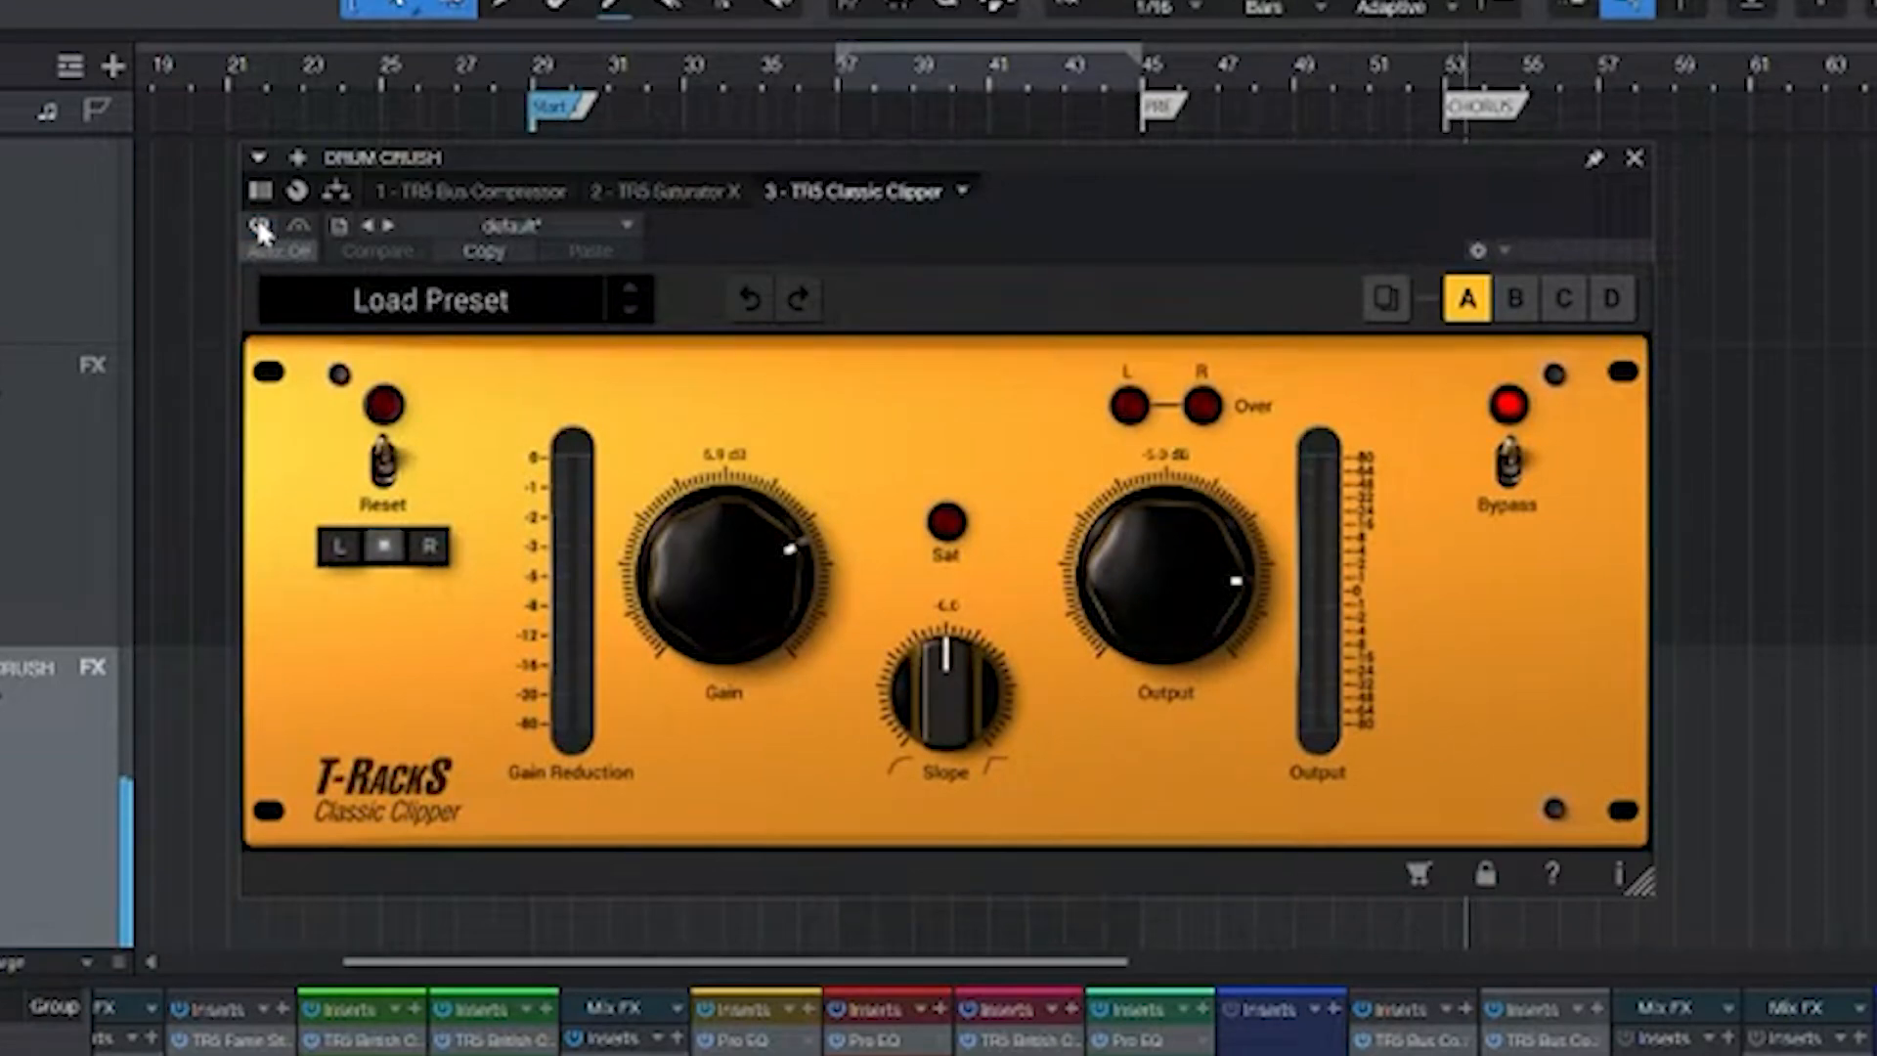
{"action": "left_click", "coordinate": [259, 225]}
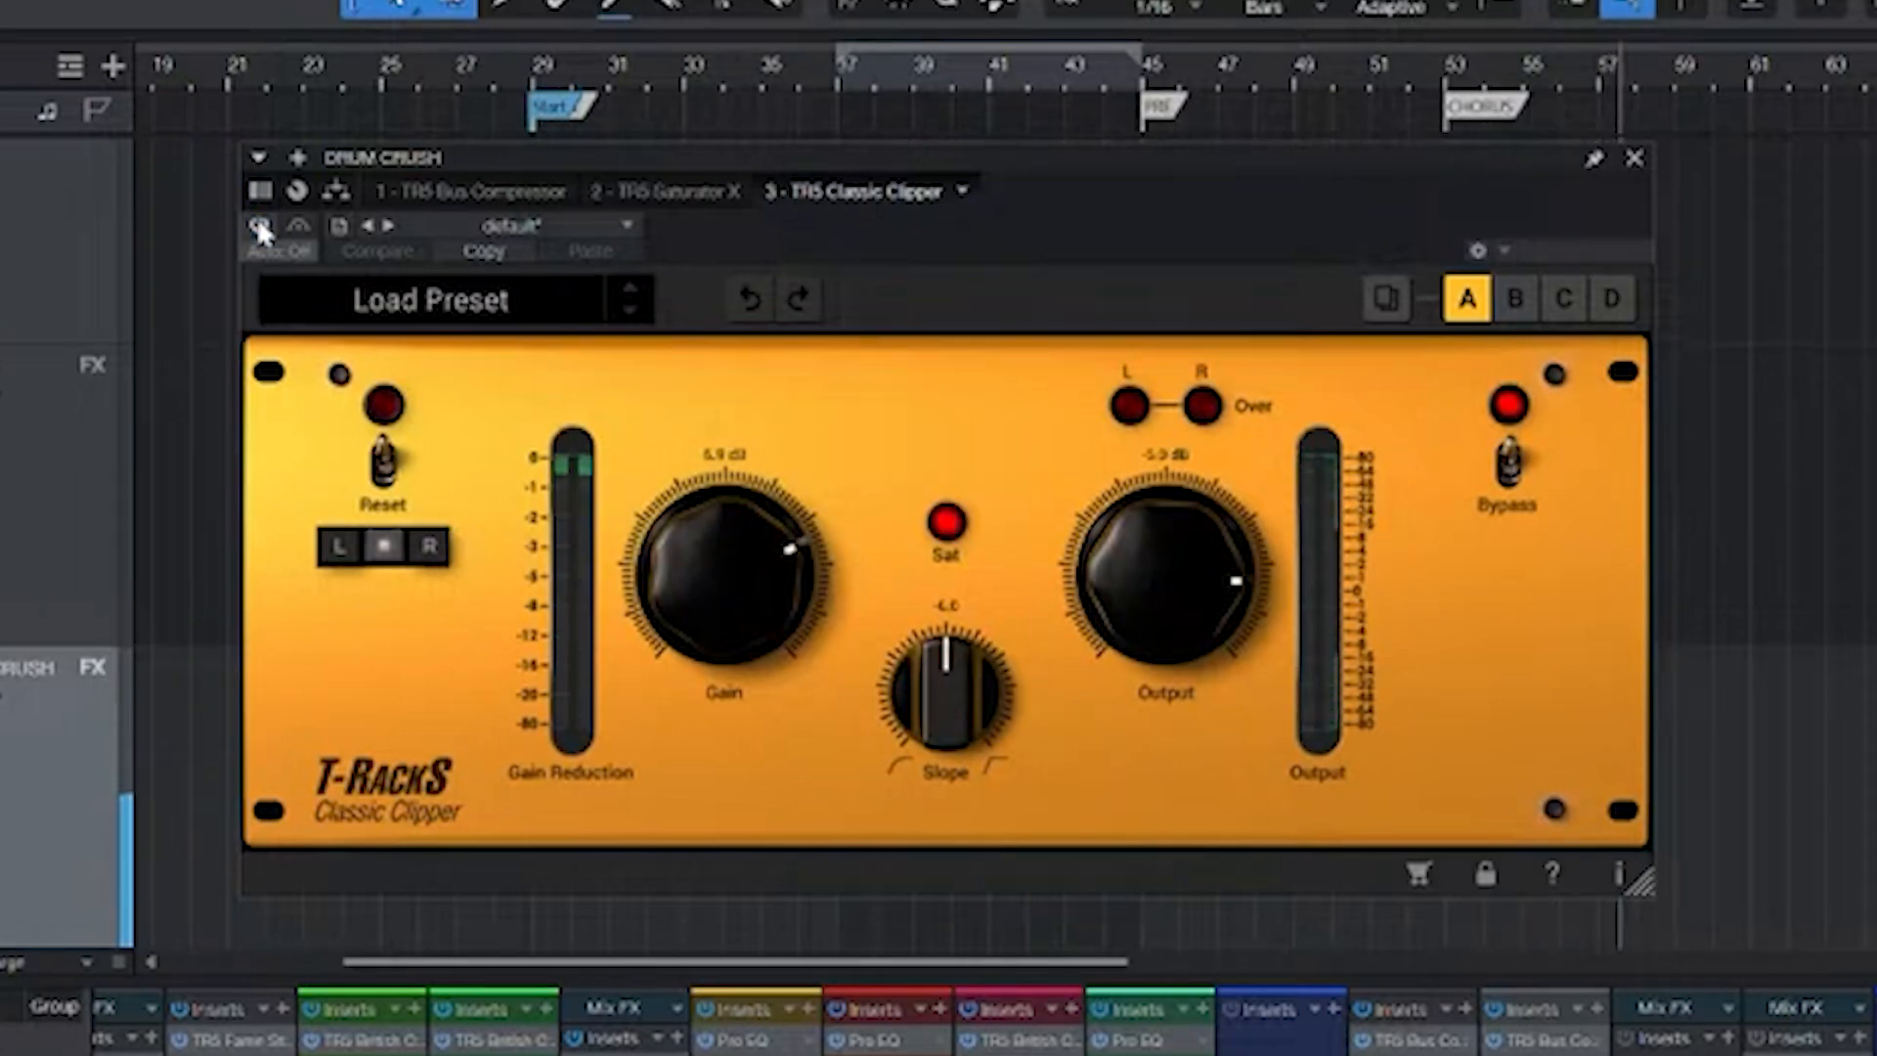
{"action": "left_click", "coordinate": [259, 226]}
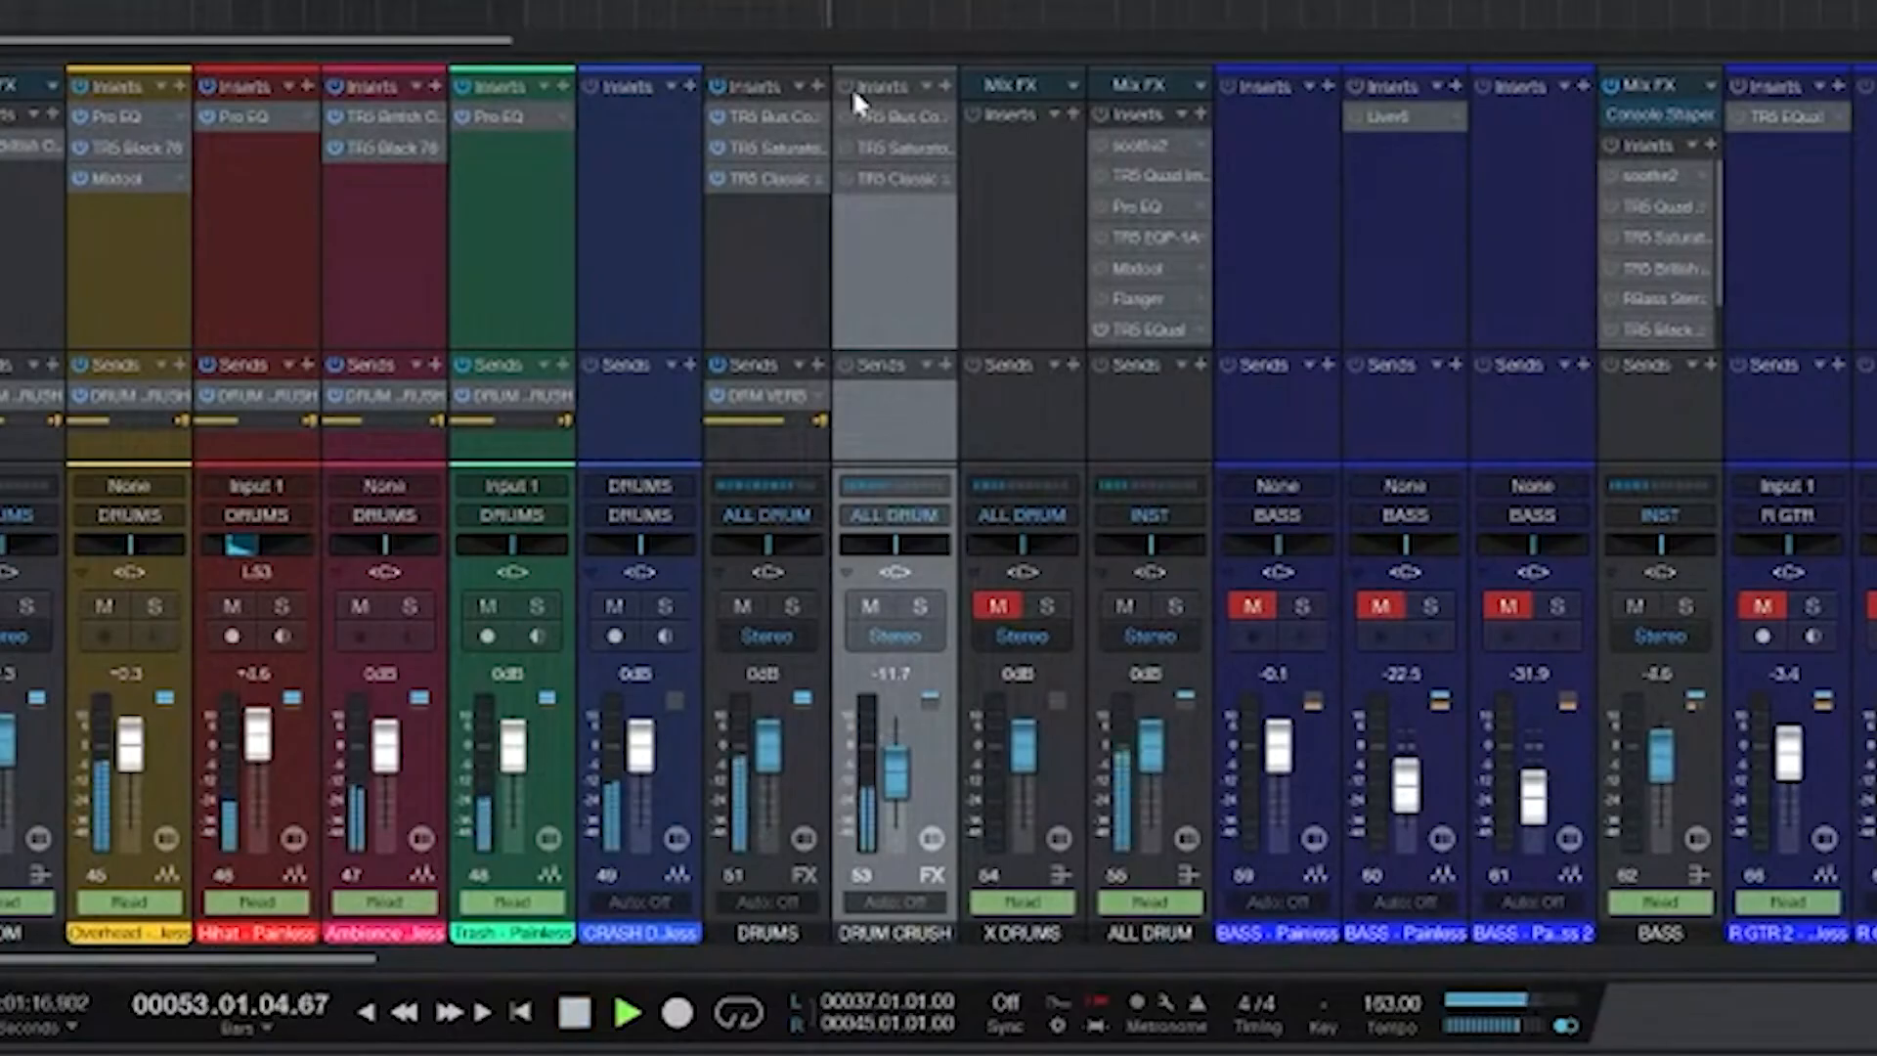
- Re-enable all DRUM CRUSH inserts and compare the chorus with the bus muted and unmuted, leaving it unmuted
{"action": "left_click", "coordinate": [847, 86]}
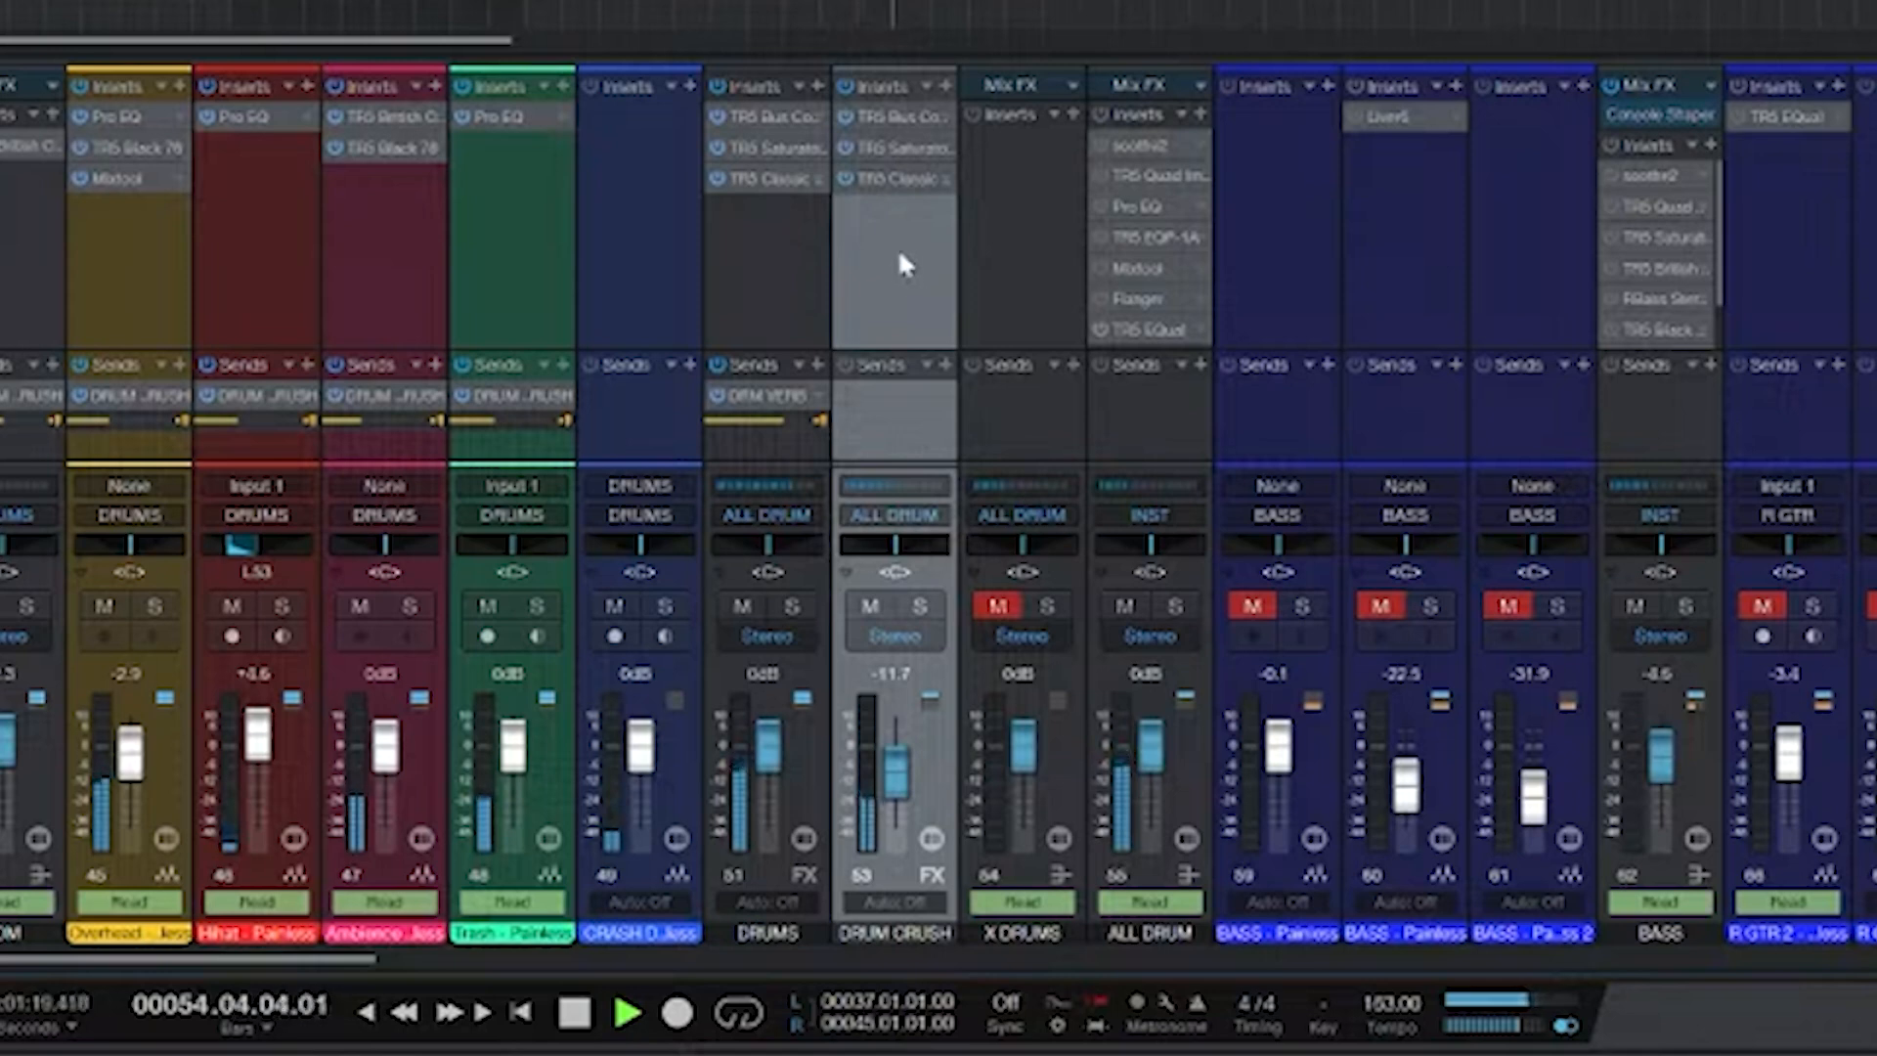
{"action": "left_click", "coordinate": [867, 607]}
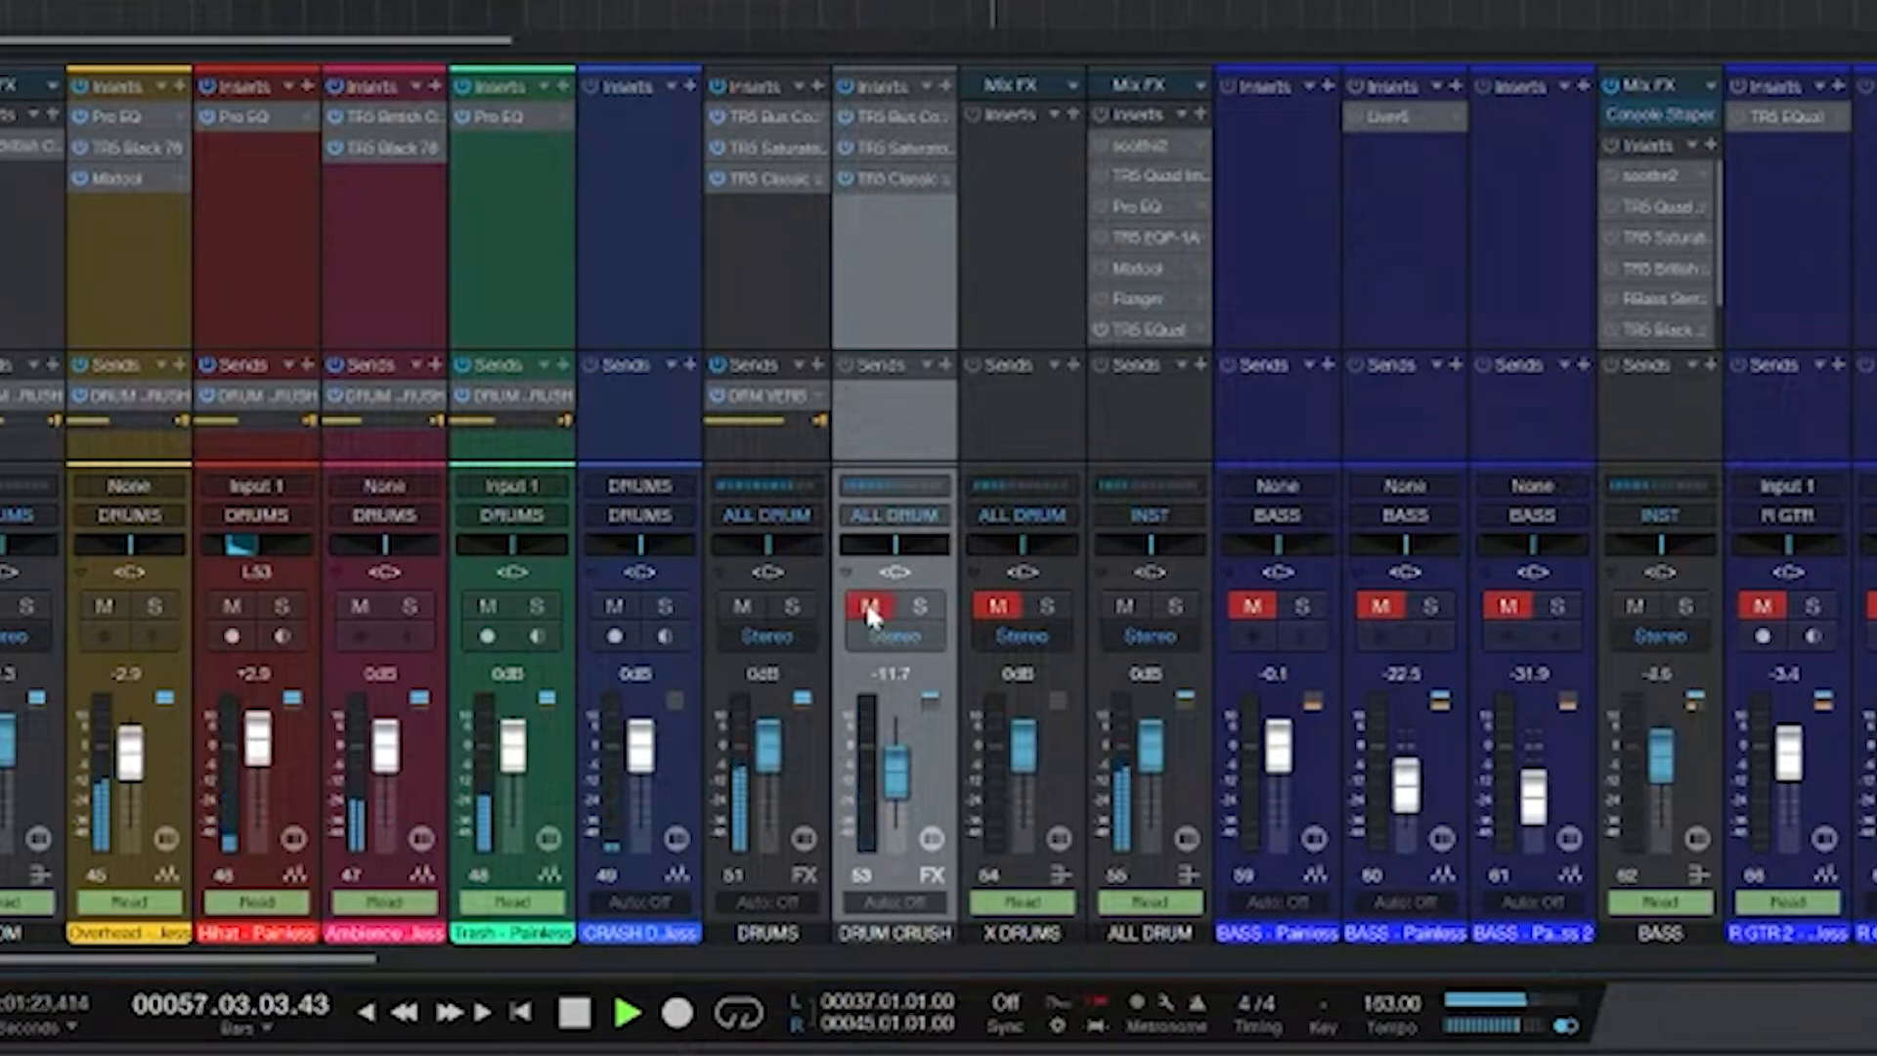
{"action": "left_click", "coordinate": [866, 606]}
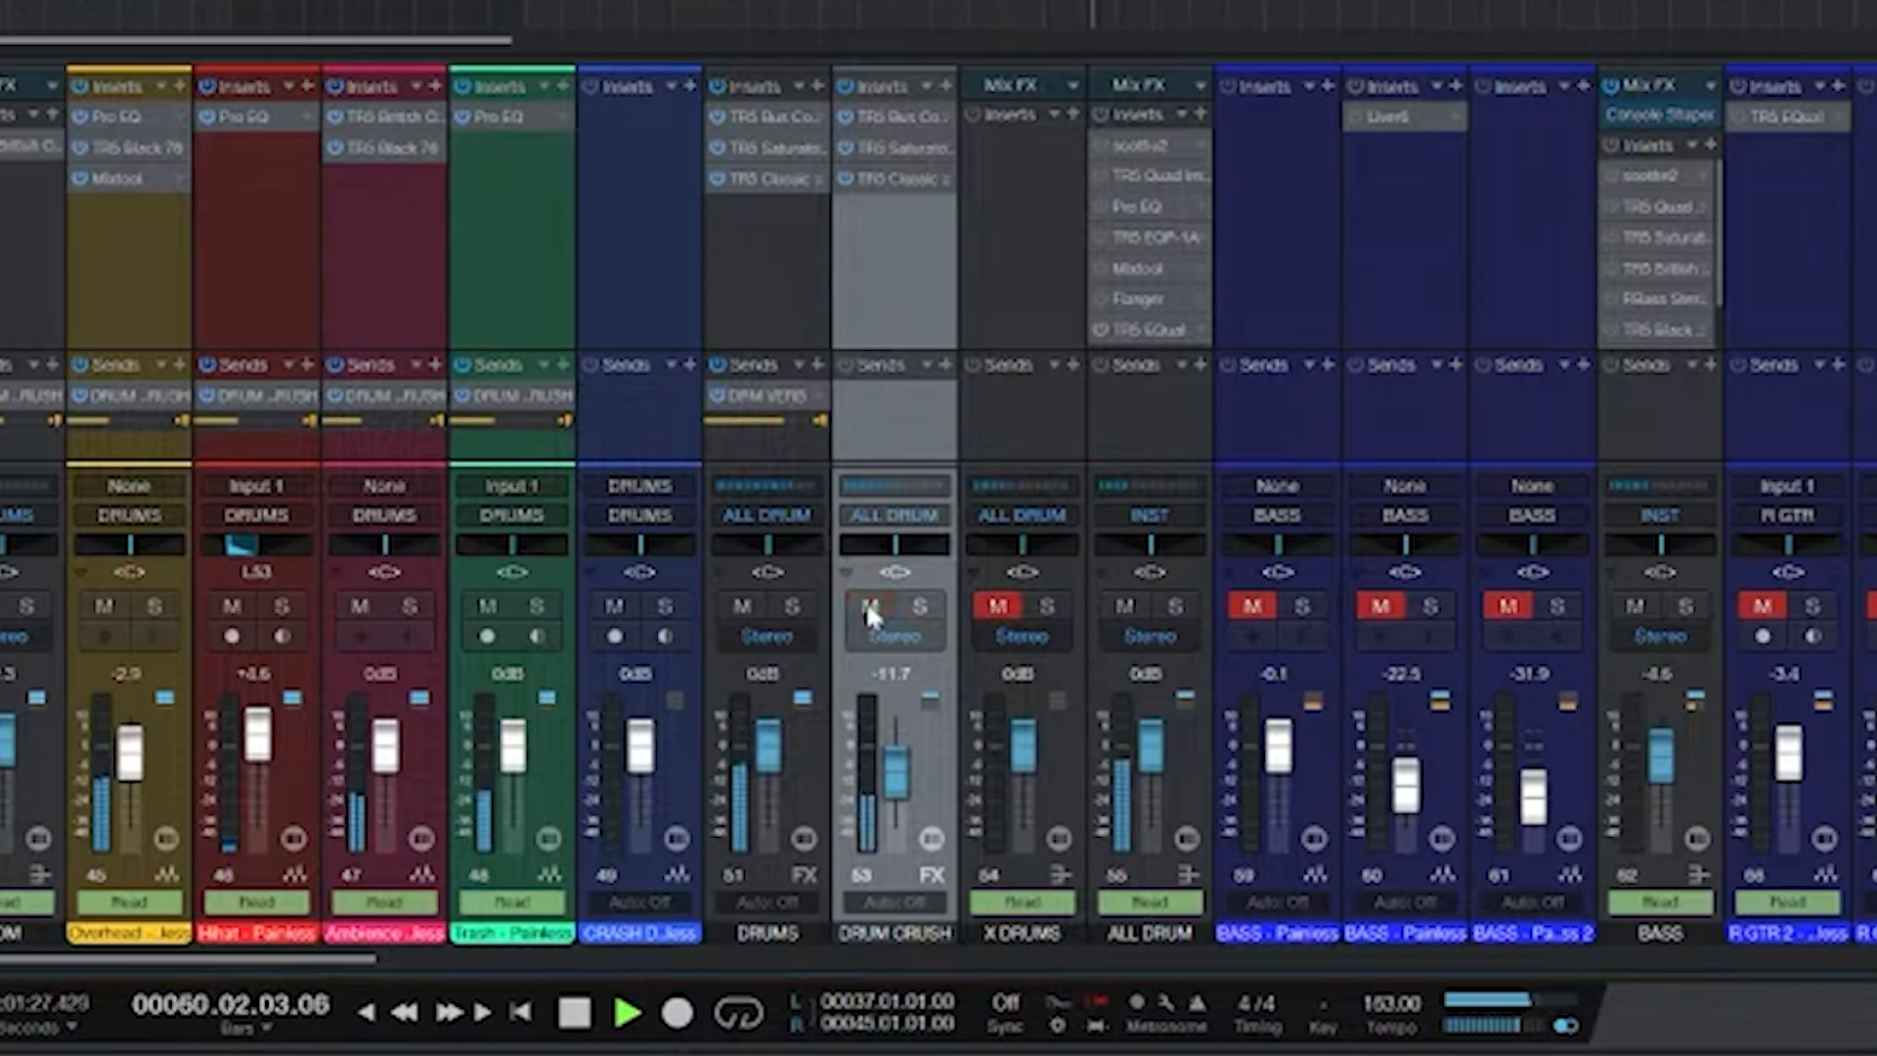
{"action": "left_click", "coordinate": [868, 608]}
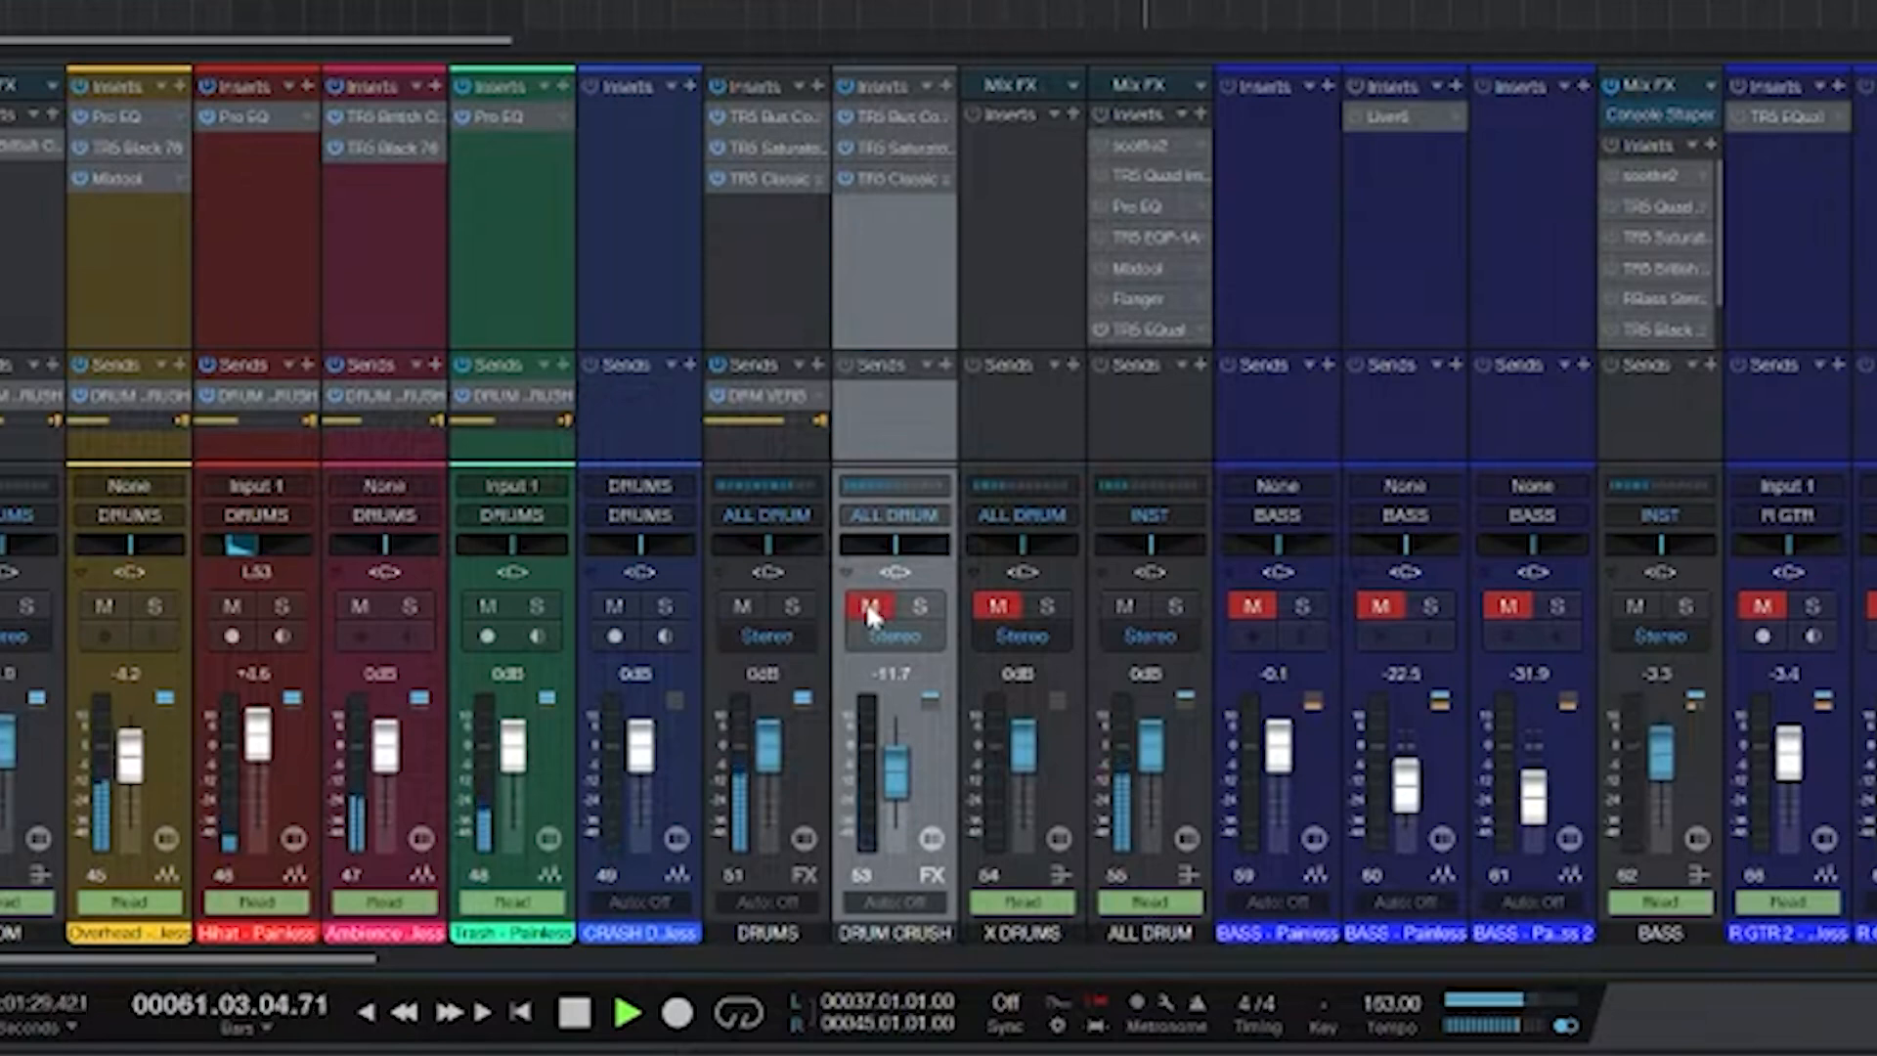
{"action": "left_click", "coordinate": [867, 606]}
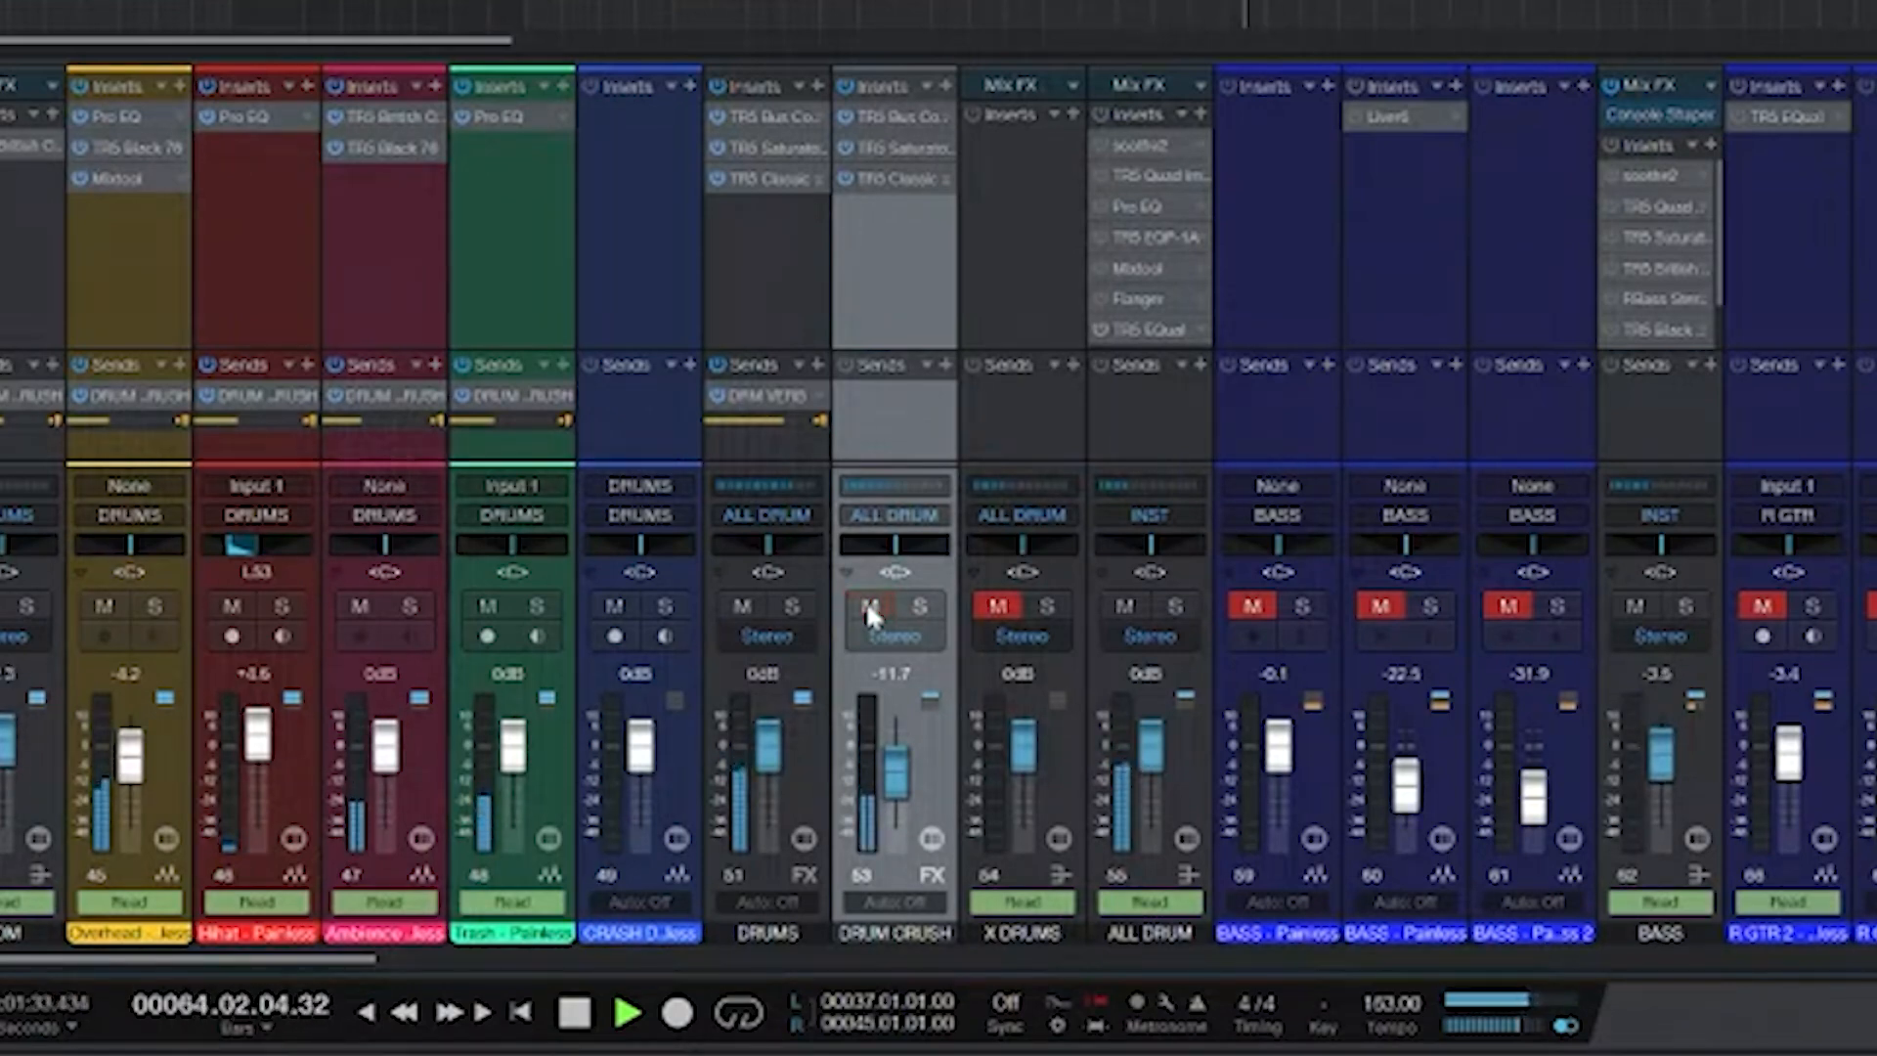
{"action": "key", "text": "space"}
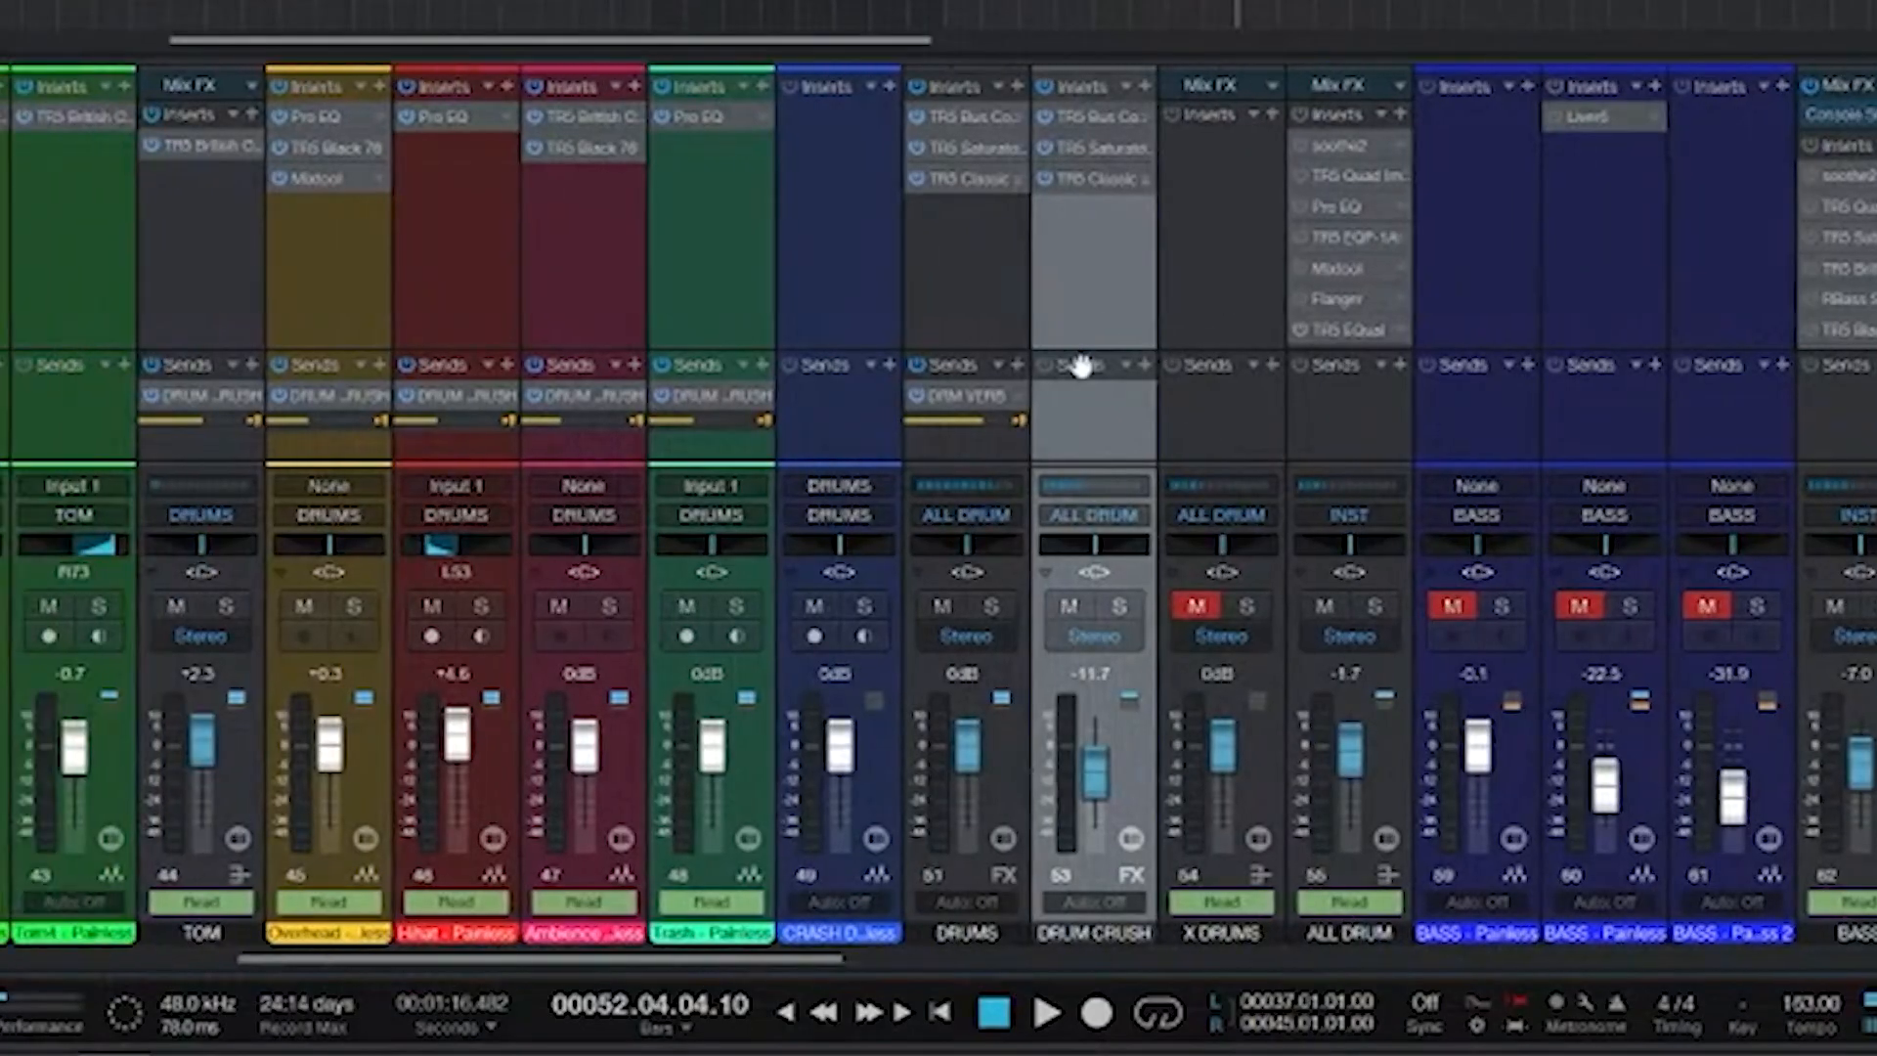
- Unmute the X DRUMS bus and look over the drum channels' routing to the DRUMS and ALL DRUM buses
{"action": "scroll", "coordinate": [1330, 543], "scroll_direction": "left", "scroll_amount": 3}
{"action": "left_click", "coordinate": [1418, 607]}
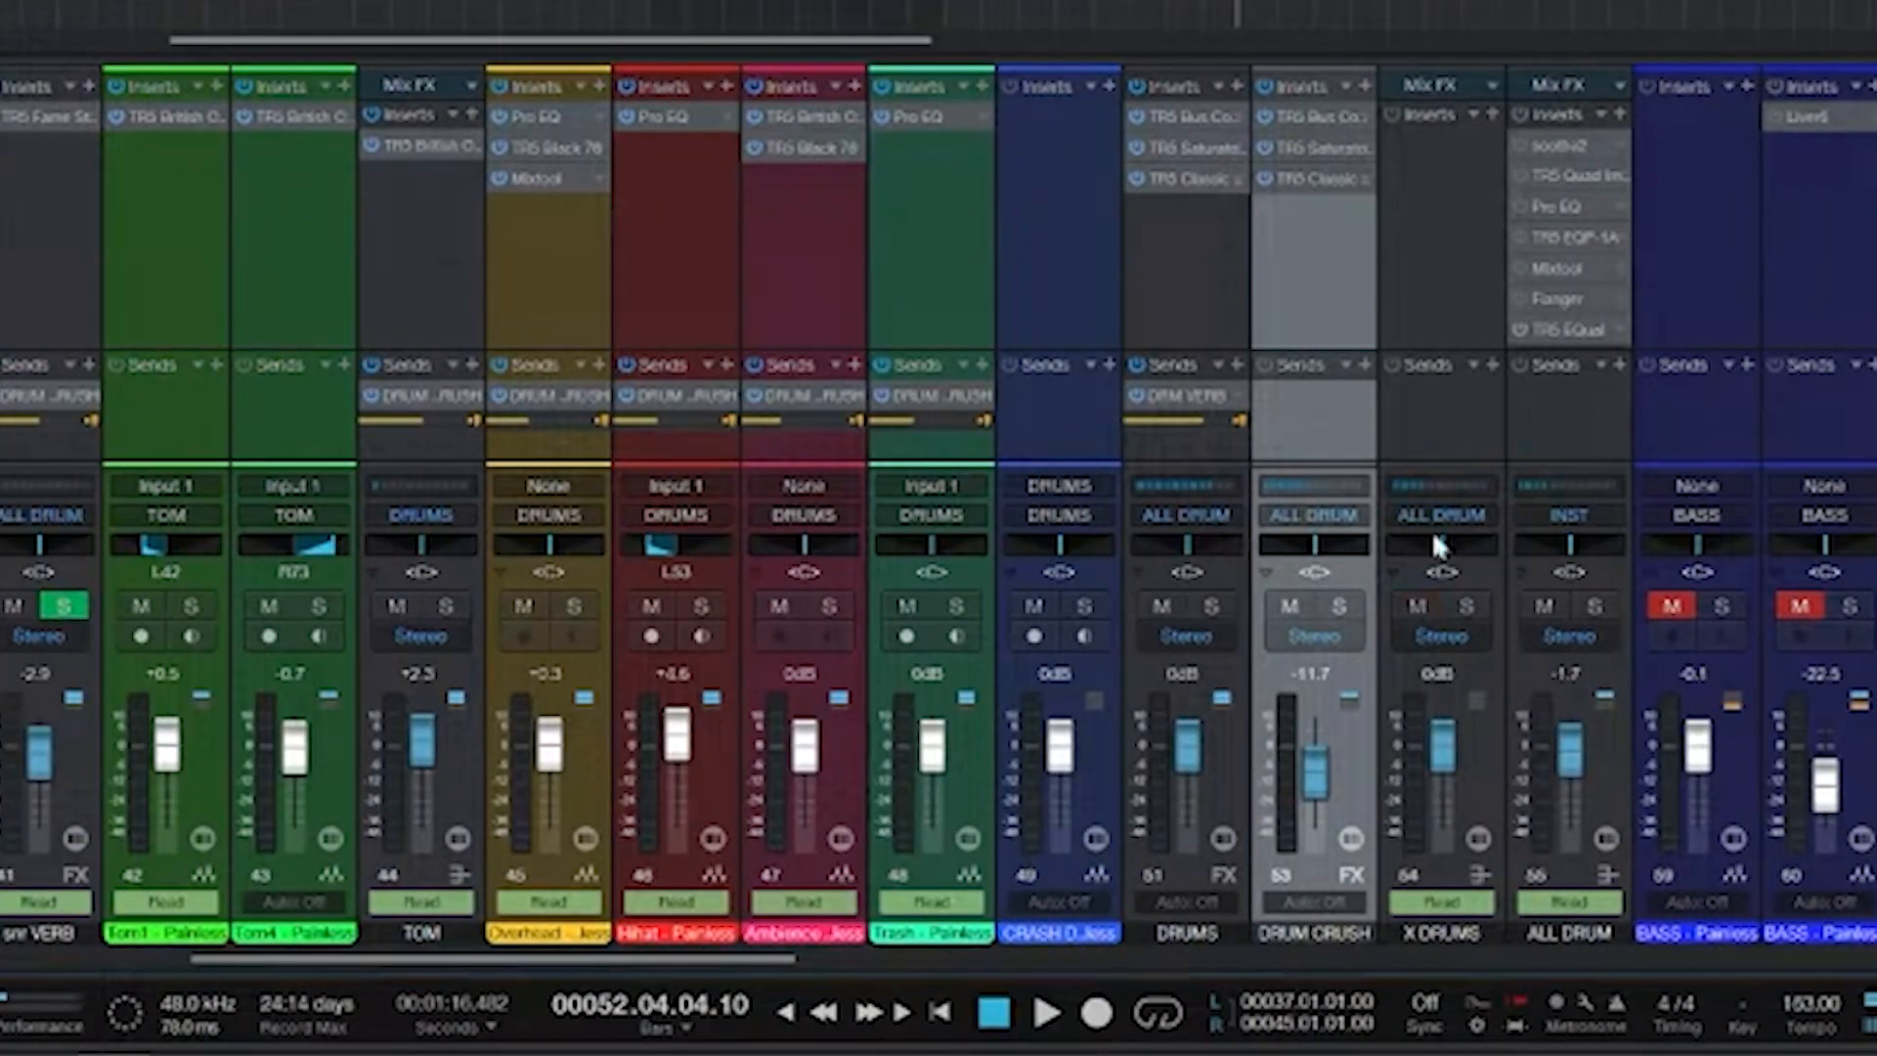
{"action": "scroll", "coordinate": [1640, 444], "scroll_direction": "right", "scroll_amount": 3}
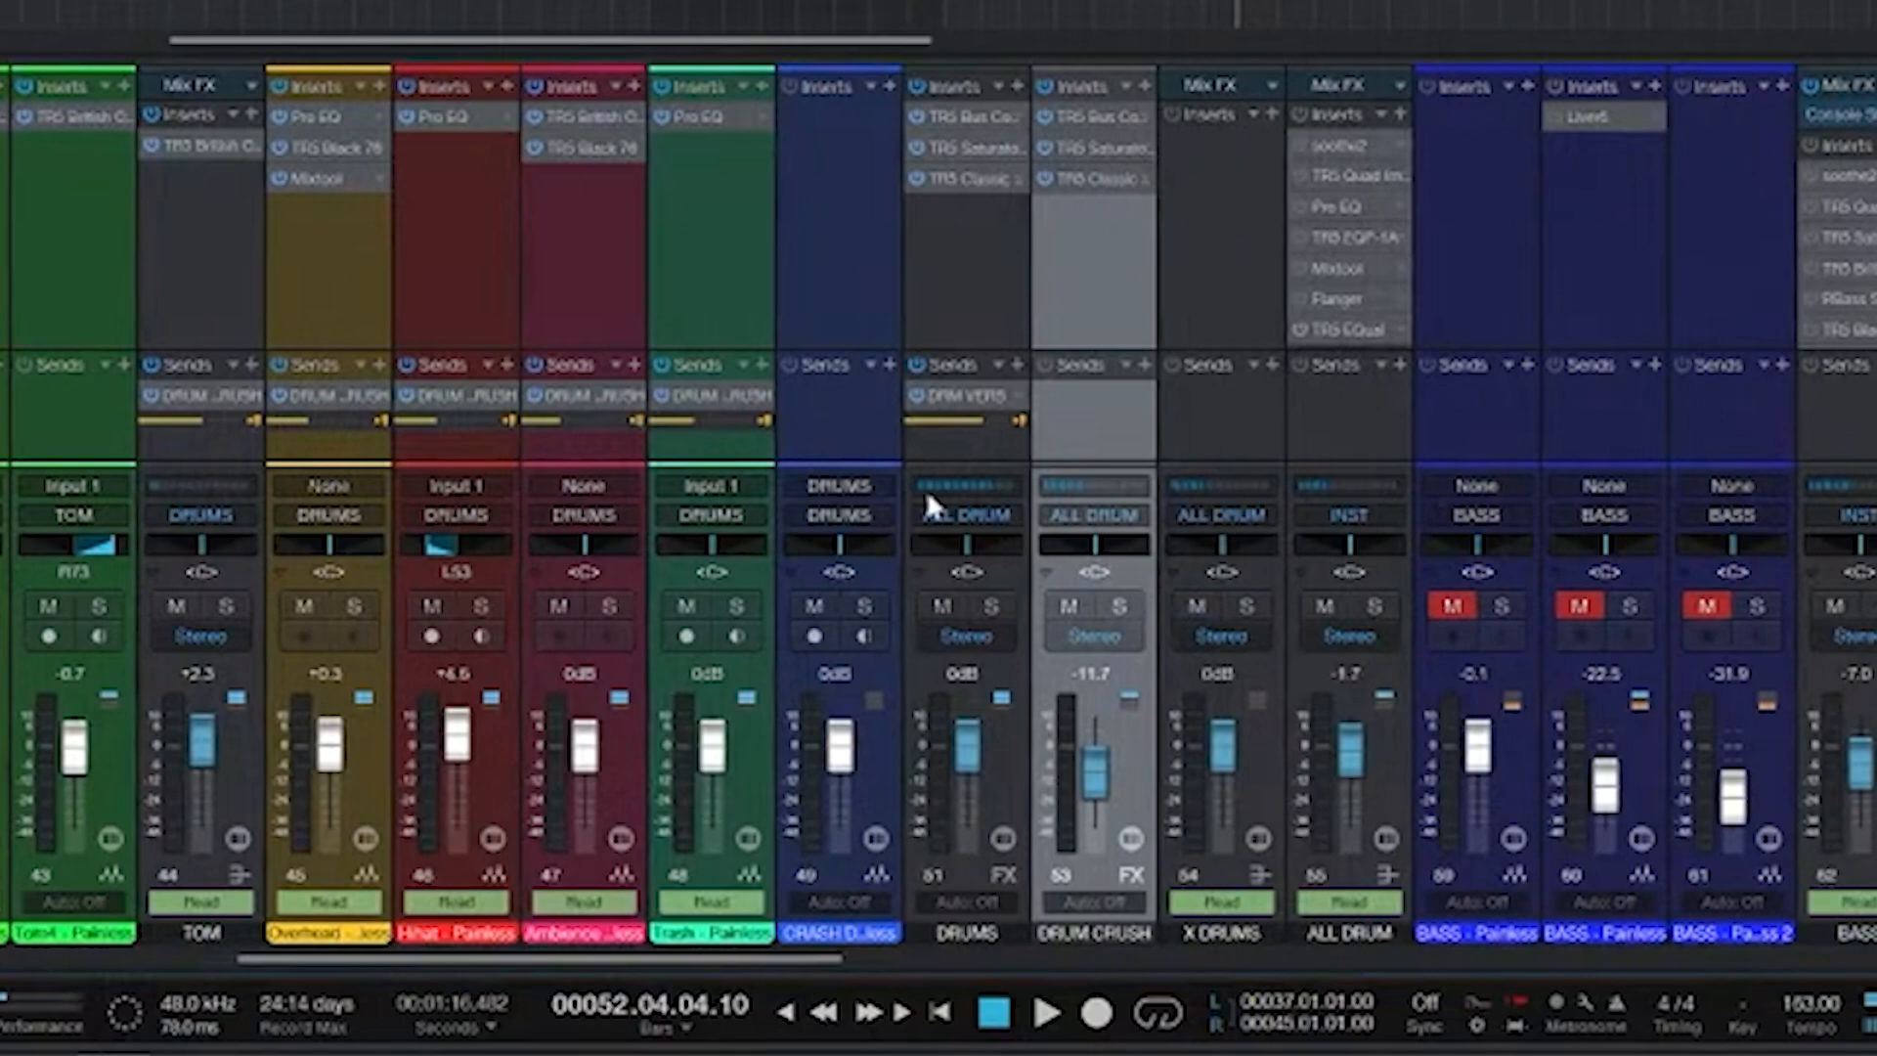
{"action": "scroll", "coordinate": [1235, 606], "scroll_direction": "left", "scroll_amount": 6}
{"action": "left_click_drag", "start_coordinate": [535, 961], "coordinate": [366, 961]}
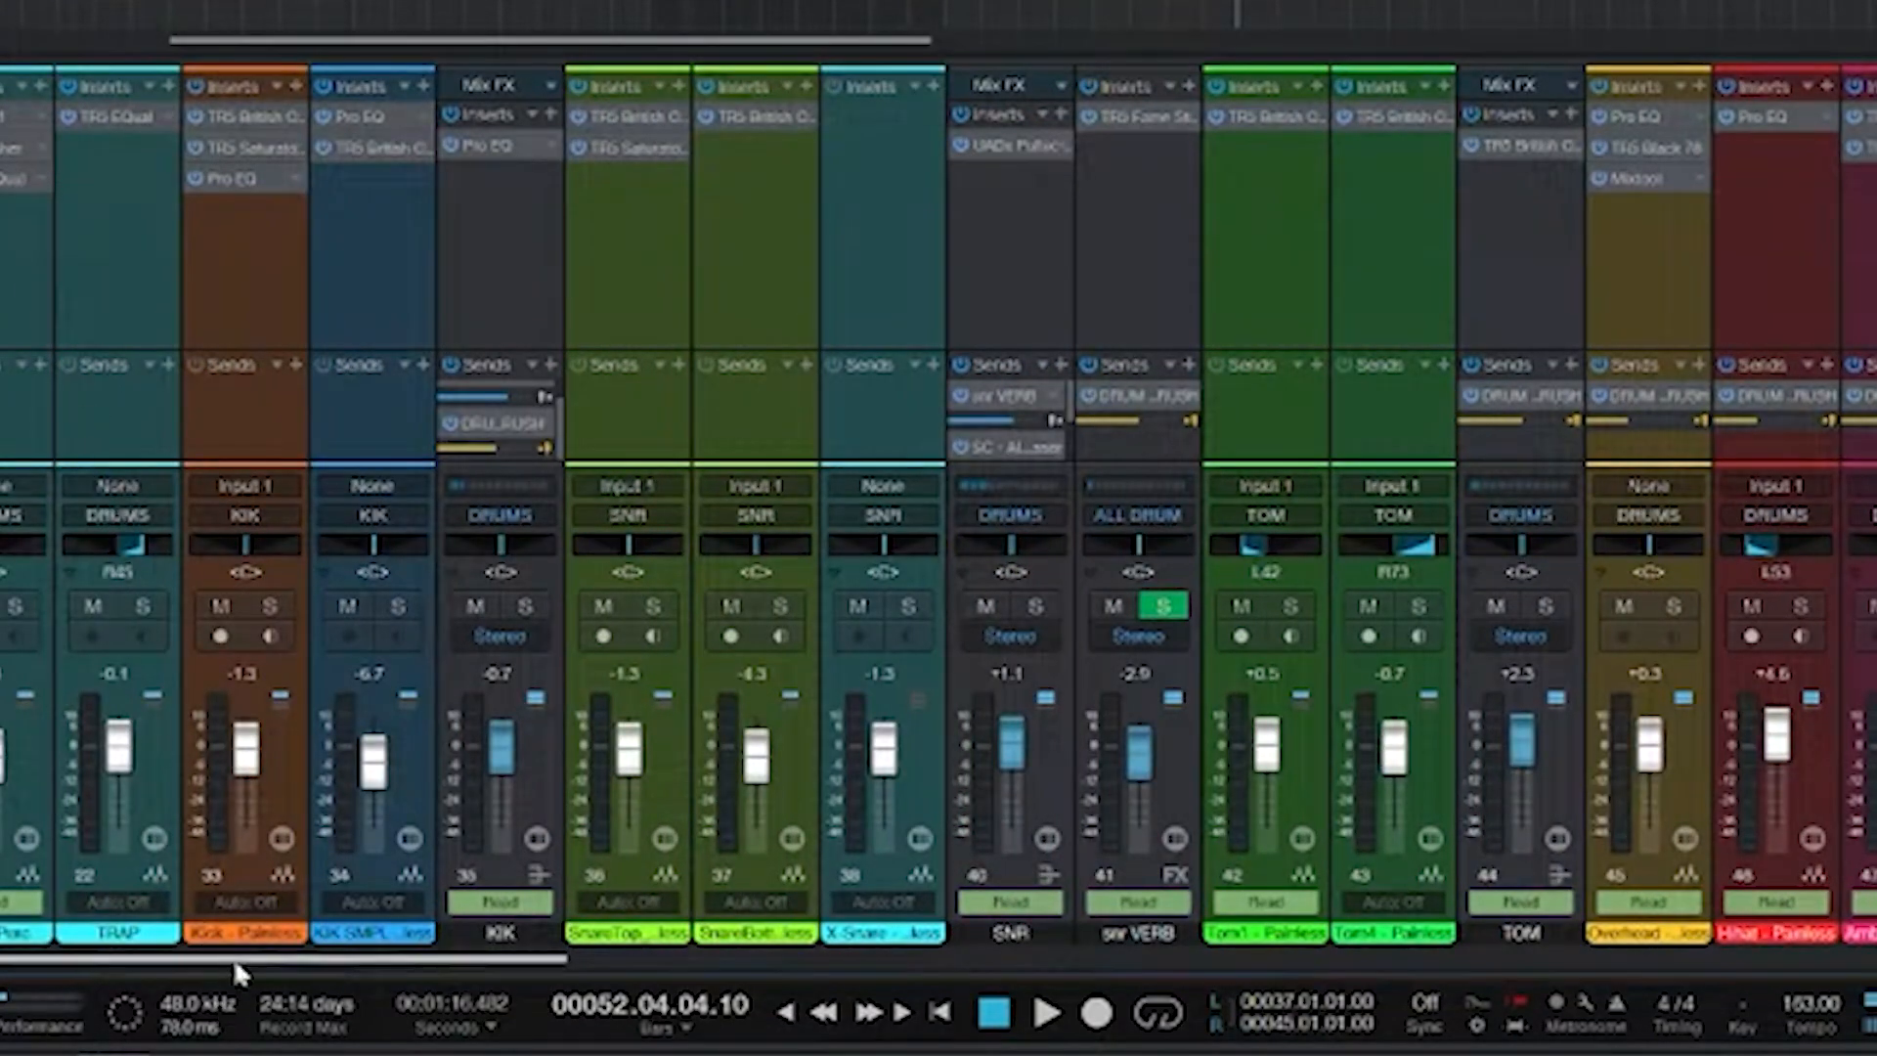
{"action": "left_click_drag", "start_coordinate": [172, 961], "coordinate": [541, 943]}
{"action": "scroll", "coordinate": [567, 880], "scroll_direction": "left", "scroll_amount": 3}
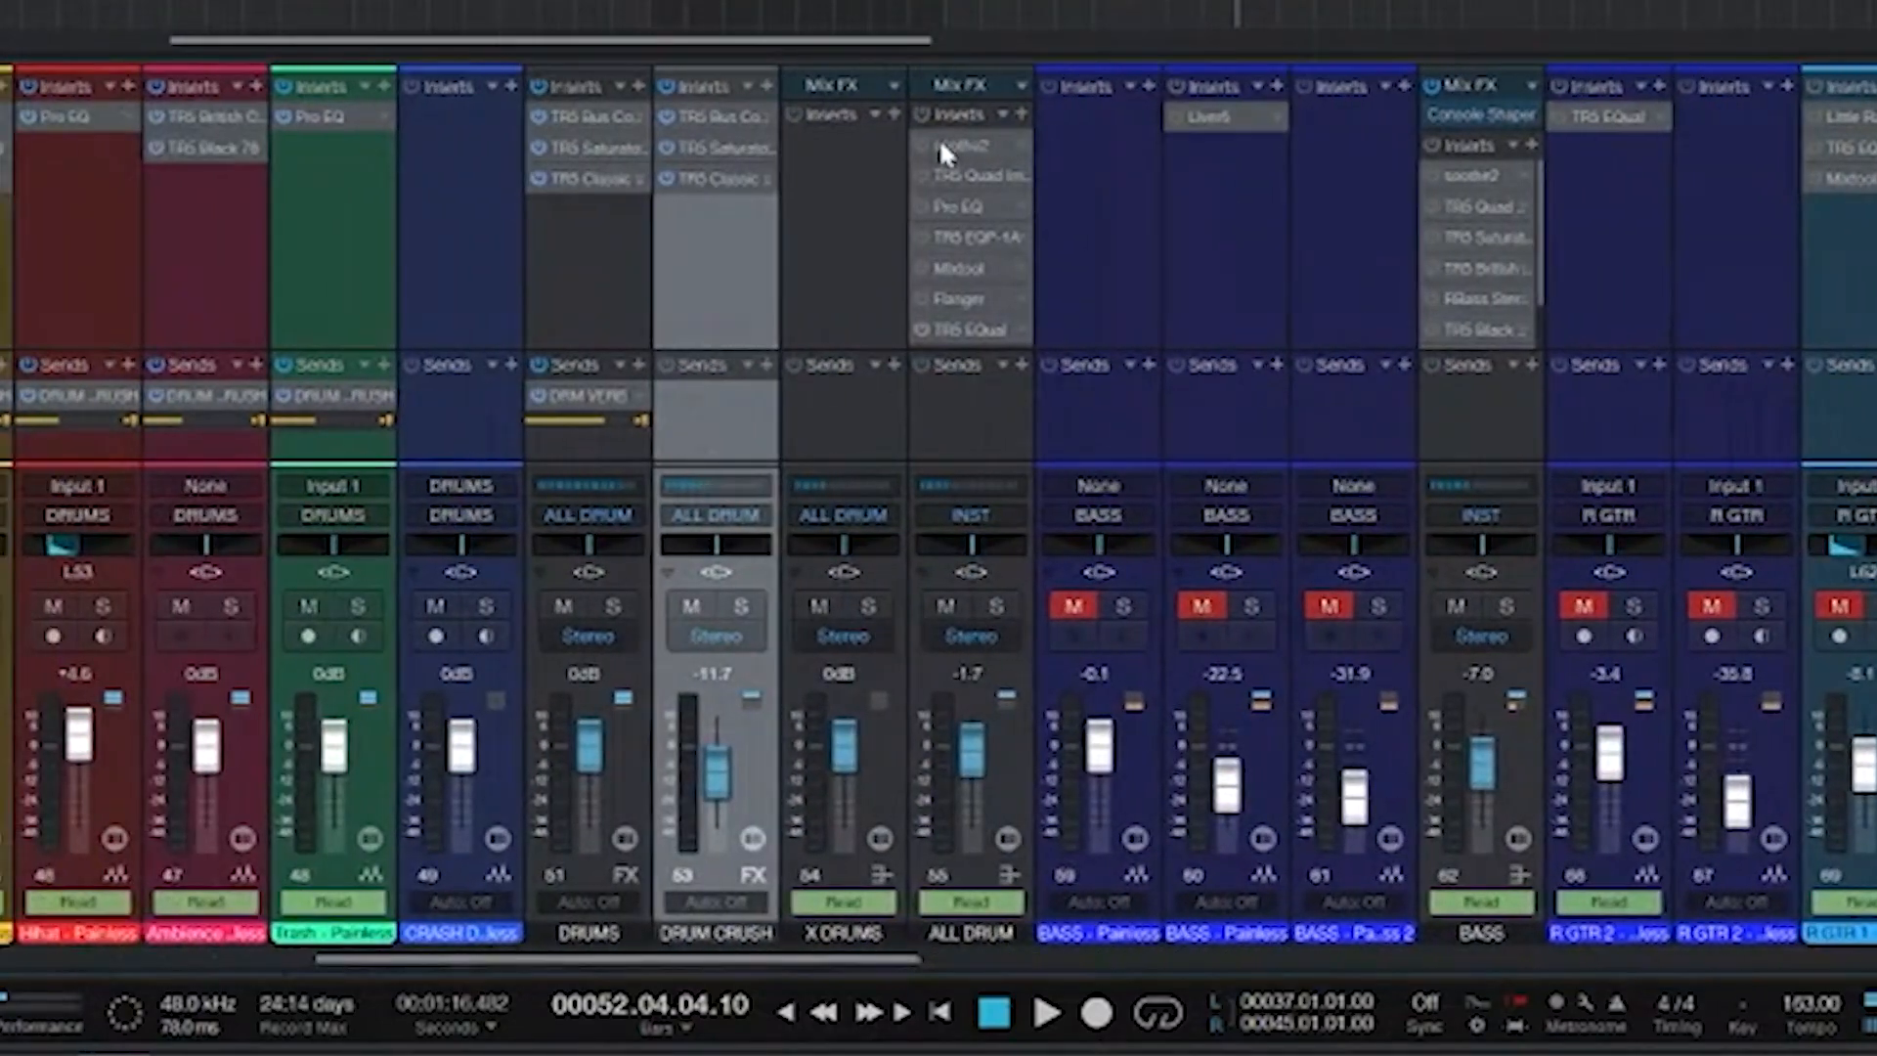
- Open and enable soothe2 on the ALL DRUM bus and compare the chorus with it on and off, leaving it enabled
{"action": "left_click", "coordinate": [940, 151]}
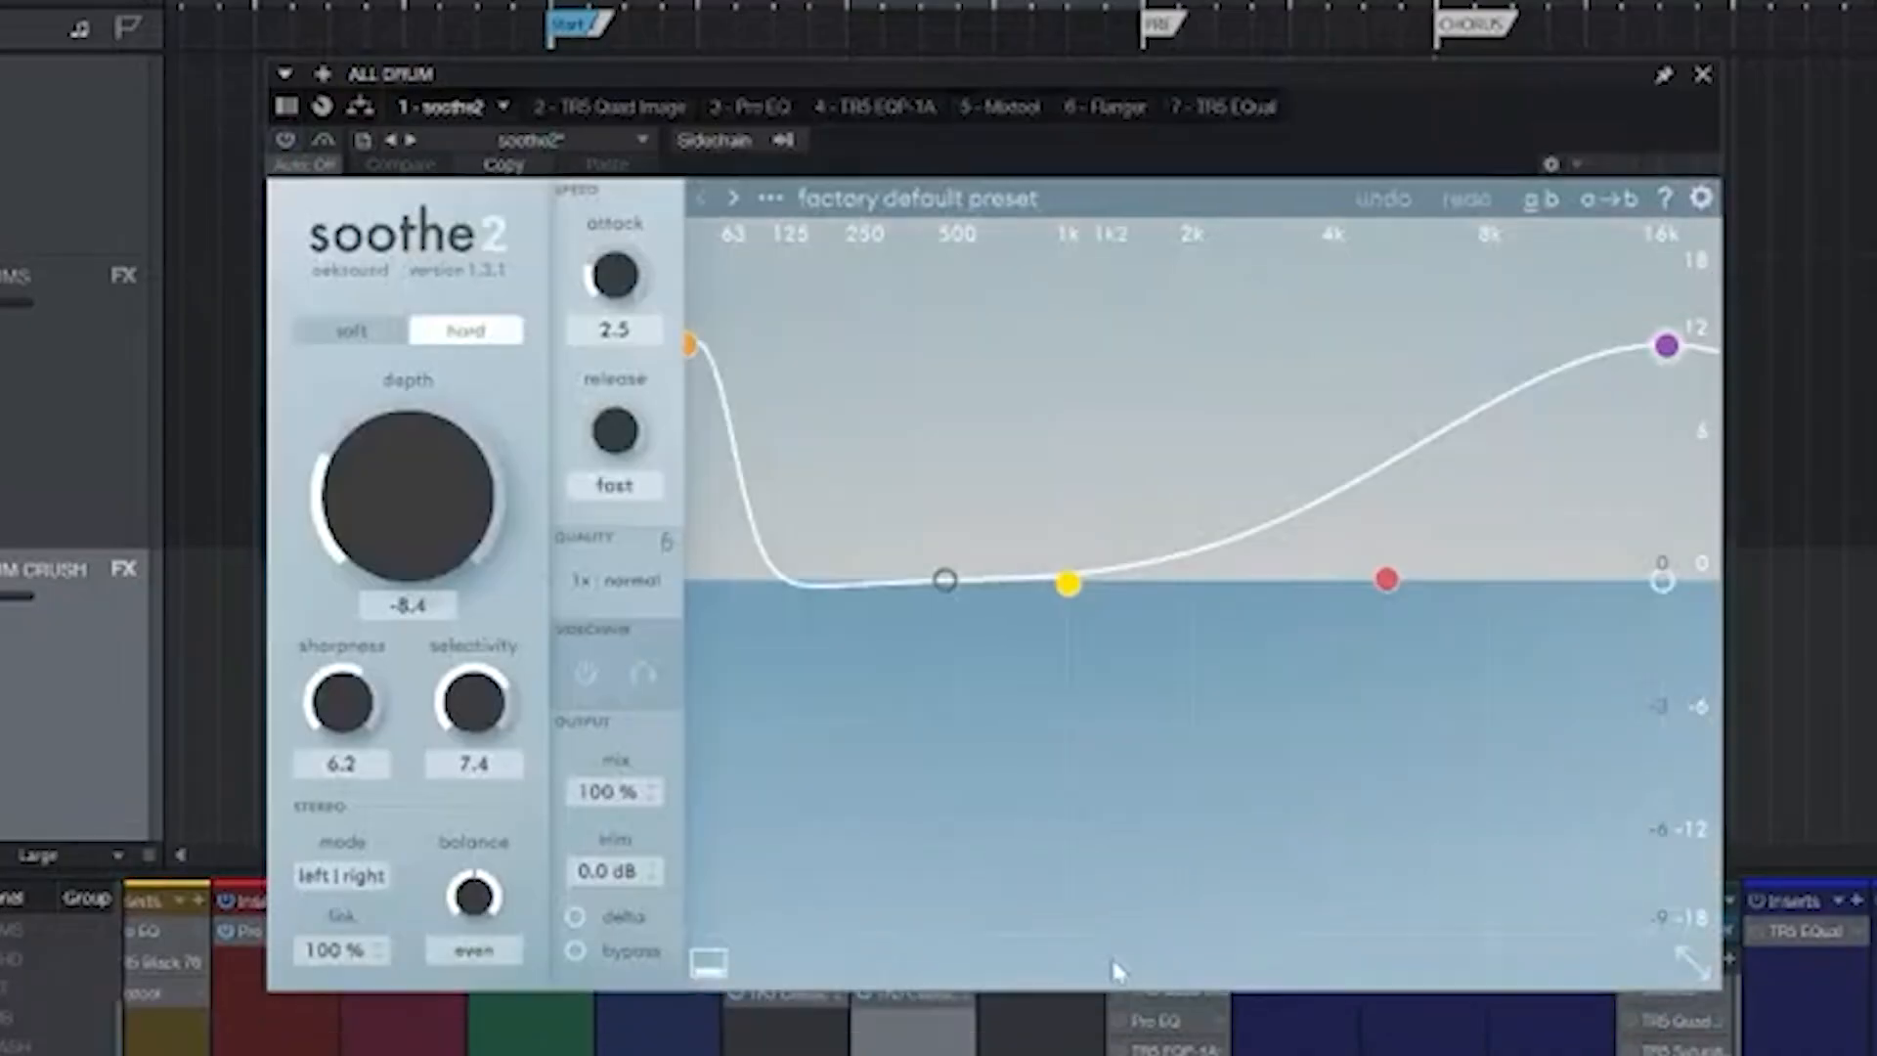
{"action": "left_click", "coordinate": [285, 140]}
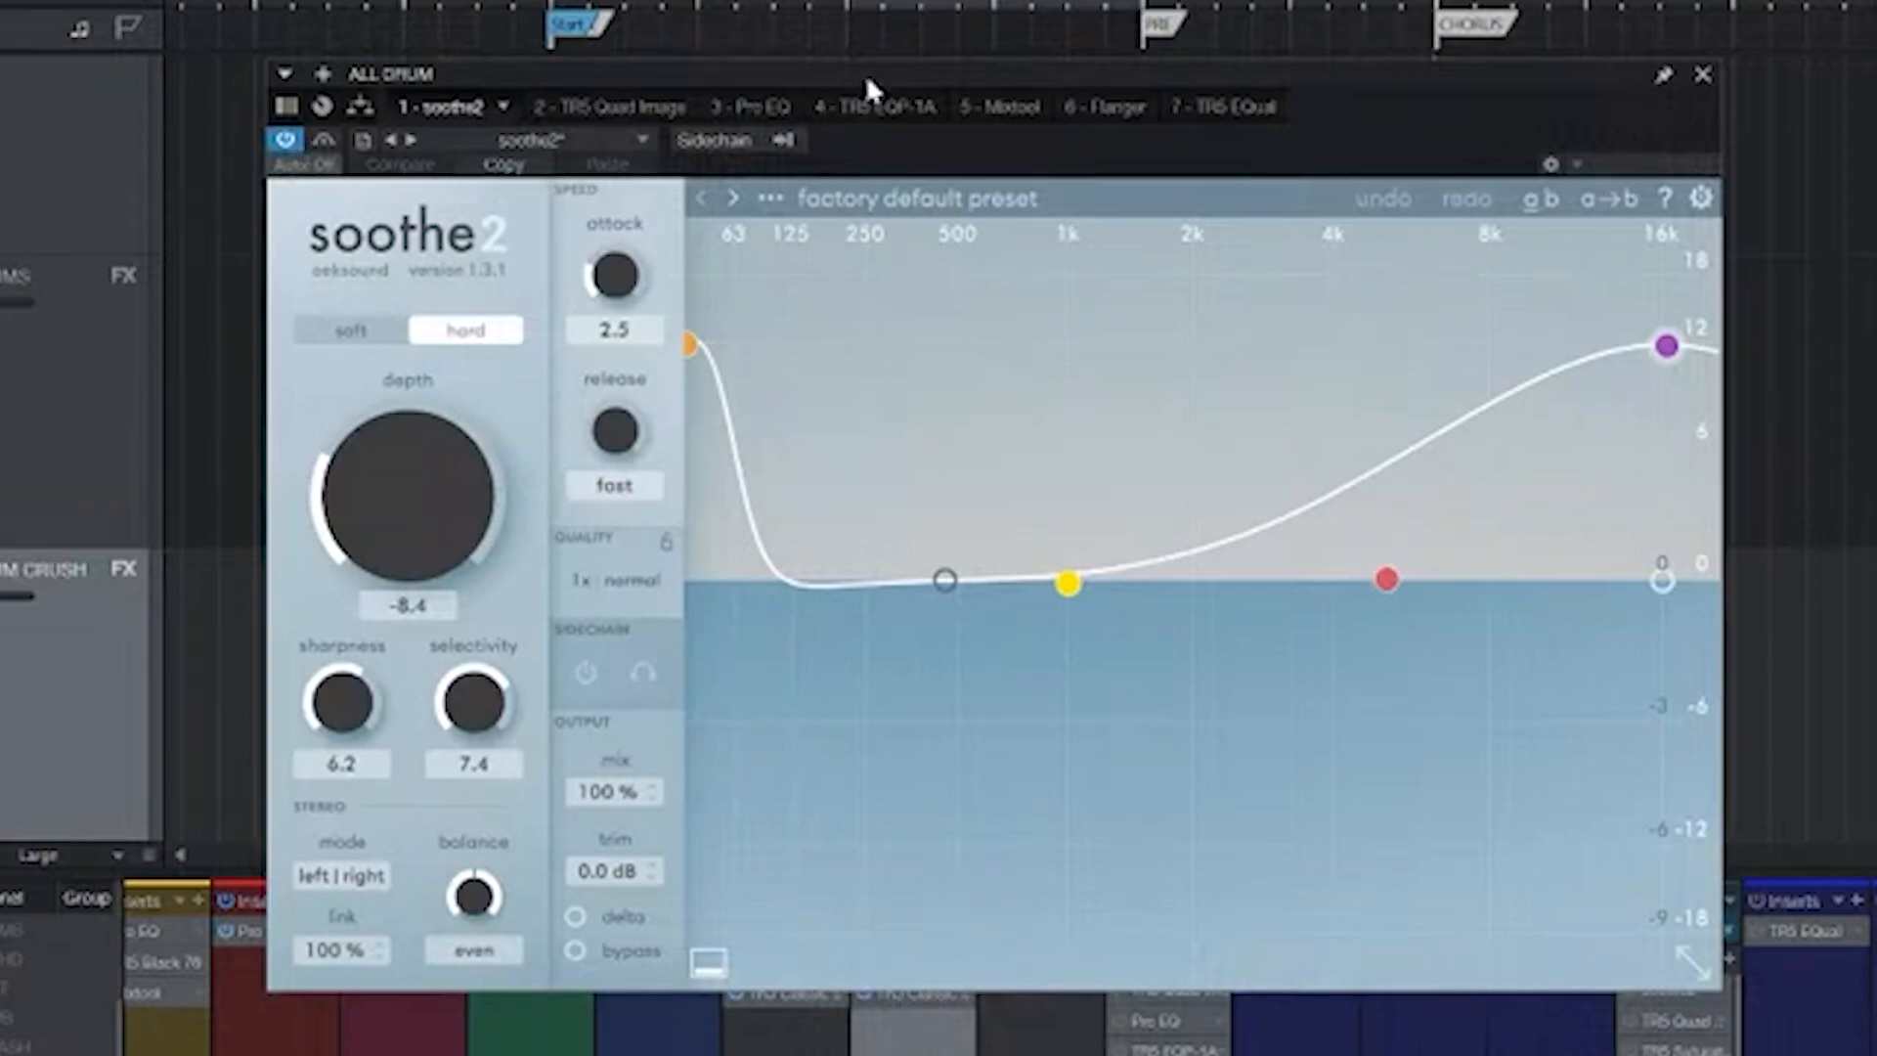
{"action": "left_click_drag", "start_coordinate": [905, 74], "coordinate": [923, 74]}
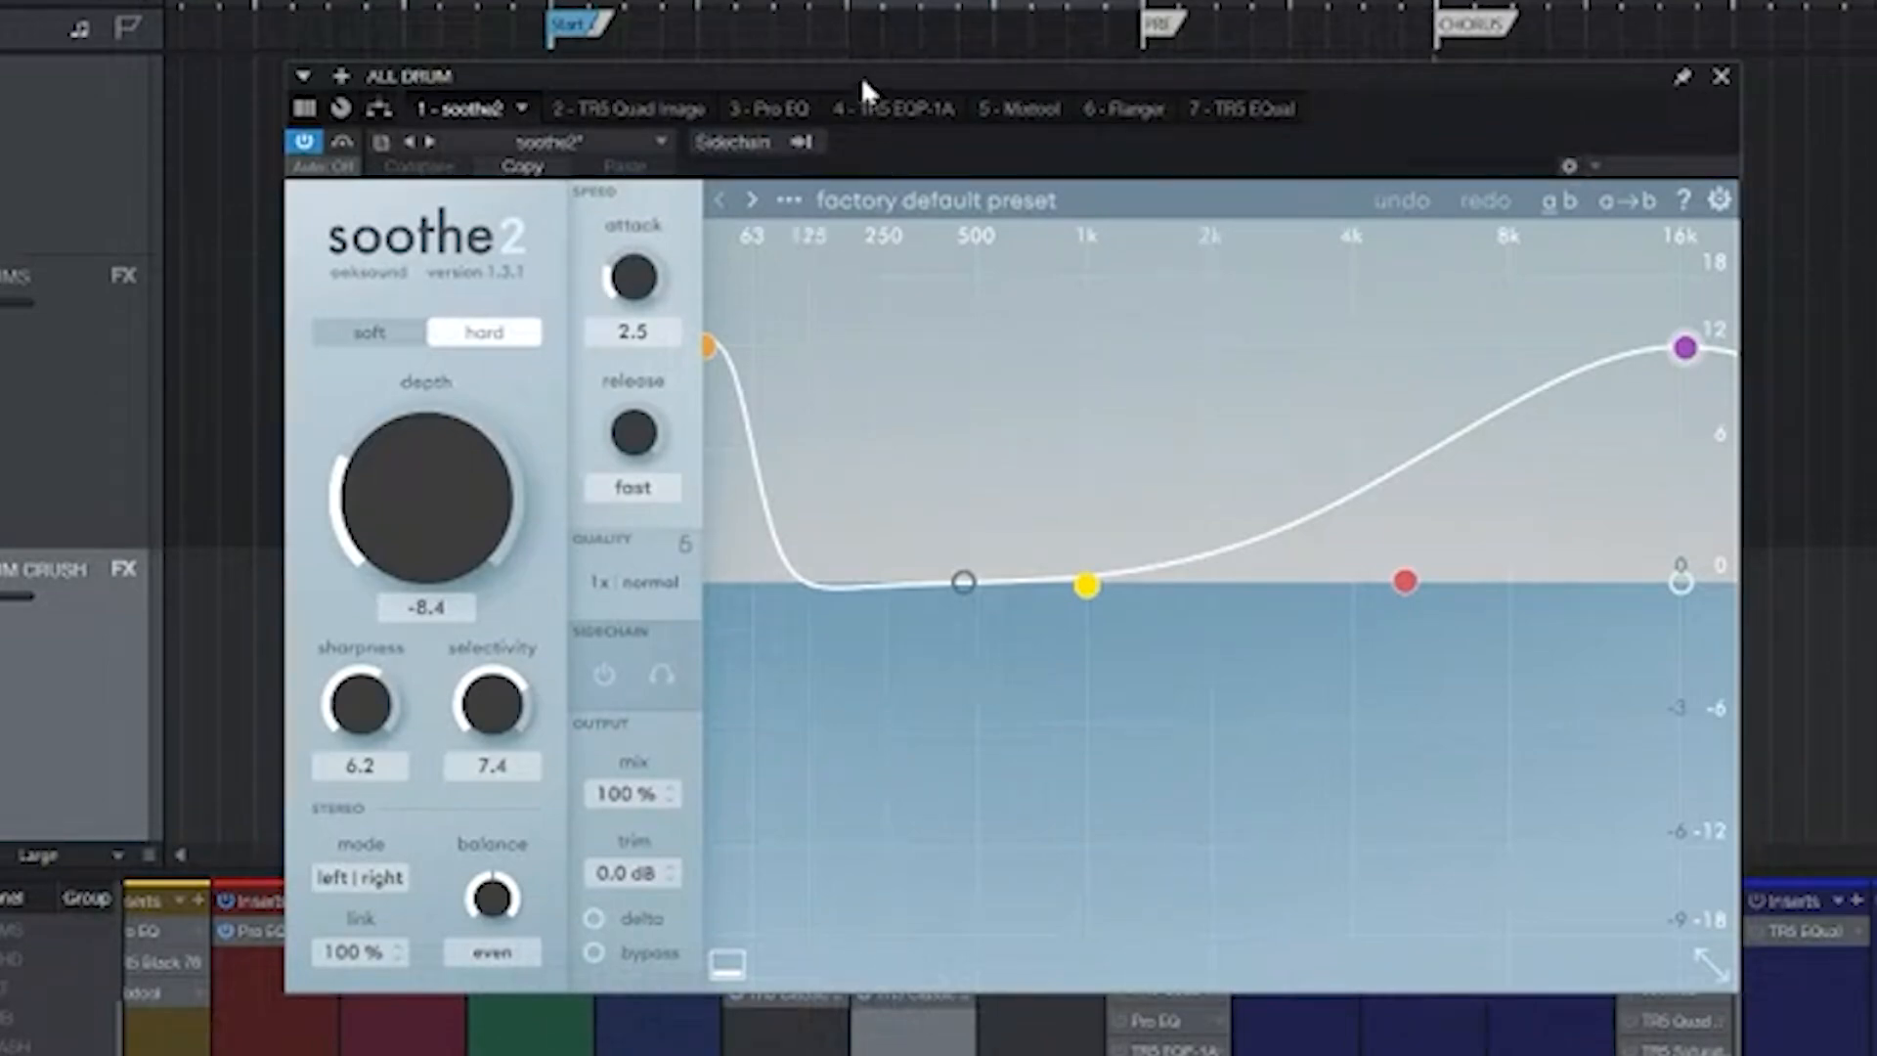
{"action": "key", "text": "space"}
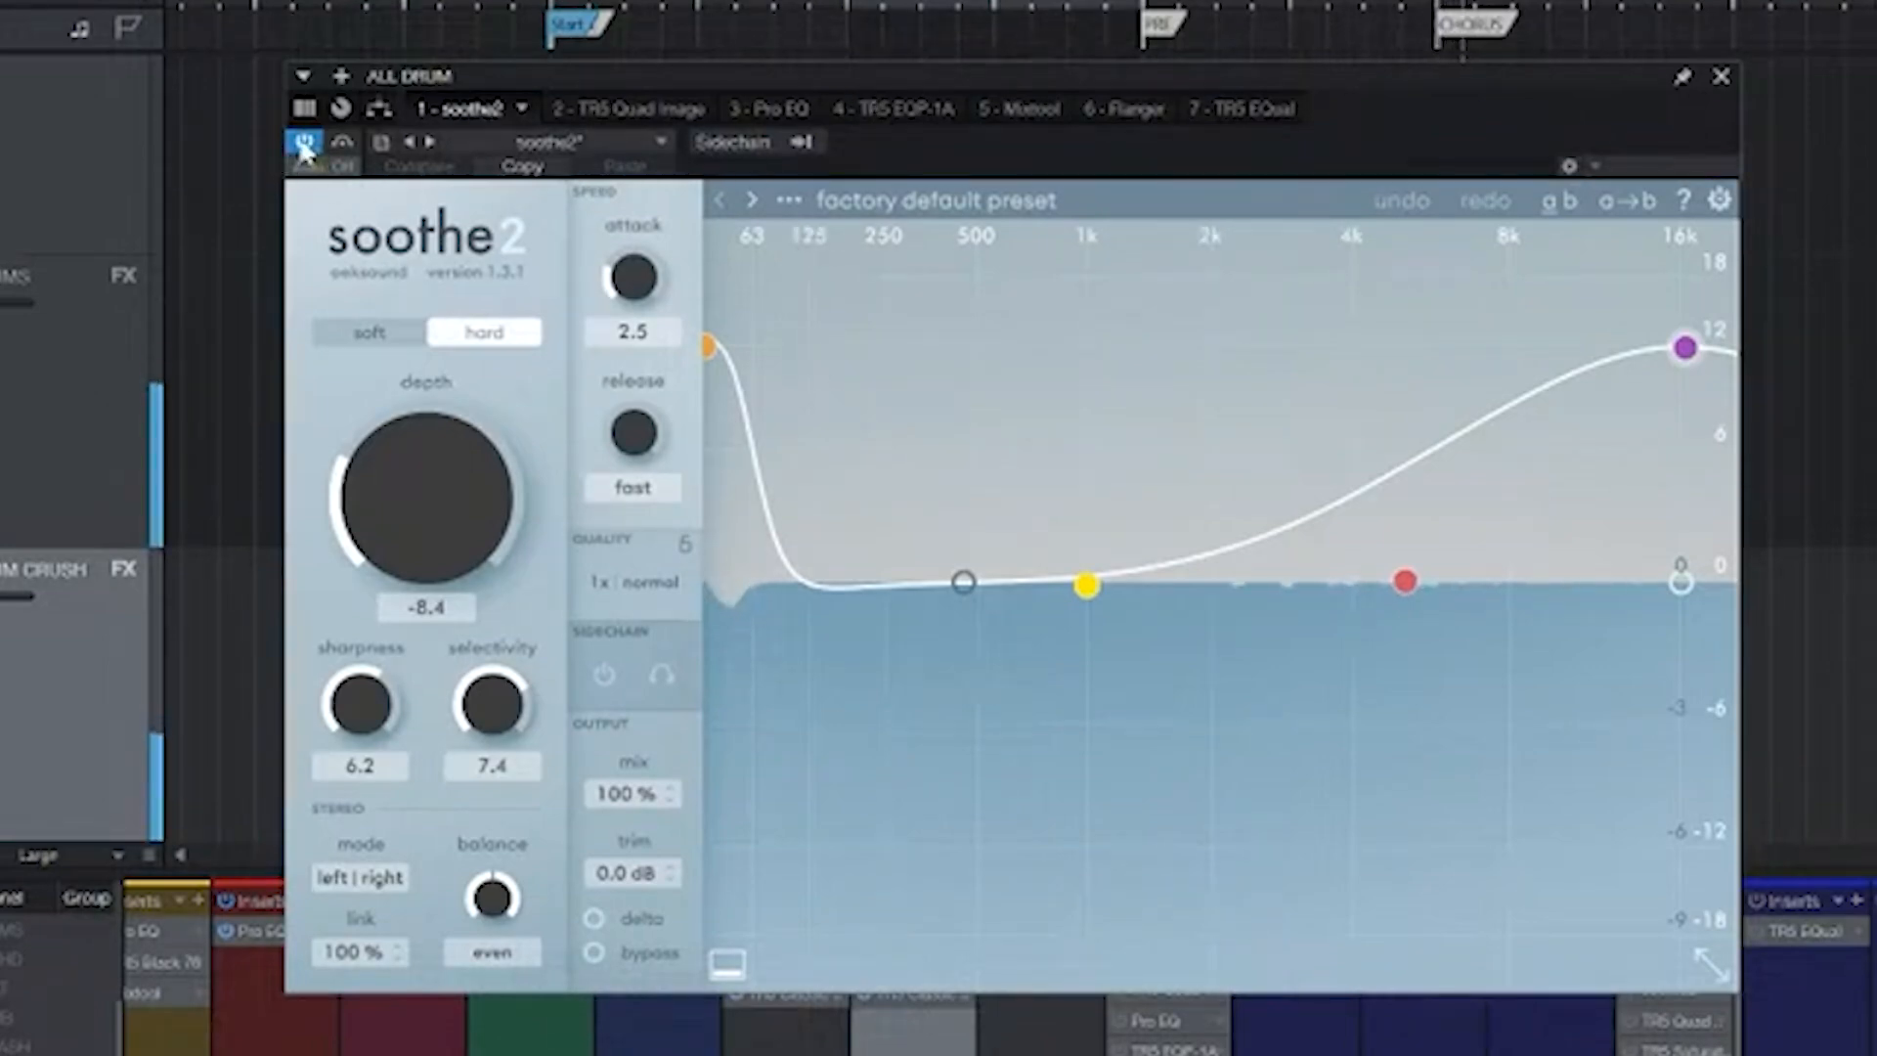
{"action": "left_click", "coordinate": [304, 145]}
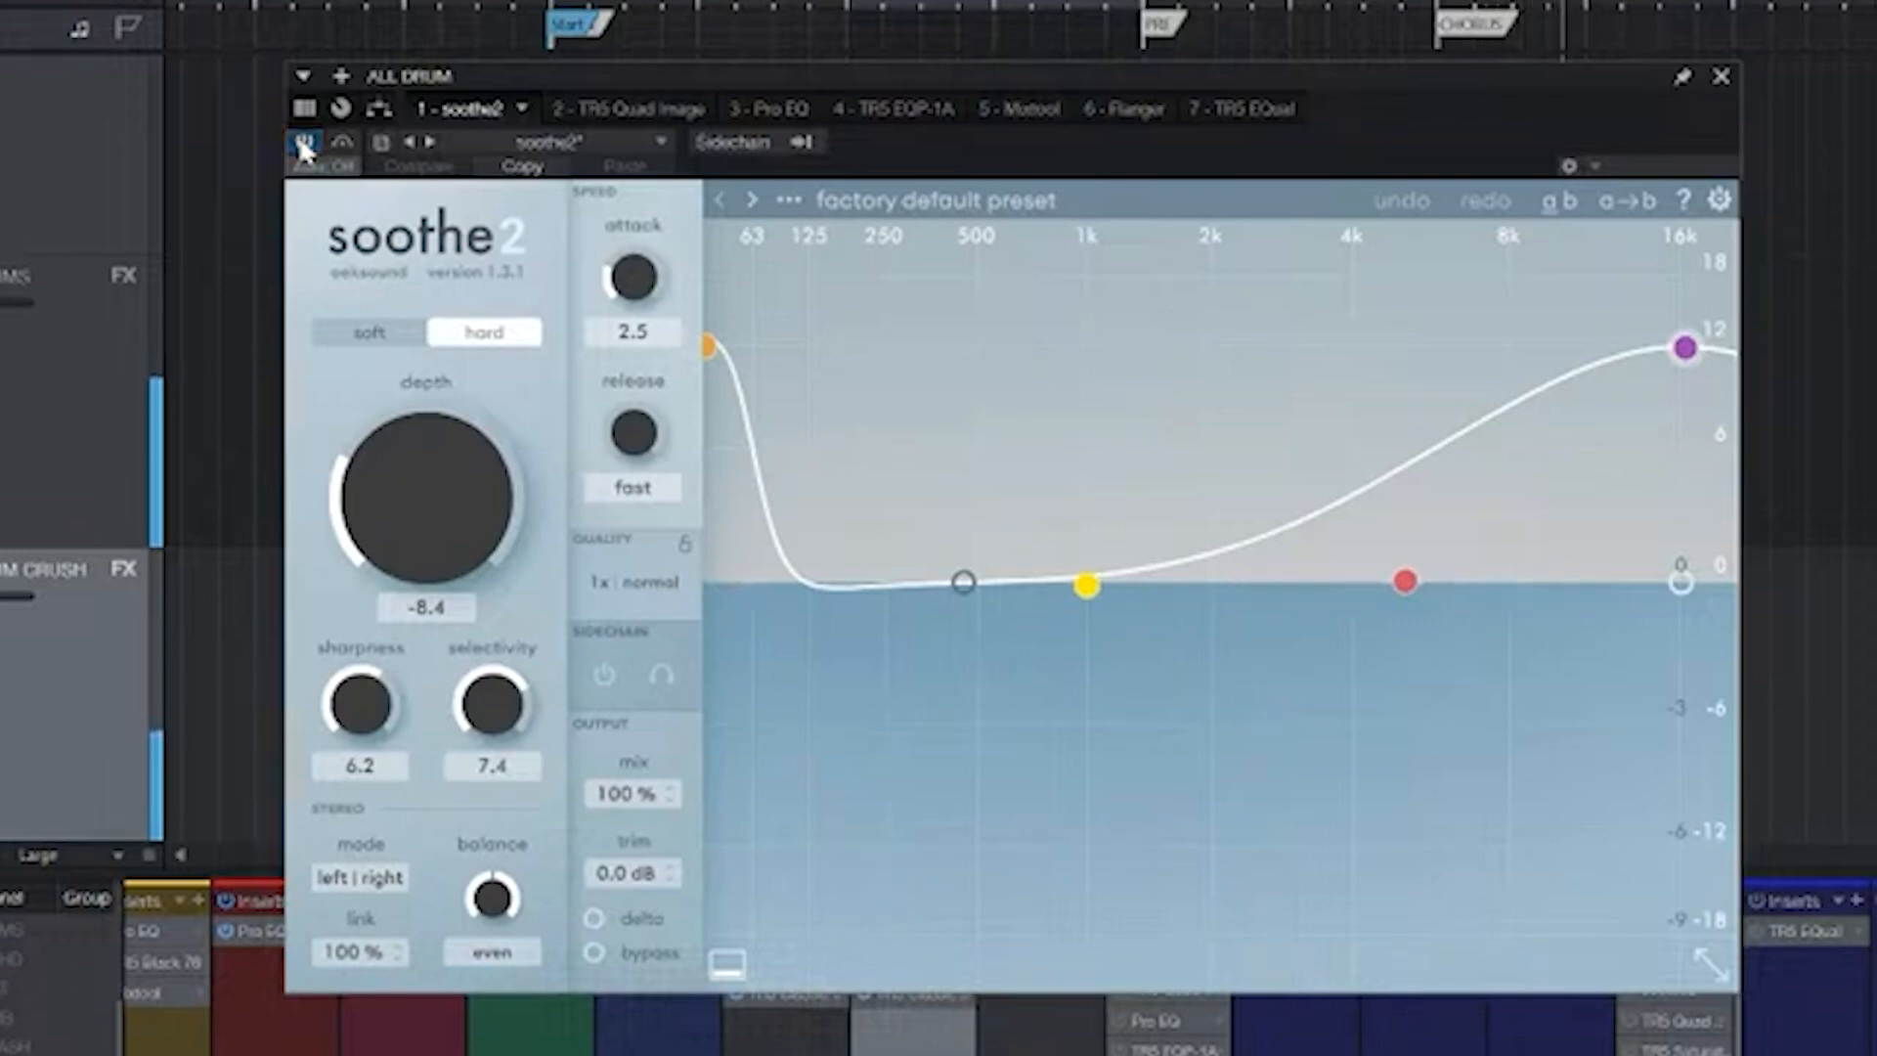
{"action": "left_click", "coordinate": [303, 145]}
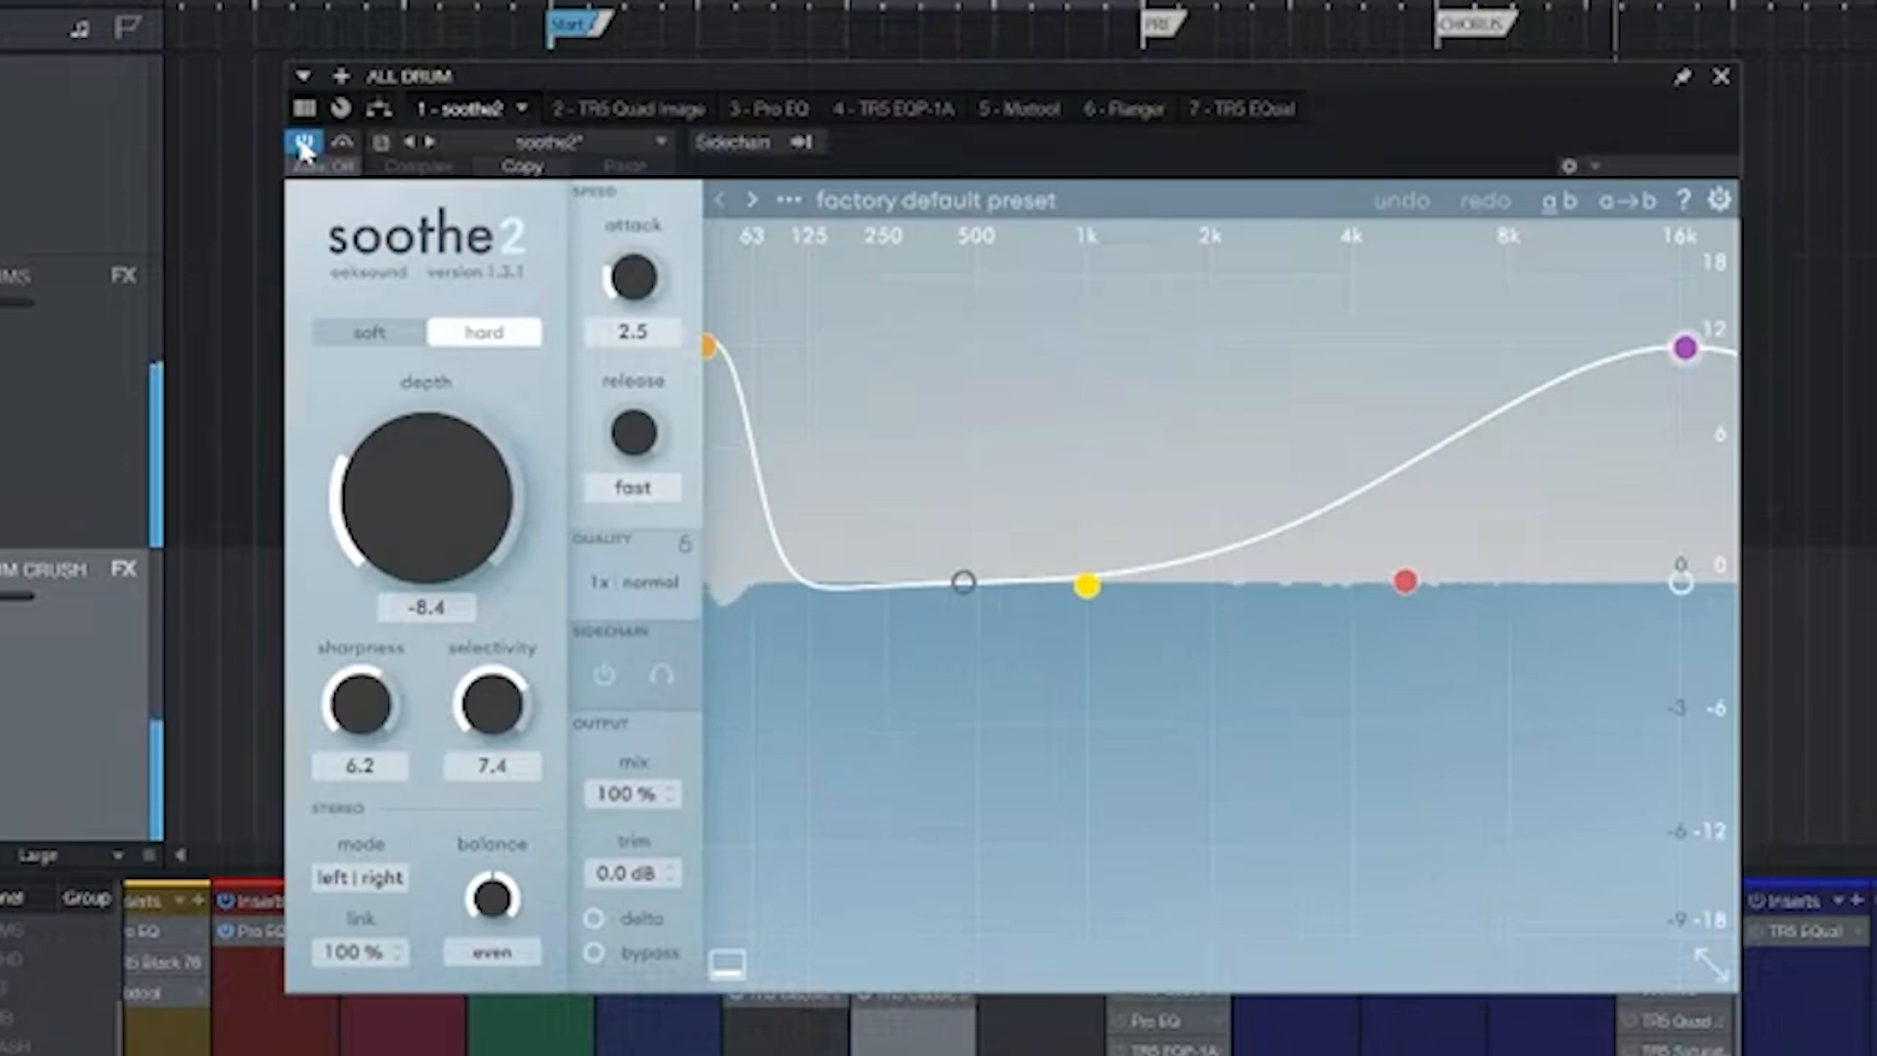
{"action": "left_click", "coordinate": [304, 145]}
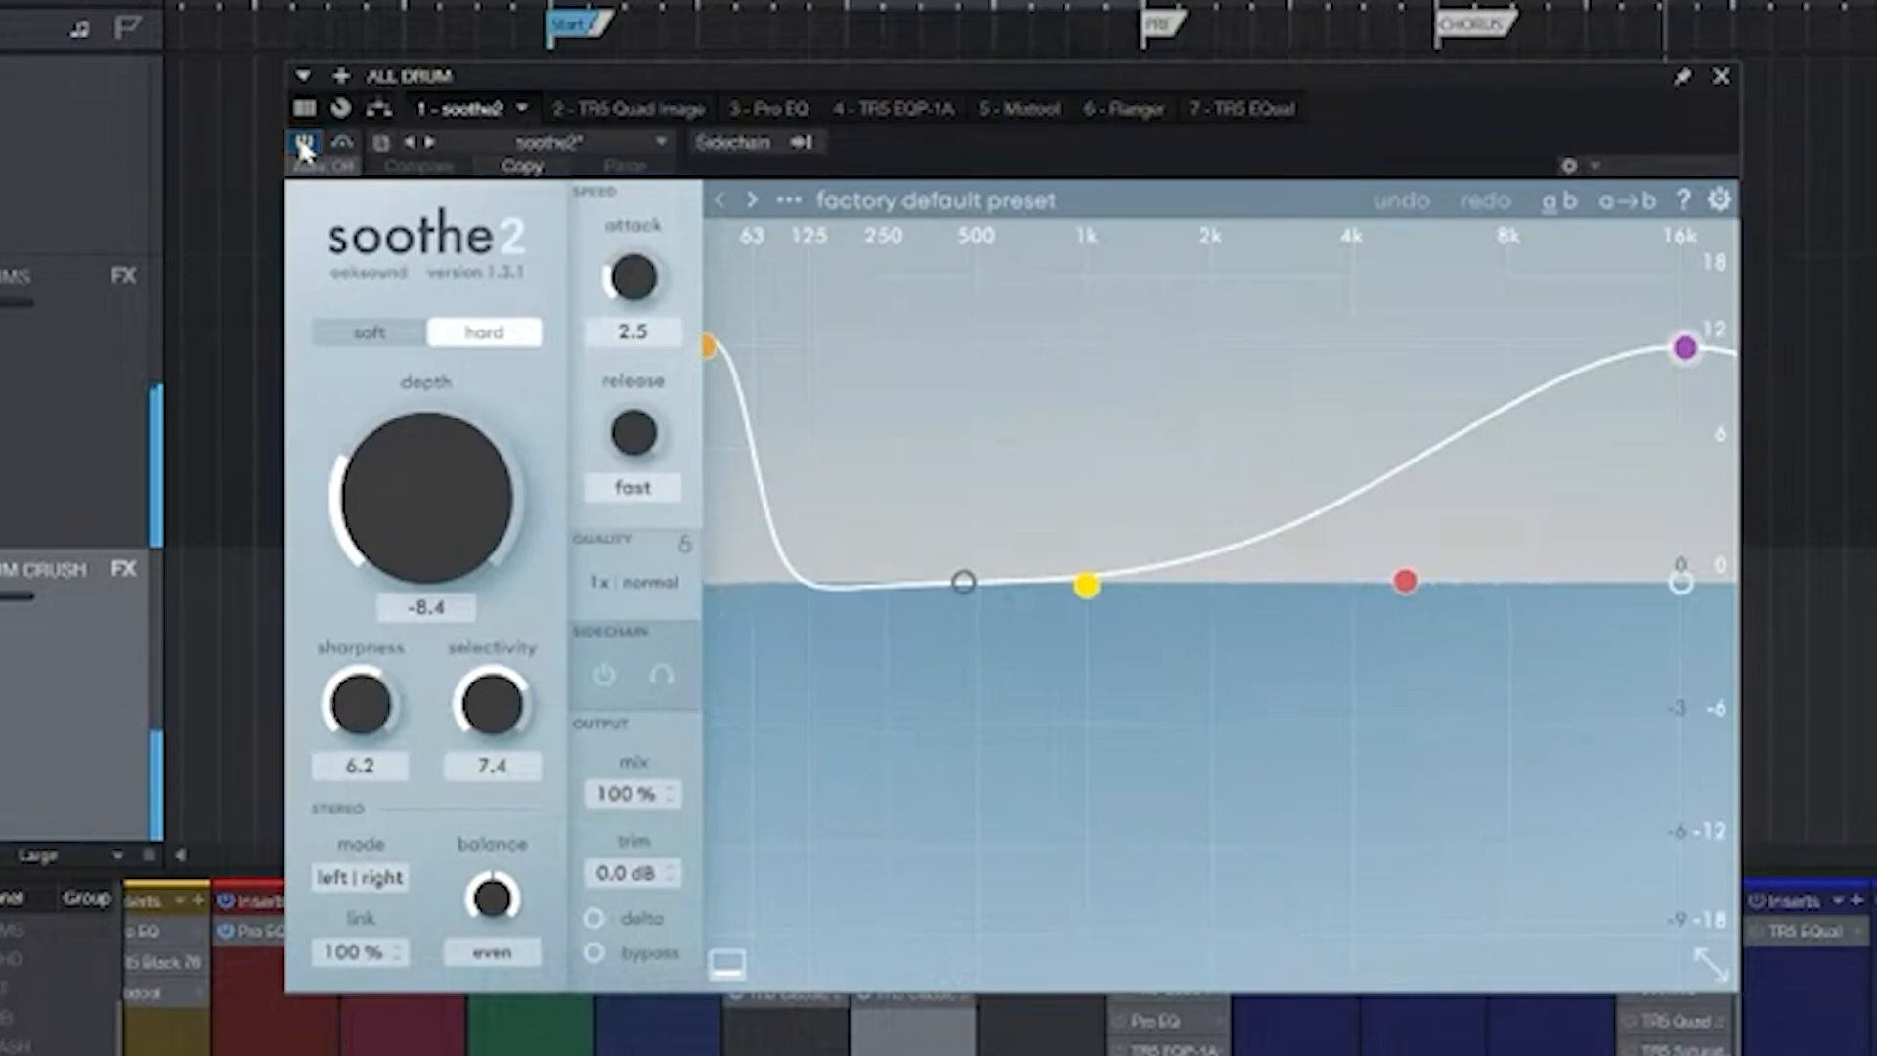
{"action": "left_click", "coordinate": [304, 145]}
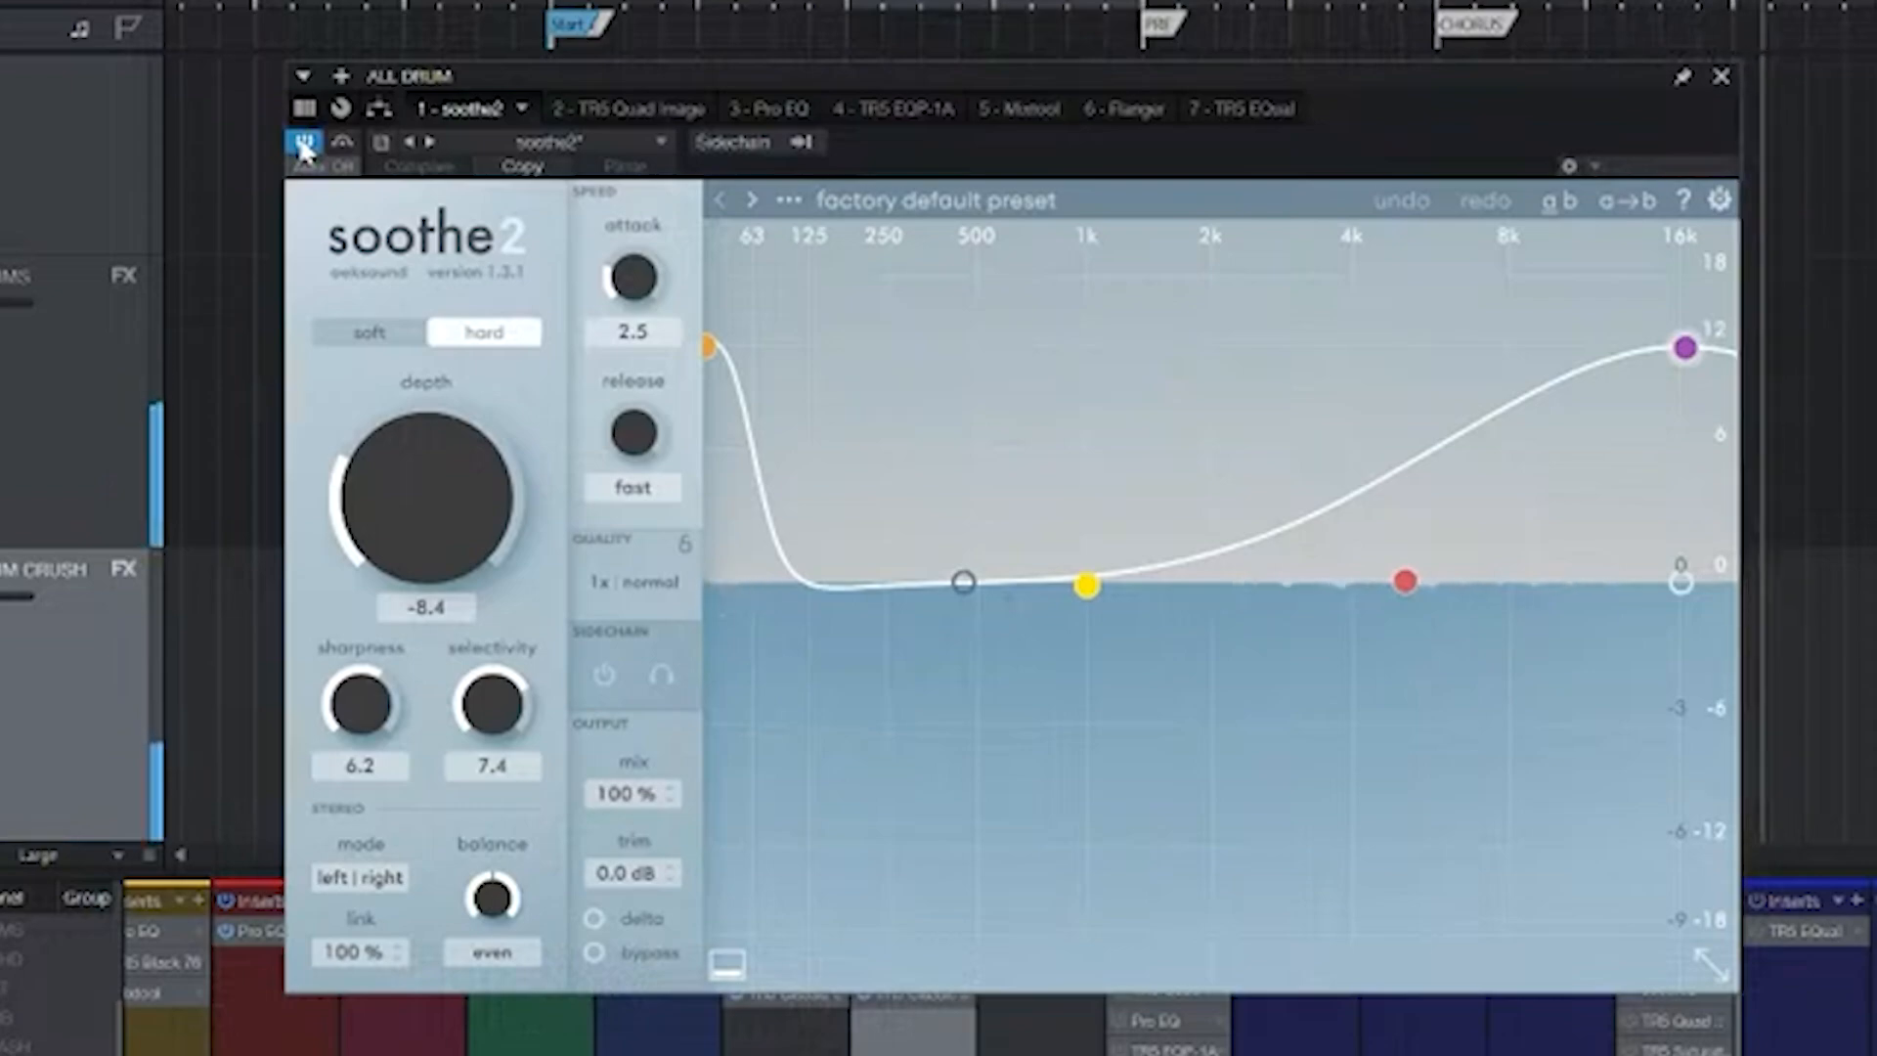
- Open and enable the TR5 Quad Image on the ALL DRUM bus and inspect the stereo width of bands 1 and 3
{"action": "left_click", "coordinate": [629, 109]}
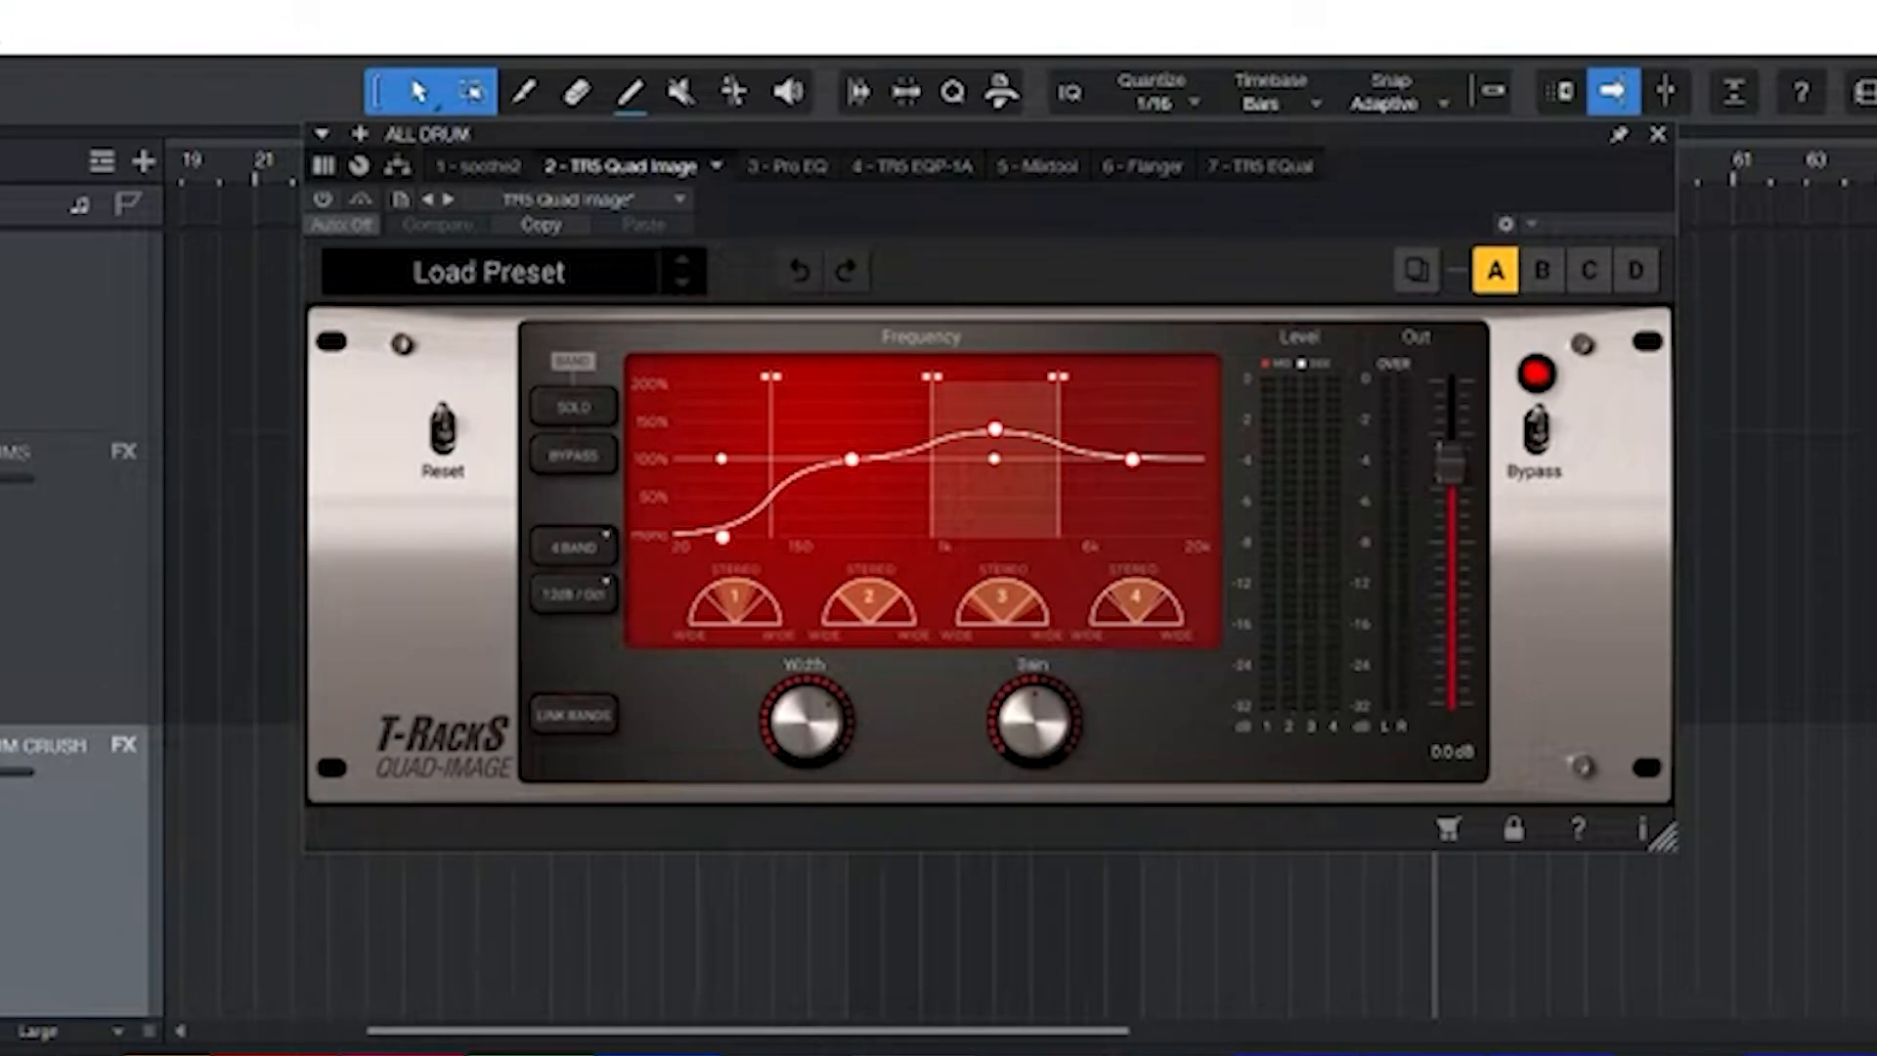
{"action": "left_click", "coordinate": [323, 199]}
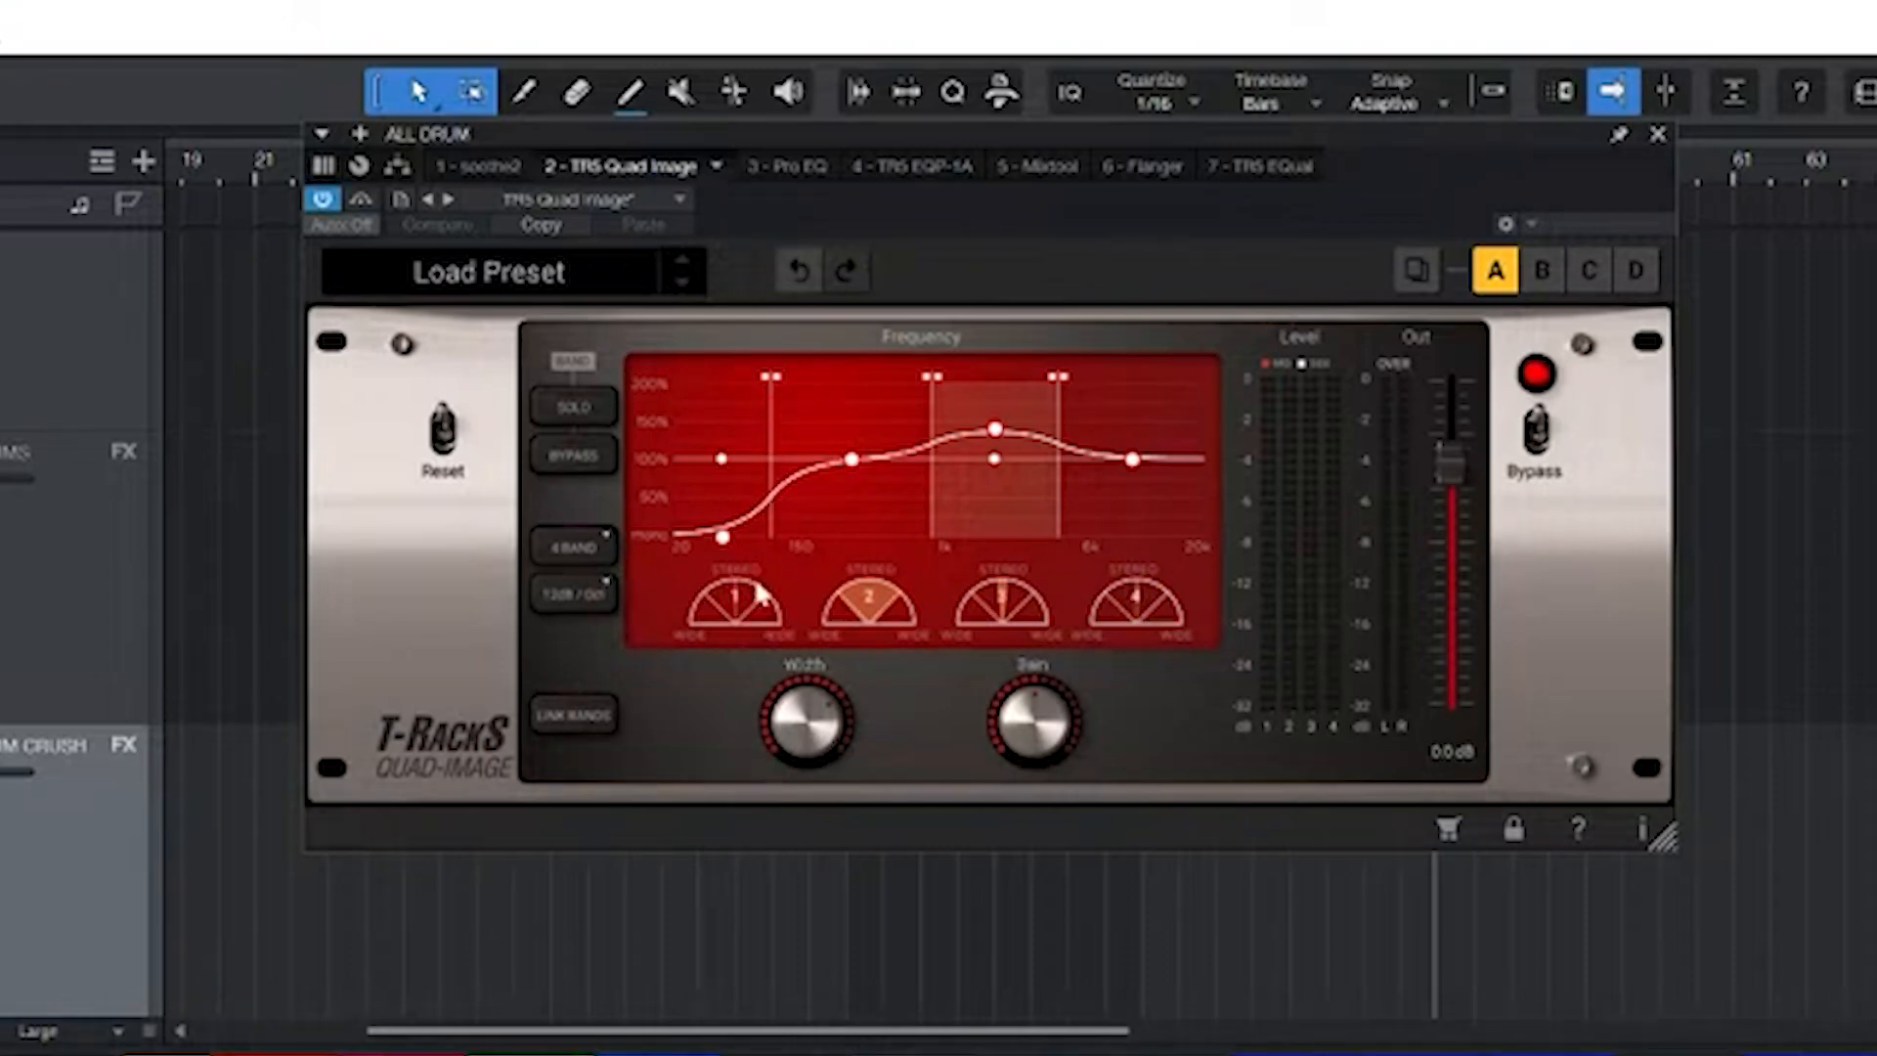
{"action": "left_click", "coordinate": [723, 538]}
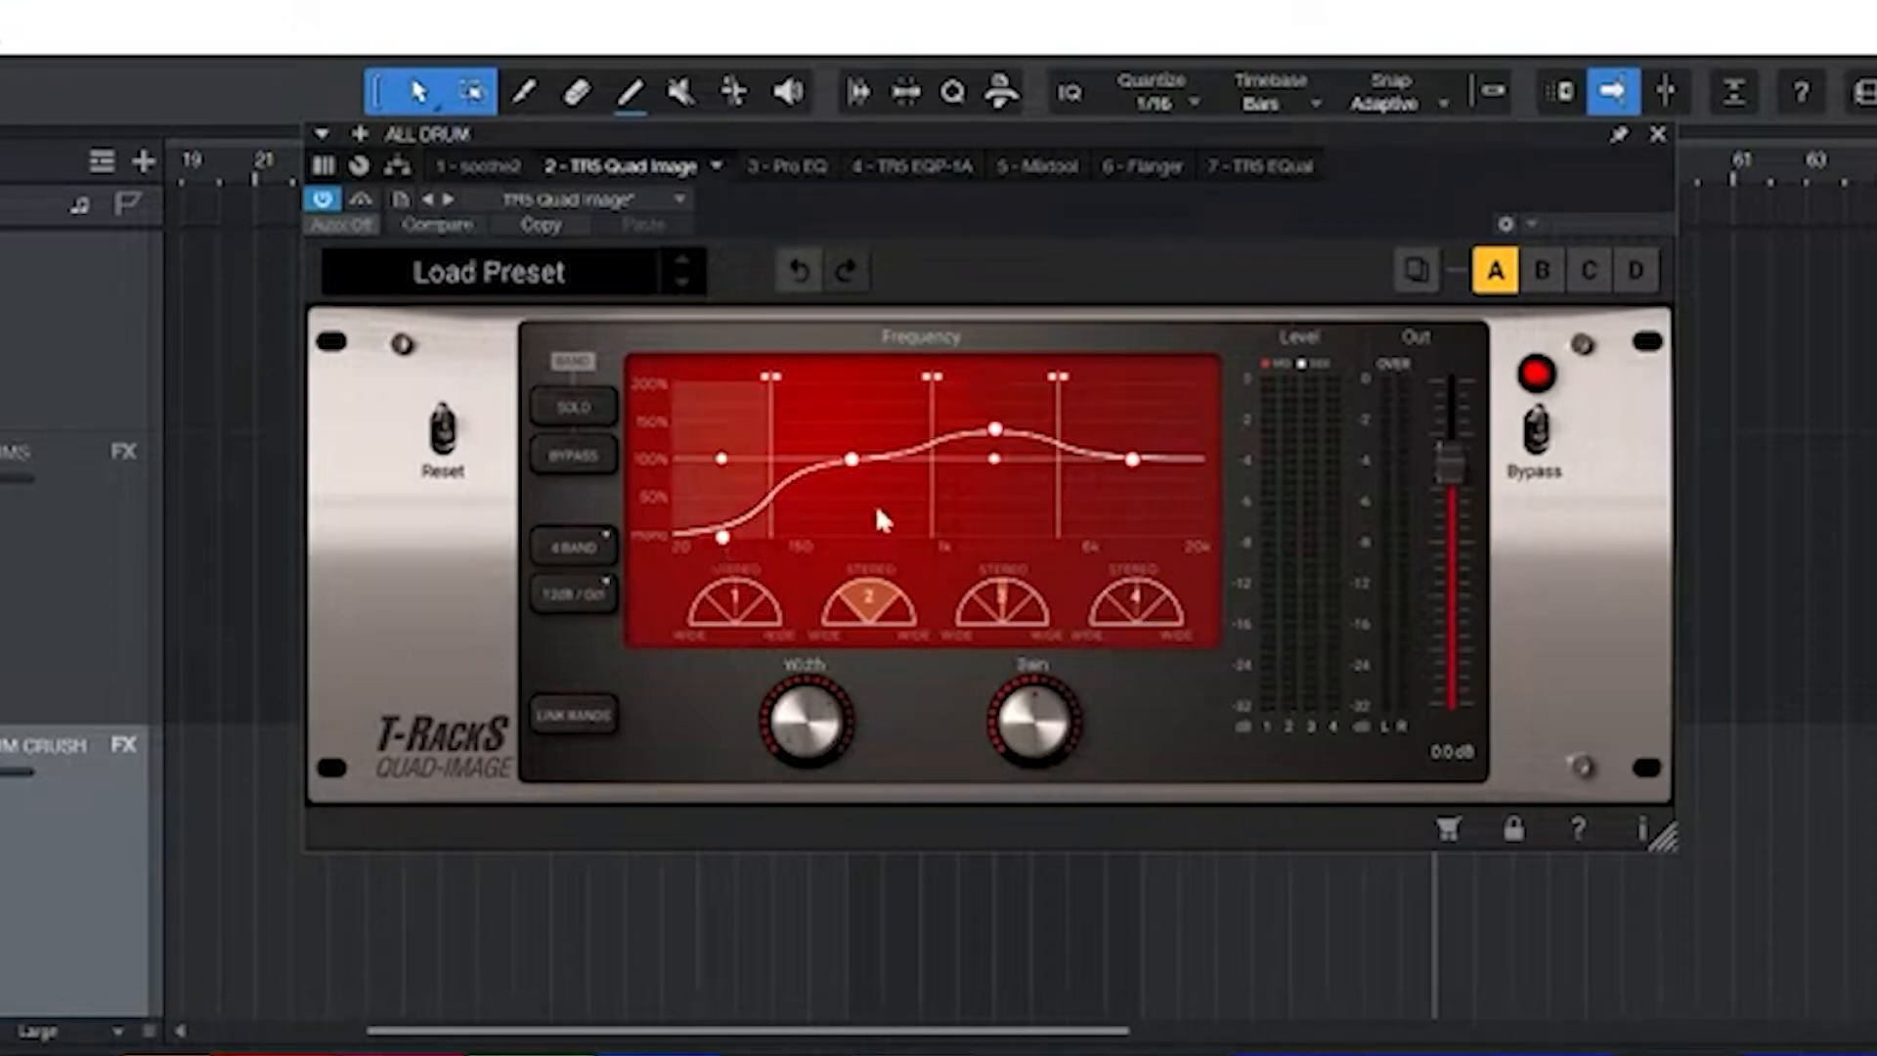
{"action": "left_click", "coordinate": [991, 445]}
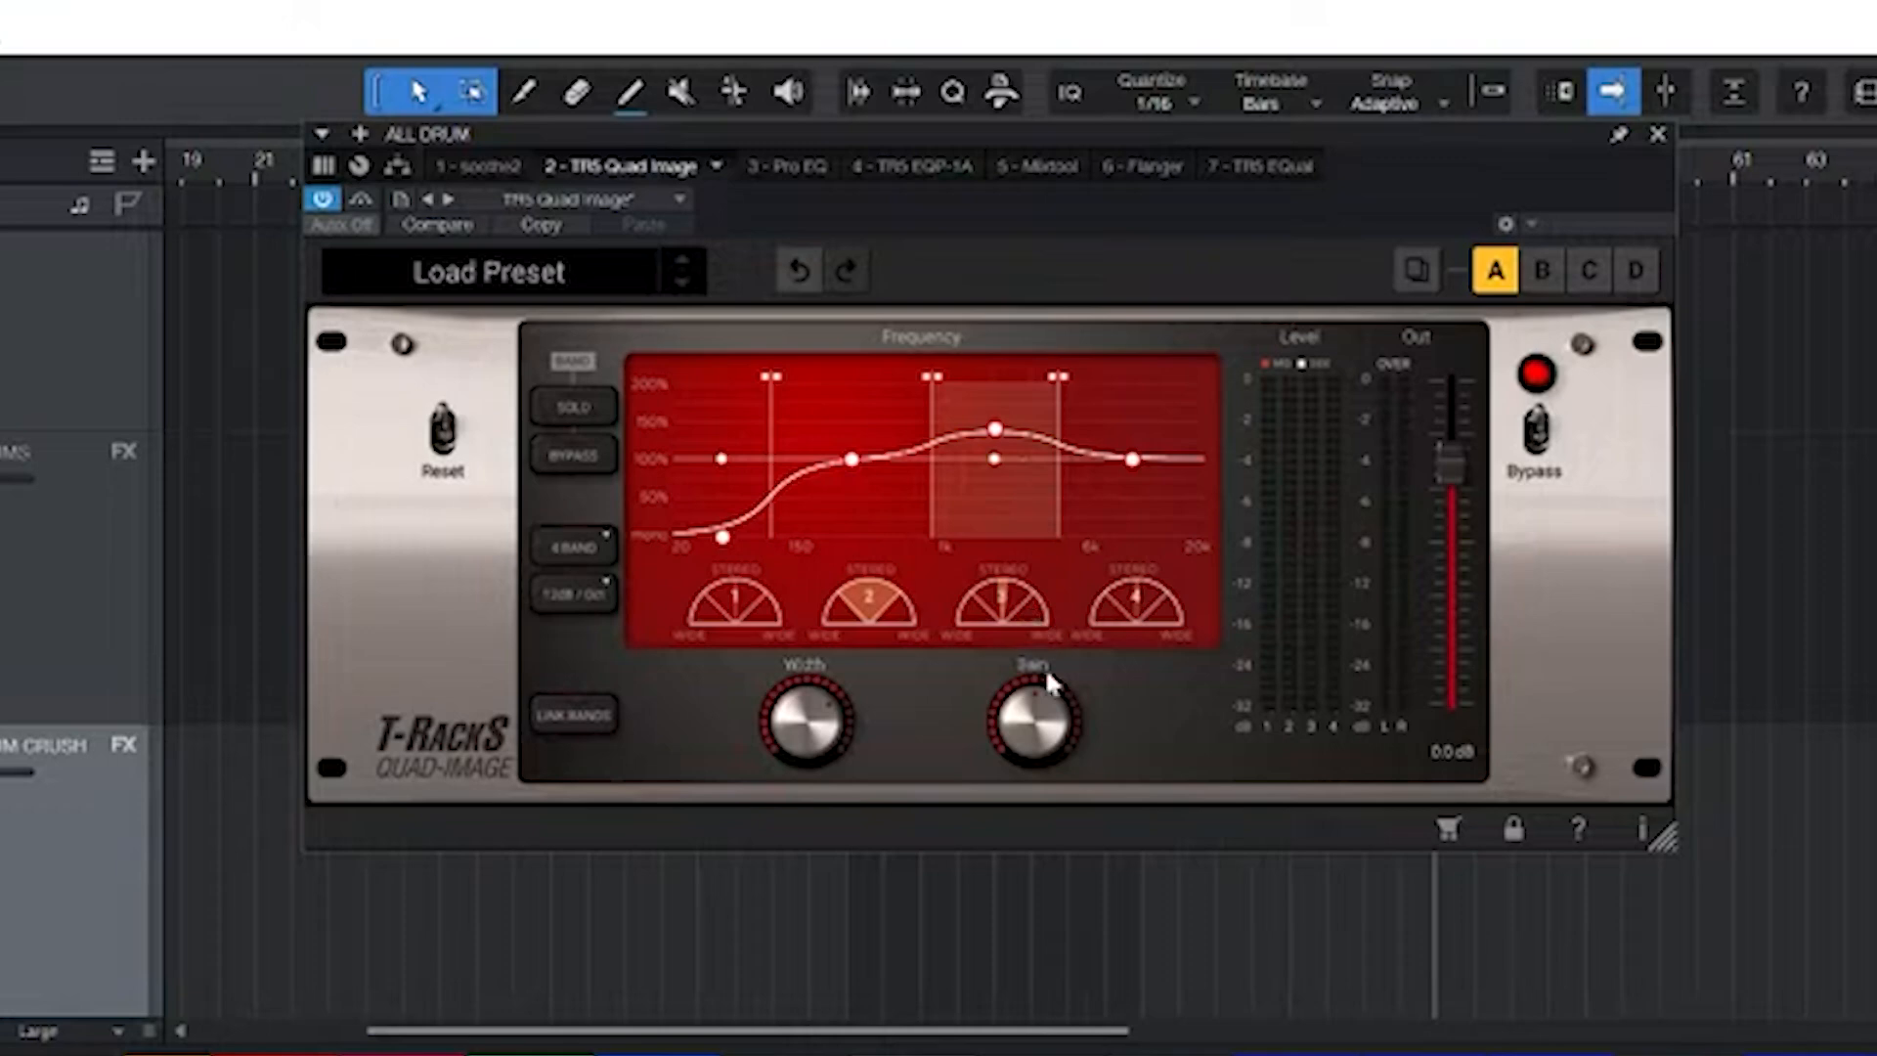
- Play the chorus and compare it with the Quad Image off and on, leaving it enabled
{"action": "left_click", "coordinate": [322, 200]}
{"action": "key", "text": "space"}
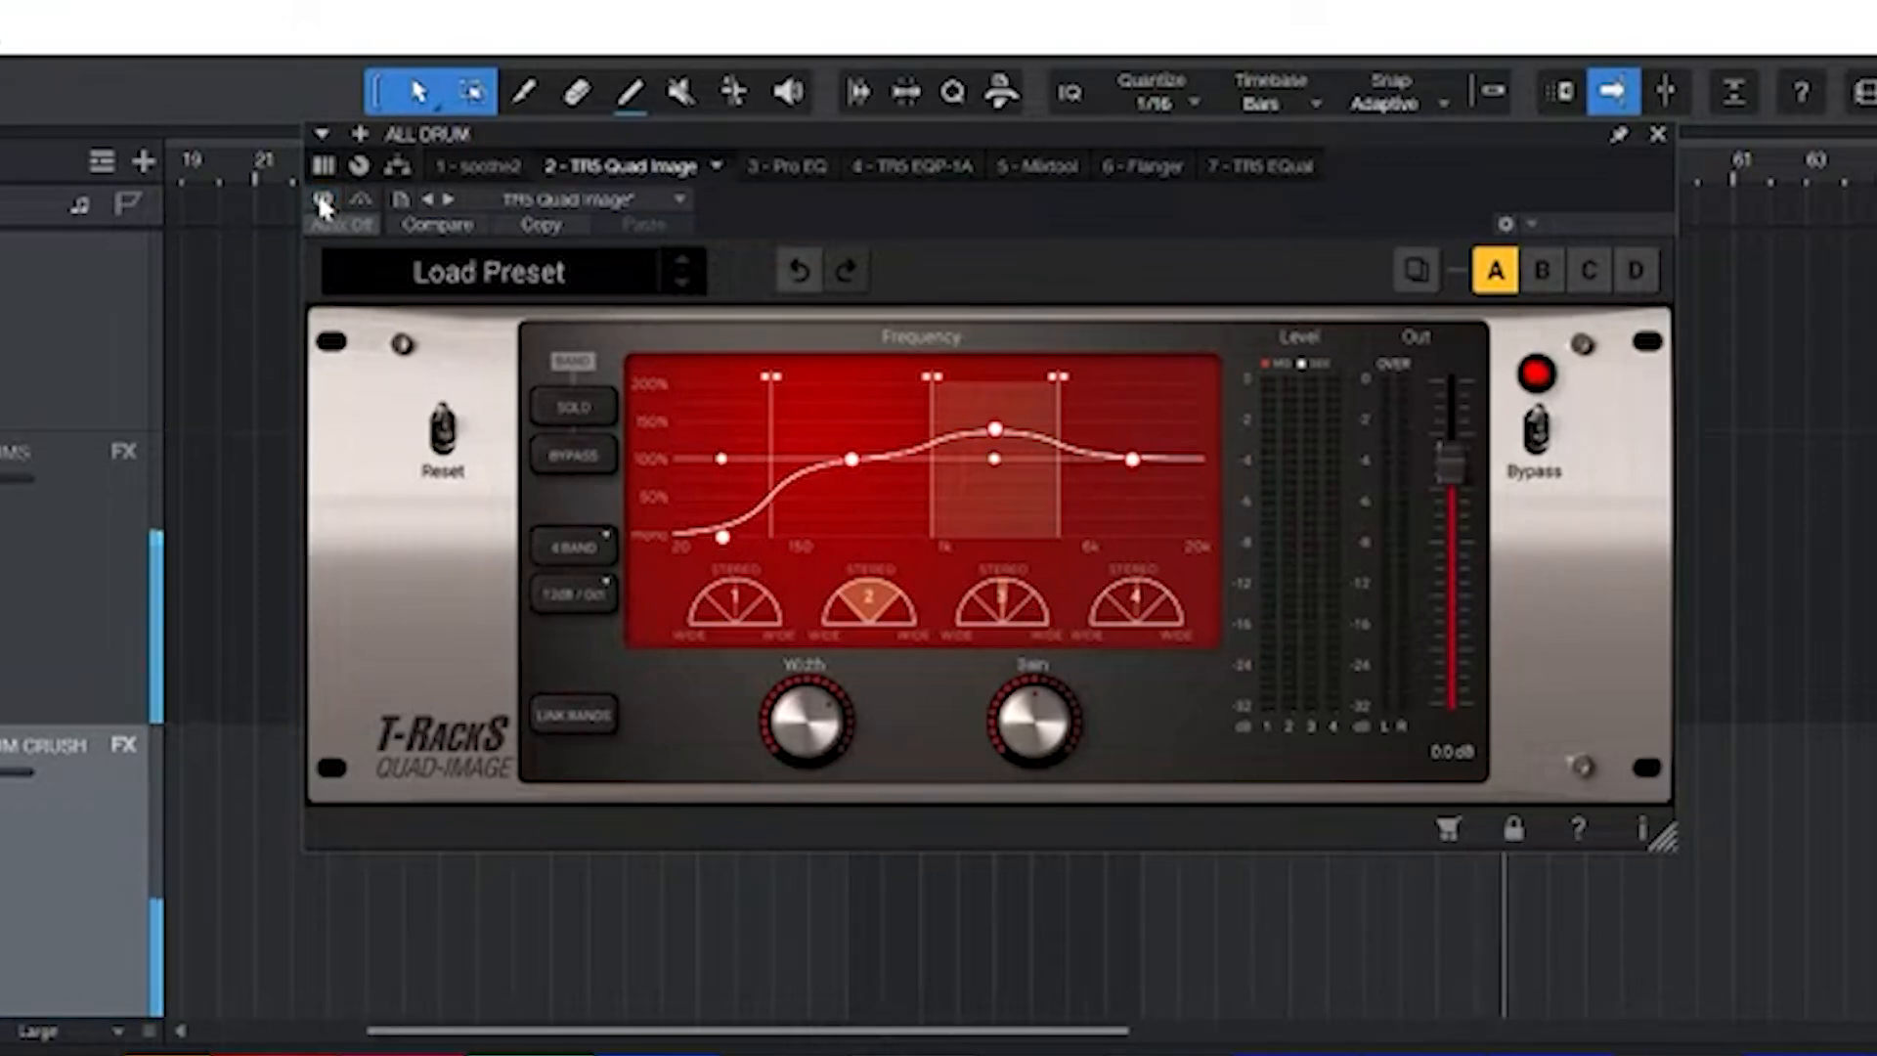
{"action": "left_click", "coordinate": [322, 201]}
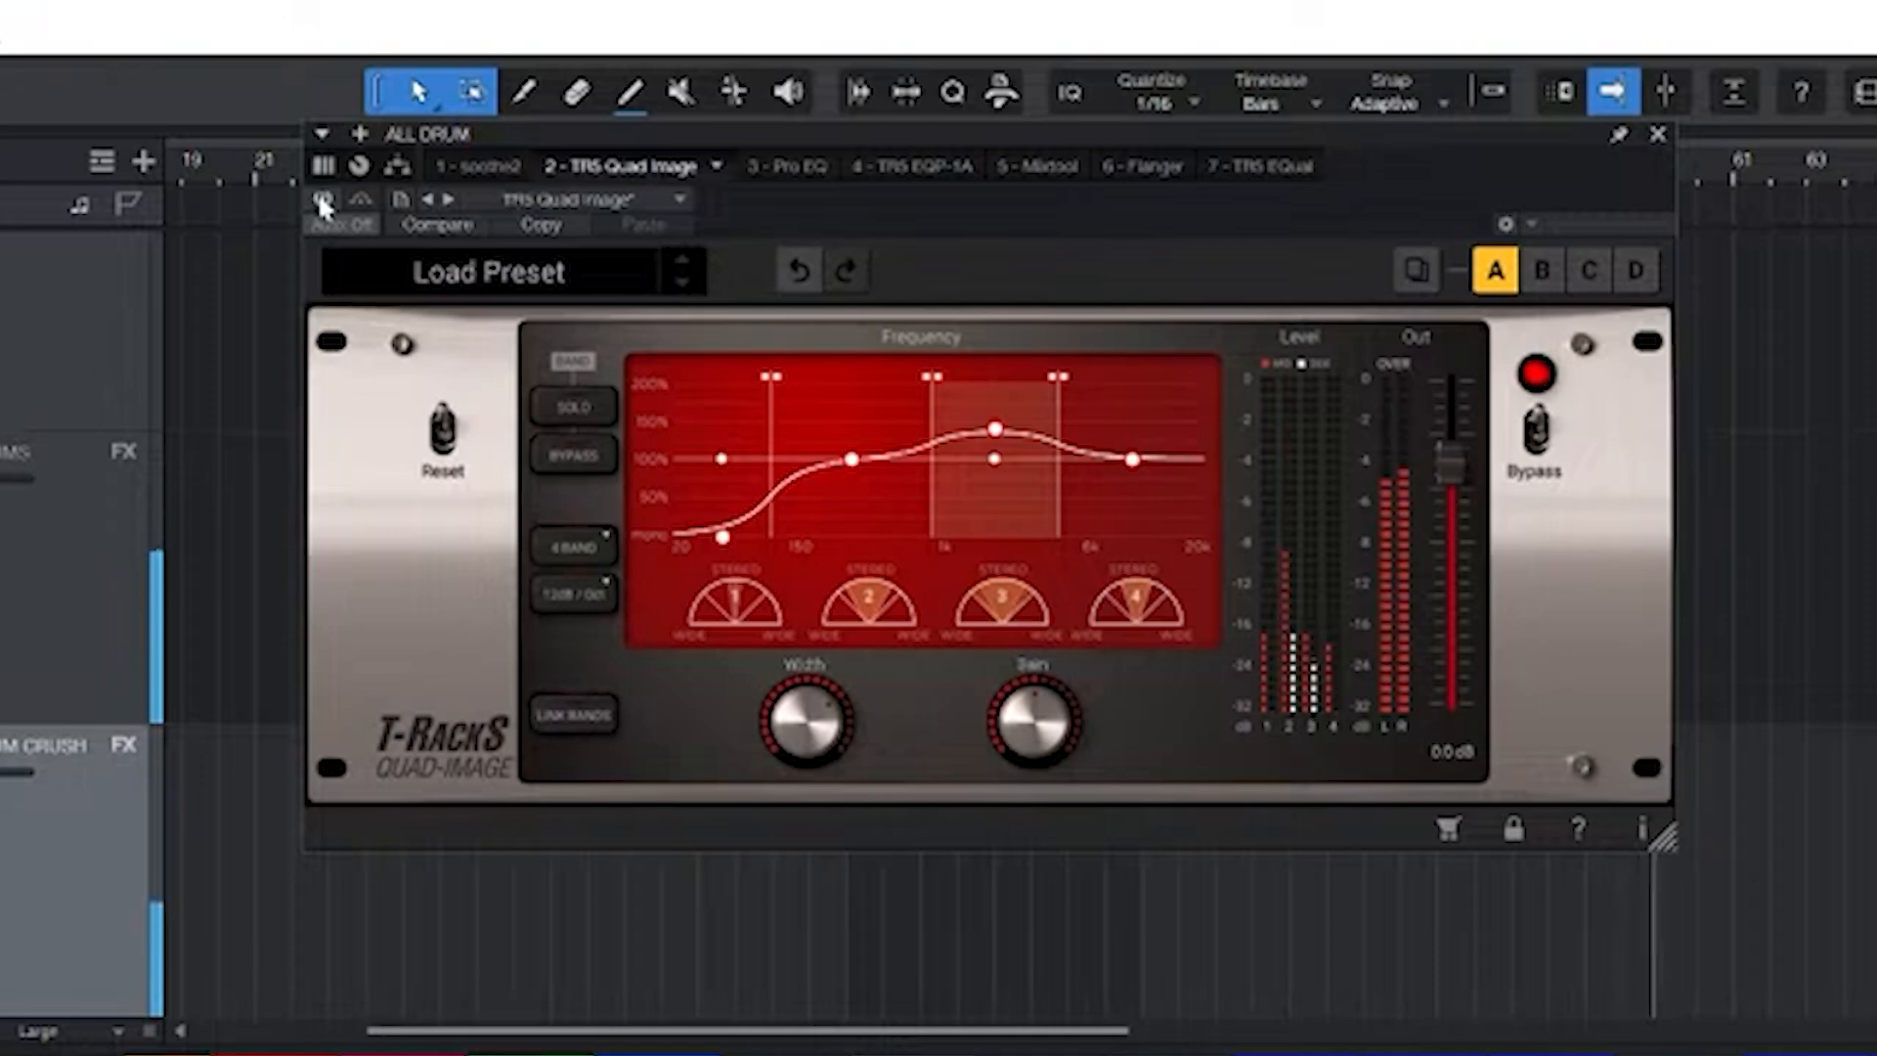
{"action": "left_click", "coordinate": [321, 199]}
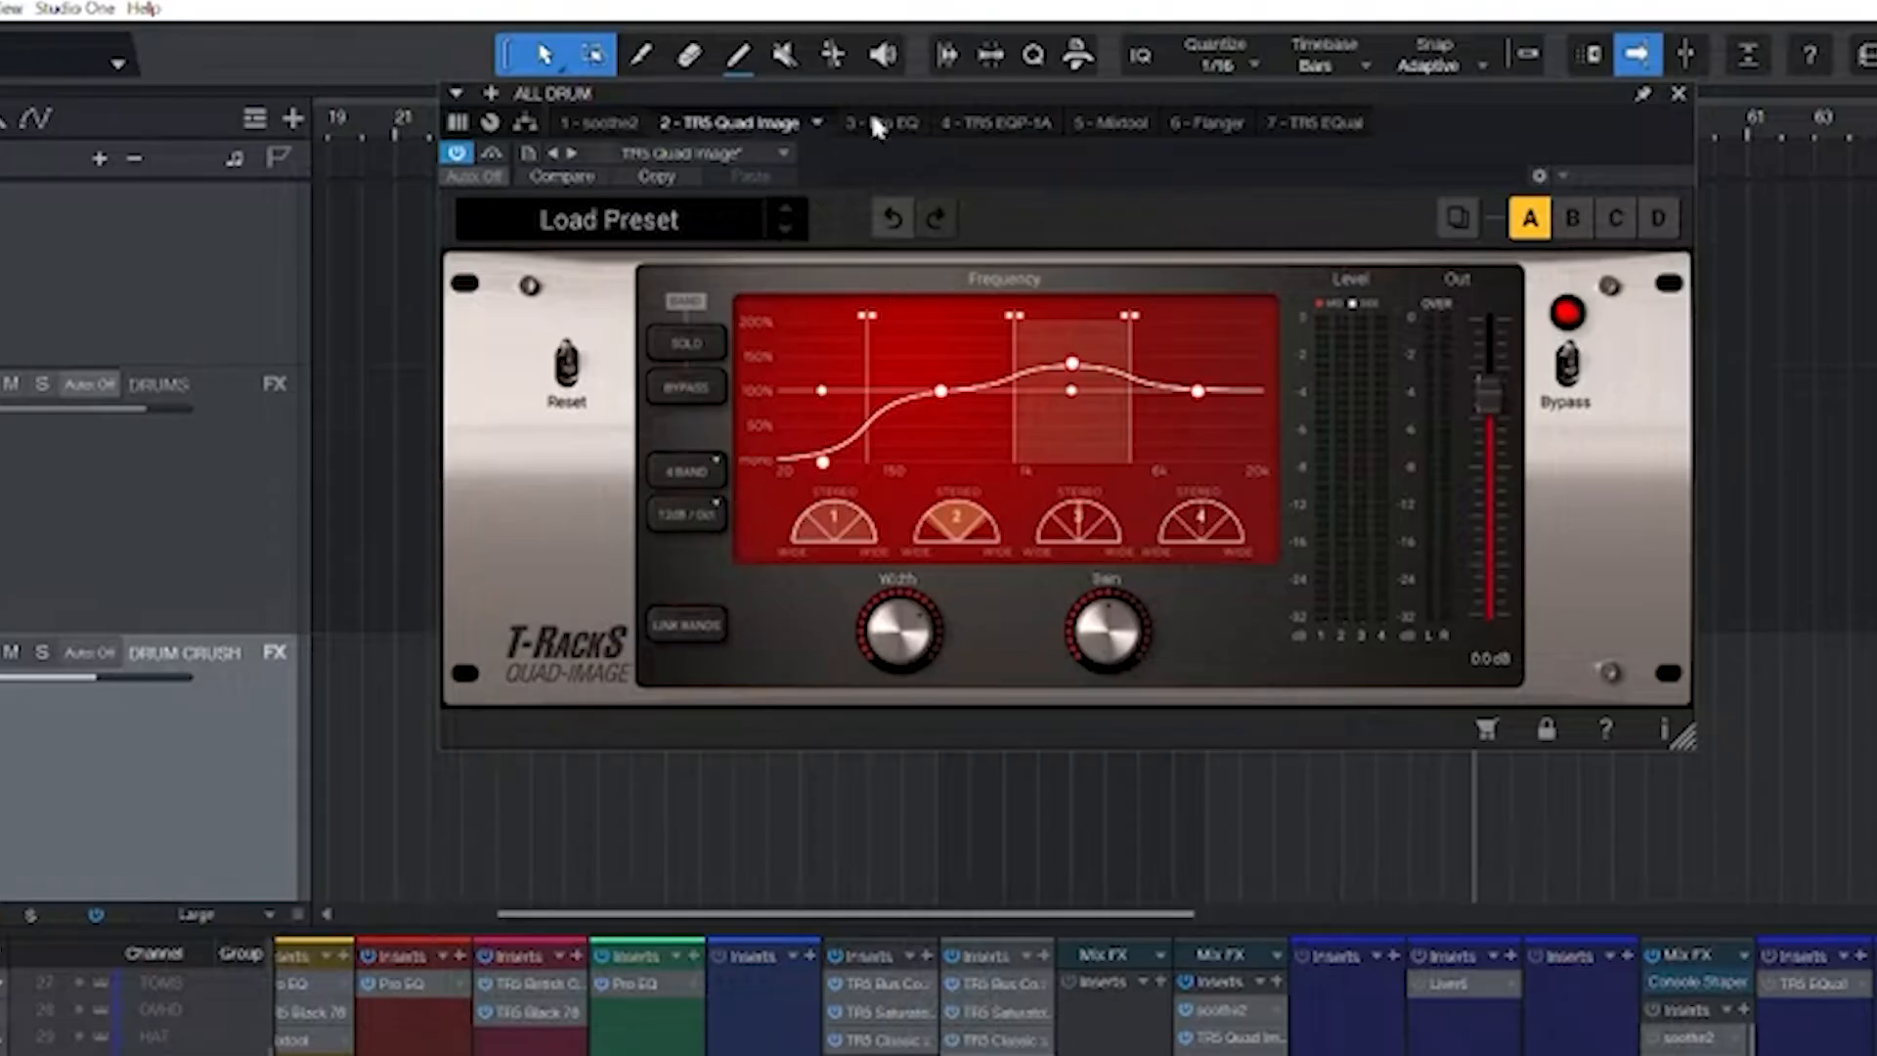
- Open and enable the Pro EQ on the ALL DRUM bus and reposition its window clear of the mixer channels
{"action": "left_click", "coordinate": [685, 86]}
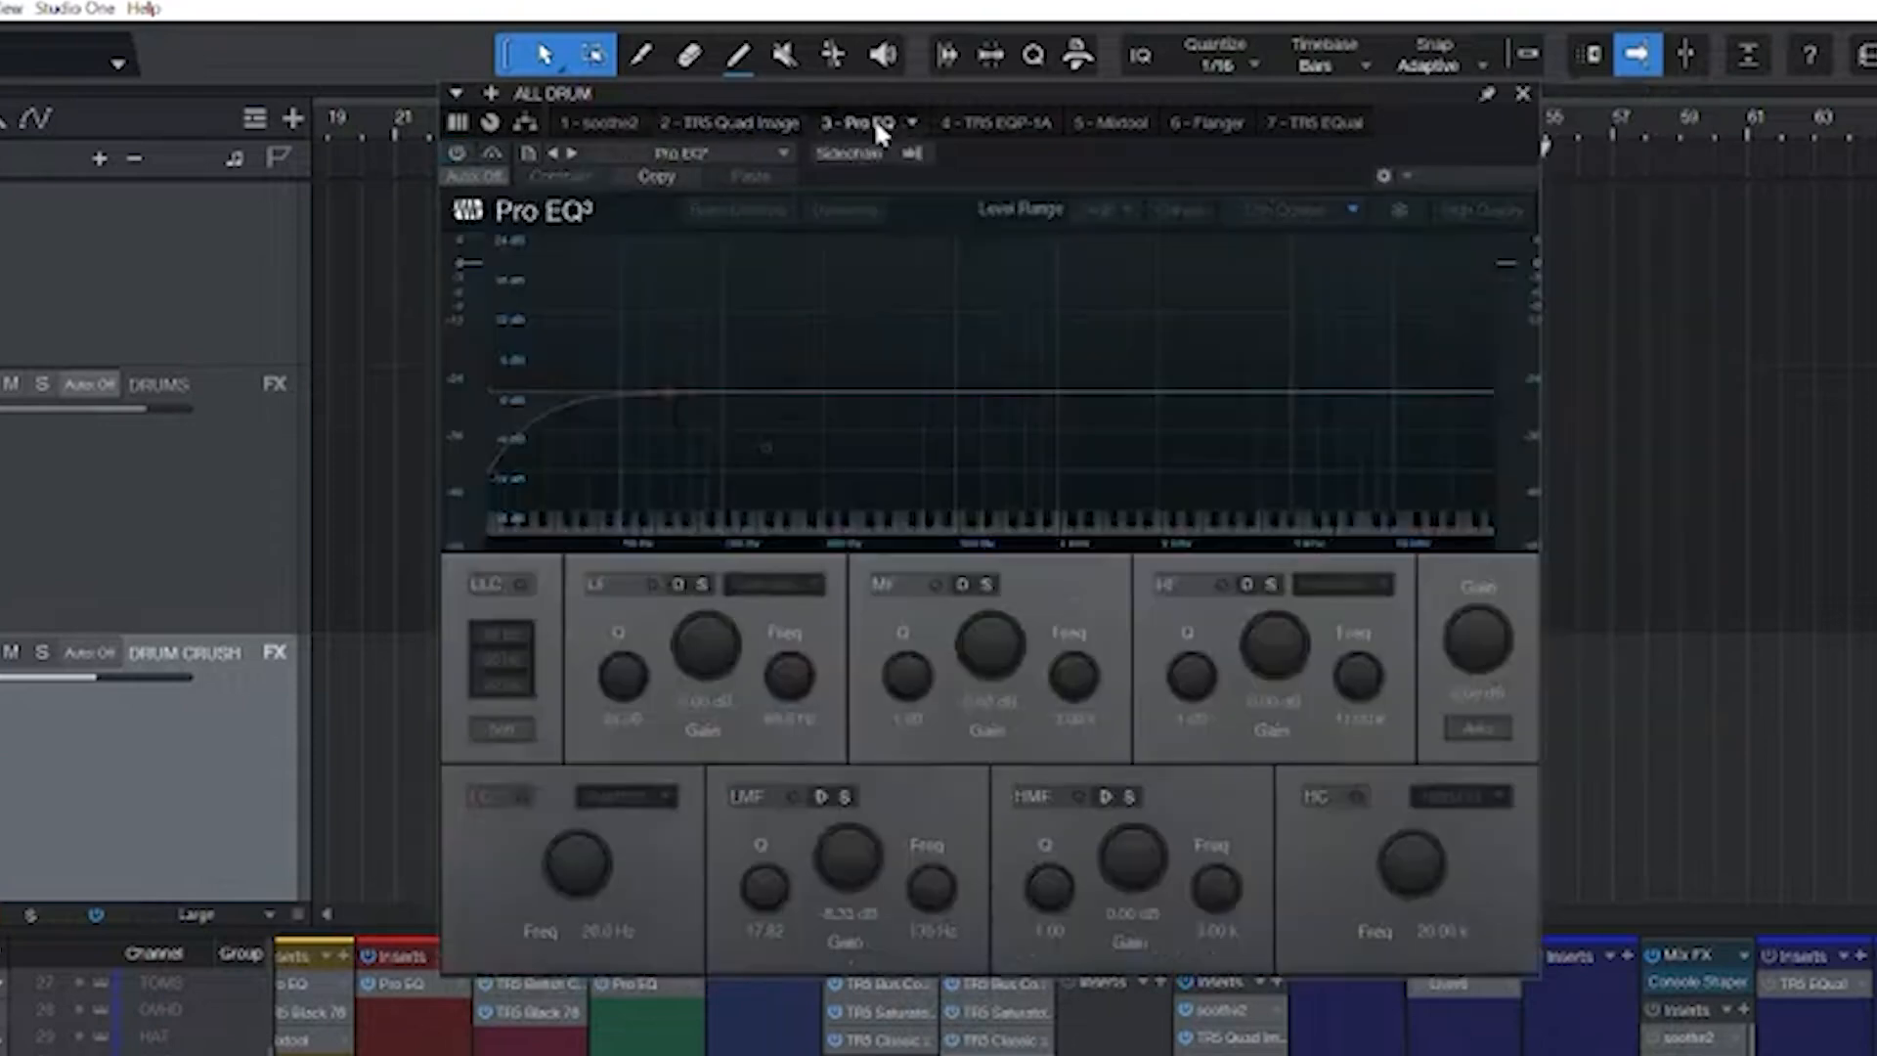
{"action": "left_click", "coordinate": [458, 154]}
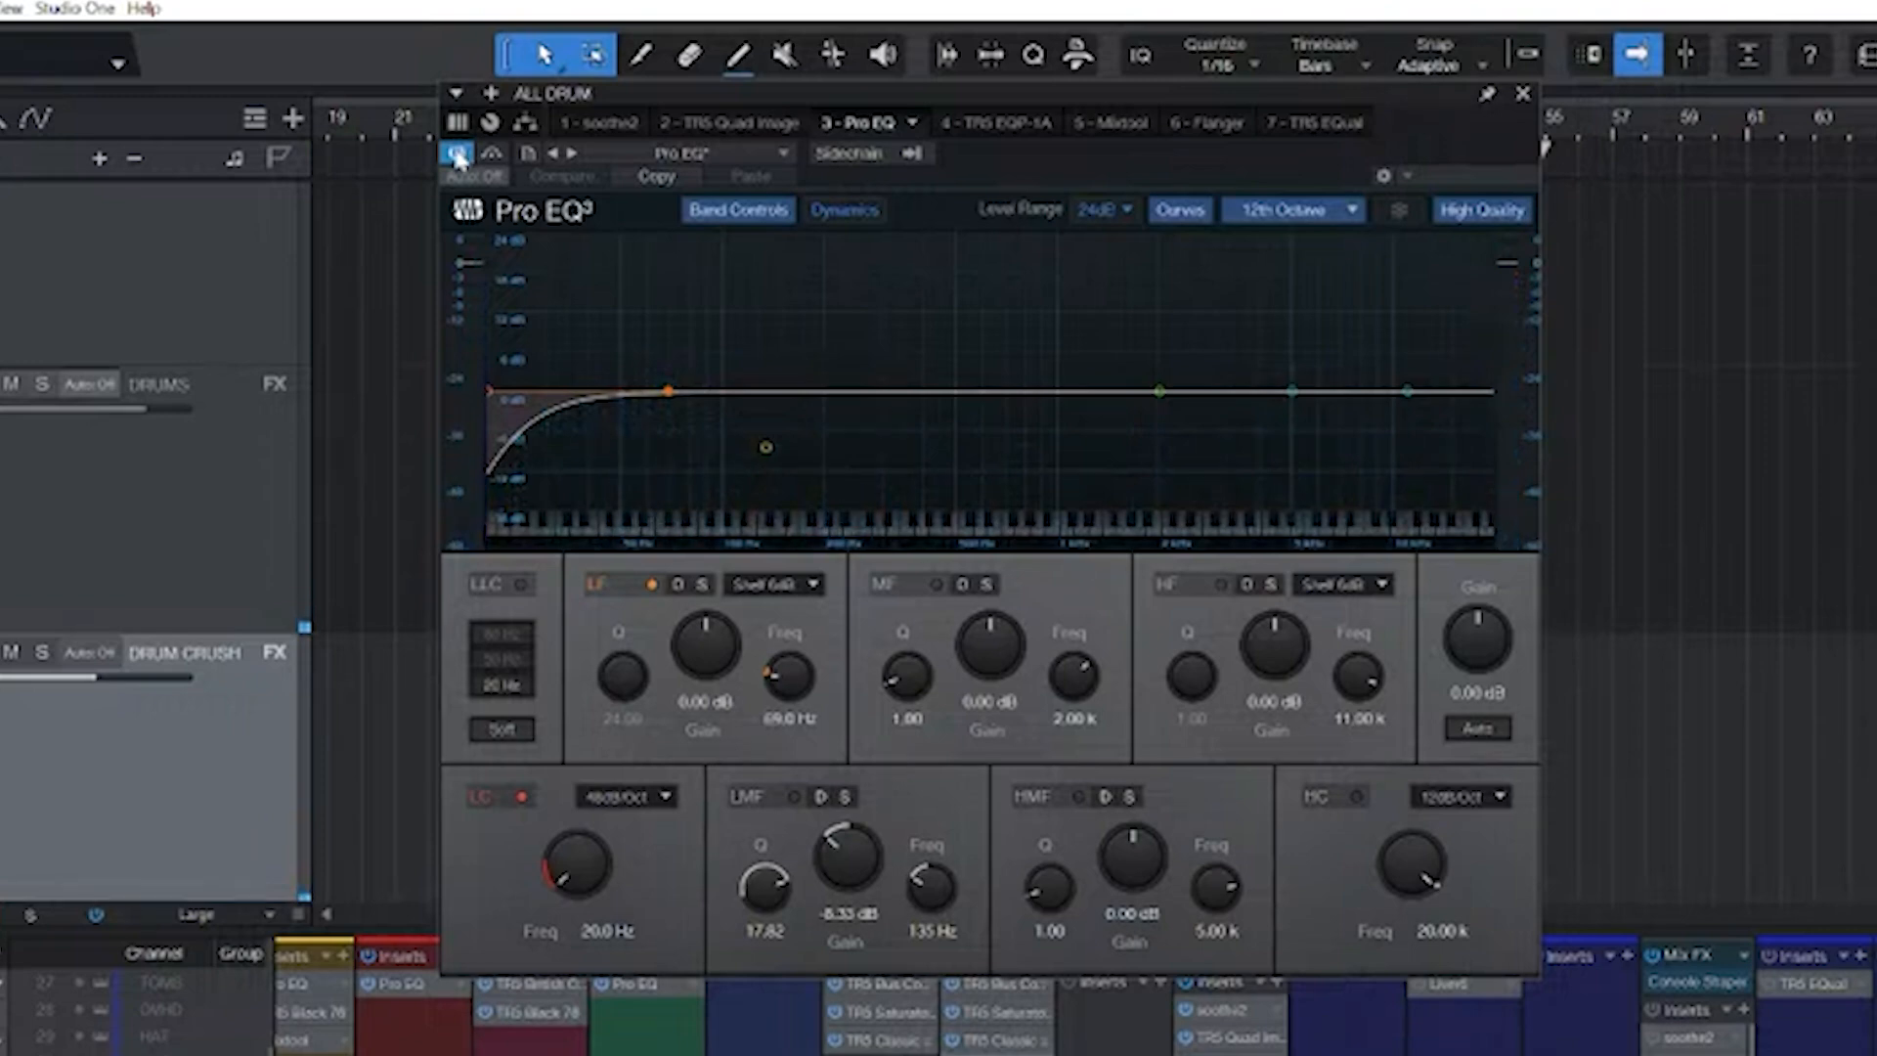
{"action": "left_click_drag", "start_coordinate": [768, 92], "coordinate": [772, 51]}
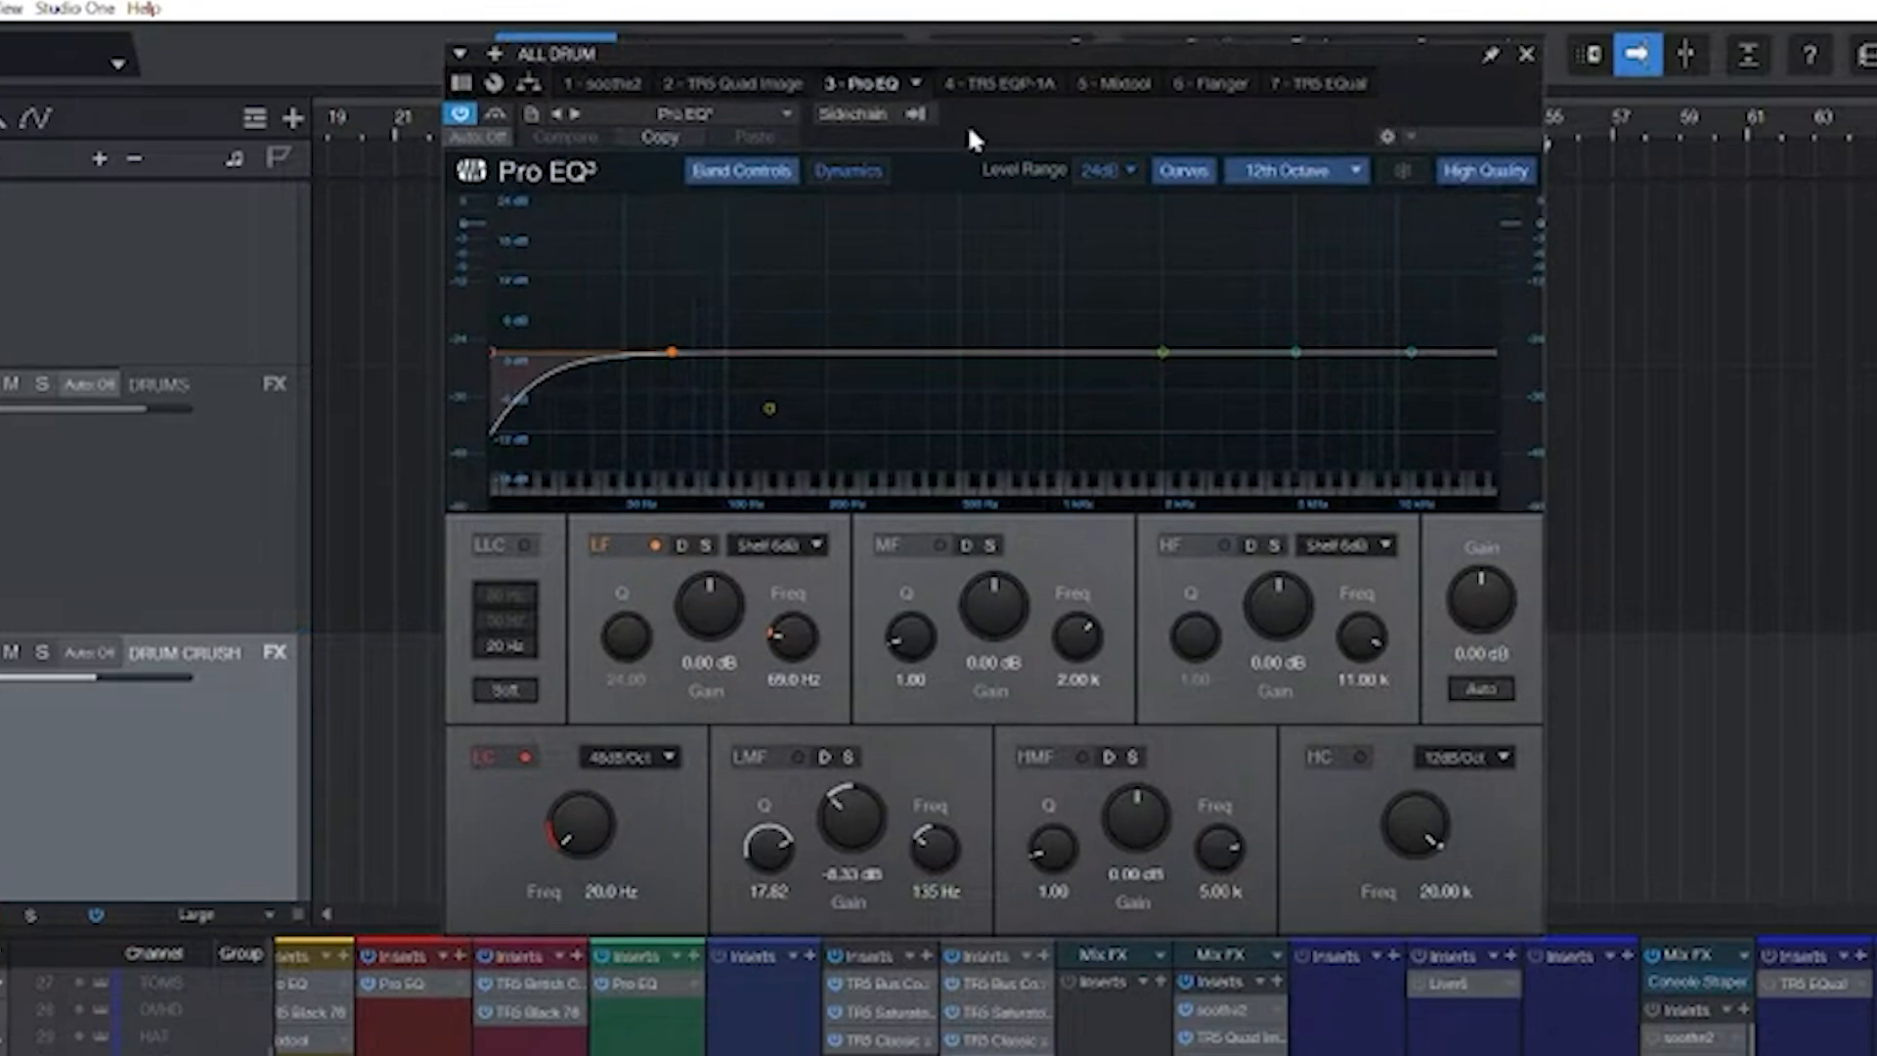
- Open and enable the TR5 EQP-1A on the ALL DRUM bus and compare the chorus with it on and off, leaving it enabled
{"action": "left_click", "coordinate": [999, 83]}
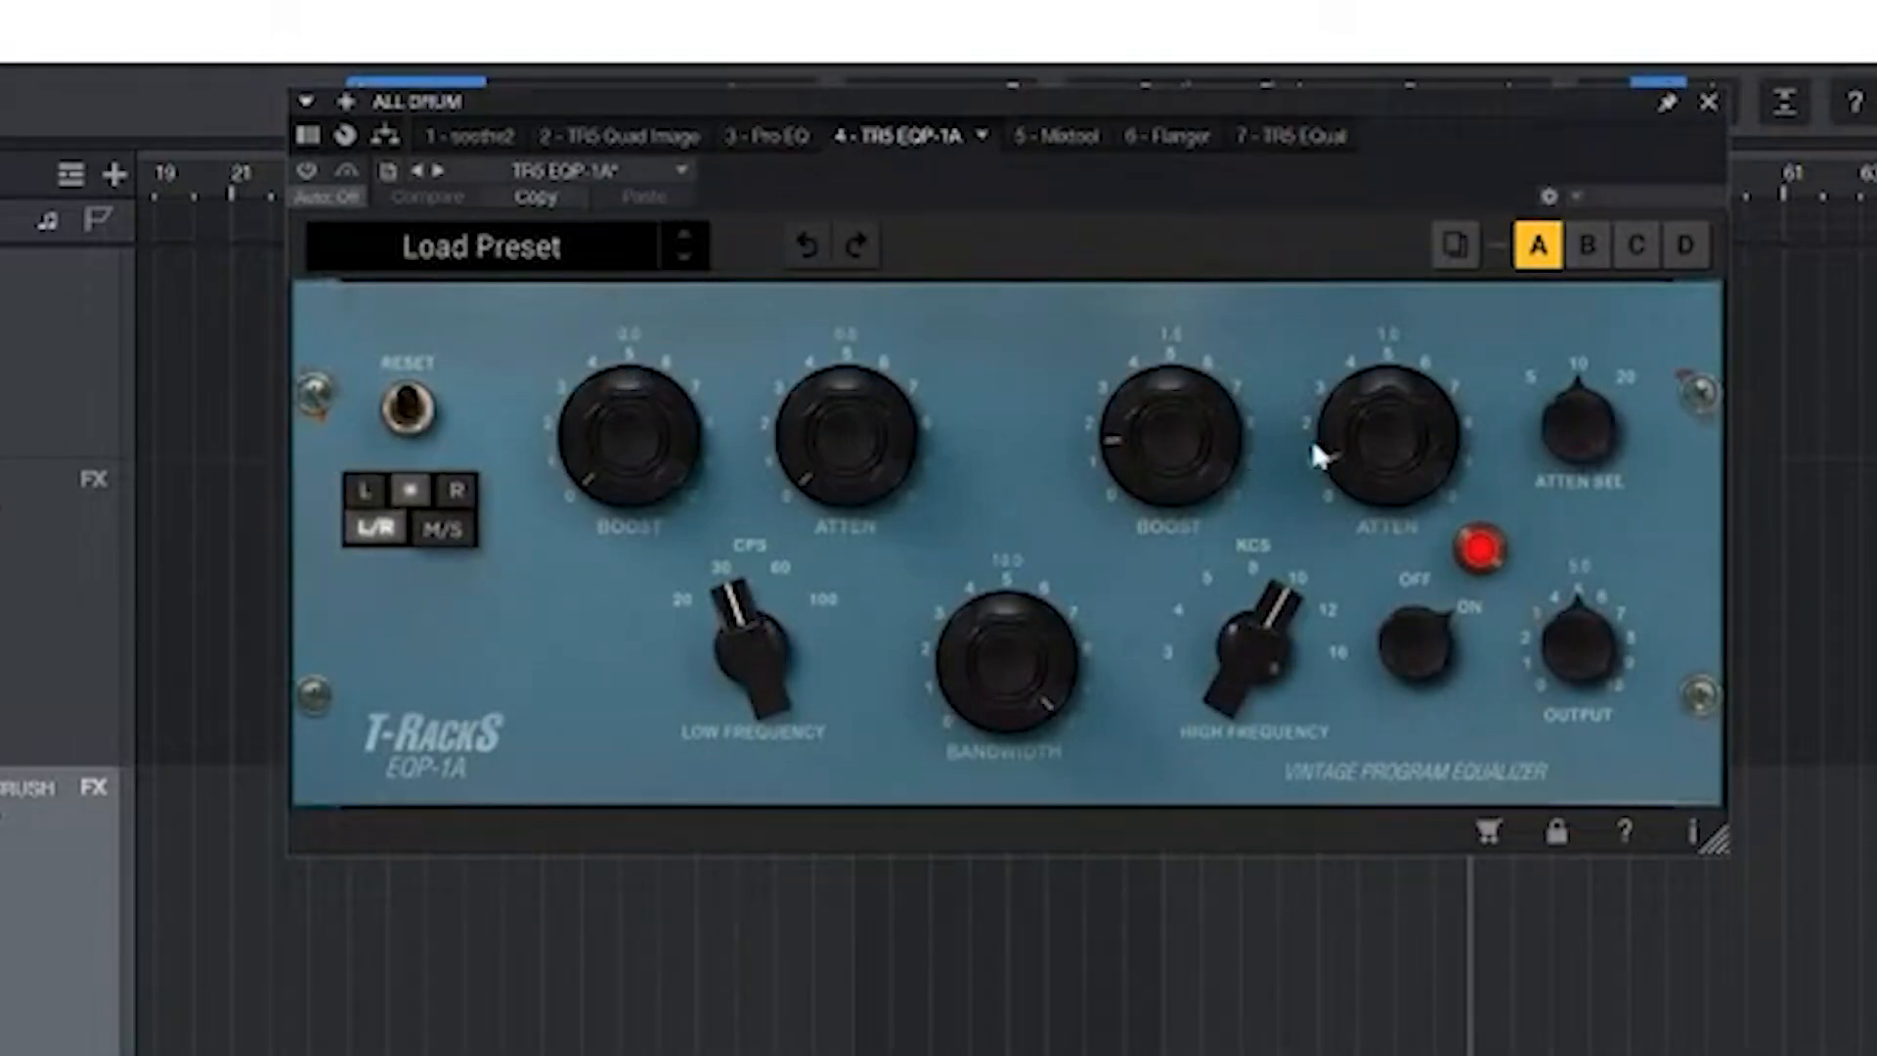
{"action": "left_click", "coordinate": [308, 174]}
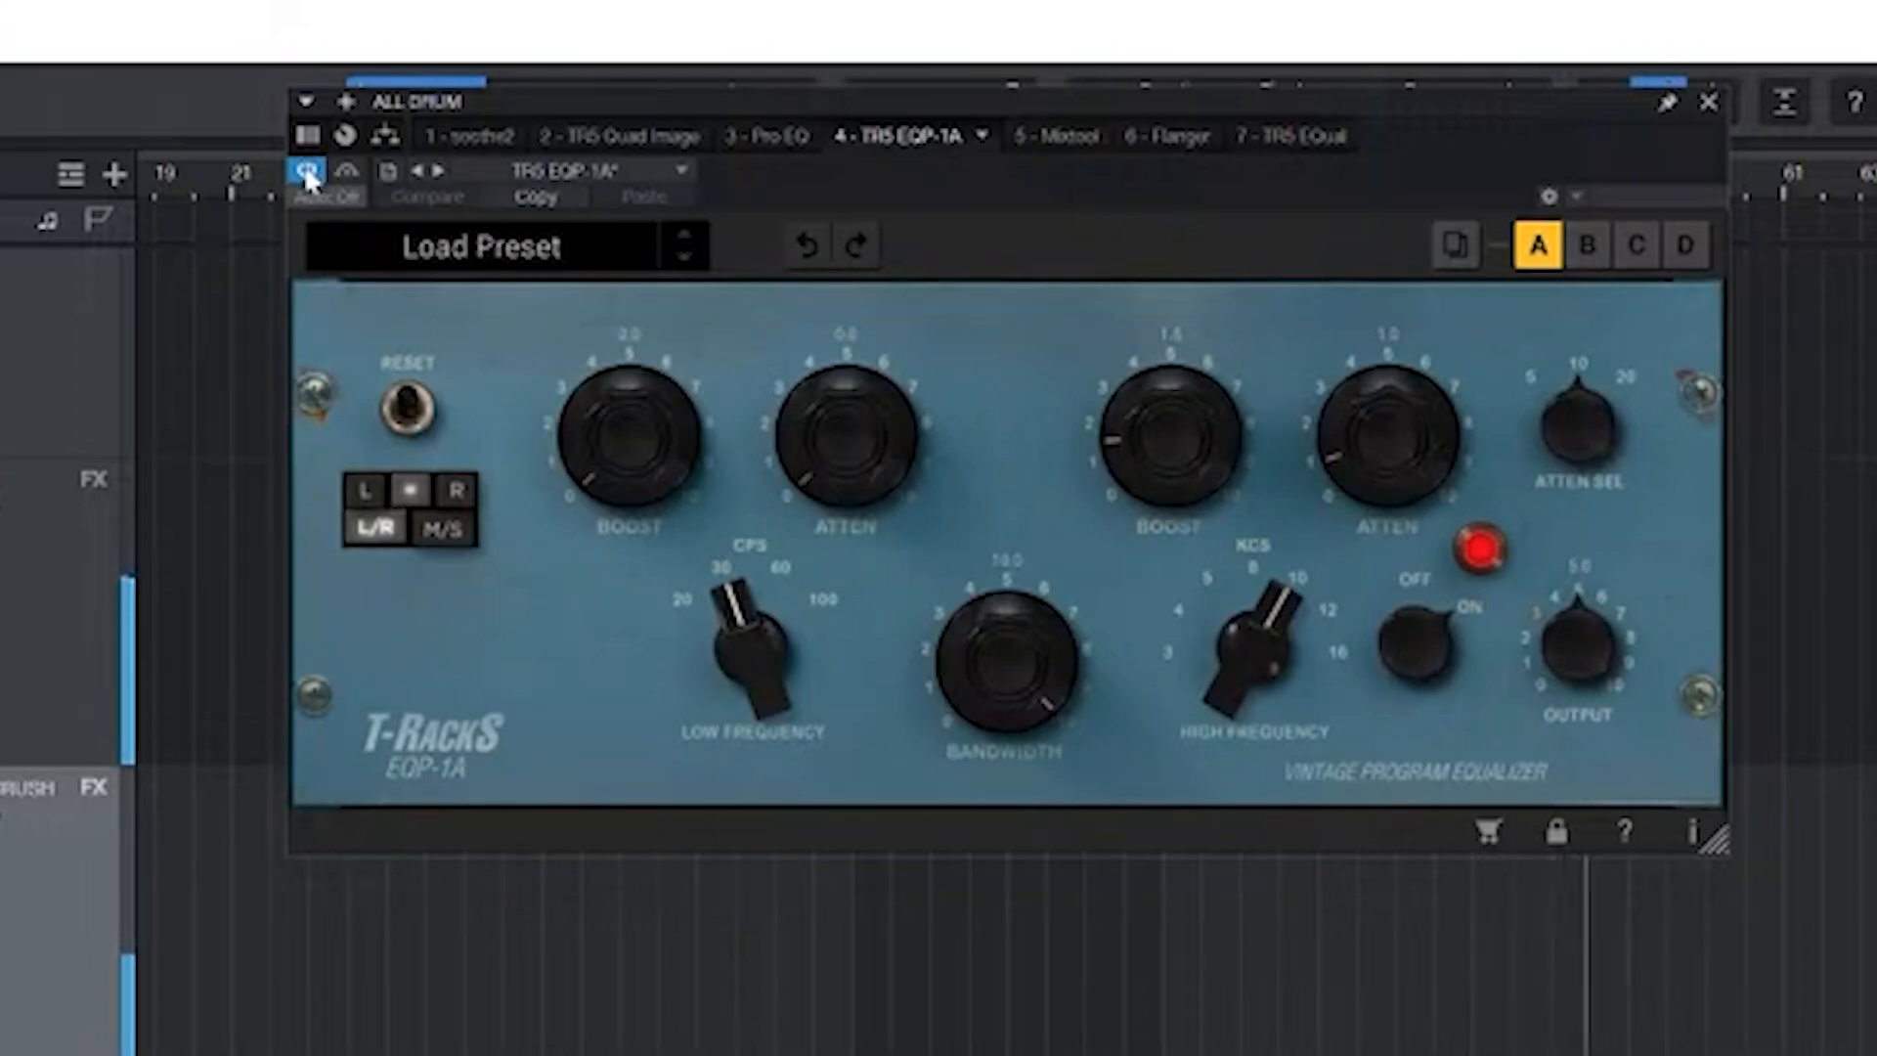
{"action": "left_click", "coordinate": [309, 176]}
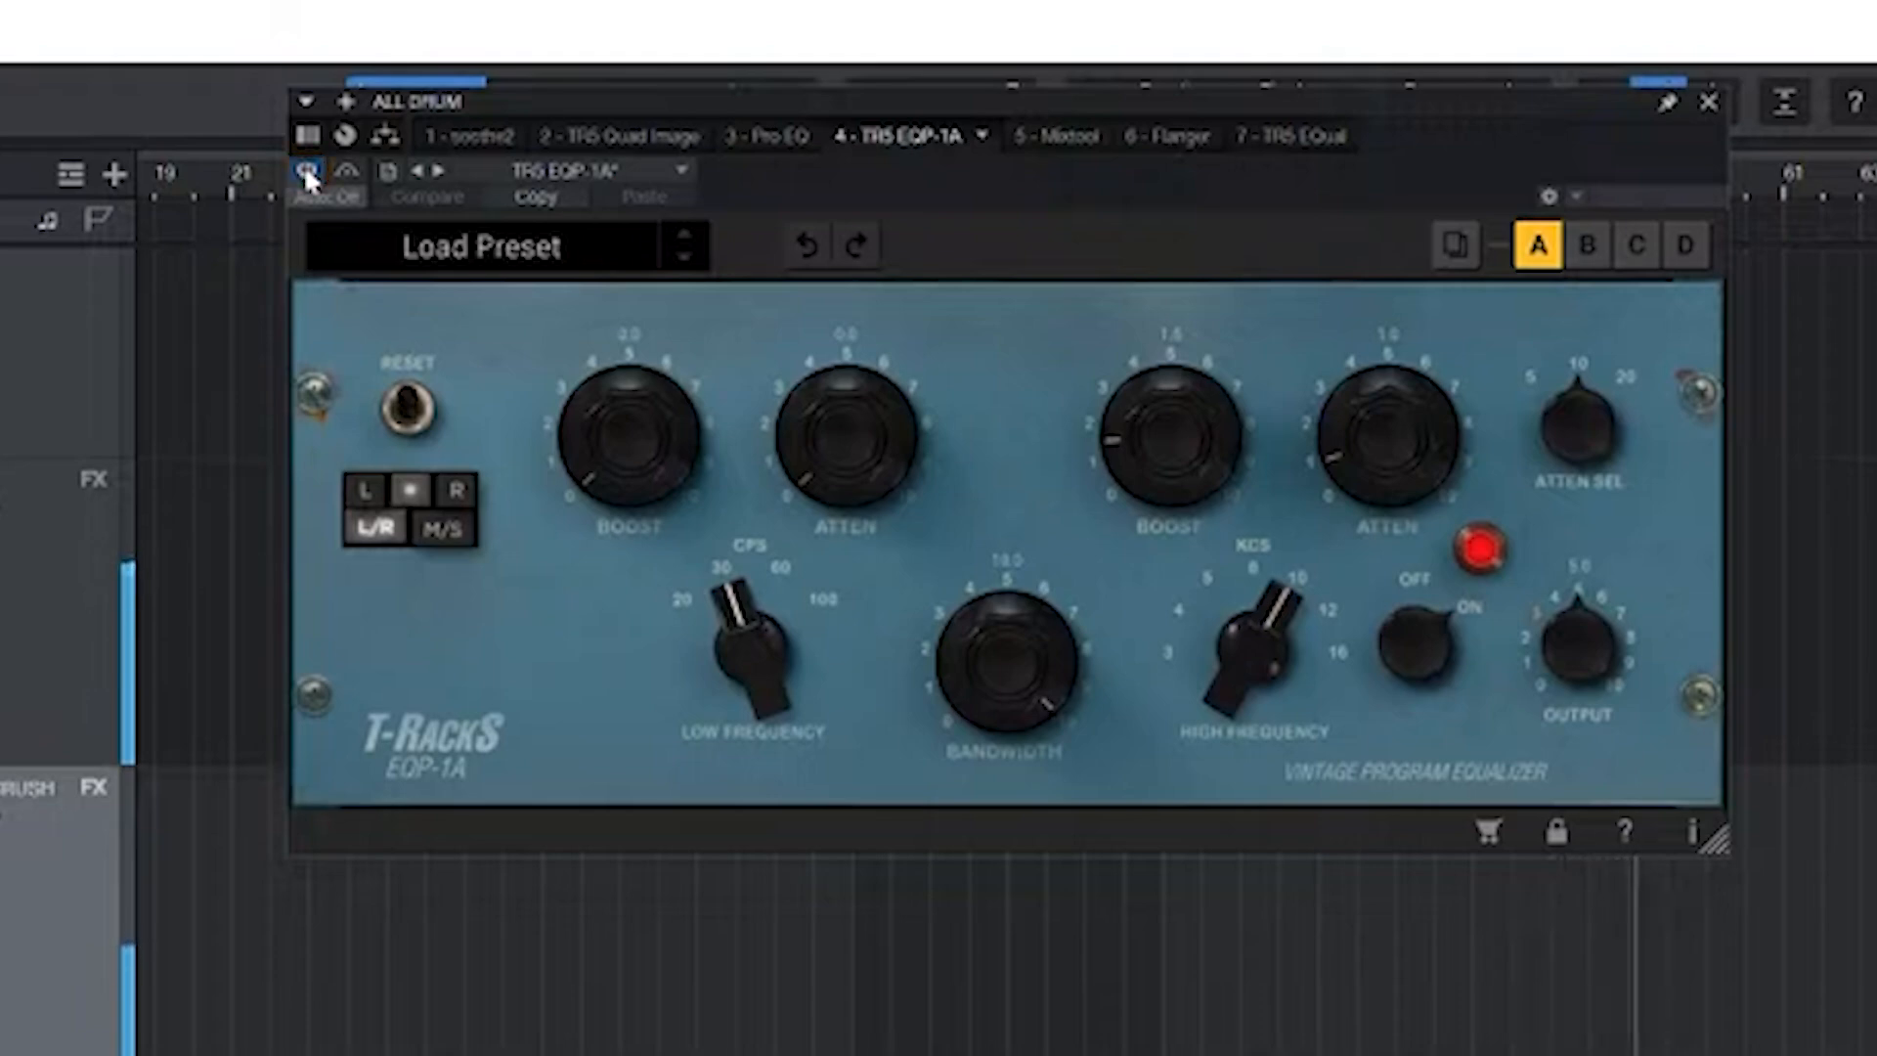
{"action": "left_click", "coordinate": [308, 174]}
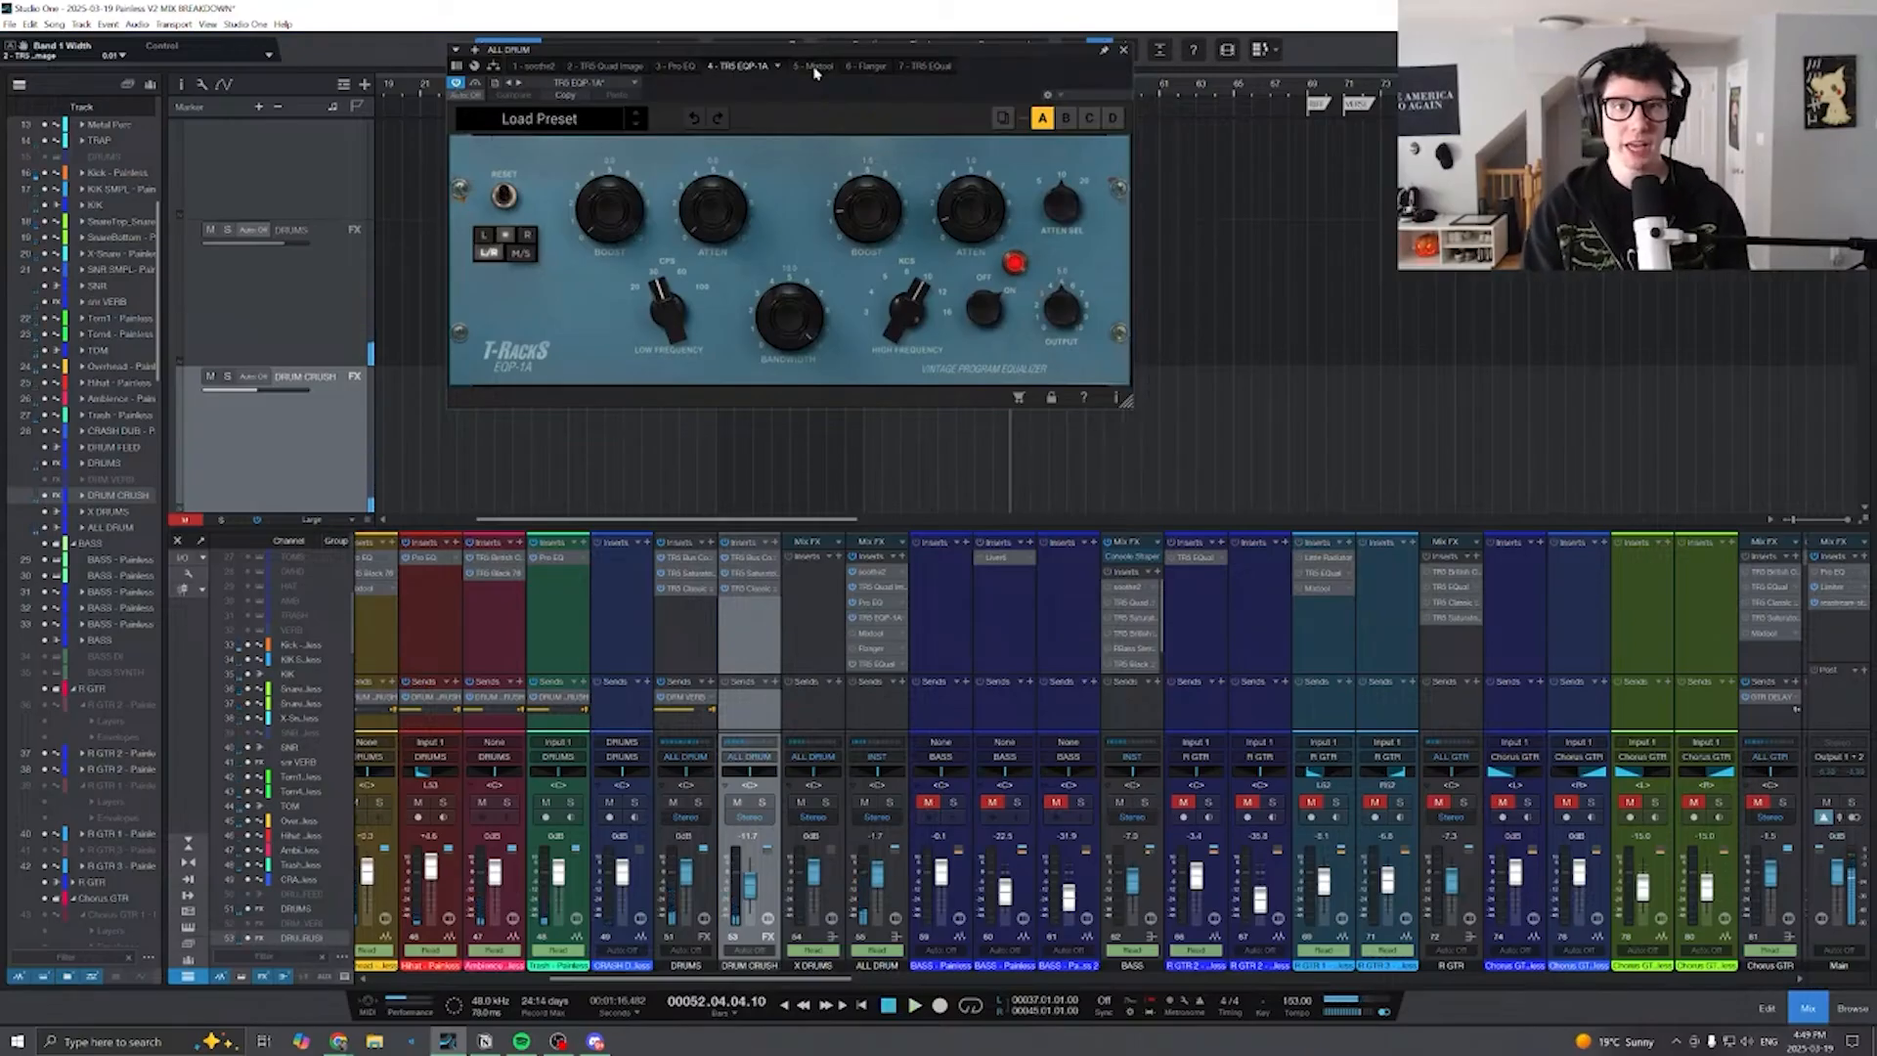
- Open and enable the Mixtool on the ALL DRUM bus and stop playback
{"action": "left_click", "coordinate": [815, 67]}
{"action": "left_click", "coordinate": [456, 84]}
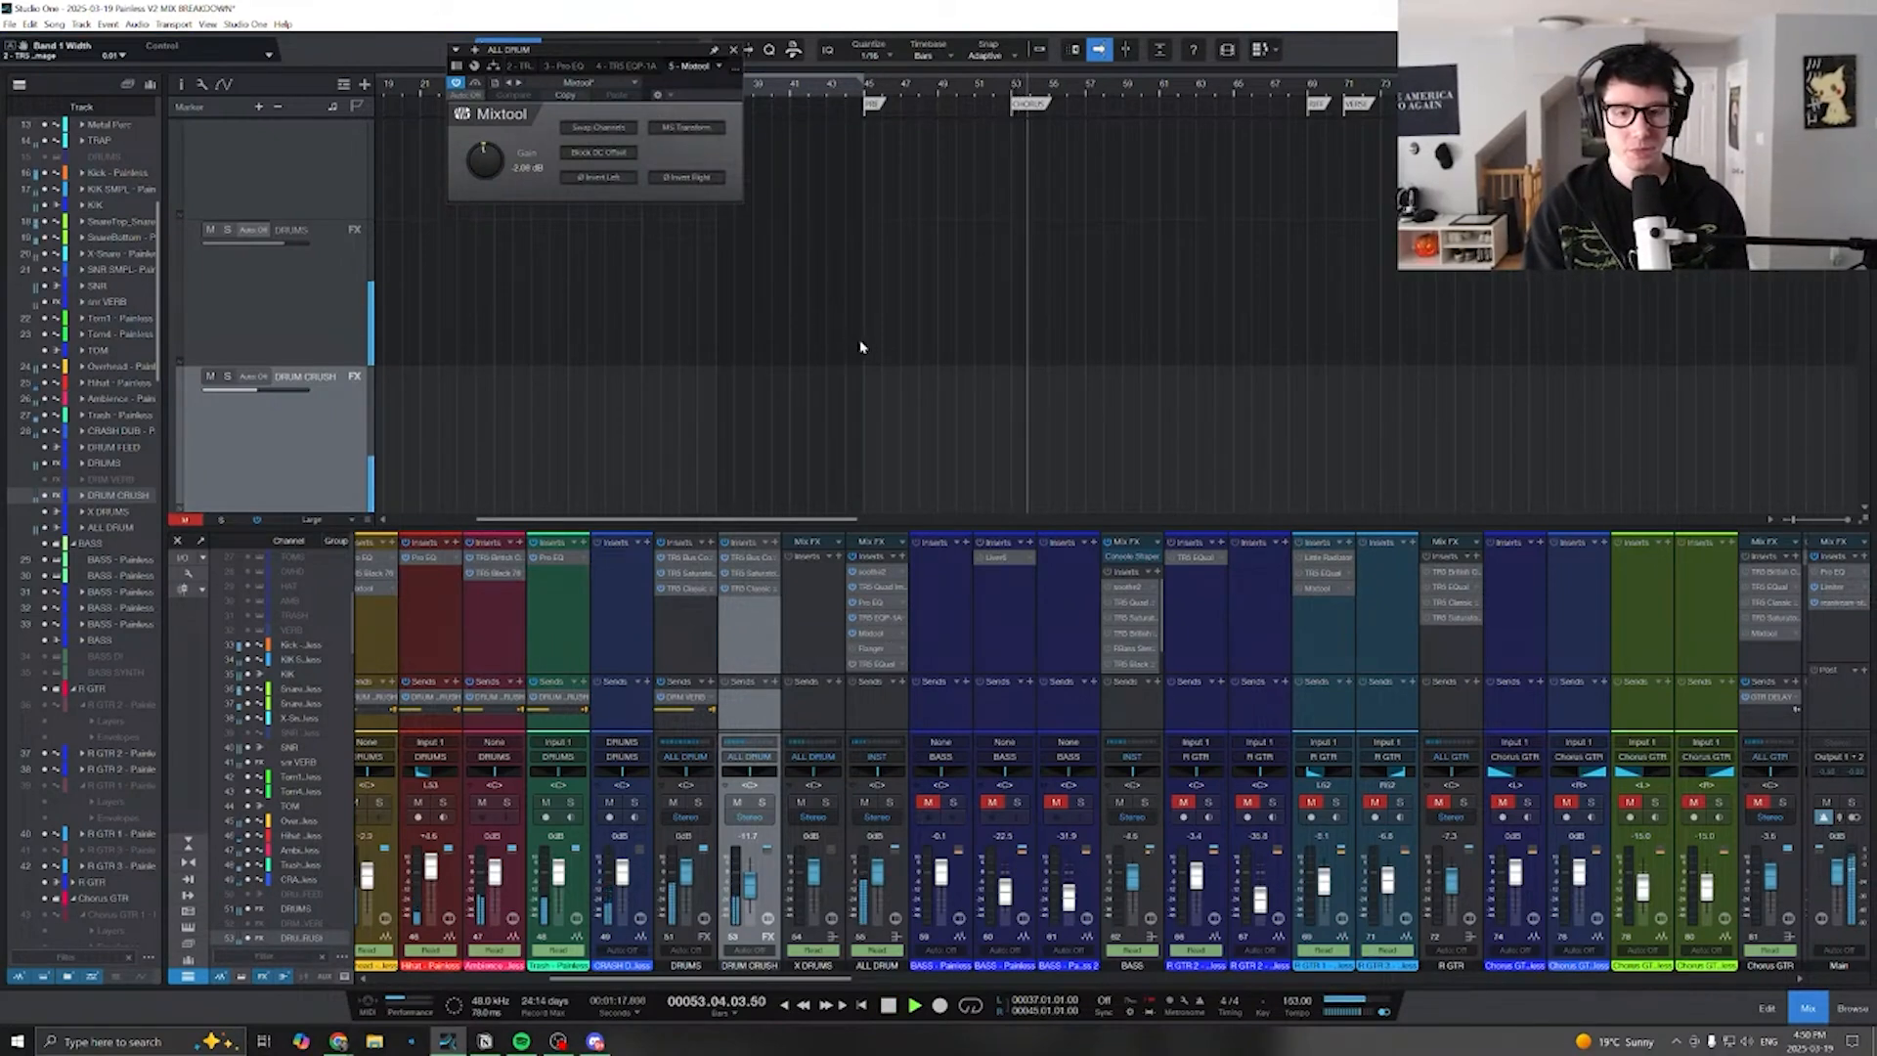
{"action": "key", "text": "space"}
- Move the playhead to the marker after the chorus at bar 69 and audition from there
{"action": "scroll", "coordinate": [1092, 195], "scroll_direction": "right", "scroll_amount": 5}
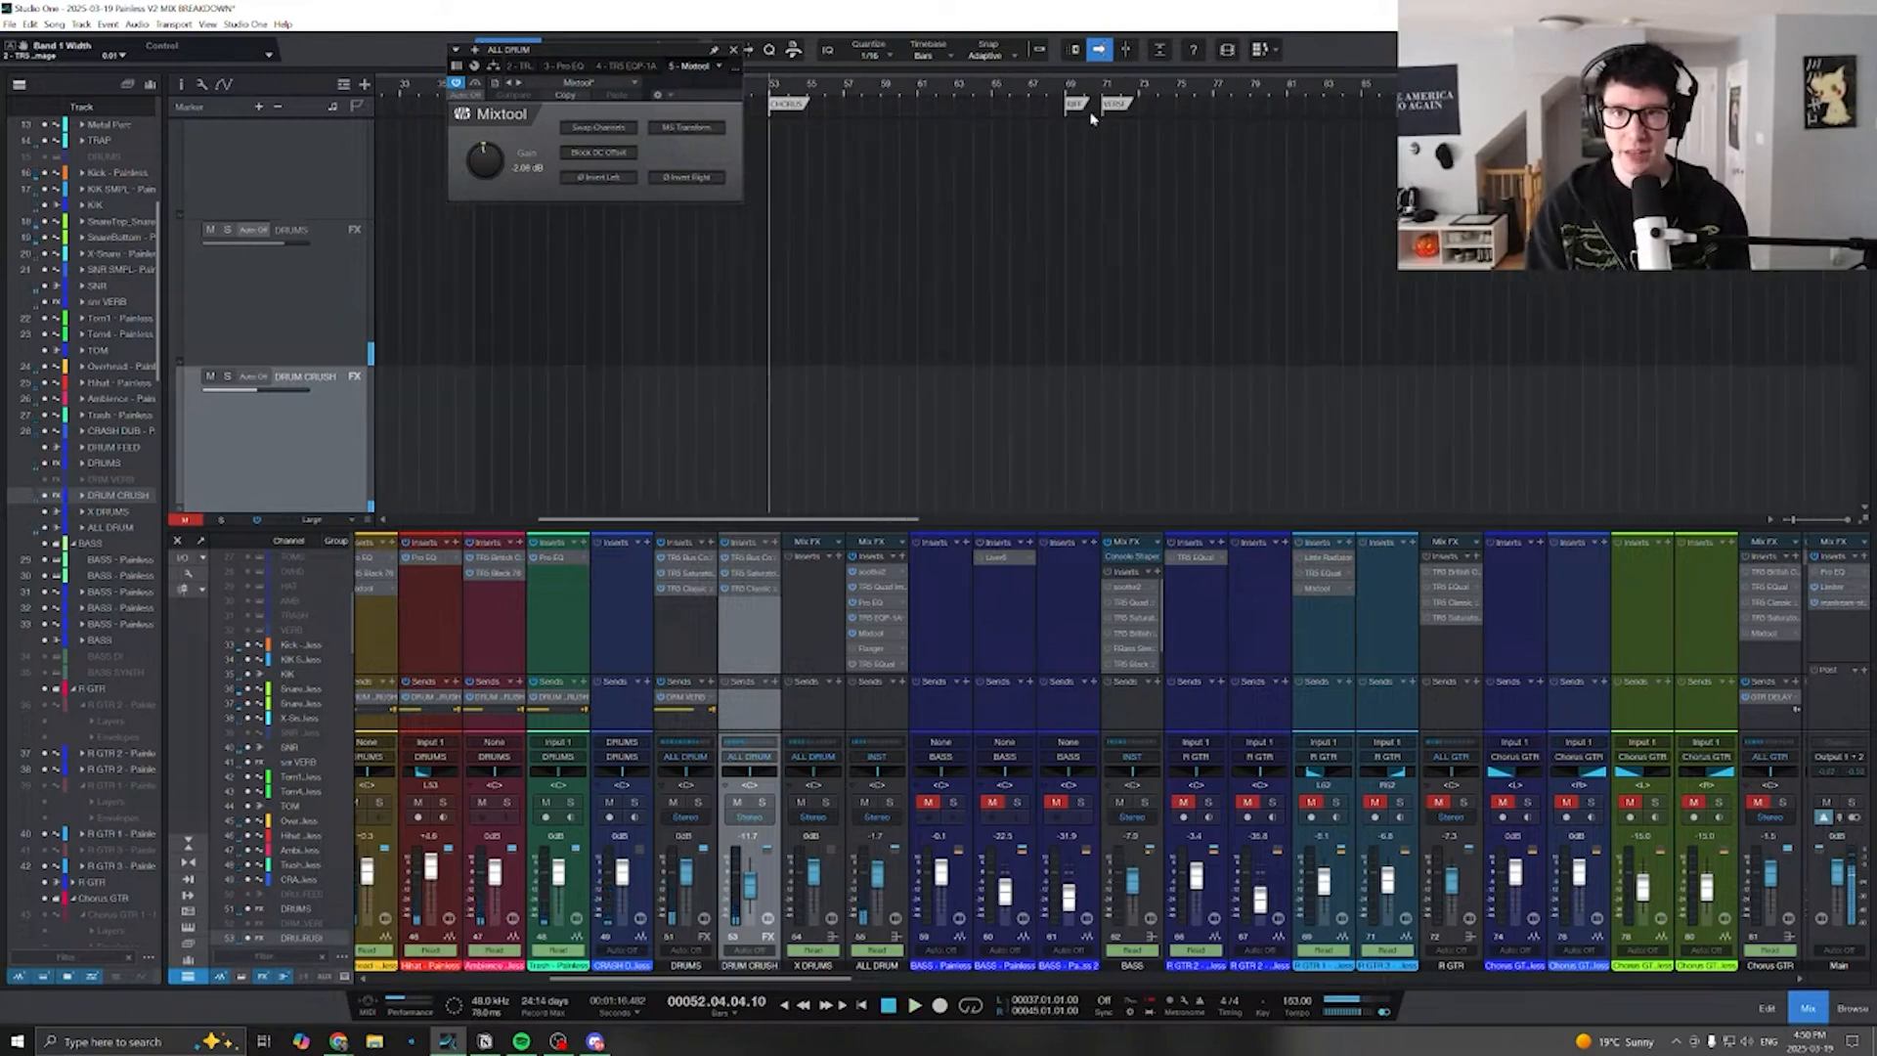
{"action": "key", "text": "shift+n"}
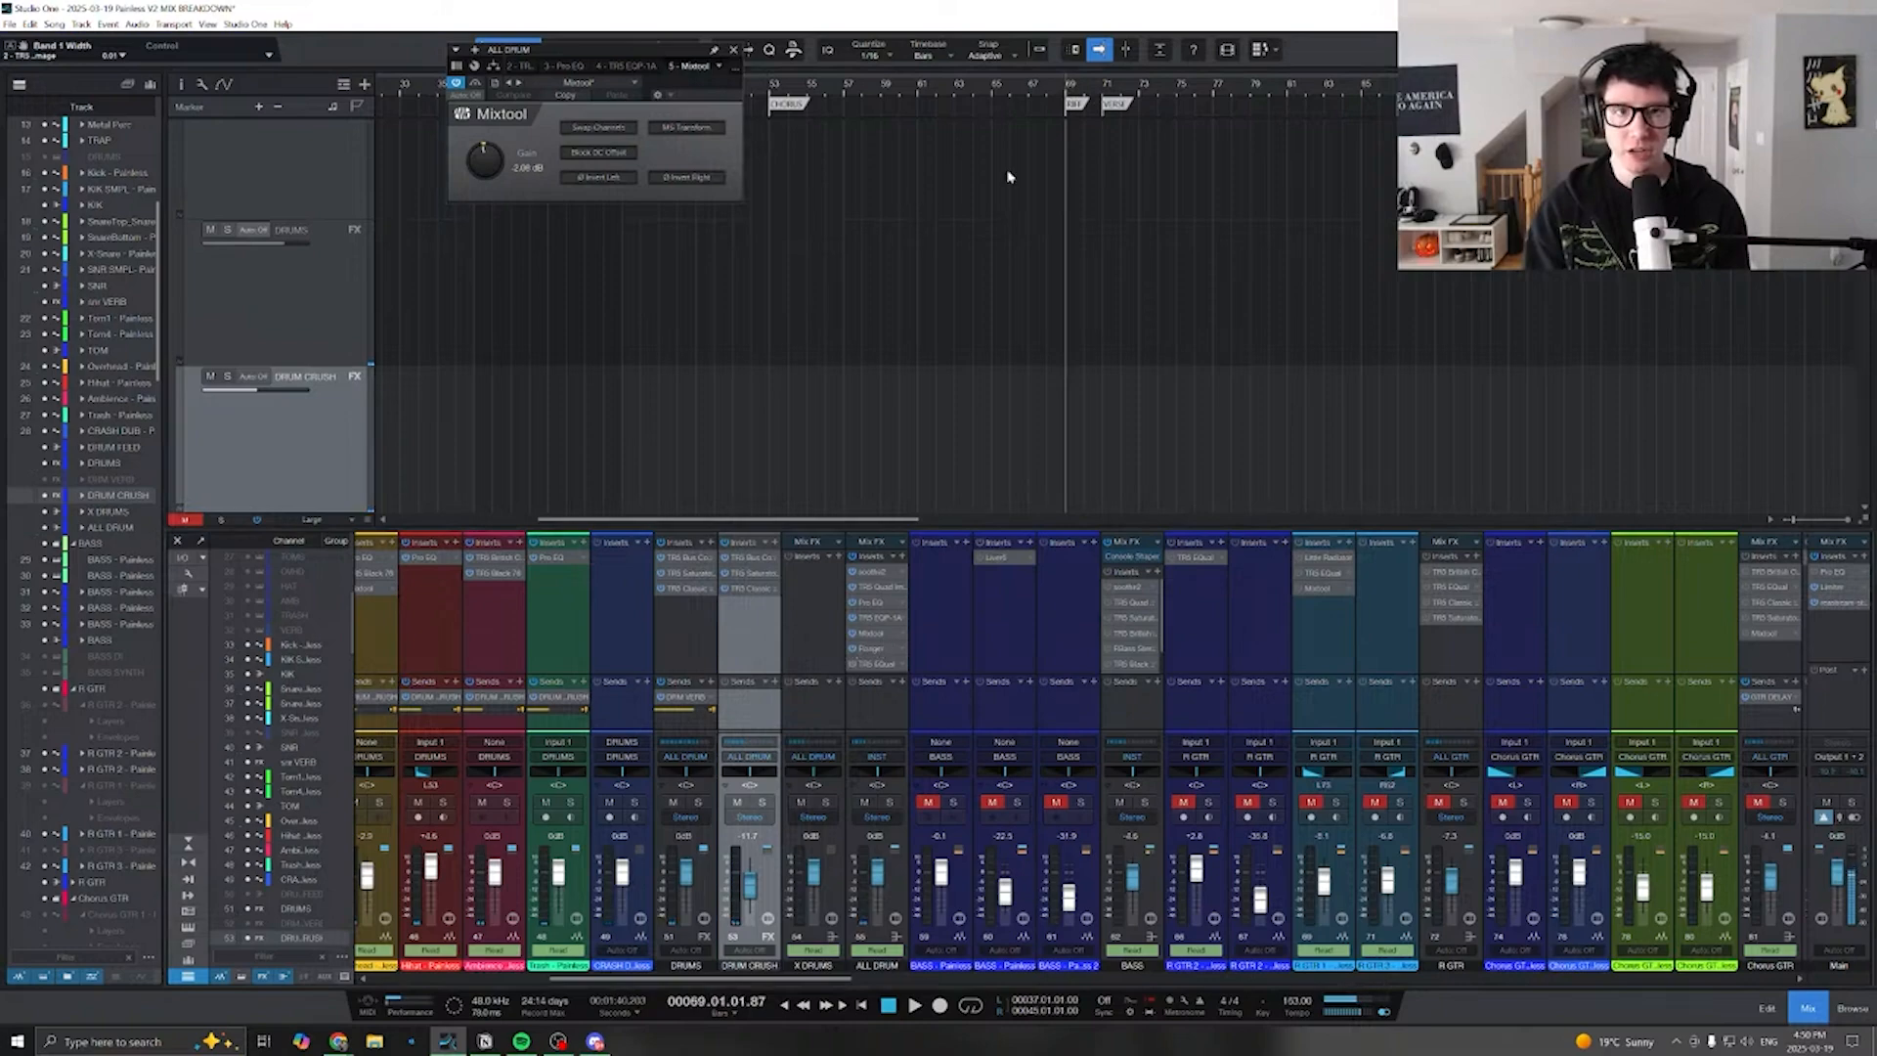
{"action": "key", "text": "e"}
{"action": "key", "text": "space"}
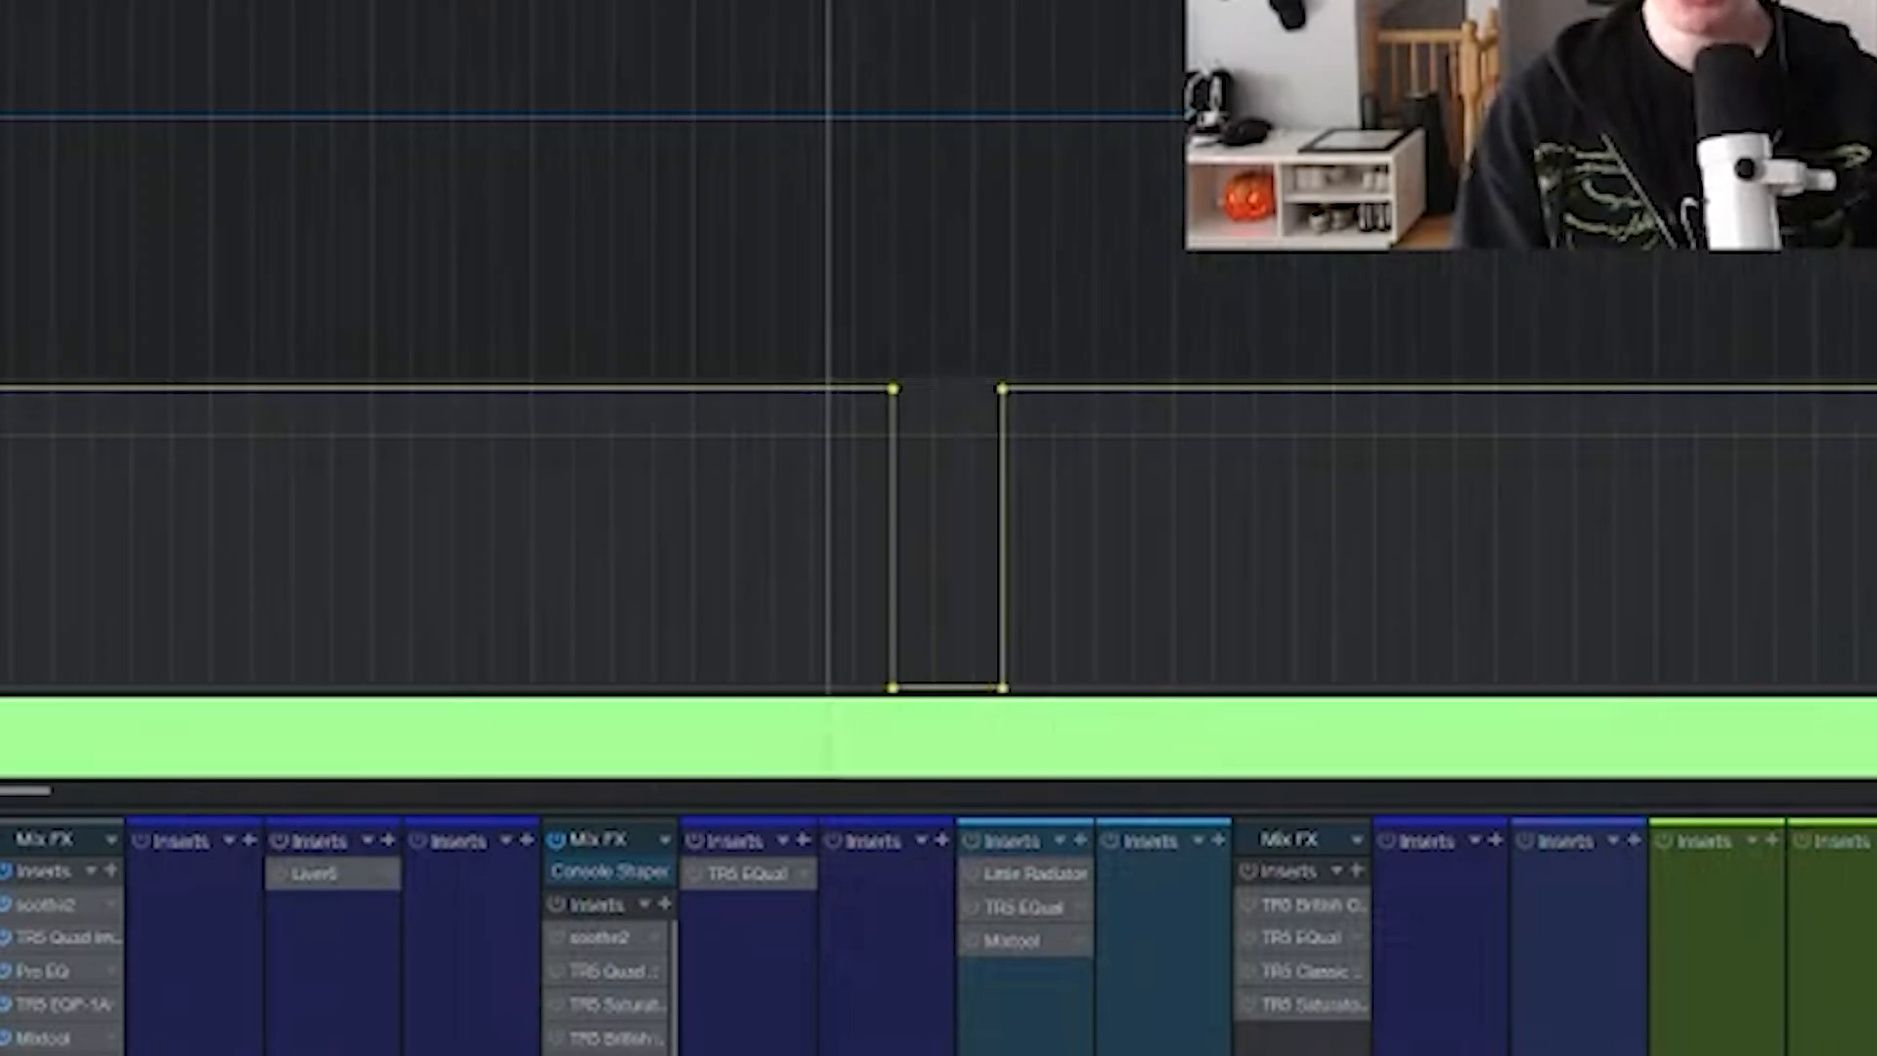
- Play the passage around the automation dip on the ALL DRUM bus and examine where the dip falls in the arrangement
{"action": "key", "text": "w"}
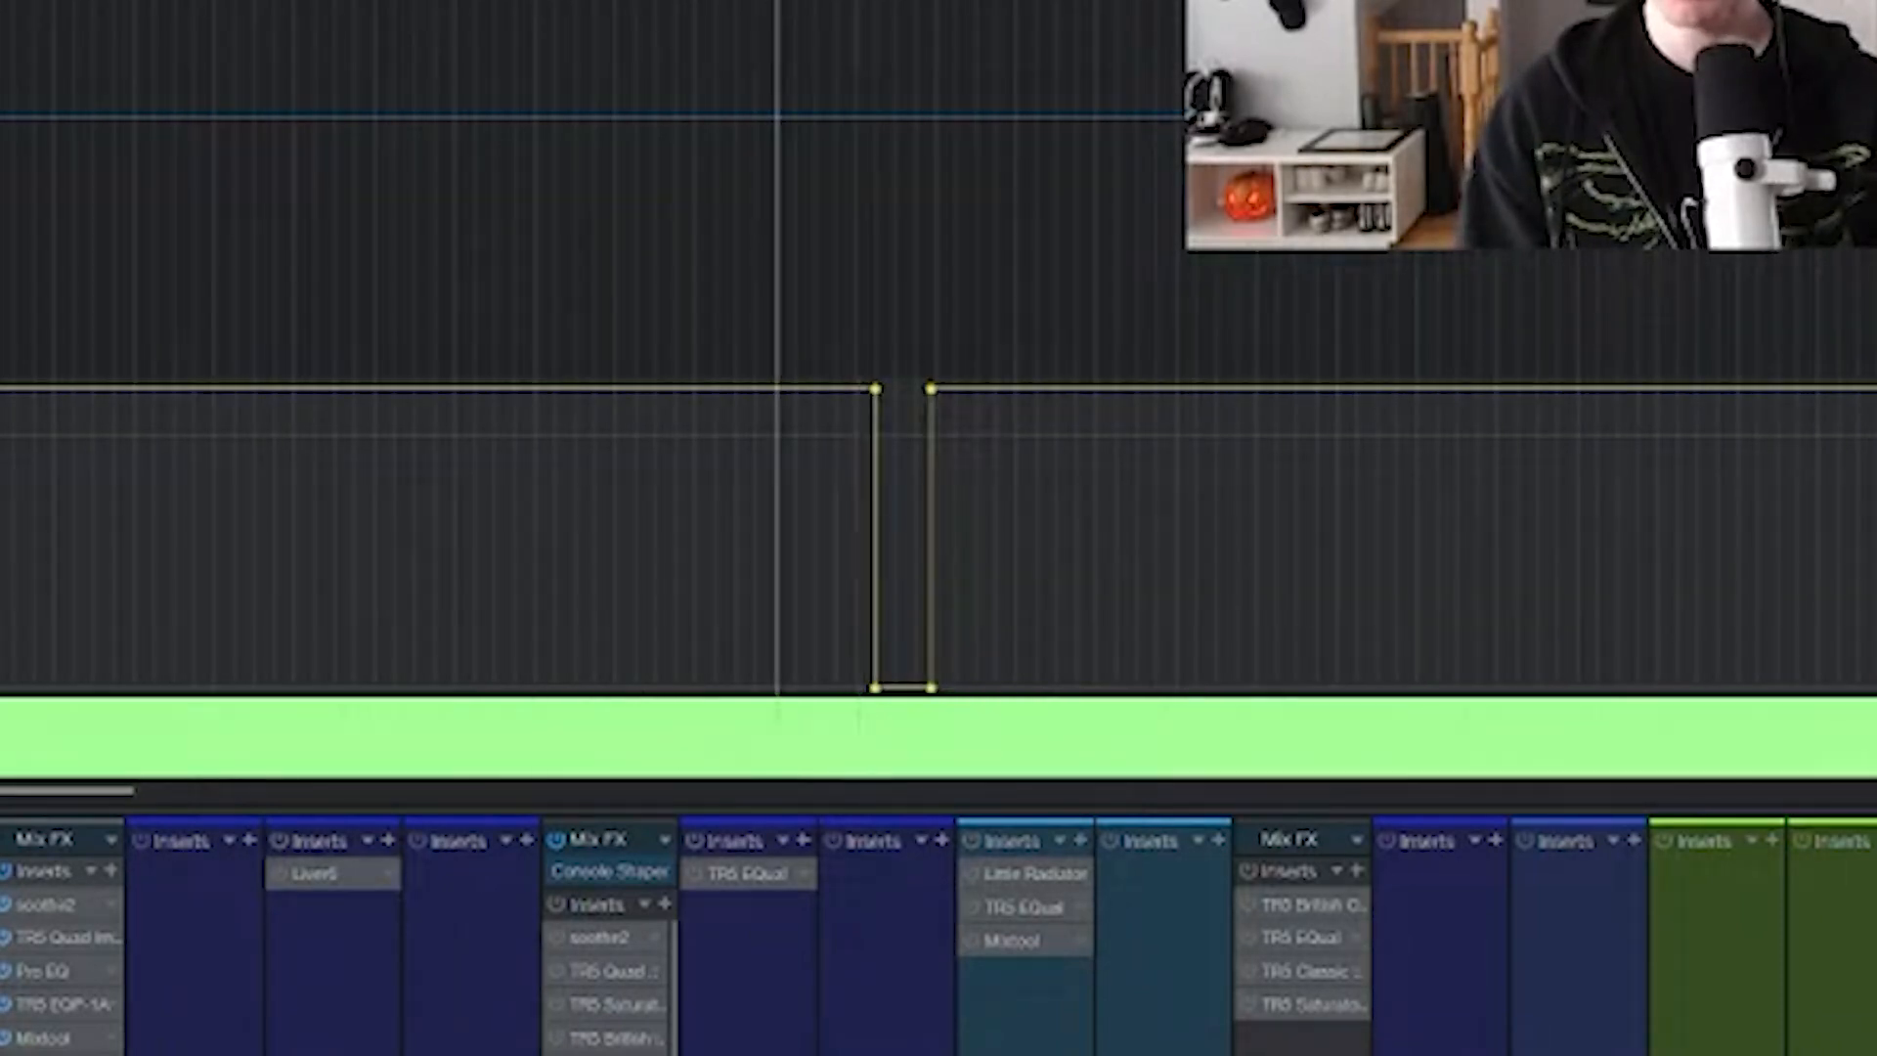
{"action": "key", "text": "space"}
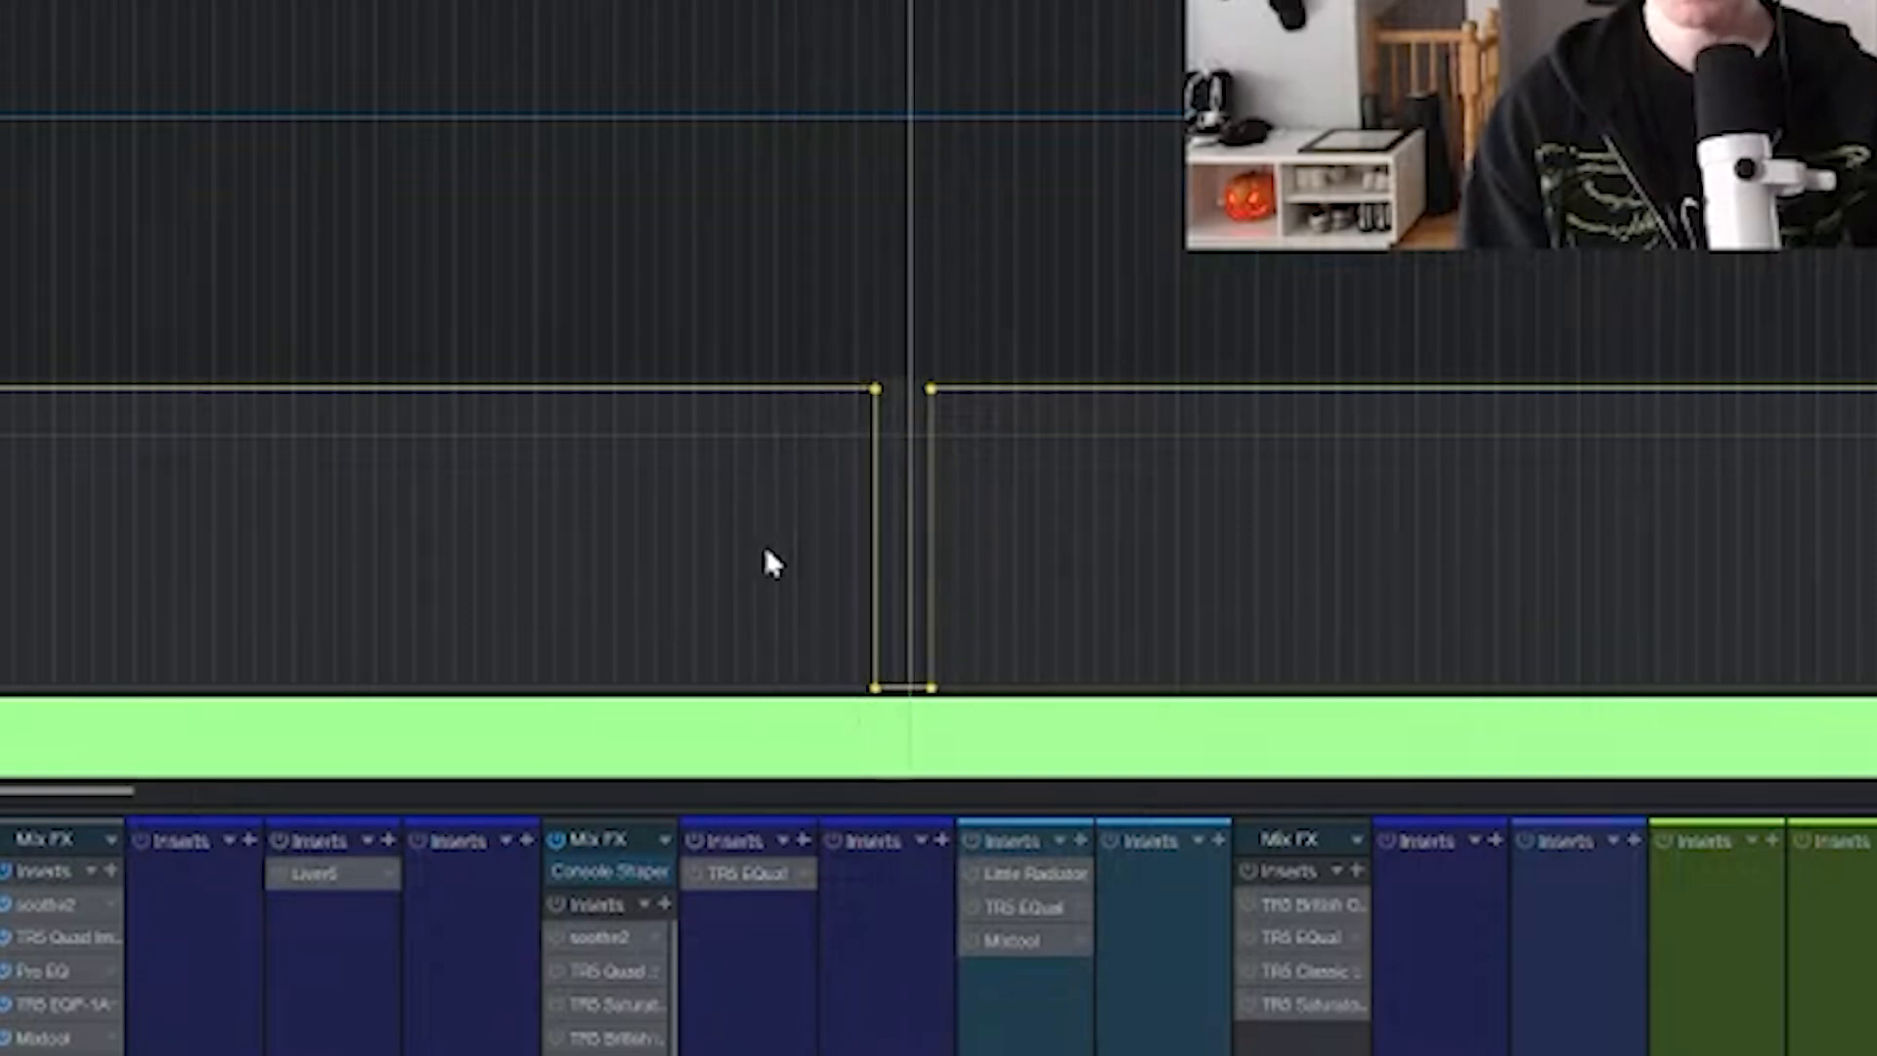
{"action": "key", "text": "space"}
{"action": "key", "text": "w"}
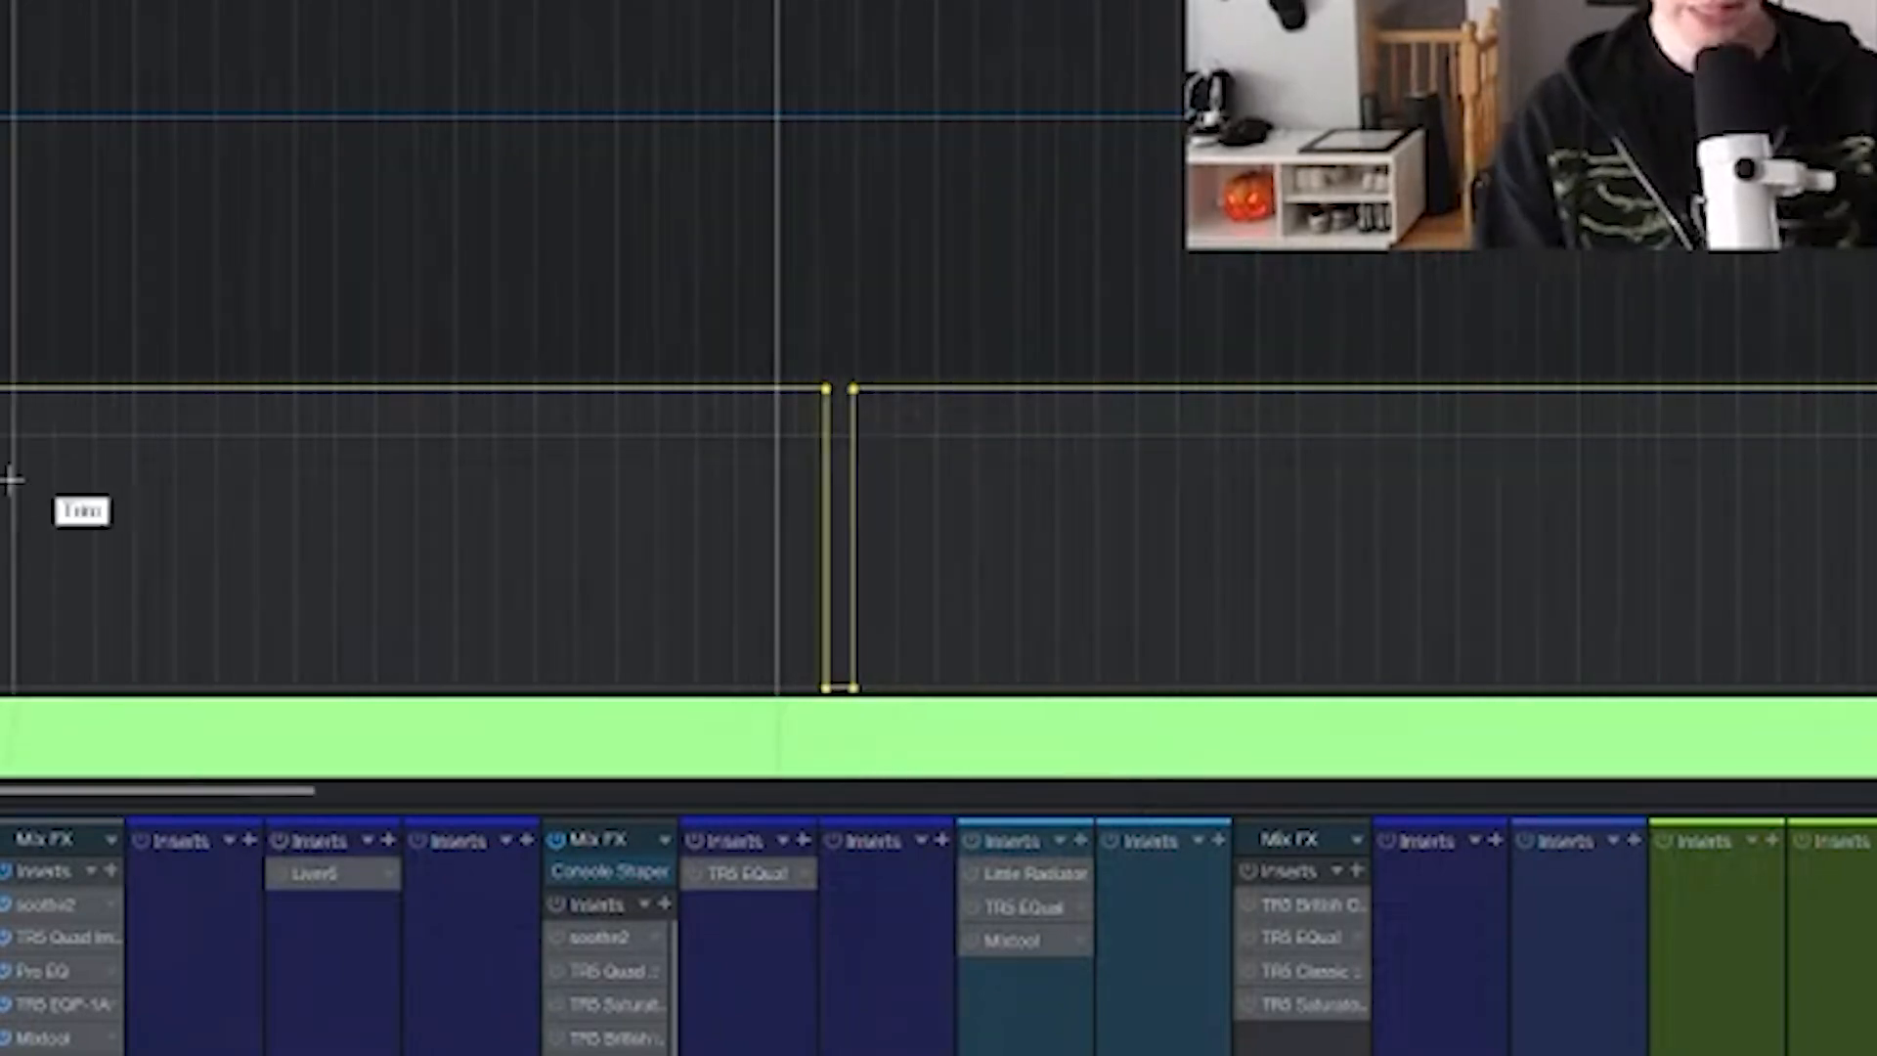
{"action": "scroll", "coordinate": [5, 477], "scroll_direction": "left", "scroll_amount": 3}
{"action": "key", "text": "w"}
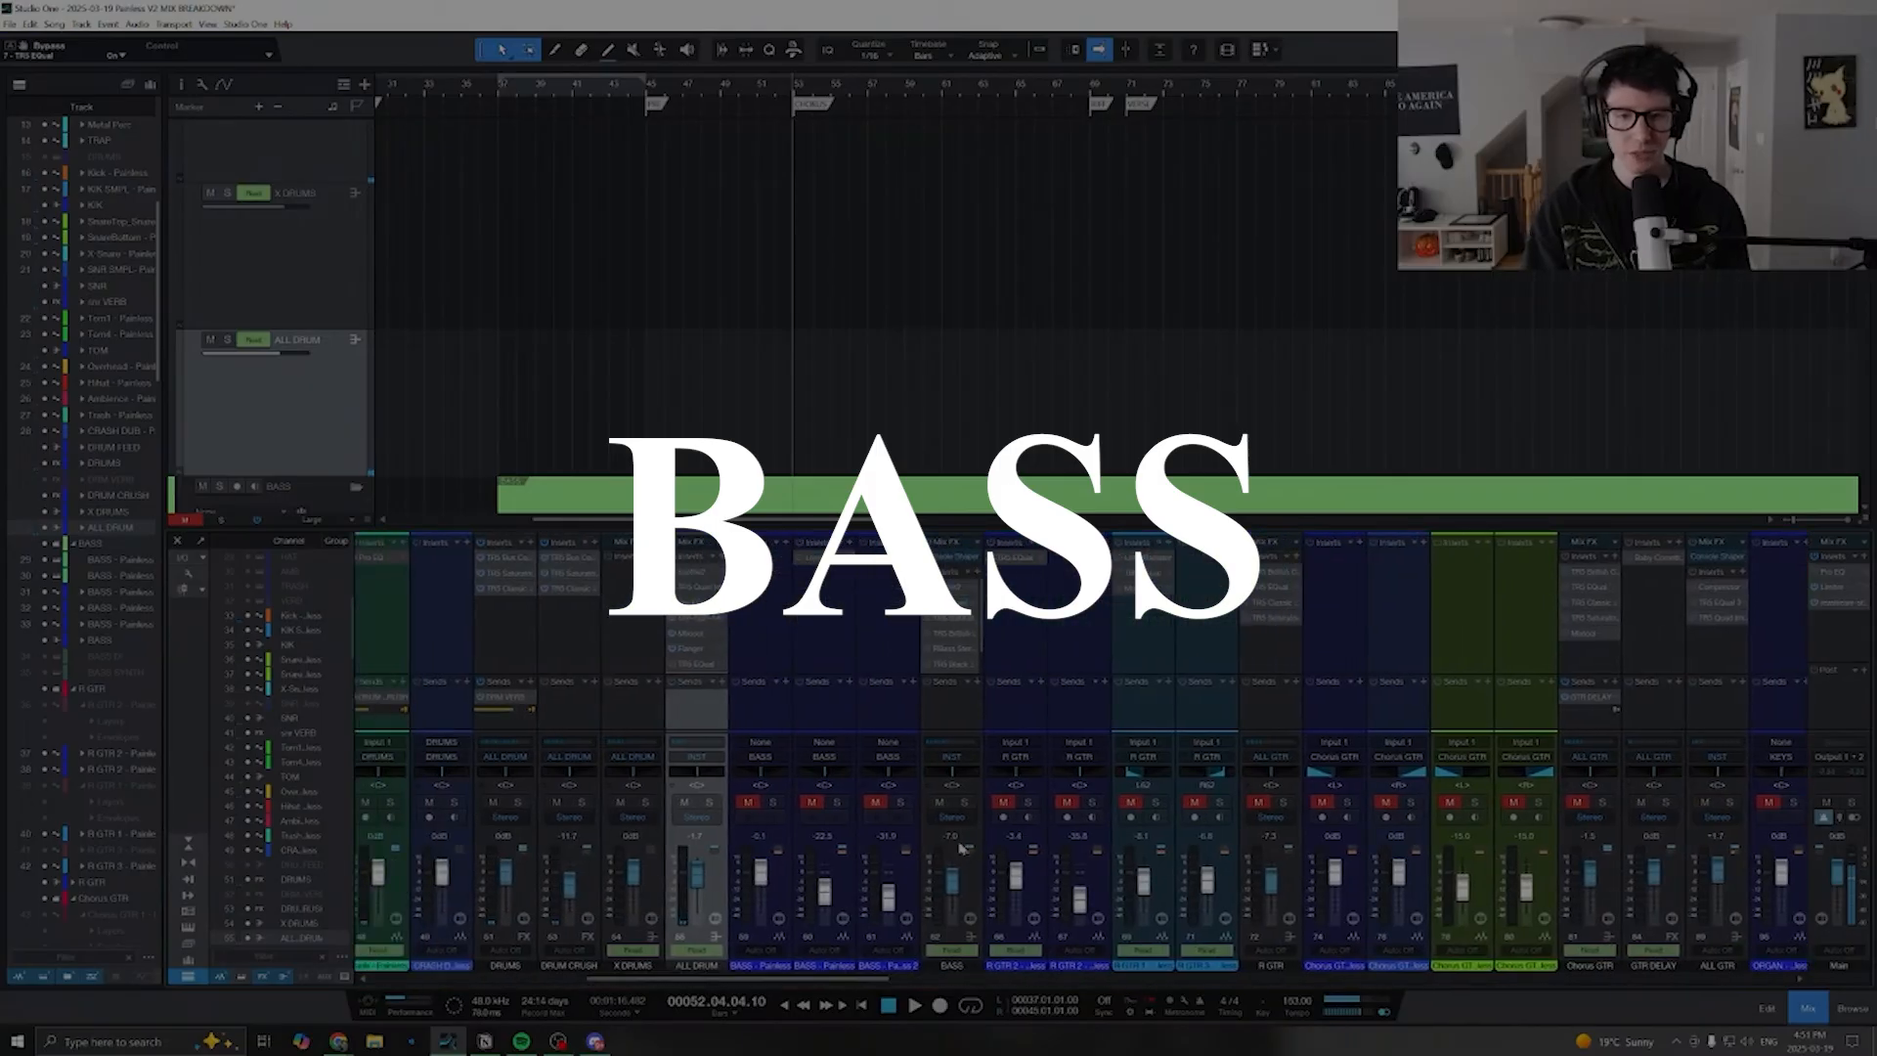
- Select the first bass audio channel and survey the bass tracks across the whole arrangement
{"action": "left_click", "coordinate": [753, 732]}
{"action": "scroll", "coordinate": [919, 319], "scroll_direction": "up", "scroll_amount": 3}
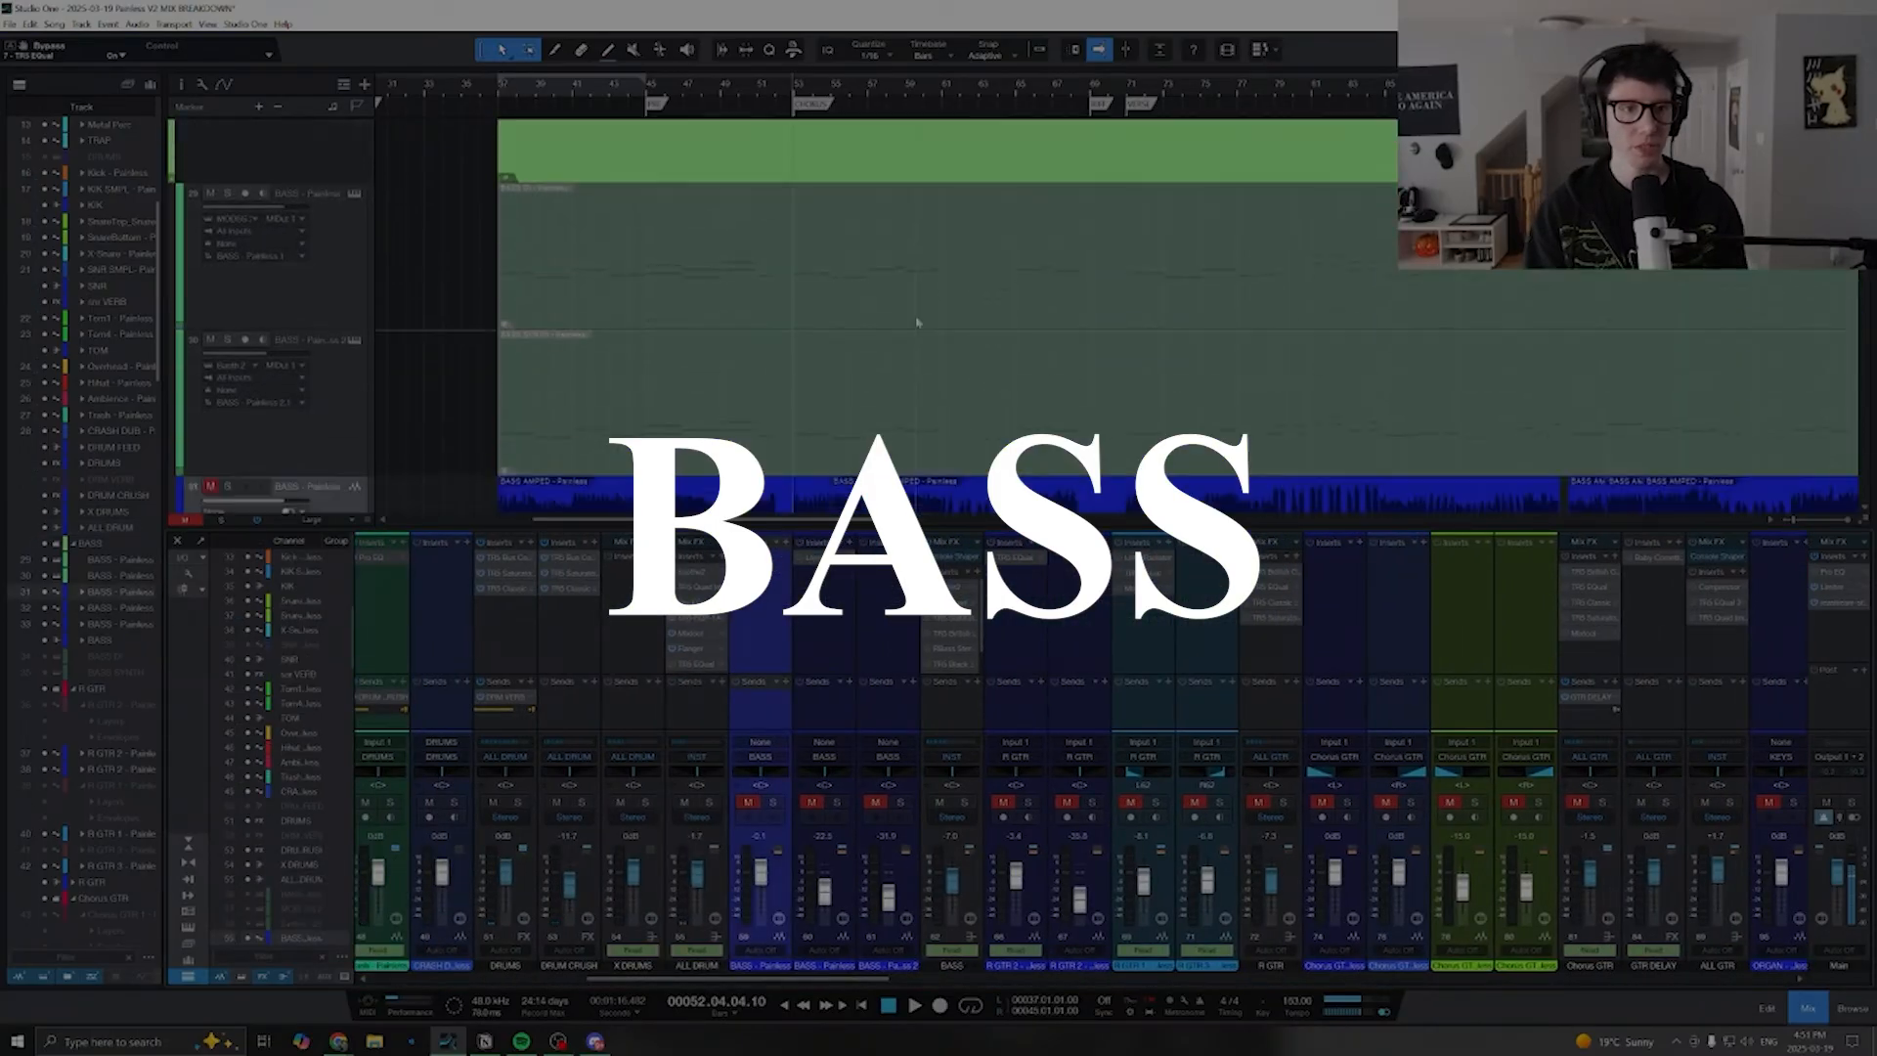
{"action": "scroll", "coordinate": [772, 267], "scroll_direction": "down", "scroll_amount": 2}
{"action": "scroll", "coordinate": [782, 273], "scroll_direction": "down", "scroll_amount": 3}
{"action": "scroll", "coordinate": [787, 319], "scroll_direction": "up", "scroll_amount": 3}
{"action": "scroll", "coordinate": [787, 319], "scroll_direction": "down", "scroll_amount": 4}
{"action": "key", "text": "e"}
{"action": "key", "text": "w"}
{"action": "key", "text": "e"}
{"action": "scroll", "coordinate": [733, 372], "scroll_direction": "left", "scroll_amount": 3}
{"action": "scroll", "coordinate": [725, 361], "scroll_direction": "down", "scroll_amount": 2}
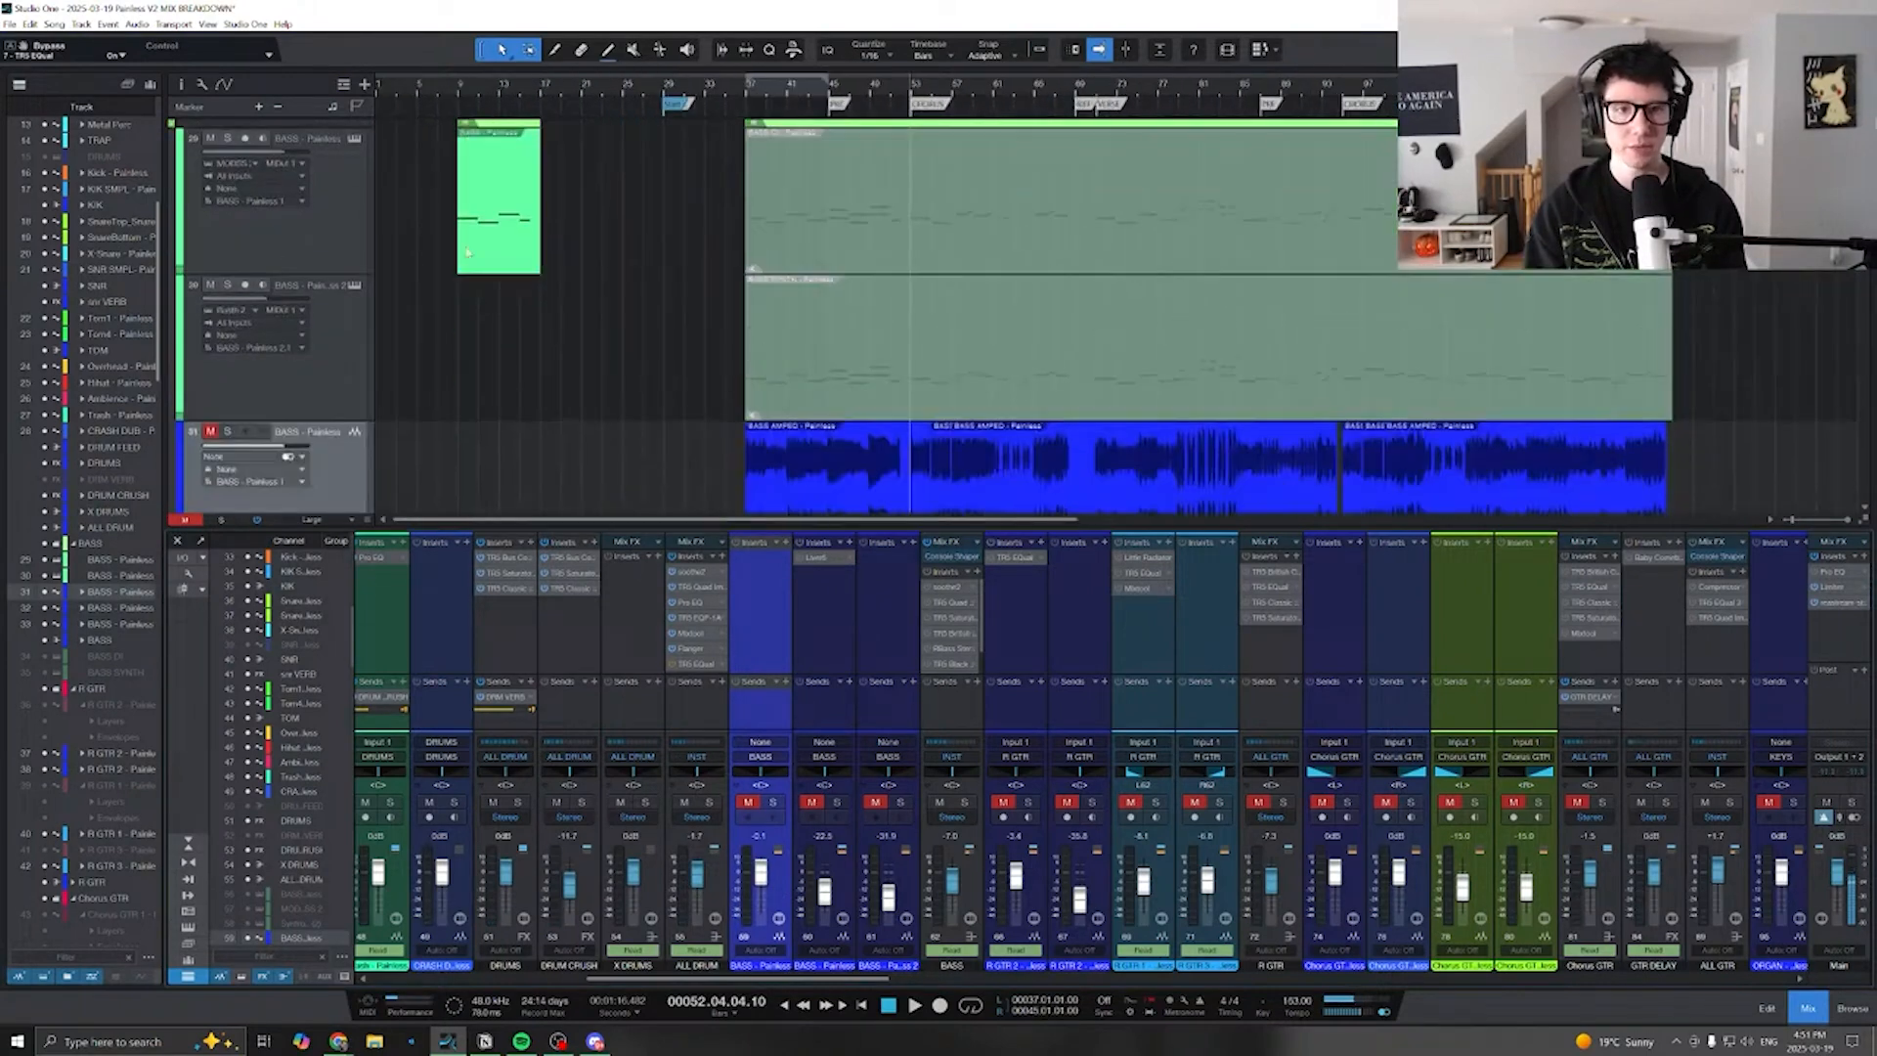
- Select the first bass MIDI track and look over the rendered bass audio tracks below it
{"action": "left_click", "coordinate": [636, 273]}
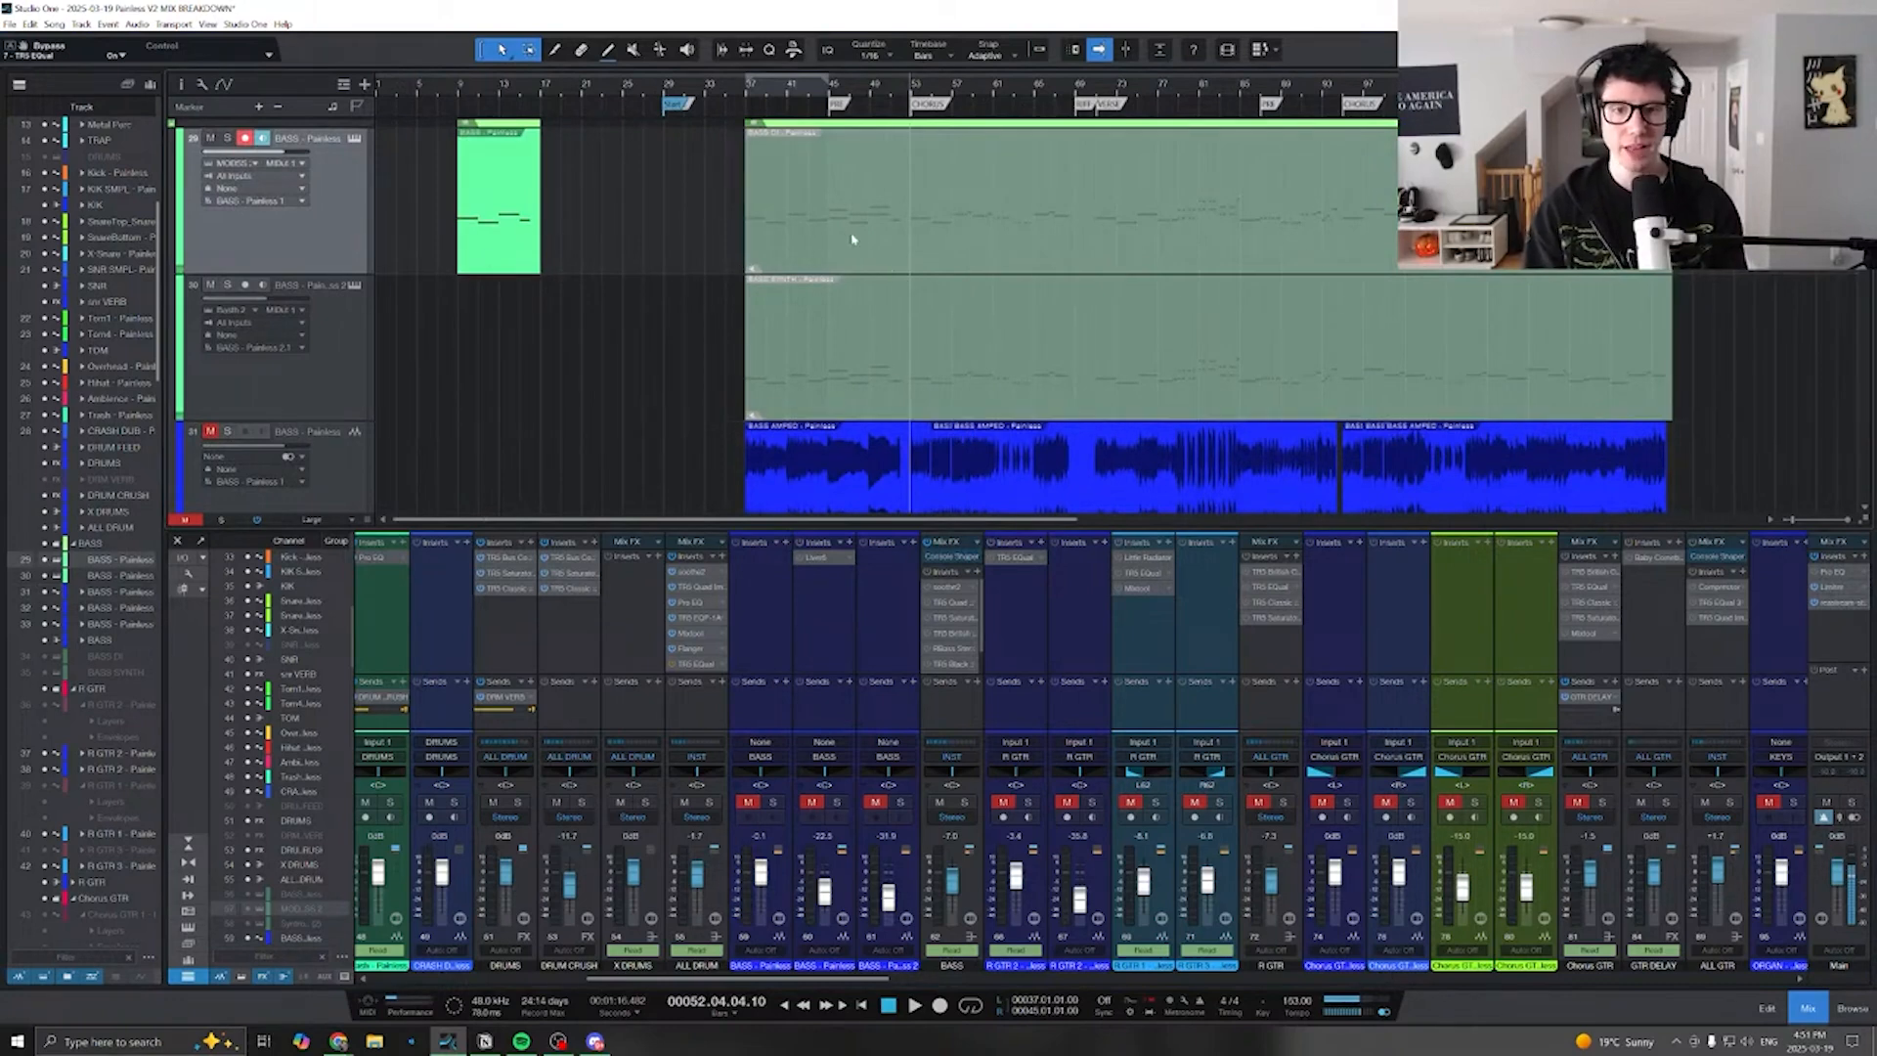
{"action": "scroll", "coordinate": [733, 269], "scroll_direction": "down", "scroll_amount": 3}
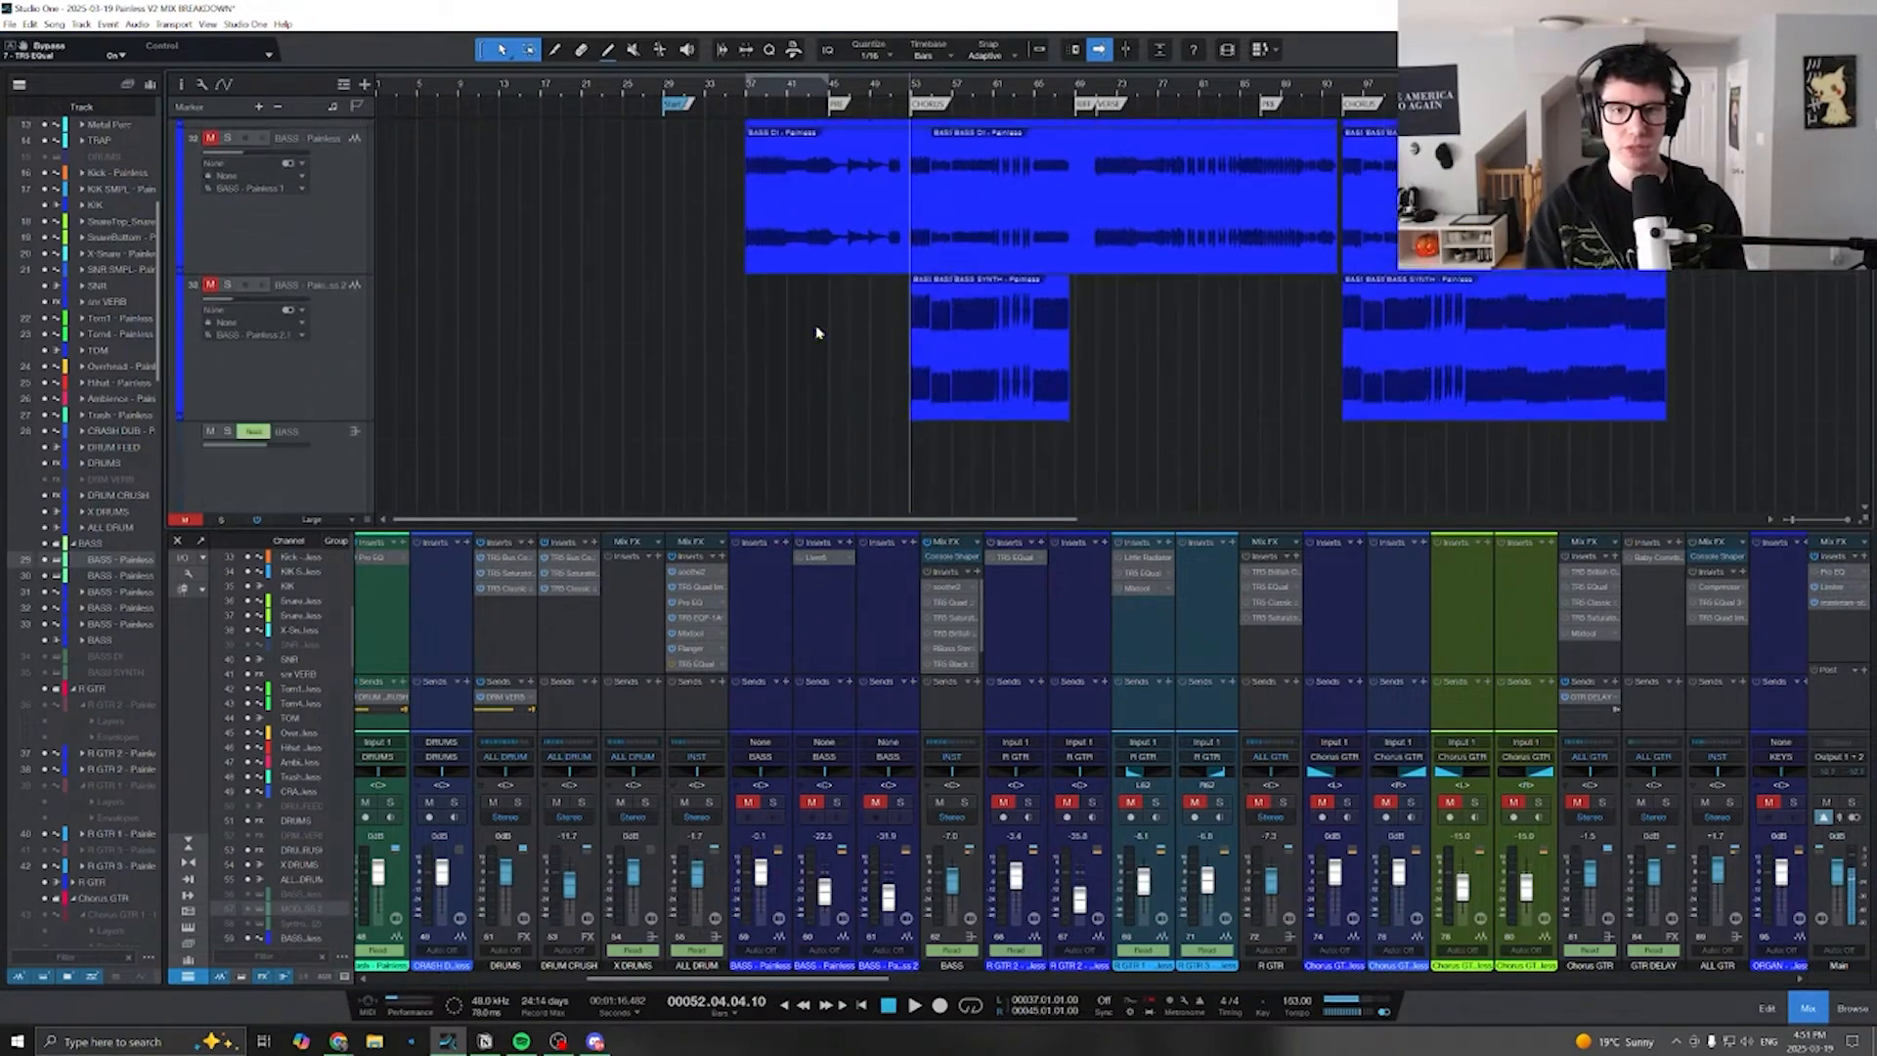
{"action": "scroll", "coordinate": [818, 331], "scroll_direction": "up", "scroll_amount": 3}
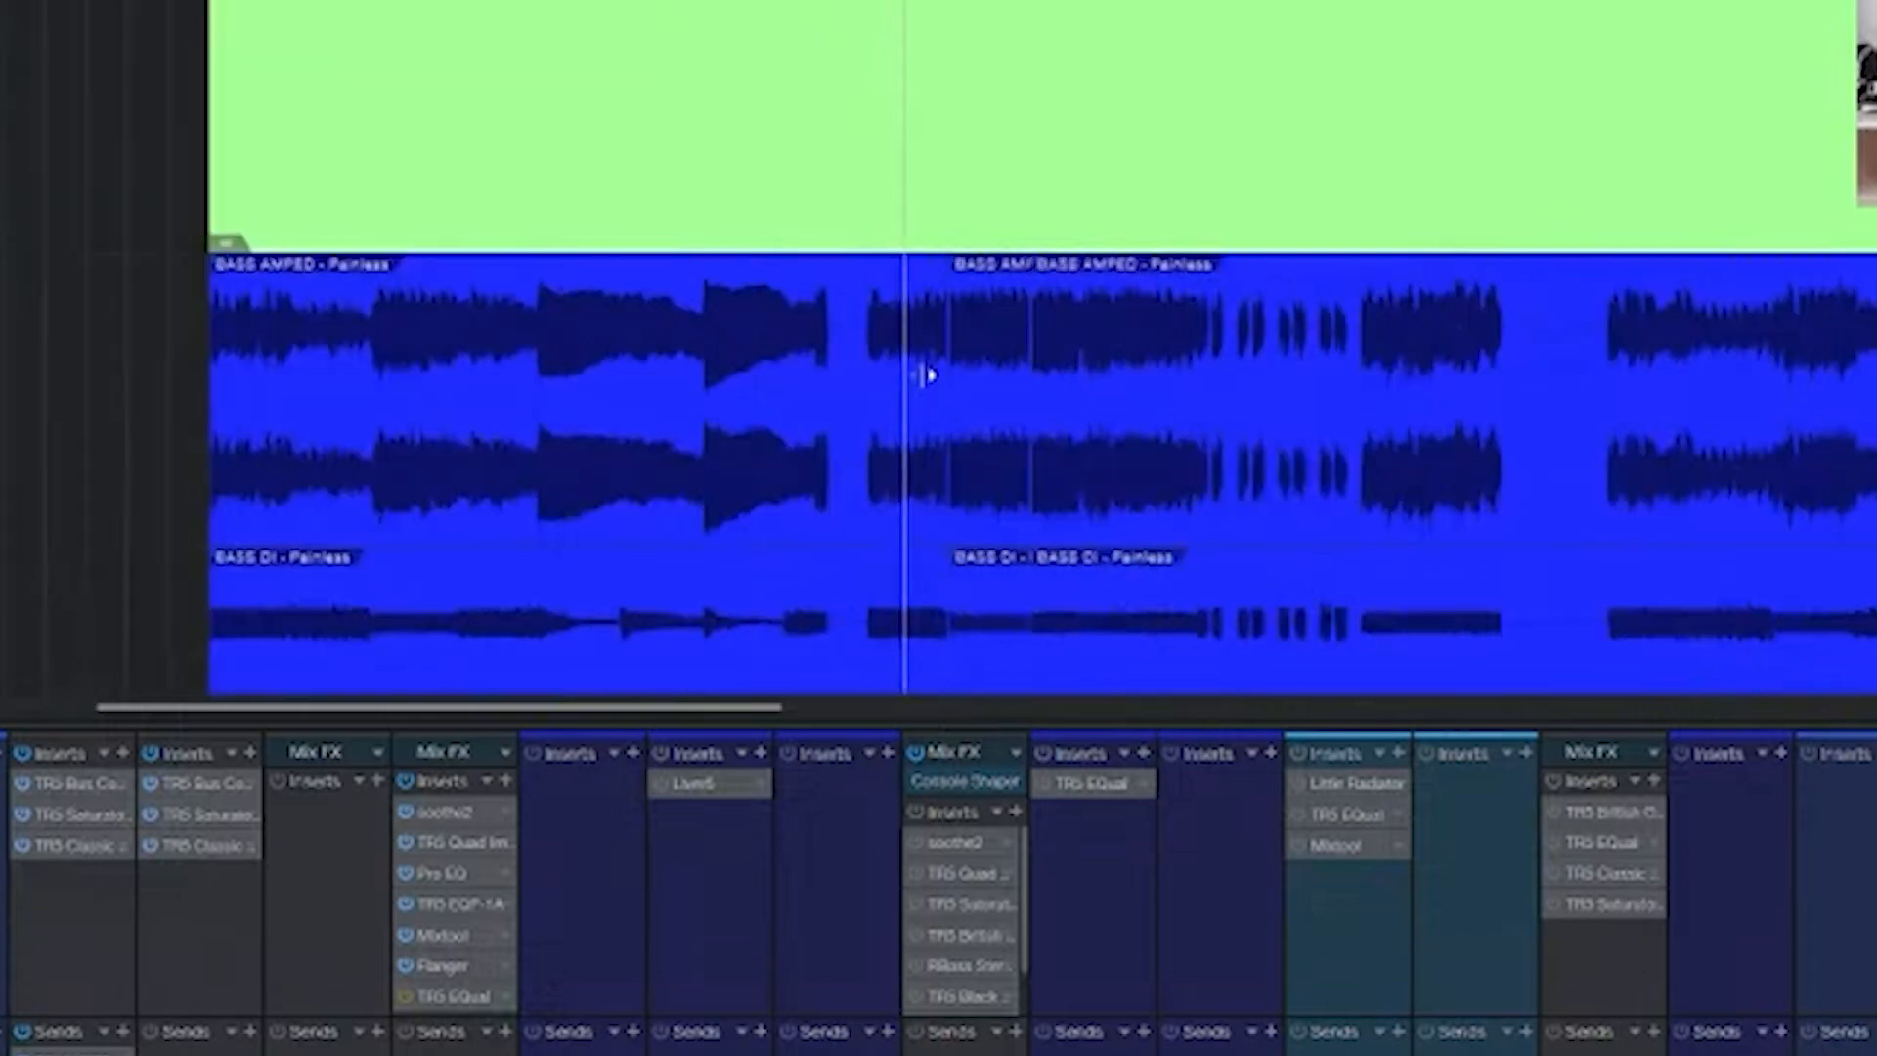
- Examine the BASS AMPED, BASS DI and BASS SYNTH waveforms around the start of the chorus
{"action": "key", "text": "e"}
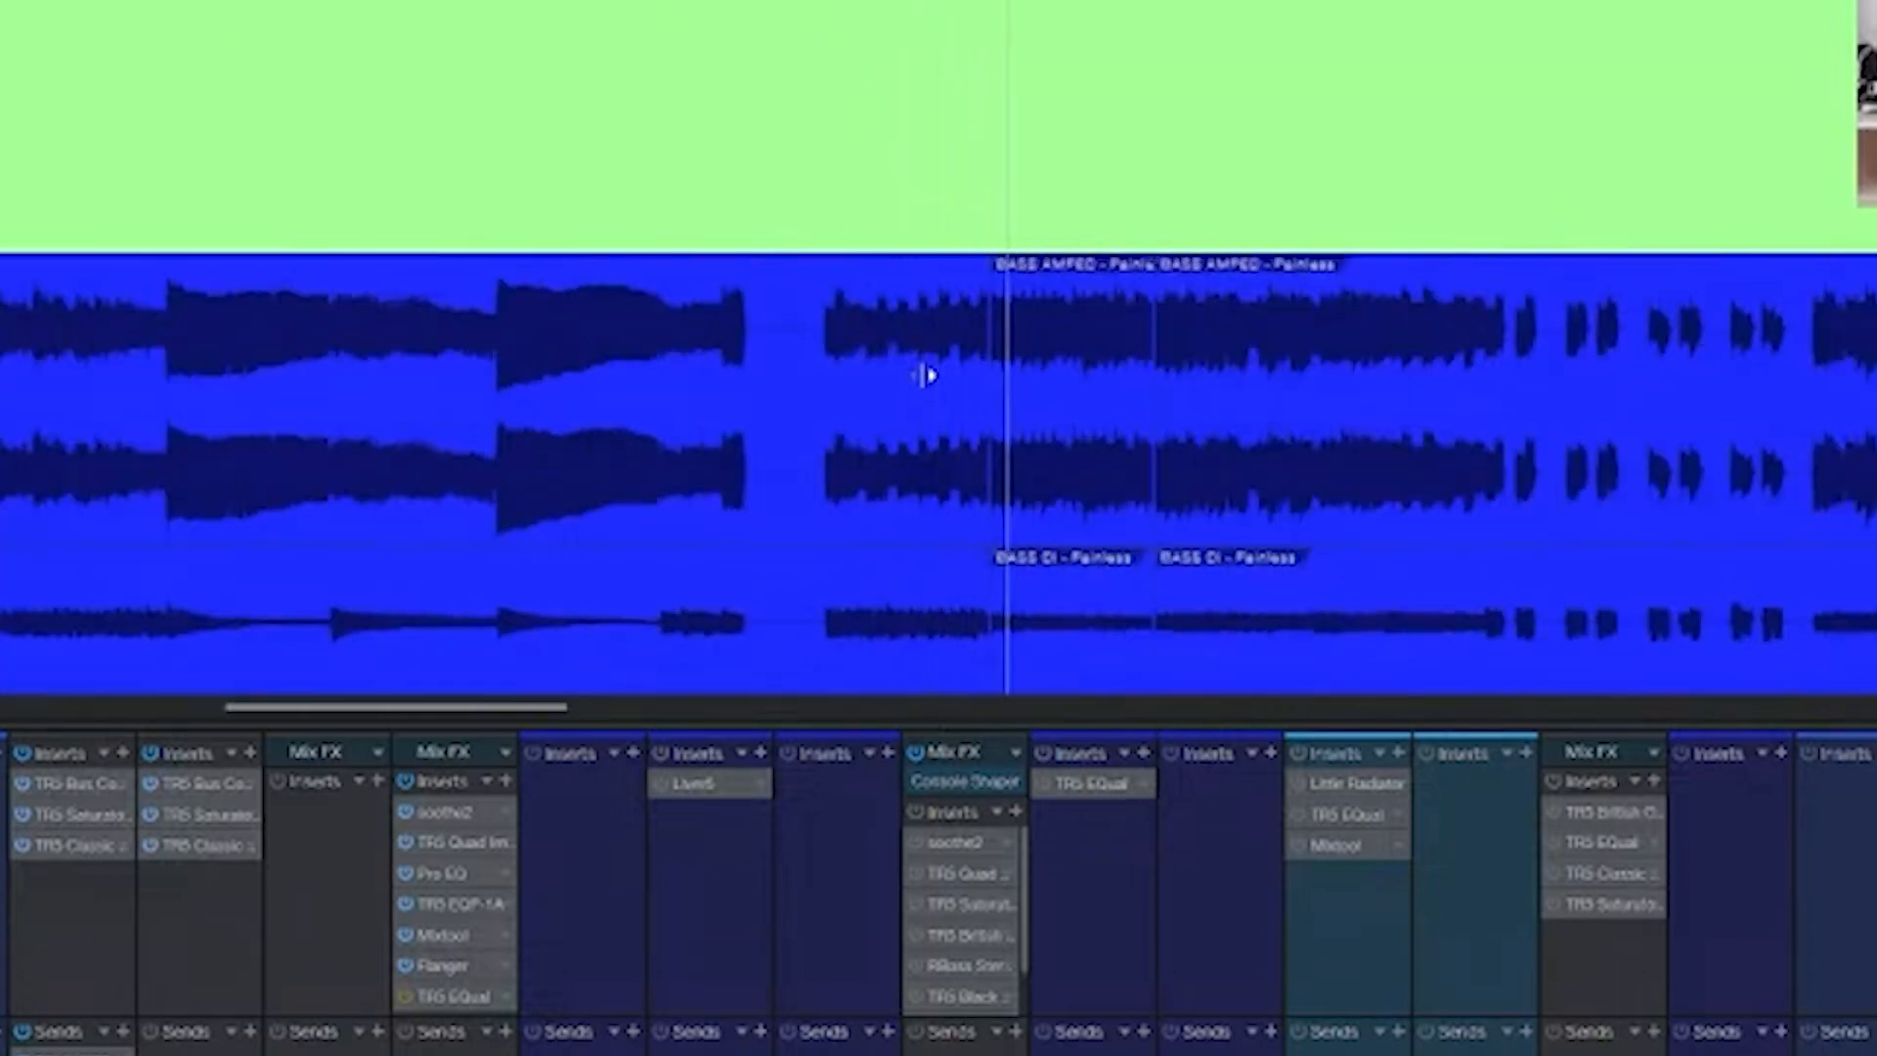
{"action": "key", "text": "w"}
{"action": "key", "text": "w"}
{"action": "key", "text": "e"}
{"action": "key", "text": "e"}
{"action": "key", "text": "e"}
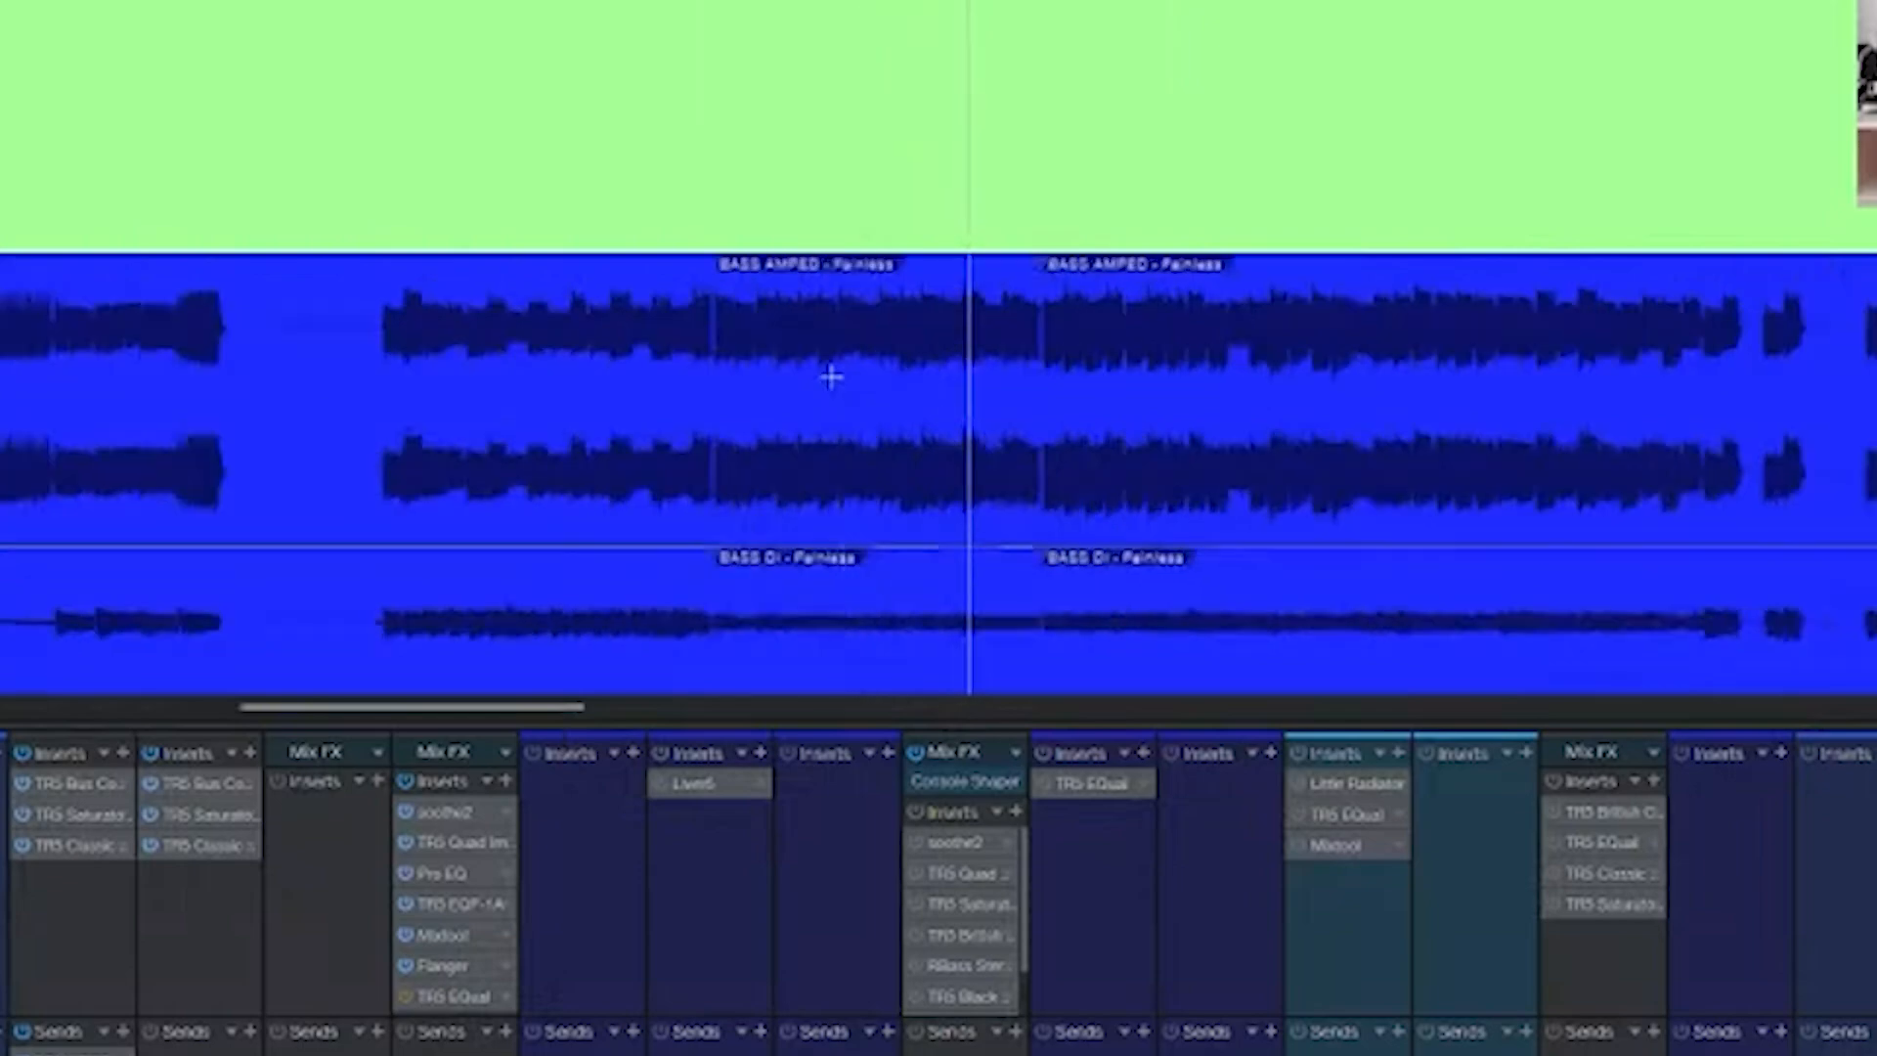
{"action": "key", "text": "e"}
{"action": "key", "text": "e"}
{"action": "key", "text": "w"}
{"action": "key", "text": "w"}
{"action": "key", "text": "w"}
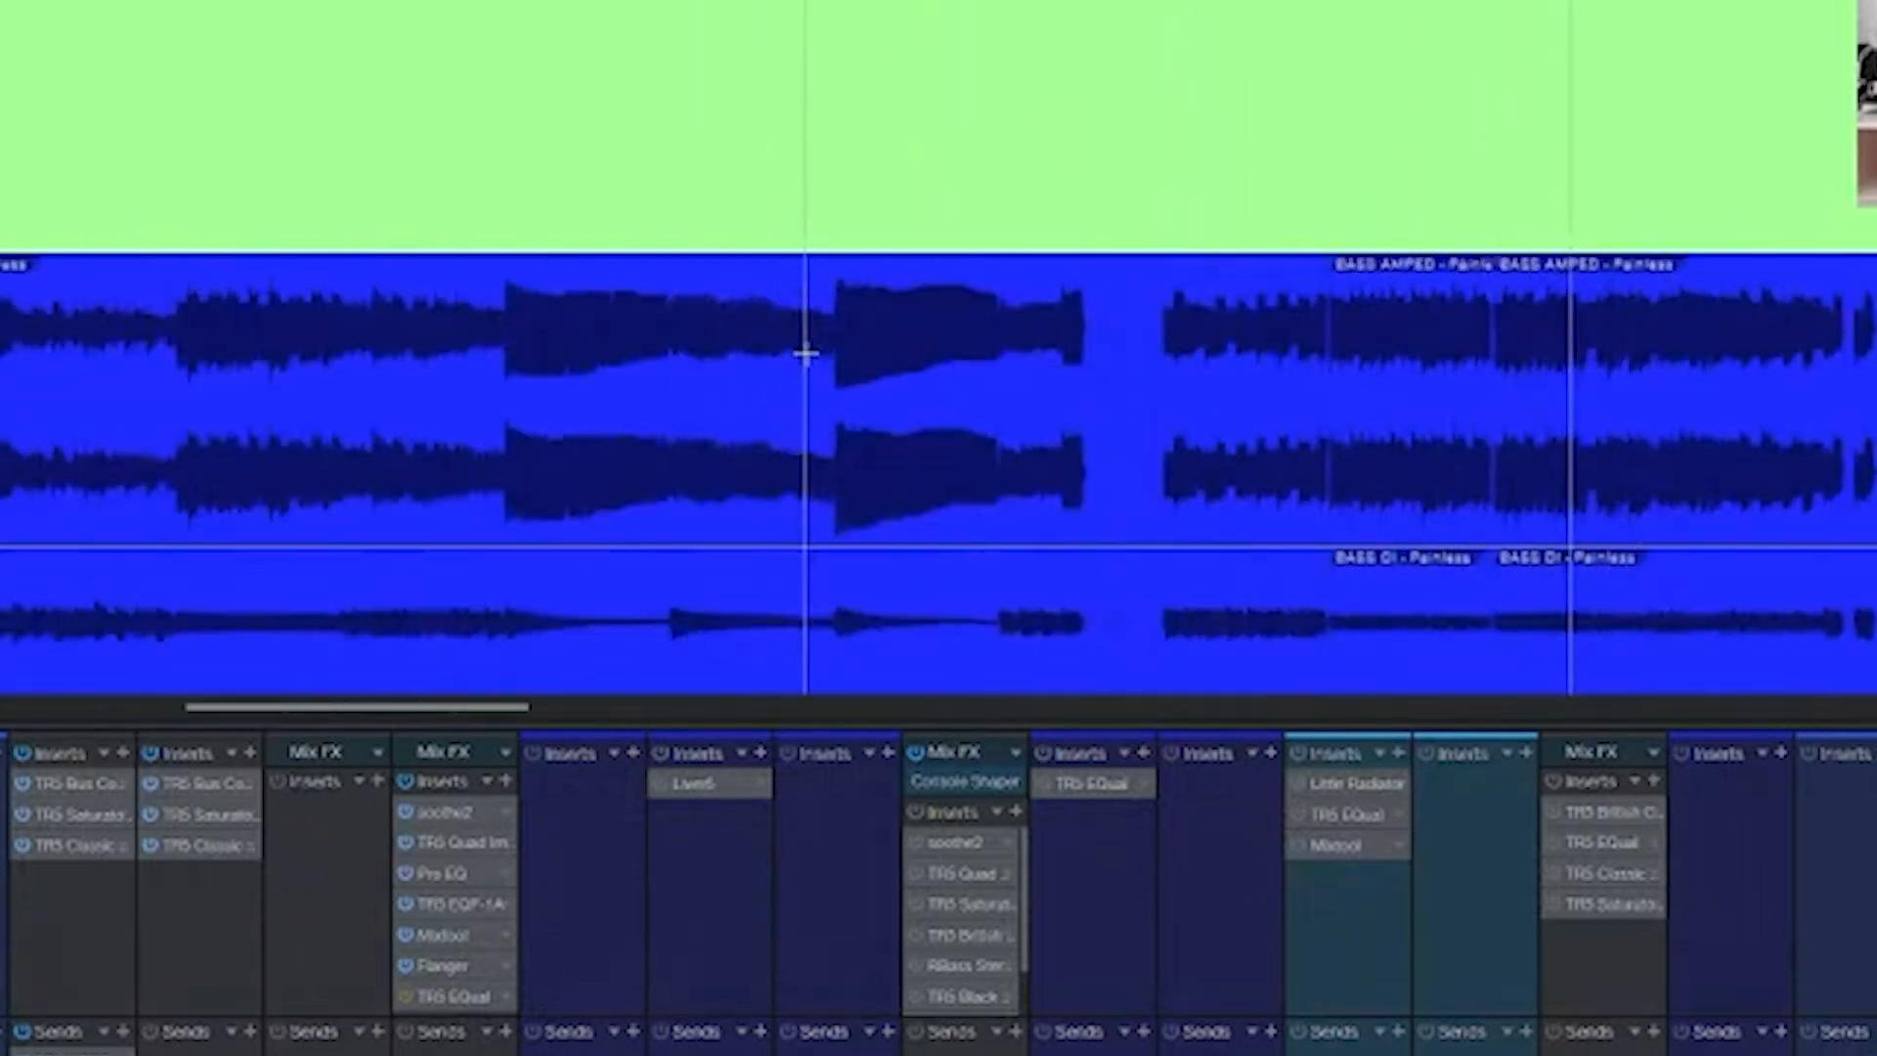
{"action": "key", "text": "w"}
{"action": "key", "text": "w"}
{"action": "key", "text": "e"}
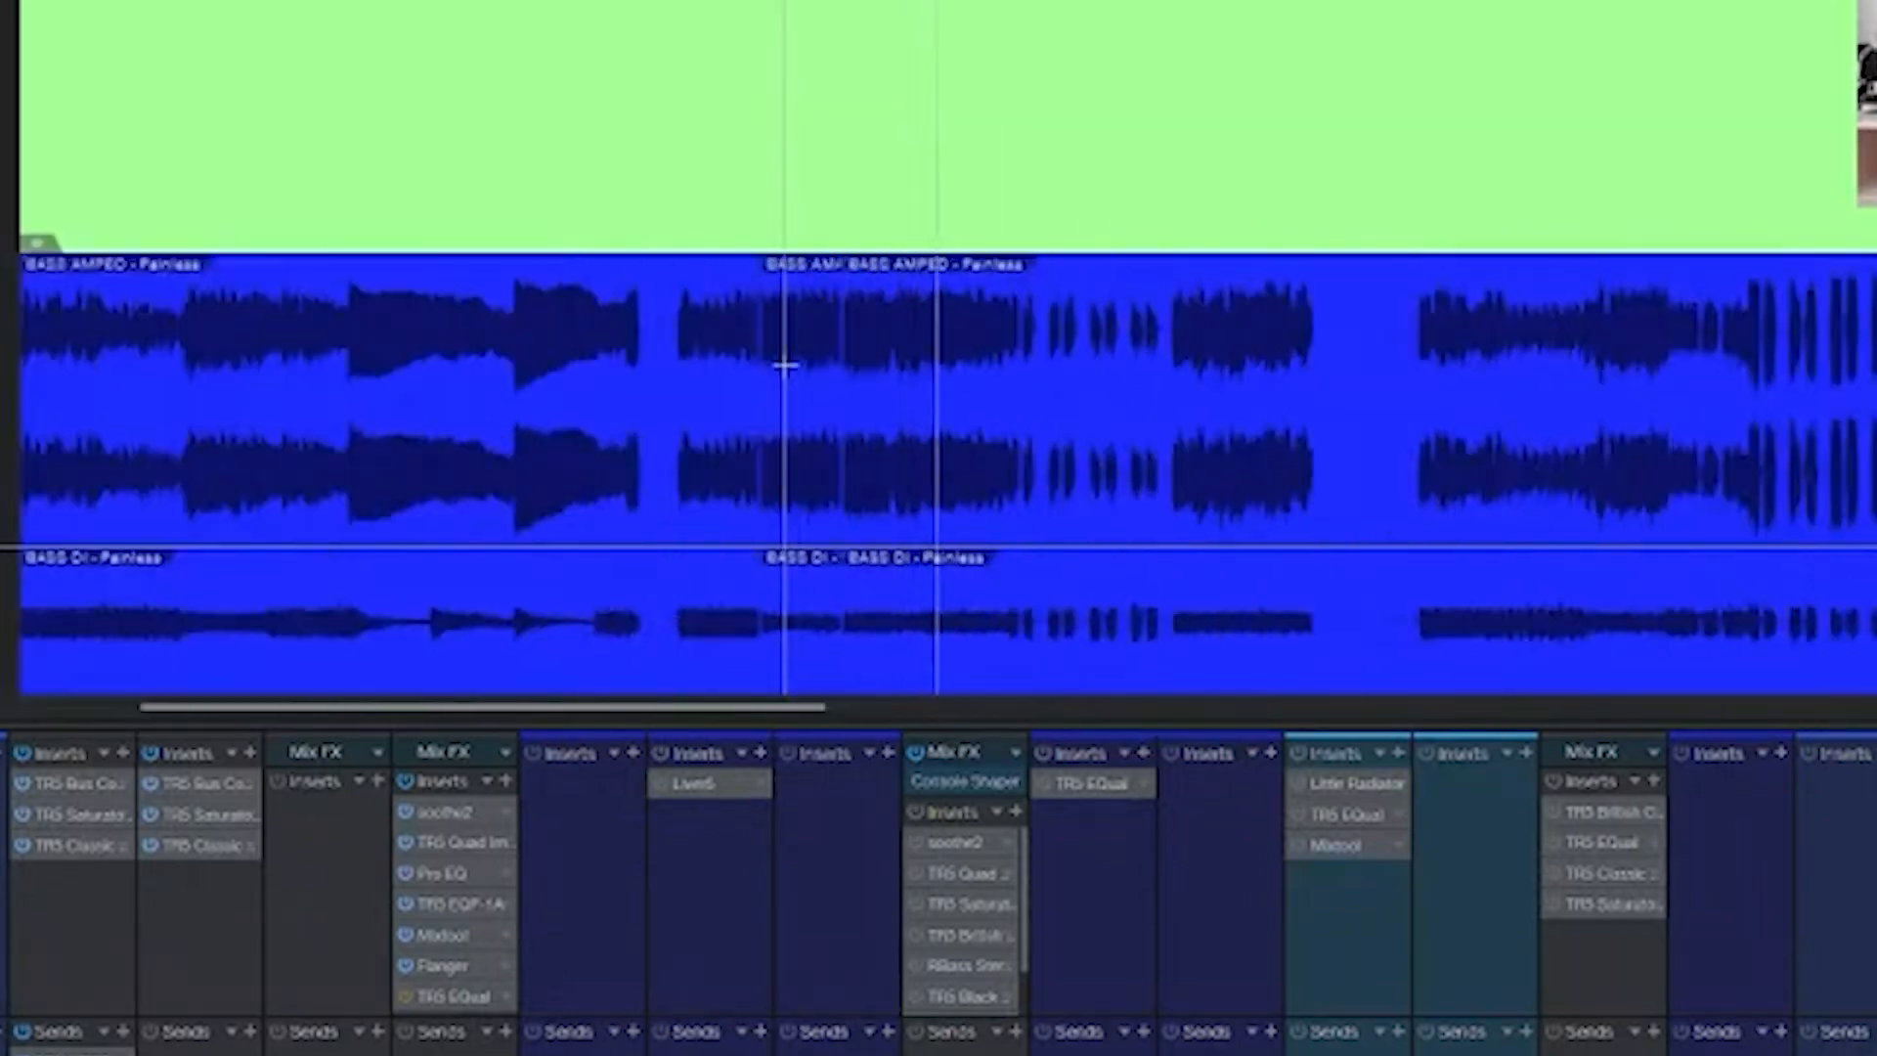
{"action": "key", "text": "space"}
{"action": "scroll", "coordinate": [691, 332], "scroll_direction": "down", "scroll_amount": 5}
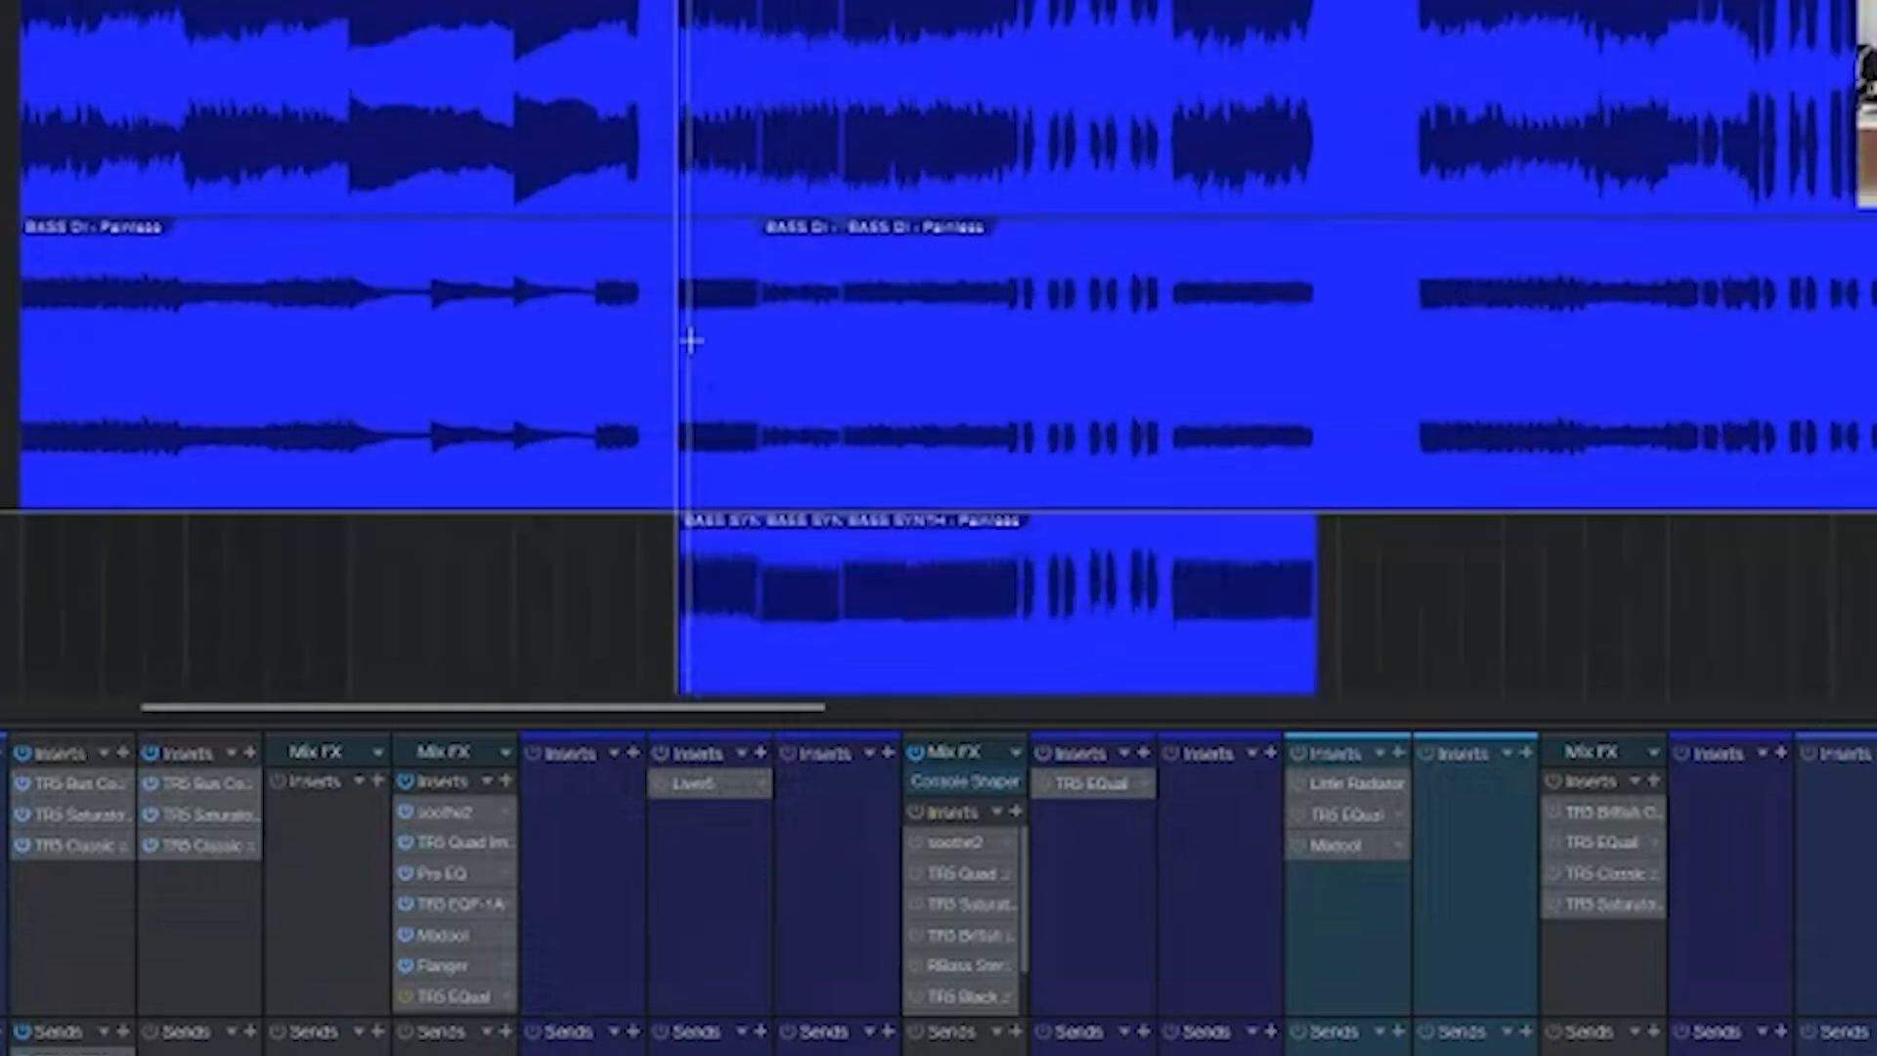
{"action": "scroll", "coordinate": [690, 340], "scroll_direction": "up", "scroll_amount": 5}
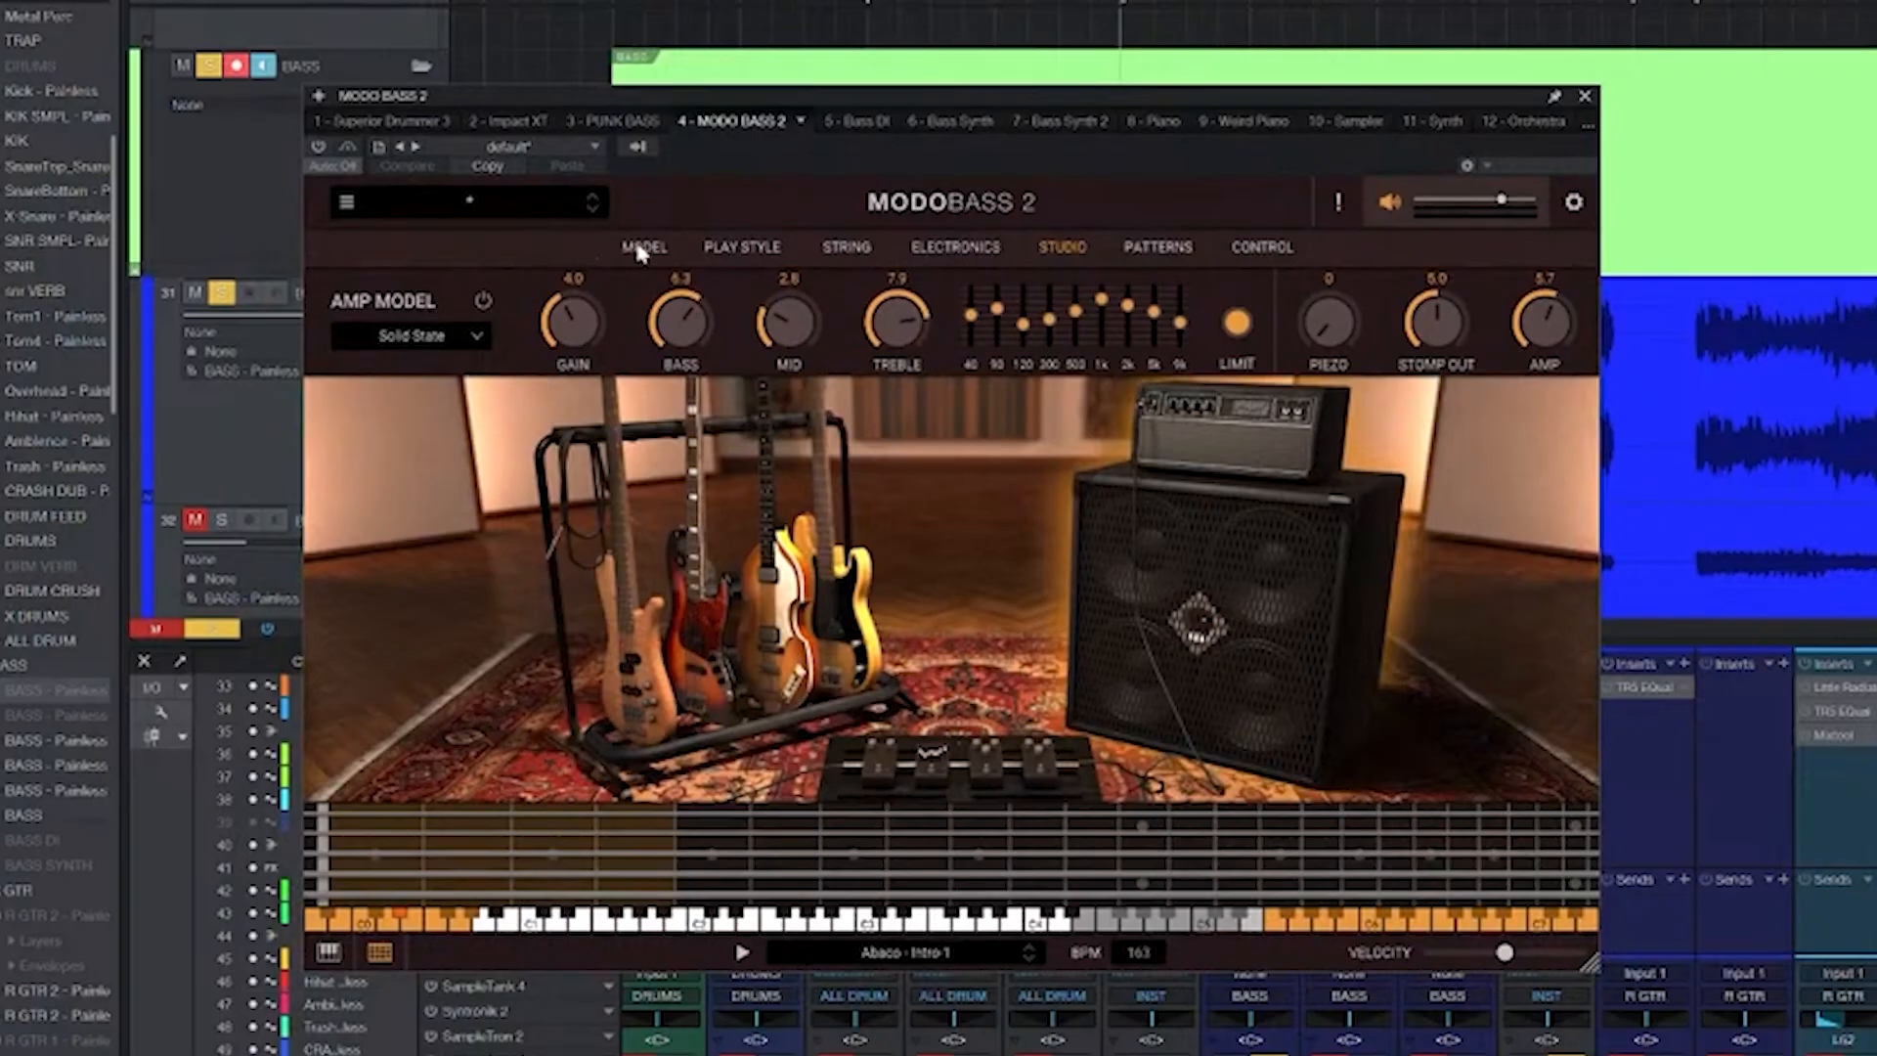
- Inspect the Punk Bass model and studio amp settings in MODO BASS 2 and close the instrument
{"action": "left_click", "coordinate": [641, 244]}
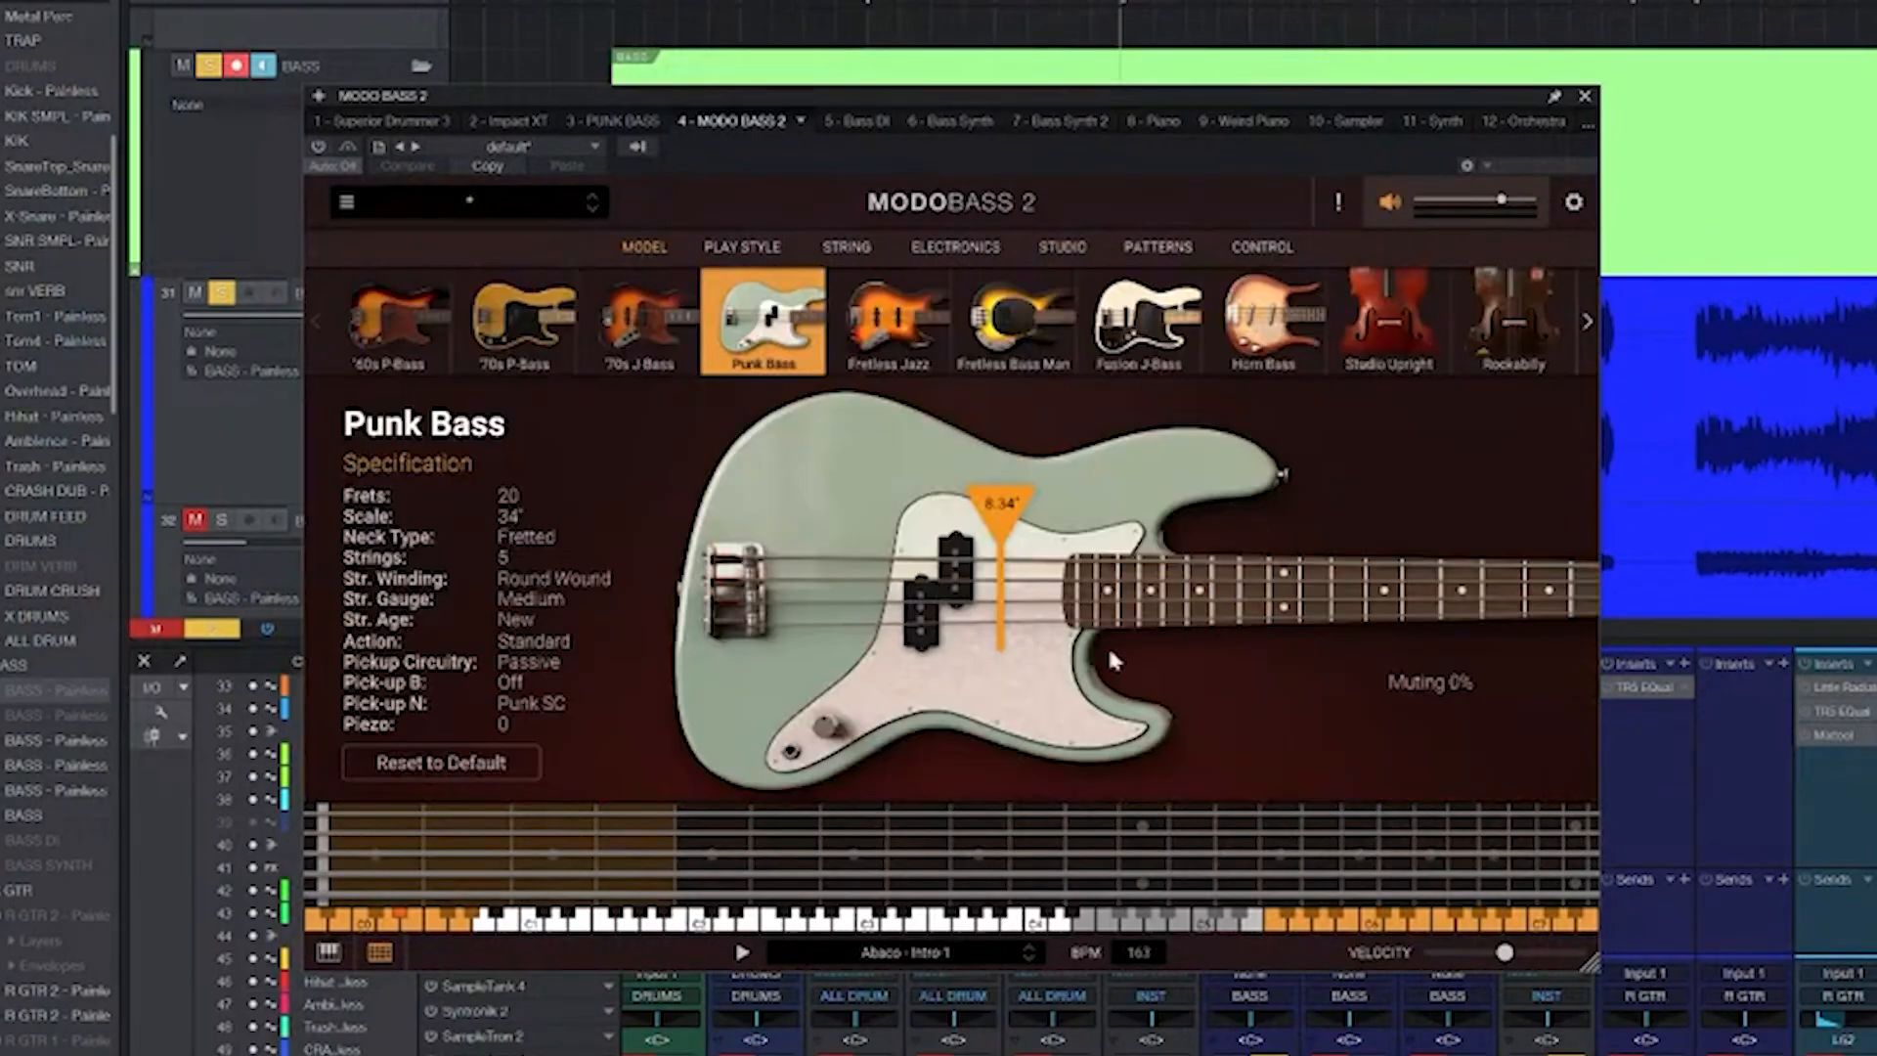
{"action": "left_click", "coordinate": [1064, 247]}
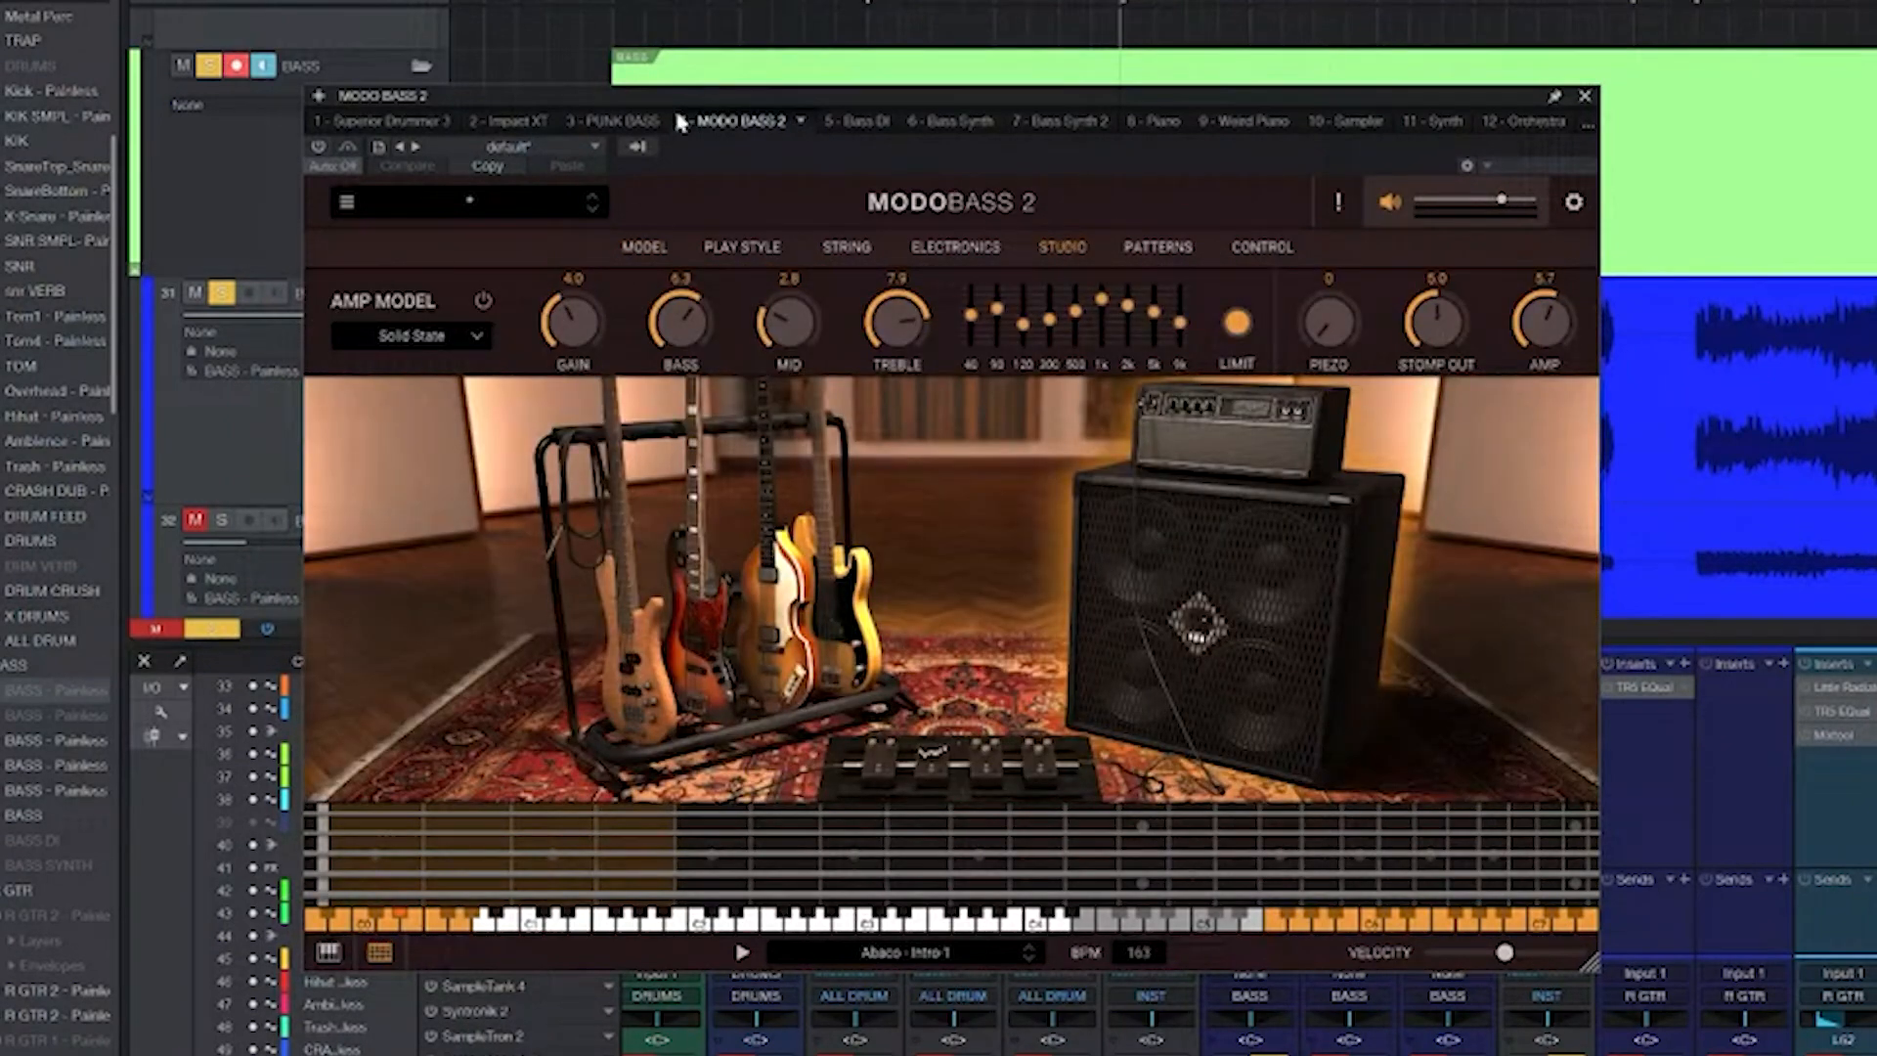
{"action": "left_click", "coordinate": [1584, 99]}
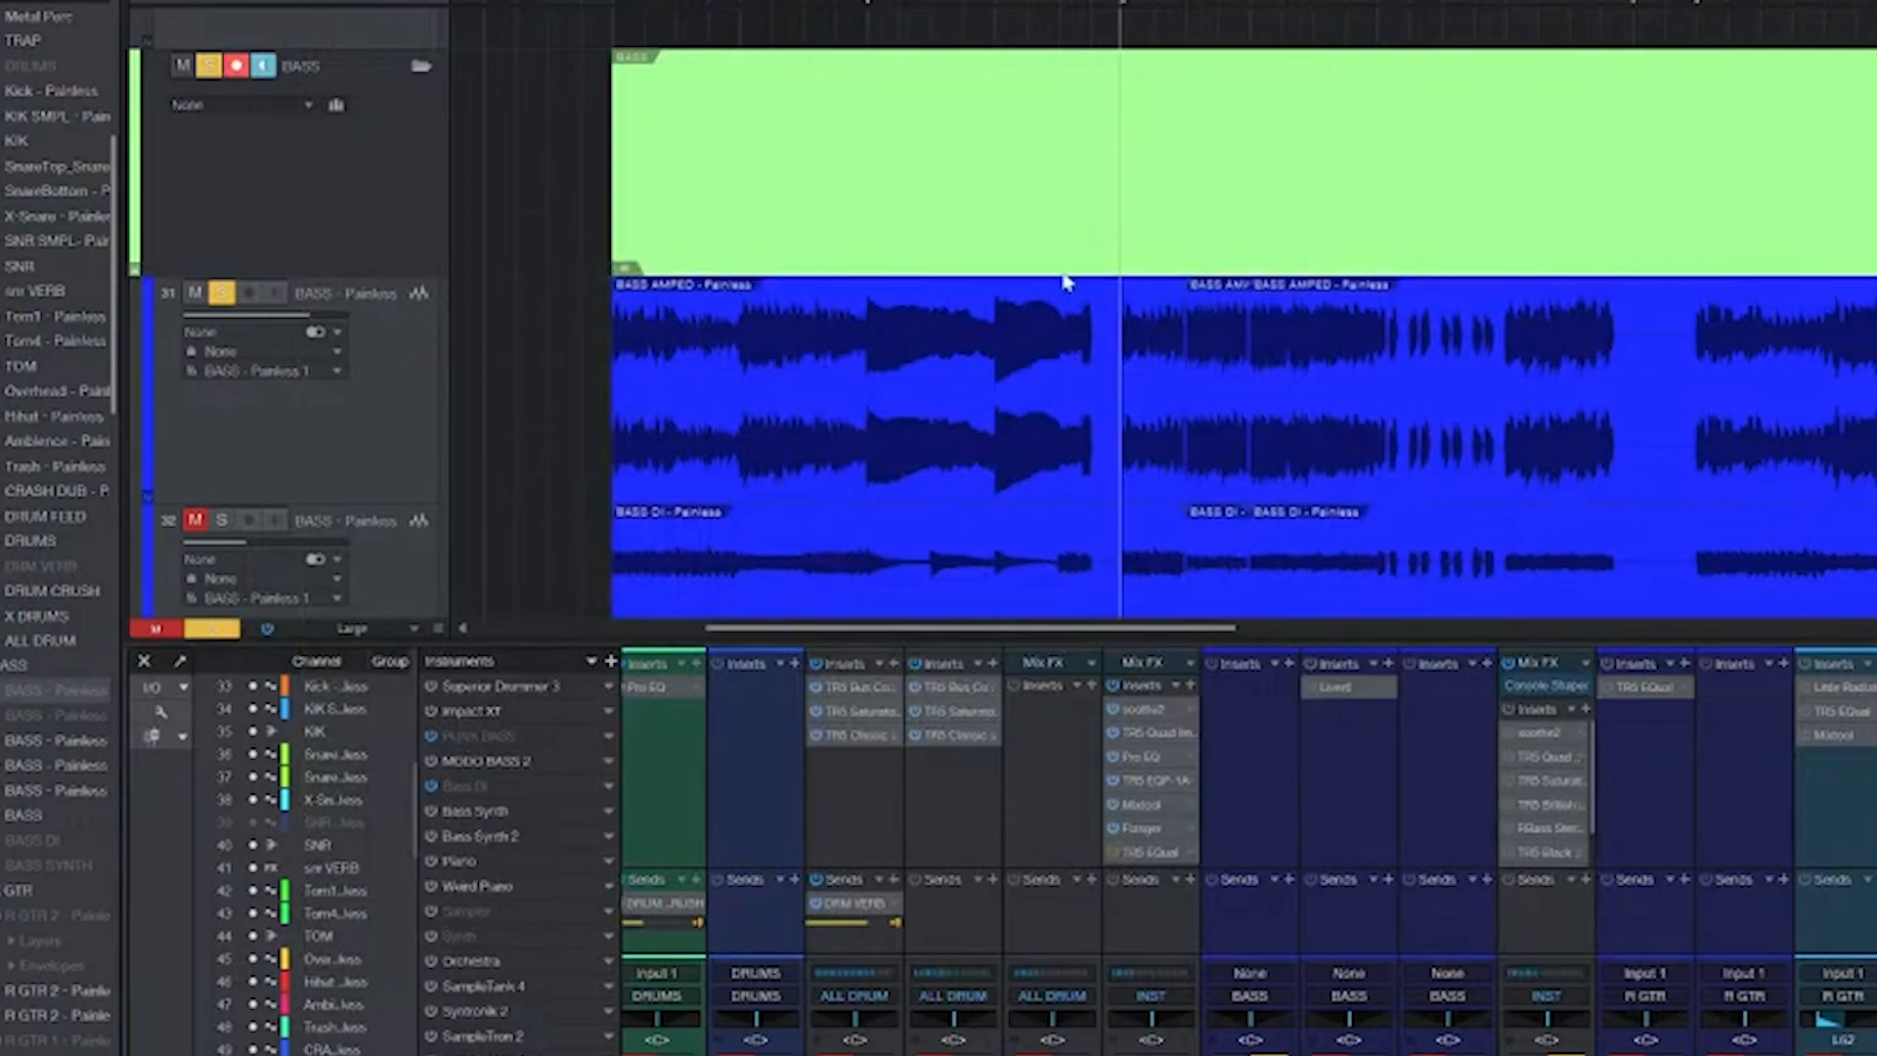
- Unmute the BASS DI channel, audition it in solo through Liver6, and clear the solo
{"action": "key", "text": "F3"}
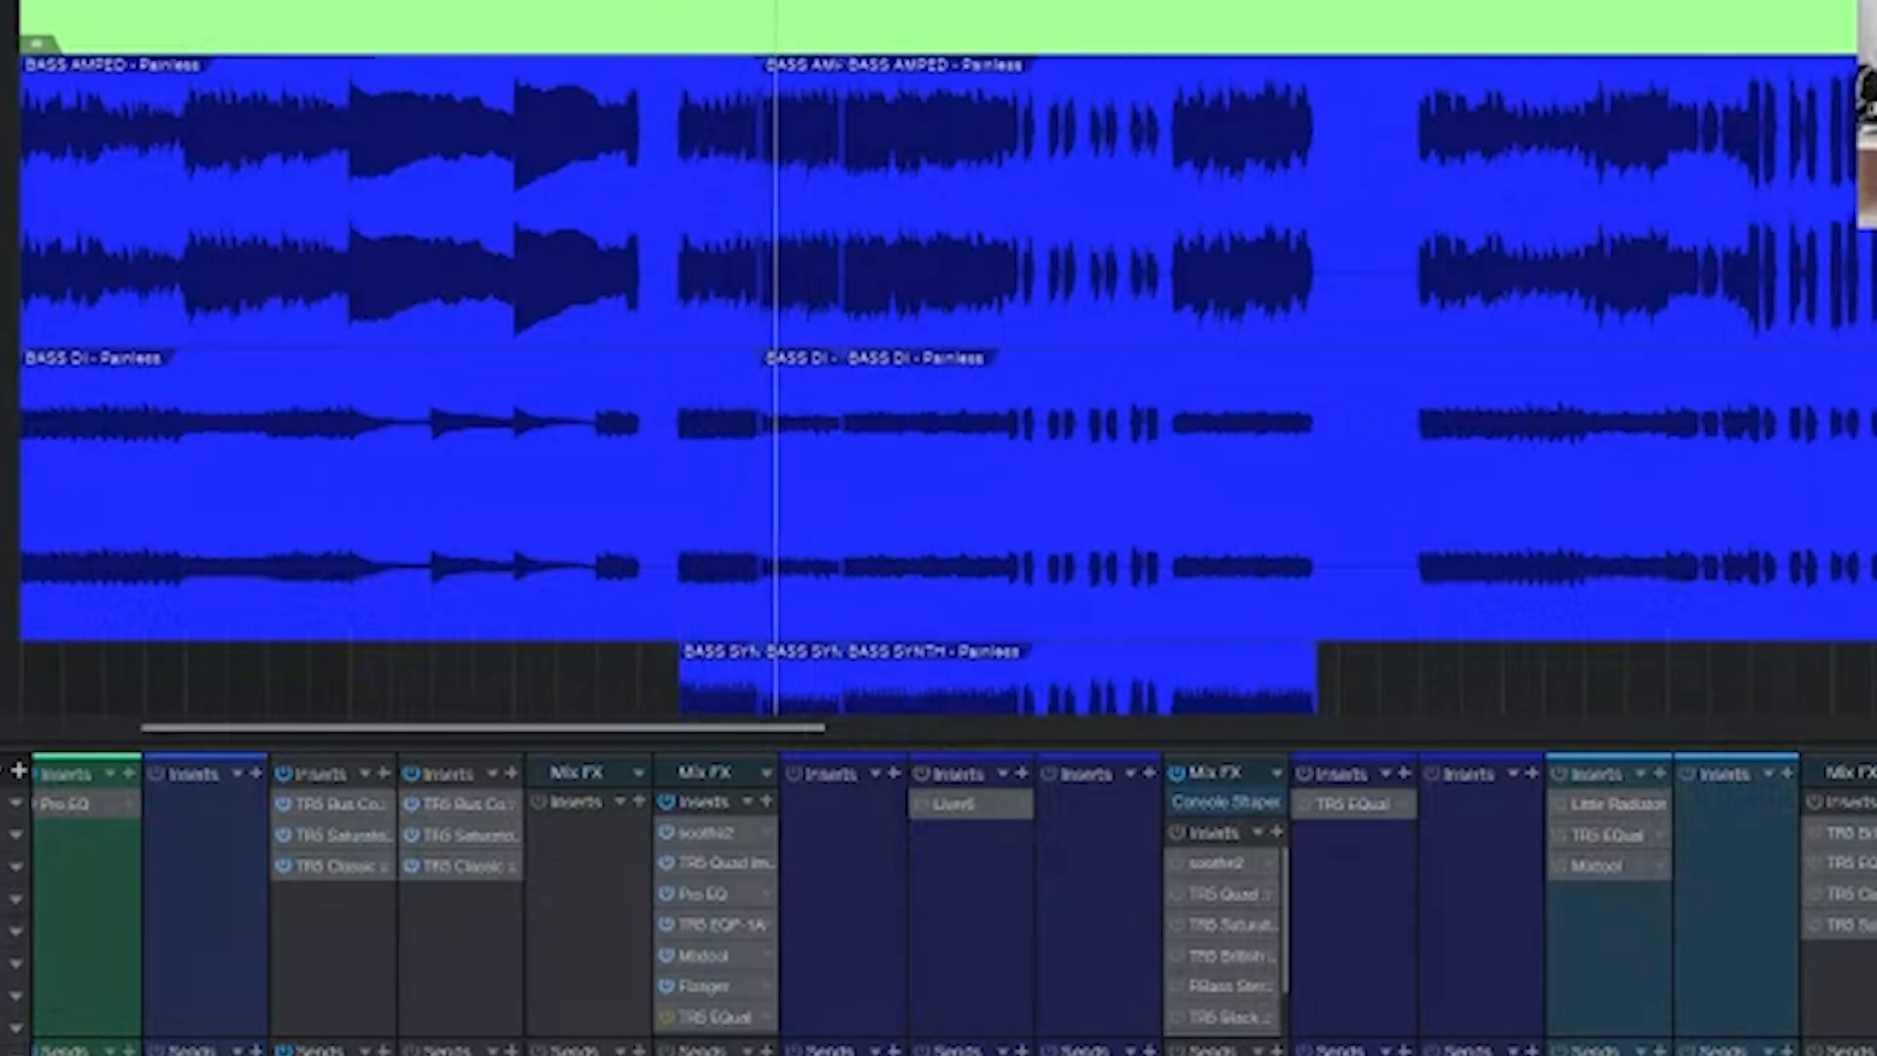
{"action": "key", "text": "space"}
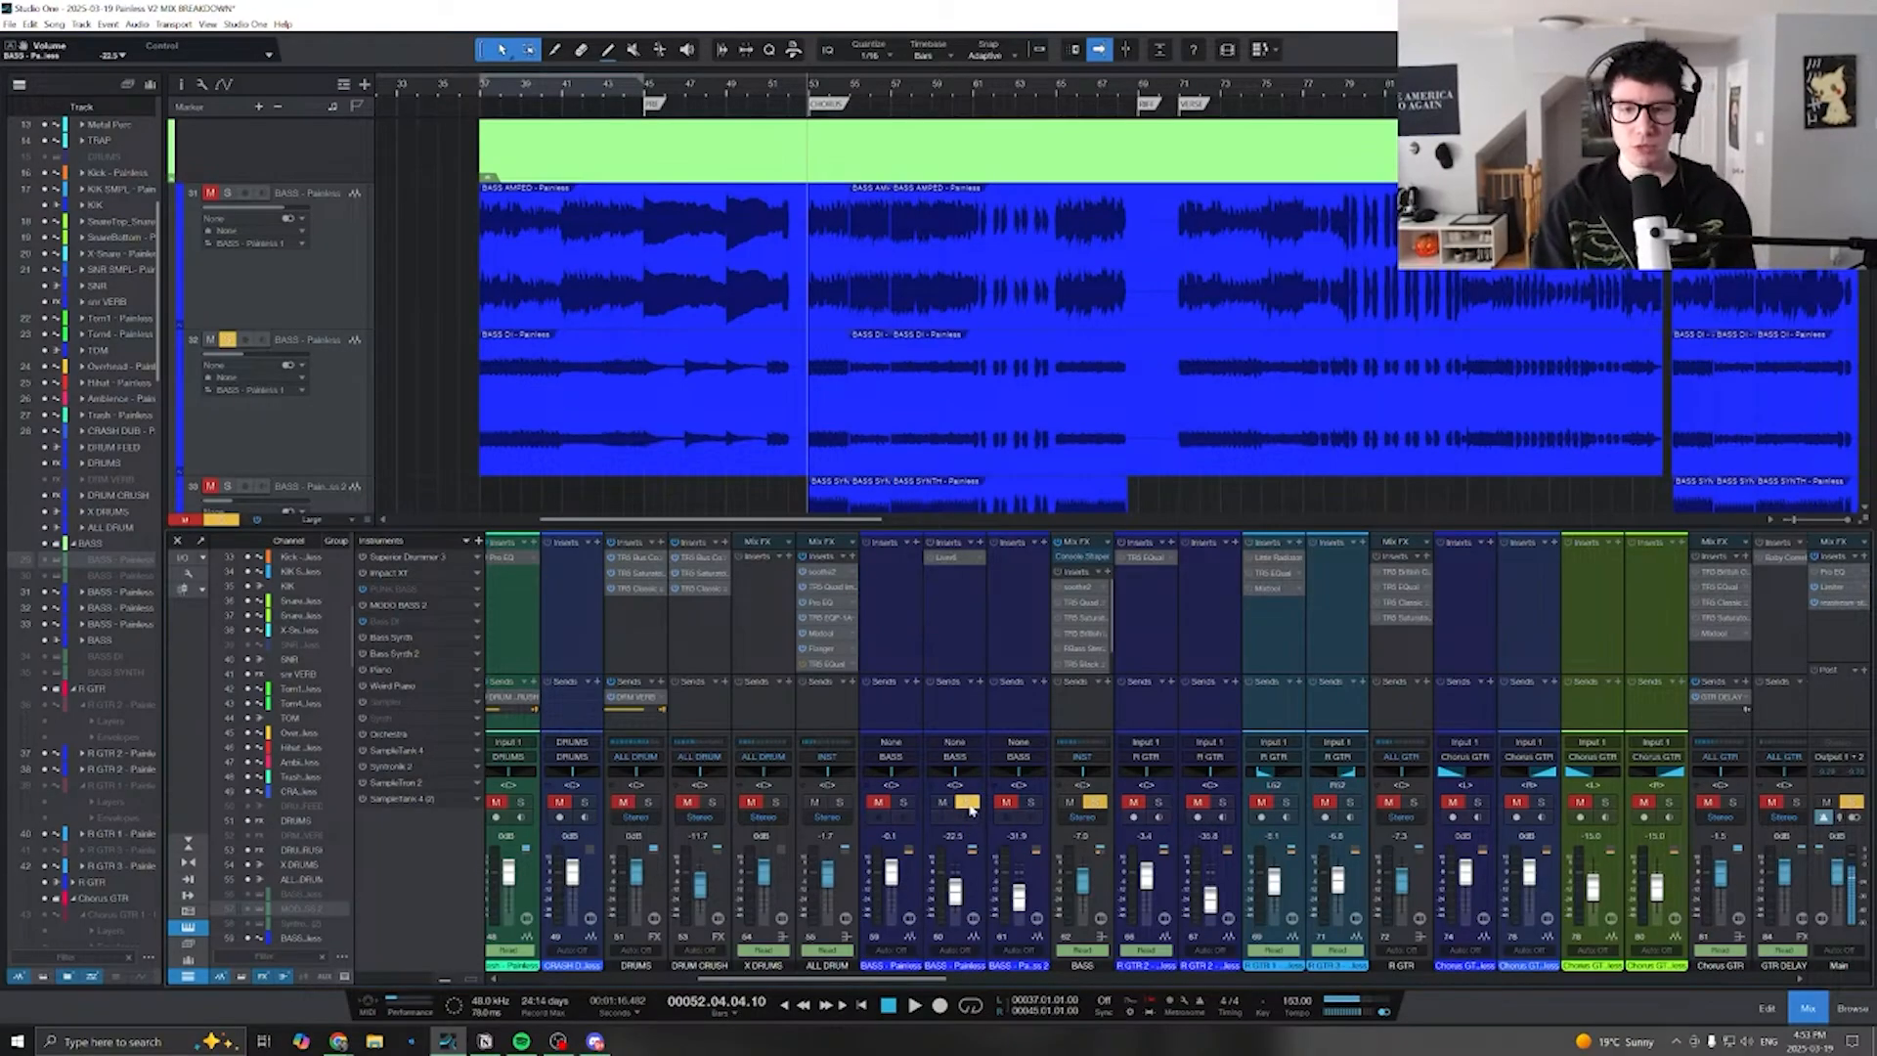
{"action": "left_click", "coordinate": [967, 803]}
{"action": "left_click", "coordinate": [943, 802]}
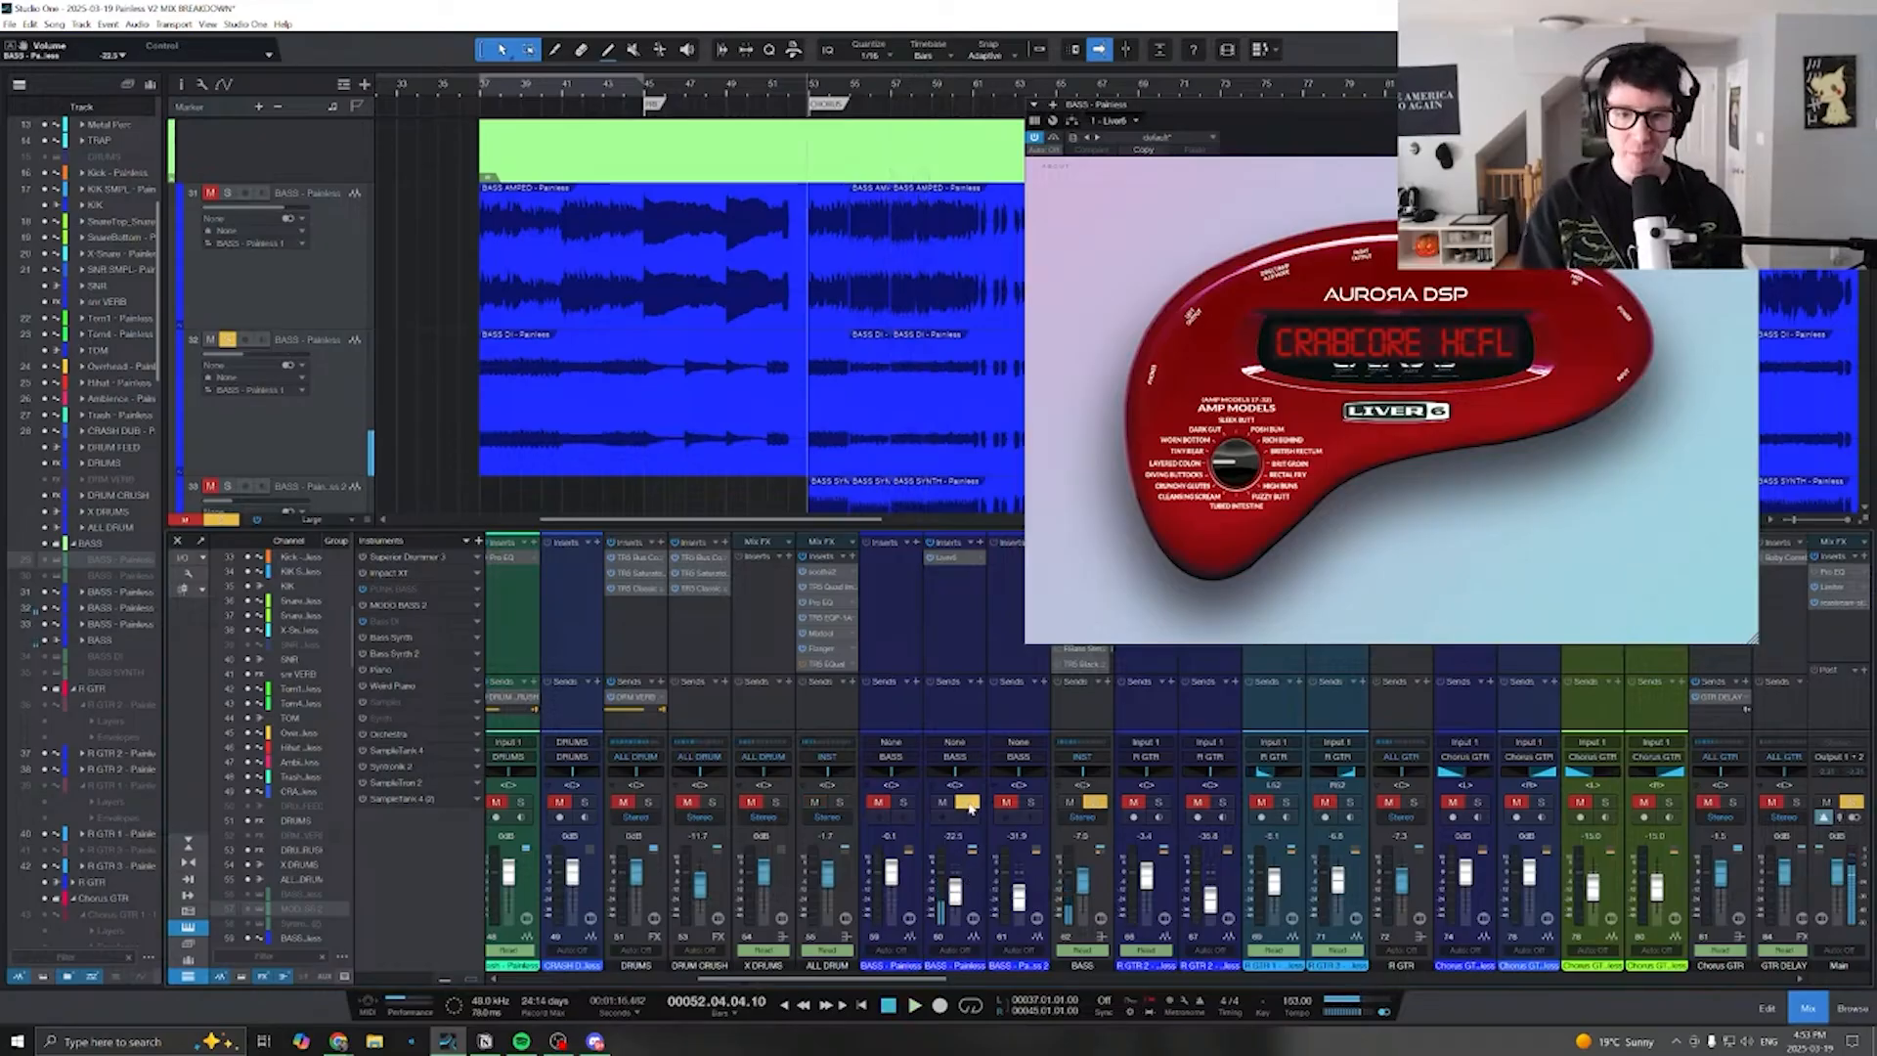
{"action": "left_click", "coordinate": [967, 802]}
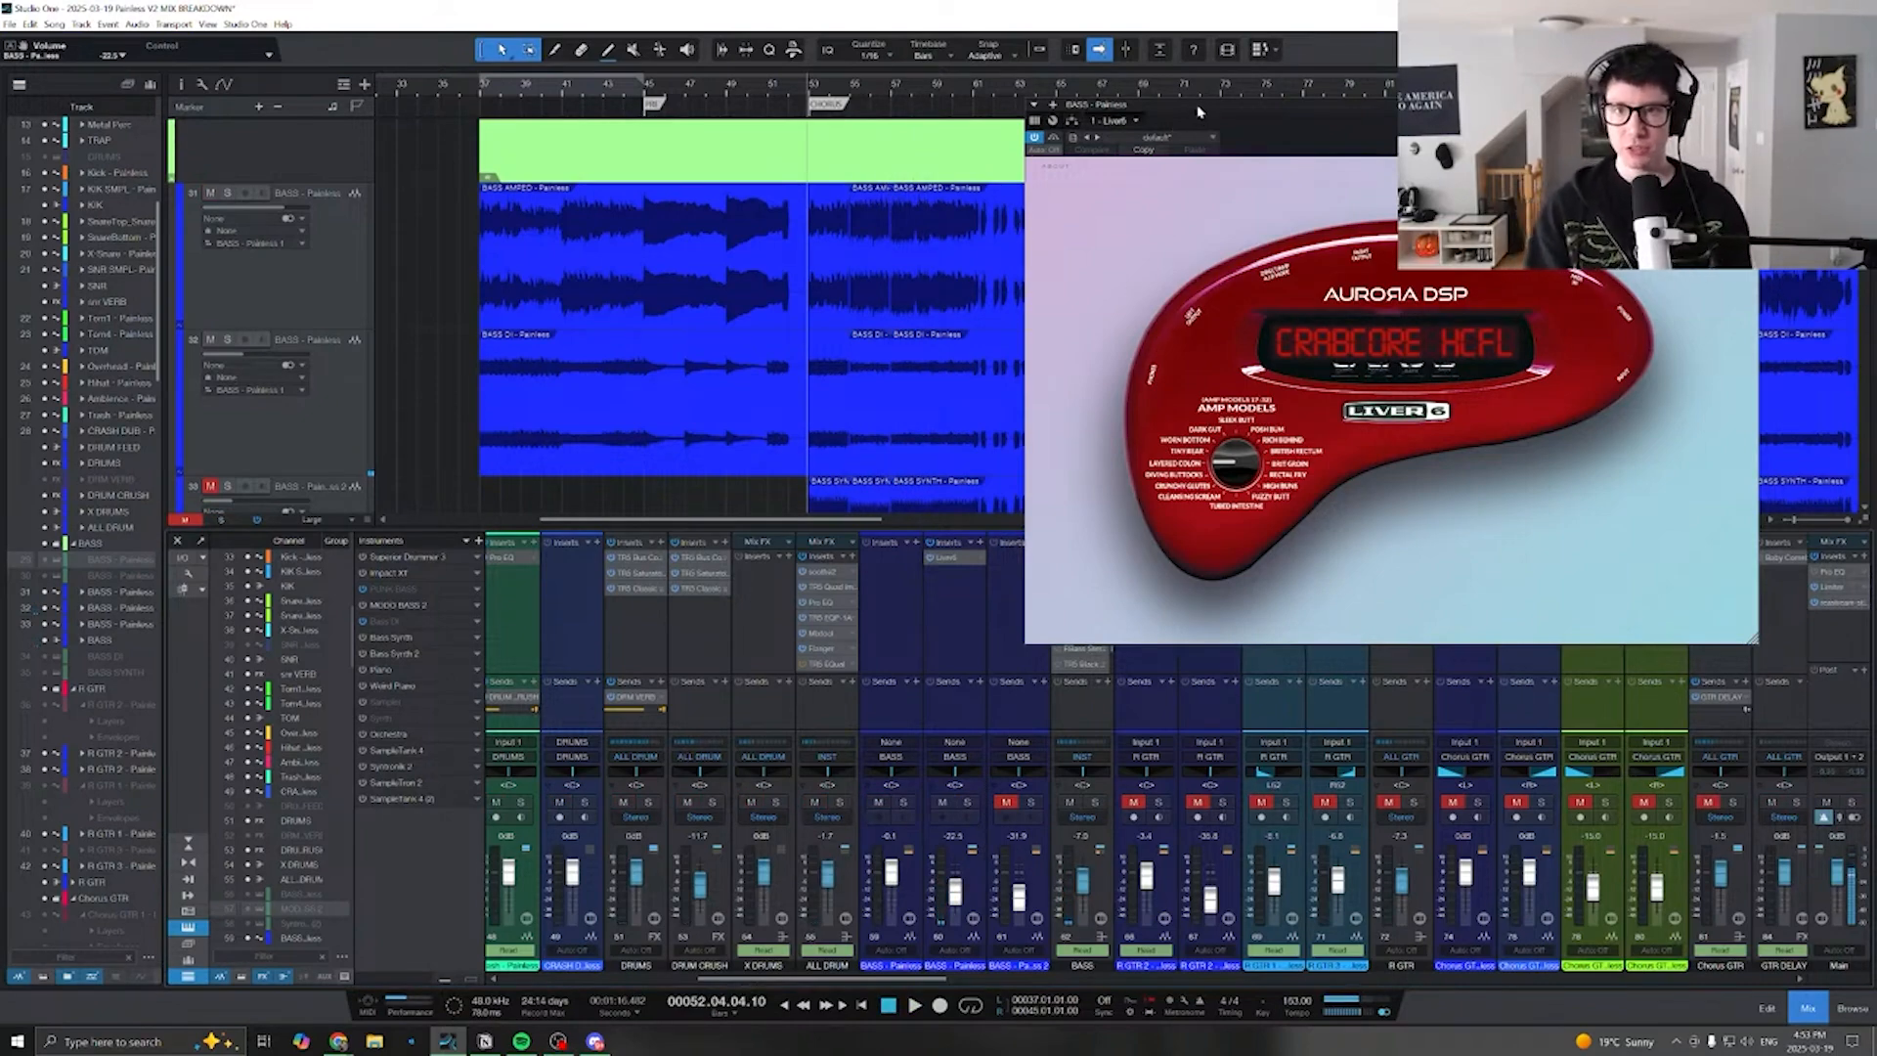
- Move the Liver6 window clear of the bass channels and compare the chorus with the BASS DI muted and unmuted, leaving it unmuted
{"action": "left_click_drag", "start_coordinate": [1637, 111], "coordinate": [914, 118]}
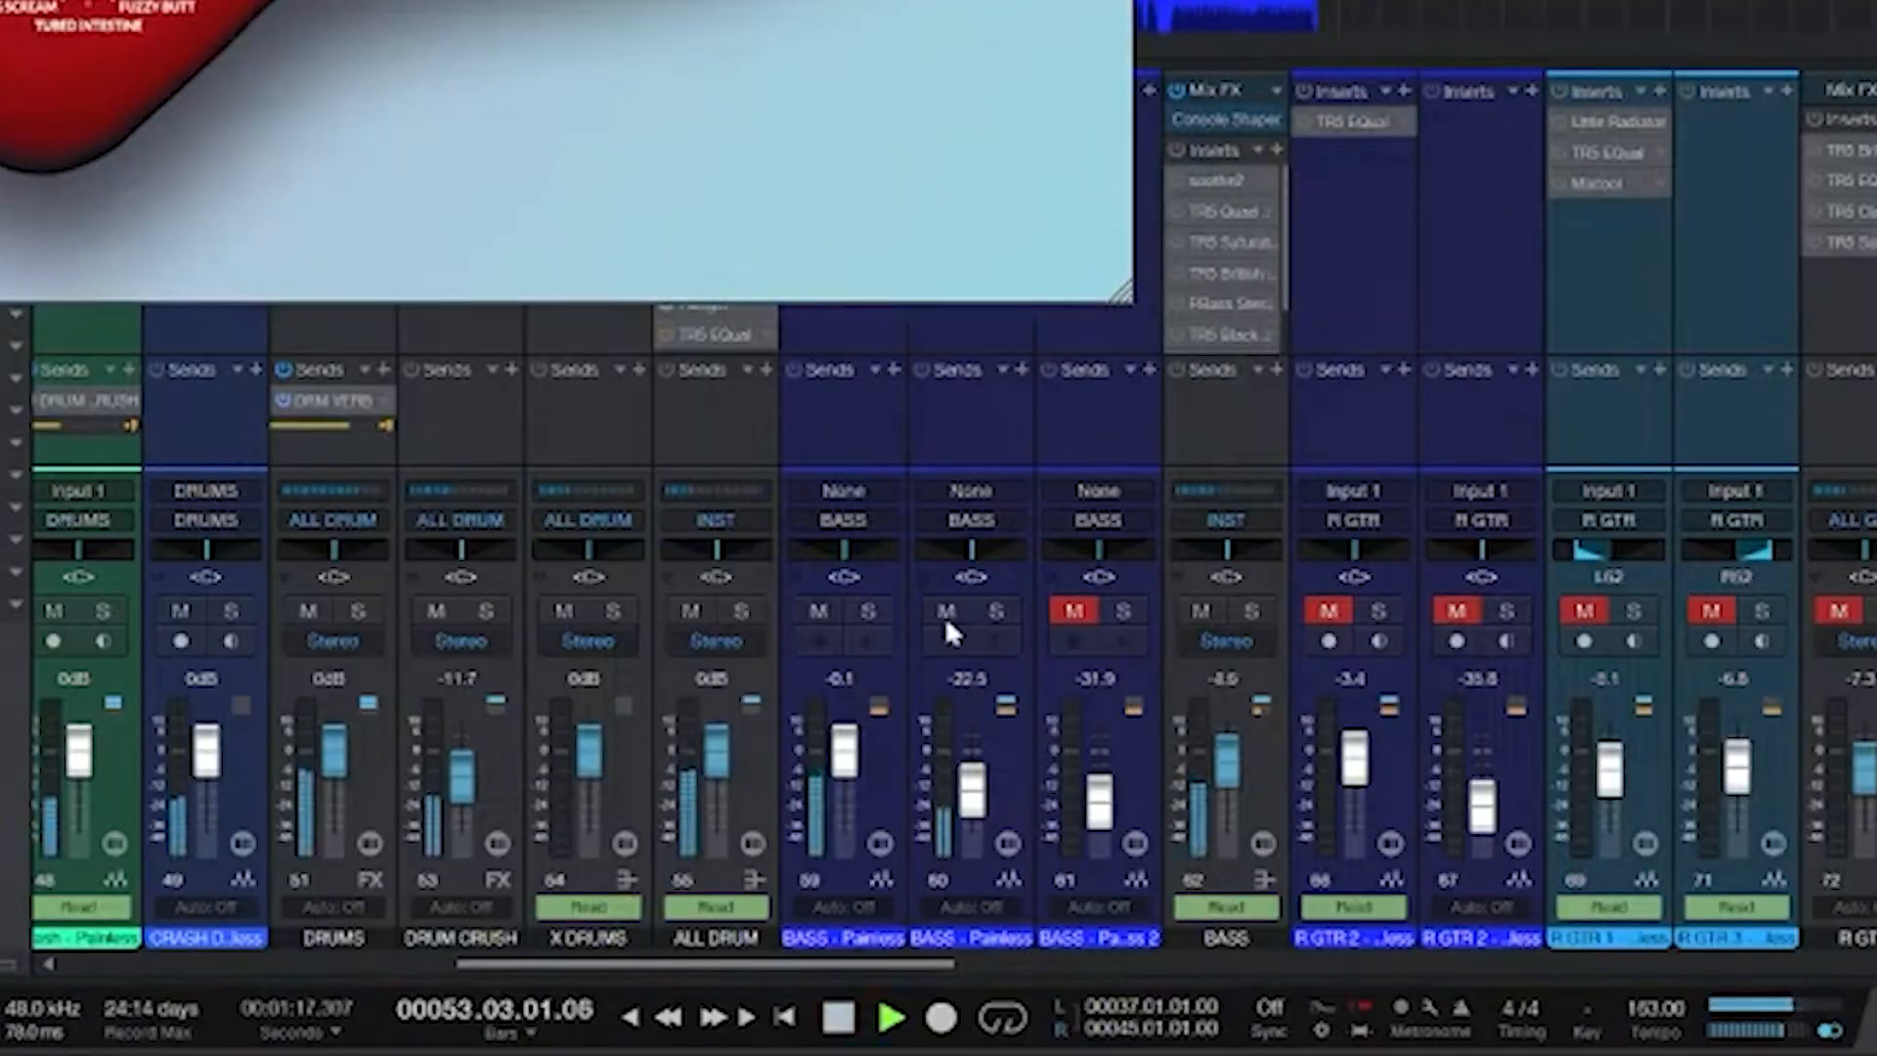
{"action": "left_click", "coordinate": [946, 610]}
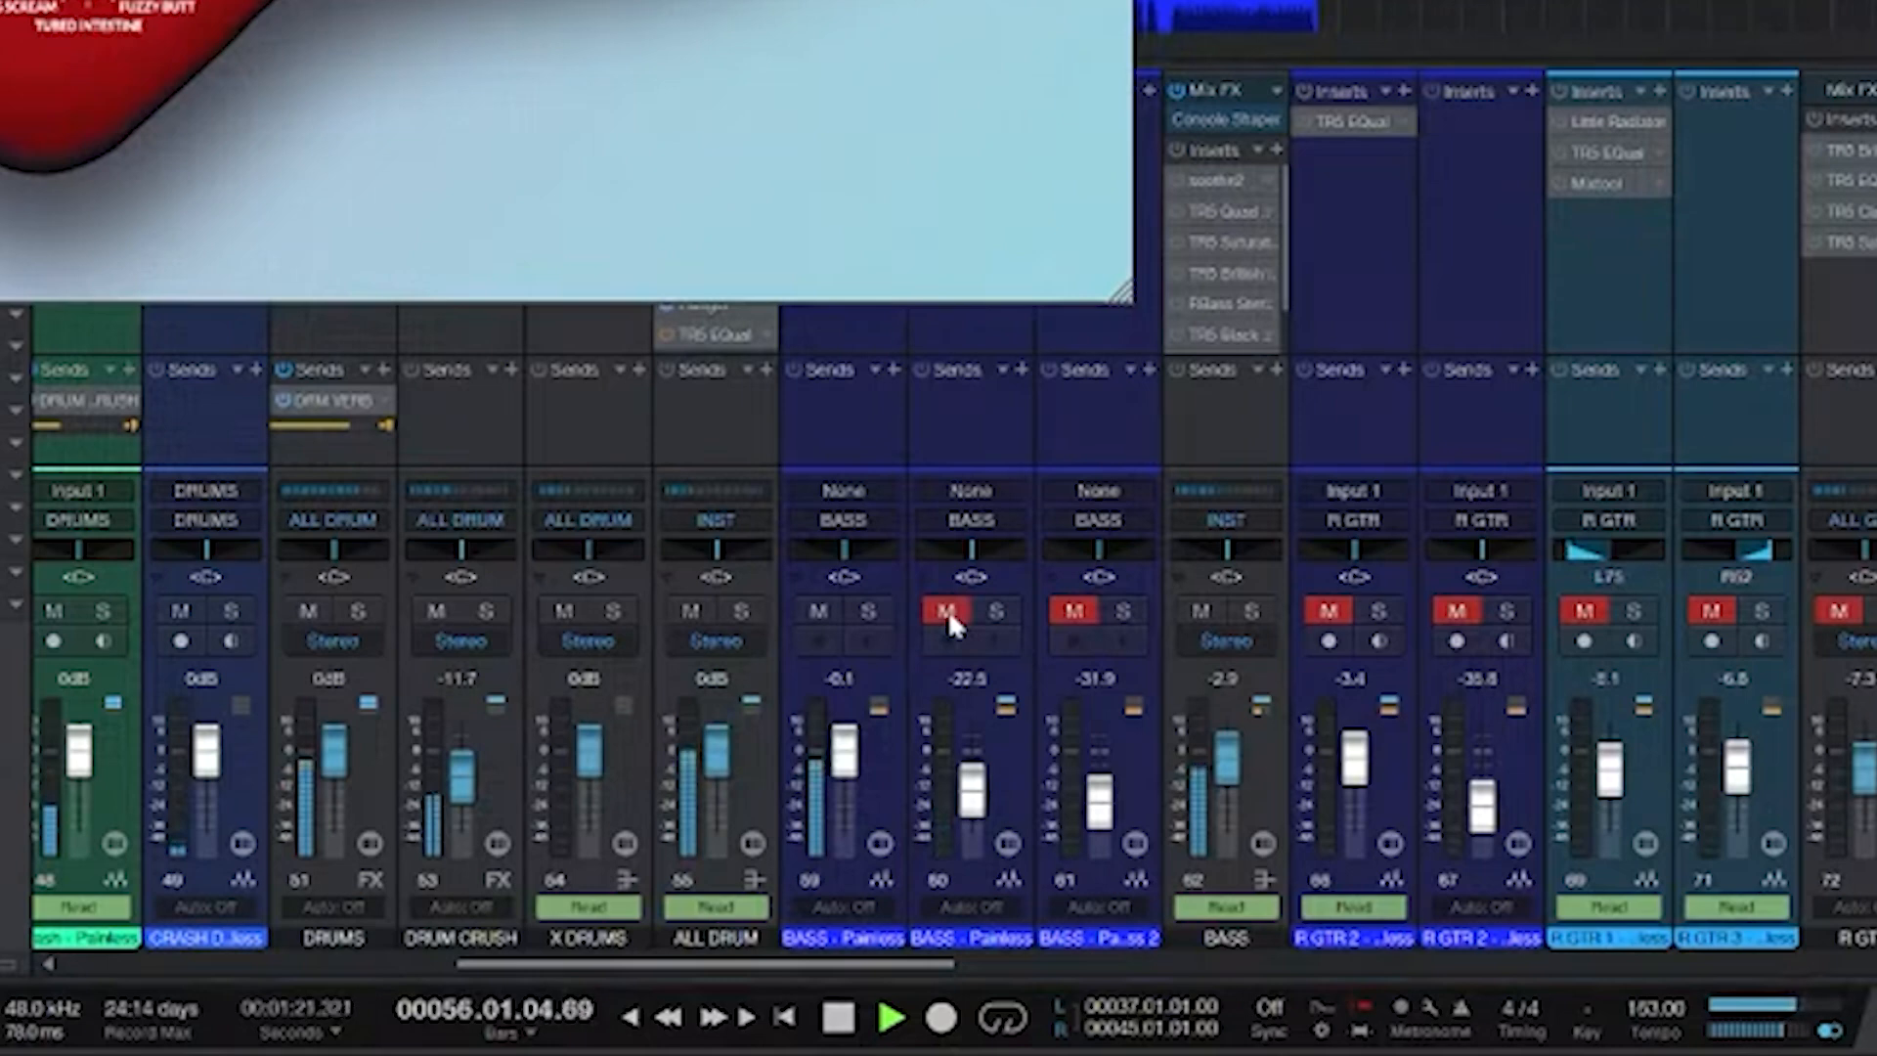
{"action": "left_click", "coordinate": [949, 610]}
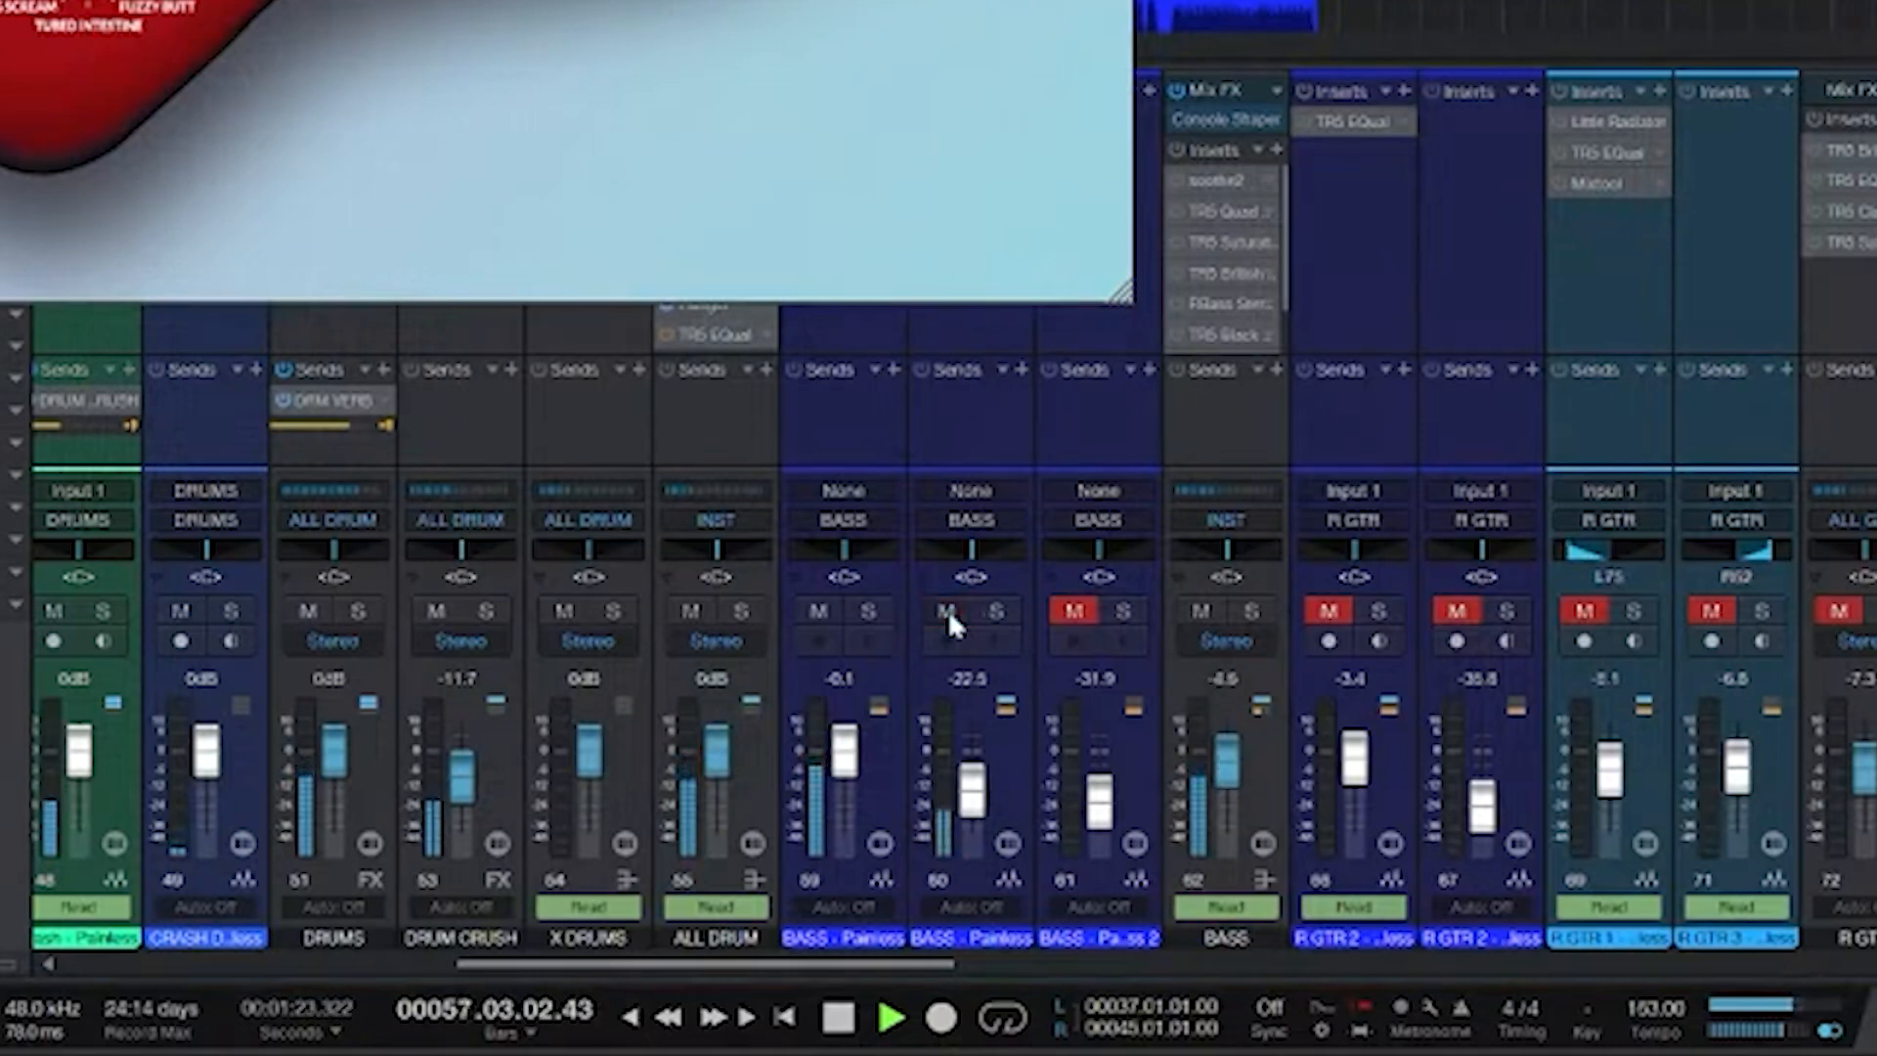
{"action": "left_click", "coordinate": [948, 614]}
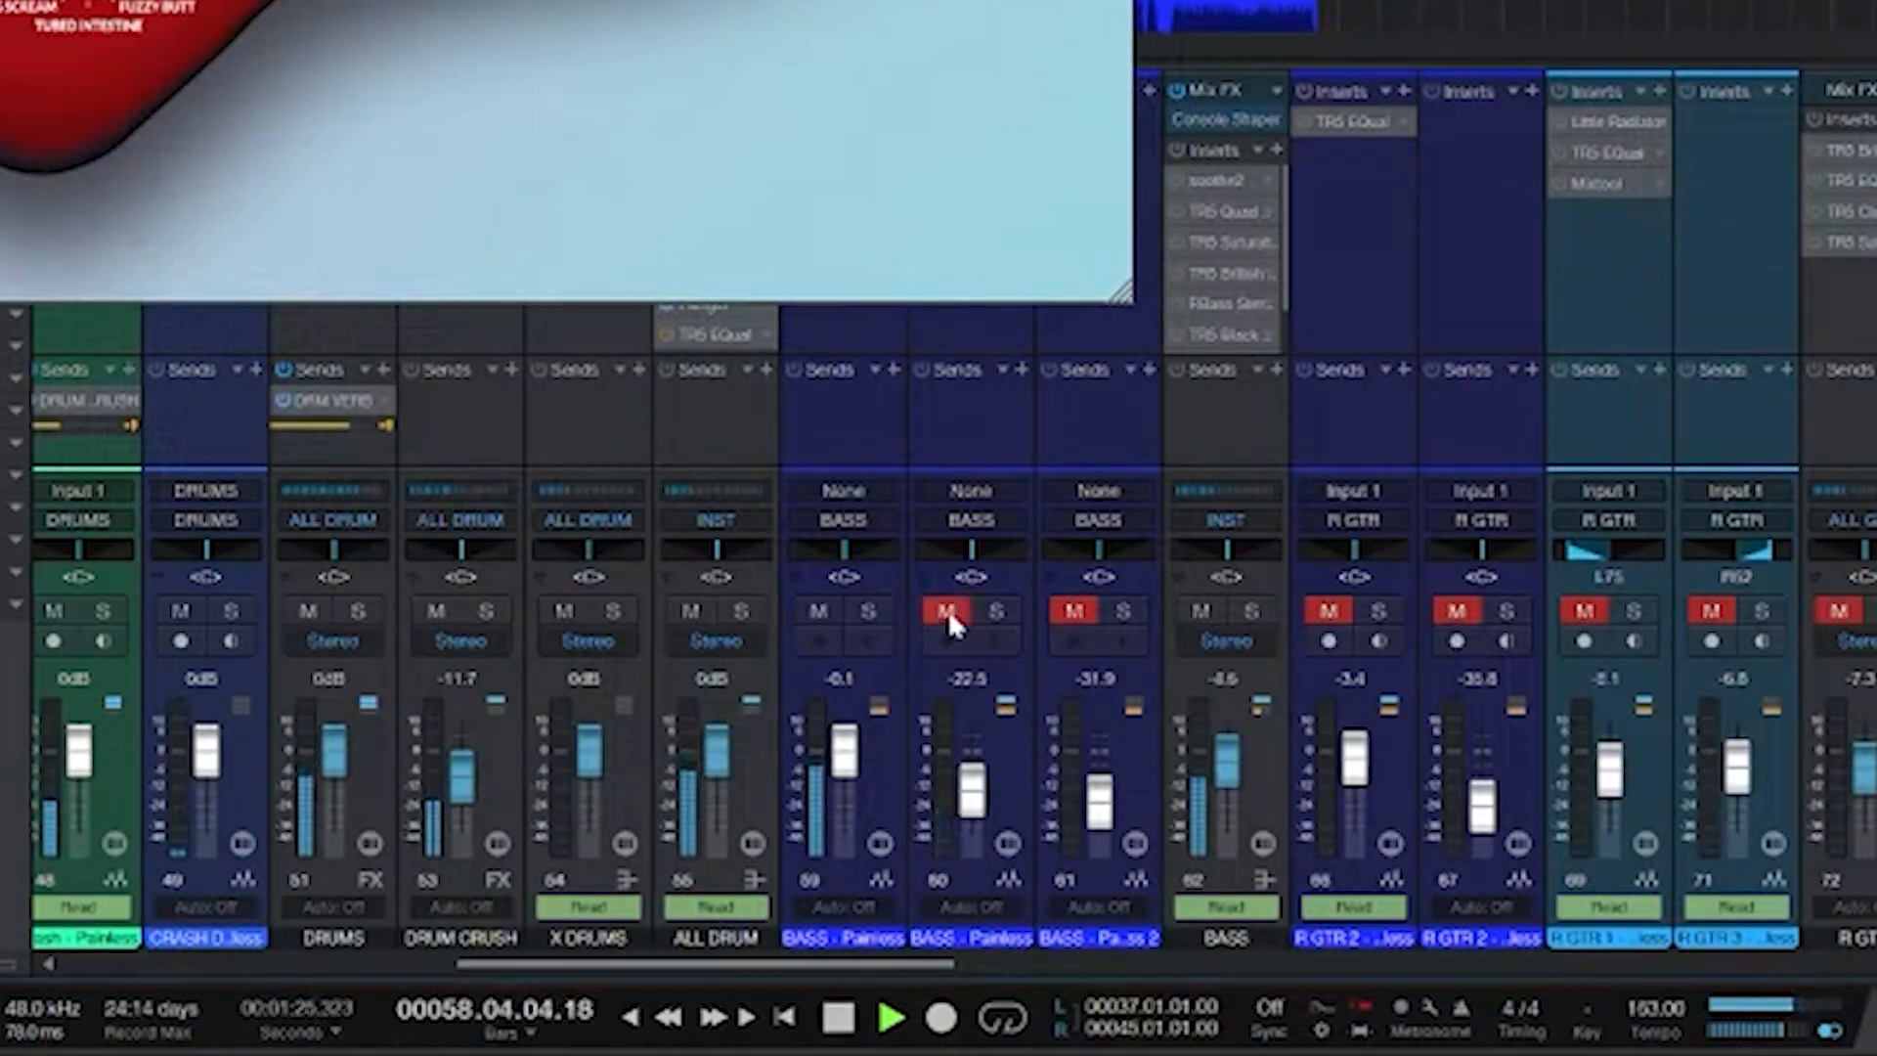
{"action": "left_click", "coordinate": [948, 614]}
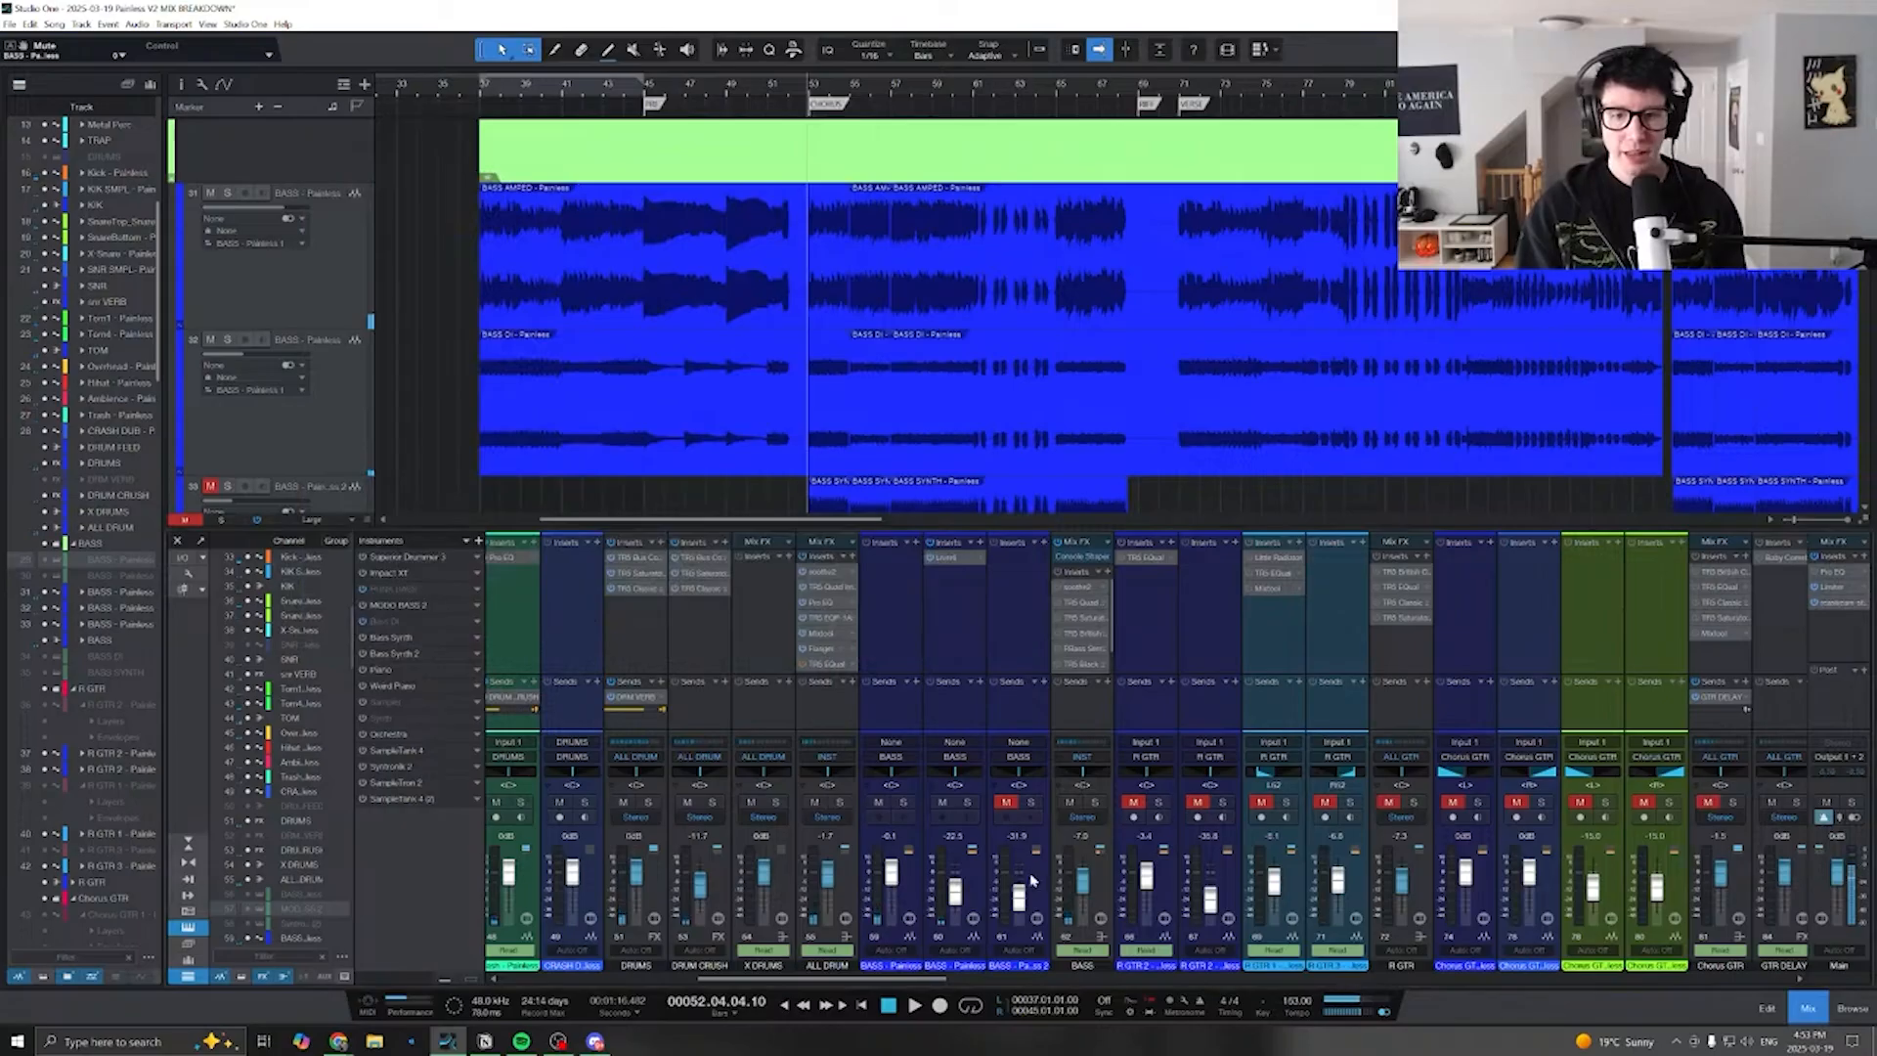
- Audition the BASS SYNTH channel in solo, clear the solo and mute the channel
{"action": "left_click", "coordinate": [1031, 880]}
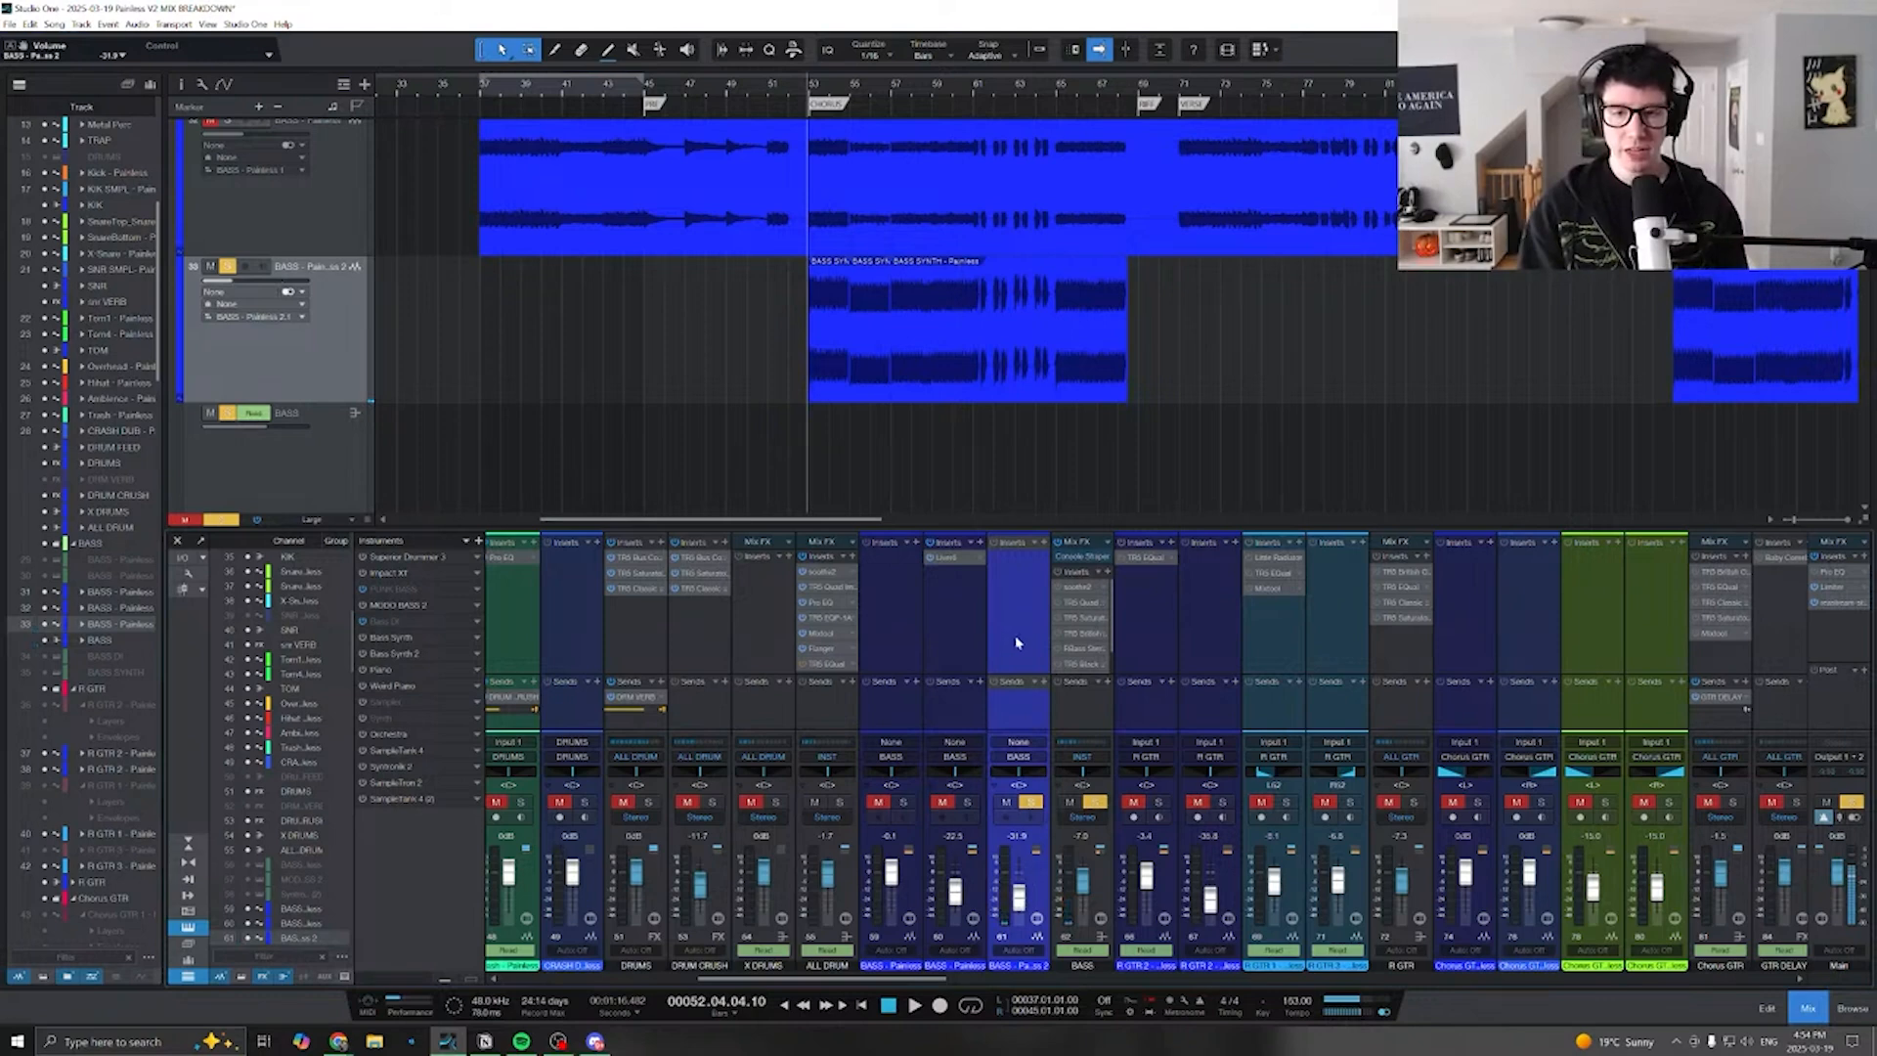
{"action": "left_click", "coordinate": [1032, 803]}
{"action": "left_click", "coordinate": [1007, 803]}
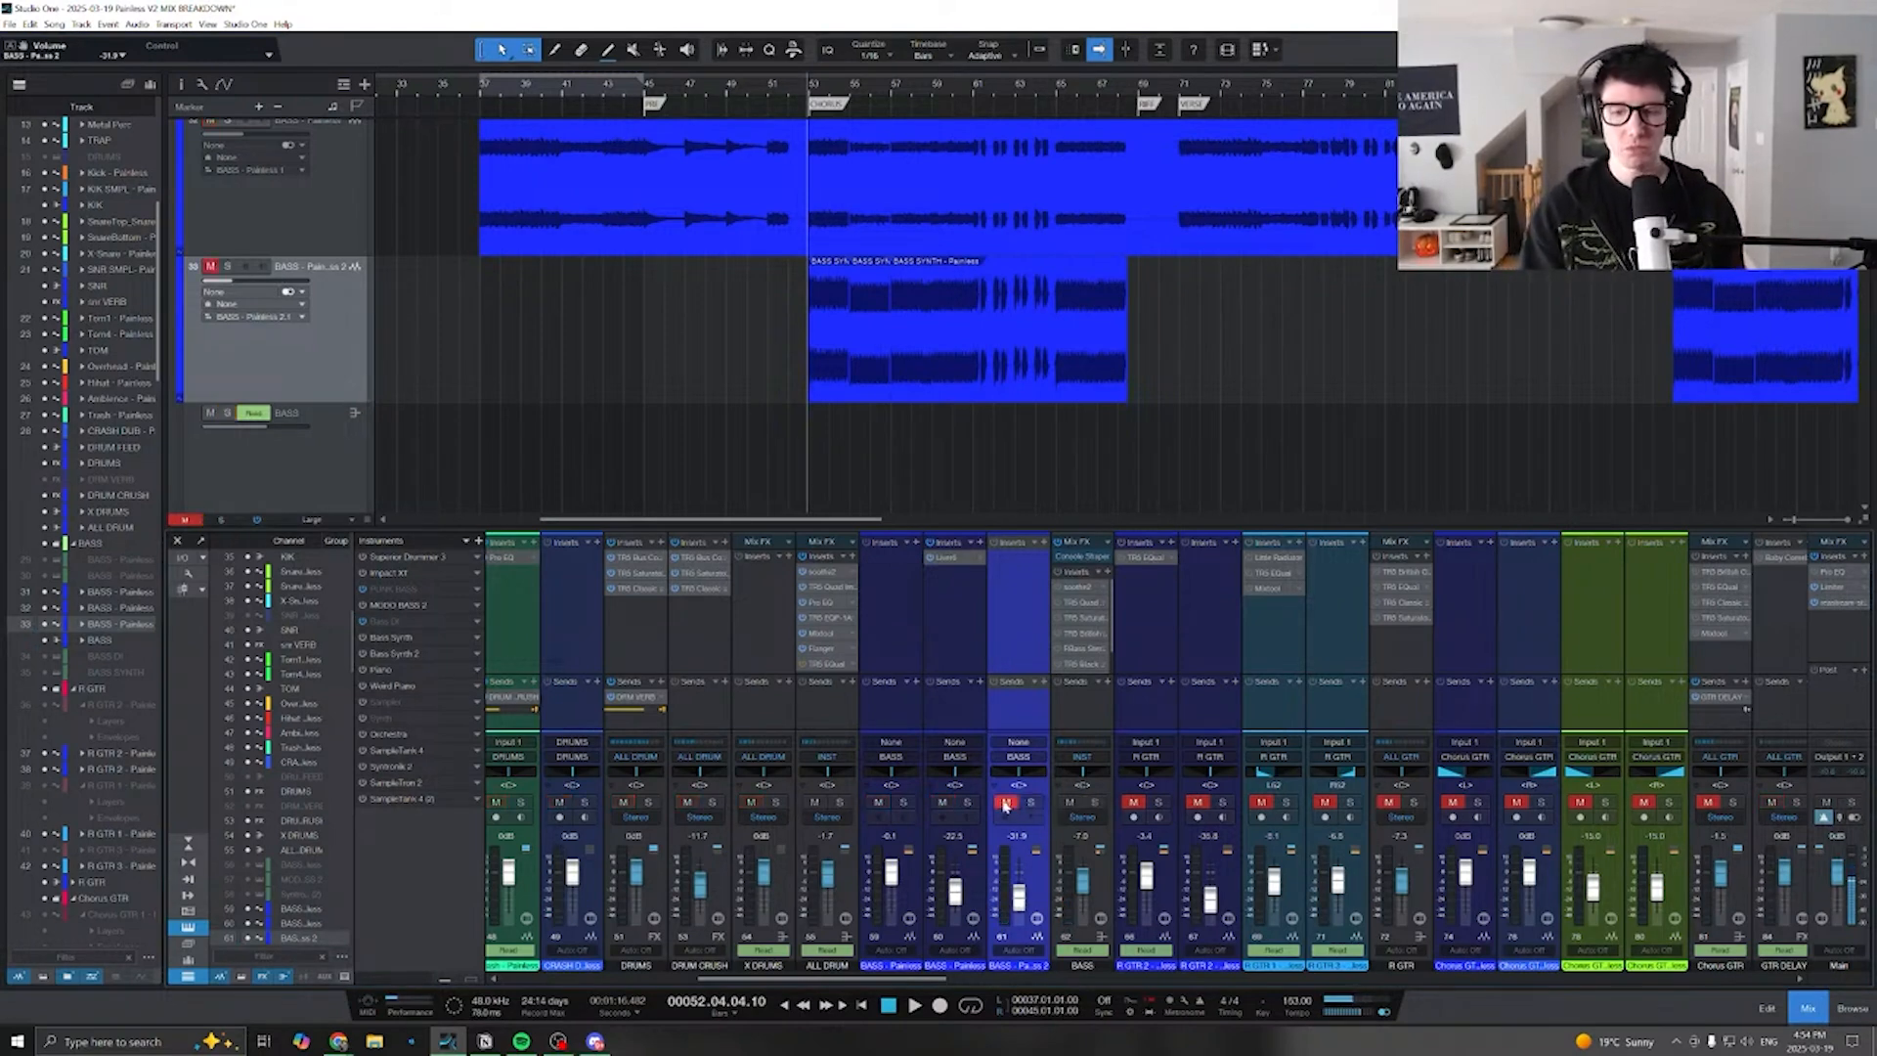
- Compare the chorus with the BASS SYNTH channel muted and unmuted, leaving it unmuted
{"action": "key", "text": "space"}
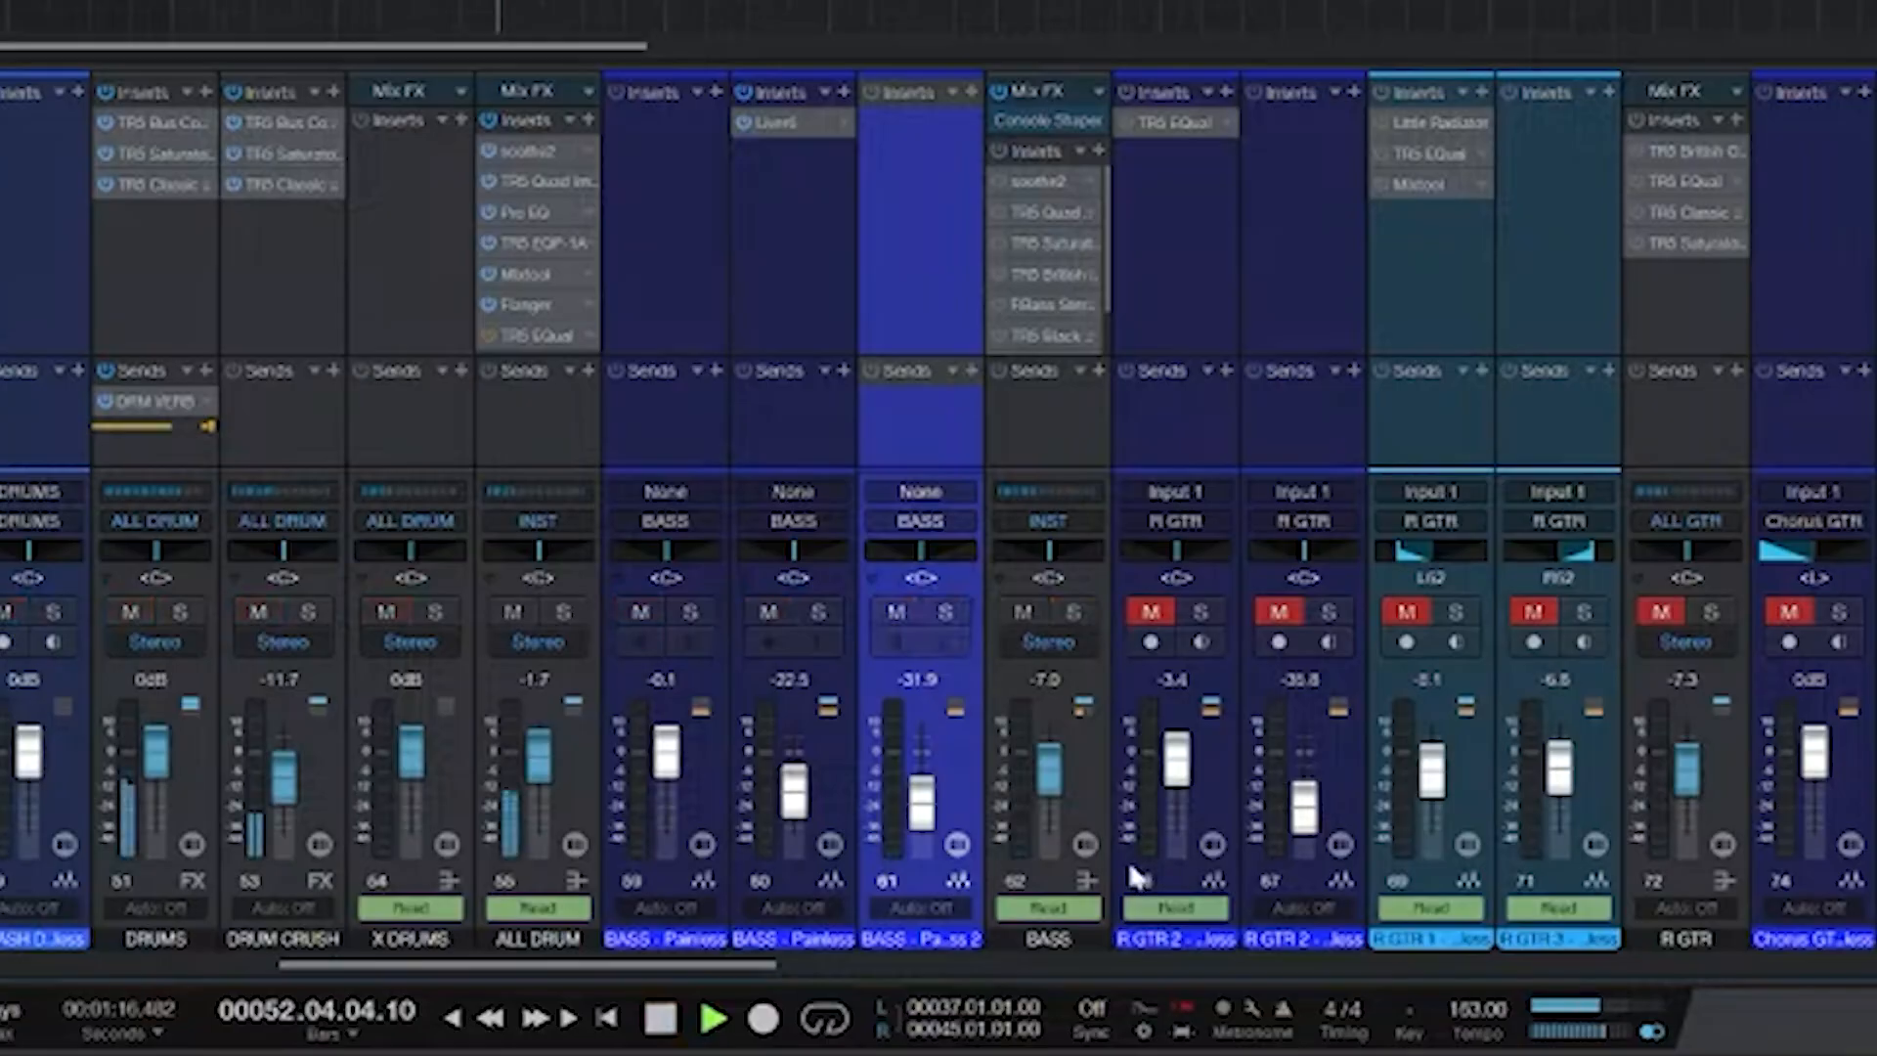
{"action": "left_click", "coordinate": [894, 613]}
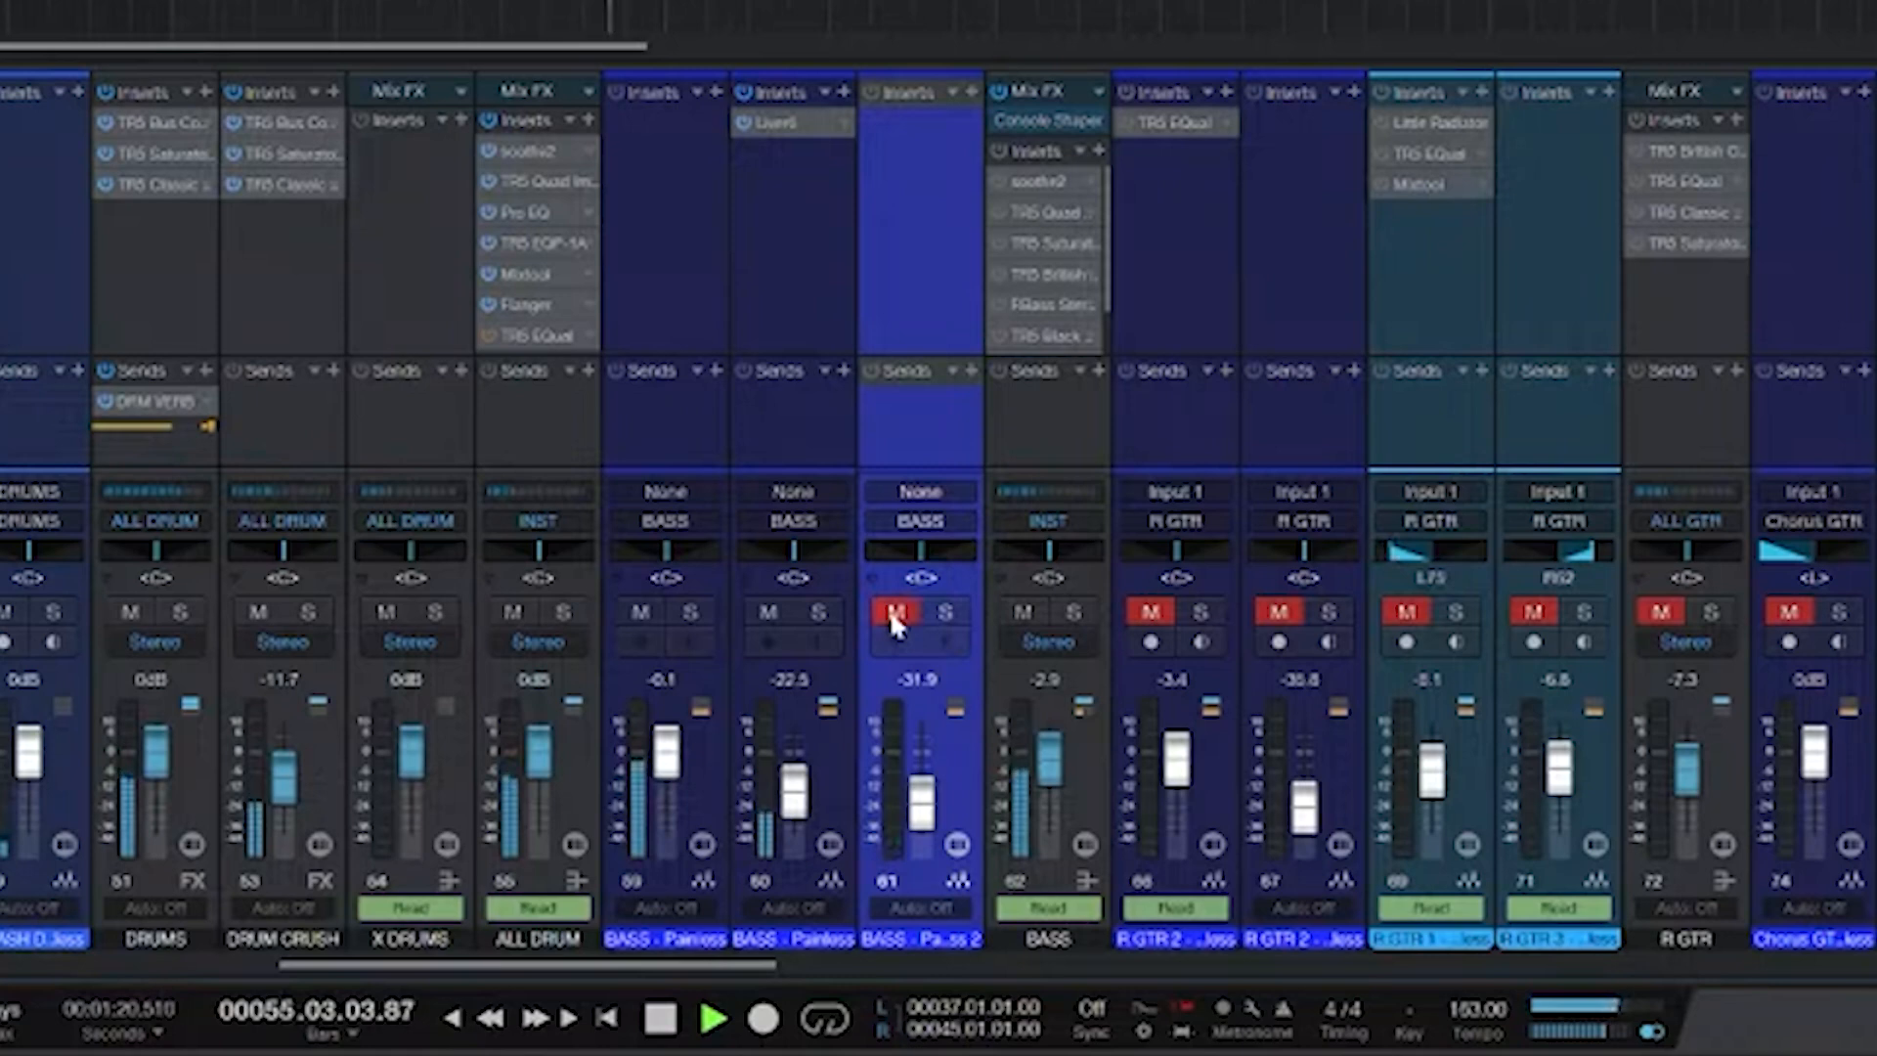
{"action": "left_click", "coordinate": [893, 616]}
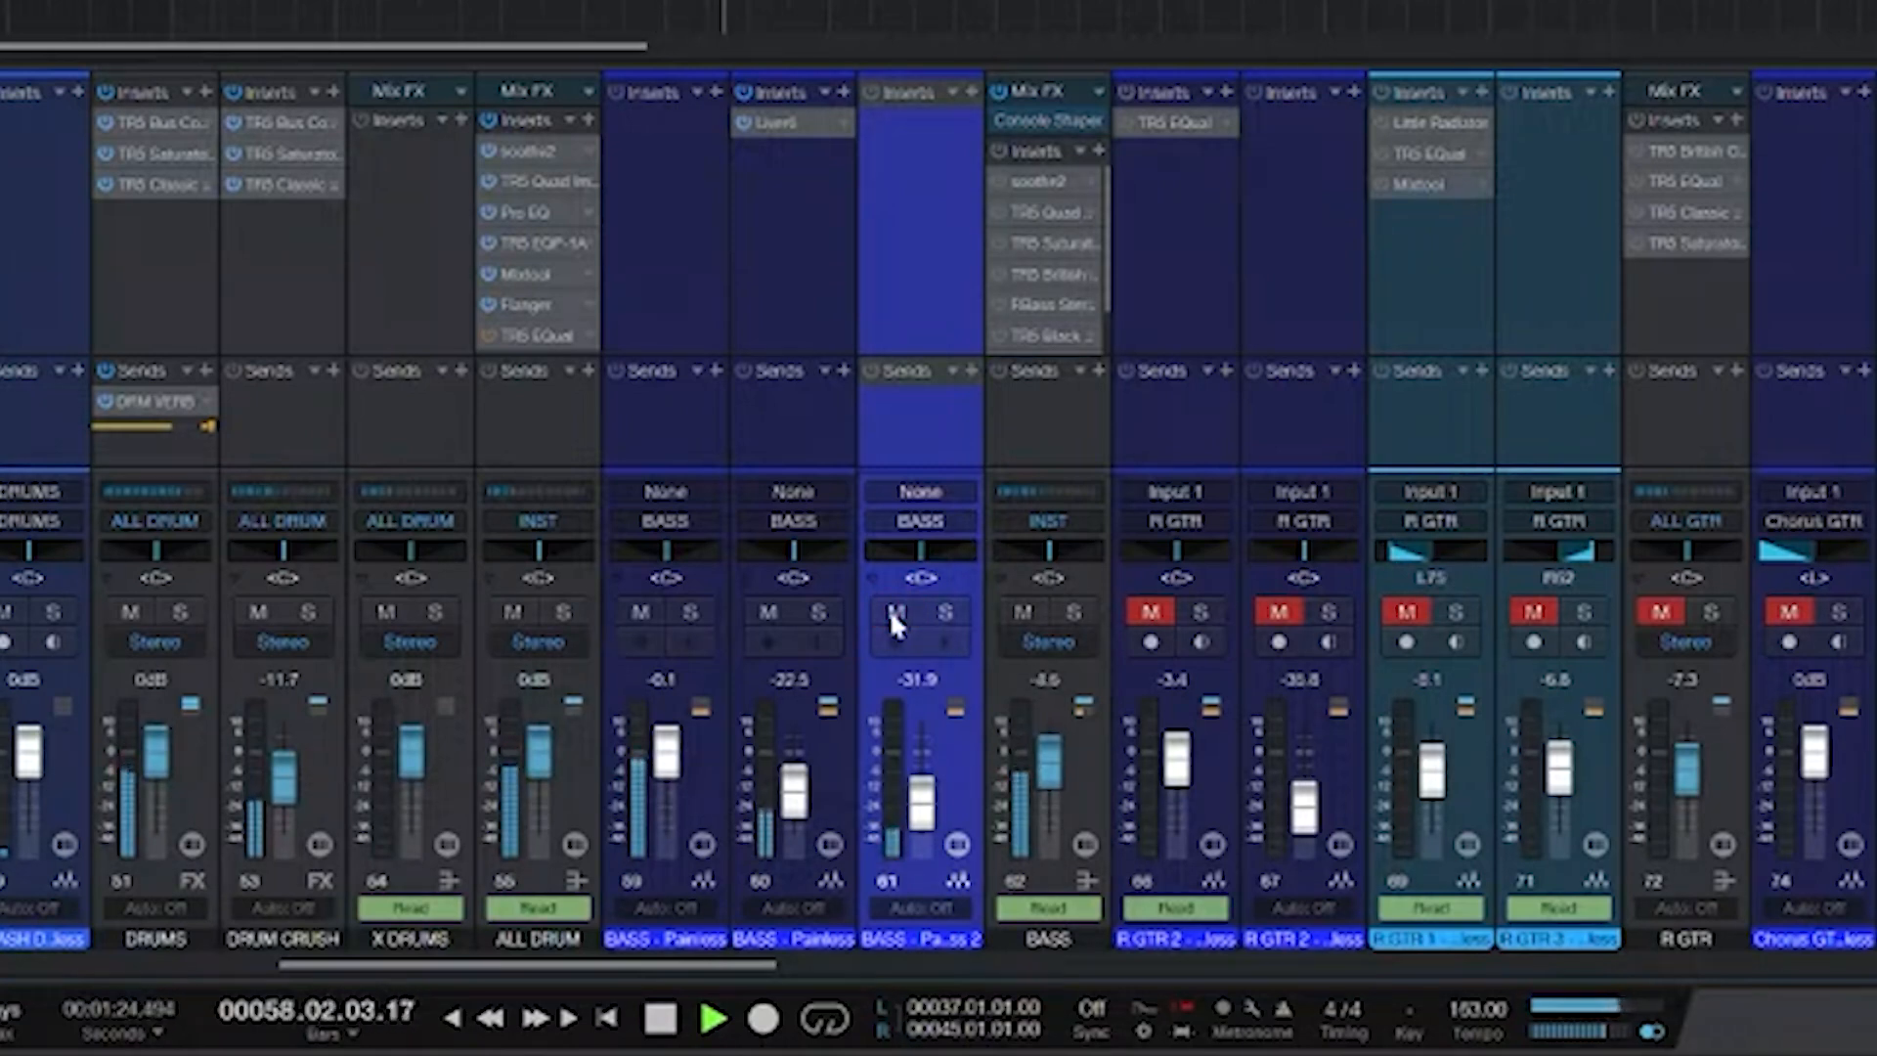
{"action": "key", "text": "space"}
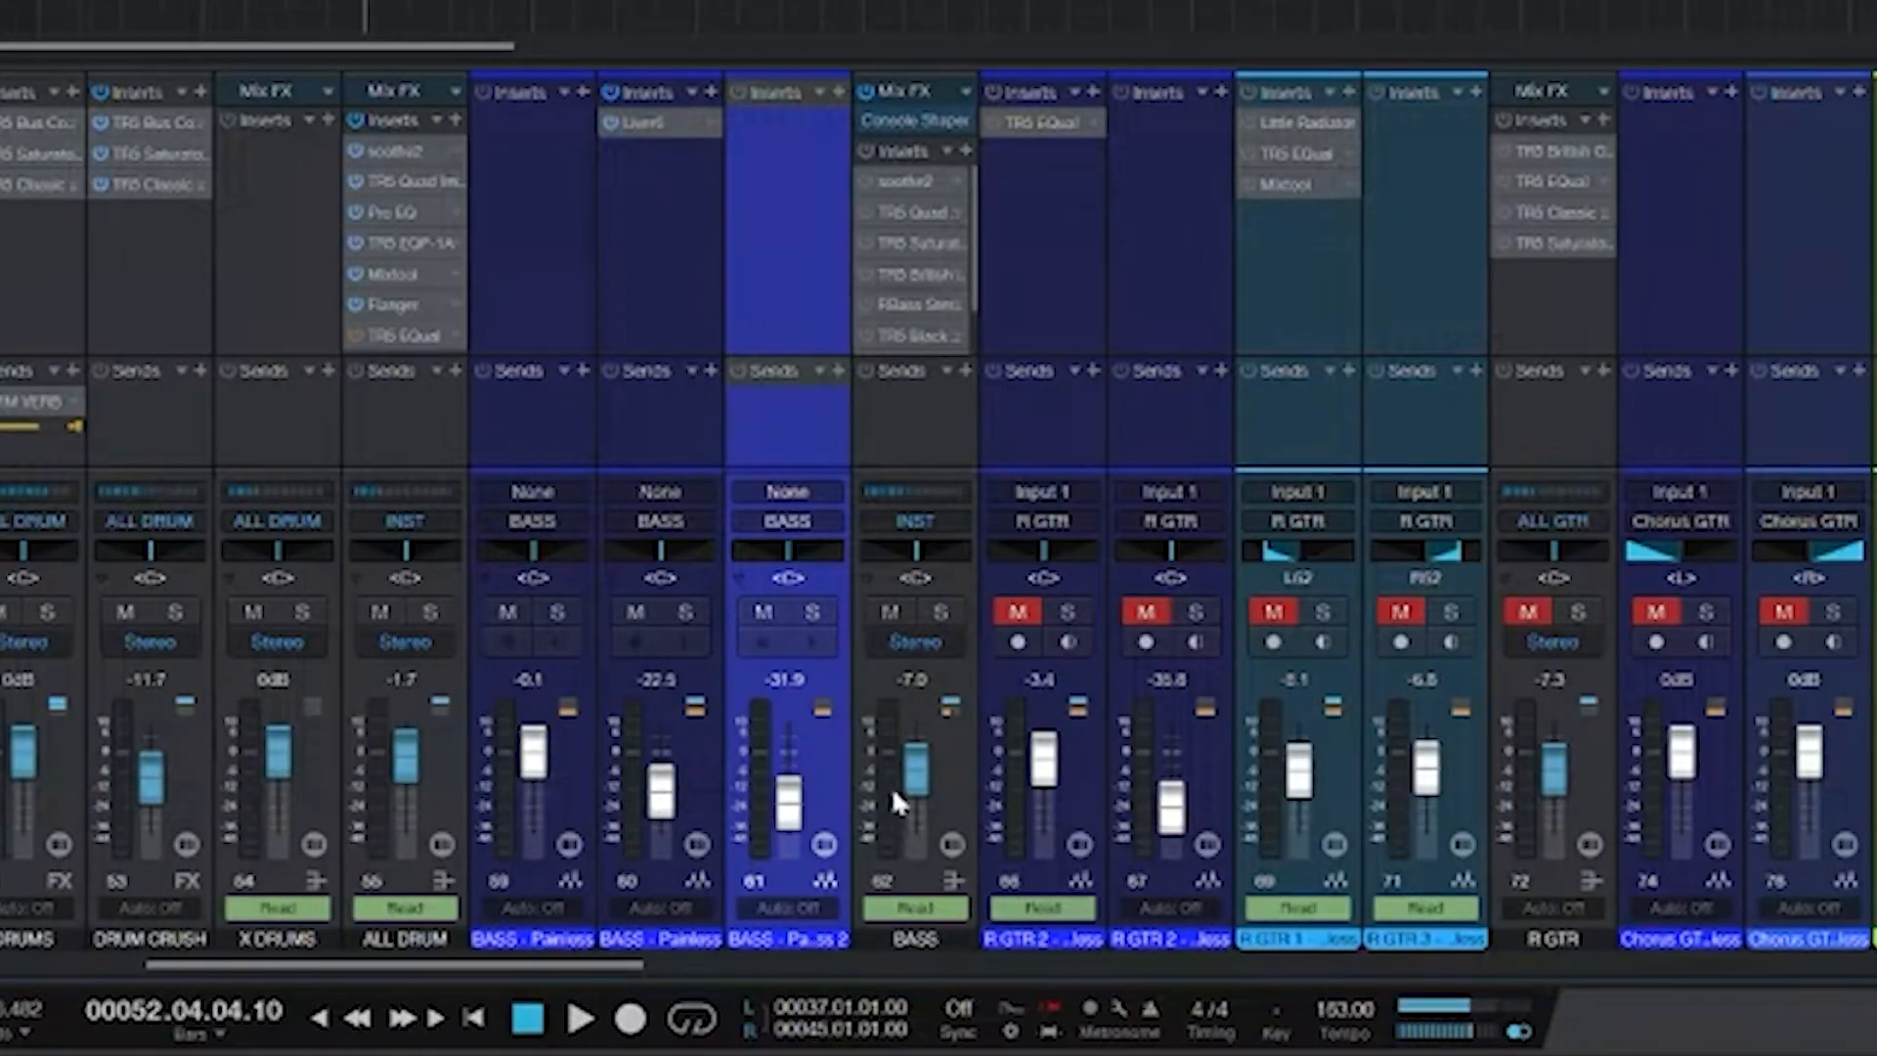
- Open soothe2 on the BASS bus and locate the KIK channel's sidechain send in the mixer before returning to the bass channels
{"action": "left_click", "coordinate": [958, 757]}
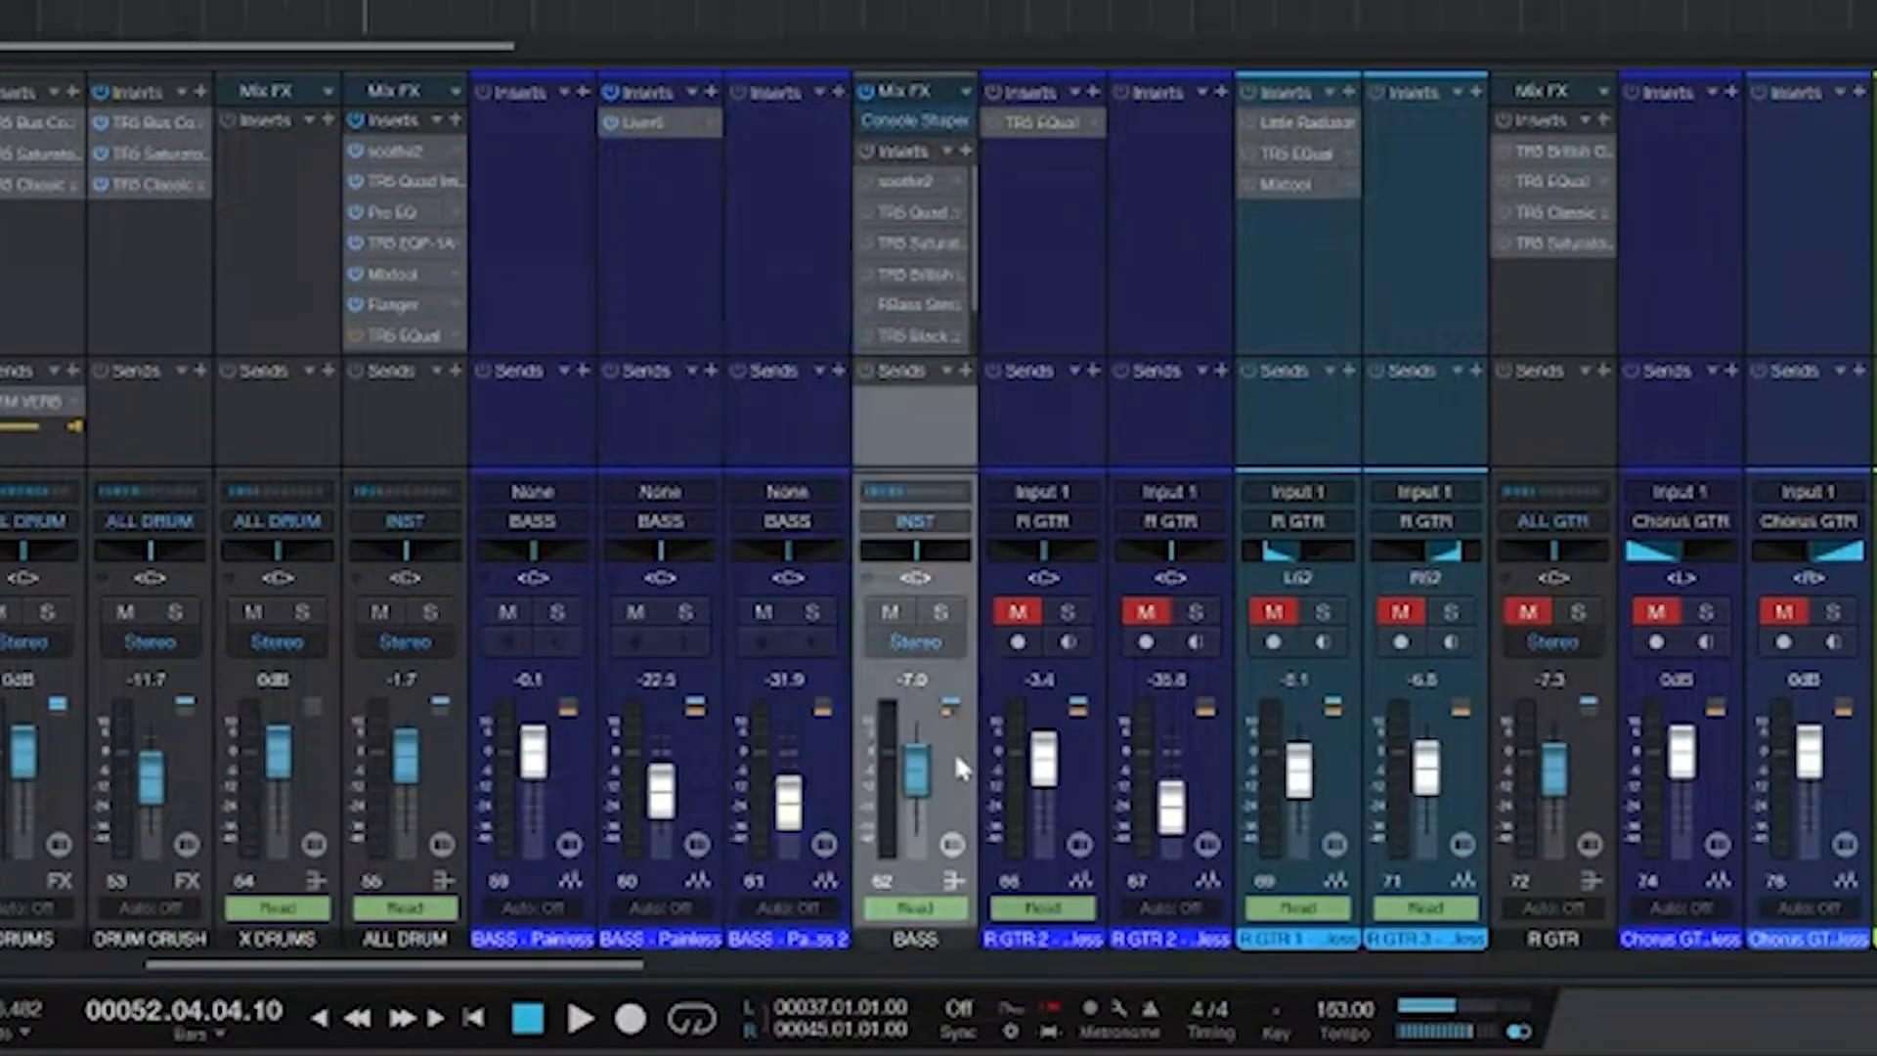
{"action": "left_click", "coordinate": [903, 182]}
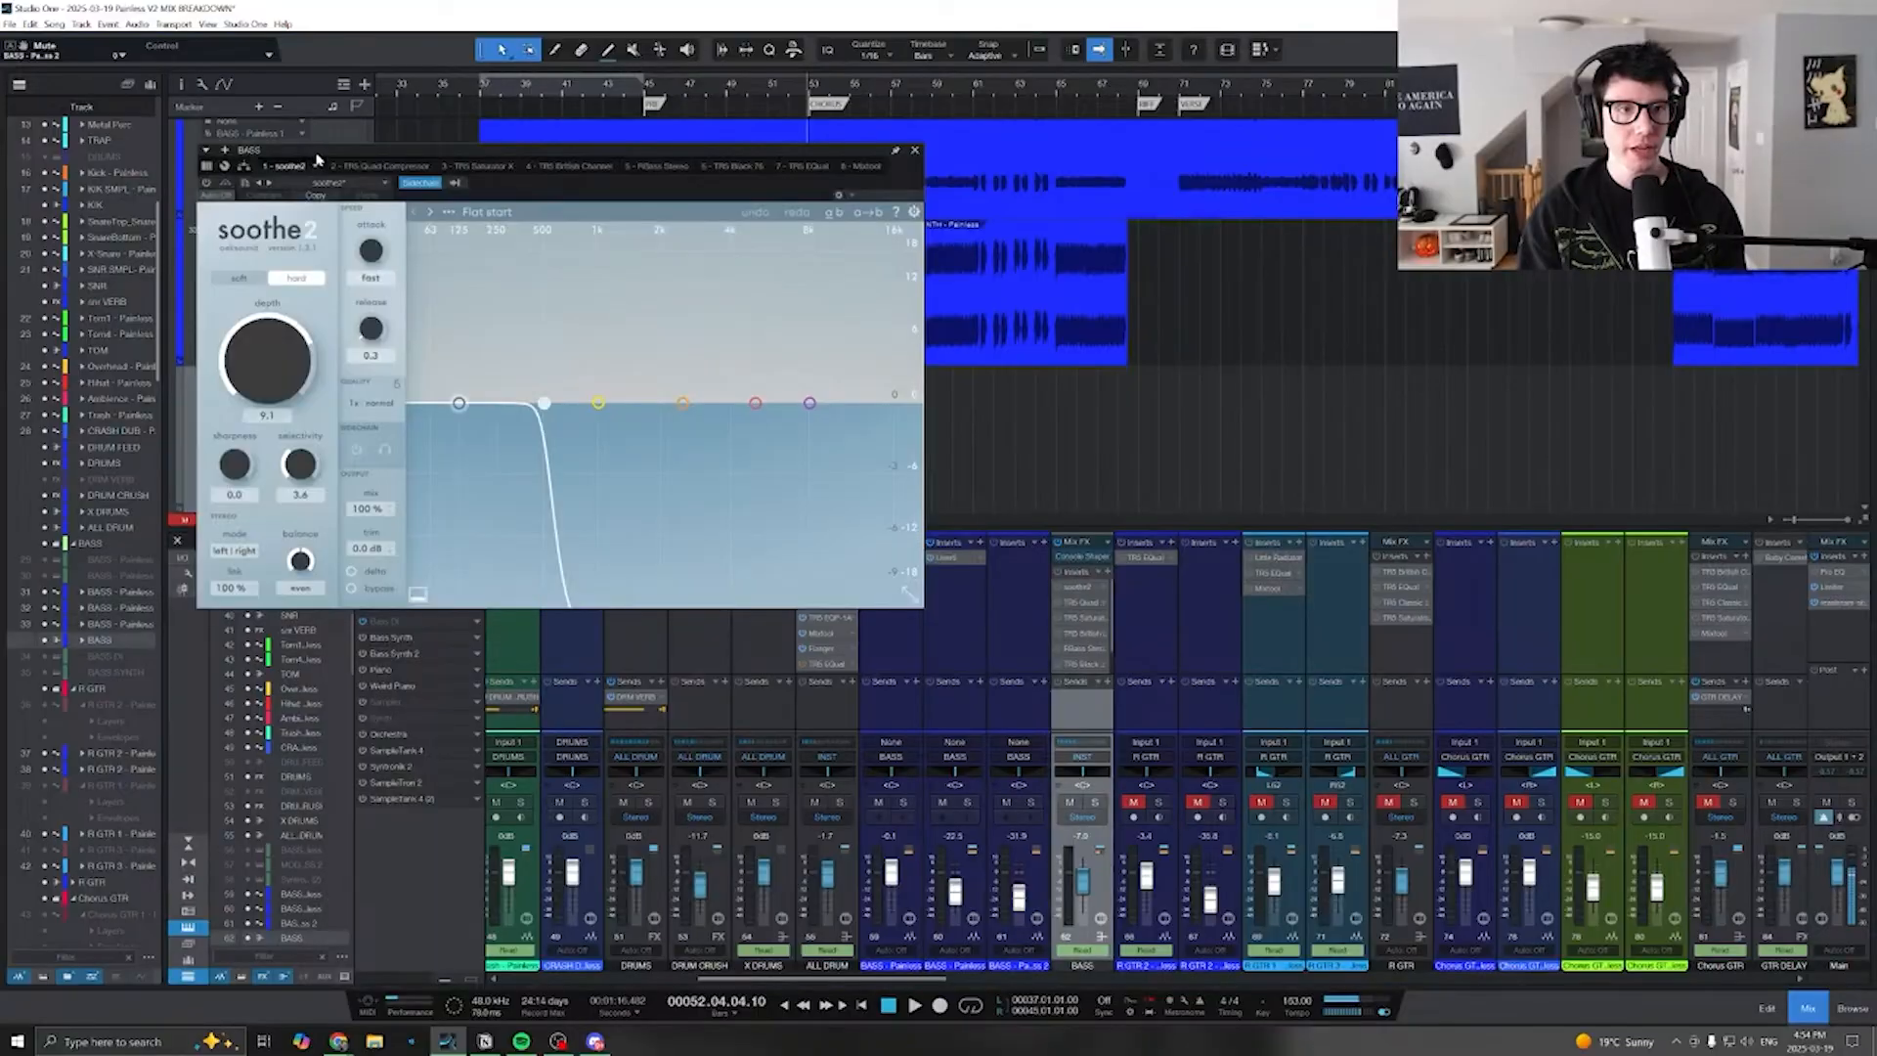
{"action": "left_click_drag", "start_coordinate": [314, 153], "coordinate": [517, 132]}
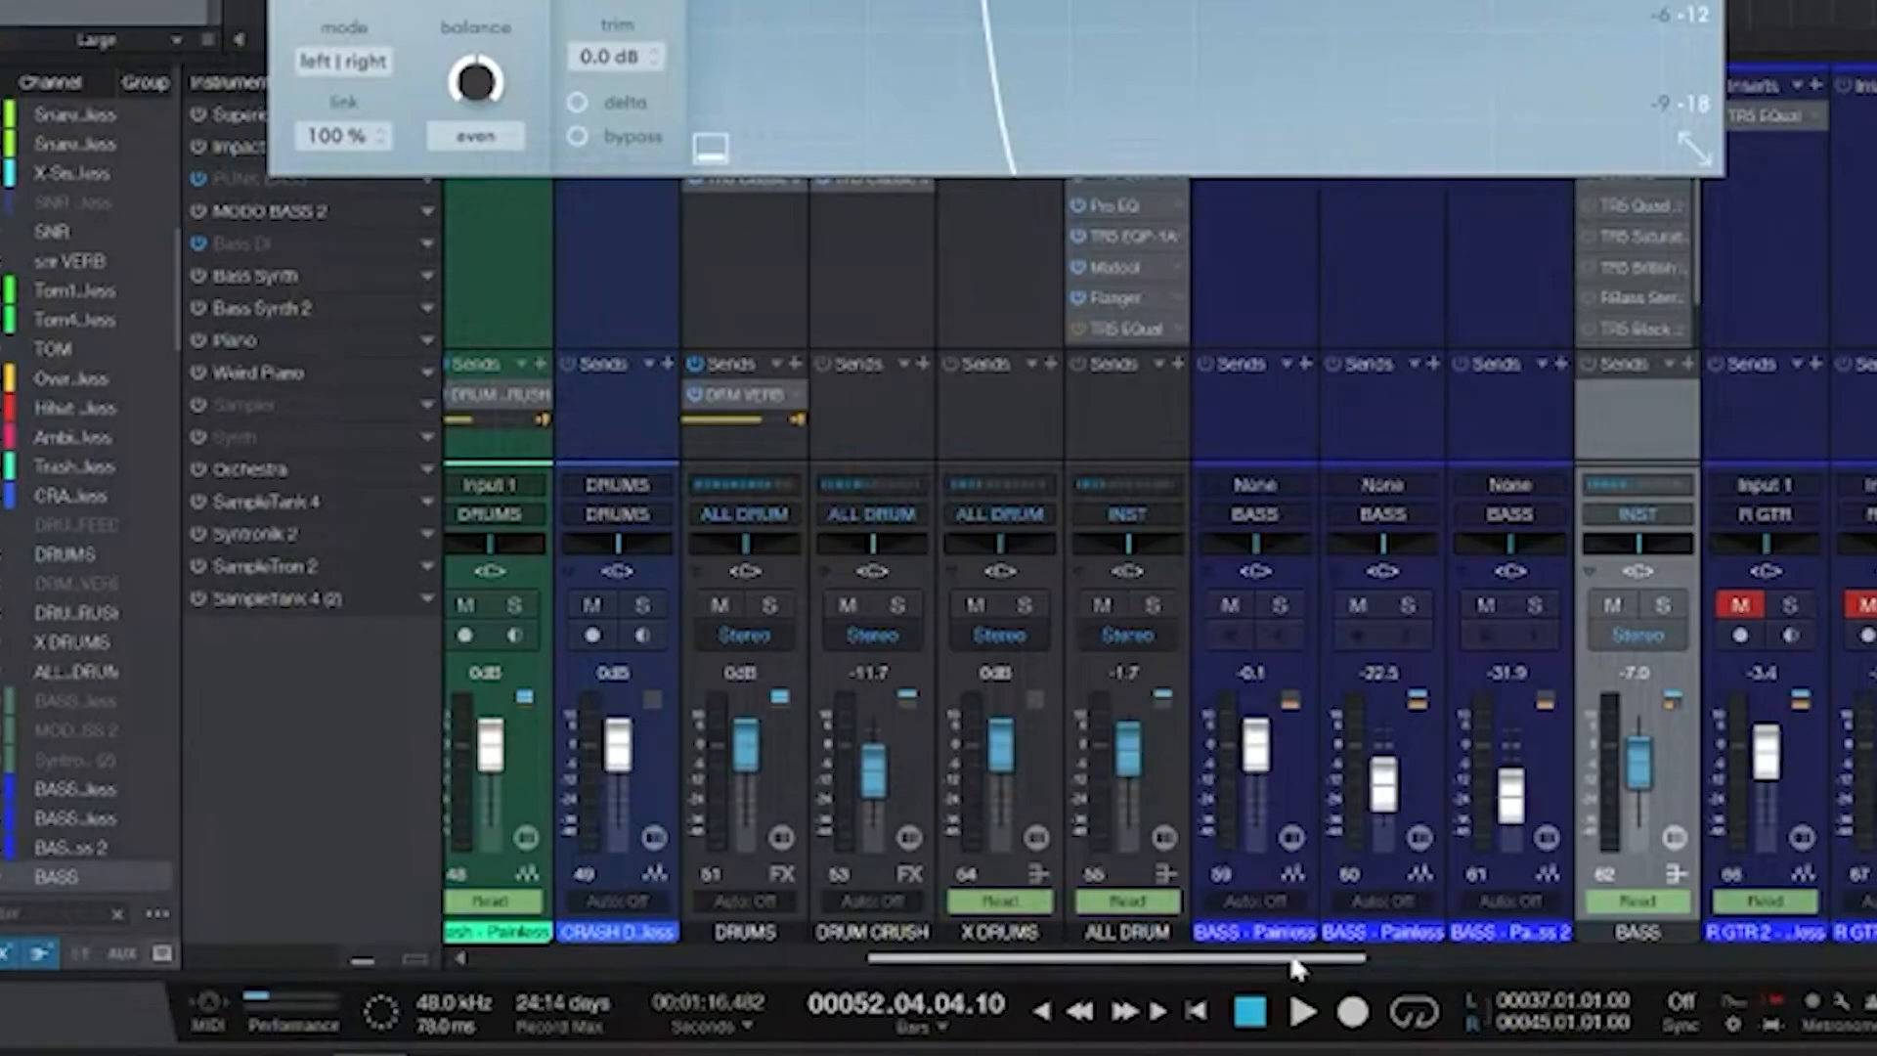
{"action": "mouse_move", "coordinate": [881, 978]}
{"action": "left_mouse_down"}
{"action": "mouse_move", "coordinate": [714, 988]}
{"action": "mouse_move", "coordinate": [847, 970]}
{"action": "left_mouse_up"}
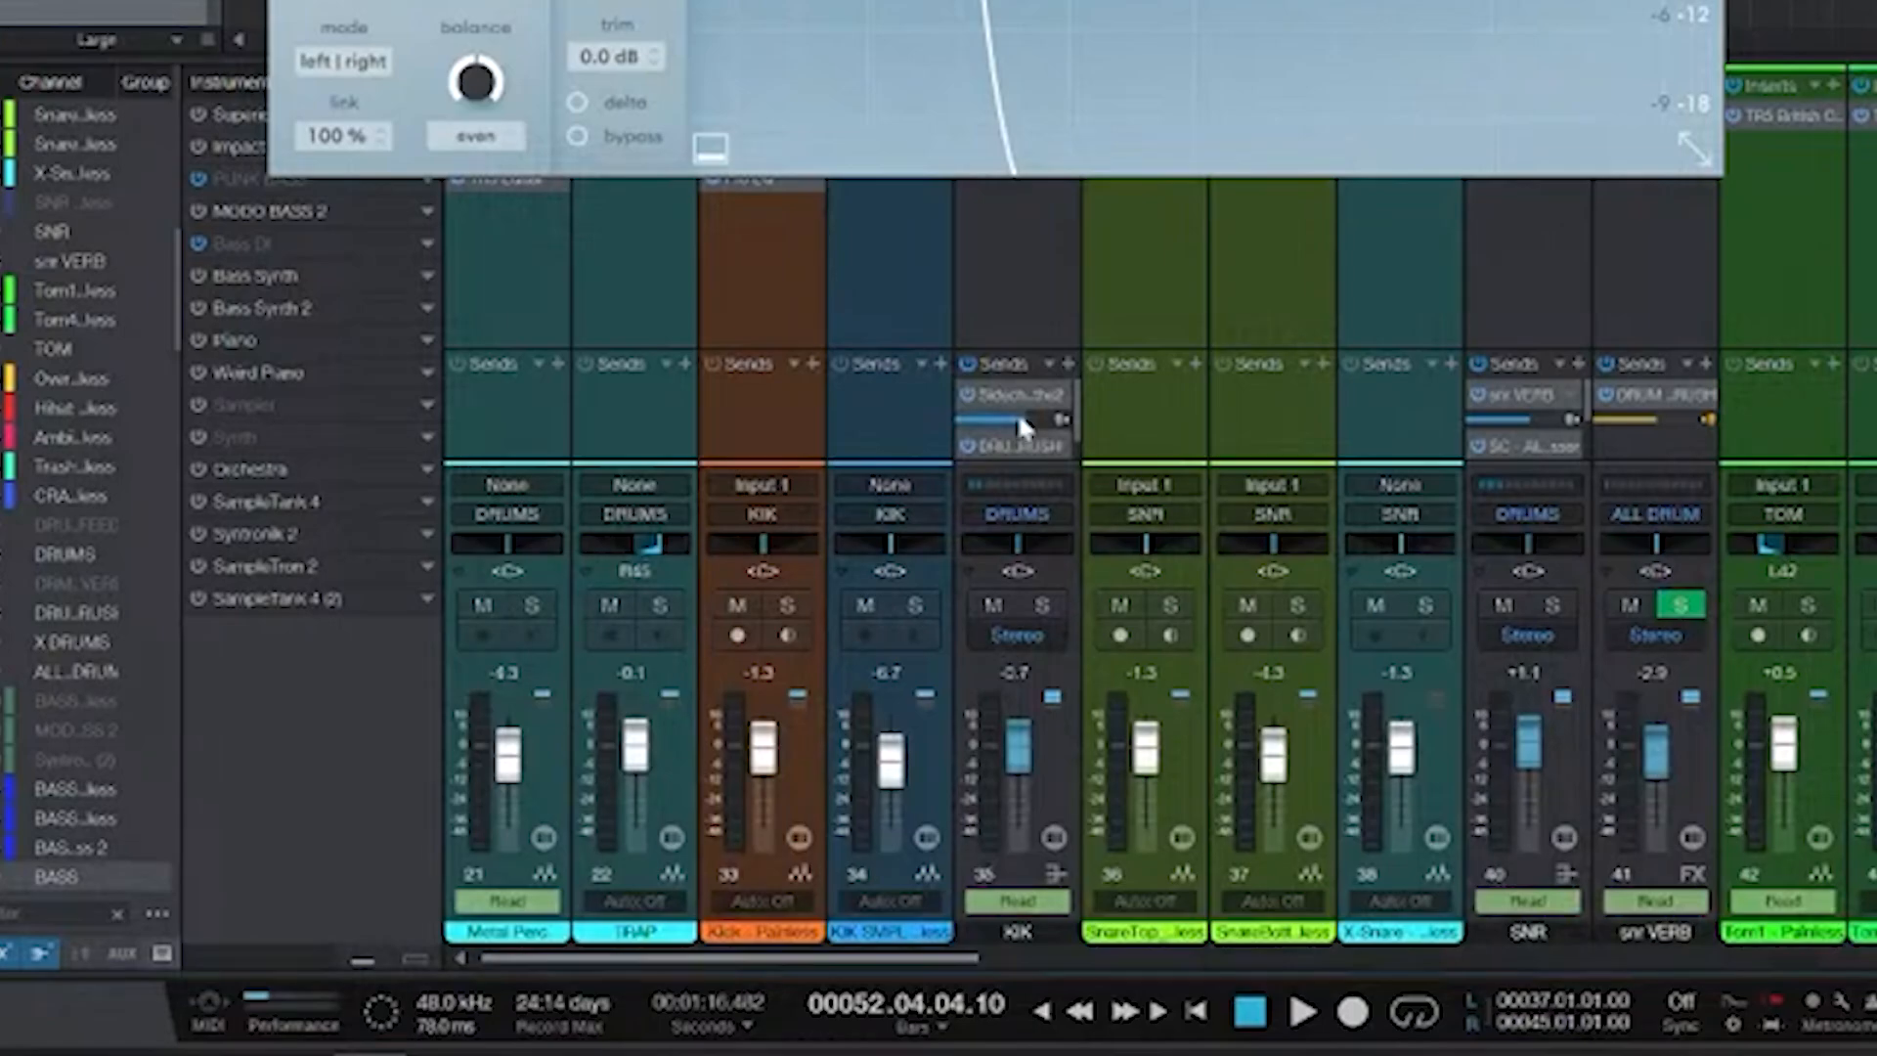
{"action": "left_click_drag", "start_coordinate": [707, 973], "coordinate": [1348, 997]}
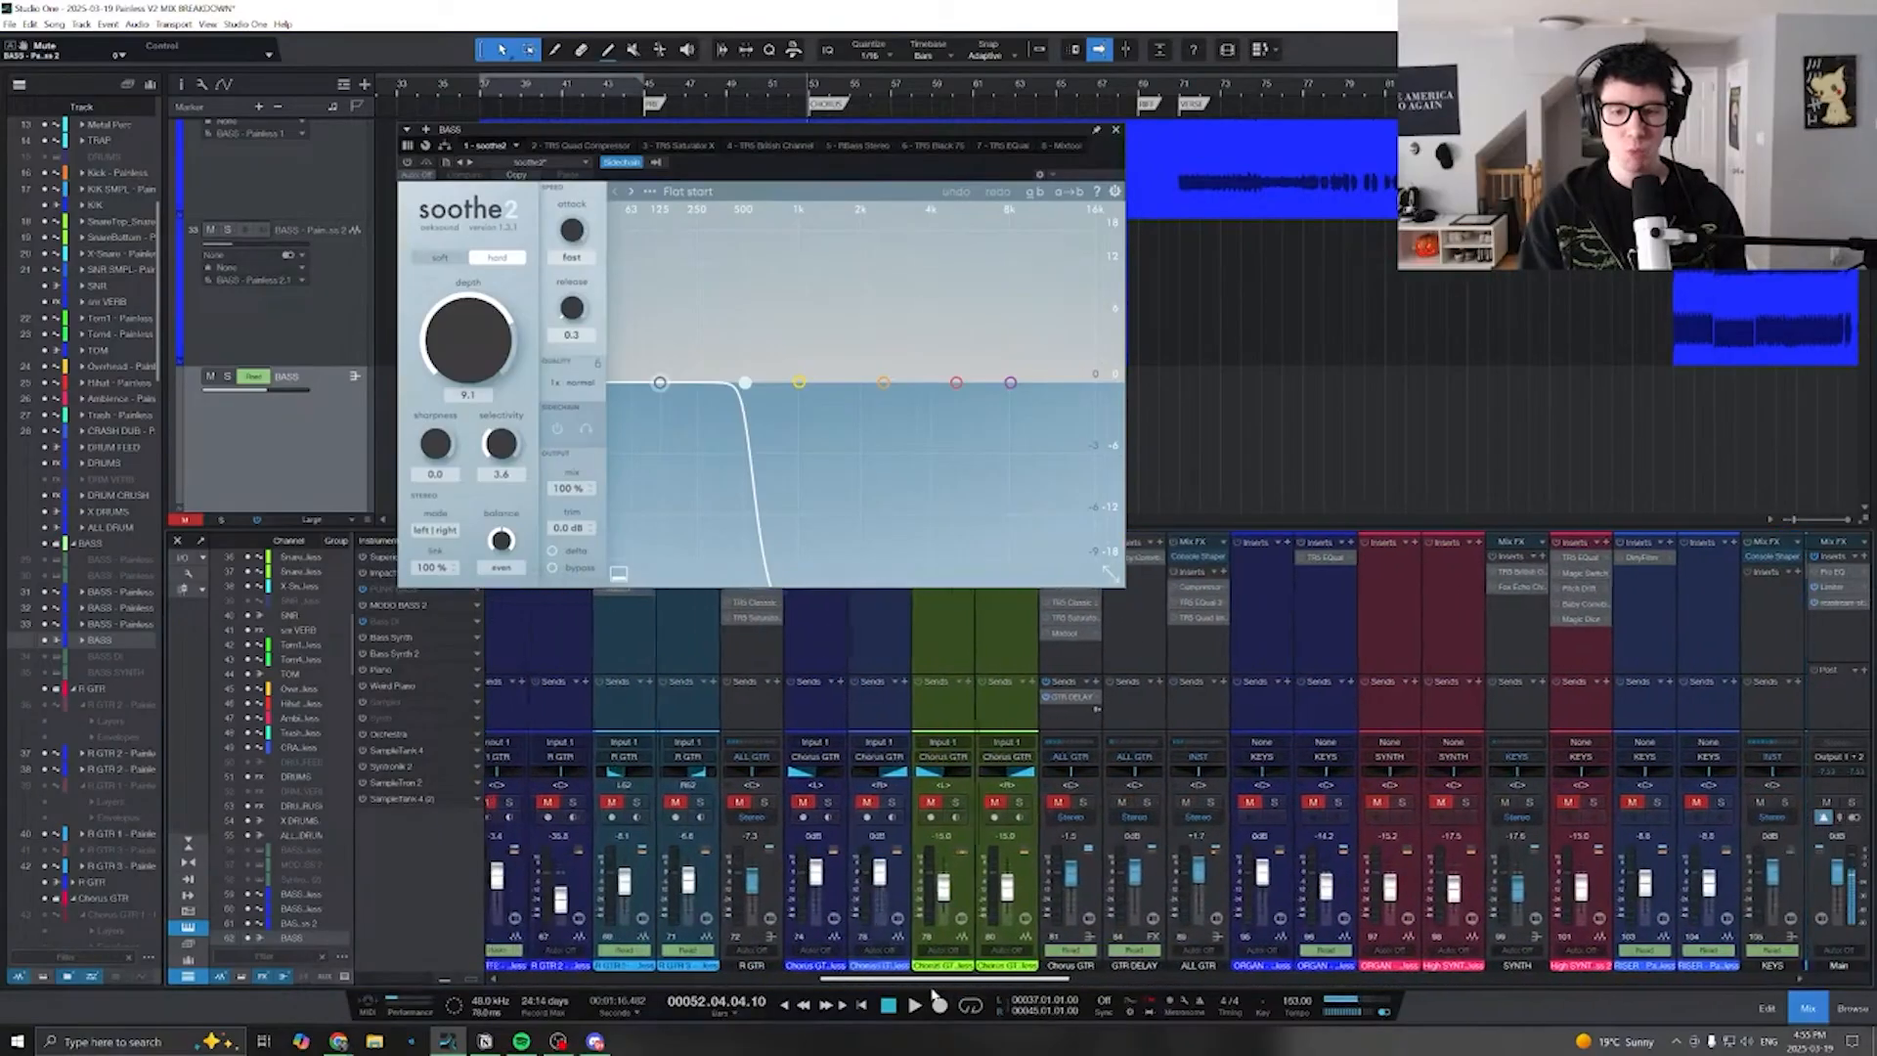
{"action": "left_click_drag", "start_coordinate": [936, 999], "coordinate": [793, 988]}
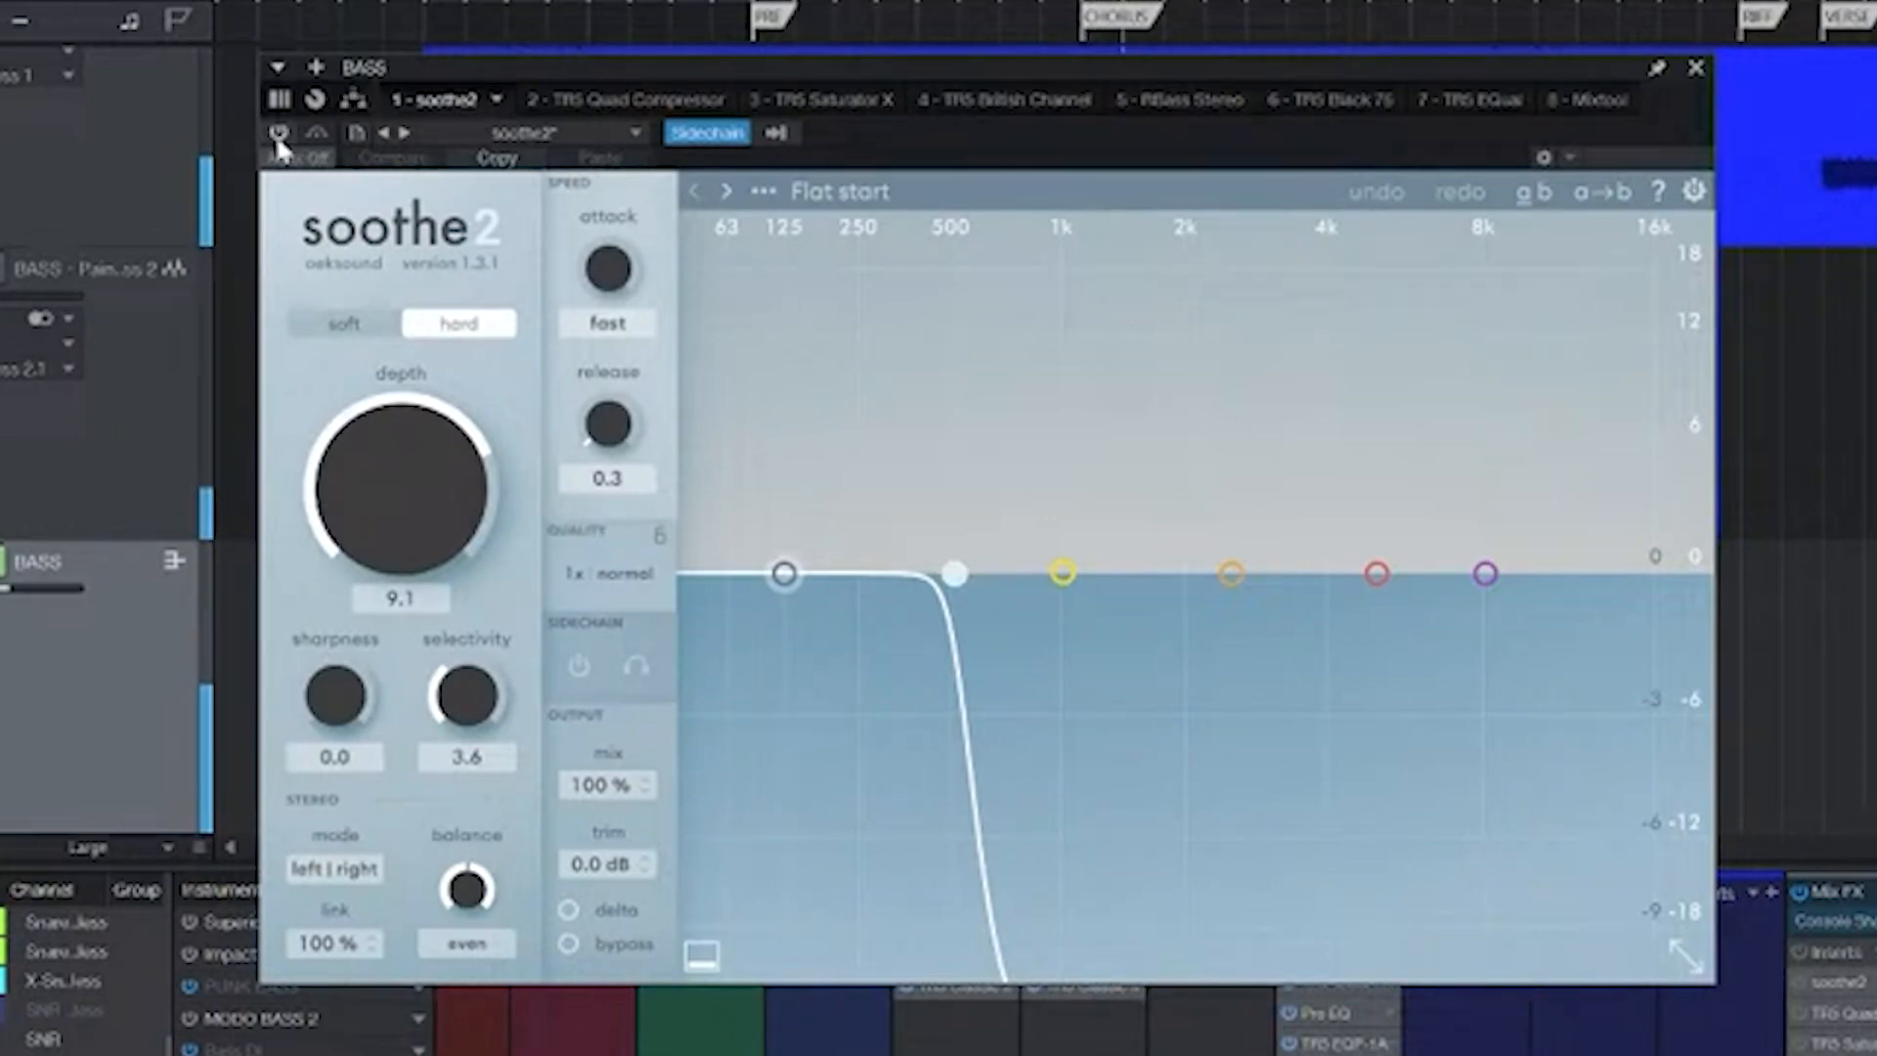
- Compare the chorus with soothe2 on the BASS bus on and off, leaving it enabled
{"action": "left_click", "coordinate": [279, 133]}
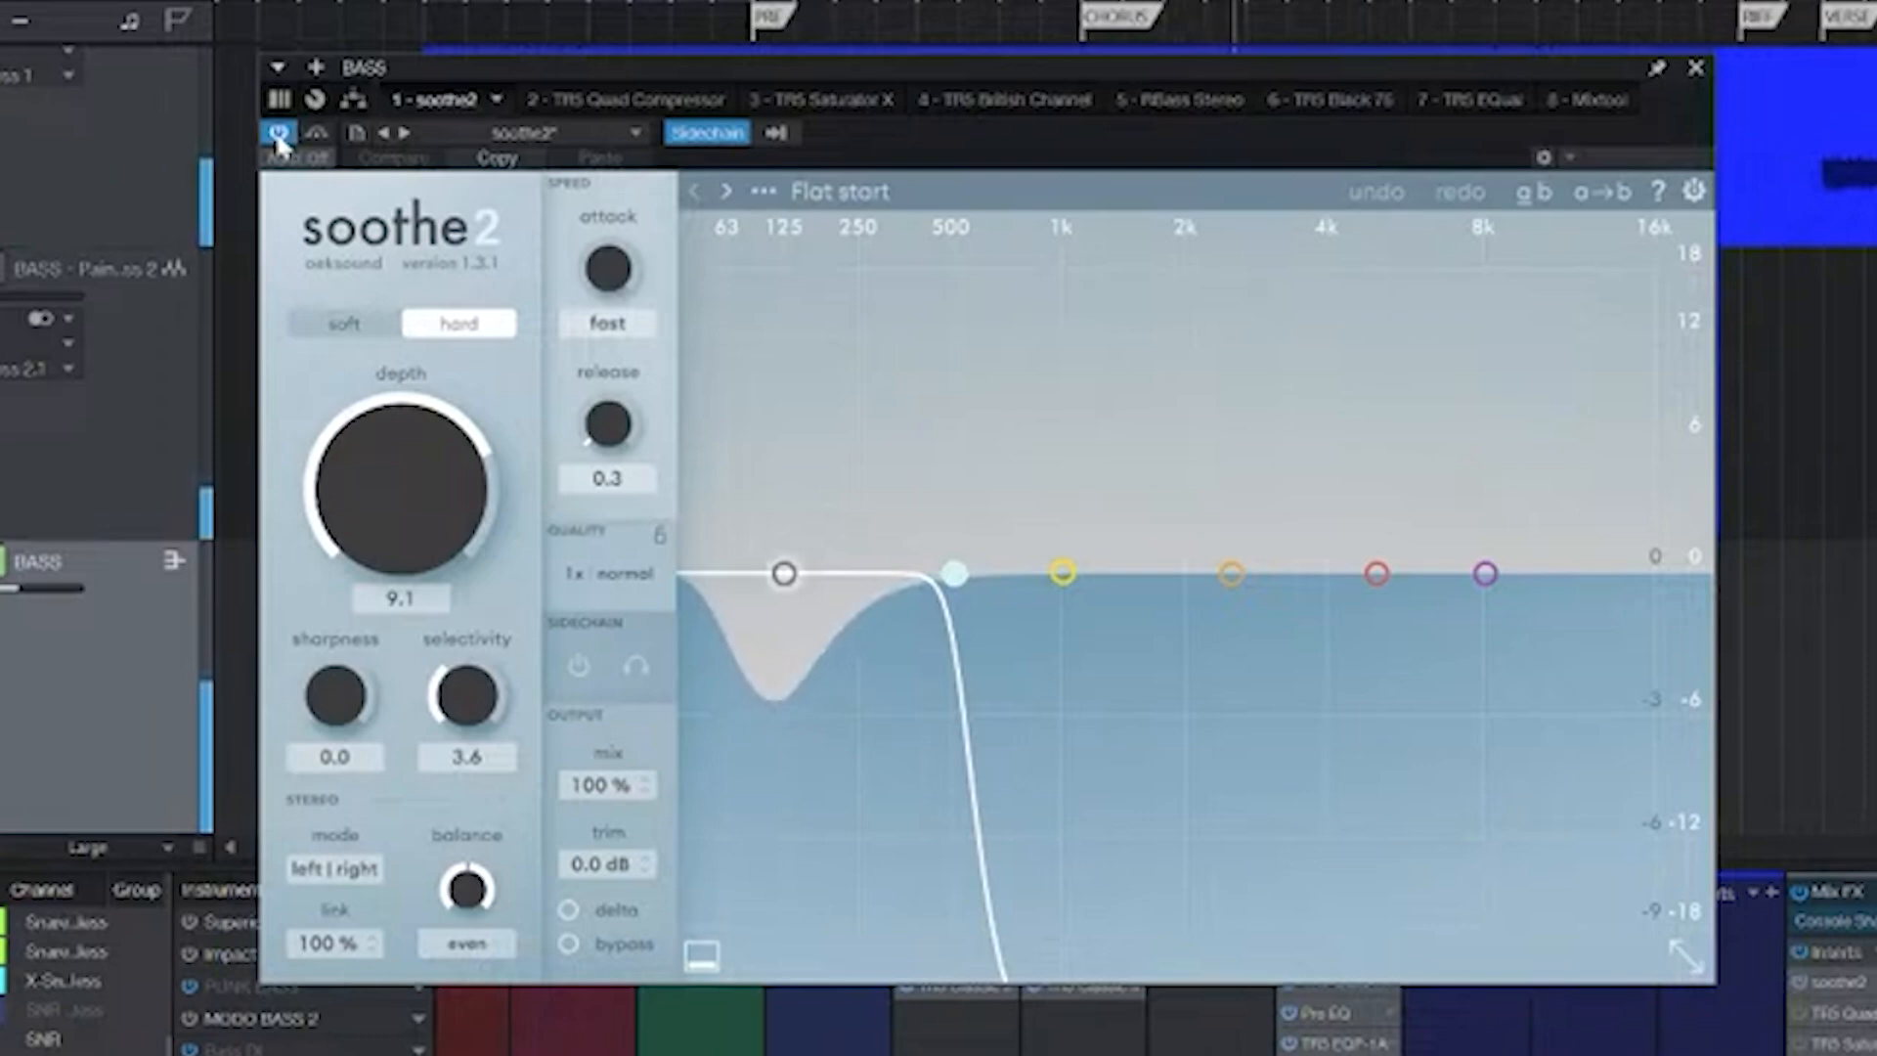
{"action": "left_click", "coordinate": [278, 134]}
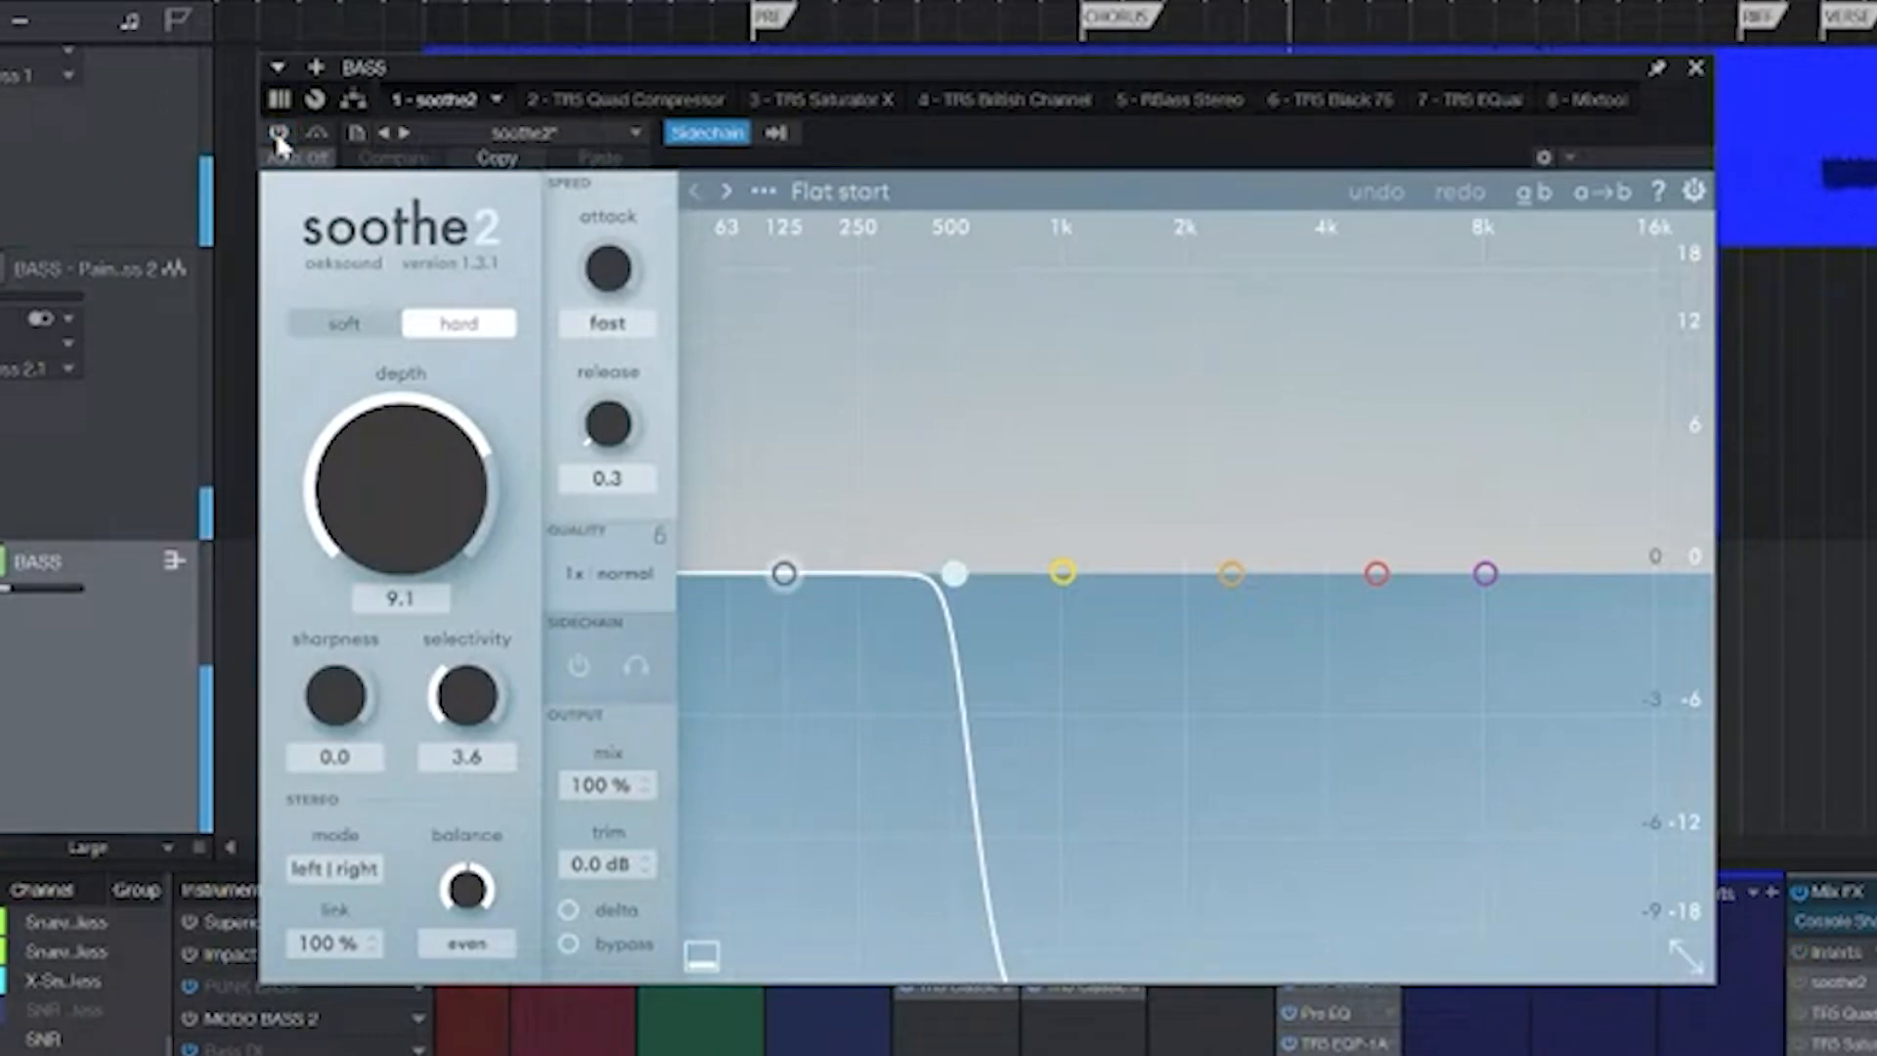
{"action": "left_click", "coordinate": [278, 133]}
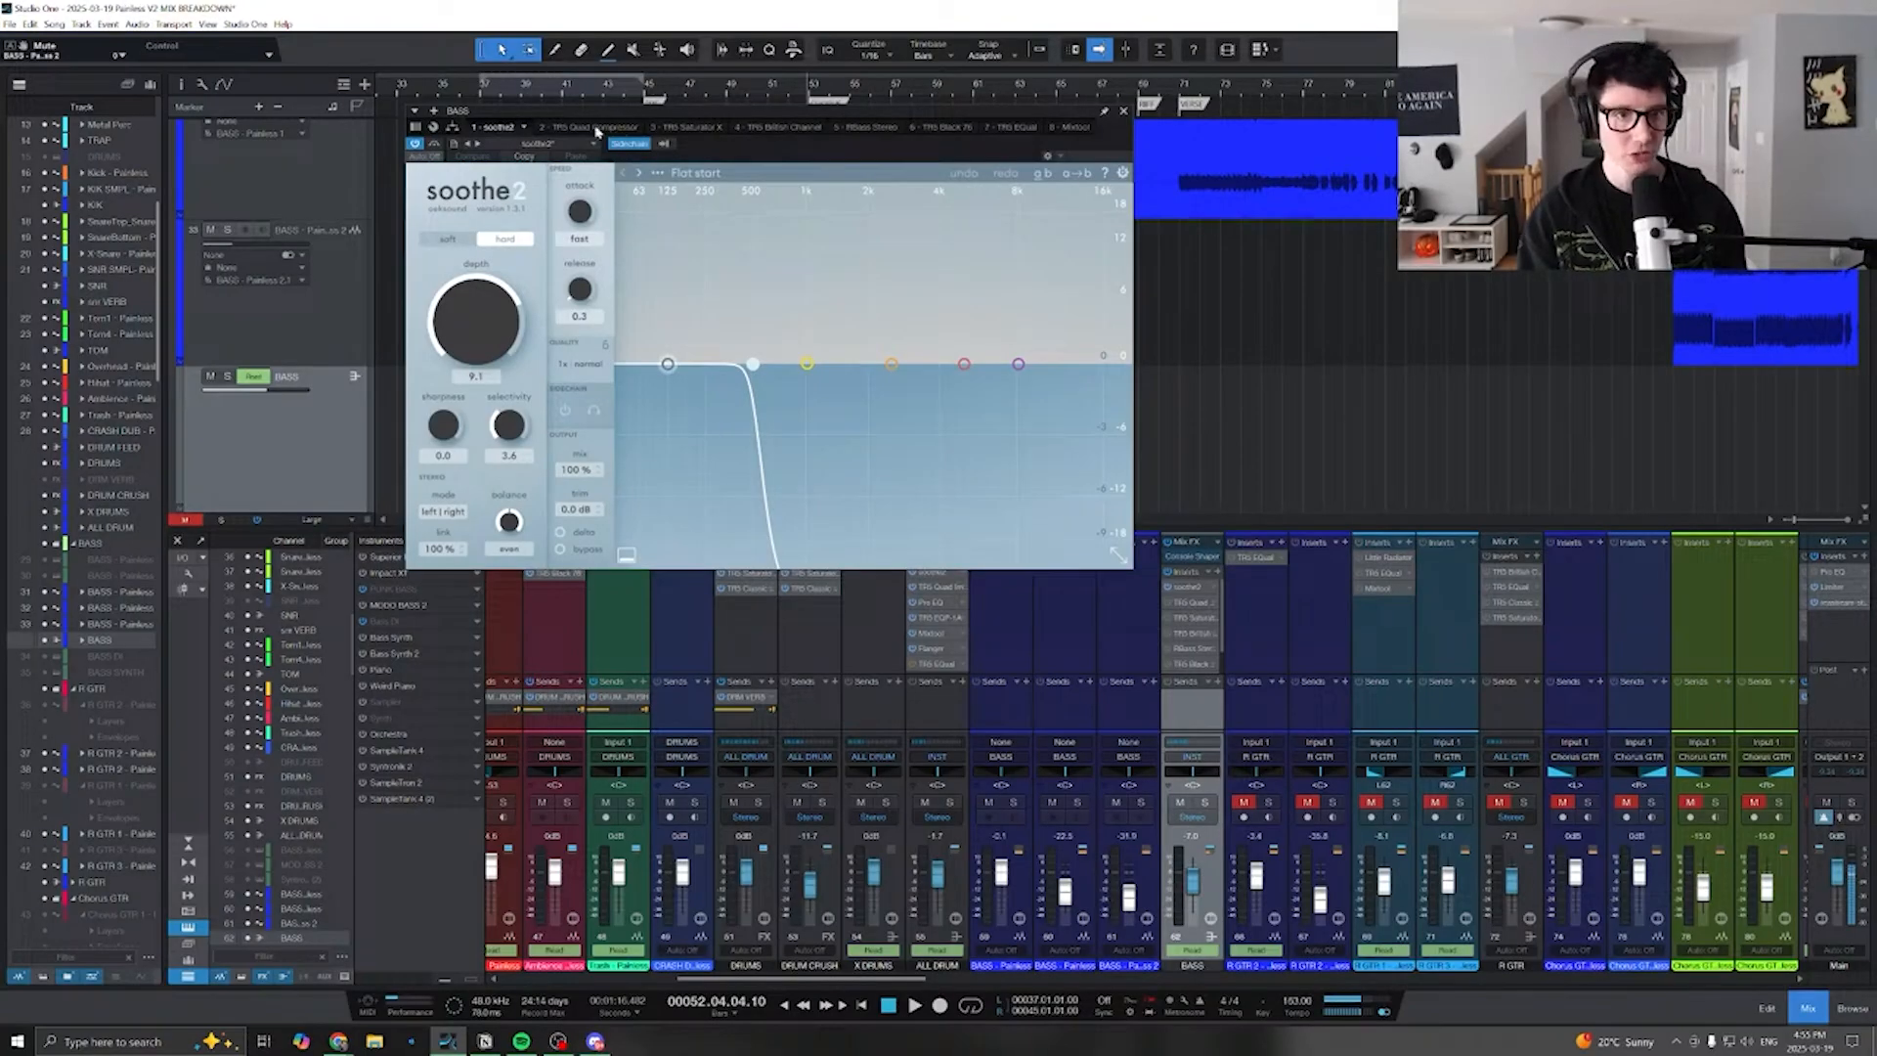
- Open TR5 Quad Compressor on the BASS bus and compare playback with it on and off, leaving it enabled
{"action": "left_click", "coordinate": [622, 128]}
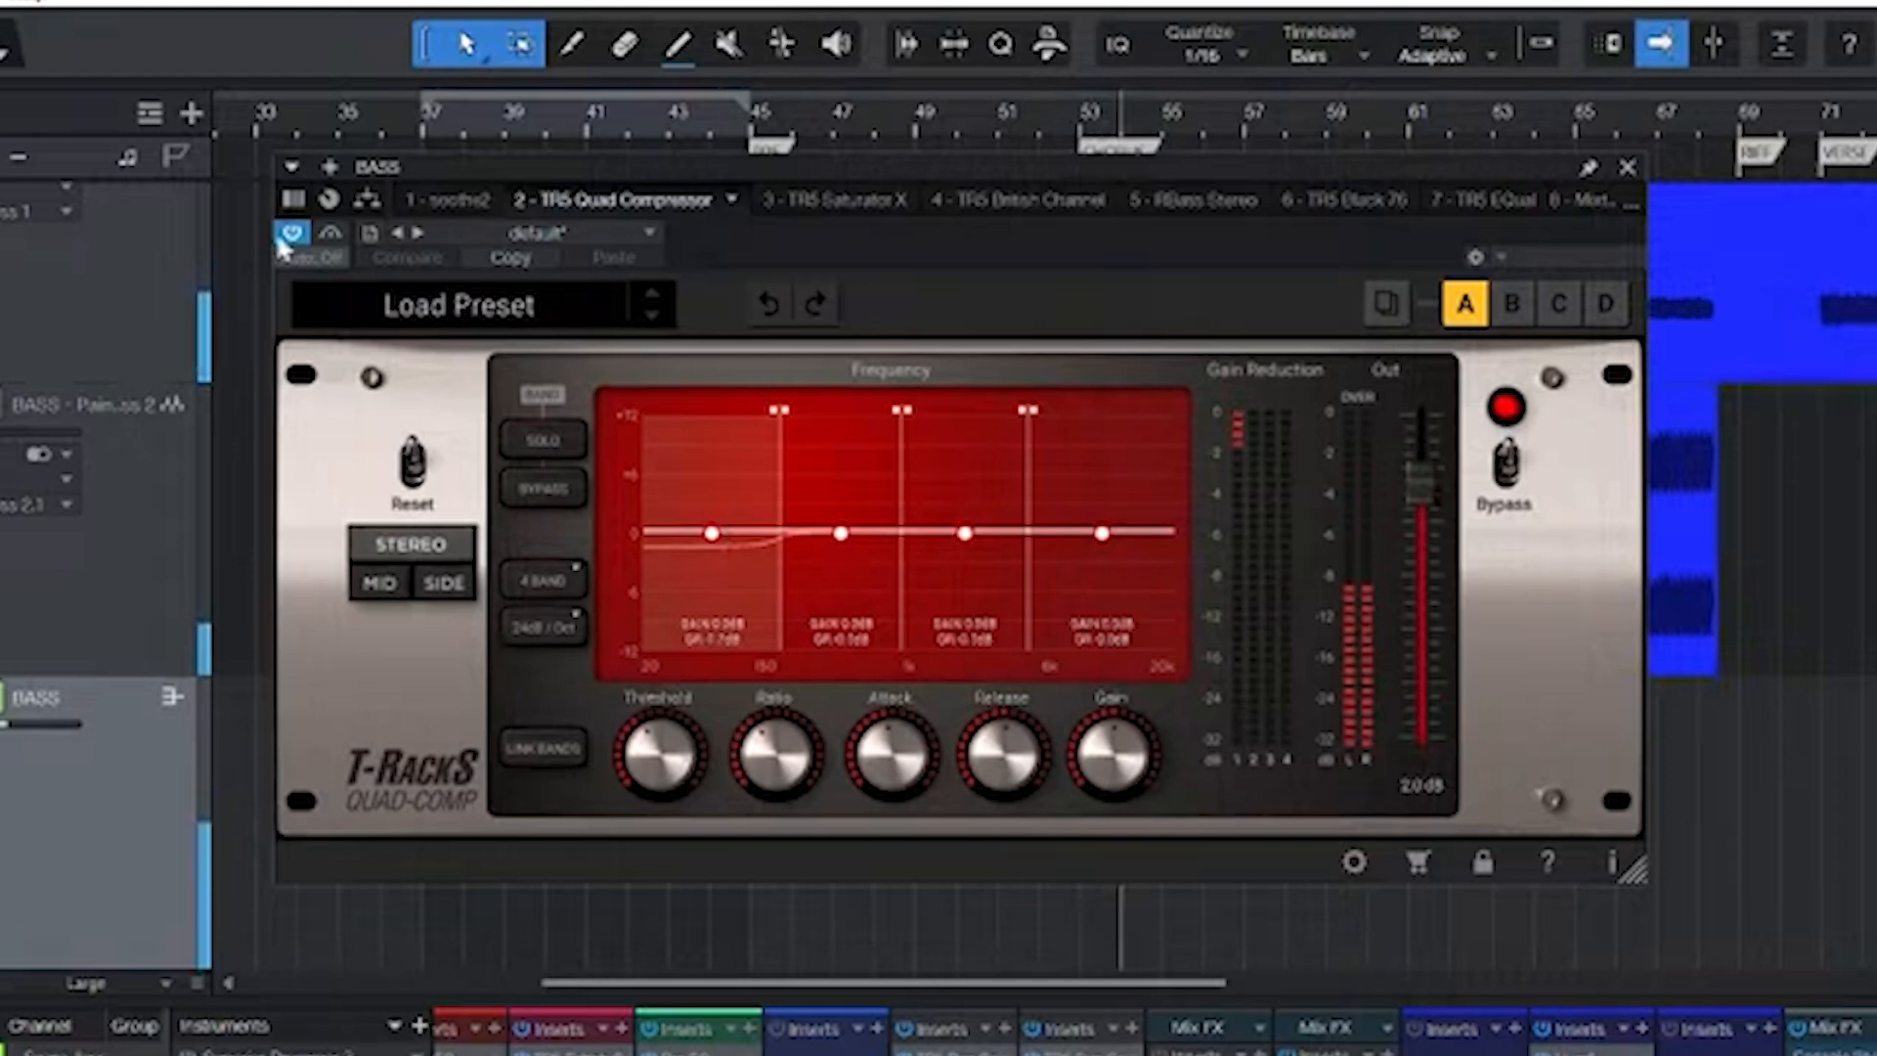
{"action": "left_click", "coordinate": [292, 234]}
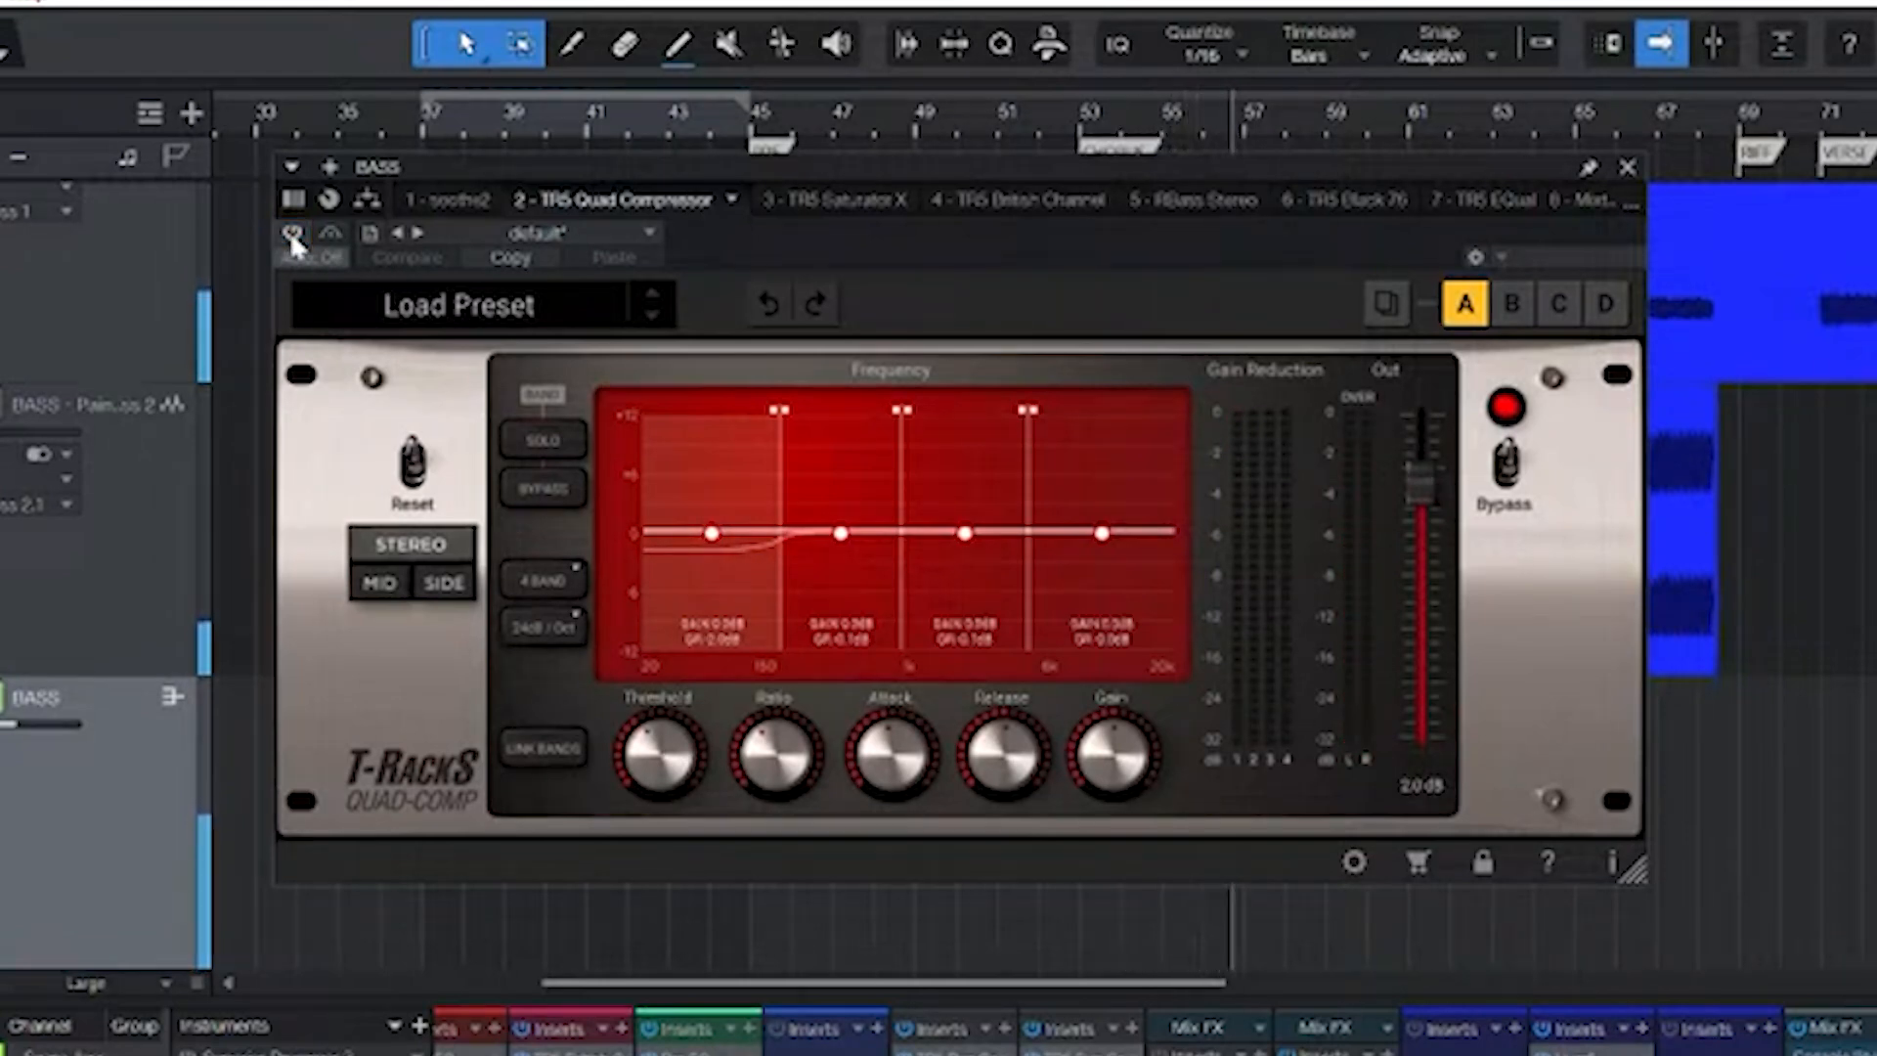
{"action": "left_click", "coordinate": [291, 234]}
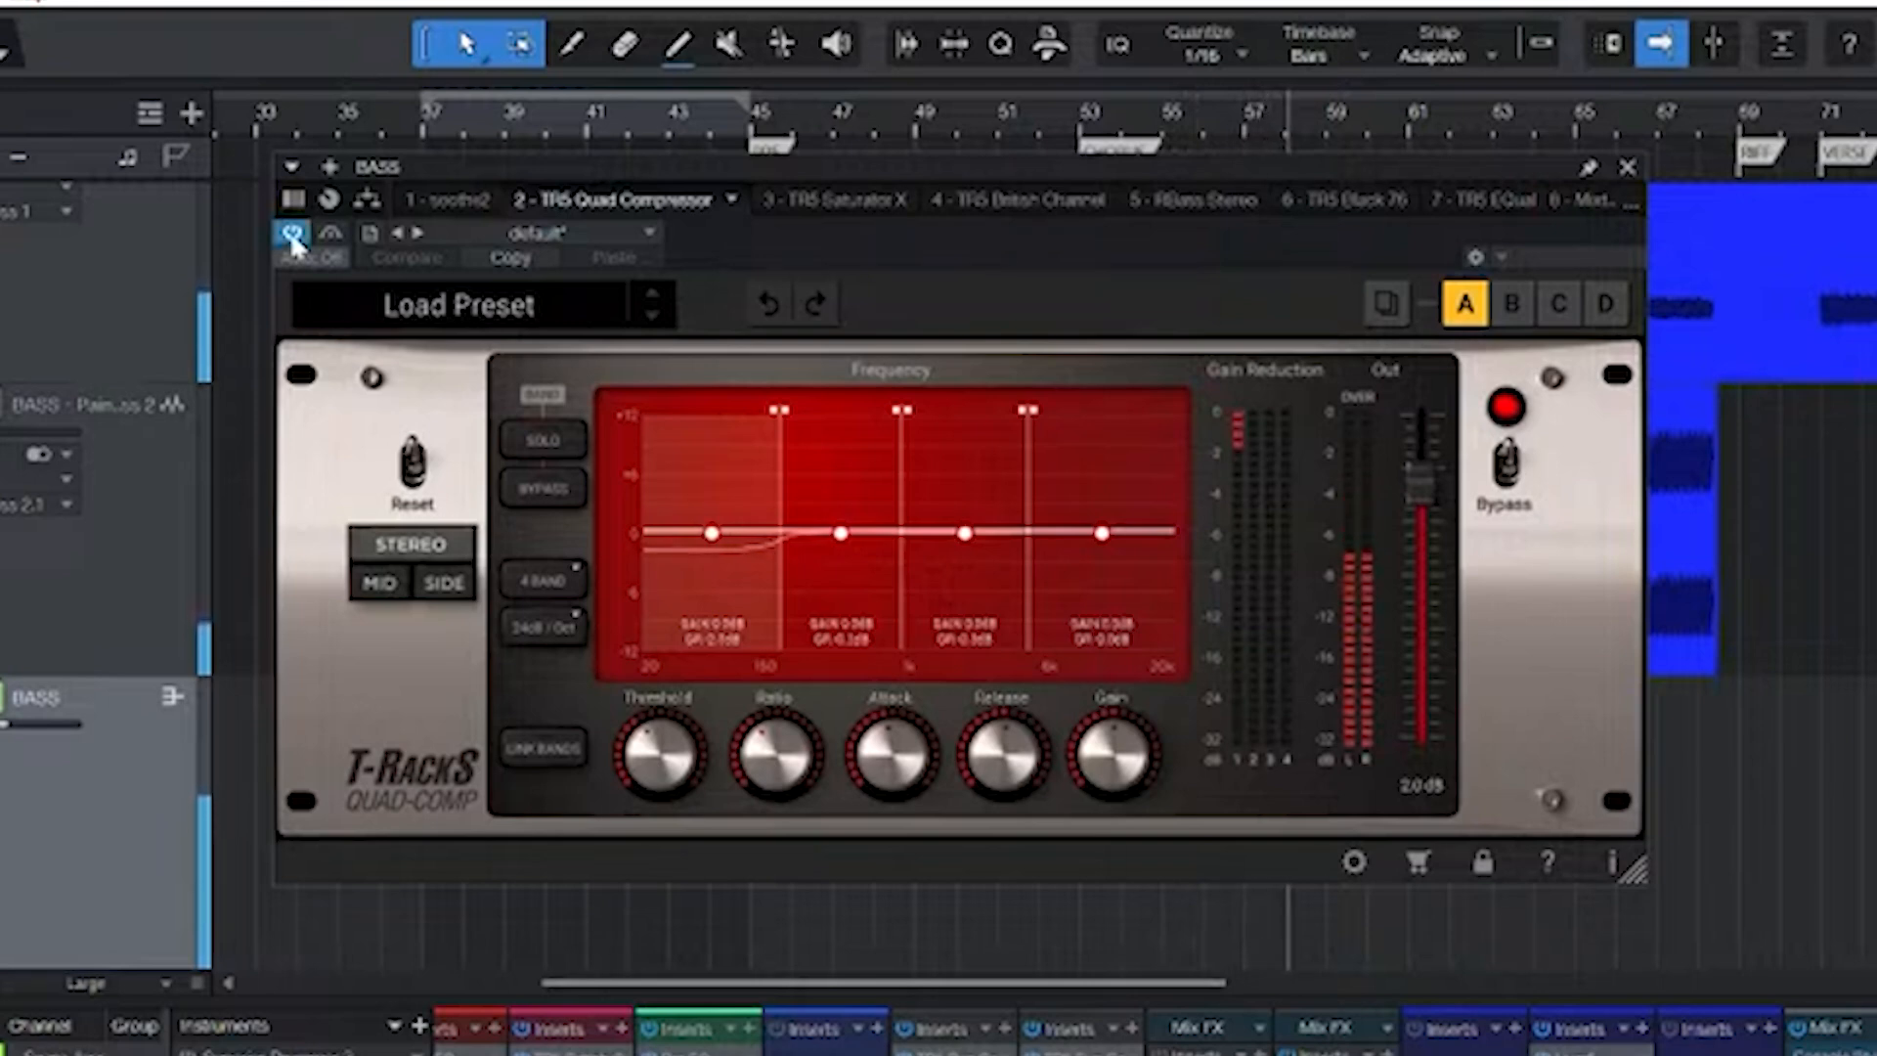
{"action": "left_click", "coordinate": [291, 234]}
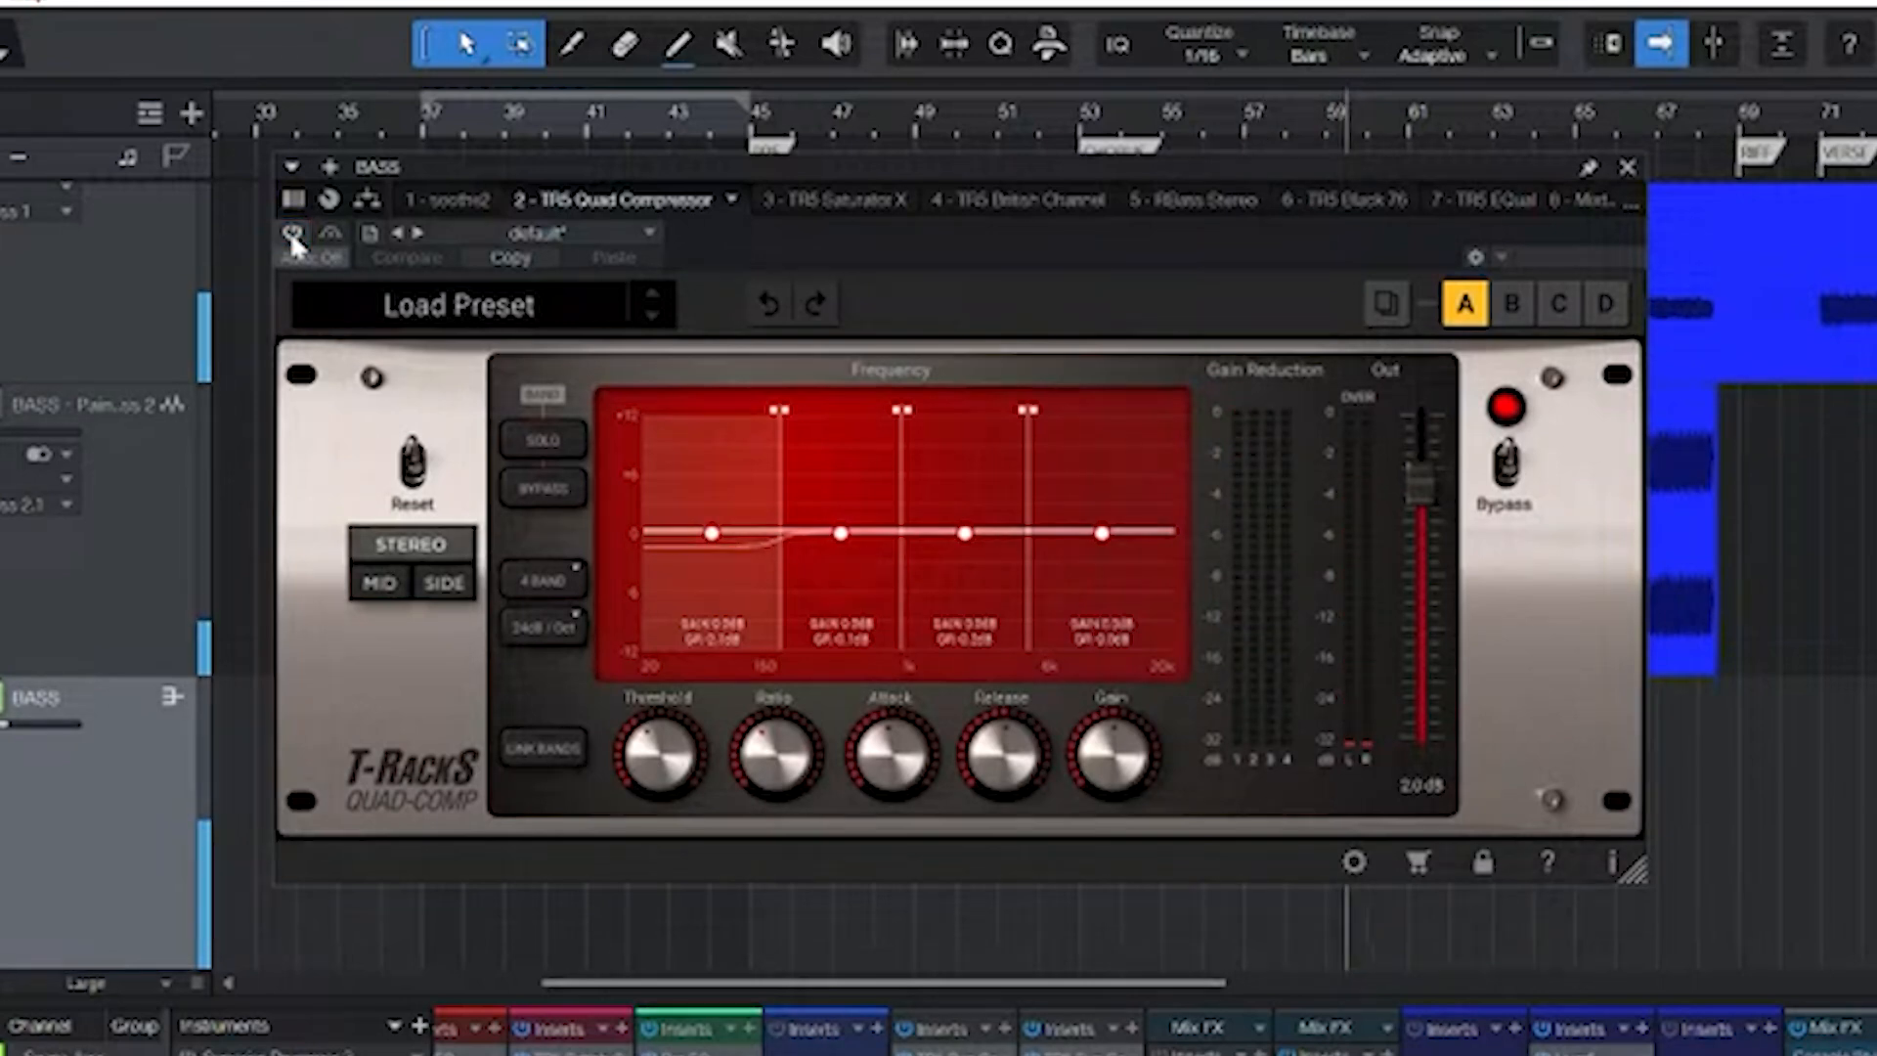
{"action": "left_click", "coordinate": [292, 235]}
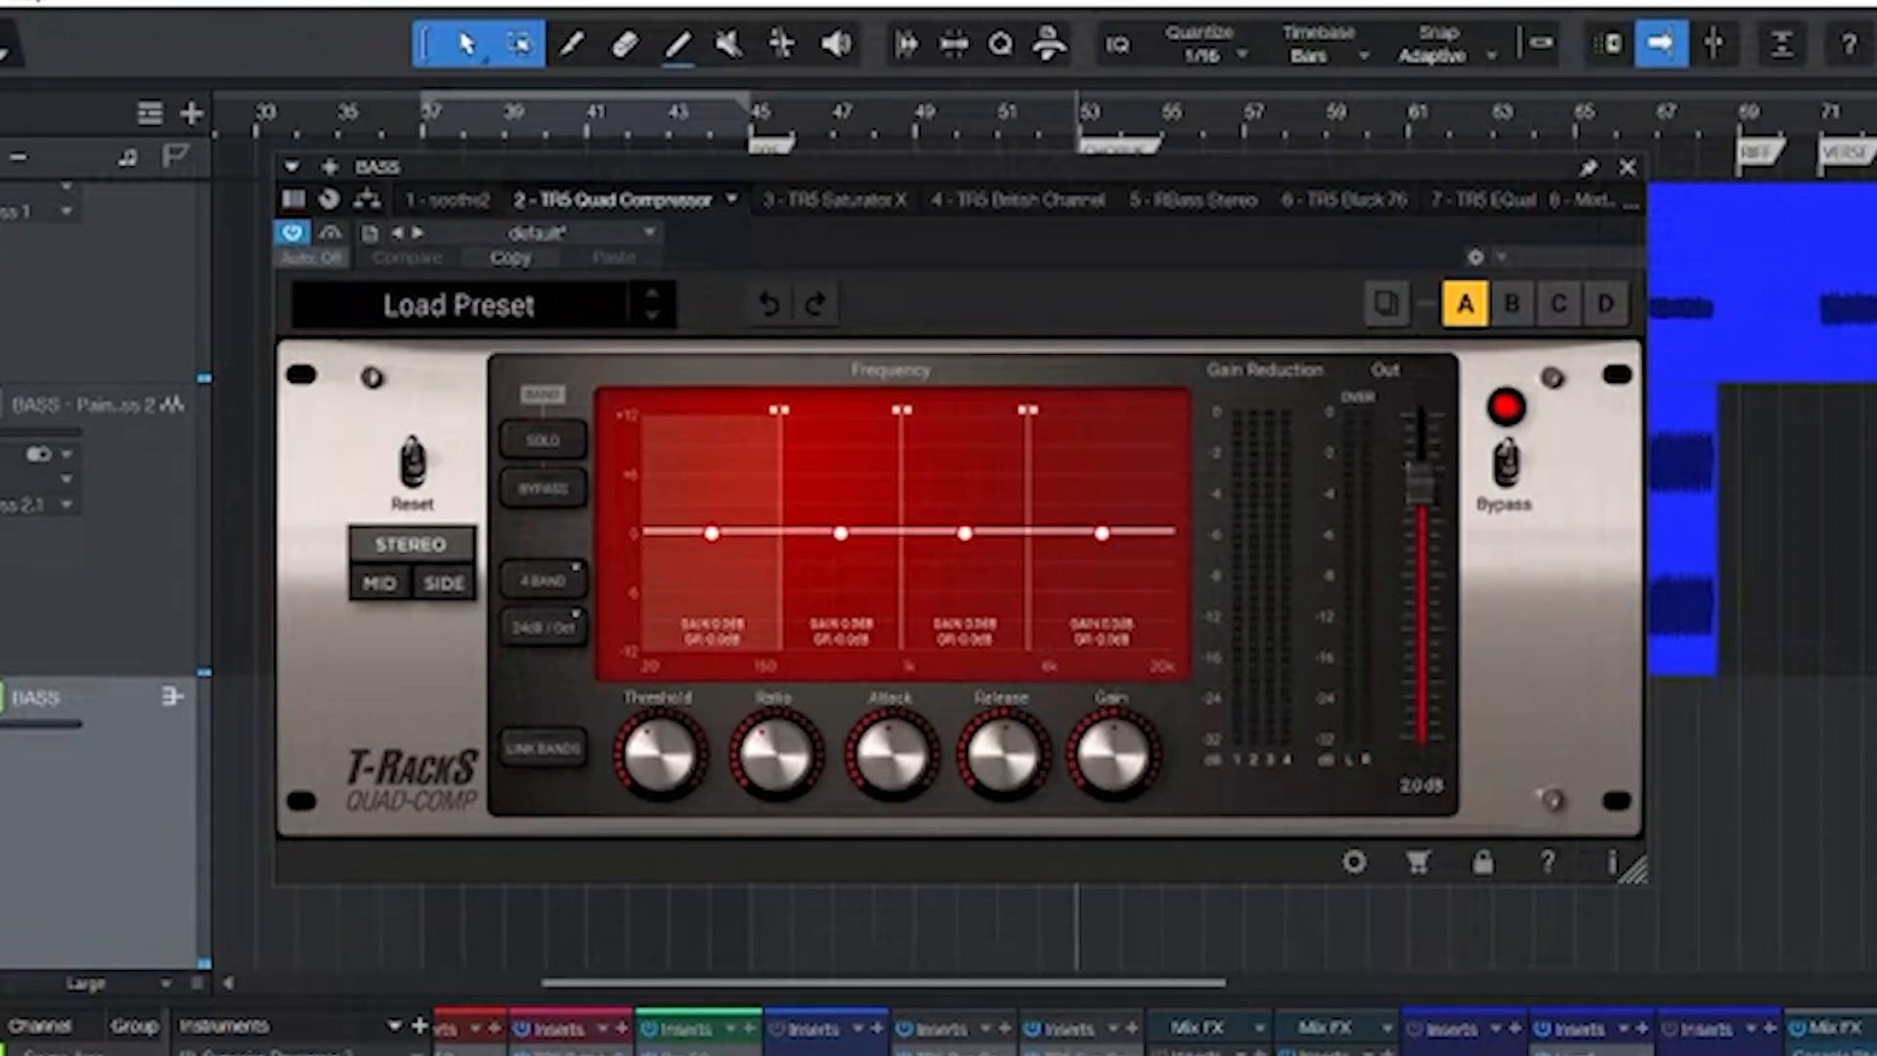
- Open TR5 Saturator X on the BASS bus and compare the chorus with it on and off, leaving it enabled
{"action": "left_click", "coordinate": [831, 200]}
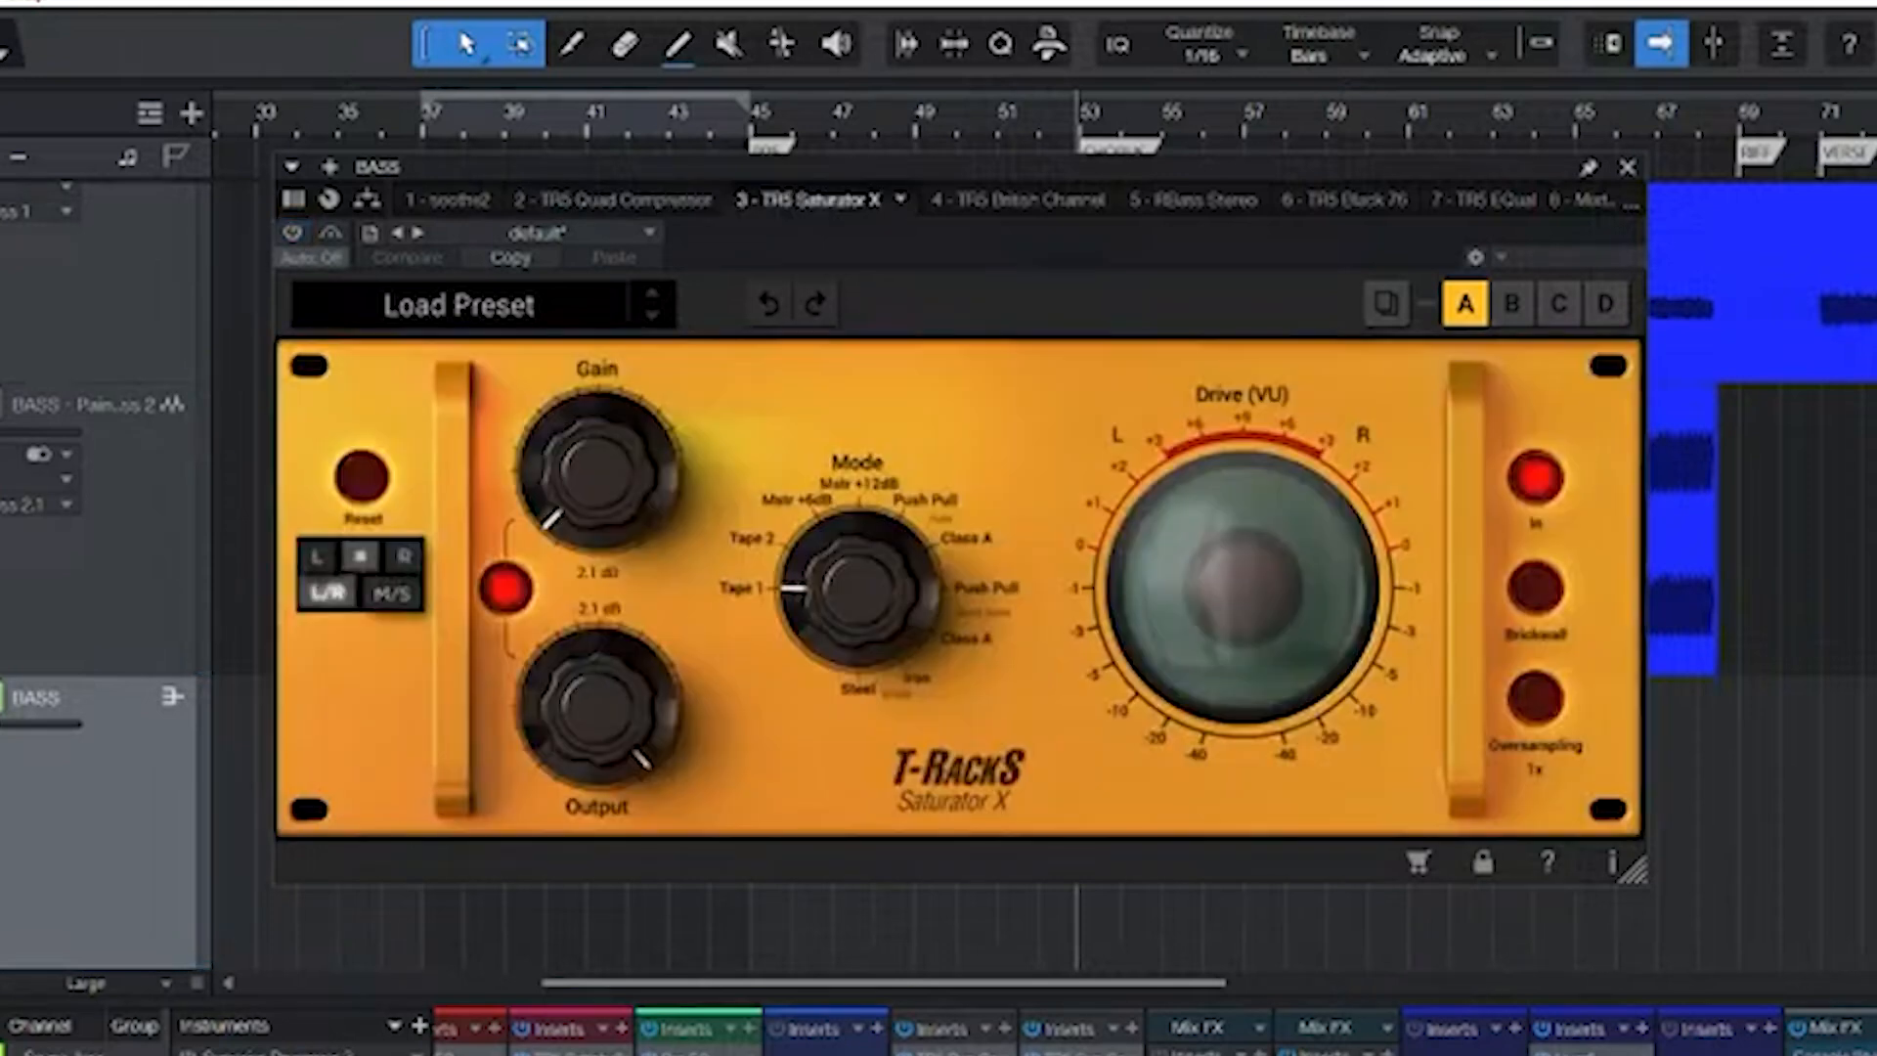
{"action": "left_click", "coordinate": [292, 235]}
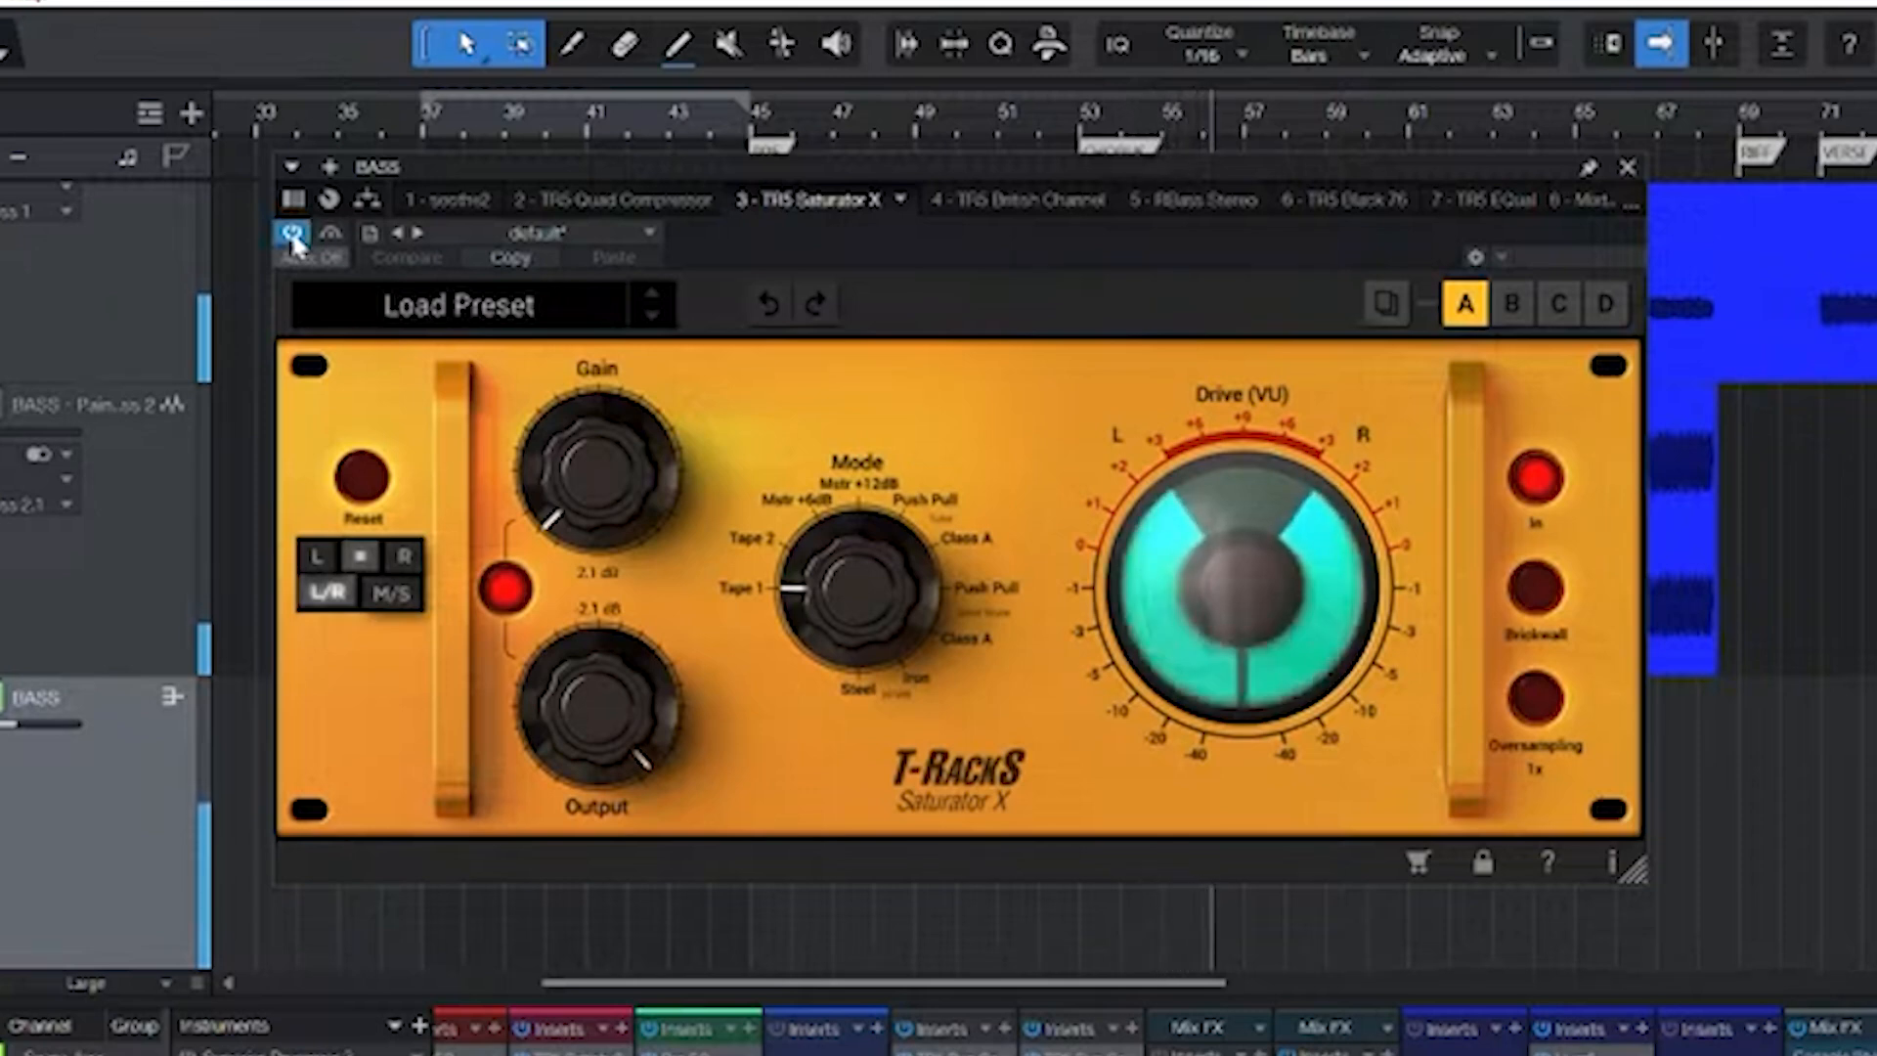
{"action": "left_click", "coordinate": [293, 235]}
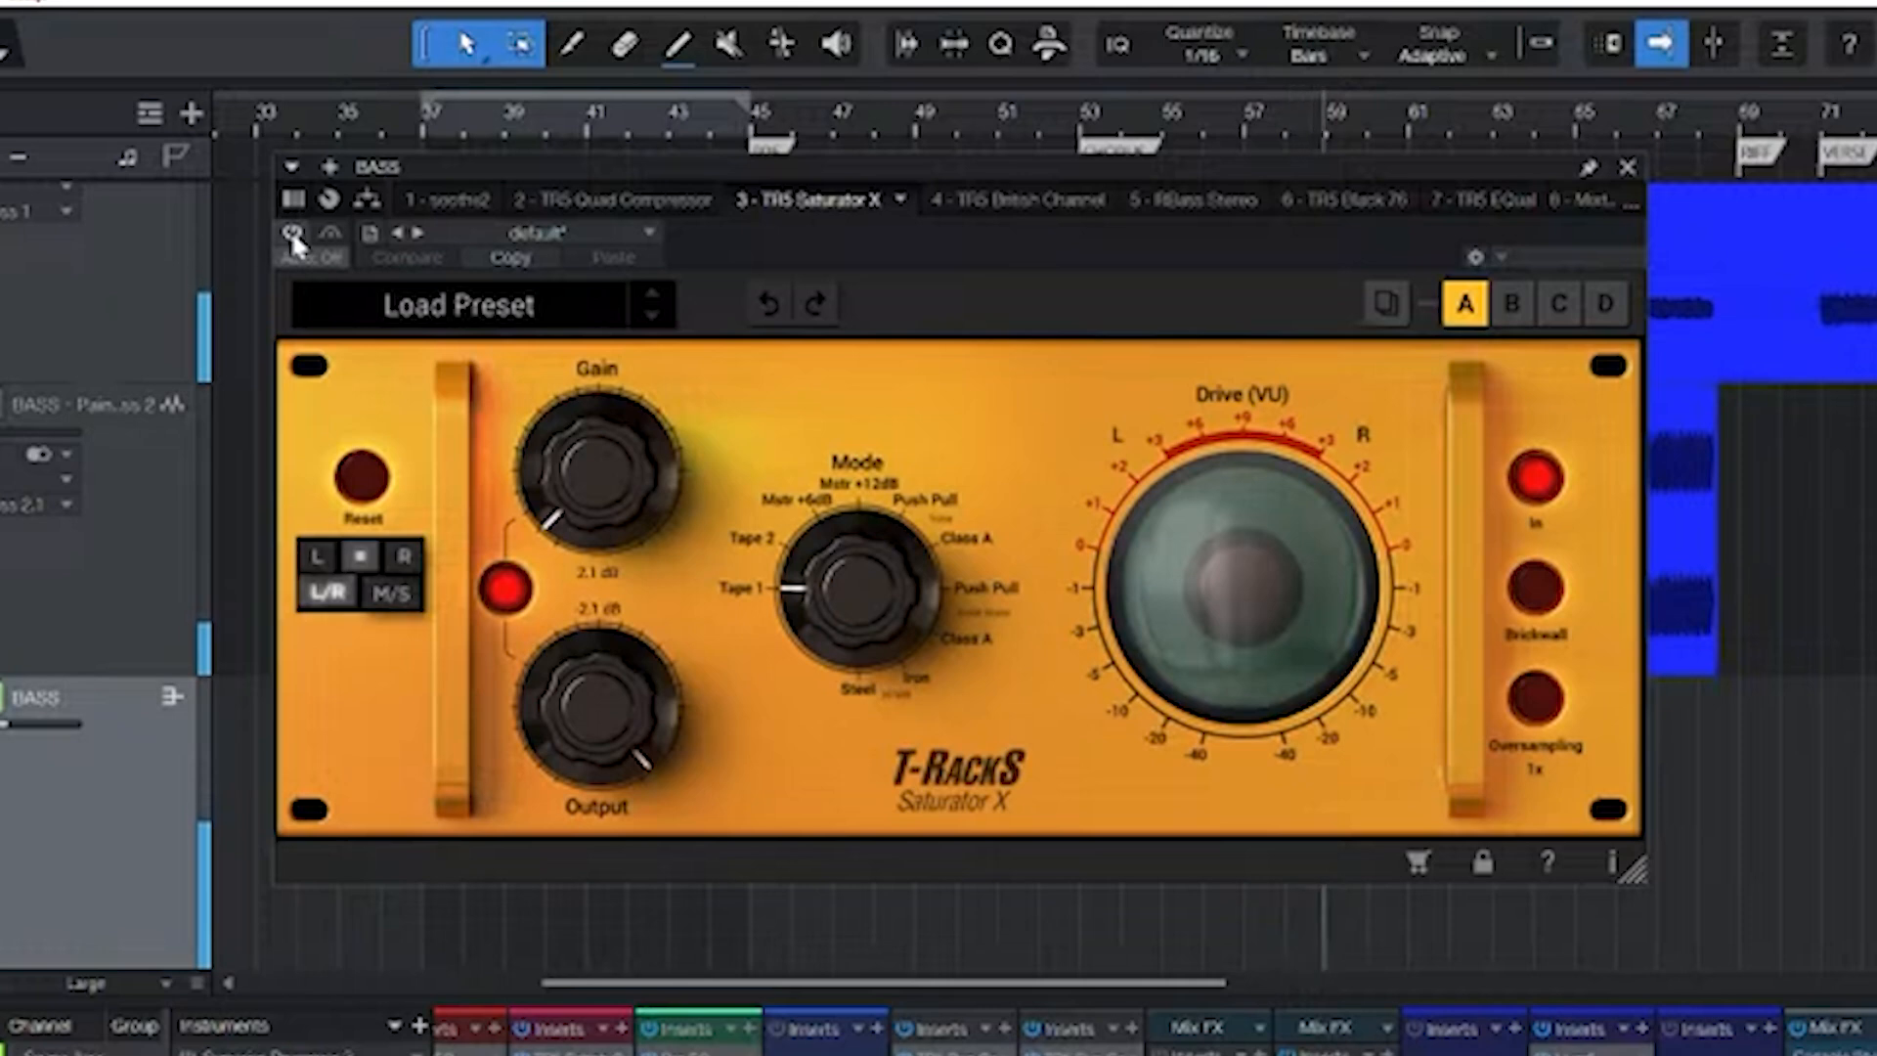
{"action": "left_click", "coordinate": [292, 235]}
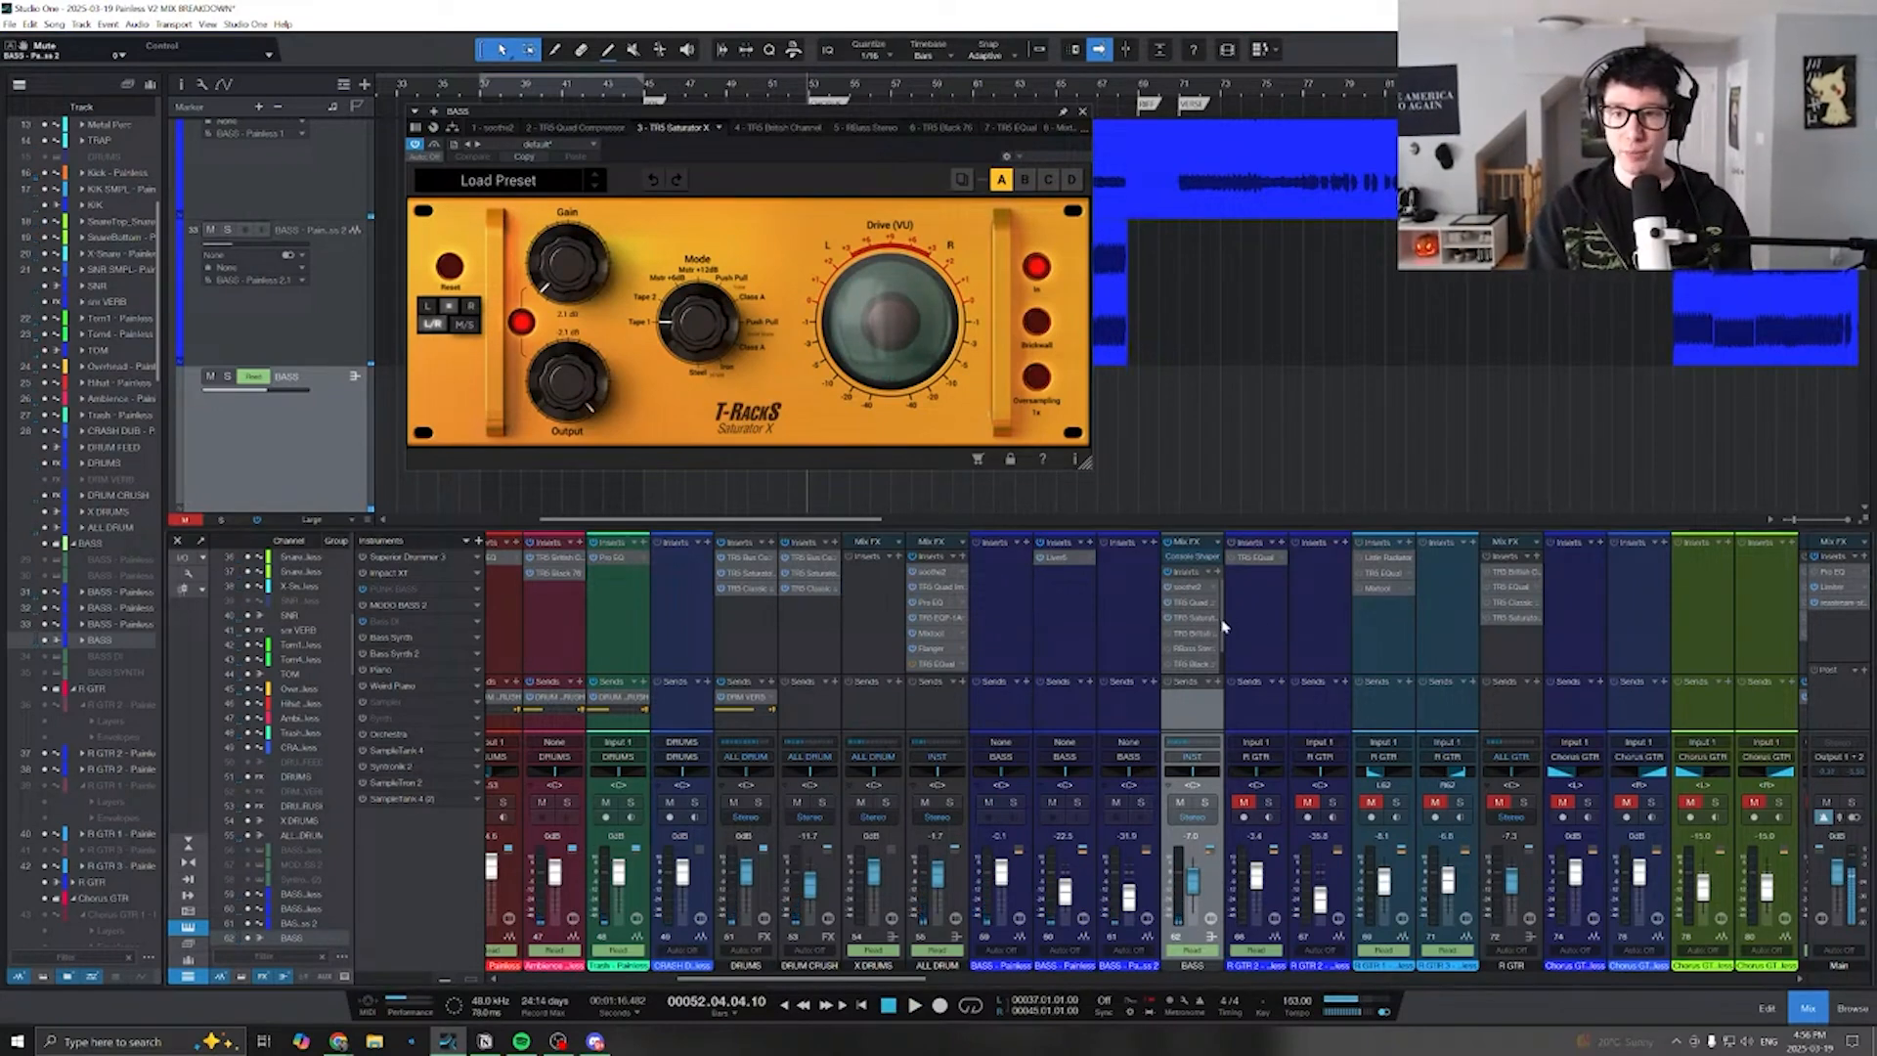
- Enable TR5 British Channel on the BASS bus and audition the chorus through it, including the Hi band's Peak switch
{"action": "scroll", "coordinate": [1228, 635], "scroll_direction": "down", "scroll_amount": 1}
{"action": "left_click", "coordinate": [775, 128]}
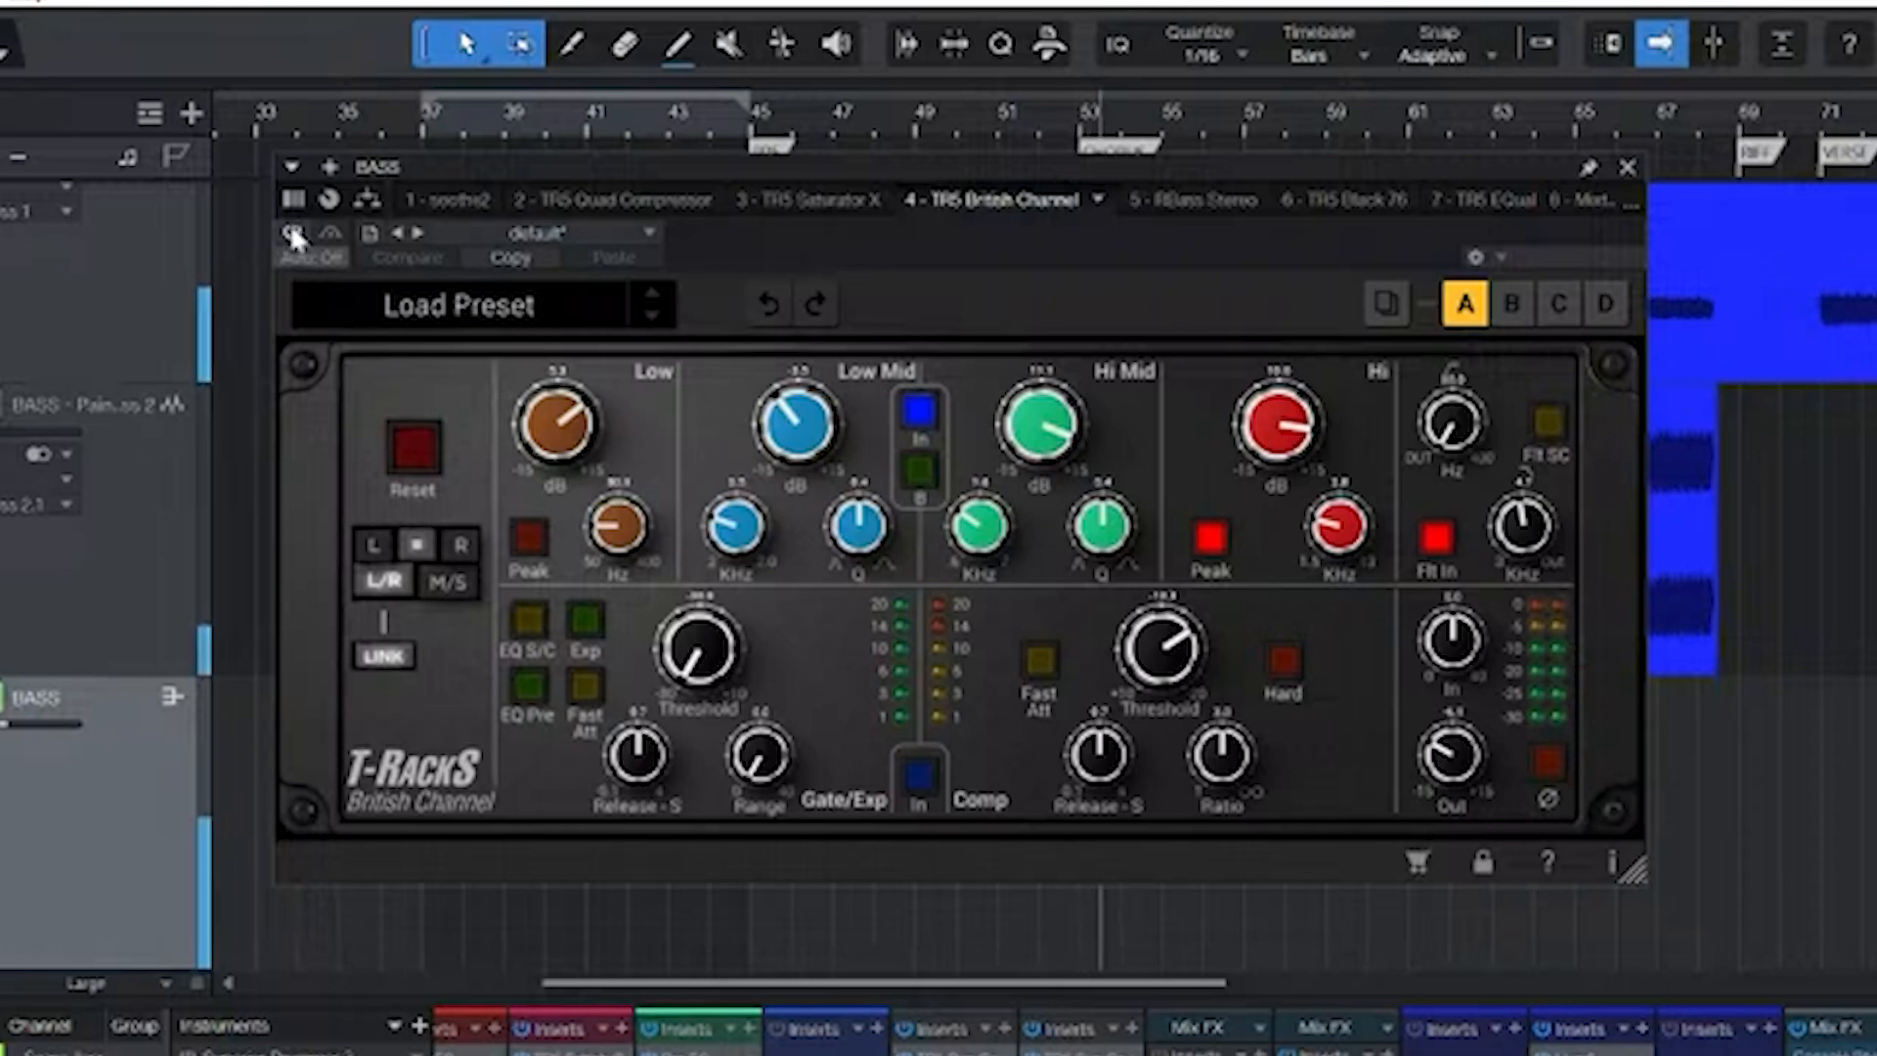
{"action": "left_click", "coordinate": [292, 233]}
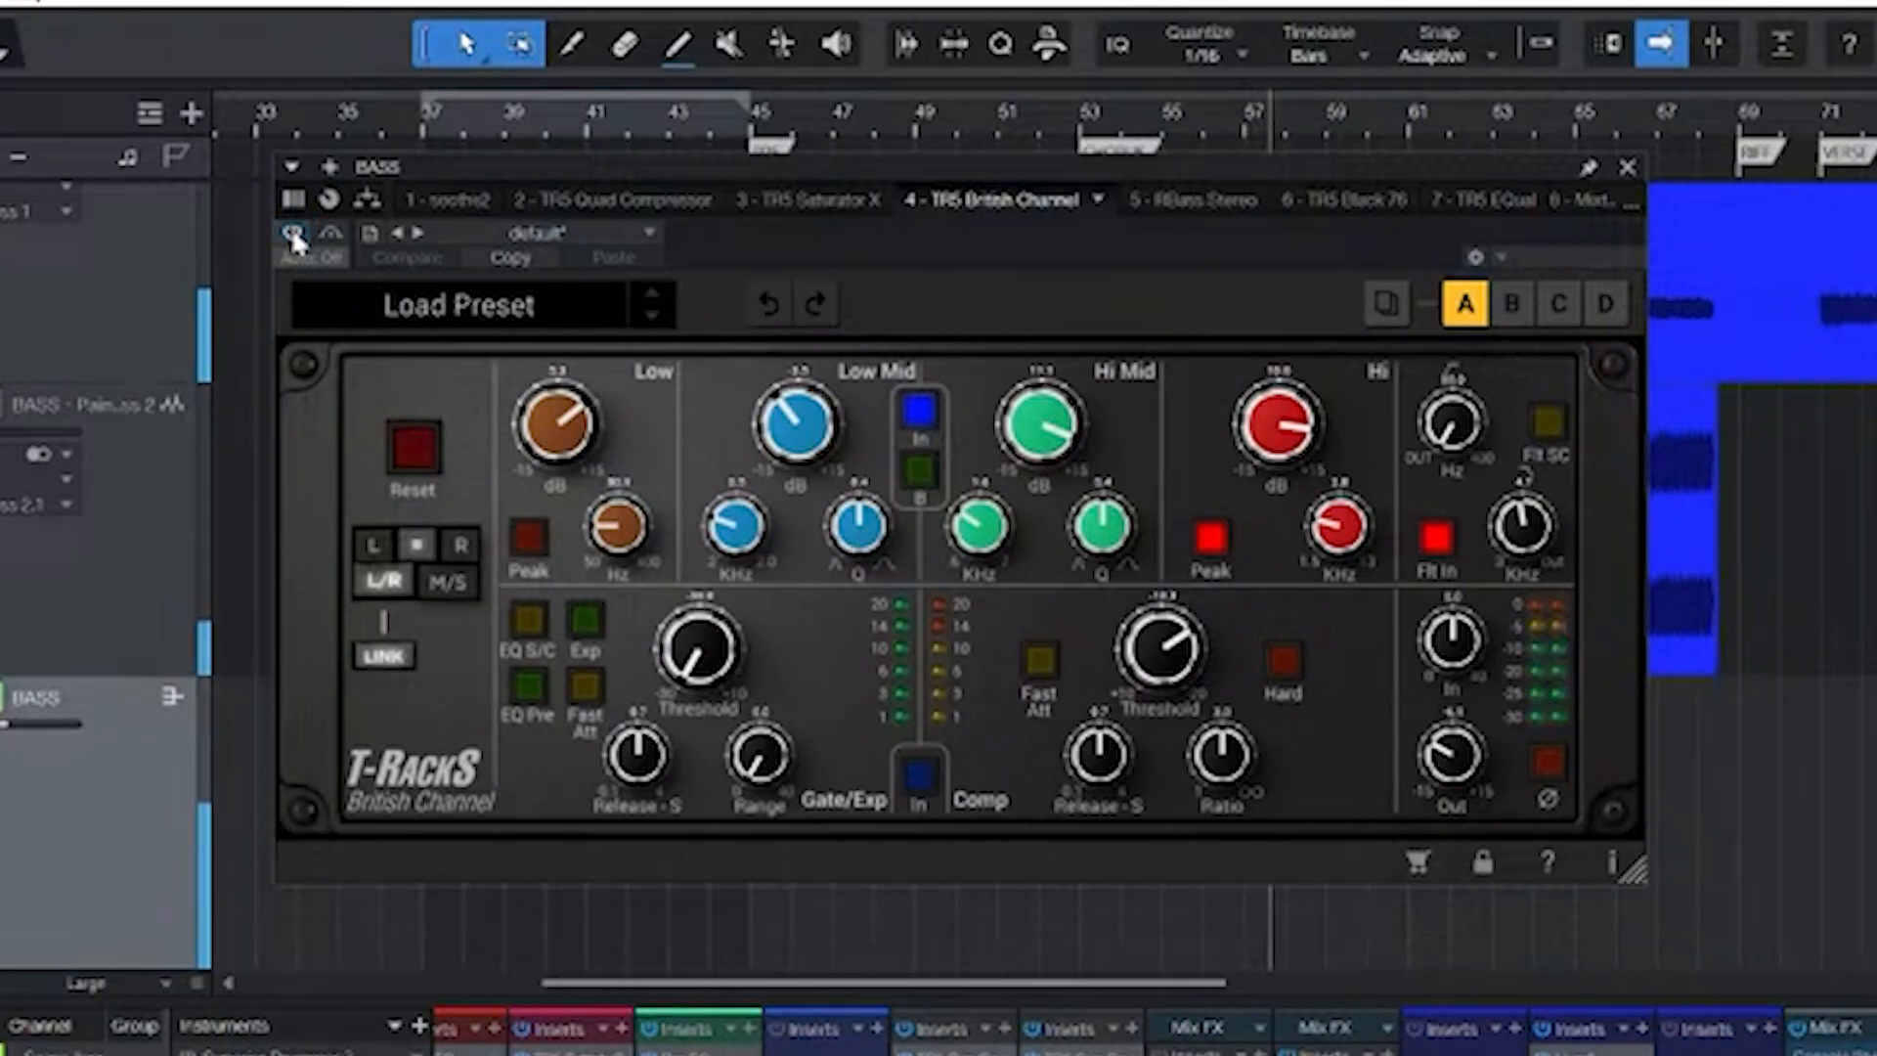
{"action": "left_click", "coordinate": [292, 234]}
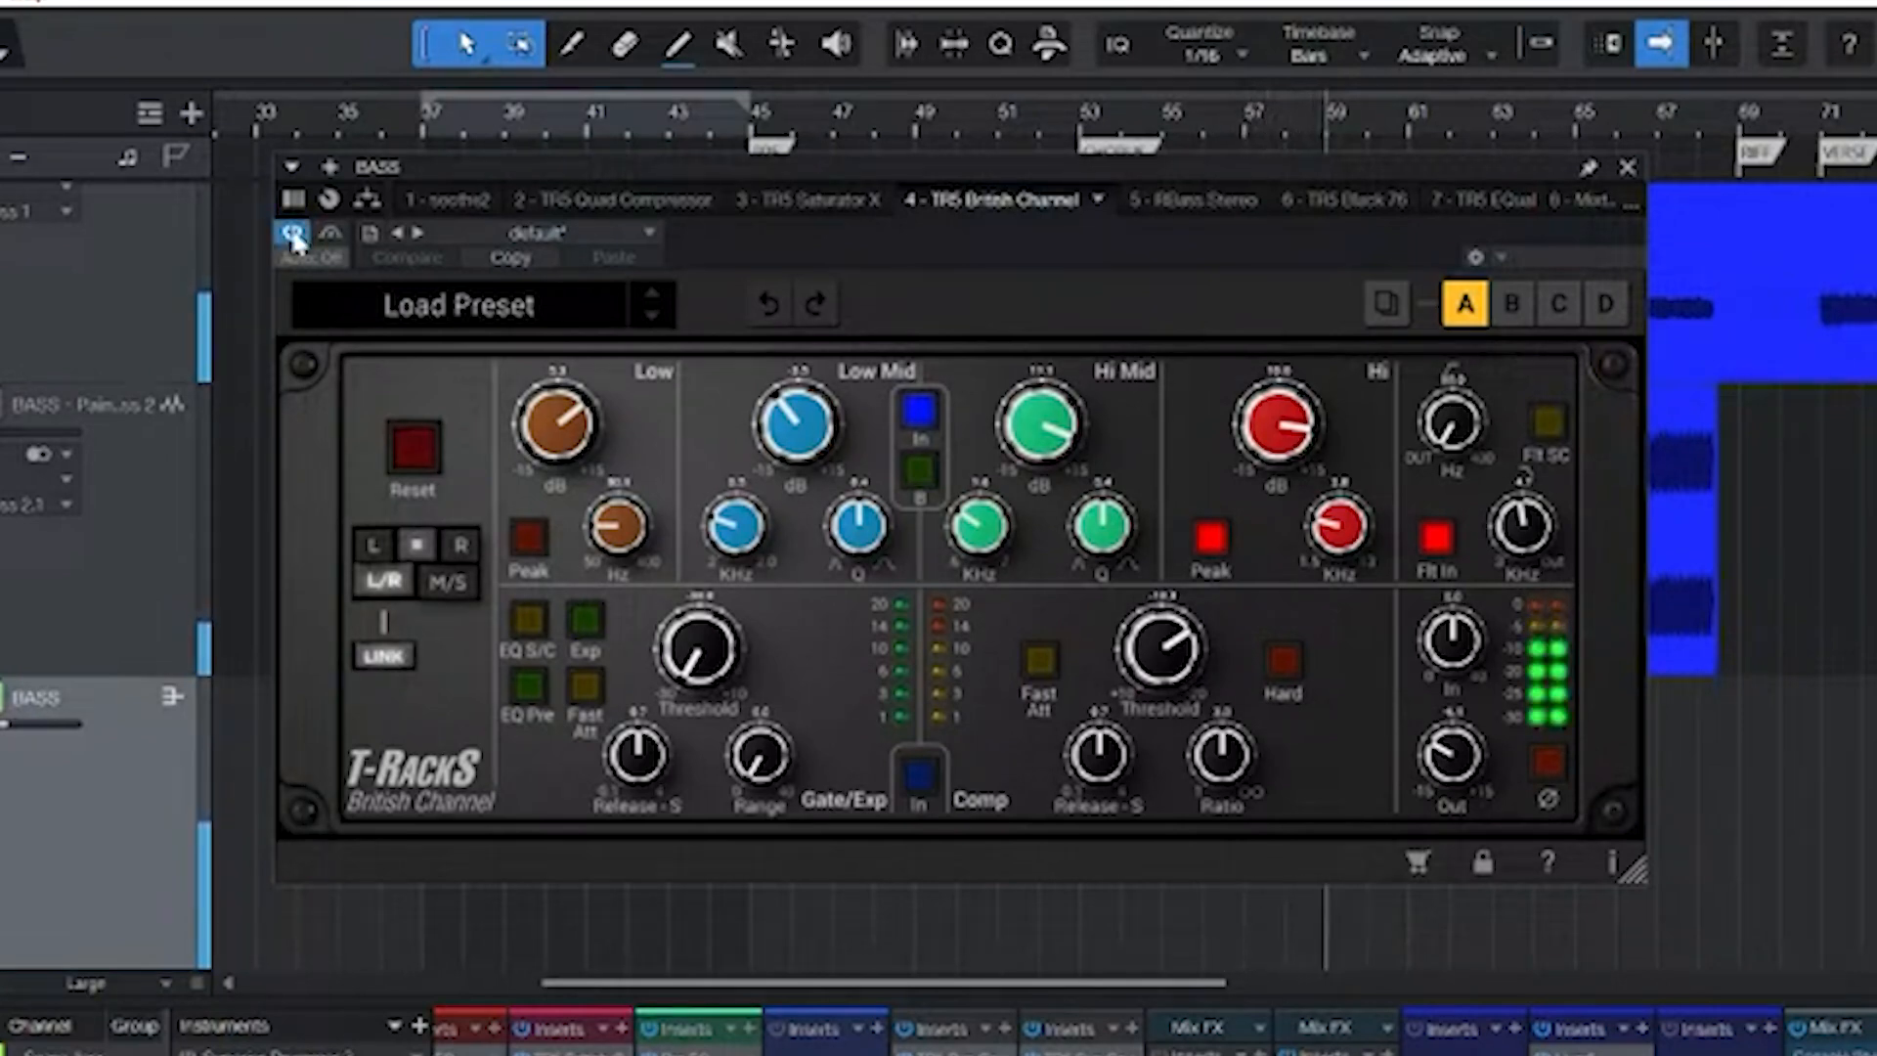
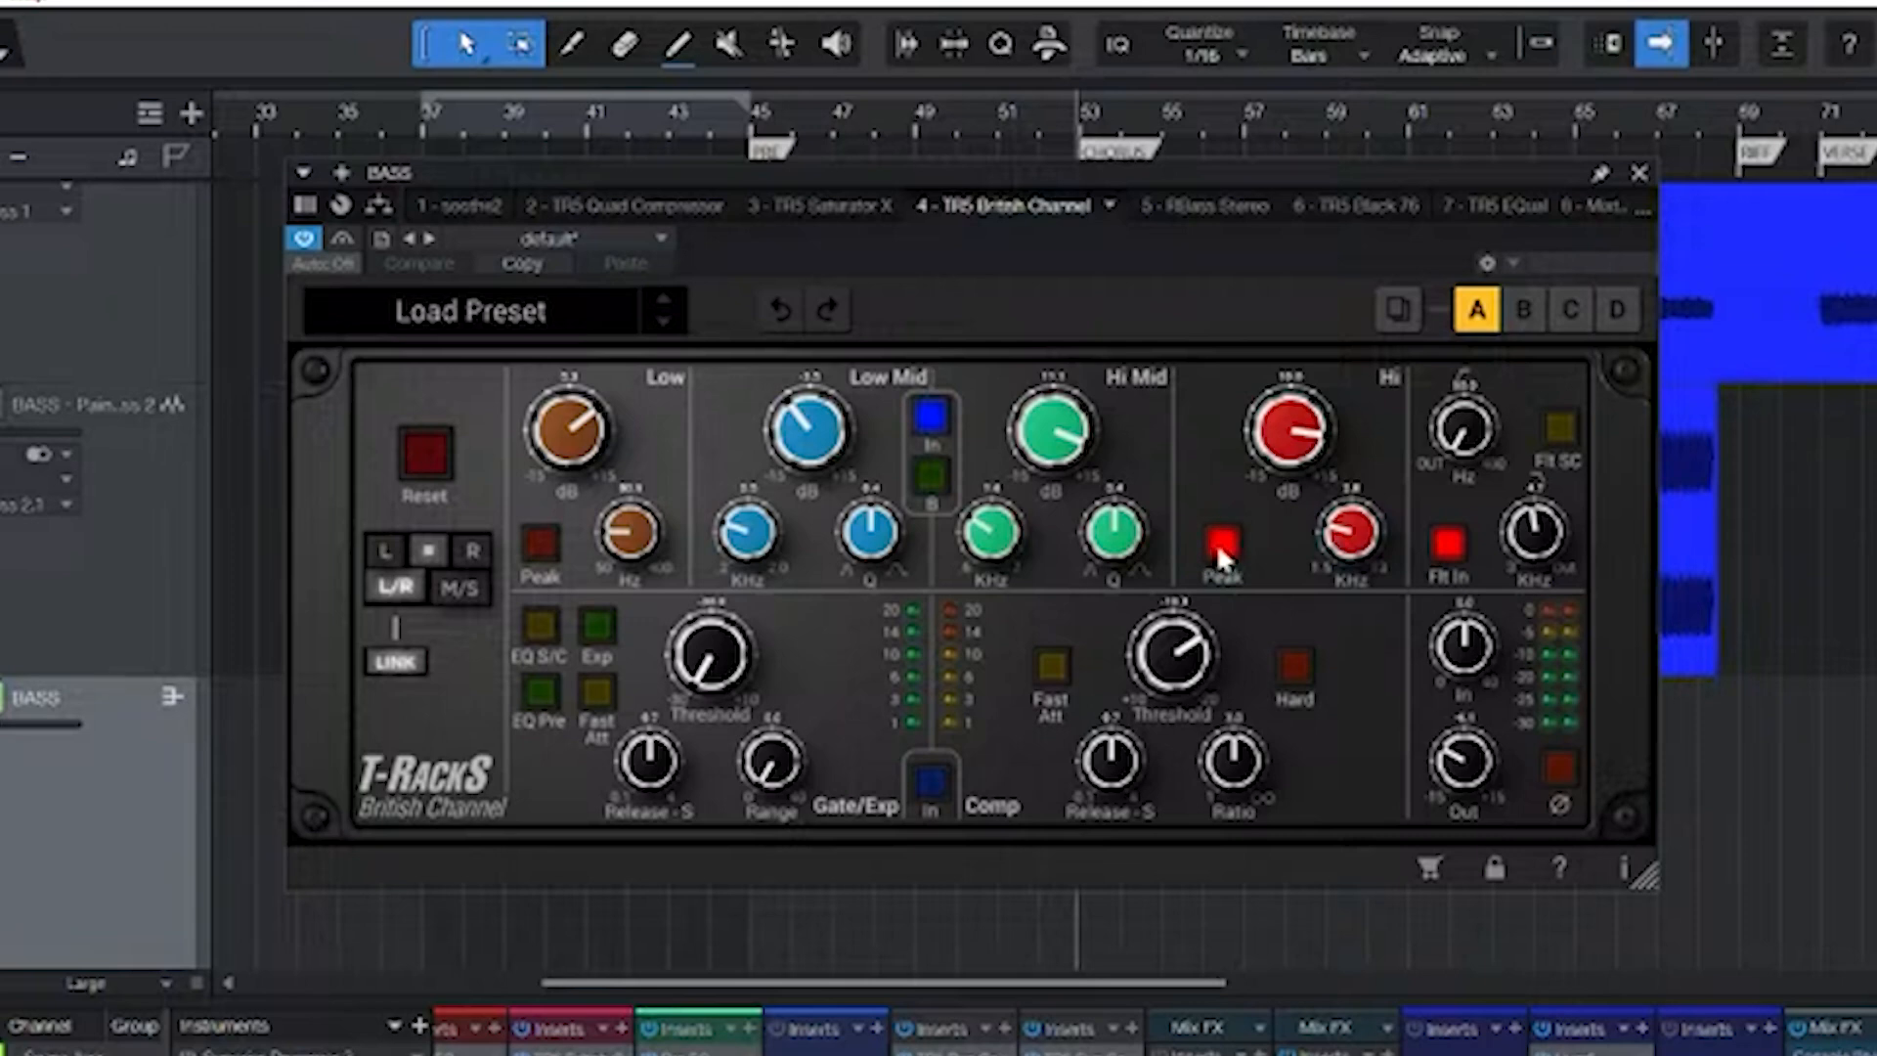
{"action": "key", "text": "space"}
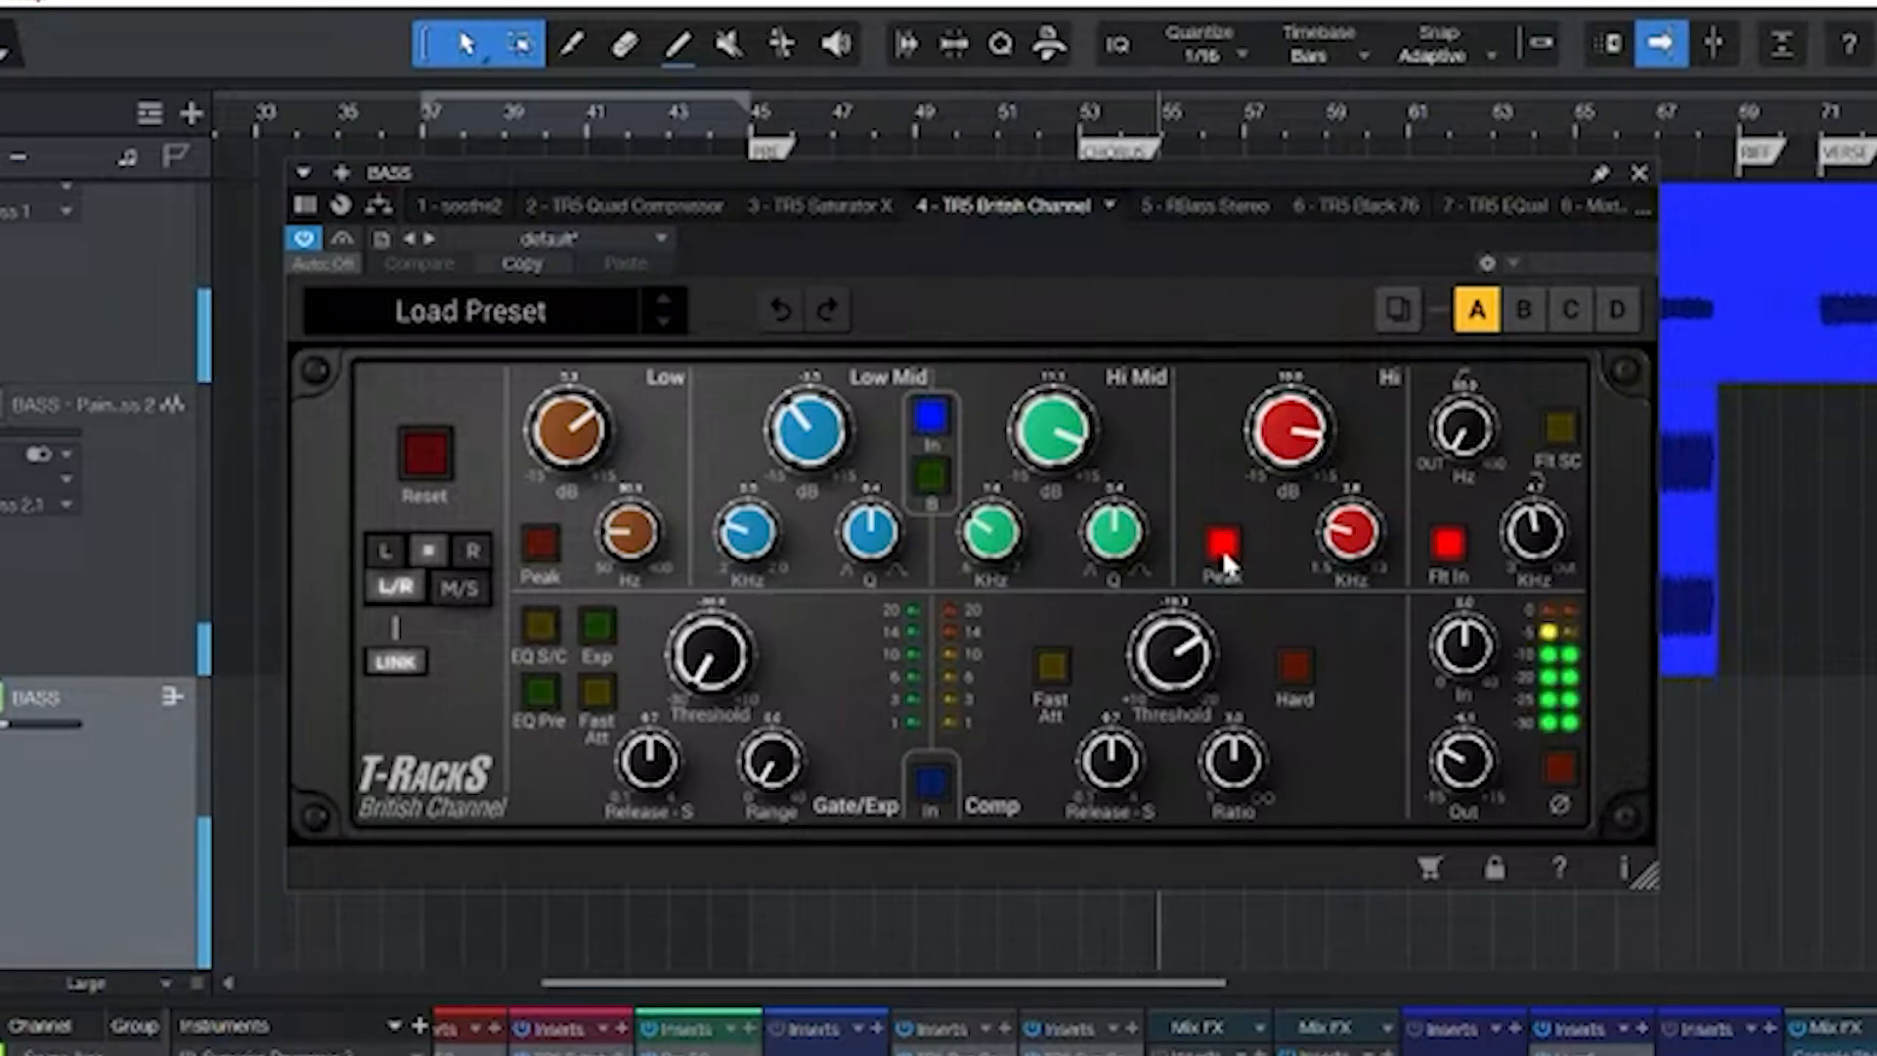
{"action": "left_click", "coordinate": [1223, 545]}
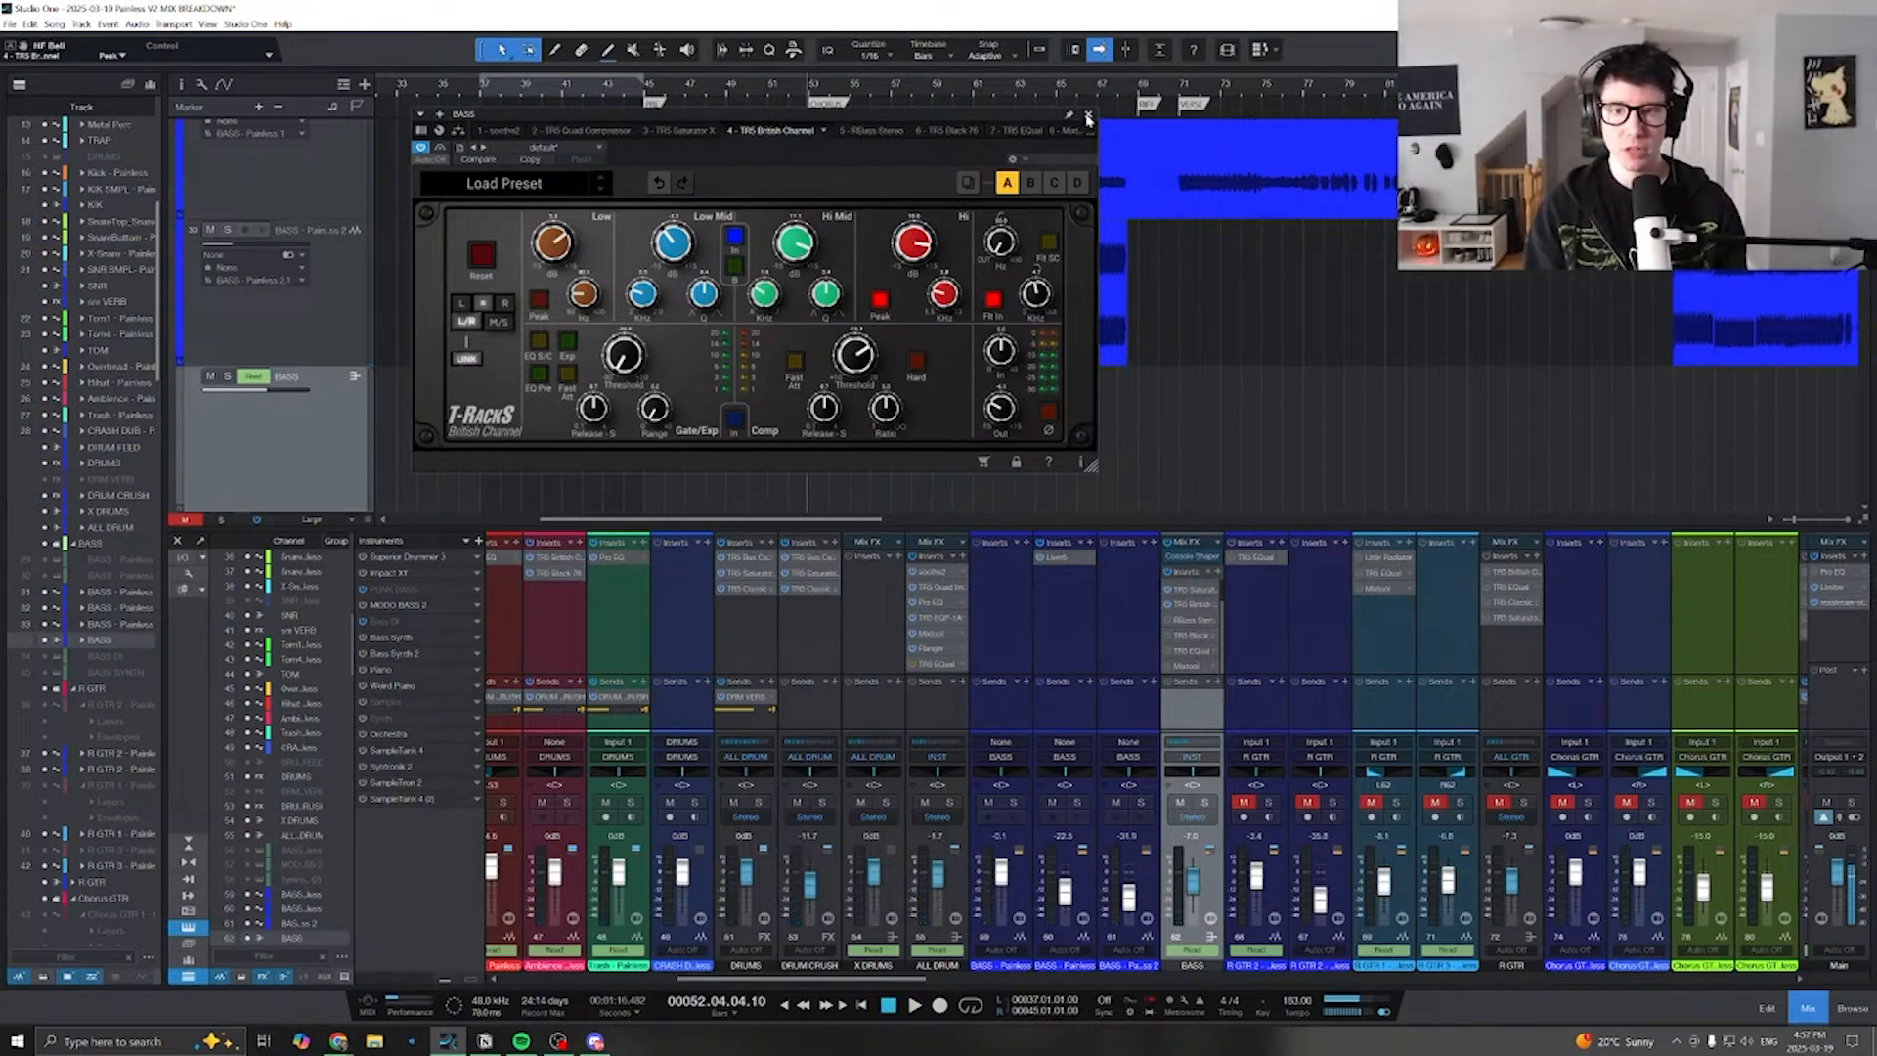
- Open RBass Stereo on the BASS bus and compare the chorus with it on and off, leaving it enabled
{"action": "left_click", "coordinate": [880, 132]}
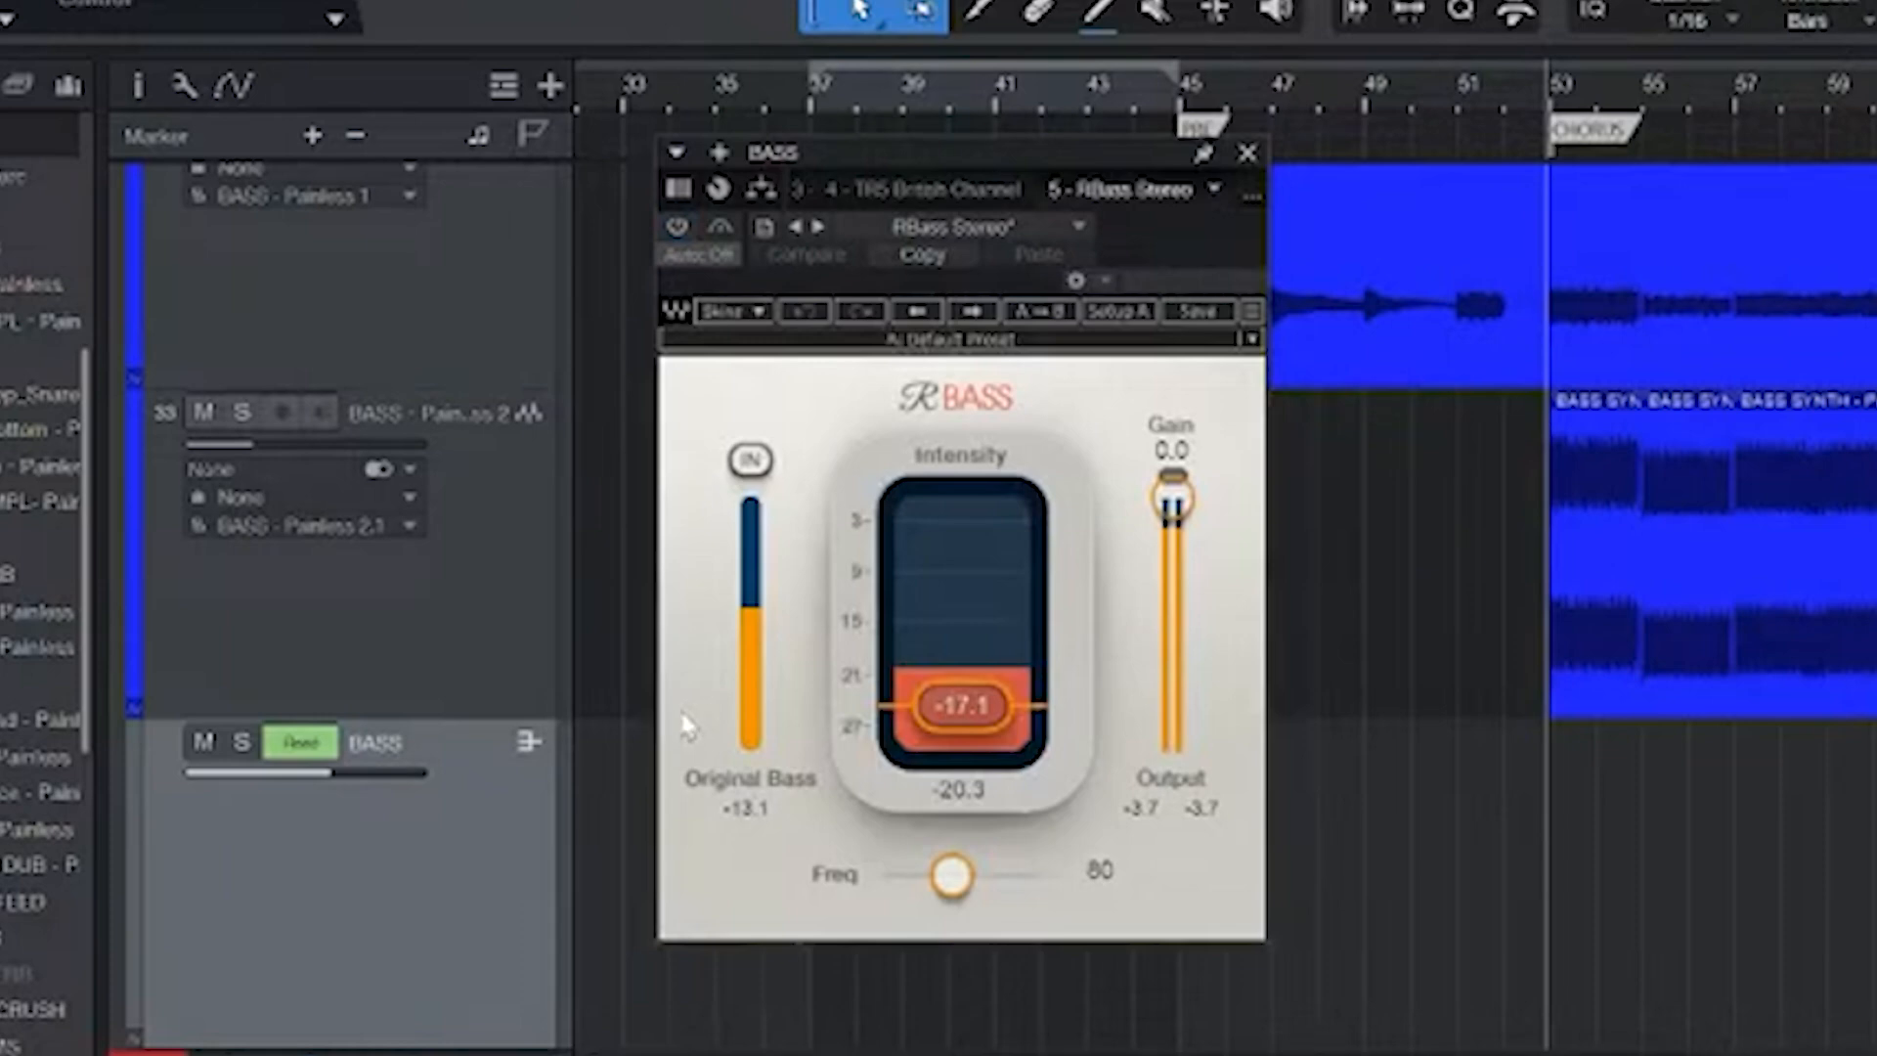
{"action": "key", "text": "space"}
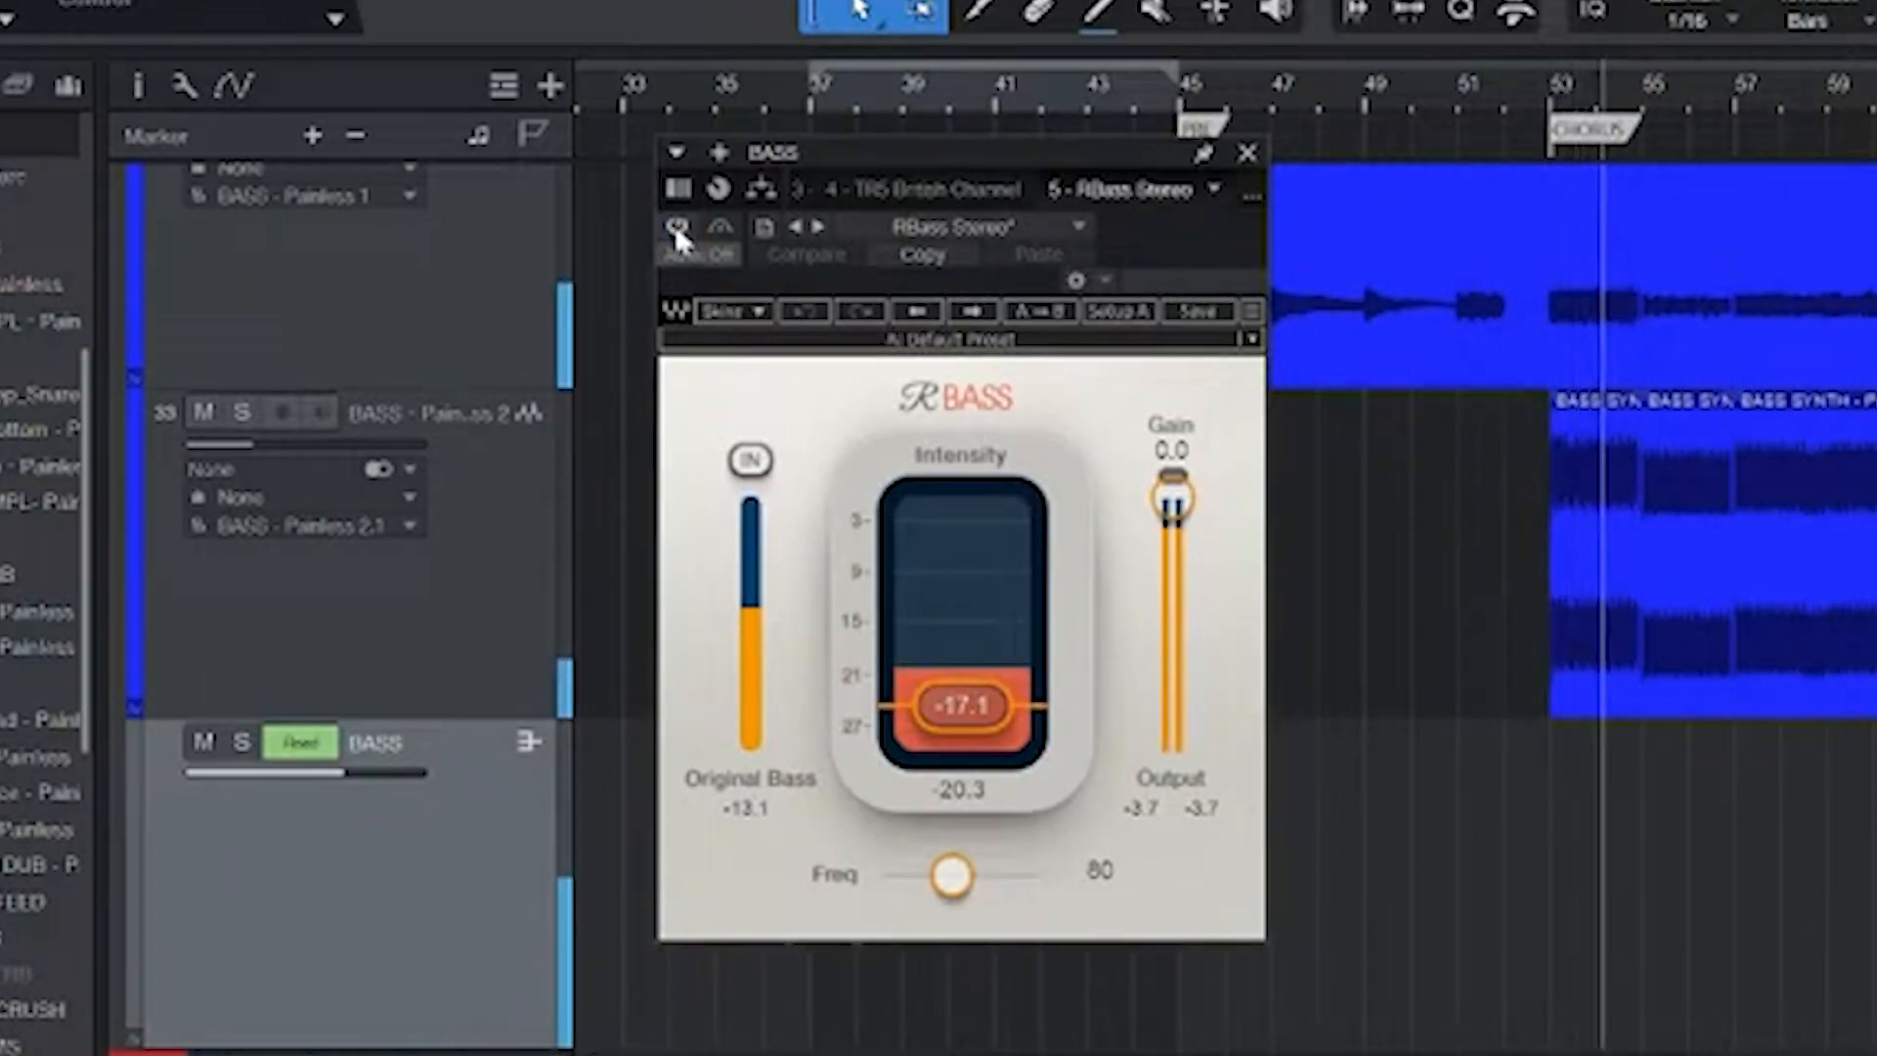
{"action": "left_click", "coordinate": [677, 229]}
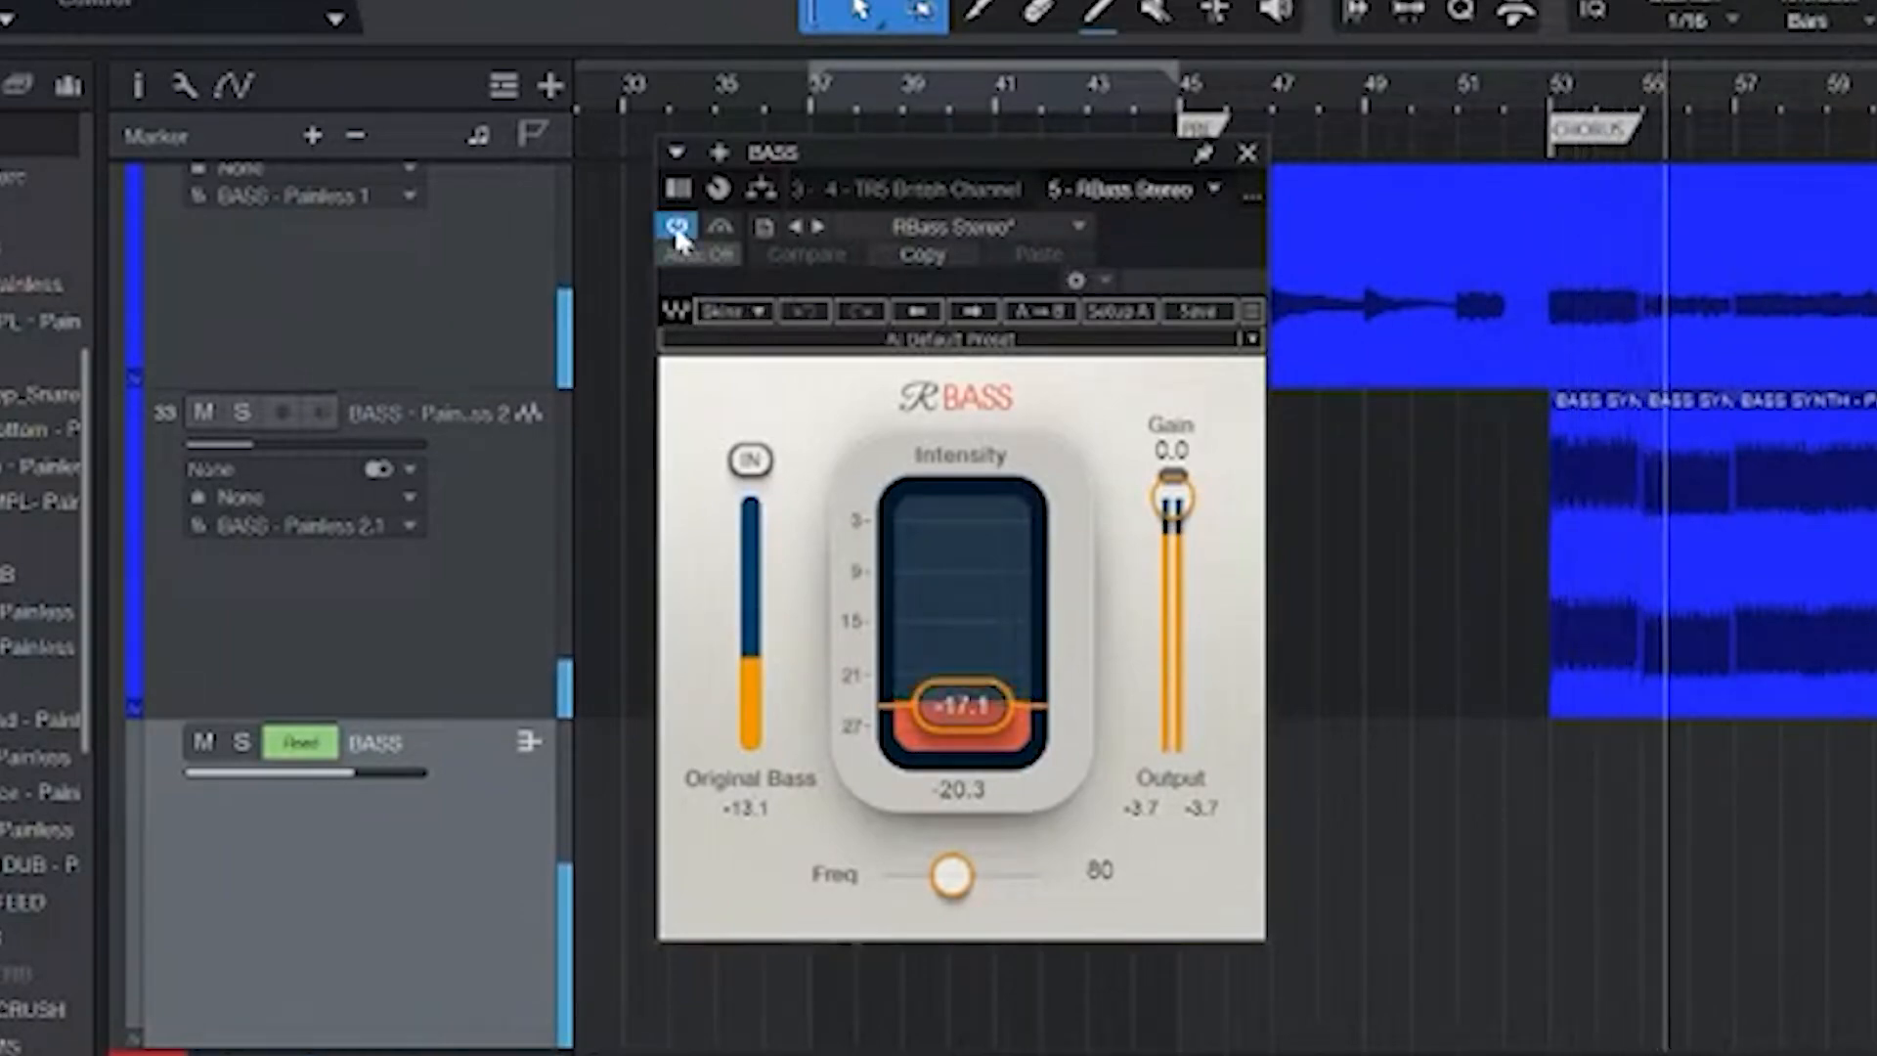
{"action": "left_click", "coordinate": [676, 229]}
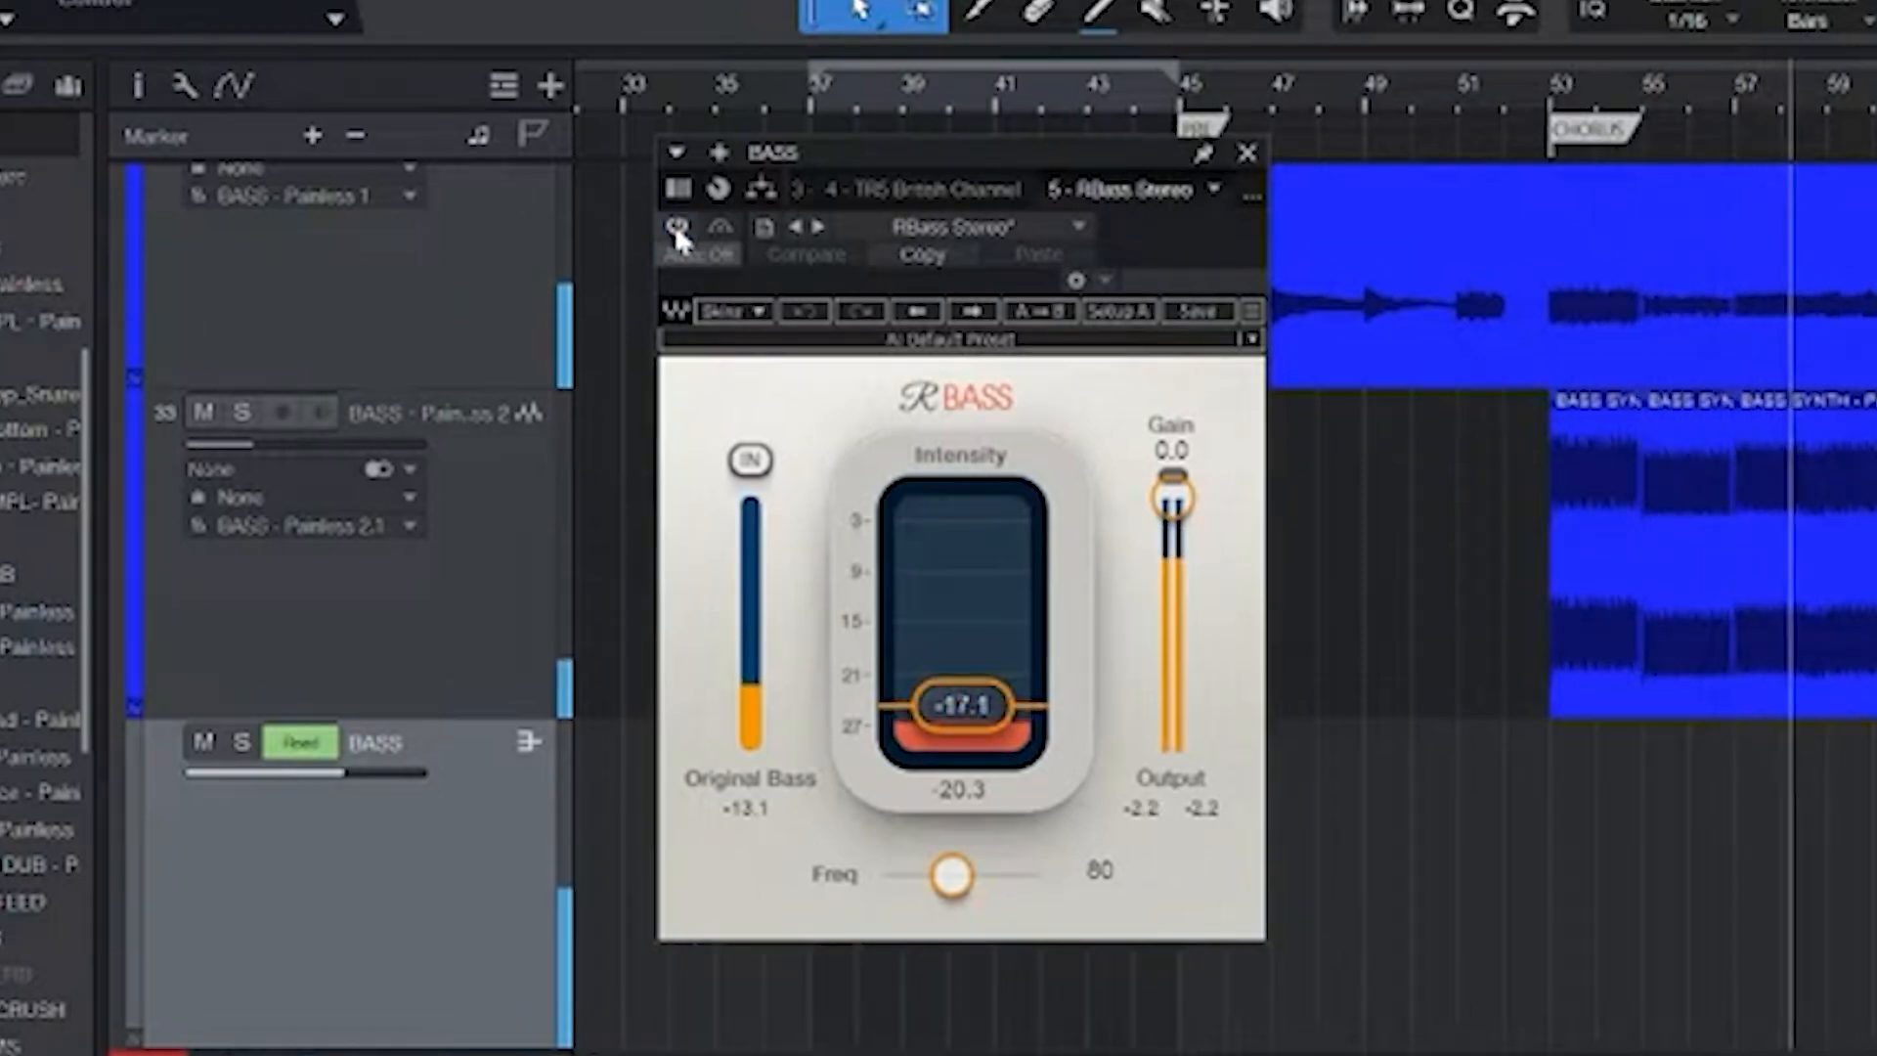
{"action": "left_click", "coordinate": [676, 229]}
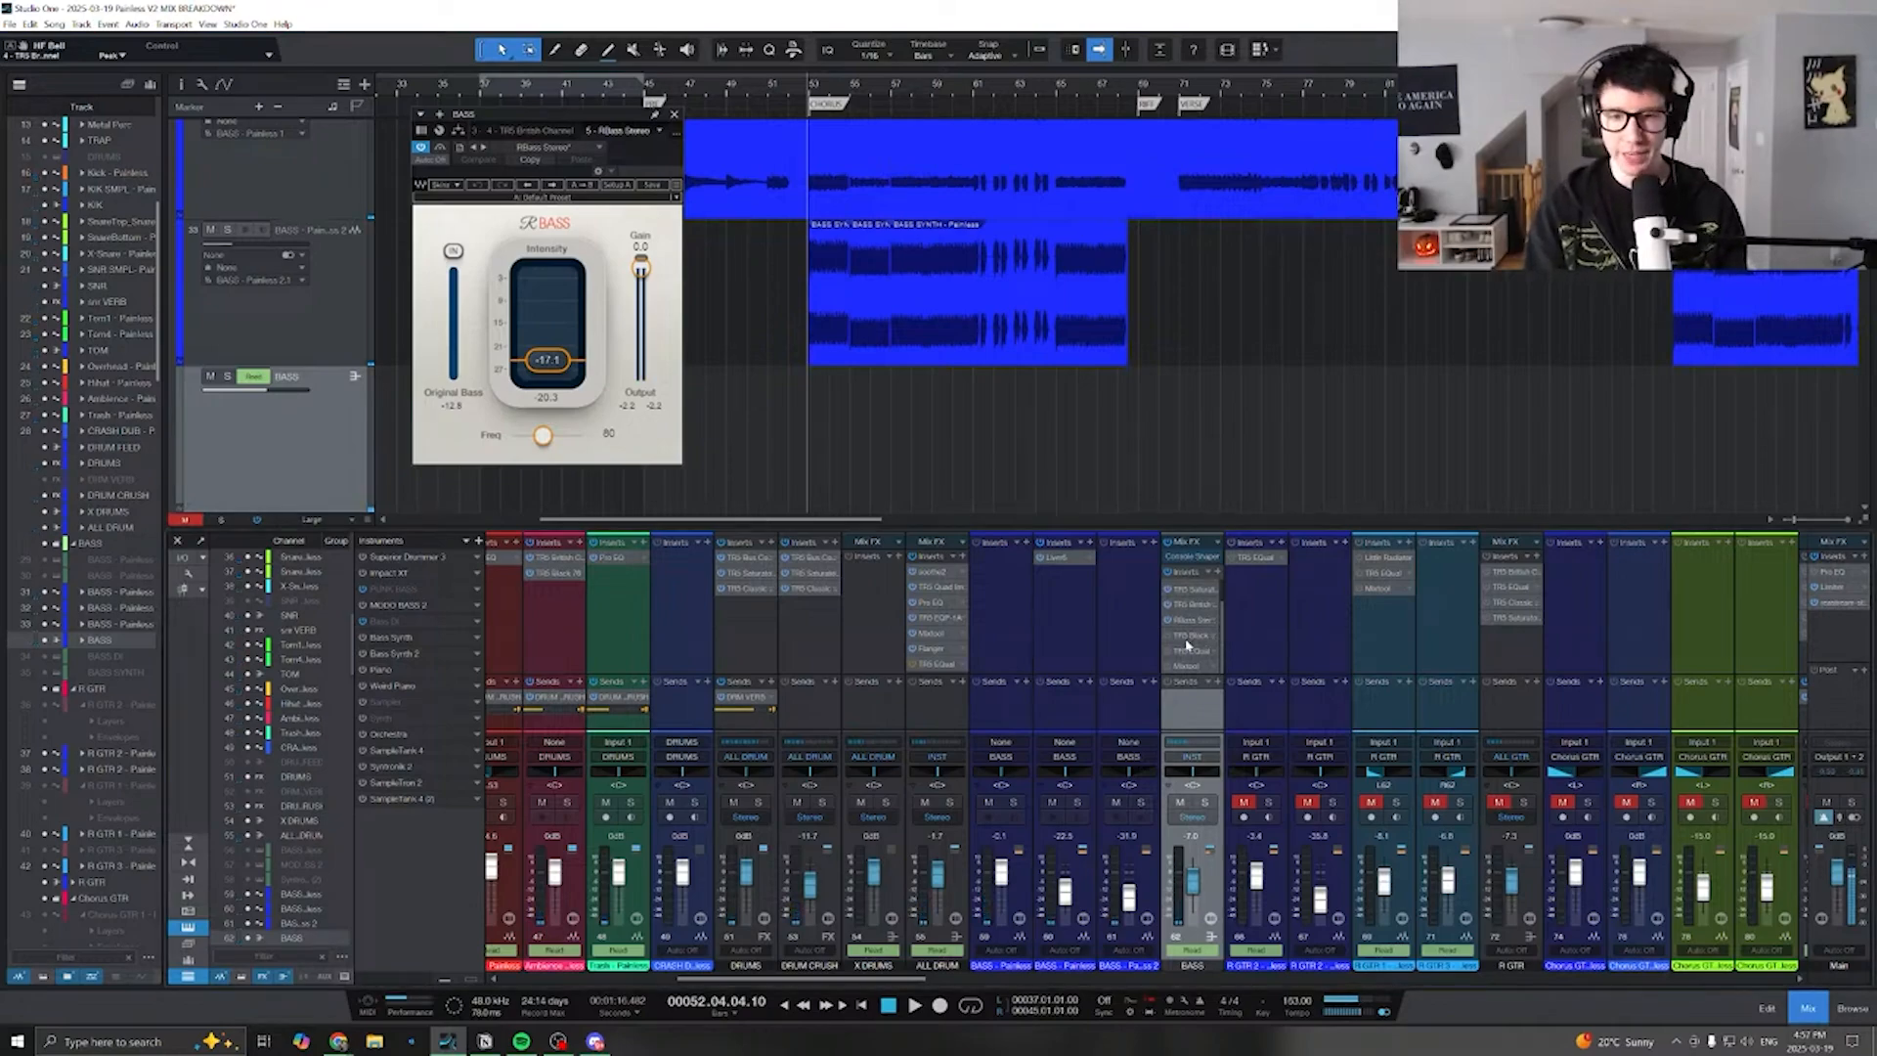
- Open TR5 Black 76 on the BASS bus and compare the chorus with it on and off, leaving it enabled
{"action": "left_click", "coordinate": [1195, 637]}
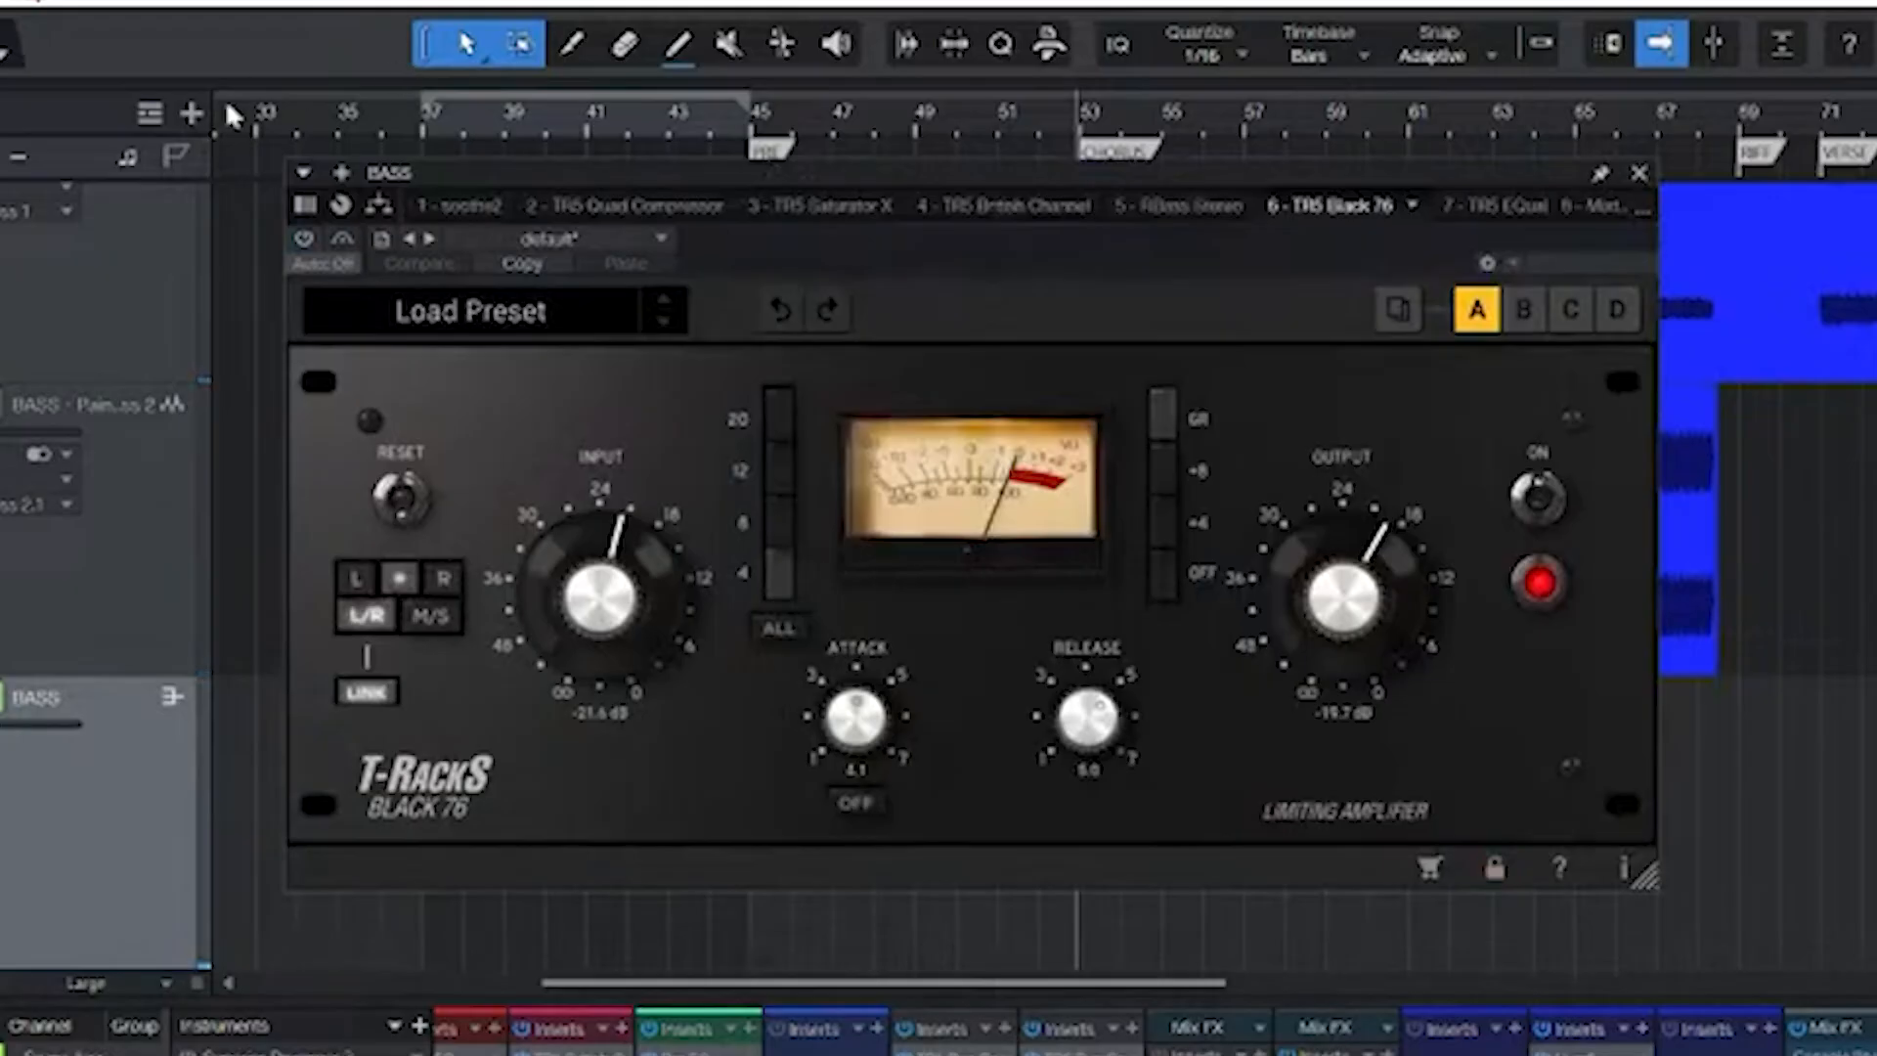
{"action": "left_click", "coordinate": [304, 240]}
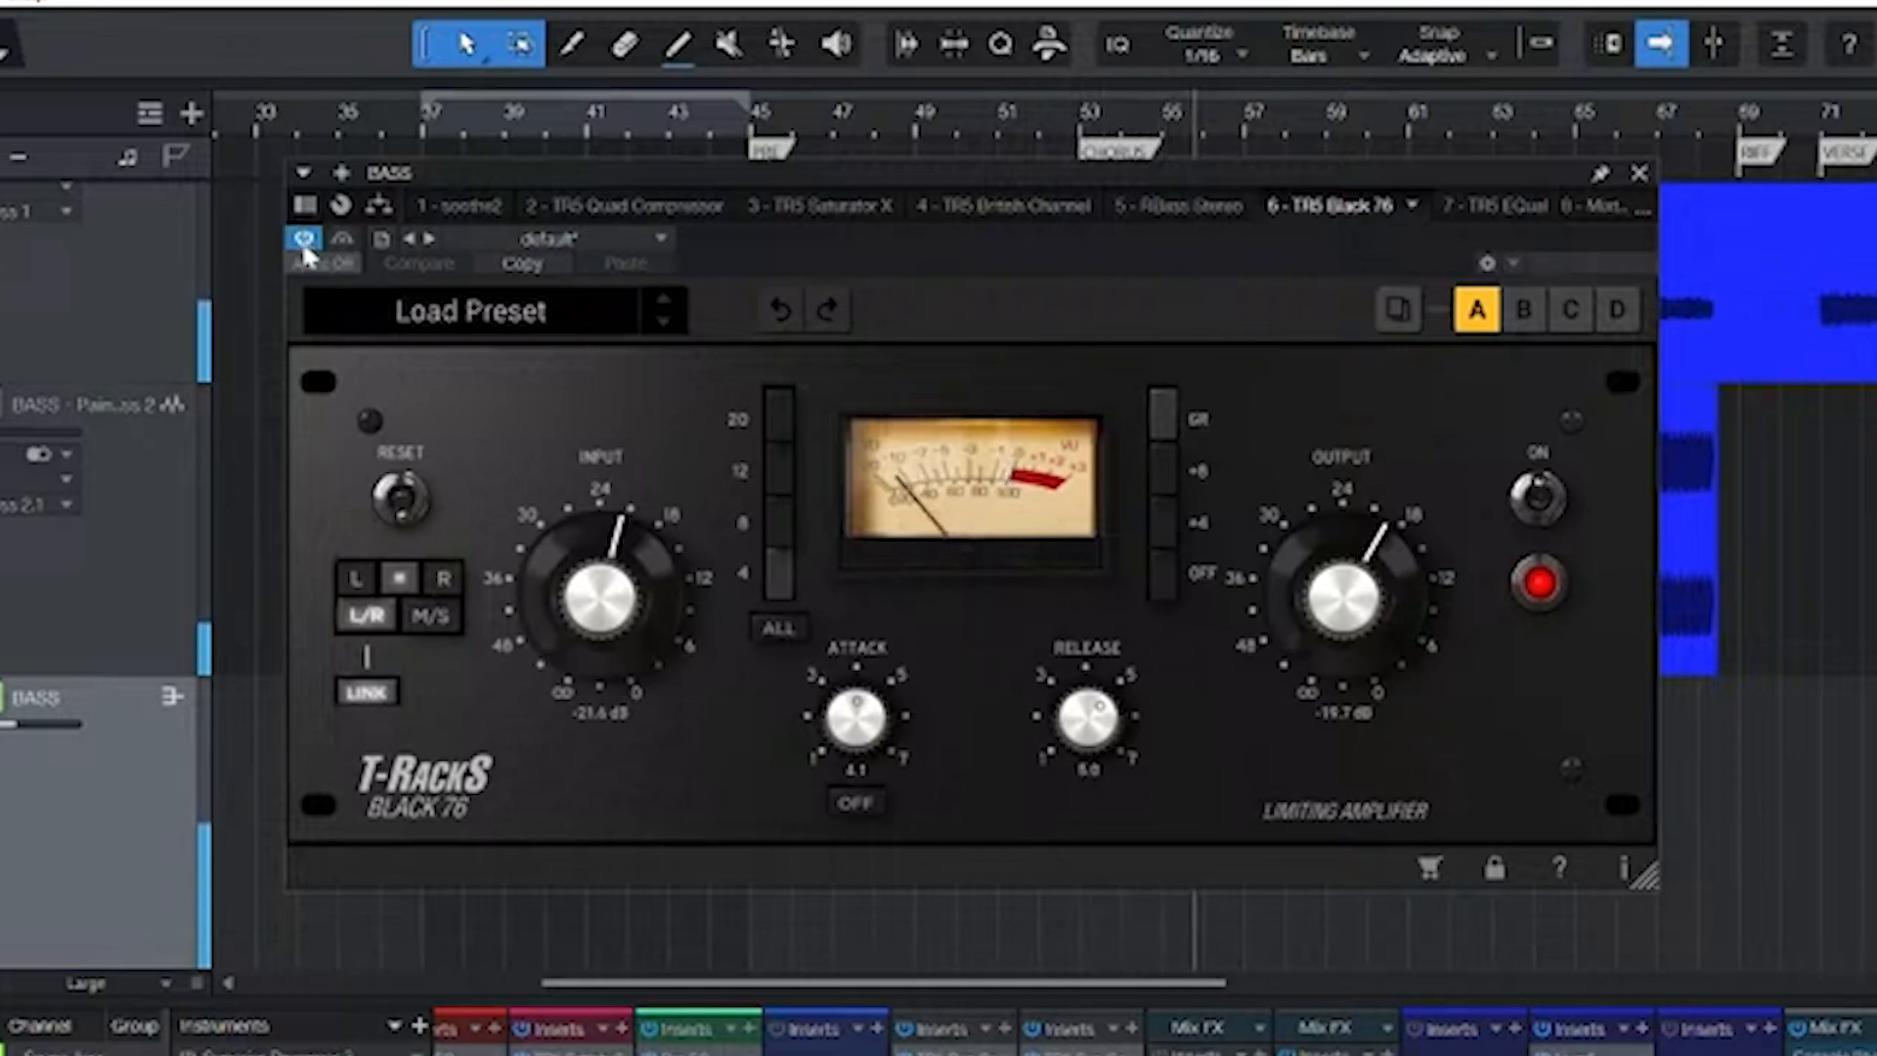
{"action": "left_click", "coordinate": [304, 241]}
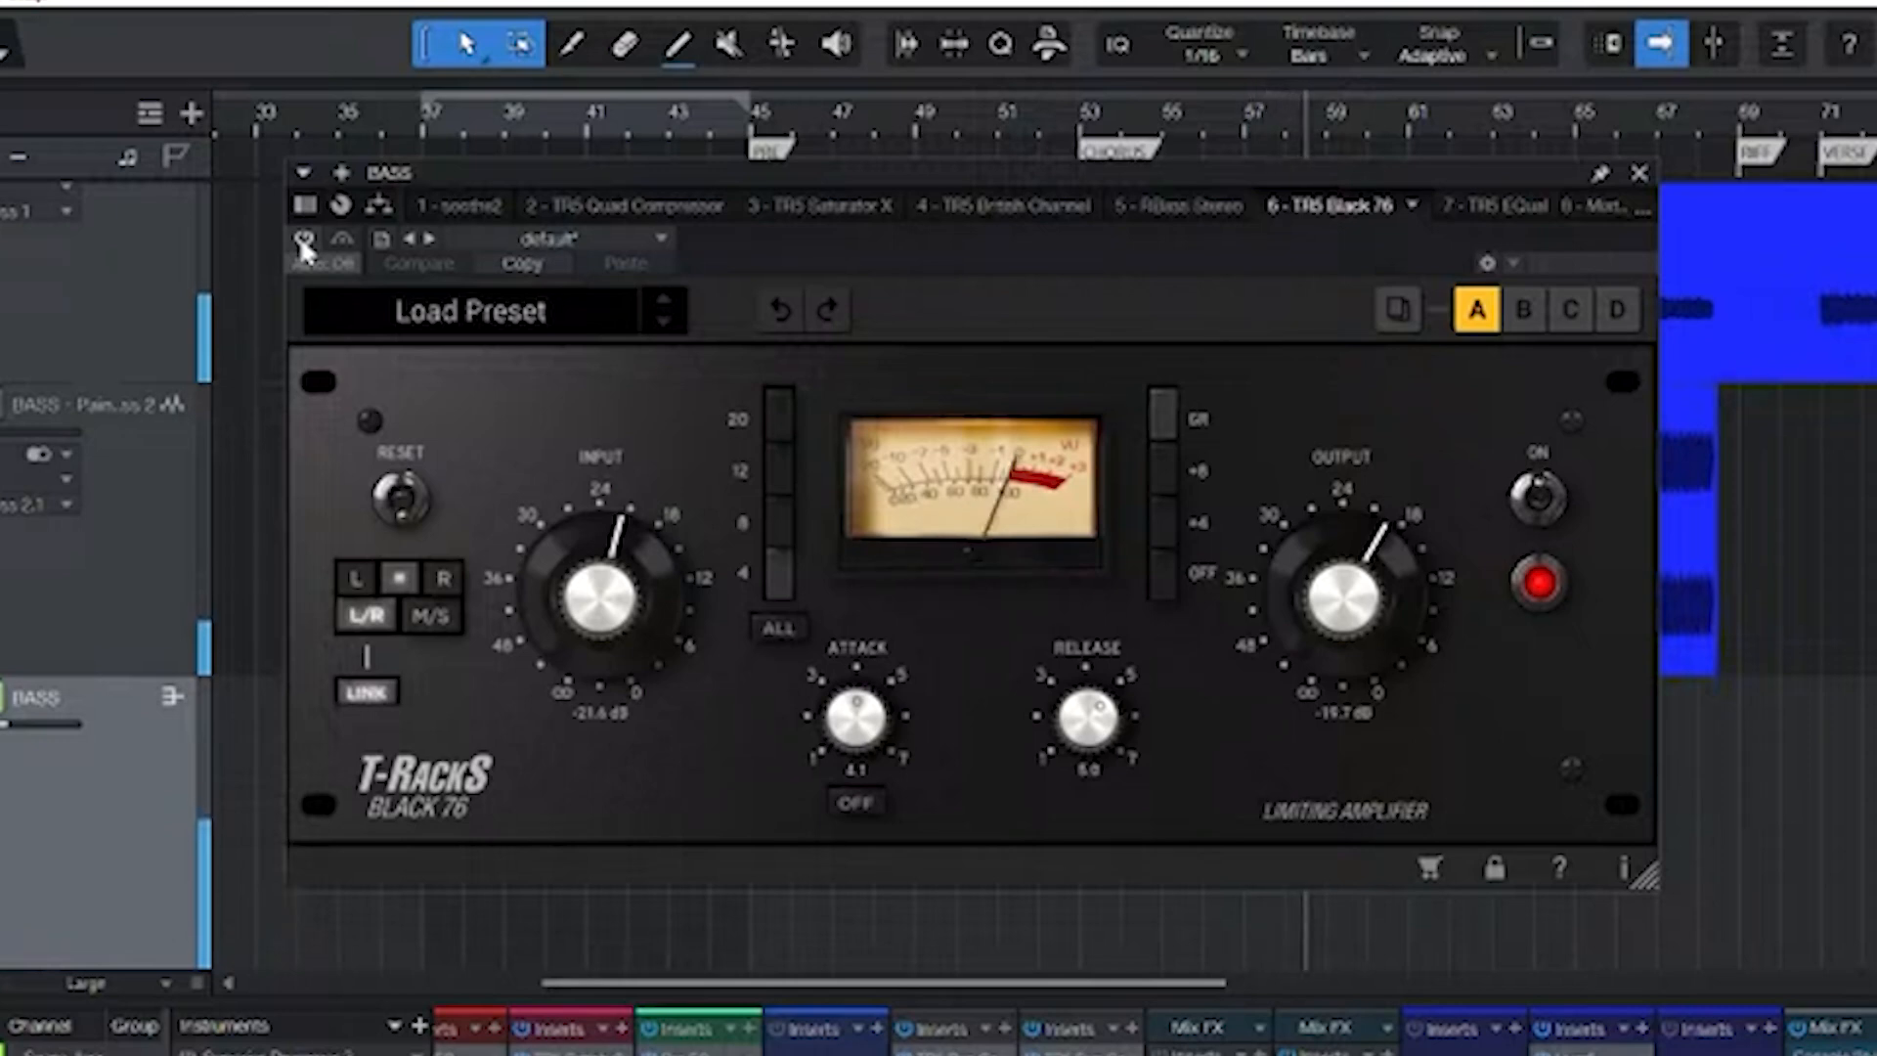
{"action": "left_click", "coordinate": [303, 240]}
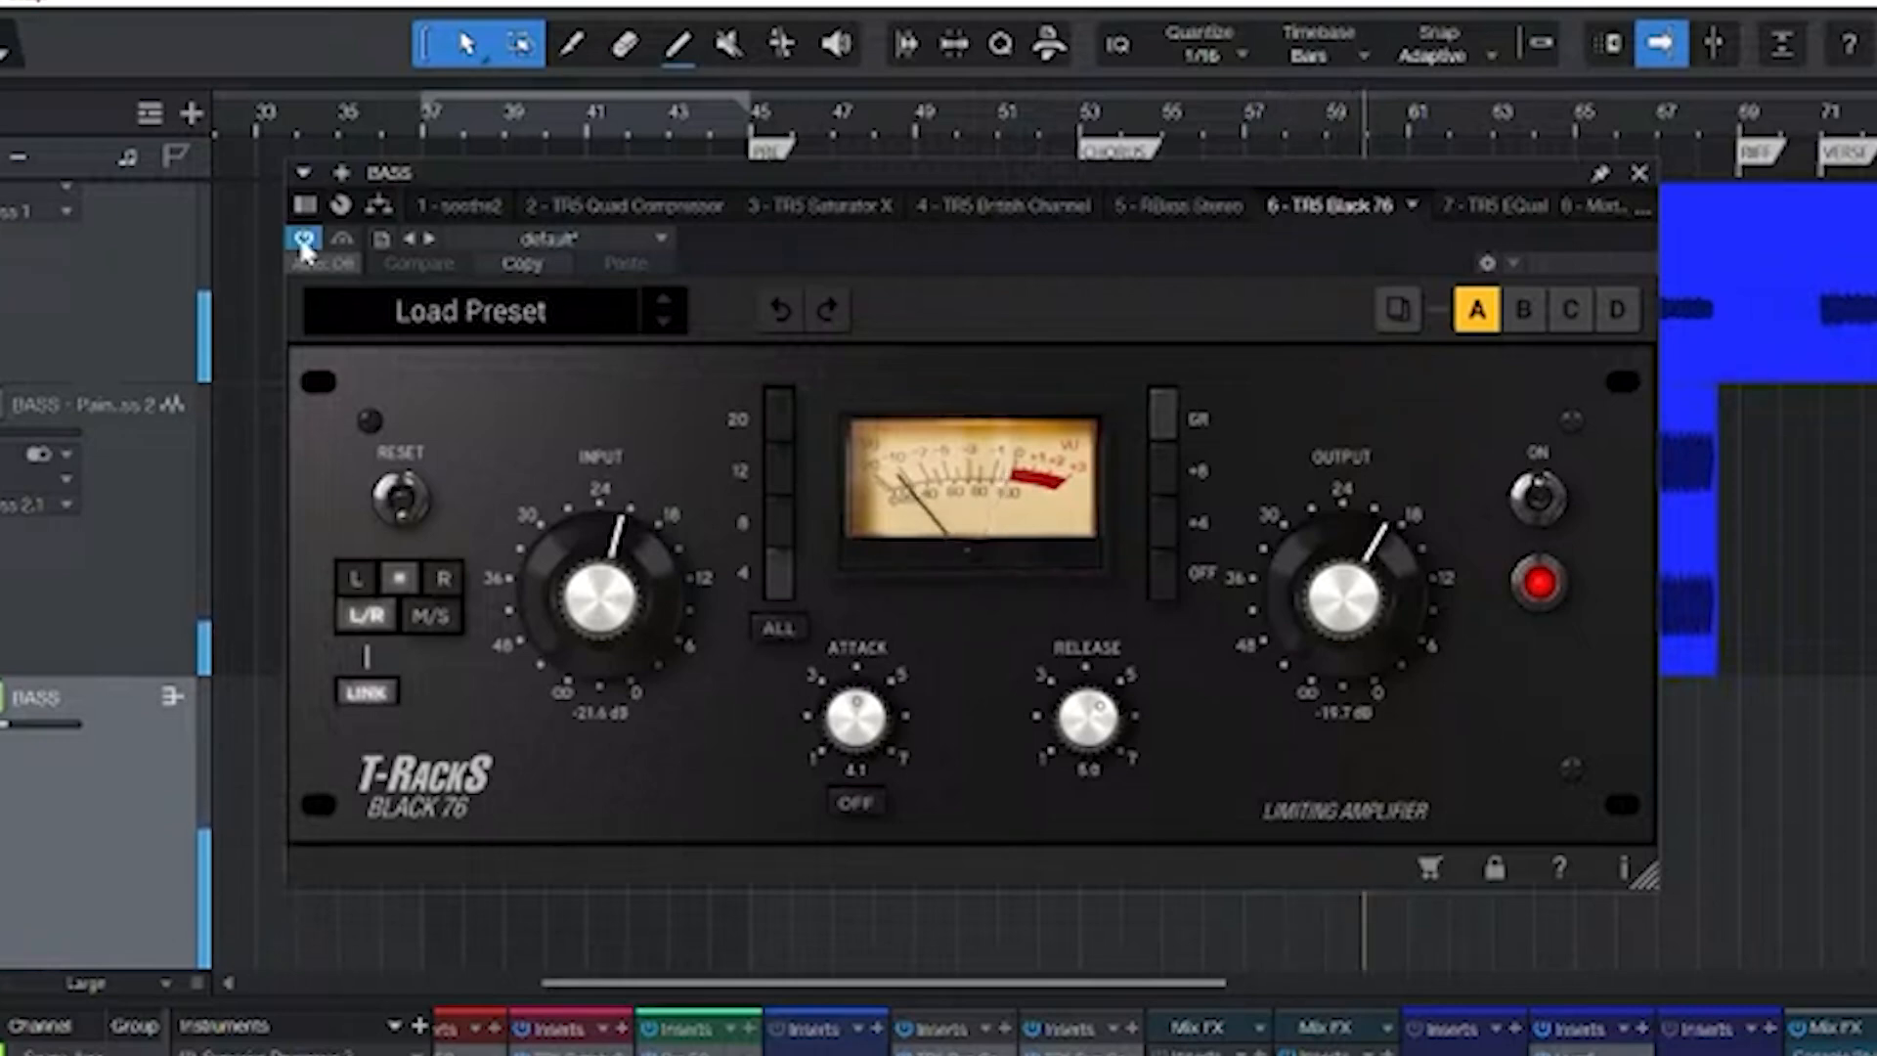
{"action": "key", "text": "space"}
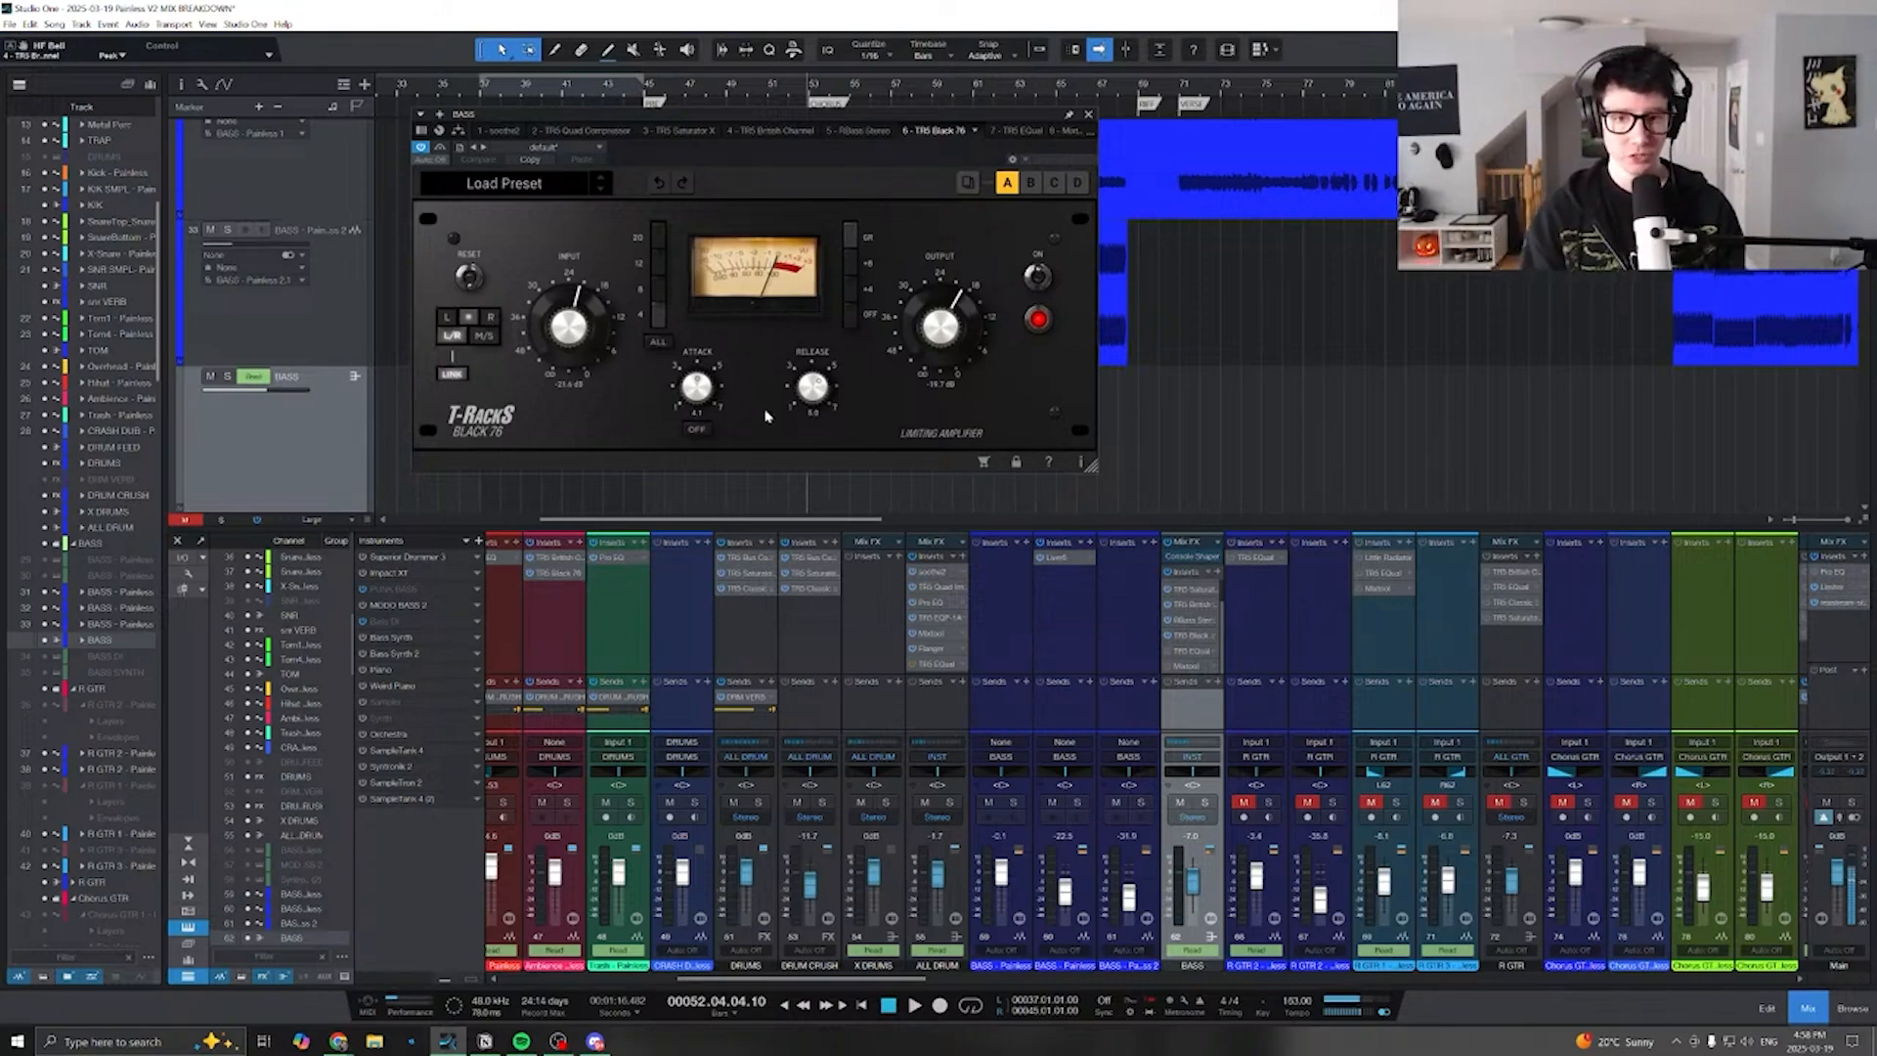
- Open TR5 EQual on the BASS bus and compare the chorus with it on and off, leaving it enabled
{"action": "double_click", "coordinate": [1203, 652]}
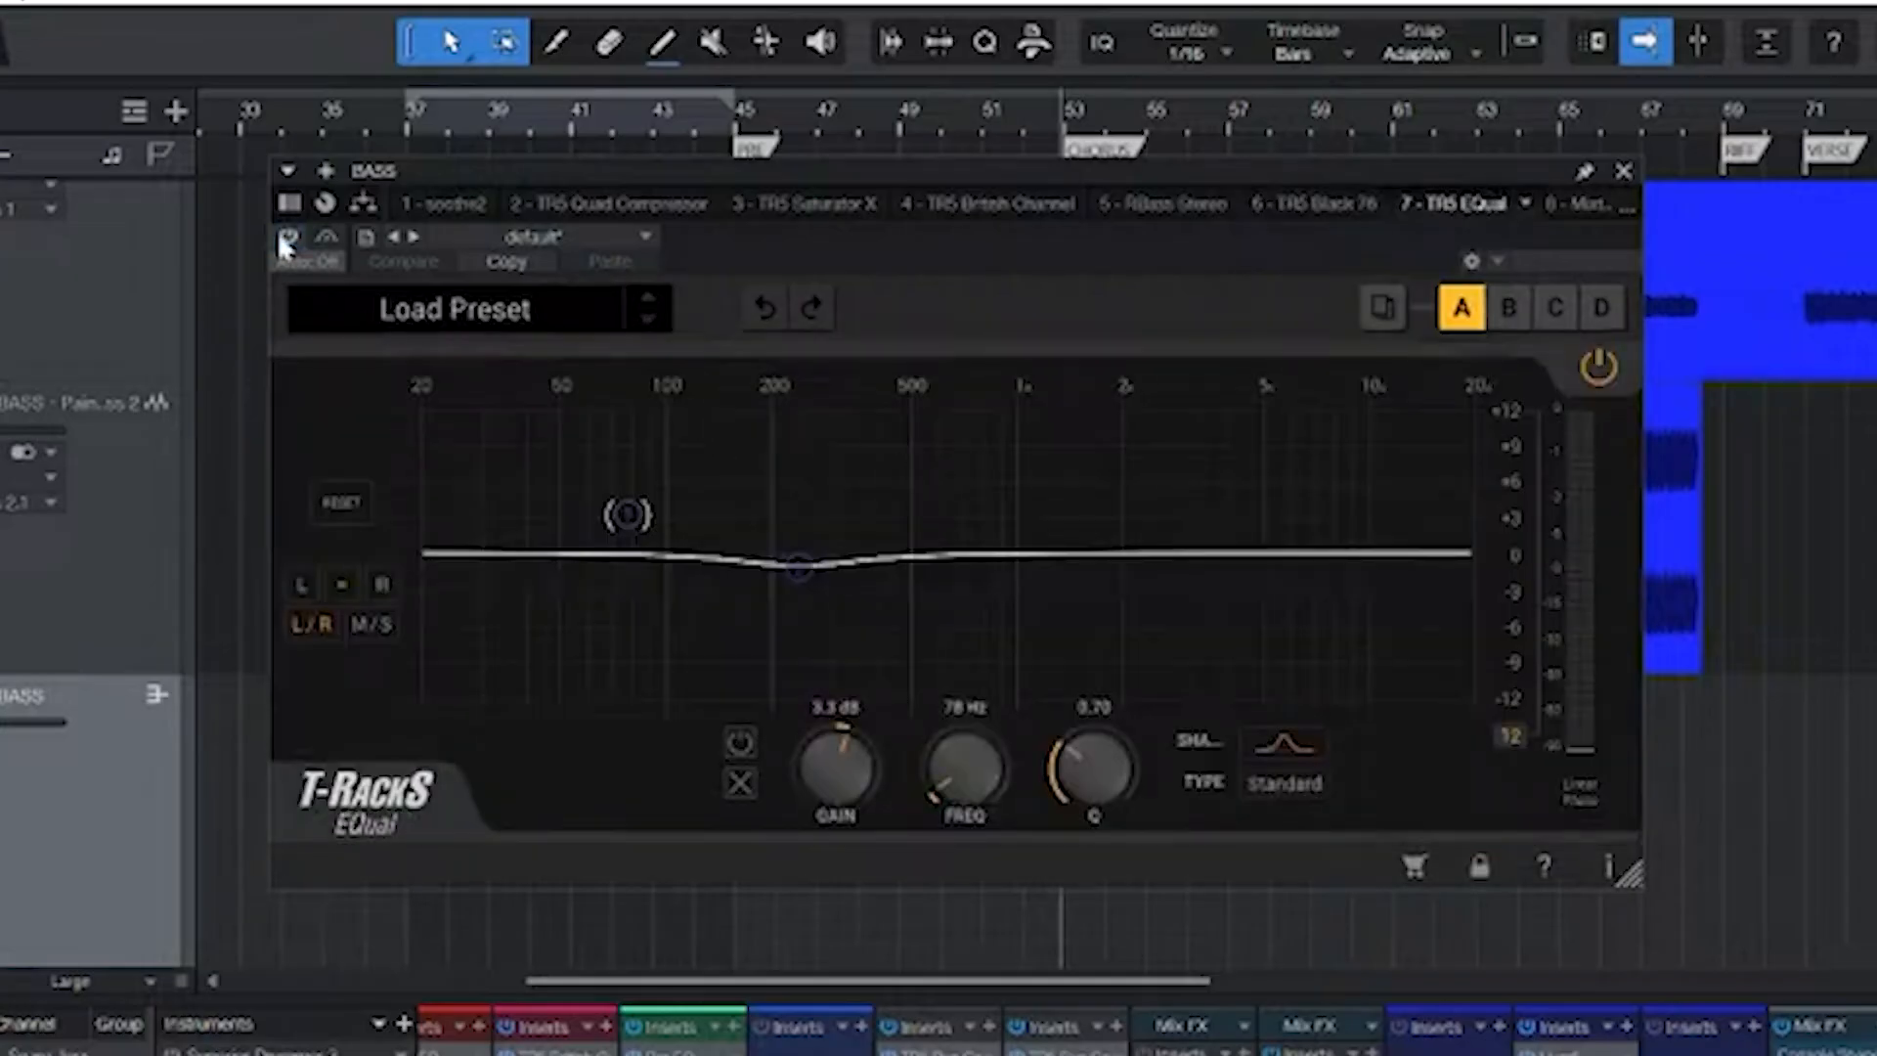
{"action": "key", "text": "space"}
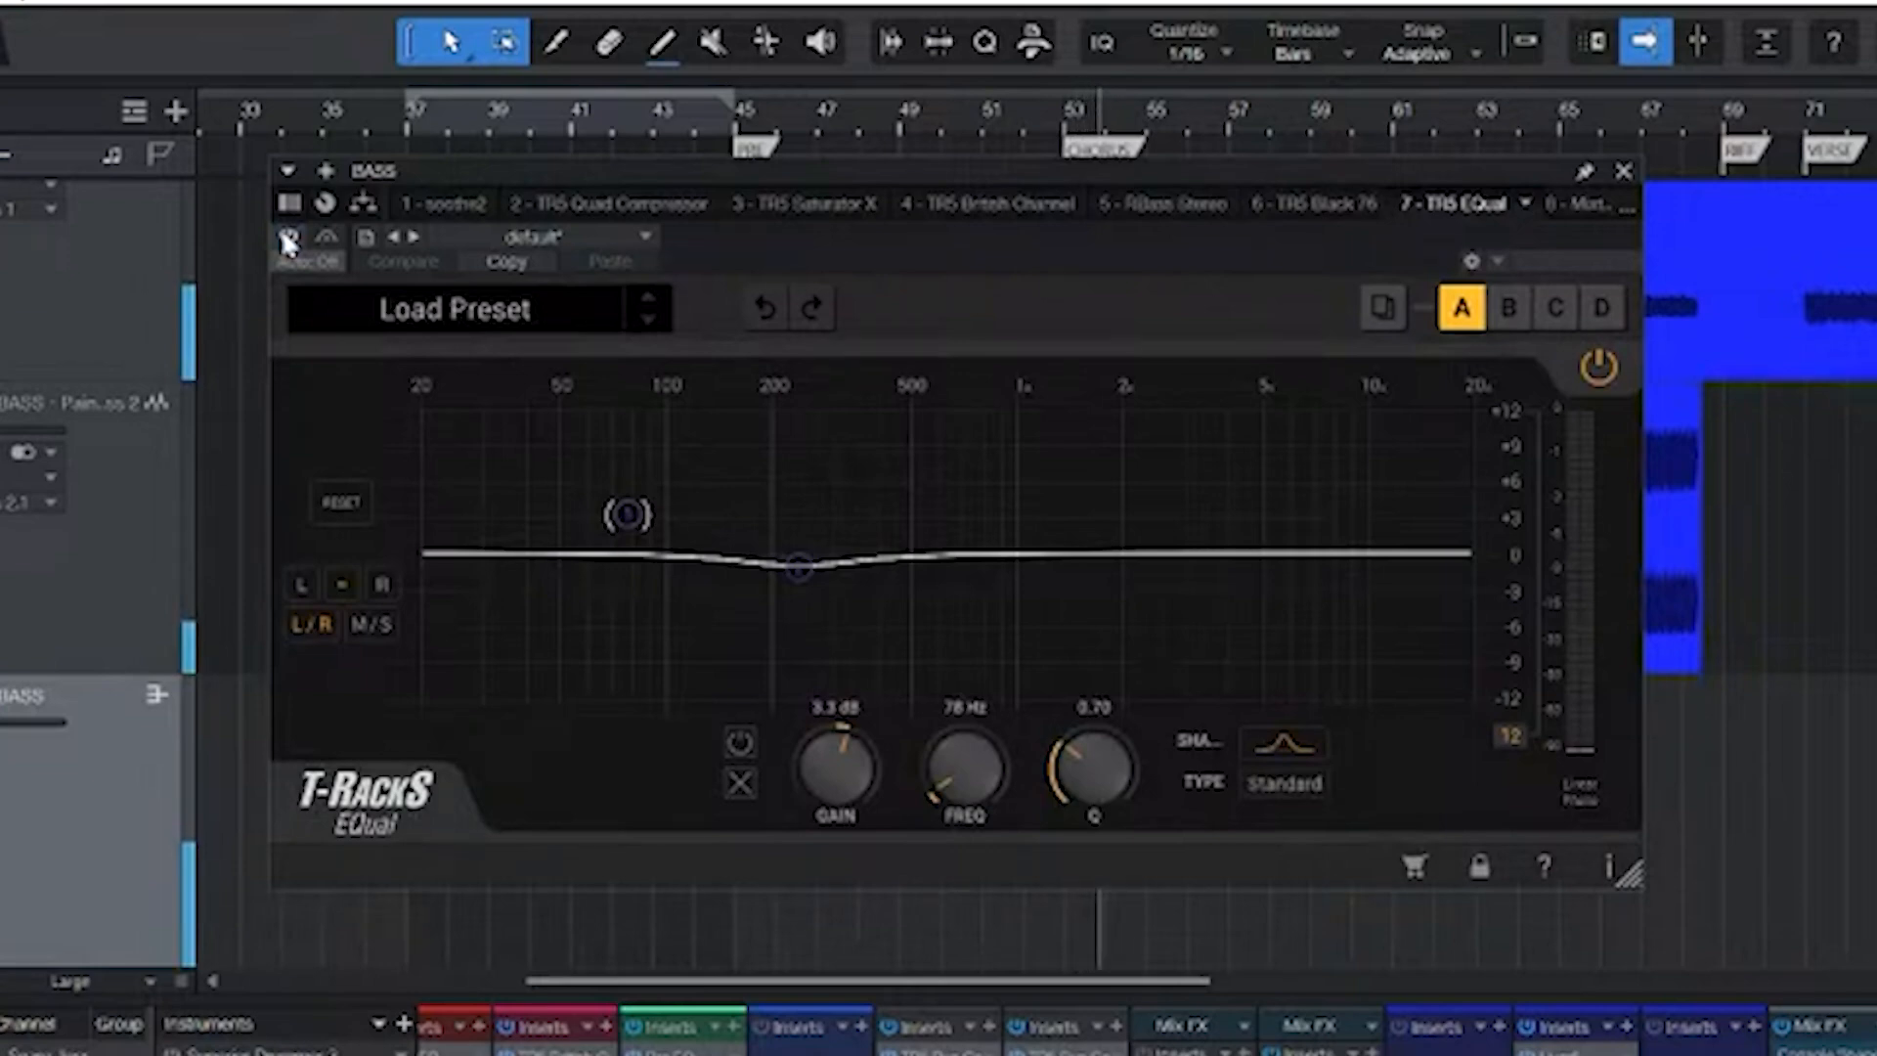
{"action": "left_click", "coordinate": [285, 236]}
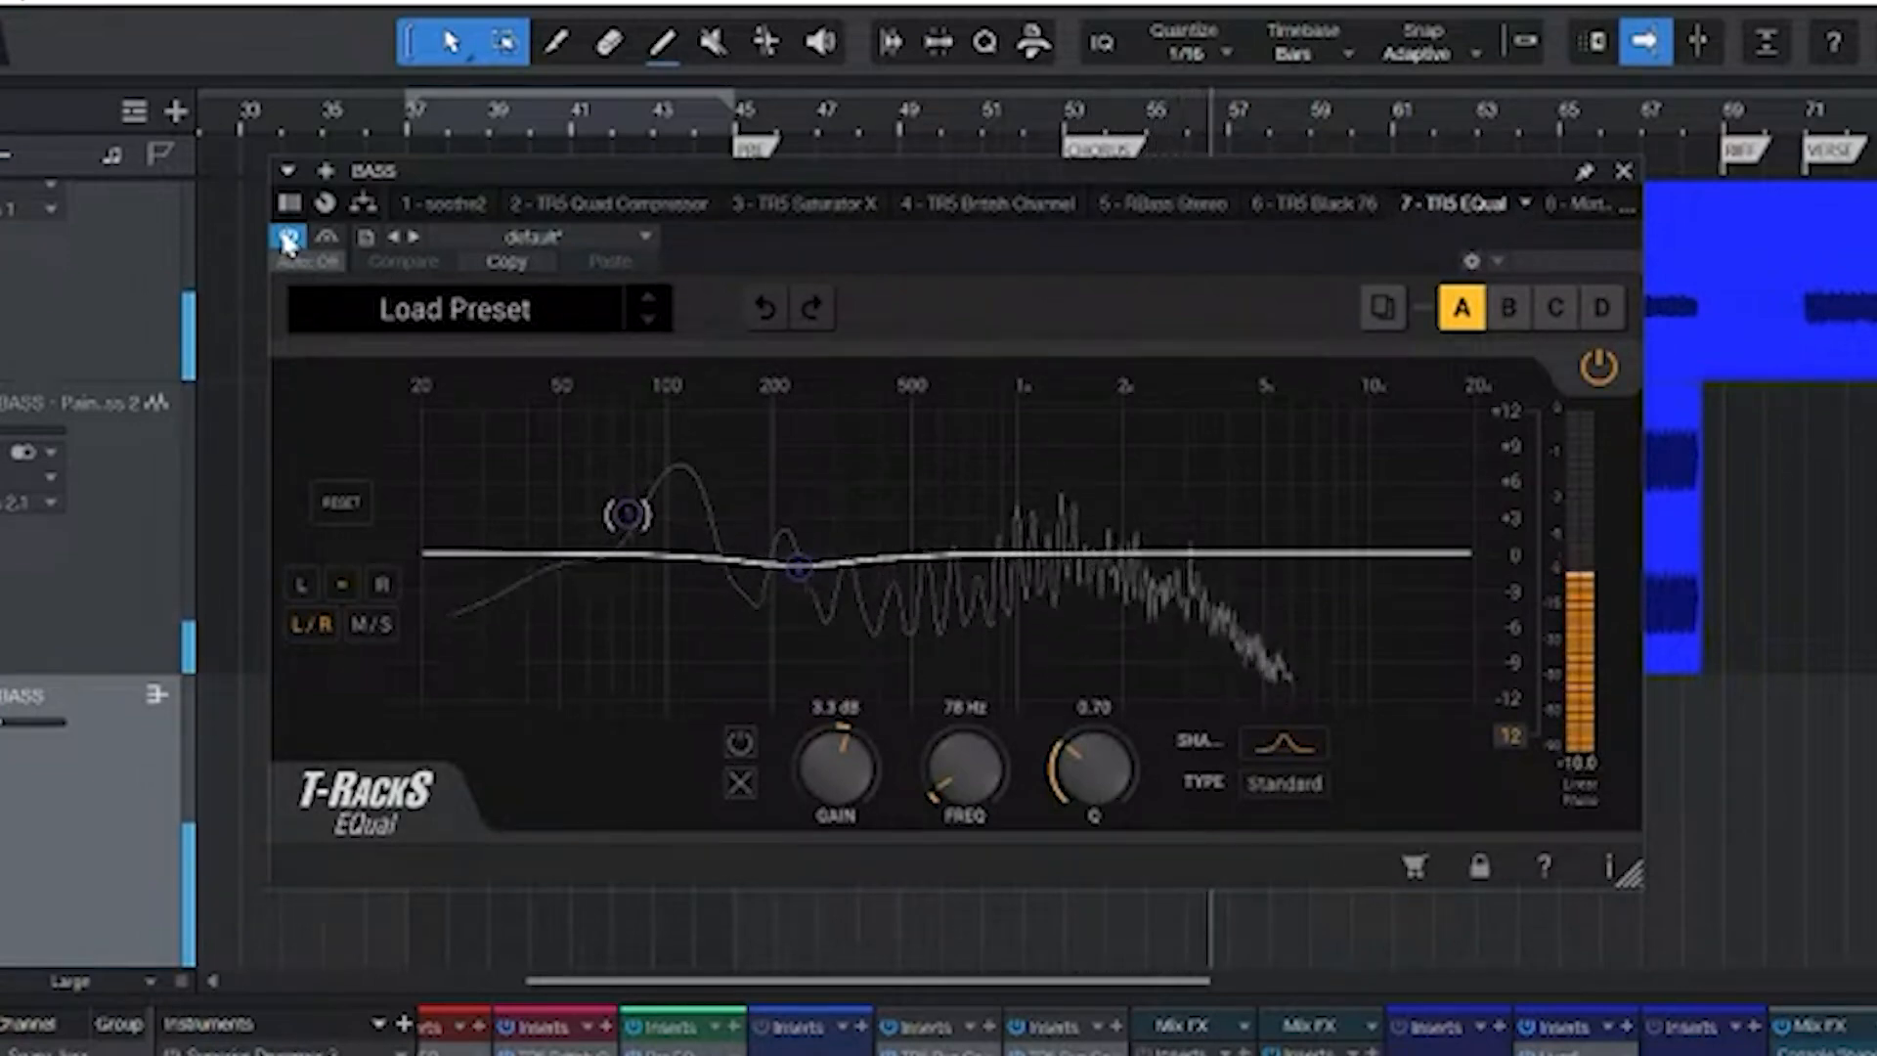
{"action": "left_click", "coordinate": [286, 239]}
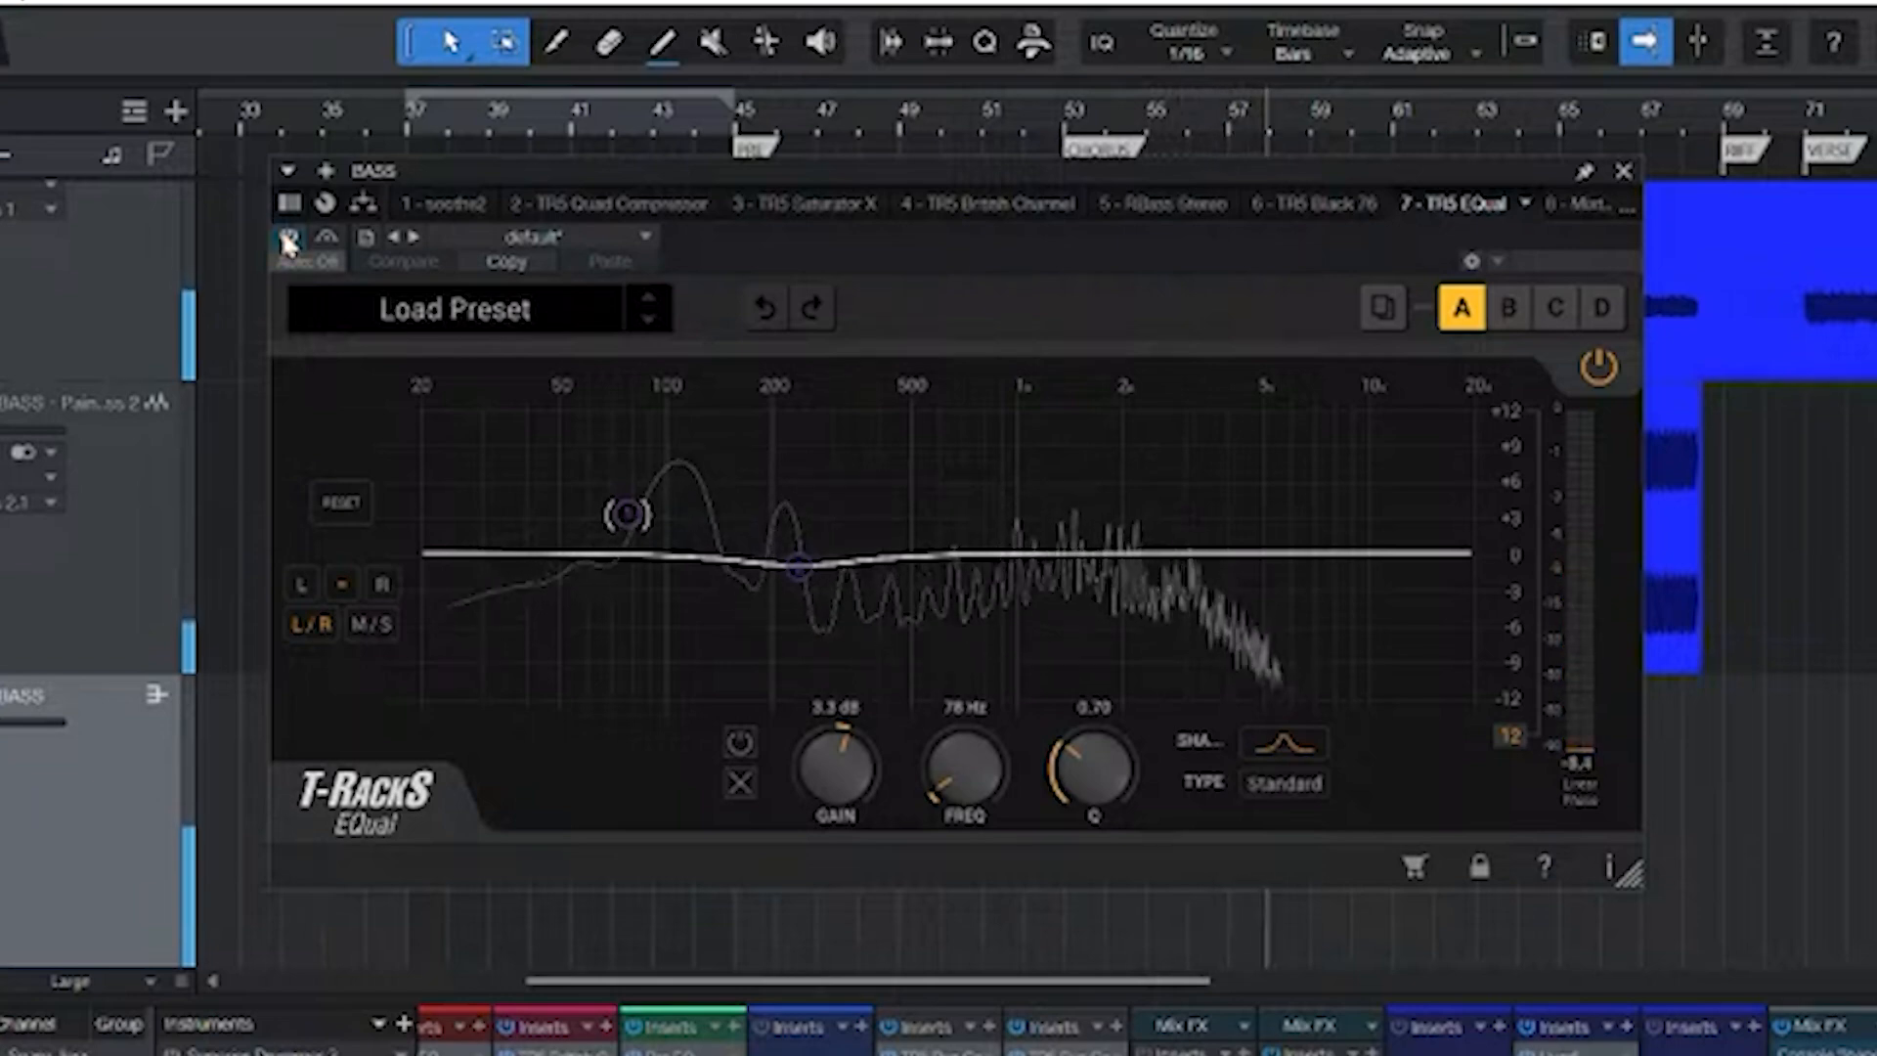
{"action": "left_click", "coordinate": [286, 238]}
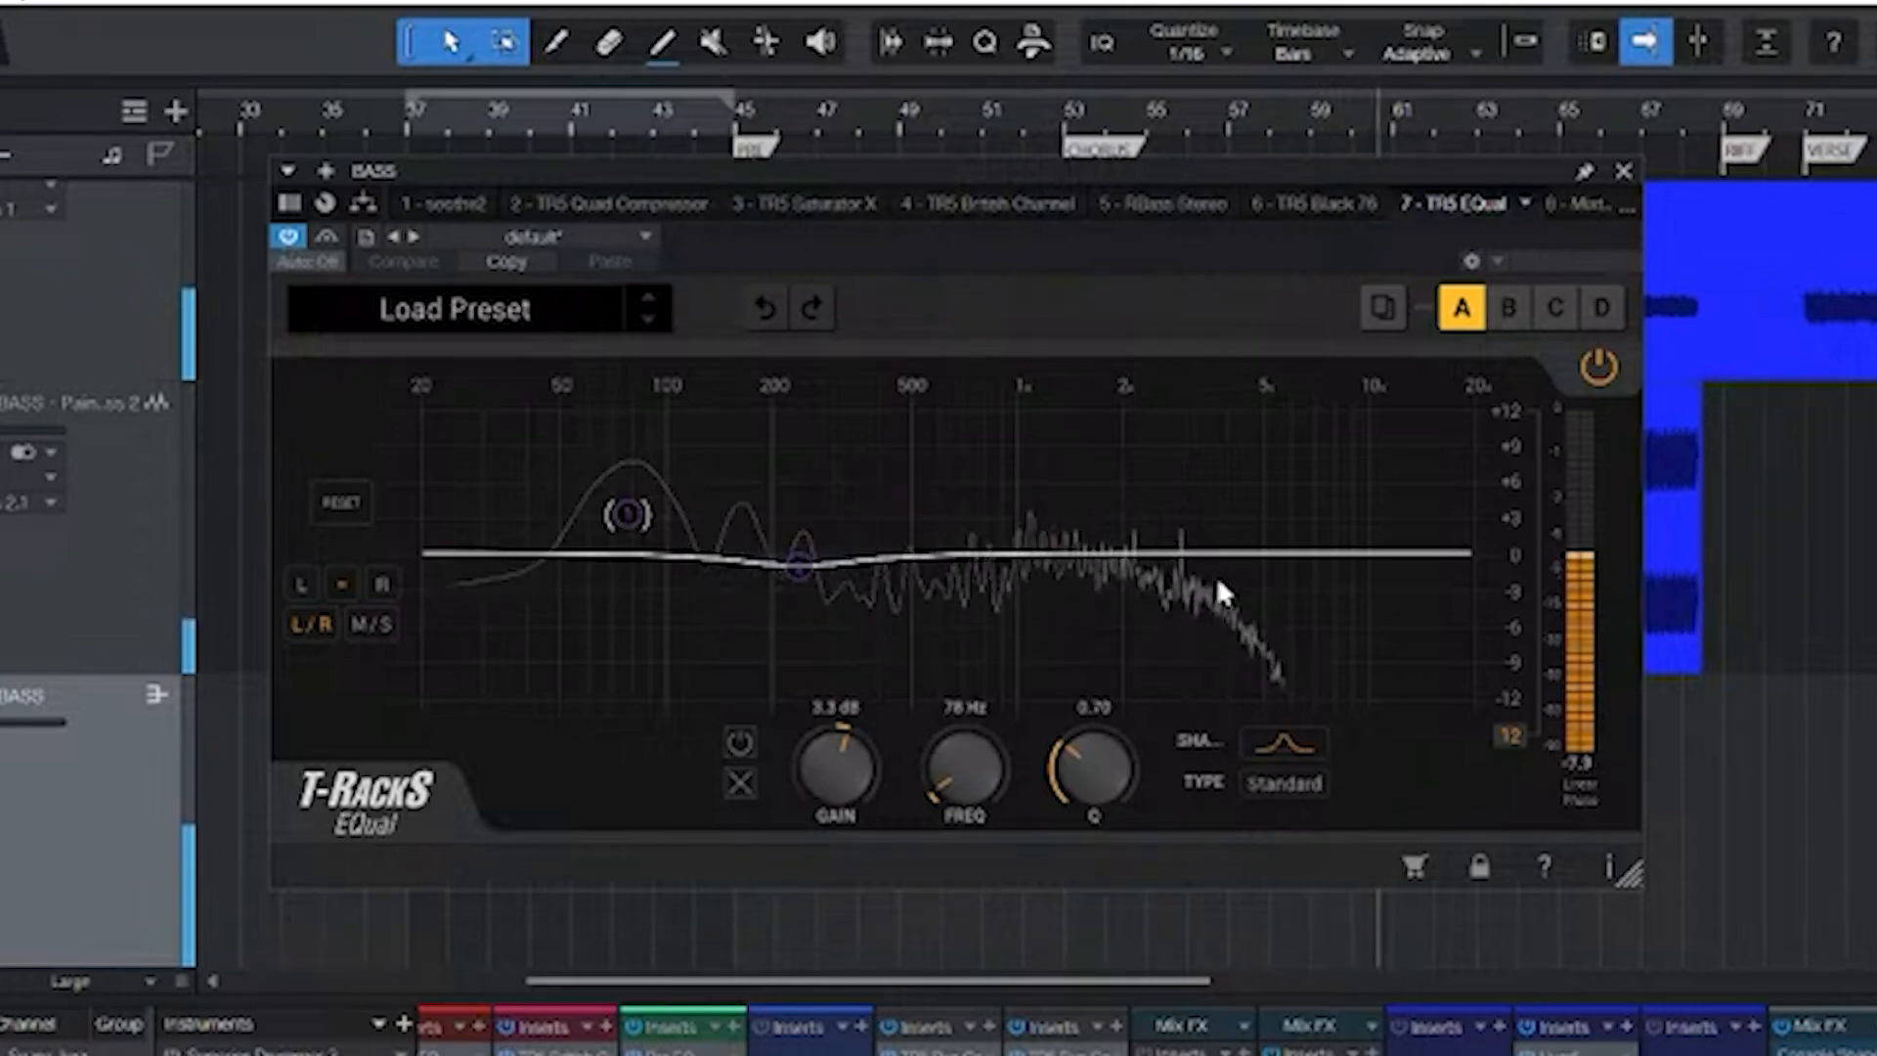
{"action": "key", "text": "space"}
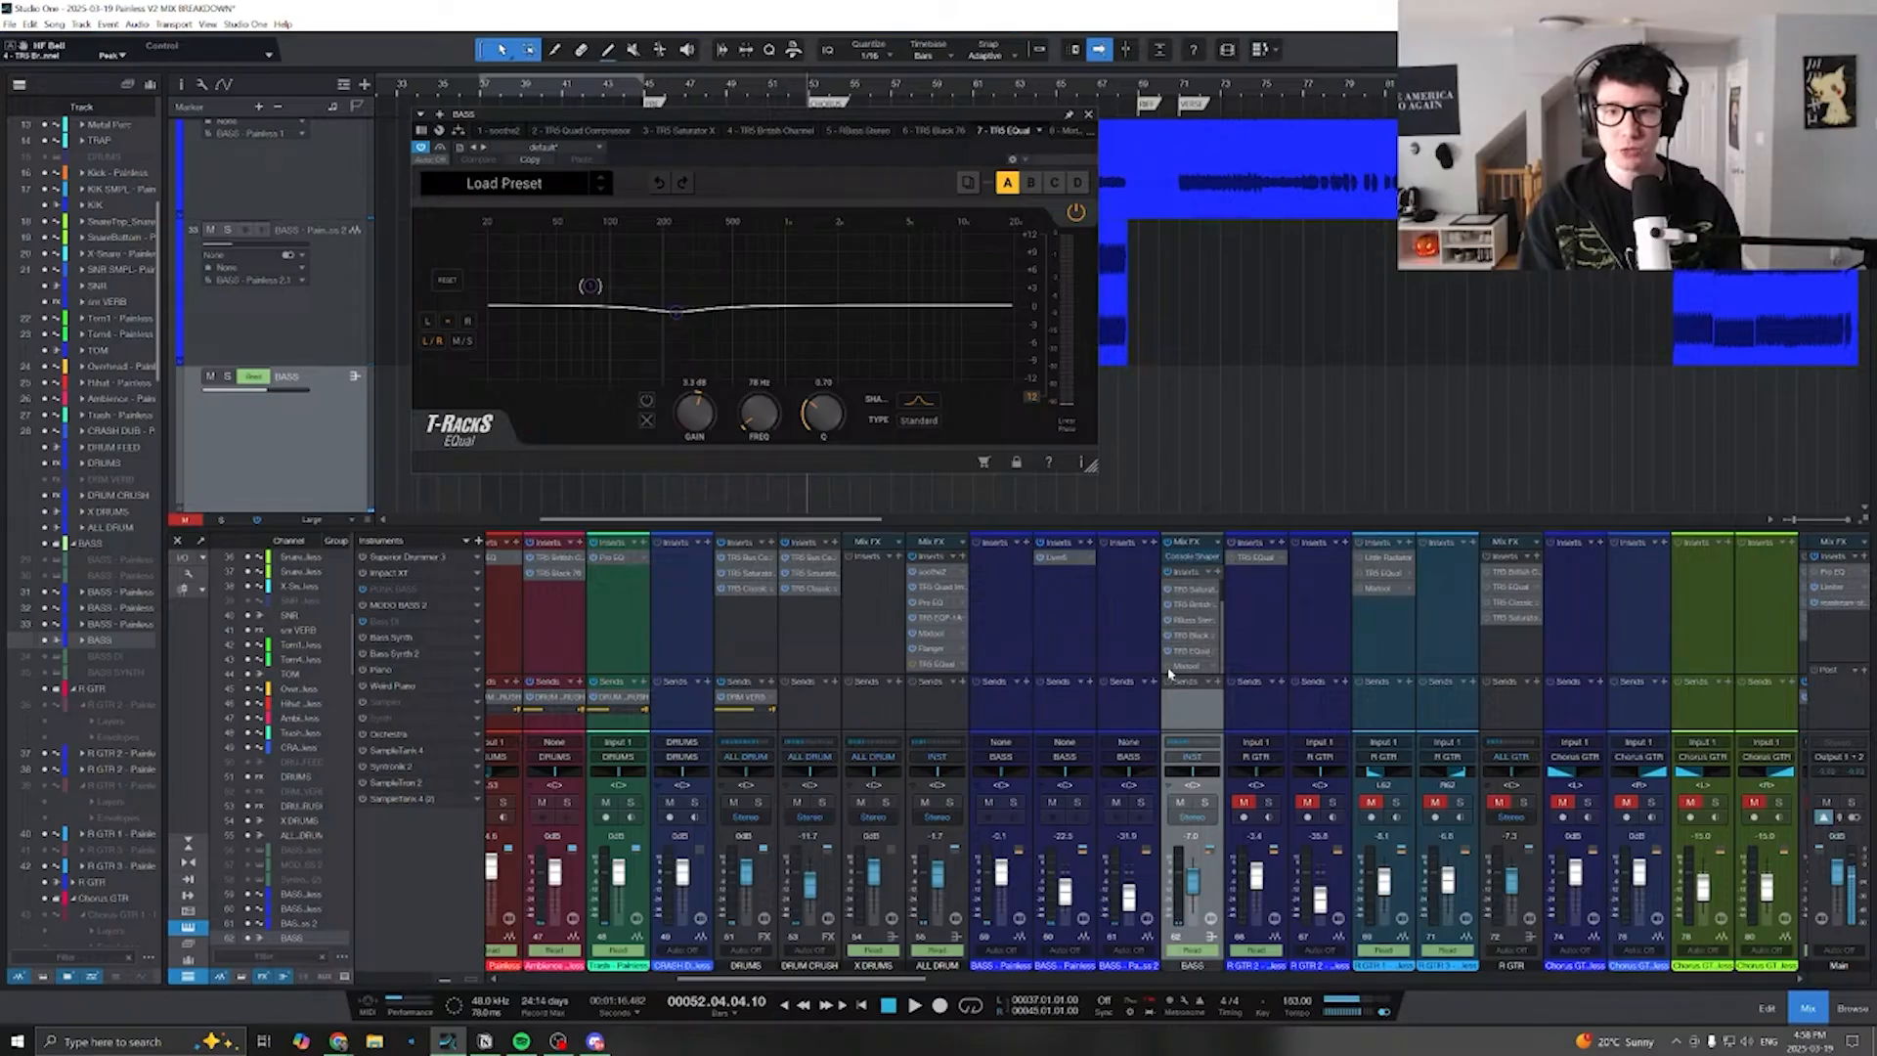
- Open the Mixtool insert on the BASS bus to view its gain setting
{"action": "left_click", "coordinate": [1178, 667]}
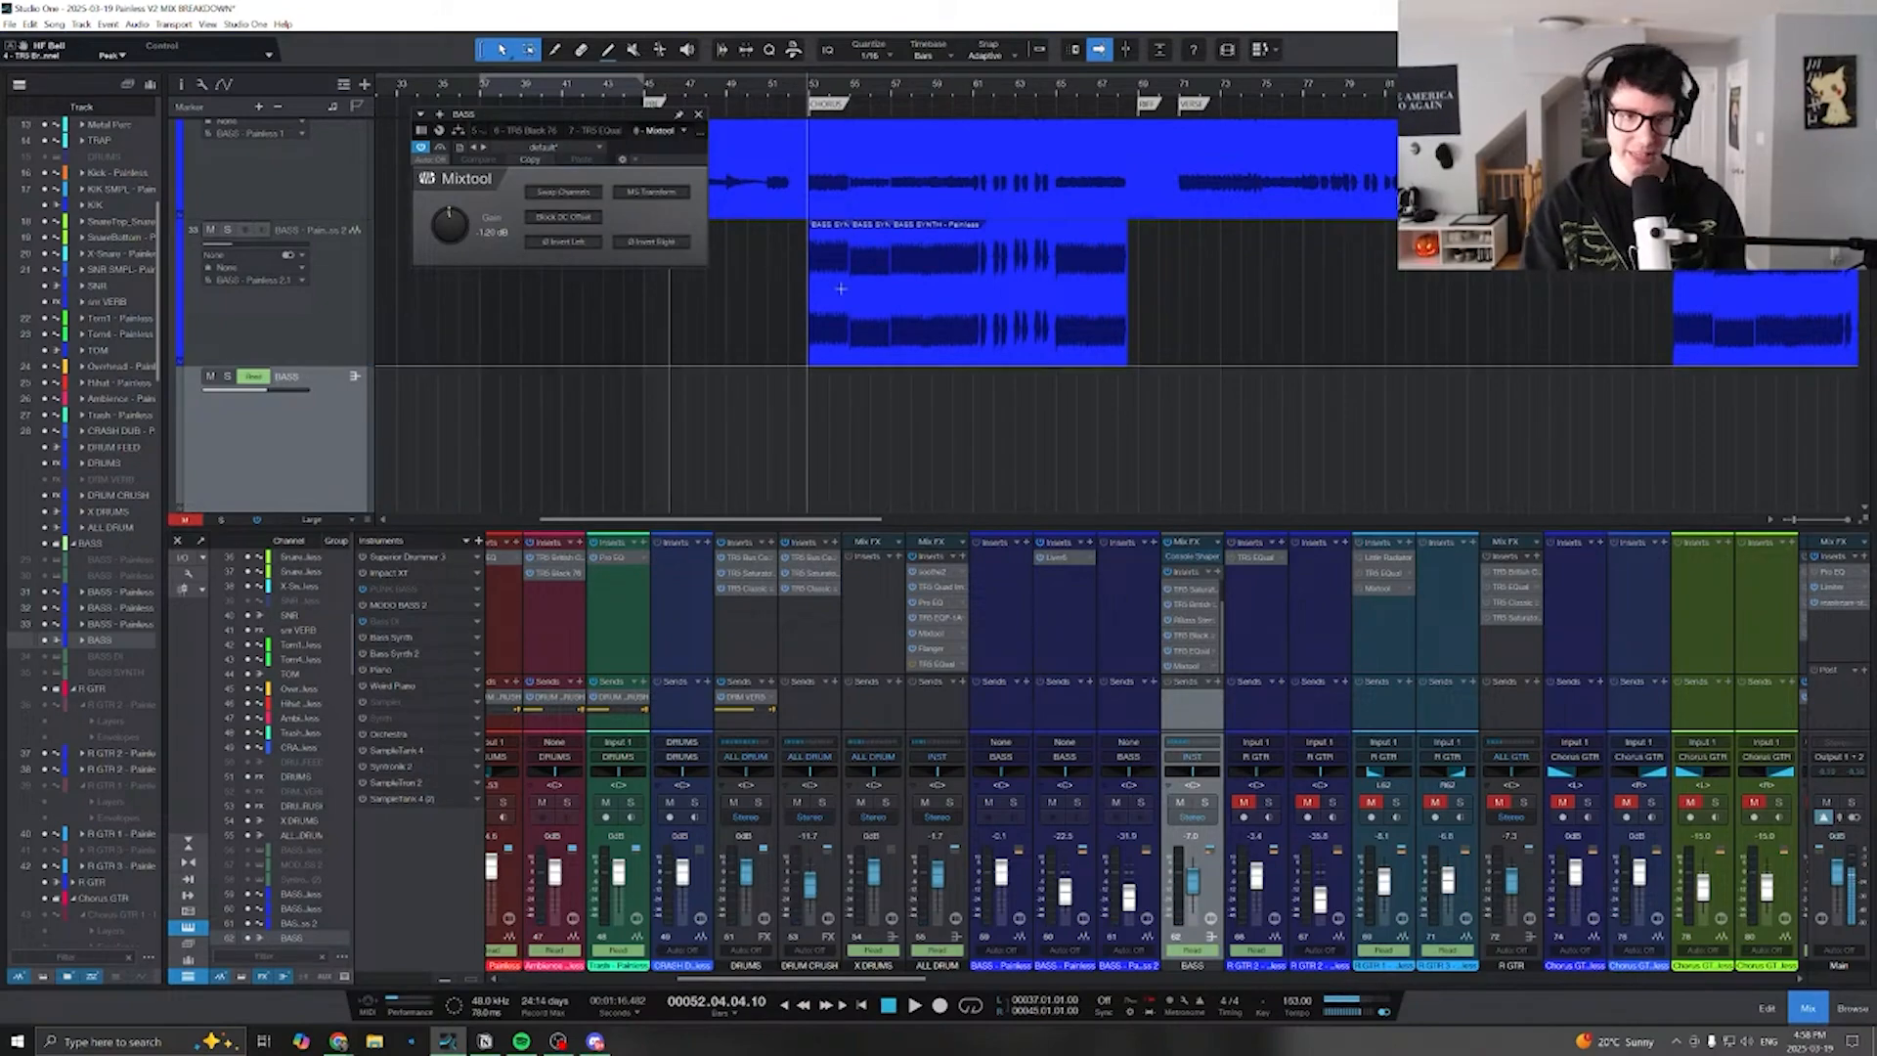
{"action": "scroll", "coordinate": [1144, 753], "scroll_direction": "right", "scroll_amount": 5}
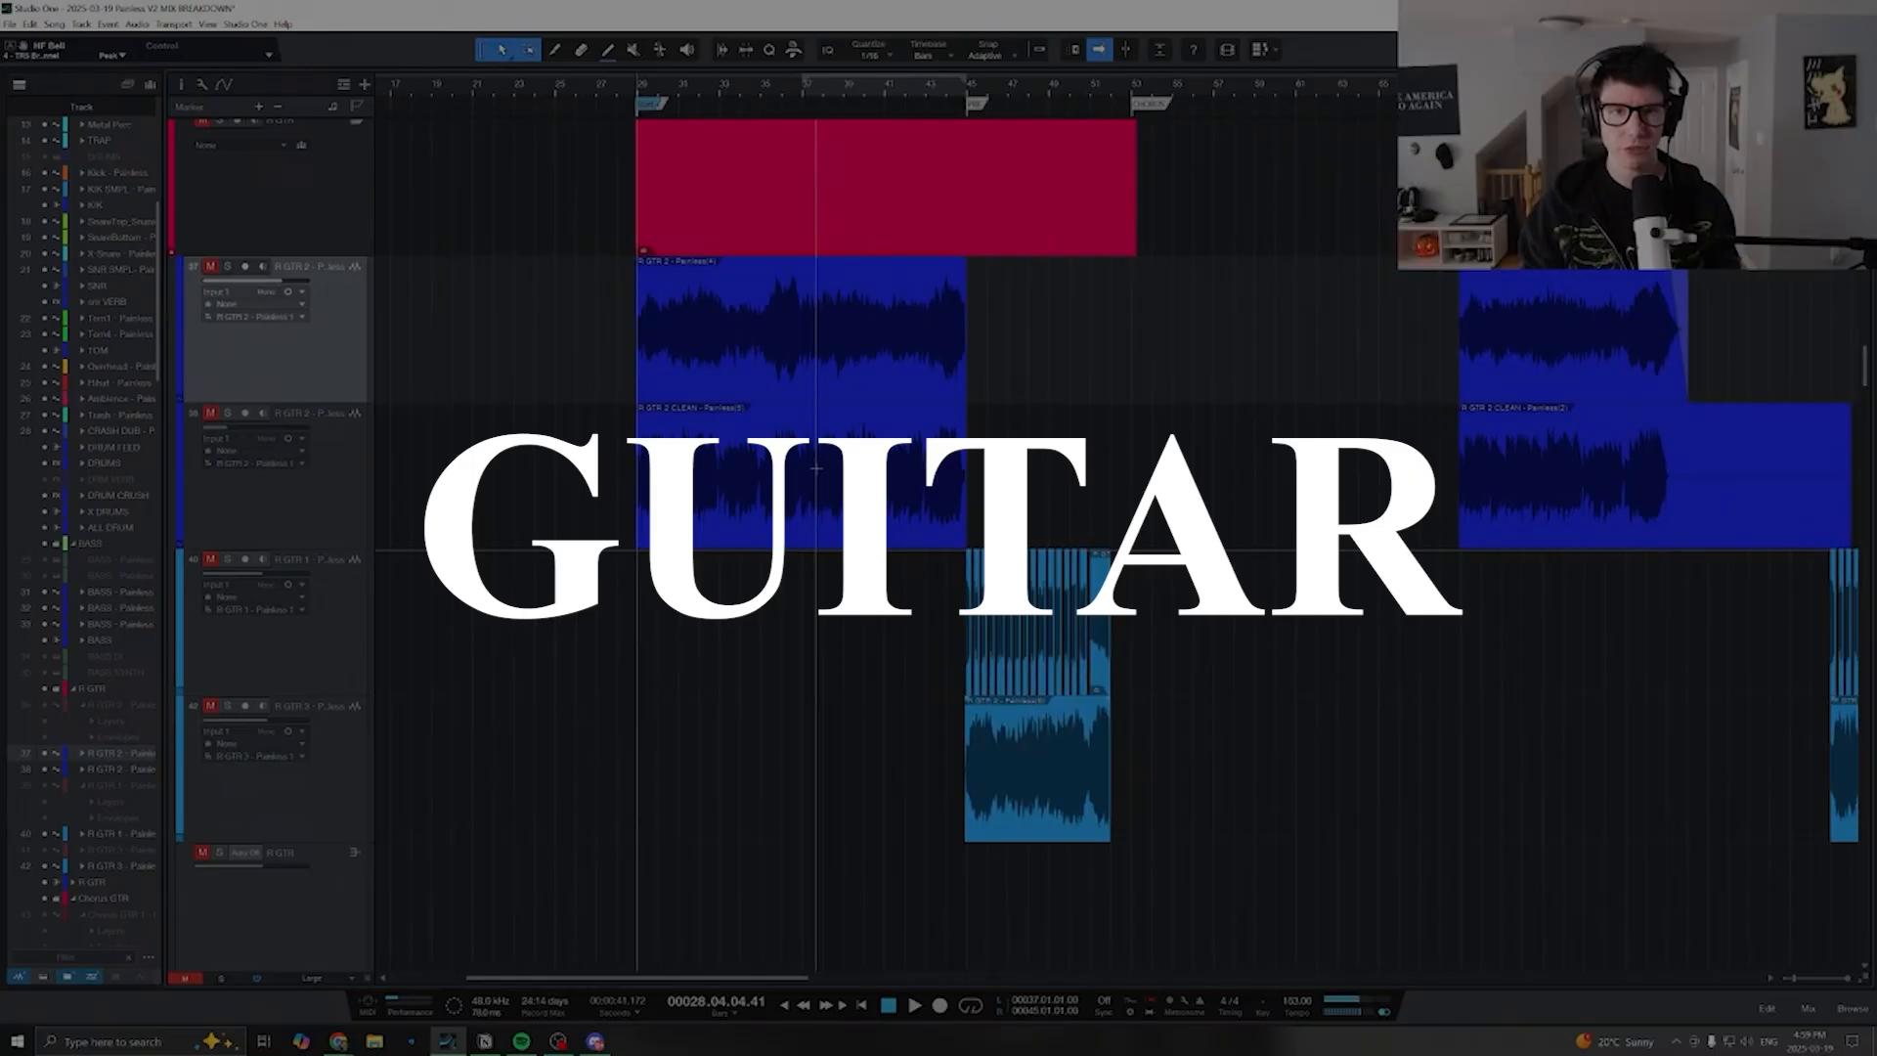
- Show the mixer and listen to the first R GTR 2 guitar part
{"action": "key", "text": "F3"}
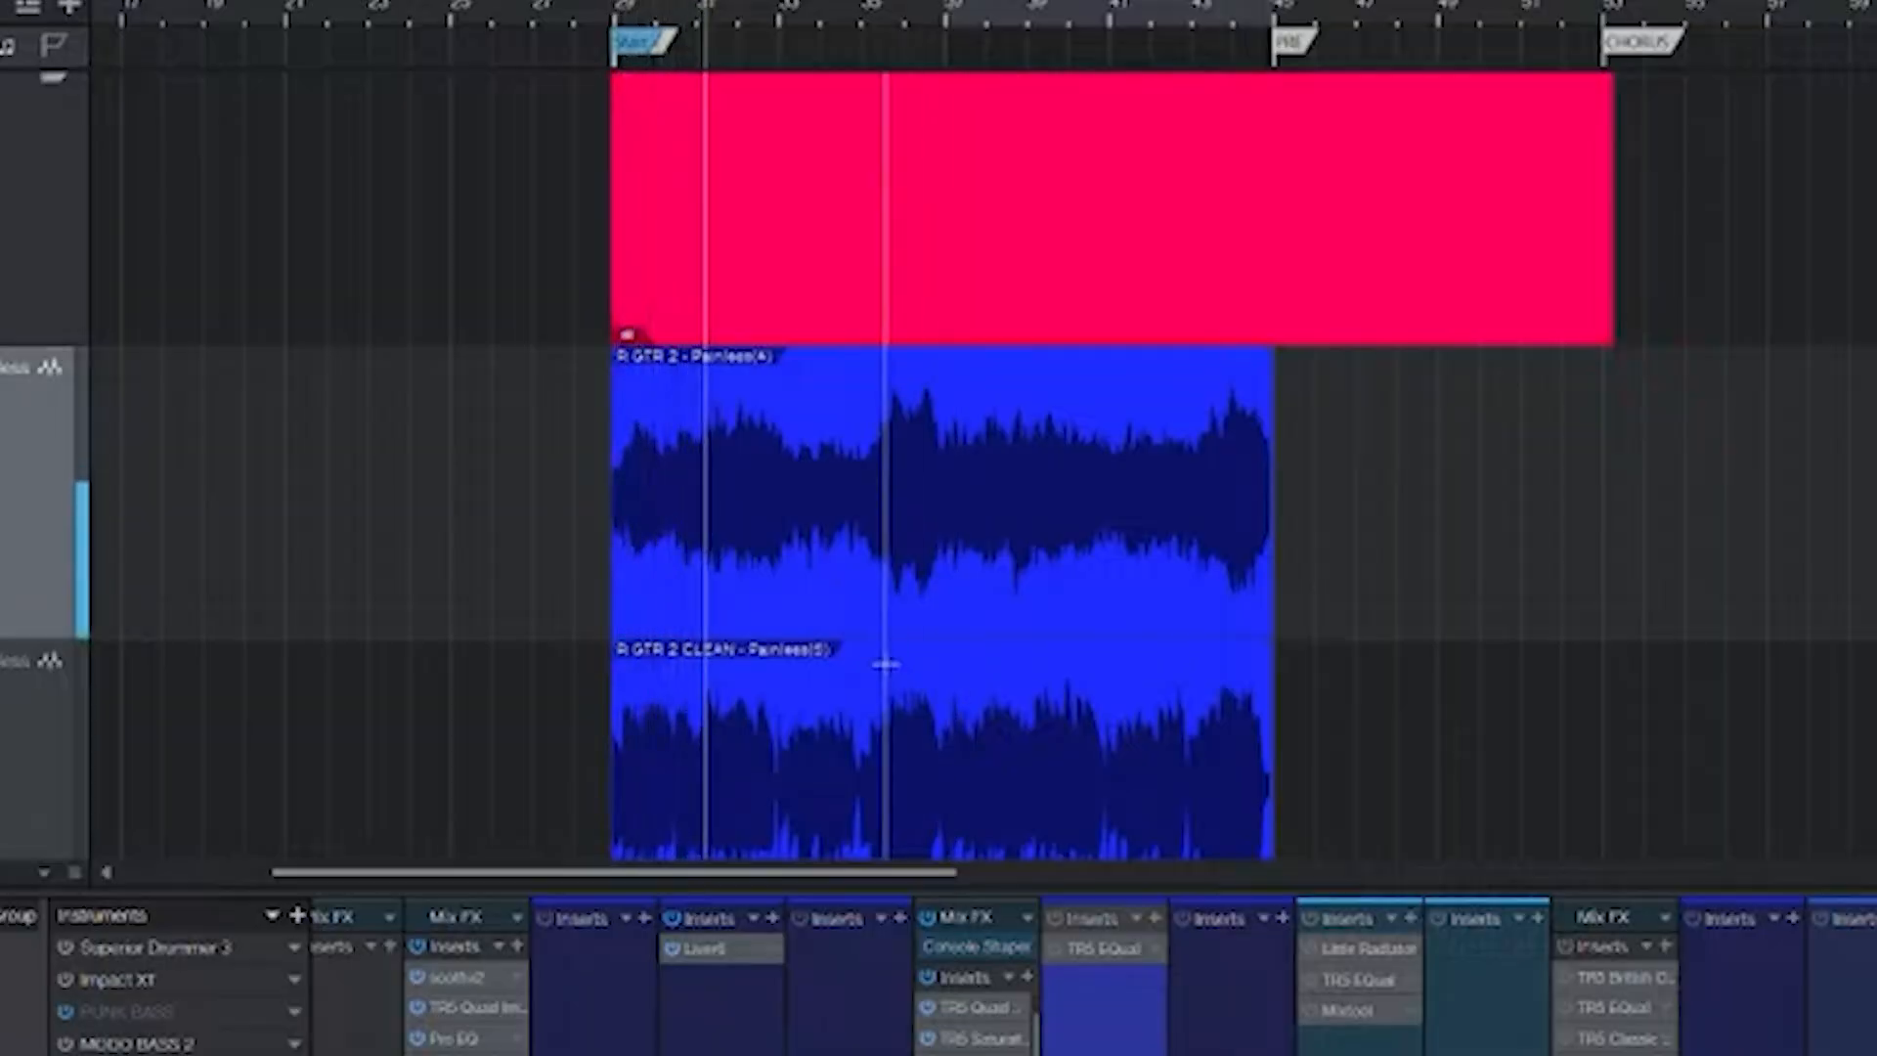
{"action": "key", "text": "space"}
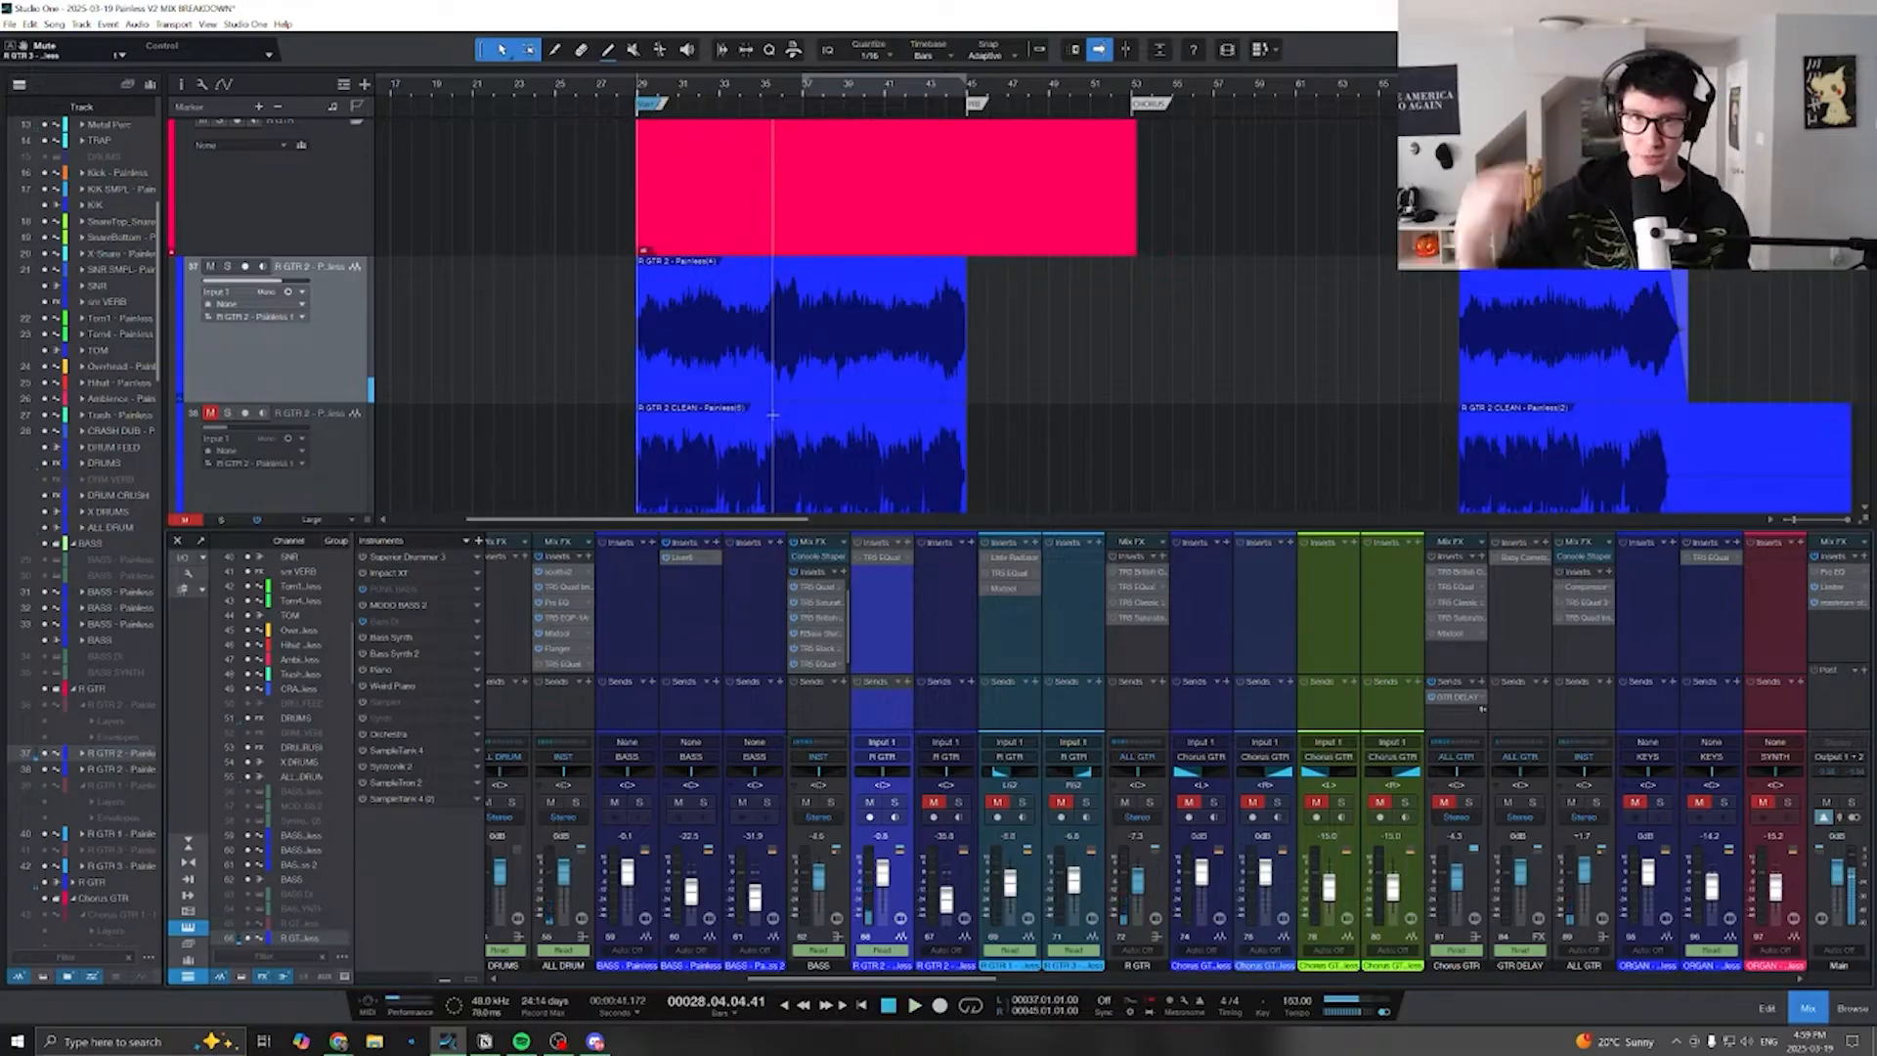
- Compare the playback with the Metal Perc channel muted and unmuted, leaving it unmuted
{"action": "left_click_drag", "start_coordinate": [880, 979], "coordinate": [589, 978]}
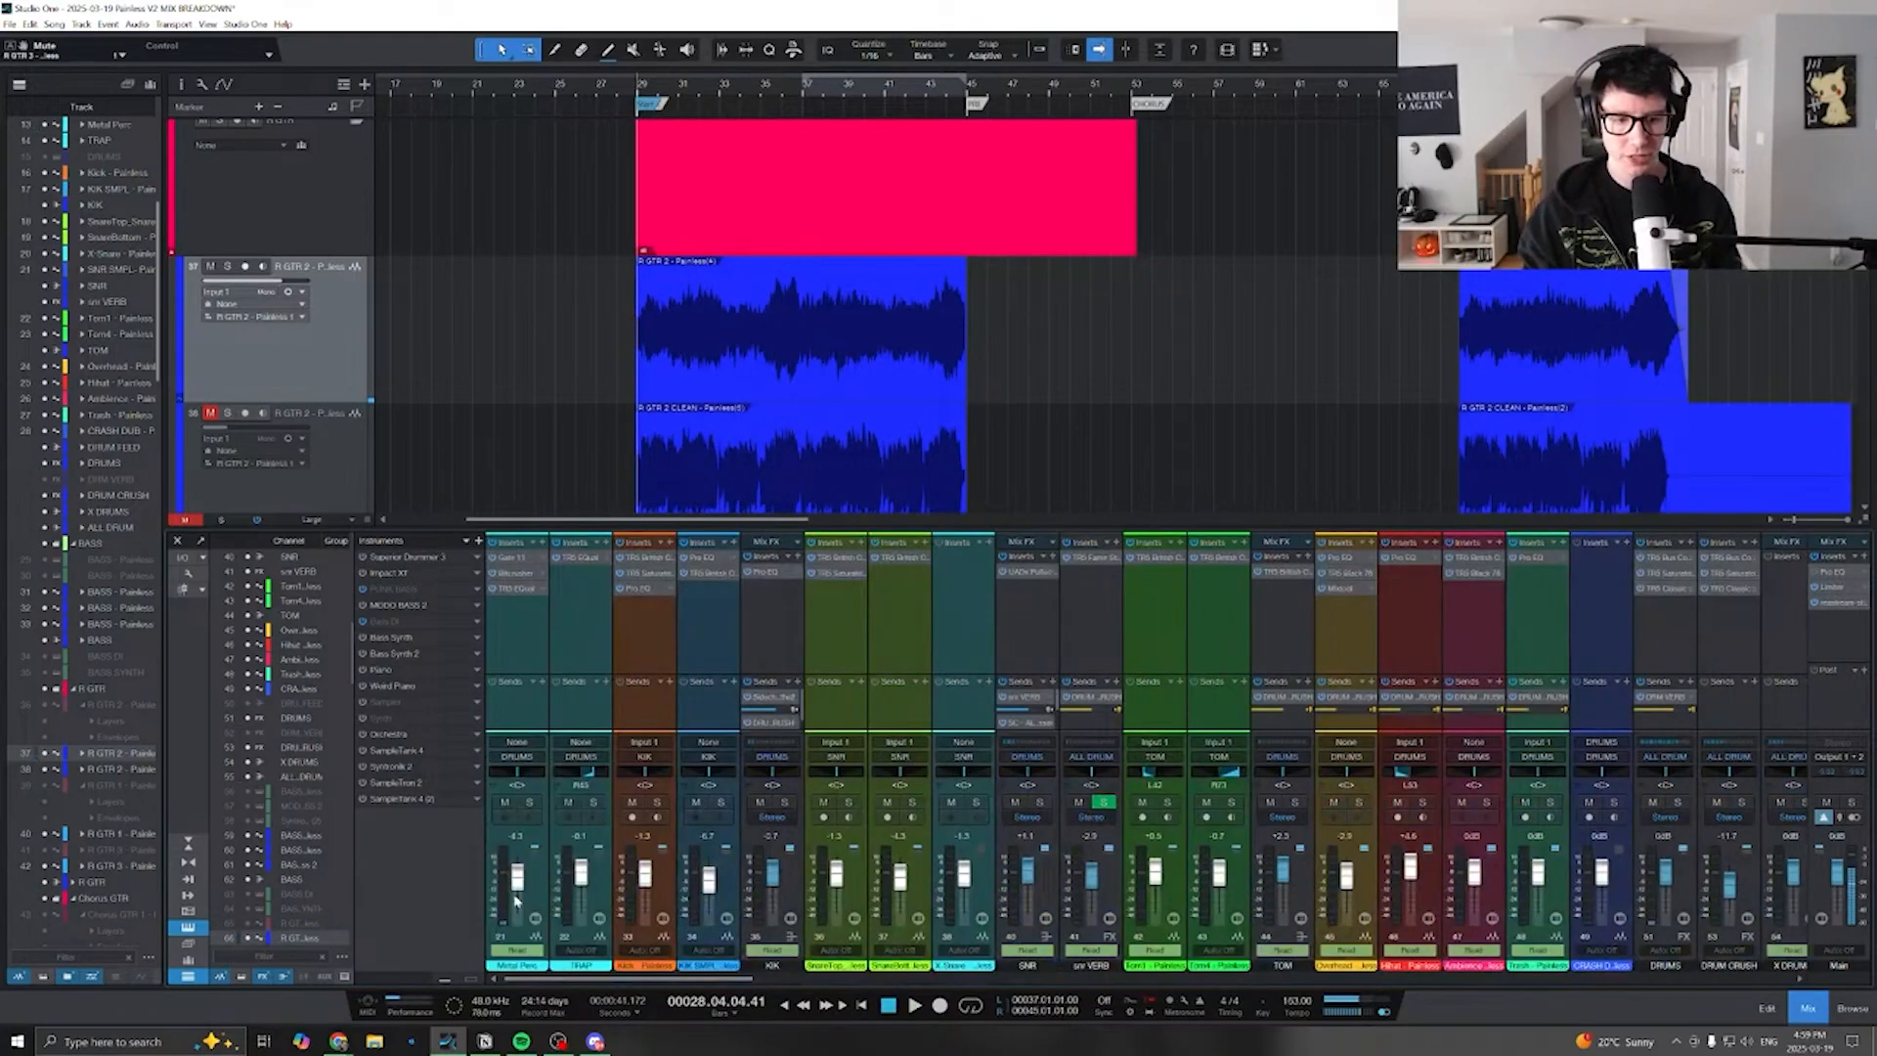
{"action": "left_click", "coordinate": [505, 803]}
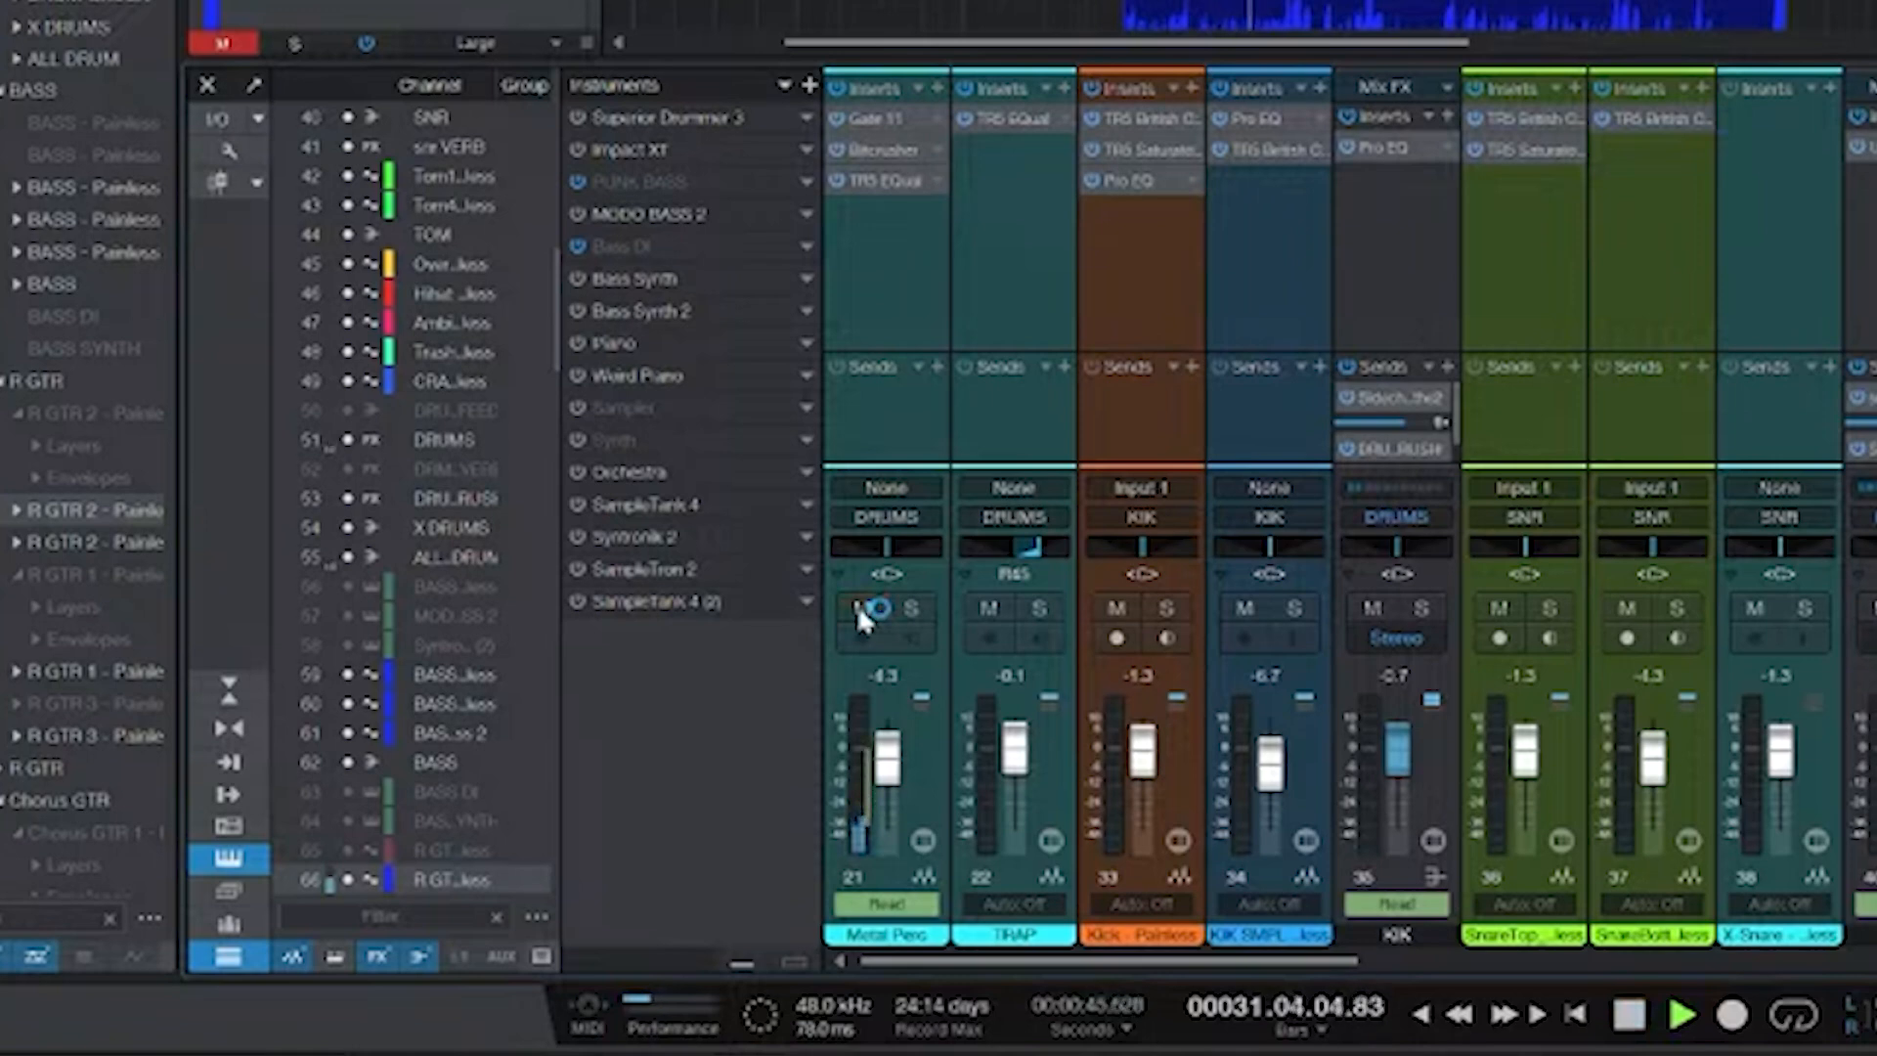
{"action": "left_click", "coordinate": [859, 608]}
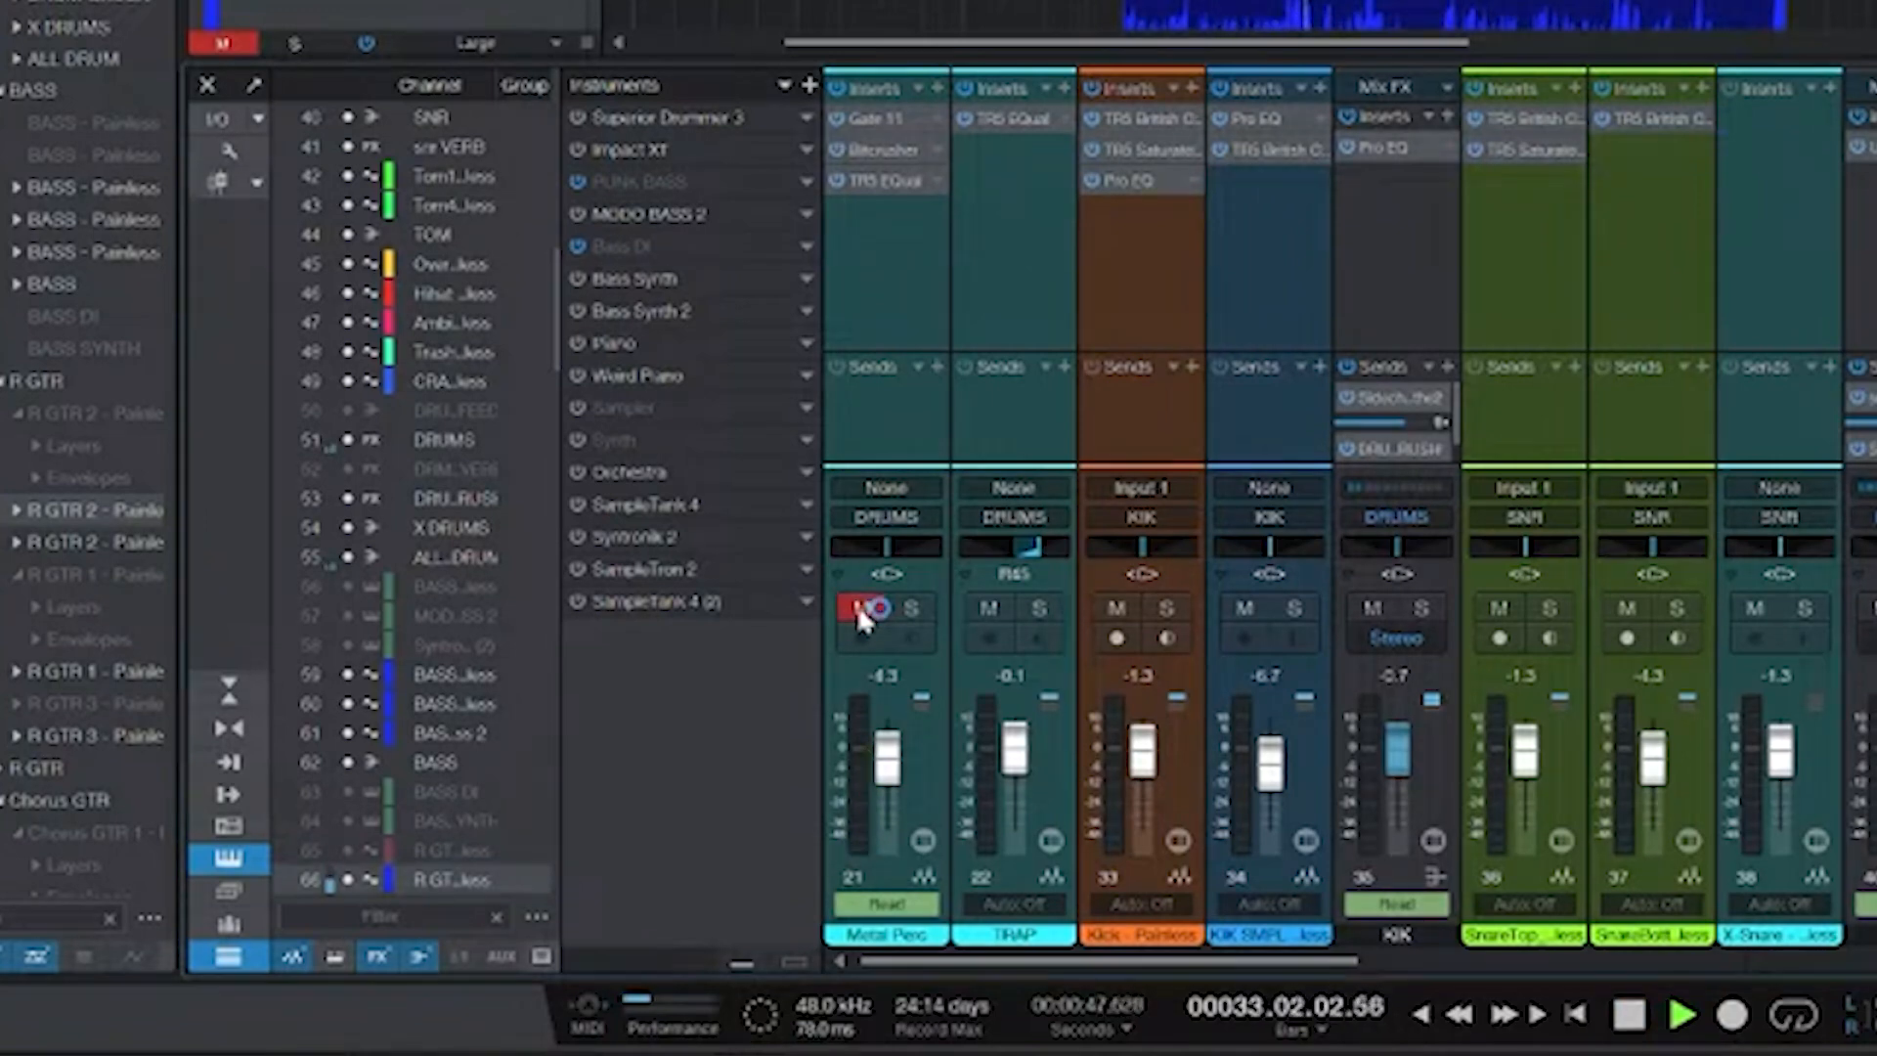
{"action": "left_click", "coordinate": [861, 608]}
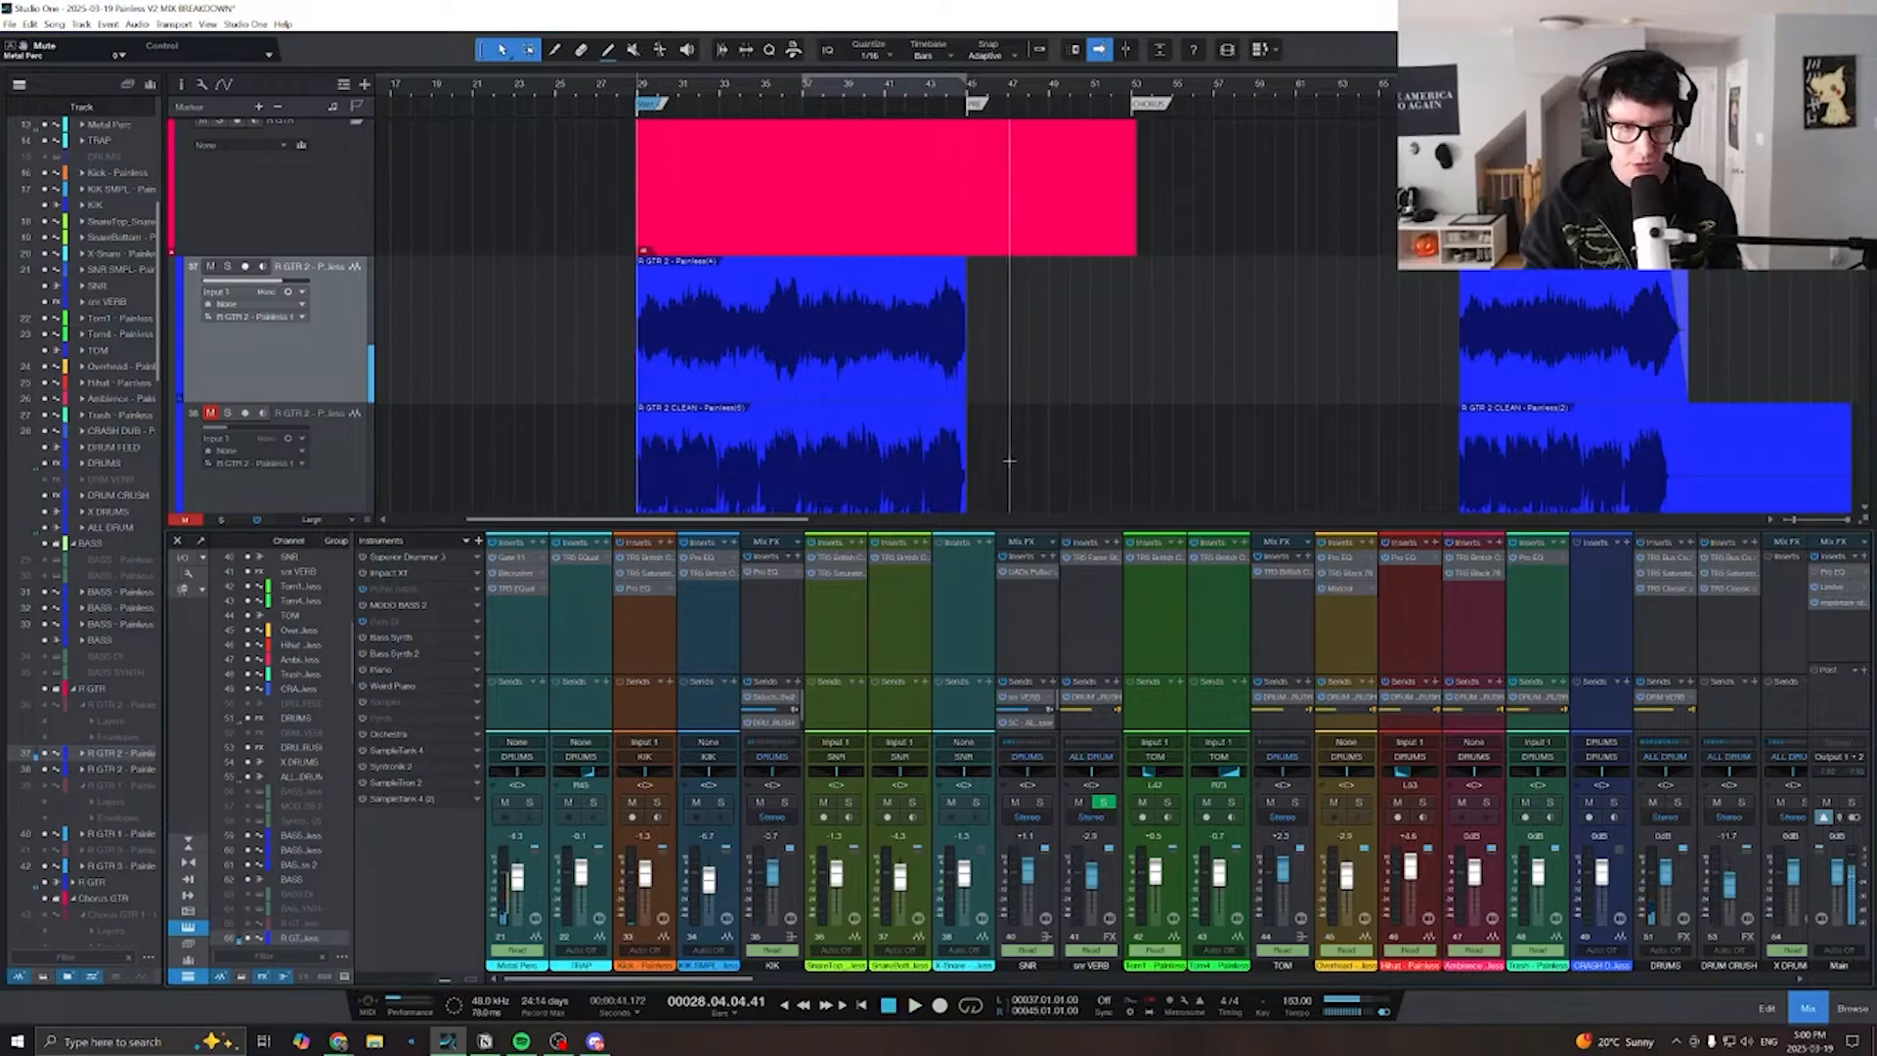
- Look over the rhythm and chorus guitar tracks in the arrangement with the mixer hidden
{"action": "scroll", "coordinate": [970, 497], "scroll_direction": "down", "scroll_amount": 10}
{"action": "key", "text": "F3"}
{"action": "scroll", "coordinate": [1017, 533], "scroll_direction": "up", "scroll_amount": 9}
{"action": "scroll", "coordinate": [988, 577], "scroll_direction": "down", "scroll_amount": 18}
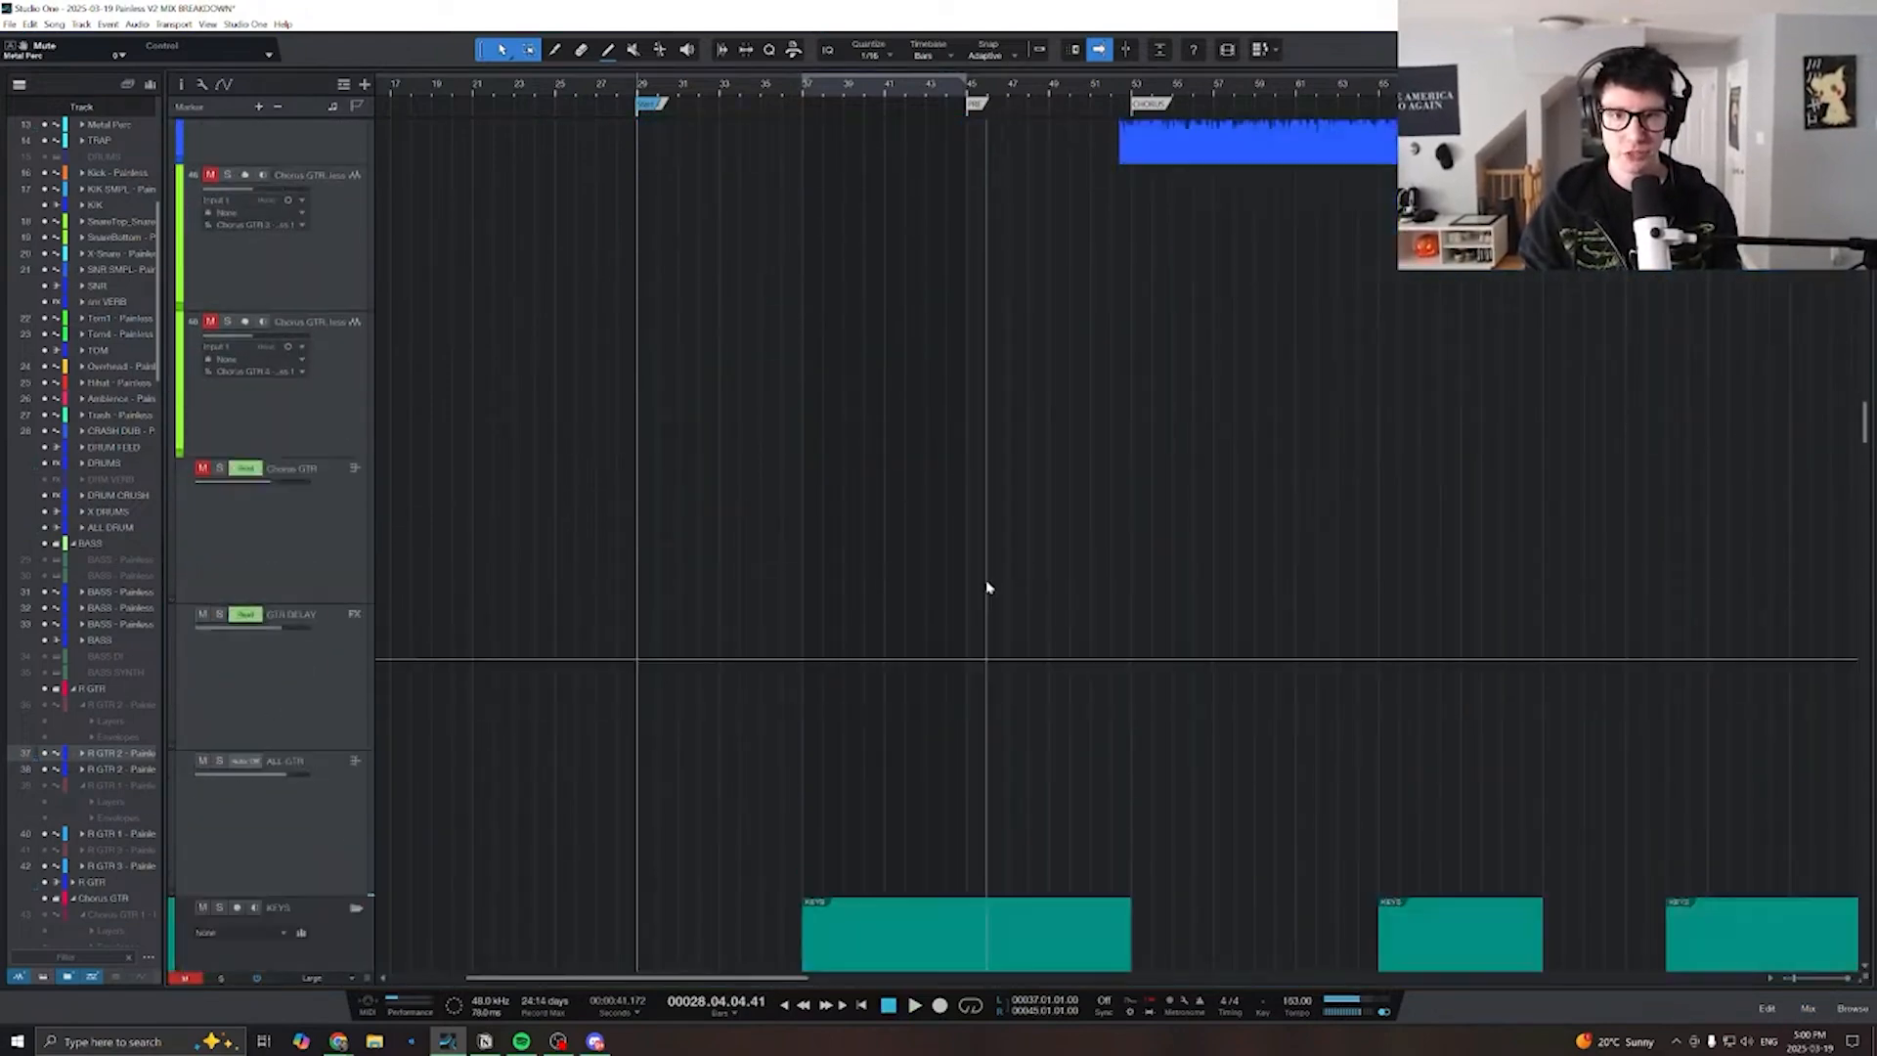
{"action": "scroll", "coordinate": [1007, 606], "scroll_direction": "up", "scroll_amount": 8}
{"action": "scroll", "coordinate": [1044, 611], "scroll_direction": "up", "scroll_amount": 10}
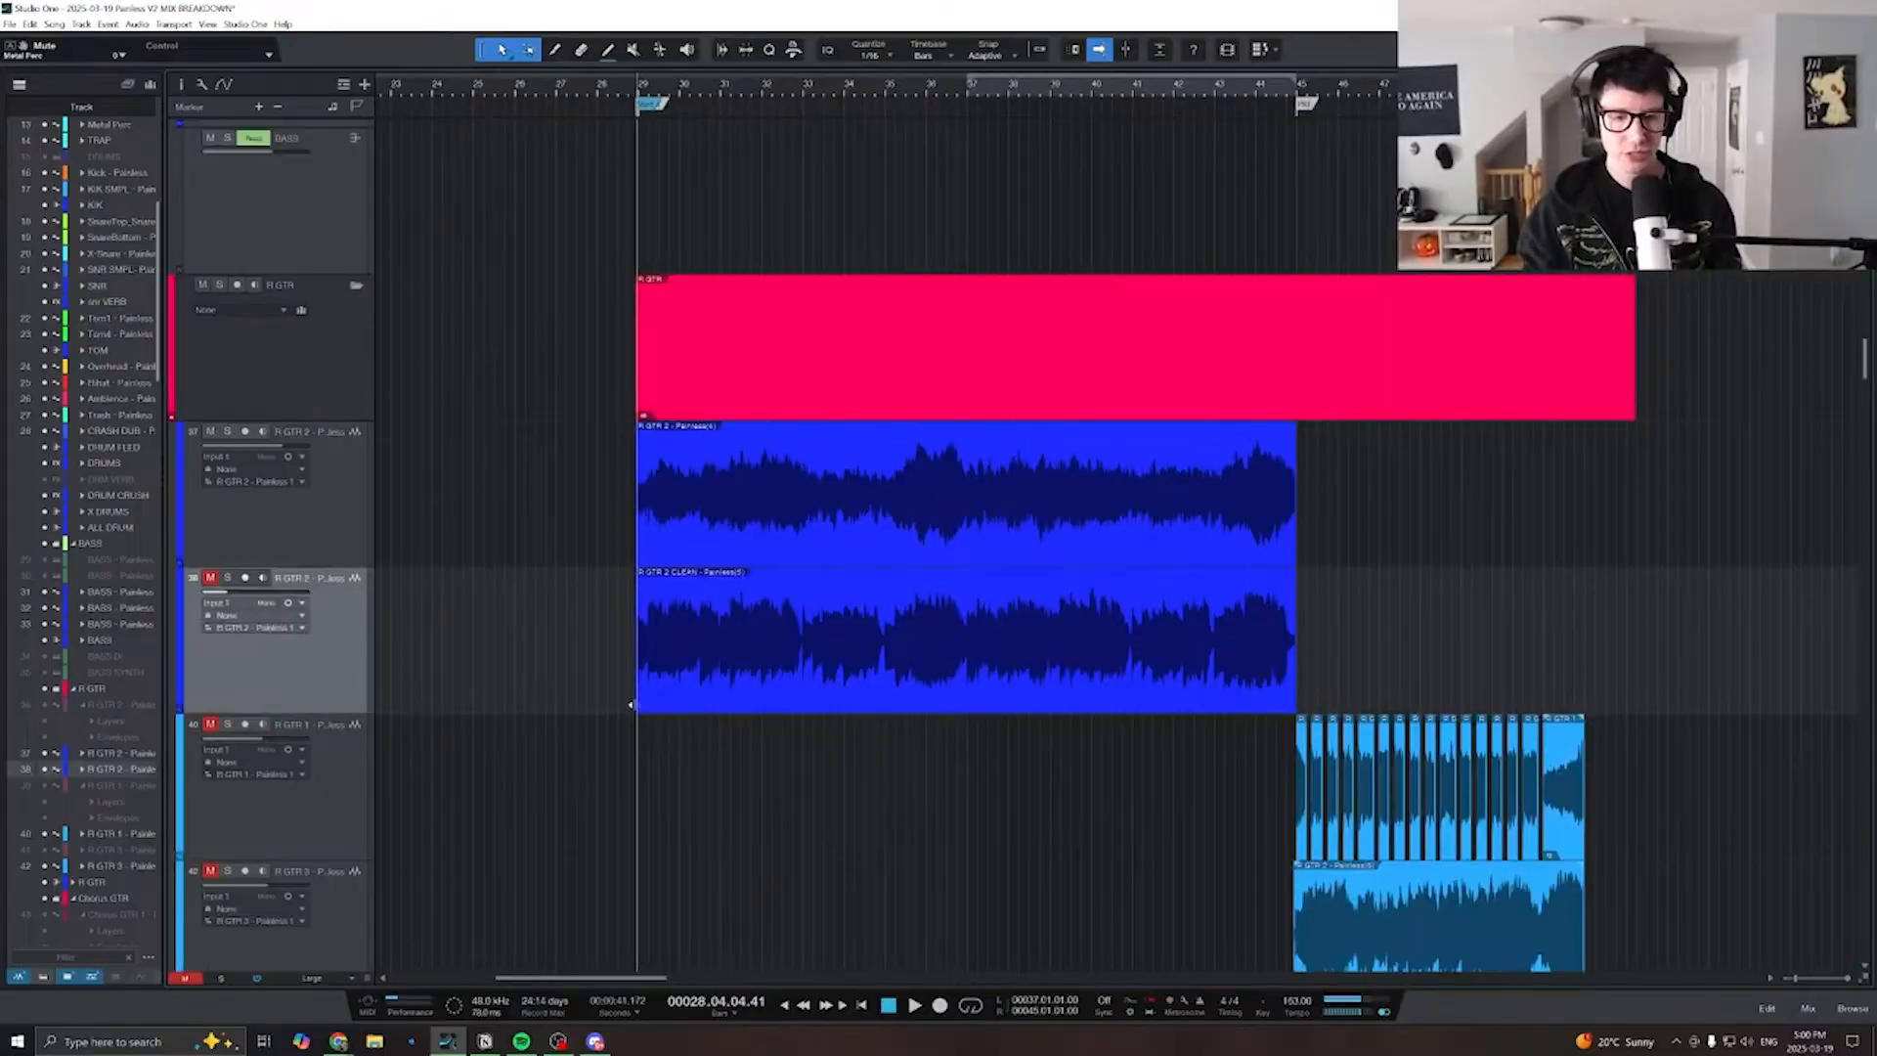
- Show the mixer again and open the TR5 EQual insert on the first R GTR 2 channel
{"action": "key", "text": "F3"}
{"action": "scroll", "coordinate": [727, 826], "scroll_direction": "left", "scroll_amount": 5}
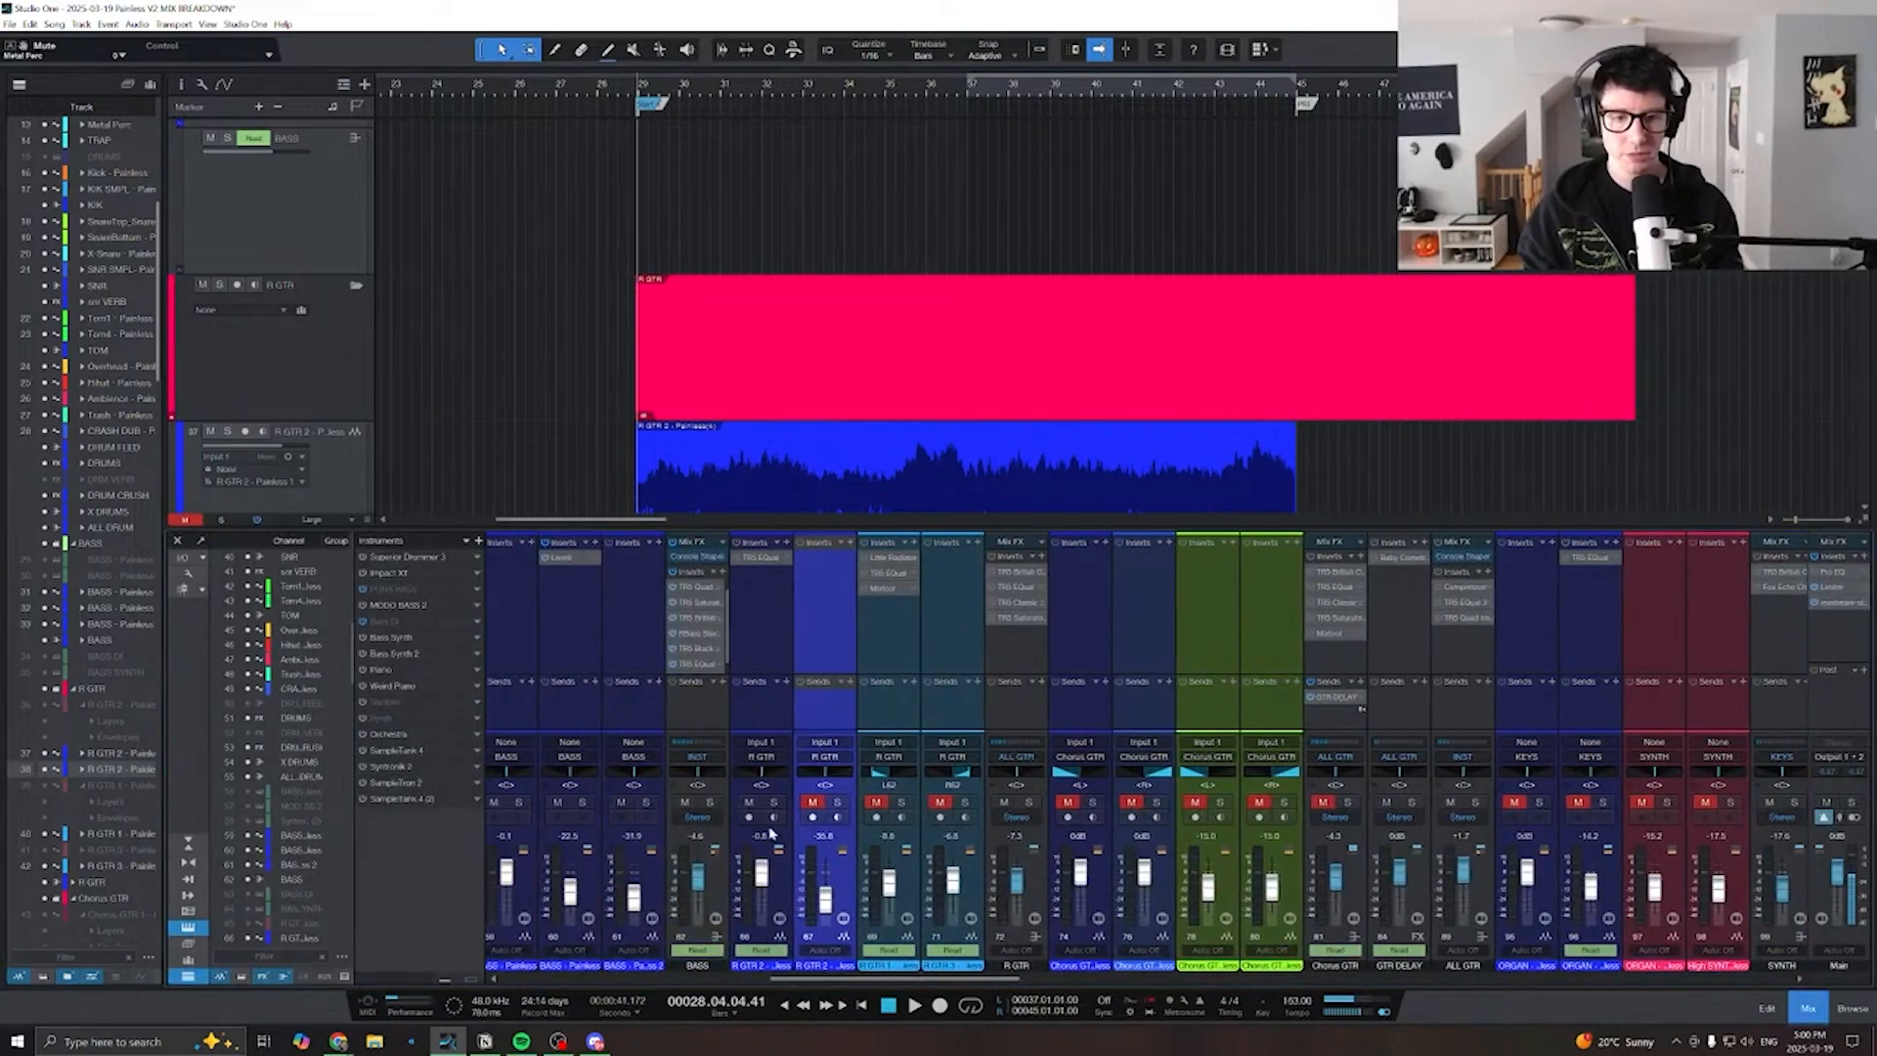
{"action": "scroll", "coordinate": [816, 764], "scroll_direction": "left", "scroll_amount": 1}
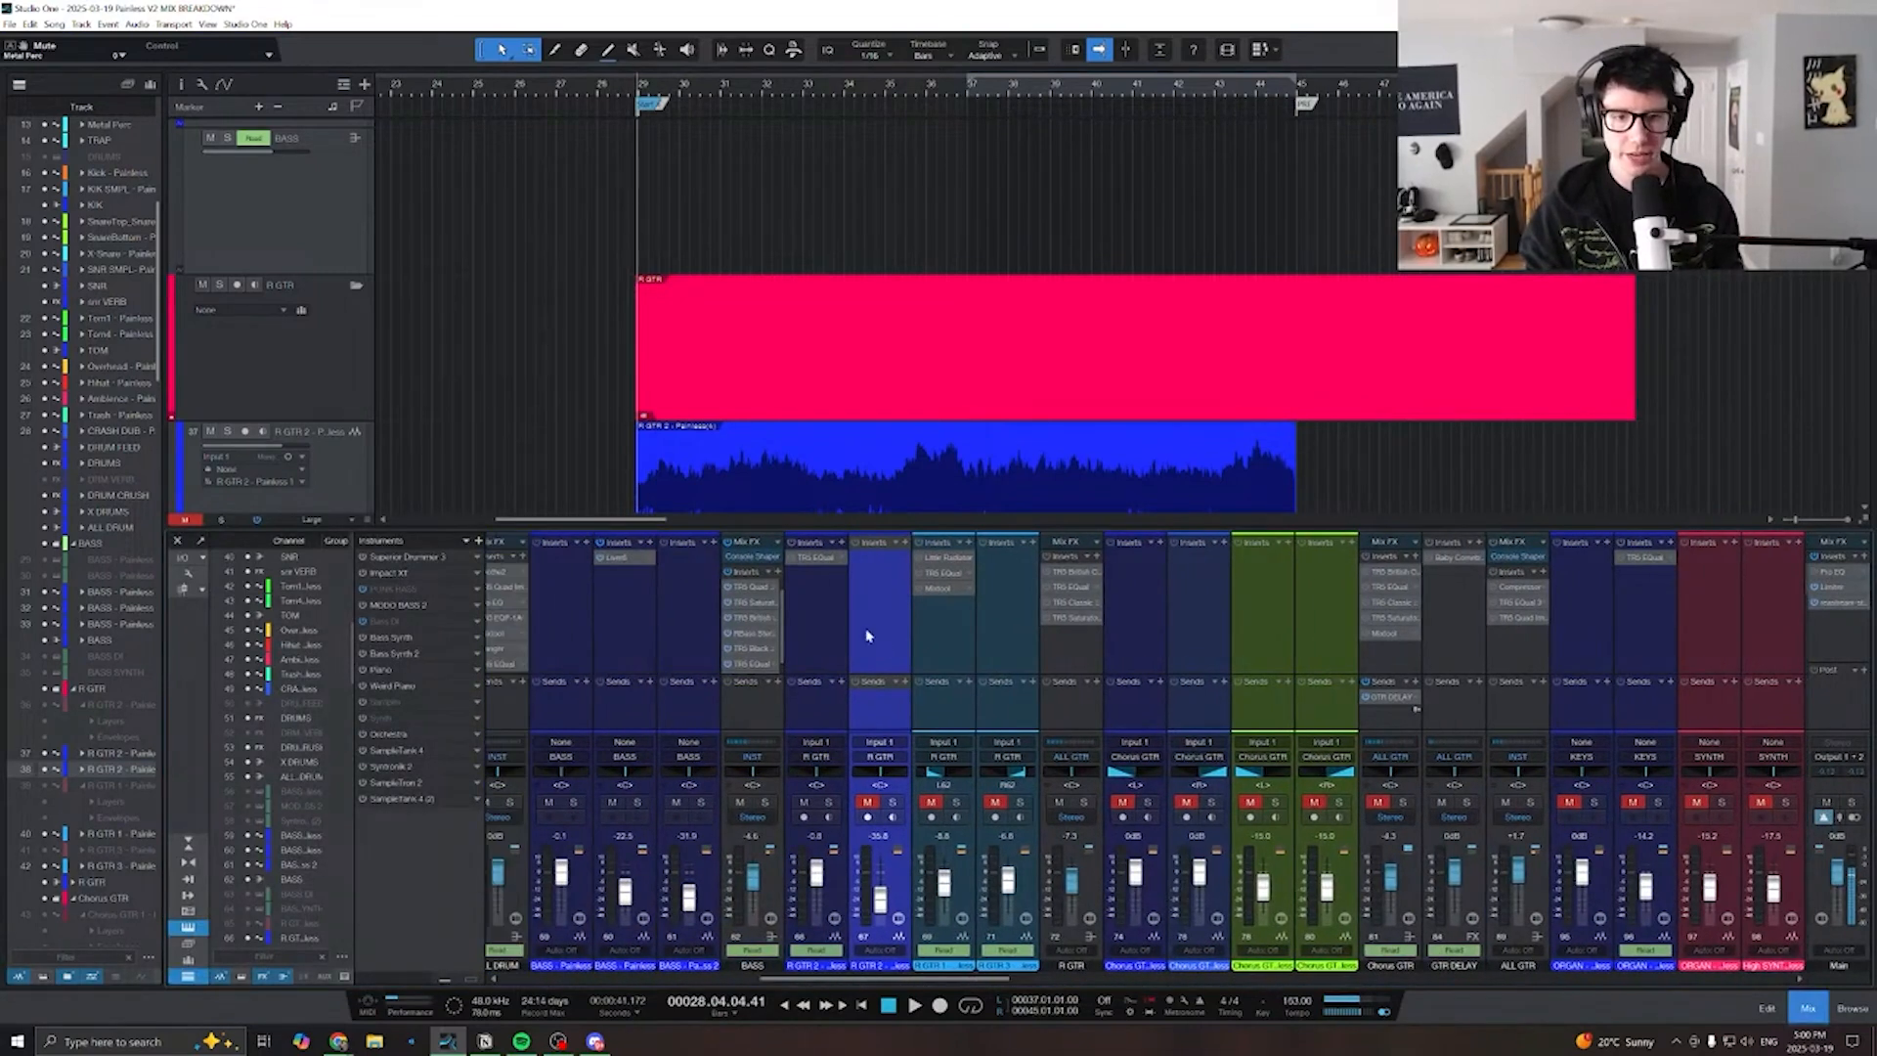
{"action": "left_click", "coordinate": [809, 560]}
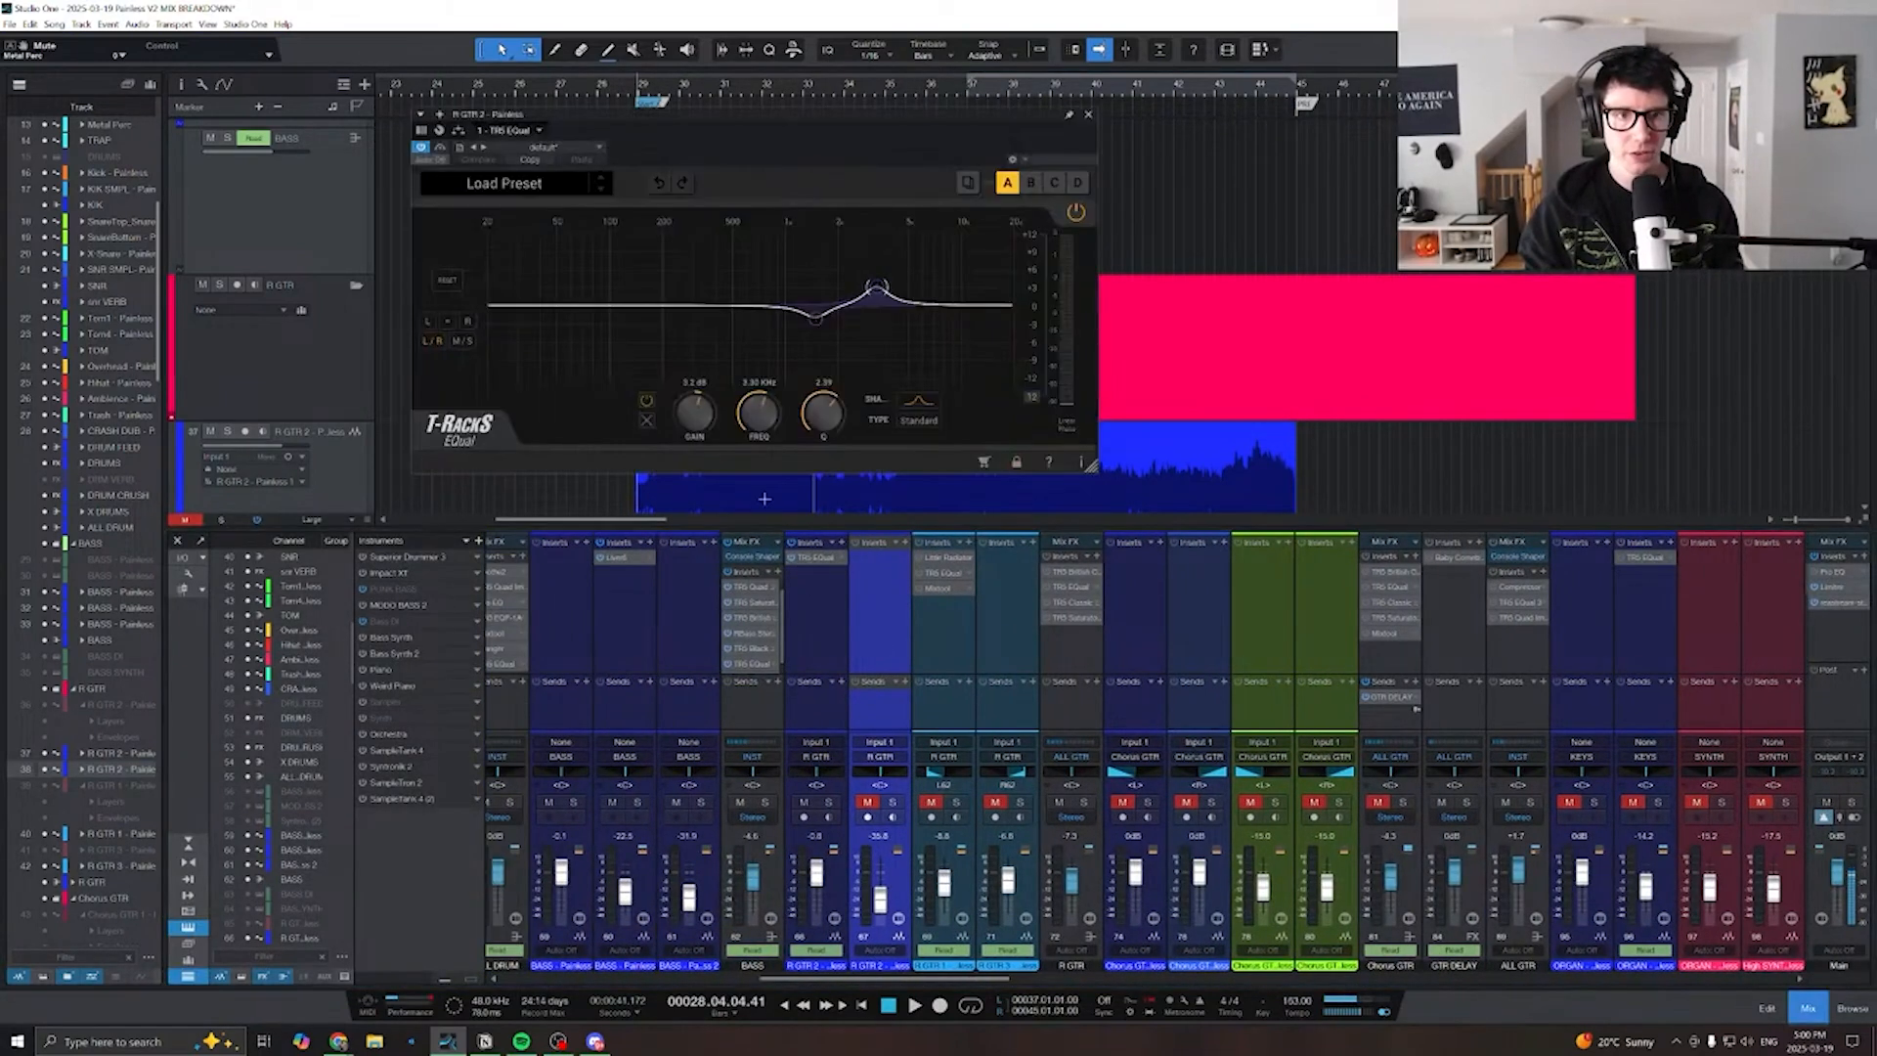
- Play the R GTR 2 part and compare its TR5 EQual bypassed and active, leaving it active
{"action": "key", "text": "space"}
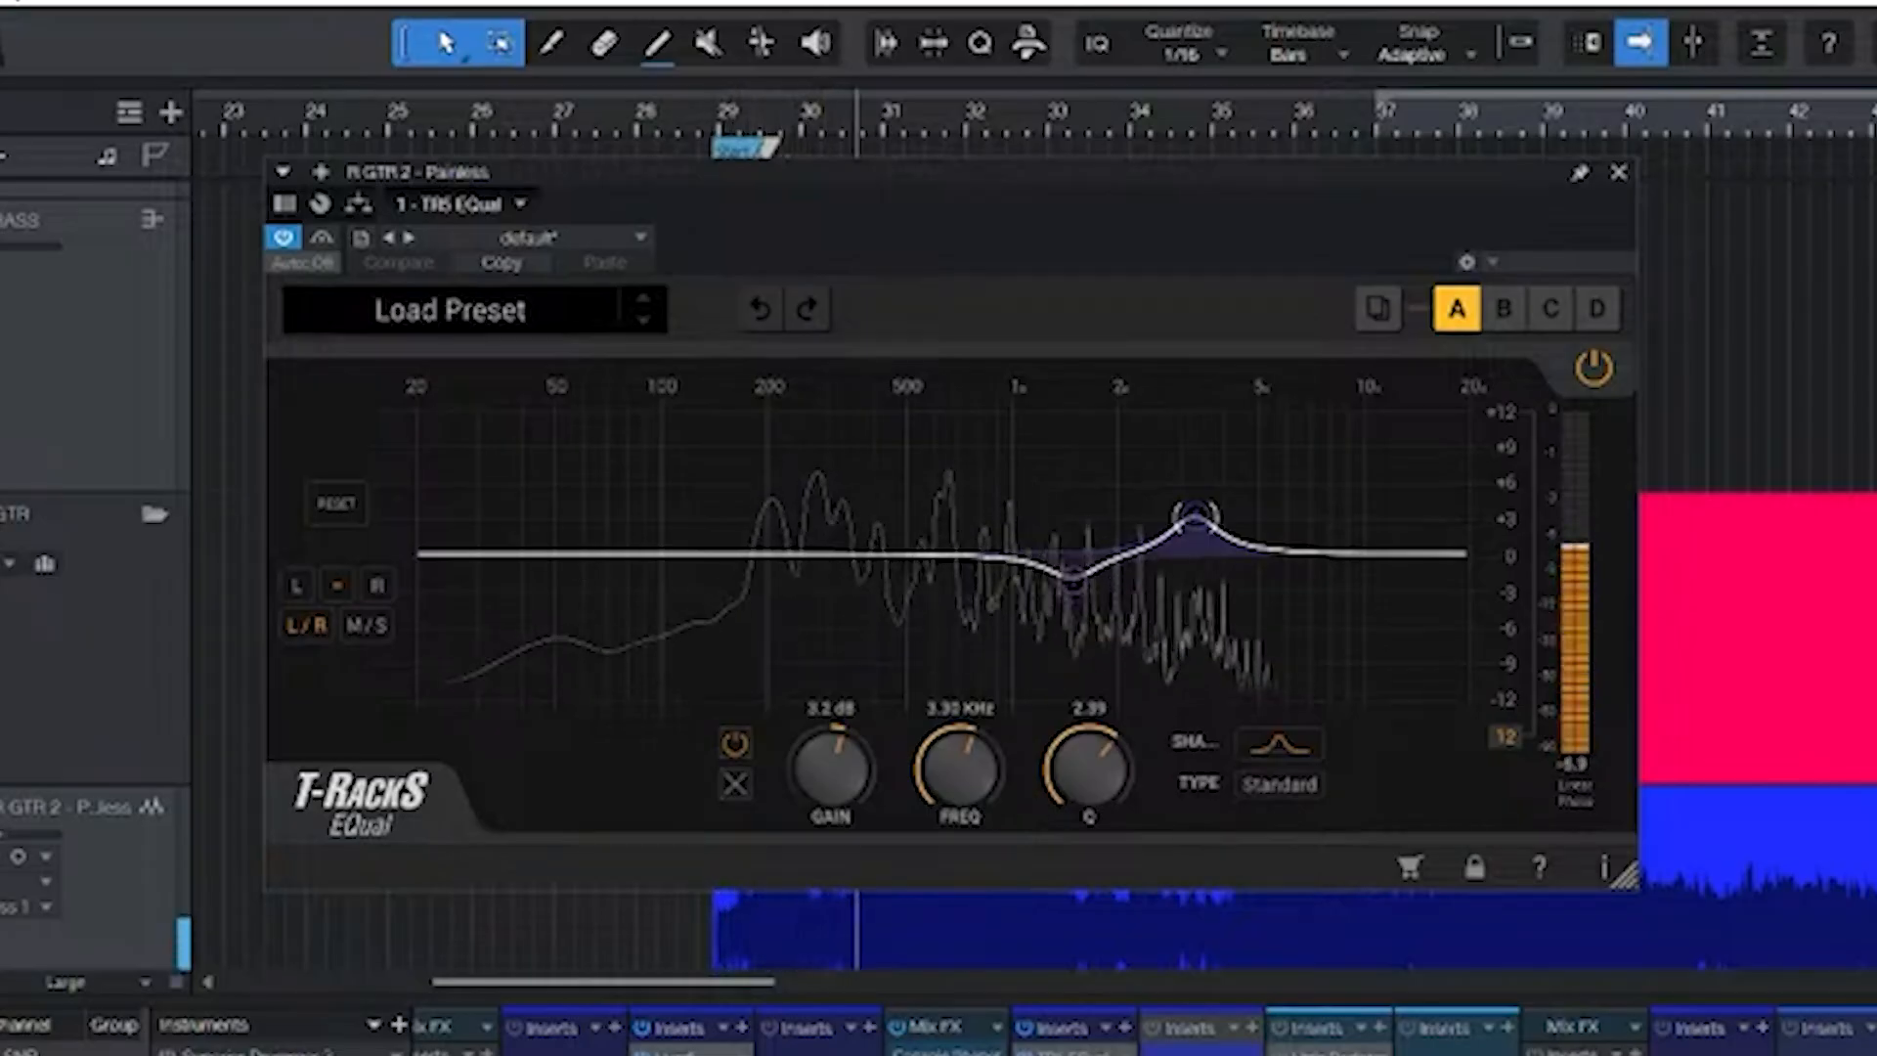
{"action": "left_click", "coordinate": [284, 237]}
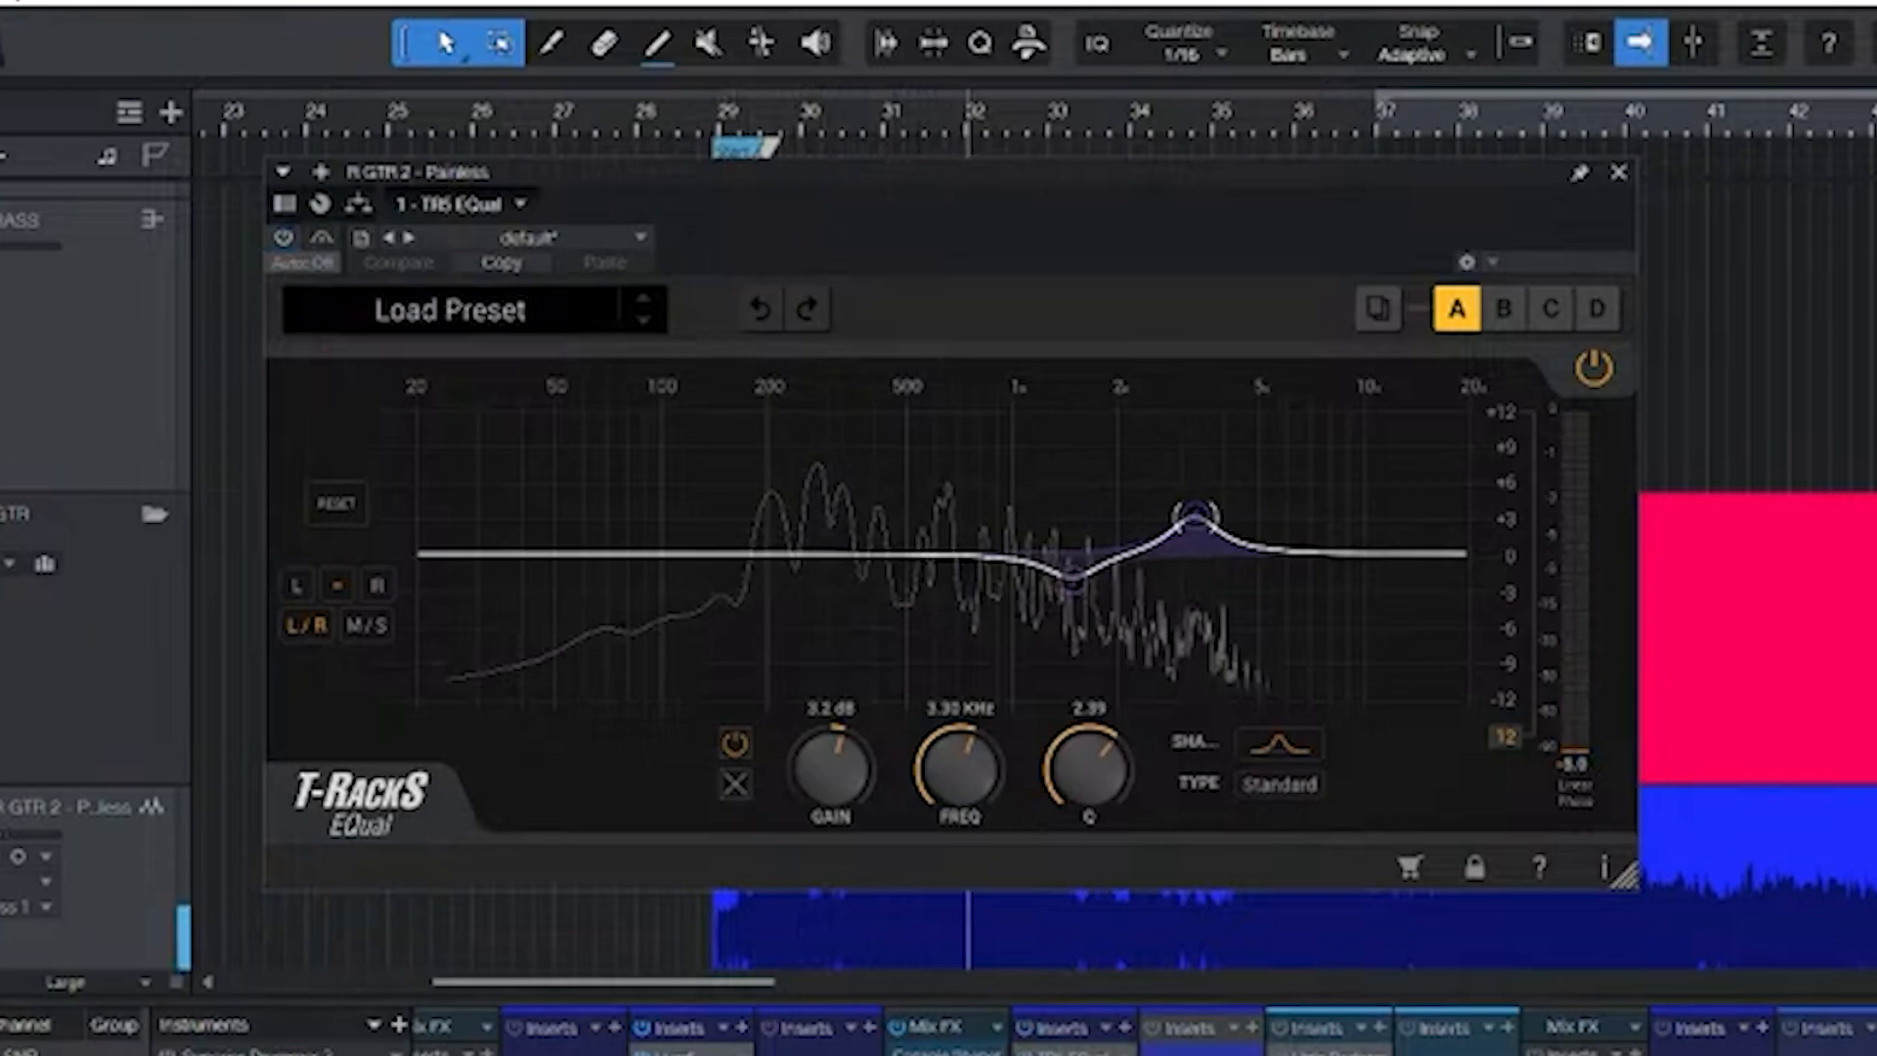
{"action": "left_click", "coordinate": [283, 238]}
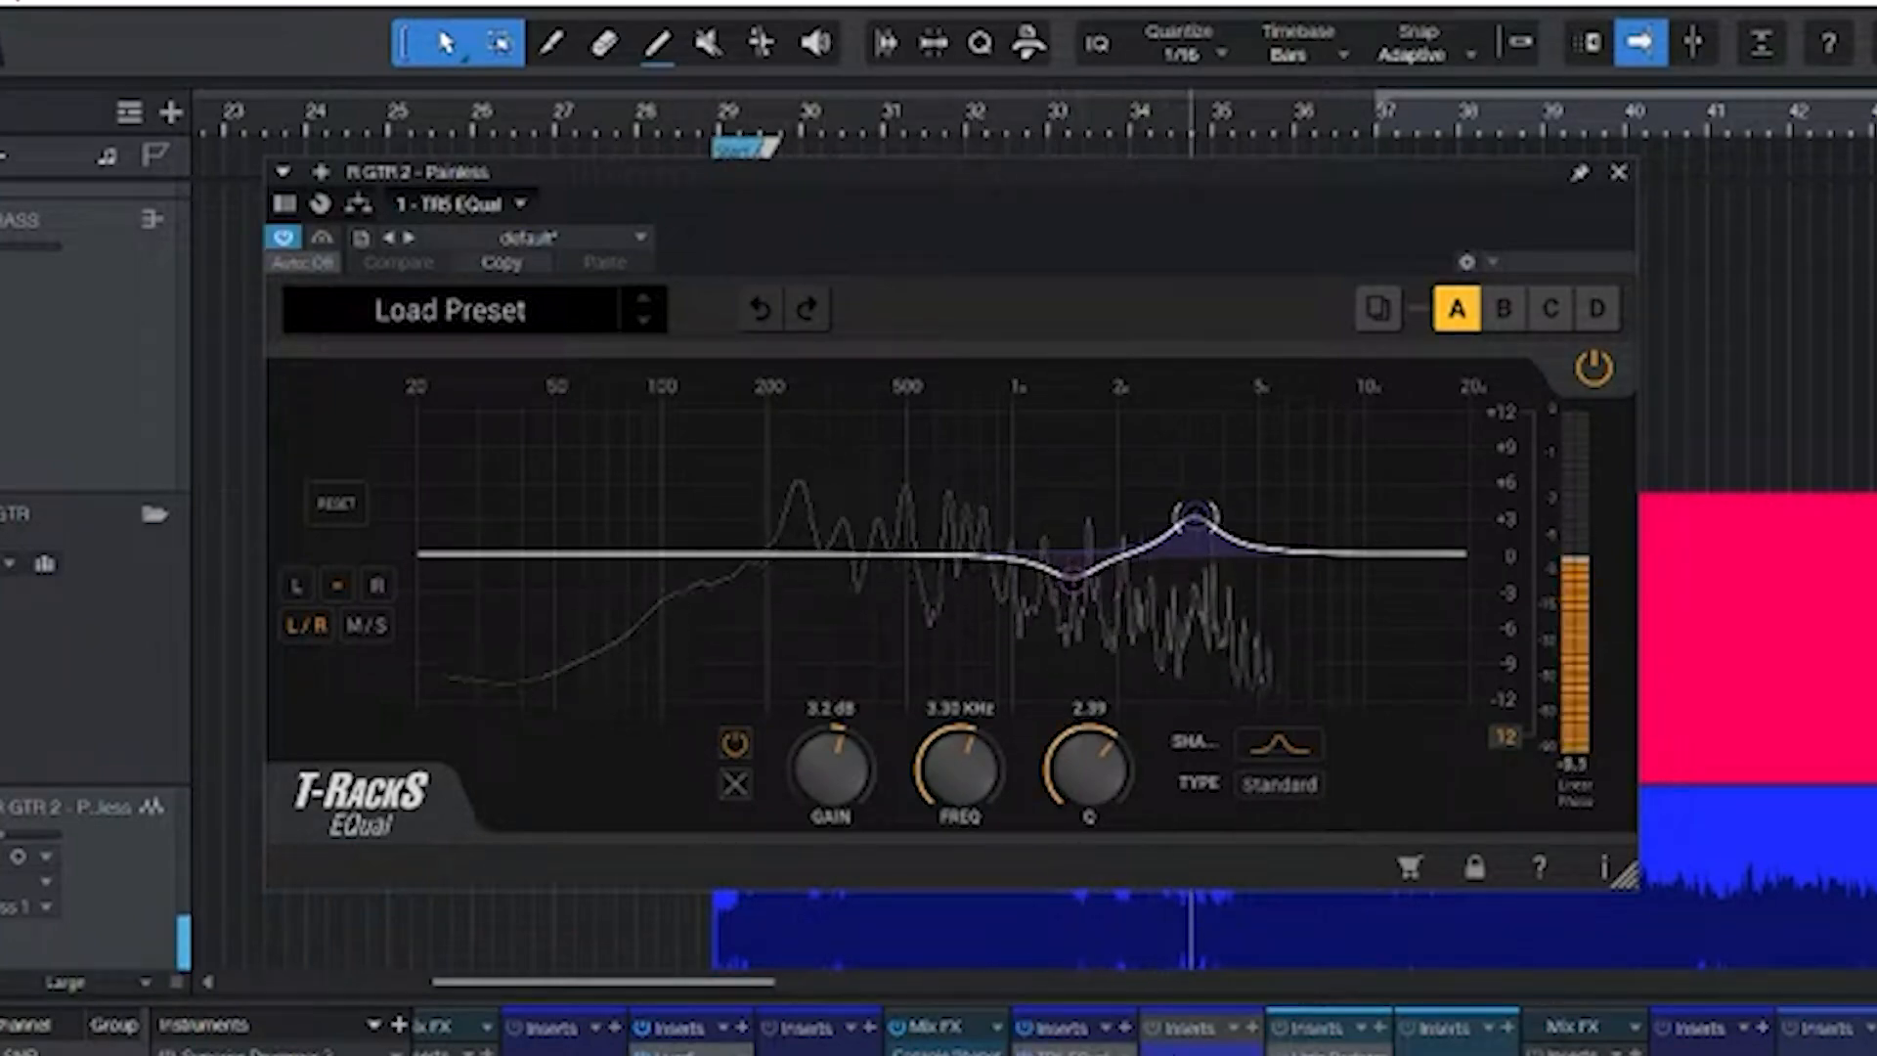
{"action": "key", "text": "space"}
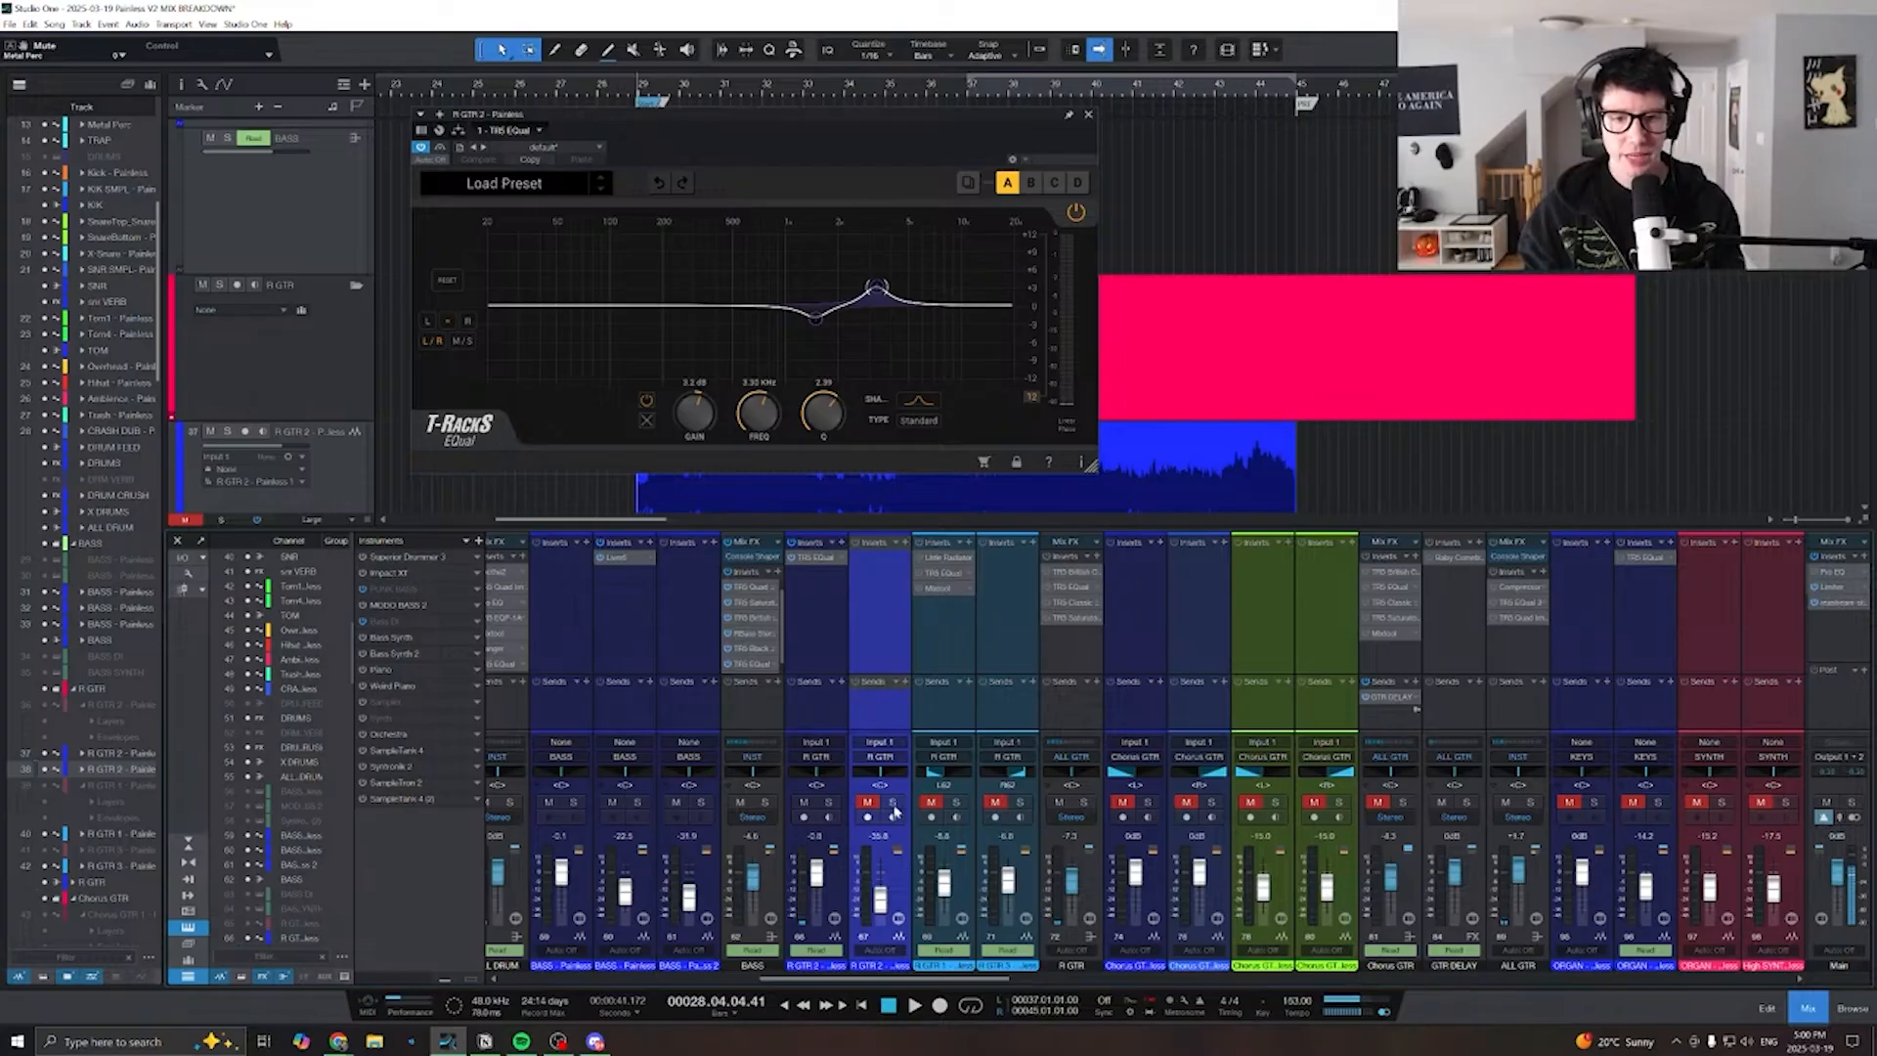
- Audition the R GTR 2 CLEAN track in solo at 0 dB, restoring its fader level and solo state
{"action": "left_click", "coordinate": [891, 802]}
{"action": "key", "text": "space"}
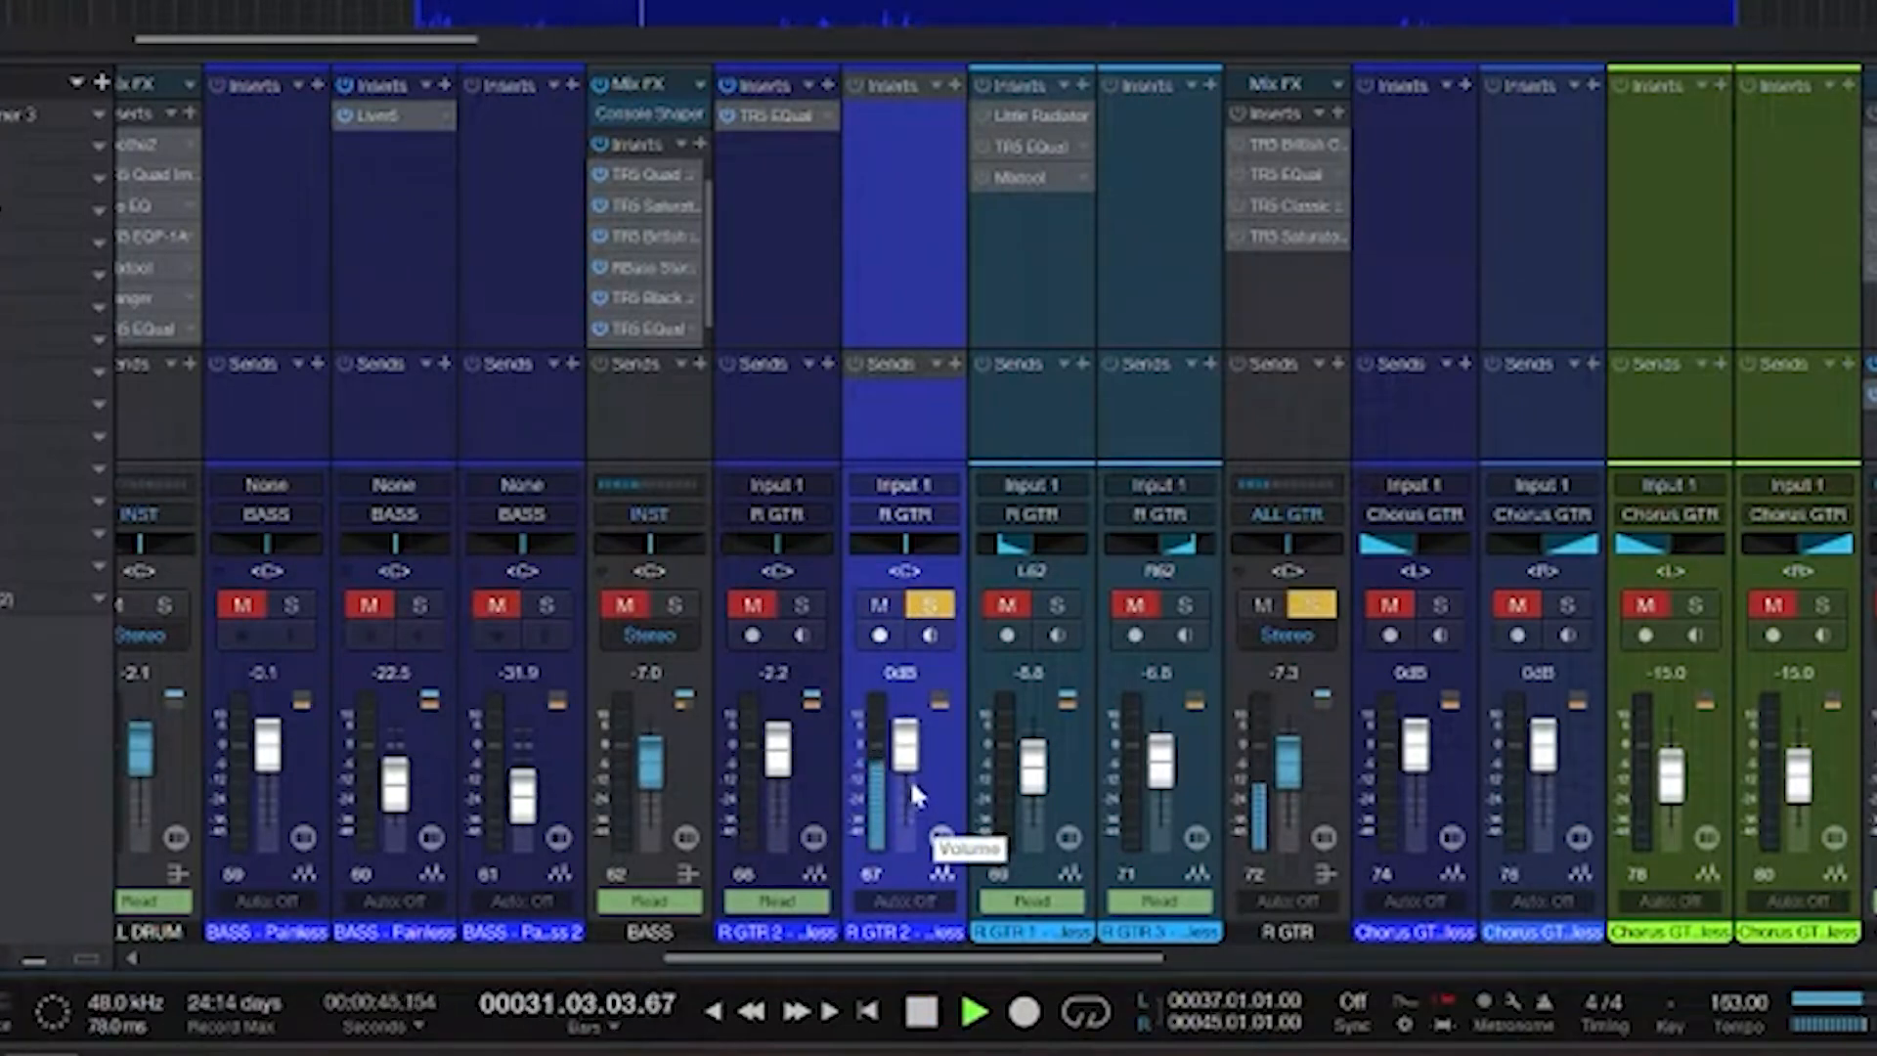
{"action": "key", "text": "space"}
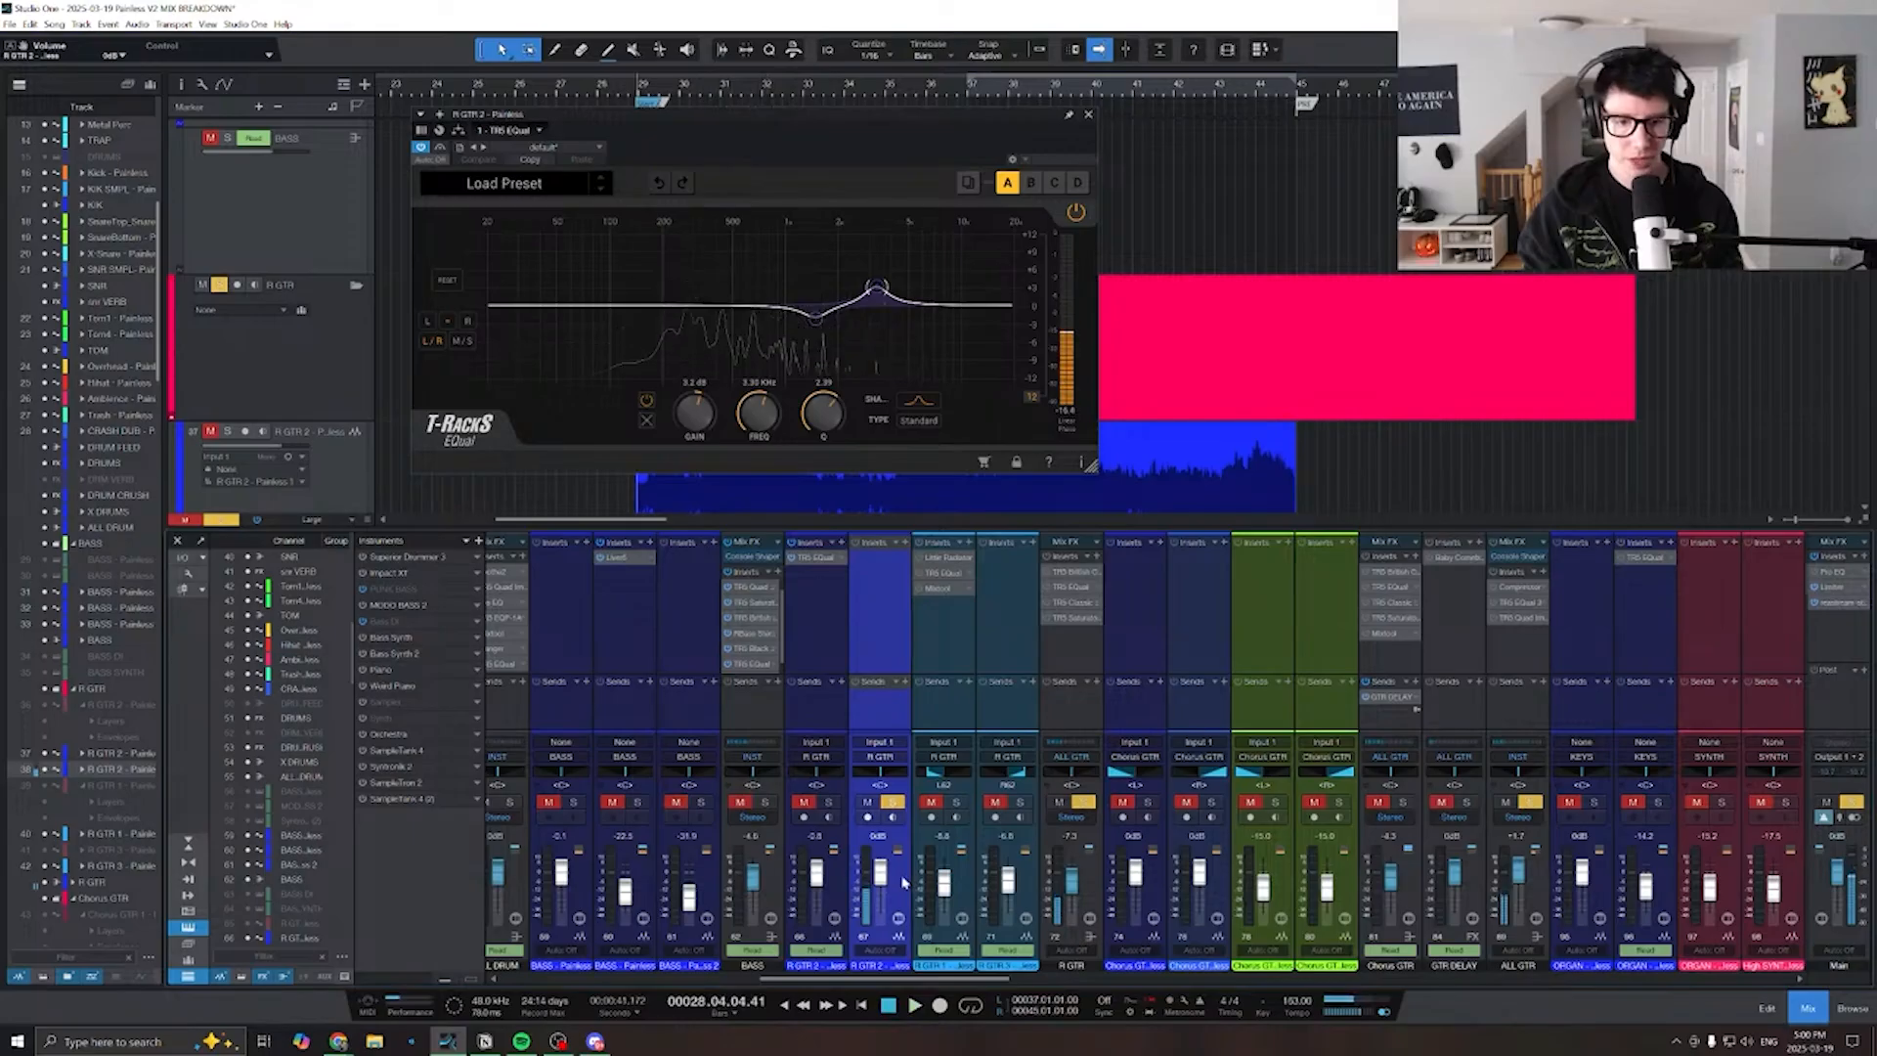
{"action": "key", "text": "ctrl+z"}
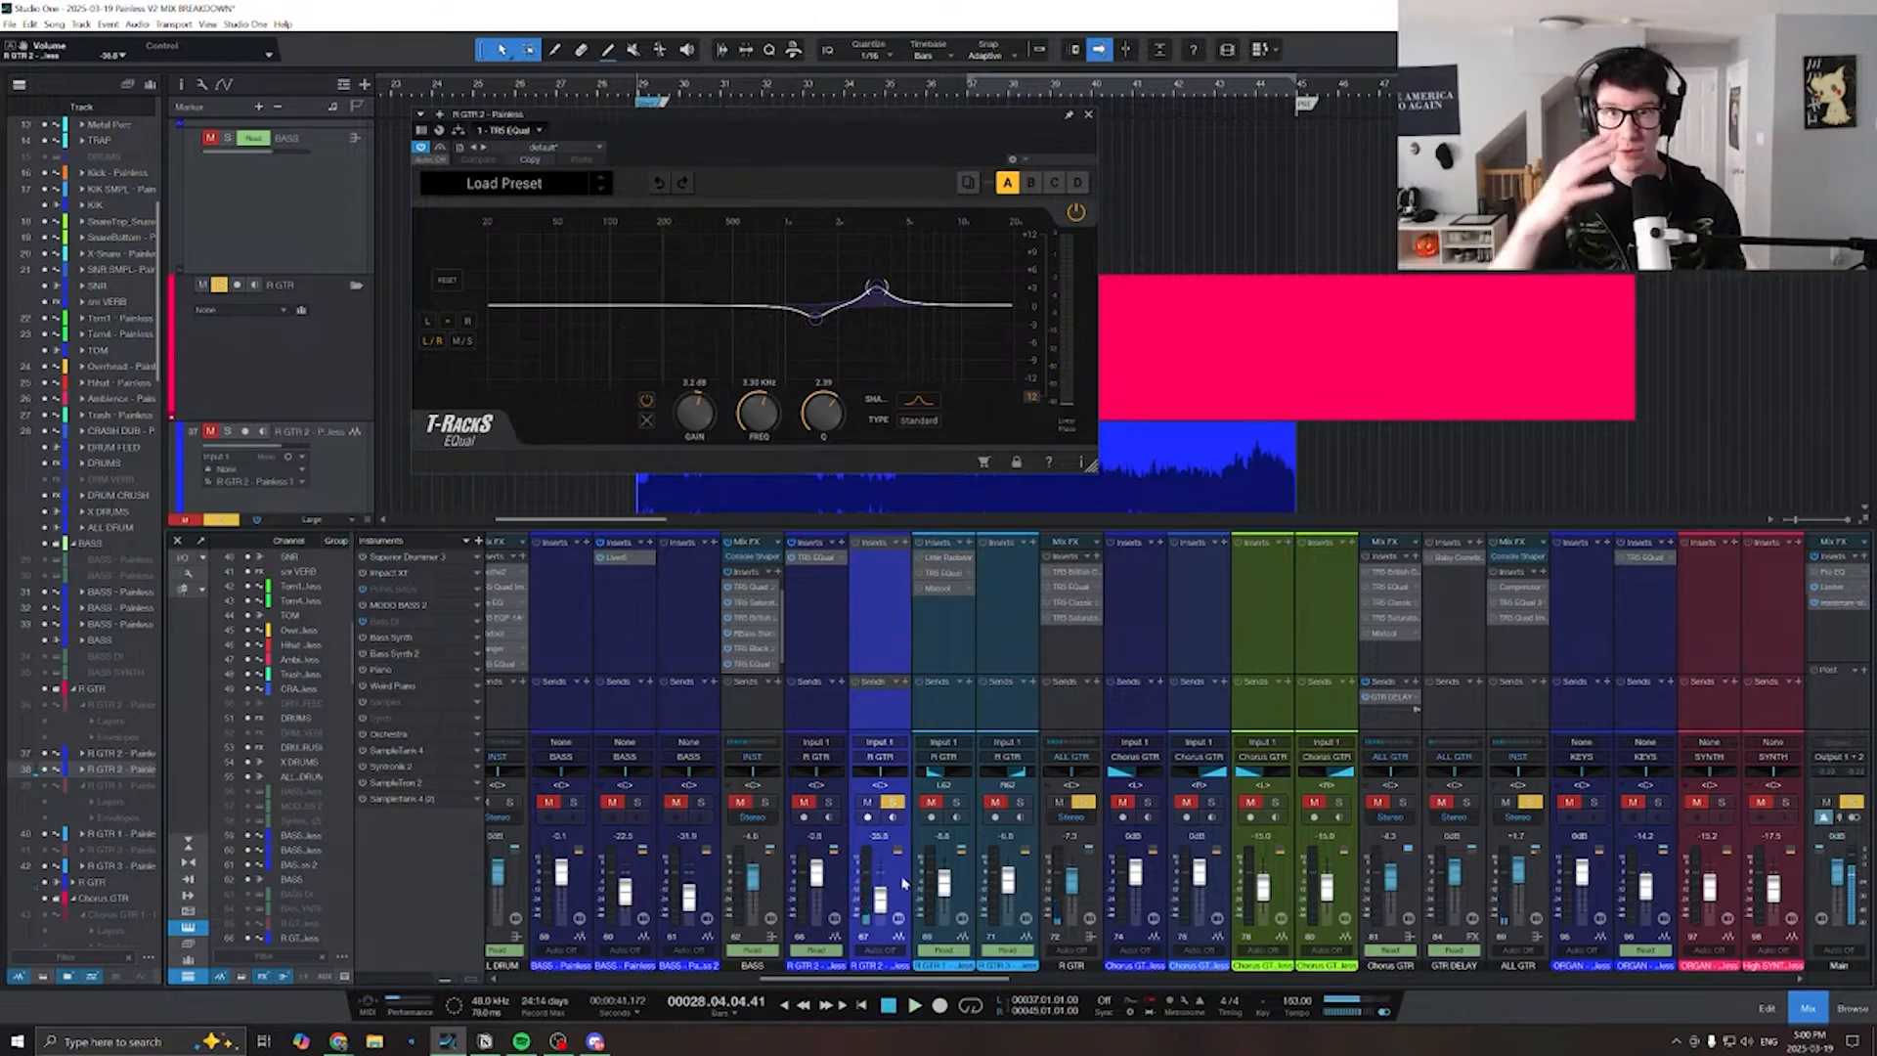
{"action": "left_click", "coordinate": [890, 804]}
- Play the section from its start and unmute the R GTR 2 CLEAN track beneath the main R GTR 2 part
{"action": "key", "text": "space"}
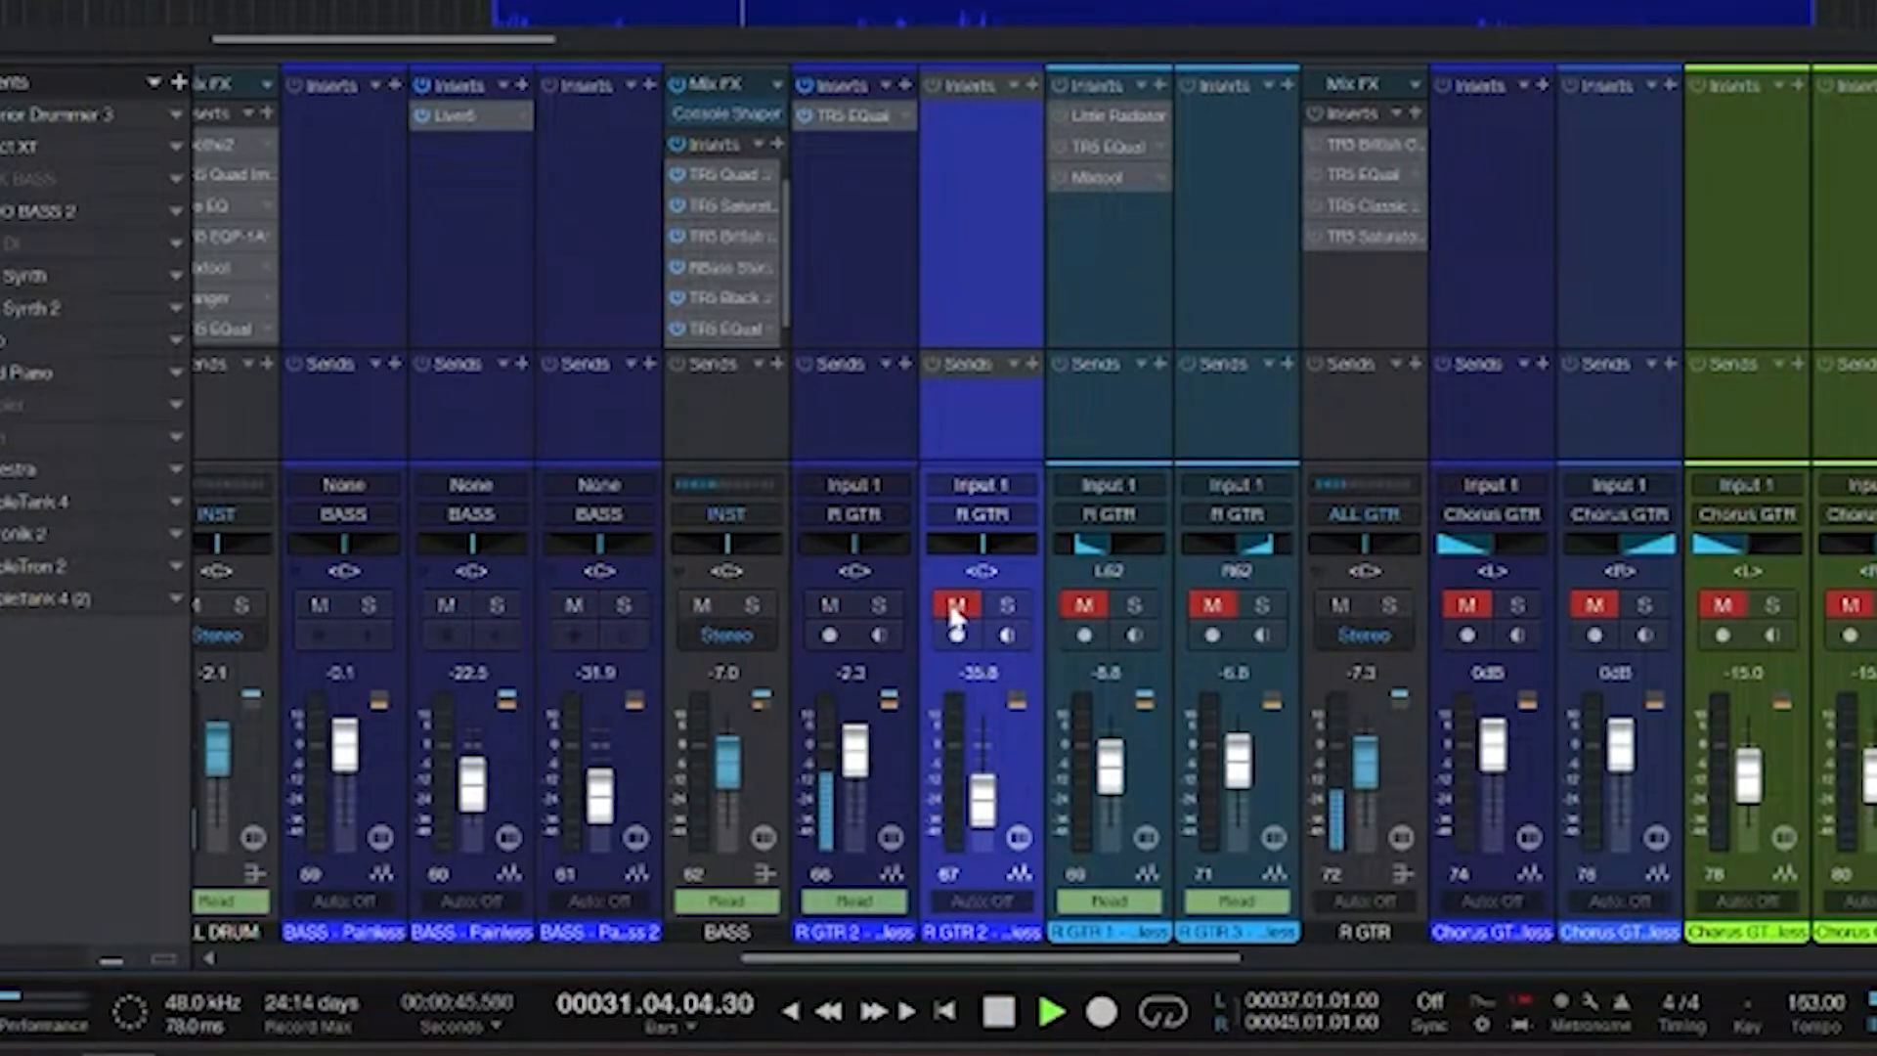
{"action": "left_click", "coordinate": [956, 608]}
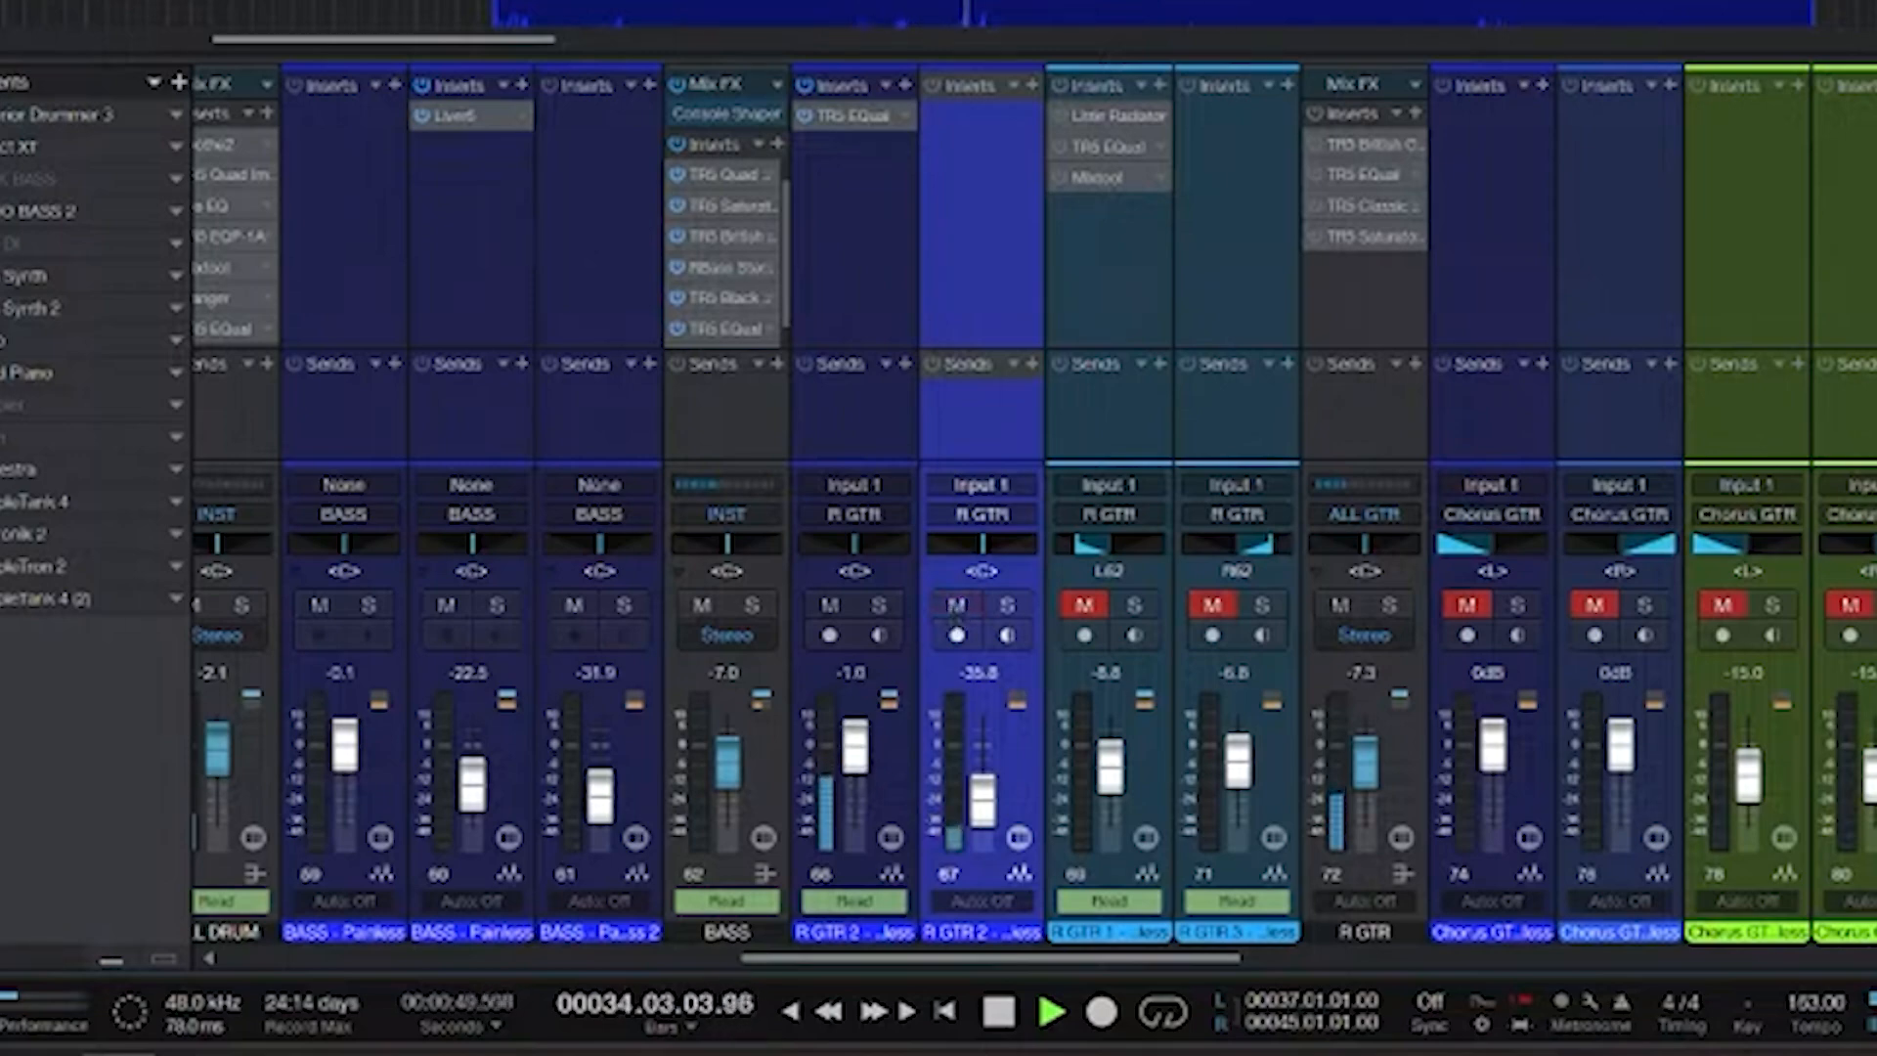
{"action": "key", "text": "space"}
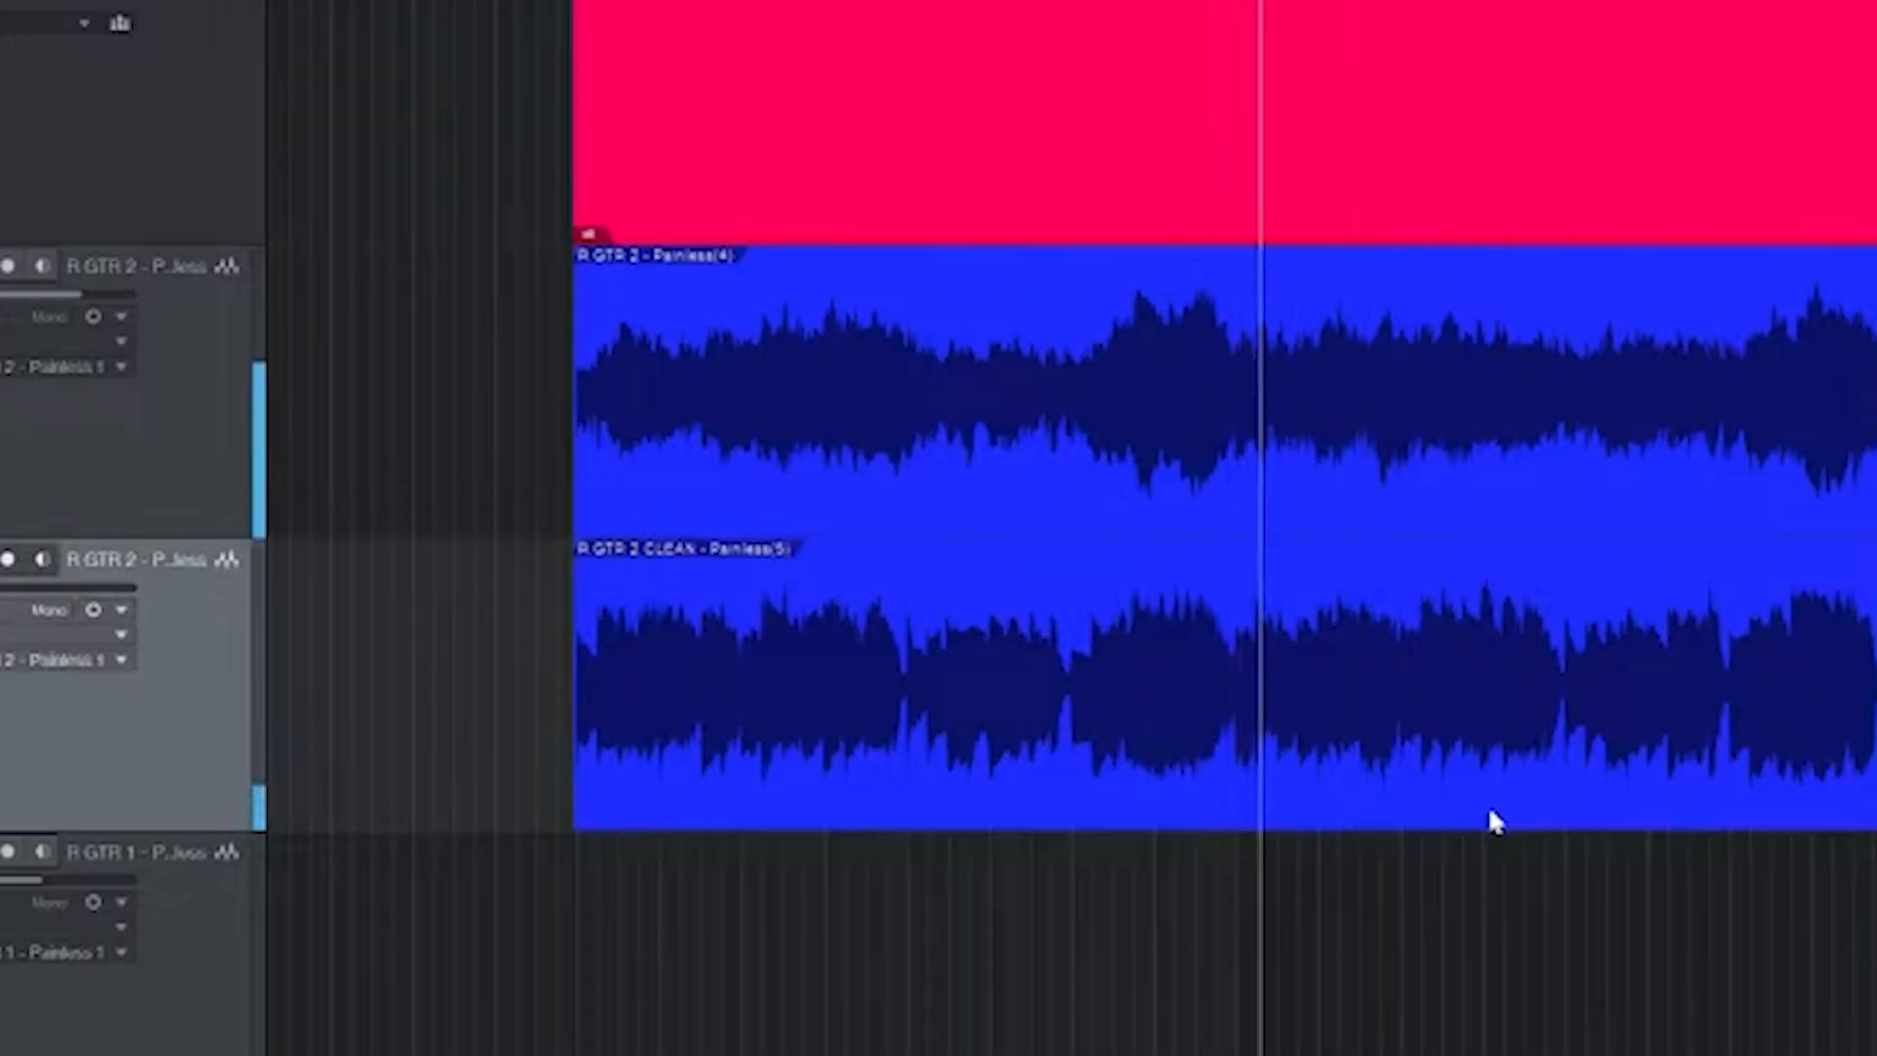
- Audition the R GTR 1 track in solo at the PRE marker and leave it unmuted in the mix
{"action": "scroll", "coordinate": [1403, 963], "scroll_direction": "right", "scroll_amount": 2}
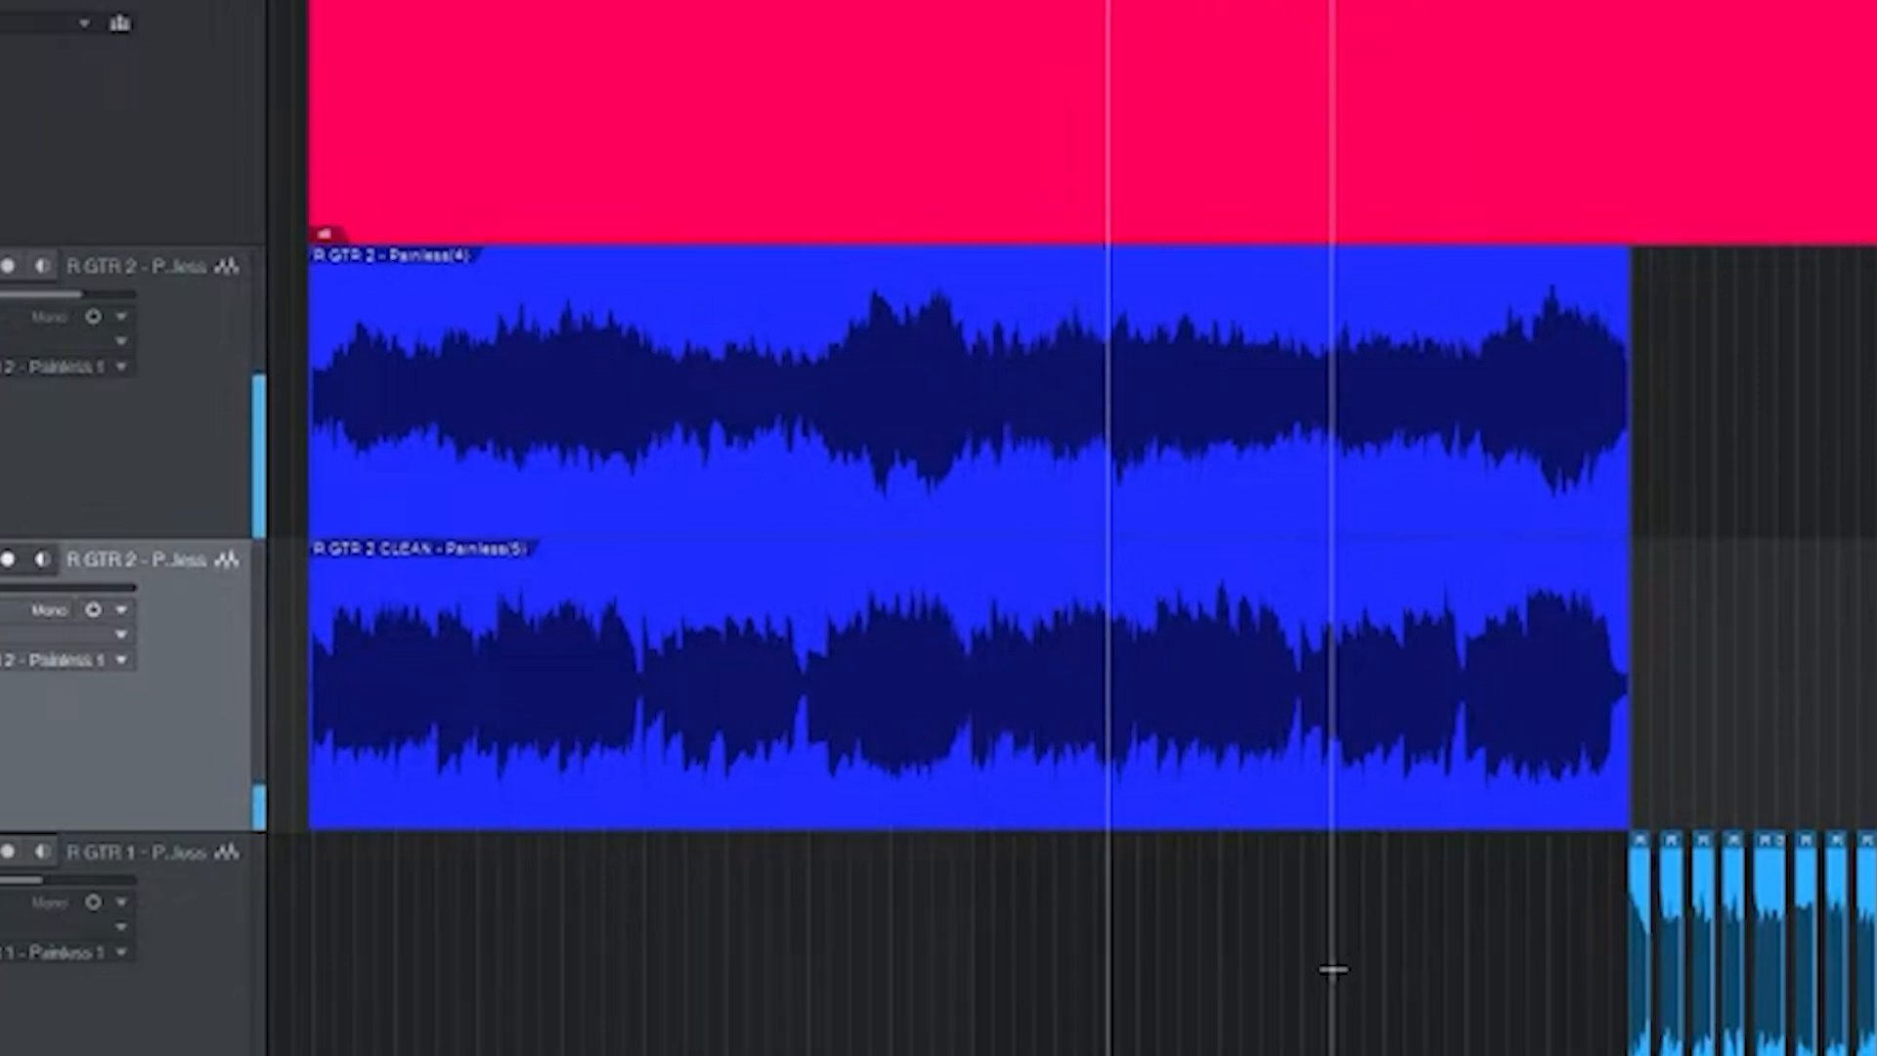
{"action": "scroll", "coordinate": [1344, 948], "scroll_direction": "left", "scroll_amount": 1}
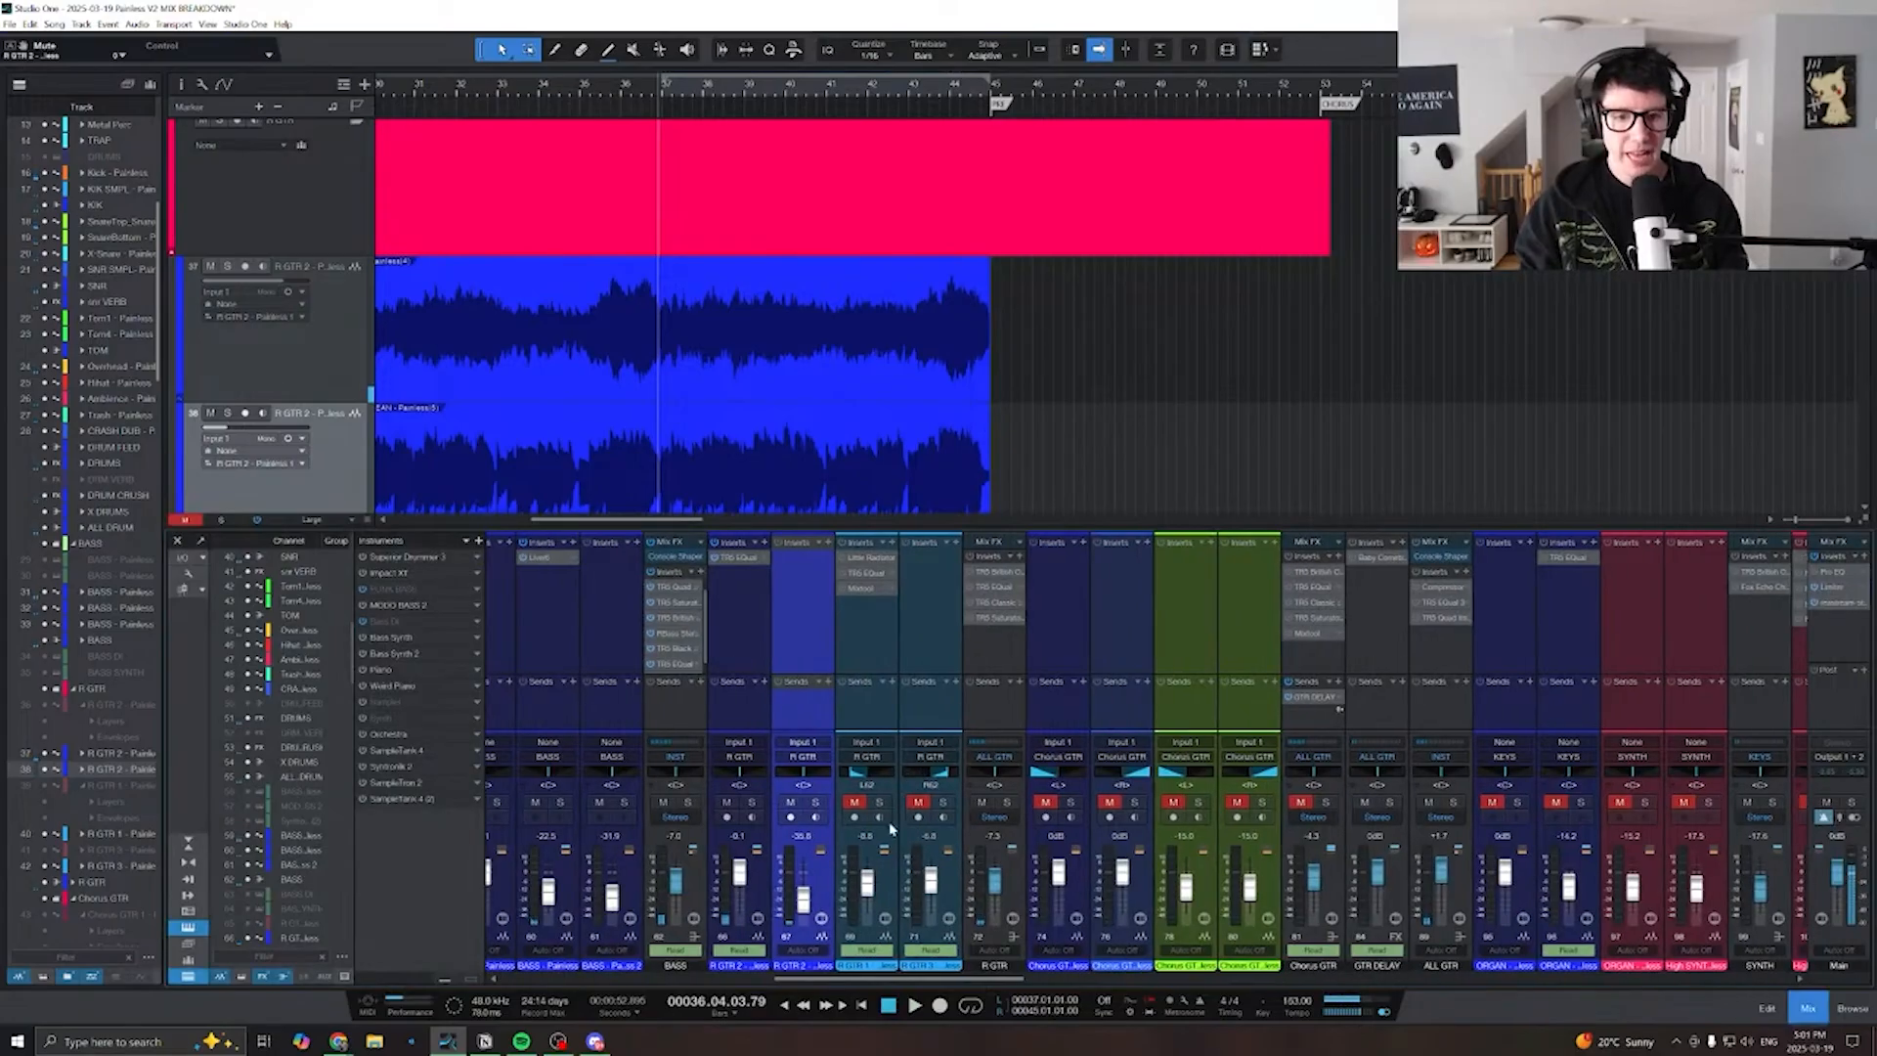
{"action": "left_click", "coordinate": [893, 842]}
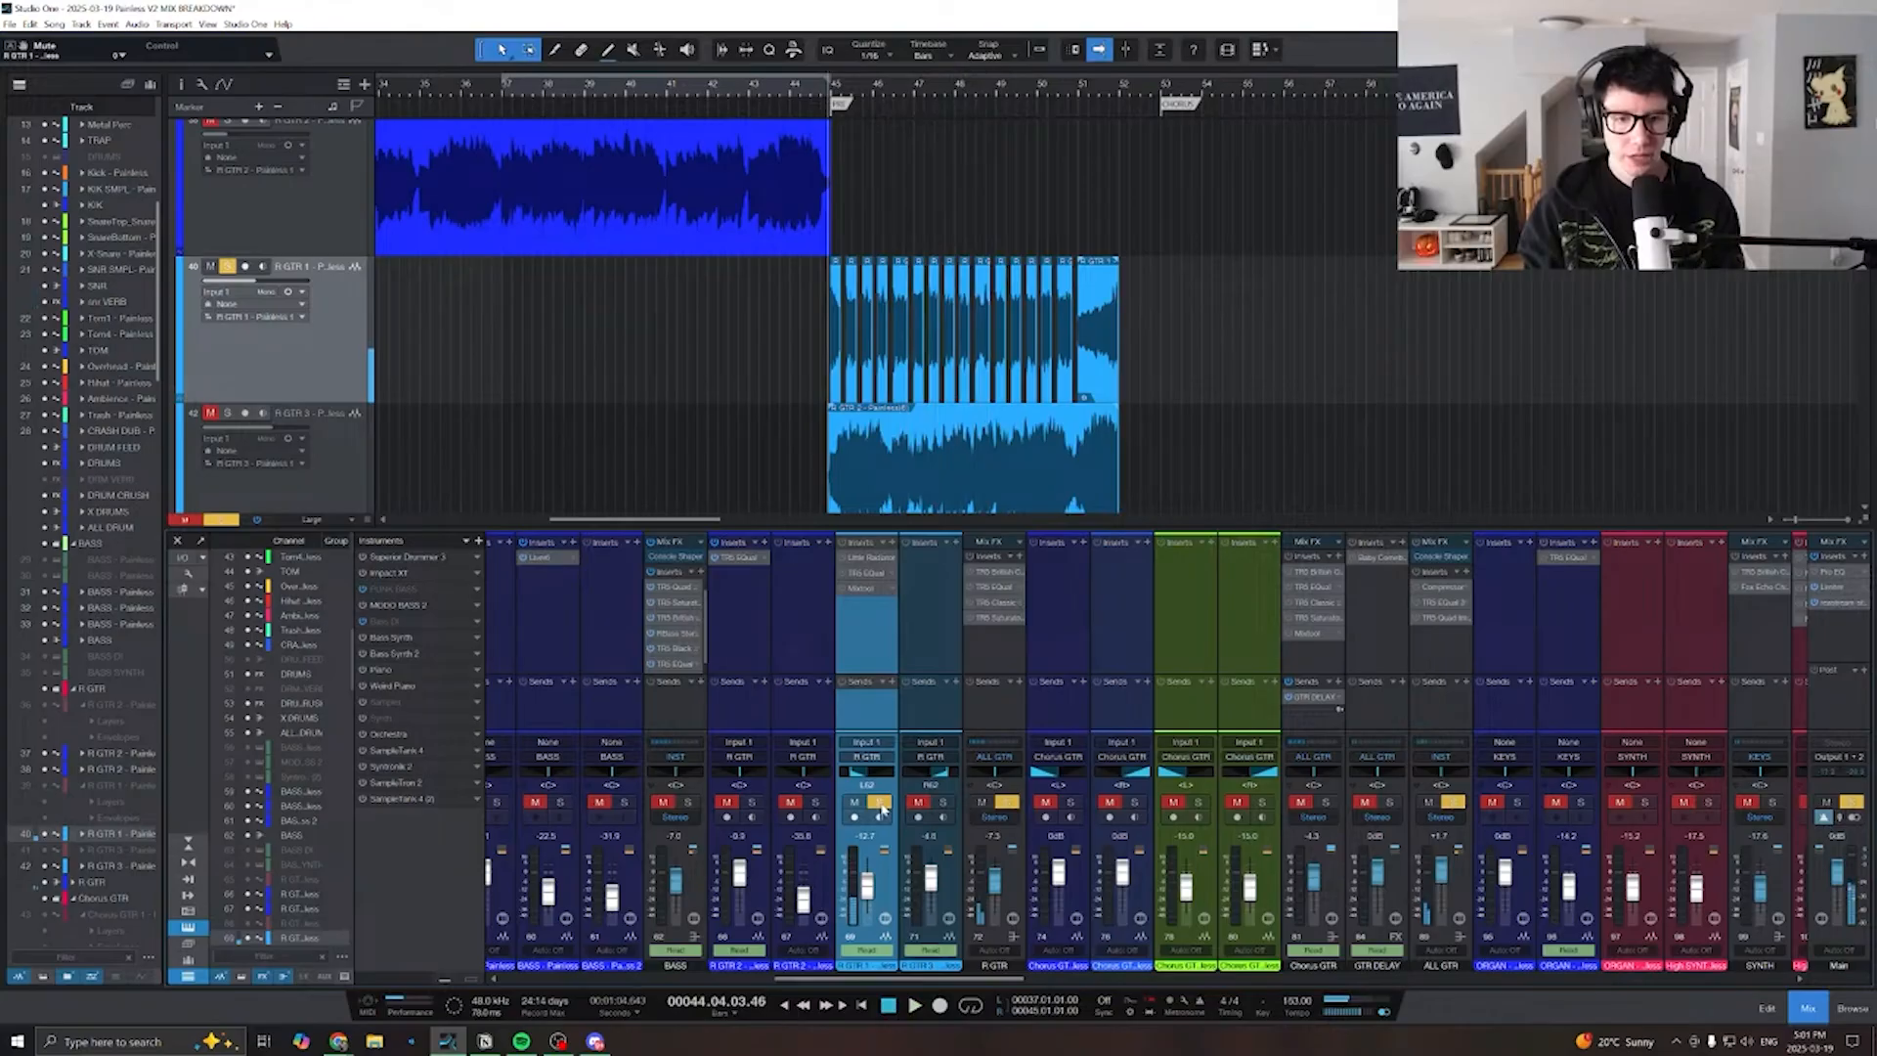
{"action": "left_click", "coordinate": [880, 804]}
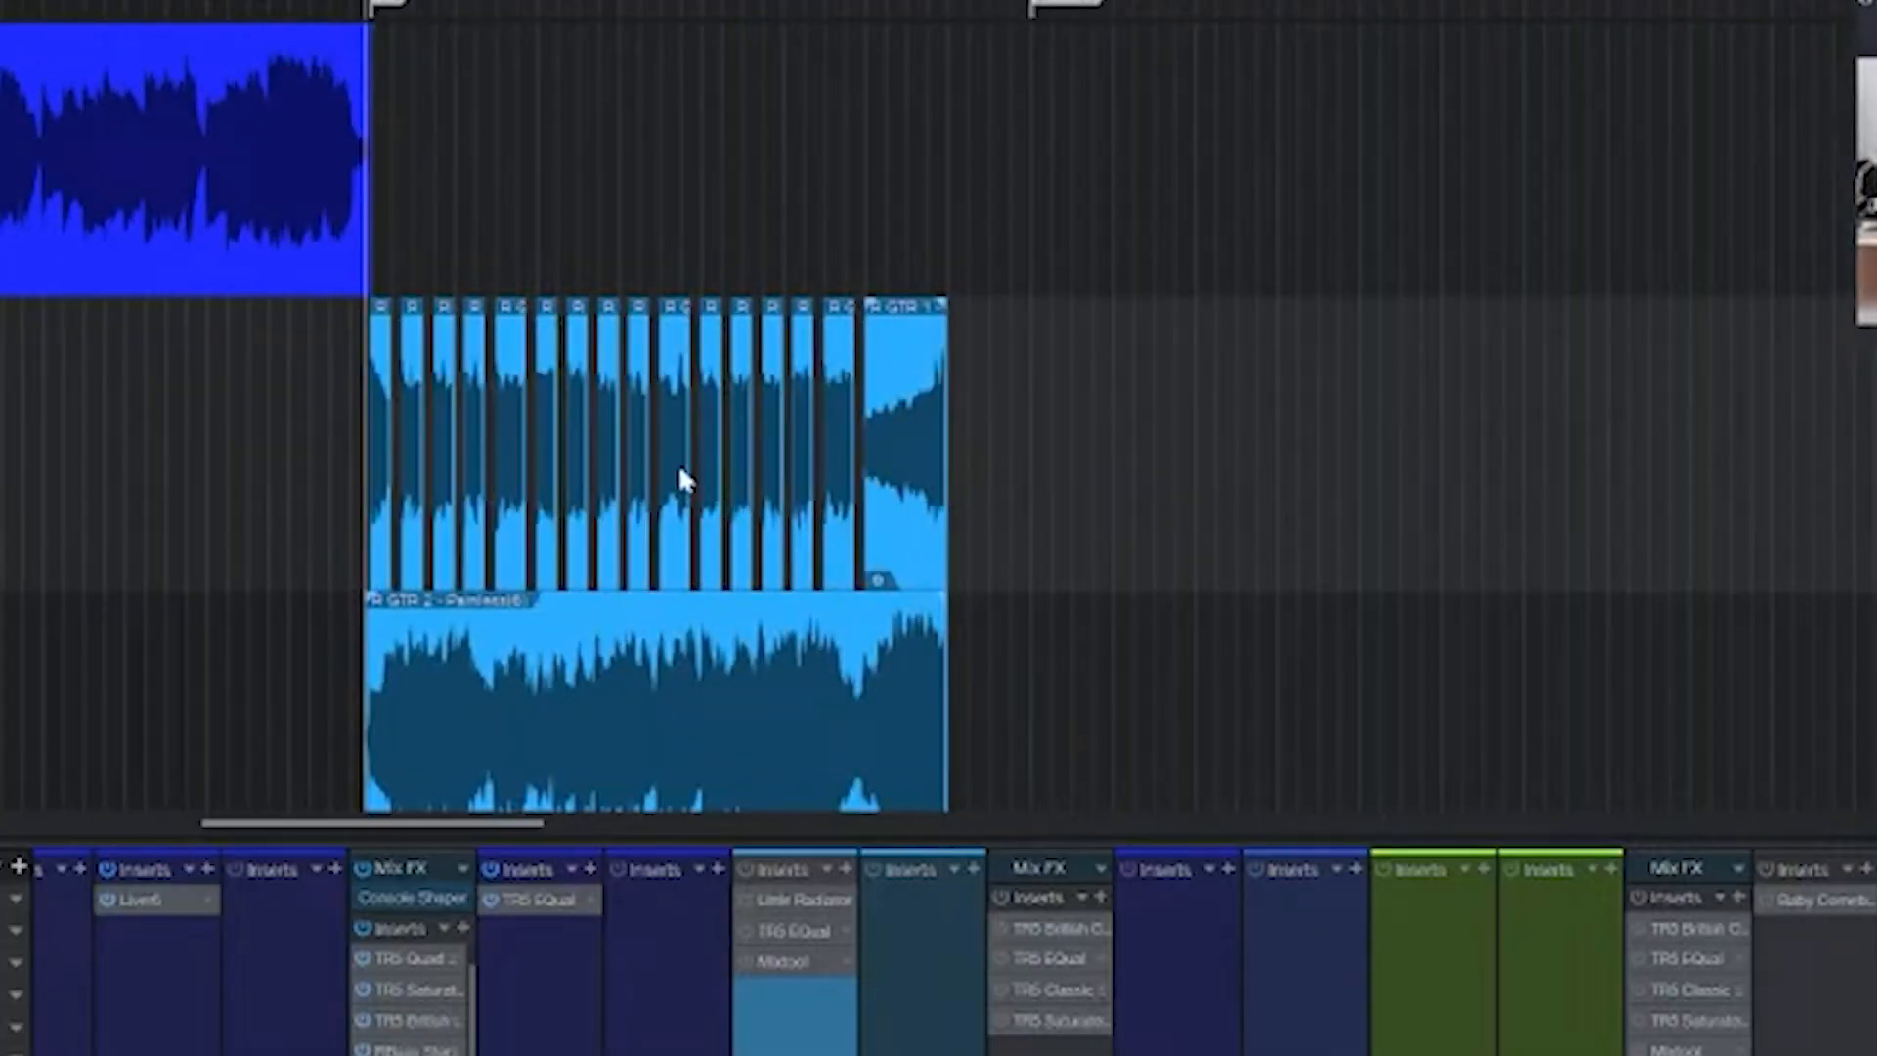
- Unmute R GTR 3 and play it together with the chopped R GTR 1 clips in the PRE section
{"action": "key", "text": "e"}
{"action": "key", "text": "e"}
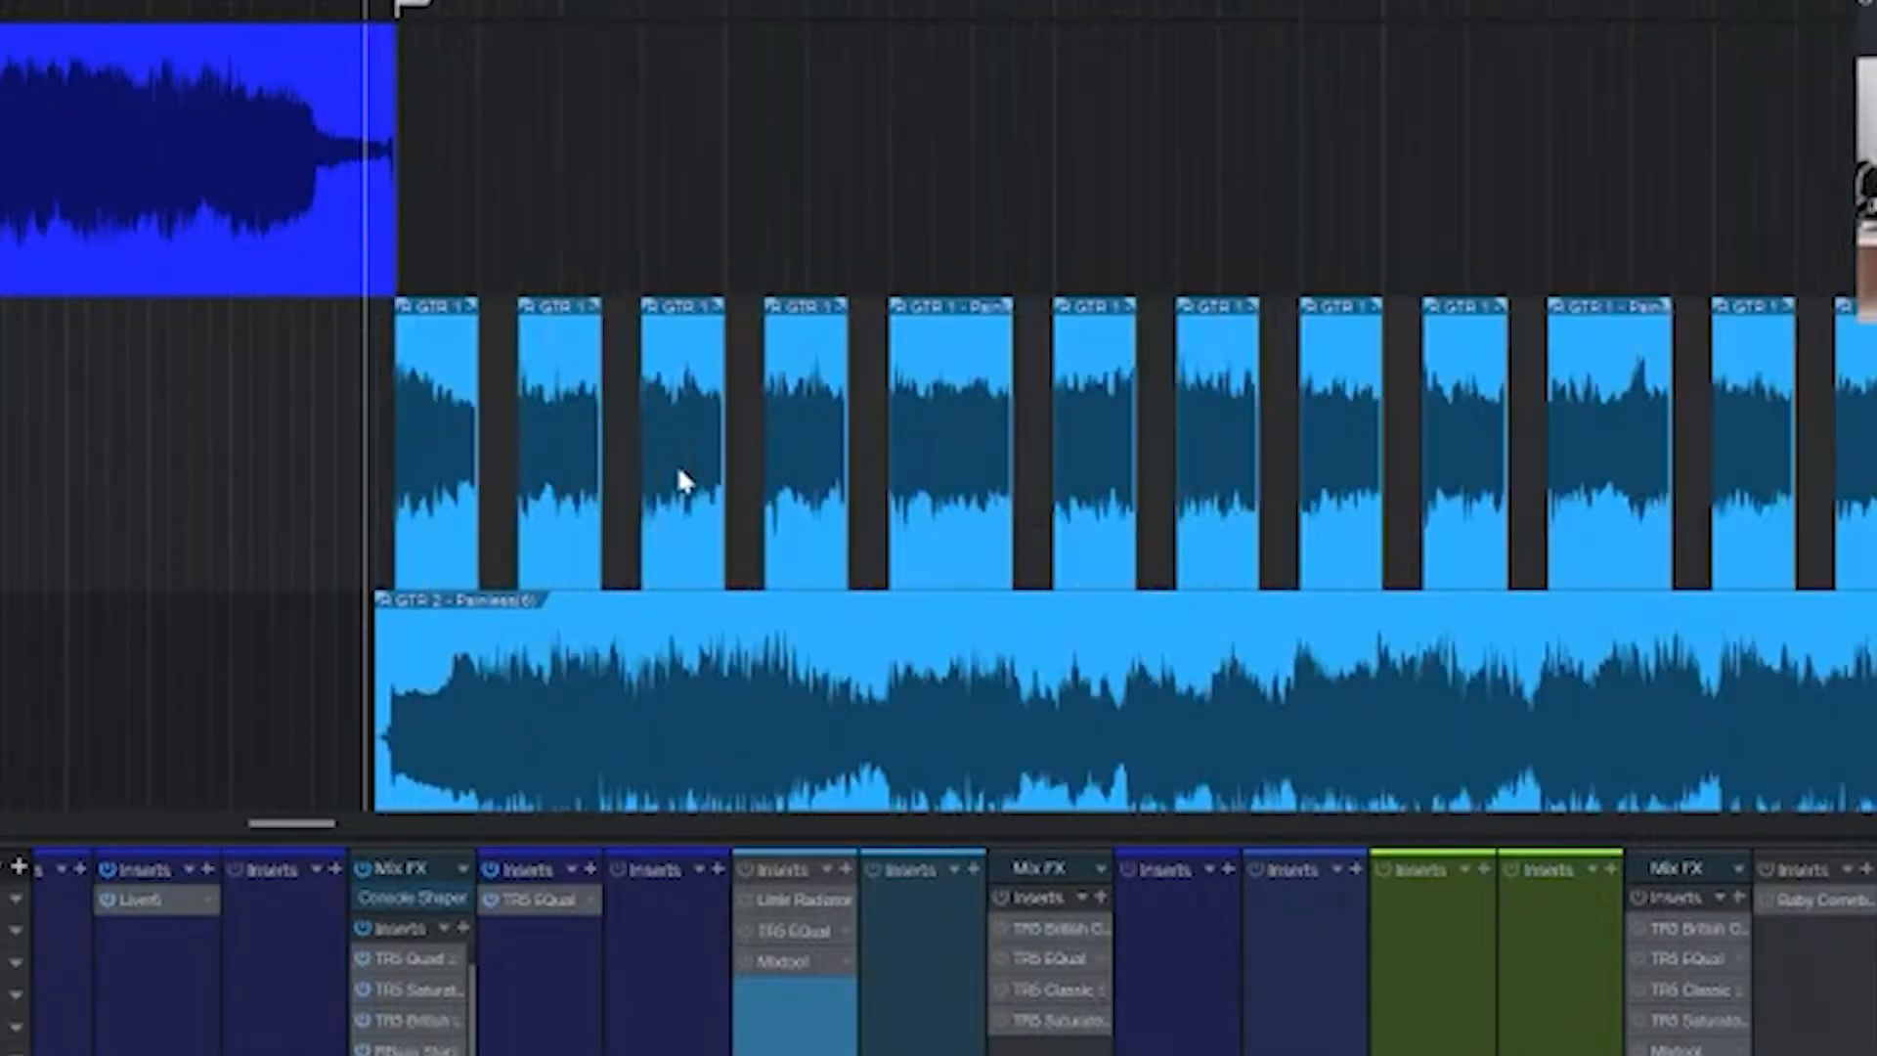
{"action": "key", "text": "w"}
{"action": "key", "text": "w"}
{"action": "key", "text": "e"}
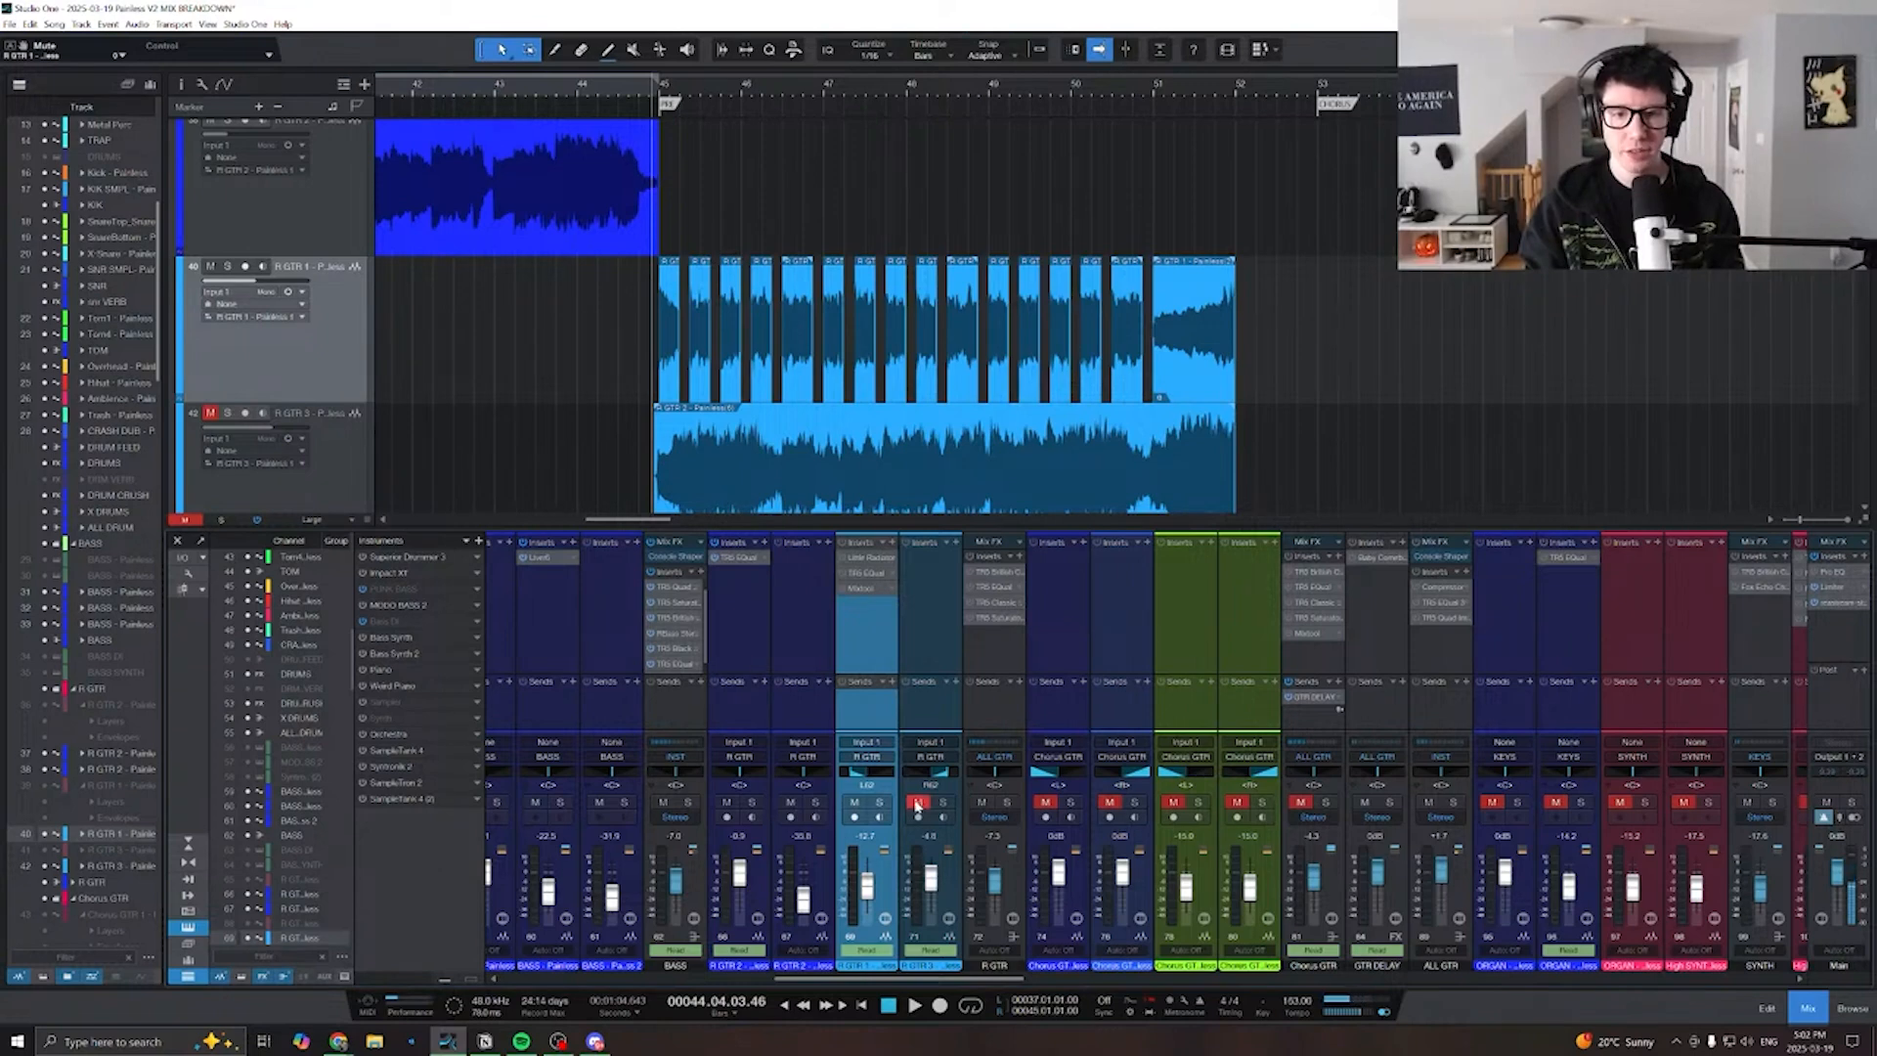
{"action": "scroll", "coordinate": [840, 421], "scroll_direction": "down", "scroll_amount": 2}
{"action": "scroll", "coordinate": [840, 420], "scroll_direction": "up", "scroll_amount": 1}
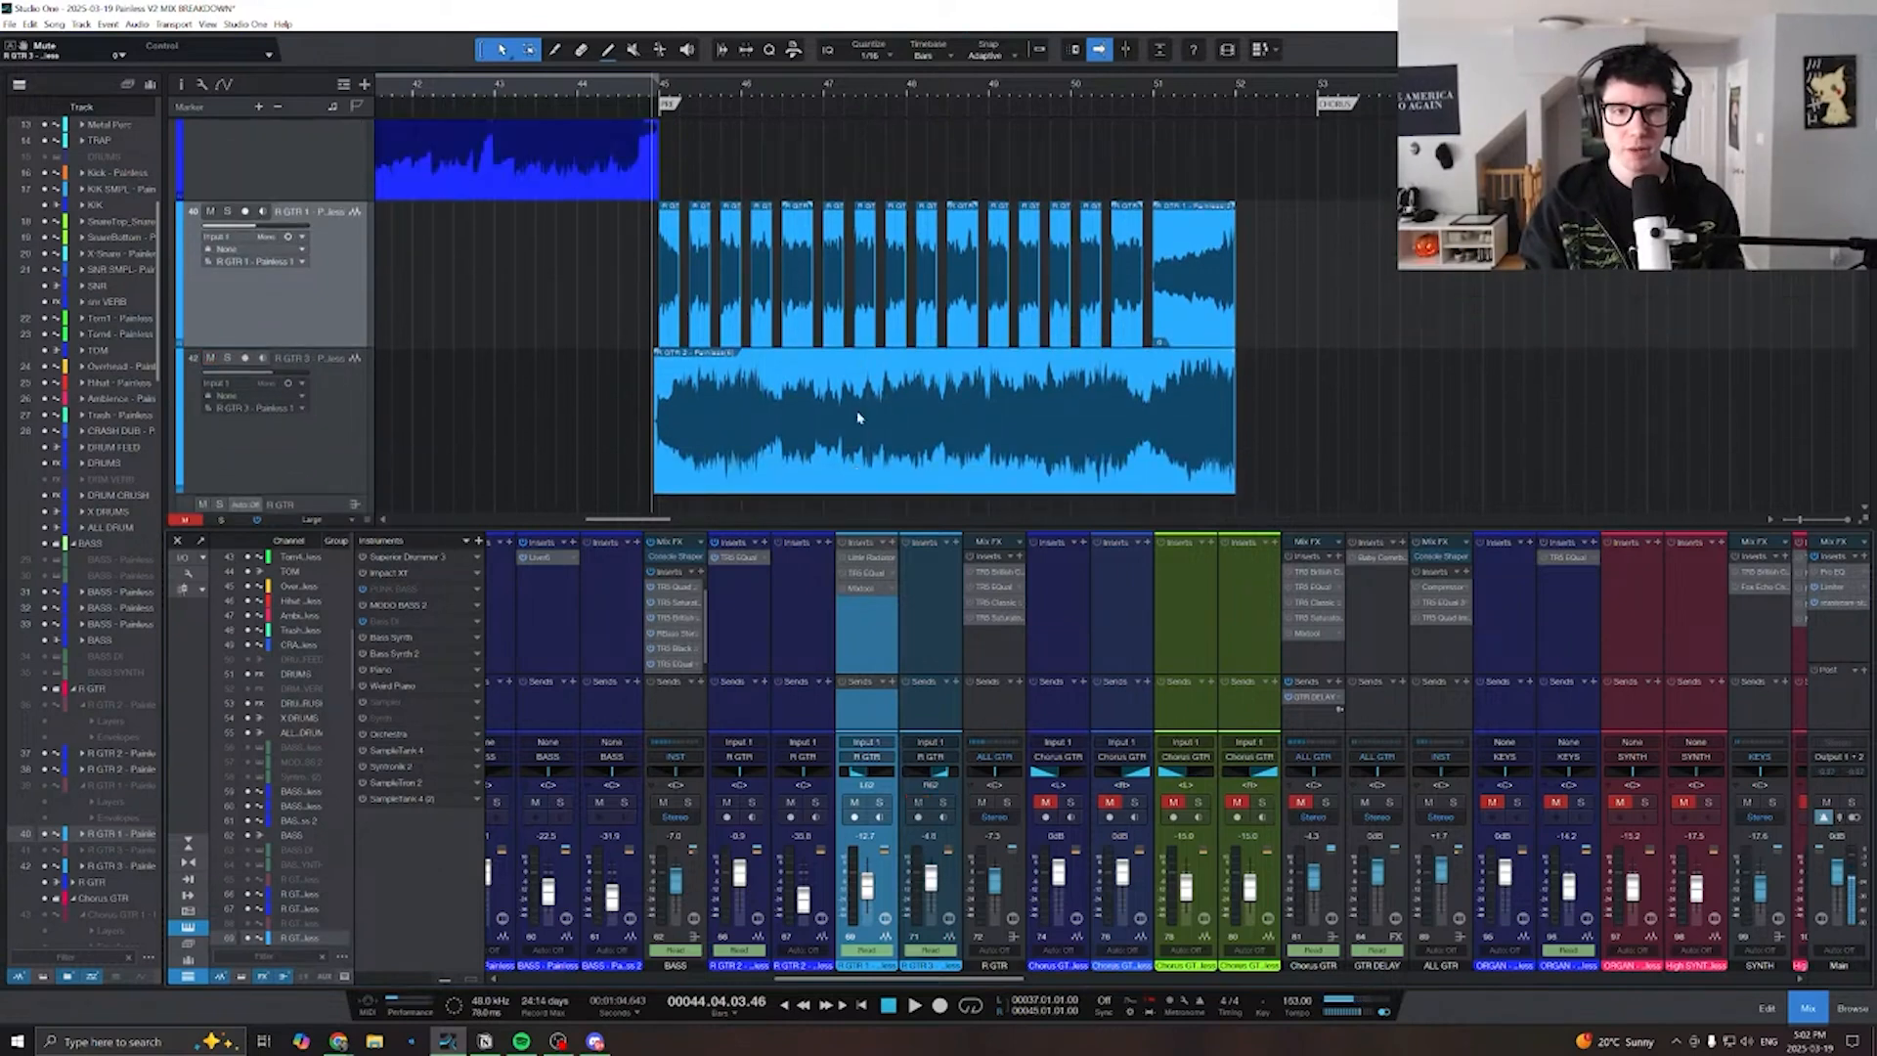
{"action": "key", "text": "space"}
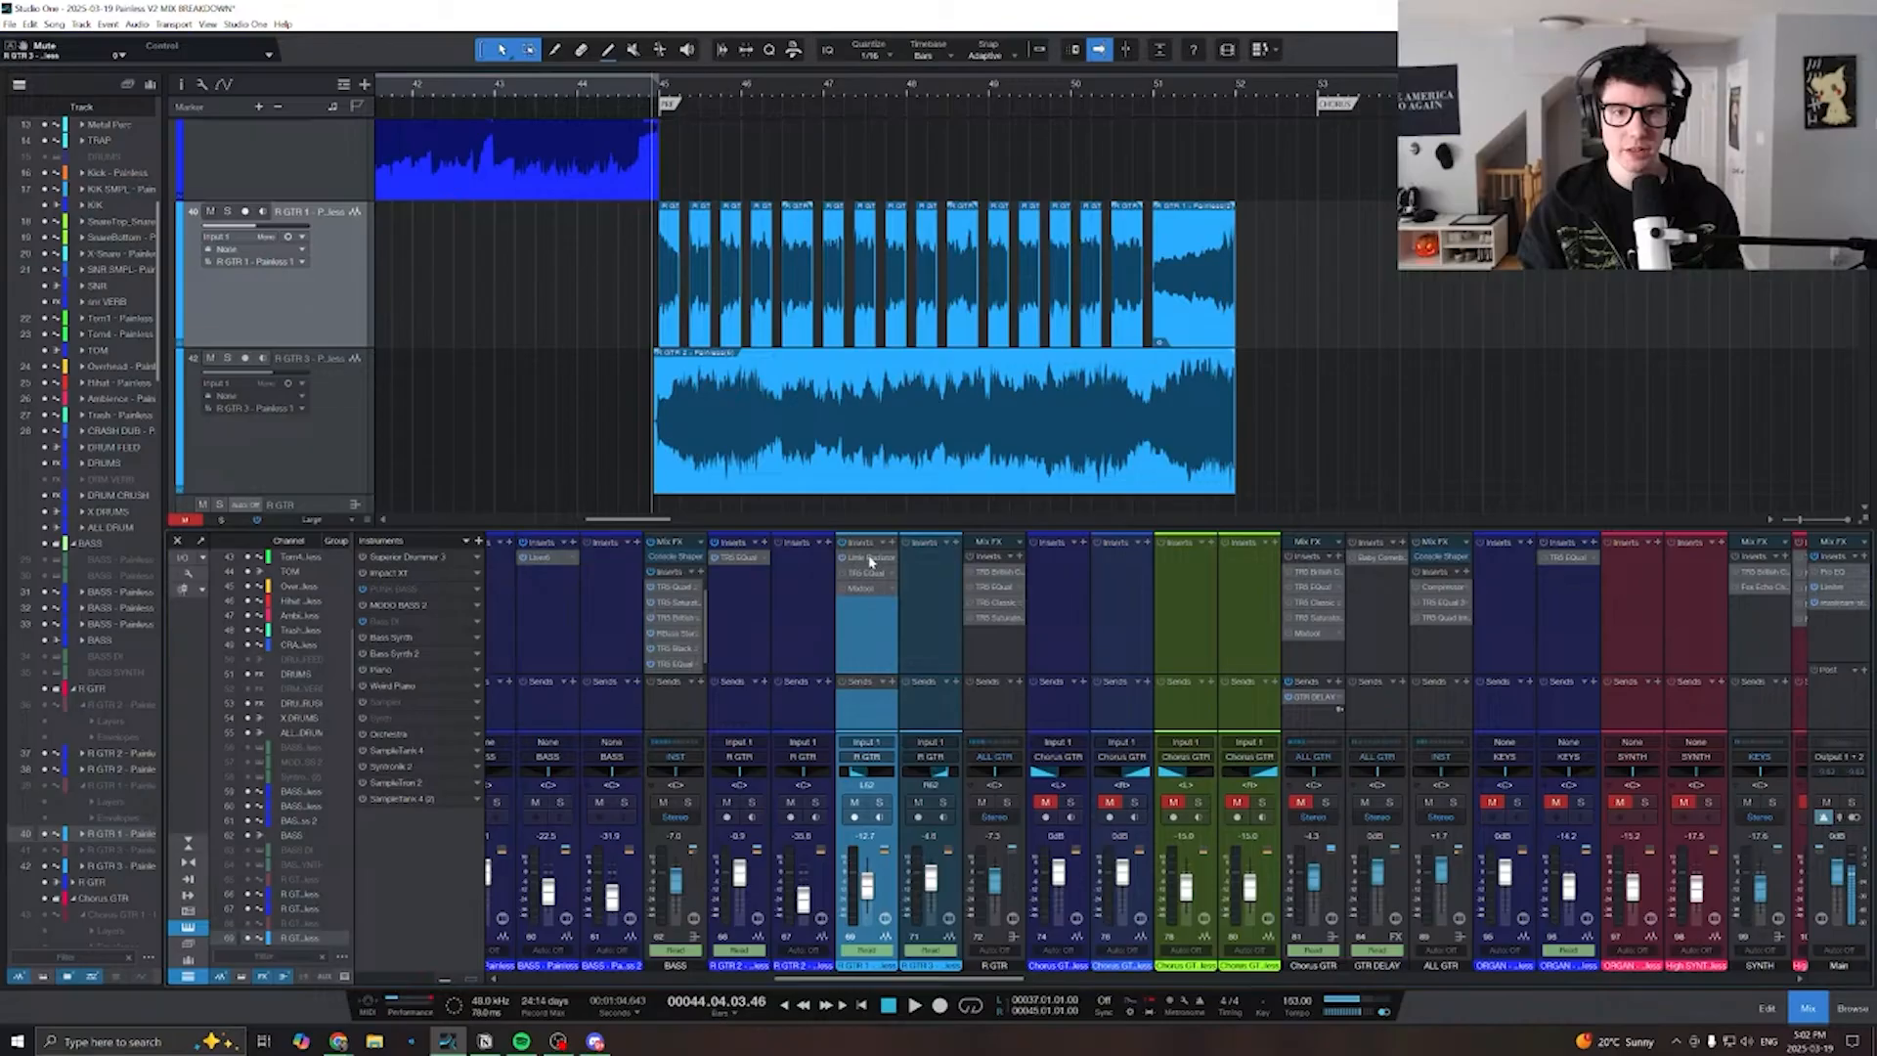
- Open the Little Radiator insert on R GTR 1 and compare the sound with it bypassed and active
{"action": "left_click", "coordinate": [937, 119]}
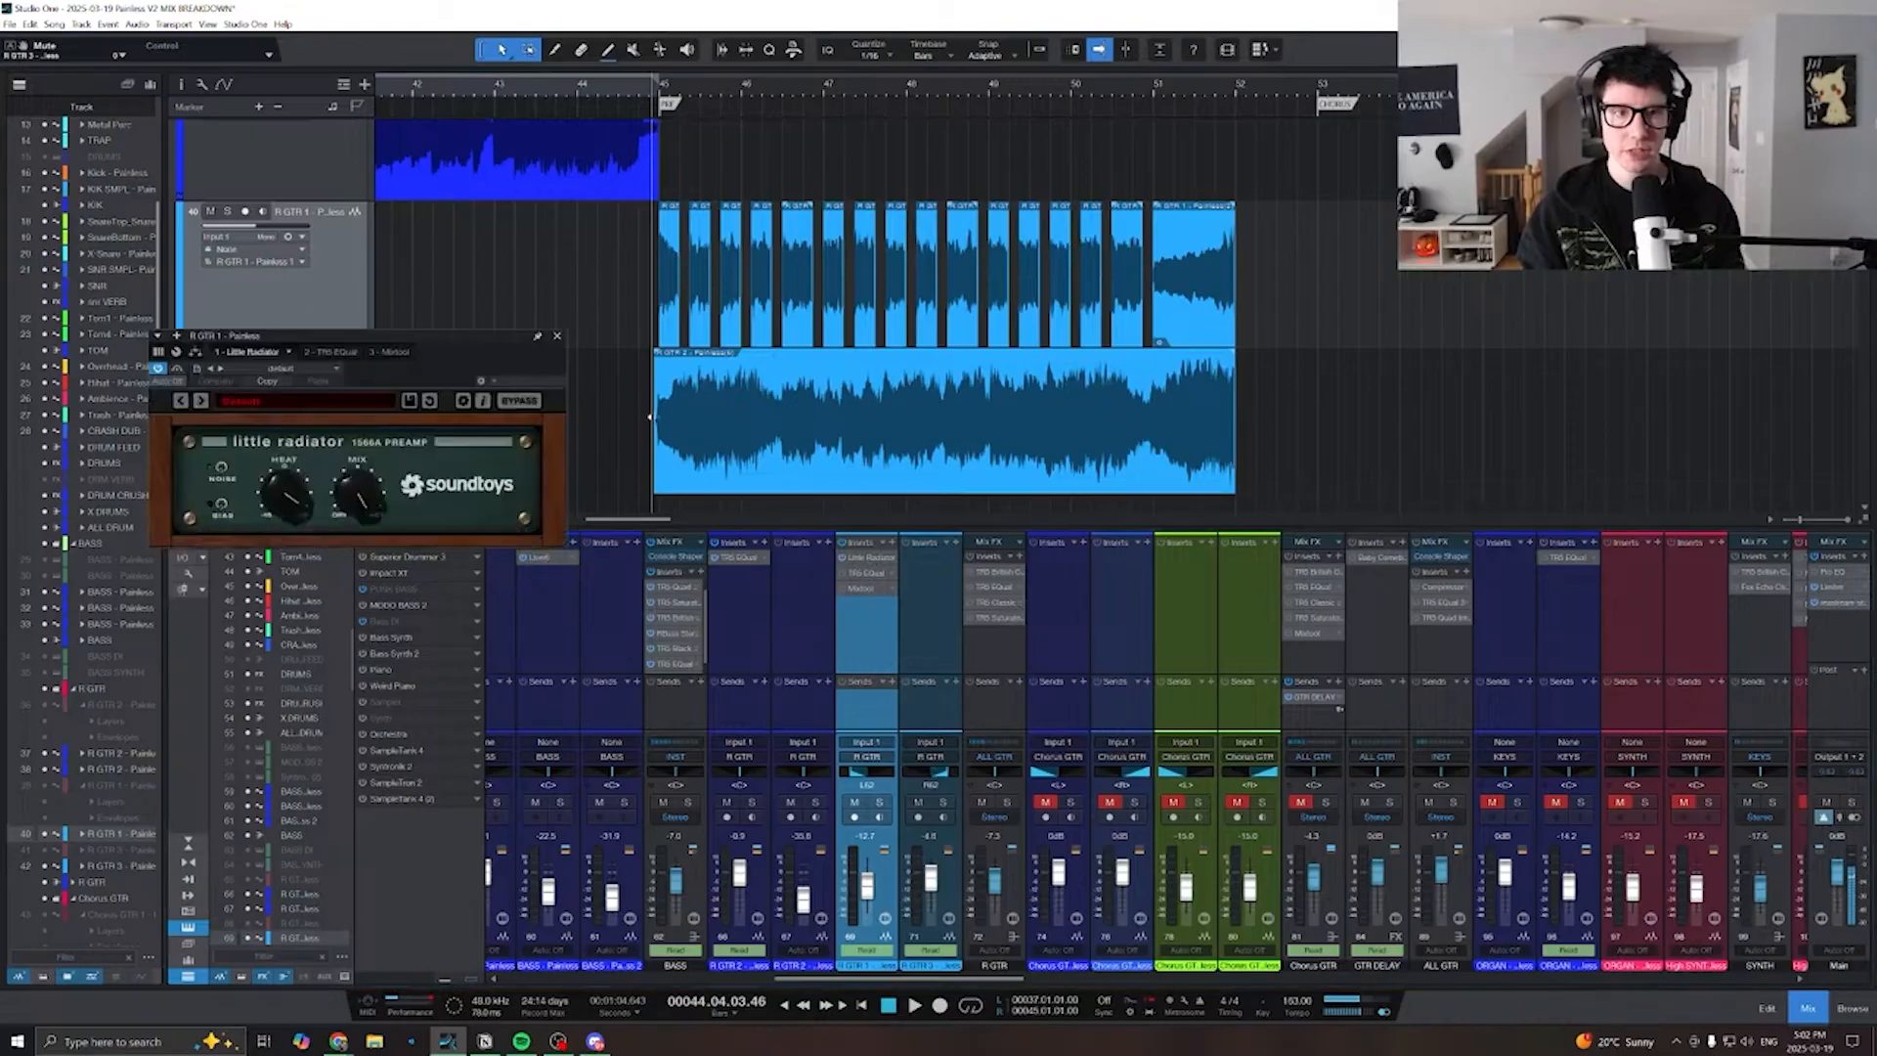
{"action": "left_click_drag", "start_coordinate": [435, 339], "coordinate": [502, 183]}
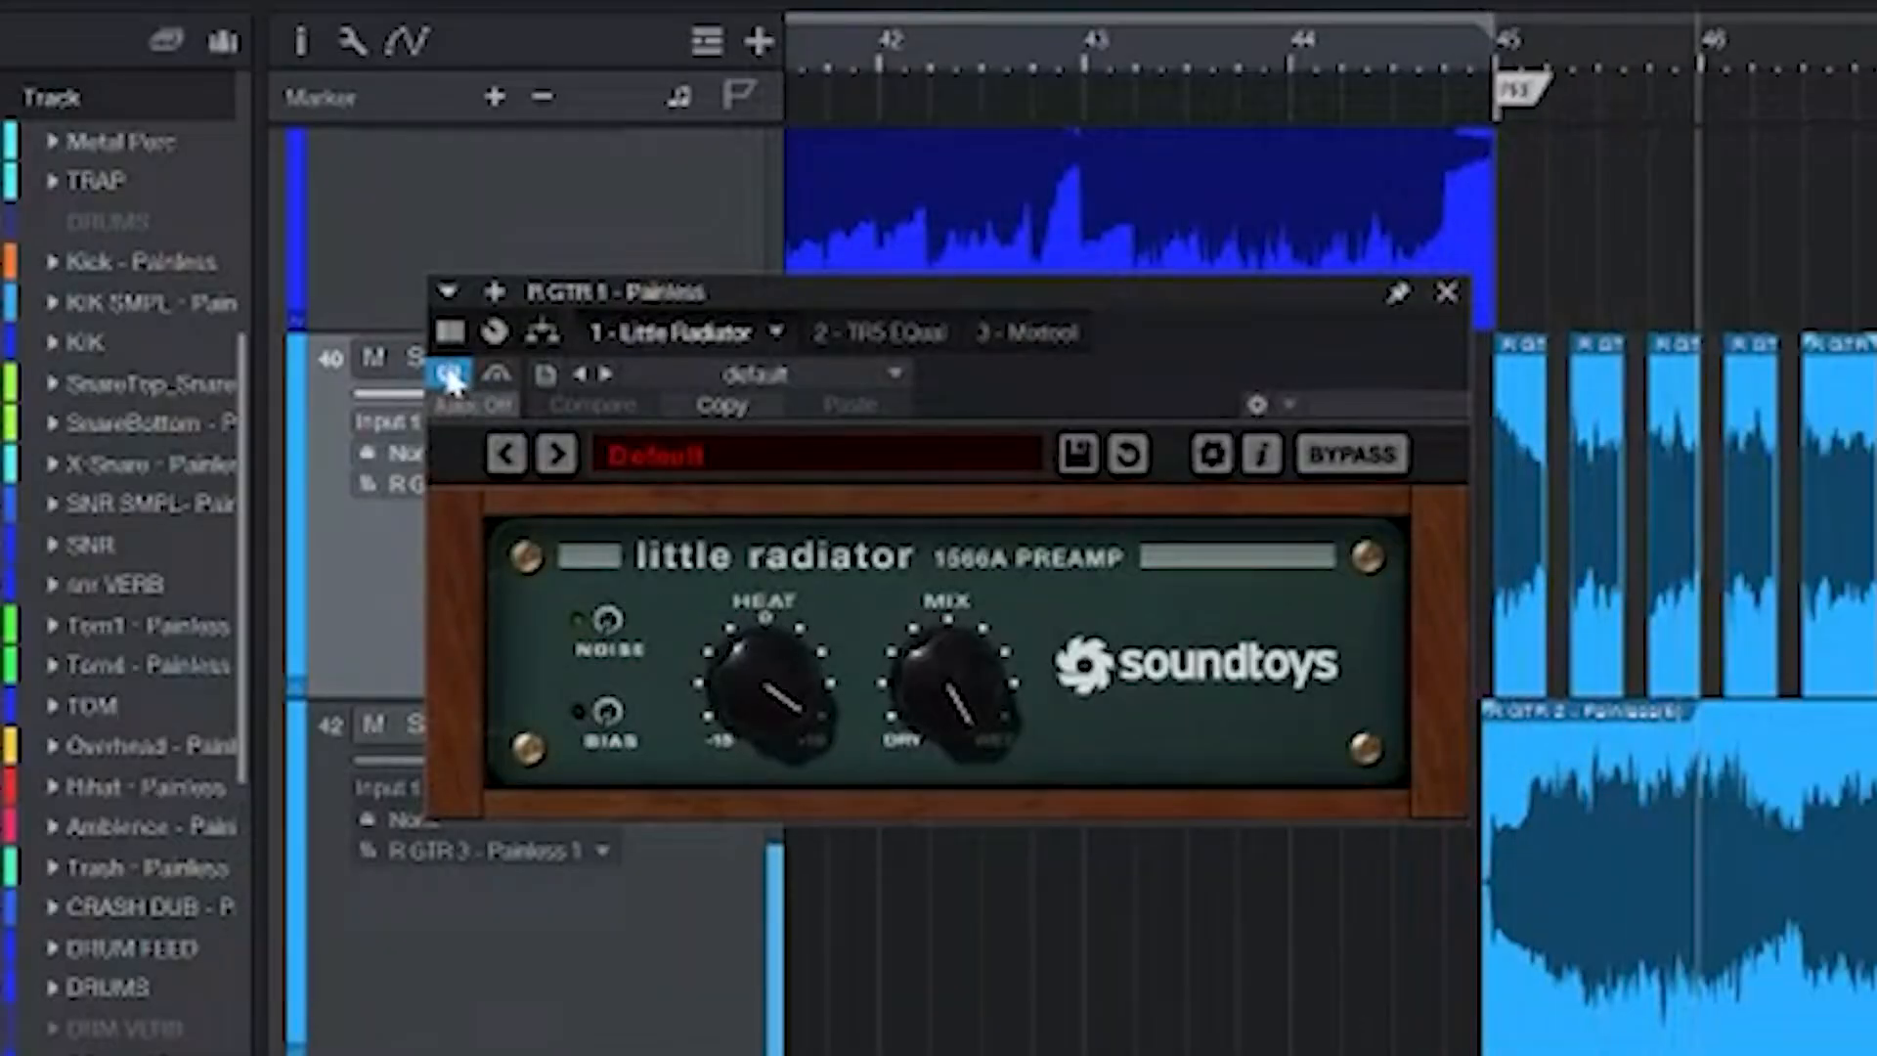
{"action": "left_click", "coordinate": [448, 373]}
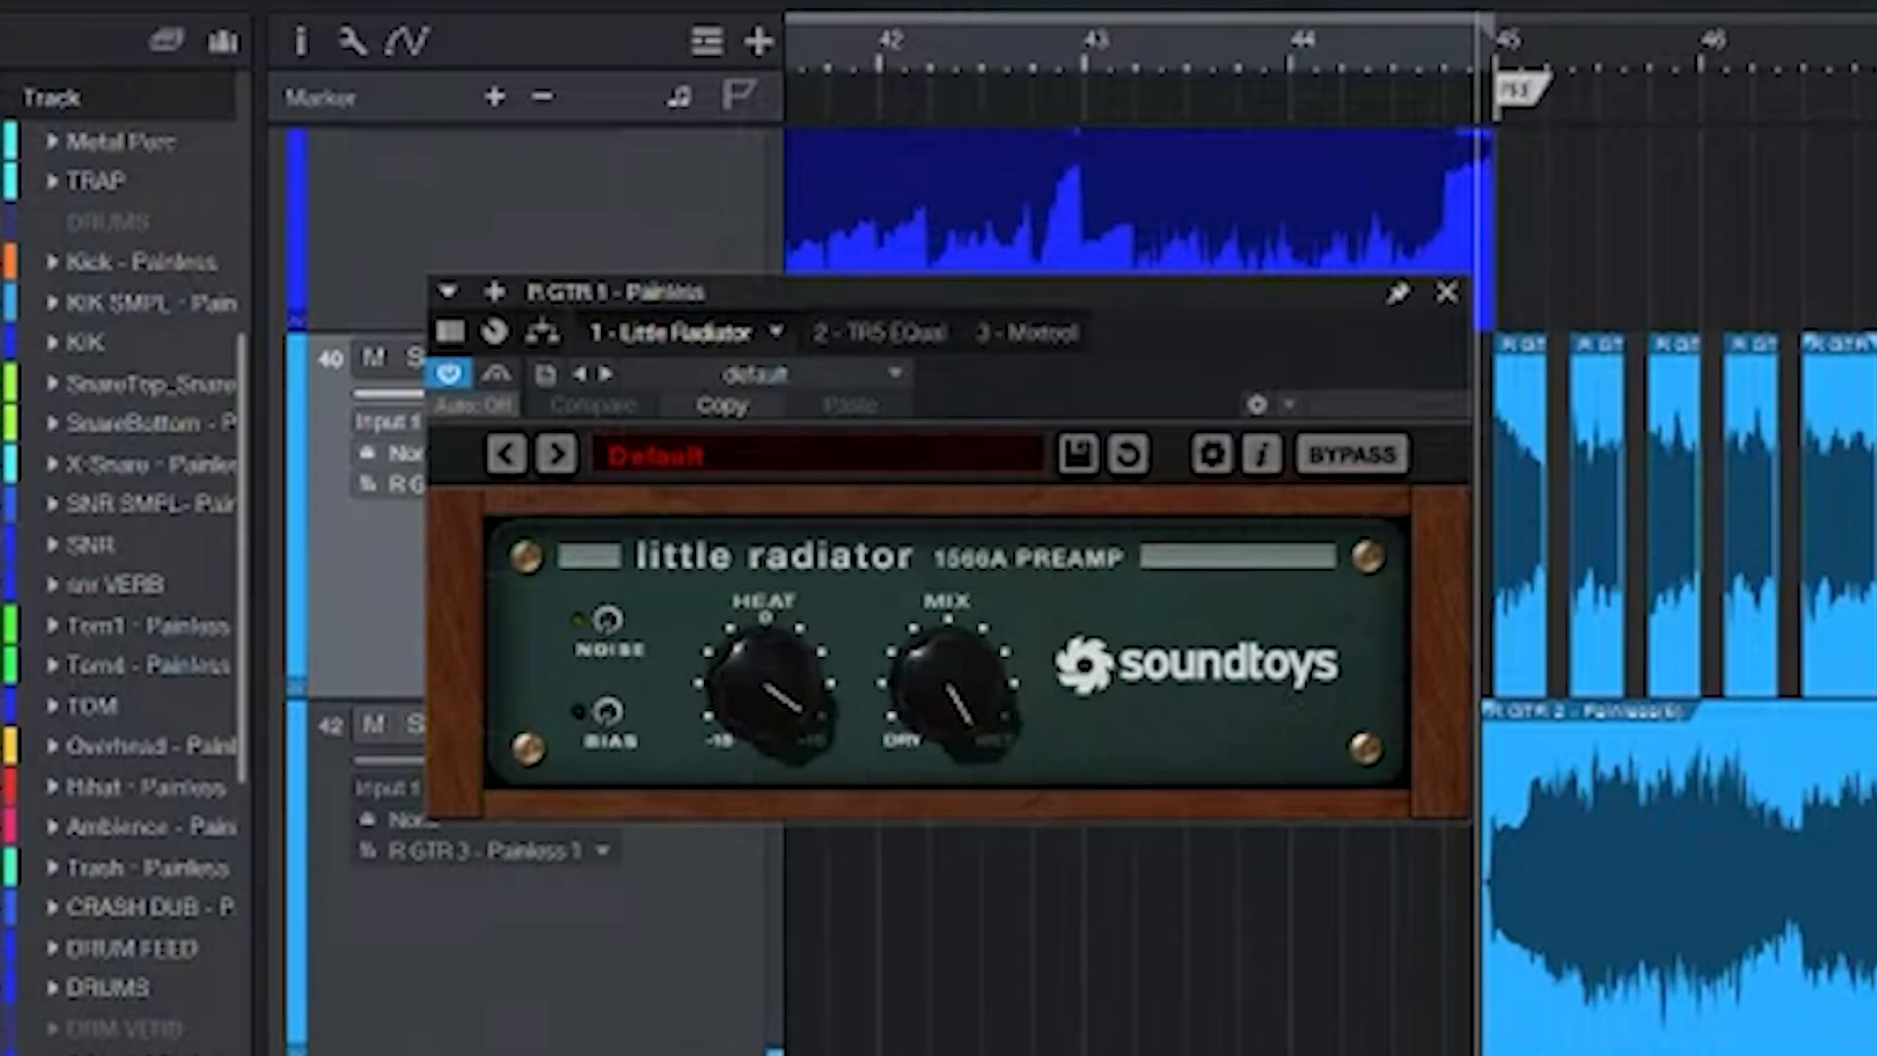
- Bring up the TR5 EQual insert on R GTR 1 to inspect its filter curve
{"action": "left_click", "coordinate": [880, 332]}
{"action": "left_click_drag", "start_coordinate": [595, 190], "coordinate": [526, 178]}
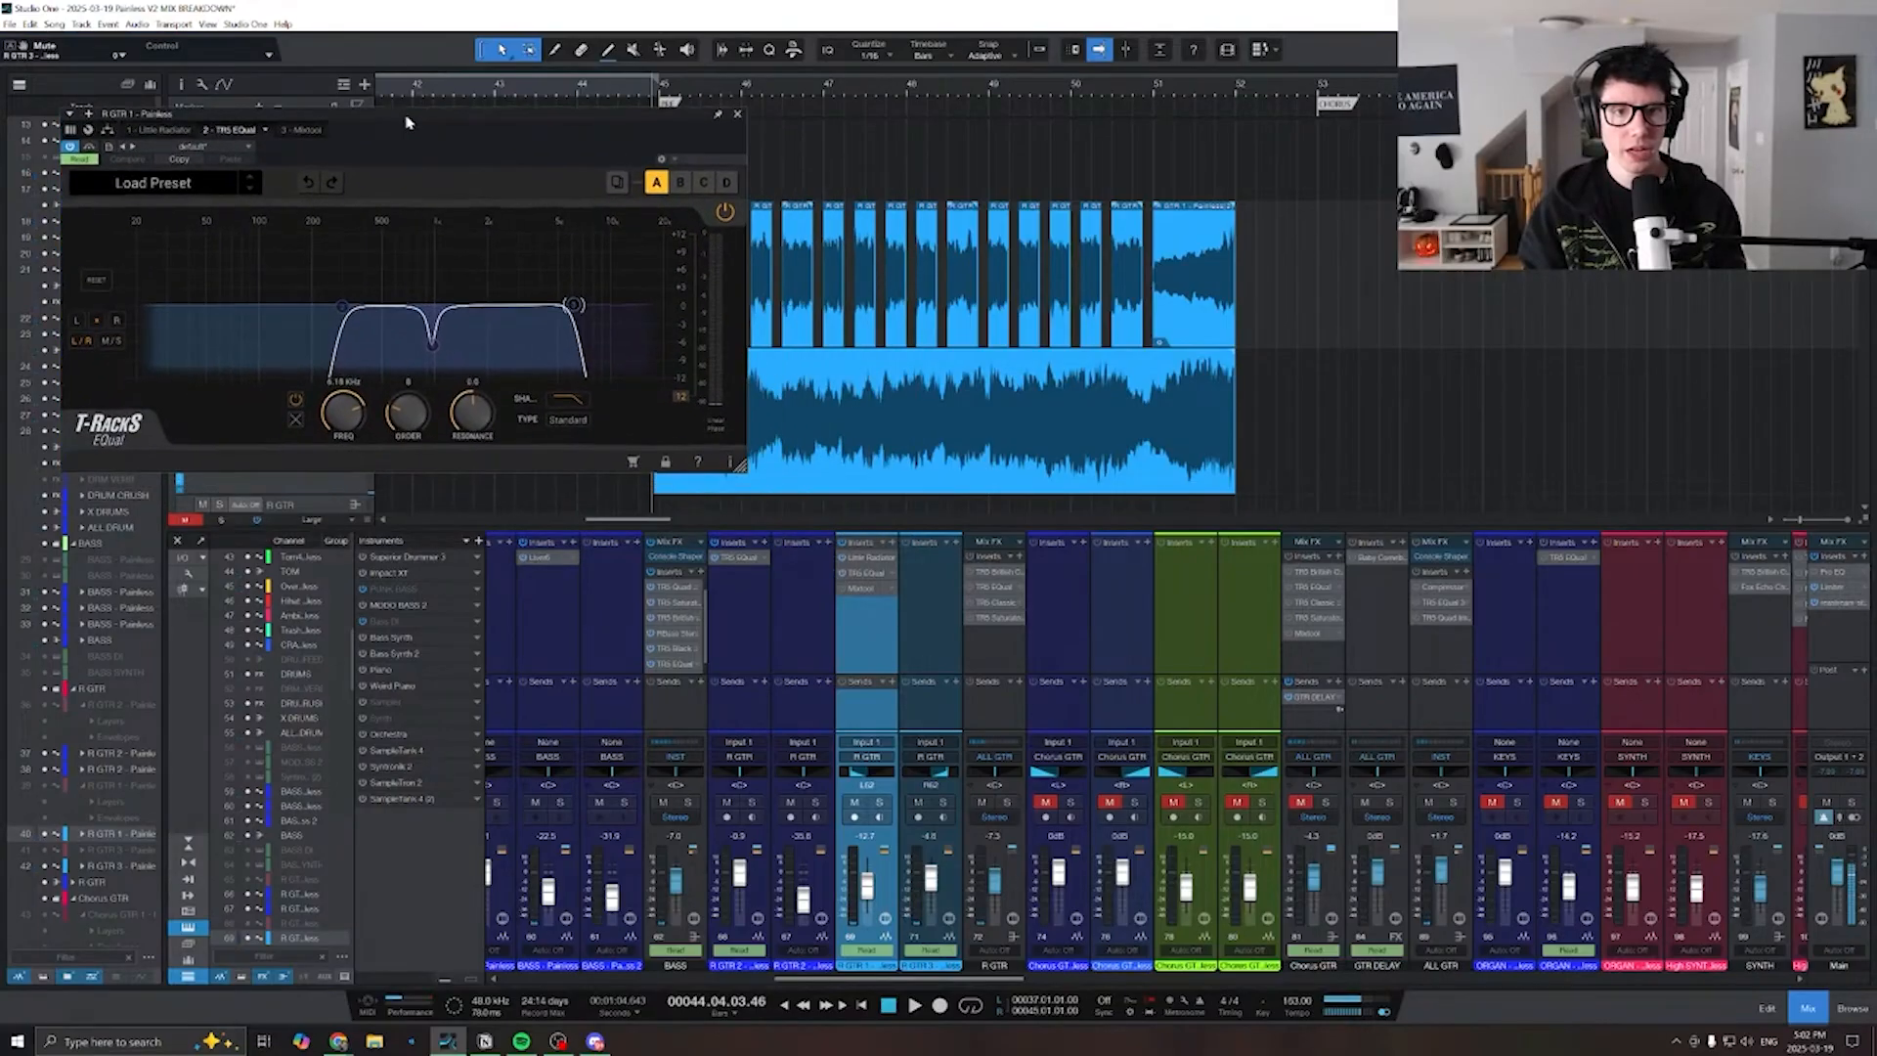
- Take R GTR 1 out of solo and return the playhead to the PRE marker
{"action": "left_click_drag", "start_coordinate": [407, 122], "coordinate": [433, 123]}
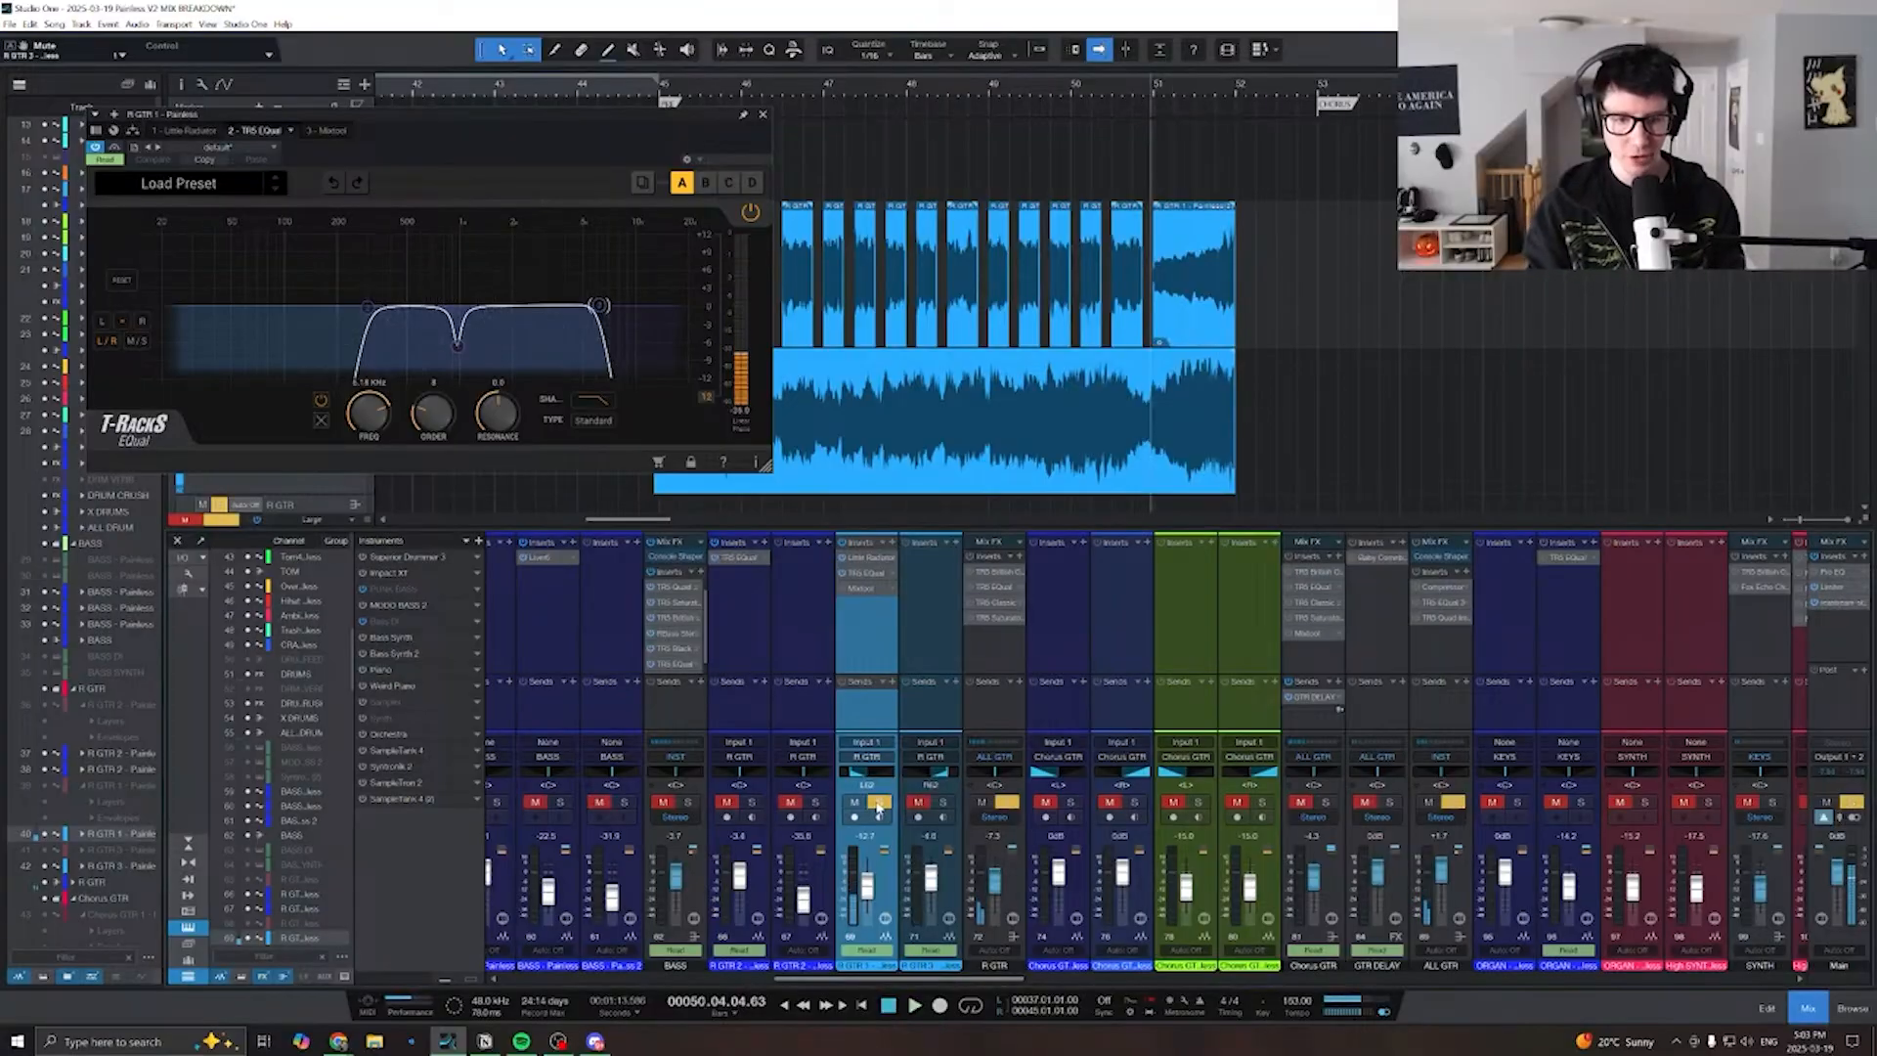
{"action": "left_click", "coordinate": [878, 802]}
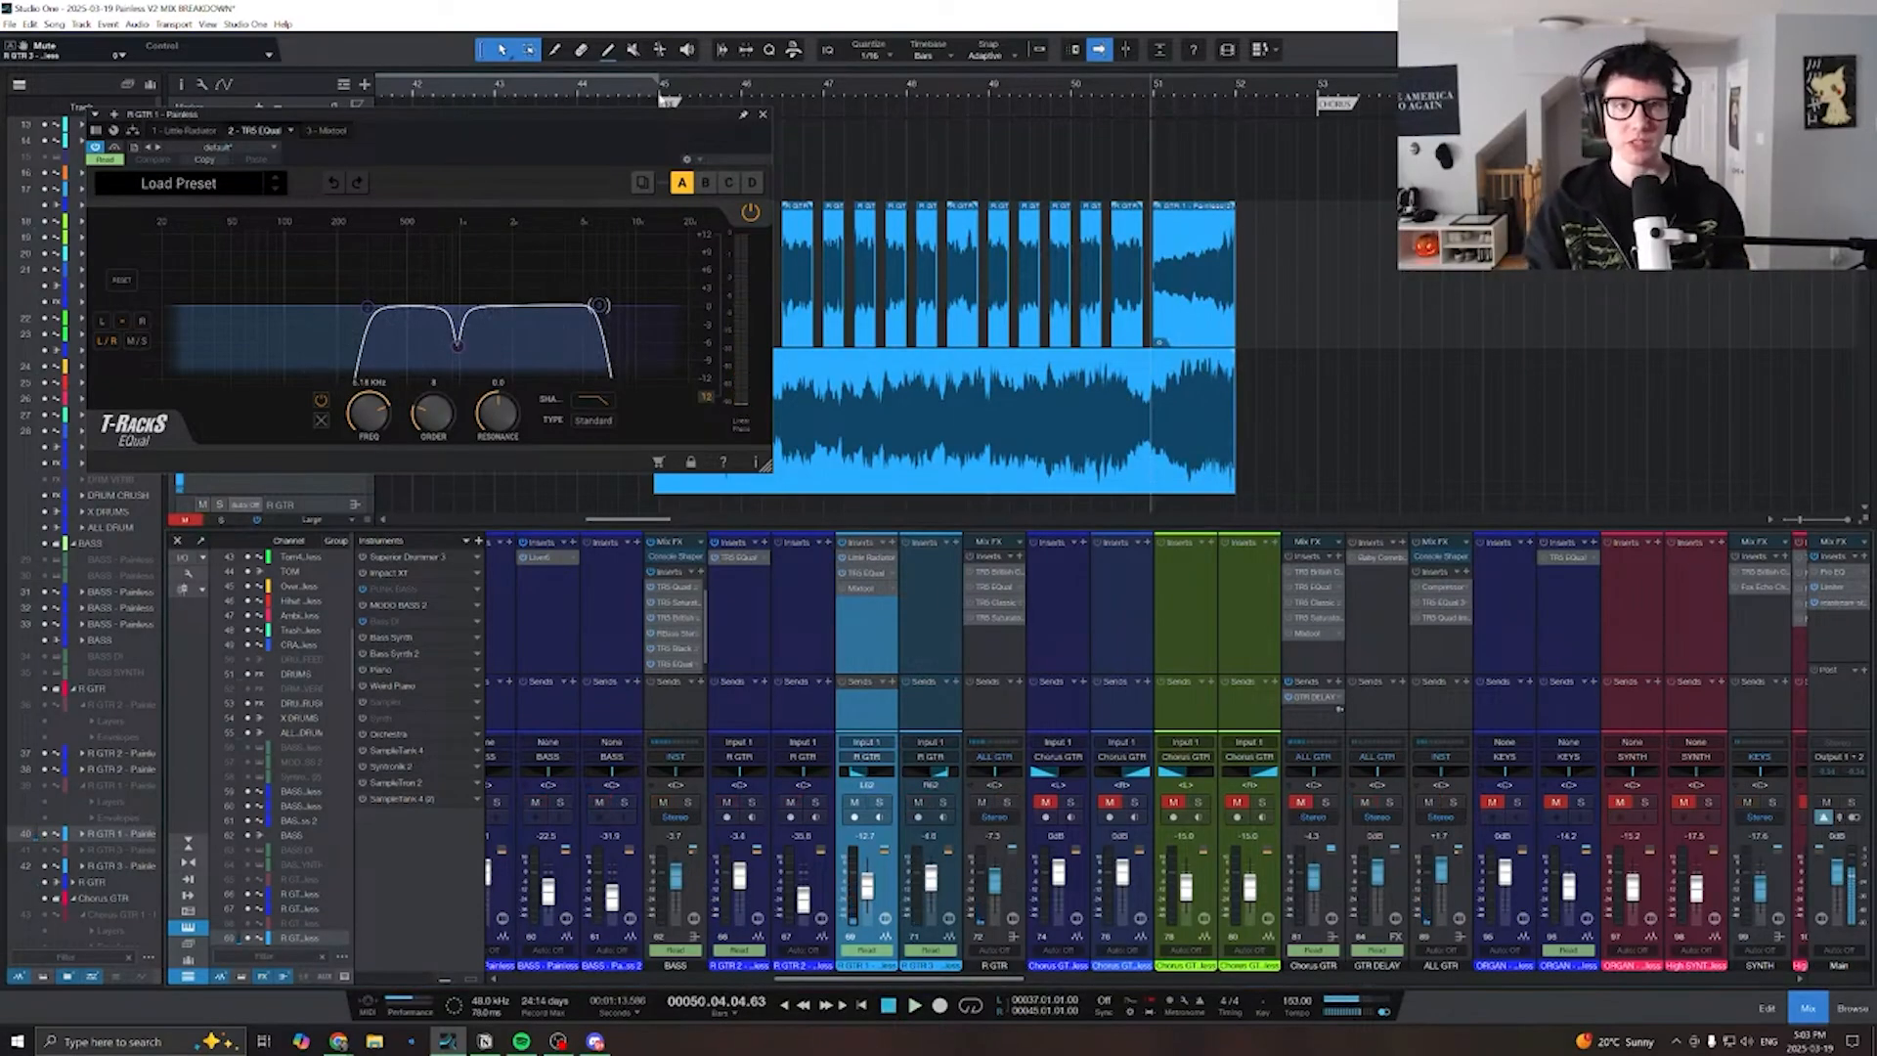
{"action": "left_click", "coordinate": [665, 95]}
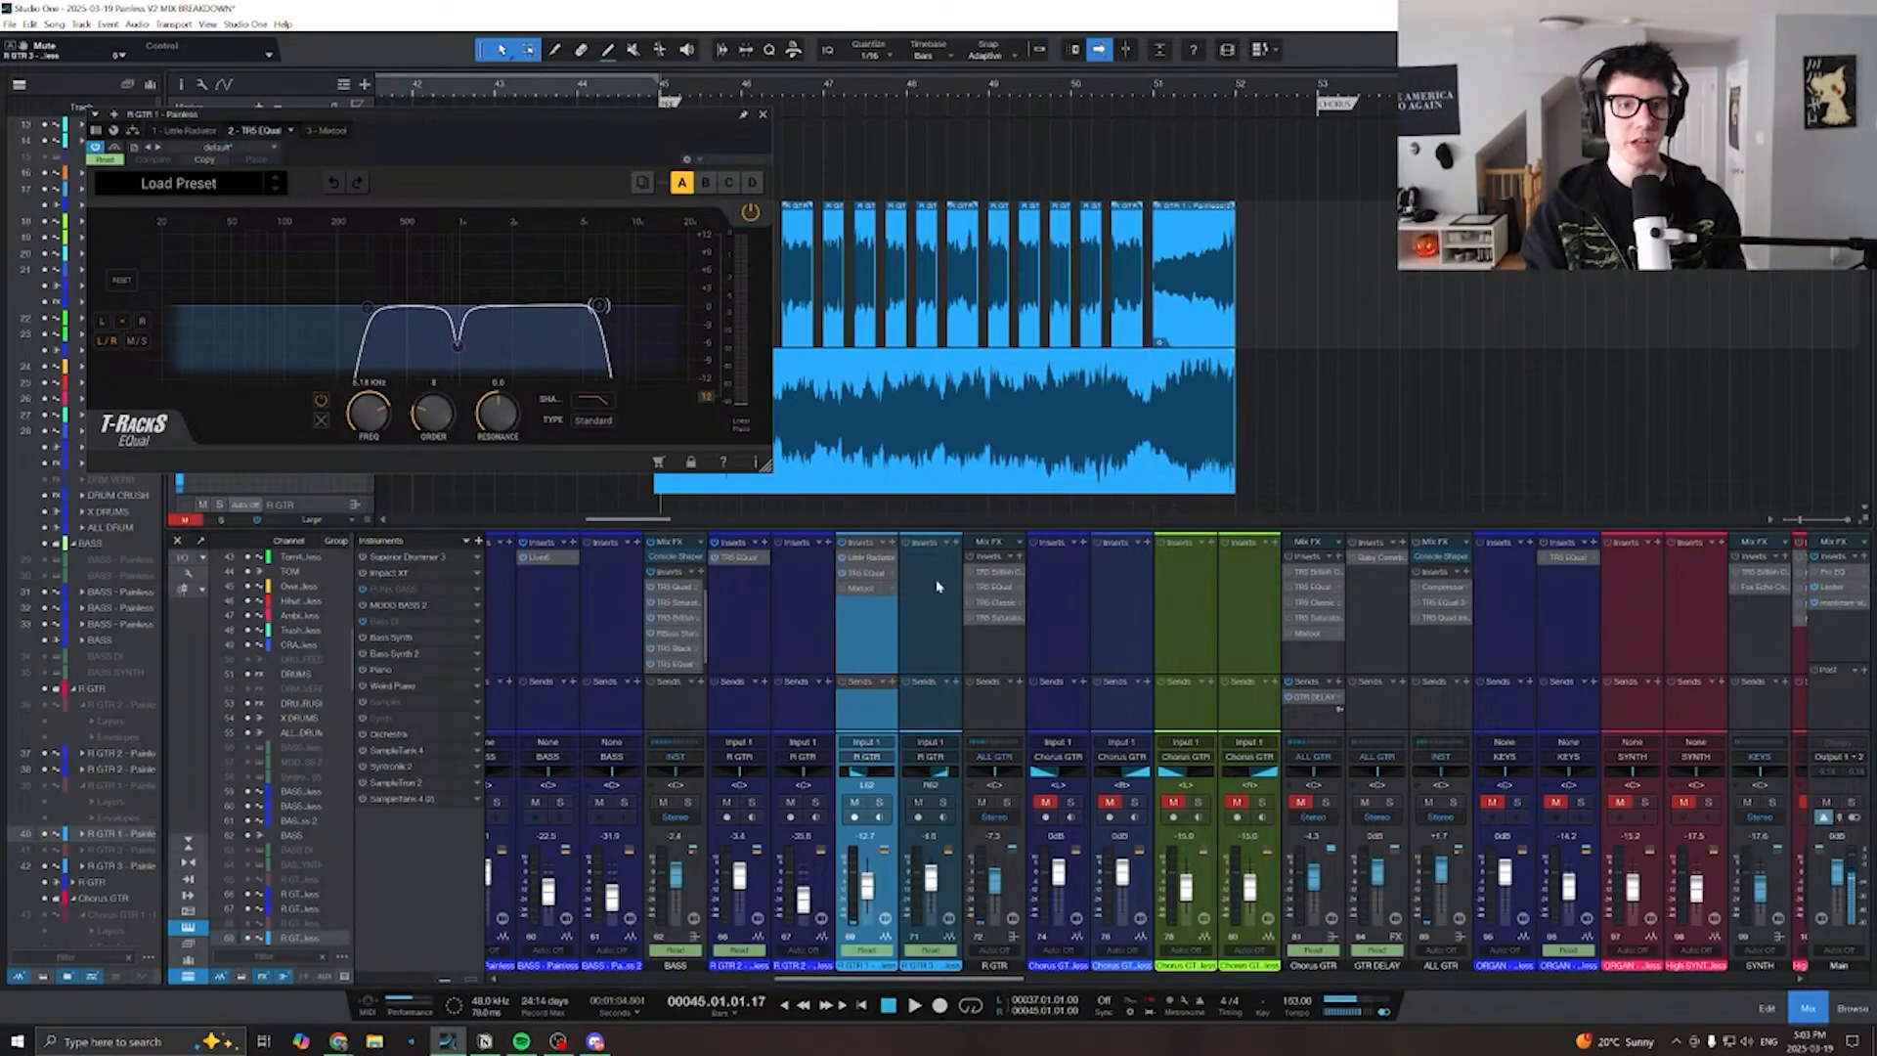
- Inspect the Mixtool insert on R GTR 1 and audition the TR5 British Channel insert on the R GTR bus
{"action": "left_click", "coordinate": [842, 589]}
{"action": "key", "text": "space"}
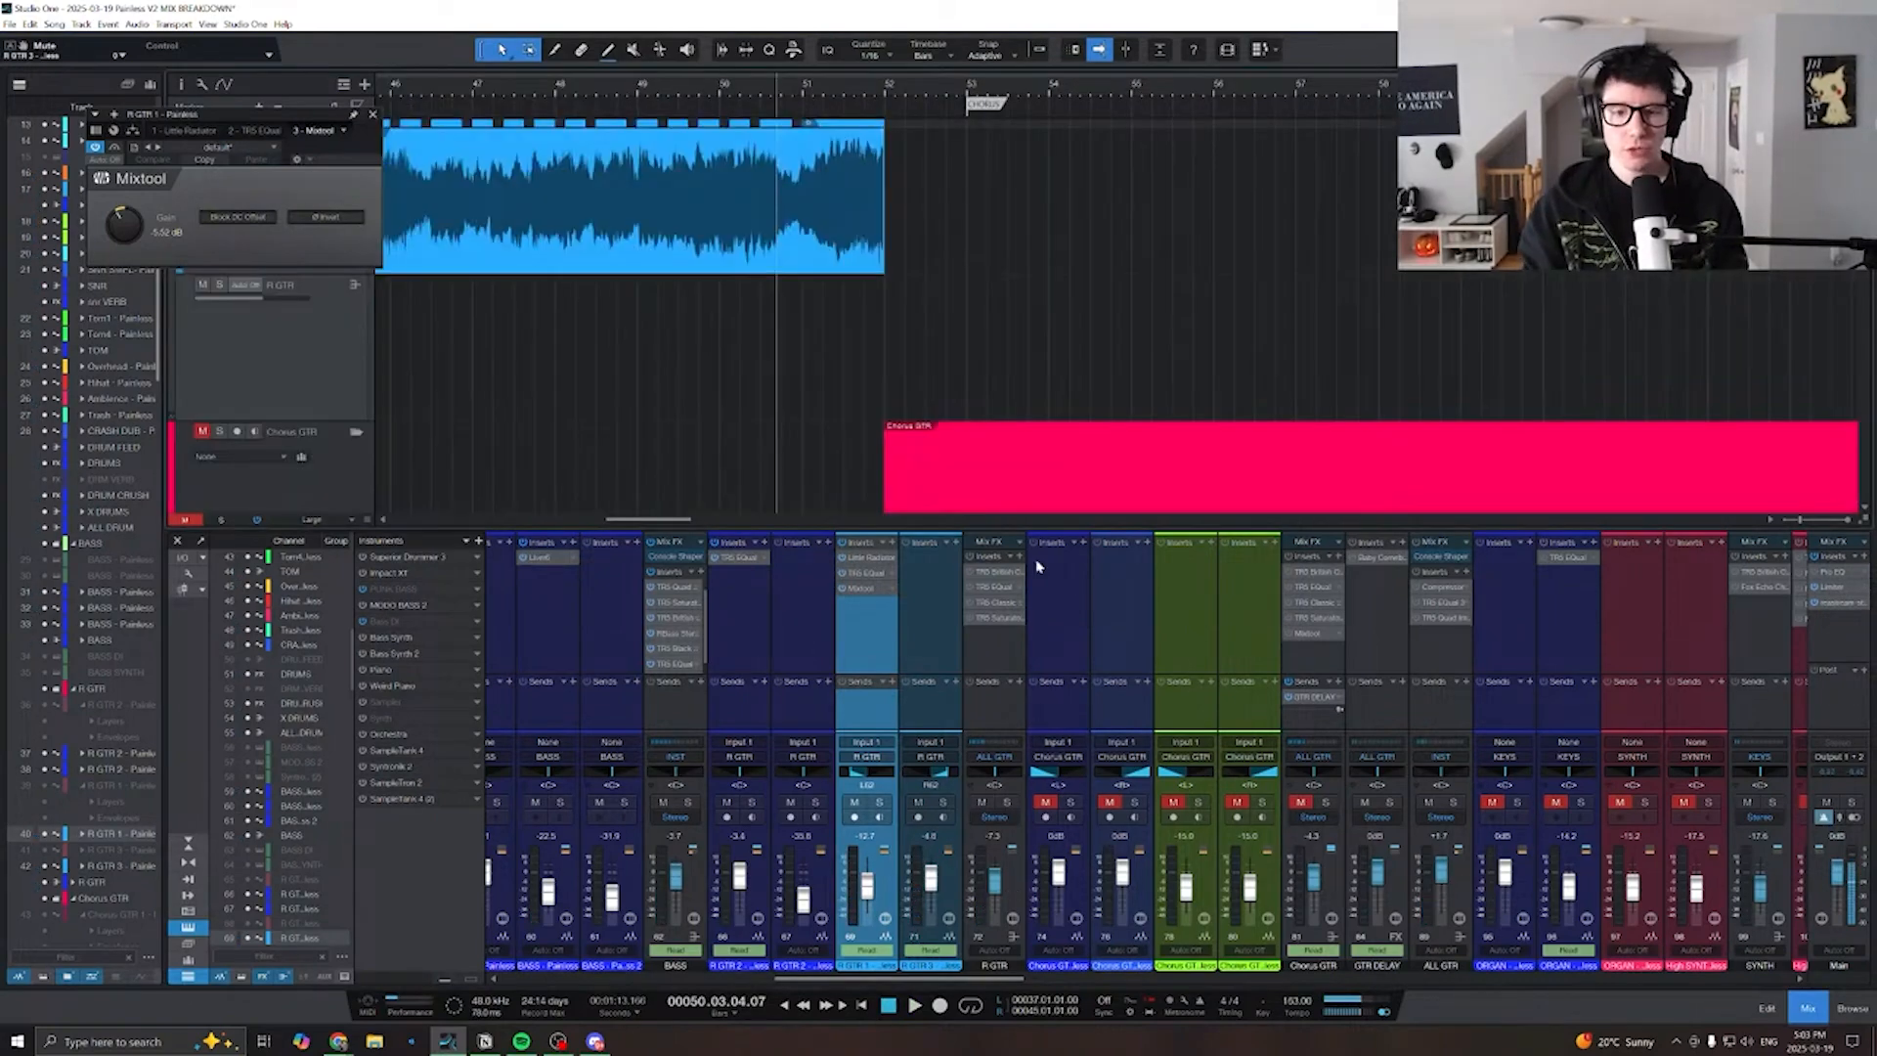
{"action": "left_click", "coordinate": [981, 570]}
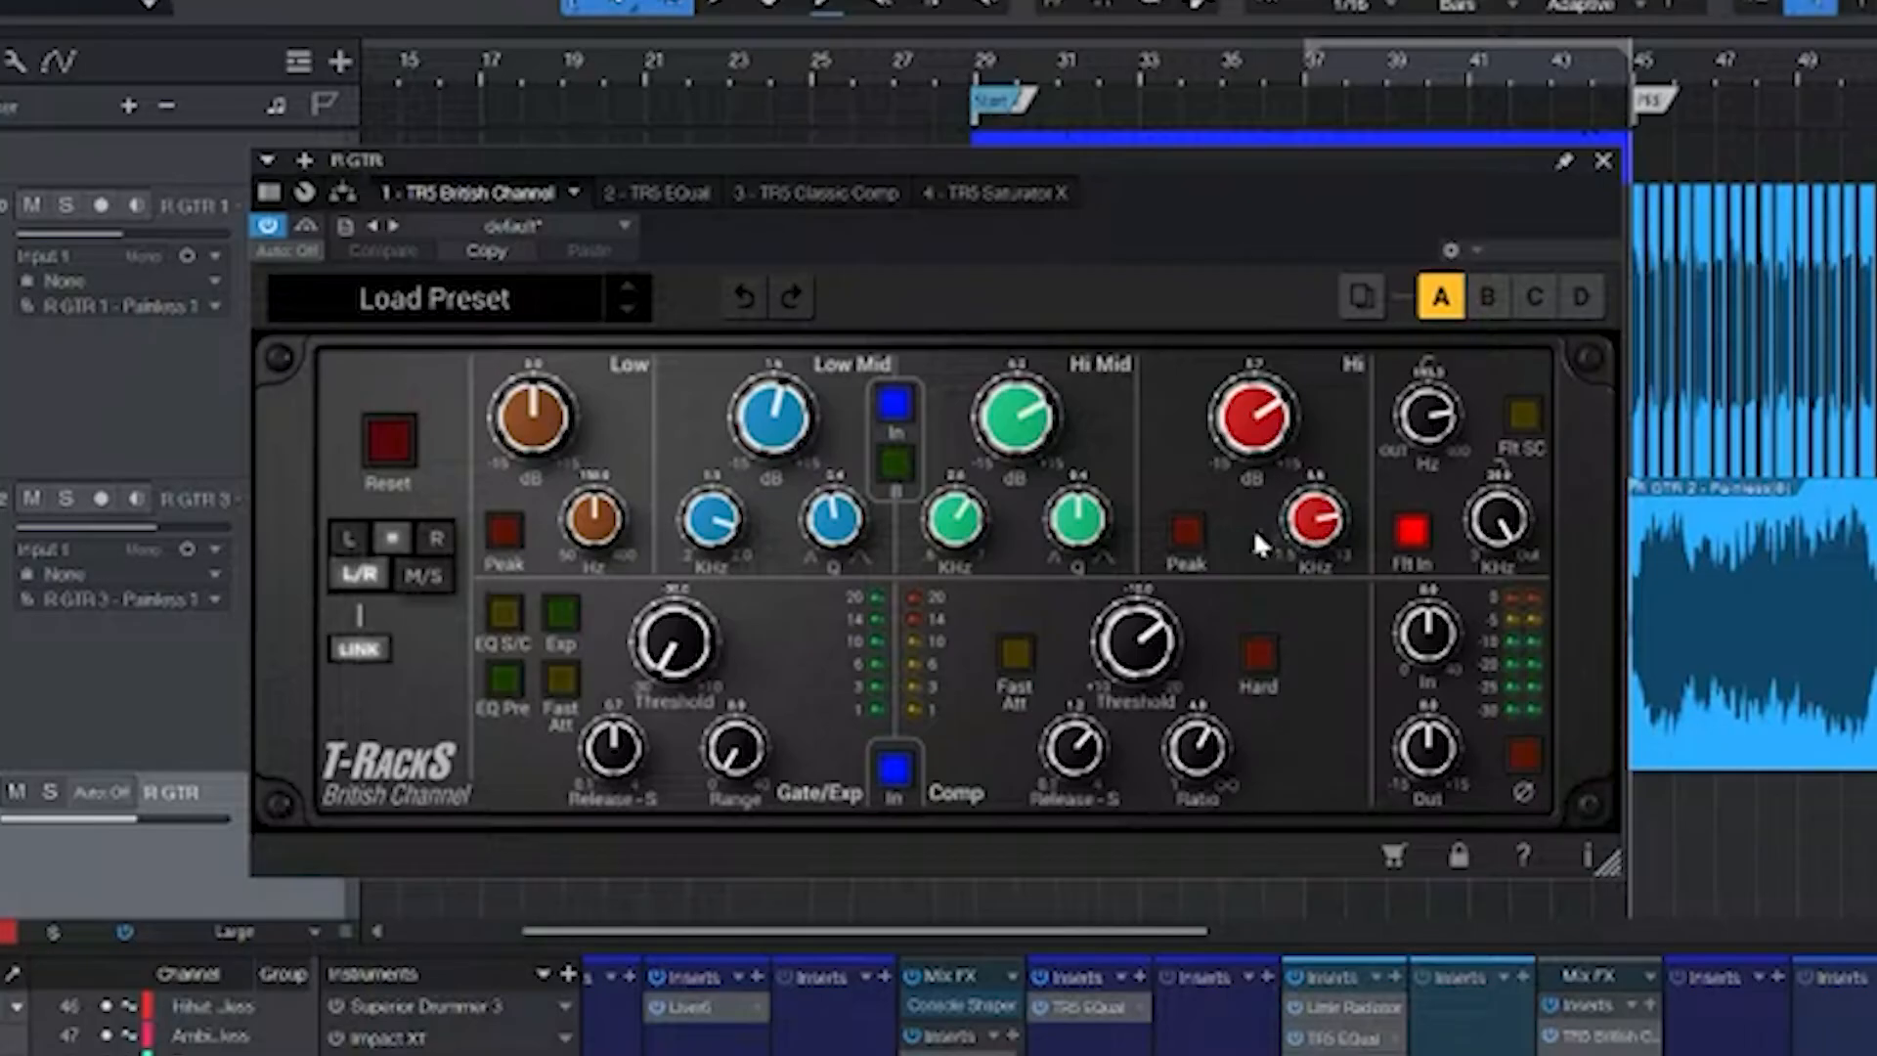
{"action": "key", "text": "space"}
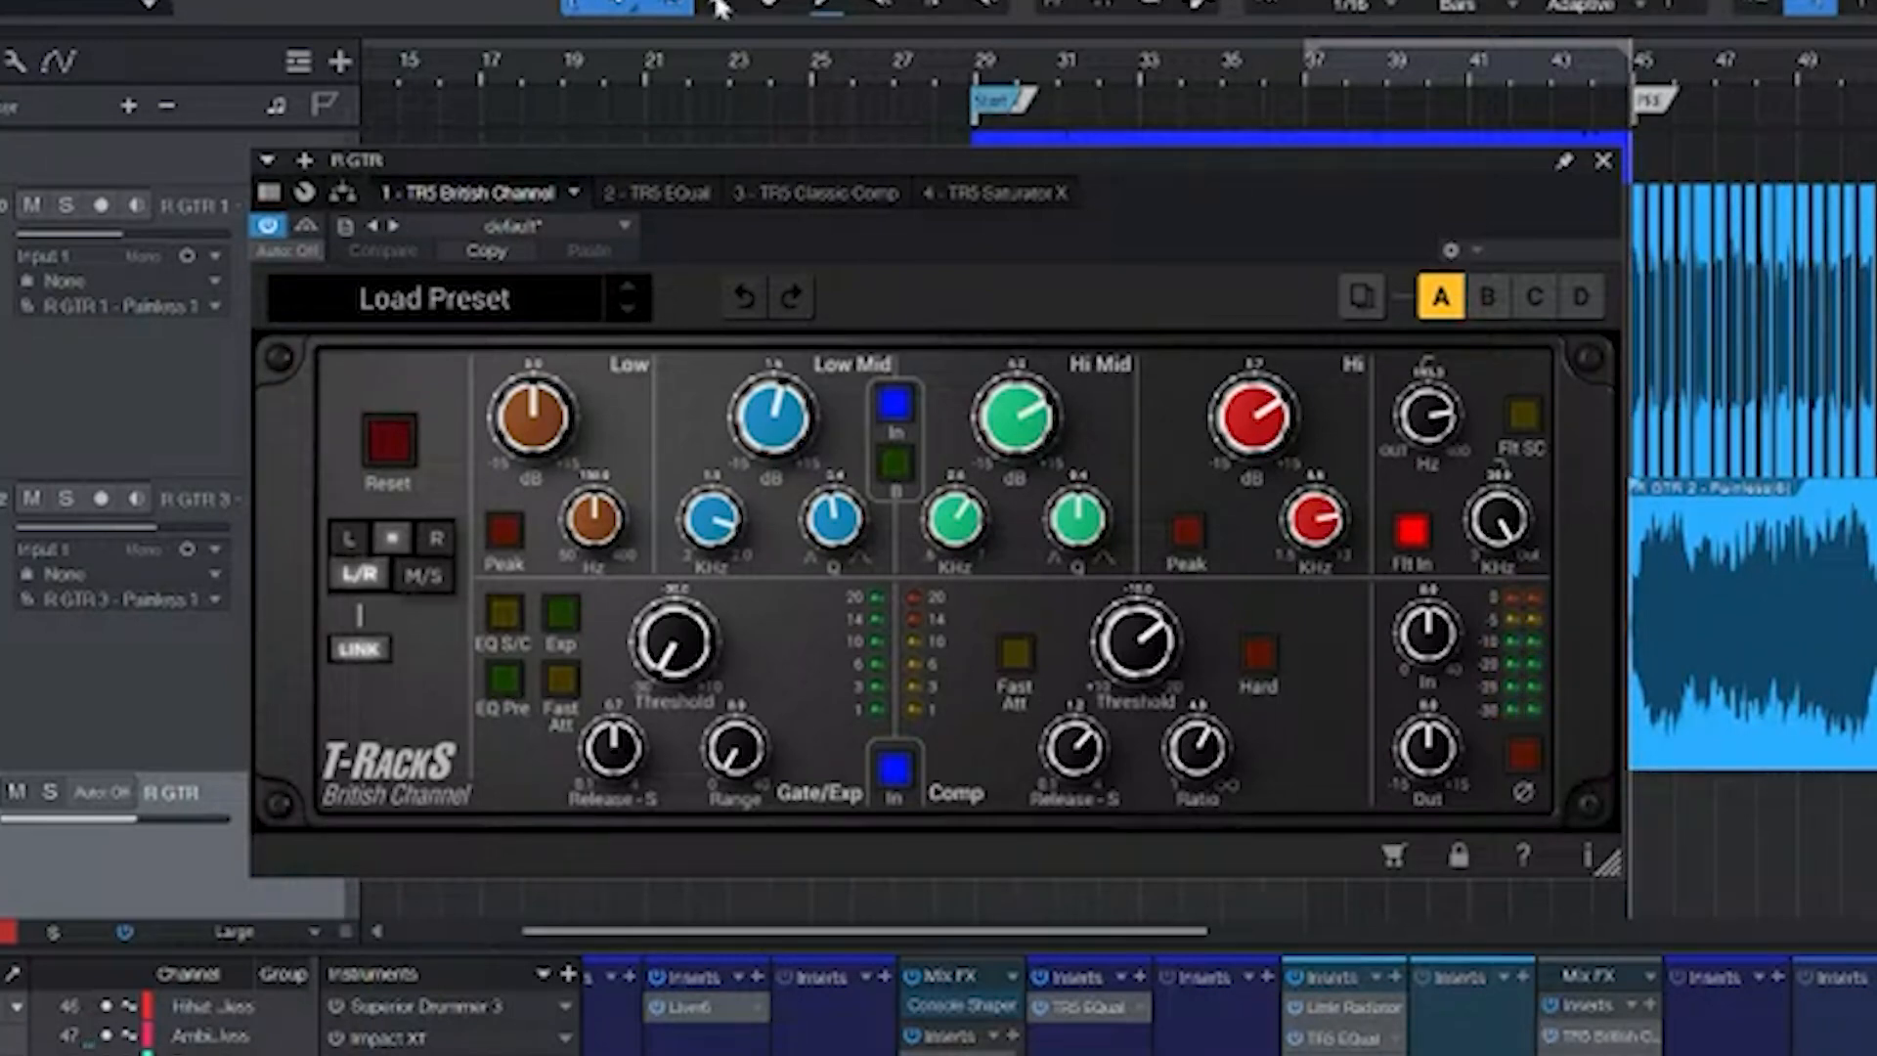
- Compare the R GTR bus with its TR5 EQual bypassed and active, and inspect the notch at 3.24 kHz
{"action": "left_click", "coordinate": [657, 189]}
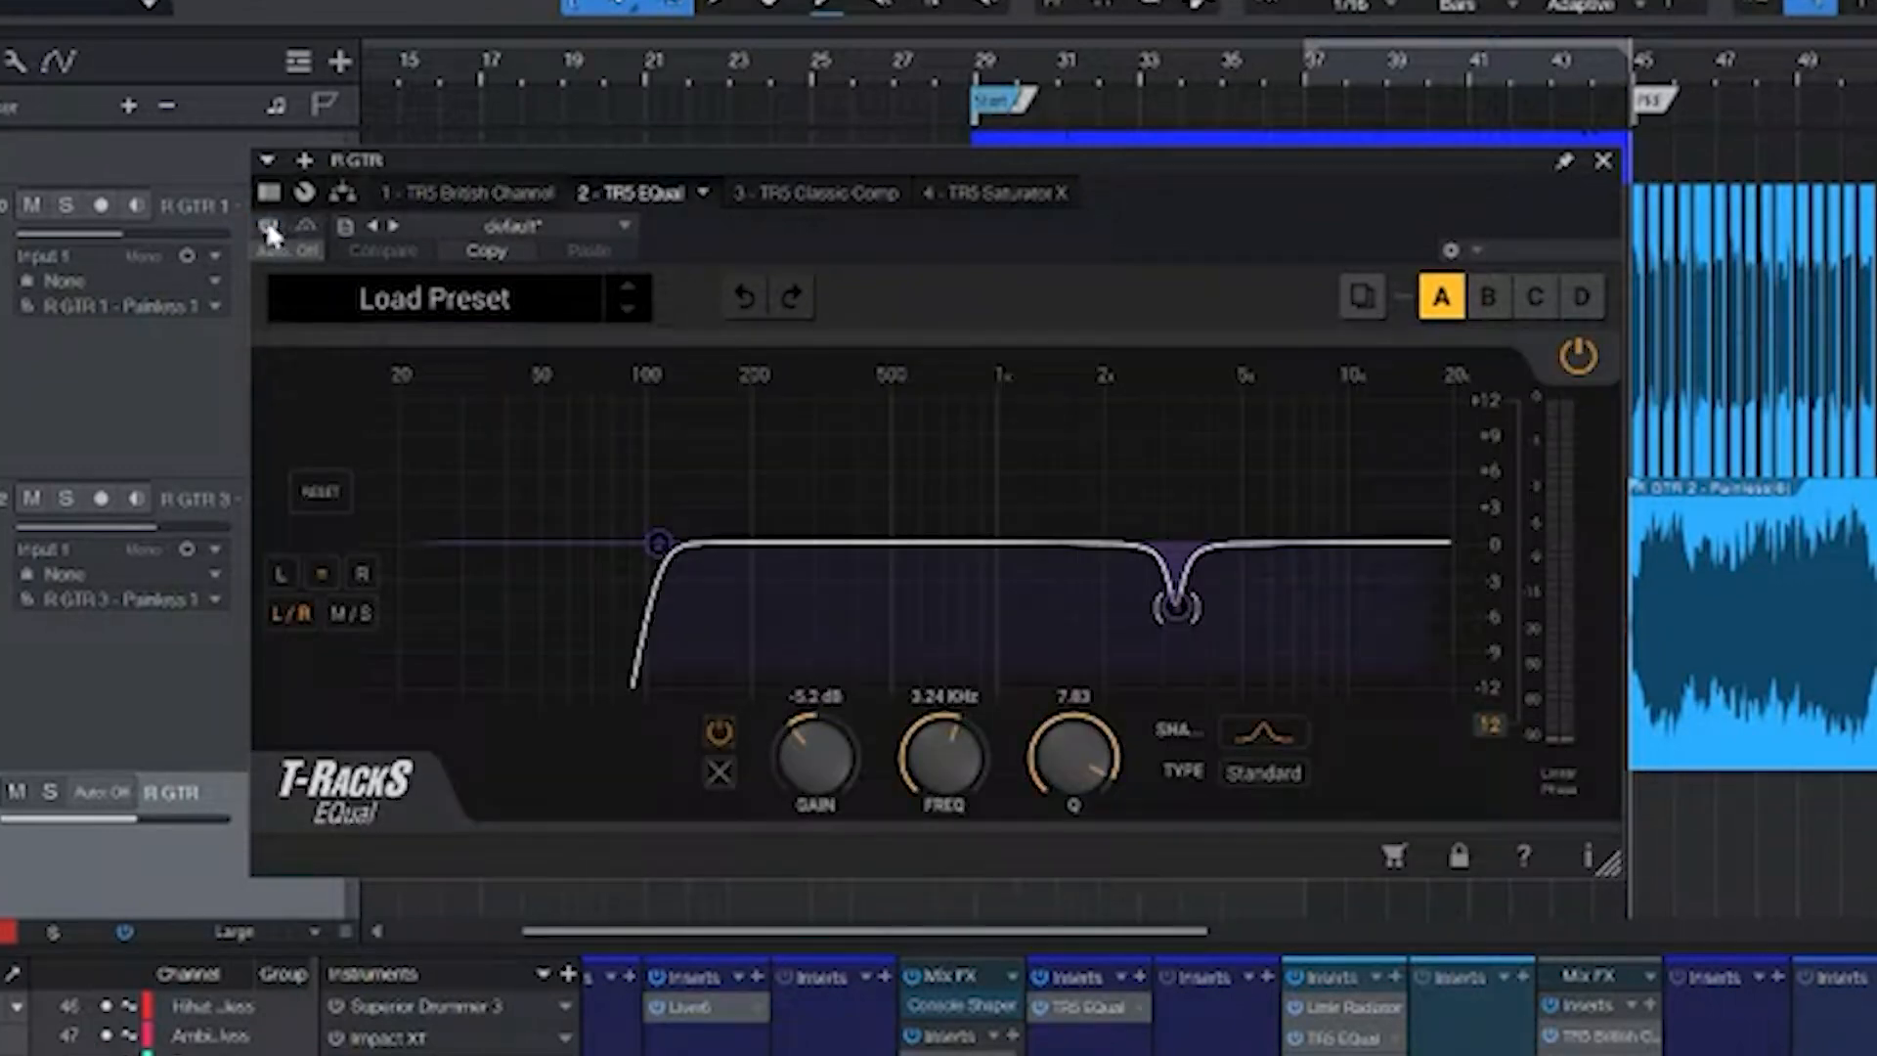
{"action": "mouse_move", "coordinate": [1174, 613]}
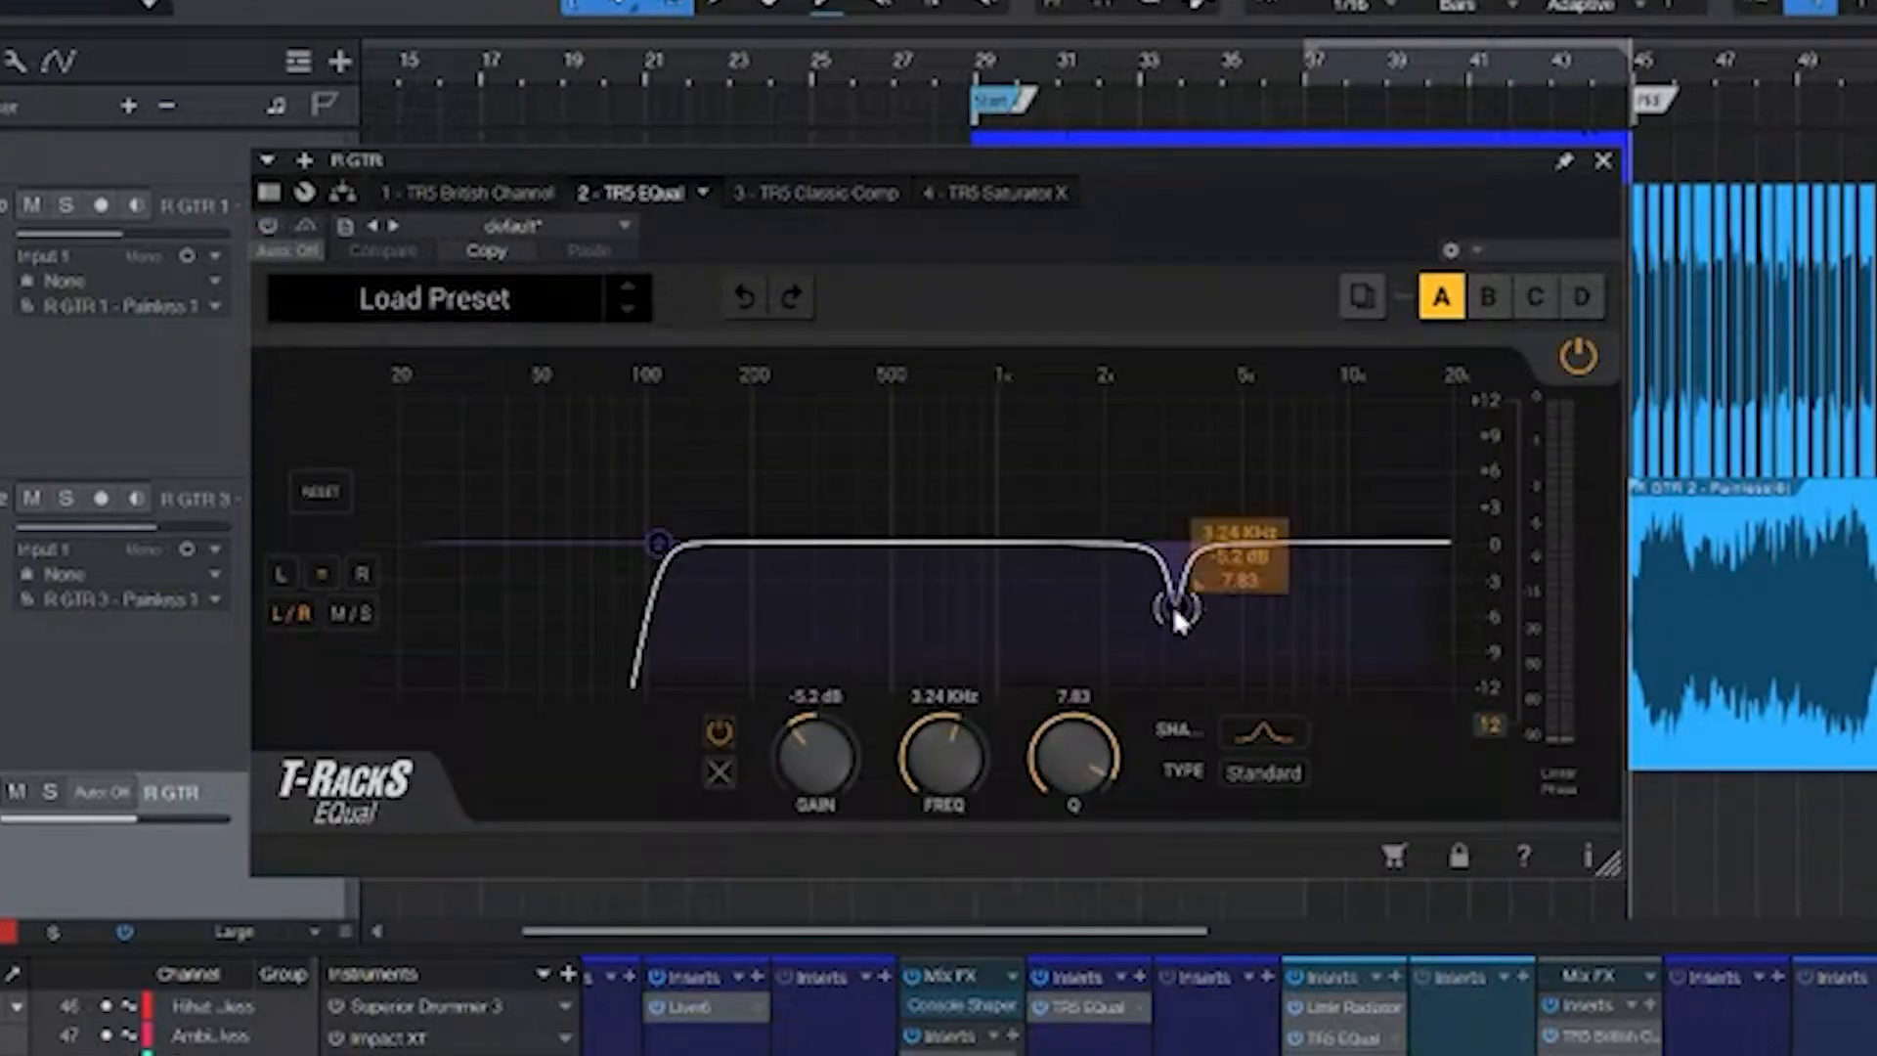
{"action": "left_click", "coordinate": [266, 228]}
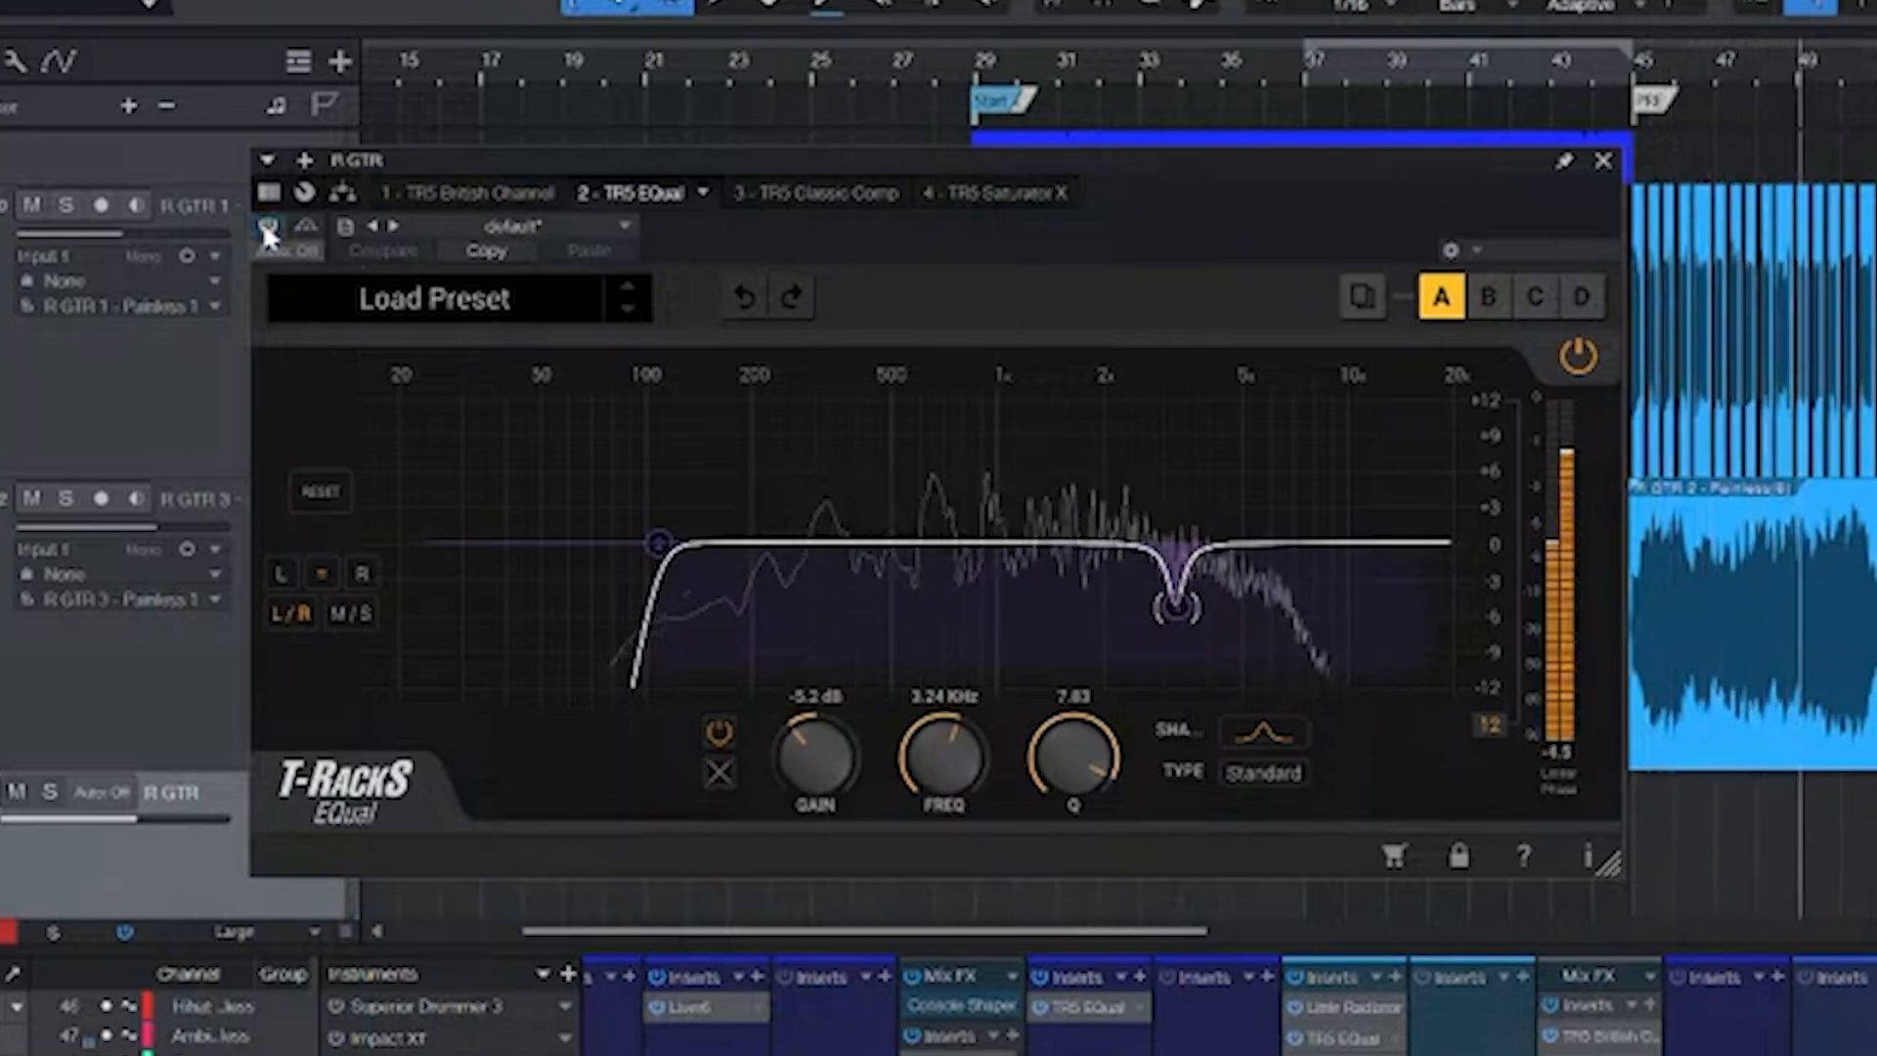
{"action": "left_click", "coordinate": [264, 225]}
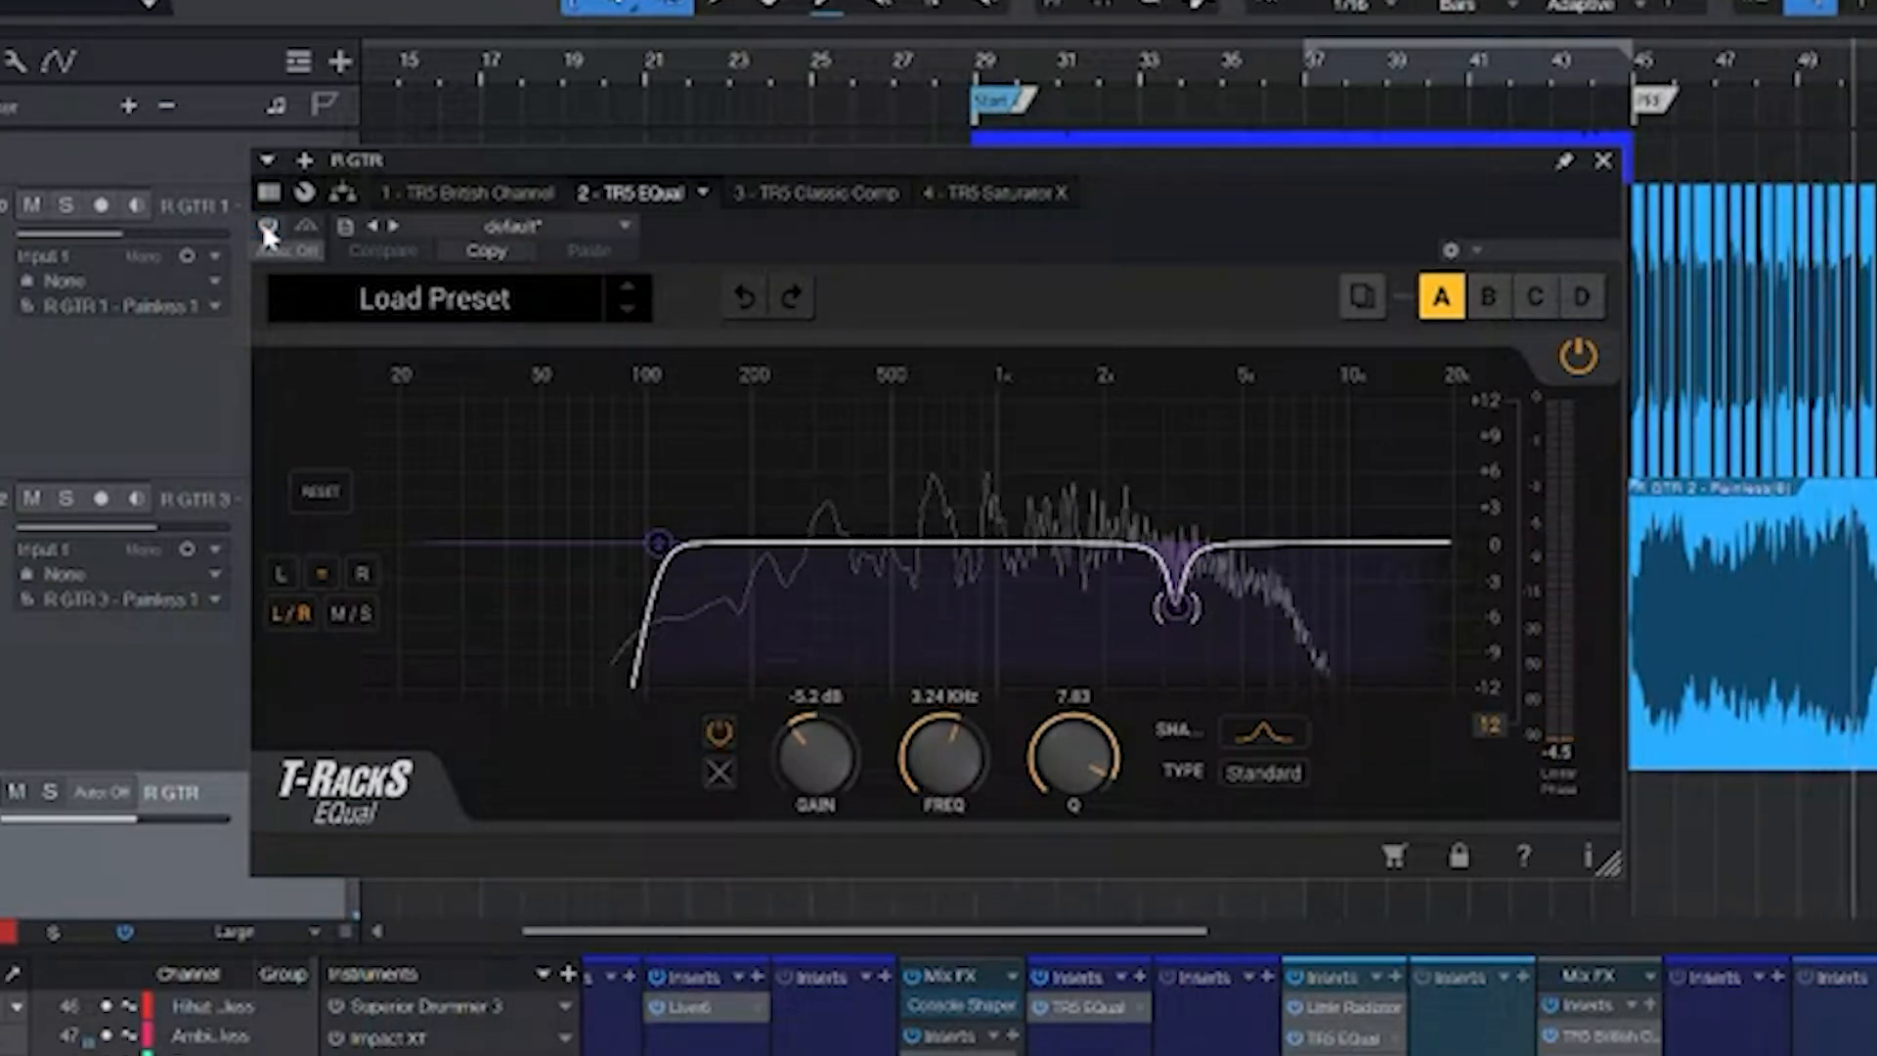
{"action": "left_click", "coordinate": [265, 227]}
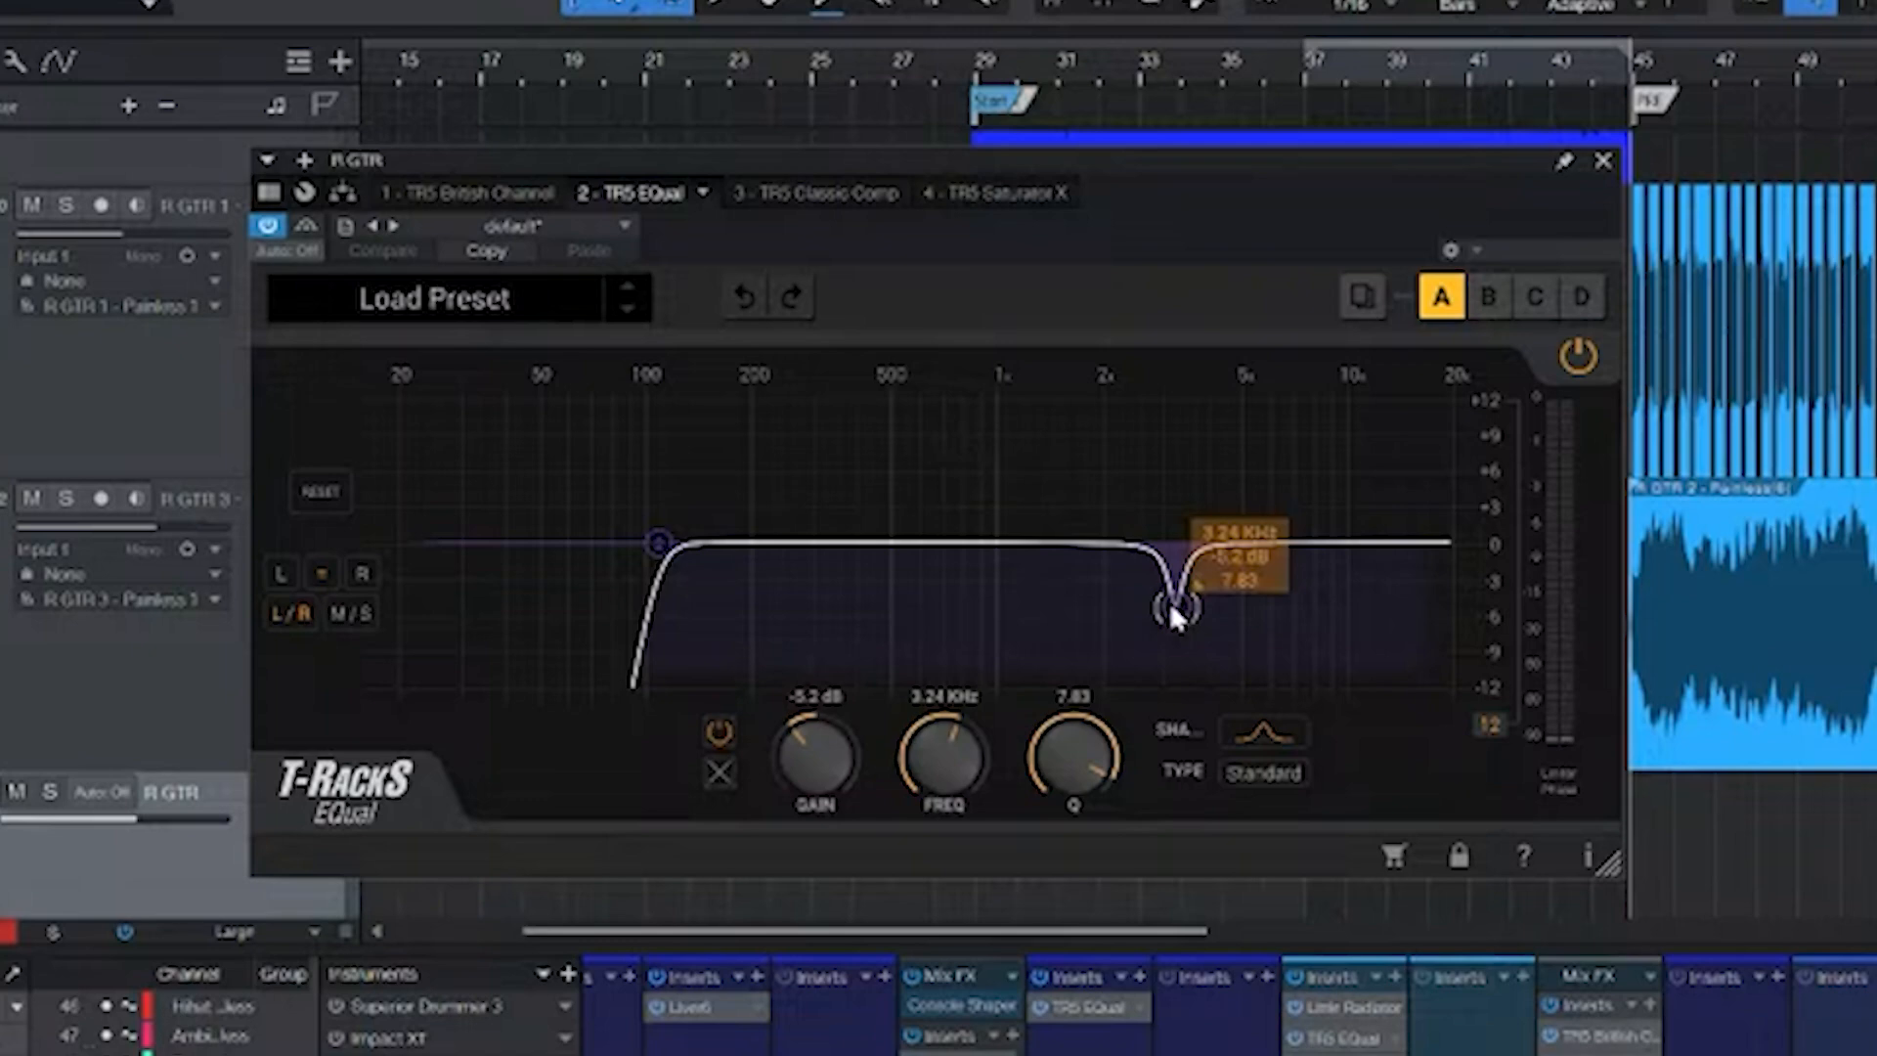
{"action": "mouse_move", "coordinate": [1079, 755]}
{"action": "left_mouse_down"}
{"action": "mouse_move", "coordinate": [1077, 726]}
{"action": "mouse_move", "coordinate": [1083, 747]}
{"action": "left_mouse_up"}
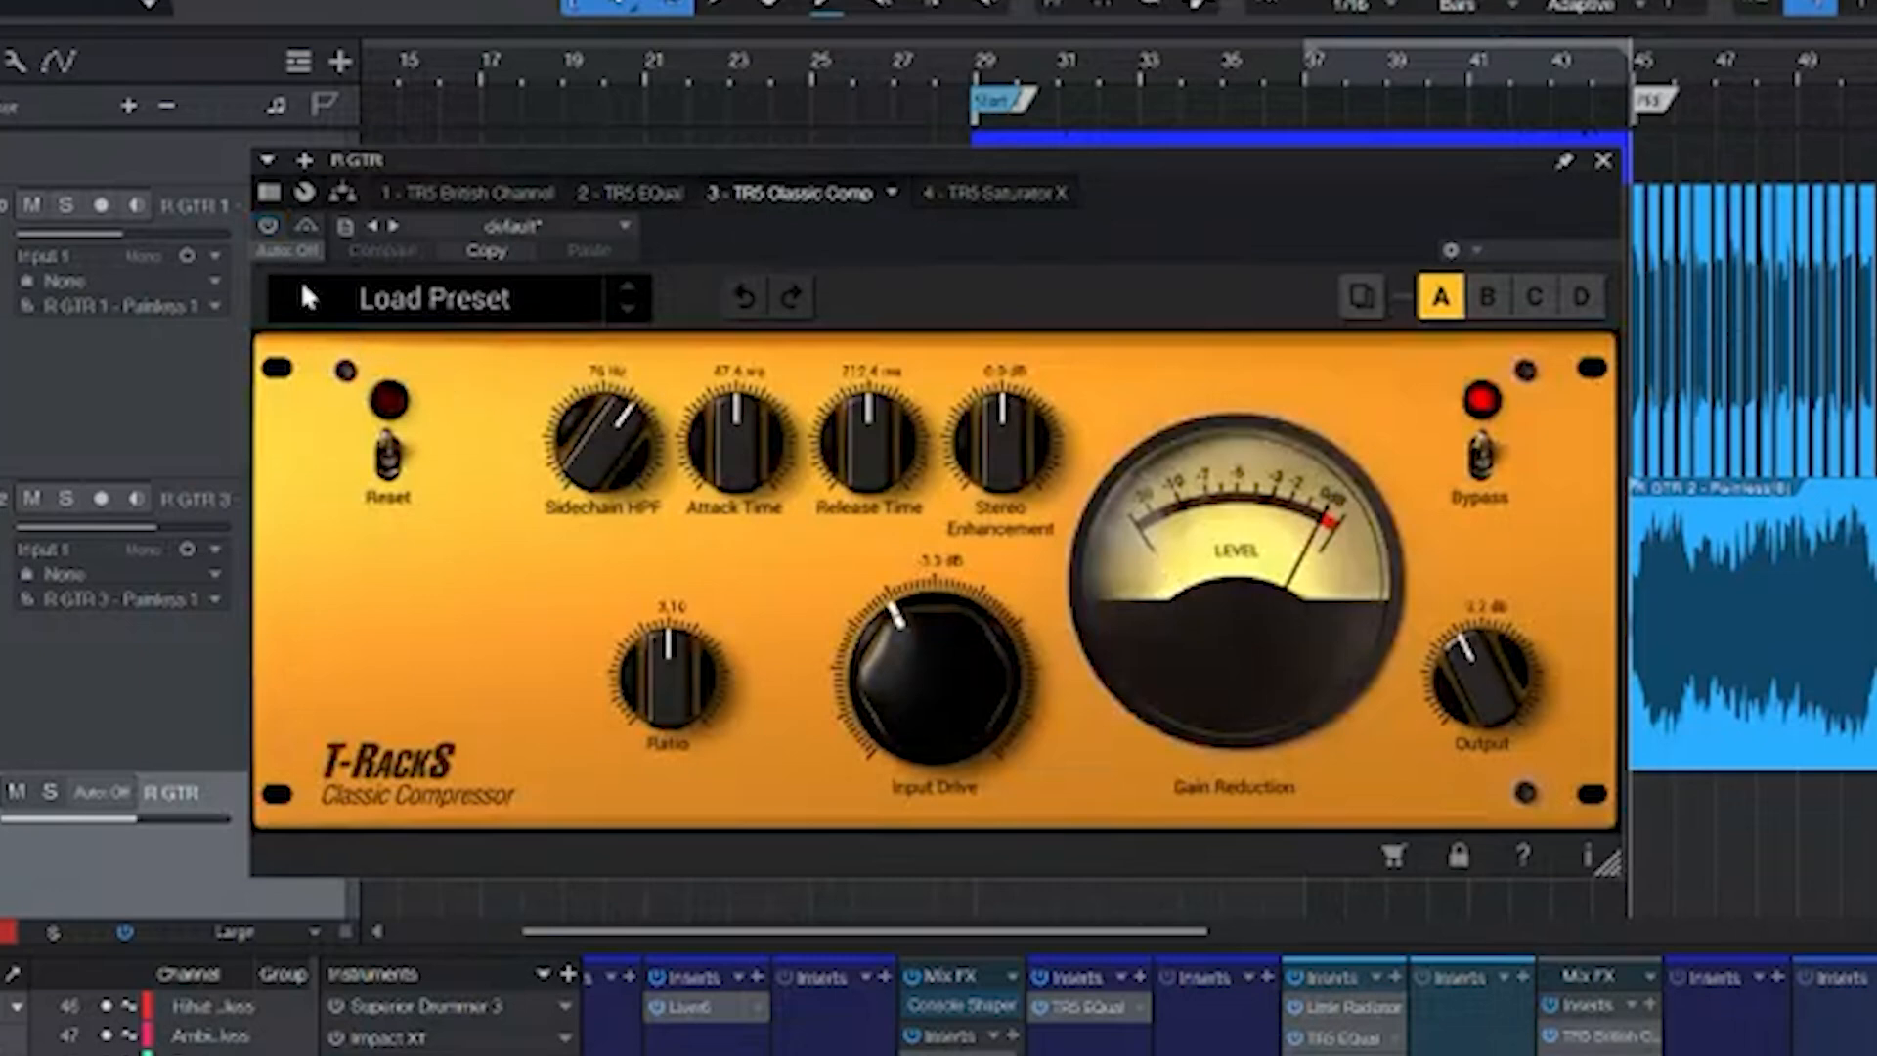
- Compare the R GTR bus with the TR5 Classic Comp and the TR5 Saturator X inserts each bypassed and active
{"action": "left_click", "coordinate": [266, 229]}
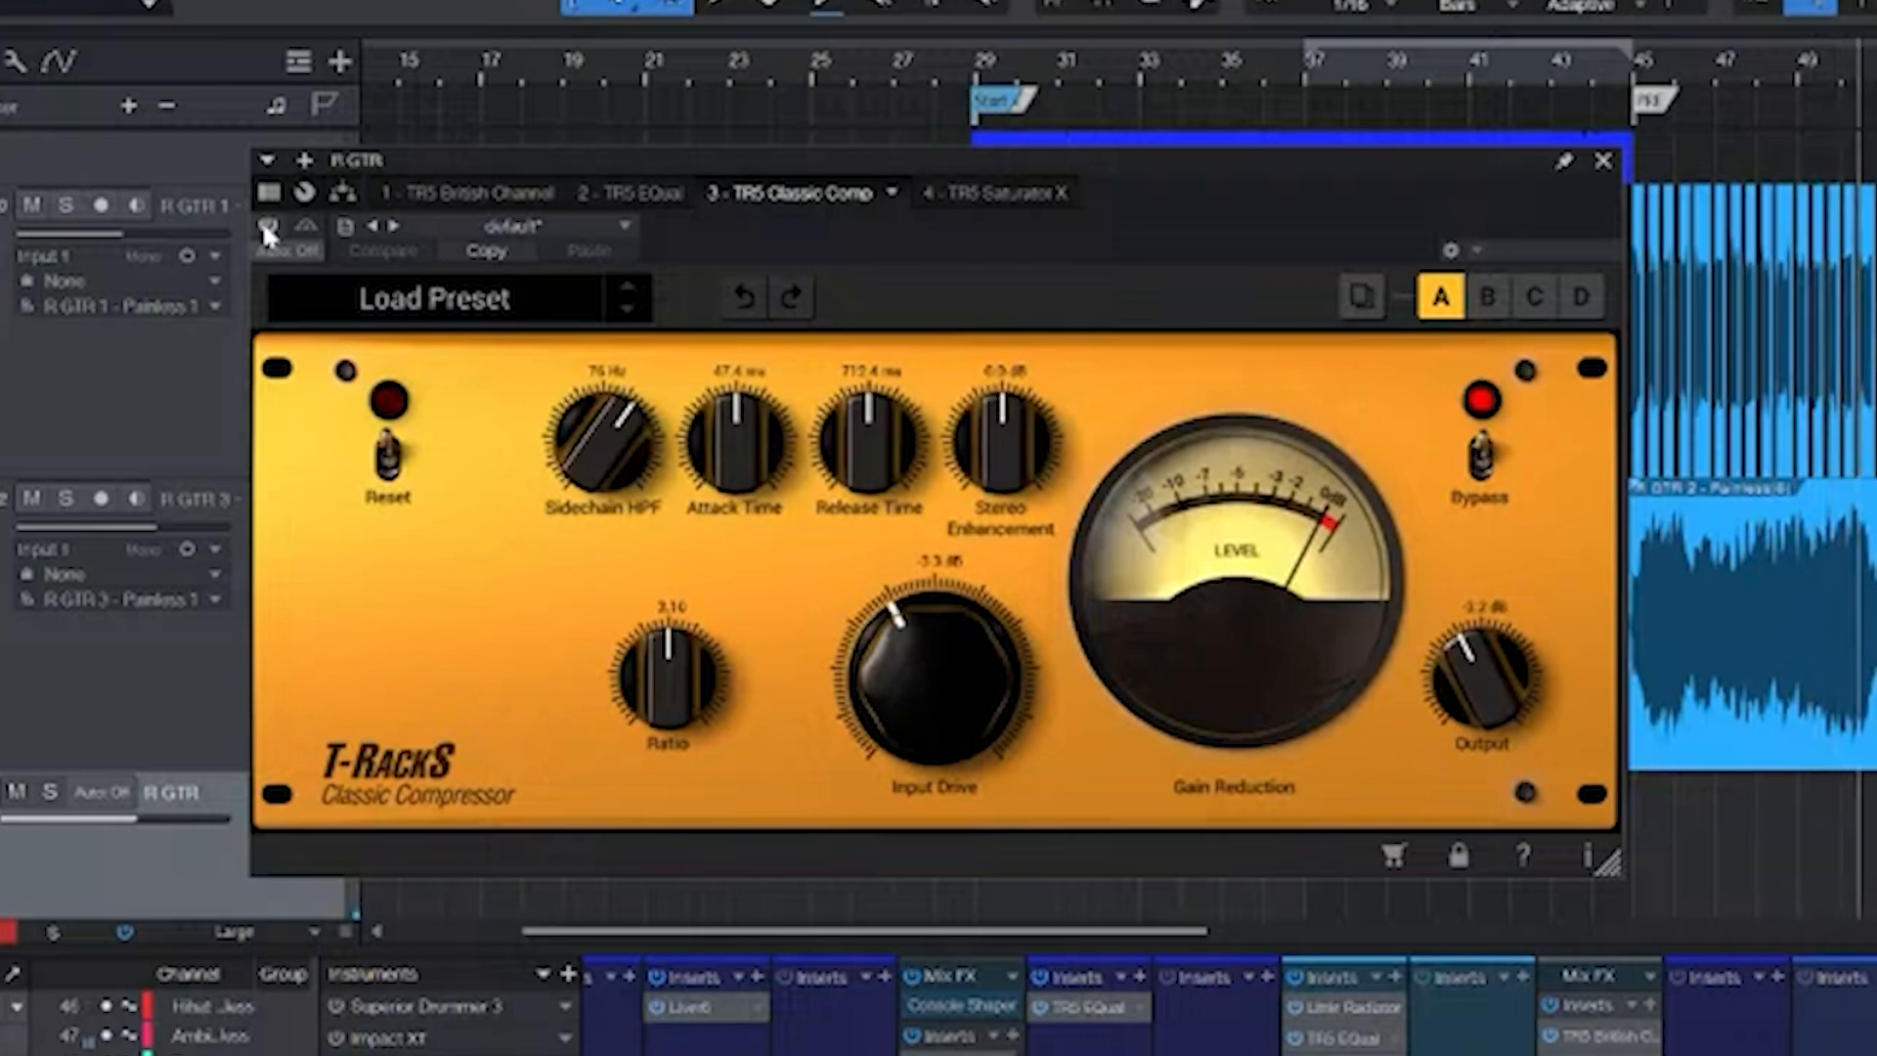
{"action": "left_click", "coordinate": [264, 228]}
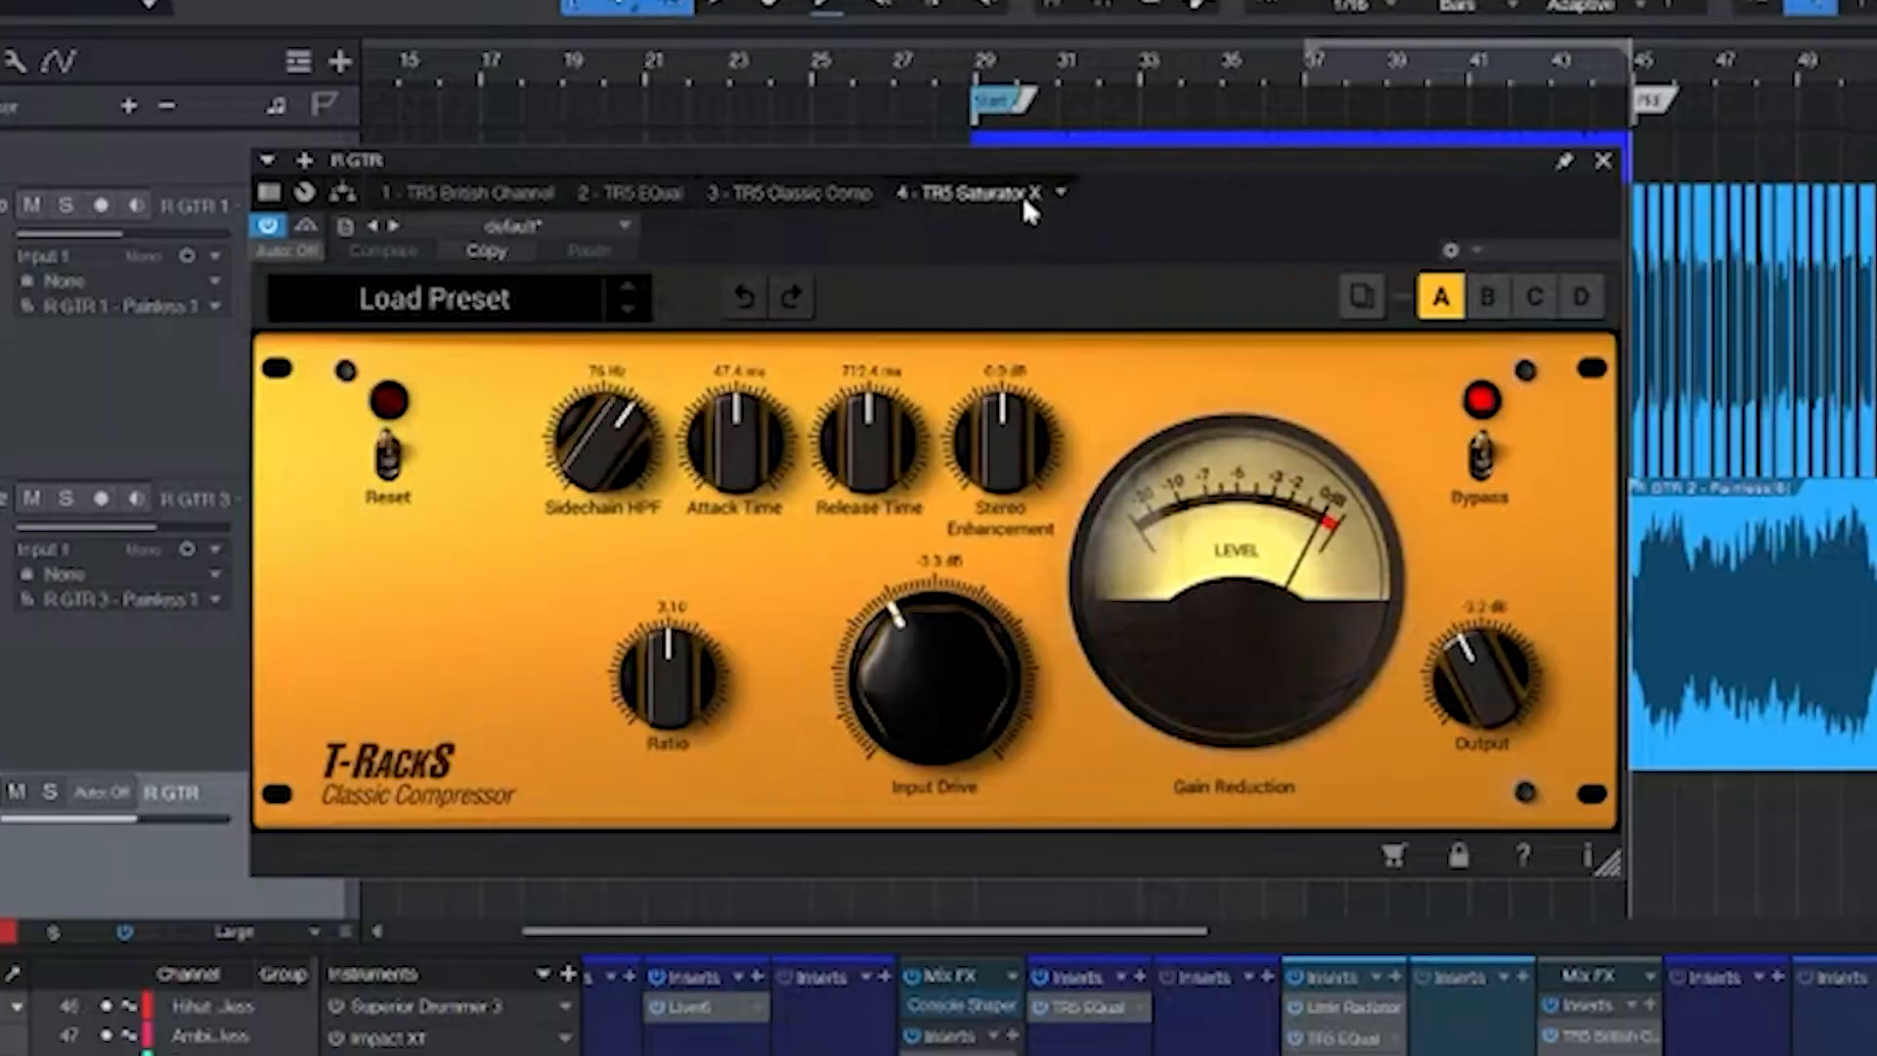
{"action": "left_click", "coordinate": [709, 151]}
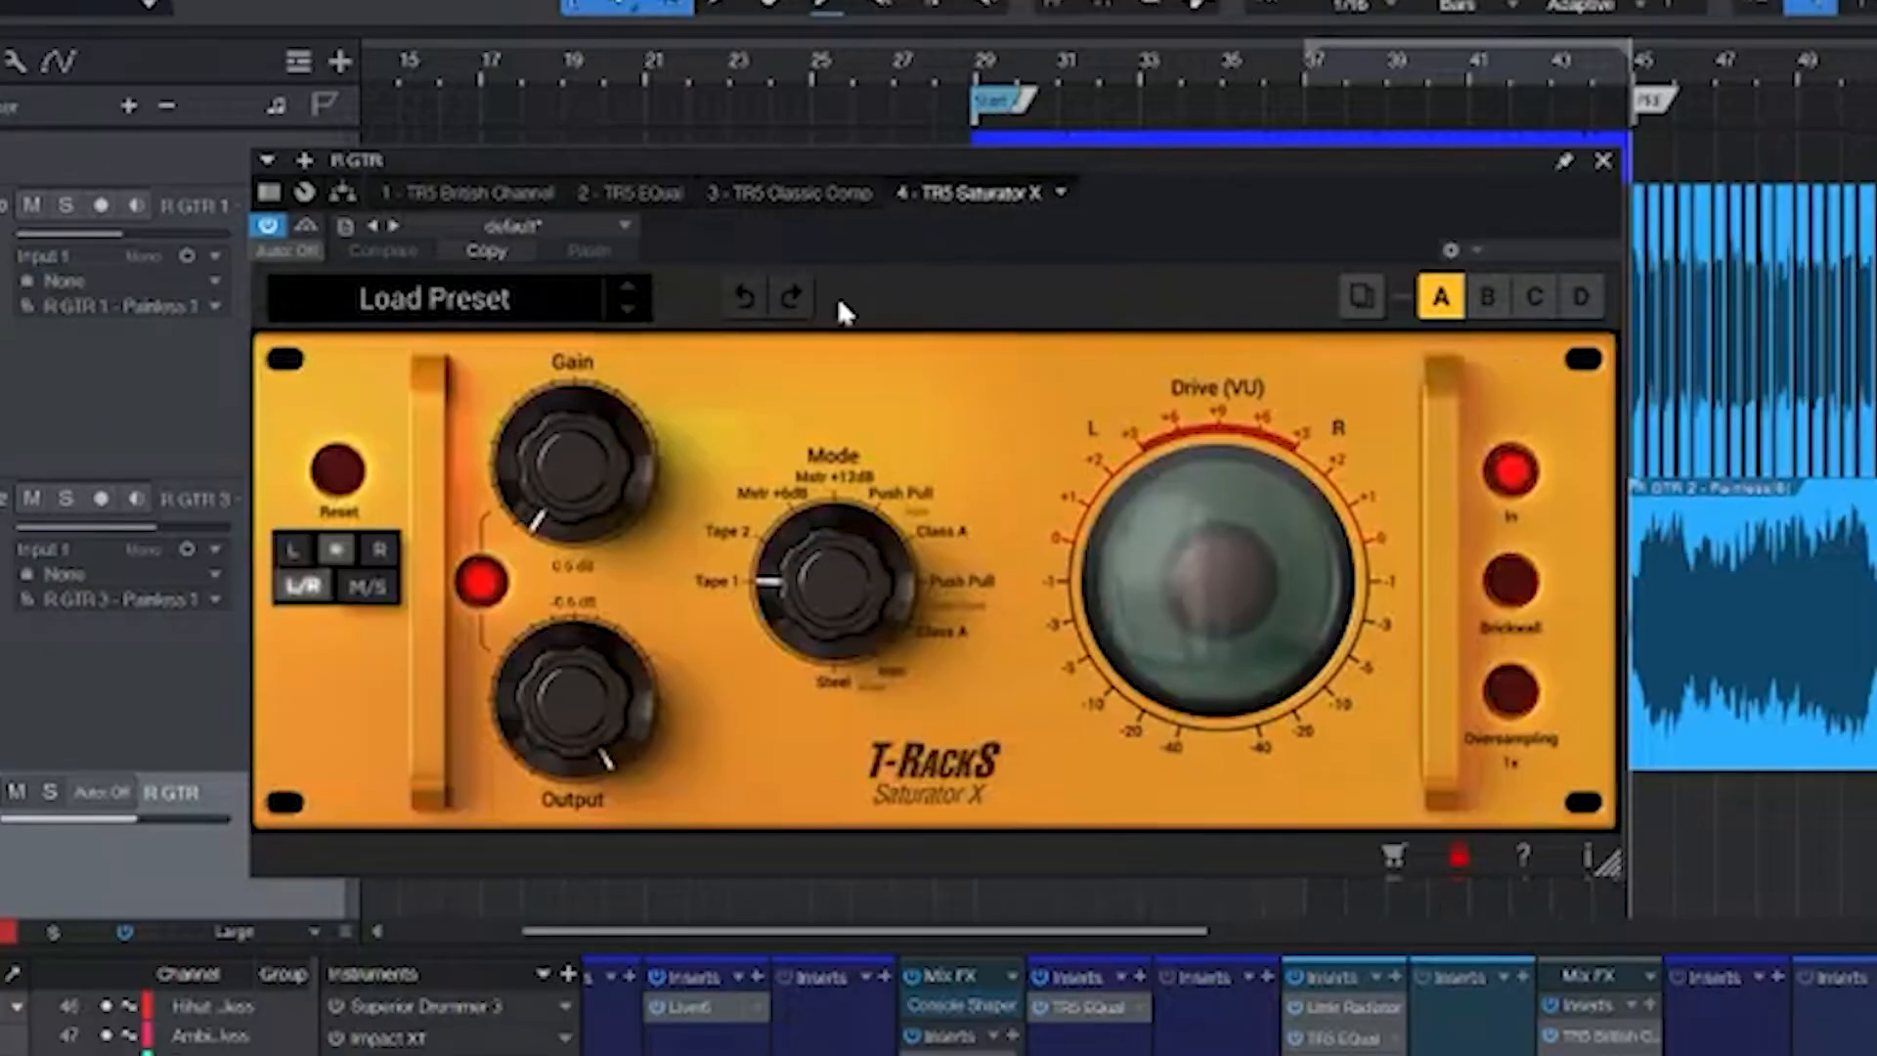
{"action": "left_click", "coordinate": [264, 226]}
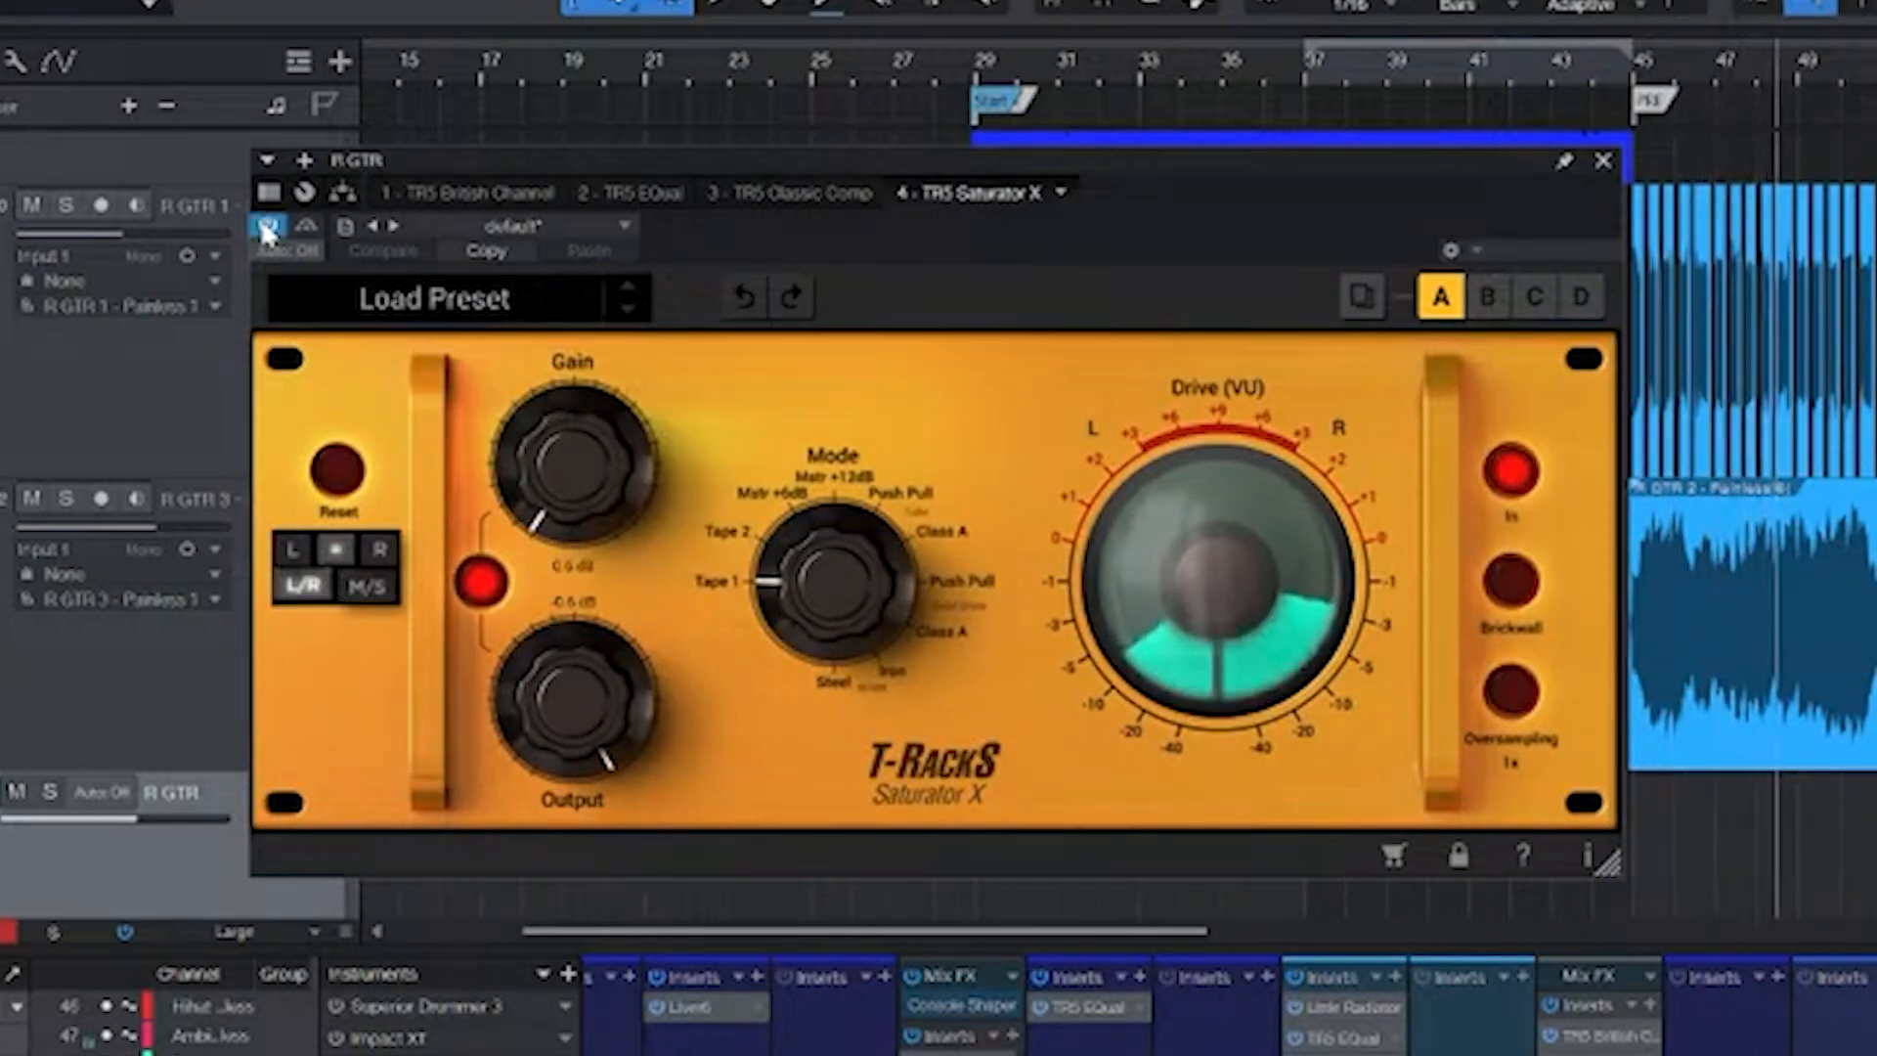
{"action": "left_click", "coordinate": [266, 225]}
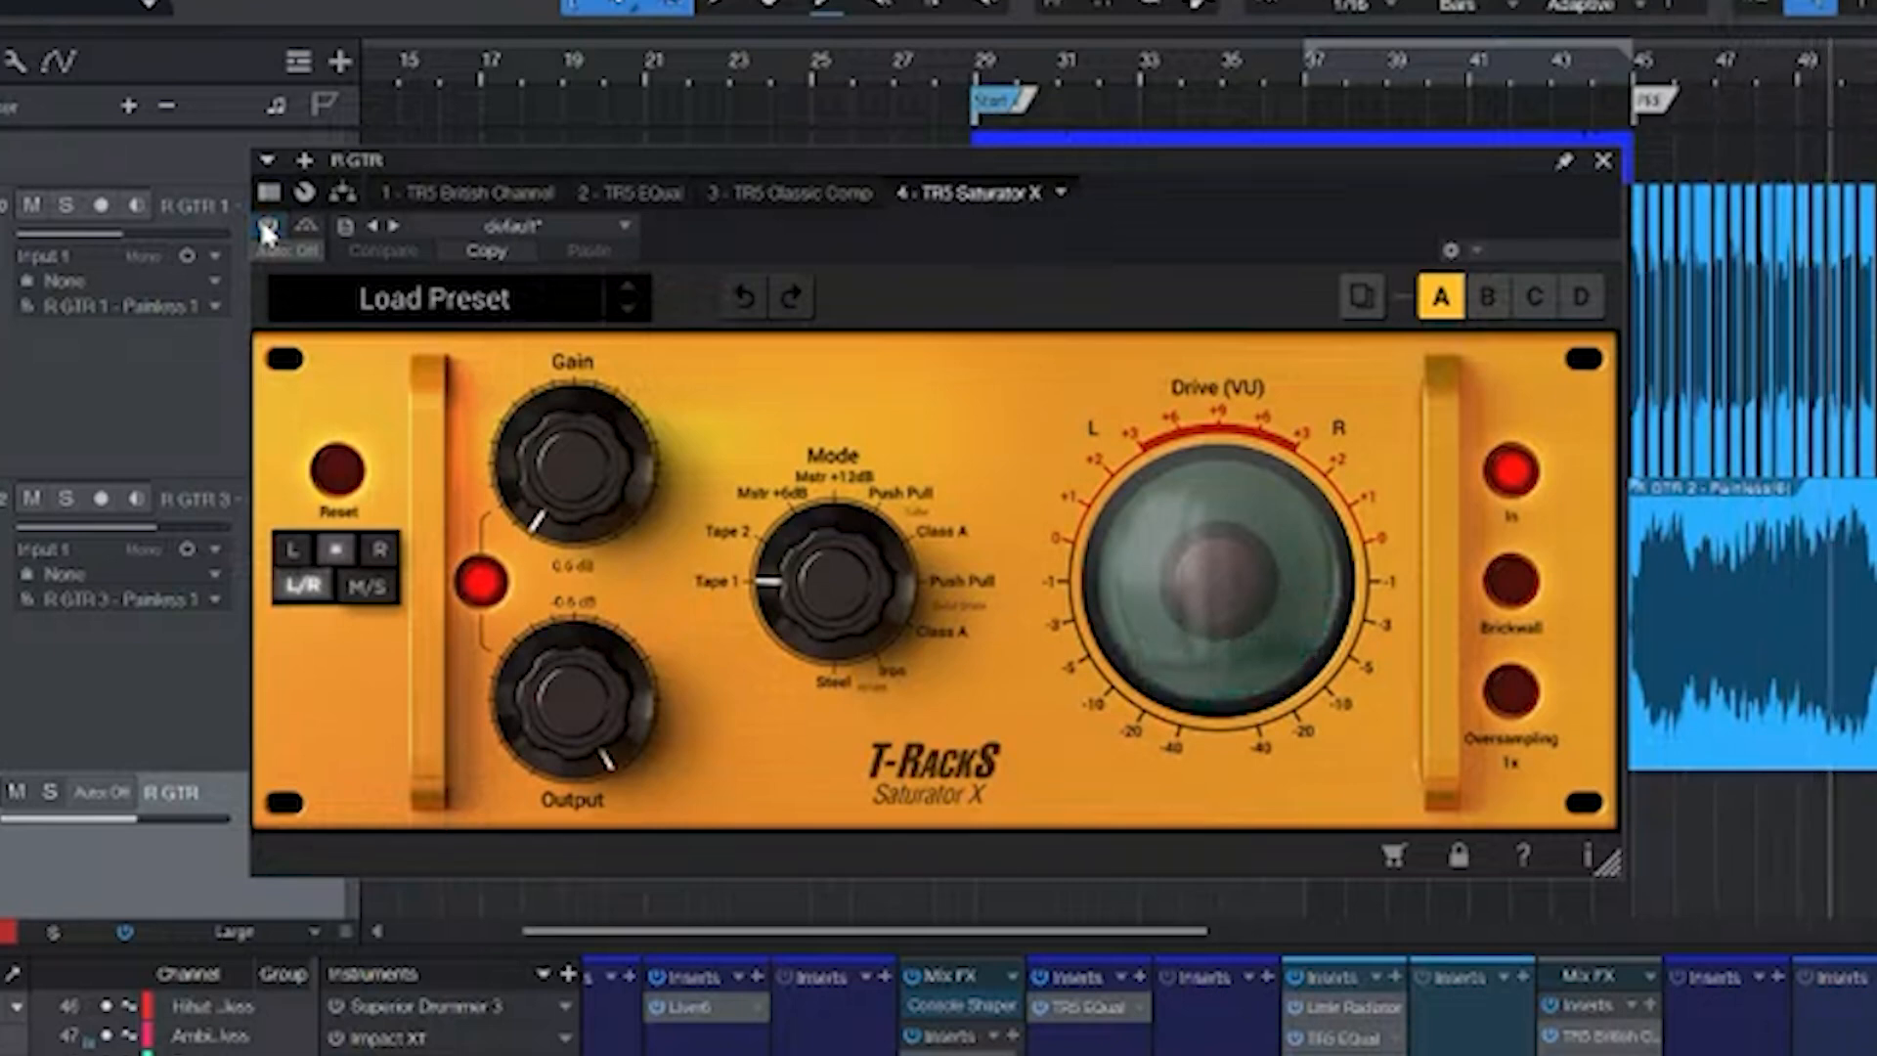
{"action": "left_click", "coordinate": [264, 226]}
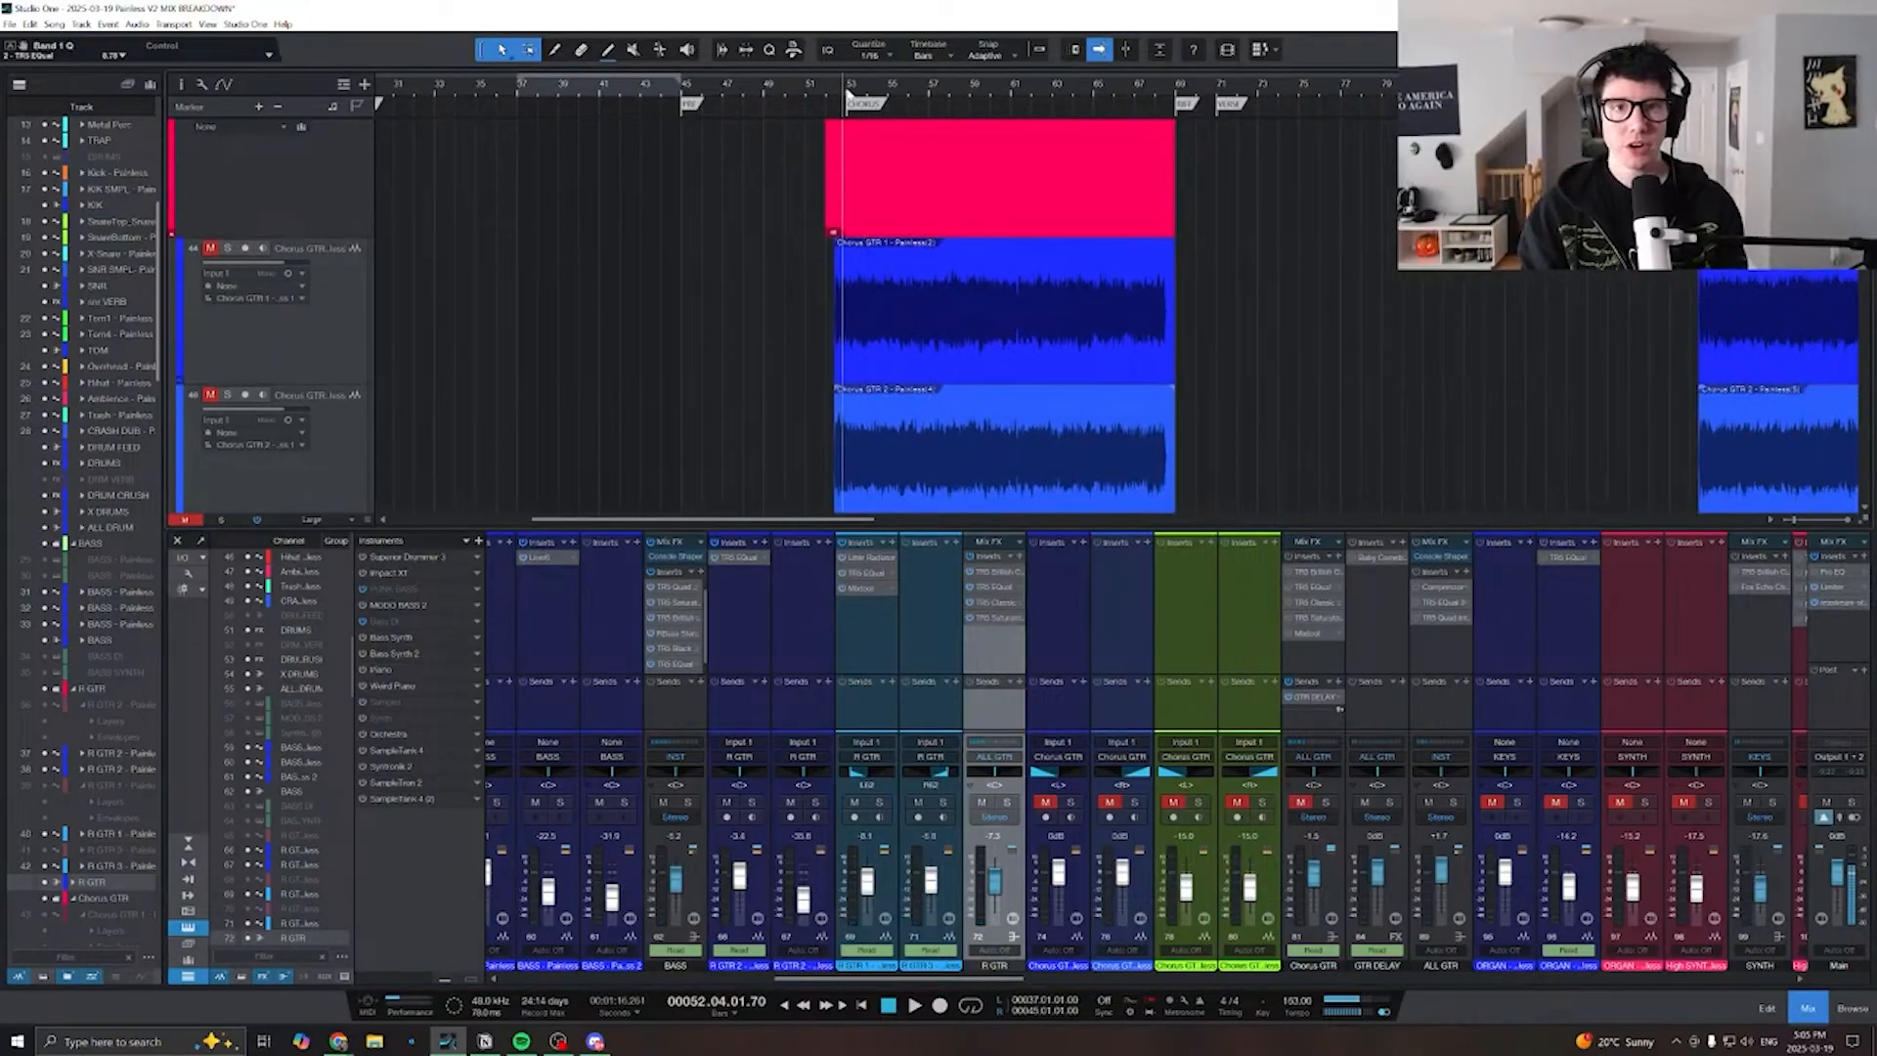
- Unmute the Chorus GTR tracks and play them from the CHORUS marker
{"action": "left_click", "coordinate": [1045, 802]}
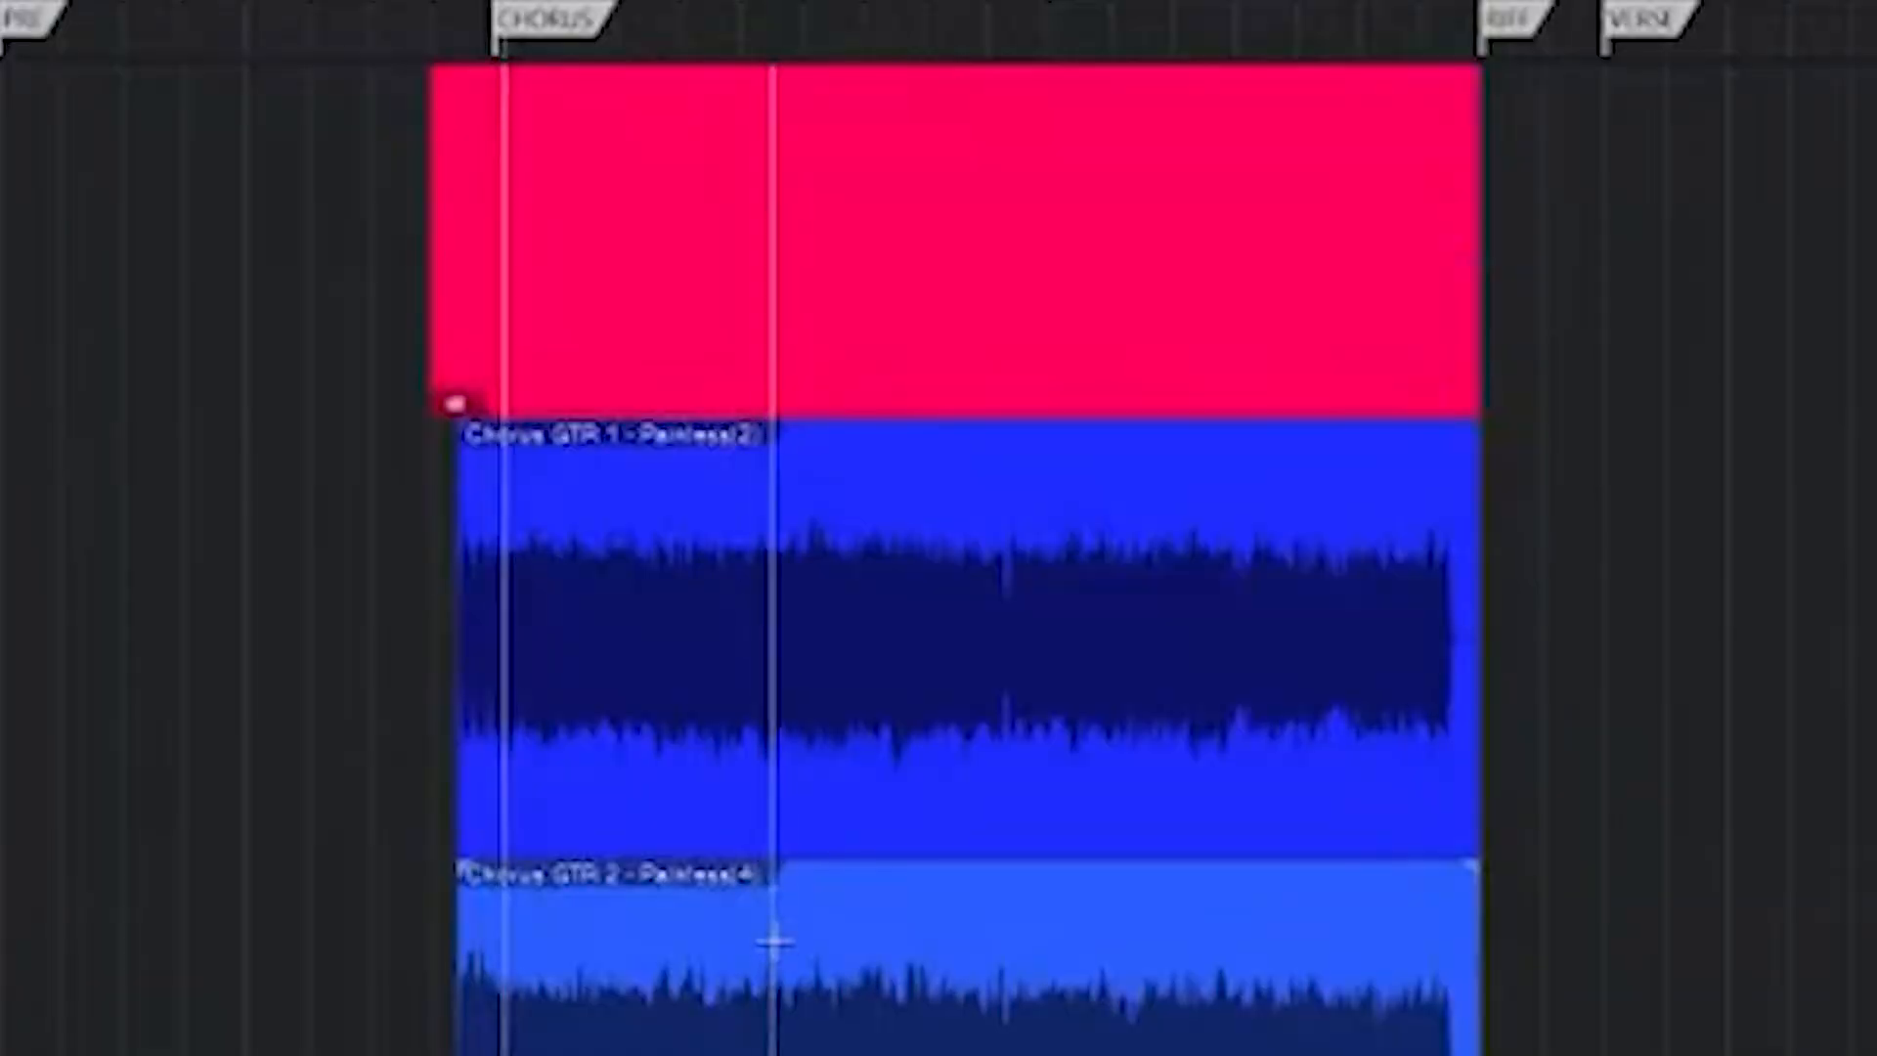
{"action": "scroll", "coordinate": [938, 417], "scroll_direction": "down", "scroll_amount": 3}
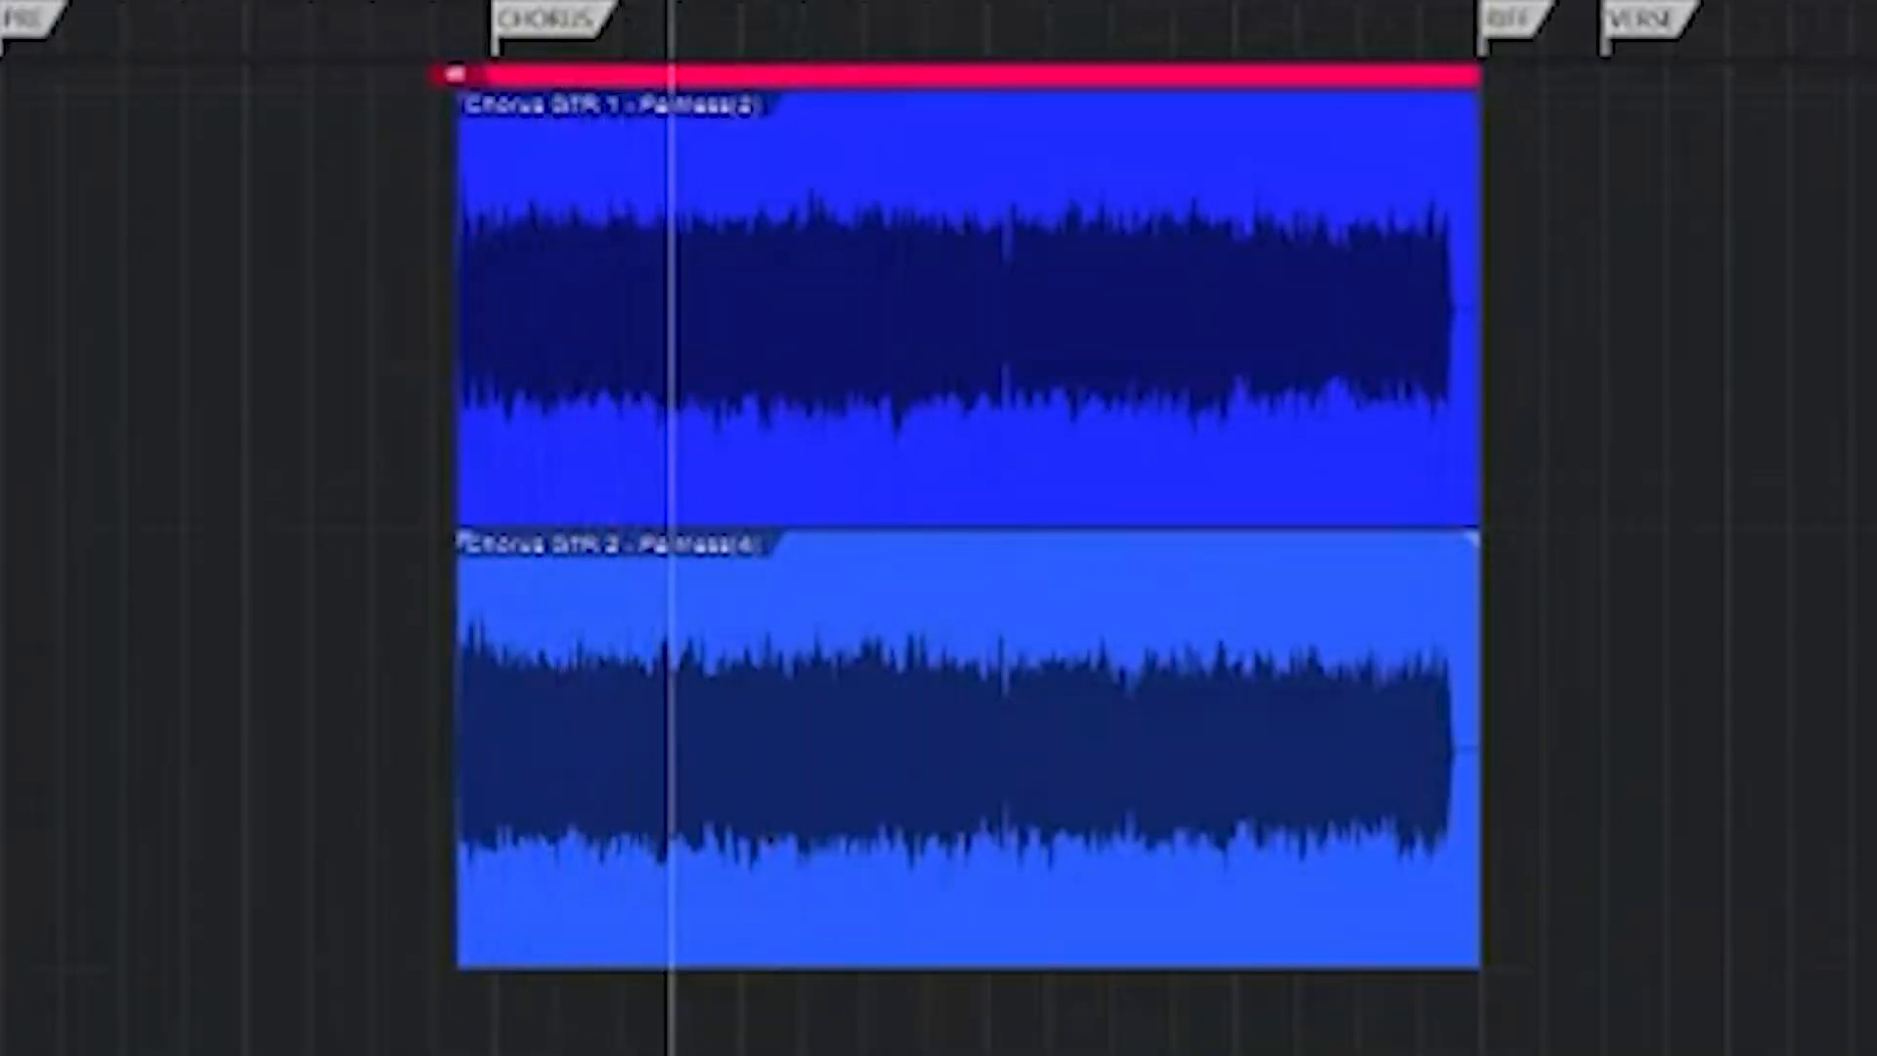
{"action": "left_click", "coordinate": [227, 311]}
{"action": "key", "text": "shift+Down"}
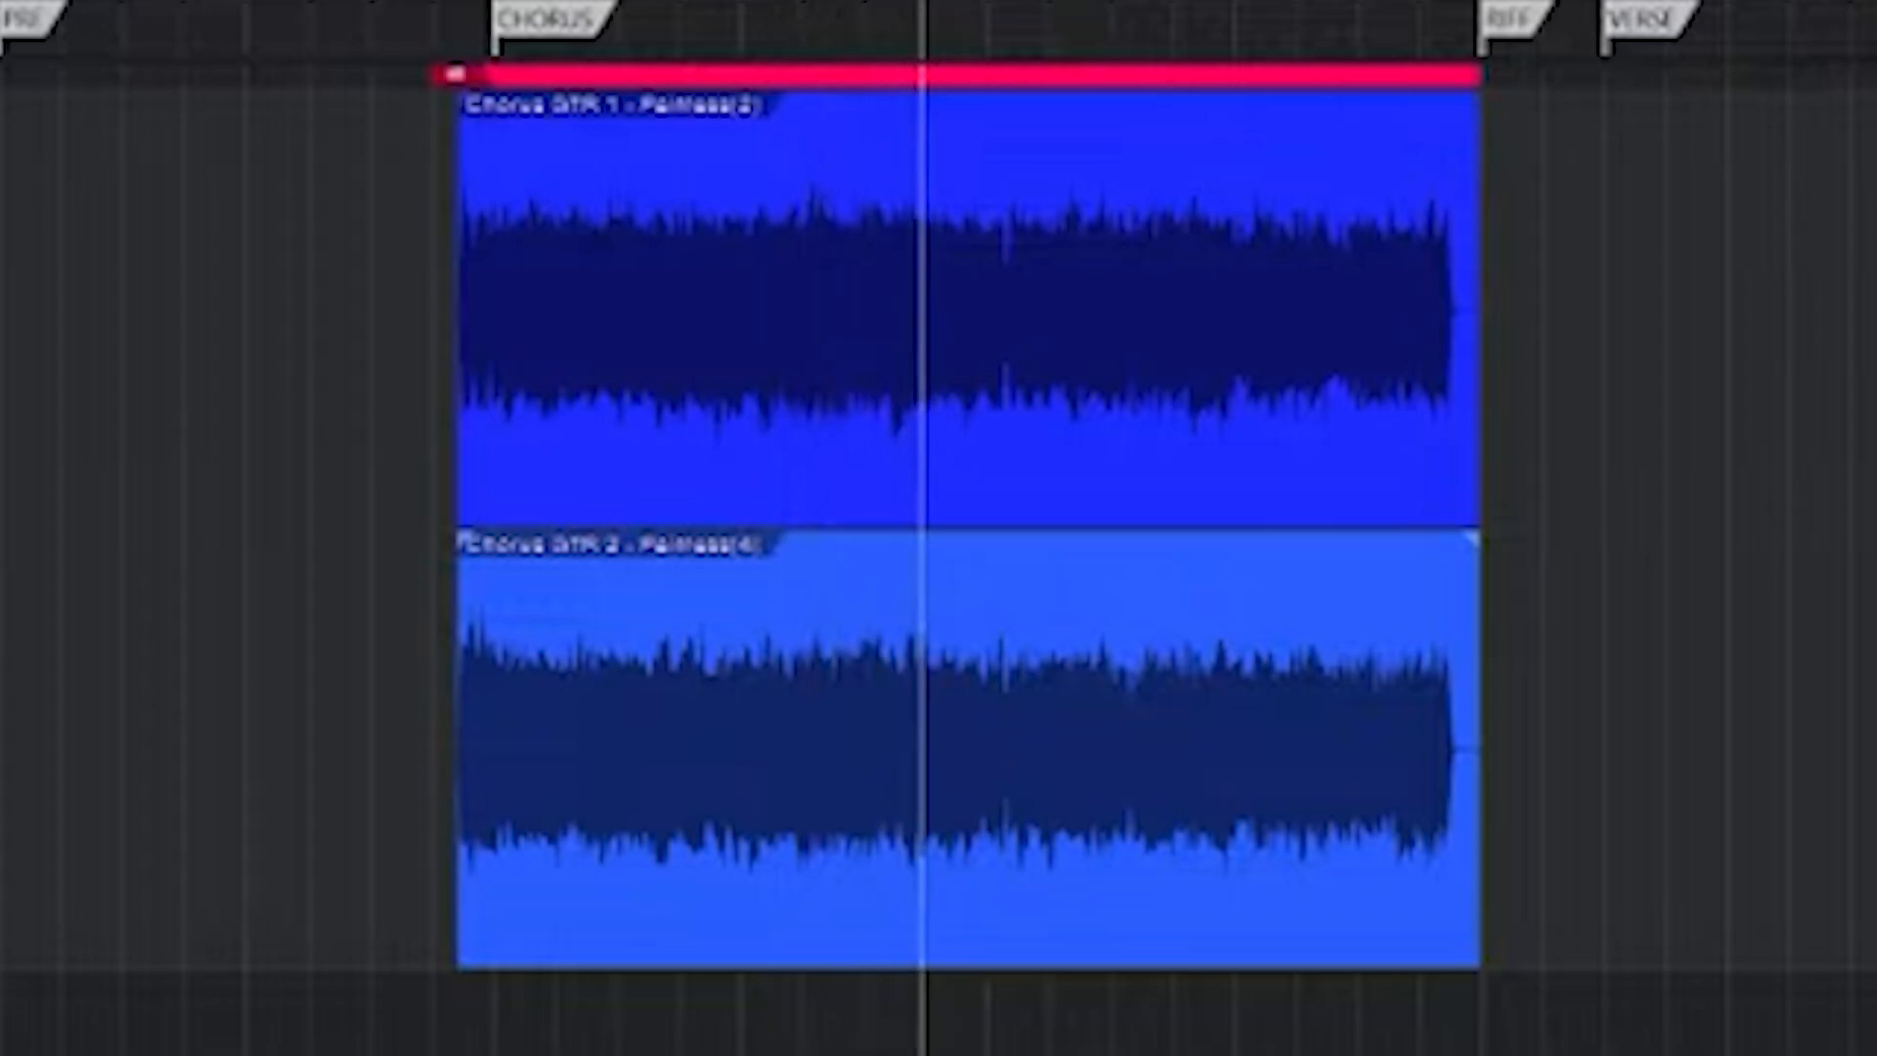
{"action": "key", "text": "space"}
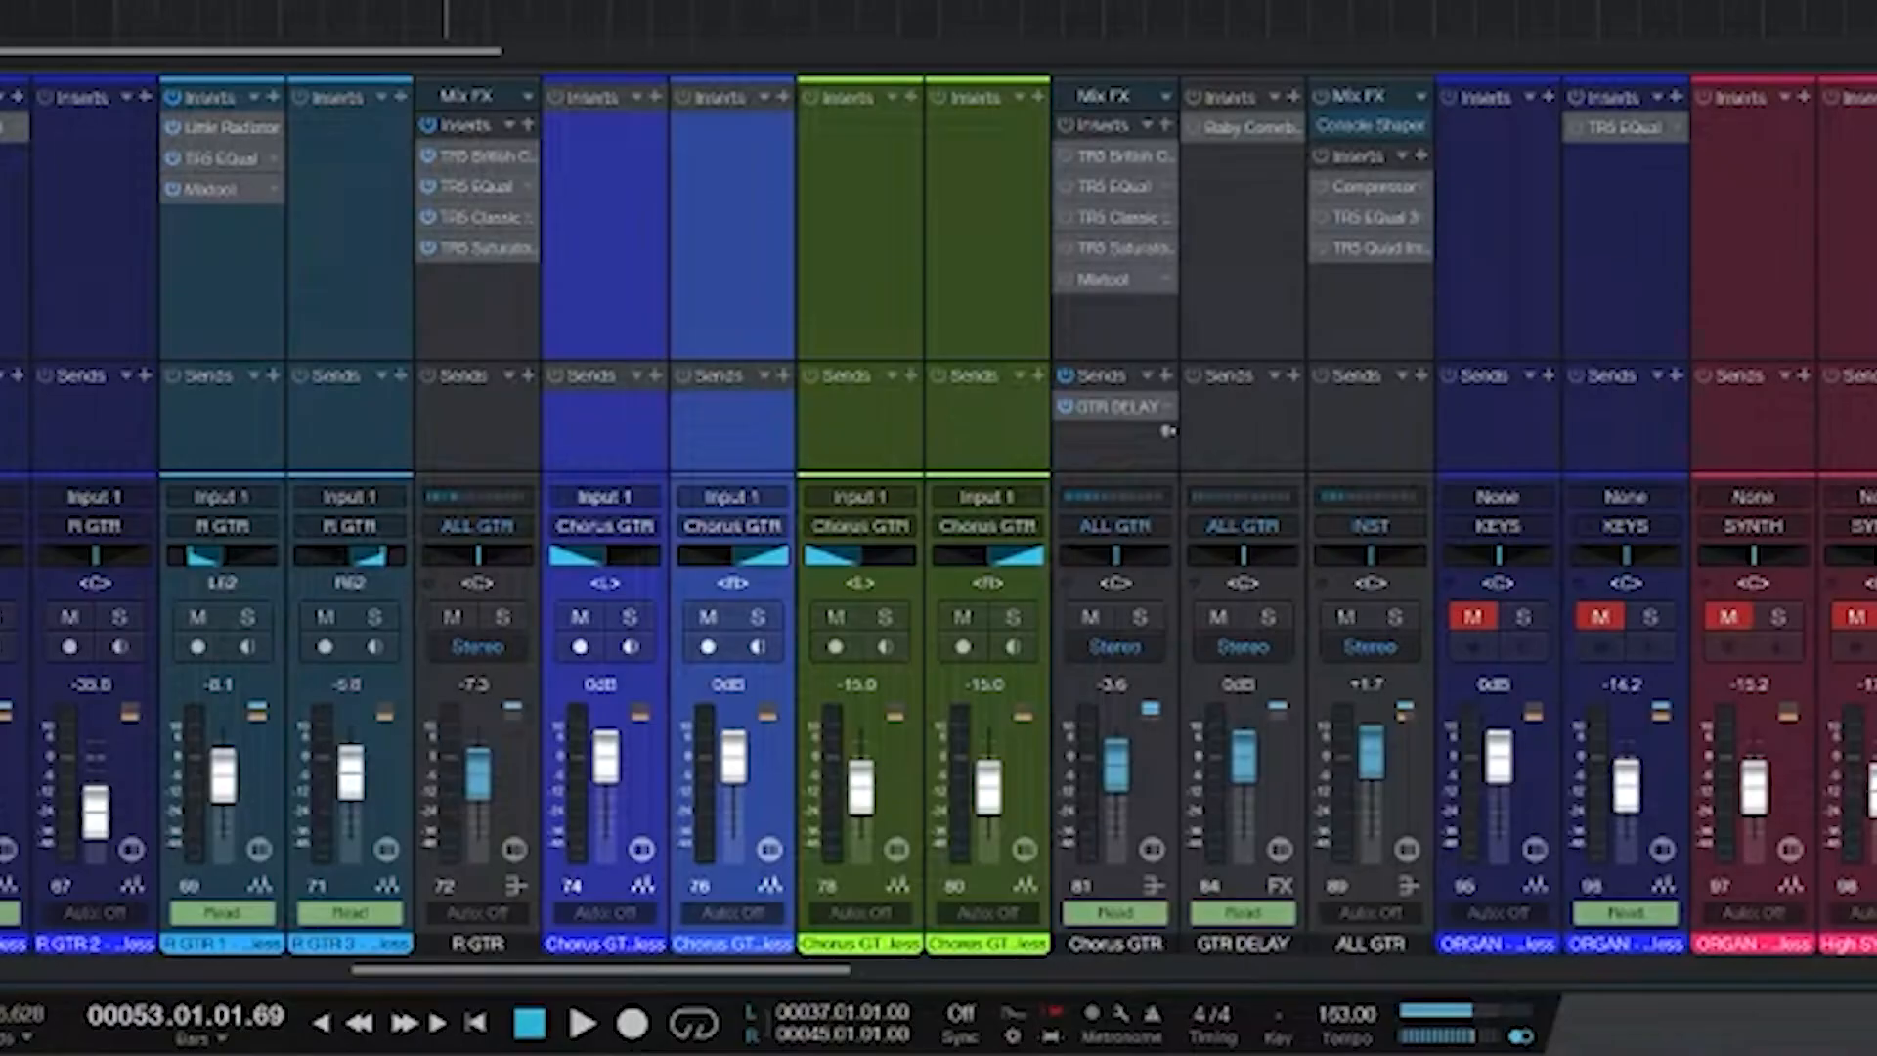
- Open the TR5 British Channel insert on the Chorus GTR bus, compare it bypassed and active, and leave it enabled
{"action": "left_click", "coordinate": [1161, 574]}
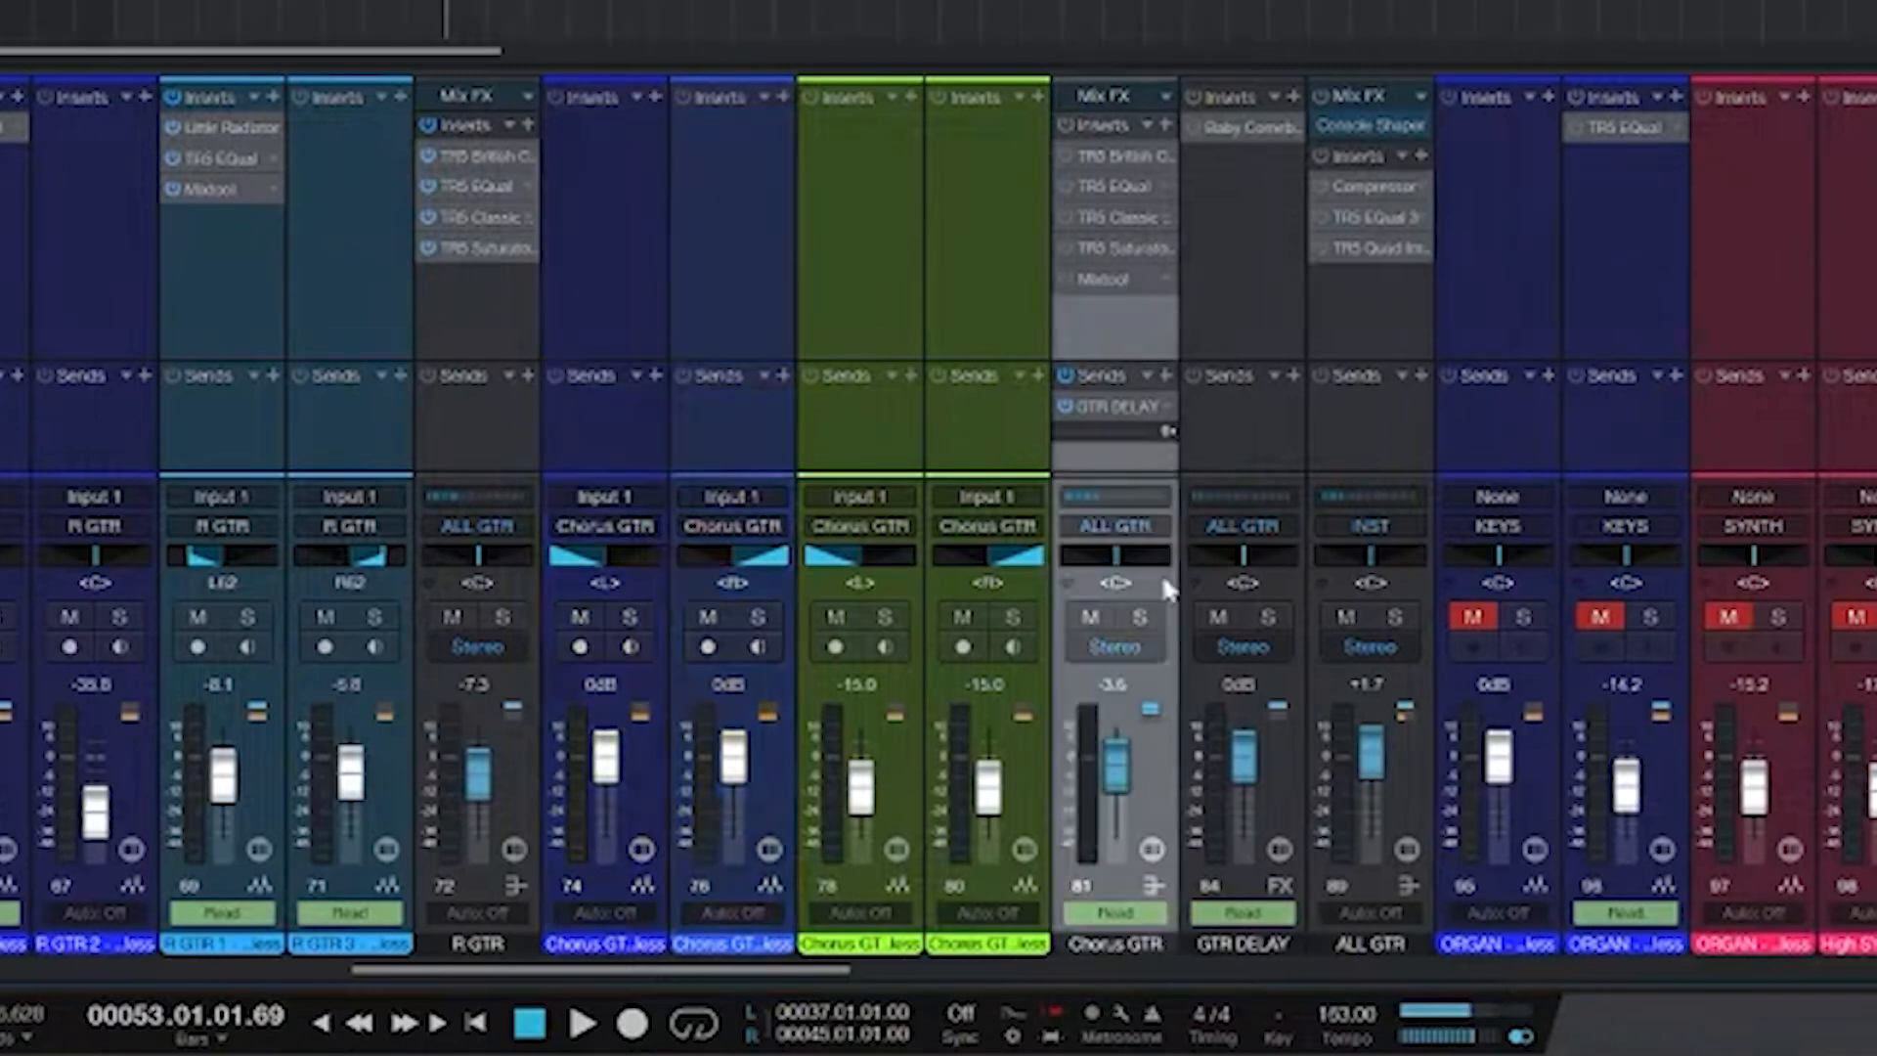
{"action": "scroll", "coordinate": [938, 20], "scroll_direction": "down", "scroll_amount": 5}
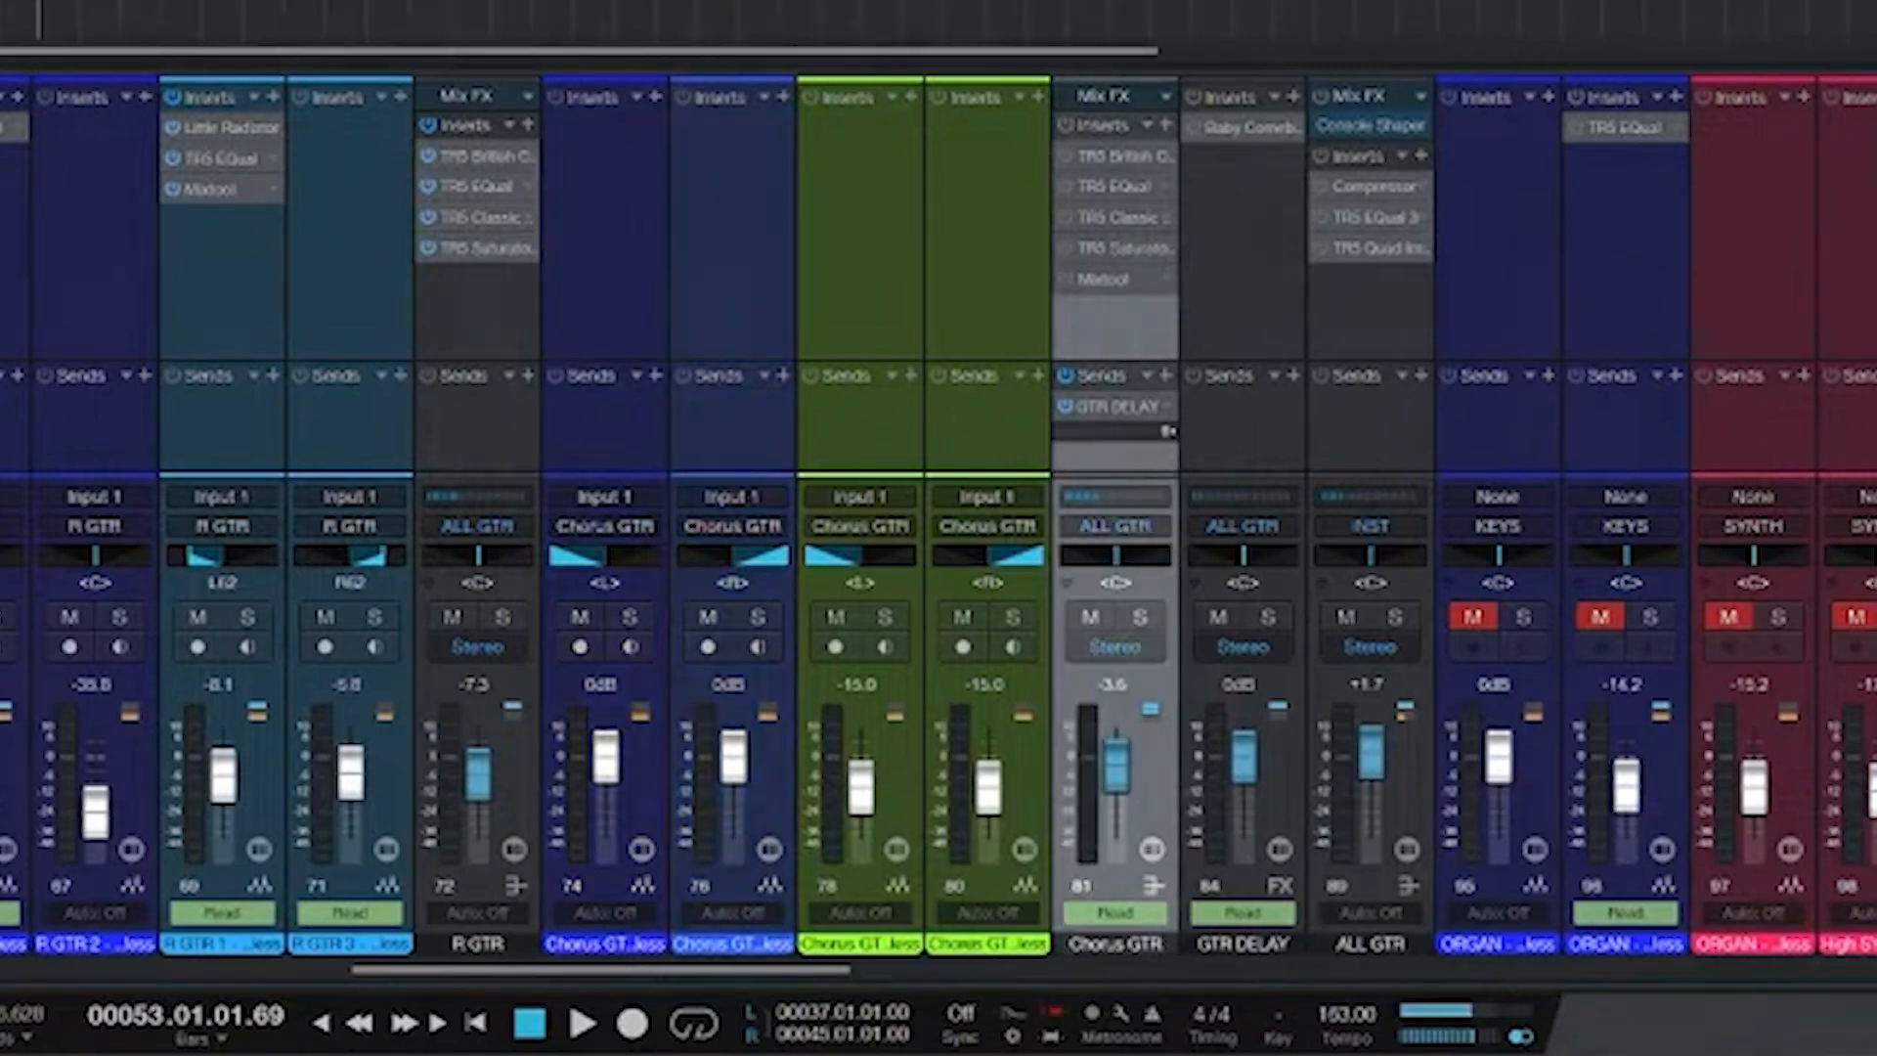
{"action": "double_click", "coordinate": [1109, 155]}
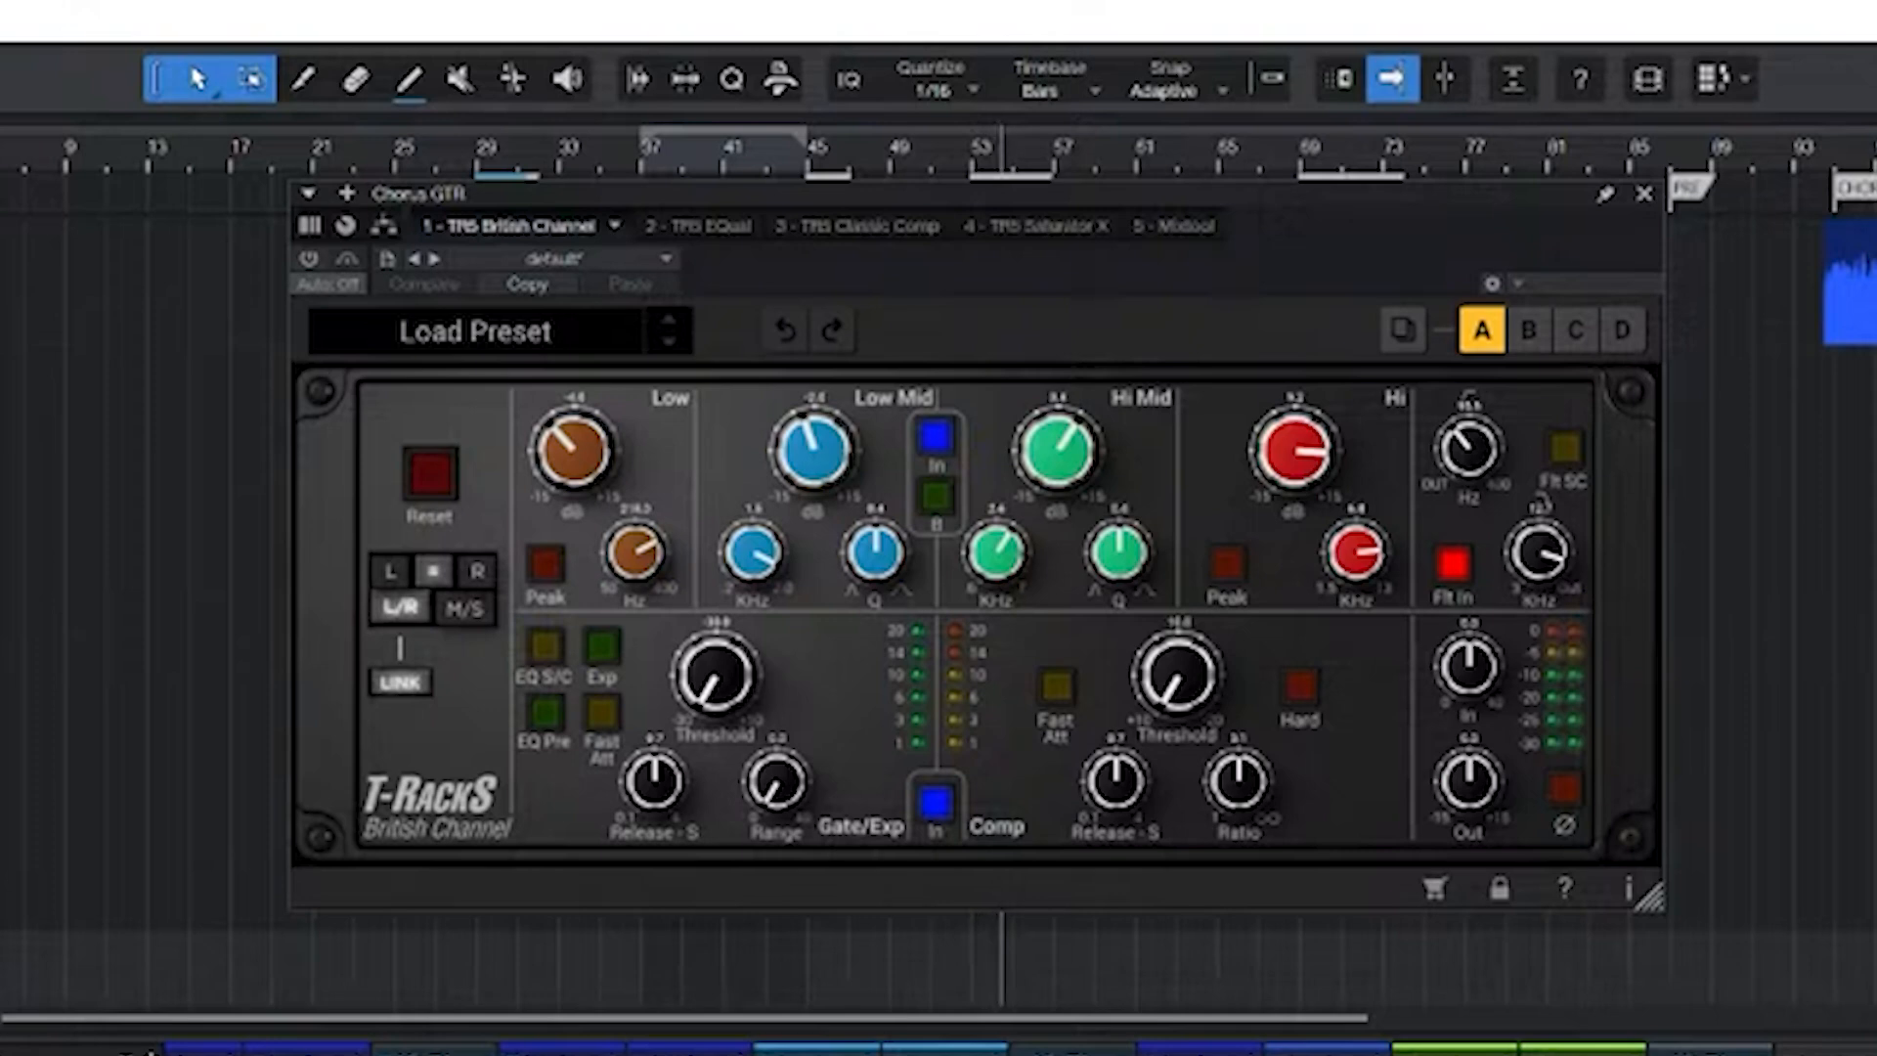
{"action": "key", "text": "space"}
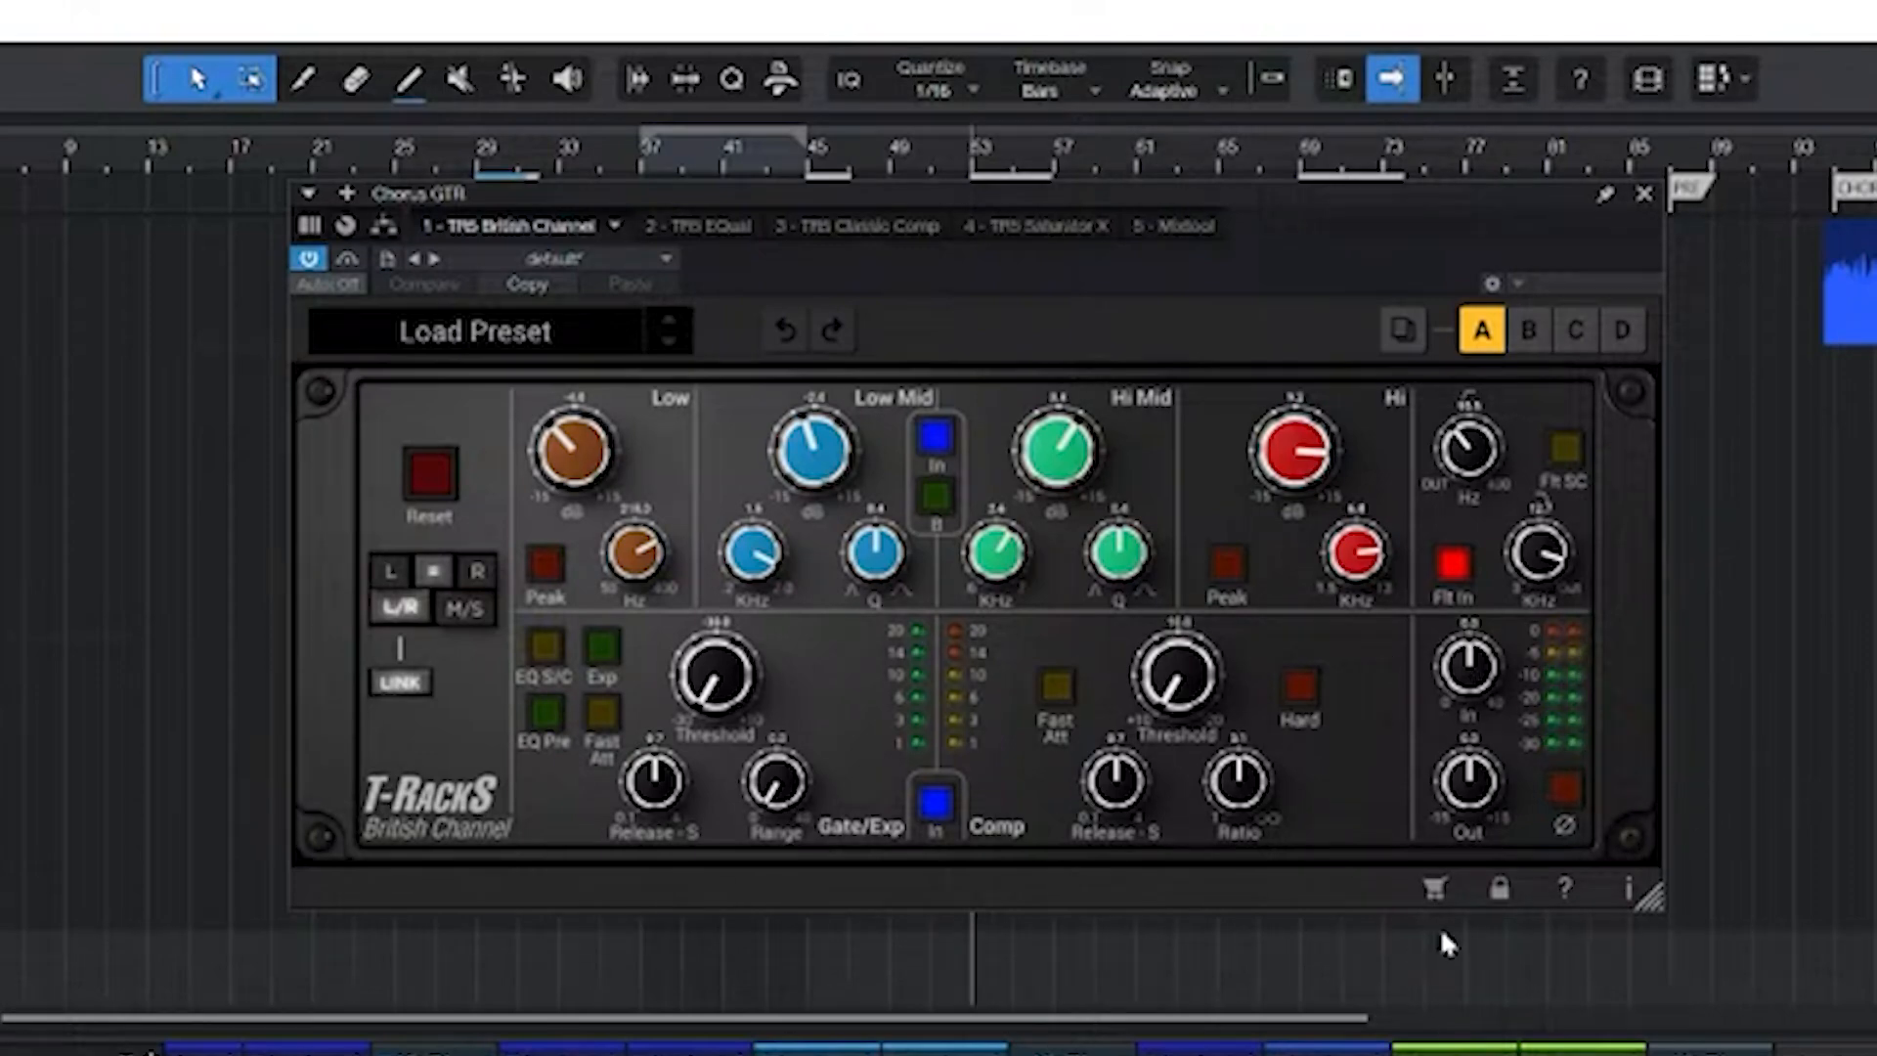
{"action": "left_click_drag", "start_coordinate": [1083, 207], "coordinate": [1092, 230]}
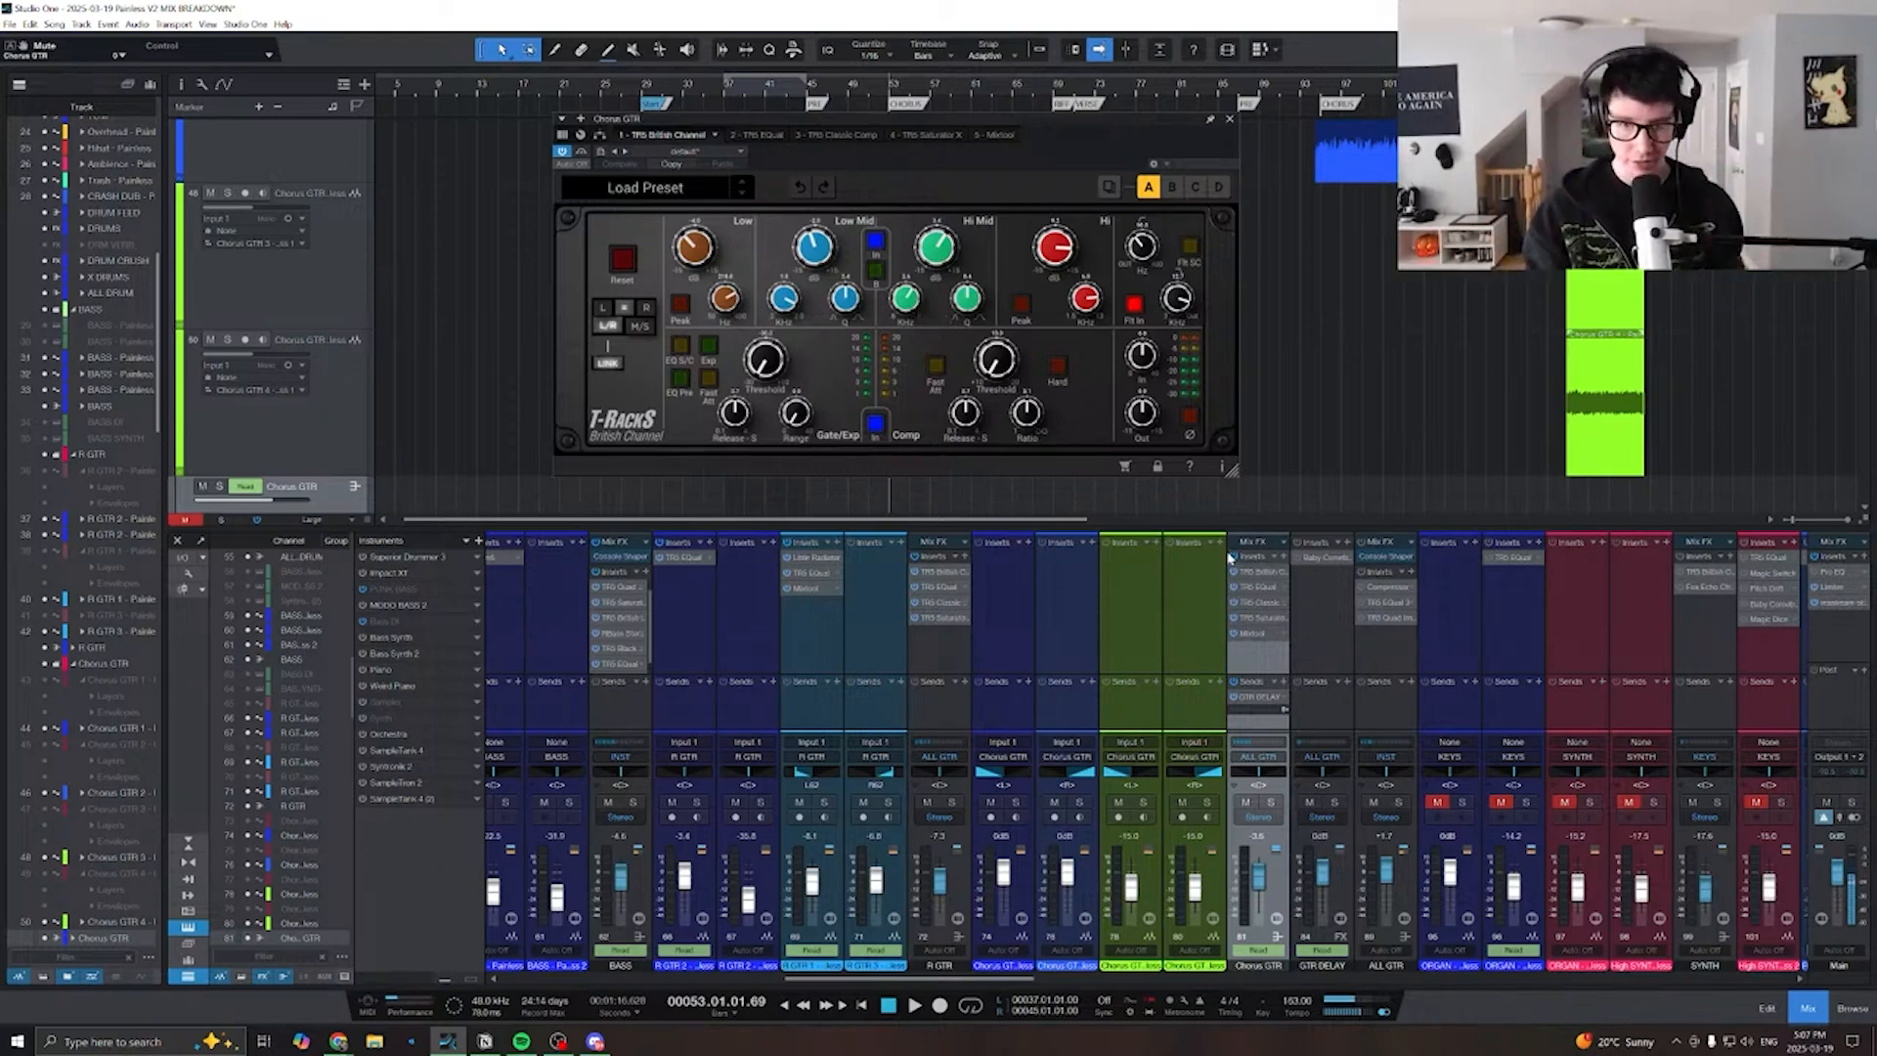
- Bring up the Baby Comeback insert on GTR DELAY and show the track automation lanes
{"action": "scroll", "coordinate": [1271, 608], "scroll_direction": "down", "scroll_amount": 1}
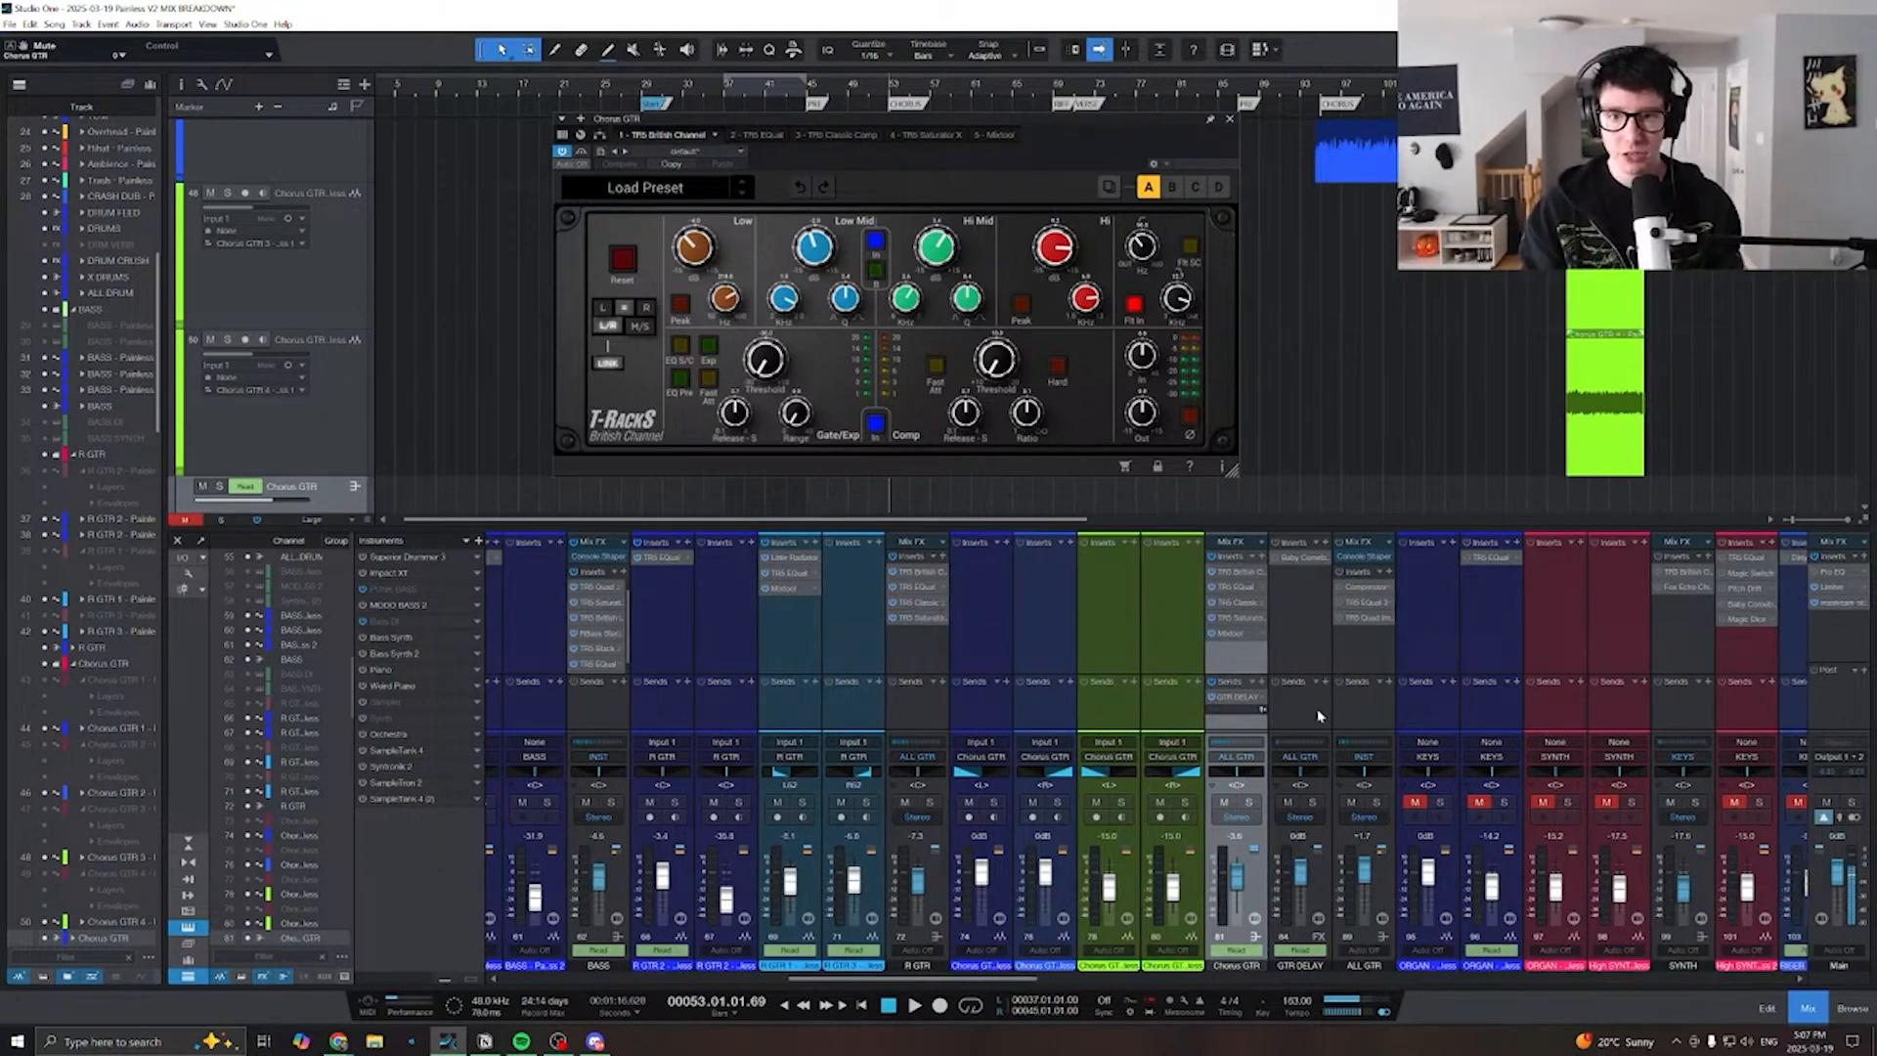
{"action": "double_click", "coordinate": [1300, 558]}
{"action": "left_click", "coordinate": [1229, 118]}
{"action": "key", "text": "a"}
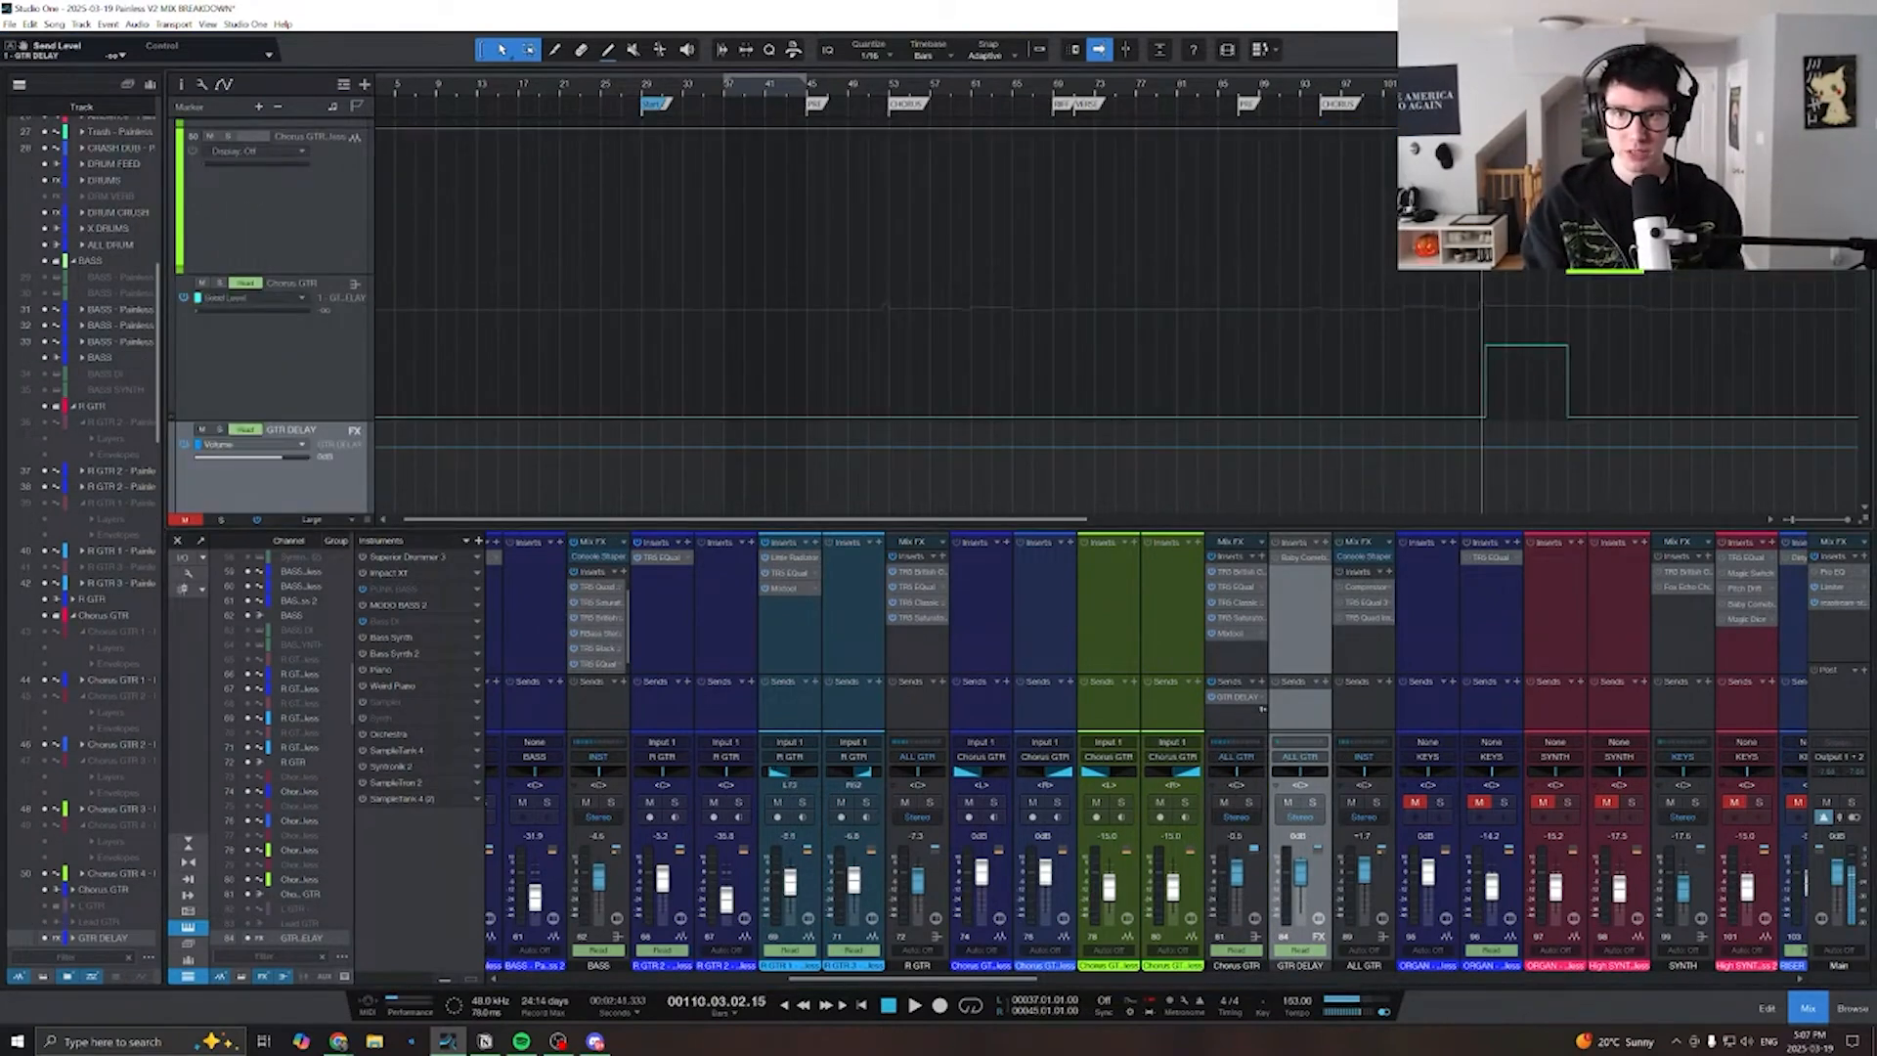
- Play through the BRIDGE section while examining the Chorus GTR bus's send-level automation to GTR DELAY
{"action": "scroll", "coordinate": [1216, 471], "scroll_direction": "right", "scroll_amount": 5}
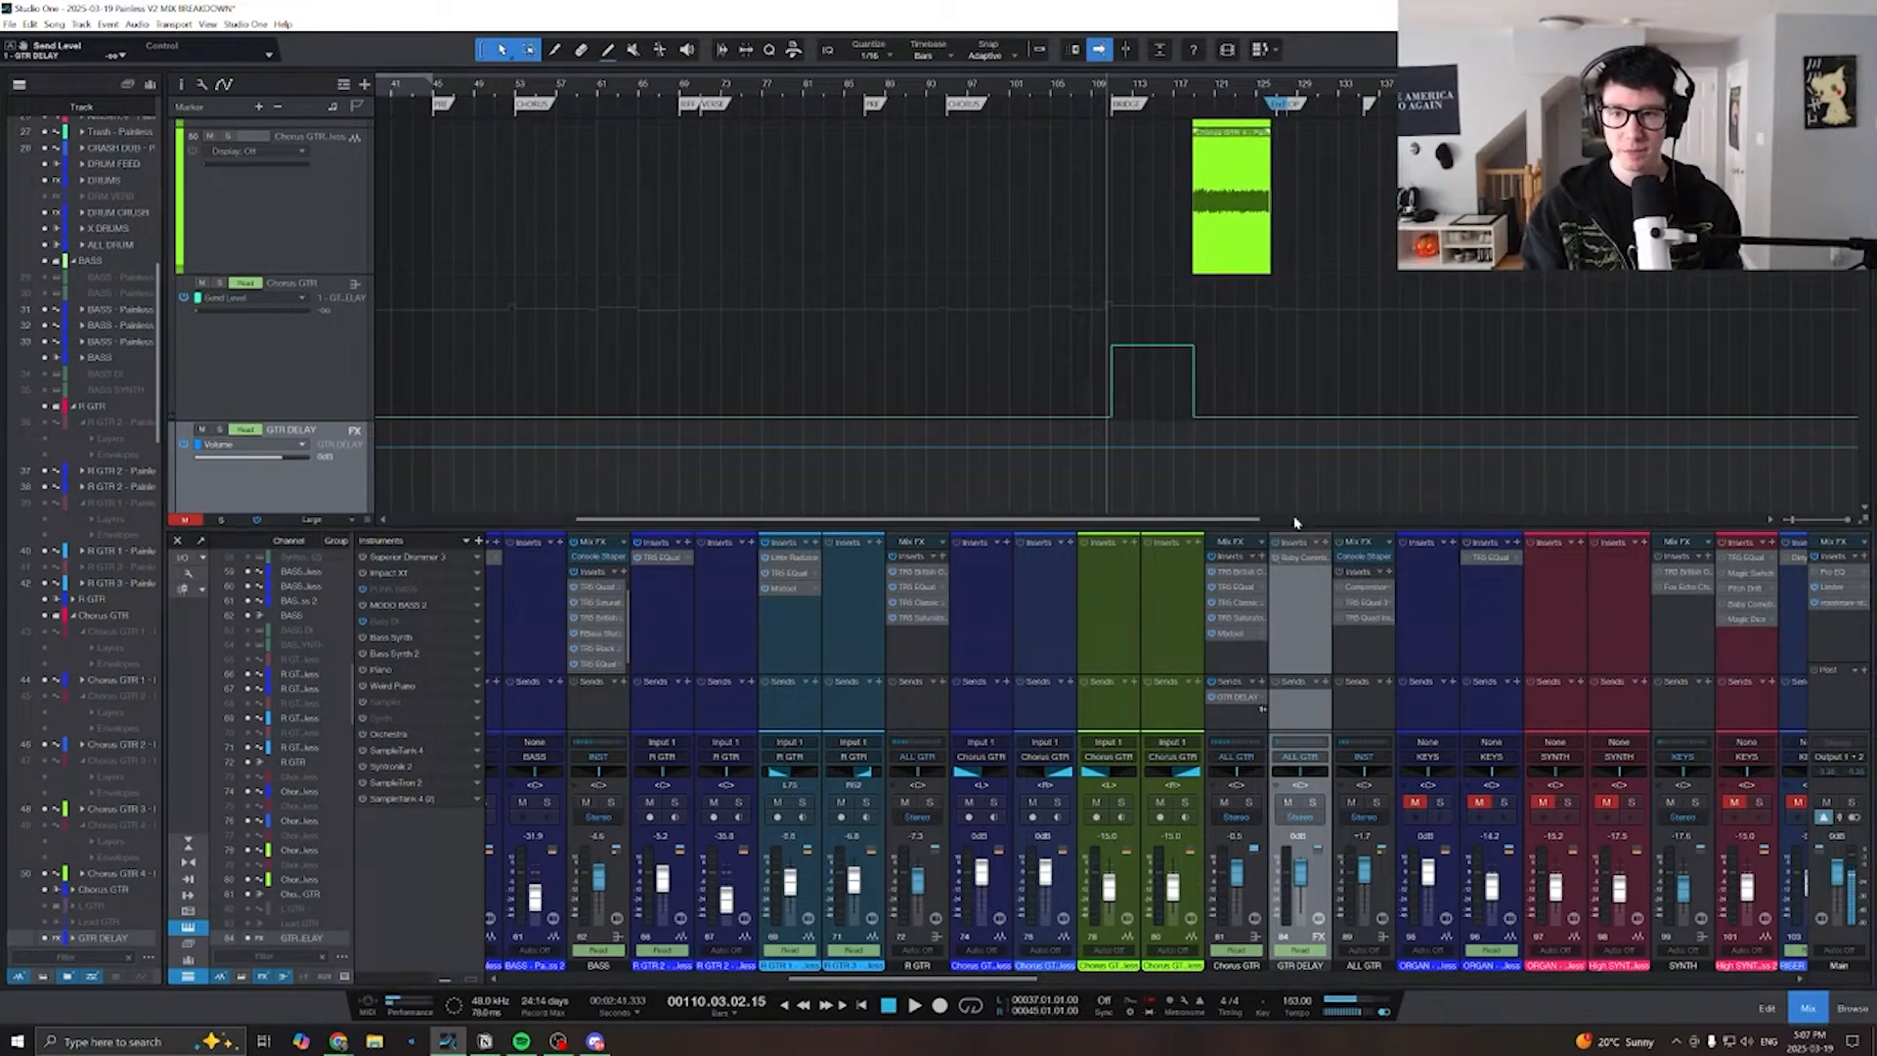
{"action": "key", "text": "e"}
{"action": "key", "text": "e"}
{"action": "key", "text": "space"}
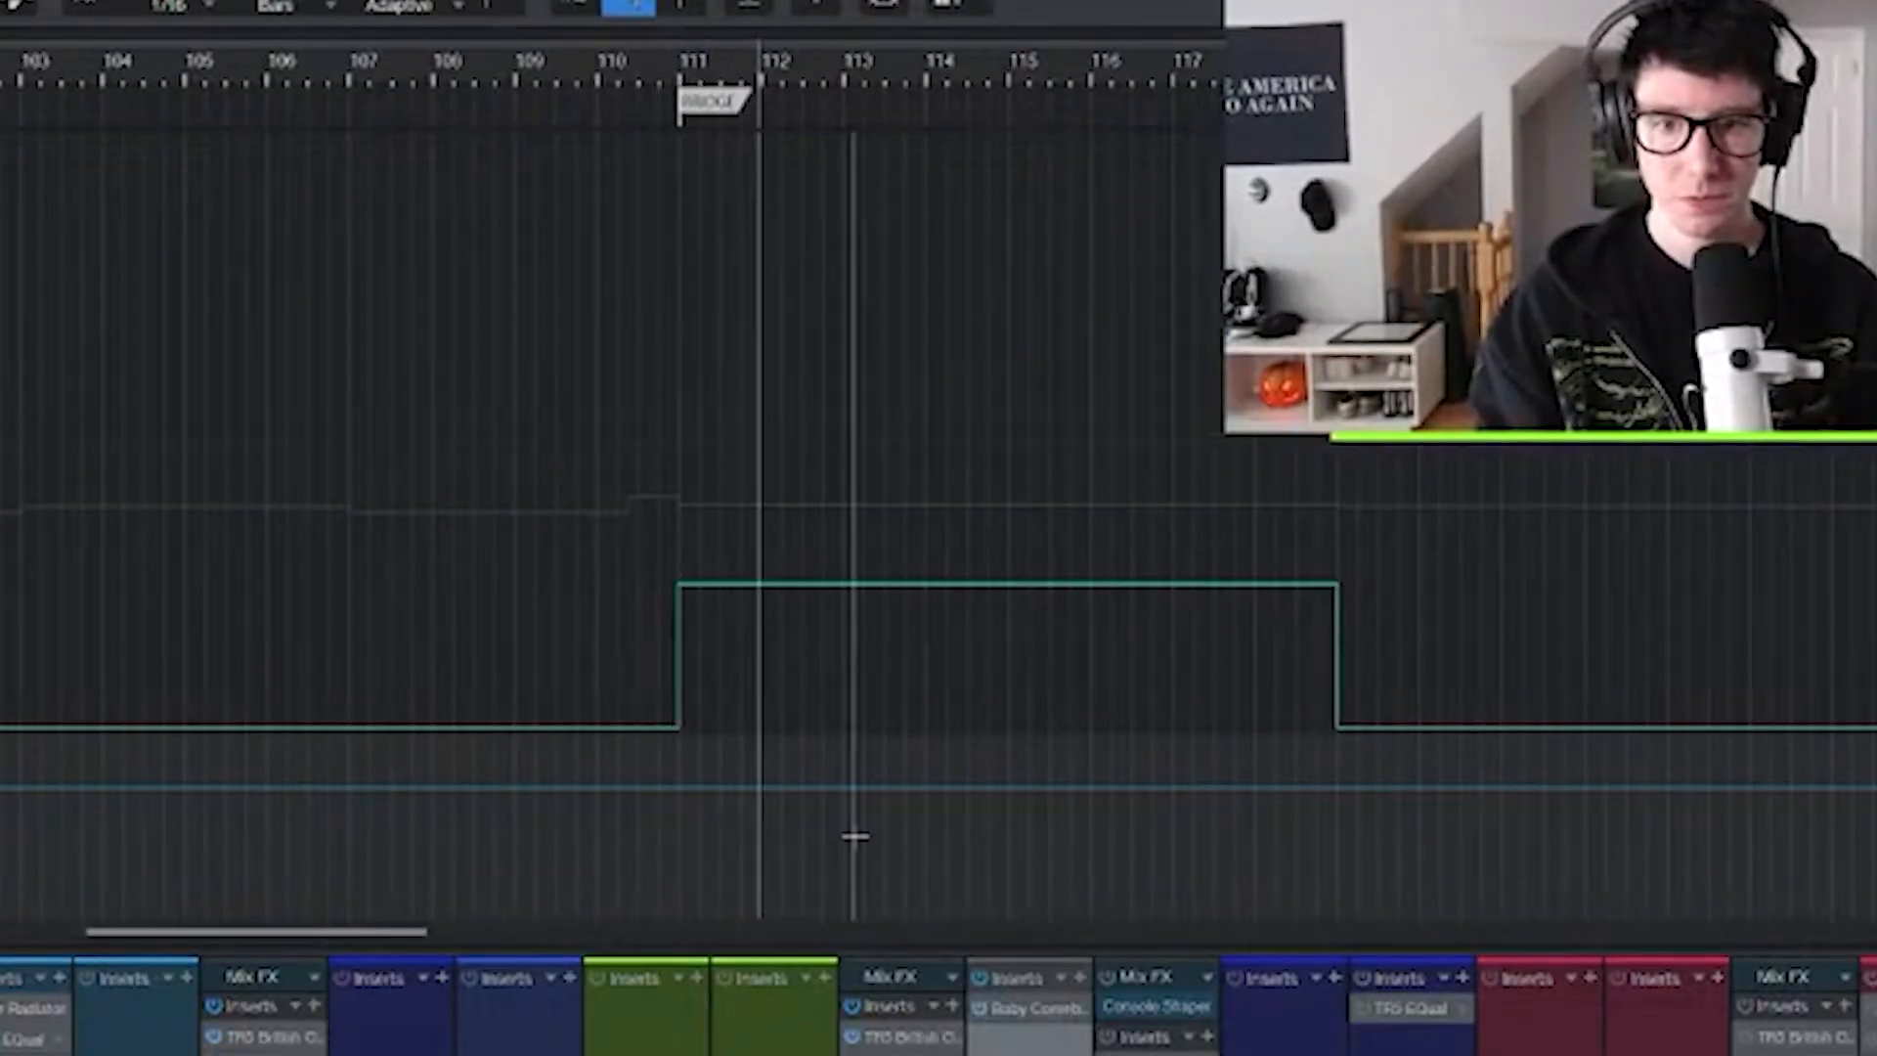
{"action": "key", "text": "a"}
{"action": "scroll", "coordinate": [835, 590], "scroll_direction": "up", "scroll_amount": 7}
{"action": "scroll", "coordinate": [838, 592], "scroll_direction": "down", "scroll_amount": 9}
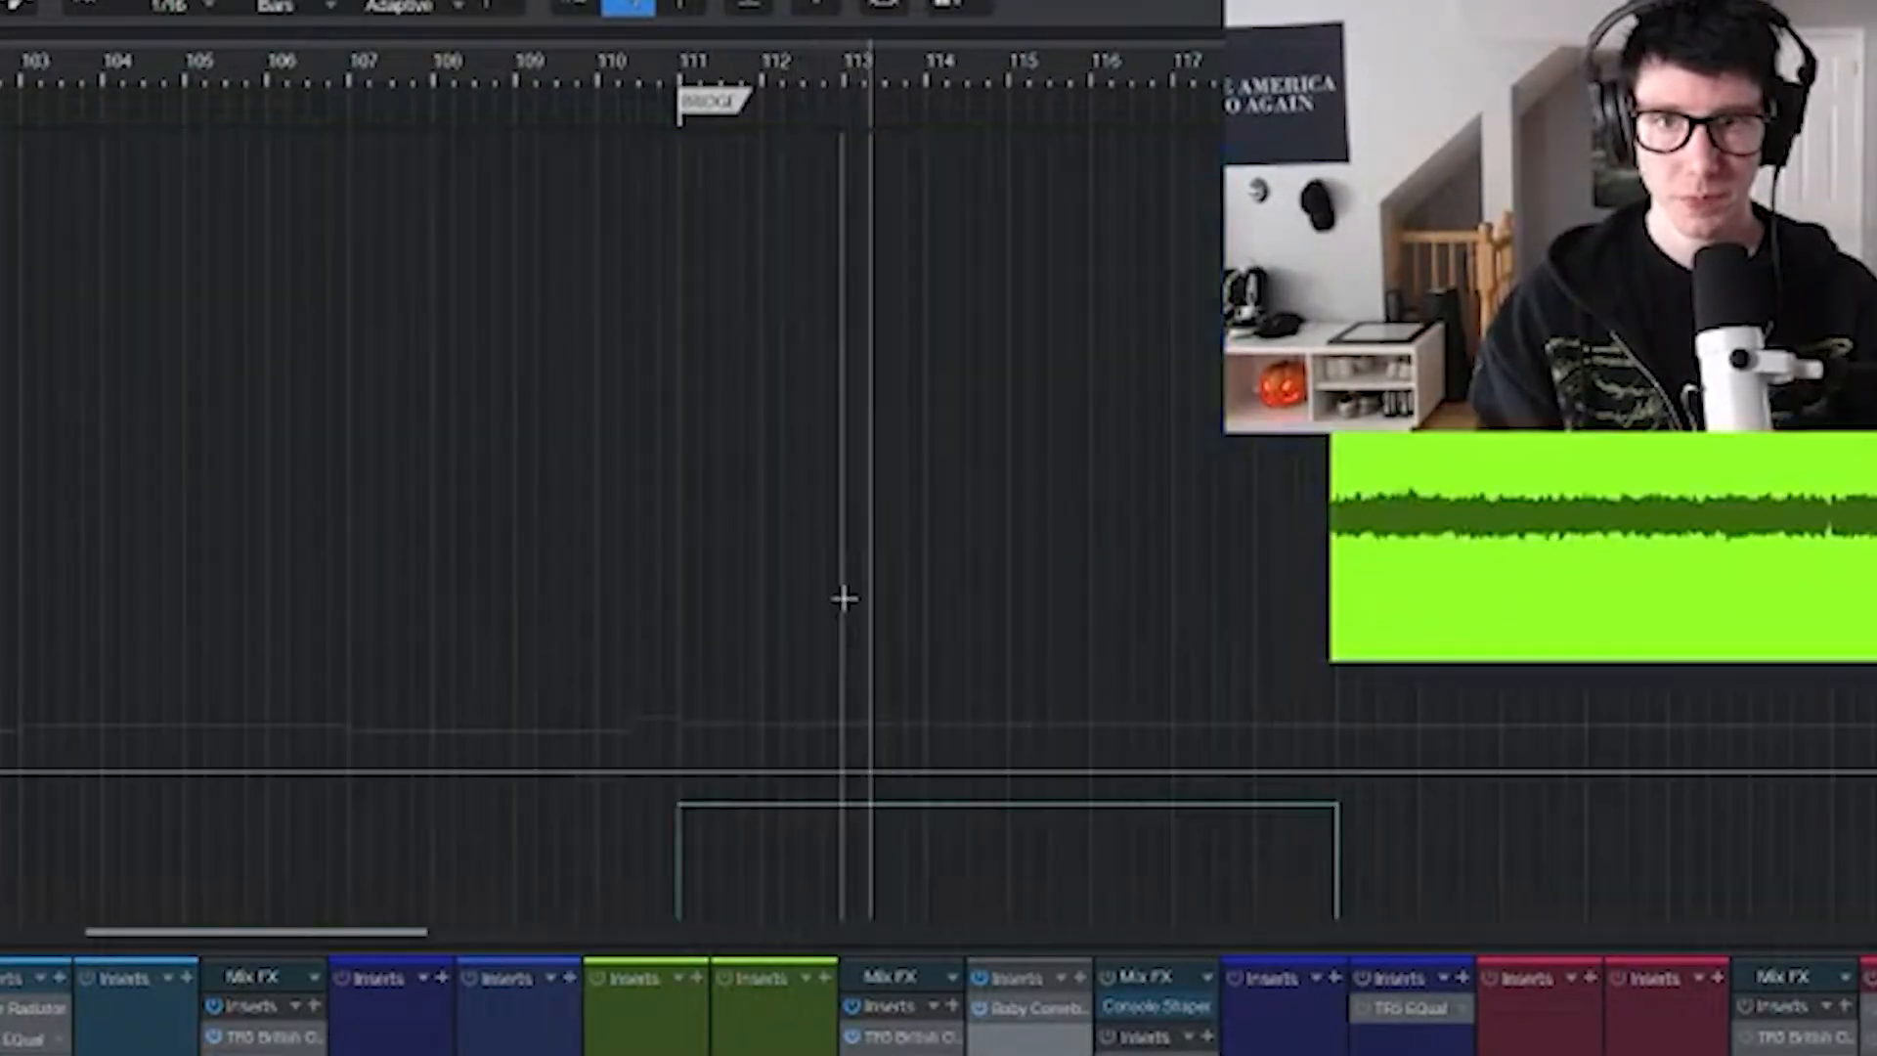
{"action": "scroll", "coordinate": [879, 611], "scroll_direction": "down", "scroll_amount": 2}
{"action": "key", "text": "space"}
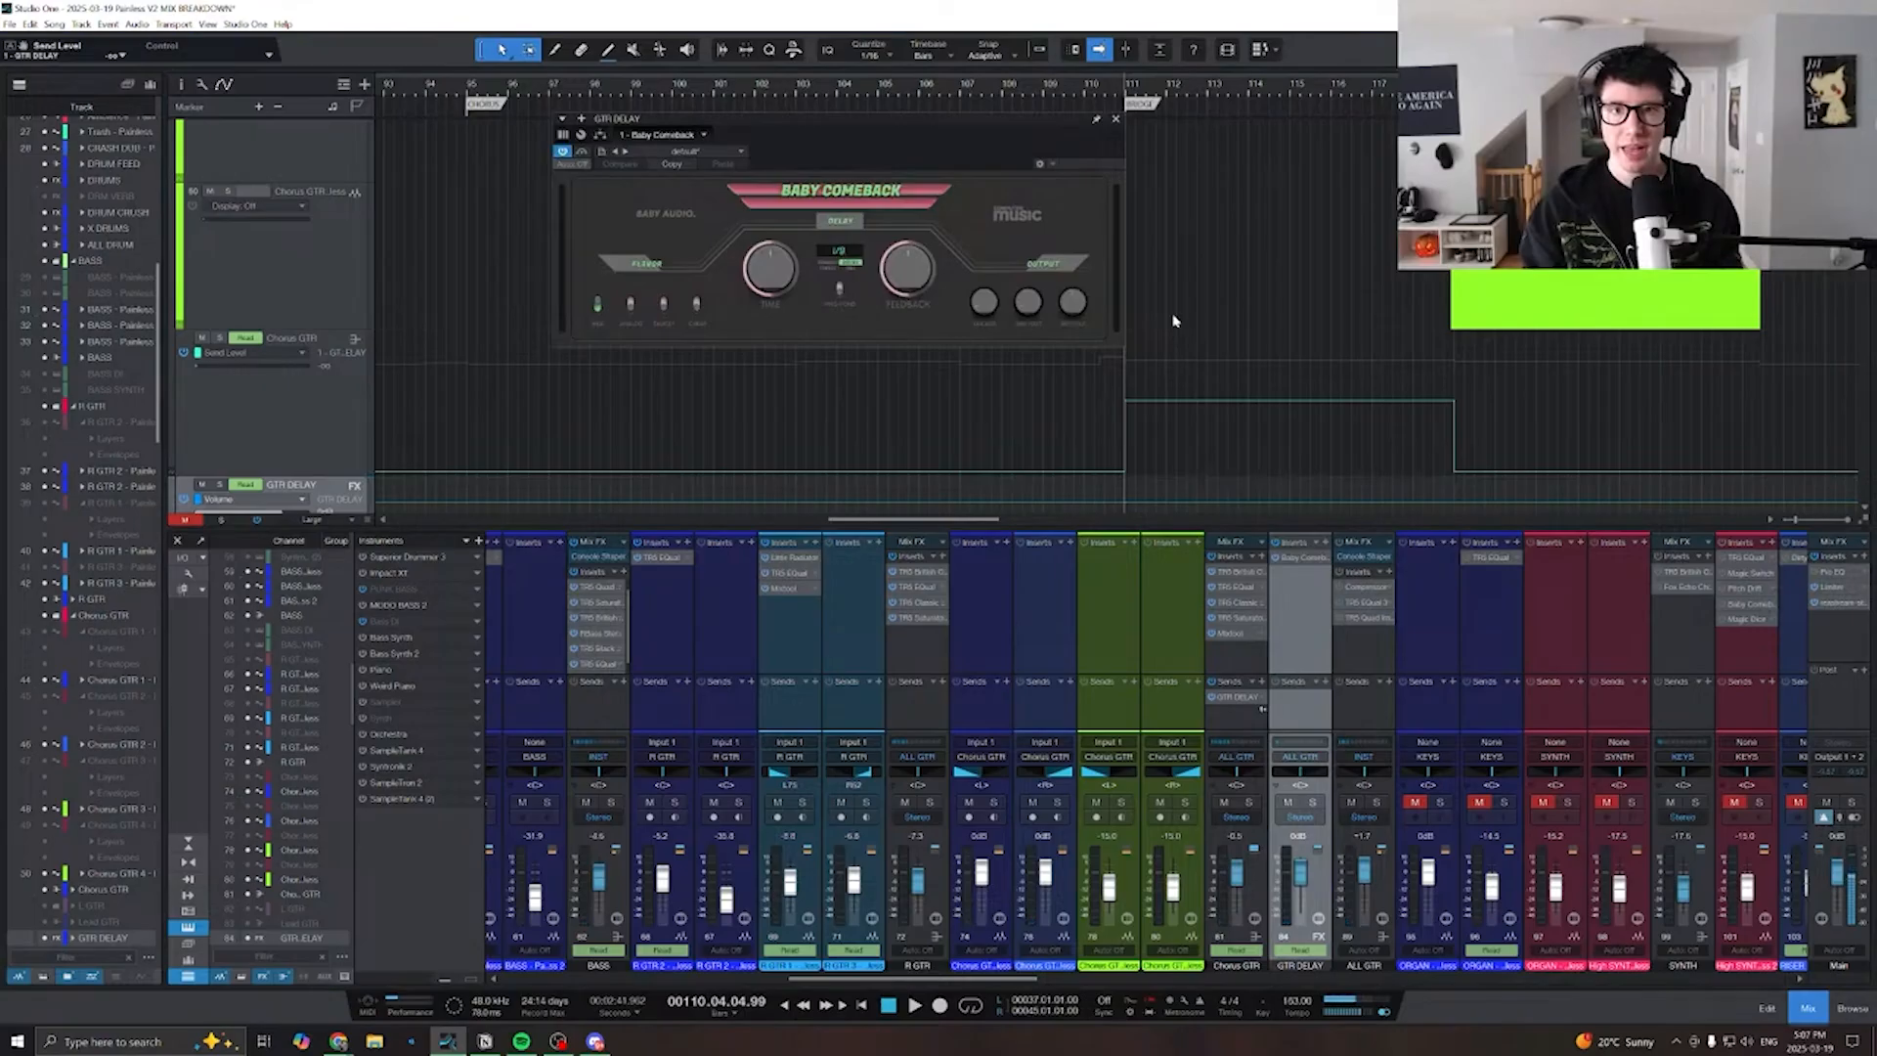
- Clear the solo on the green Chorus GTR tracks whose events start near bar 119
{"action": "scroll", "coordinate": [1092, 166], "scroll_direction": "up", "scroll_amount": 3}
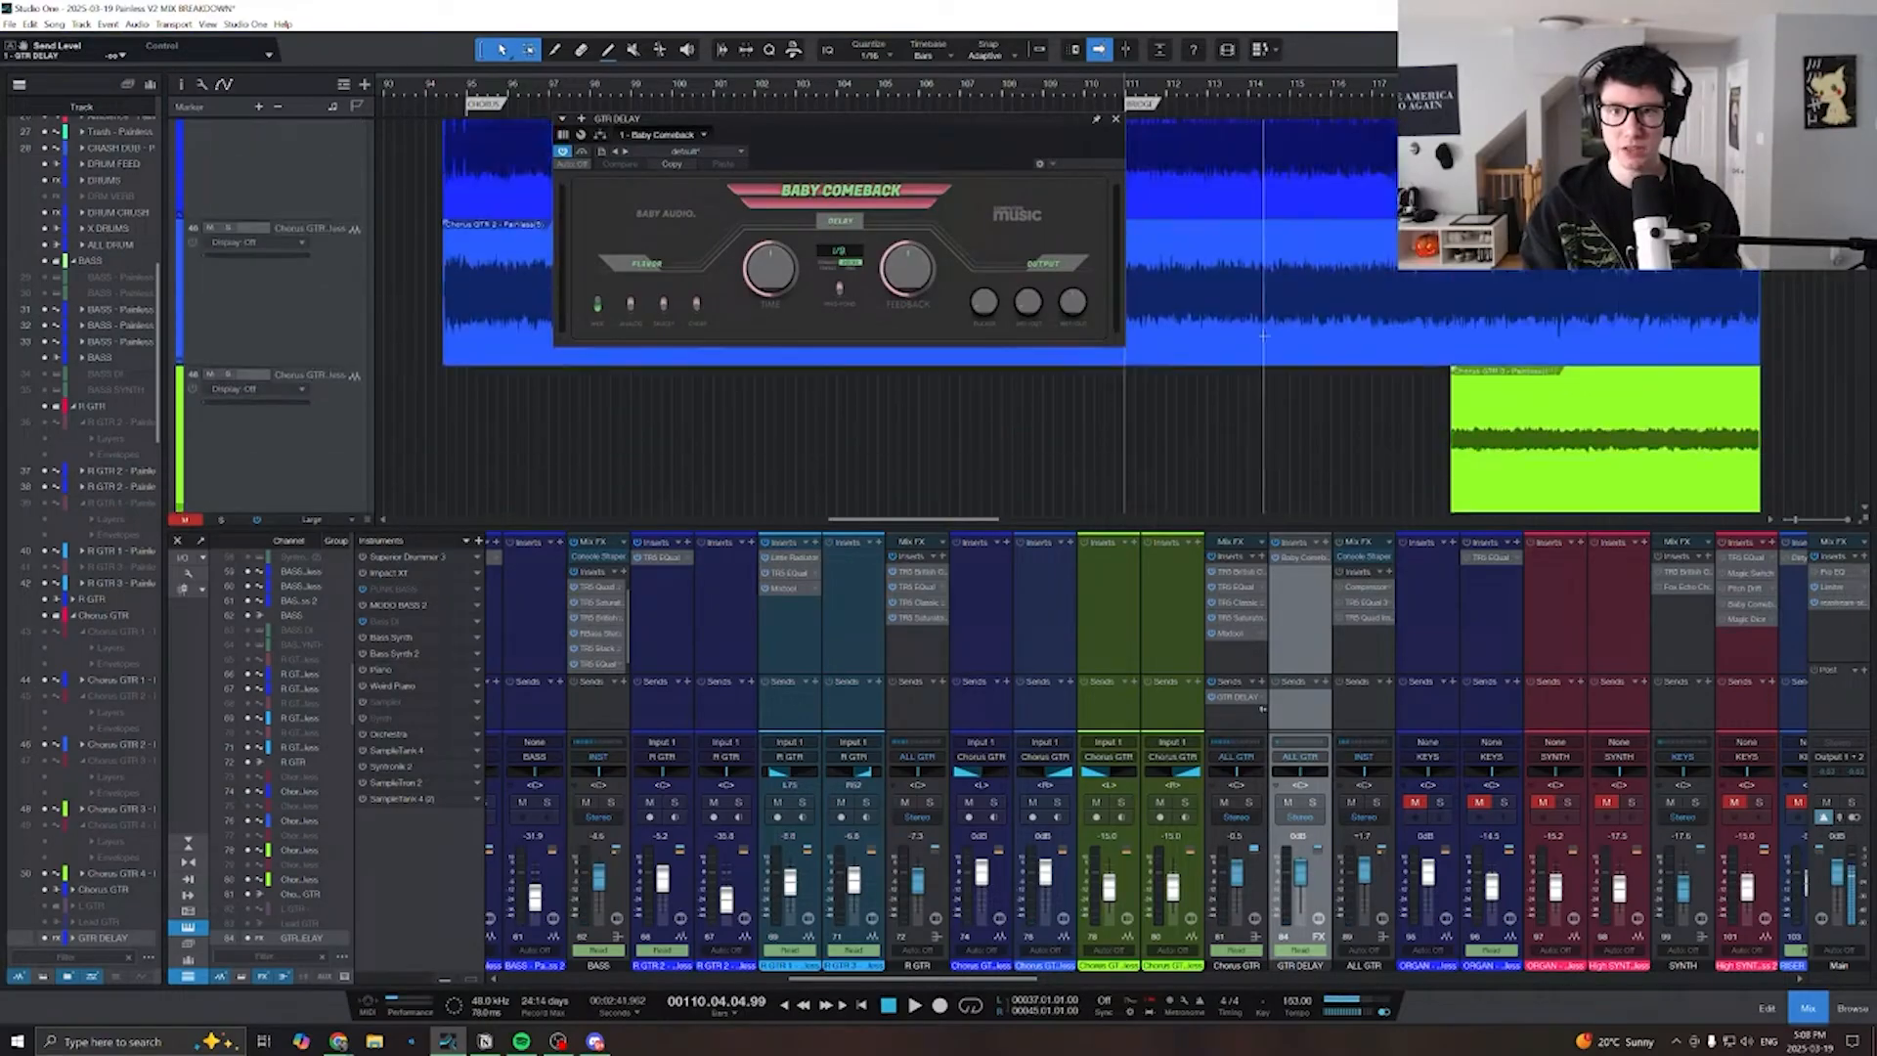
{"action": "scroll", "coordinate": [1164, 196], "scroll_direction": "down", "scroll_amount": 5}
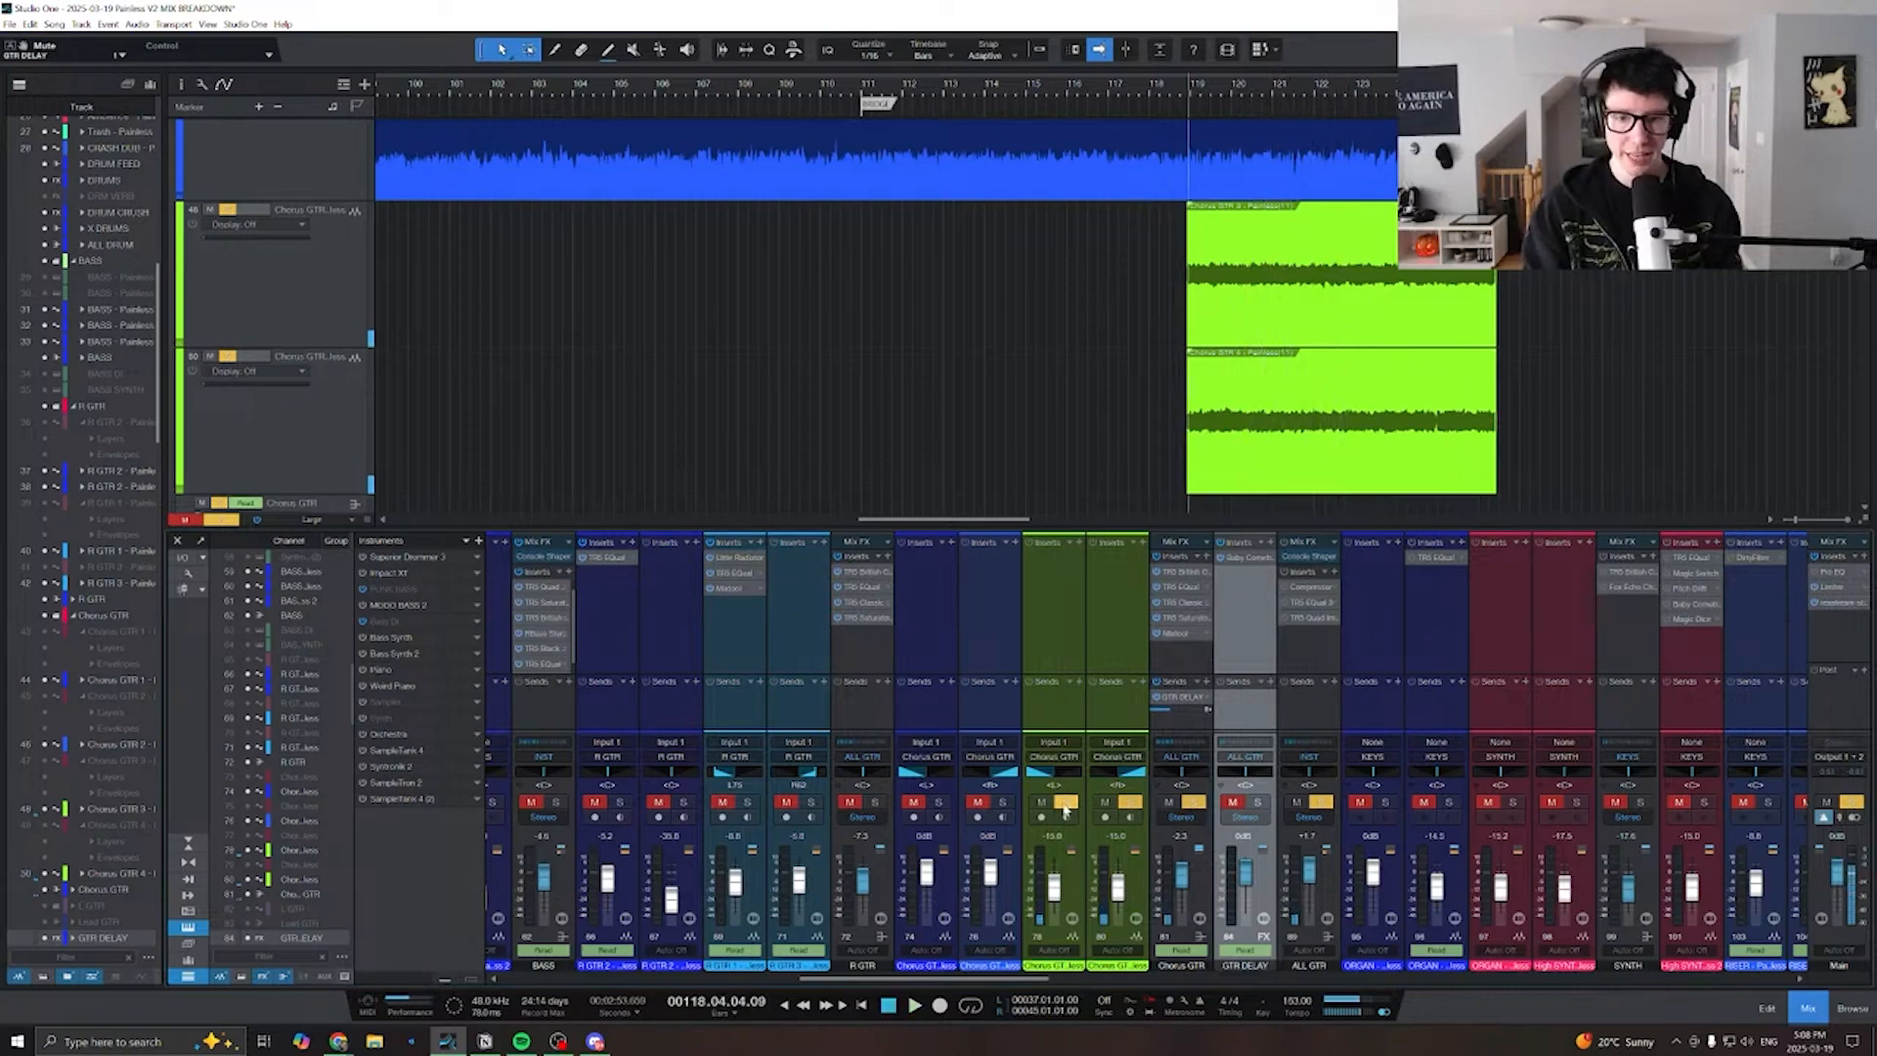
{"action": "left_click", "coordinate": [1127, 801]}
{"action": "scroll", "coordinate": [1190, 222], "scroll_direction": "up", "scroll_amount": 1}
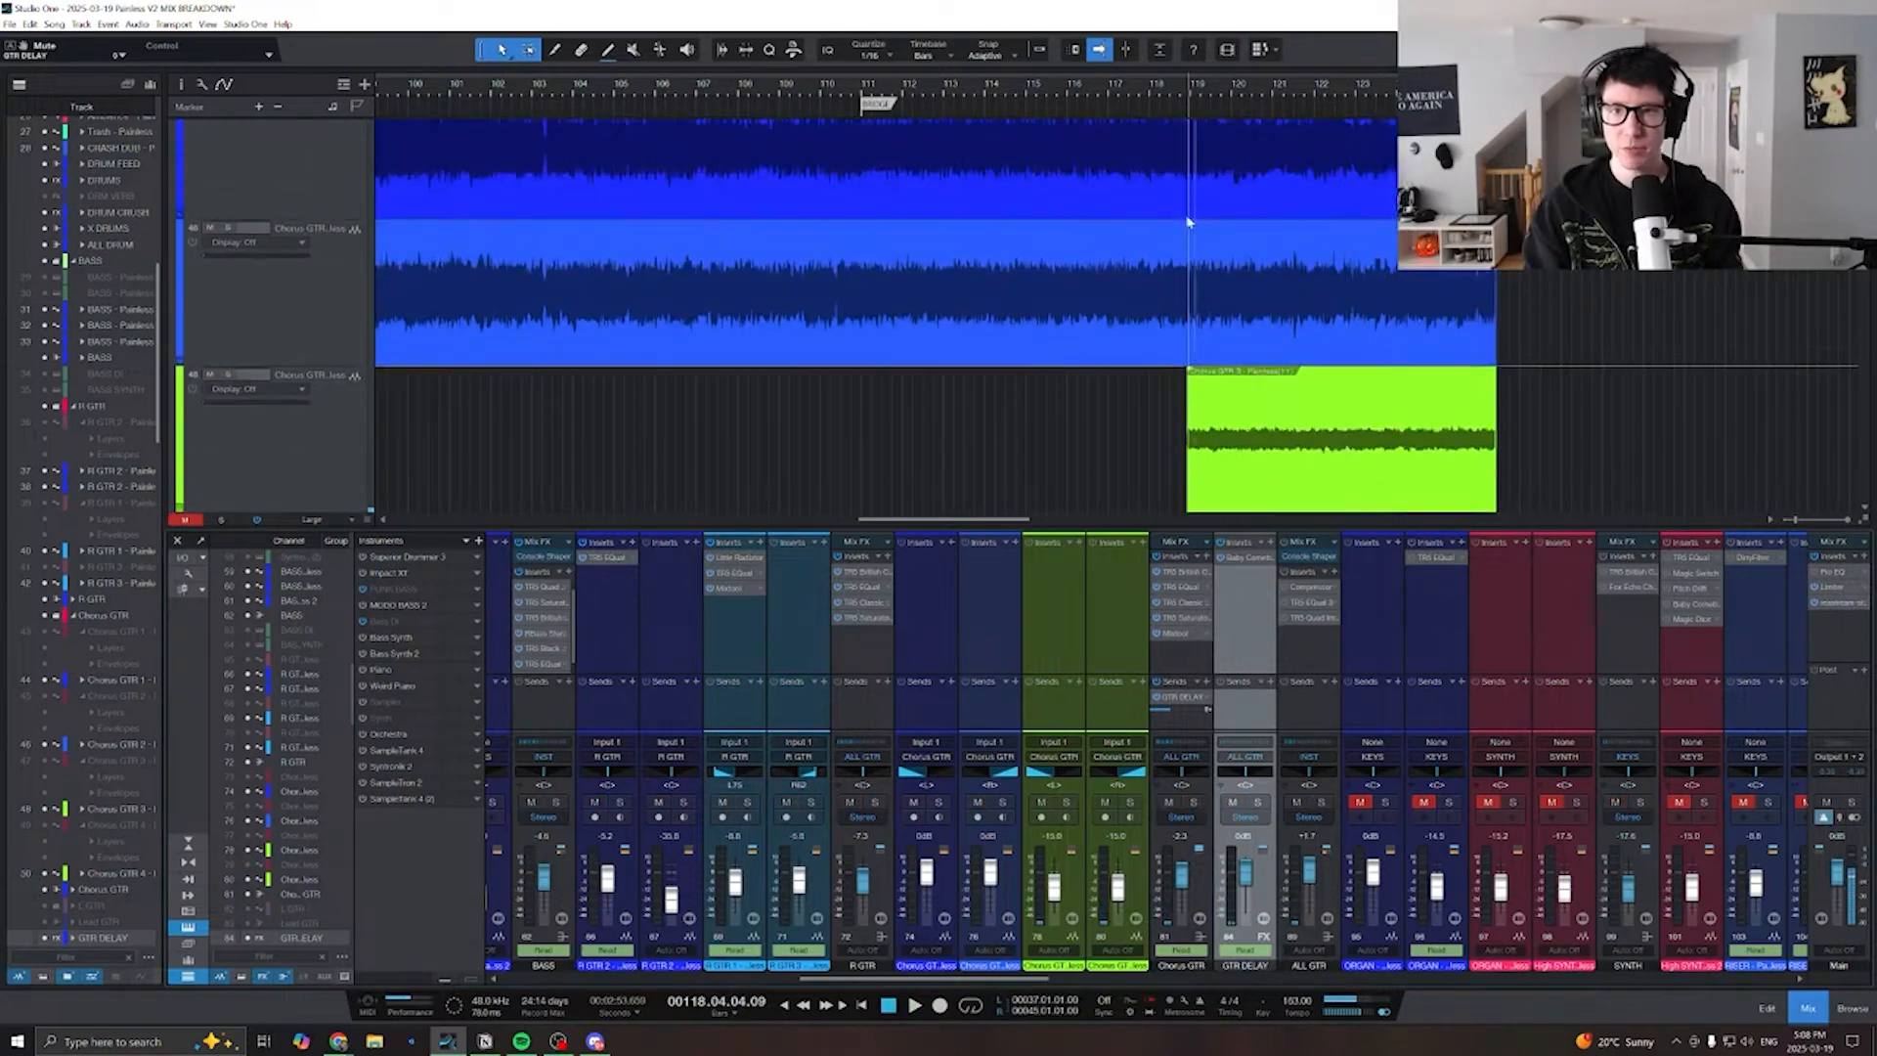
{"action": "scroll", "coordinate": [1147, 342], "scroll_direction": "down", "scroll_amount": 1}
{"action": "scroll", "coordinate": [1146, 348], "scroll_direction": "right", "scroll_amount": 1}
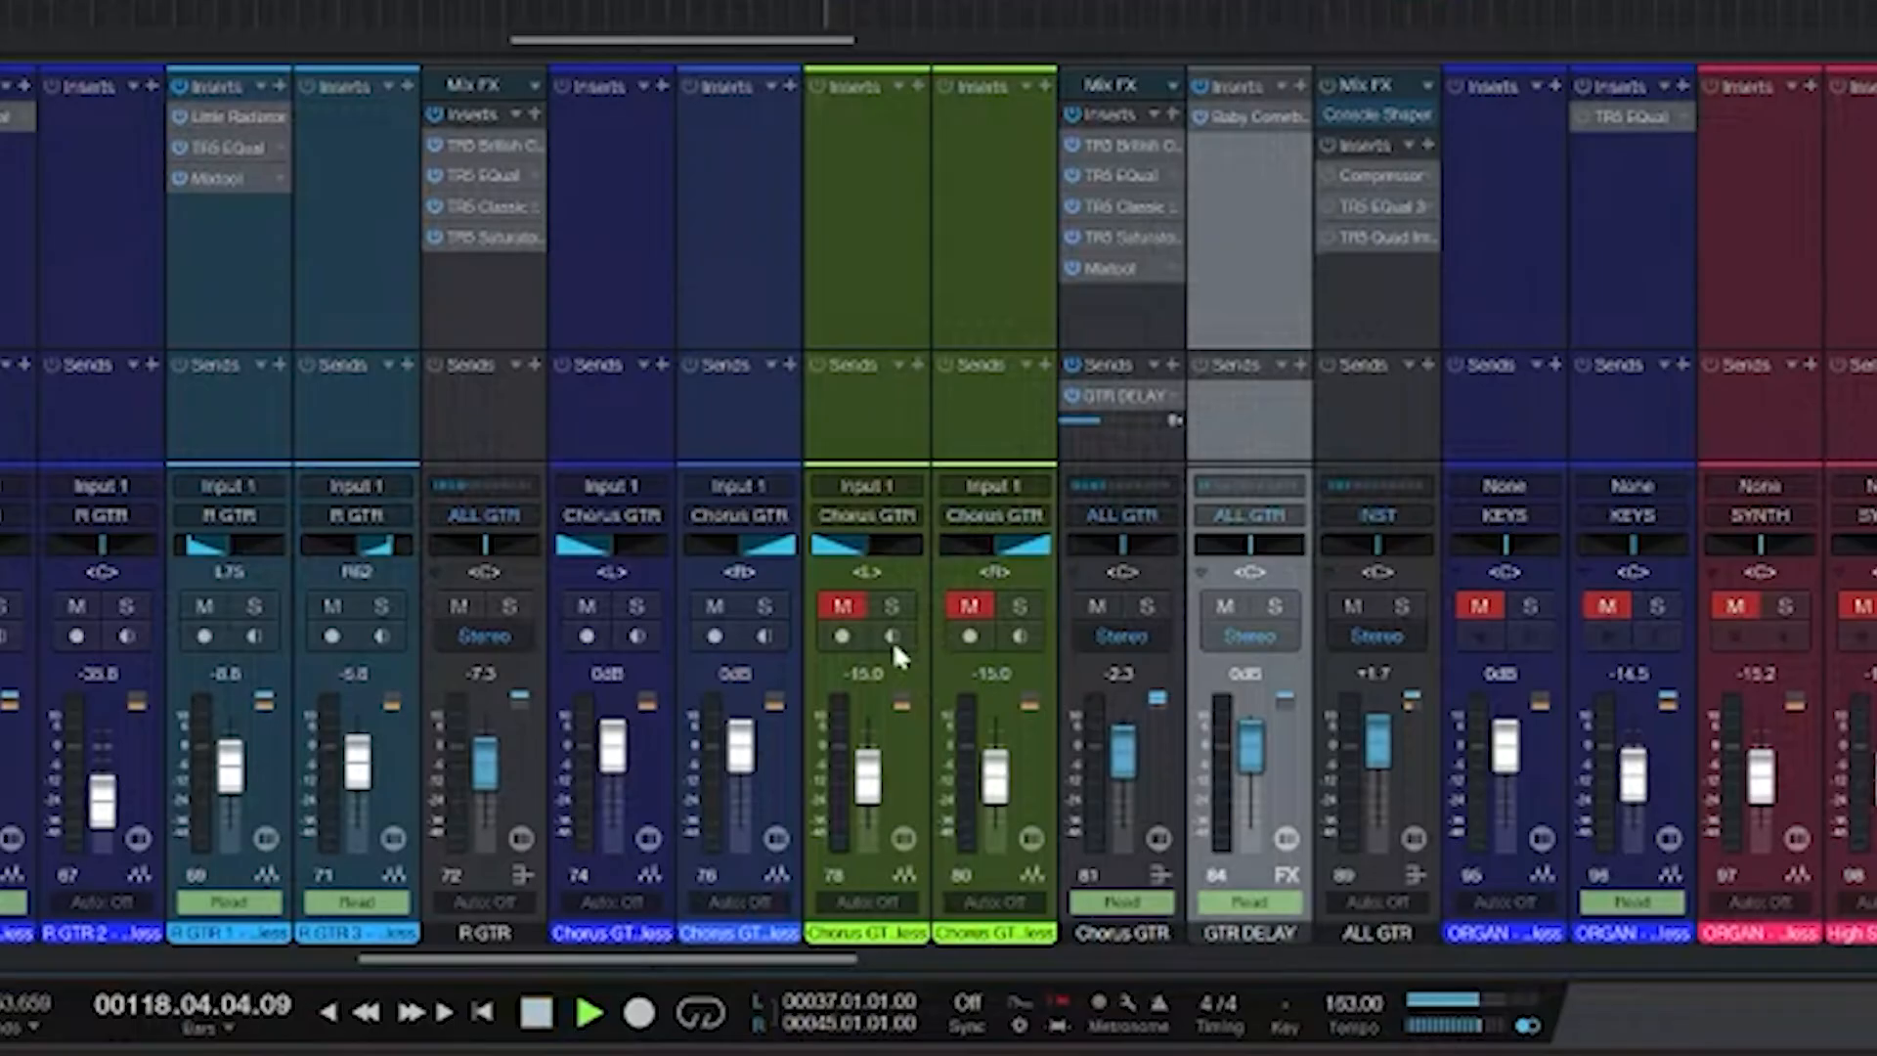
- Play from about bar 119 and compare the guitars with the two green Chorus GTR tracks muted and unmuted
{"action": "key", "text": "space"}
{"action": "left_click", "coordinate": [842, 607]}
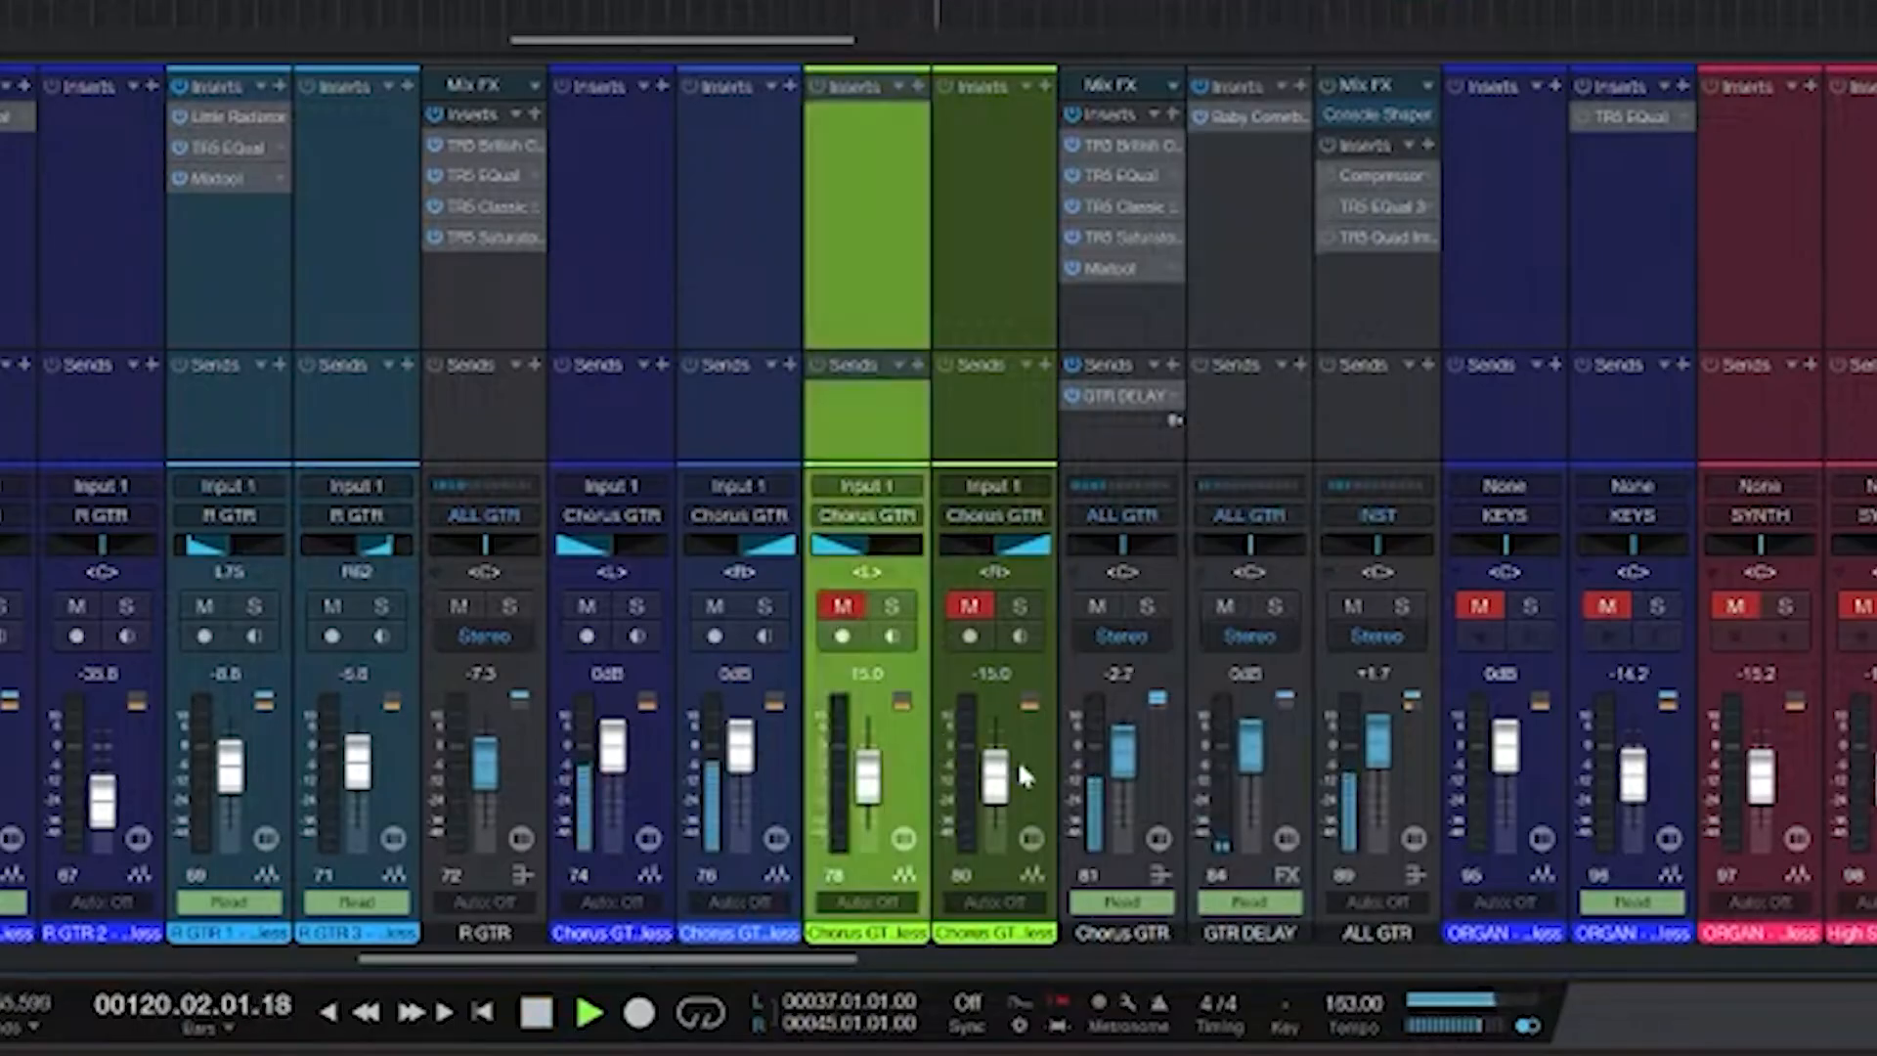
{"action": "left_click", "coordinate": [969, 607]}
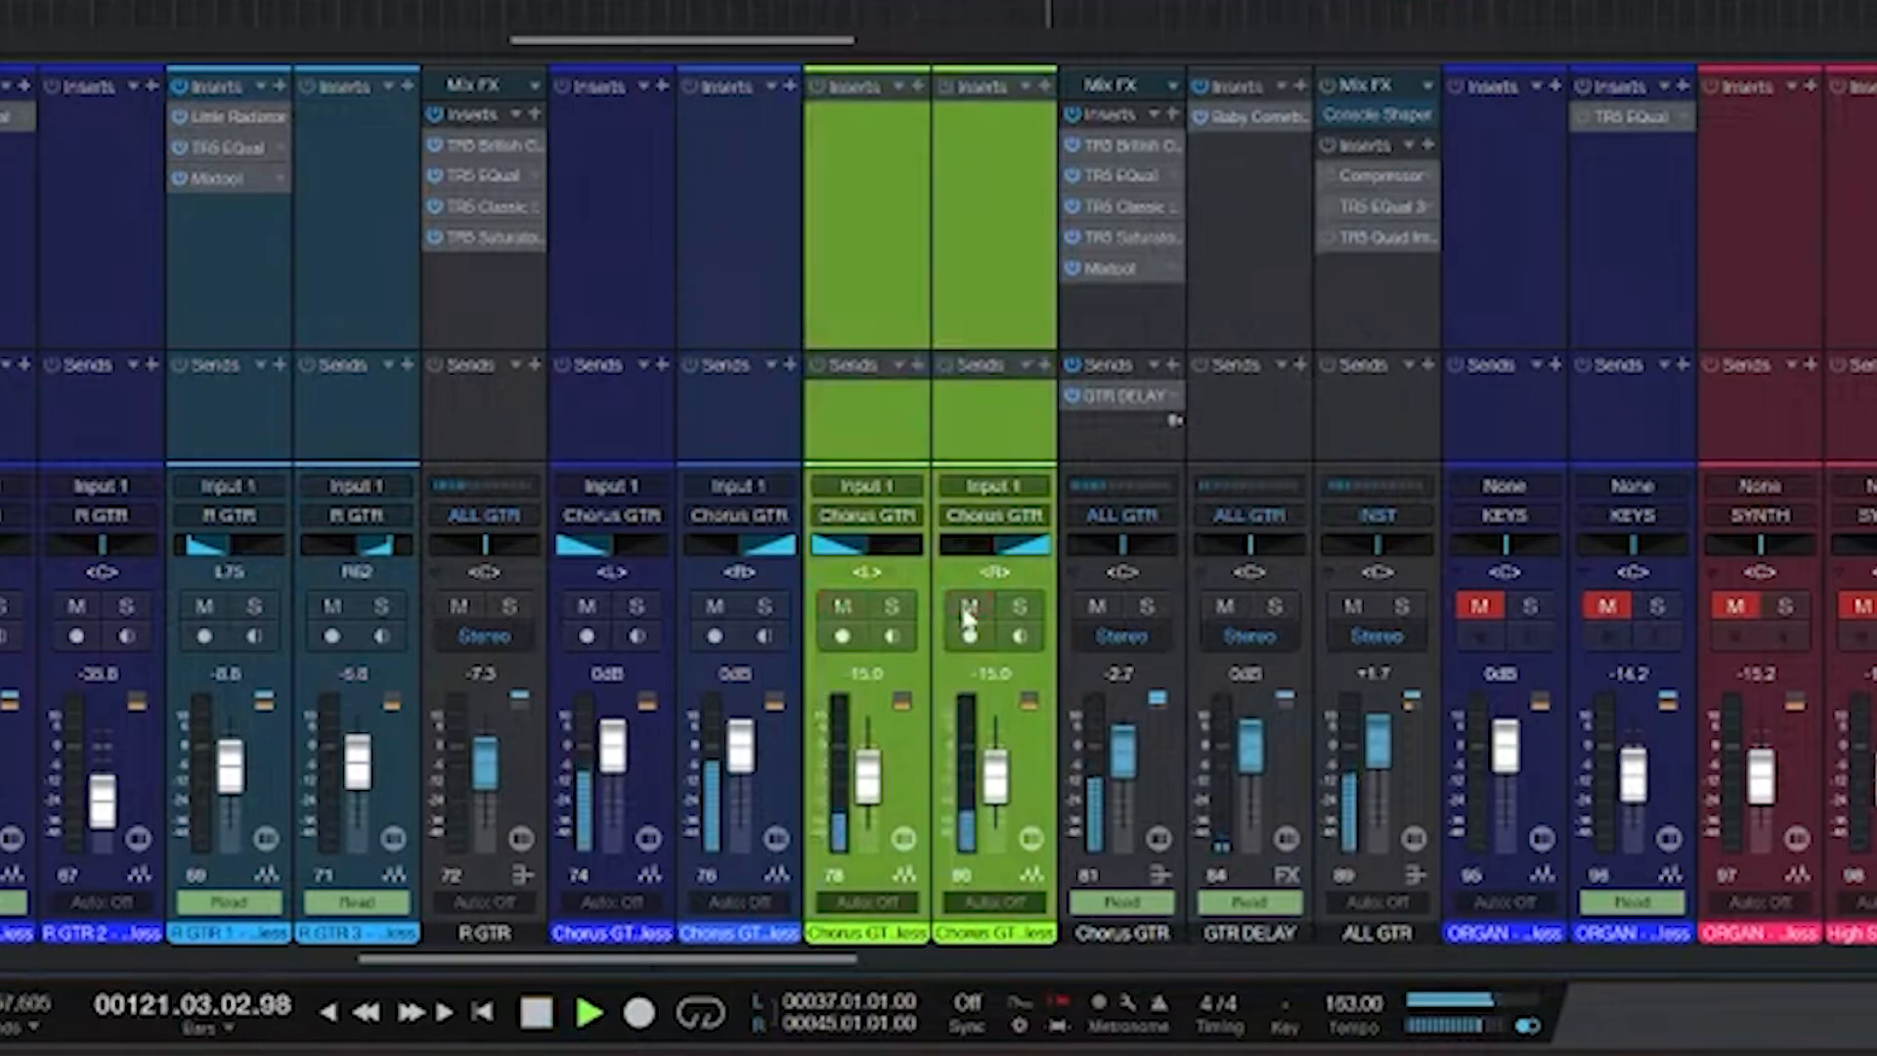
{"action": "left_click", "coordinate": [967, 610]}
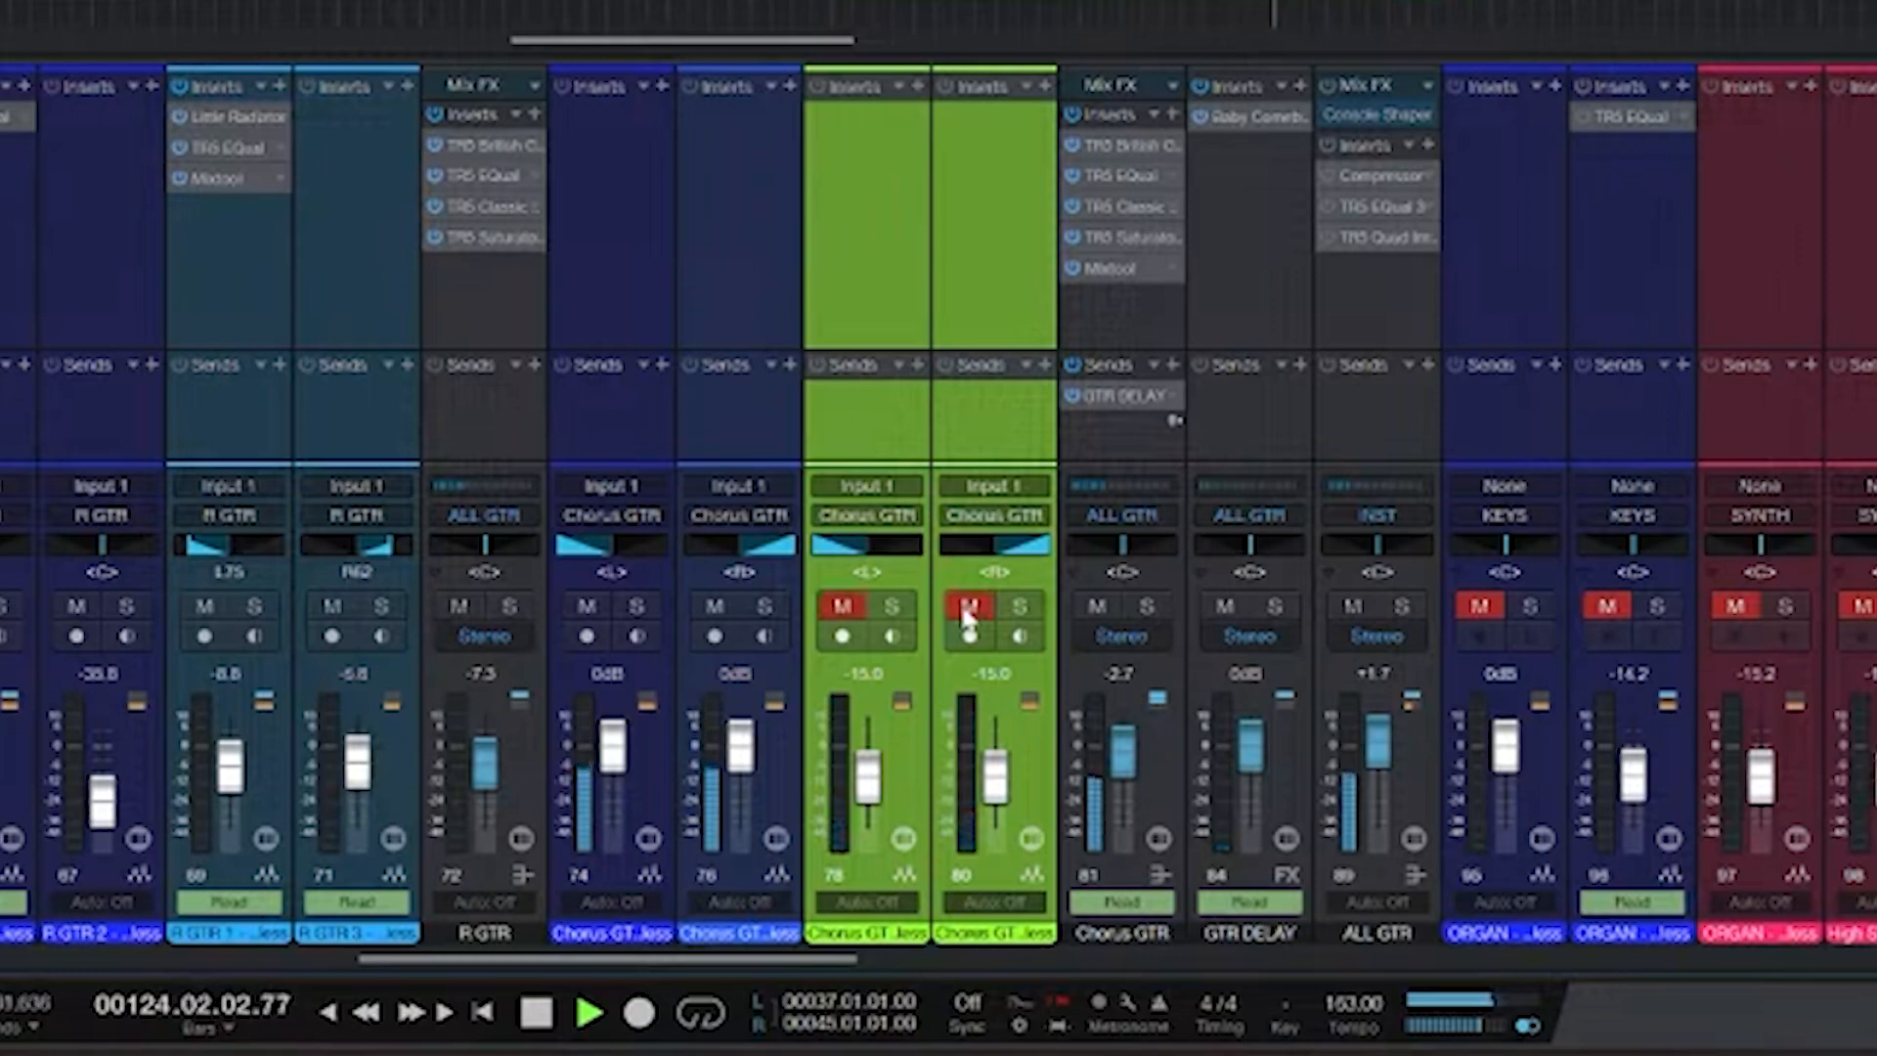
{"action": "left_click", "coordinate": [967, 610]}
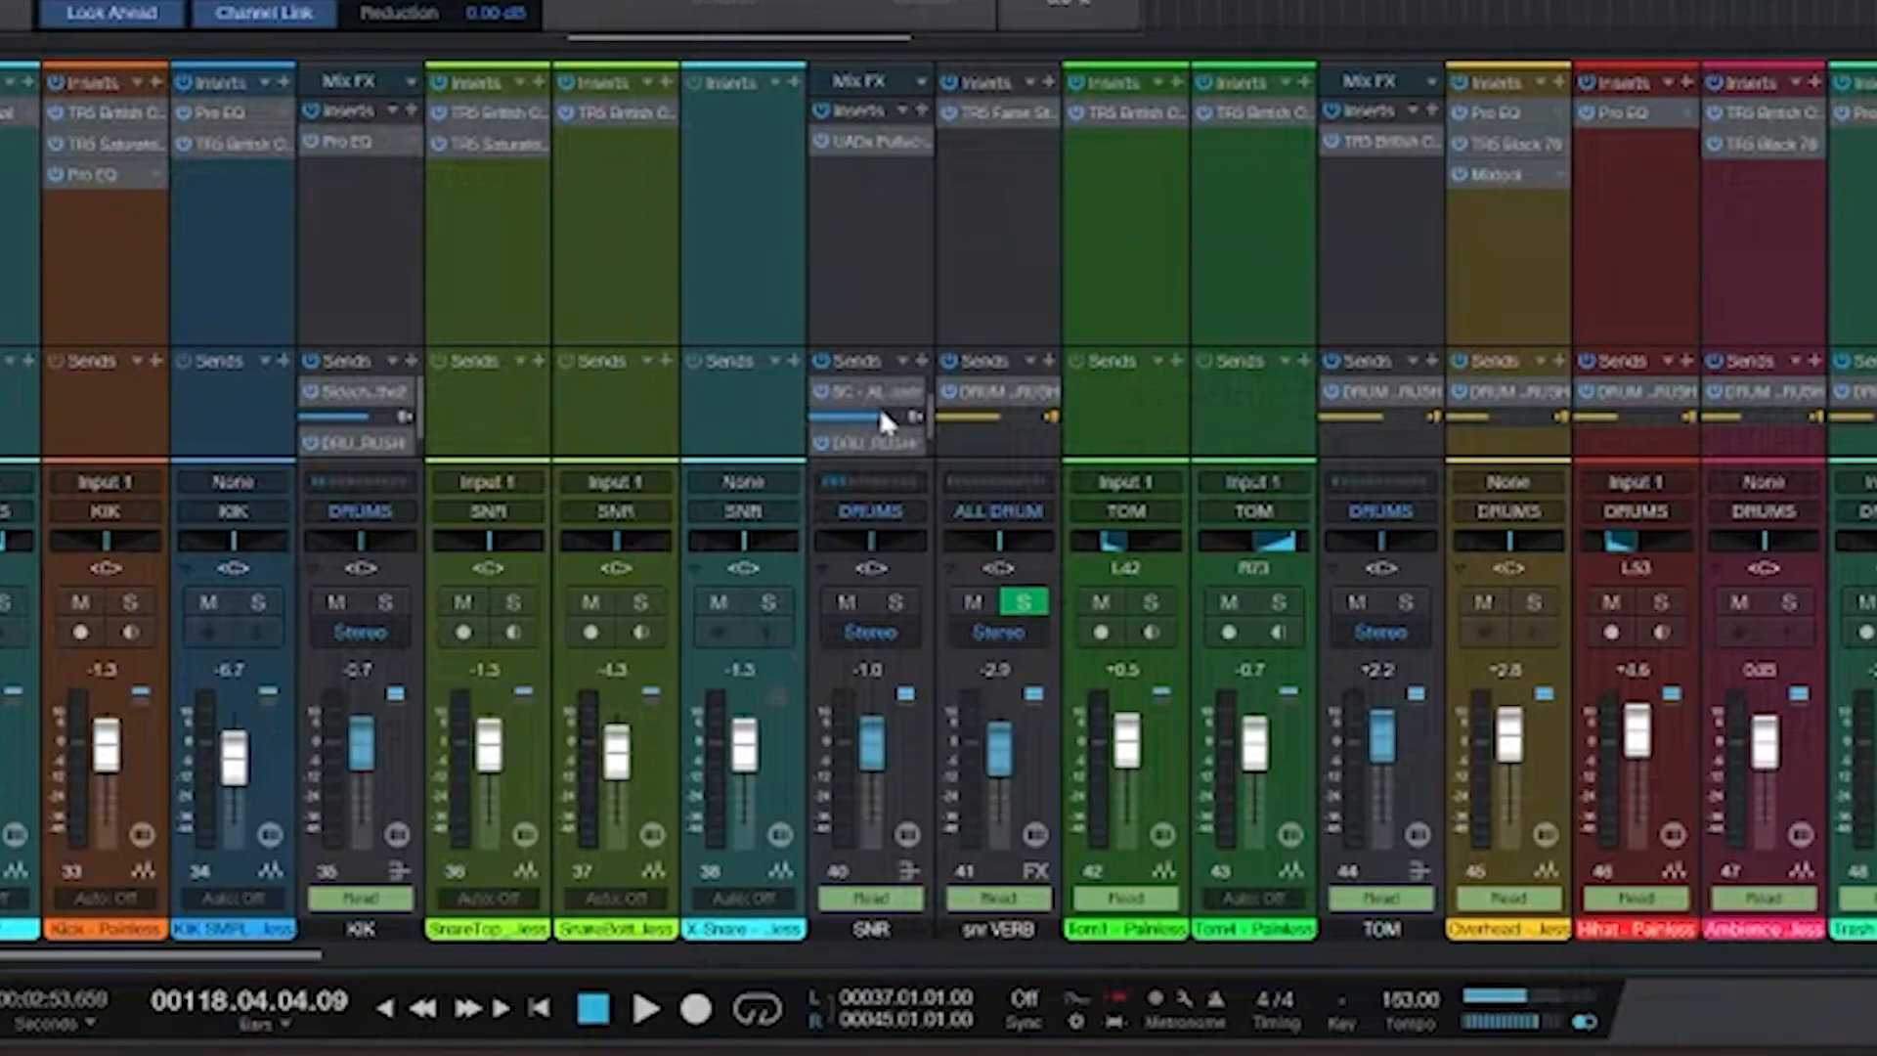
- Point out the SNR bus's sidechain send and compare the ALL GTR sidechain Compressor bypassed and active
{"action": "left_click_drag", "start_coordinate": [927, 407], "coordinate": [922, 390]}
{"action": "scroll", "coordinate": [960, 720], "scroll_direction": "right", "scroll_amount": 15}
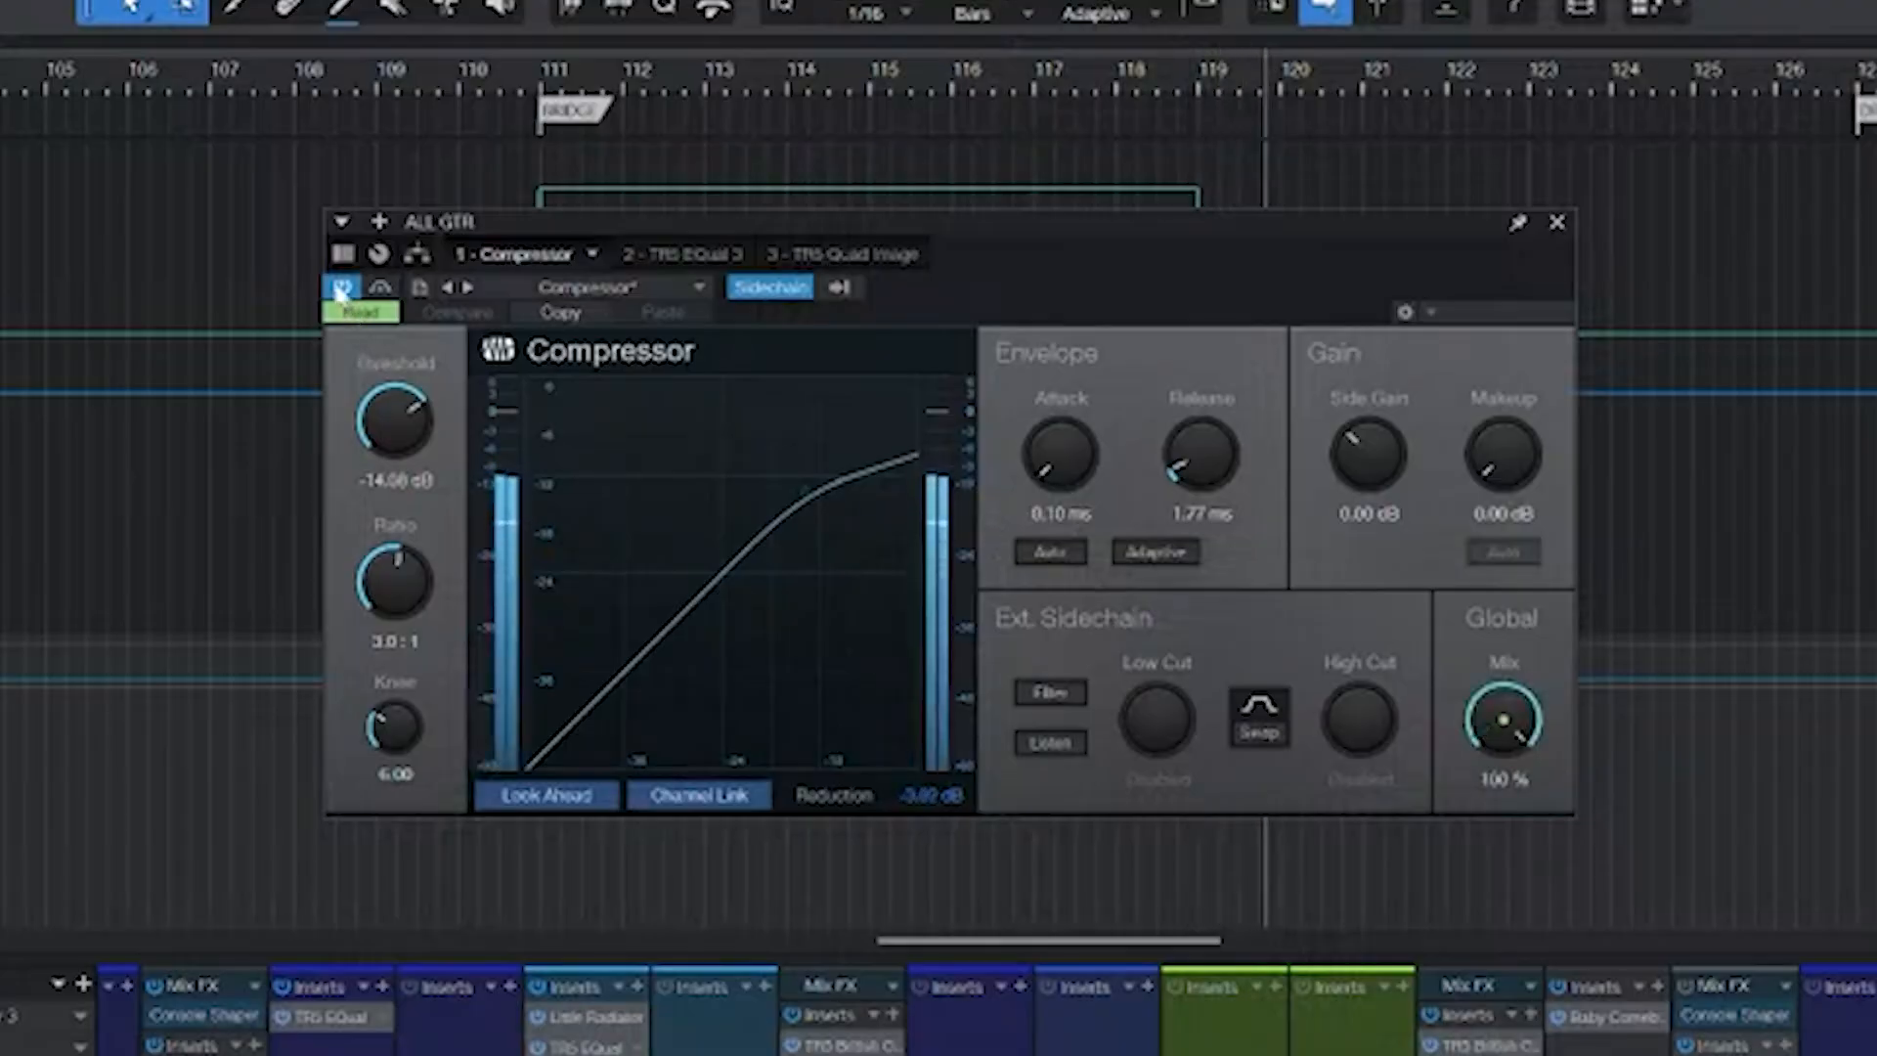
{"action": "left_click", "coordinate": [342, 289]}
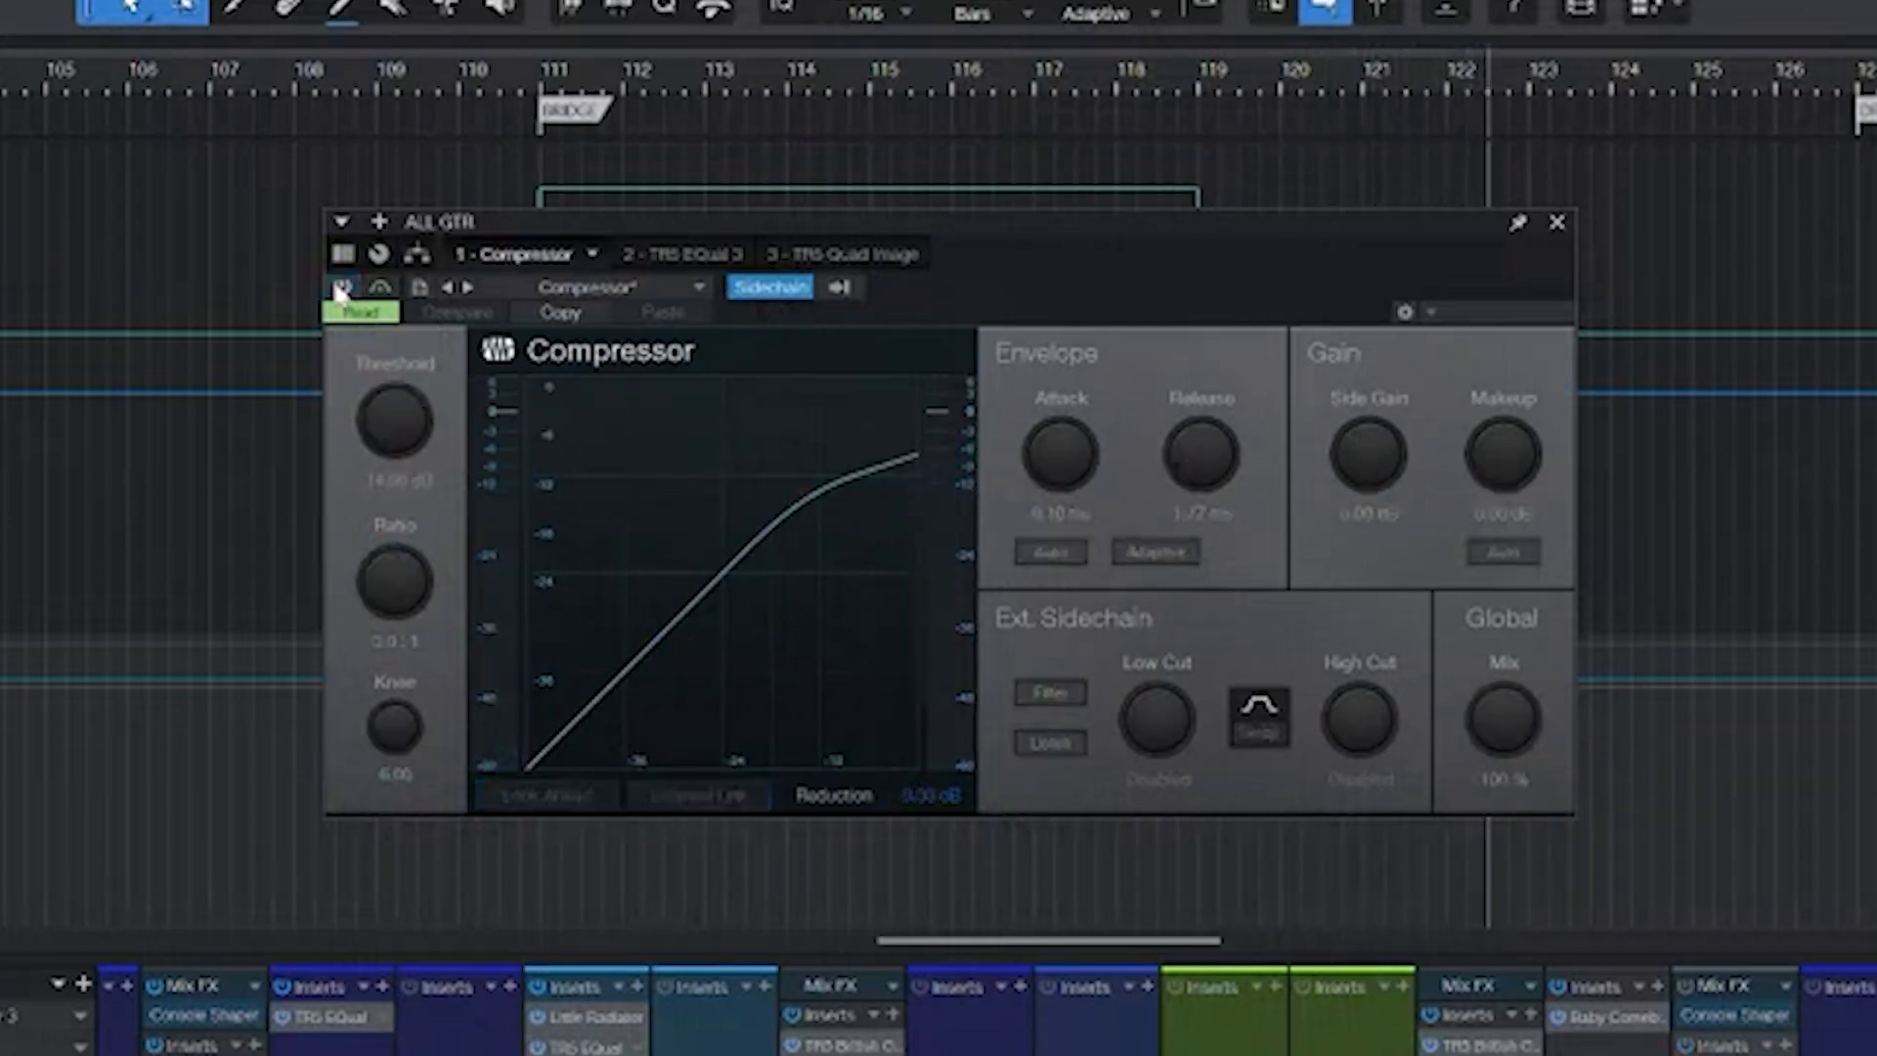
{"action": "left_click", "coordinate": [341, 288]}
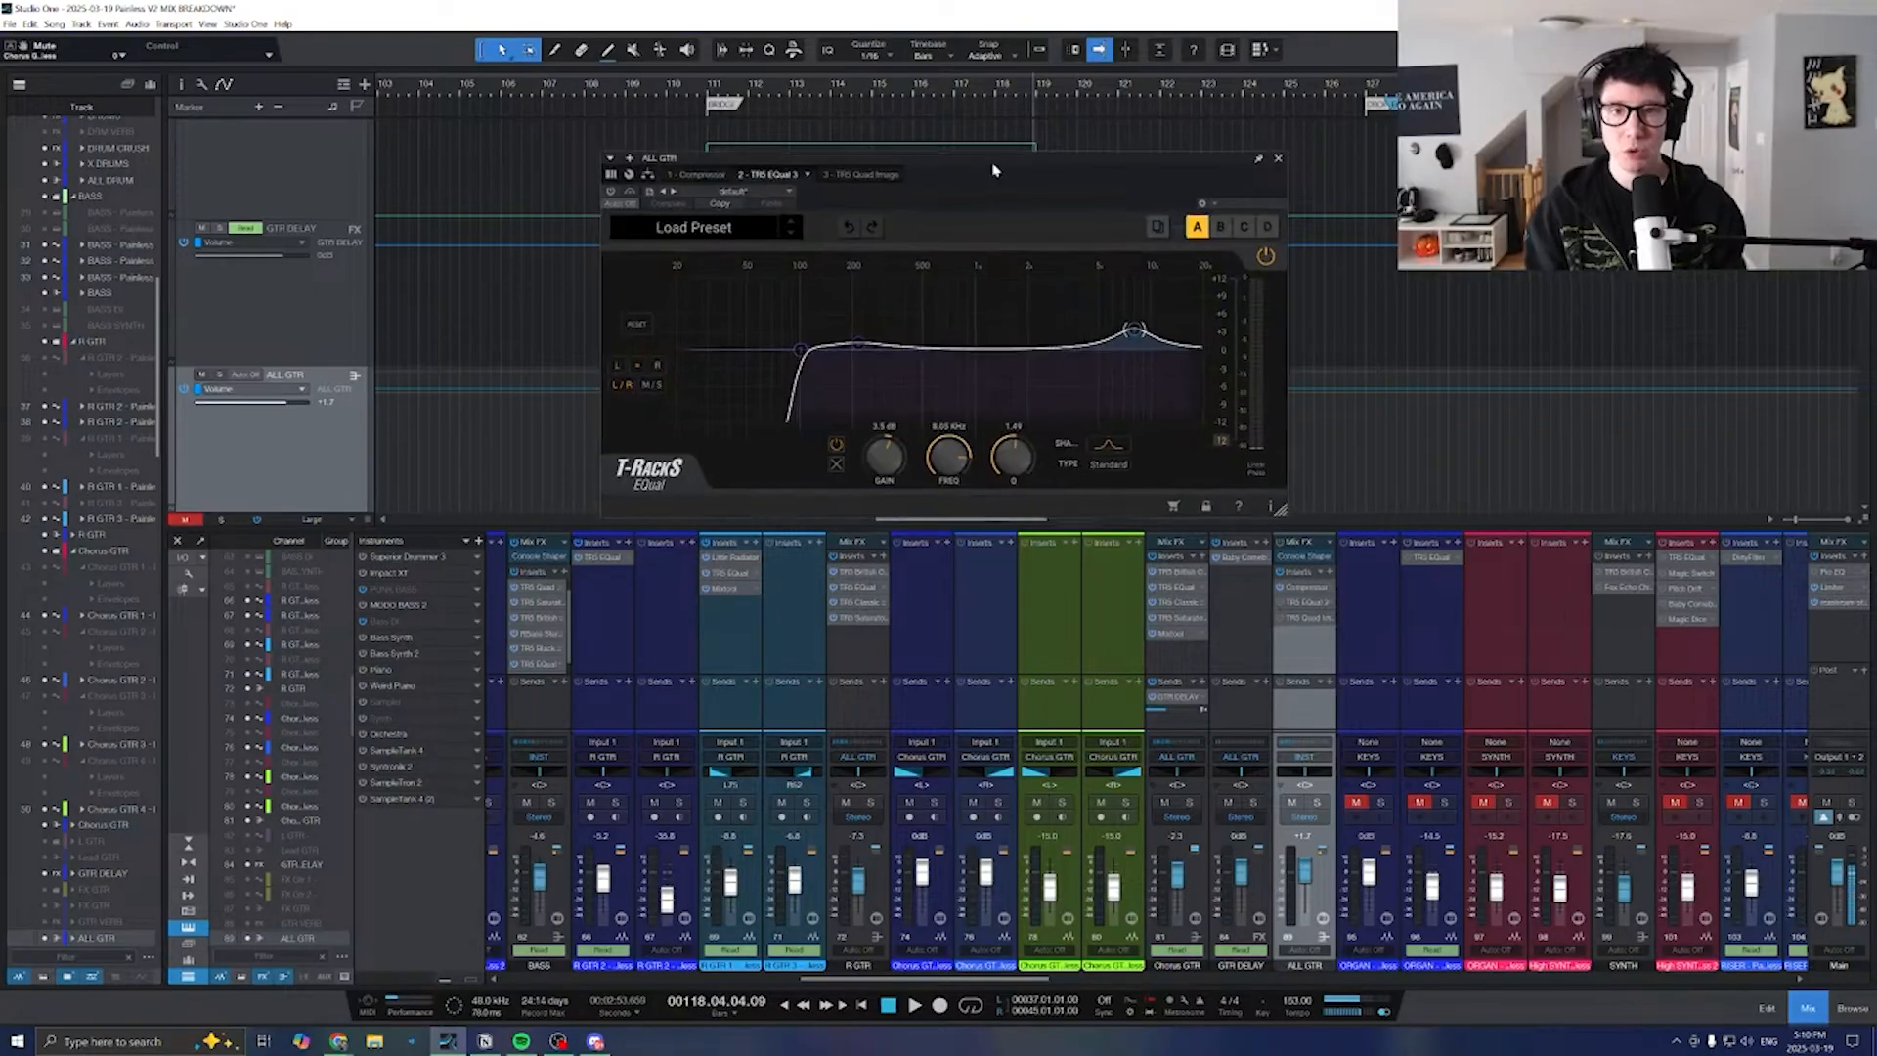
- Compare the TR5 EQual insert on ALL GTR bypassed and active during playback, leaving it enabled
{"action": "left_click_drag", "start_coordinate": [995, 167], "coordinate": [1012, 160]}
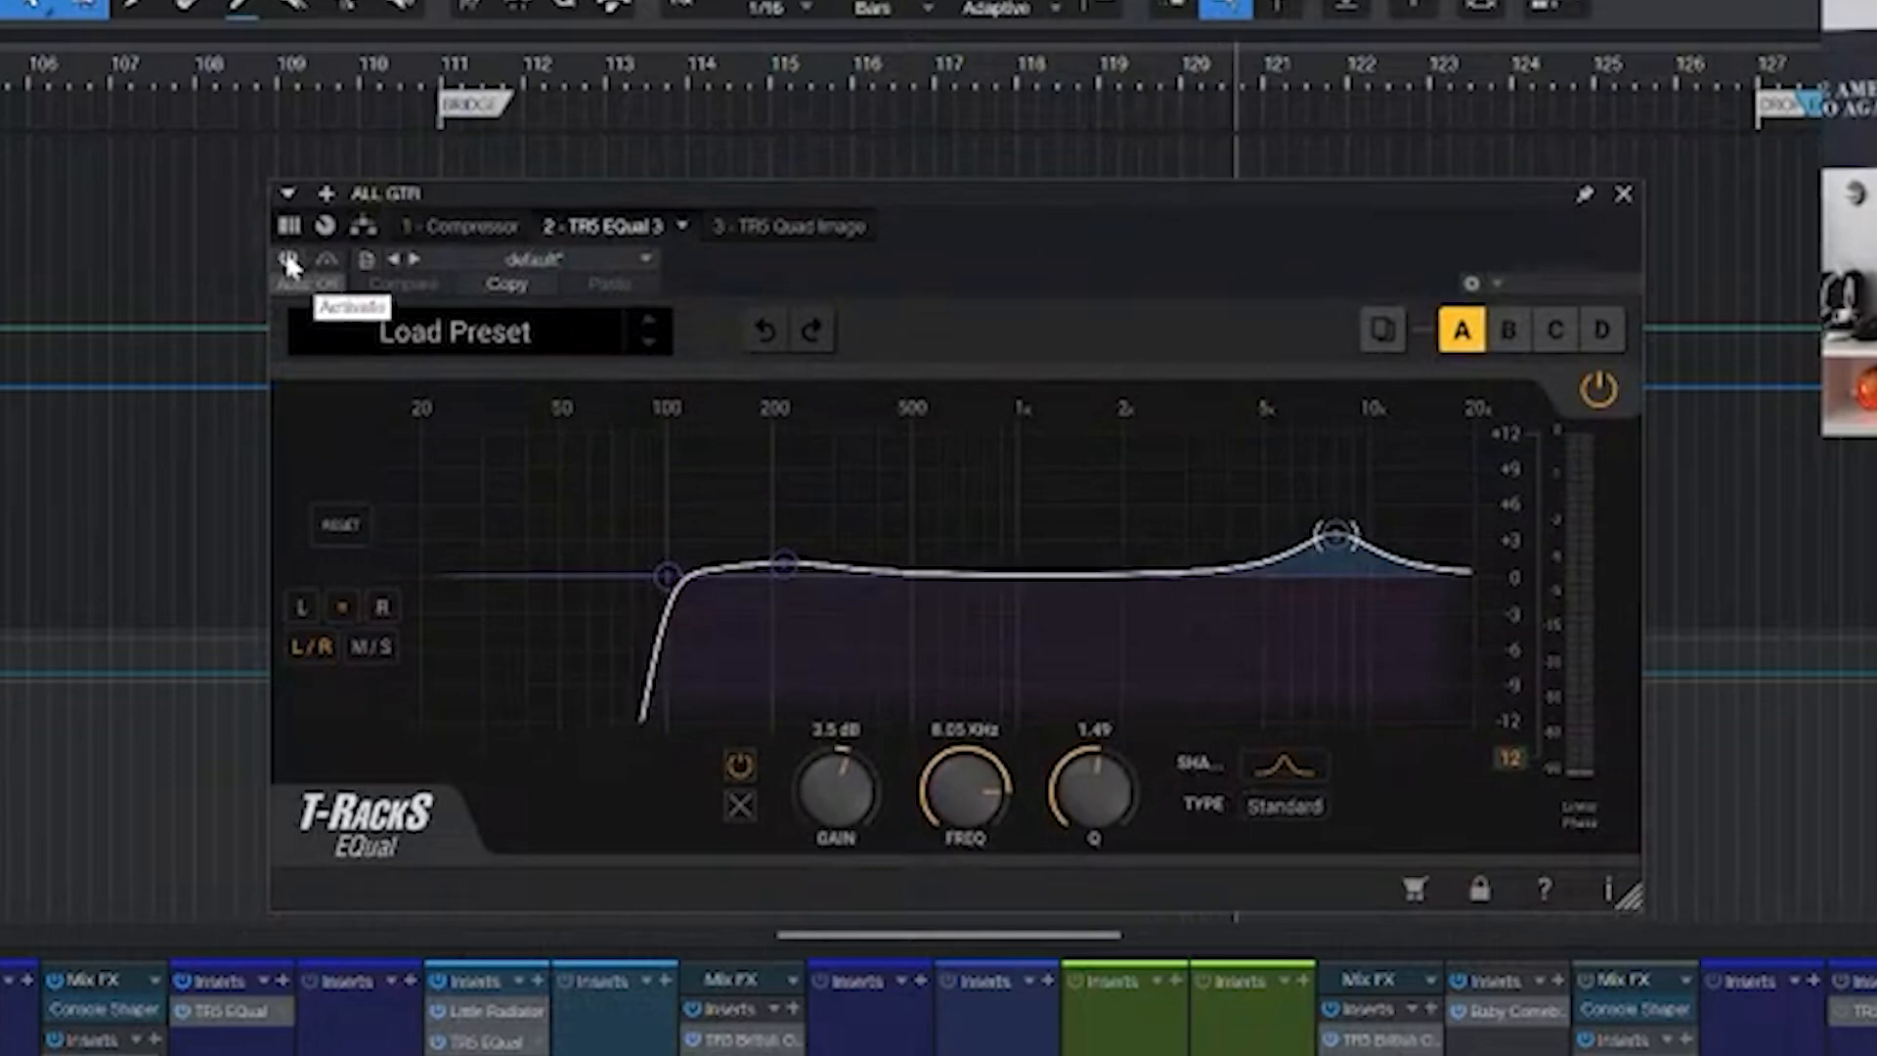
{"action": "left_click", "coordinate": [289, 262]}
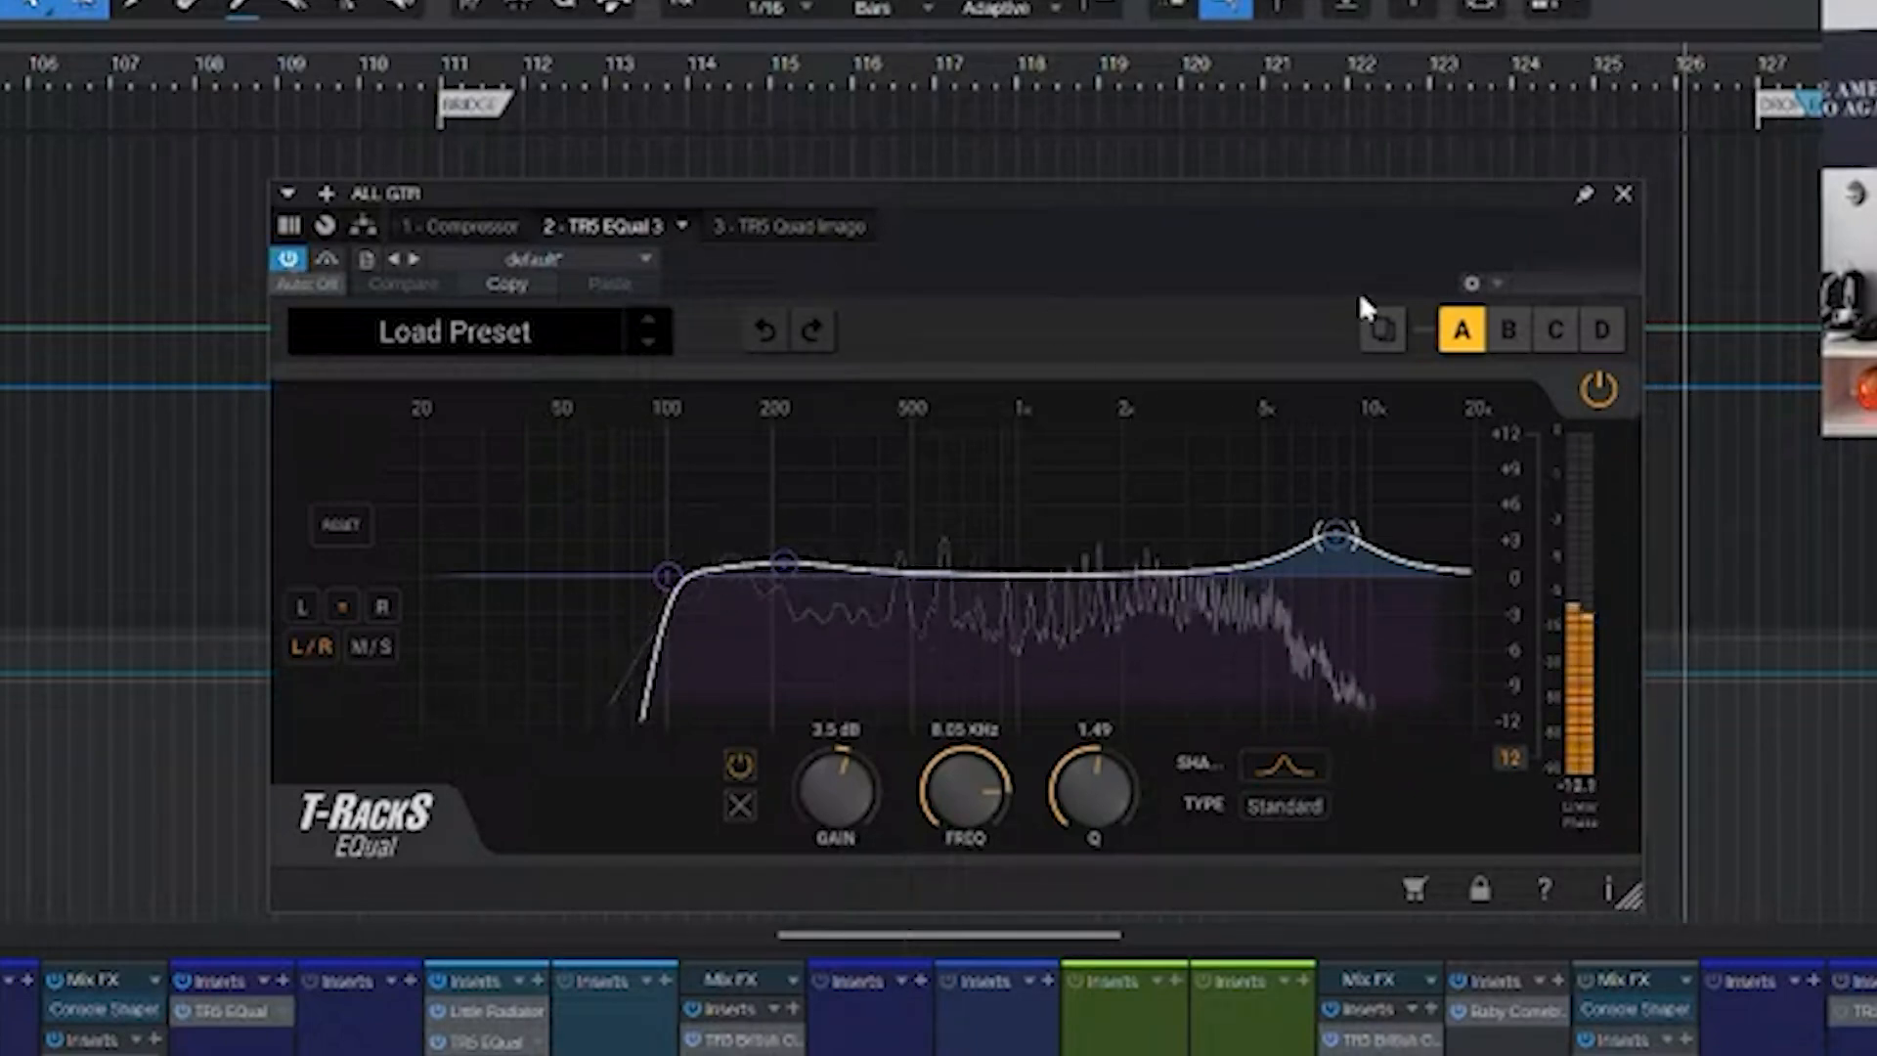
{"action": "key", "text": "space"}
- Set the playback position to the CHORUS marker at bar 95 and show that section in detail
{"action": "scroll", "coordinate": [748, 107], "scroll_direction": "down", "scroll_amount": 4}
{"action": "scroll", "coordinate": [674, 144], "scroll_direction": "left", "scroll_amount": 5}
{"action": "scroll", "coordinate": [922, 137], "scroll_direction": "right", "scroll_amount": 1}
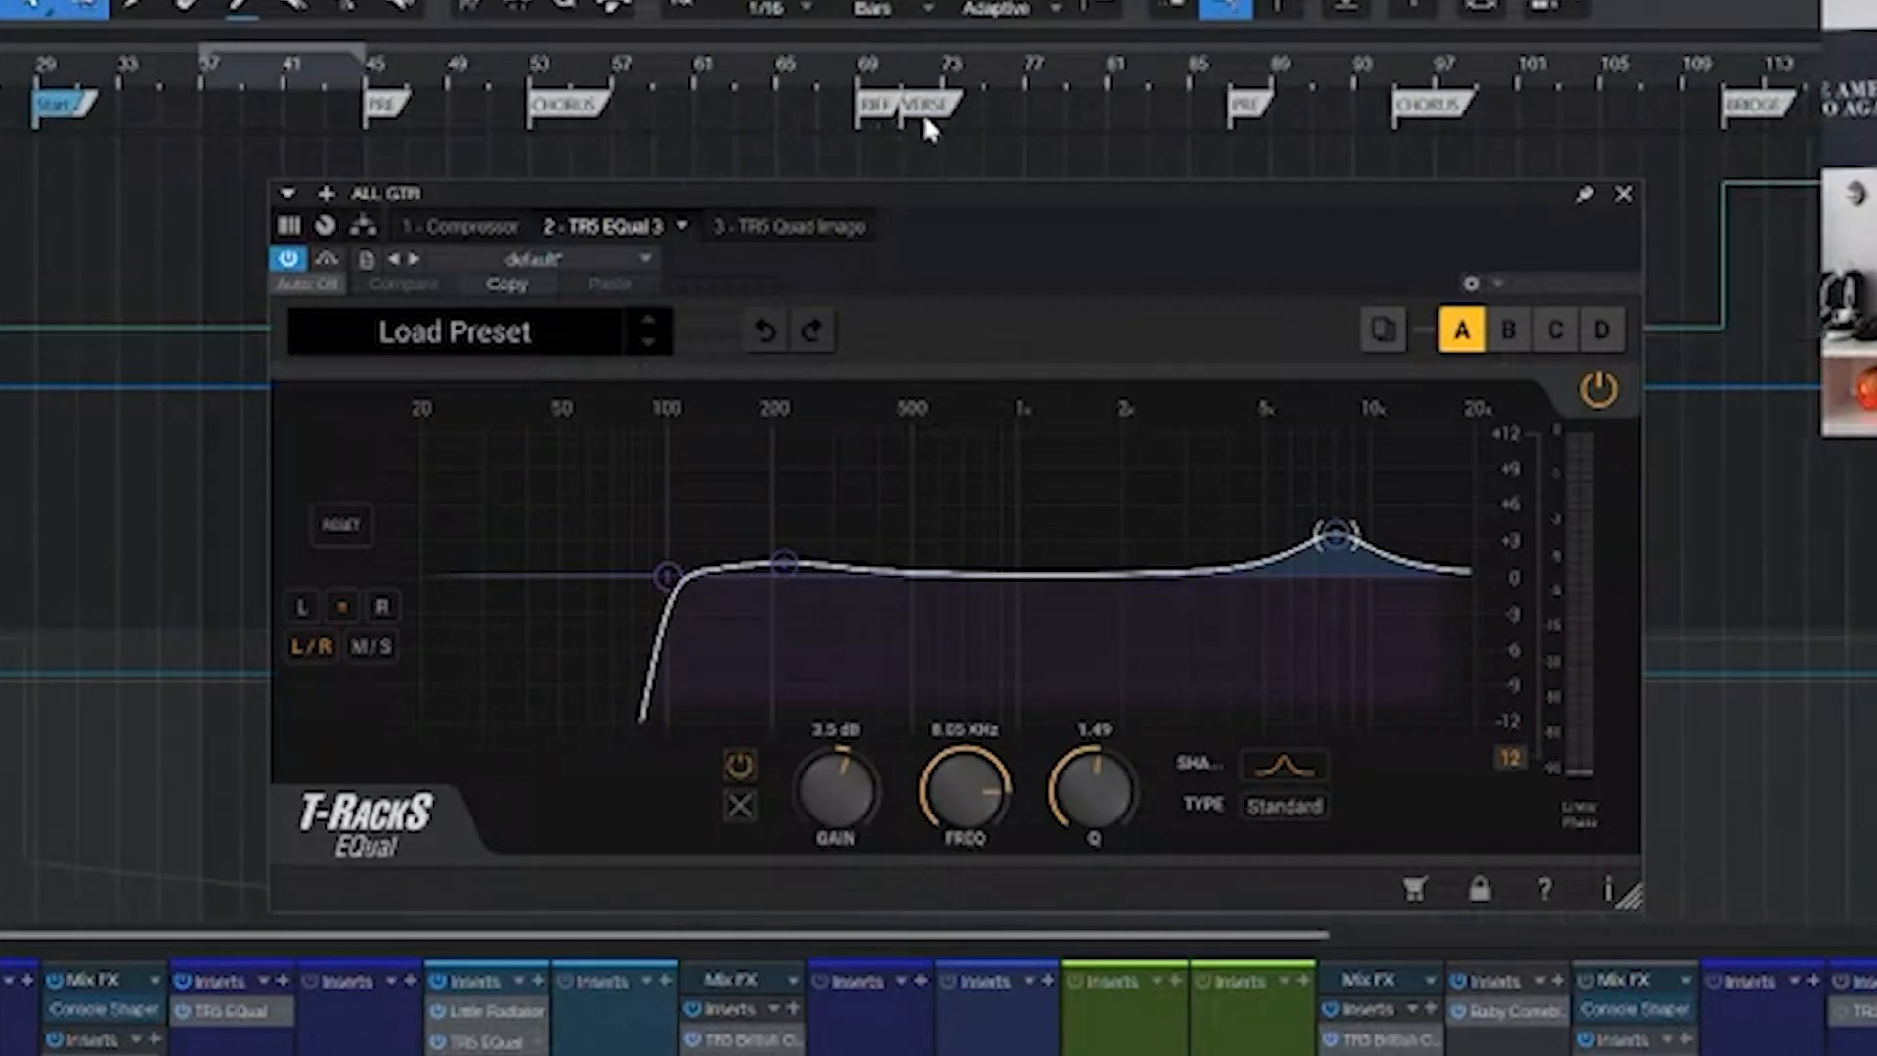
{"action": "mouse_move", "coordinate": [1337, 539]}
{"action": "left_click", "coordinate": [1394, 67]}
{"action": "key", "text": "e"}
{"action": "key", "text": "e"}
{"action": "key", "text": "e"}
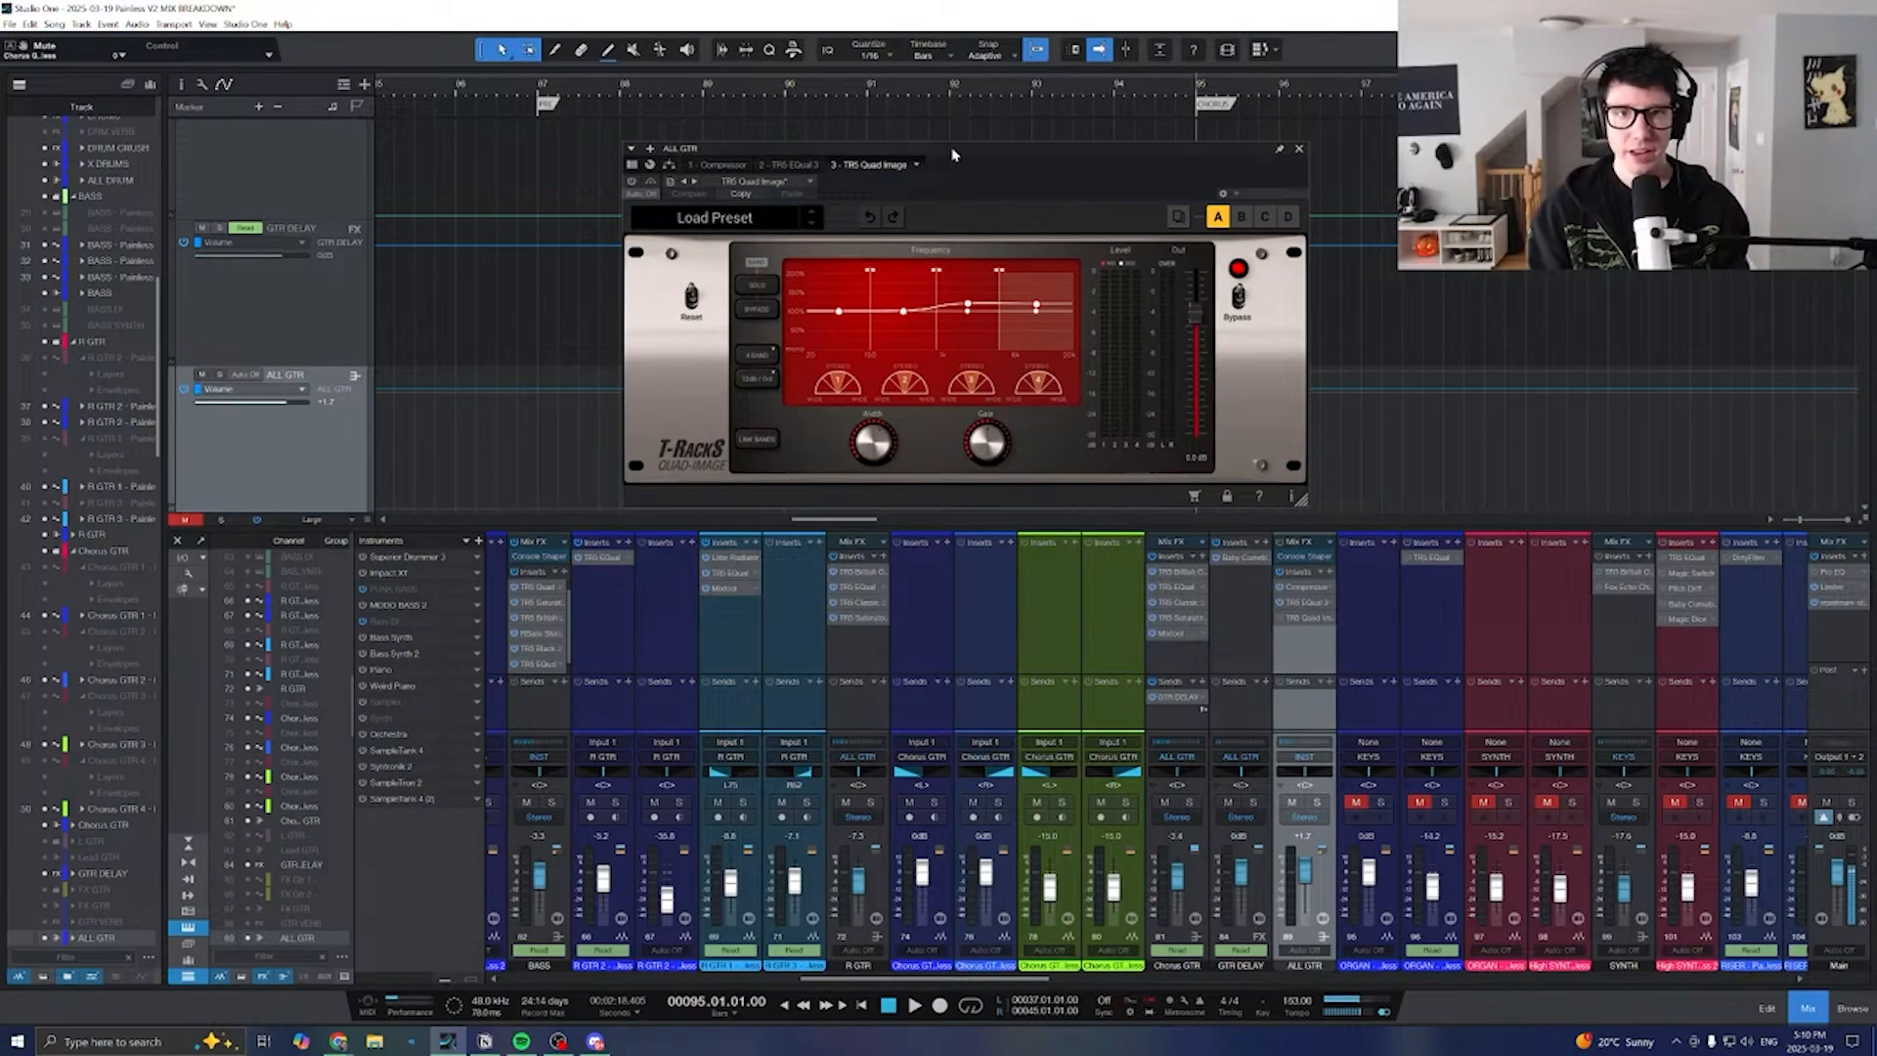
- Compare the TR5 Quad Image insert on ALL GTR bypassed and active in the chorus, leaving it enabled
{"action": "left_click_drag", "start_coordinate": [953, 154], "coordinate": [947, 155]}
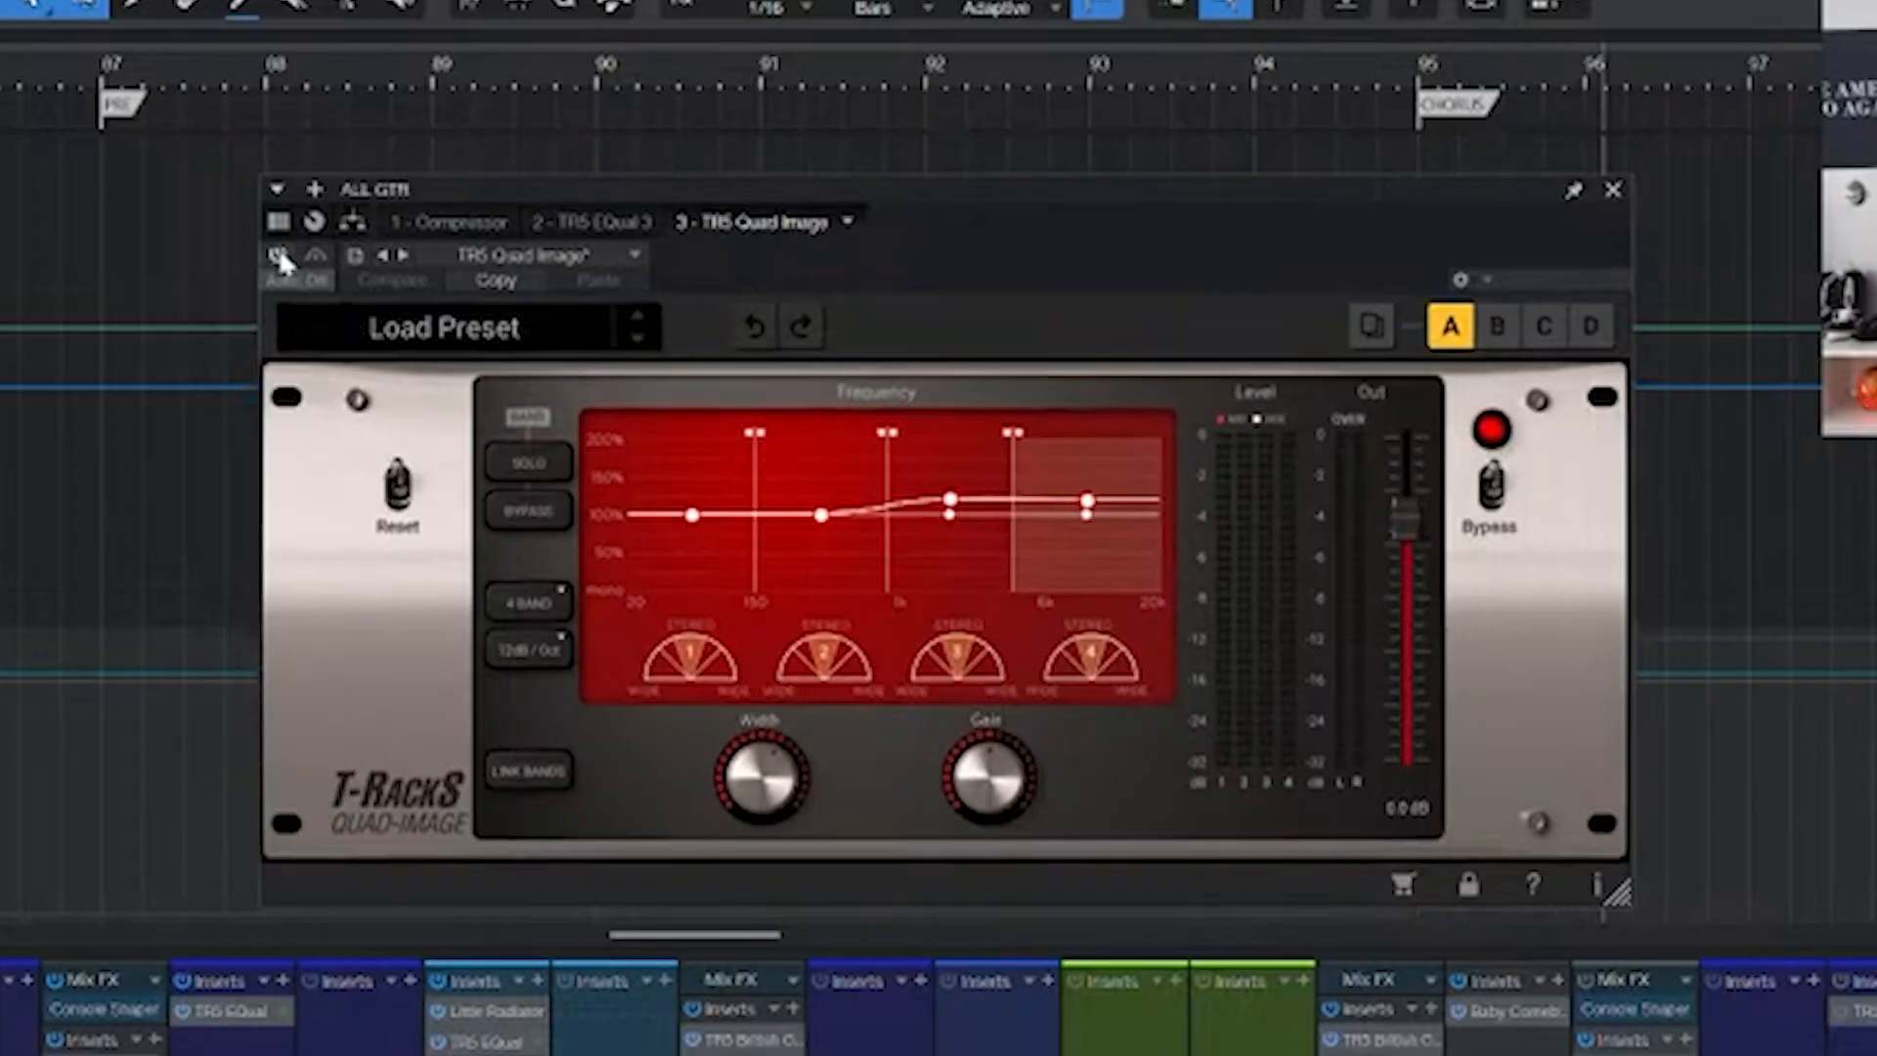
{"action": "left_click", "coordinate": [279, 255]}
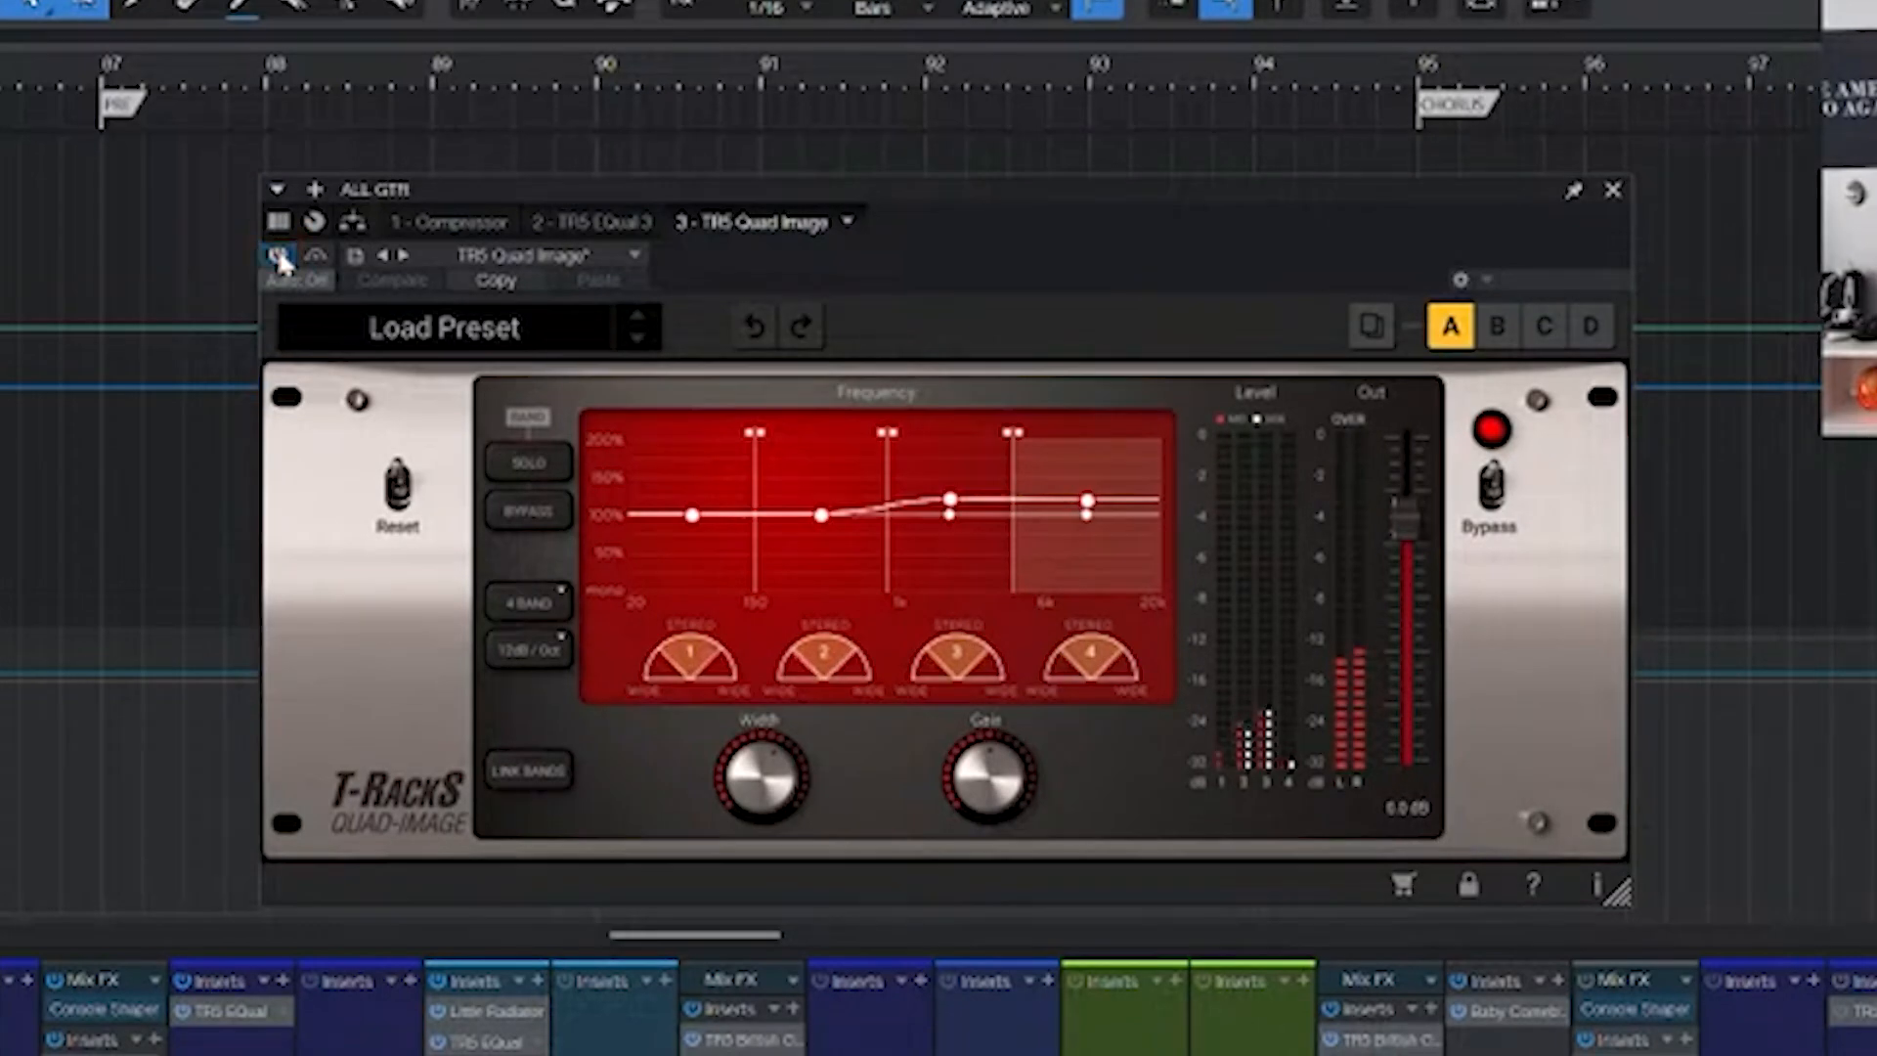
{"action": "left_click", "coordinate": [278, 255]}
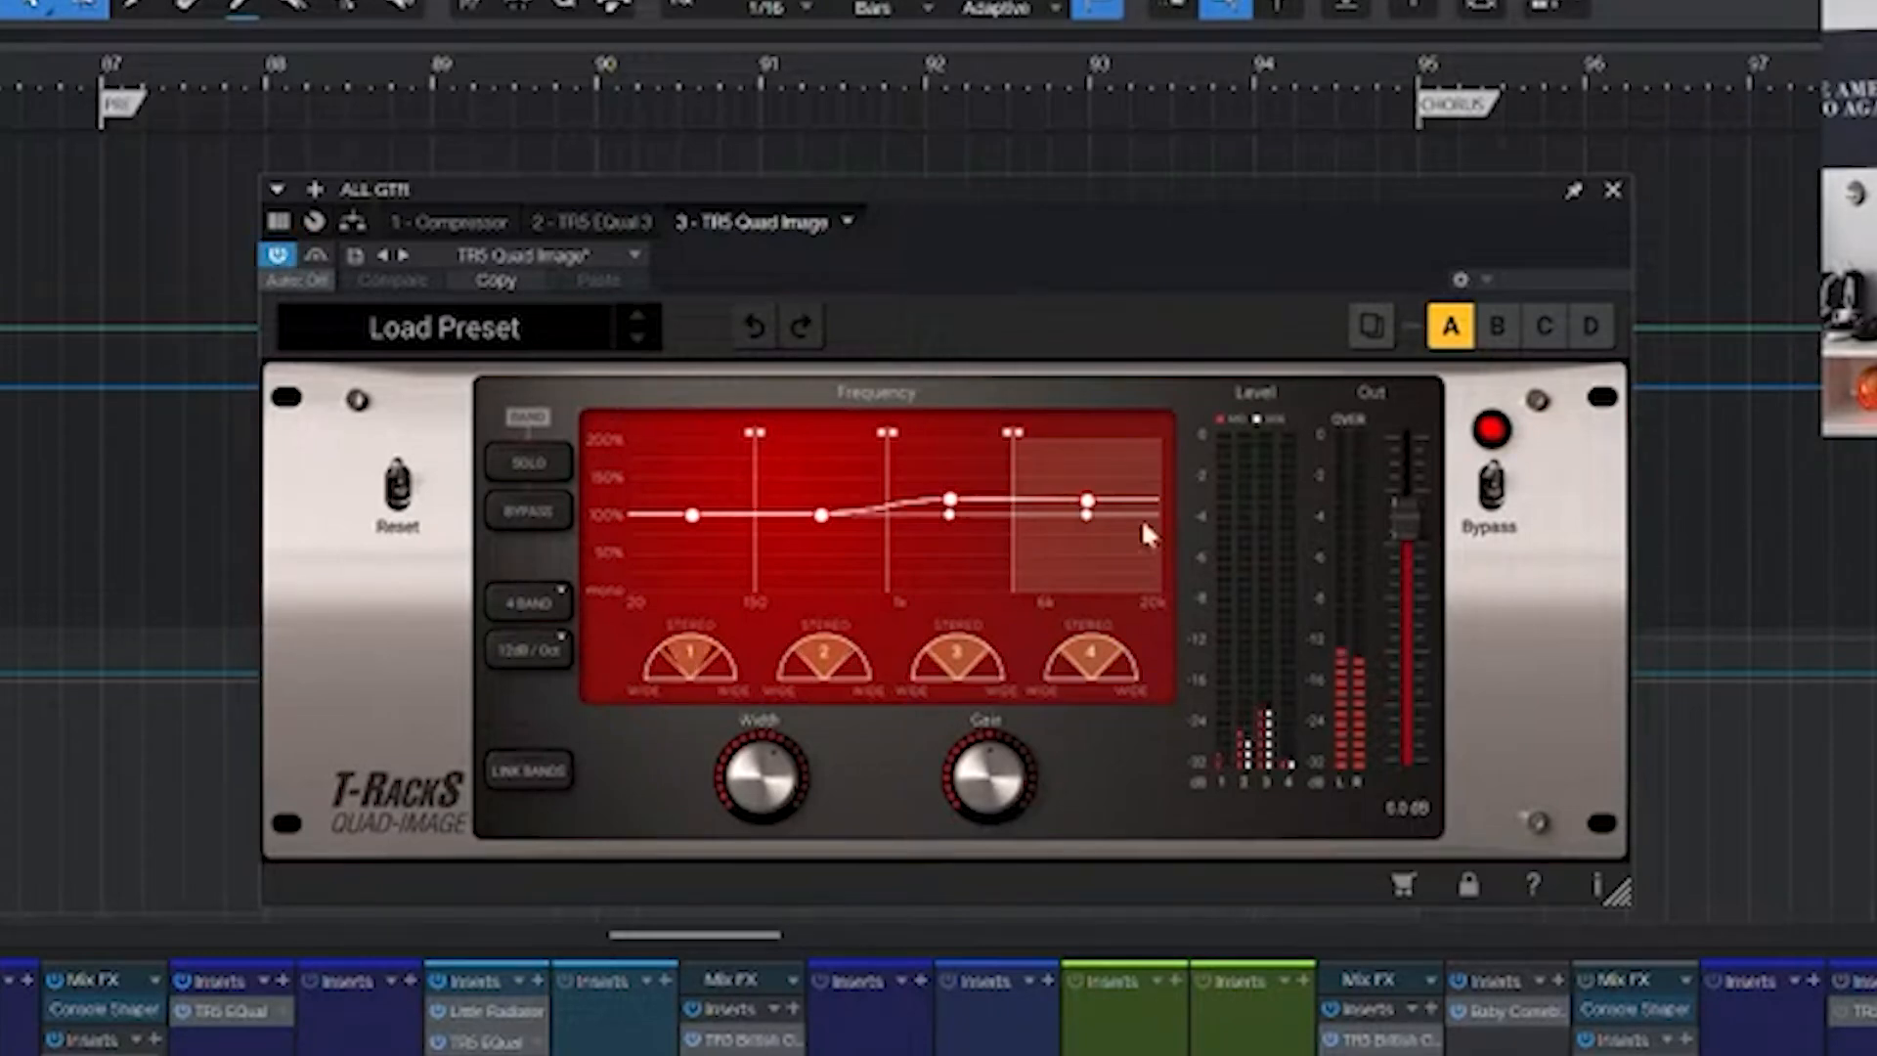
{"action": "key", "text": "space"}
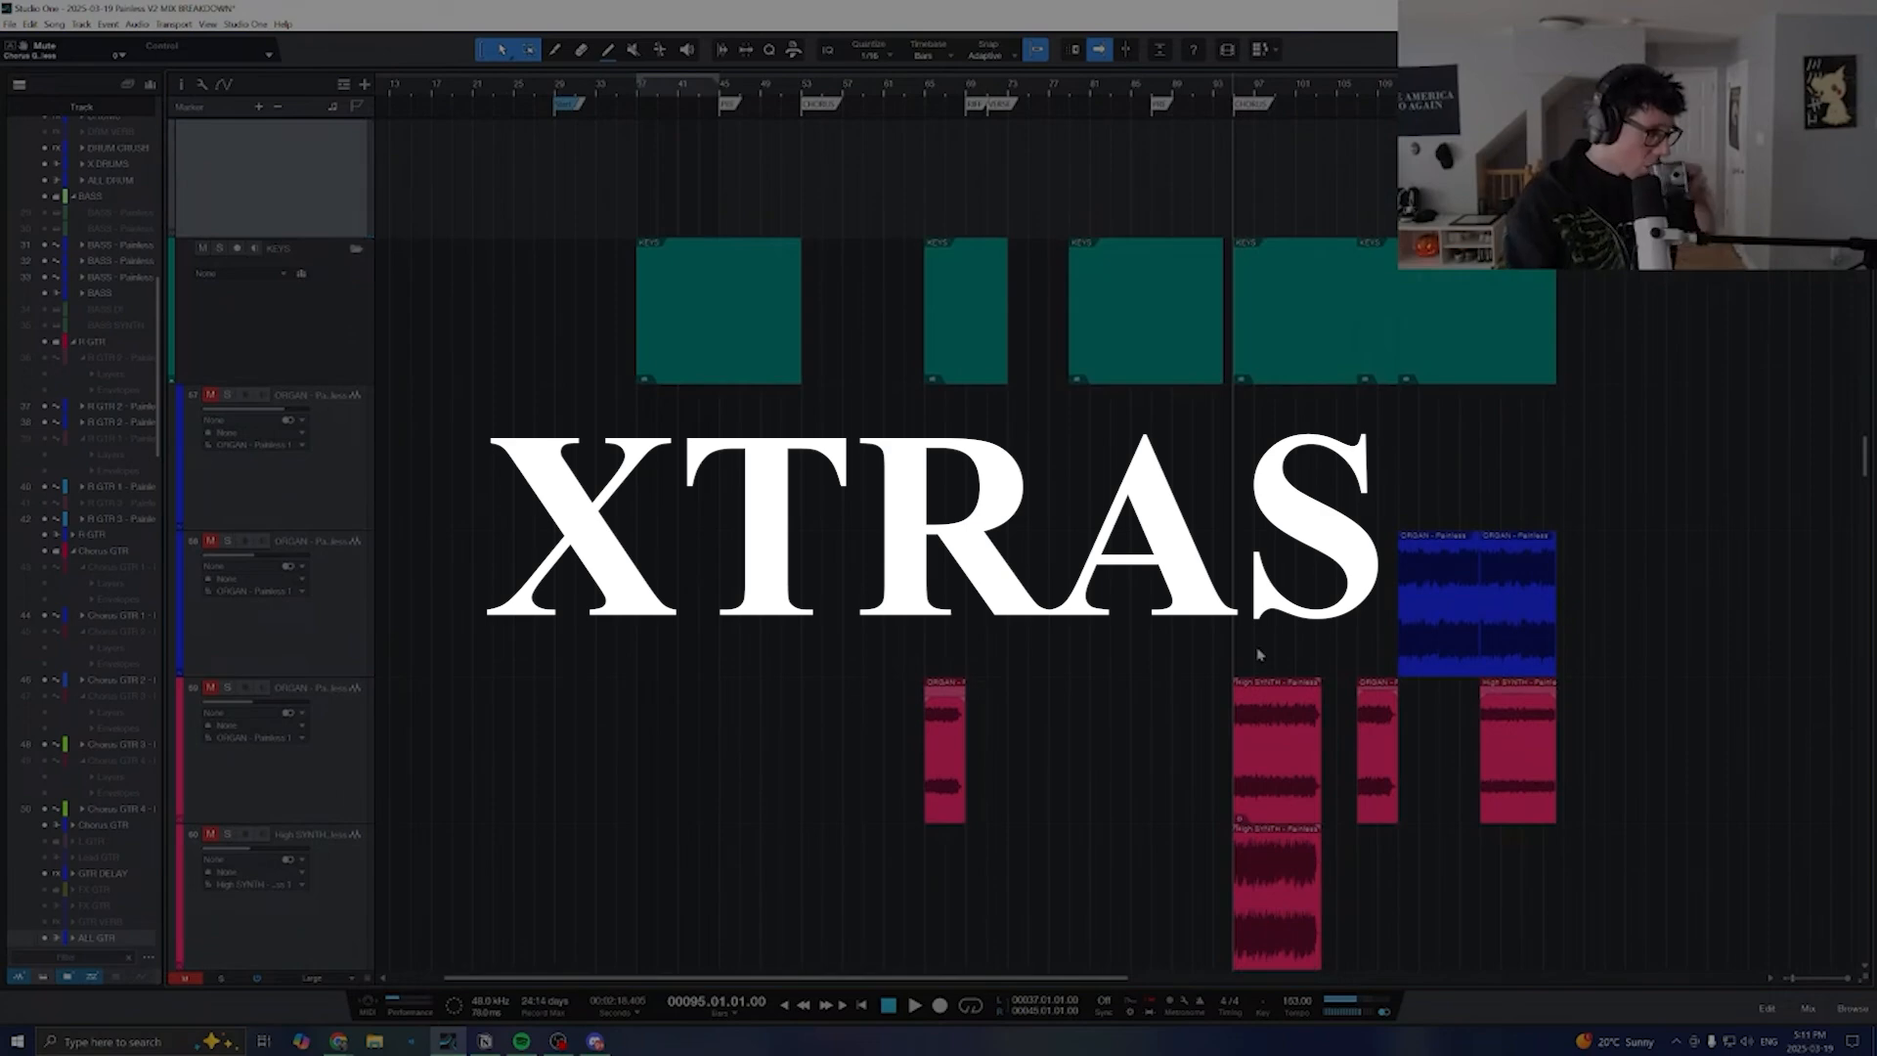
- Look over the KEYS, ORGAN, High SYNTH and RISER tracks across the whole arrangement
{"action": "scroll", "coordinate": [1152, 712], "scroll_direction": "down", "scroll_amount": 14}
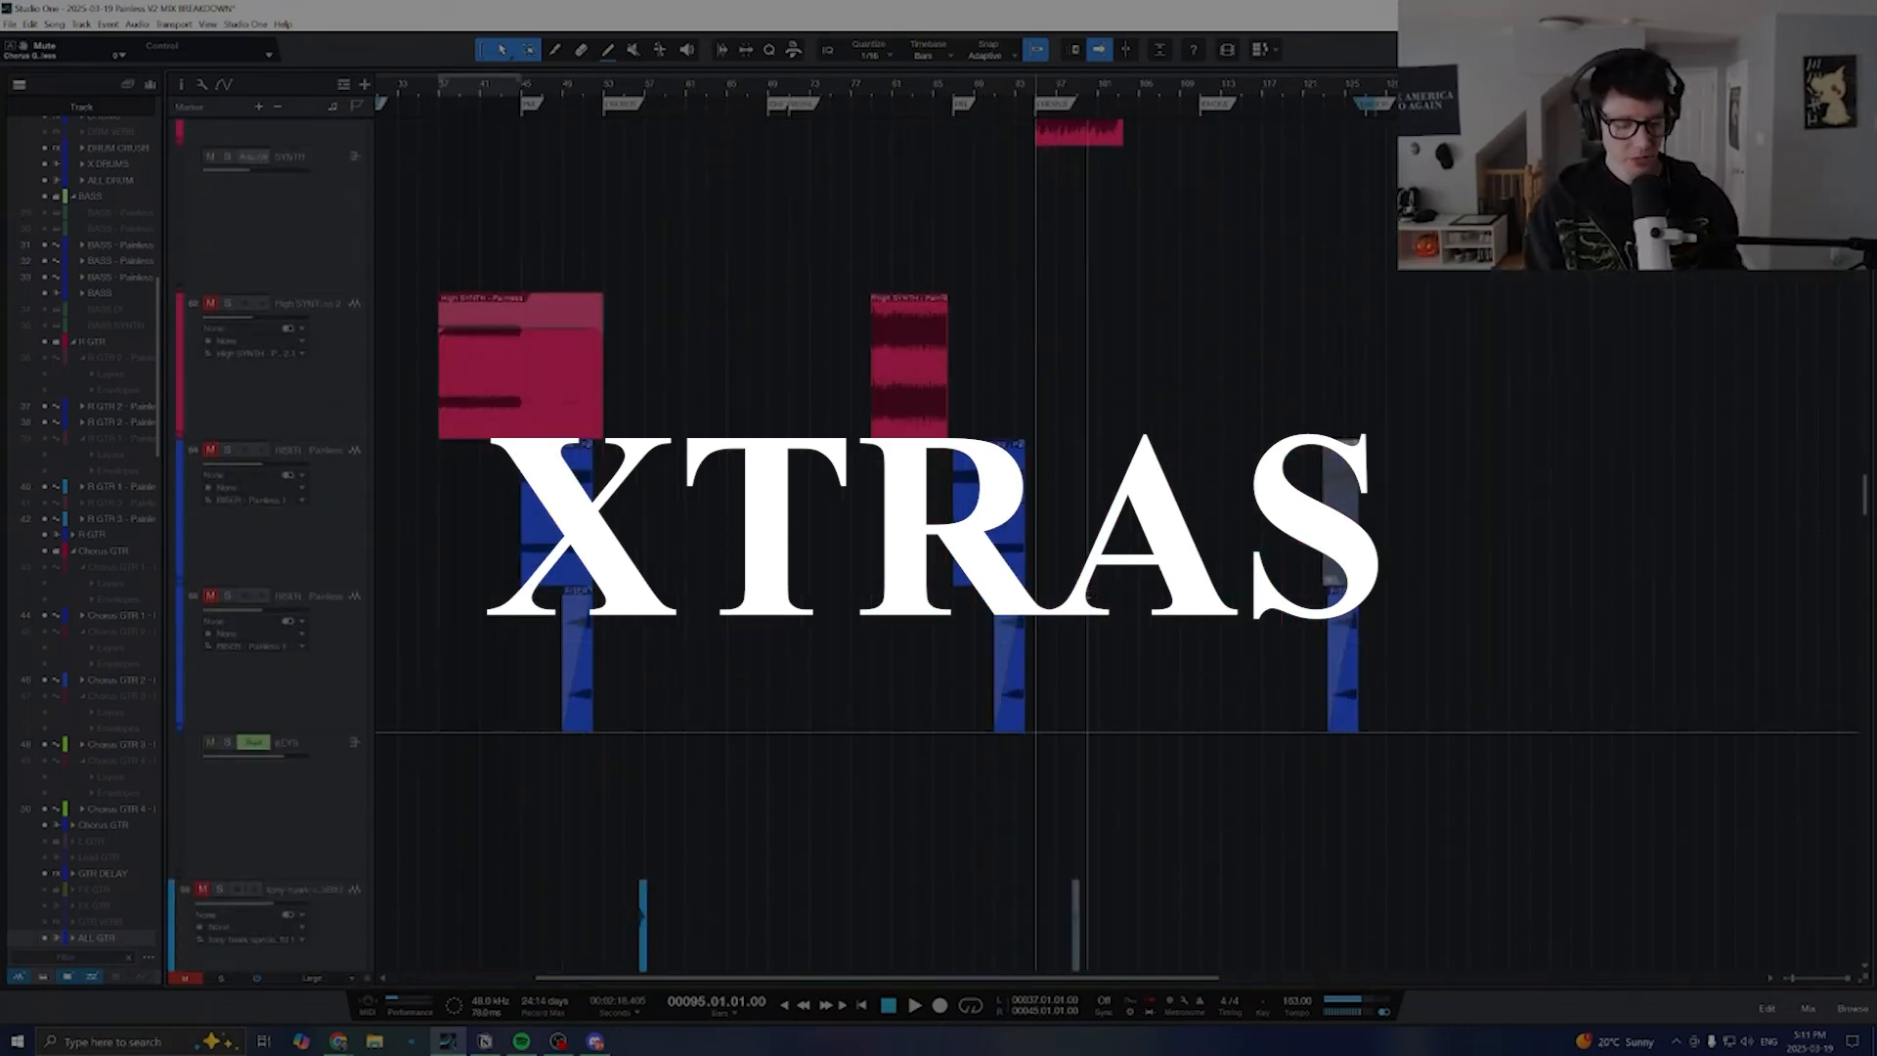
{"action": "scroll", "coordinate": [1085, 684], "scroll_direction": "down", "scroll_amount": 2}
{"action": "scroll", "coordinate": [931, 608], "scroll_direction": "up", "scroll_amount": 2}
{"action": "scroll", "coordinate": [932, 607], "scroll_direction": "up", "scroll_amount": 2}
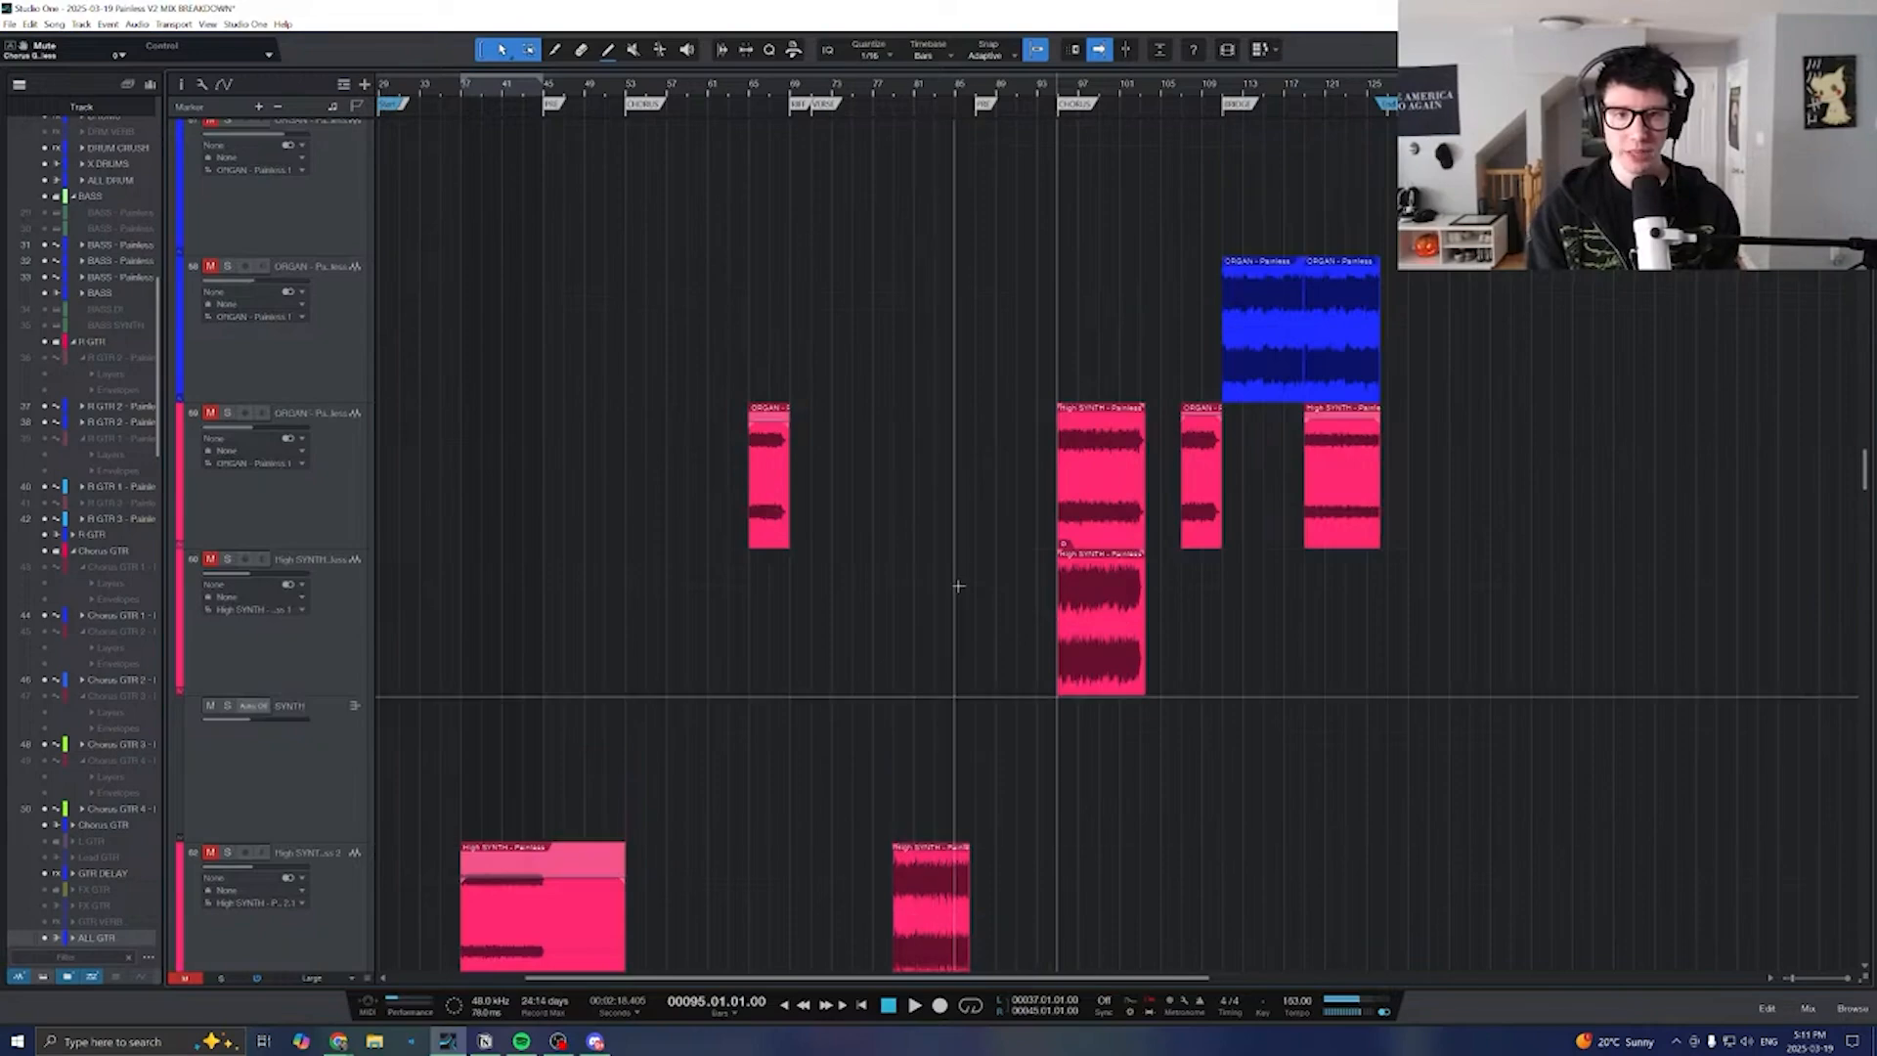
{"action": "key", "text": "e"}
{"action": "key", "text": "w"}
{"action": "key", "text": "w"}
{"action": "key", "text": "e"}
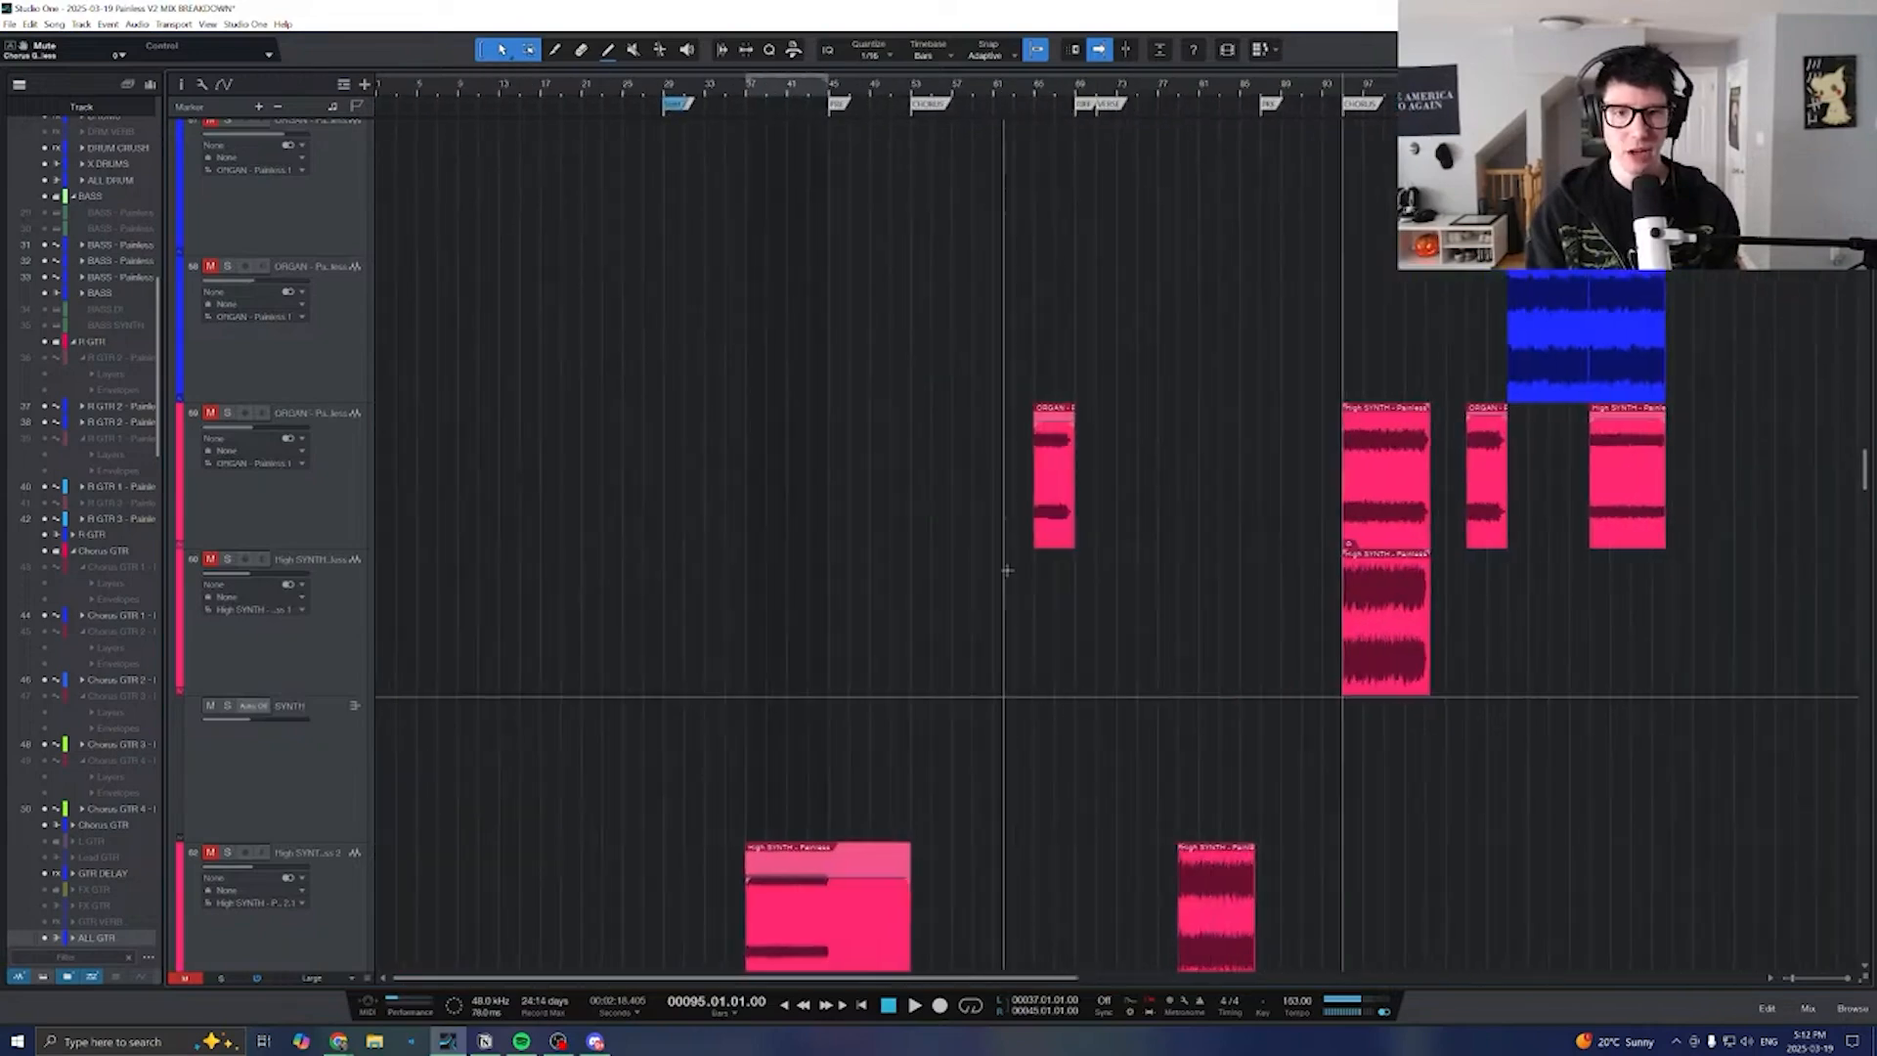
{"action": "key", "text": "w"}
{"action": "scroll", "coordinate": [700, 557], "scroll_direction": "down", "scroll_amount": 4}
{"action": "scroll", "coordinate": [680, 576], "scroll_direction": "up", "scroll_amount": 3}
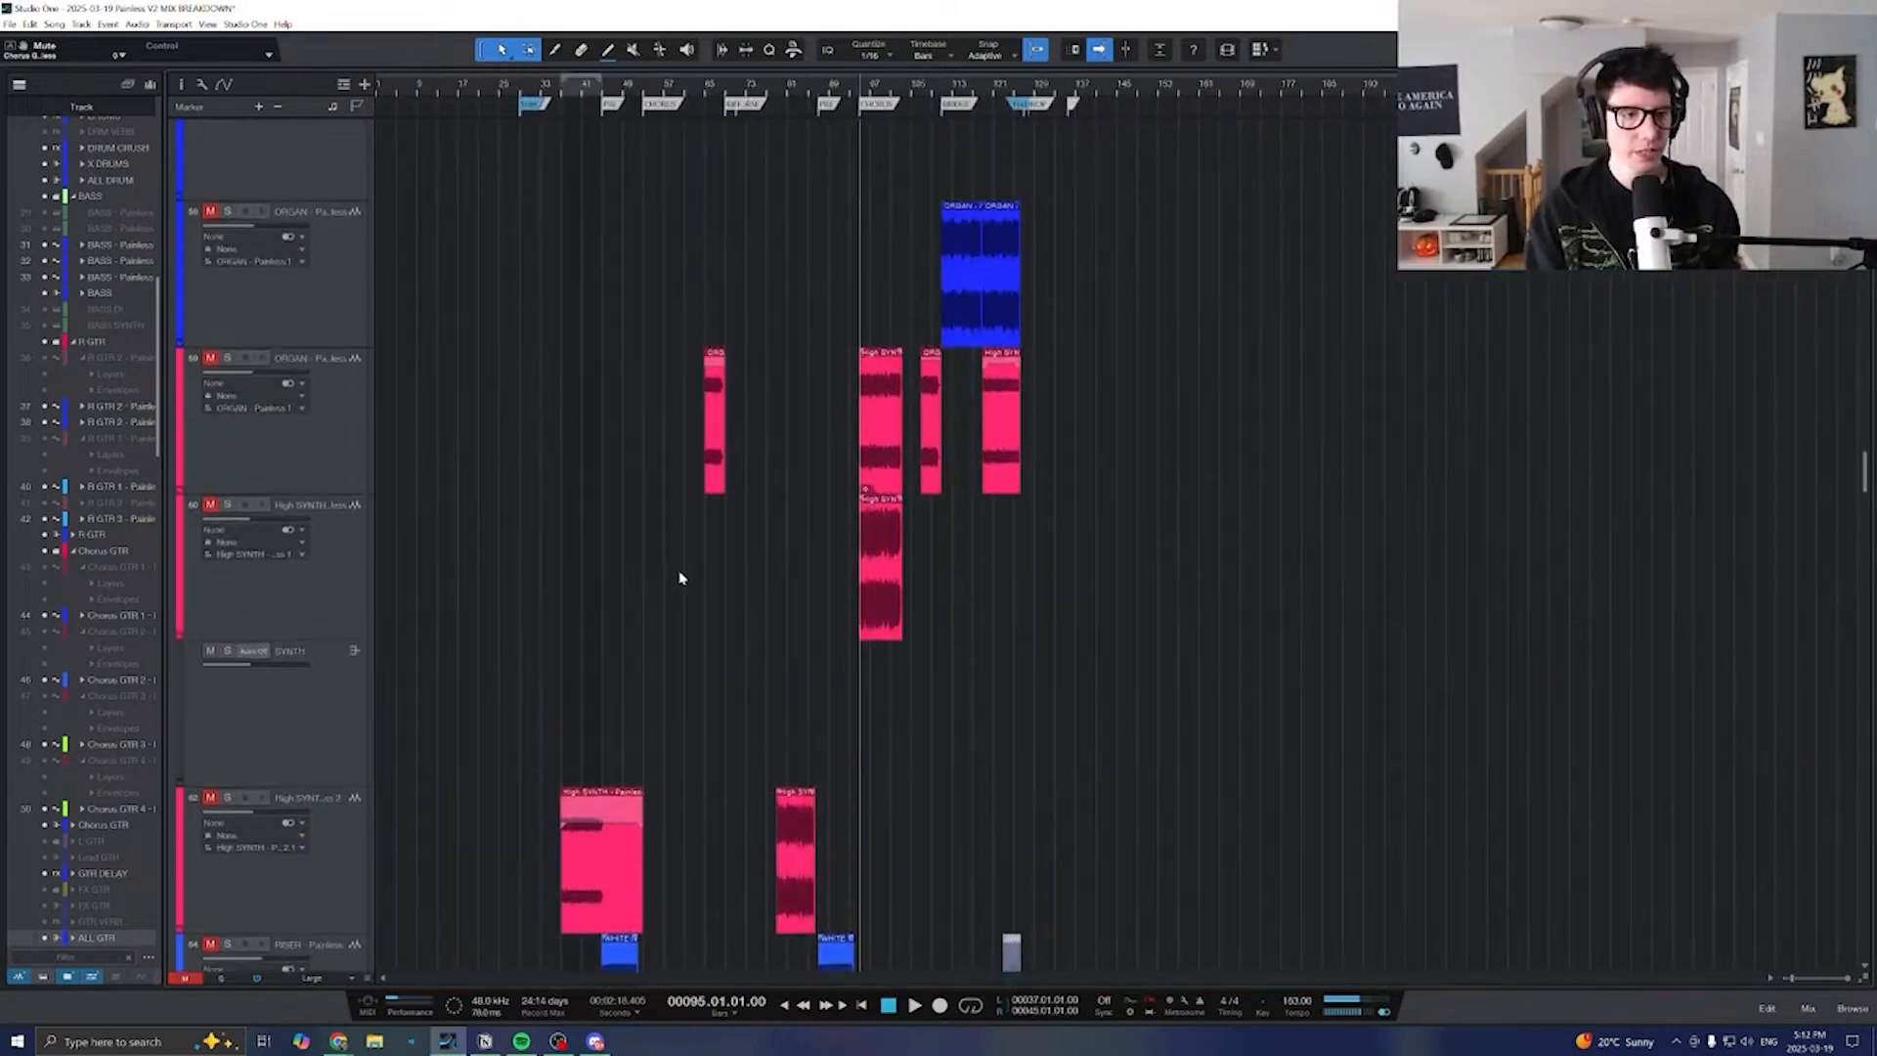
{"action": "scroll", "coordinate": [681, 578], "scroll_direction": "up", "scroll_amount": 3}
{"action": "key", "text": "e"}
{"action": "scroll", "coordinate": [808, 554], "scroll_direction": "left", "scroll_amount": 2}
{"action": "scroll", "coordinate": [869, 533], "scroll_direction": "down", "scroll_amount": 9}
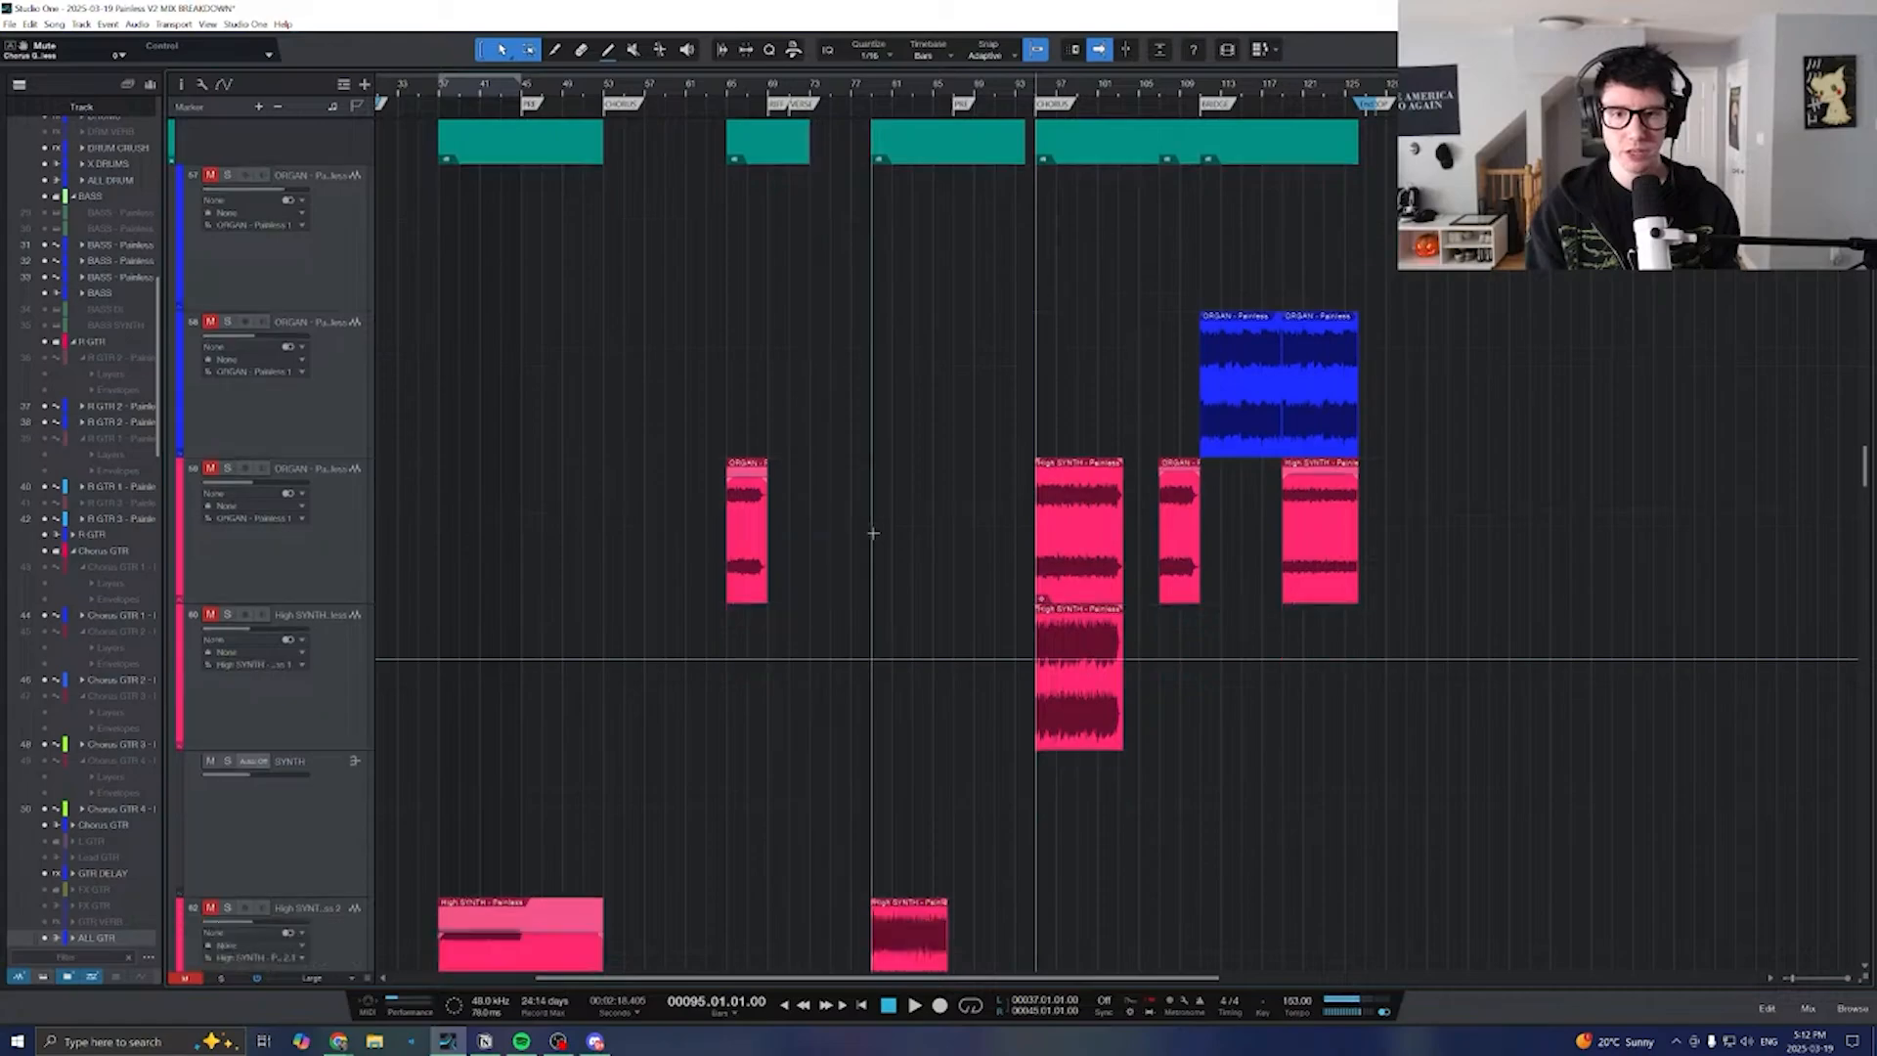
{"action": "scroll", "coordinate": [855, 537], "scroll_direction": "up", "scroll_amount": 2}
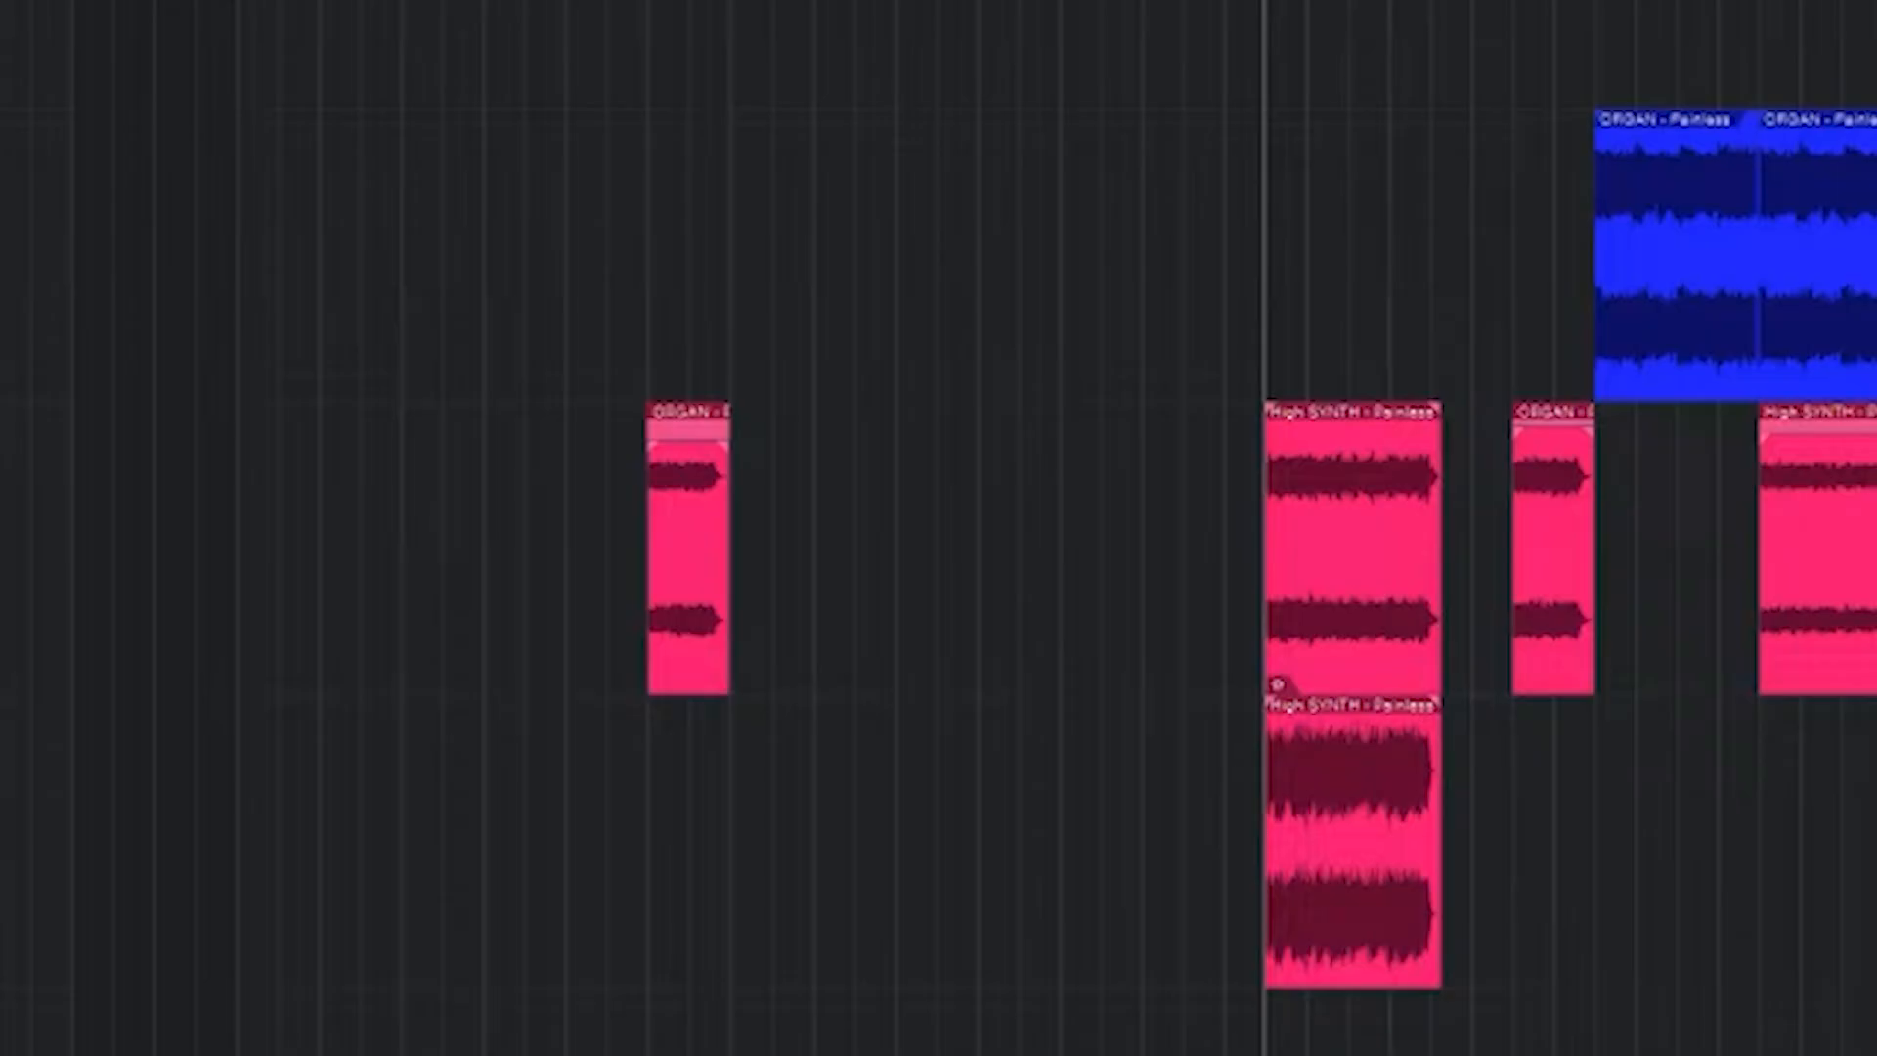
- Set the playback position to the BRIDGE marker at bar 111 and hide the mixer to show the blue ORGAN events
{"action": "left_click", "coordinate": [1596, 2]}
{"action": "scroll", "coordinate": [1156, 360], "scroll_direction": "right", "scroll_amount": 5}
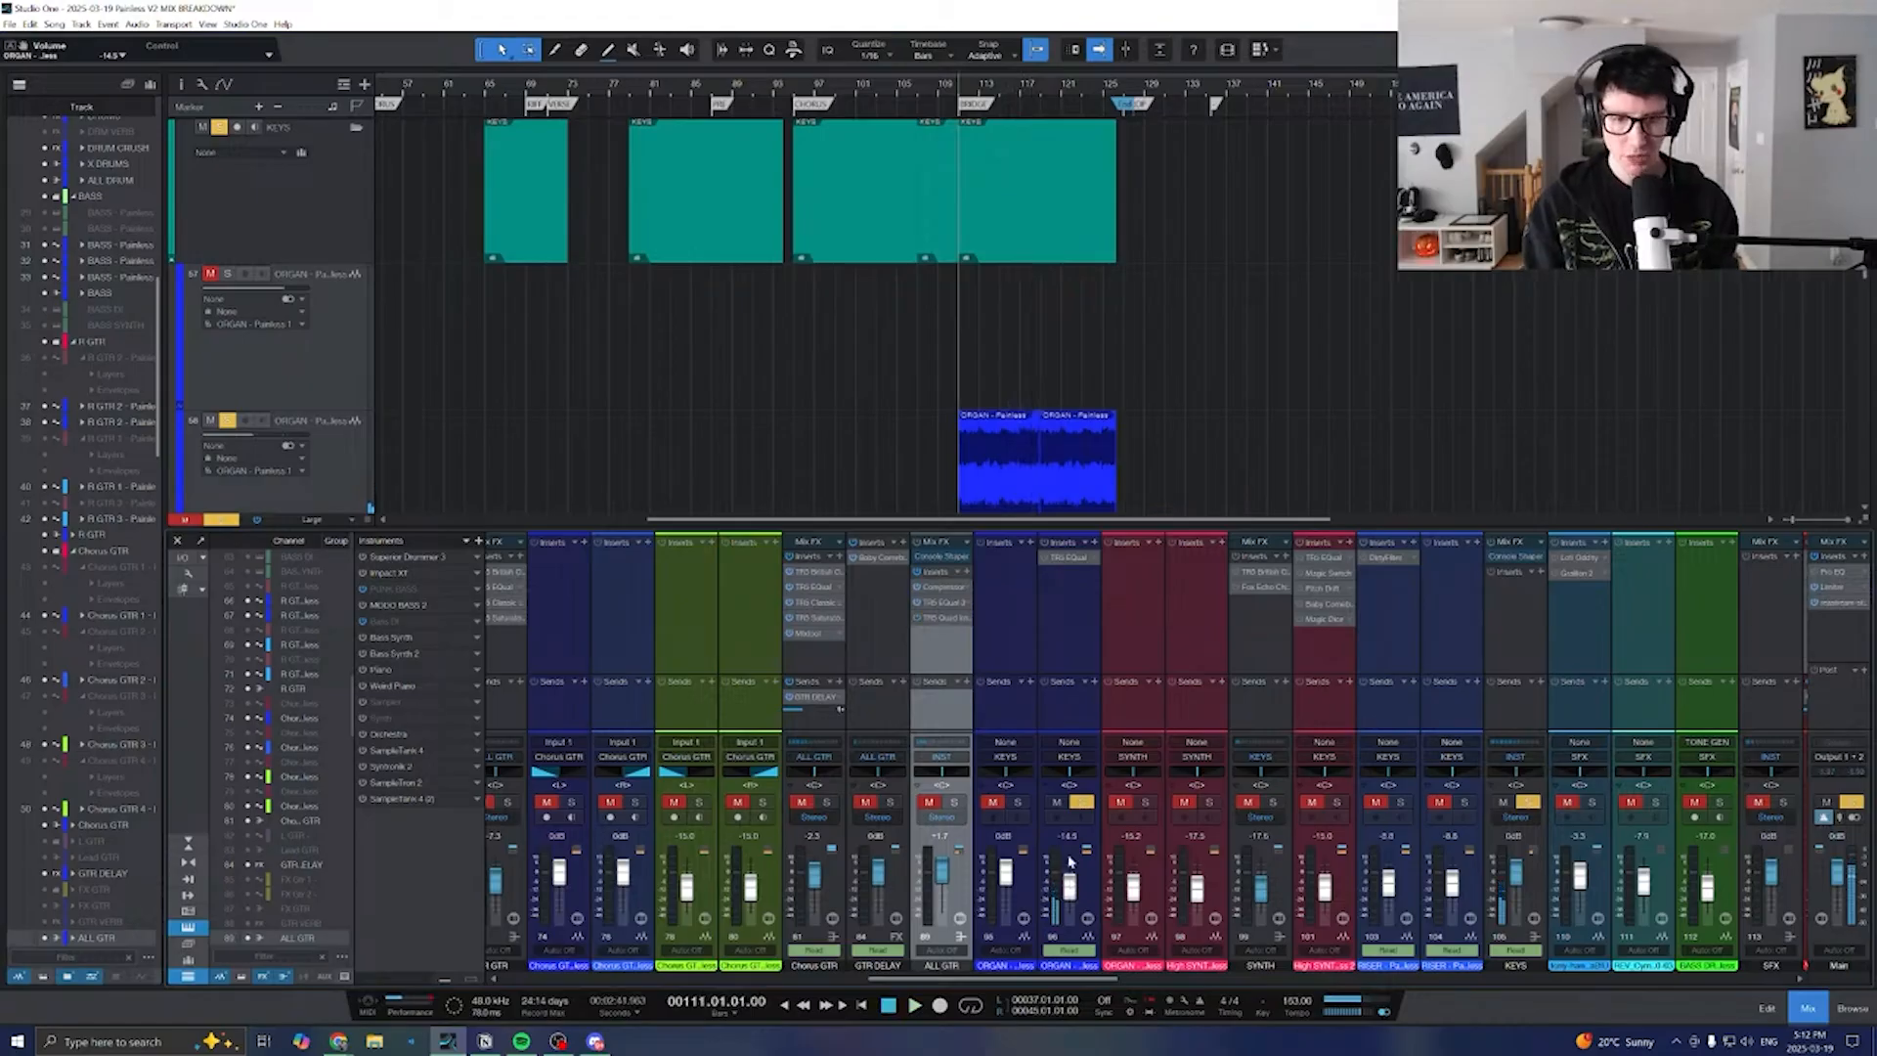
{"action": "key", "text": "F3"}
{"action": "key", "text": "e"}
{"action": "key", "text": "e"}
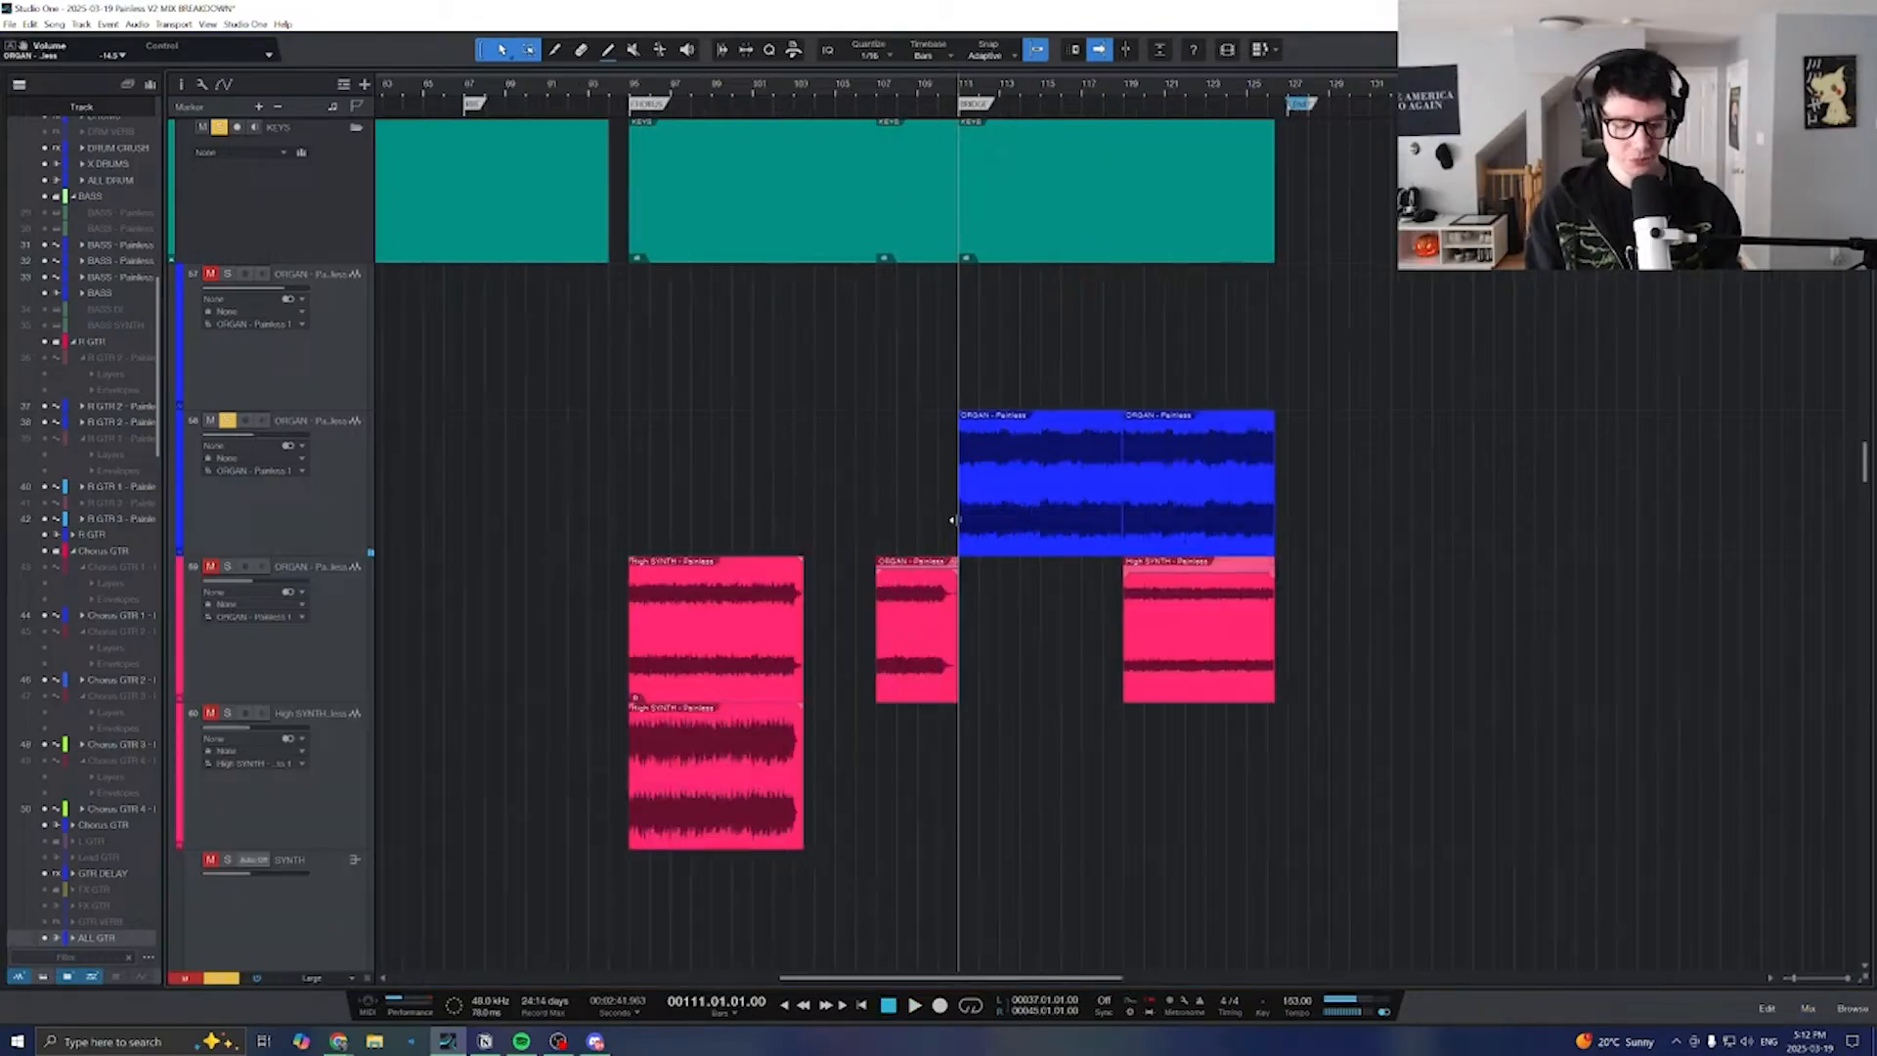
{"action": "key", "text": "w"}
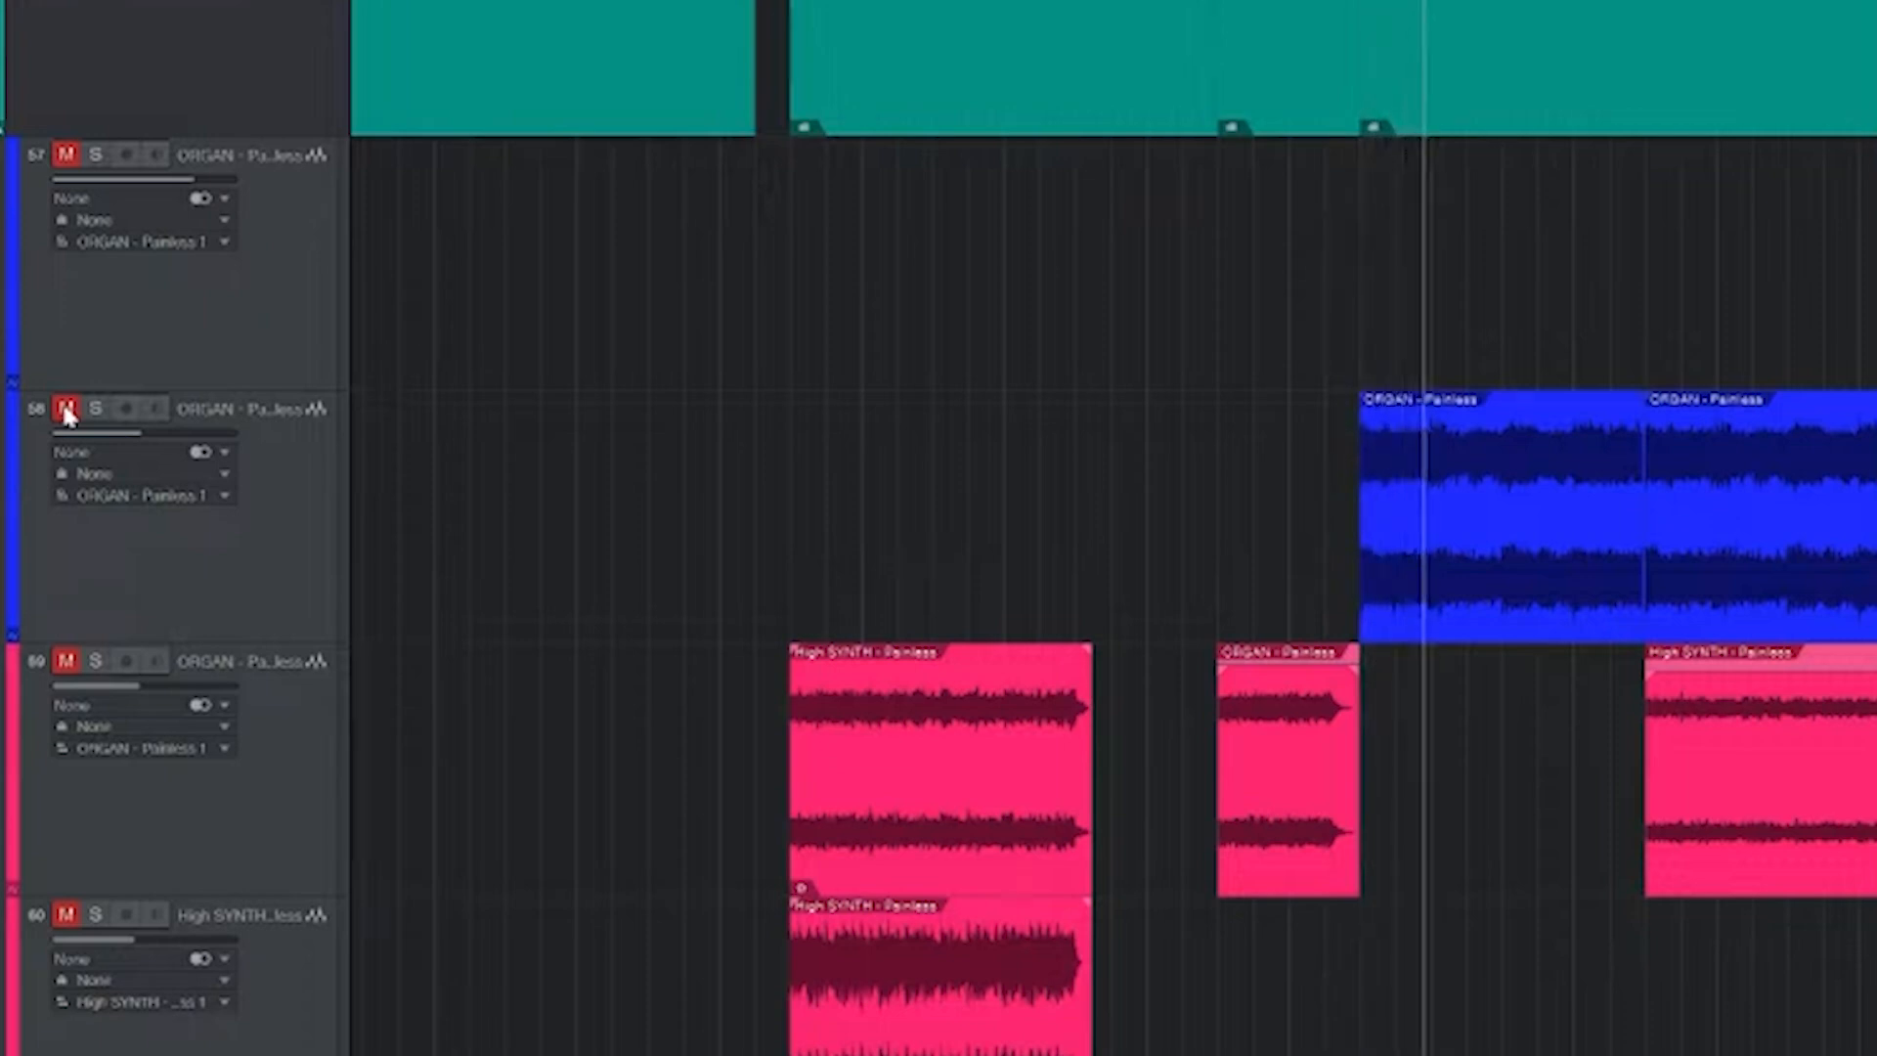
- Compare the bridge with the blue ORGAN track muted and unmuted, leaving it unmuted when playback stops
{"action": "left_click", "coordinate": [66, 410]}
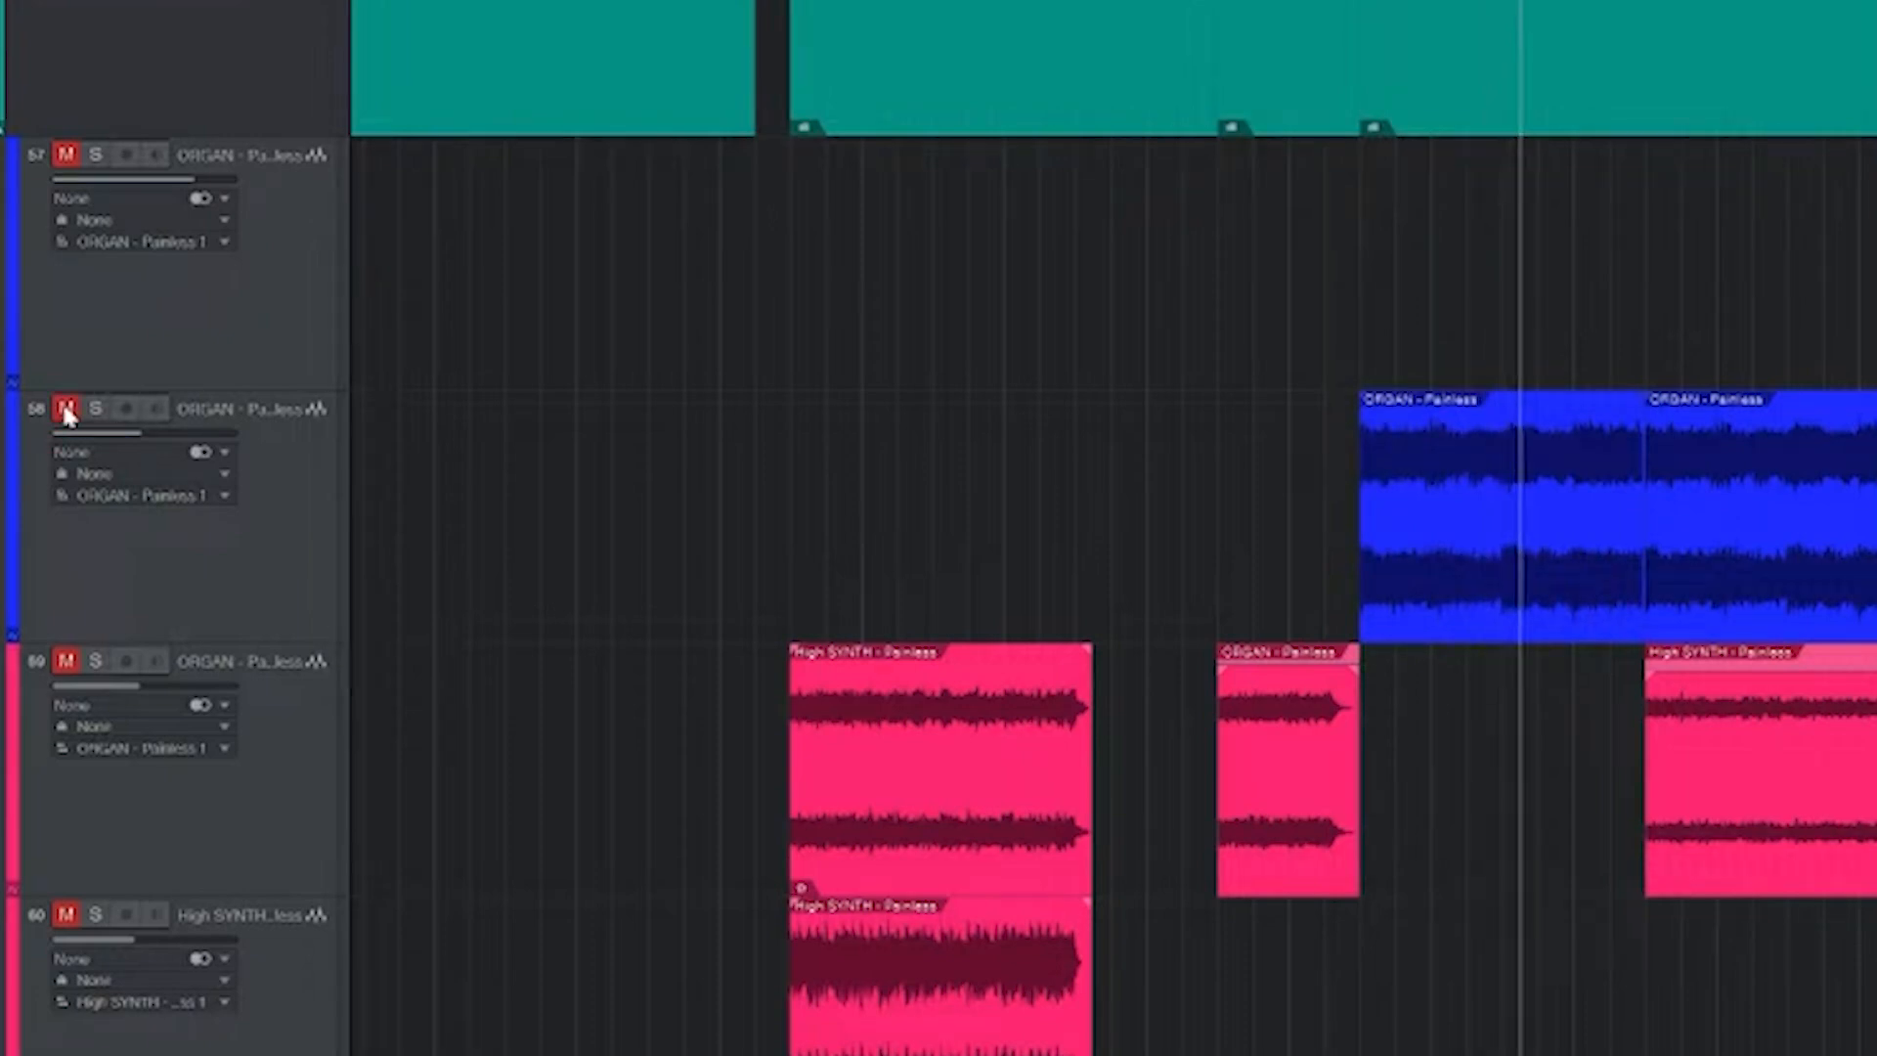
{"action": "left_click", "coordinate": [65, 408]}
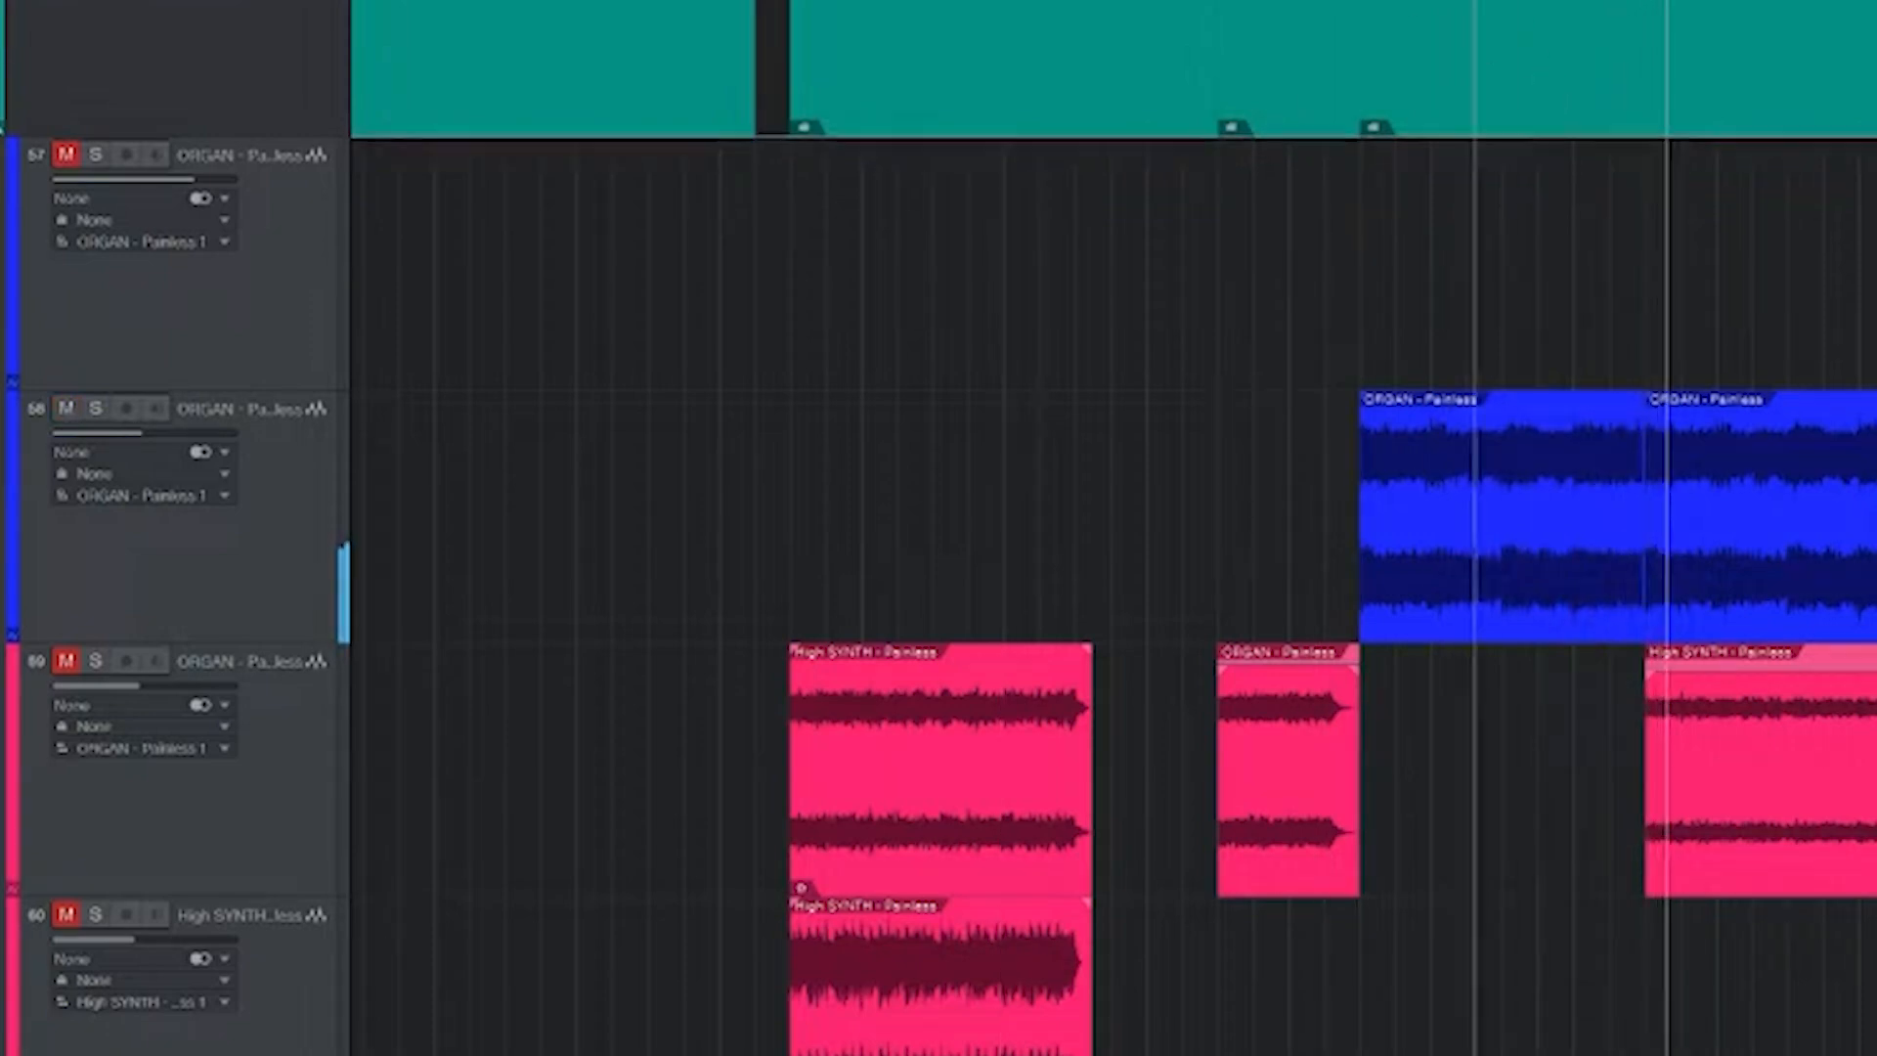
{"action": "key", "text": "space"}
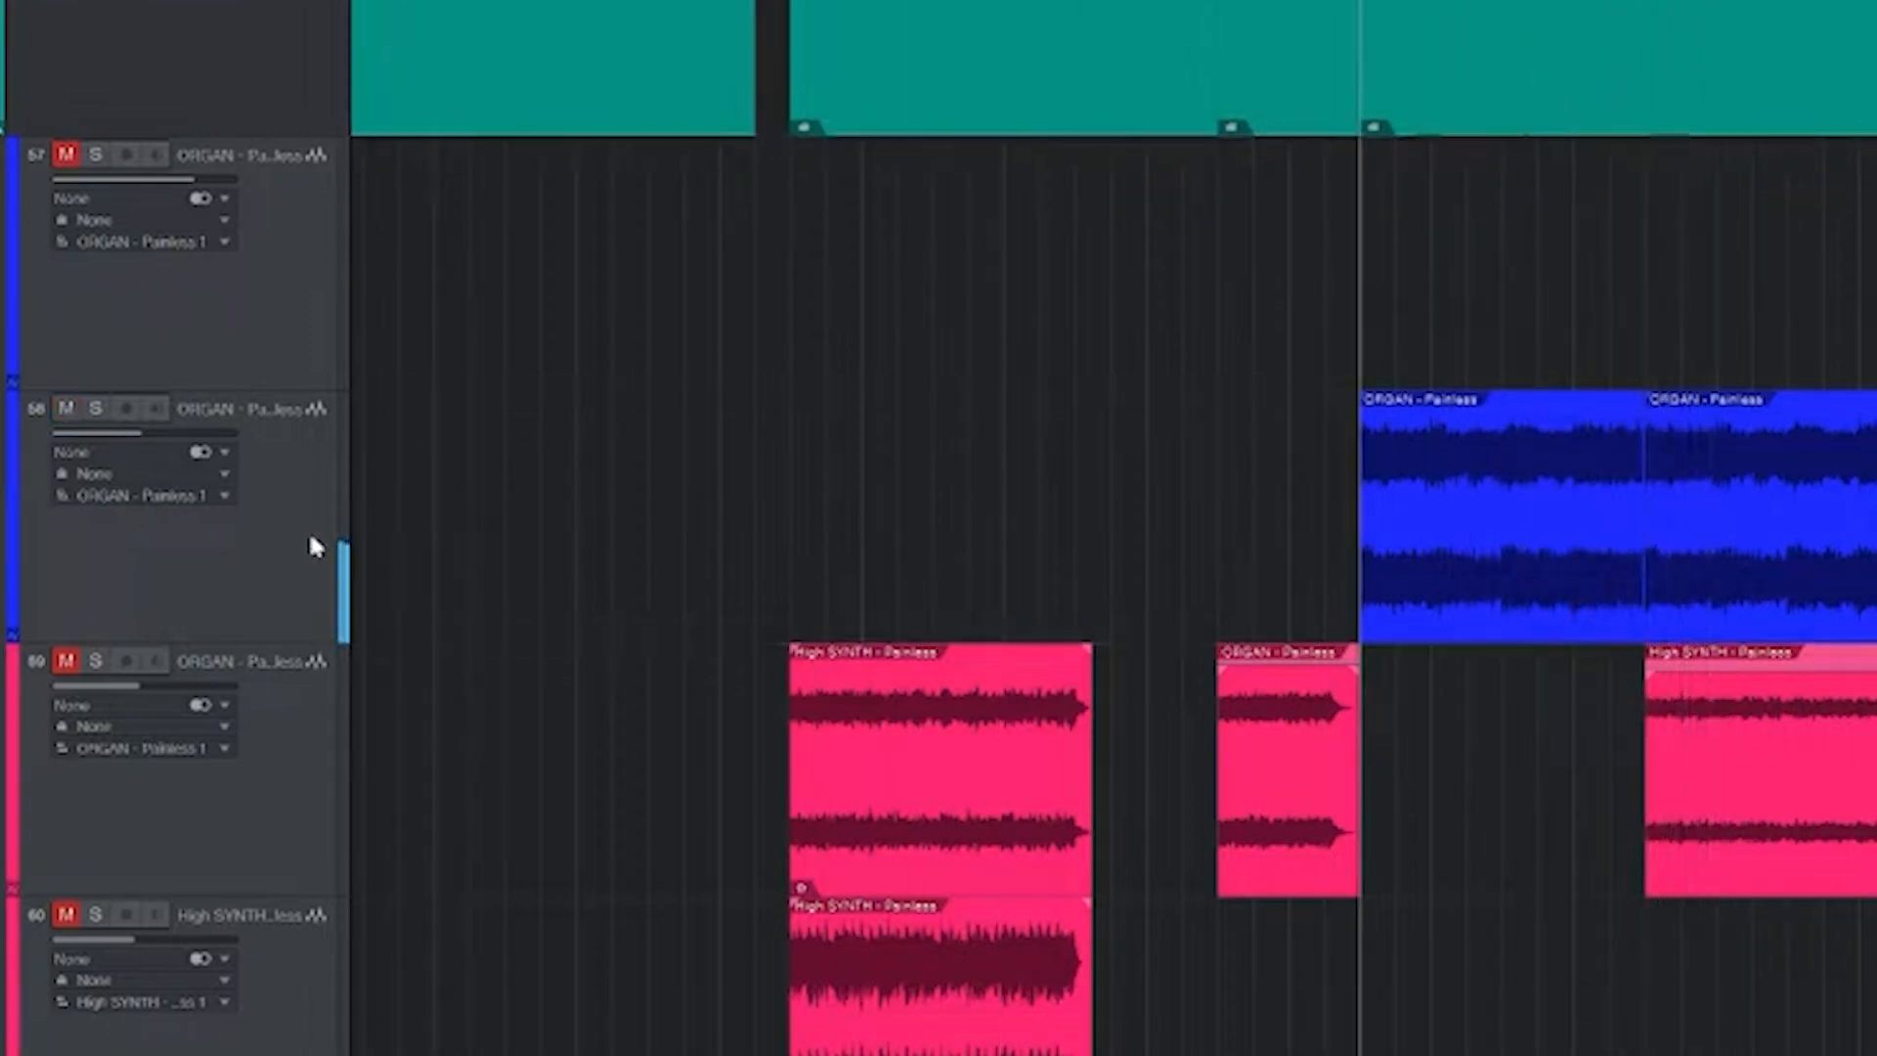
- Play the short pink ORGAN event from bar 65, just before the second VERSE, and stop playback
{"action": "key", "text": "w"}
{"action": "key", "text": "e"}
{"action": "scroll", "coordinate": [981, 641], "scroll_direction": "left", "scroll_amount": 5}
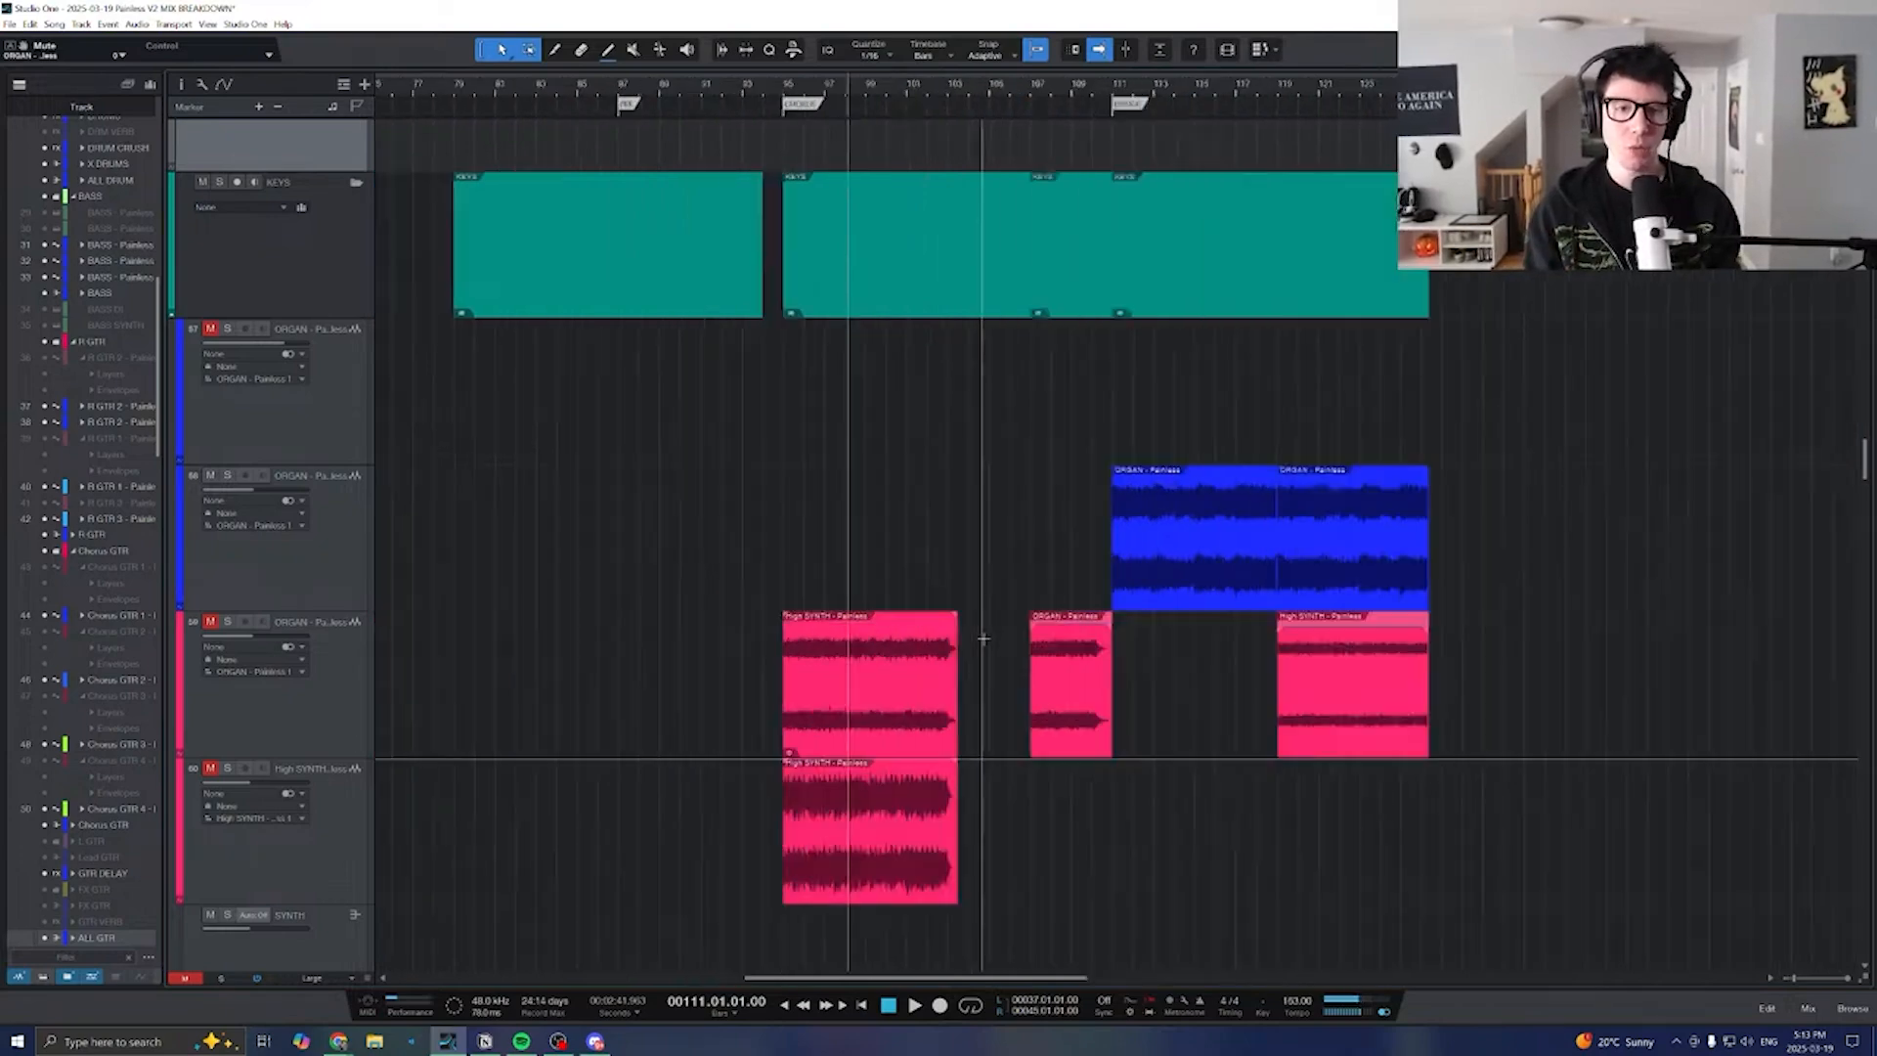
{"action": "key", "text": "w"}
{"action": "scroll", "coordinate": [920, 639], "scroll_direction": "left", "scroll_amount": 3}
{"action": "scroll", "coordinate": [920, 639], "scroll_direction": "left", "scroll_amount": 3}
{"action": "scroll", "coordinate": [915, 423], "scroll_direction": "down", "scroll_amount": 3}
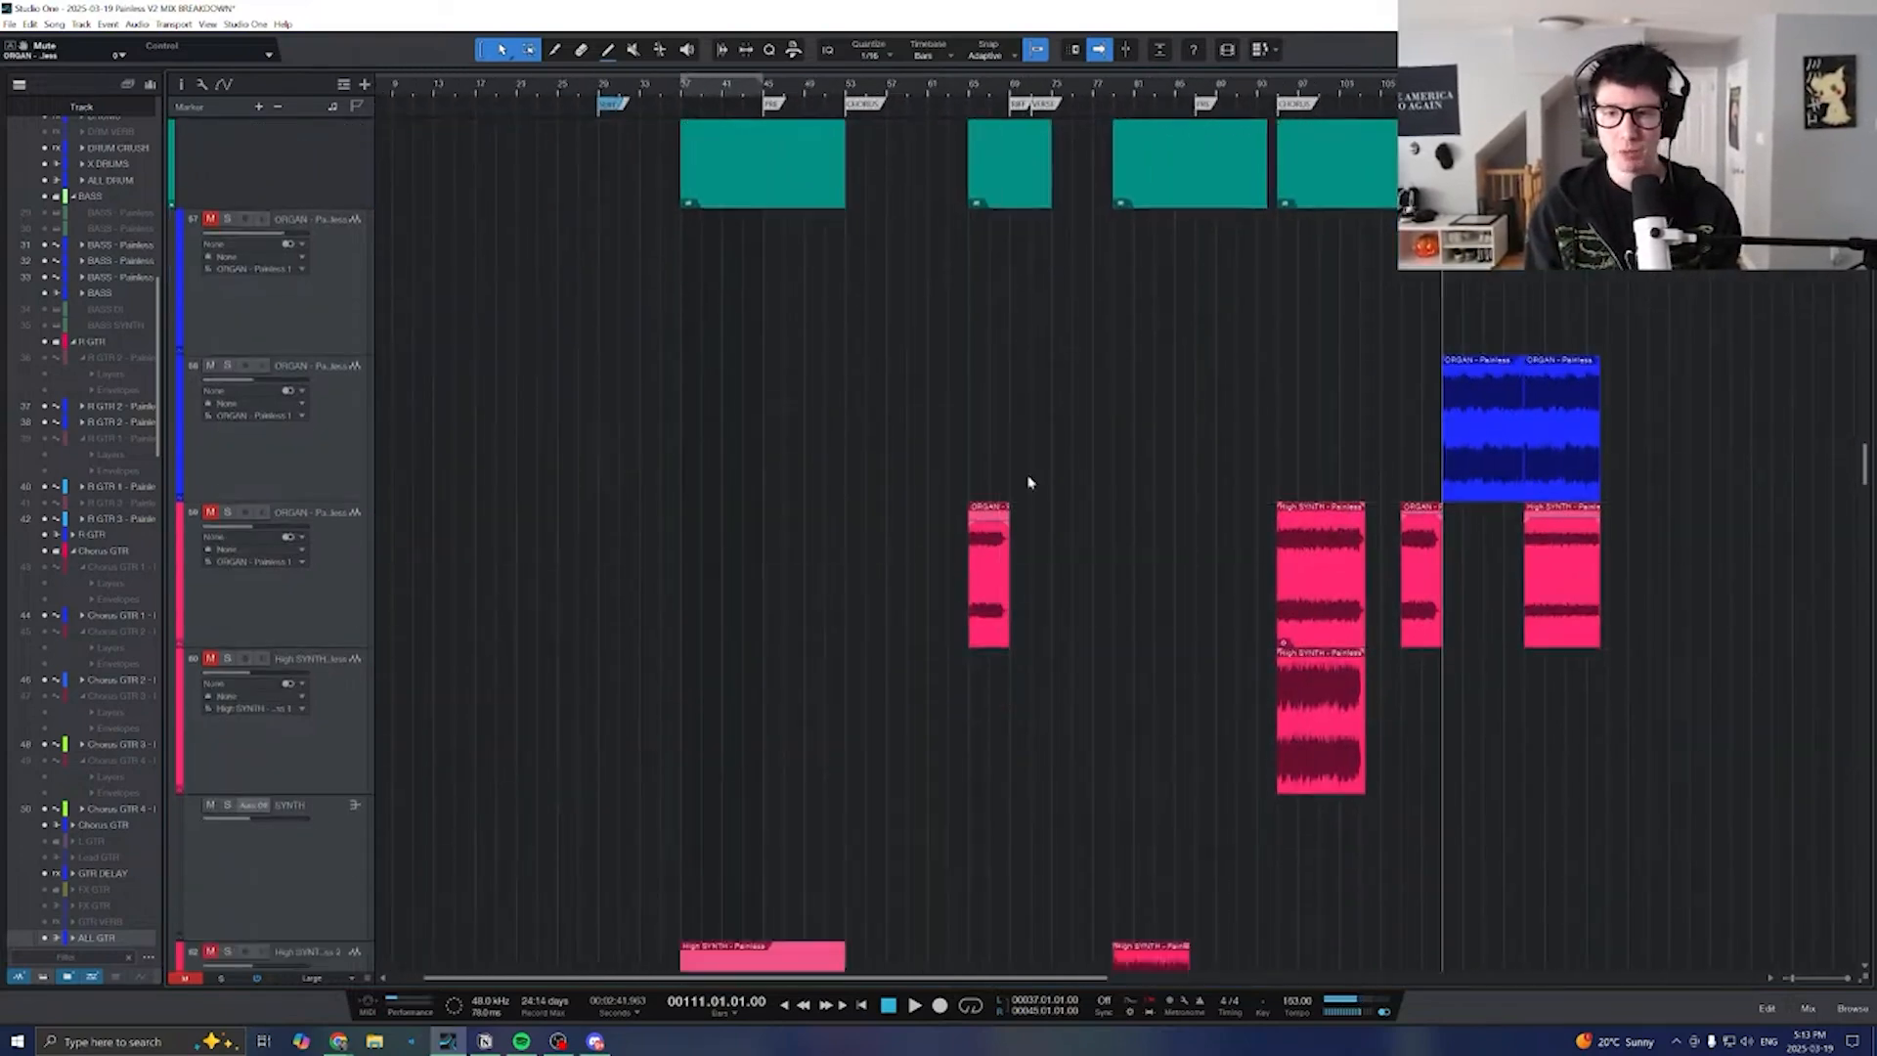
{"action": "left_click", "coordinate": [965, 91]}
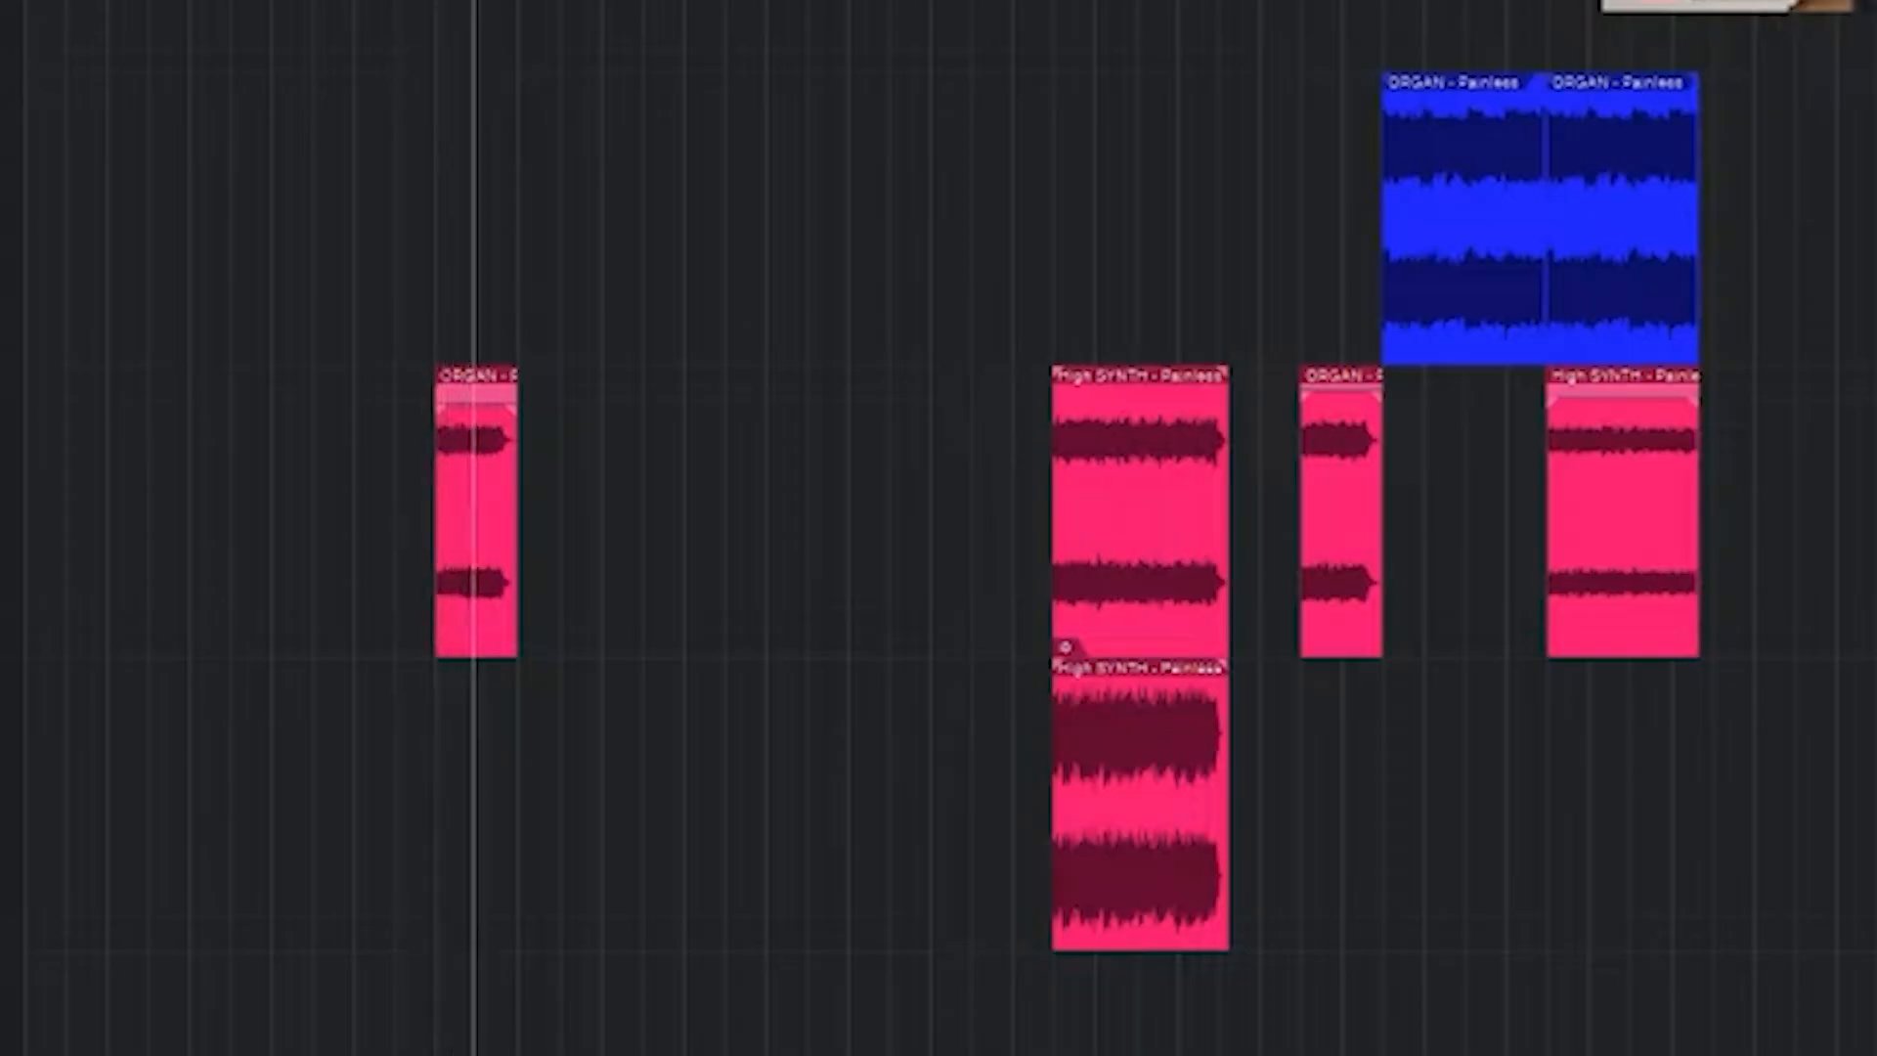
{"action": "key", "text": "space"}
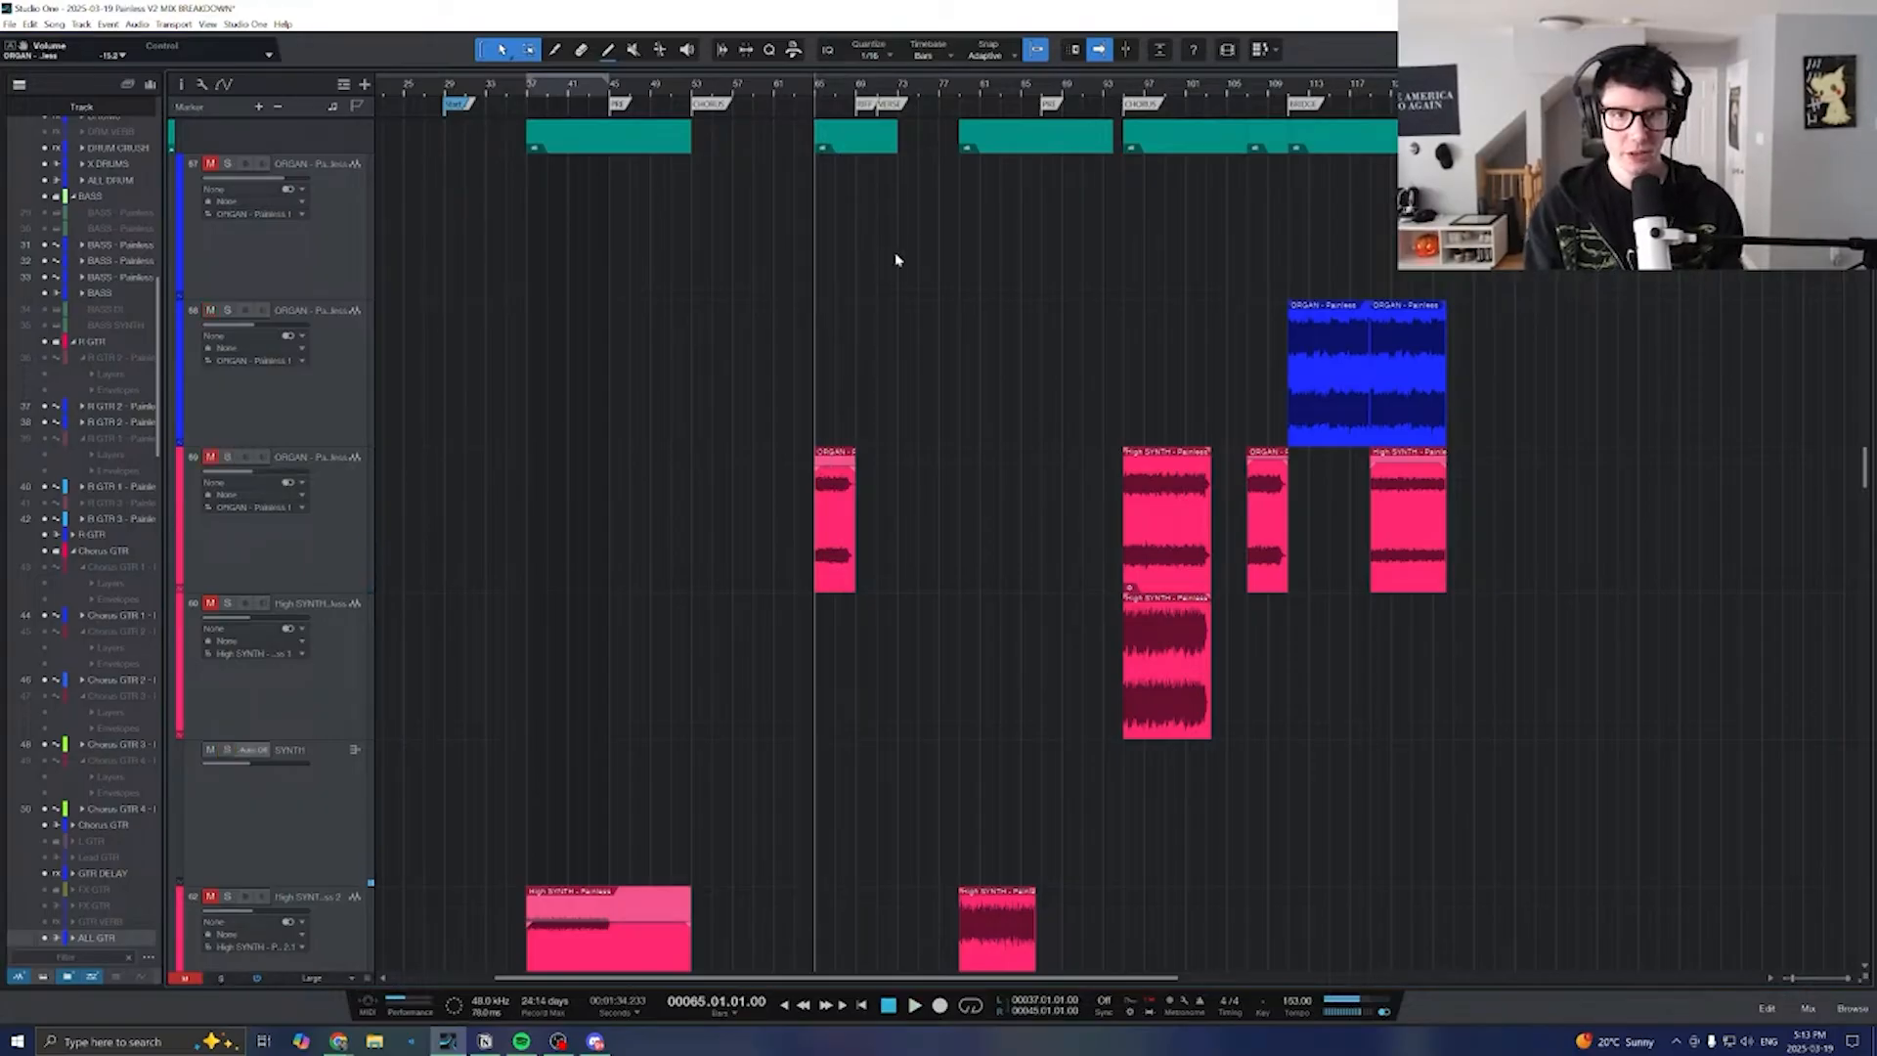
- Replay the pink ORGAN event from bar 65 and check the TR5 EQual settings on the blue ORGAN channel, closing the plug-in
{"action": "key", "text": "space"}
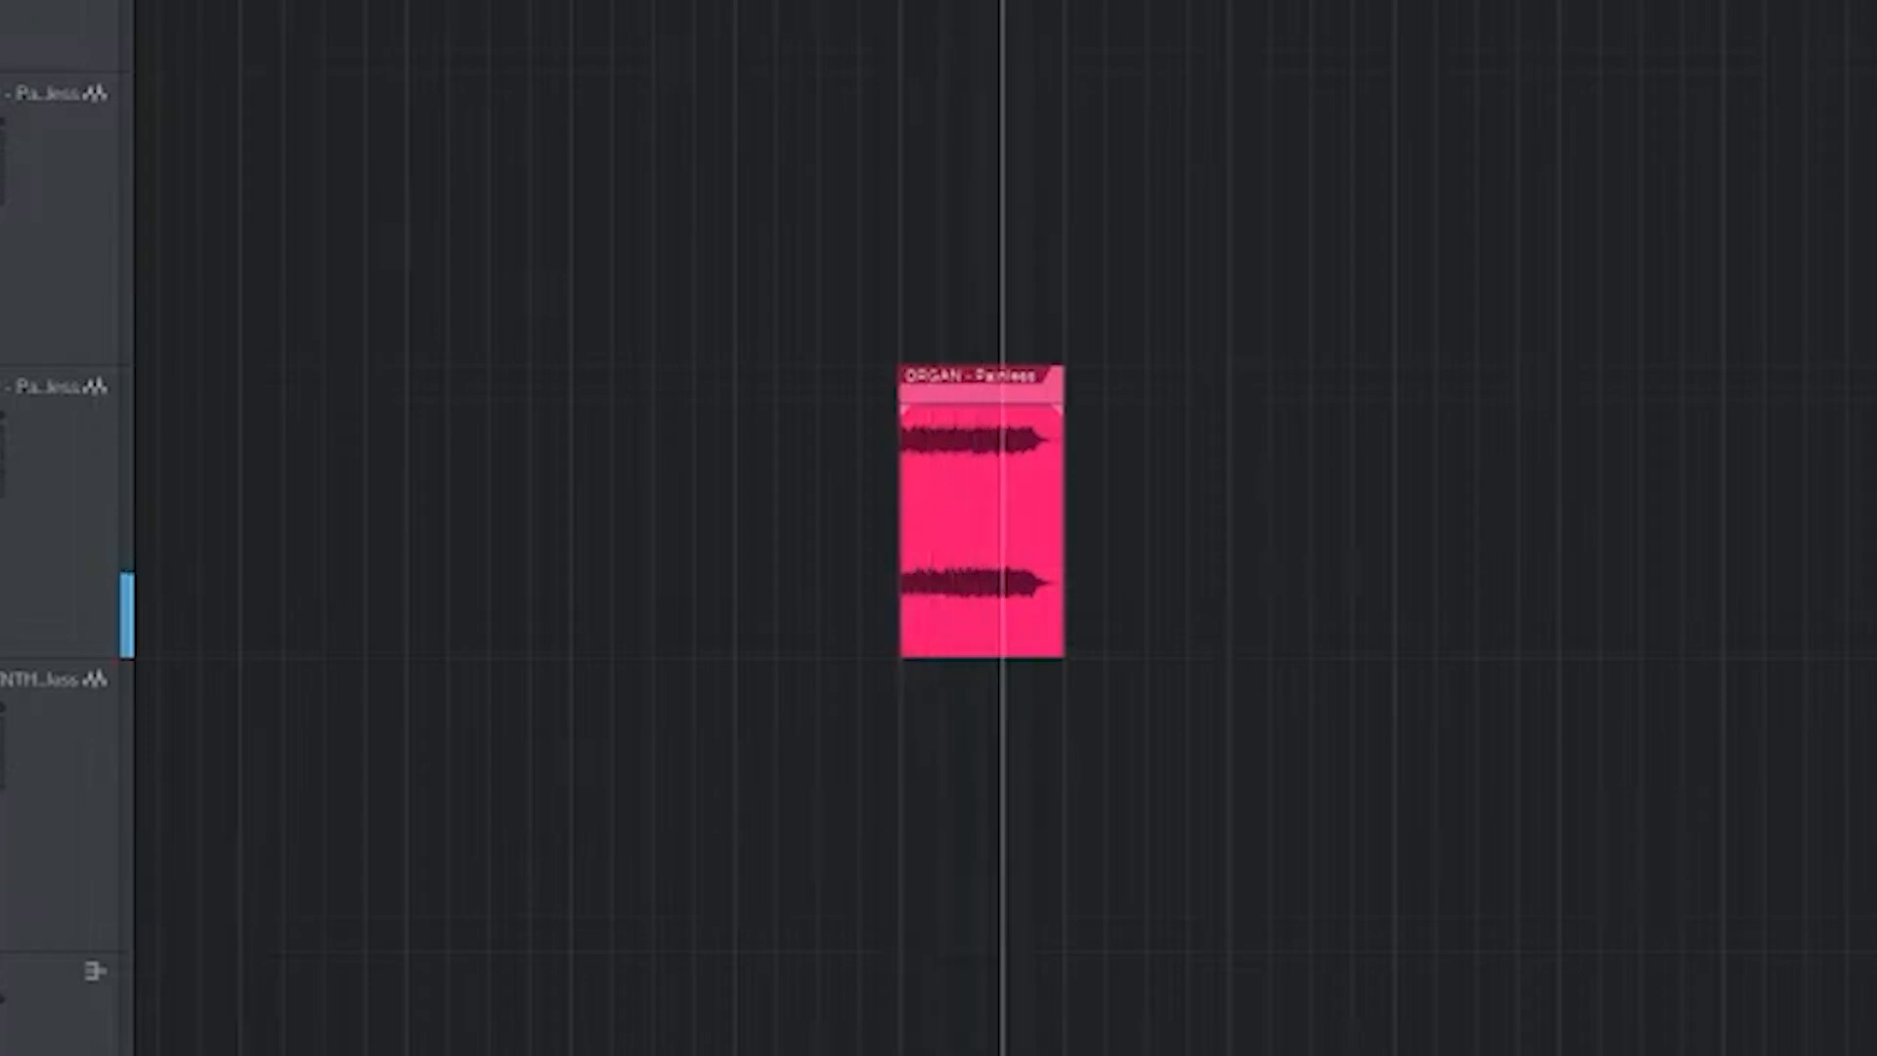
{"action": "key", "text": "space"}
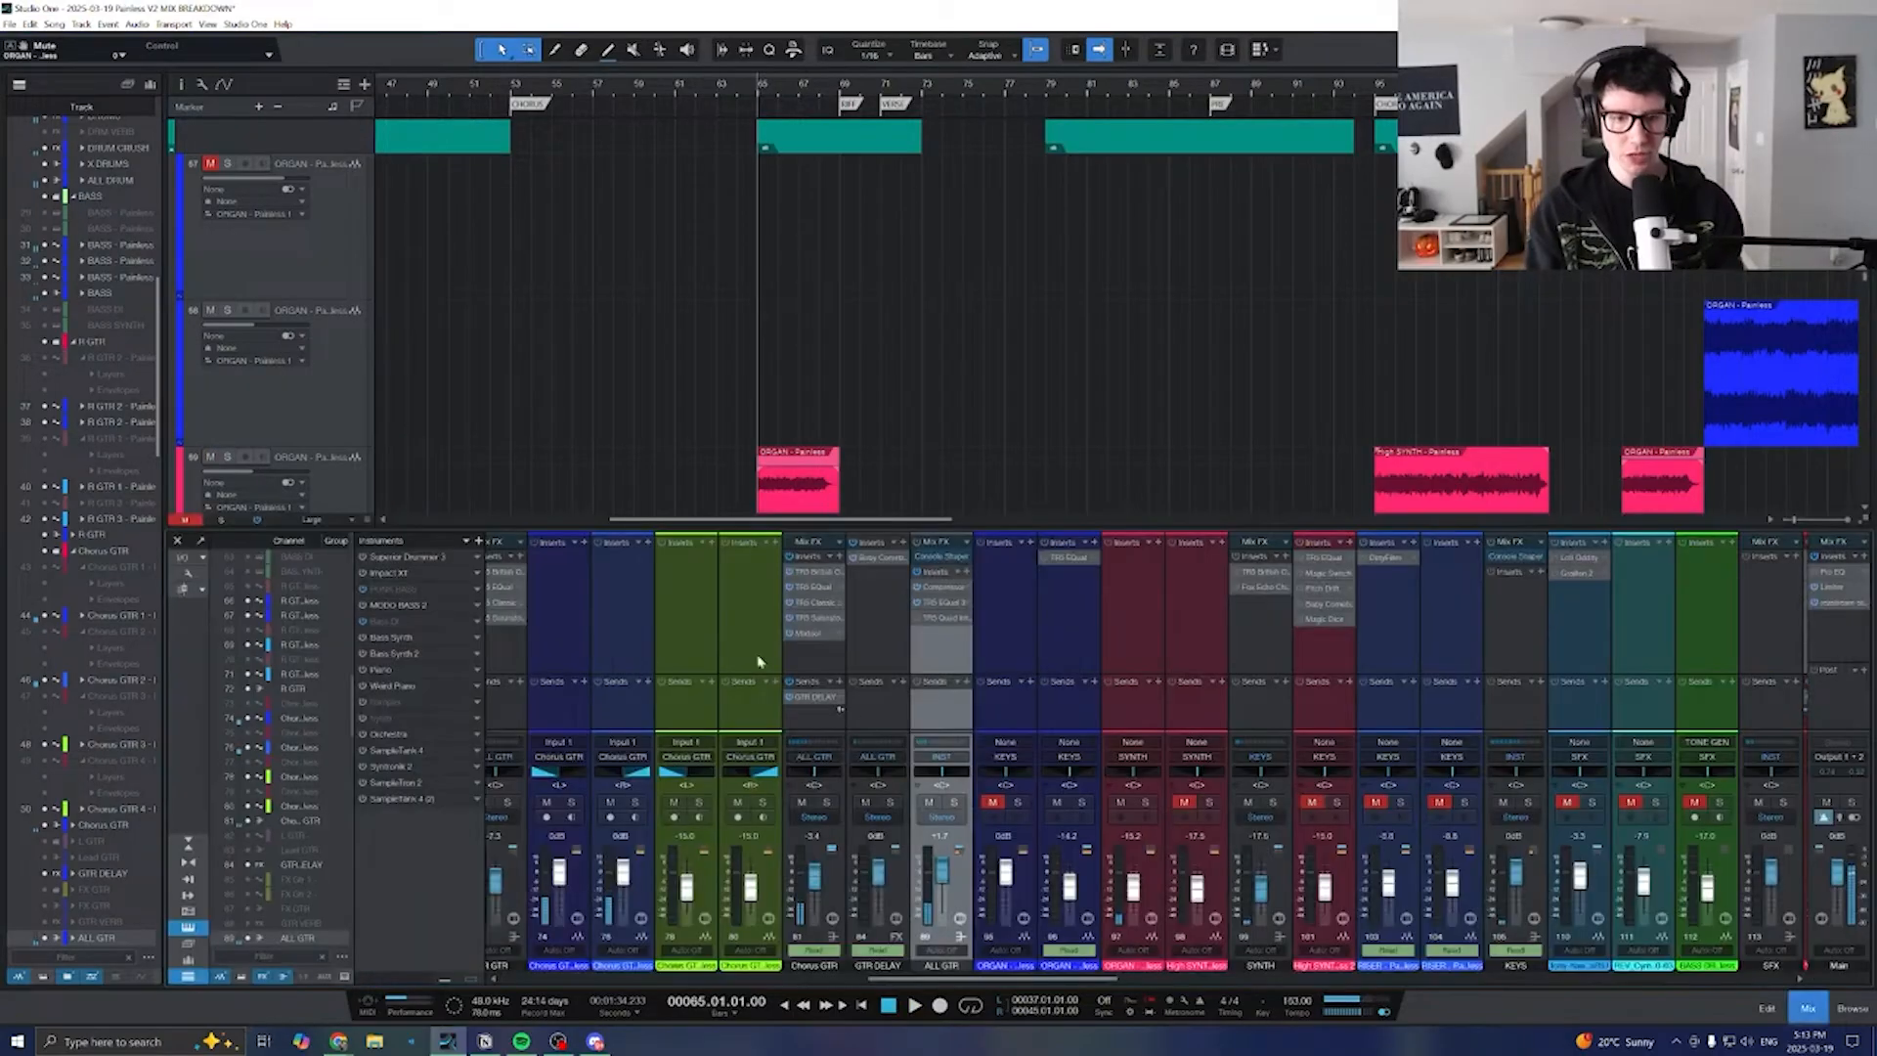
{"action": "scroll", "coordinate": [889, 709], "scroll_direction": "right", "scroll_amount": 3}
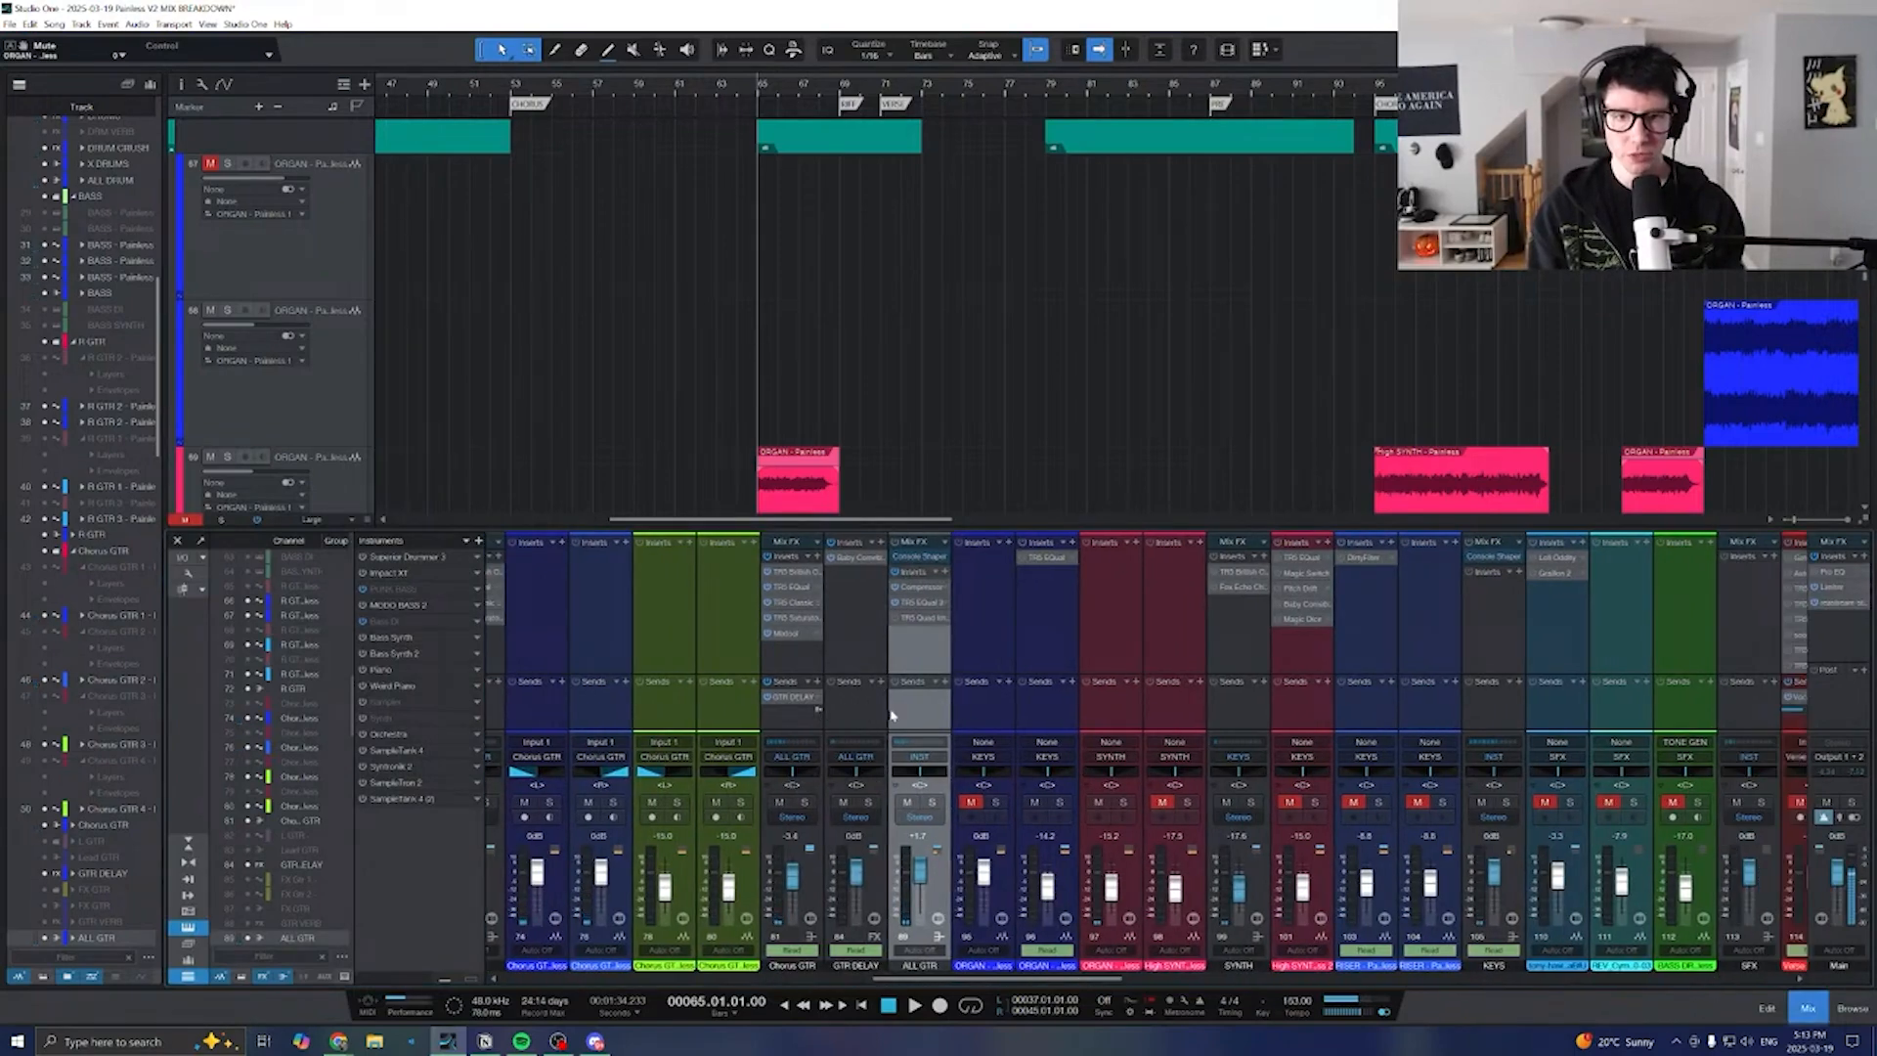
{"action": "scroll", "coordinate": [889, 714], "scroll_direction": "right", "scroll_amount": 5}
{"action": "left_click", "coordinate": [878, 562]}
{"action": "left_click", "coordinate": [901, 561]}
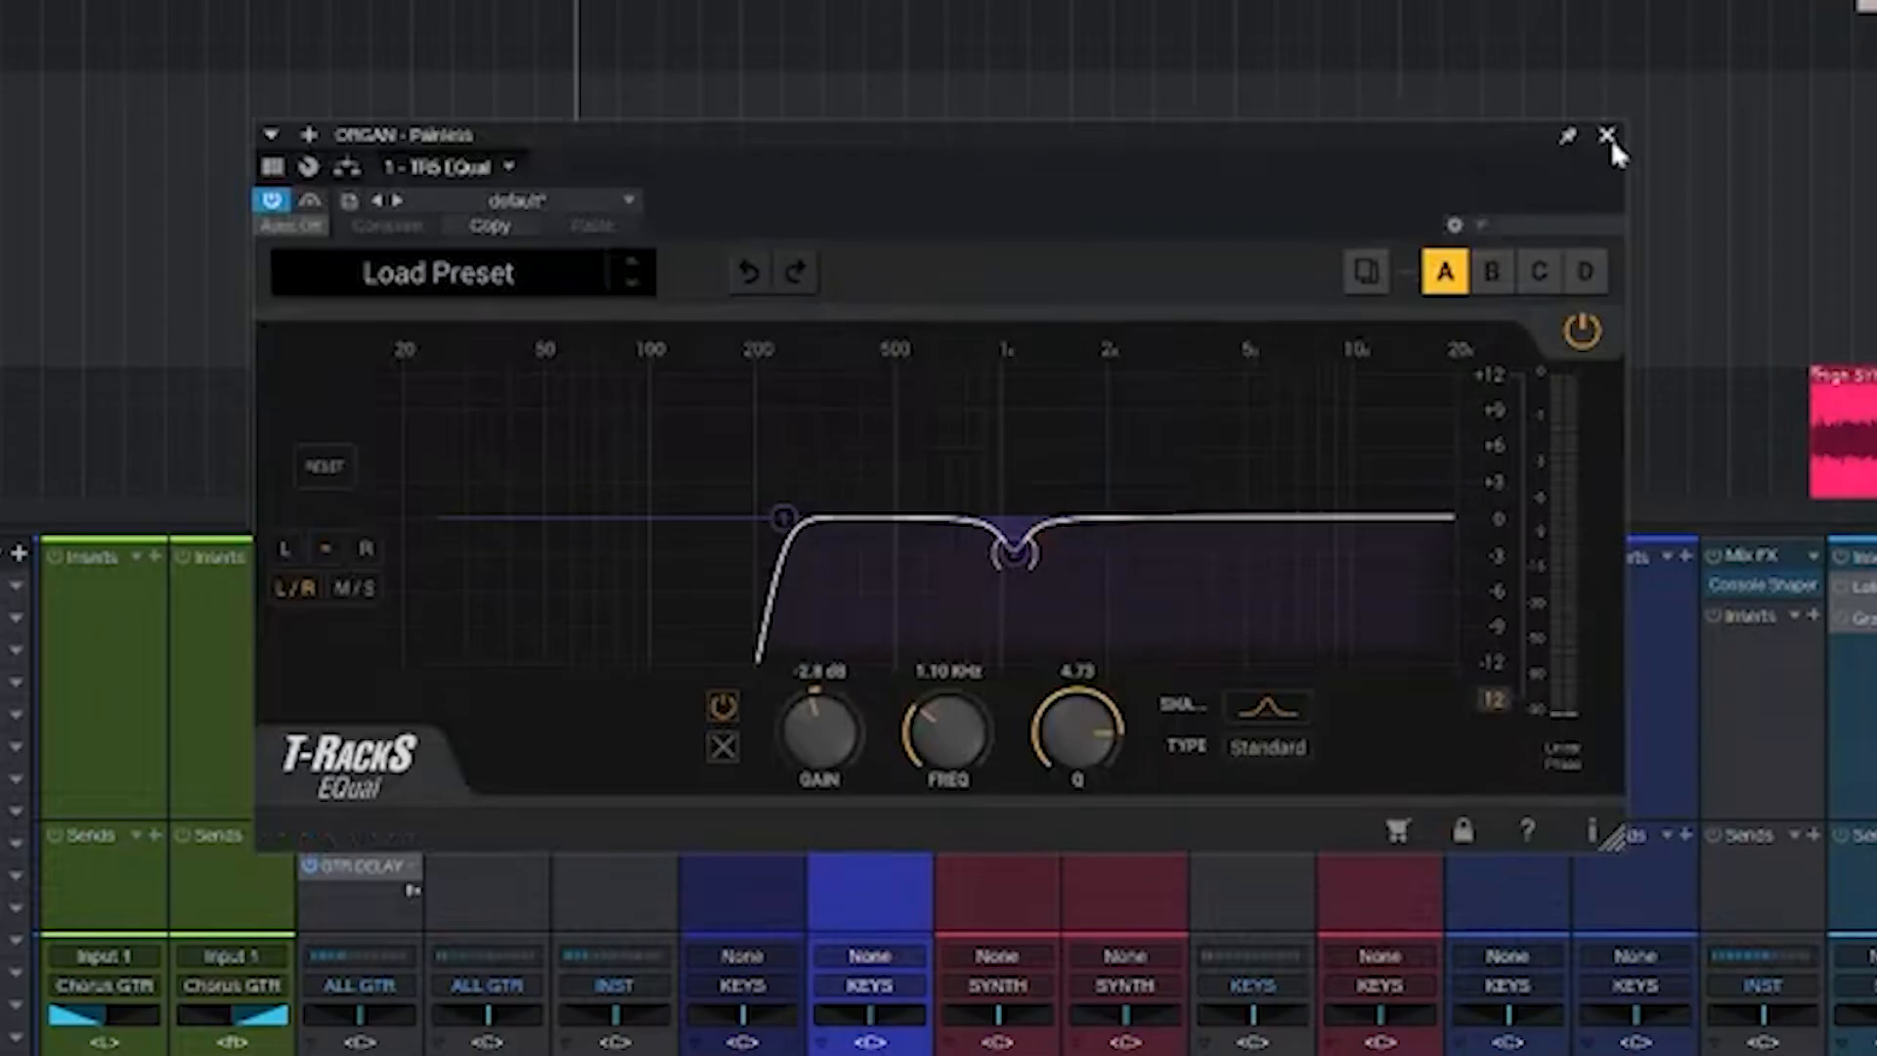
{"action": "left_click", "coordinate": [1607, 135]}
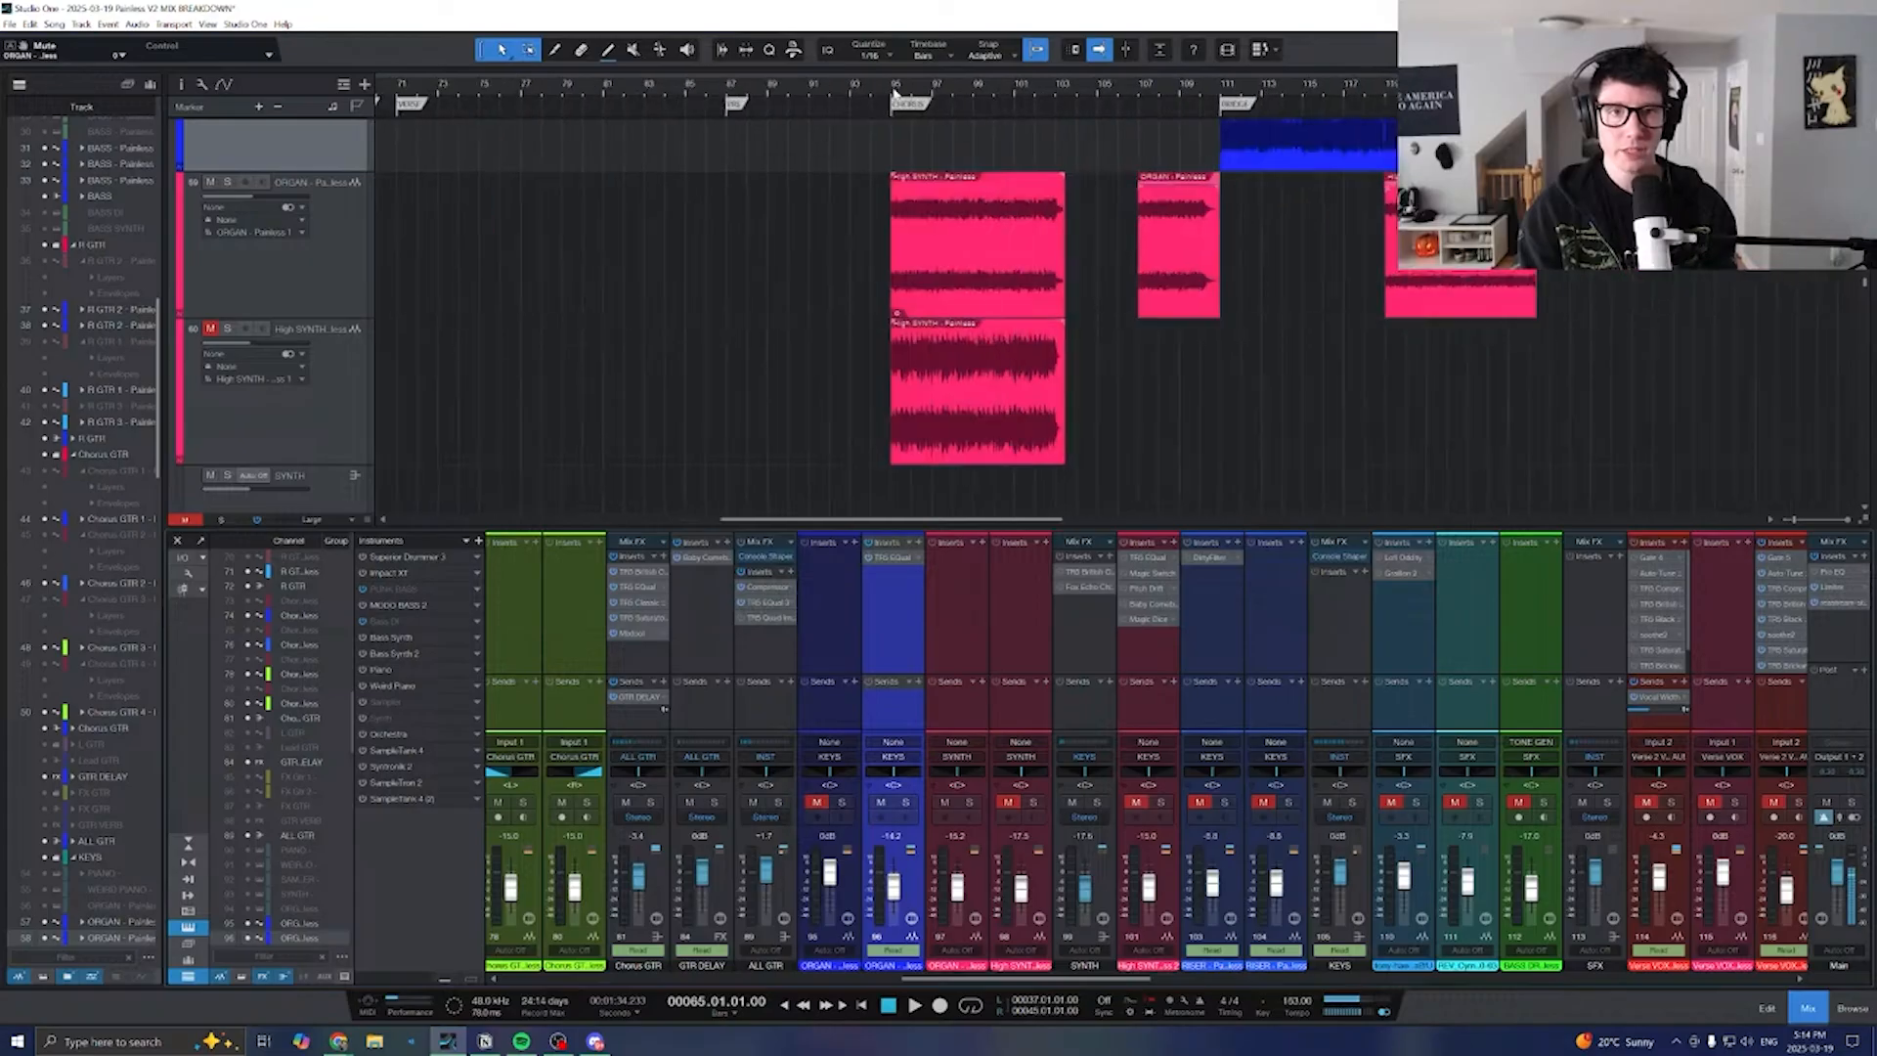
- Hide the mixer and look over the pink ORGAN, High SYNTH and RISER events across the arrangement
{"action": "key", "text": "F3"}
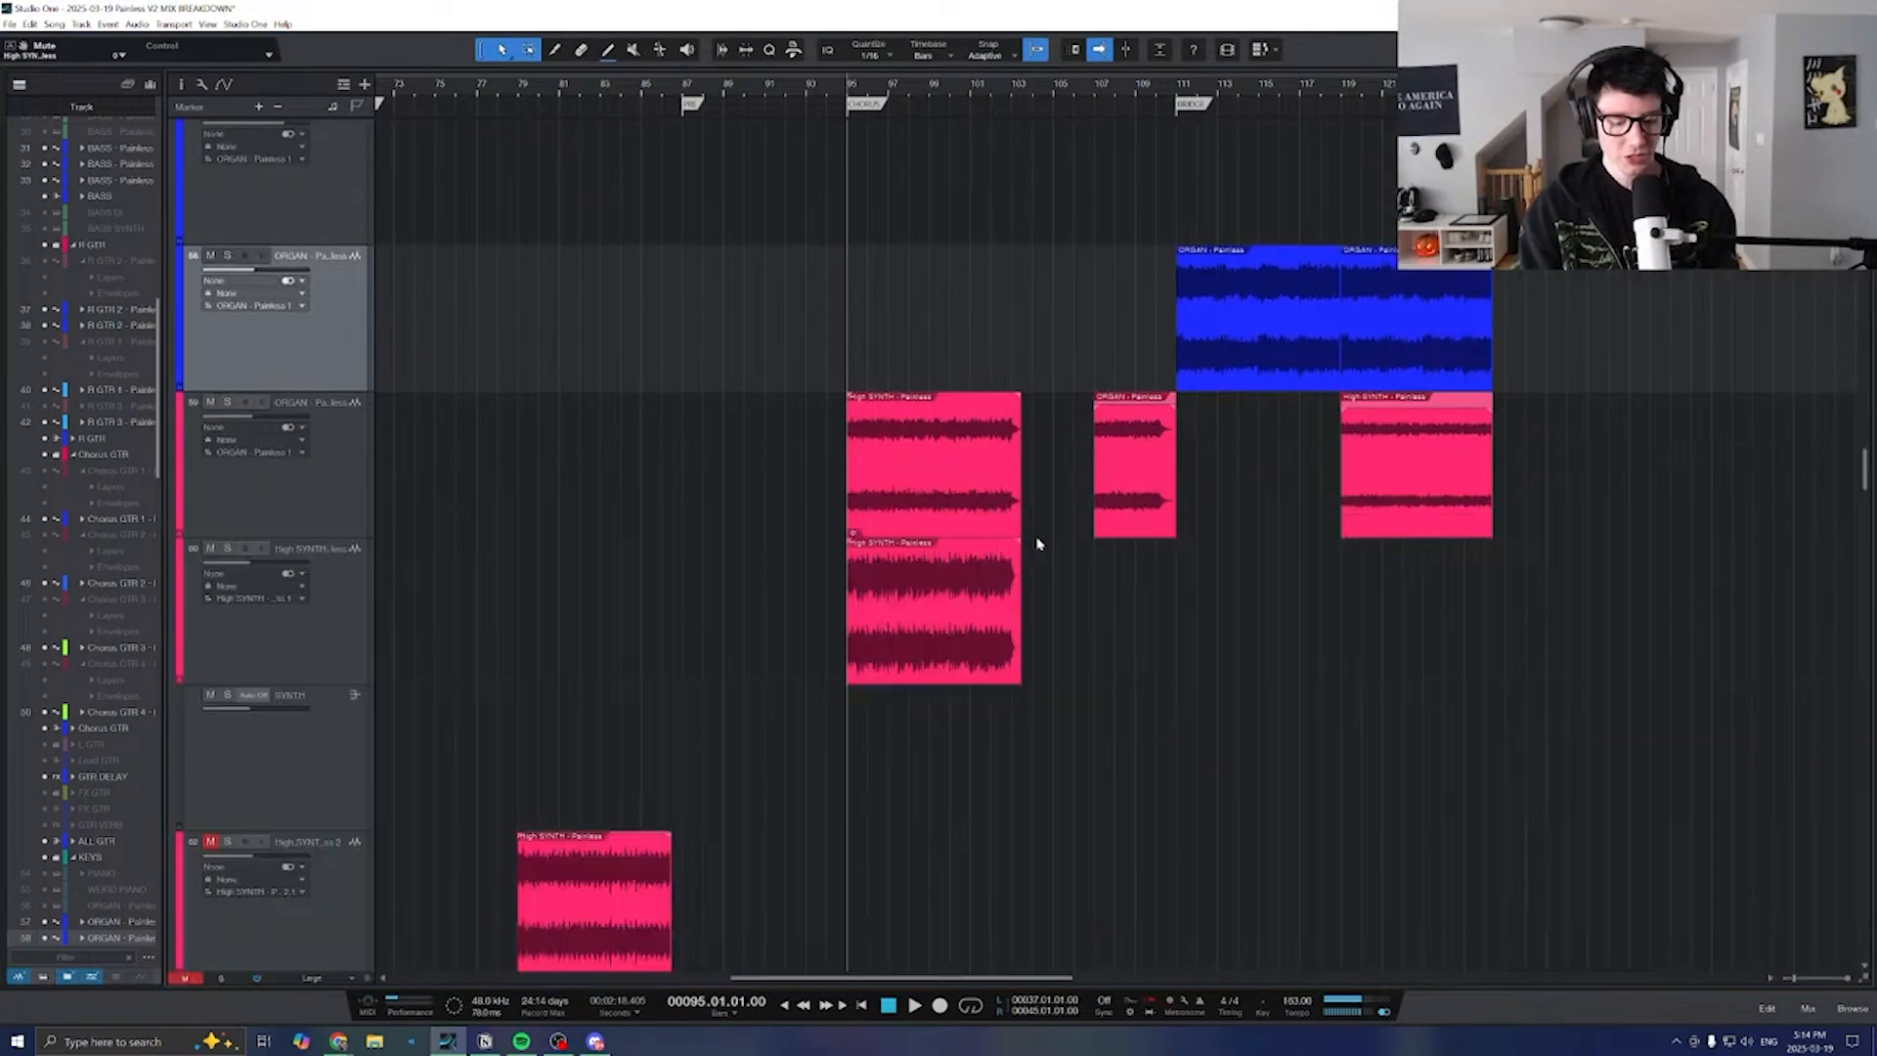
{"action": "scroll", "coordinate": [1027, 566], "scroll_direction": "left", "scroll_amount": 7}
{"action": "scroll", "coordinate": [1030, 571], "scroll_direction": "down", "scroll_amount": 3}
{"action": "scroll", "coordinate": [1034, 573], "scroll_direction": "right", "scroll_amount": 1}
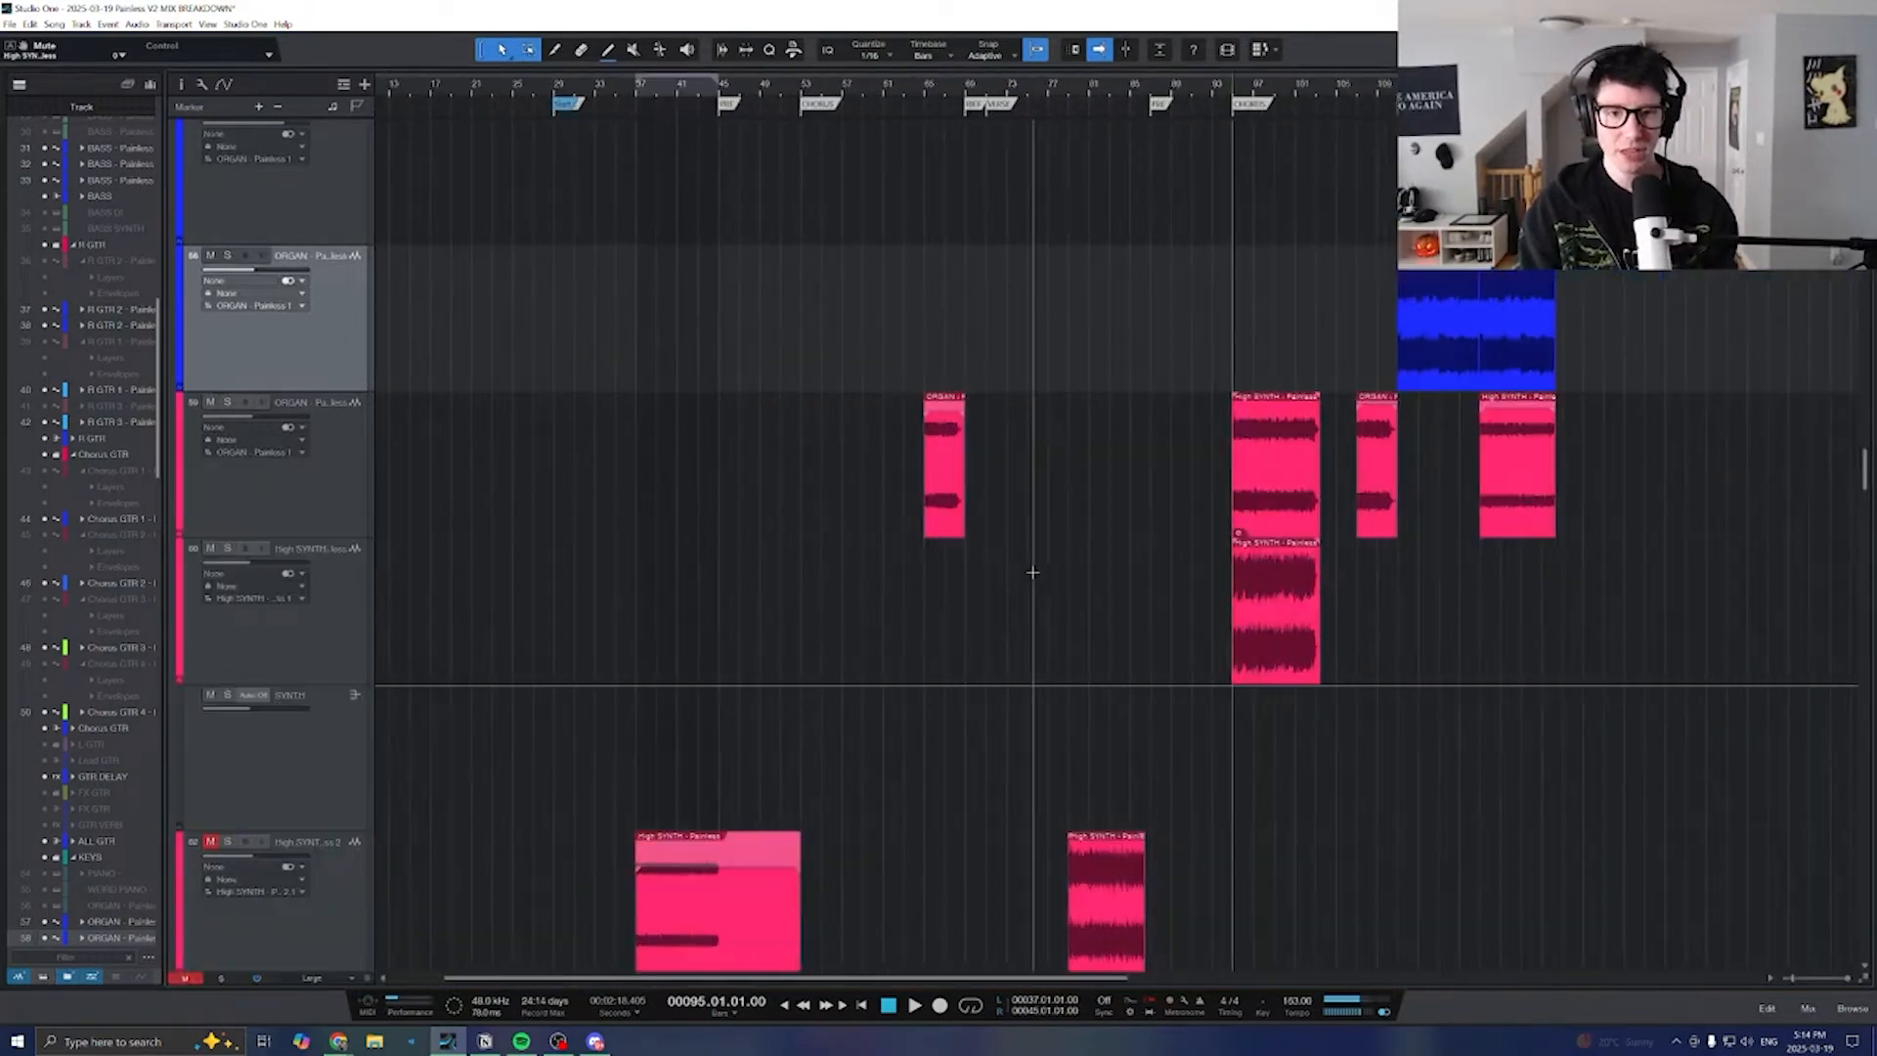
{"action": "key", "text": "e"}
{"action": "key", "text": "w"}
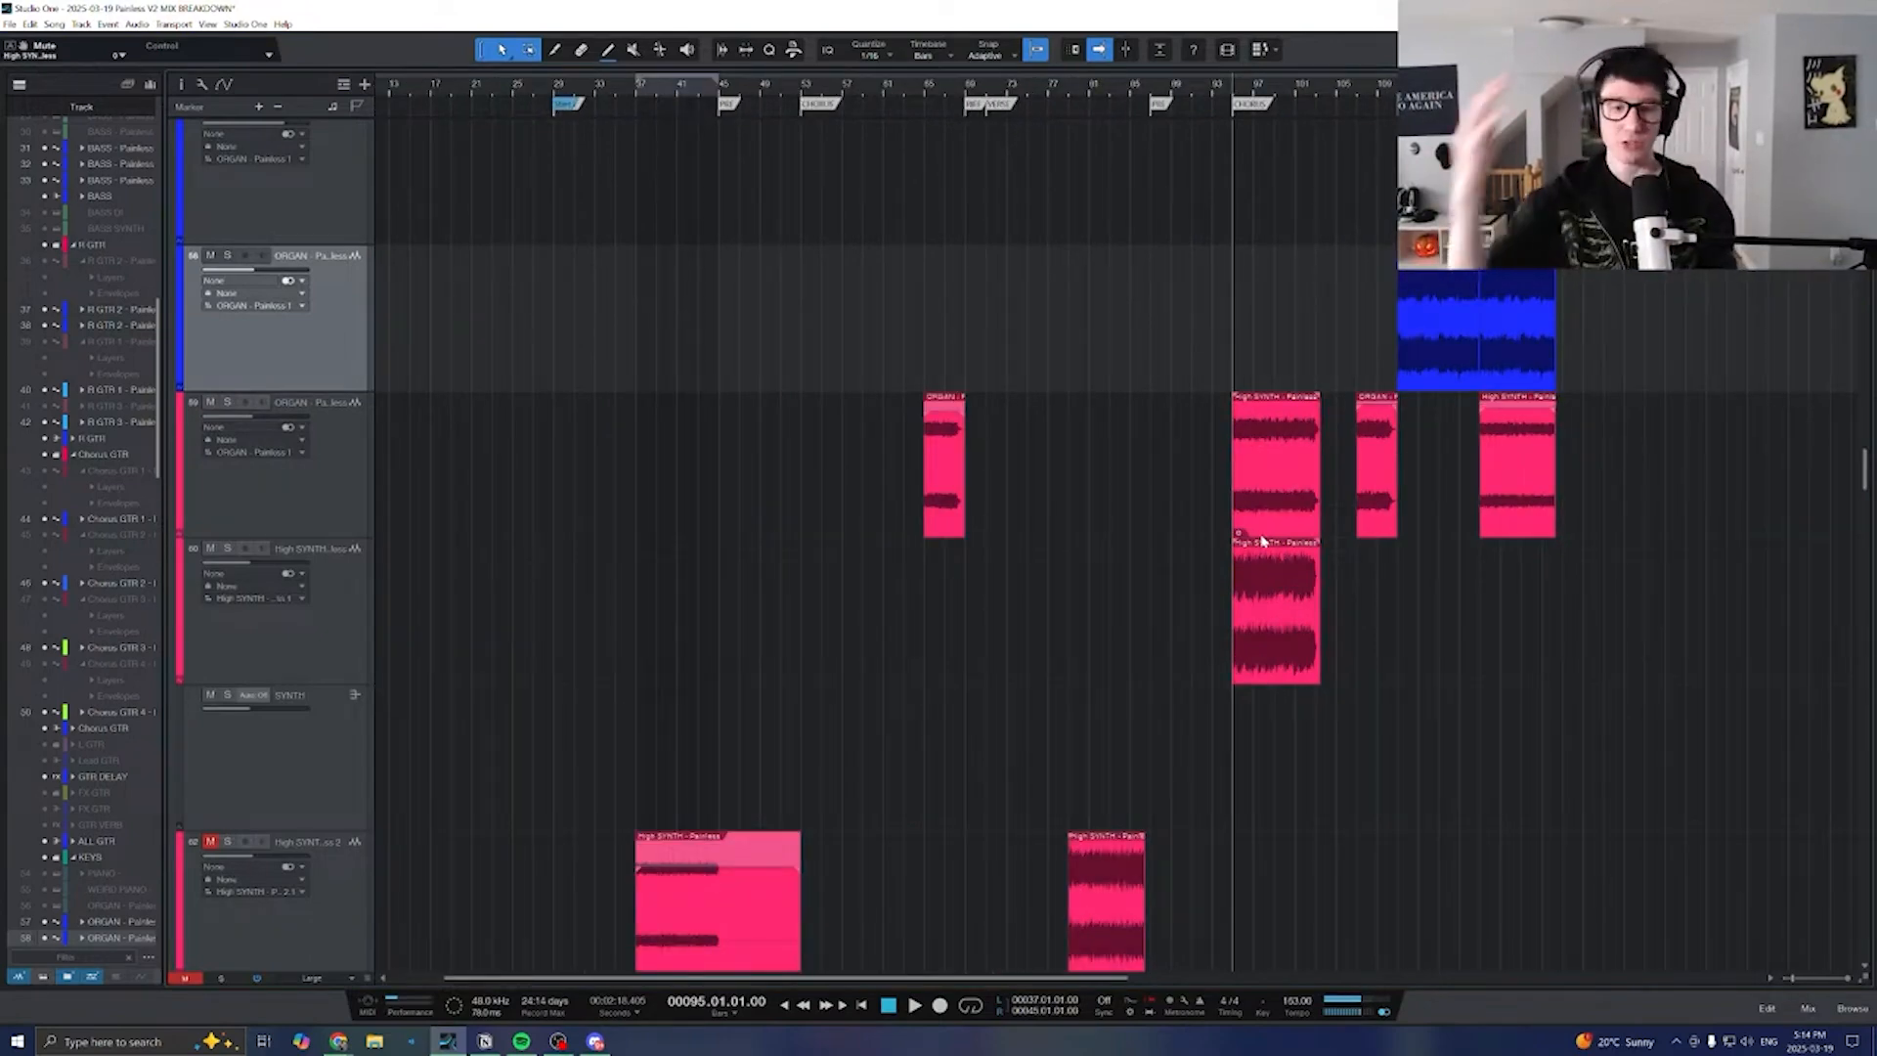
{"action": "scroll", "coordinate": [1068, 537], "scroll_direction": "down", "scroll_amount": 3}
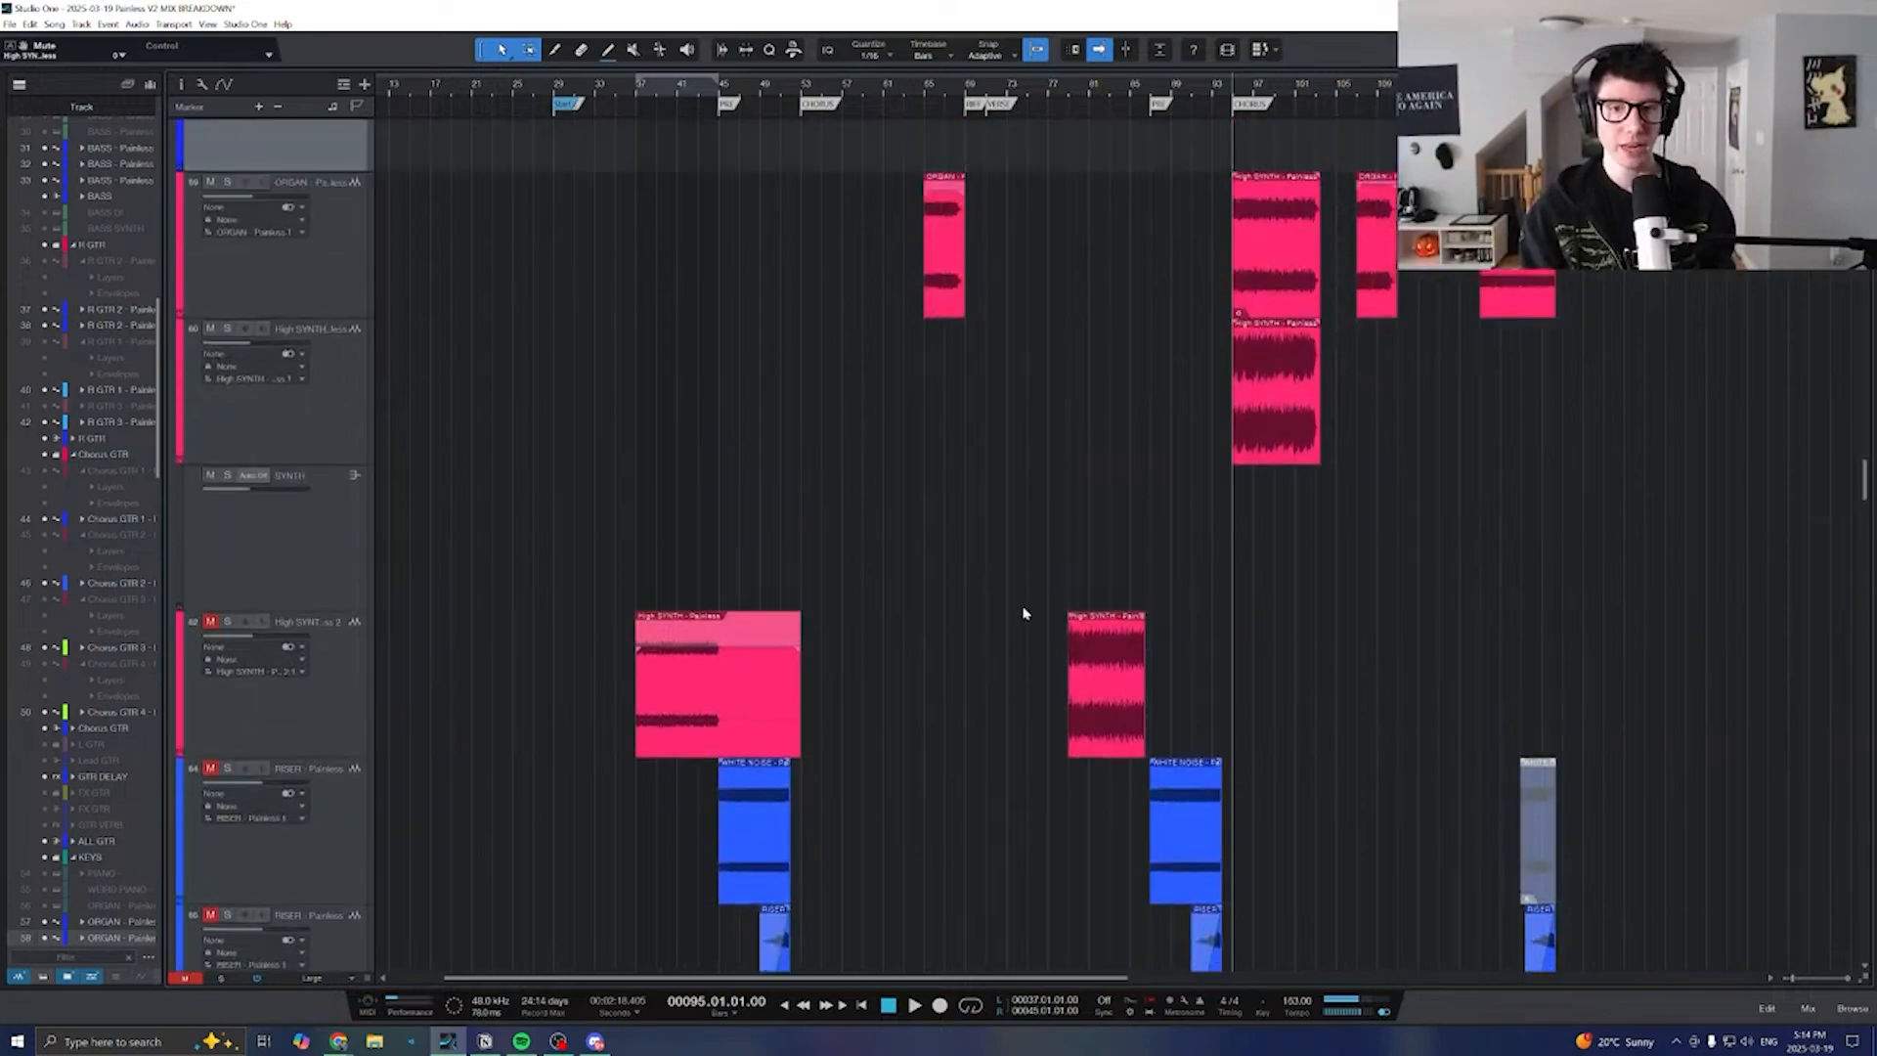
{"action": "scroll", "coordinate": [1024, 613], "scroll_direction": "up", "scroll_amount": 3}
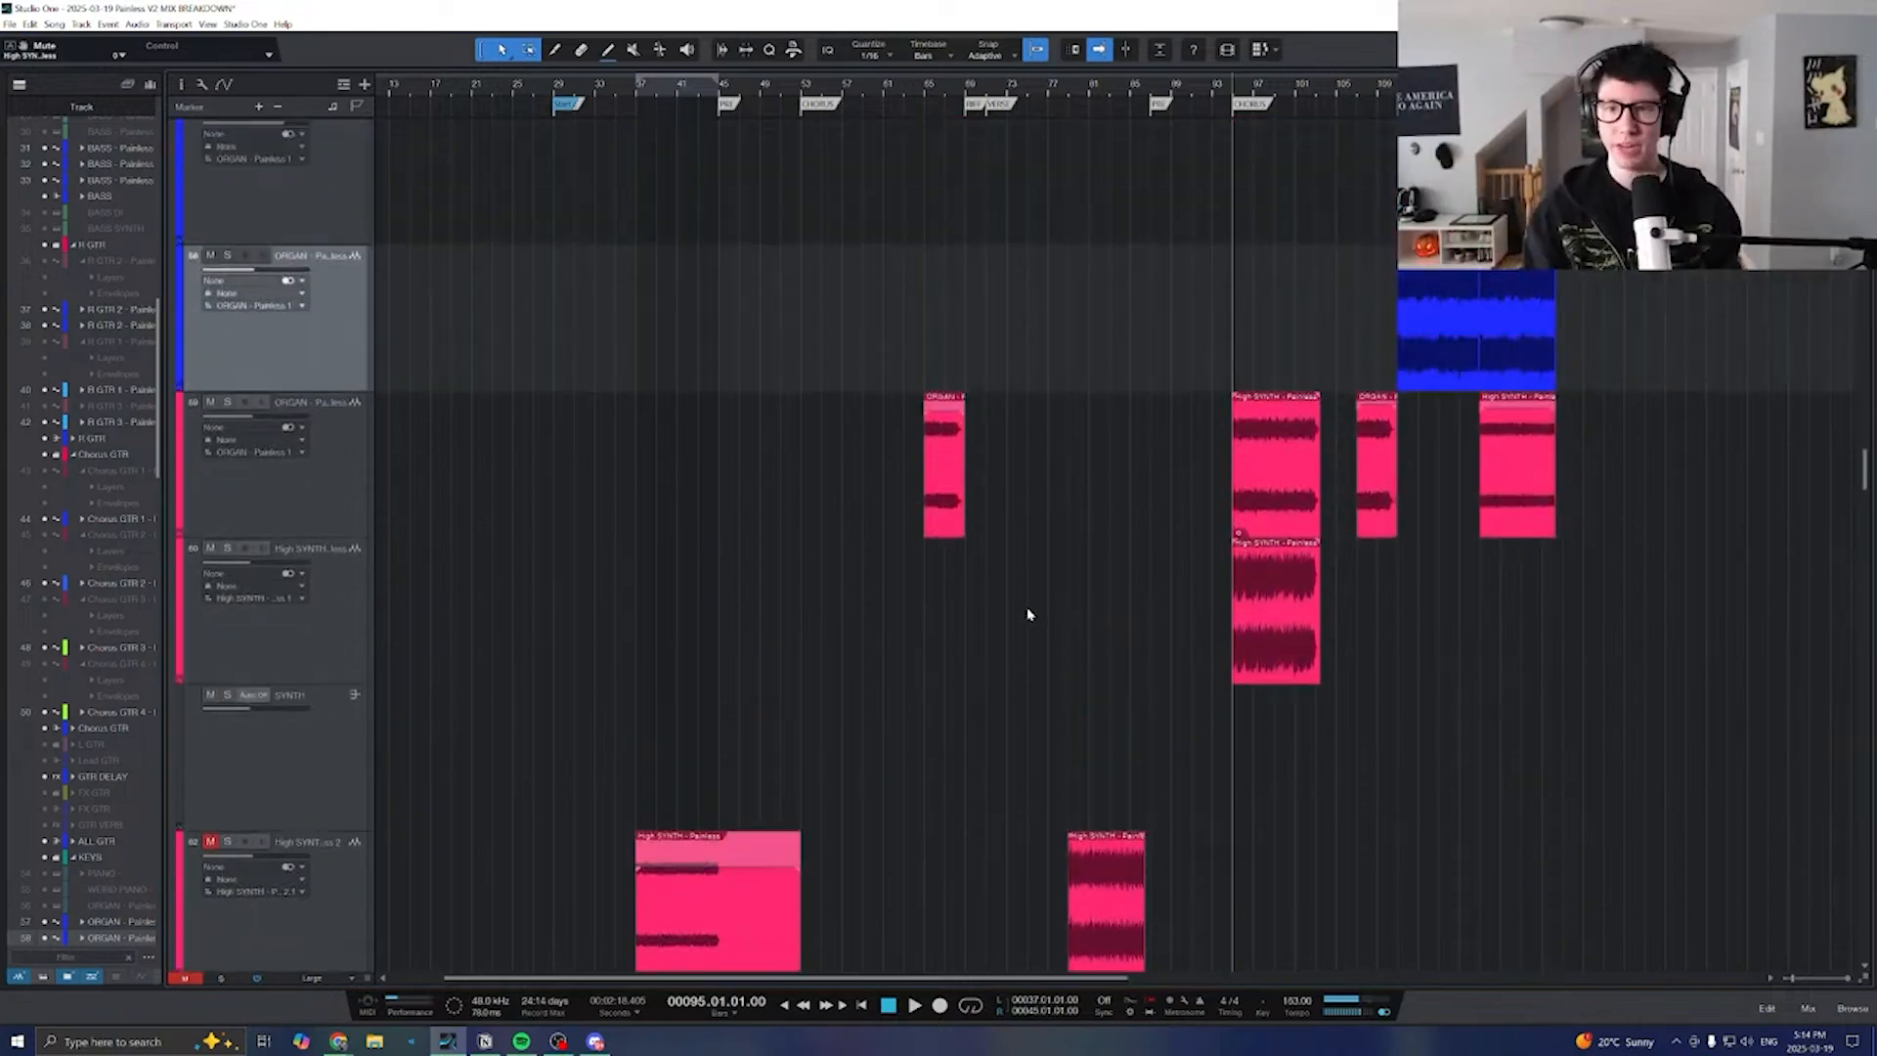
- Play the soloed pink ORGAN track from the bar 95 CHORUS and compare the SYNTH bus with TR5 British Channel bypassed and enabled
{"action": "key", "text": "e"}
{"action": "key", "text": "e"}
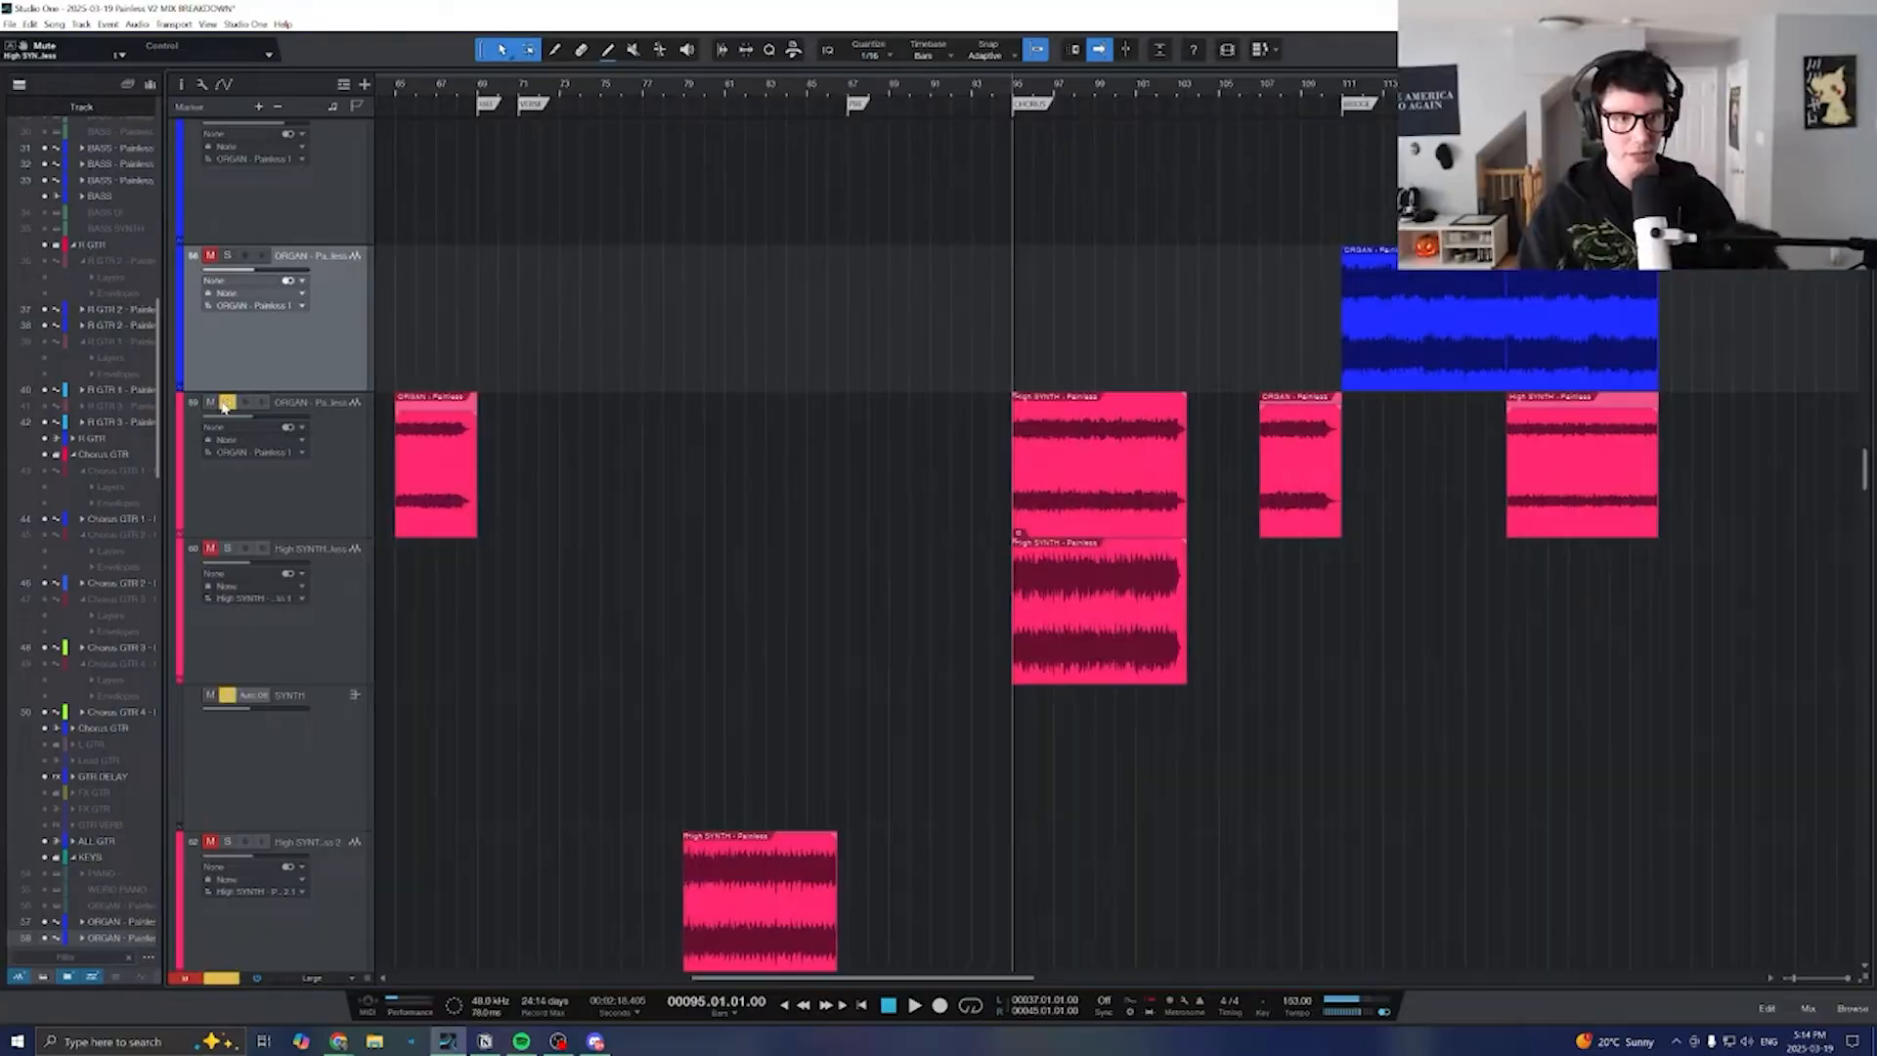
{"action": "key", "text": "space"}
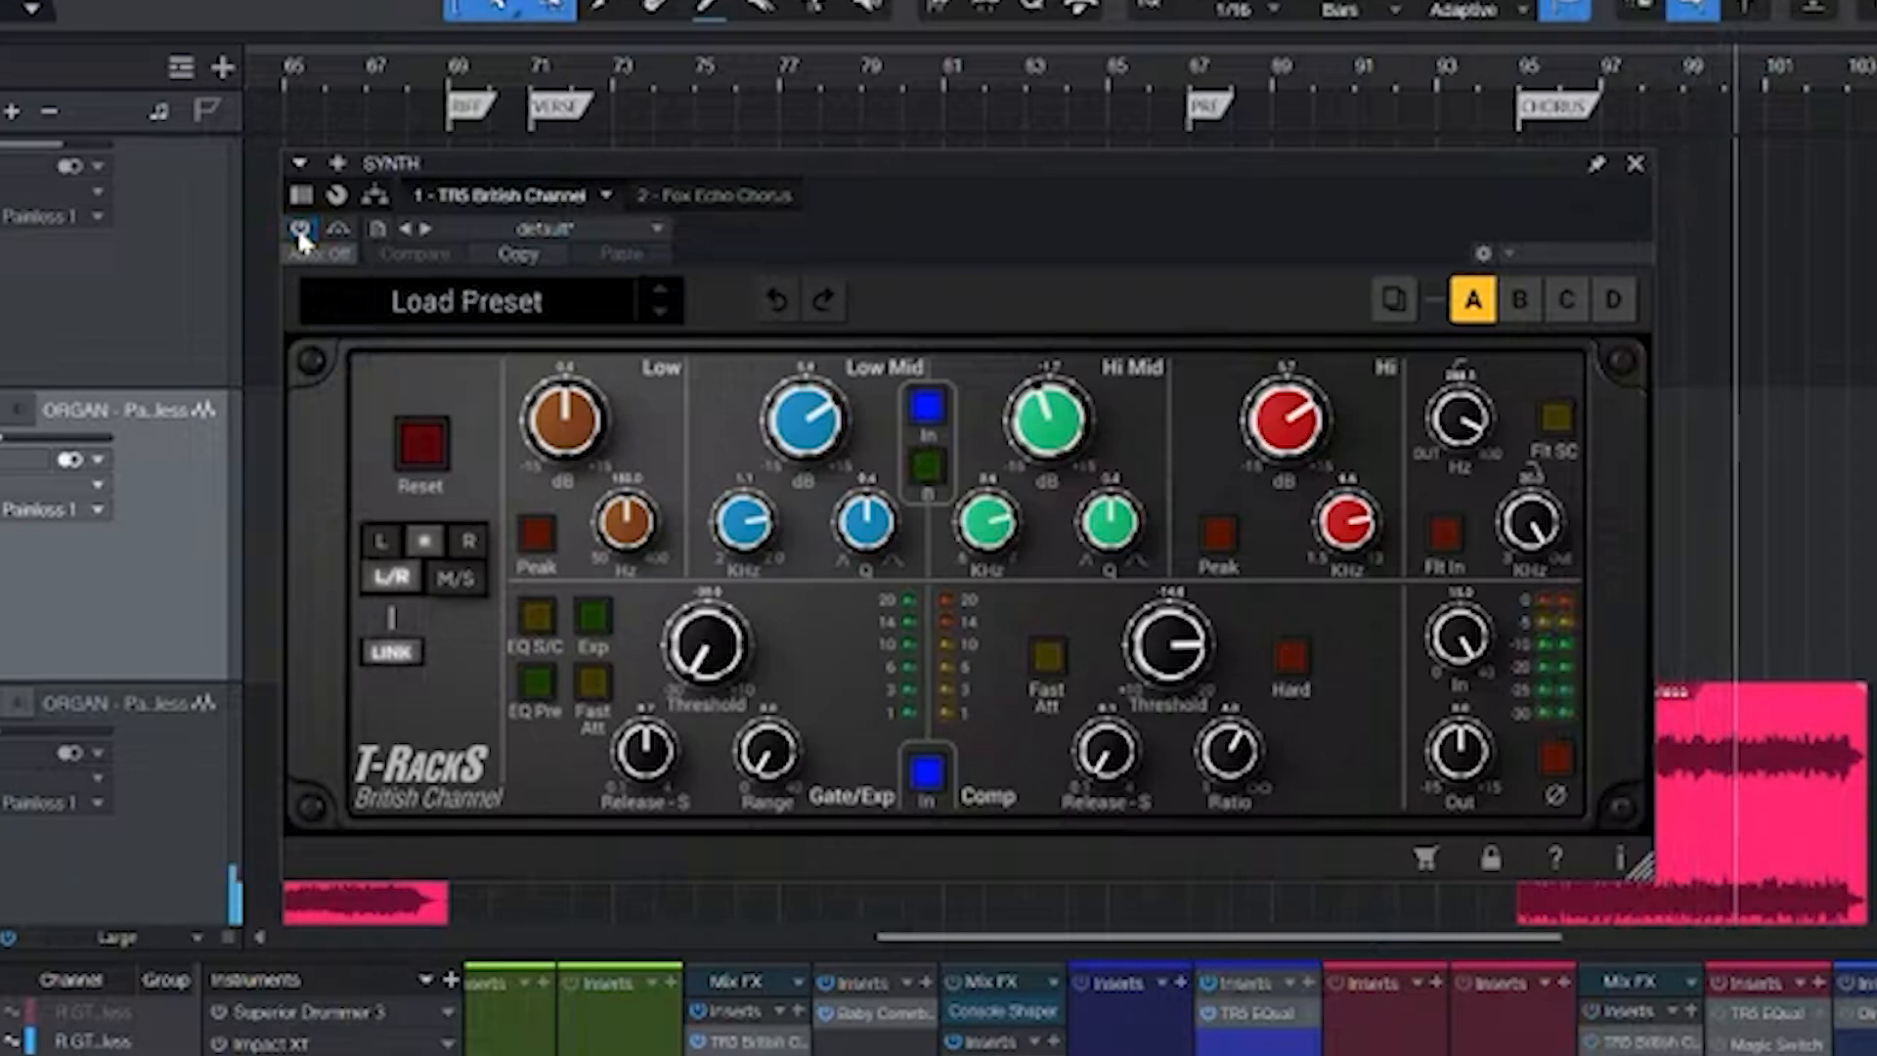
{"action": "left_click", "coordinate": [298, 231]}
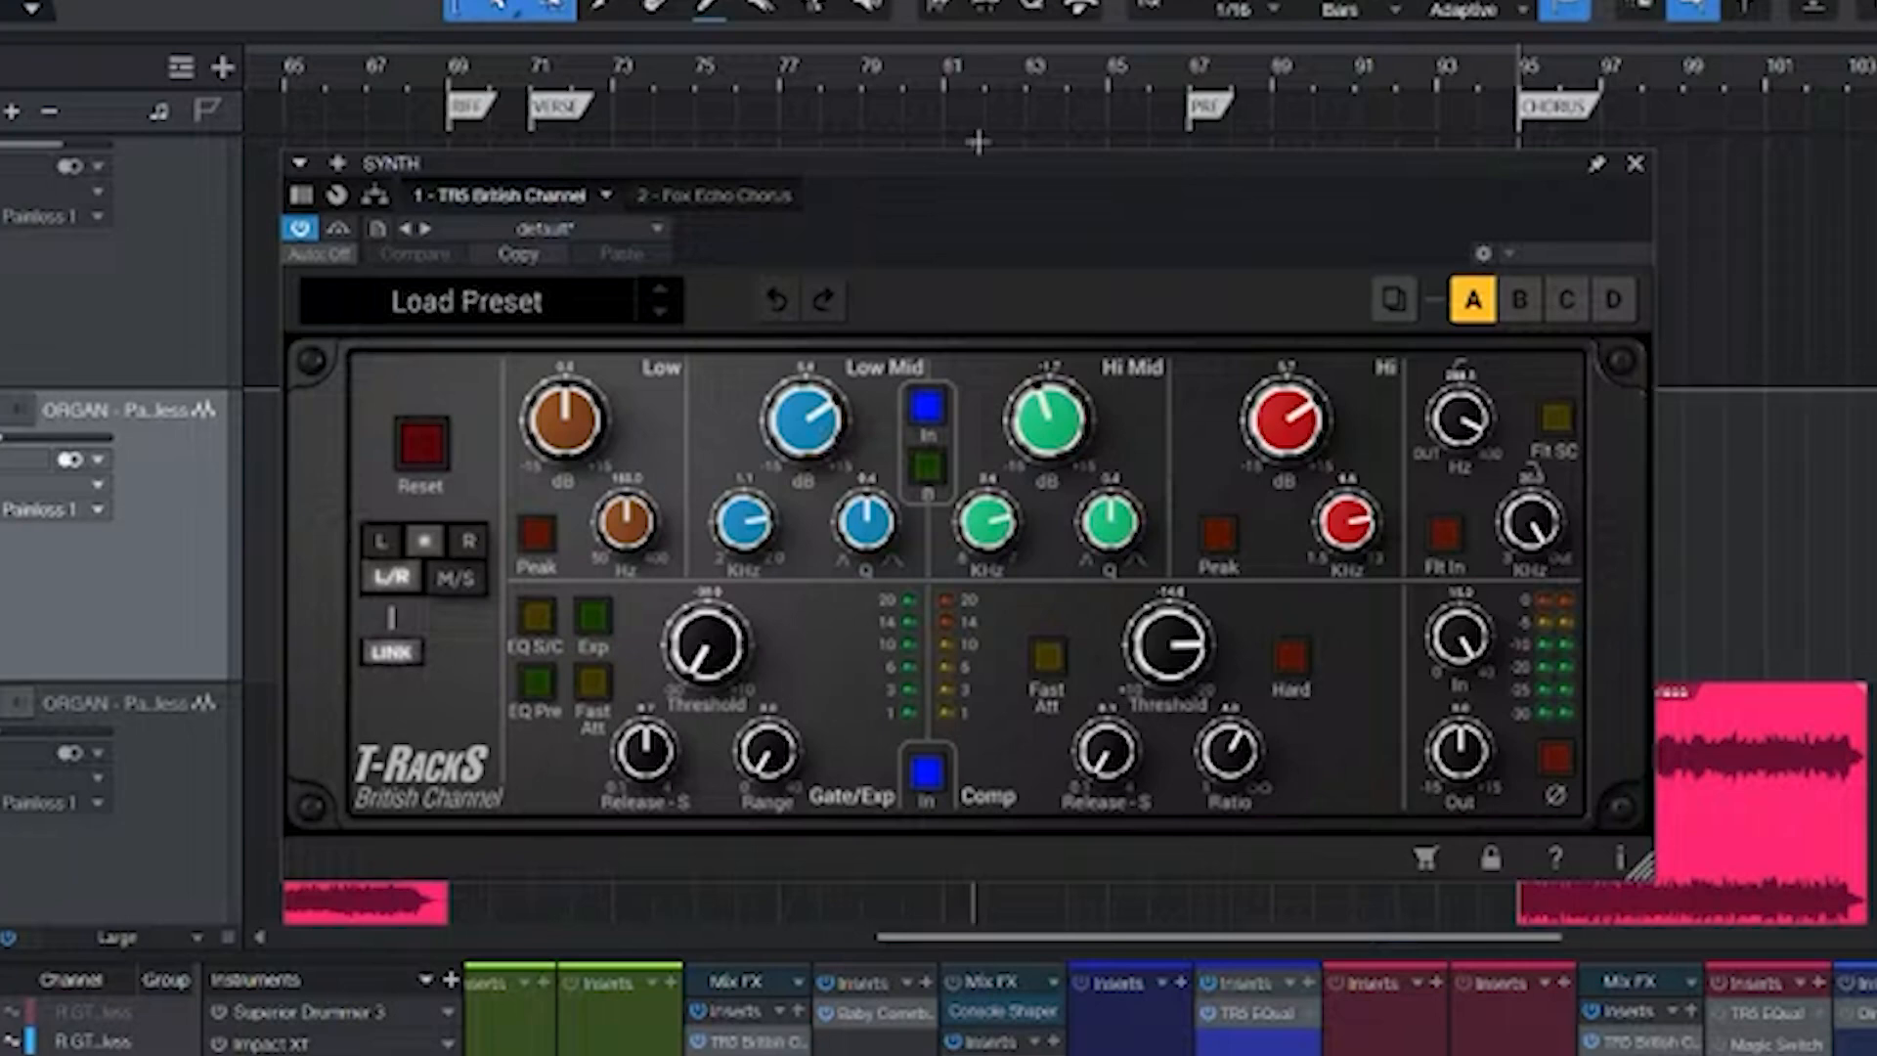
{"action": "left_click_drag", "start_coordinate": [989, 162], "coordinate": [992, 156]}
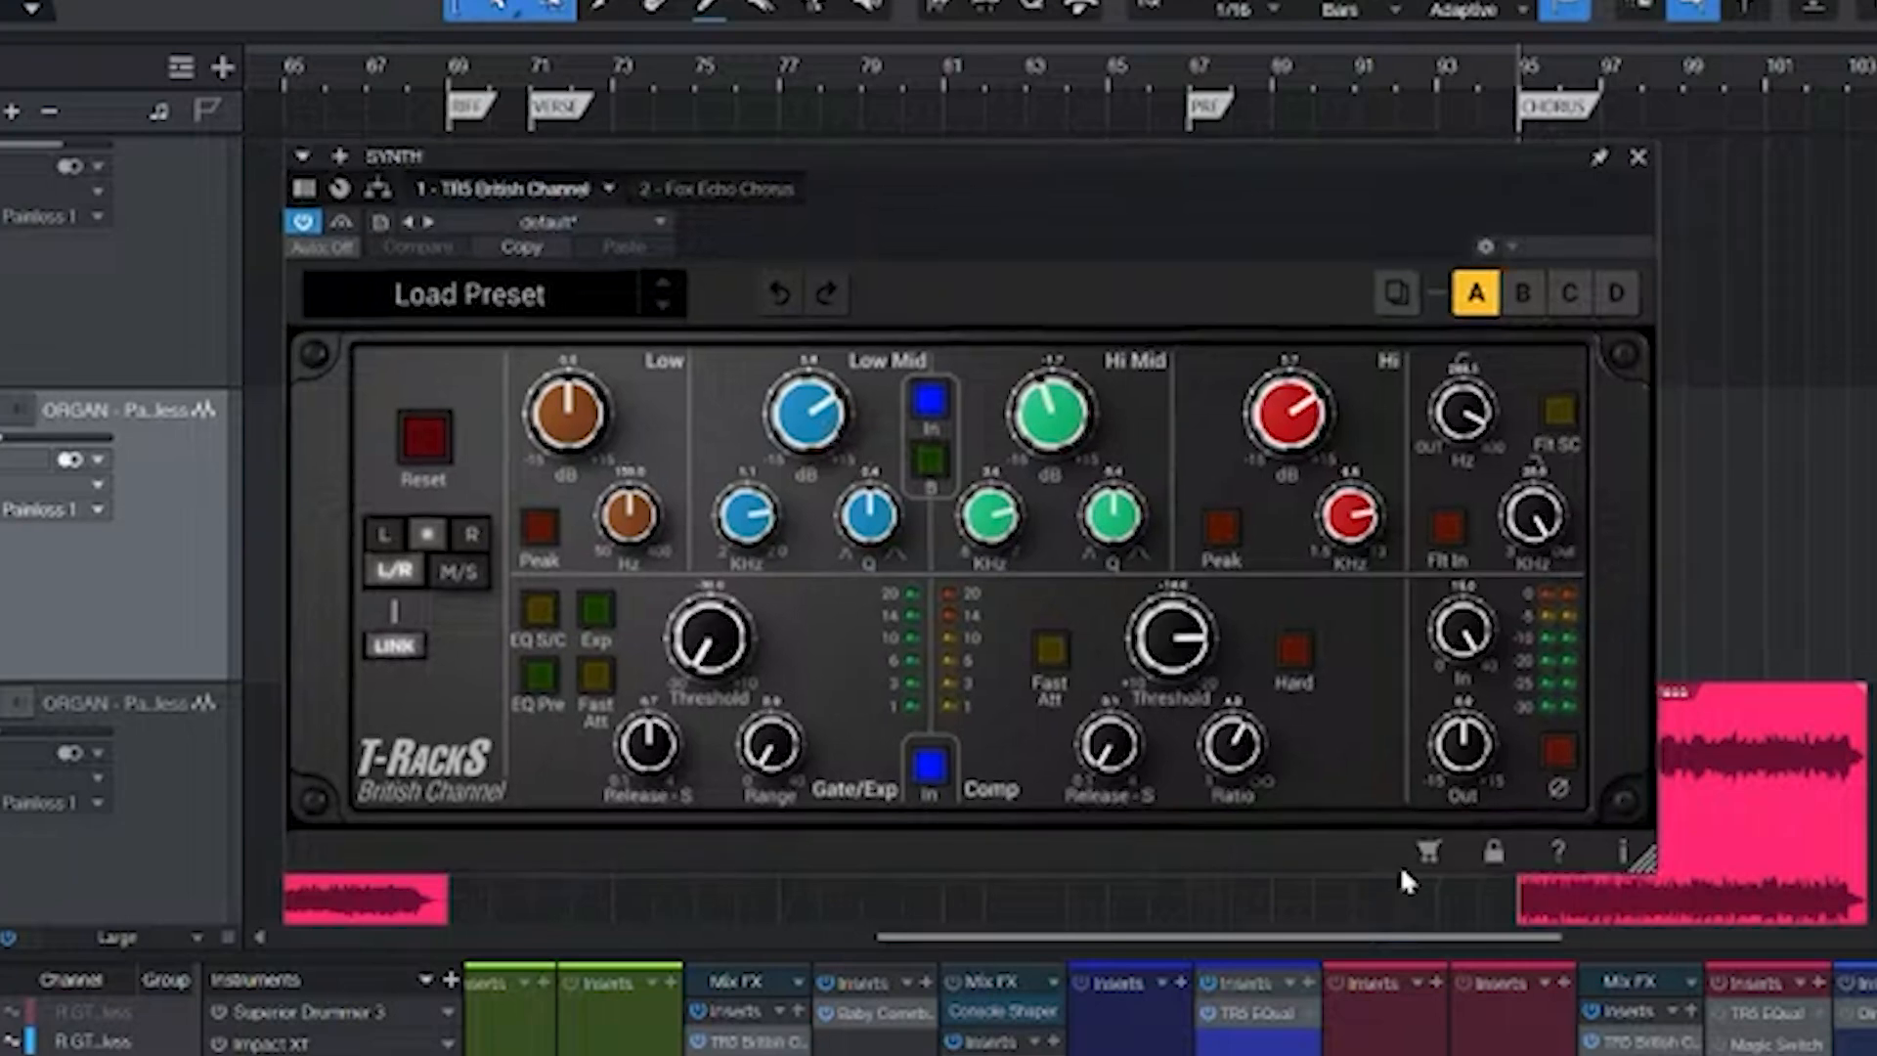
- Compare the SYNTH bus with Fox Echo Chorus bypassed and enabled, and with all of its inserts bypassed and enabled
{"action": "left_click", "coordinate": [700, 189]}
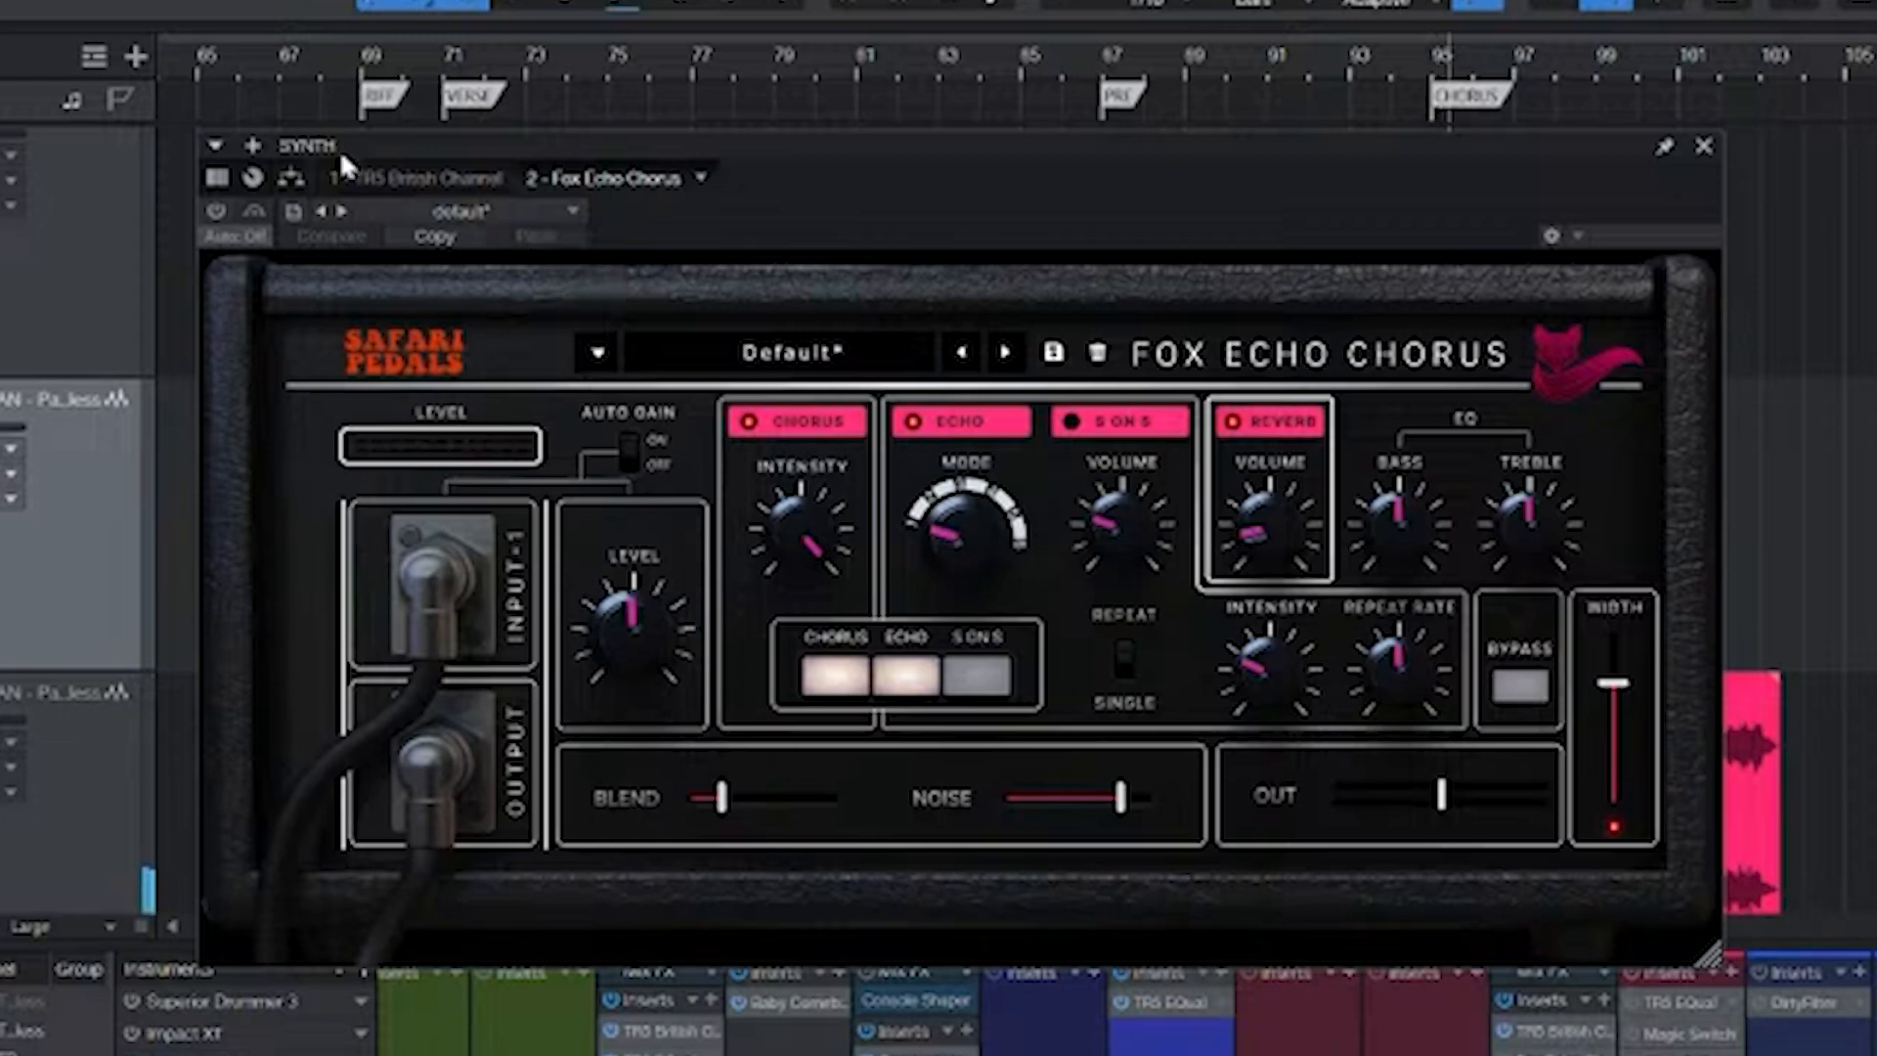
{"action": "left_click", "coordinate": [214, 217]}
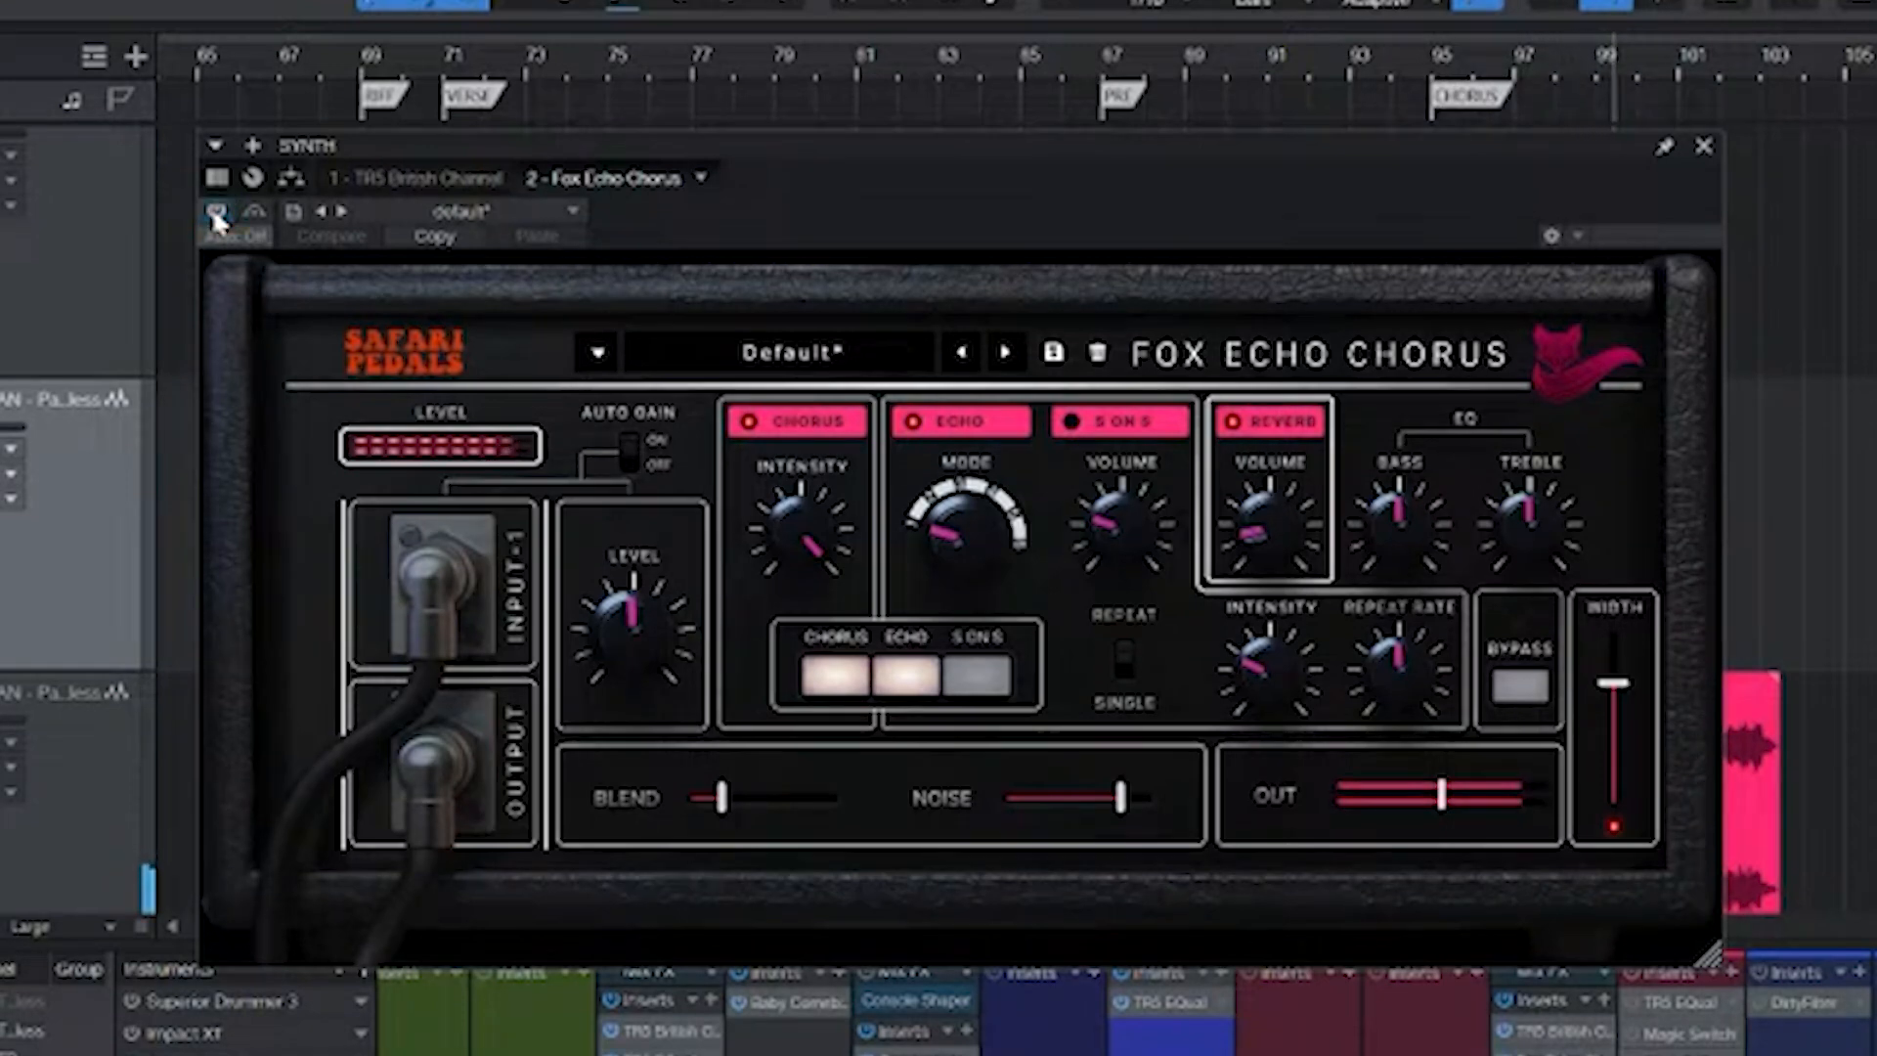
{"action": "key", "text": "space"}
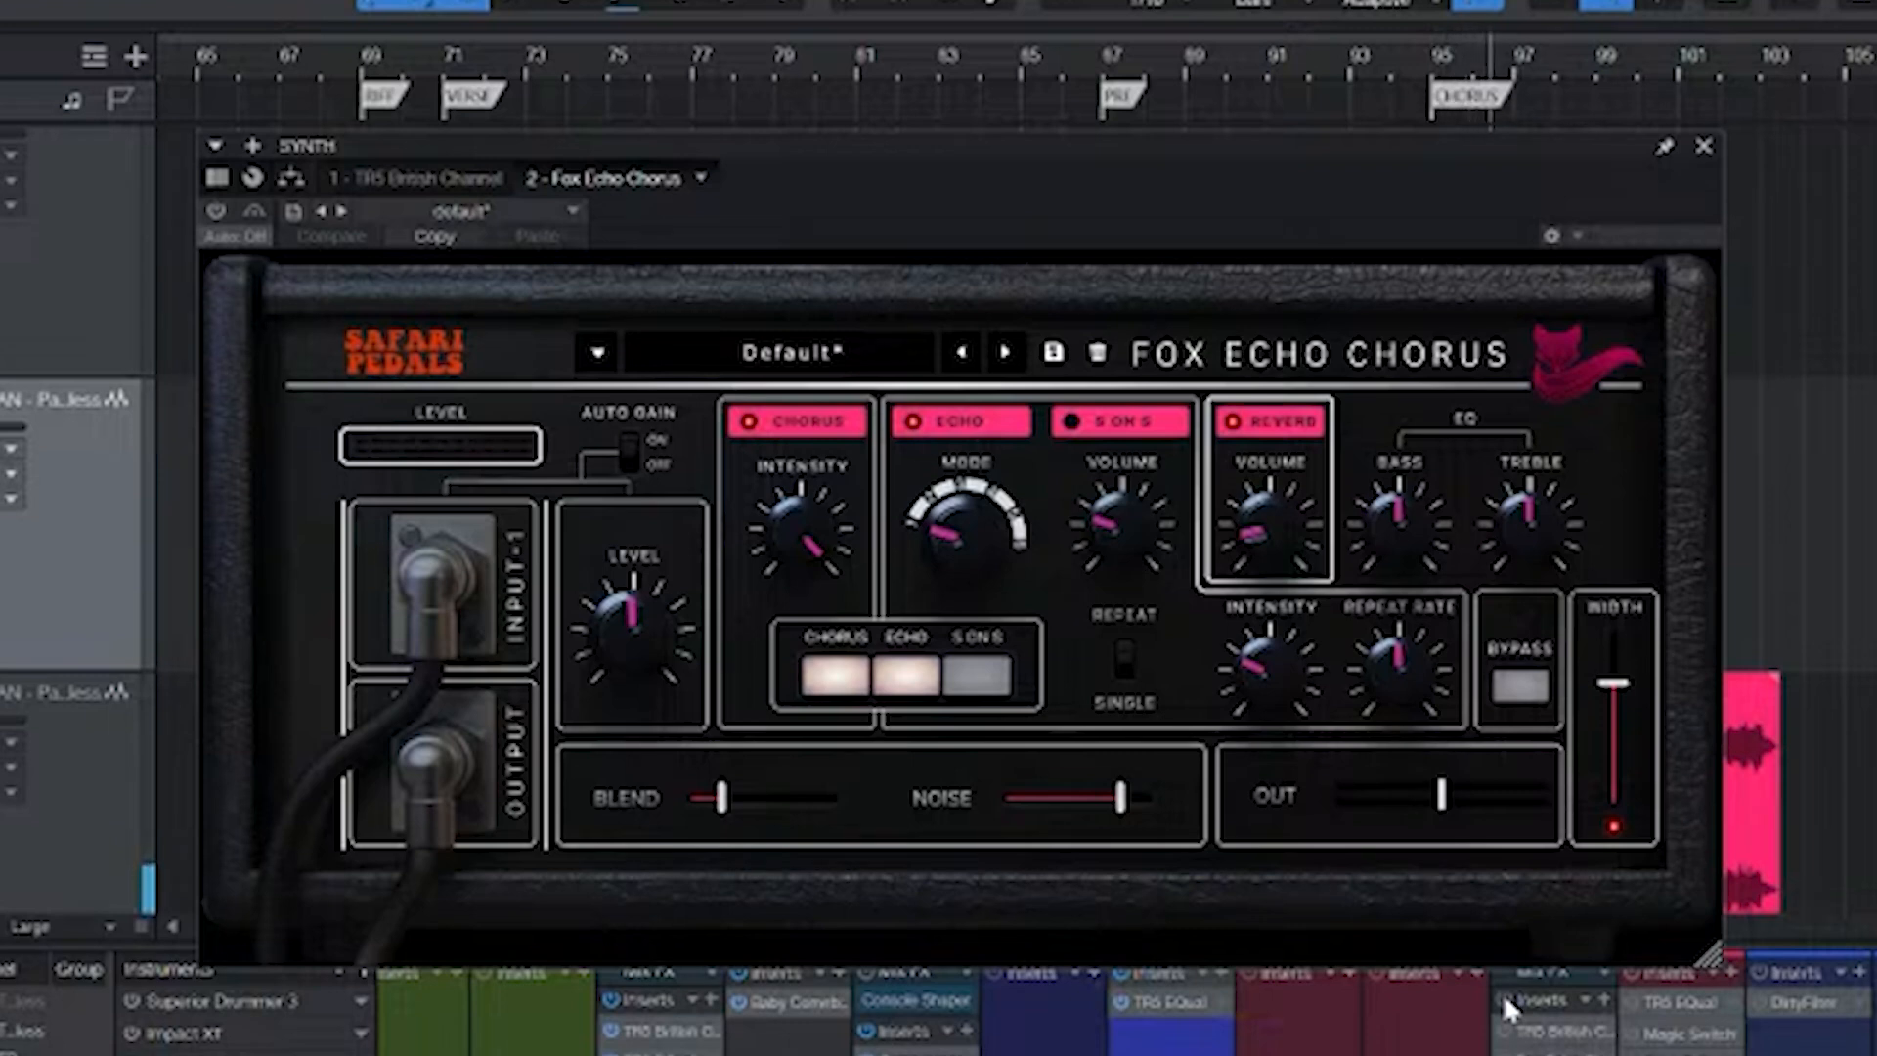
{"action": "left_click", "coordinate": [1505, 997]}
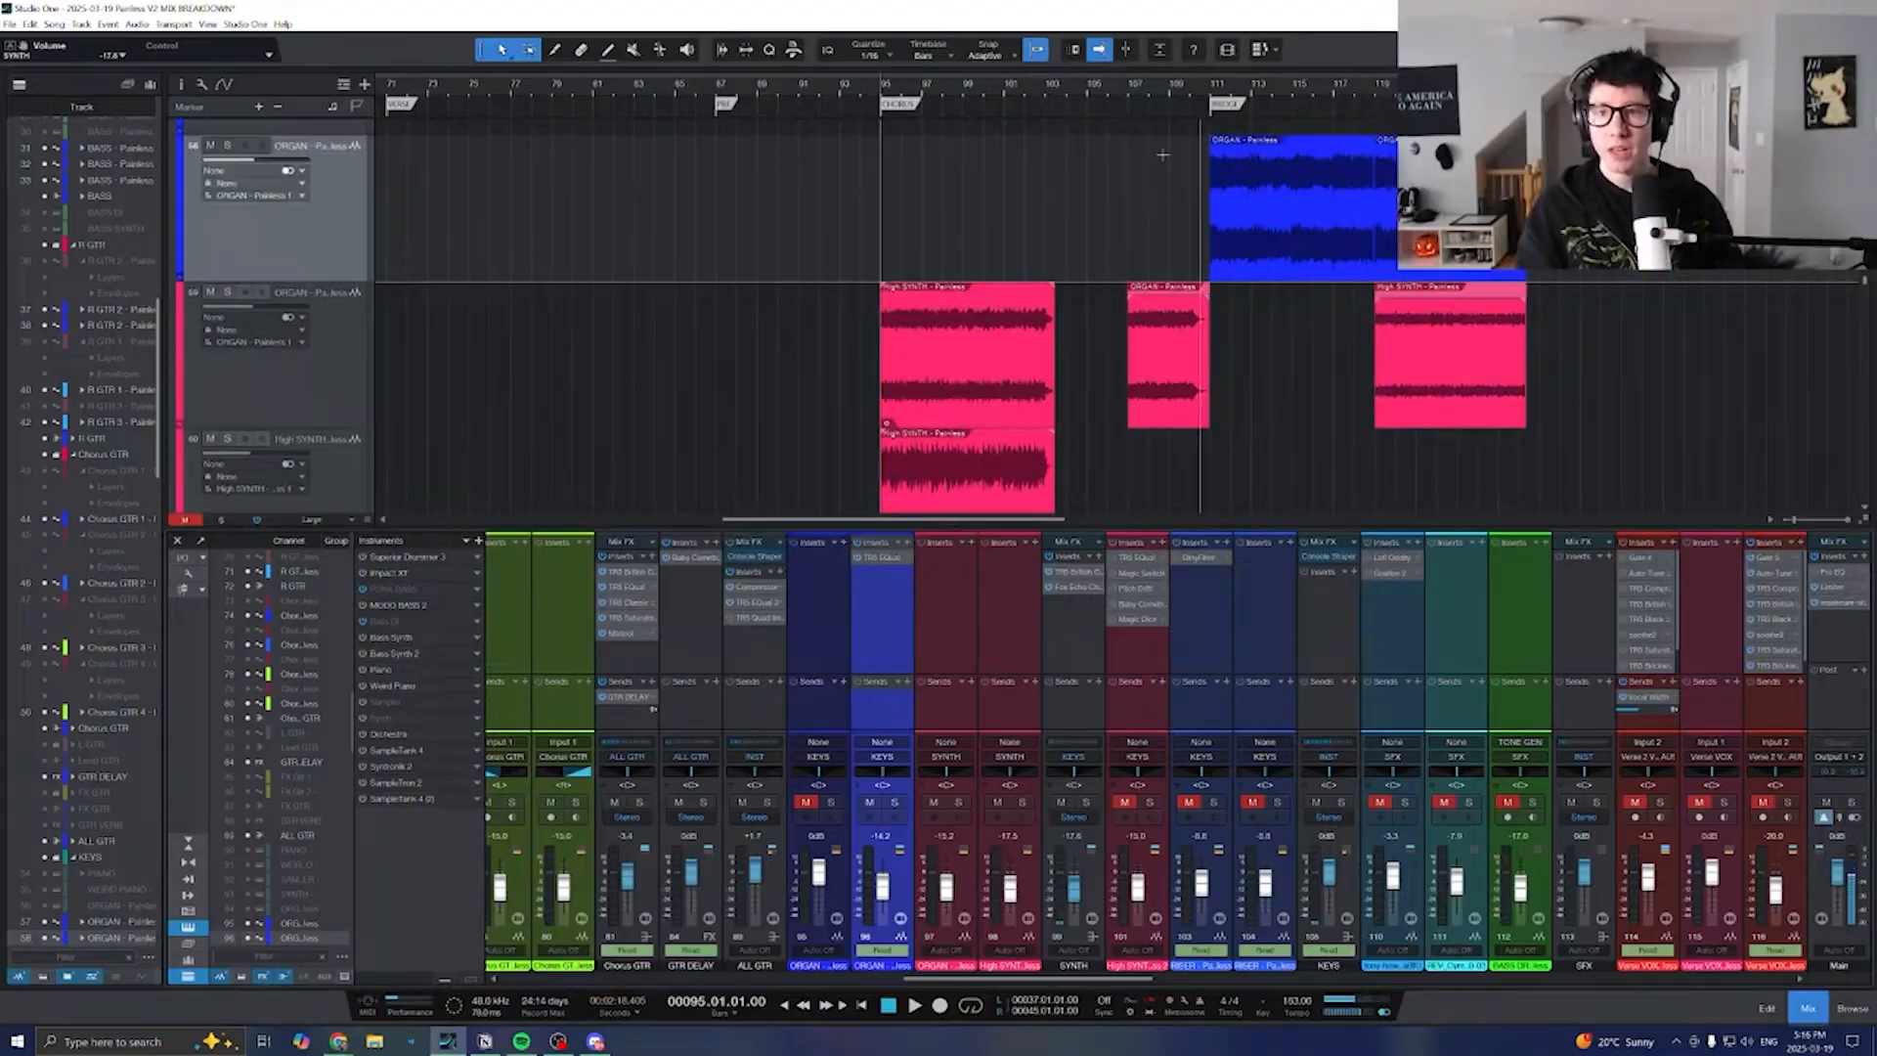
- Play the short pink ORGAN event from bar 107 leading into the BRIDGE
{"action": "left_click", "coordinate": [1114, 244]}
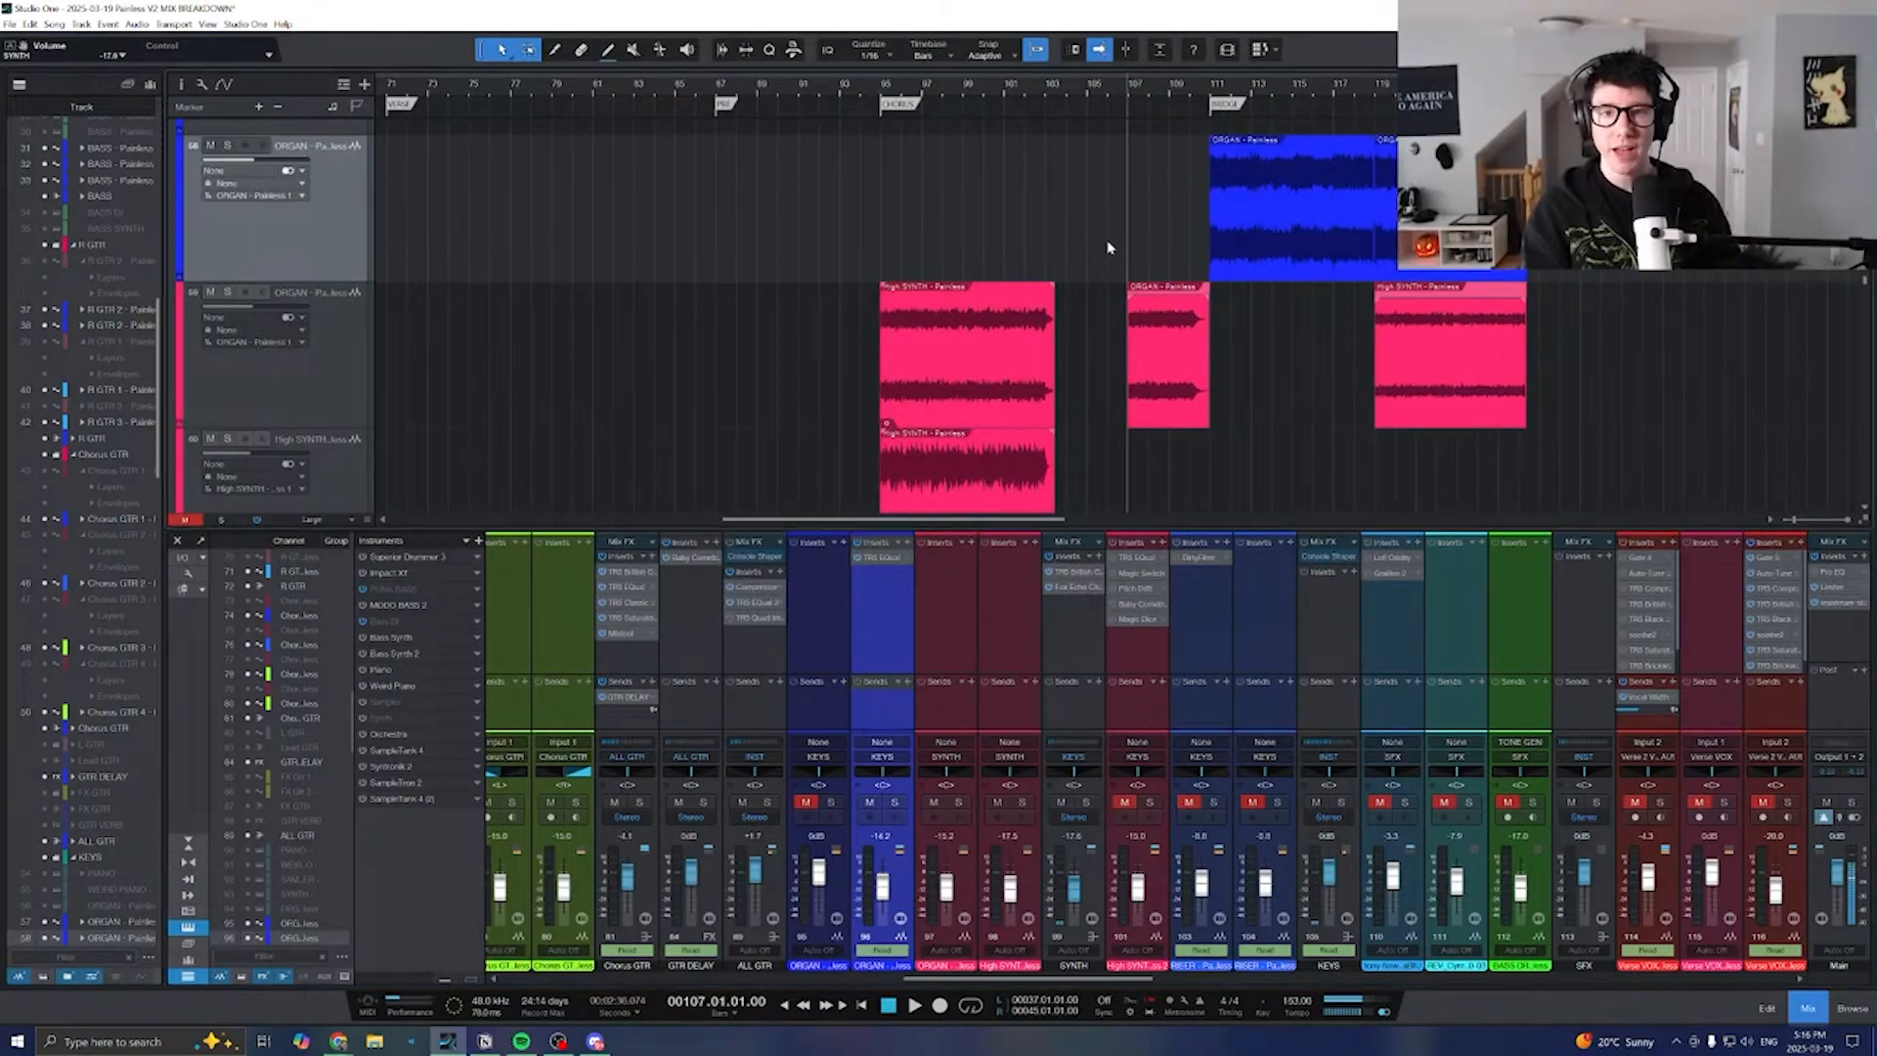
{"action": "scroll", "coordinate": [1108, 248], "scroll_direction": "down", "scroll_amount": 1}
{"action": "key", "text": "space"}
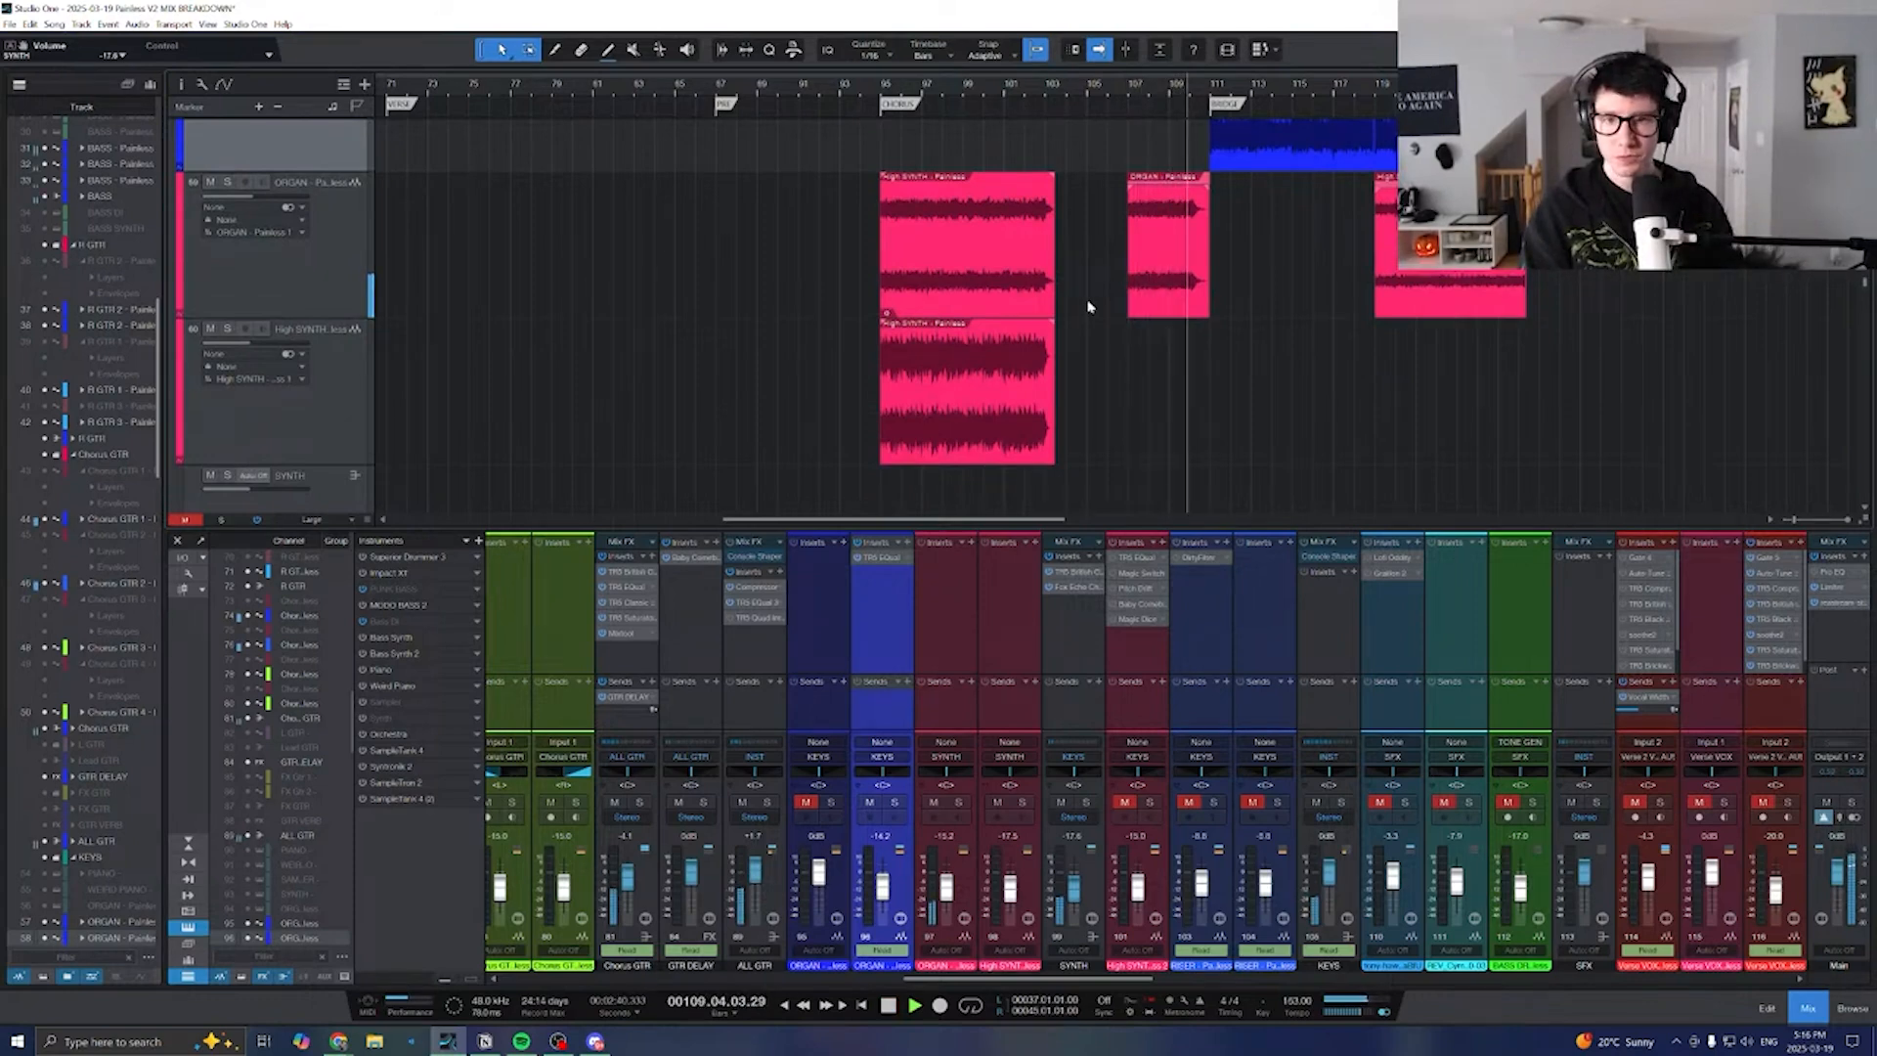
- Solo the High SYNTH 2 track with playback positioned at bar 37, and clear the solo with the track left unmuted
{"action": "scroll", "coordinate": [1085, 313], "scroll_direction": "left", "scroll_amount": 5}
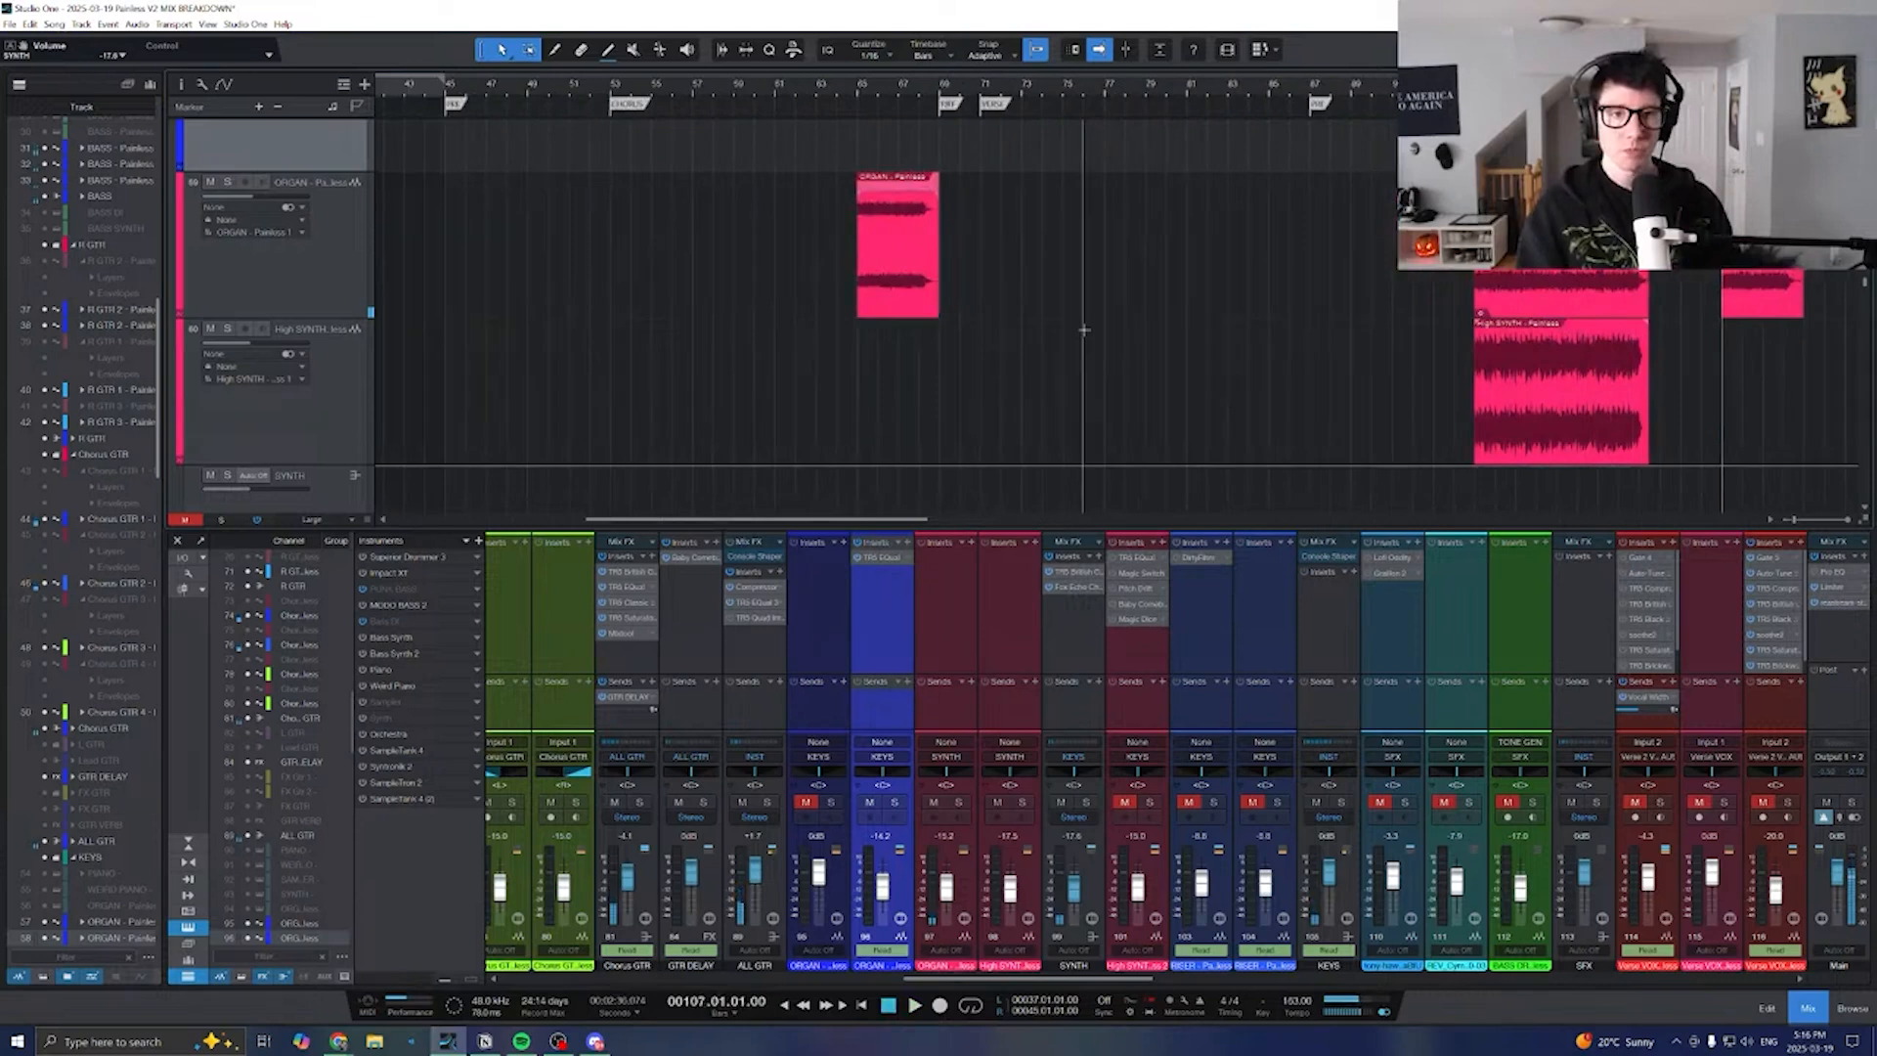
{"action": "scroll", "coordinate": [1072, 322], "scroll_direction": "down", "scroll_amount": 3}
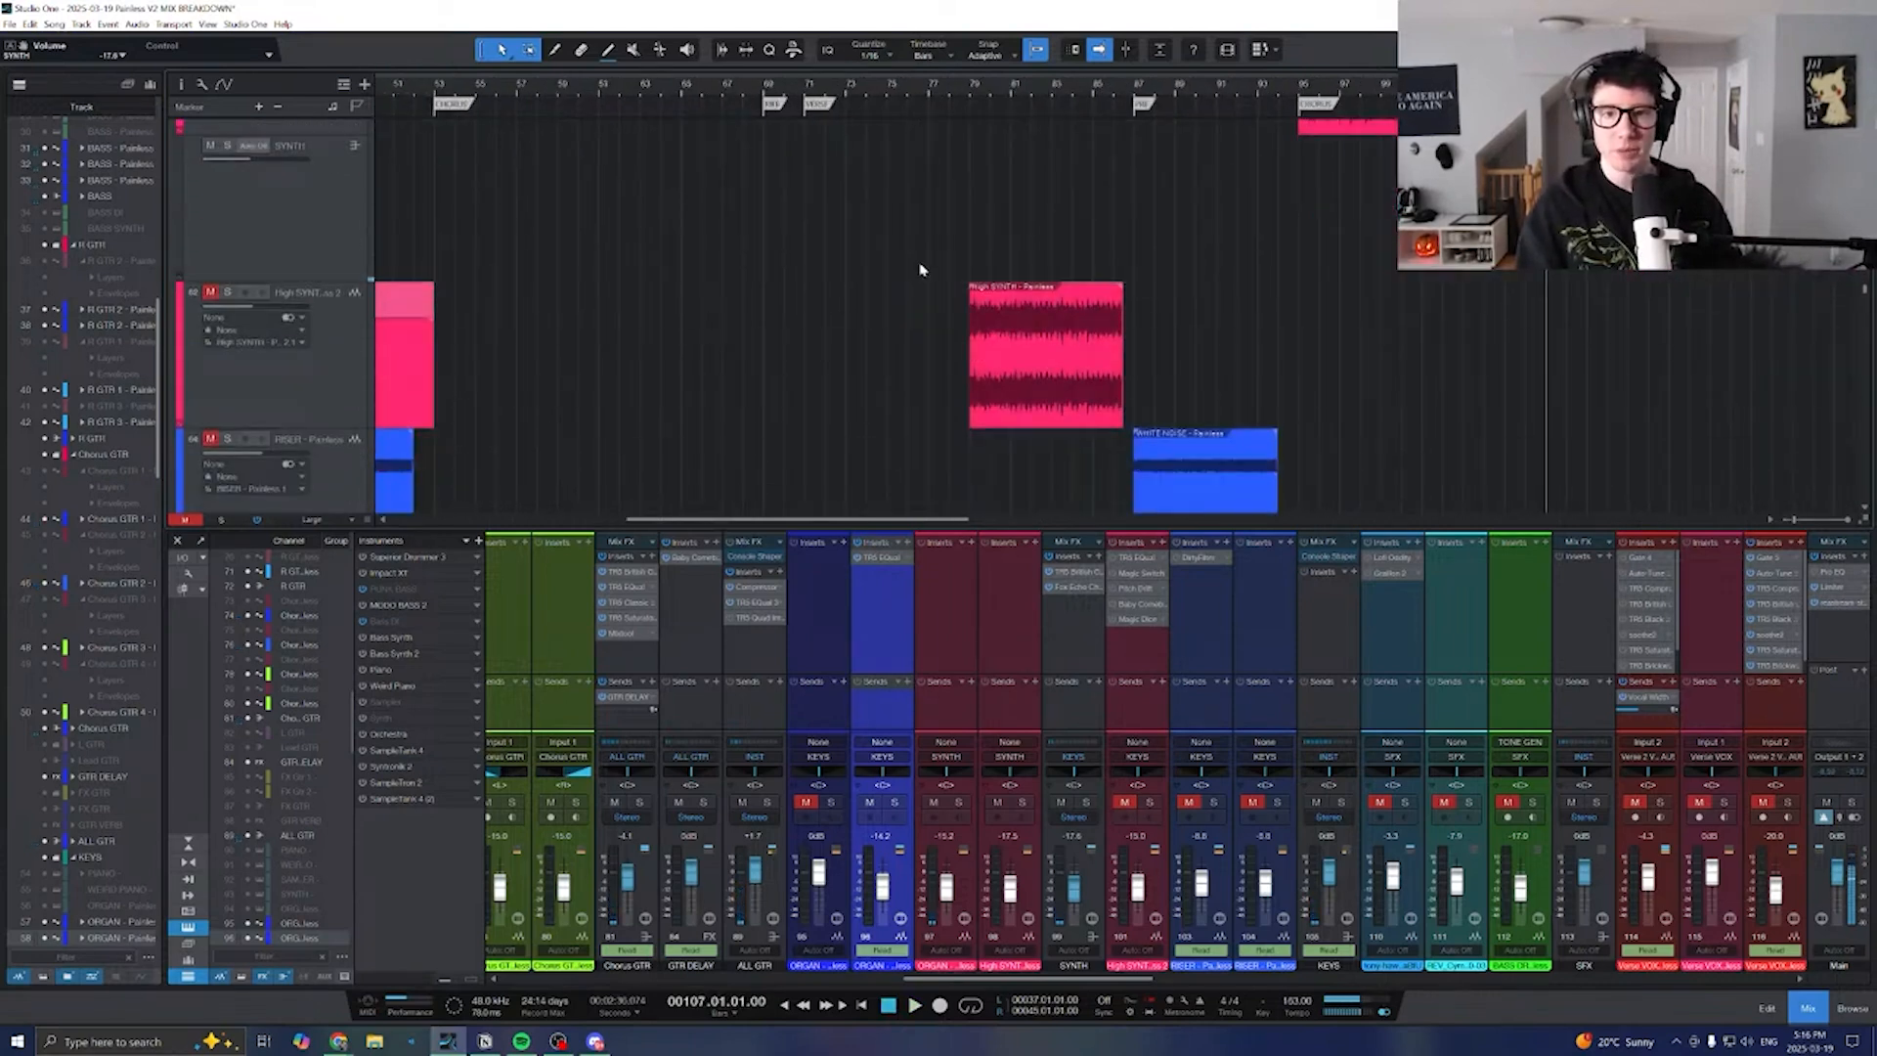
{"action": "scroll", "coordinate": [900, 239], "scroll_direction": "left", "scroll_amount": 5}
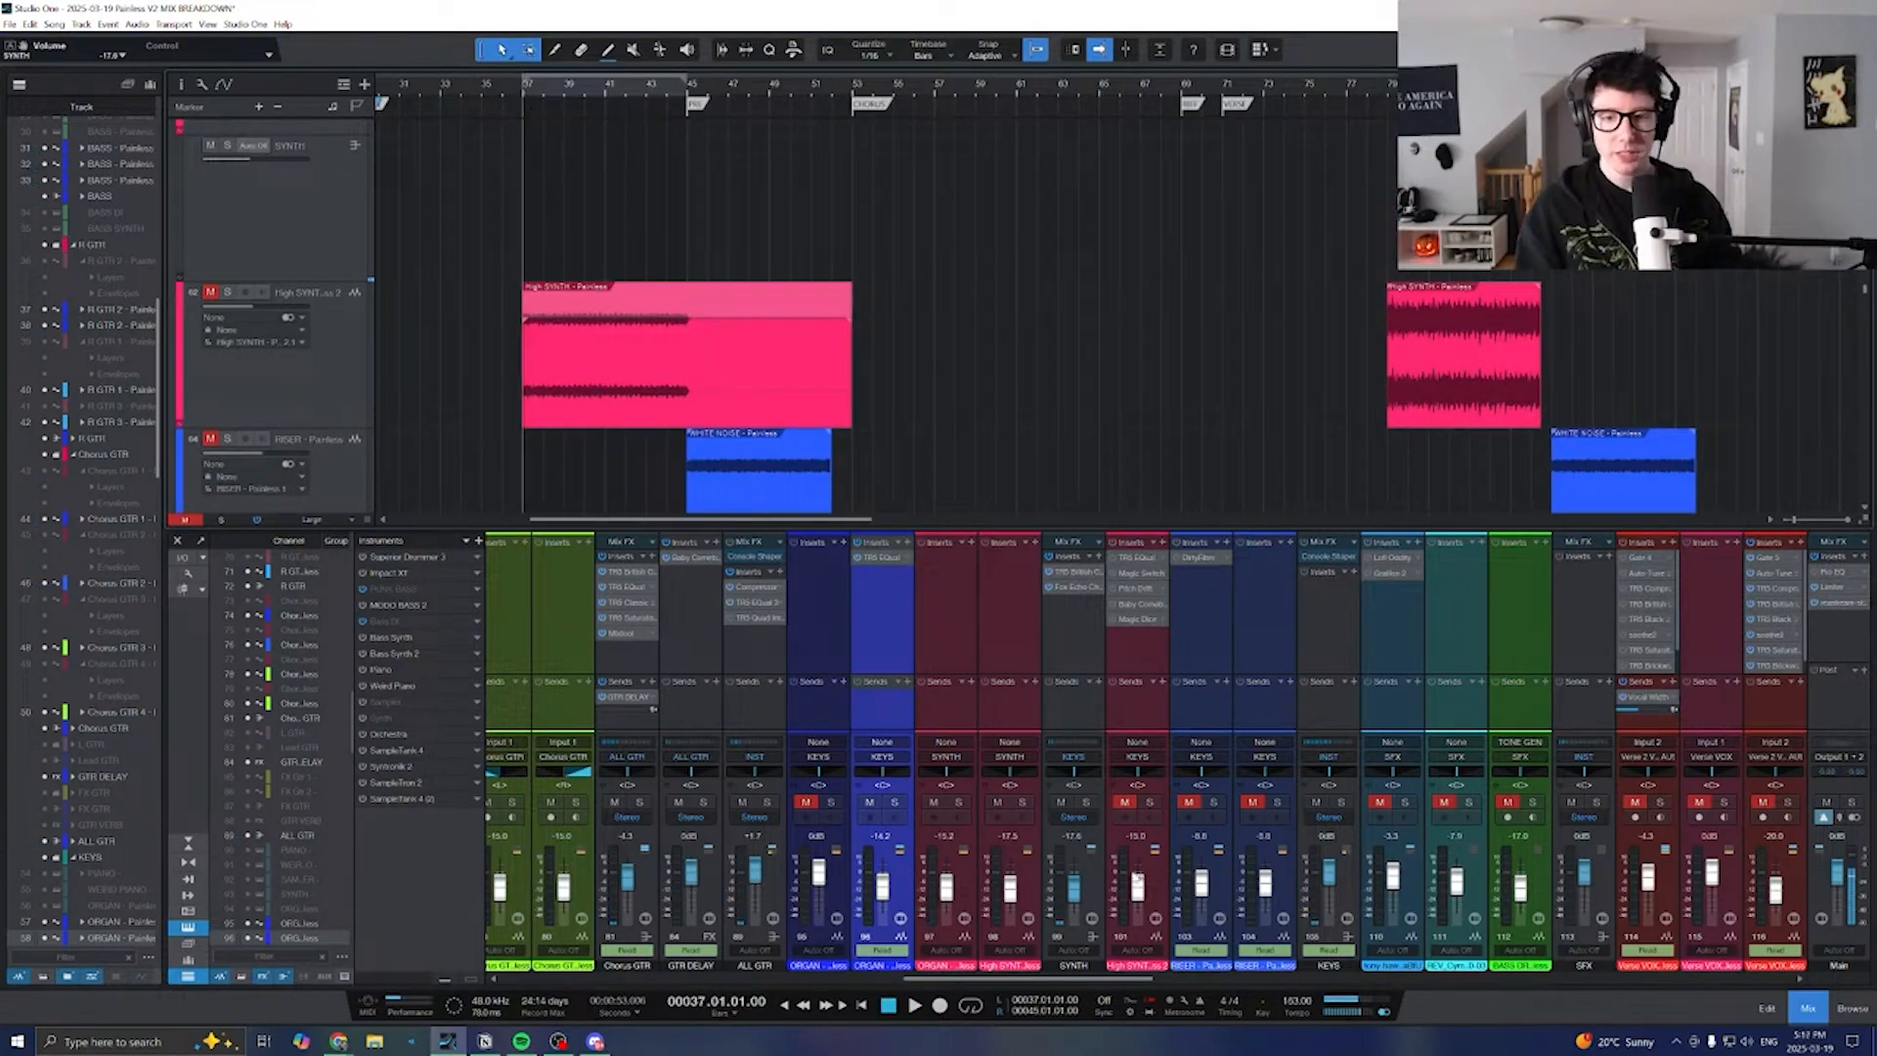
{"action": "left_click", "coordinate": [1151, 803]}
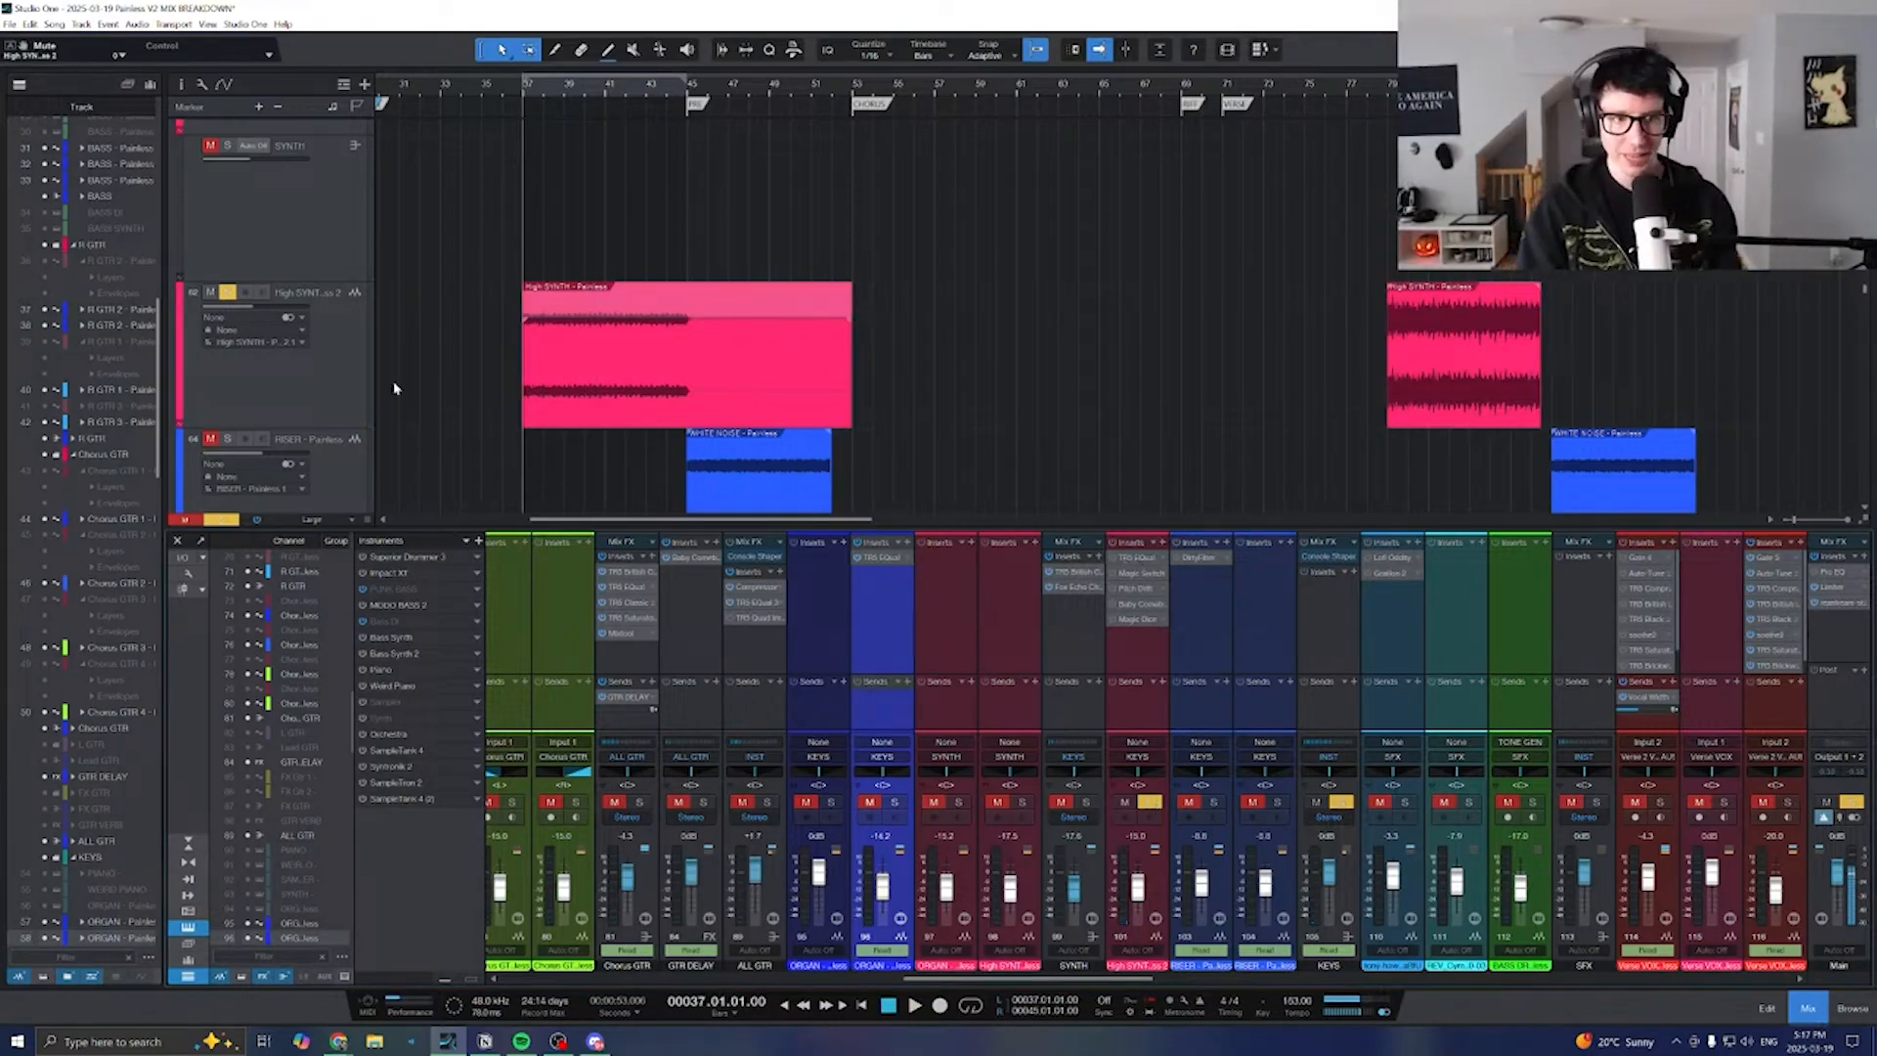
{"action": "left_click", "coordinate": [231, 296]}
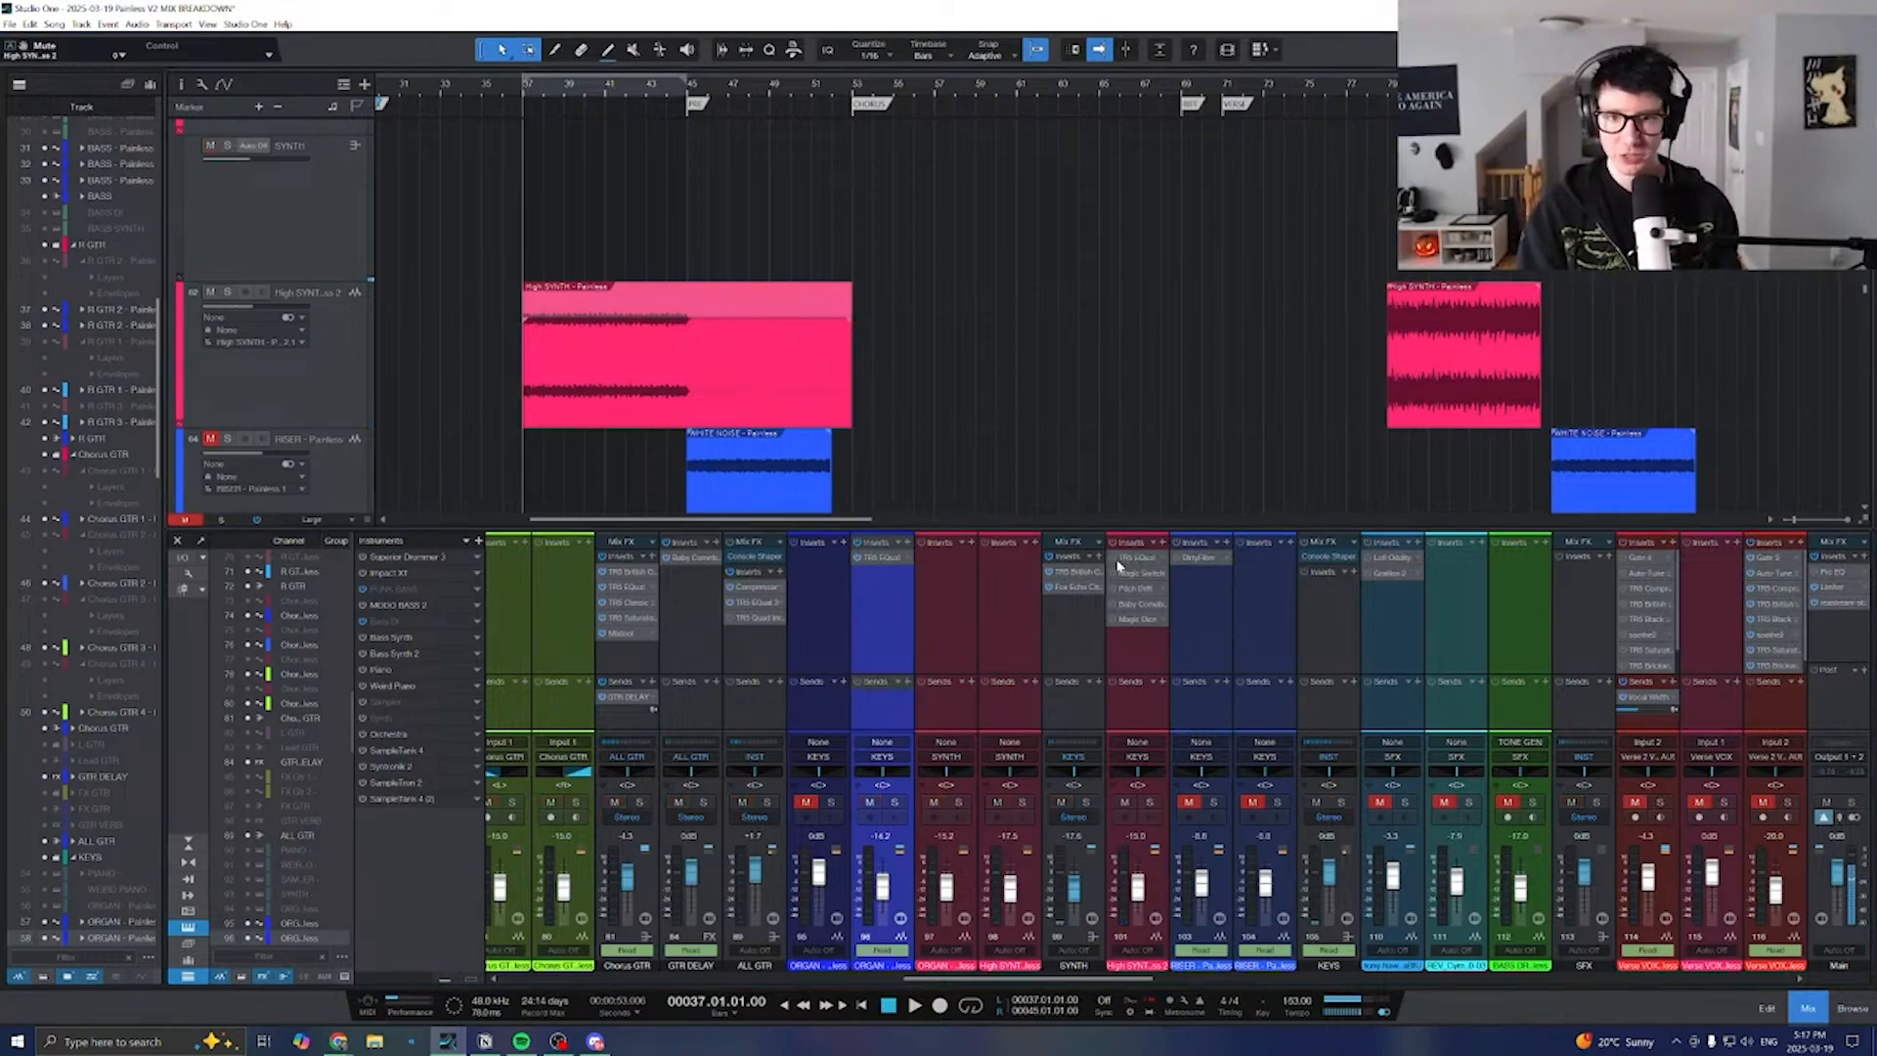
- Compare the High SYNTH 2 track with its TR5 EQual insert bypassed and enabled during playback, leaving it enabled
{"action": "left_click", "coordinate": [1152, 560]}
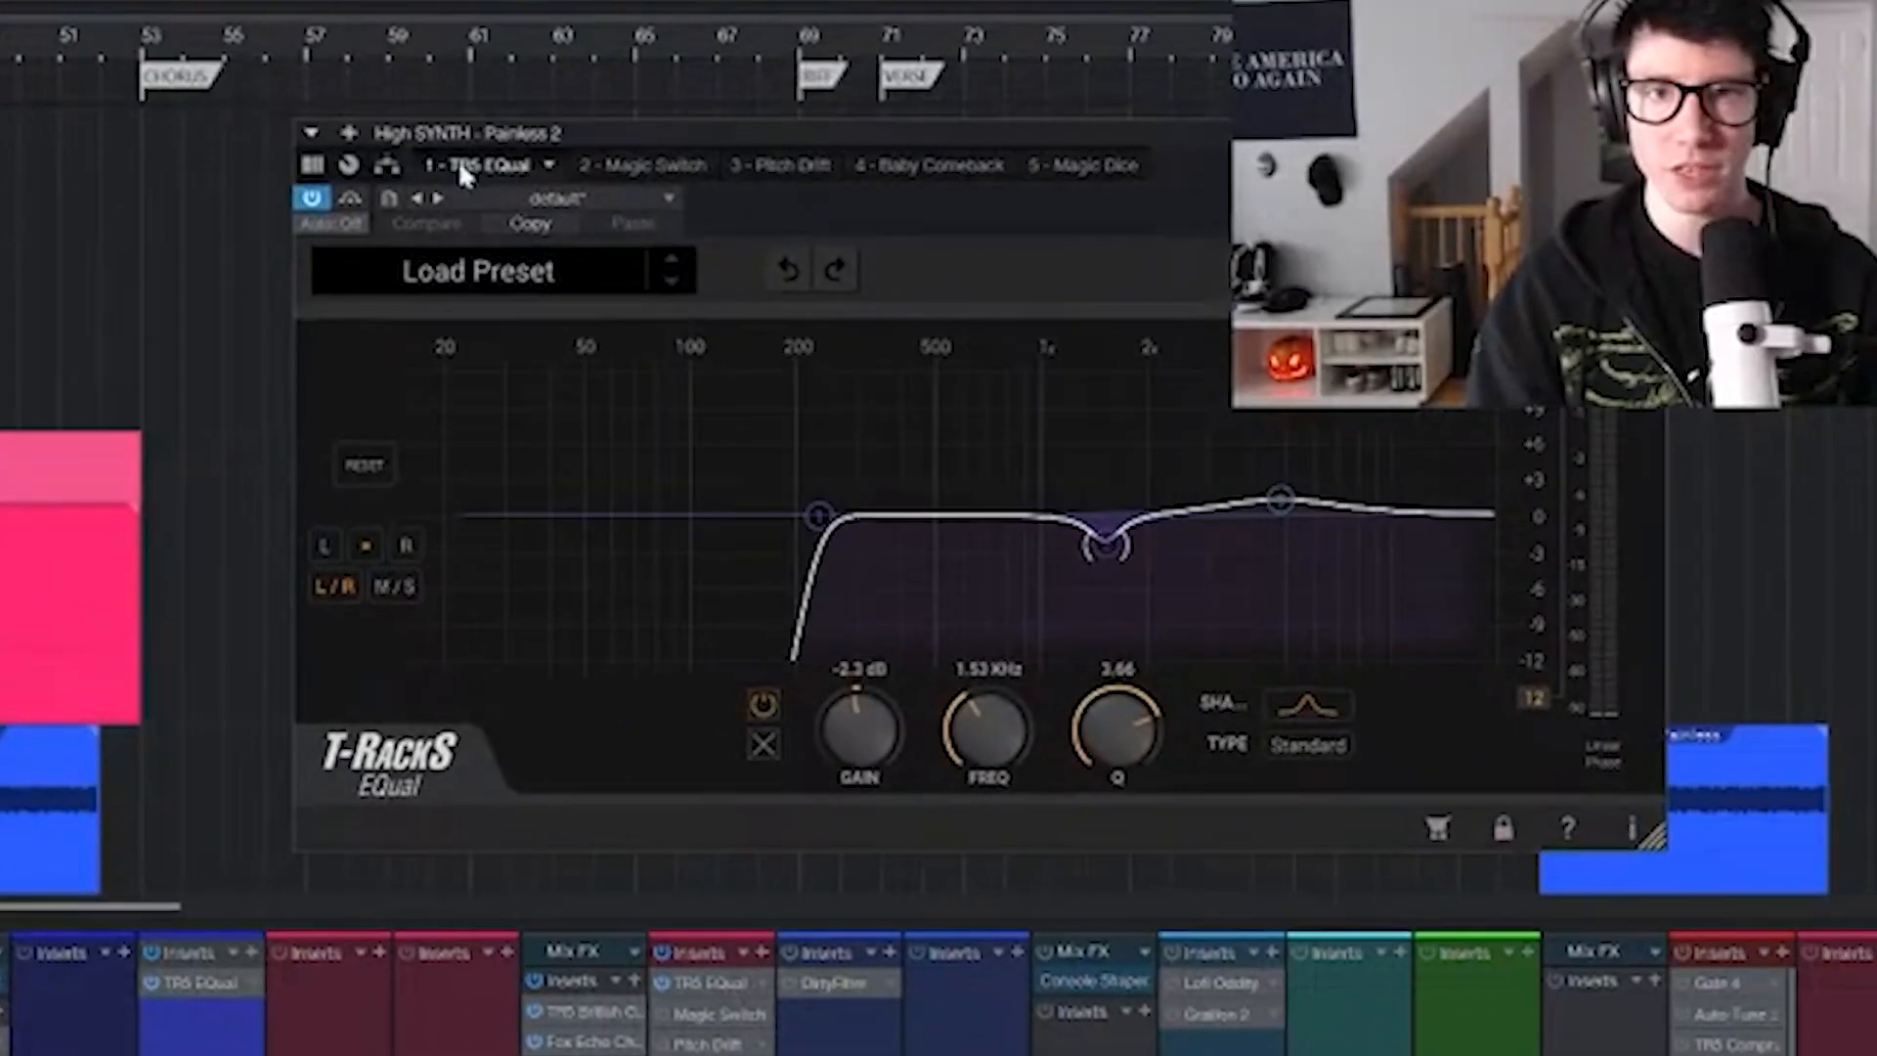
{"action": "key", "text": "space"}
{"action": "left_click", "coordinate": [398, 197]}
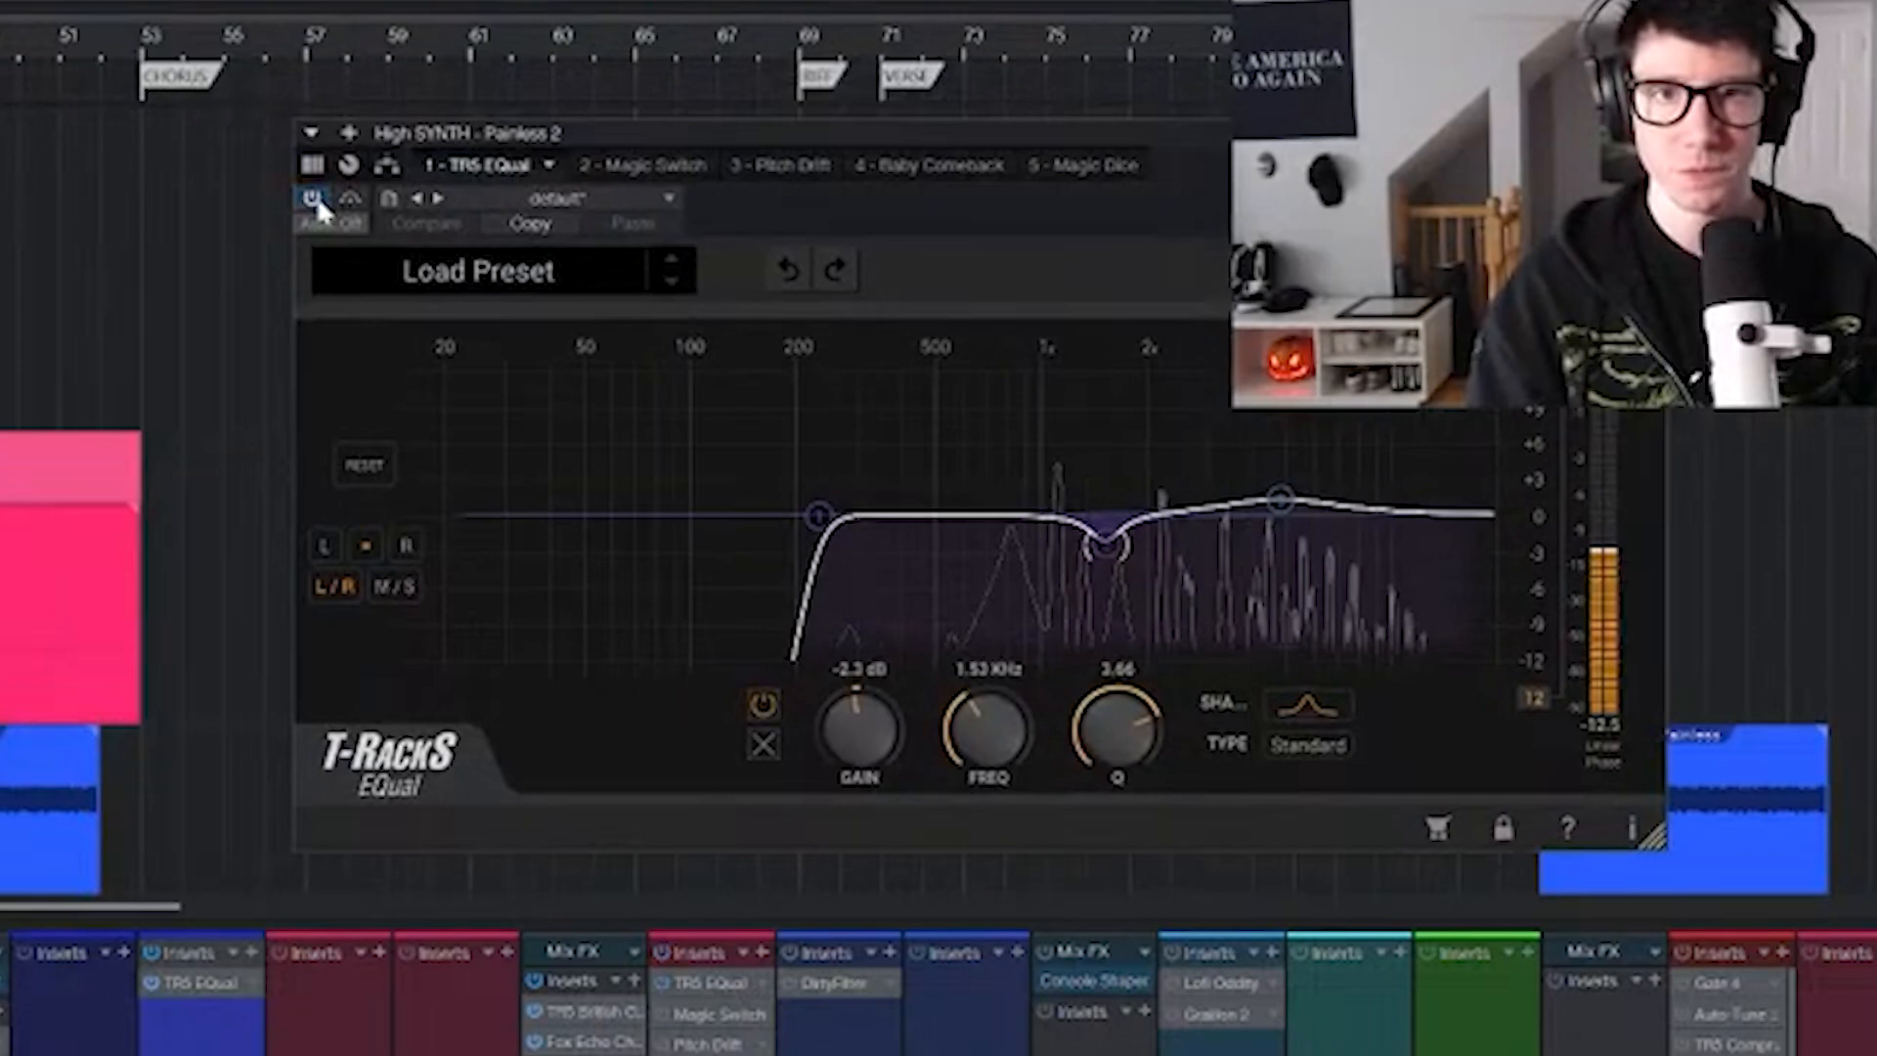
{"action": "left_click", "coordinate": [313, 198]}
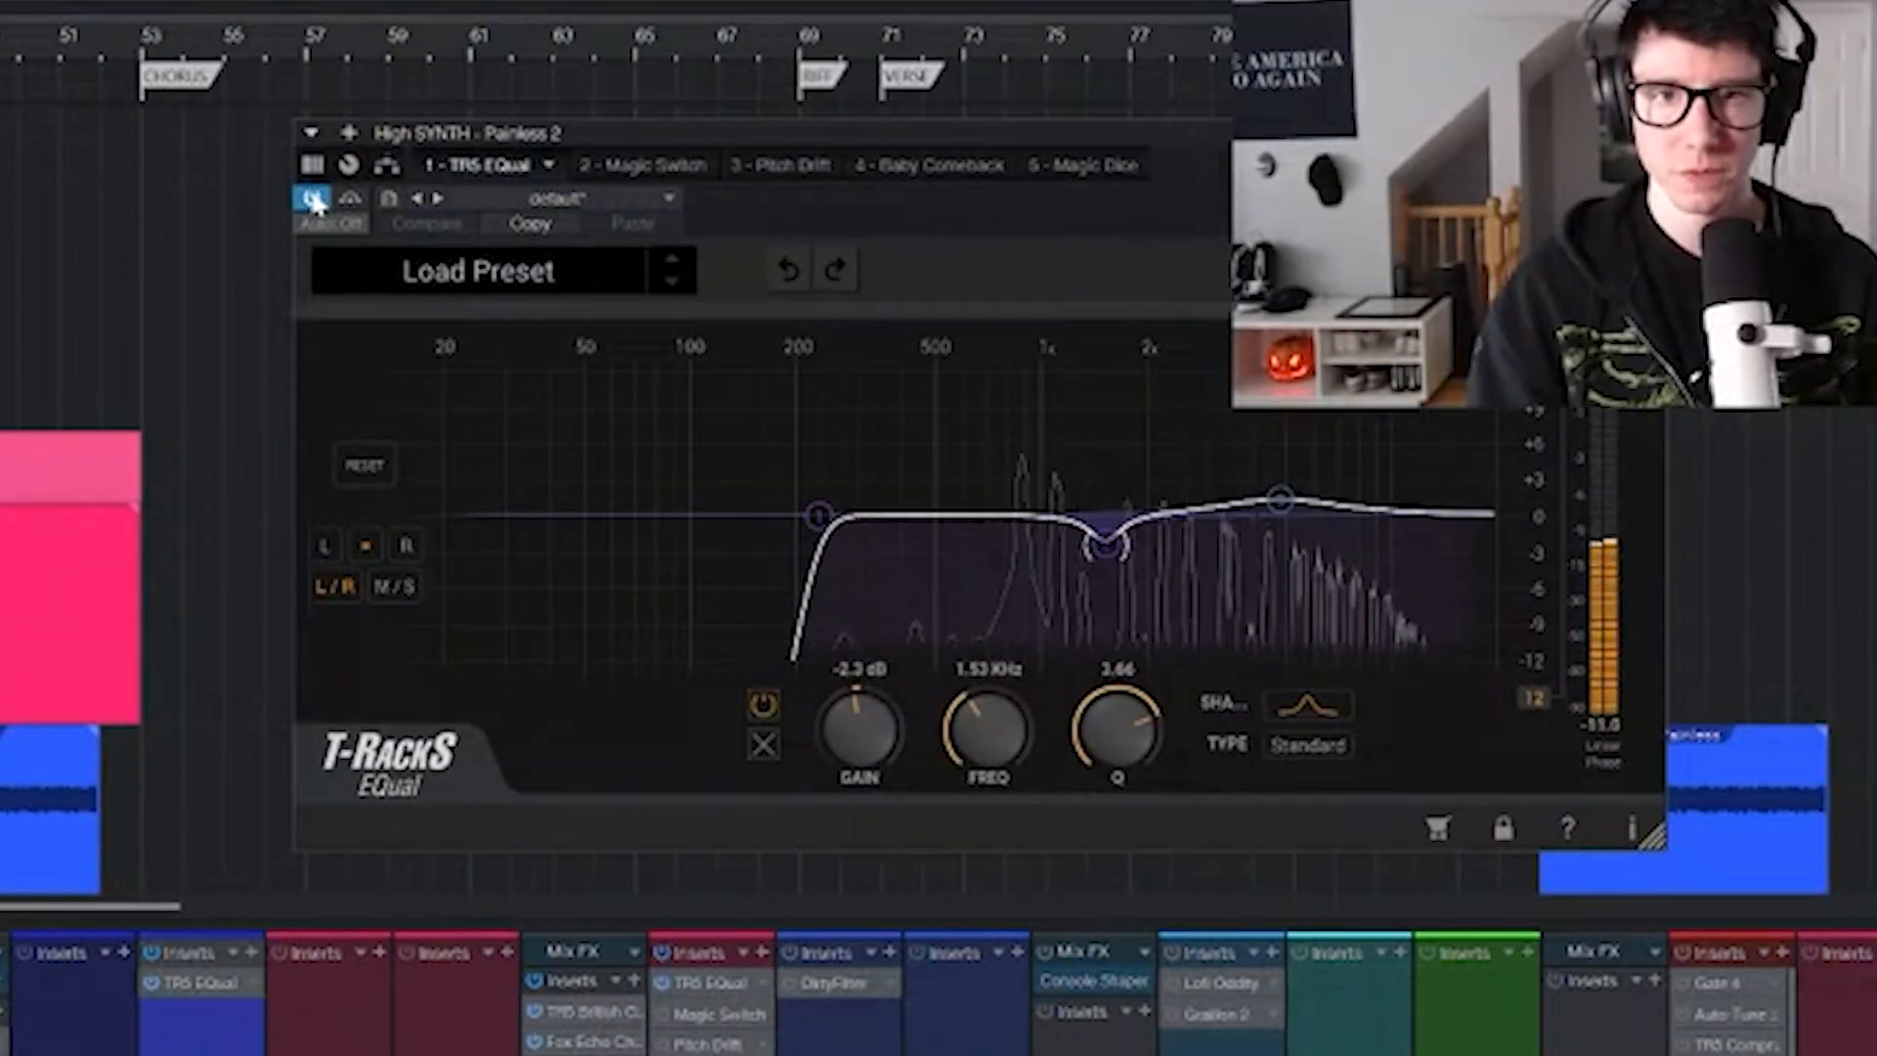
{"action": "left_click", "coordinate": [313, 199]}
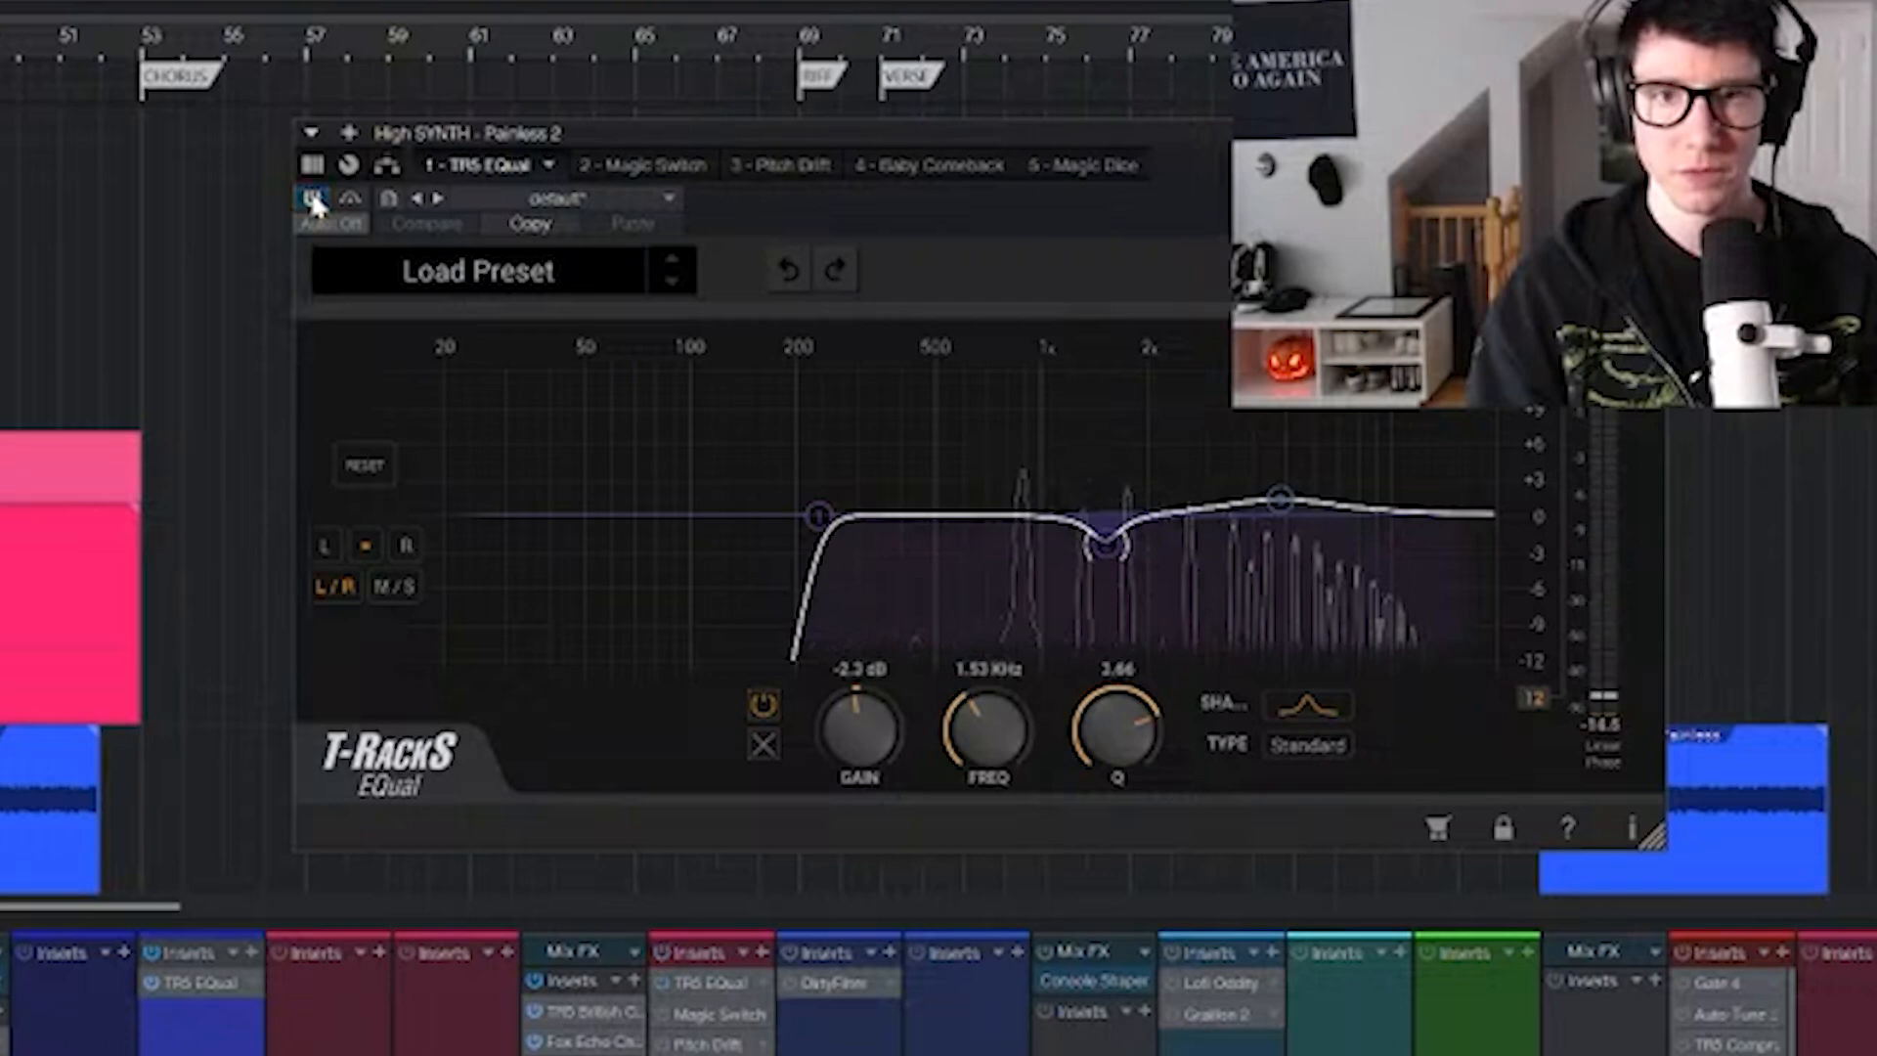
{"action": "left_click", "coordinate": [312, 199]}
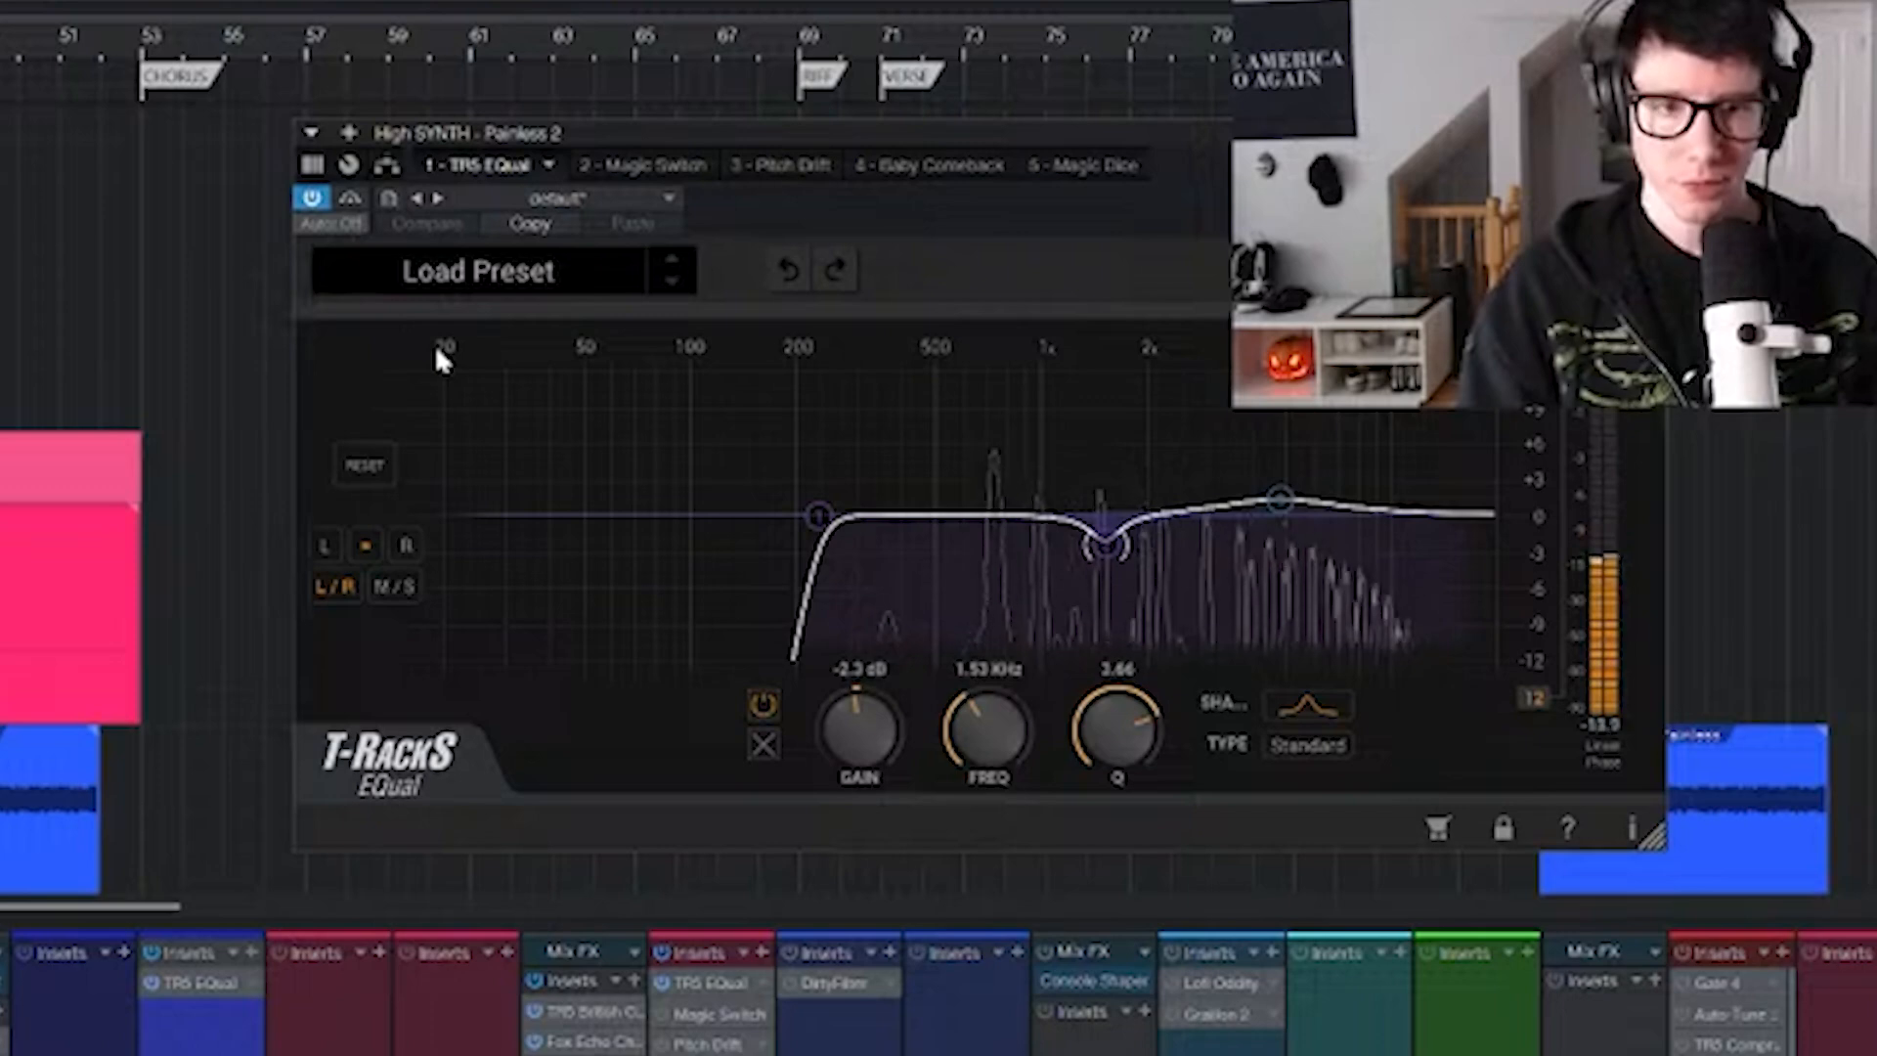
{"action": "key", "text": "space"}
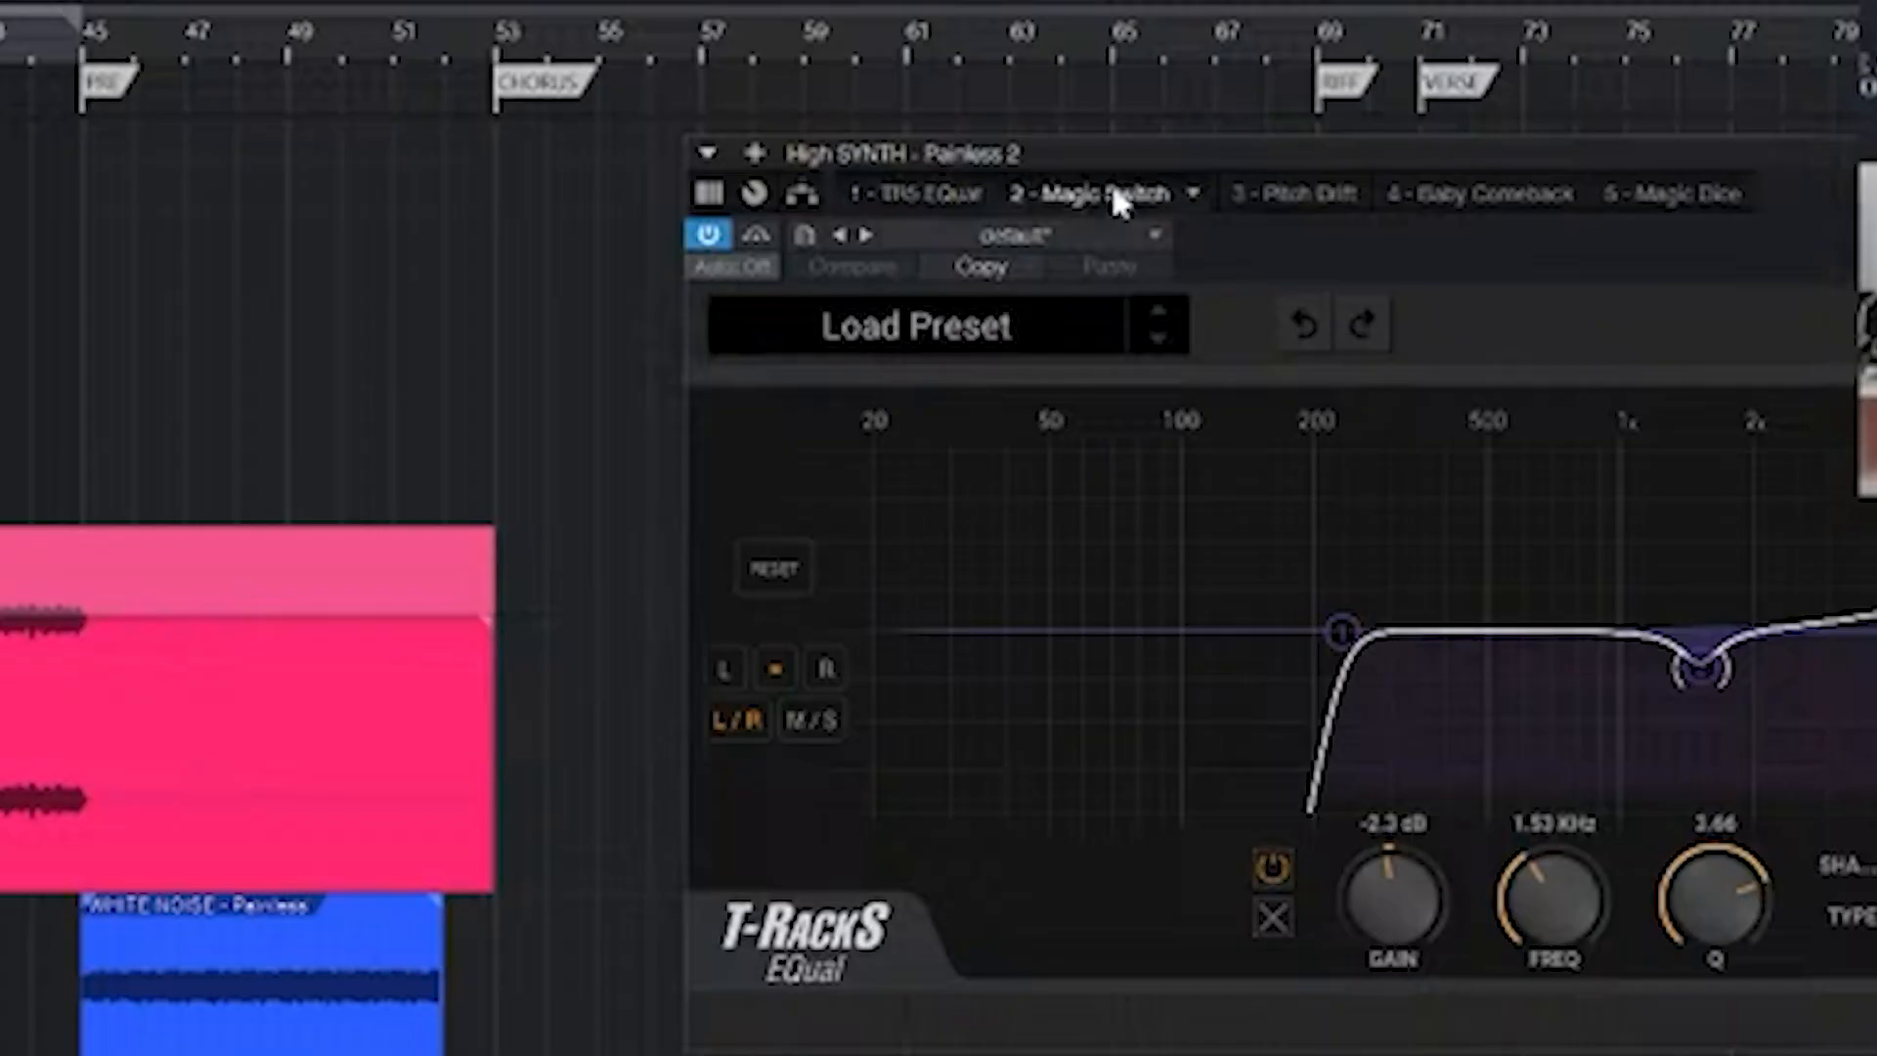
- Compare the High SYNTH 2 track with its Magic Switch insert bypassed and enabled during playback, leaving it enabled
{"action": "left_click", "coordinate": [642, 164]}
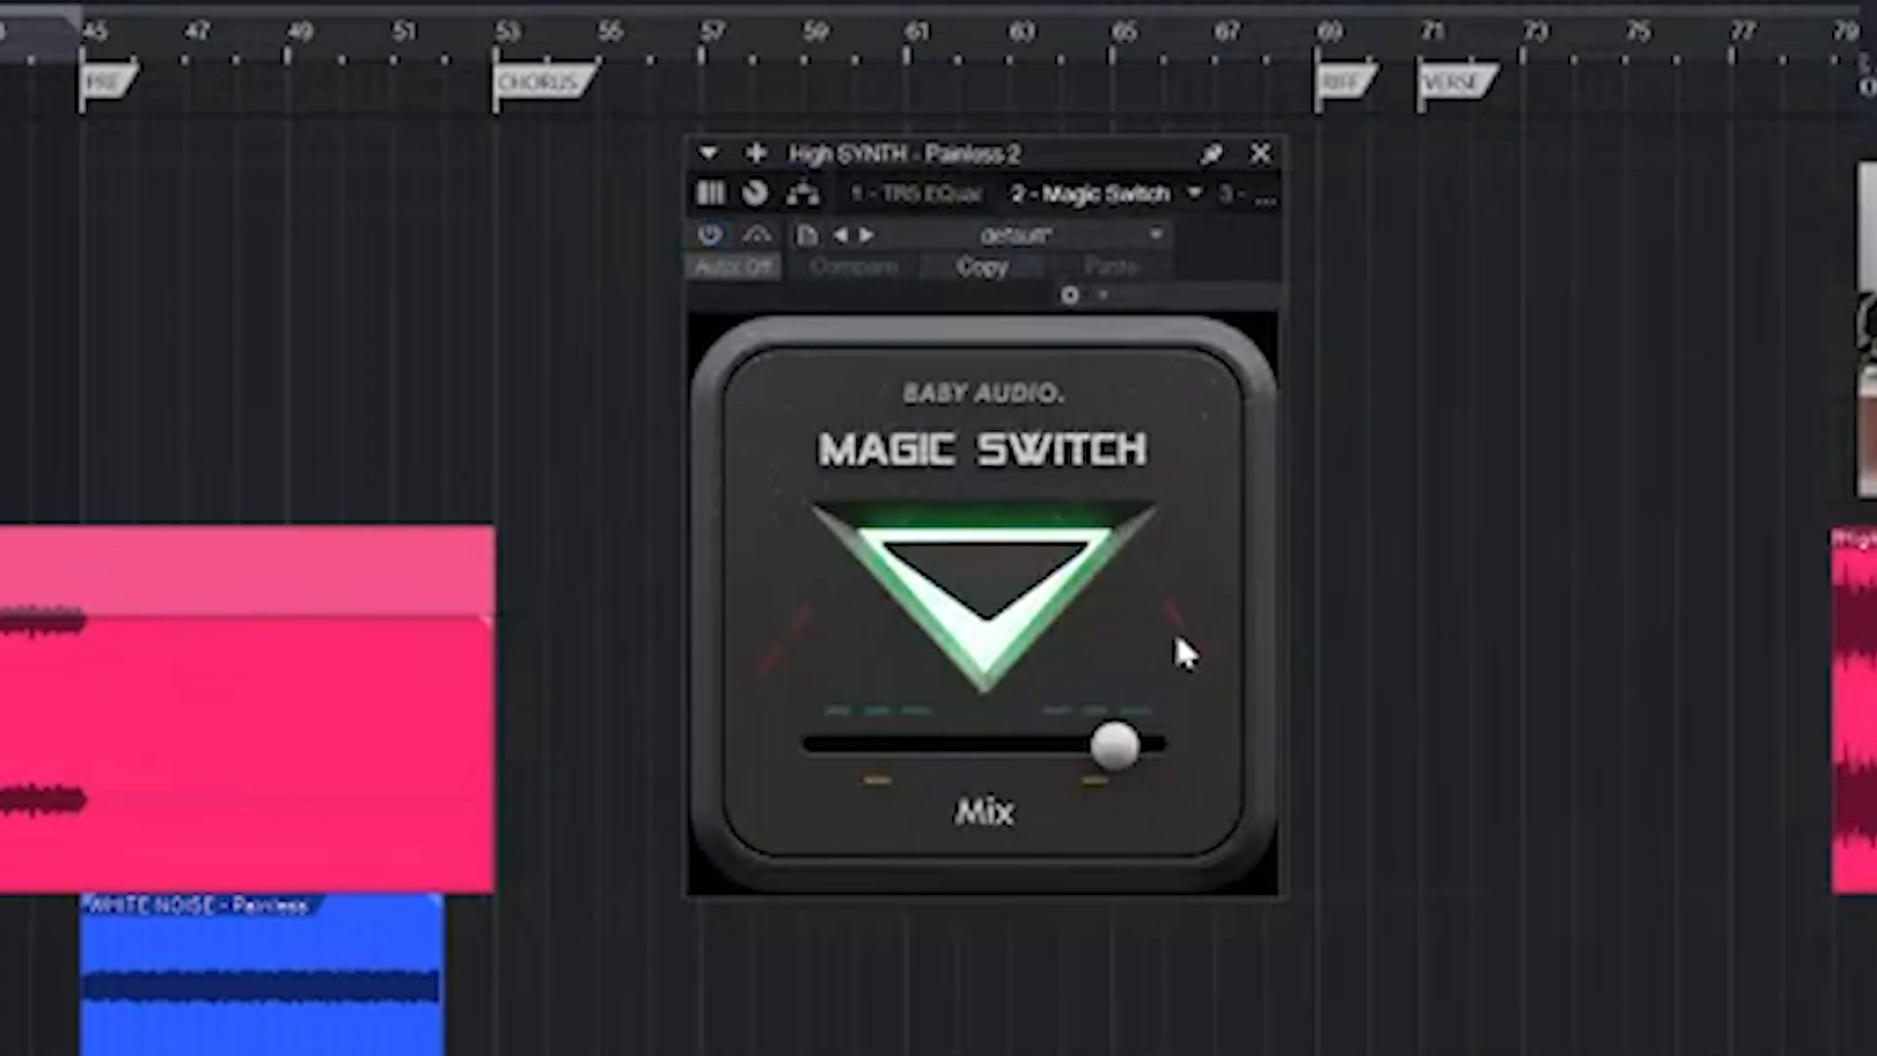
{"action": "left_click", "coordinate": [711, 240]}
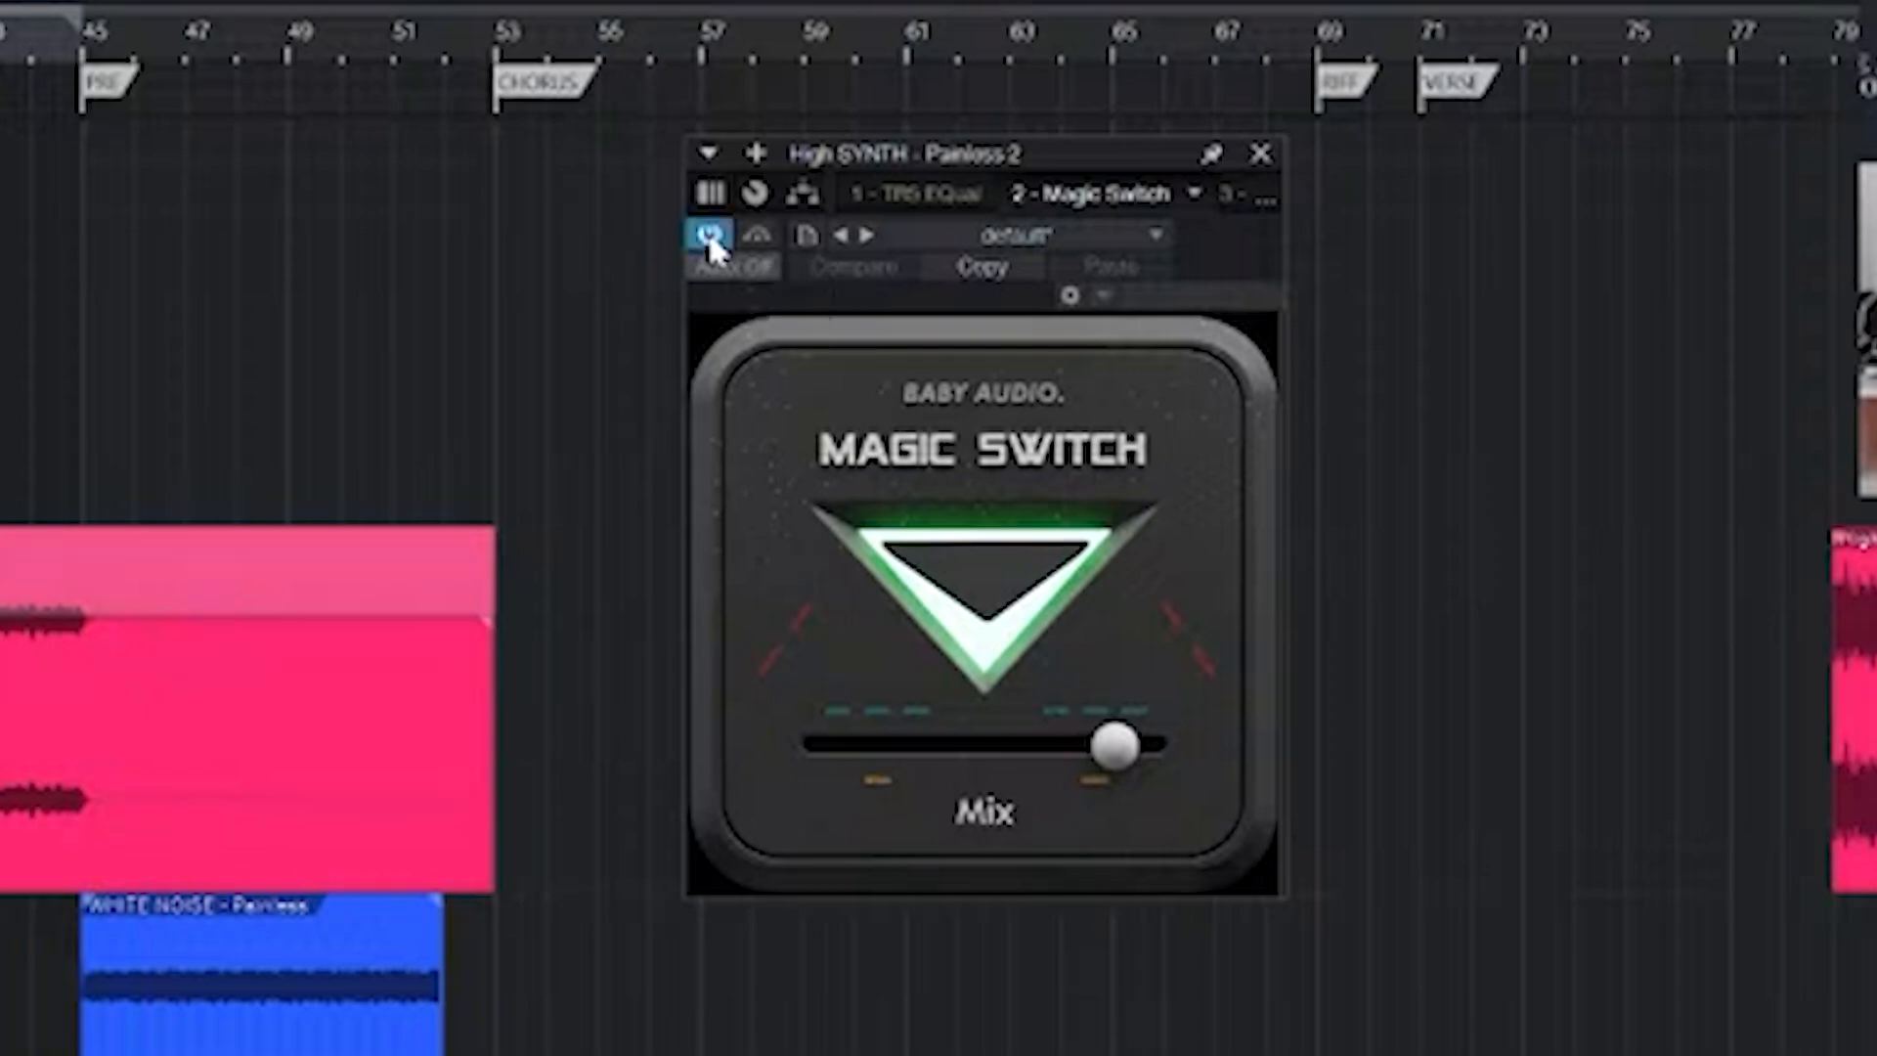
{"action": "left_click", "coordinate": [711, 239]}
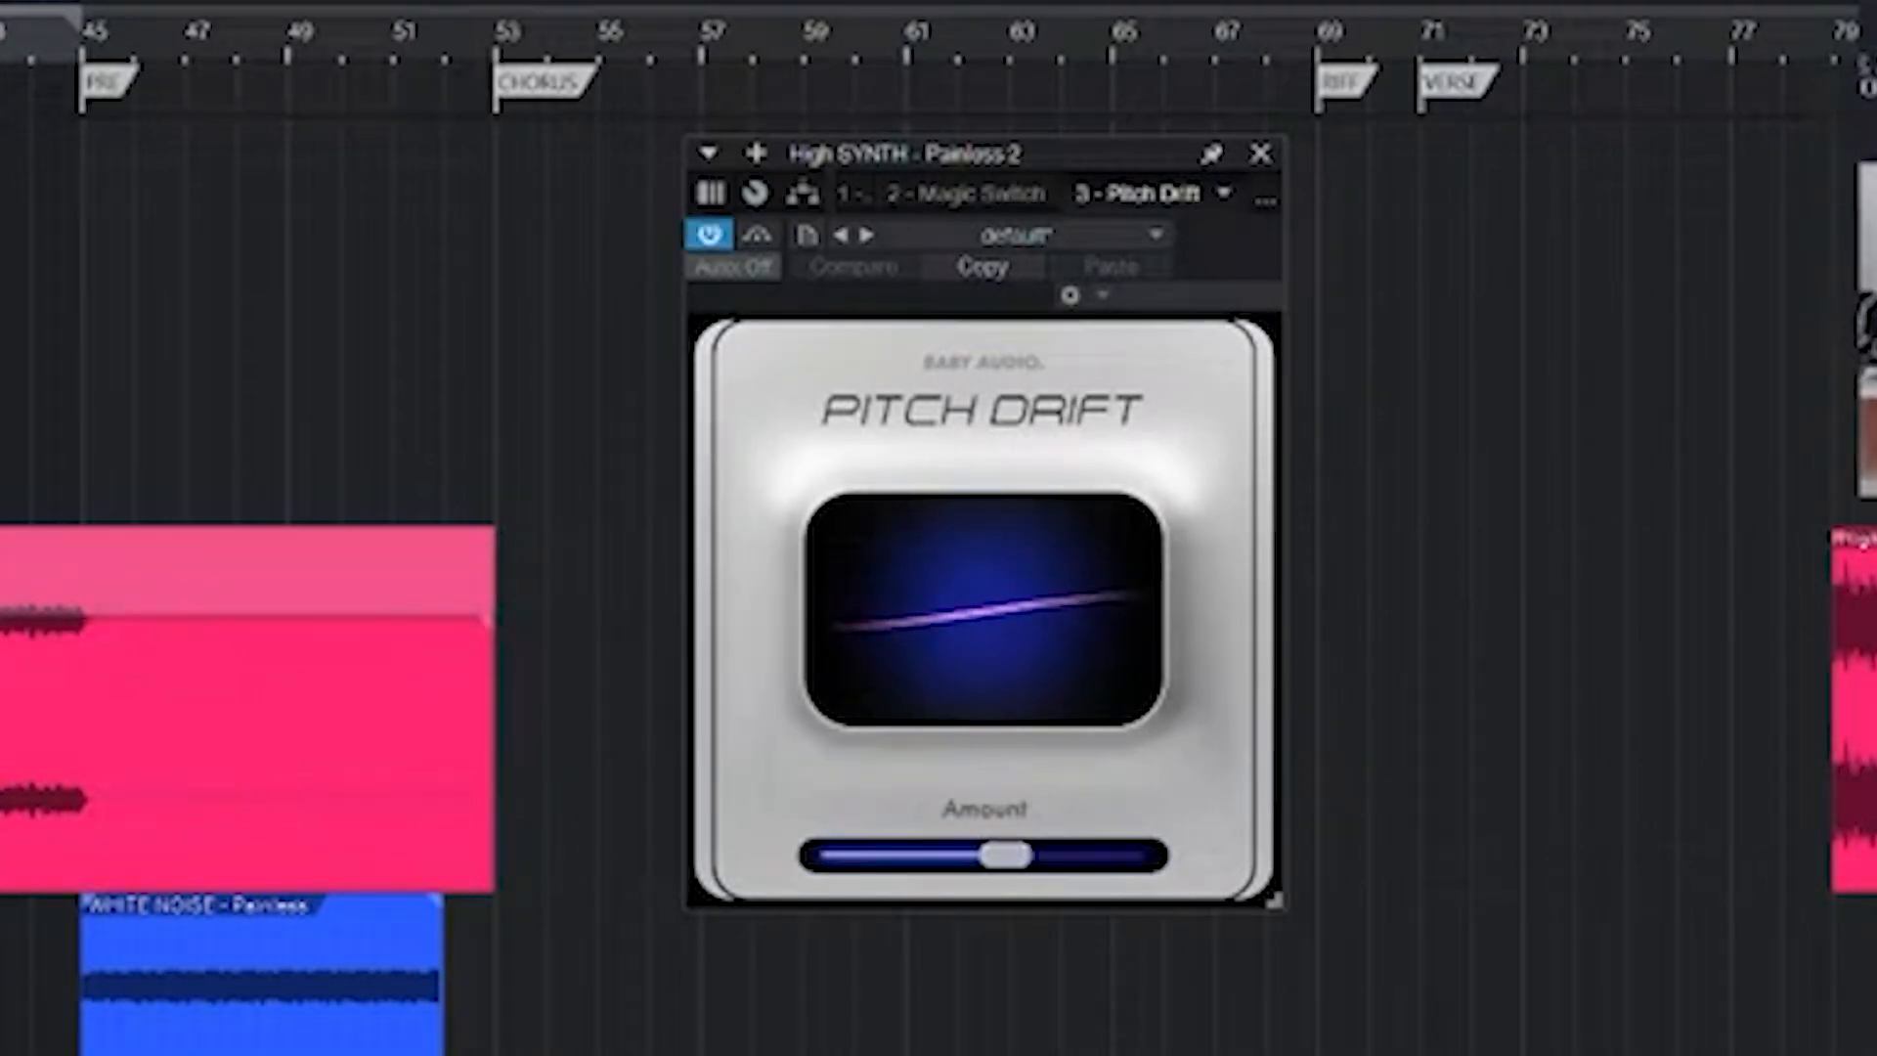
- Compare the High SYNTH 2 track with its Pitch Drift insert bypassed and enabled during playback, leaving it enabled
{"action": "left_click", "coordinate": [711, 239]}
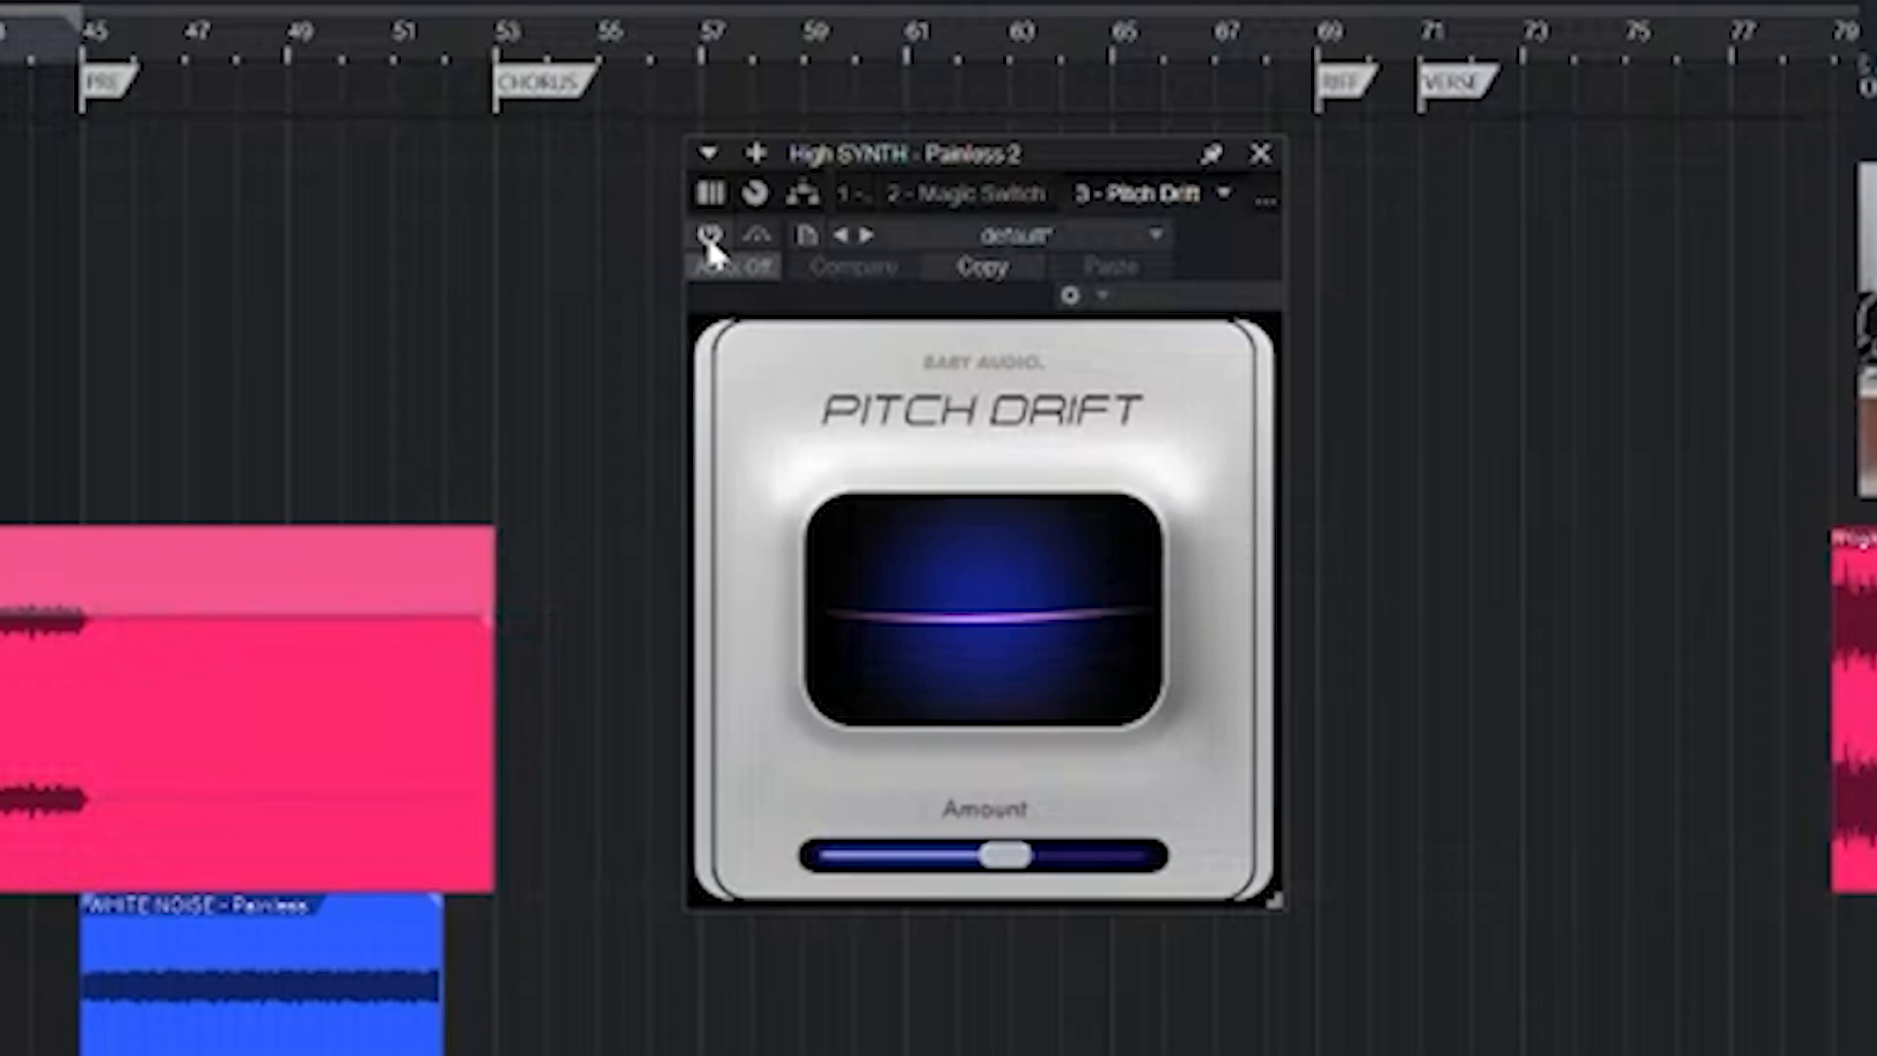
{"action": "left_click", "coordinate": [708, 239]}
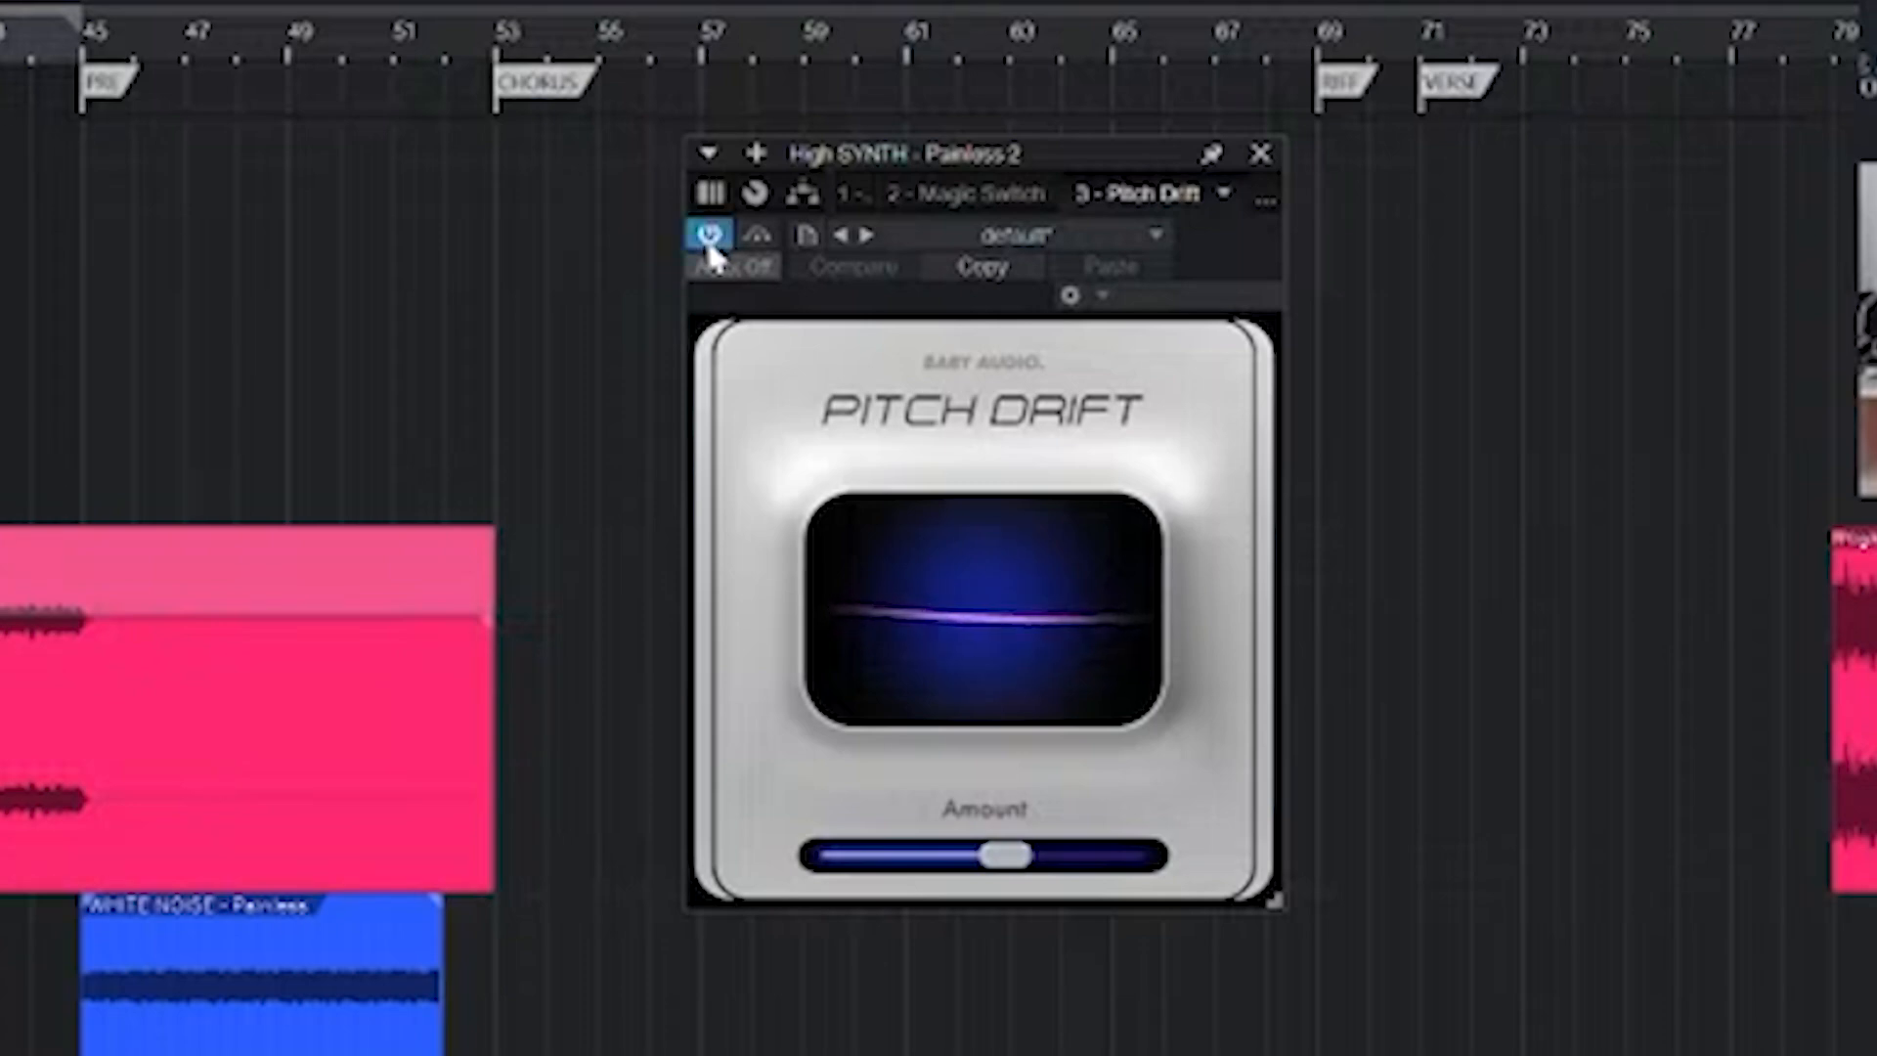
{"action": "left_click", "coordinate": [710, 240]}
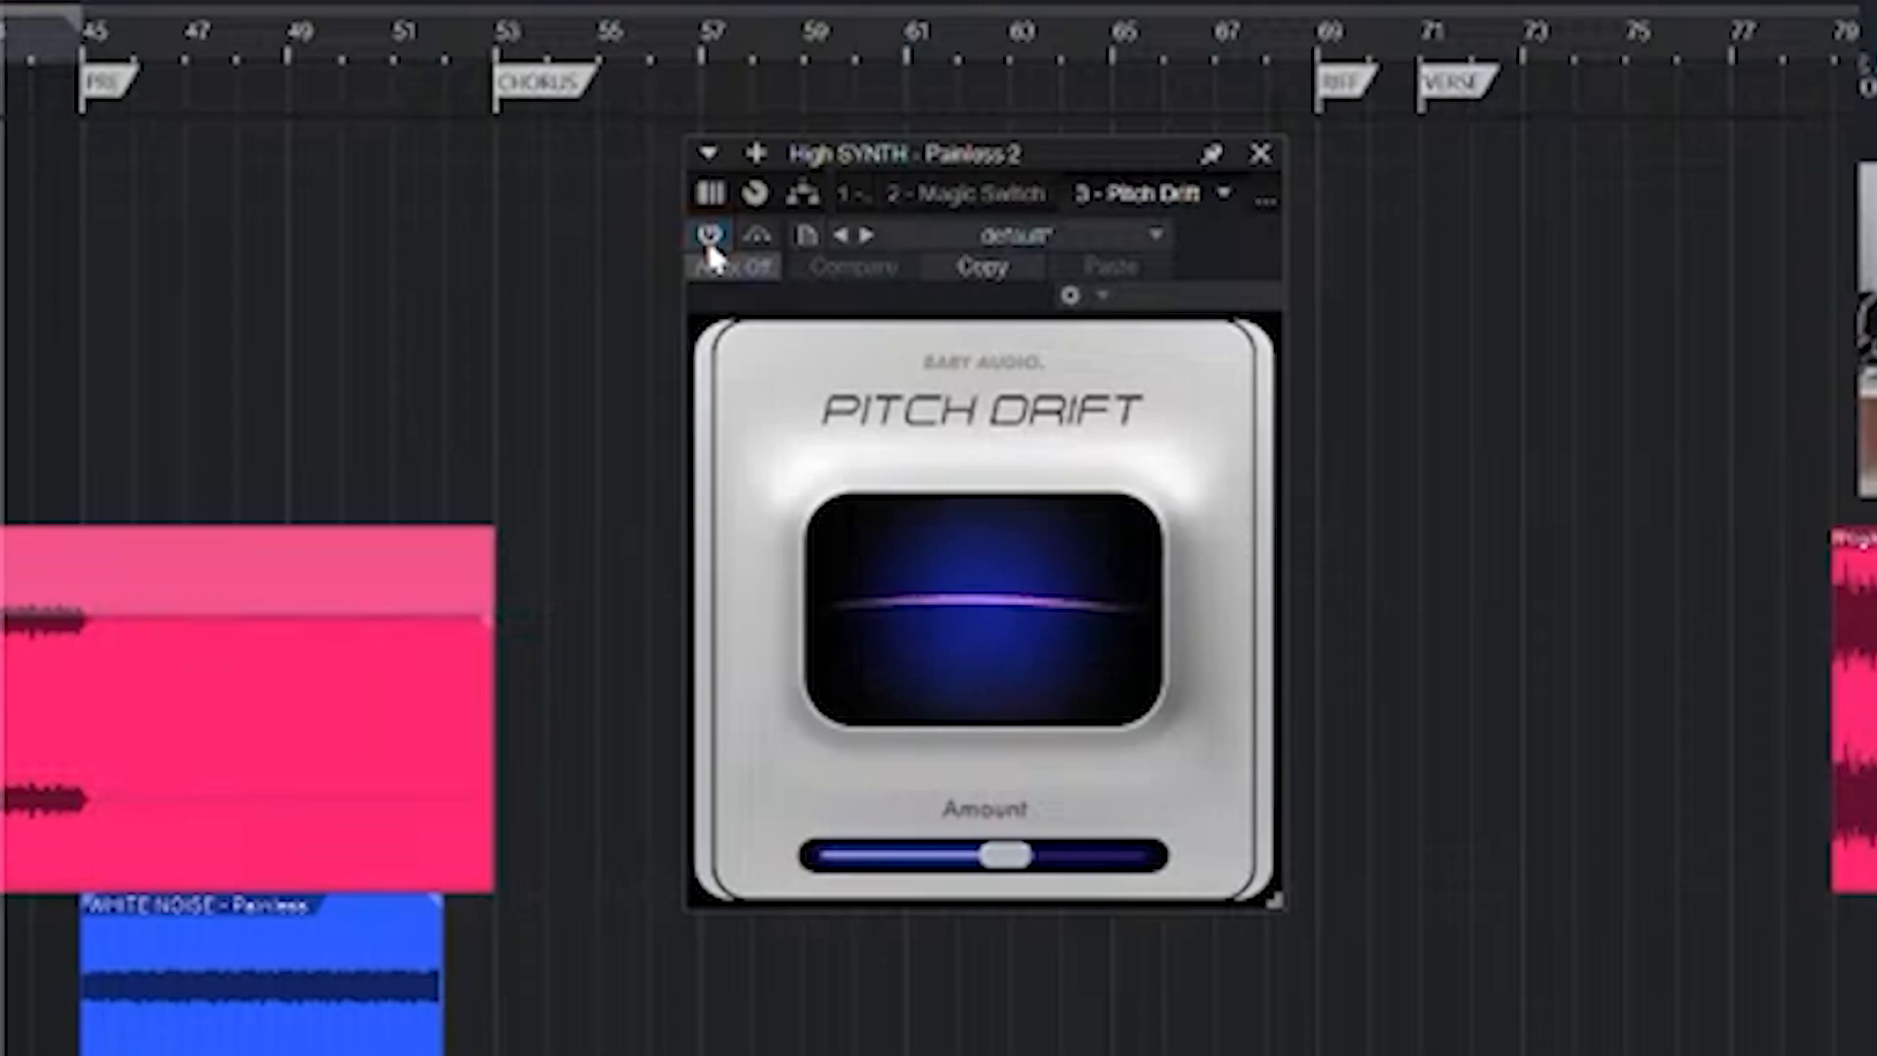
{"action": "left_click", "coordinate": [710, 240]}
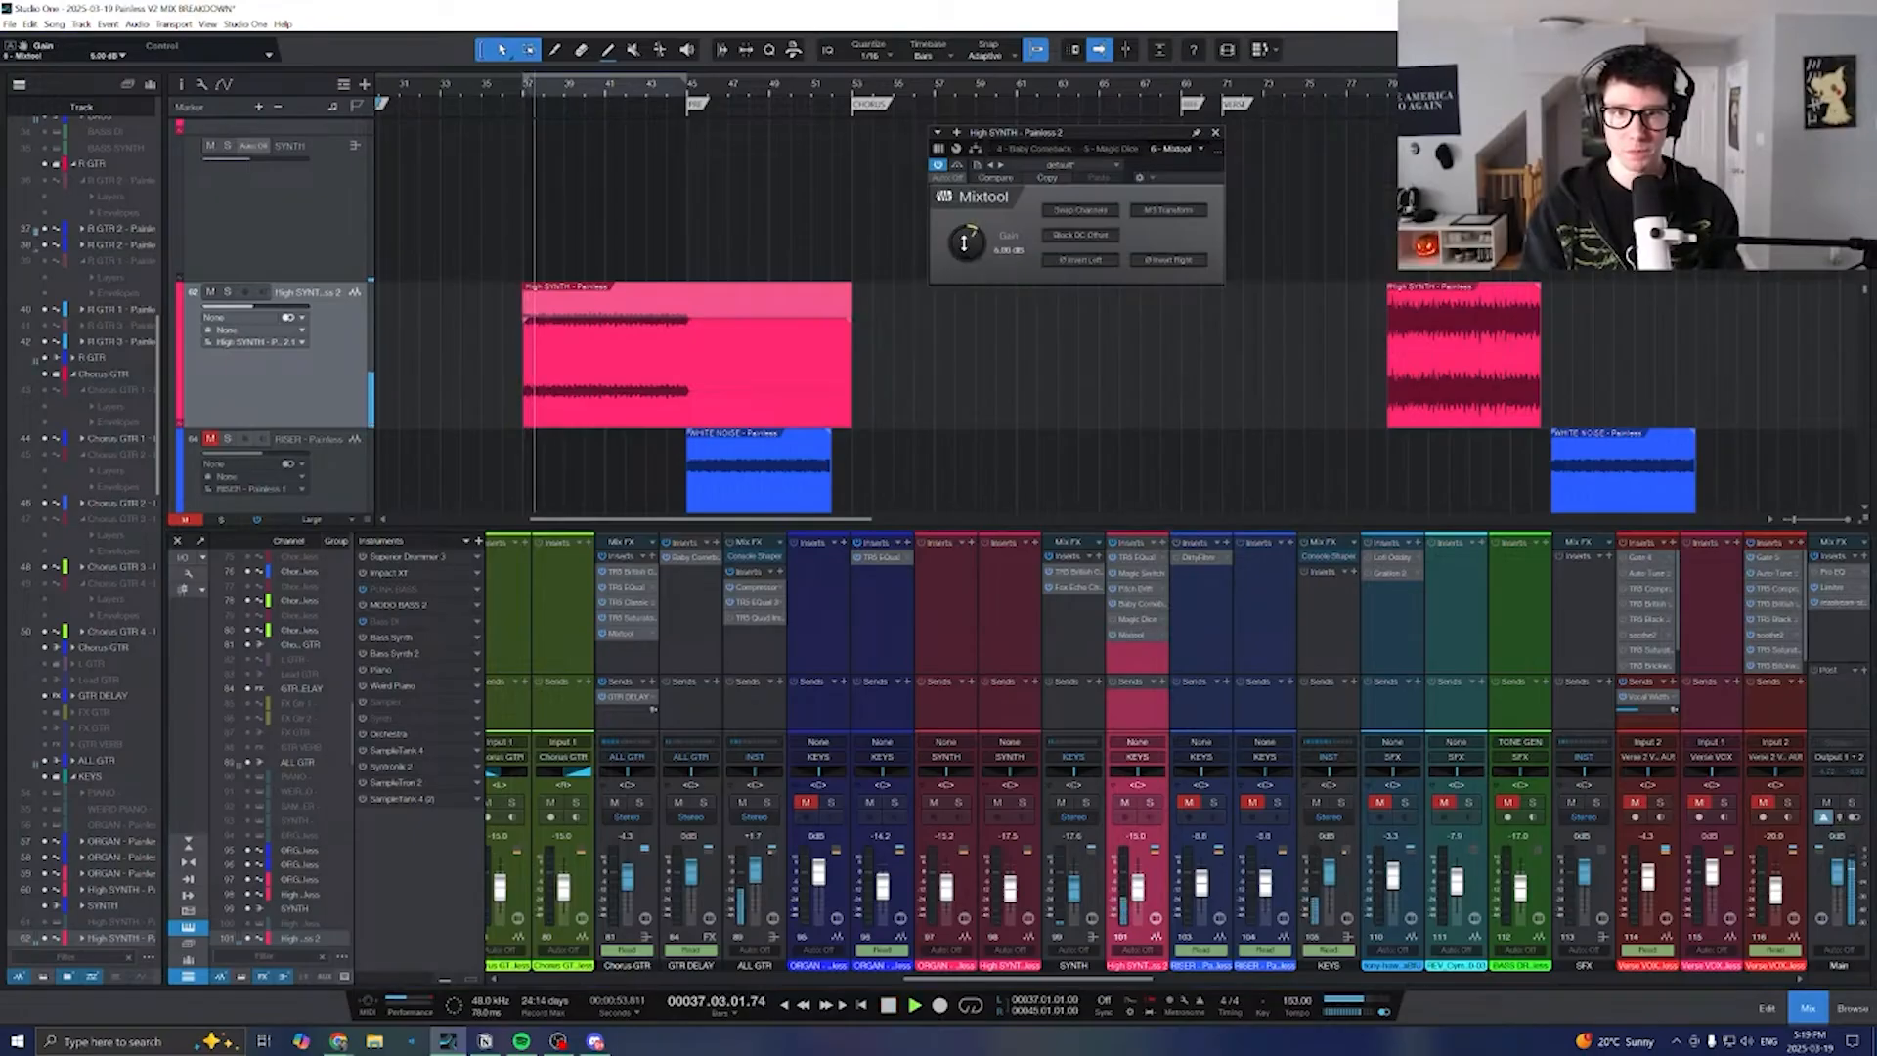
- Raise the Mixtool gain on High SYNTH 2 to about 7.6 dB, and compare the track with Magic Dice bypassed and enabled
{"action": "left_click_drag", "start_coordinate": [963, 241], "coordinate": [963, 227]}
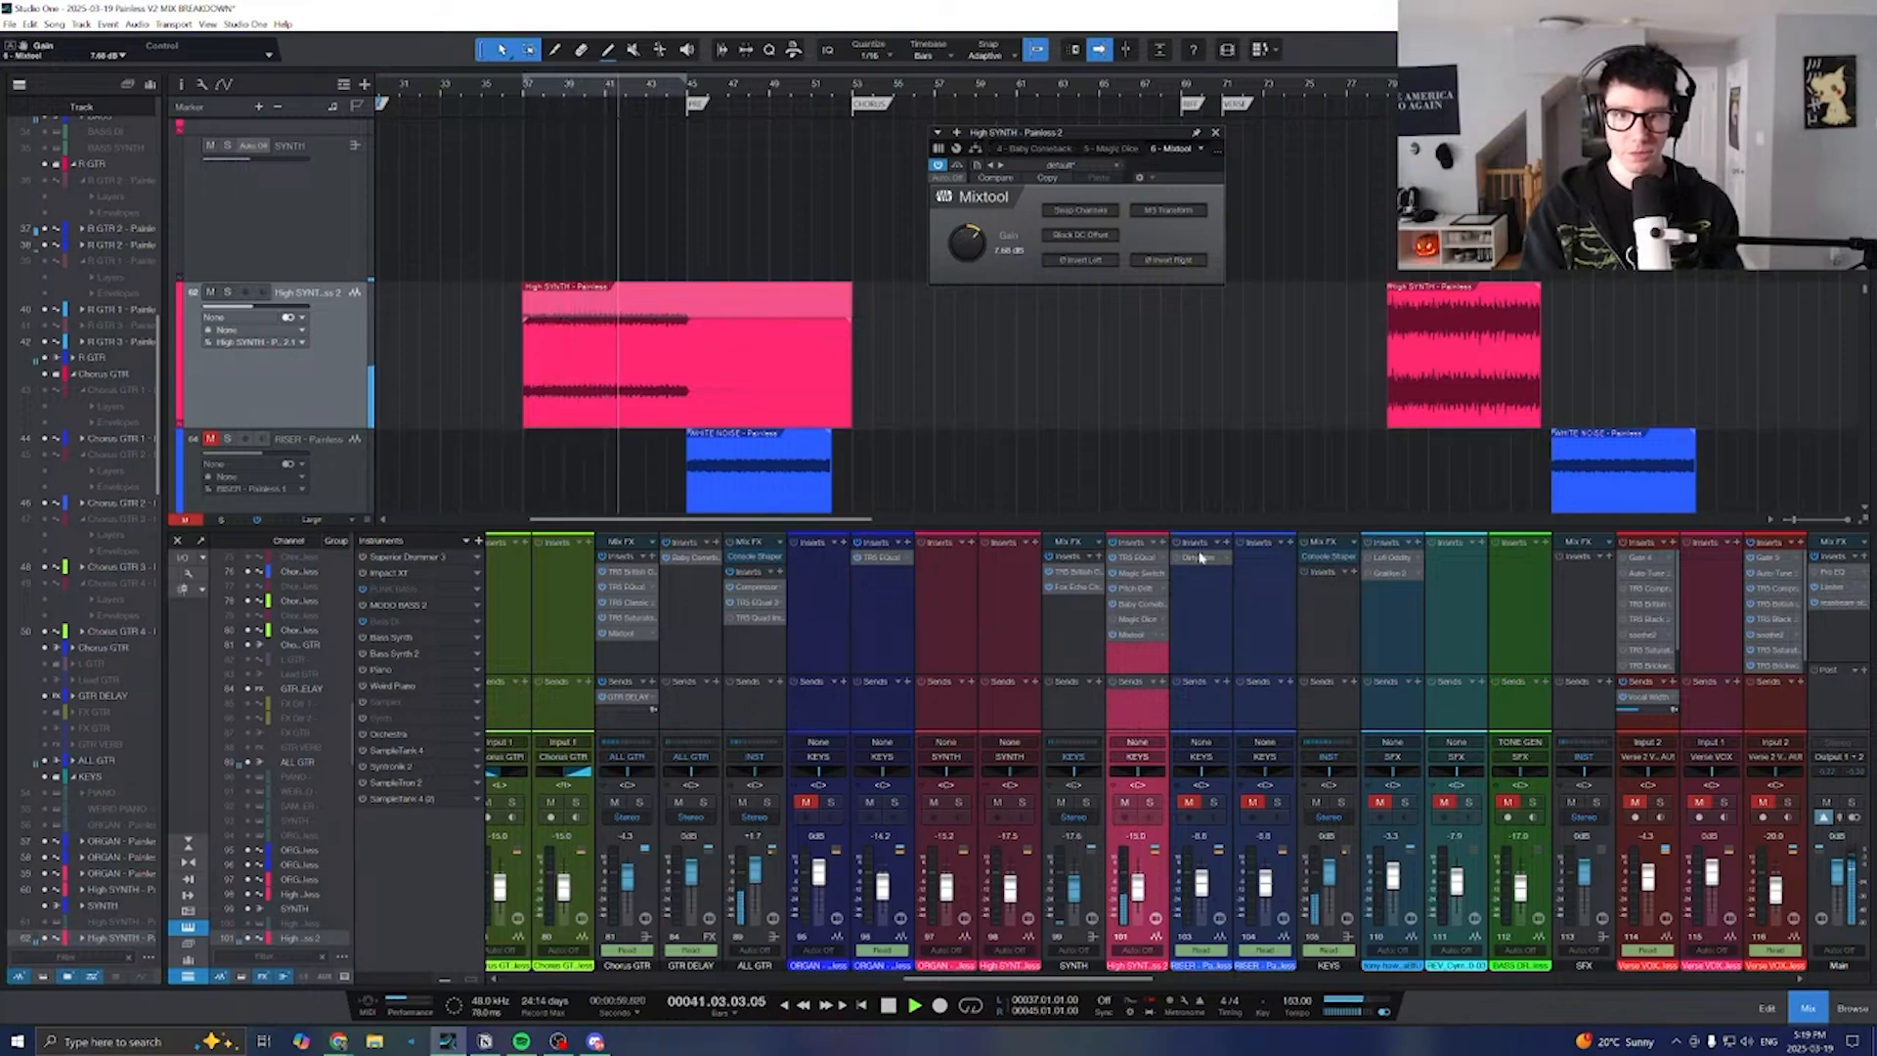
{"action": "left_click", "coordinate": [1115, 148]}
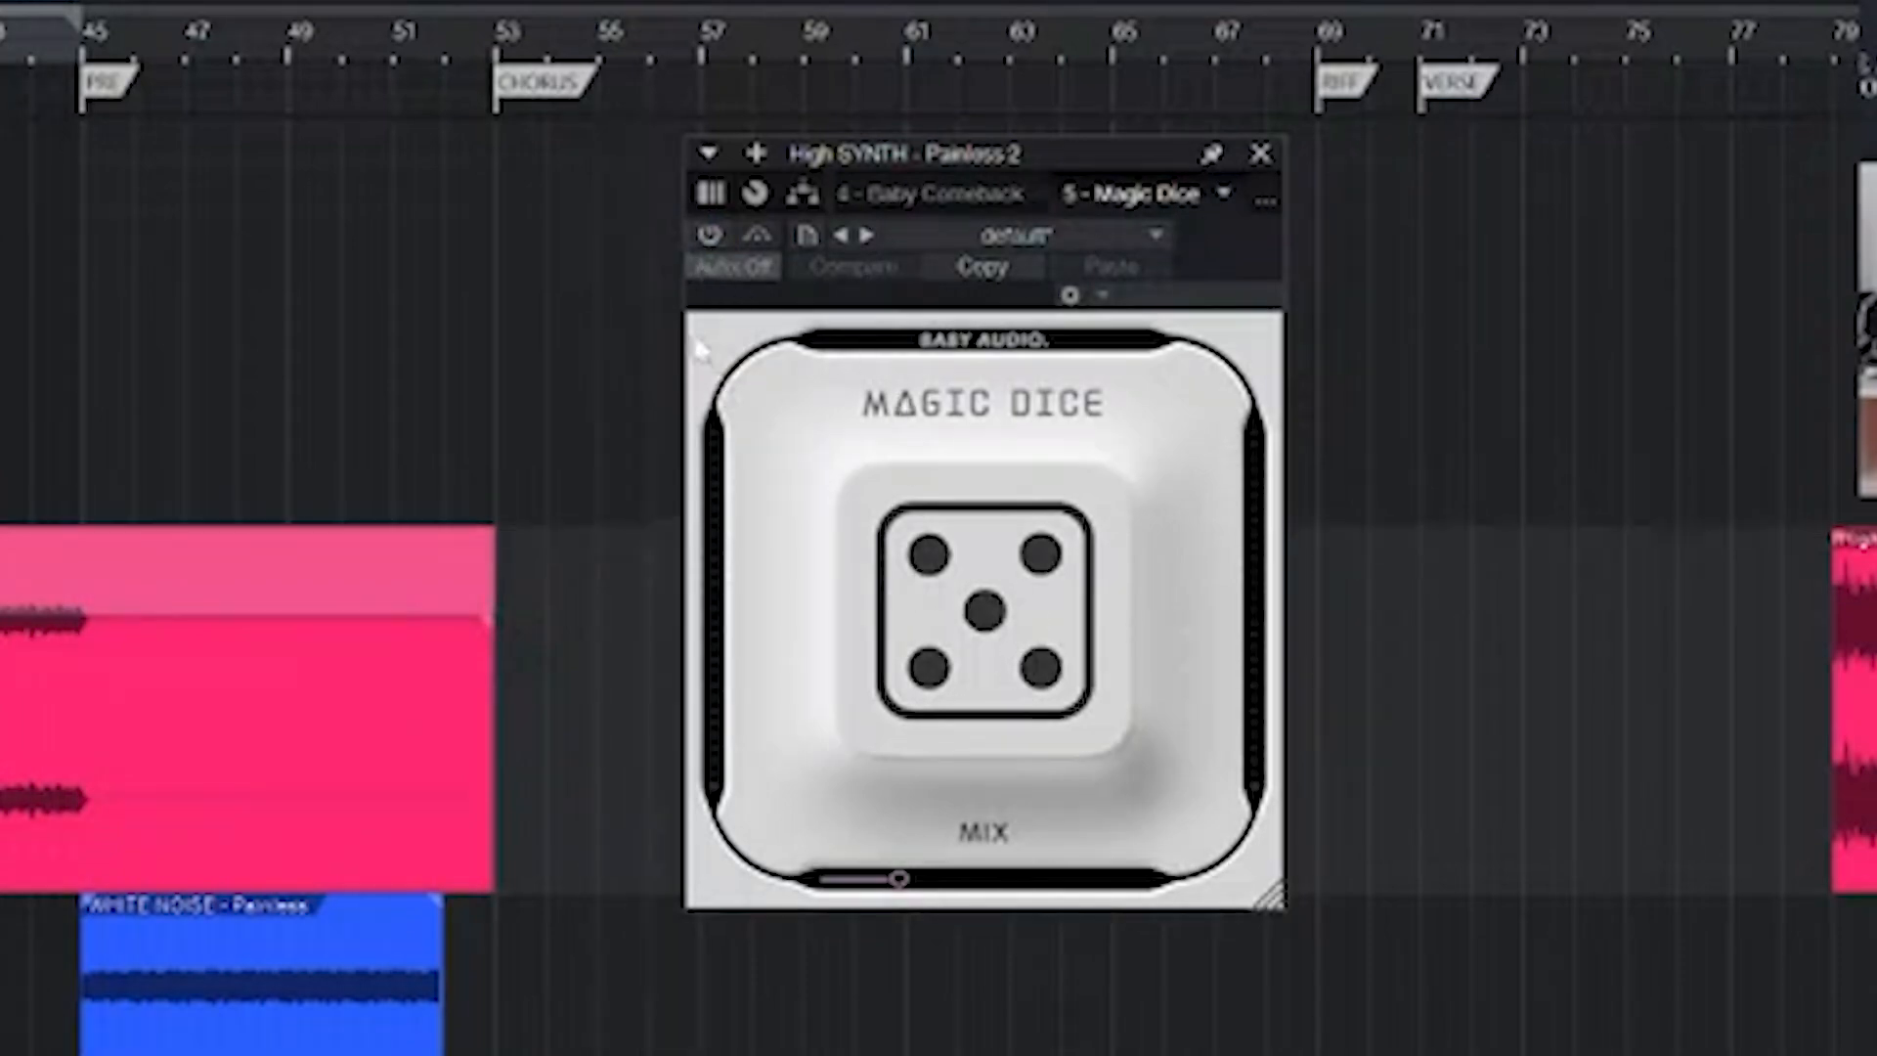
{"action": "left_click", "coordinate": [706, 238]}
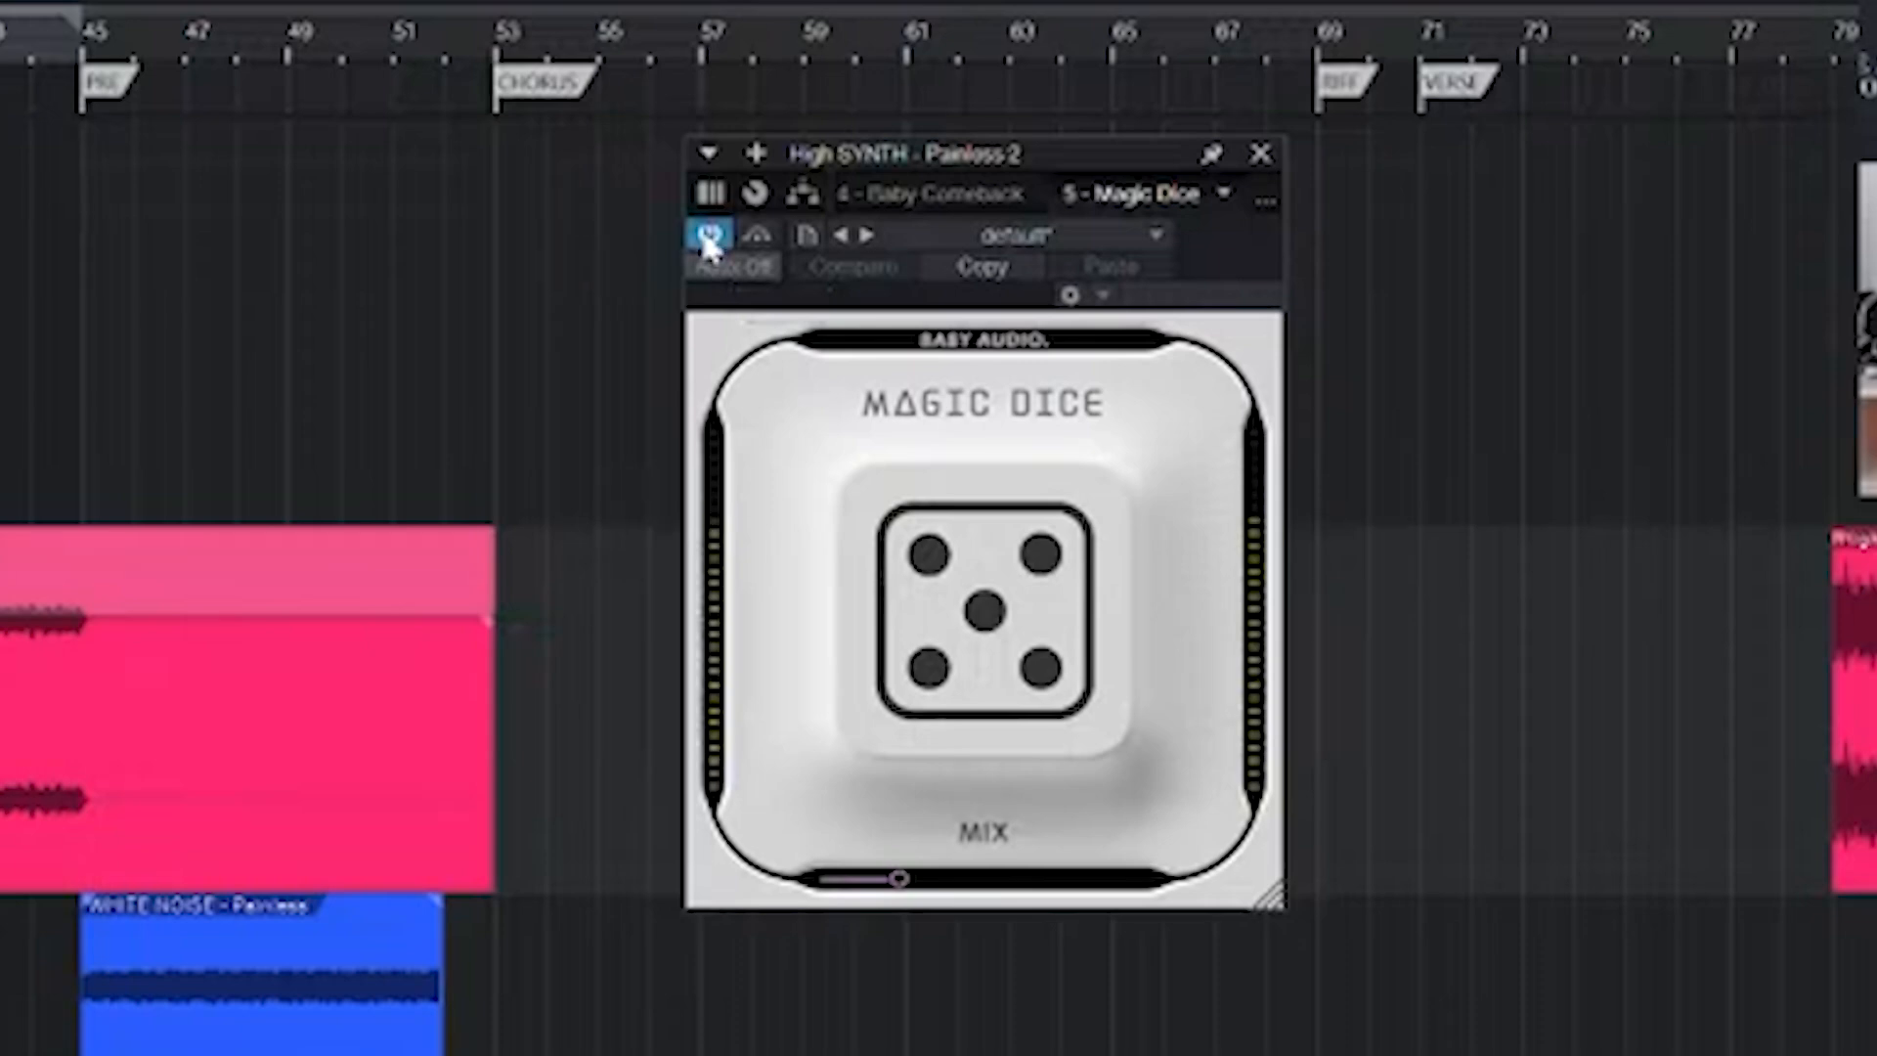
{"action": "left_click", "coordinate": [709, 239]}
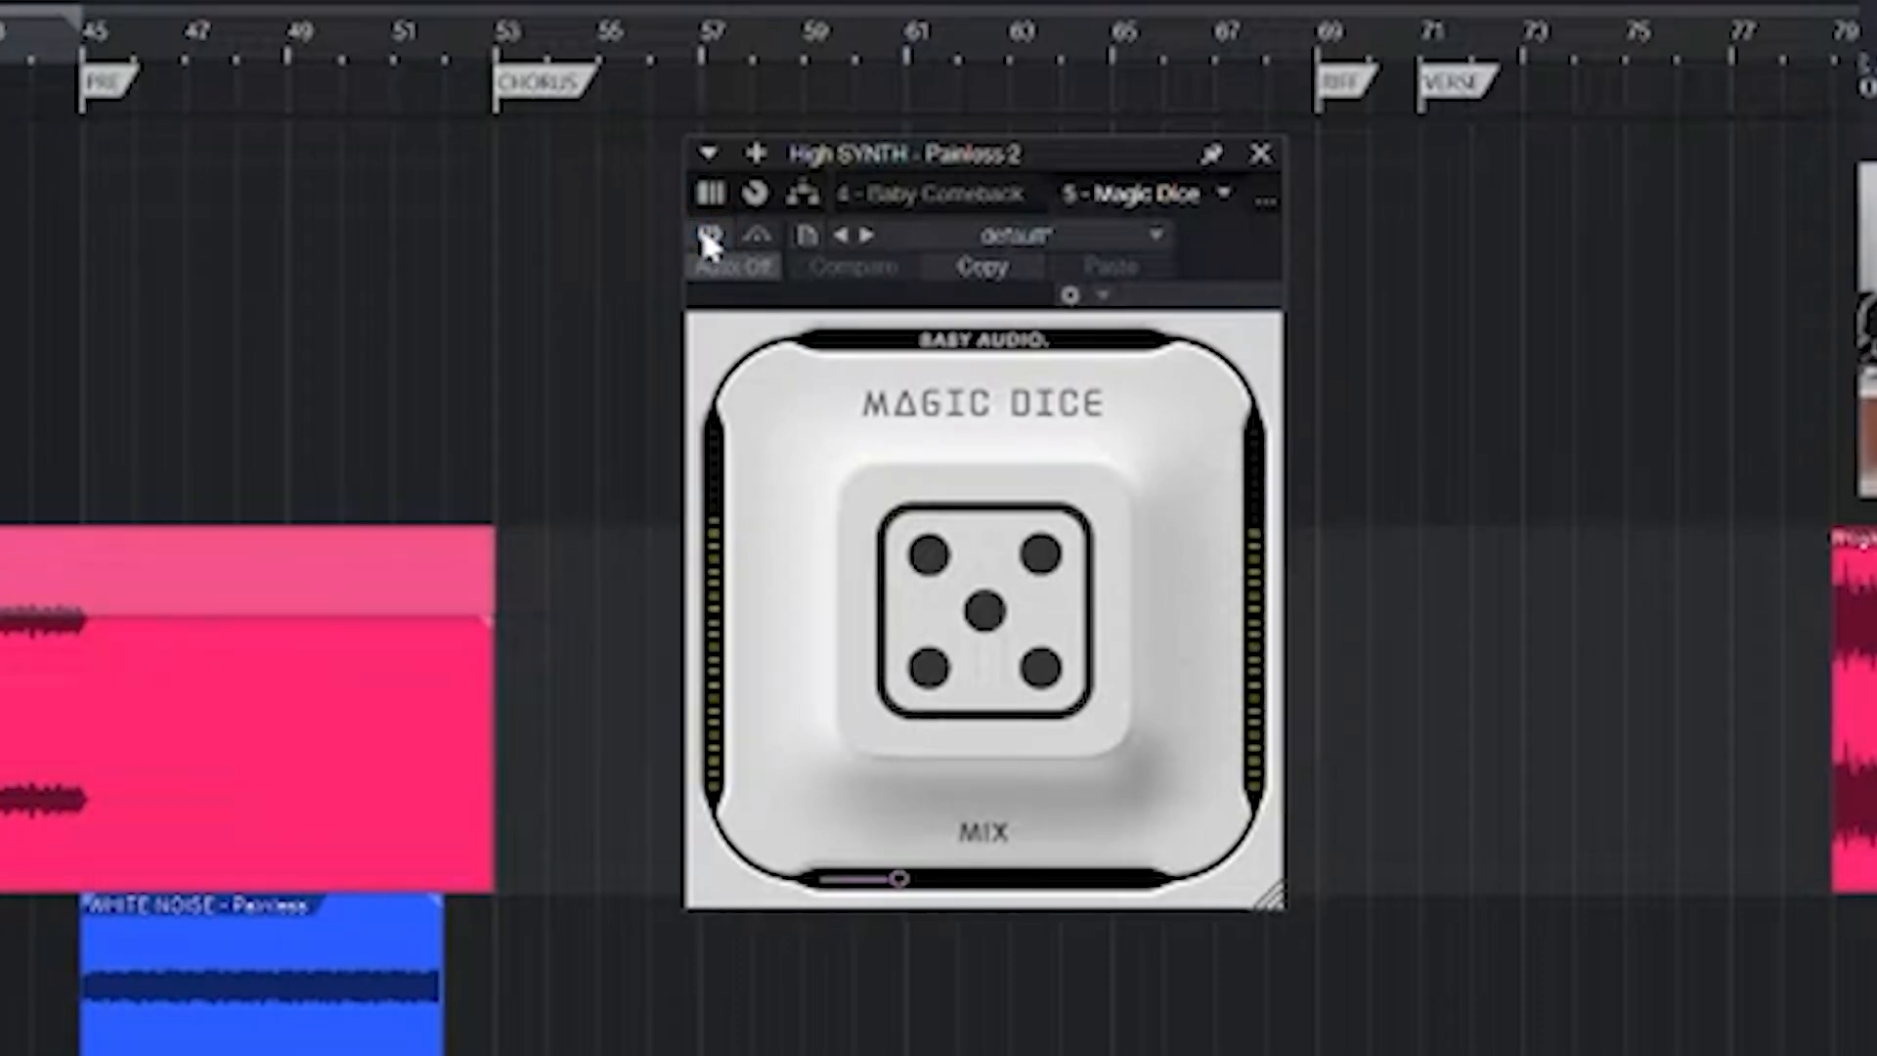
{"action": "left_click", "coordinate": [709, 240]}
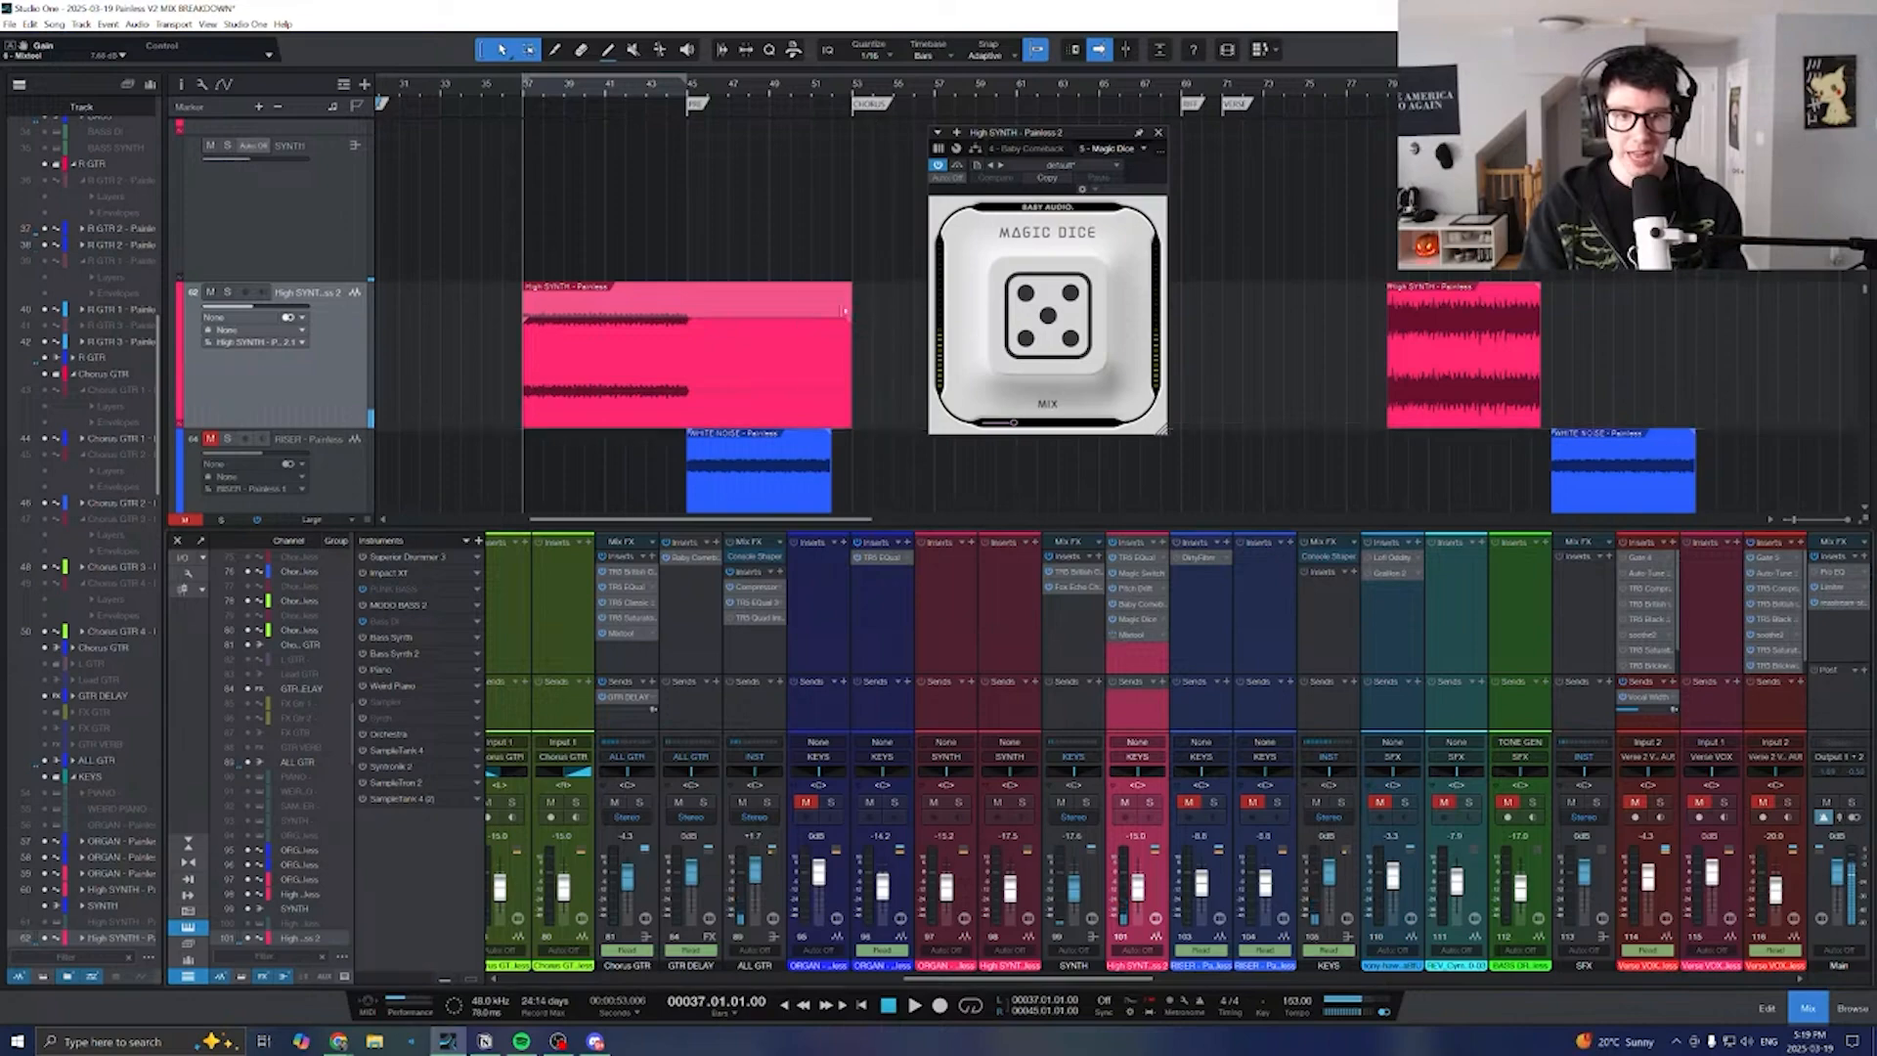
- Play the mix from bar 37 with the High SYNTH 2 track muted and unmuted, leaving it unmuted
{"action": "scroll", "coordinate": [862, 440], "scroll_direction": "down", "scroll_amount": 2}
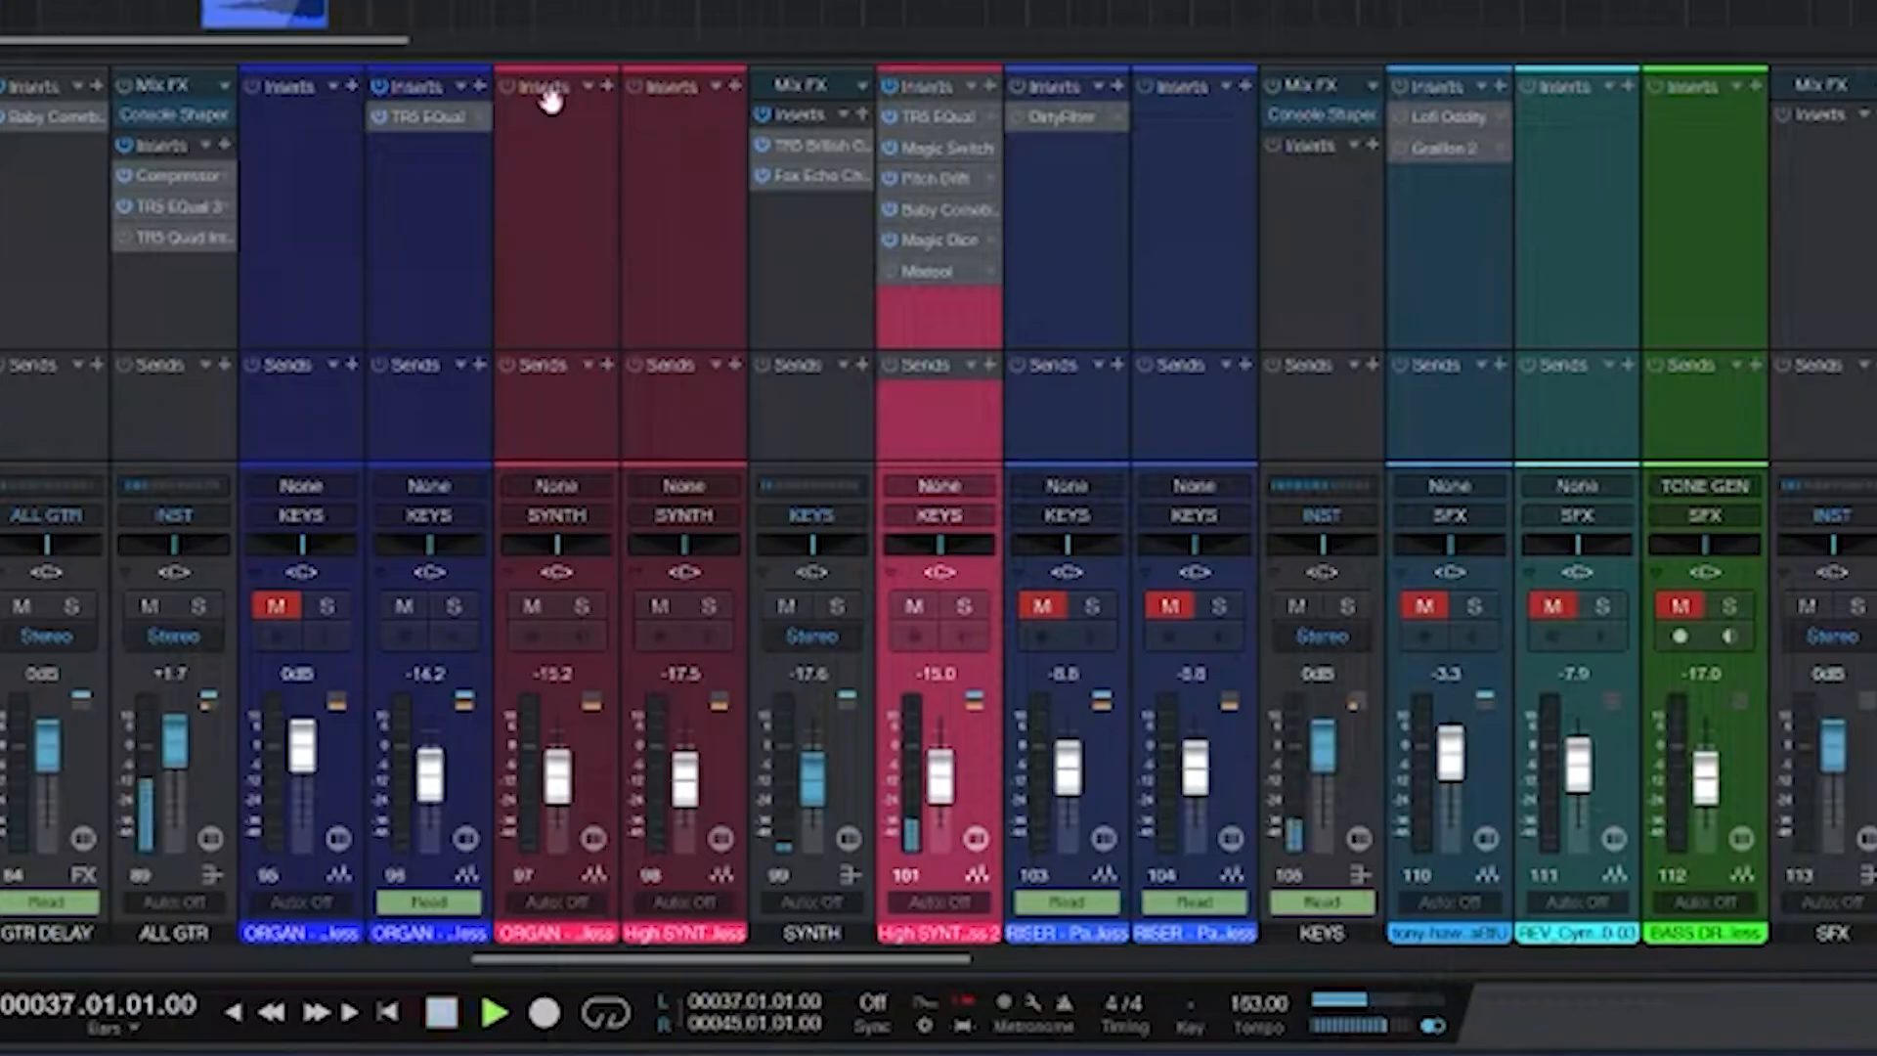
{"action": "key", "text": "space"}
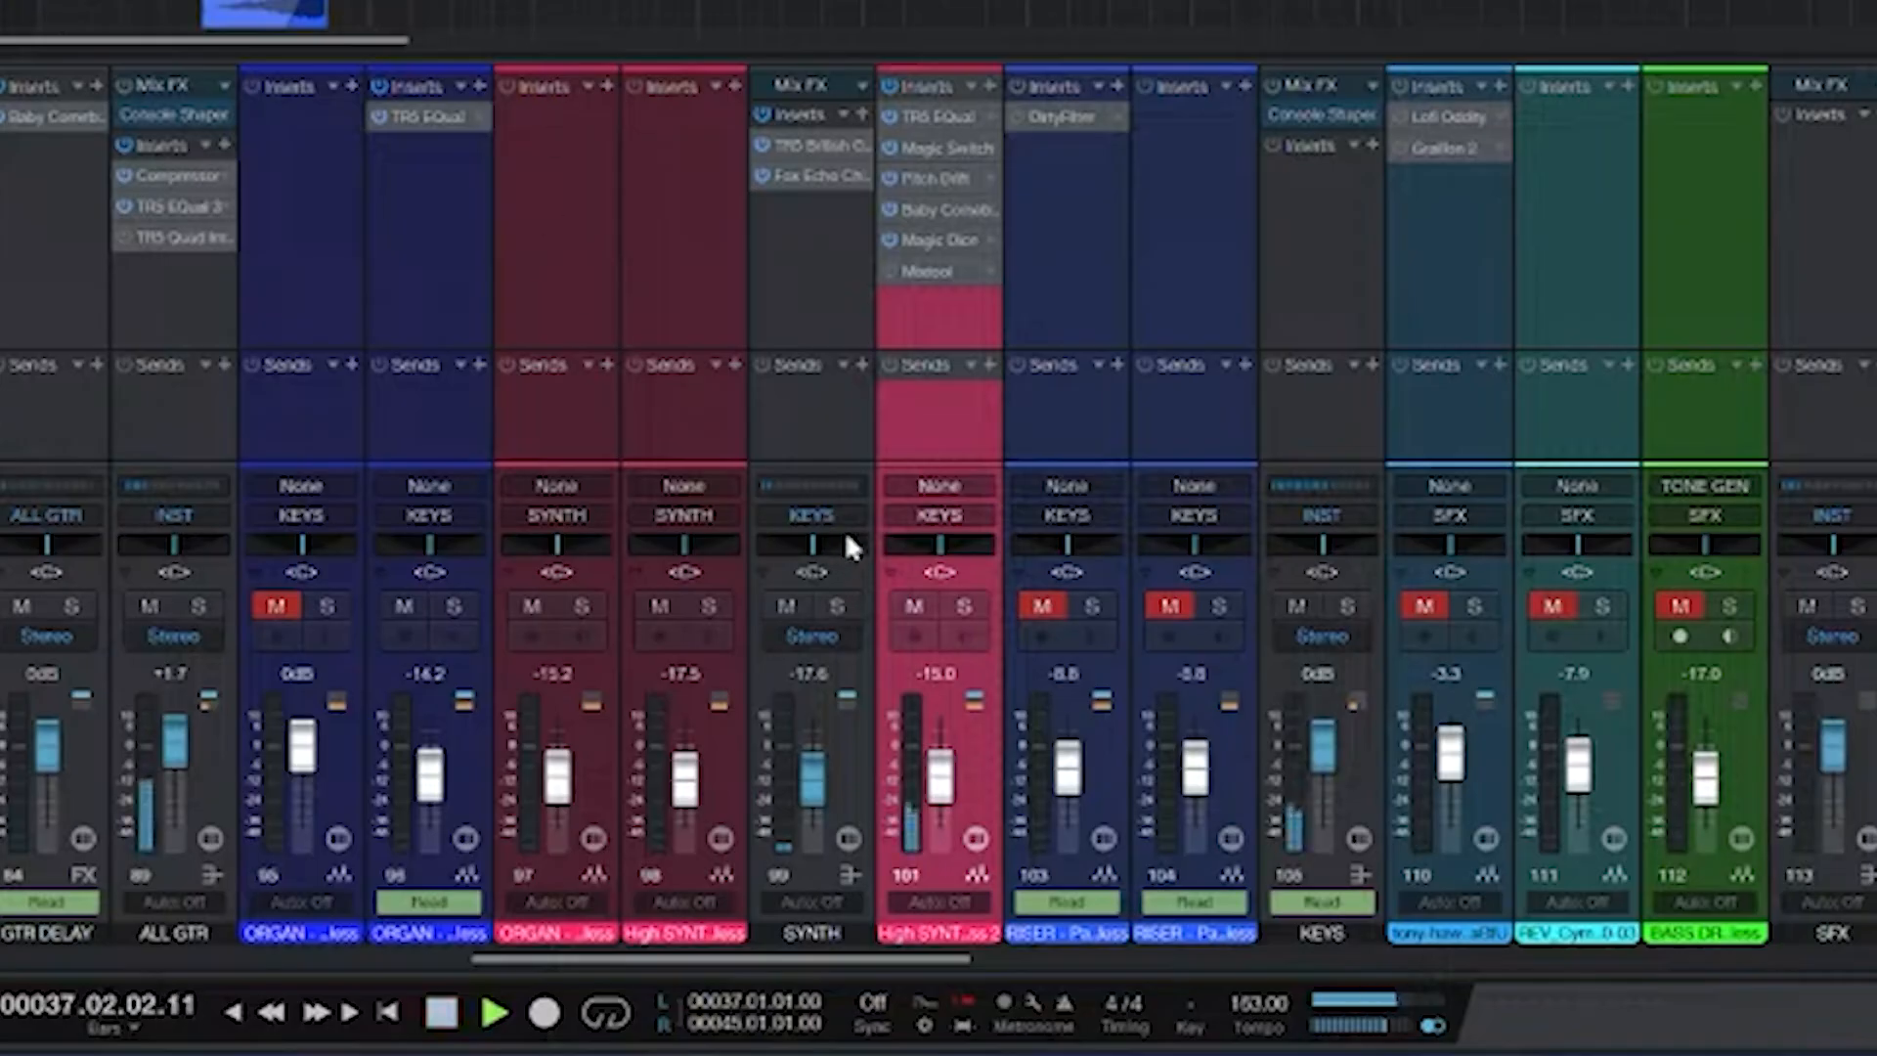
{"action": "left_click", "coordinate": [912, 604]}
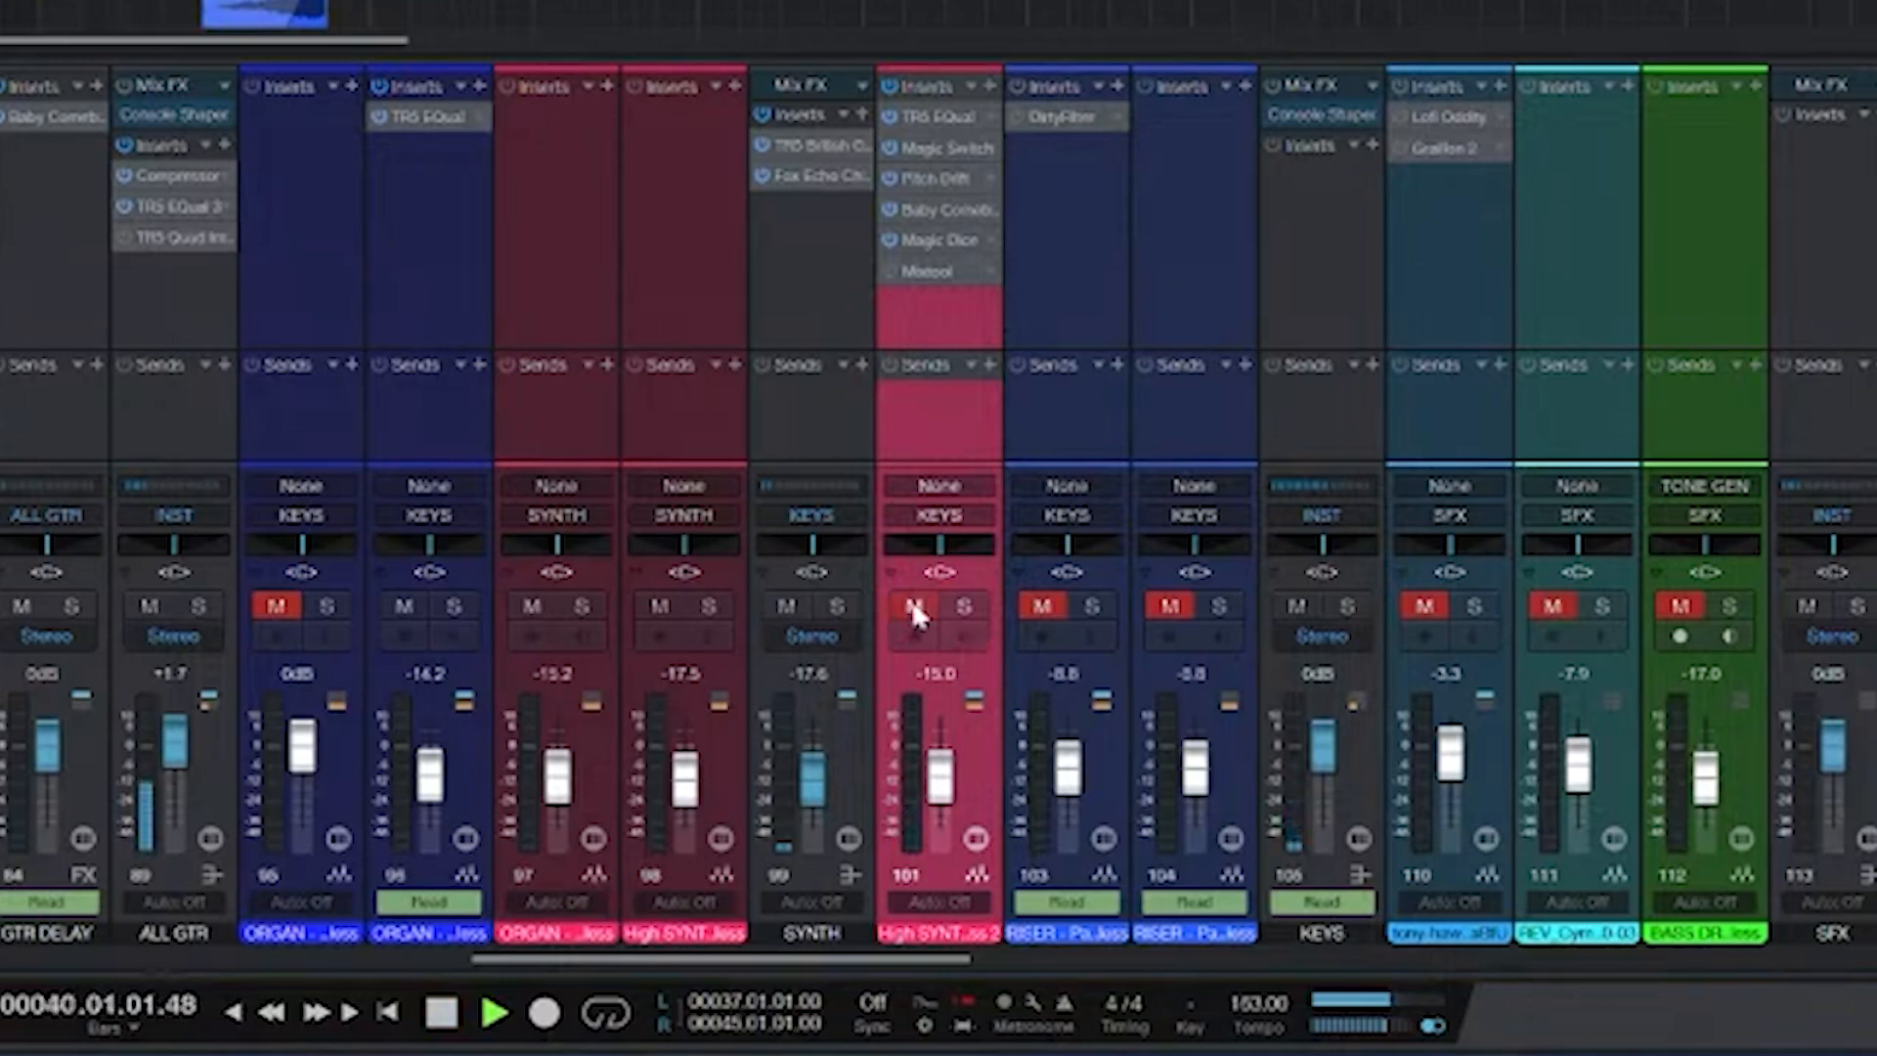
{"action": "left_click", "coordinate": [912, 605]}
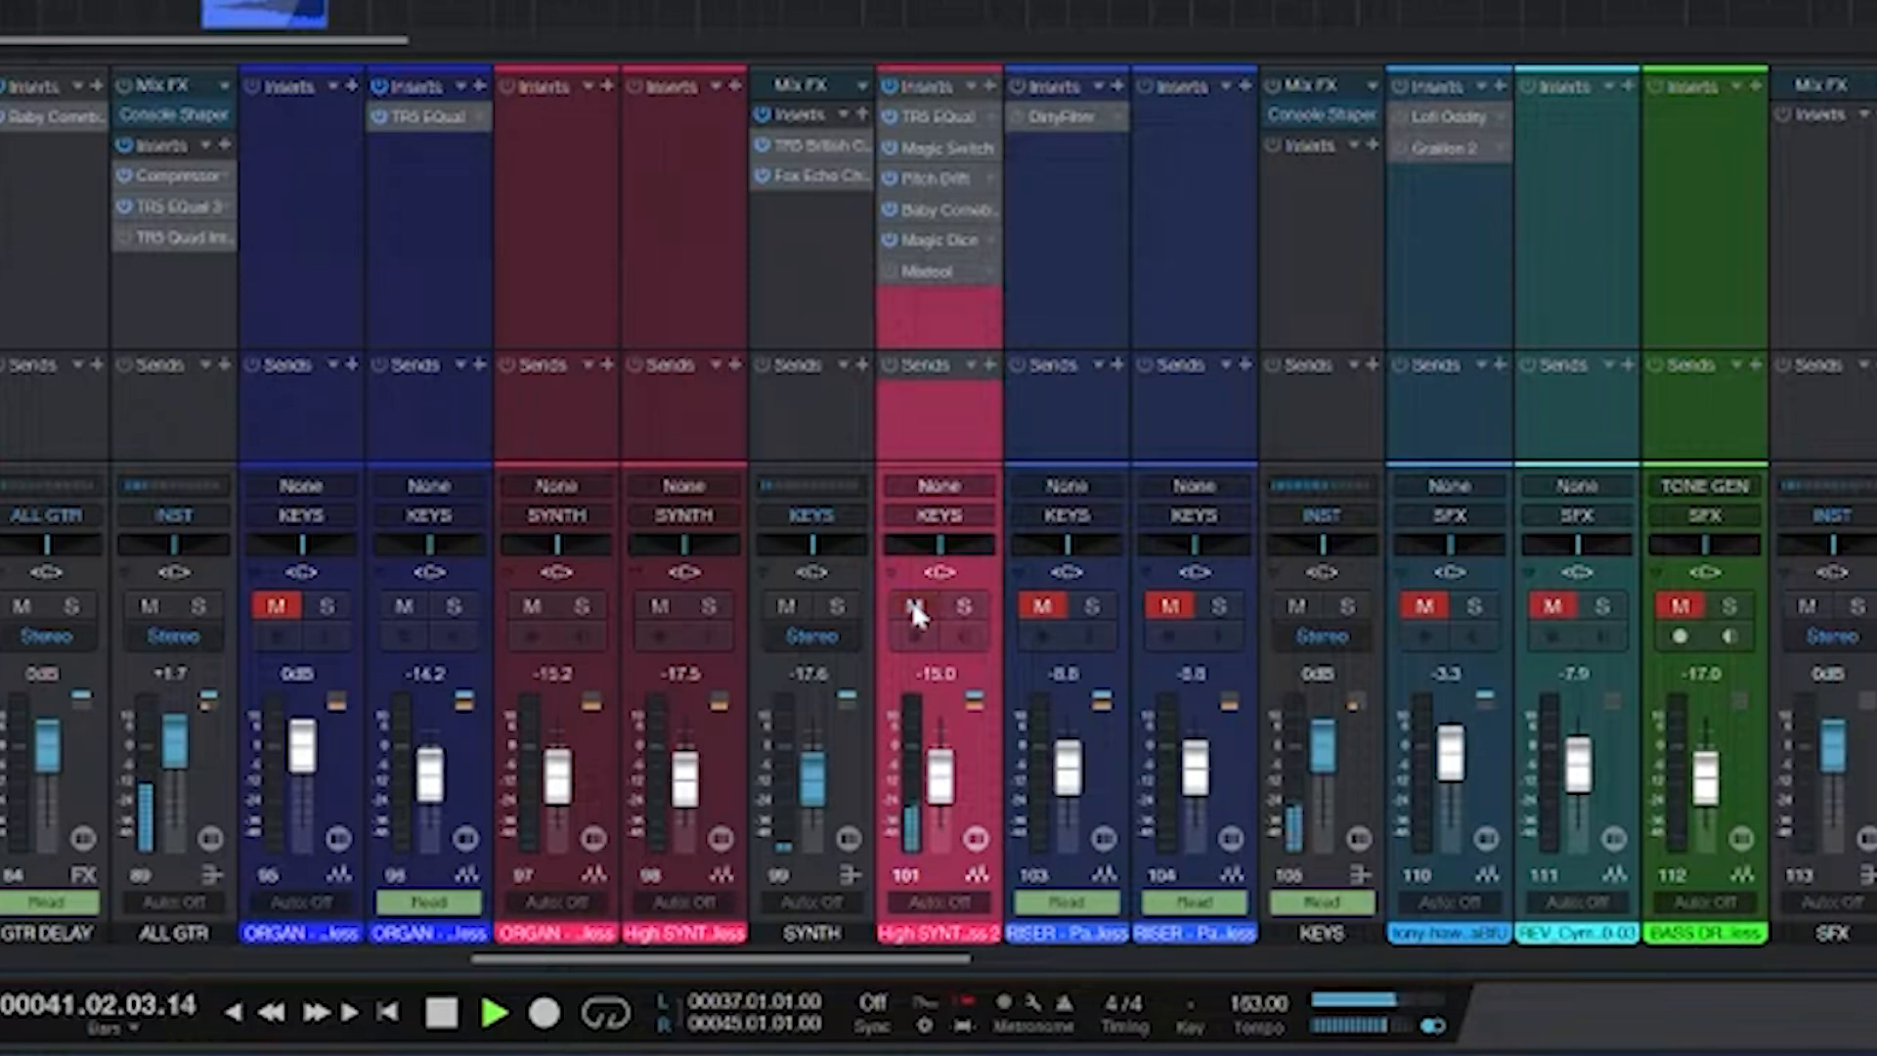
{"action": "left_click", "coordinate": [912, 606]}
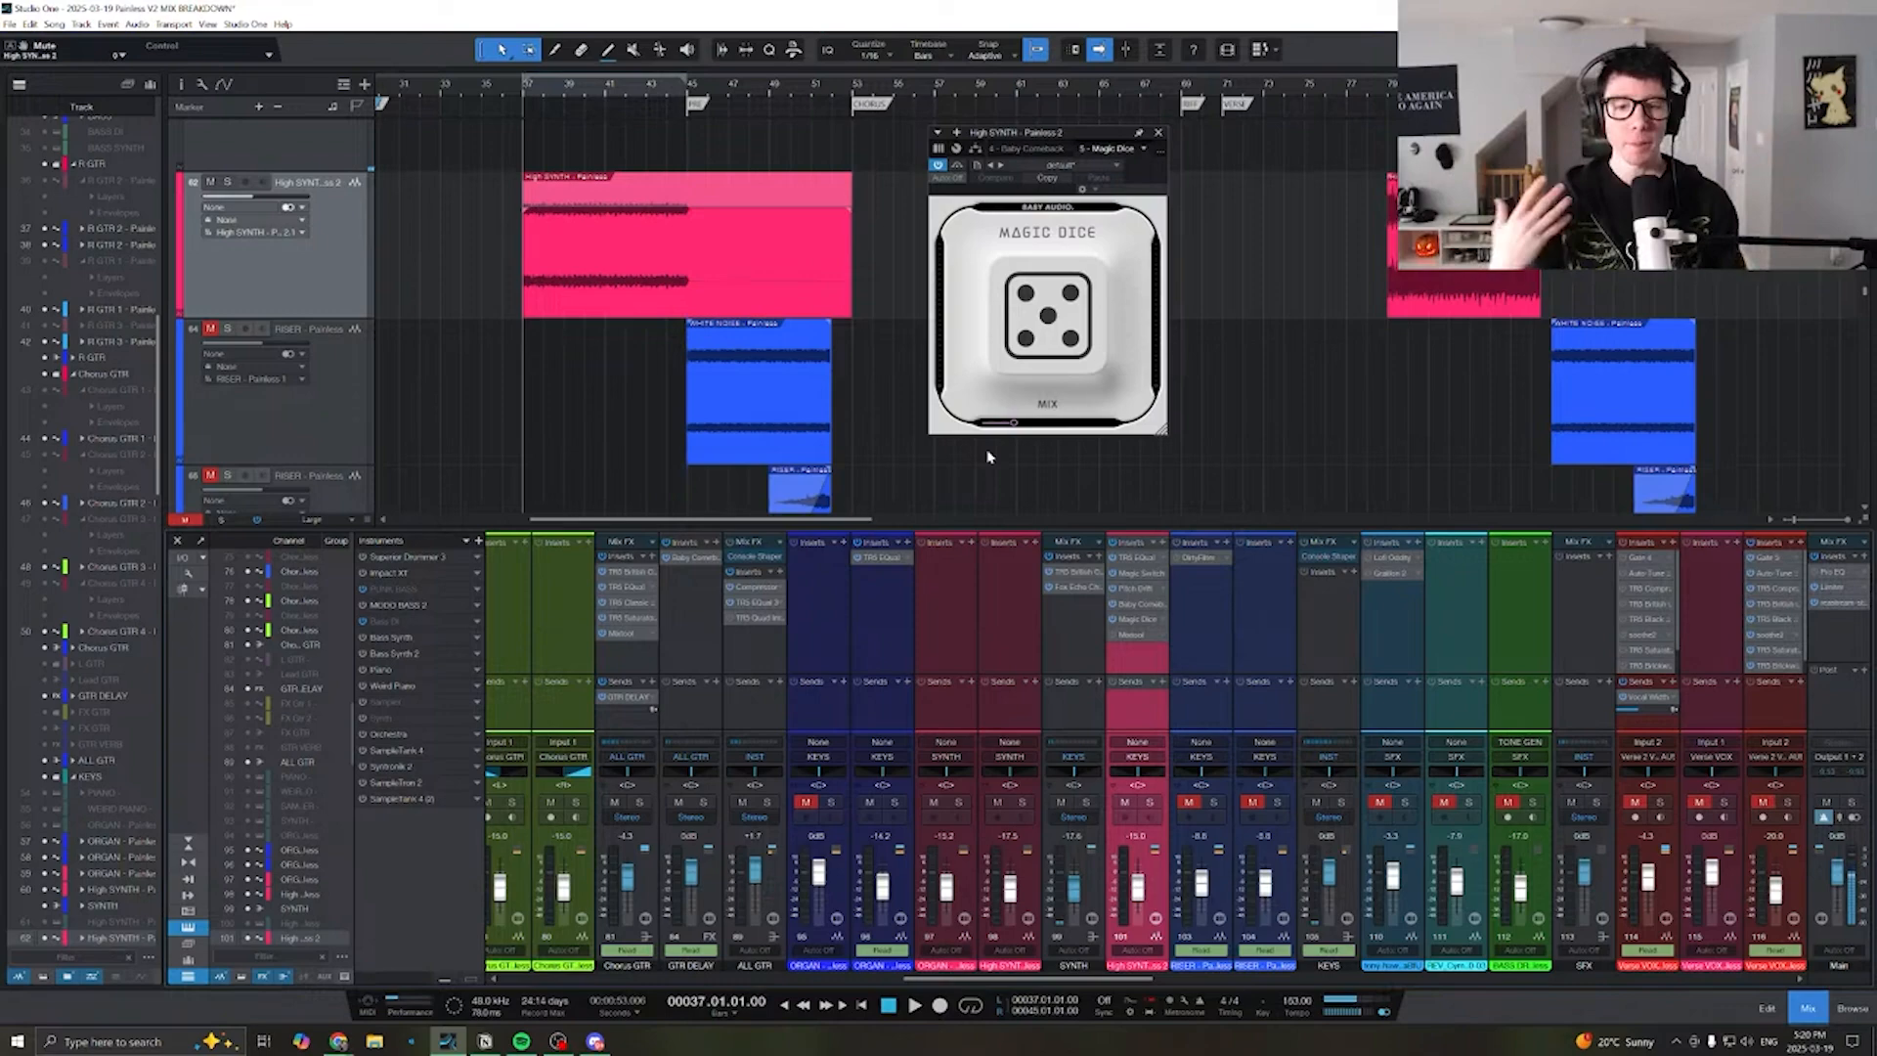
- Remove the Mixtool insert from the High SYNTH 2 track and play the section from bar 37
{"action": "right_click", "coordinate": [1163, 642]}
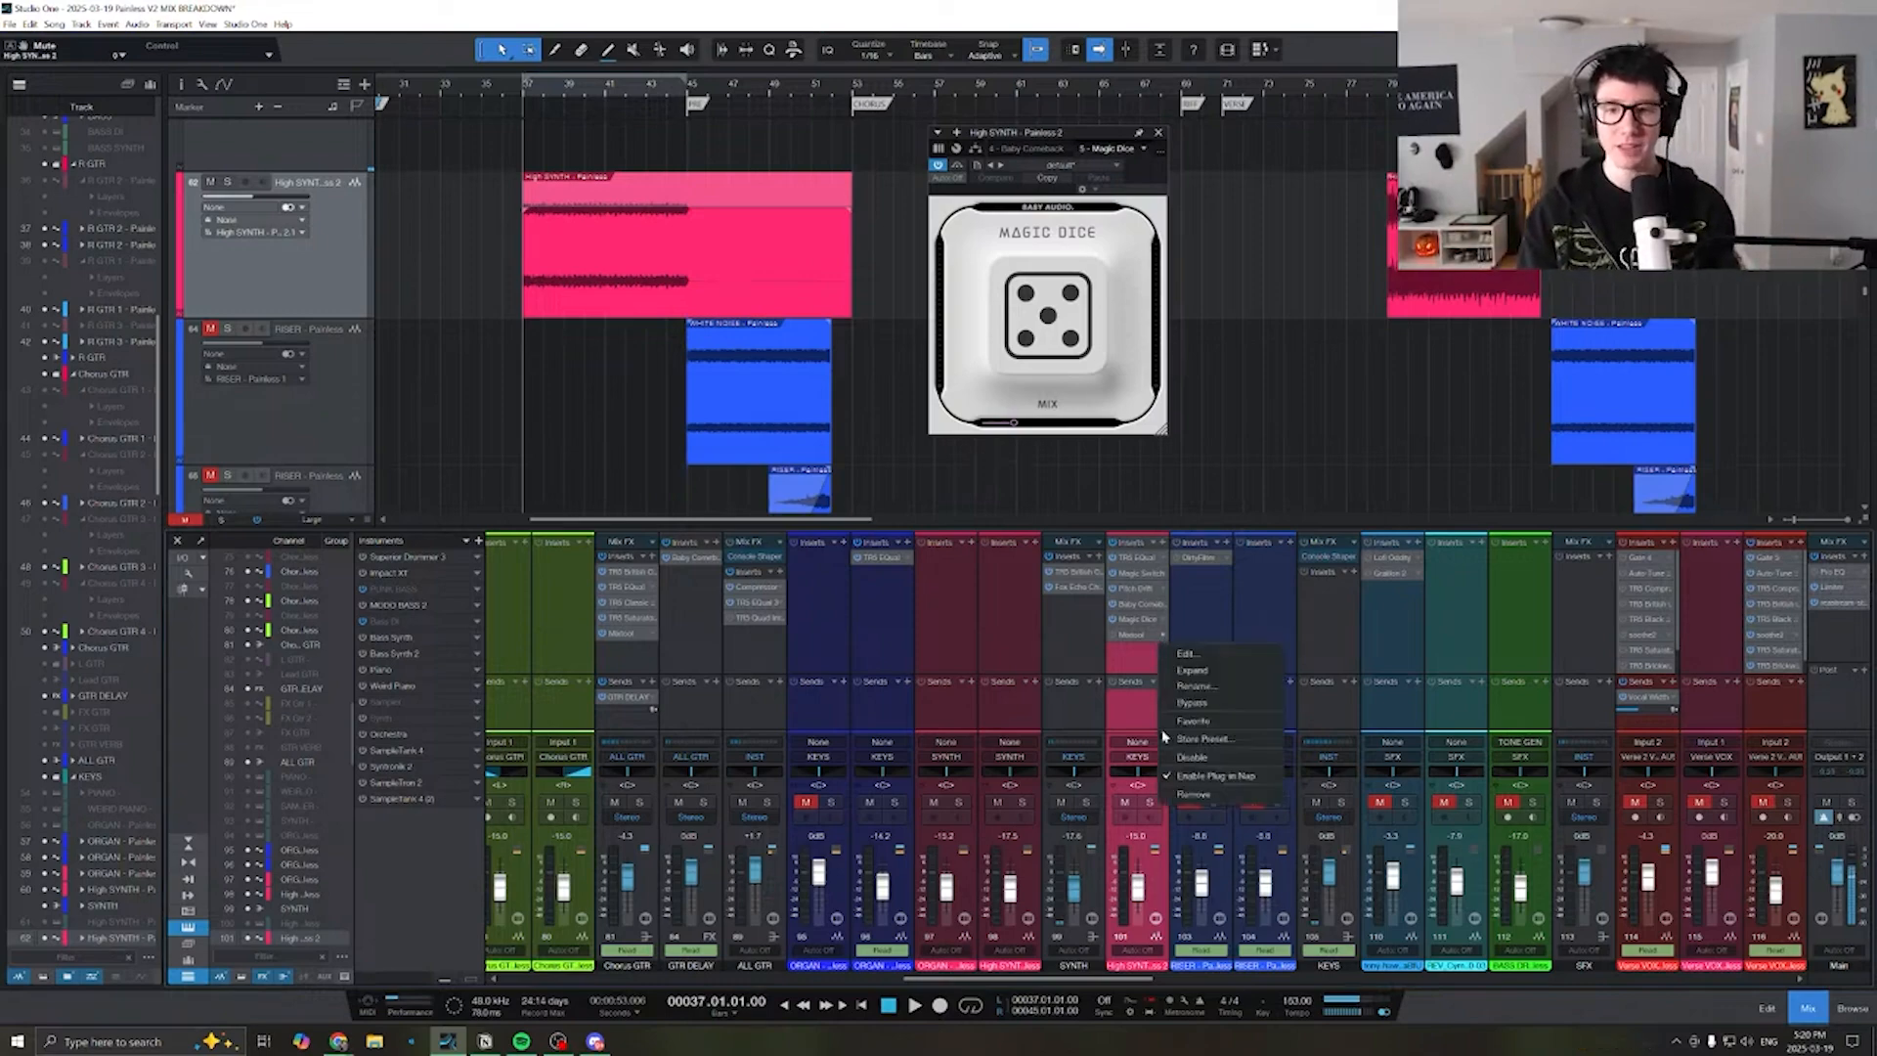
{"action": "left_click", "coordinate": [1178, 776]}
{"action": "key", "text": "space"}
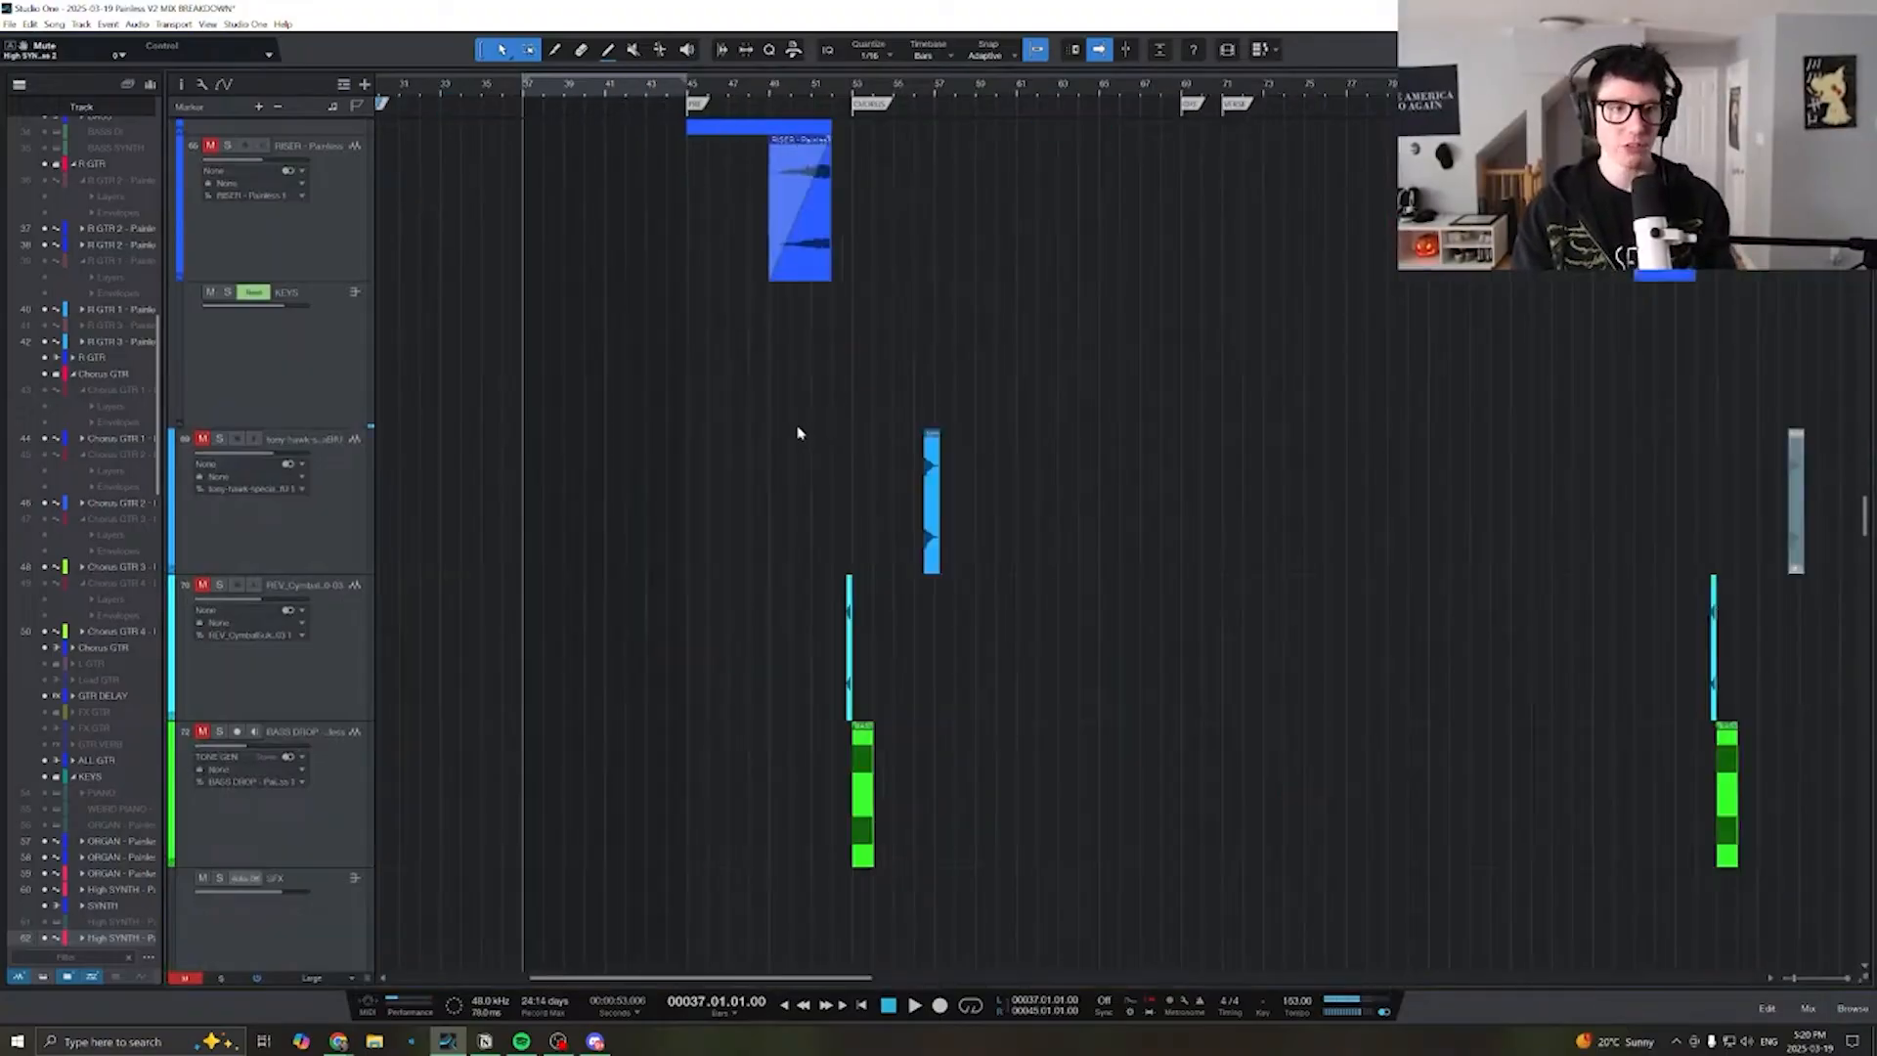
- Solo the RISER track holding the white noise event and play it from bar 45 with the mixer shown
{"action": "scroll", "coordinate": [782, 431], "scroll_direction": "up", "scroll_amount": 1}
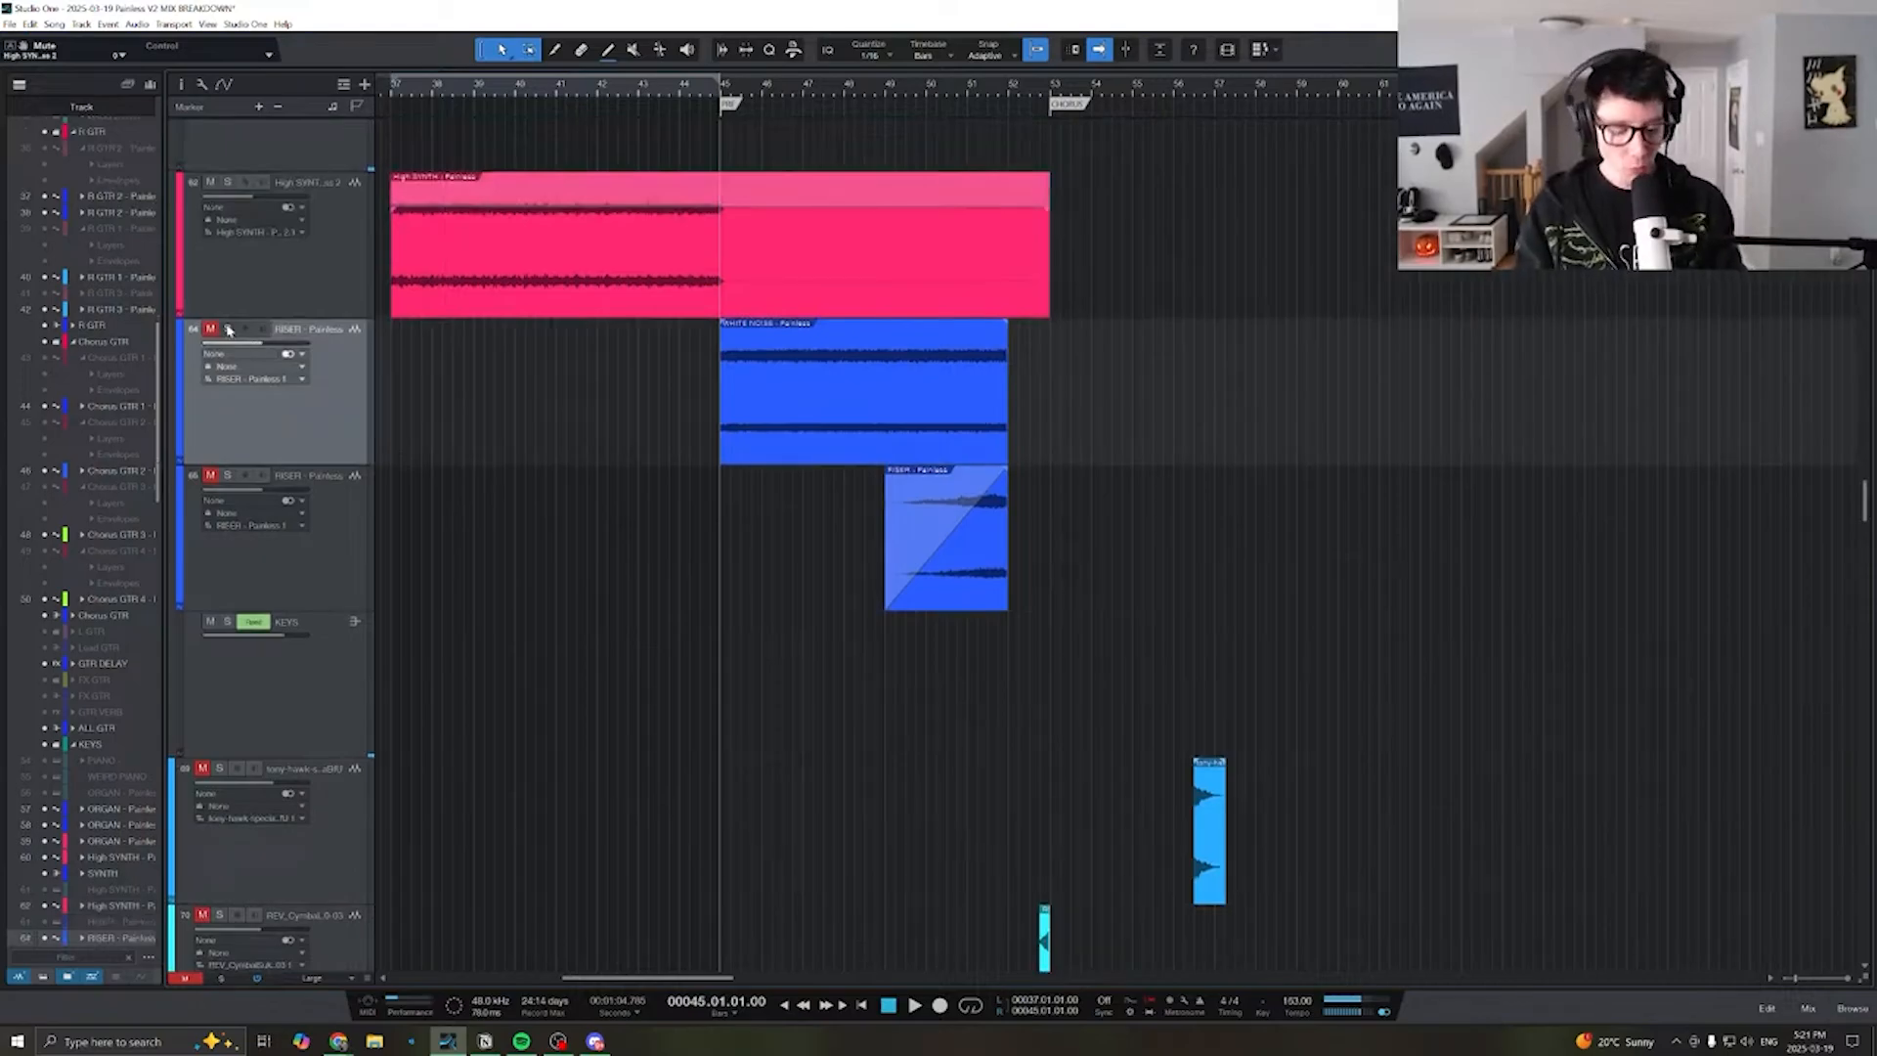
{"action": "key", "text": "F3"}
{"action": "key", "text": "space"}
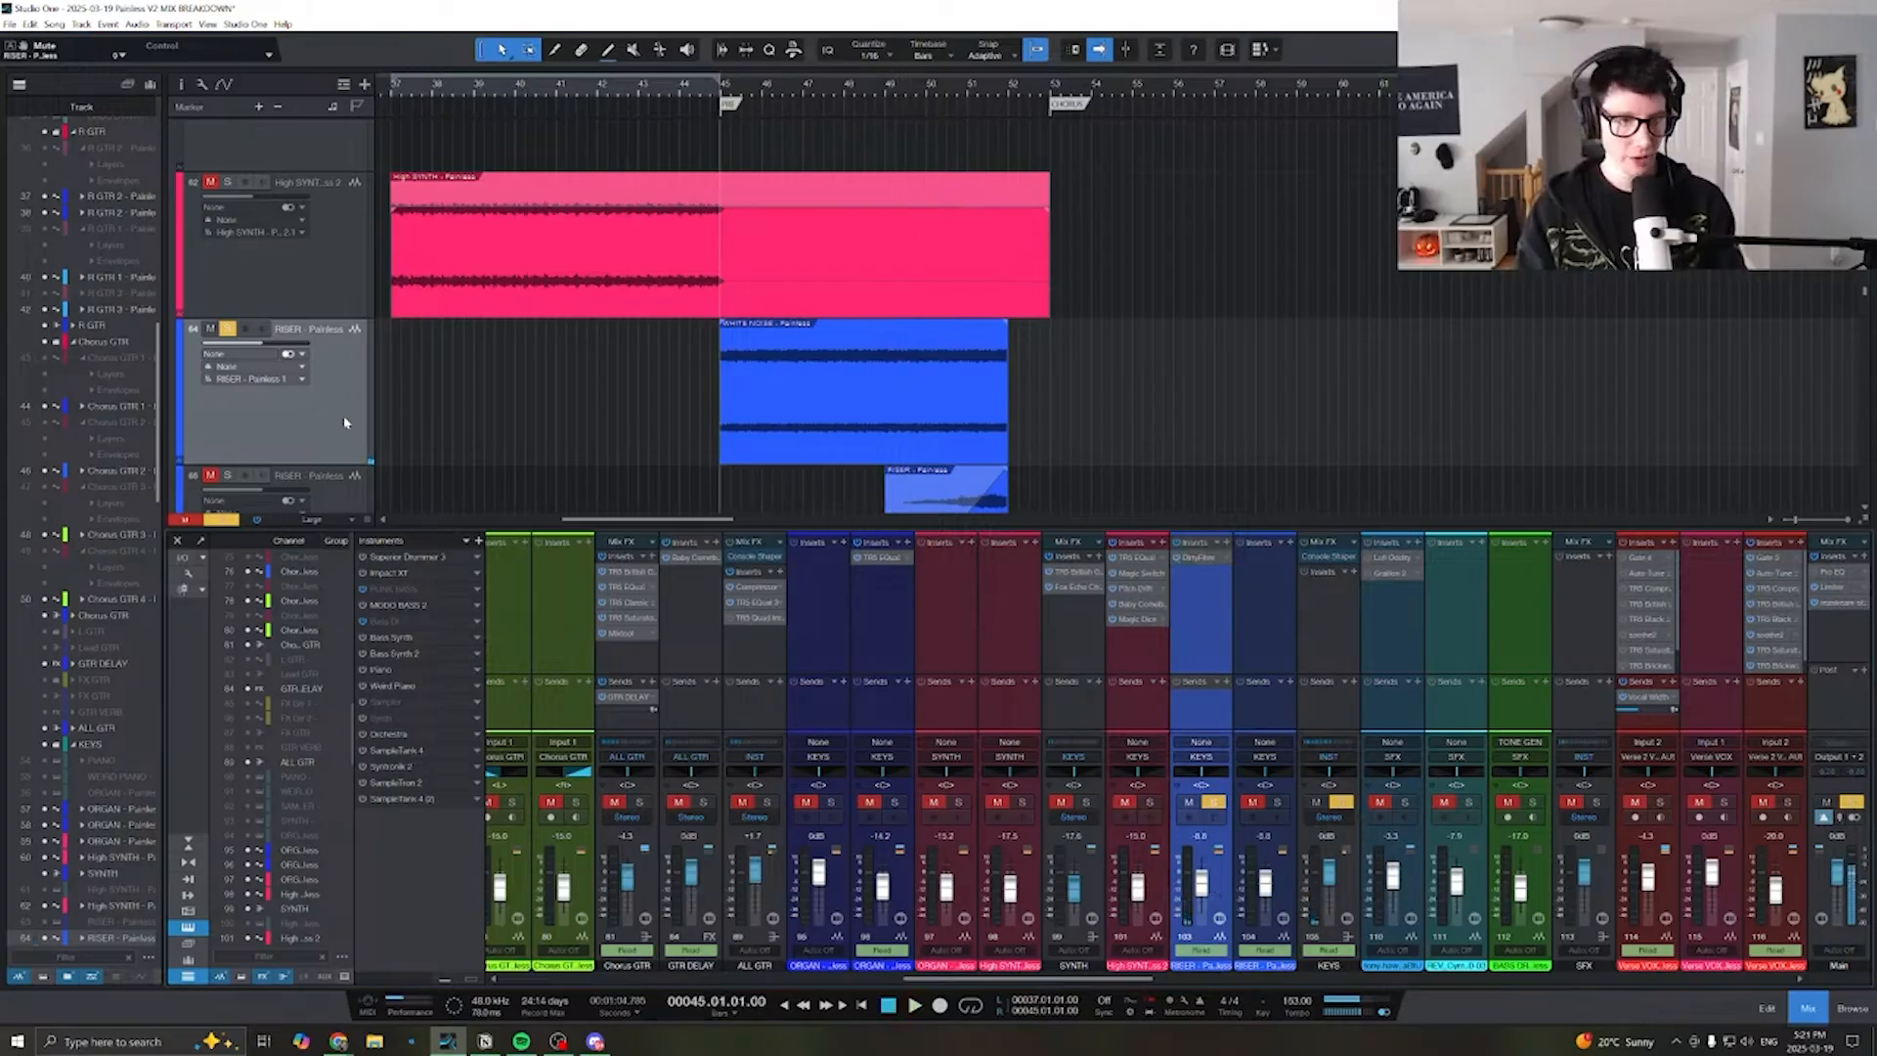
- Open the DirtyFilter insert on the white noise RISER track, display its filter cutoff automation and play the sweep
{"action": "double_click", "coordinate": [1200, 558]}
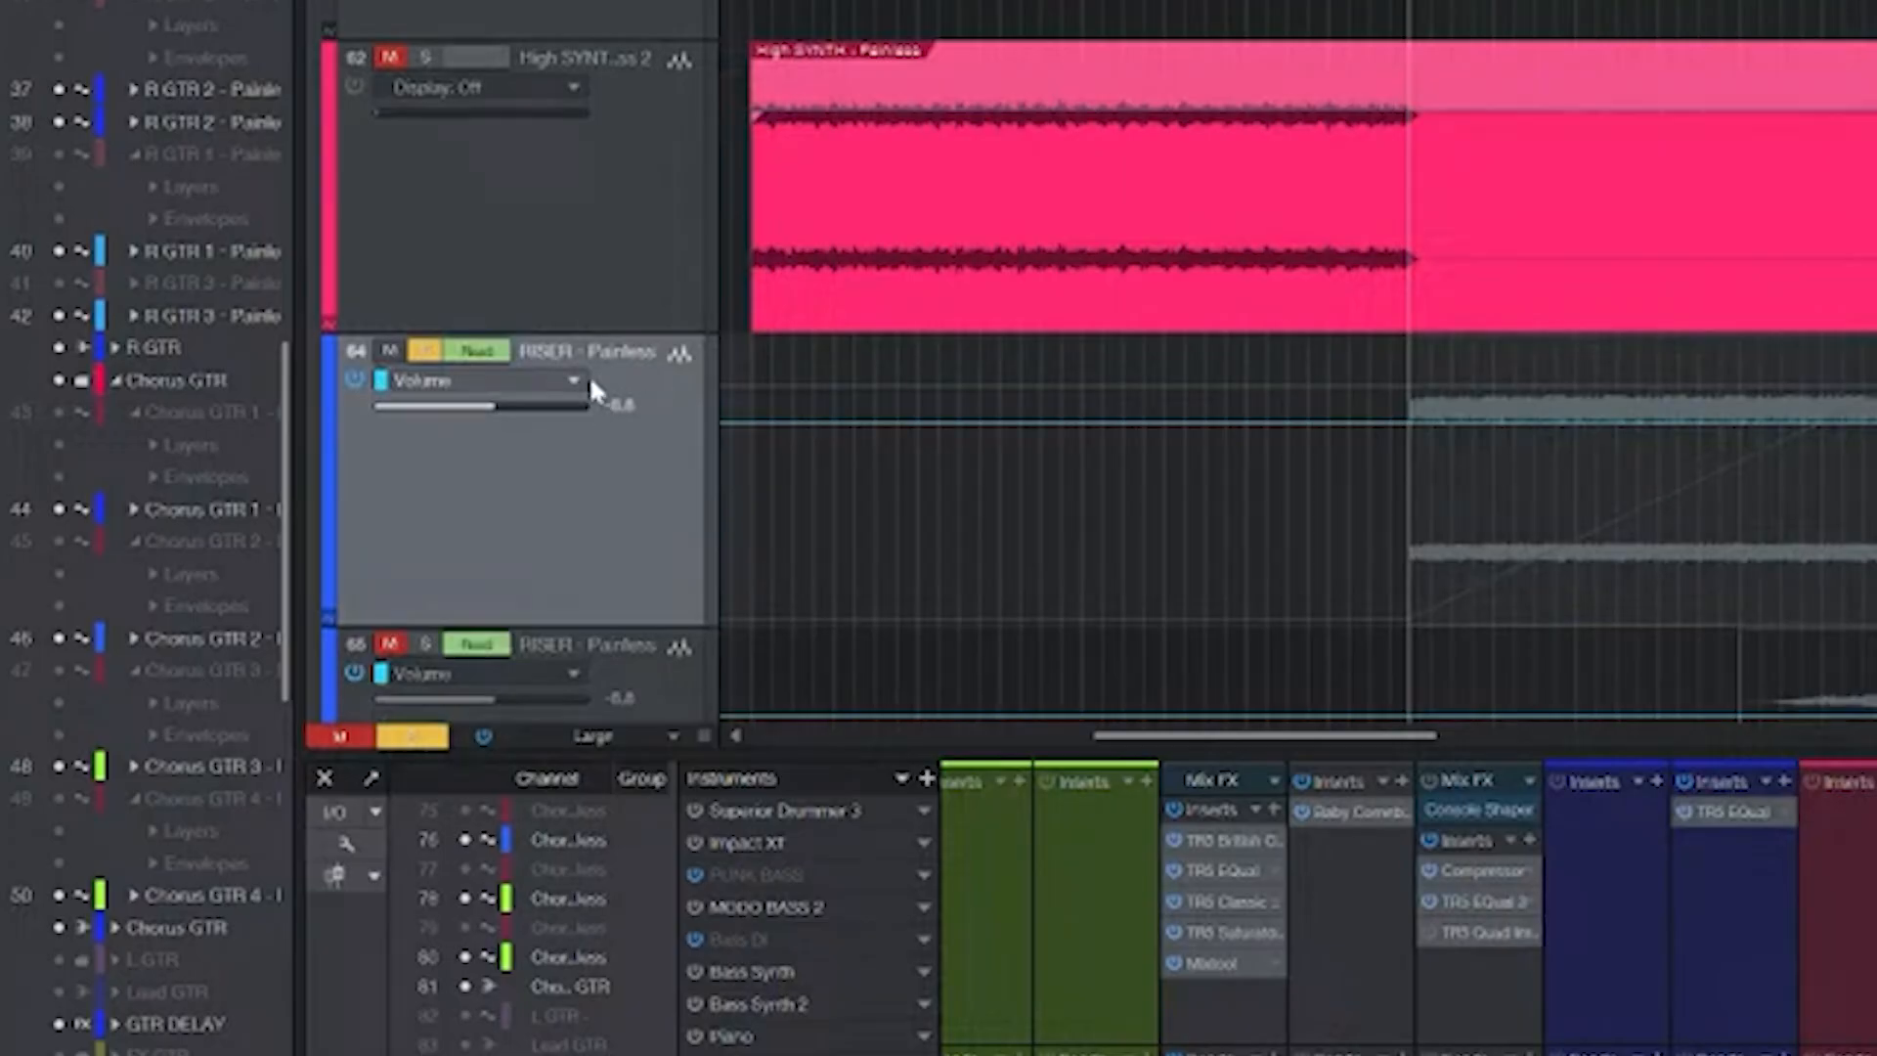
{"action": "left_click", "coordinate": [577, 378]}
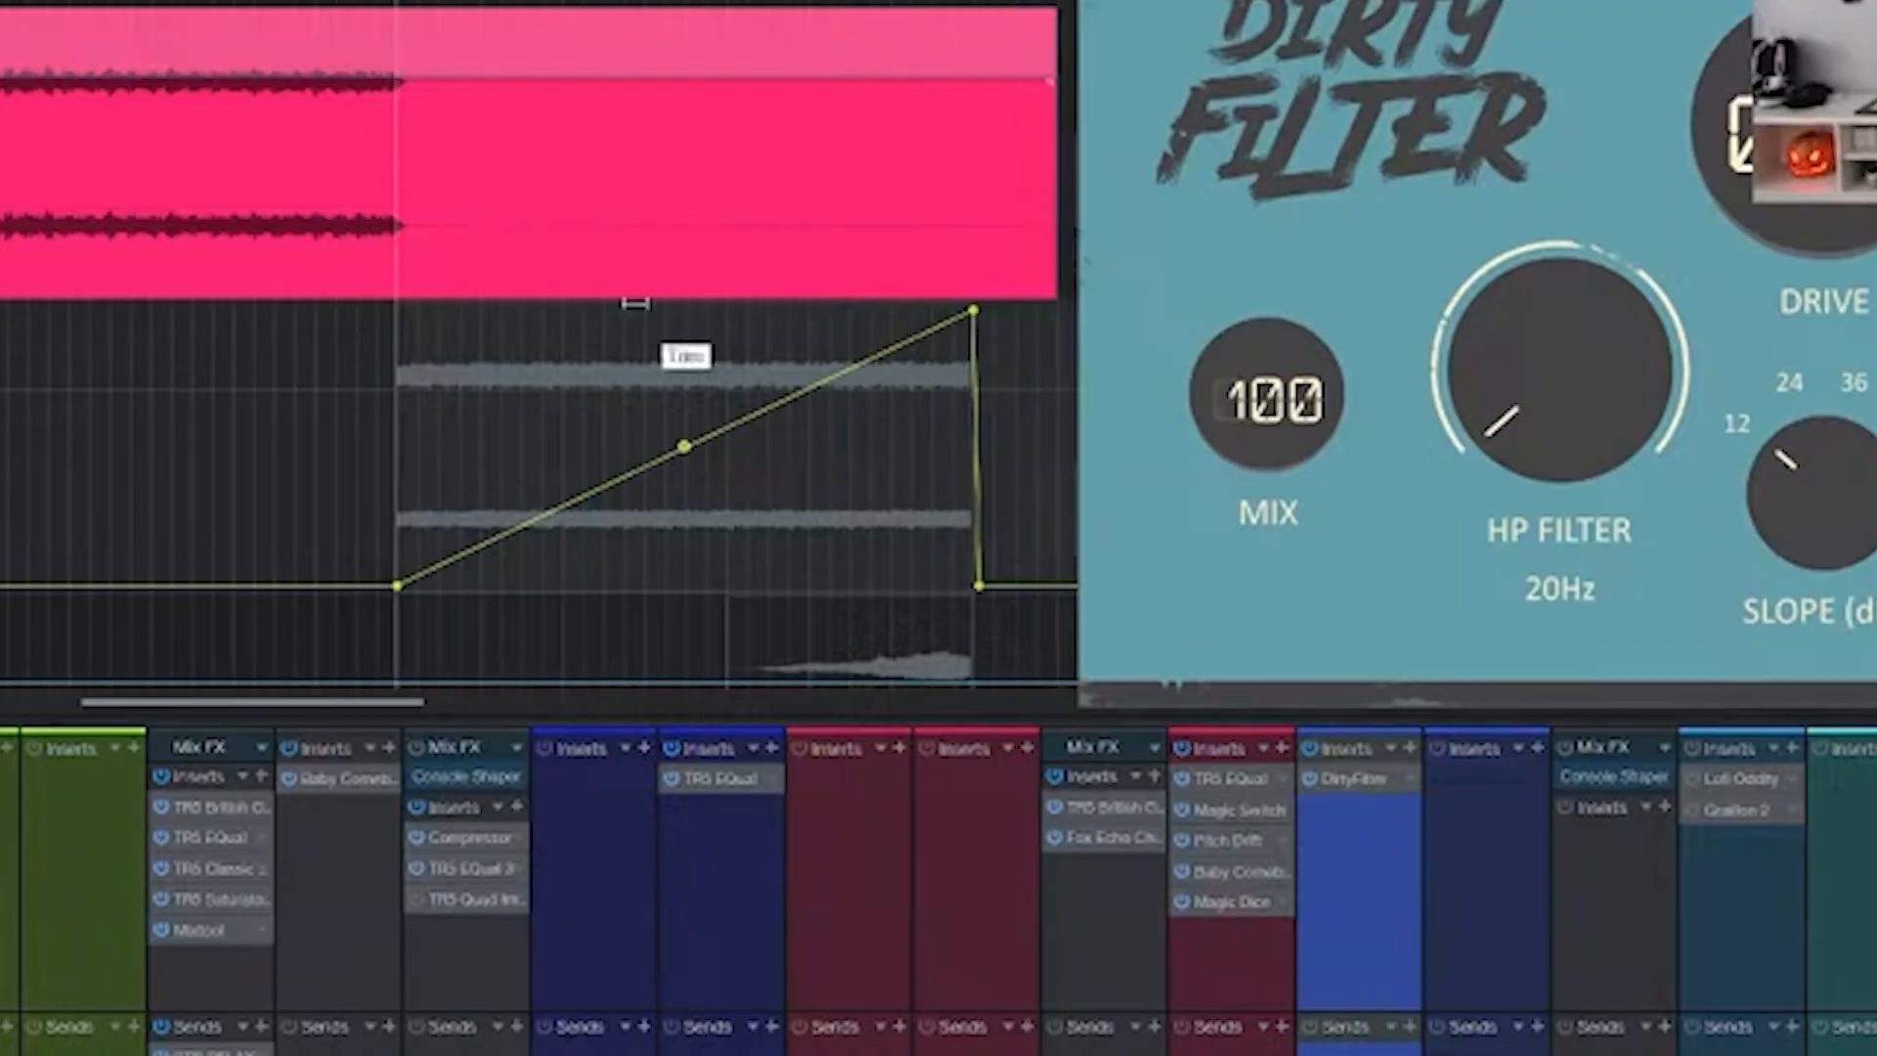
{"action": "key", "text": "space"}
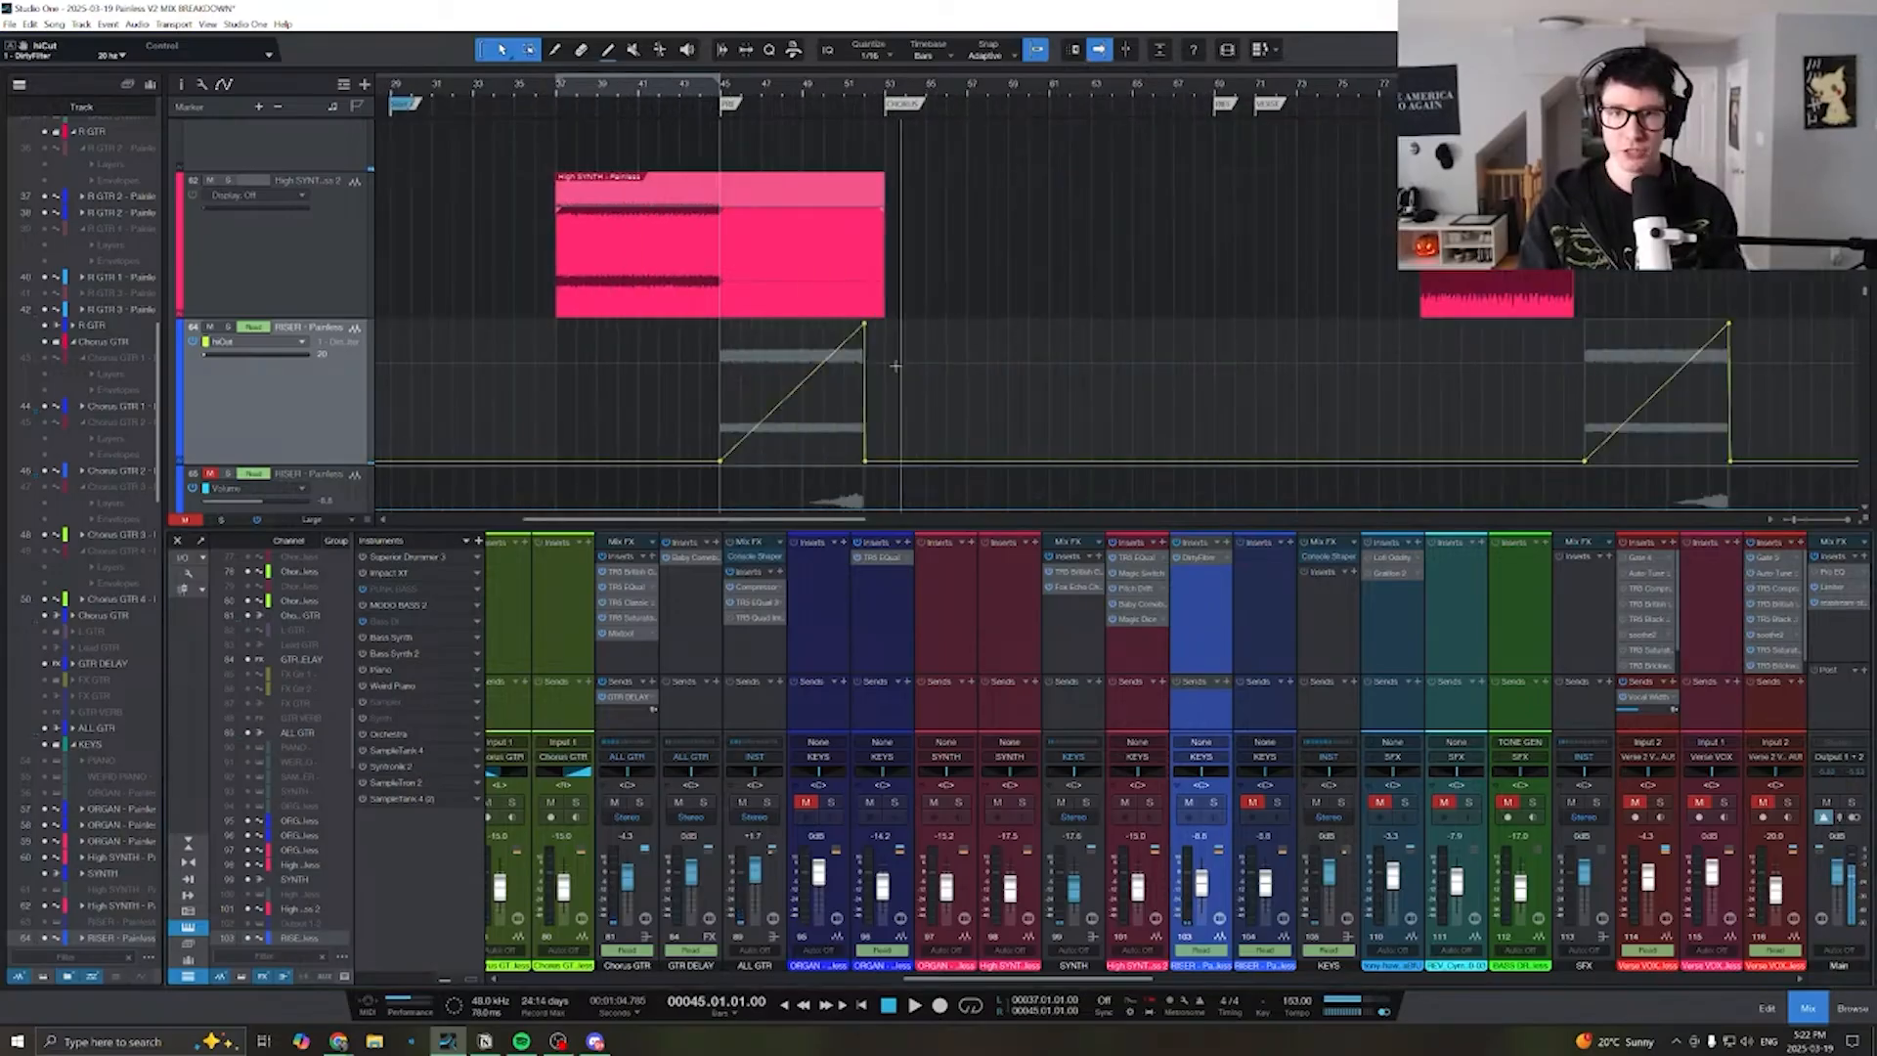
- Hide the track automation and solo the second RISER track, which holds the faded-in riser event, with playback at bar 49
{"action": "scroll", "coordinate": [886, 364], "scroll_direction": "down", "scroll_amount": 3}
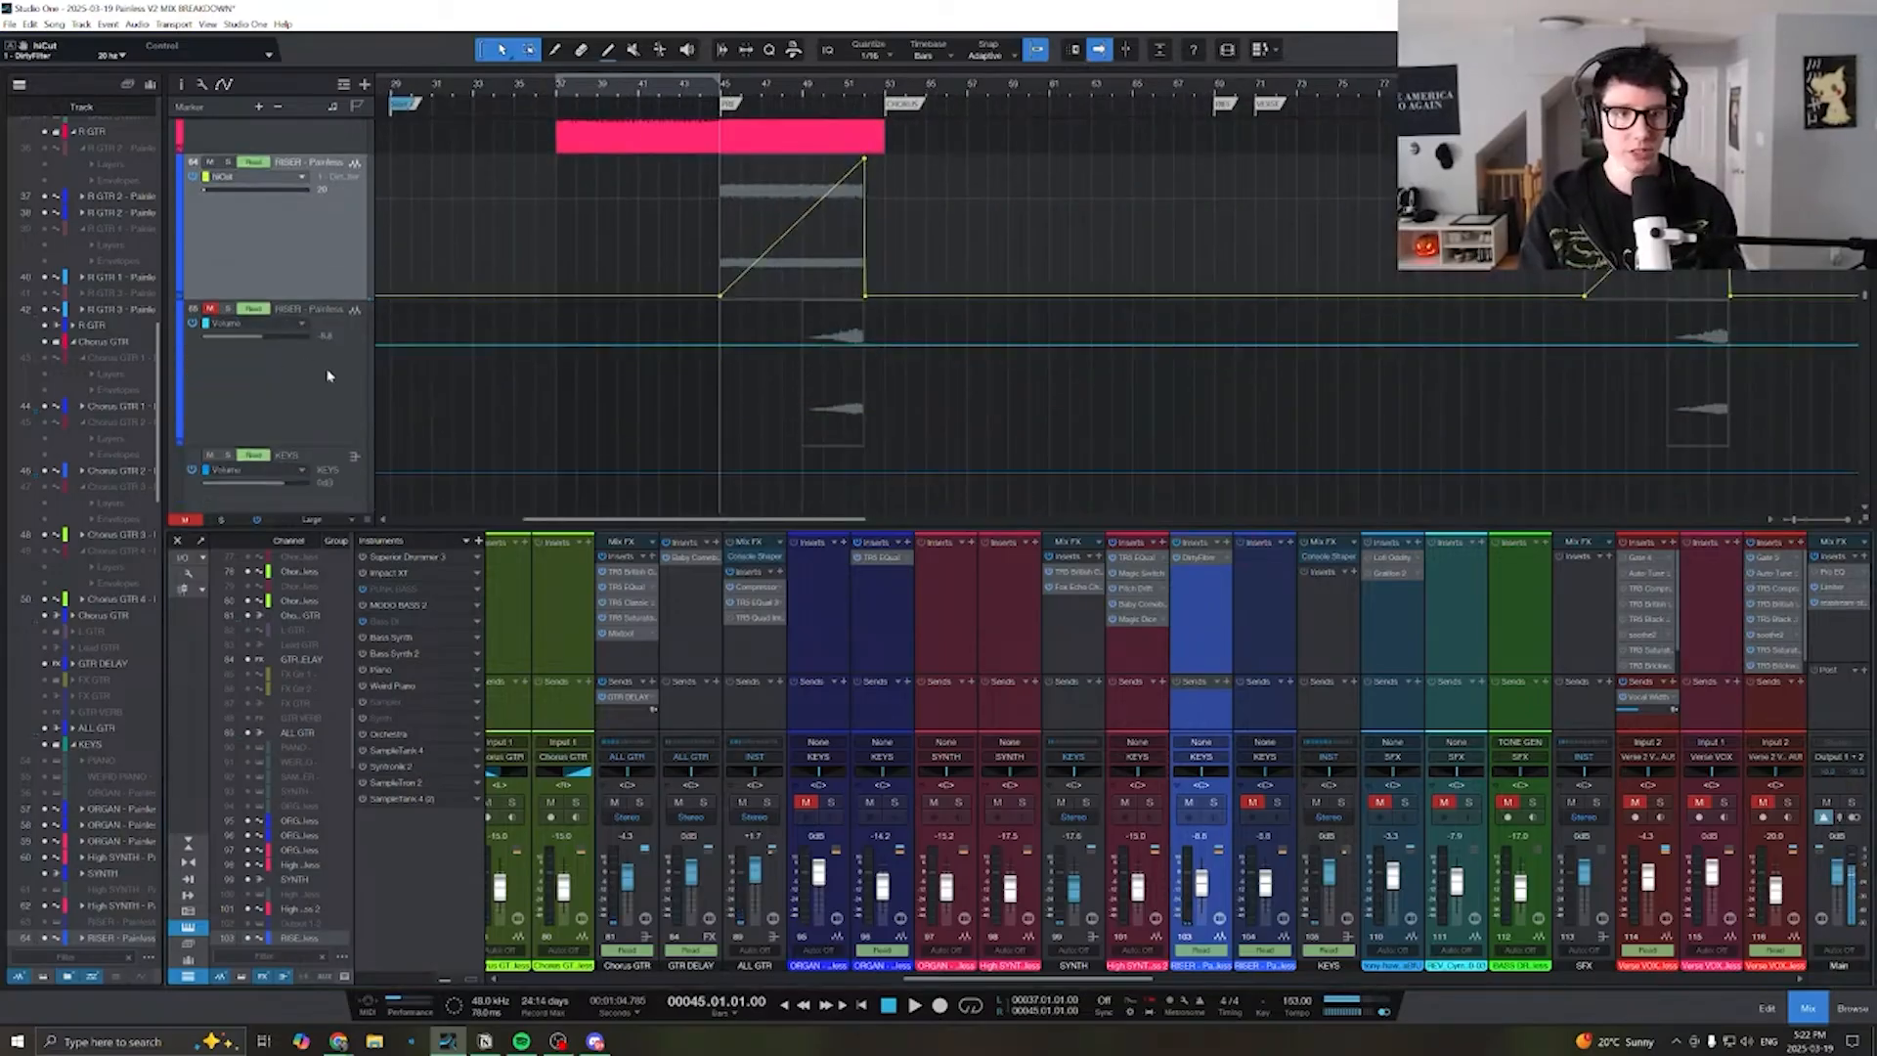
{"action": "left_click", "coordinate": [327, 374]}
{"action": "key", "text": "a"}
{"action": "left_click", "coordinate": [226, 310]}
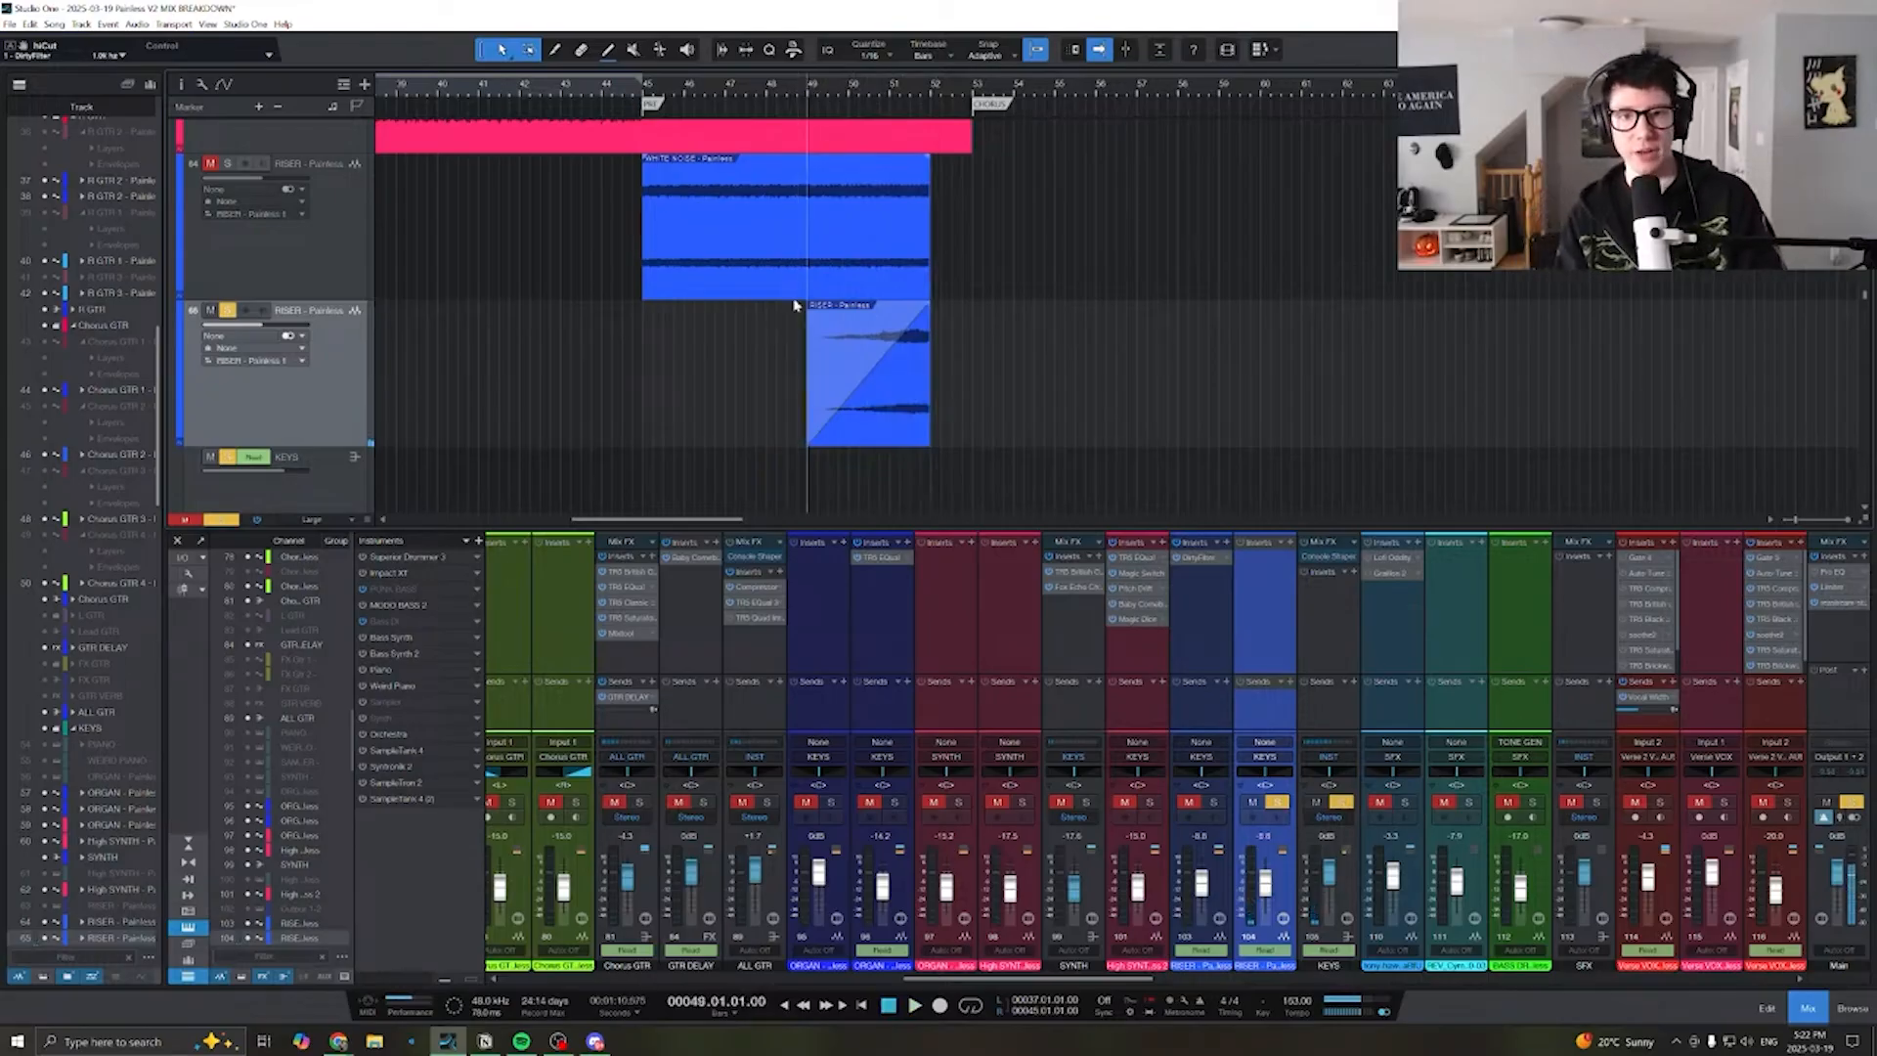
- Clear the second RISER's solo and compare the mix with both RISER tracks muted and unmuted, leaving them unmuted
{"action": "left_click", "coordinate": [226, 310]}
{"action": "left_click", "coordinate": [210, 310]}
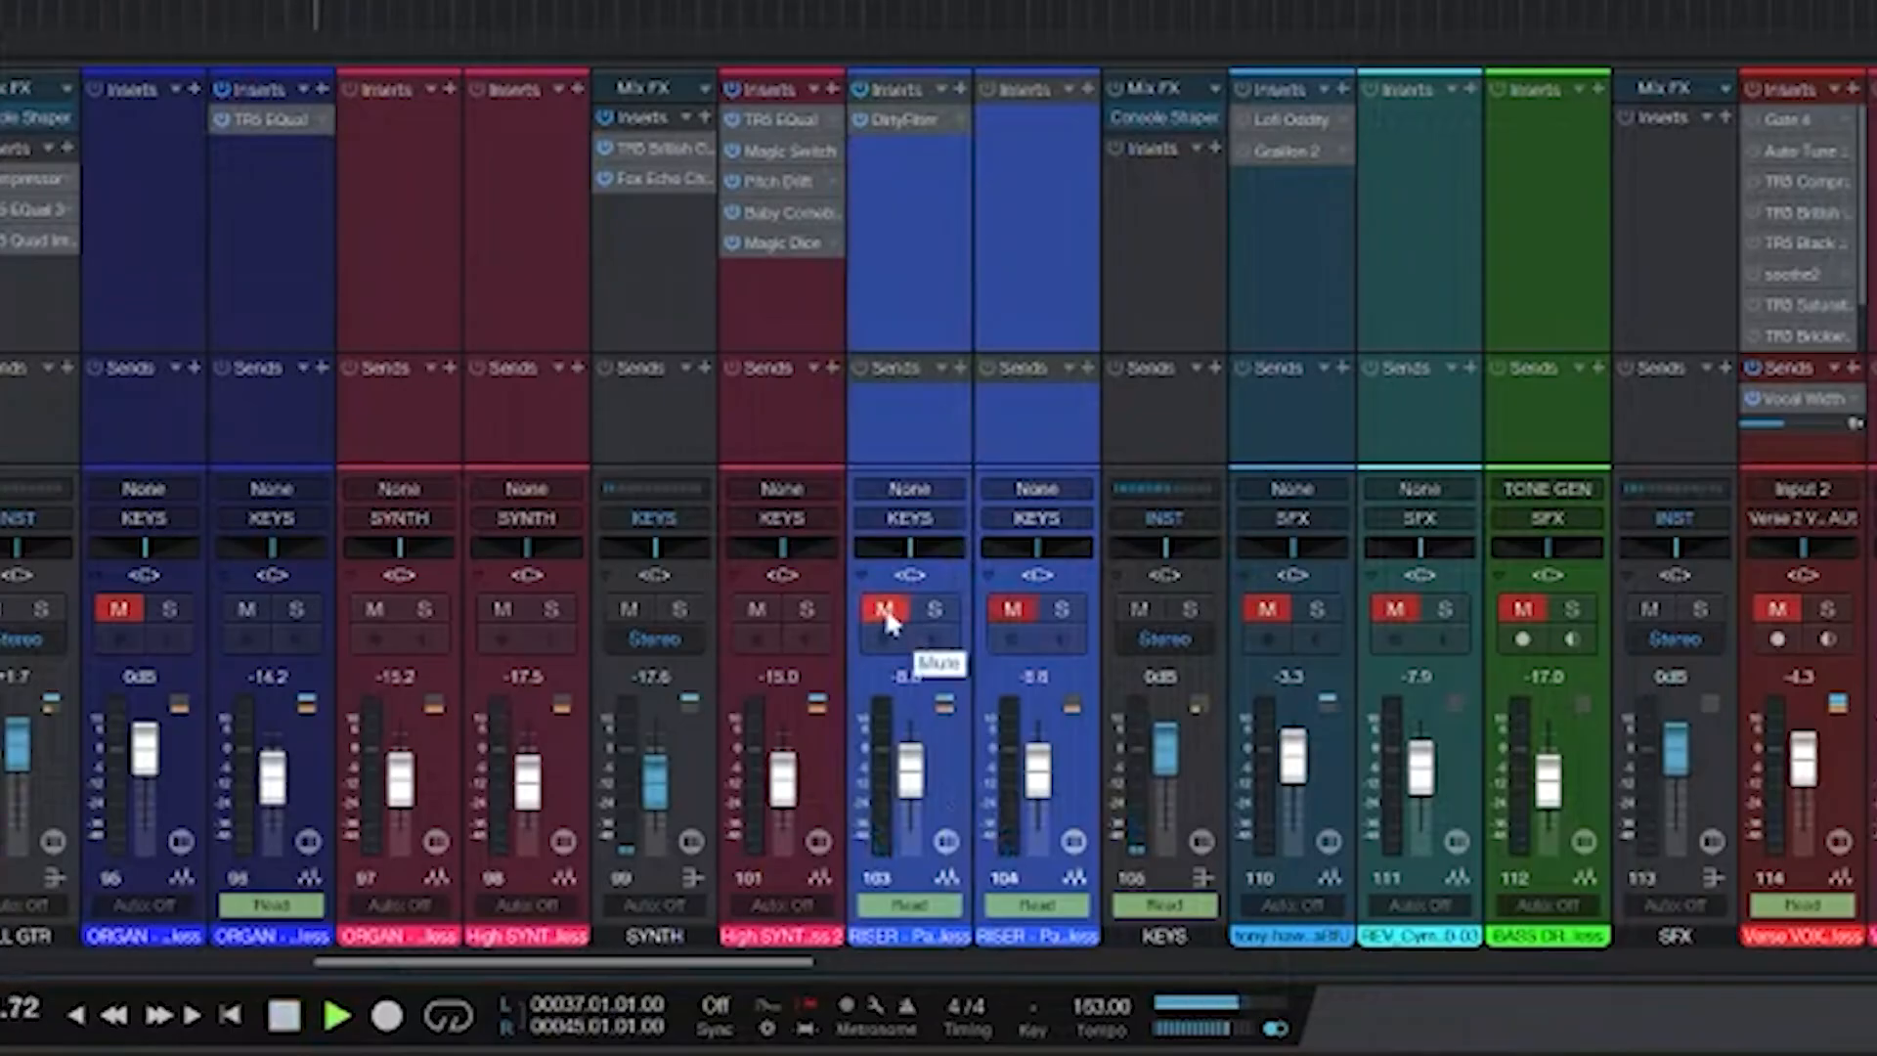
{"action": "left_click", "coordinate": [886, 608]}
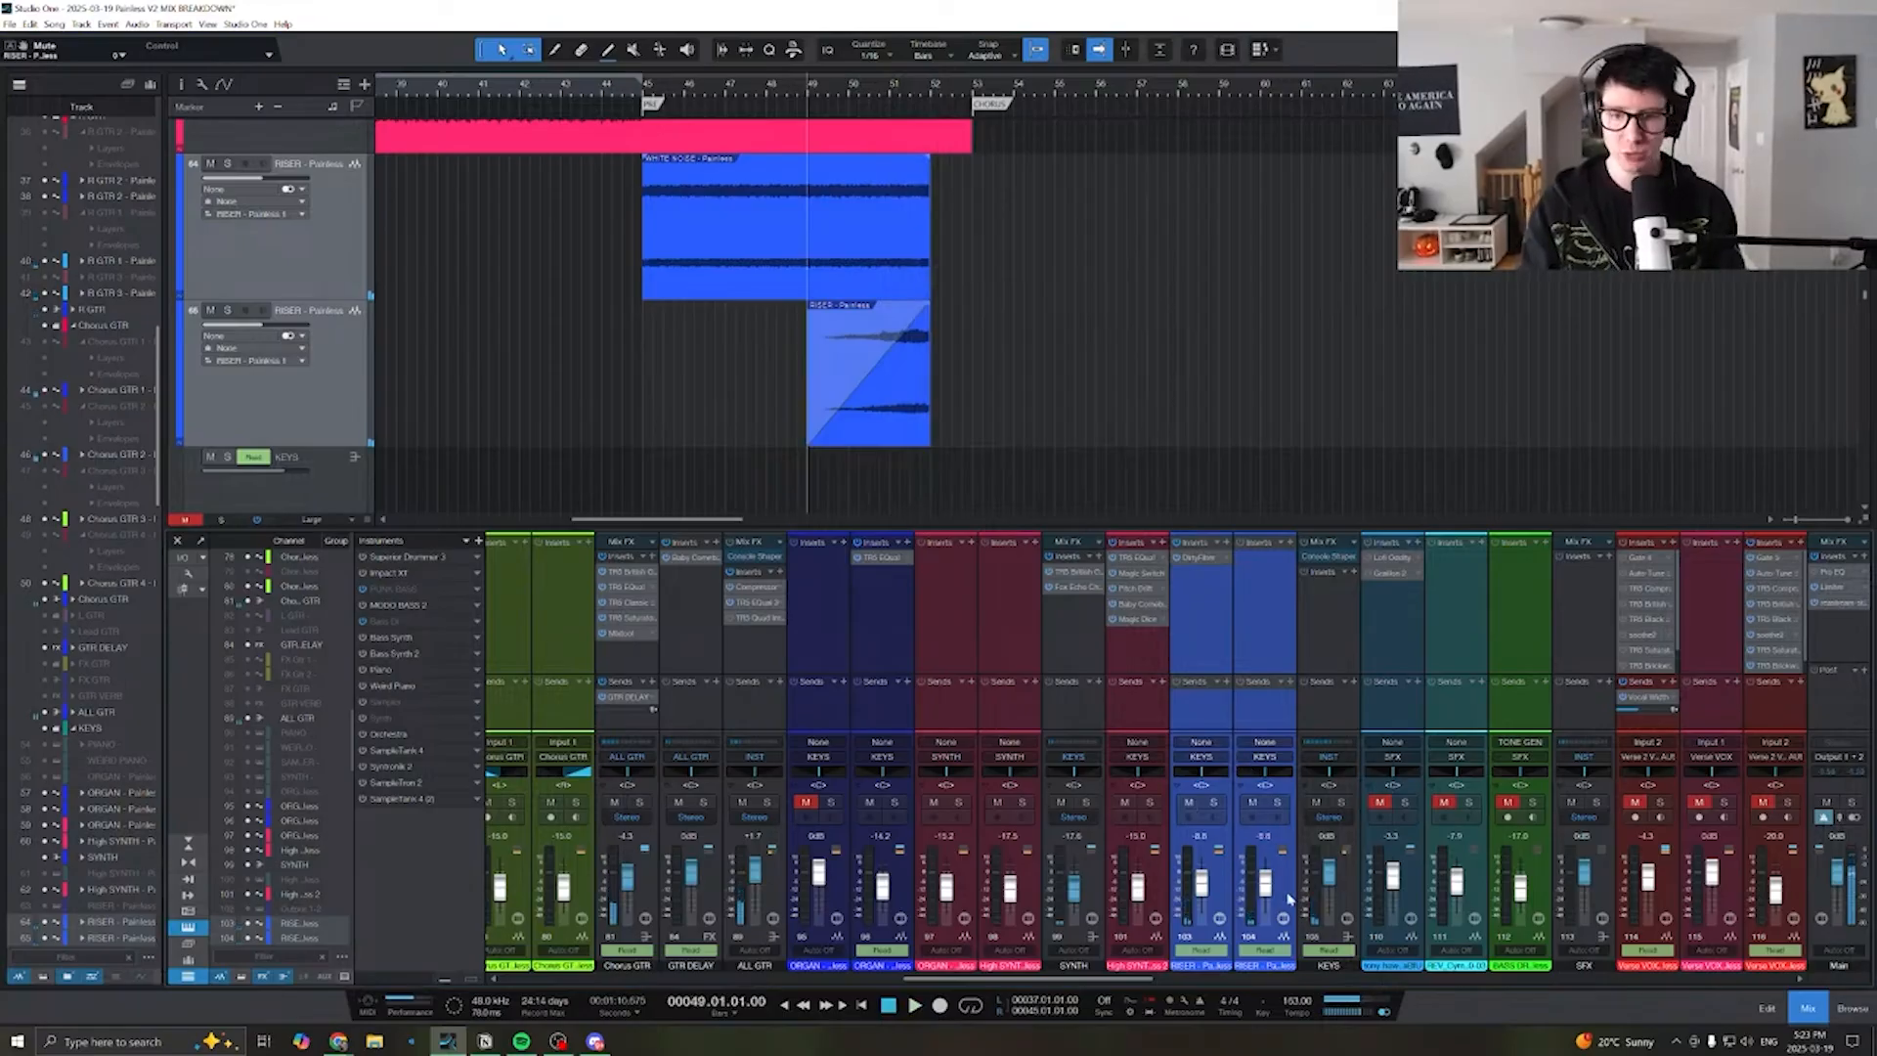
- Unmute the REV_Cymbal track and play the lead-in to the CHORUS from bar 51
{"action": "scroll", "coordinate": [1007, 462], "scroll_direction": "down", "scroll_amount": 1}
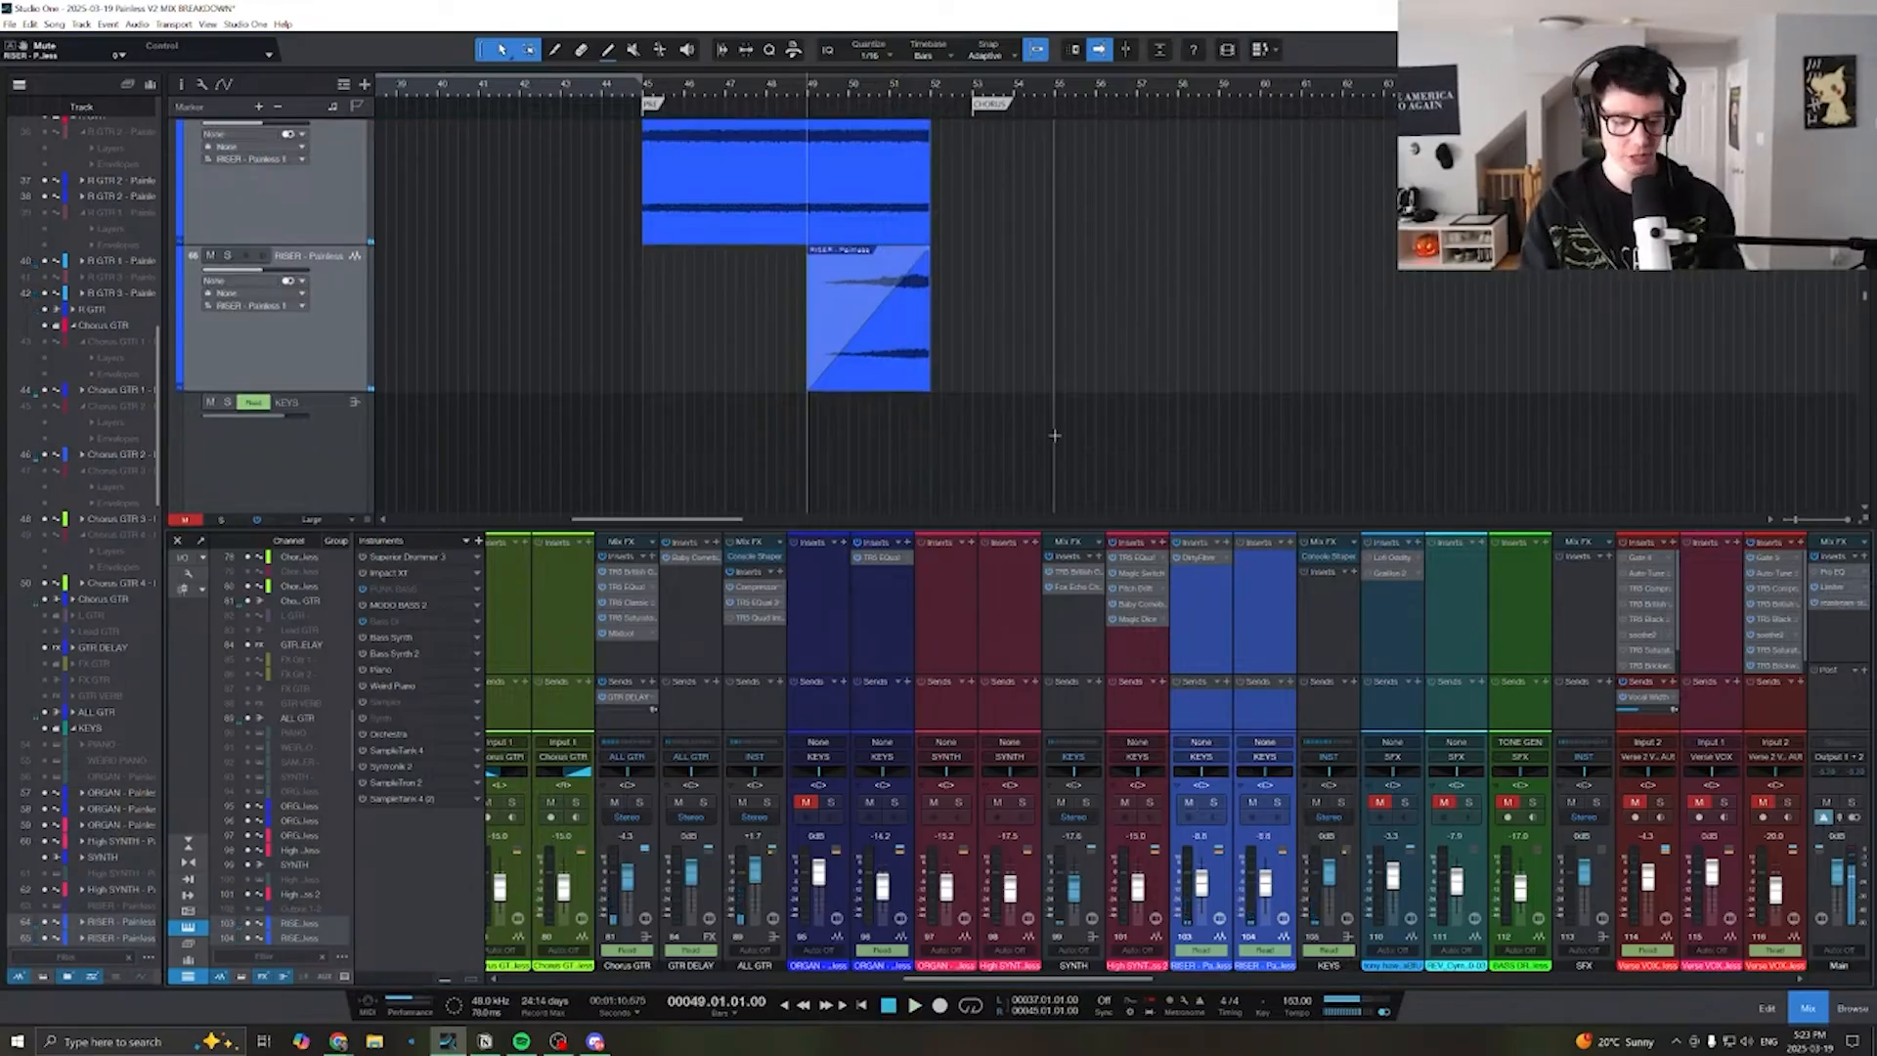
{"action": "key", "text": "w"}
{"action": "key", "text": "w"}
{"action": "key", "text": "w"}
{"action": "scroll", "coordinate": [1027, 411], "scroll_direction": "down", "scroll_amount": 5}
{"action": "scroll", "coordinate": [871, 88], "scroll_direction": "up", "scroll_amount": 6}
{"action": "left_click", "coordinate": [885, 88]}
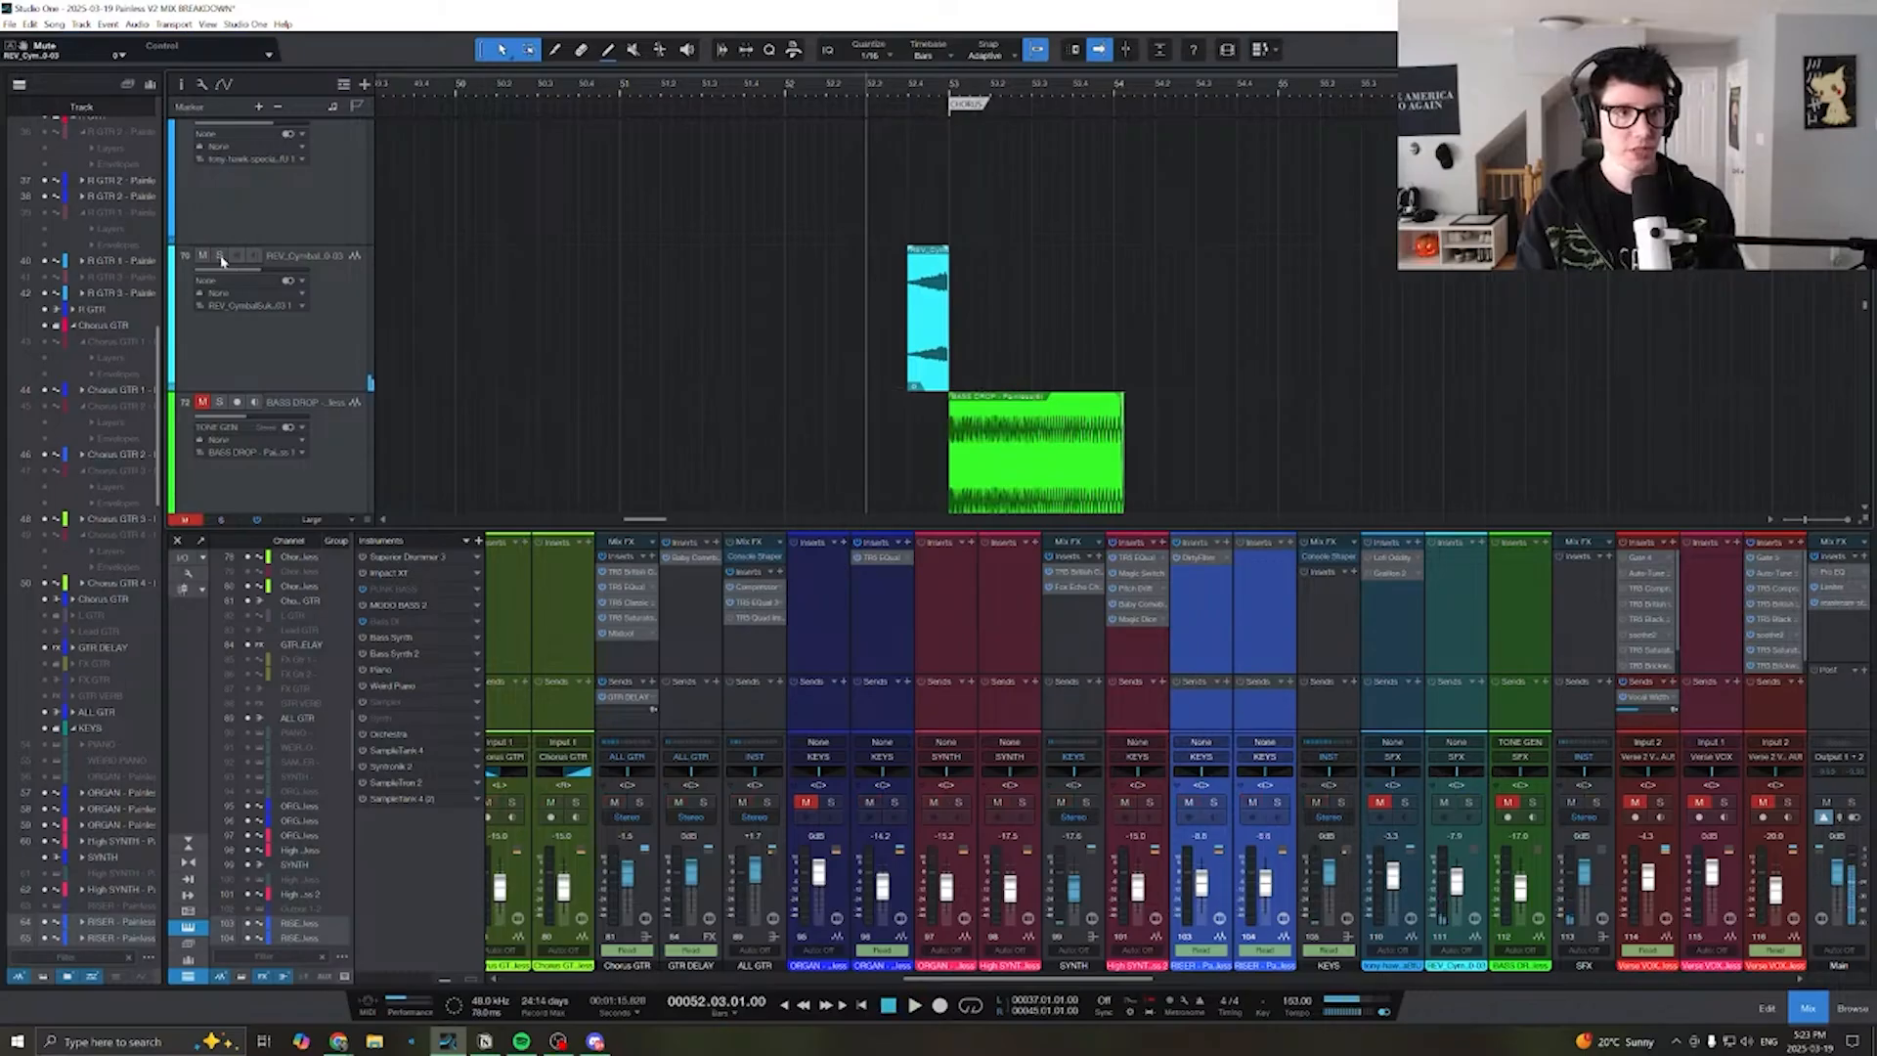
{"action": "left_click", "coordinate": [624, 92]}
{"action": "key", "text": "space"}
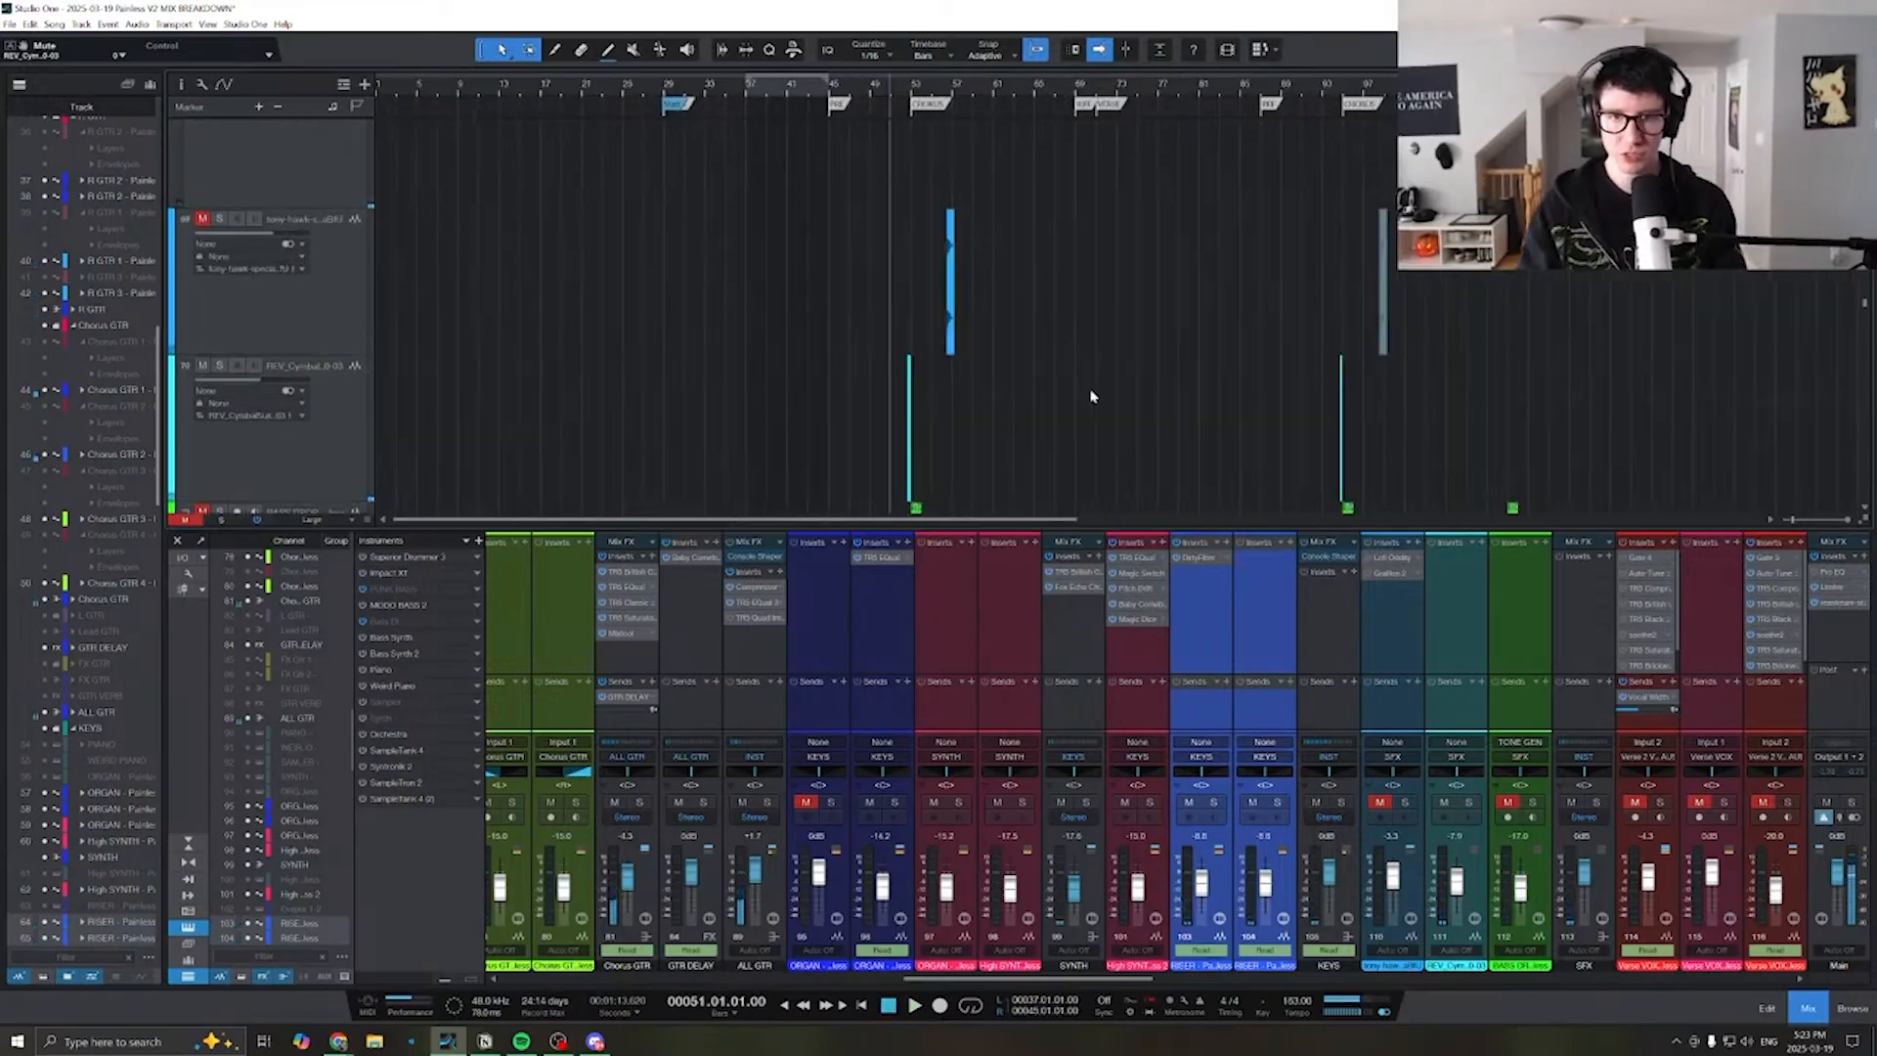
- Locate the BASS DROP event at the start of the CHORUS and place the playback position at bar 53
{"action": "key", "text": "w"}
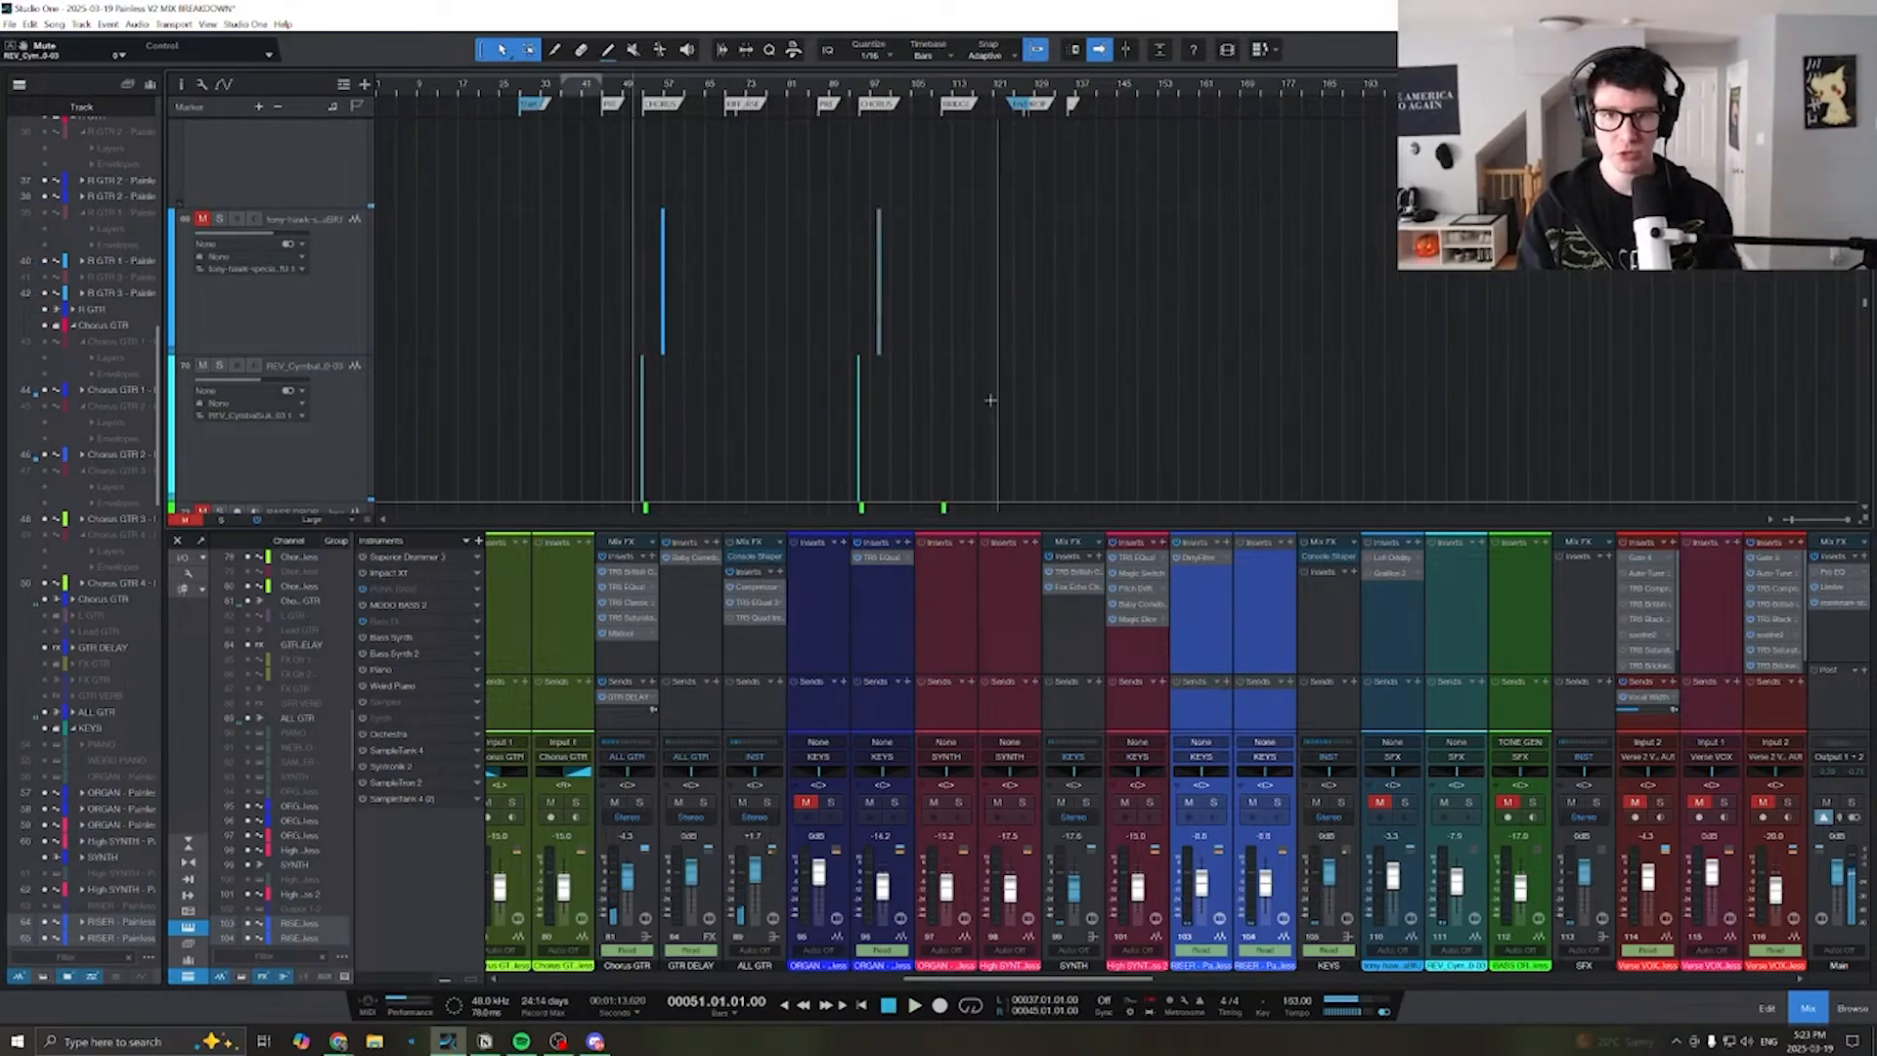
{"action": "key", "text": "e"}
{"action": "key", "text": "e"}
{"action": "scroll", "coordinate": [867, 377], "scroll_direction": "down", "scroll_amount": 4}
{"action": "key", "text": "e"}
{"action": "key", "text": "e"}
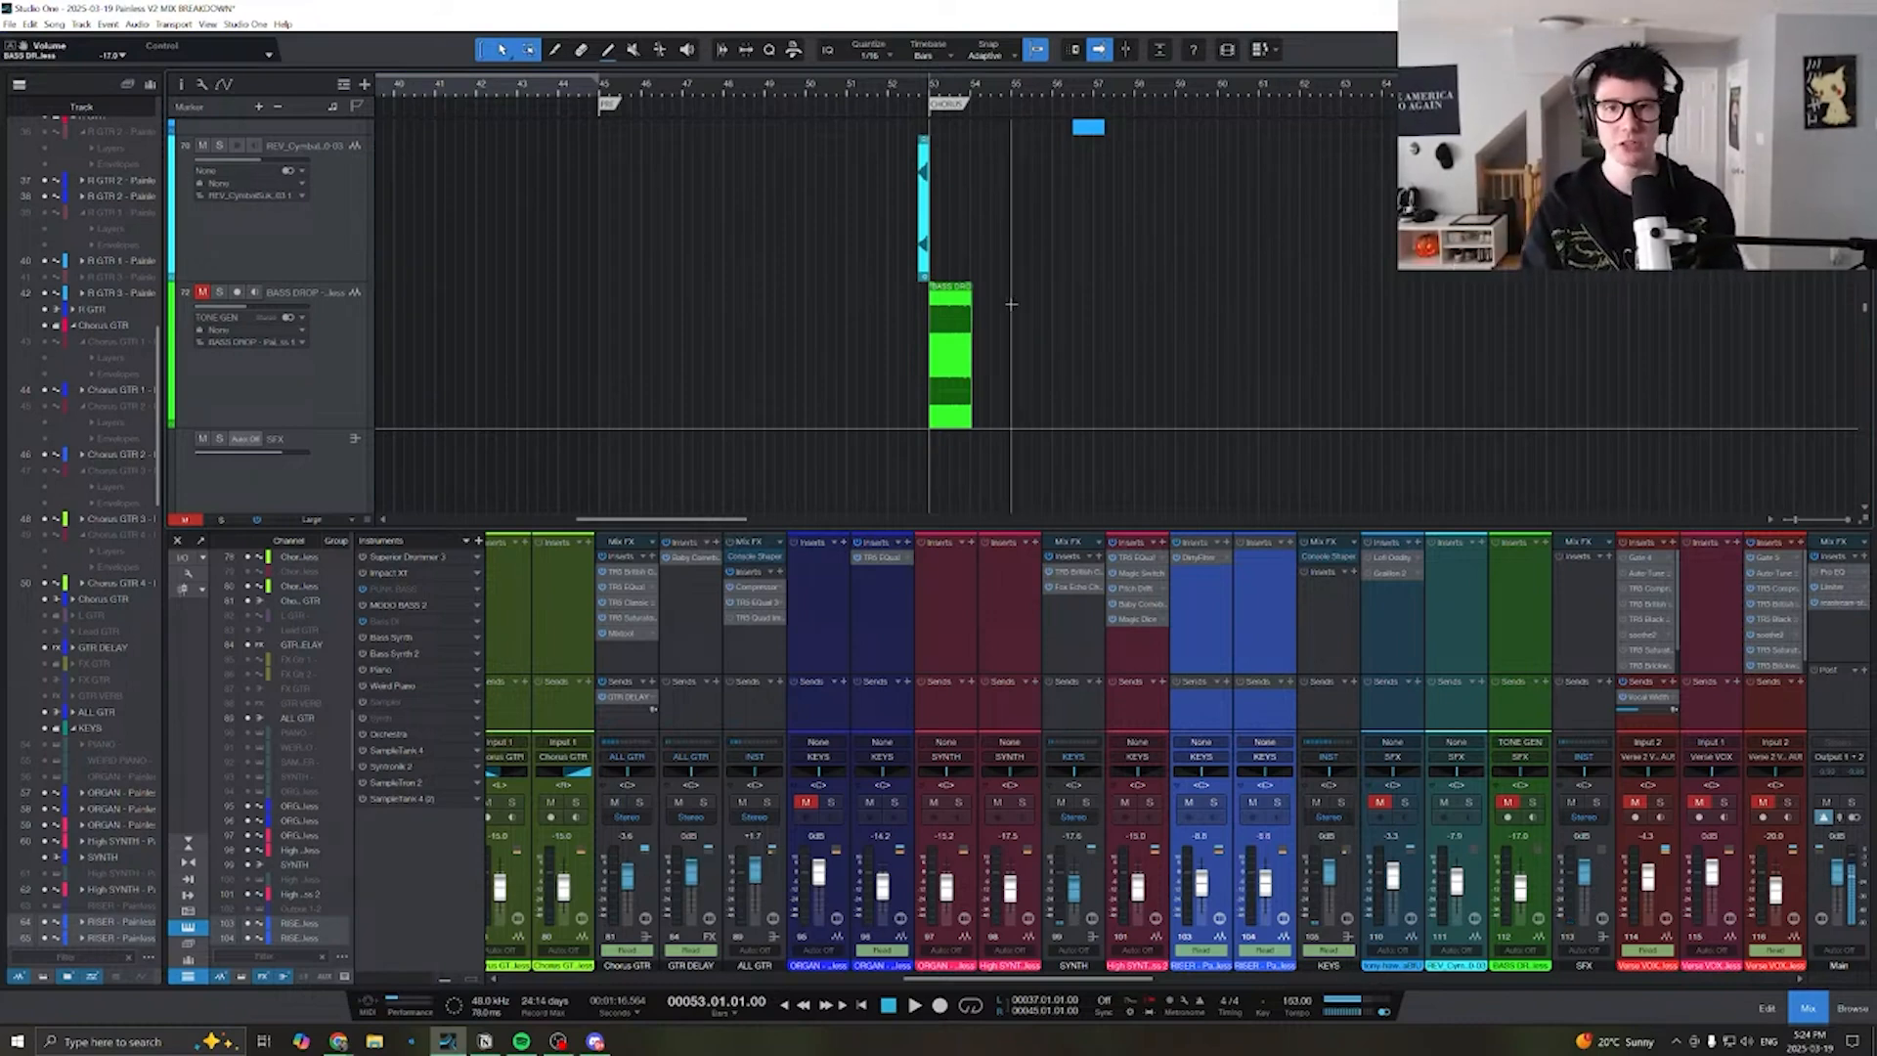
- Examine how the riser, reverse cymbal and bass drop events line up around the start of the CHORUS
{"action": "key", "text": "e"}
{"action": "scroll", "coordinate": [1063, 339], "scroll_direction": "up", "scroll_amount": 10}
{"action": "scroll", "coordinate": [1111, 269], "scroll_direction": "down", "scroll_amount": 3}
{"action": "scroll", "coordinate": [1112, 278], "scroll_direction": "down", "scroll_amount": 4}
{"action": "key", "text": "w"}
{"action": "key", "text": "w"}
{"action": "scroll", "coordinate": [1085, 308], "scroll_direction": "down", "scroll_amount": 1}
{"action": "scroll", "coordinate": [1080, 342], "scroll_direction": "up", "scroll_amount": 16}
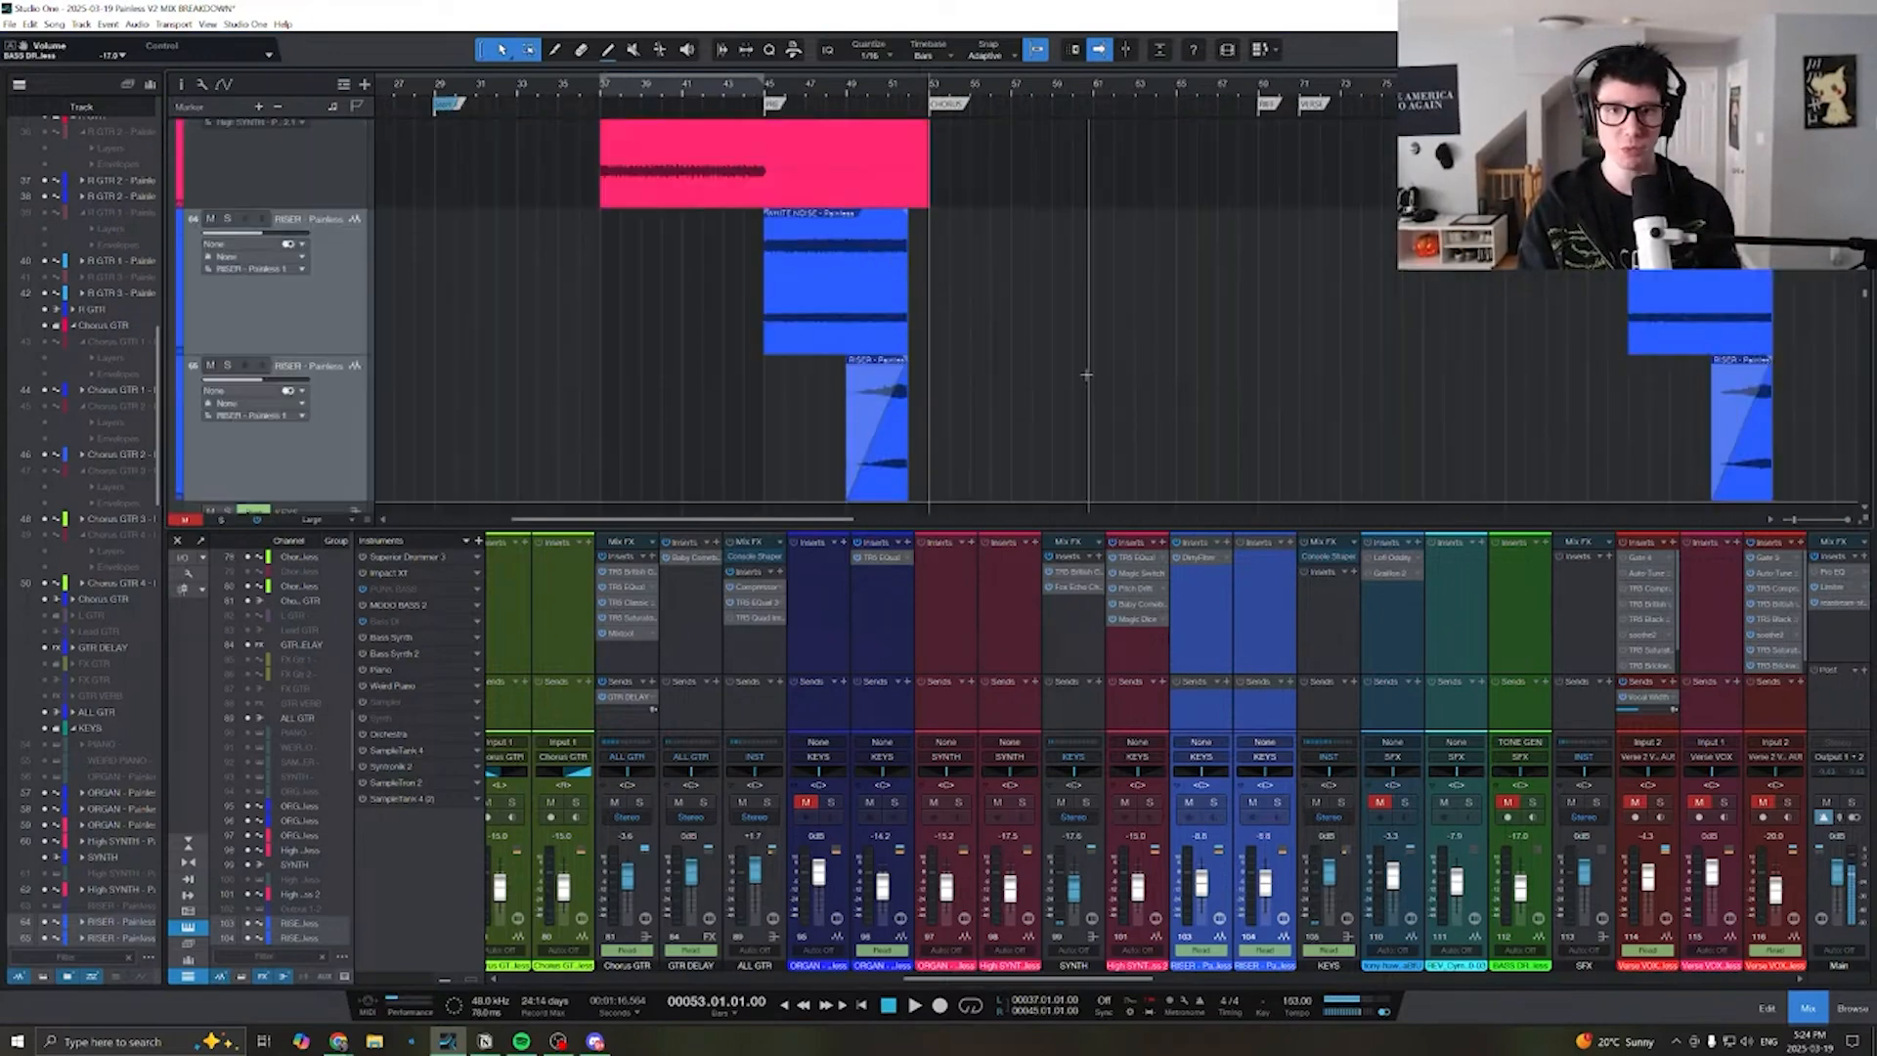
{"action": "scroll", "coordinate": [1084, 354], "scroll_direction": "down", "scroll_amount": 10}
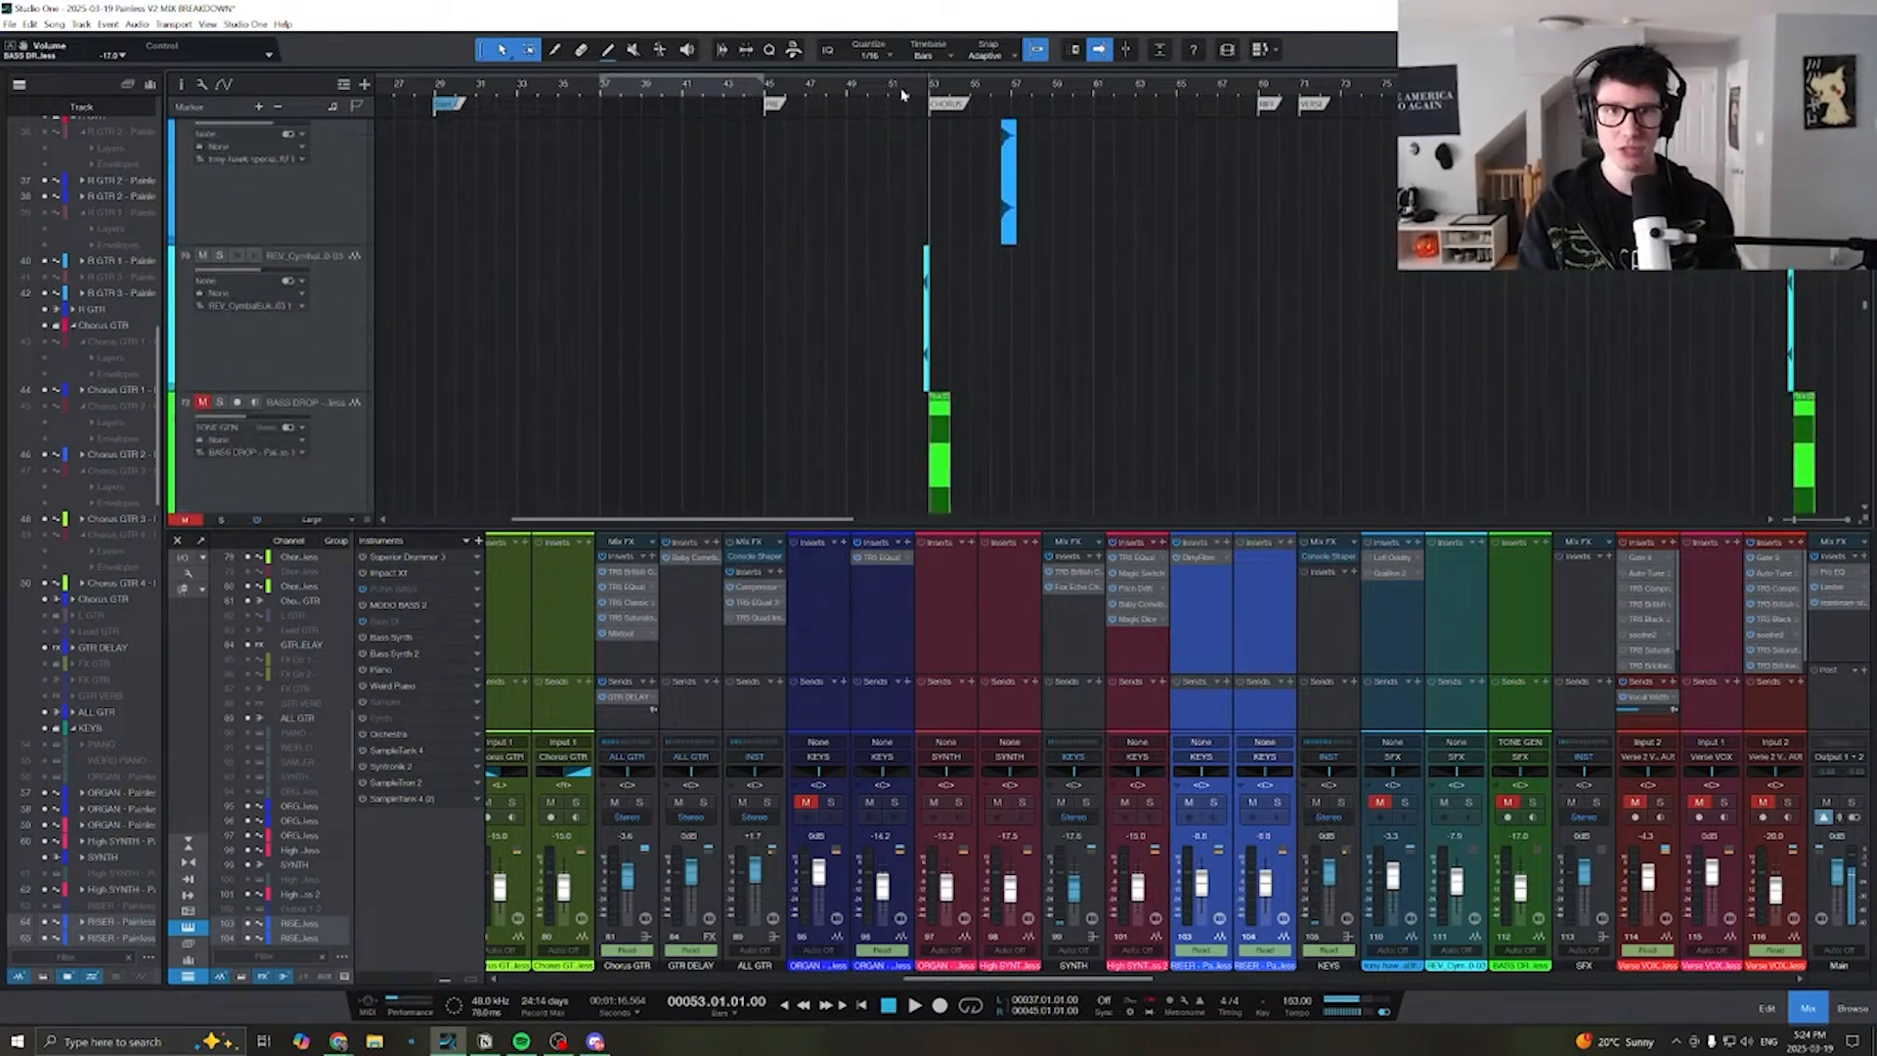
- Compare the start of the CHORUS with the REV_Cymbal and BASS DROP tracks muted and unmuted, leaving both unmuted
{"action": "key", "text": "F3"}
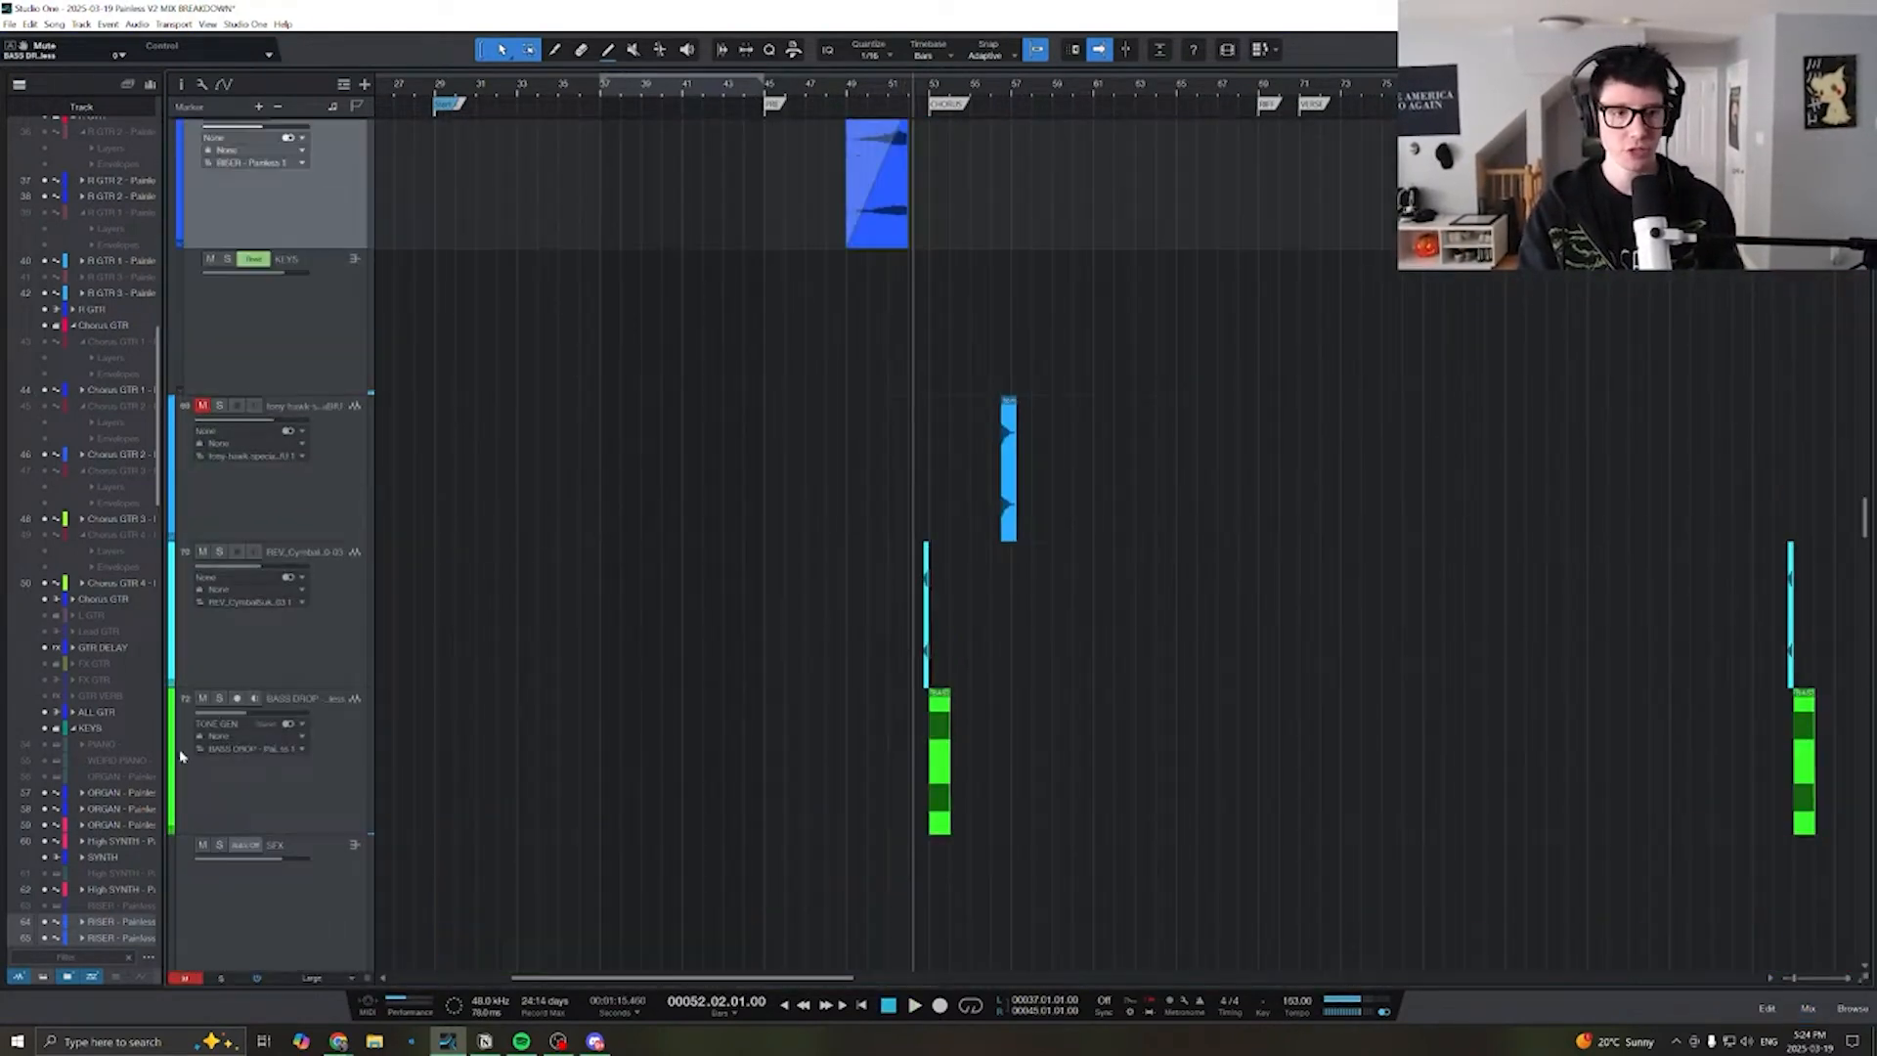
{"action": "left_click_drag", "start_coordinate": [202, 700], "coordinate": [203, 553]}
{"action": "key", "text": "space"}
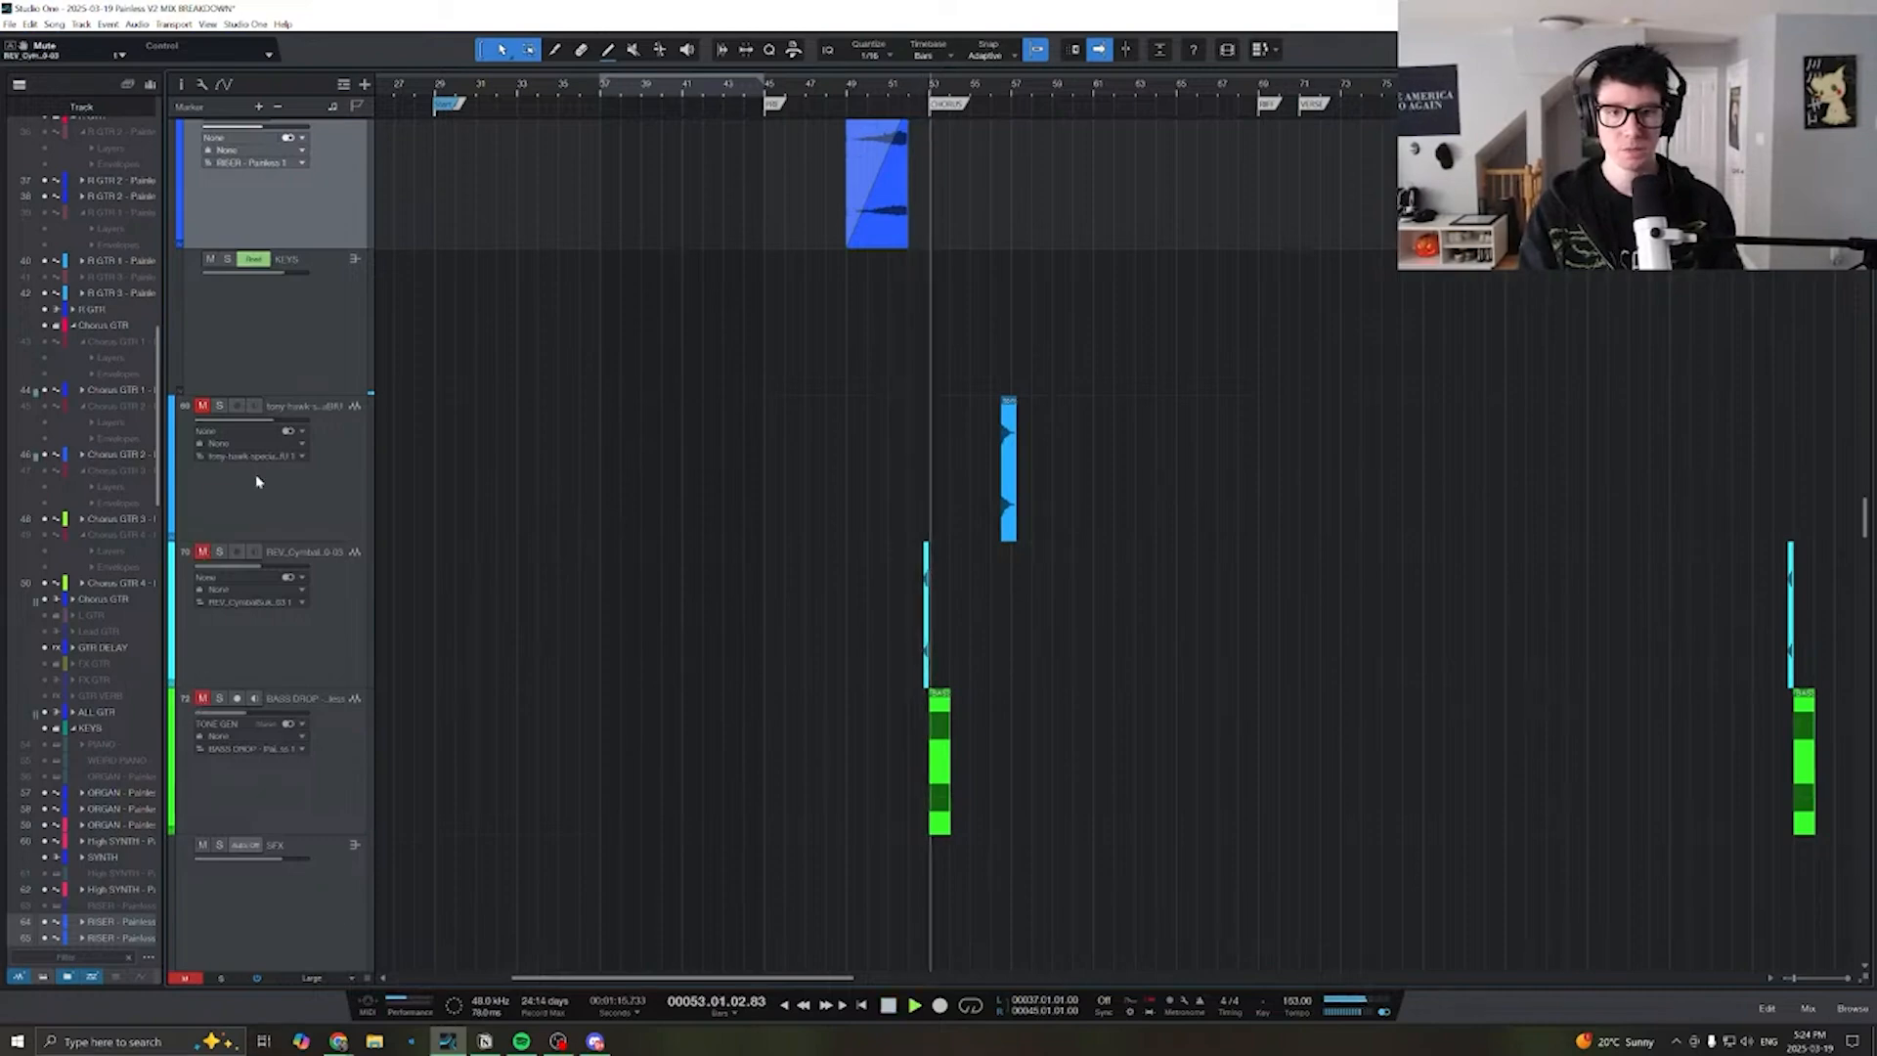
{"action": "key", "text": "space"}
{"action": "left_click", "coordinate": [202, 700]}
{"action": "key", "text": "F3"}
{"action": "key", "text": "space"}
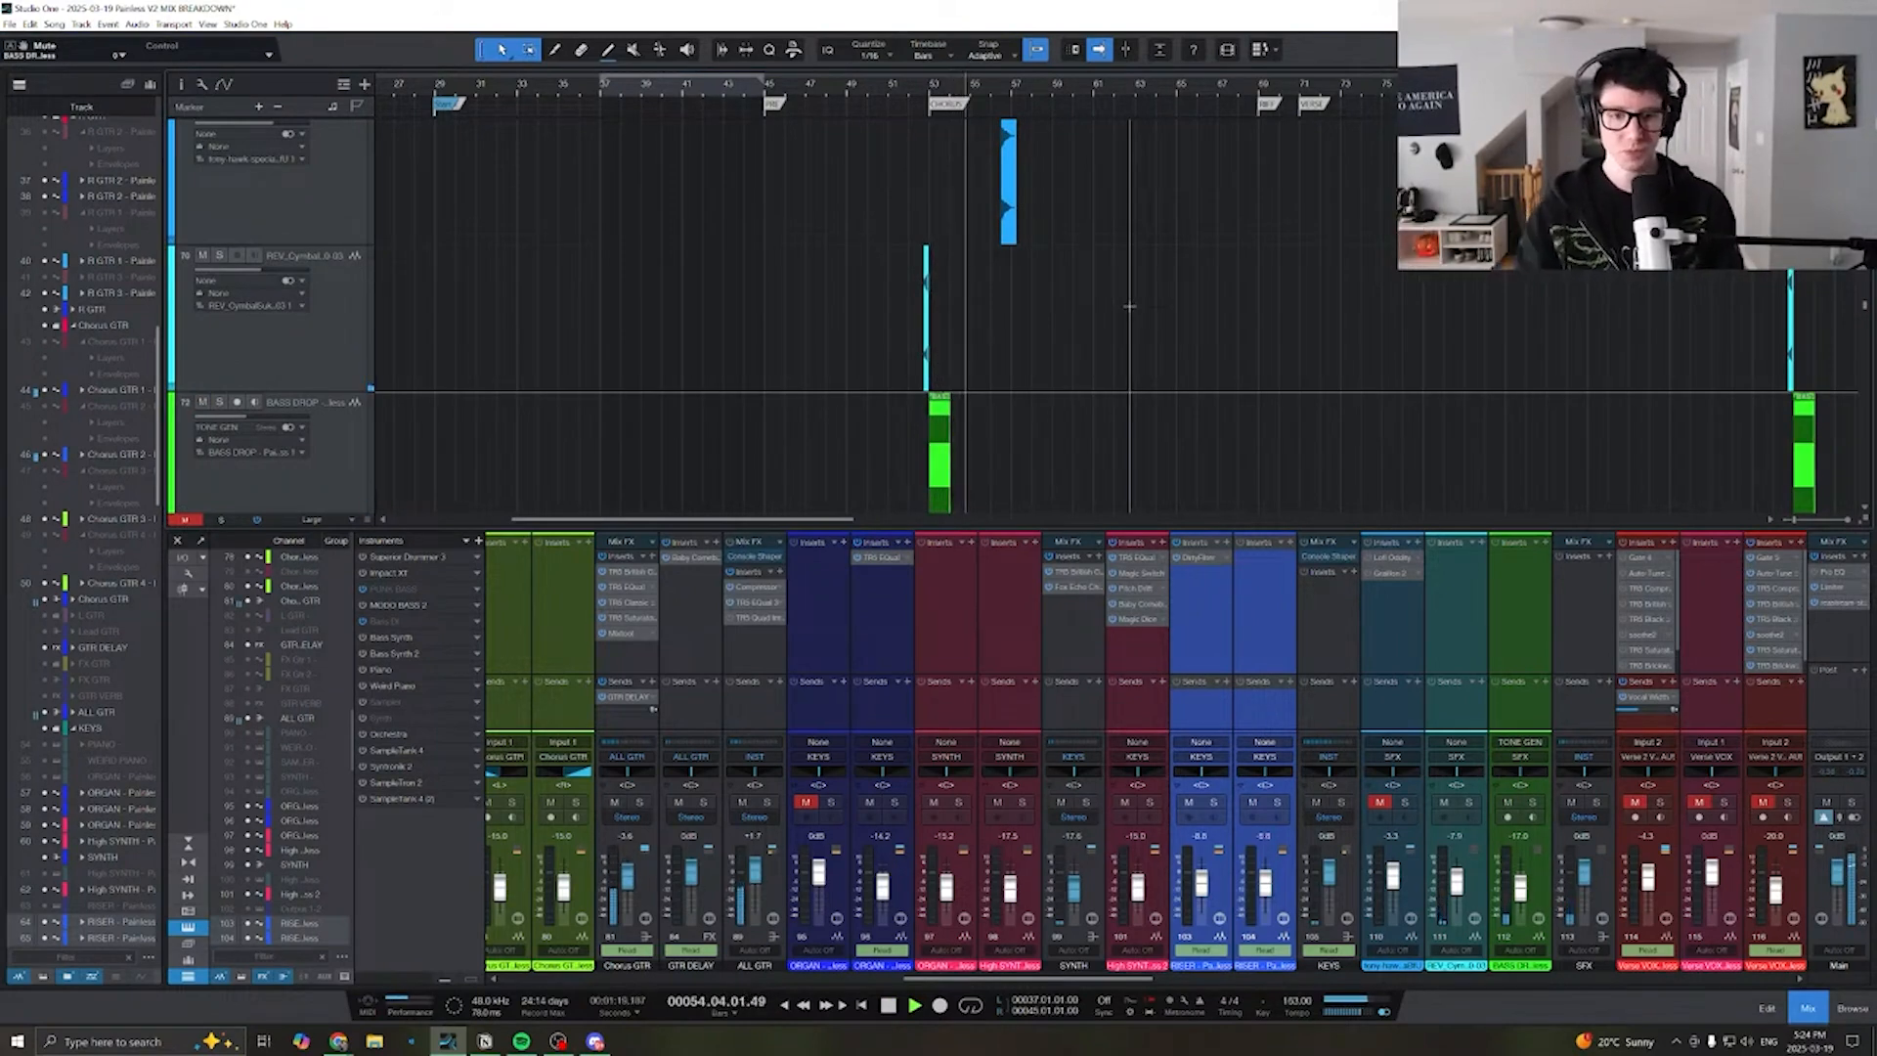
{"action": "key", "text": "space"}
{"action": "scroll", "coordinate": [440, 259], "scroll_direction": "down", "scroll_amount": 2}
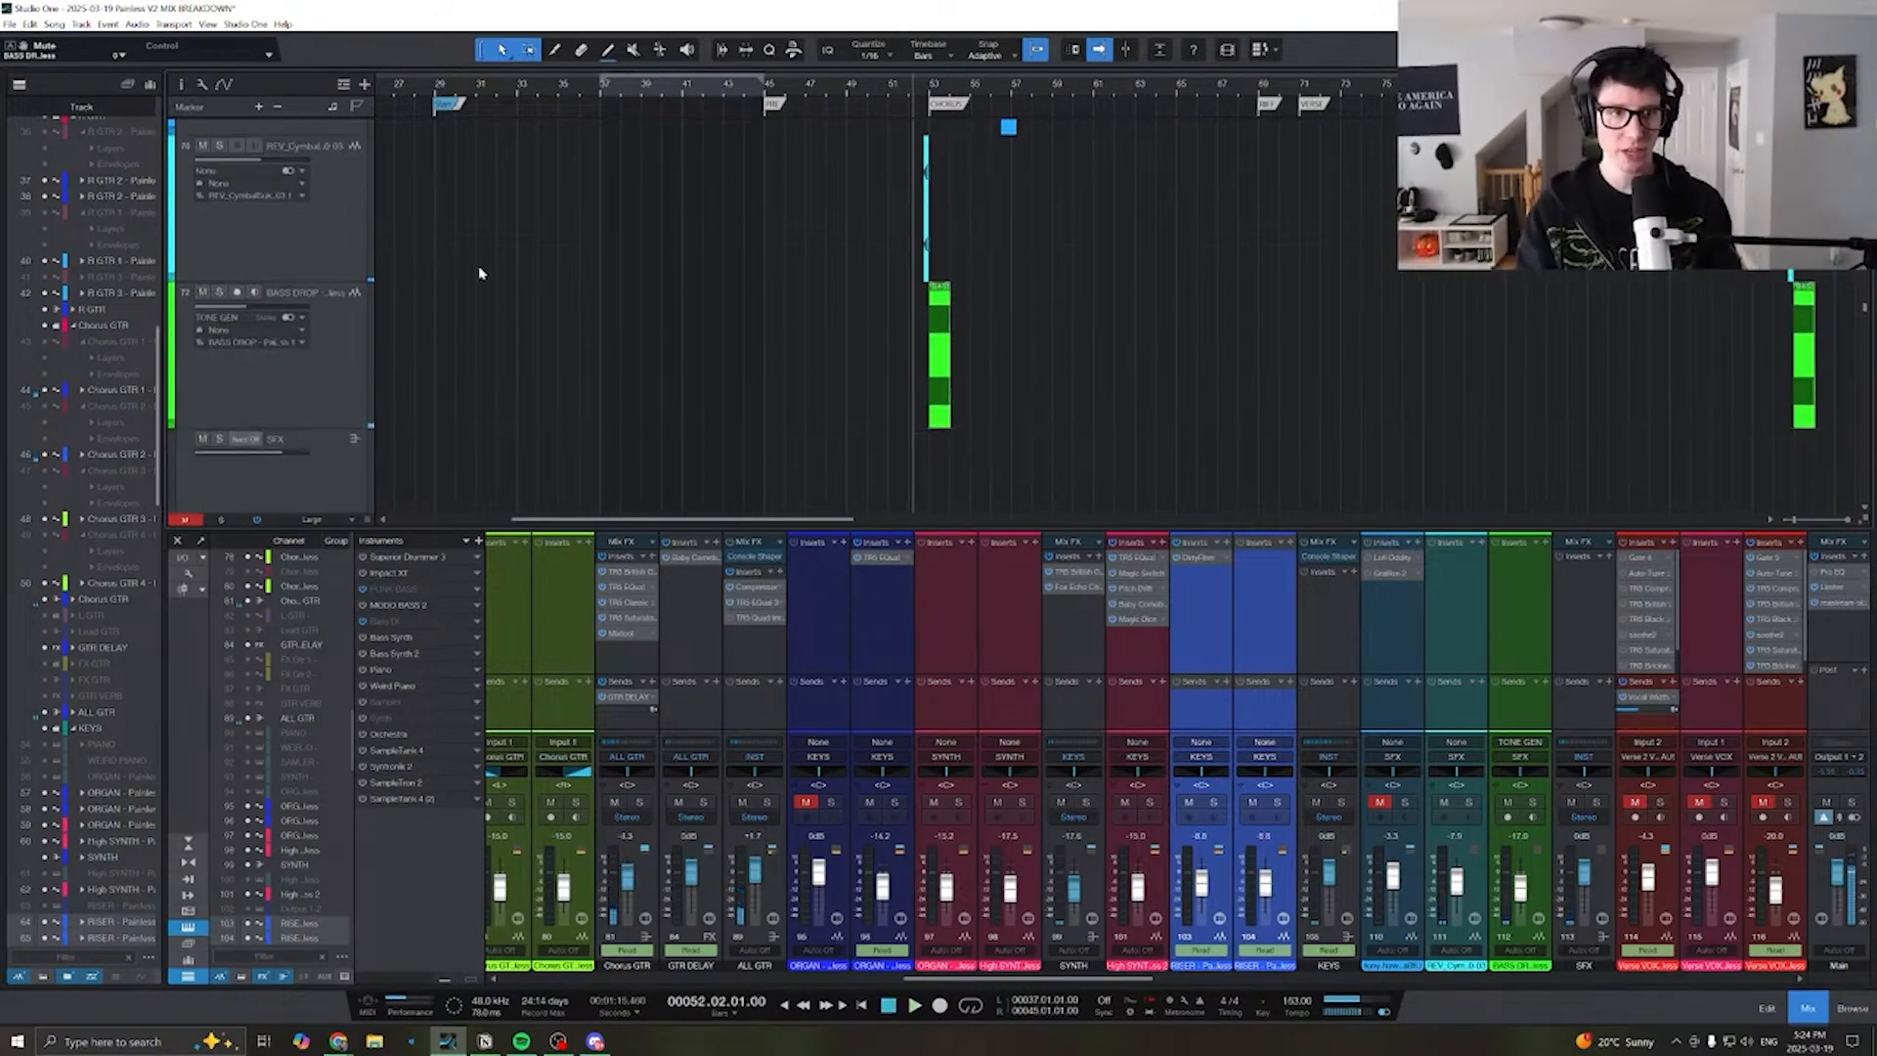
- Select the tony-hawk special effect track and place the playback position at bar 56, just before its event
{"action": "scroll", "coordinate": [825, 301], "scroll_direction": "up", "scroll_amount": 1}
{"action": "key", "text": "F3"}
{"action": "left_click", "coordinate": [780, 381]}
{"action": "left_click", "coordinate": [702, 421]}
{"action": "scroll", "coordinate": [727, 424], "scroll_direction": "up", "scroll_amount": 6}
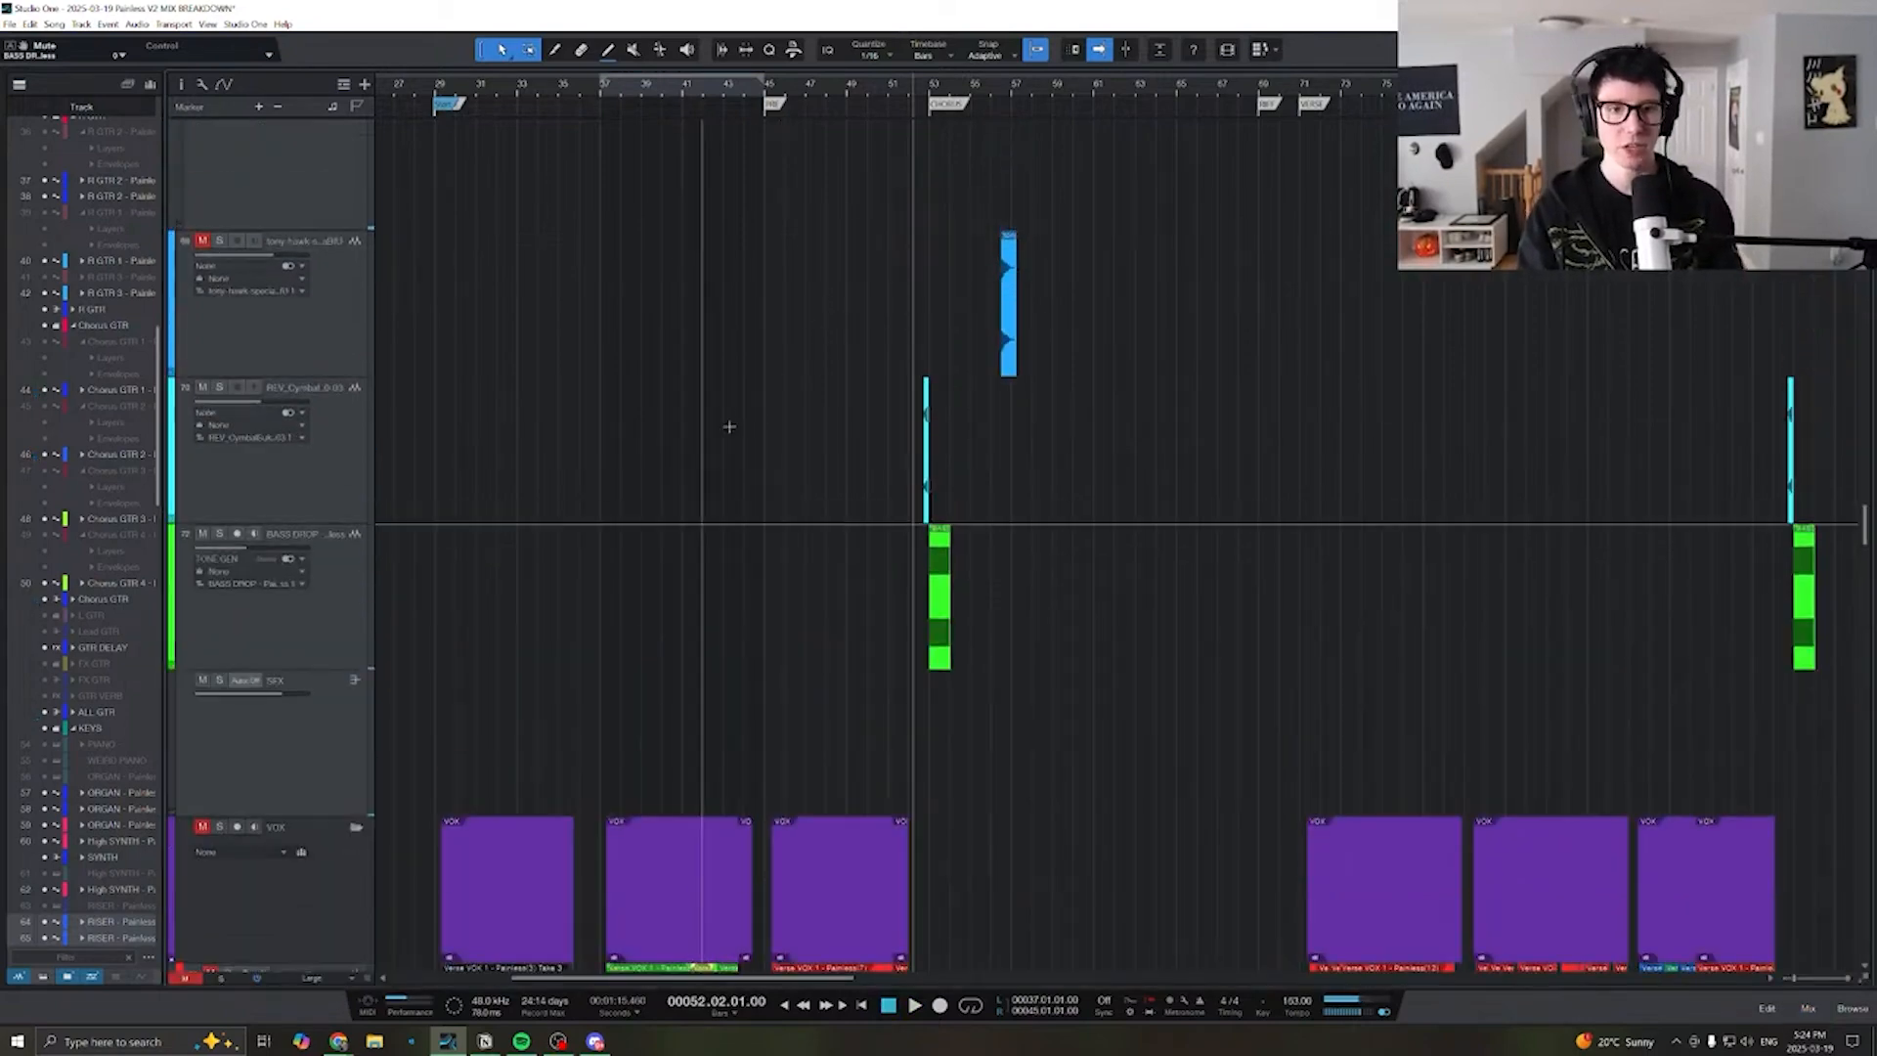
{"action": "scroll", "coordinate": [1007, 391], "scroll_direction": "up", "scroll_amount": 4}
{"action": "left_click", "coordinate": [884, 377]}
{"action": "left_click", "coordinate": [309, 518]}
{"action": "key", "text": "F3"}
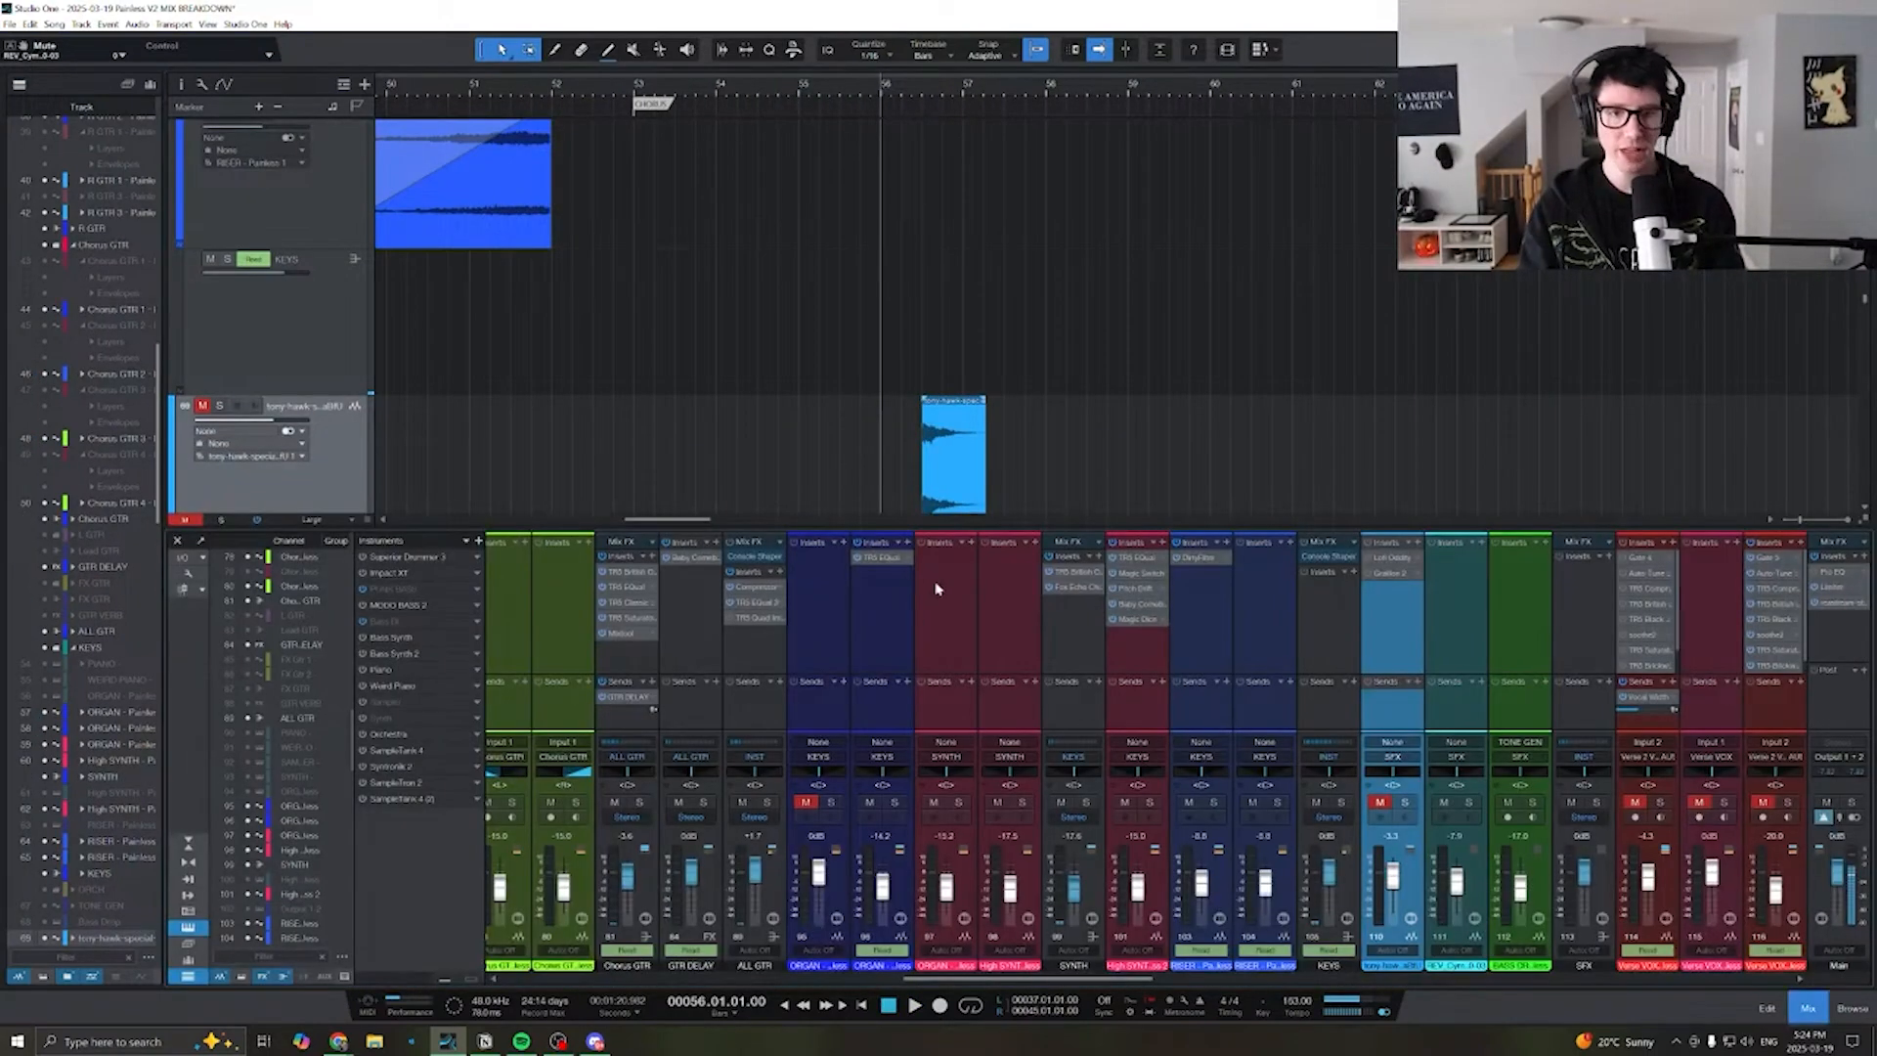
{"action": "scroll", "coordinate": [841, 369], "scroll_direction": "left", "scroll_amount": 2}
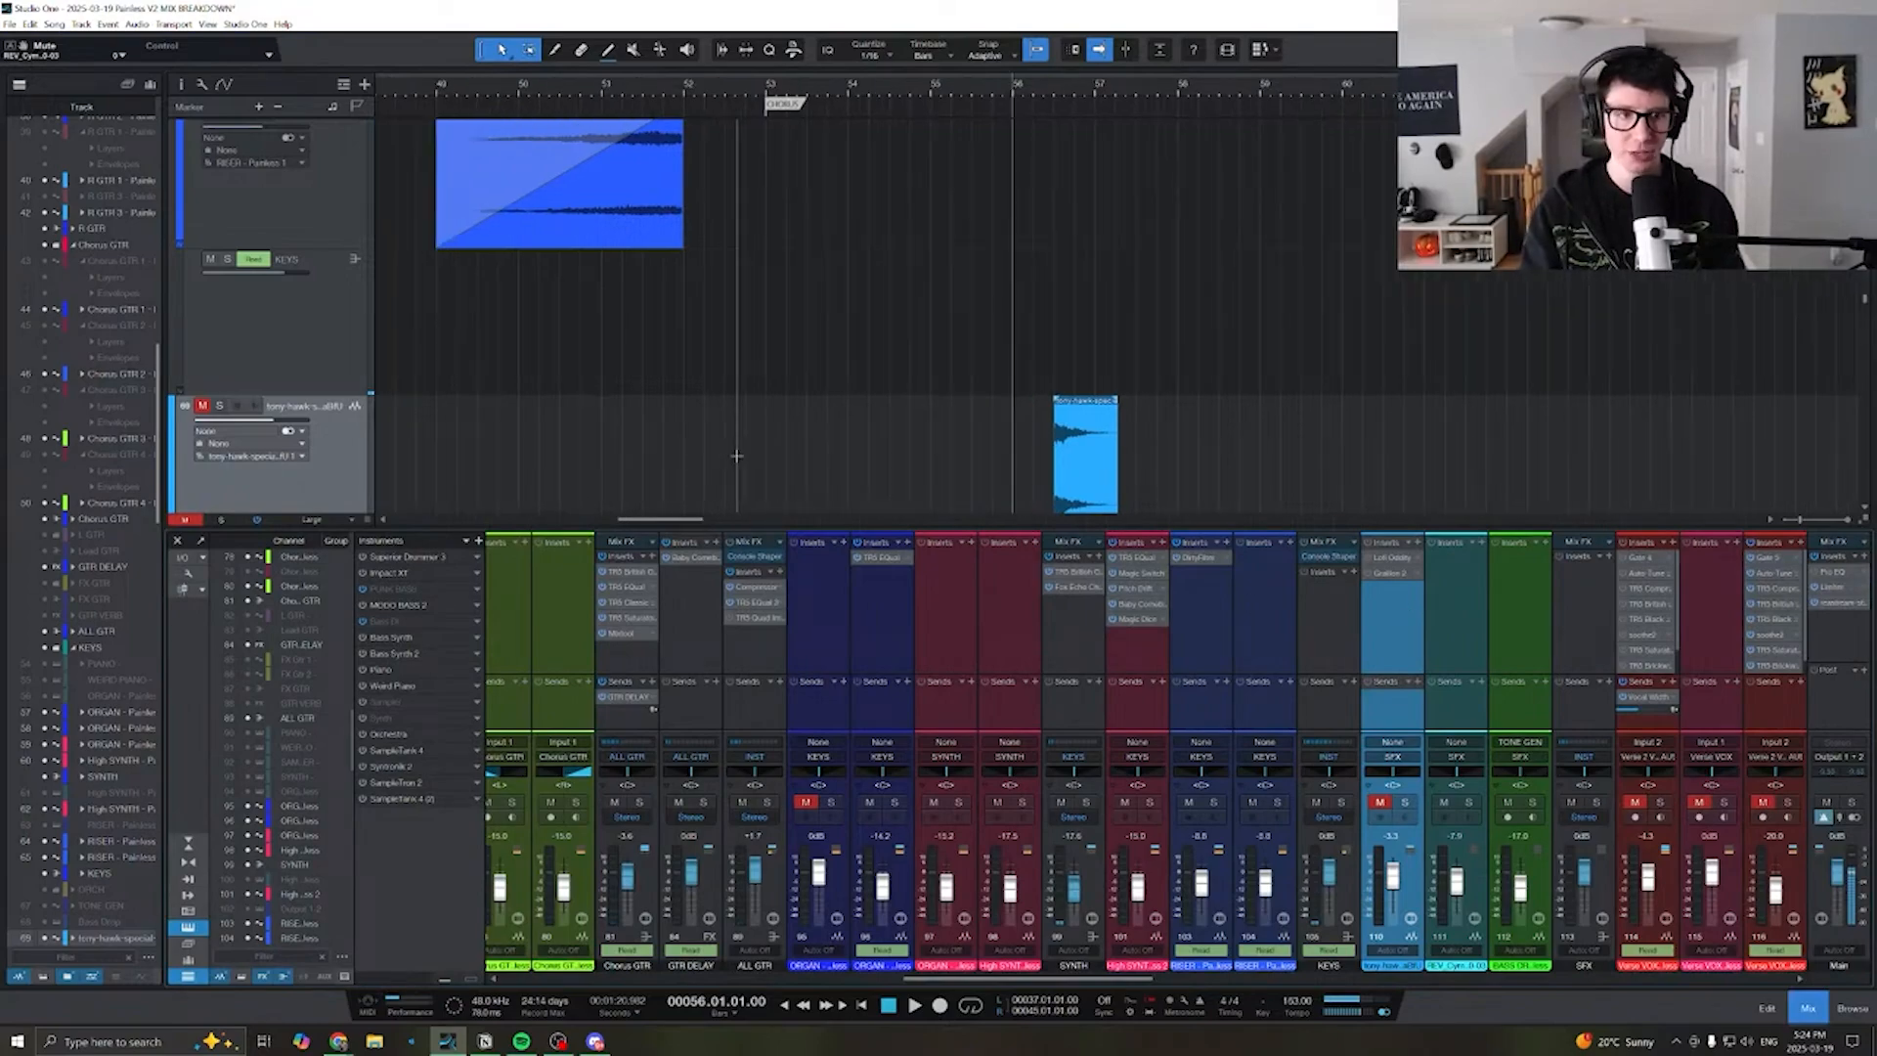
{"action": "scroll", "coordinate": [841, 369], "scroll_direction": "down", "scroll_amount": 1}
{"action": "scroll", "coordinate": [561, 405], "scroll_direction": "right", "scroll_amount": 1}
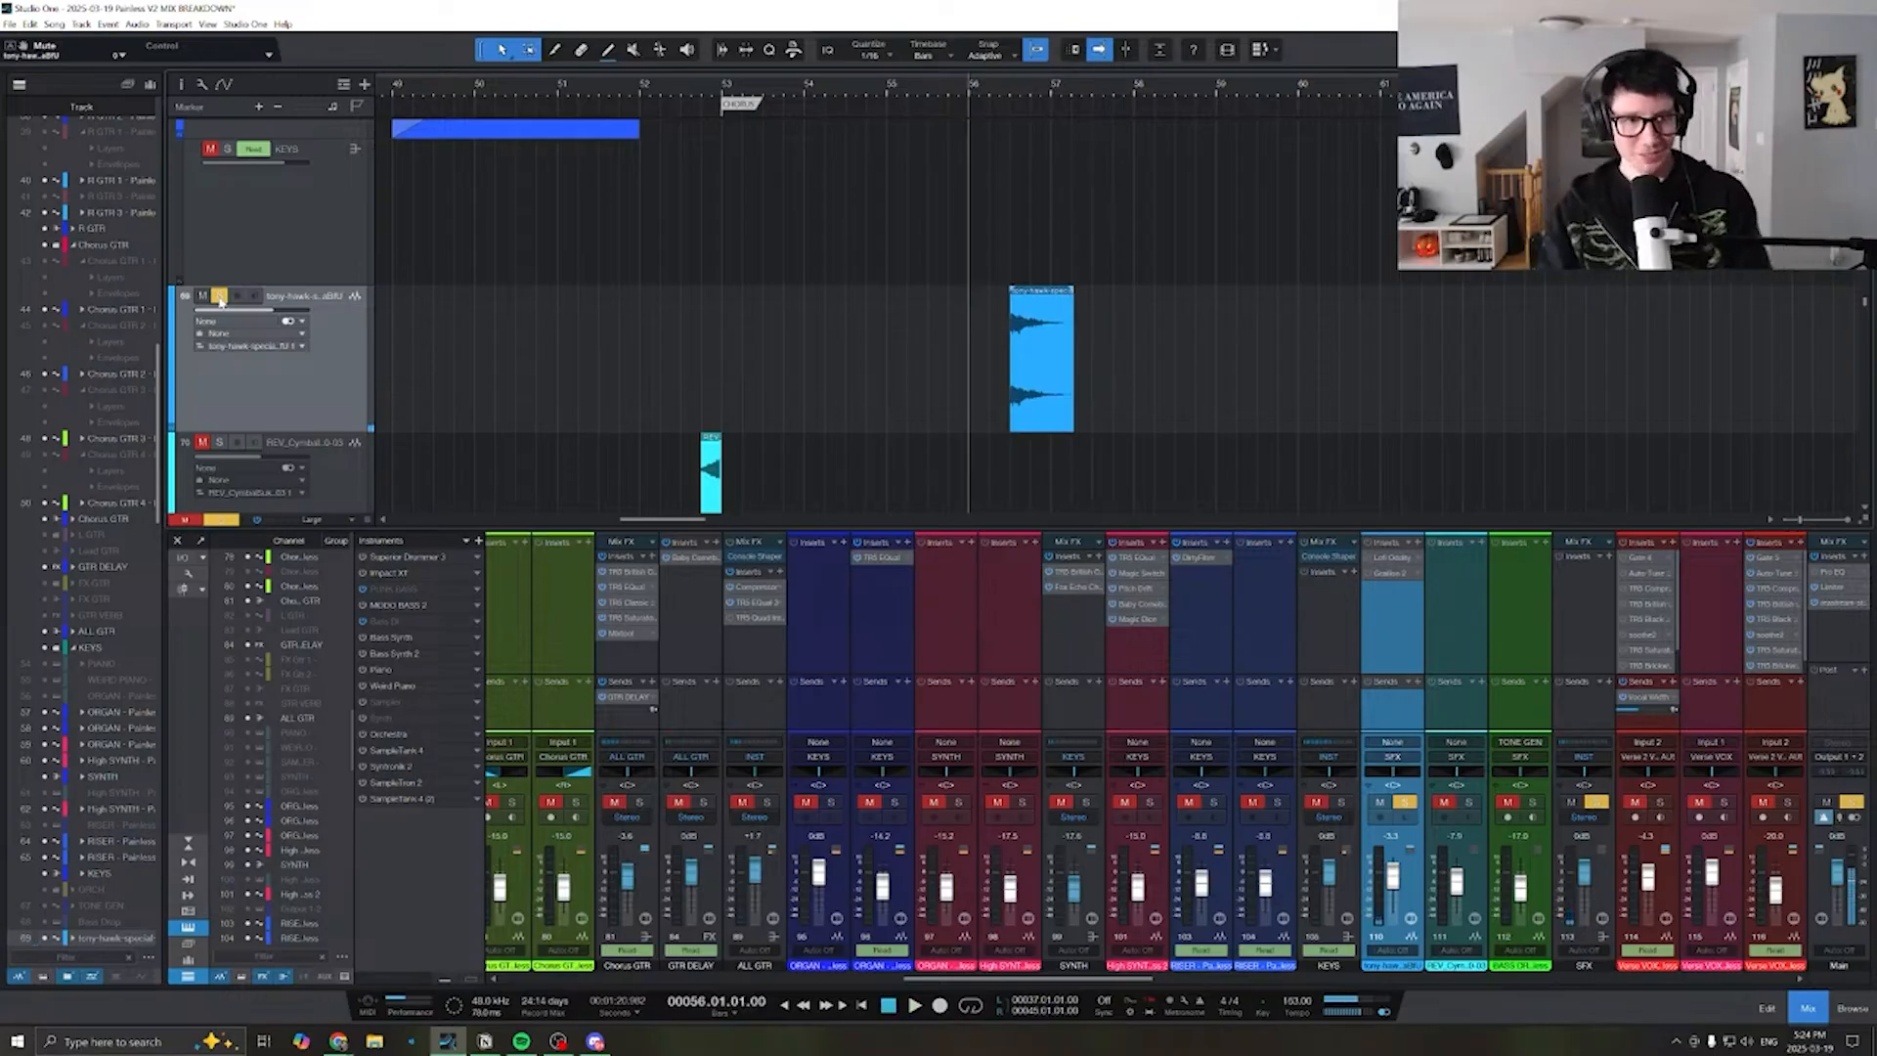
- Solo the tony-hawk effect track and examine the settings of its Lofi Oddity and Graillon 2 inserts
{"action": "left_click", "coordinate": [219, 296]}
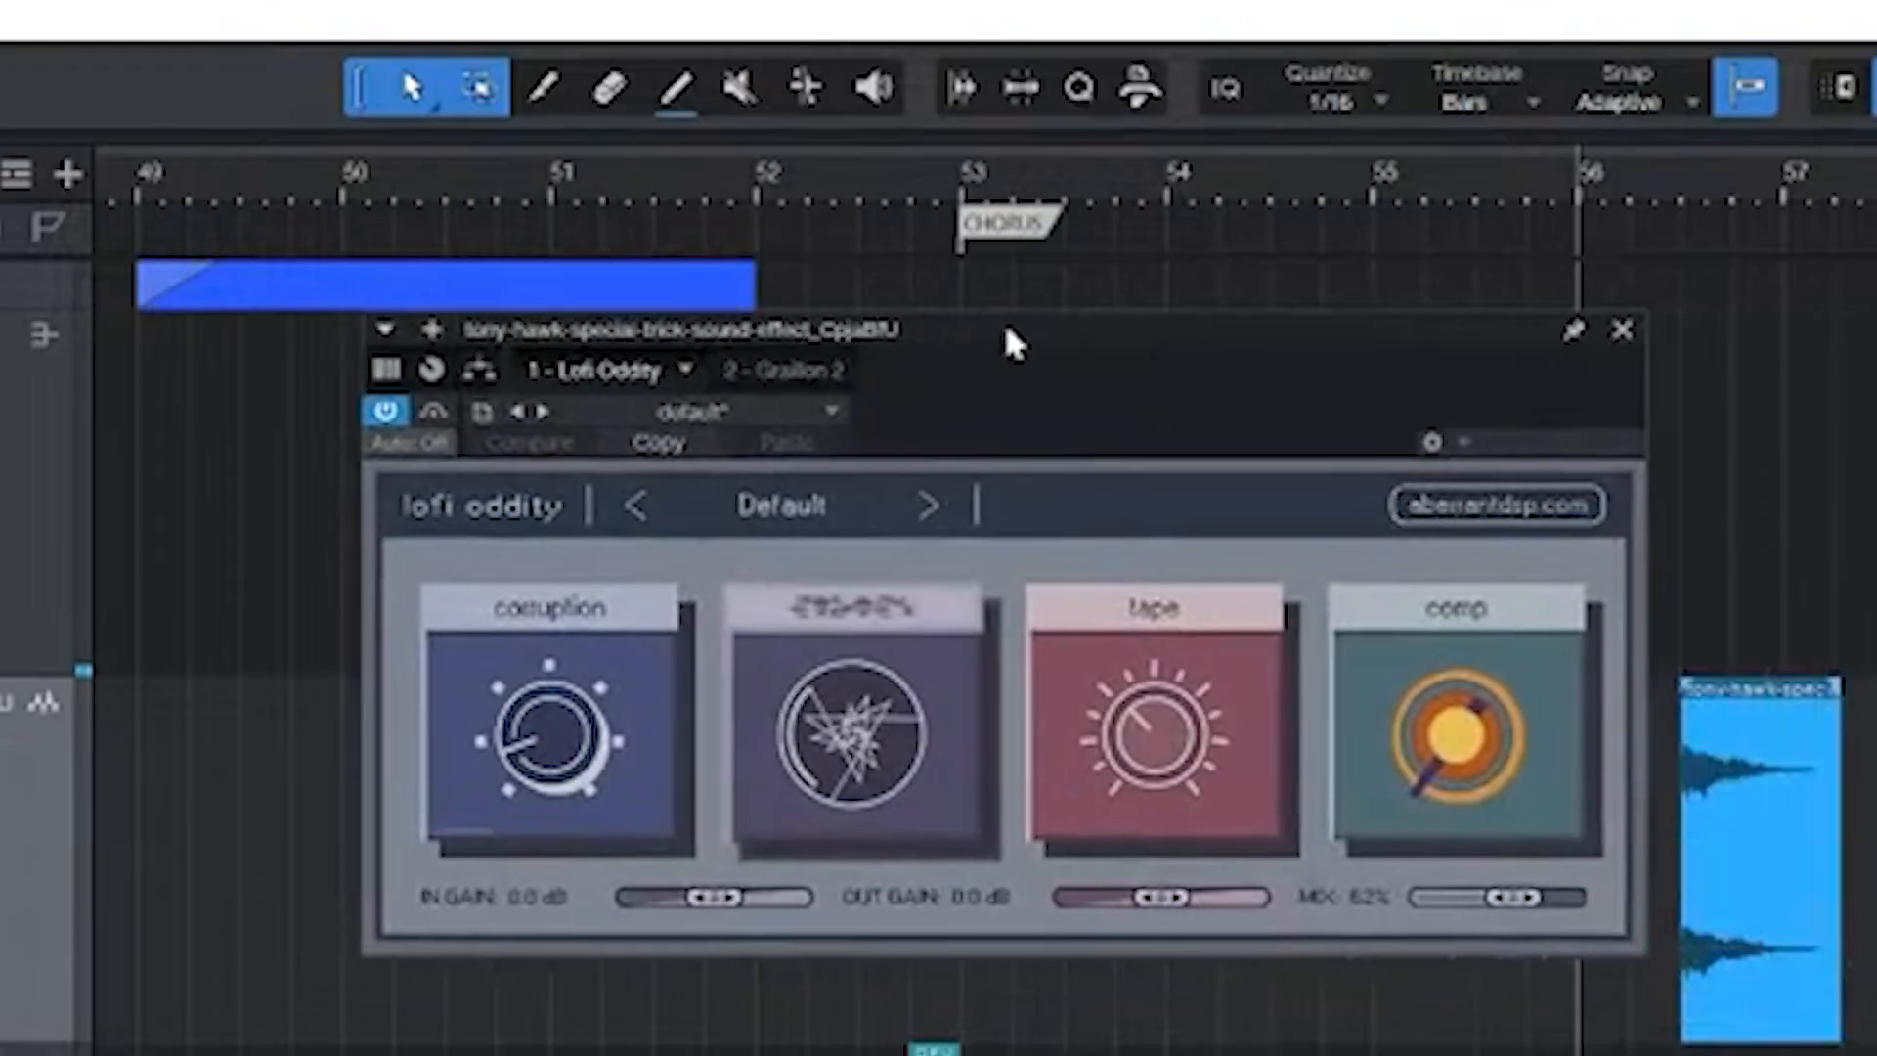
{"action": "left_click_drag", "start_coordinate": [1006, 336], "coordinate": [913, 218]}
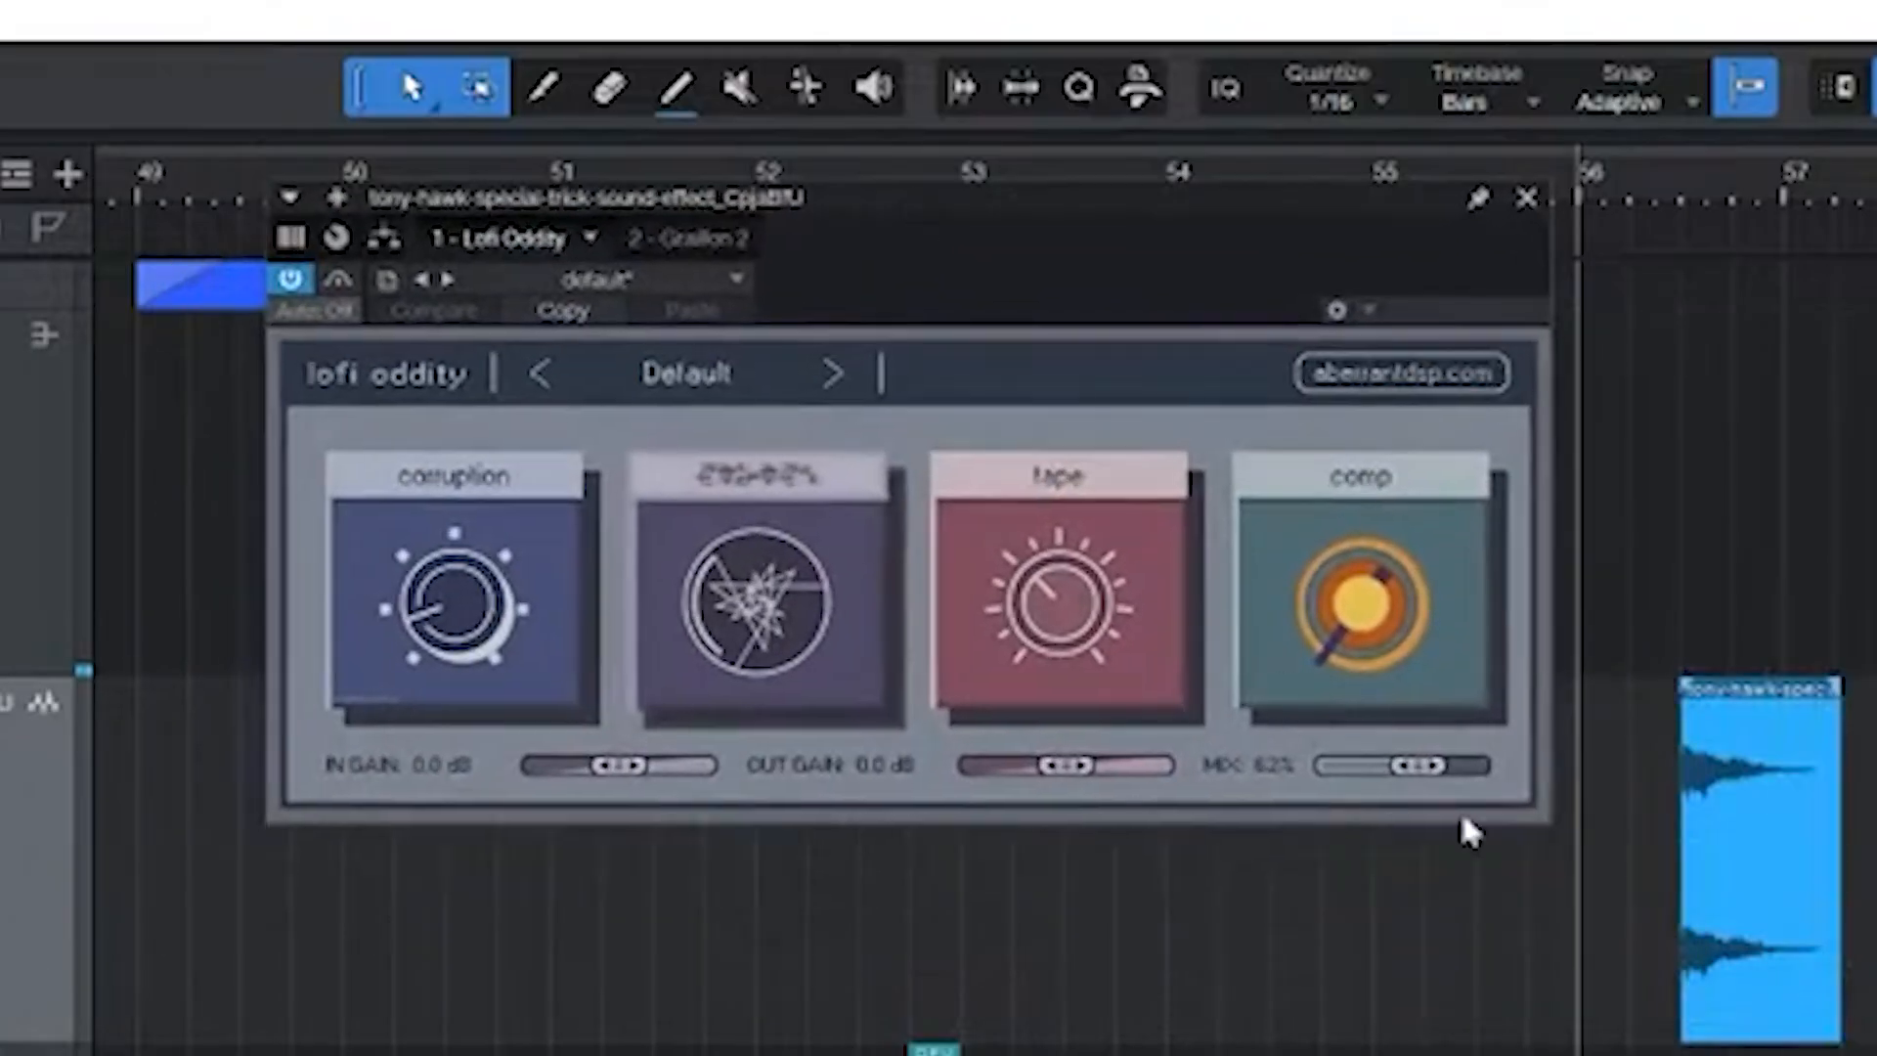
{"action": "left_click_drag", "start_coordinate": [965, 211], "coordinate": [1004, 199]}
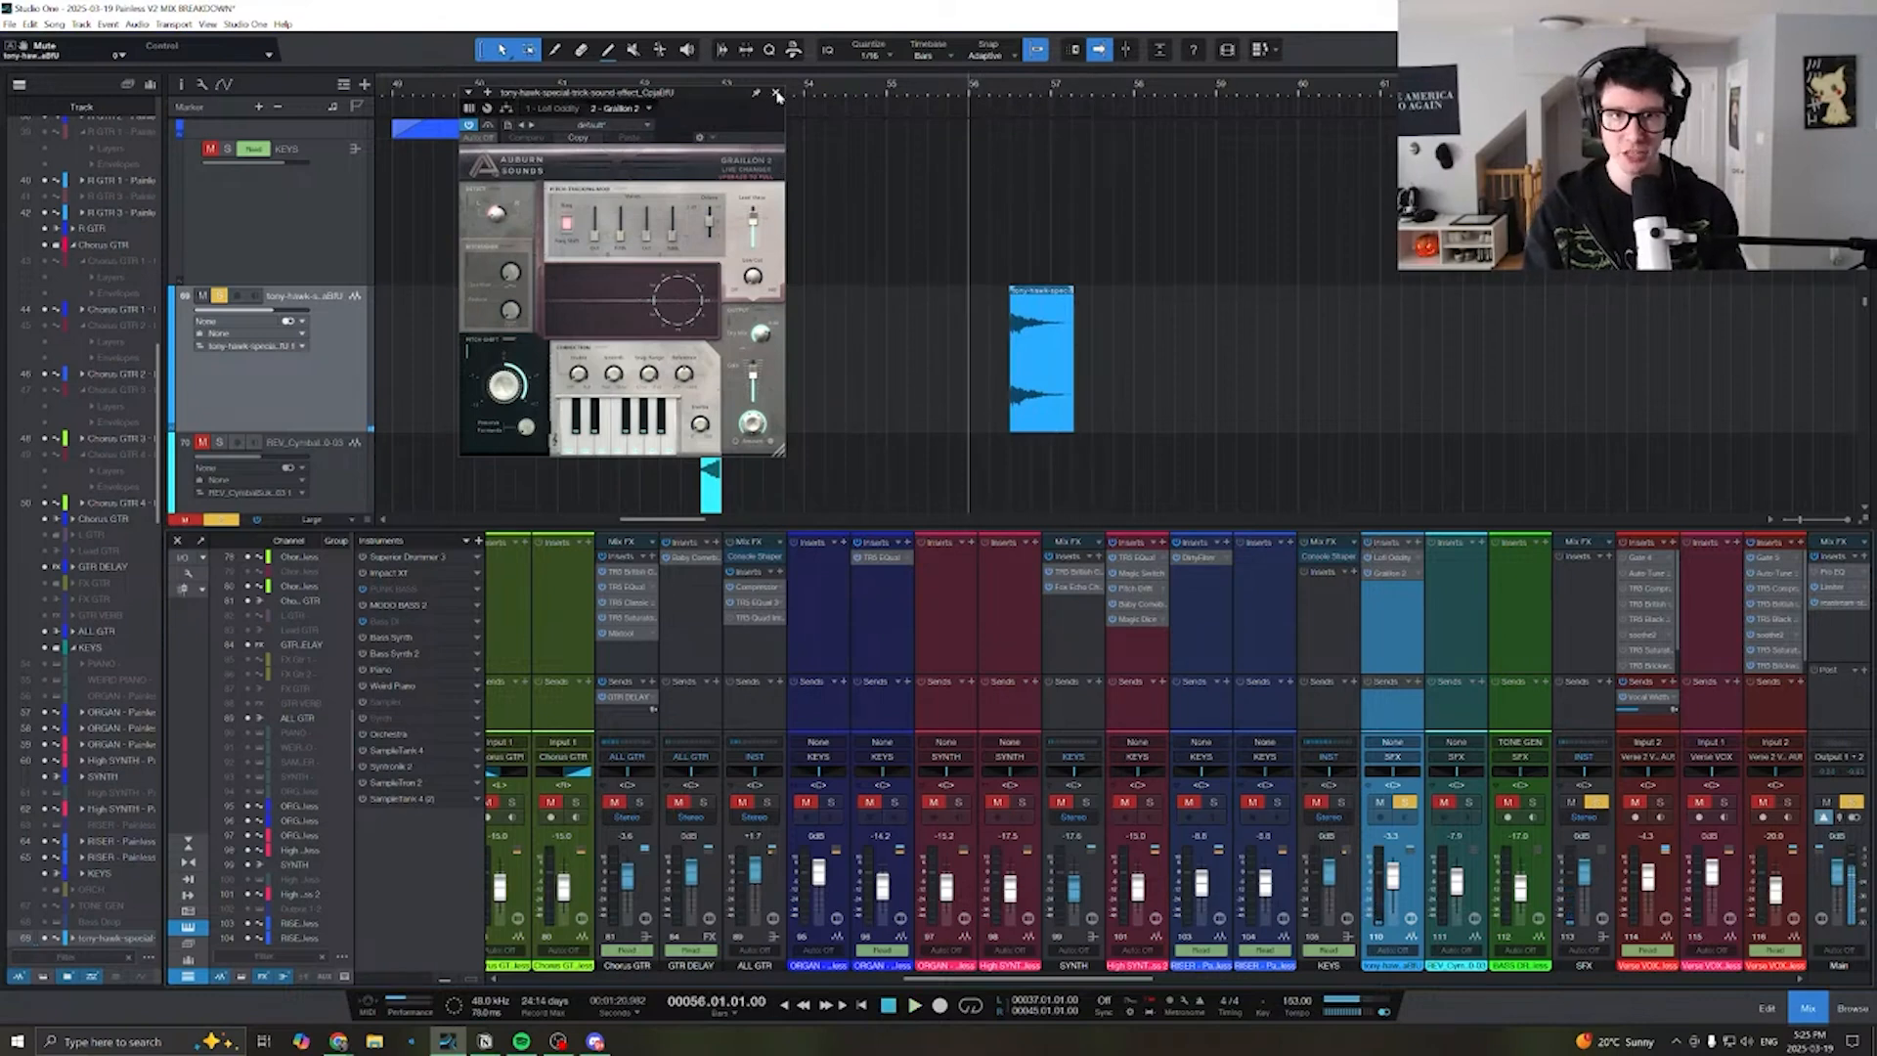
{"action": "left_click", "coordinate": [777, 95]}
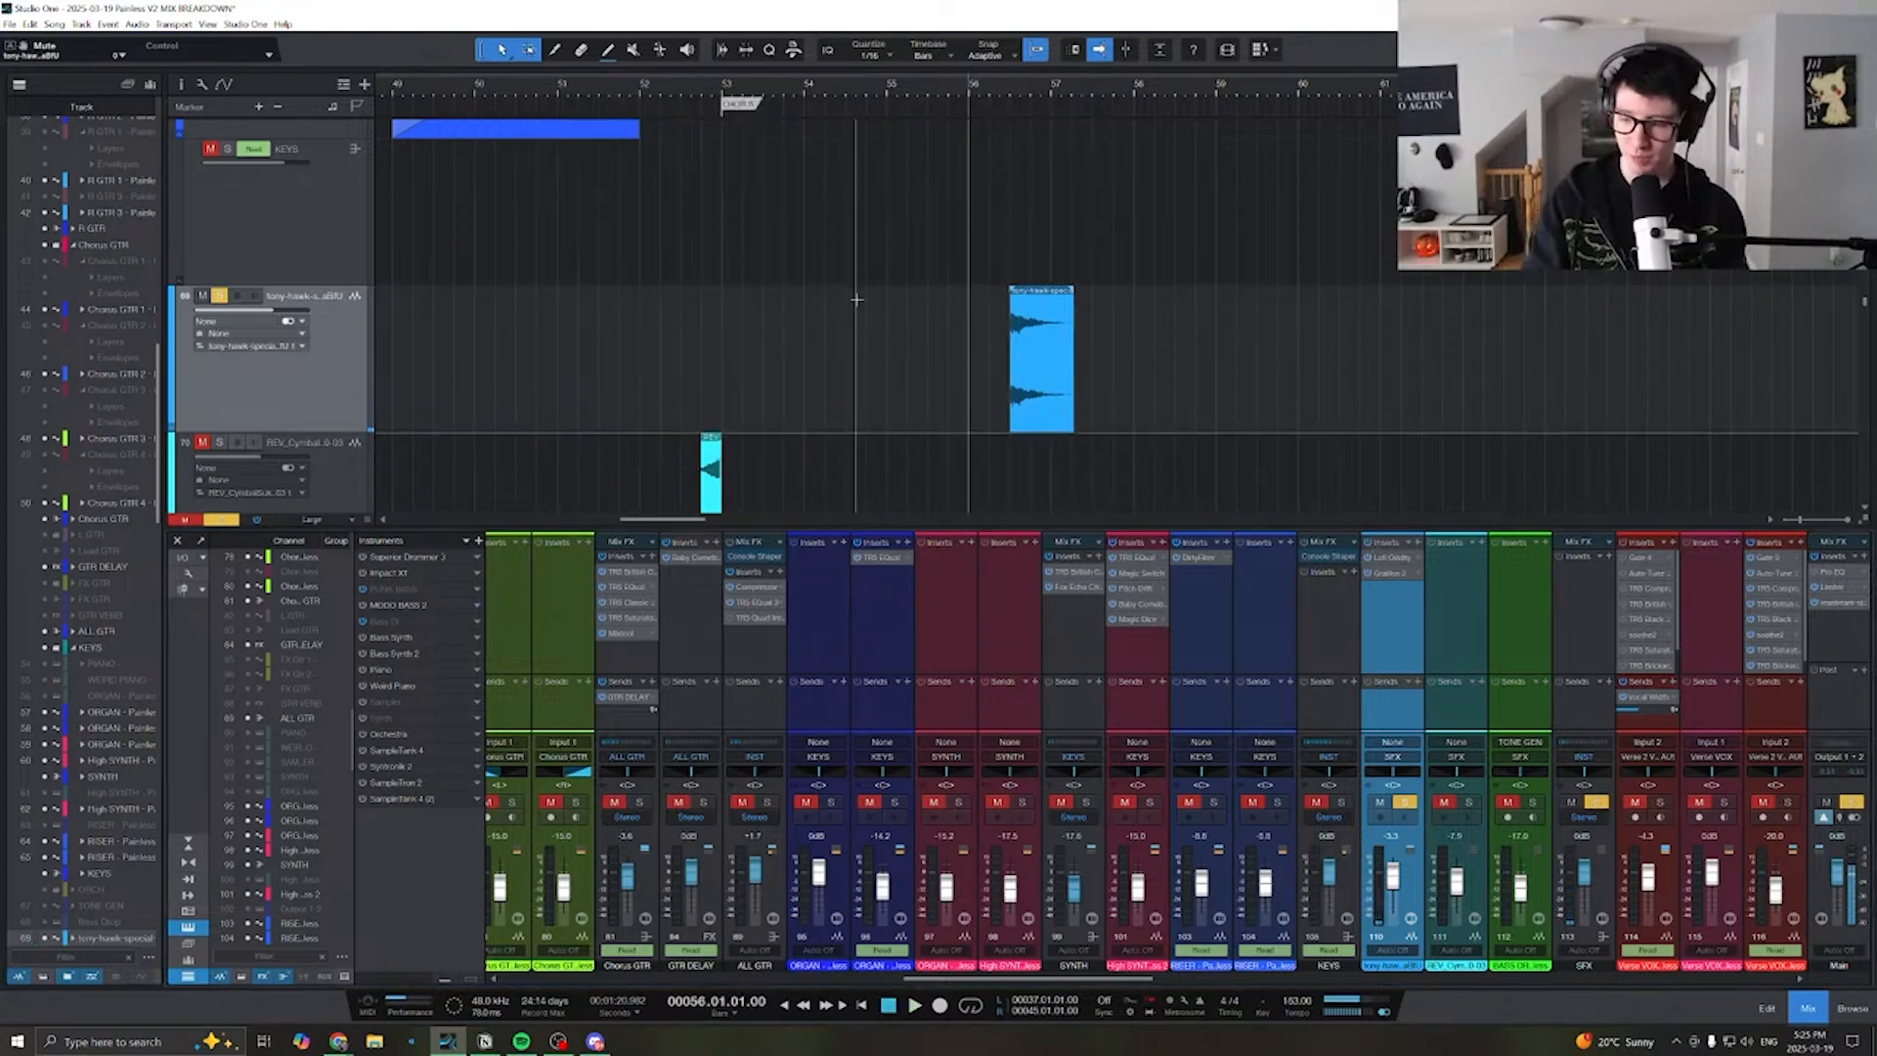
- Clear the tony-hawk track's solo and compare the mix with the effect muted and unmuted, leaving it unmuted
{"action": "left_click", "coordinate": [218, 297]}
{"action": "key", "text": "w"}
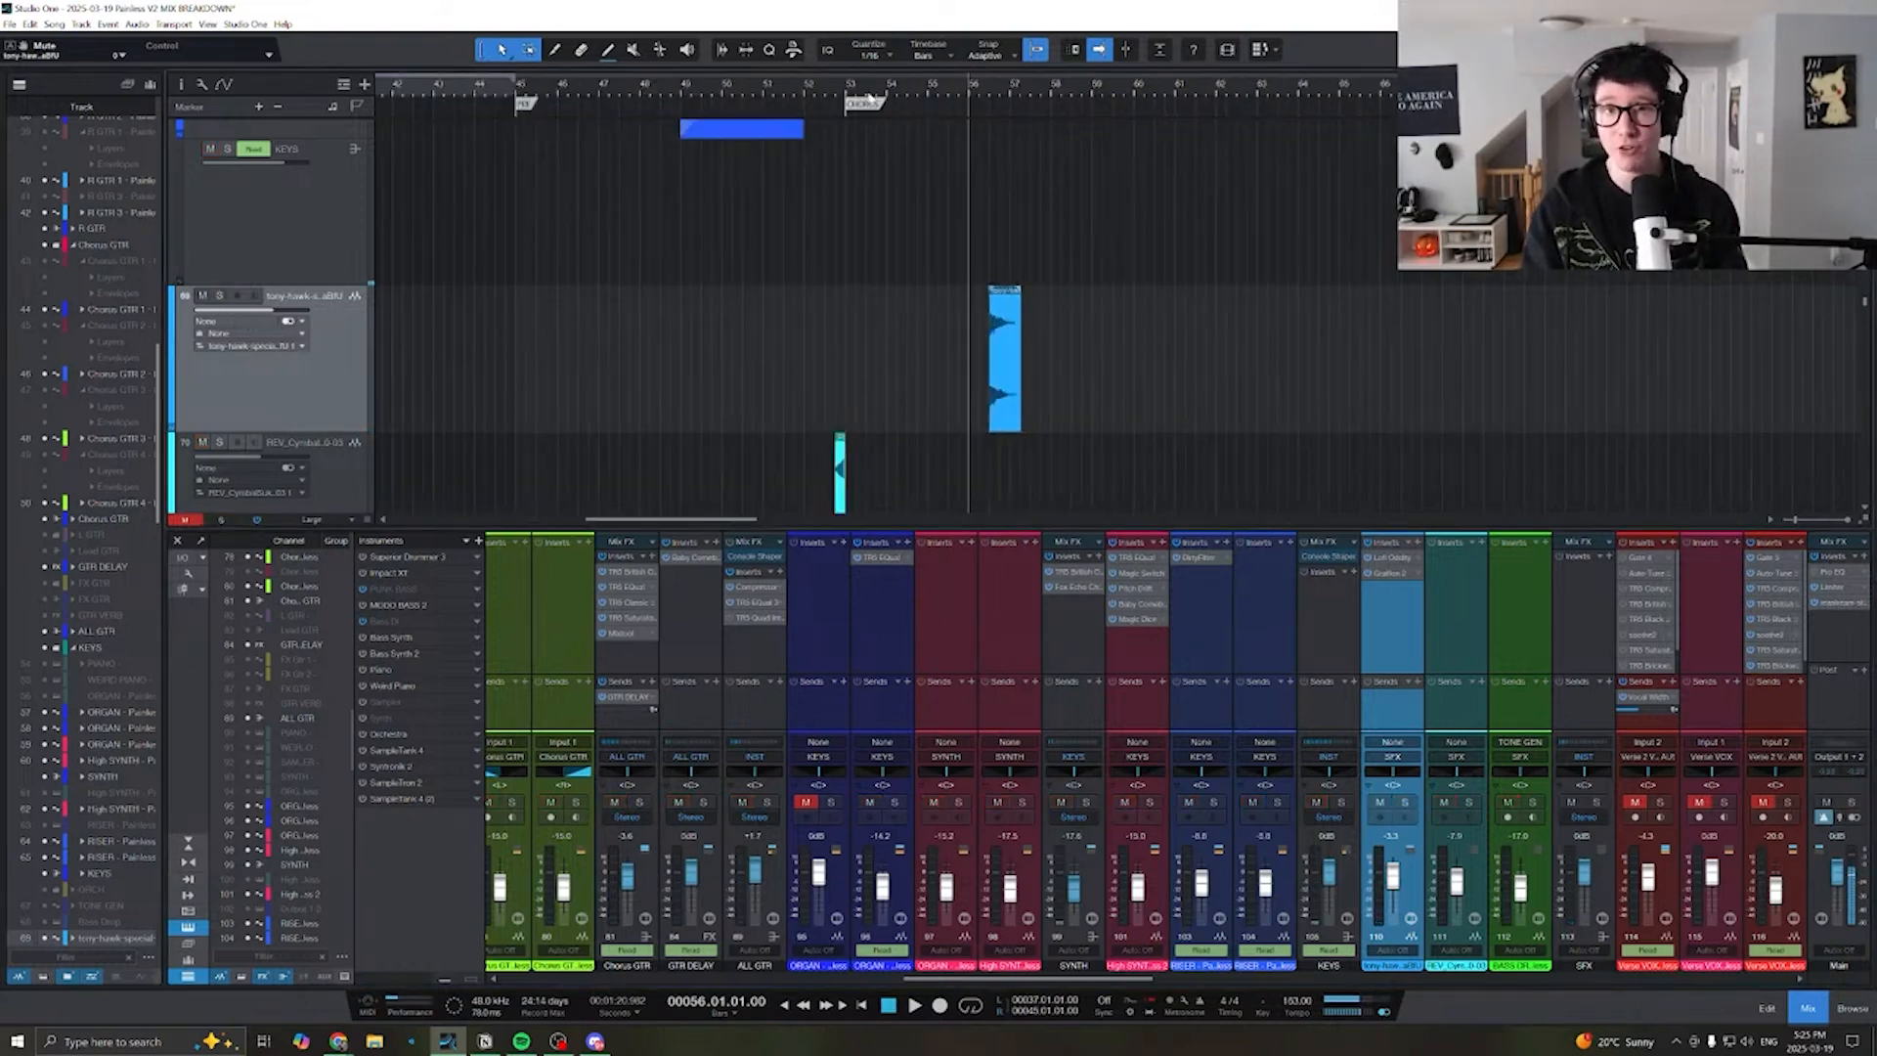
{"action": "left_click", "coordinate": [1380, 803]}
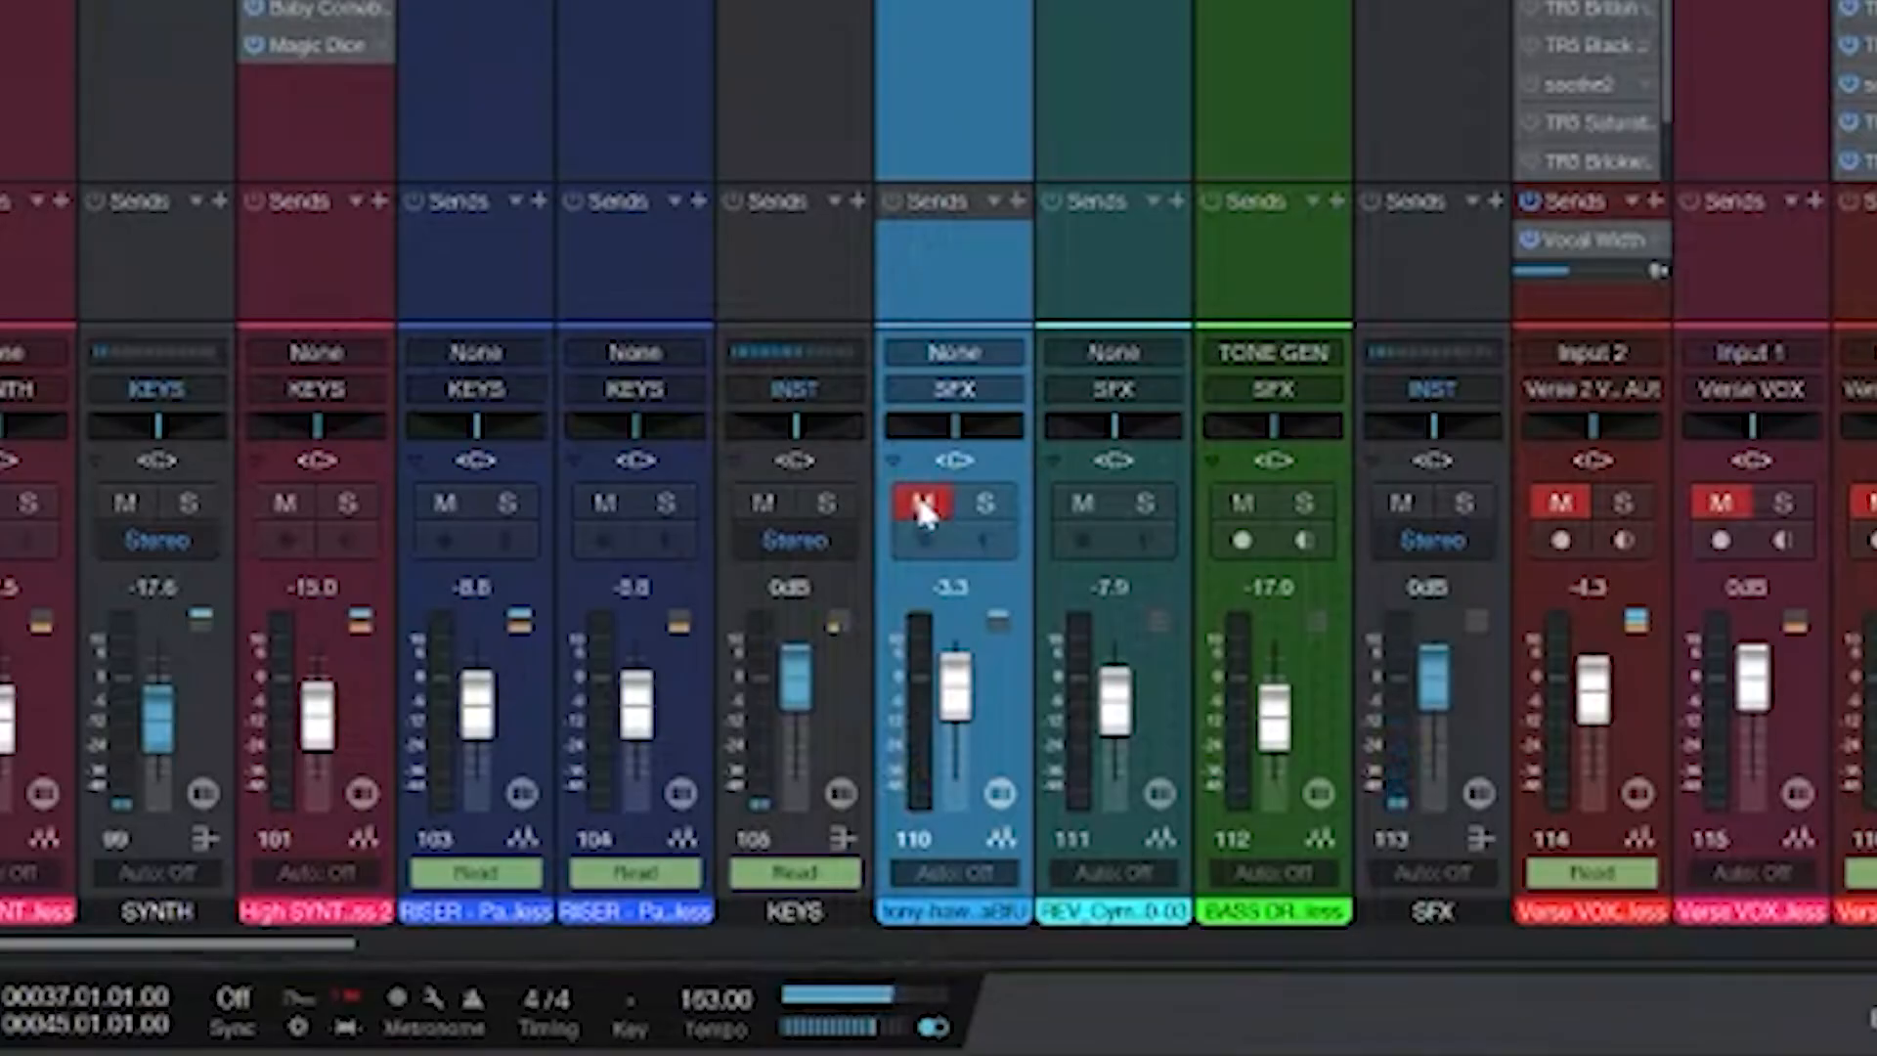
{"action": "left_click", "coordinate": [920, 499]}
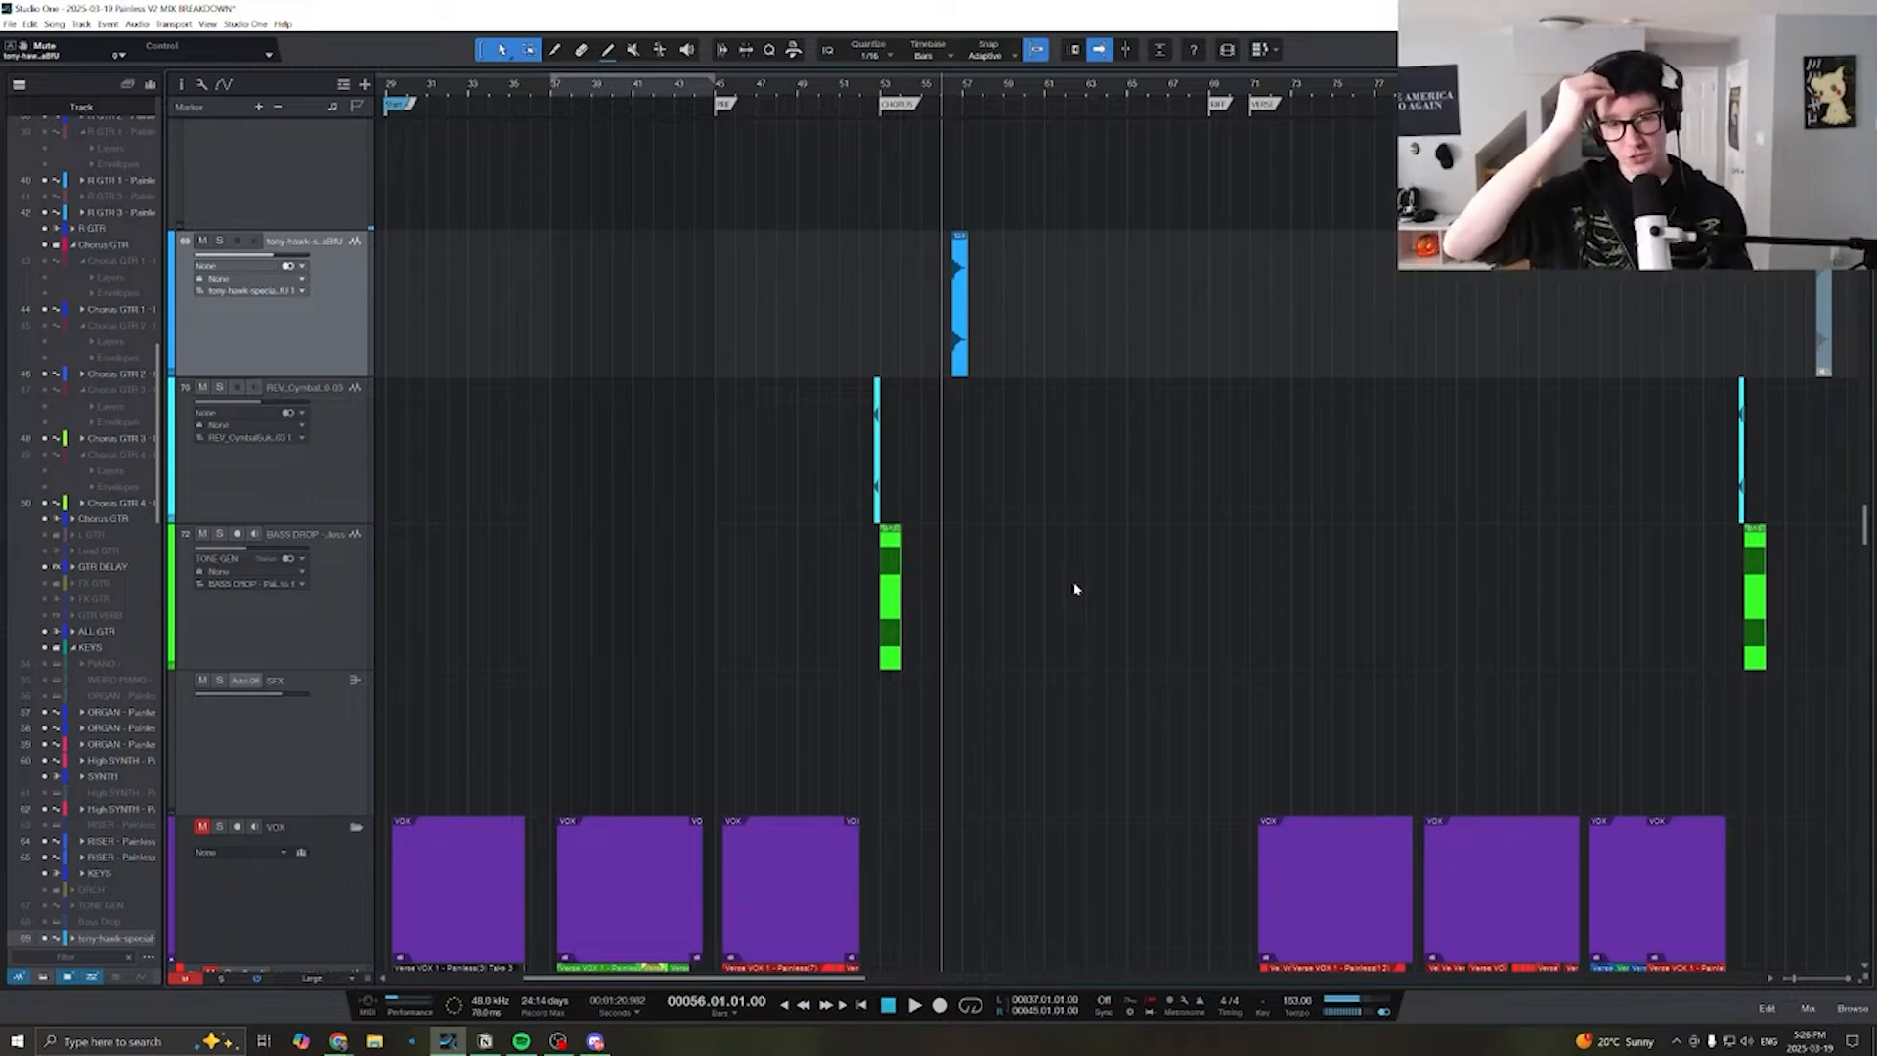
- Examine where the tony-hawk, REV_Cymbal and BASS DROP events recur across the song, down to the VOX folder
{"action": "scroll", "coordinate": [1075, 588], "scroll_direction": "down", "scroll_amount": 8}
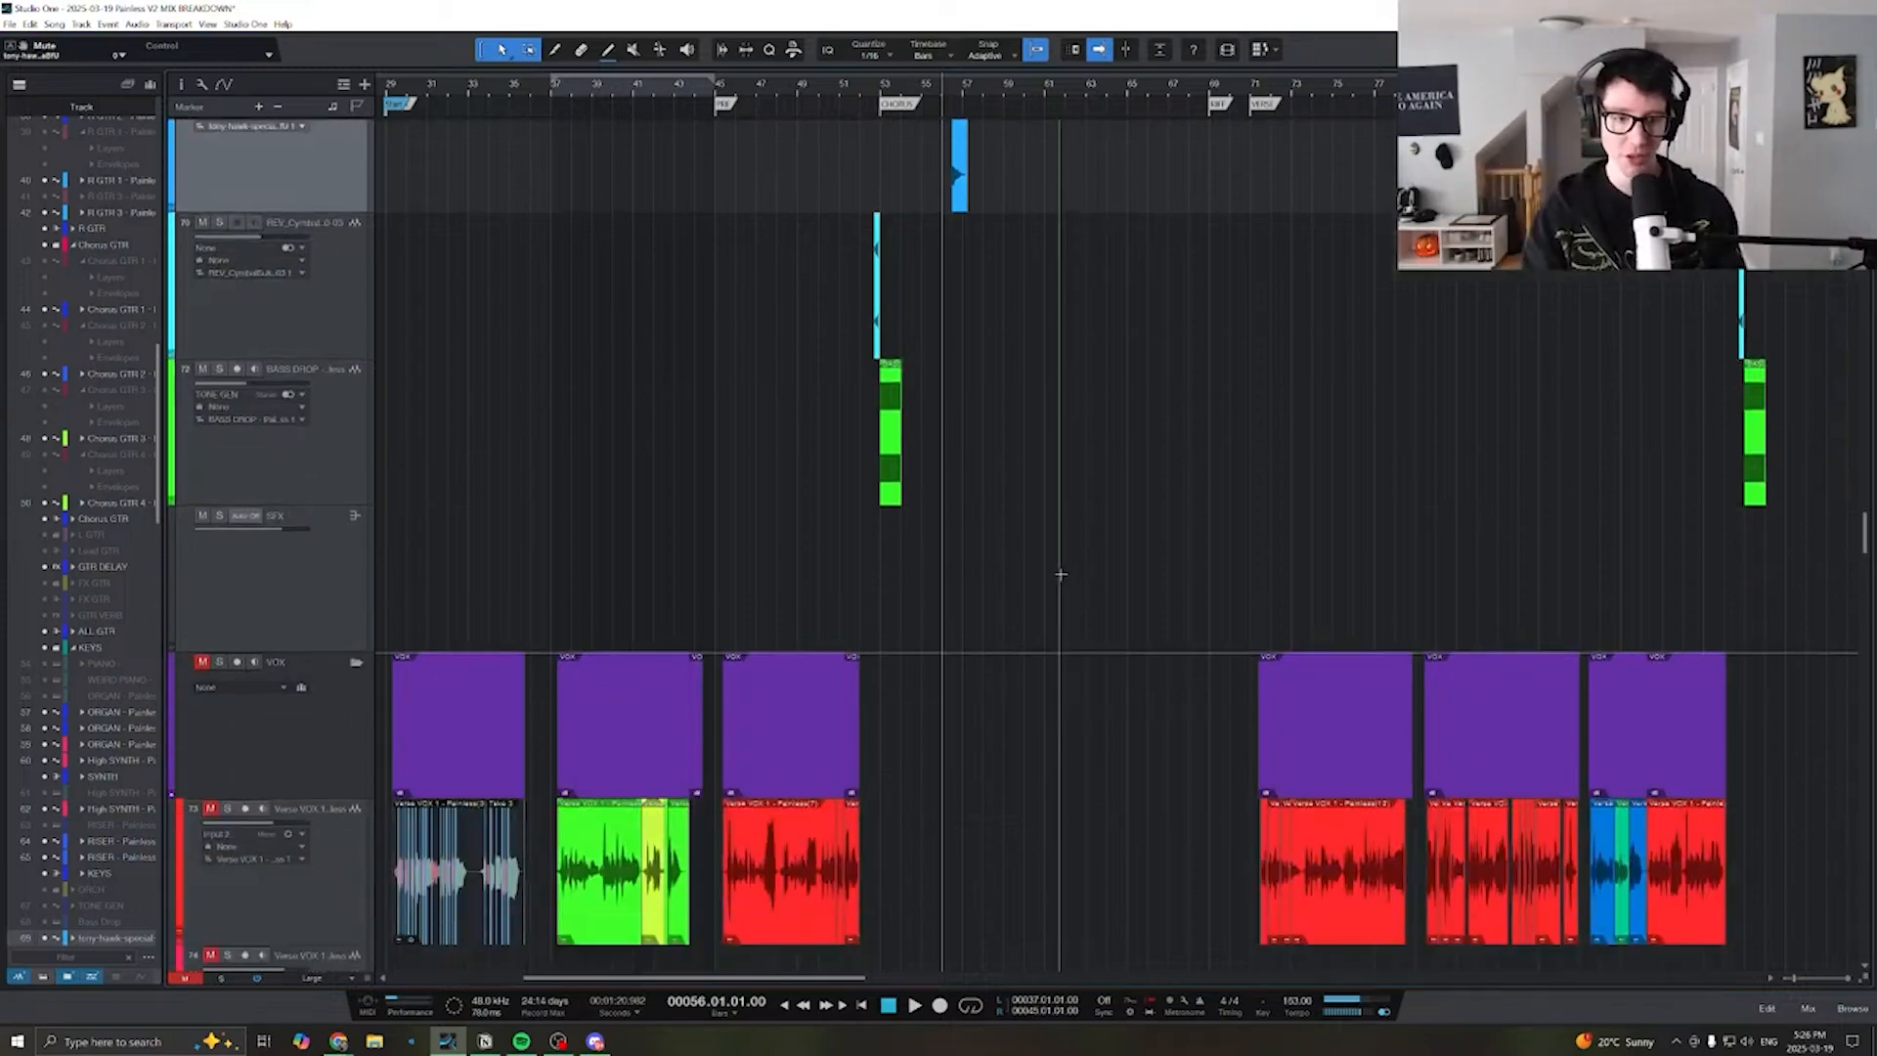
{"action": "scroll", "coordinate": [1051, 577], "scroll_direction": "left", "scroll_amount": 4}
{"action": "scroll", "coordinate": [1042, 582], "scroll_direction": "left", "scroll_amount": 2}
{"action": "scroll", "coordinate": [1046, 584], "scroll_direction": "right", "scroll_amount": 5}
{"action": "scroll", "coordinate": [1105, 594], "scroll_direction": "up", "scroll_amount": 1}
{"action": "scroll", "coordinate": [1104, 594], "scroll_direction": "up", "scroll_amount": 4}
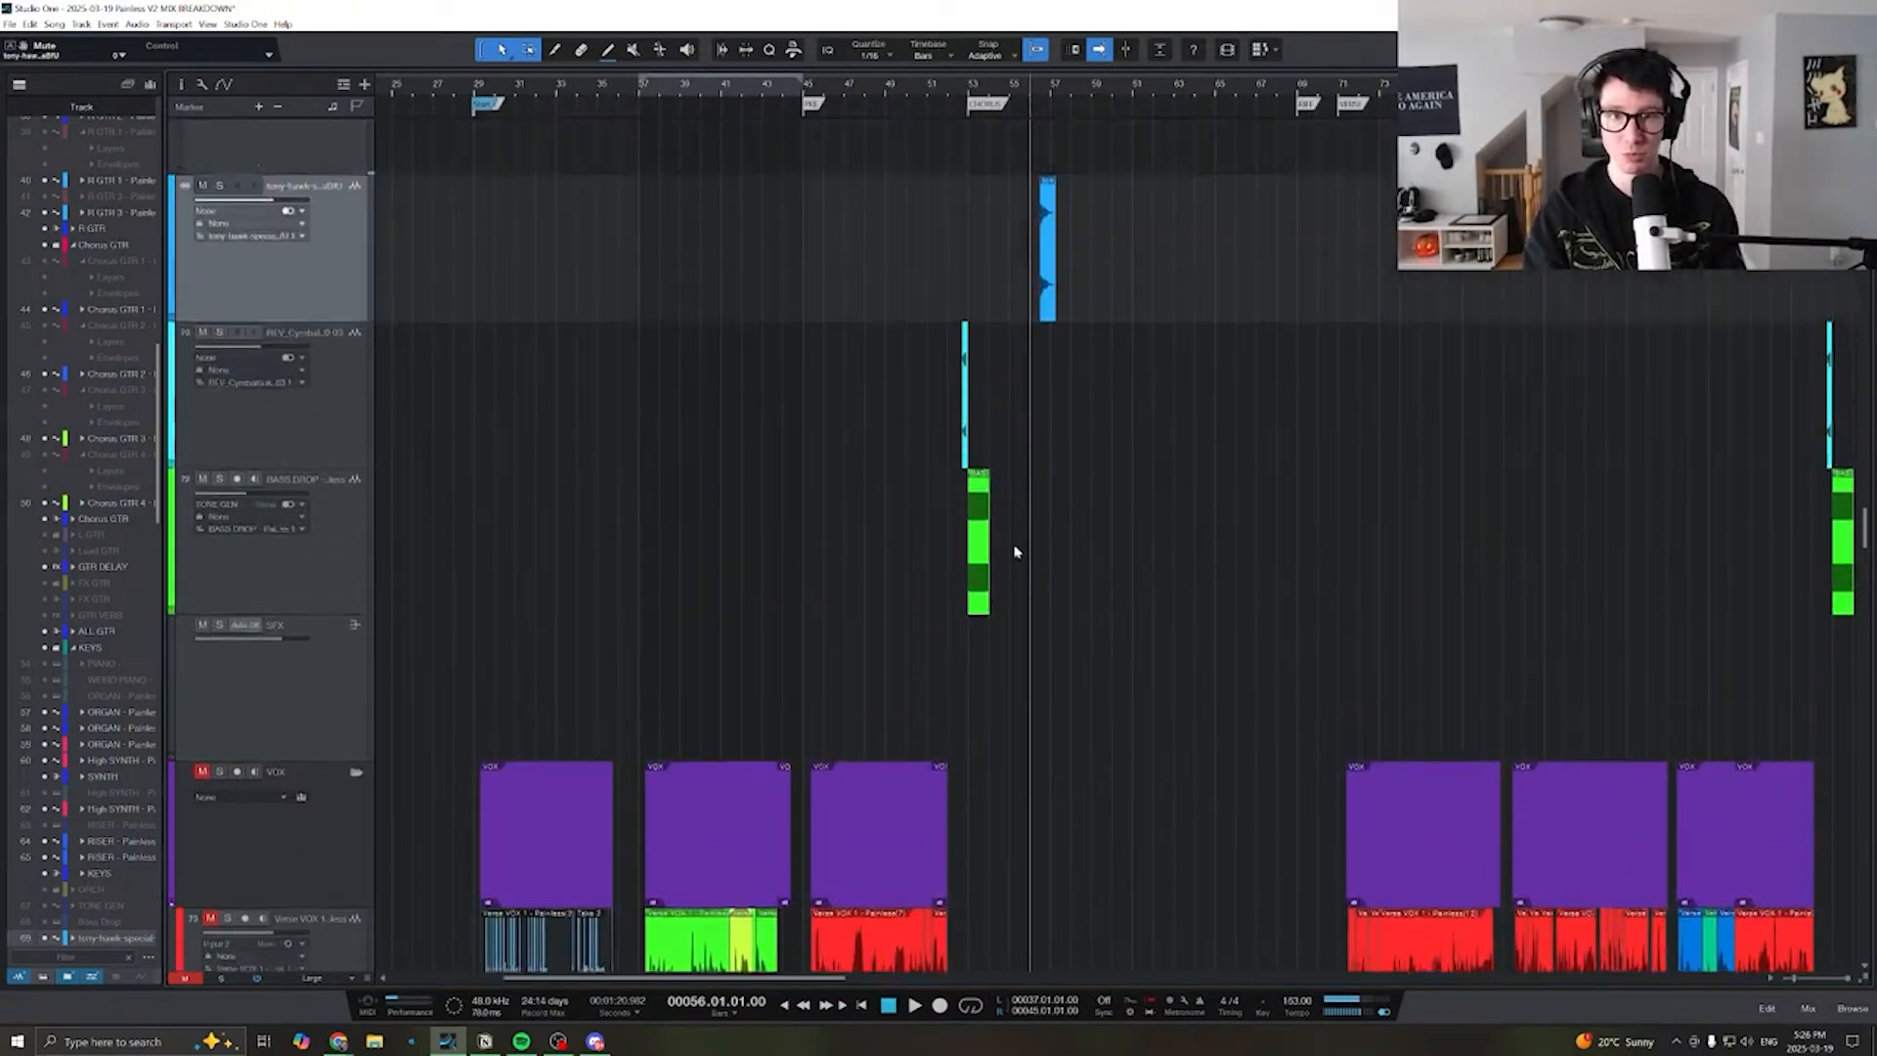
{"action": "scroll", "coordinate": [1085, 586], "scroll_direction": "right", "scroll_amount": 8}
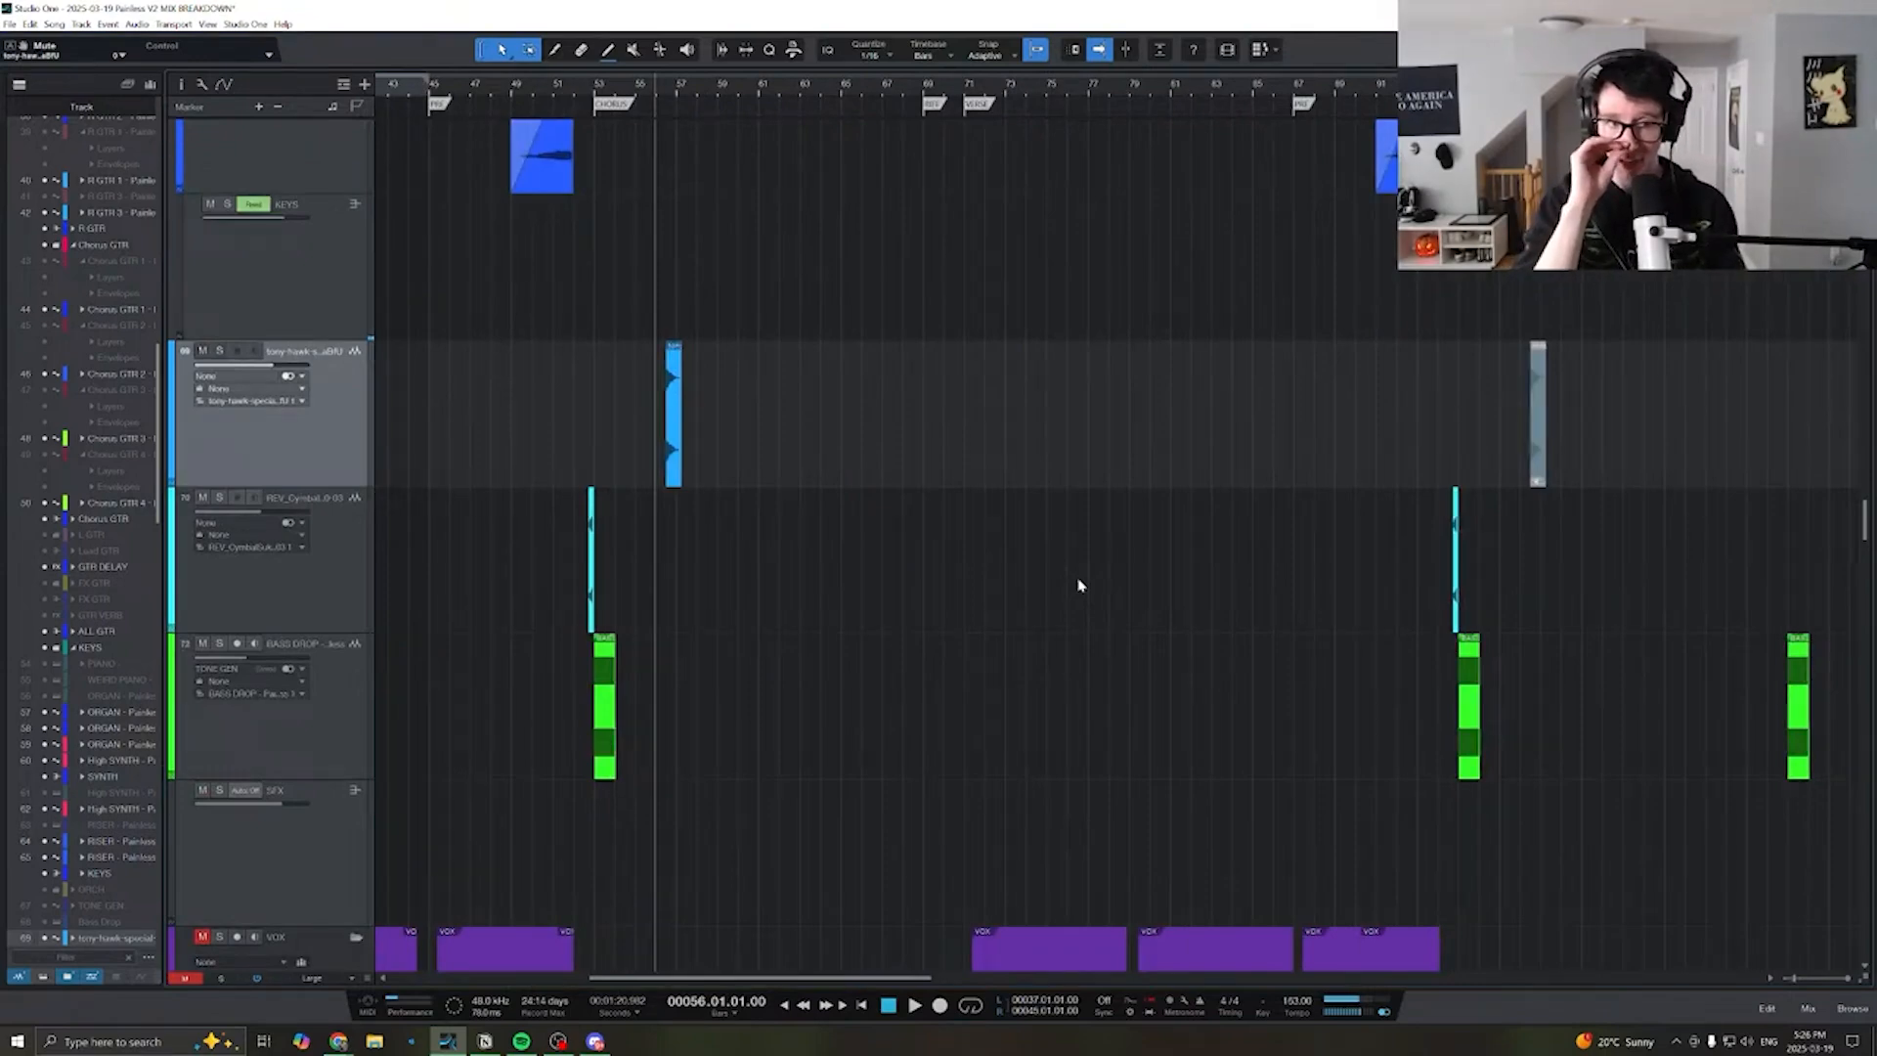
{"action": "scroll", "coordinate": [1002, 637], "scroll_direction": "down", "scroll_amount": 2}
{"action": "scroll", "coordinate": [985, 646], "scroll_direction": "left", "scroll_amount": 5}
{"action": "scroll", "coordinate": [902, 637], "scroll_direction": "down", "scroll_amount": 4}
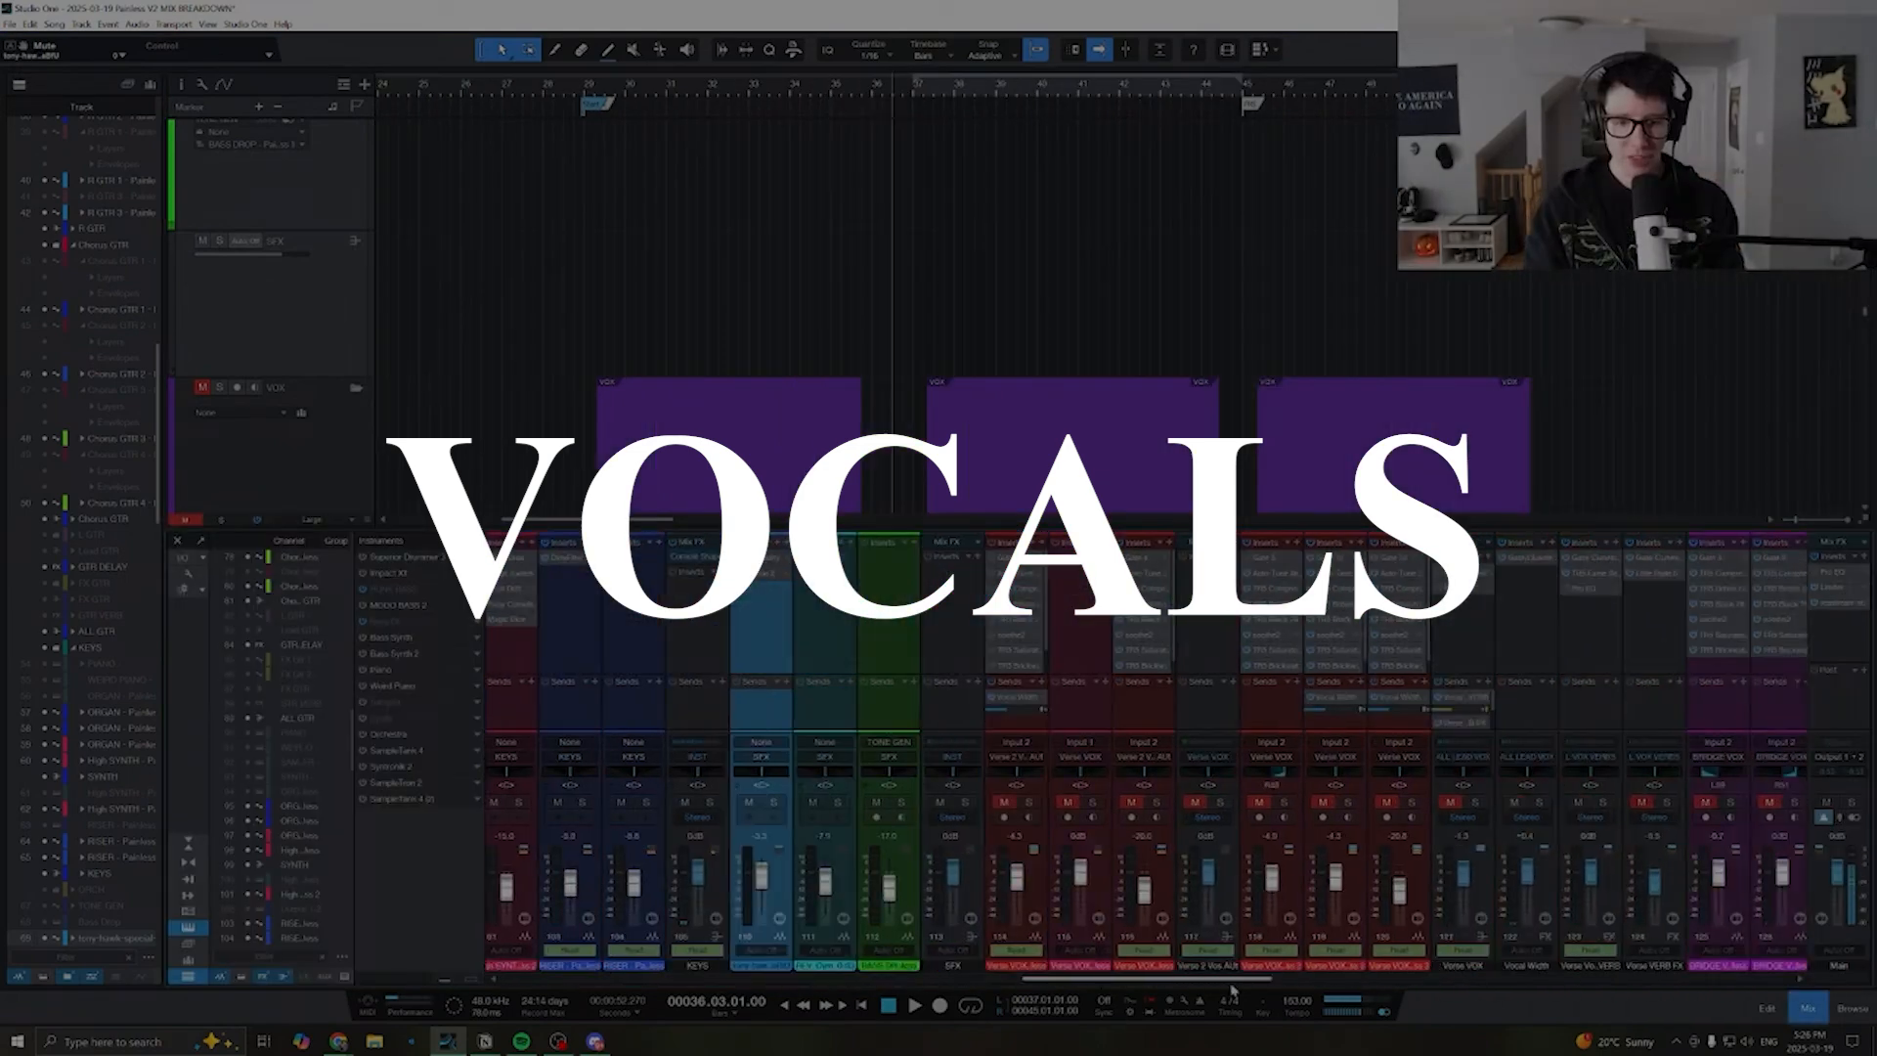
- Unmute the VOX folder and the Verse VOX 1 track and play the first verse vocal from bar 29
{"action": "scroll", "coordinate": [1254, 978], "scroll_direction": "right", "scroll_amount": 5}
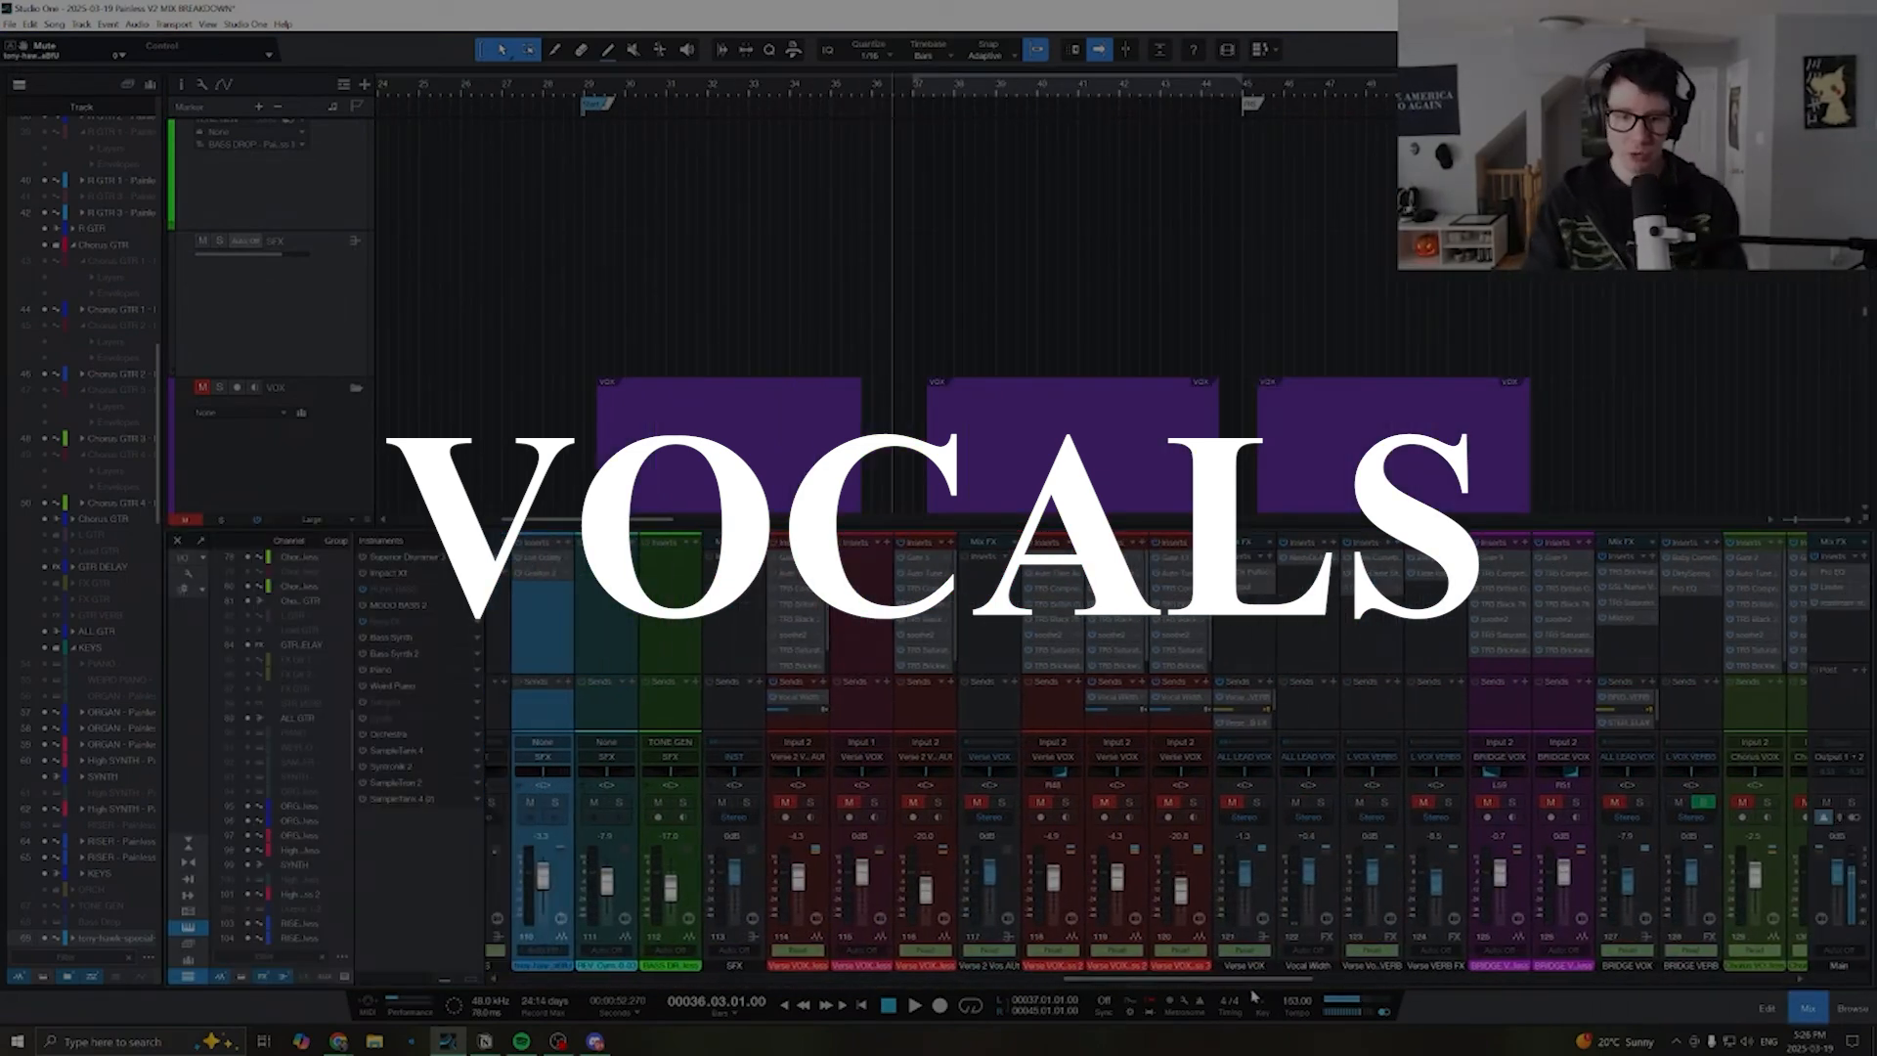
{"action": "scroll", "coordinate": [1124, 796], "scroll_direction": "right", "scroll_amount": 3}
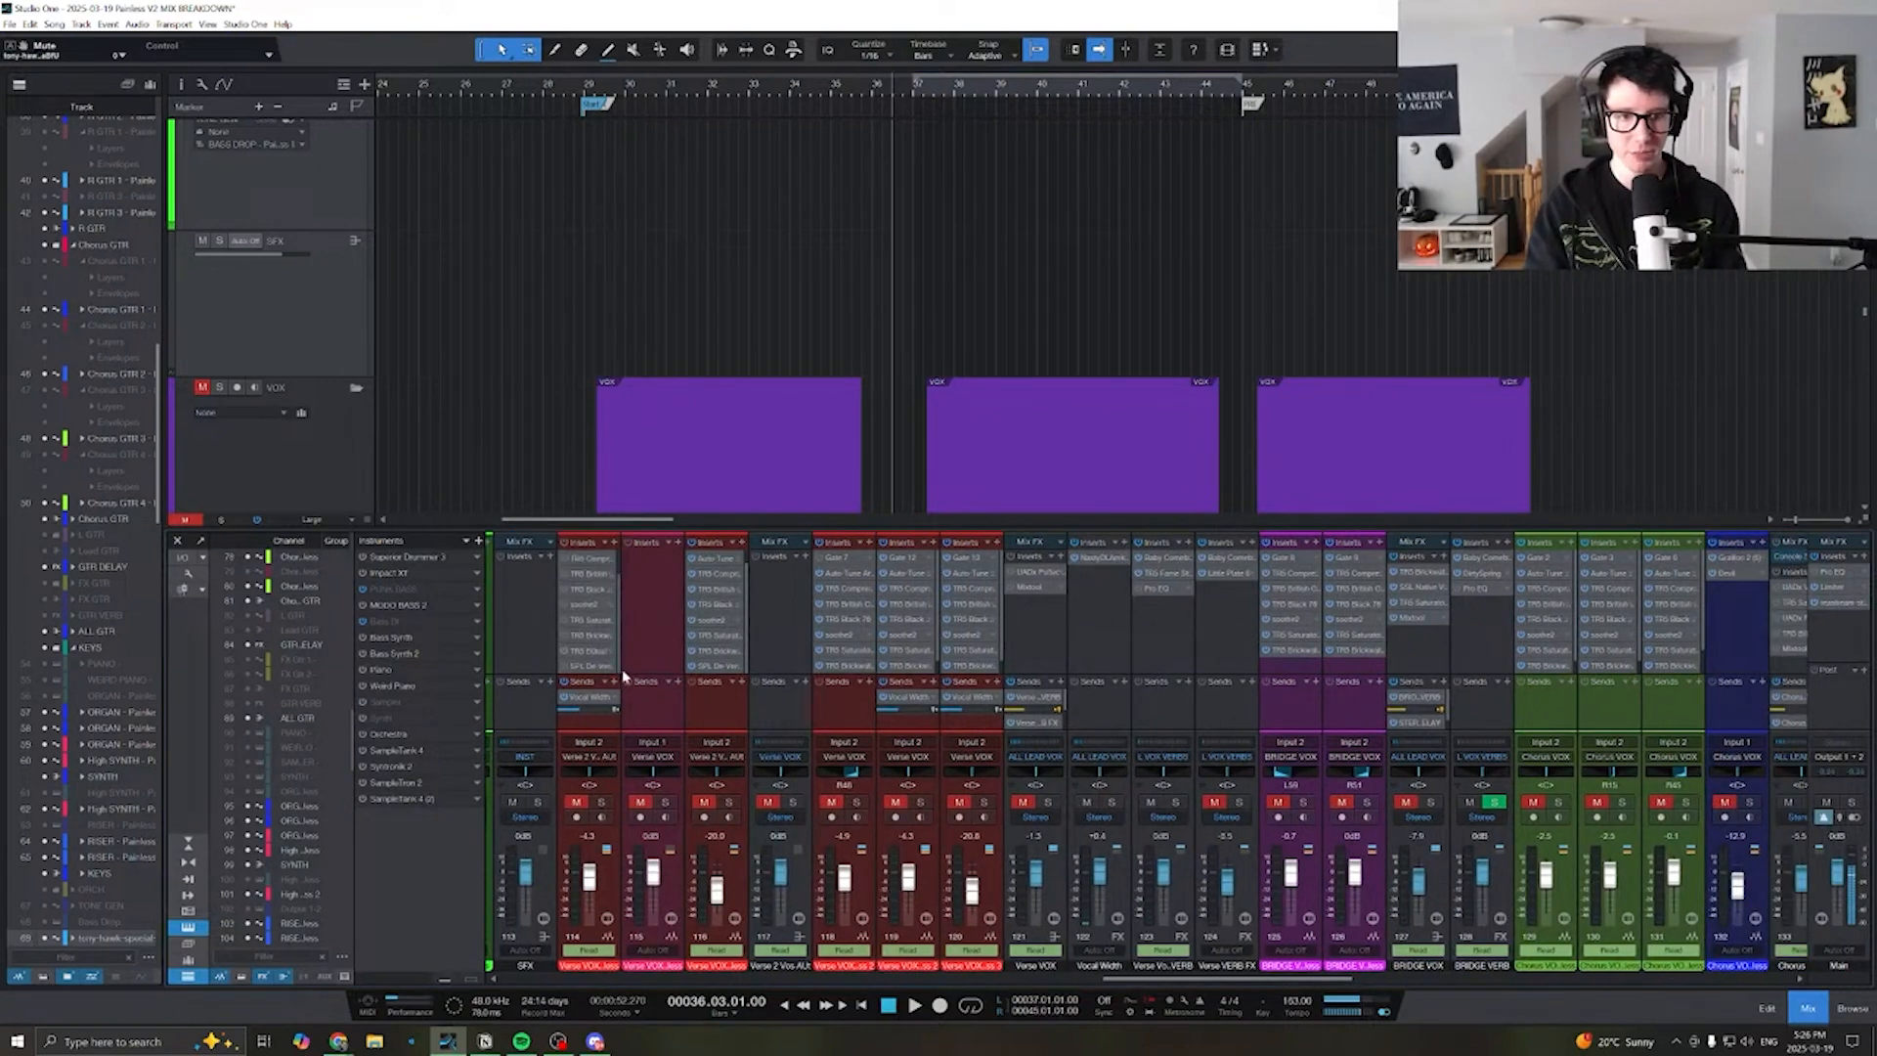
{"action": "scroll", "coordinate": [1353, 638], "scroll_direction": "left", "scroll_amount": 3}
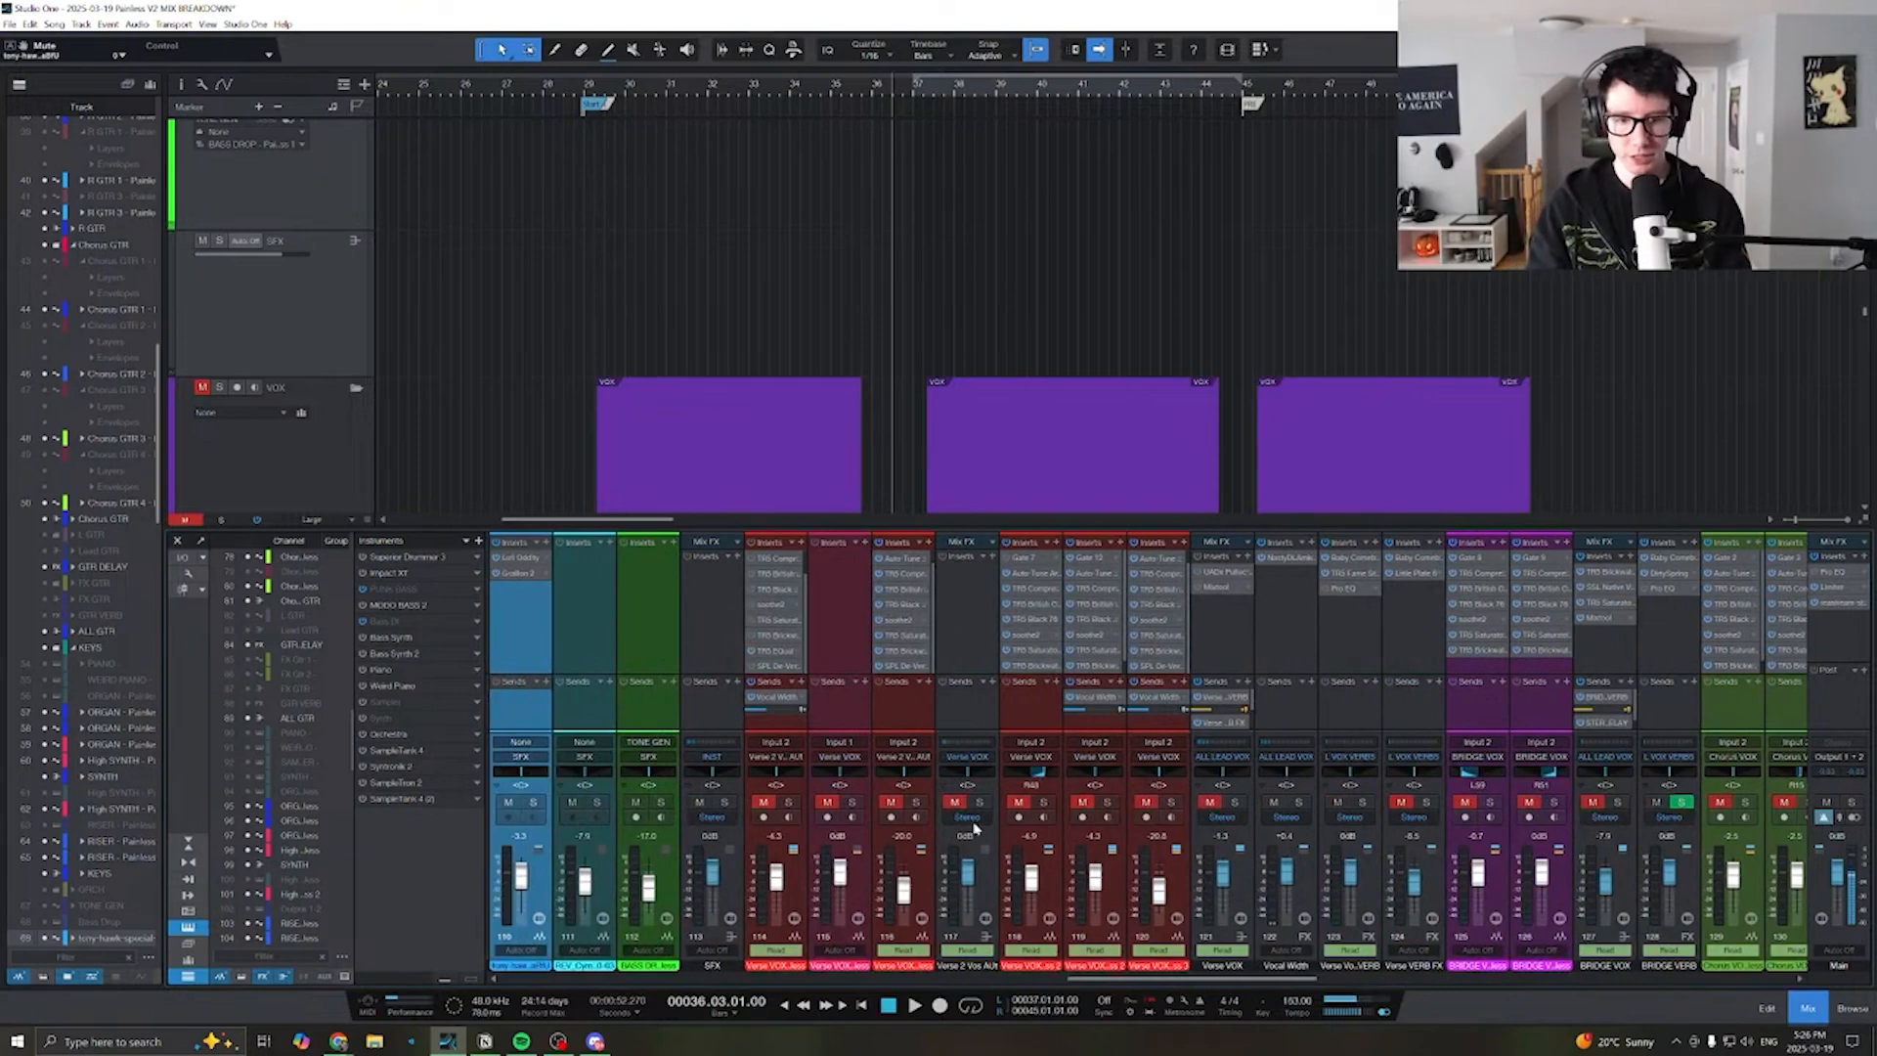
{"action": "left_click", "coordinate": [779, 893]}
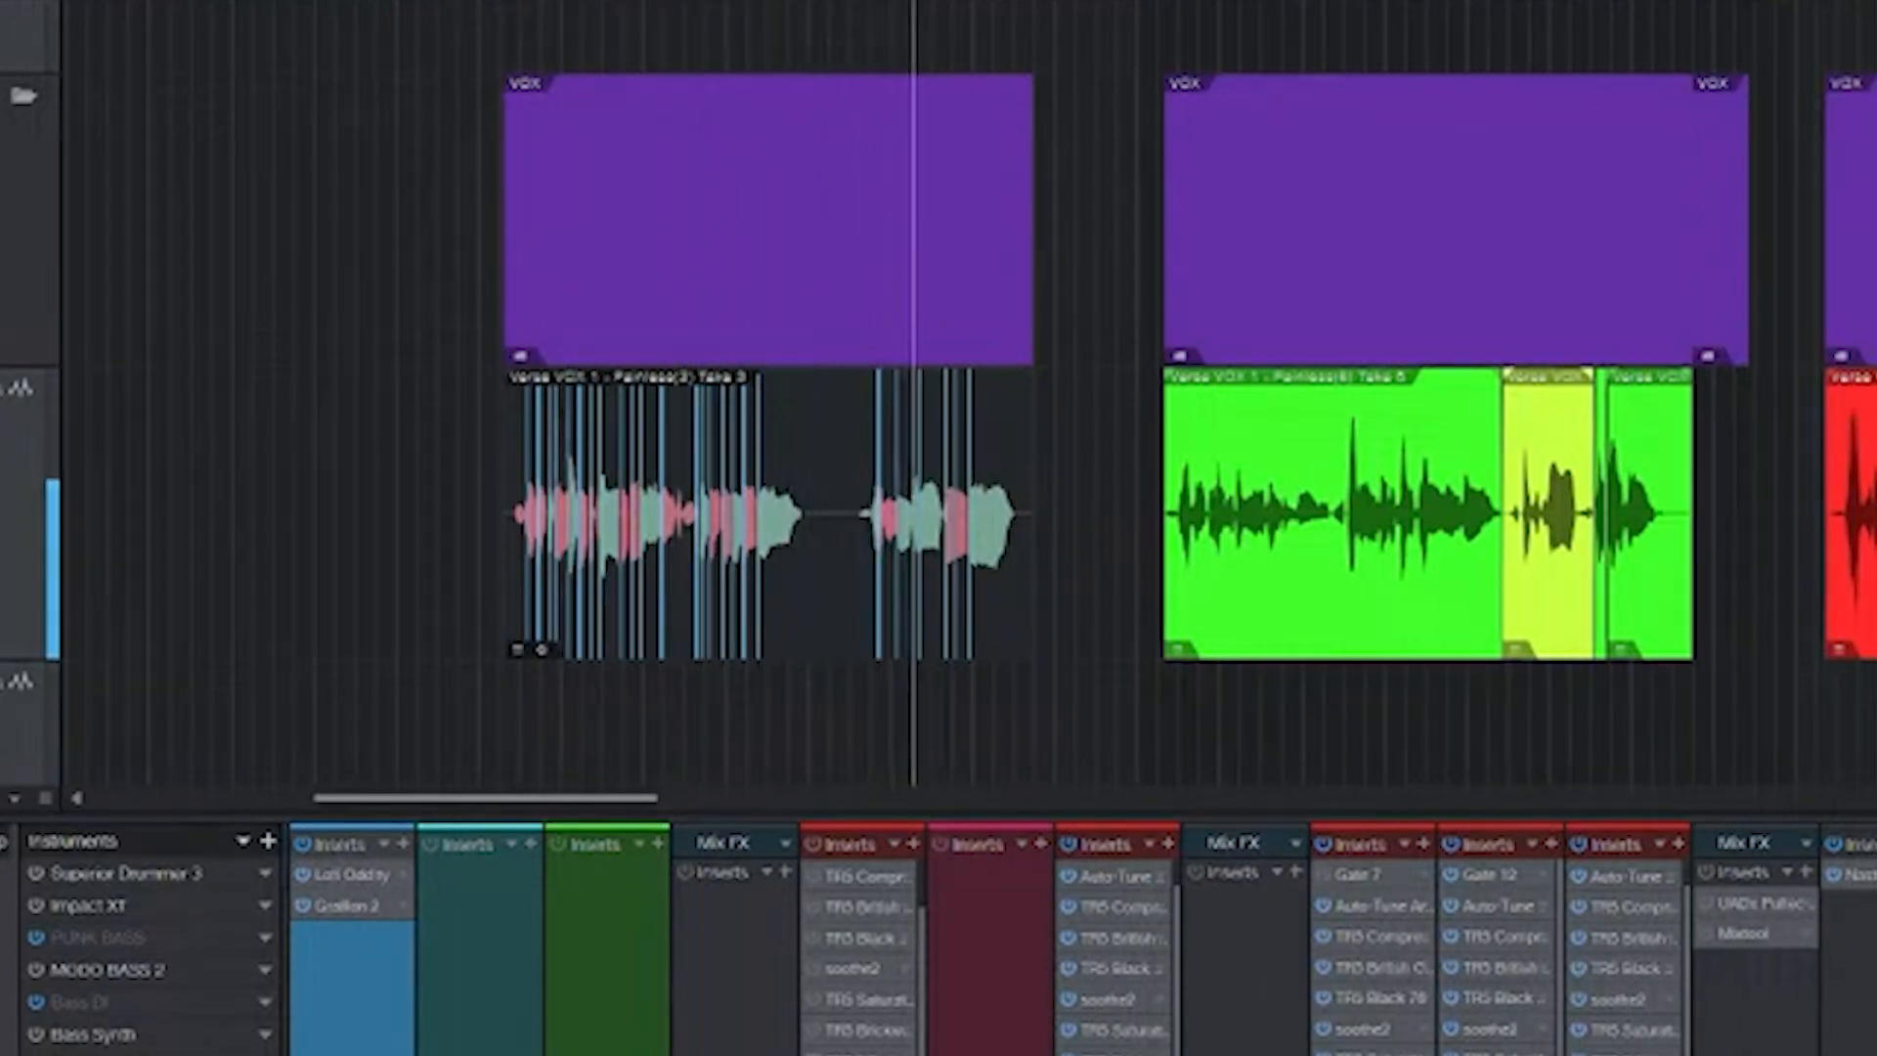
{"action": "key", "text": "space"}
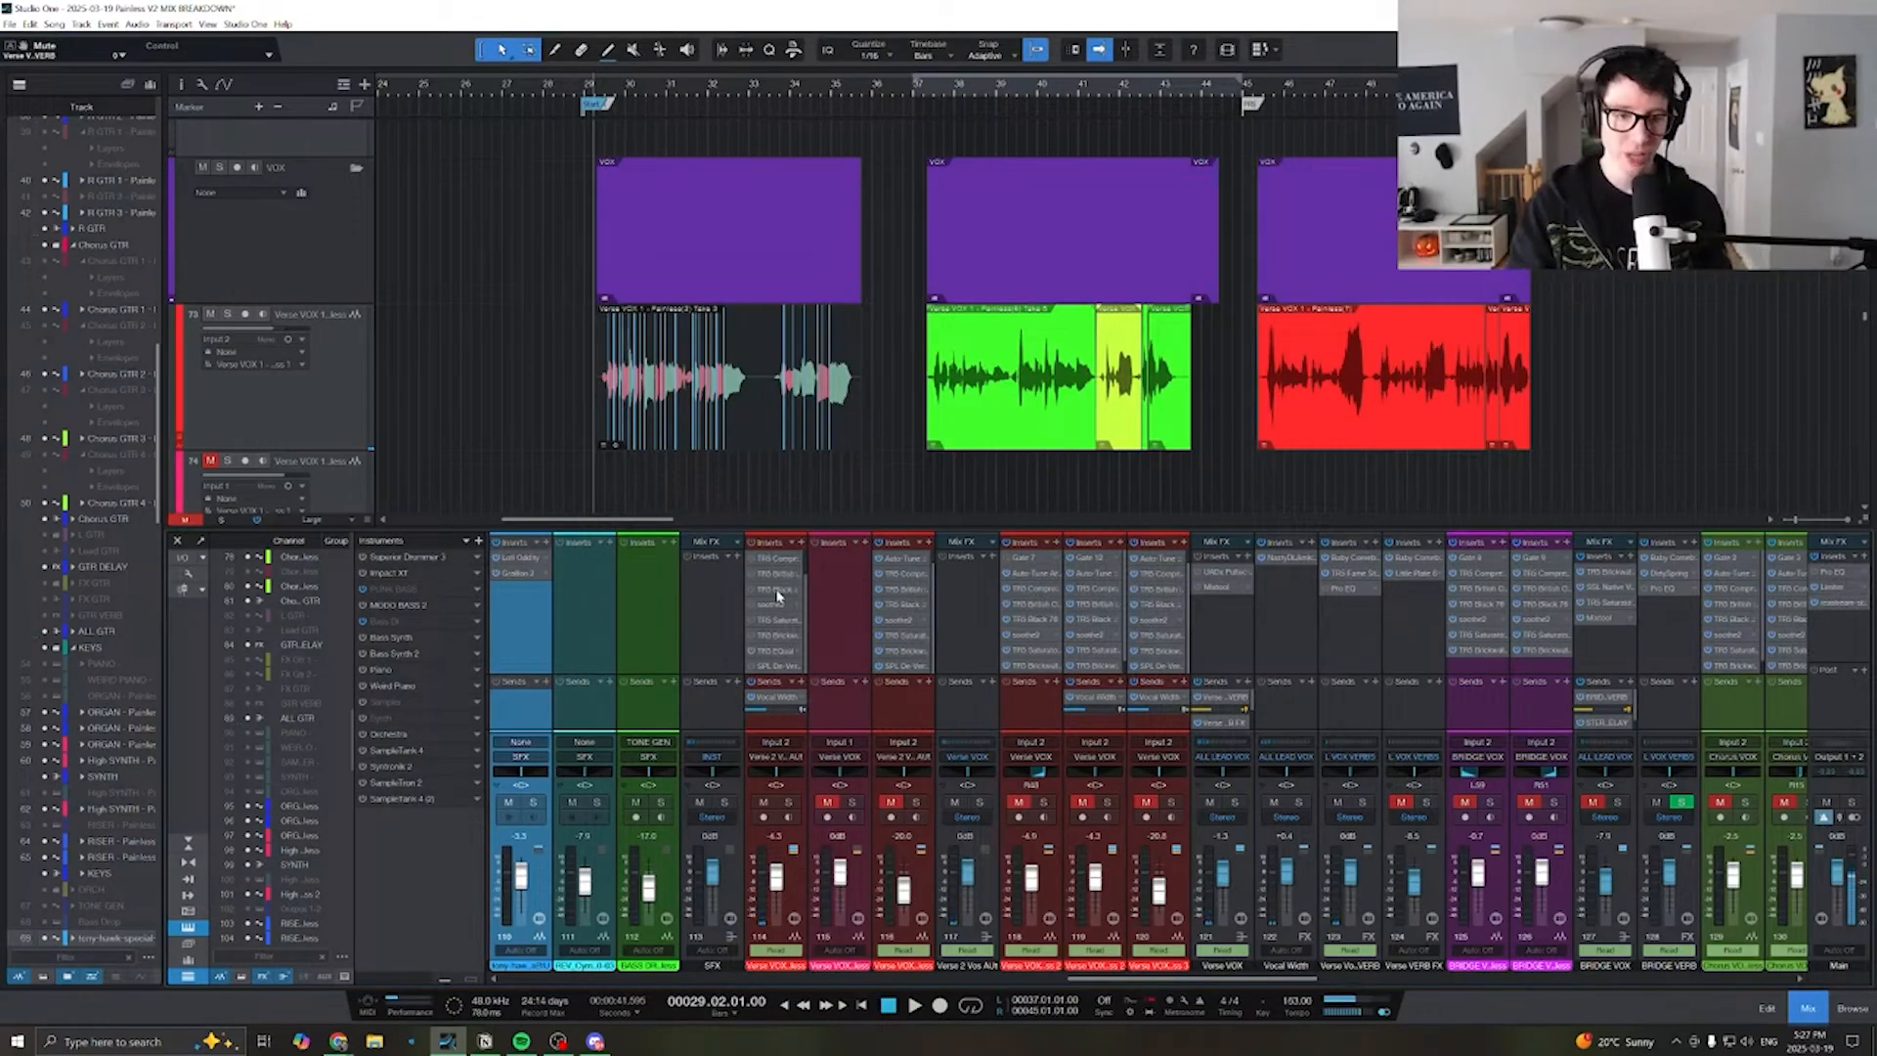
- Open the Auto-Tune Artist insert on Verse VOX 1 and examine its key, scale, retune speed and humanize settings
{"action": "left_click_drag", "start_coordinate": [805, 630], "coordinate": [805, 567]}
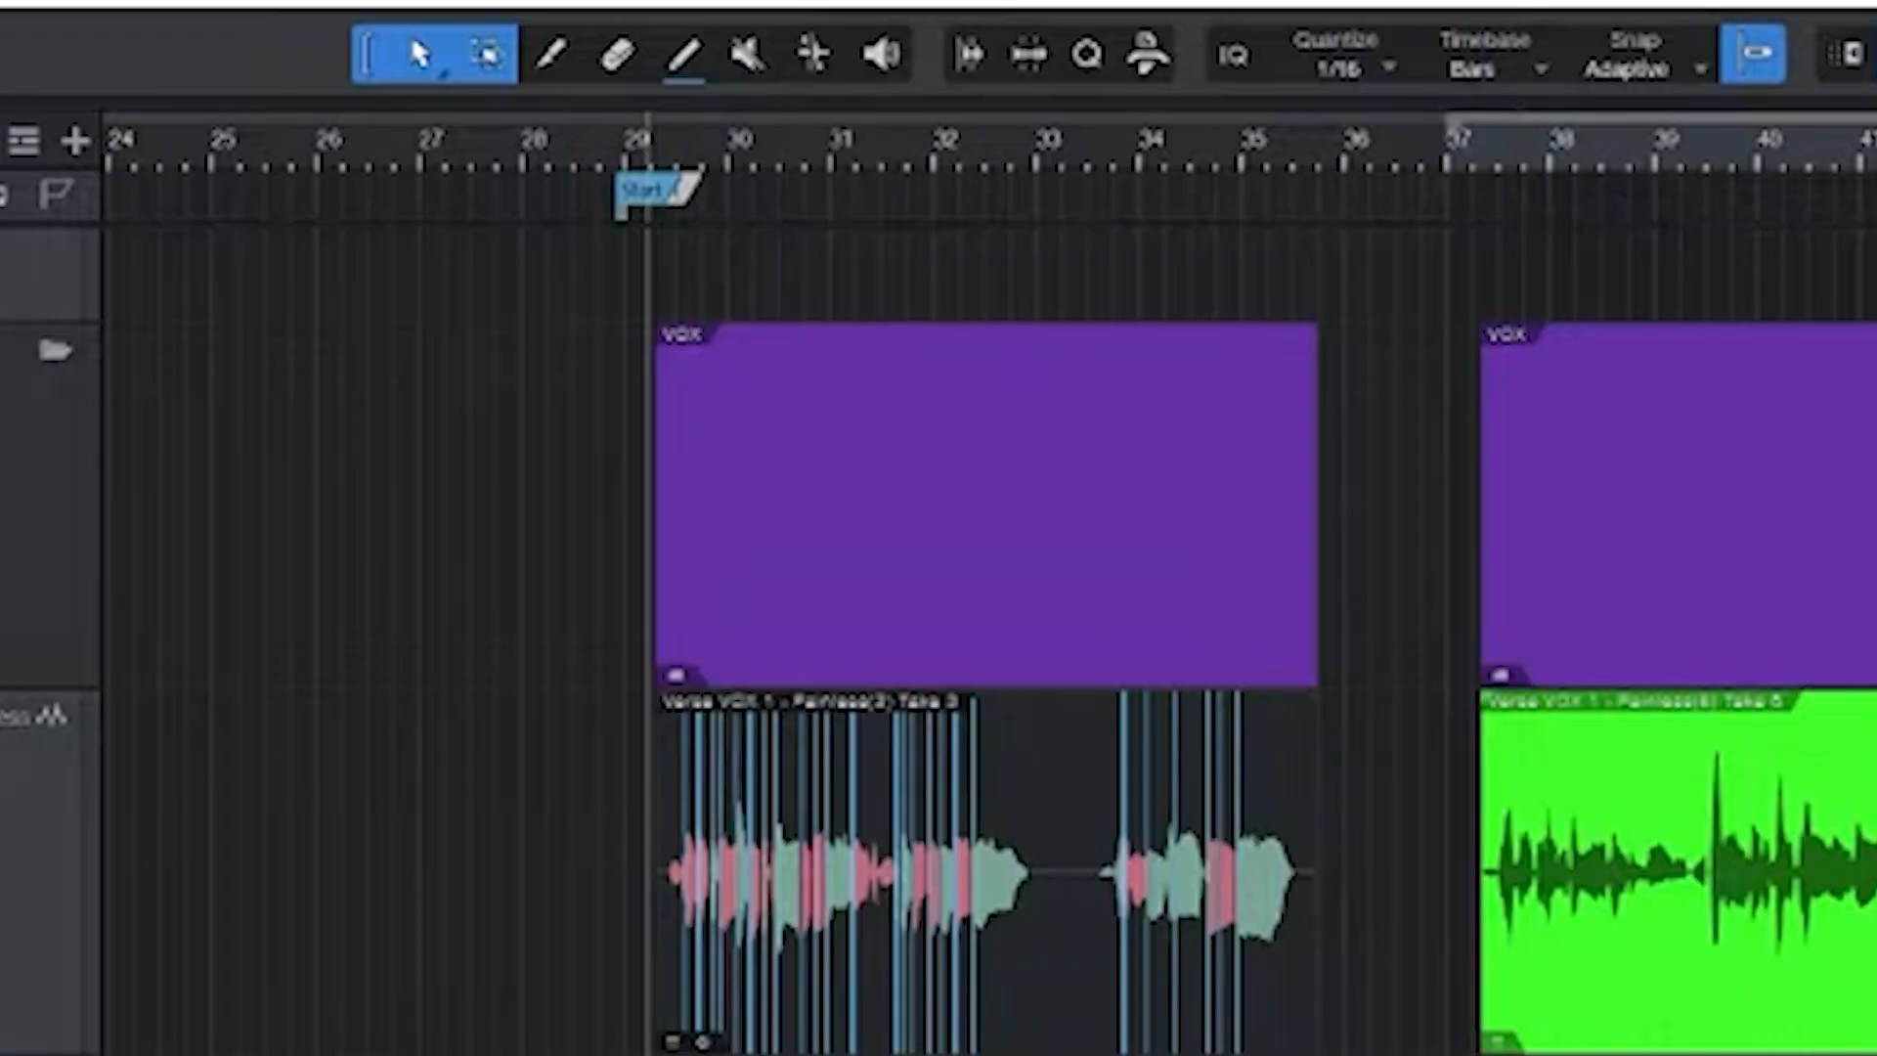
{"action": "double_click", "coordinate": [1112, 1054]}
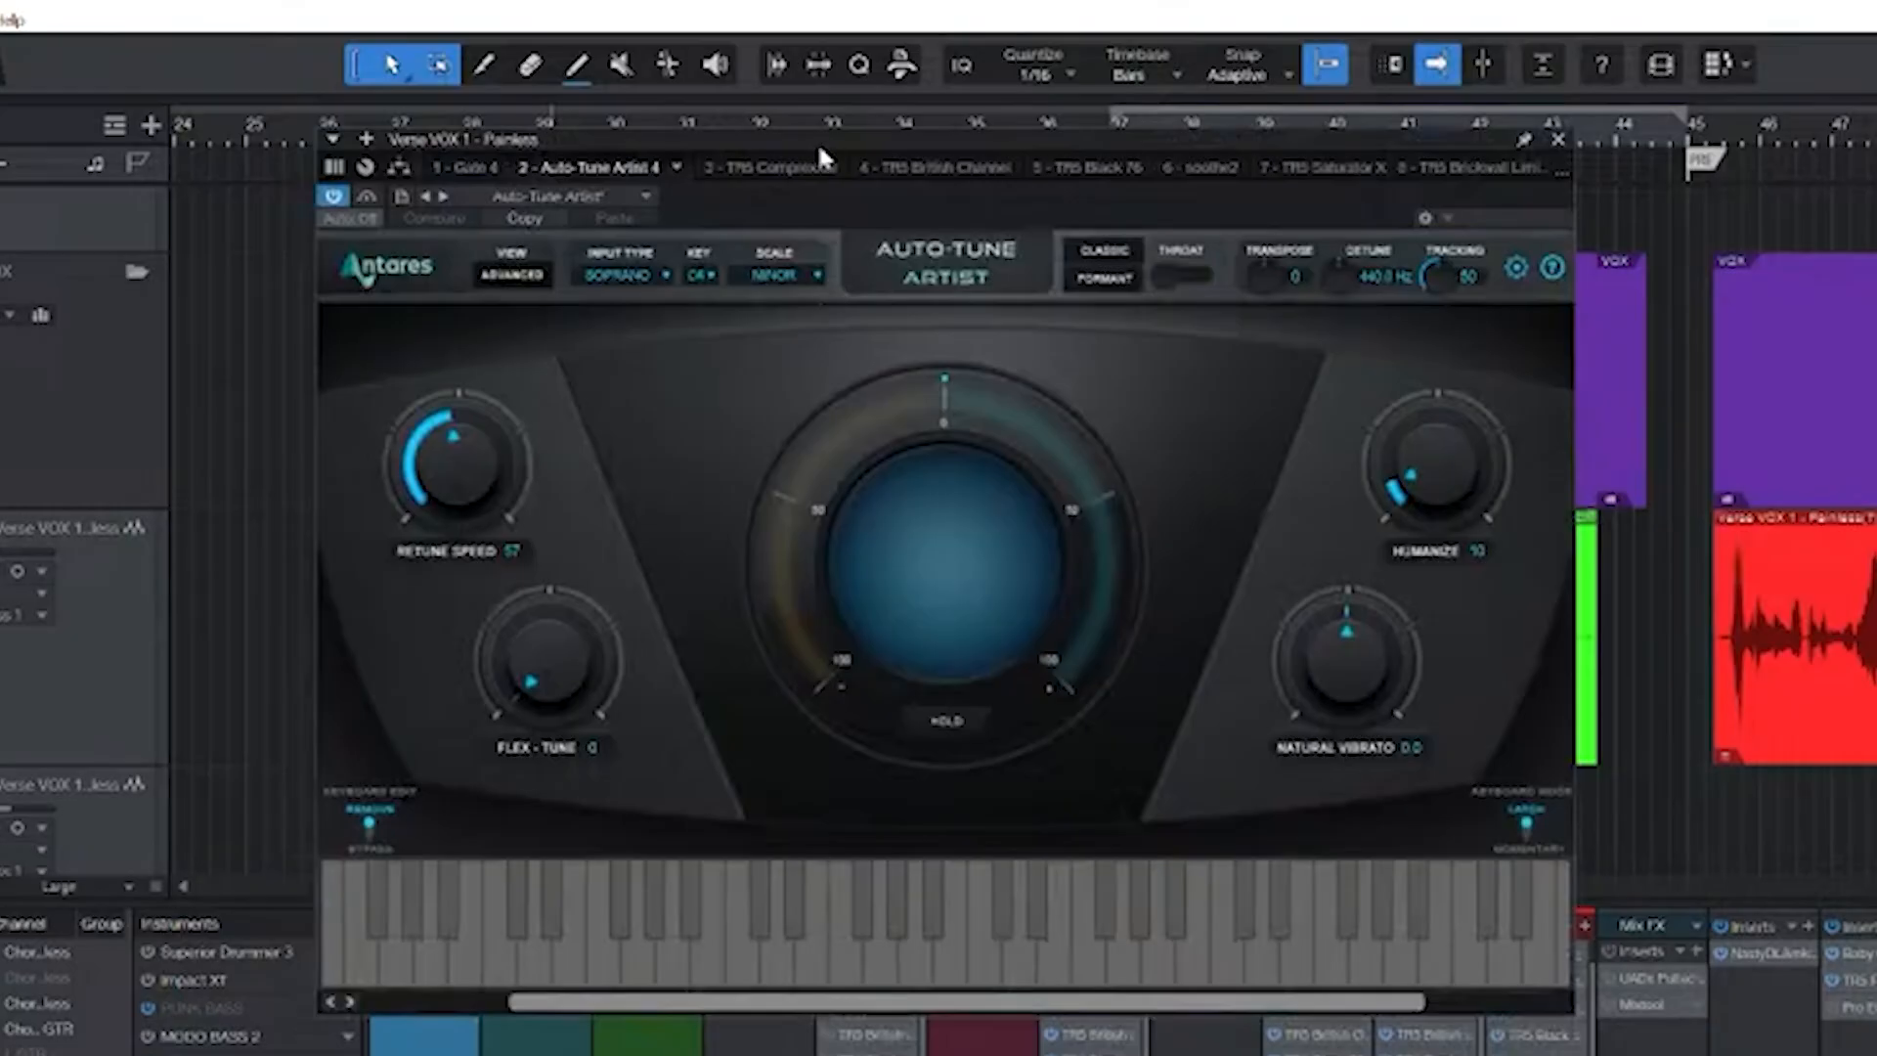
{"action": "left_click_drag", "start_coordinate": [817, 143], "coordinate": [801, 84]}
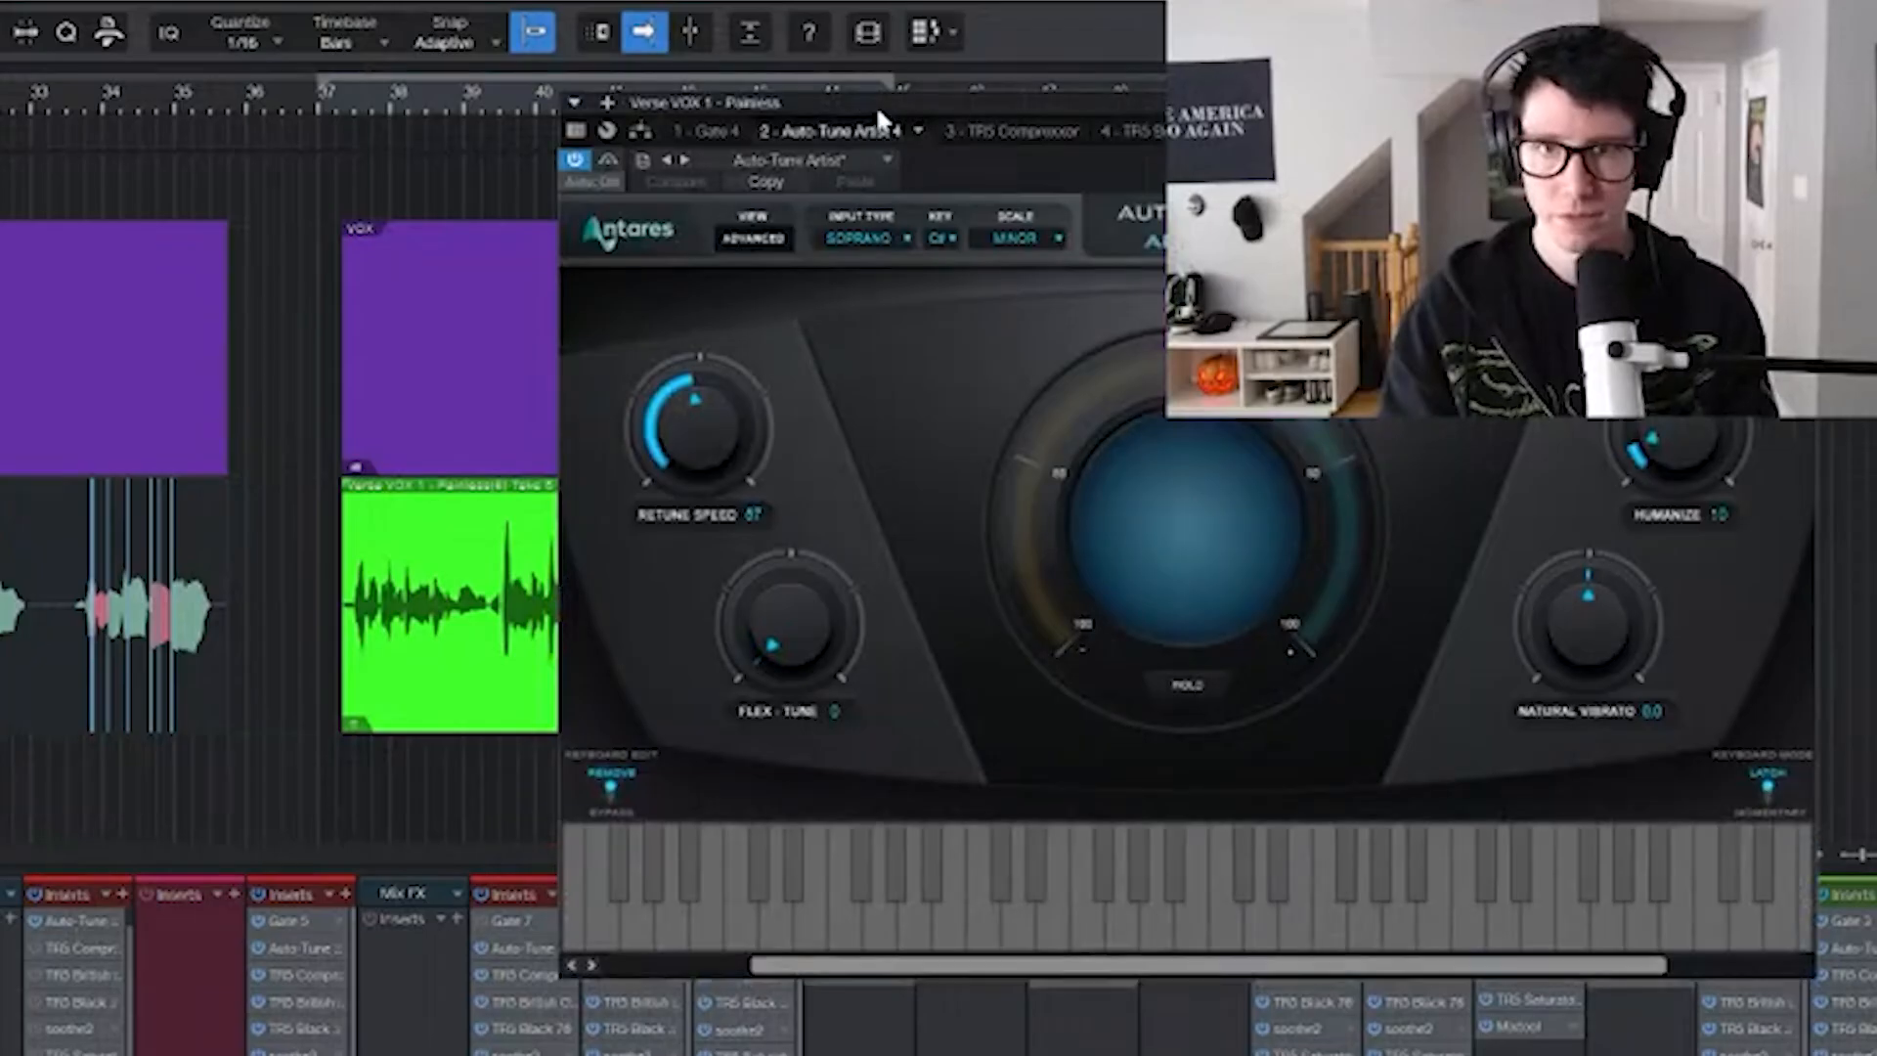
{"action": "left_click_drag", "start_coordinate": [876, 104], "coordinate": [695, 104]}
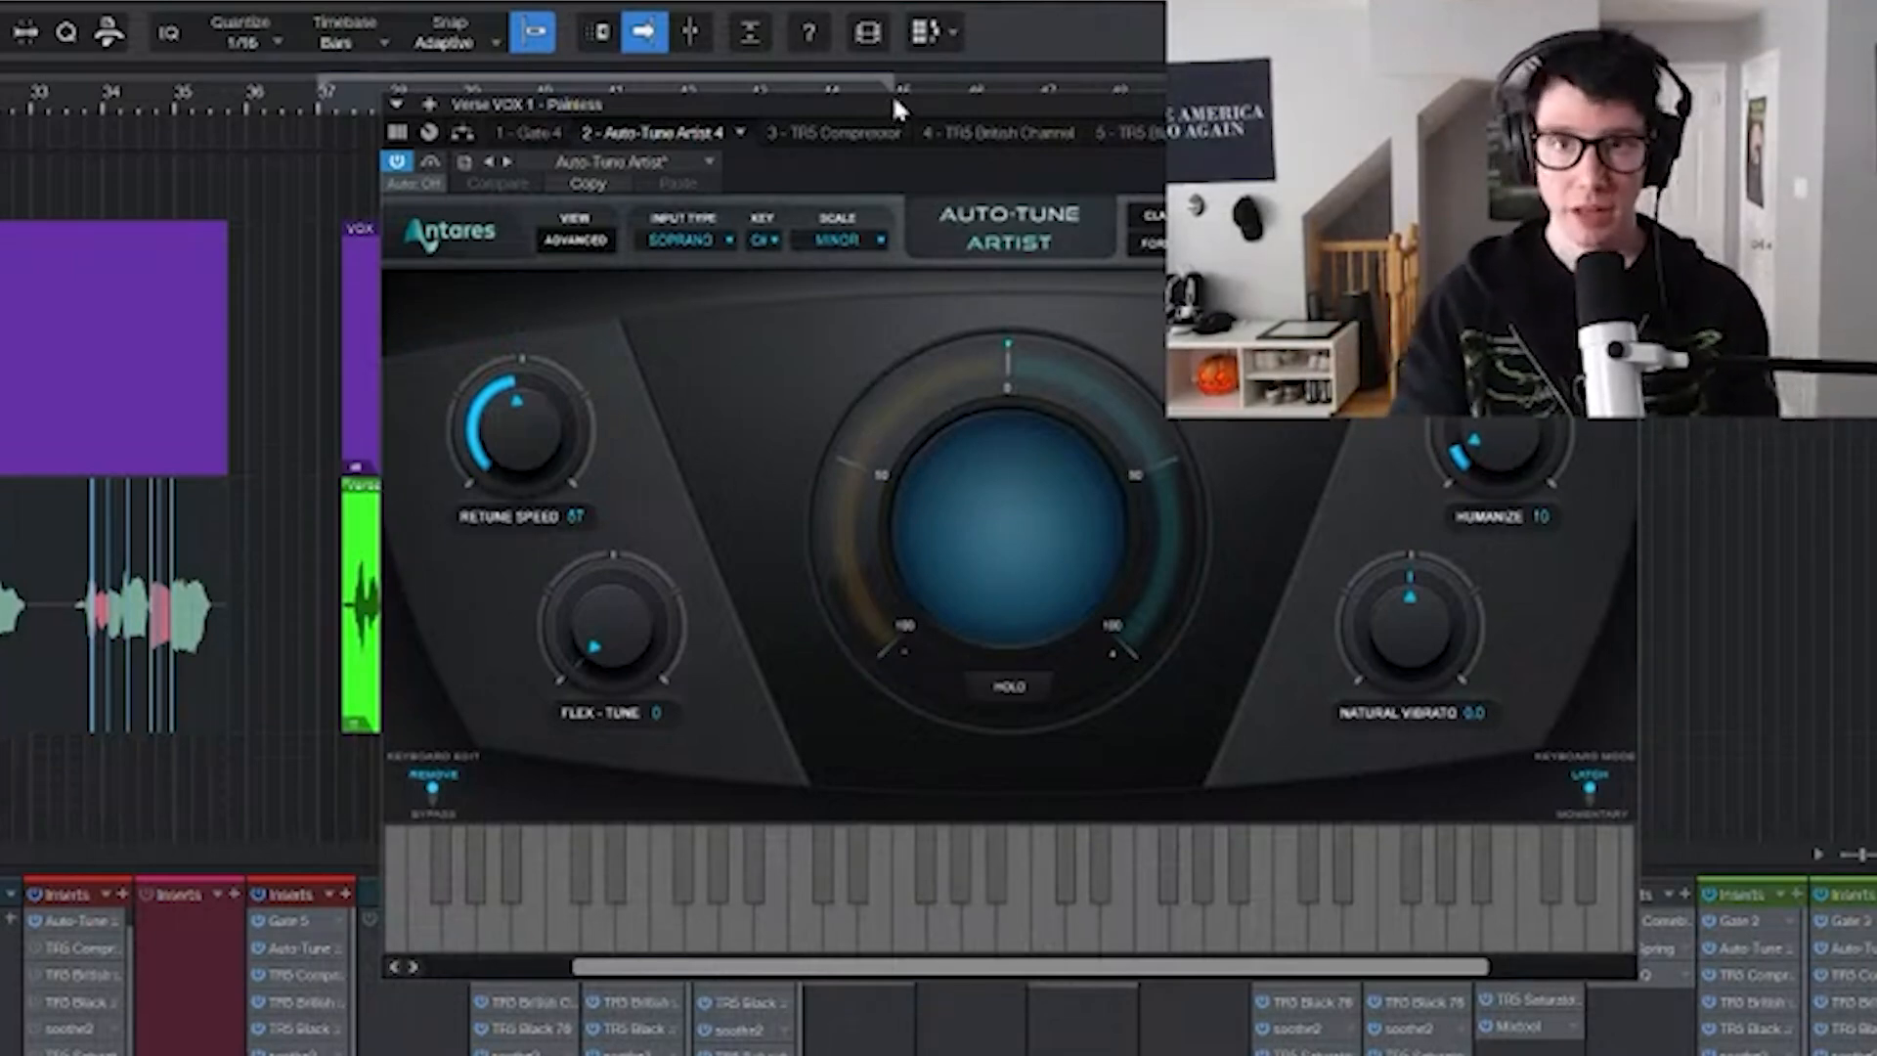
{"action": "left_click_drag", "start_coordinate": [898, 105], "coordinate": [890, 93]}
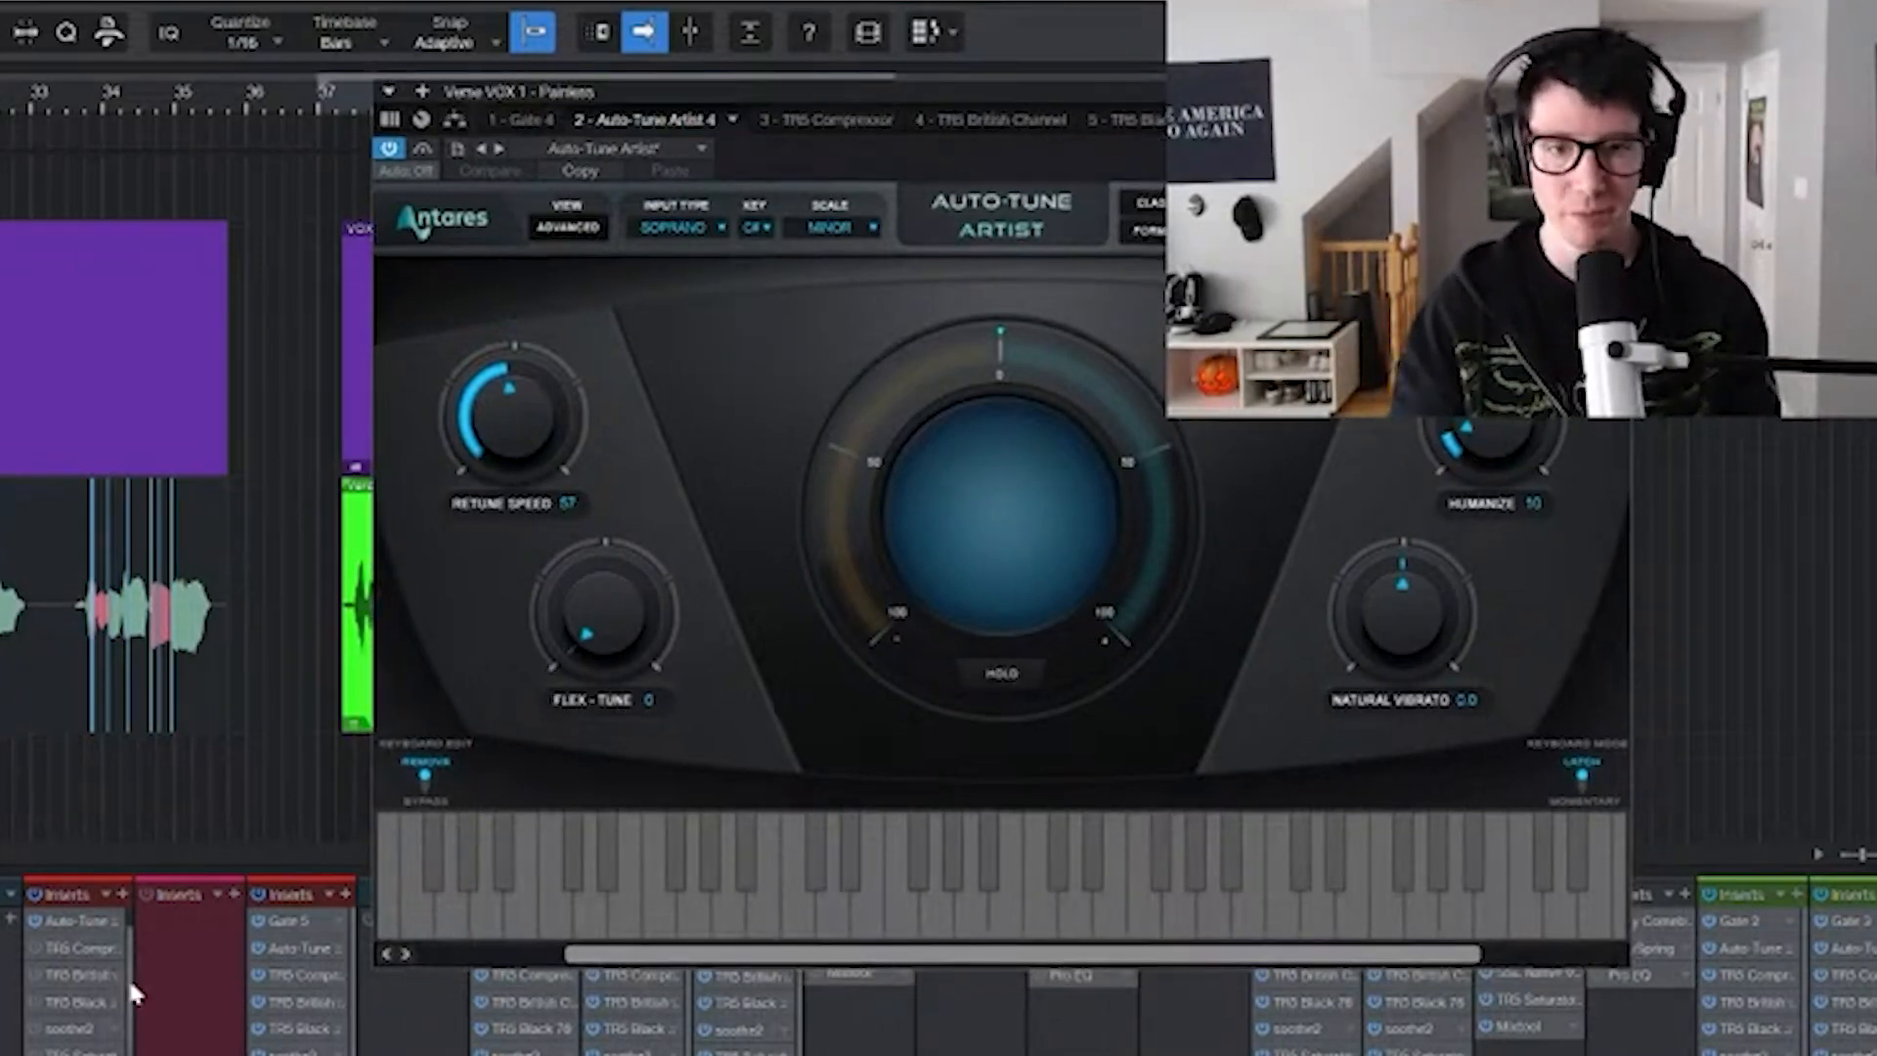
- Enable the TR5 Comprexxor insert on Verse VOX 1 and show its settings
{"action": "left_click_drag", "start_coordinate": [131, 983], "coordinate": [131, 956]}
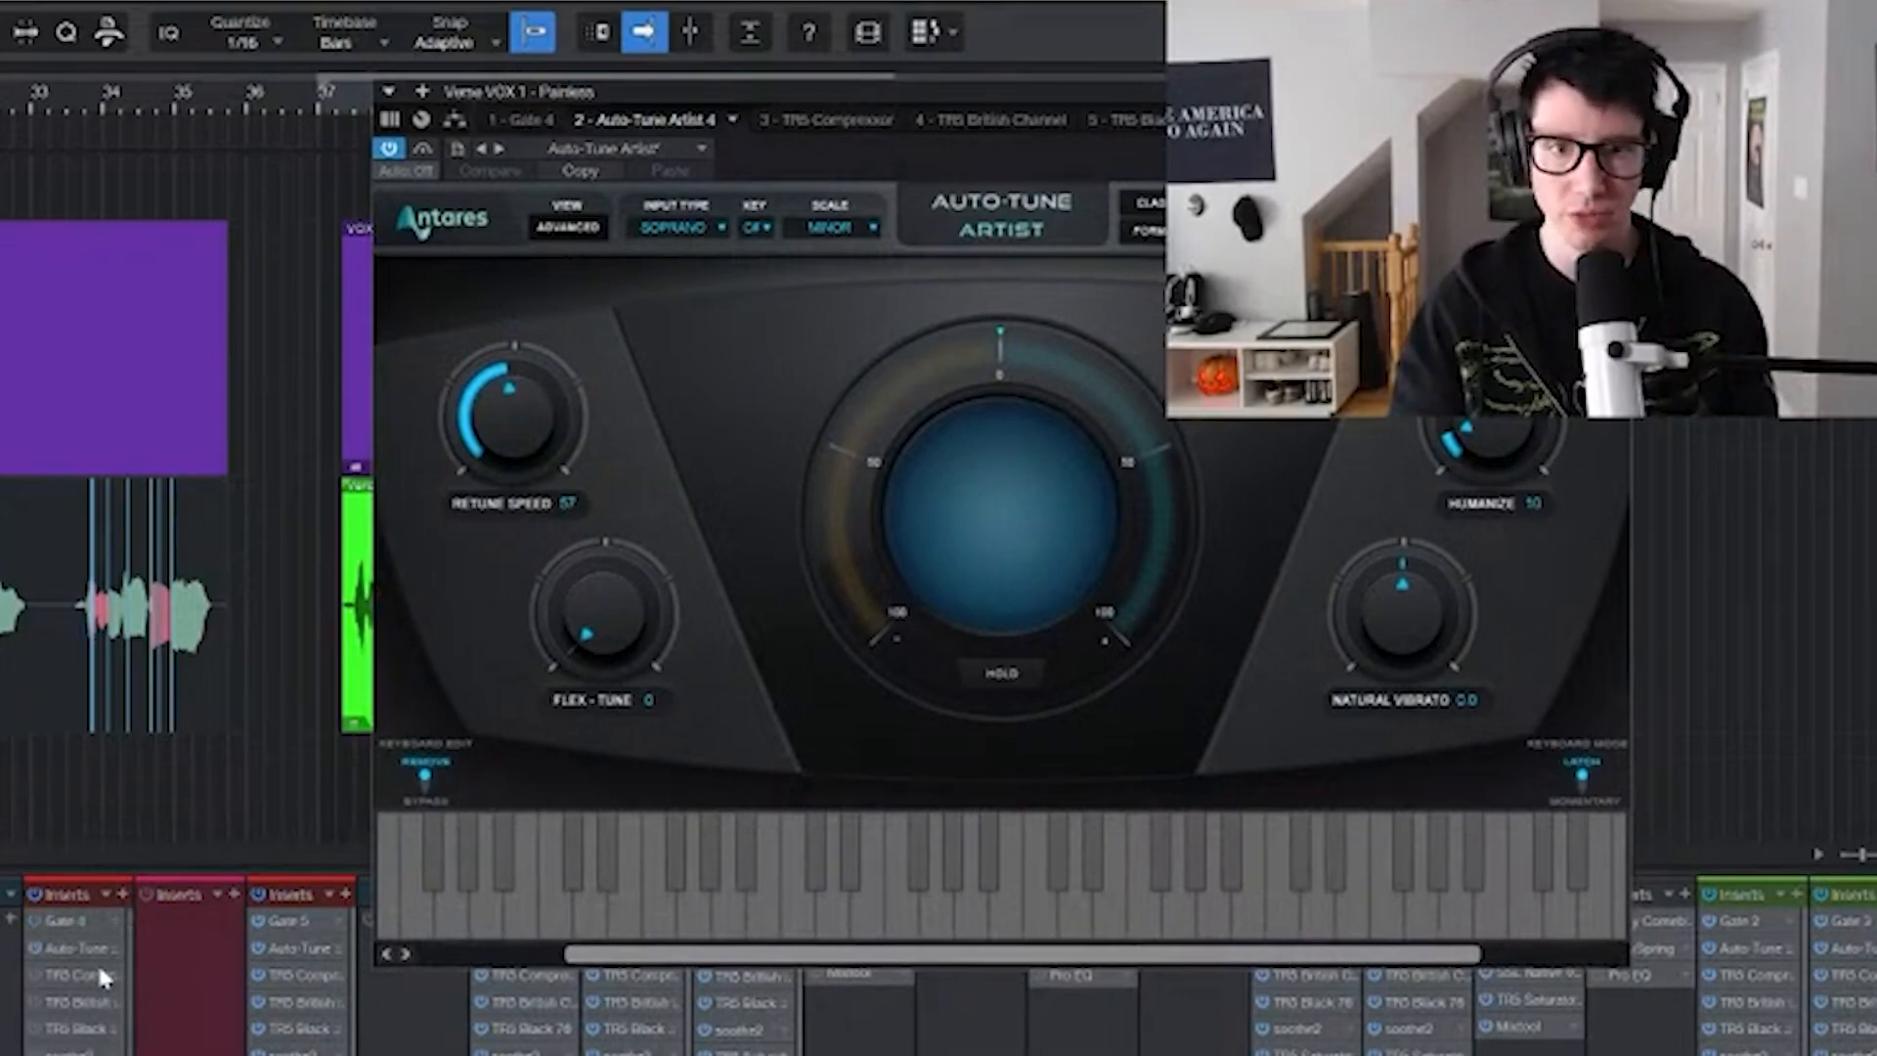
{"action": "left_click", "coordinate": [37, 967]}
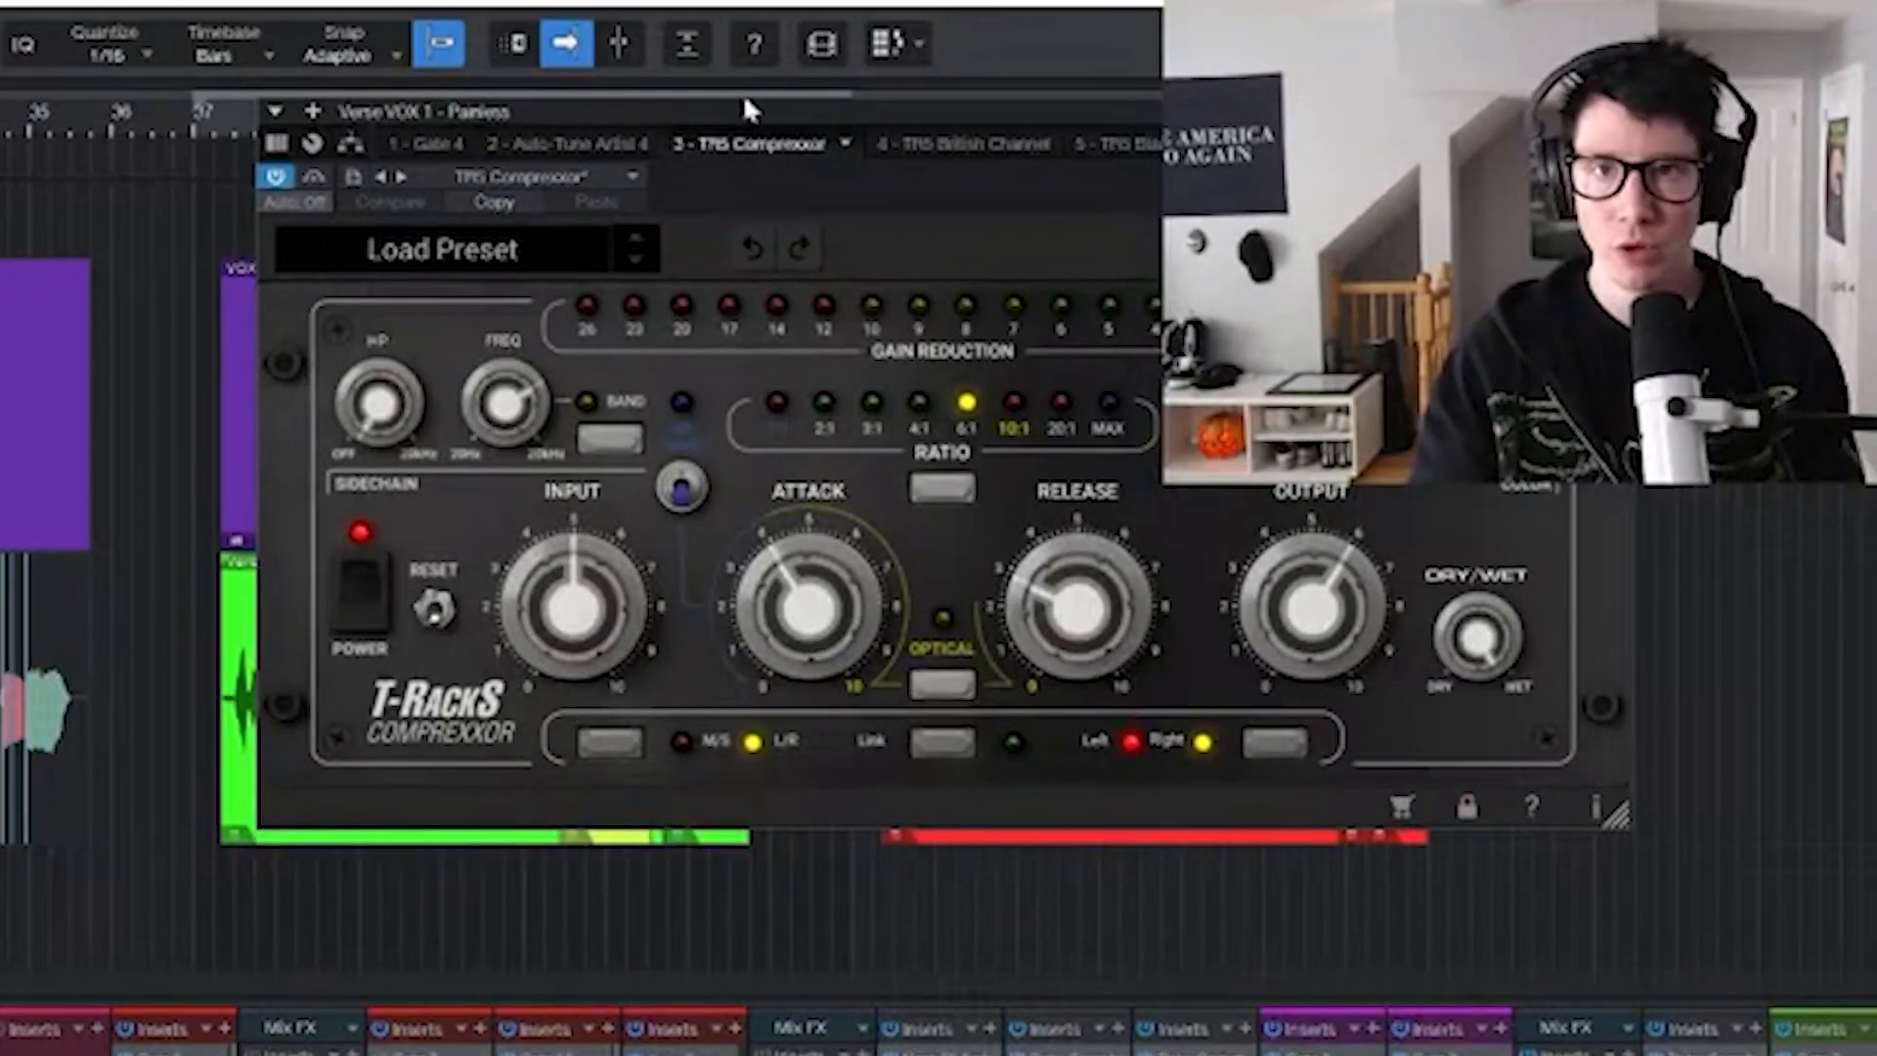
{"action": "left_click_drag", "start_coordinate": [743, 110], "coordinate": [618, 166]}
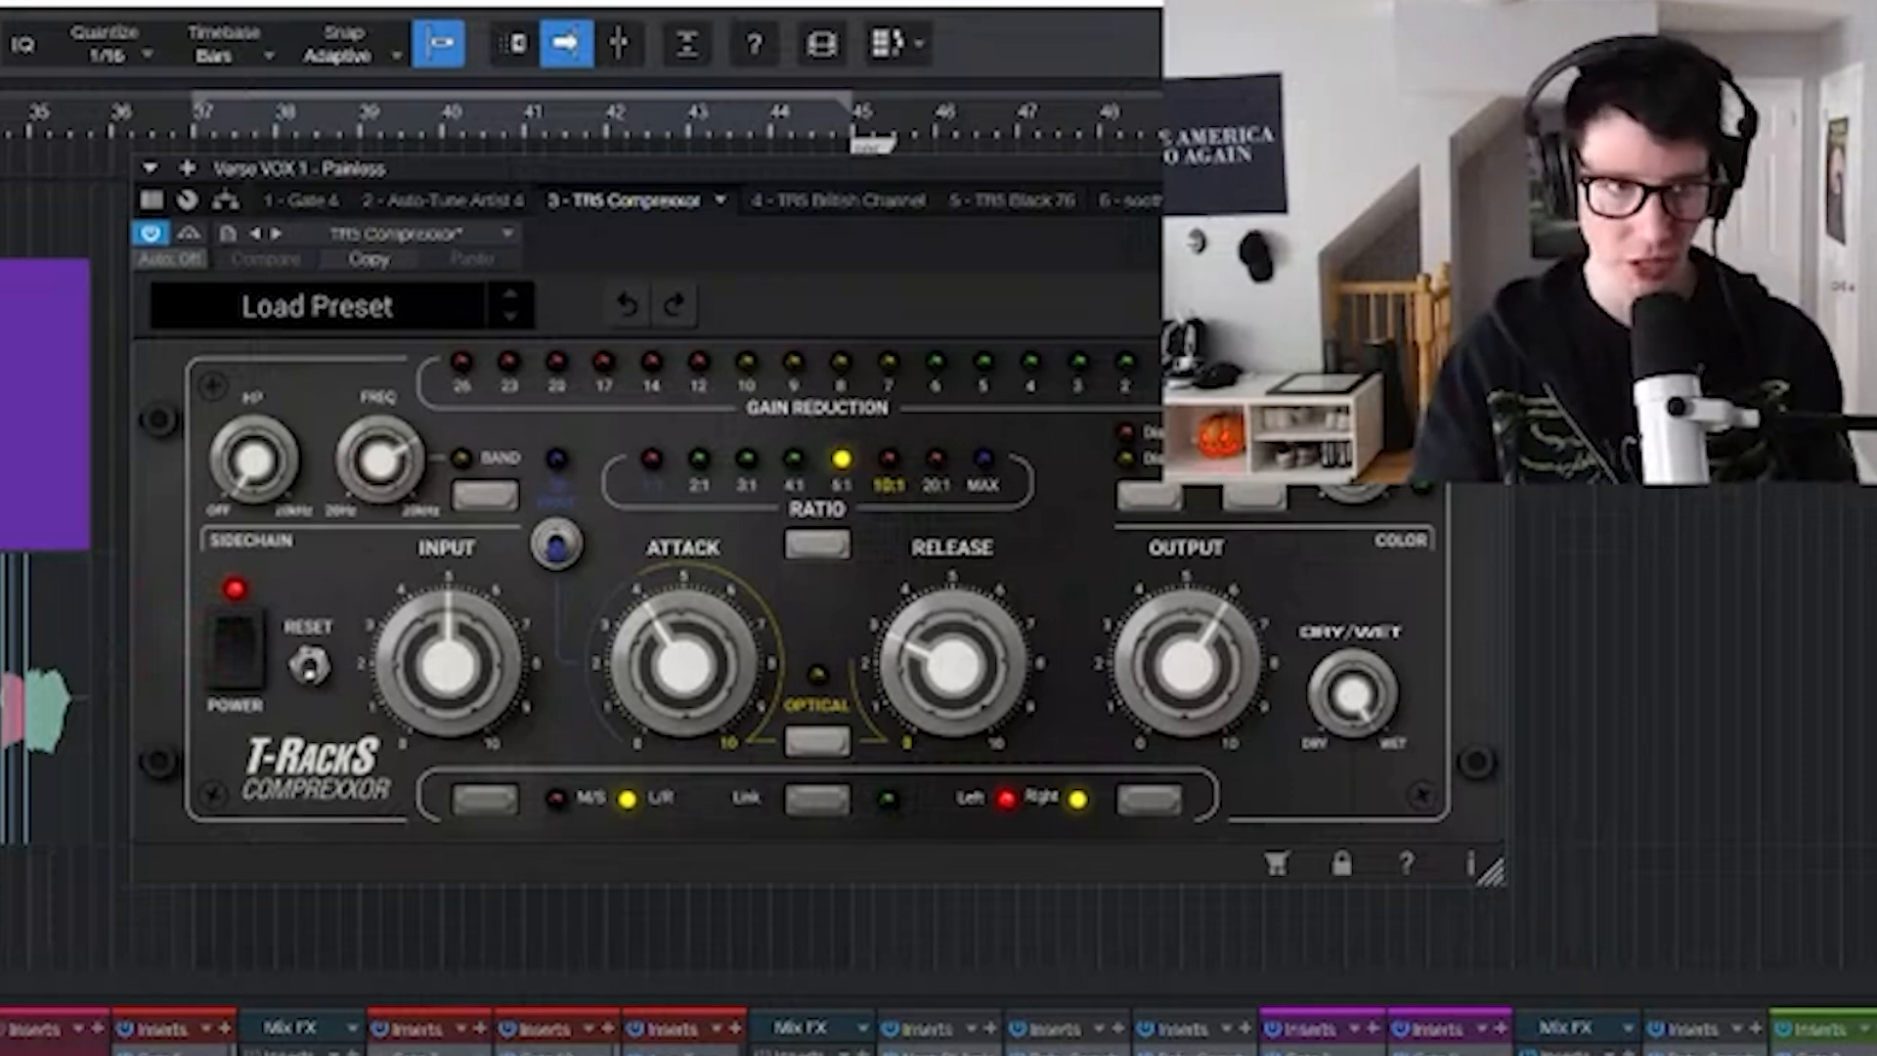
- Compare the verse vocal with the Comprexxor powered off and on, leave it on, and stop playback
{"action": "left_click", "coordinate": [241, 653]}
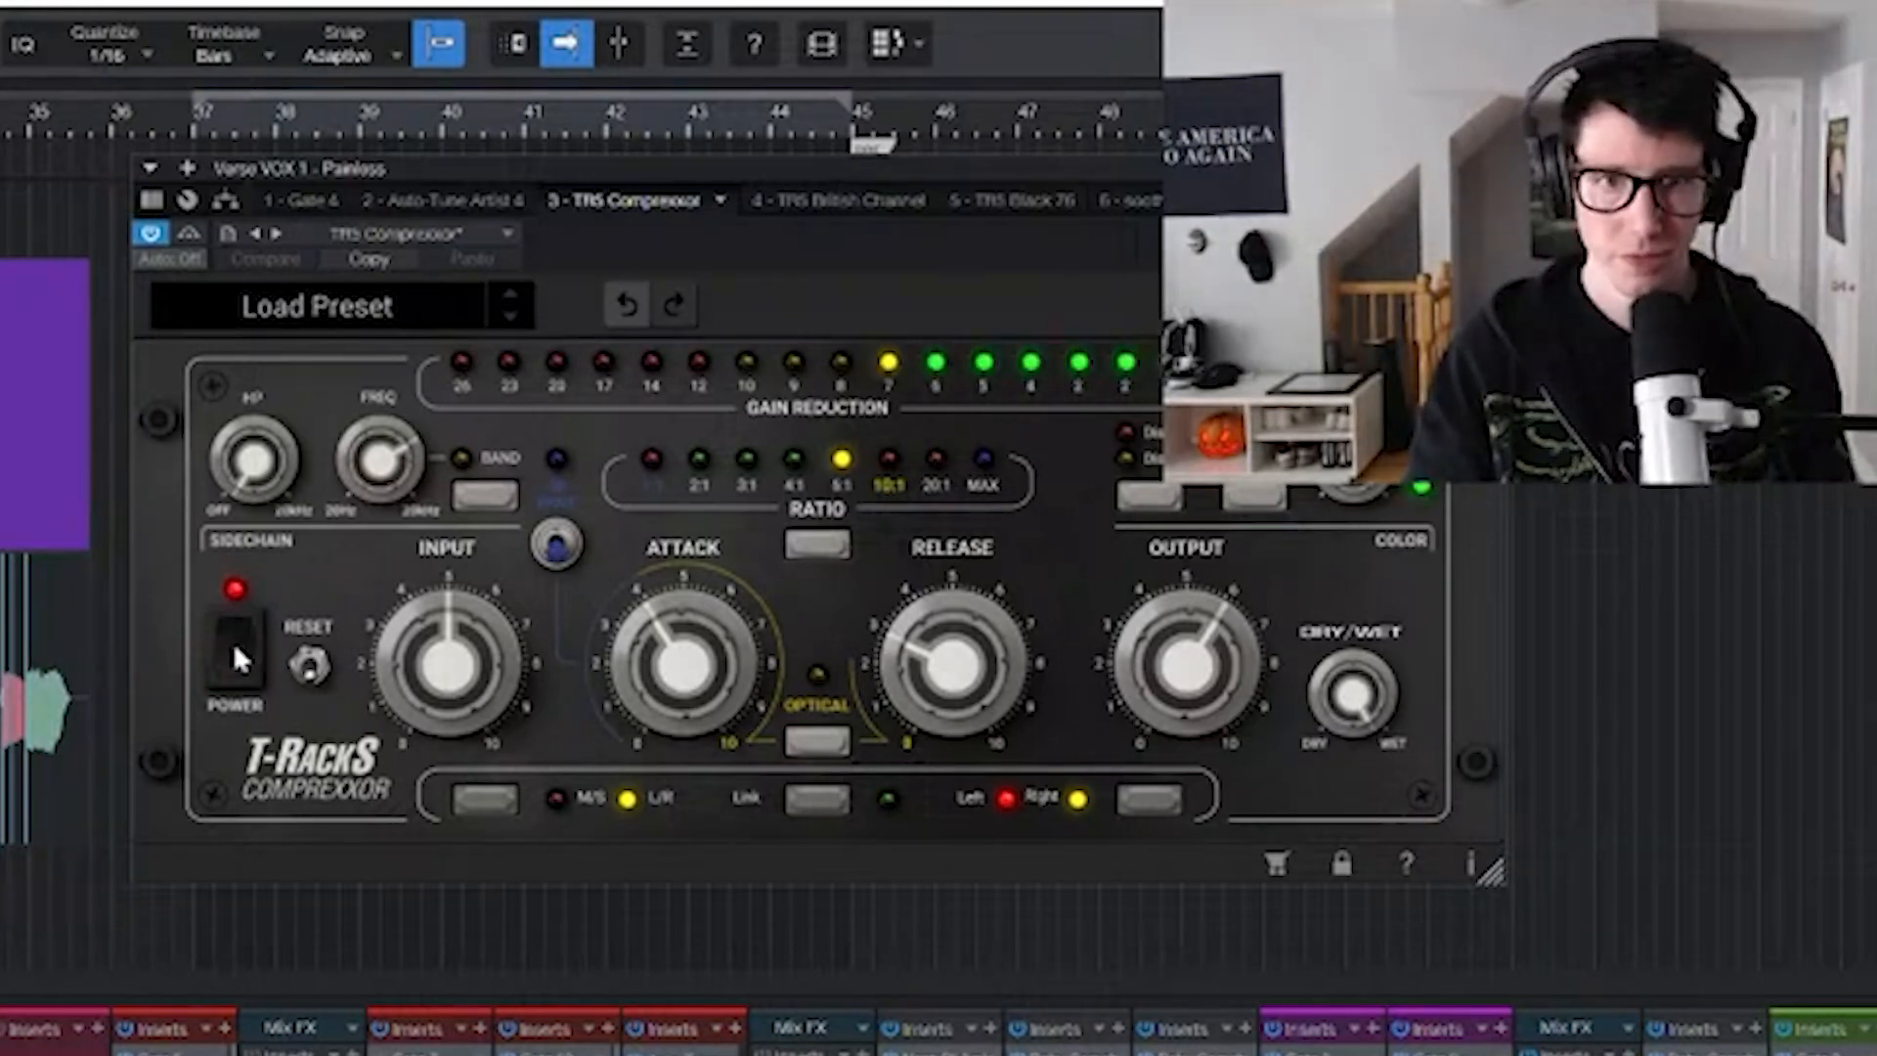
{"action": "left_click", "coordinate": [235, 663]}
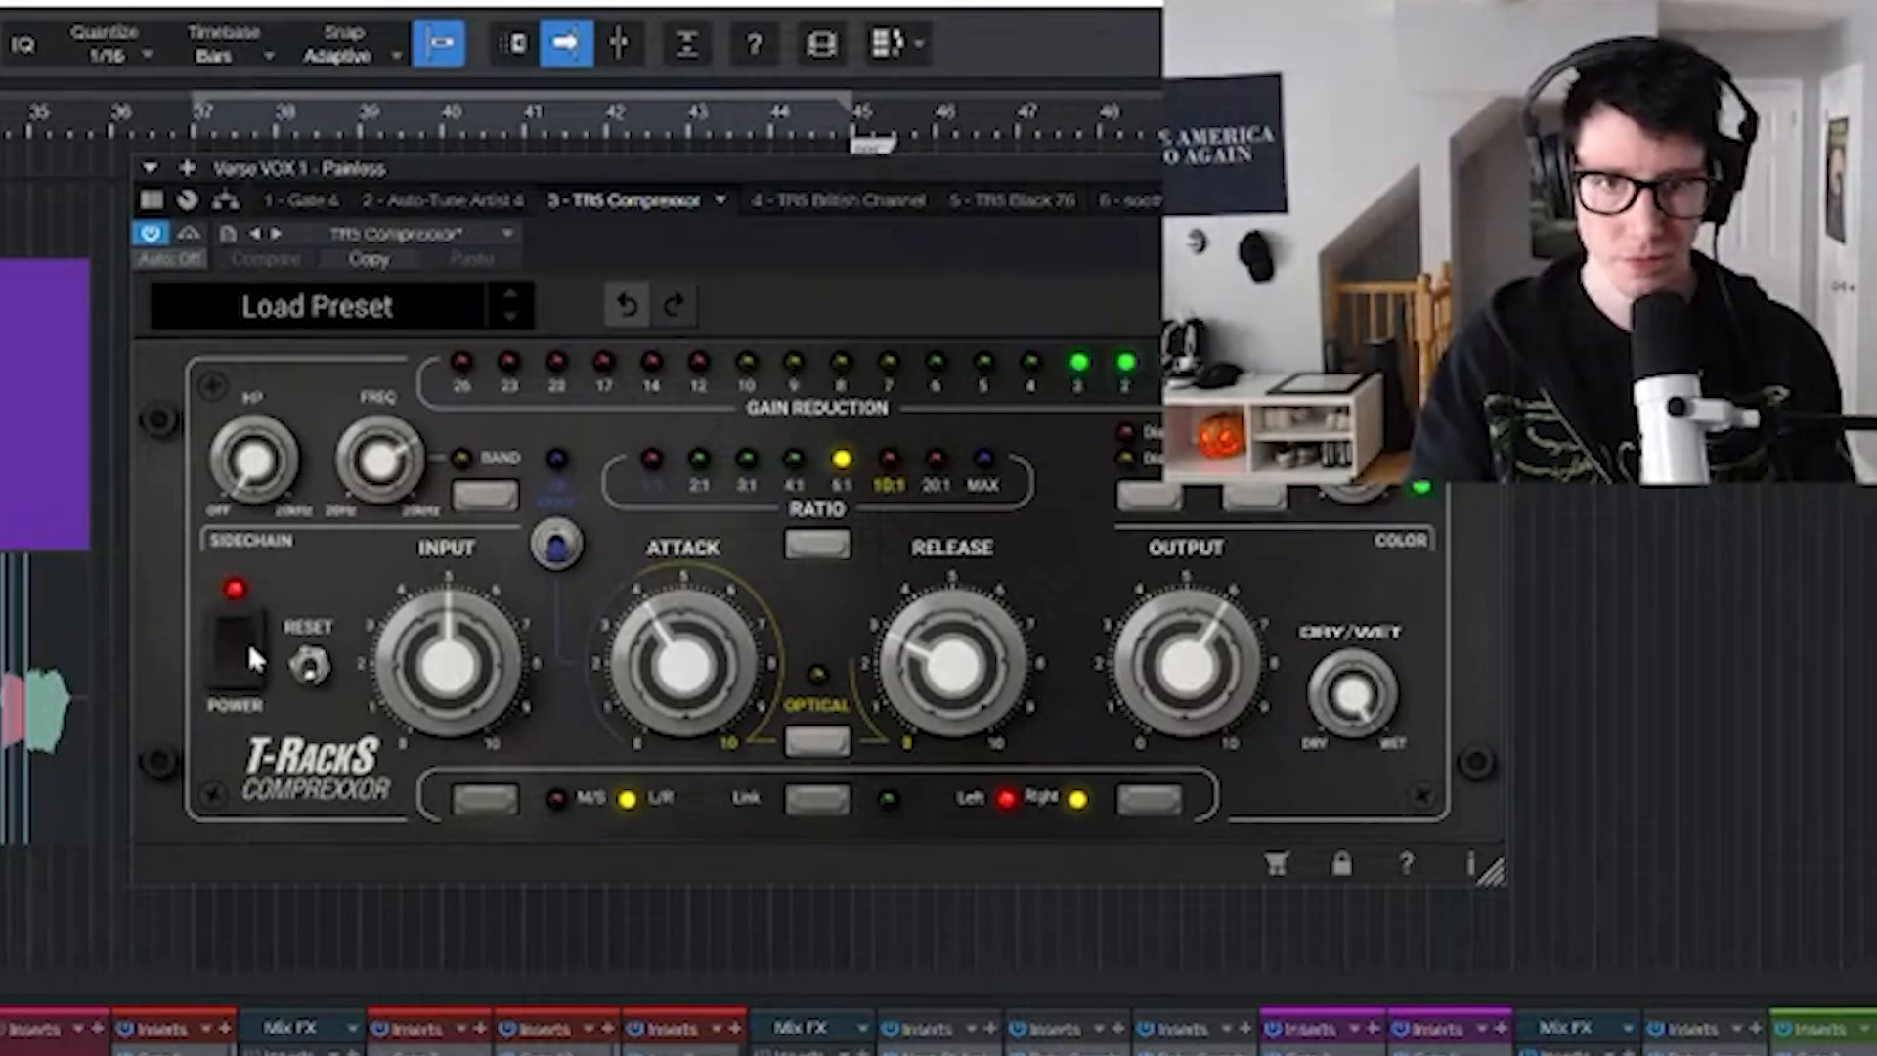
{"action": "key", "text": "space"}
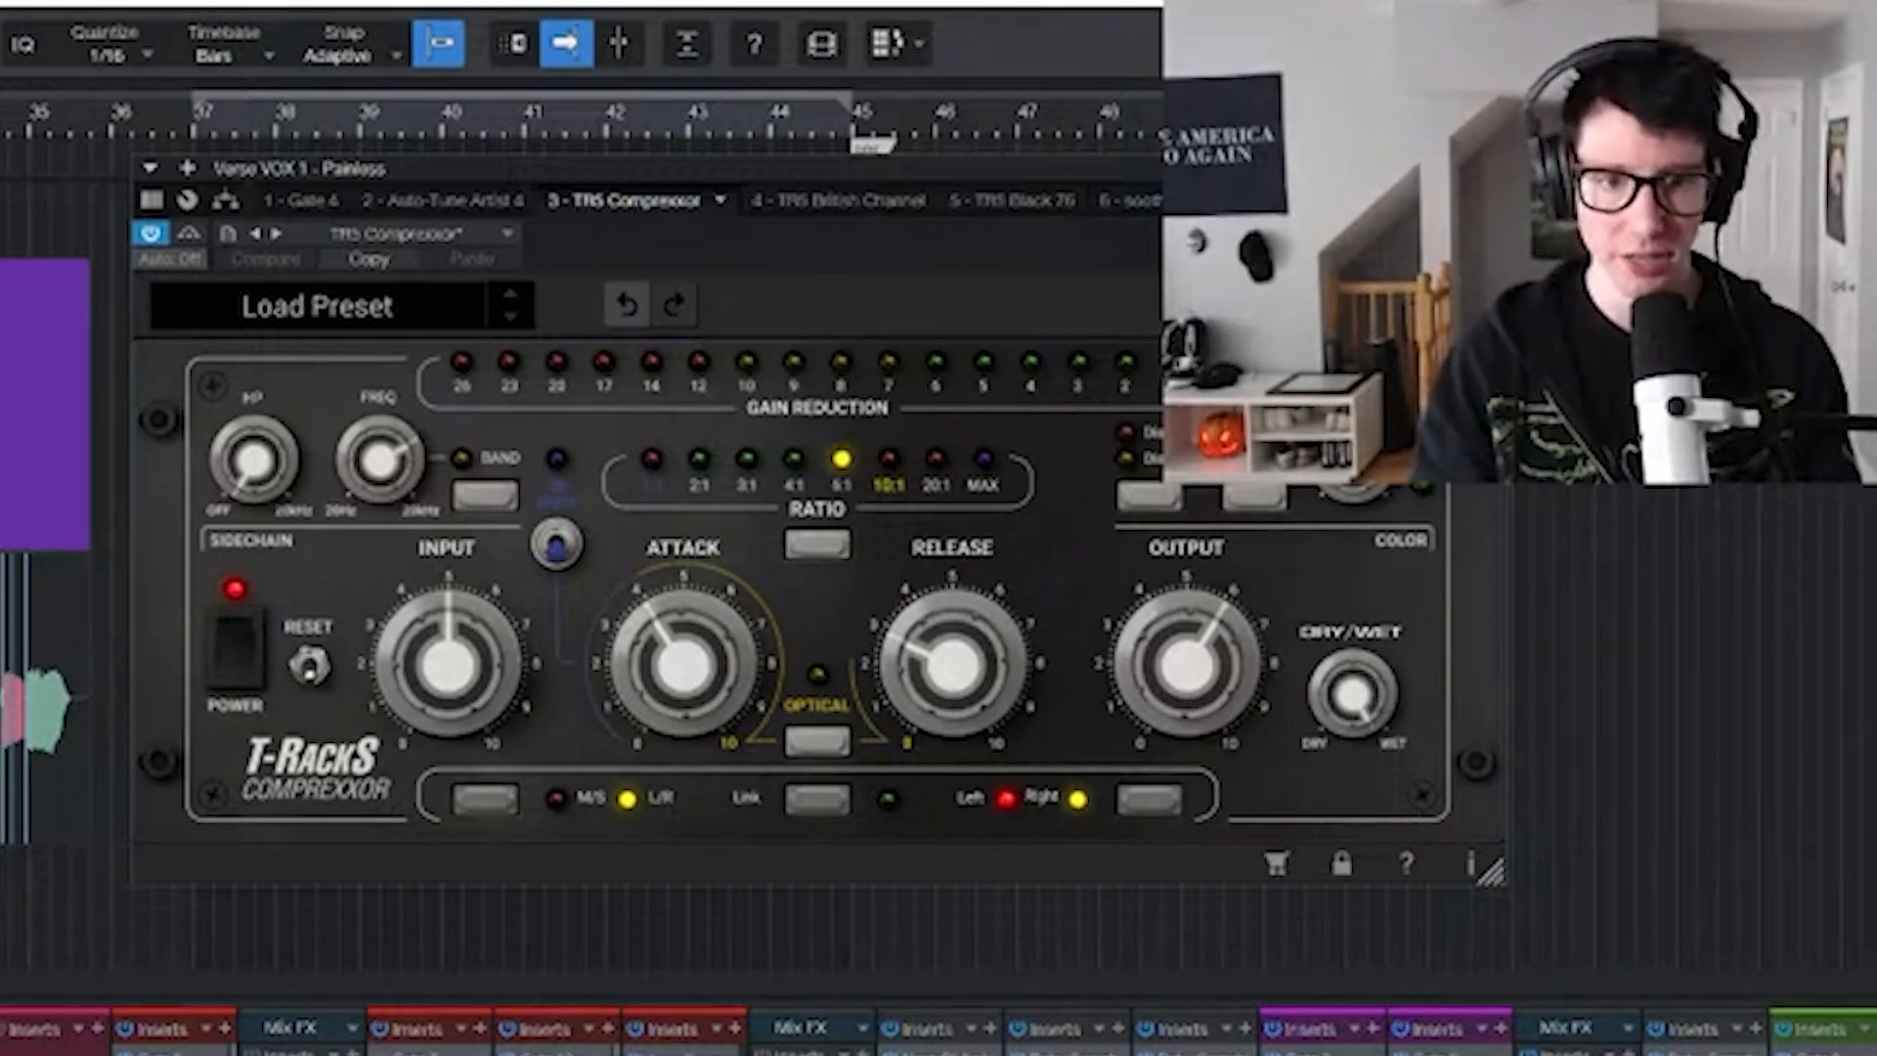
- Open and enable the TR5 British Channel insert on Verse VOX 1, comparing the vocal with it bypassed and active
{"action": "left_click", "coordinate": [827, 199]}
{"action": "left_click_drag", "start_coordinate": [592, 183], "coordinate": [577, 195]}
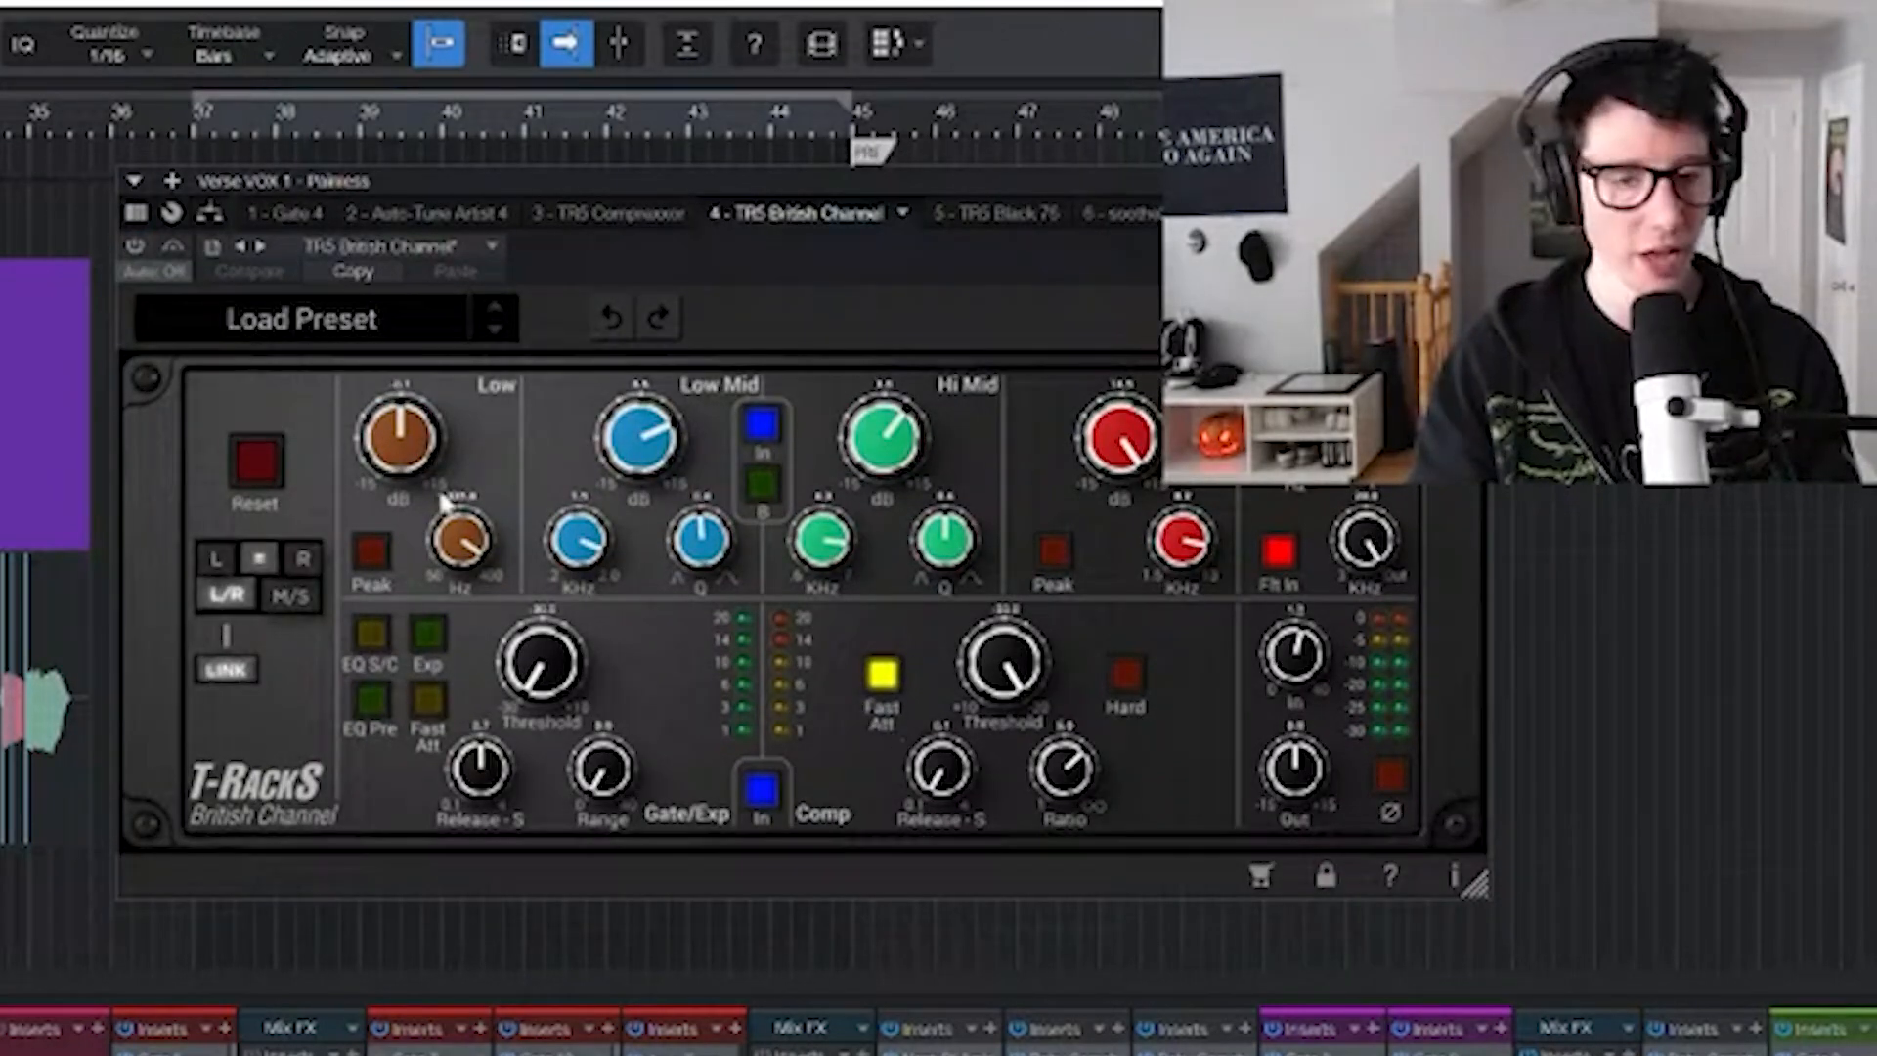
{"action": "left_click", "coordinate": [135, 245]}
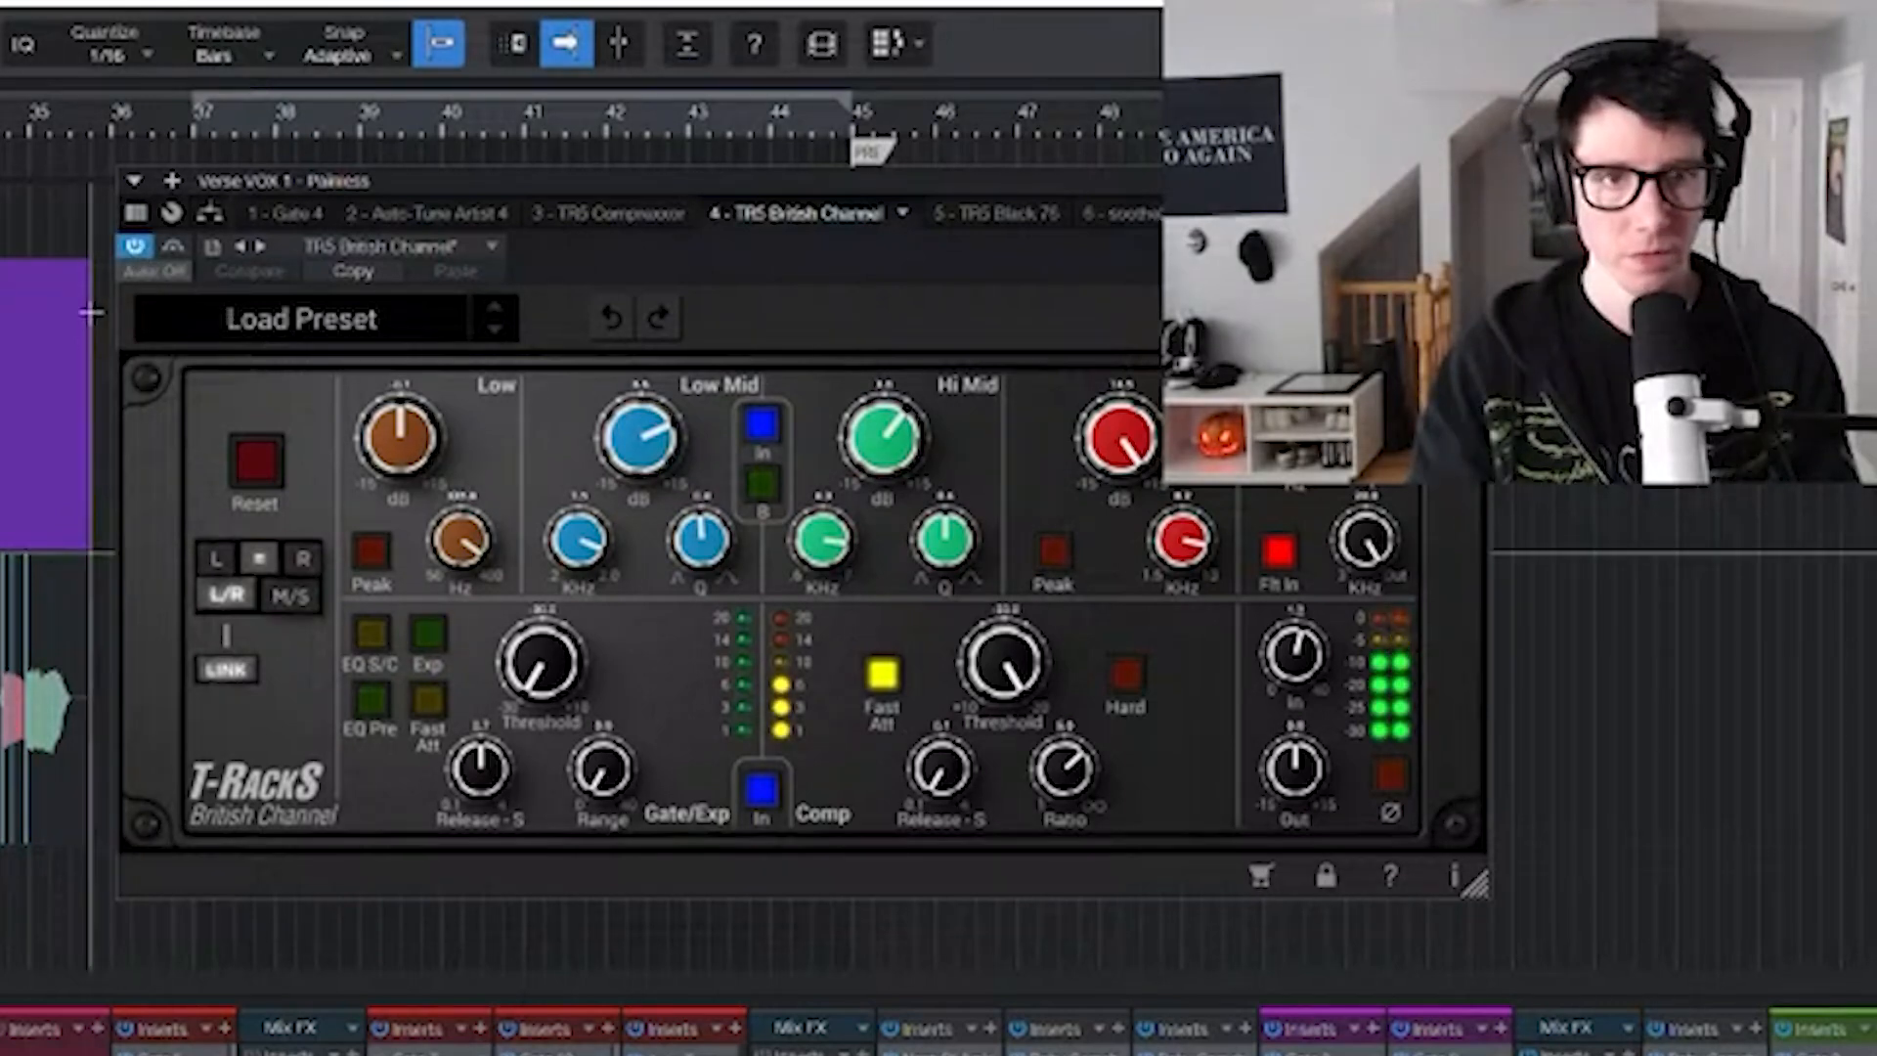
{"action": "left_click", "coordinate": [135, 247]}
{"action": "left_click", "coordinate": [136, 247]}
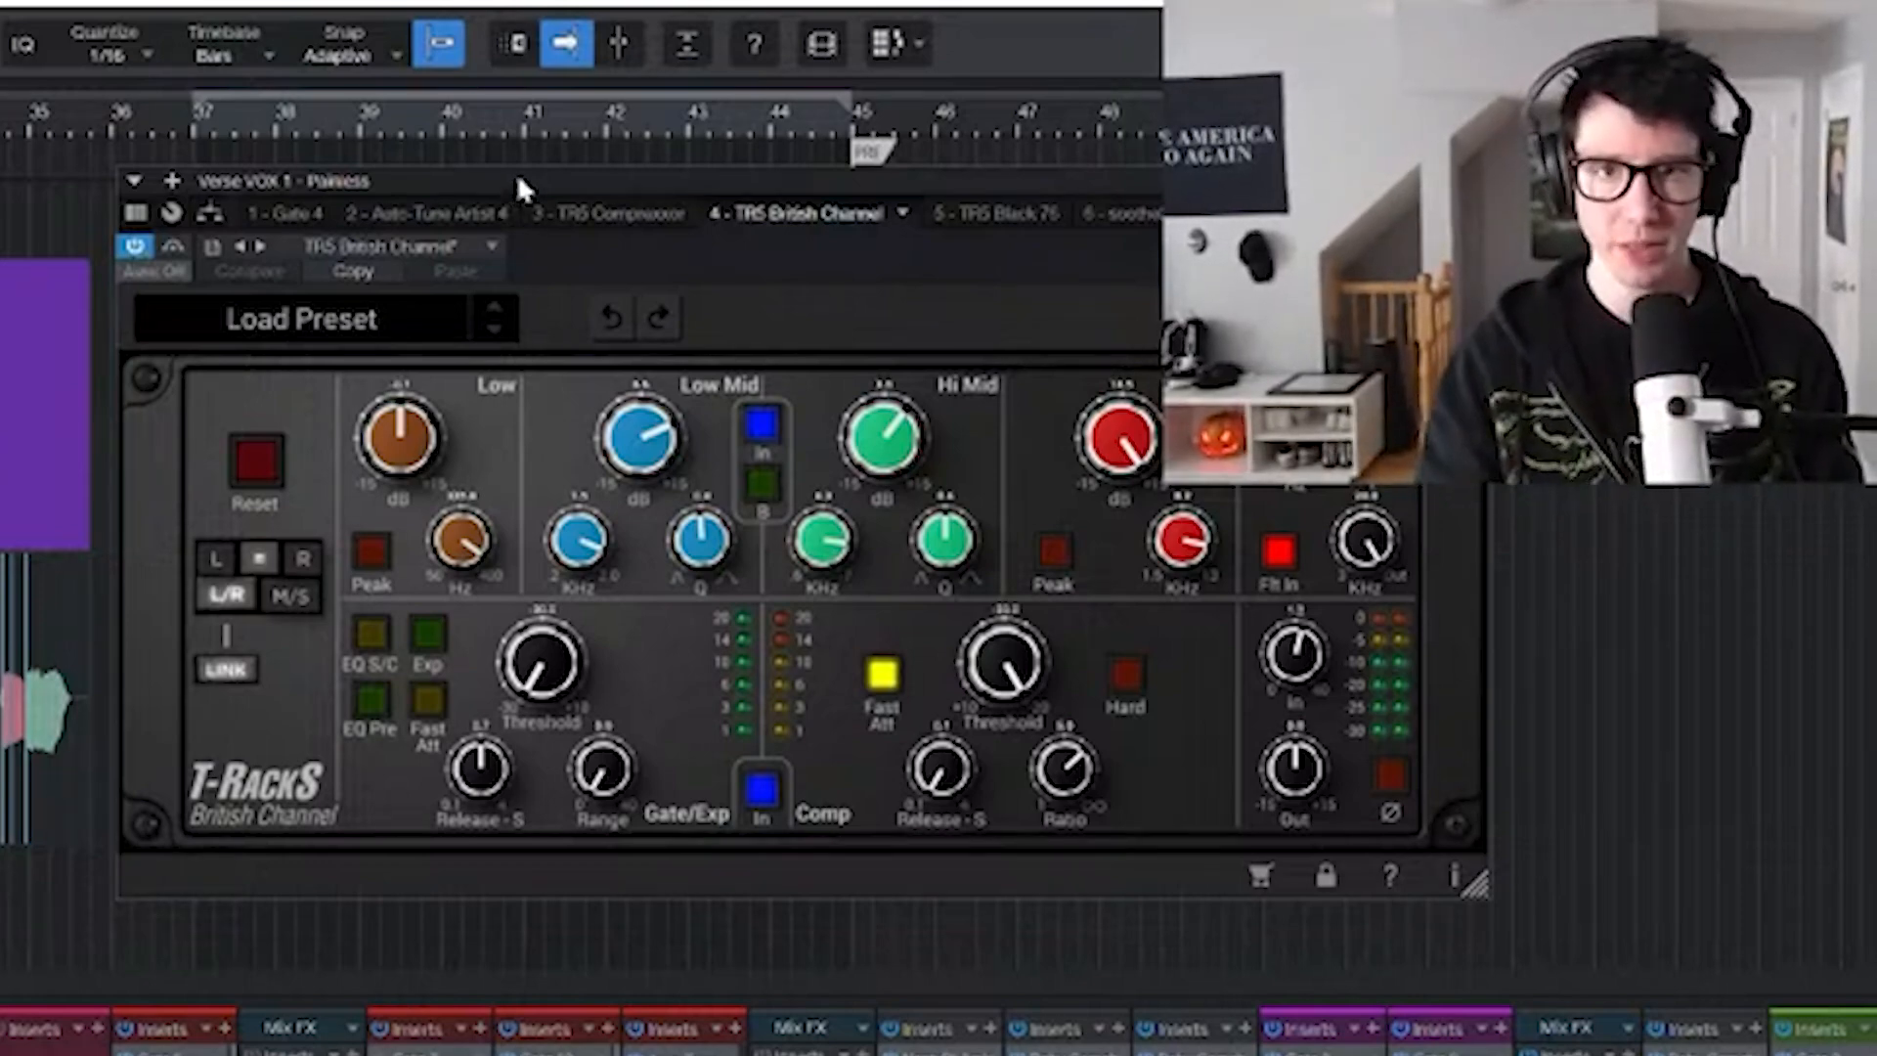
{"action": "left_click_drag", "start_coordinate": [516, 172], "coordinate": [557, 170]}
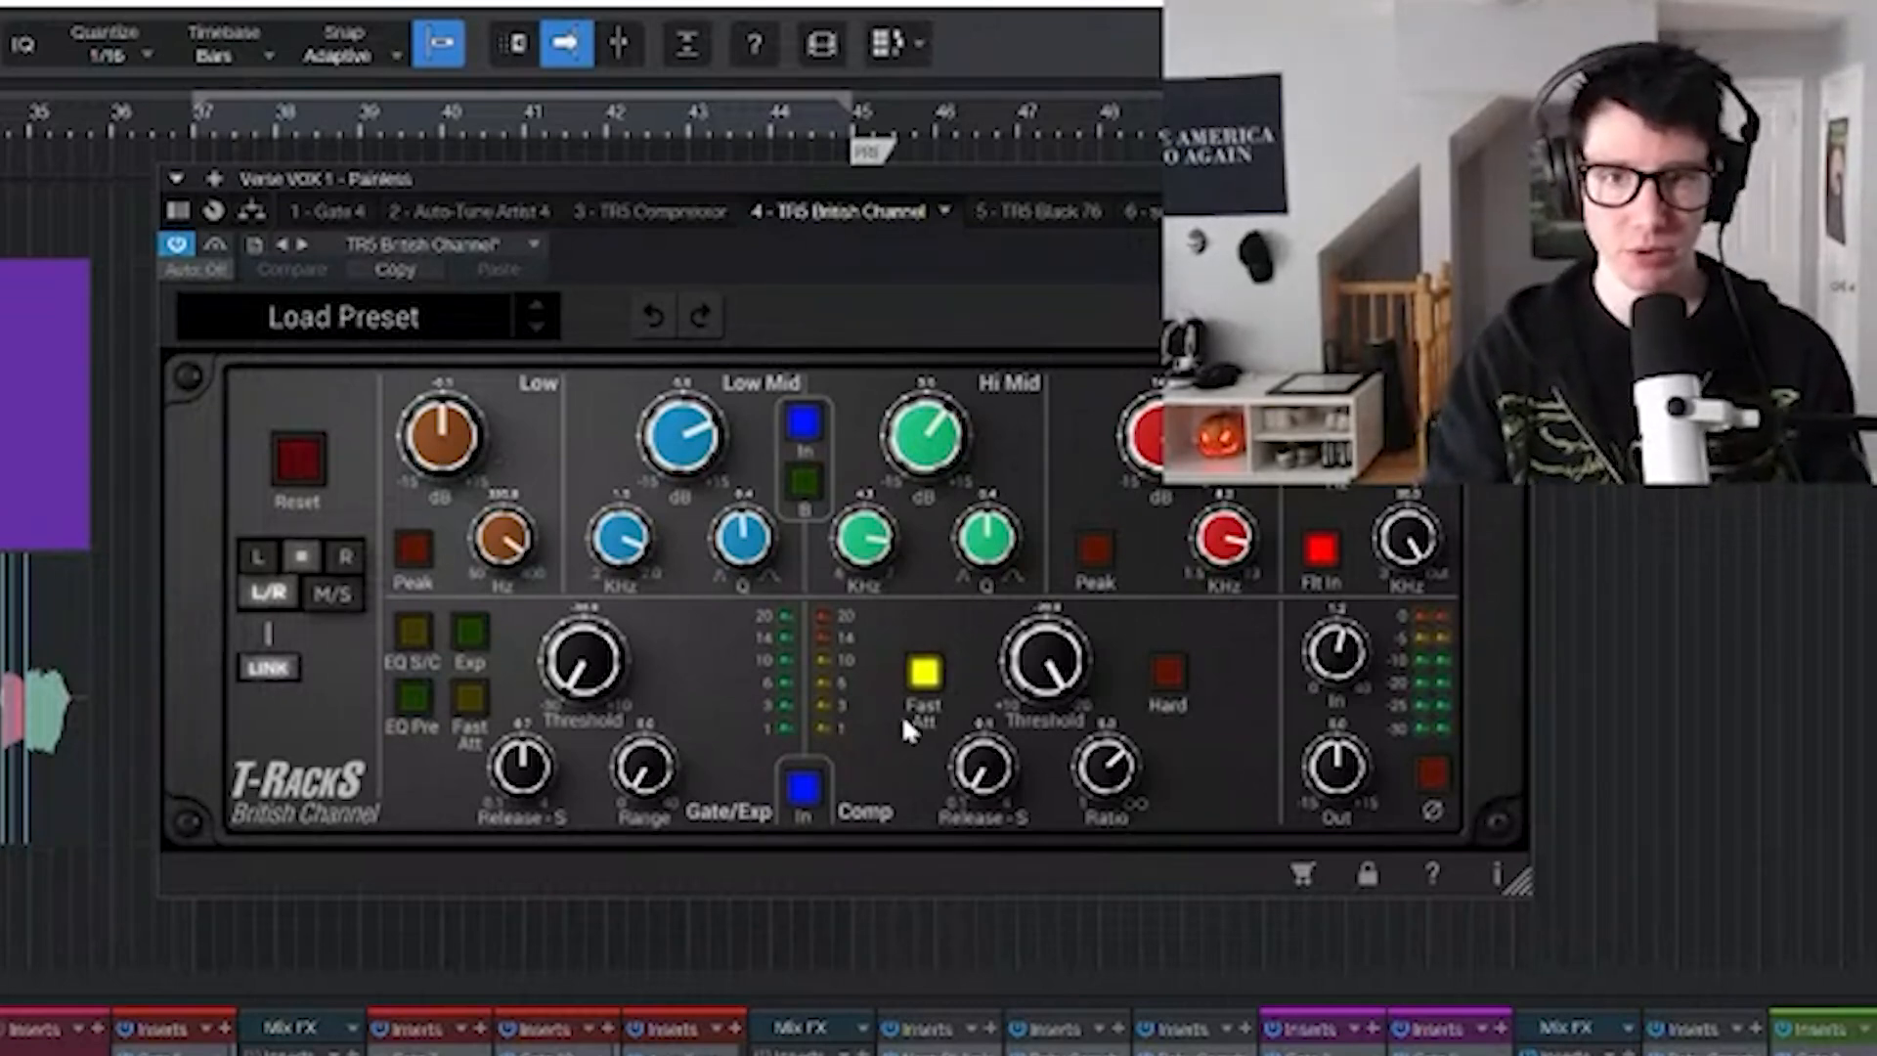
- Uncover the verse clip, play from bar 37, and compare the vocal with the British Channel off and on, leaving it on
{"action": "key", "text": "space"}
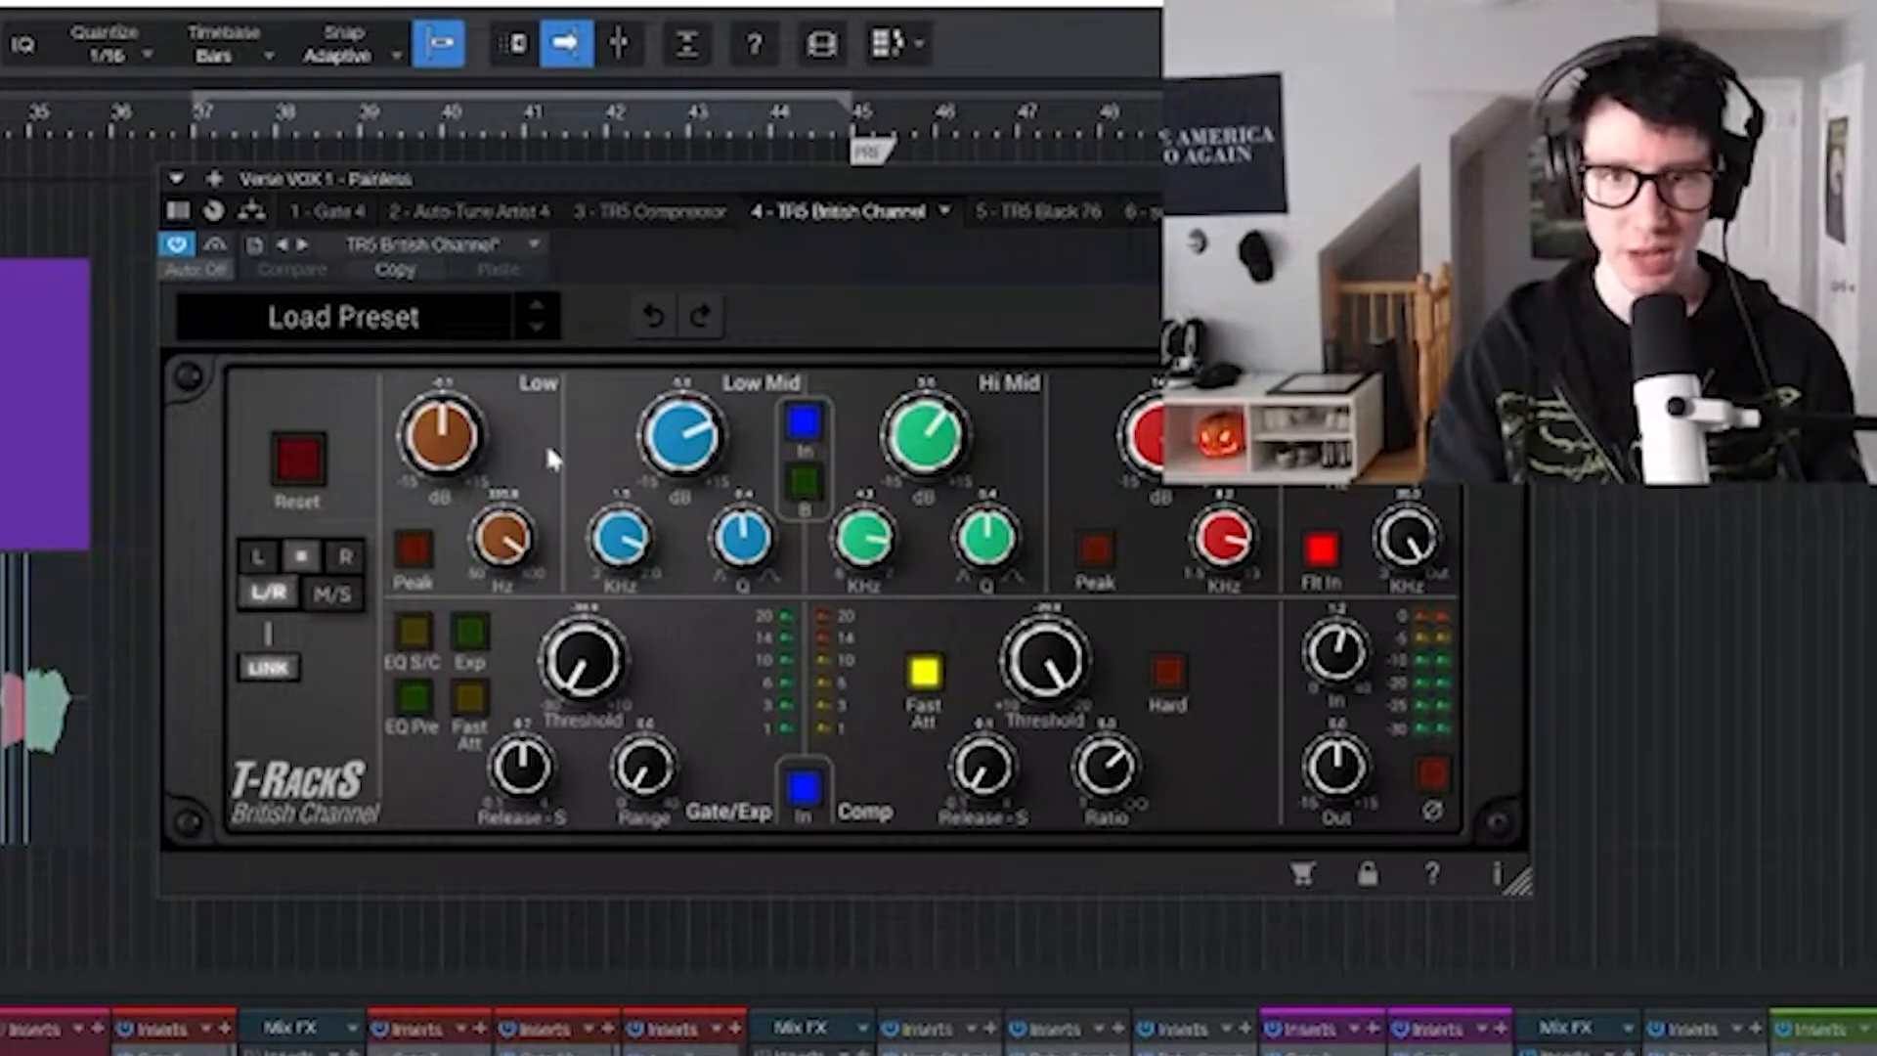
{"action": "left_click_drag", "start_coordinate": [887, 173], "coordinate": [1362, 232]}
{"action": "left_click", "coordinate": [219, 115]}
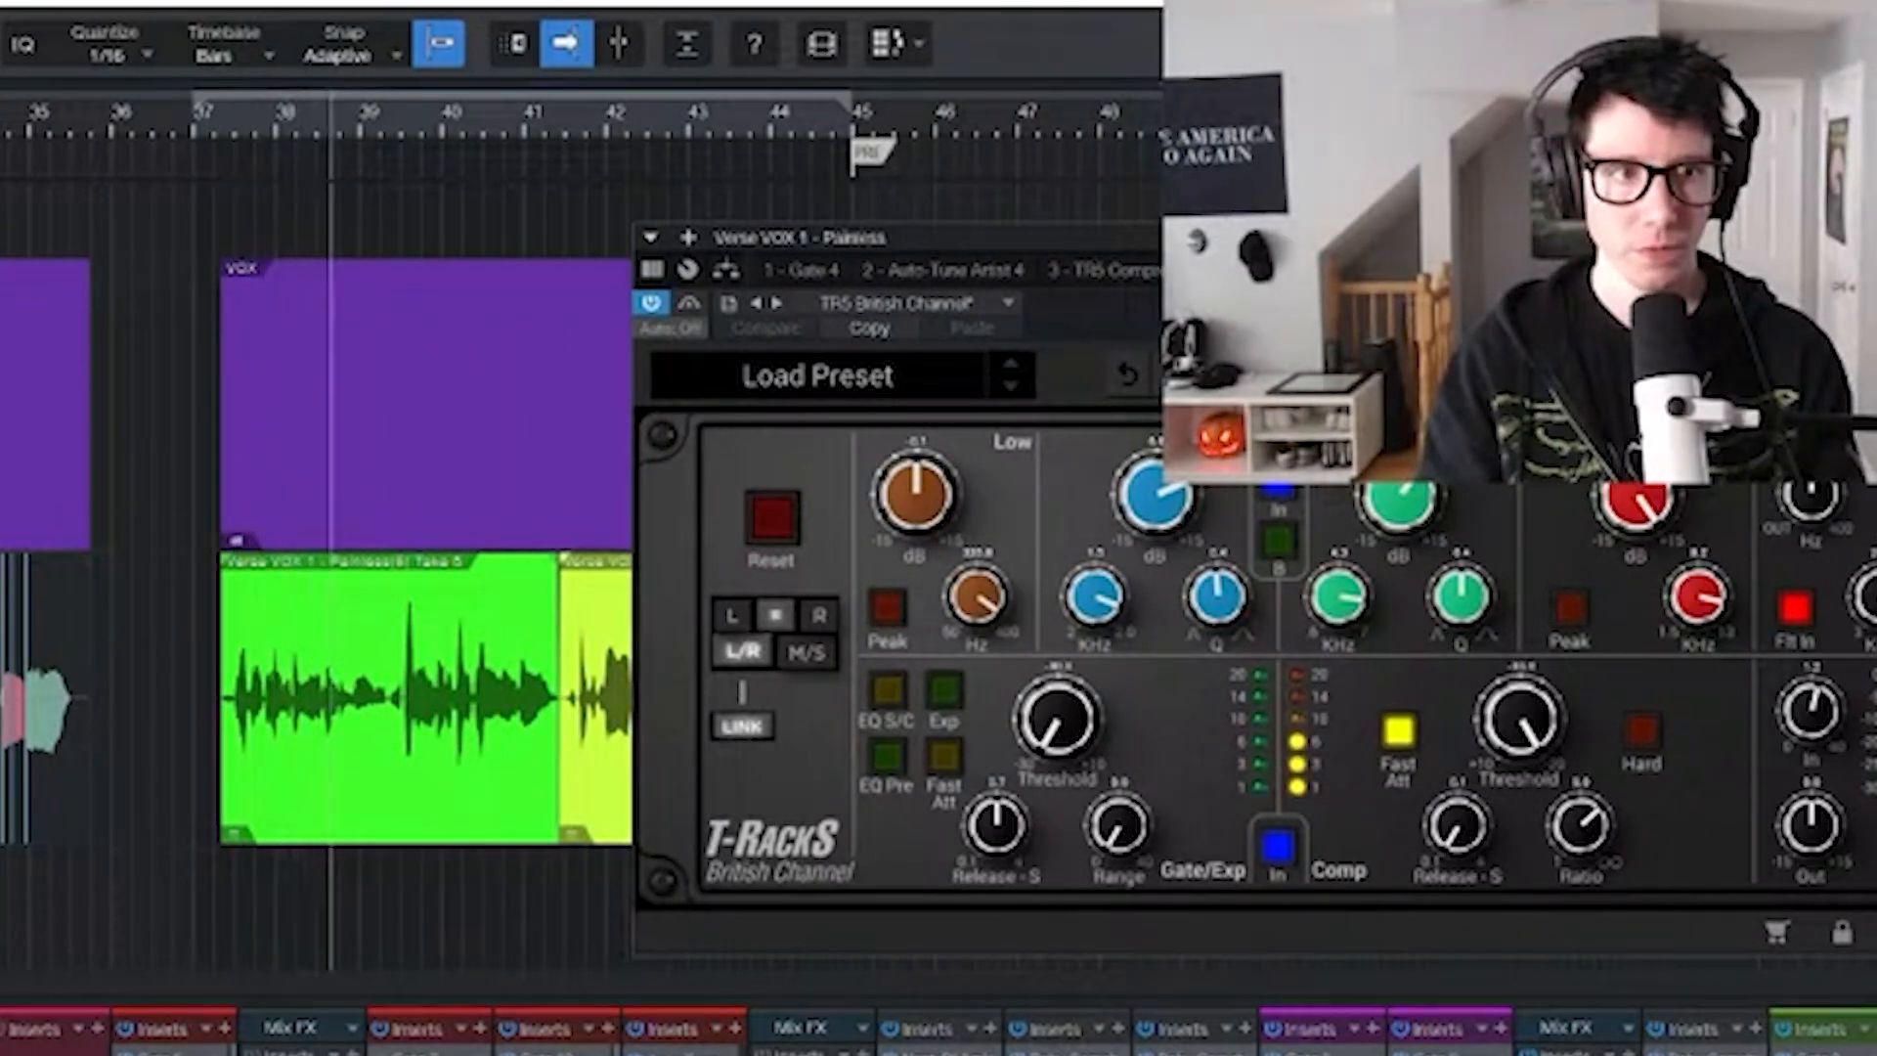
{"action": "left_click", "coordinate": [651, 303]}
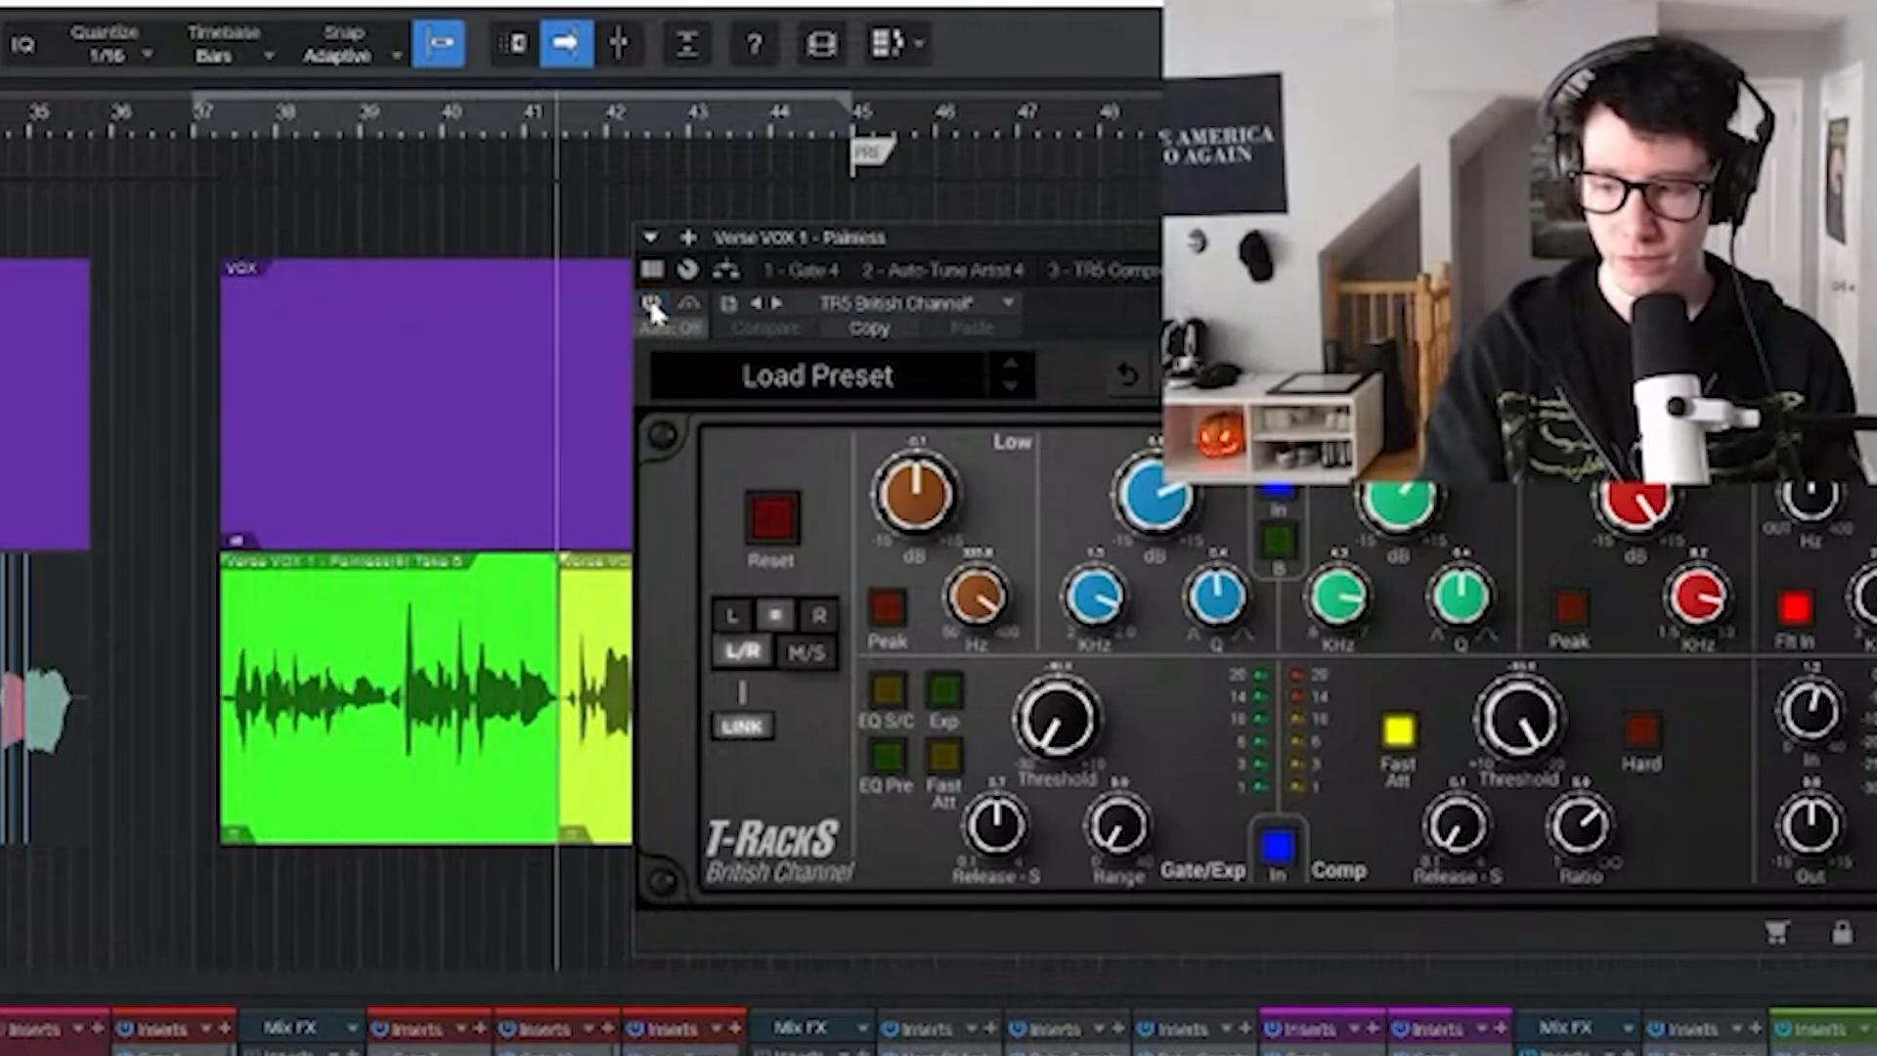
{"action": "left_click", "coordinate": [651, 303]}
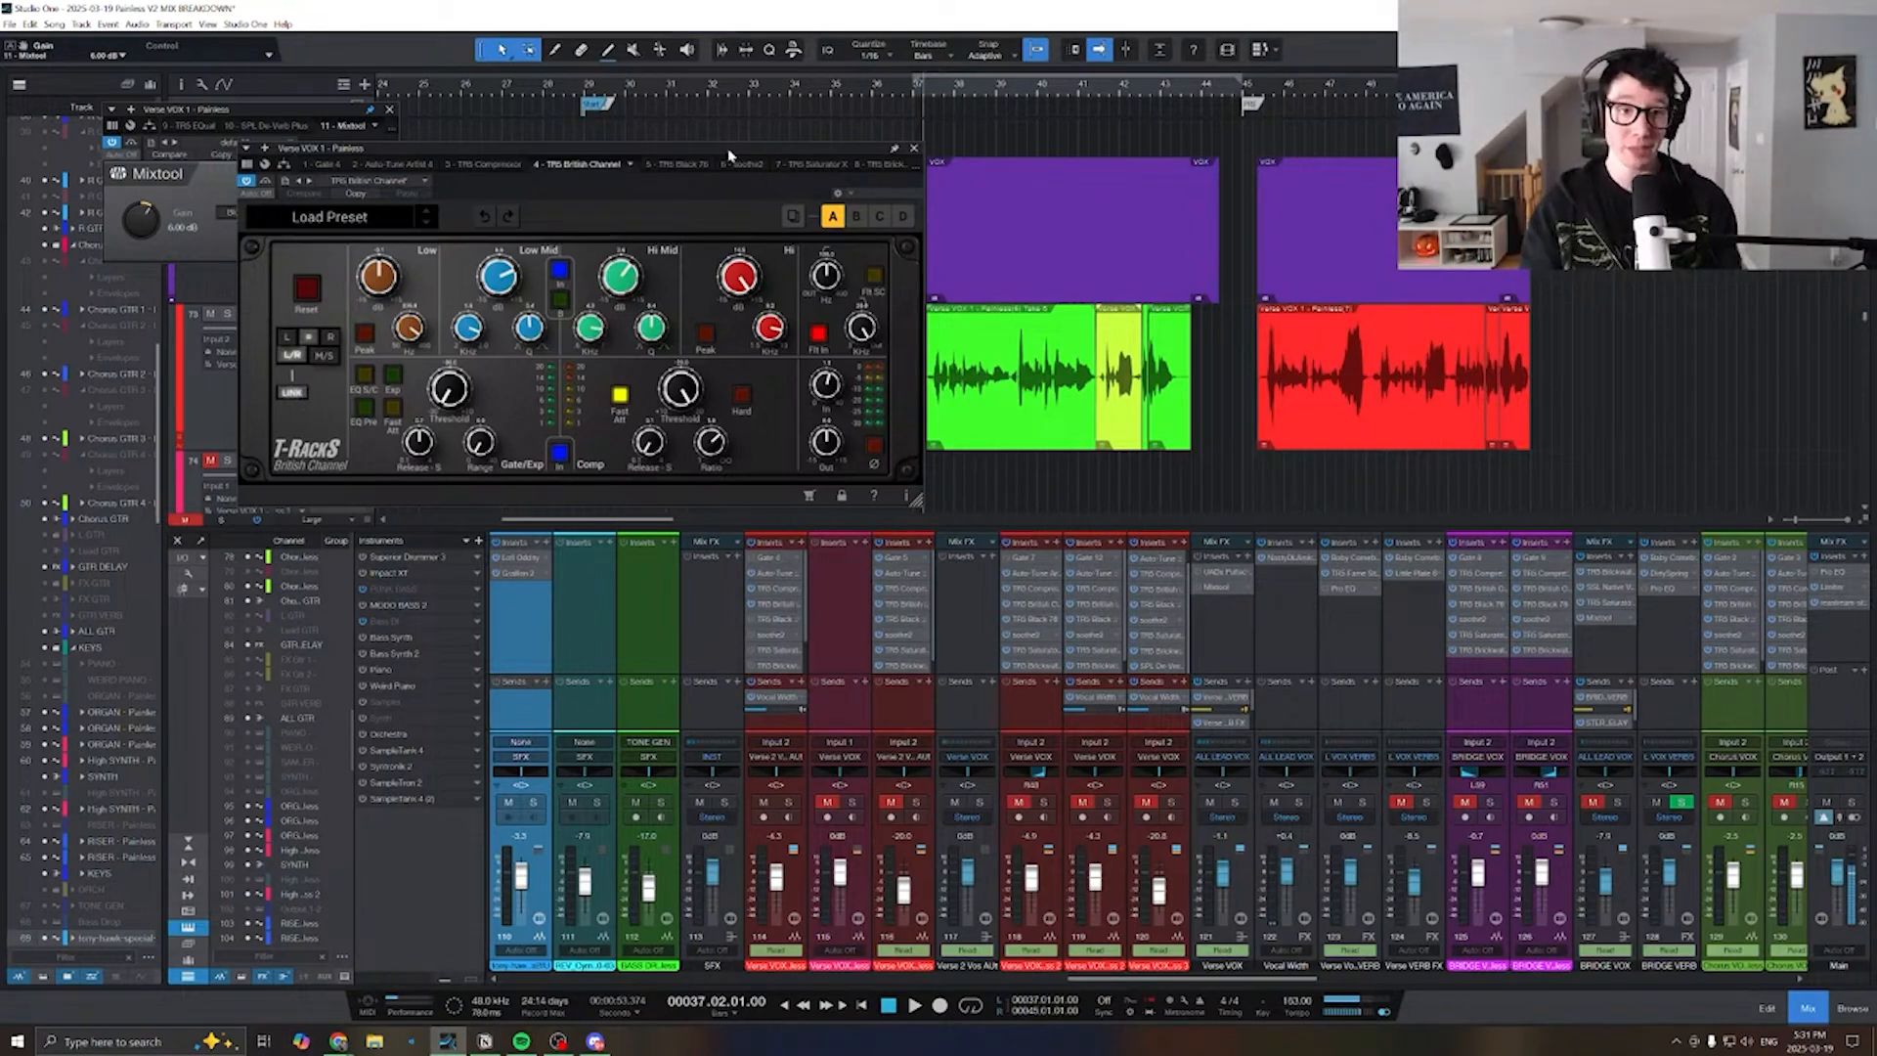
{"action": "left_click_drag", "start_coordinate": [727, 149], "coordinate": [722, 142]}
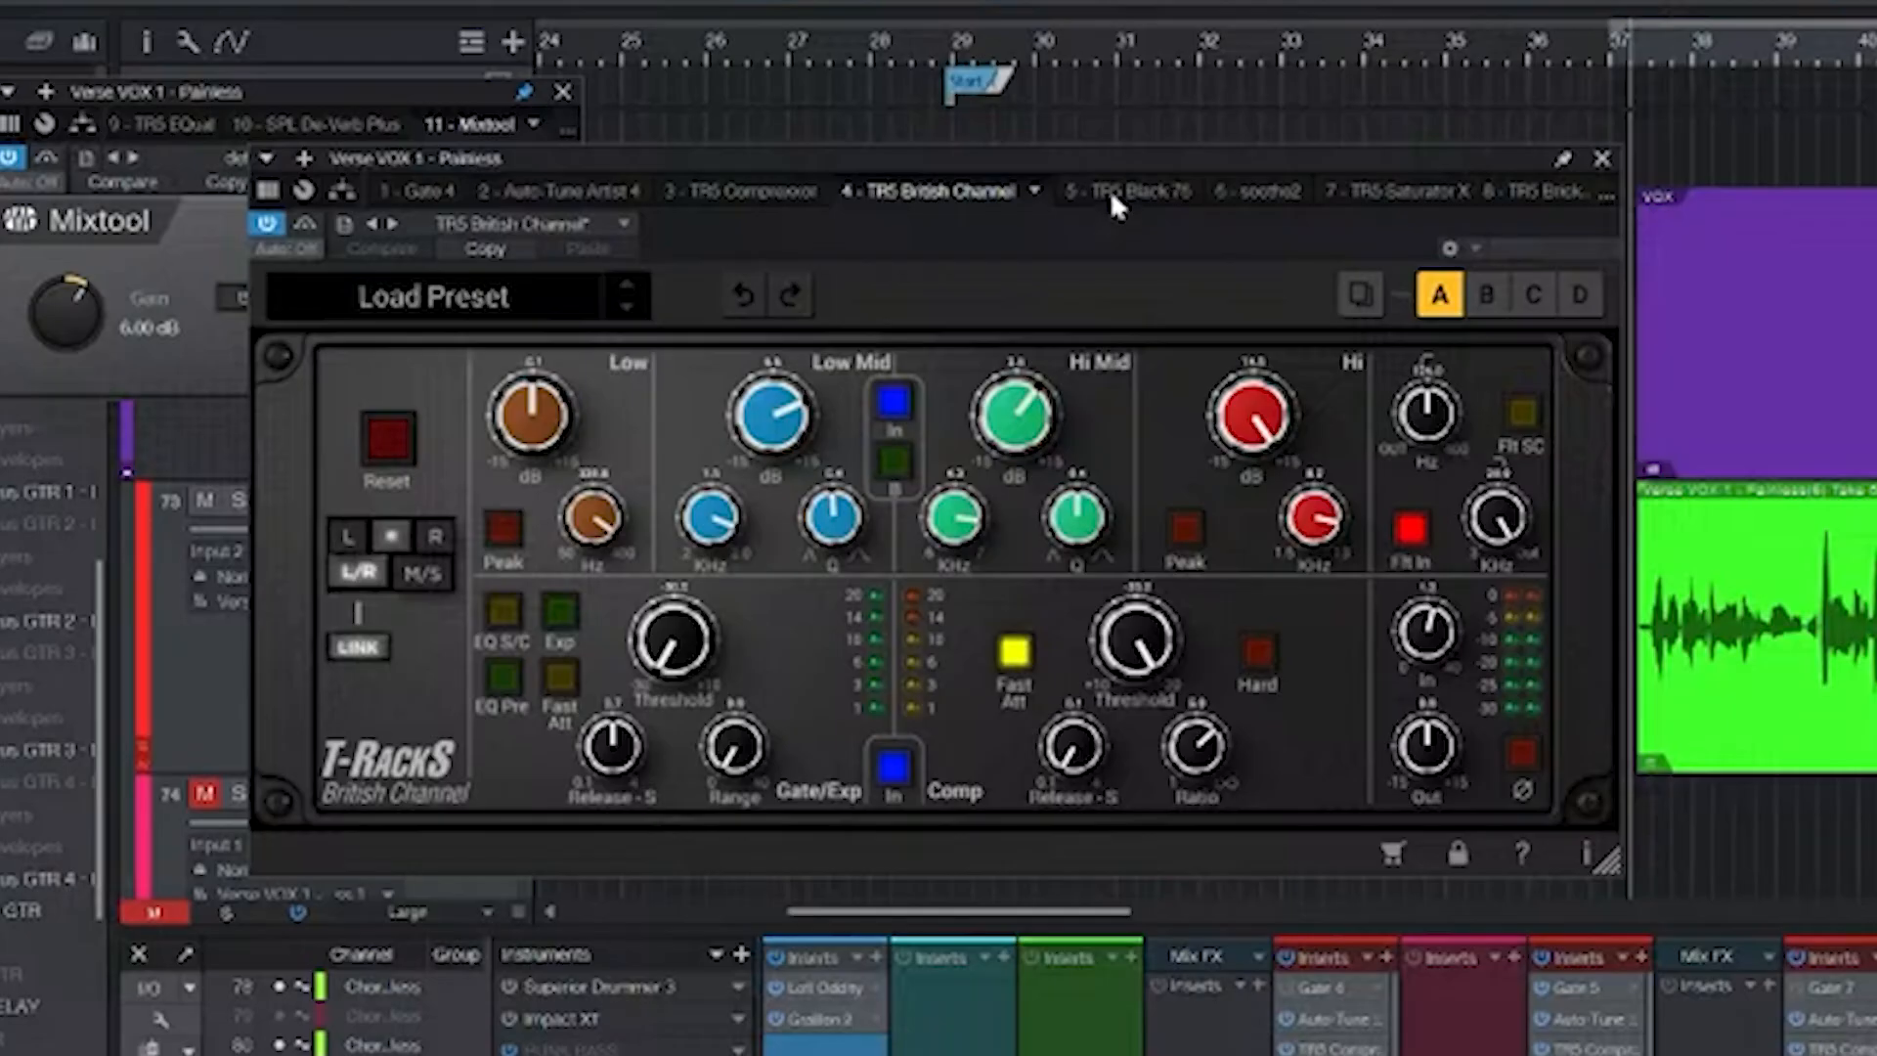
- Open and enable the TR5 Black 76 limiter on Verse VOX 1, then compare the vocal with it off and on
{"action": "left_click", "coordinate": [1112, 193]}
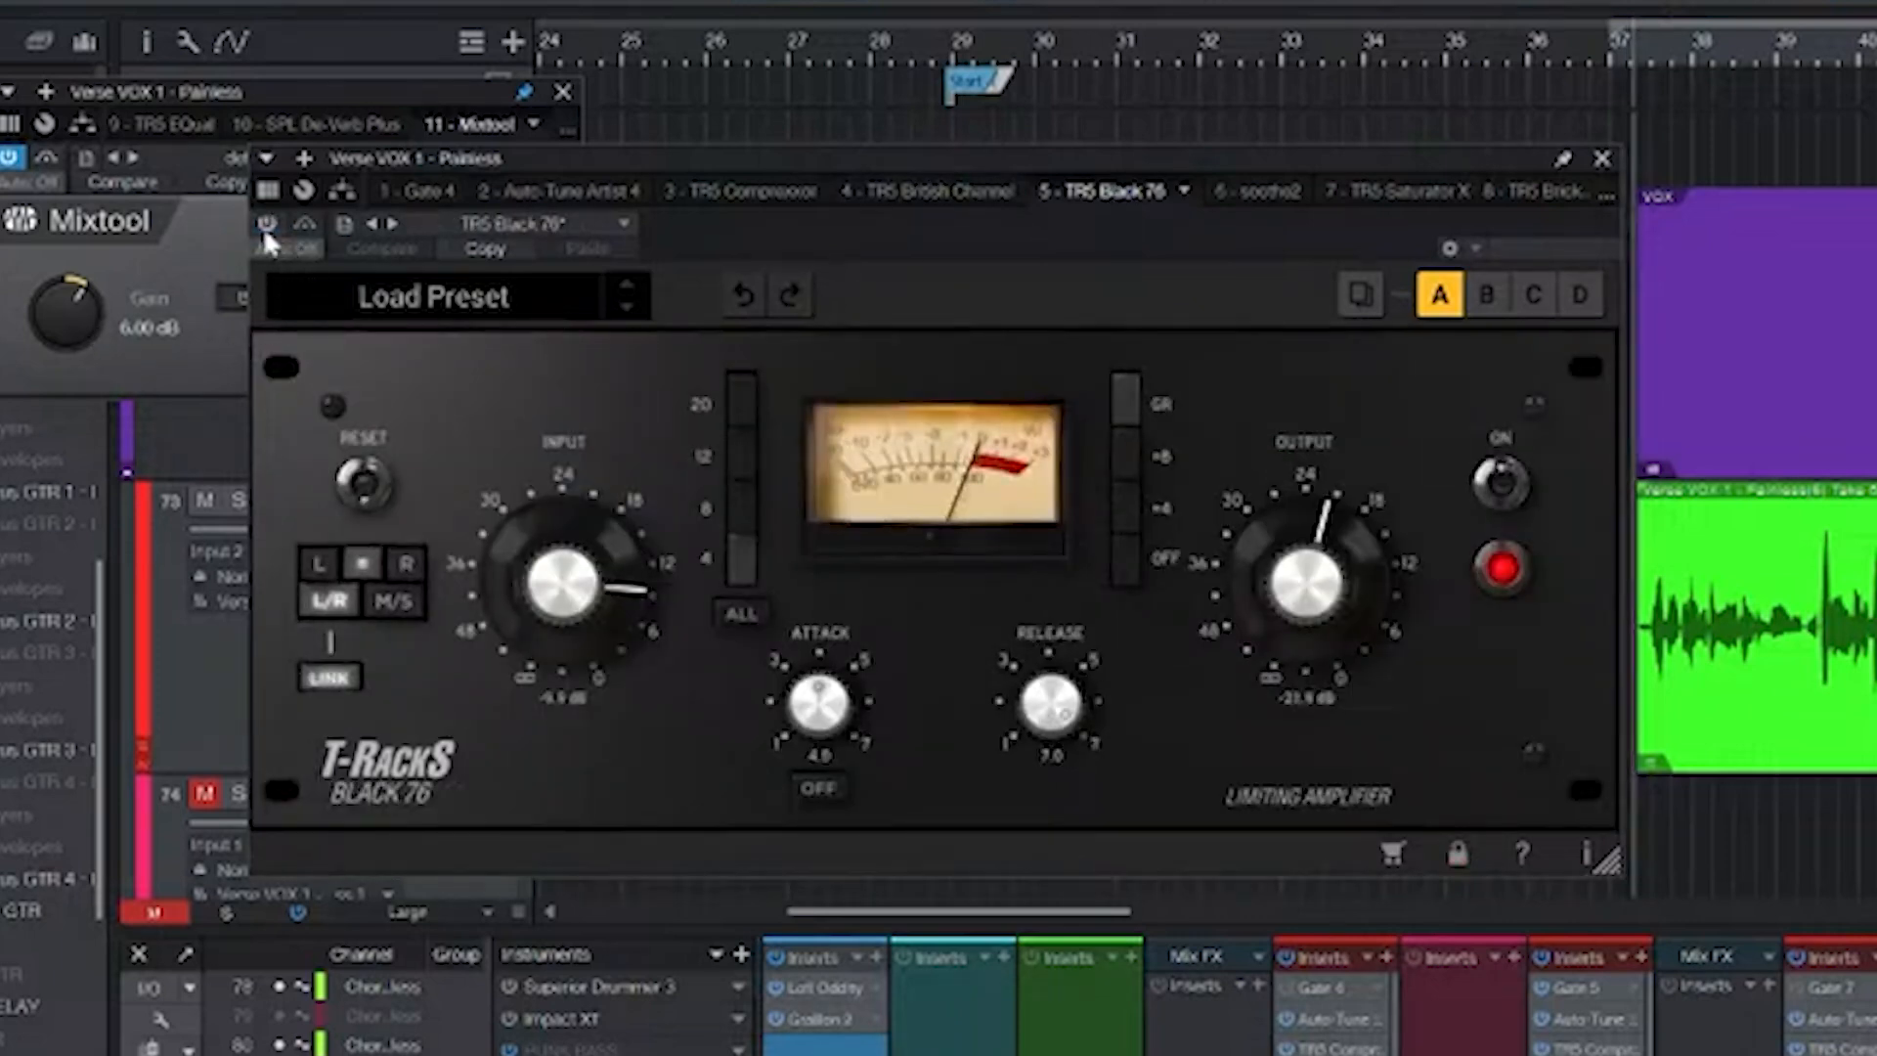
{"action": "left_click", "coordinate": [264, 226]}
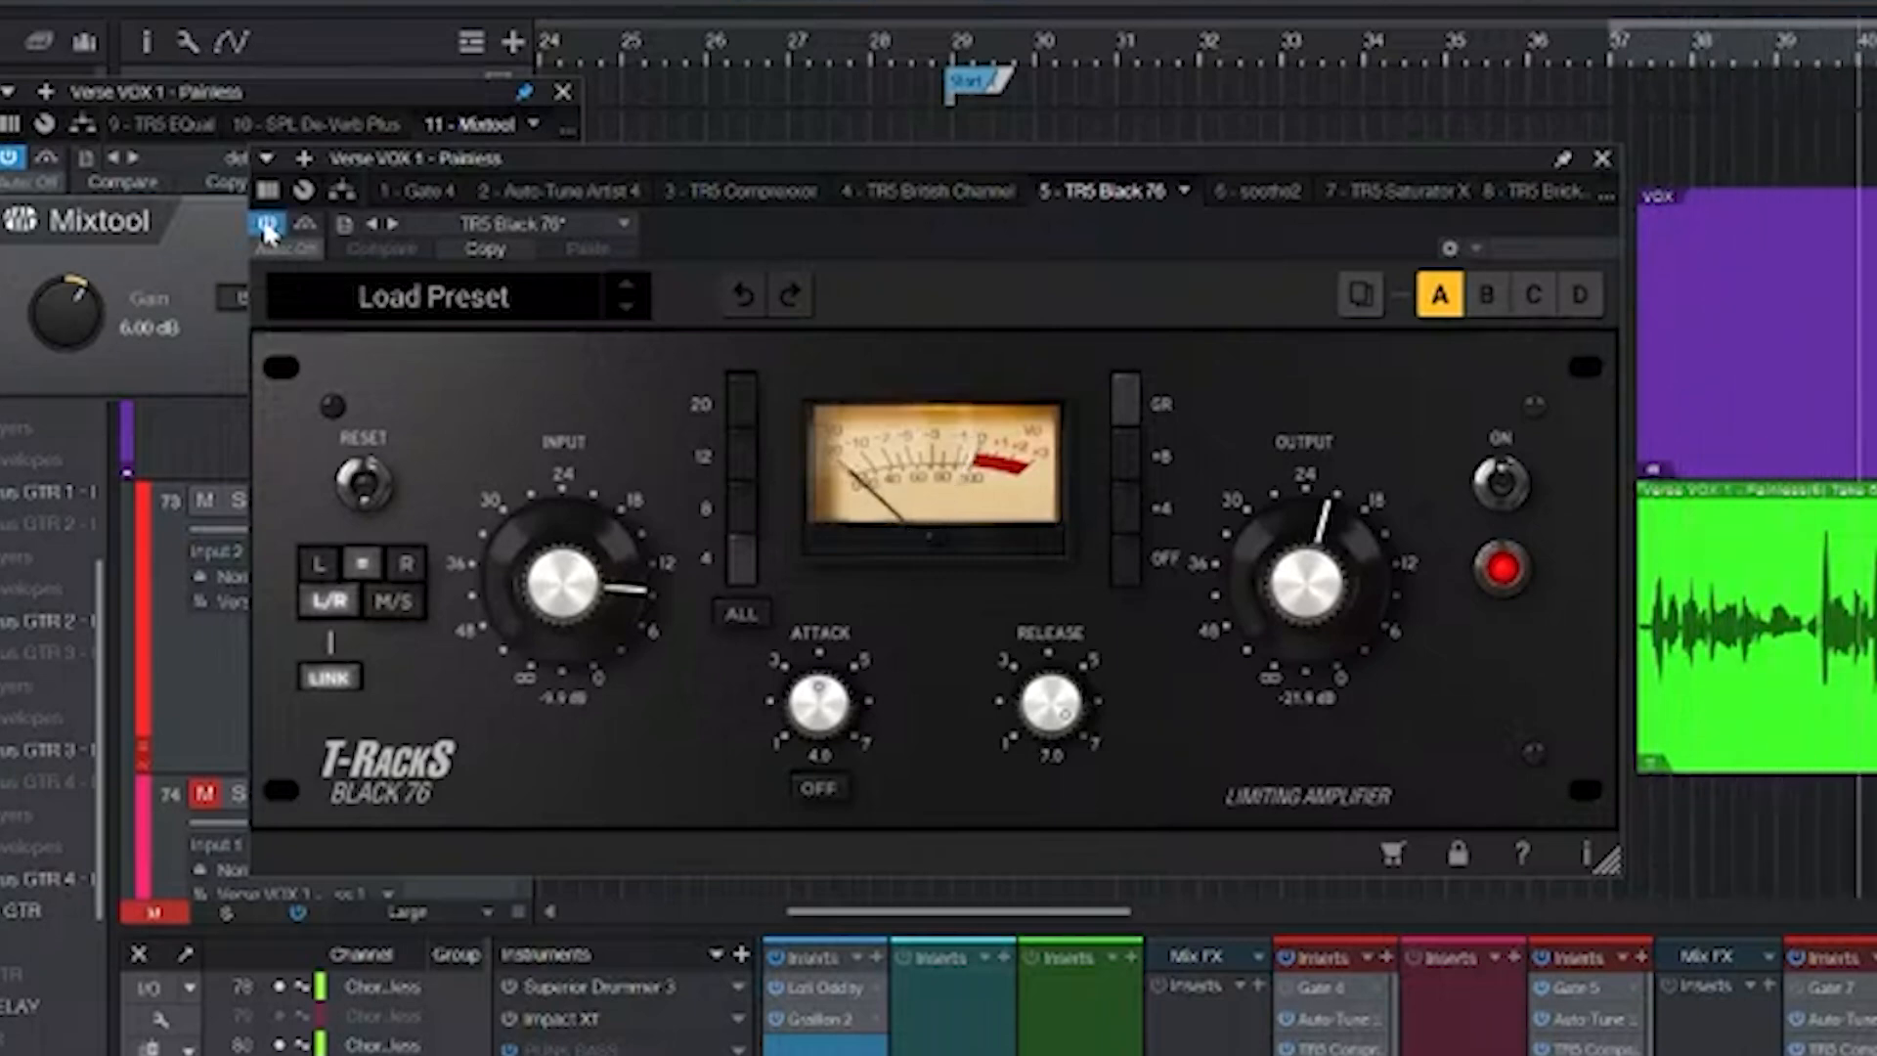
{"action": "left_click", "coordinate": [266, 225]}
{"action": "left_click", "coordinate": [266, 227]}
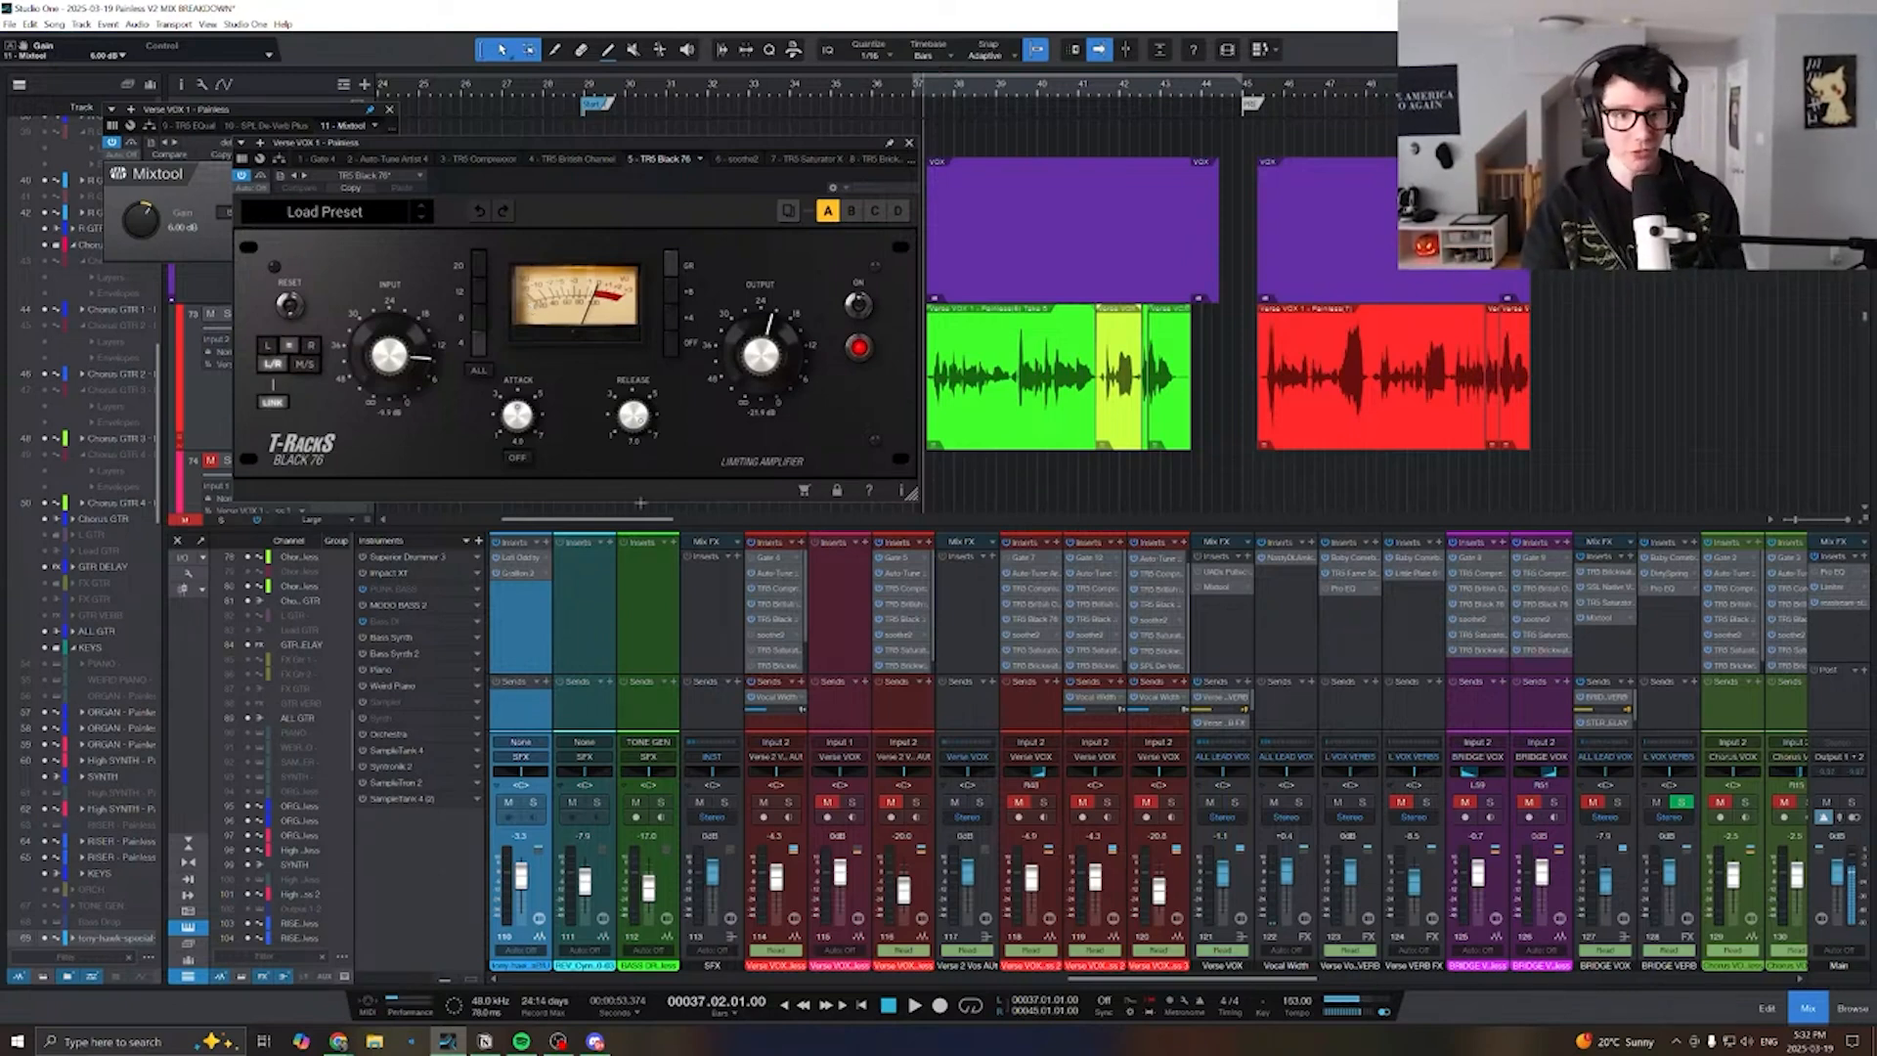
- Open and enable the soothe2 insert on Verse VOX 1, then compare the vocal with it off and on
{"action": "left_click", "coordinate": [772, 634]}
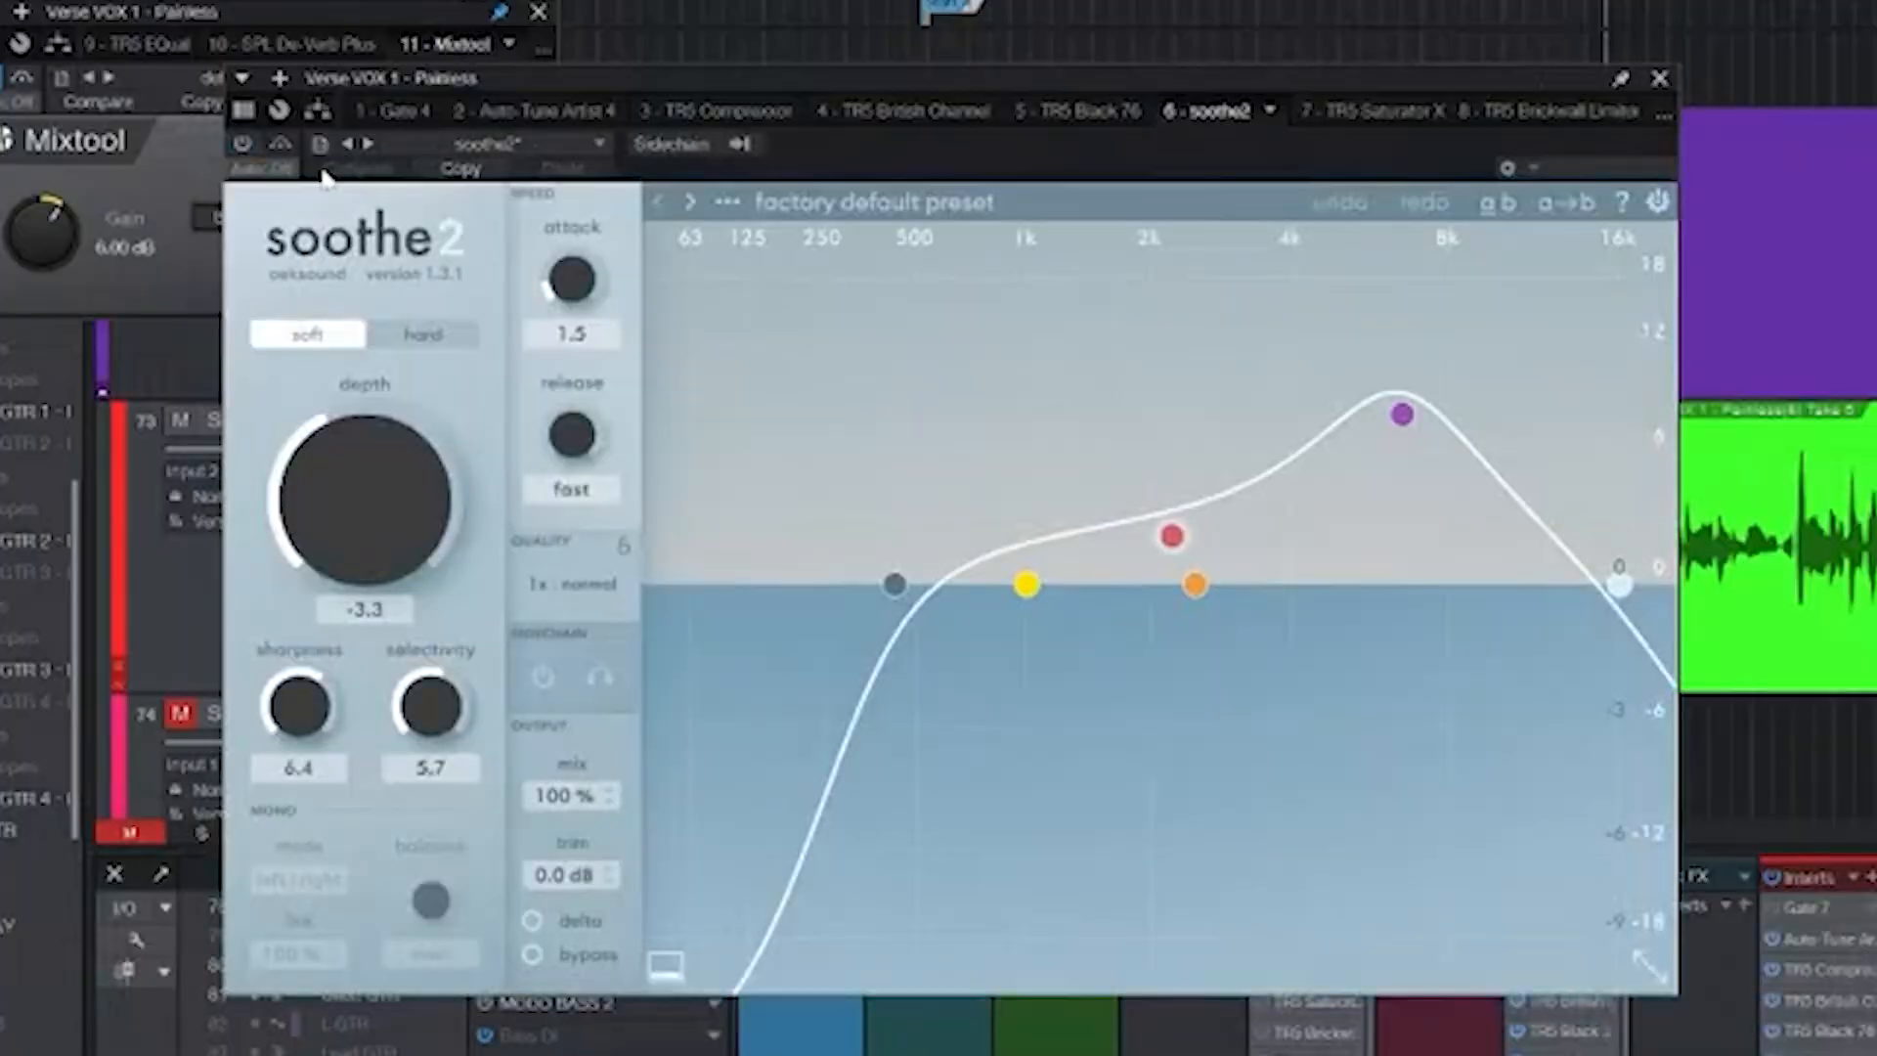
{"action": "left_click", "coordinate": [244, 146]}
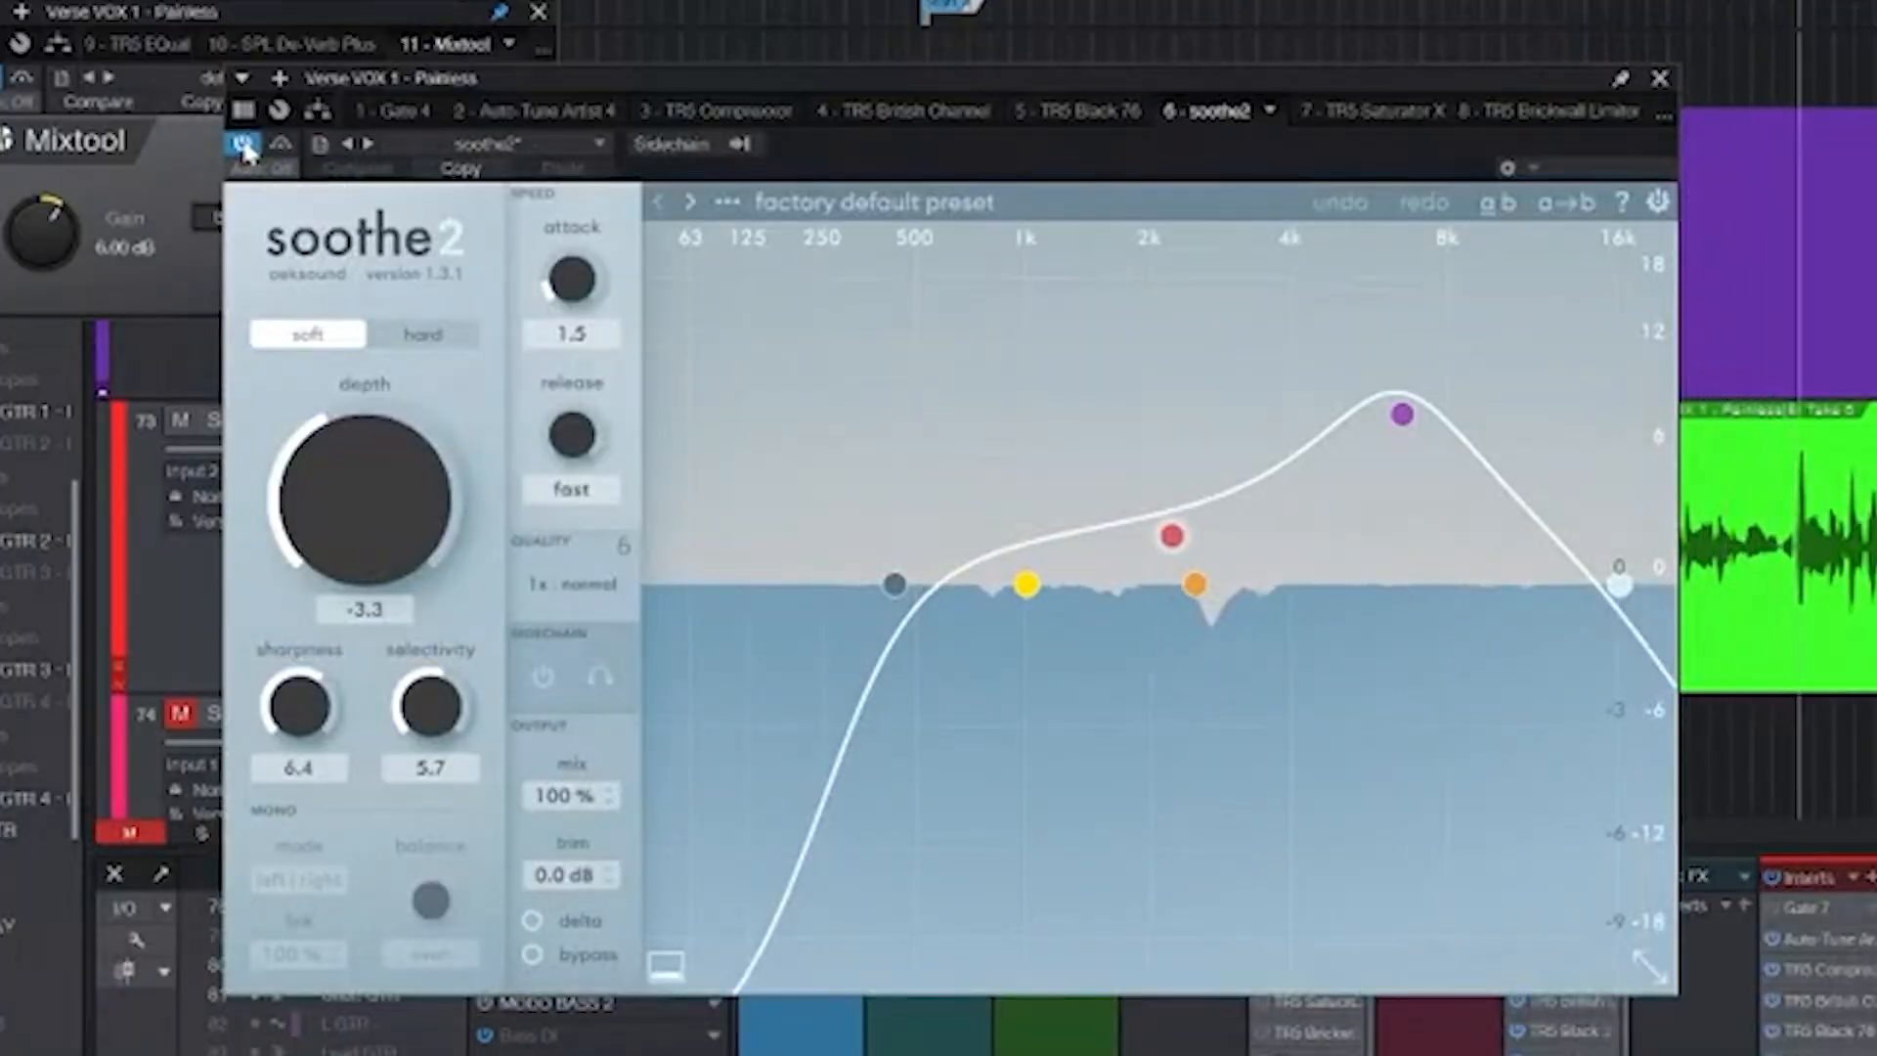
{"action": "left_click", "coordinate": [243, 146]}
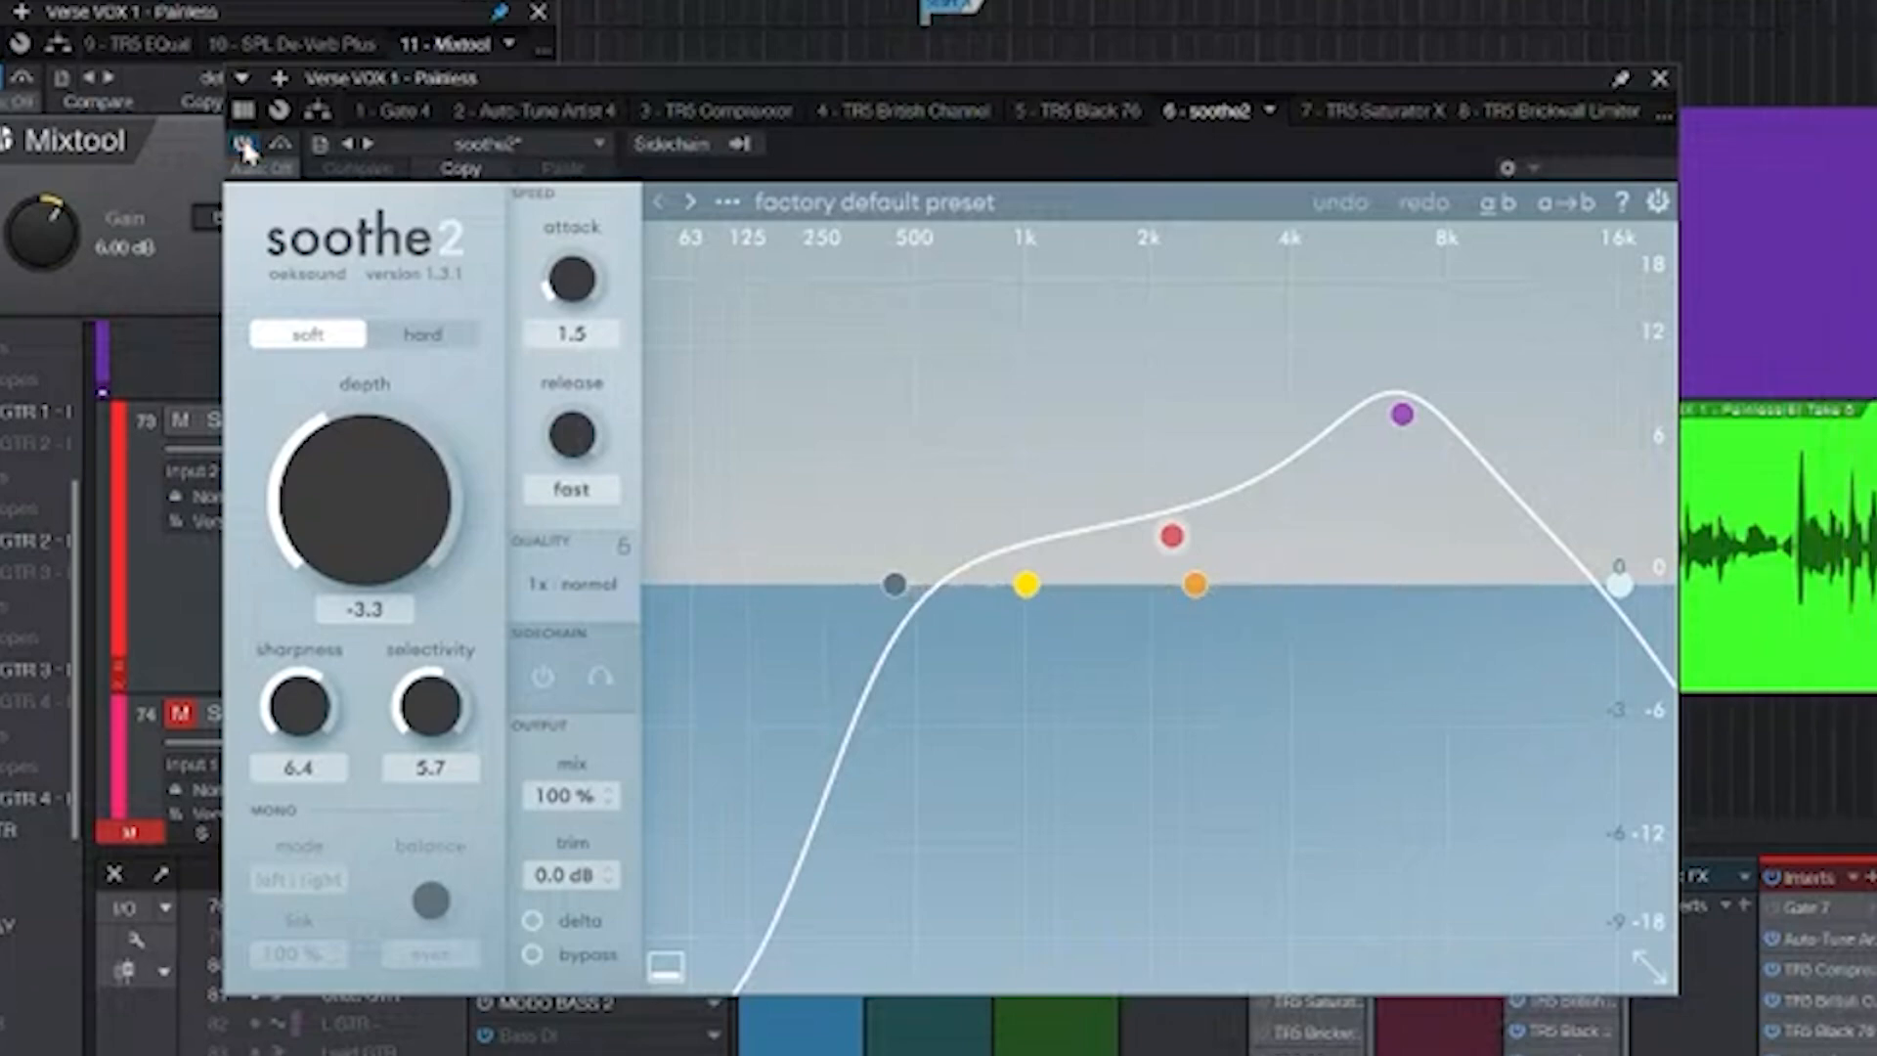
{"action": "left_click", "coordinate": [243, 145]}
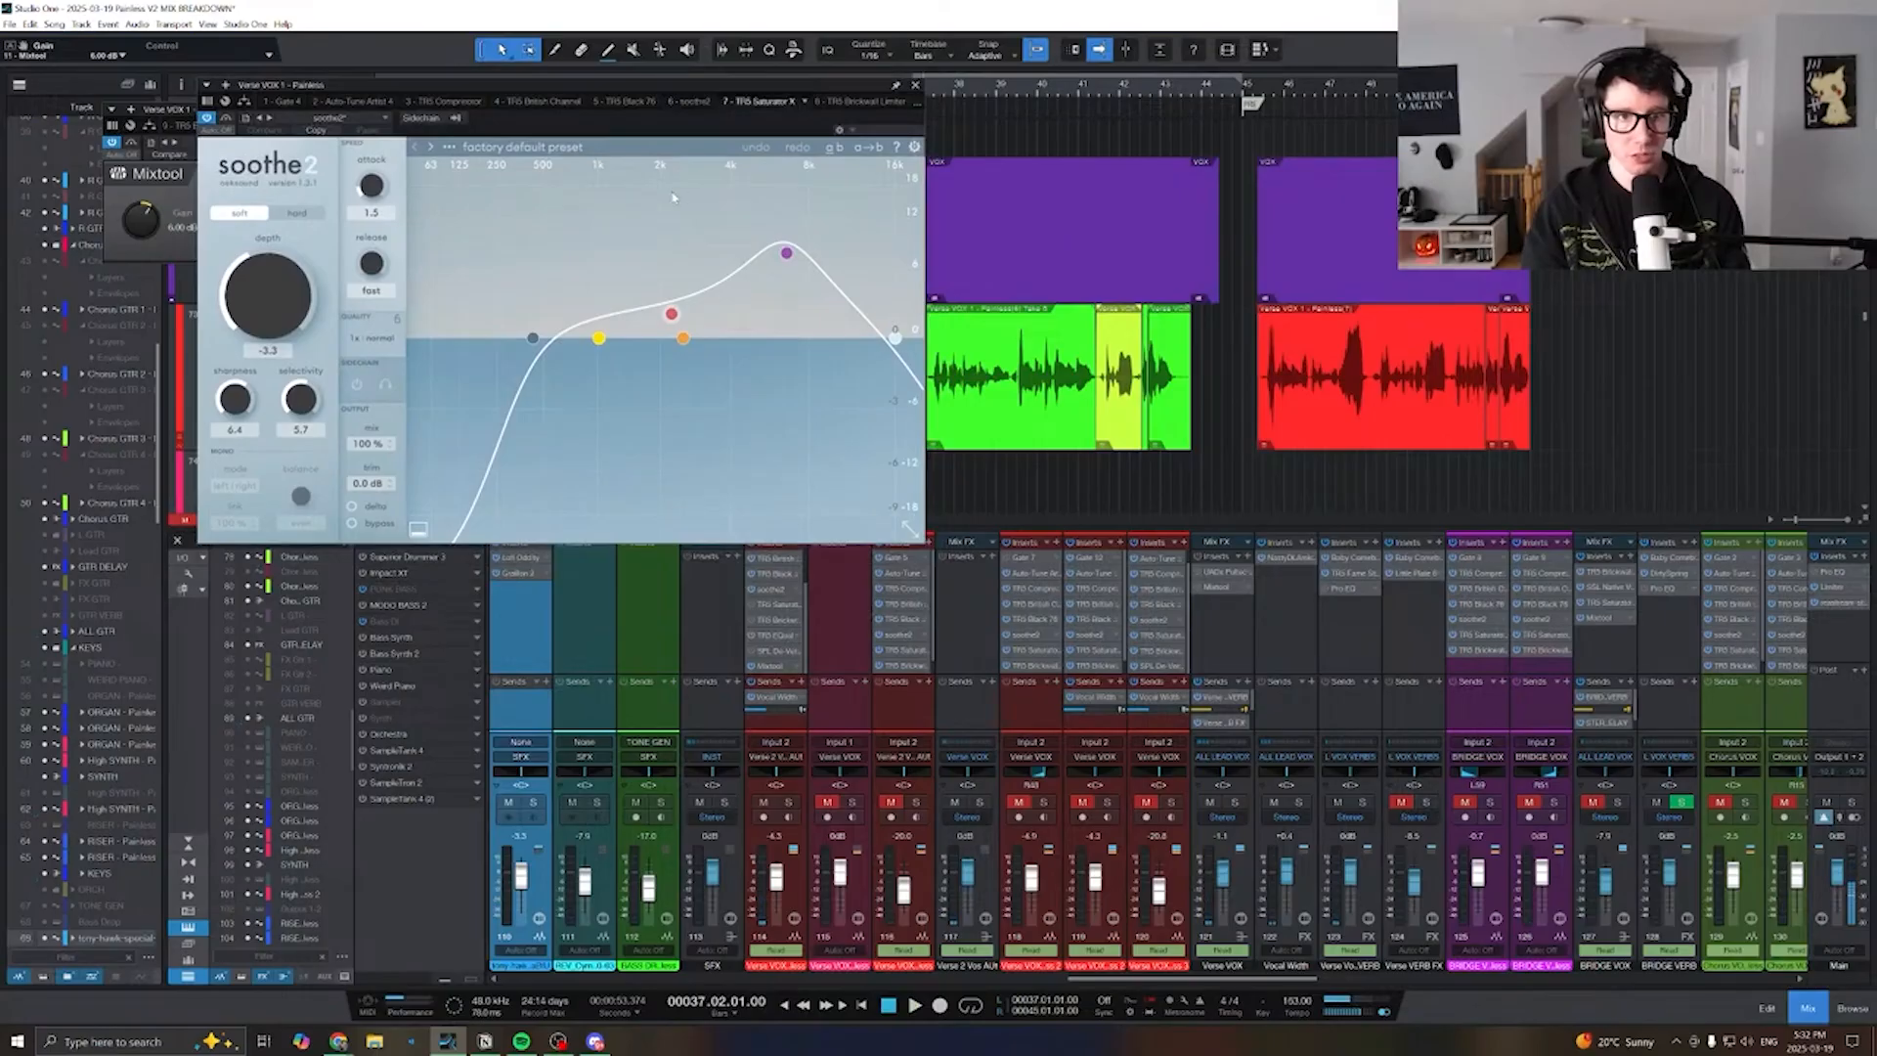
- Show the TR5 Saturator X insert on Verse VOX 1 and compare the vocal with it off and on, leaving it on
{"action": "left_click_drag", "start_coordinate": [465, 91], "coordinate": [672, 91]}
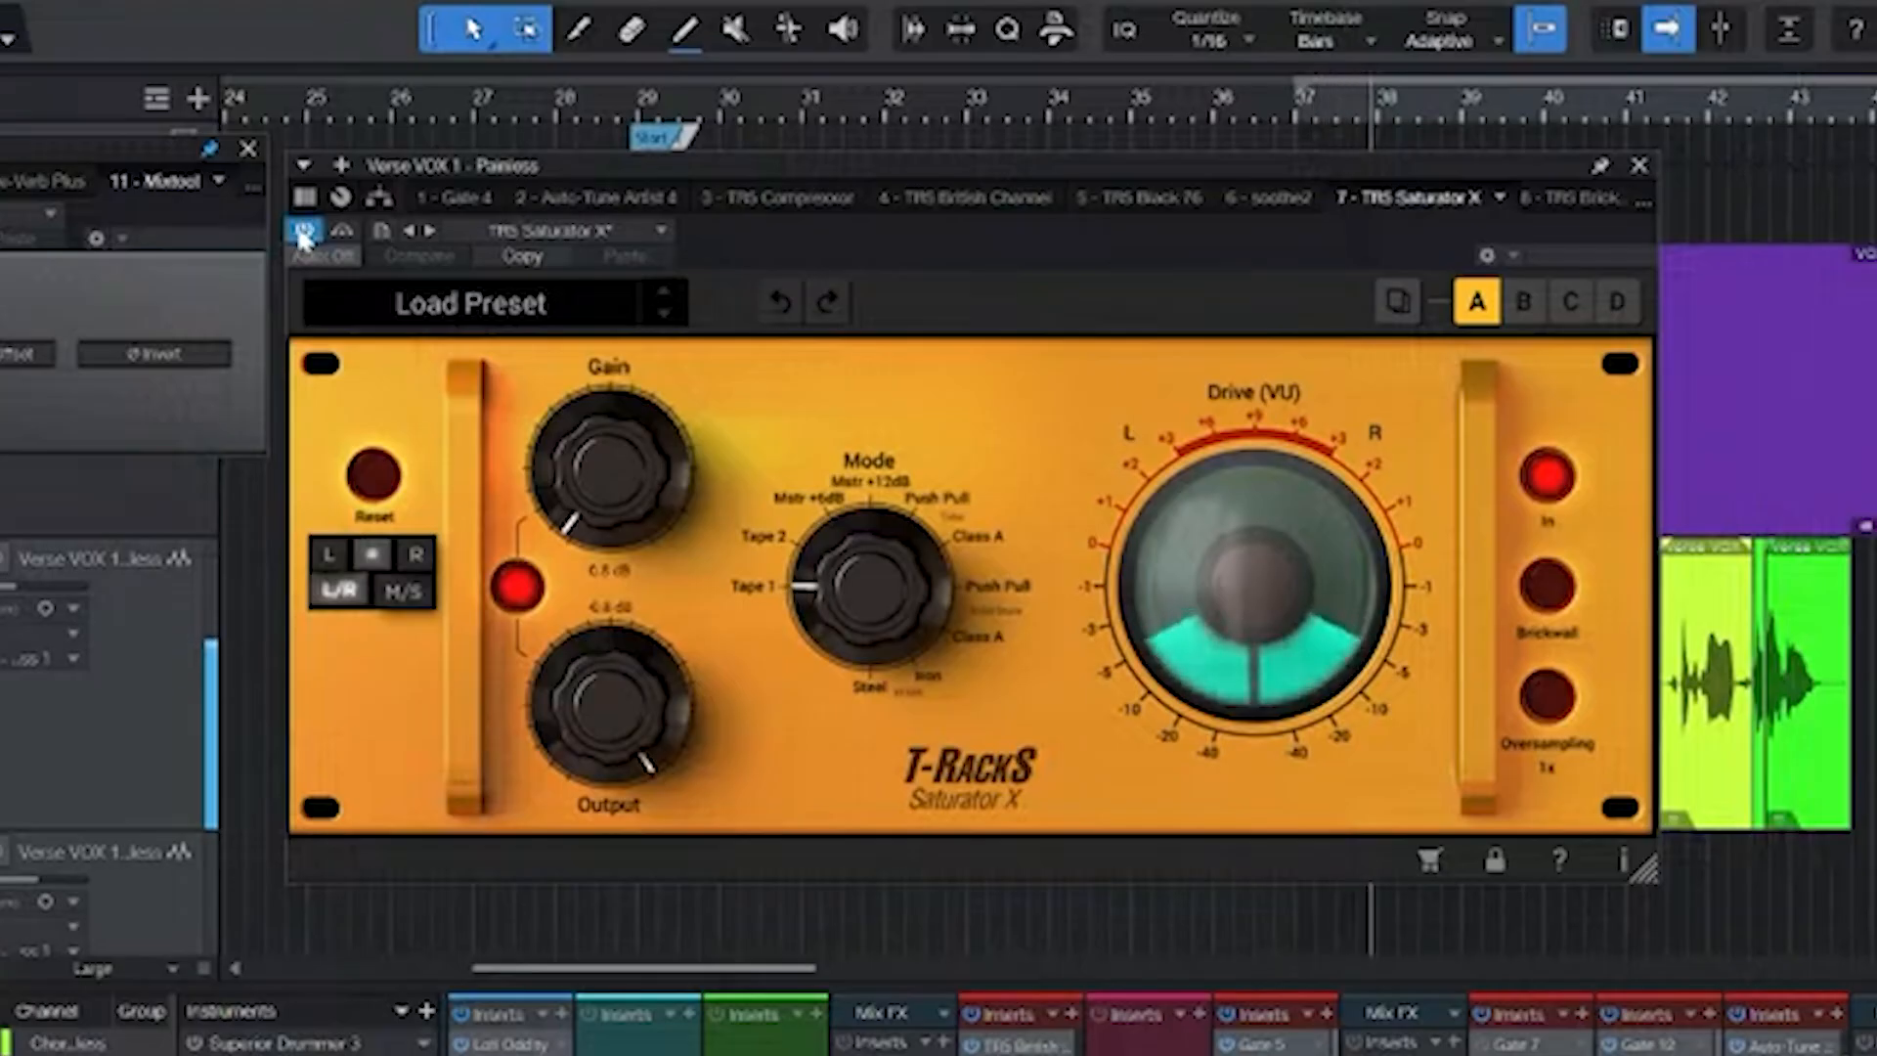
{"action": "left_click", "coordinate": [304, 232]}
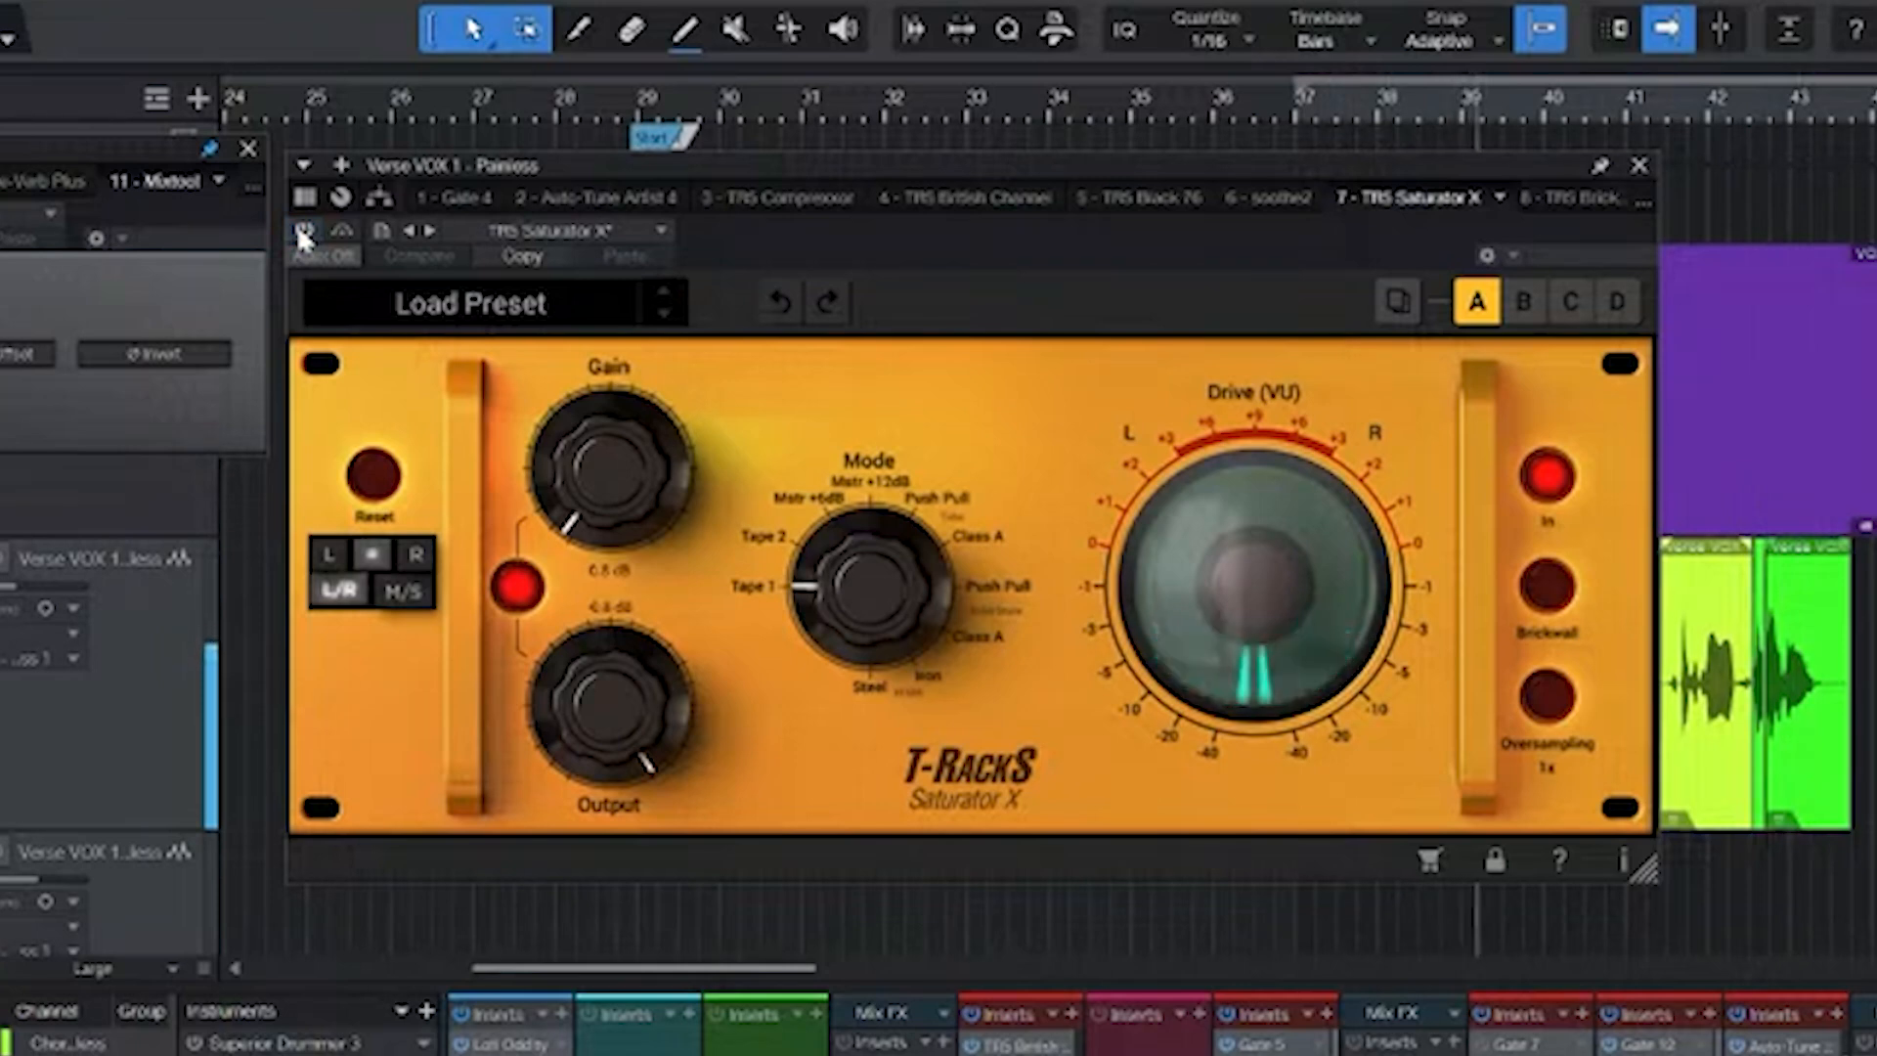
{"action": "left_click", "coordinate": [304, 233]}
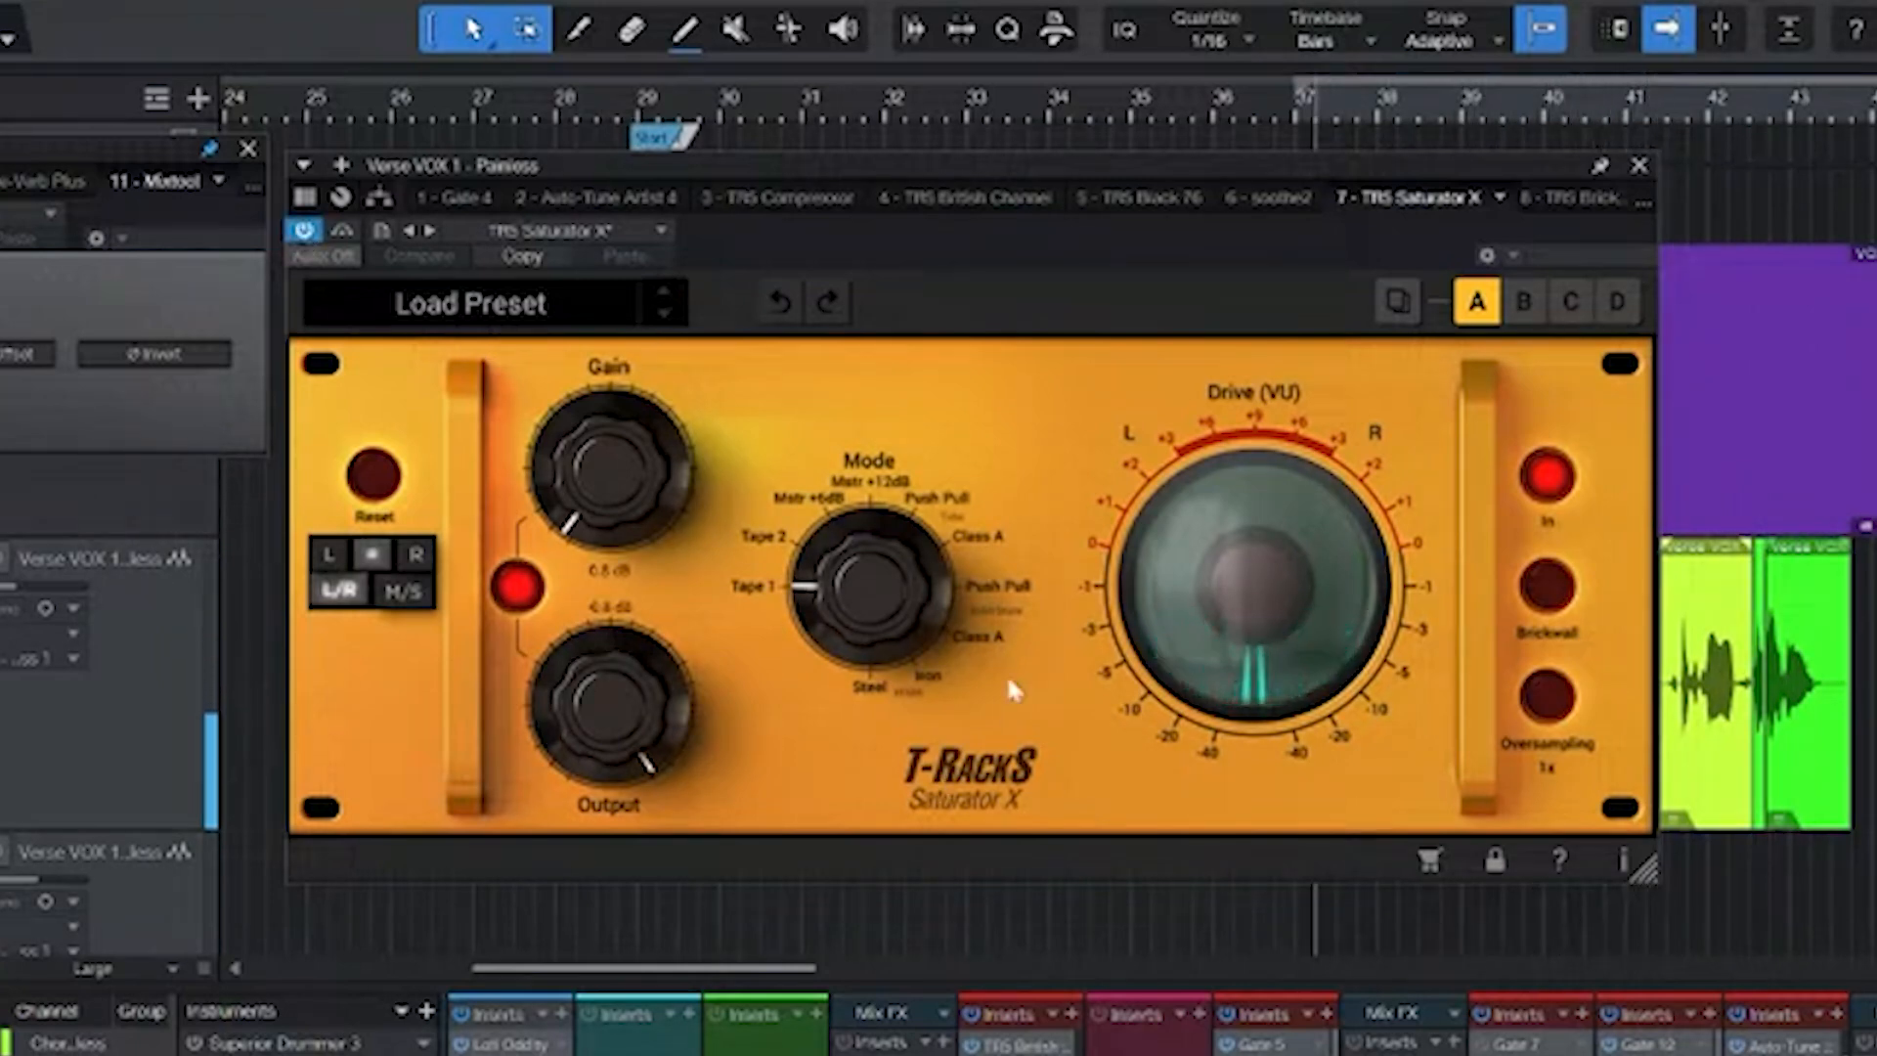
- Open the TR5 Brickwall Limiter on Verse VOX 1, audition the vocal with it off and on, and leave it enabled
{"action": "left_click", "coordinate": [1565, 198]}
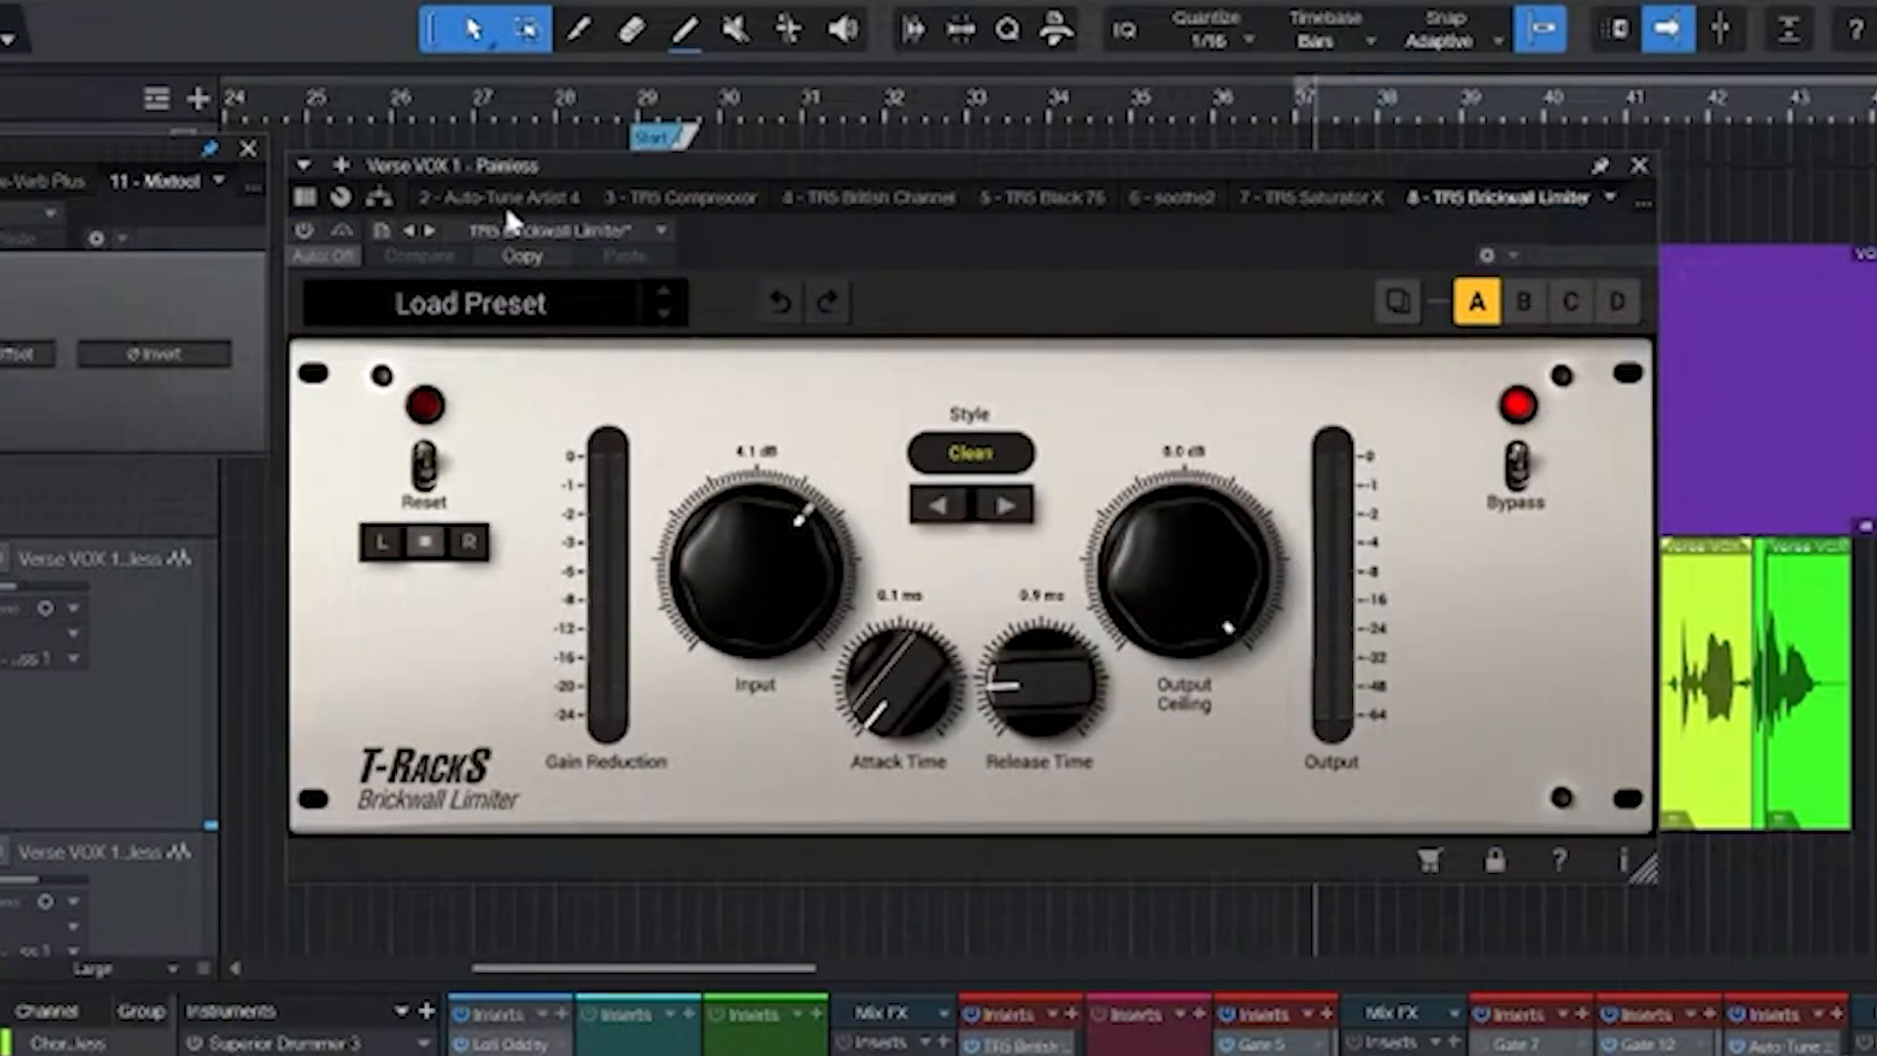
{"action": "left_click_drag", "start_coordinate": [606, 164], "coordinate": [627, 185]}
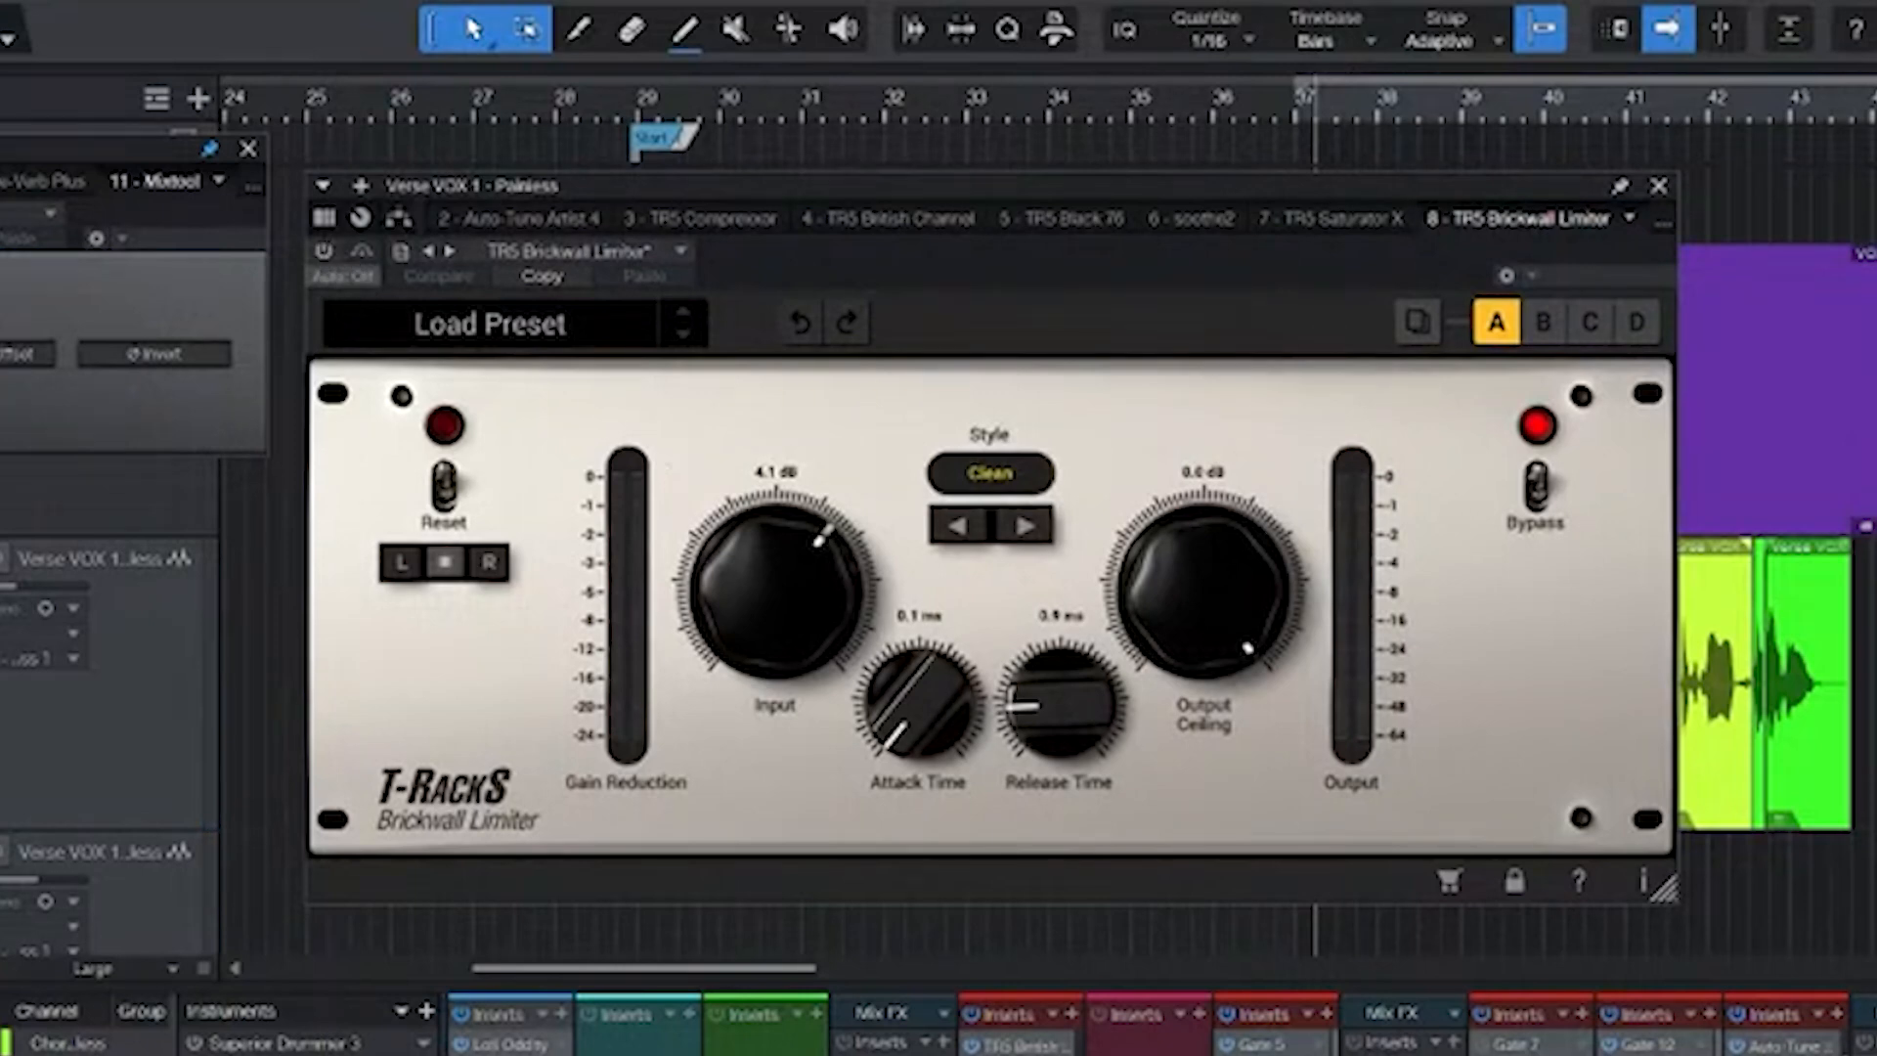
{"action": "left_click", "coordinate": [324, 254]}
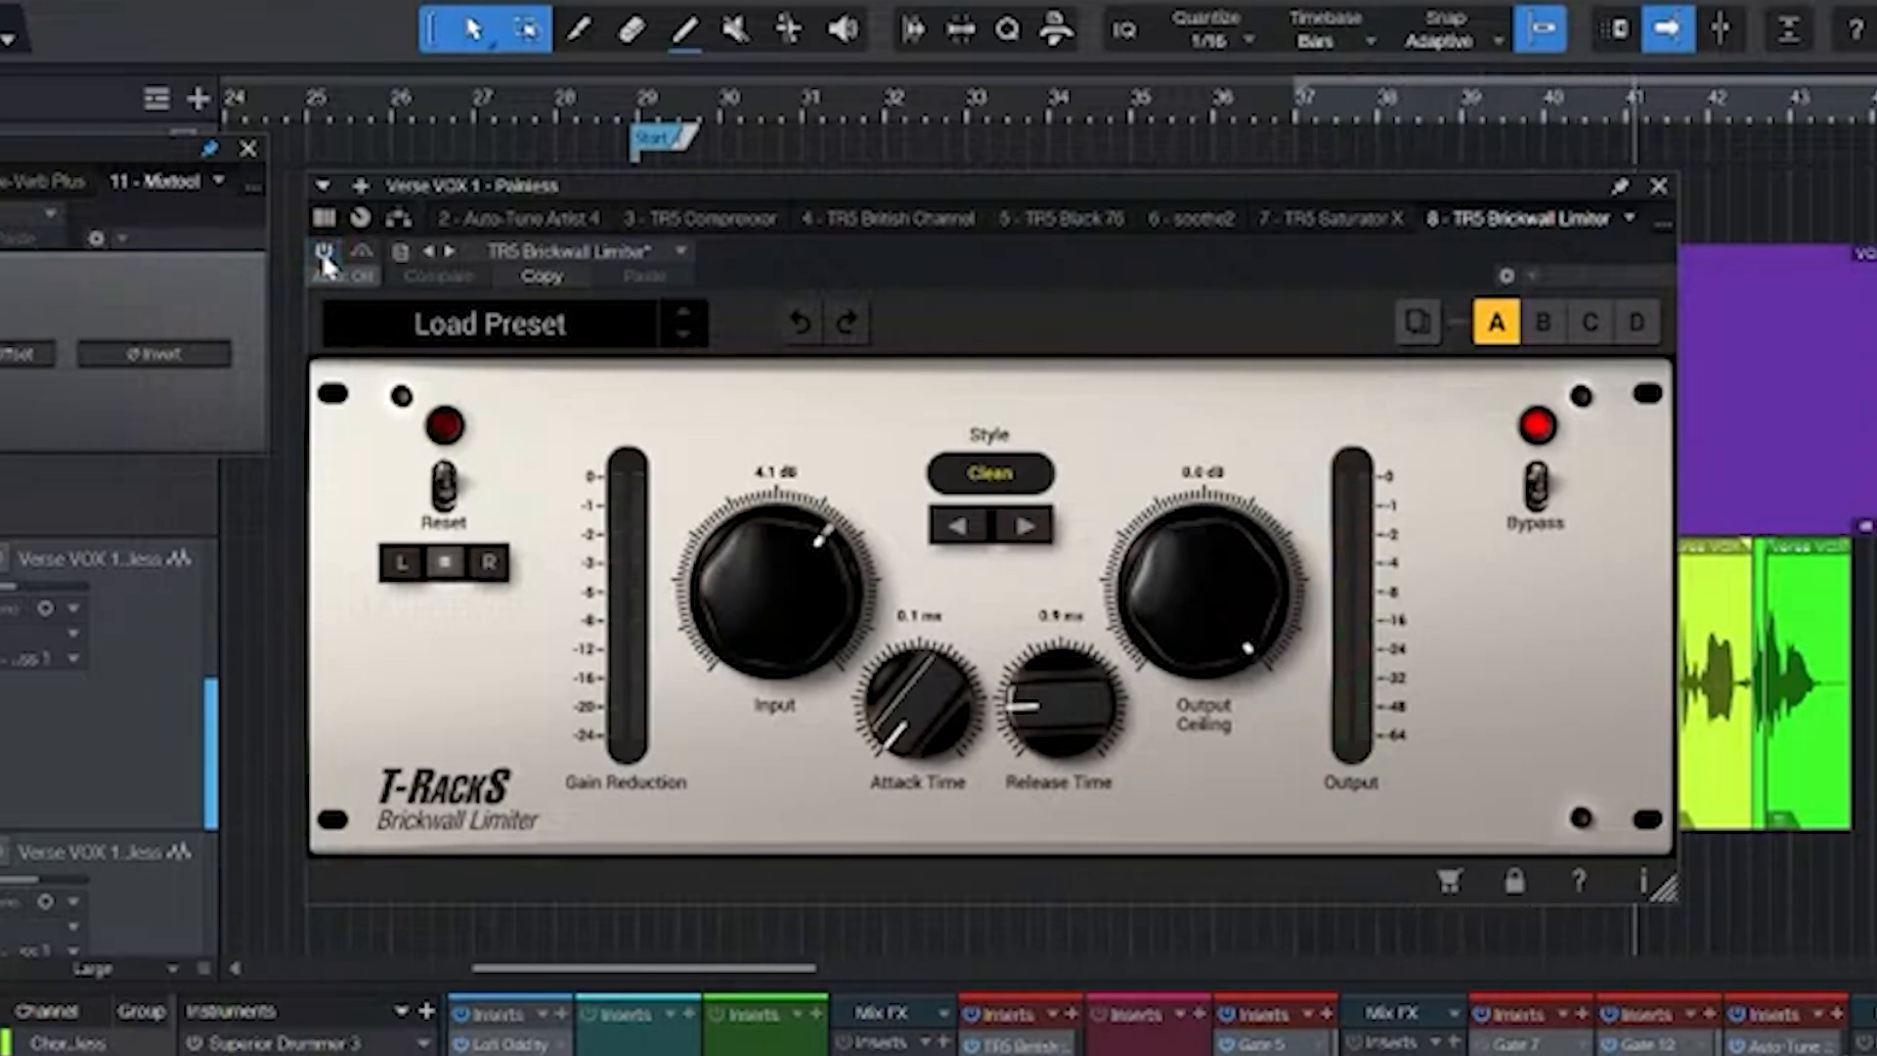
{"action": "left_click", "coordinate": [323, 254]}
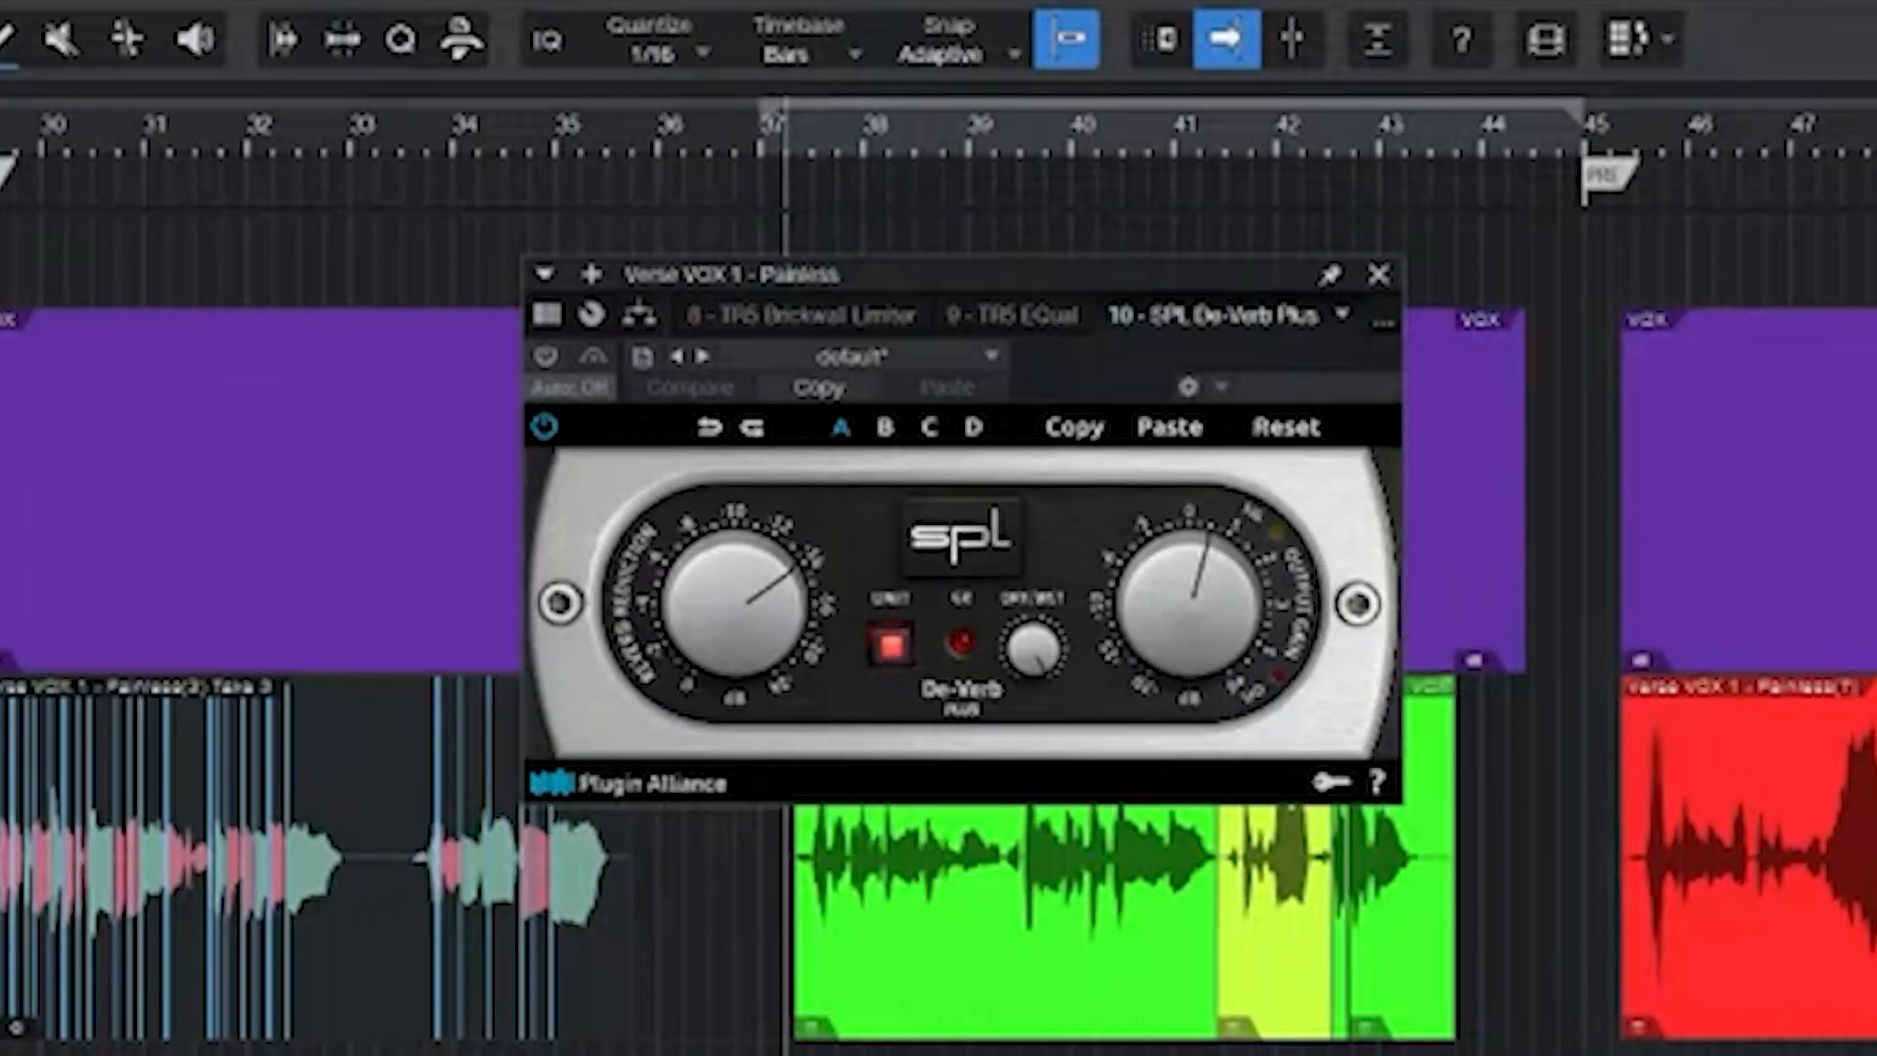
- Enable the SPL De-Verb Plus insert on Verse VOX 1 and move its window clear of the green verse clip
{"action": "left_click", "coordinate": [546, 357]}
{"action": "left_click_drag", "start_coordinate": [901, 283], "coordinate": [321, 268]}
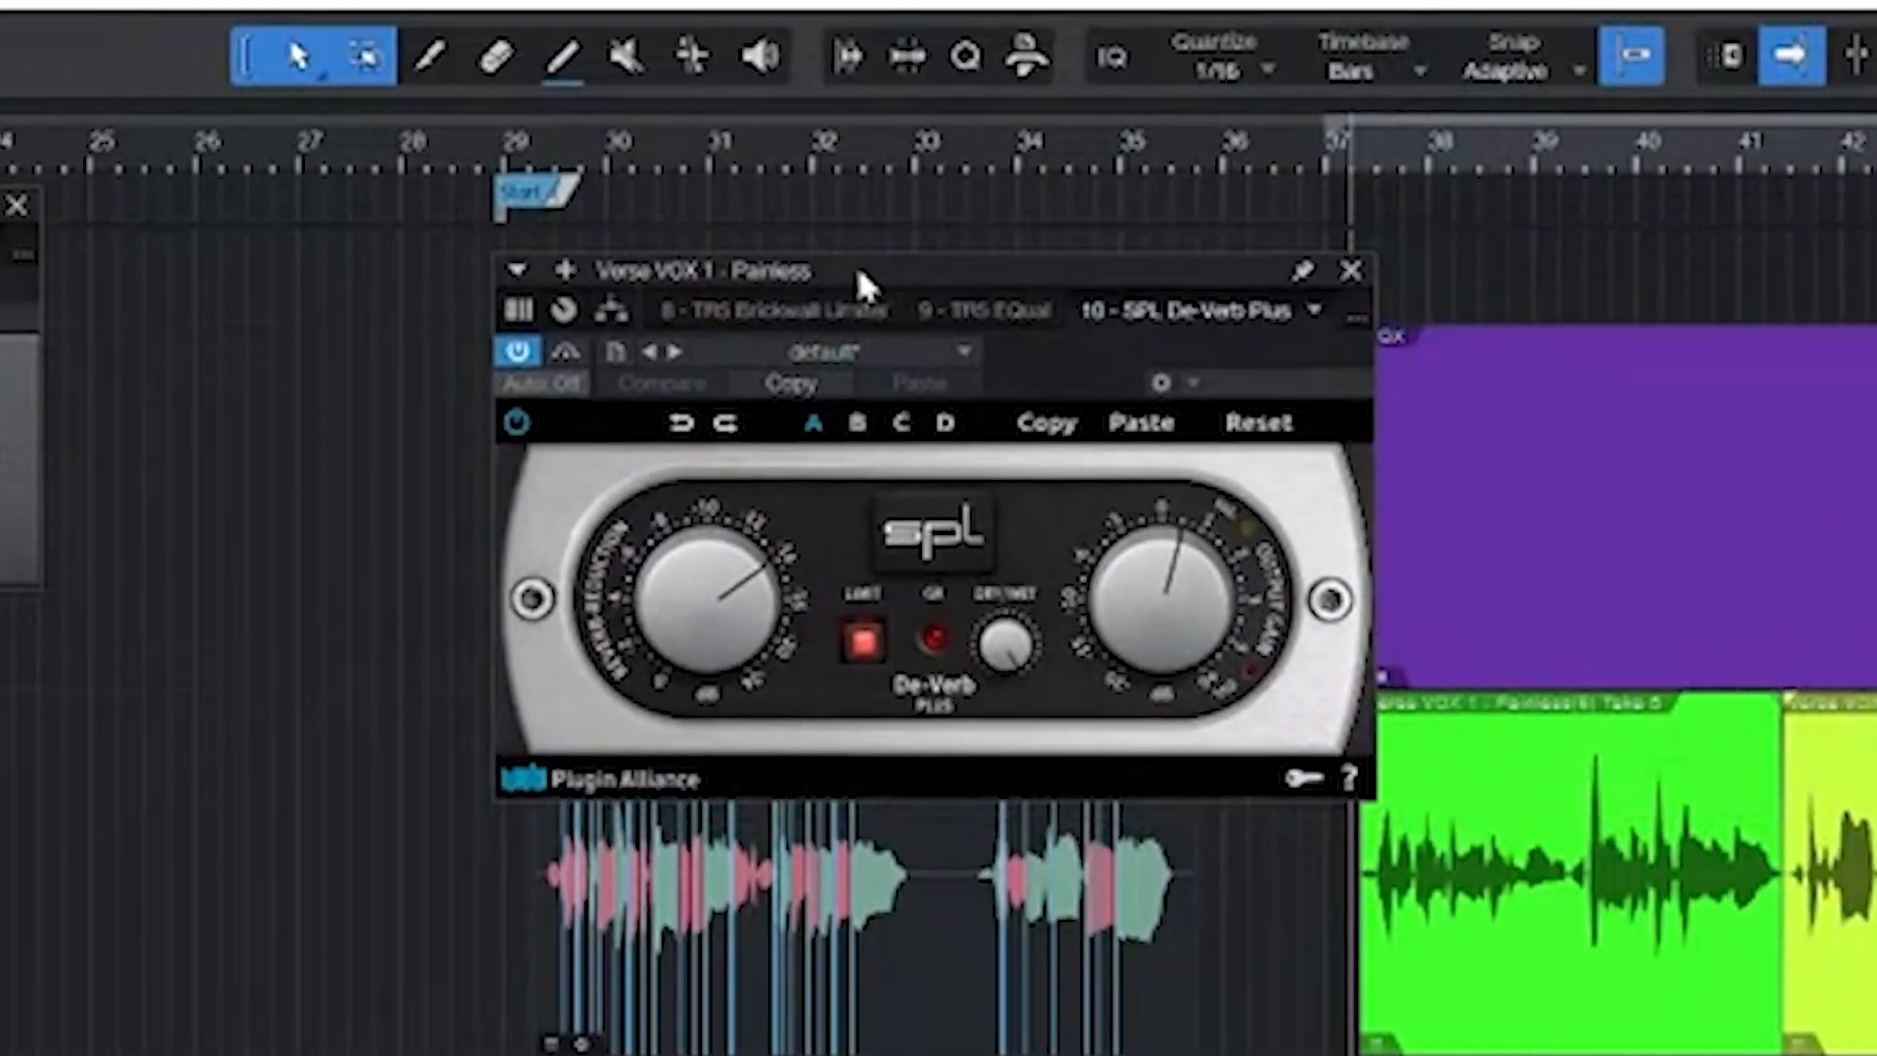
{"action": "left_click_drag", "start_coordinate": [909, 276], "coordinate": [681, 278]}
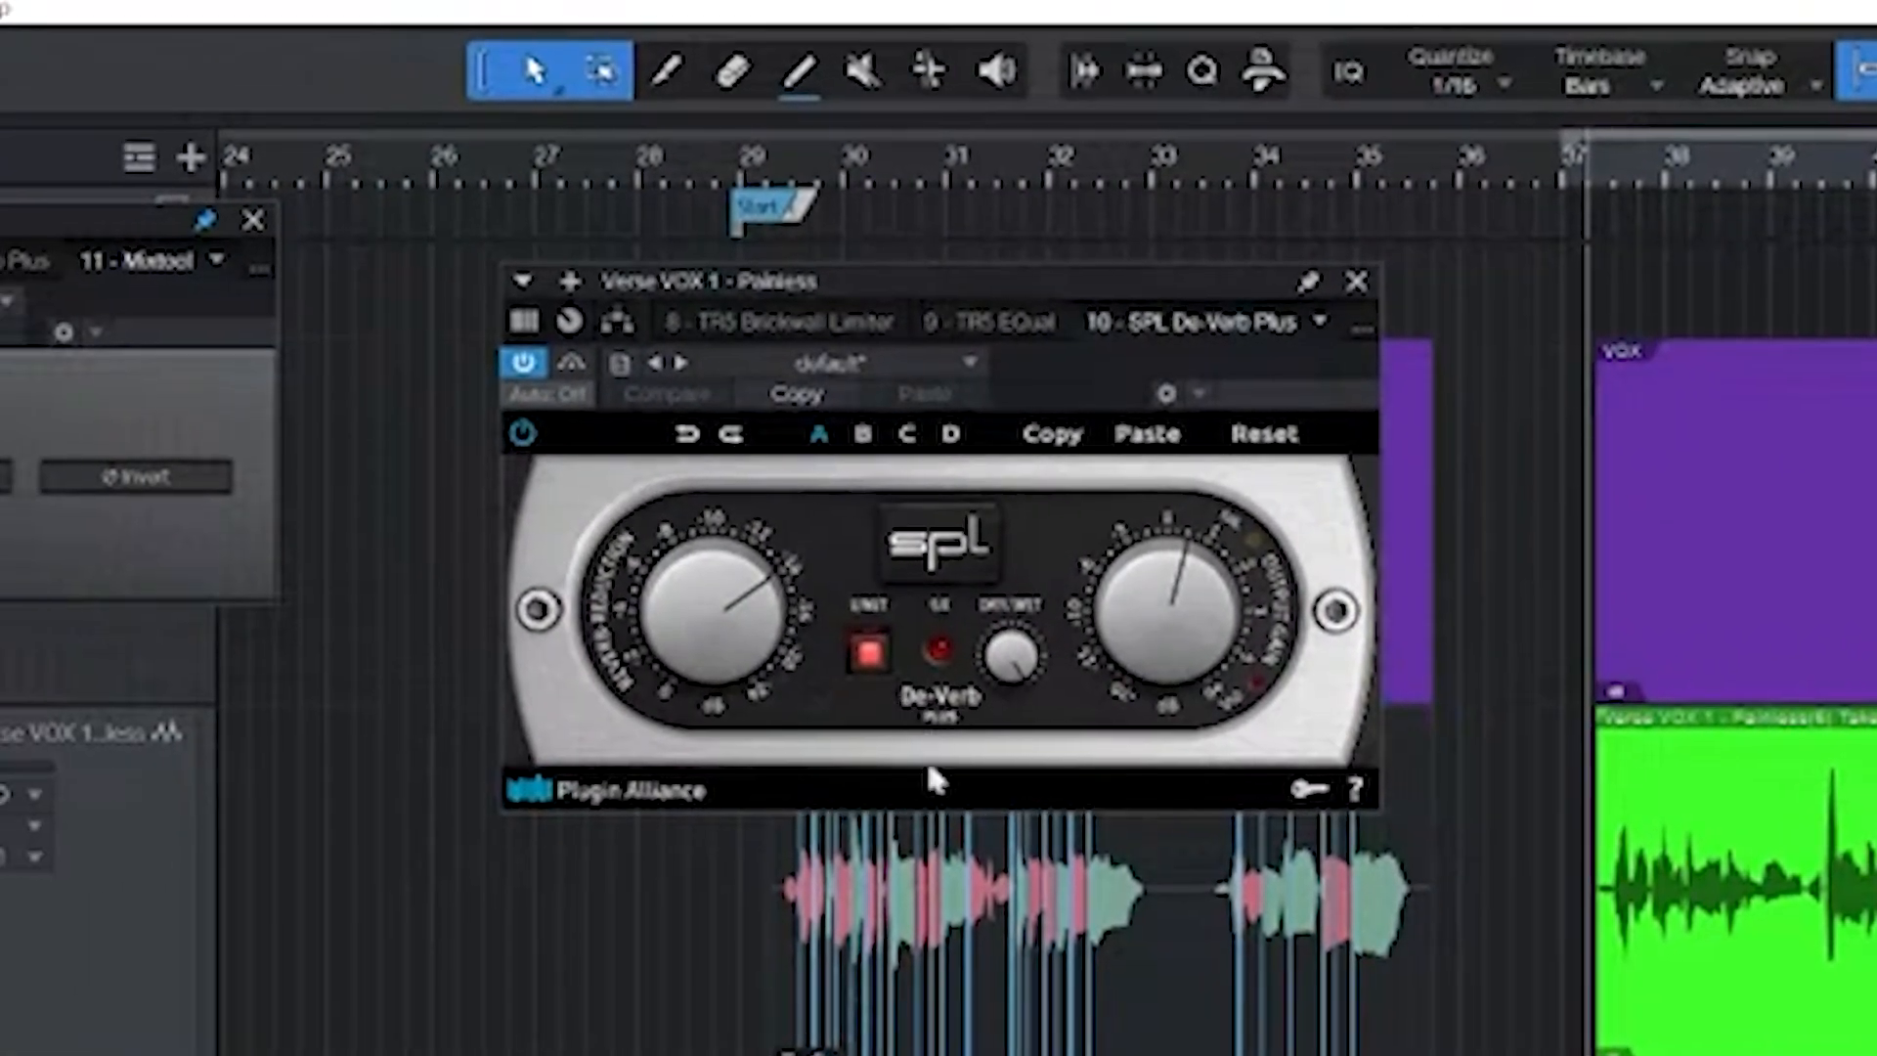
- Compare the playing verse vocal with De-Verb Plus off and on twice, leaving it on
{"action": "left_click", "coordinate": [523, 365]}
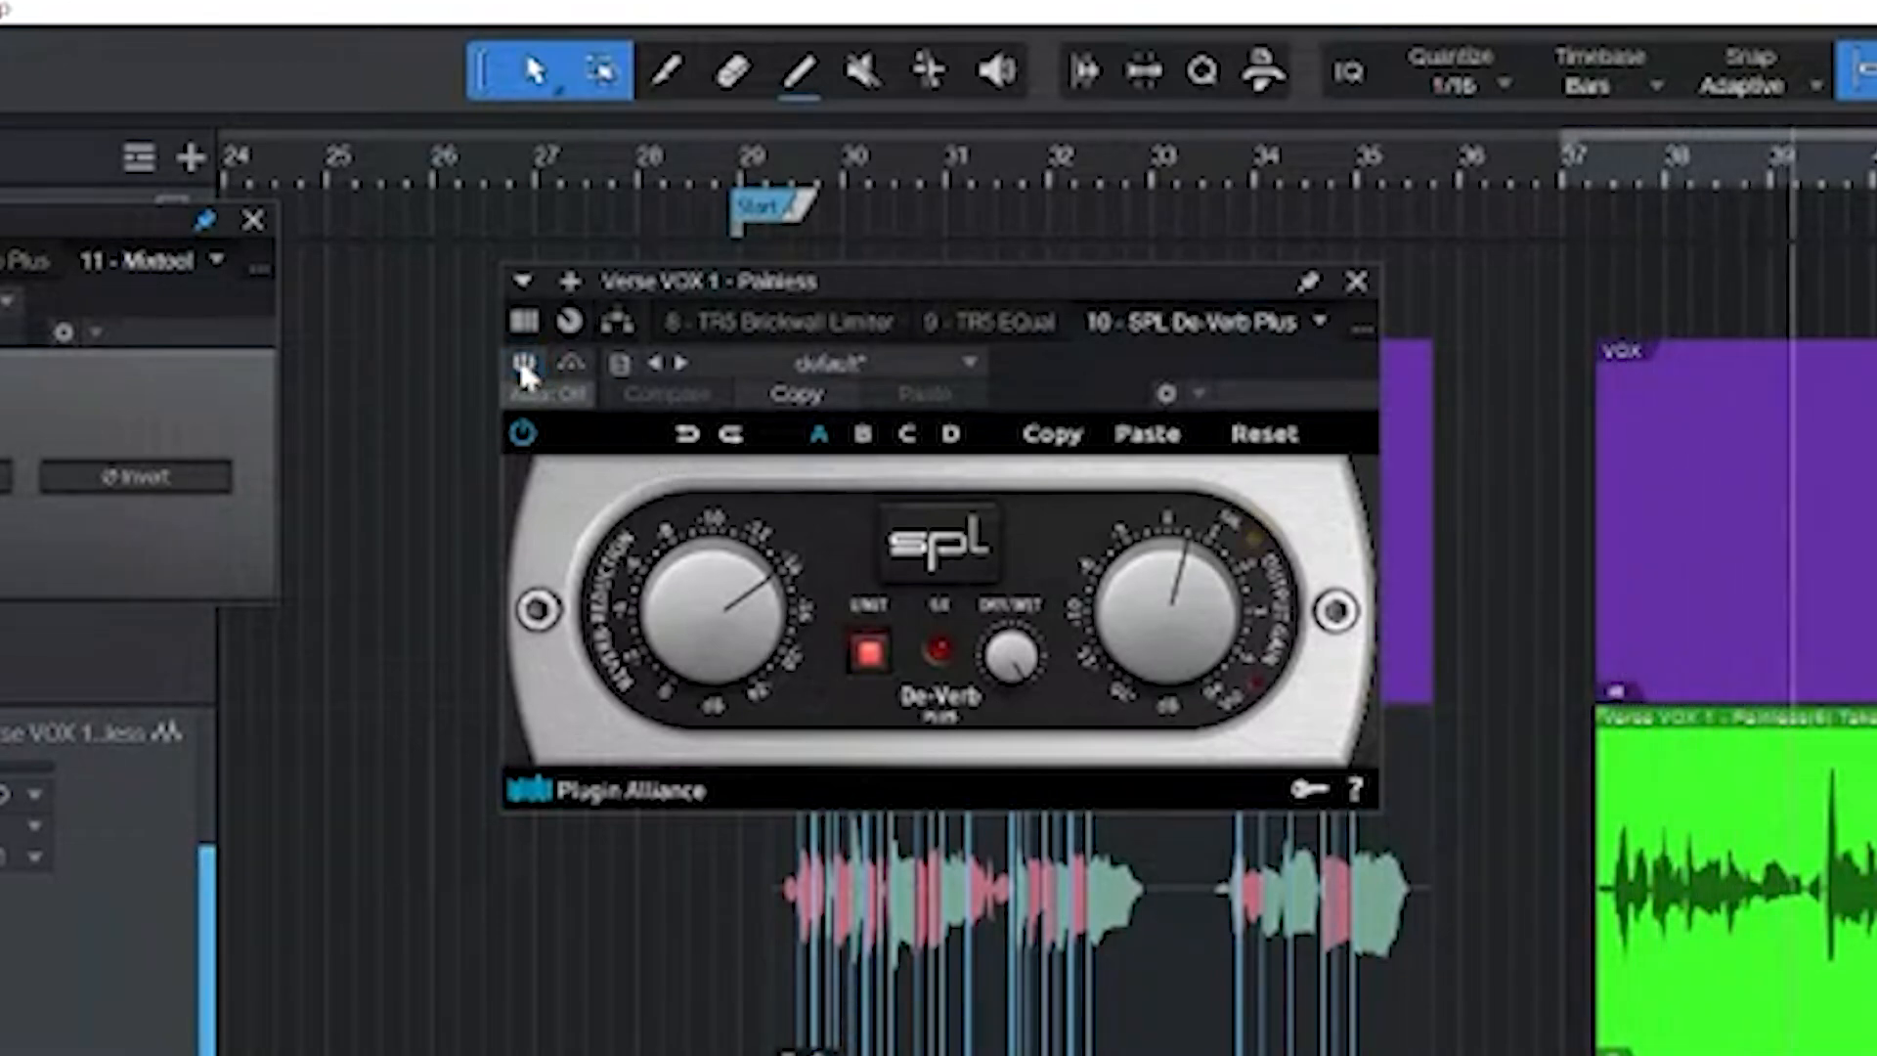
{"action": "left_click", "coordinate": [524, 366]}
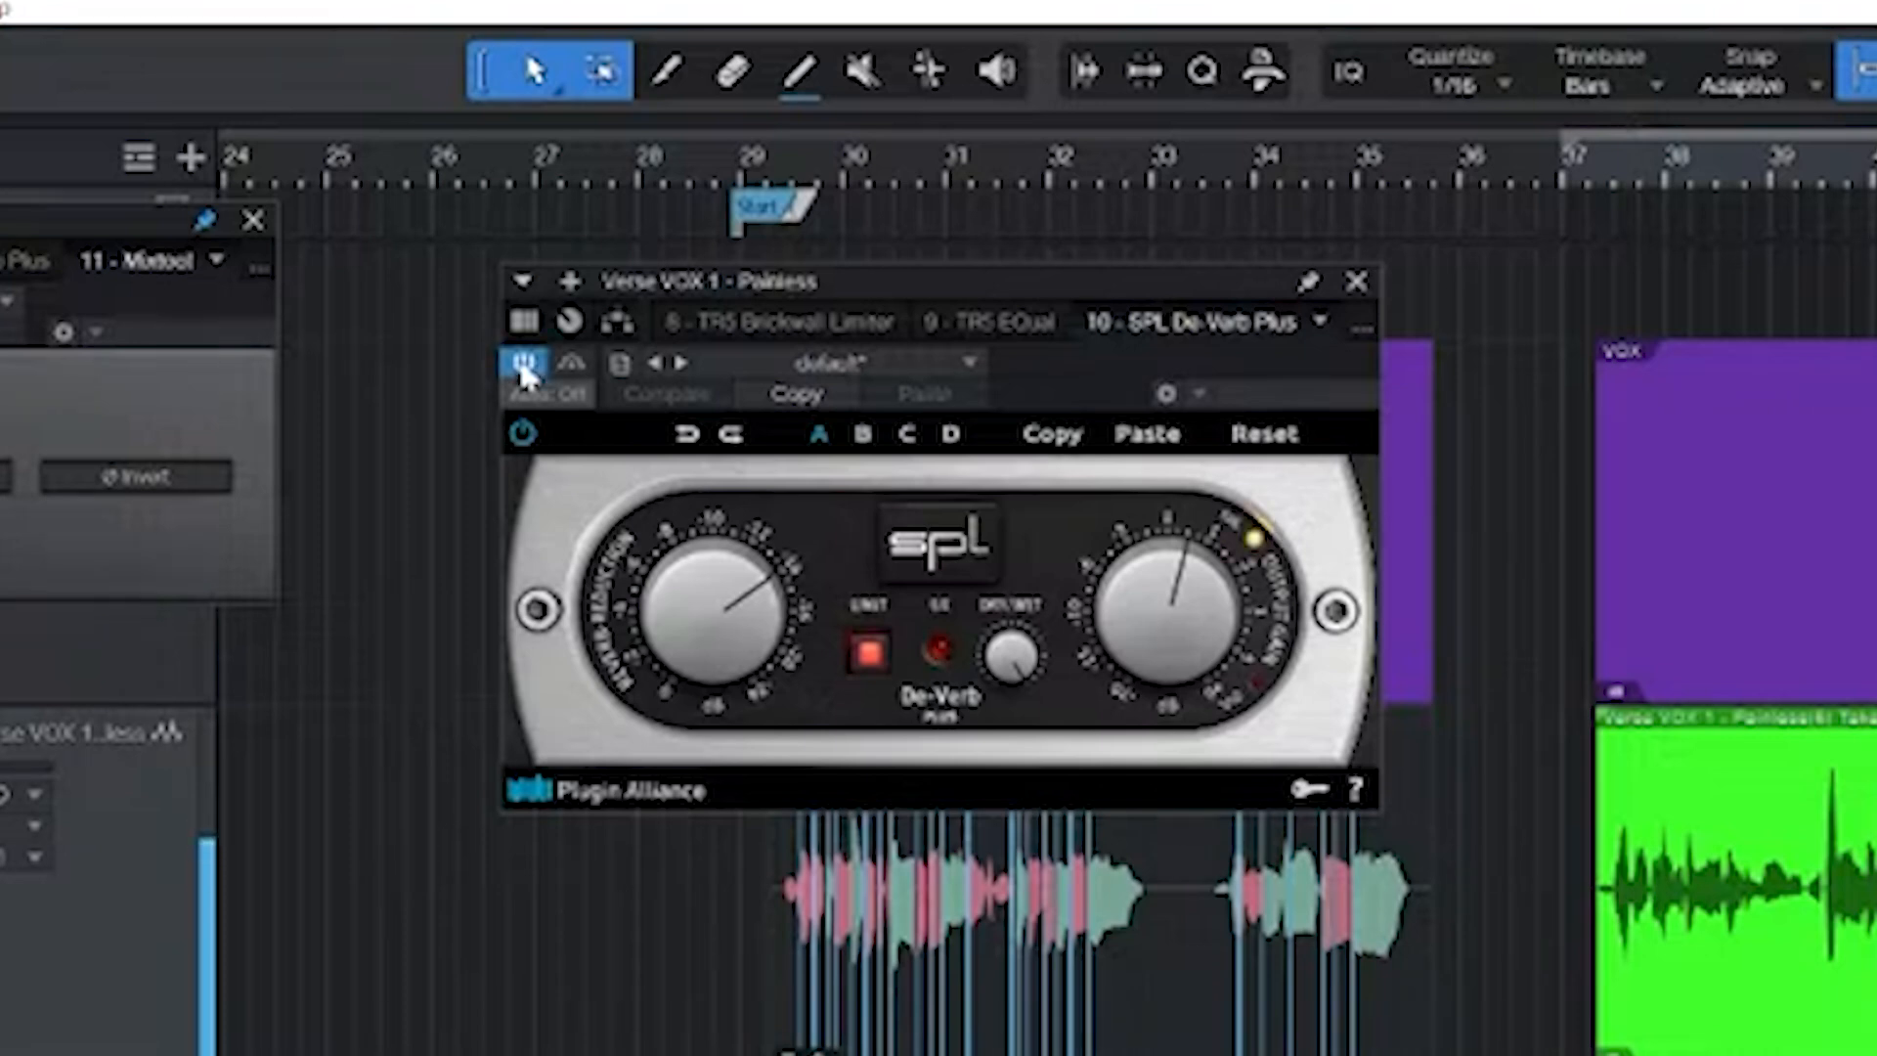
{"action": "left_click", "coordinate": [523, 368]}
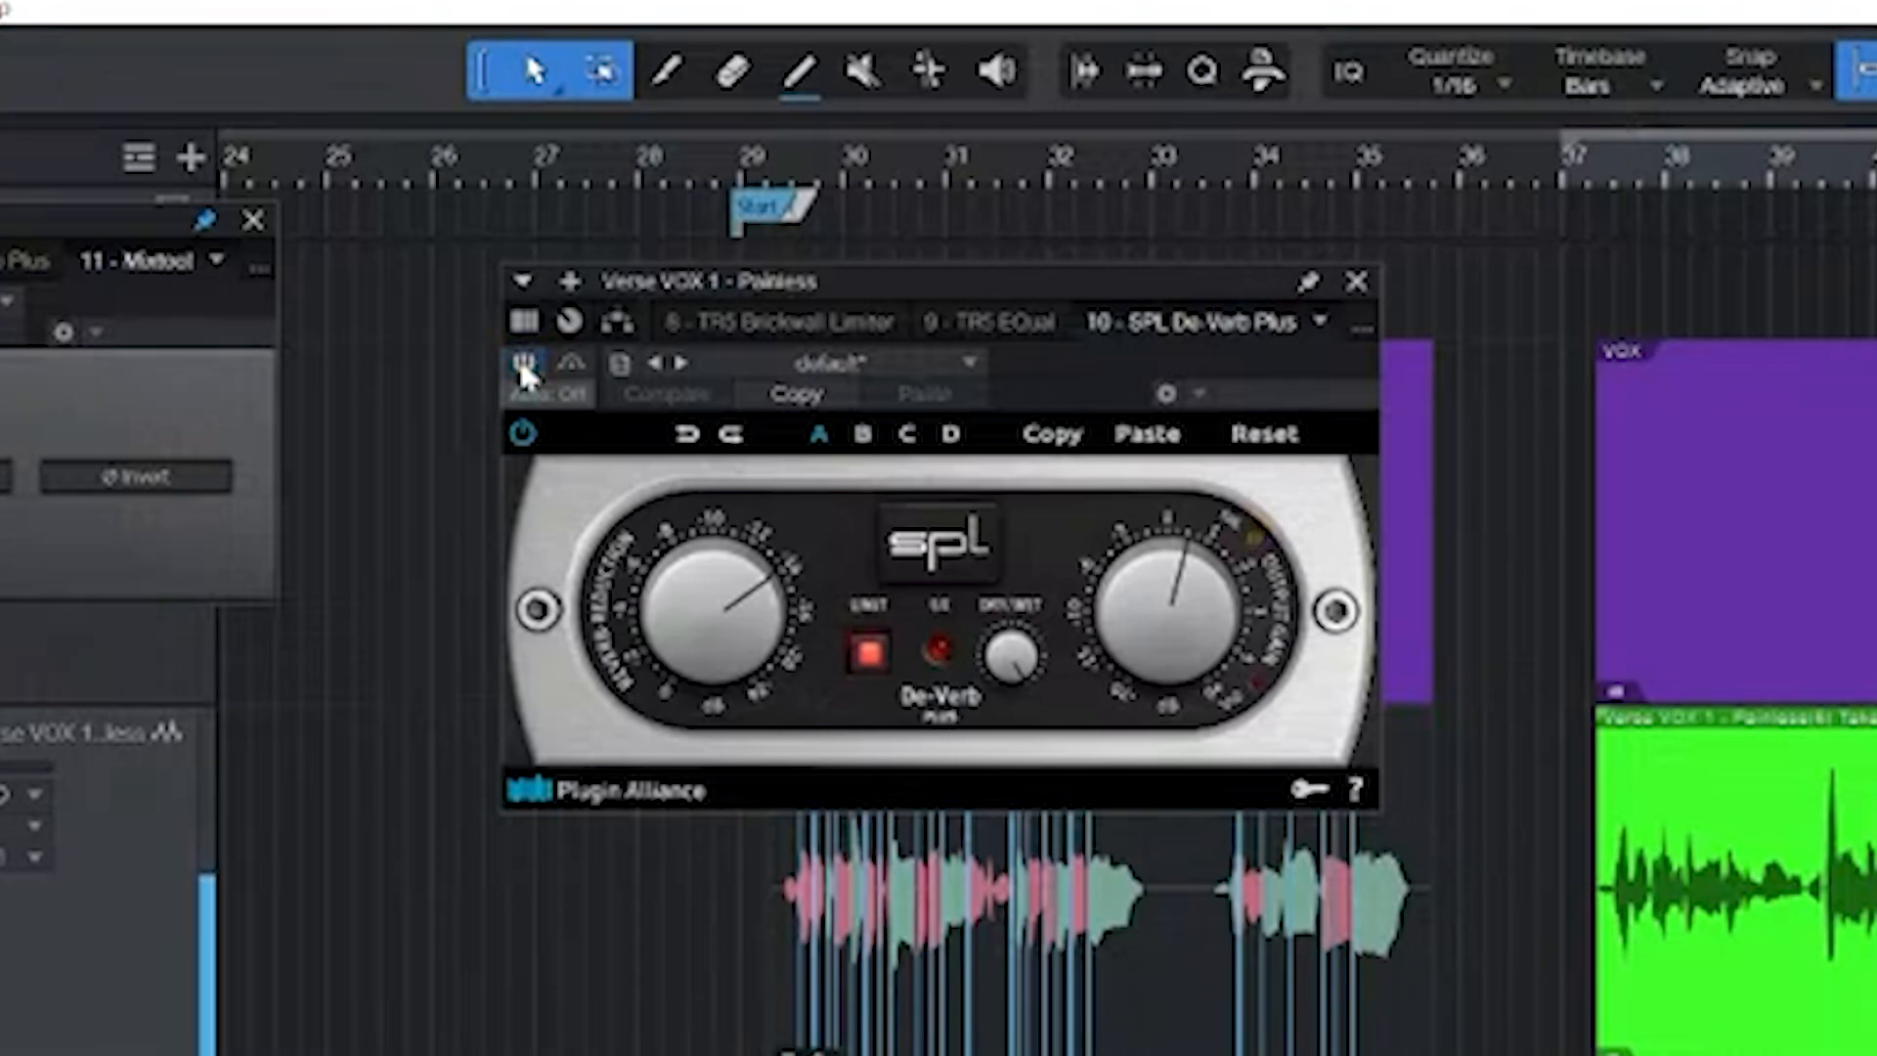
{"action": "left_click", "coordinate": [524, 367]}
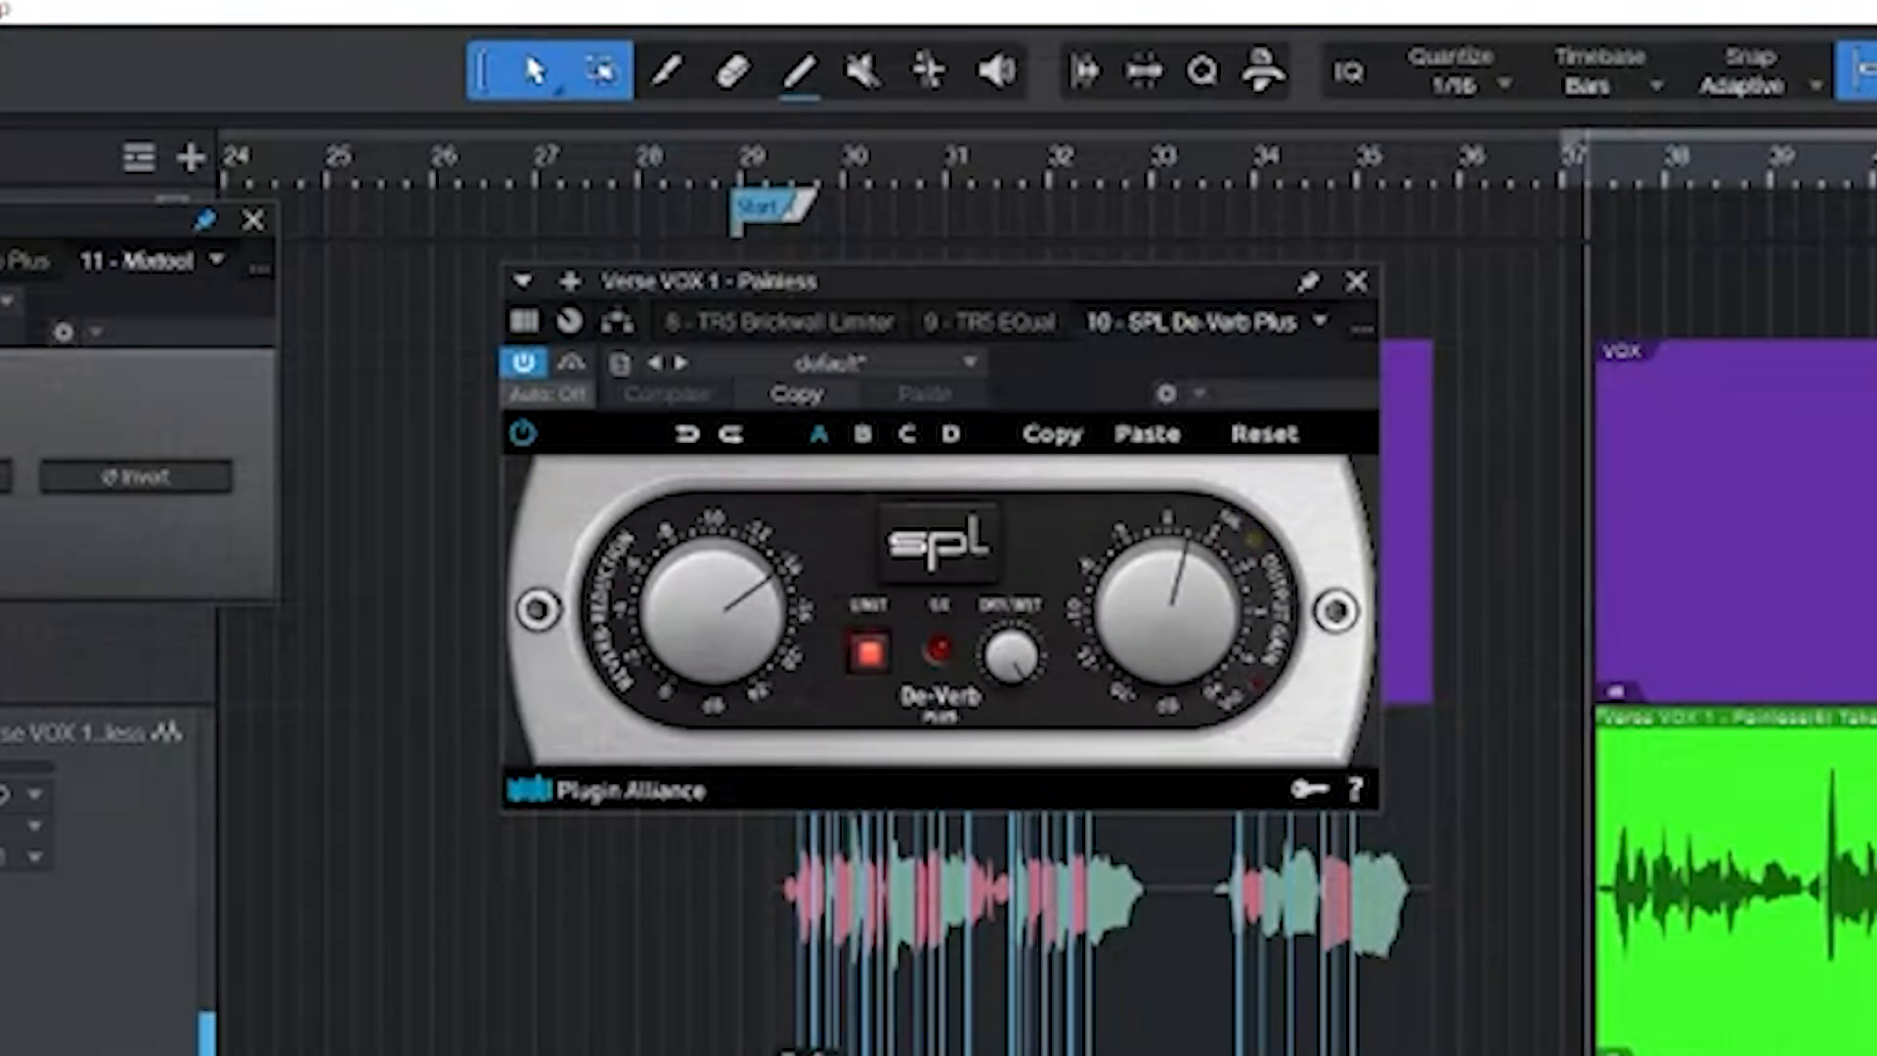
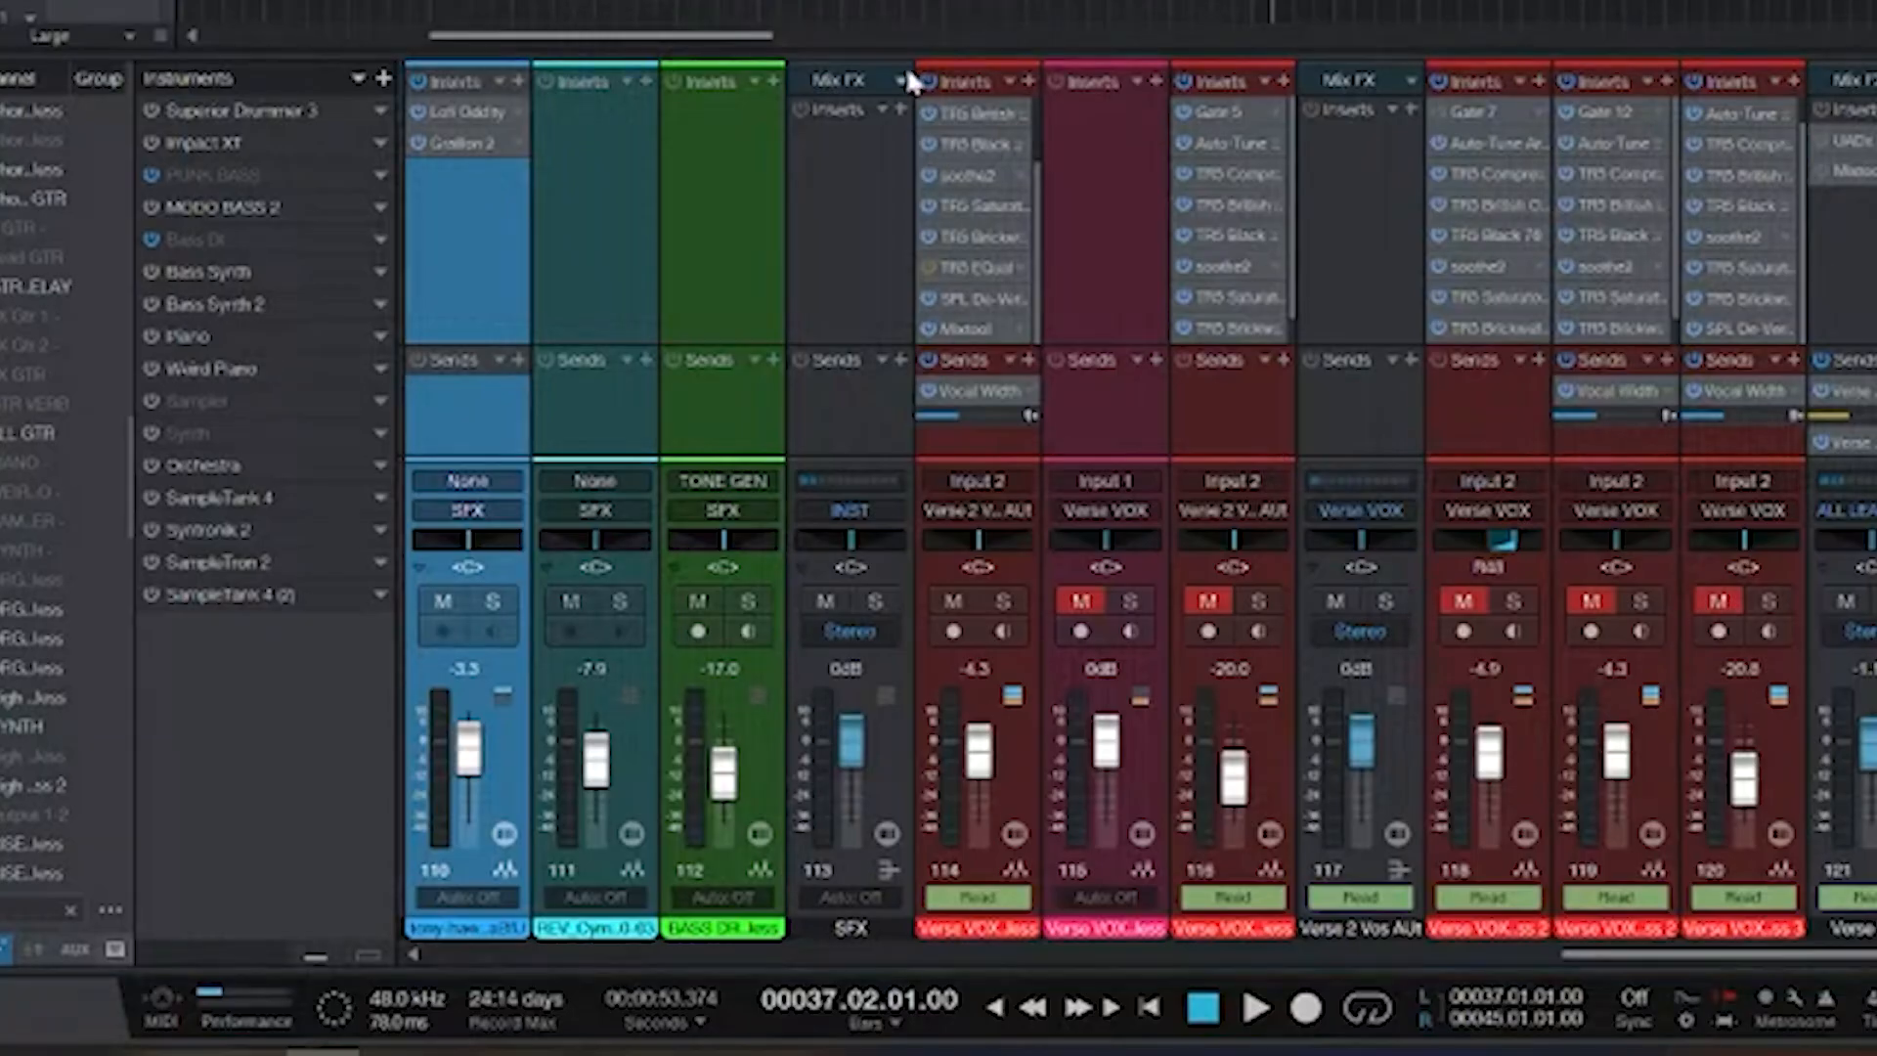
- Play the verse vocal and compare it with the entire Verse VOX 1 insert chain bypassed and active, then stop playback
{"action": "key", "text": "space"}
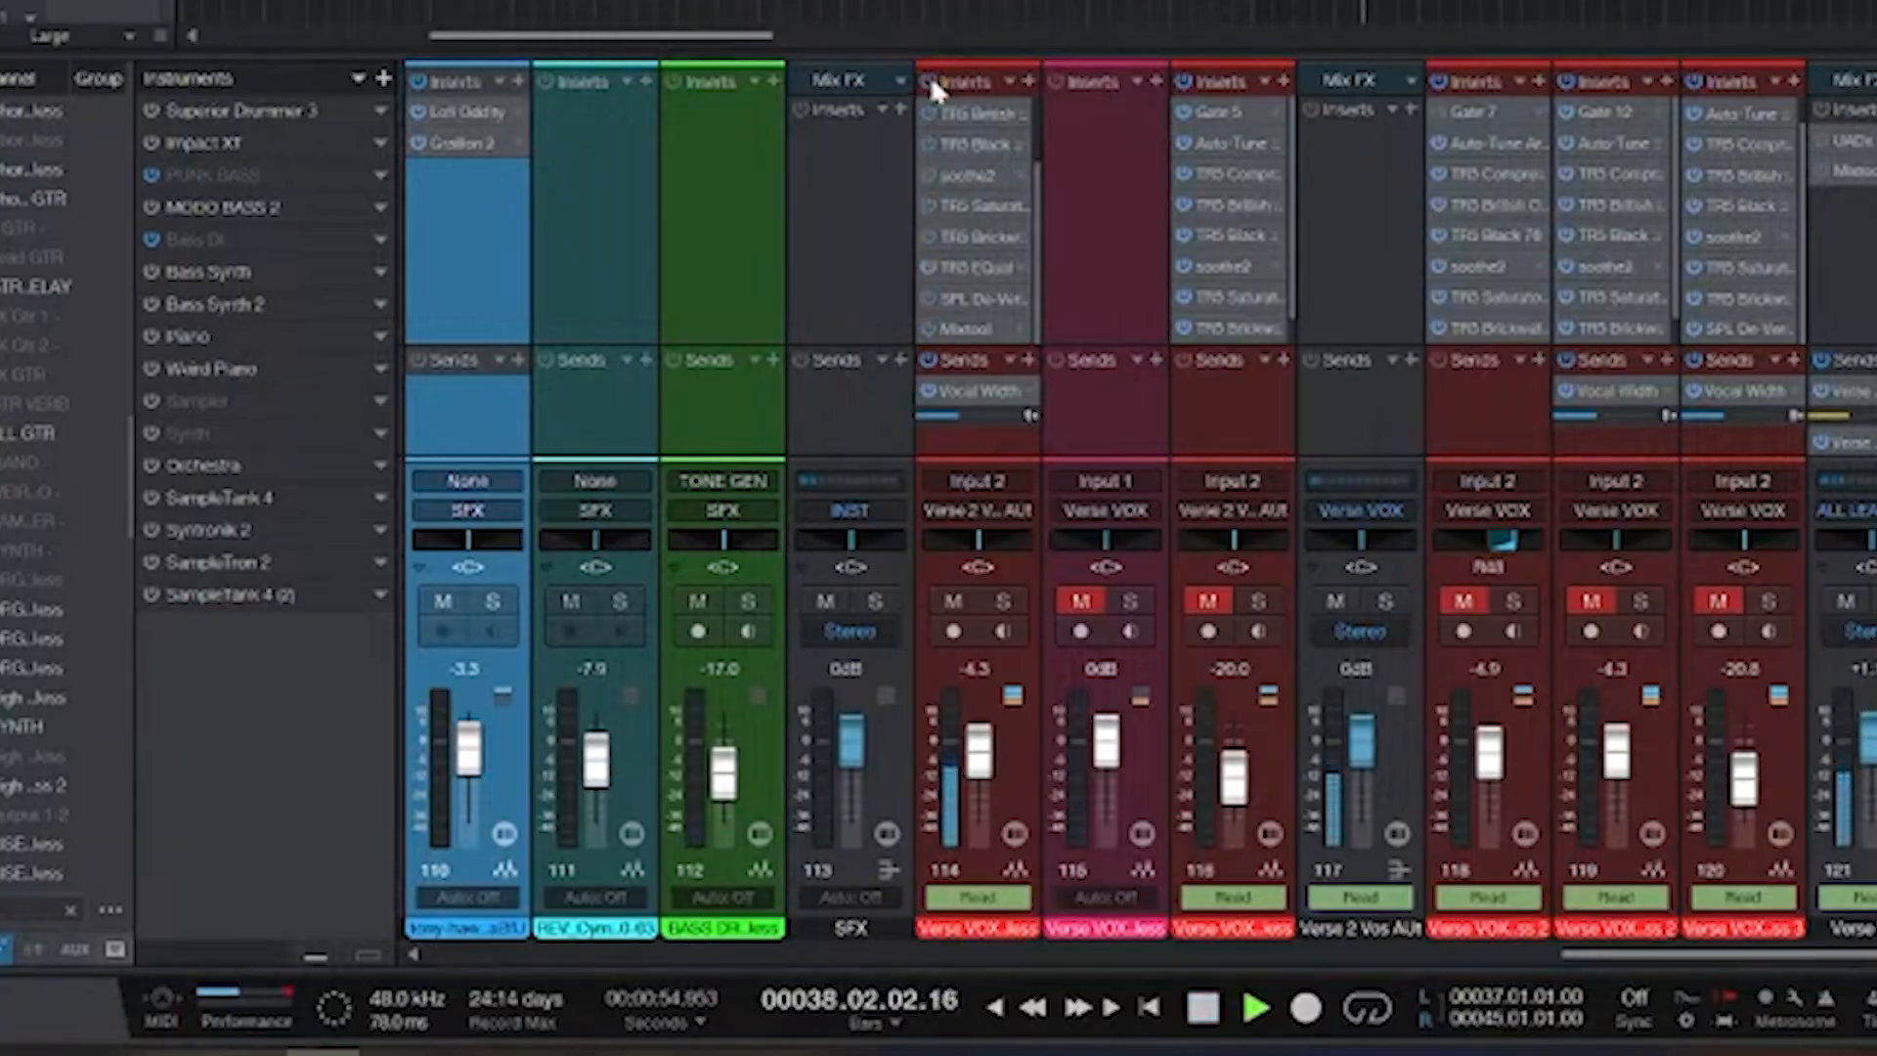
{"action": "key", "text": "space"}
{"action": "key", "text": "space"}
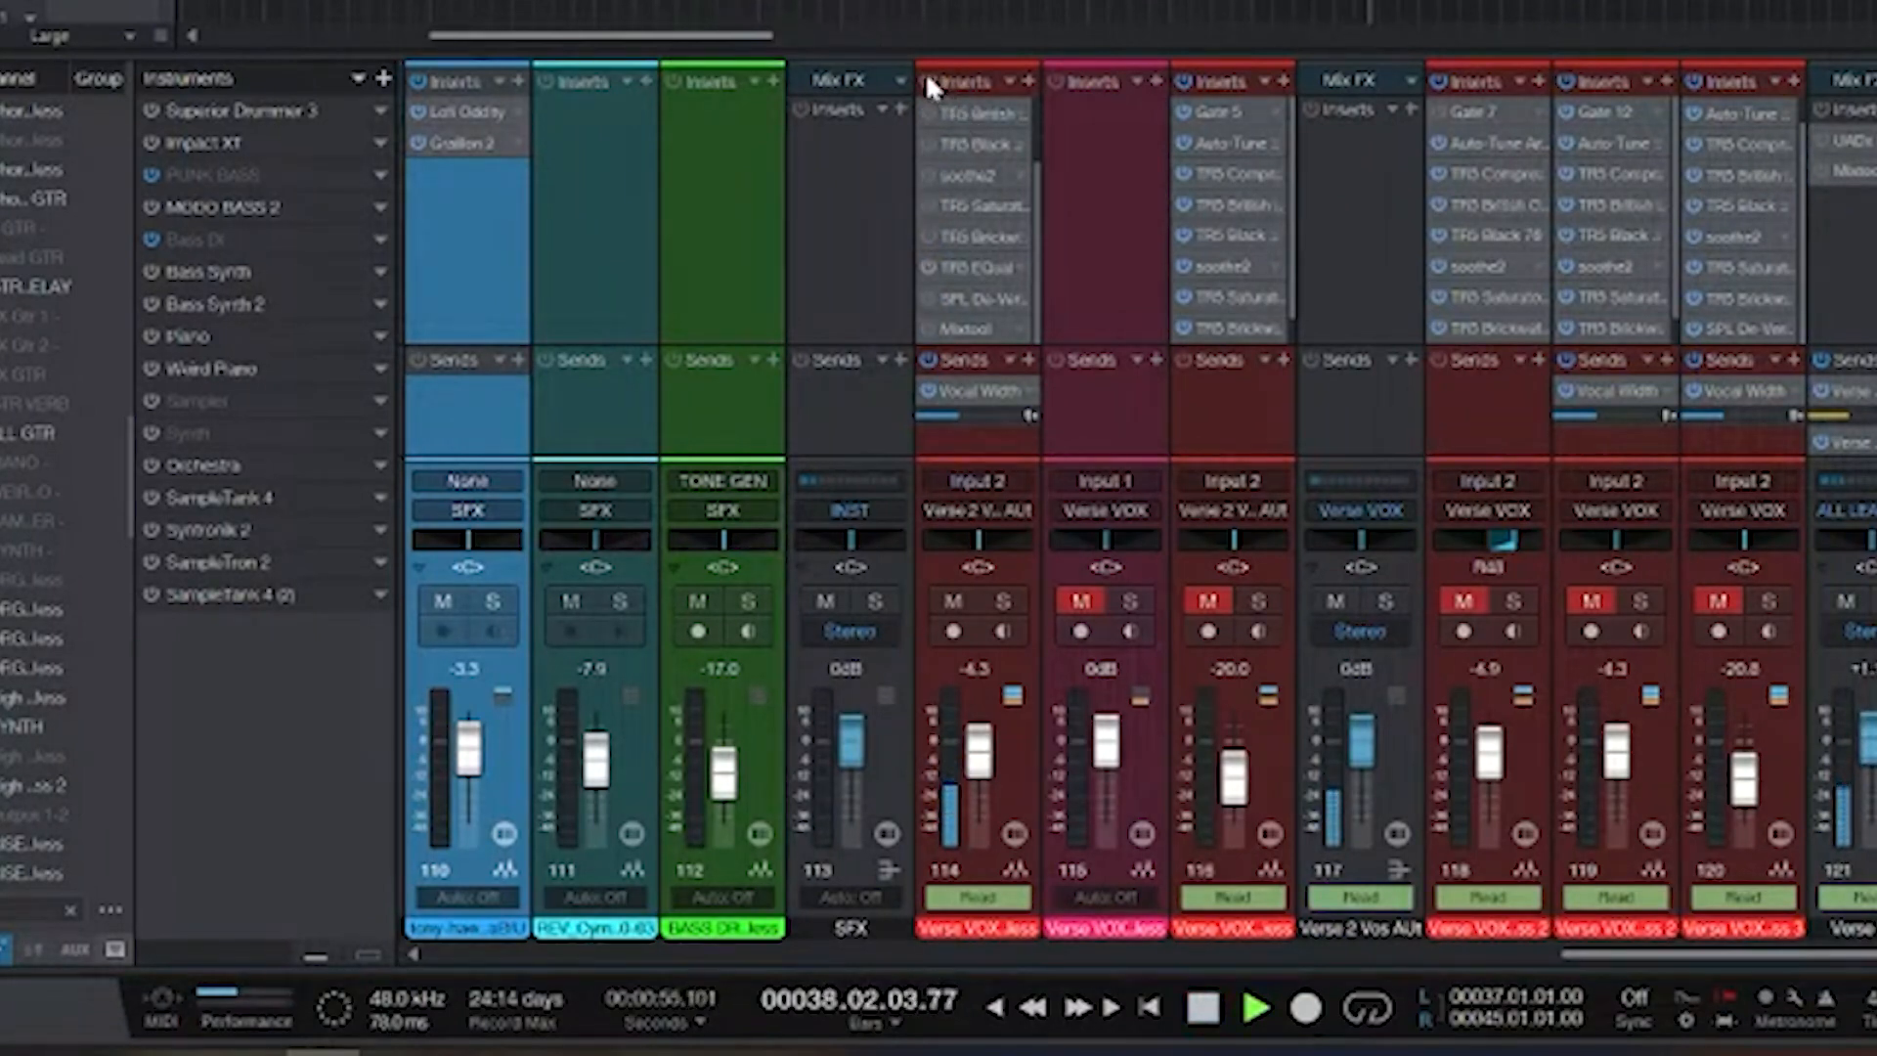
{"action": "left_click", "coordinate": [927, 78]}
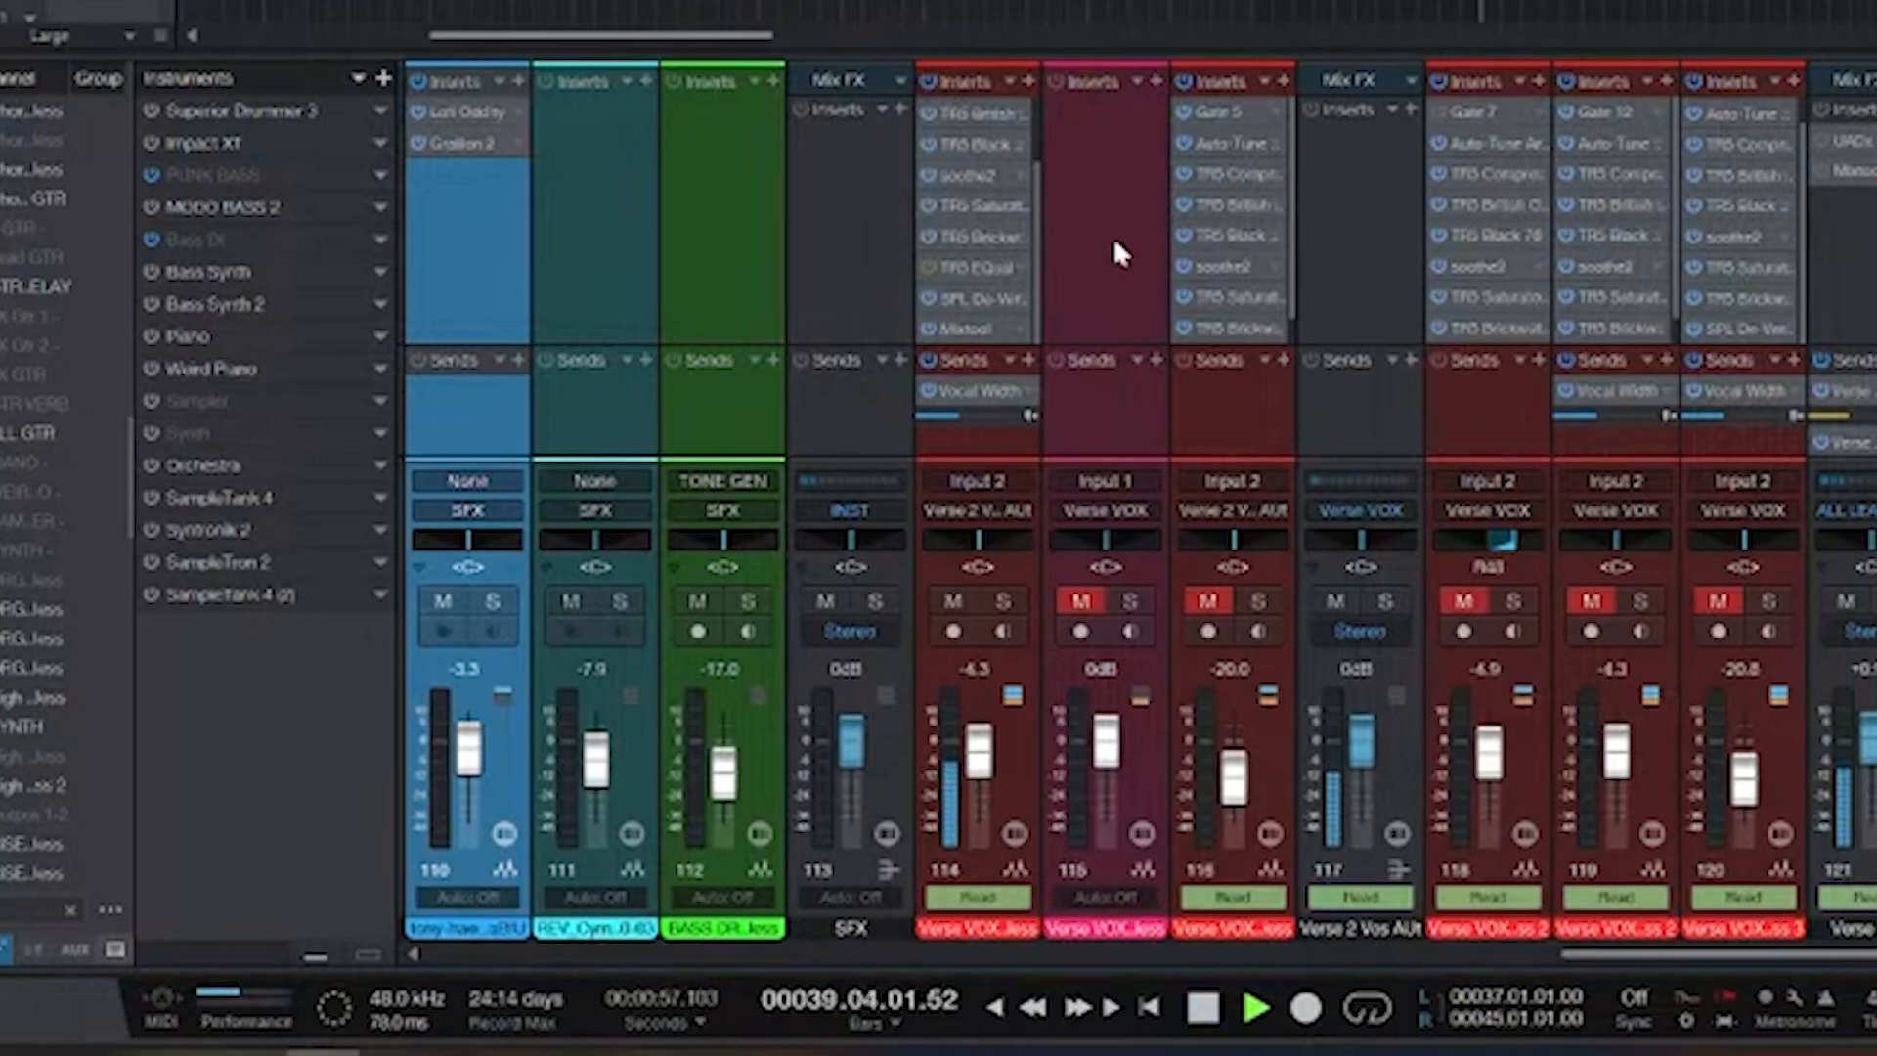
{"action": "key", "text": "space"}
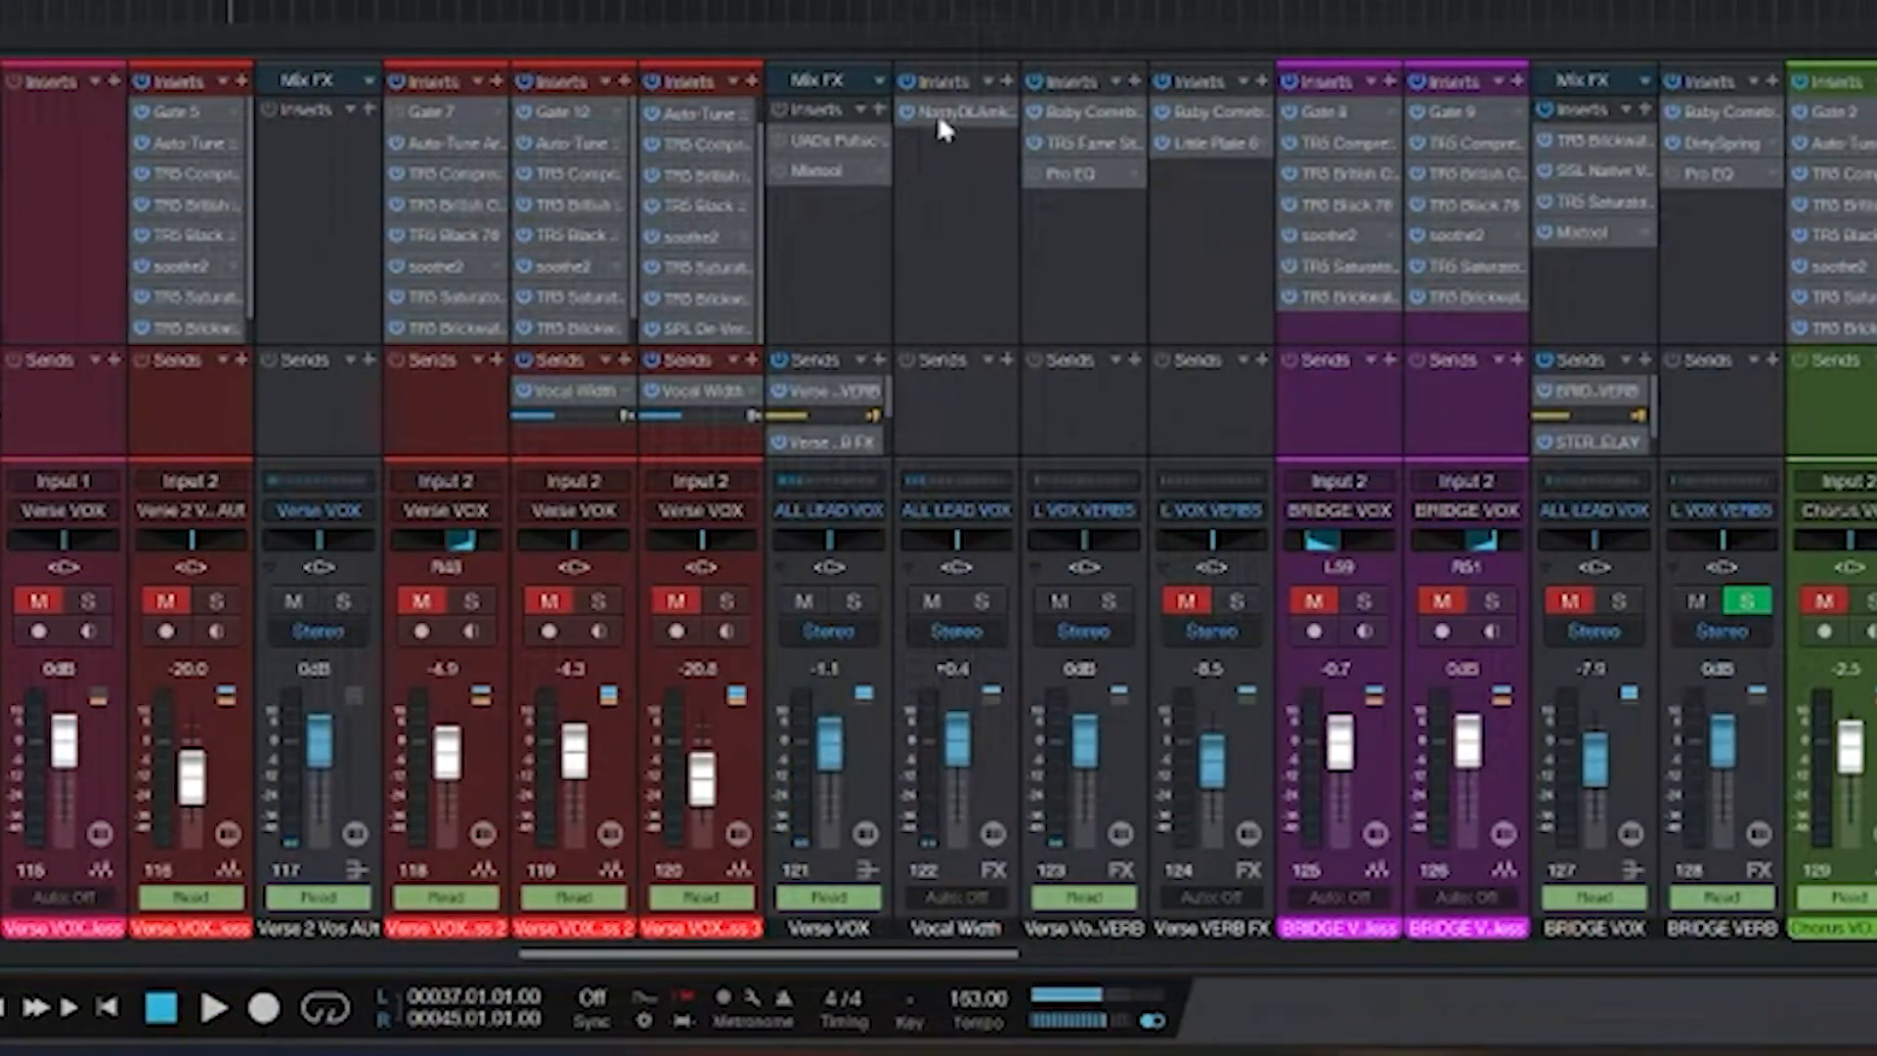
- Inspect the NastyDLA insert on Vocal Width, then compare verse playback with that FX channel muted and unmuted twice, leaving it unmuted
{"action": "double_click", "coordinate": [936, 114]}
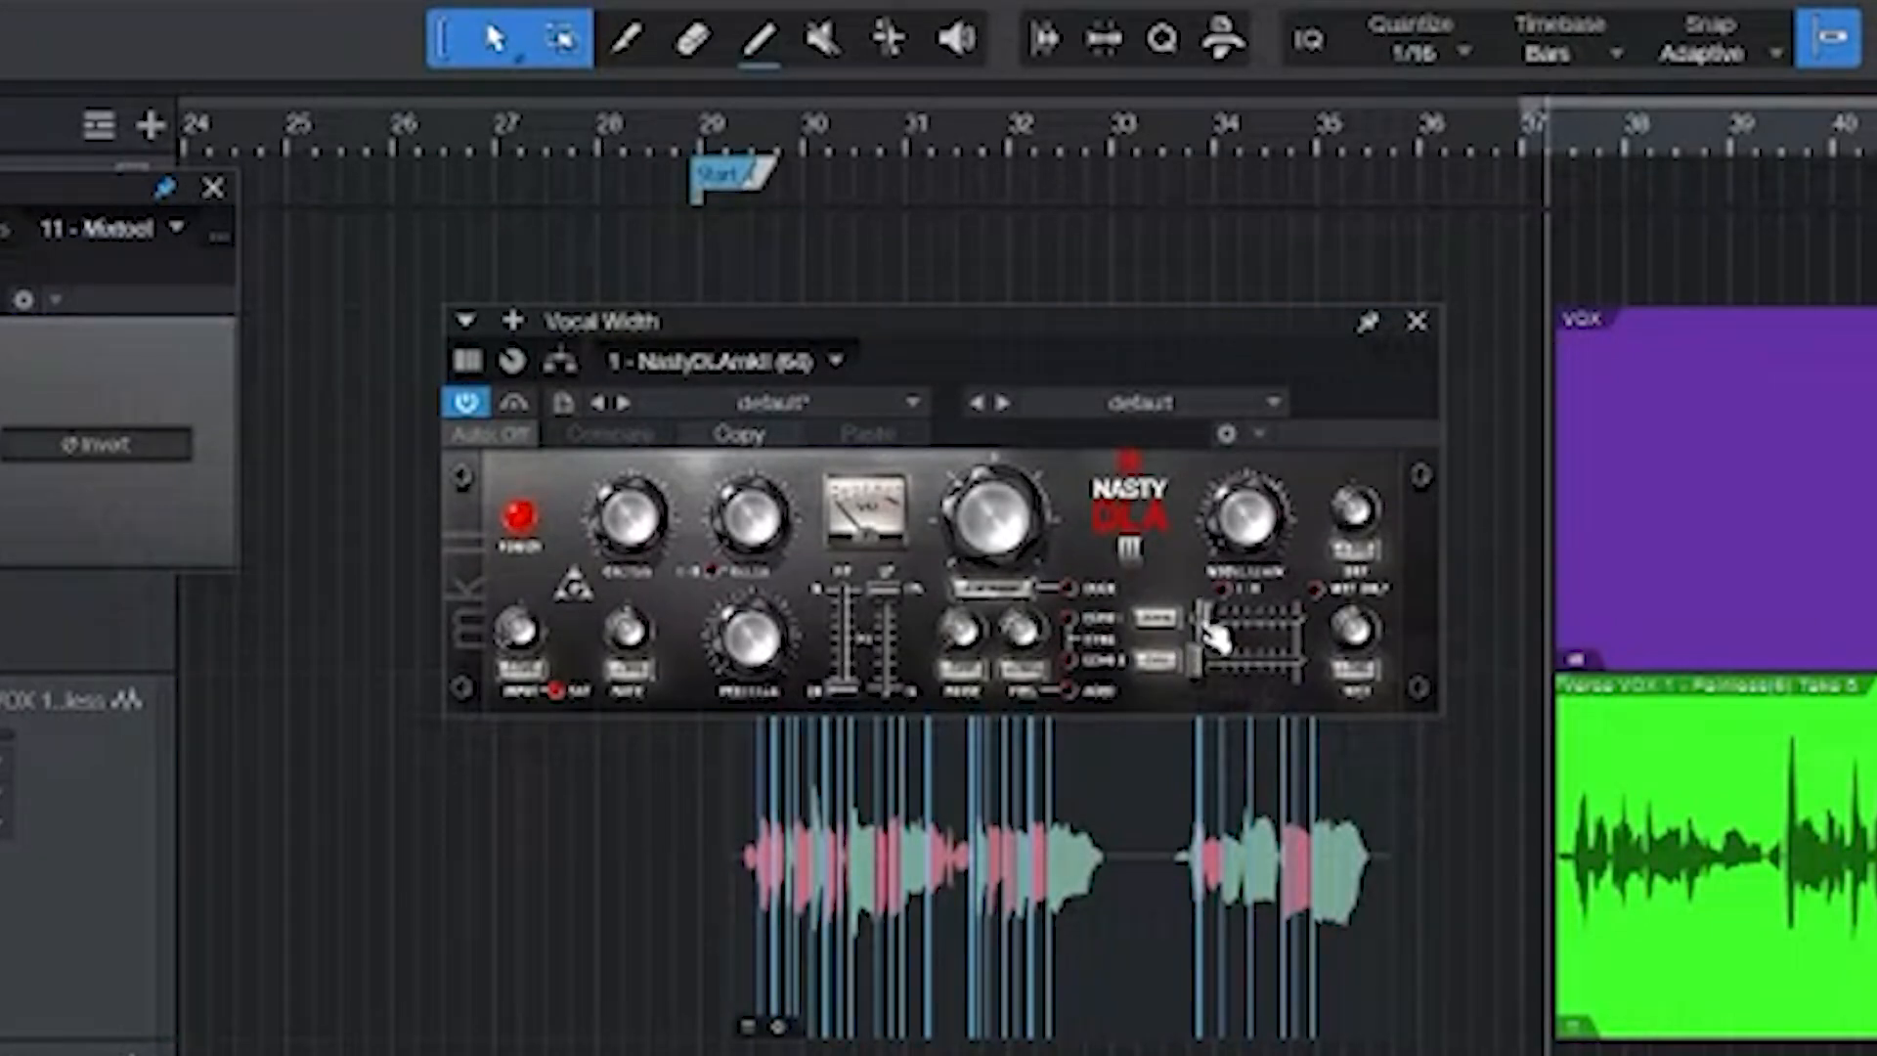
{"action": "left_click", "coordinate": [1418, 322]}
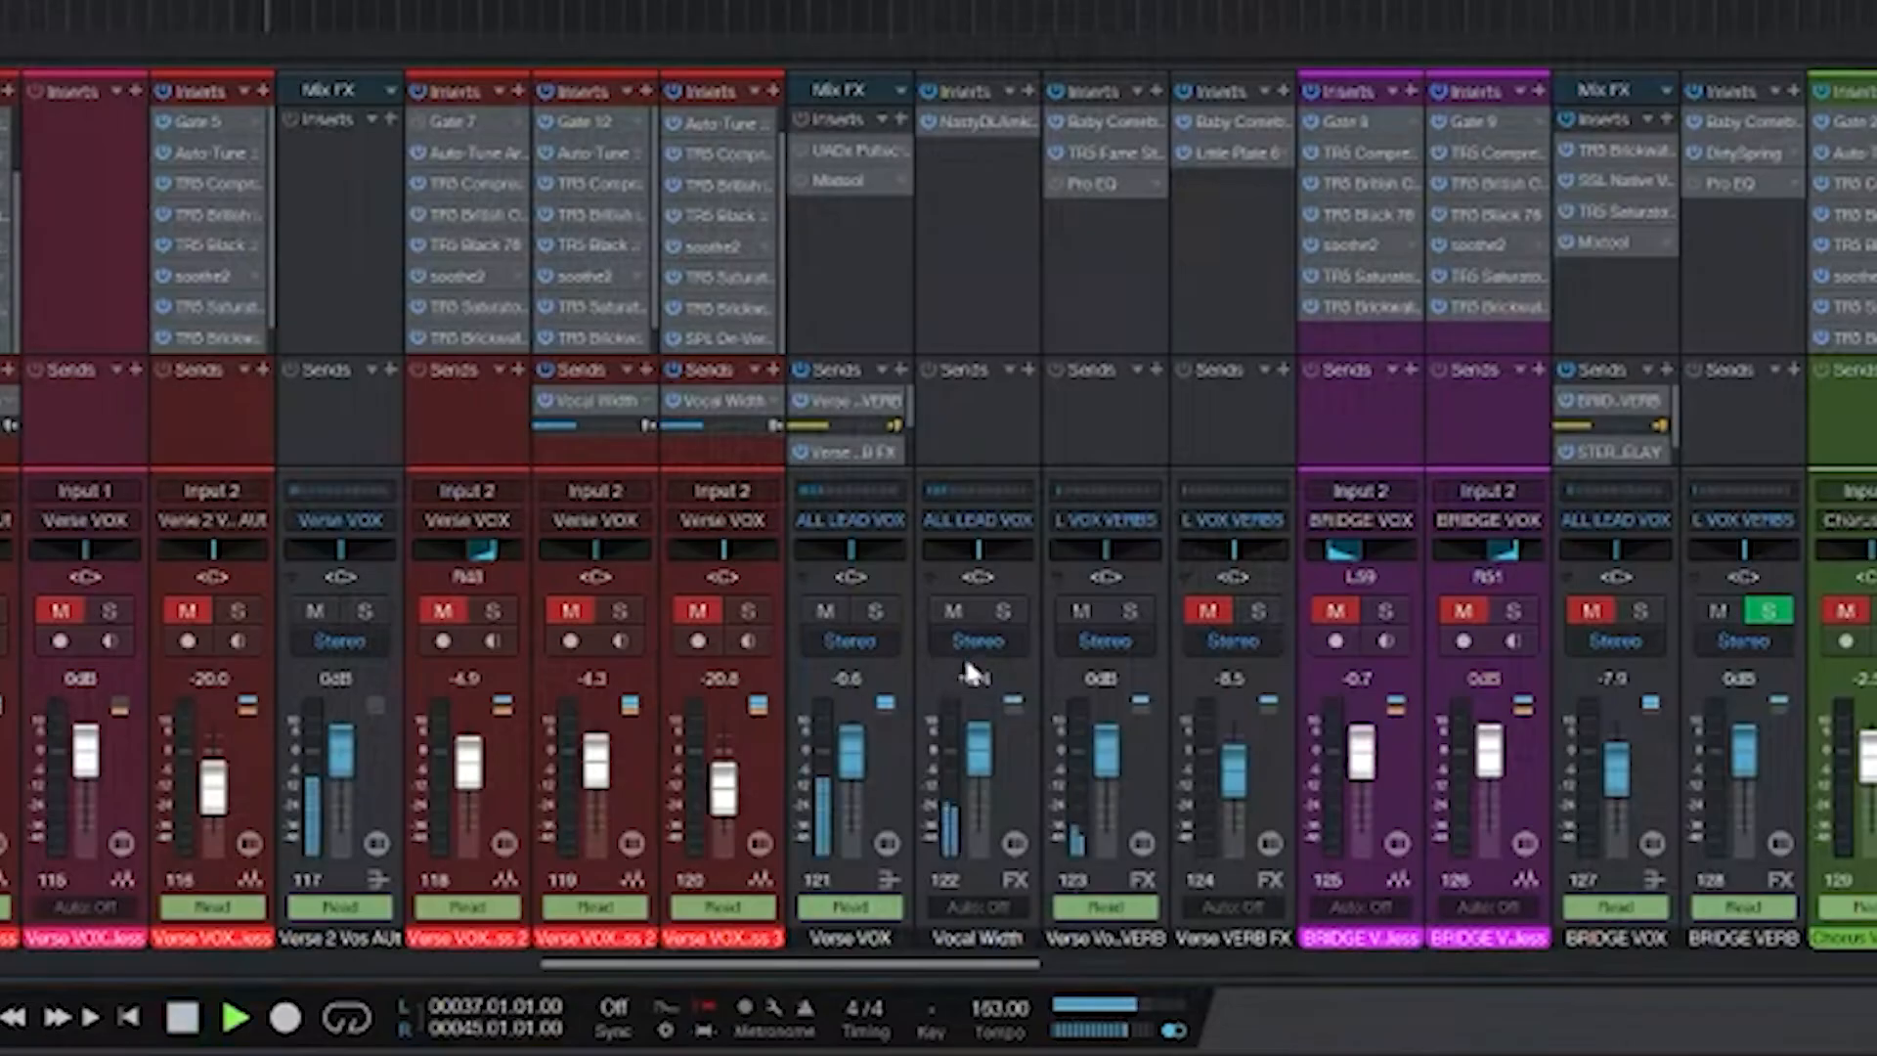
{"action": "left_click", "coordinate": [952, 608]}
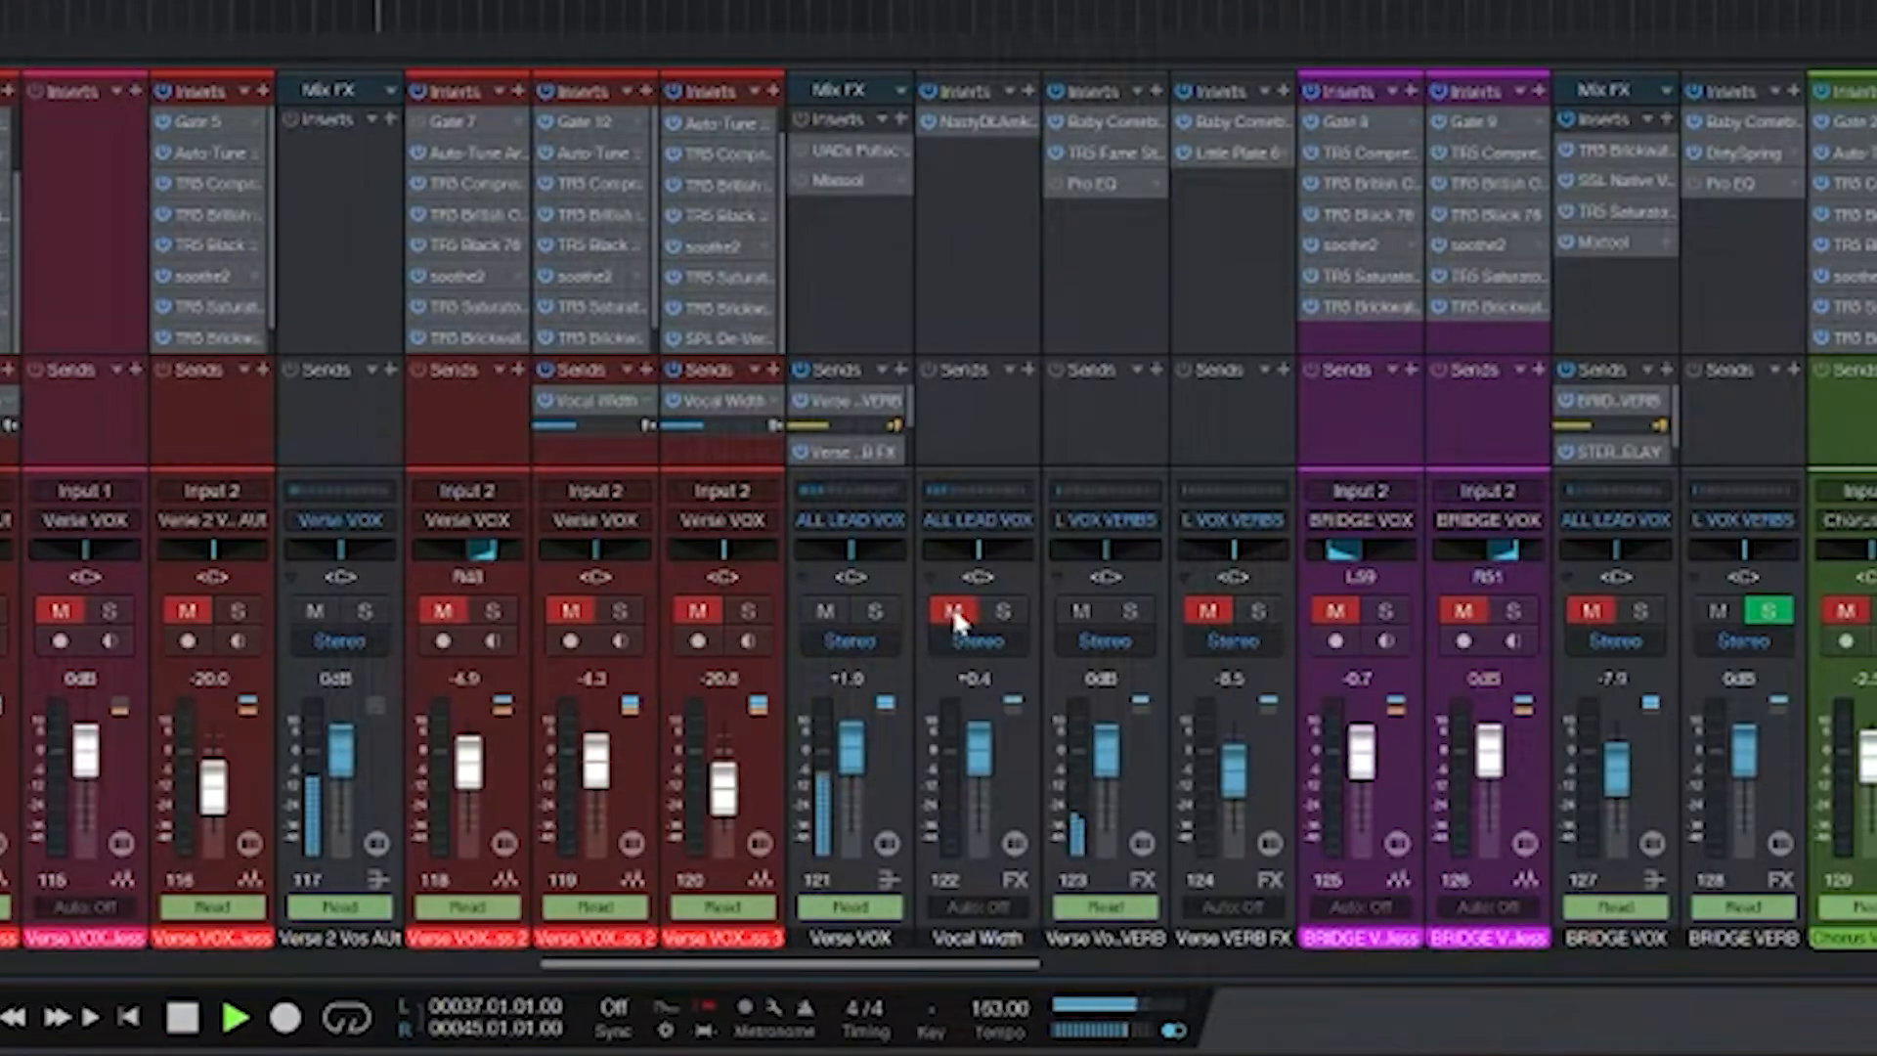
{"action": "left_click", "coordinate": [953, 608]}
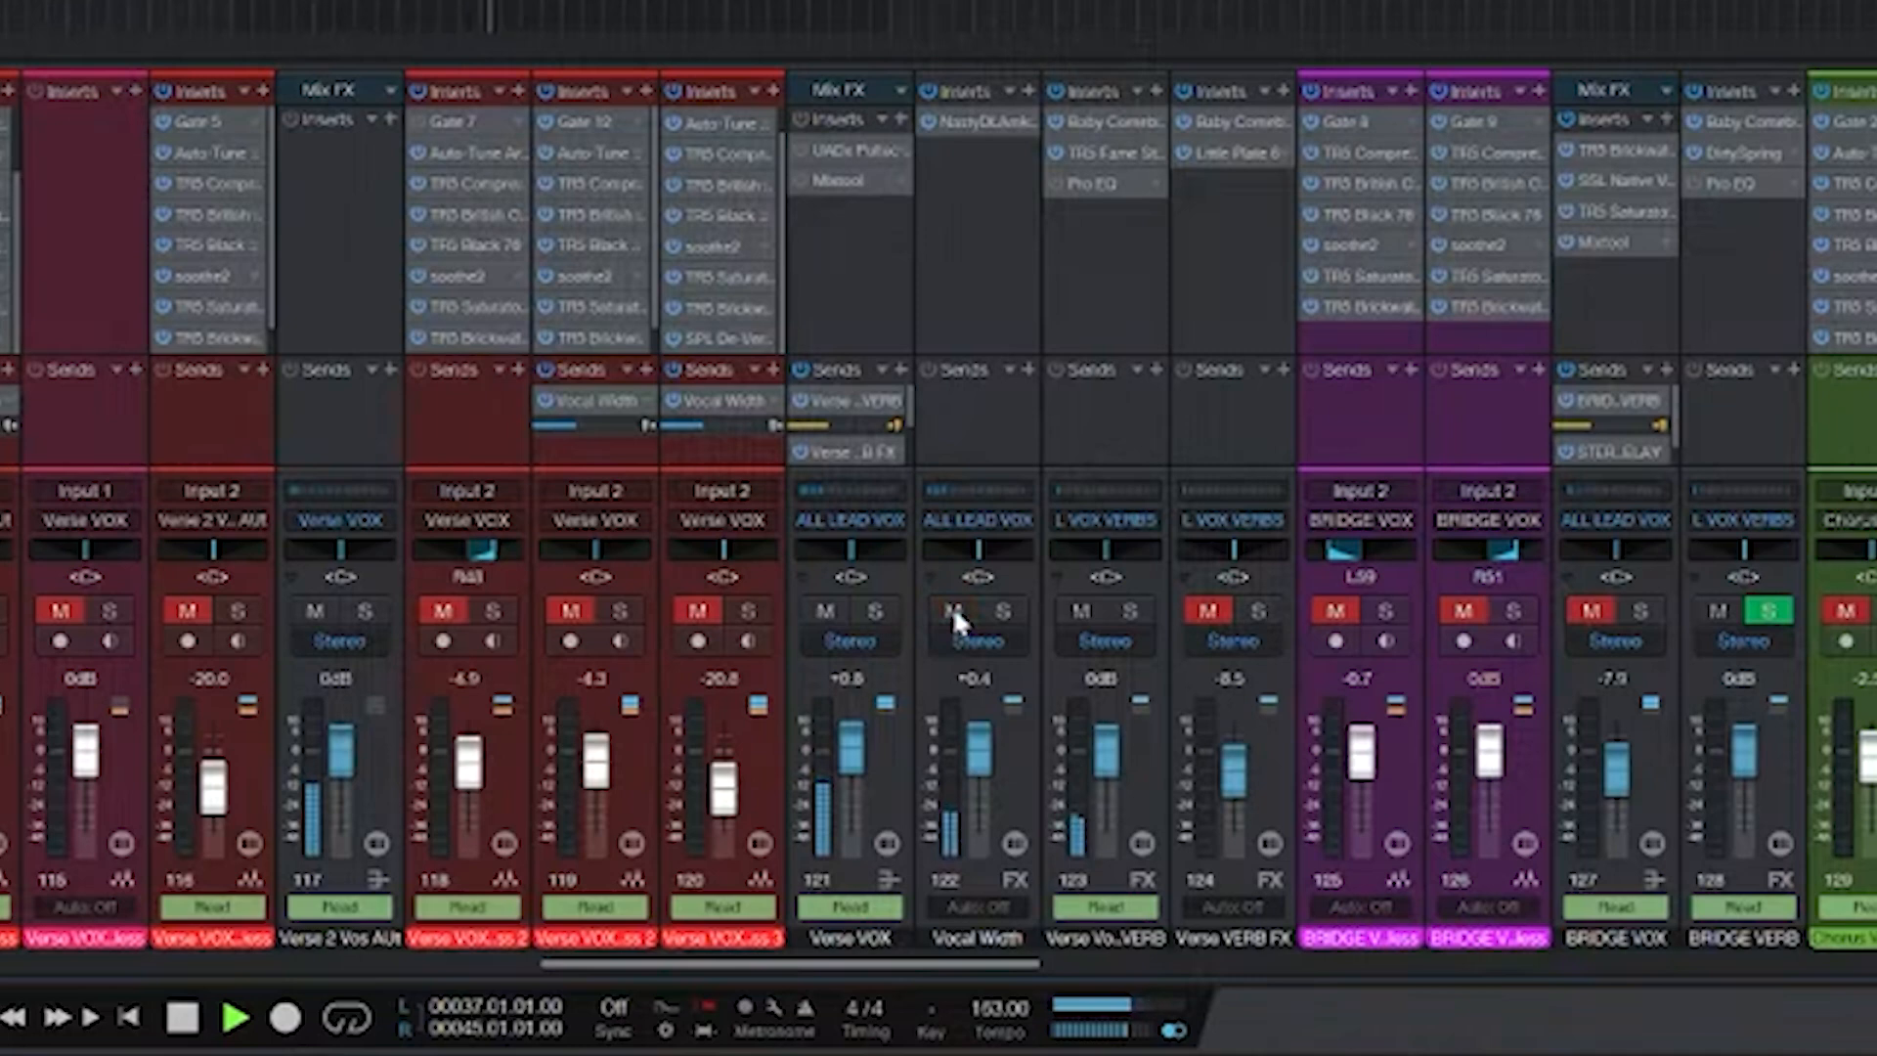
{"action": "left_click", "coordinate": [952, 608]}
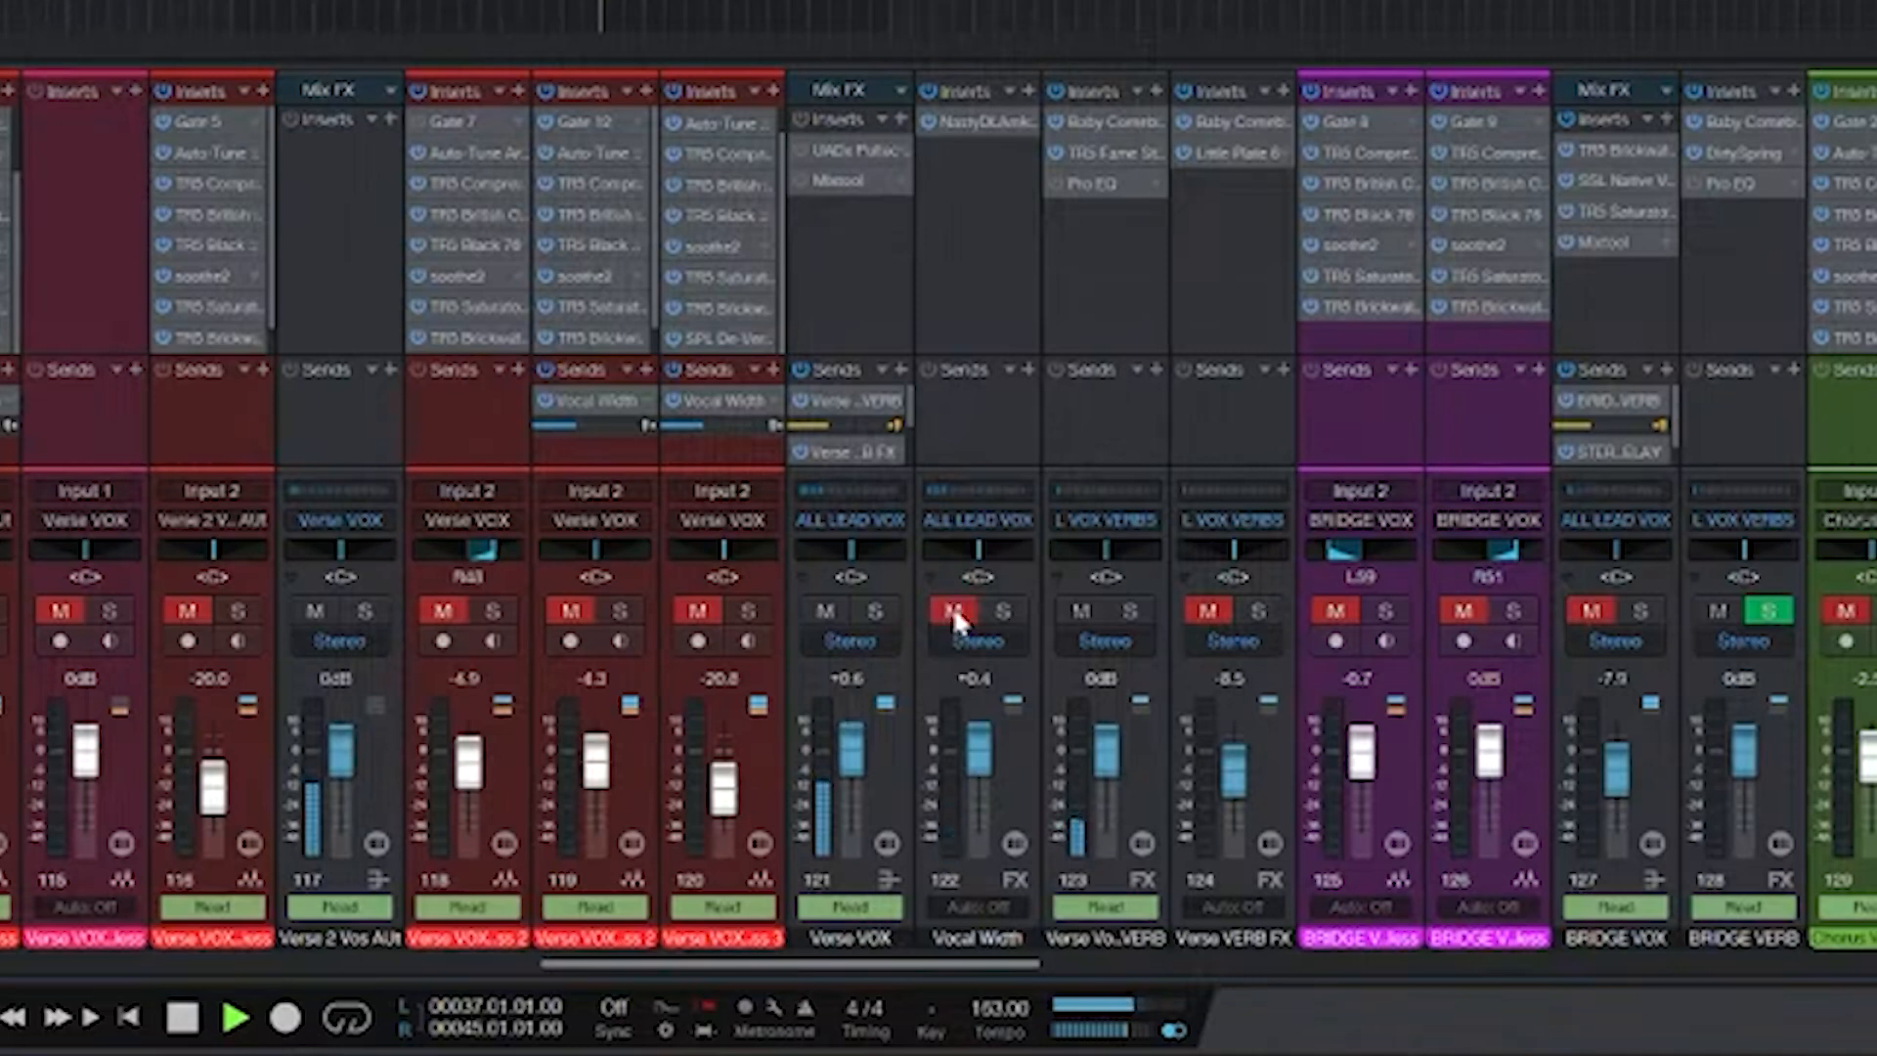
{"action": "left_click", "coordinate": [952, 608]}
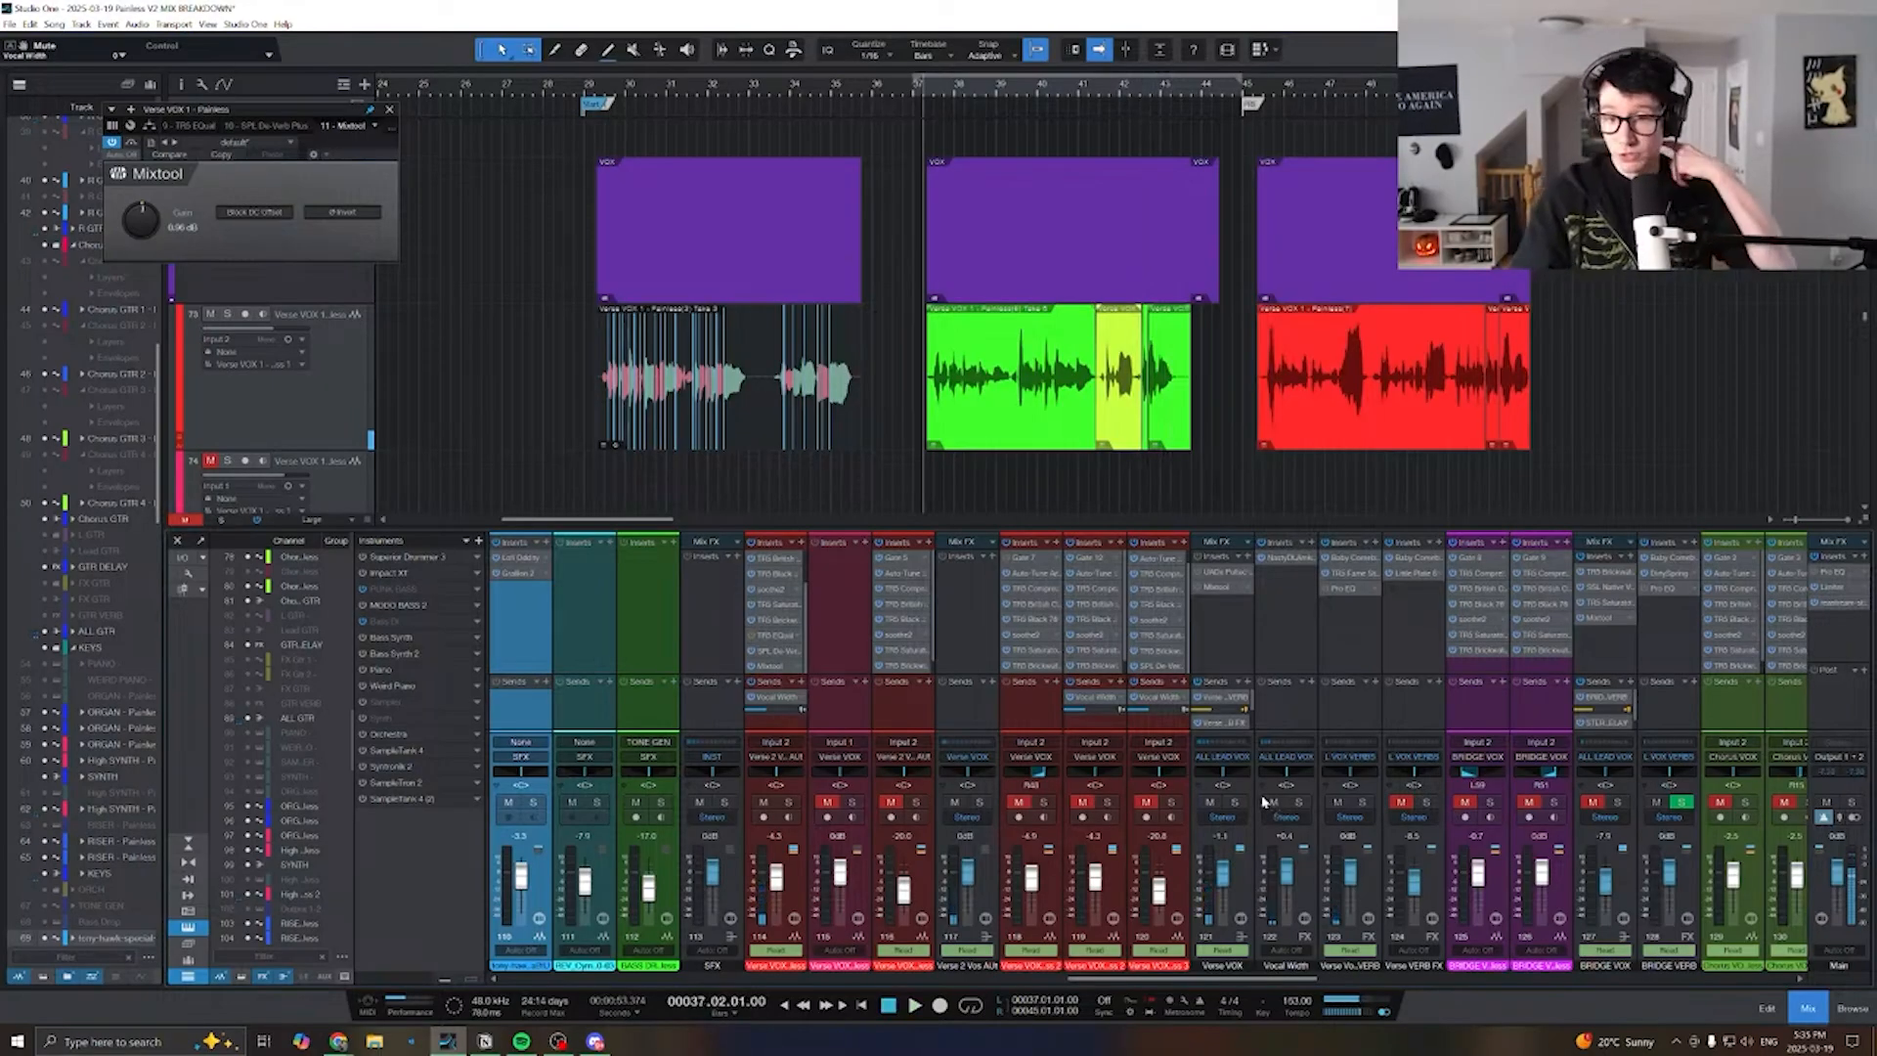
- Select the verse vocal double on channel 116, compare verse playback with it muted and unmuted, leave it unmuted and stop playback
{"action": "left_click", "coordinate": [898, 797]}
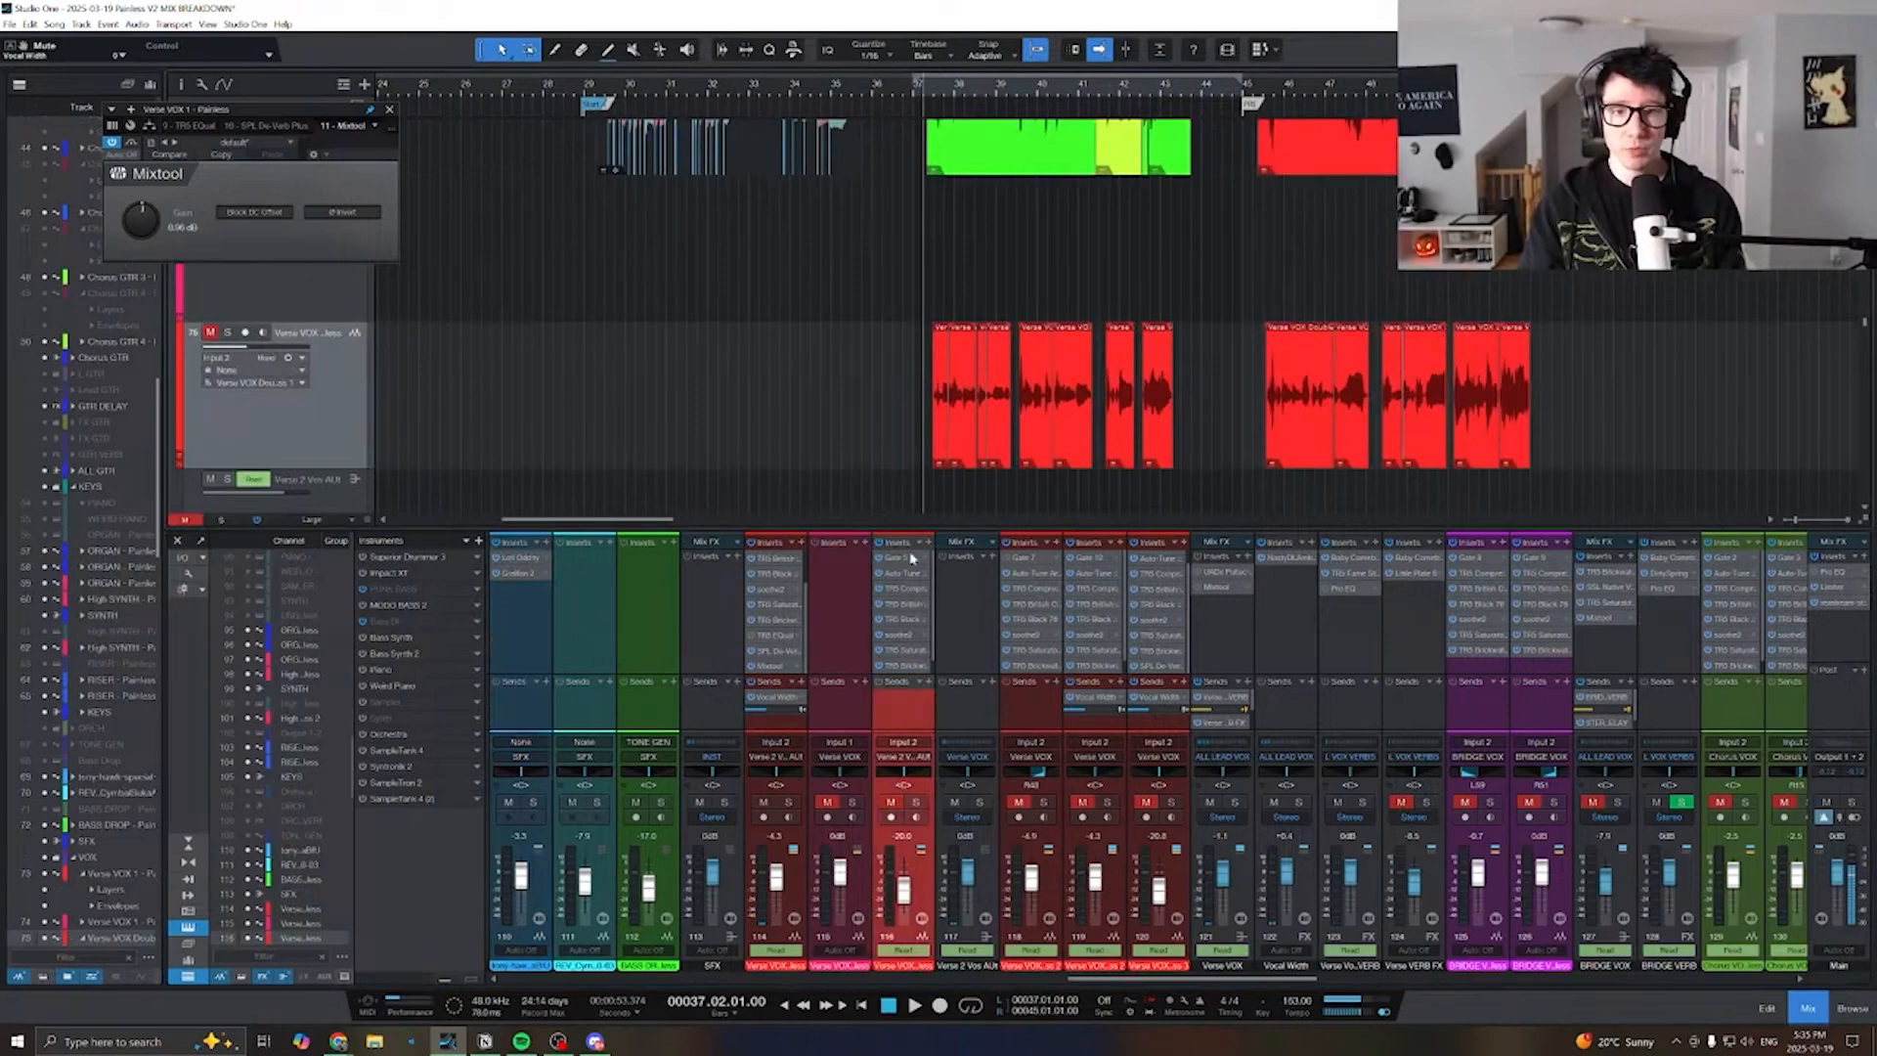
{"action": "scroll", "coordinate": [788, 252], "scroll_direction": "up", "scroll_amount": 2}
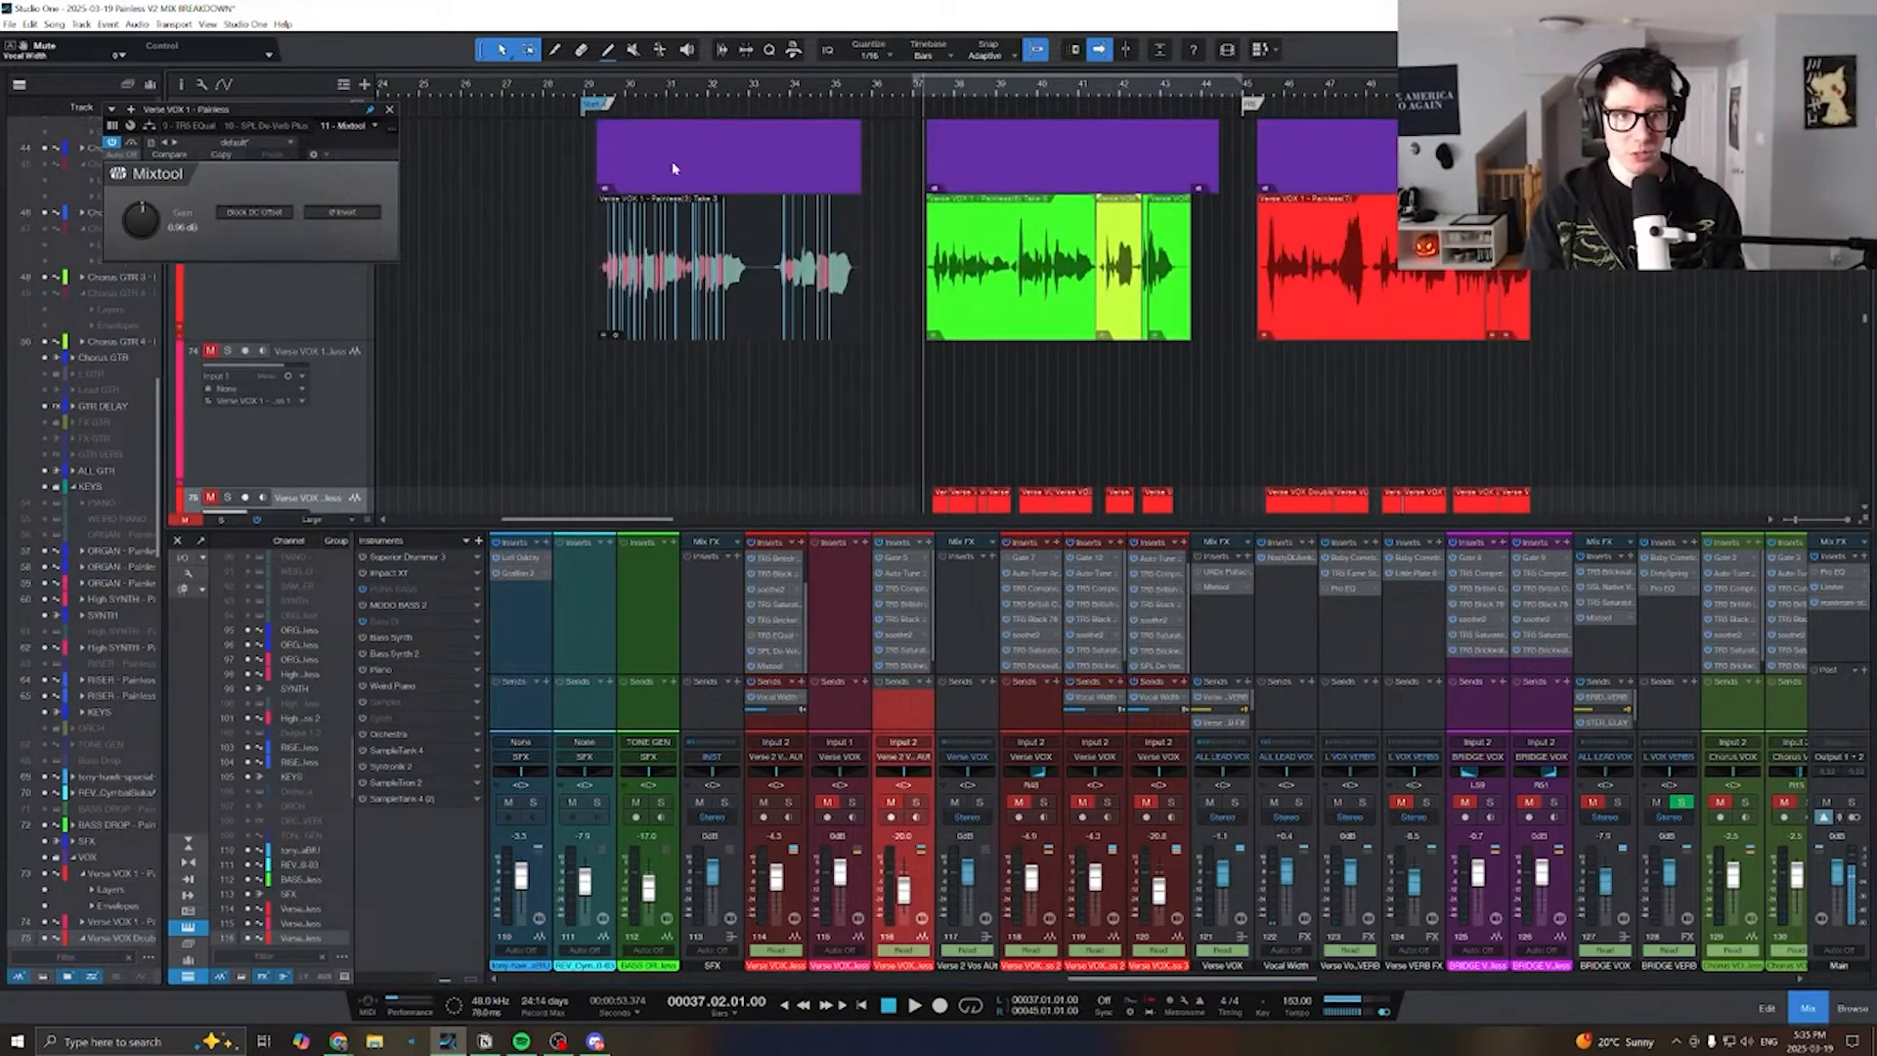
{"action": "scroll", "coordinate": [672, 168], "scroll_direction": "down", "scroll_amount": 3}
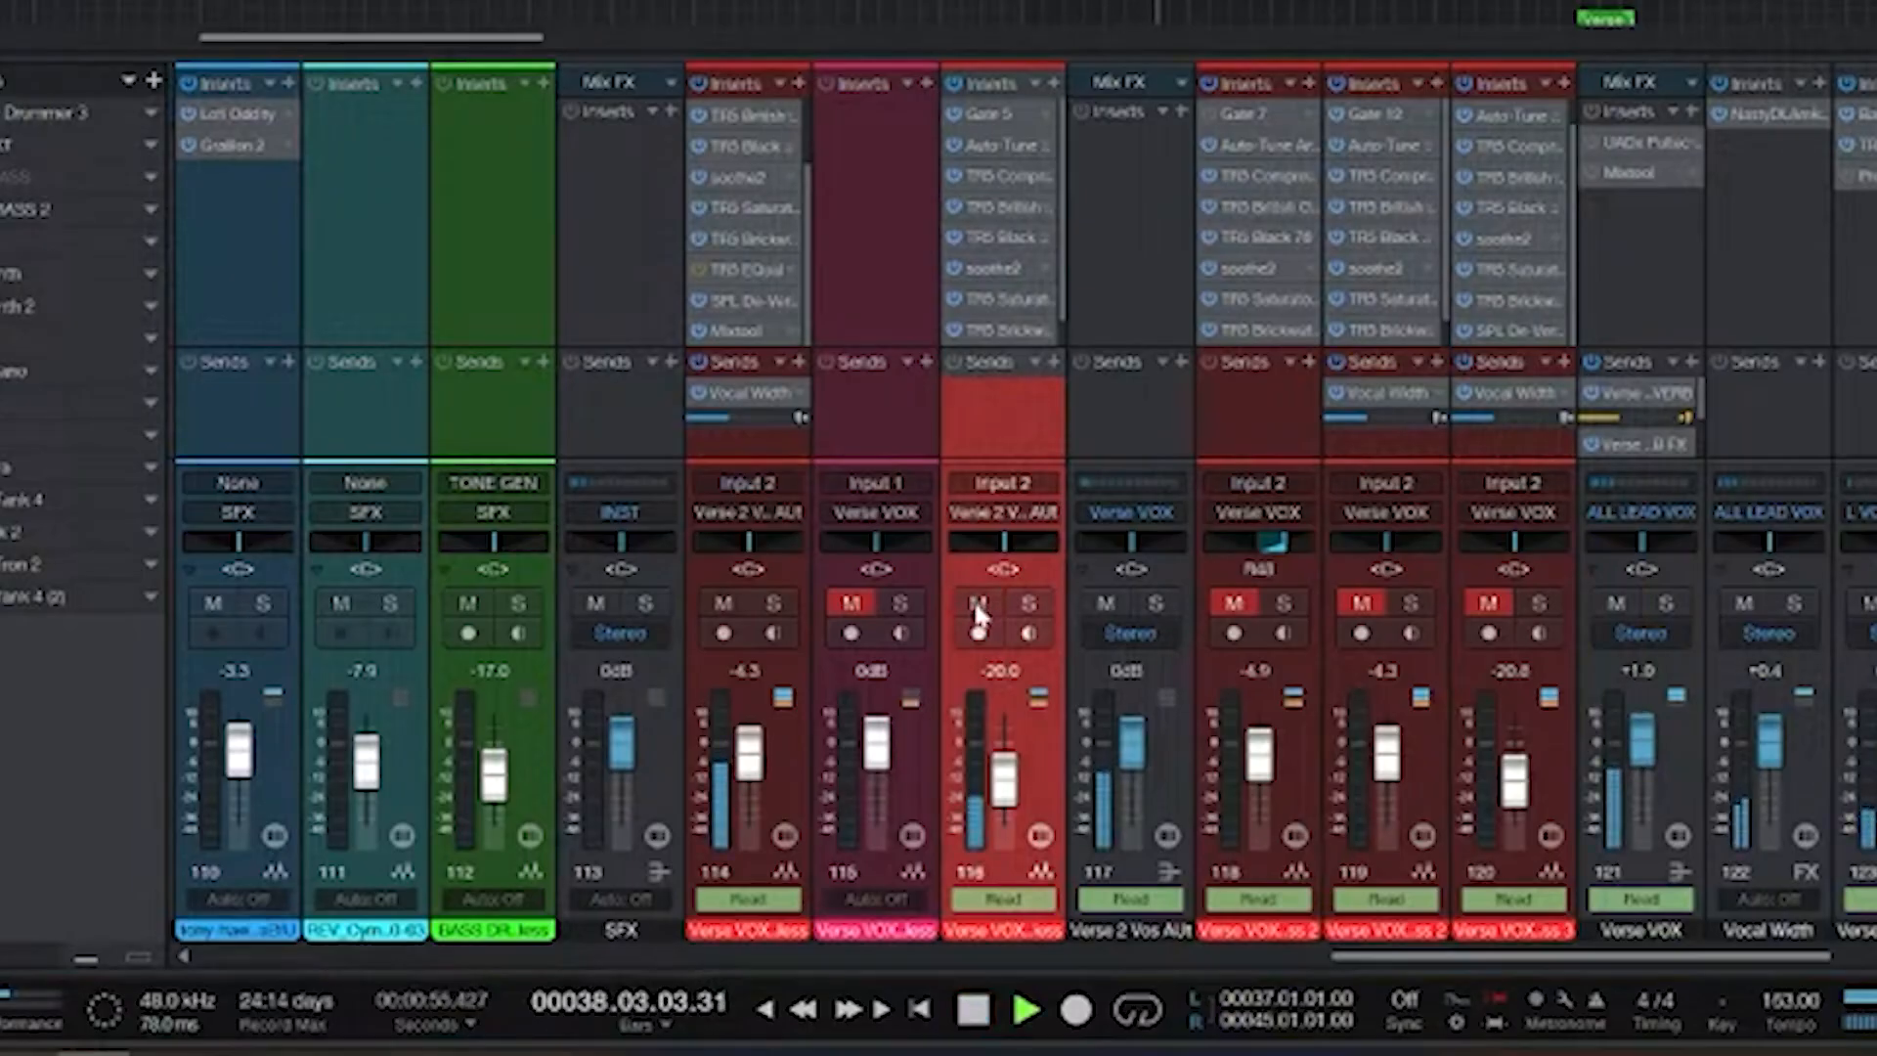
{"action": "left_click", "coordinate": [978, 606]}
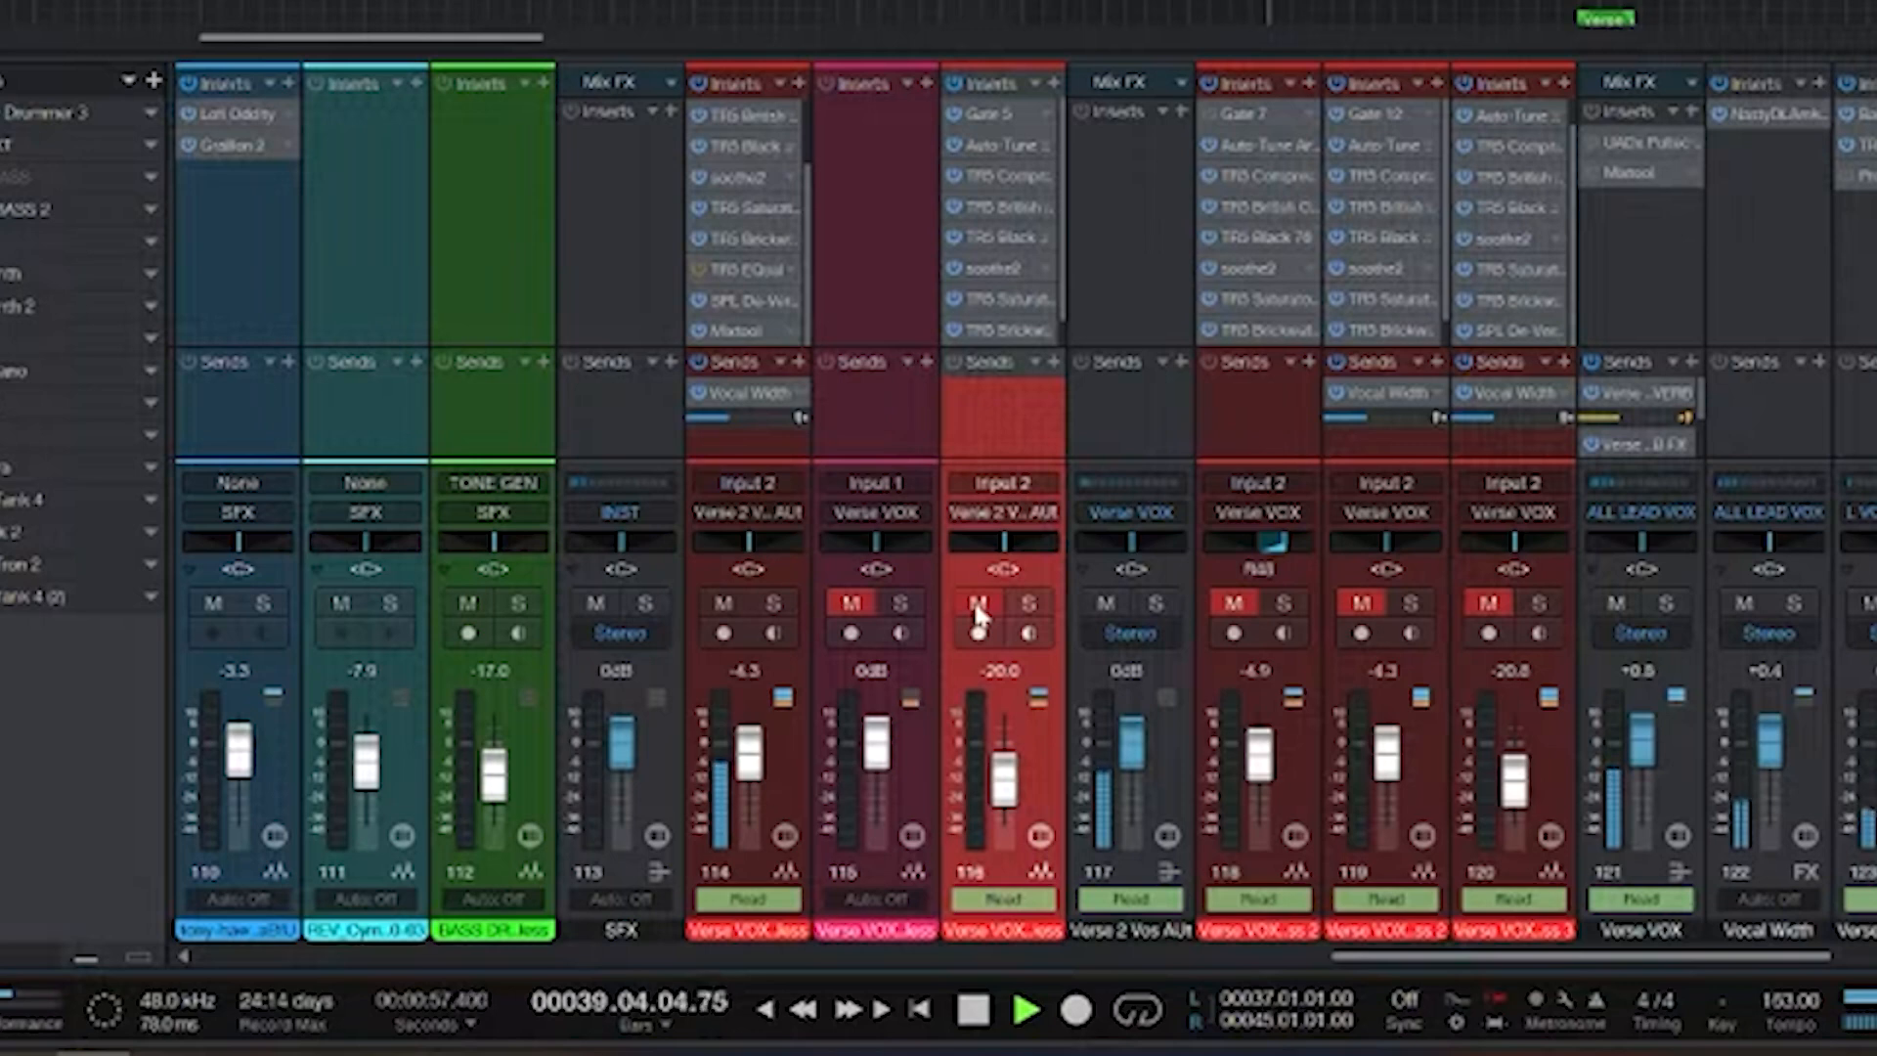
{"action": "left_click", "coordinate": [977, 606]}
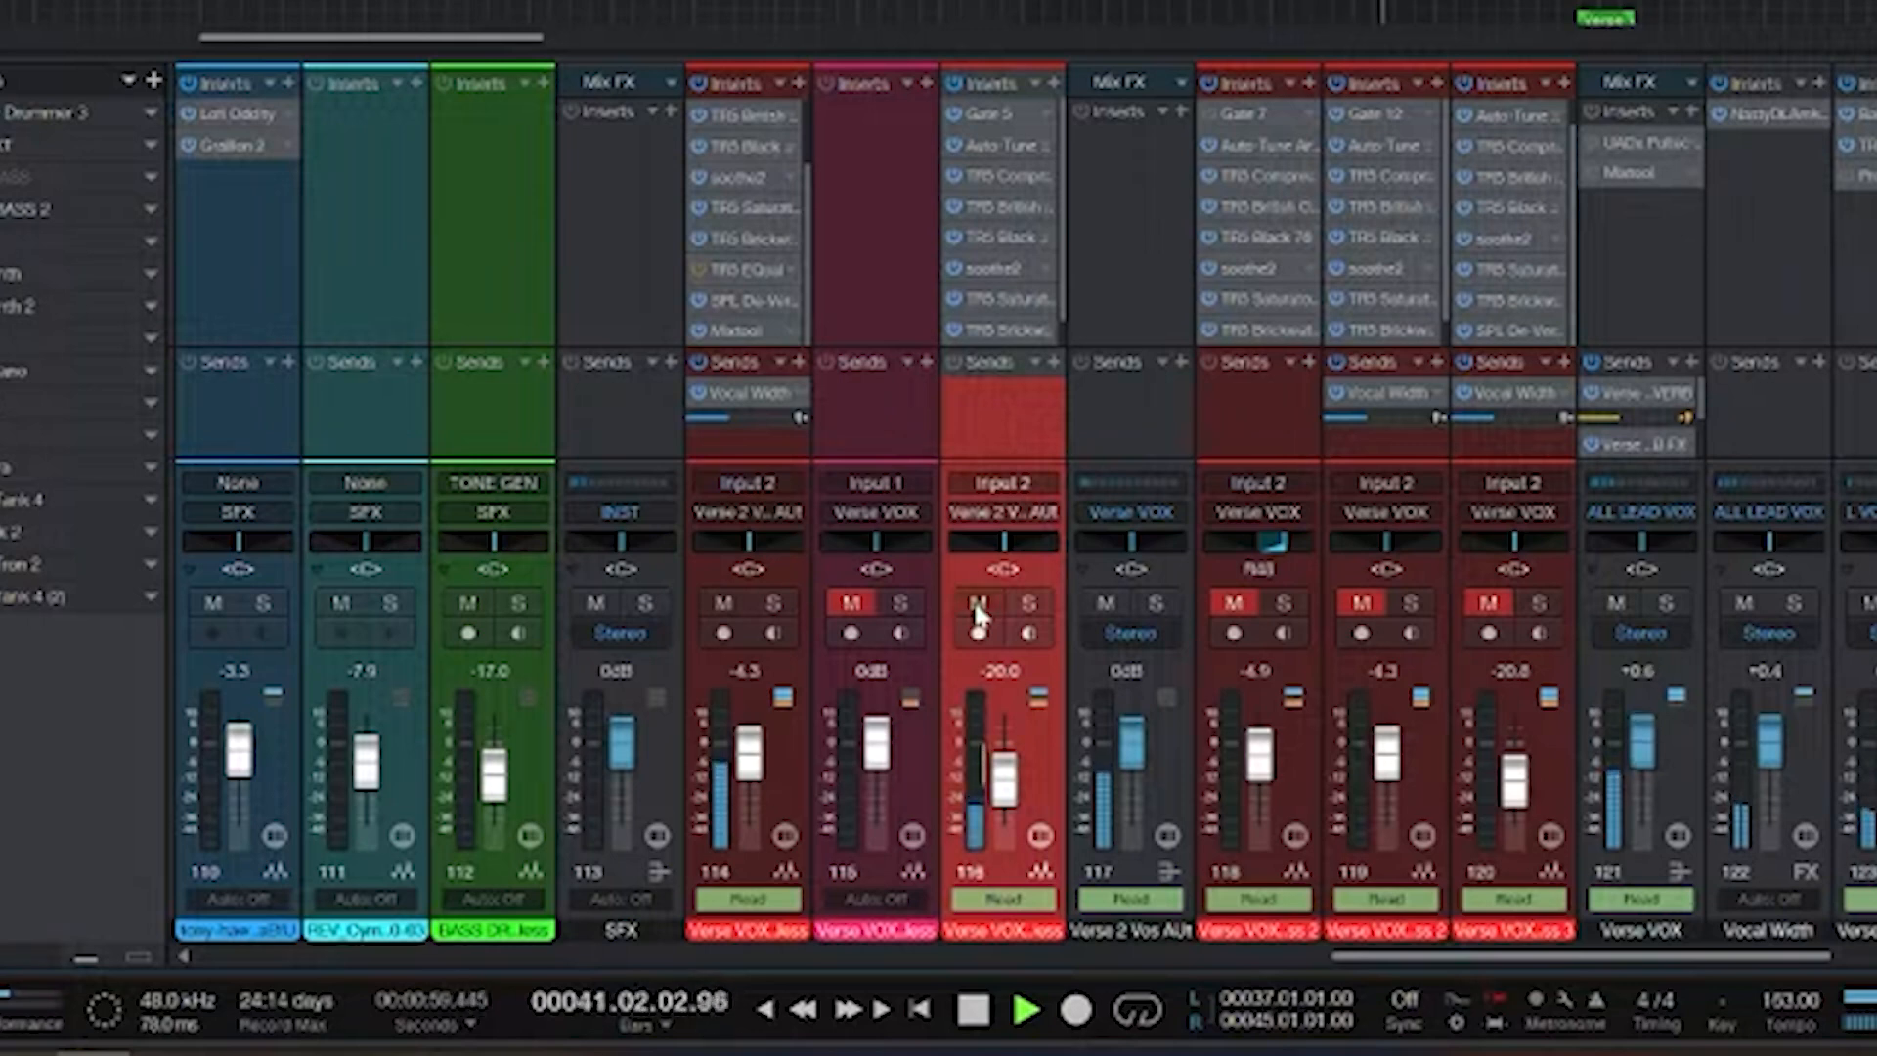
{"action": "left_click", "coordinate": [977, 608]}
{"action": "left_click", "coordinate": [978, 606]}
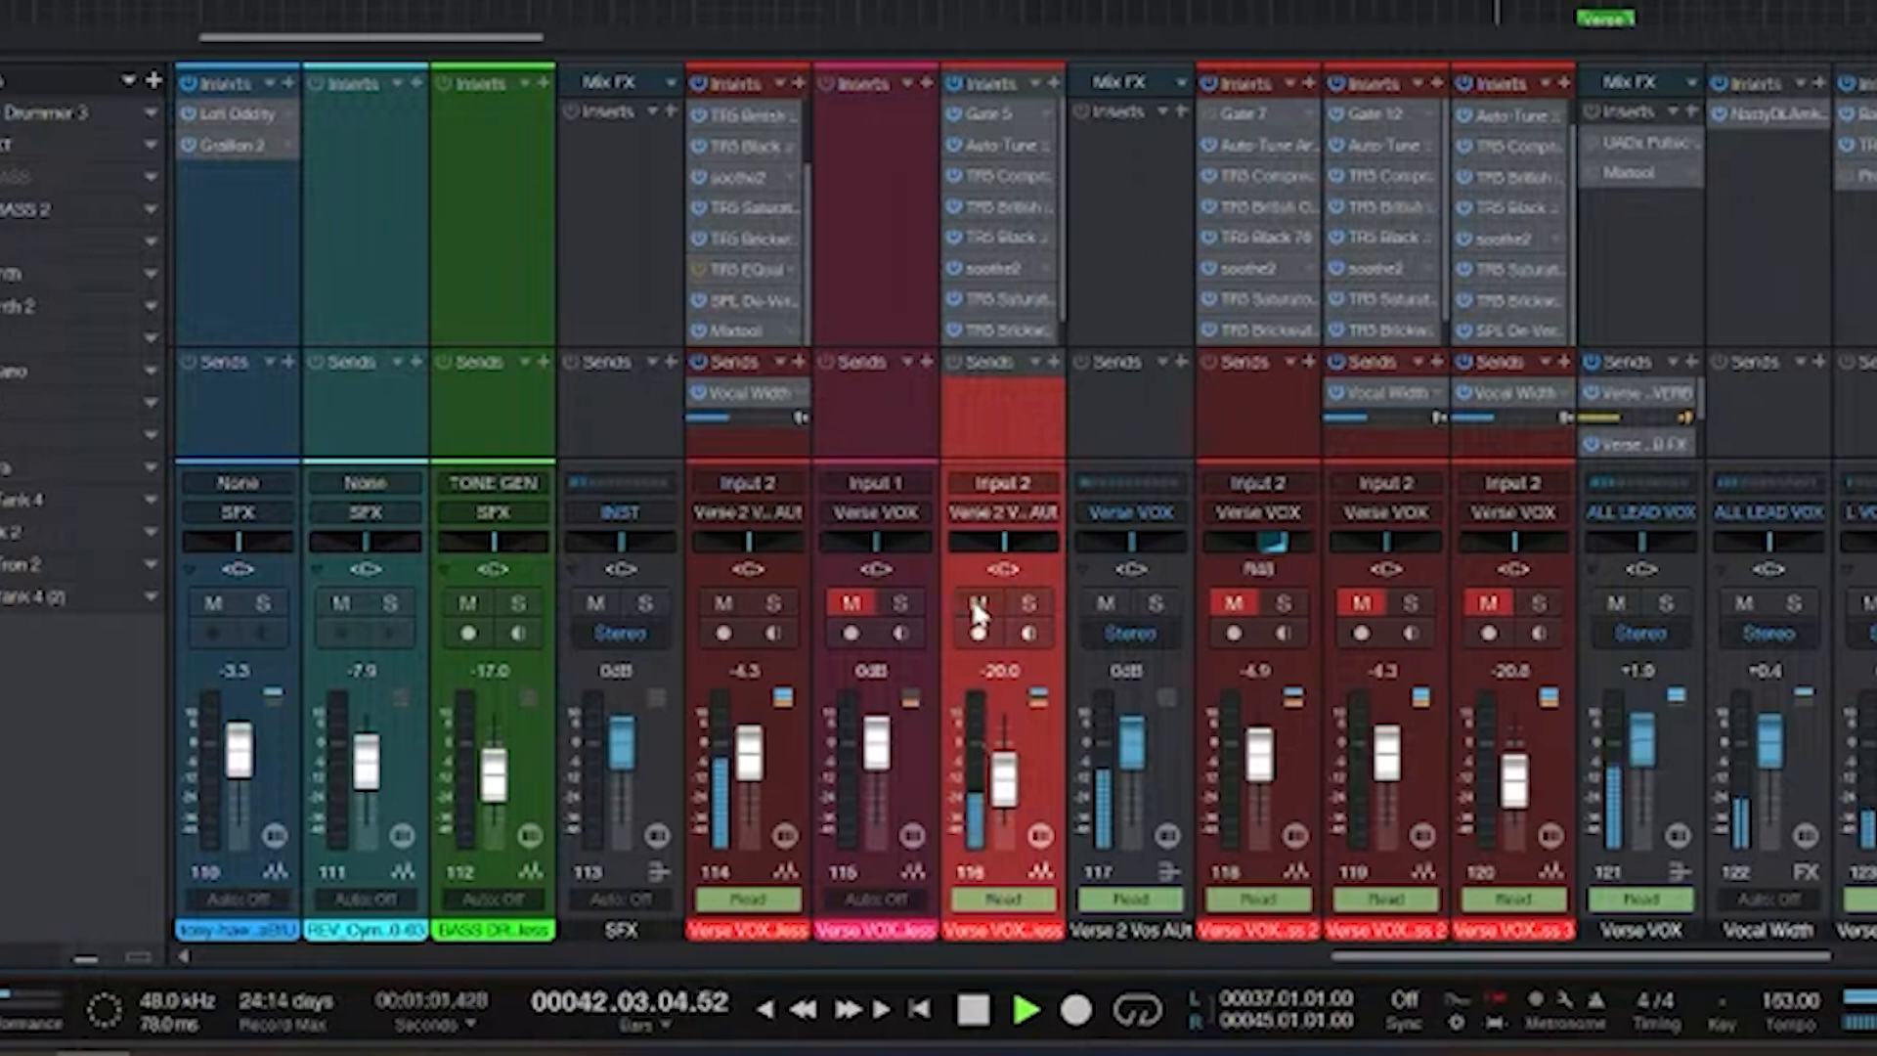
{"action": "key", "text": "space"}
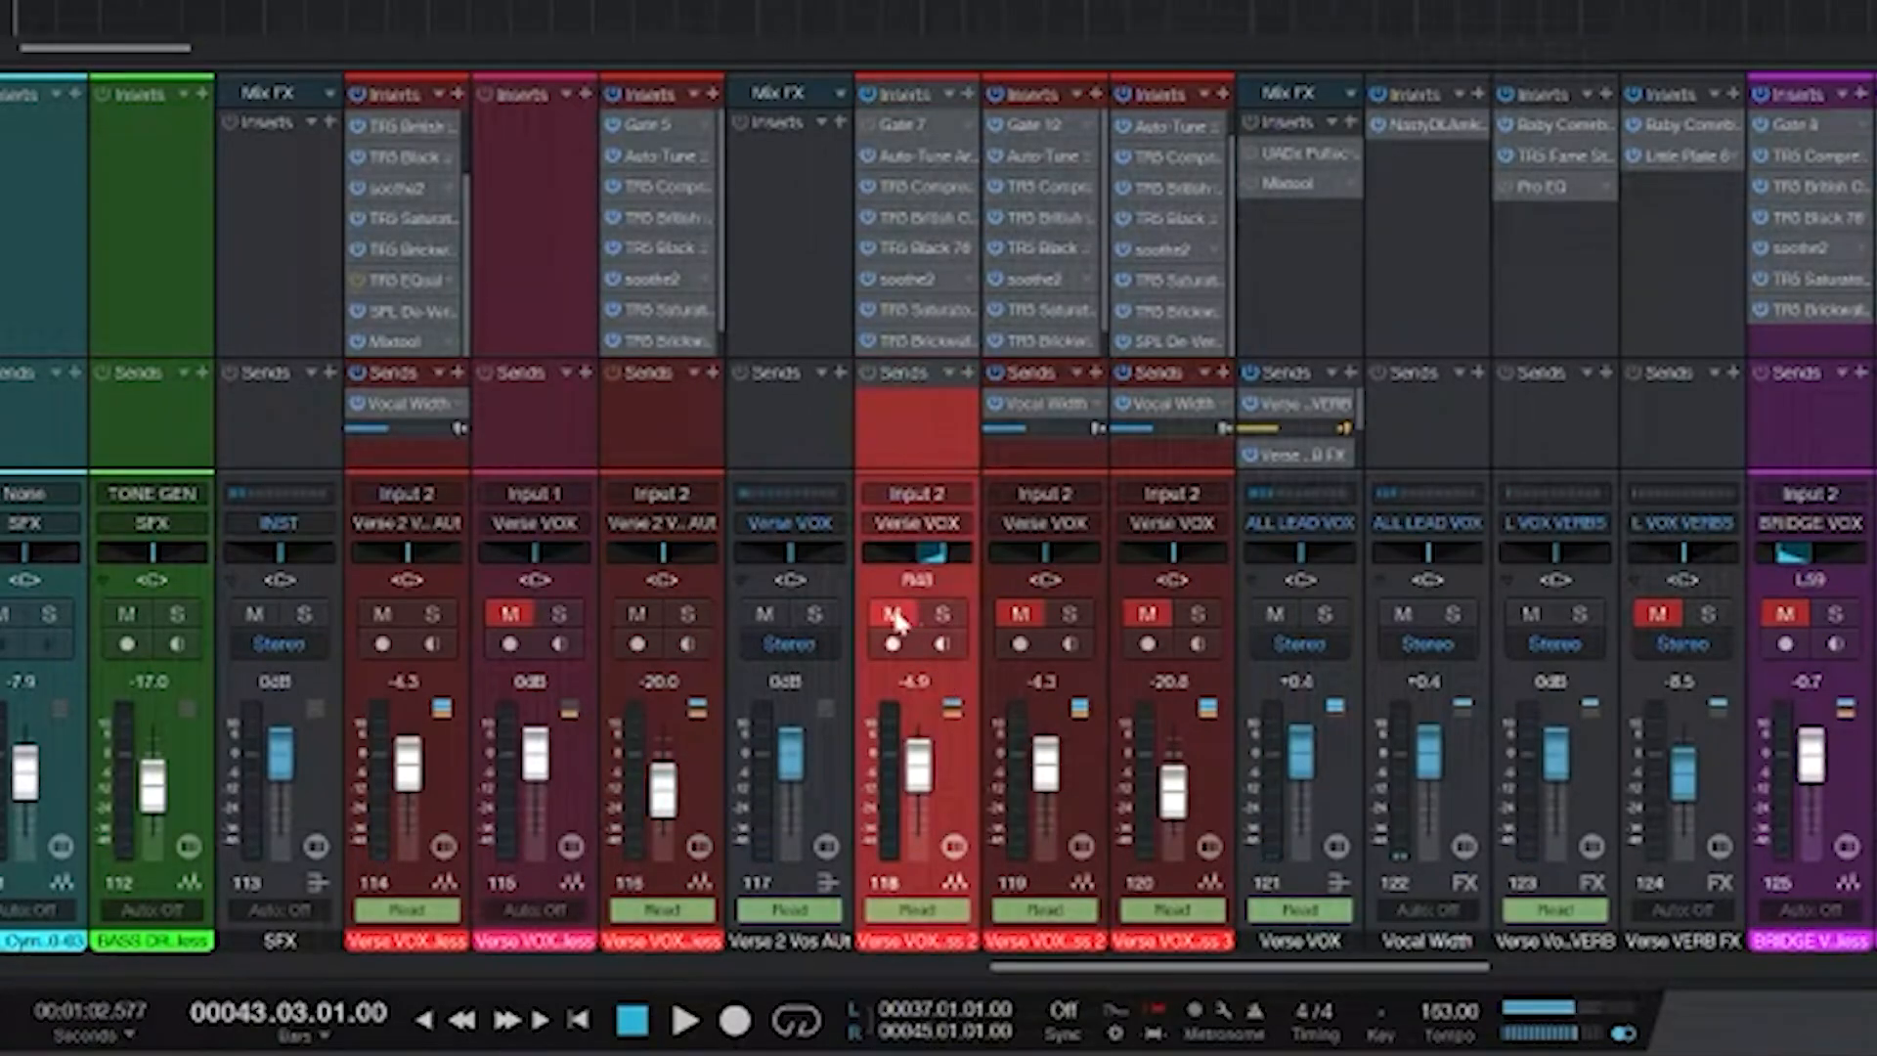
- Unmute the verse vocal track on channel 118 and play the song briefly before stopping
{"action": "left_click", "coordinate": [892, 616]}
{"action": "key", "text": "space"}
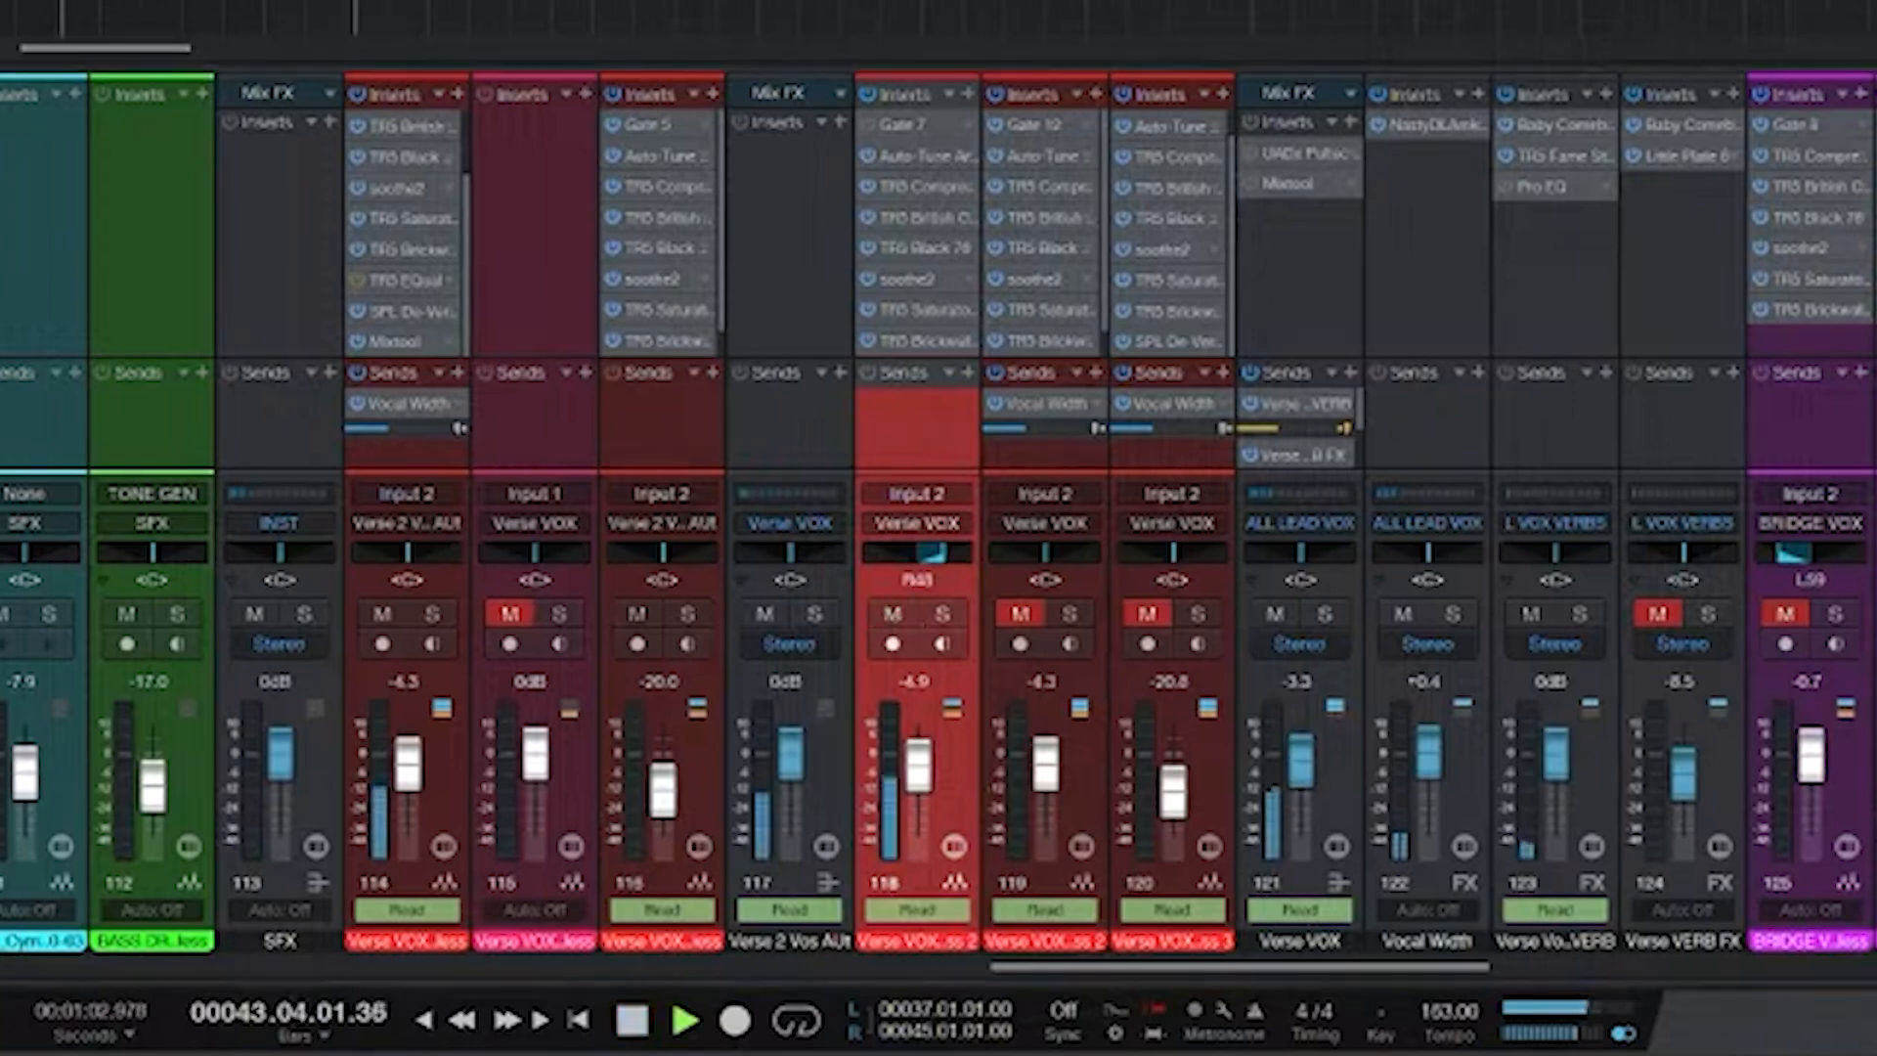
{"action": "key", "text": "space"}
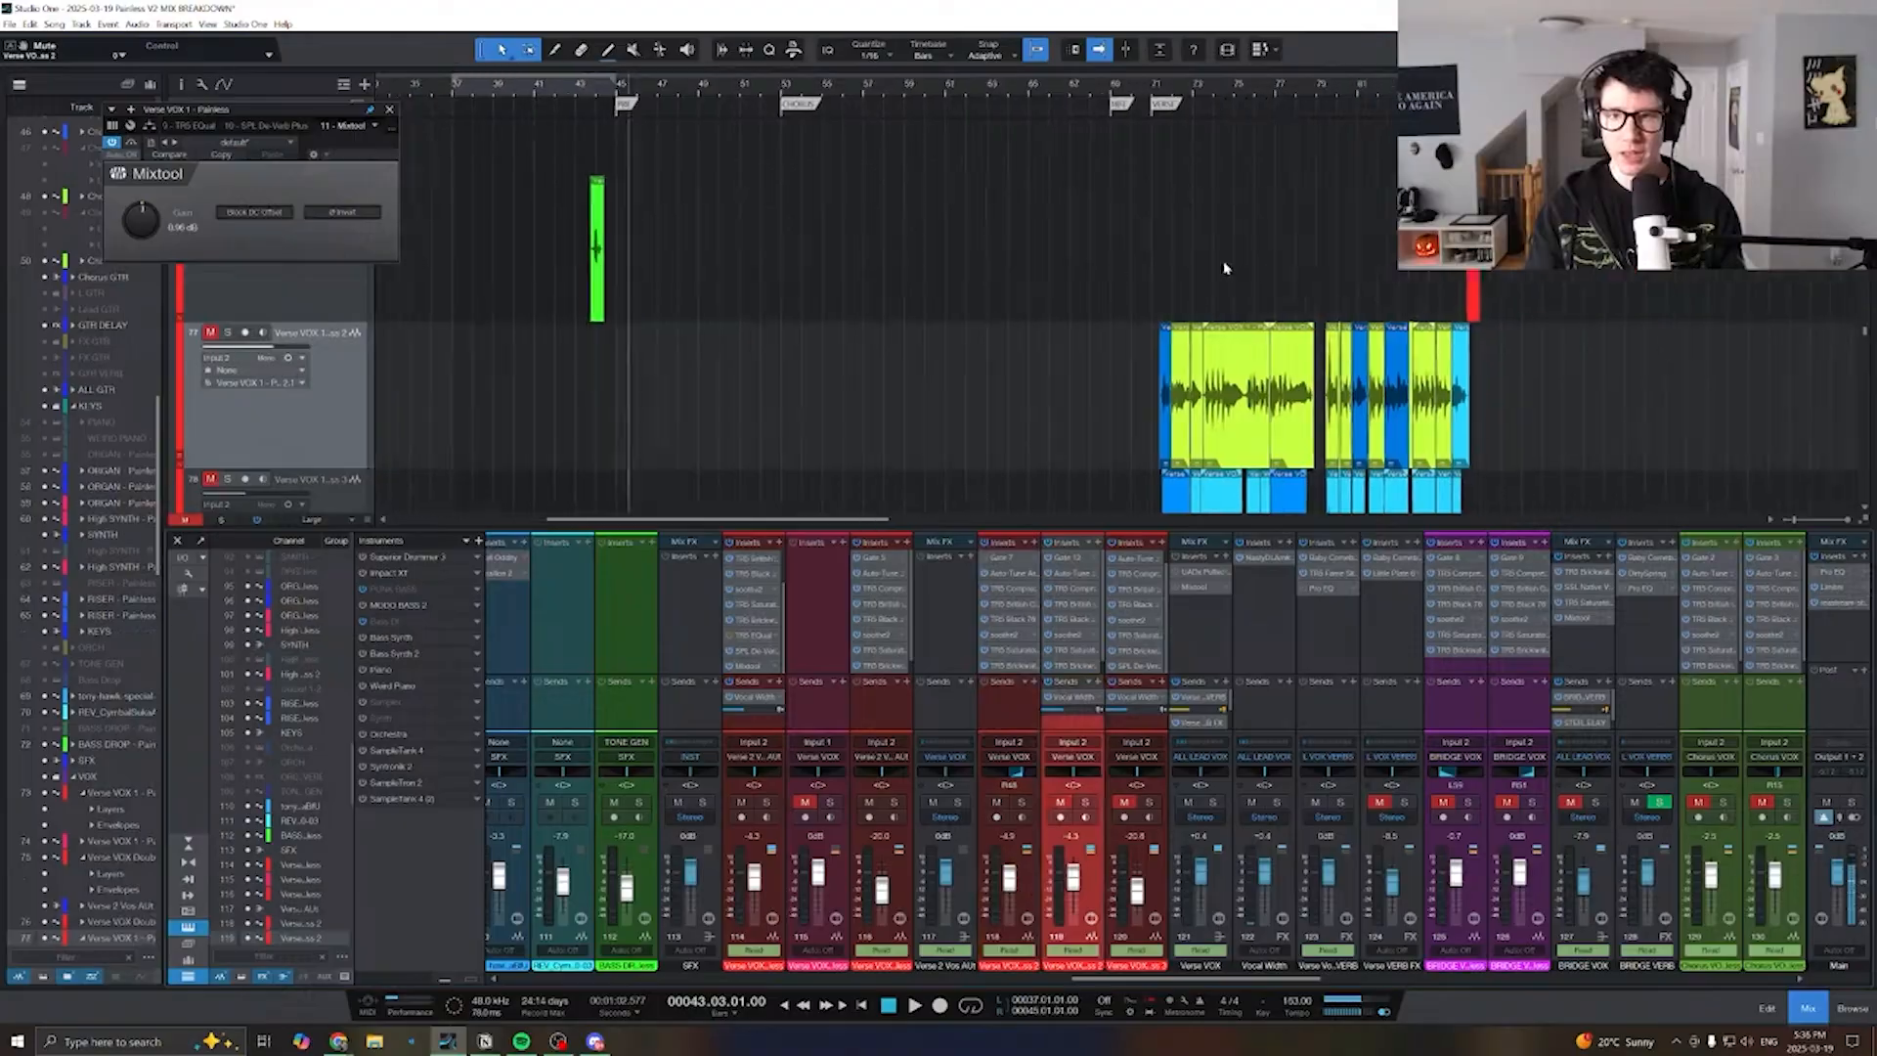
- Place the playback cursor at the VERSE marker at bar 71, bring the second-verse vocal clips into view, and start playback
{"action": "scroll", "coordinate": [1225, 268], "scroll_direction": "right", "scroll_amount": 1}
{"action": "left_click", "coordinate": [1132, 102]}
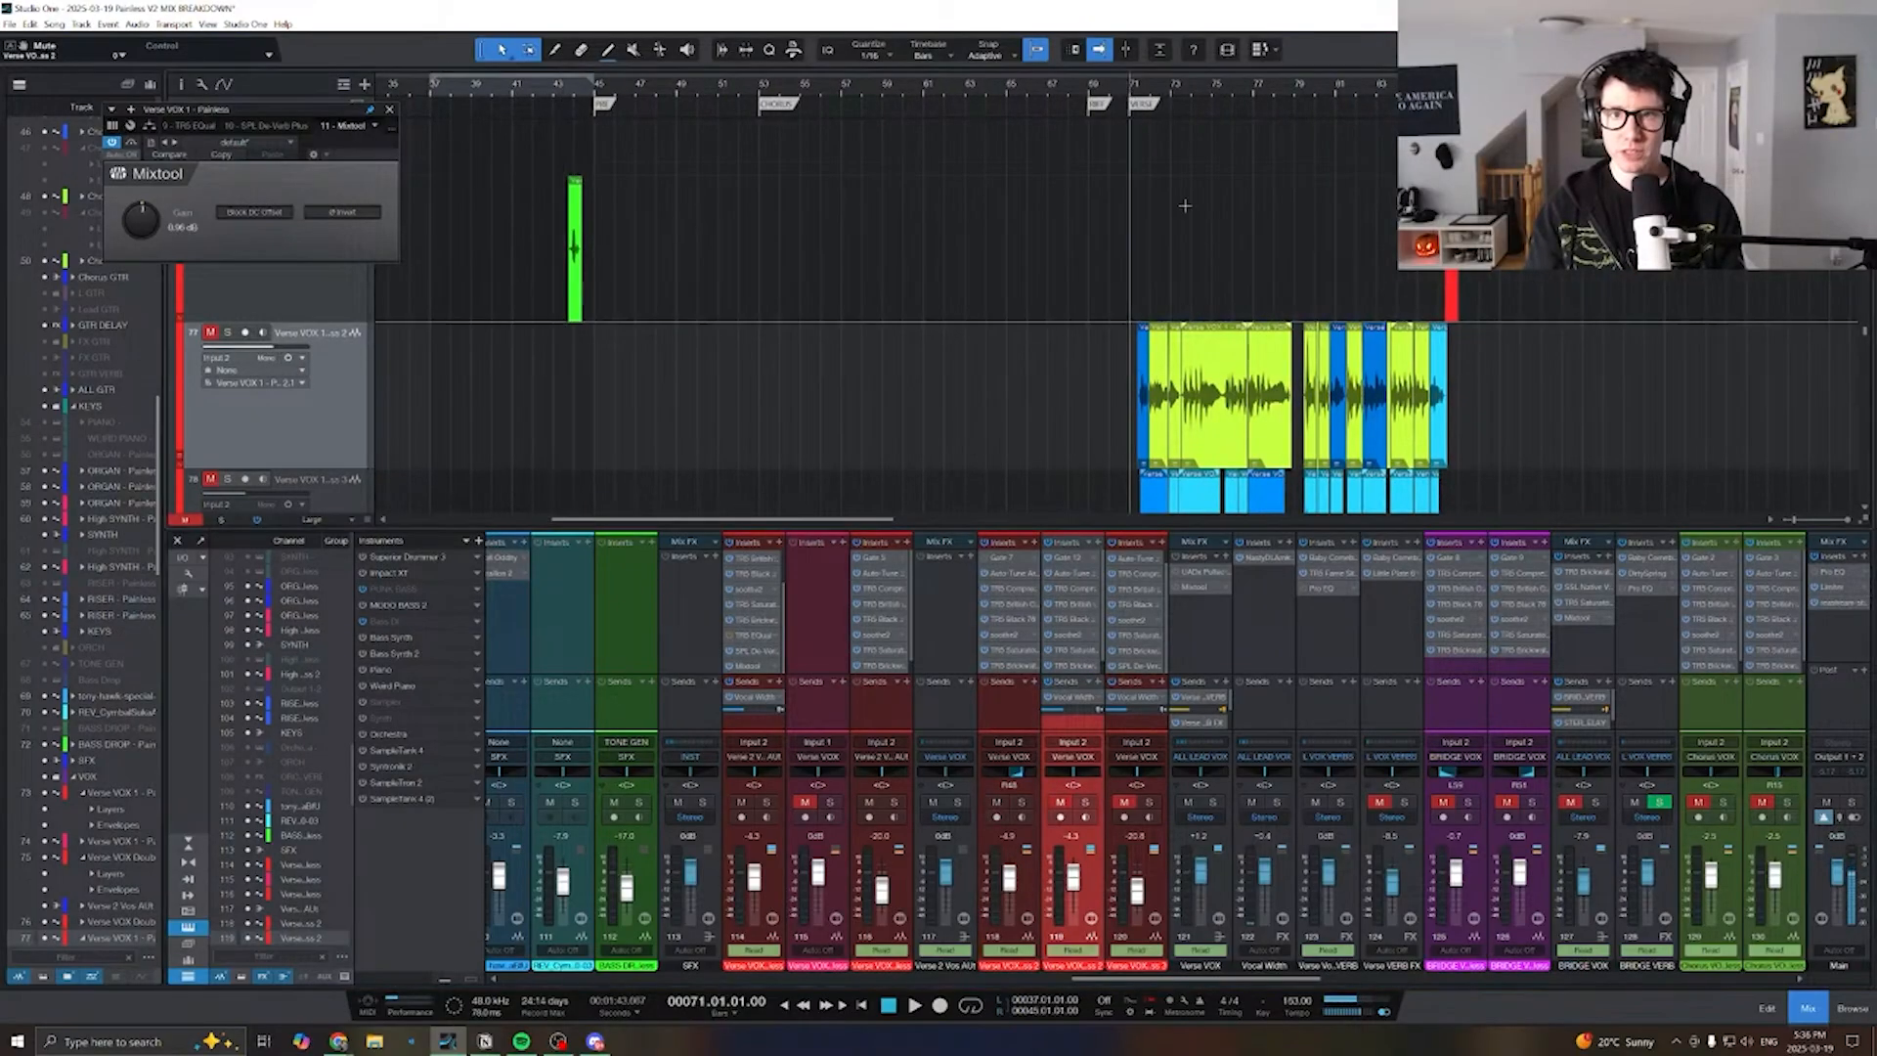
{"action": "scroll", "coordinate": [1124, 312], "scroll_direction": "right", "scroll_amount": 4}
{"action": "scroll", "coordinate": [958, 362], "scroll_direction": "down", "scroll_amount": 2}
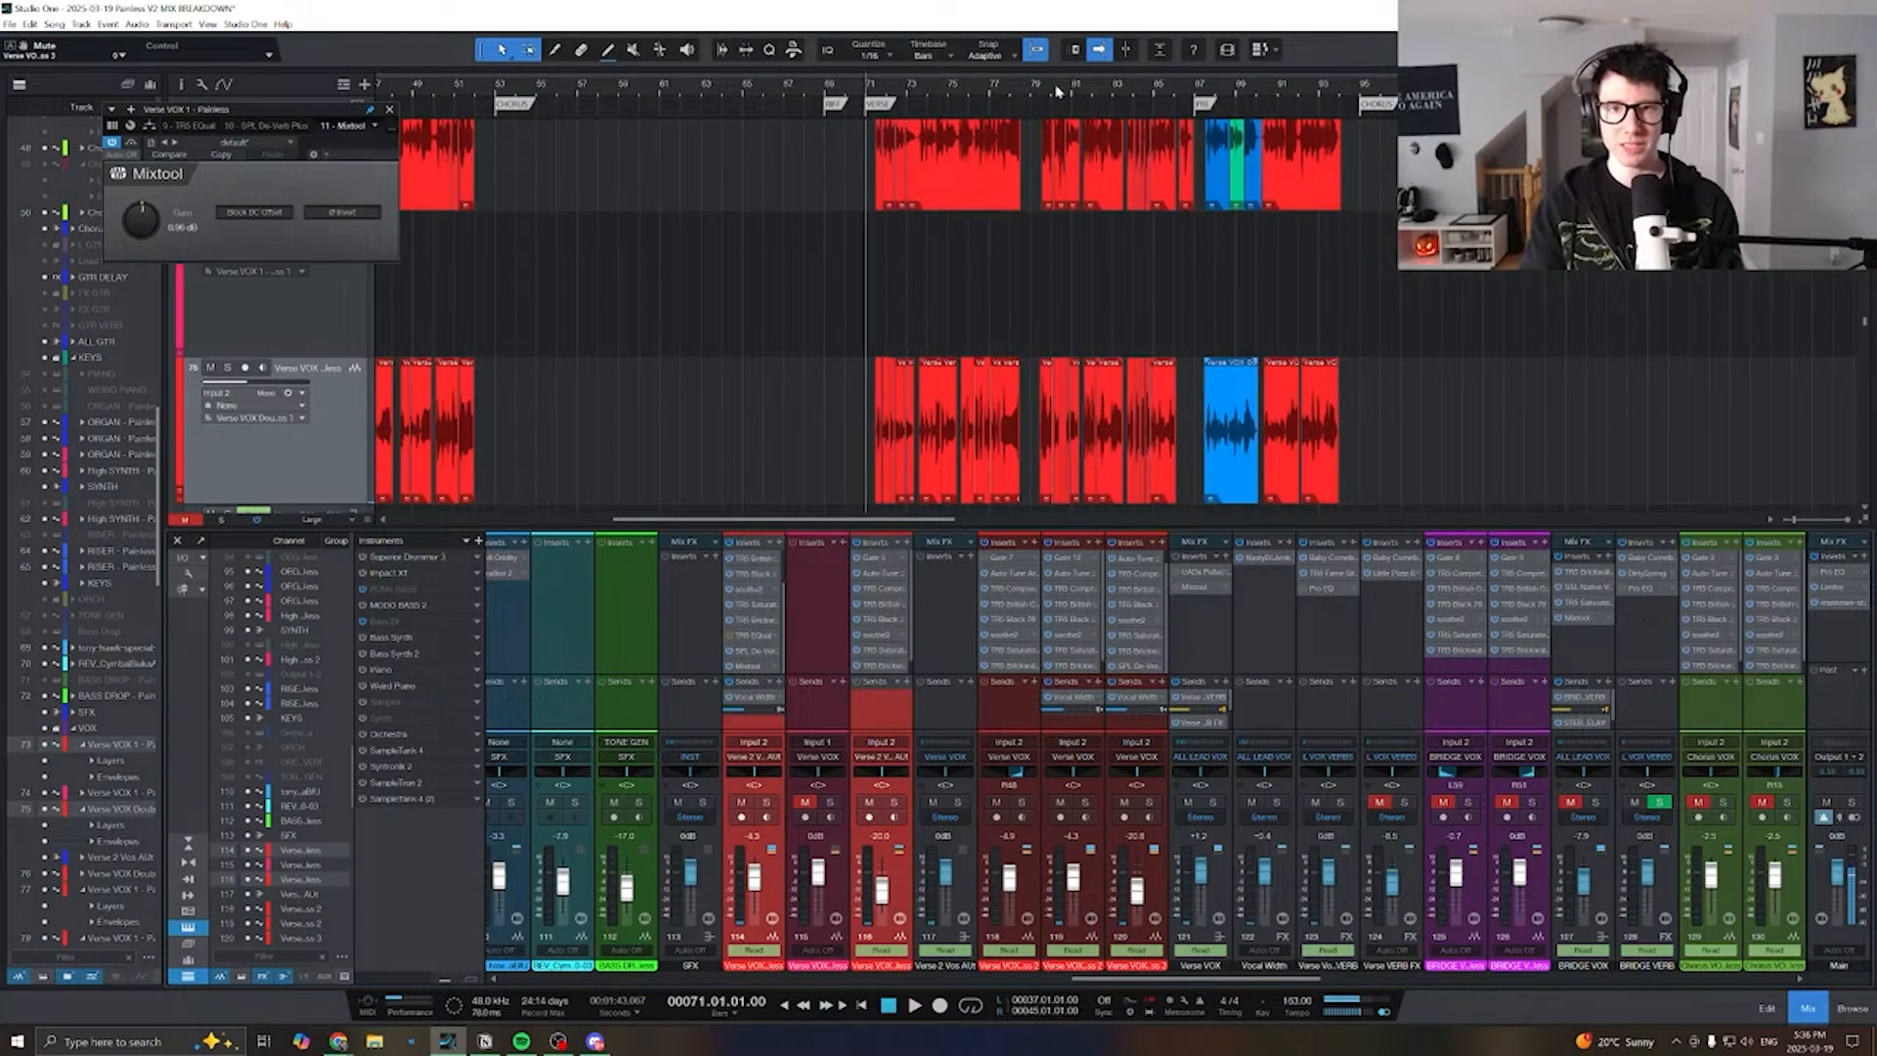
{"action": "key", "text": "space"}
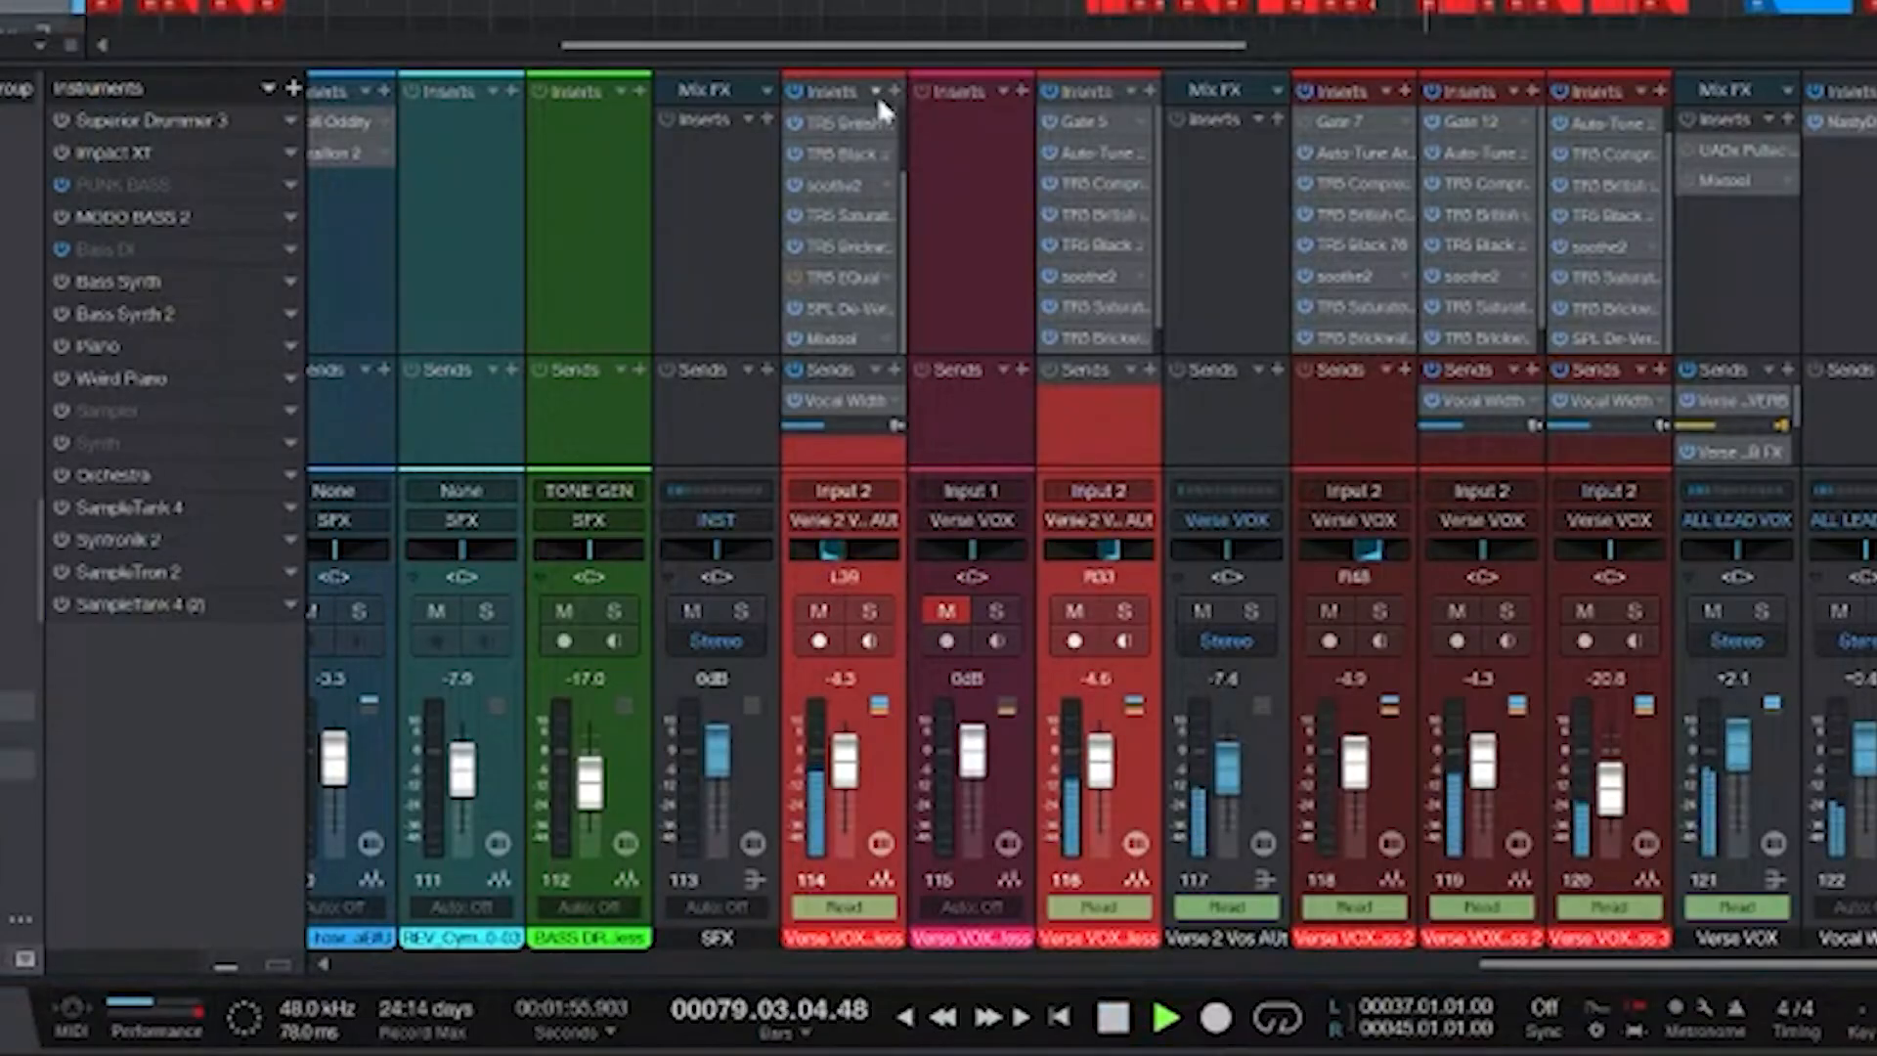
- Compare the playing second verse with the selected verse vocals on channels 114 and 116 muted and unmuted, then stop playback
{"action": "left_click", "coordinate": [819, 612]}
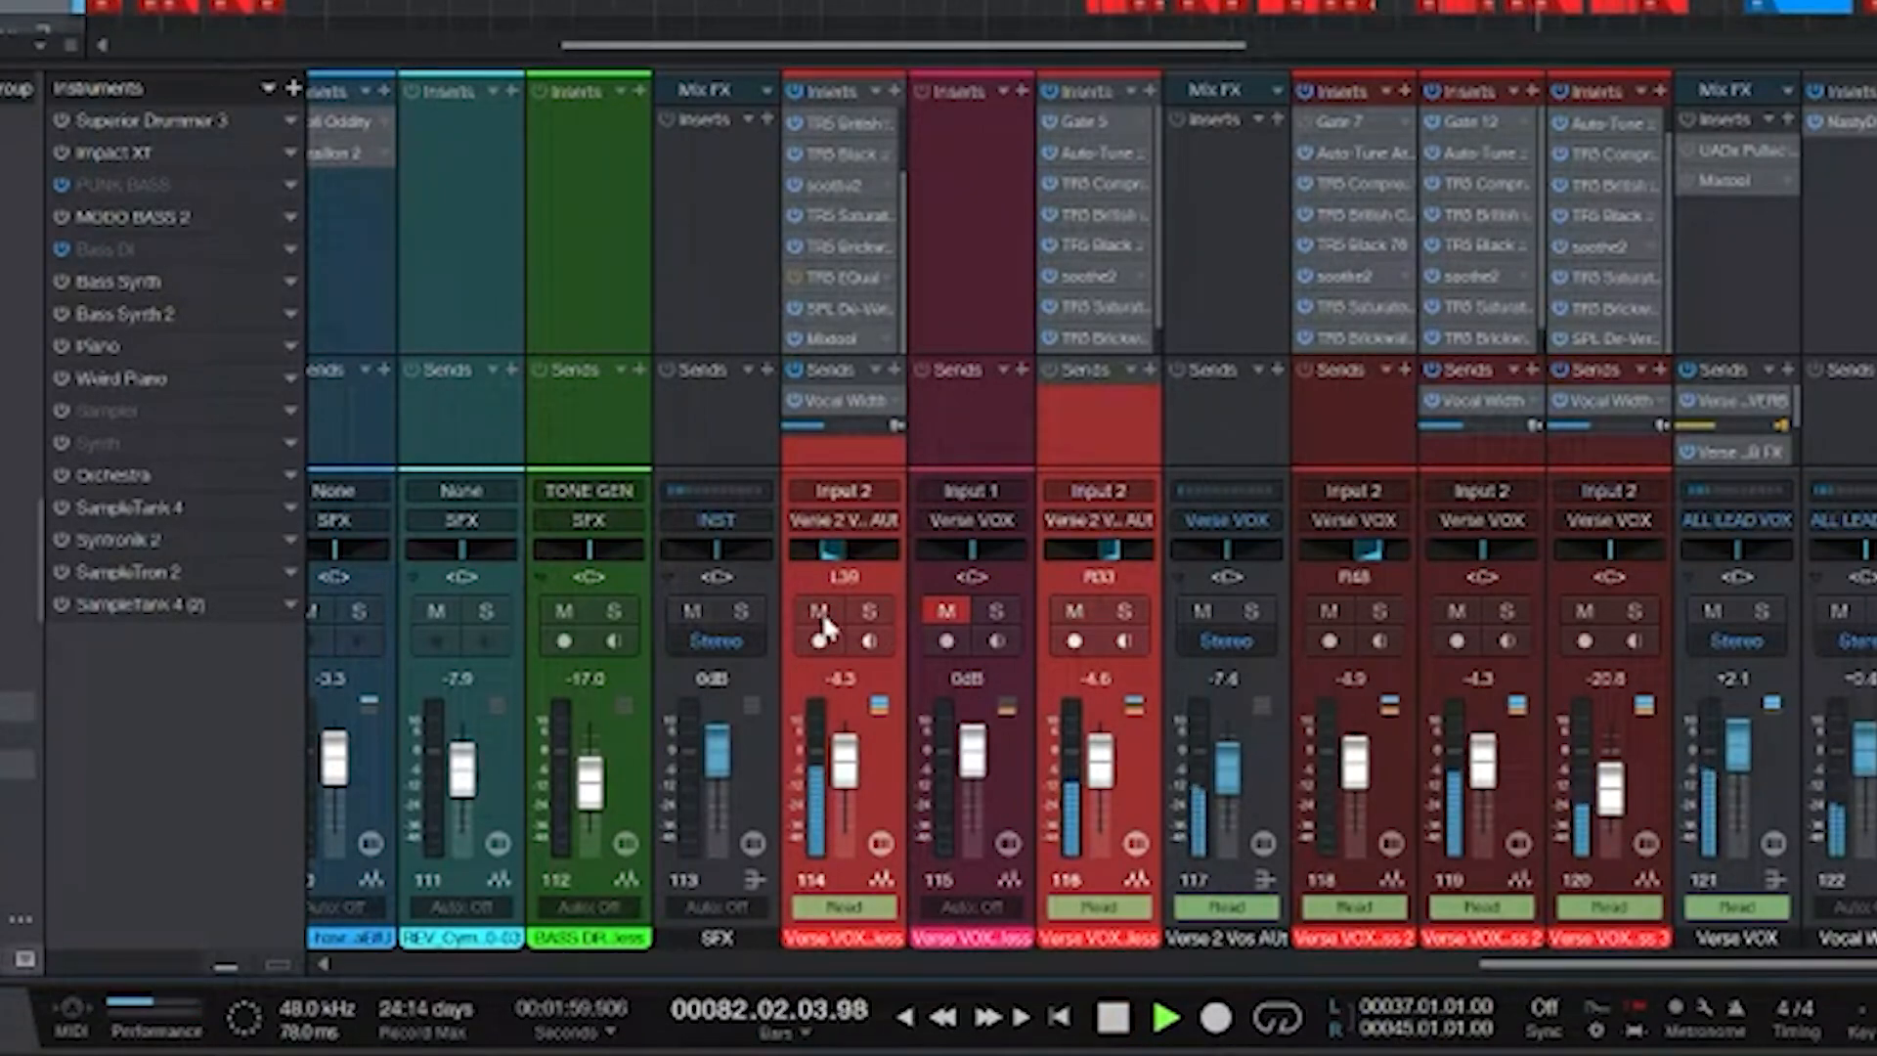
{"action": "left_click", "coordinate": [821, 614]}
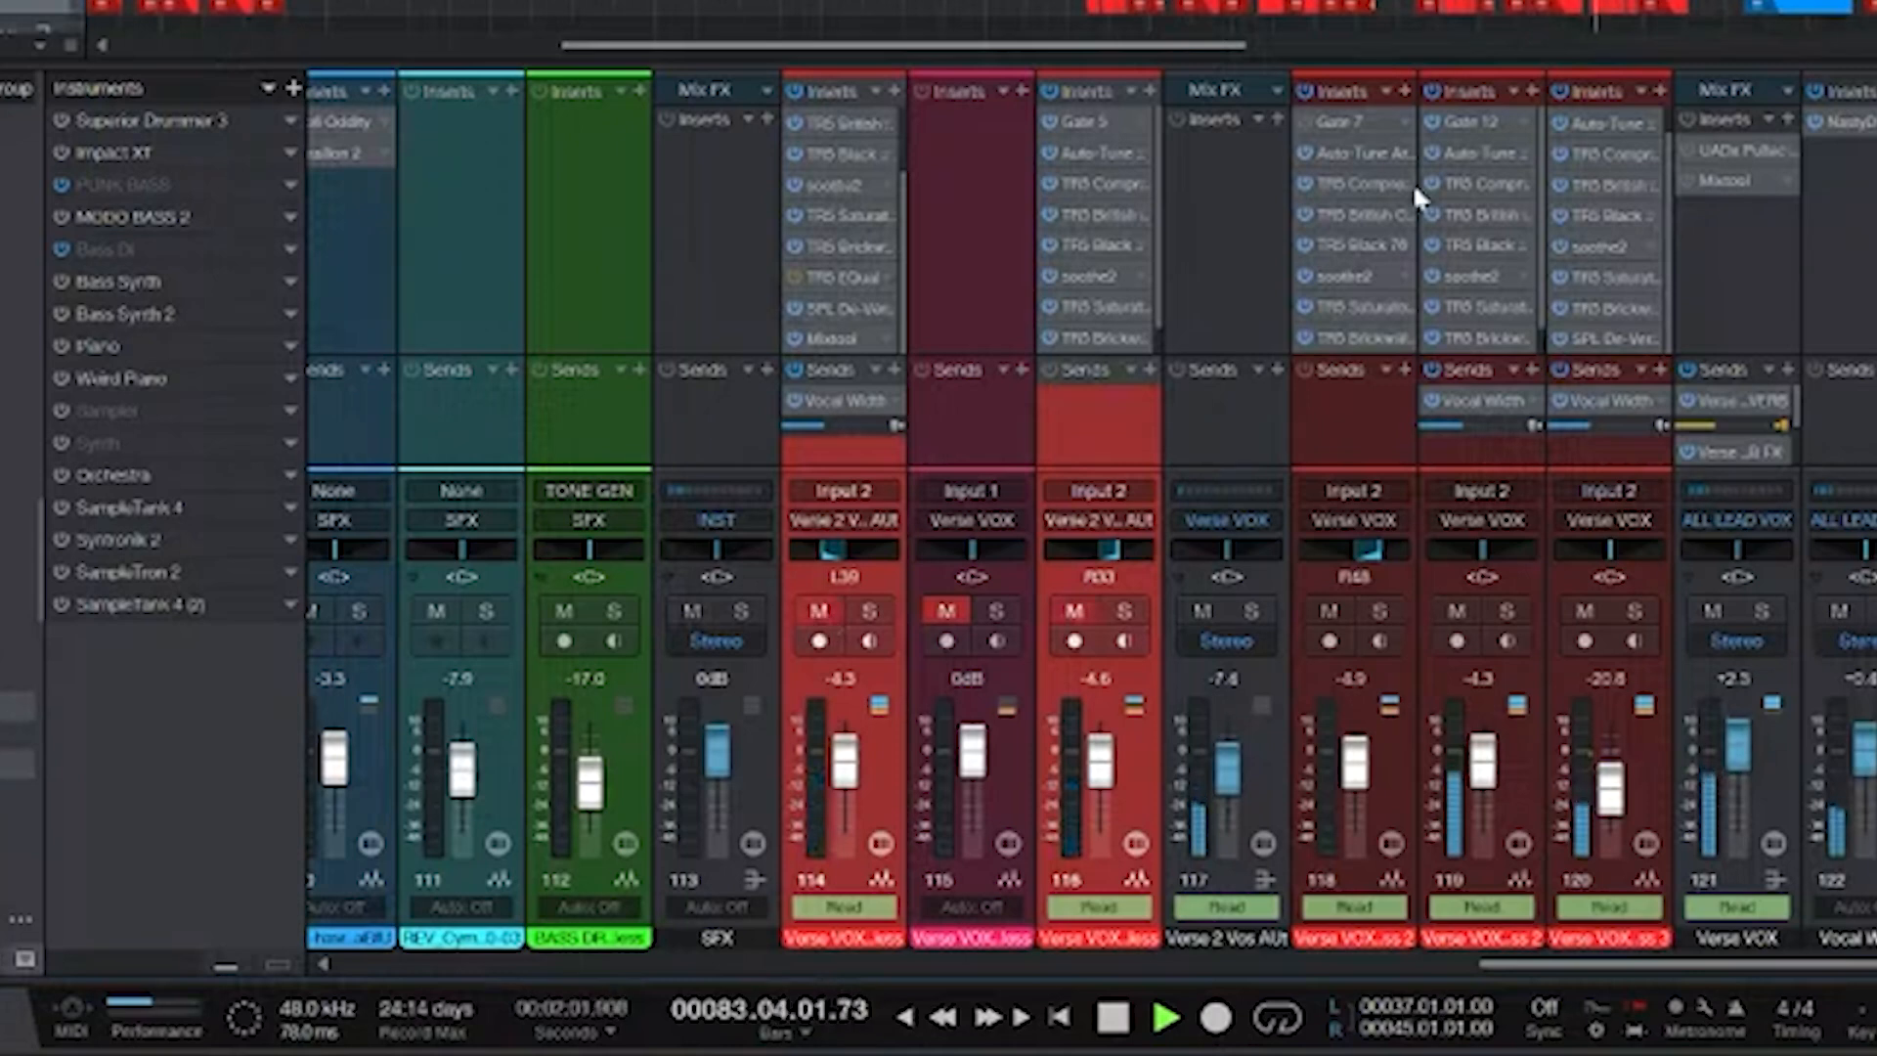
{"action": "left_click", "coordinate": [814, 612]}
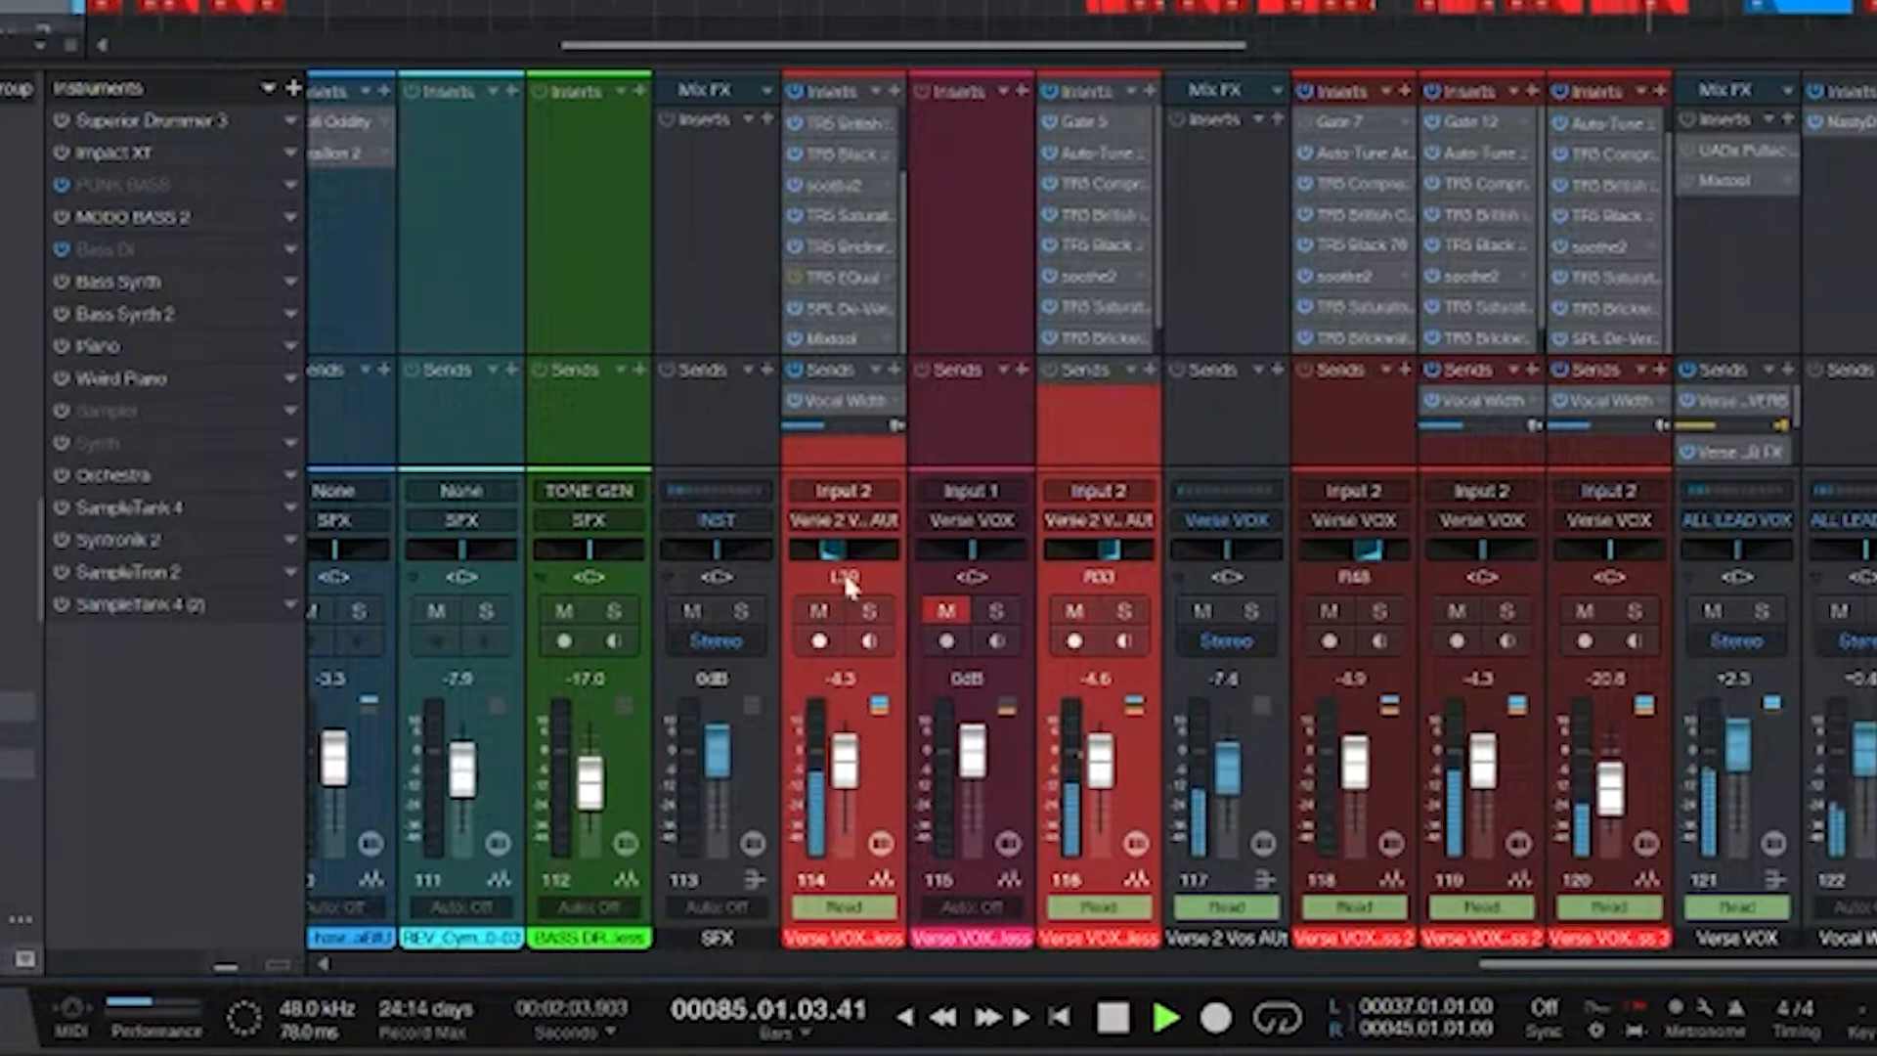
{"action": "key", "text": "space"}
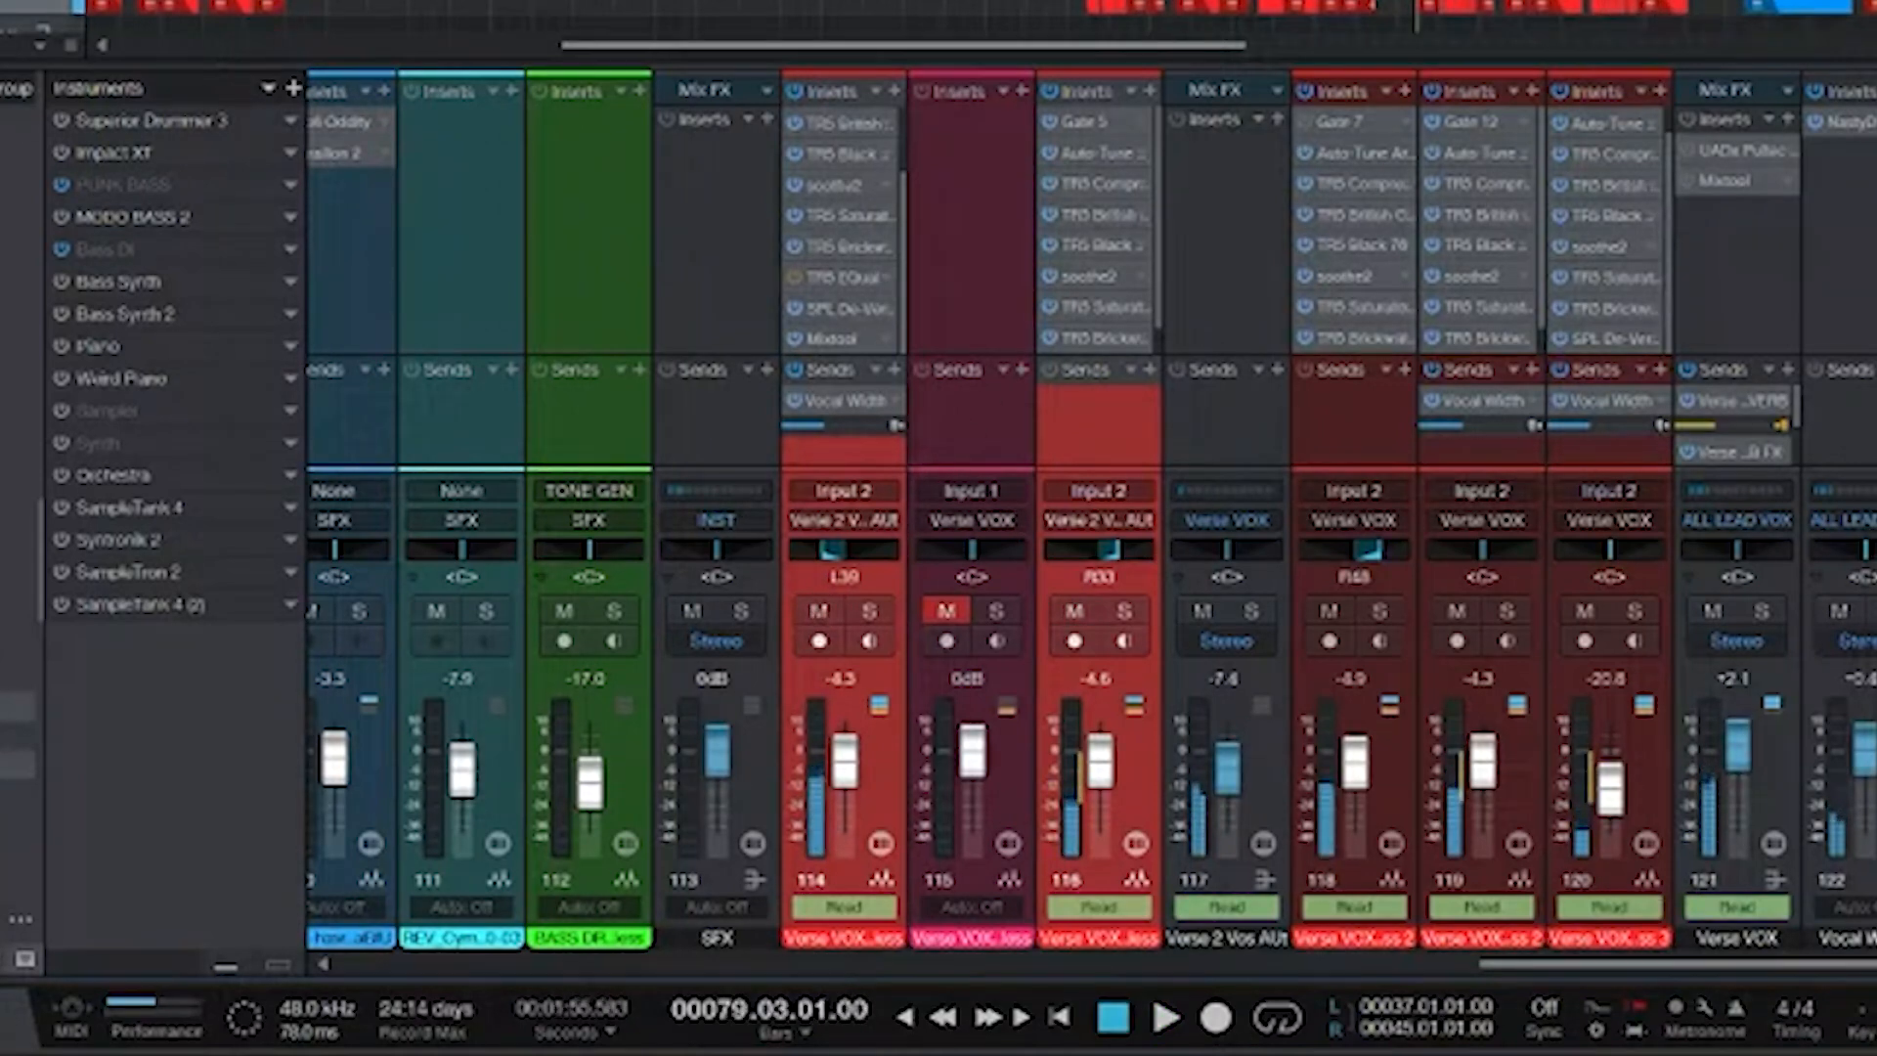
- Open the UADx Pultec EQP-1A on the Verse VOX bus and compare the playing verse with the equalizer switched in and out
{"action": "key", "text": "F3"}
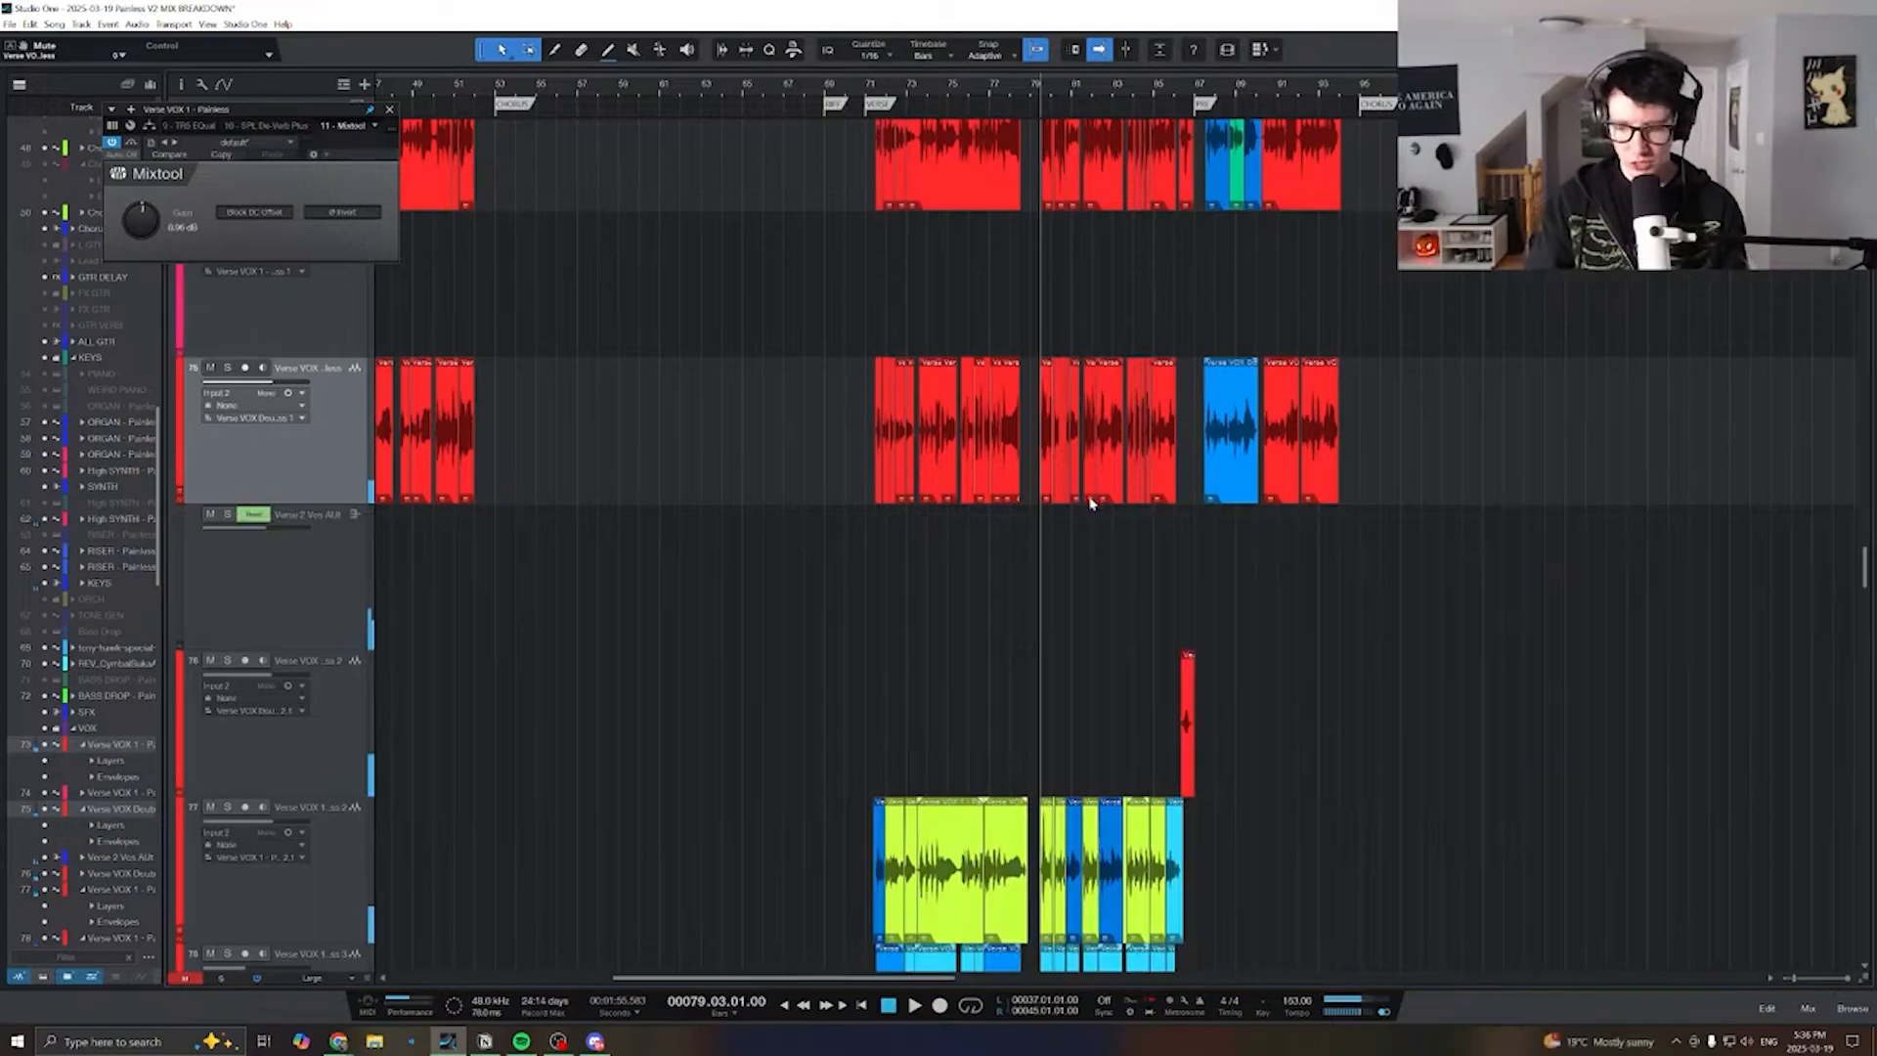
{"action": "key", "text": "F3"}
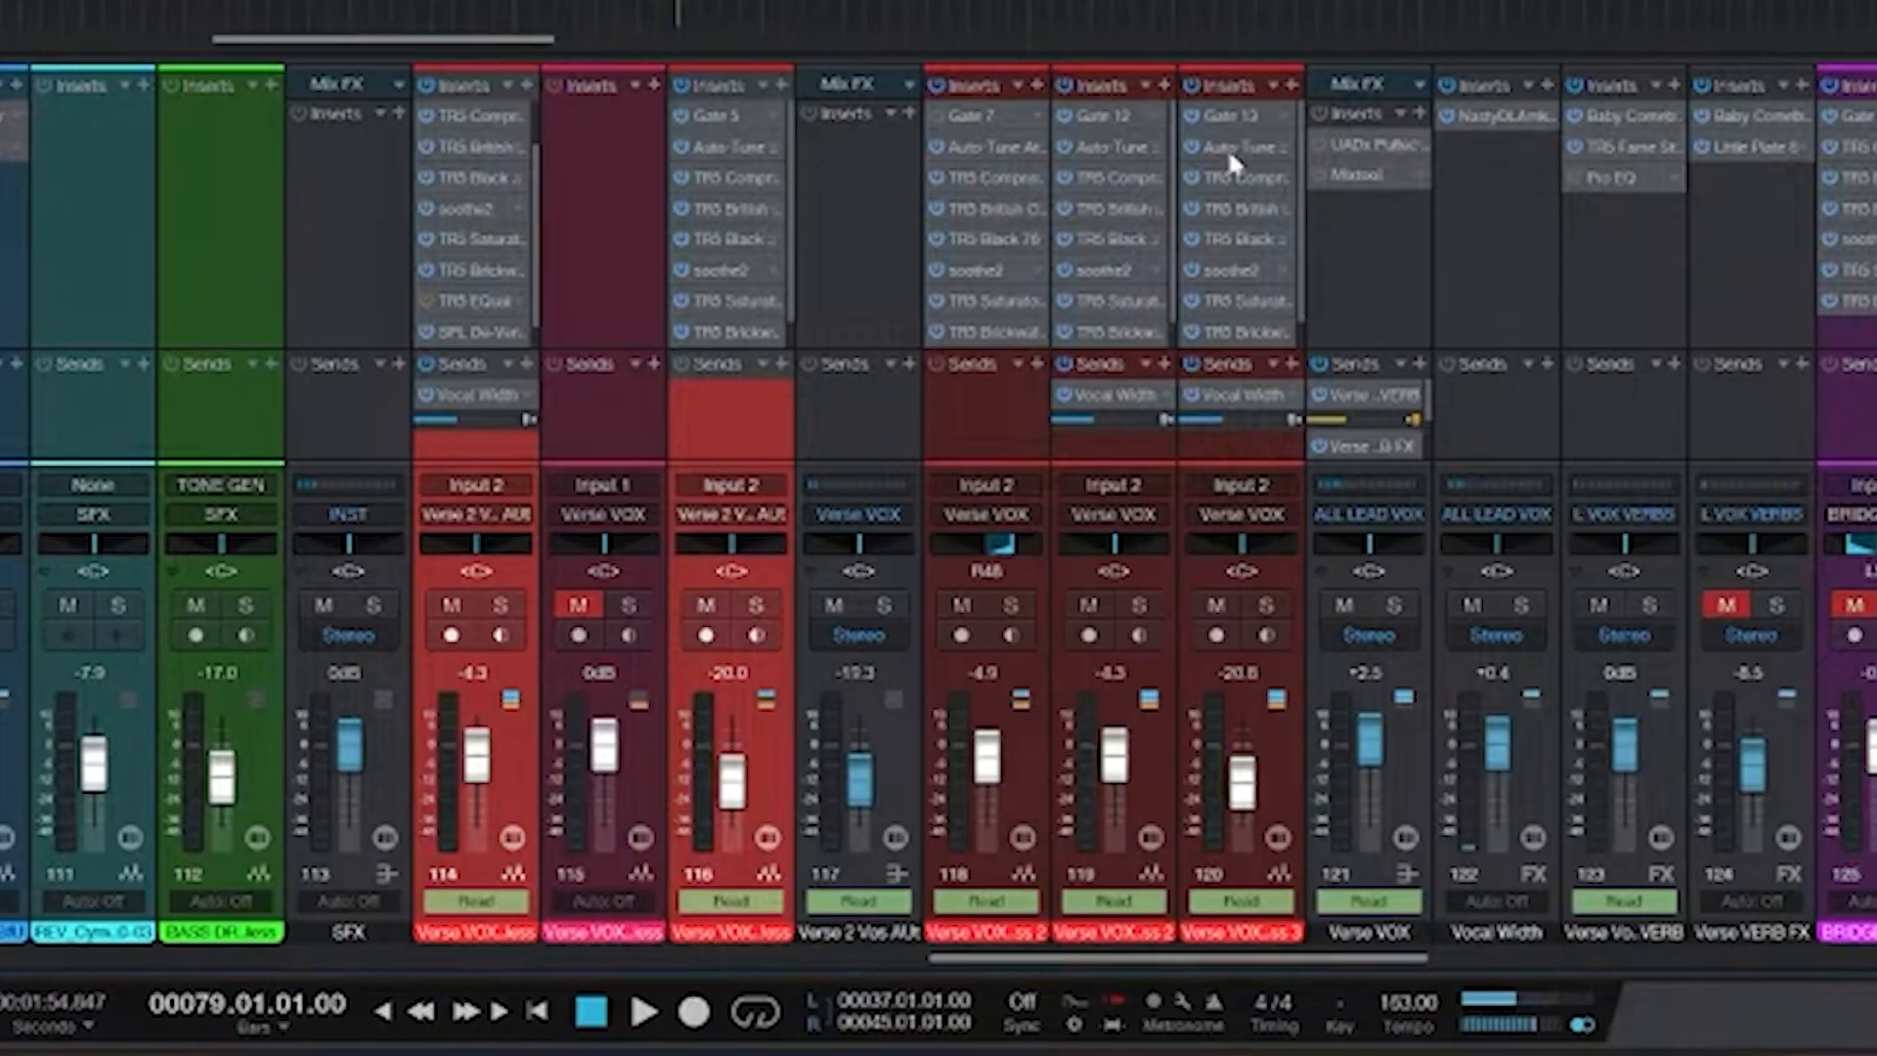
{"action": "scroll", "coordinate": [1201, 682], "scroll_direction": "right", "scroll_amount": 5}
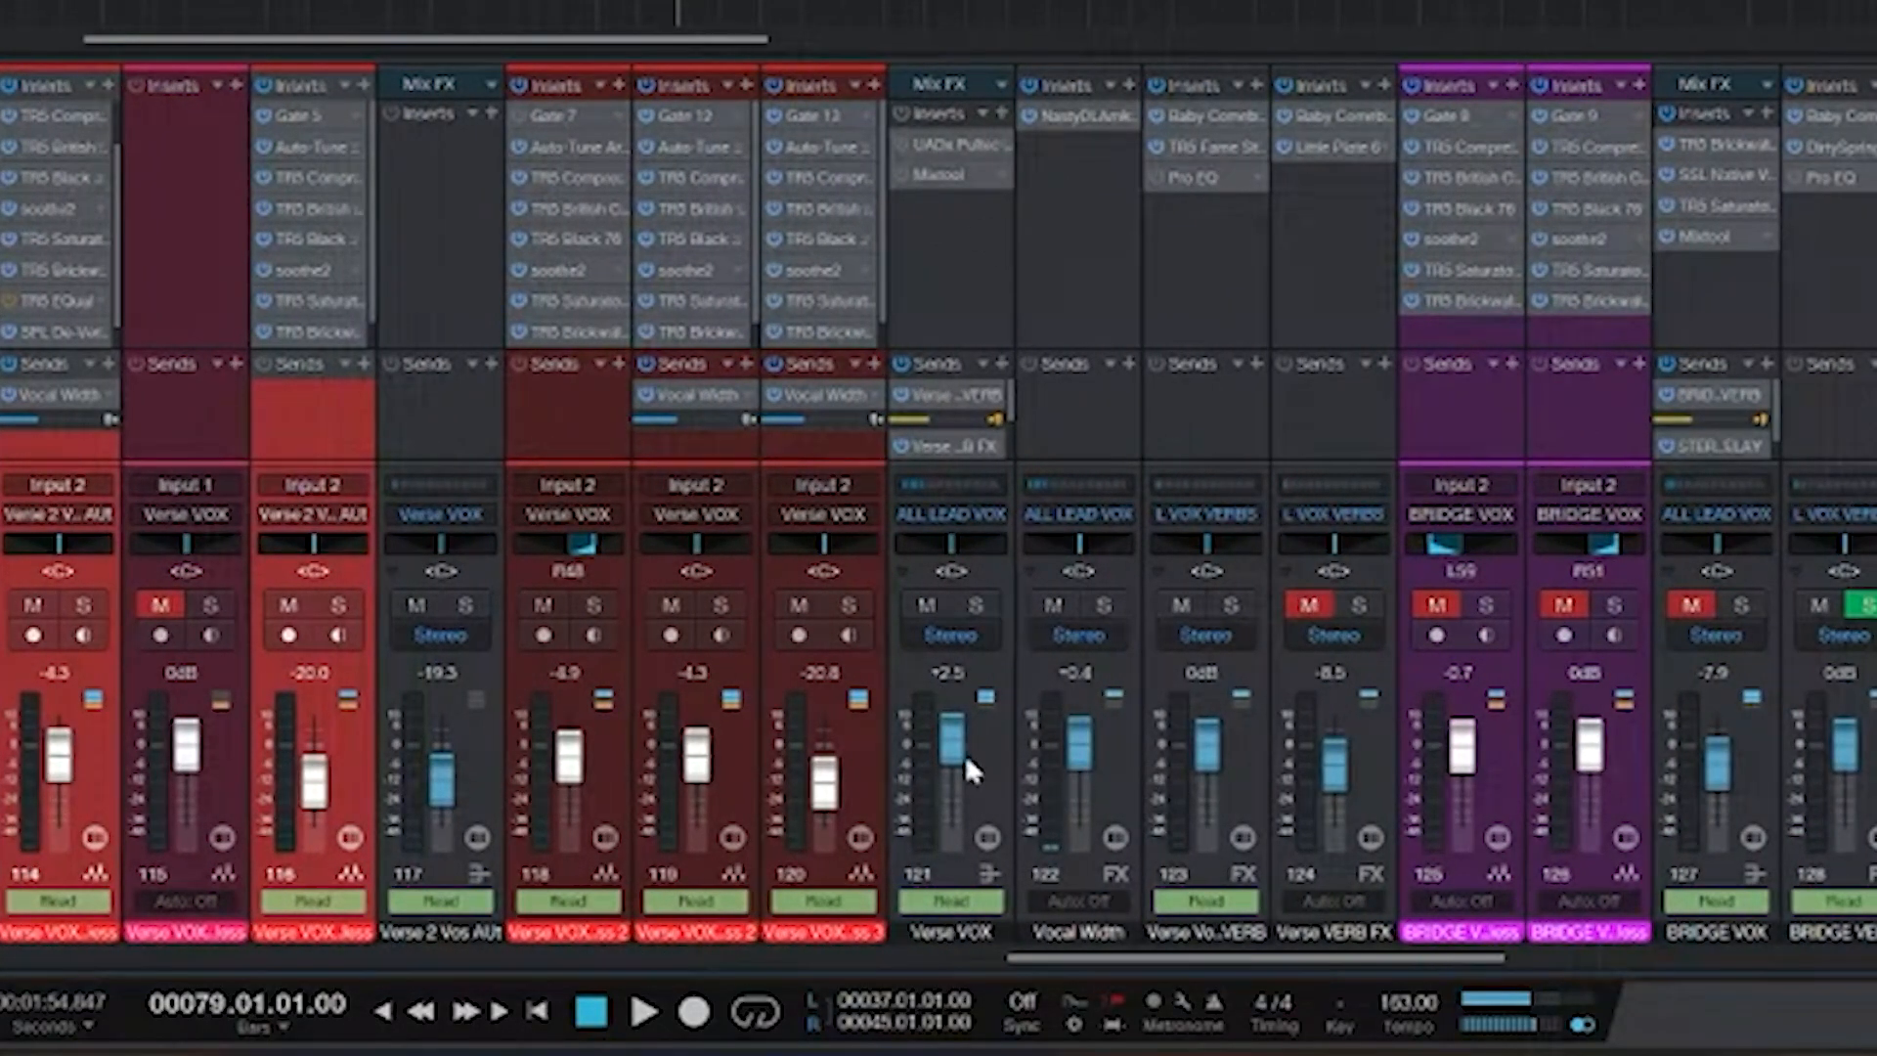
{"action": "left_click", "coordinate": [968, 755]}
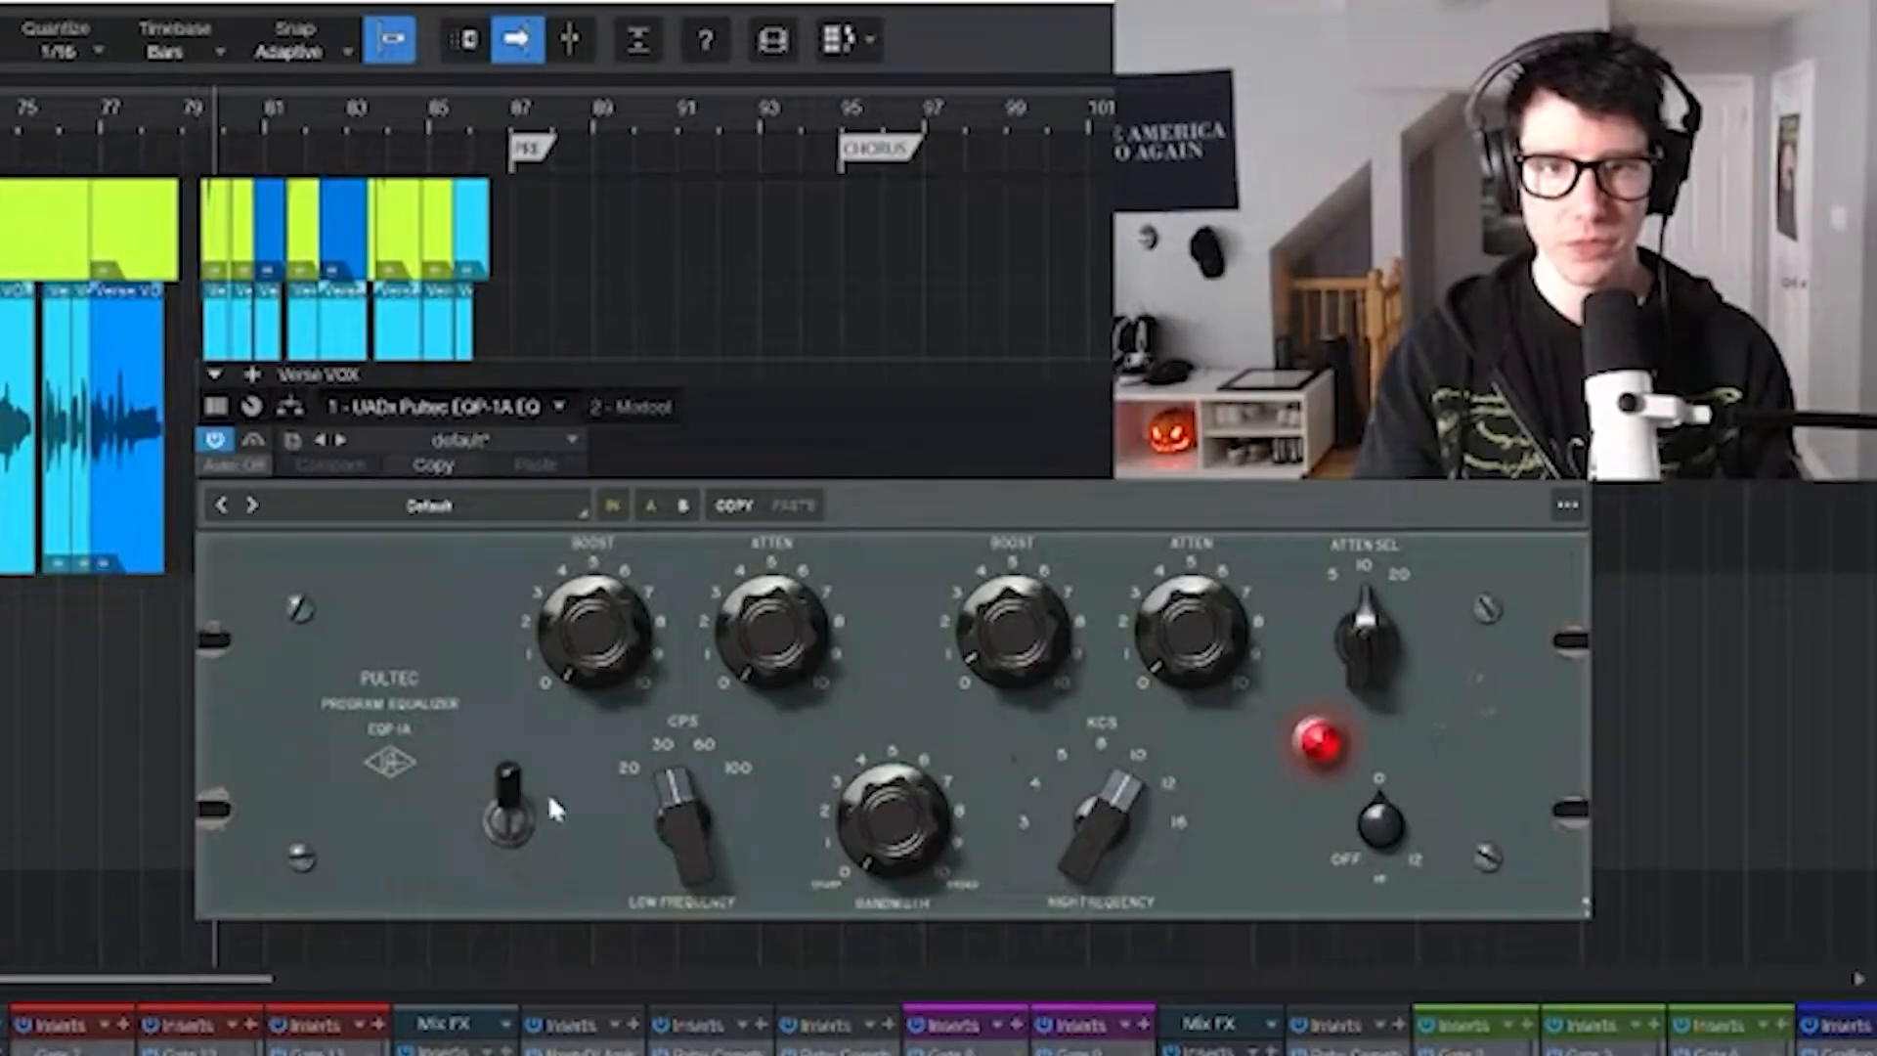
{"action": "left_click", "coordinate": [512, 822]}
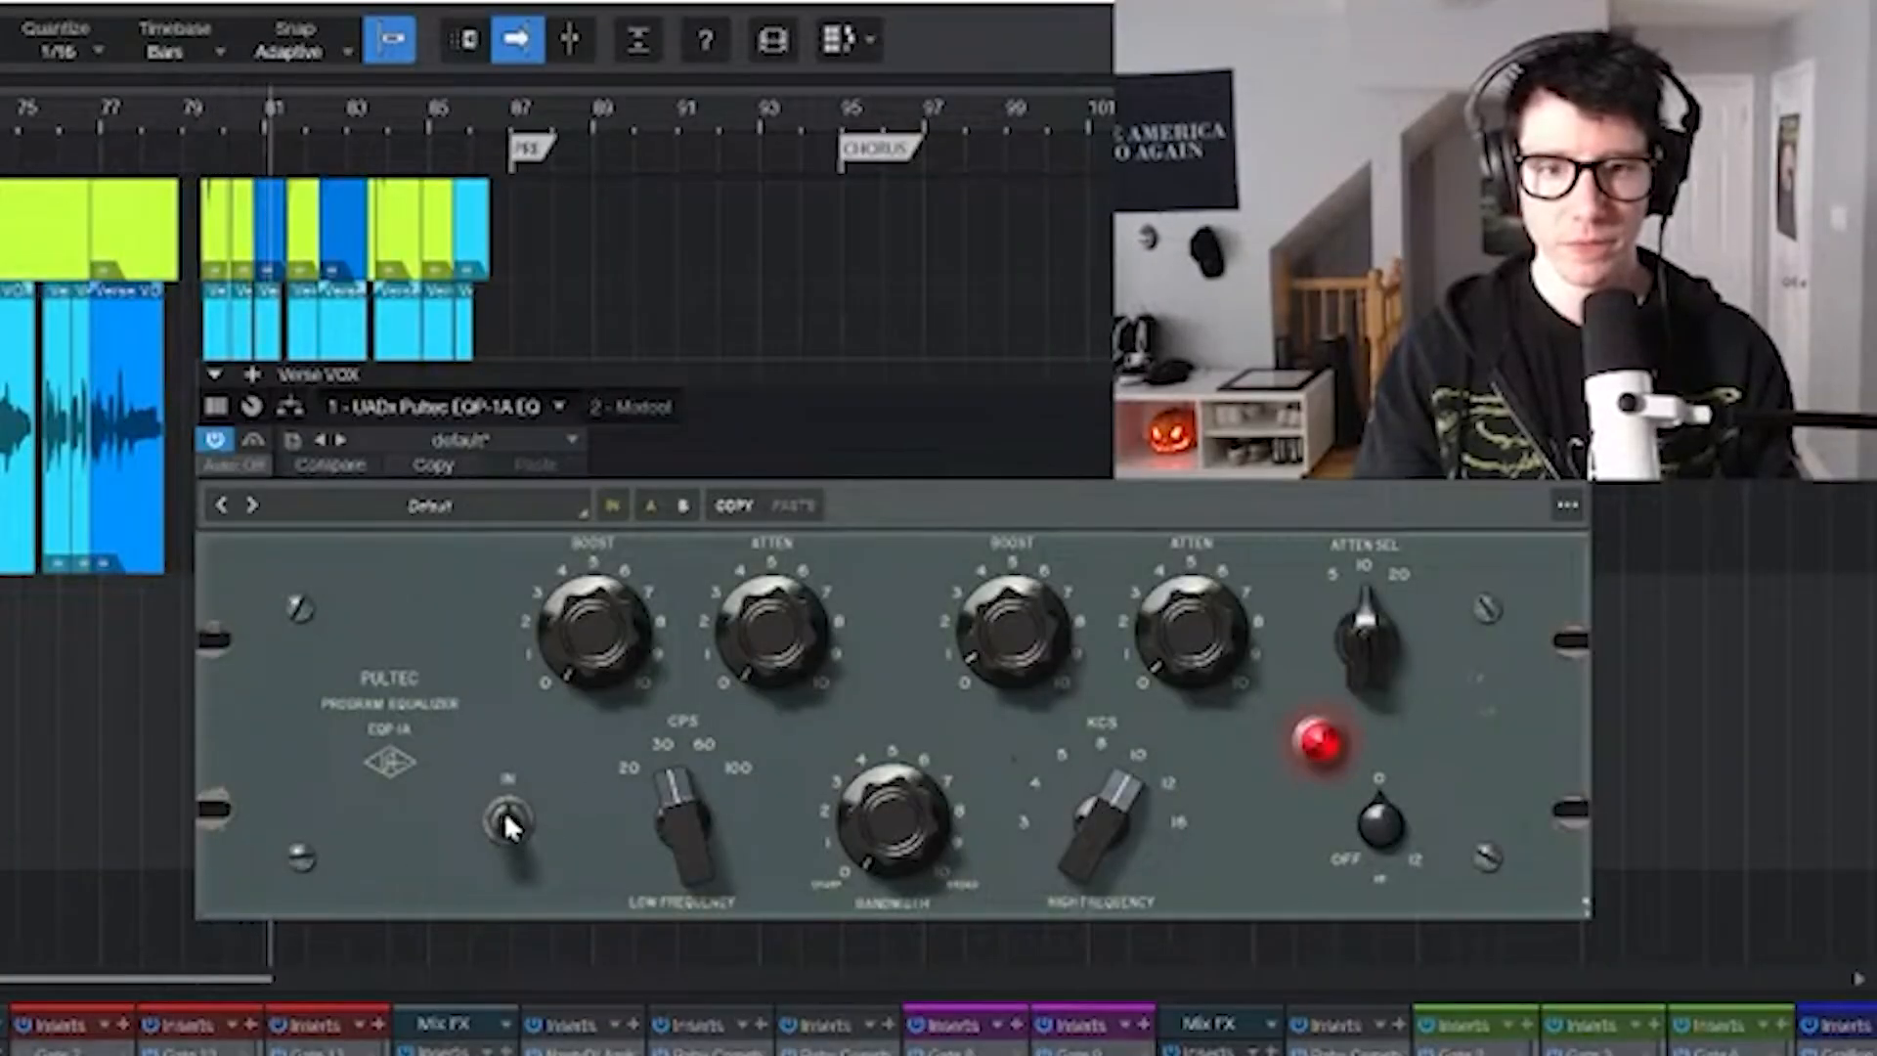
{"action": "left_click", "coordinate": [504, 817]}
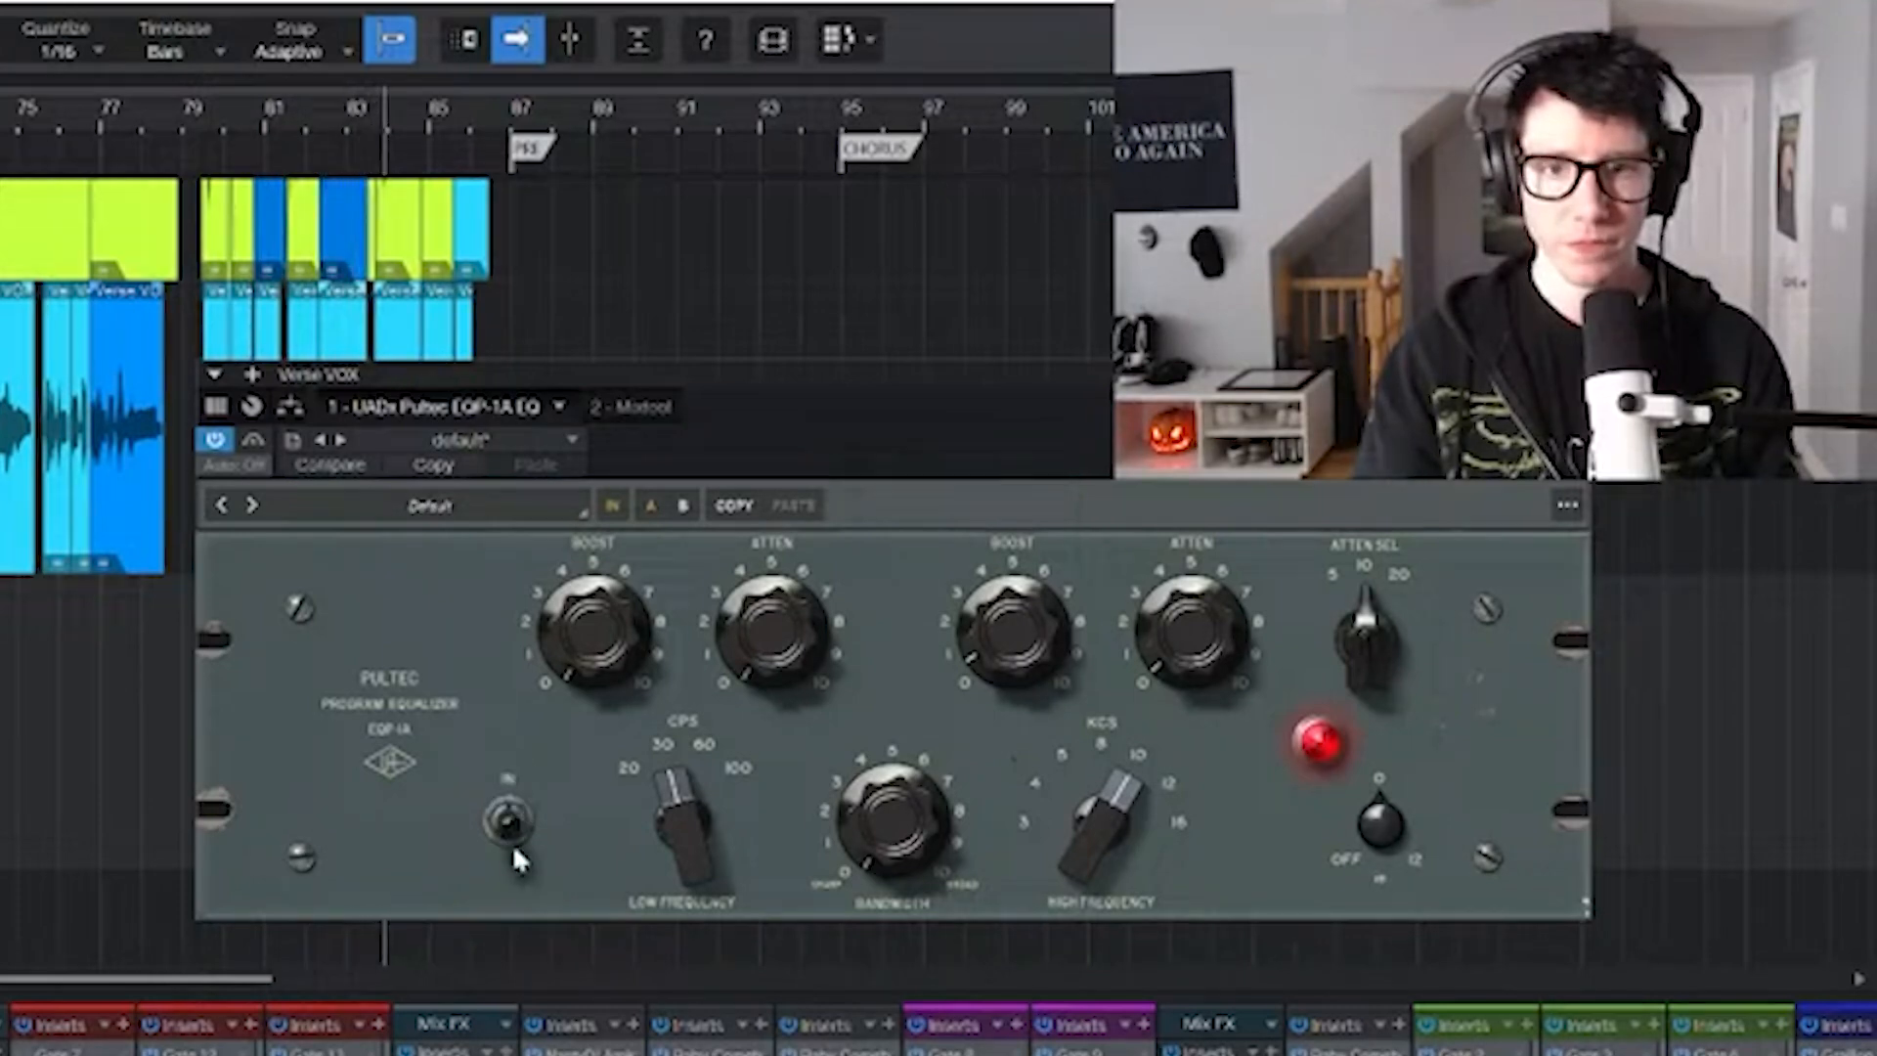
{"action": "left_click", "coordinate": [509, 819]}
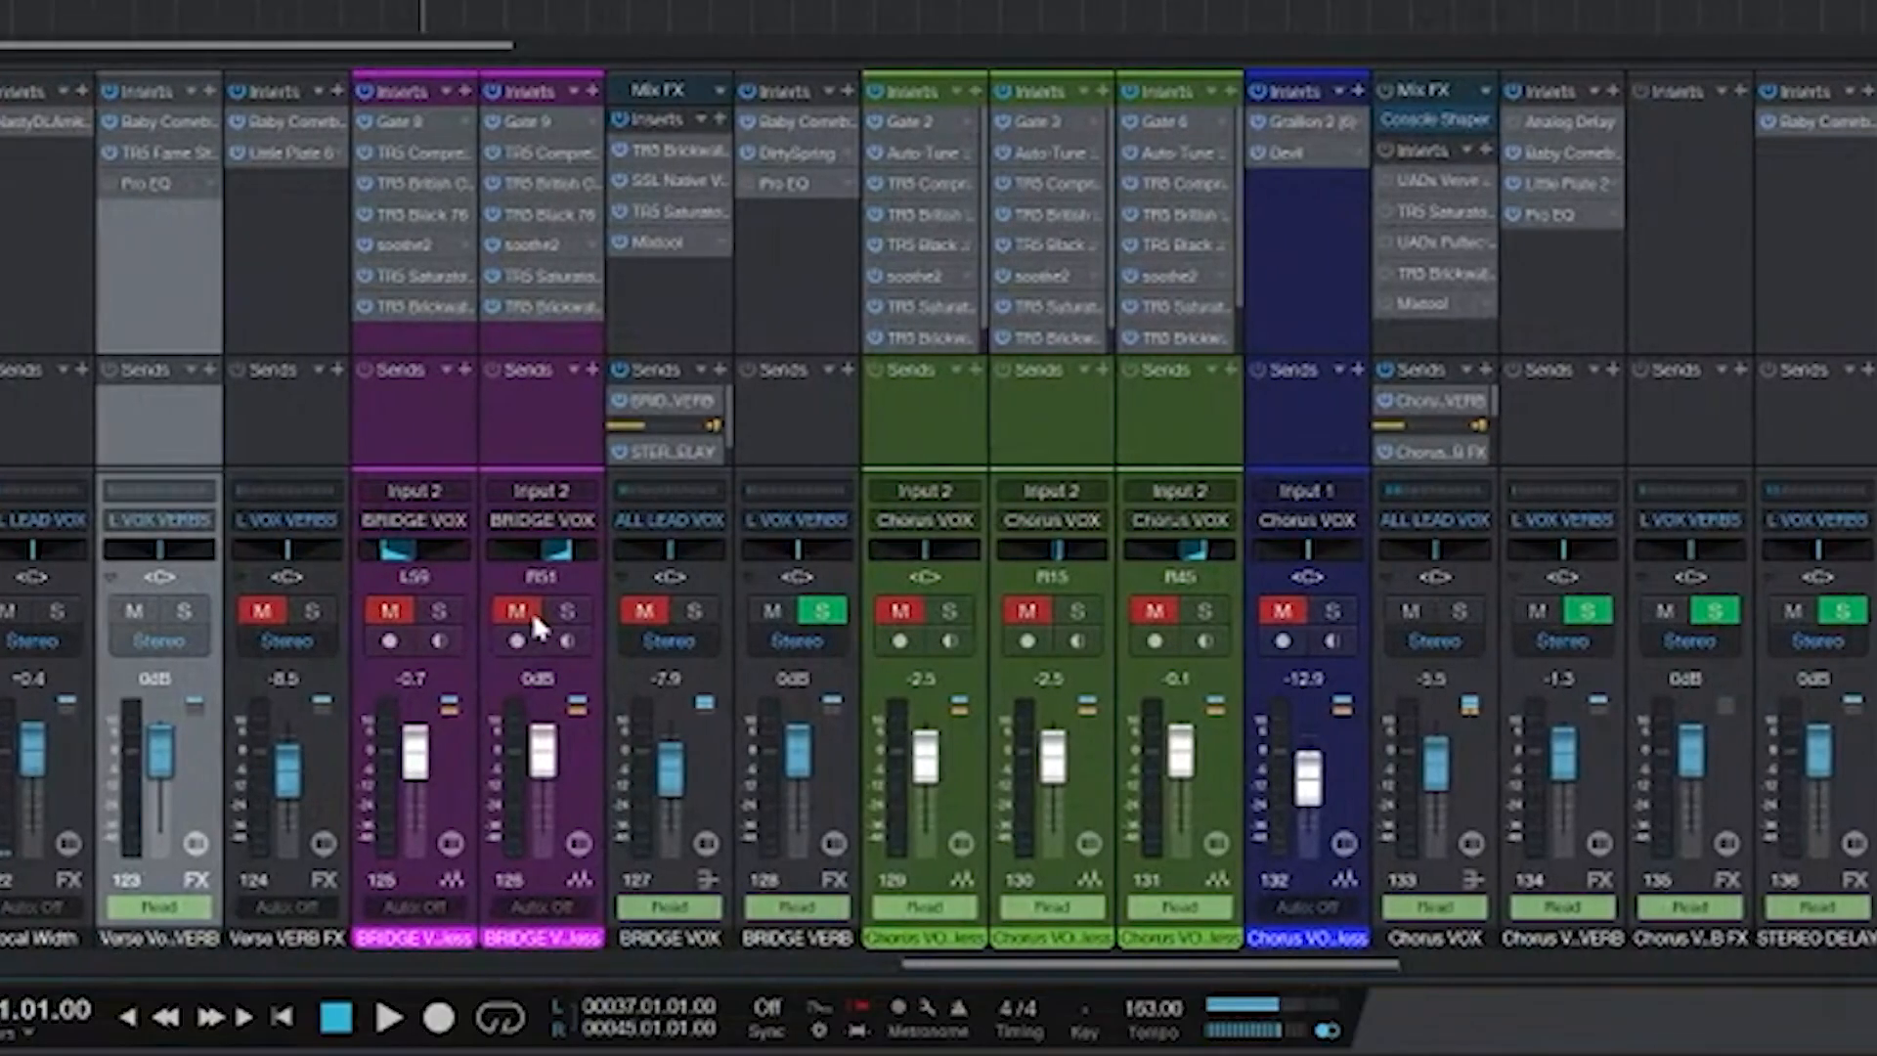
- Solo the STEREO DELAY FX channel, check the solo states across the vocal channels, clear the solo and return to the verse vocal channels
{"action": "scroll", "coordinate": [531, 610], "scroll_direction": "right", "scroll_amount": 6}
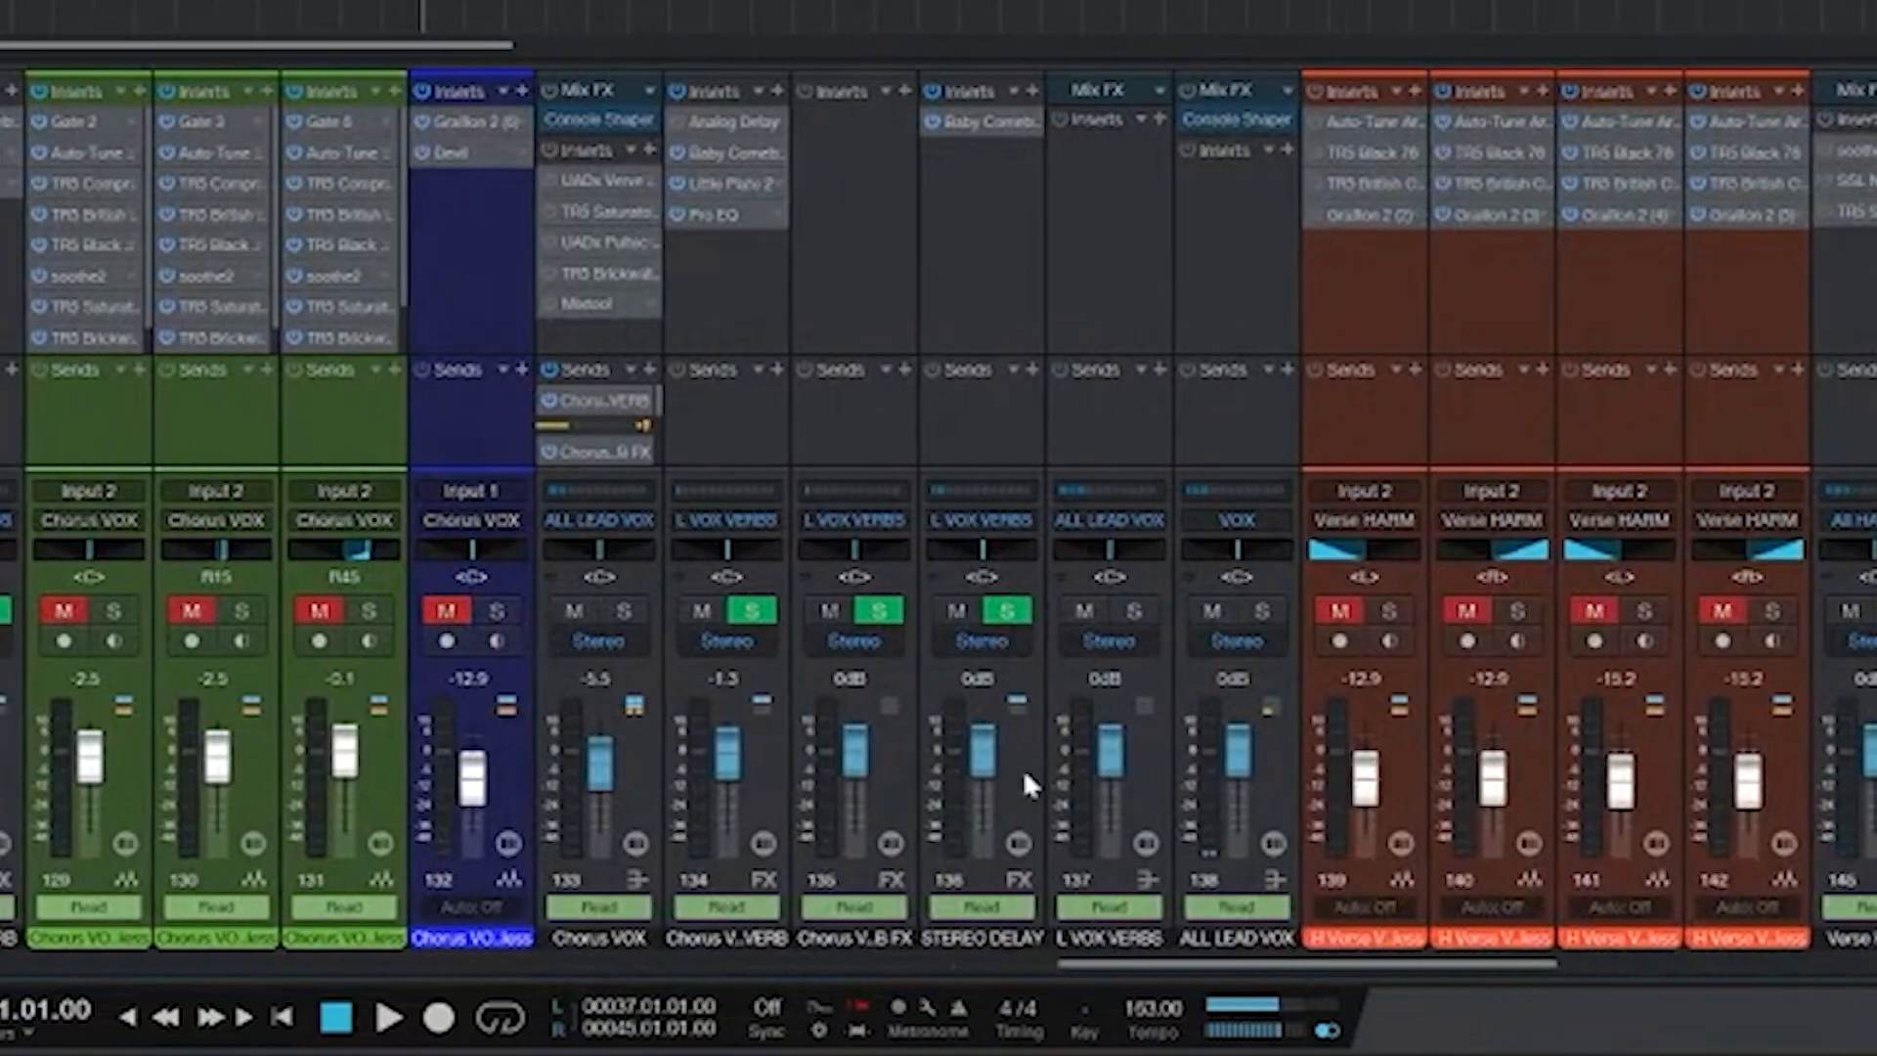
{"action": "left_click", "coordinate": [1027, 766]}
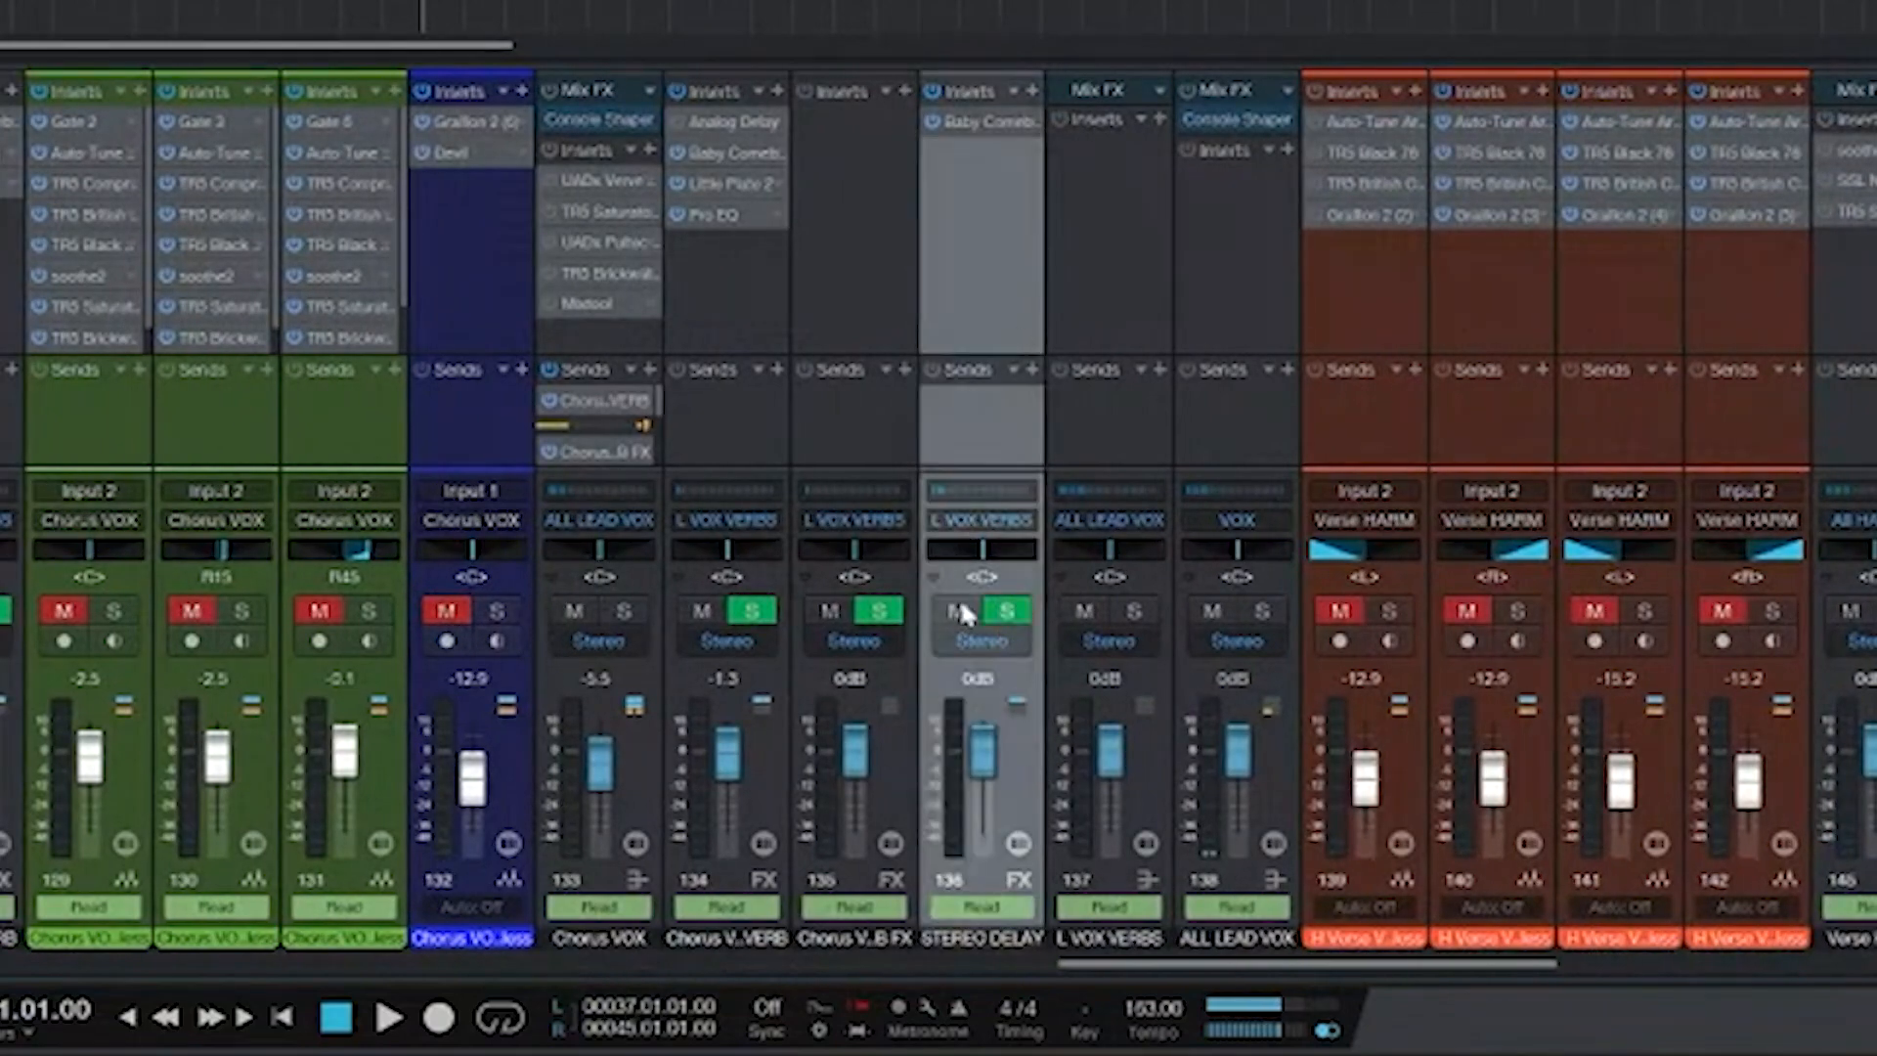
{"action": "scroll", "coordinate": [976, 596], "scroll_direction": "left", "scroll_amount": 12}
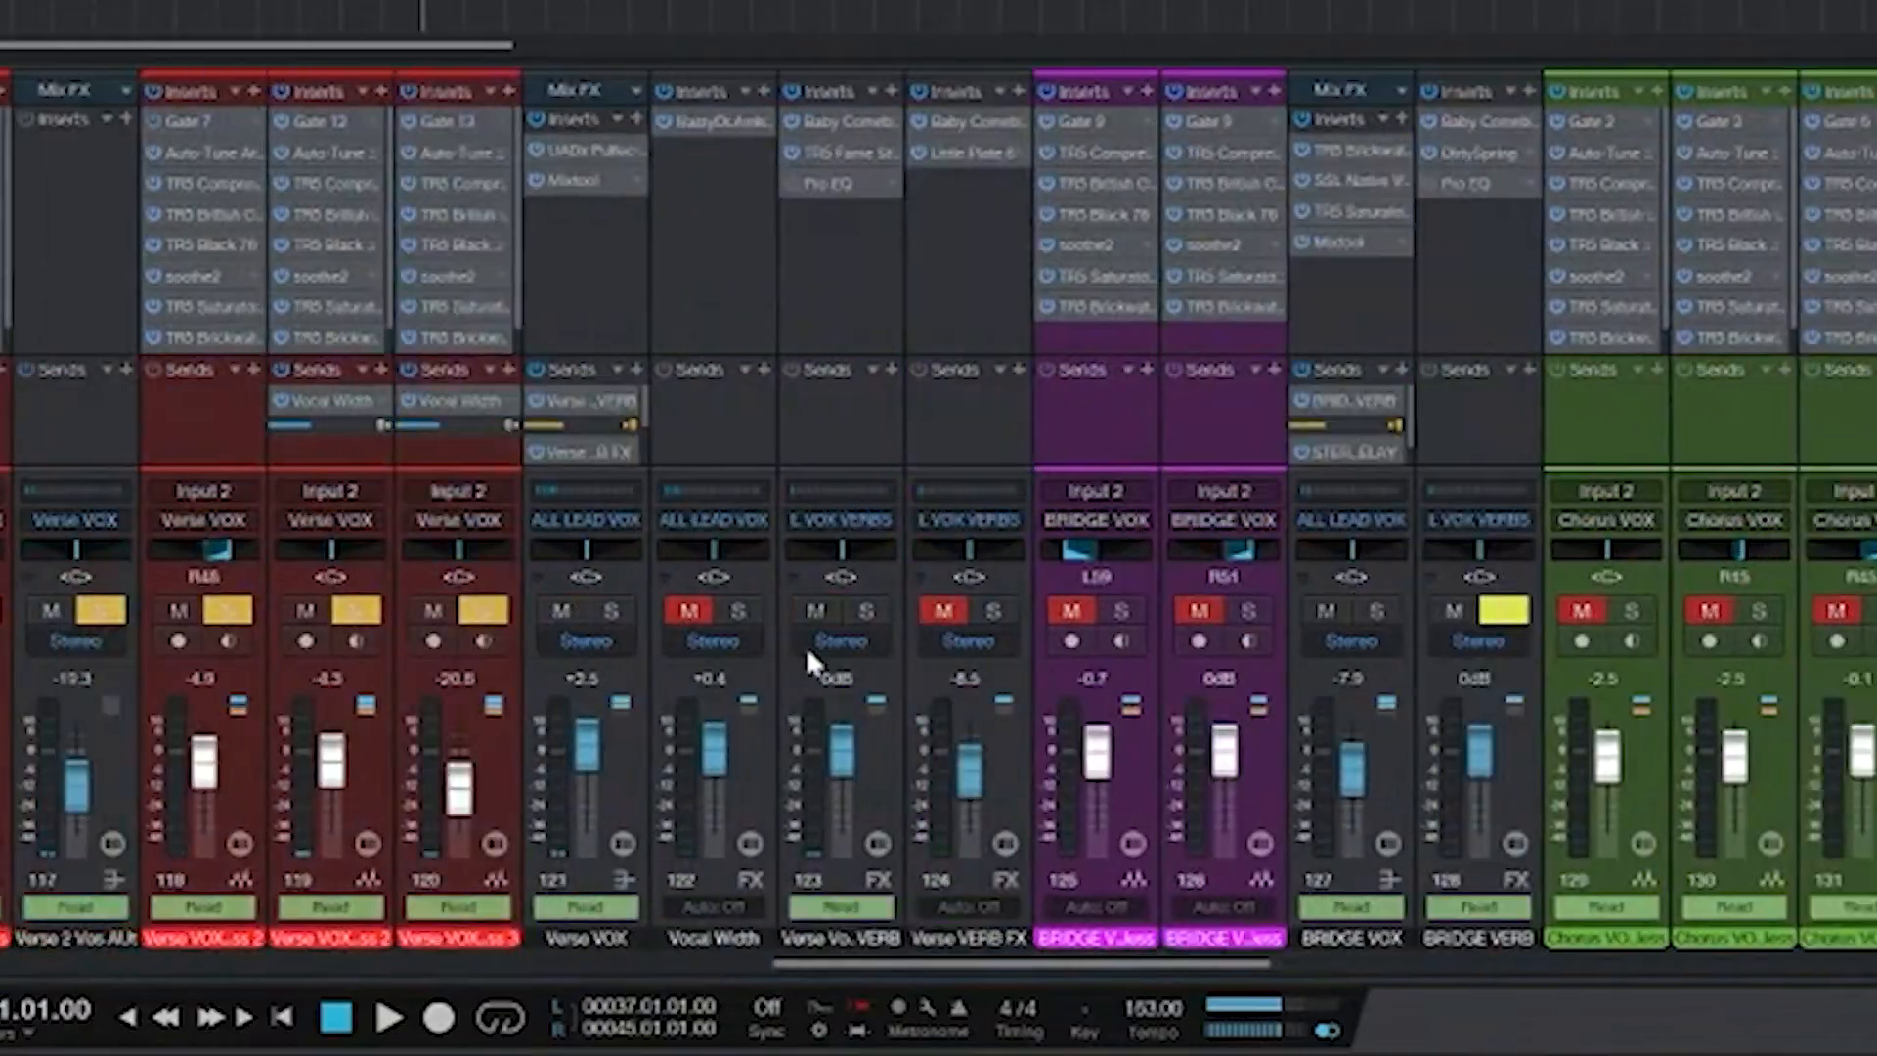
{"action": "scroll", "coordinate": [805, 647], "scroll_direction": "right", "scroll_amount": 8}
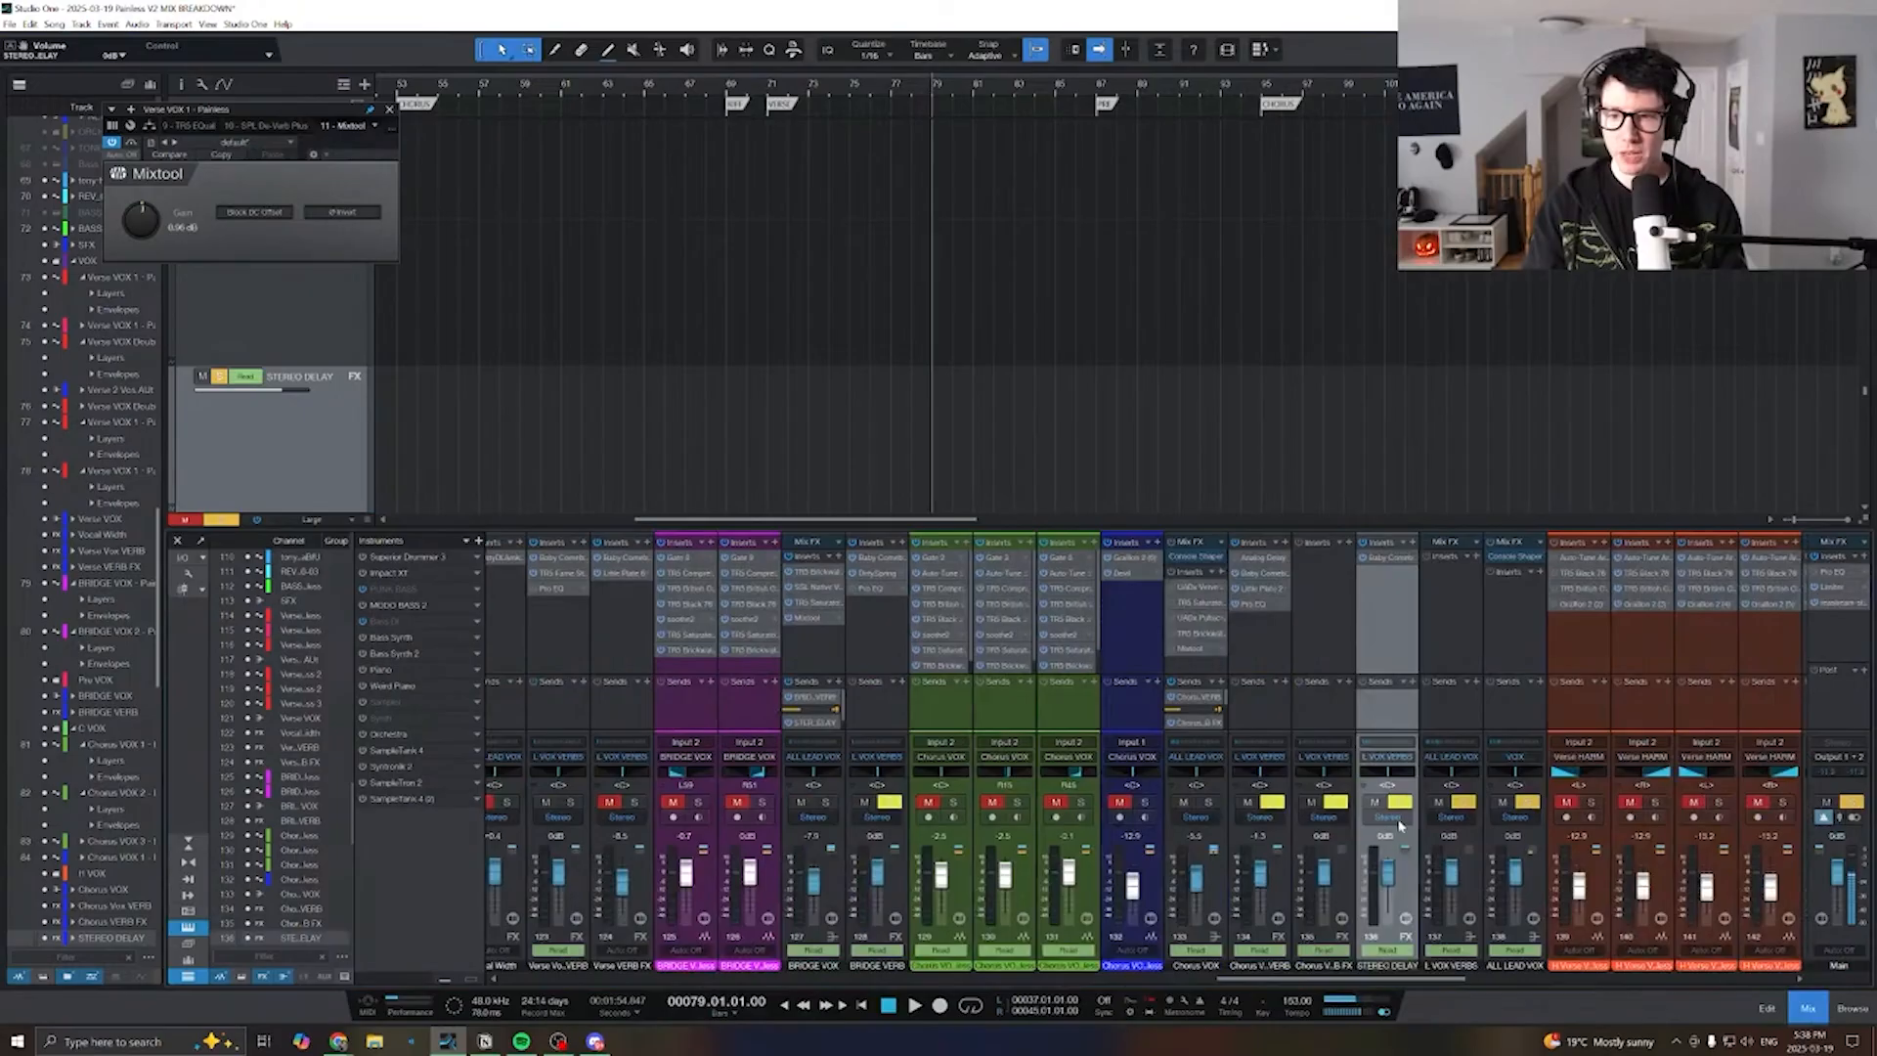
{"action": "left_click", "coordinate": [1400, 801]}
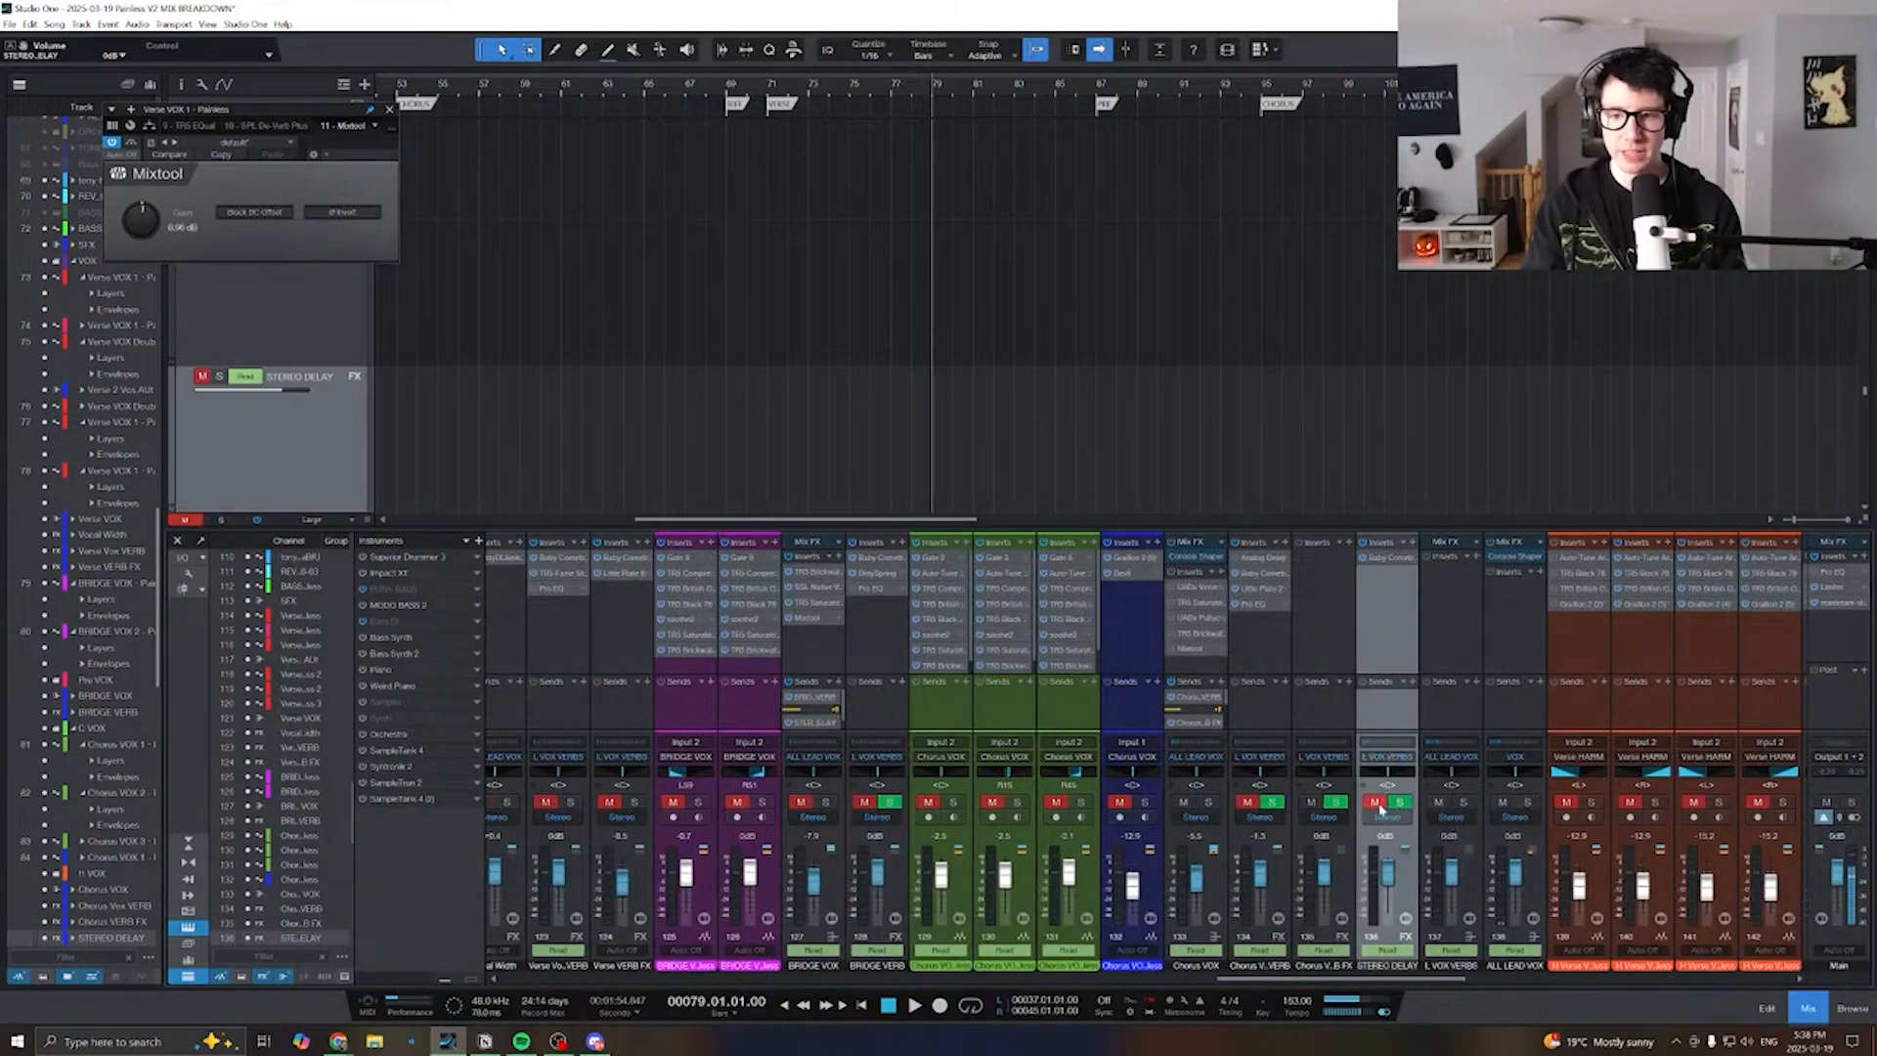
{"action": "scroll", "coordinate": [1405, 804], "scroll_direction": "left", "scroll_amount": 12}
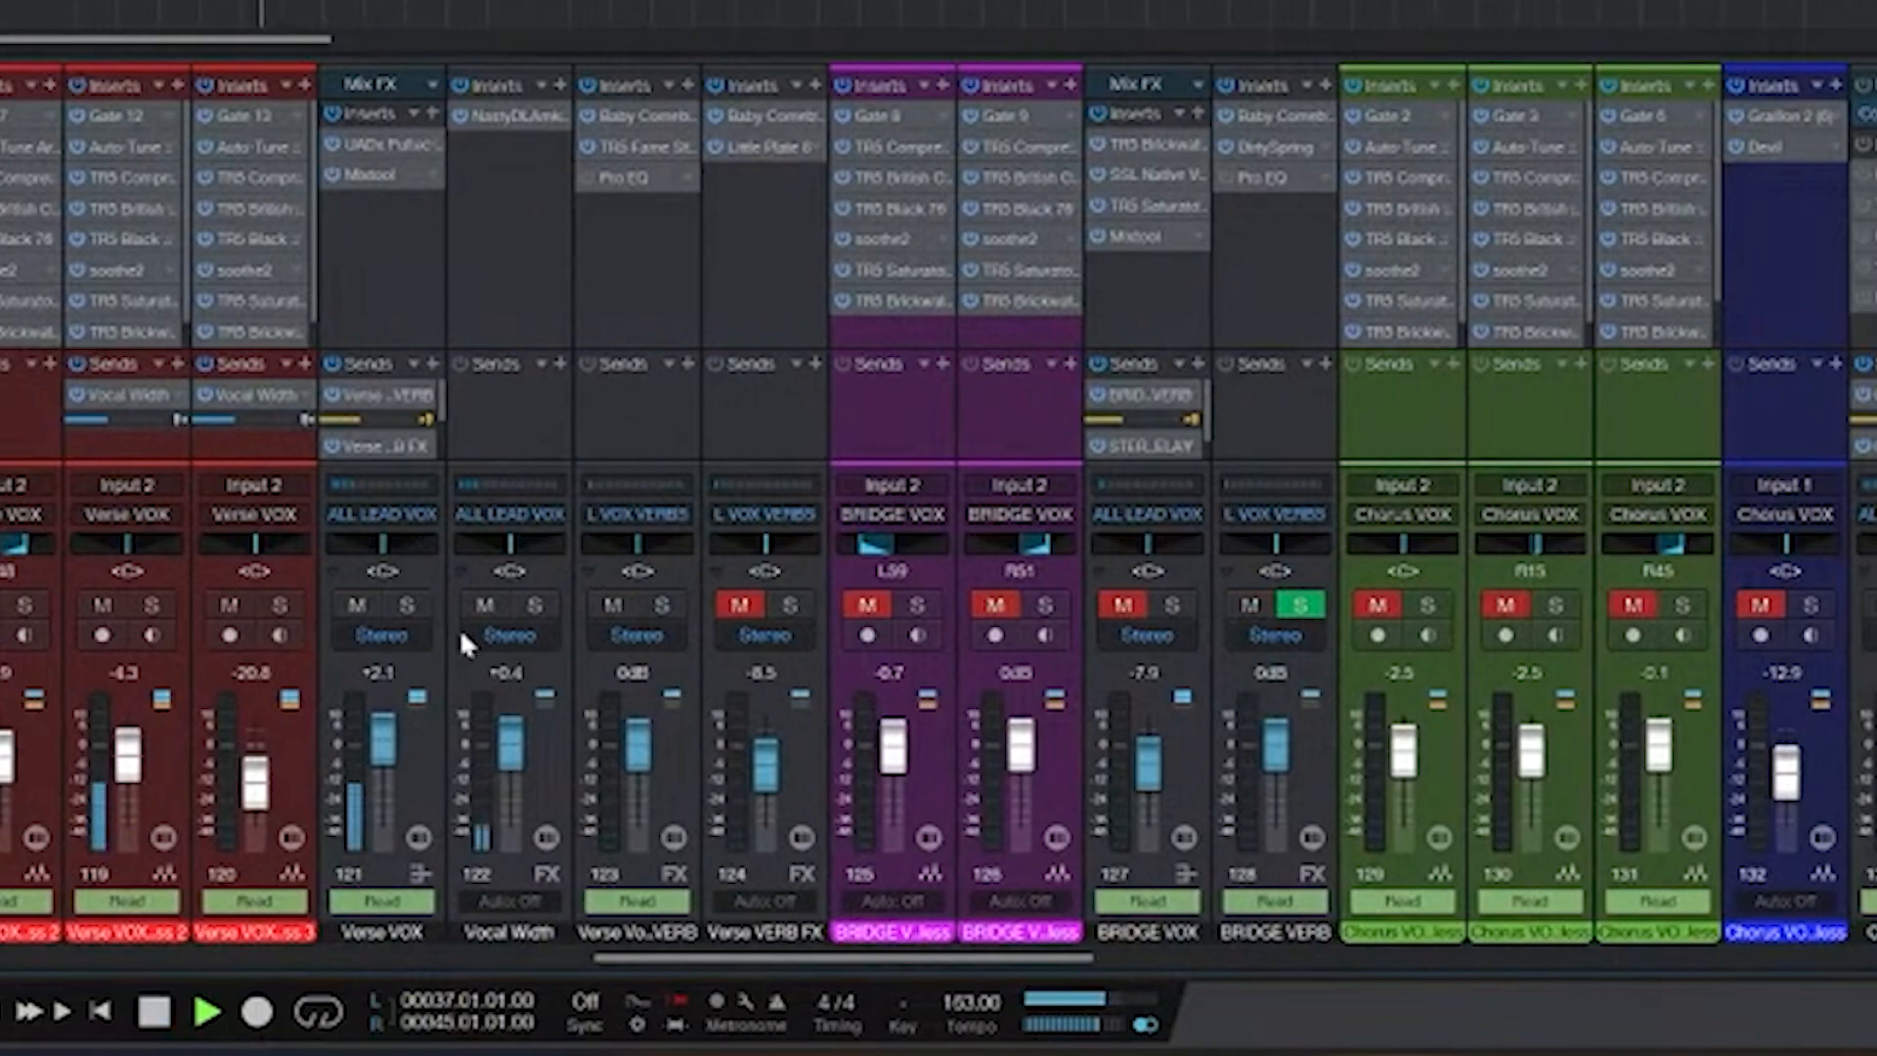
- Unmute the STEREO DELAY FX channel, stop playback and return to the verse vocal channels
{"action": "scroll", "coordinate": [479, 646], "scroll_direction": "right", "scroll_amount": 10}
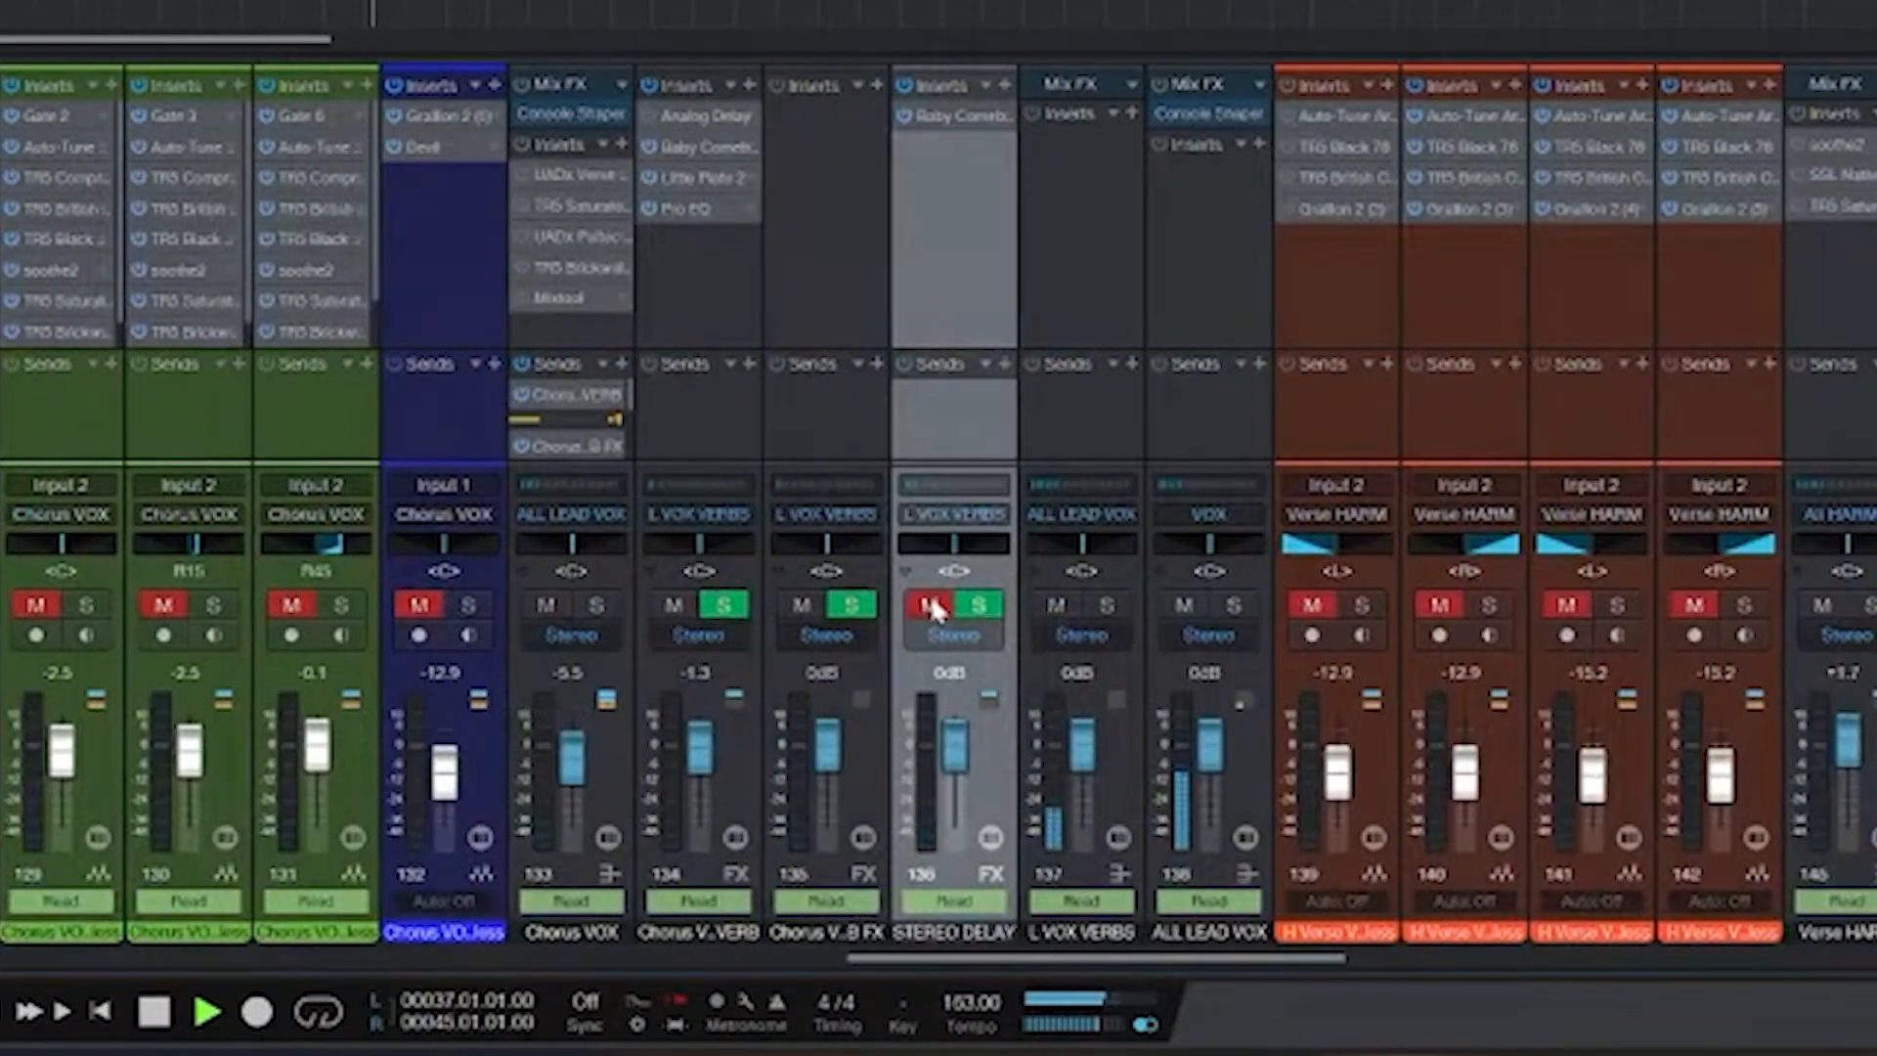
{"action": "left_click", "coordinate": [929, 606]}
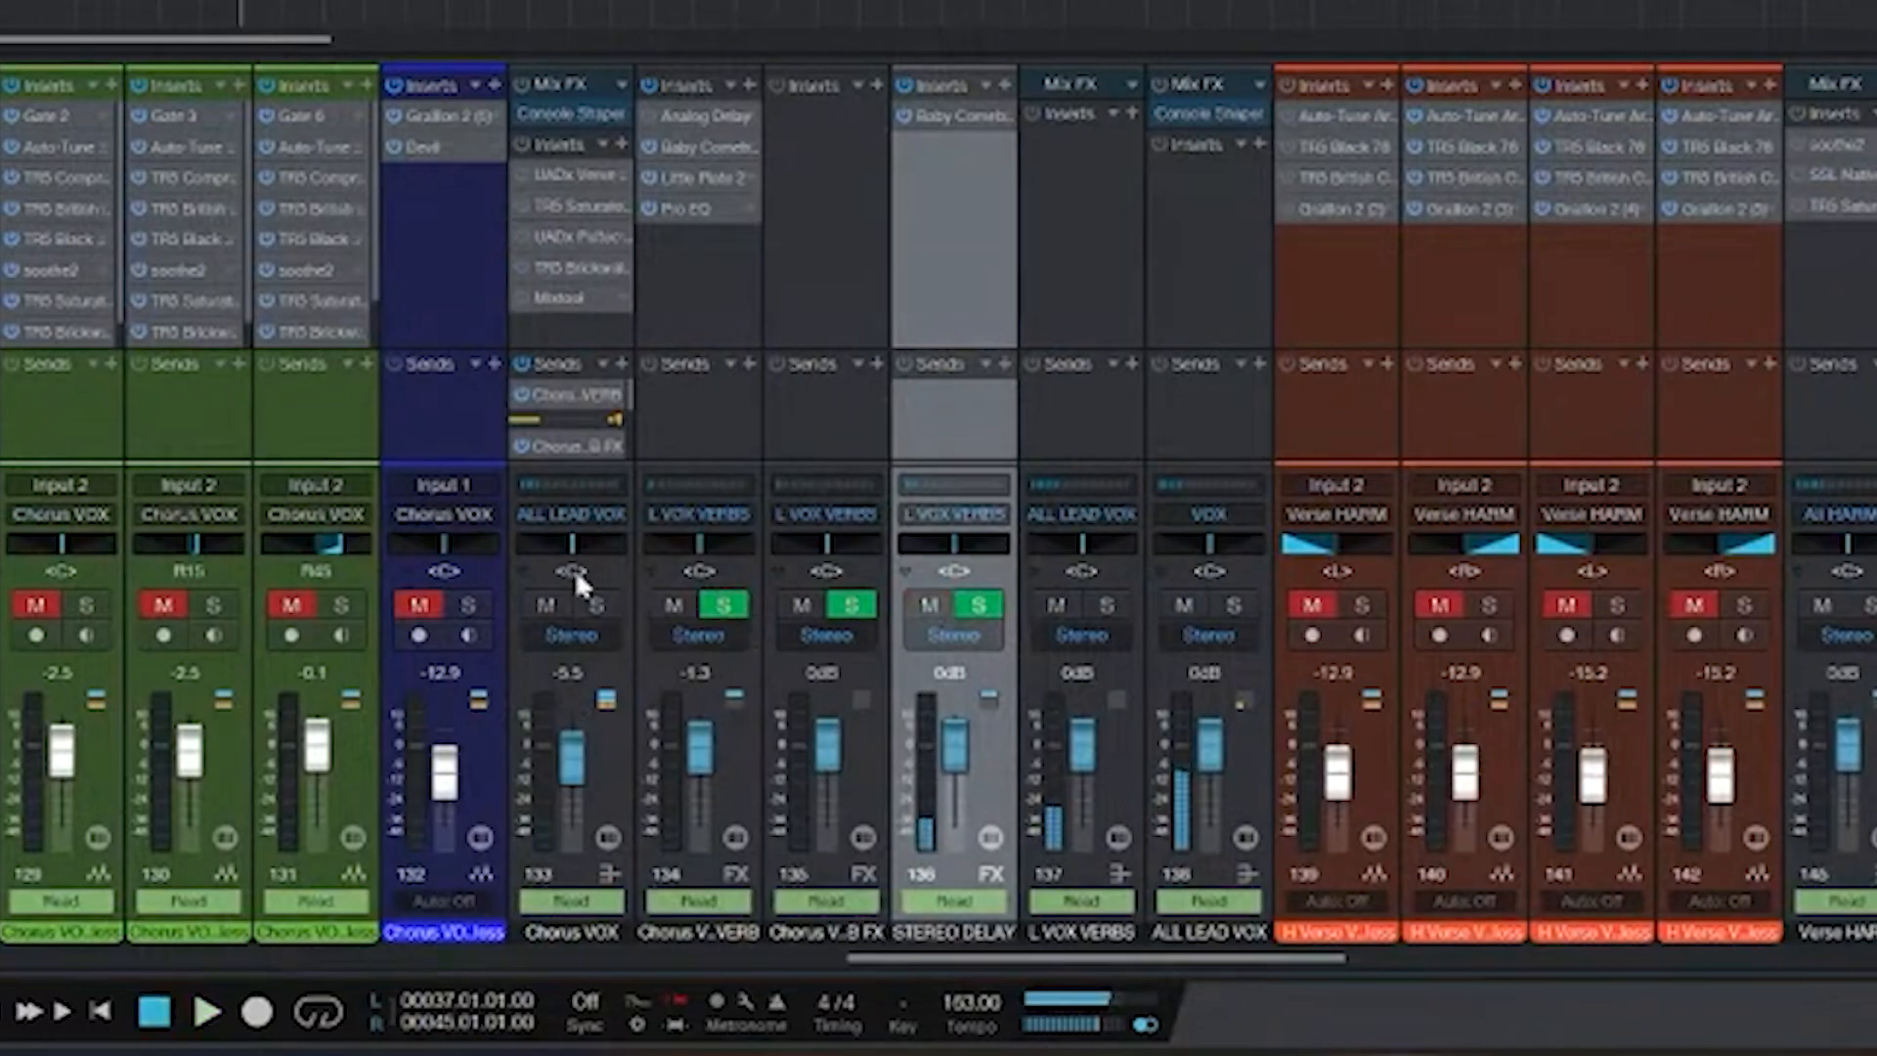
{"action": "scroll", "coordinate": [577, 579], "scroll_direction": "left", "scroll_amount": 10}
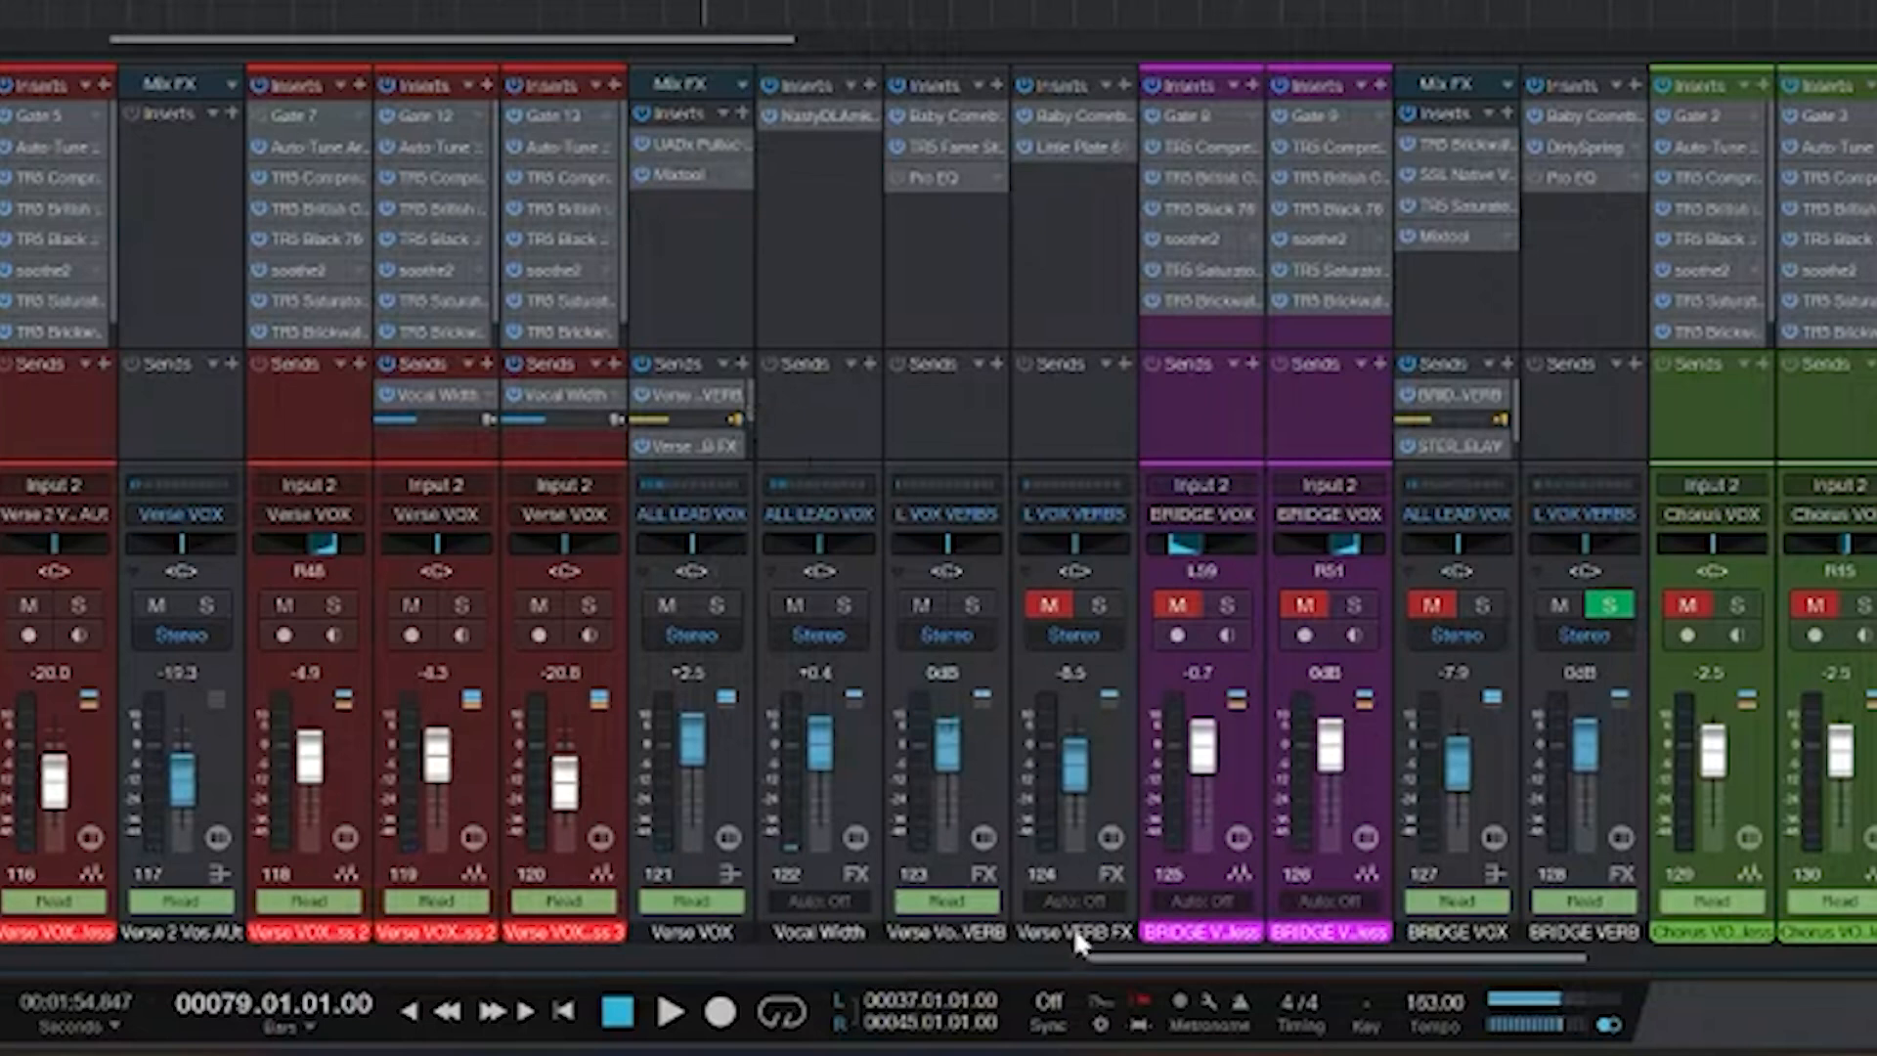
- Compare the playing verse with the Verse Vox VERB channel muted and unmuted, stop playback, and check its Baby Comeback delay
{"action": "left_click", "coordinate": [953, 807]}
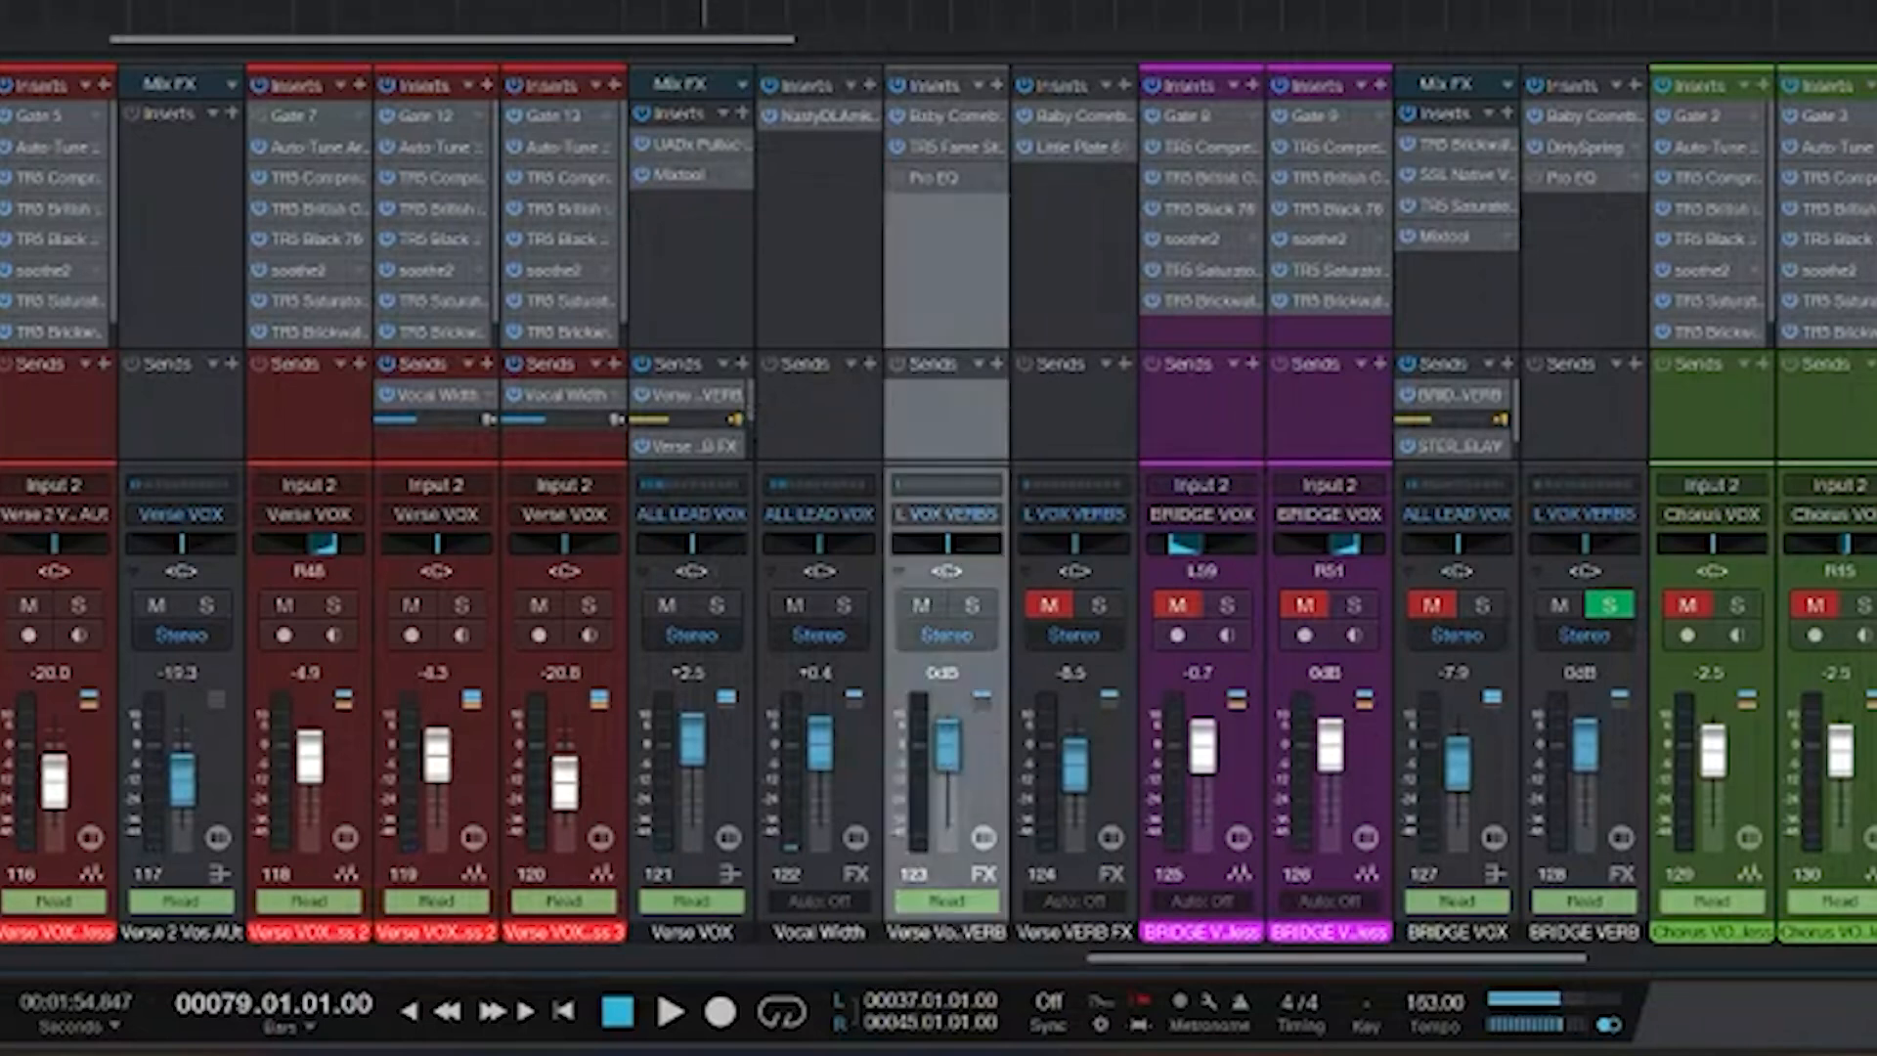
{"action": "key", "text": "w"}
{"action": "scroll", "coordinate": [939, 14], "scroll_direction": "down", "scroll_amount": 8}
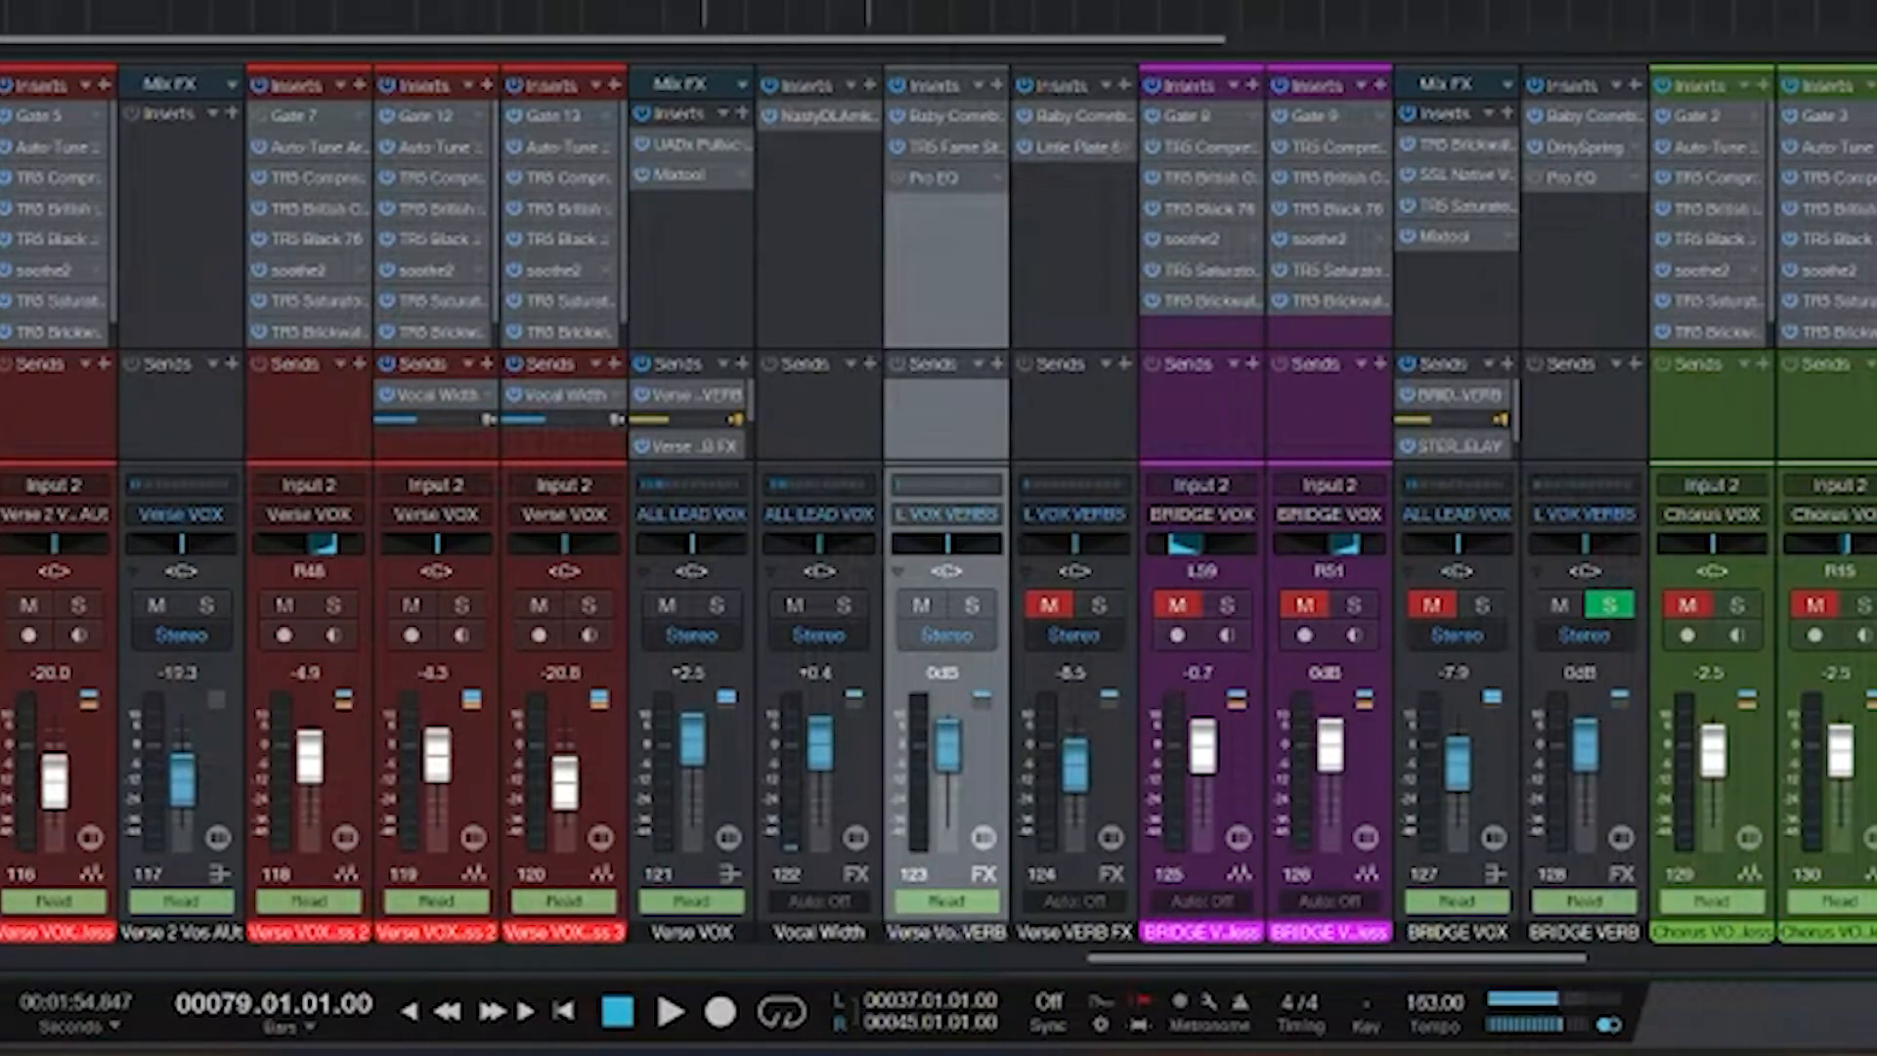
{"action": "scroll", "coordinate": [938, 14], "scroll_direction": "down", "scroll_amount": 5}
{"action": "key", "text": "e"}
{"action": "key", "text": "e"}
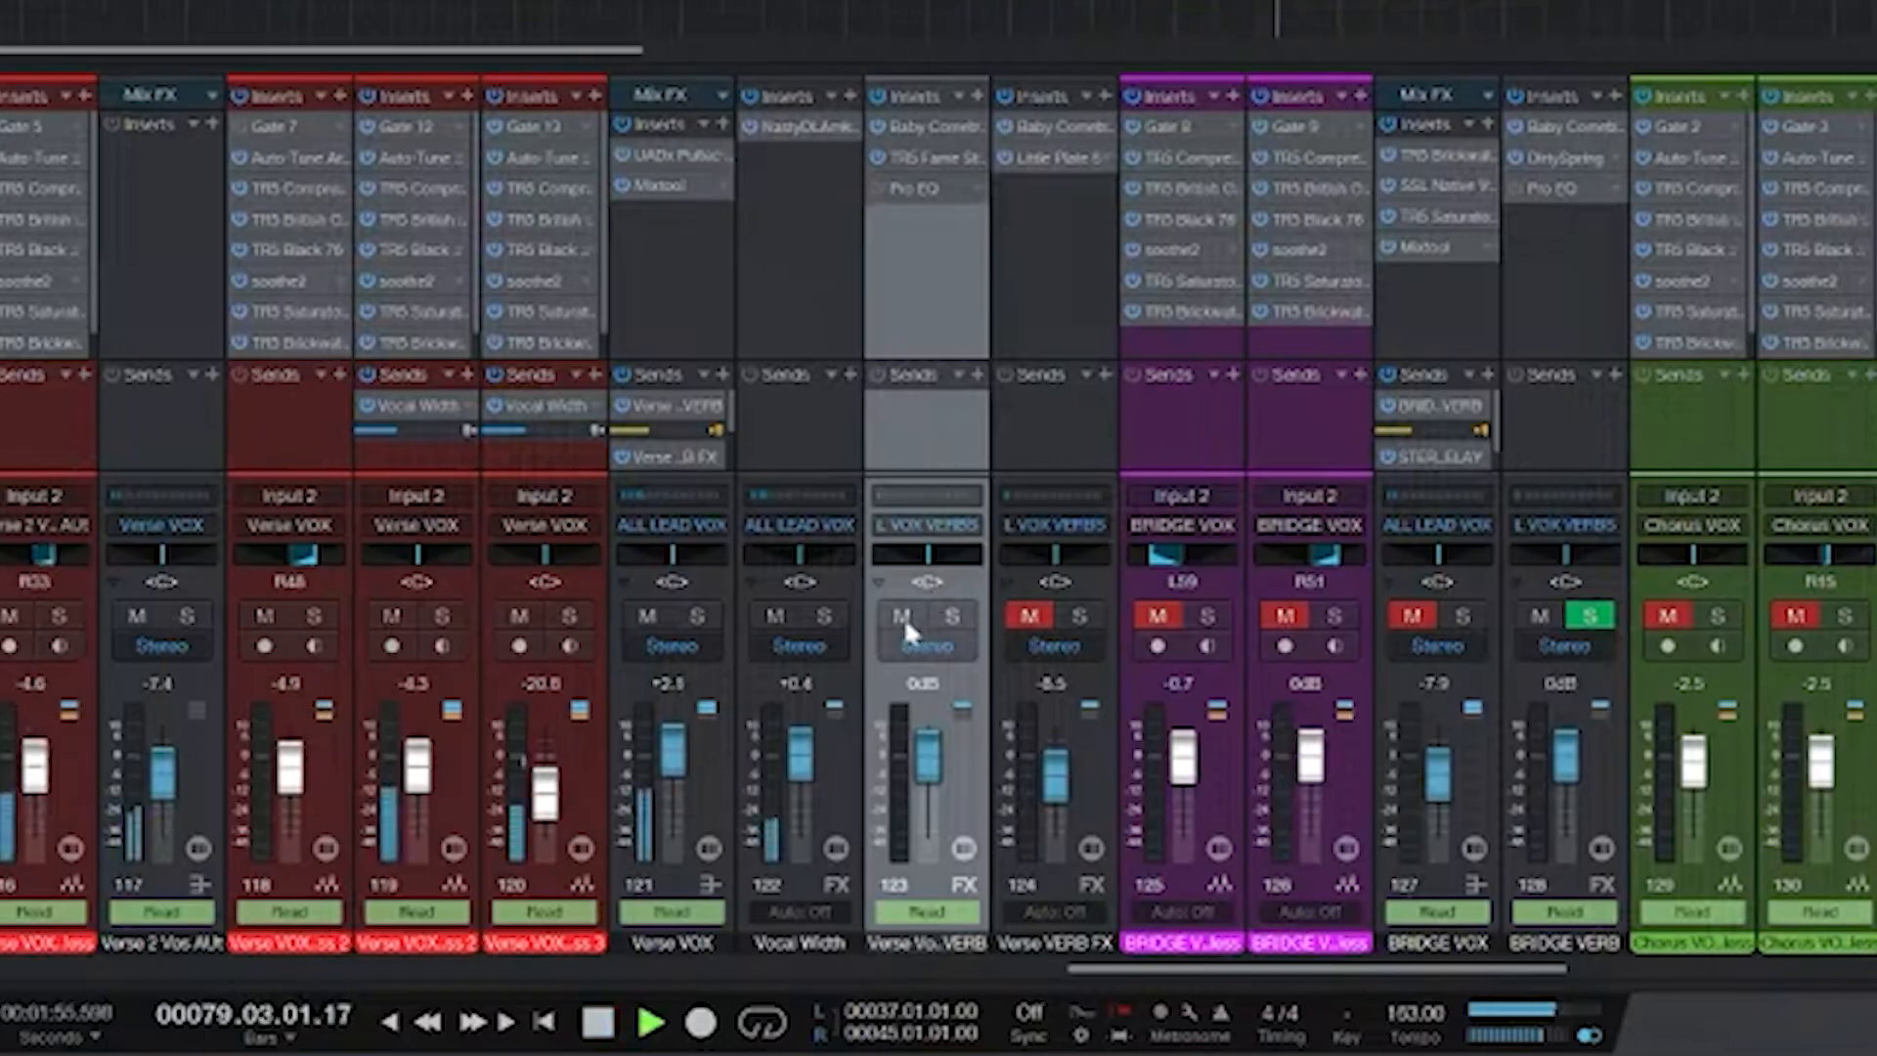
{"action": "left_click", "coordinate": [901, 616]}
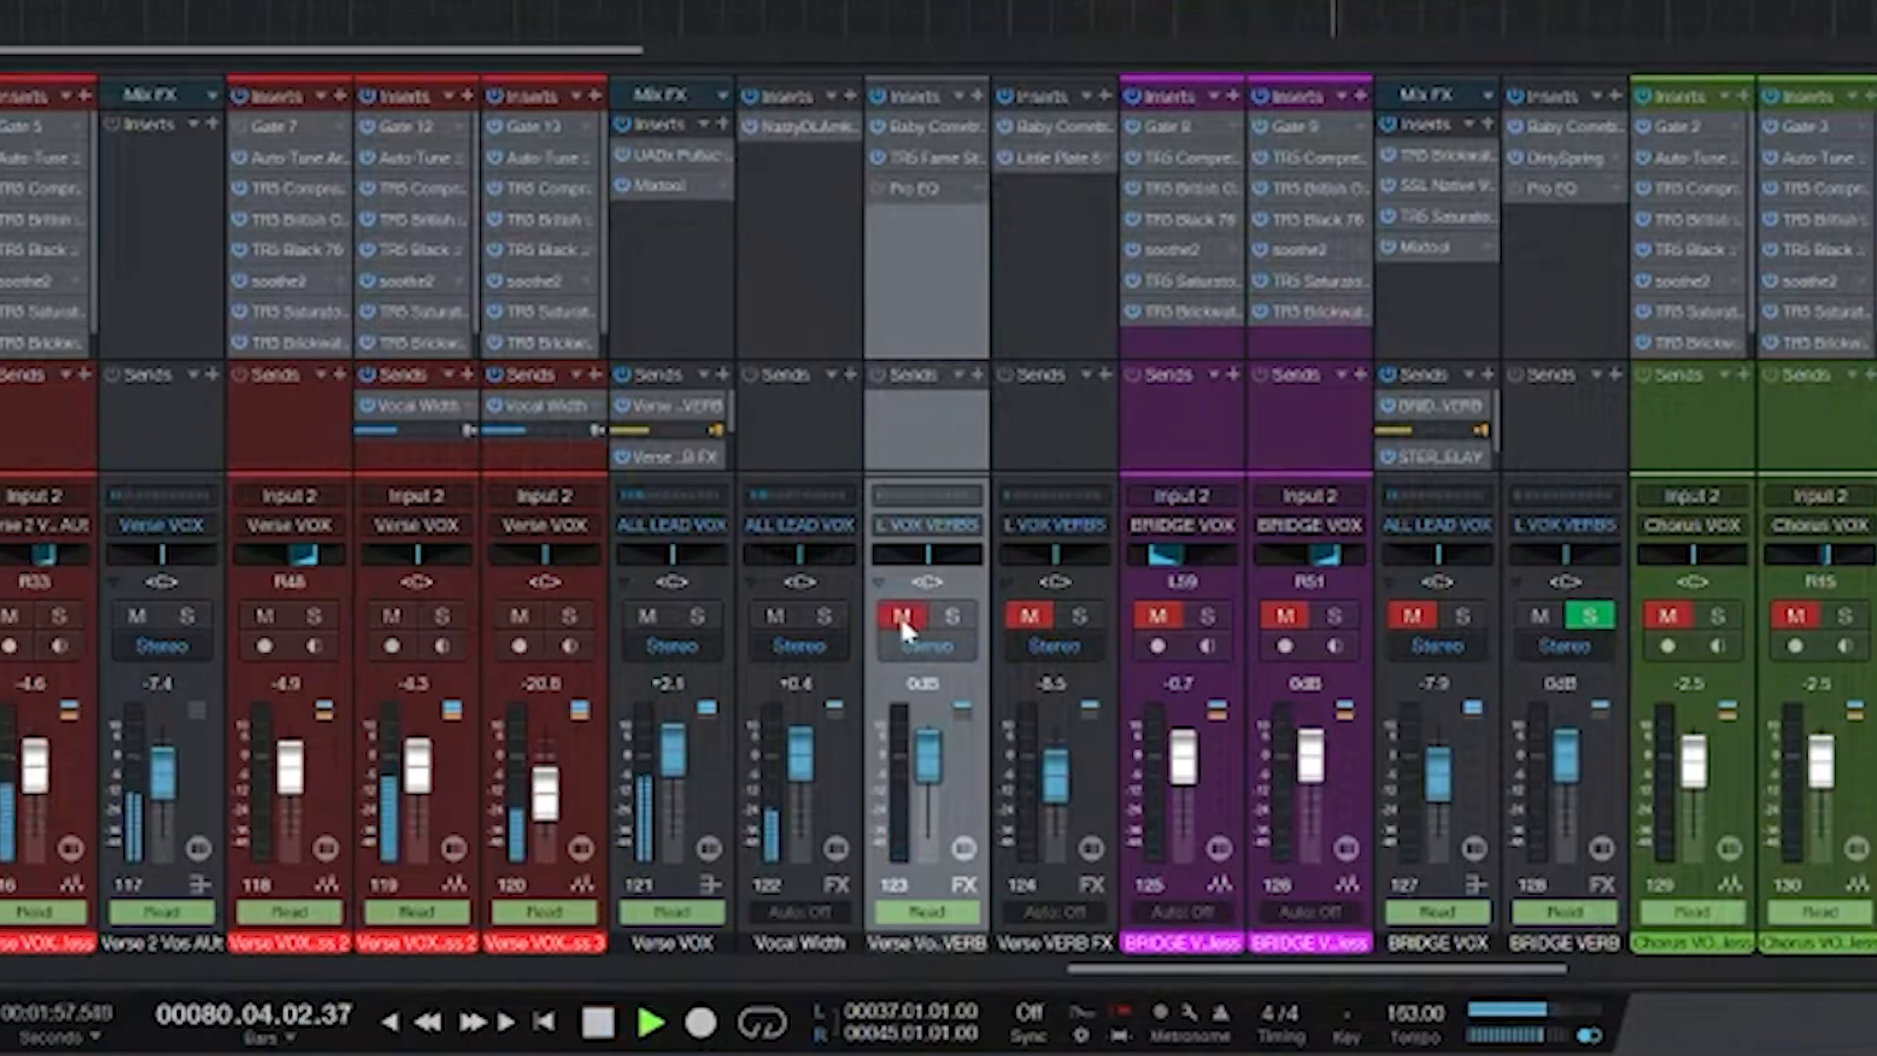
{"action": "left_click", "coordinate": [901, 615]}
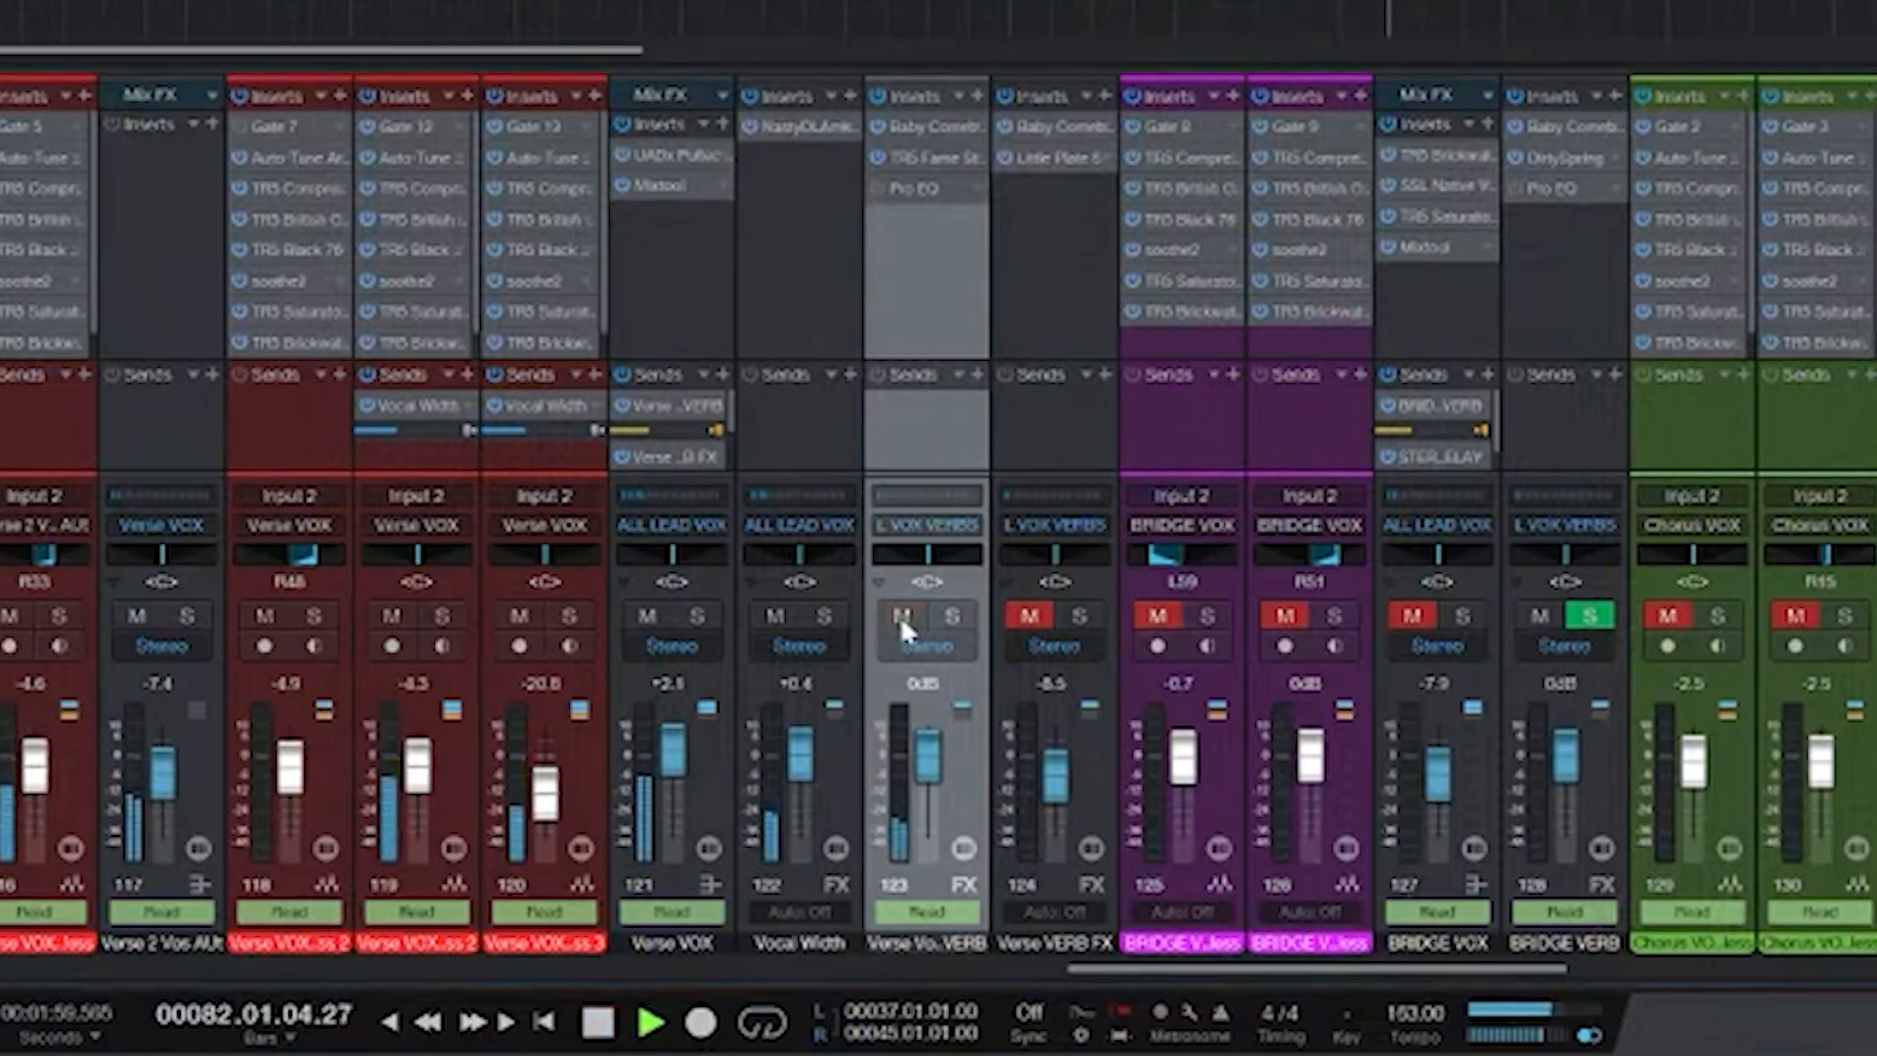
{"action": "key", "text": "space"}
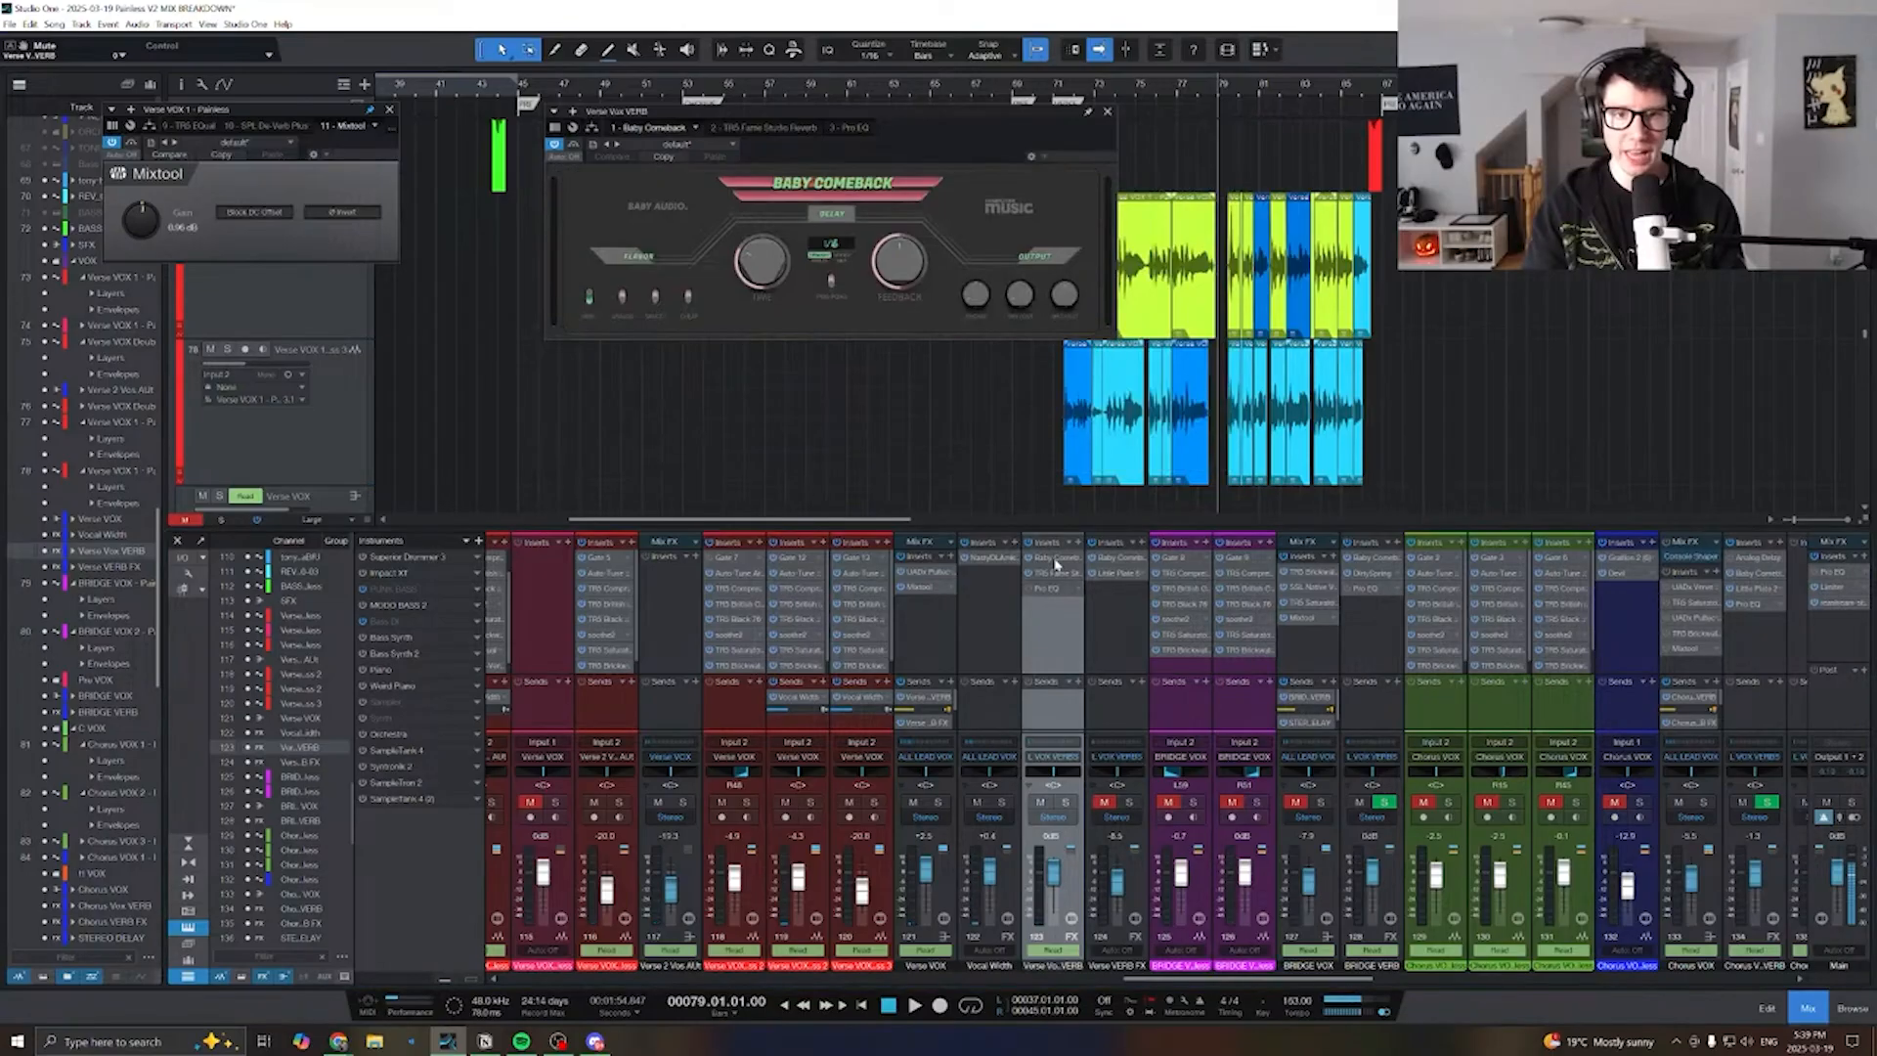
{"action": "double_click", "coordinate": [931, 129]}
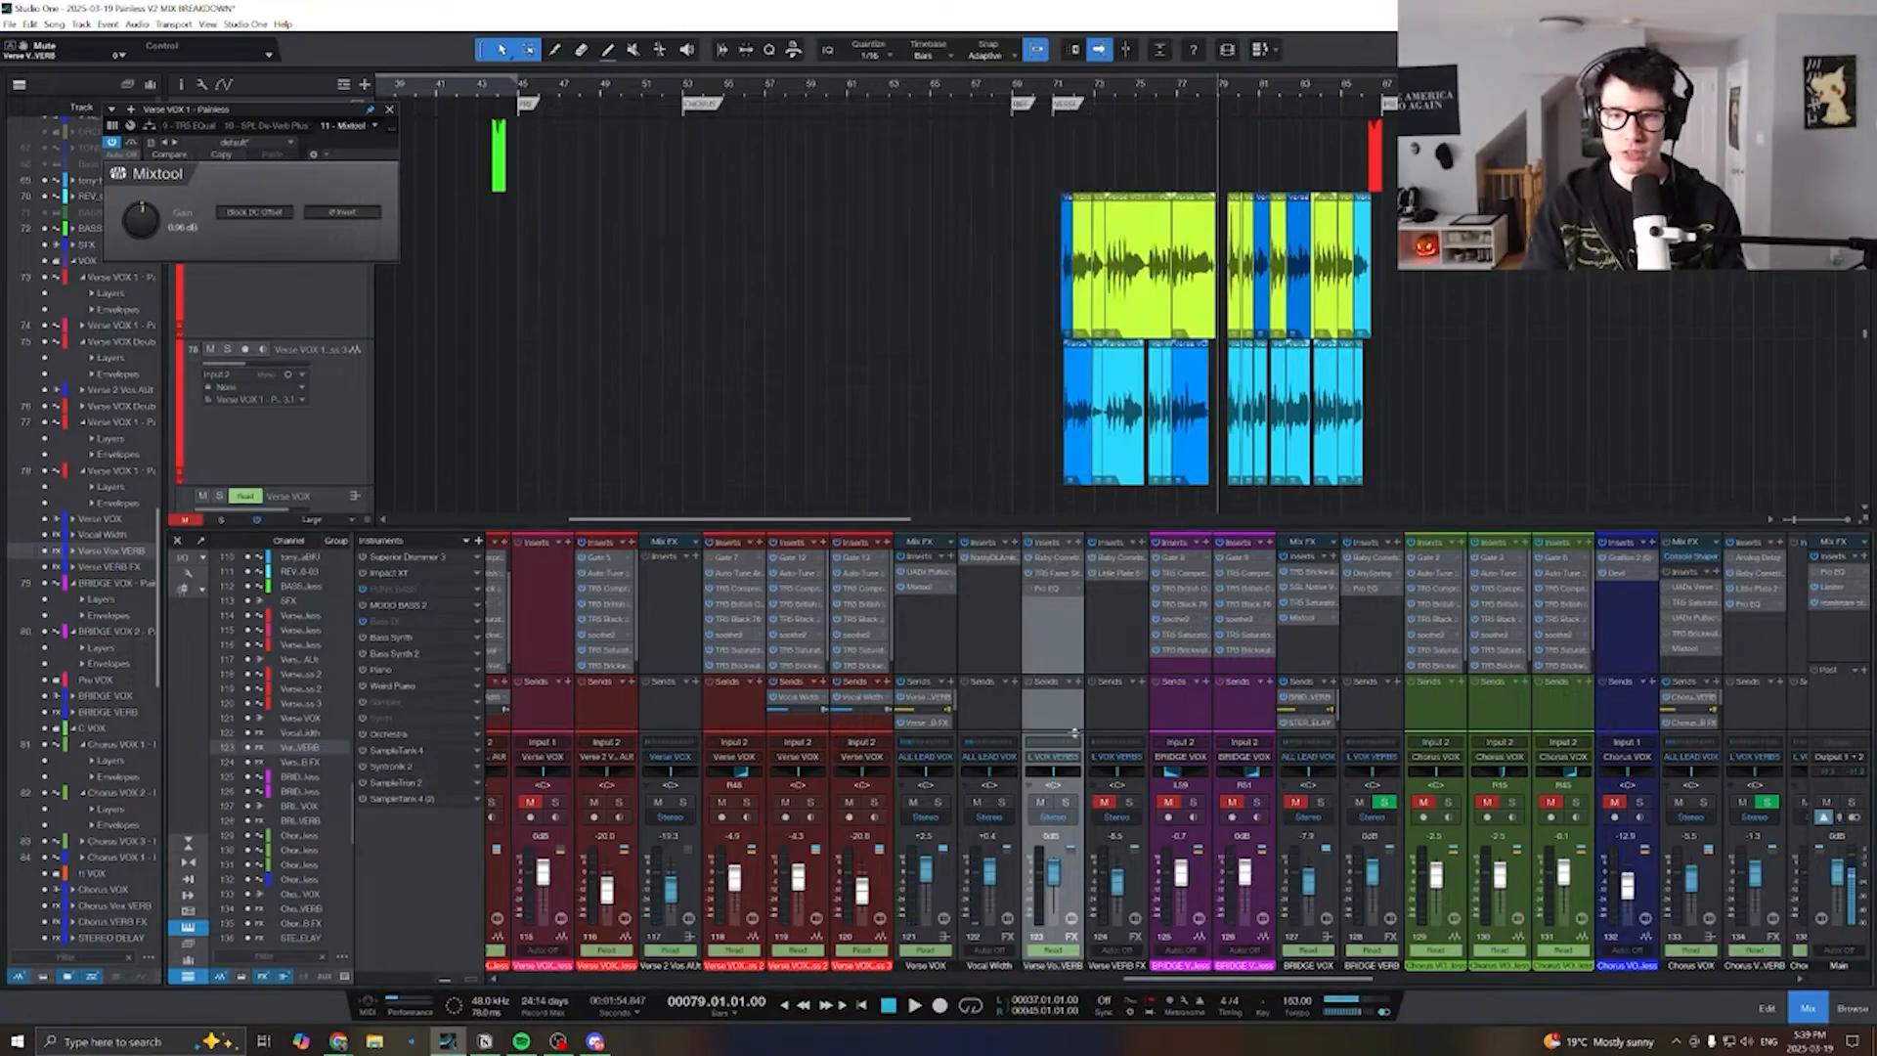
- Unmute the Verse VERB FX channel and bring its send automation beneath the second-verse vocal clips into view
{"action": "scroll", "coordinate": [1075, 733], "scroll_direction": "down", "scroll_amount": 1}
{"action": "left_click", "coordinate": [1045, 862]}
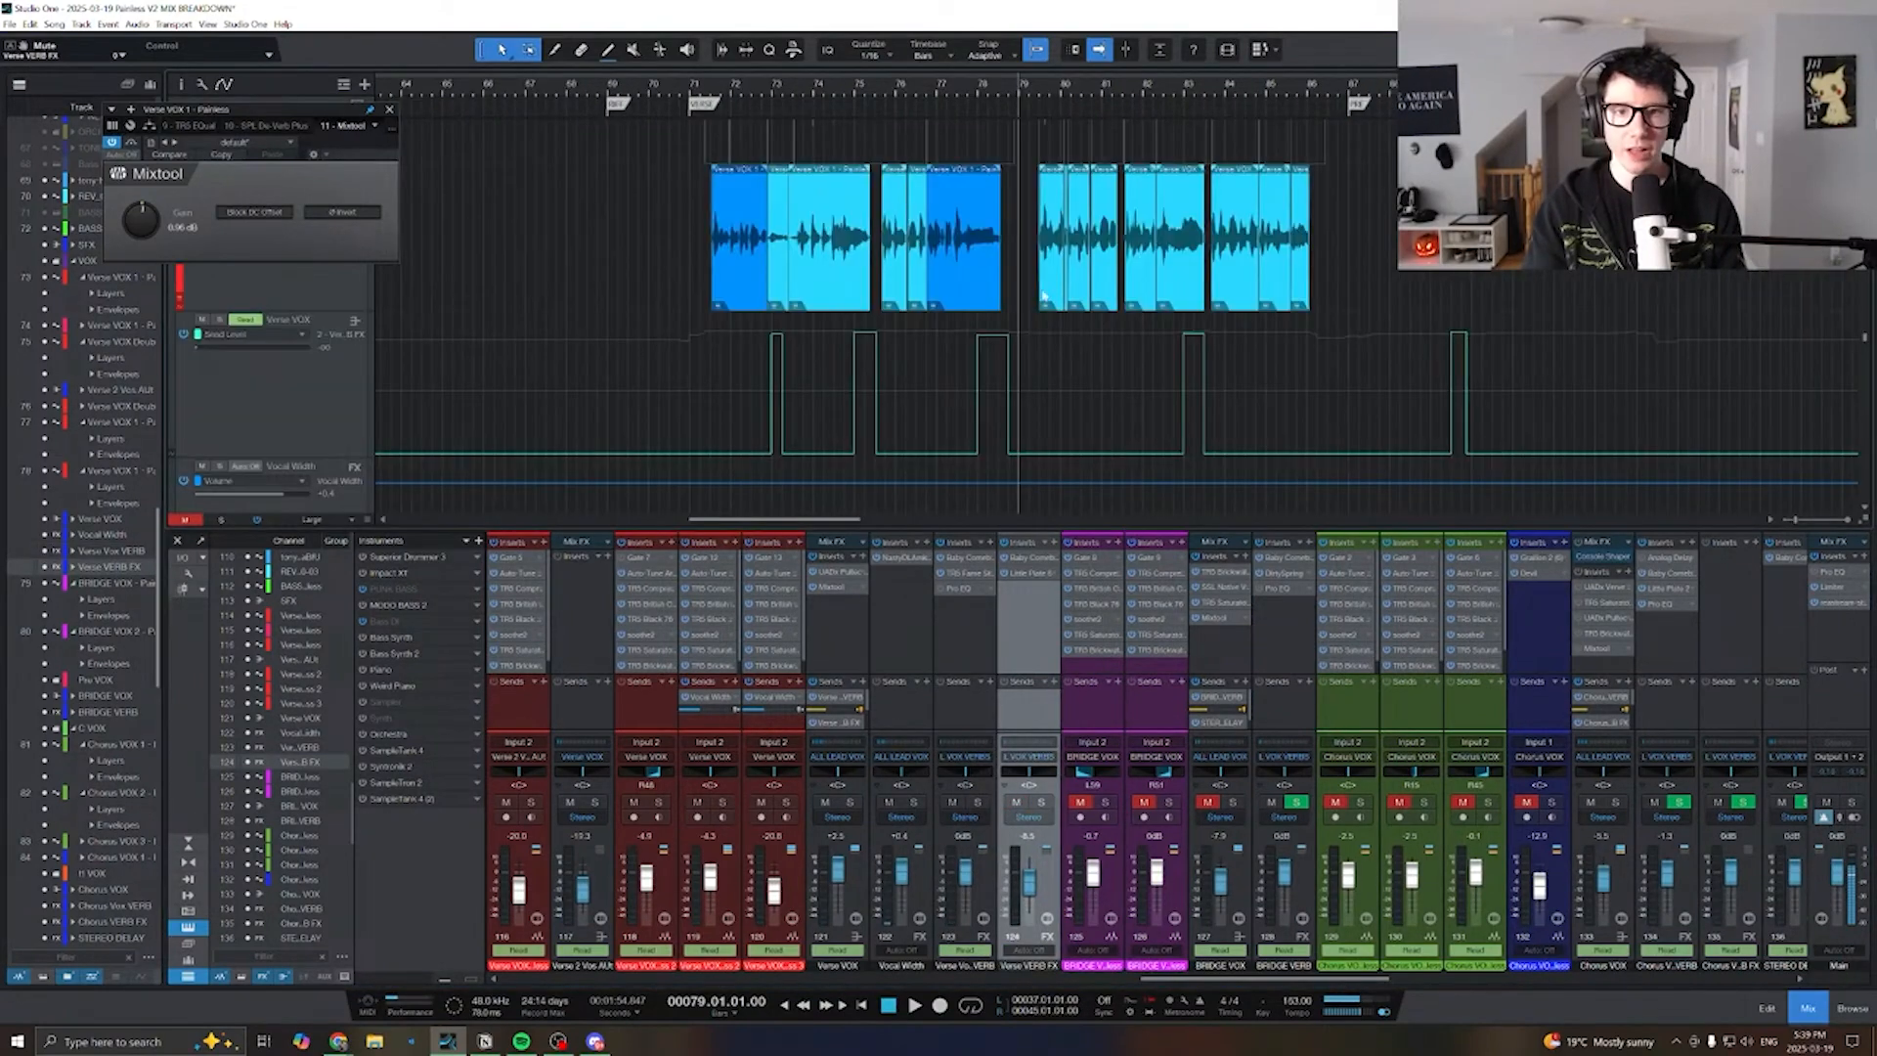
{"action": "scroll", "coordinate": [1017, 293], "scroll_direction": "left", "scroll_amount": 5}
{"action": "scroll", "coordinate": [1017, 293], "scroll_direction": "right", "scroll_amount": 4}
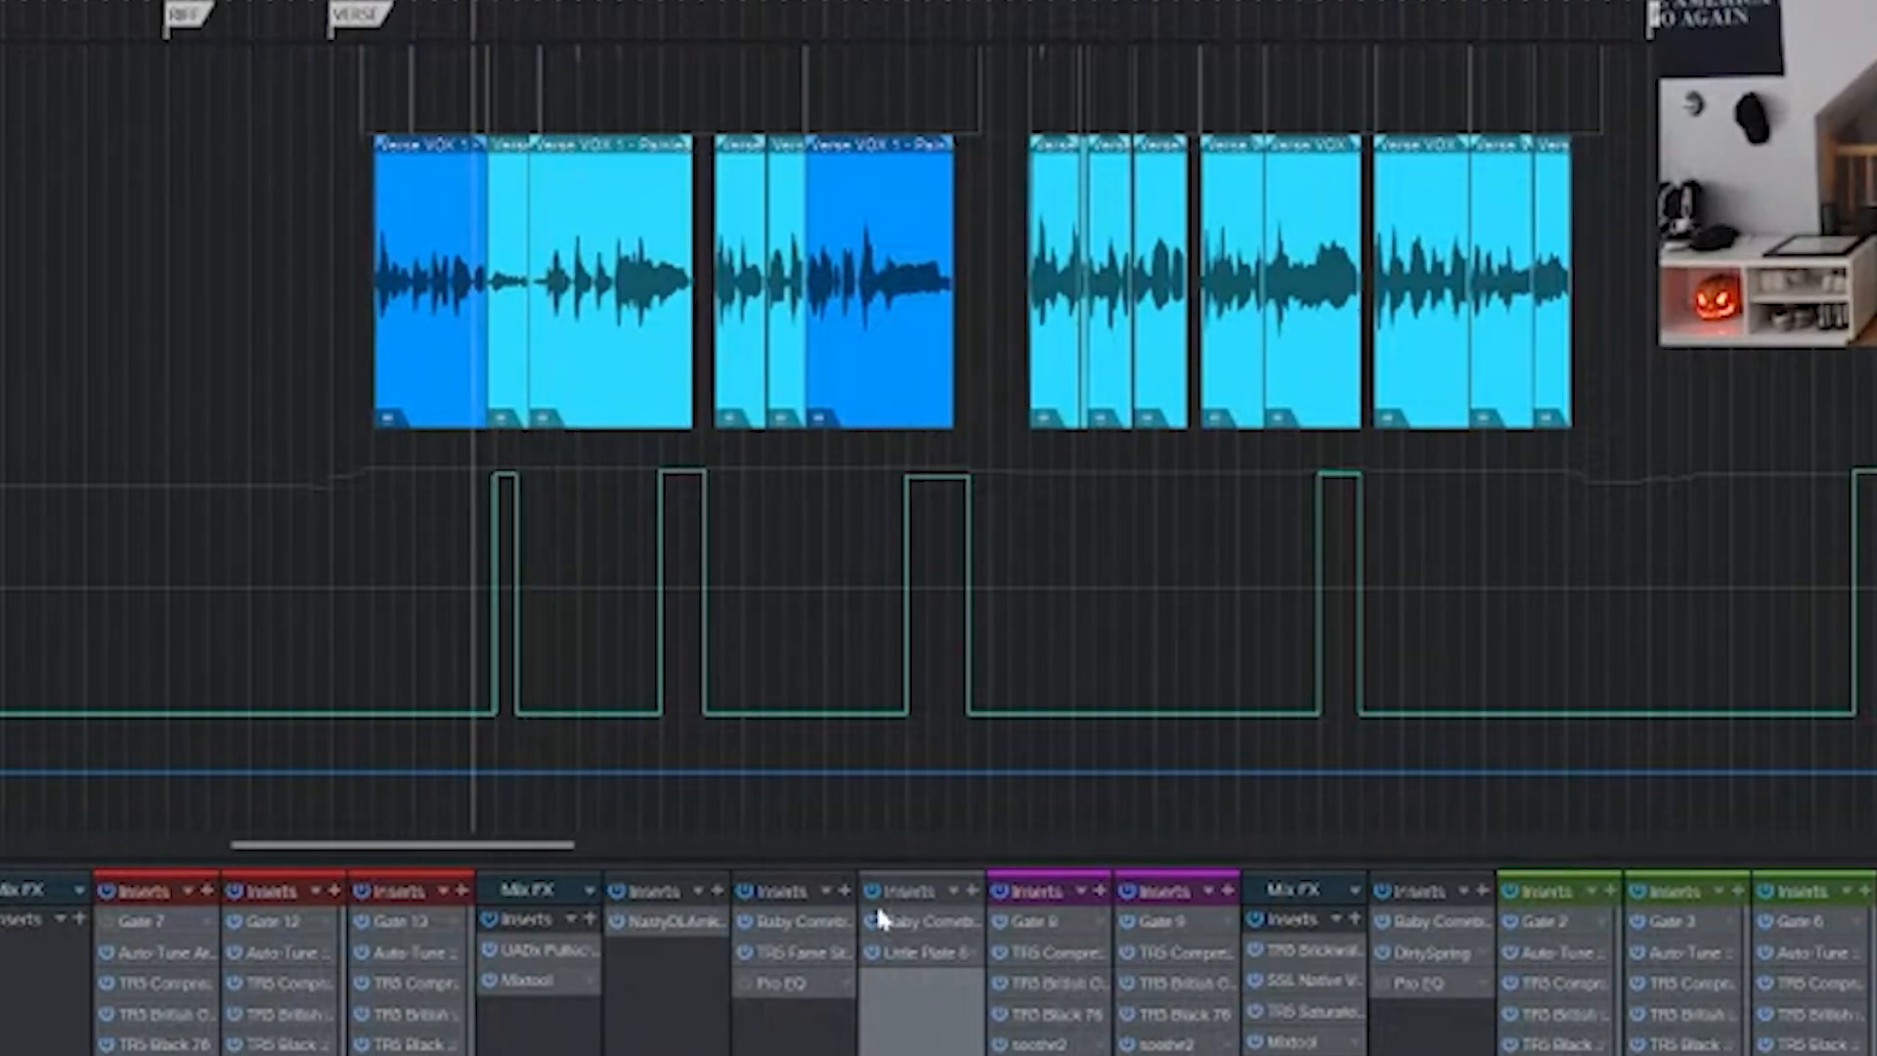
- Examine the settings of the Baby Comeback delay and the Little Plate reverb on the Verse VERB FX channel, closing each plug-in
{"action": "left_click", "coordinate": [919, 920]}
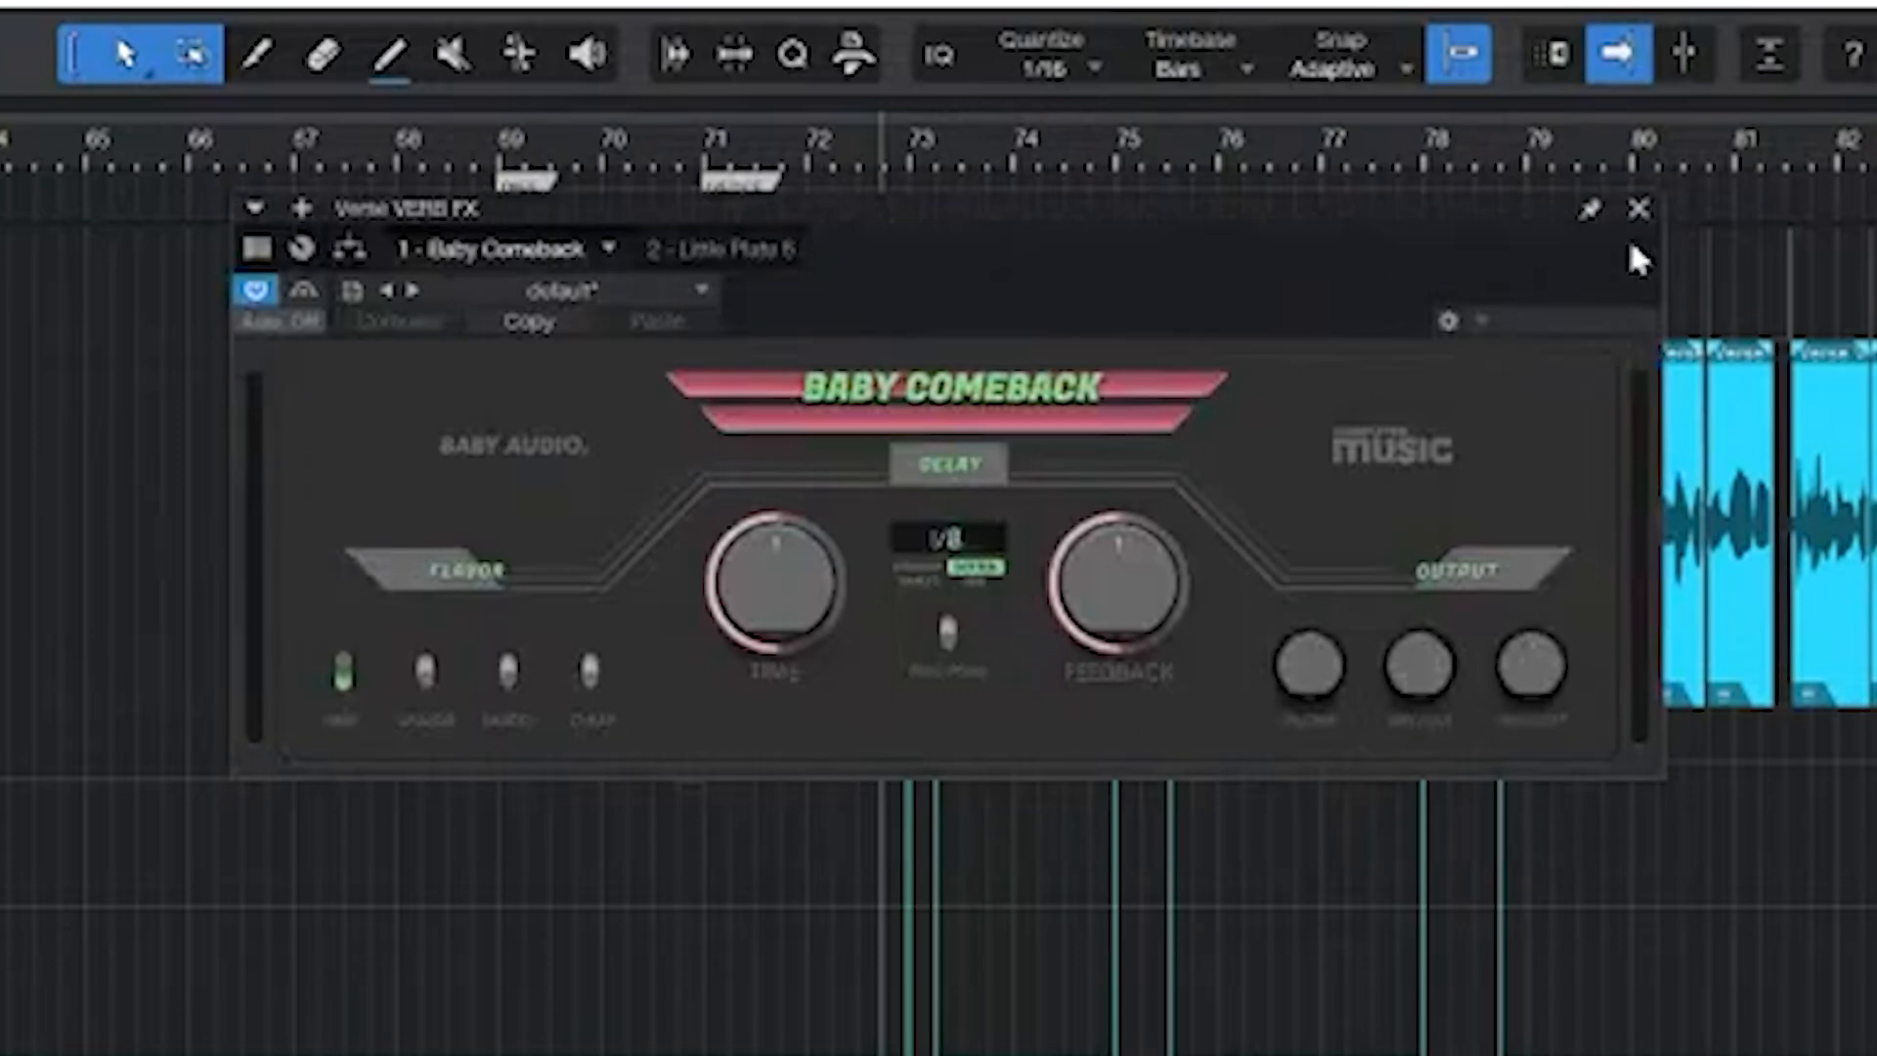
{"action": "left_click", "coordinate": [1638, 209]}
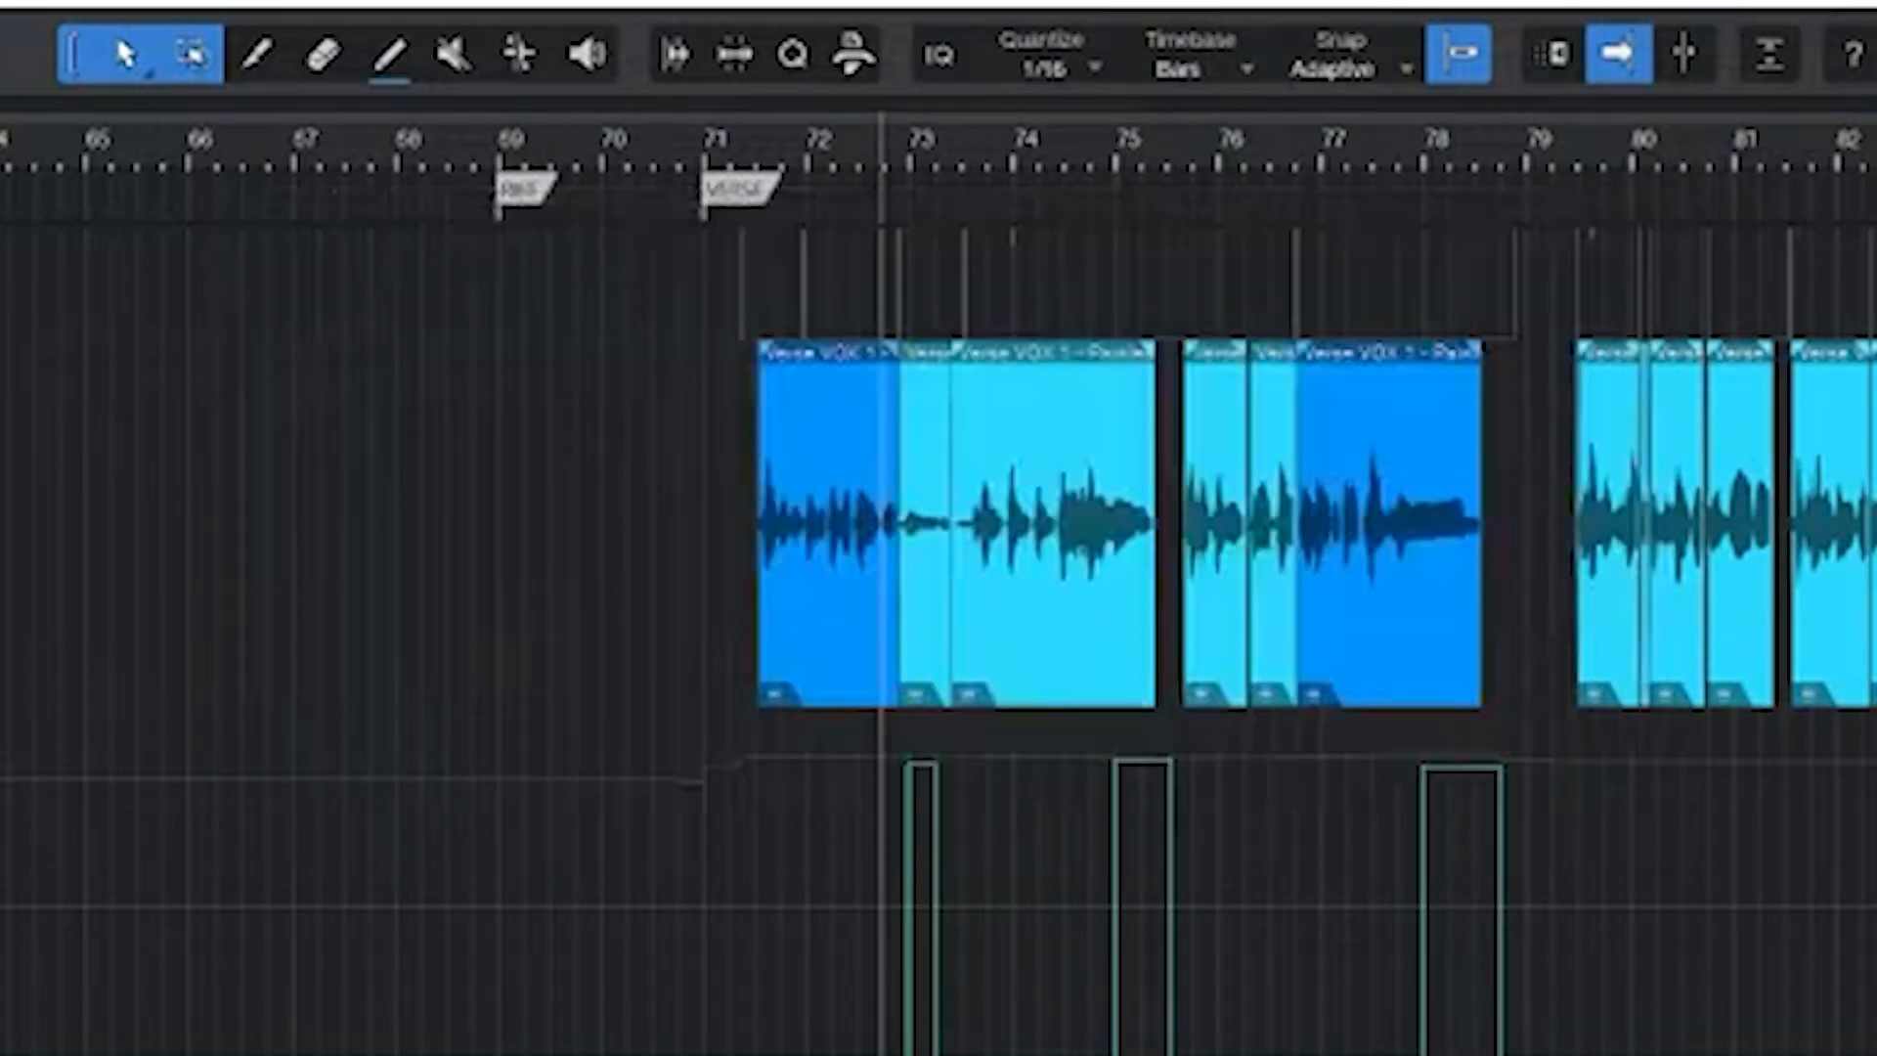
{"action": "left_click", "coordinate": [1107, 729]}
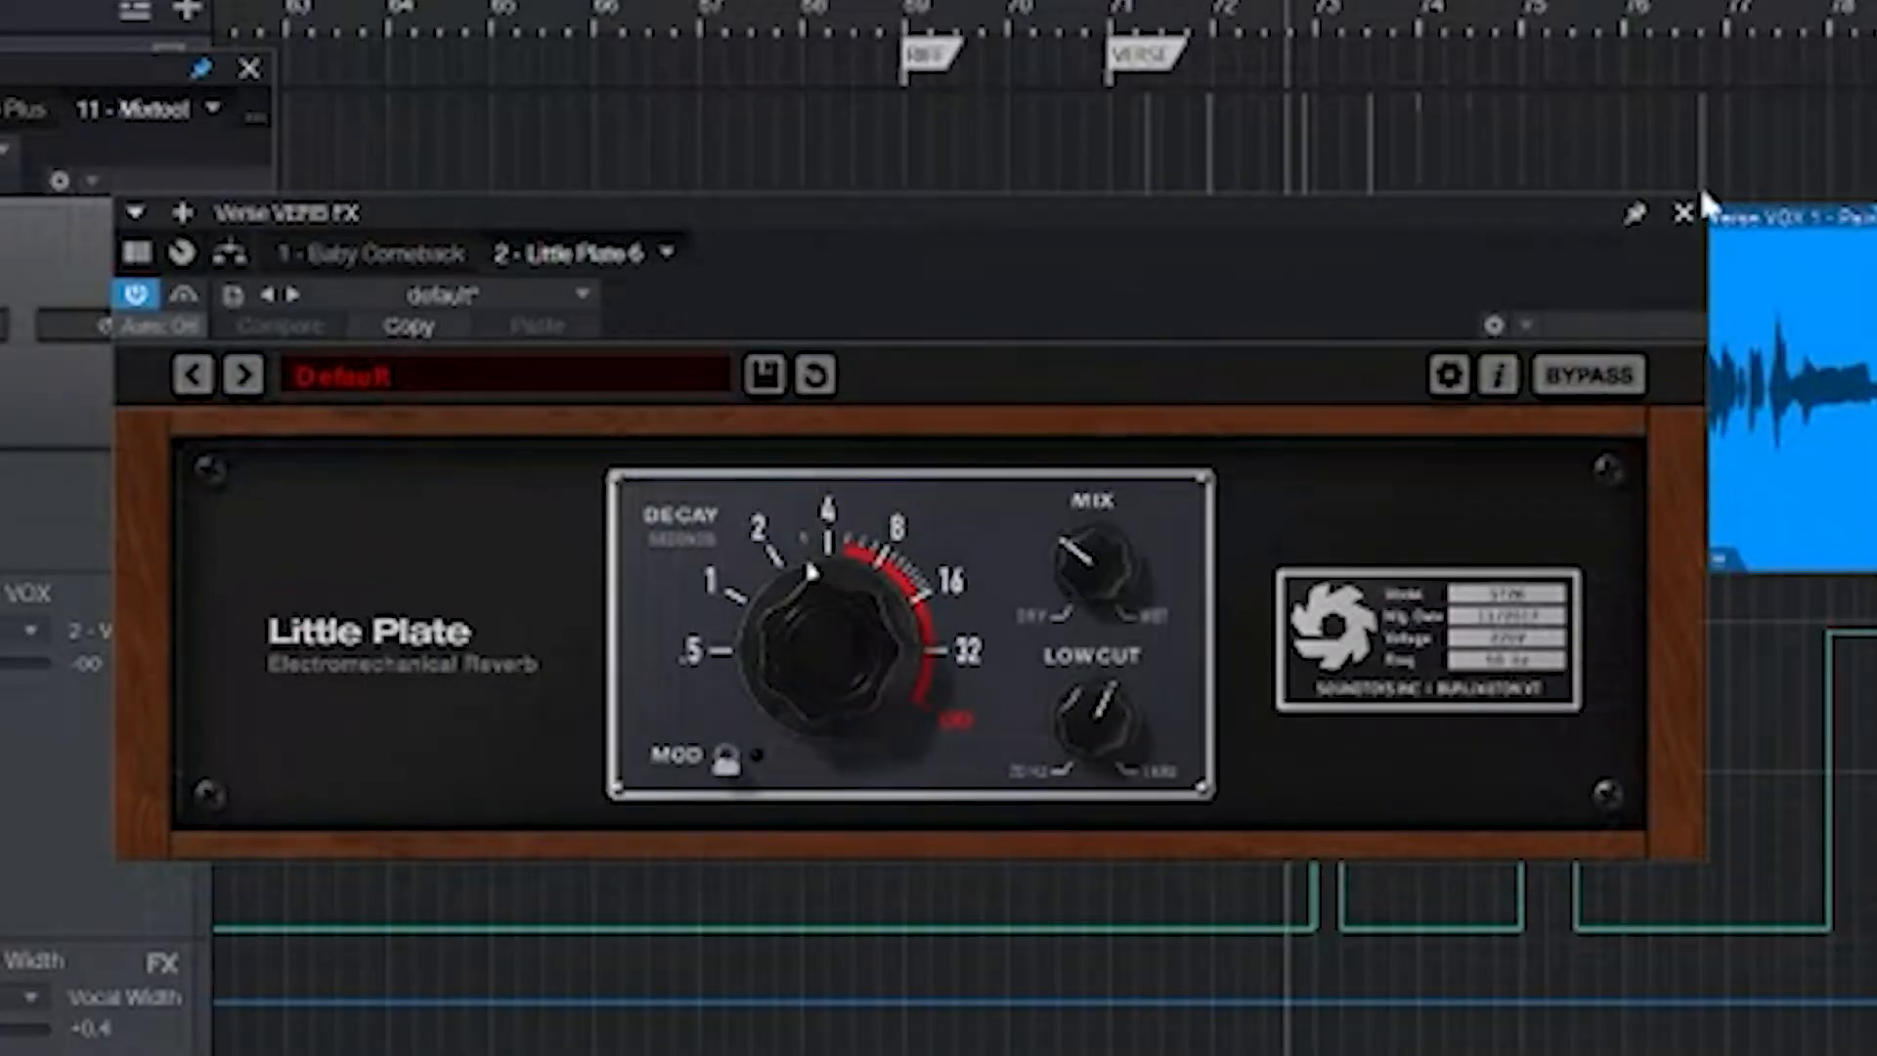
{"action": "left_click", "coordinate": [1685, 215]}
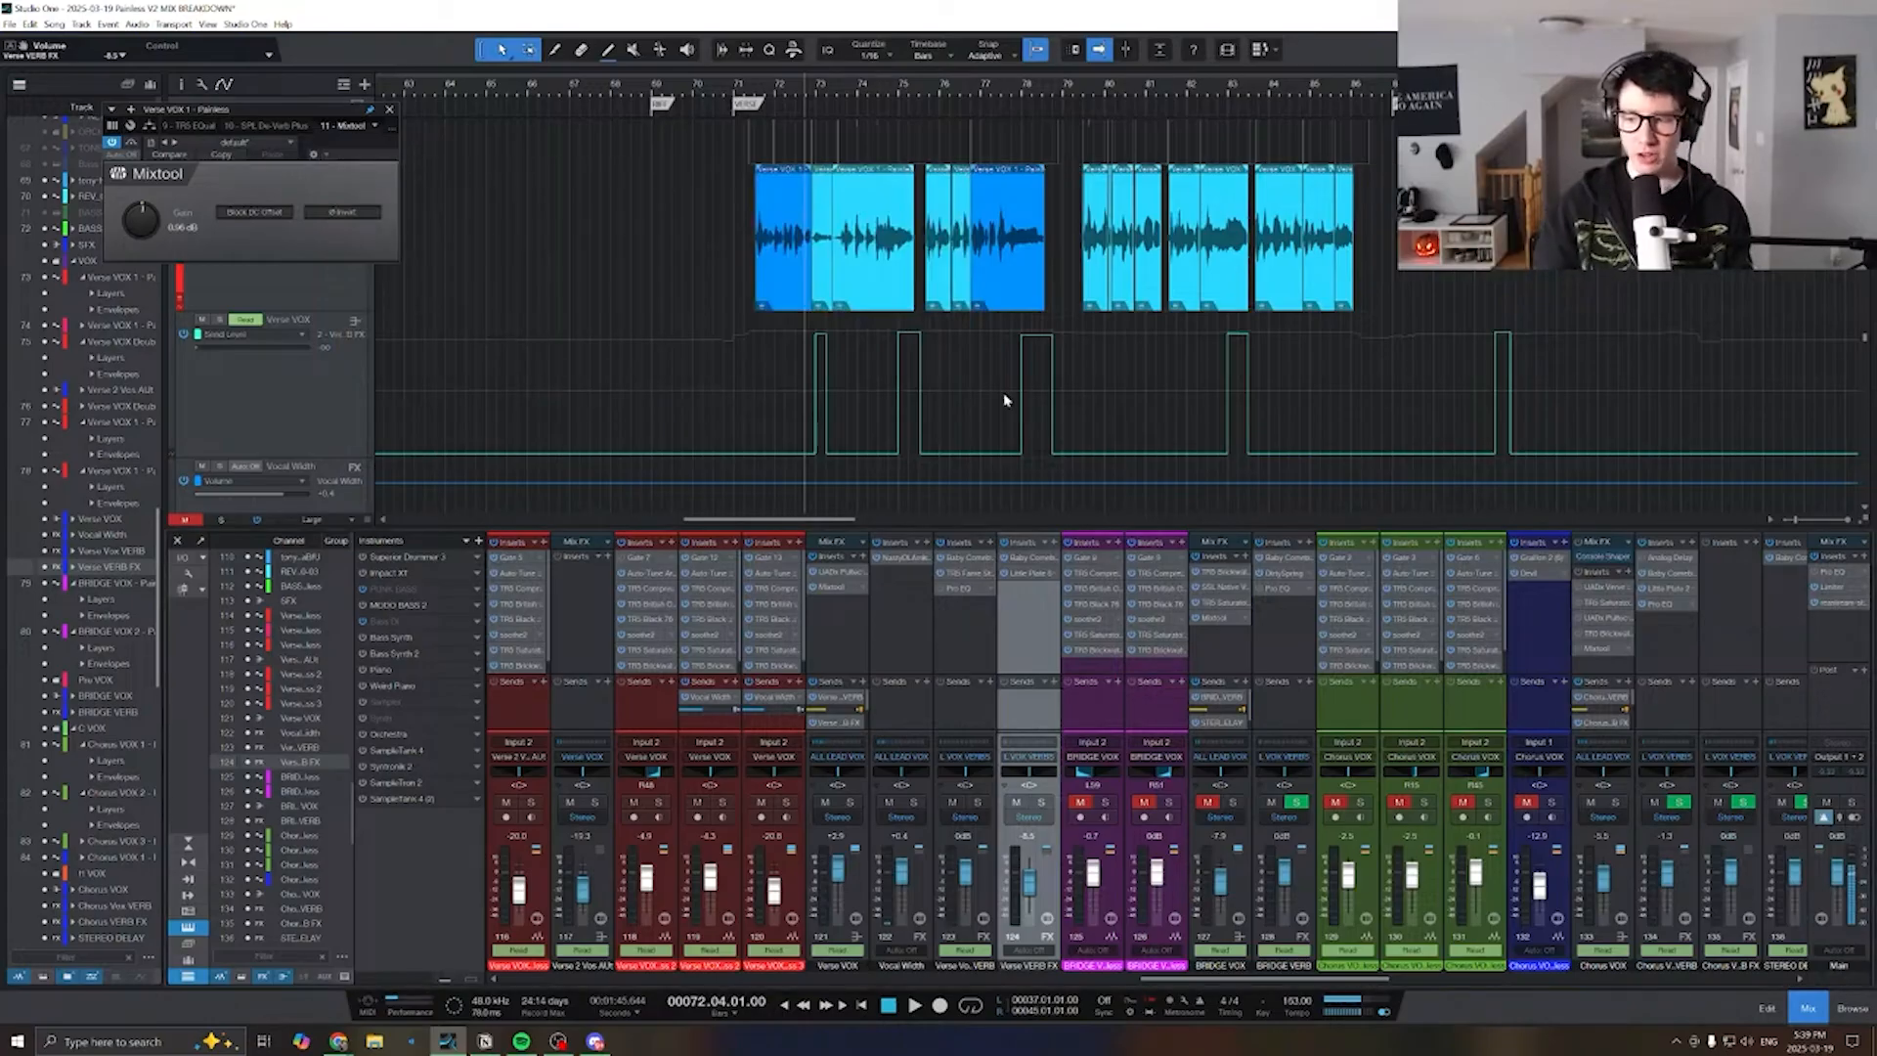
- Compare the verse playback with the Verse VERB FX channel muted and unmuted, and save the song
{"action": "key", "text": "space"}
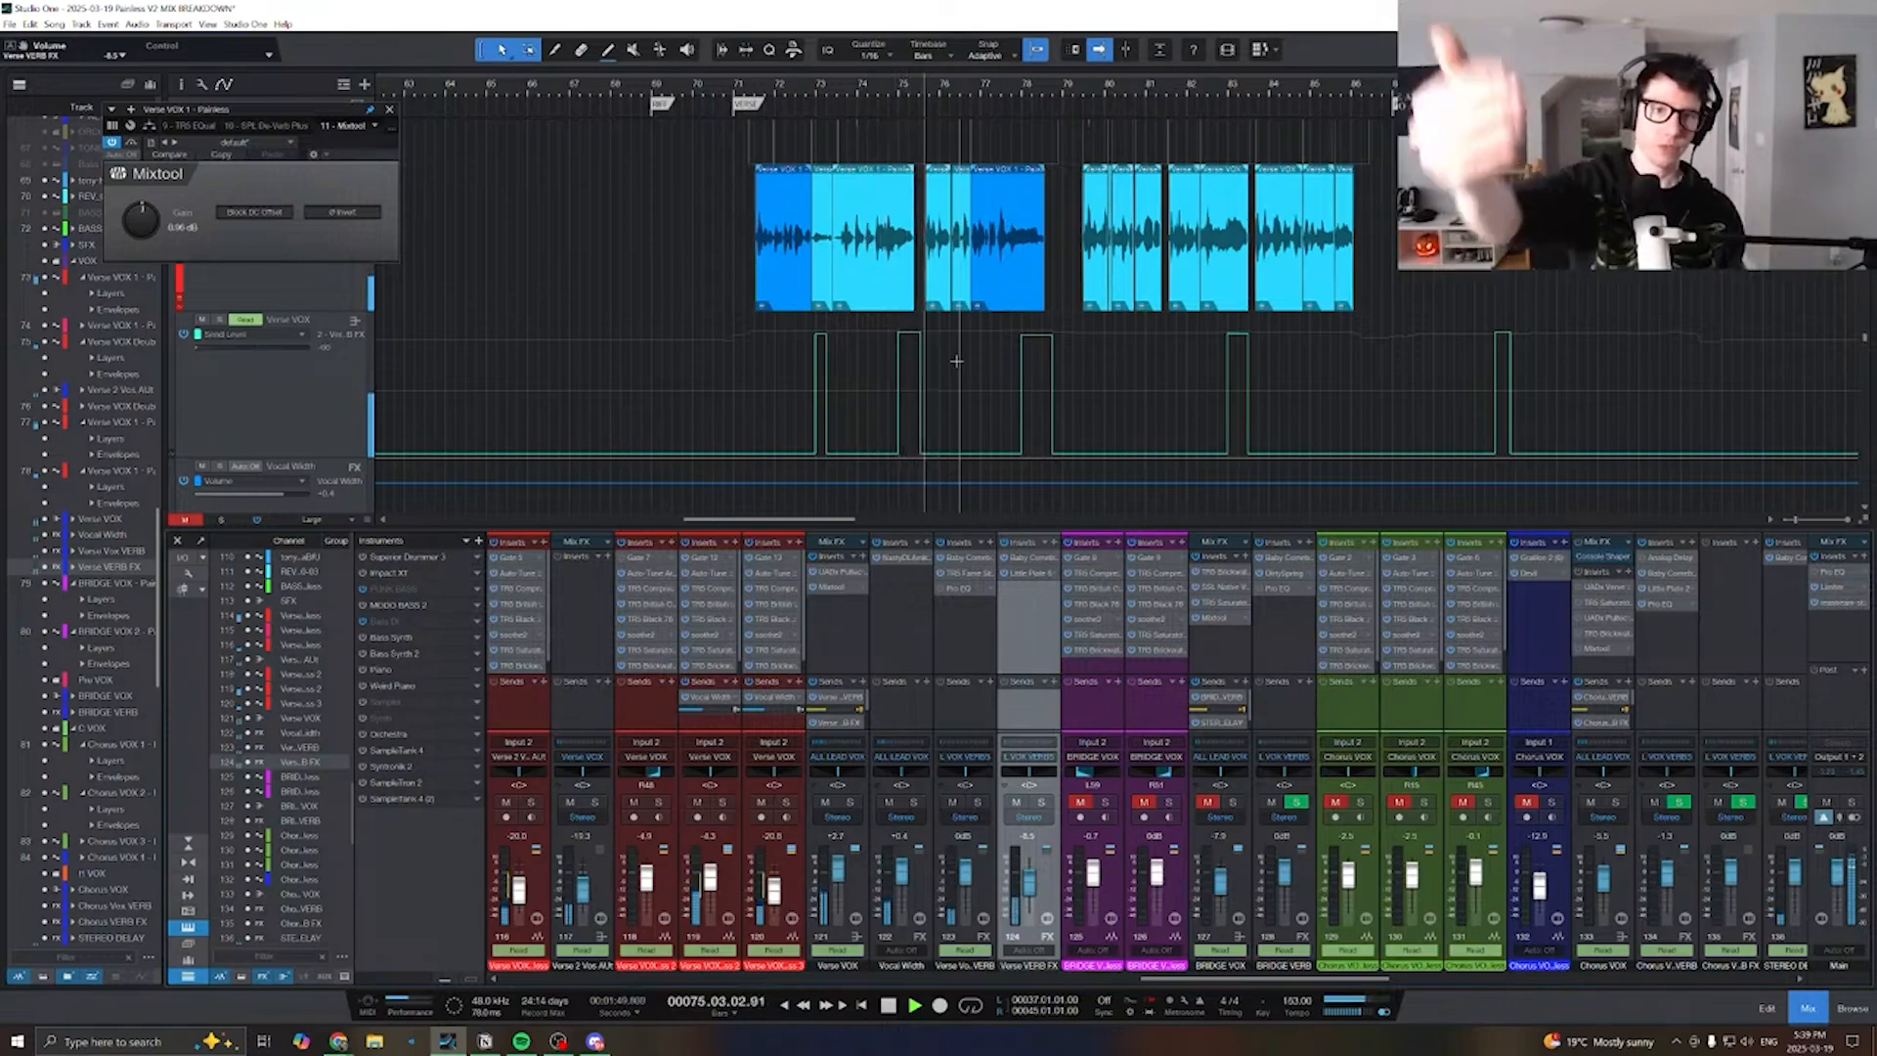
{"action": "left_click", "coordinate": [1019, 802]}
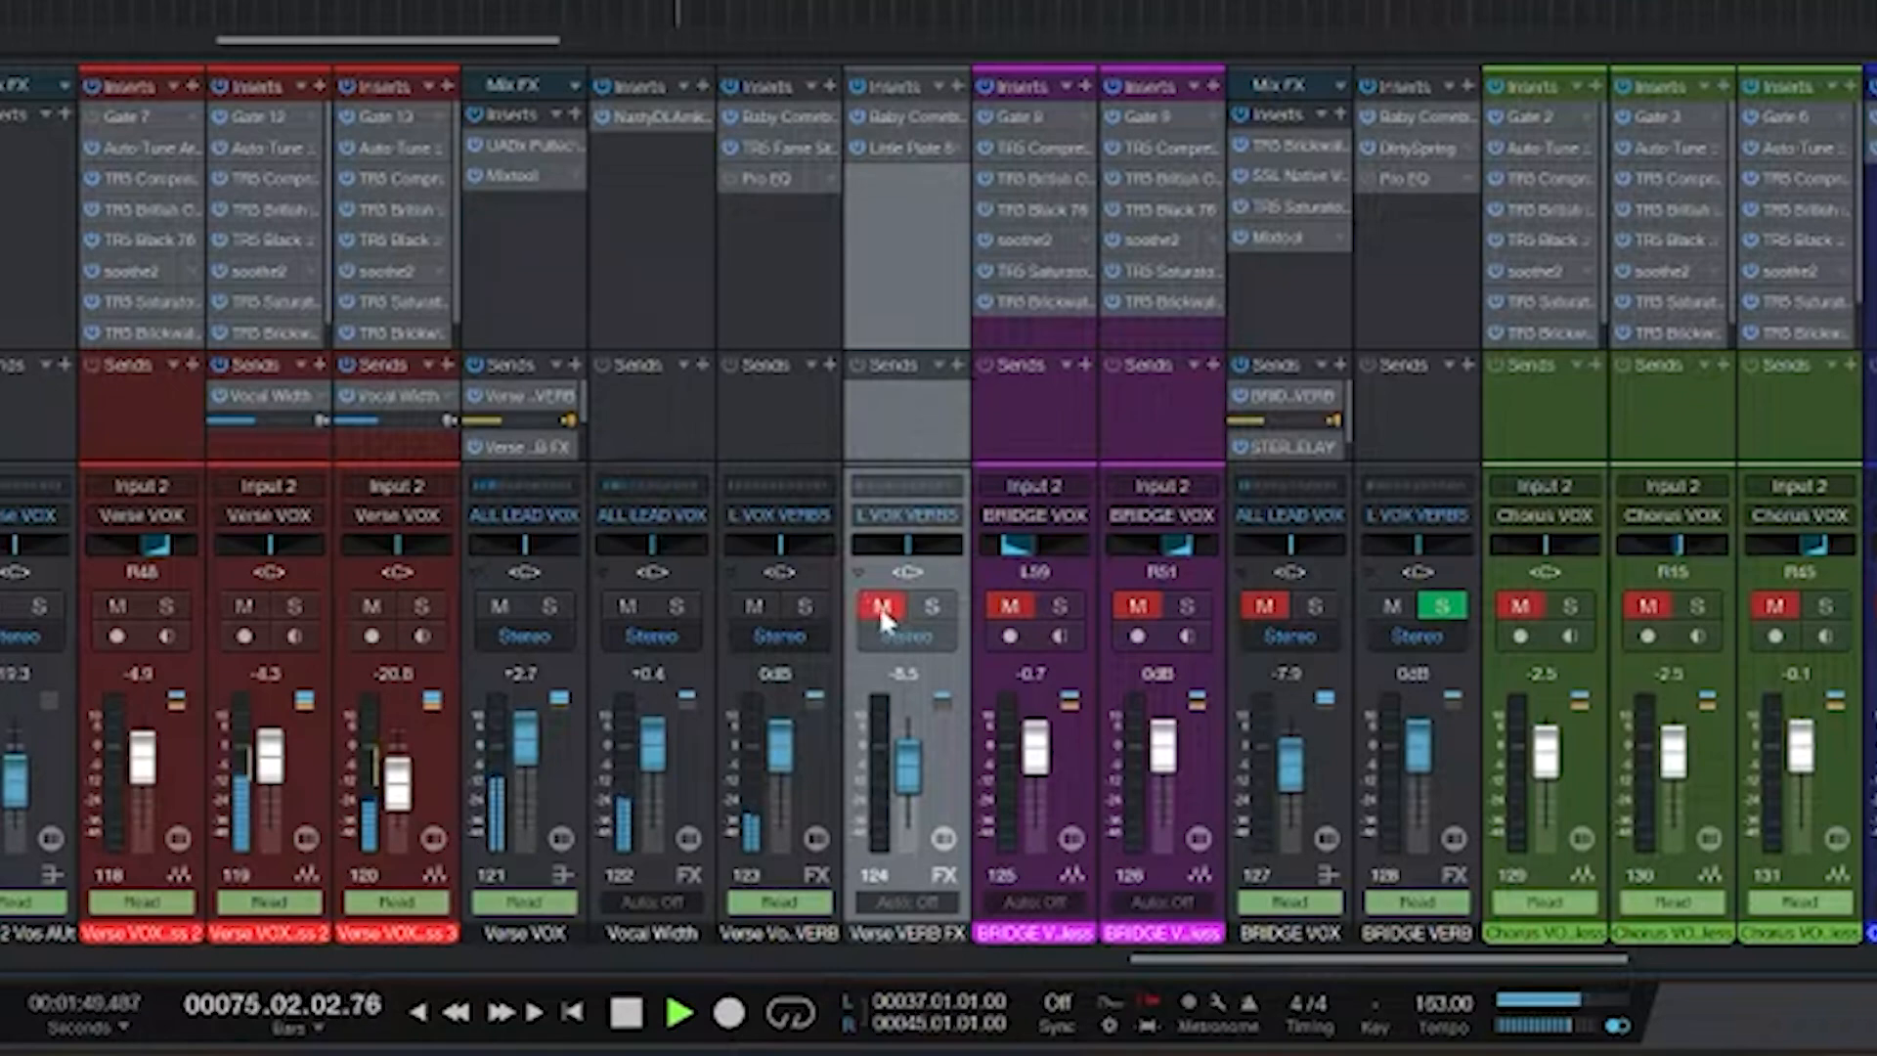
{"action": "key", "text": "space"}
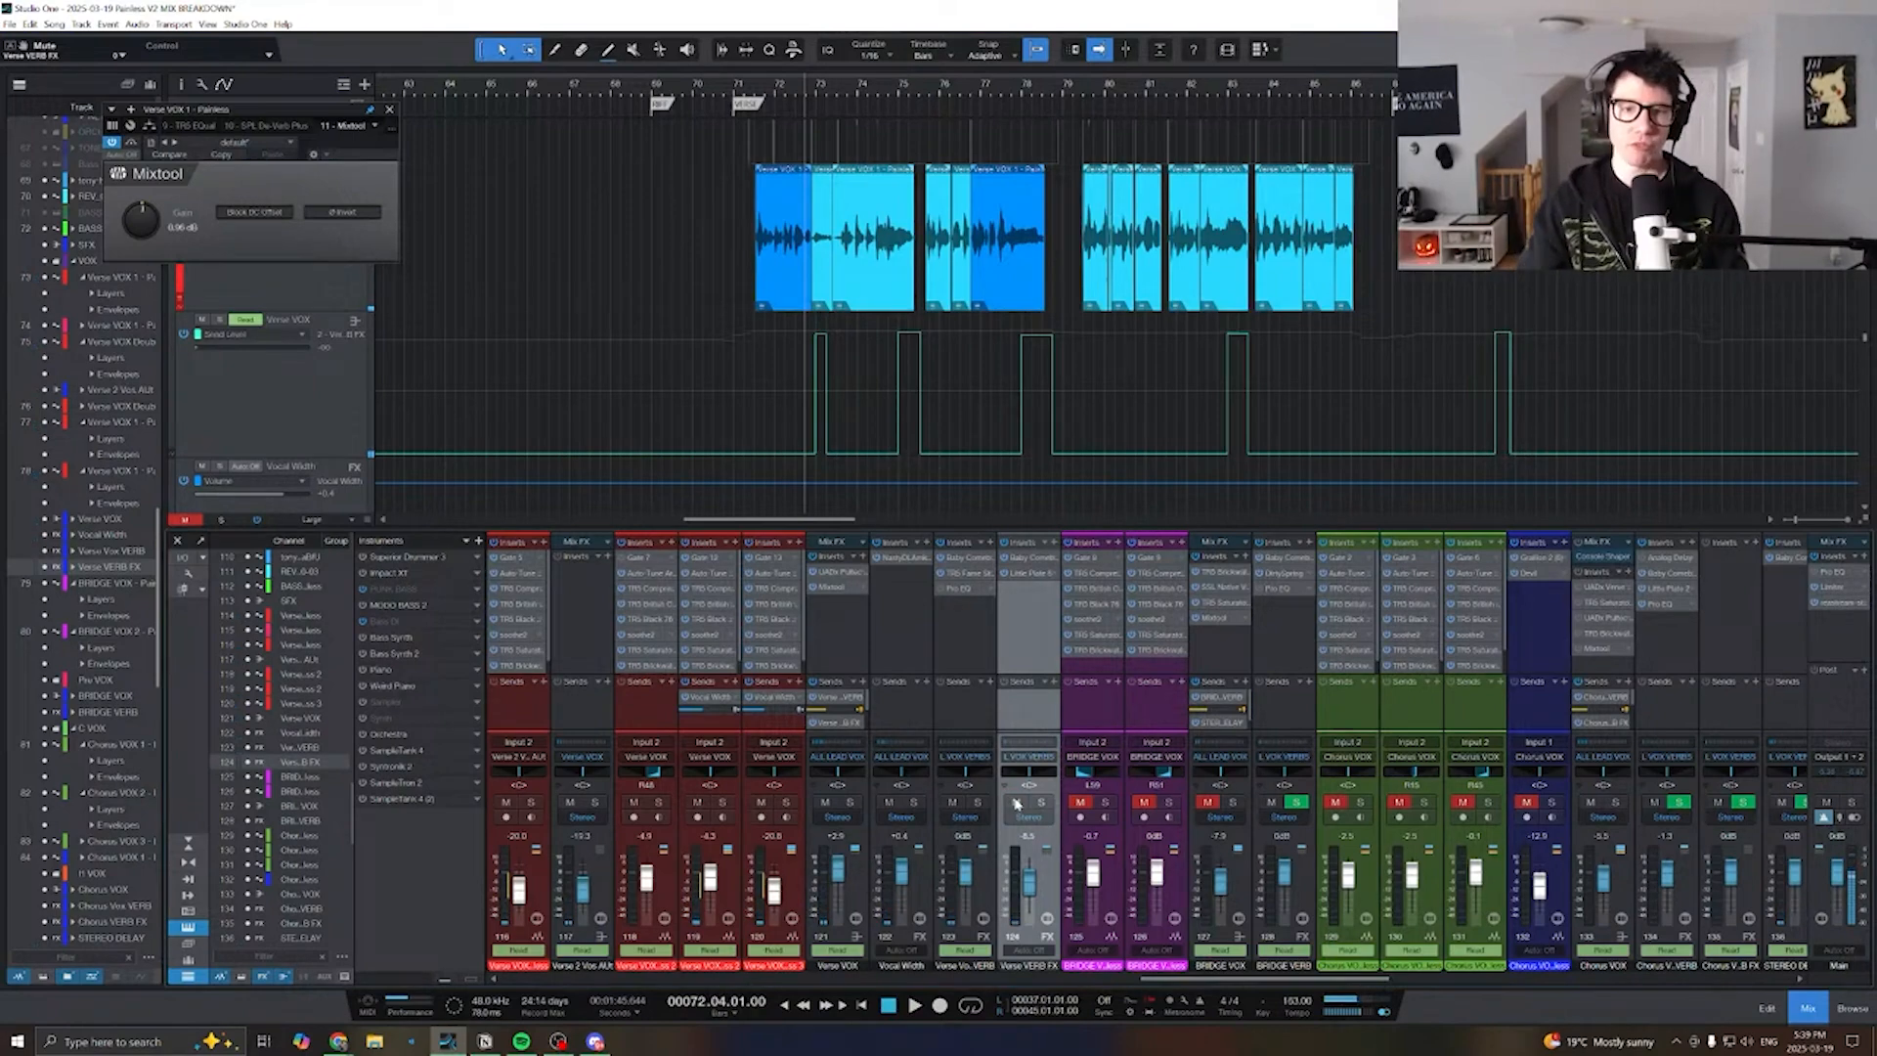
{"action": "scroll", "coordinate": [1011, 805], "scroll_direction": "right", "scroll_amount": 1}
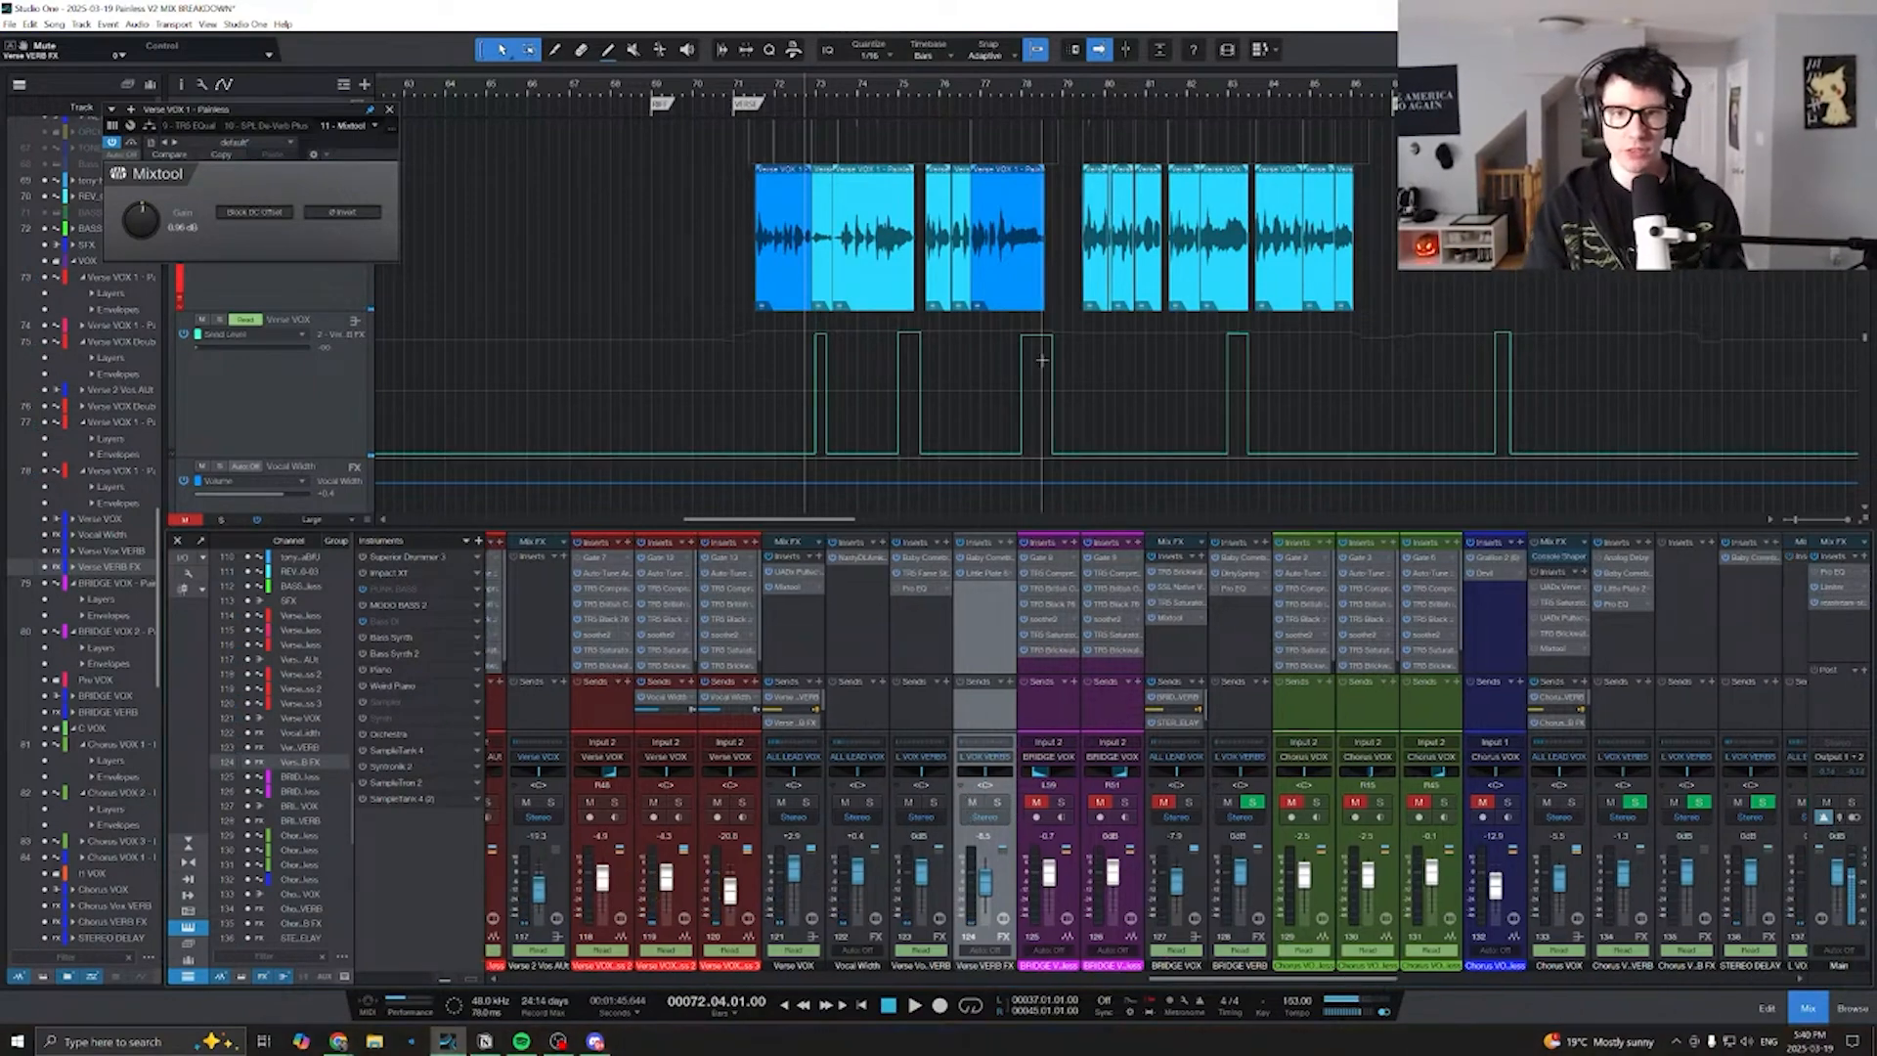
{"action": "key", "text": "space"}
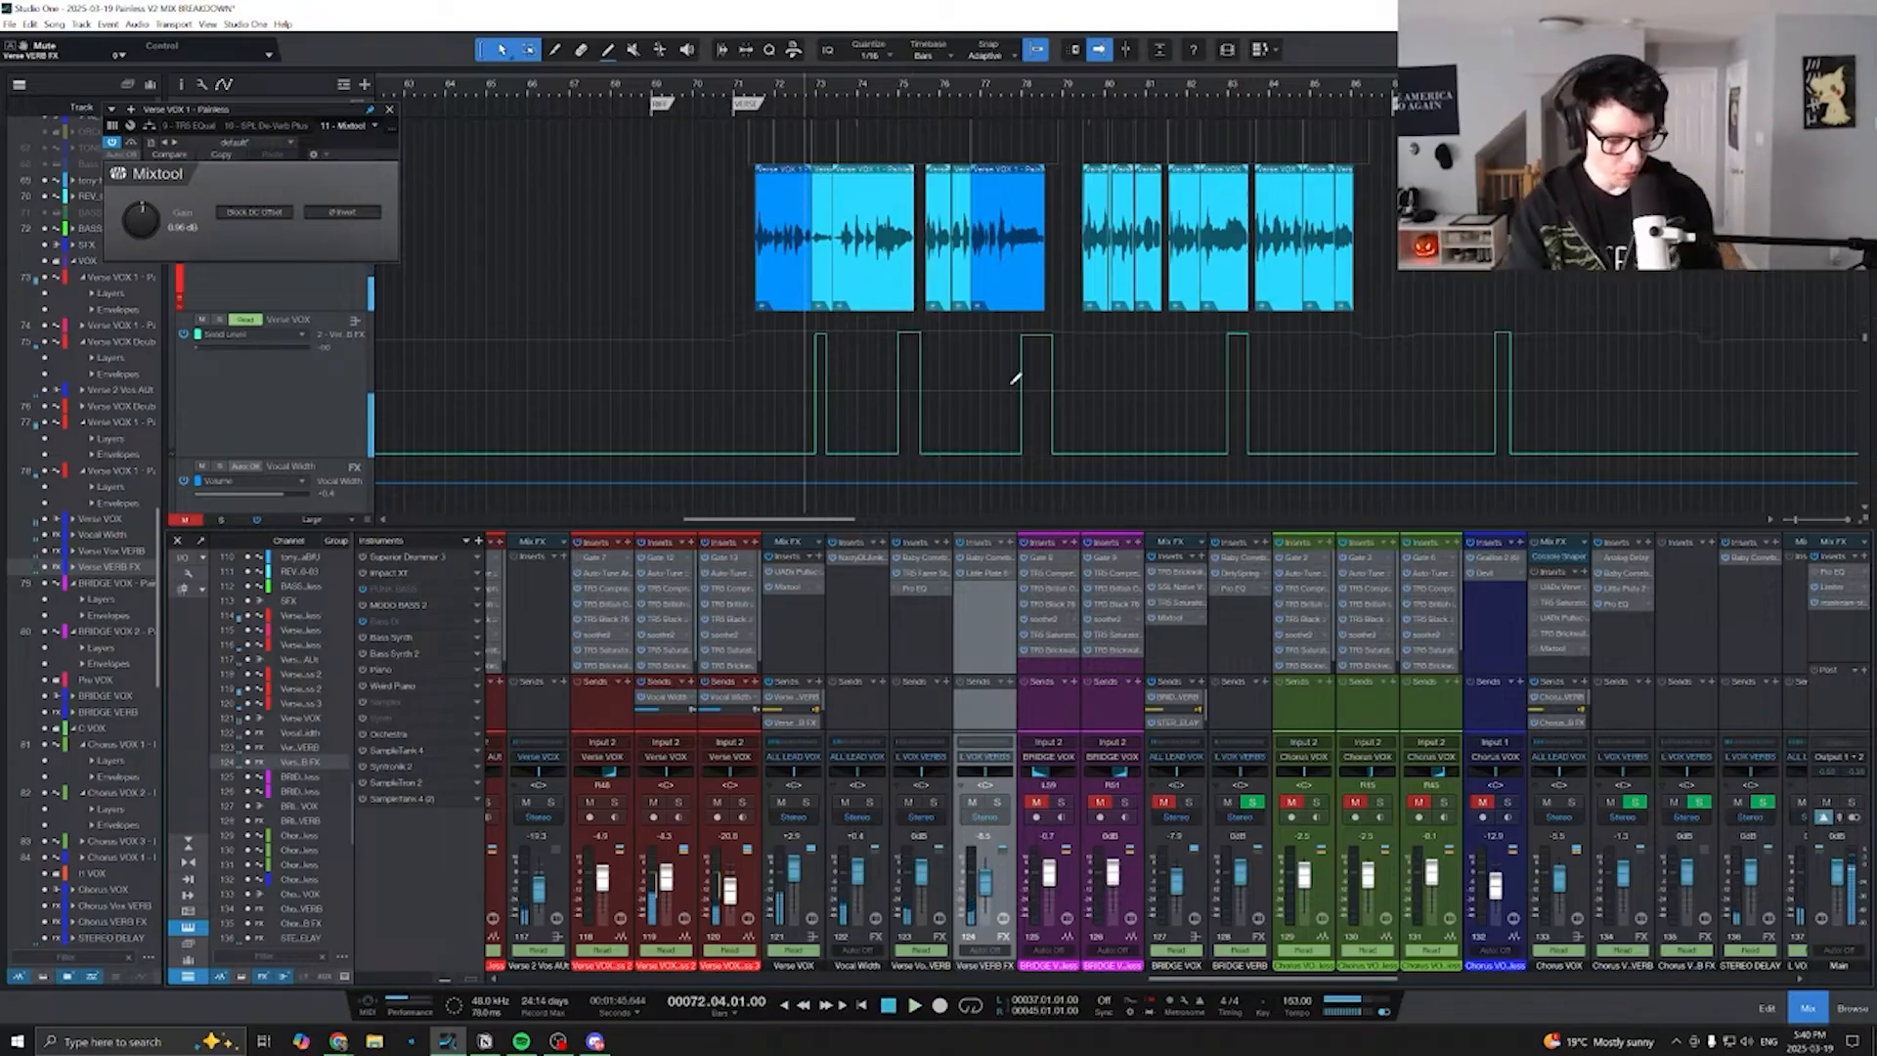
{"action": "key", "text": "ctrl+s"}
- Unmute the green Chorus VOX channels in the mixer and play back the chorus vocals
{"action": "scroll", "coordinate": [1017, 482], "scroll_direction": "right", "scroll_amount": 1}
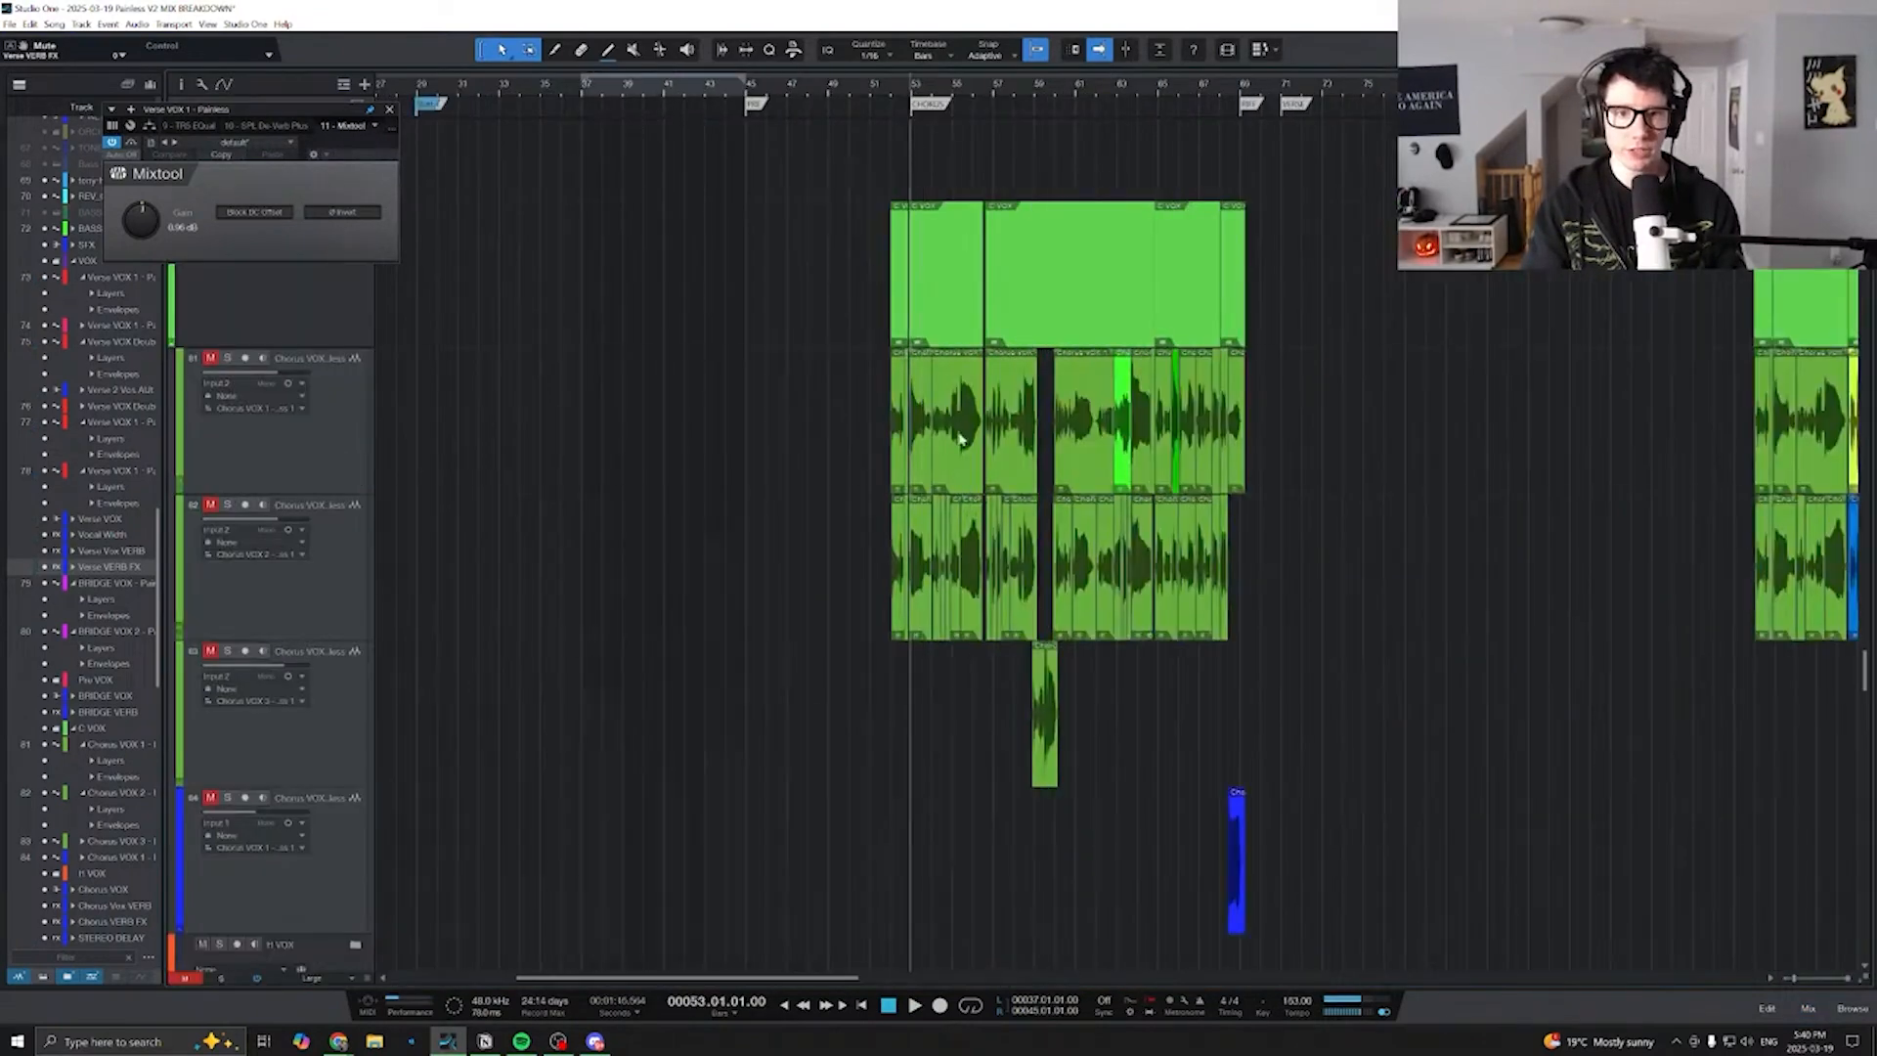
{"action": "key", "text": "e"}
{"action": "key", "text": "e"}
{"action": "left_click", "coordinate": [834, 86]}
{"action": "key", "text": "F3"}
{"action": "left_click_drag", "start_coordinate": [1256, 978], "coordinate": [1290, 980]}
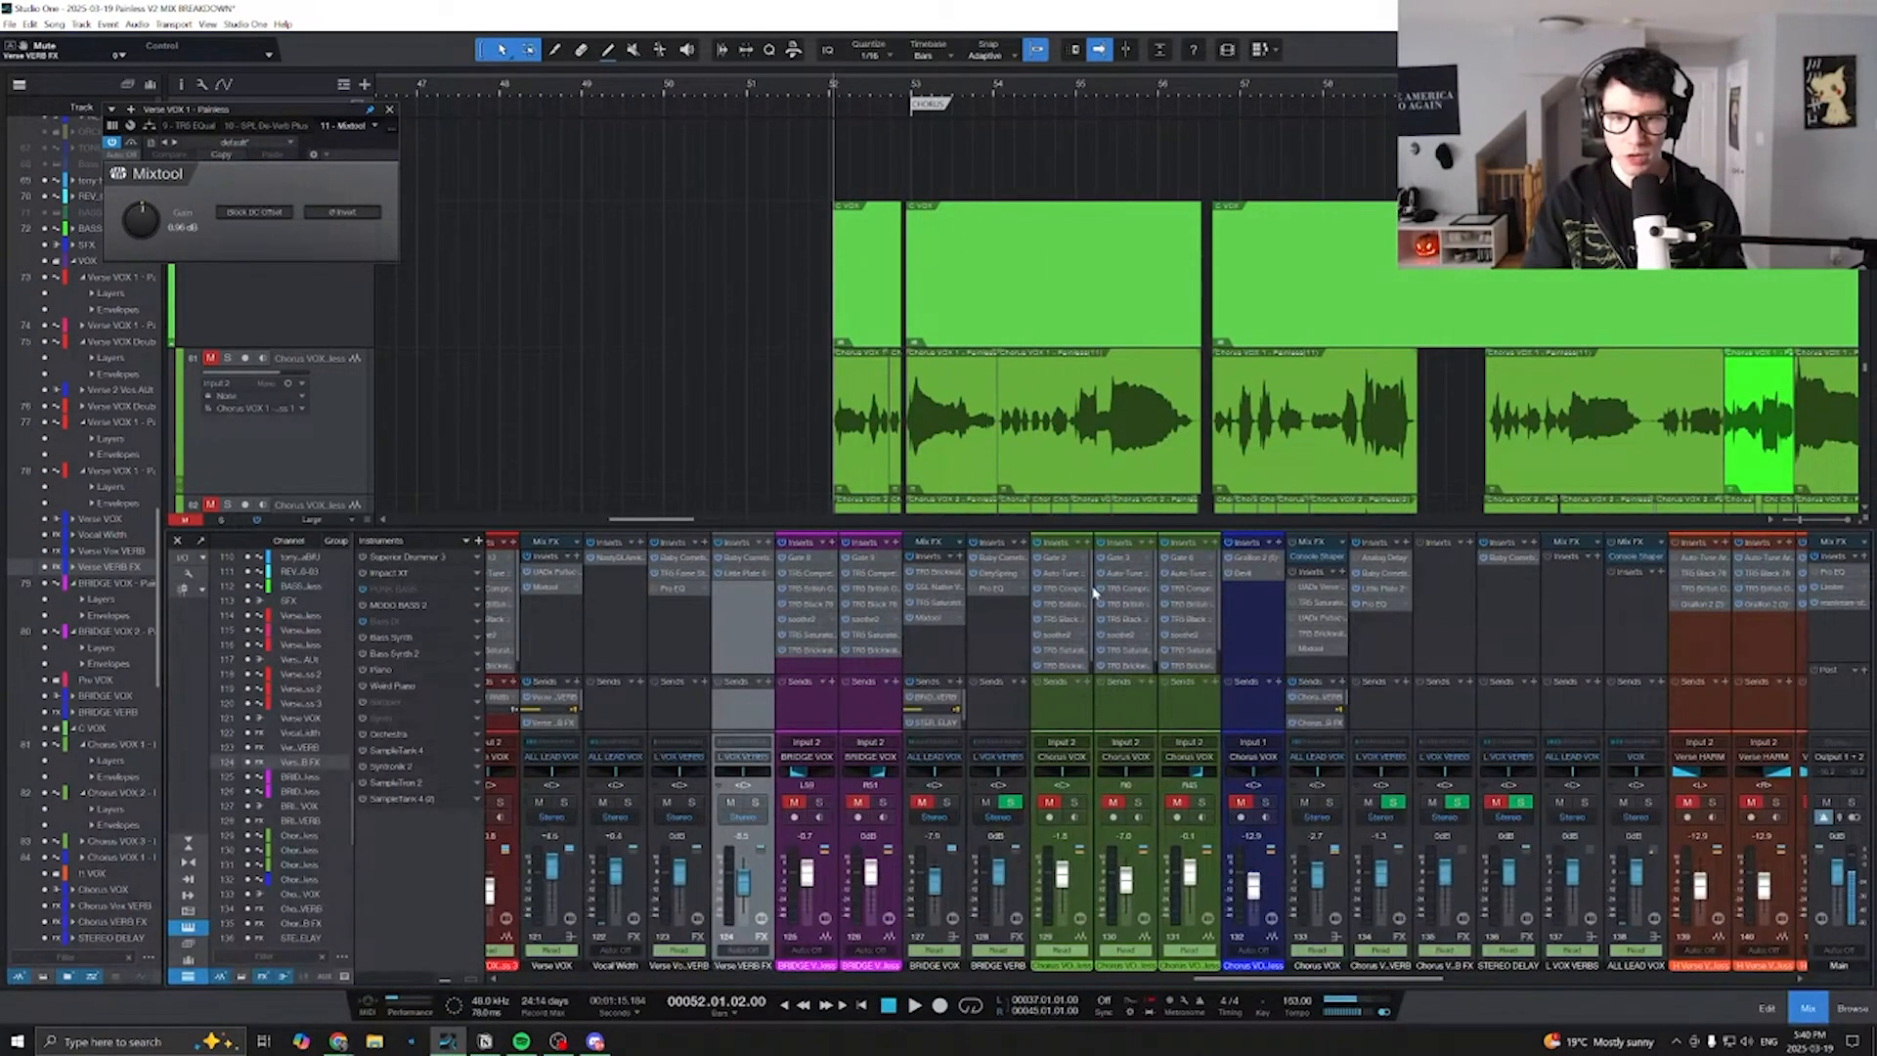
{"action": "left_click", "coordinate": [1169, 805]}
{"action": "key", "text": "space"}
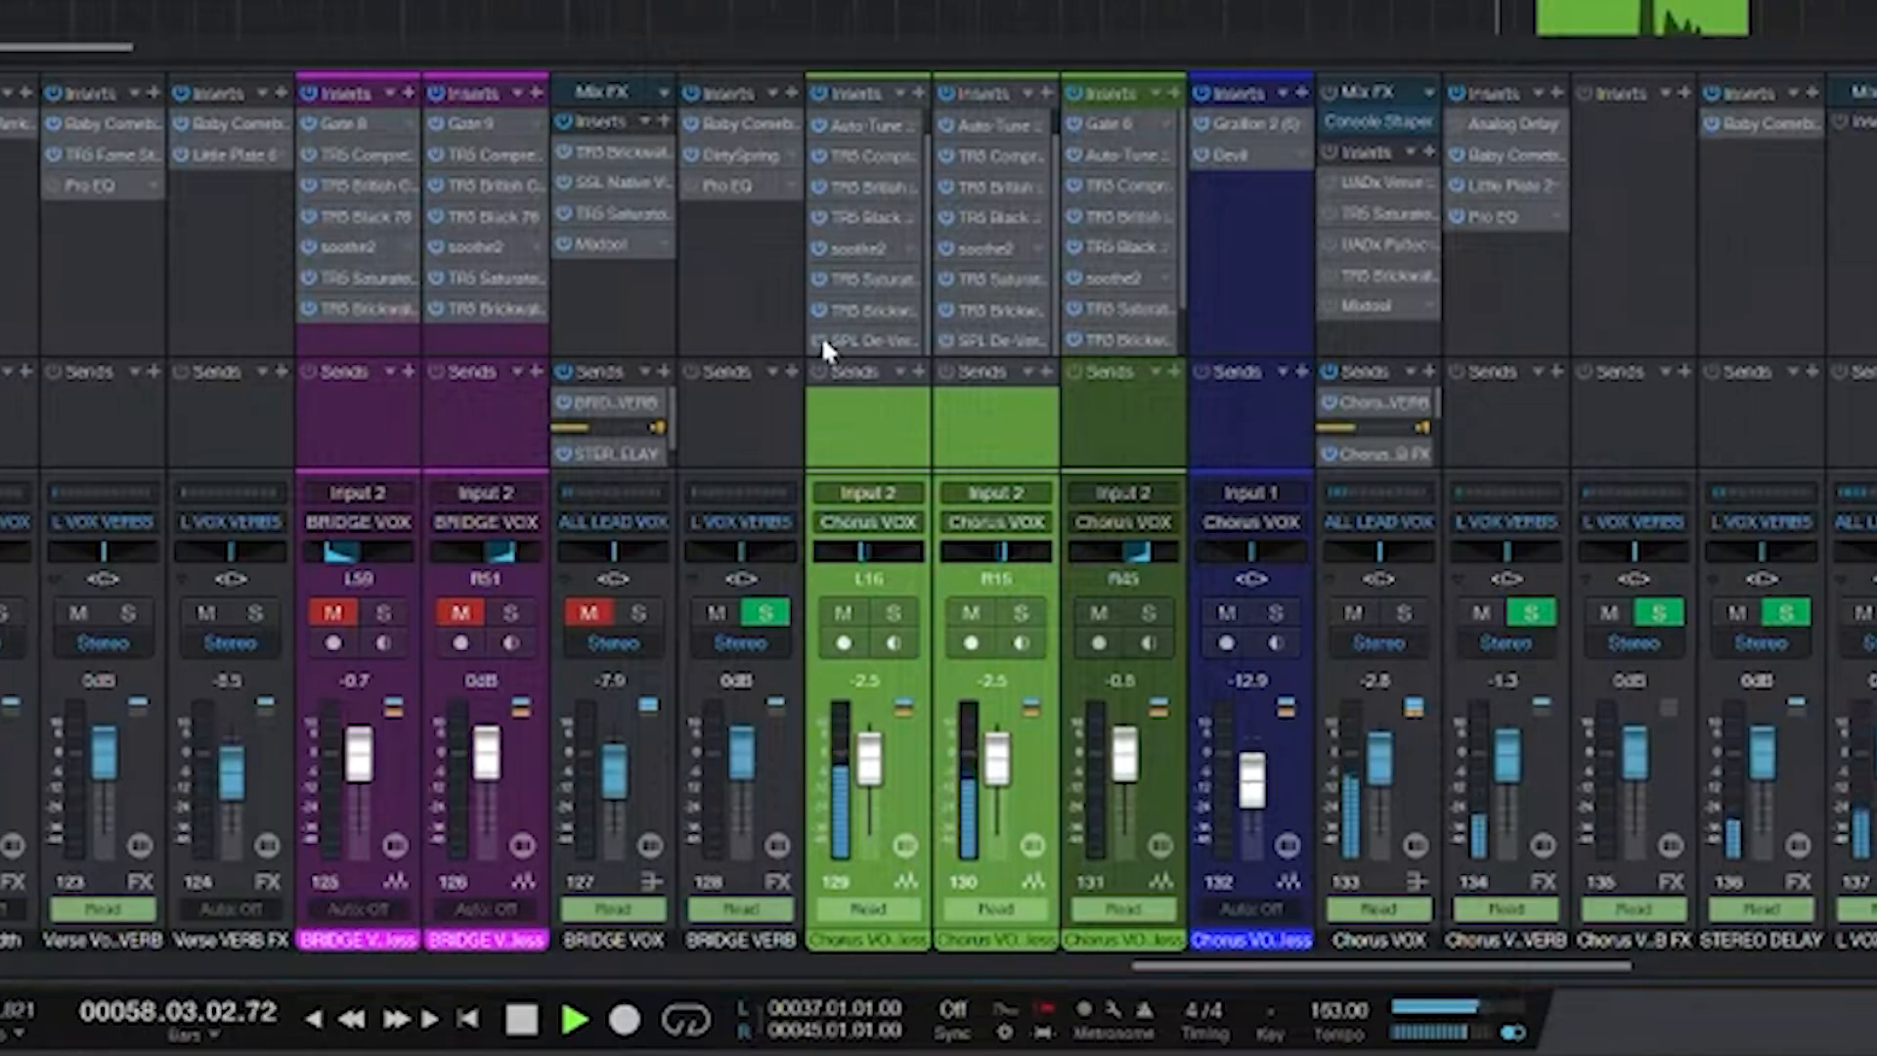
{"action": "key", "text": "space"}
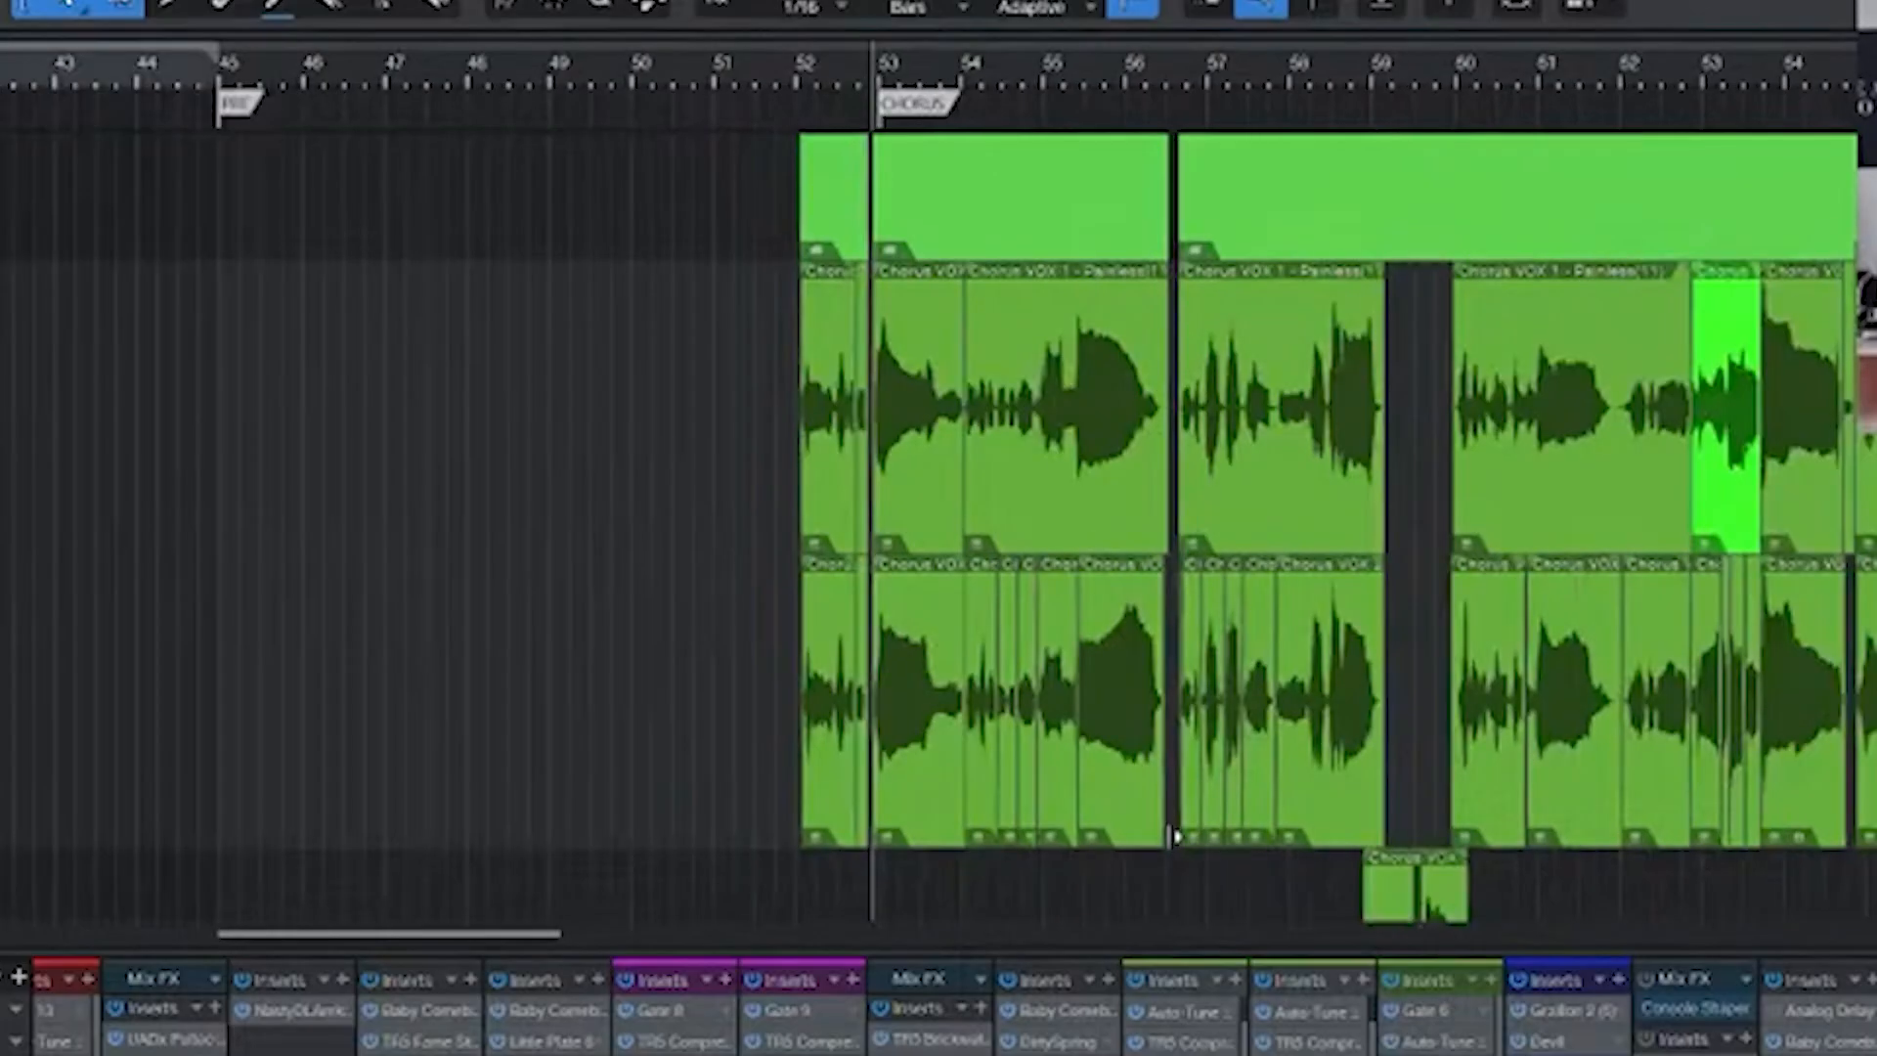
- Examine the Chorus VOX 1 and Chorus VOX 2 clips up close and listen to the chorus from bar 53
{"action": "key", "text": "e"}
{"action": "key", "text": "e"}
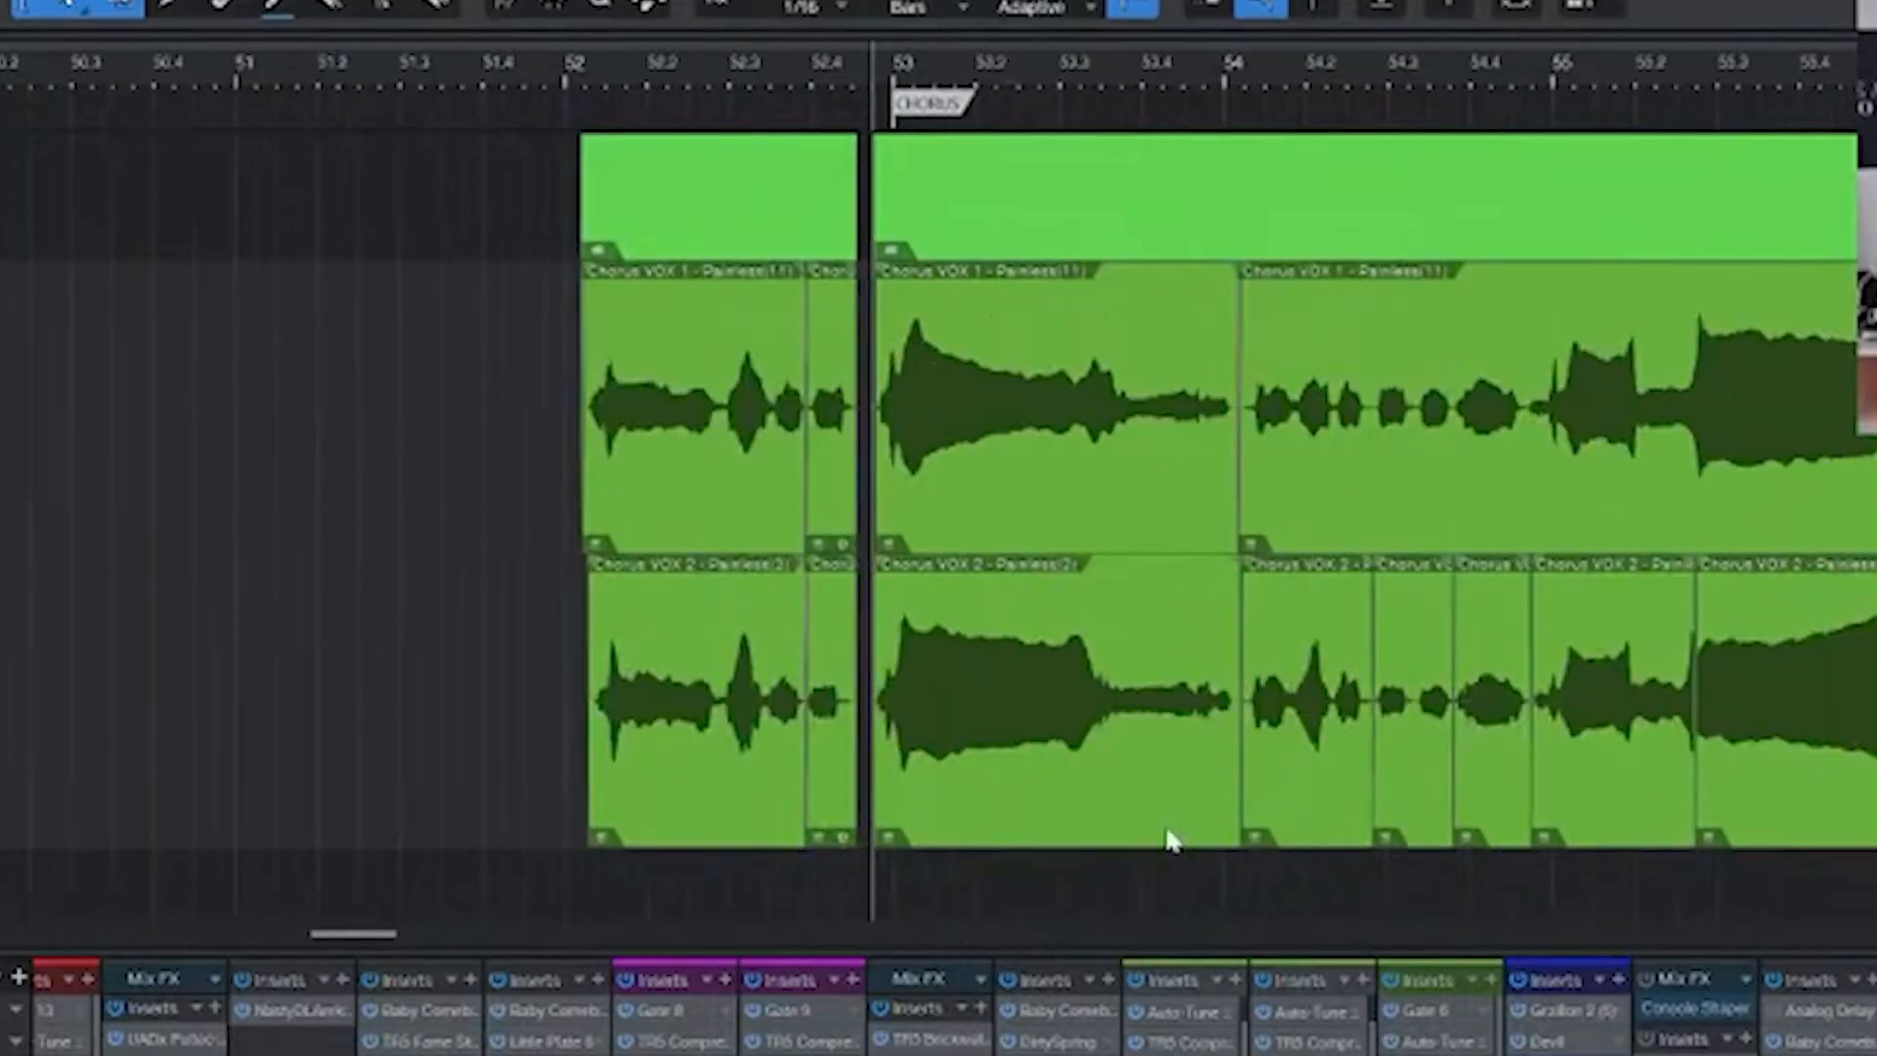
{"action": "key", "text": "e"}
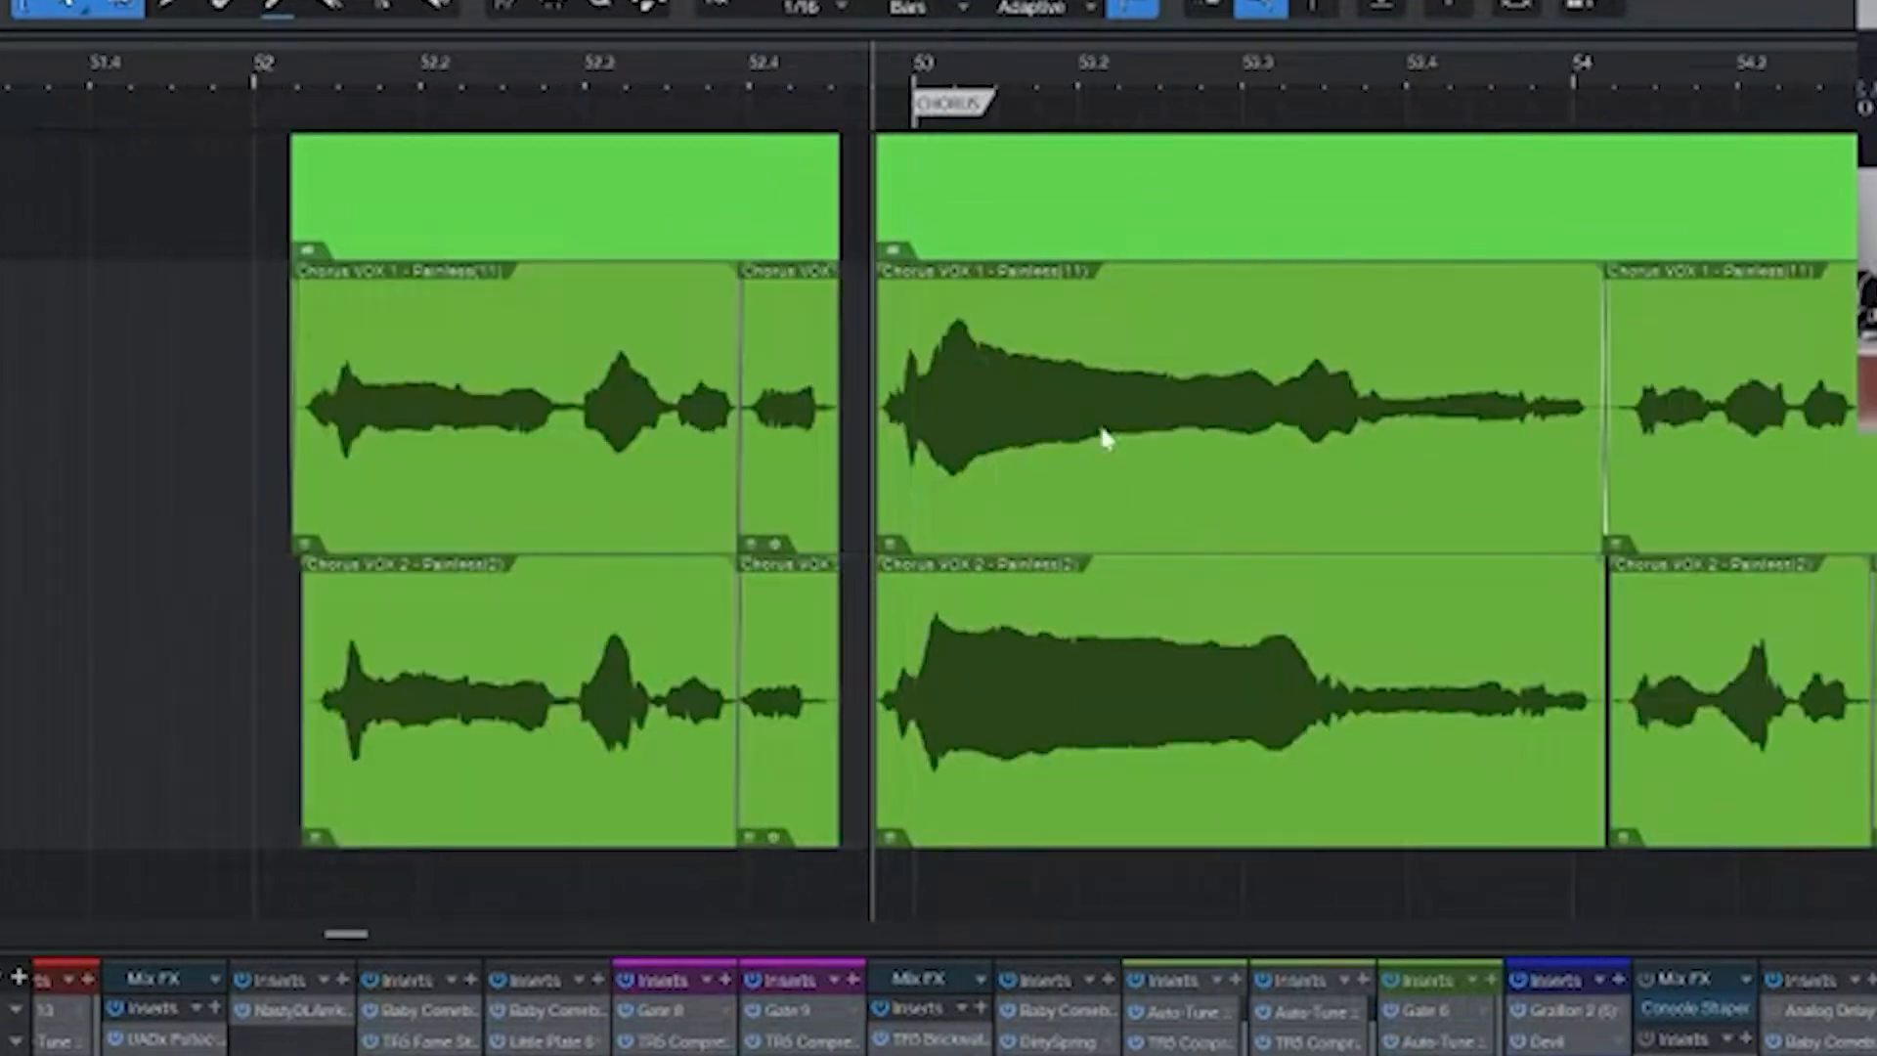
{"action": "key", "text": "w"}
{"action": "key", "text": "w"}
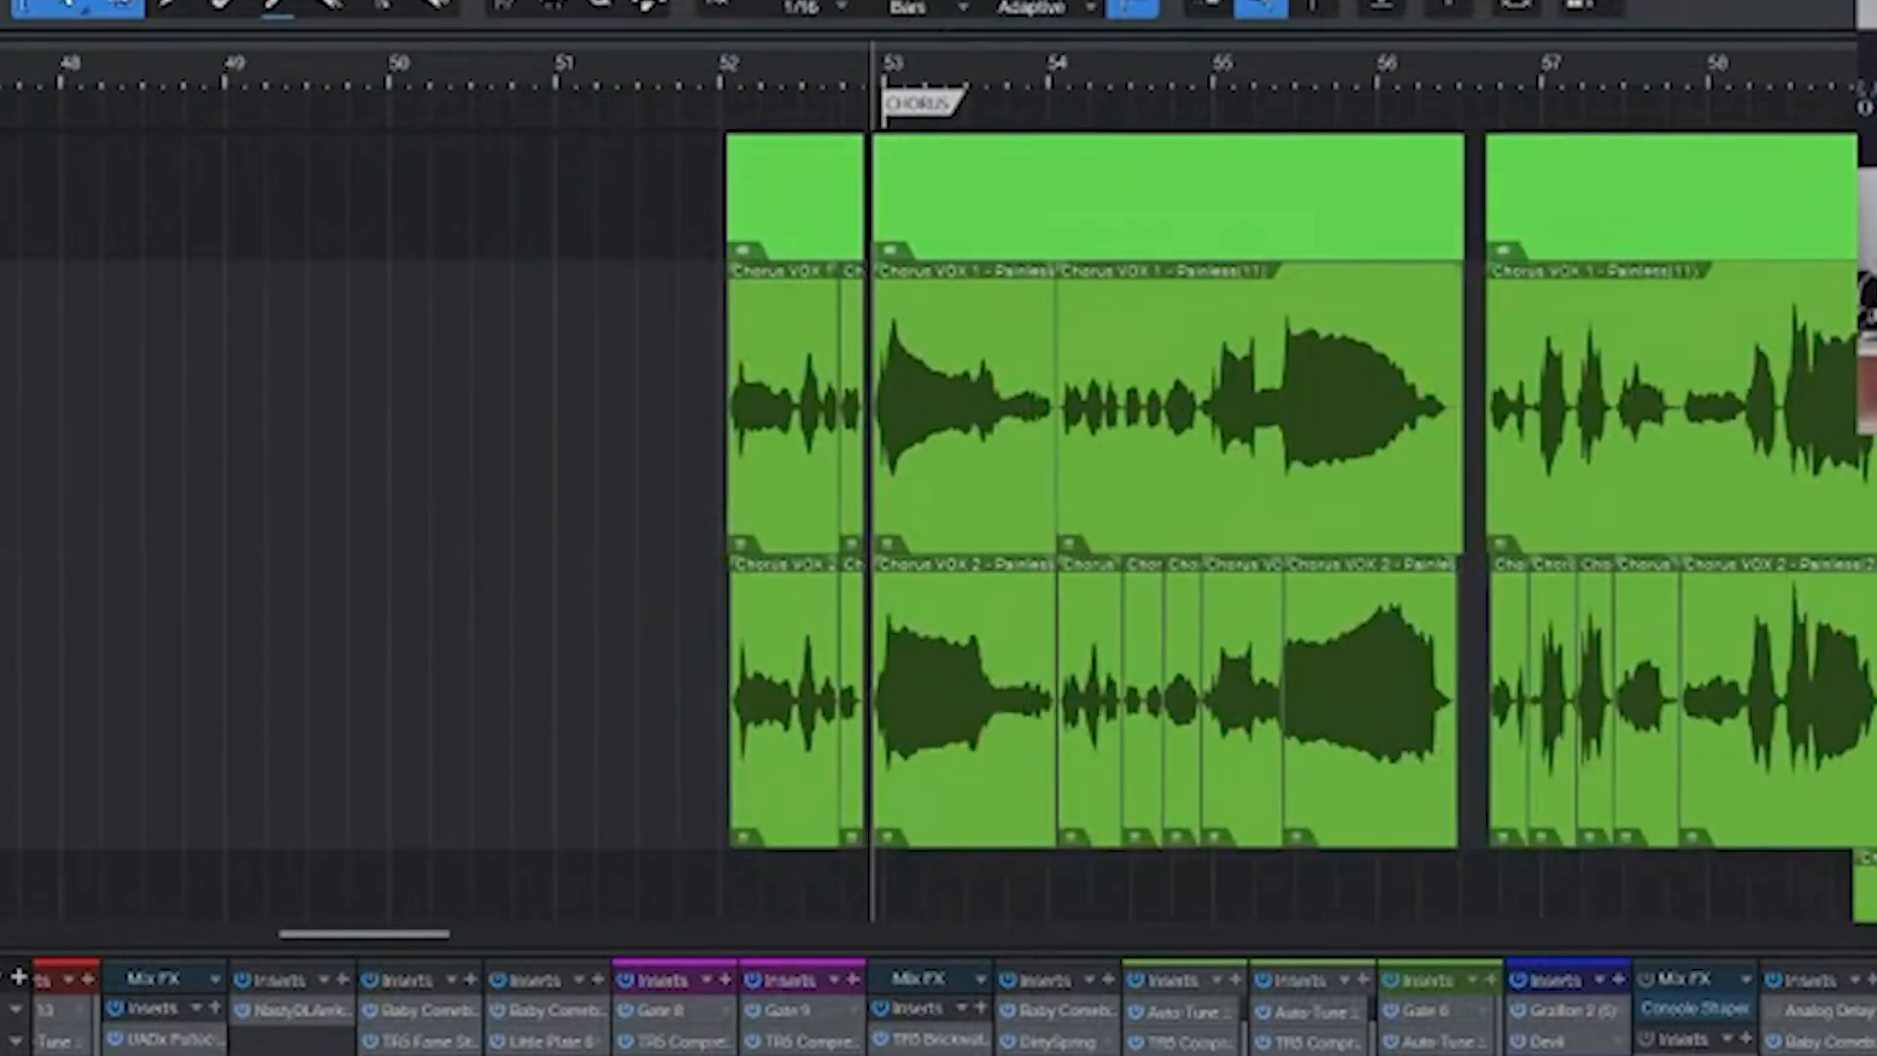
{"action": "key", "text": "e"}
{"action": "scroll", "coordinate": [973, 782], "scroll_direction": "right", "scroll_amount": 2}
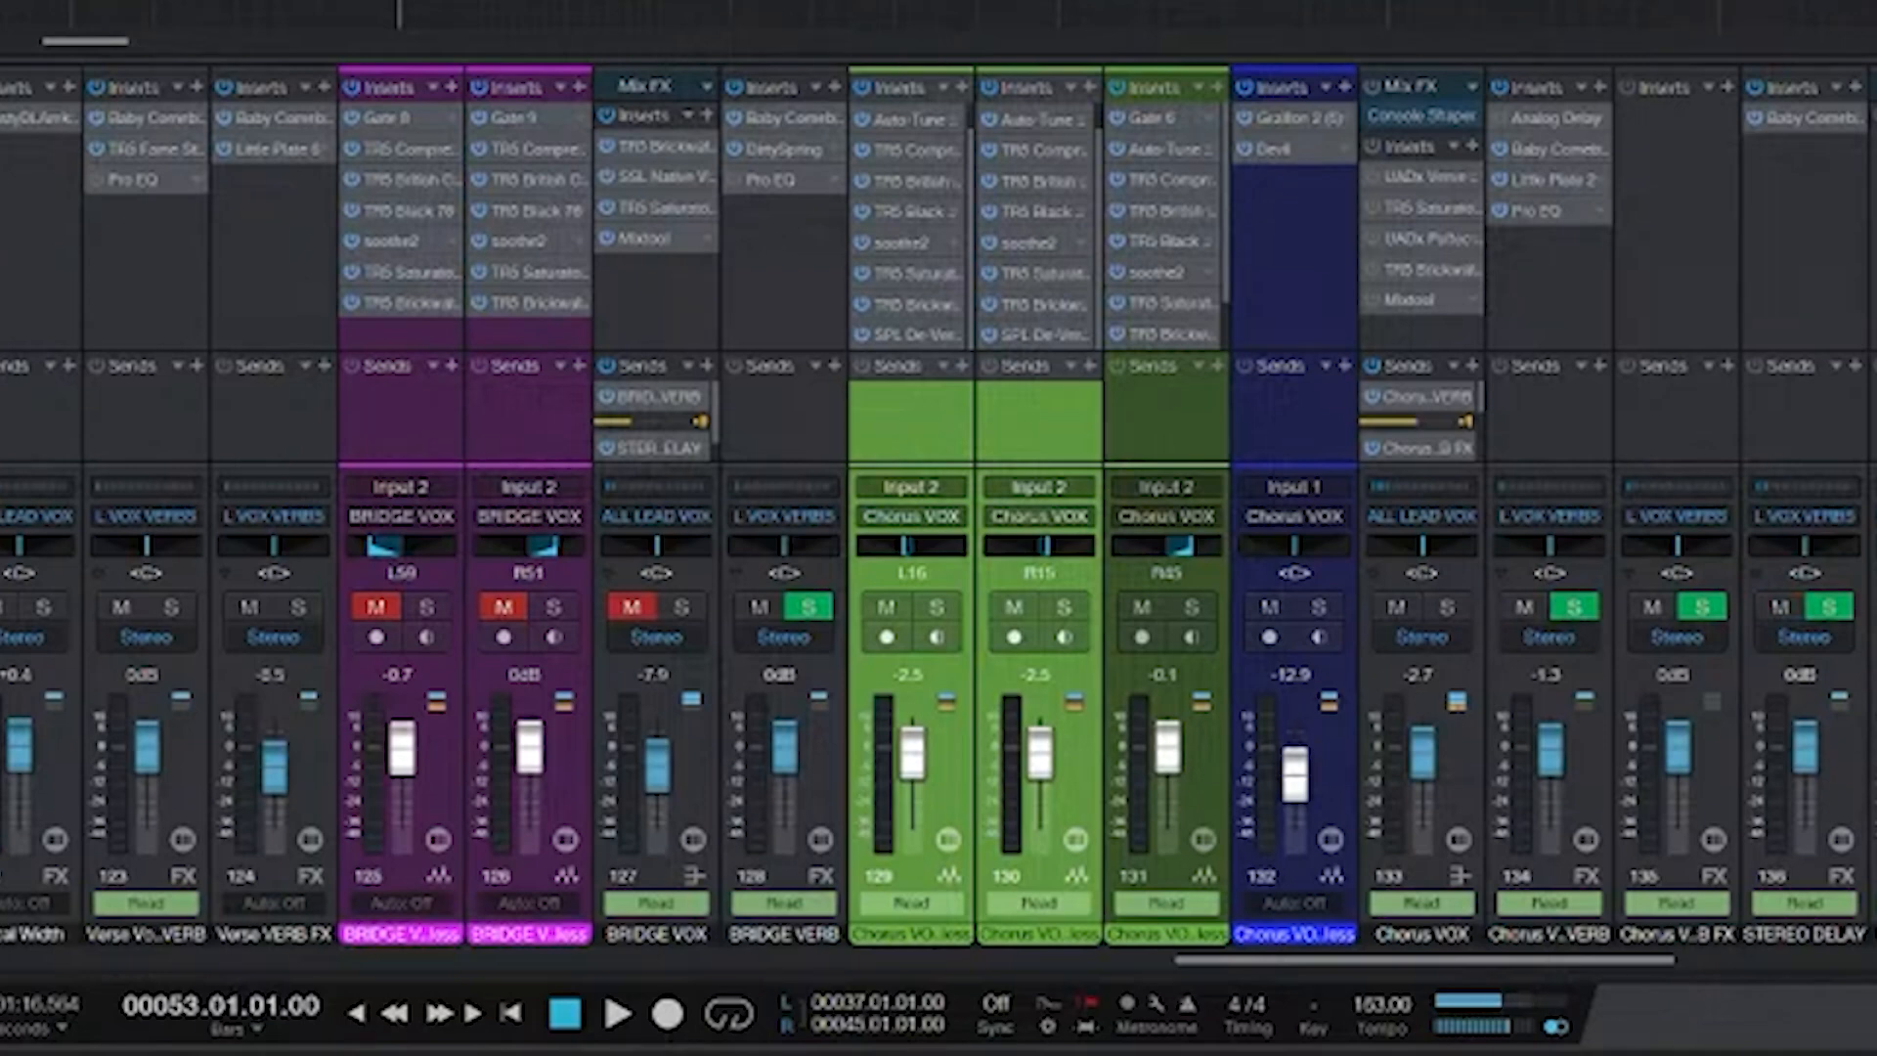
{"action": "key", "text": "space"}
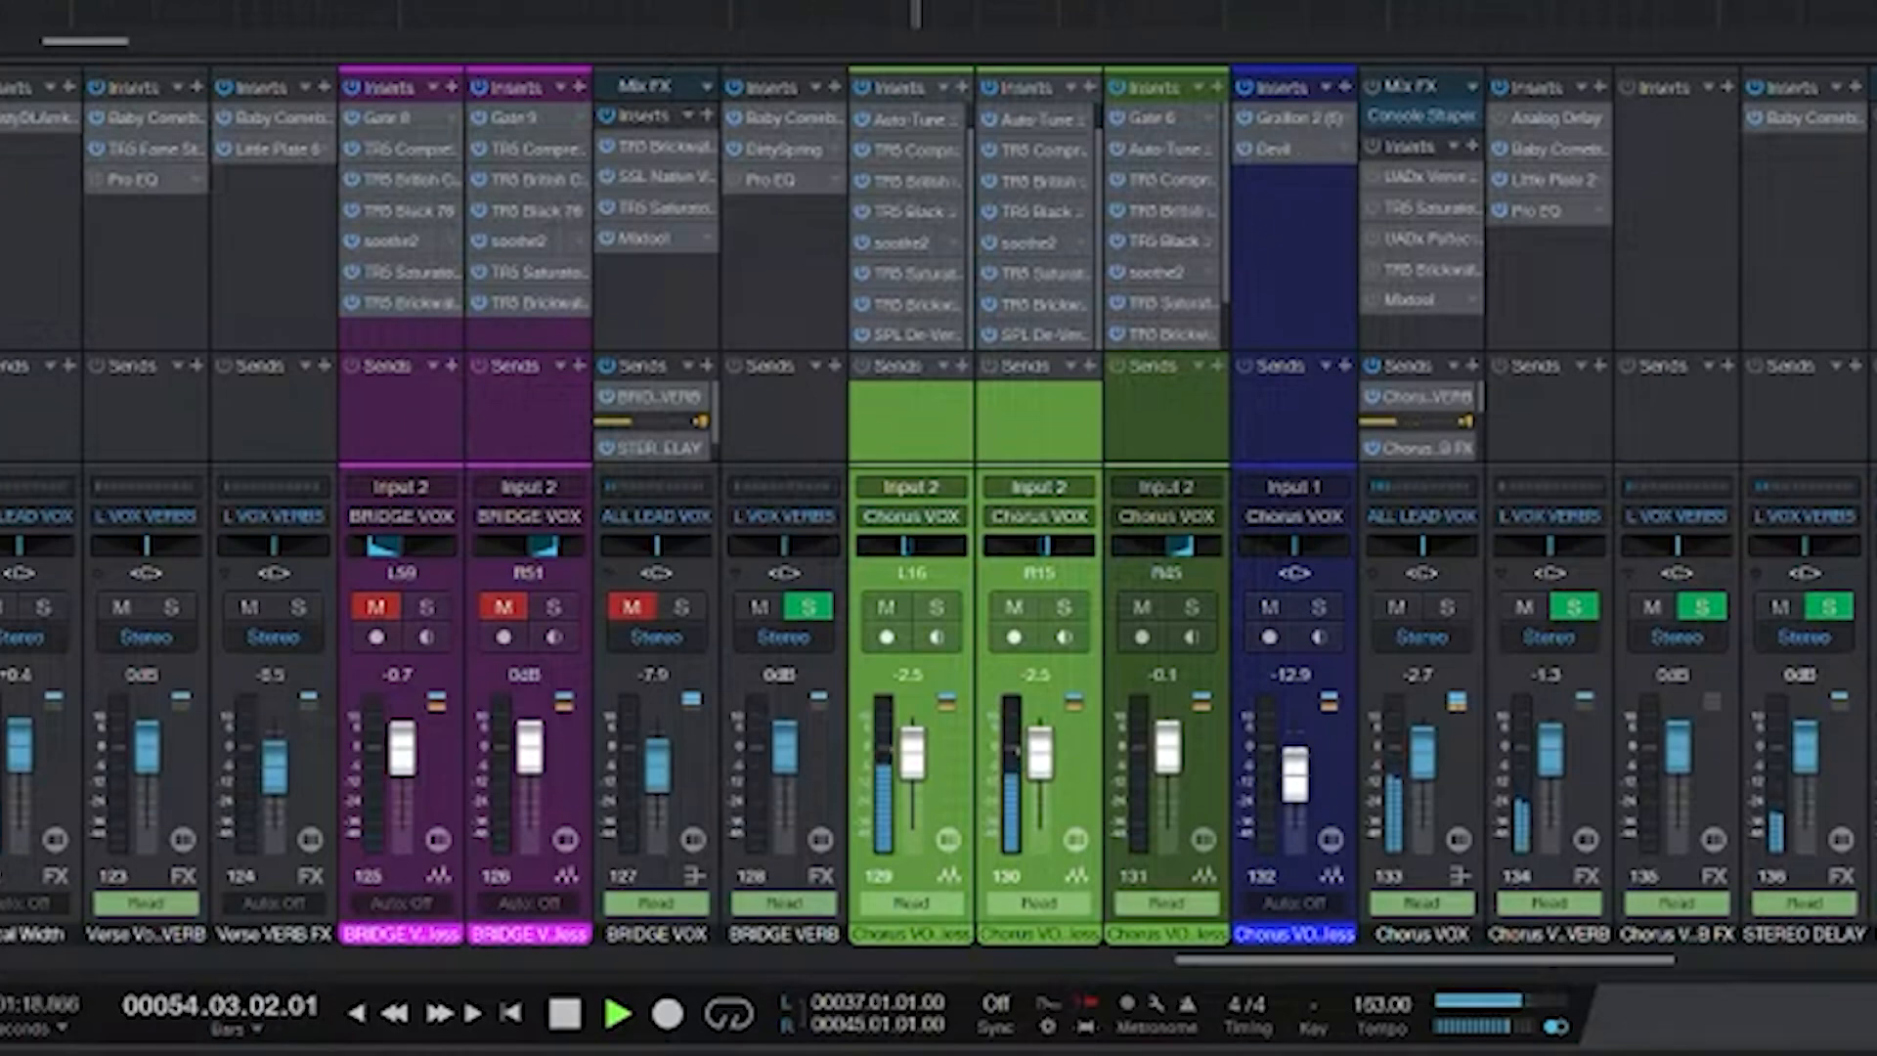
{"action": "key", "text": "space"}
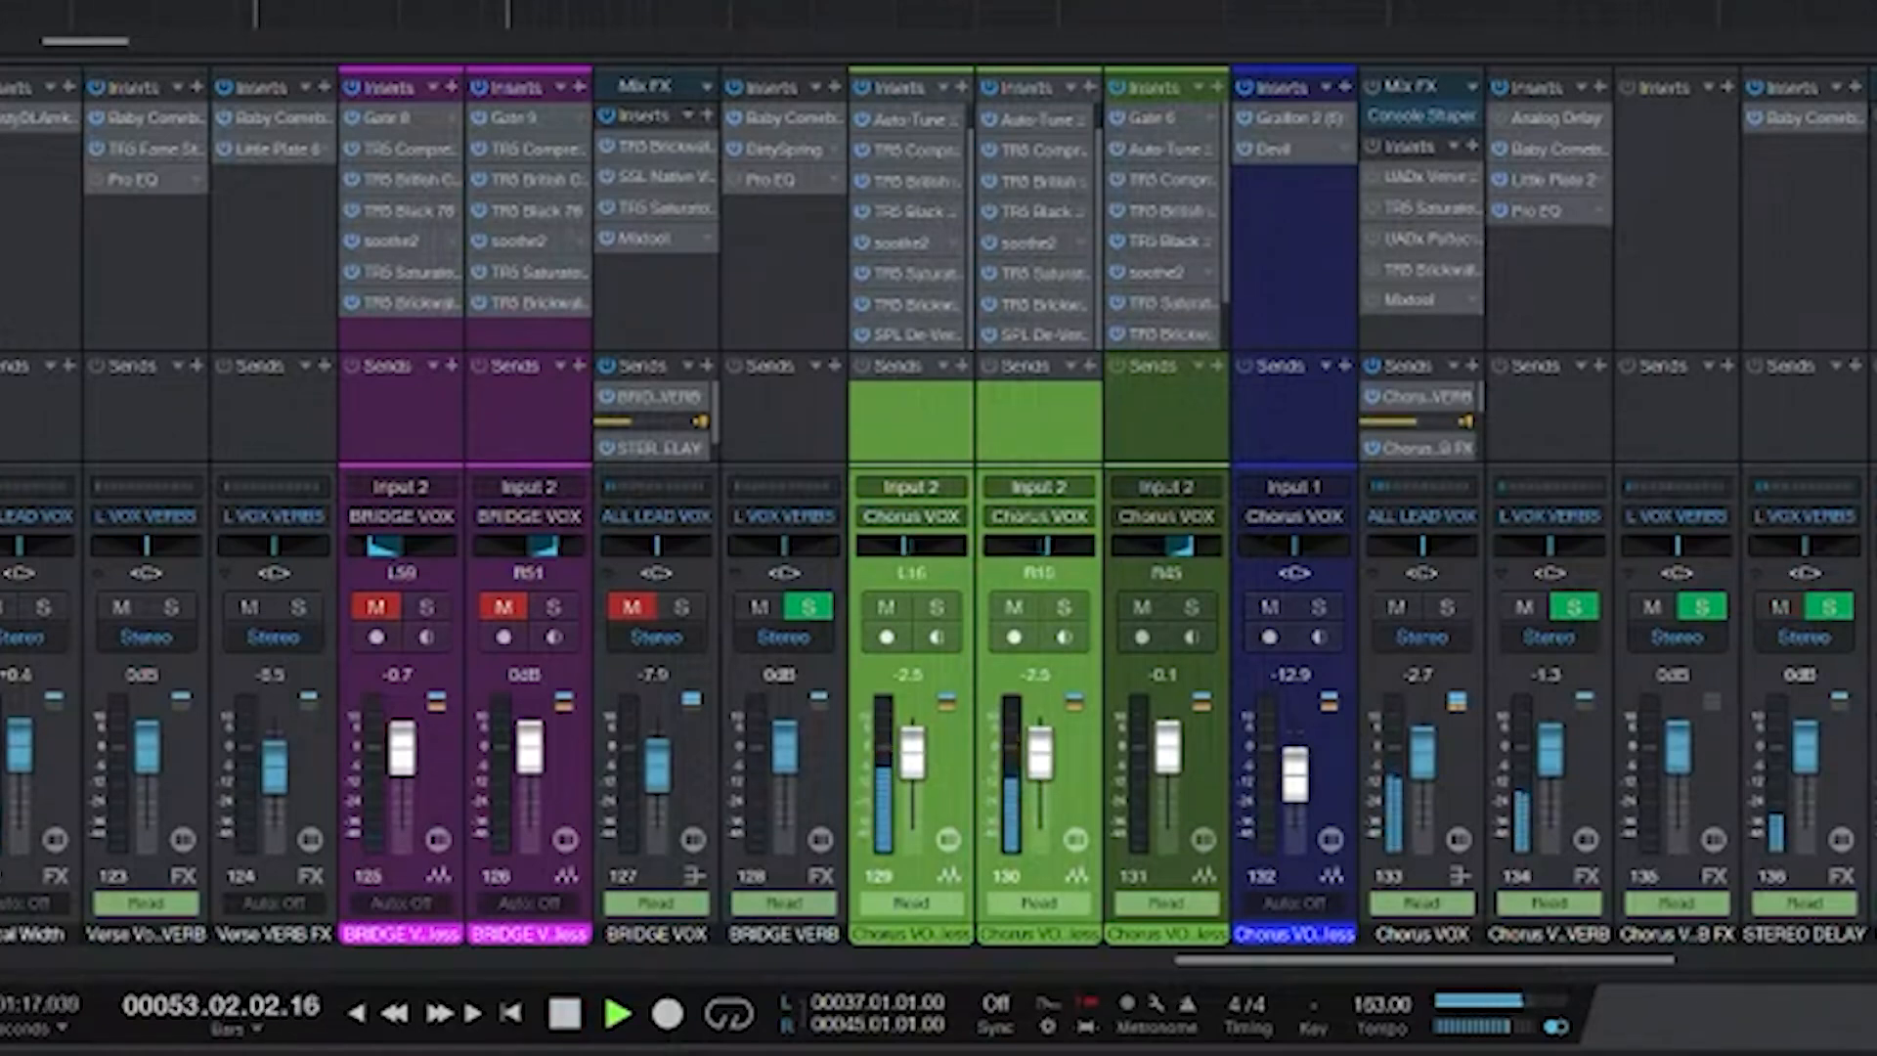
{"action": "key", "text": "space"}
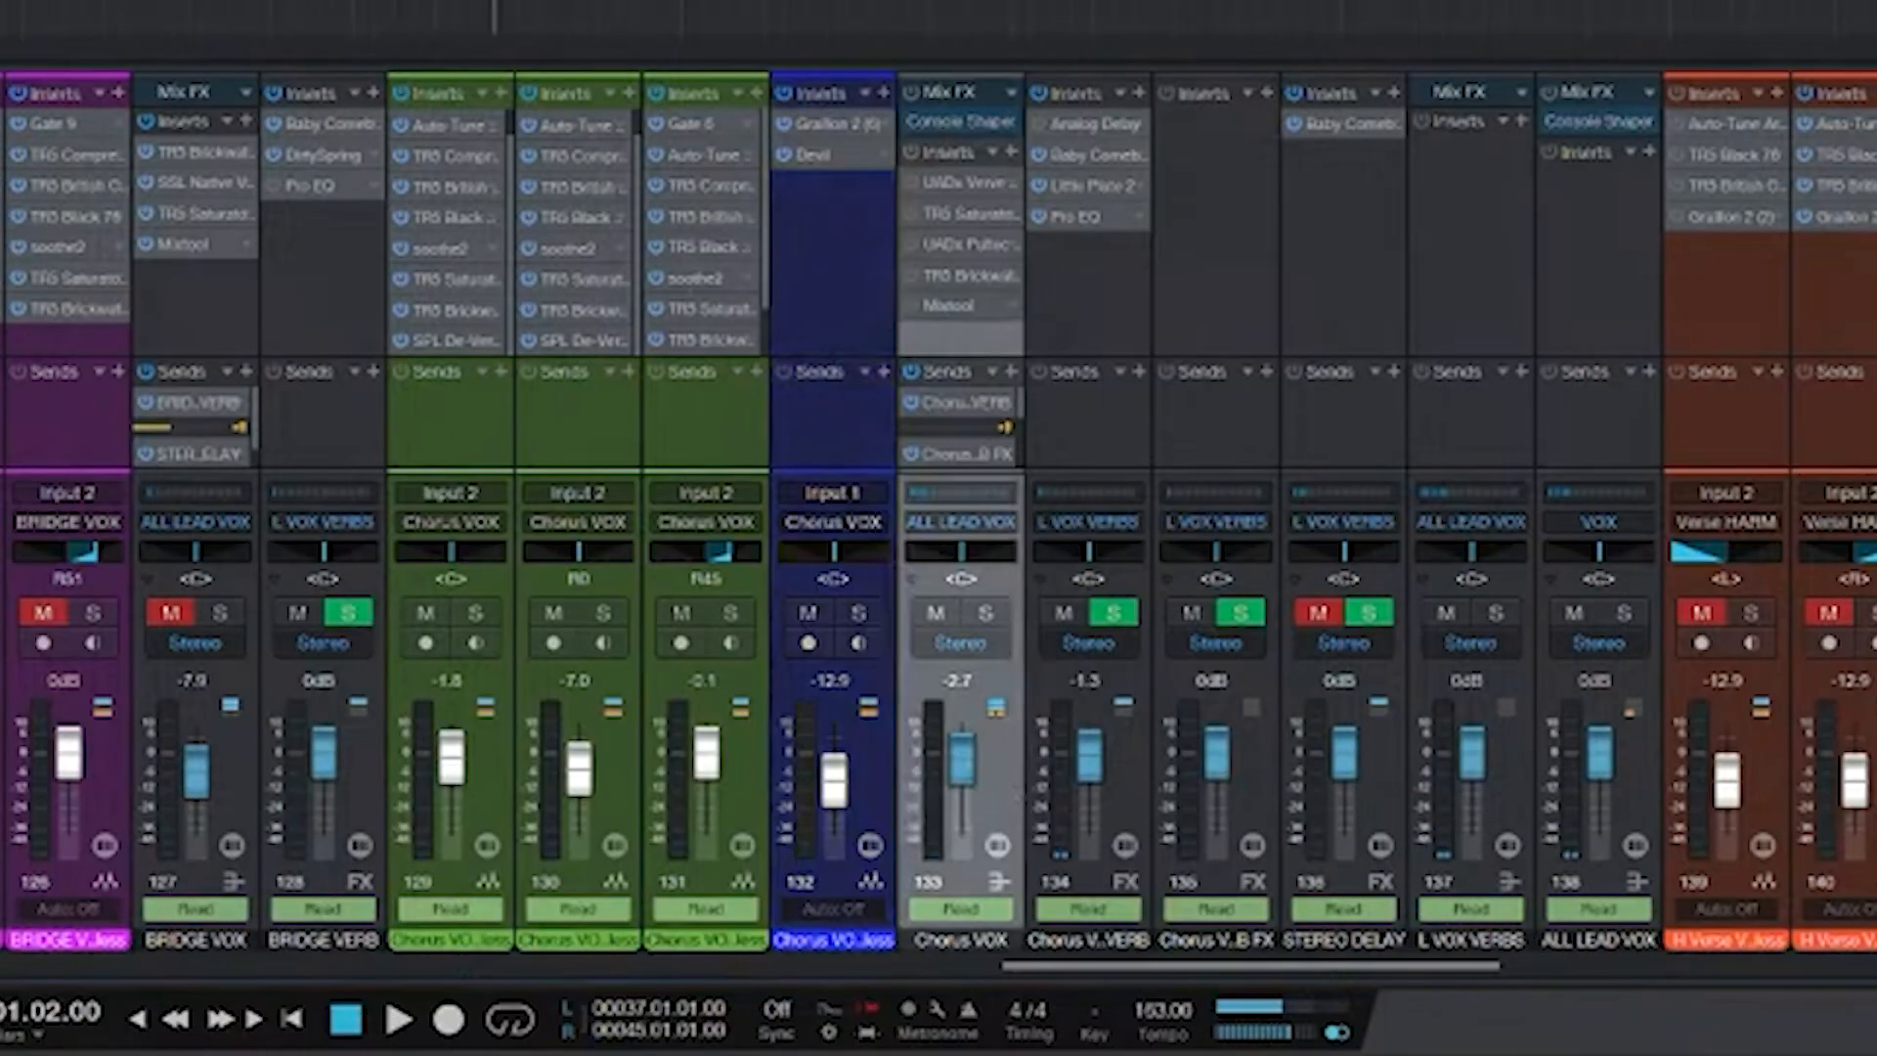
- Open the Verve Analog Machines Essentials insert on the Chorus VOX bus, toggle its bypass, and bring the chorus clips into view beside it
{"action": "double_click", "coordinate": [954, 182]}
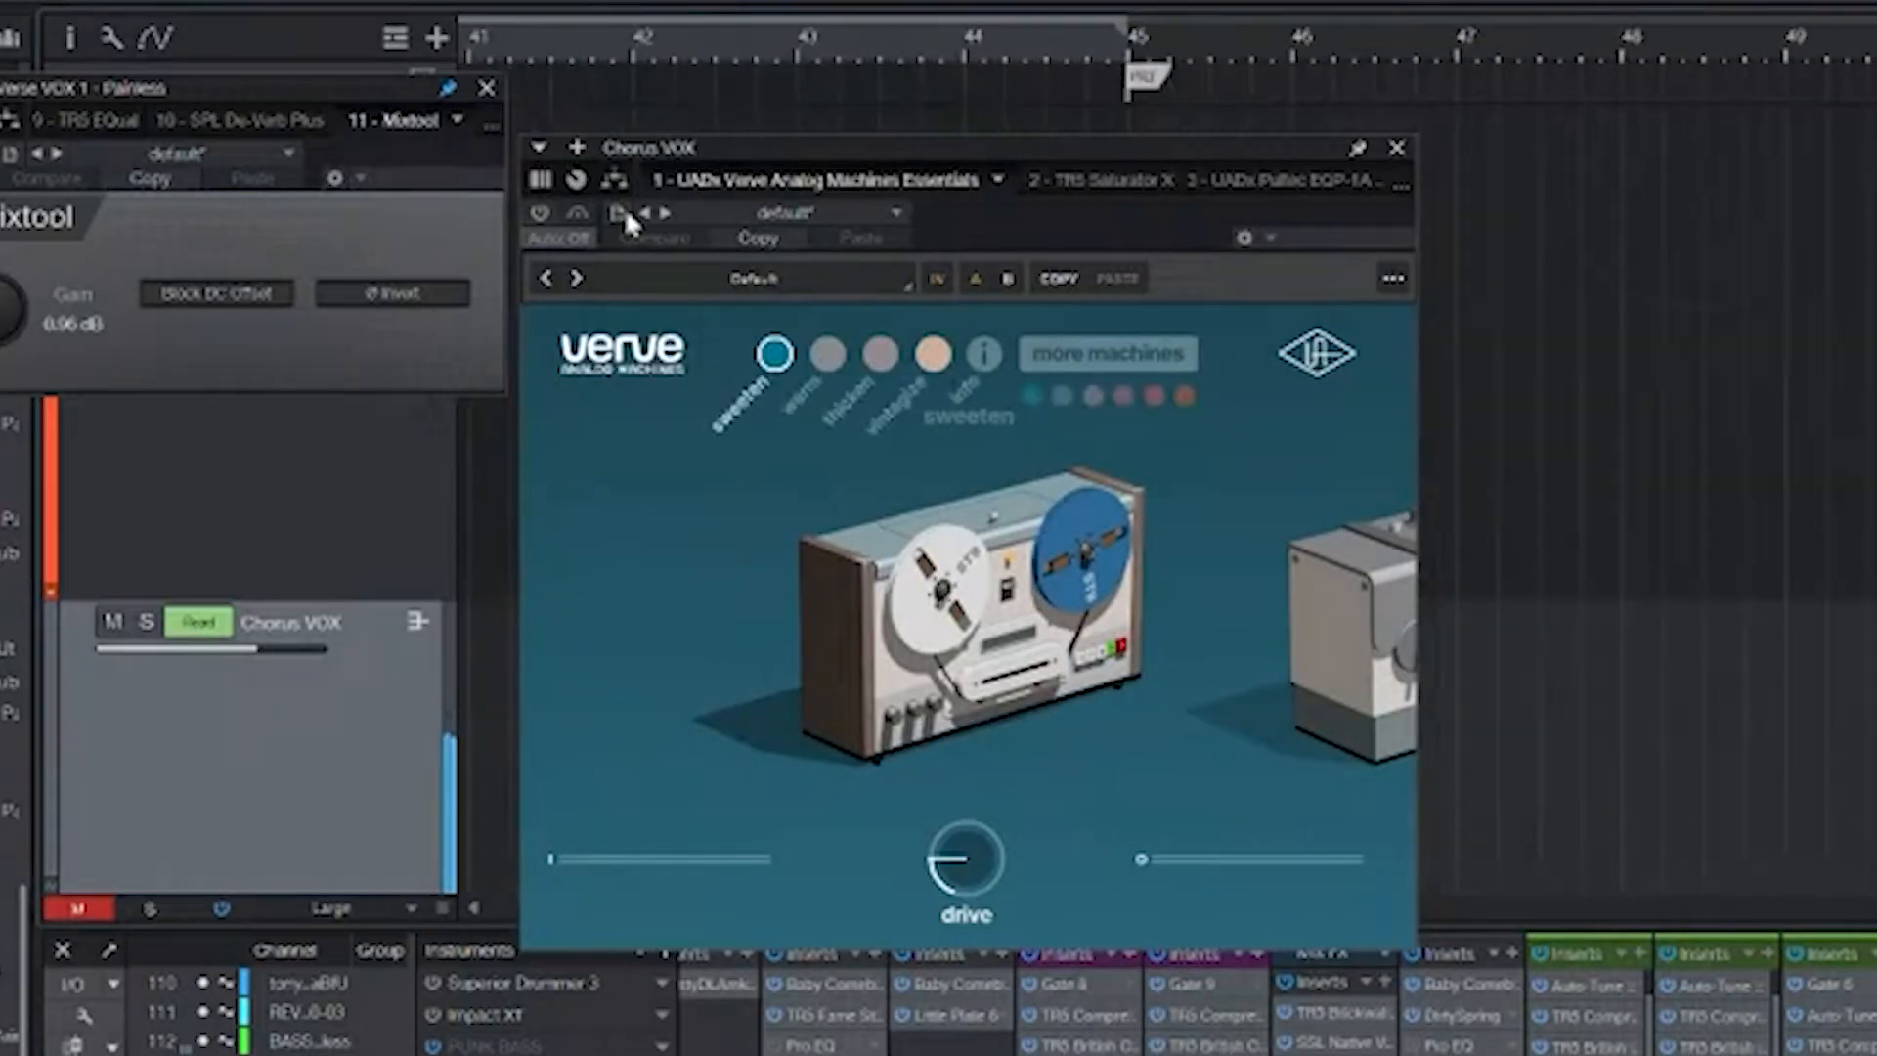
{"action": "left_click", "coordinate": [538, 213]}
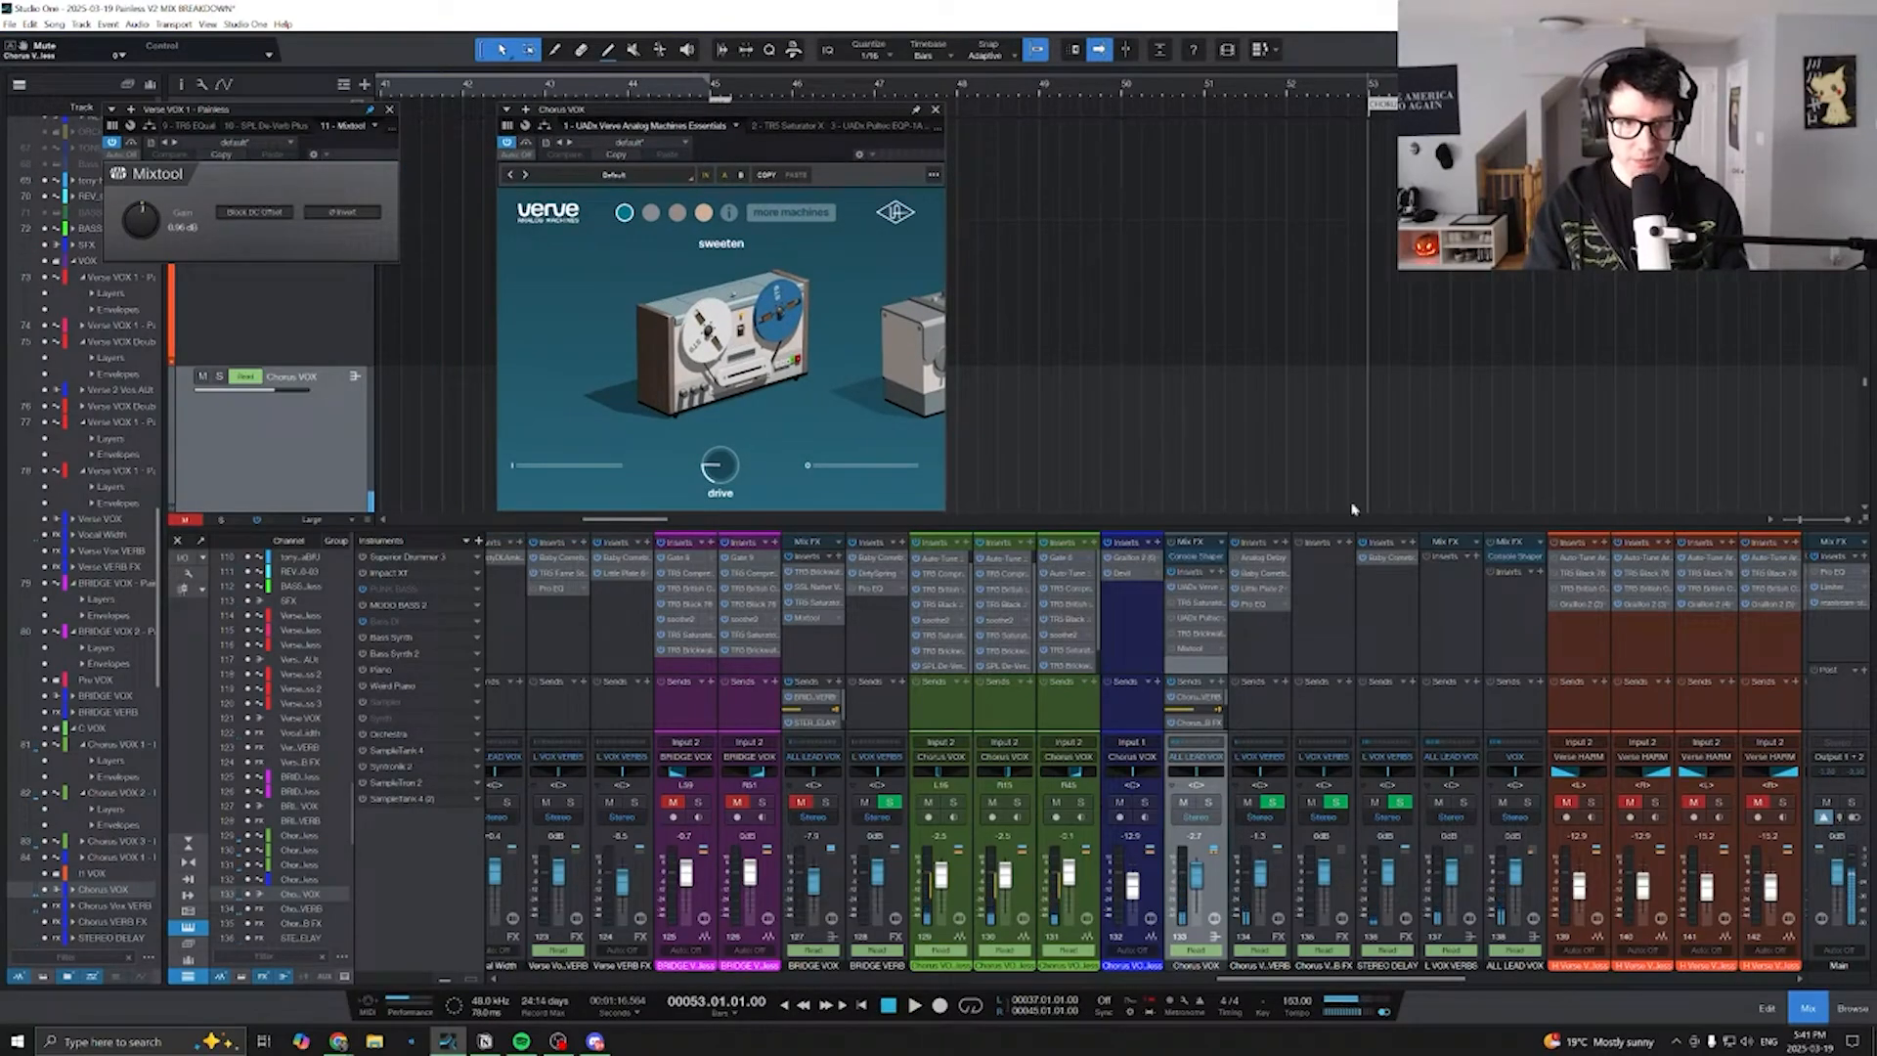
{"action": "left_click", "coordinate": [1466, 411]}
{"action": "scroll", "coordinate": [1467, 412], "scroll_direction": "up", "scroll_amount": 8}
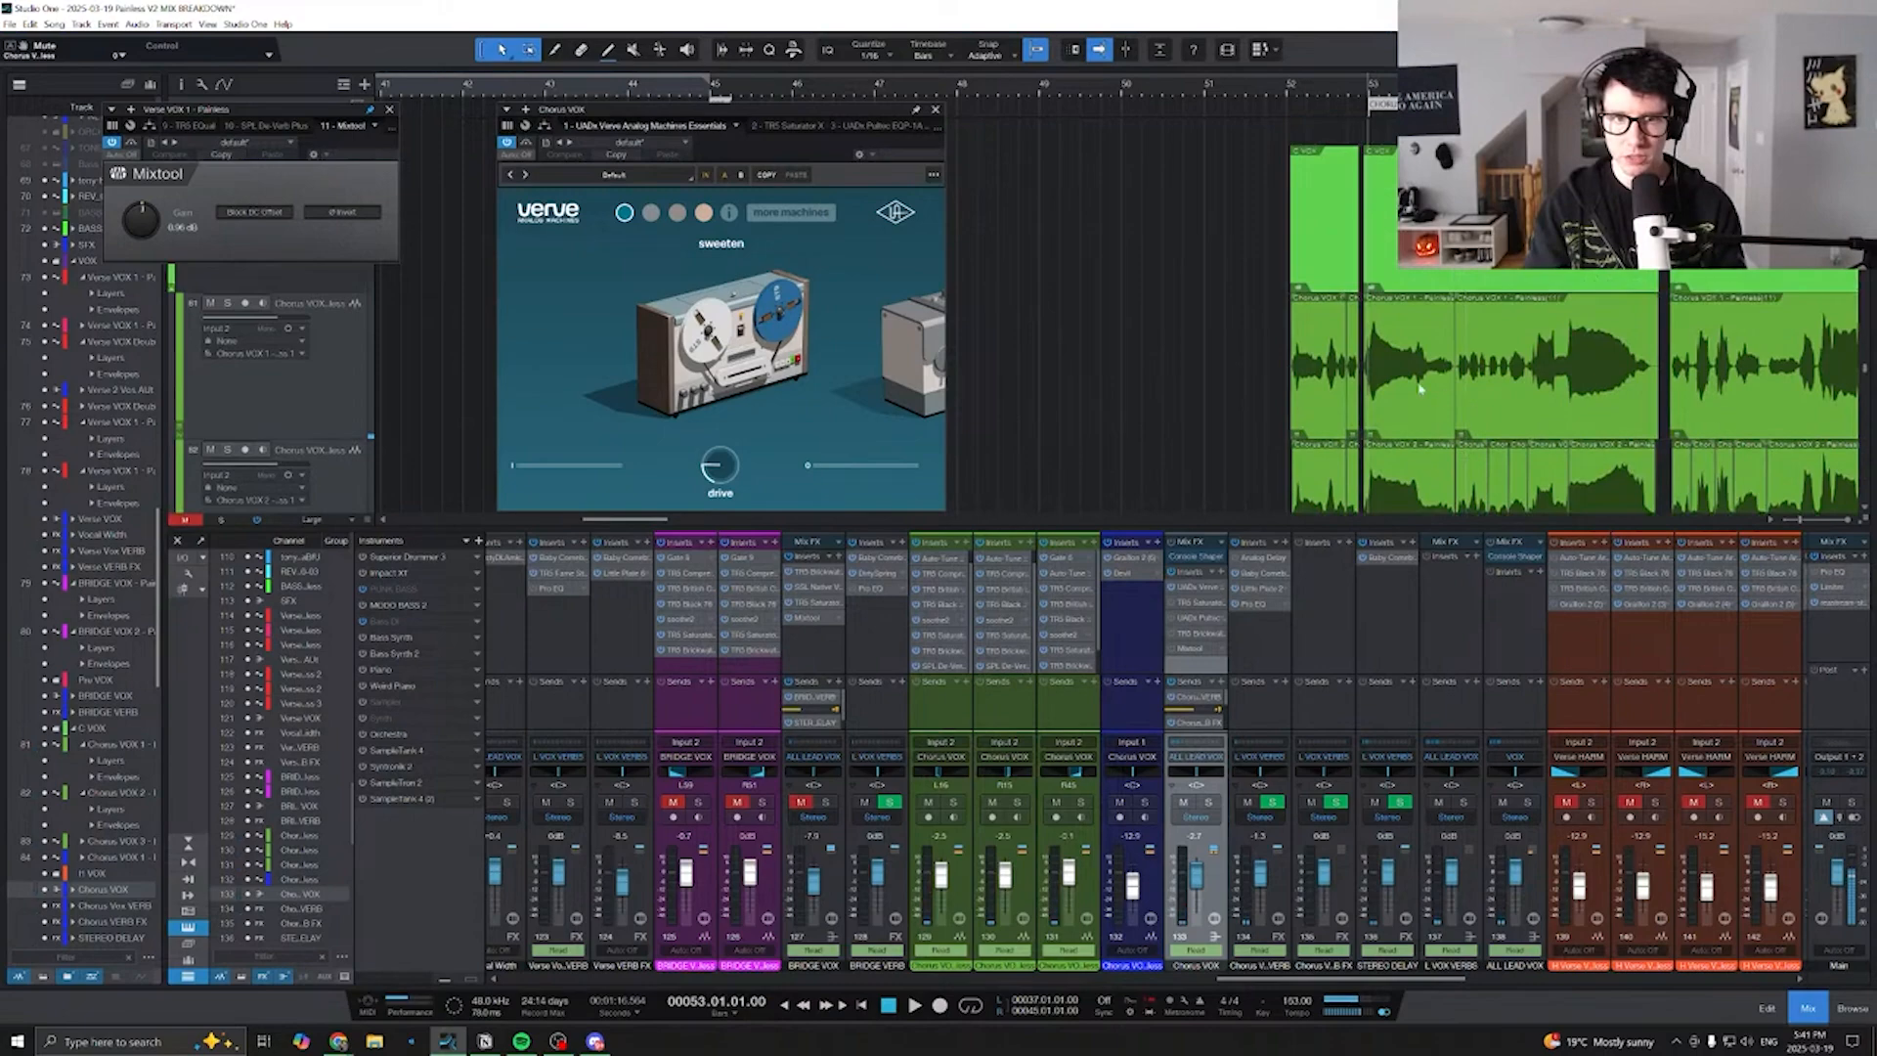
{"action": "scroll", "coordinate": [1429, 389], "scroll_direction": "down", "scroll_amount": 3}
{"action": "scroll", "coordinate": [1408, 381], "scroll_direction": "right", "scroll_amount": 5}
{"action": "scroll", "coordinate": [1293, 344], "scroll_direction": "down", "scroll_amount": 2}
{"action": "scroll", "coordinate": [1293, 344], "scroll_direction": "up", "scroll_amount": 2}
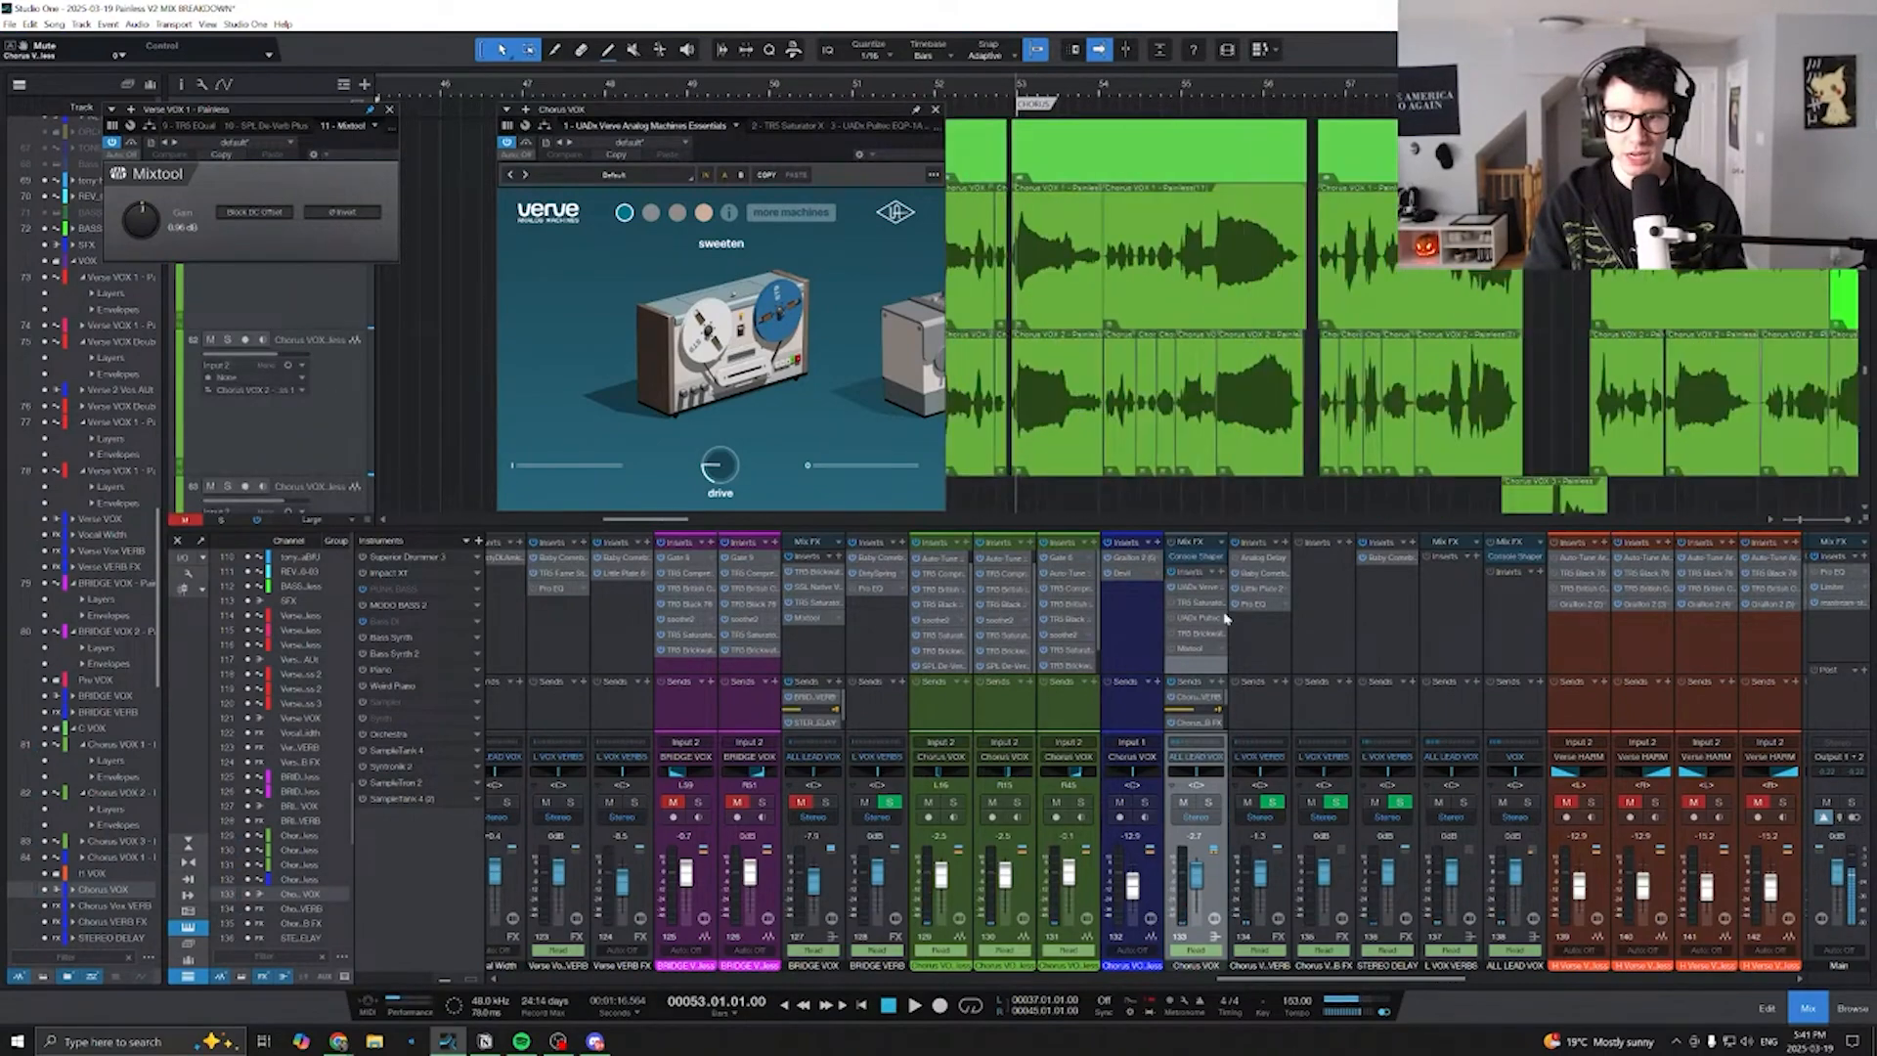
{"action": "left_click_drag", "start_coordinate": [802, 117], "coordinate": [779, 115]}
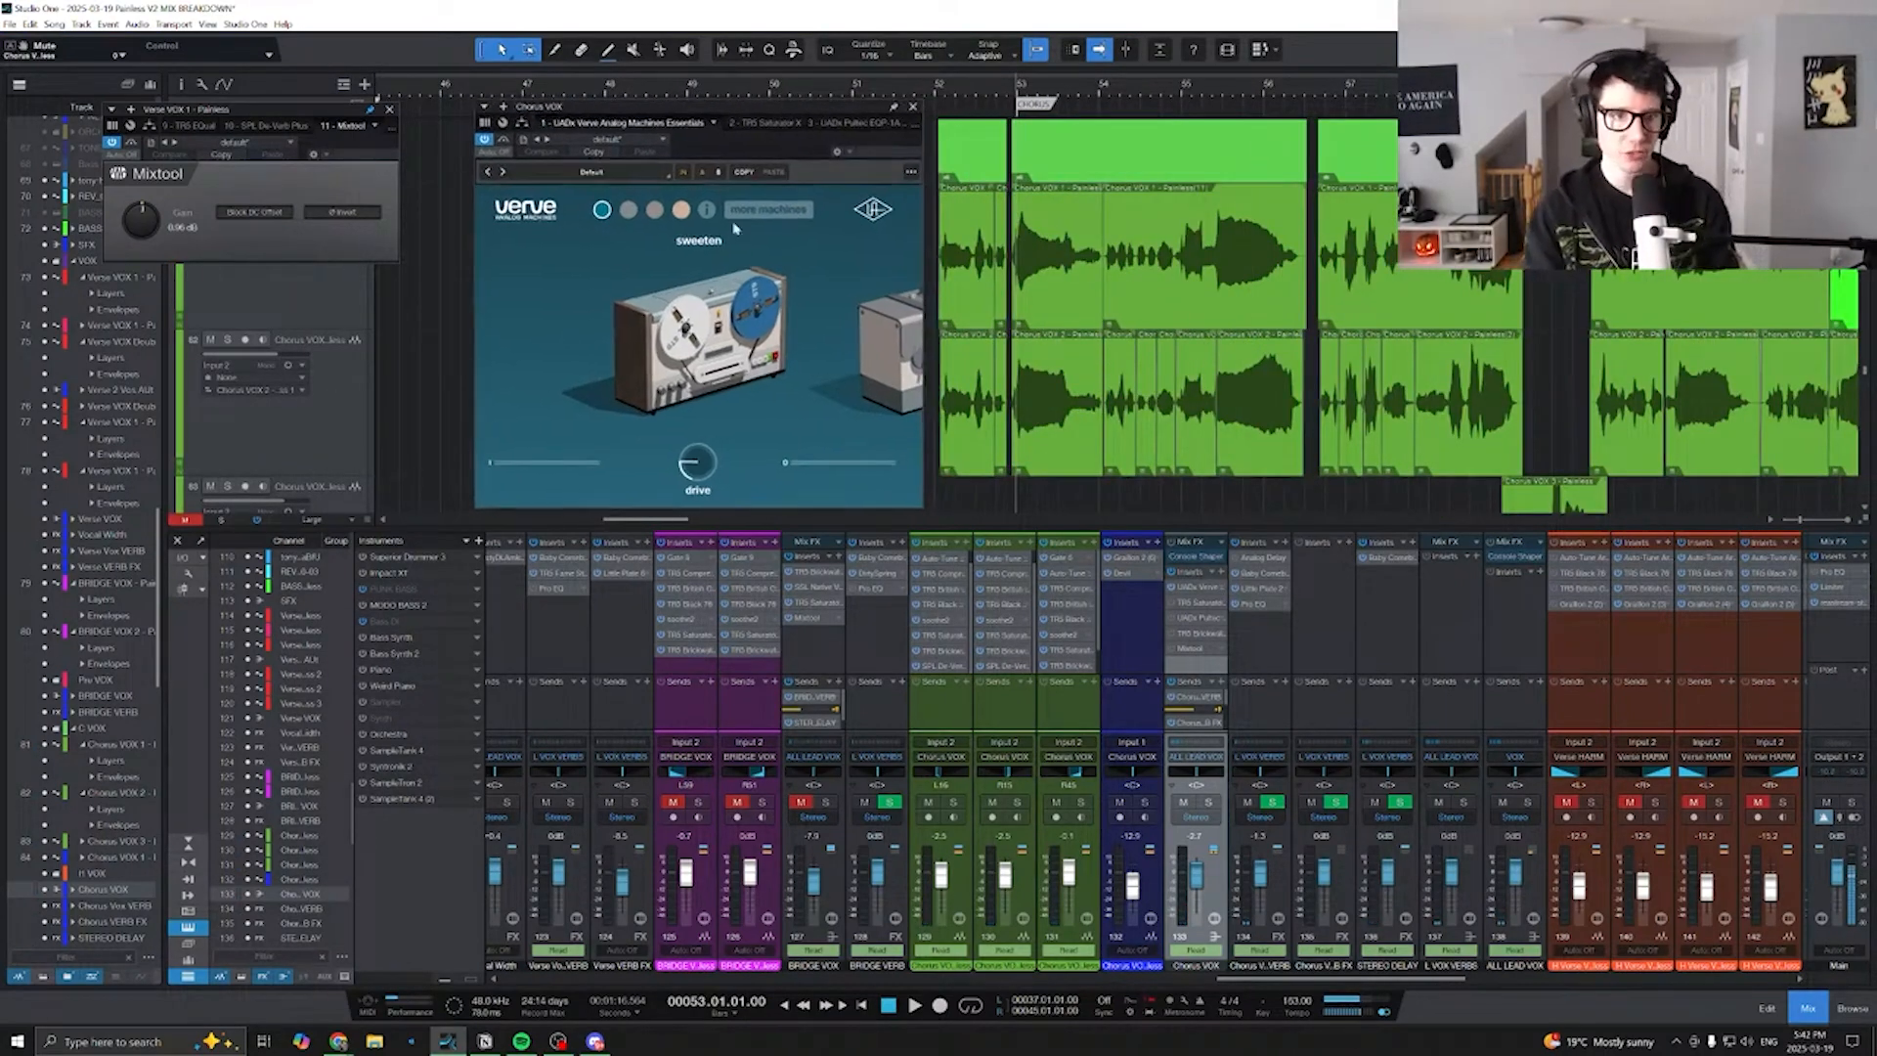
- Audition the TR5 Saturator X and UADx Pultec EQP-1A EQ on the Chorus VOX bus by toggling their bypass
{"action": "left_click", "coordinate": [1200, 603]}
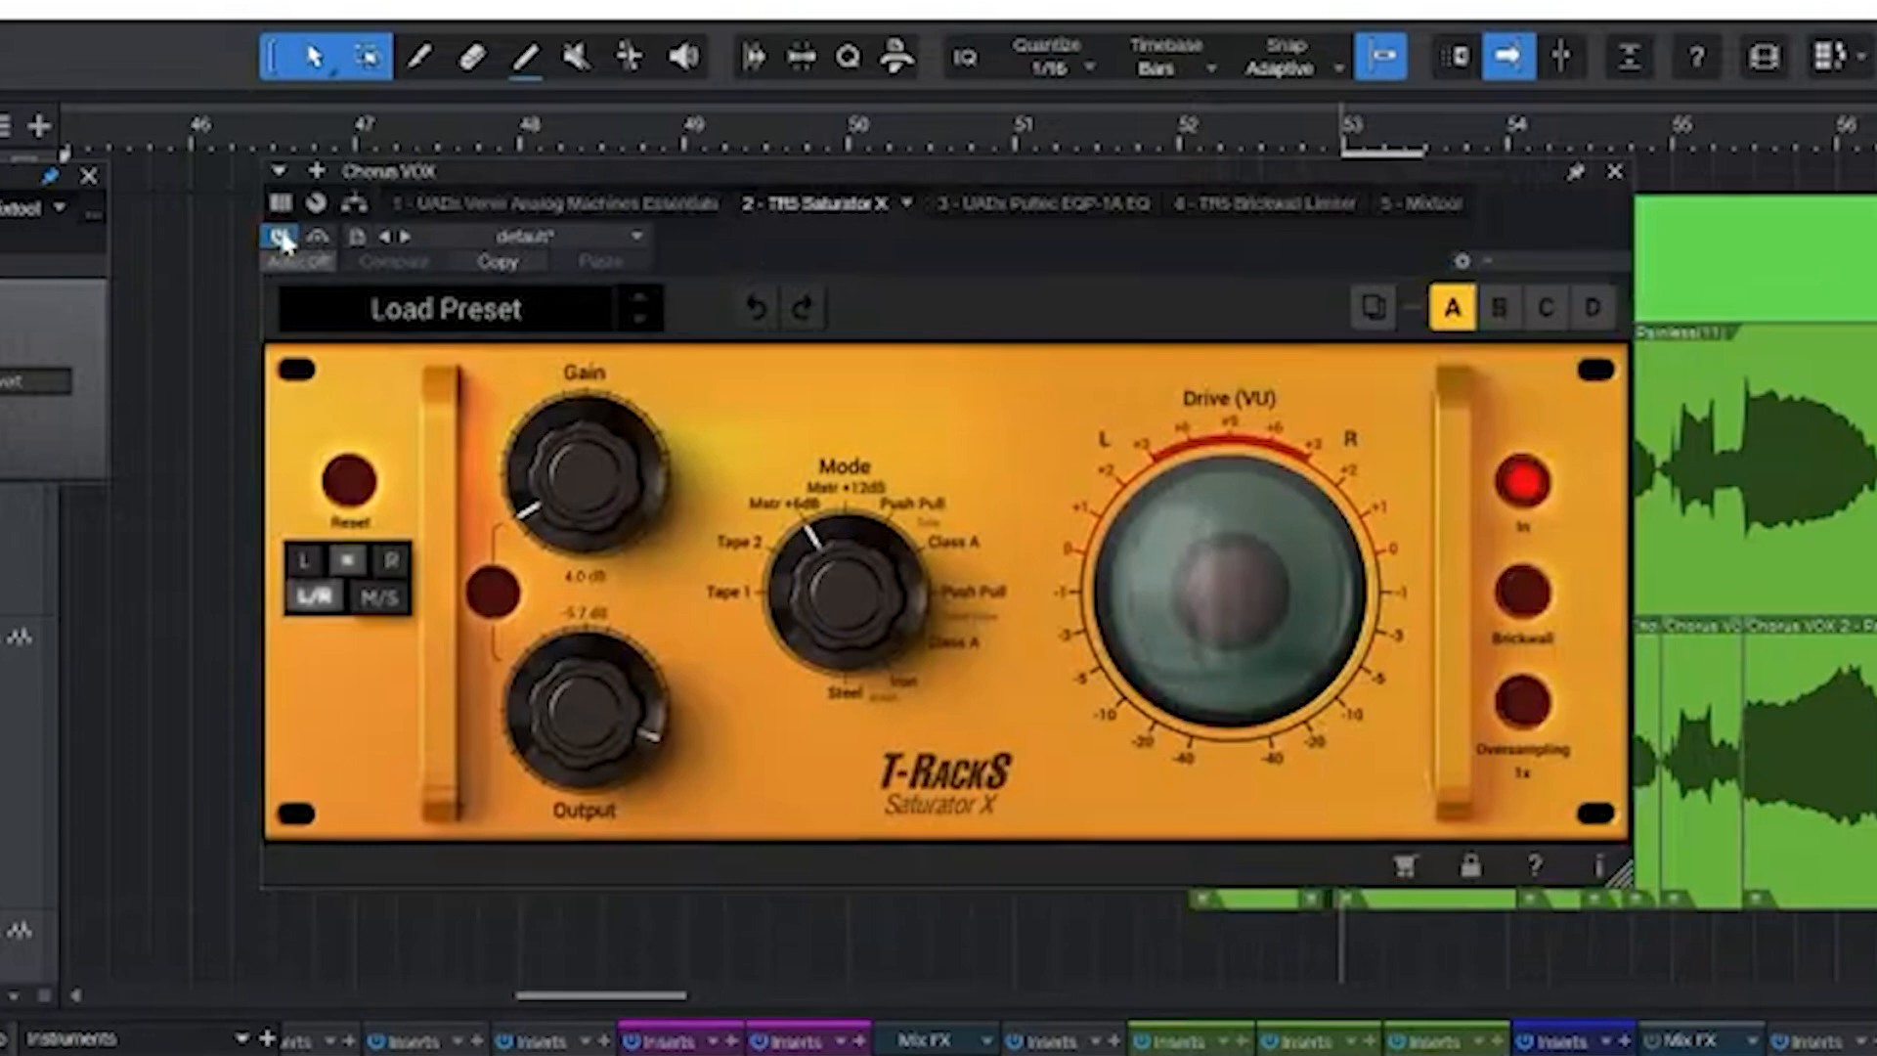
{"action": "key", "text": "space"}
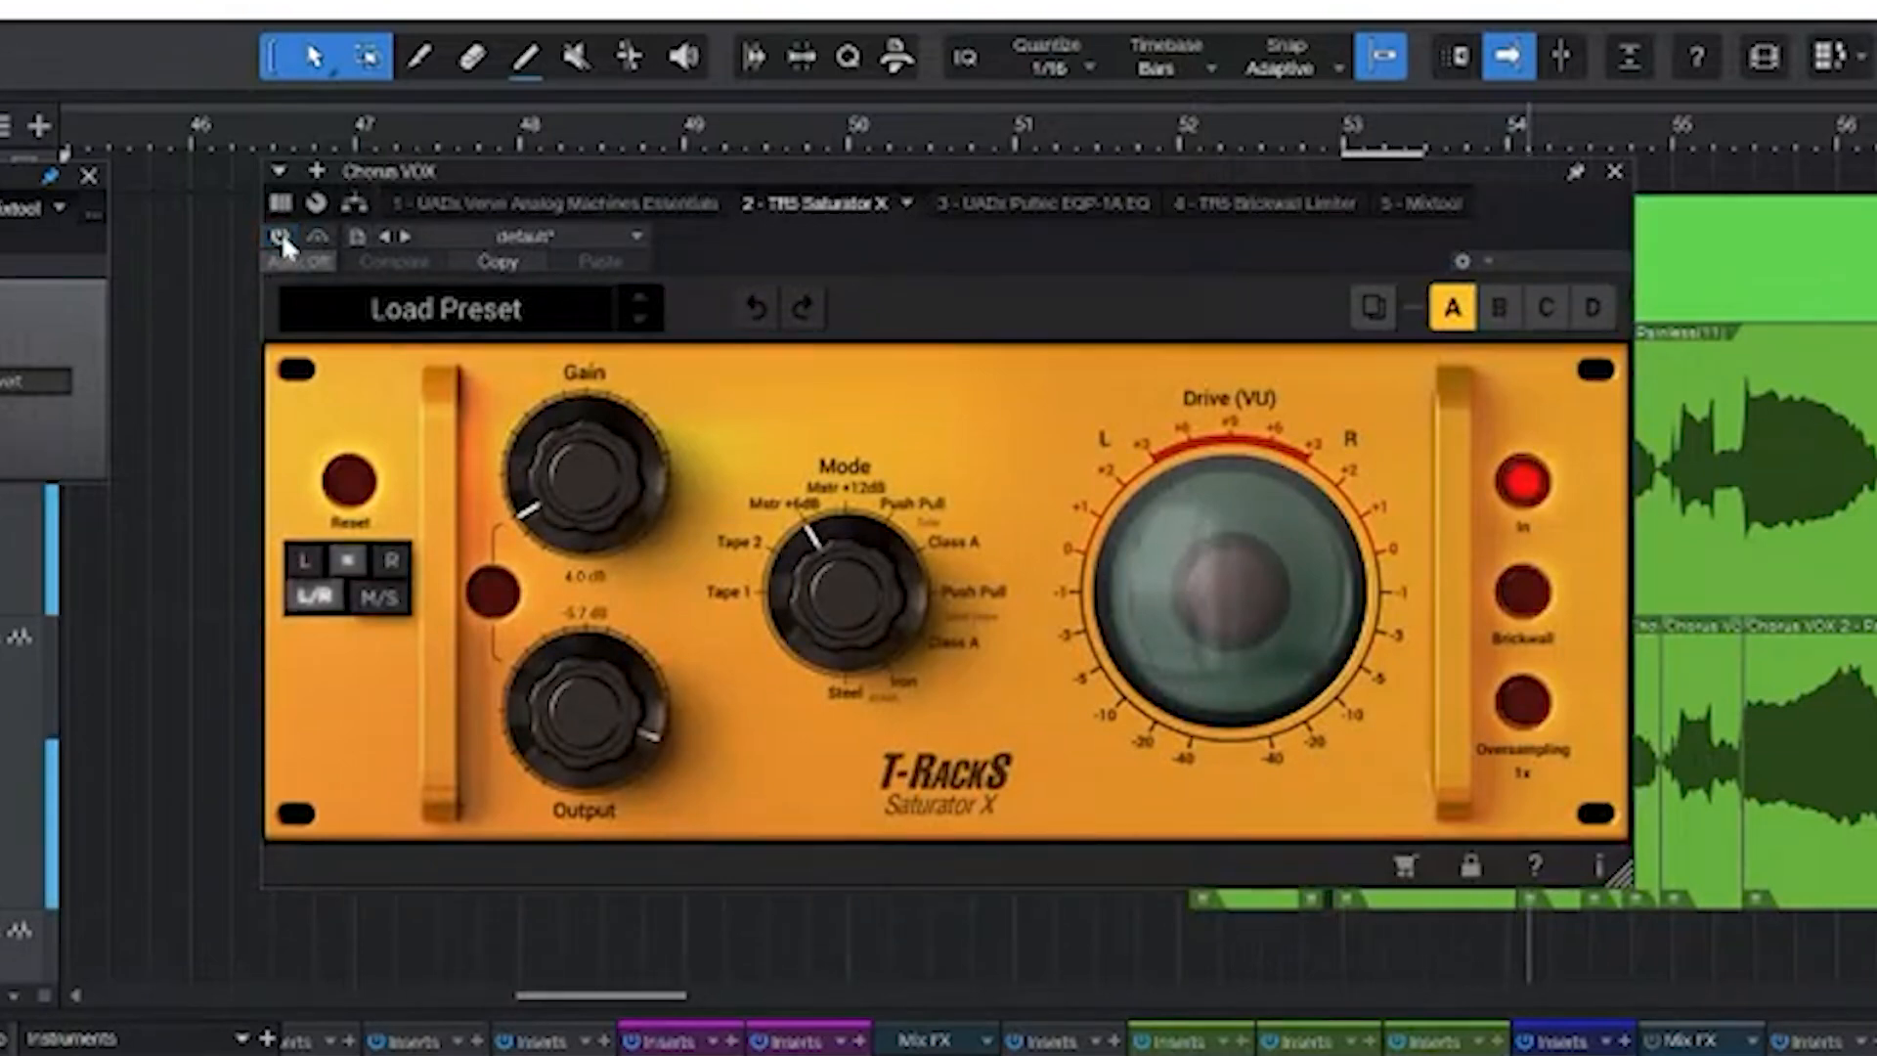
{"action": "left_click", "coordinate": [279, 235]}
{"action": "left_click", "coordinate": [280, 238]}
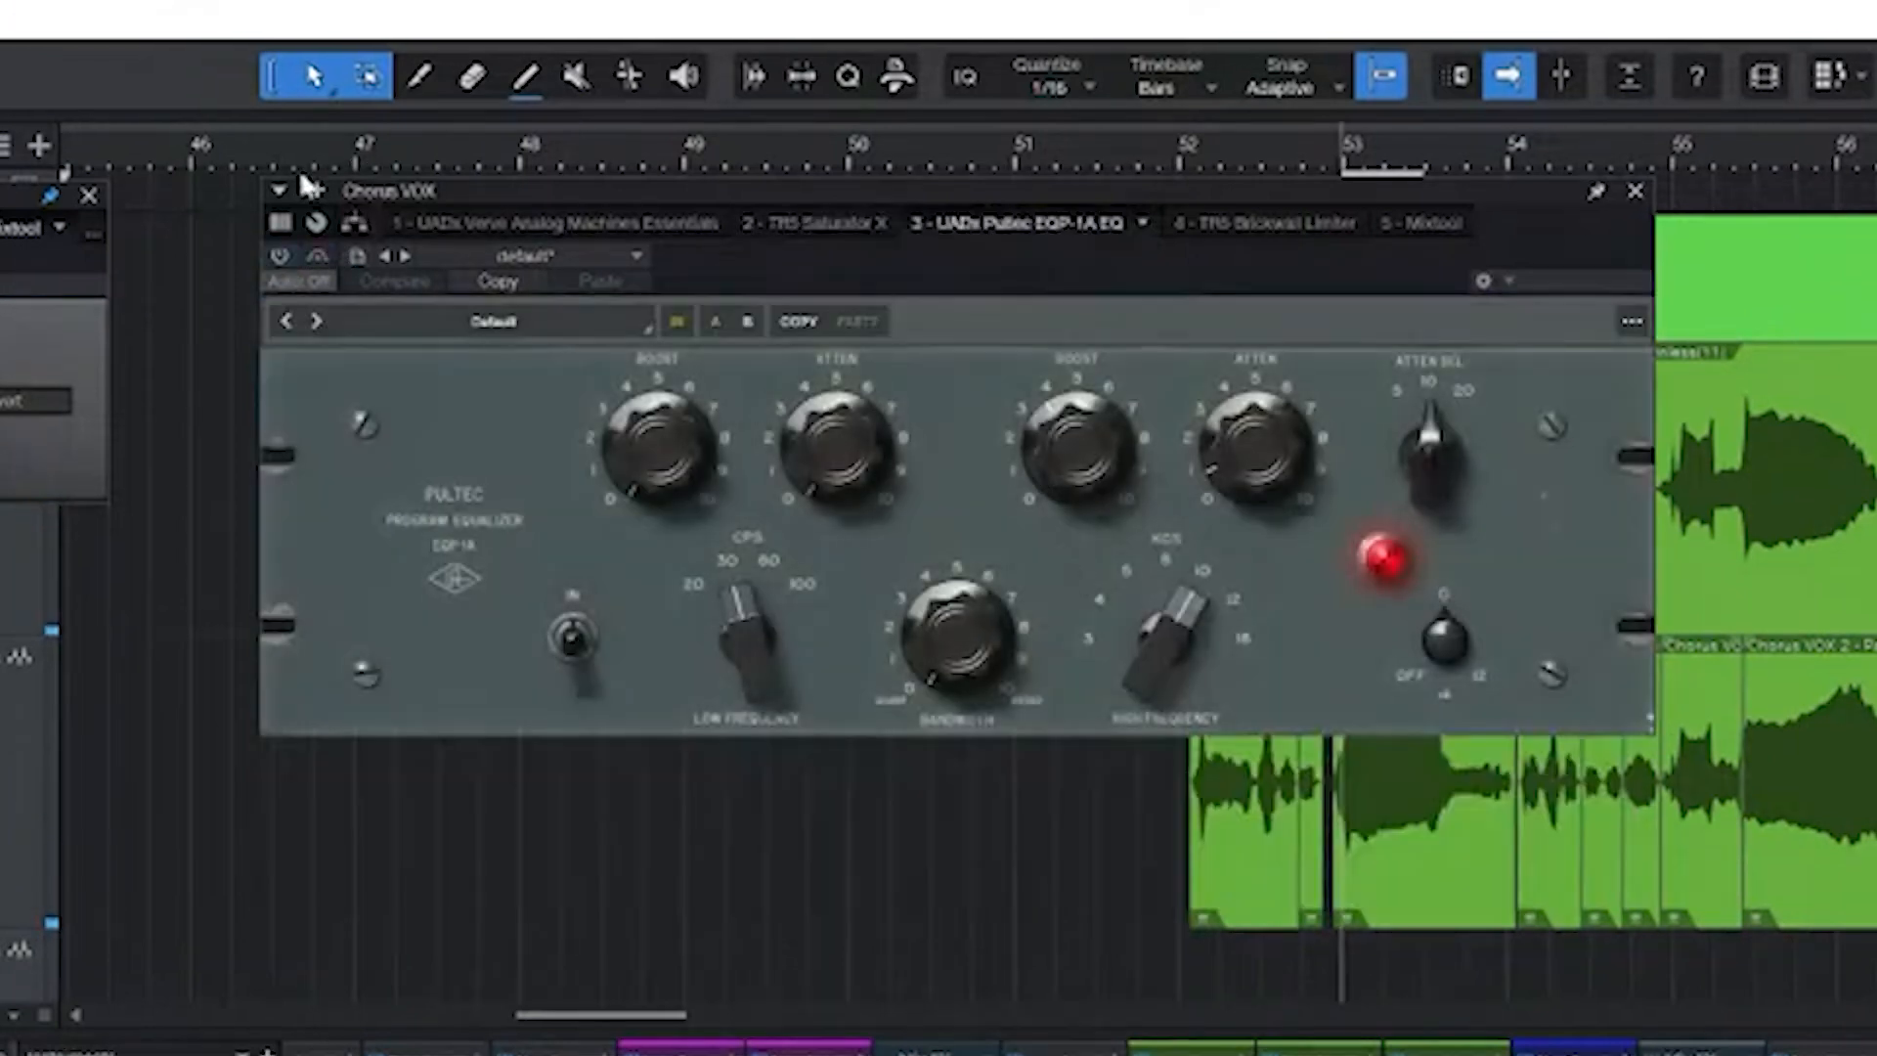
{"action": "left_click", "coordinate": [279, 253]}
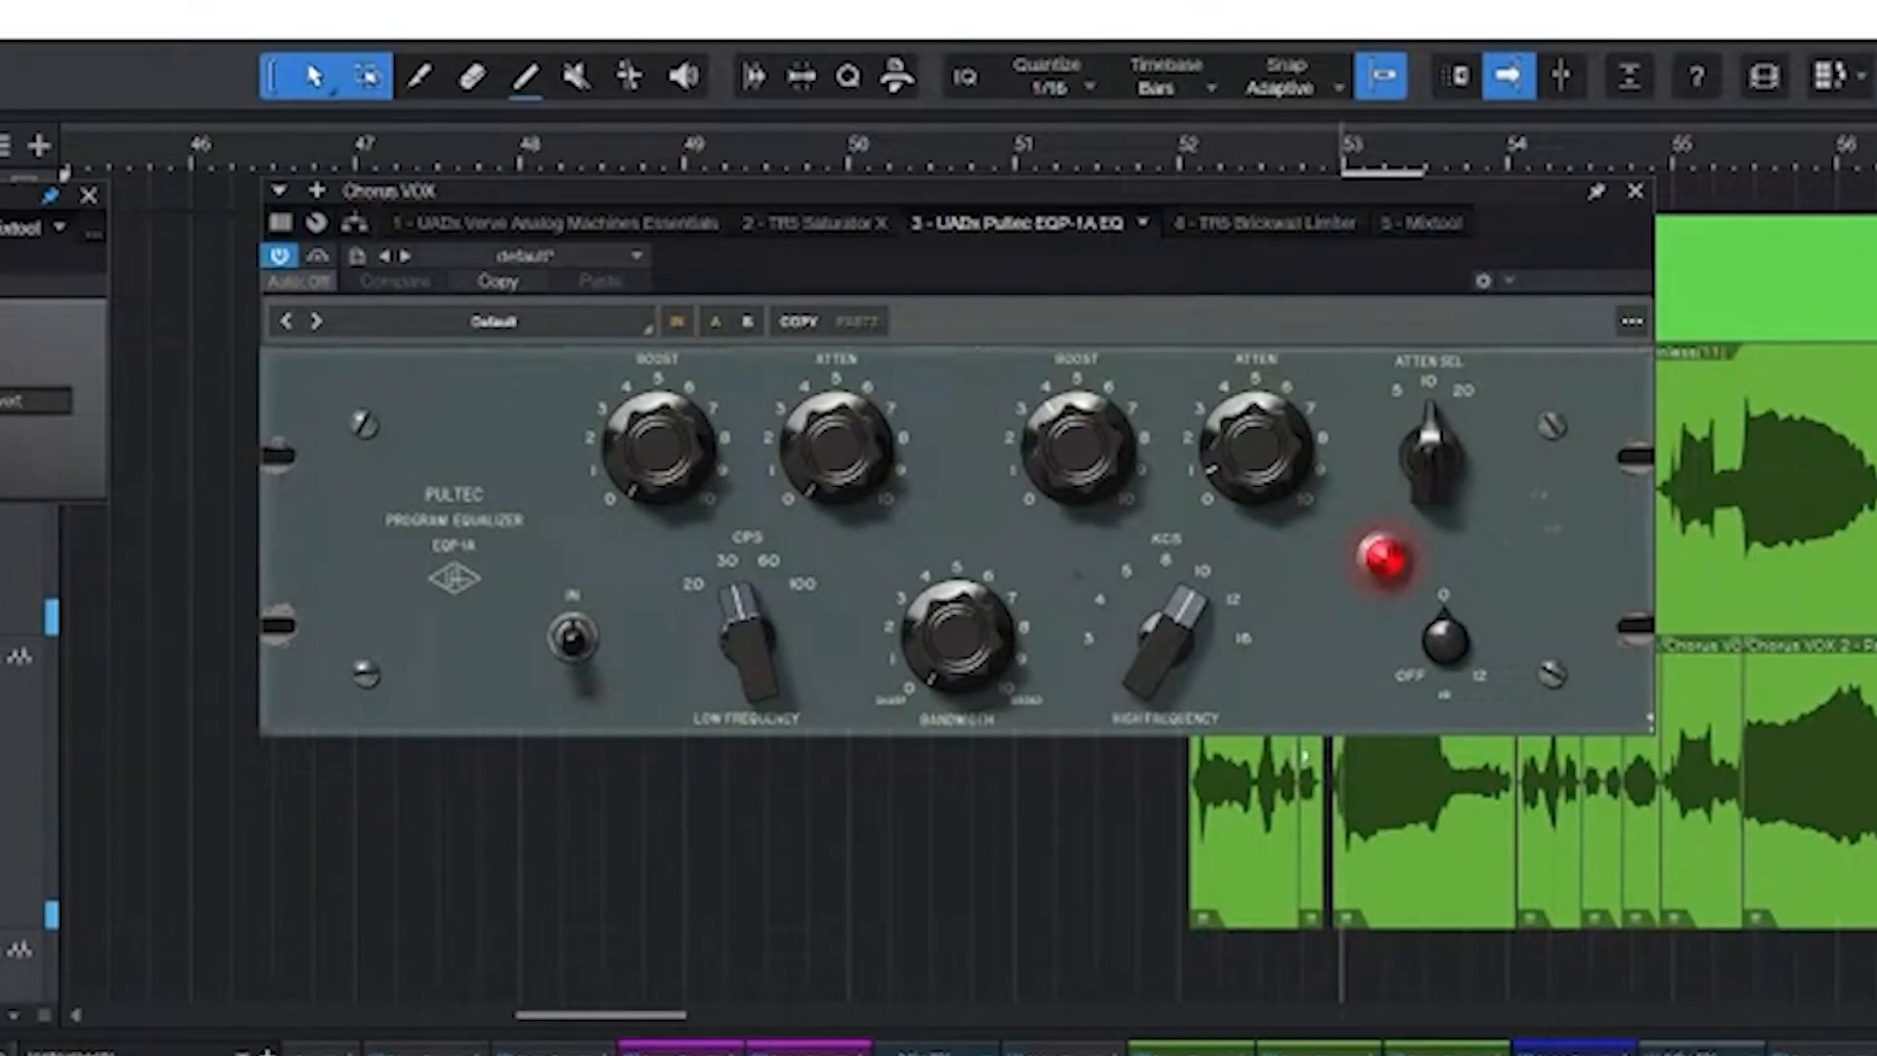
- Compare the Chorus VOX bus with the TR5 Brickwall Limiter on and off during playback
{"action": "left_click", "coordinate": [1259, 219]}
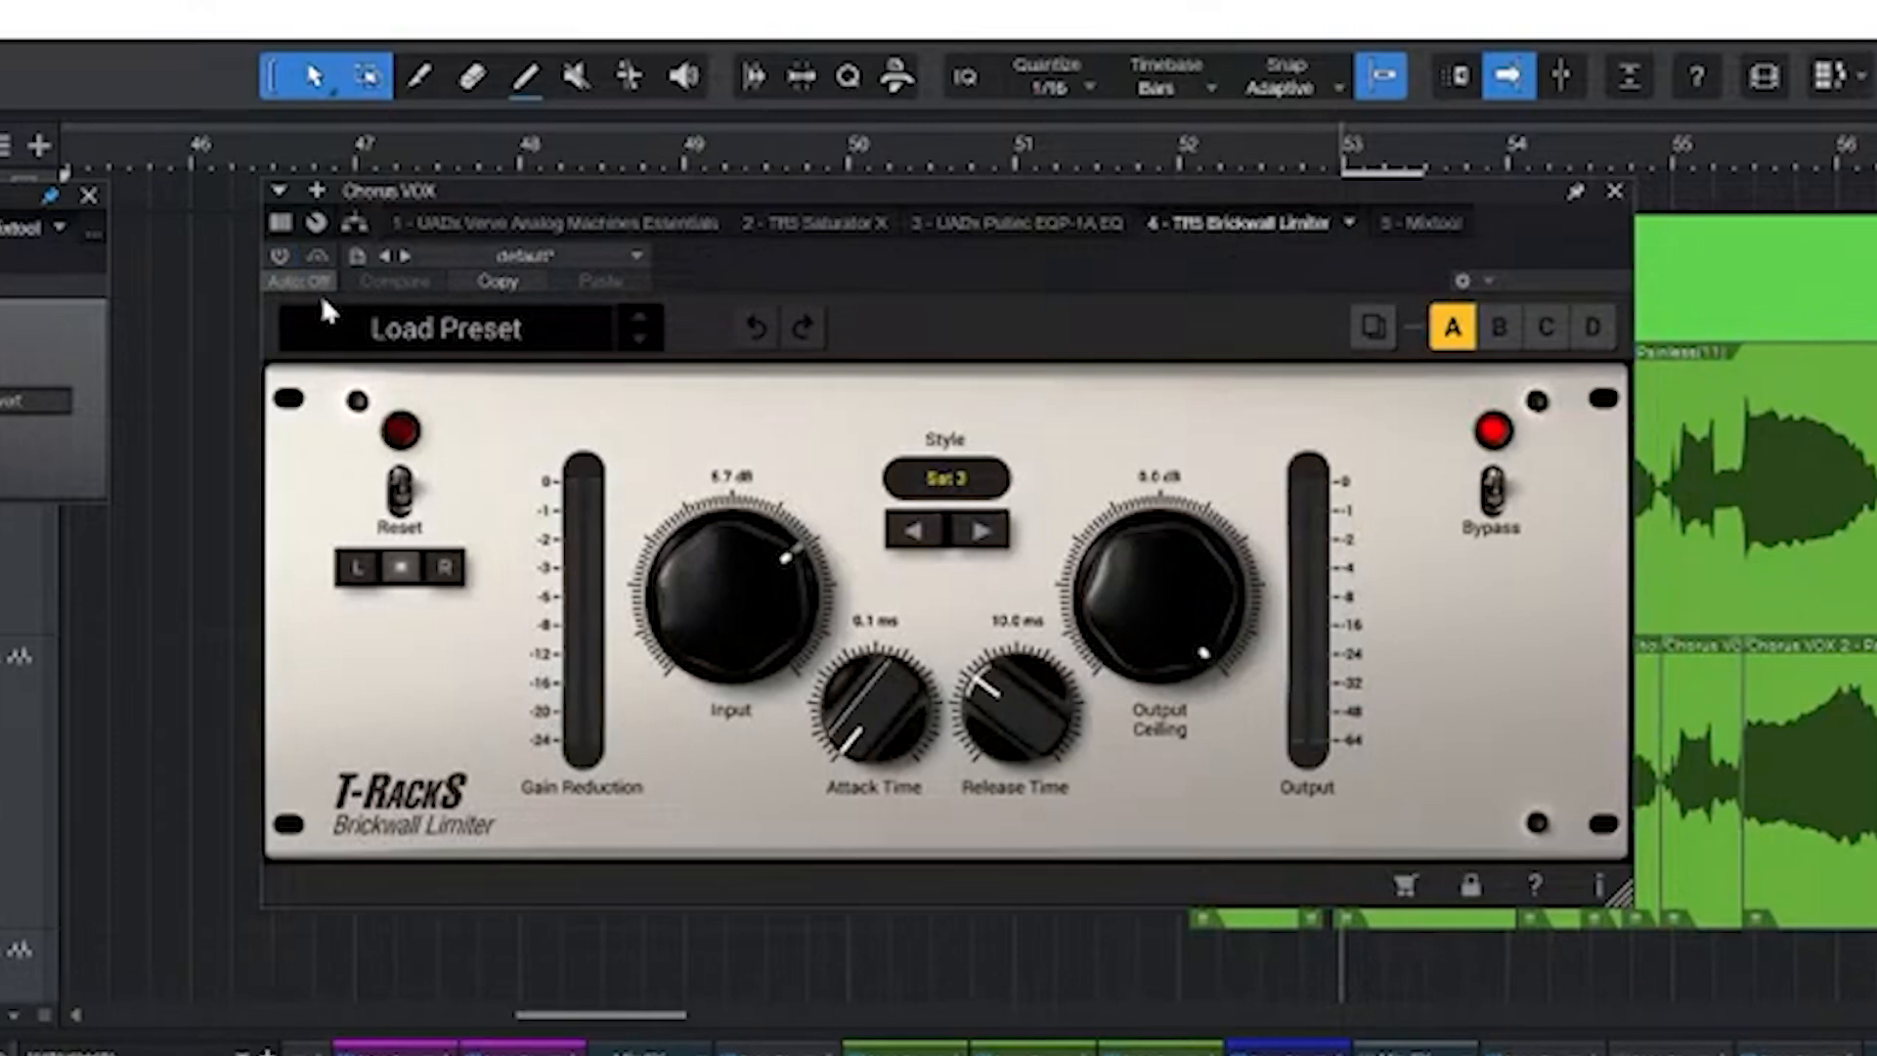
{"action": "left_click", "coordinate": [279, 256]}
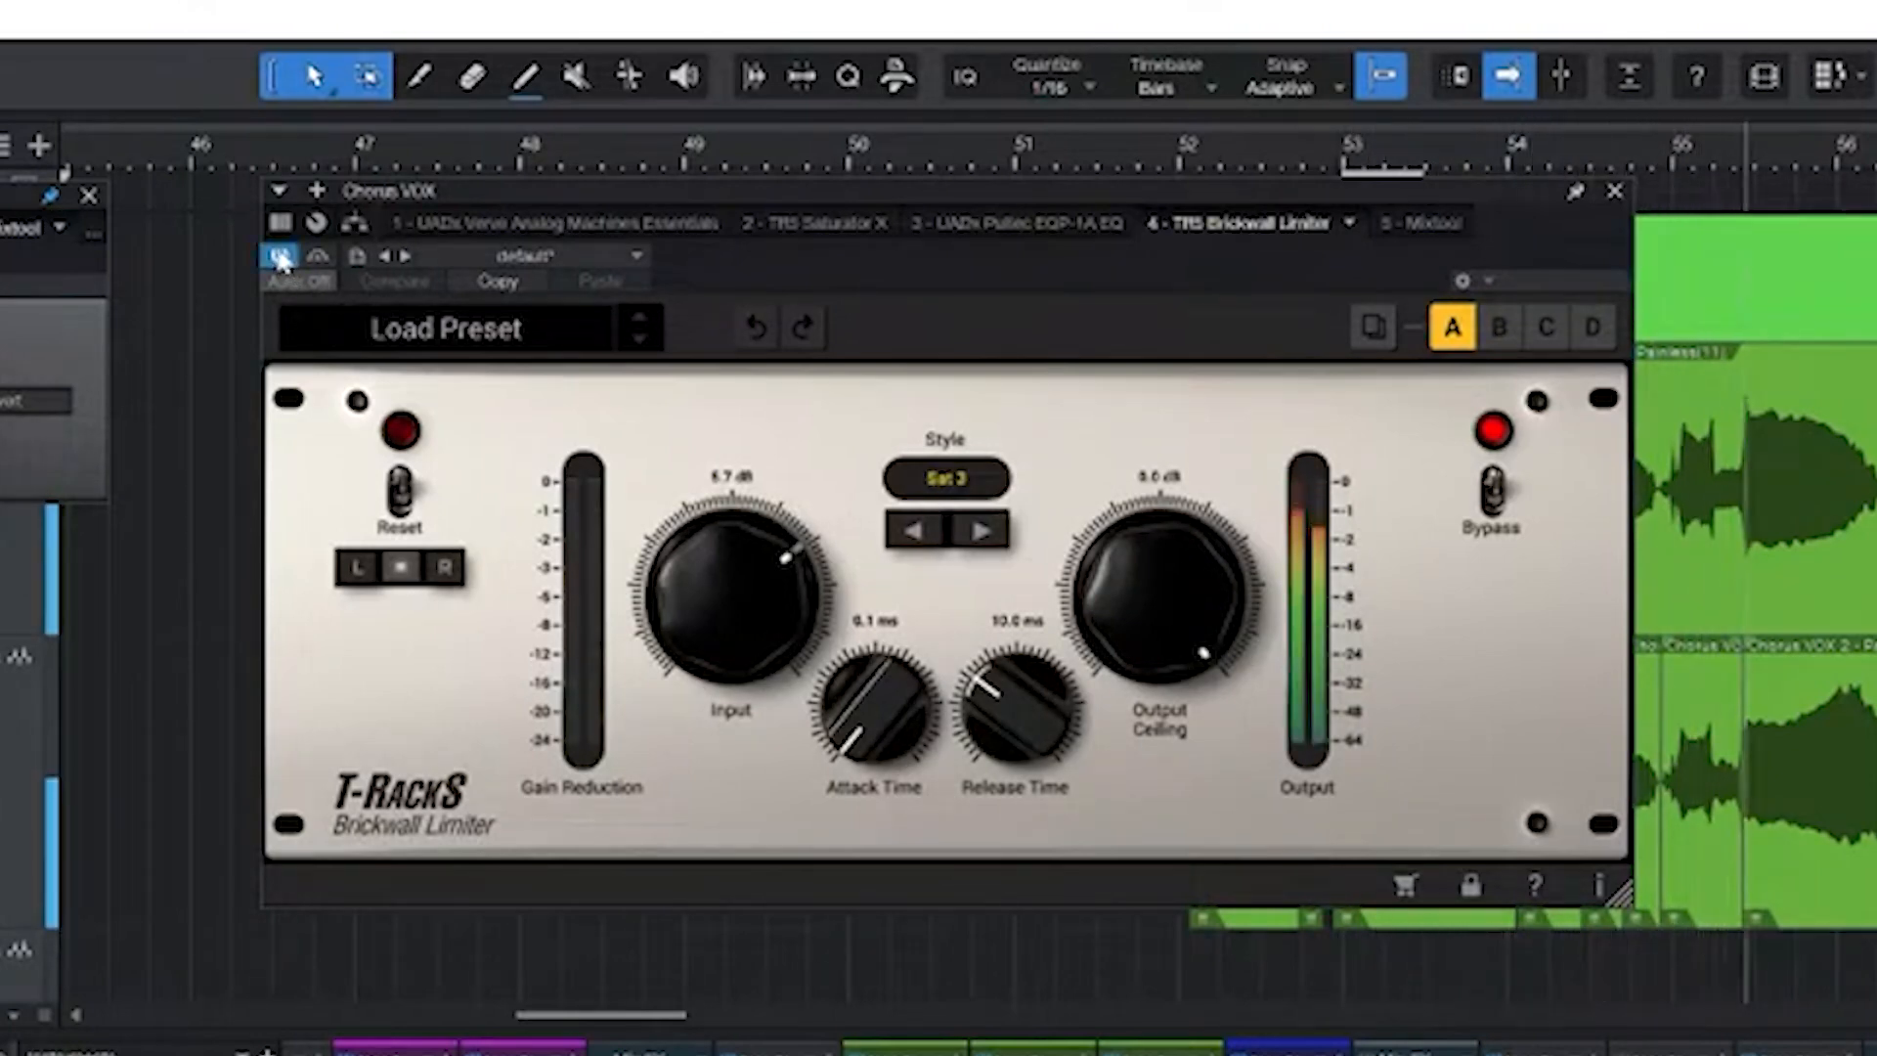
{"action": "left_click", "coordinate": [279, 256]}
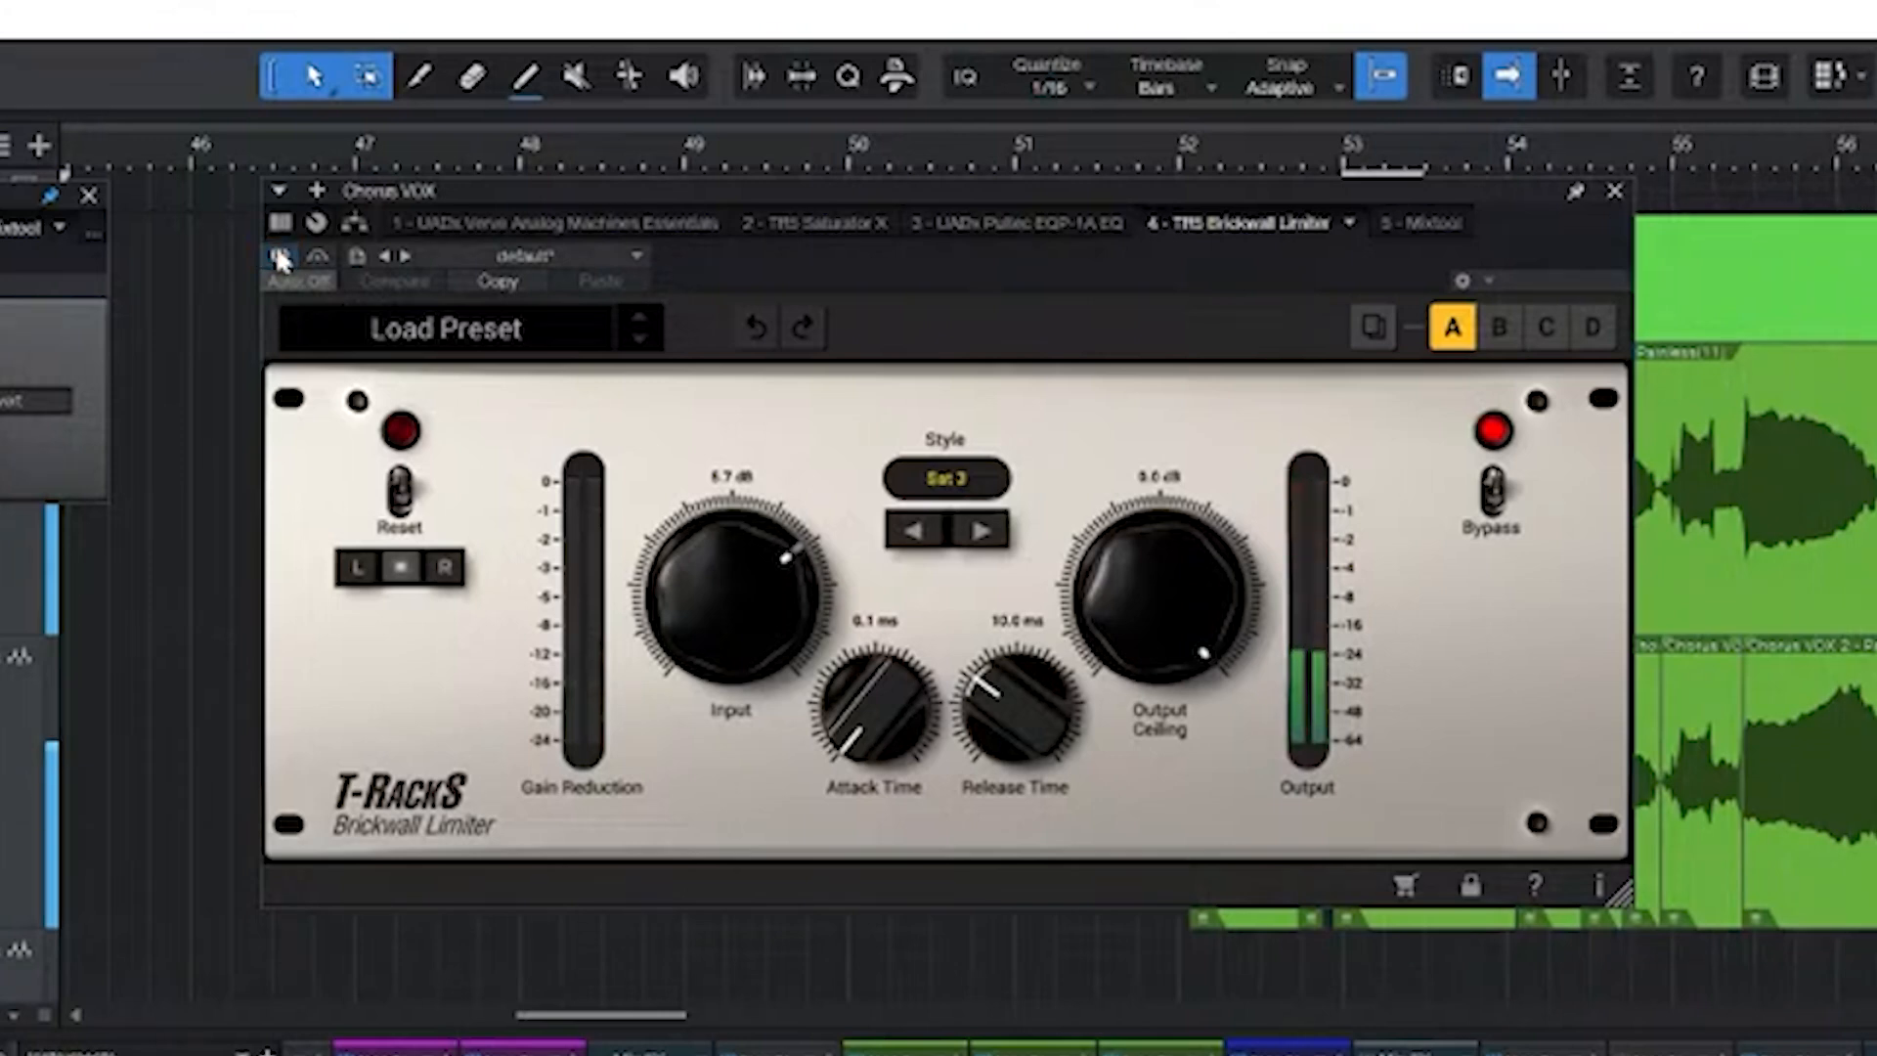
{"action": "left_click", "coordinate": [279, 256]}
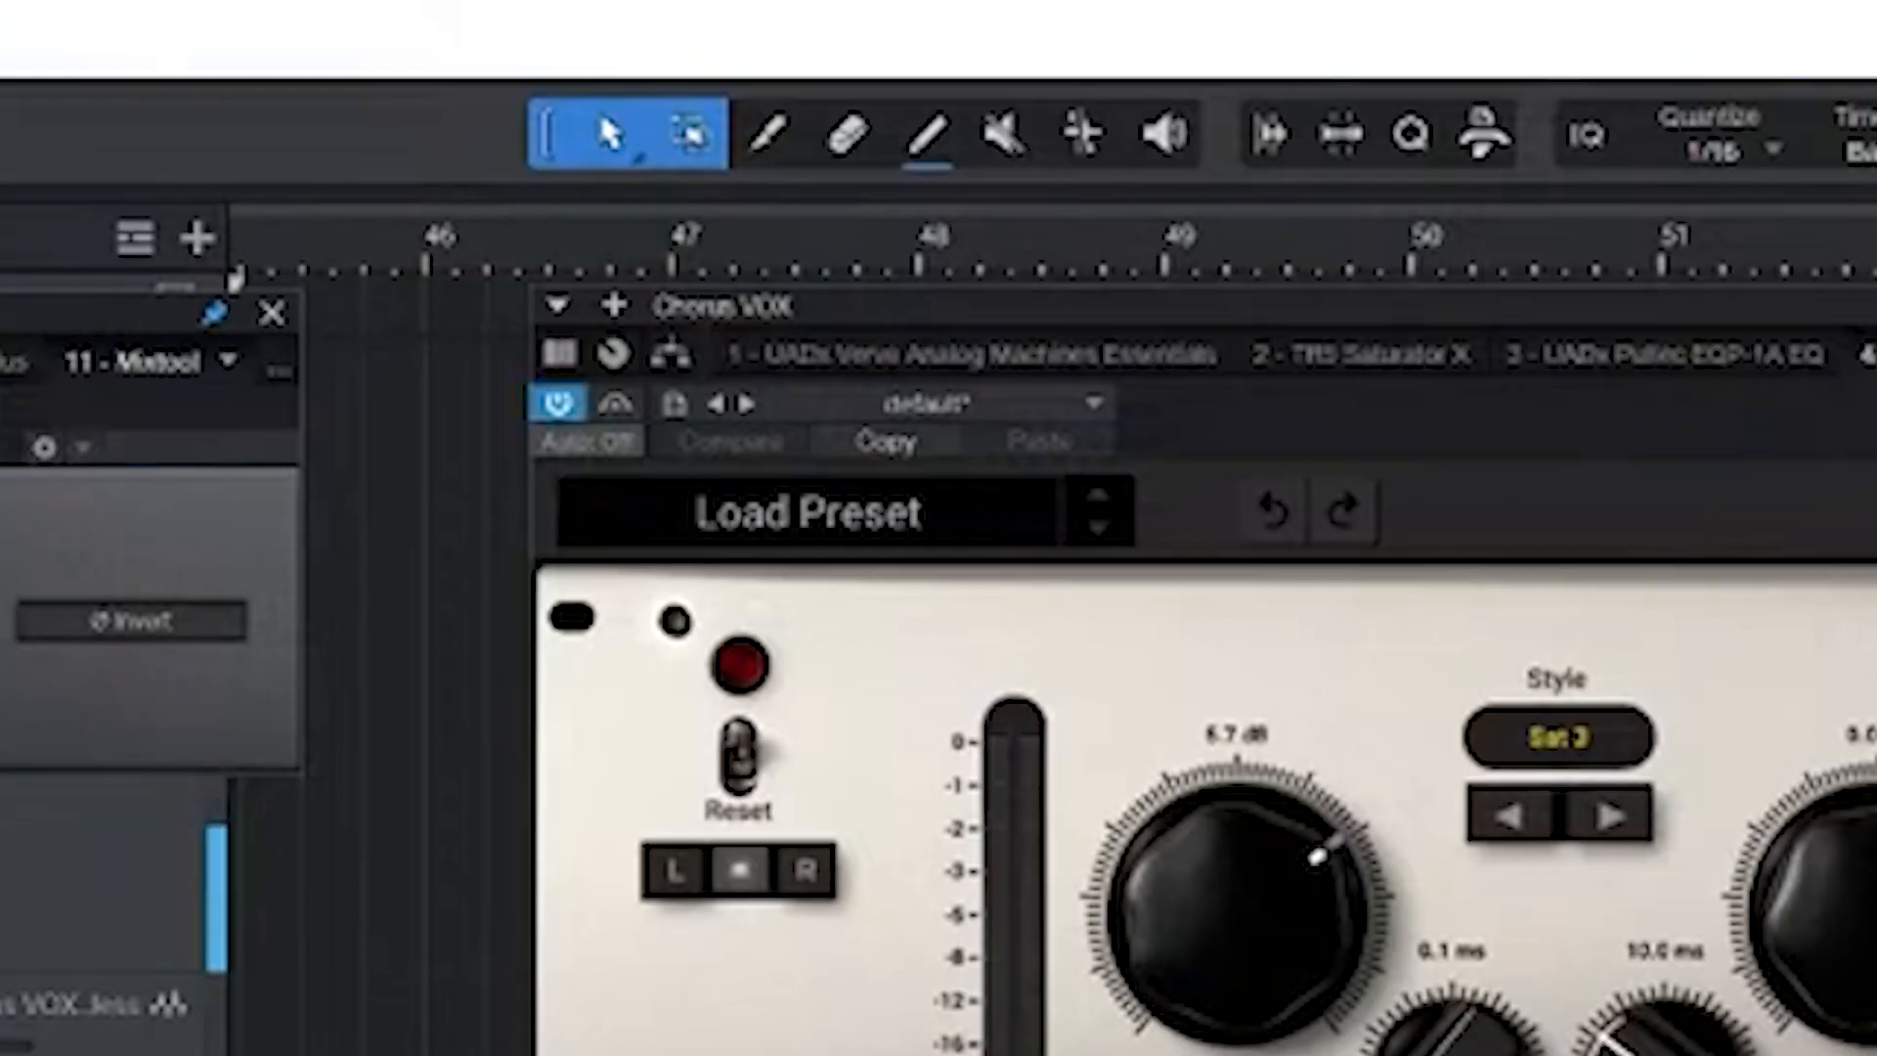
- Compare the Chorus VOX bus with its Mixtool gain insert bypassed and active
{"action": "left_click", "coordinate": [1872, 354]}
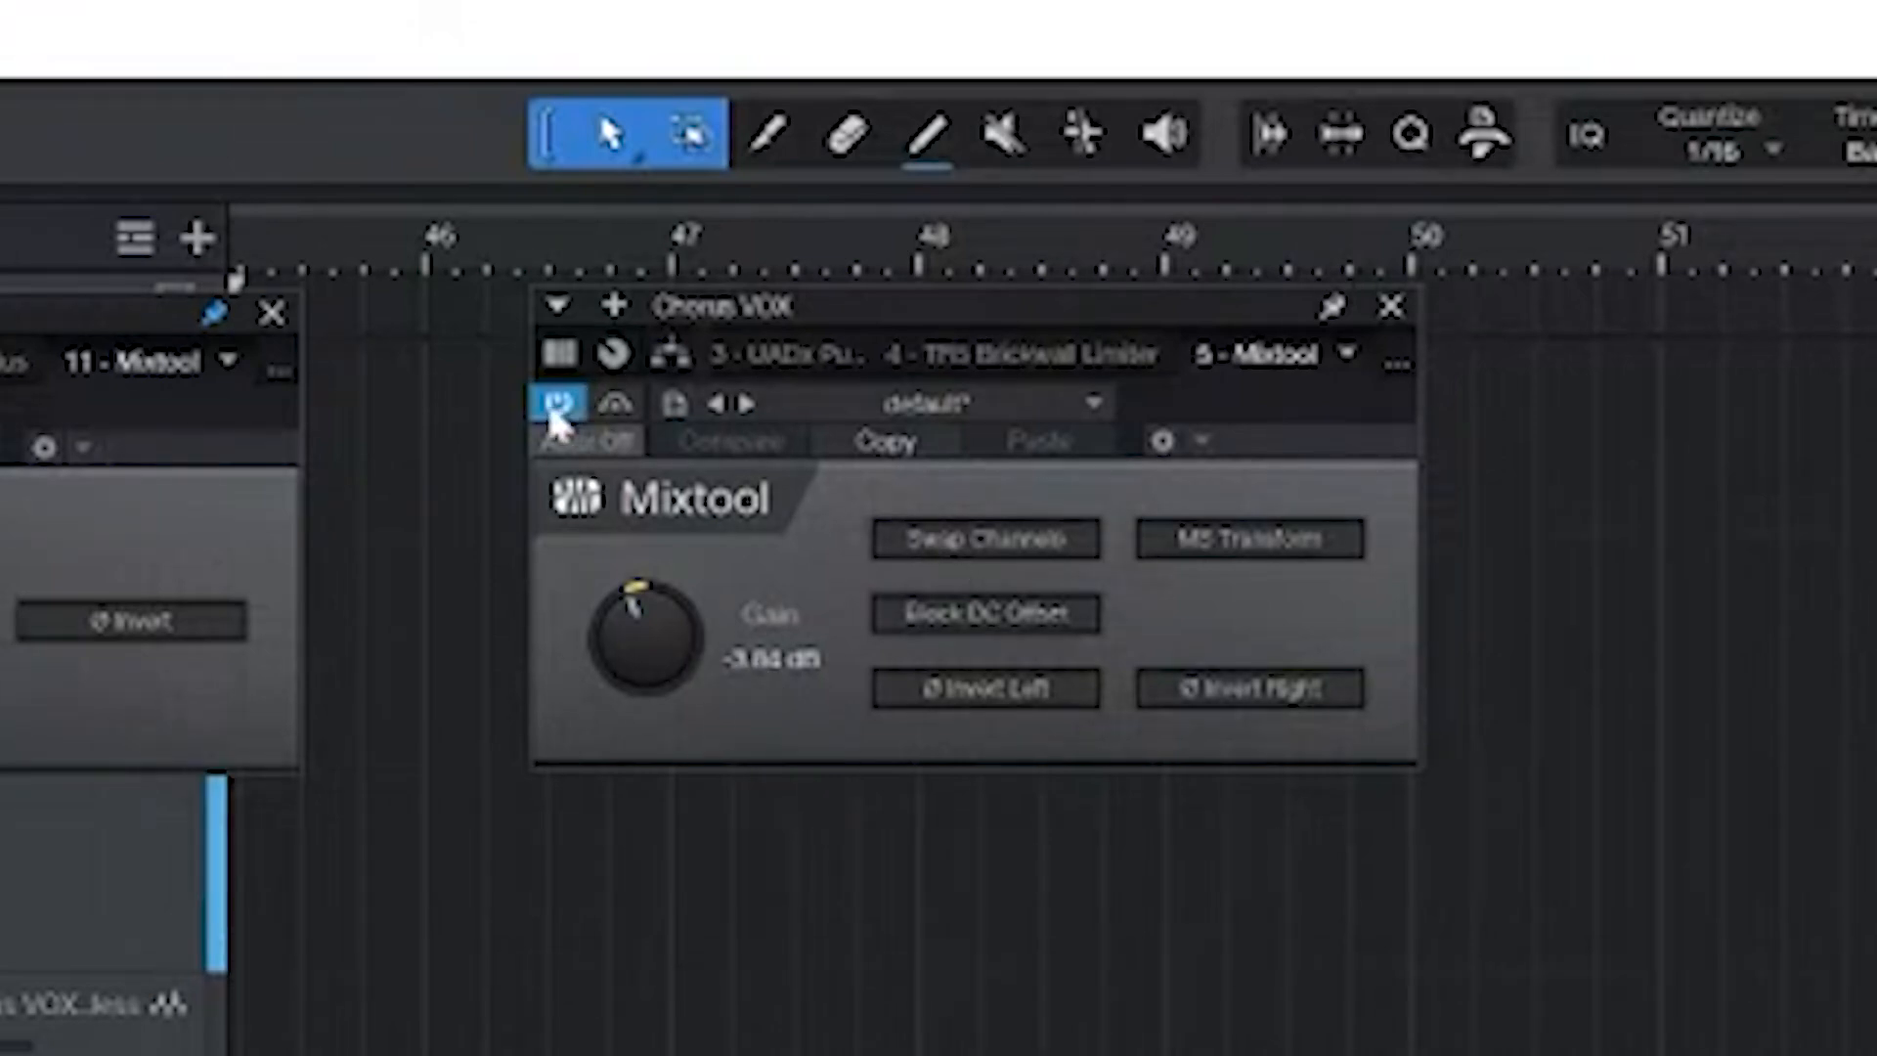
{"action": "left_click", "coordinate": [552, 415]}
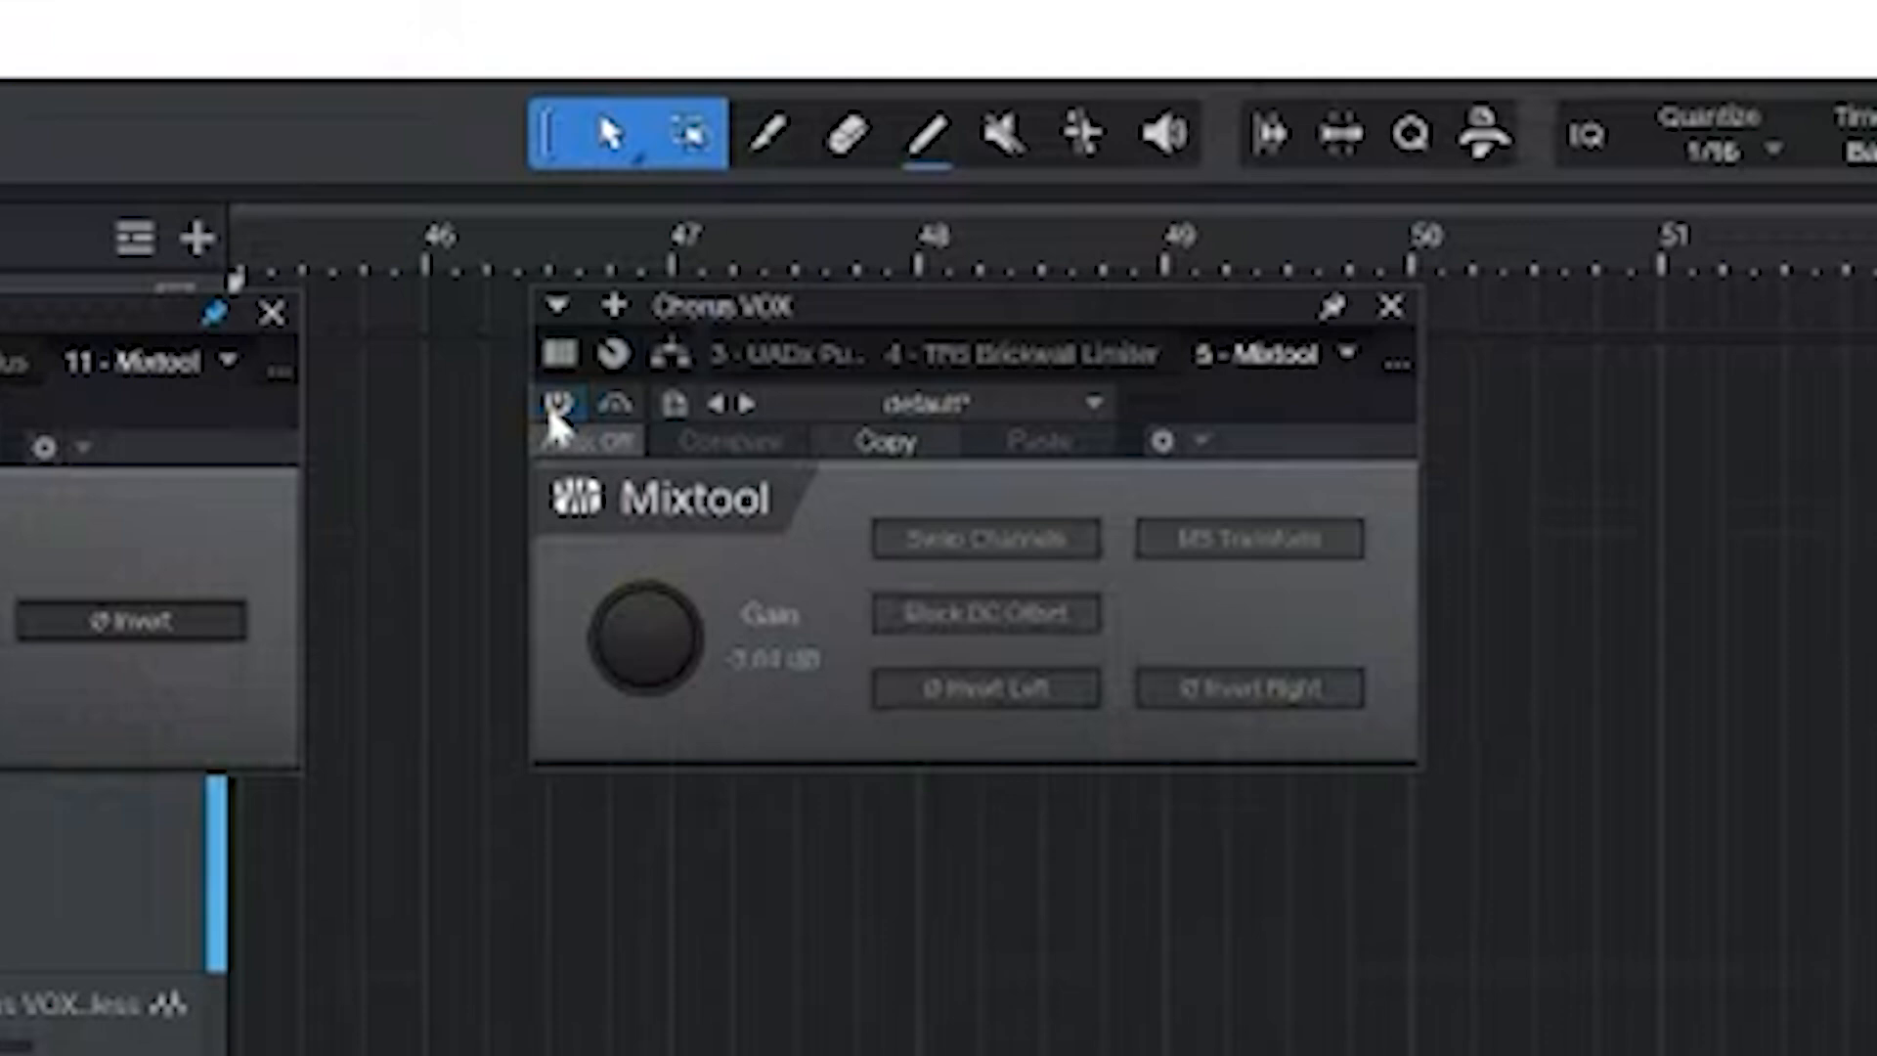
{"action": "left_click", "coordinate": [554, 416]}
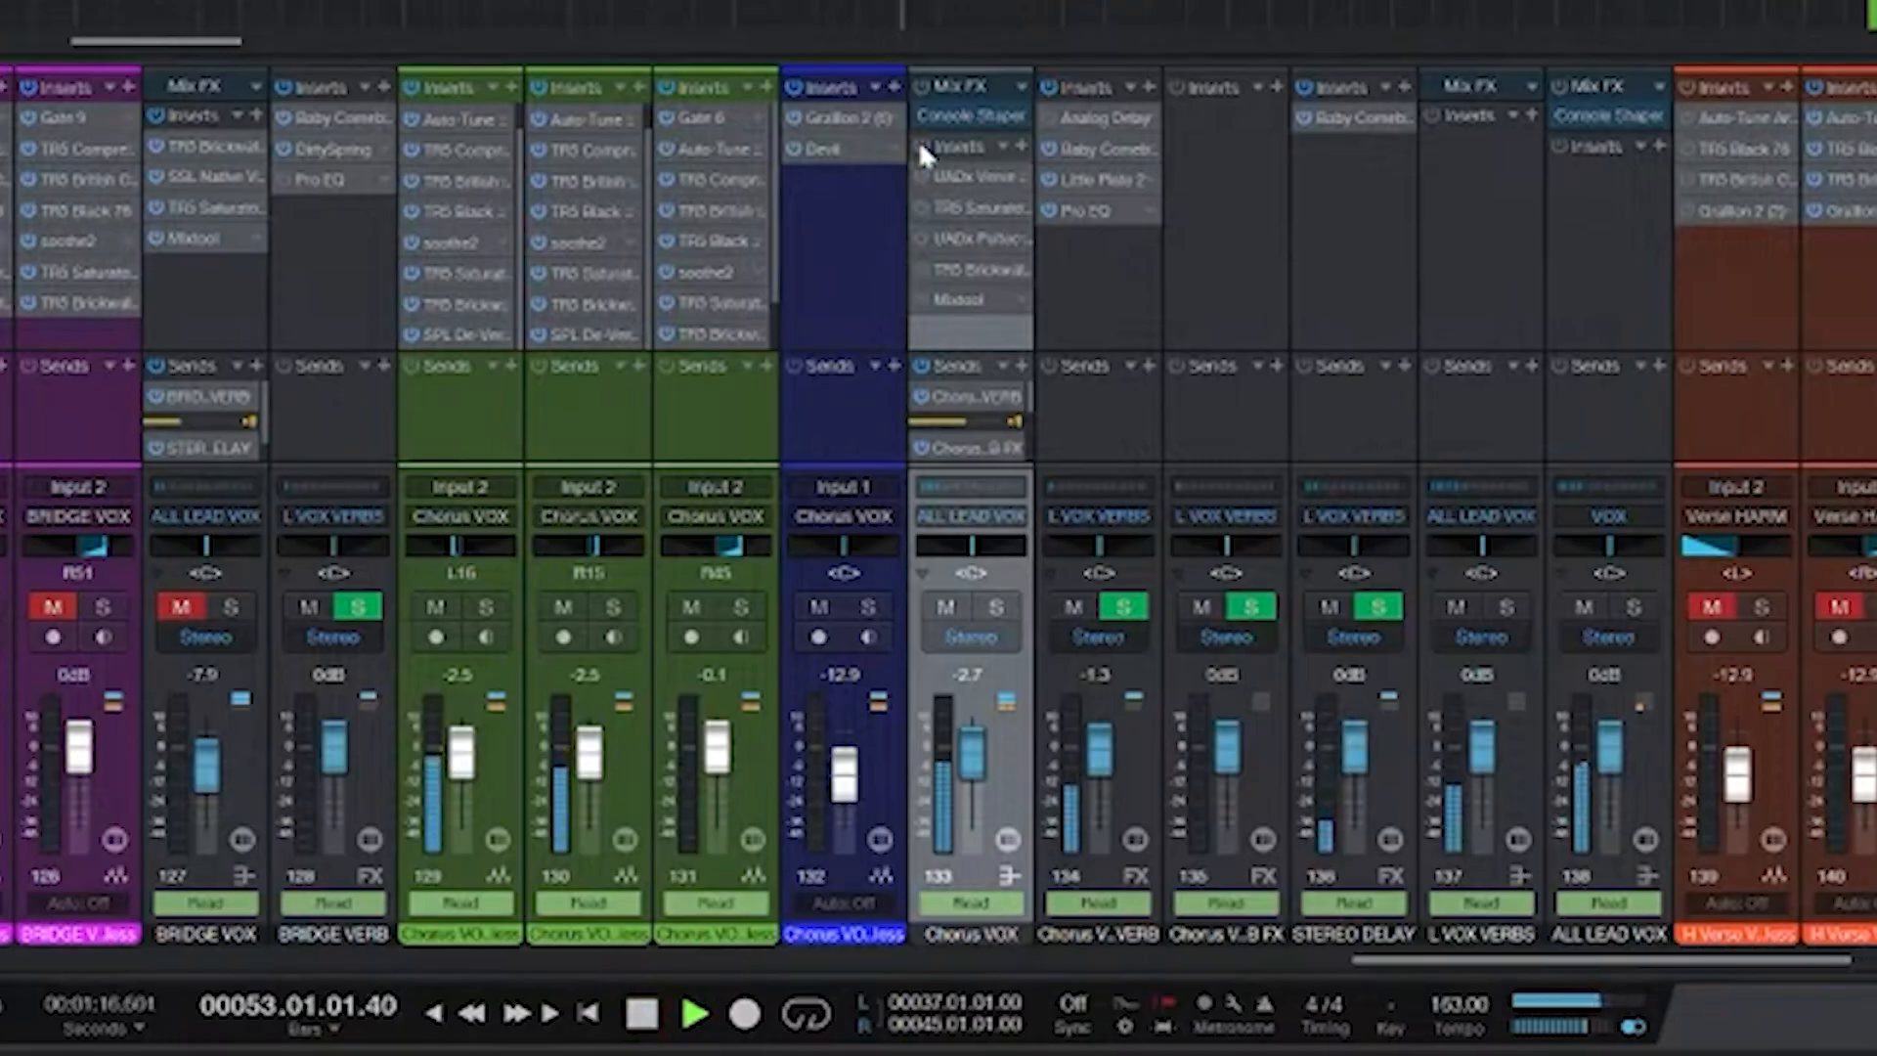
- Activate the whole insert chain on the Chorus VOX bus, switching it off and on again to compare during playback
{"action": "left_click", "coordinate": [919, 142]}
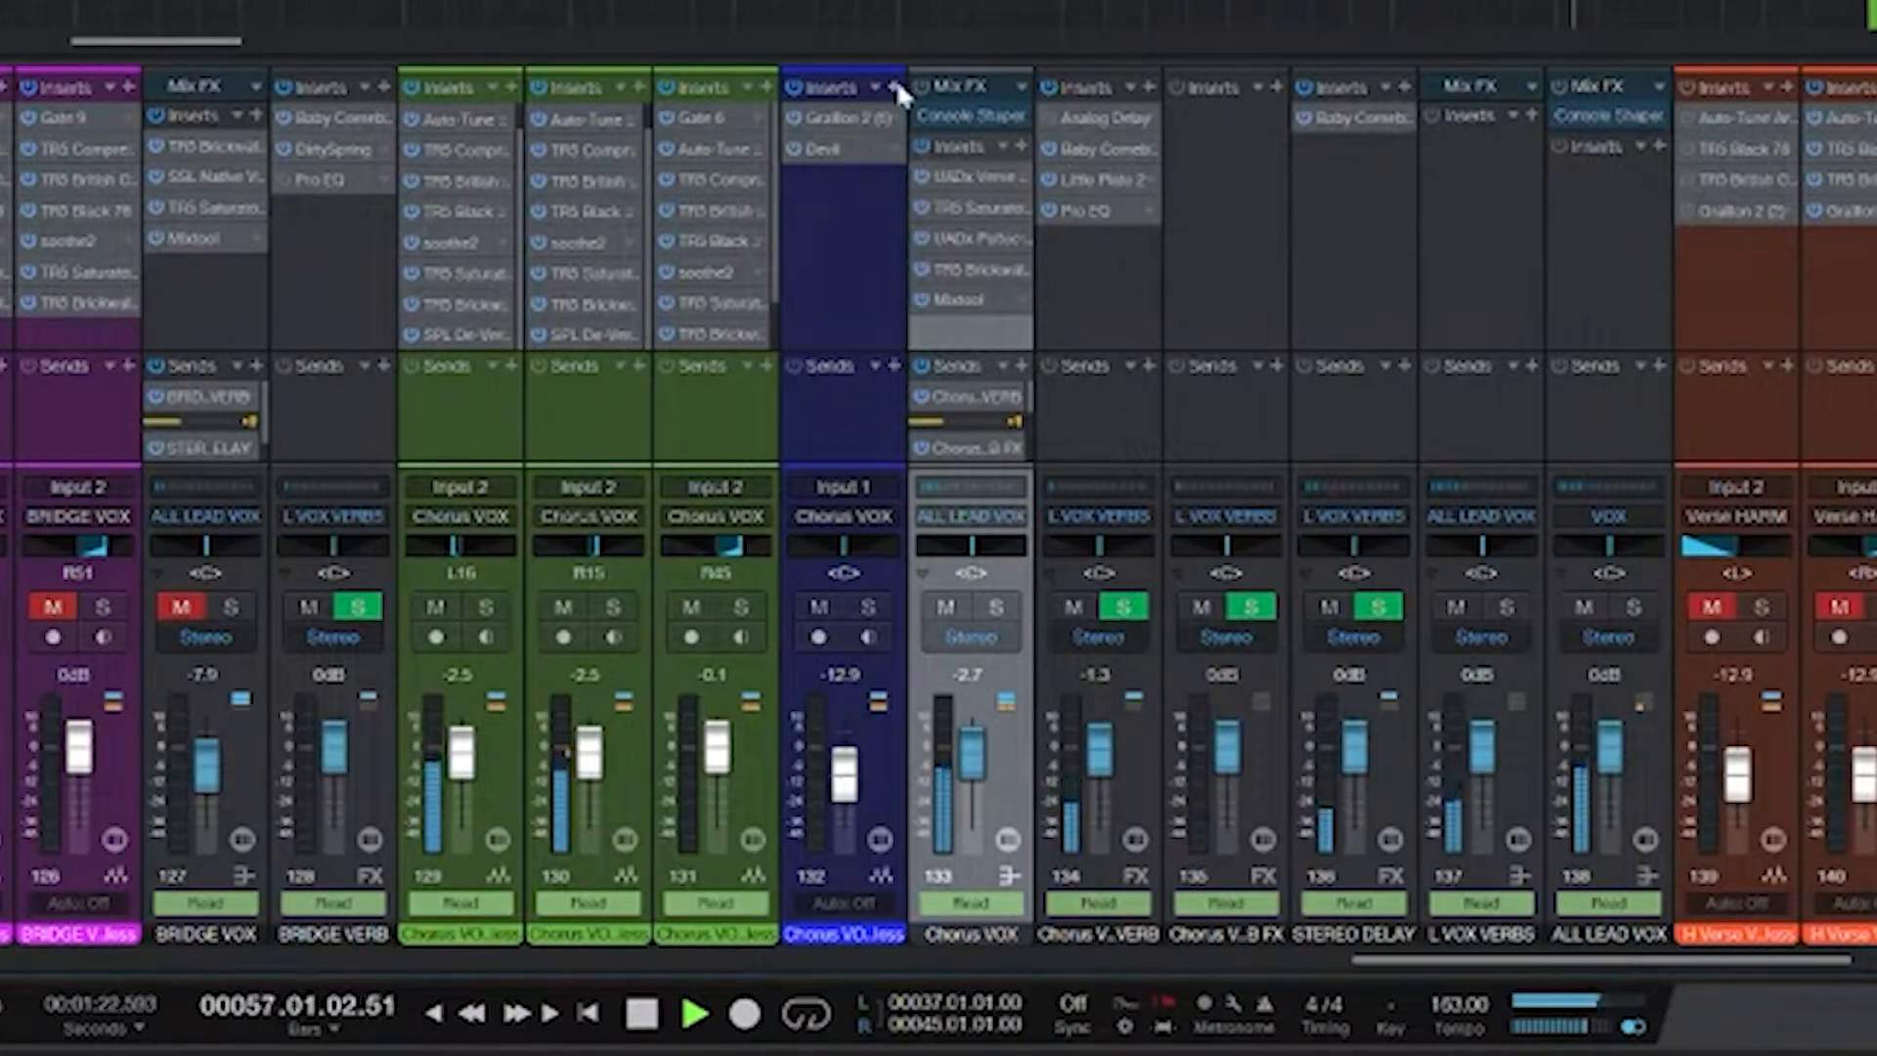
{"action": "left_click", "coordinate": [919, 144]}
{"action": "left_click", "coordinate": [920, 146]}
{"action": "key", "text": "space"}
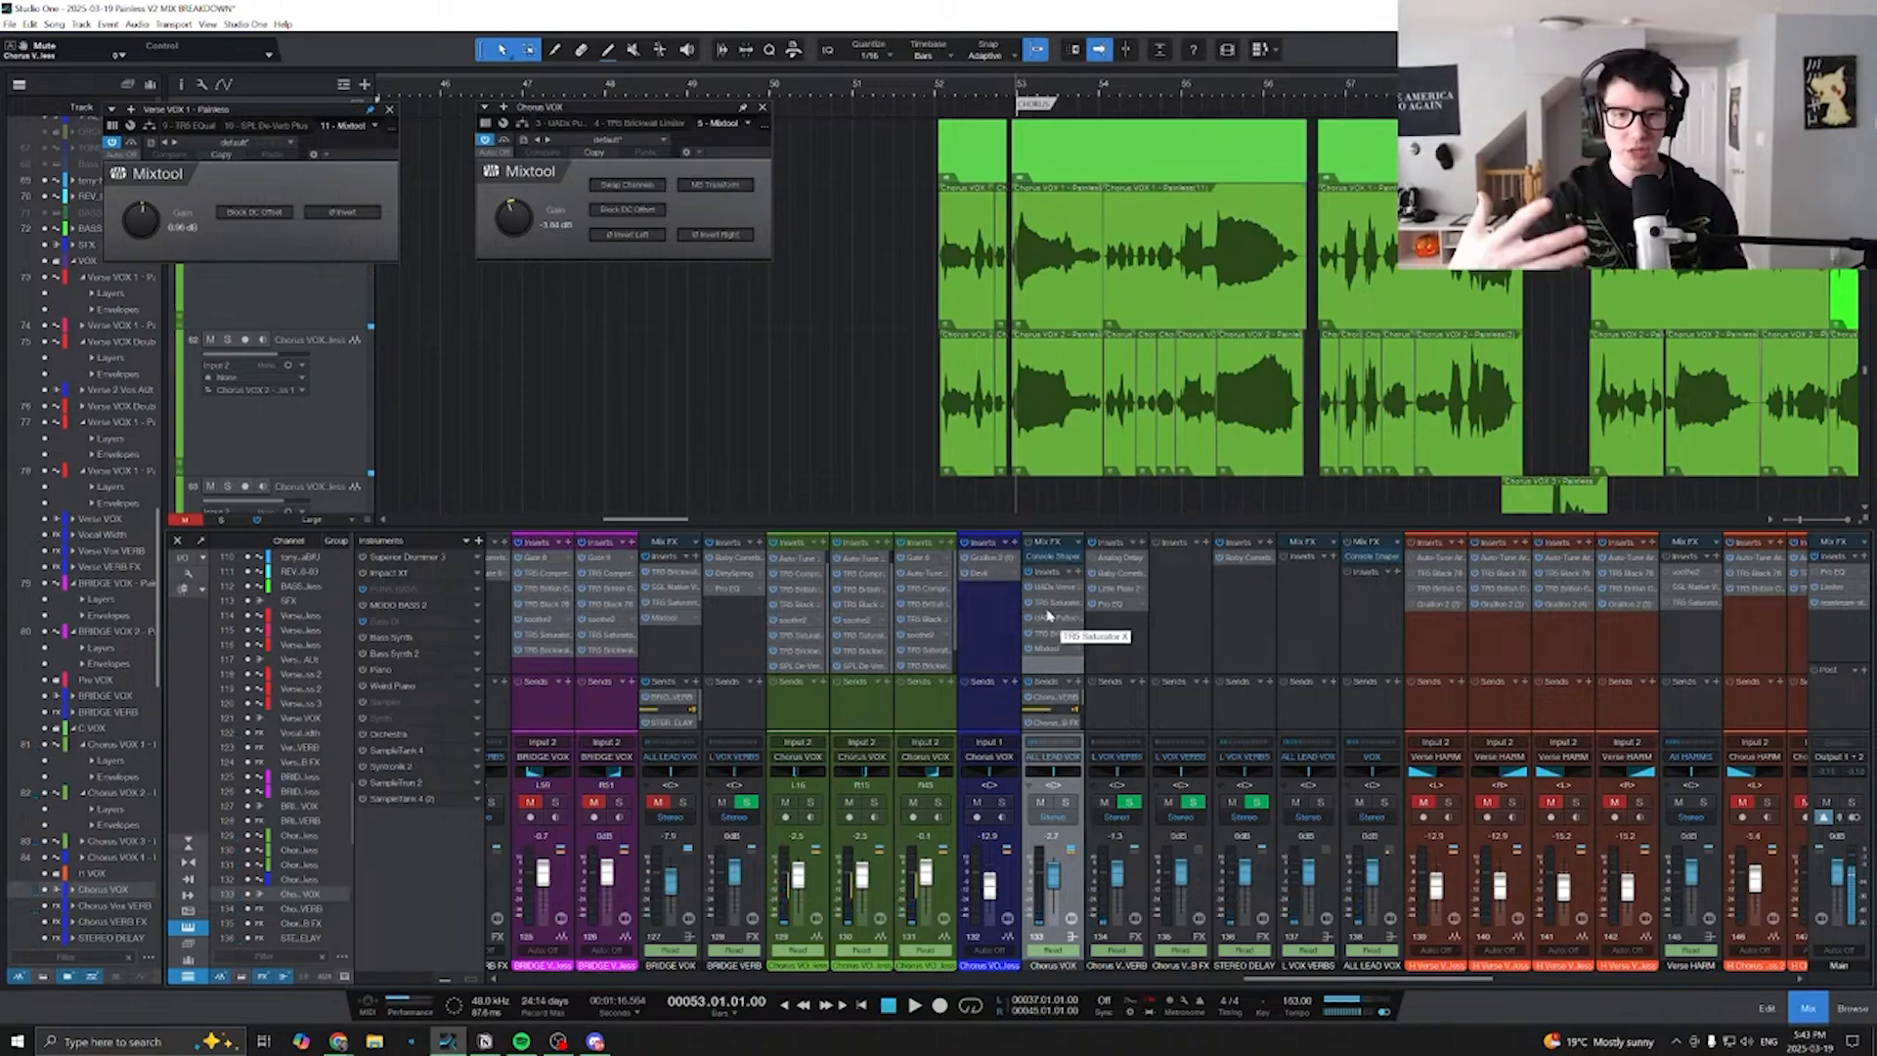
{"action": "scroll", "coordinate": [1035, 706], "scroll_direction": "right", "scroll_amount": 3}
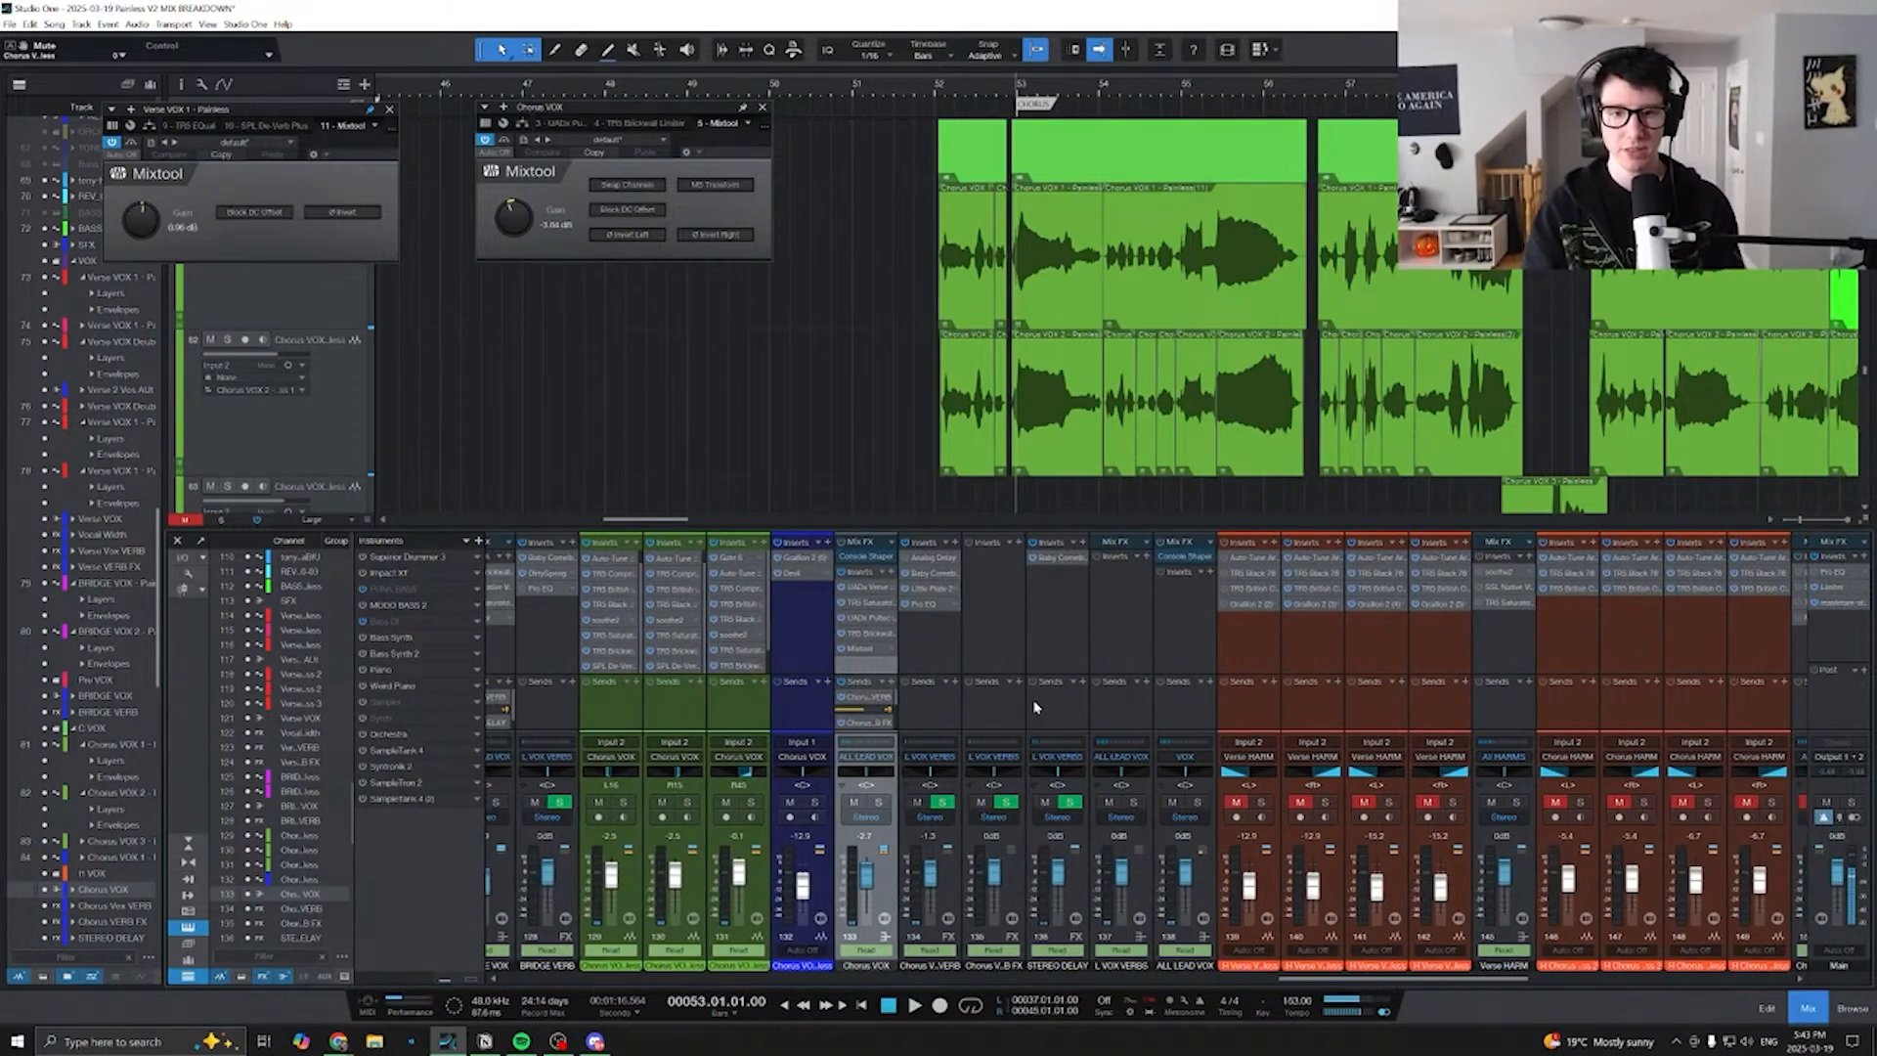
- Review the Analog Delay, Baby Comeback and Little Plate plugins on the Chorus Vox VERB effect channel
{"action": "scroll", "coordinate": [1012, 636], "scroll_direction": "left", "scroll_amount": 1}
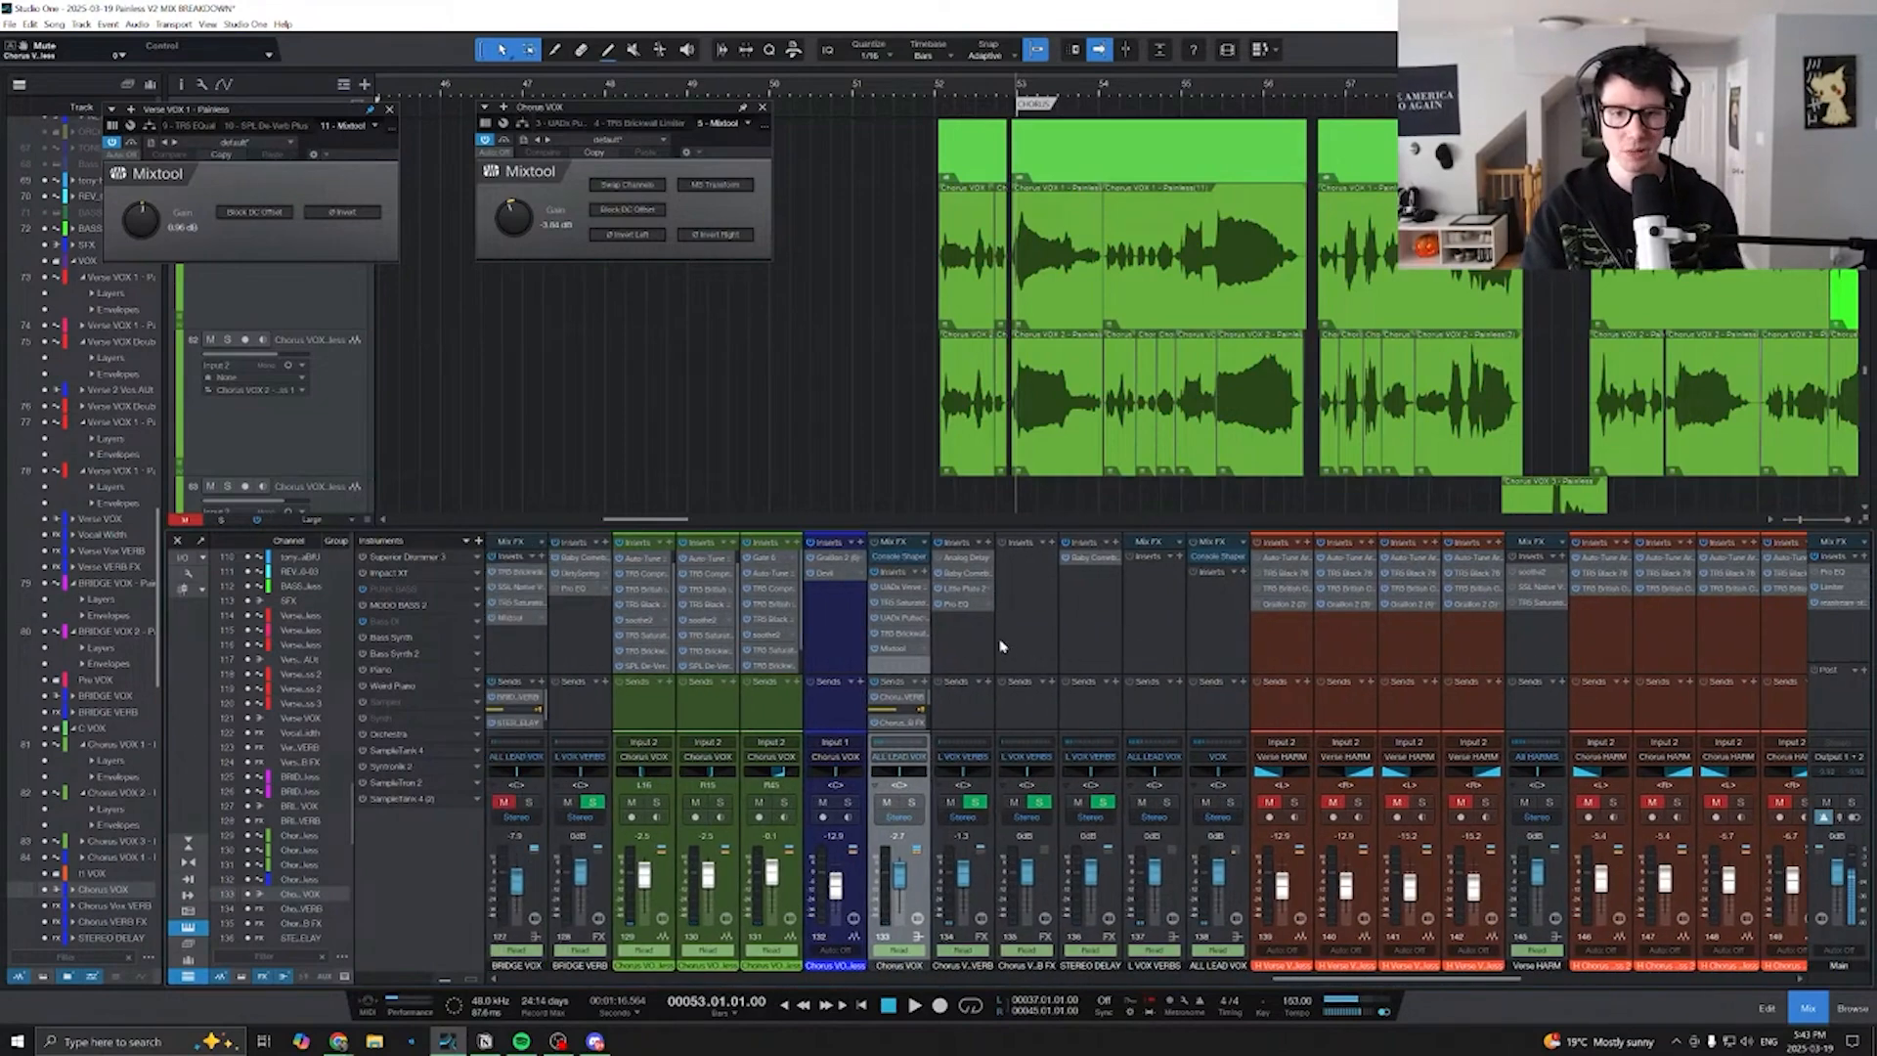
{"action": "left_click", "coordinate": [965, 556]}
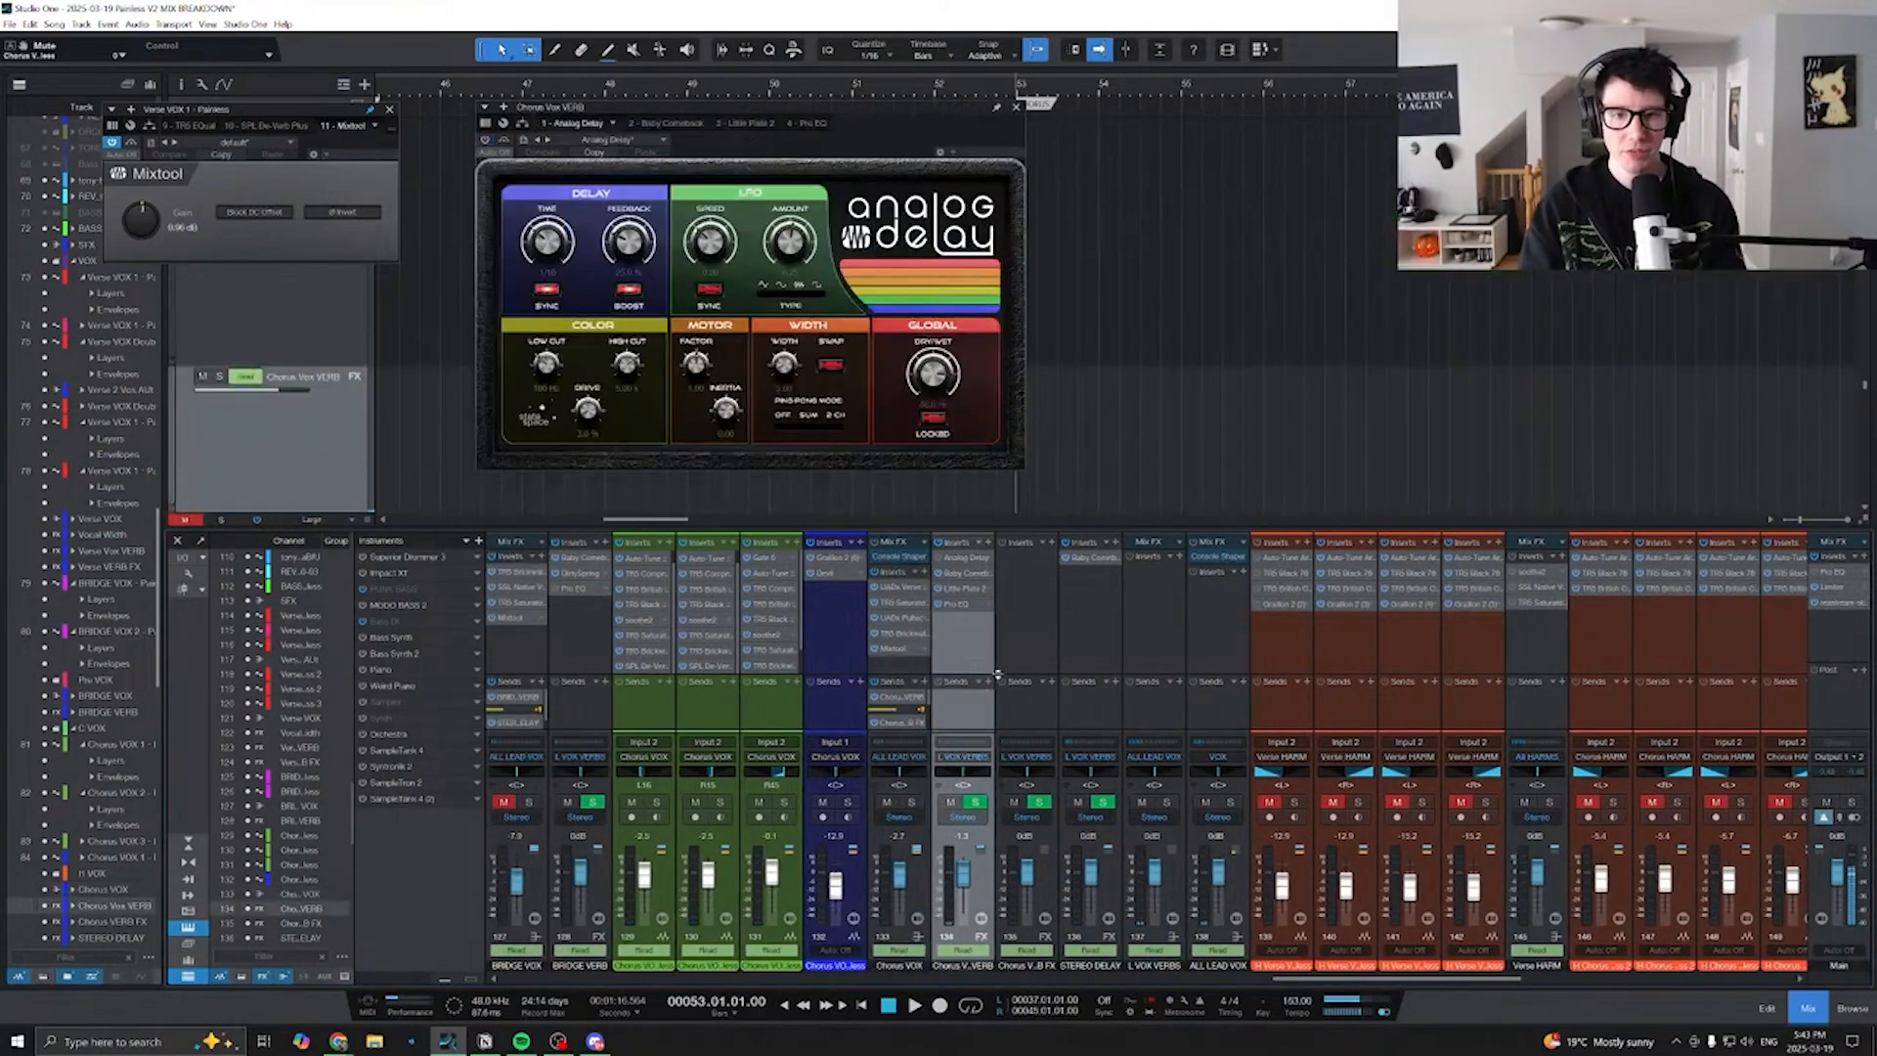
{"action": "left_click", "coordinate": [968, 573]}
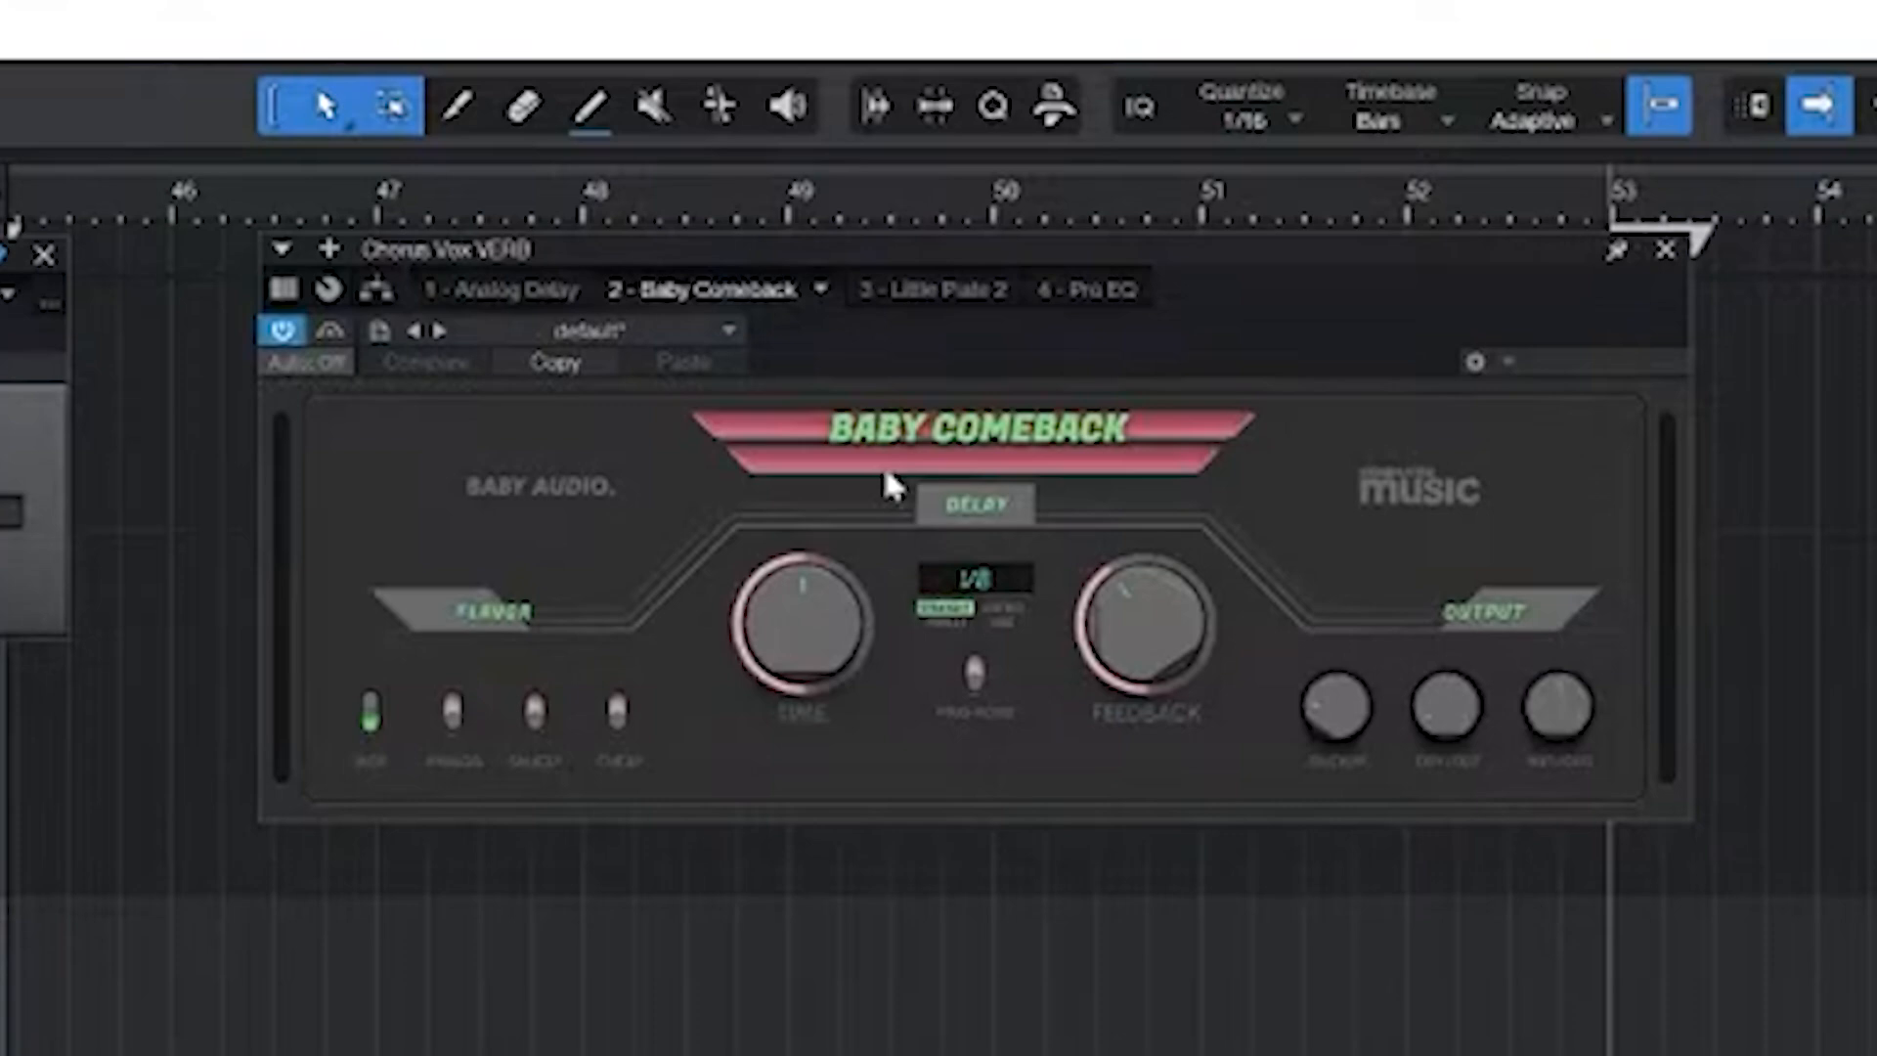
{"action": "left_click", "coordinate": [934, 291]}
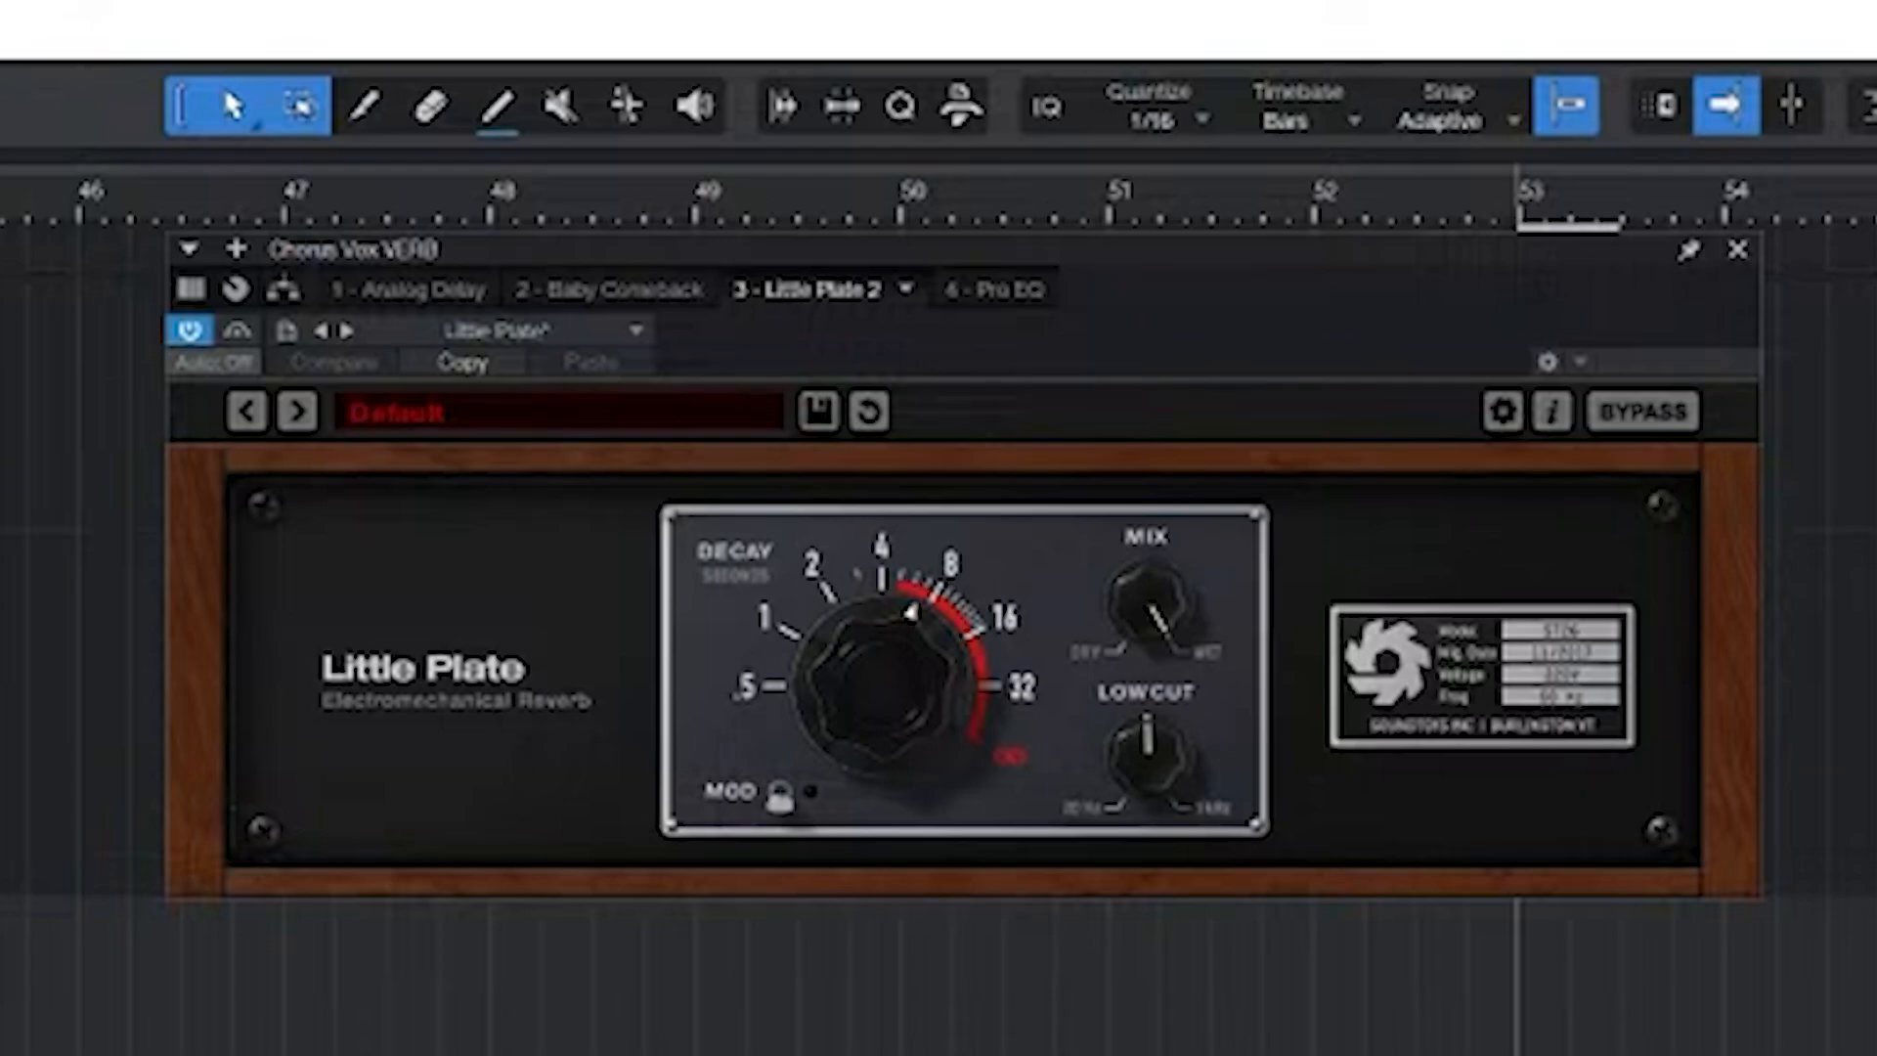
- Compare the chorus vocals with the Chorus Vox VERB channel muted and unmuted during playback
{"action": "key", "text": "space"}
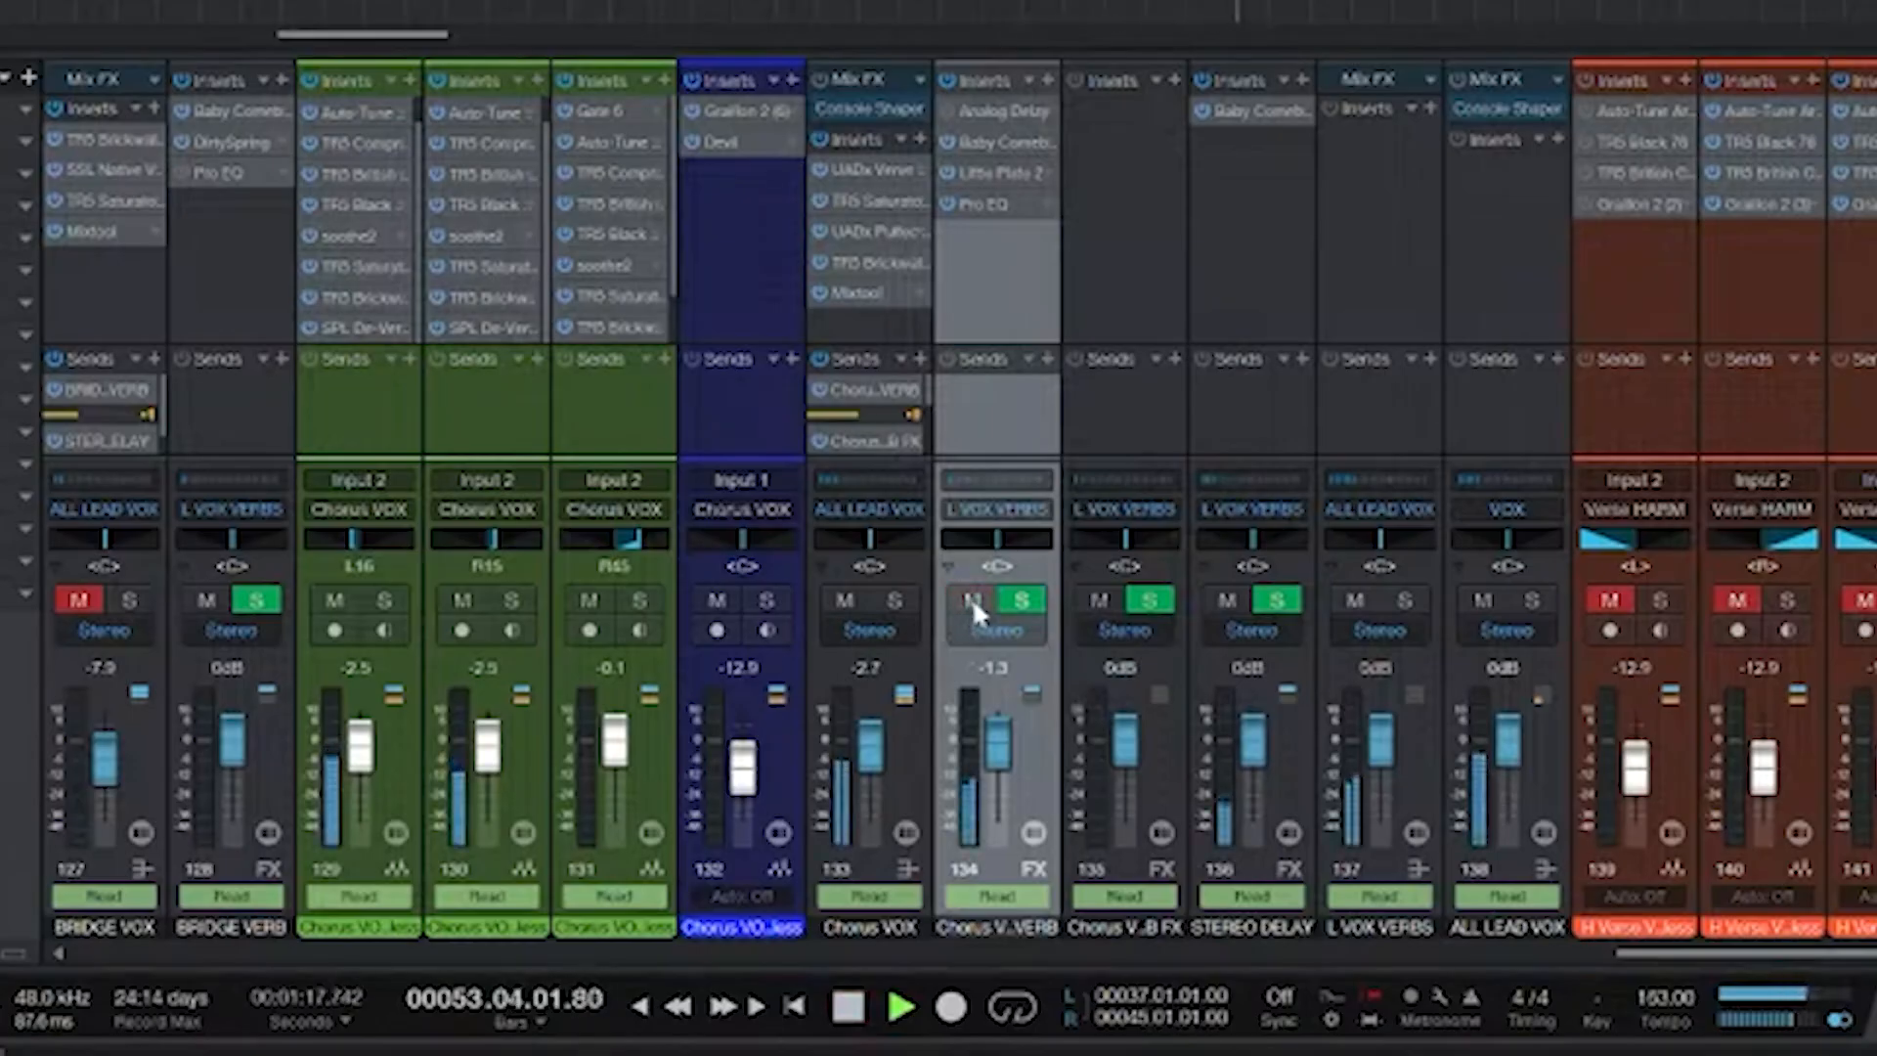
{"action": "left_click", "coordinate": [971, 599]}
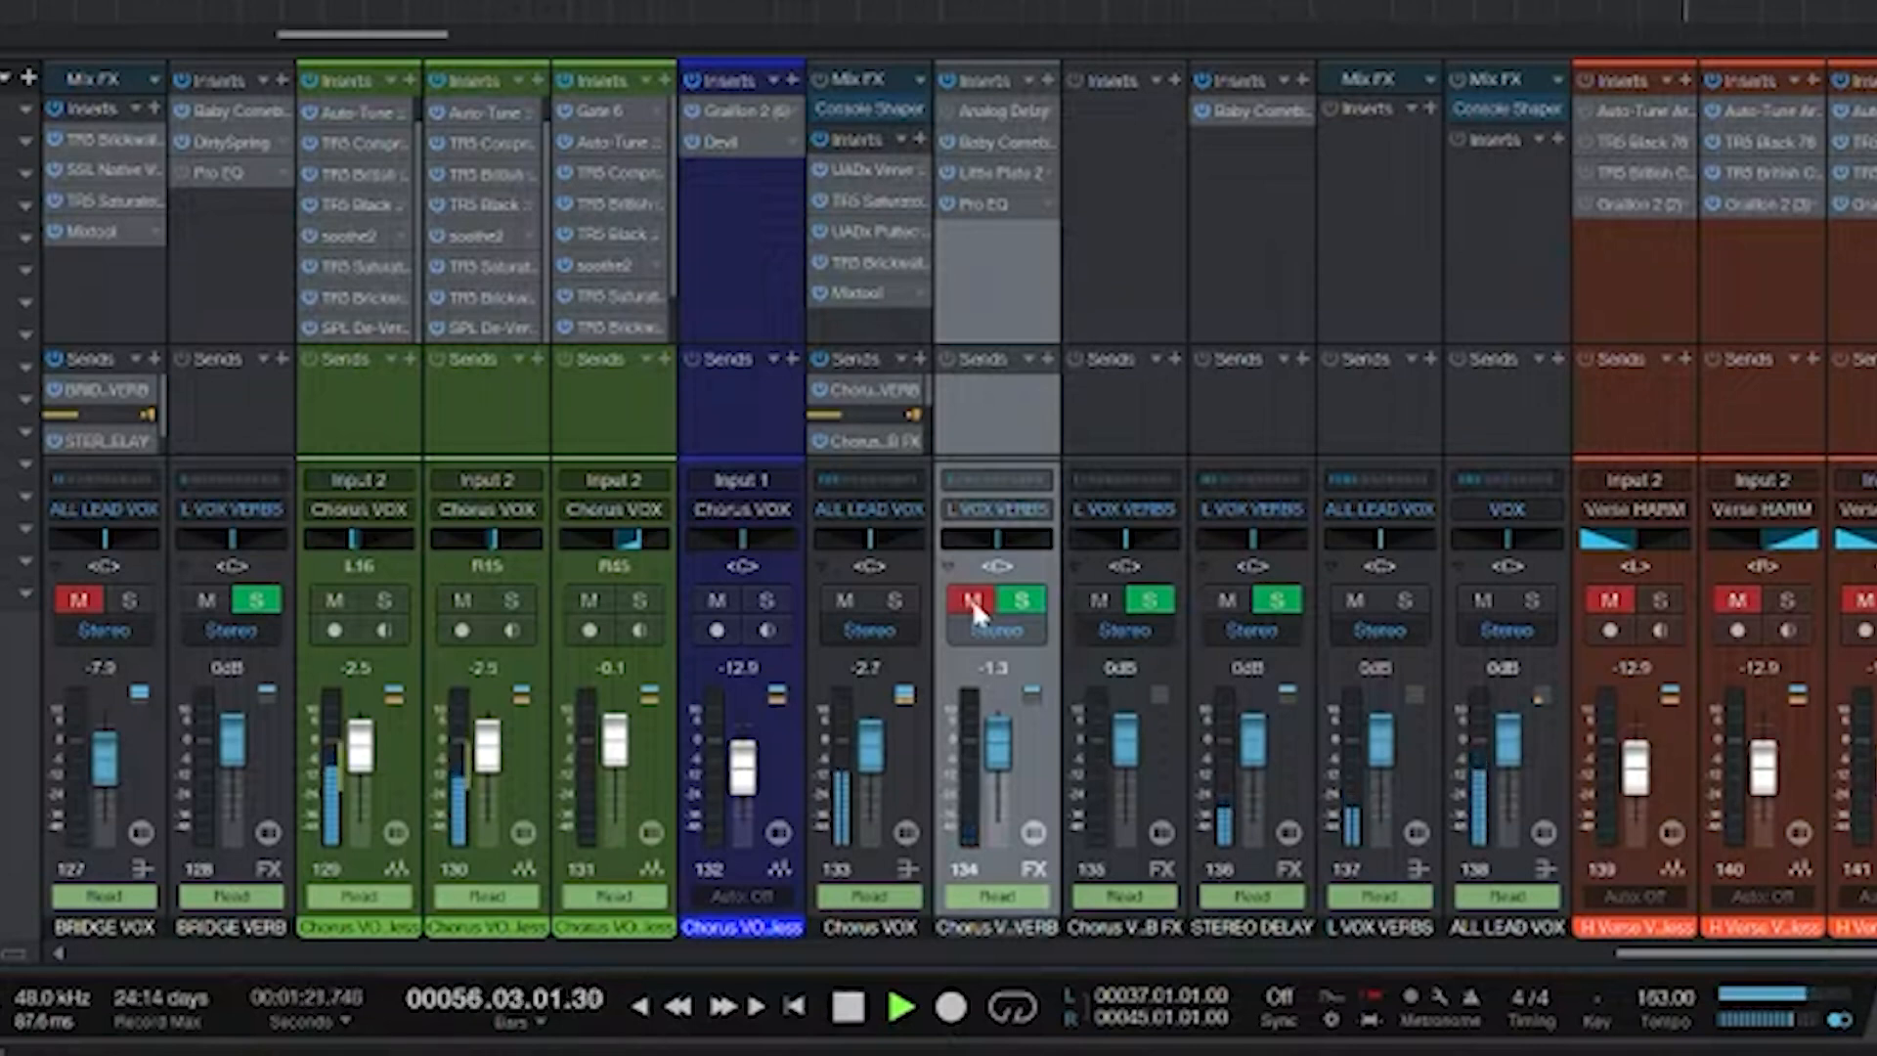
{"action": "left_click", "coordinate": [971, 598]}
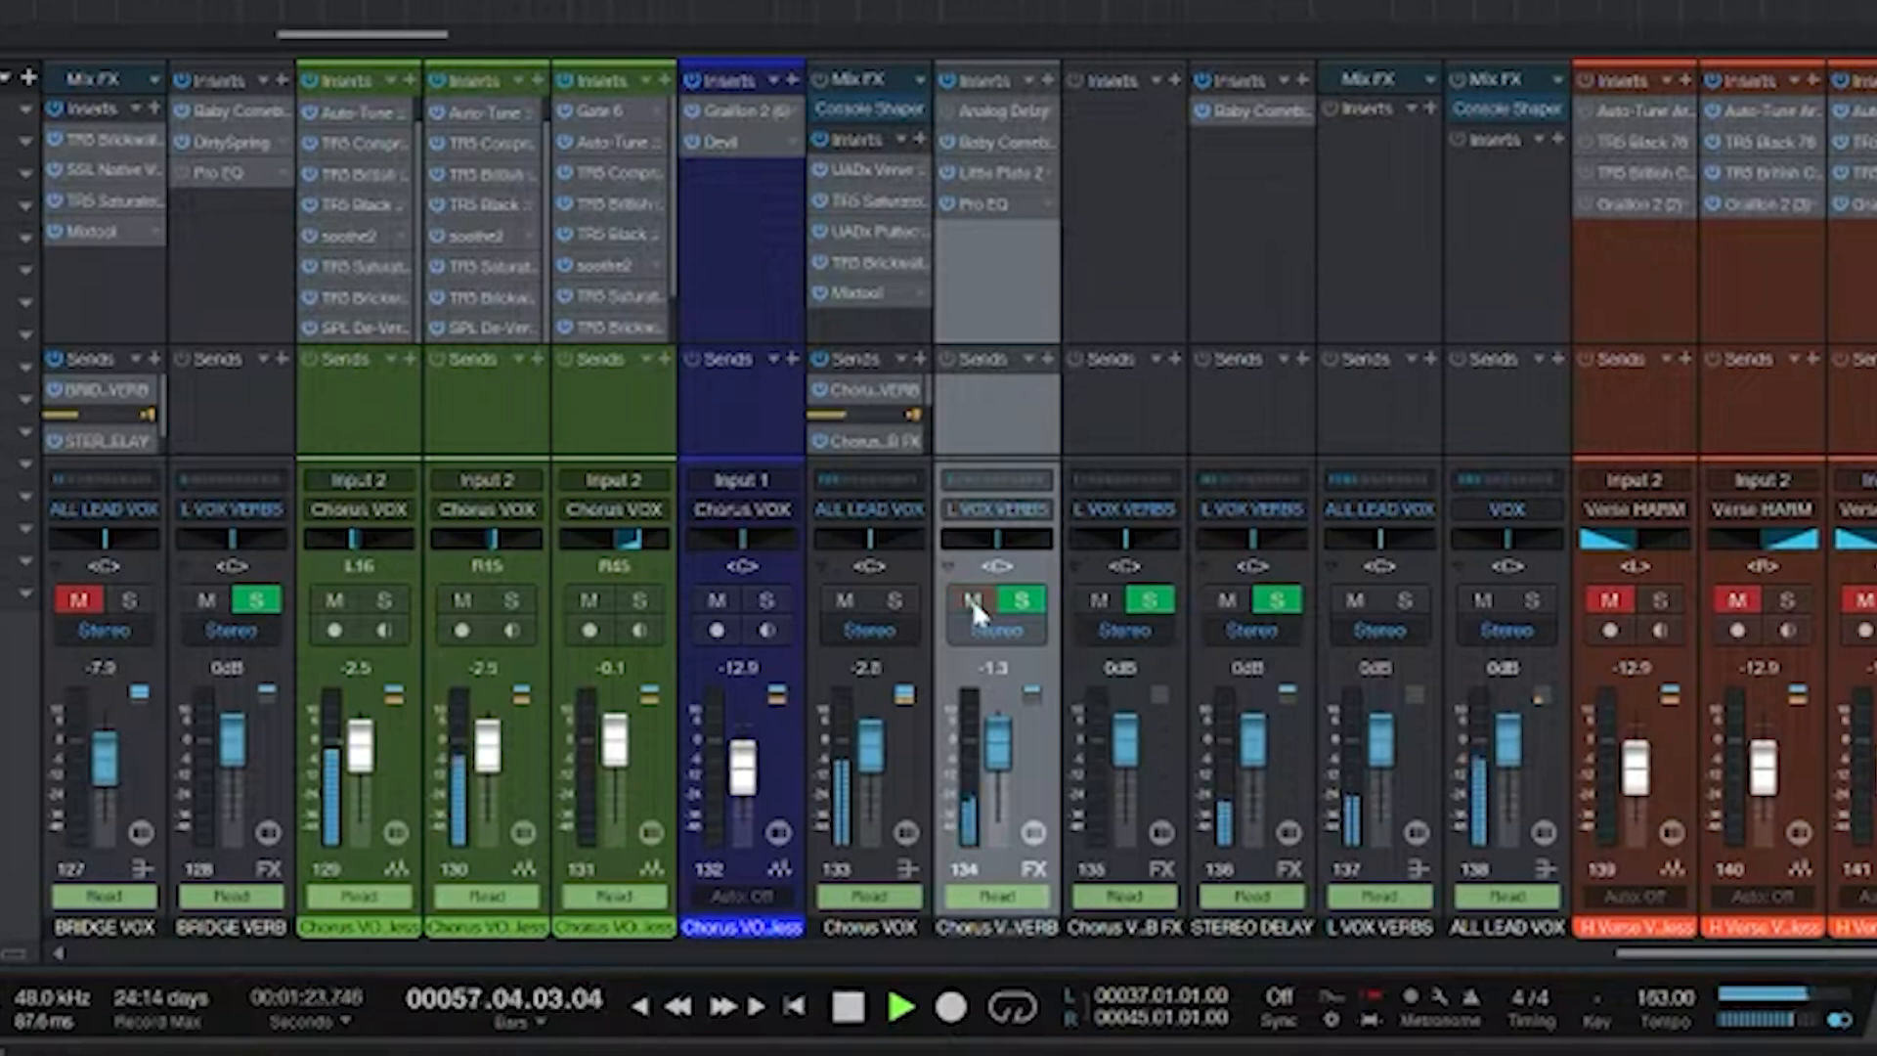
{"action": "key", "text": "space"}
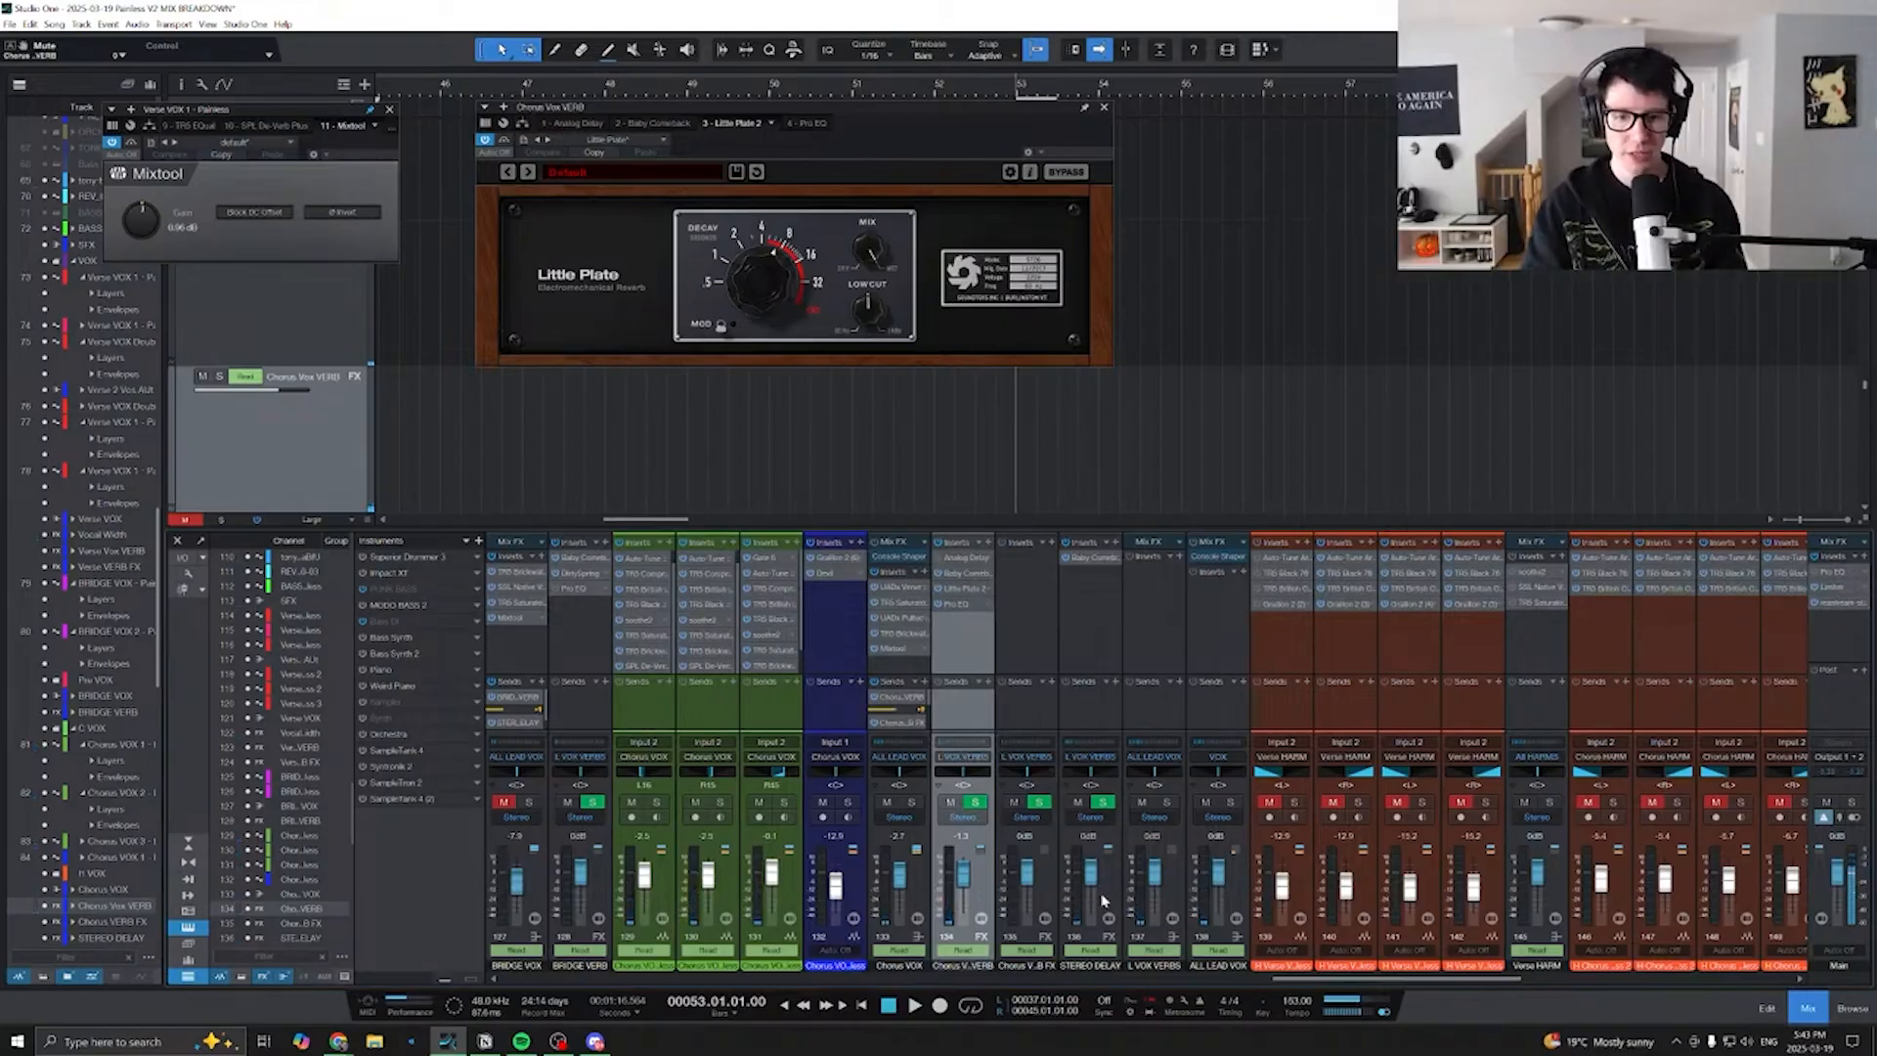
- Inspect the STEREO DELAY channel's Baby Comeback plugin and the Chorus VERB FX channel, then close the plugin window
{"action": "left_click", "coordinate": [1103, 897]}
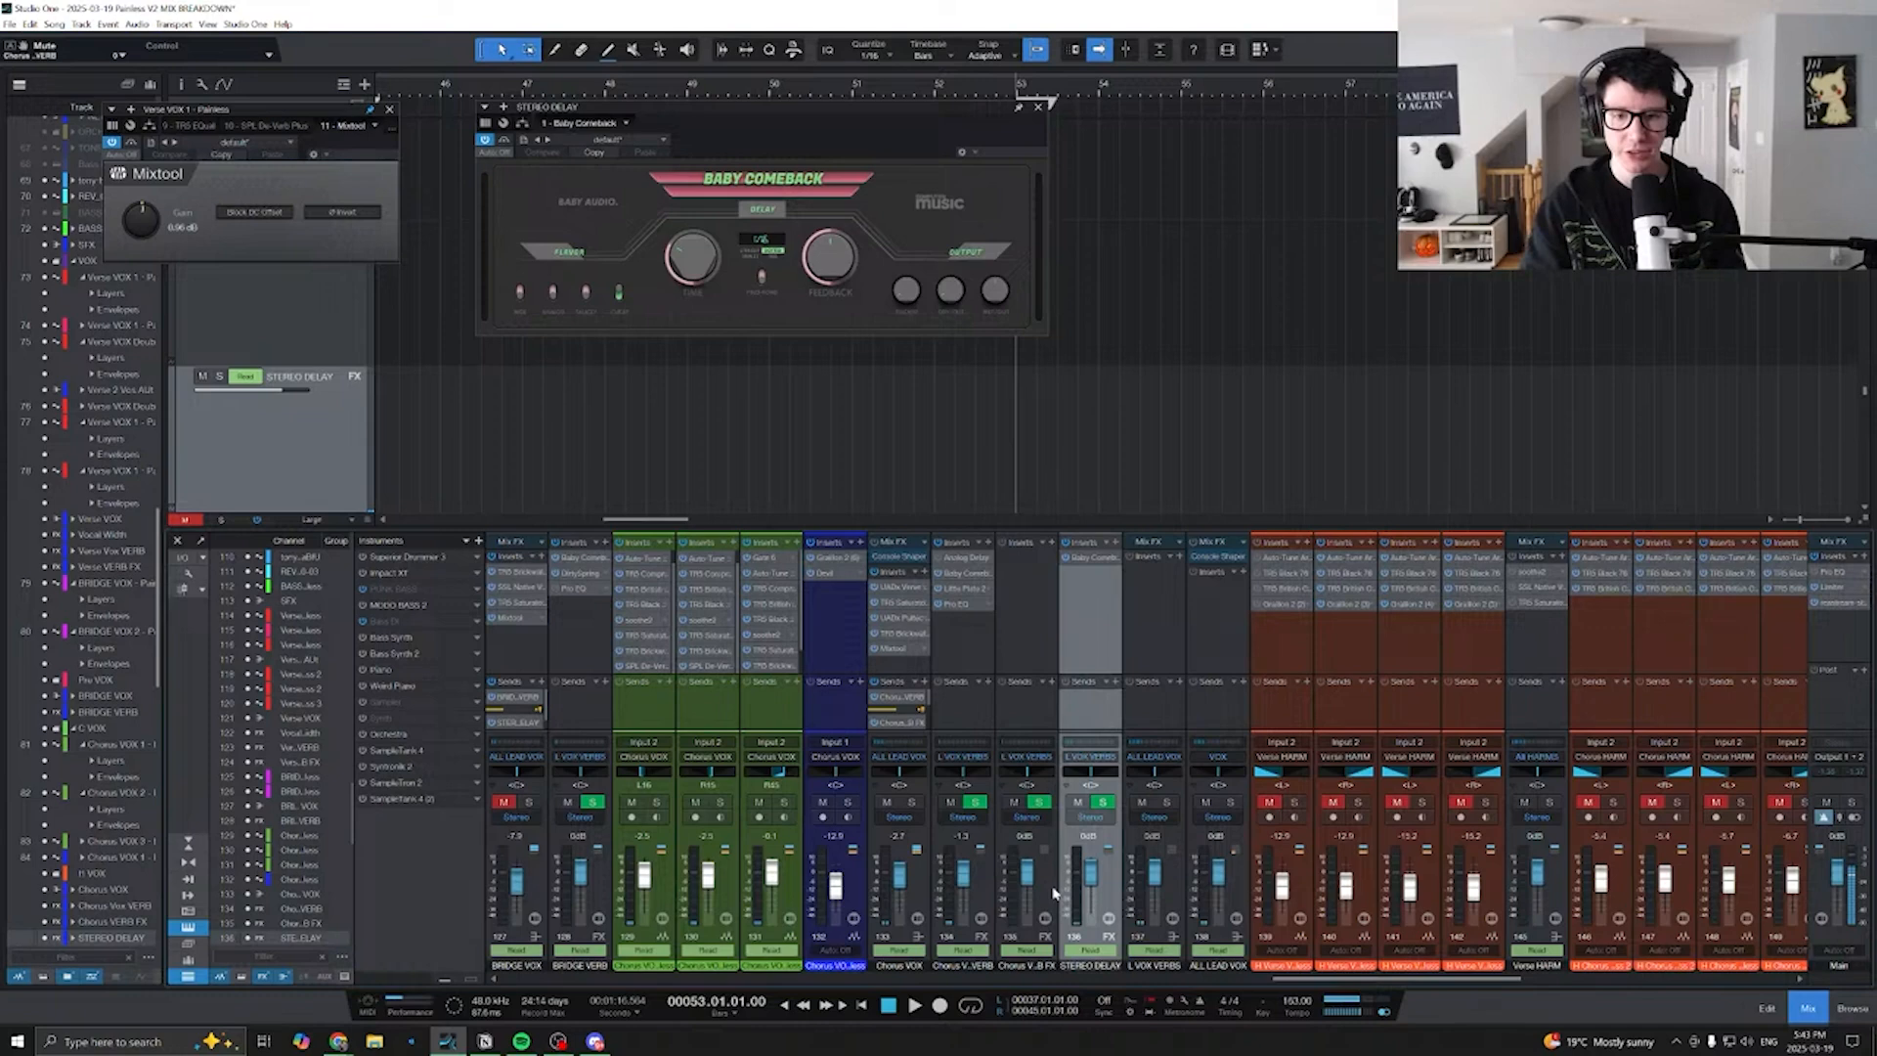
{"action": "left_click", "coordinate": [1050, 893]}
{"action": "left_click", "coordinate": [1059, 110]}
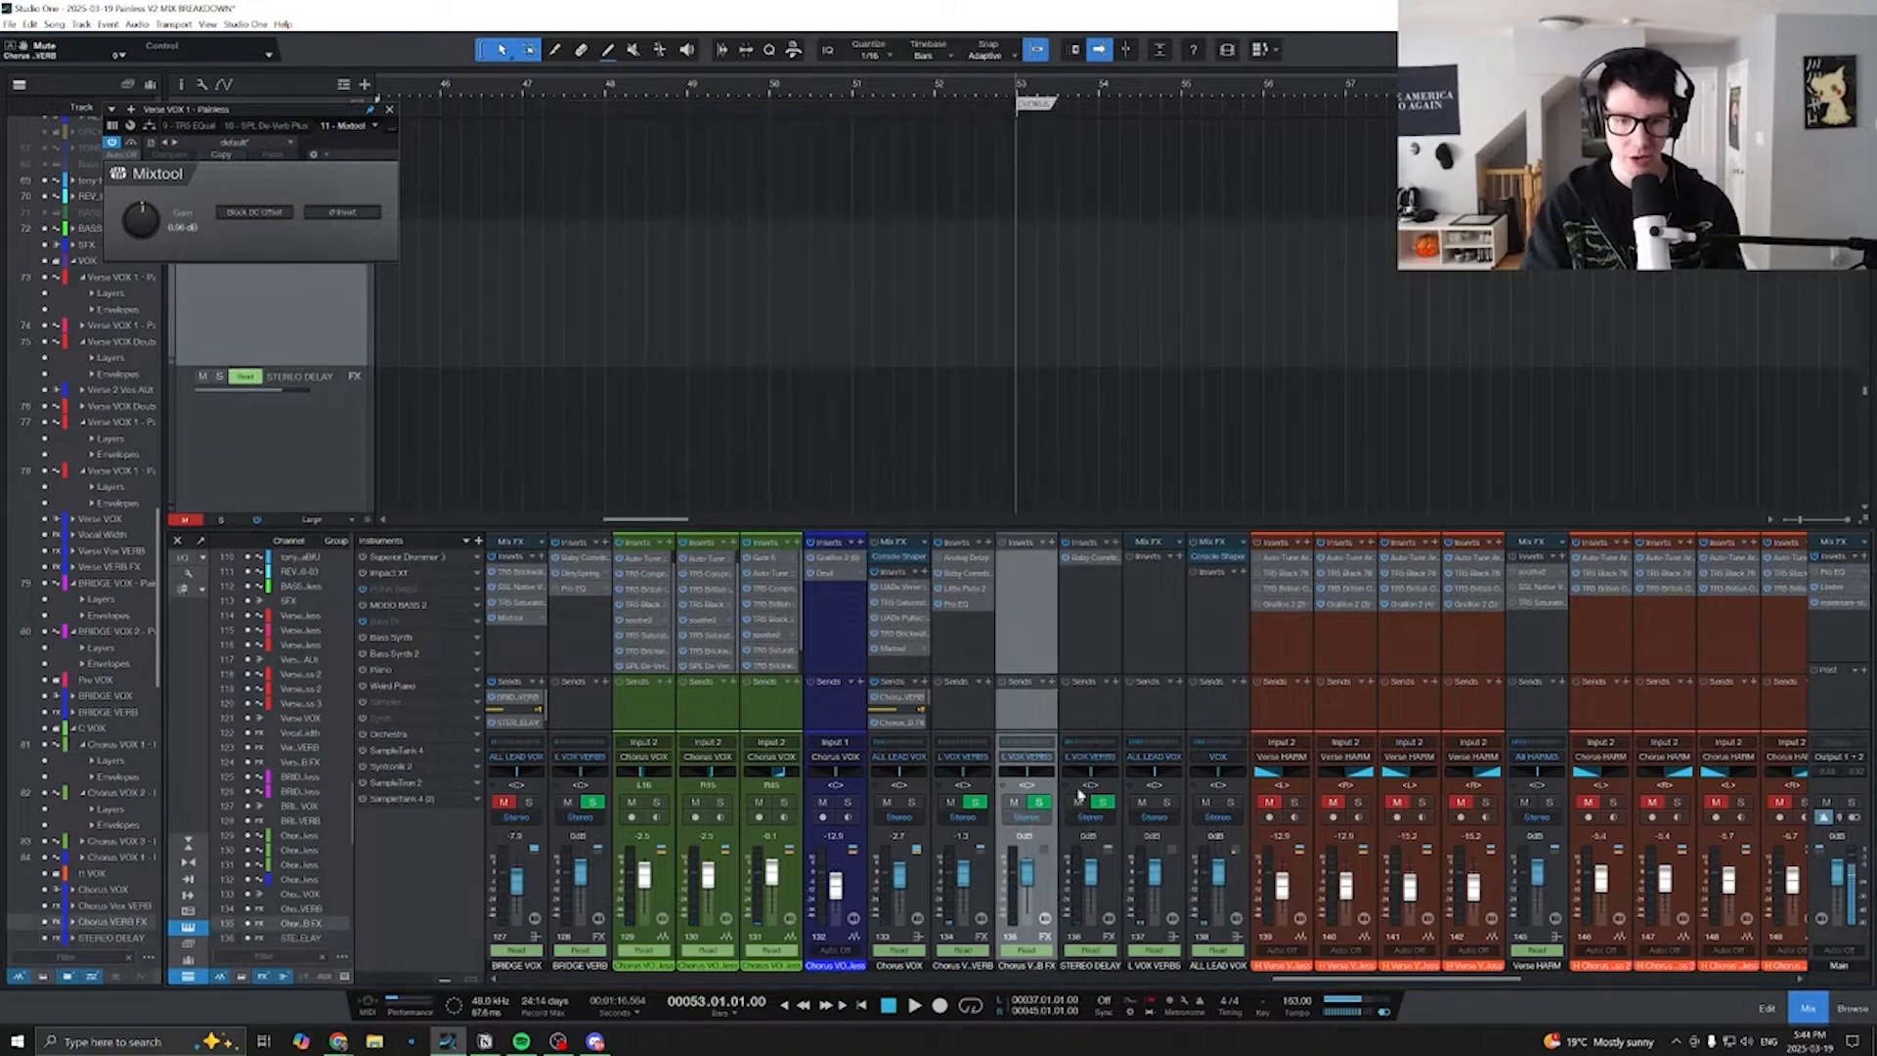
{"action": "scroll", "coordinate": [930, 875], "scroll_direction": "right", "scroll_amount": 4}
{"action": "scroll", "coordinate": [931, 875], "scroll_direction": "left", "scroll_amount": 9}
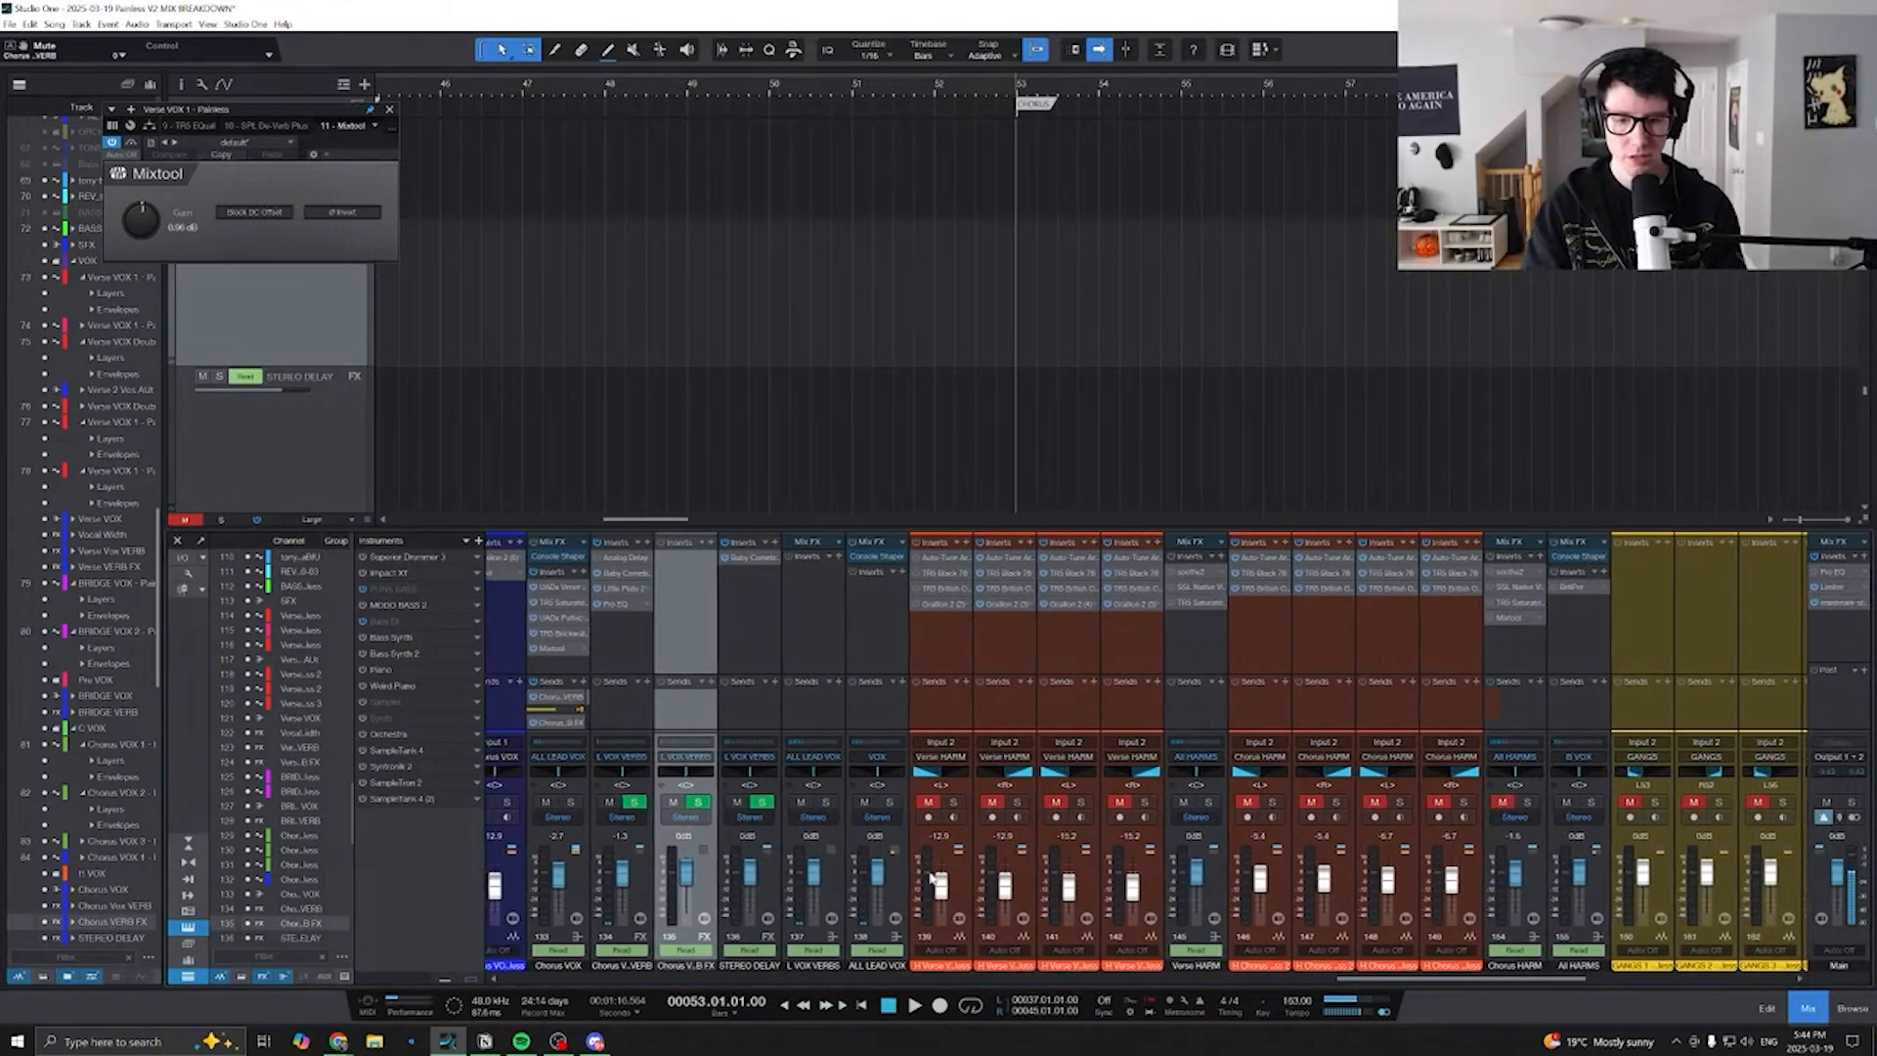
- Hide the mixer and locate the BRIDGE VOX tracks and their clips in the arrangement
{"action": "key", "text": "F3"}
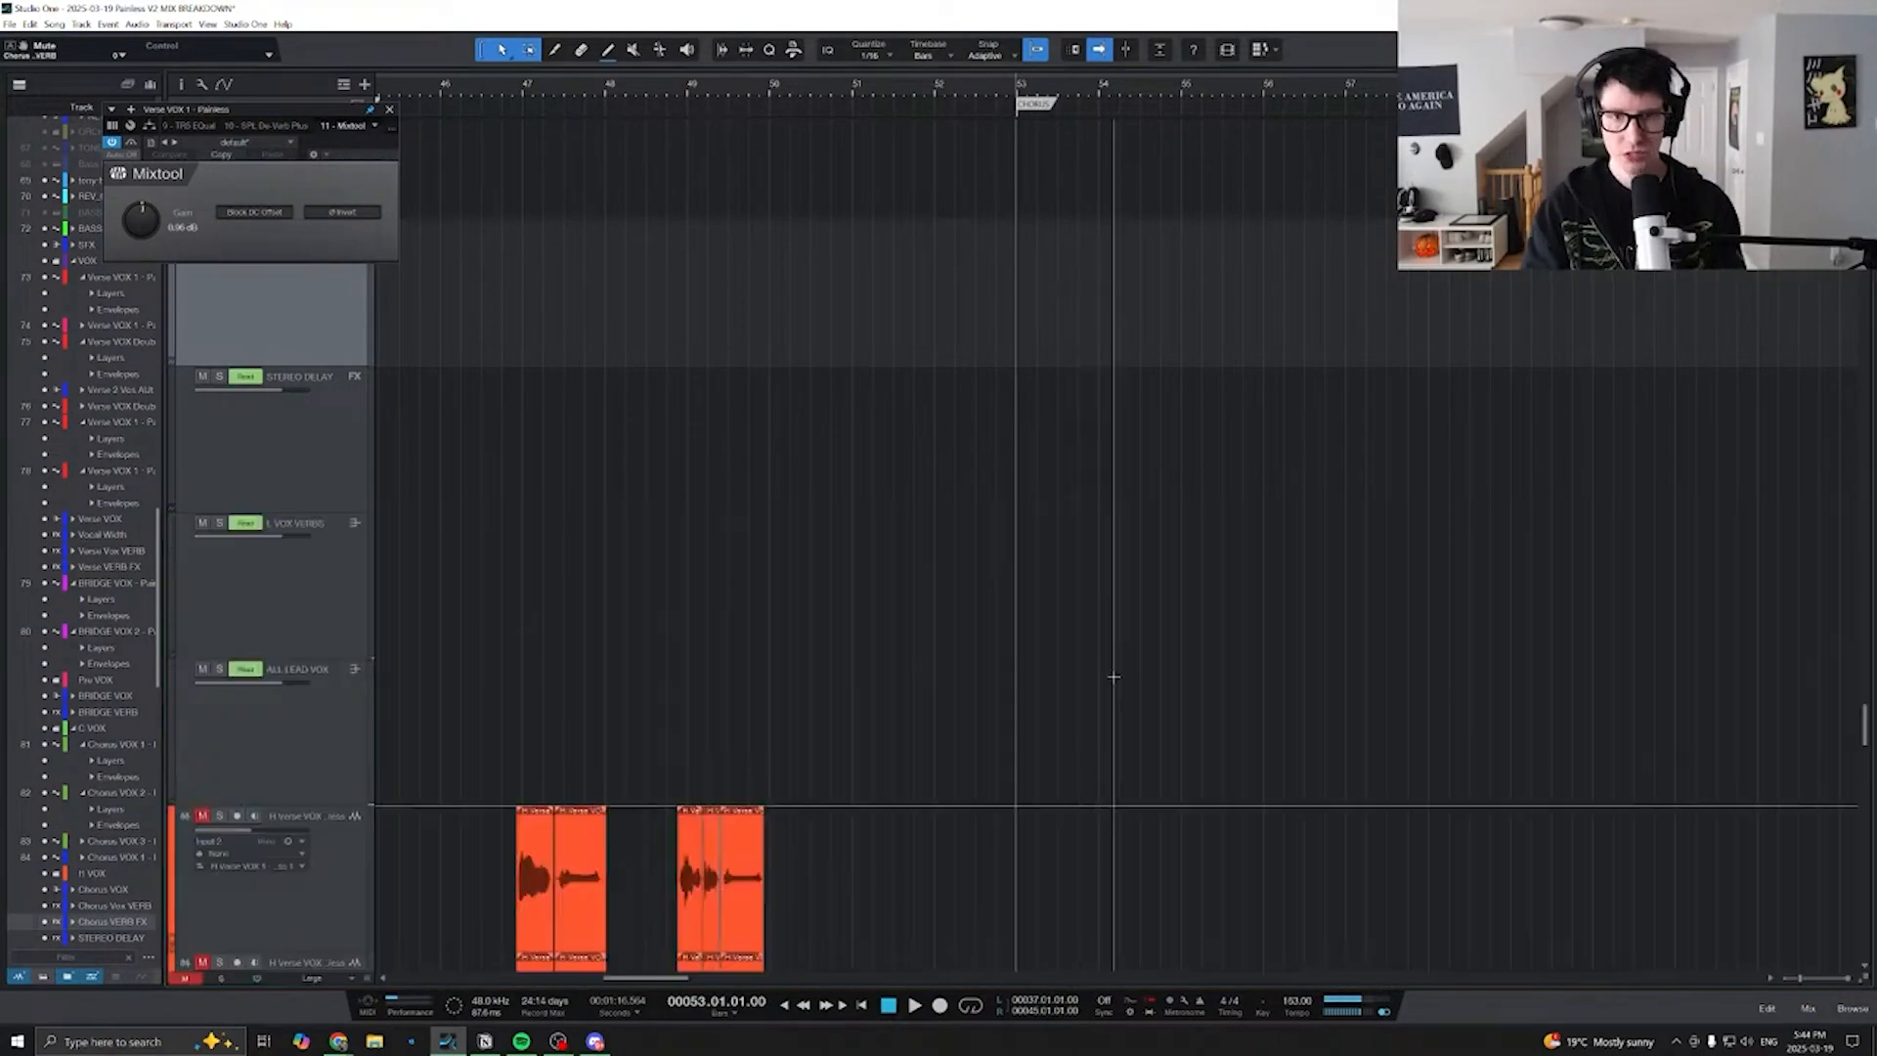
{"action": "scroll", "coordinate": [1119, 670], "scroll_direction": "up", "scroll_amount": 8}
{"action": "key", "text": "w"}
{"action": "key", "text": "w"}
{"action": "scroll", "coordinate": [1215, 633], "scroll_direction": "right", "scroll_amount": 3}
{"action": "scroll", "coordinate": [1212, 631], "scroll_direction": "right", "scroll_amount": 1}
{"action": "scroll", "coordinate": [1186, 658], "scroll_direction": "up", "scroll_amount": 10}
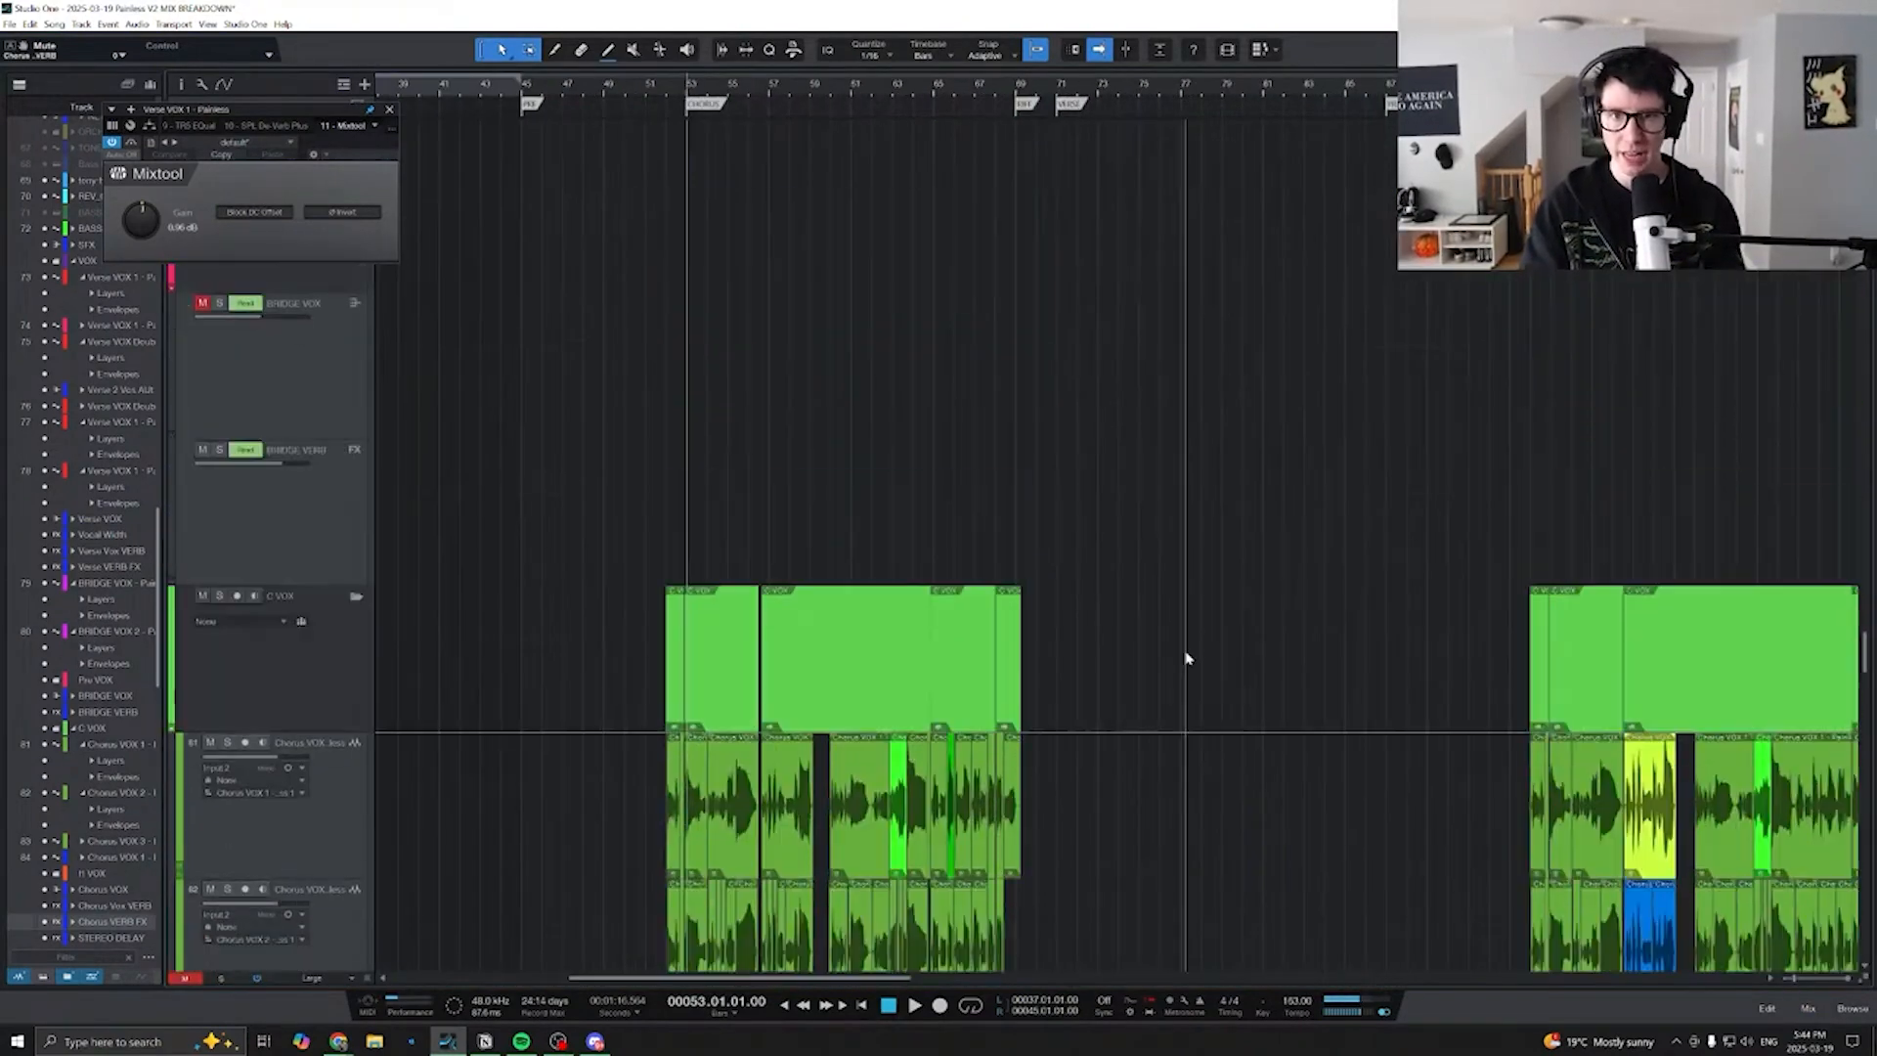
{"action": "left_click", "coordinate": [1062, 85]}
{"action": "key", "text": "w"}
{"action": "scroll", "coordinate": [1153, 462], "scroll_direction": "right", "scroll_amount": 3}
{"action": "scroll", "coordinate": [1137, 606], "scroll_direction": "down", "scroll_amount": 10}
{"action": "scroll", "coordinate": [1186, 508], "scroll_direction": "up", "scroll_amount": 4}
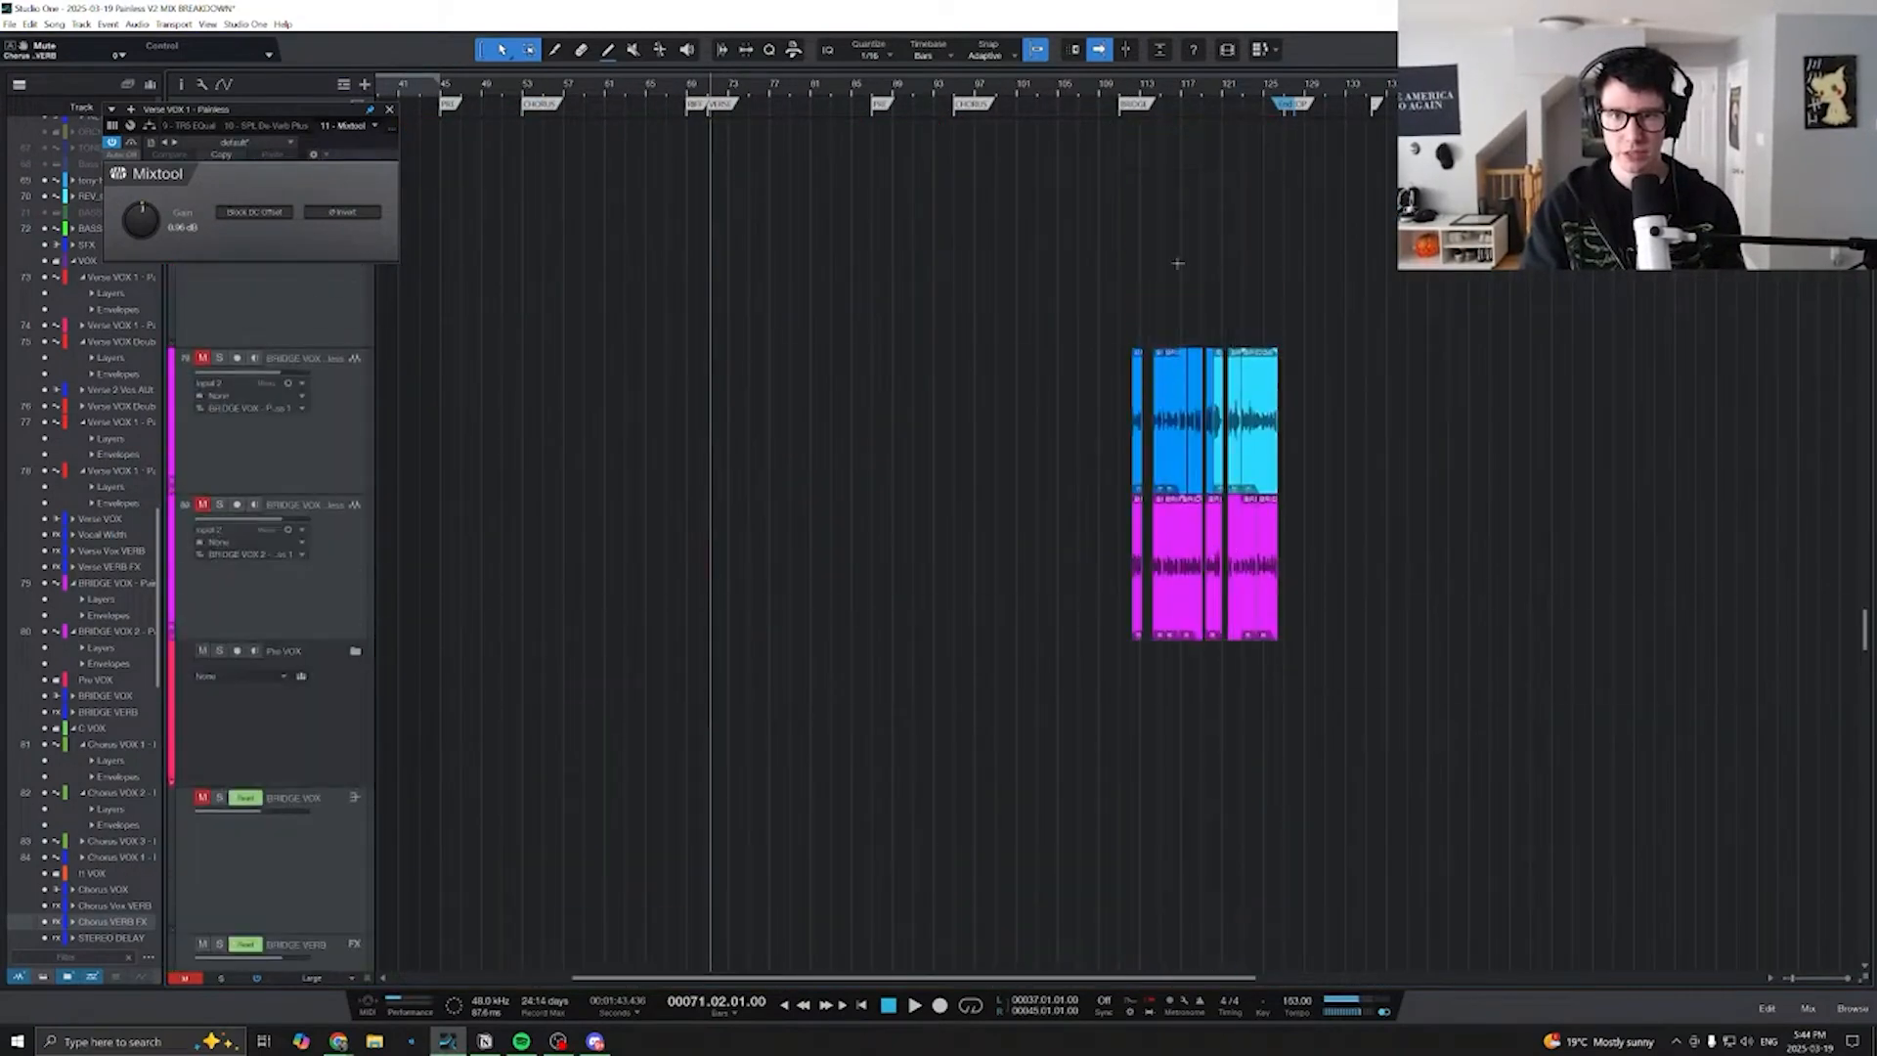
- Place the playback cursor at bar 112, just before the first bridge vocal clips
{"action": "left_click", "coordinate": [1132, 85]}
{"action": "key", "text": "e"}
{"action": "key", "text": "e"}
{"action": "key", "text": "e"}
{"action": "scroll", "coordinate": [1134, 508], "scroll_direction": "right", "scroll_amount": 3}
{"action": "scroll", "coordinate": [1113, 518], "scroll_direction": "left", "scroll_amount": 1}
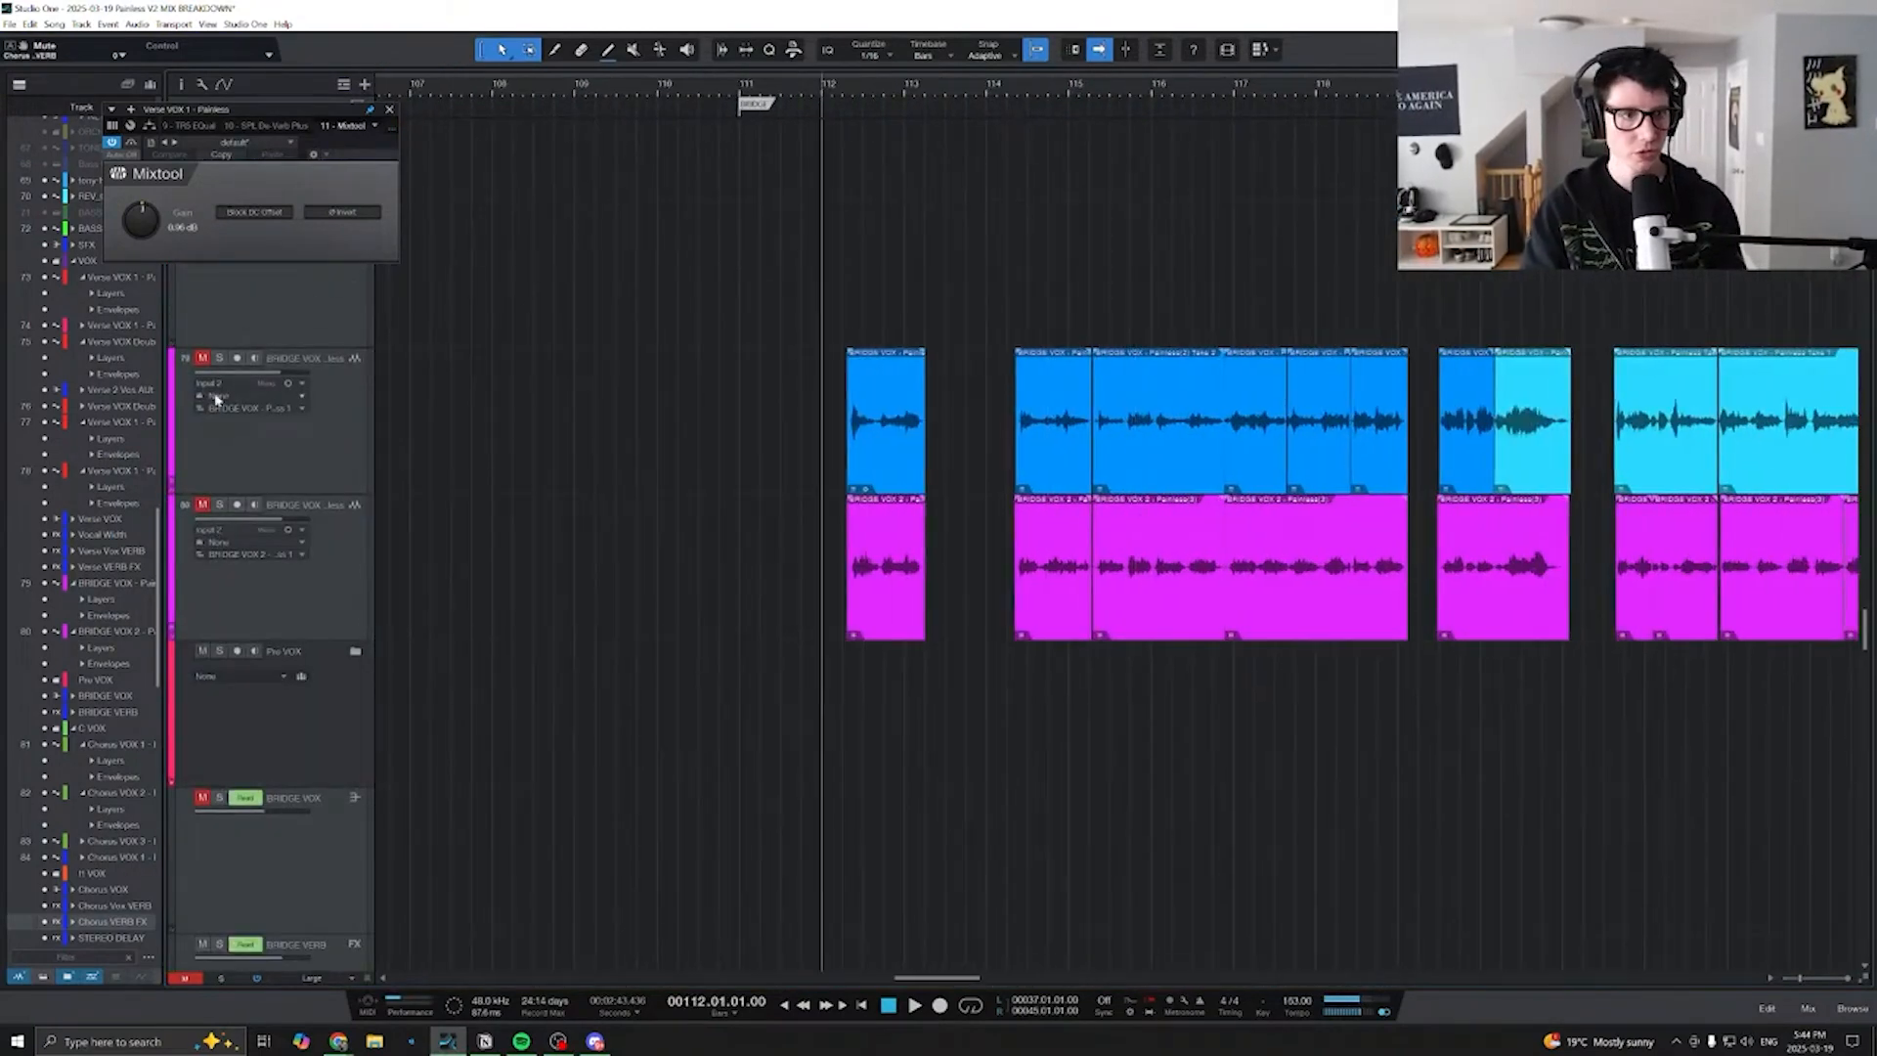
- Unmute the BRIDGE VOX bus in the mixer and audition the two bridge vocal layers
{"action": "key", "text": "F3"}
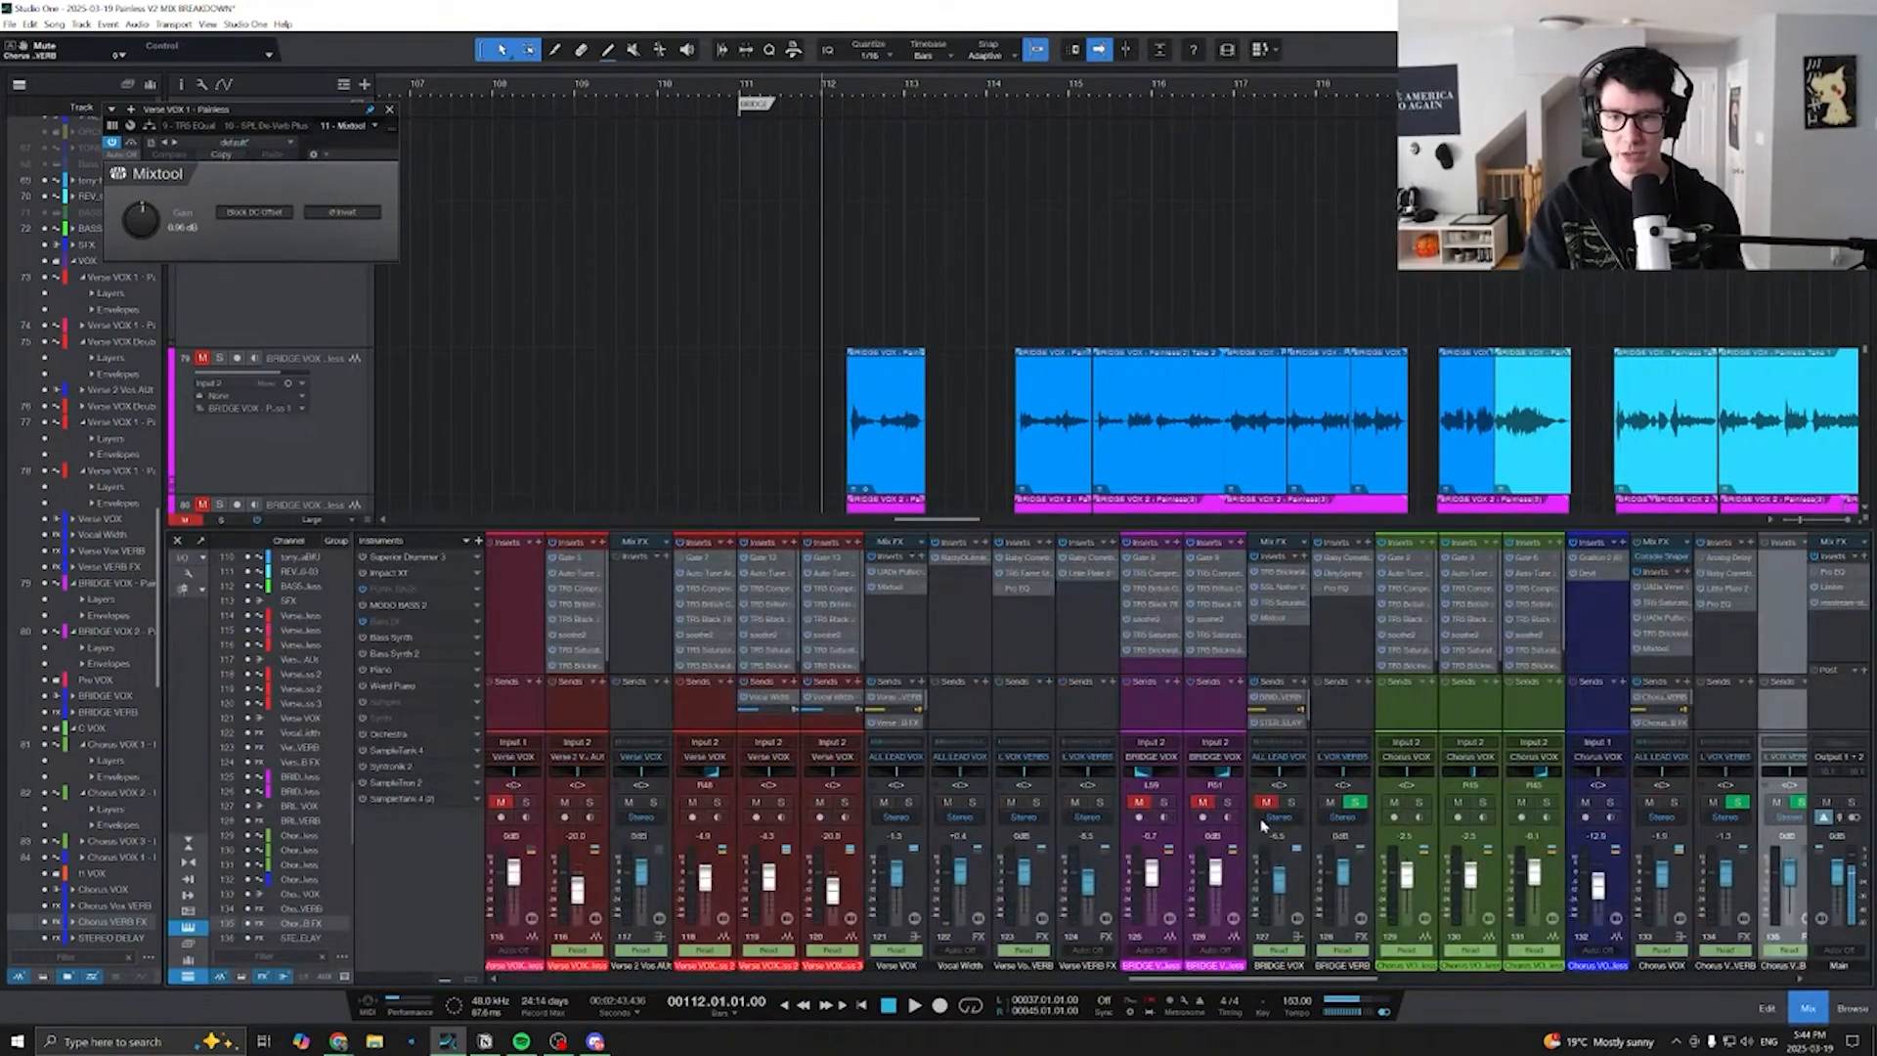
{"action": "left_click", "coordinate": [1265, 802]}
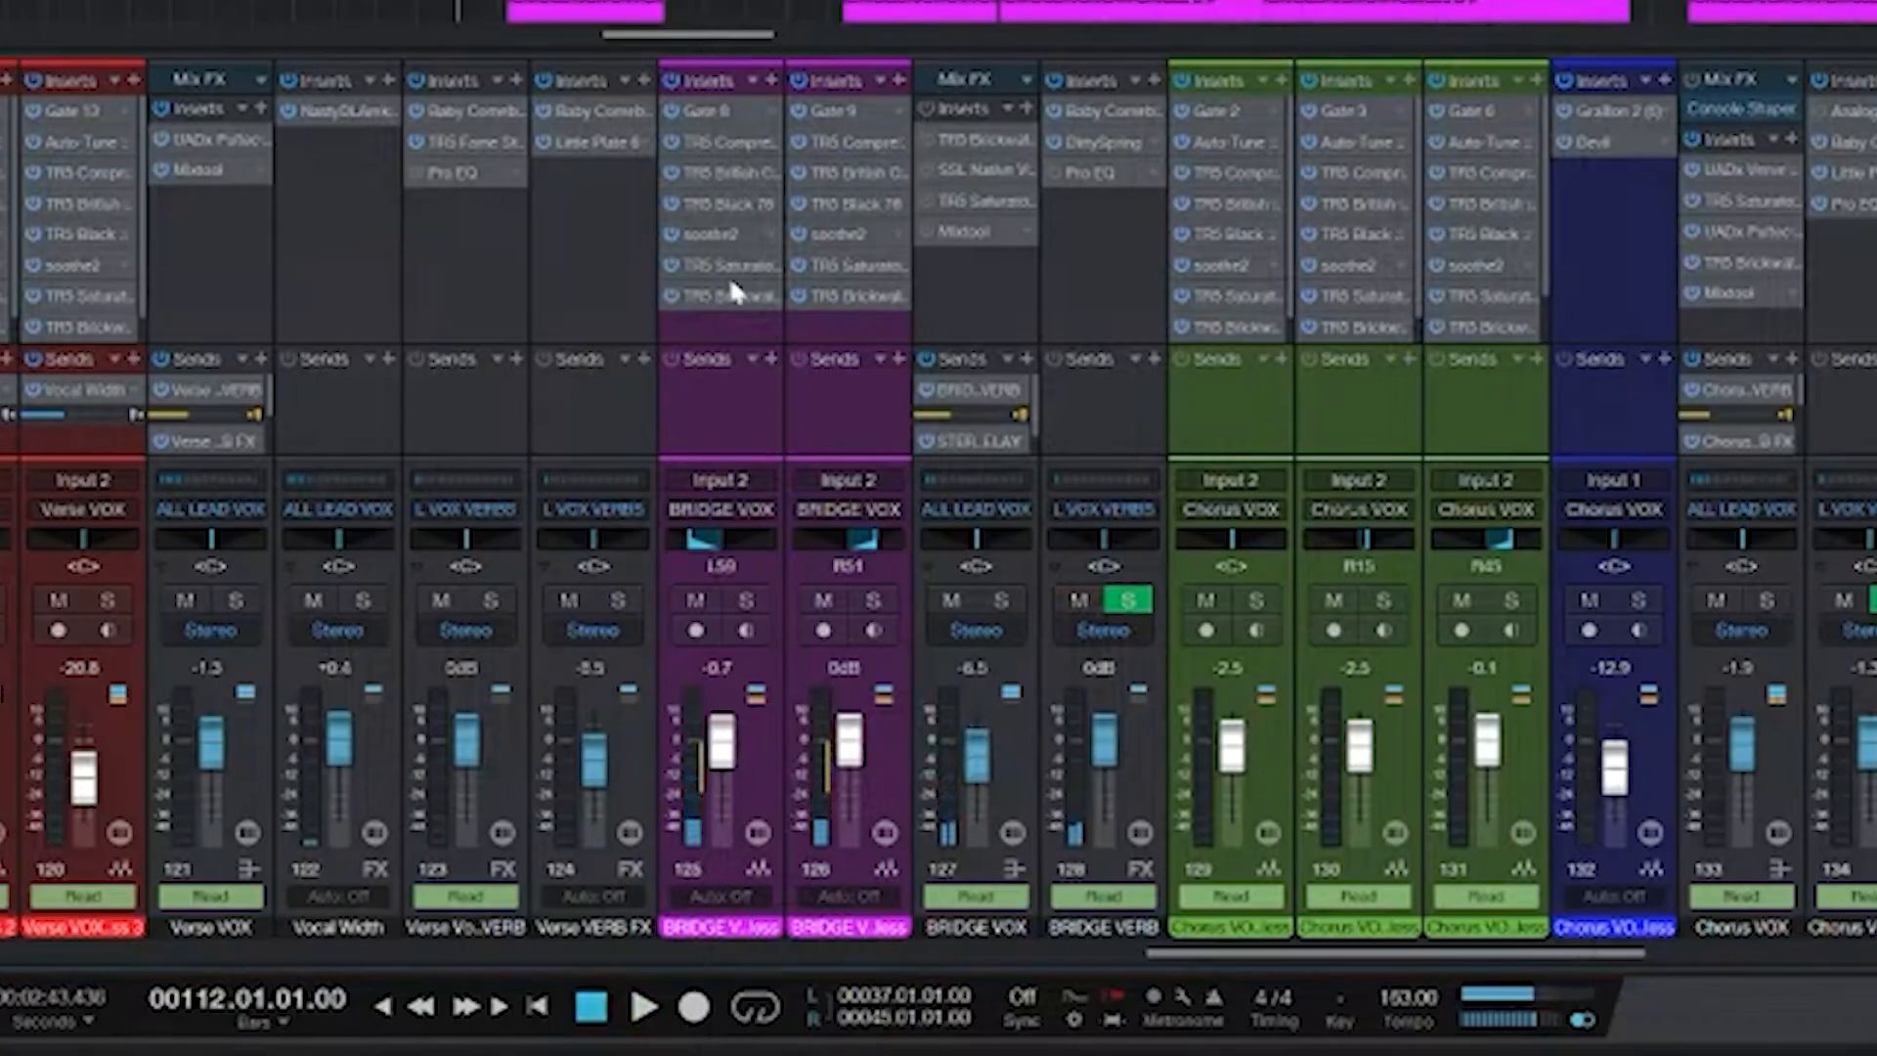
{"action": "scroll", "coordinate": [794, 305], "scroll_direction": "left", "scroll_amount": 1}
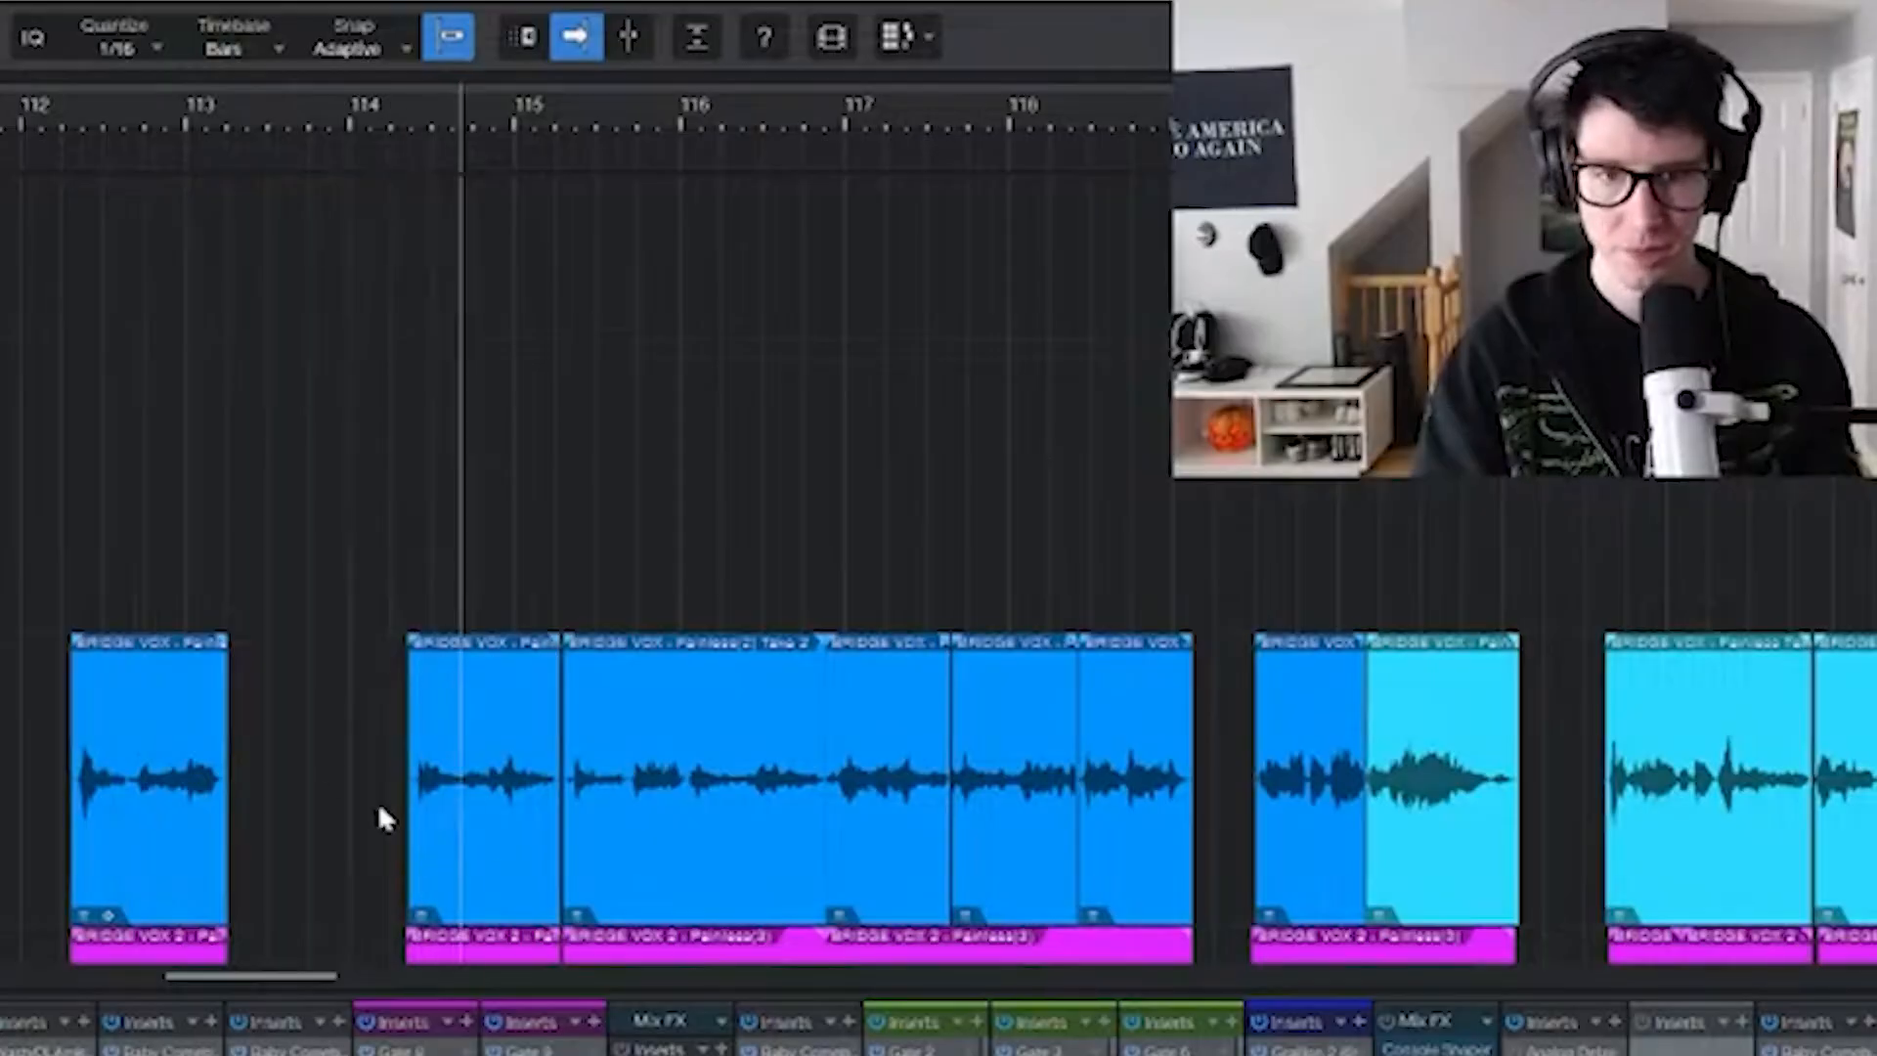
{"action": "scroll", "coordinate": [331, 779], "scroll_direction": "down", "scroll_amount": 3}
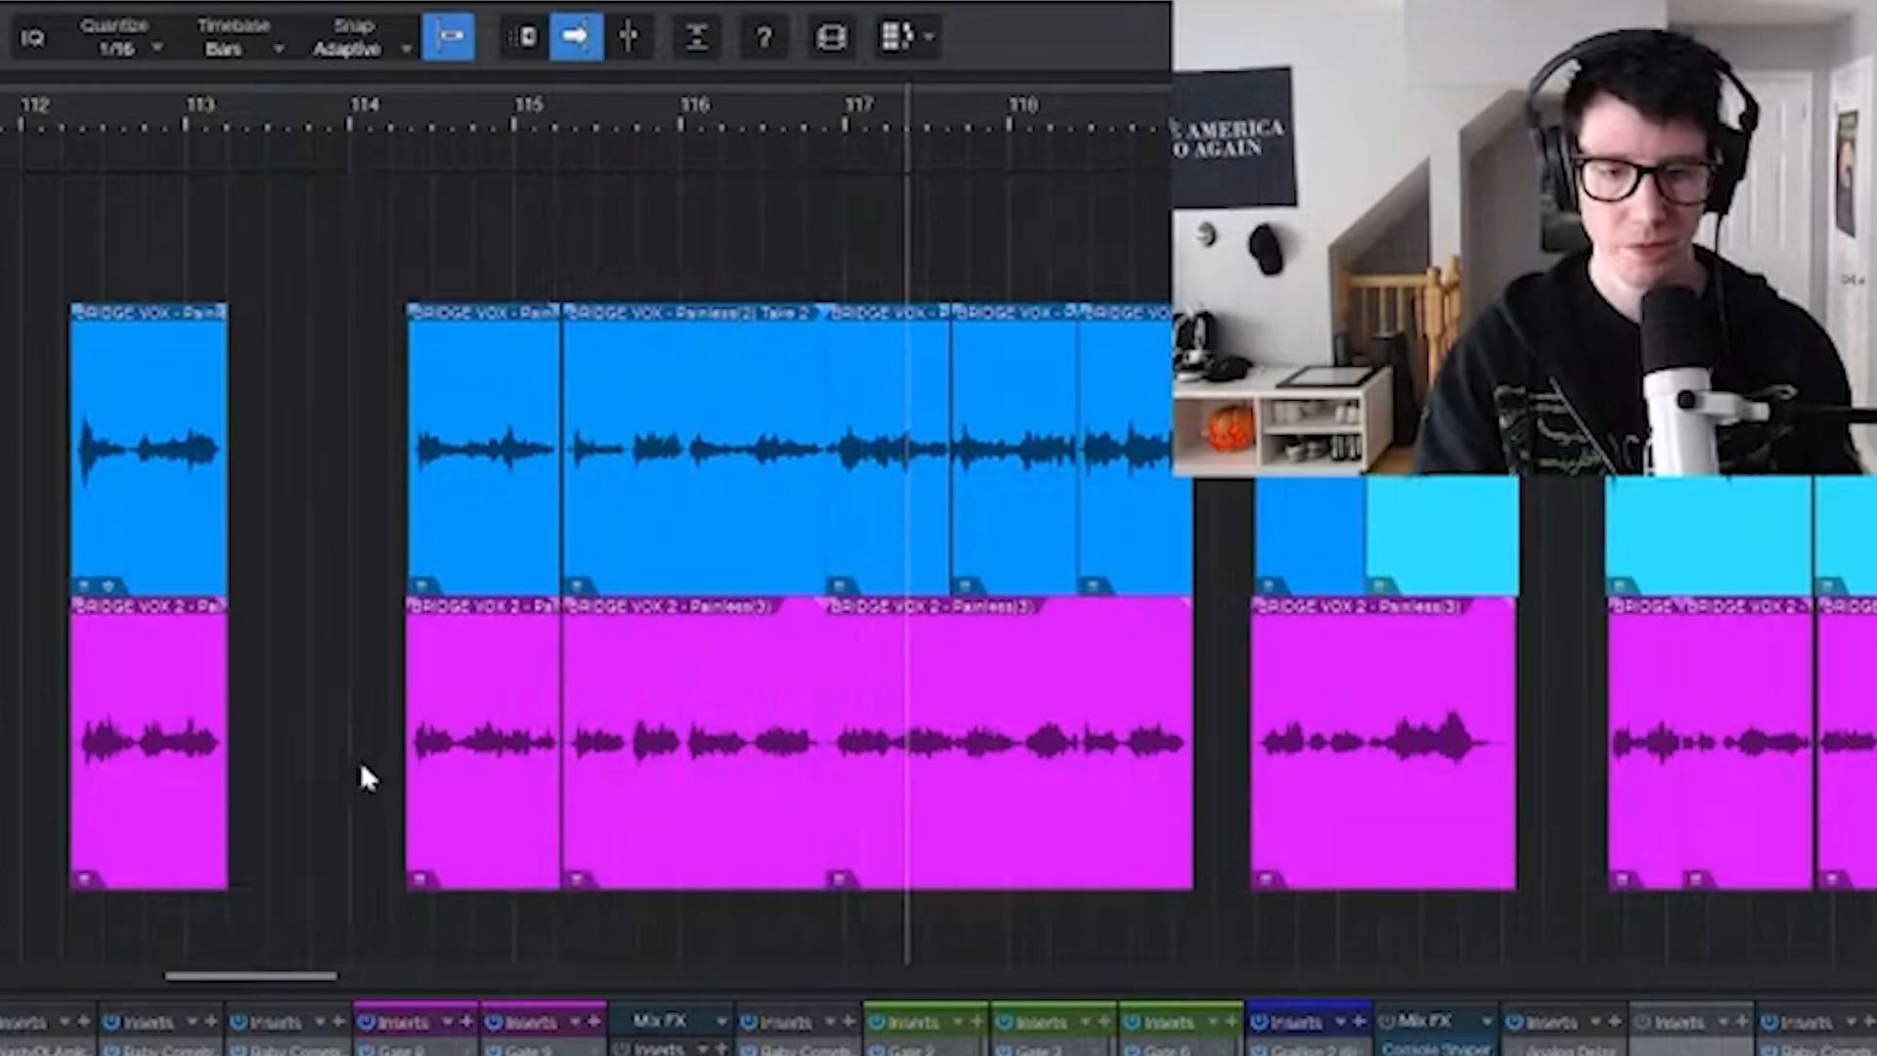
{"action": "scroll", "coordinate": [342, 773], "scroll_direction": "right", "scroll_amount": 2}
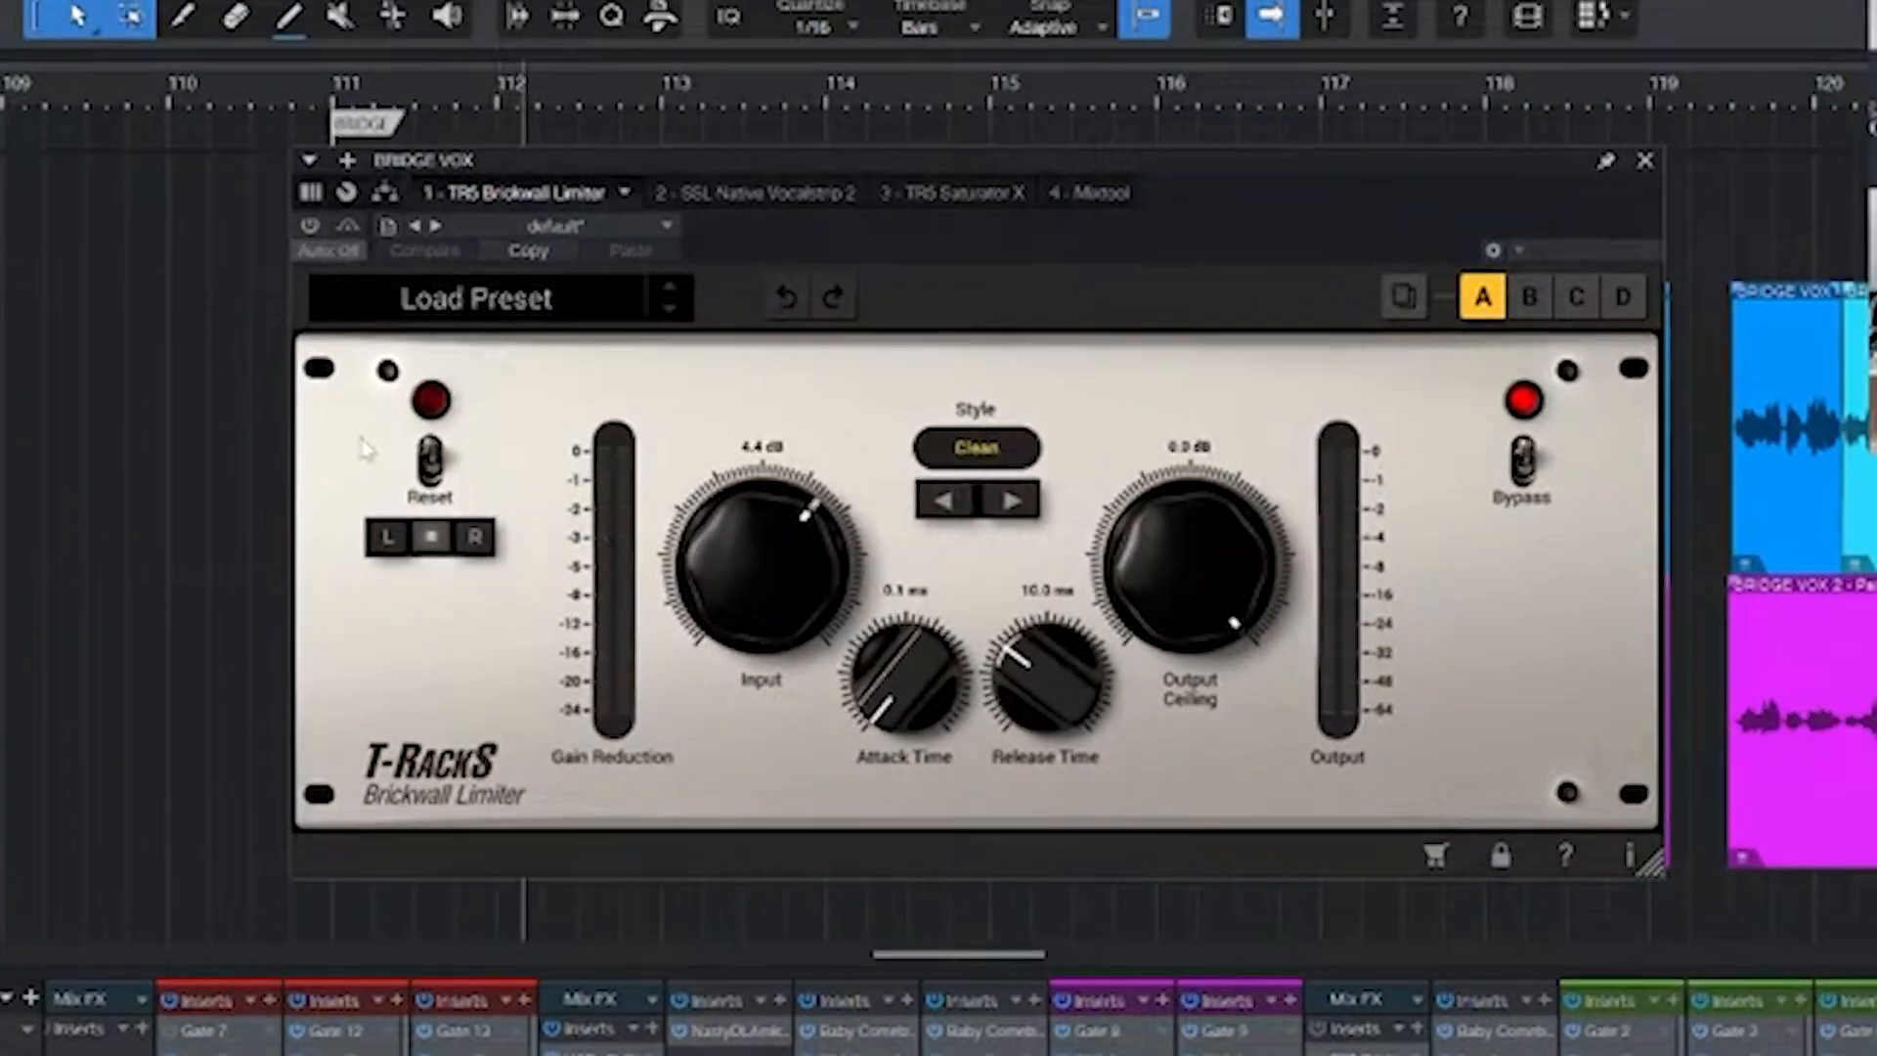
- Activate the TR5 Brickwall Limiter and SSL Native Vocalstrip 2 on the BRIDGE VOX bus, toggling each to compare during playback
{"action": "left_click", "coordinate": [309, 229]}
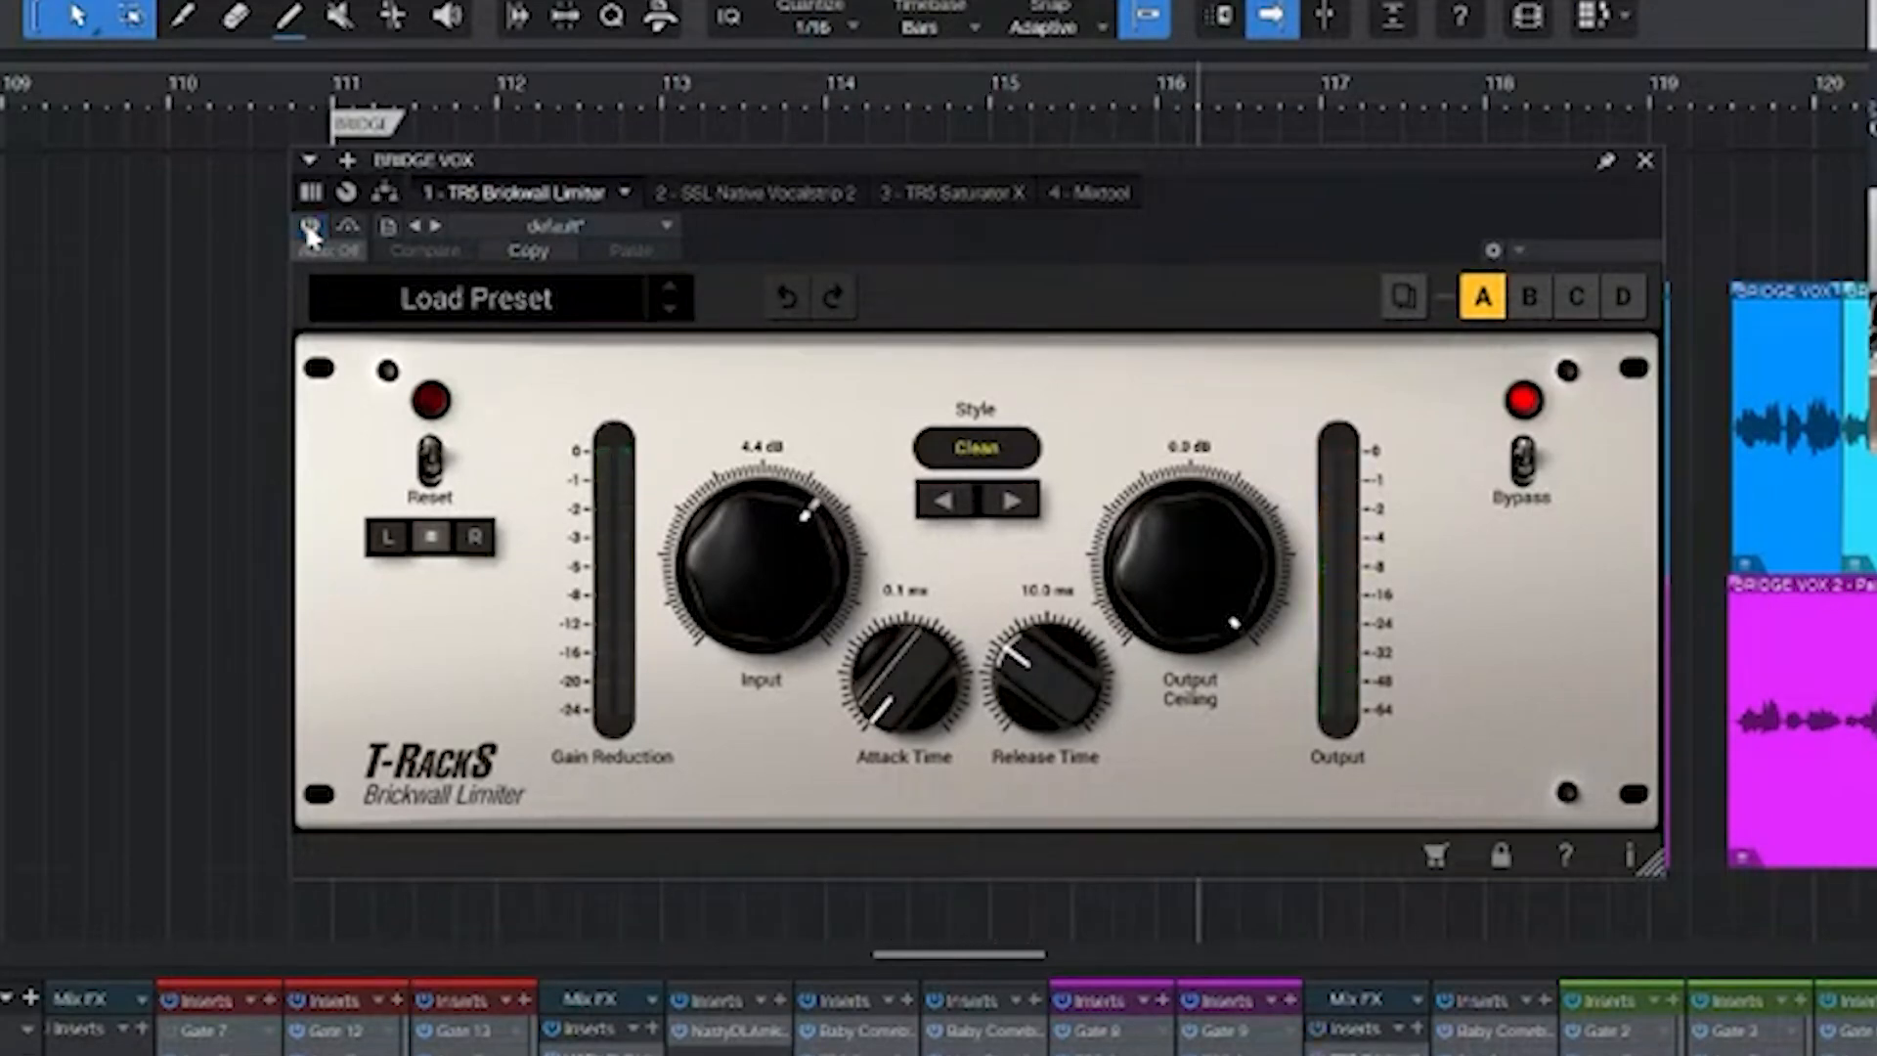
{"action": "left_click", "coordinate": [306, 226]}
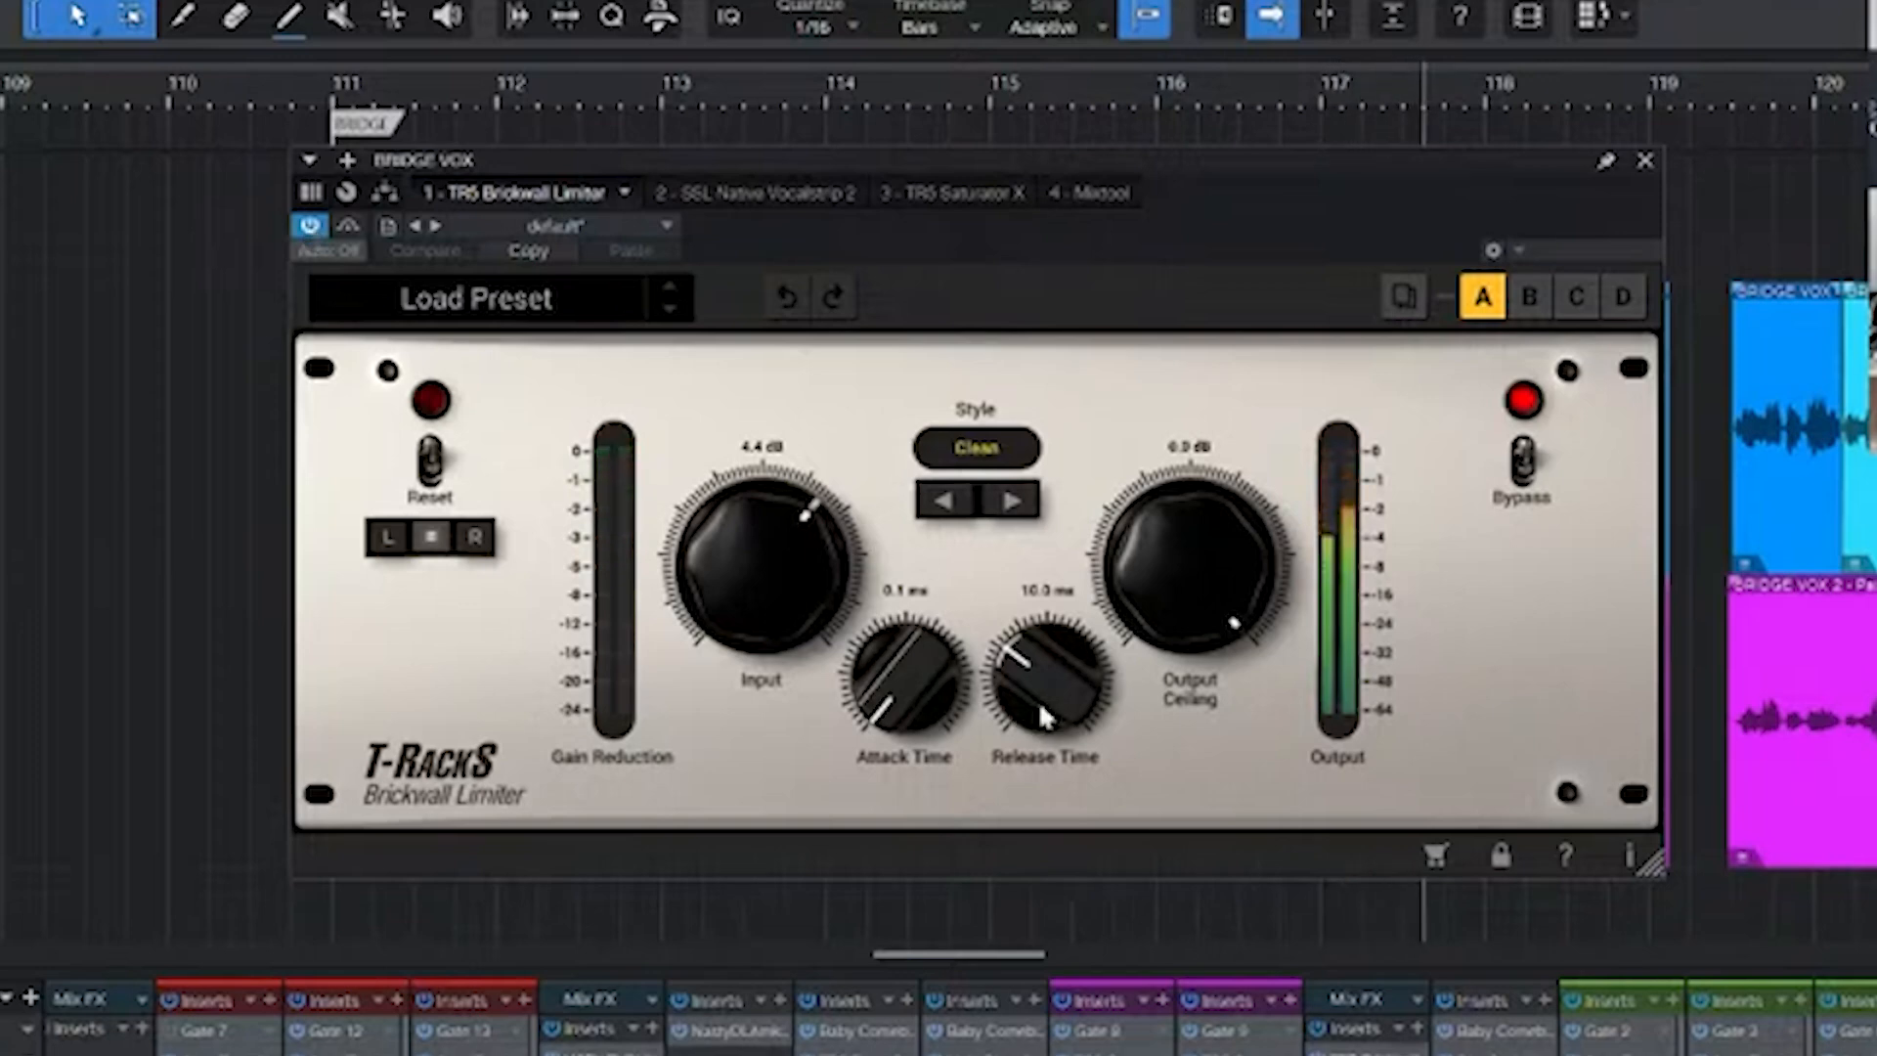
{"action": "left_click", "coordinate": [755, 192]}
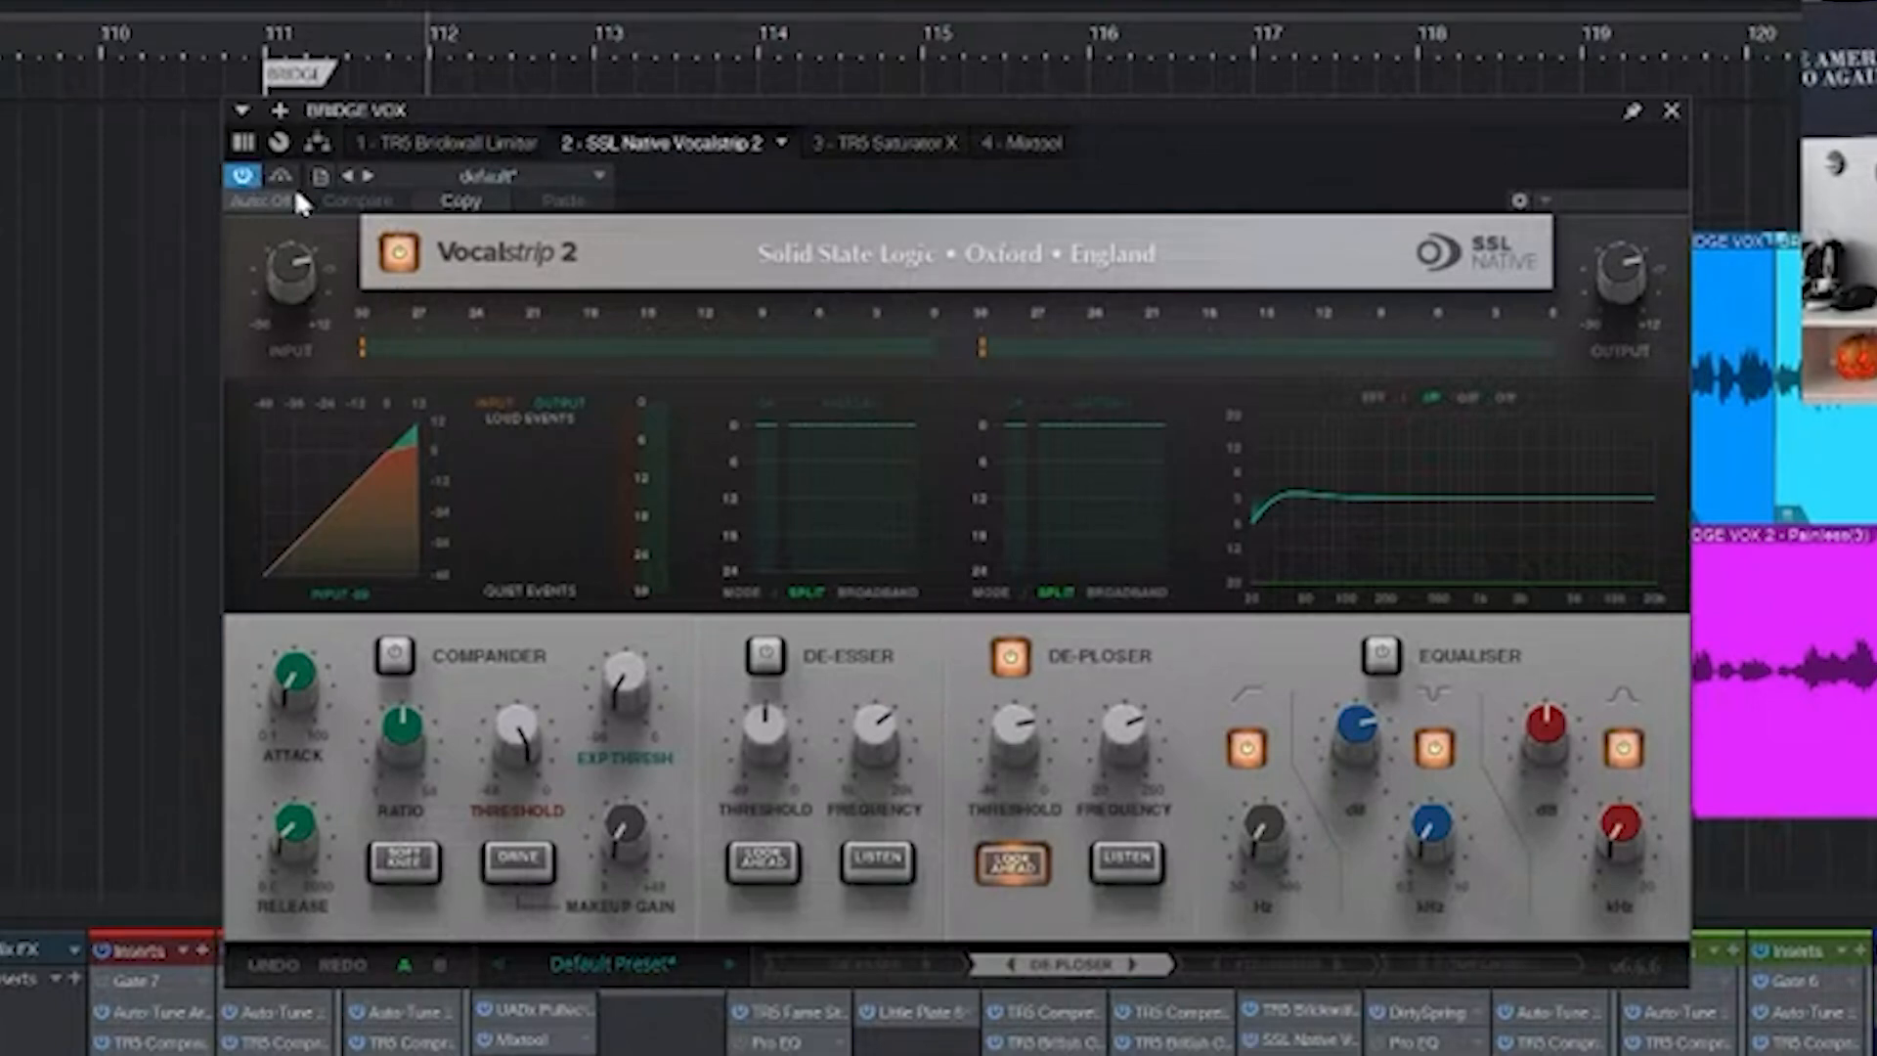
{"action": "left_click", "coordinate": [242, 176]}
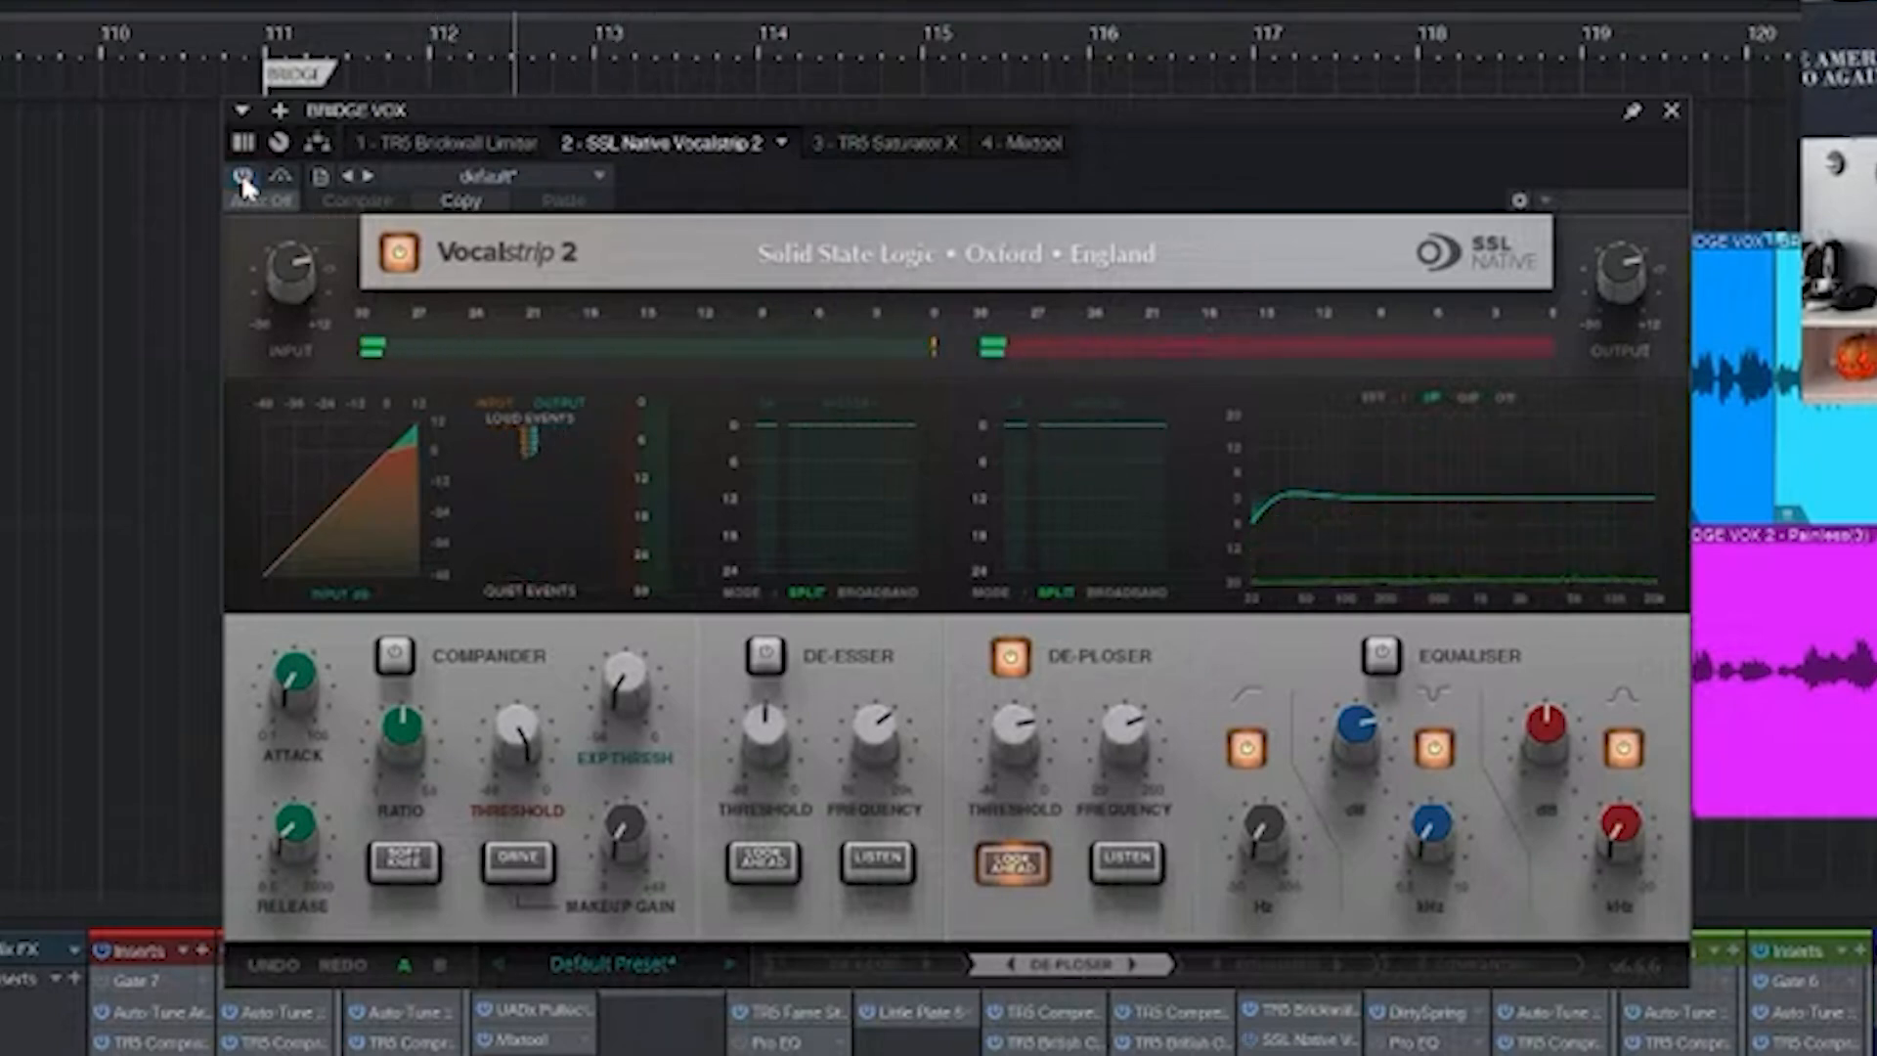
{"action": "left_click", "coordinate": [242, 176]}
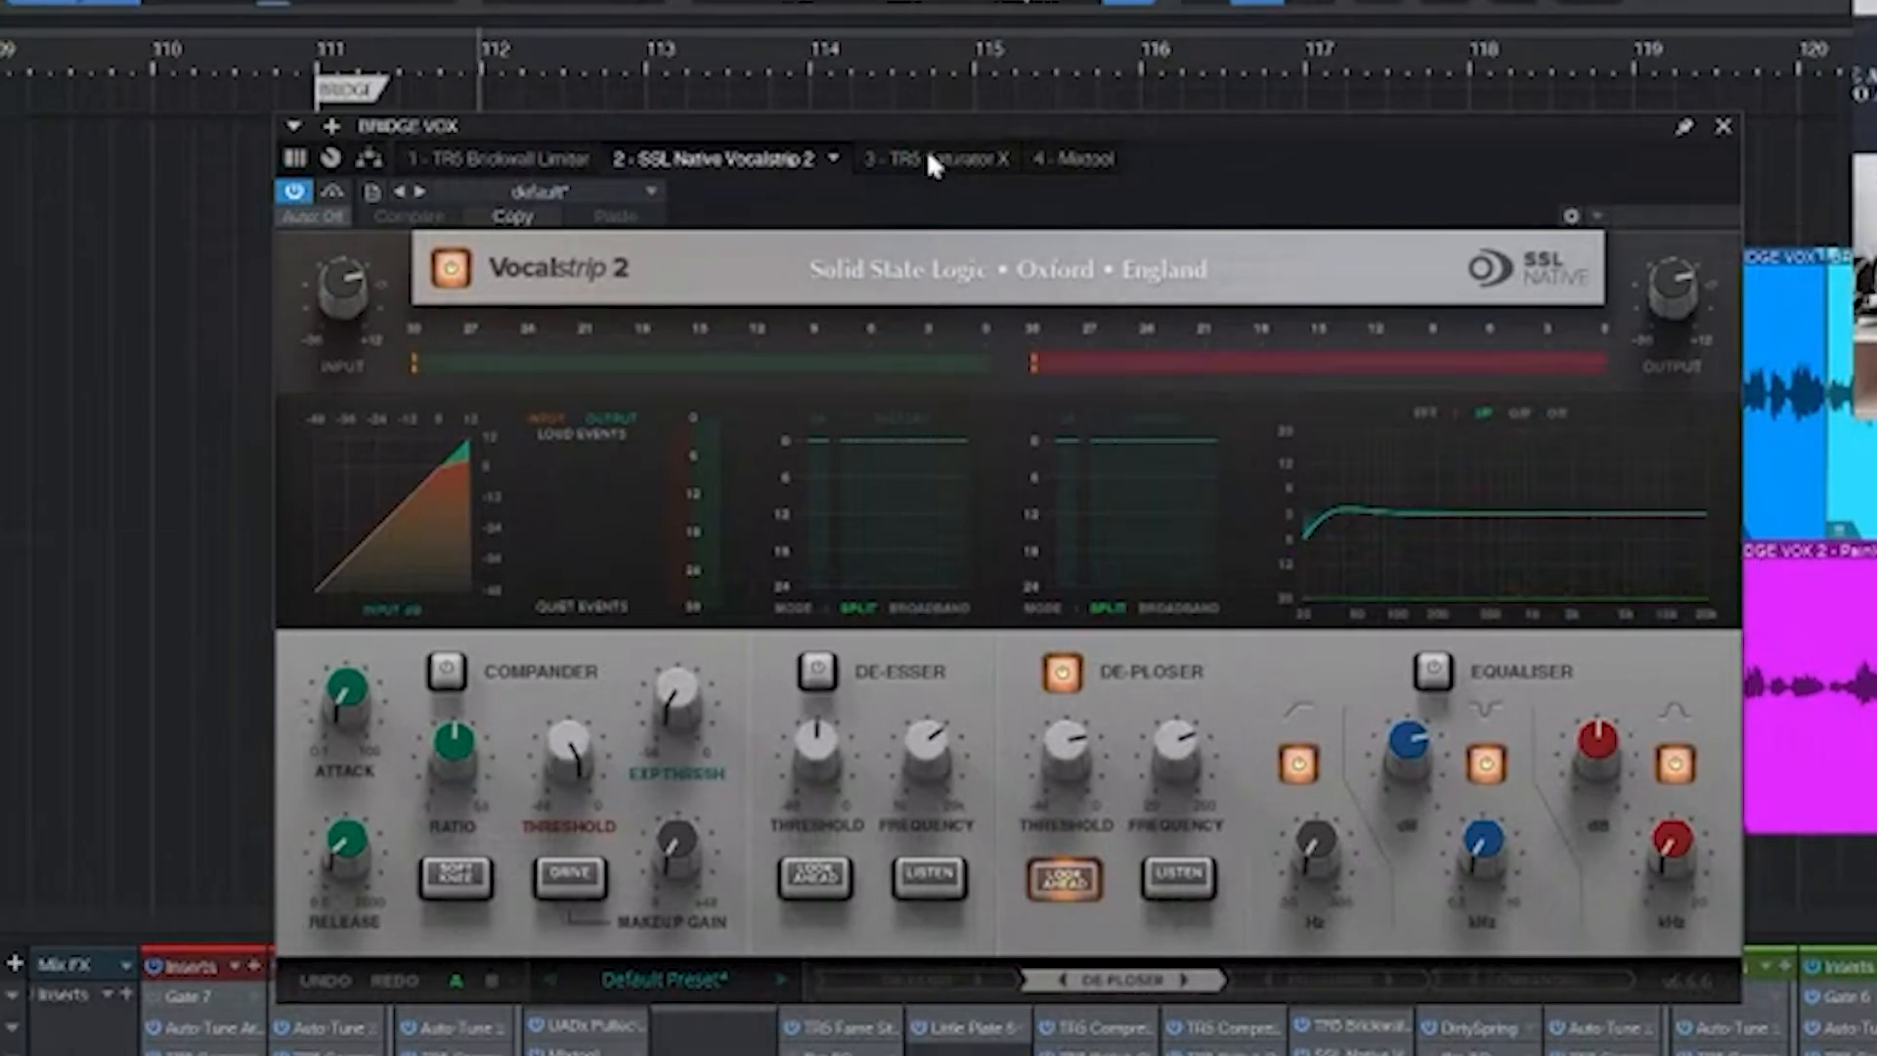
- Activate the TR5 Saturator X on the BRIDGE VOX bus, comparing it on and off, and open the bus's Mixtool
{"action": "left_click", "coordinate": [888, 142]}
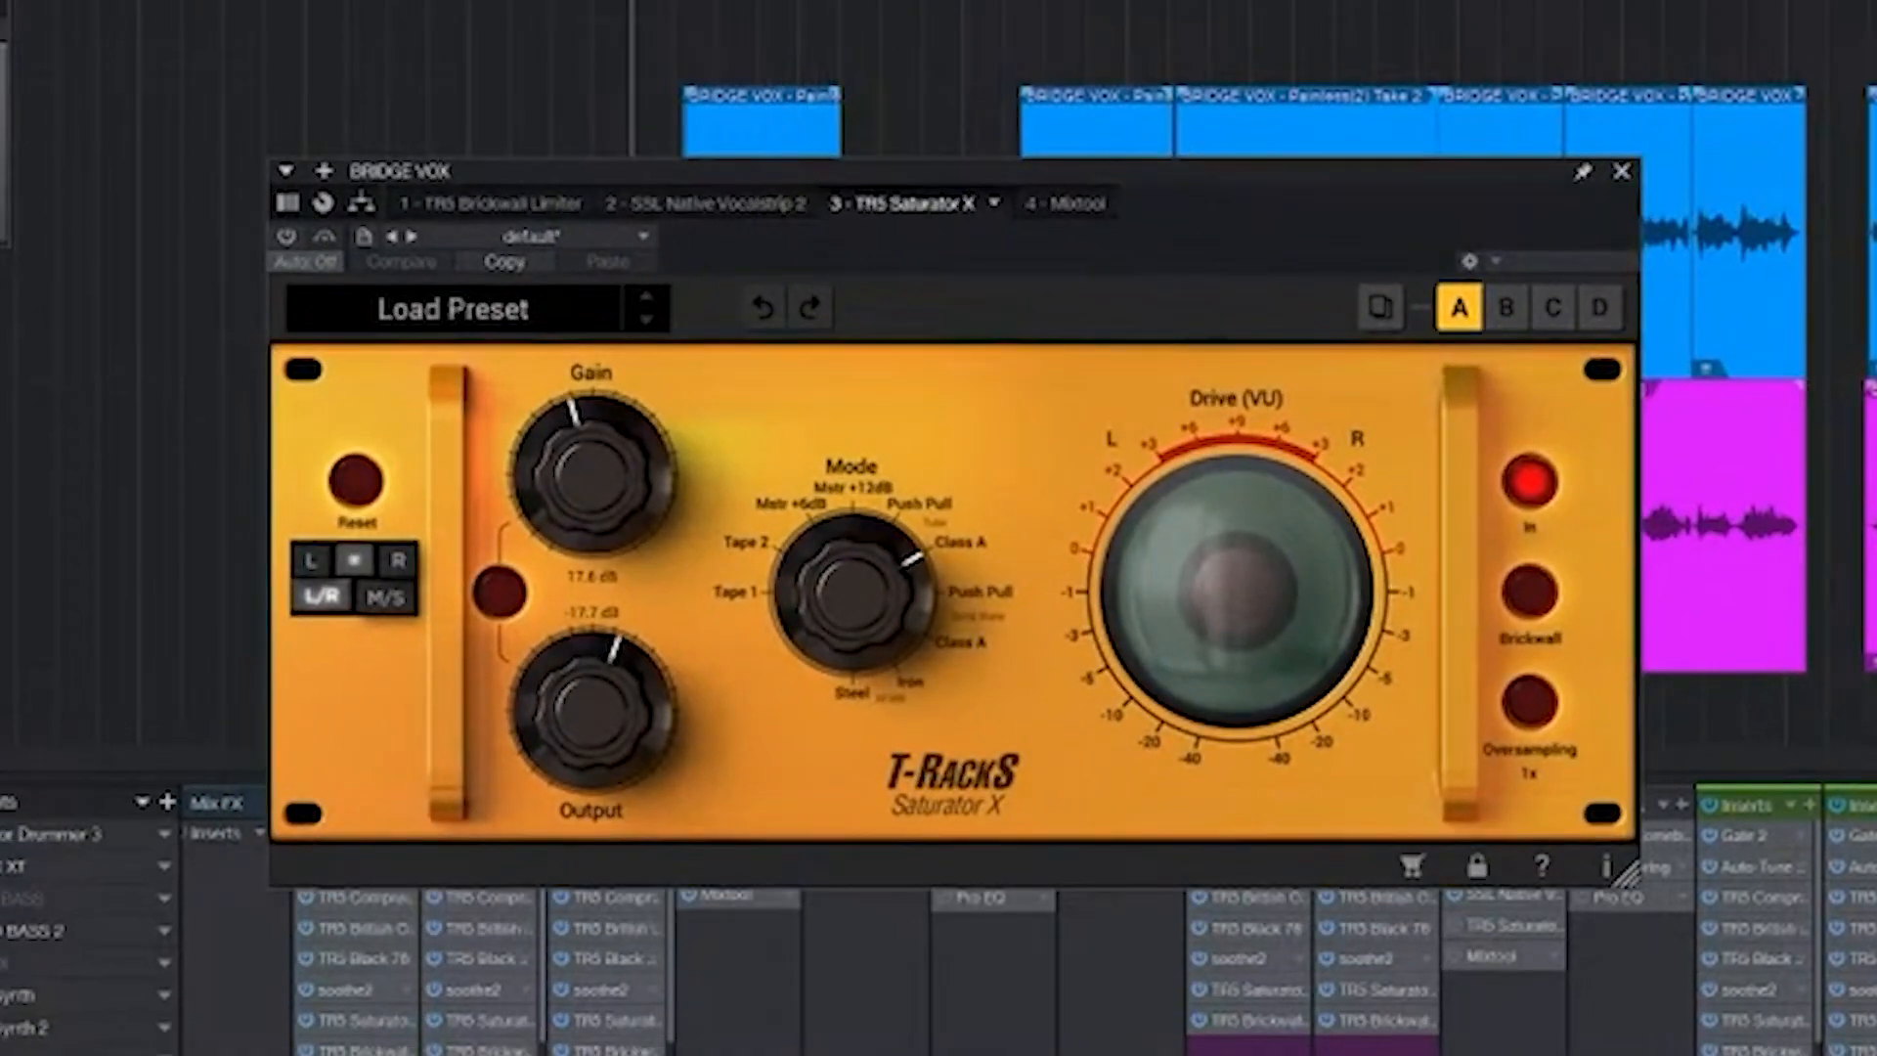
{"action": "left_click", "coordinate": [287, 238]}
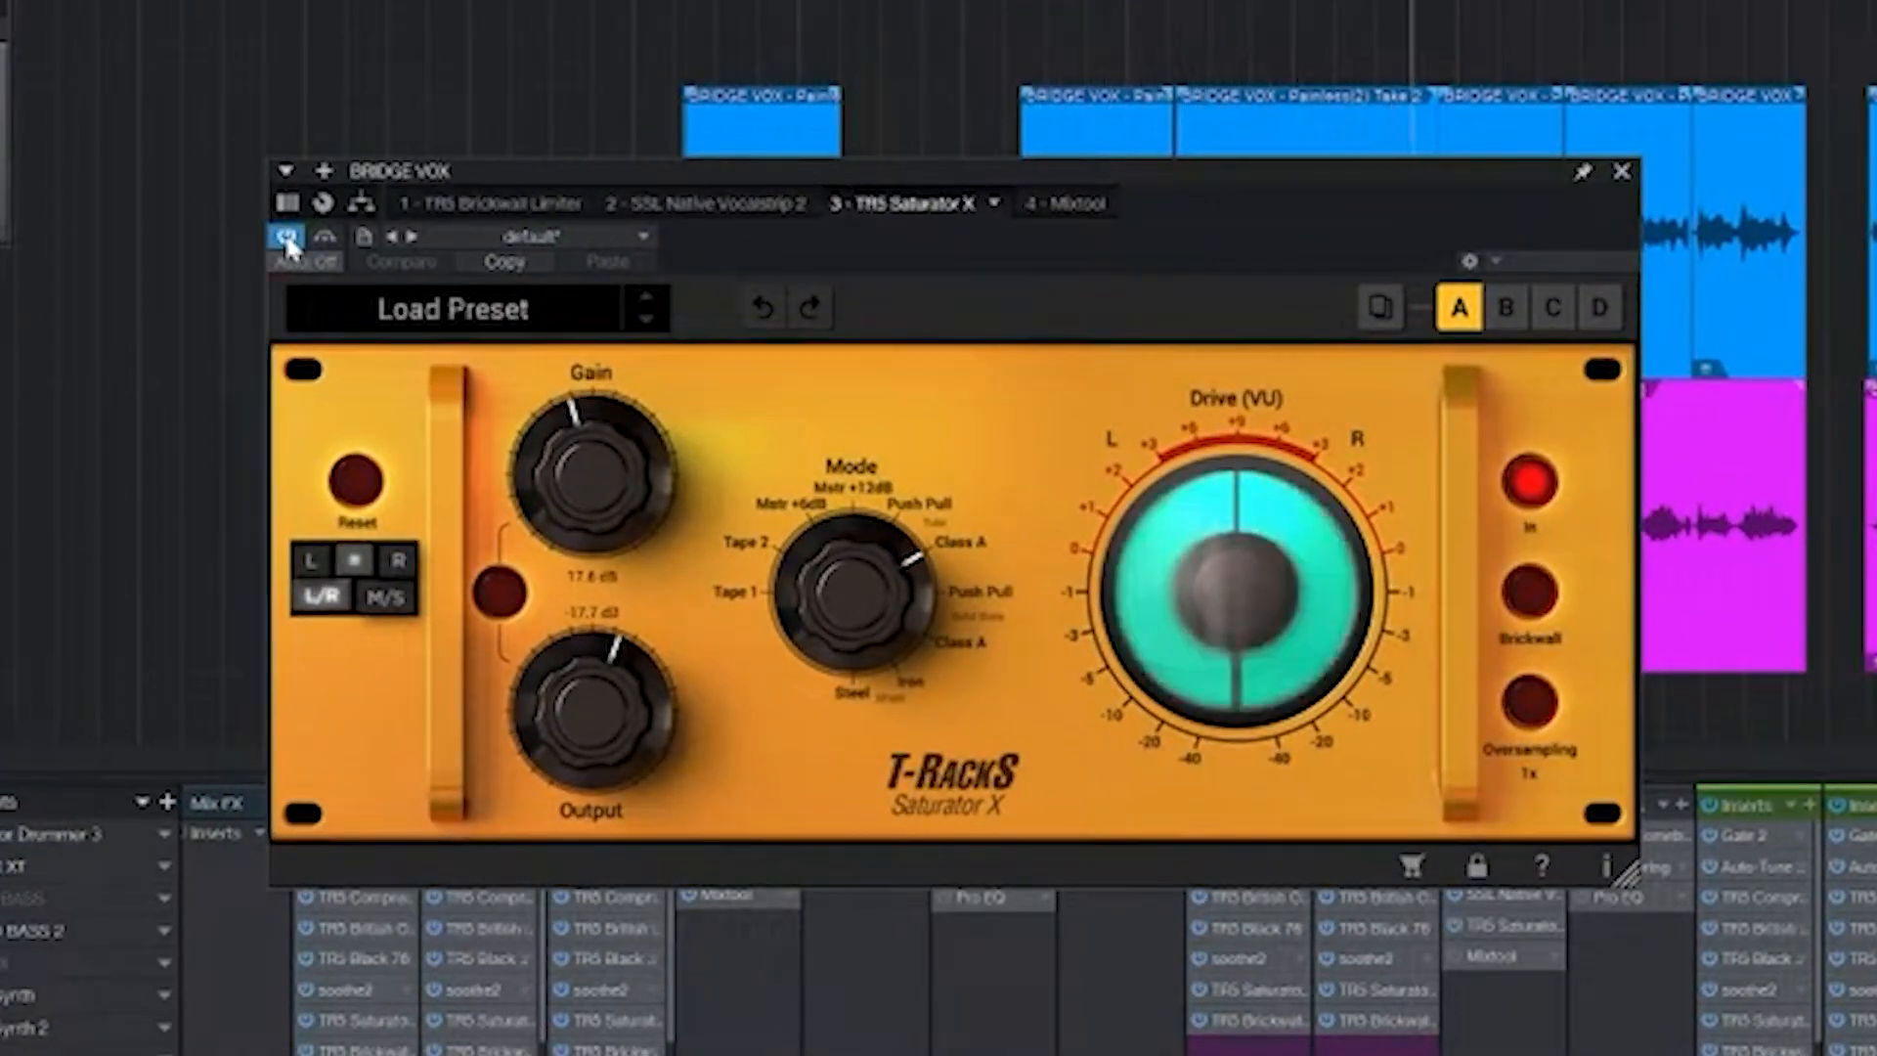
{"action": "left_click", "coordinate": [288, 240]}
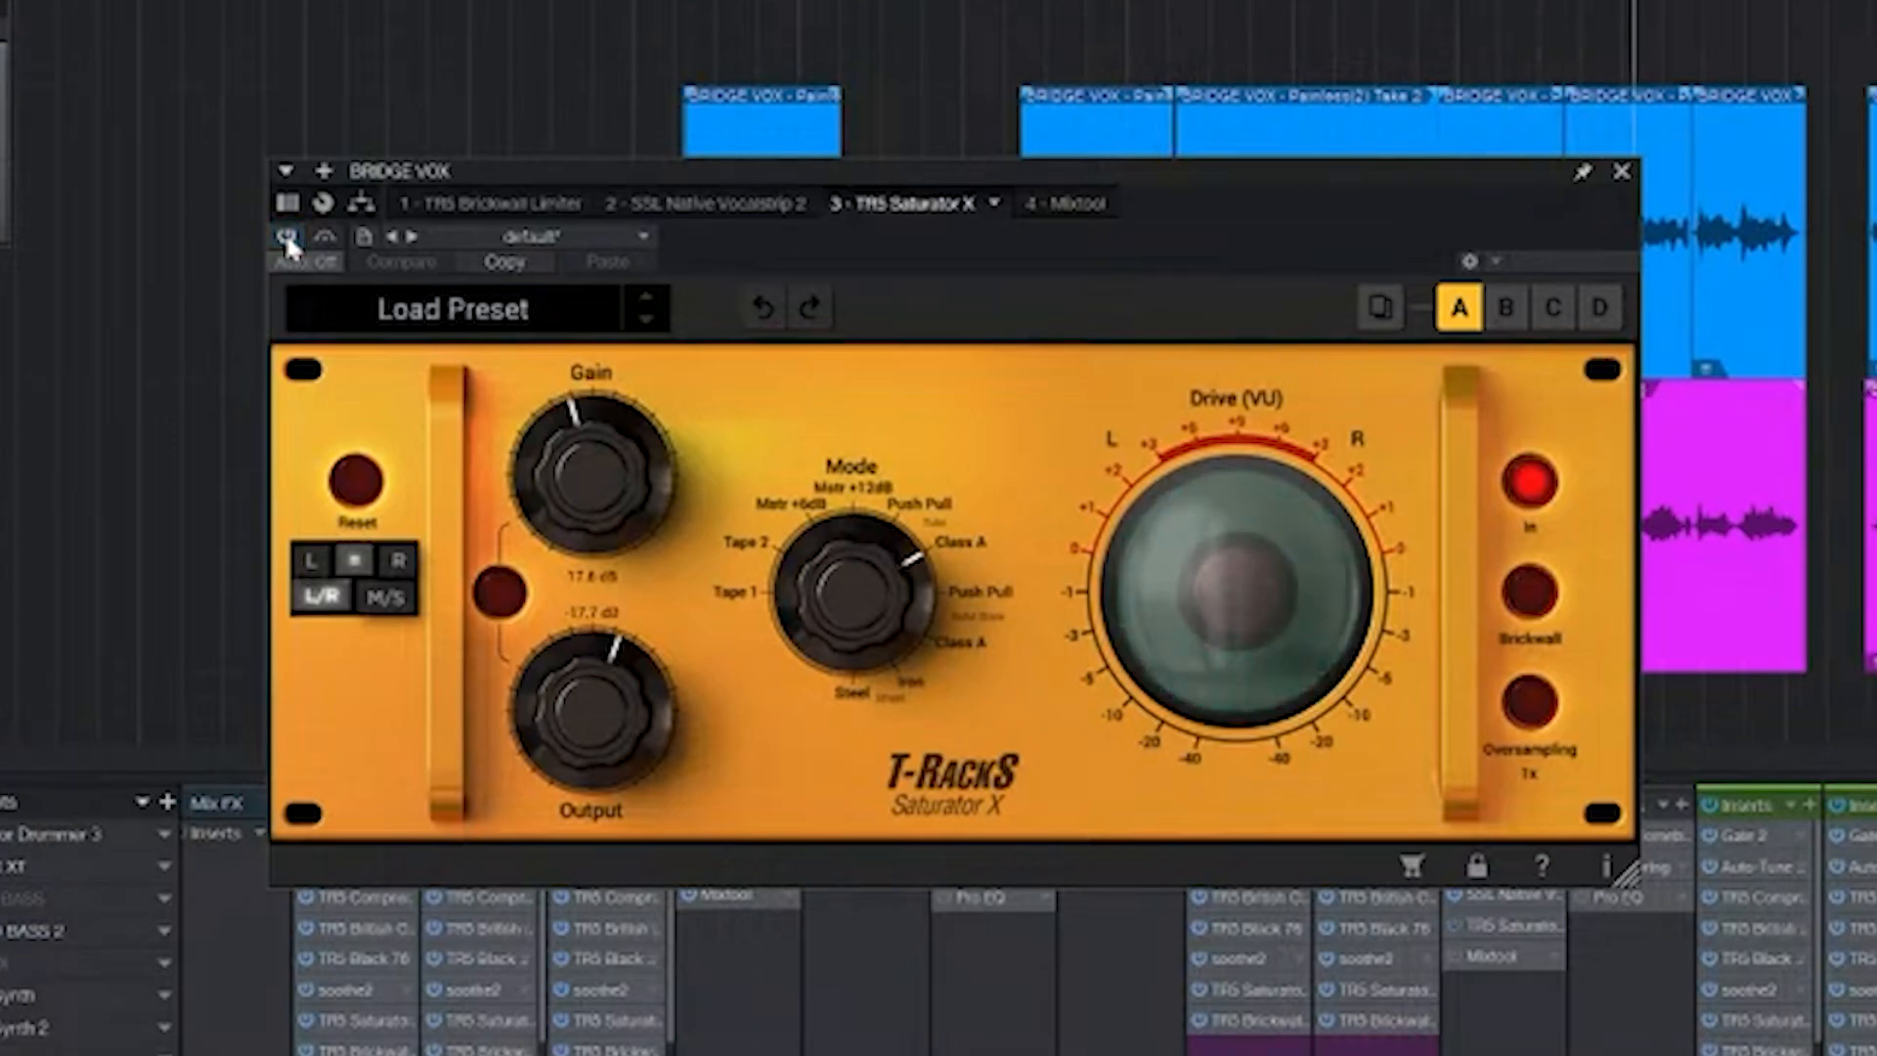
{"action": "left_click", "coordinate": [286, 235]}
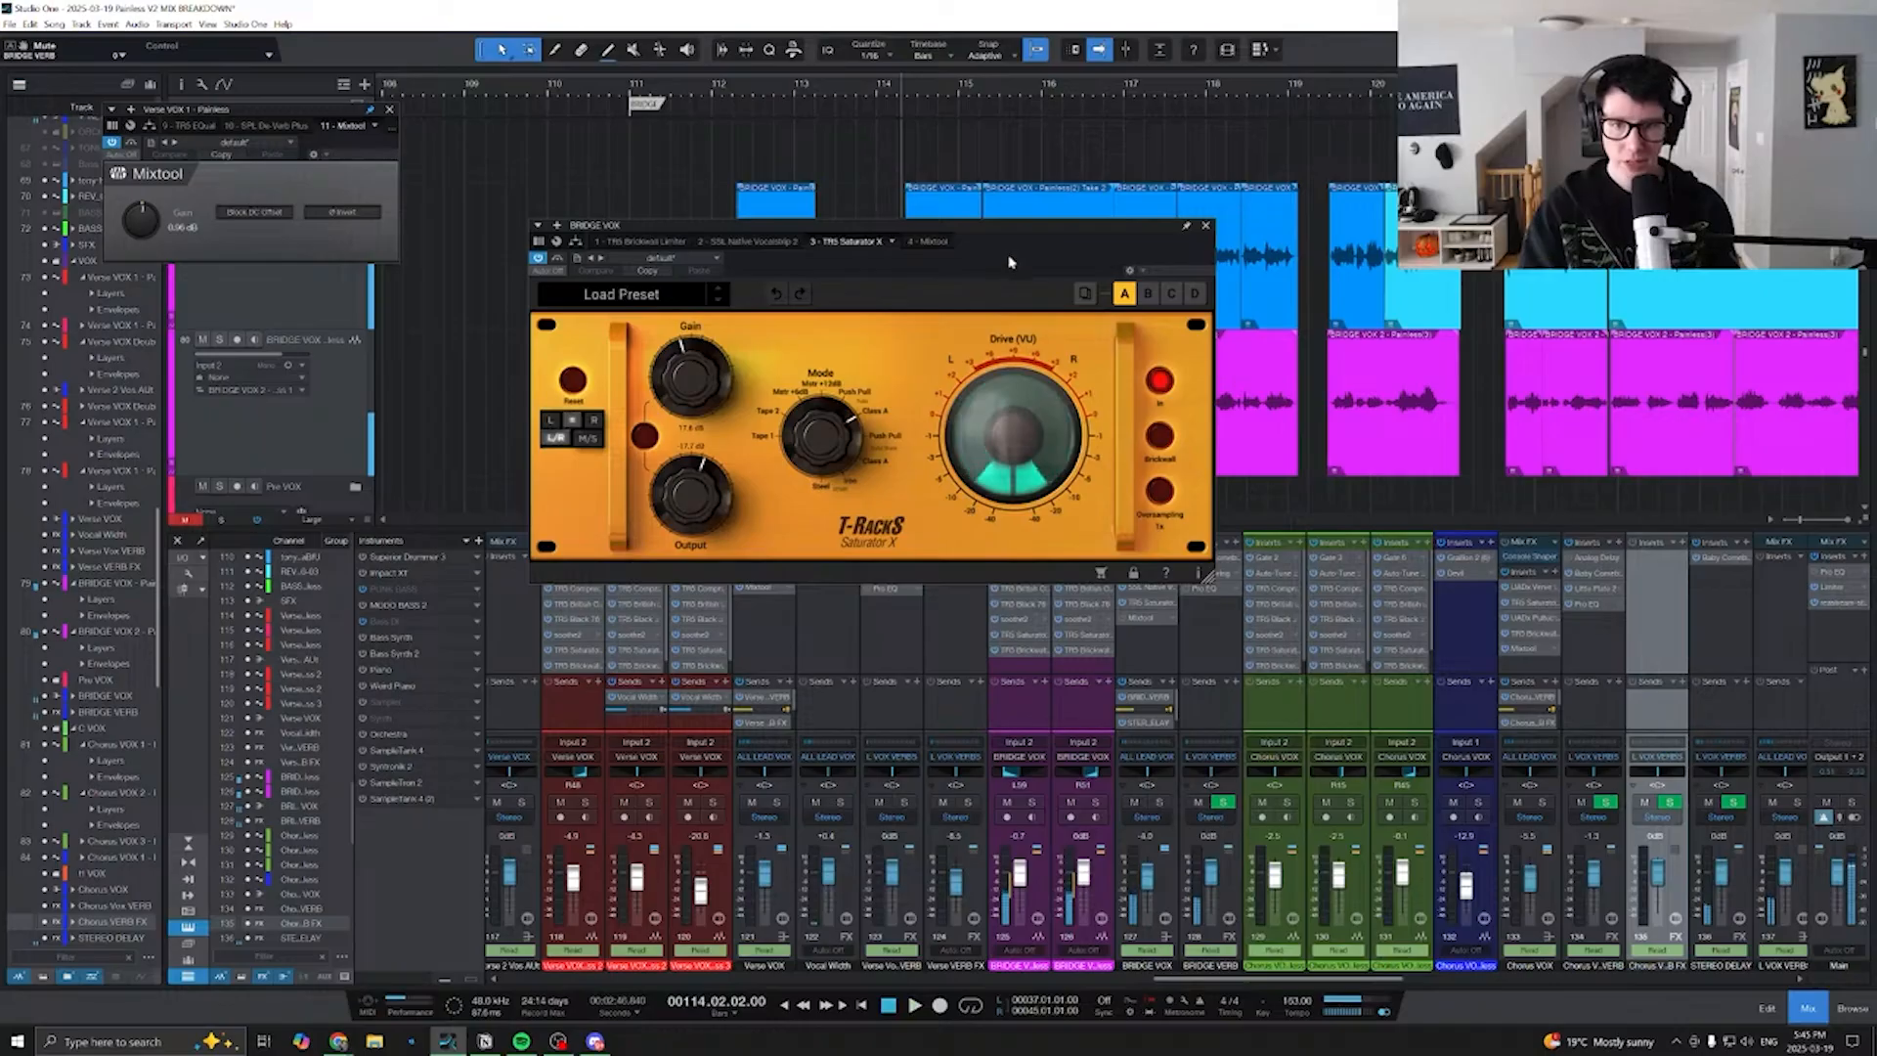
{"action": "left_click_drag", "start_coordinate": [1002, 230], "coordinate": [711, 103]}
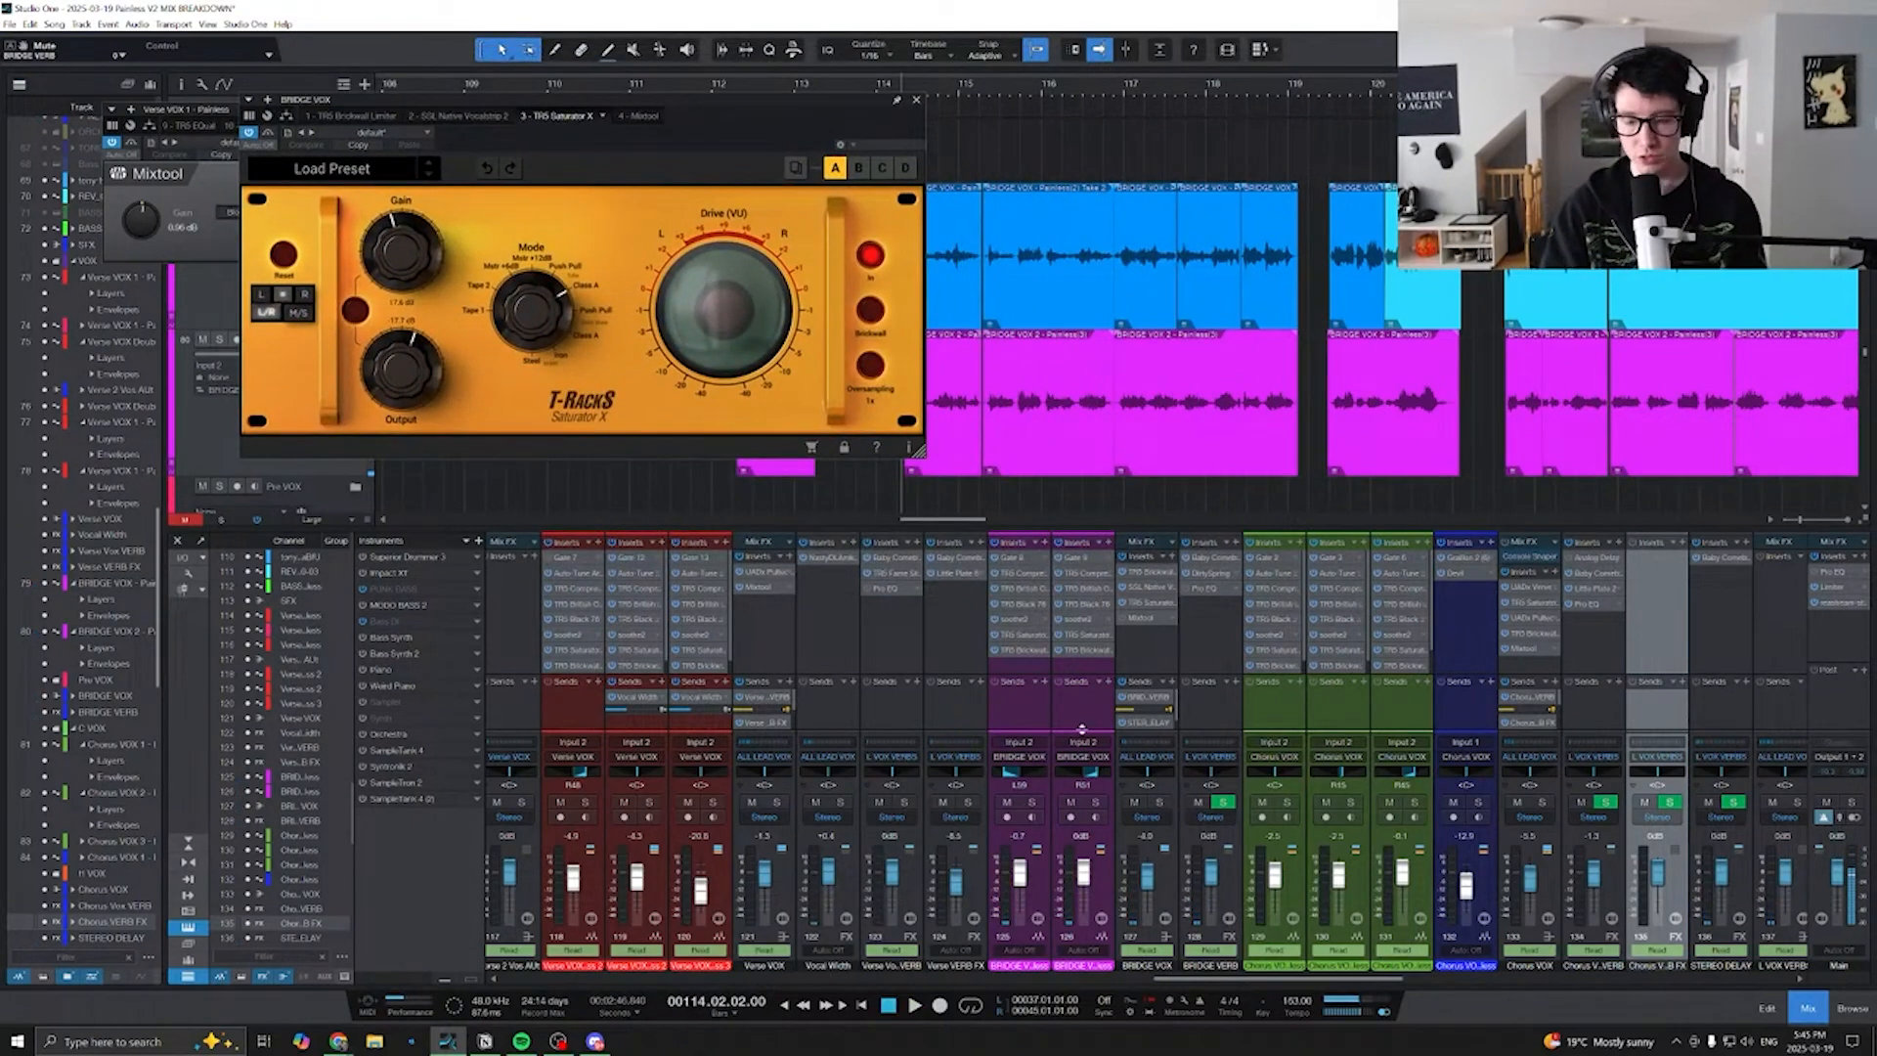
{"action": "left_click", "coordinate": [1142, 618]}
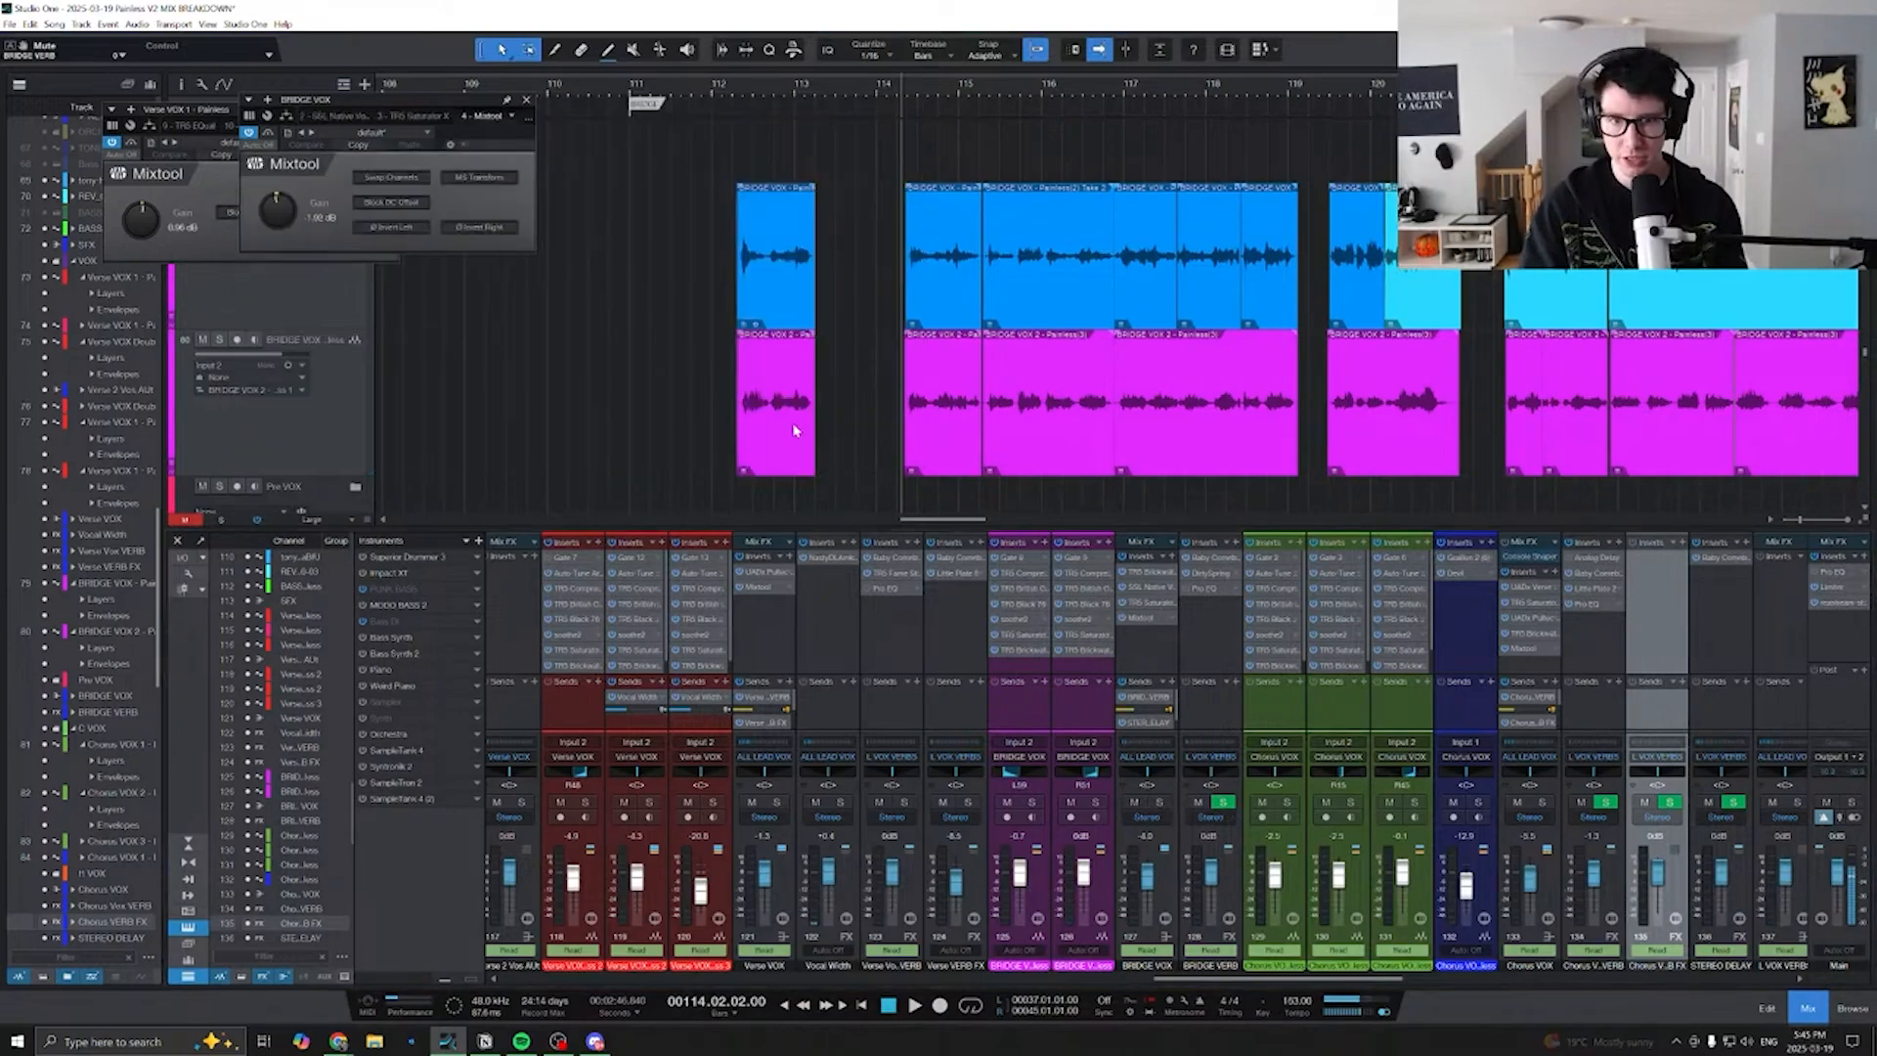
- Play the bridge vocals and compare the BRIDGE VOX bus with all its inserts bypassed and active
{"action": "key", "text": "space"}
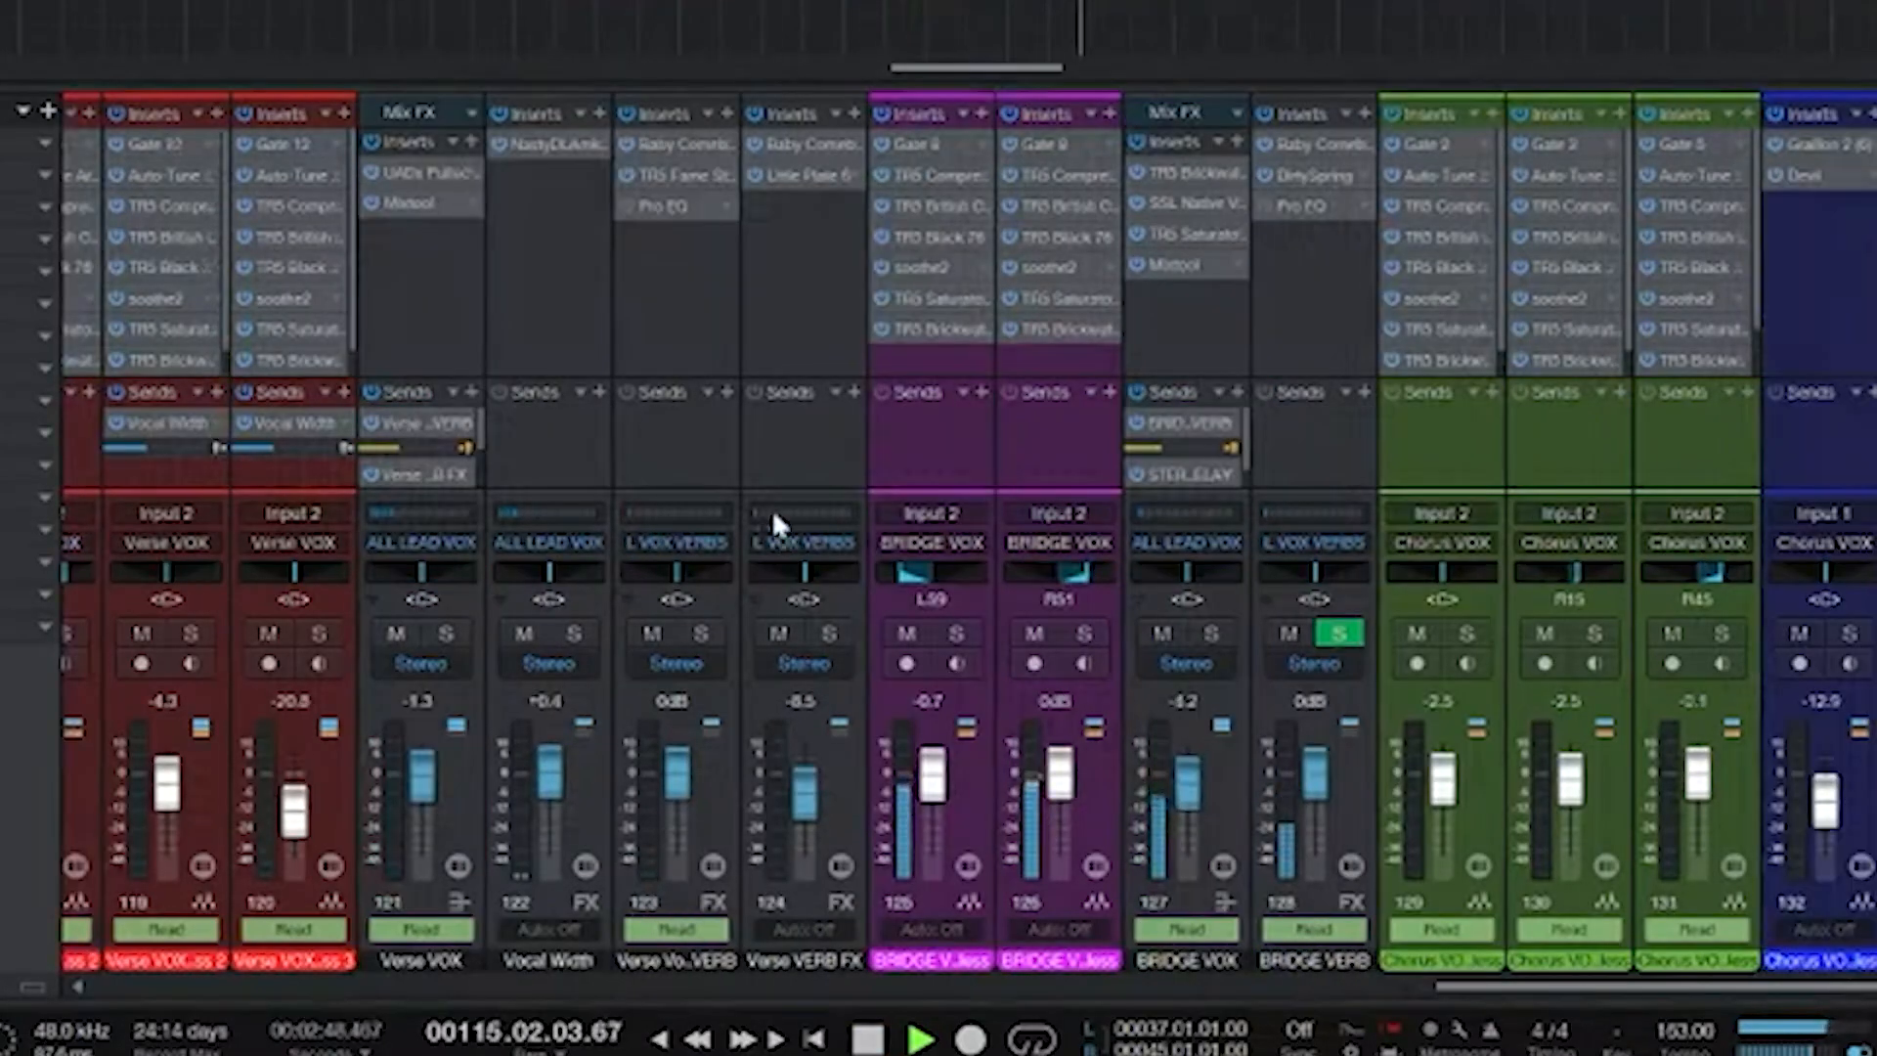
{"action": "scroll", "coordinate": [771, 508], "scroll_direction": "right", "scroll_amount": 3}
{"action": "left_click", "coordinate": [917, 140]}
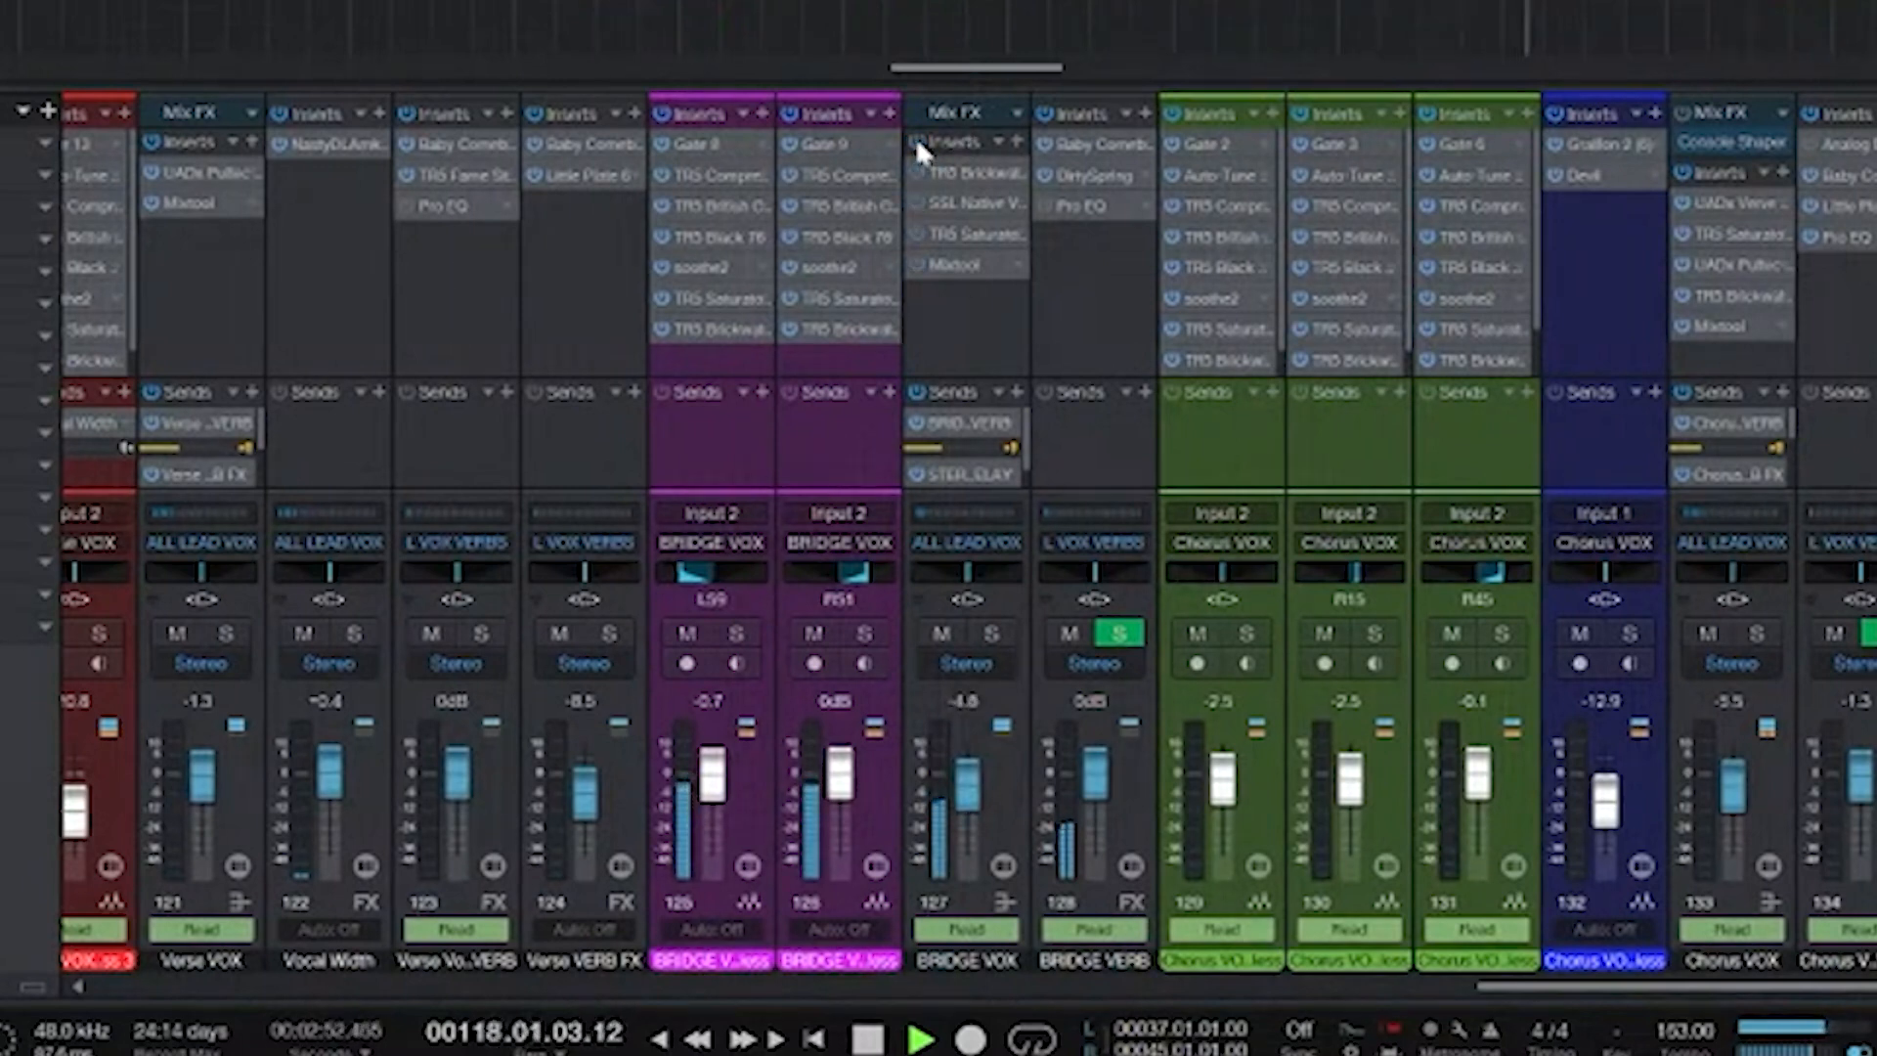
{"action": "left_click", "coordinate": [919, 140]}
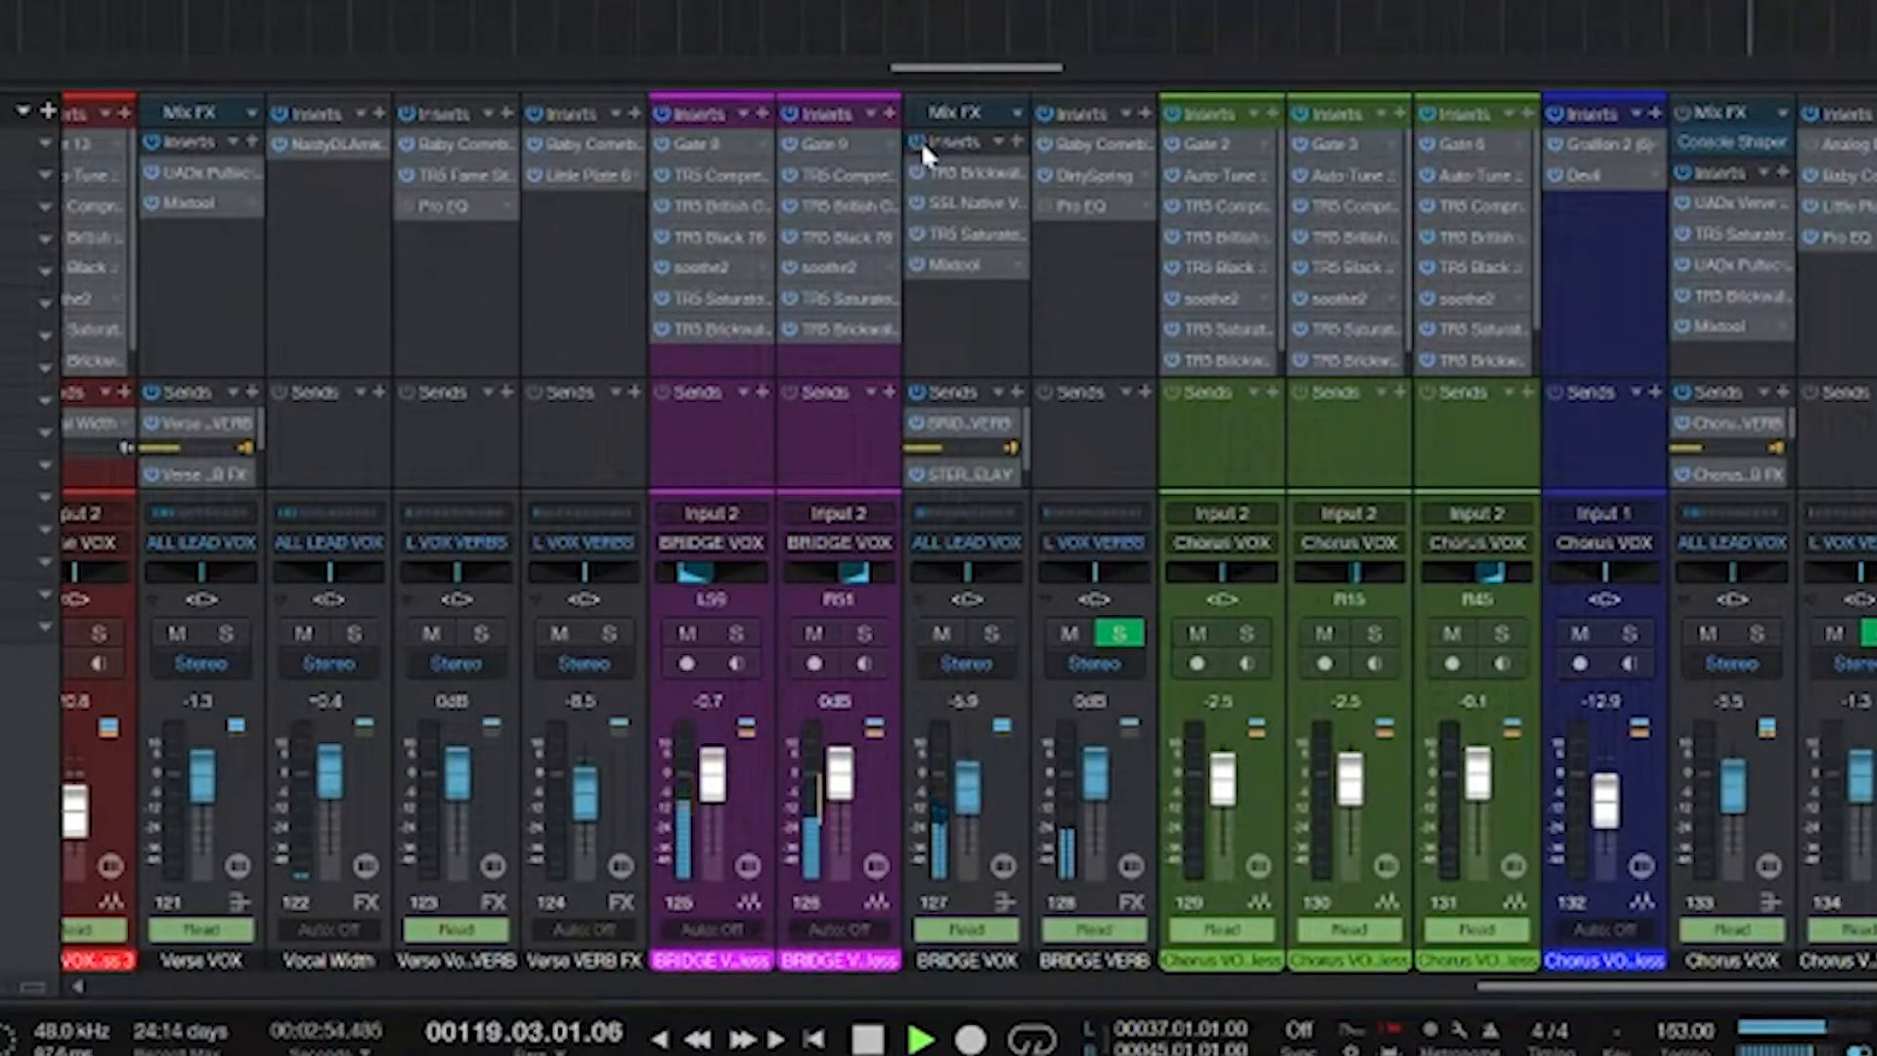
{"action": "left_click", "coordinate": [921, 139]}
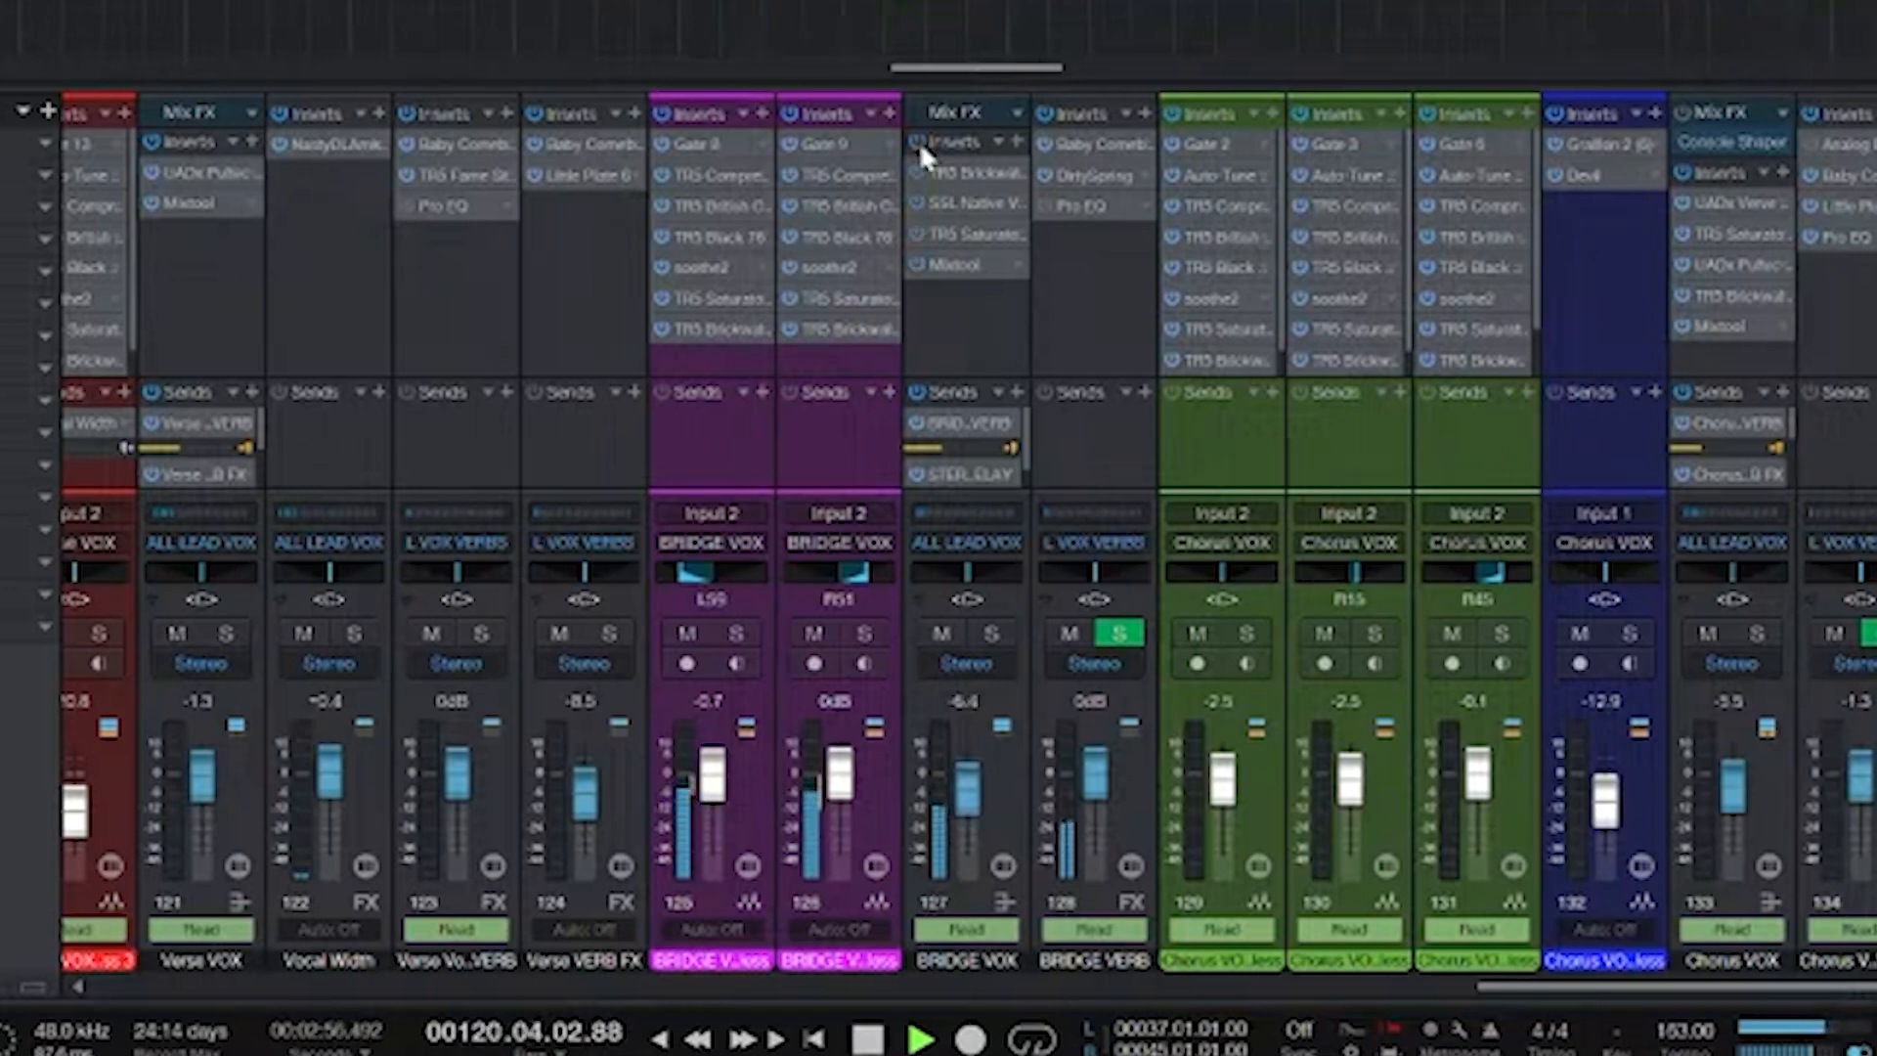
{"action": "left_click", "coordinate": [919, 141]}
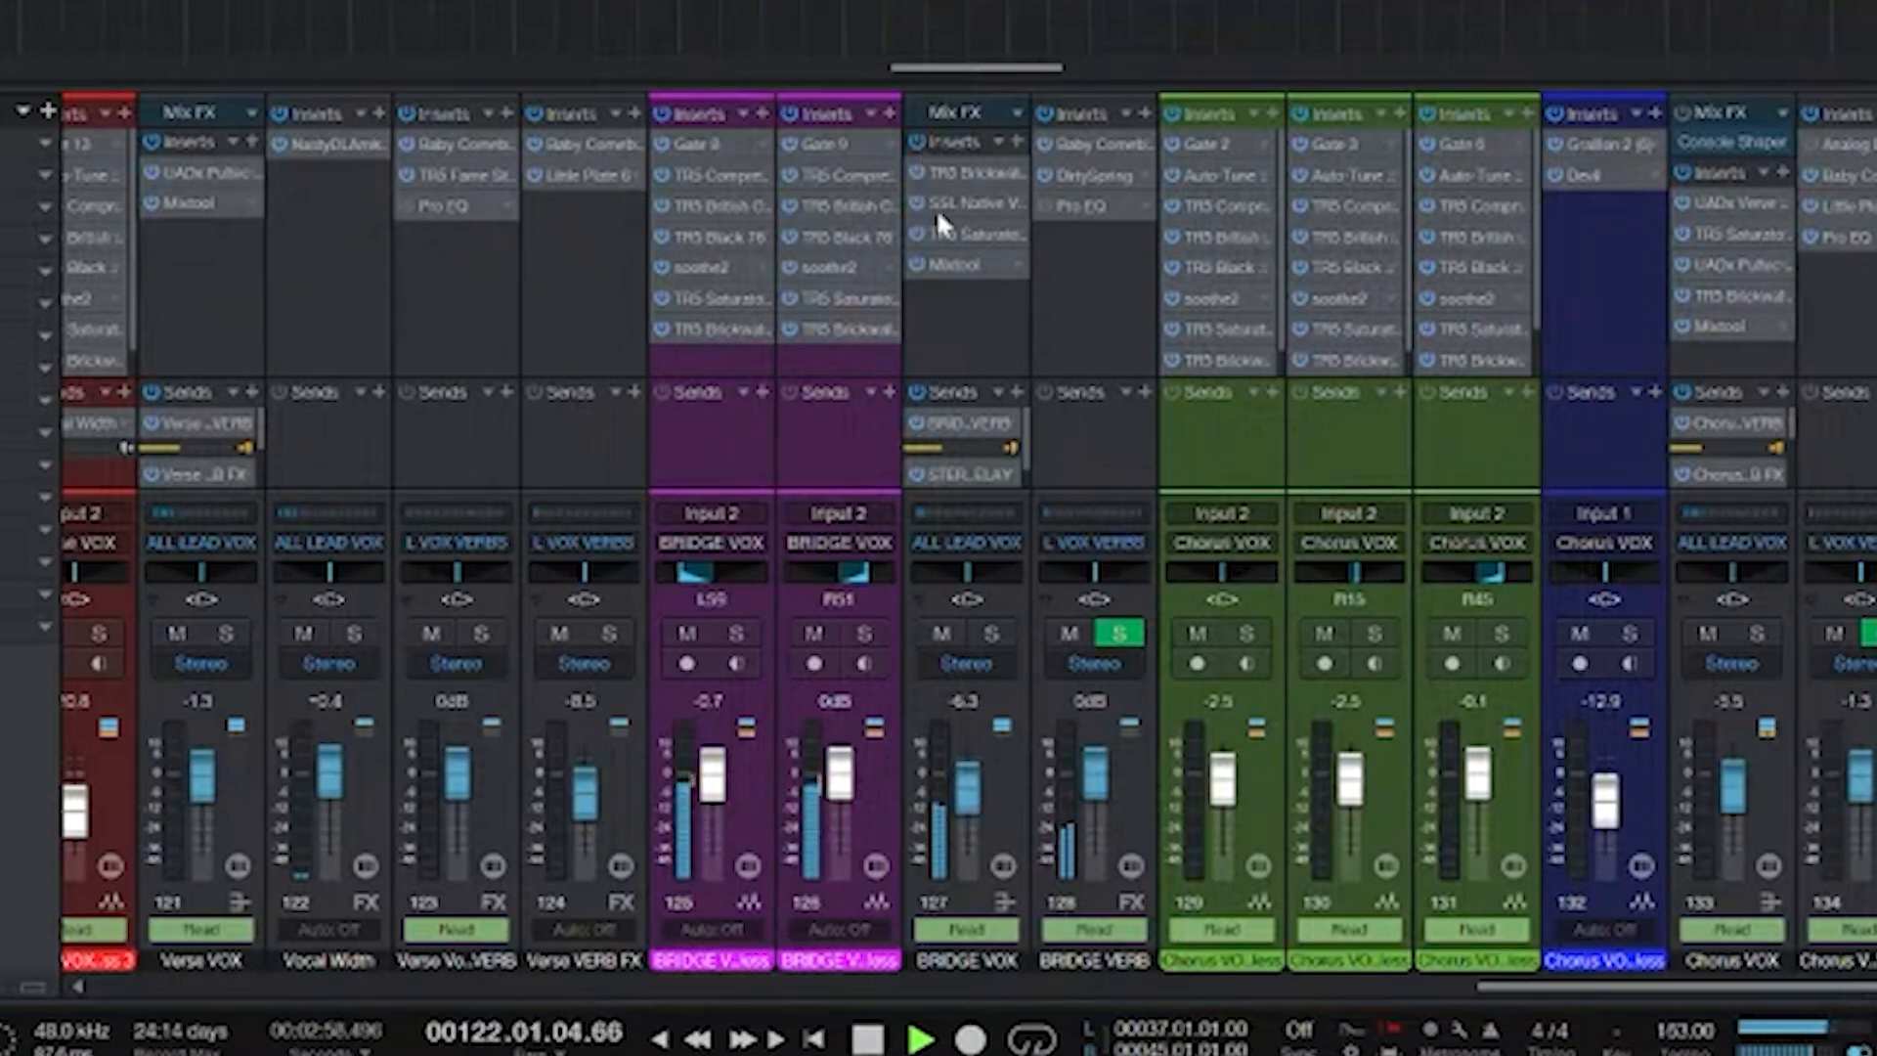
{"action": "key", "text": "space"}
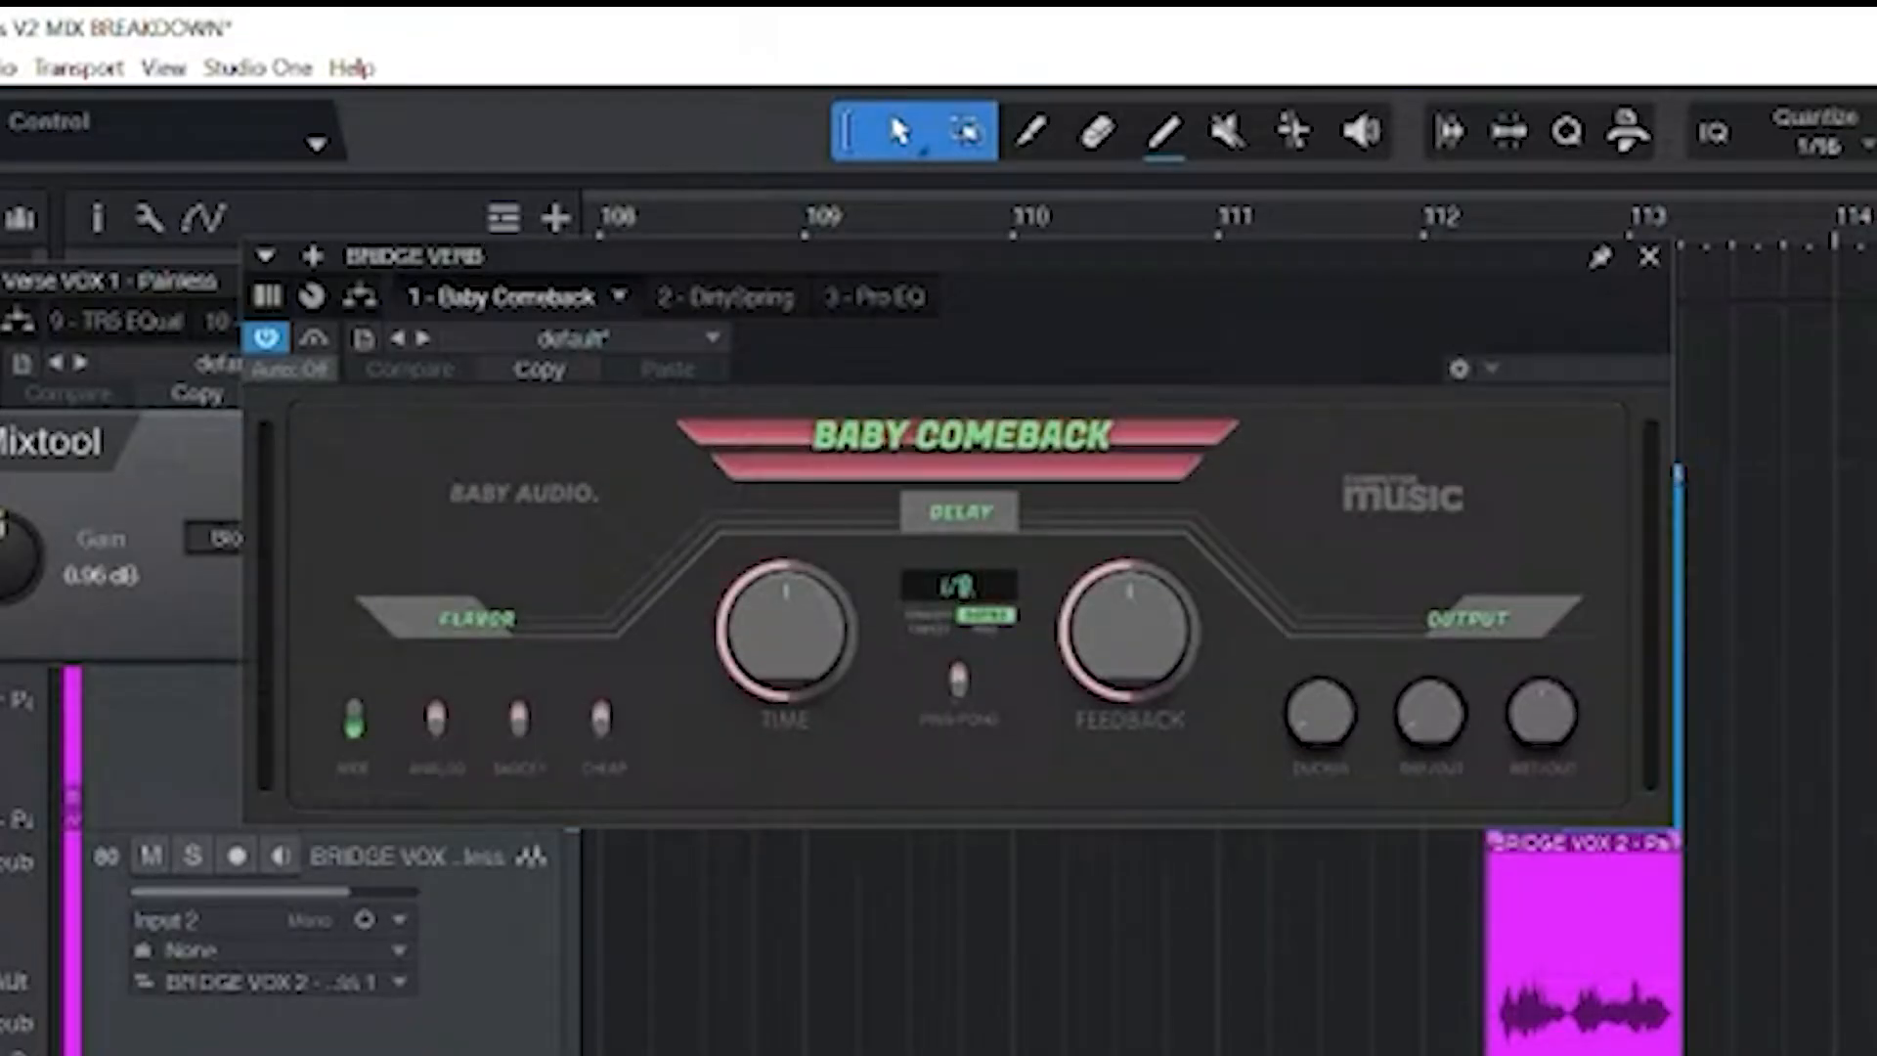
- Inspect the DirtySpring reverb on the BRIDGE VERB channel and close its window
{"action": "left_click", "coordinate": [725, 297]}
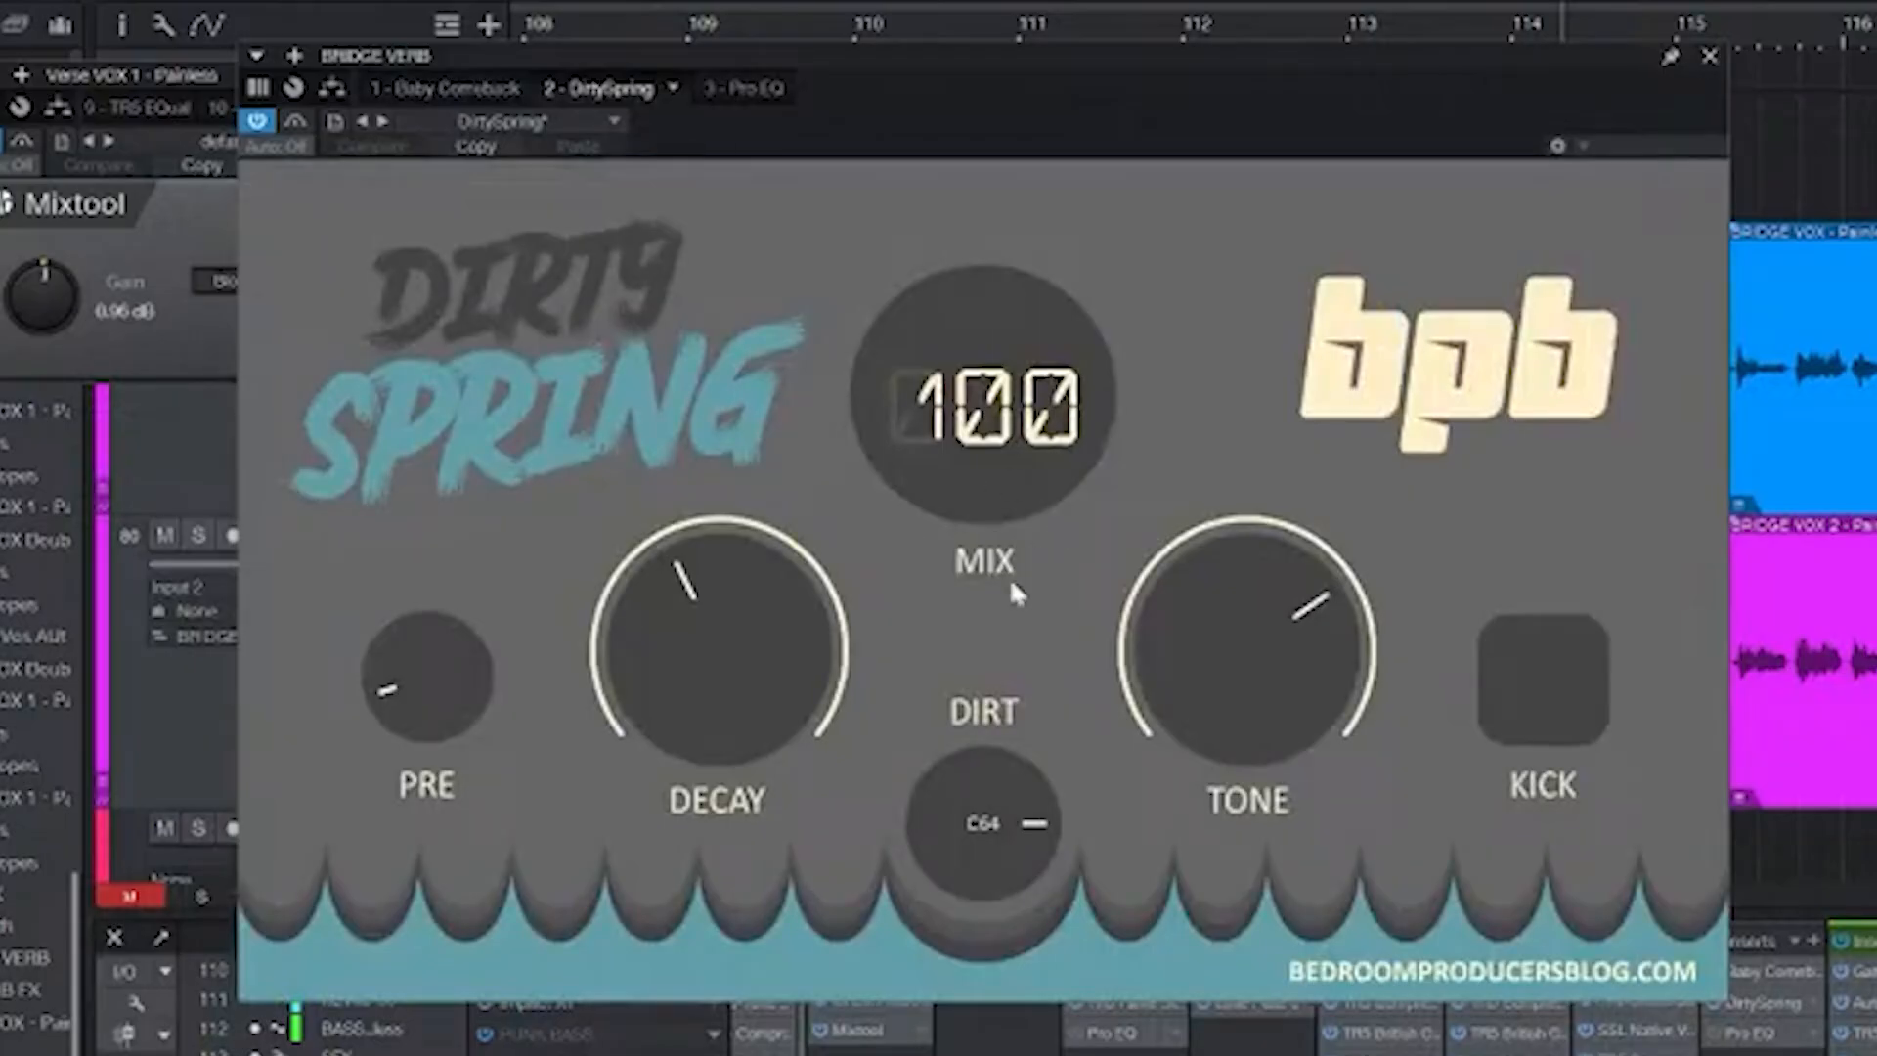
{"action": "left_click", "coordinate": [1707, 57]}
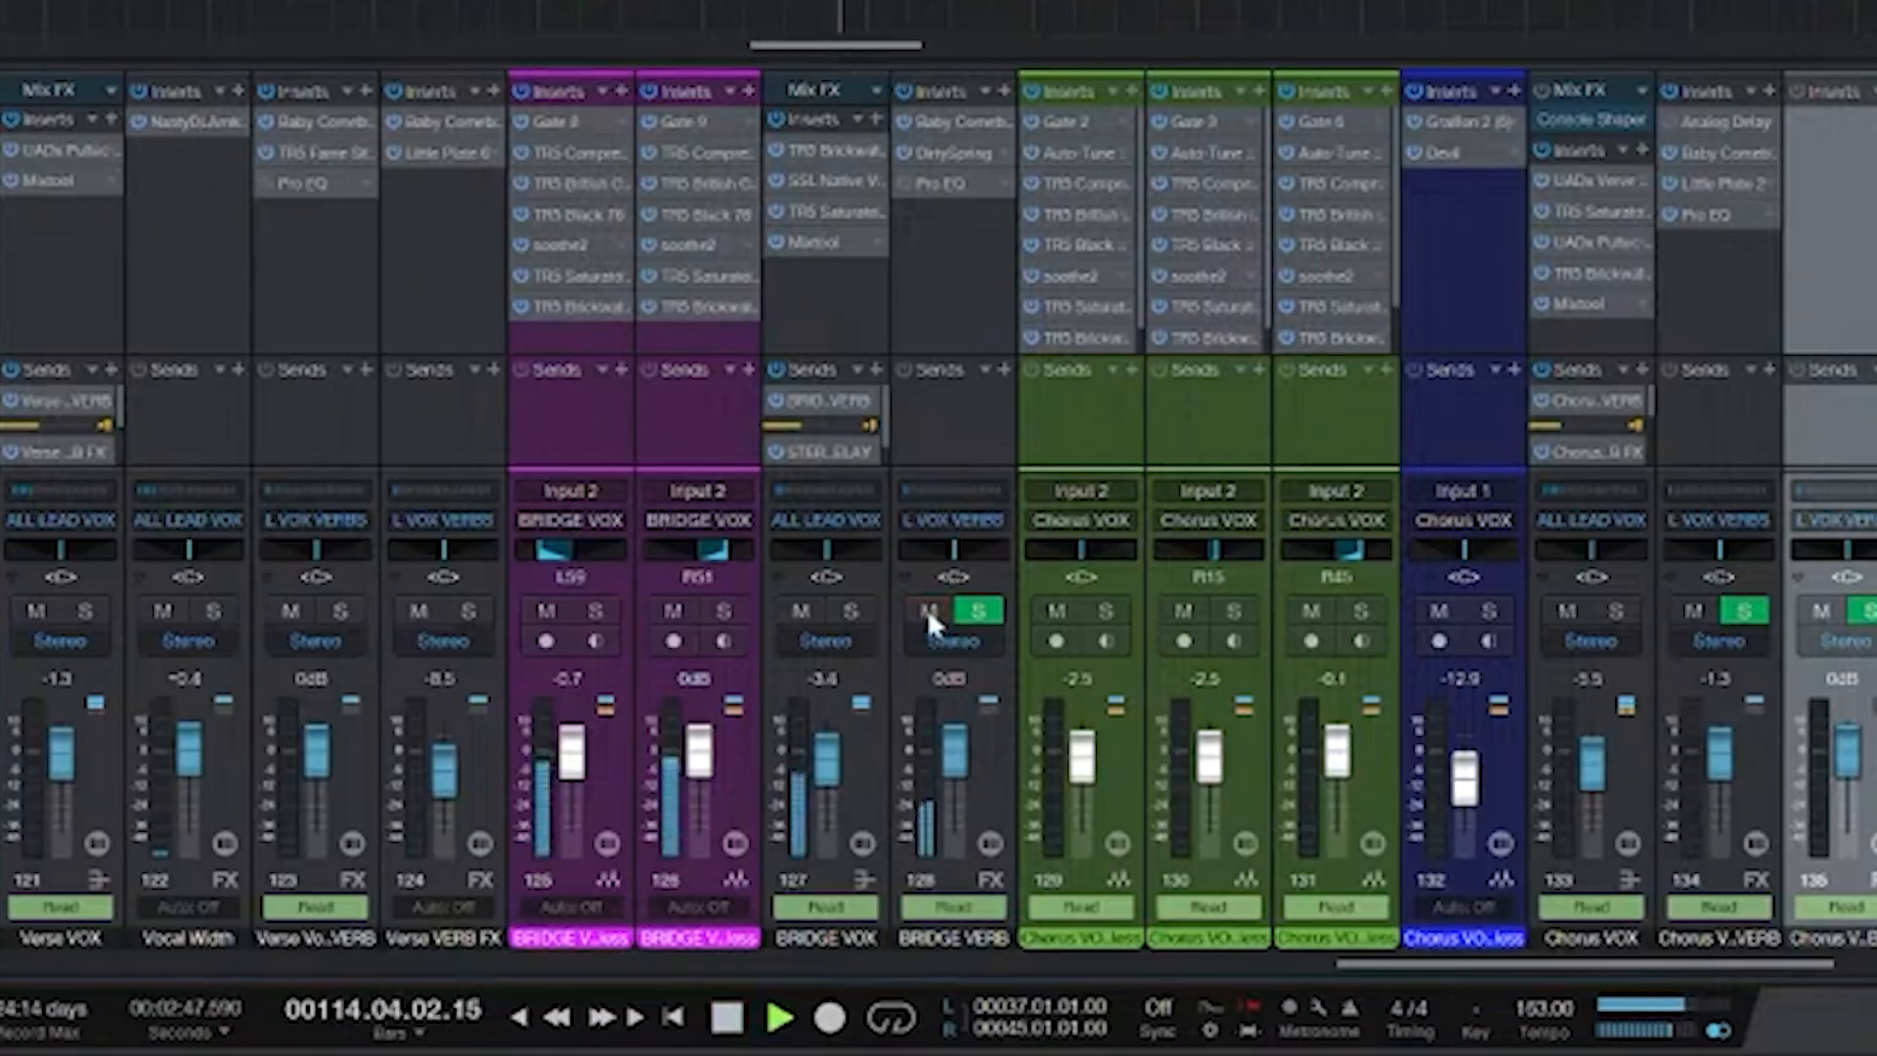
- Compare the bridge vocals with the BRIDGE VERB channel muted and unmuted during playback, and save the song
{"action": "left_click", "coordinate": [929, 611]}
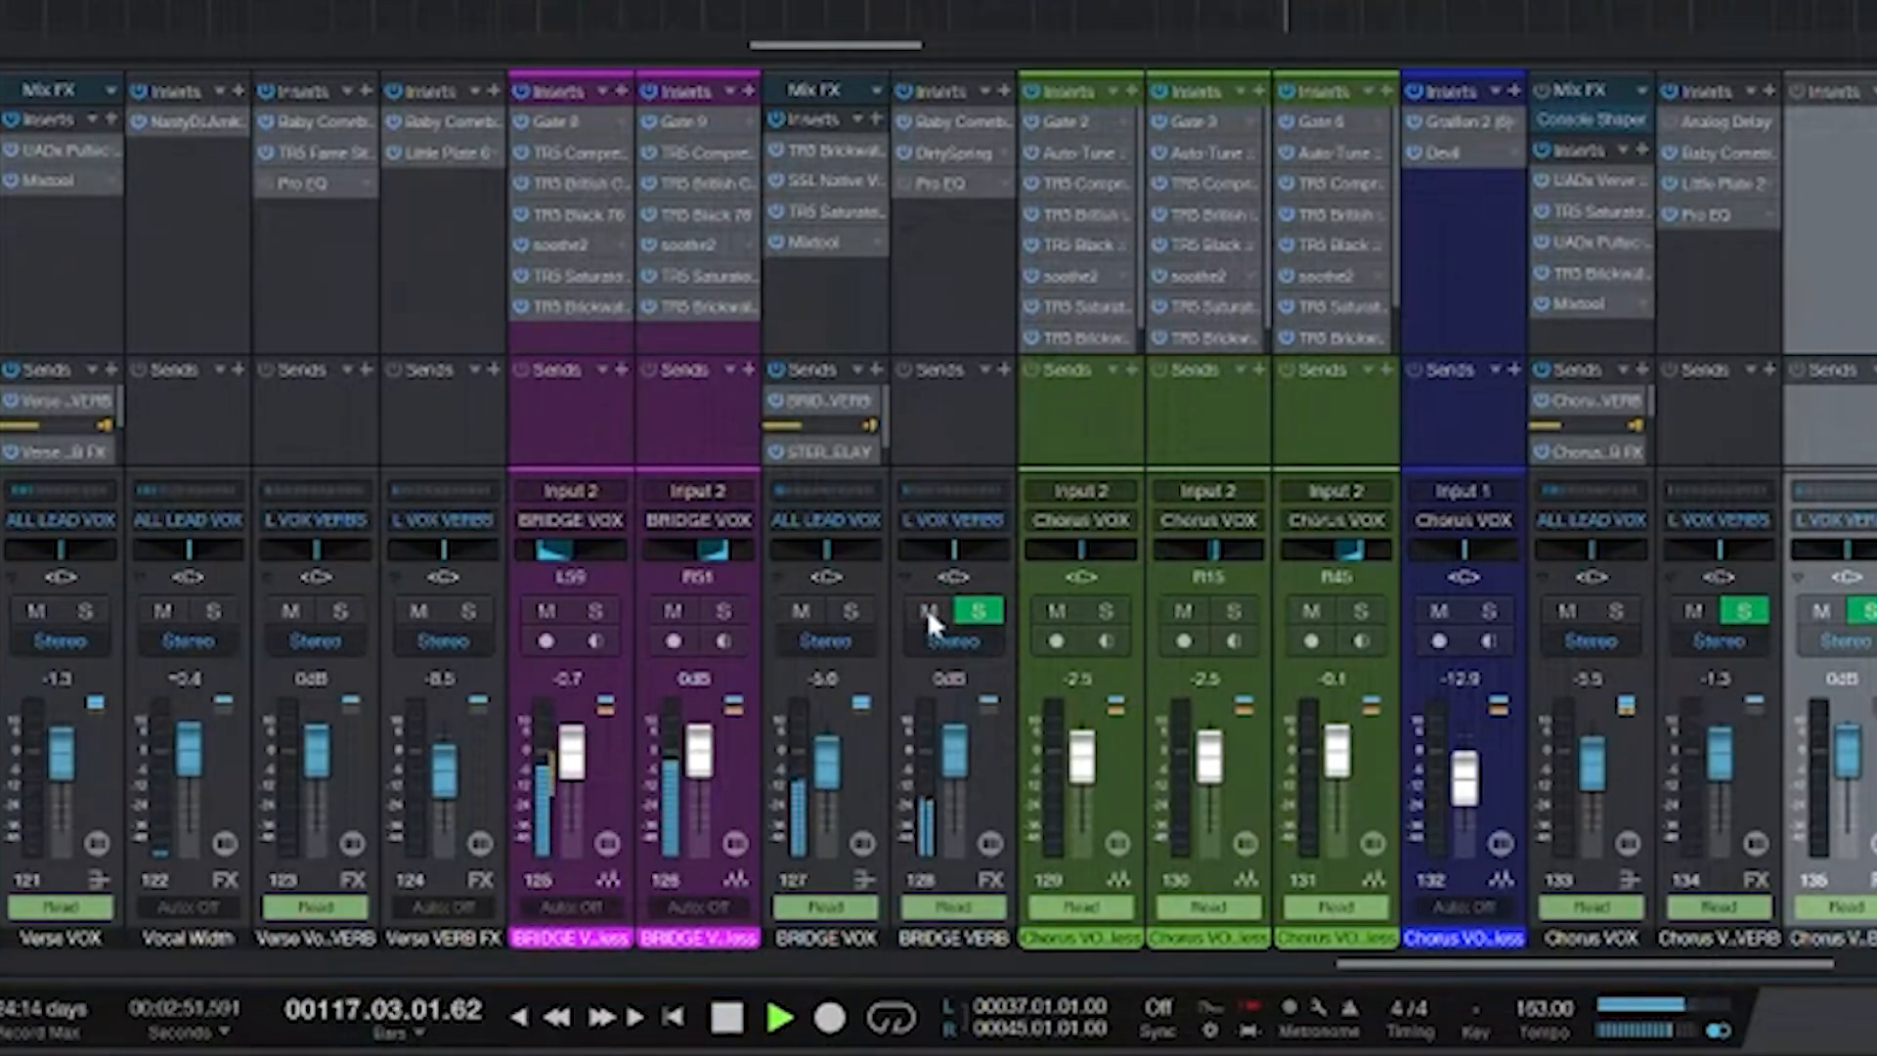
{"action": "left_click", "coordinate": [926, 609]}
{"action": "left_click", "coordinate": [927, 608]}
{"action": "key", "text": "space"}
{"action": "key", "text": "ctrl+s"}
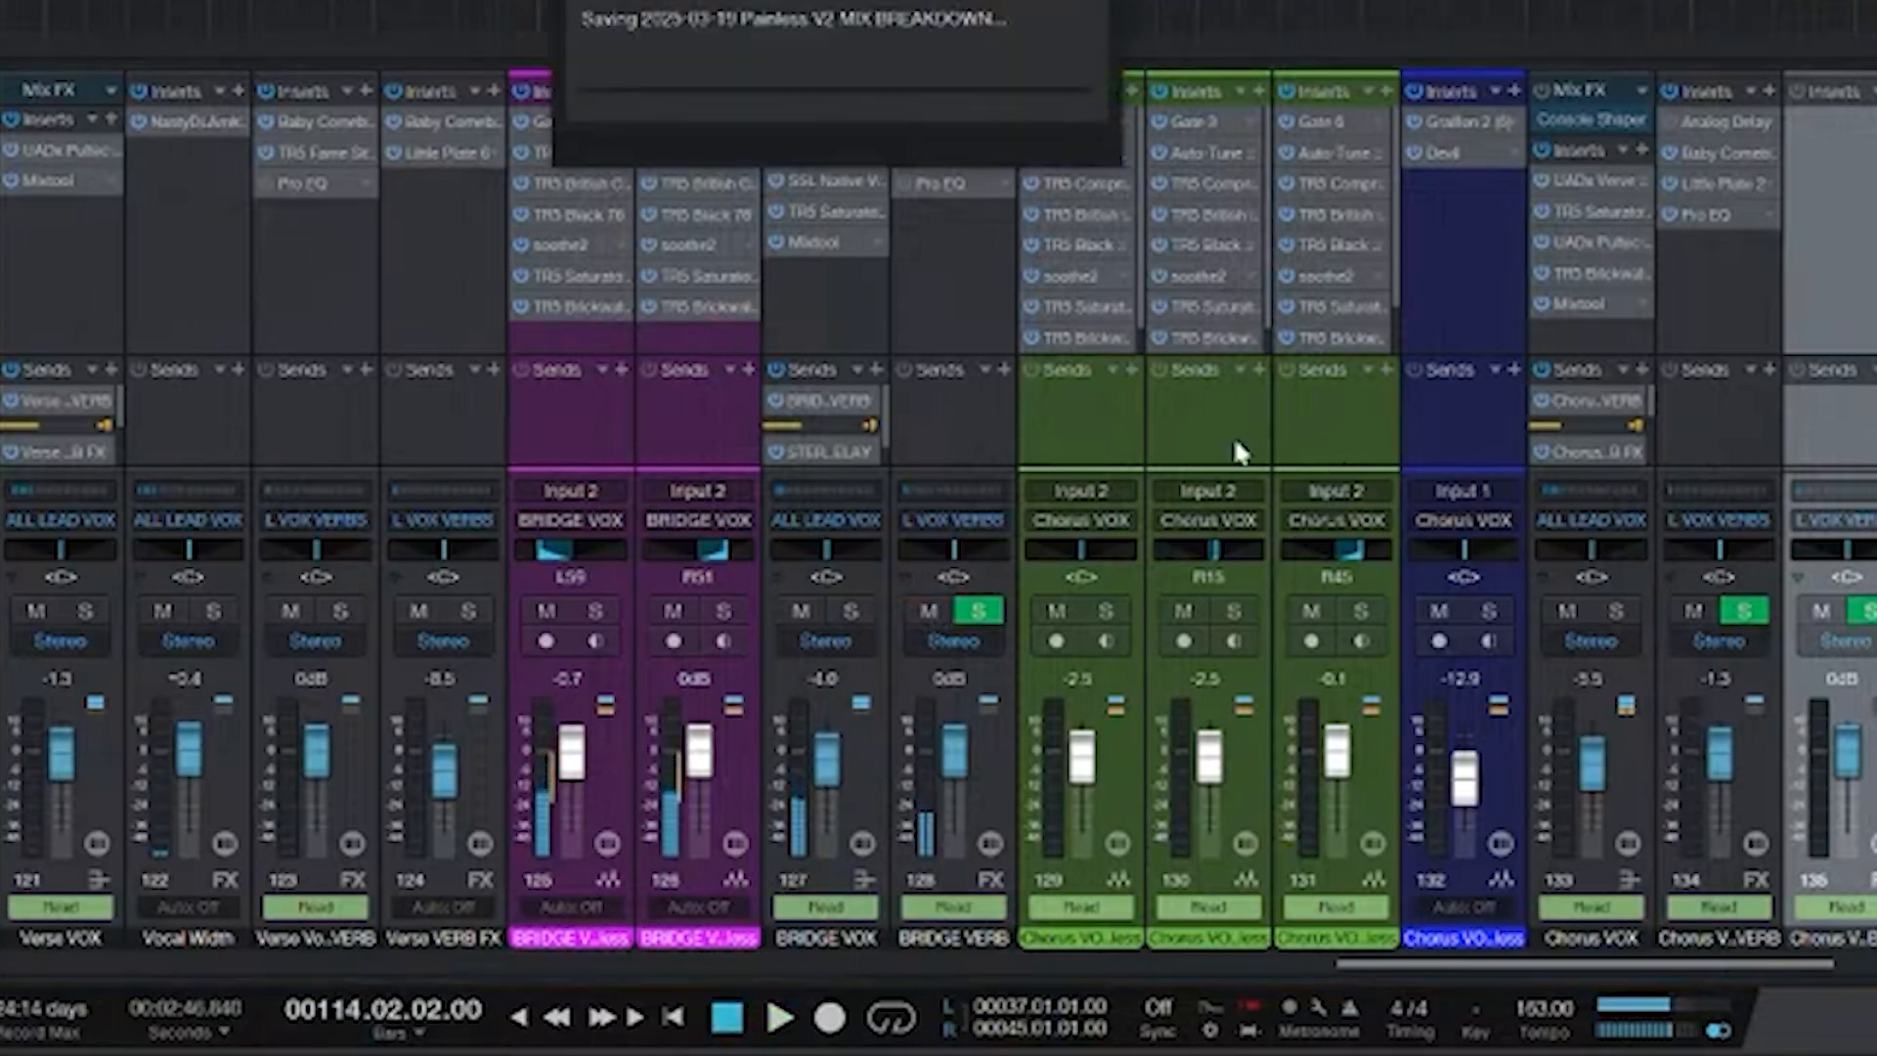
- Locate the blue Chorus VOX track below the green chorus vocals and solo it
{"action": "scroll", "coordinate": [831, 574], "scroll_direction": "right", "scroll_amount": 7}
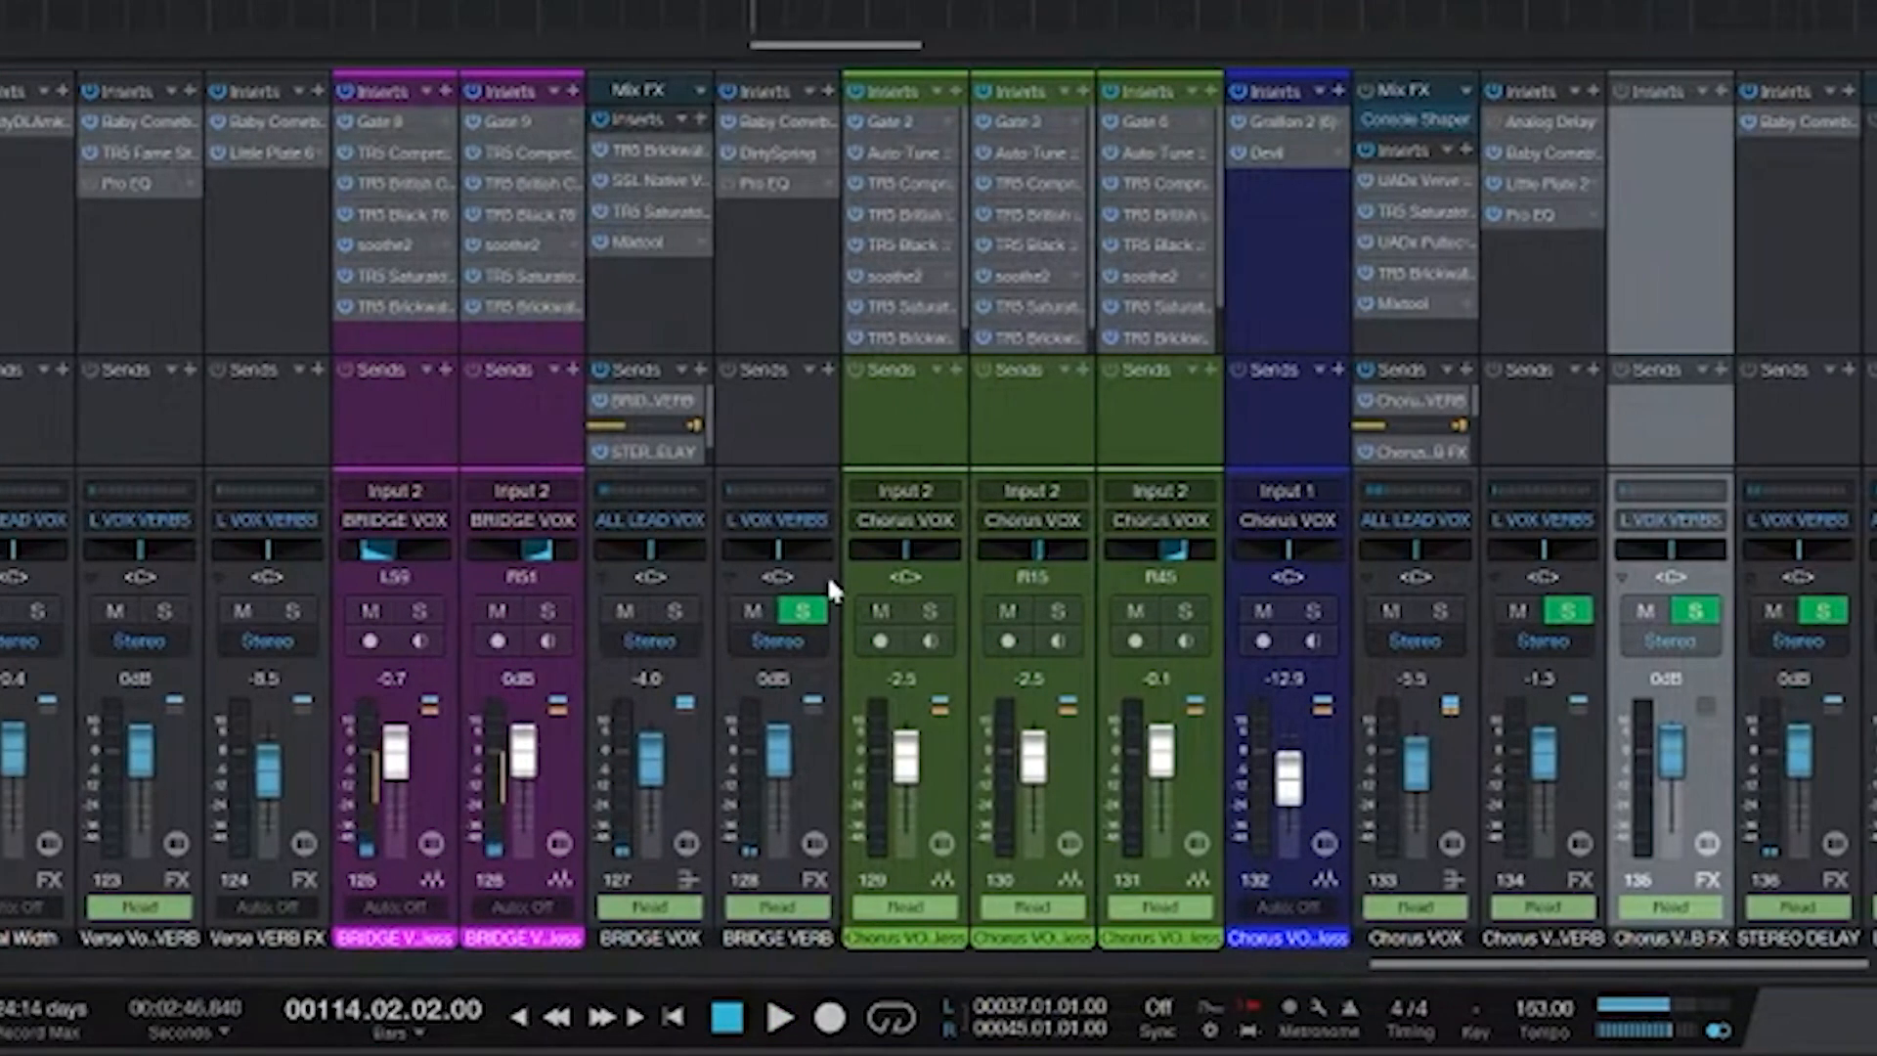
{"action": "scroll", "coordinate": [835, 583], "scroll_direction": "right", "scroll_amount": 3}
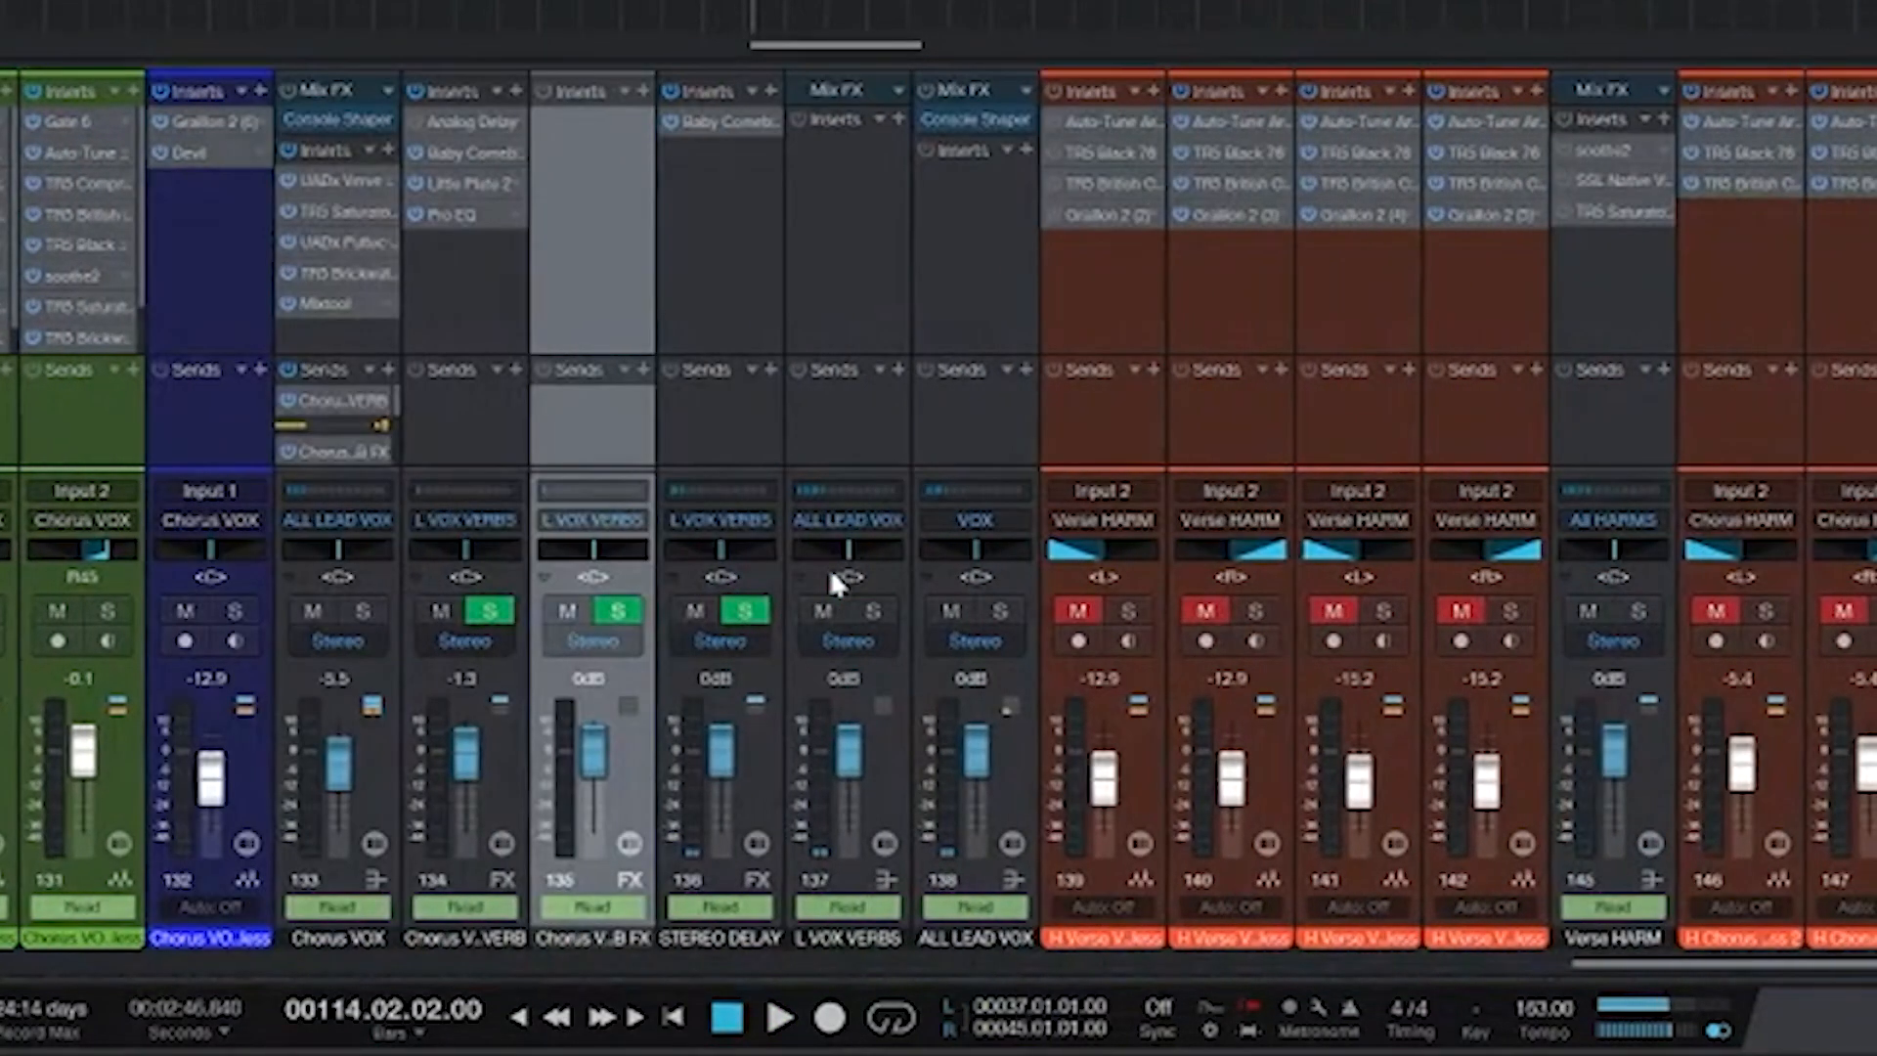
{"action": "key", "text": "F3"}
{"action": "scroll", "coordinate": [1140, 532], "scroll_direction": "down", "scroll_amount": 8}
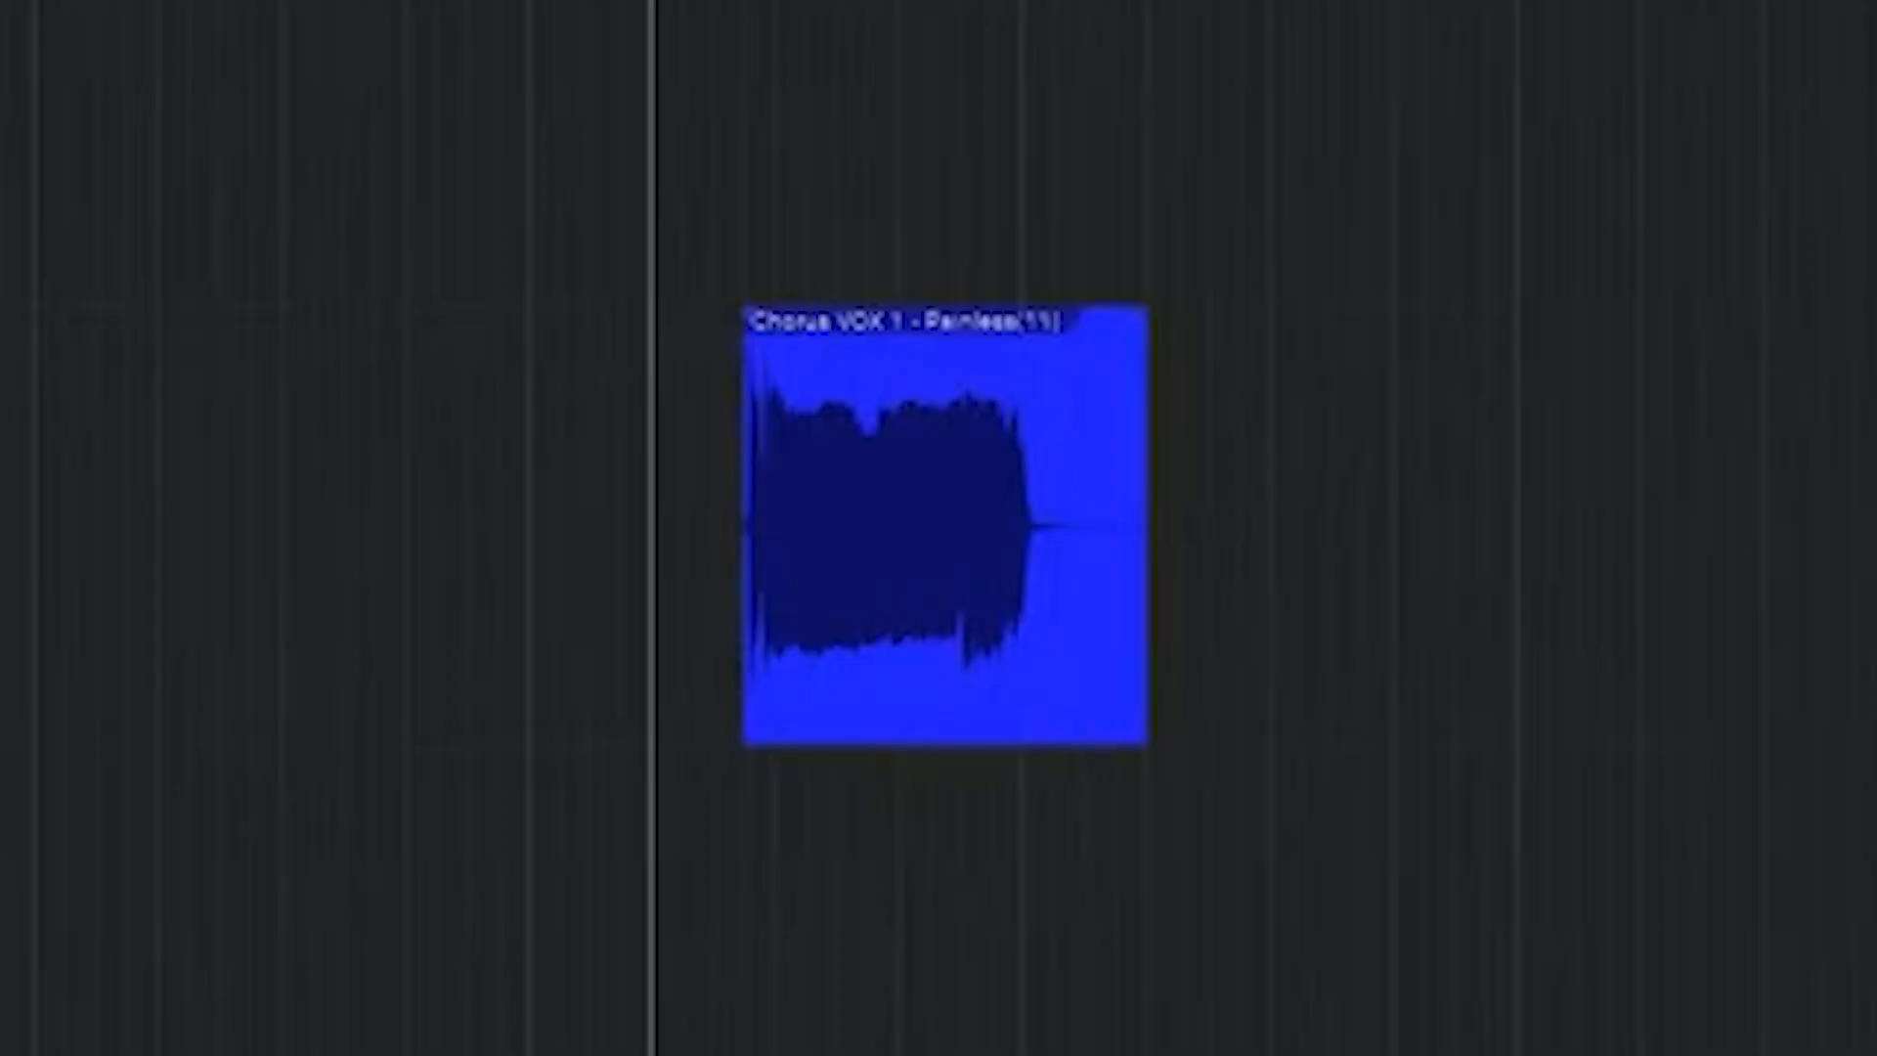
{"action": "left_click", "coordinate": [293, 412]}
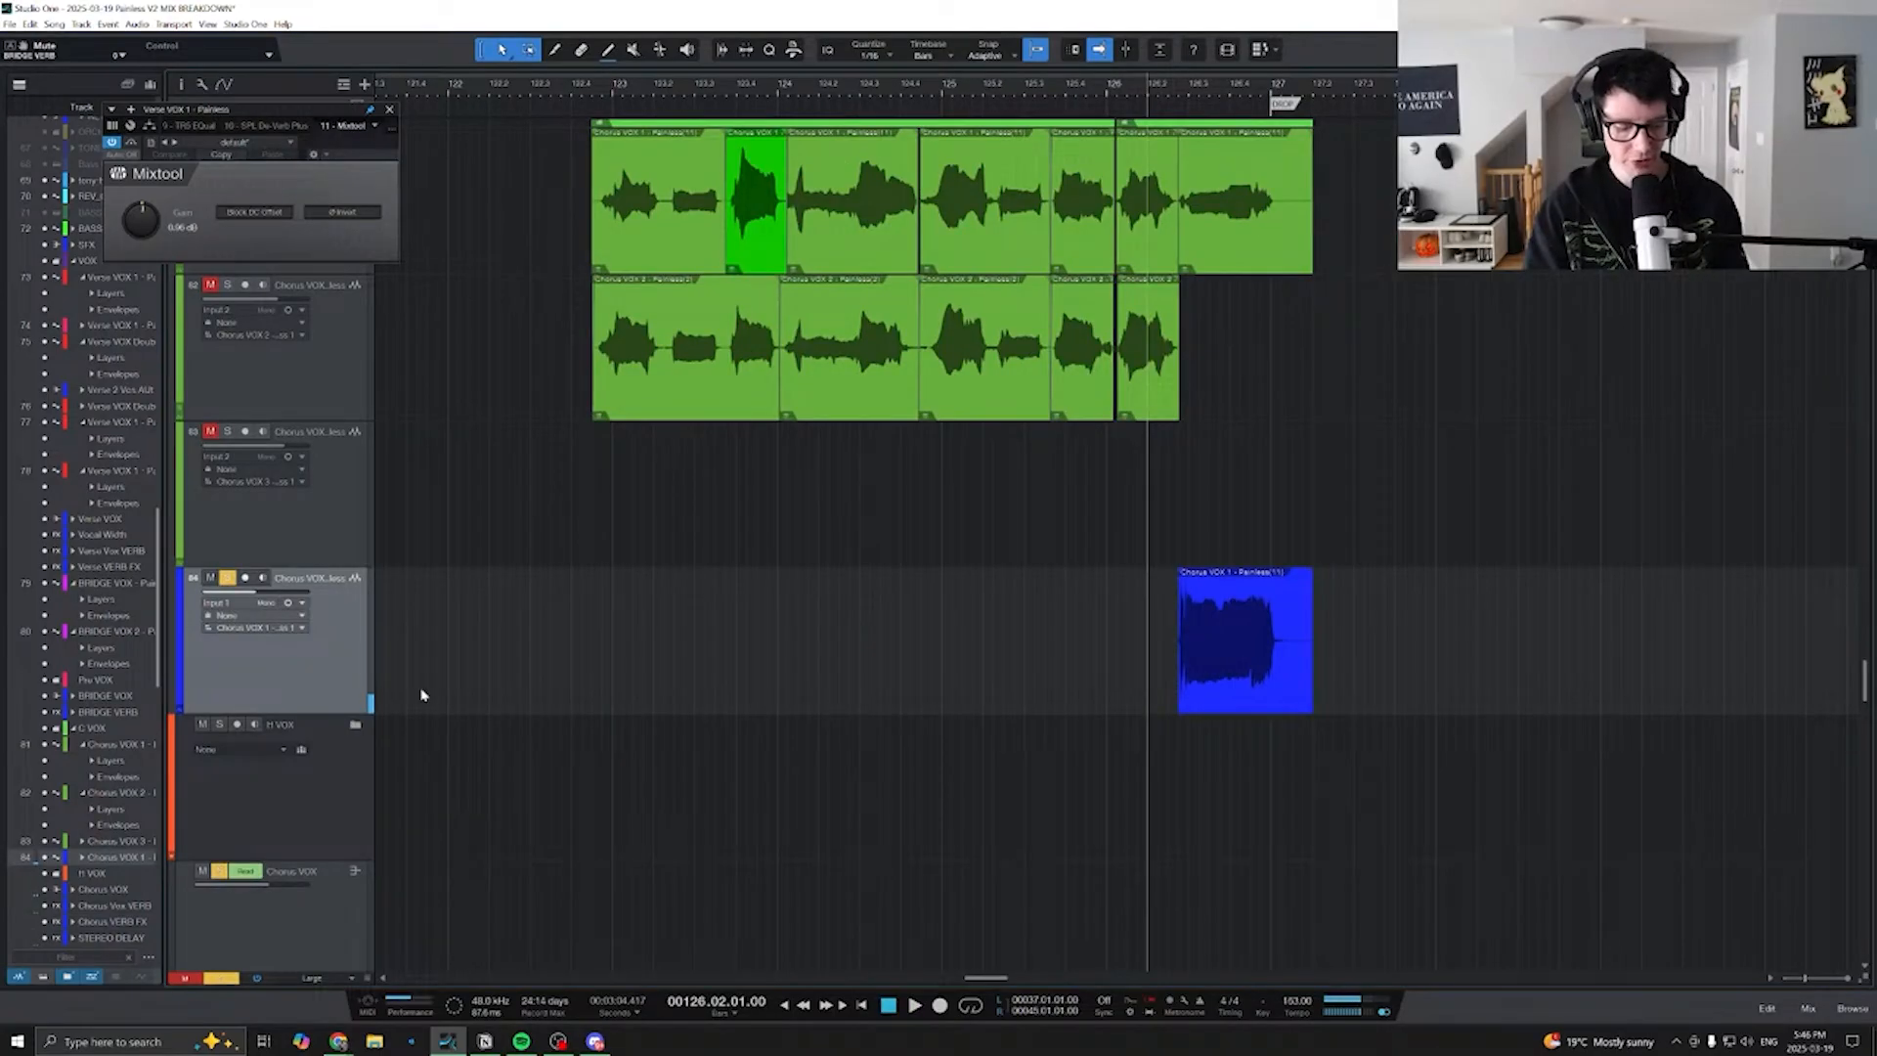
{"action": "key", "text": "F3"}
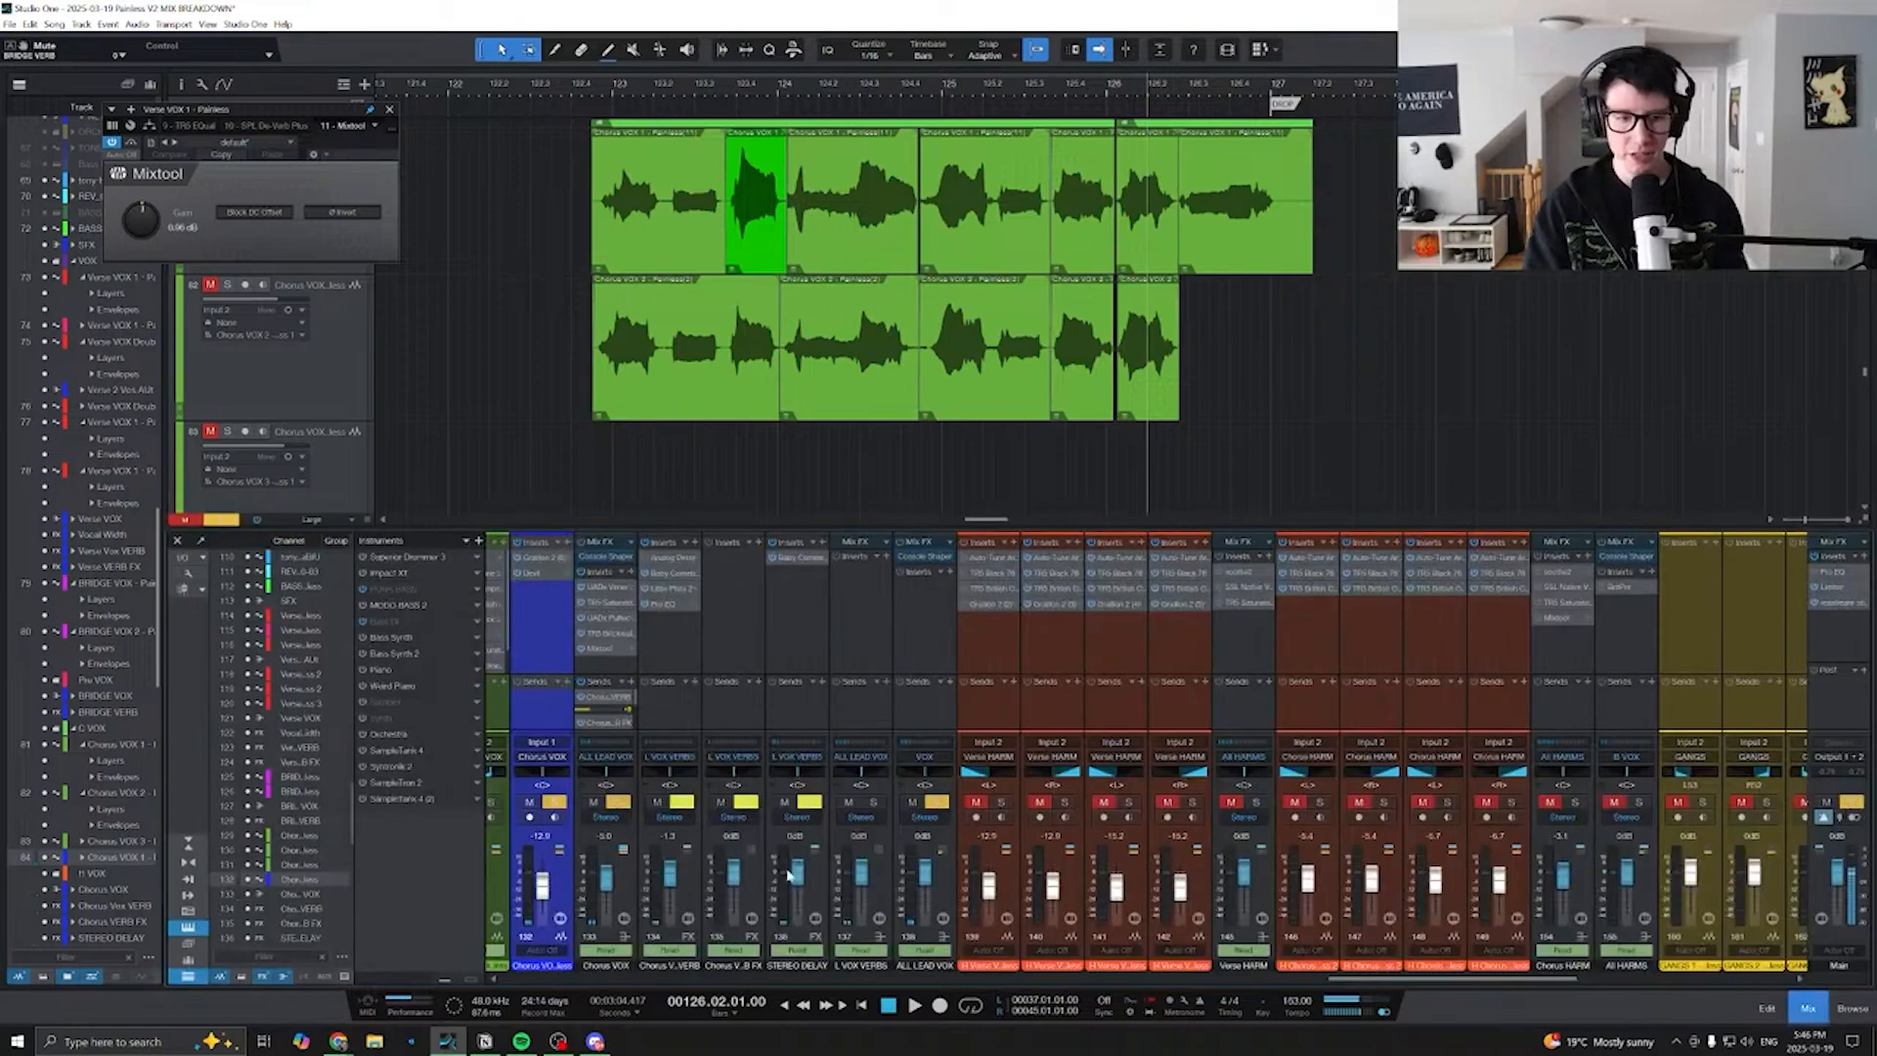
- Audition the blue Chorus VOX clip from bar 68 at the end of the earlier chorus, with the track's solo switched off
{"action": "scroll", "coordinate": [816, 656], "scroll_direction": "left", "scroll_amount": 3}
{"action": "scroll", "coordinate": [1194, 277], "scroll_direction": "down", "scroll_amount": 3}
{"action": "scroll", "coordinate": [1168, 293], "scroll_direction": "left", "scroll_amount": 10}
{"action": "scroll", "coordinate": [898, 392], "scroll_direction": "down", "scroll_amount": 5}
{"action": "scroll", "coordinate": [891, 392], "scroll_direction": "left", "scroll_amount": 5}
{"action": "scroll", "coordinate": [910, 383], "scroll_direction": "left", "scroll_amount": 6}
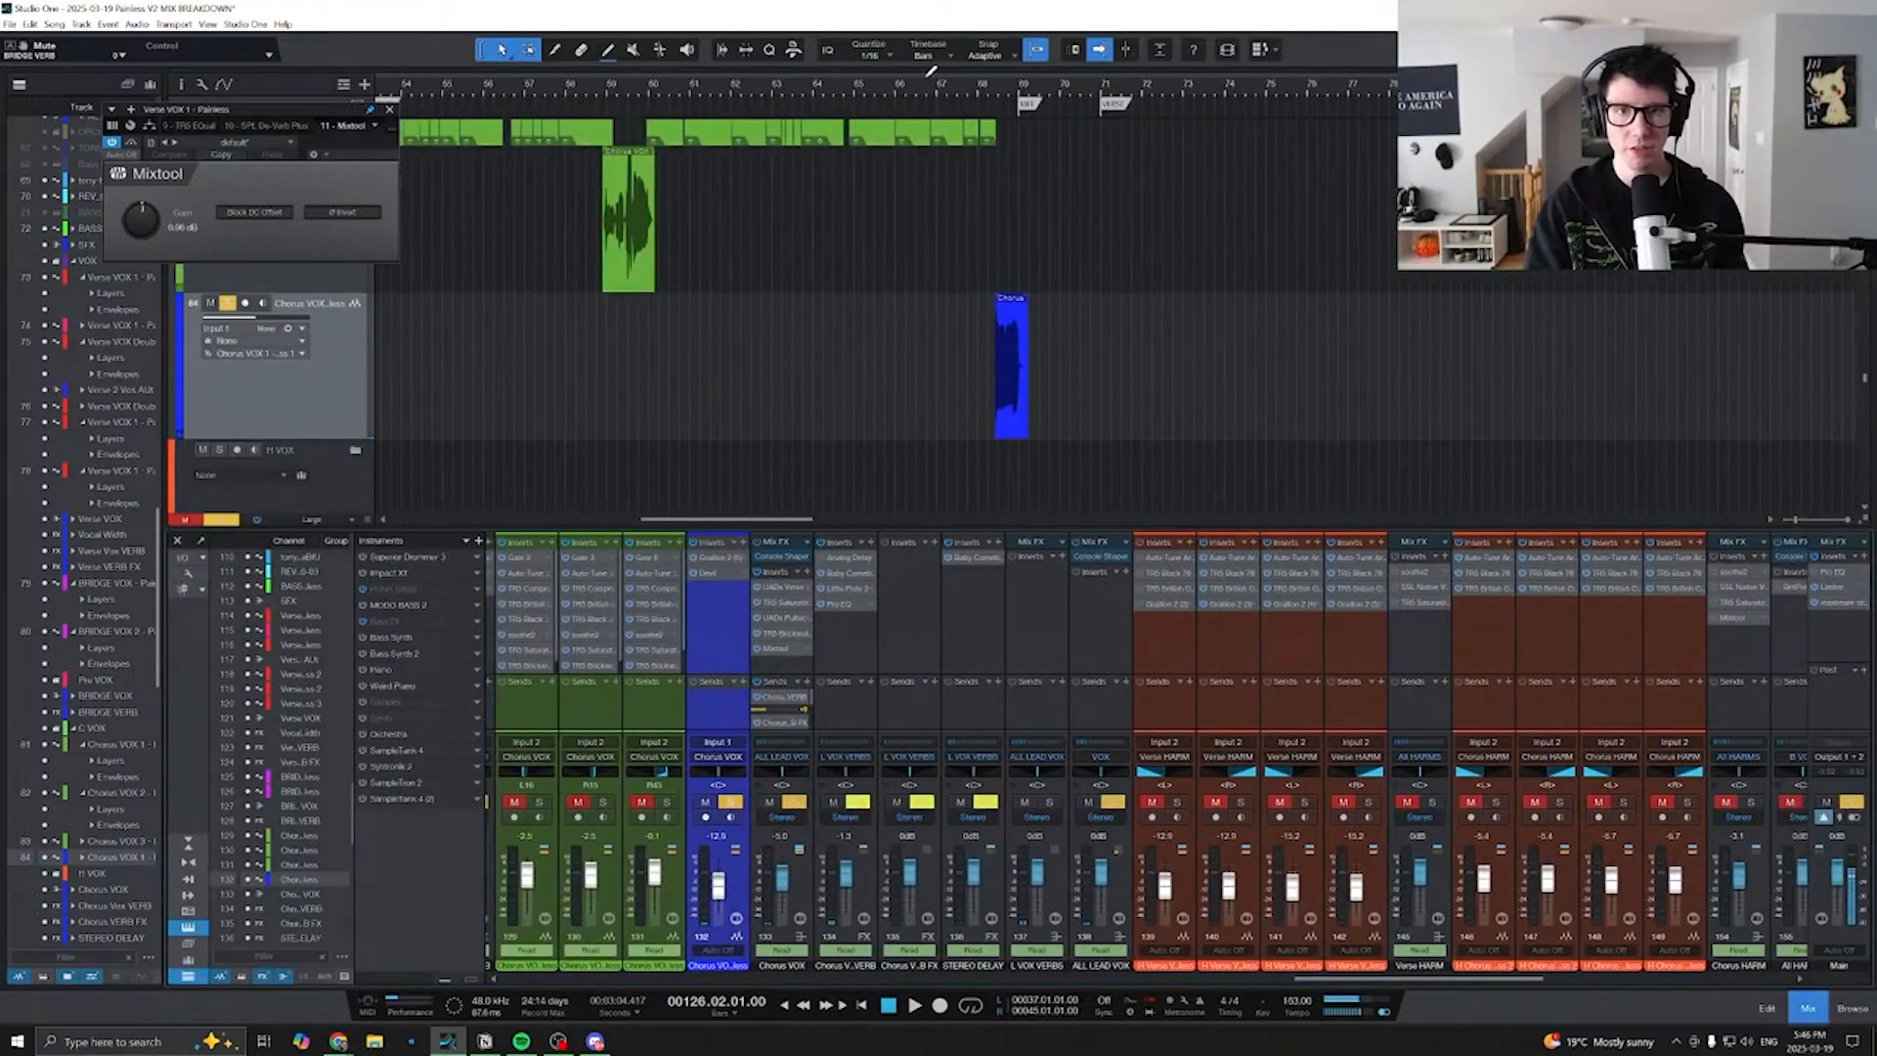
{"action": "left_click", "coordinate": [988, 88]}
{"action": "key", "text": "space"}
{"action": "left_click", "coordinate": [227, 304]}
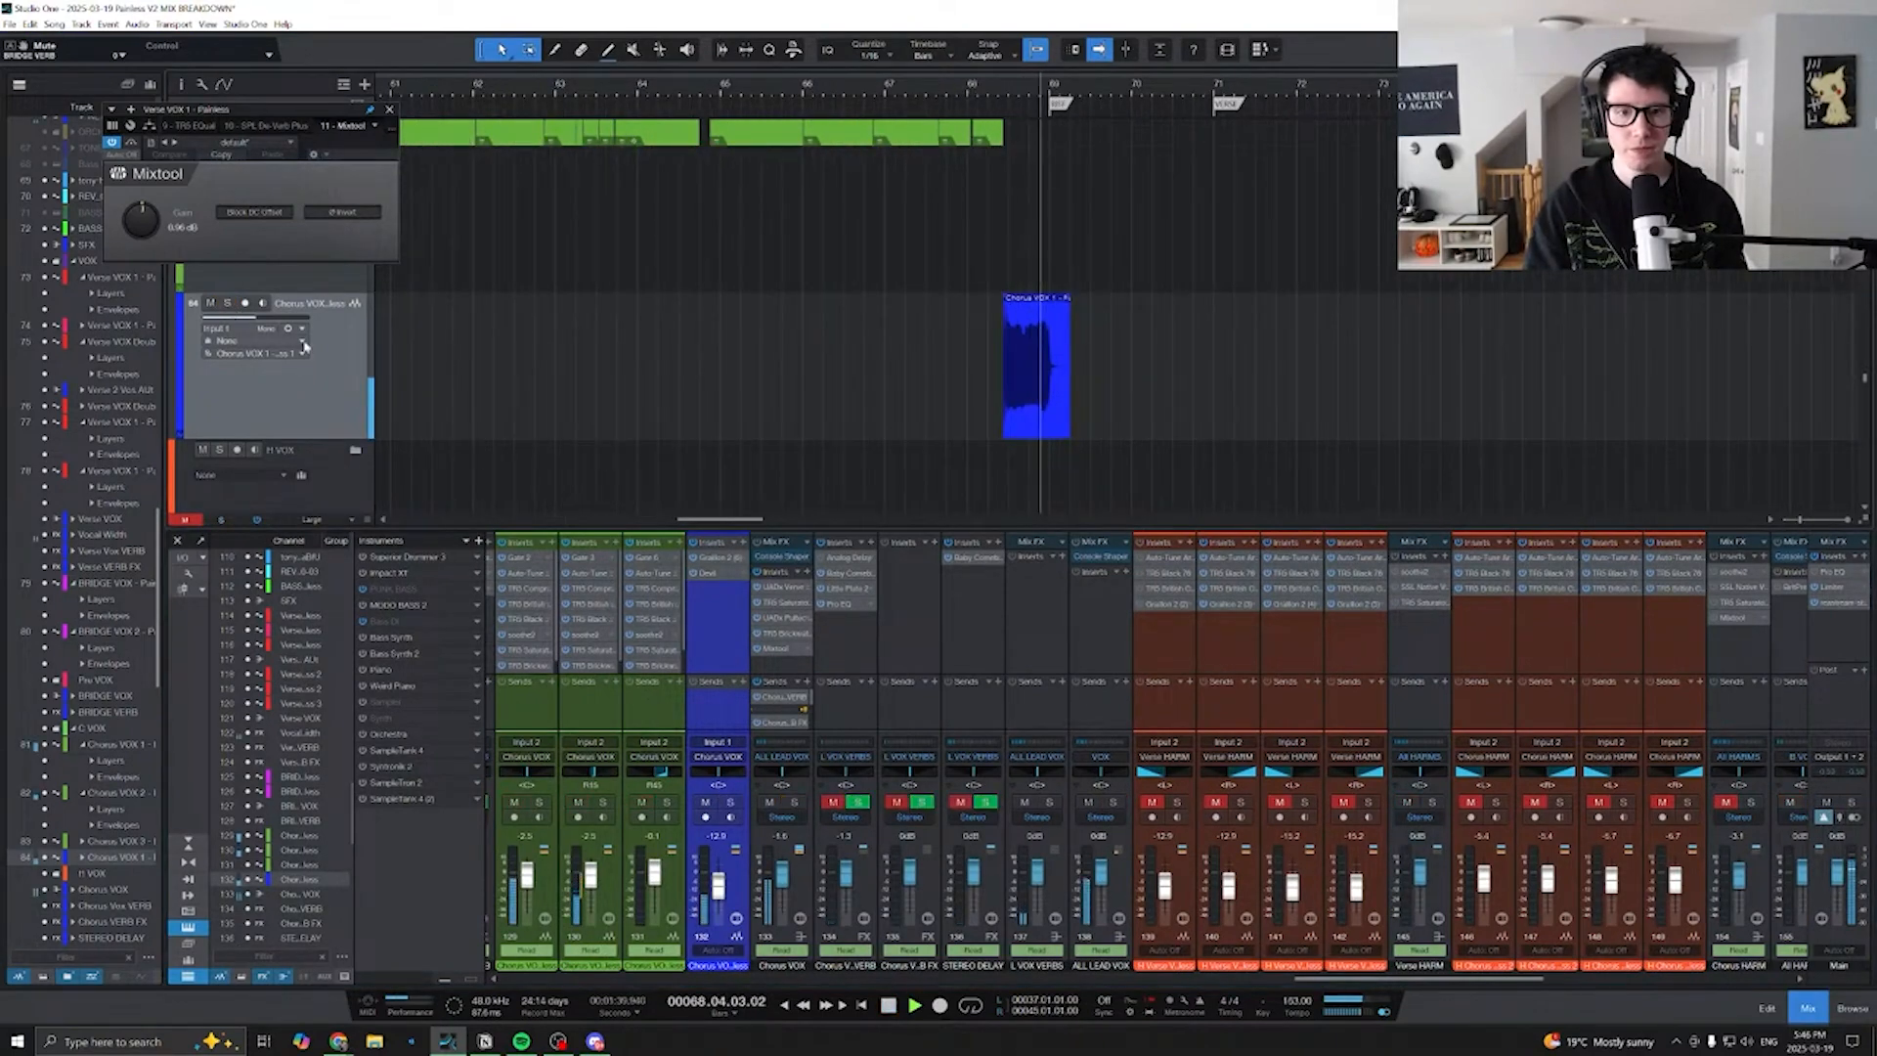
{"action": "key", "text": "space"}
{"action": "scroll", "coordinate": [783, 567], "scroll_direction": "left", "scroll_amount": 2}
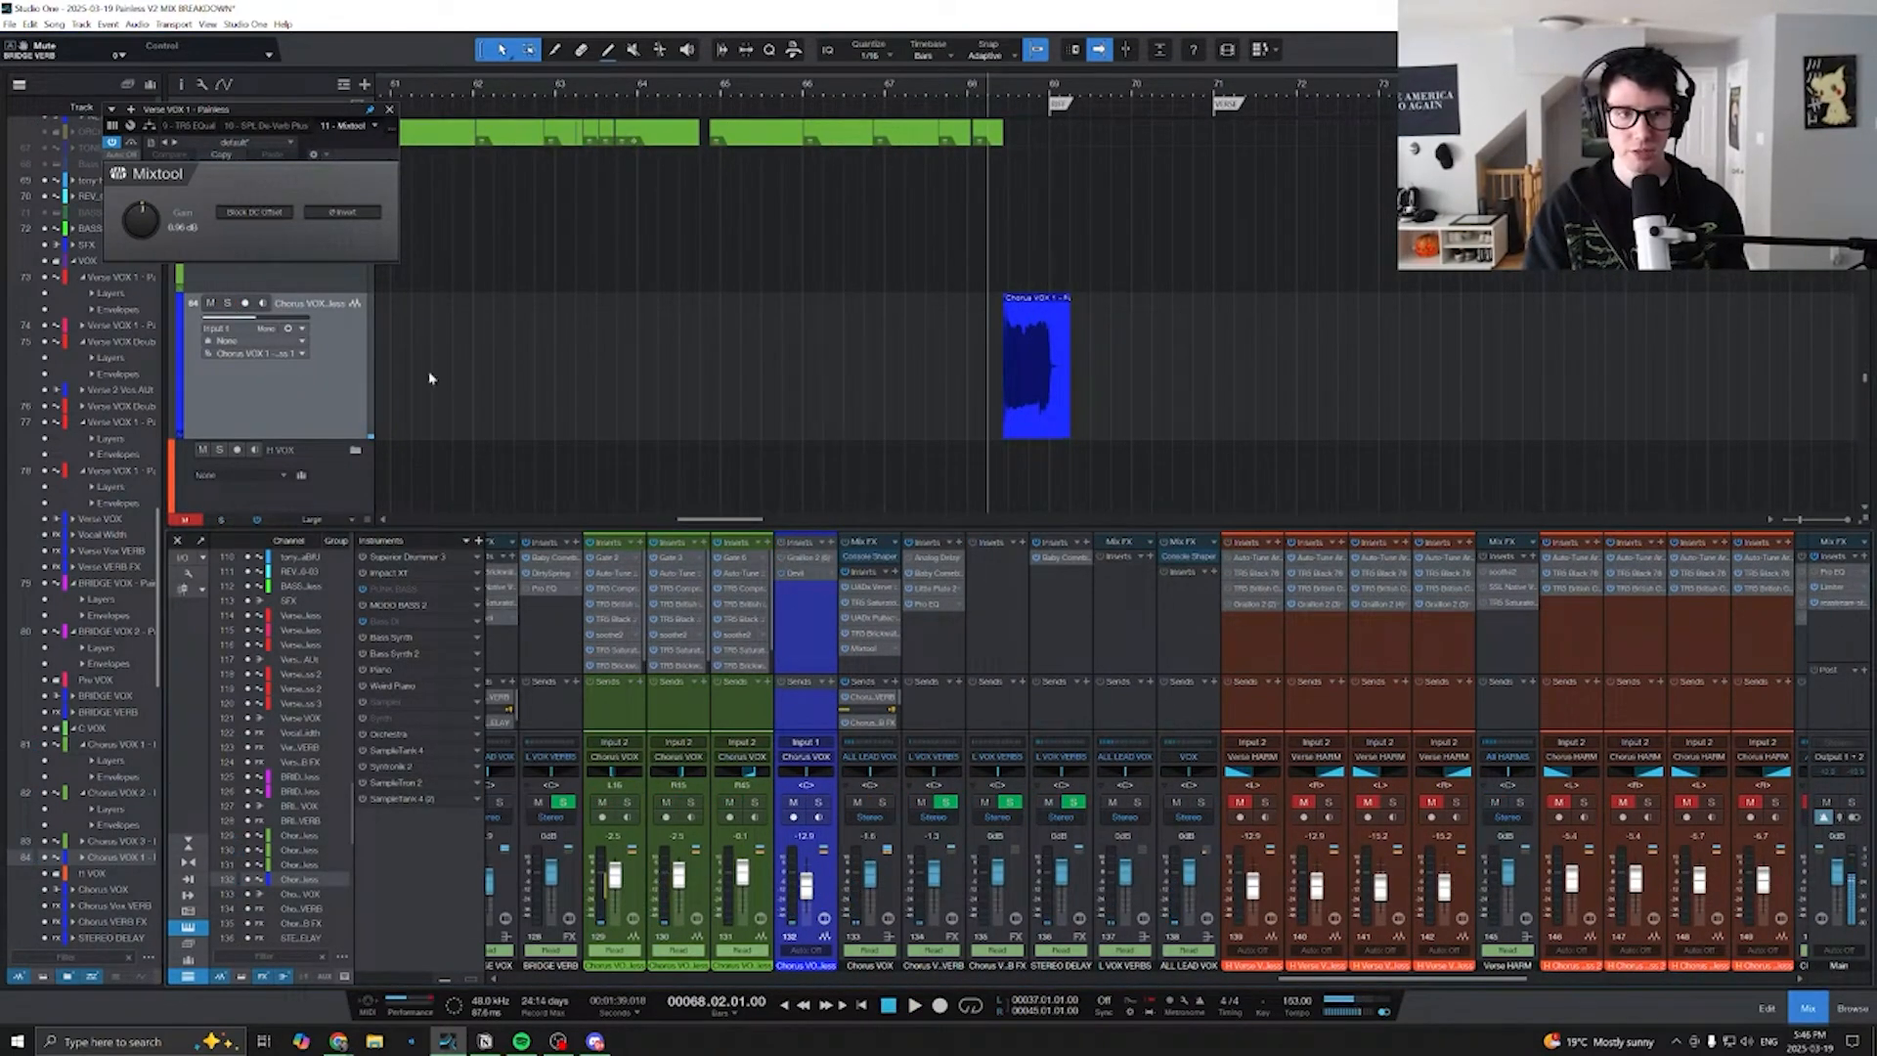
{"action": "key", "text": "space"}
{"action": "key", "text": "space"}
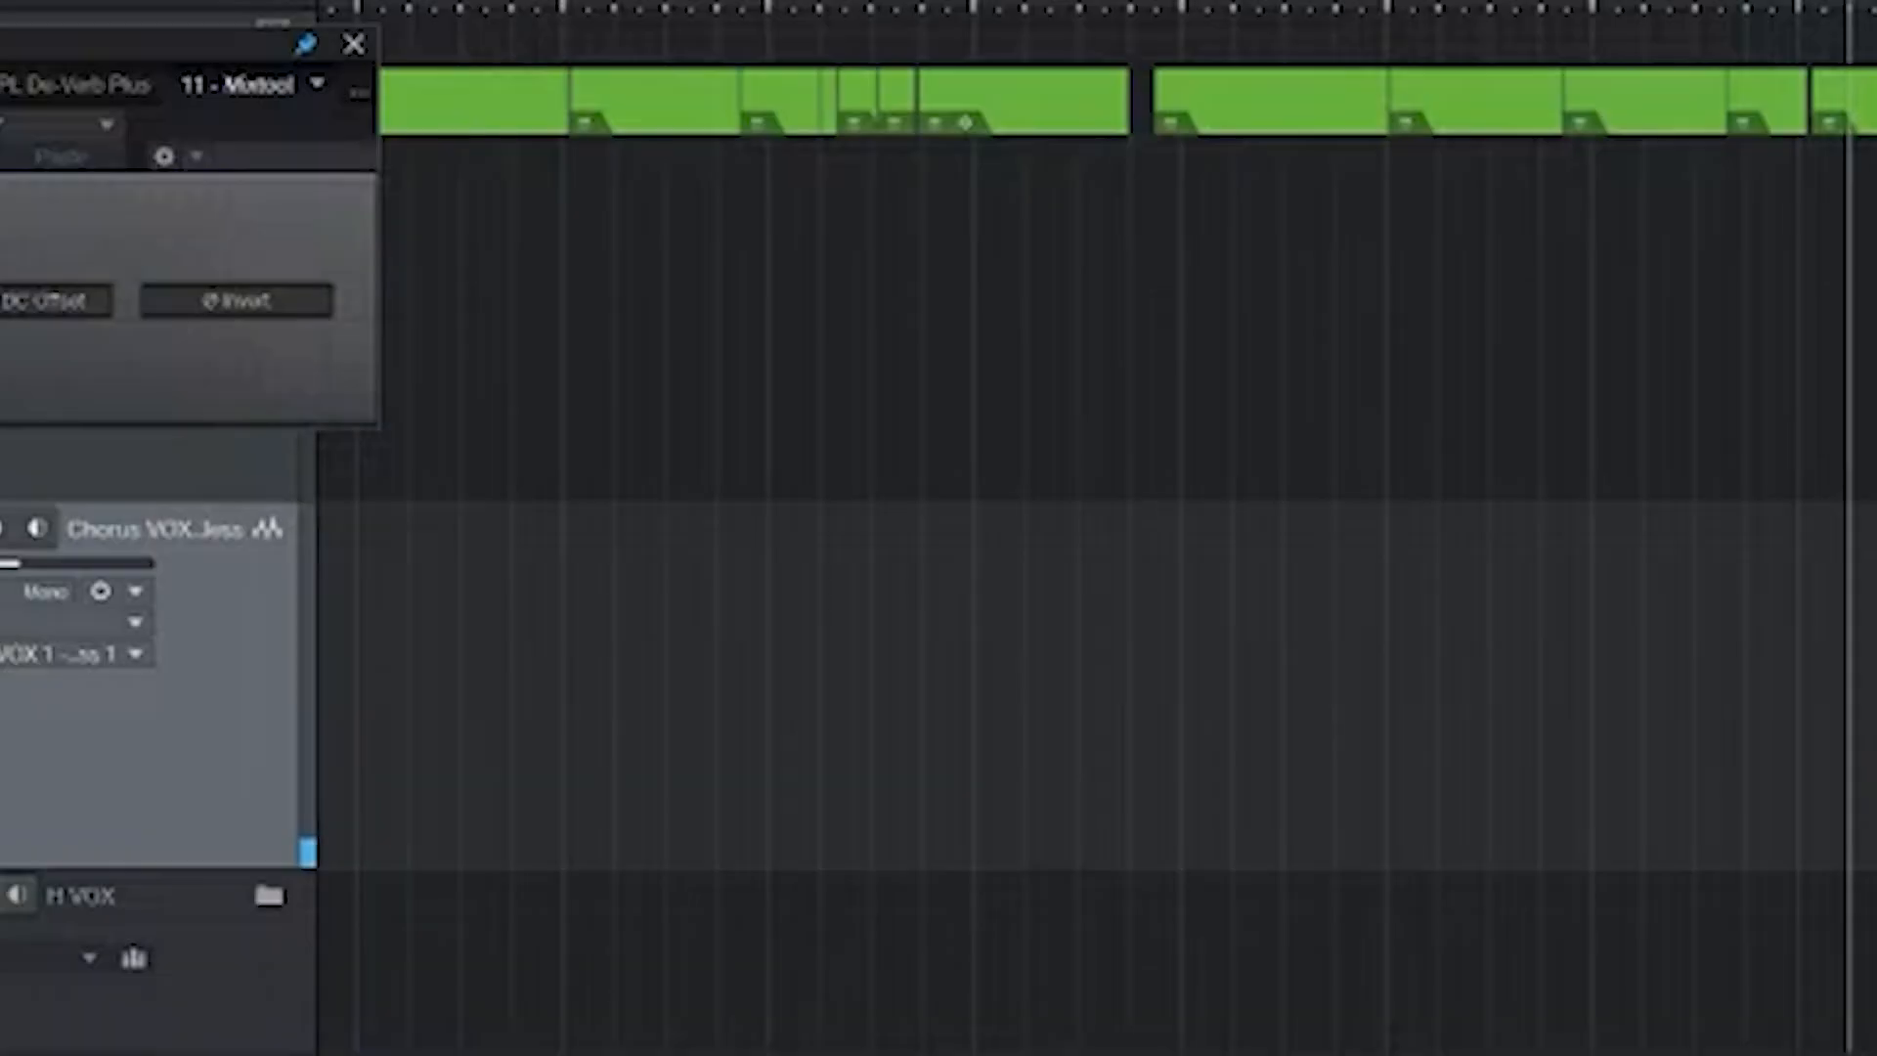
- Inspect Graillon 2 and Devil on the blue Chorus VOX track, turn off the track's solo and activate Devil
{"action": "double_click", "coordinate": [1344, 1052]}
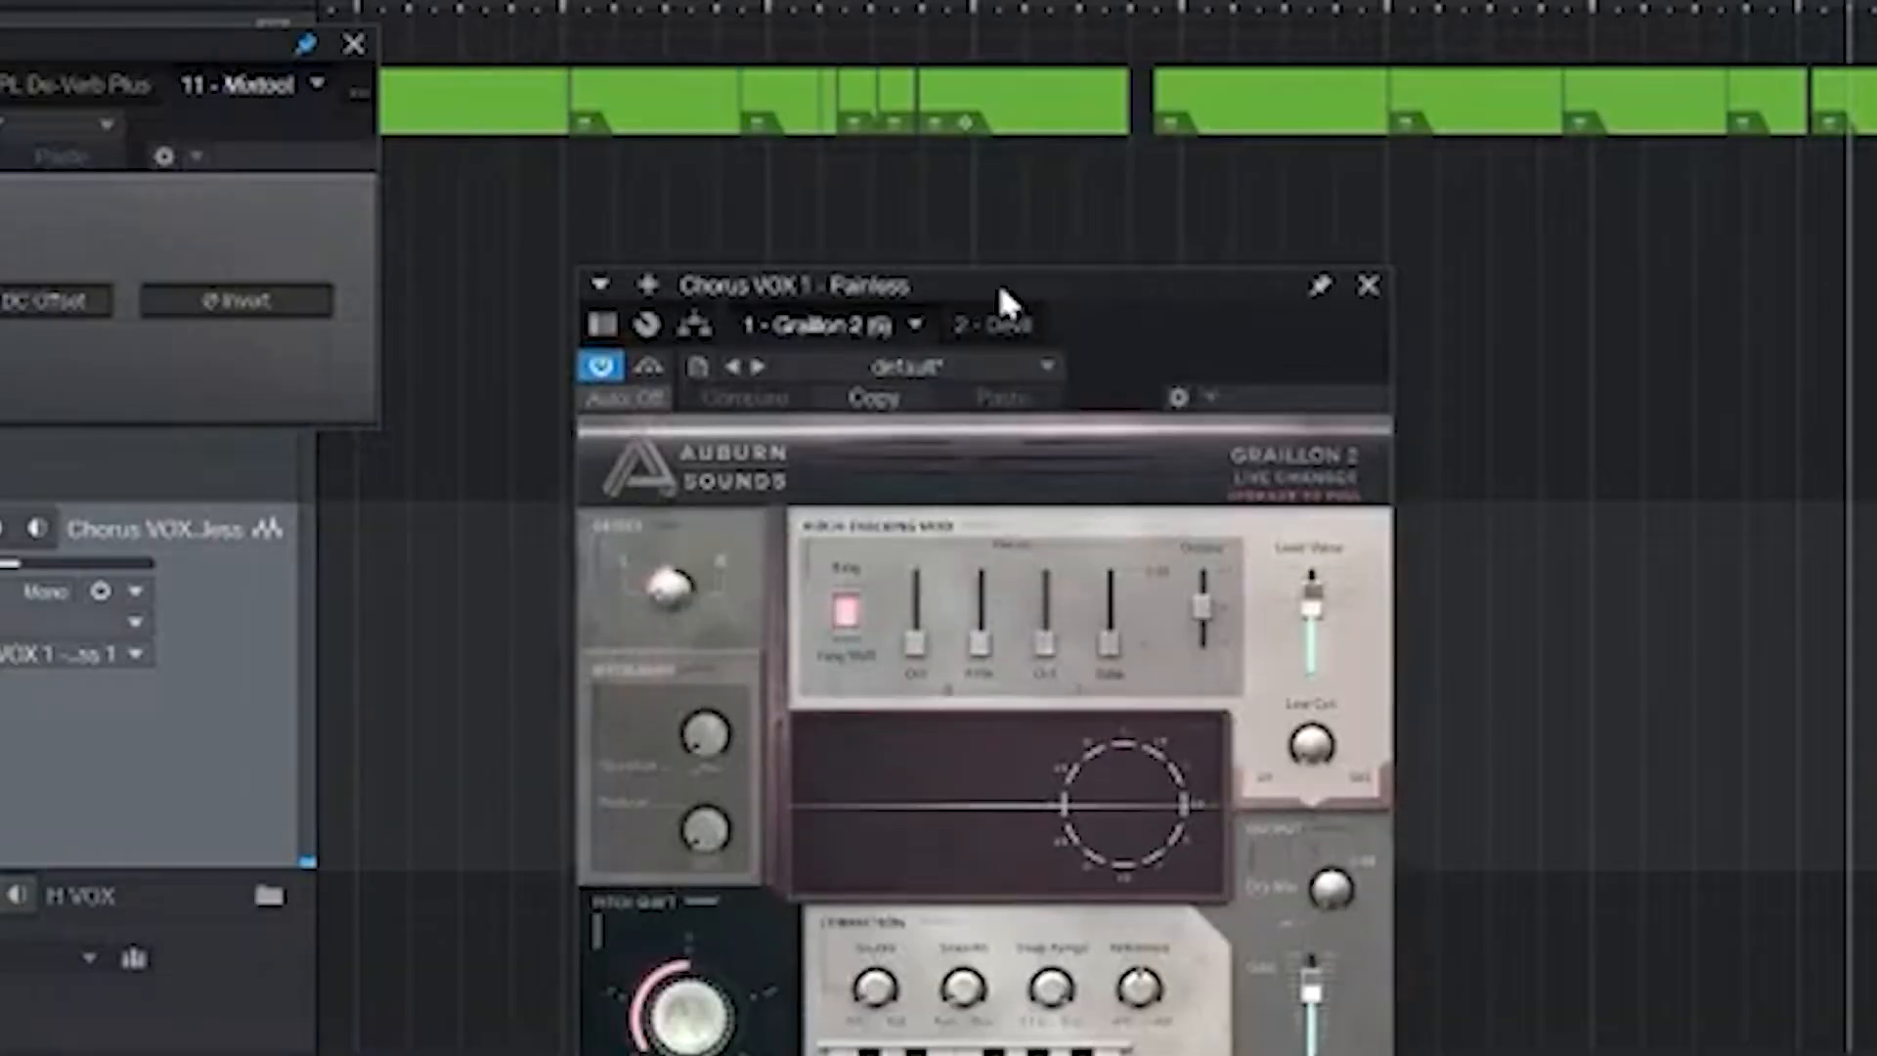
{"action": "left_click_drag", "start_coordinate": [998, 288], "coordinate": [963, 77]}
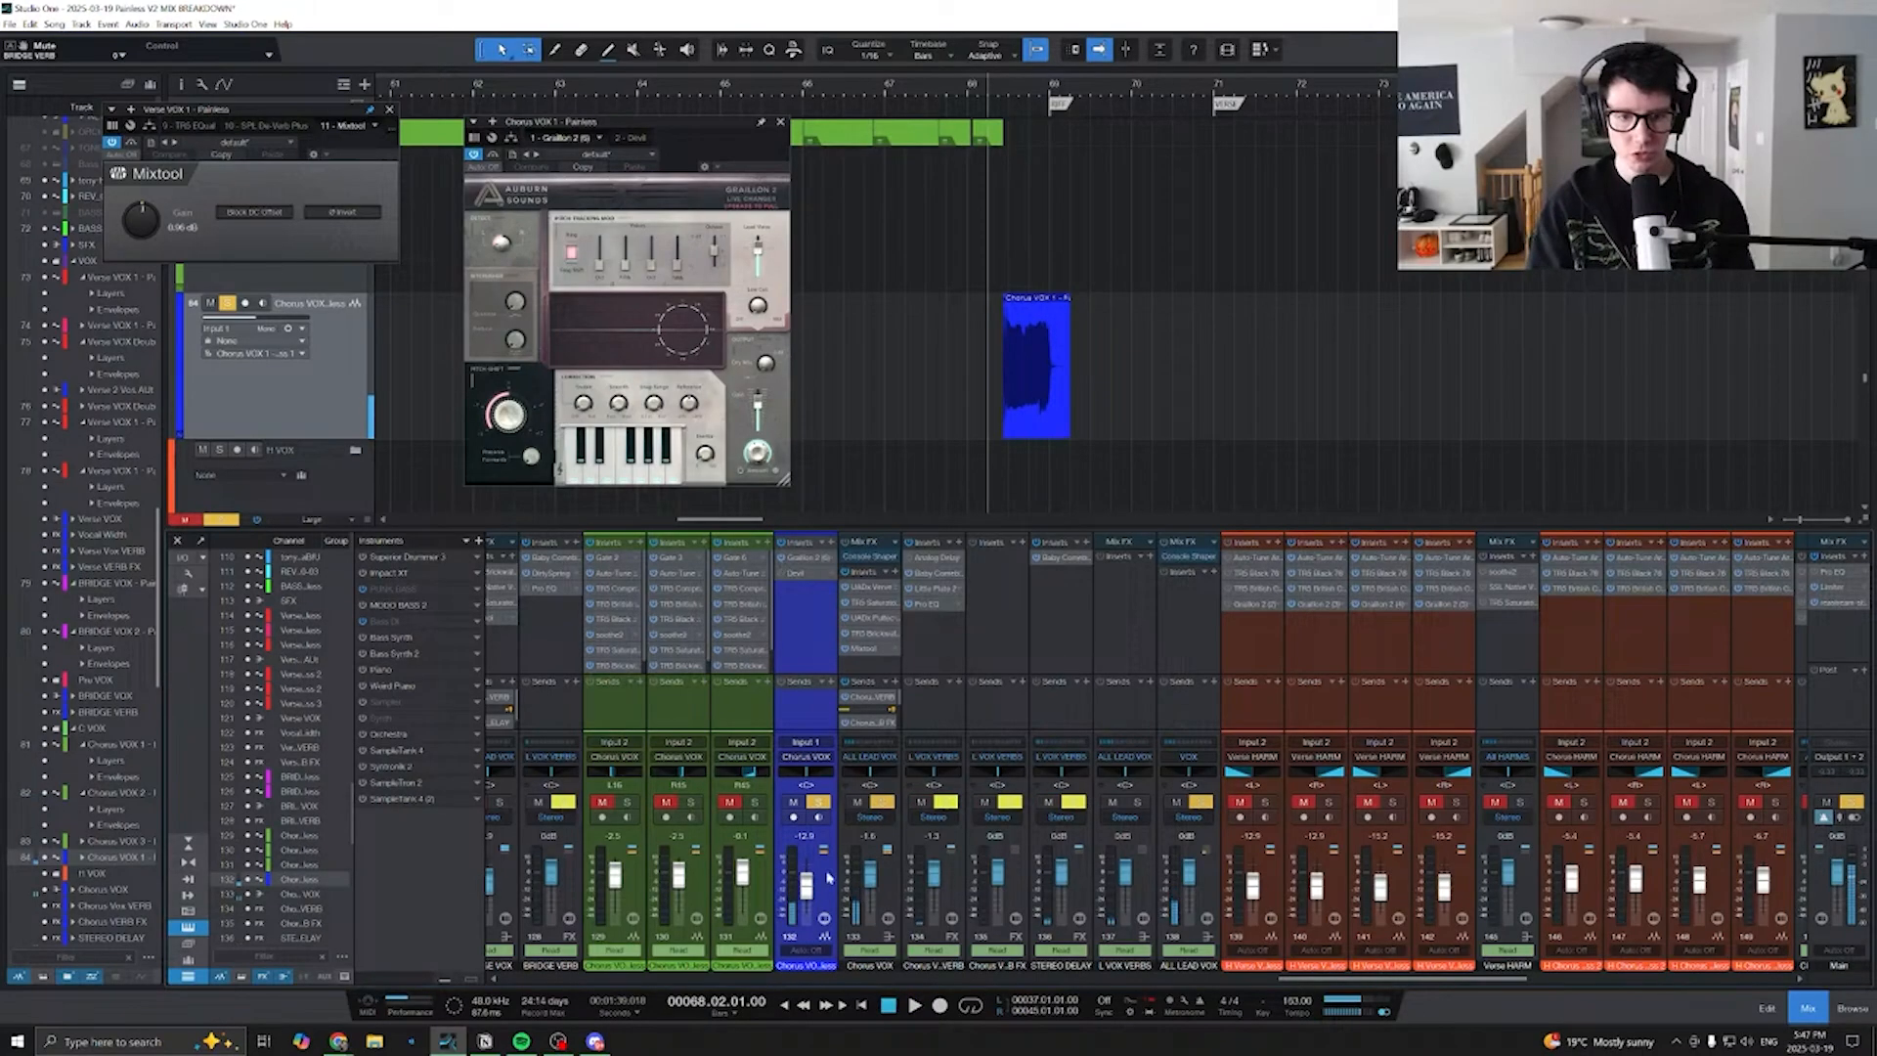
{"action": "left_click", "coordinate": [818, 802]}
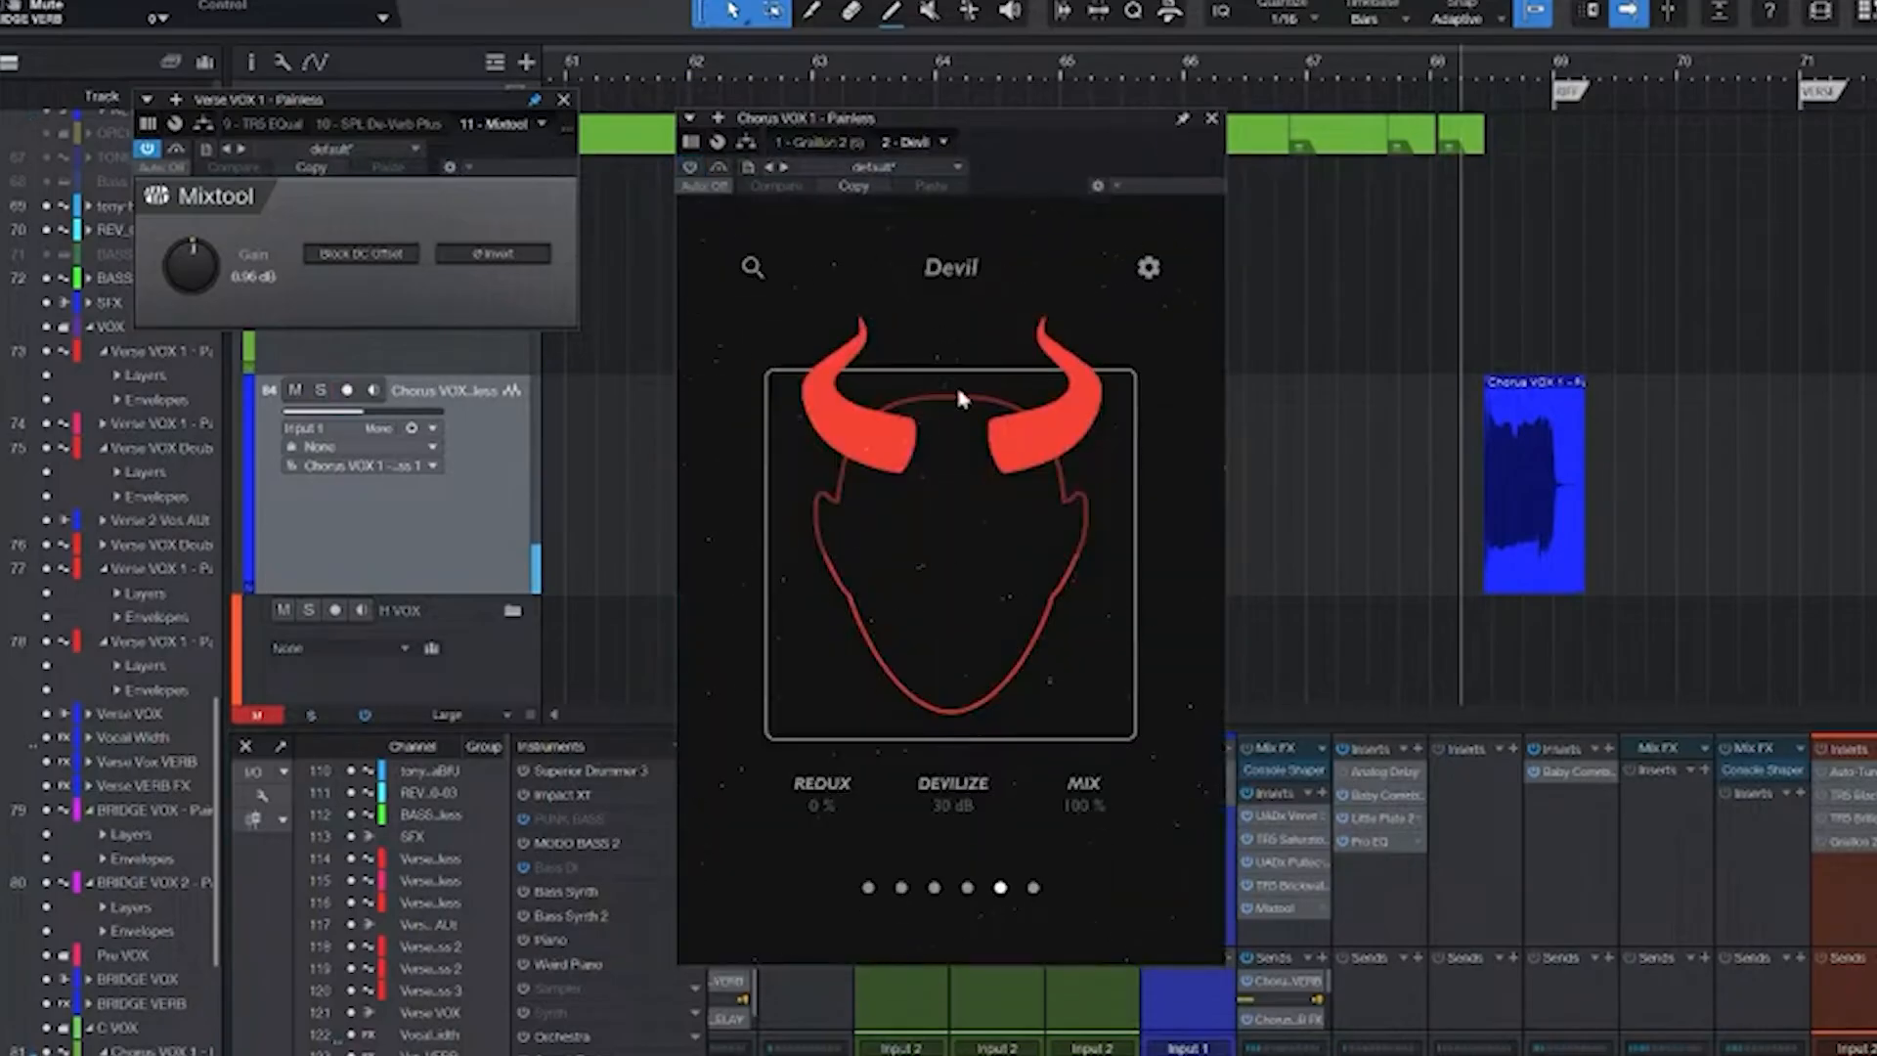
{"action": "left_click", "coordinate": [692, 168]}
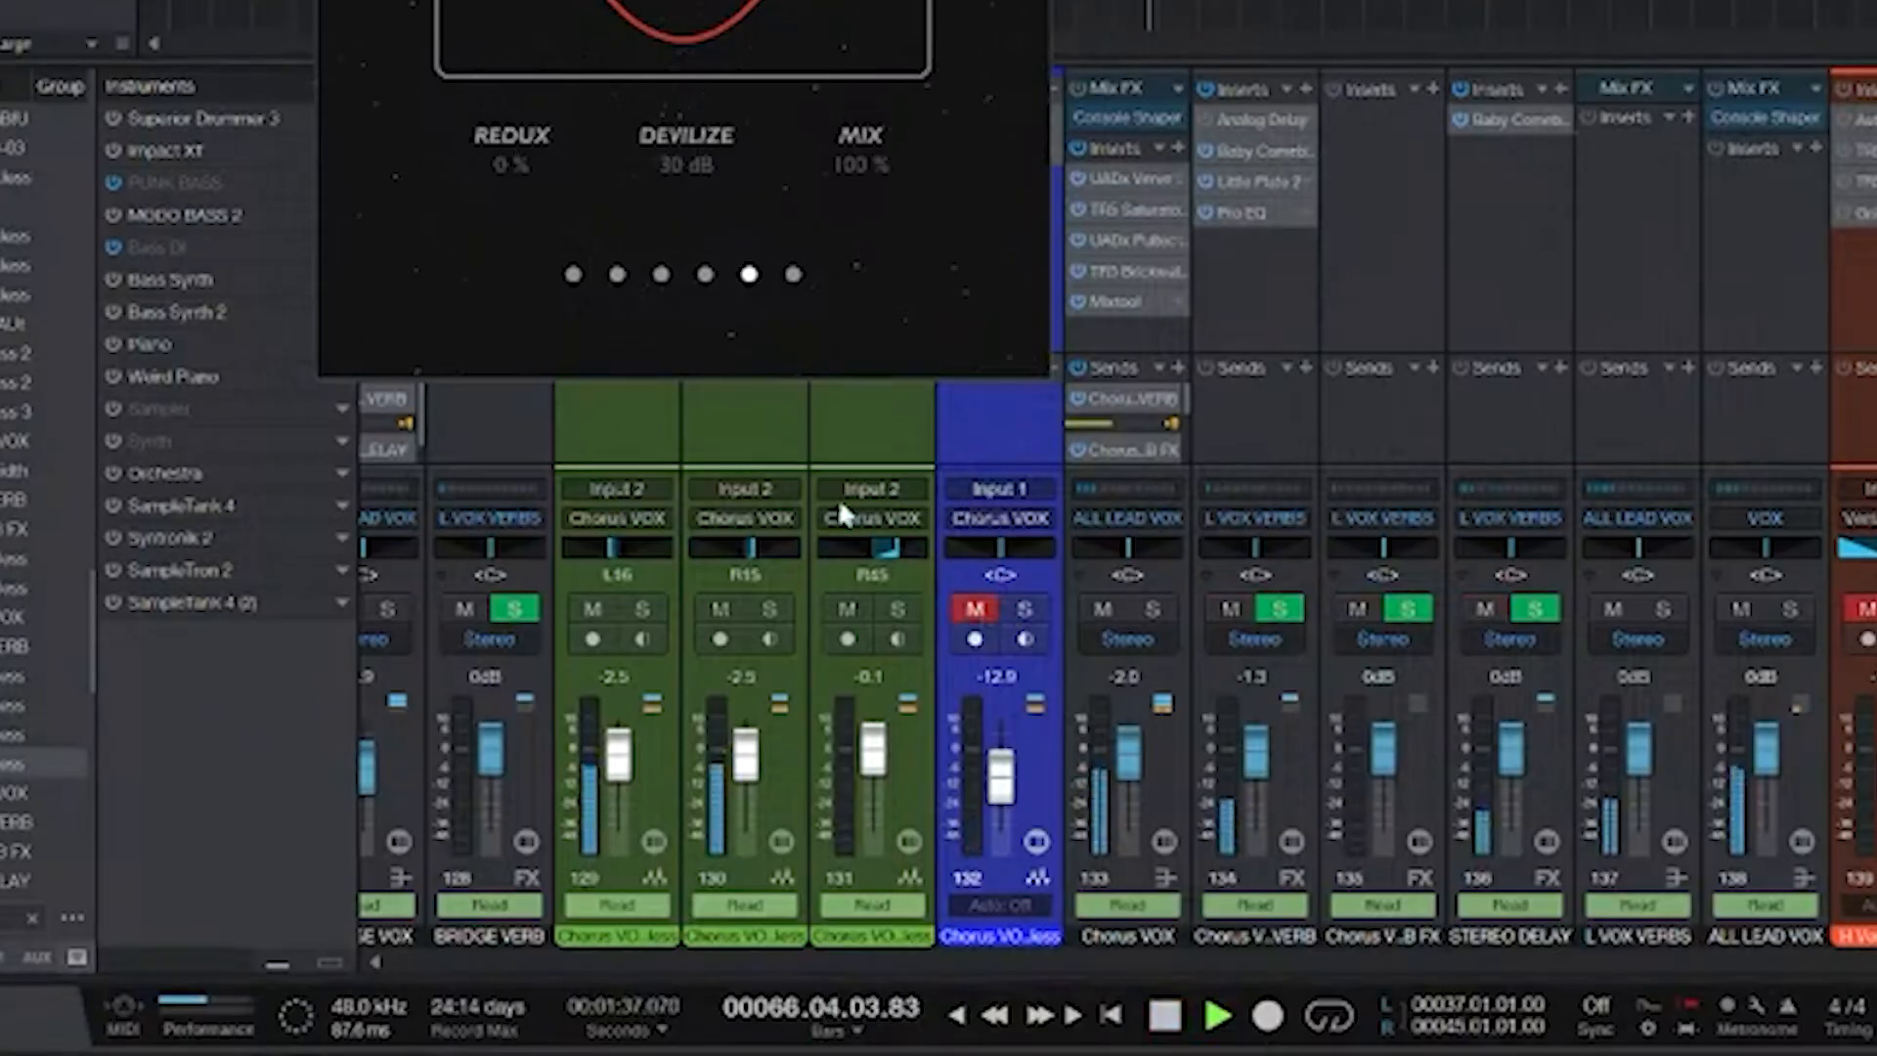
- Compare the chorus ending with the blue Chorus VOX track muted and unmuted, and close the Devil plugin
{"action": "left_click", "coordinate": [976, 610]}
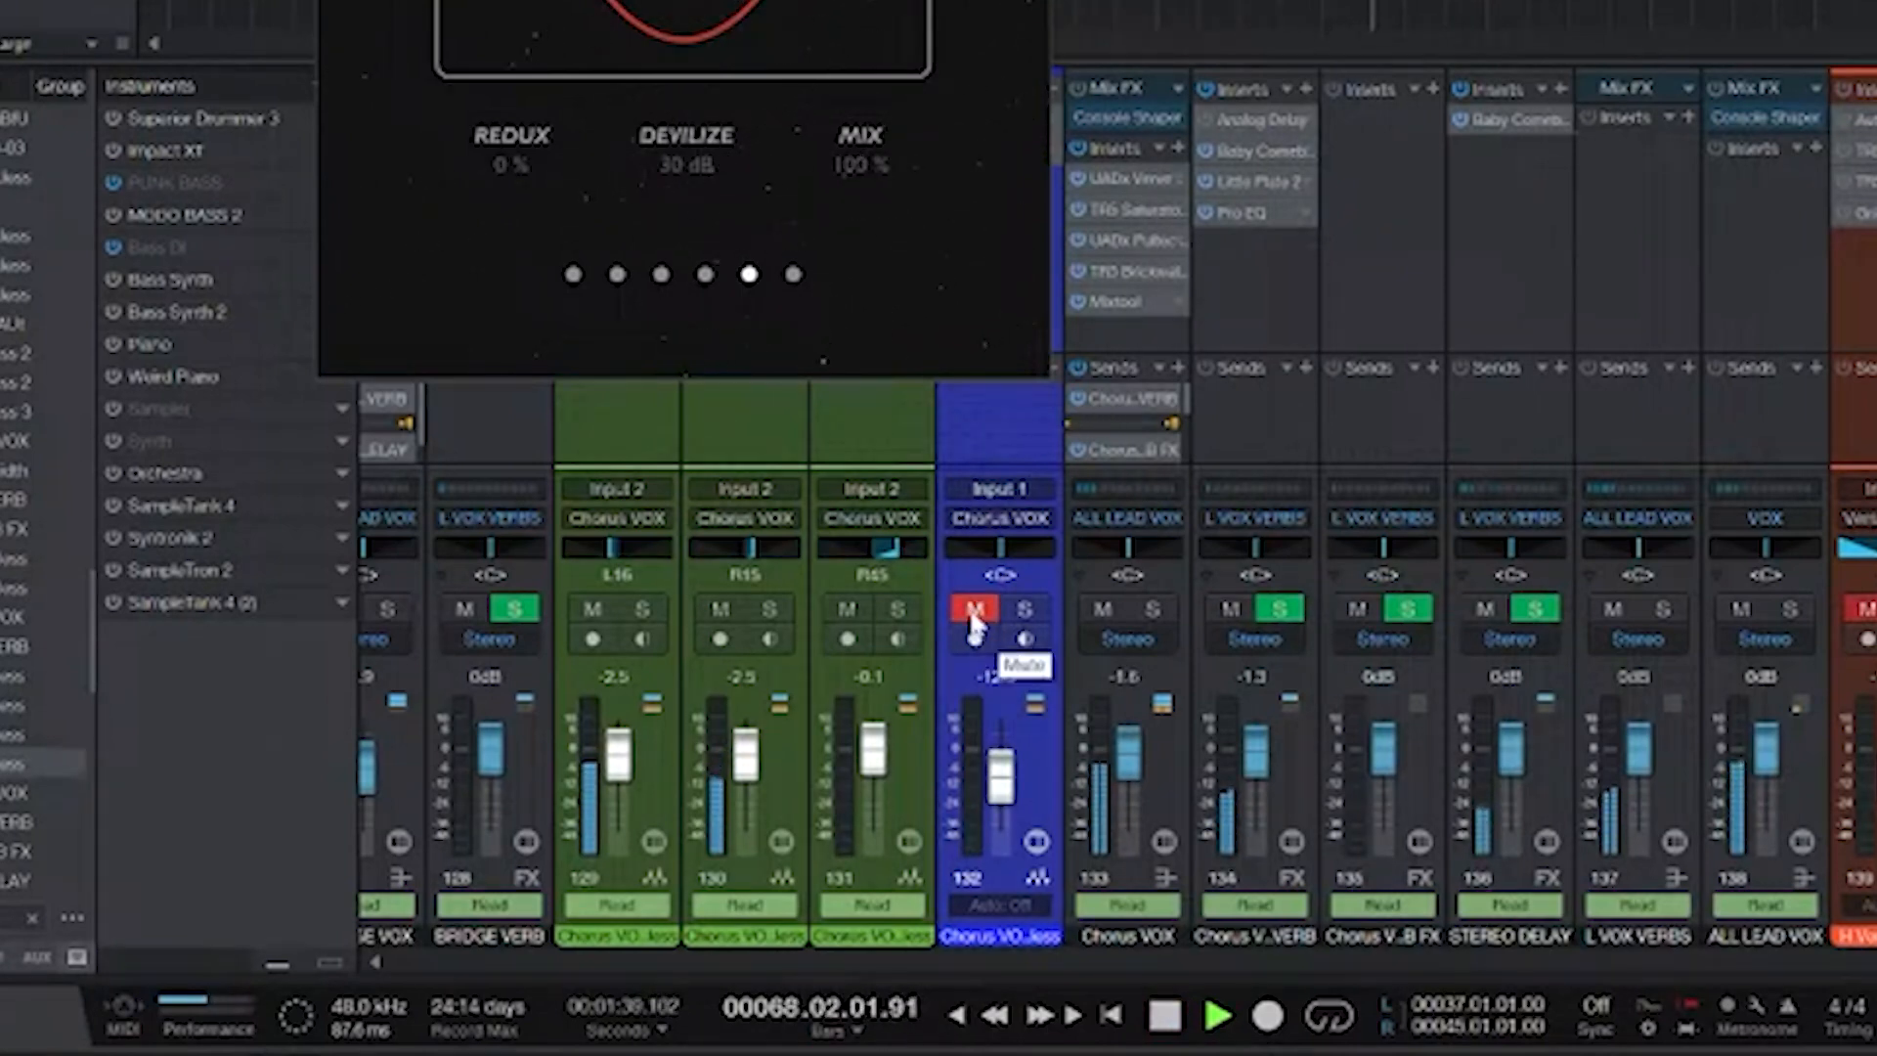
{"action": "left_click", "coordinate": [975, 612]}
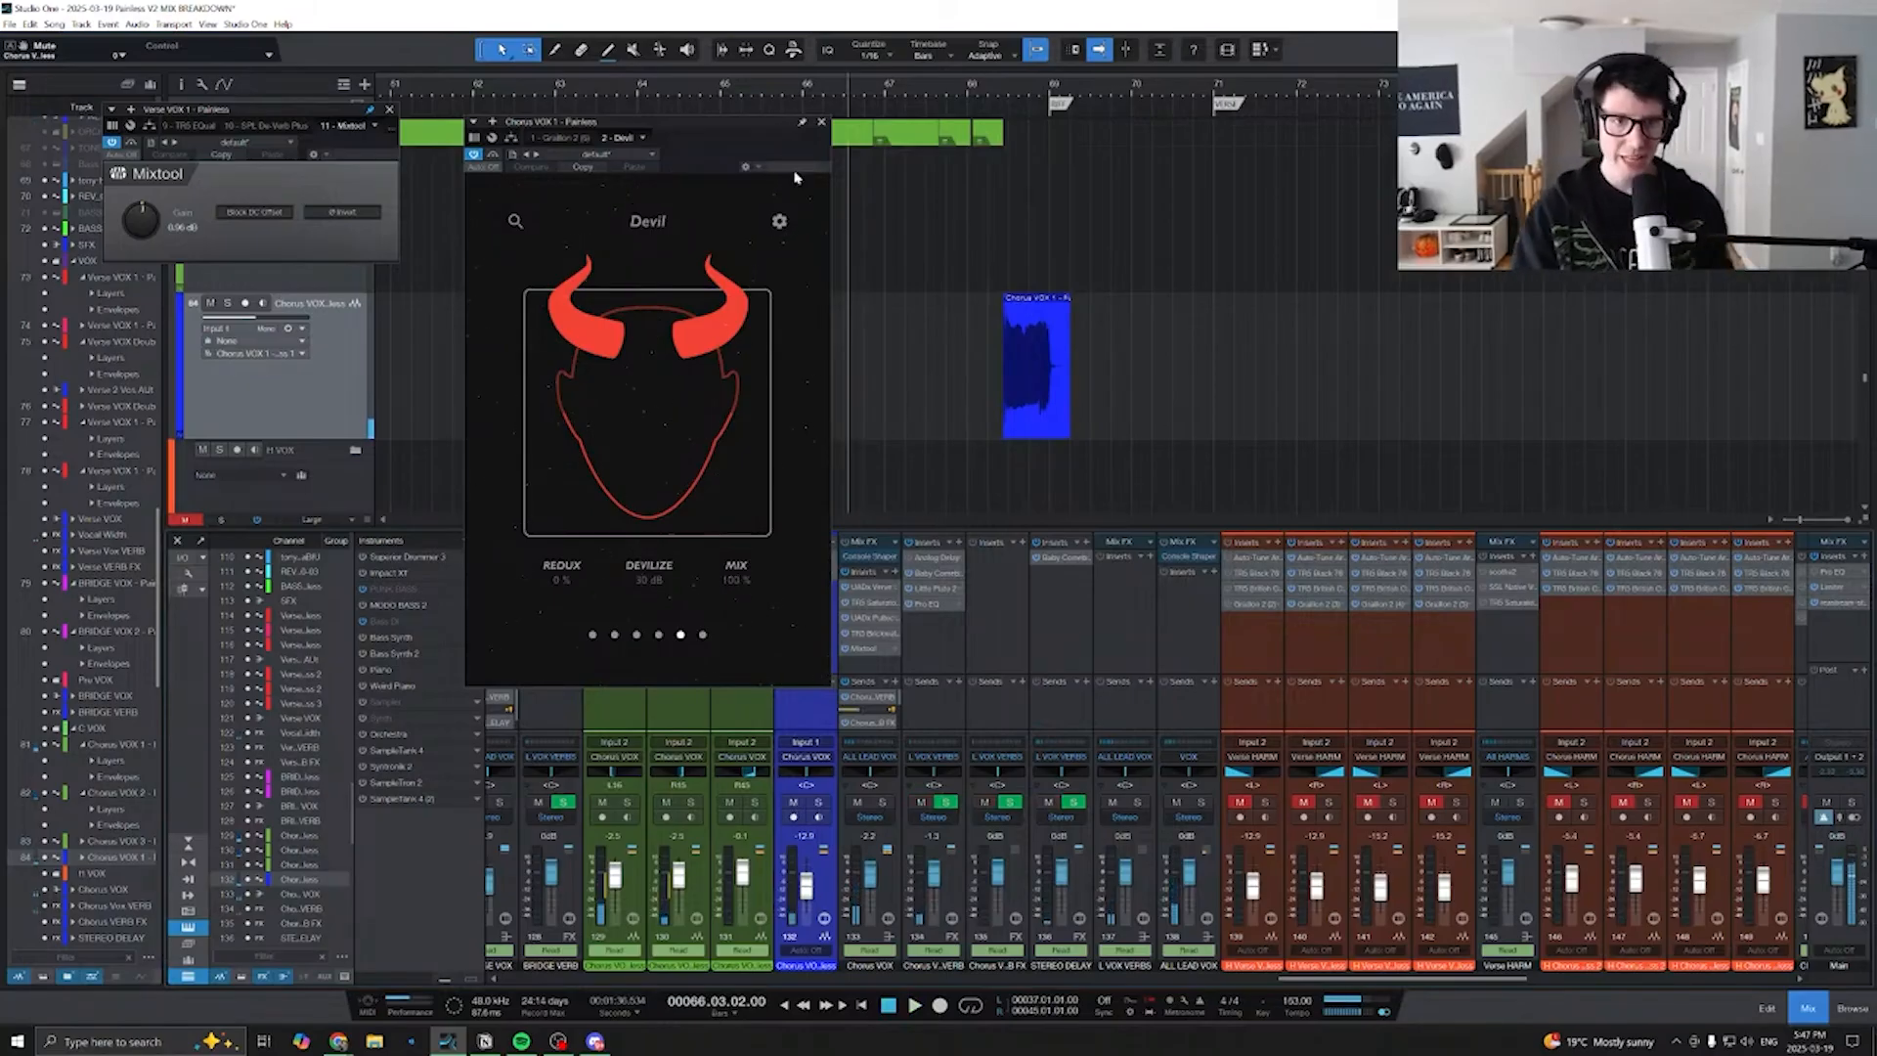
{"action": "left_click", "coordinate": [822, 122]}
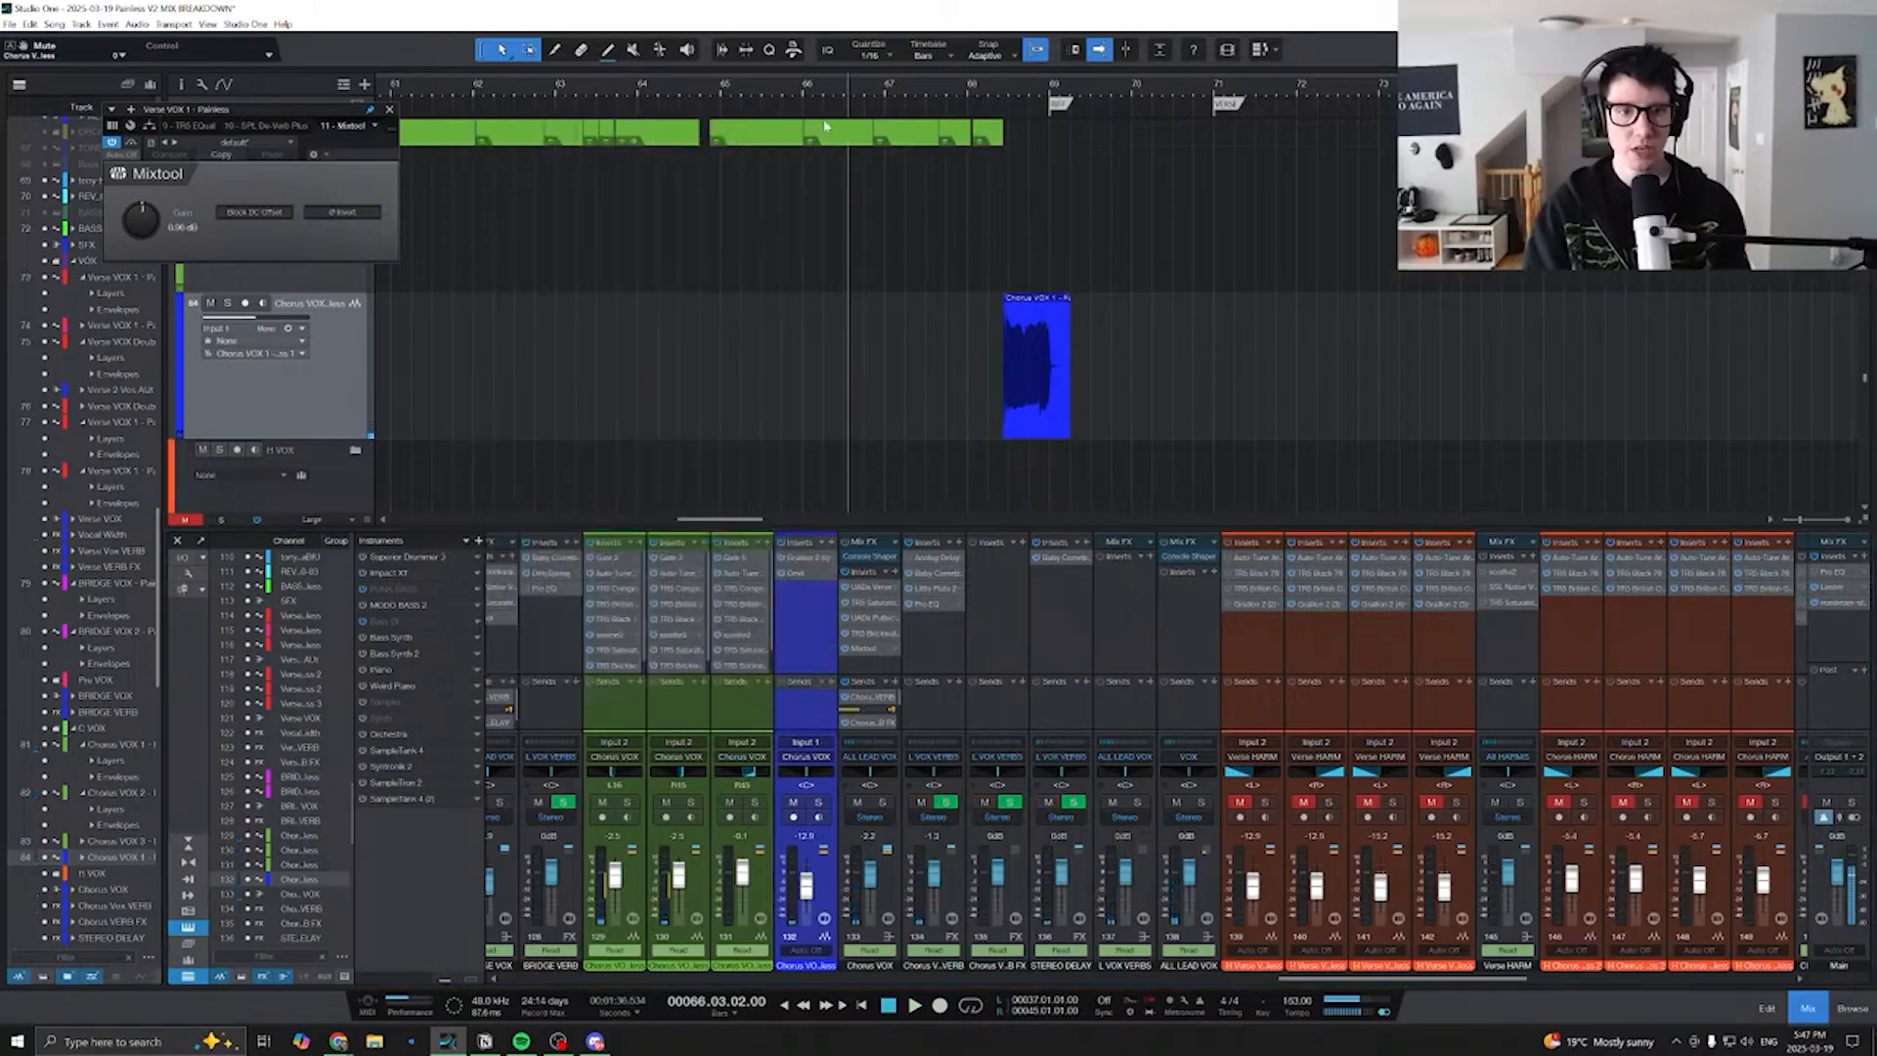
- Play the first H Verse VOX harmony from bar 46 and inspect its Auto-Tune, TR5 Black 76 and TR5 British Channel plugins
{"action": "key", "text": "w"}
{"action": "key", "text": "w"}
{"action": "key", "text": "w"}
{"action": "scroll", "coordinate": [892, 394], "scroll_direction": "right", "scroll_amount": 2}
{"action": "scroll", "coordinate": [893, 394], "scroll_direction": "left", "scroll_amount": 3}
{"action": "scroll", "coordinate": [893, 394], "scroll_direction": "down", "scroll_amount": 4}
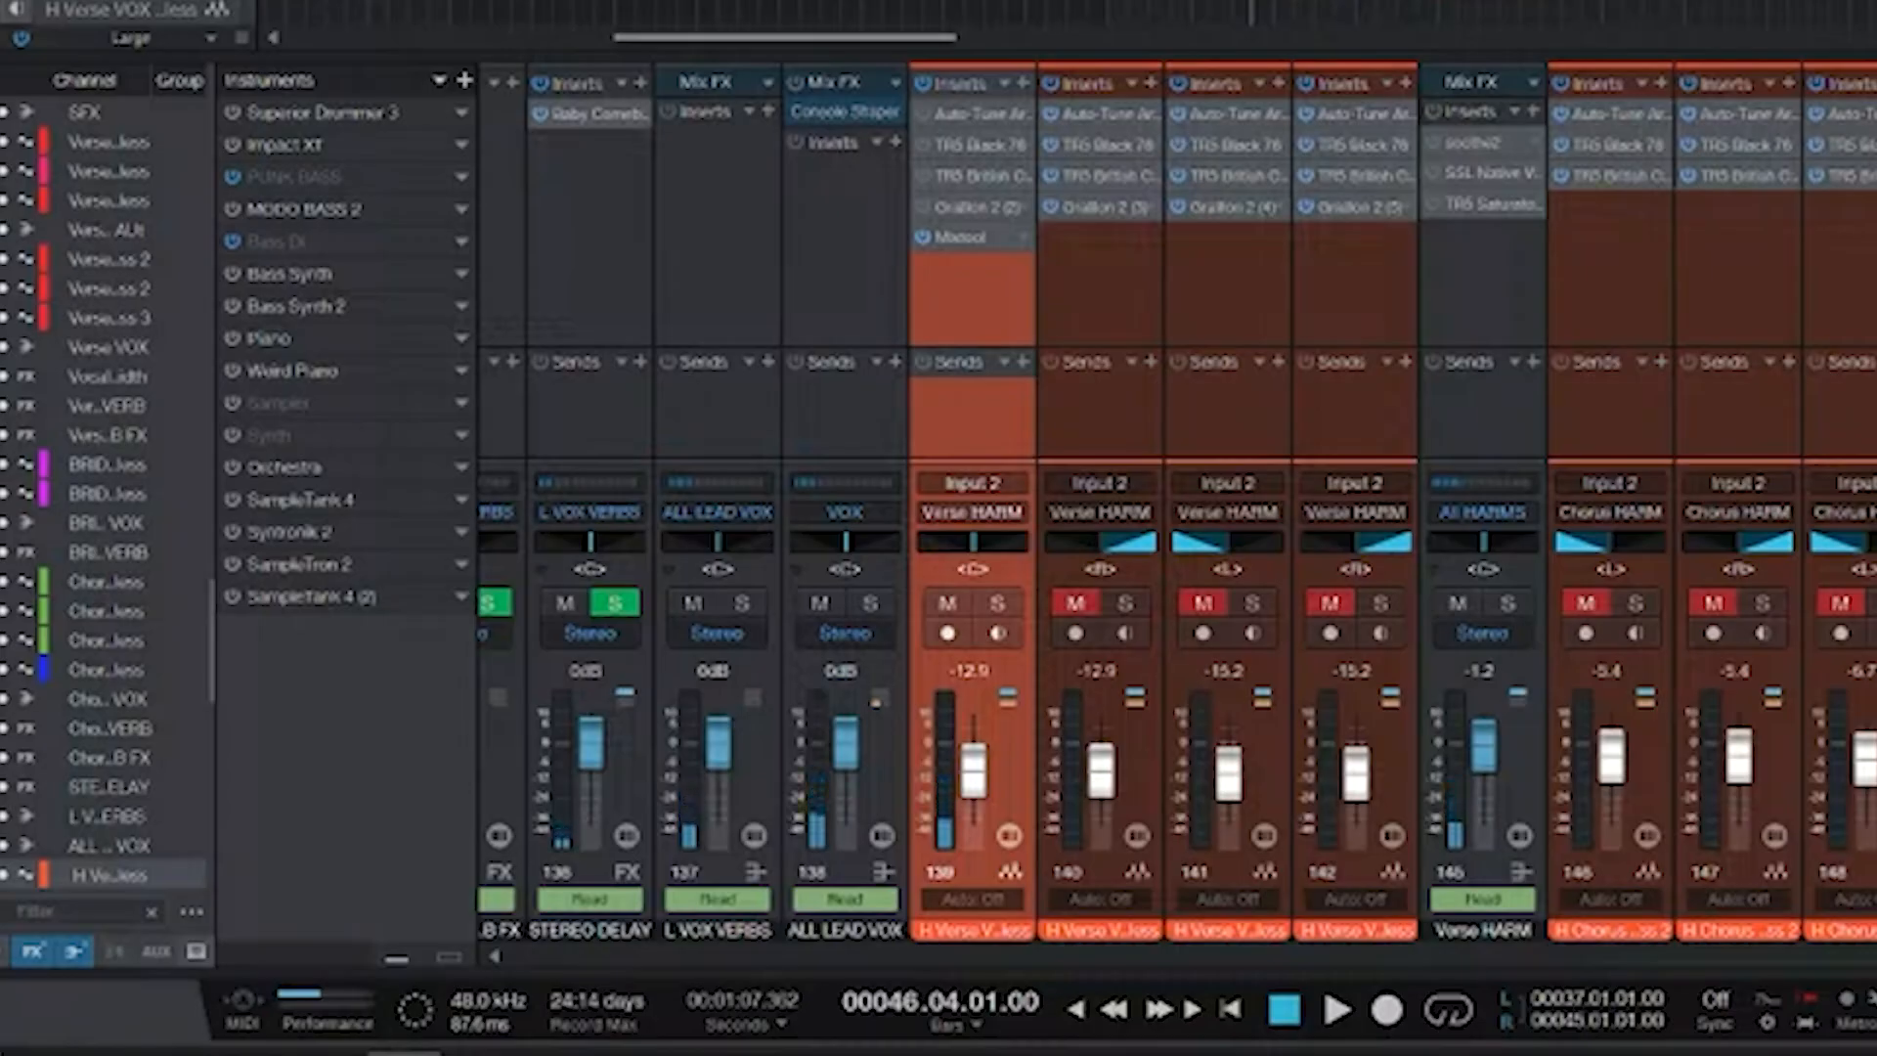
{"action": "key", "text": "space"}
{"action": "double_click", "coordinate": [977, 114]}
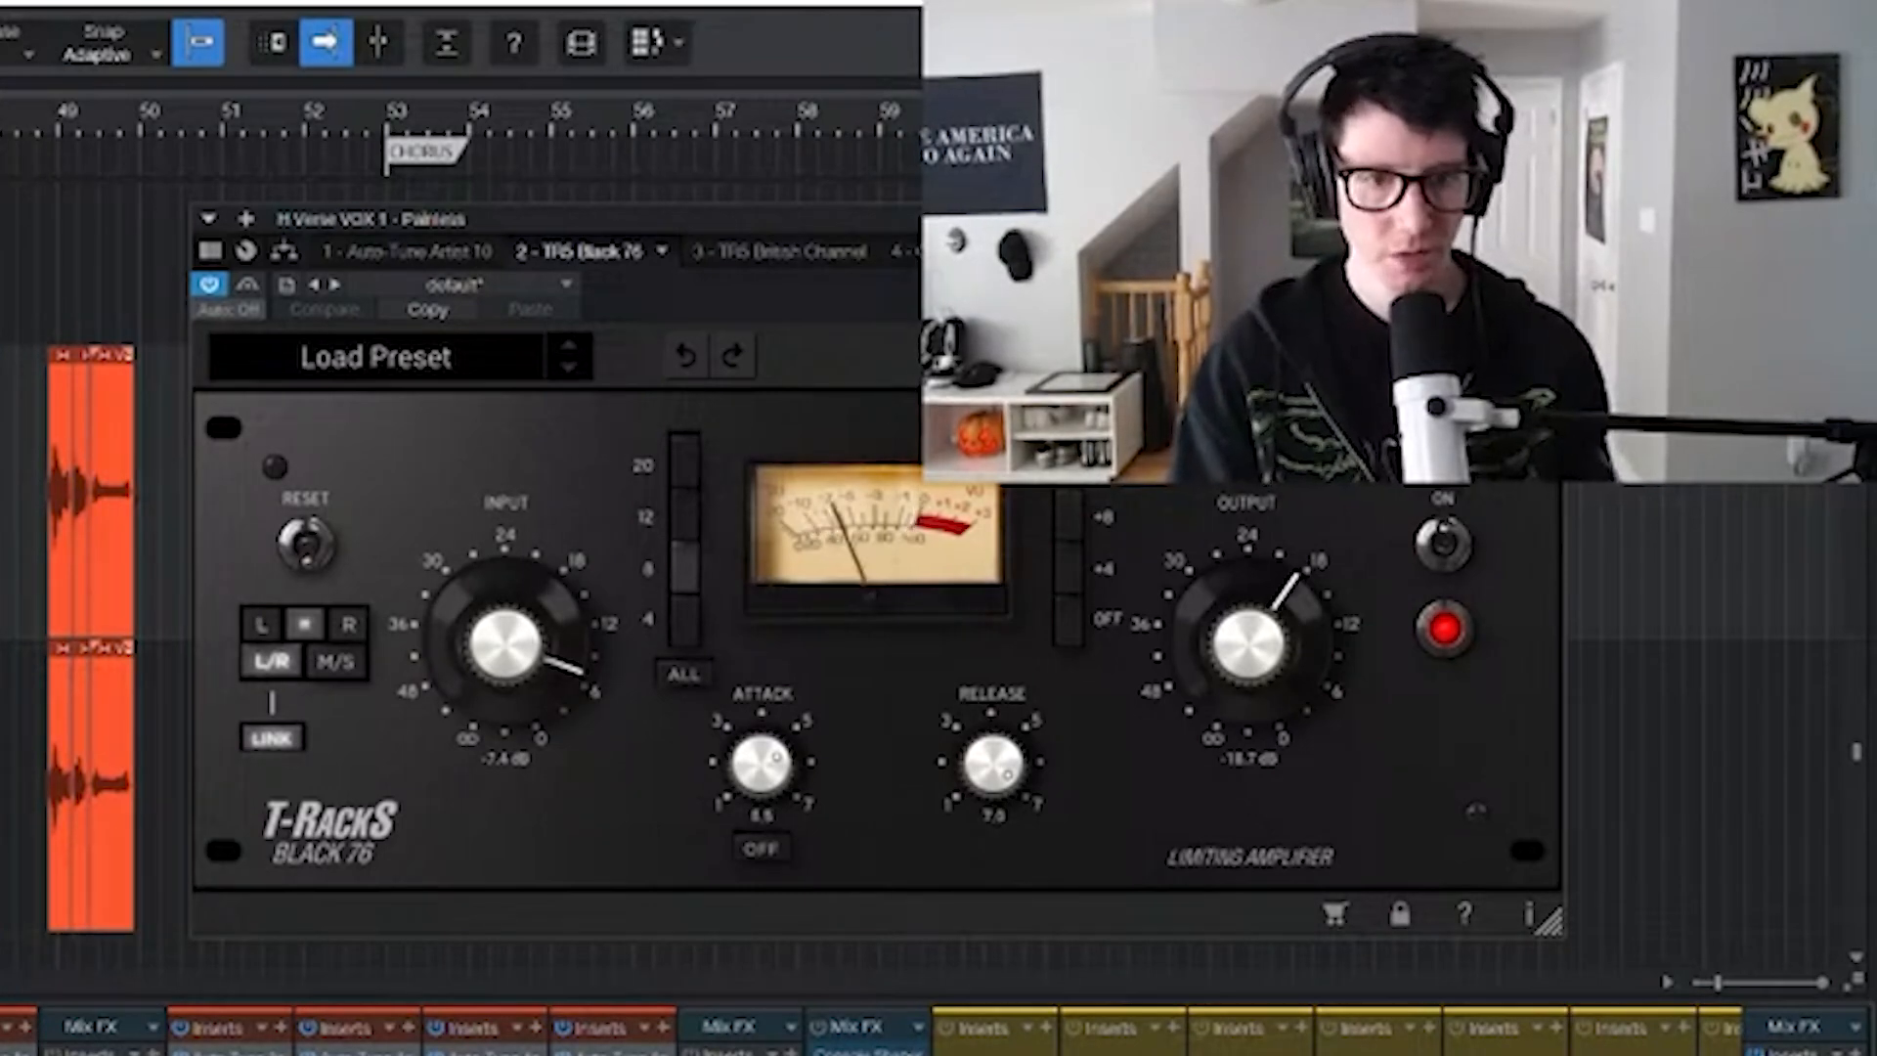
{"action": "left_click", "coordinate": [789, 243]}
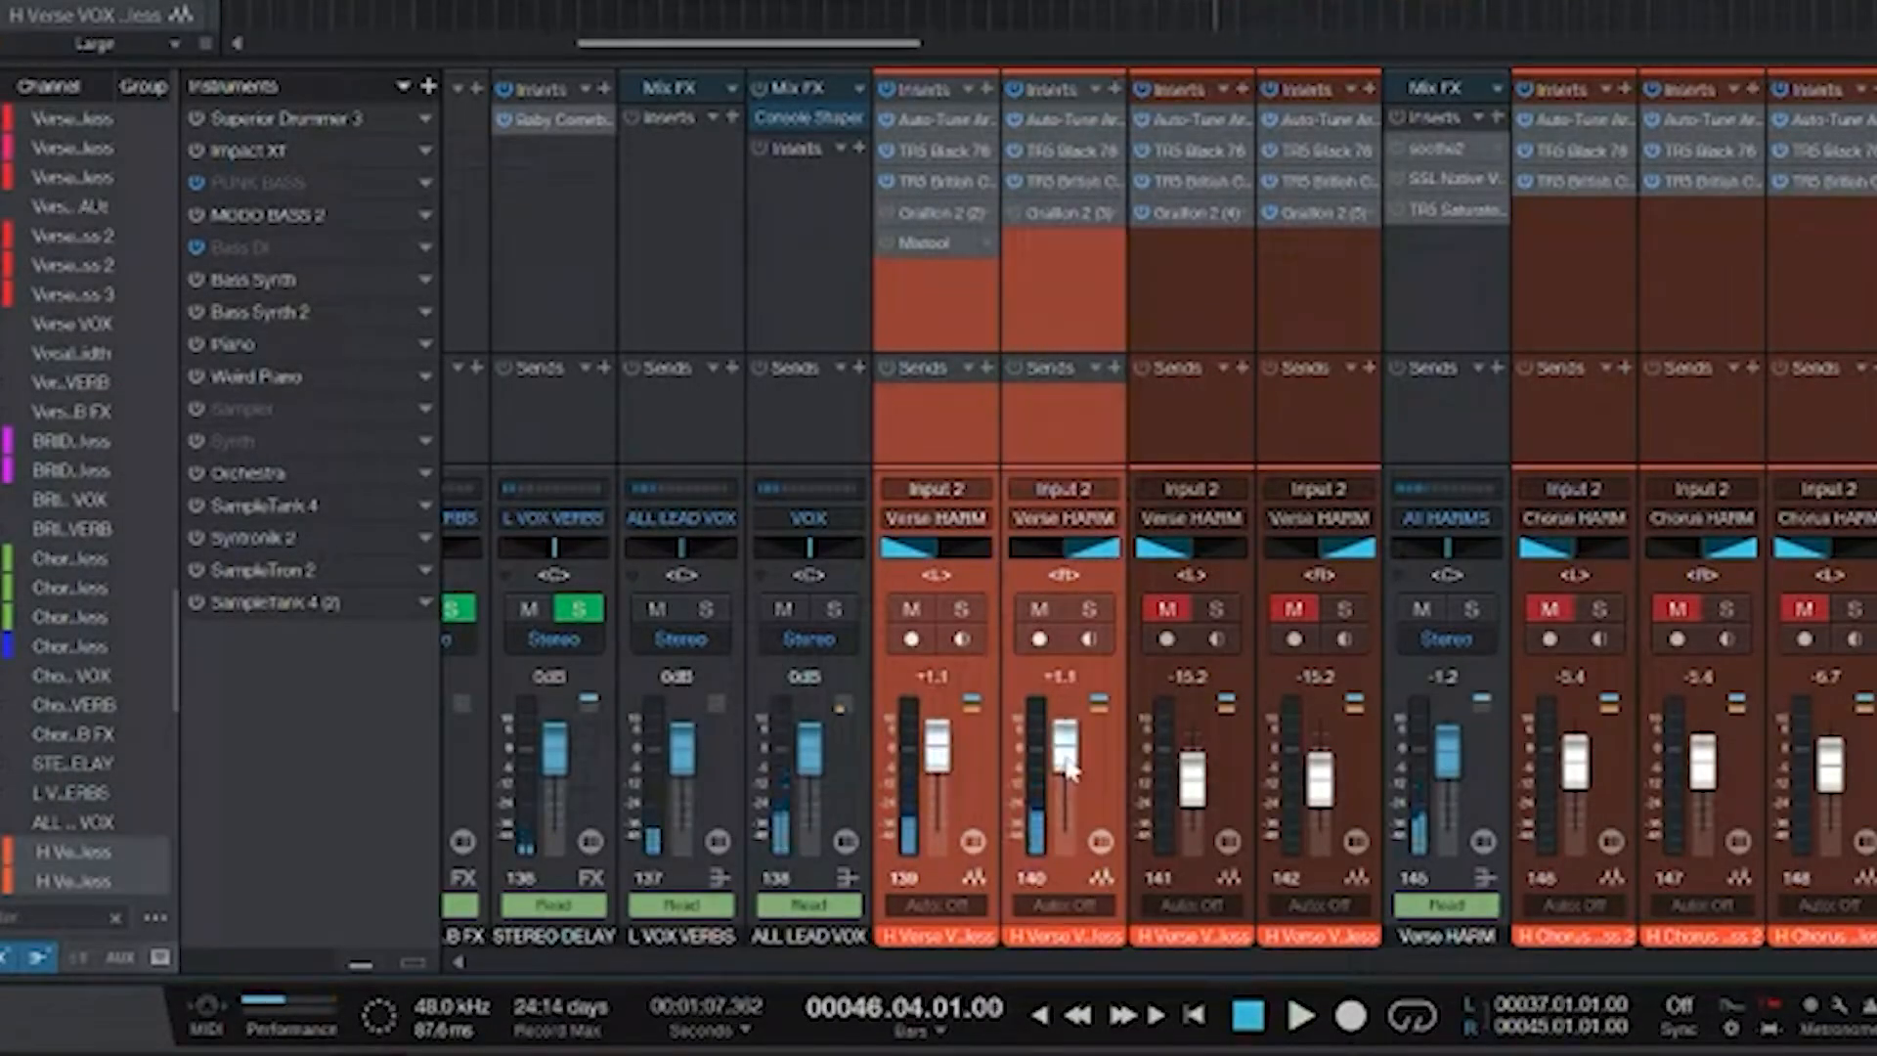
- Activate Graillon 2 on the first pair of hard-panned verse harmonies and inspect its pitch shift on the first track
{"action": "key", "text": "space"}
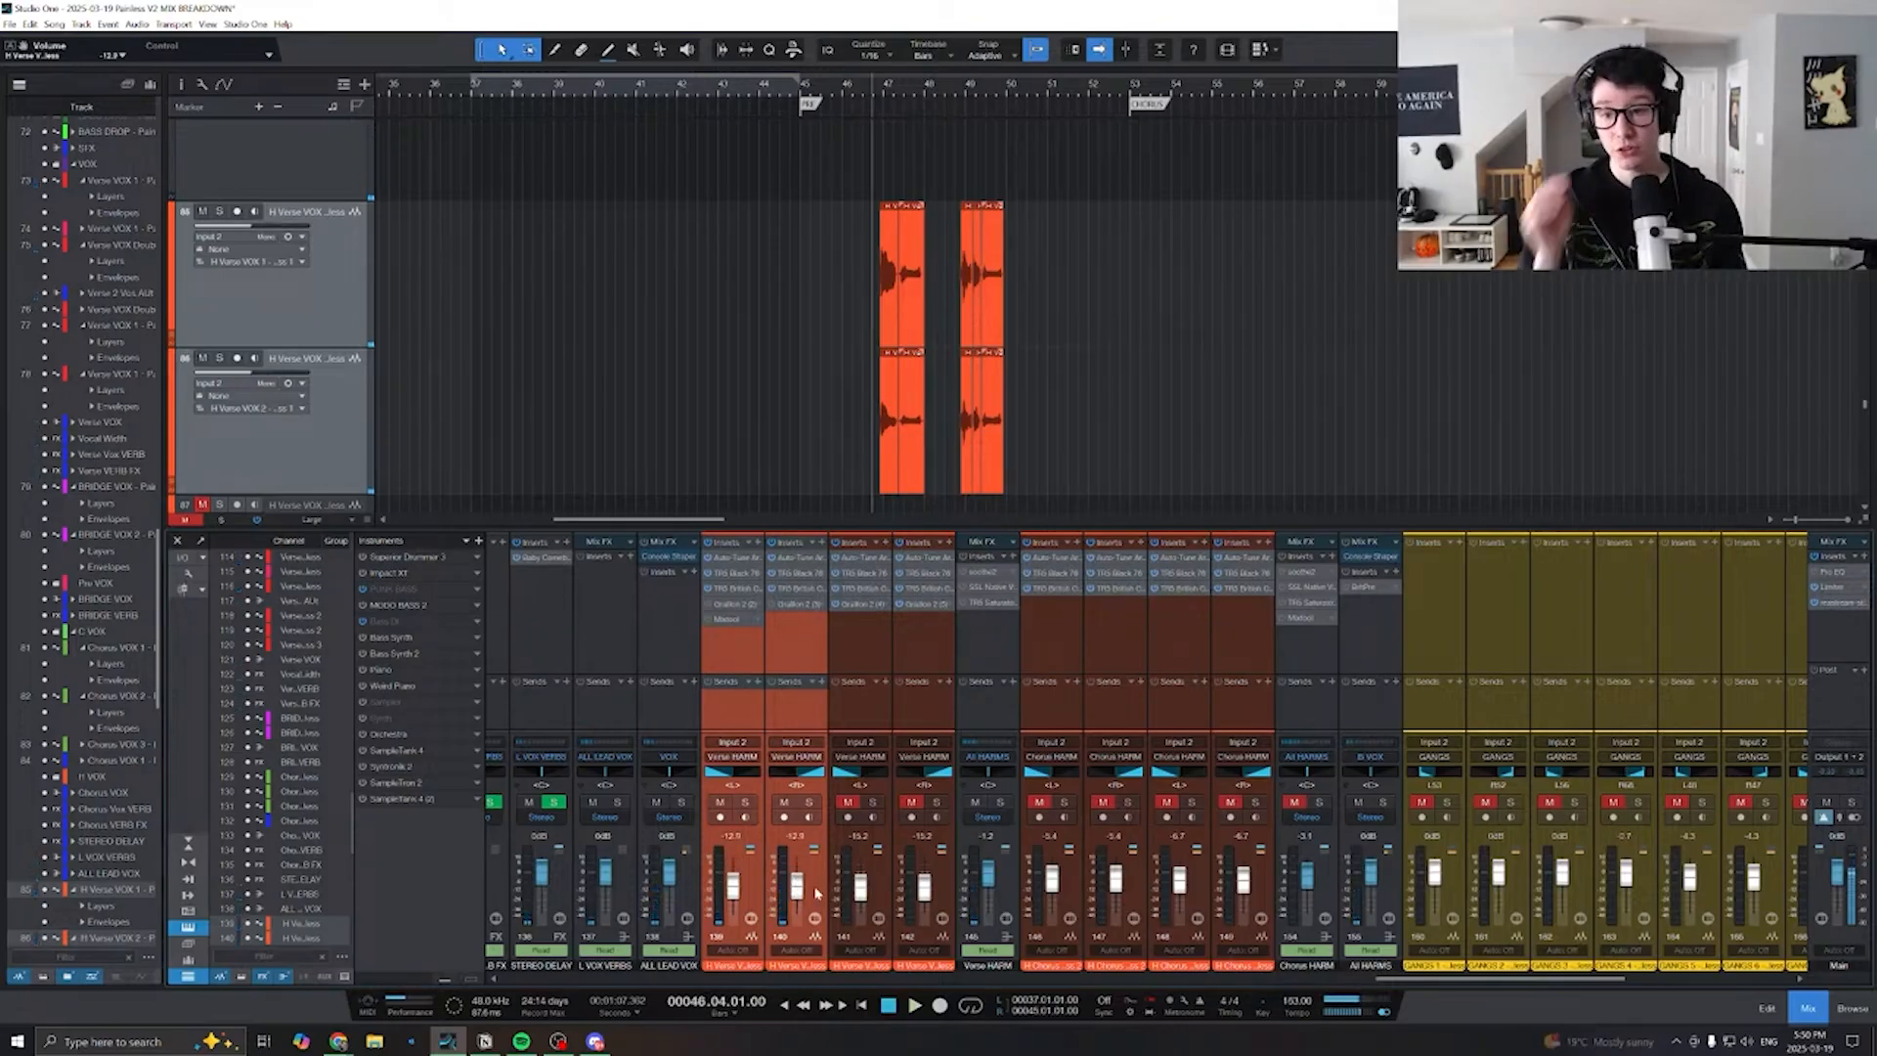
{"action": "left_click", "coordinate": [710, 606]}
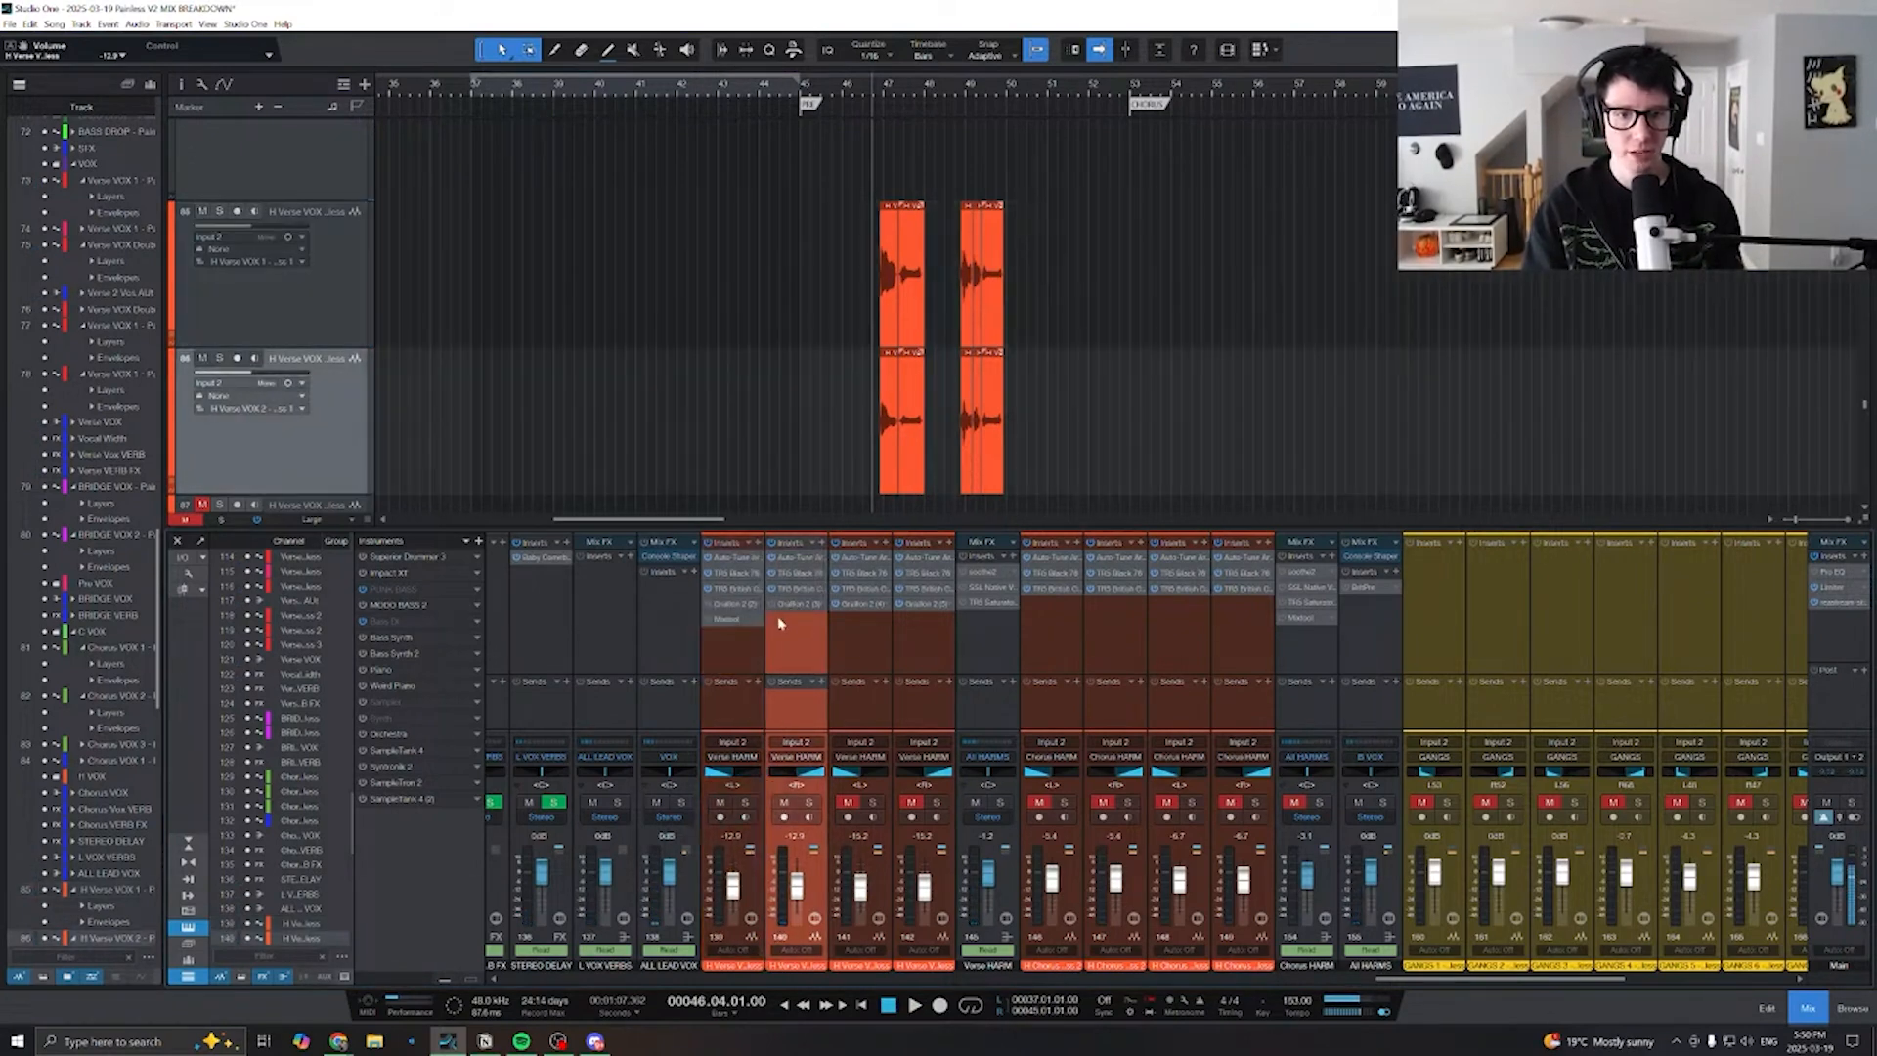
{"action": "left_click", "coordinate": [718, 607]}
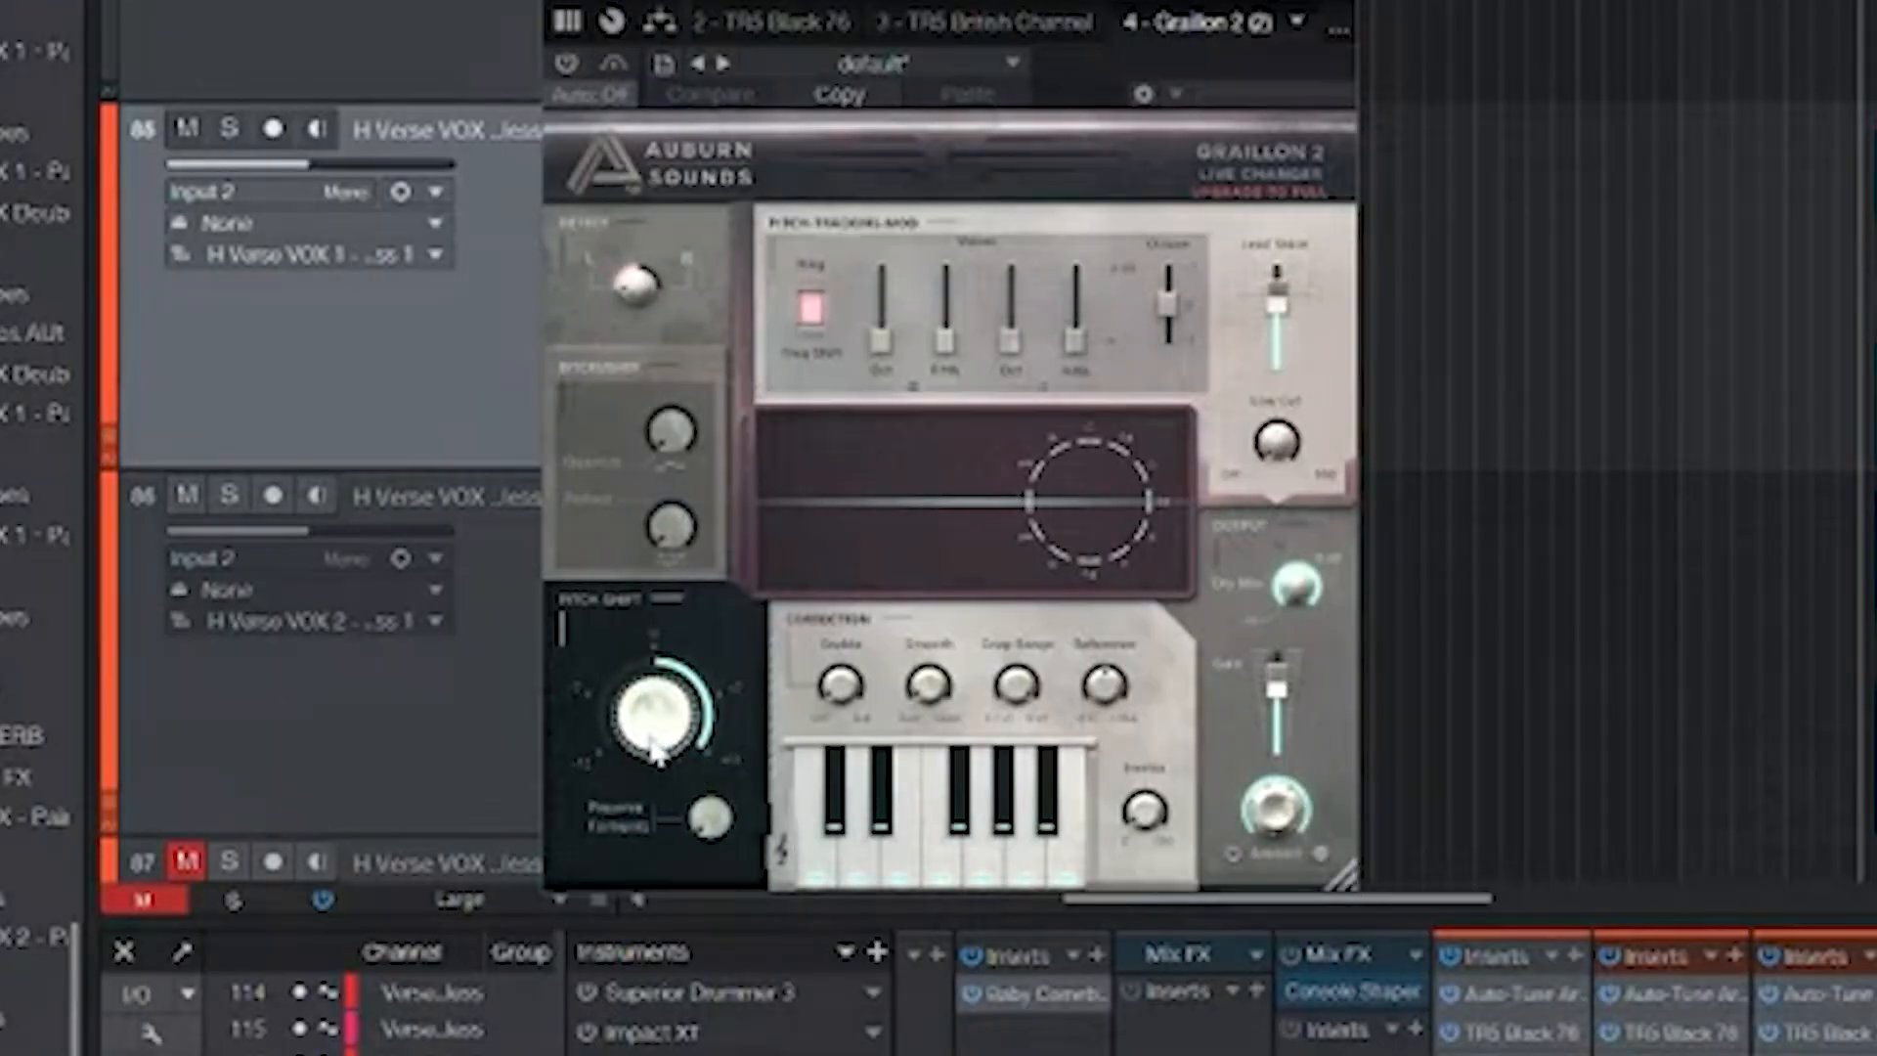
{"action": "left_click", "coordinate": [1345, 10]}
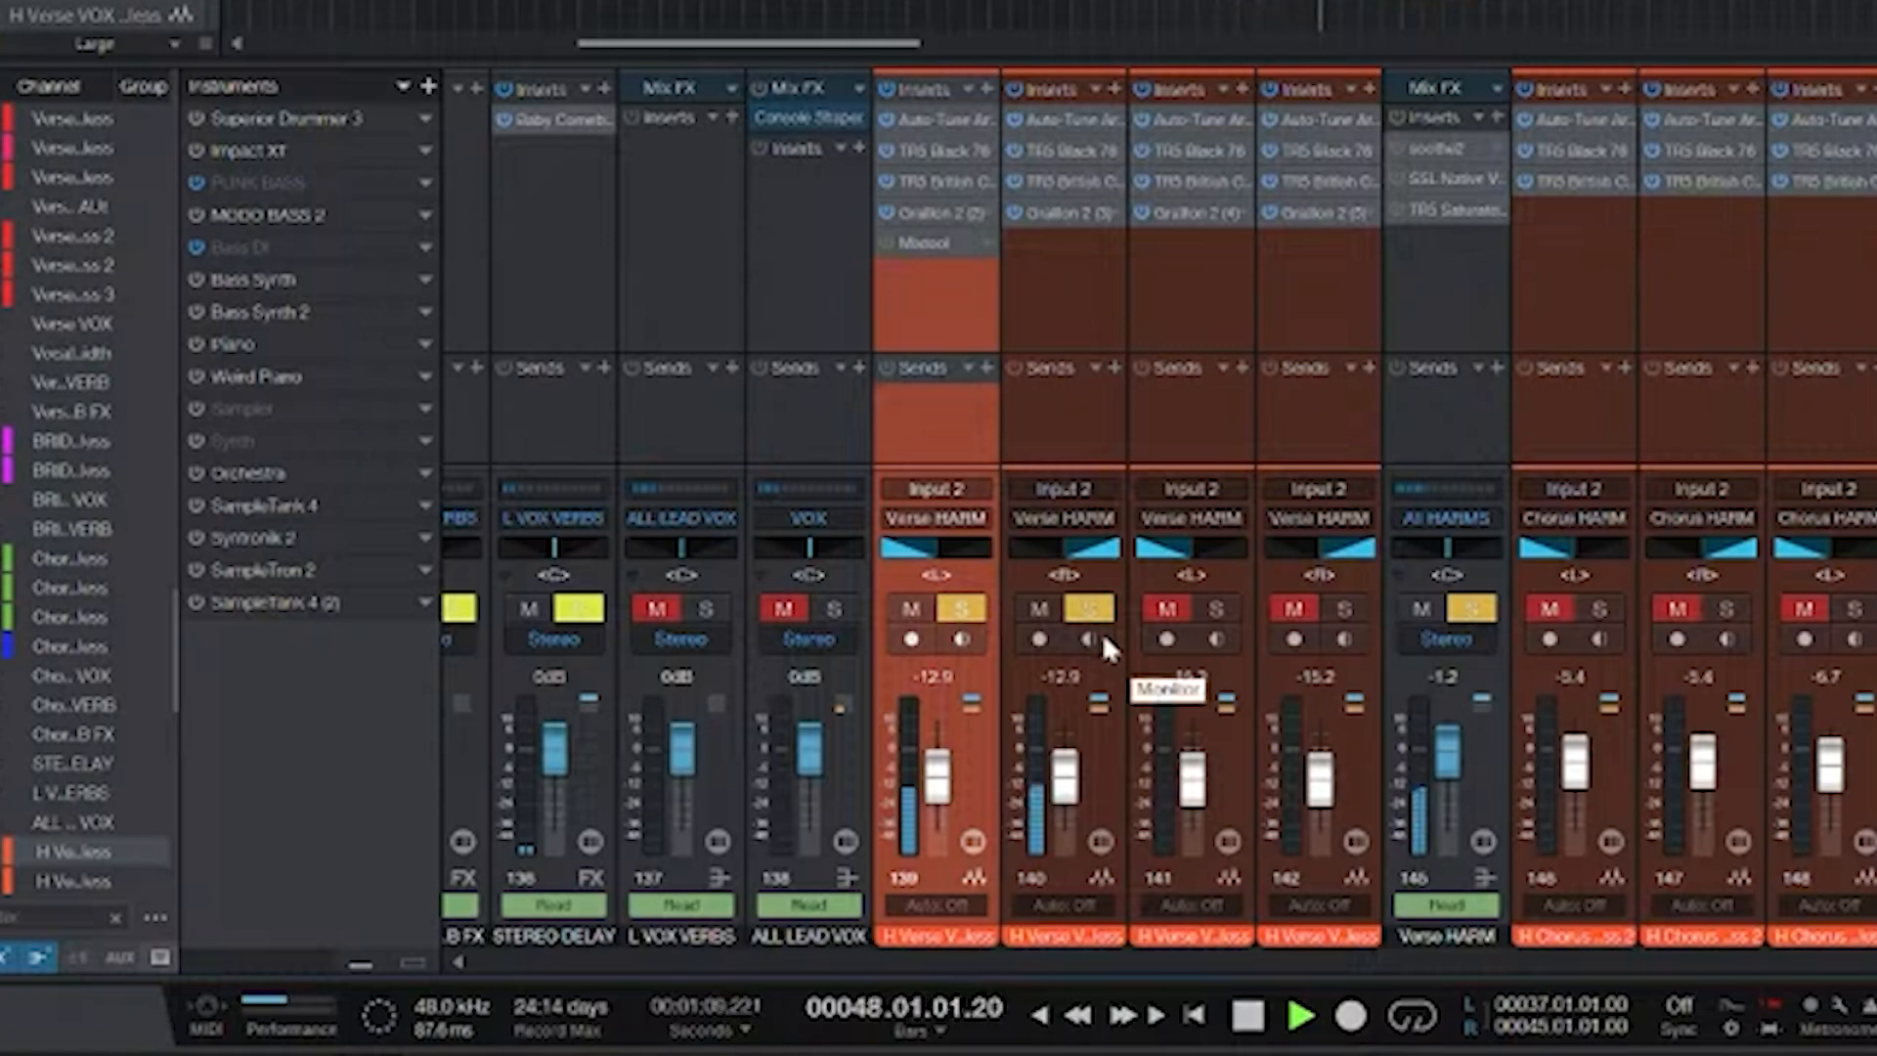
- Turn off solo on the first two verse harmony tracks and play them in context with the lead vocals
{"action": "key", "text": "space"}
{"action": "left_click", "coordinate": [1088, 608]}
{"action": "left_click", "coordinate": [966, 608]}
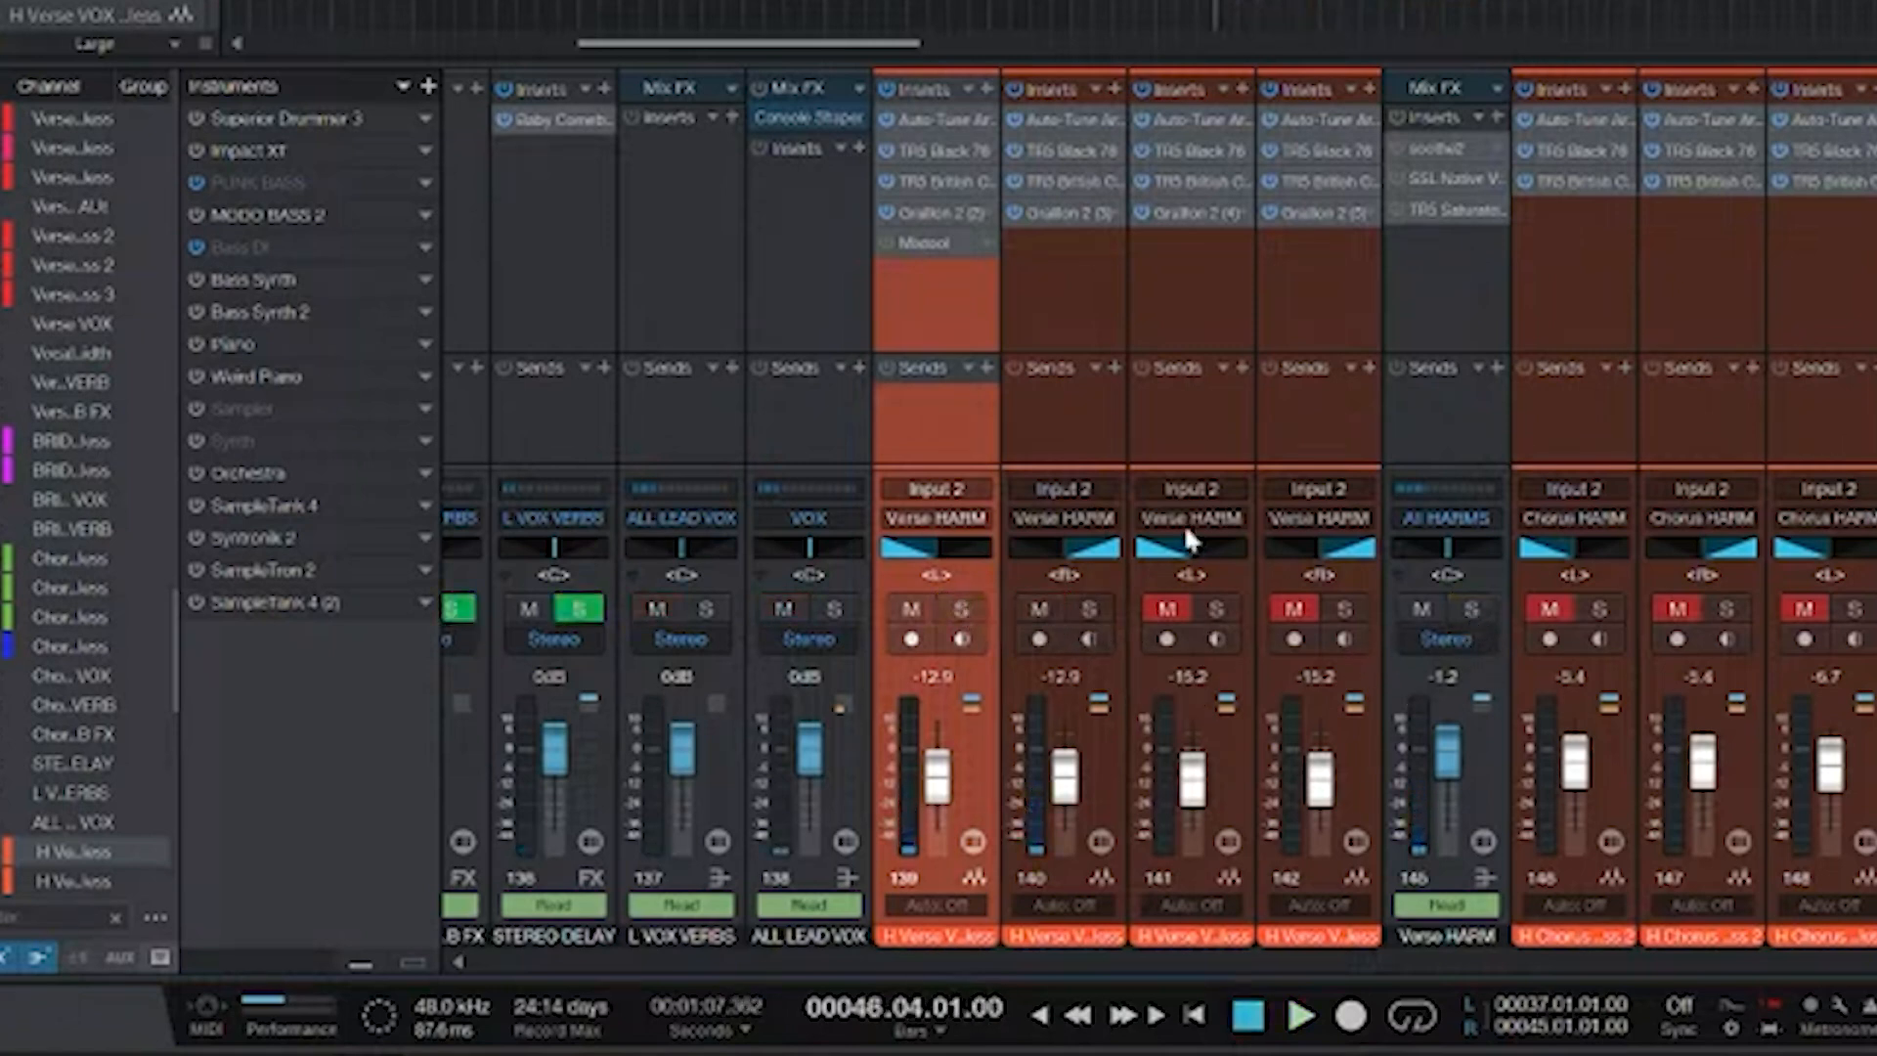
{"action": "key", "text": "space"}
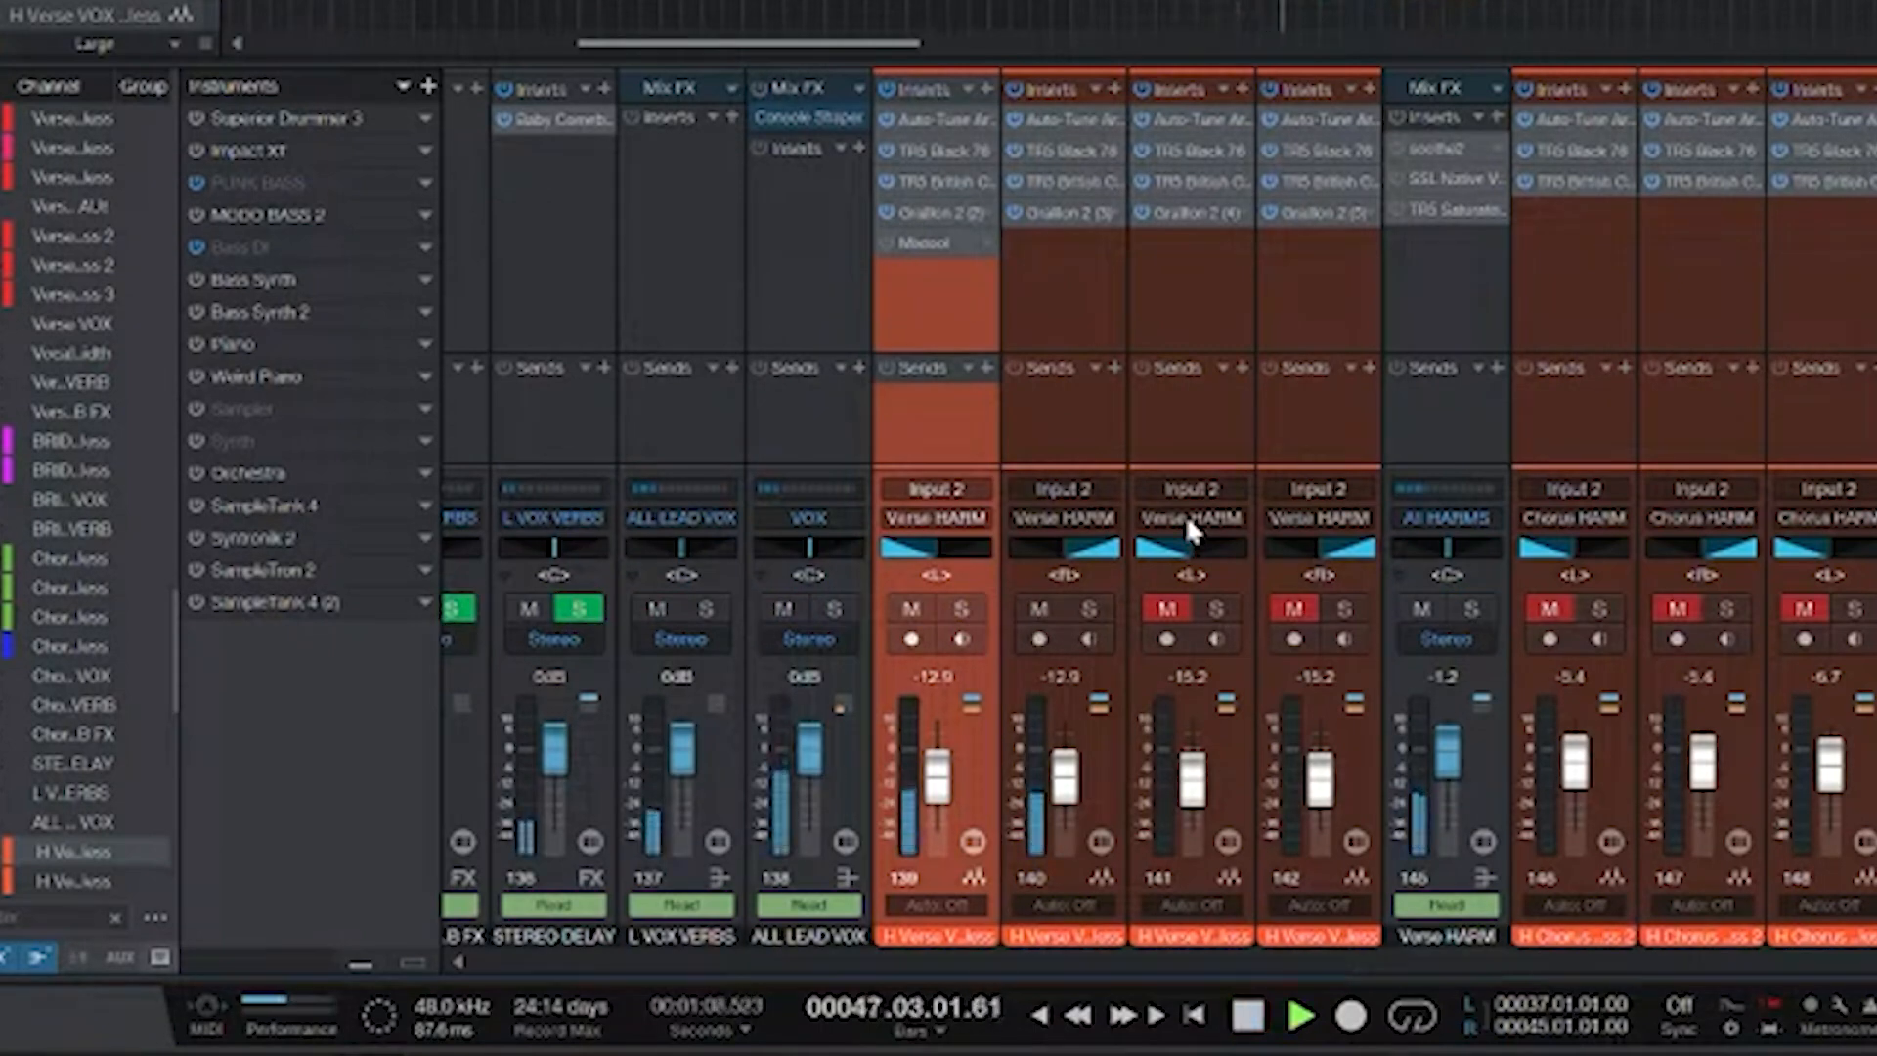
- Stop playback at the first verse harmonies and place the playhead at bar 90.3, ahead of the second-verse harmony clips
{"action": "key", "text": "space"}
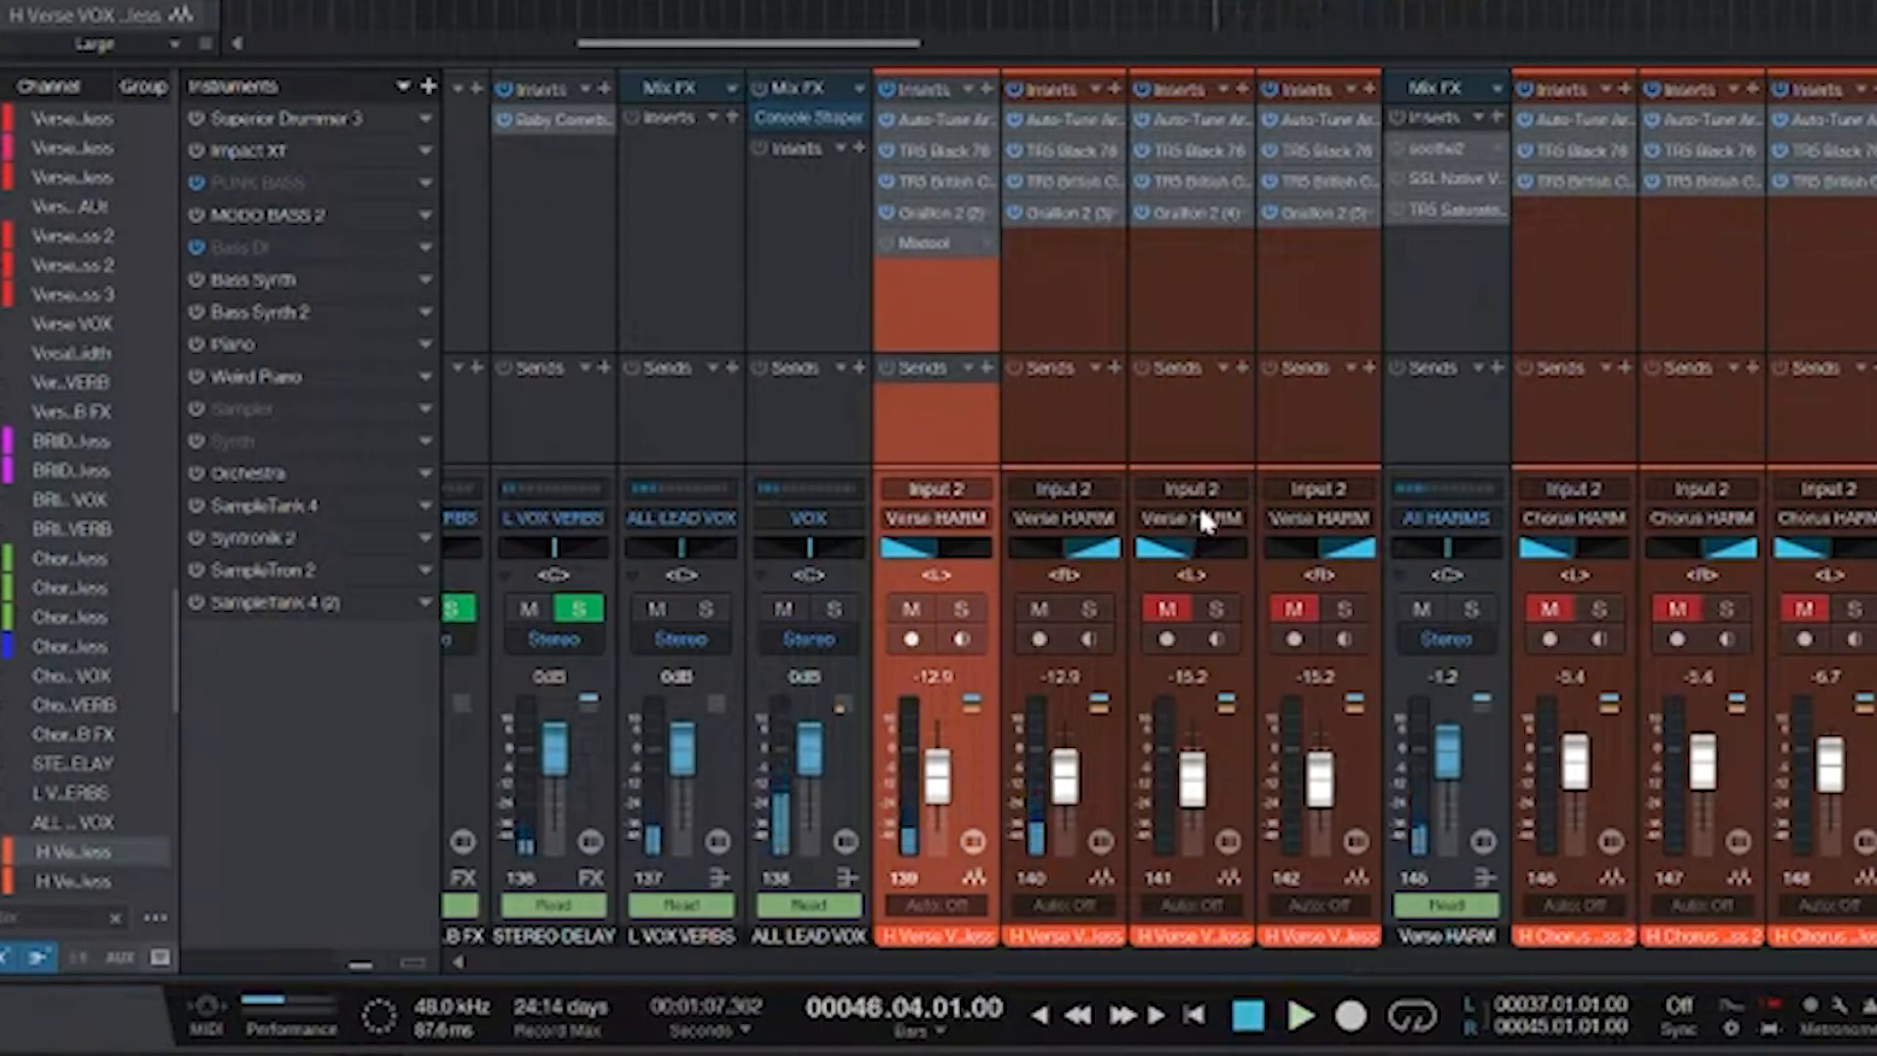
{"action": "scroll", "coordinate": [1206, 696], "scroll_direction": "right", "scroll_amount": 2}
{"action": "scroll", "coordinate": [1200, 700], "scroll_direction": "left", "scroll_amount": 2}
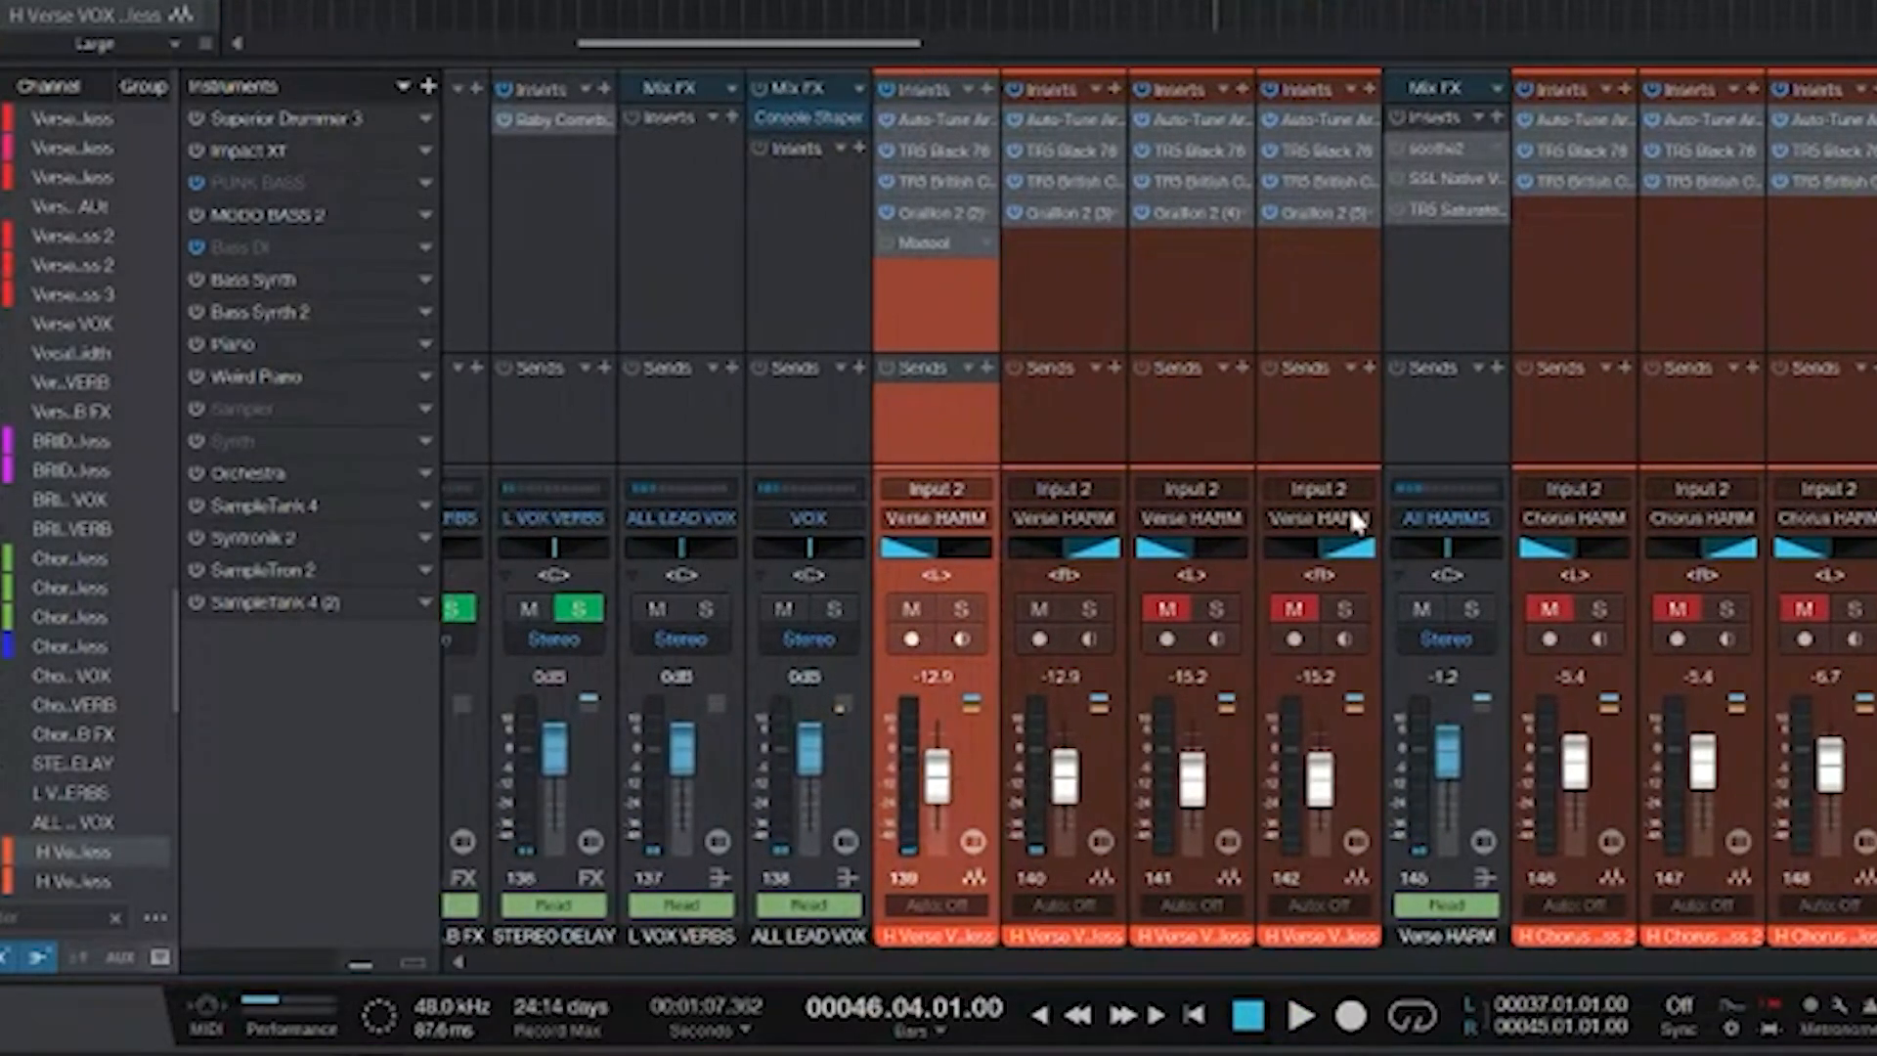
{"action": "scroll", "coordinate": [1204, 278], "scroll_direction": "right", "scroll_amount": 5}
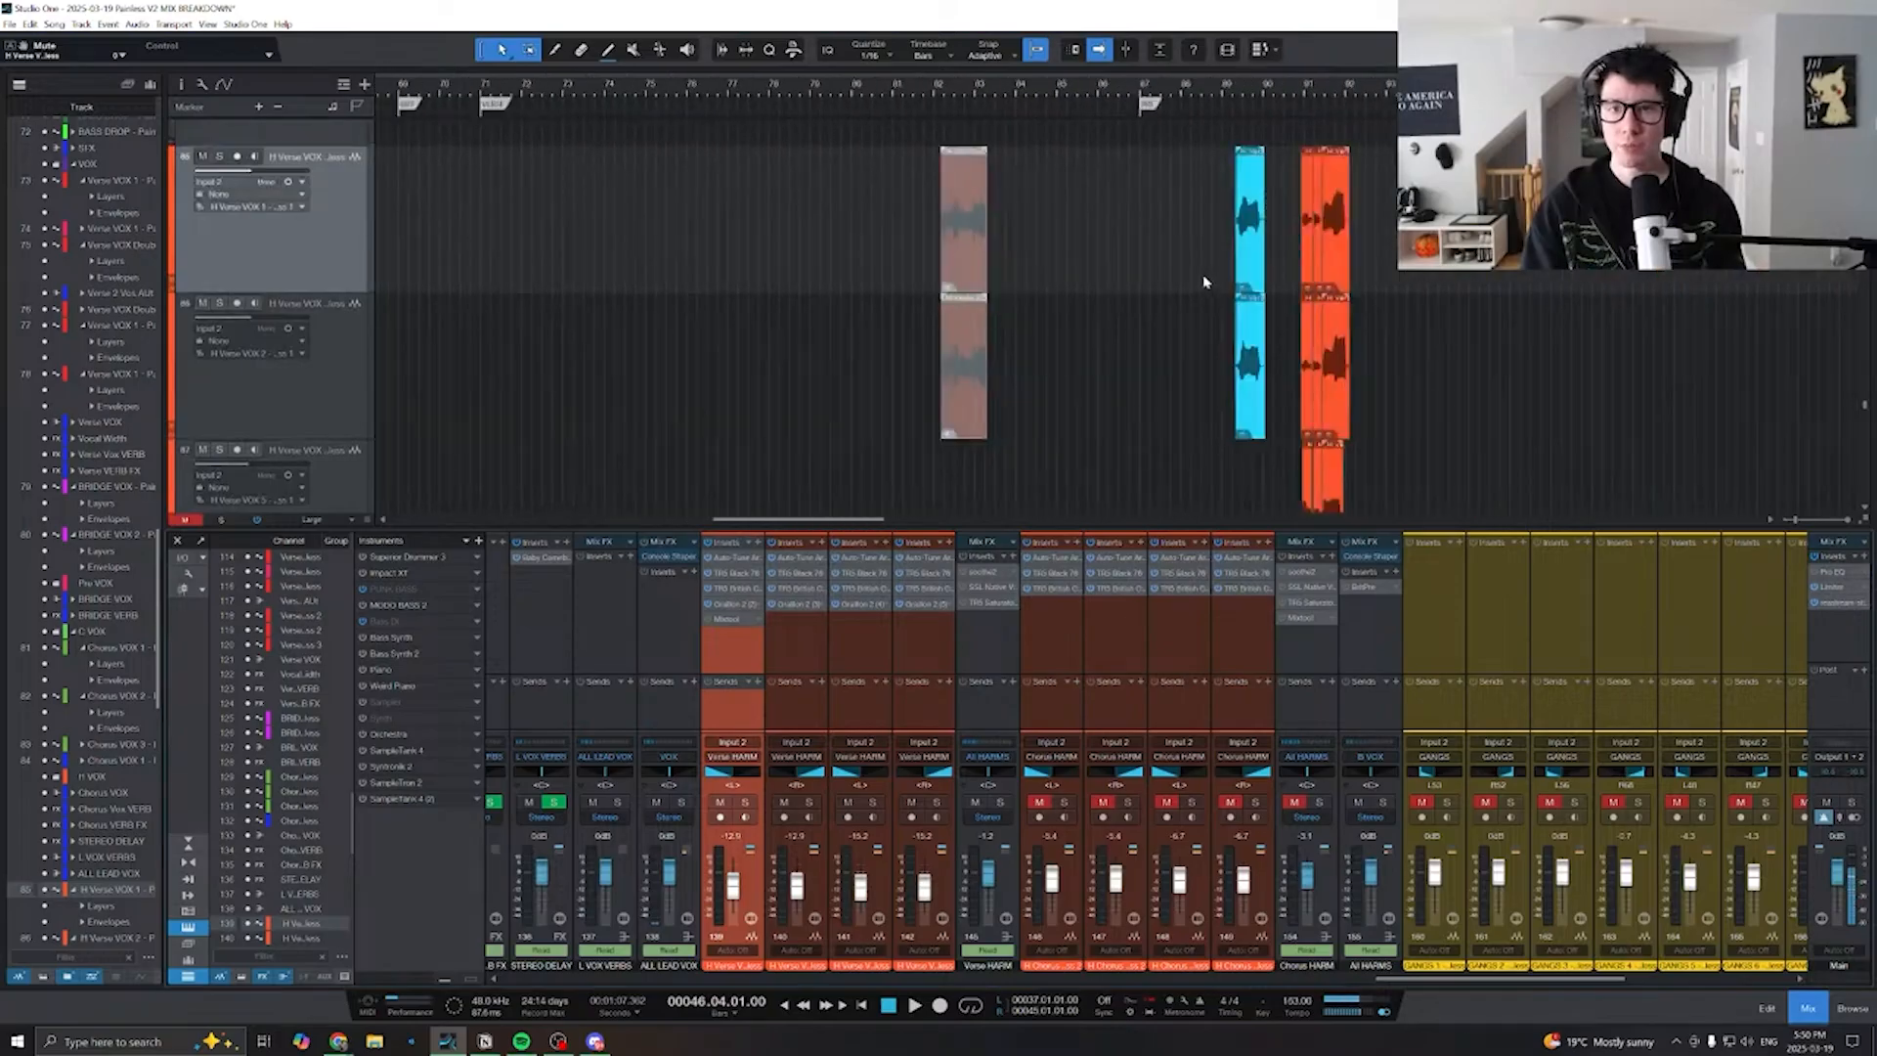
{"action": "scroll", "coordinate": [773, 264], "scroll_direction": "down", "scroll_amount": 6}
{"action": "scroll", "coordinate": [761, 258], "scroll_direction": "up", "scroll_amount": 6}
{"action": "scroll", "coordinate": [780, 273], "scroll_direction": "up", "scroll_amount": 2}
{"action": "left_click", "coordinate": [753, 98]}
{"action": "scroll", "coordinate": [784, 186], "scroll_direction": "left", "scroll_amount": 4}
{"action": "key", "text": "w"}
{"action": "key", "text": "w"}
{"action": "scroll", "coordinate": [923, 270], "scroll_direction": "right", "scroll_amount": 4}
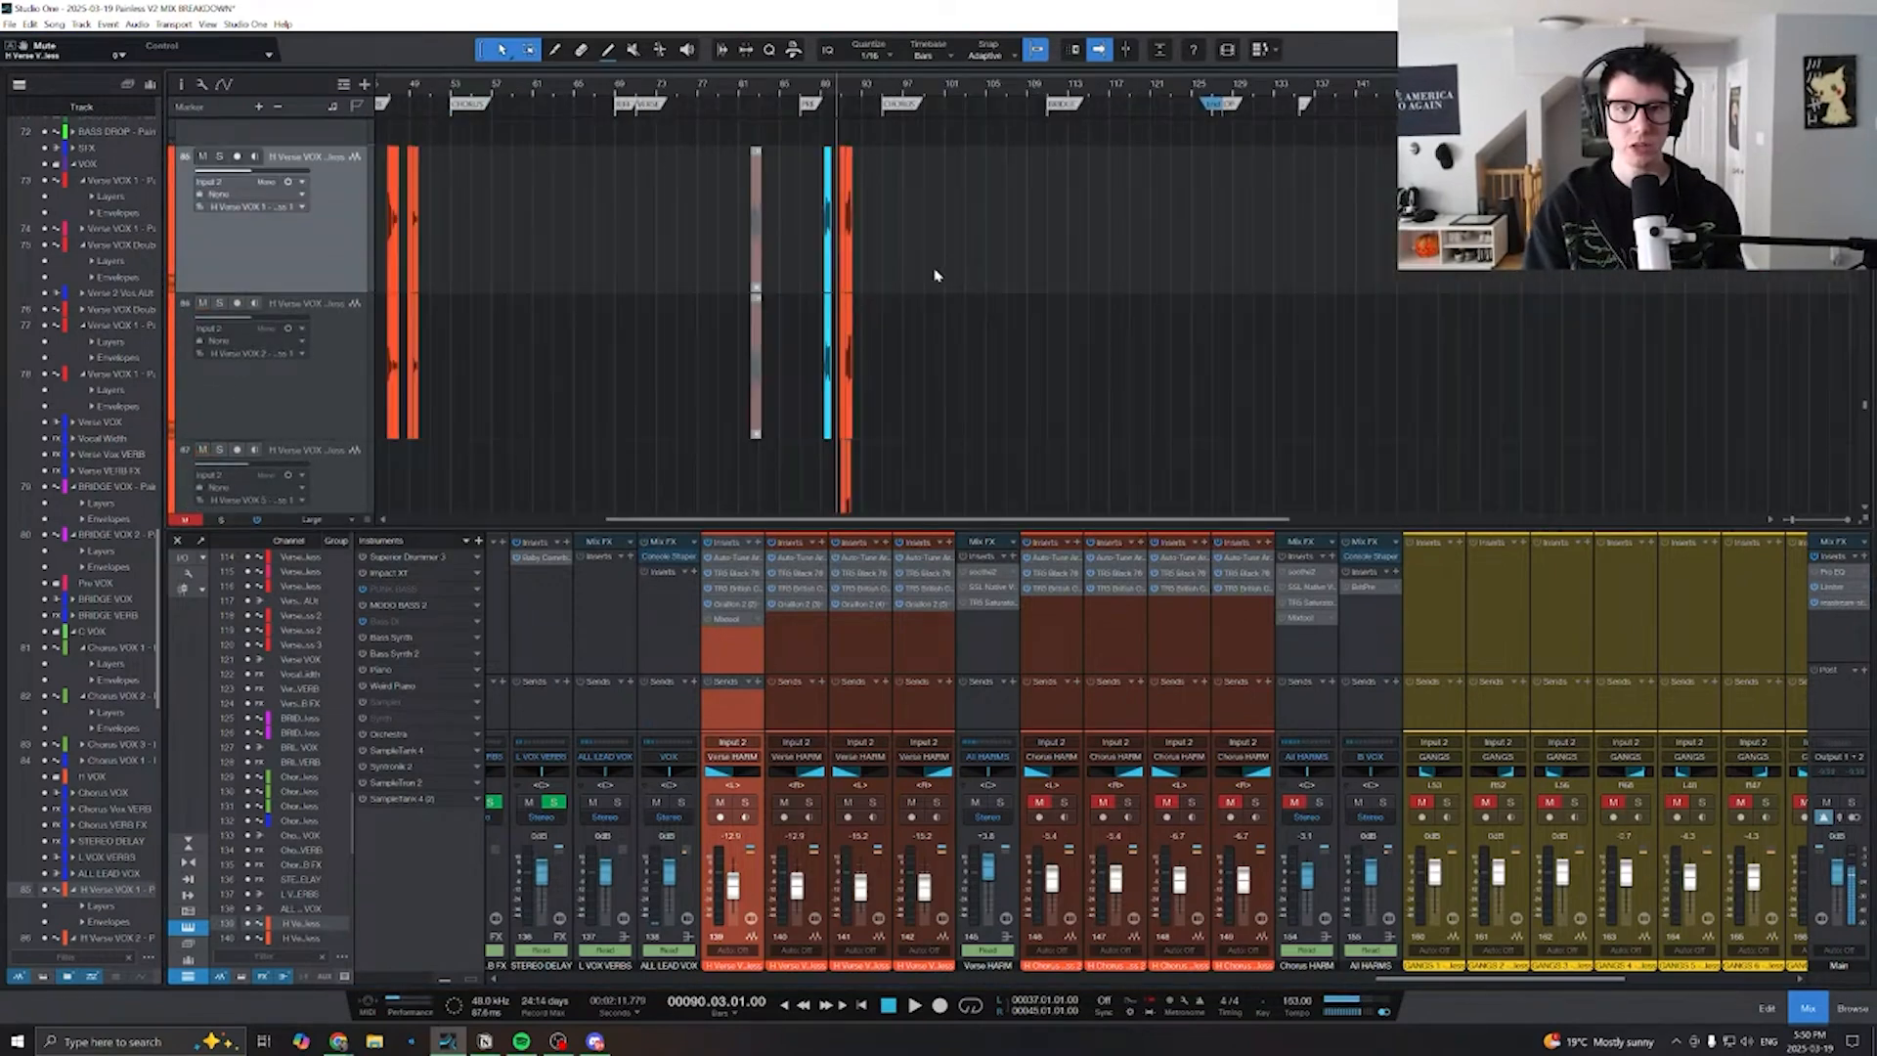
- Zoom in on the second-verse harmony clips around bars 89 to 92 and audition them from bar 90.3
{"action": "key", "text": "e"}
{"action": "key", "text": "e"}
{"action": "key", "text": "e"}
{"action": "key", "text": "w"}
{"action": "key", "text": "w"}
{"action": "key", "text": "w"}
{"action": "key", "text": "w"}
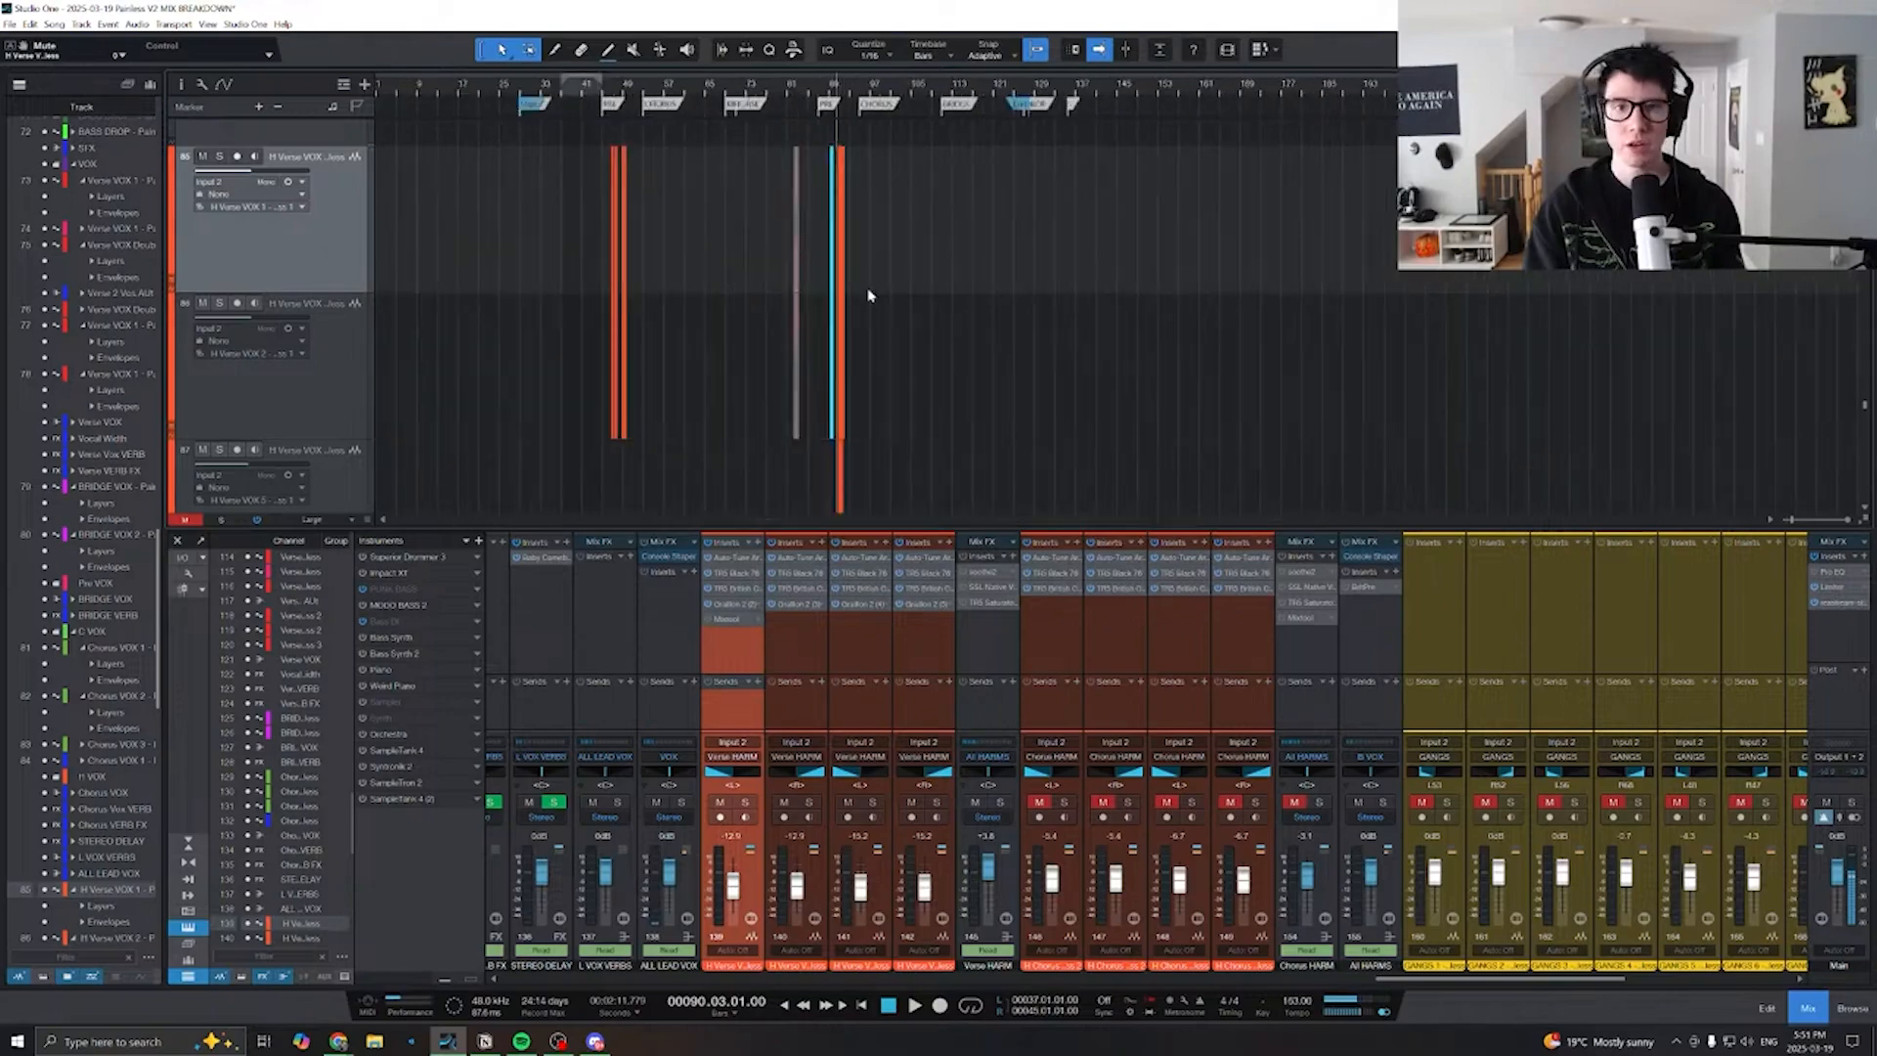
{"action": "key", "text": "e"}
{"action": "key", "text": "e"}
{"action": "key", "text": "e"}
{"action": "key", "text": "e"}
{"action": "key", "text": "e"}
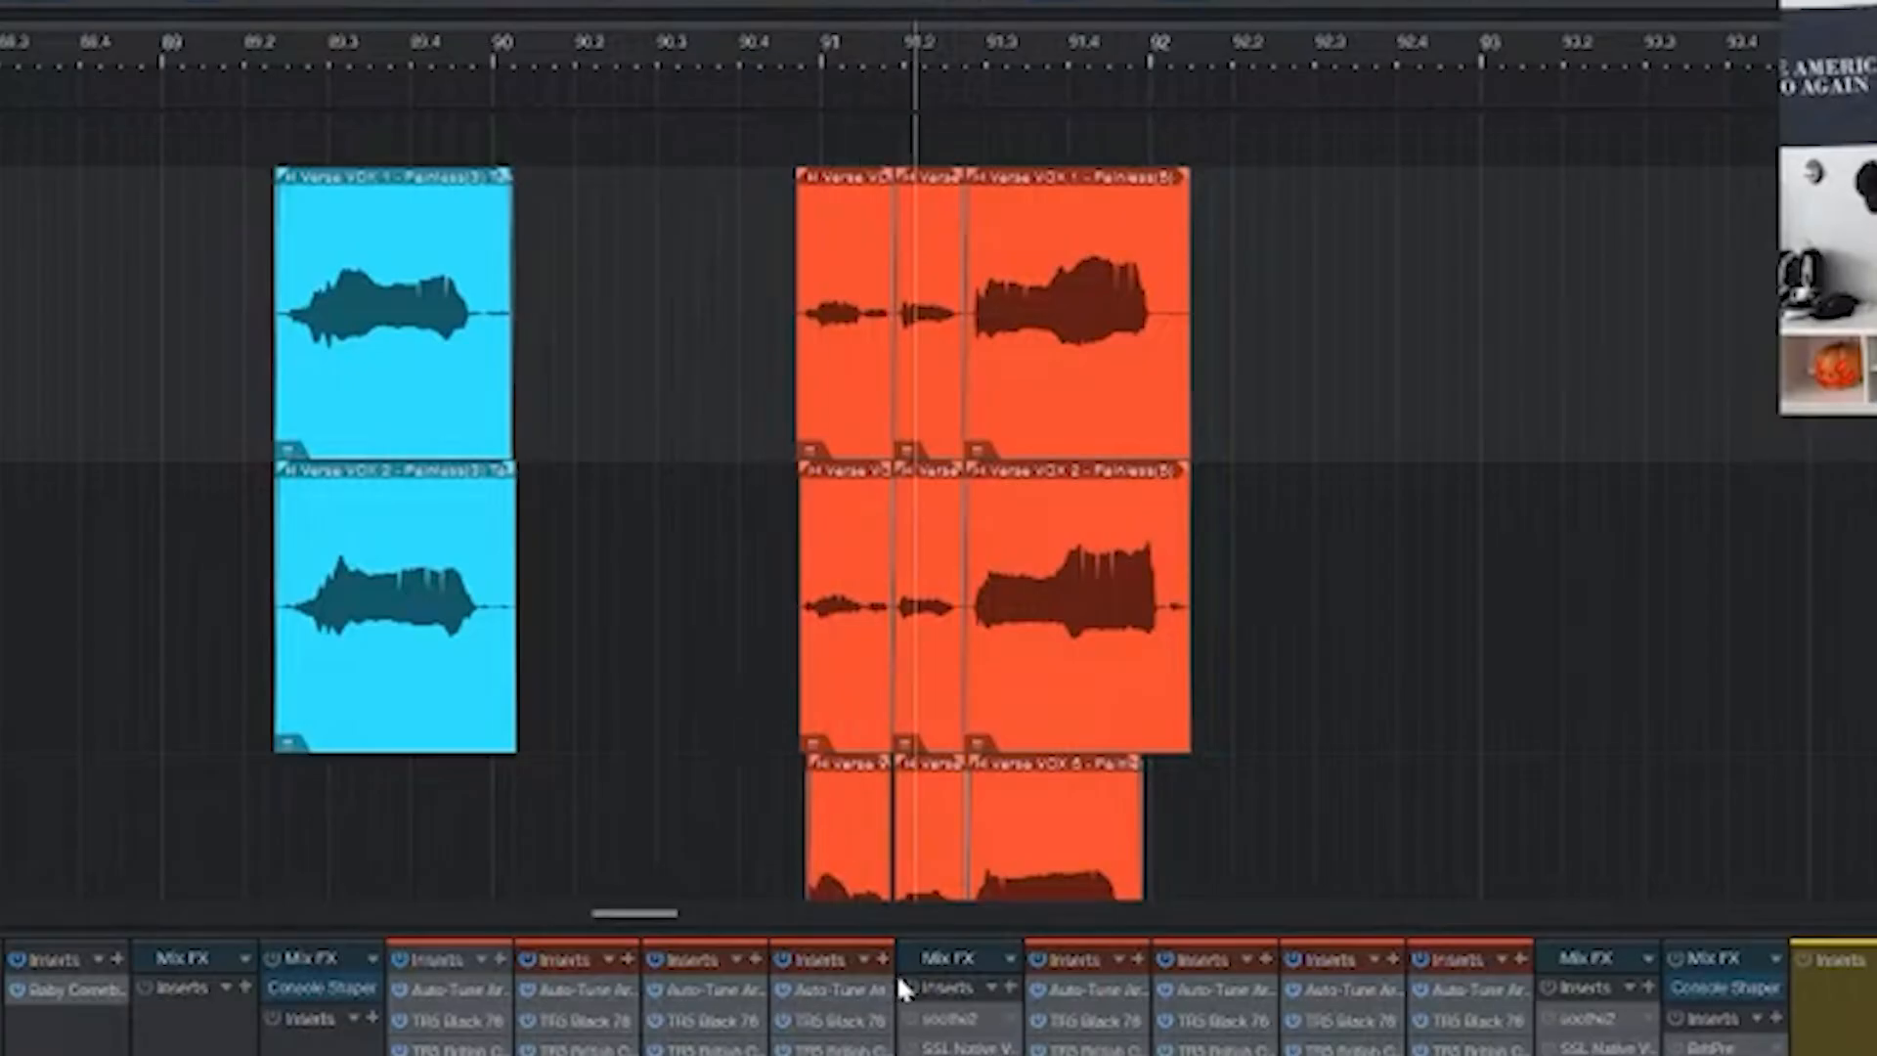
{"action": "key", "text": "space"}
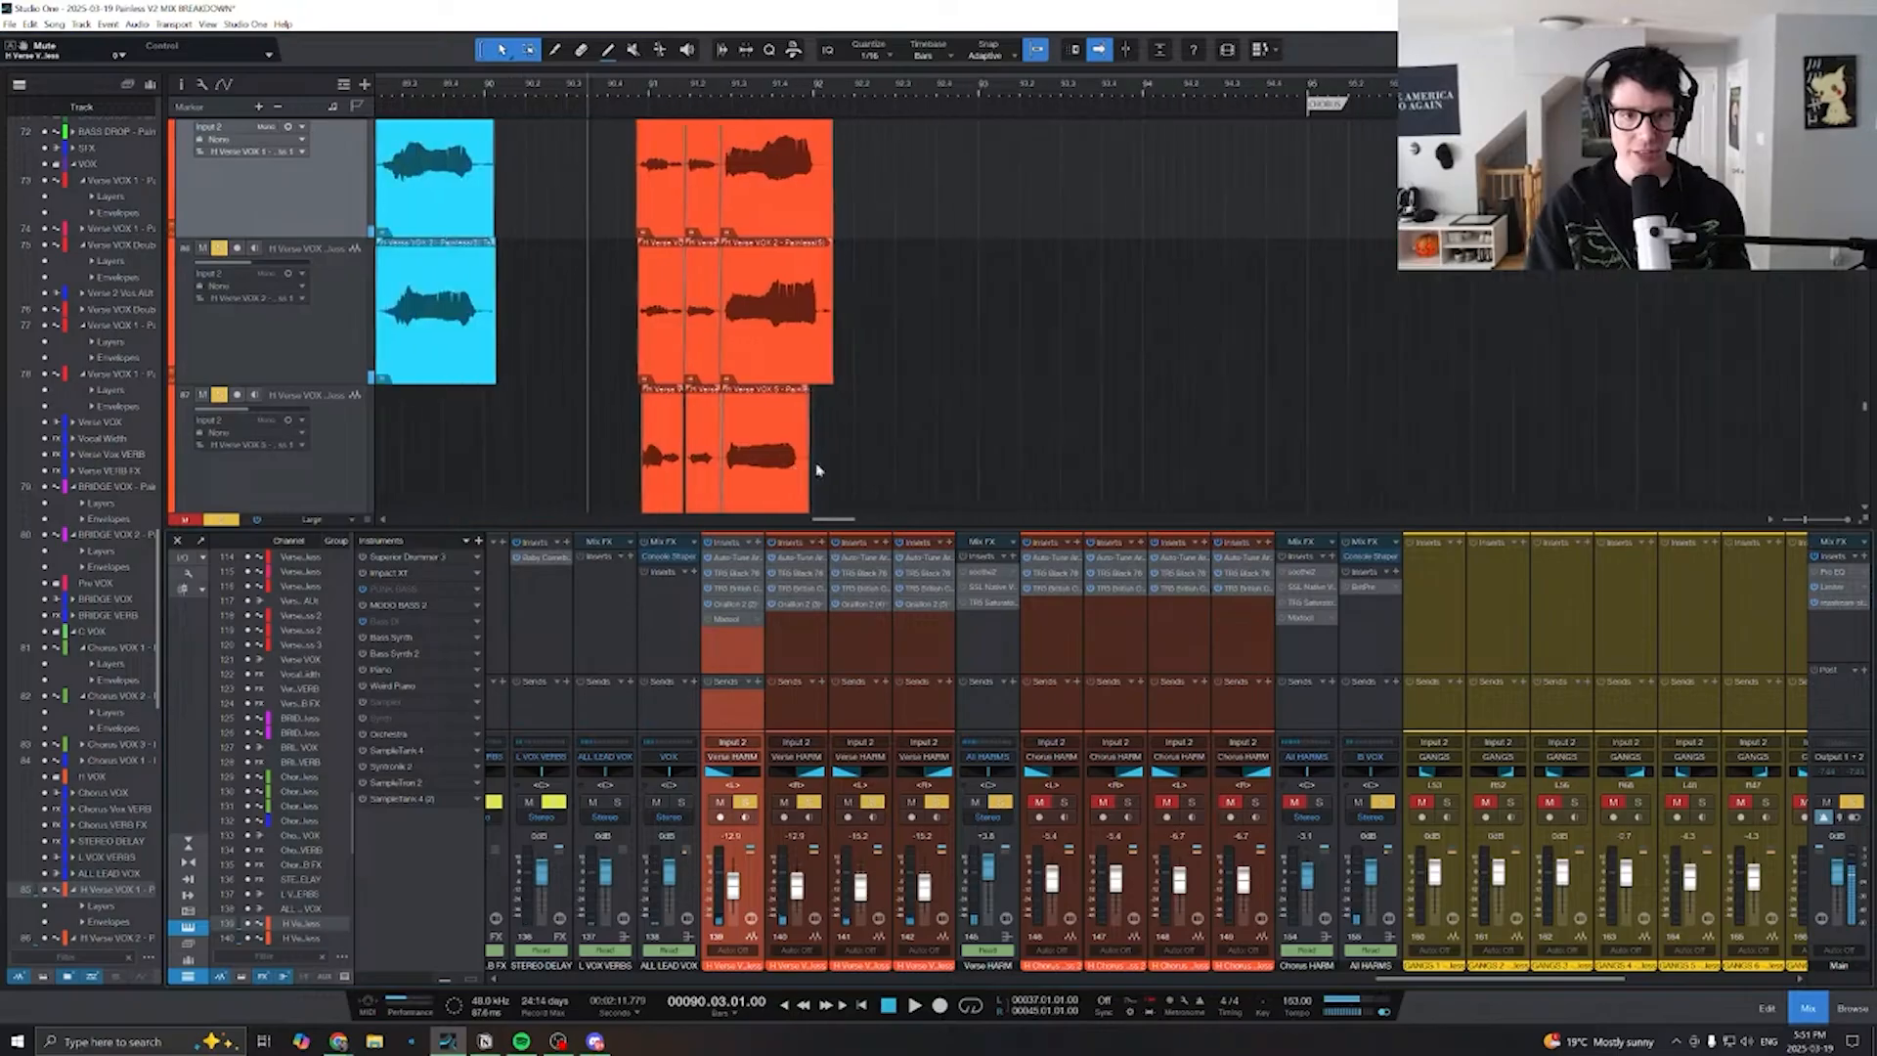
- Inspect the Graillon 2 pitch shift on the third verse harmony track, H Verse VOX 5, and close the plugin
{"action": "scroll", "coordinate": [818, 470], "scroll_direction": "left", "scroll_amount": 1}
{"action": "scroll", "coordinate": [818, 470], "scroll_direction": "down", "scroll_amount": 2}
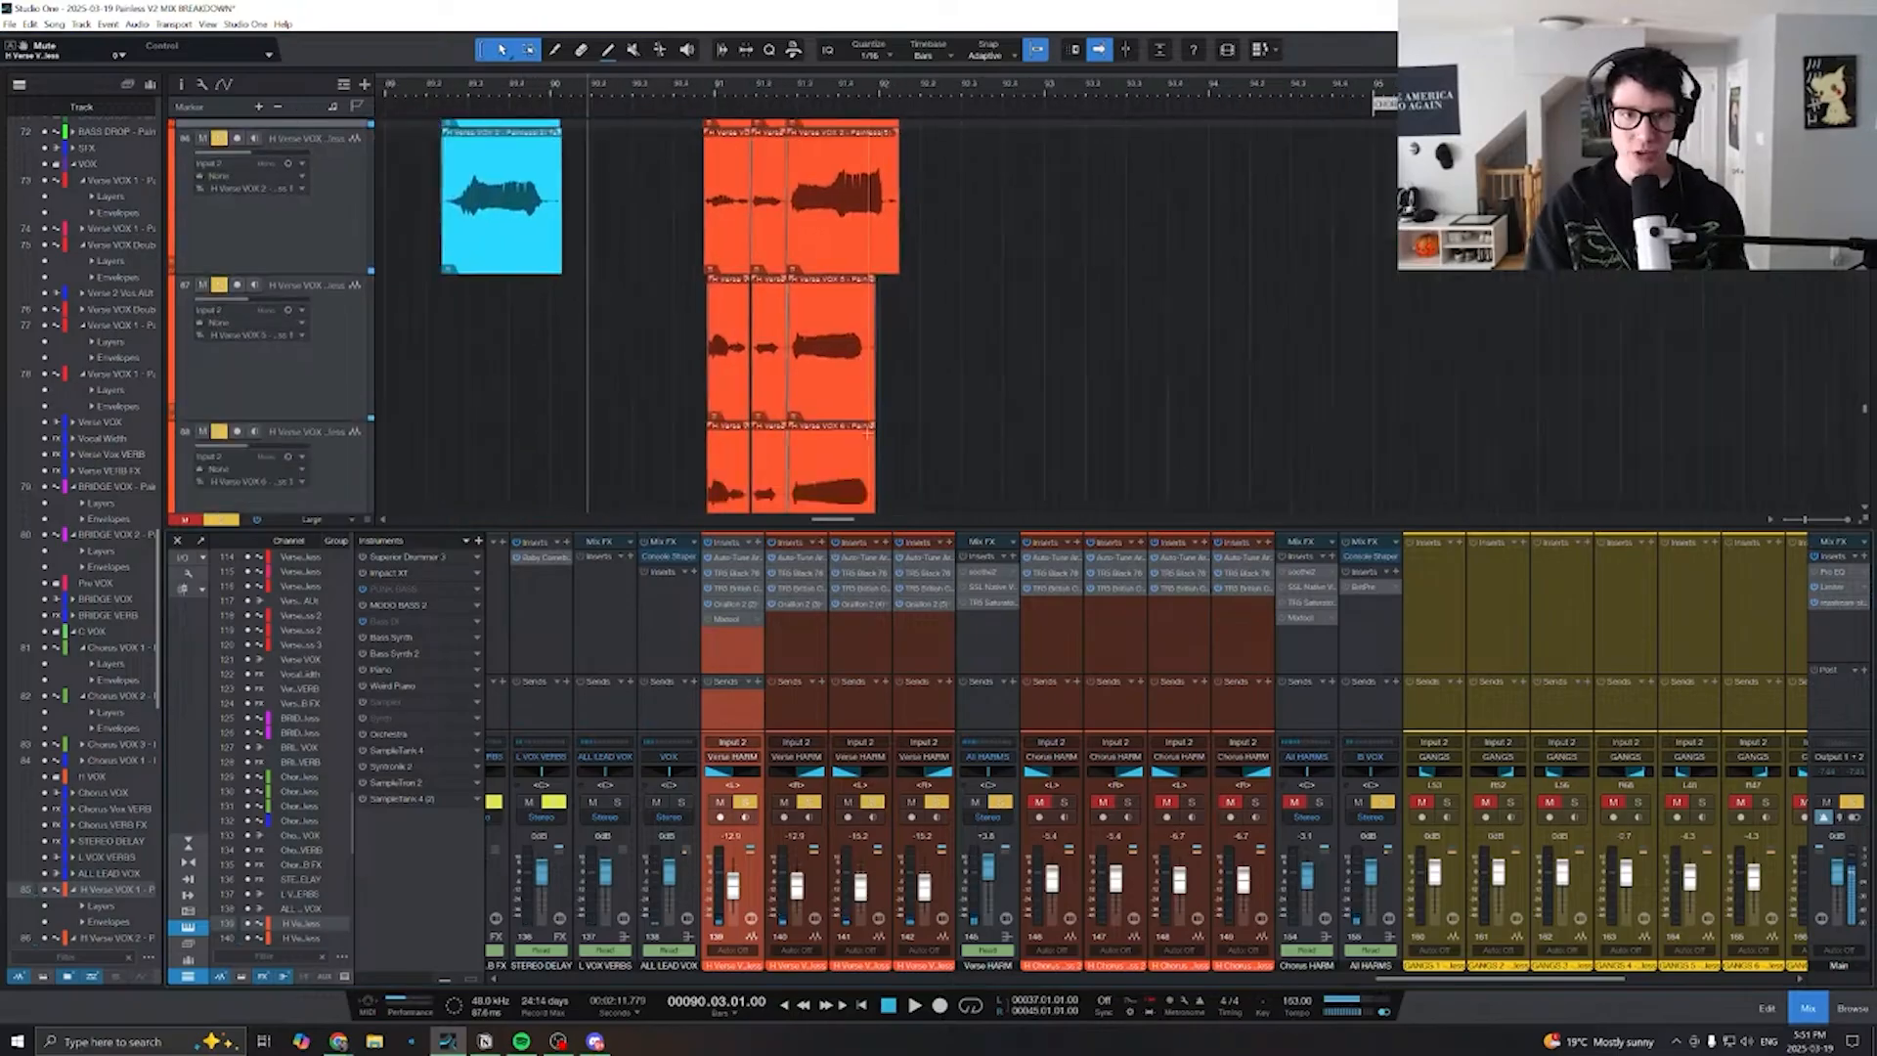
{"action": "scroll", "coordinate": [818, 471], "scroll_direction": "left", "scroll_amount": 1}
{"action": "double_click", "coordinate": [856, 604]}
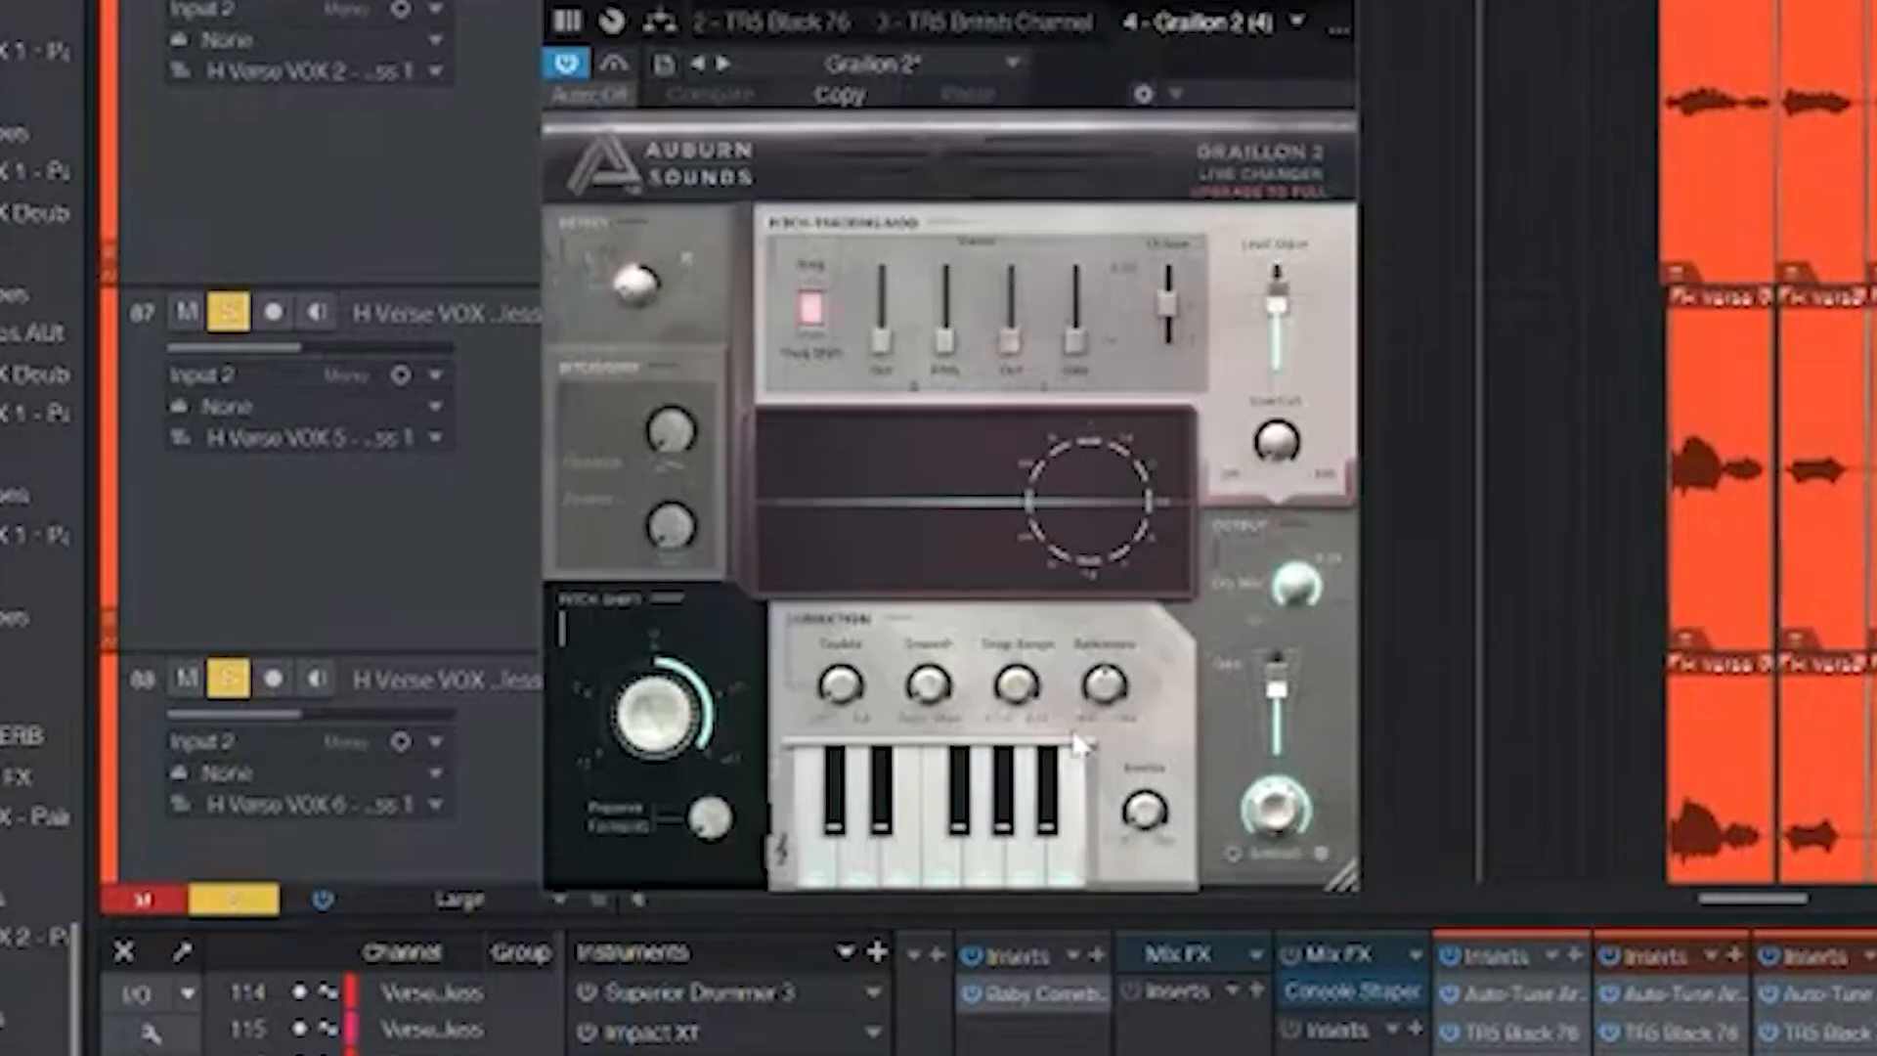
{"action": "left_click", "coordinate": [1352, 3]}
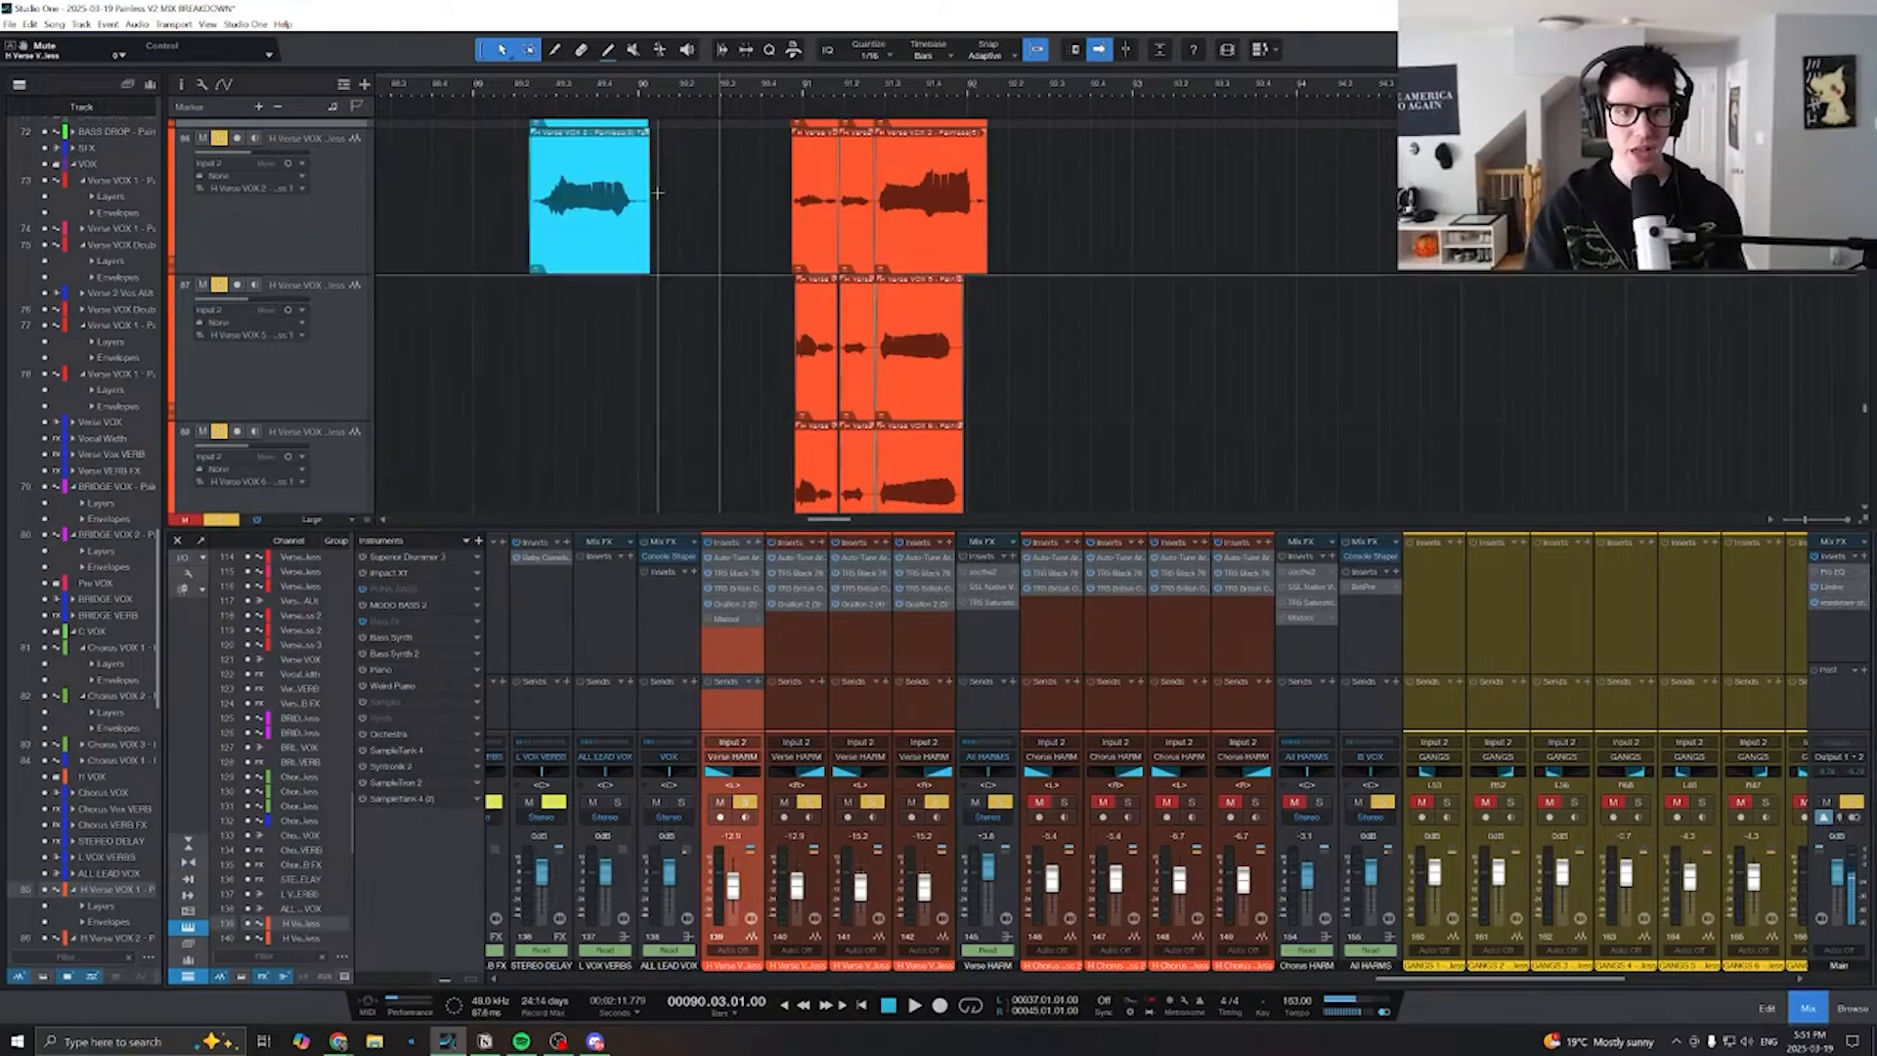
- Play the four soloed verse harmonies from bar 90.3, and turn off their solo to hear them in context
{"action": "scroll", "coordinate": [898, 403], "scroll_direction": "down", "scroll_amount": 2}
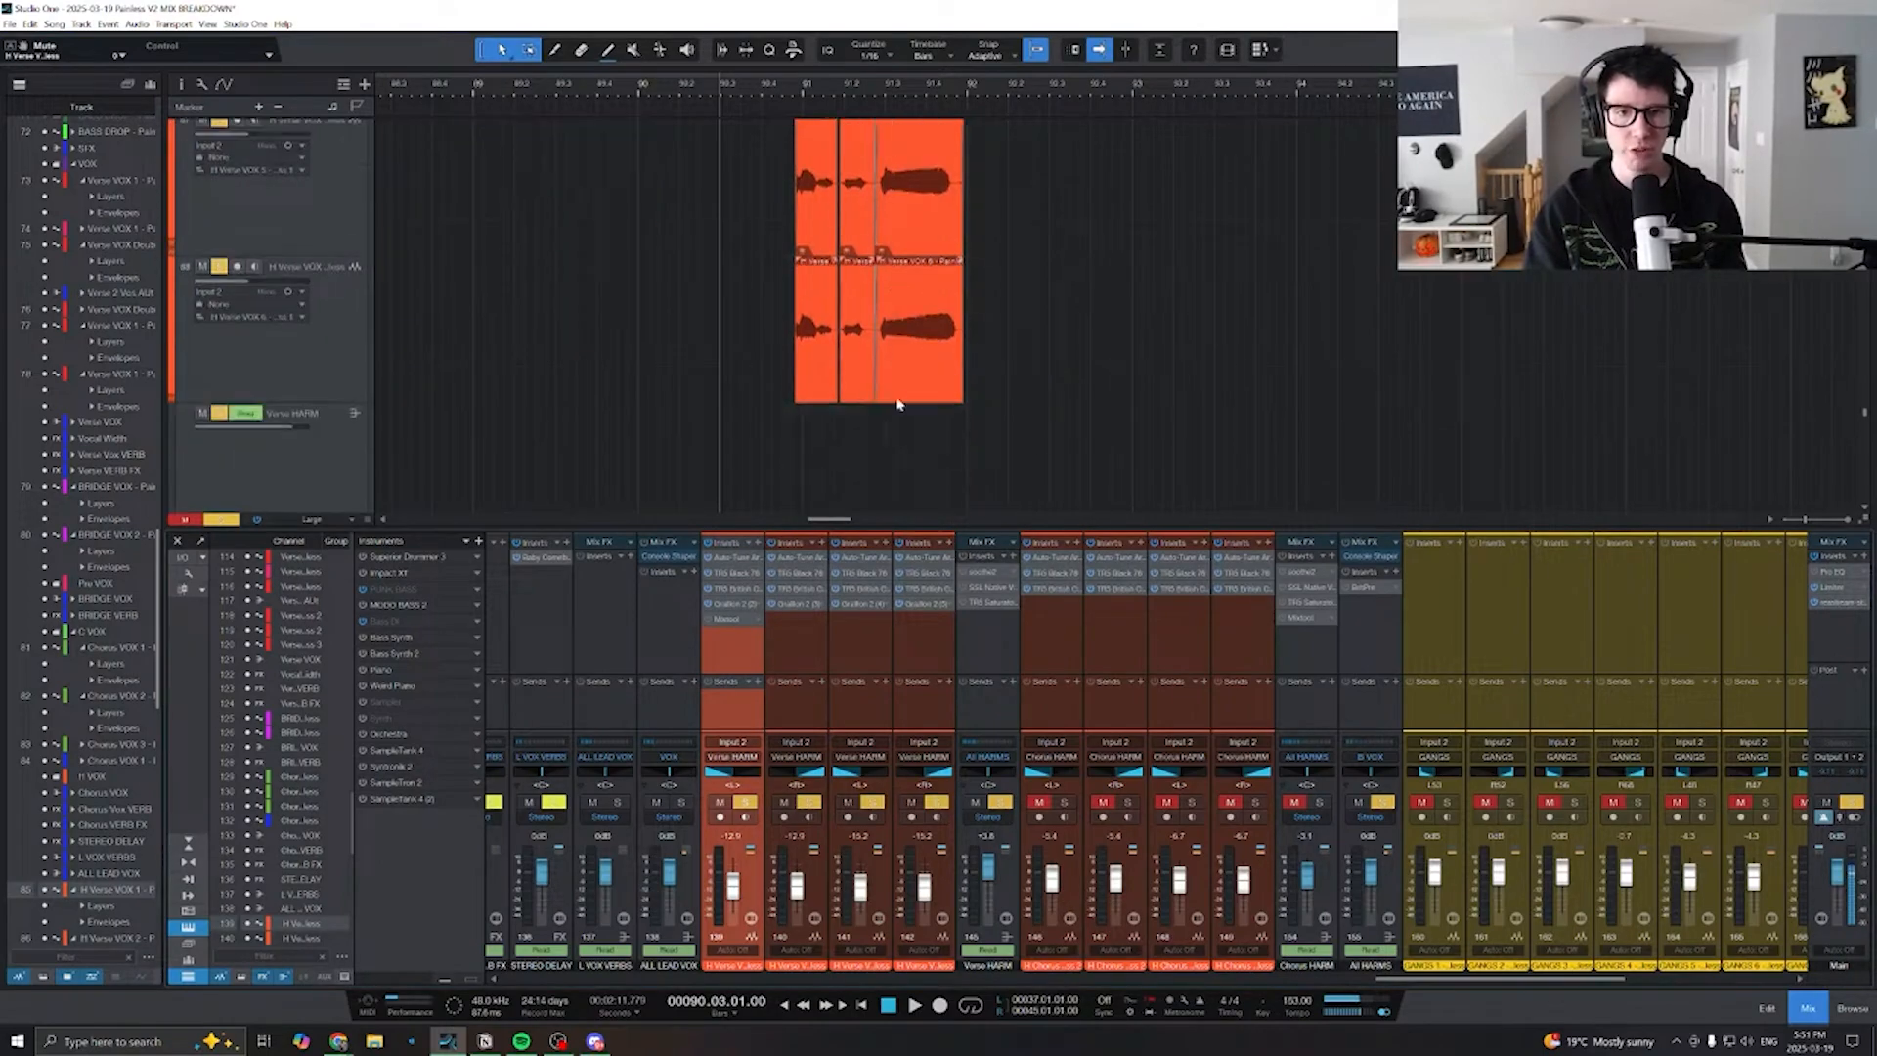
{"action": "scroll", "coordinate": [898, 403], "scroll_direction": "up", "scroll_amount": 2}
{"action": "key", "text": "space"}
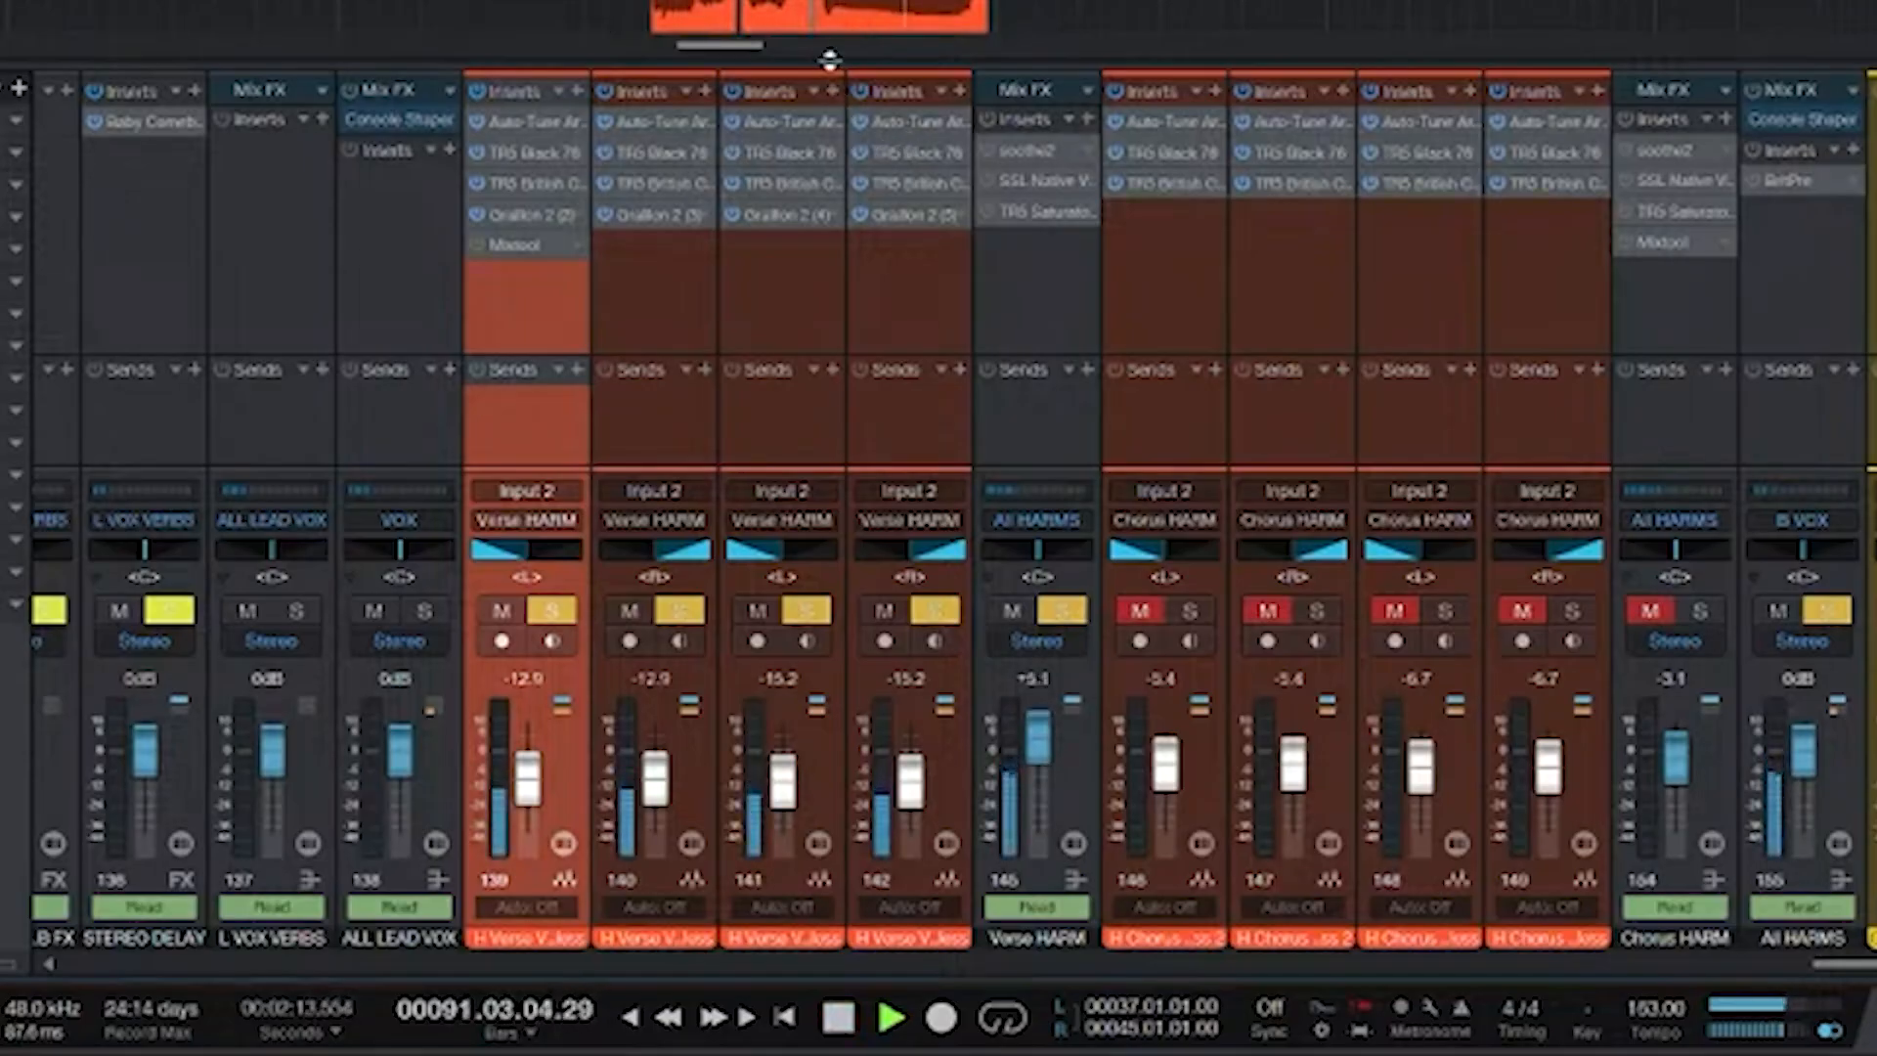
{"action": "key", "text": "space"}
{"action": "left_click", "coordinate": [1061, 614]}
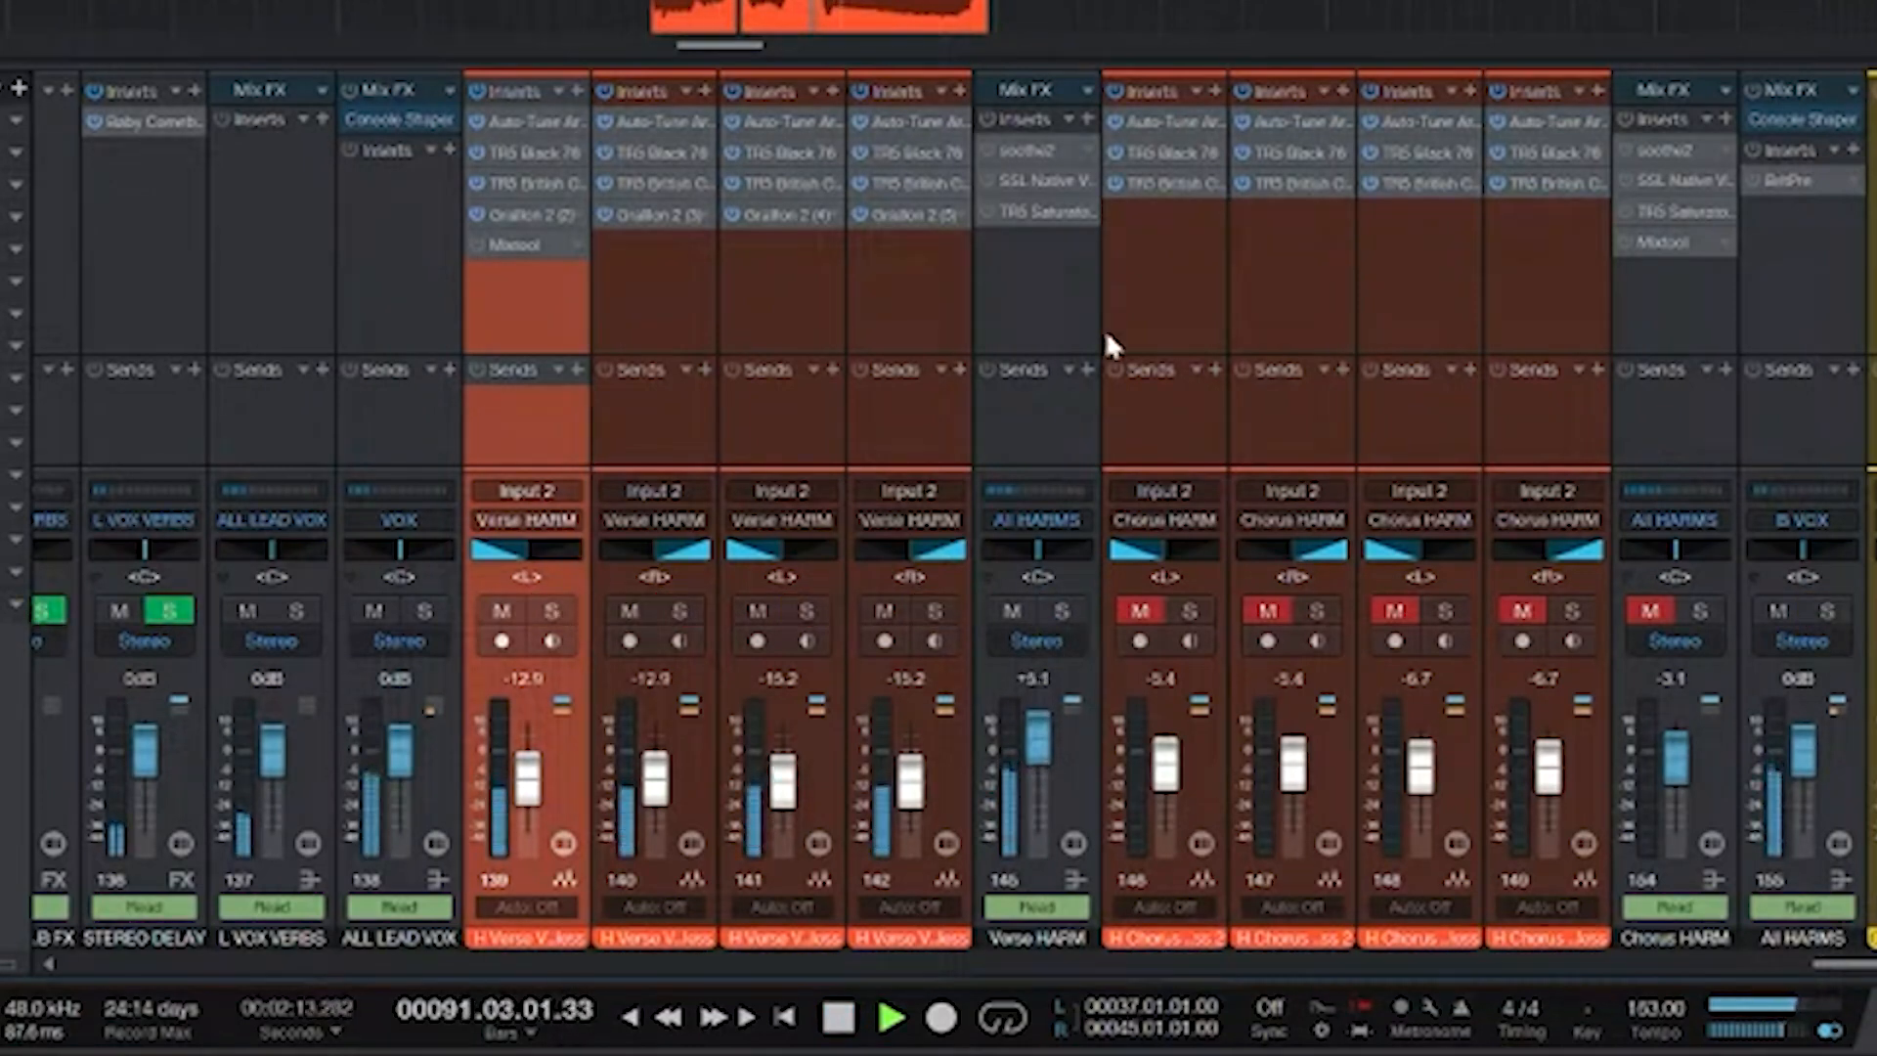
{"action": "key", "text": "space"}
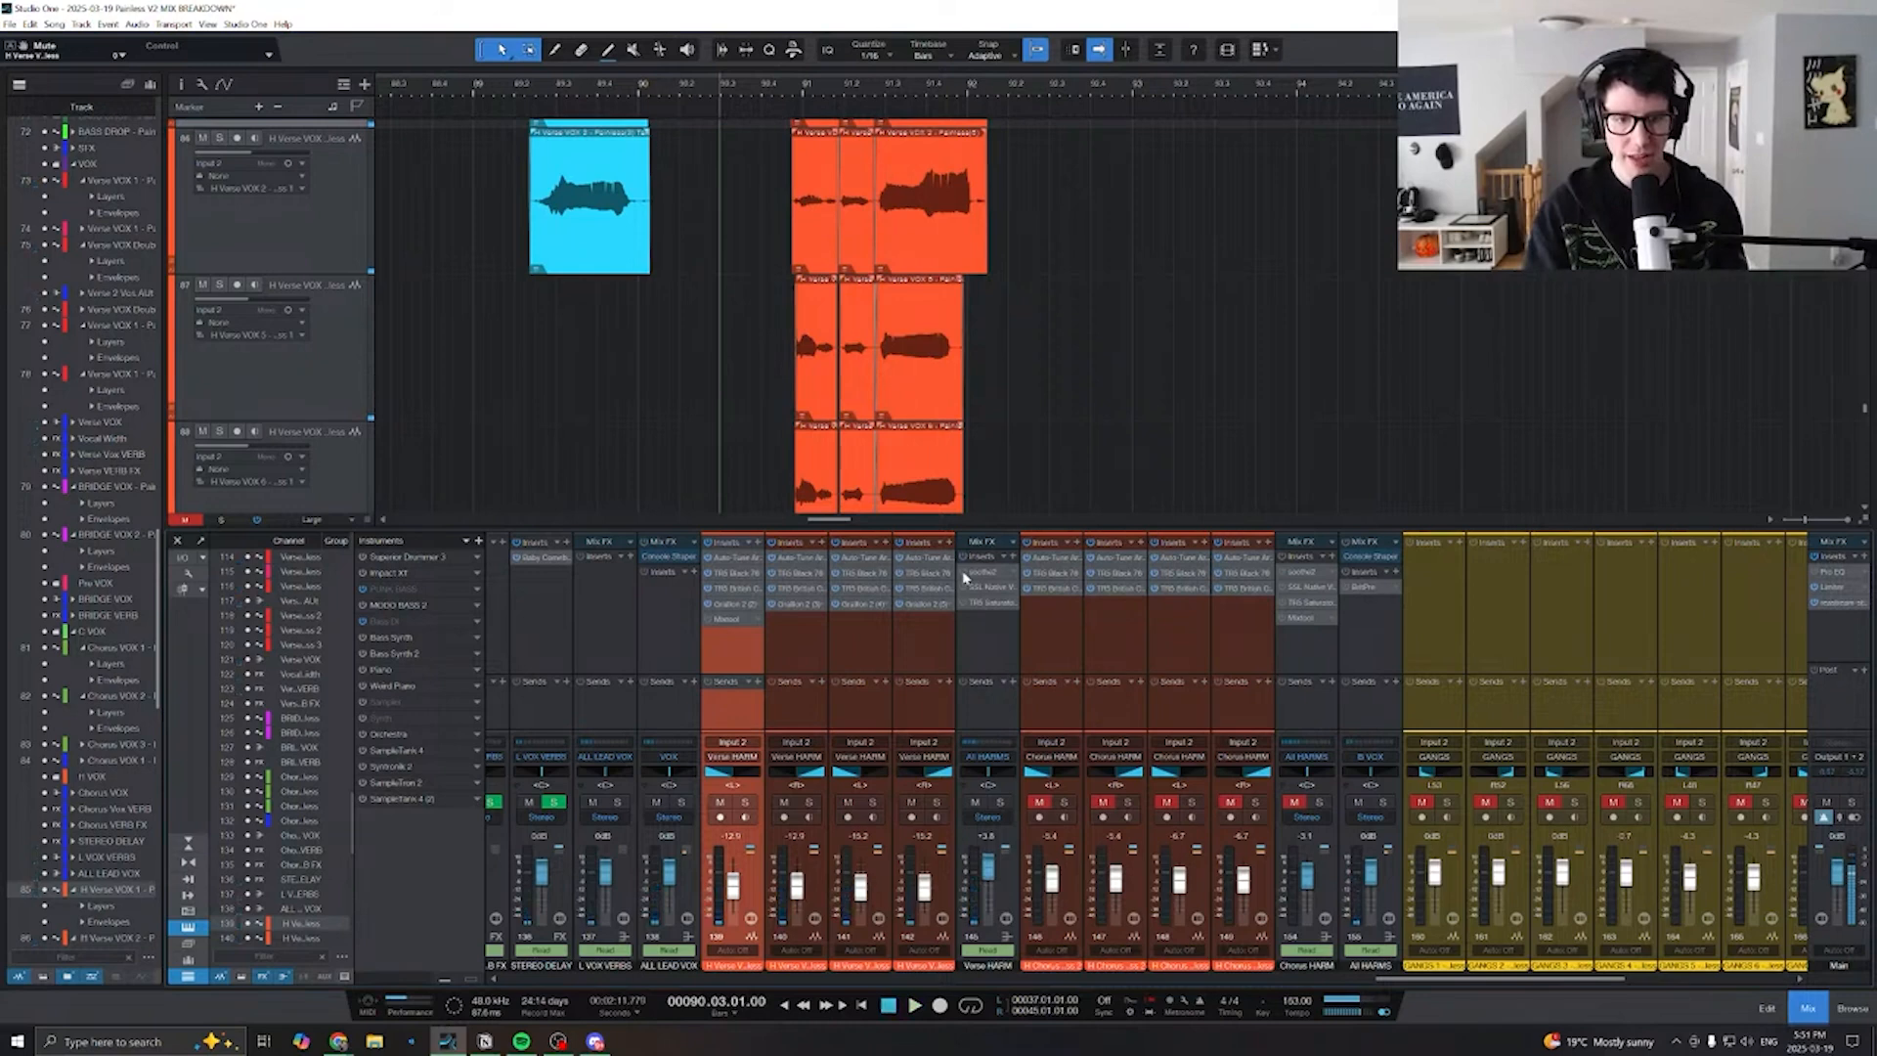
- Audition and activate the soothe2, SSL Native Vocalstrip 2 and TR5 Saturator X plugins on the Verse HARM bus
{"action": "double_click", "coordinate": [978, 572]}
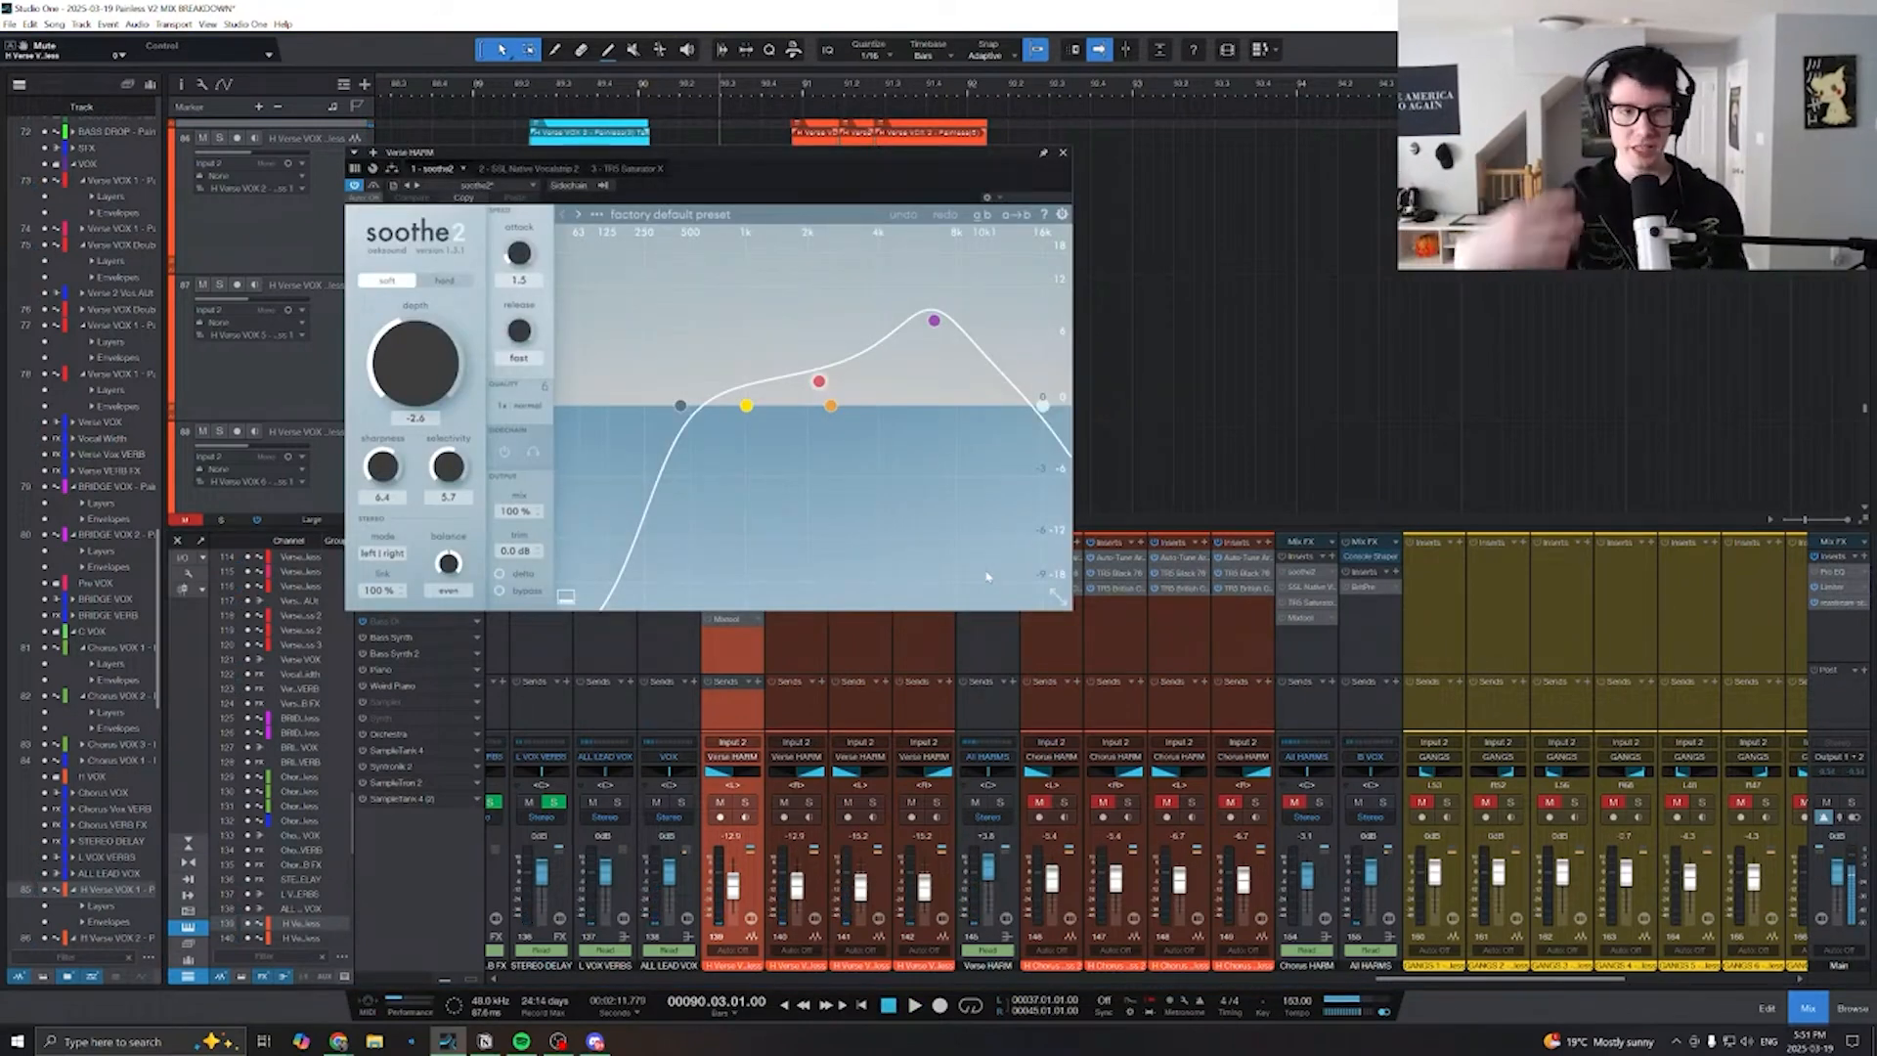
{"action": "left_click_drag", "start_coordinate": [752, 158], "coordinate": [500, 114]}
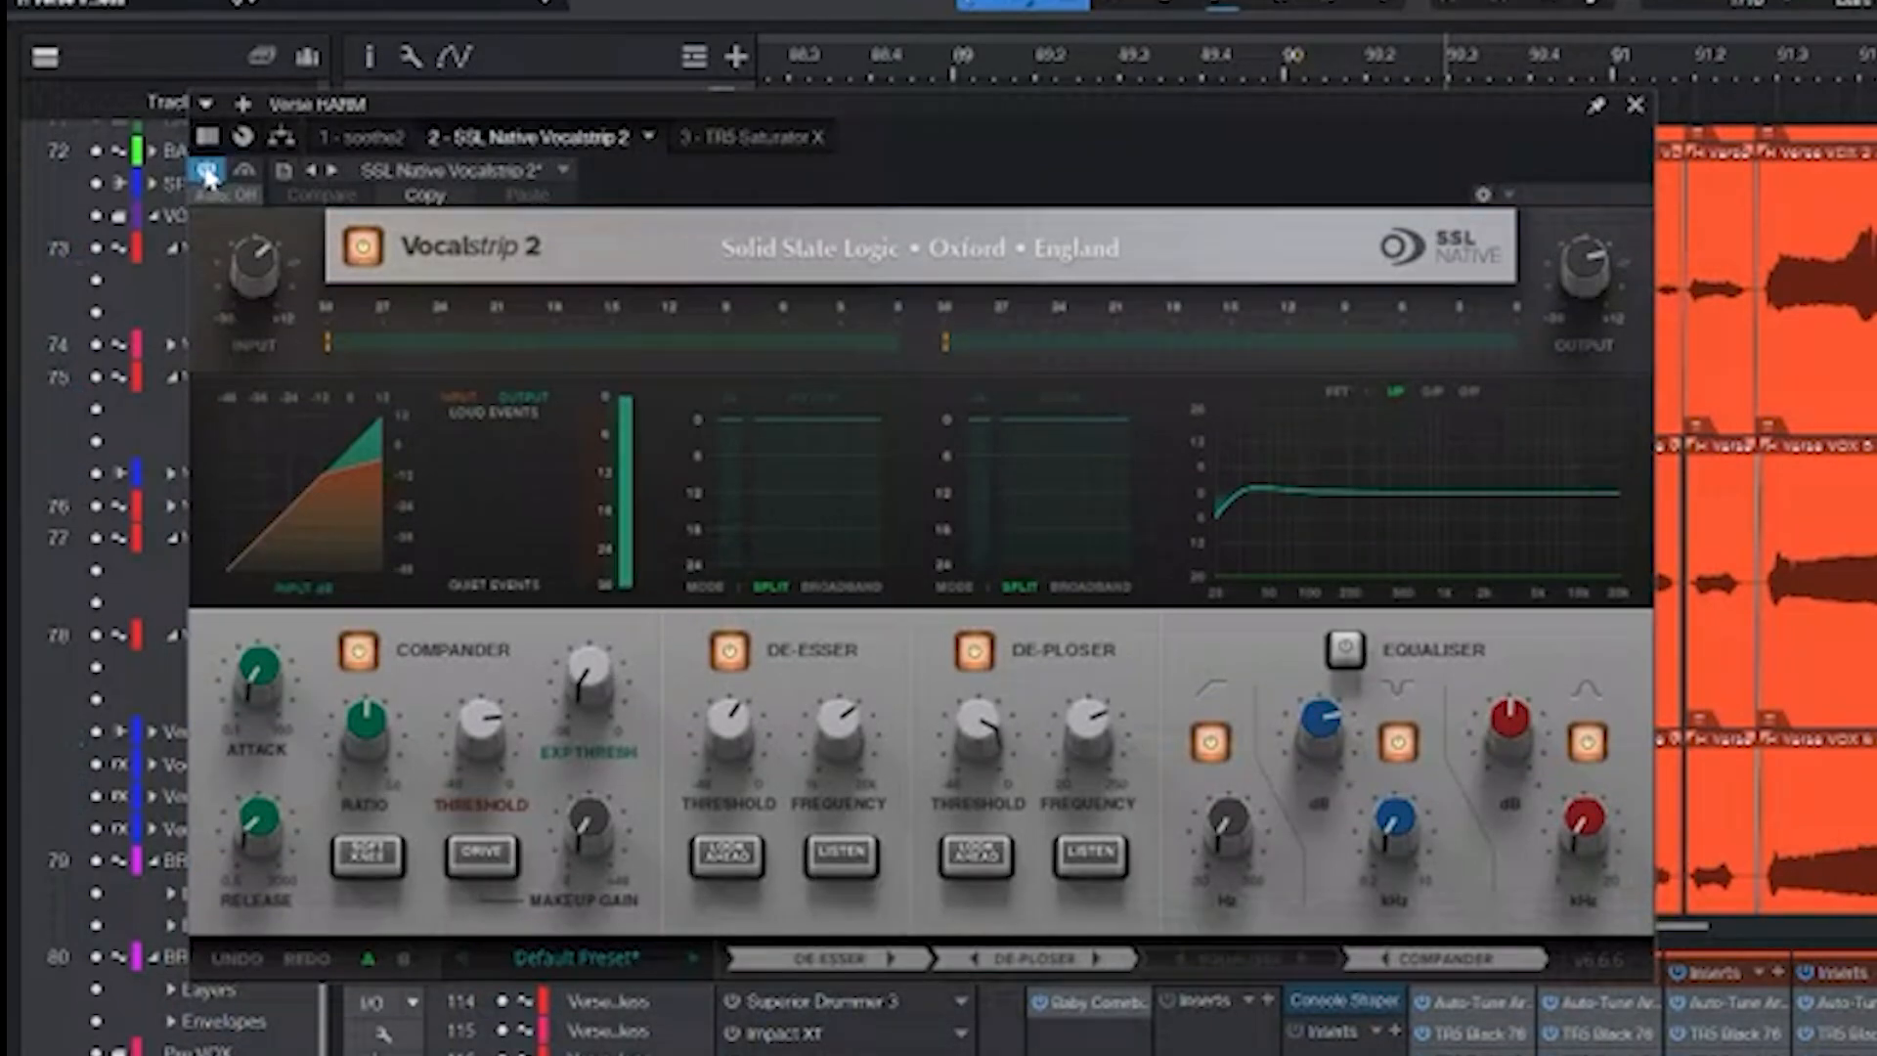
{"action": "key", "text": "space"}
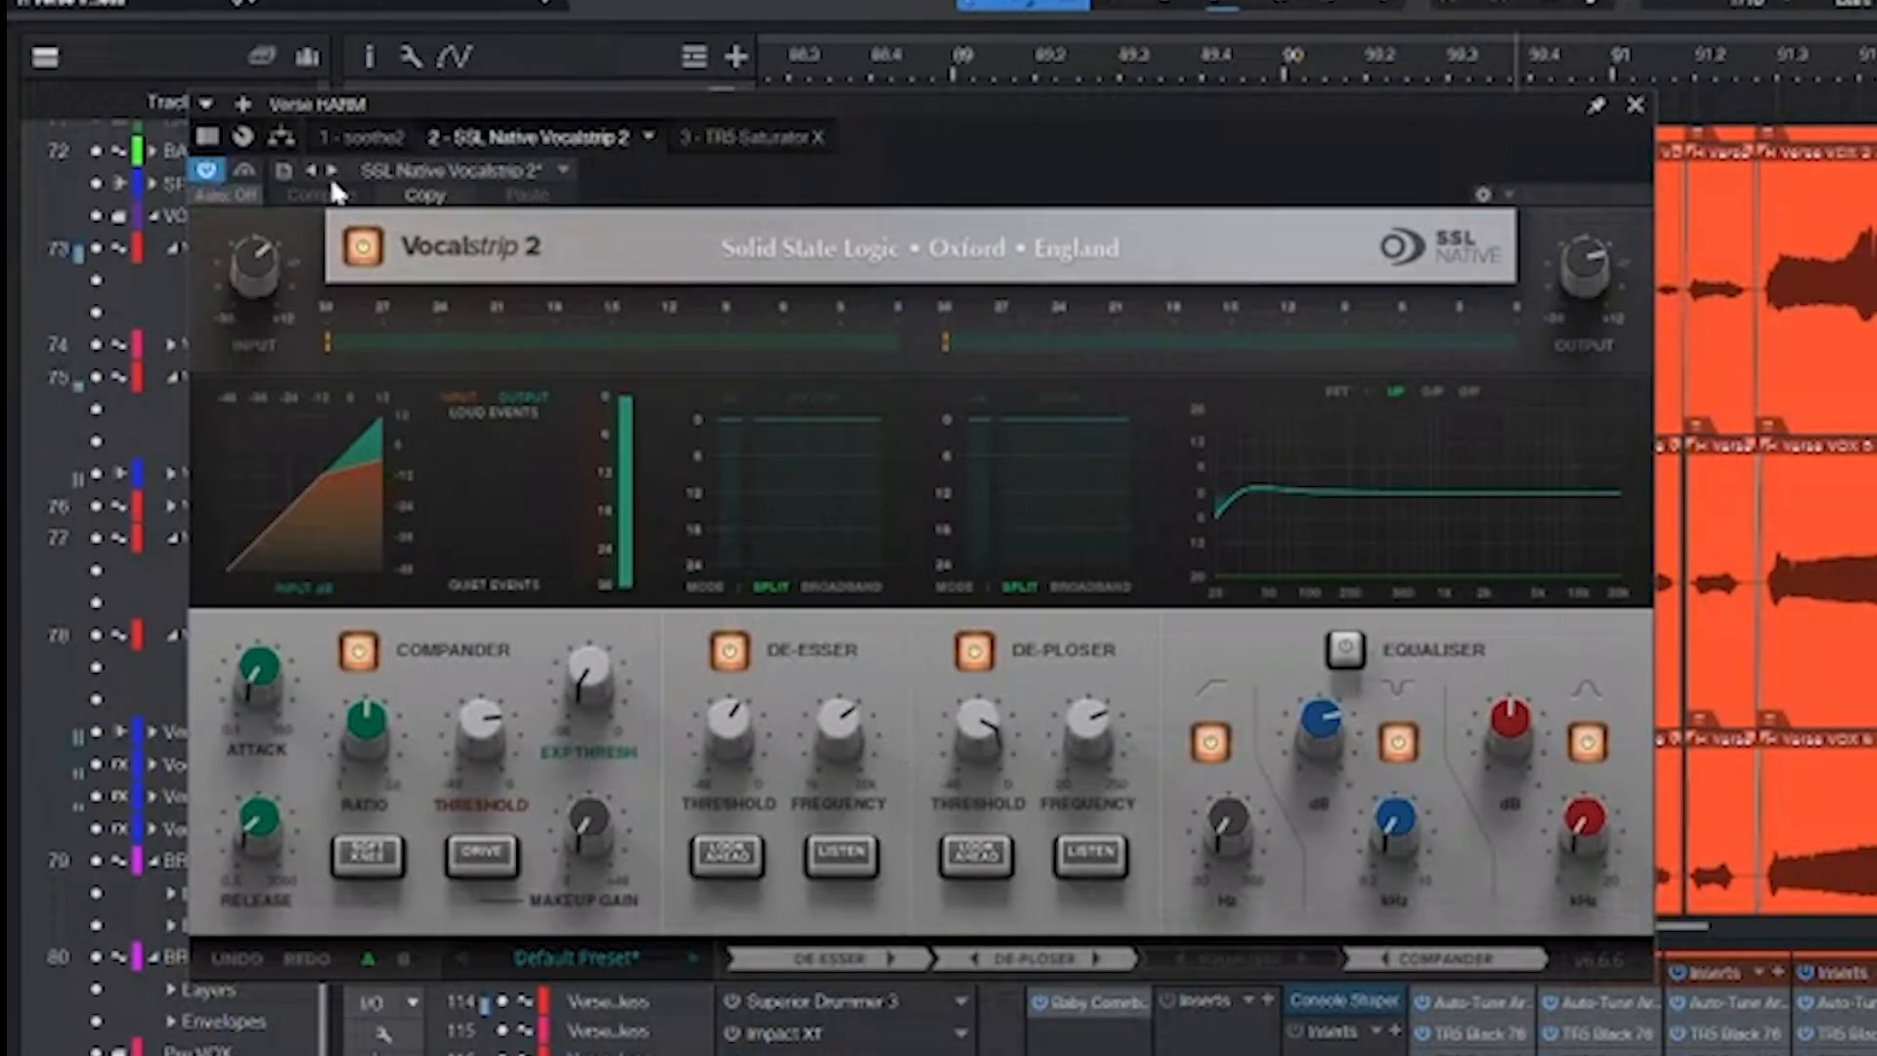
{"action": "left_click", "coordinate": [207, 171]}
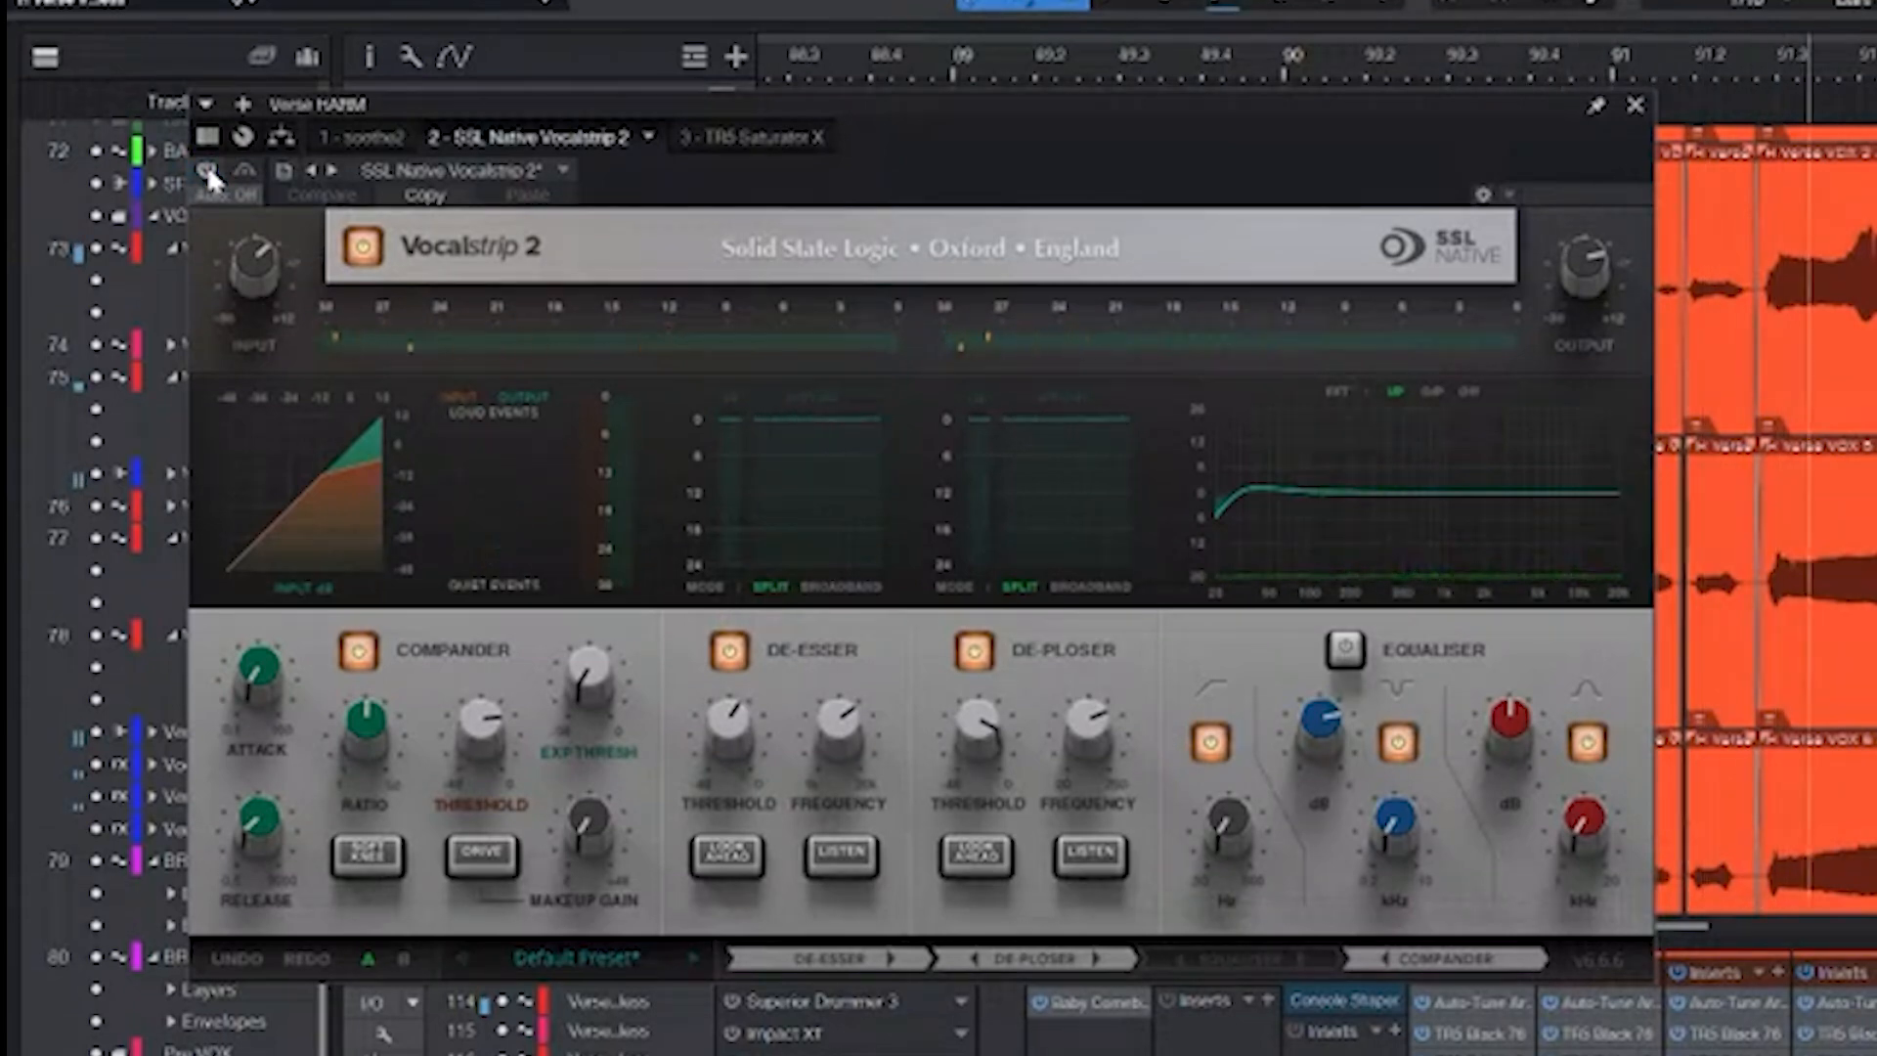
{"action": "key", "text": "space"}
{"action": "key", "text": "space"}
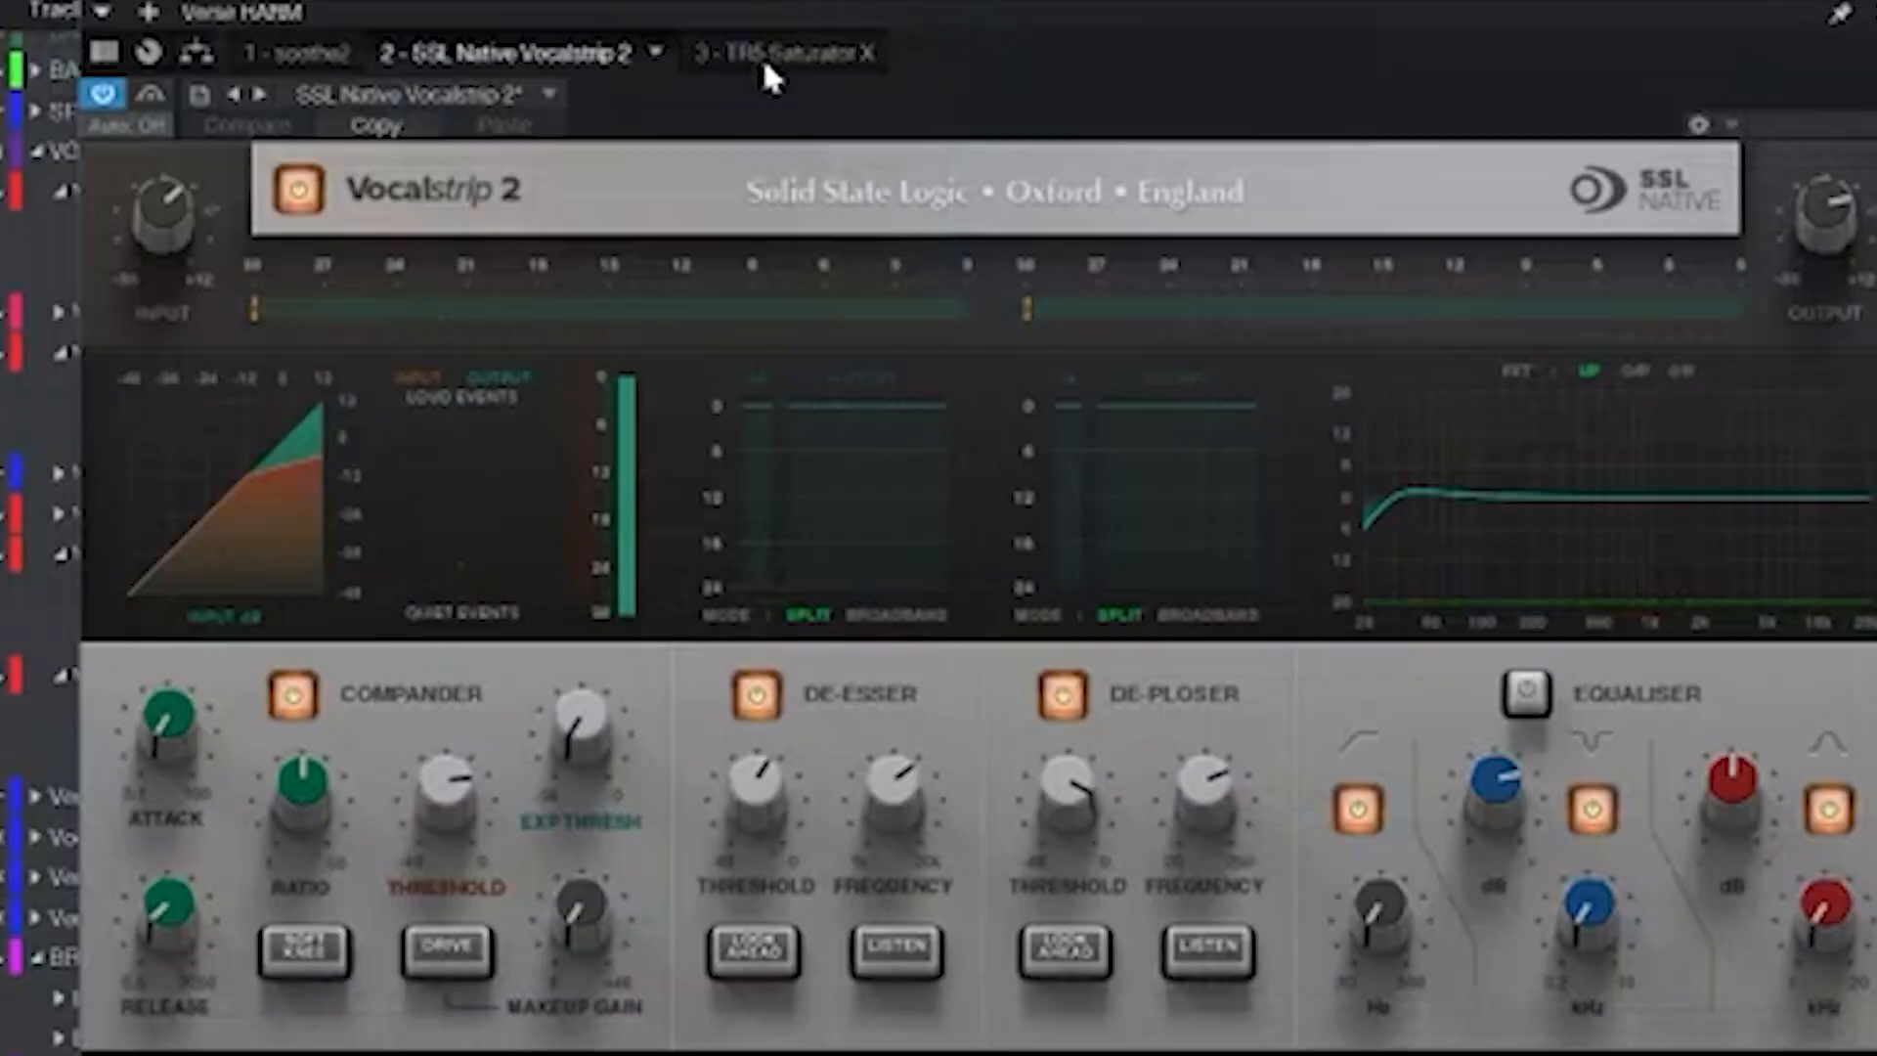
{"action": "left_click", "coordinate": [748, 137]}
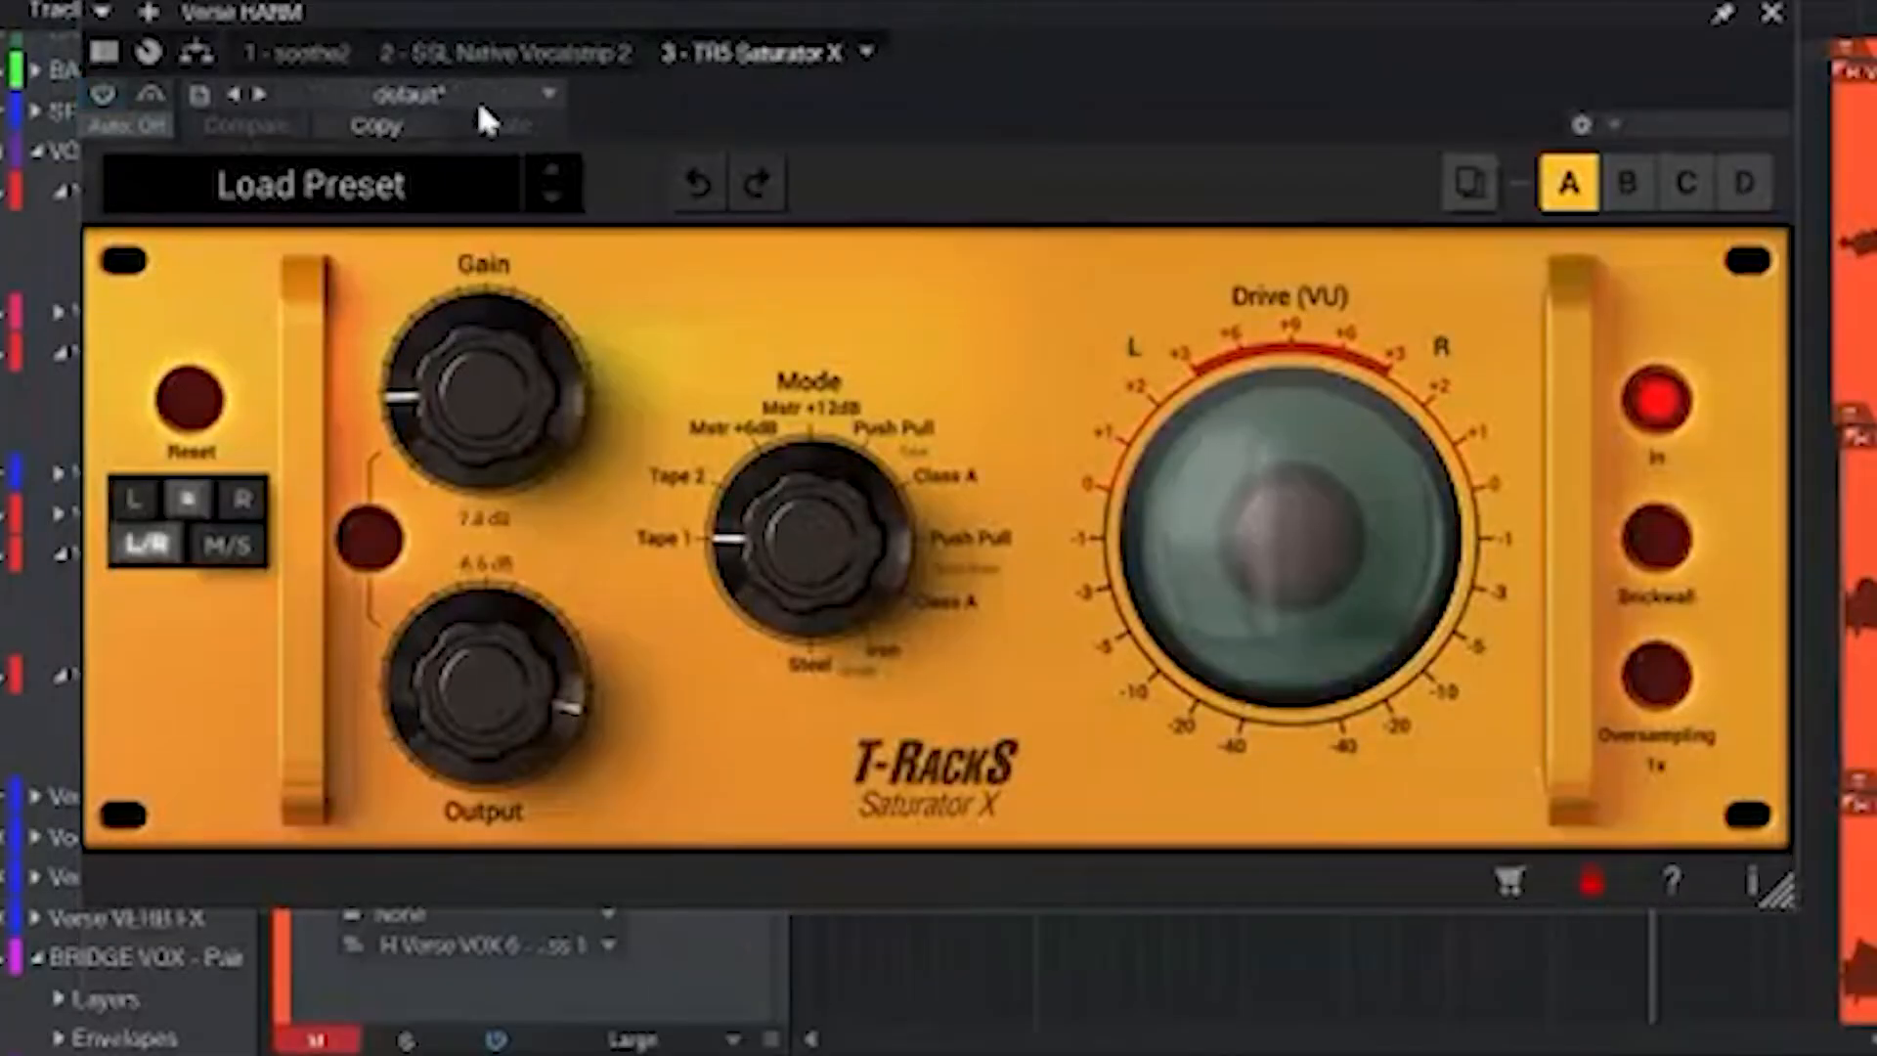
{"action": "left_click", "coordinate": [100, 95]}
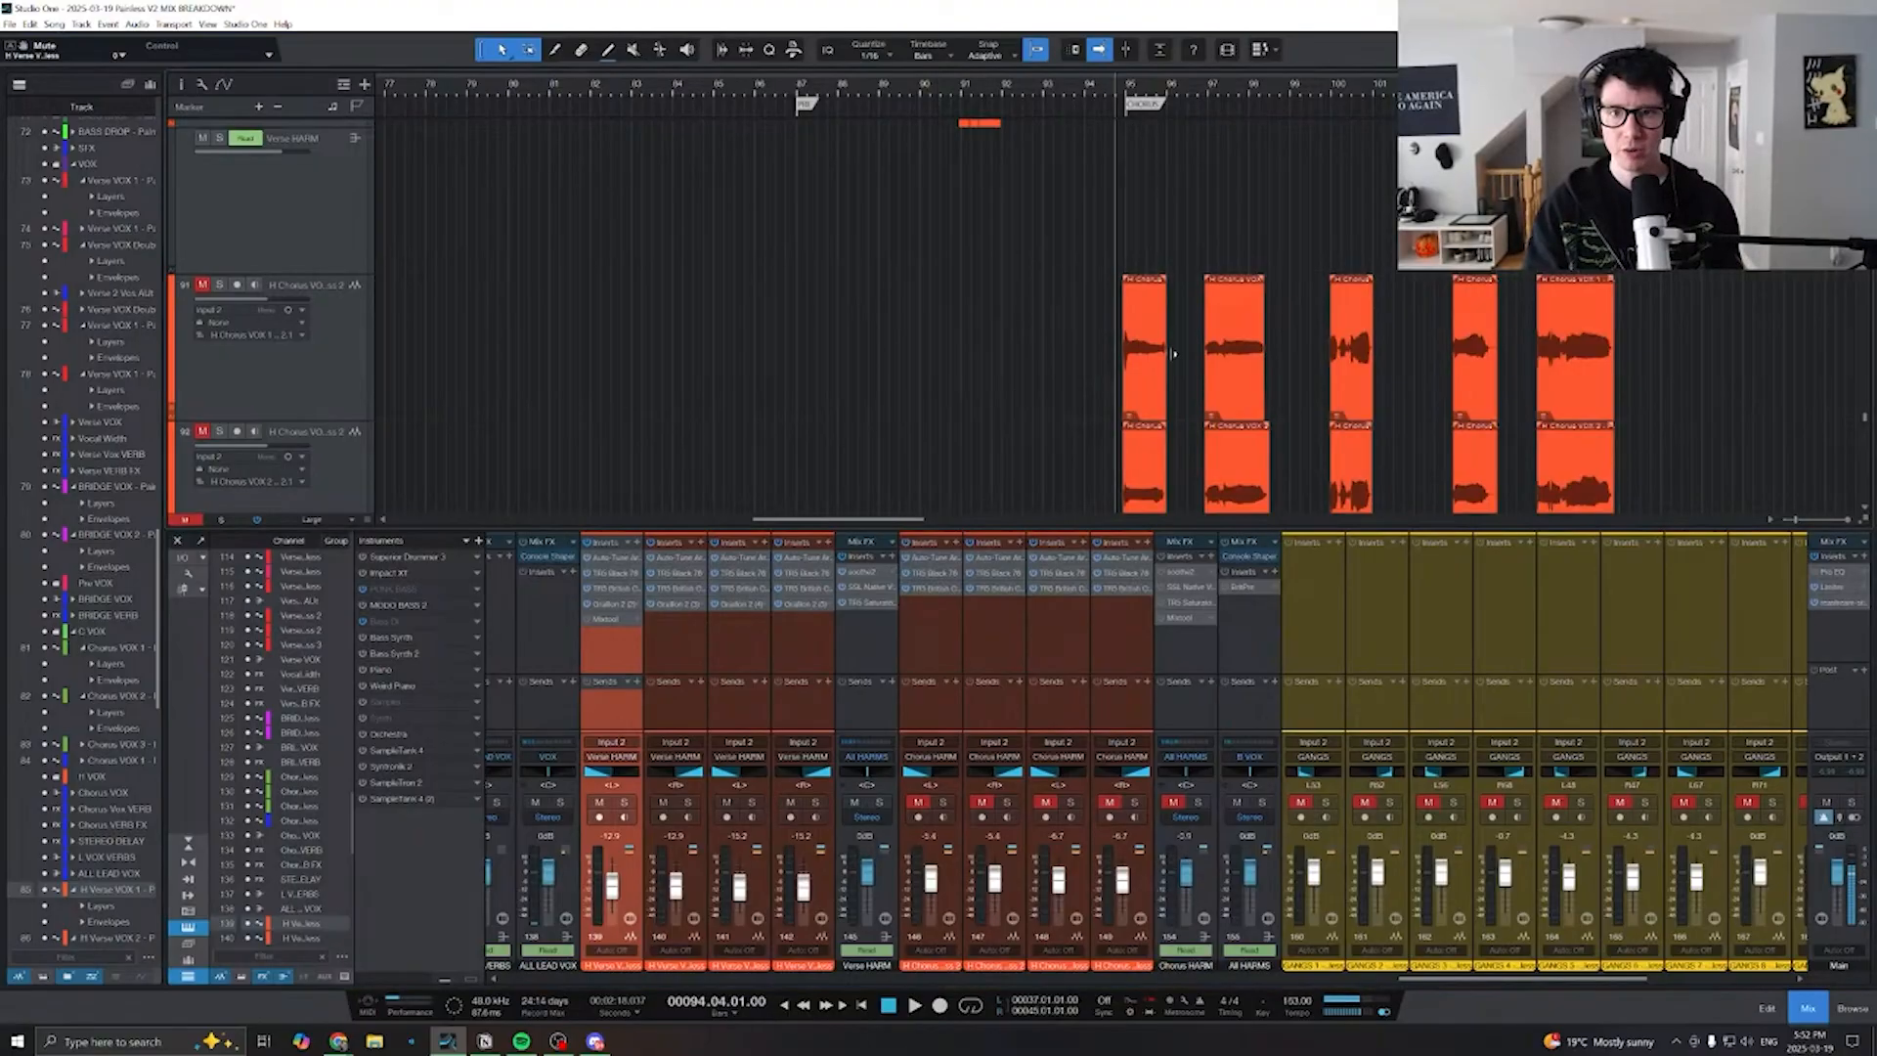
- Locate the chorus harmony clips in the arrangement and unmute the chorus harmony tracks in the mixer
{"action": "key", "text": "w"}
{"action": "key", "text": "w"}
{"action": "key", "text": "w"}
{"action": "scroll", "coordinate": [880, 372], "scroll_direction": "down", "scroll_amount": 7}
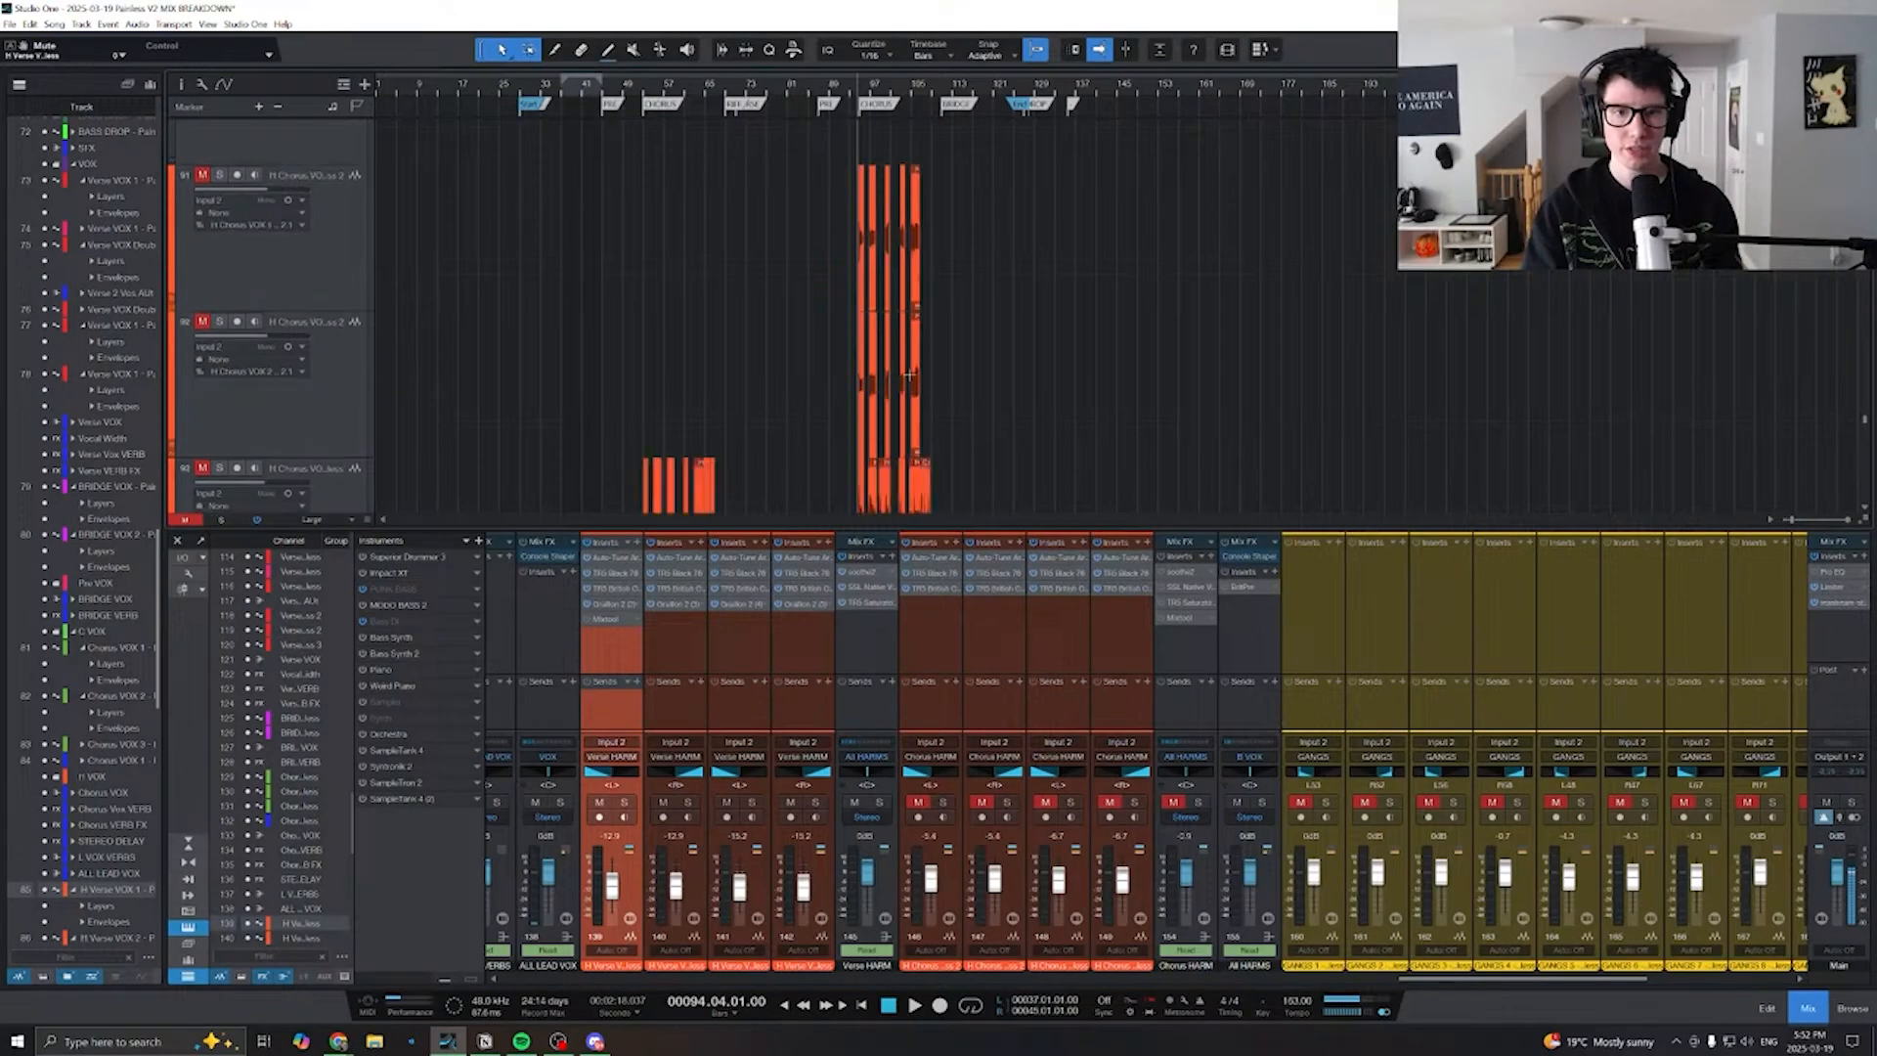
{"action": "scroll", "coordinate": [821, 363], "scroll_direction": "up", "scroll_amount": 4}
{"action": "key", "text": "e"}
{"action": "scroll", "coordinate": [845, 372], "scroll_direction": "down", "scroll_amount": 1}
{"action": "scroll", "coordinate": [860, 362], "scroll_direction": "left", "scroll_amount": 4}
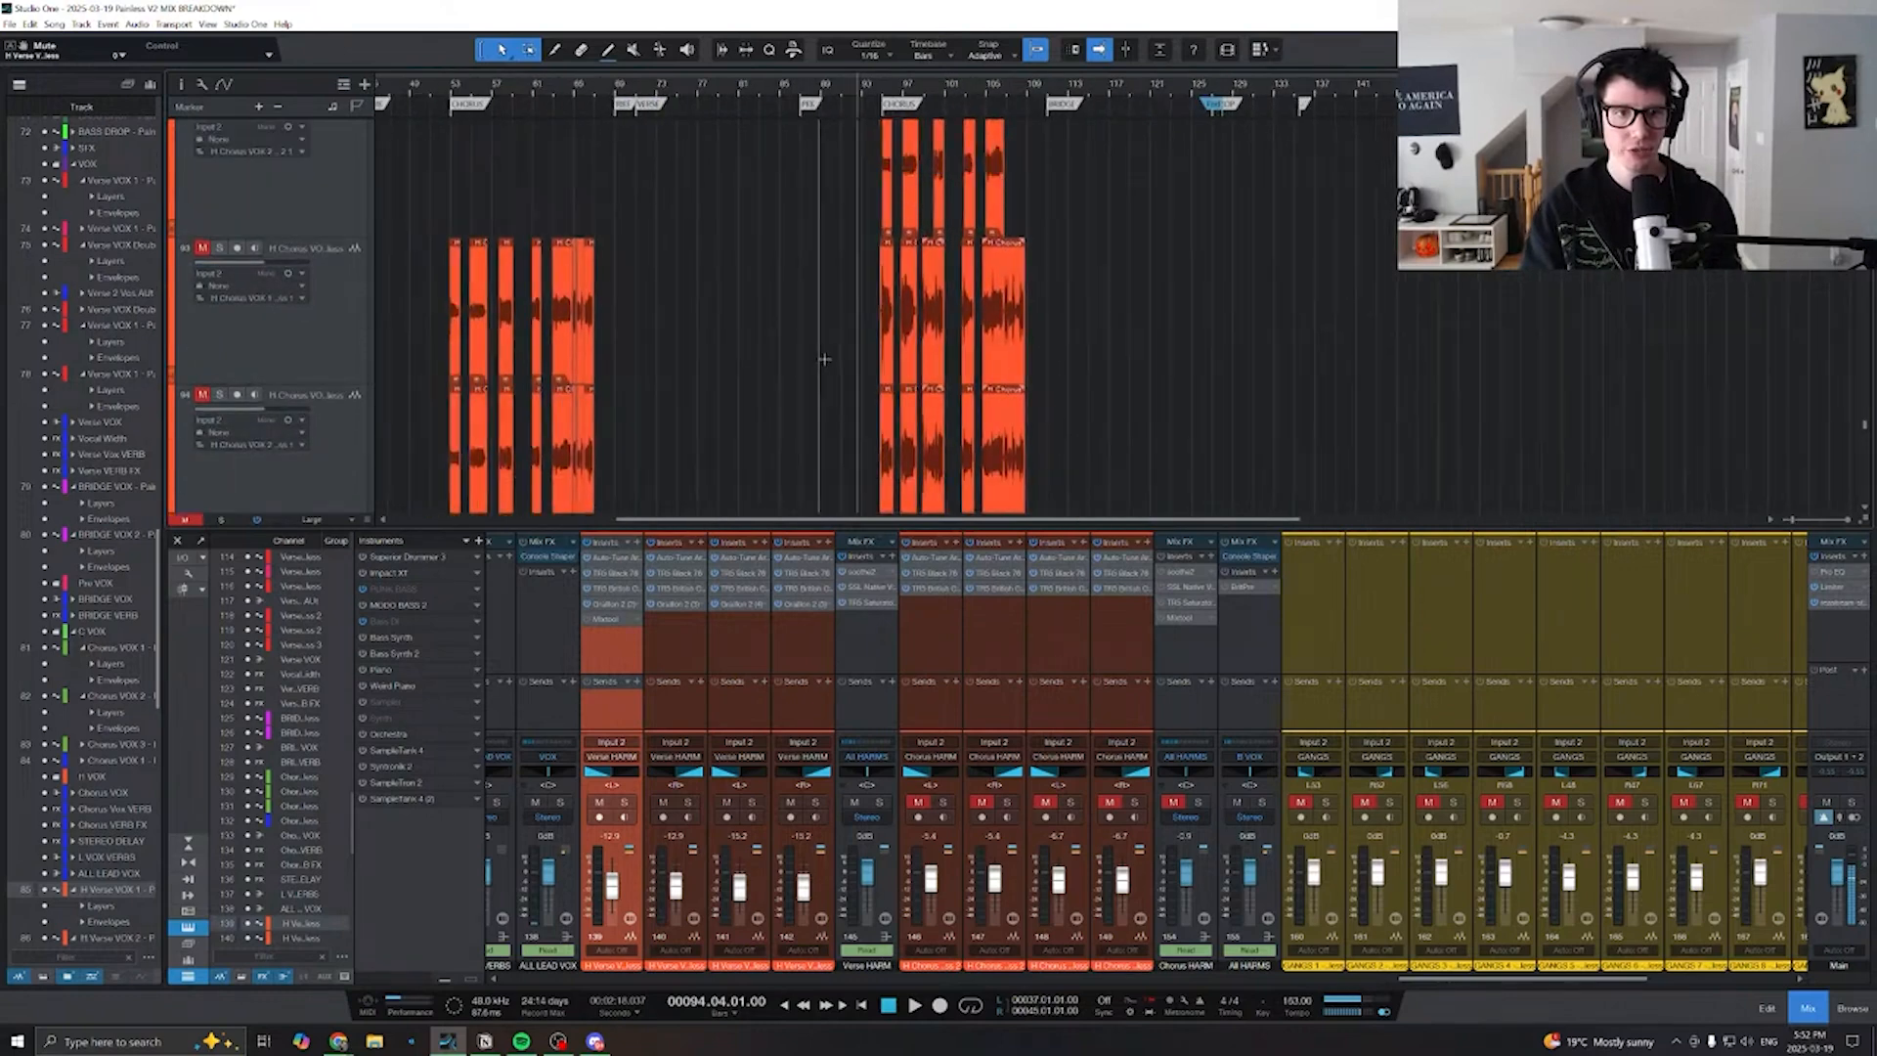
{"action": "left_click", "coordinate": [919, 803]}
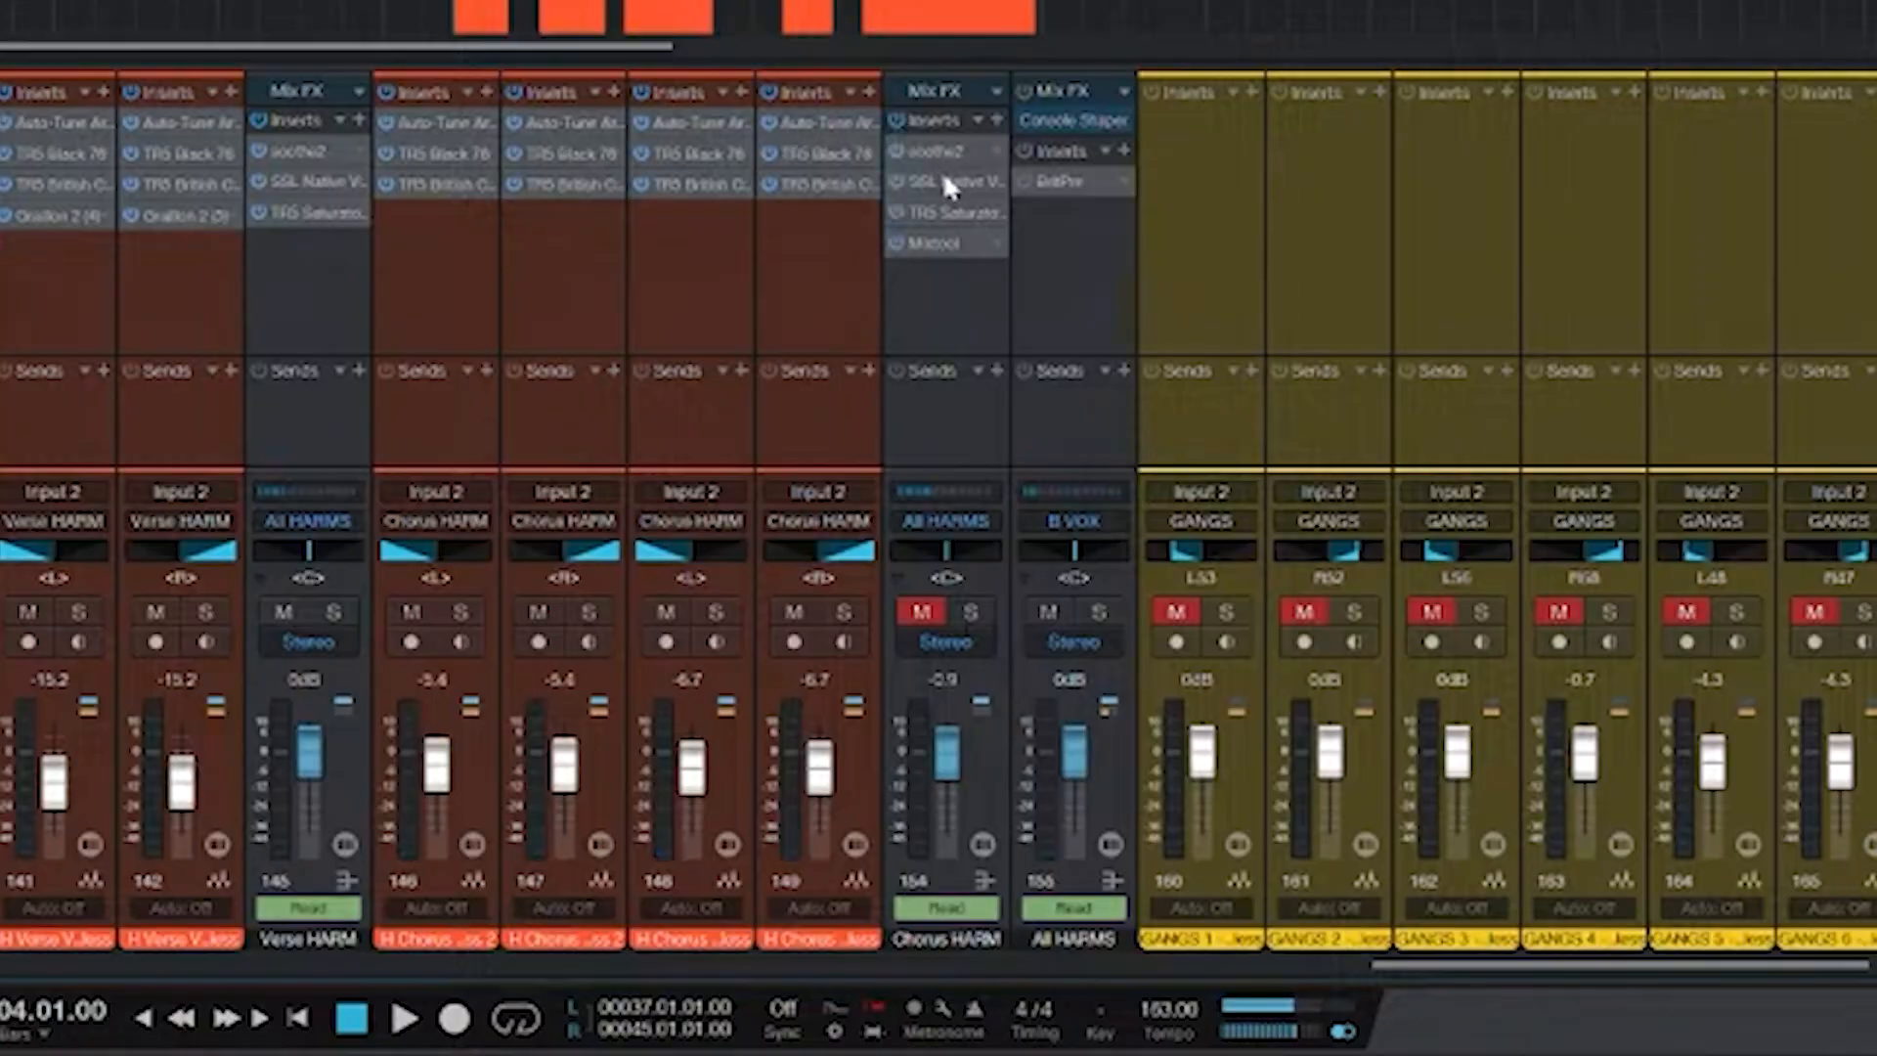
- Look over the chorus harmony clips from bar 95 and the yellow gang vocal tracks that follow them
{"action": "scroll", "coordinate": [897, 326], "scroll_direction": "right", "scroll_amount": 4}
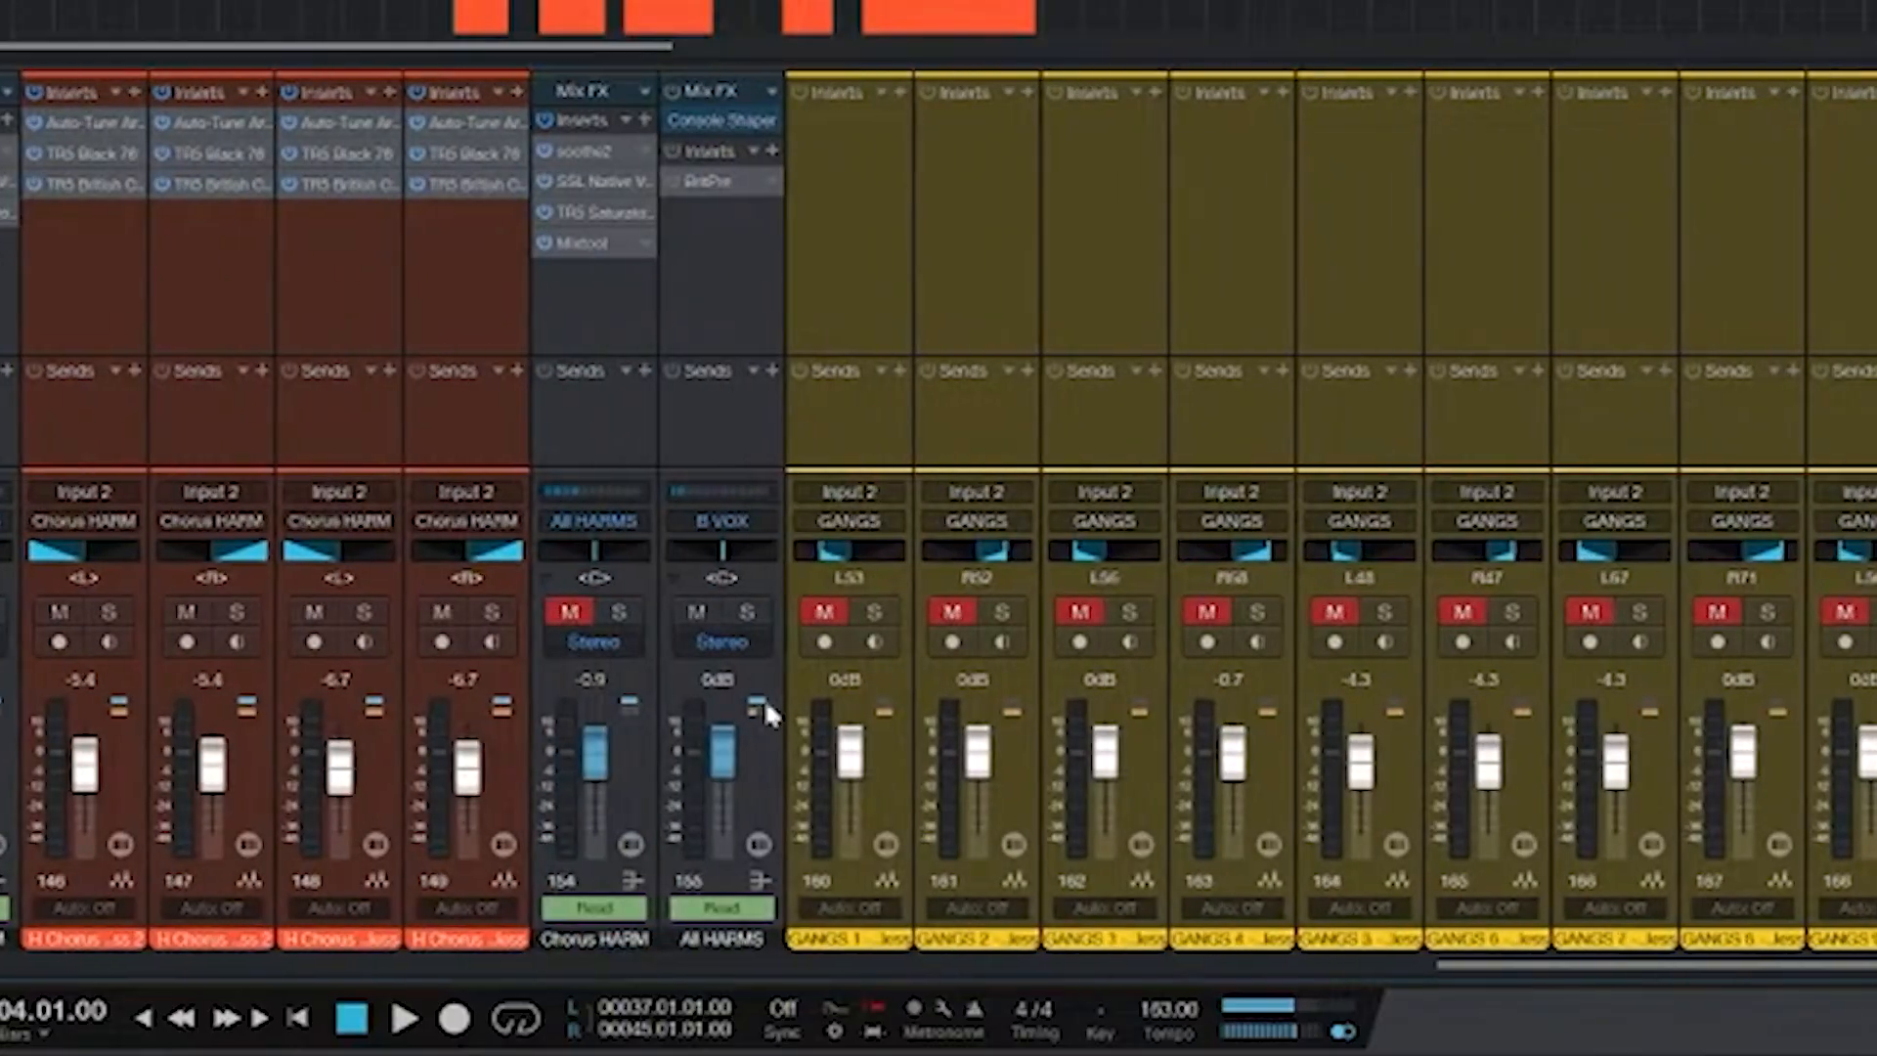
{"action": "left_click_drag", "start_coordinate": [1515, 965], "coordinate": [1745, 965]}
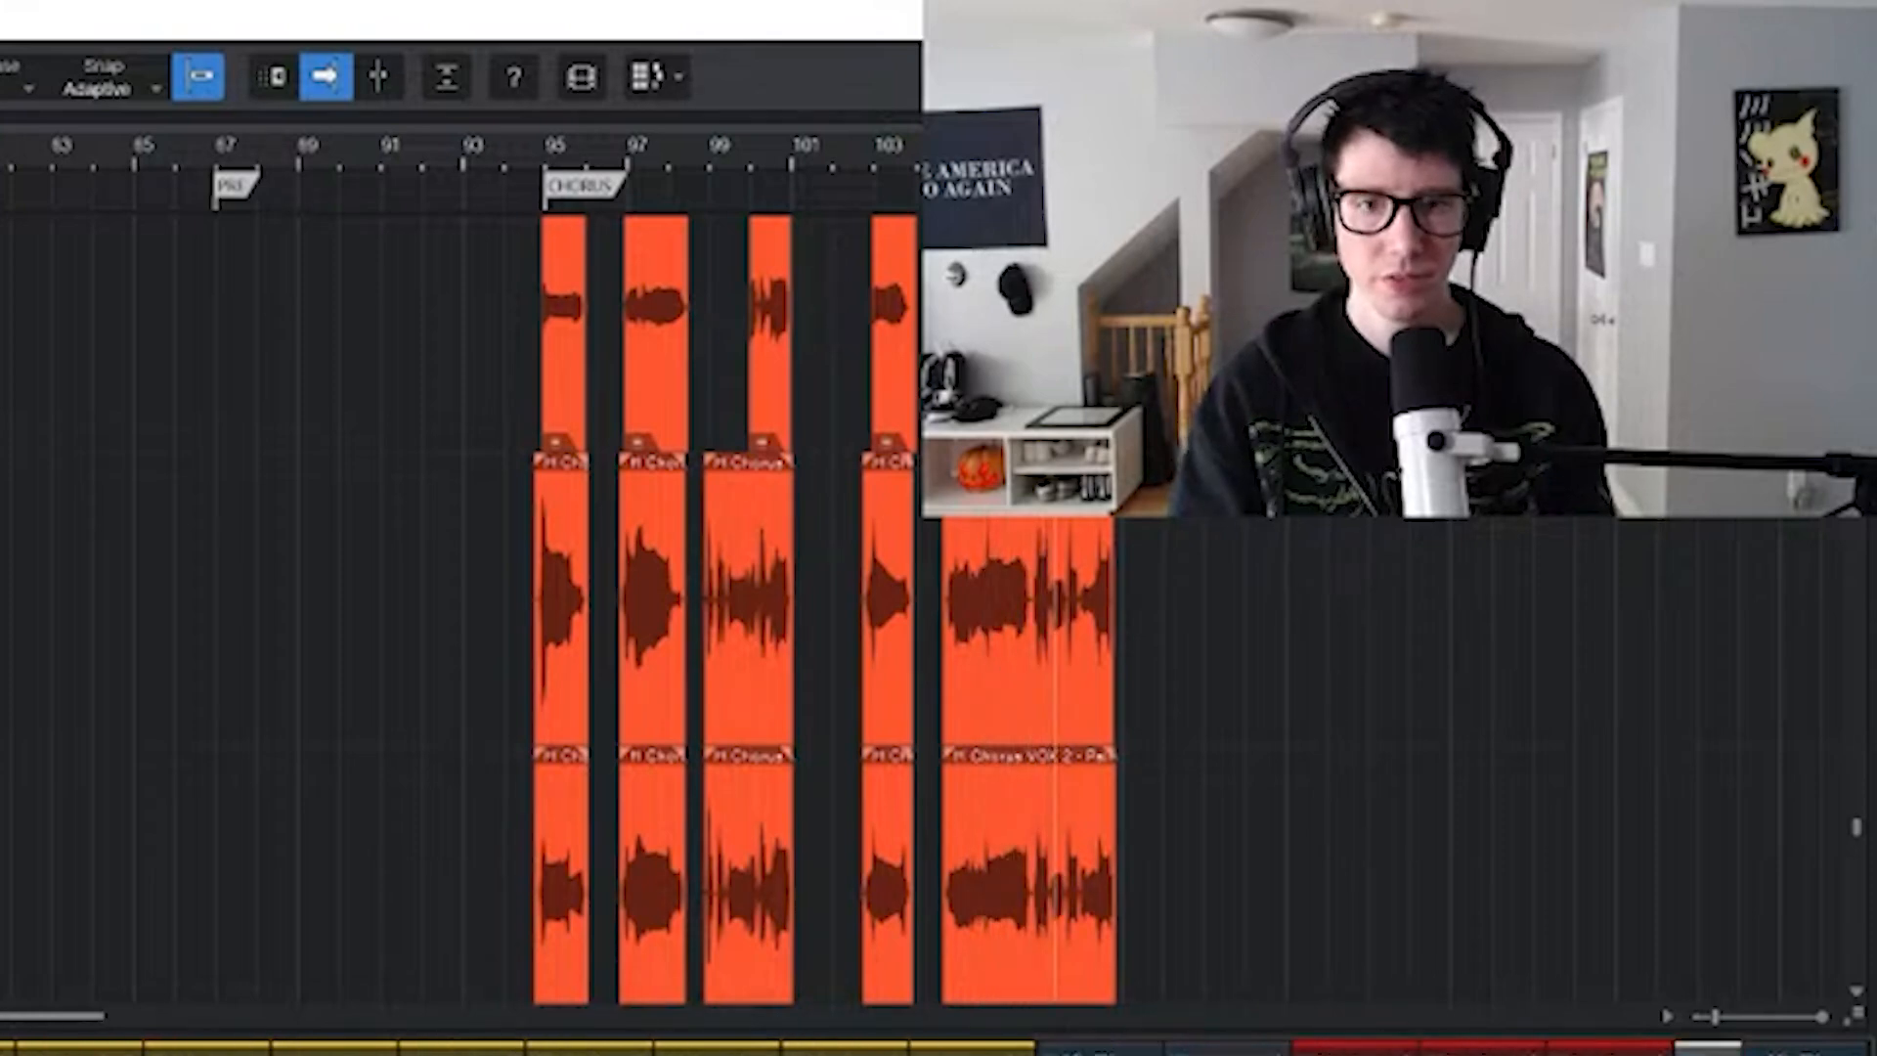
{"action": "scroll", "coordinate": [767, 664], "scroll_direction": "down", "scroll_amount": 10}
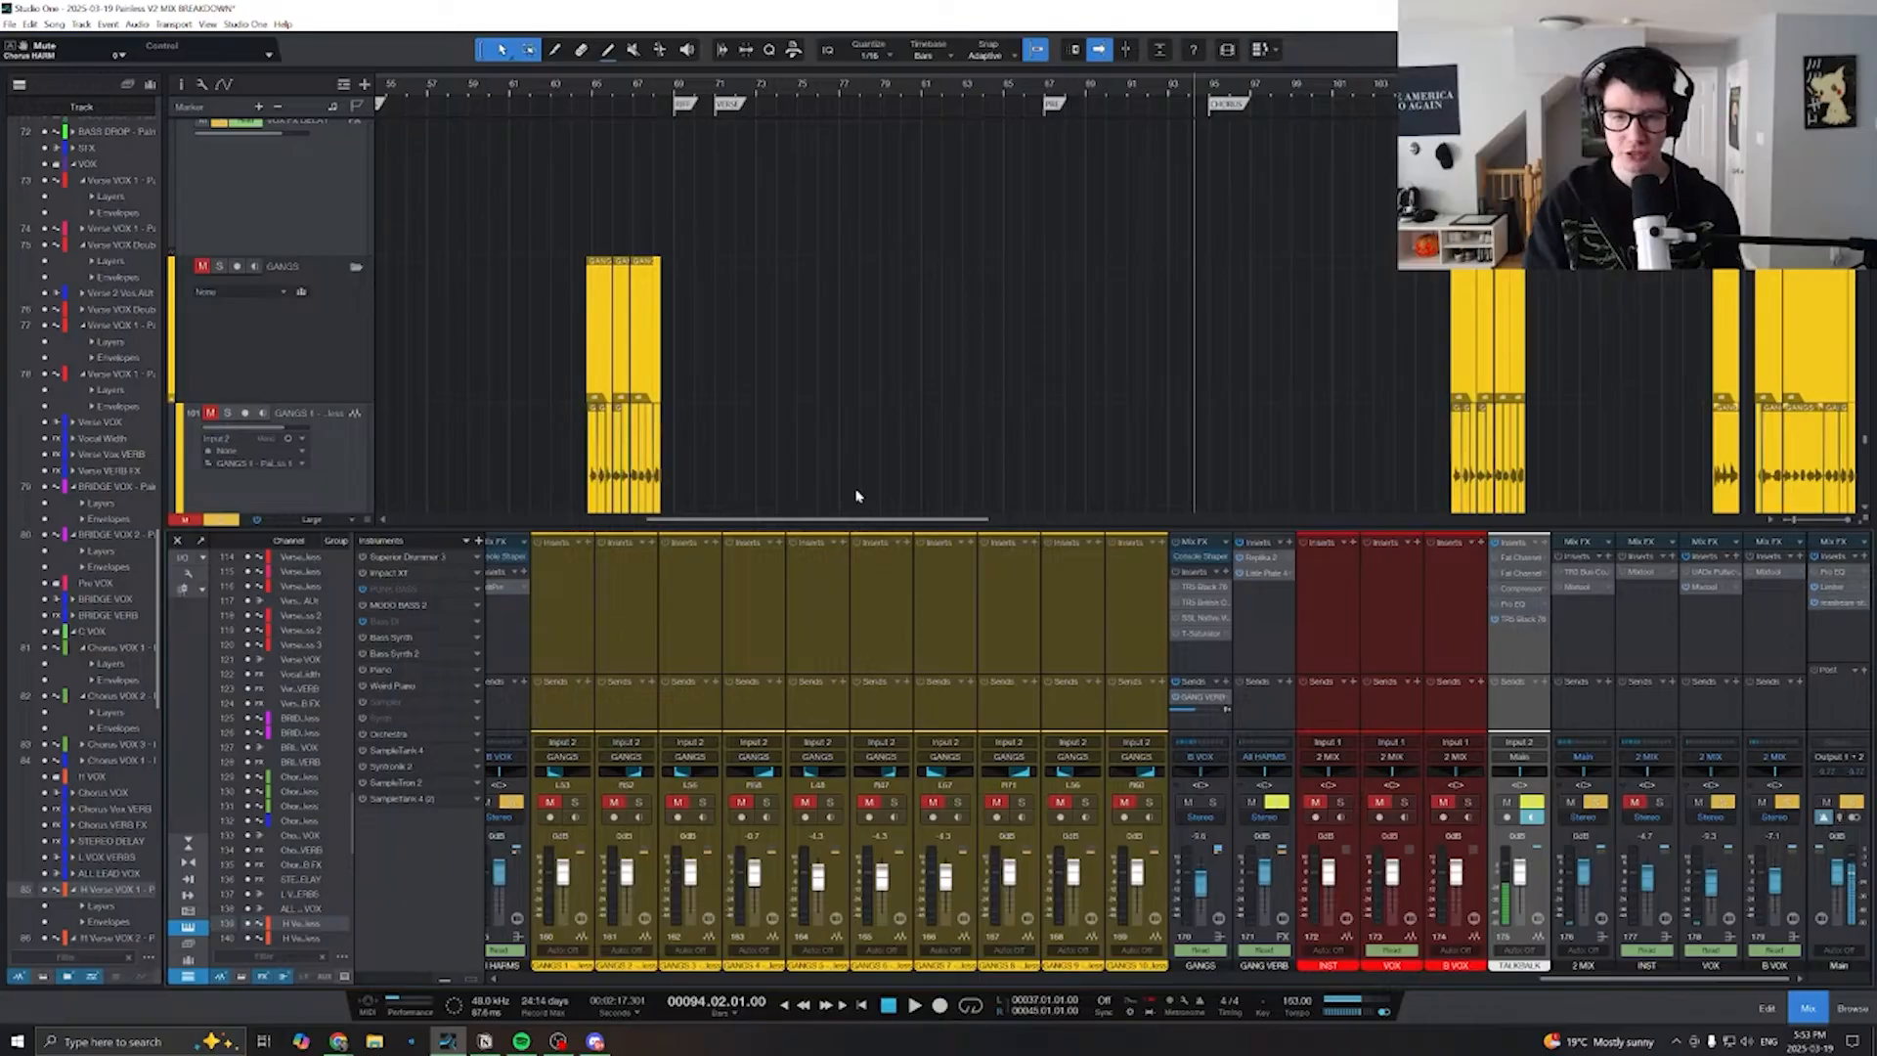
{"action": "scroll", "coordinate": [892, 742], "scroll_direction": "left", "scroll_amount": 10}
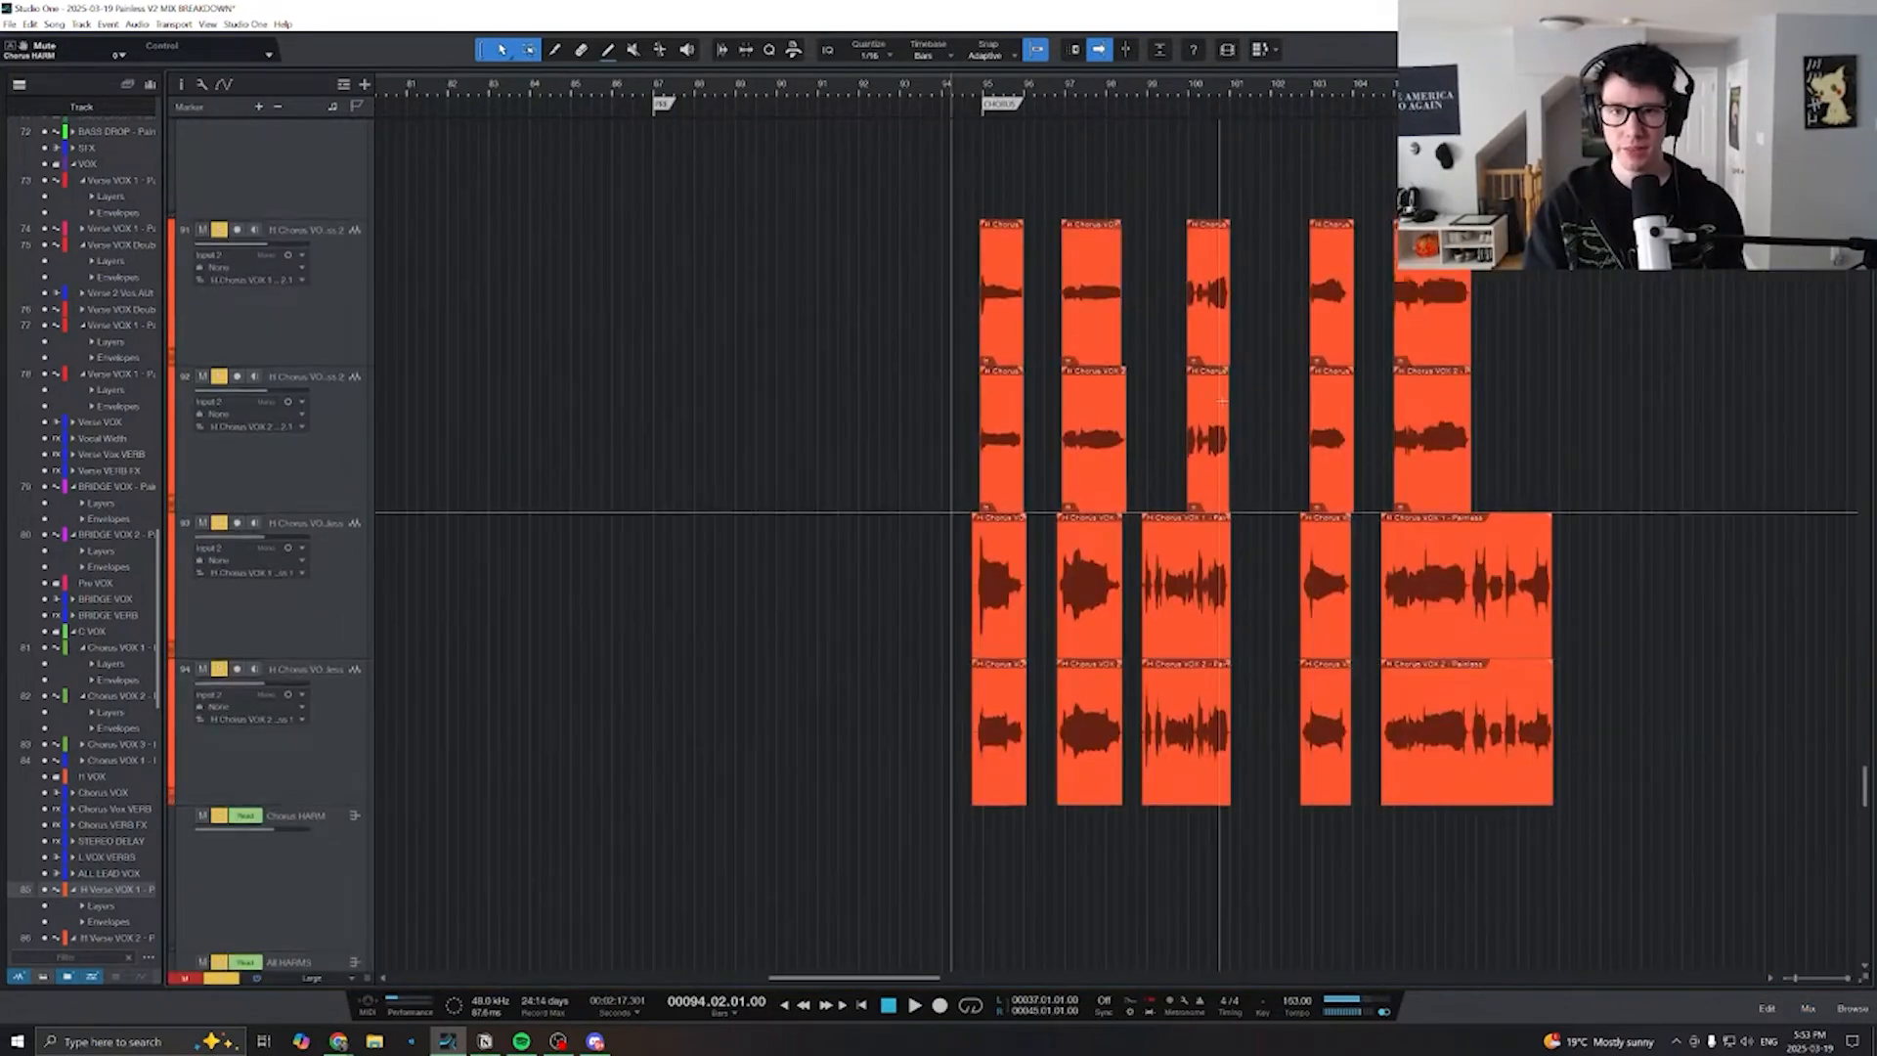
{"action": "scroll", "coordinate": [1222, 400], "scroll_direction": "up", "scroll_amount": 5}
{"action": "scroll", "coordinate": [1187, 464], "scroll_direction": "up", "scroll_amount": 3}
{"action": "scroll", "coordinate": [1143, 471], "scroll_direction": "down", "scroll_amount": 8}
{"action": "scroll", "coordinate": [1075, 475], "scroll_direction": "left", "scroll_amount": 4}
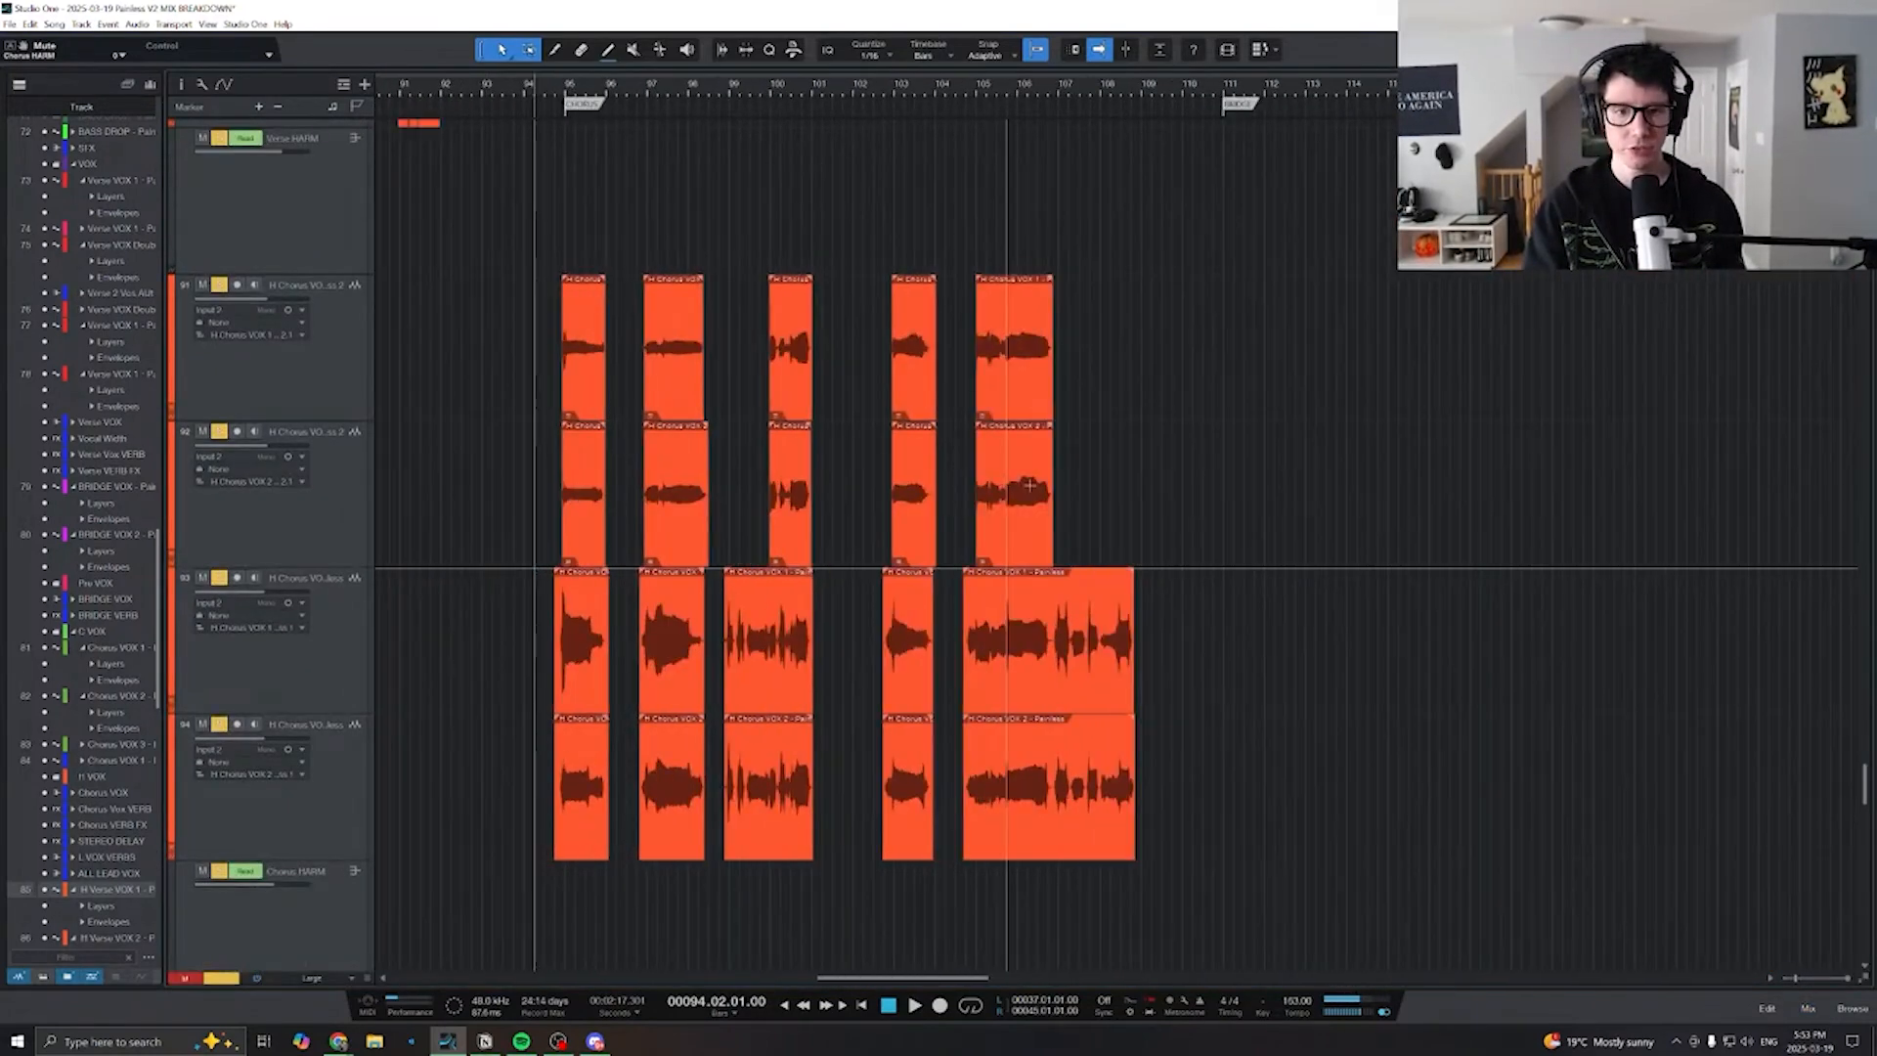
{"action": "scroll", "coordinate": [1012, 469], "scroll_direction": "down", "scroll_amount": 14}
- Play the soloed gang vocals from bar 106.3 and reset the Mixtool gain on the GANGS bus to 0 dB
{"action": "key", "text": "F3"}
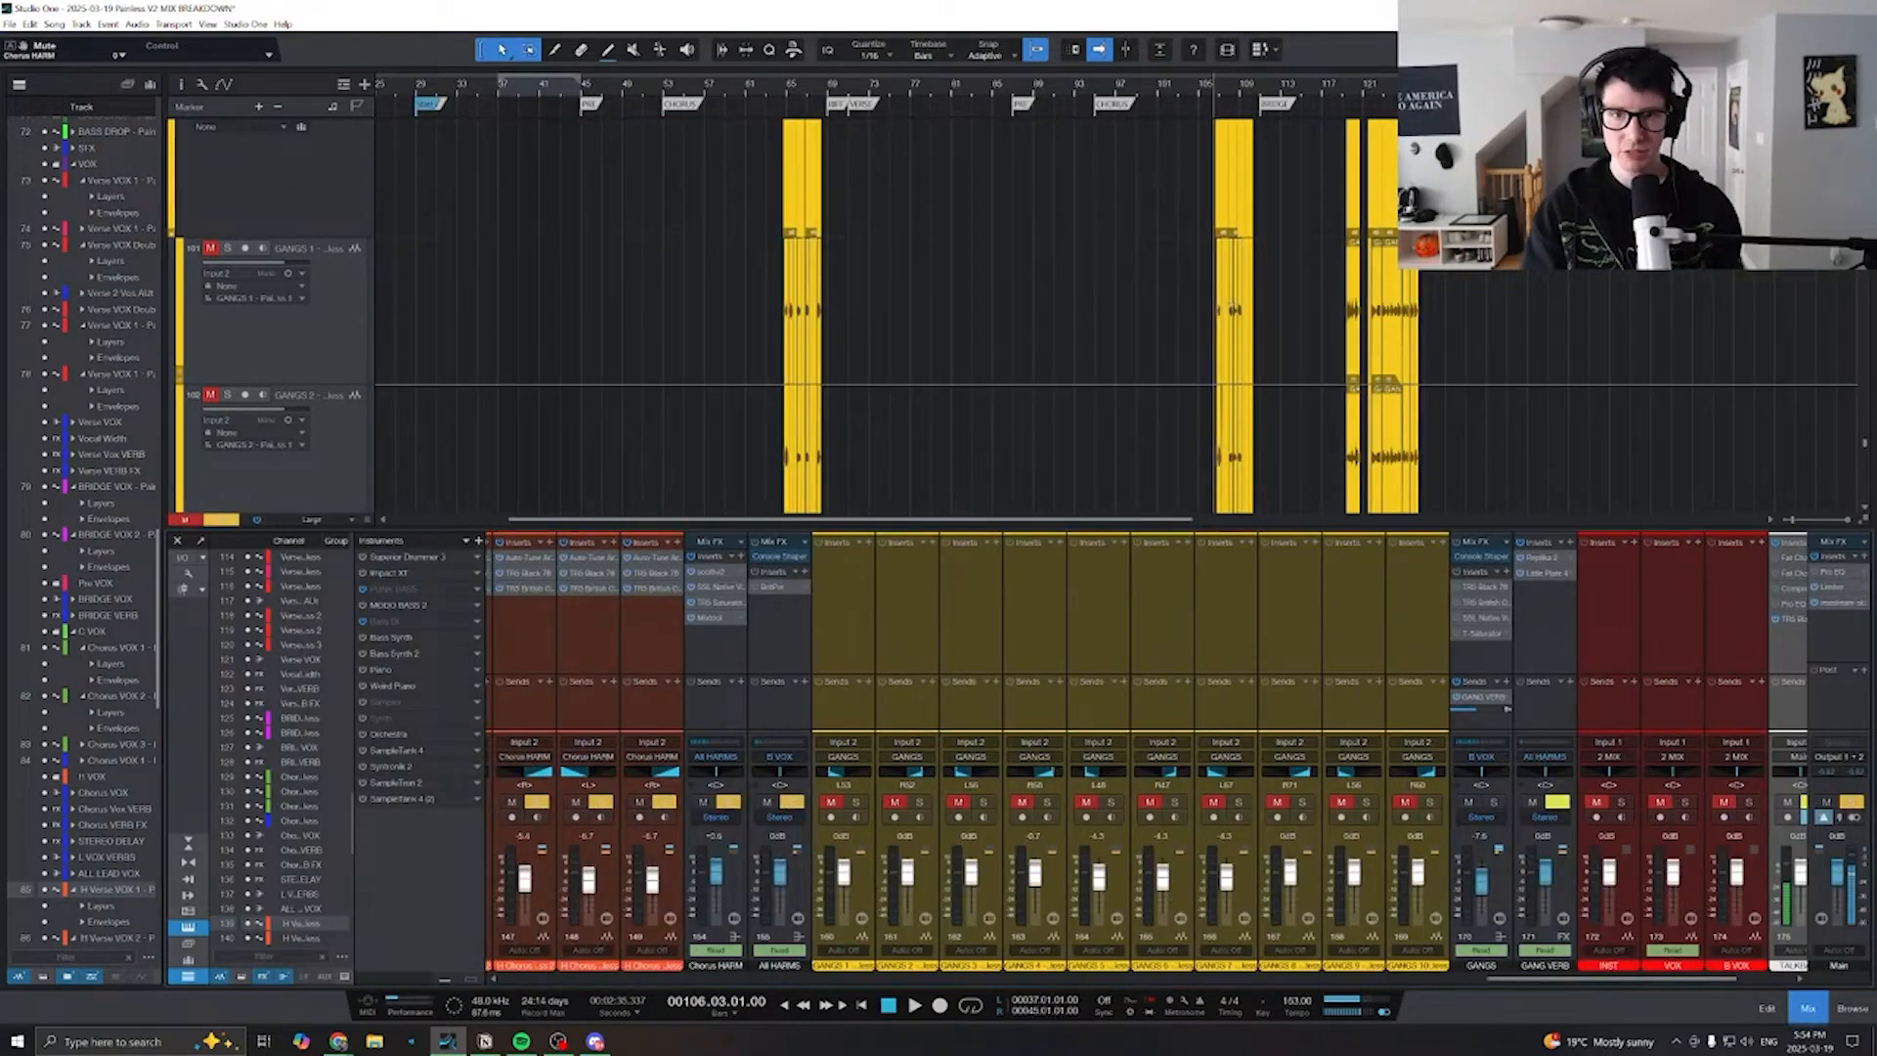
{"action": "scroll", "coordinate": [1513, 838], "scroll_direction": "right", "scroll_amount": 5}
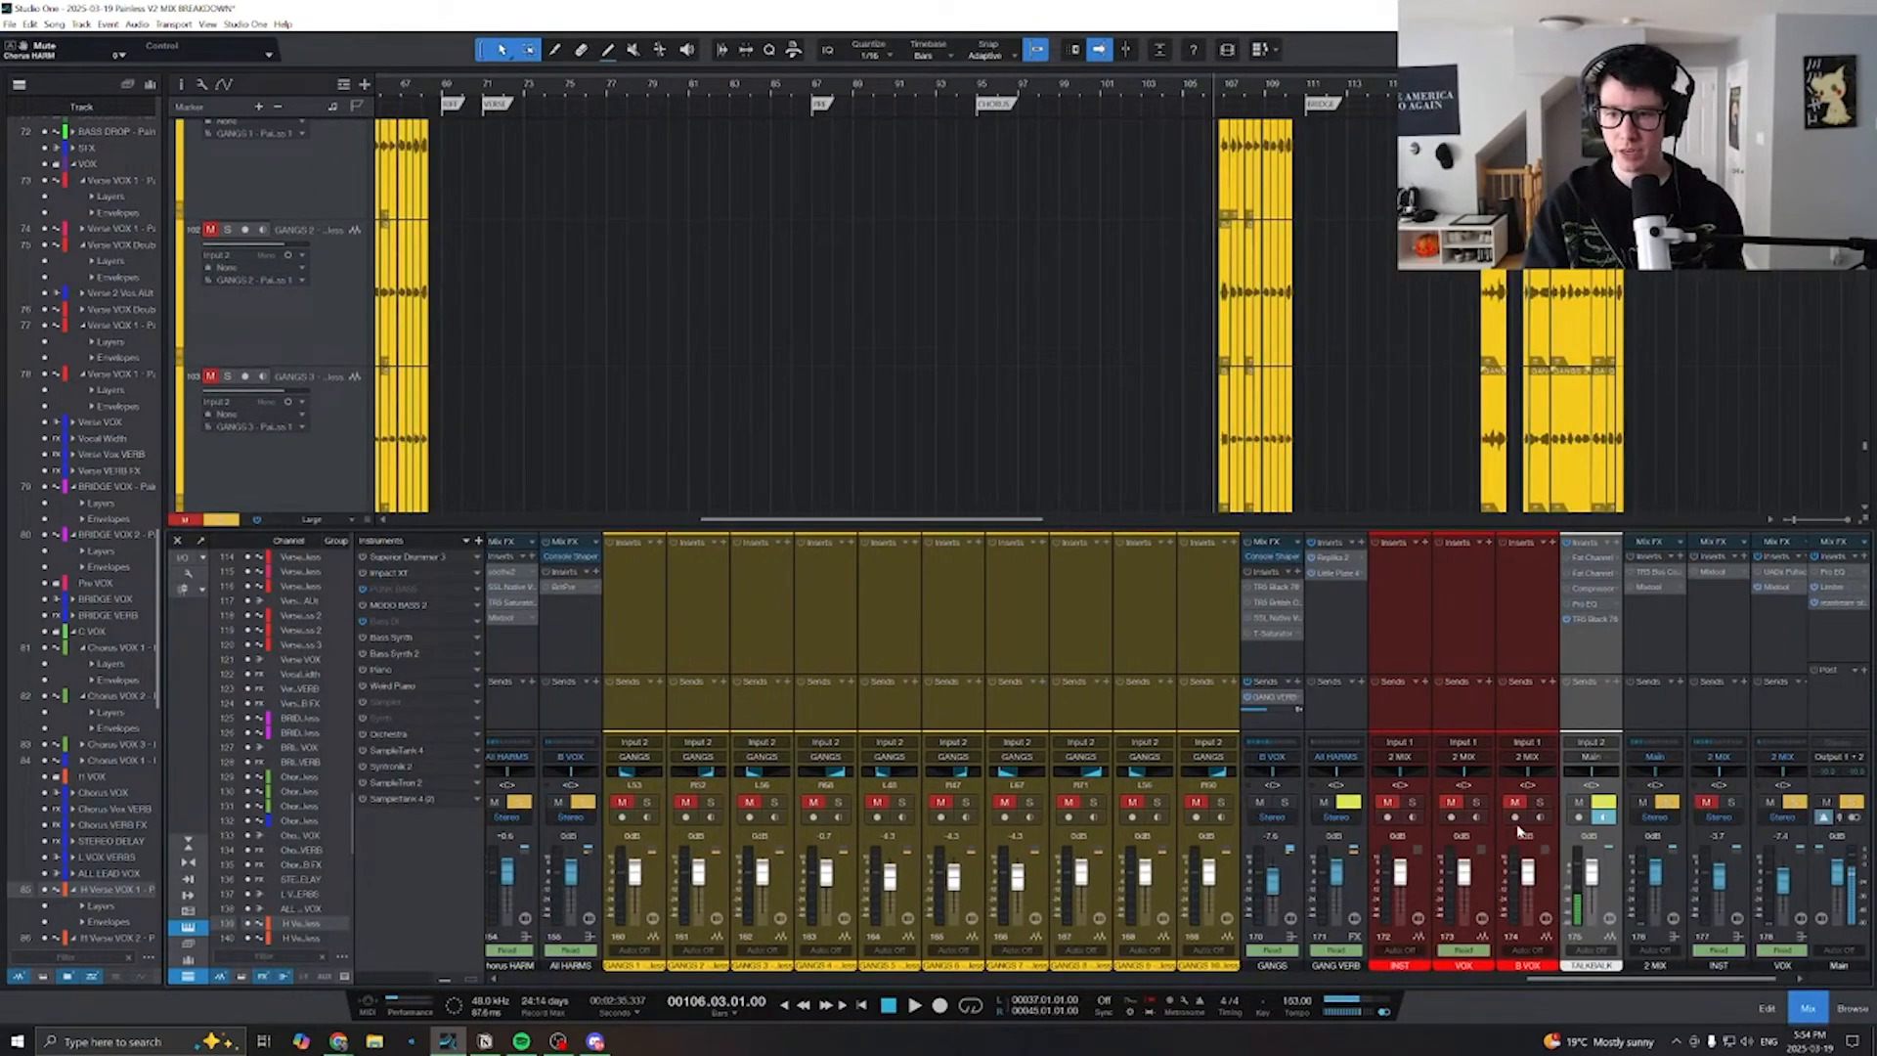
{"action": "left_click", "coordinate": [1788, 801]}
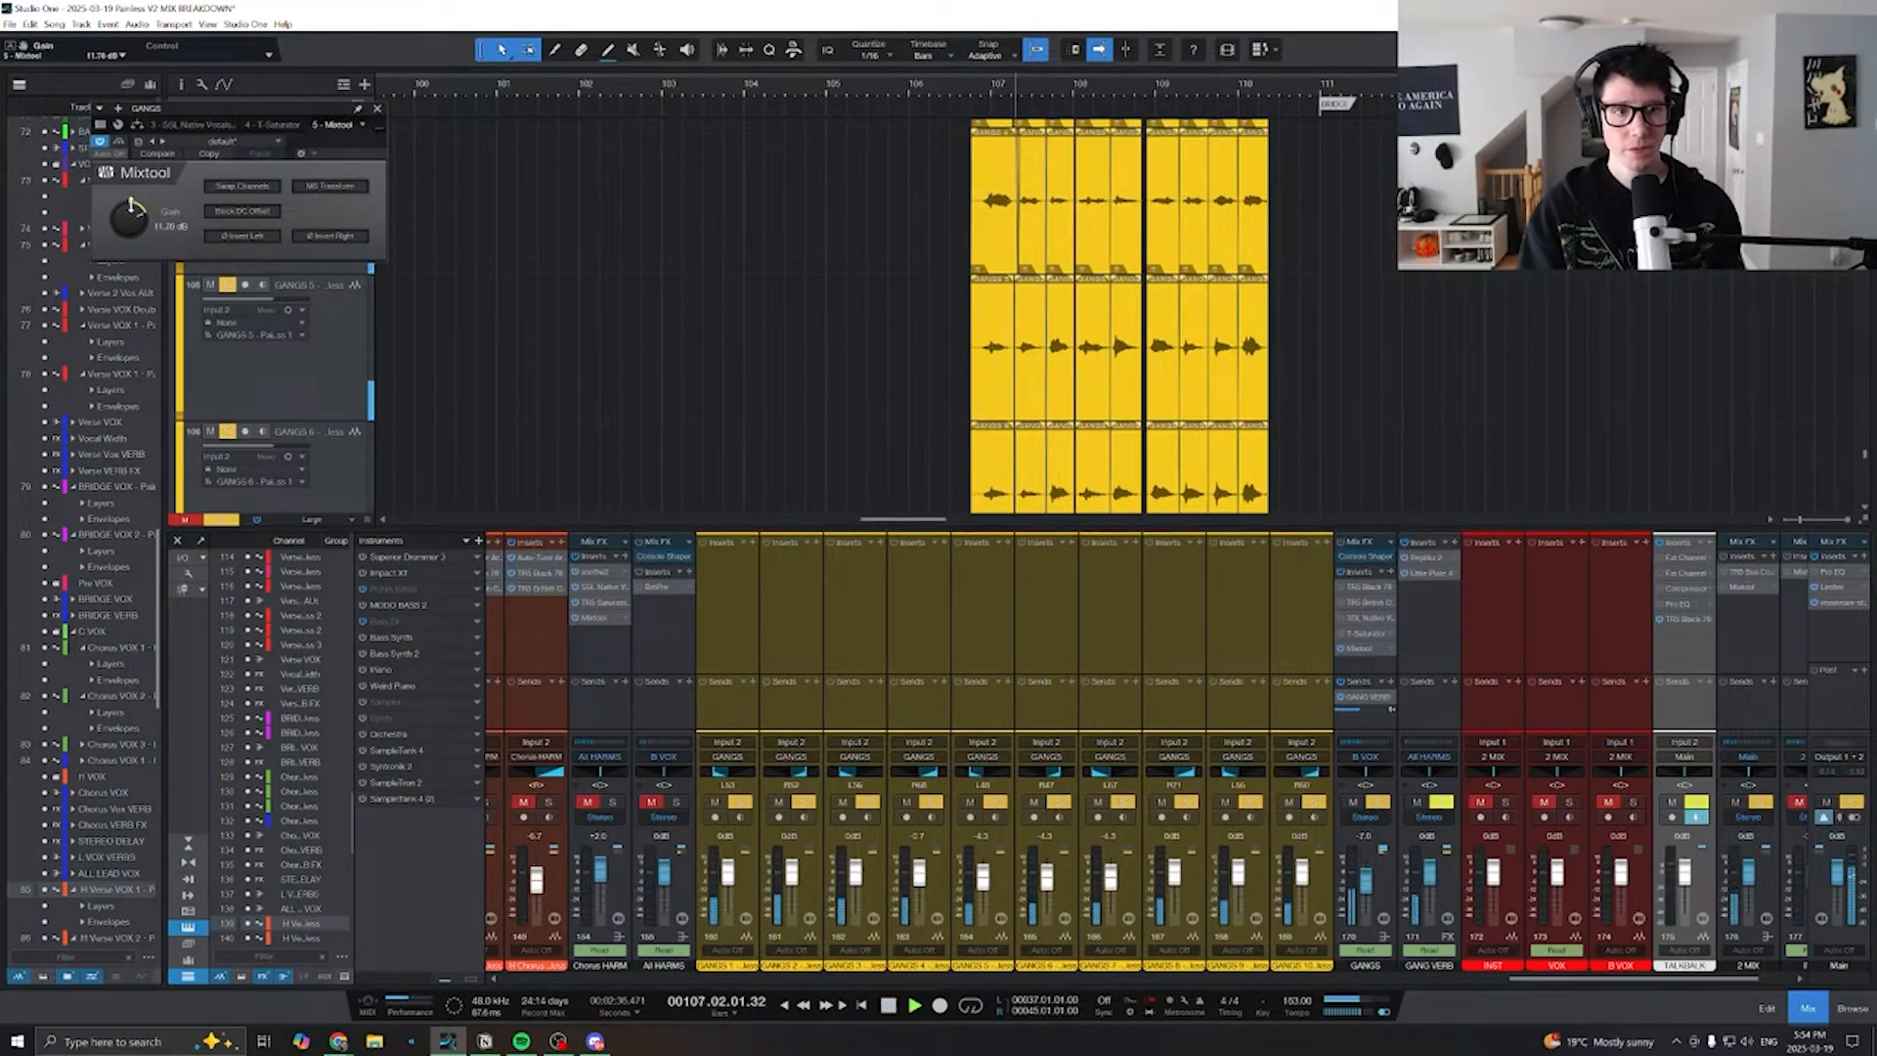
{"action": "key", "text": "space"}
{"action": "left_click", "coordinate": [134, 225], "text": "ctrl"}
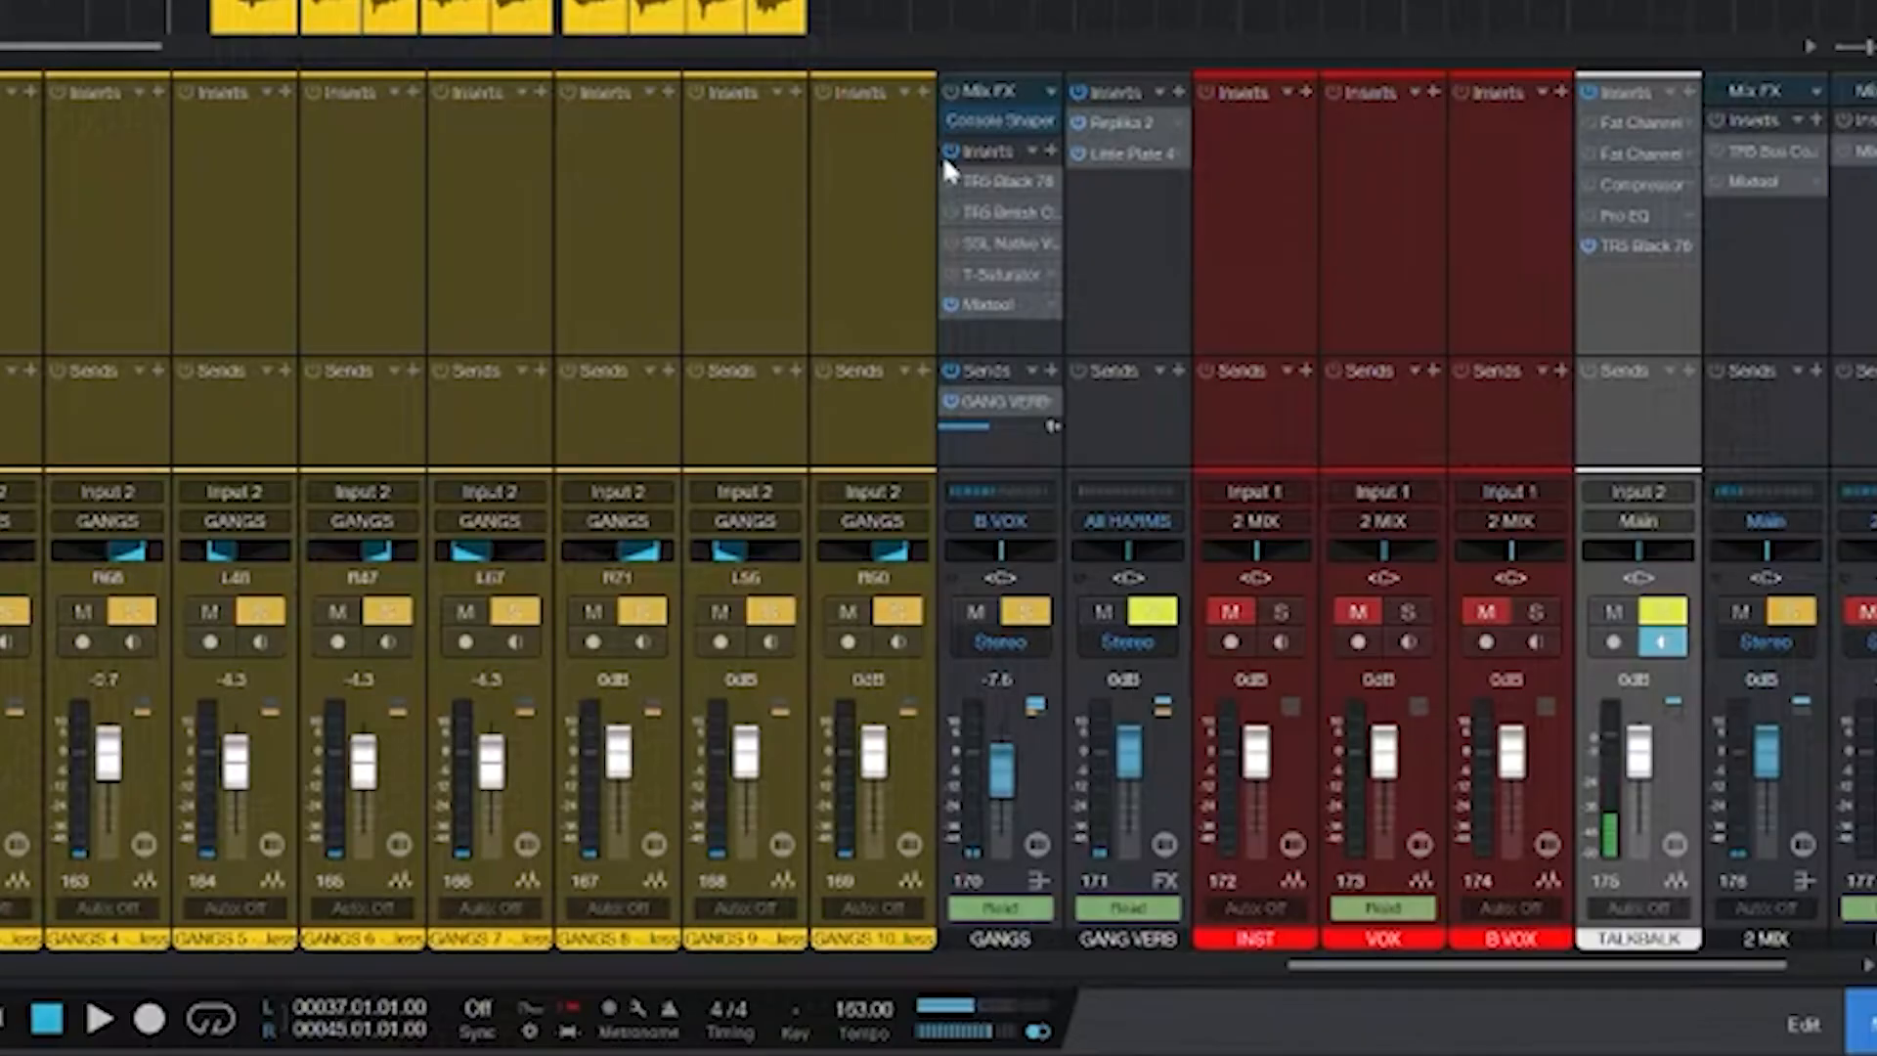
- Select the GANGS bus and open its TR5 Black 76 compressor
{"action": "left_click", "coordinate": [1383, 808]}
{"action": "left_click", "coordinate": [966, 184]}
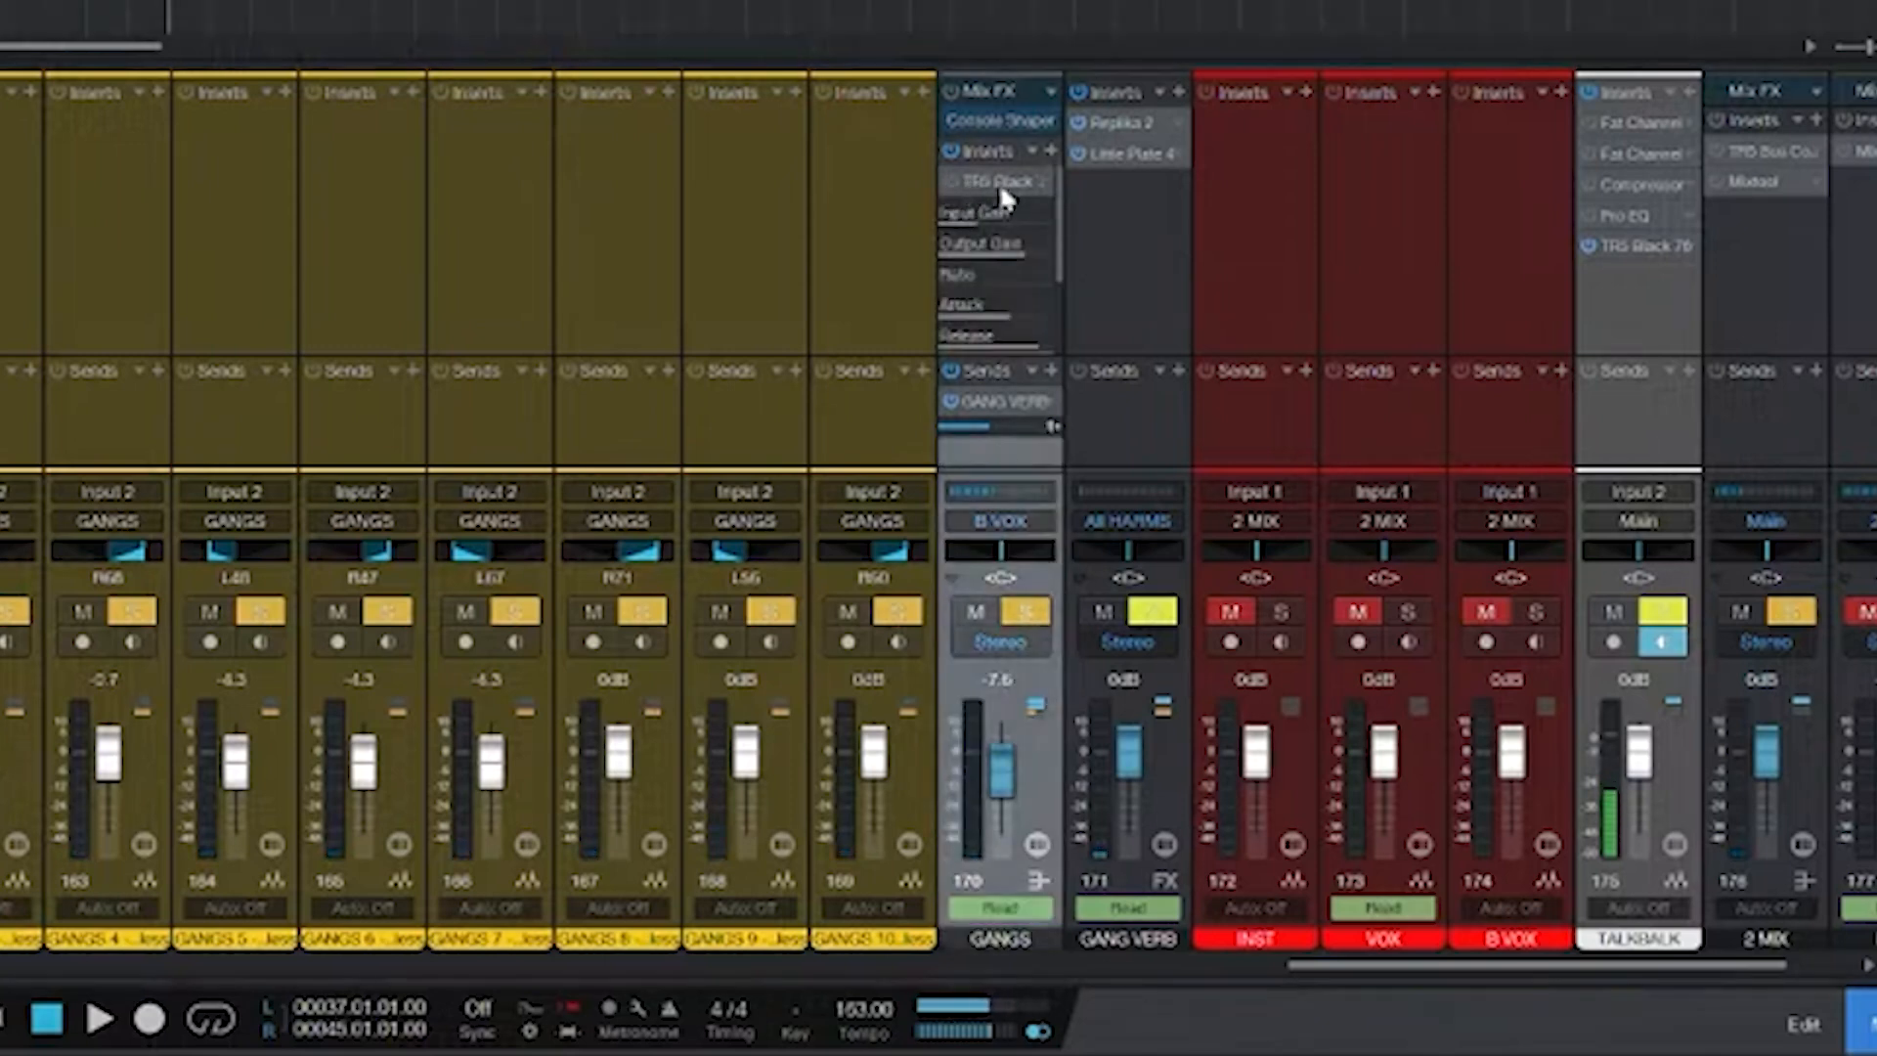
{"action": "left_click", "coordinate": [999, 183]}
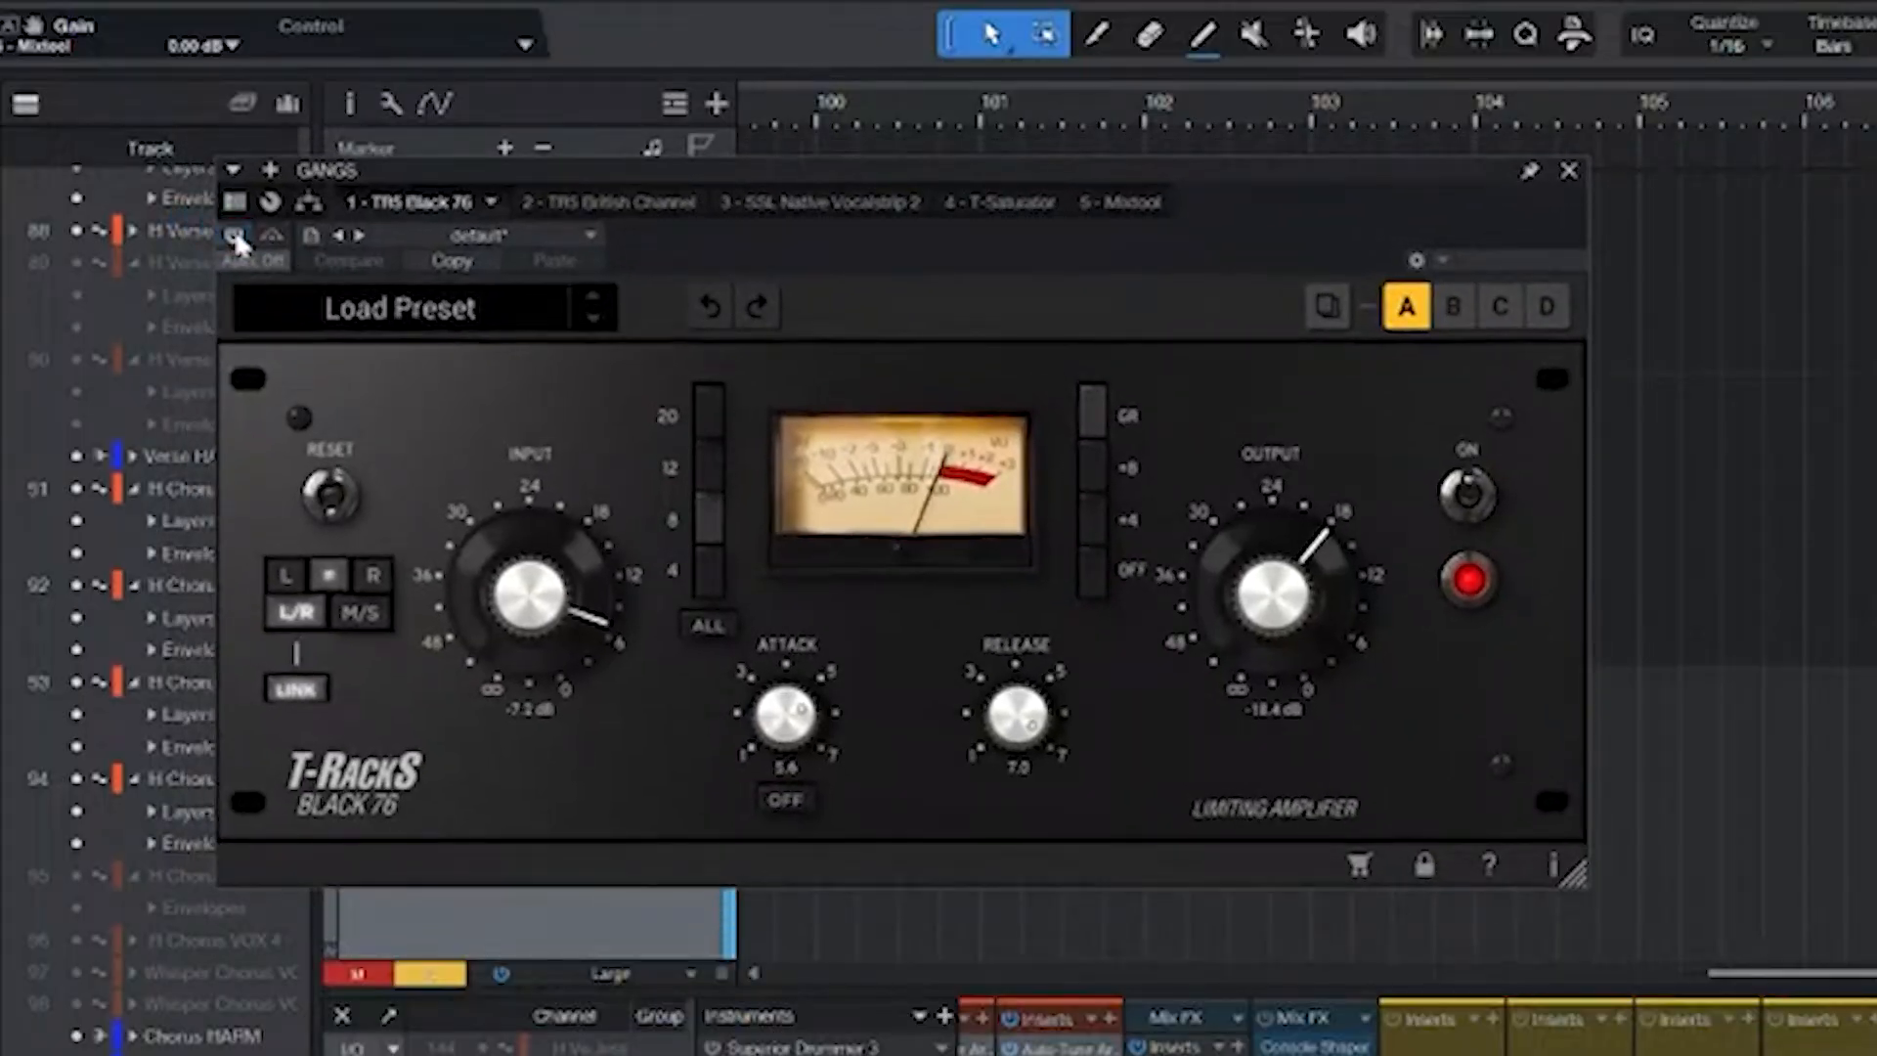
- Compare the GANGS bus with the TR5 Black 76 compressor on and off, and activate its TR5 British Channel
{"action": "left_click", "coordinate": [235, 235]}
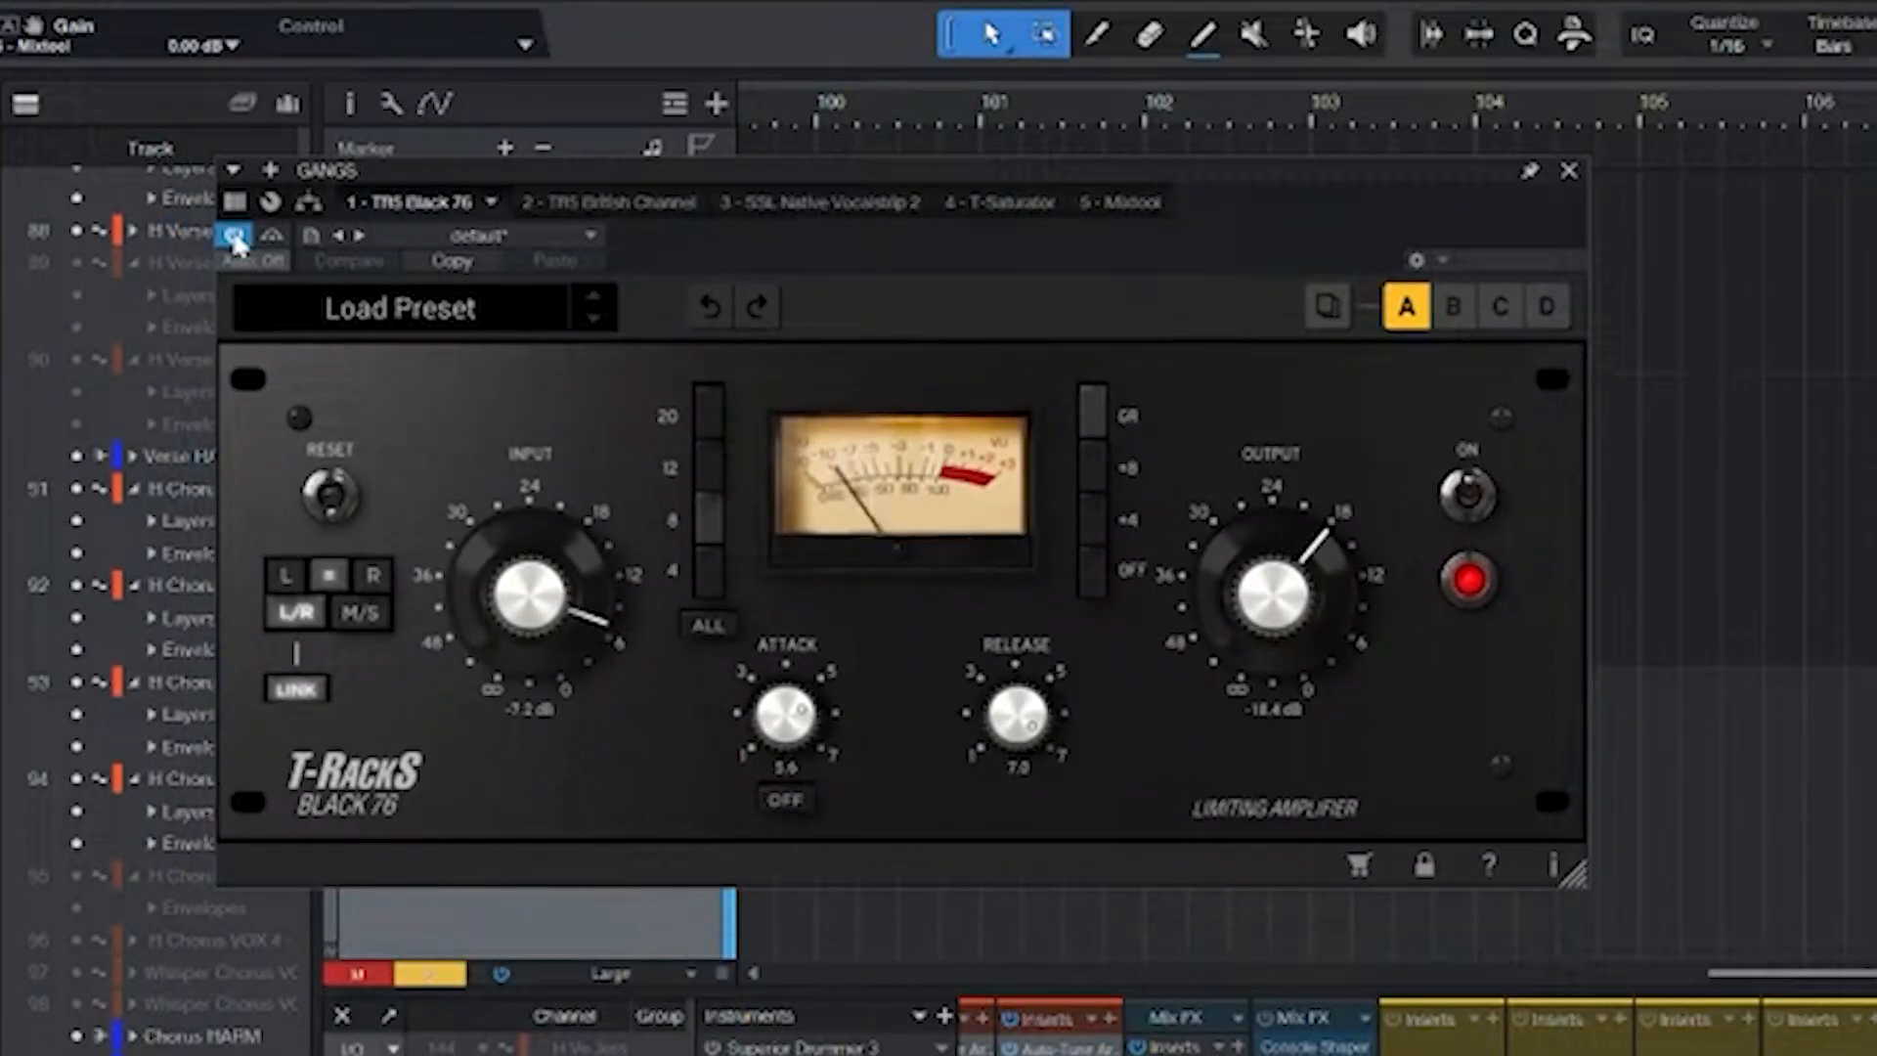
{"action": "left_click", "coordinate": [234, 236]}
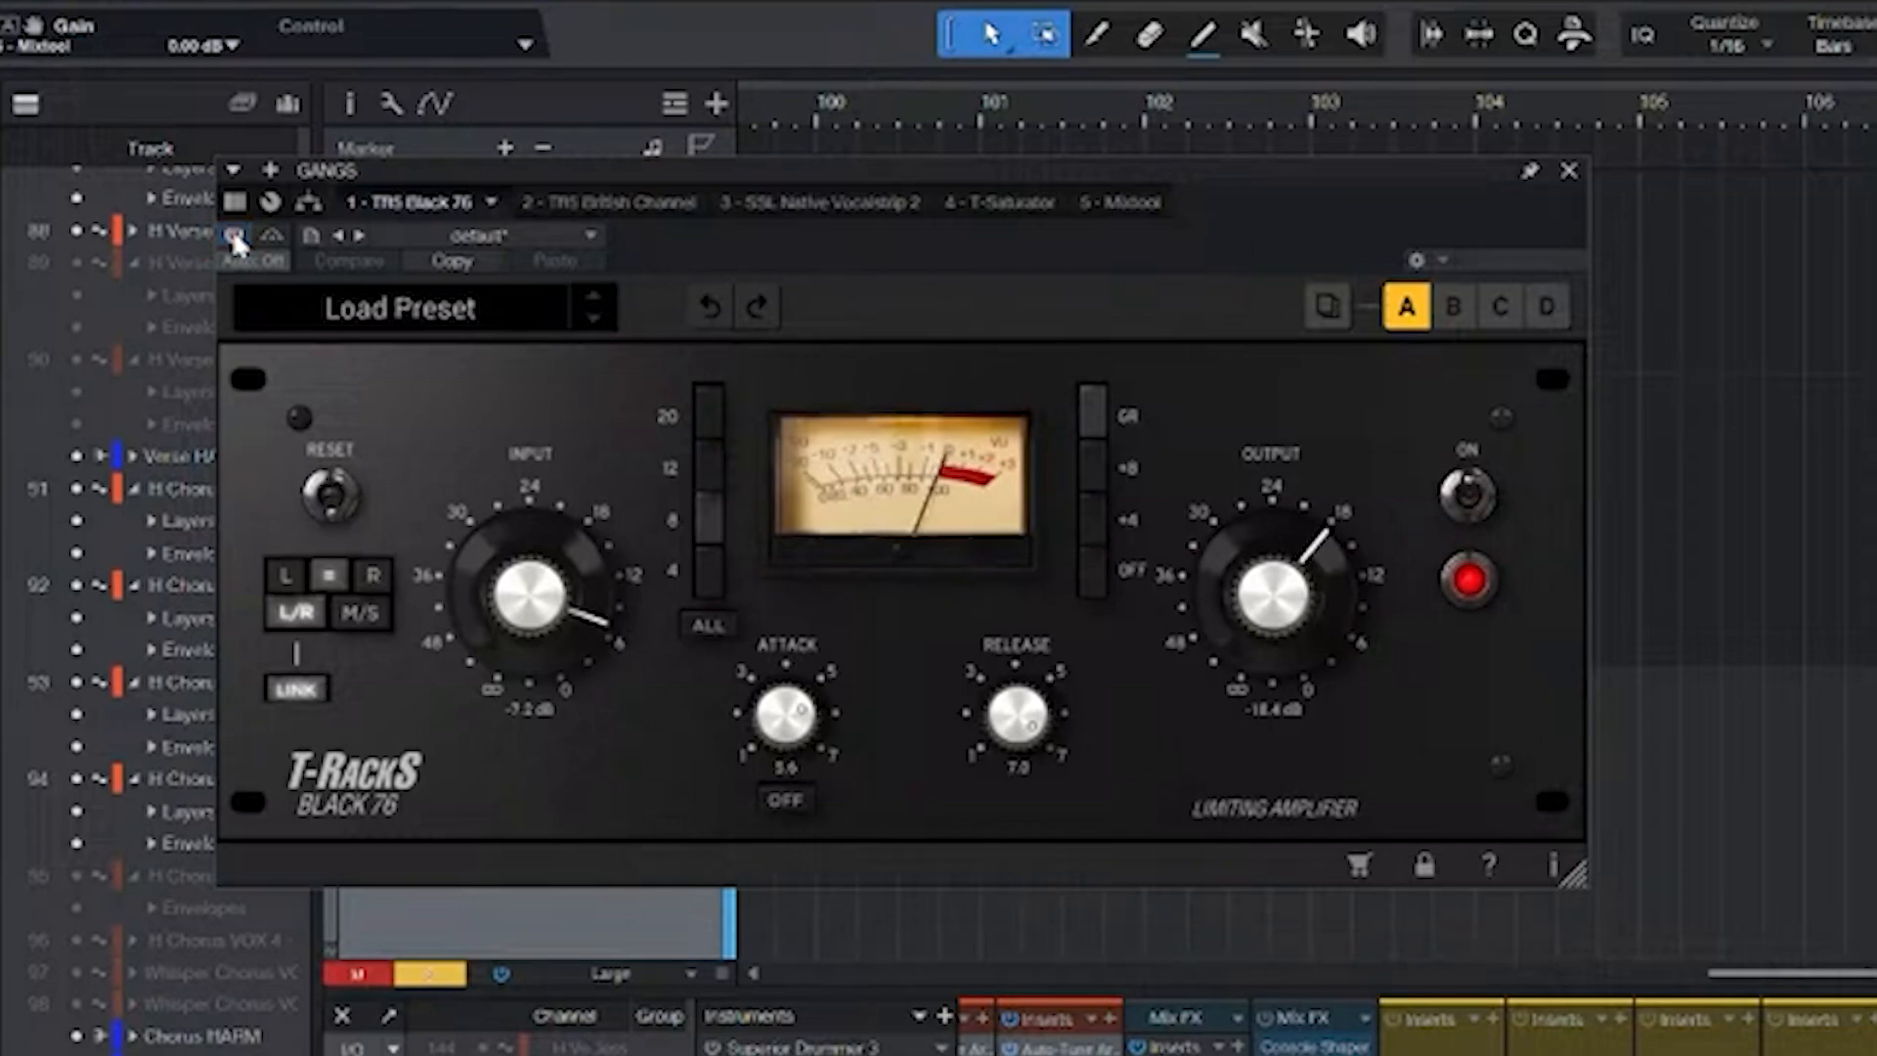
{"action": "left_click", "coordinate": [608, 203]}
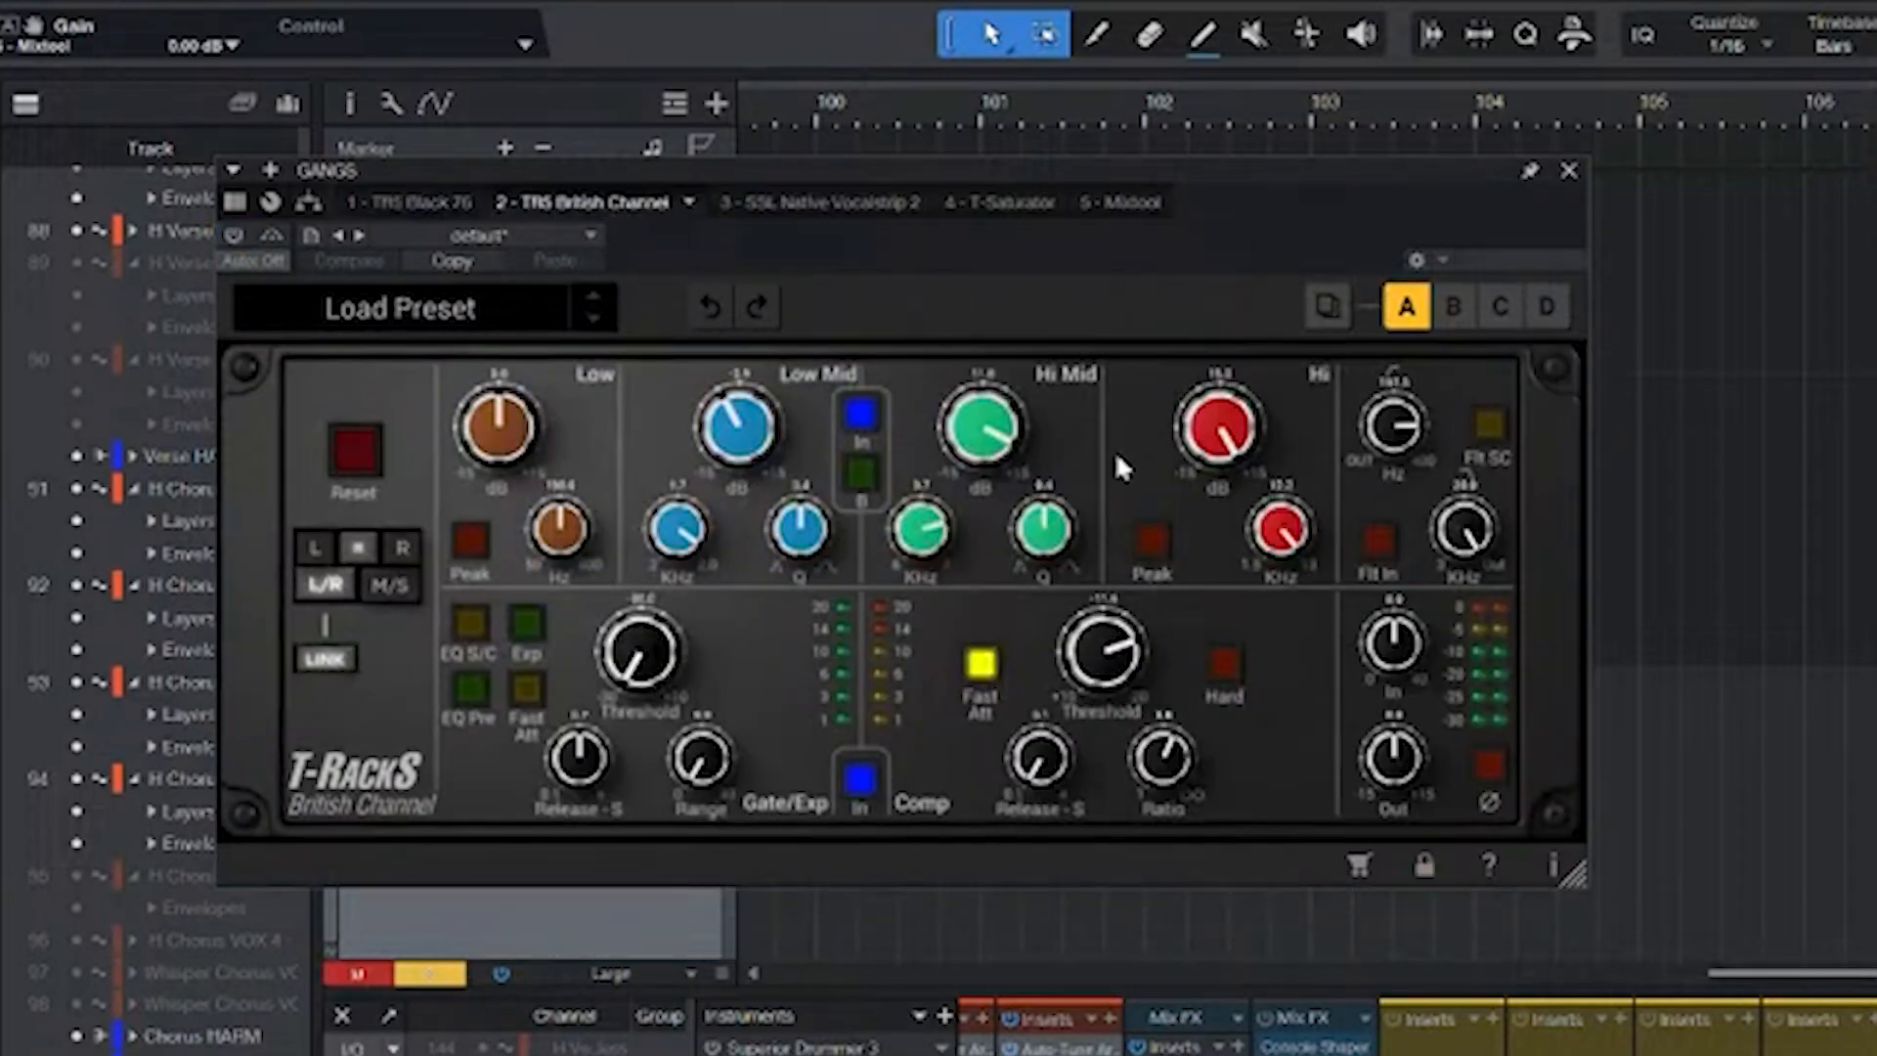
{"action": "left_click", "coordinate": [234, 236]}
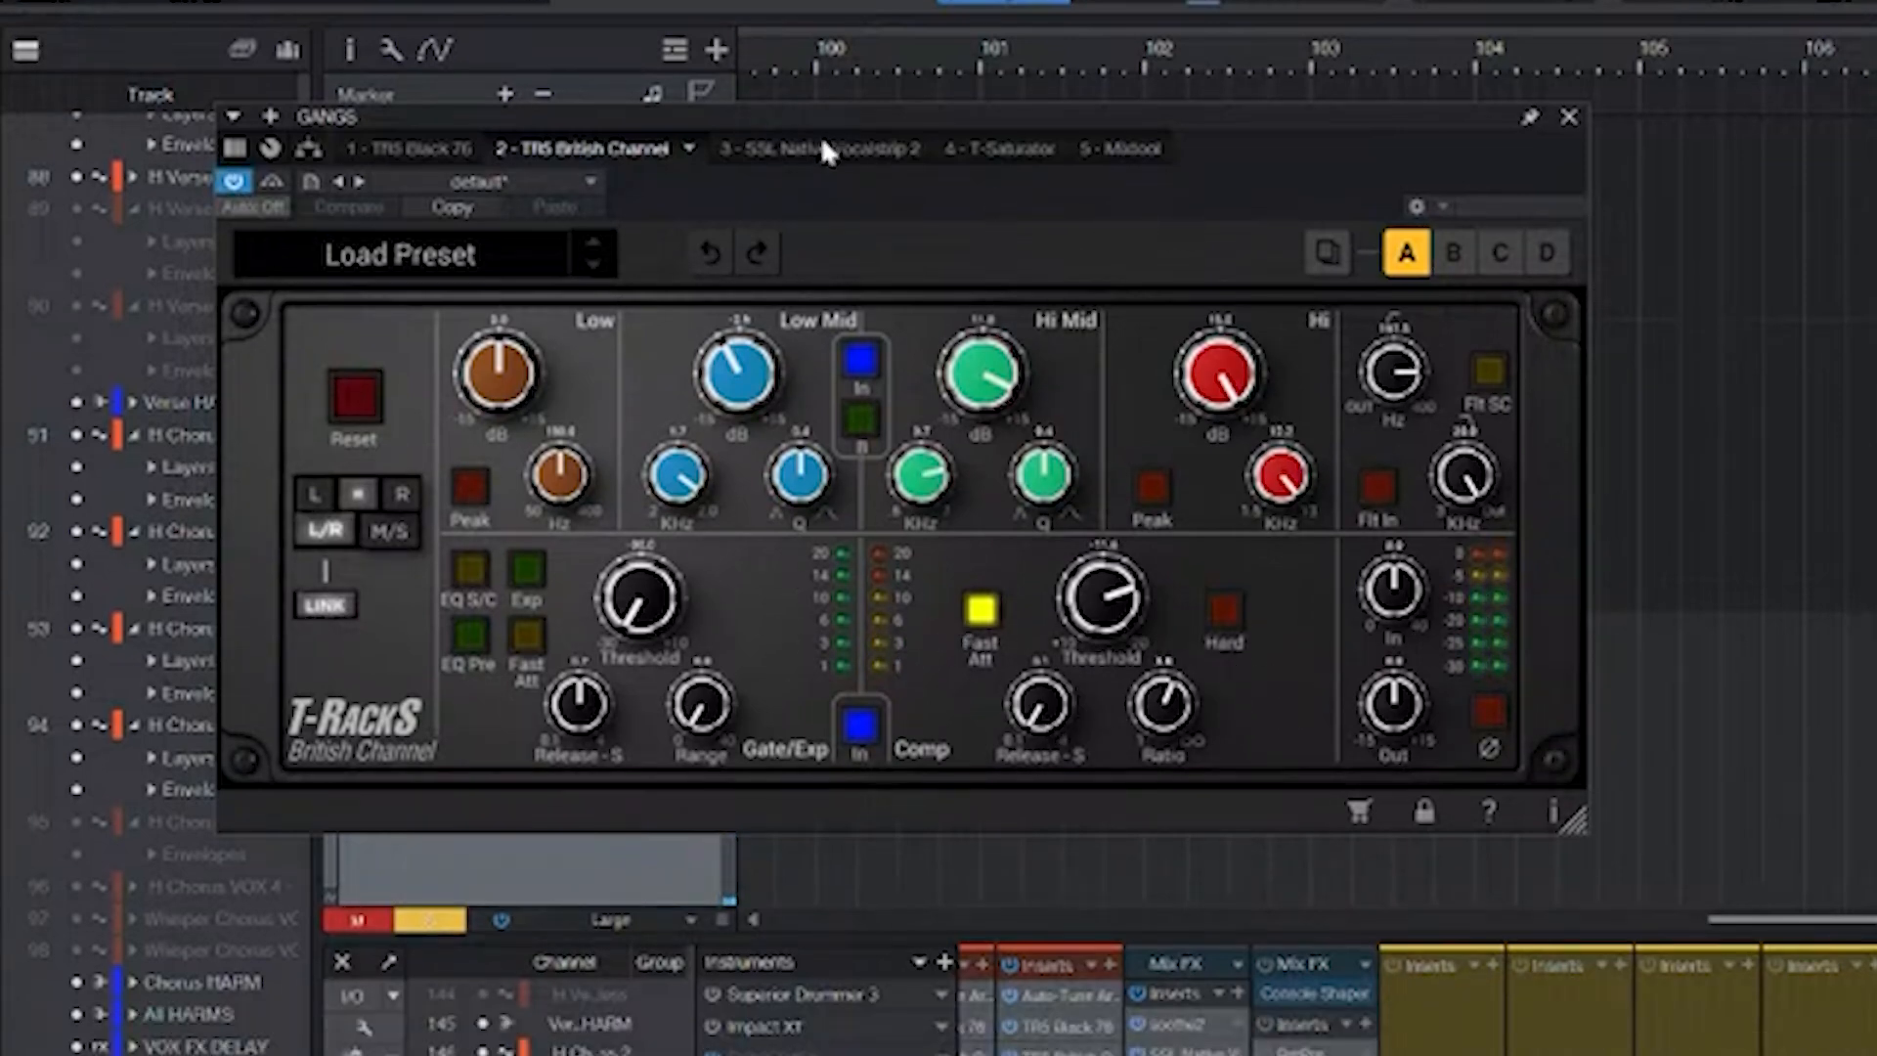
- Audition the GANGS bus's SSL Native Vocalstrip 2 on and off, and open its T-Saturator during playback
{"action": "left_click", "coordinate": [824, 150]}
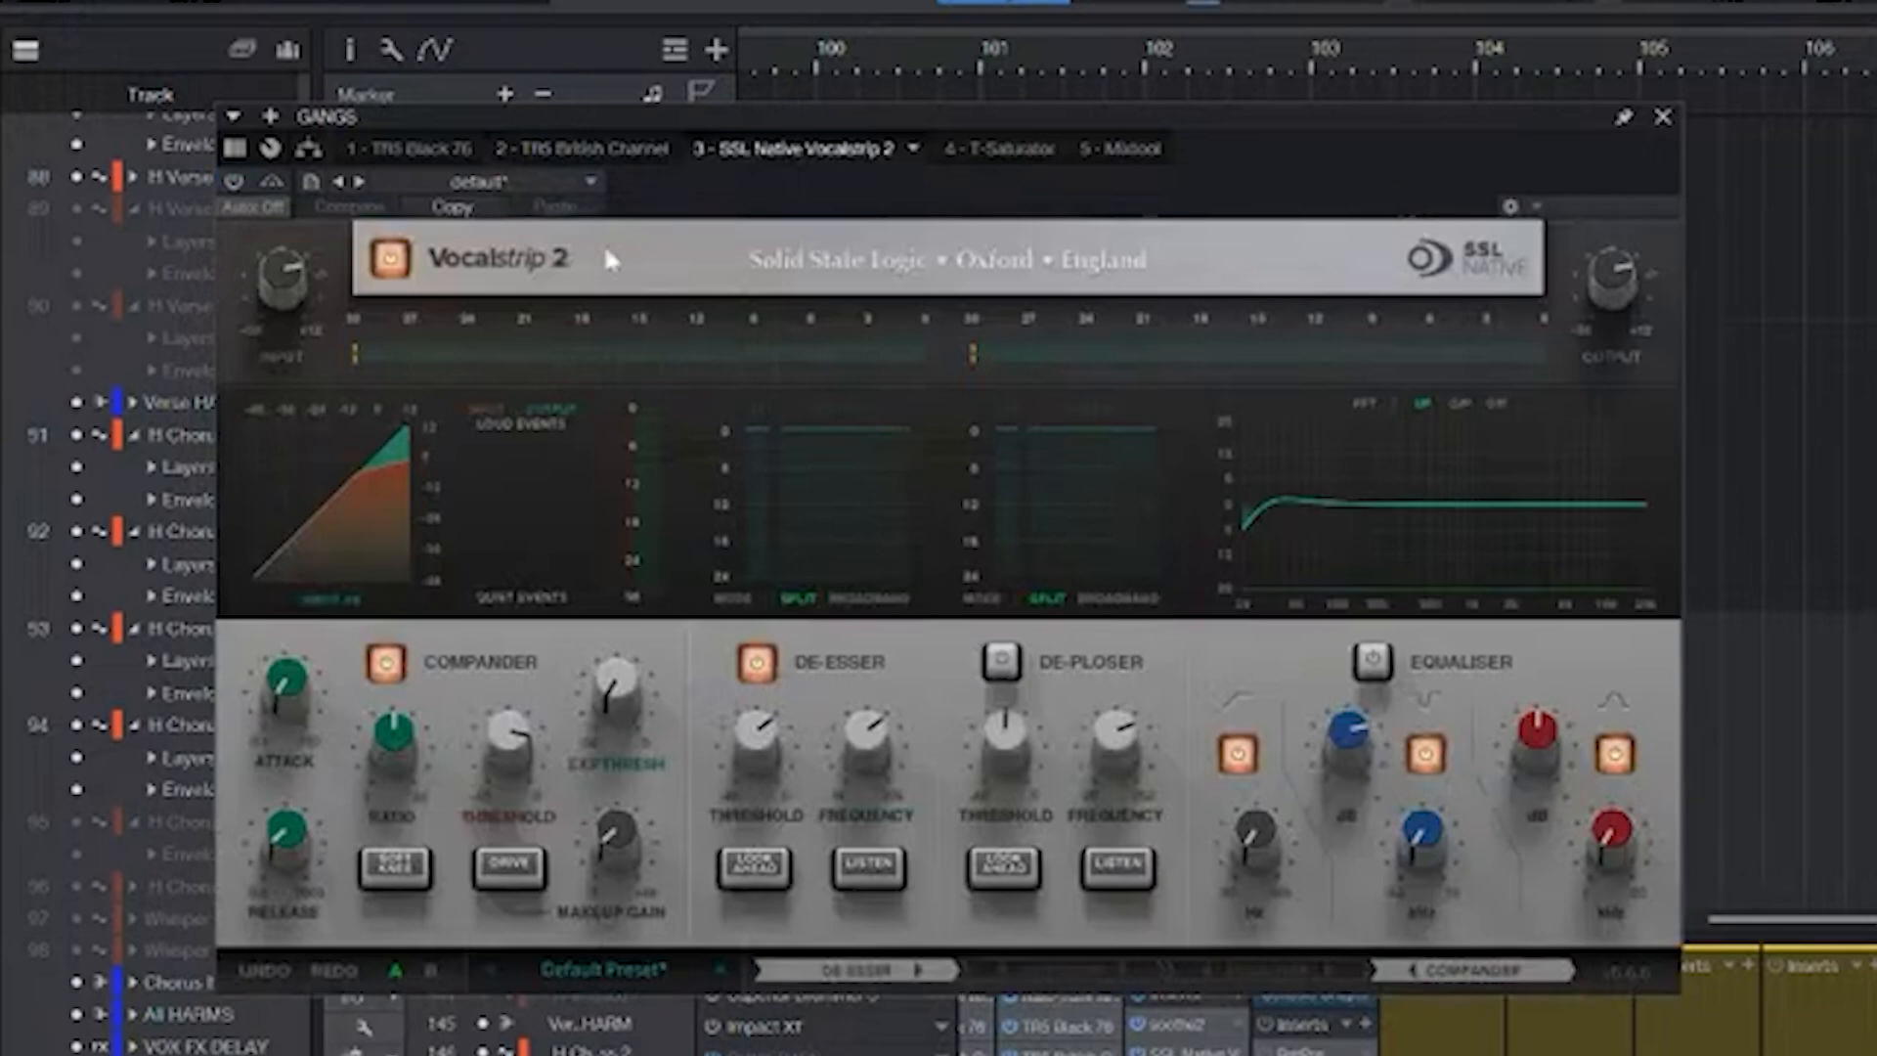
{"action": "left_click", "coordinate": [235, 181]}
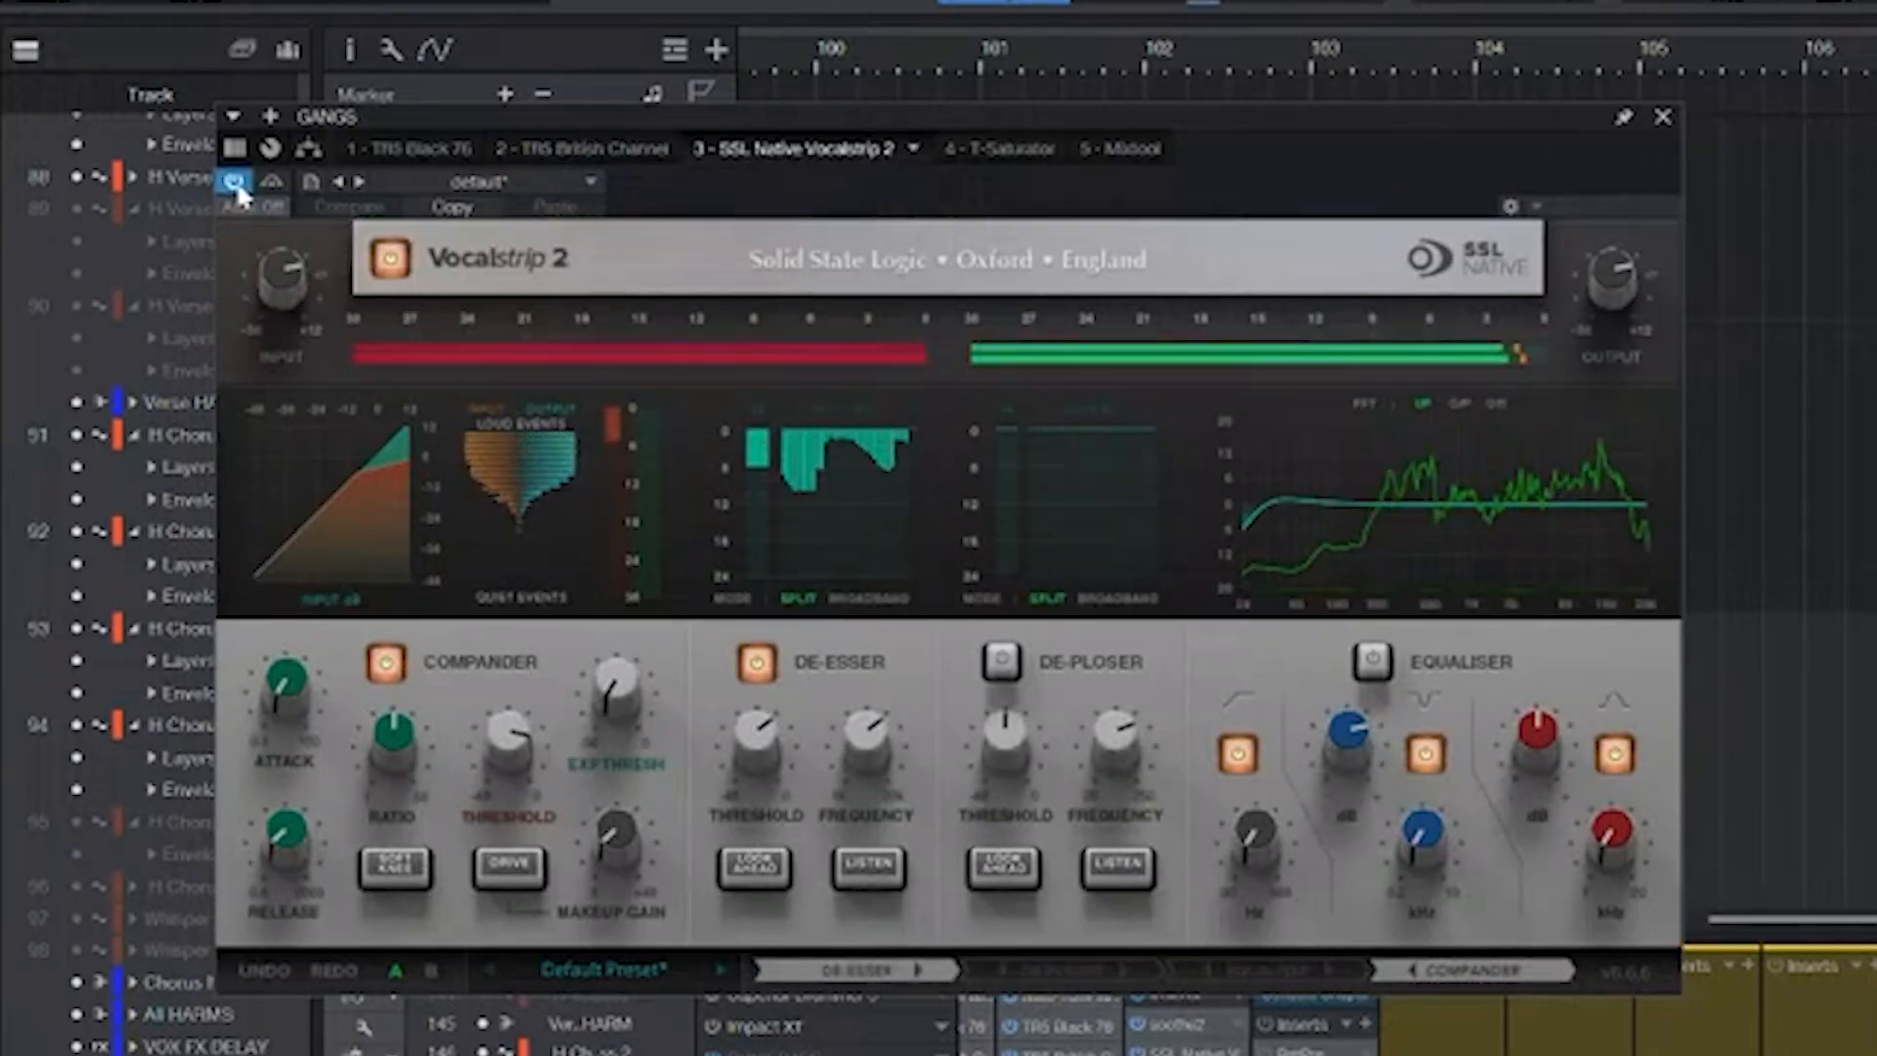
{"action": "left_click", "coordinate": [238, 184]}
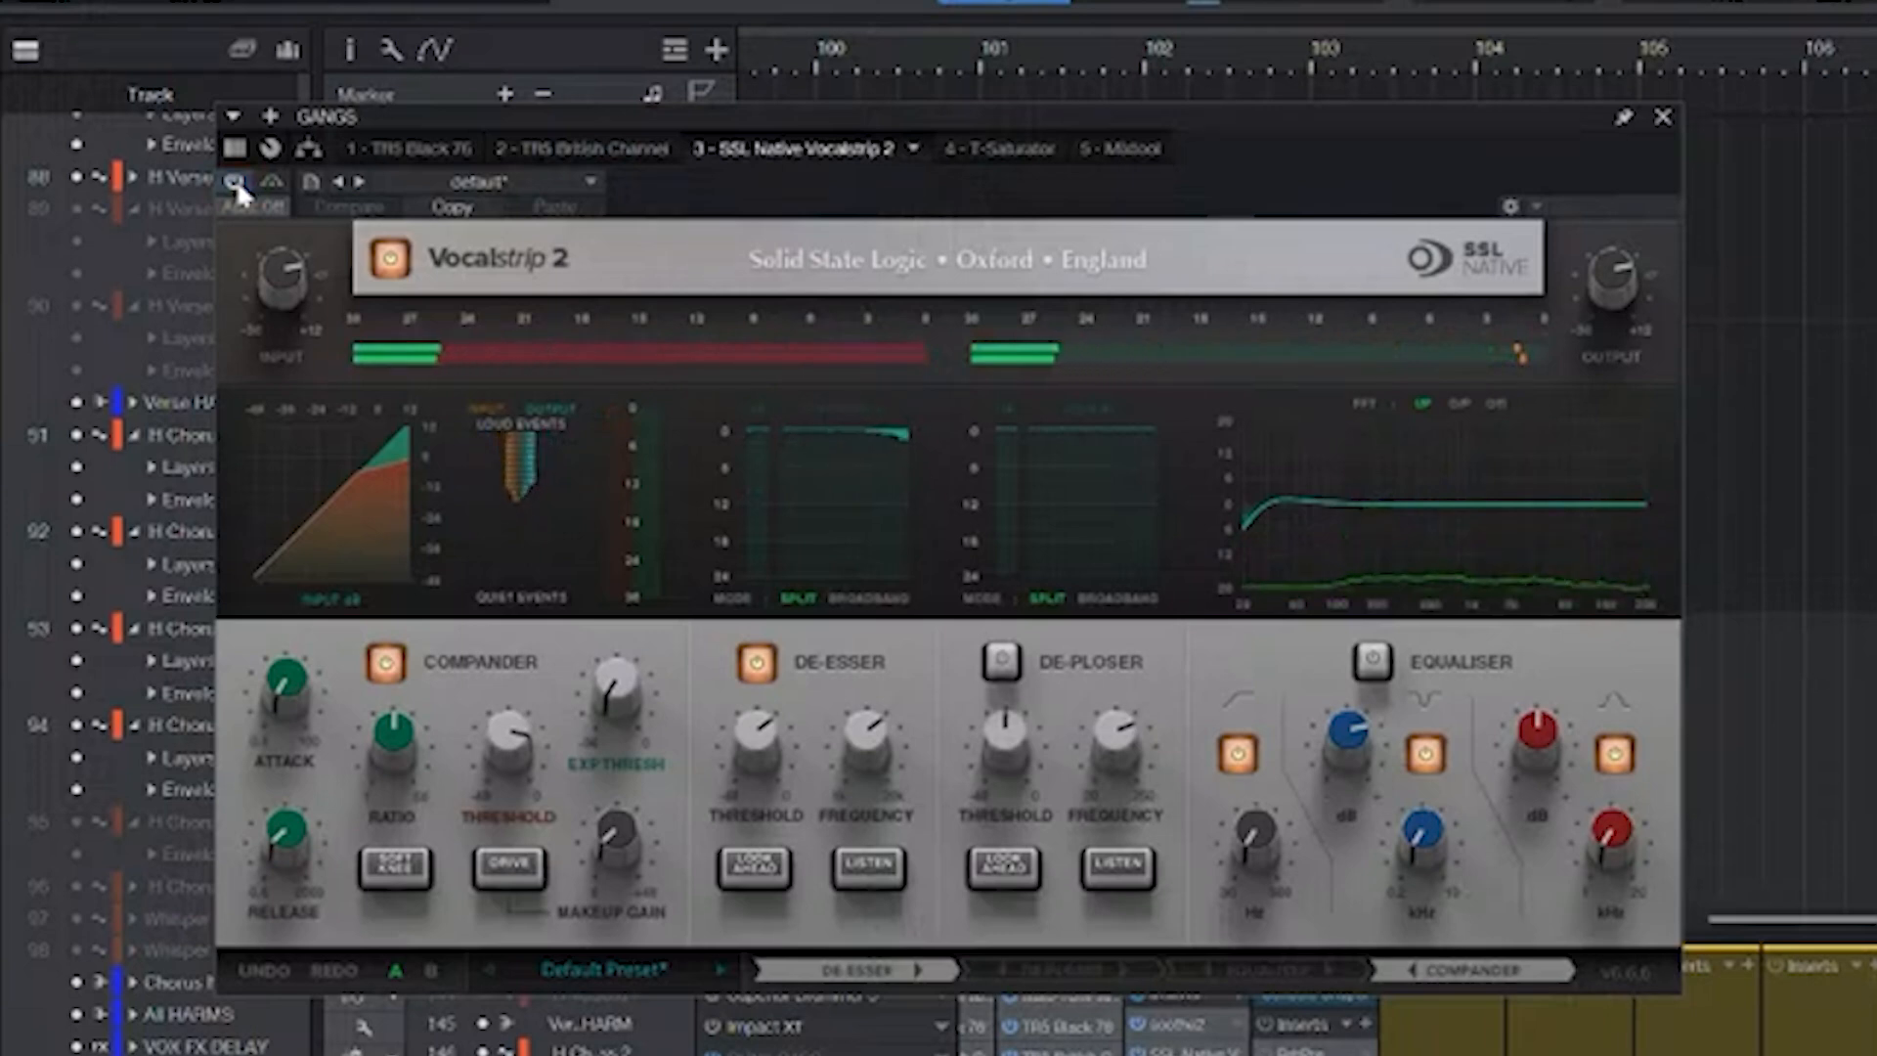
{"action": "left_click", "coordinate": [237, 178]}
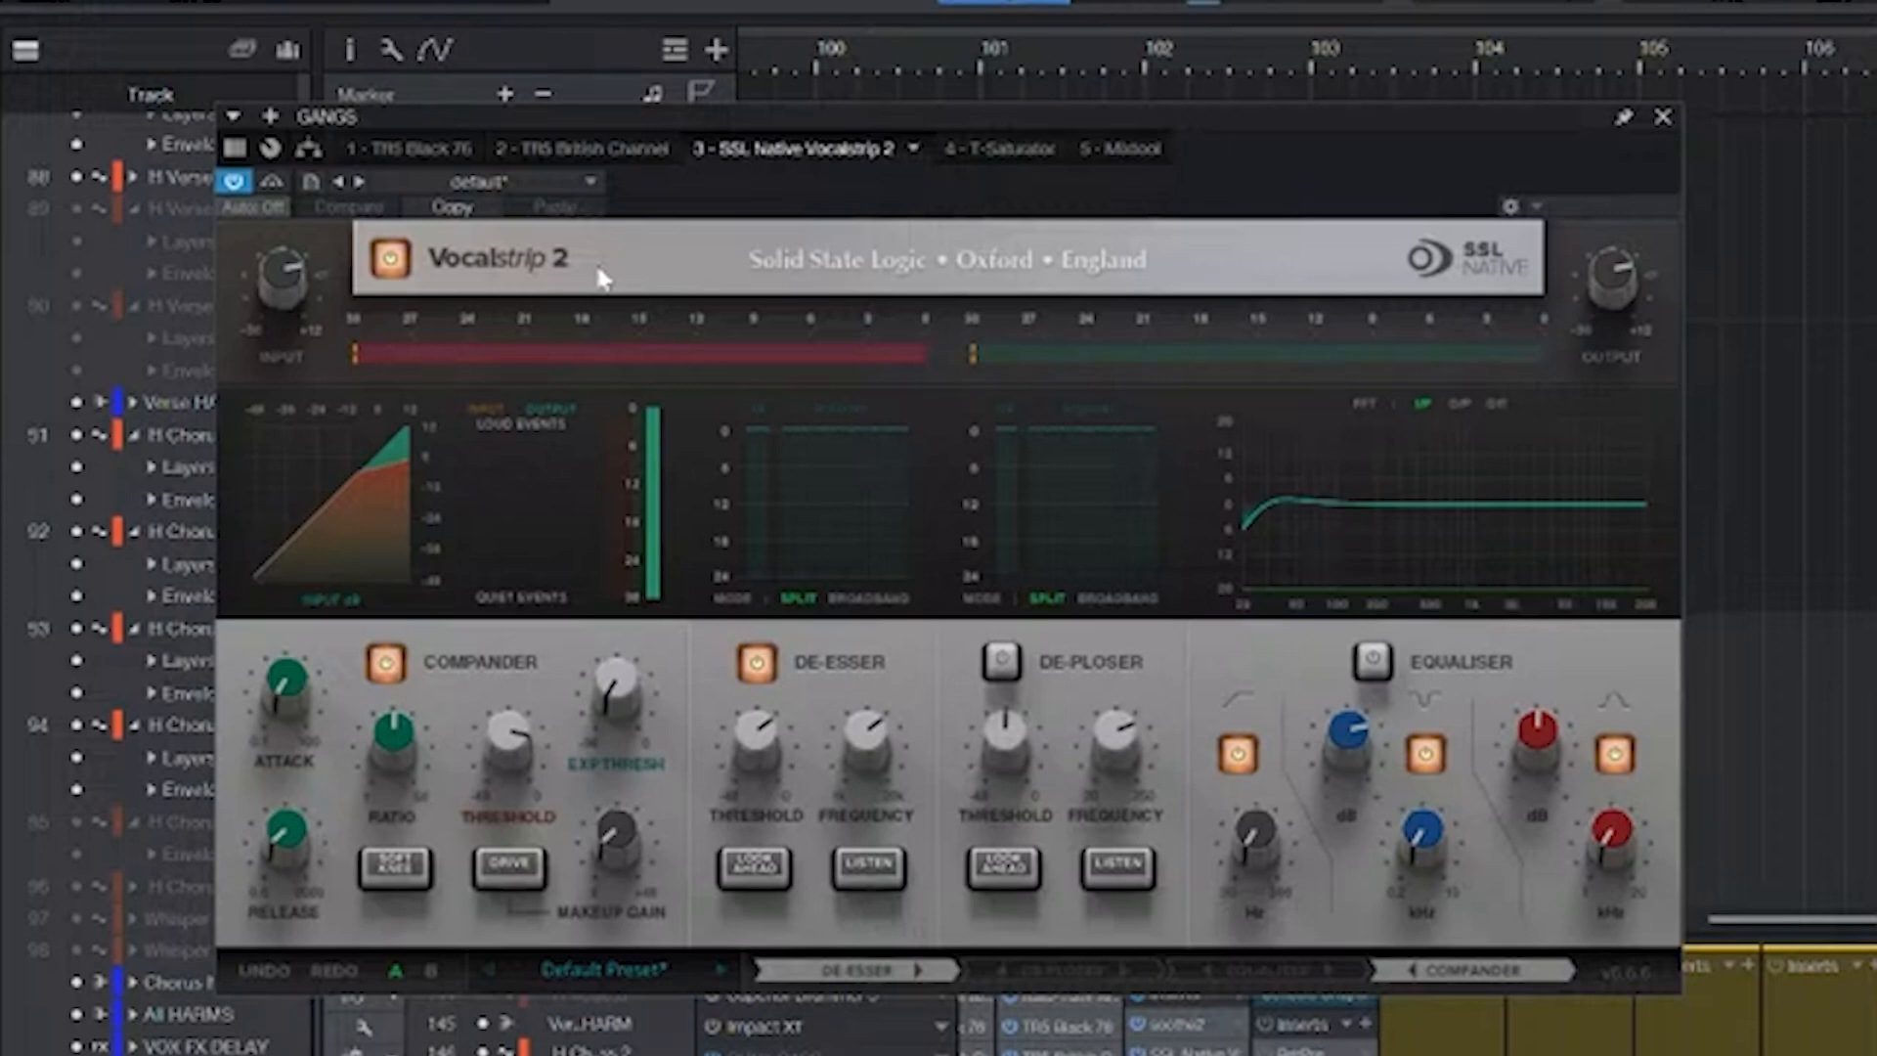
{"action": "left_click", "coordinate": [986, 160]}
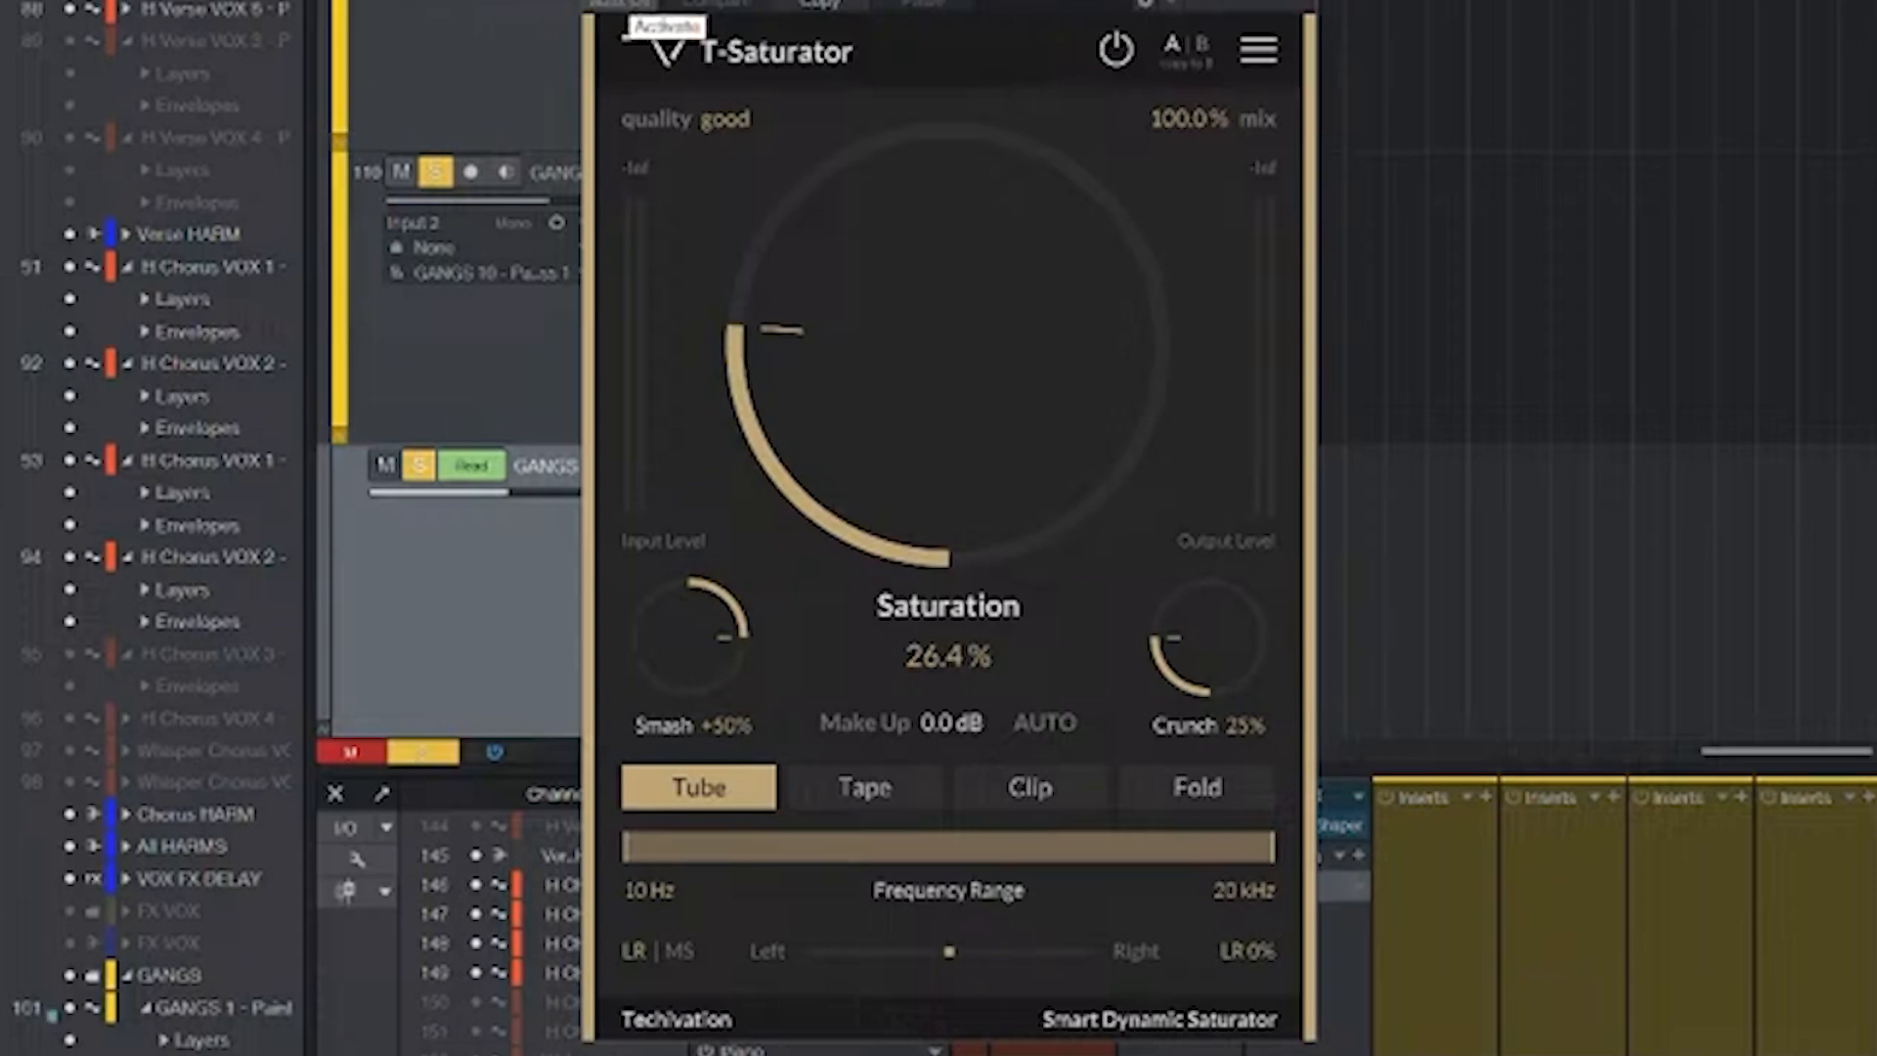
{"action": "key", "text": "space"}
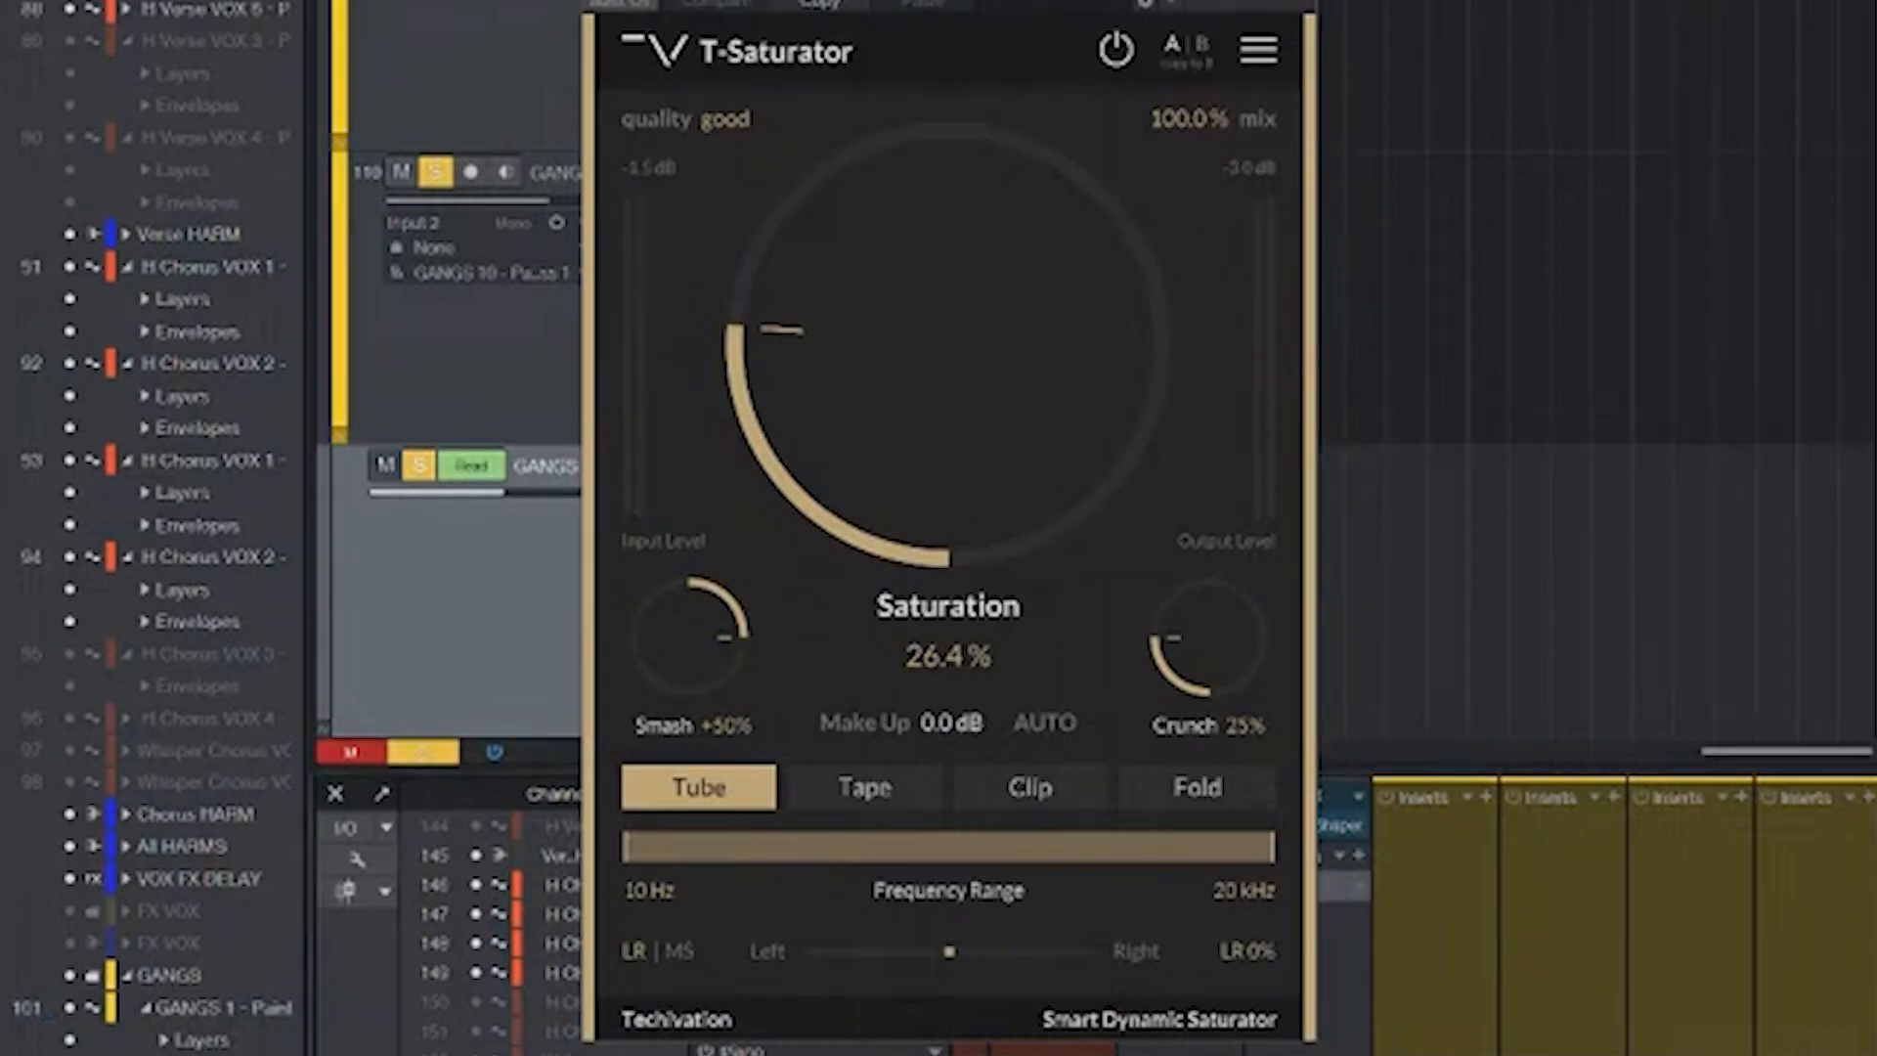
- Audition the GANG VERB channel by toggling its mute, and inspect its Replika 2 and Little Plate inserts
{"action": "scroll", "coordinate": [1599, 919], "scroll_direction": "right", "scroll_amount": 3}
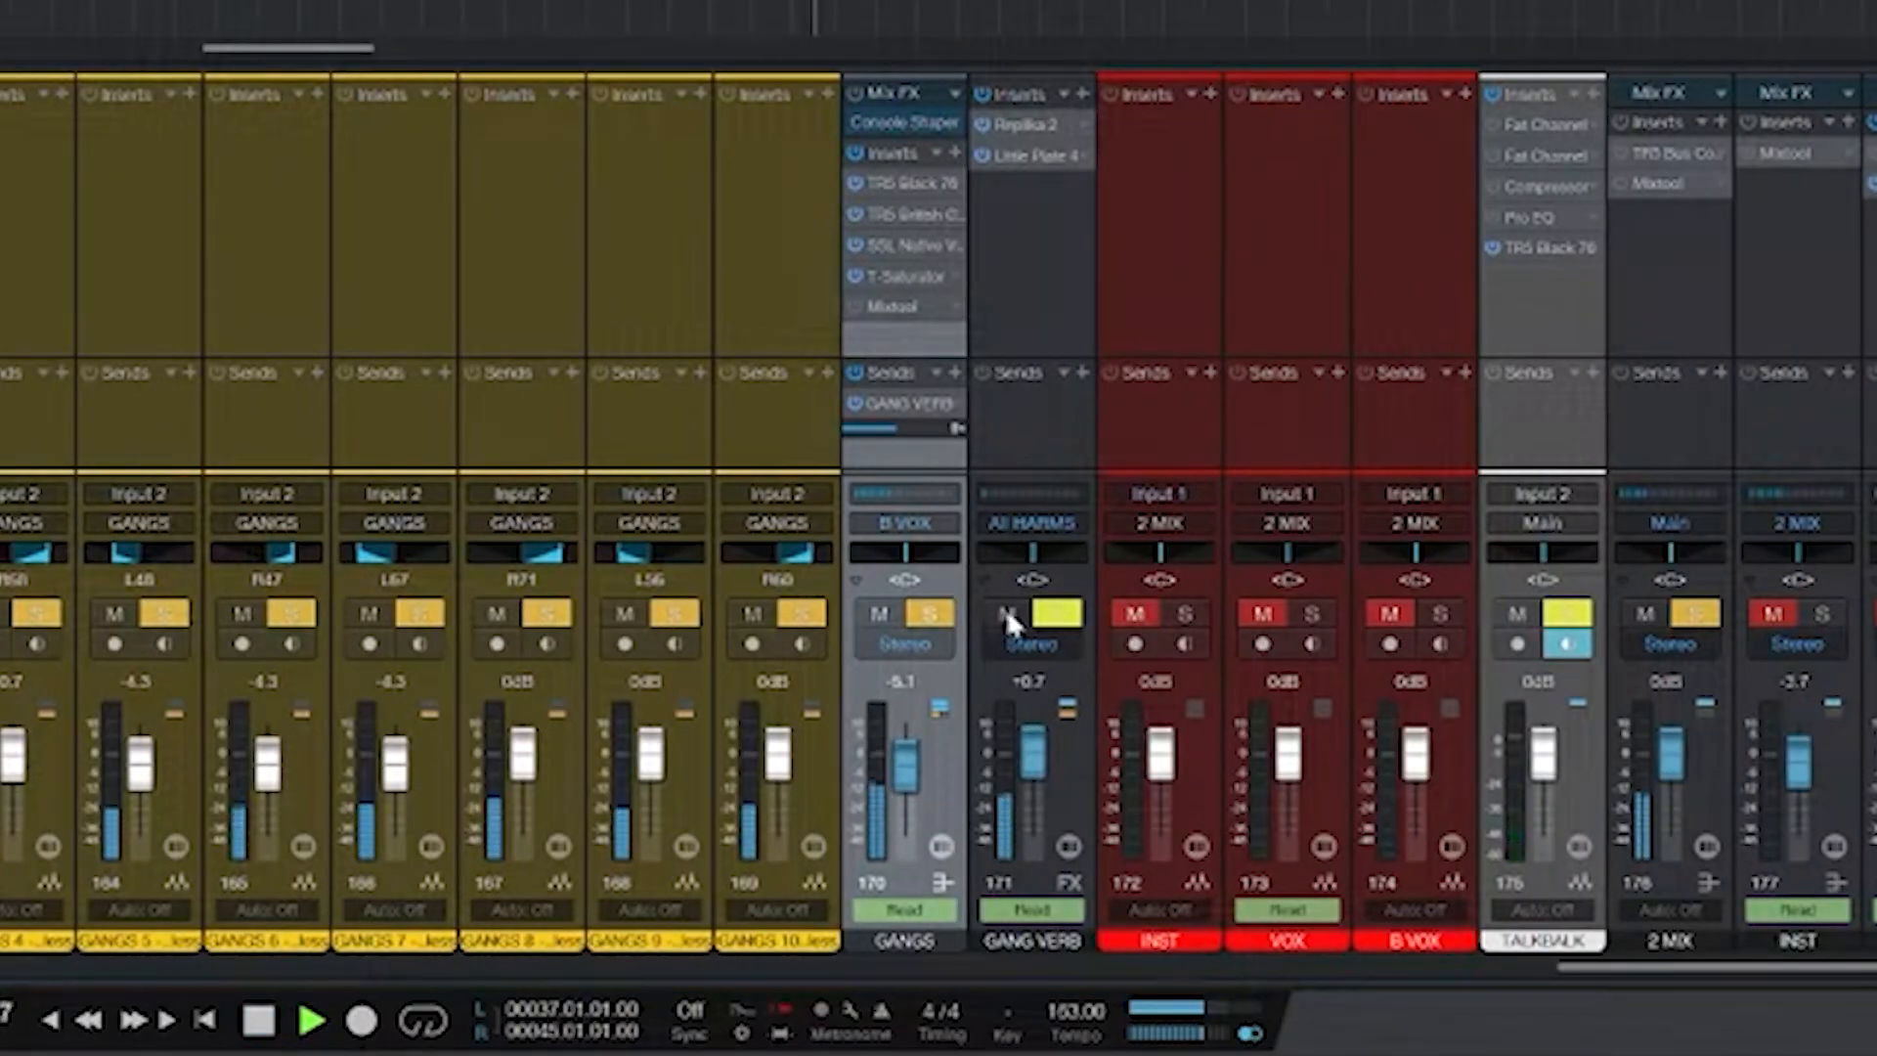
{"action": "key", "text": "space"}
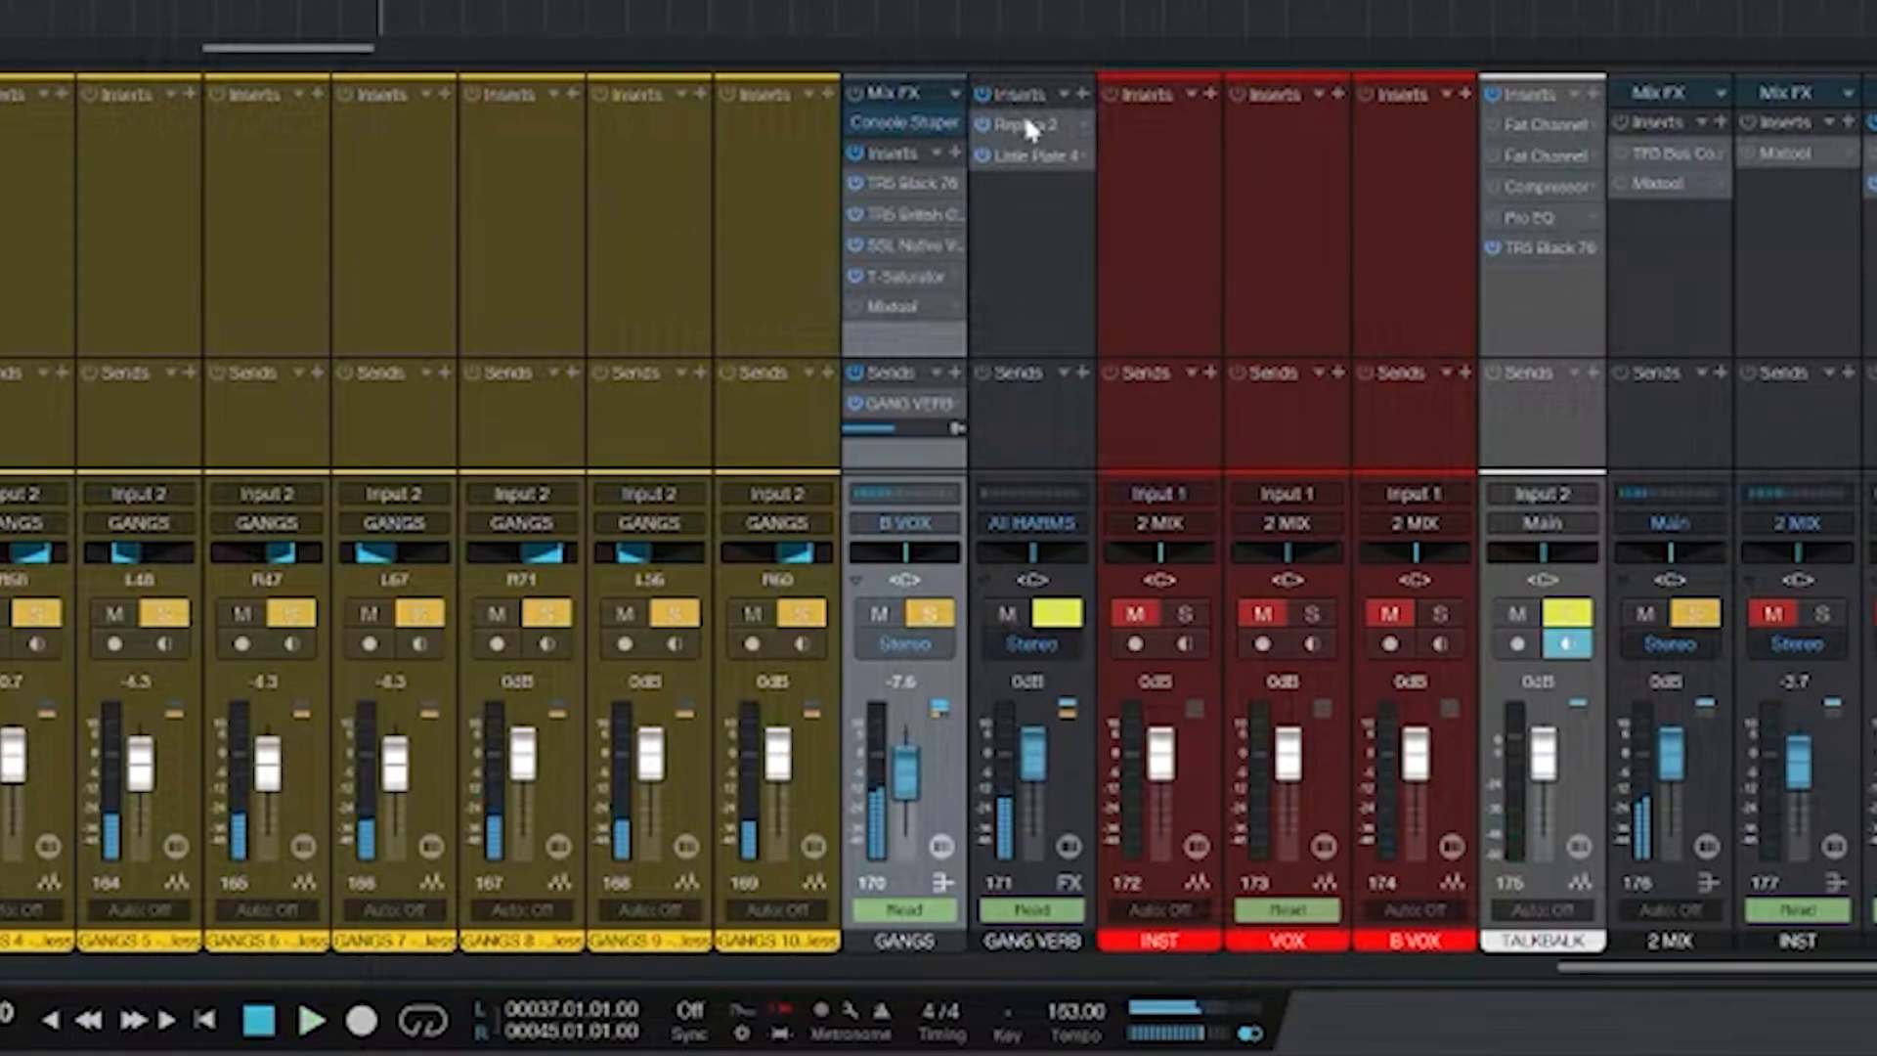
{"action": "double_click", "coordinate": [1027, 124]}
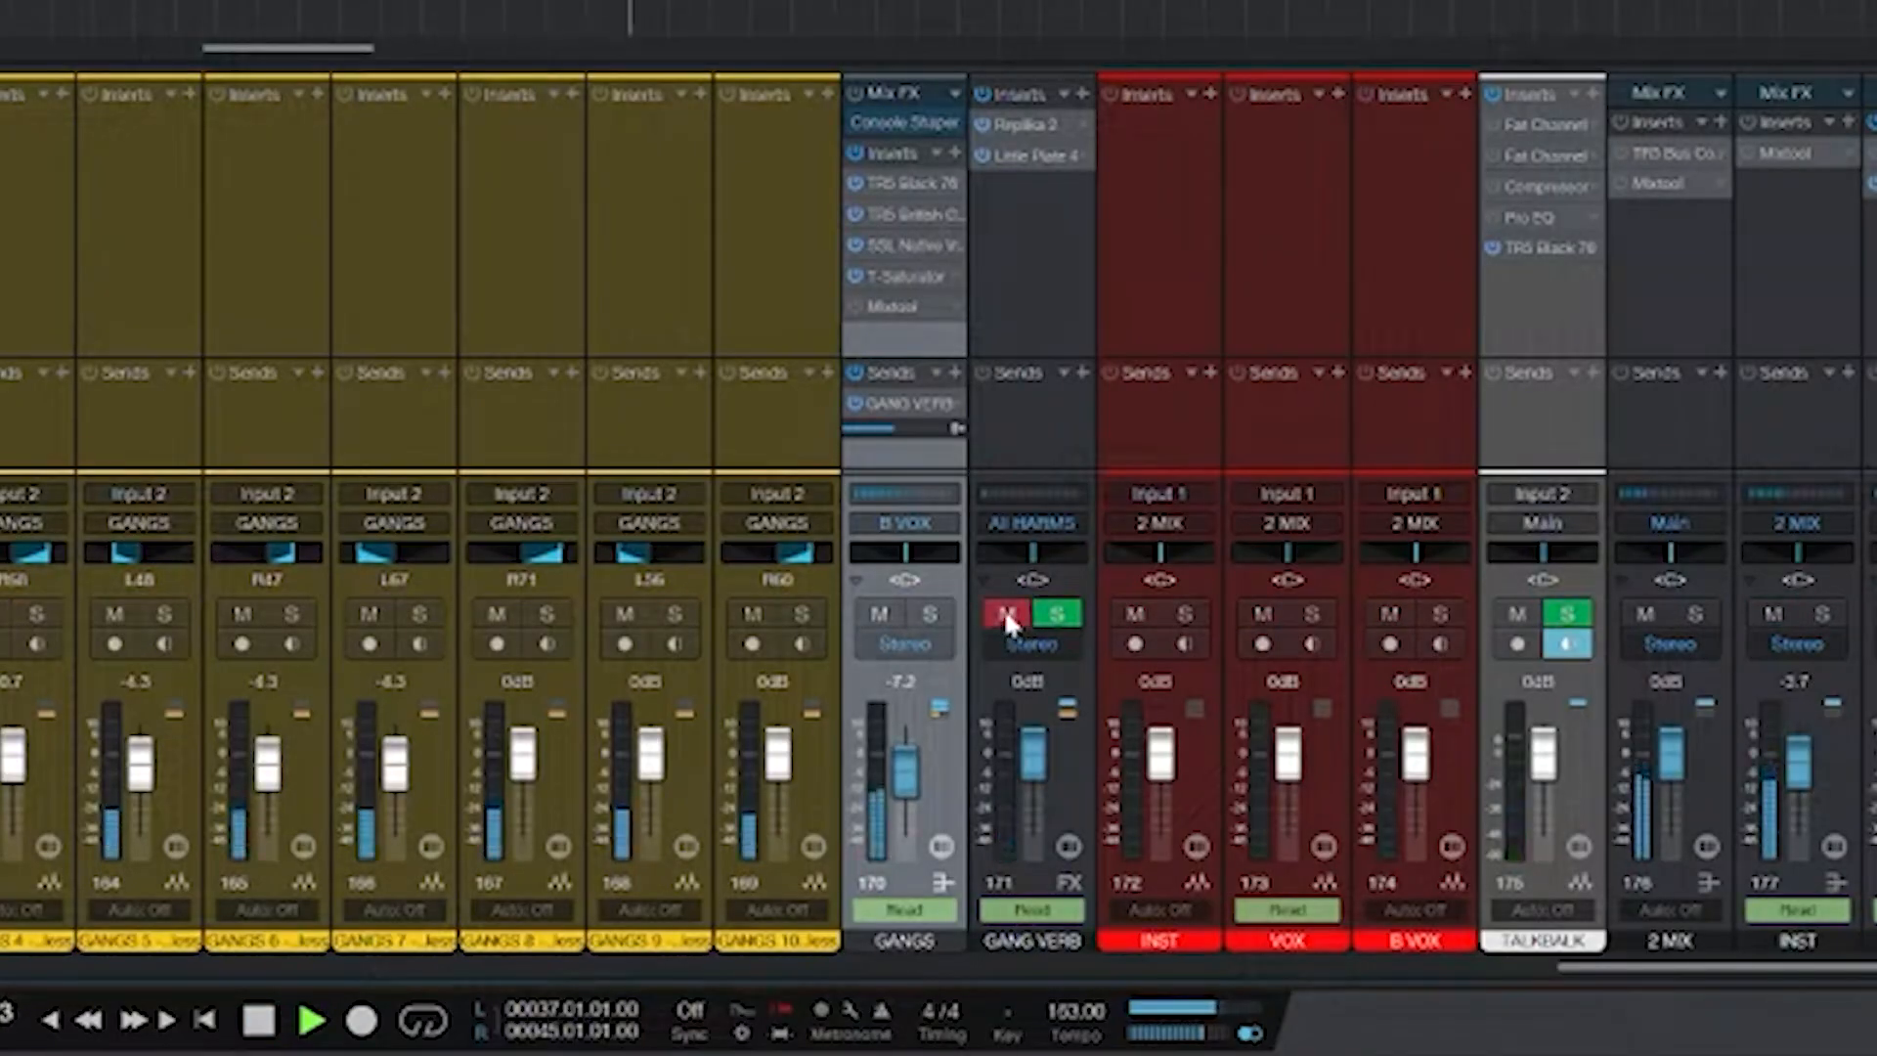
{"action": "left_click", "coordinate": [1005, 613]}
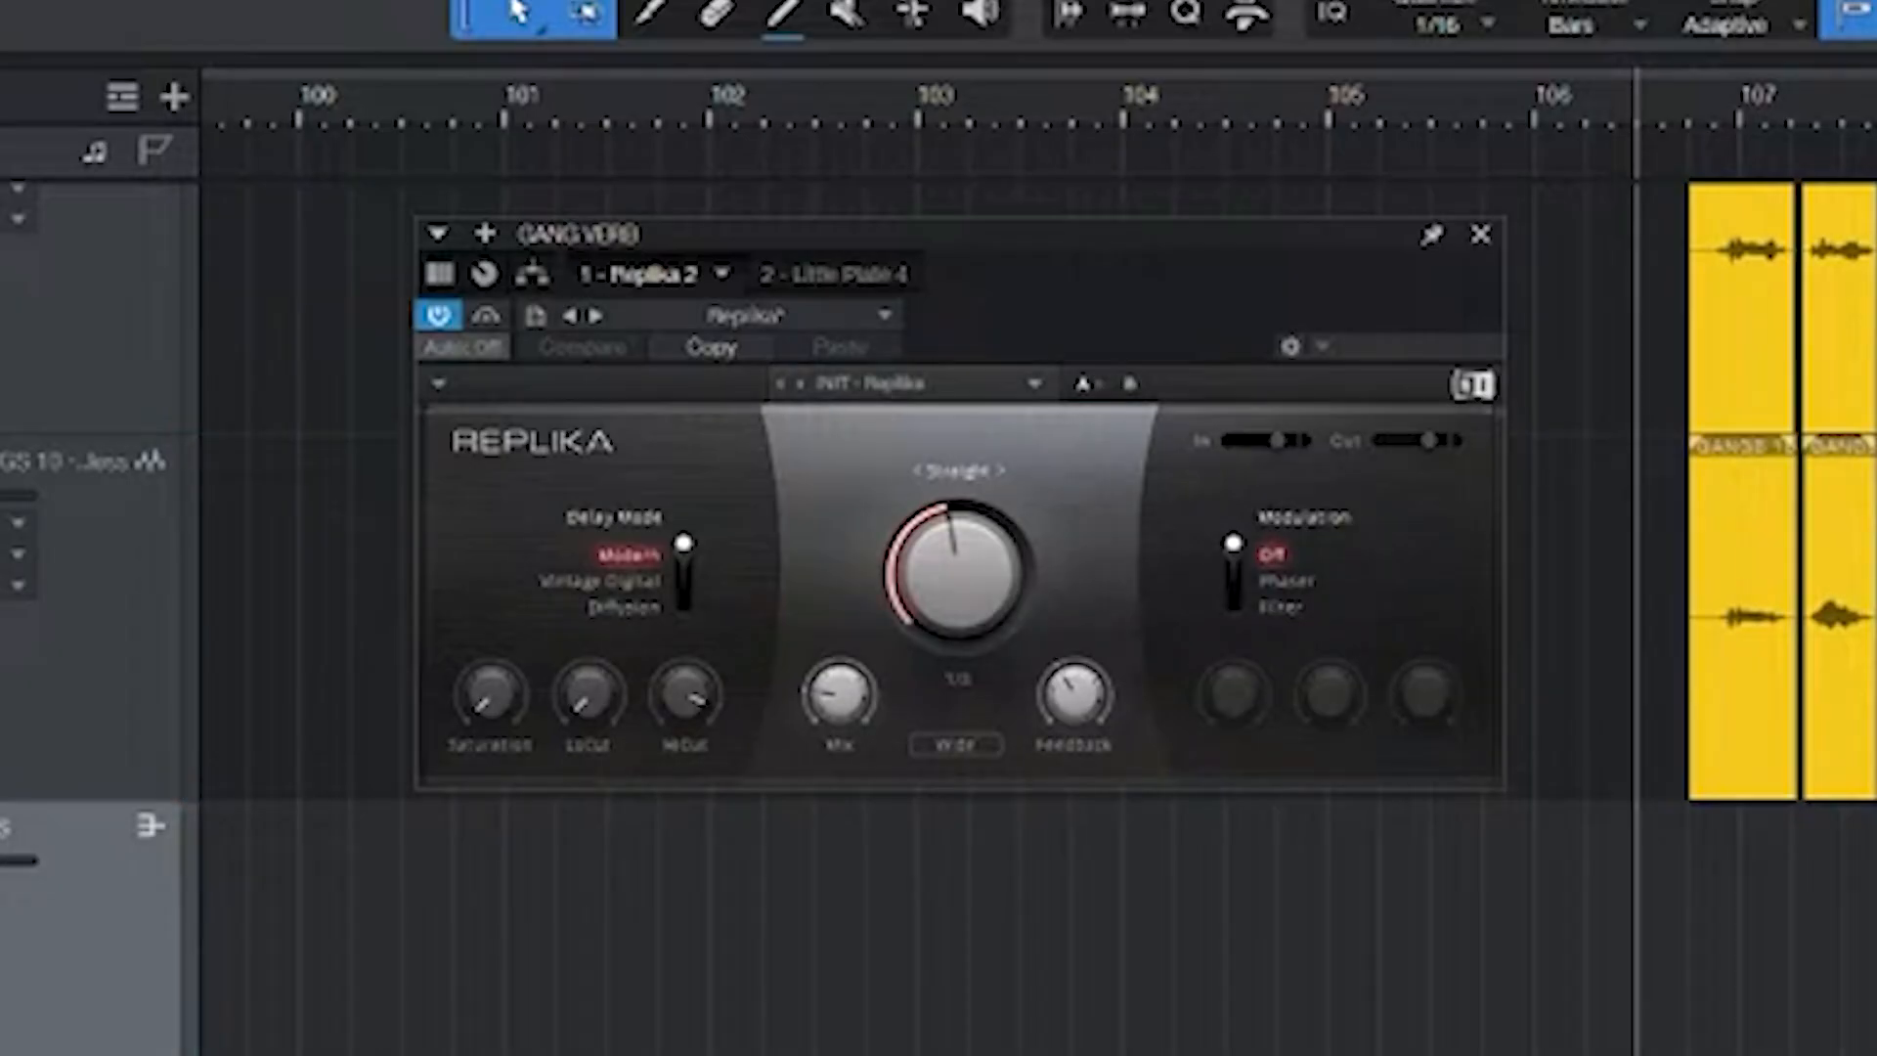
{"action": "left_click", "coordinate": [834, 275]}
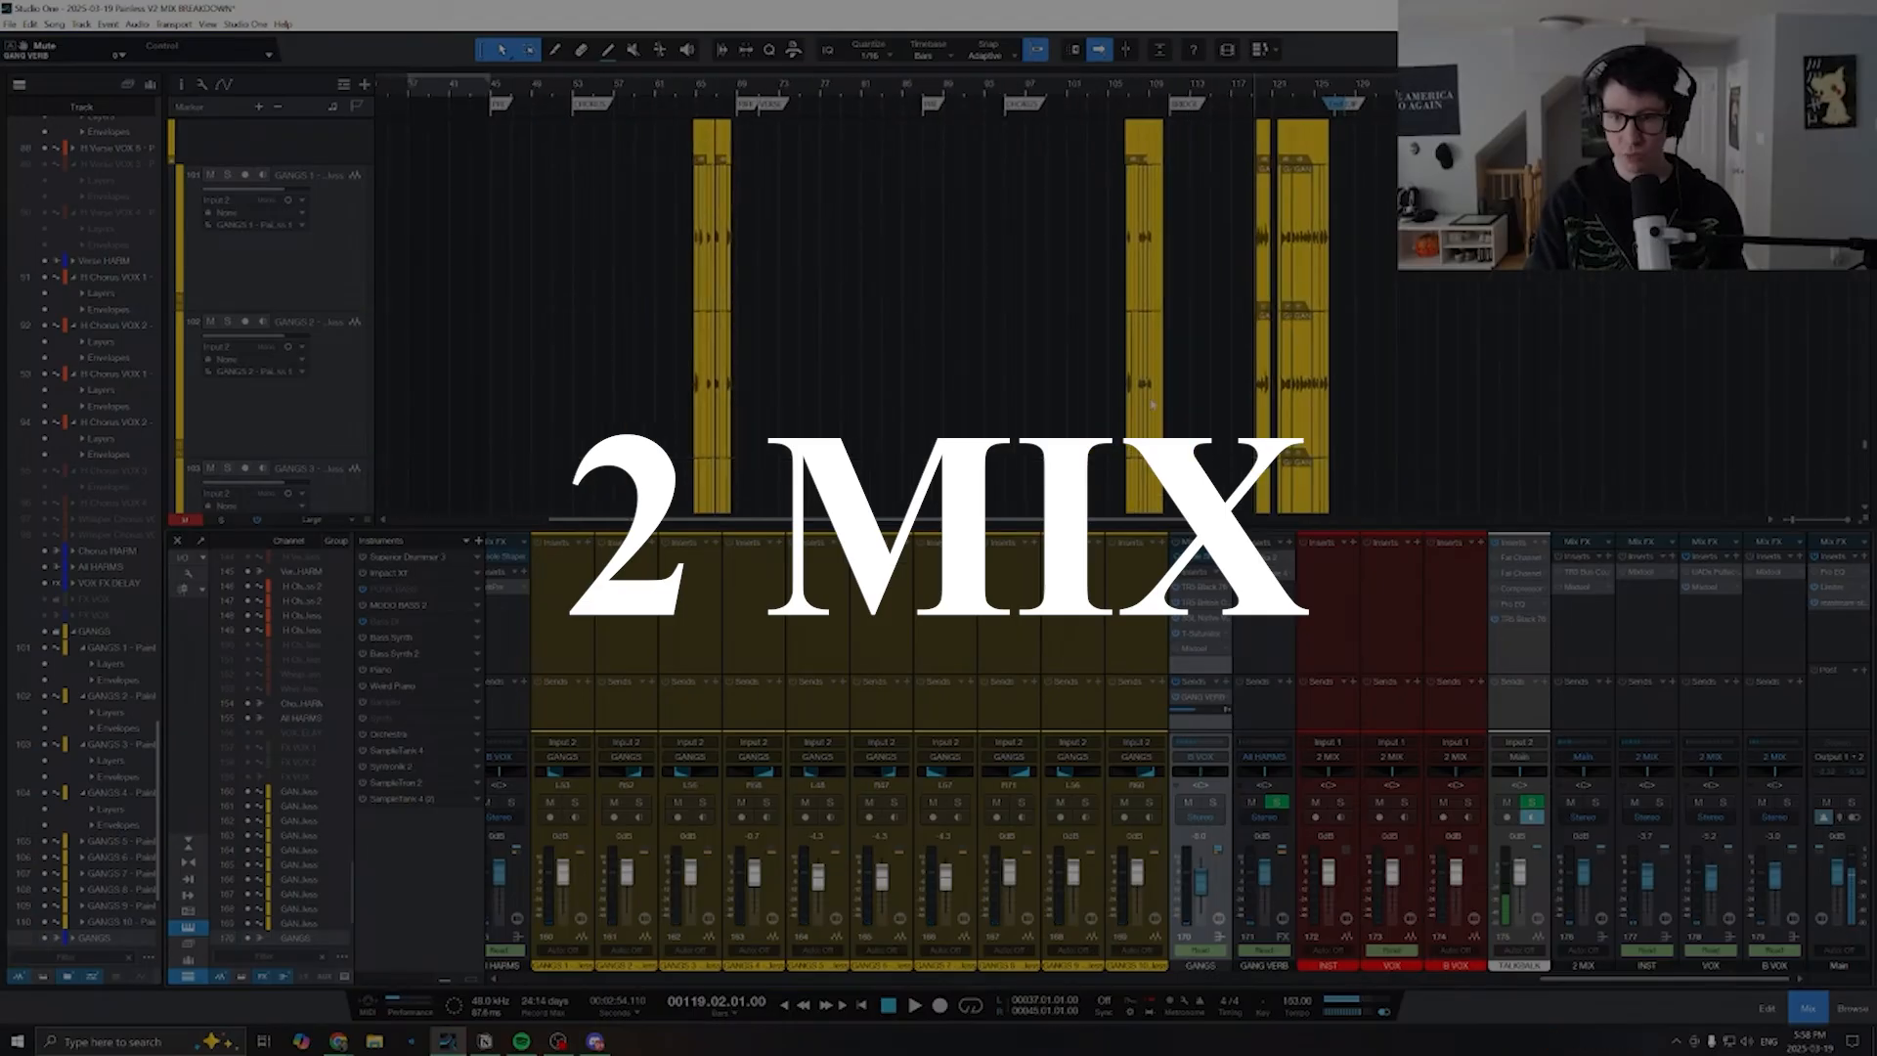
- Select the 2 MIX bus channel and set the arrangement's track height to Overview with the mixer hidden
{"action": "scroll", "coordinate": [1151, 406], "scroll_direction": "right", "scroll_amount": 3}
{"action": "left_click", "coordinate": [1582, 706]}
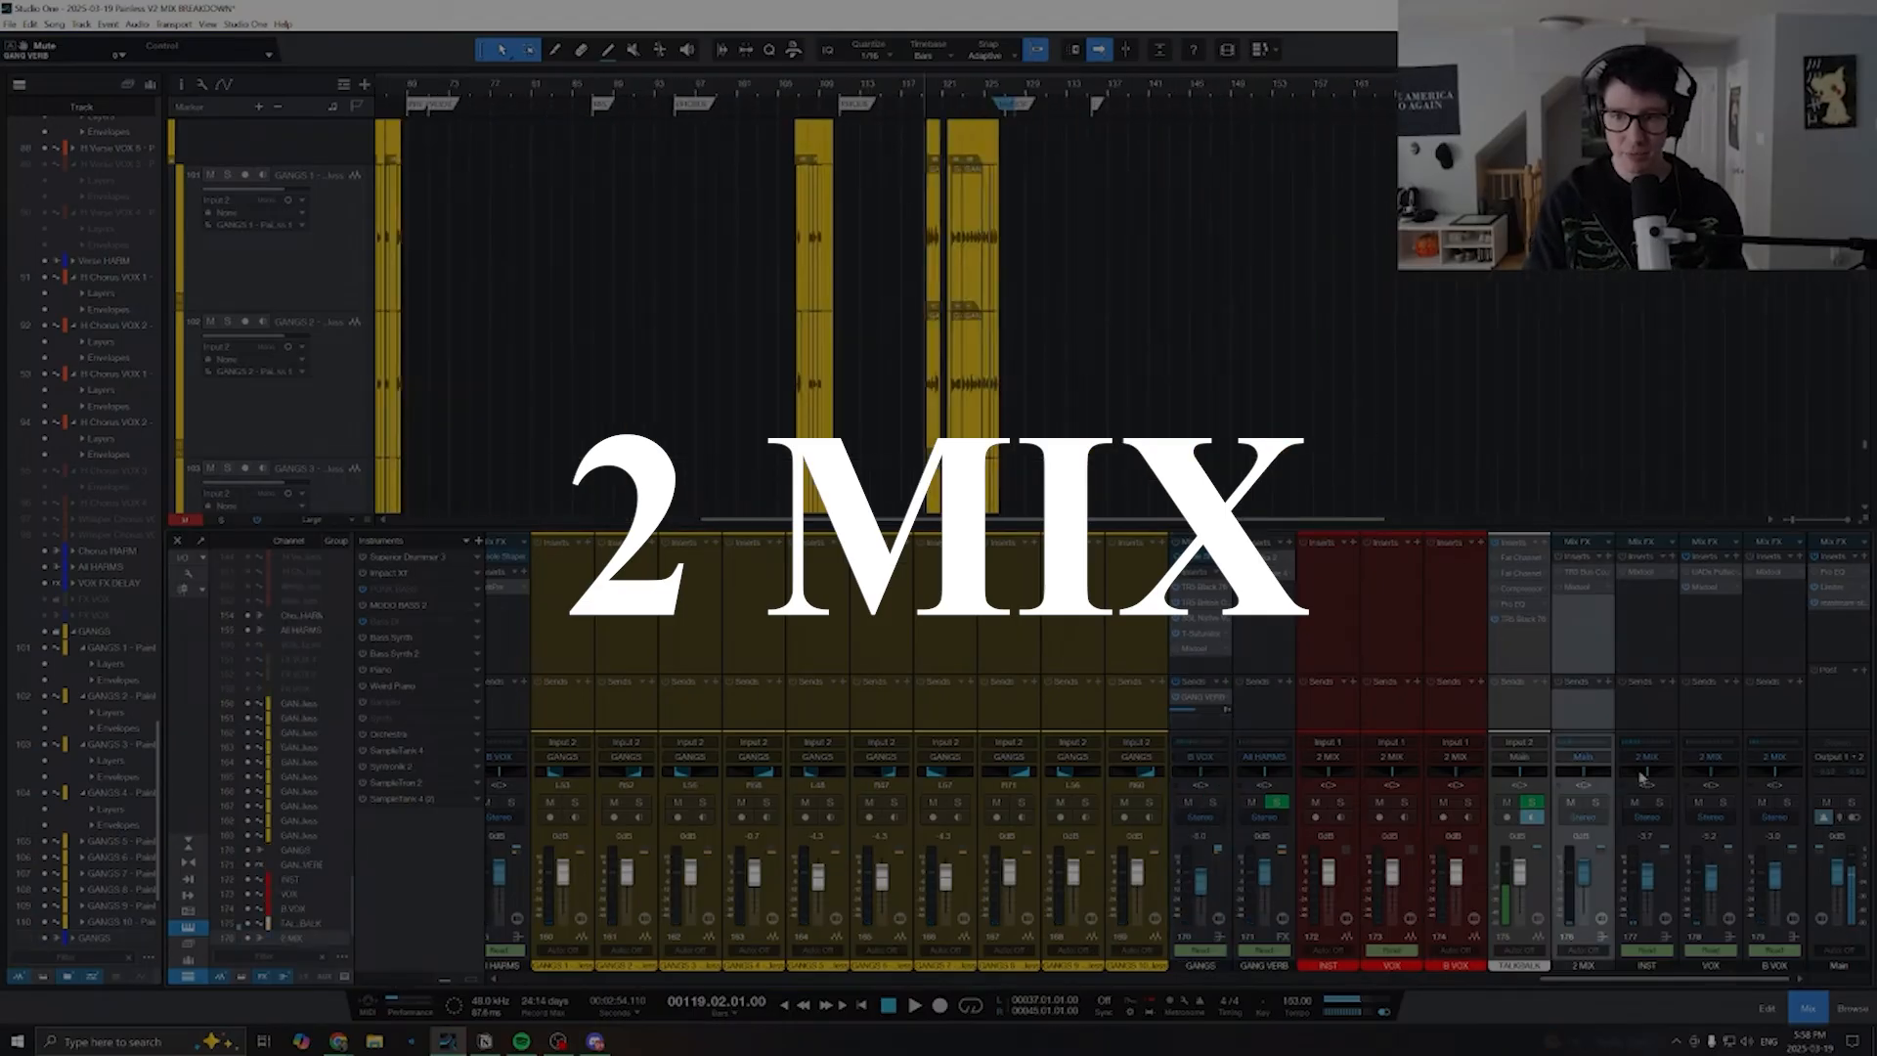
{"action": "scroll", "coordinate": [1255, 530], "scroll_direction": "down", "scroll_amount": 3}
{"action": "key", "text": "F3"}
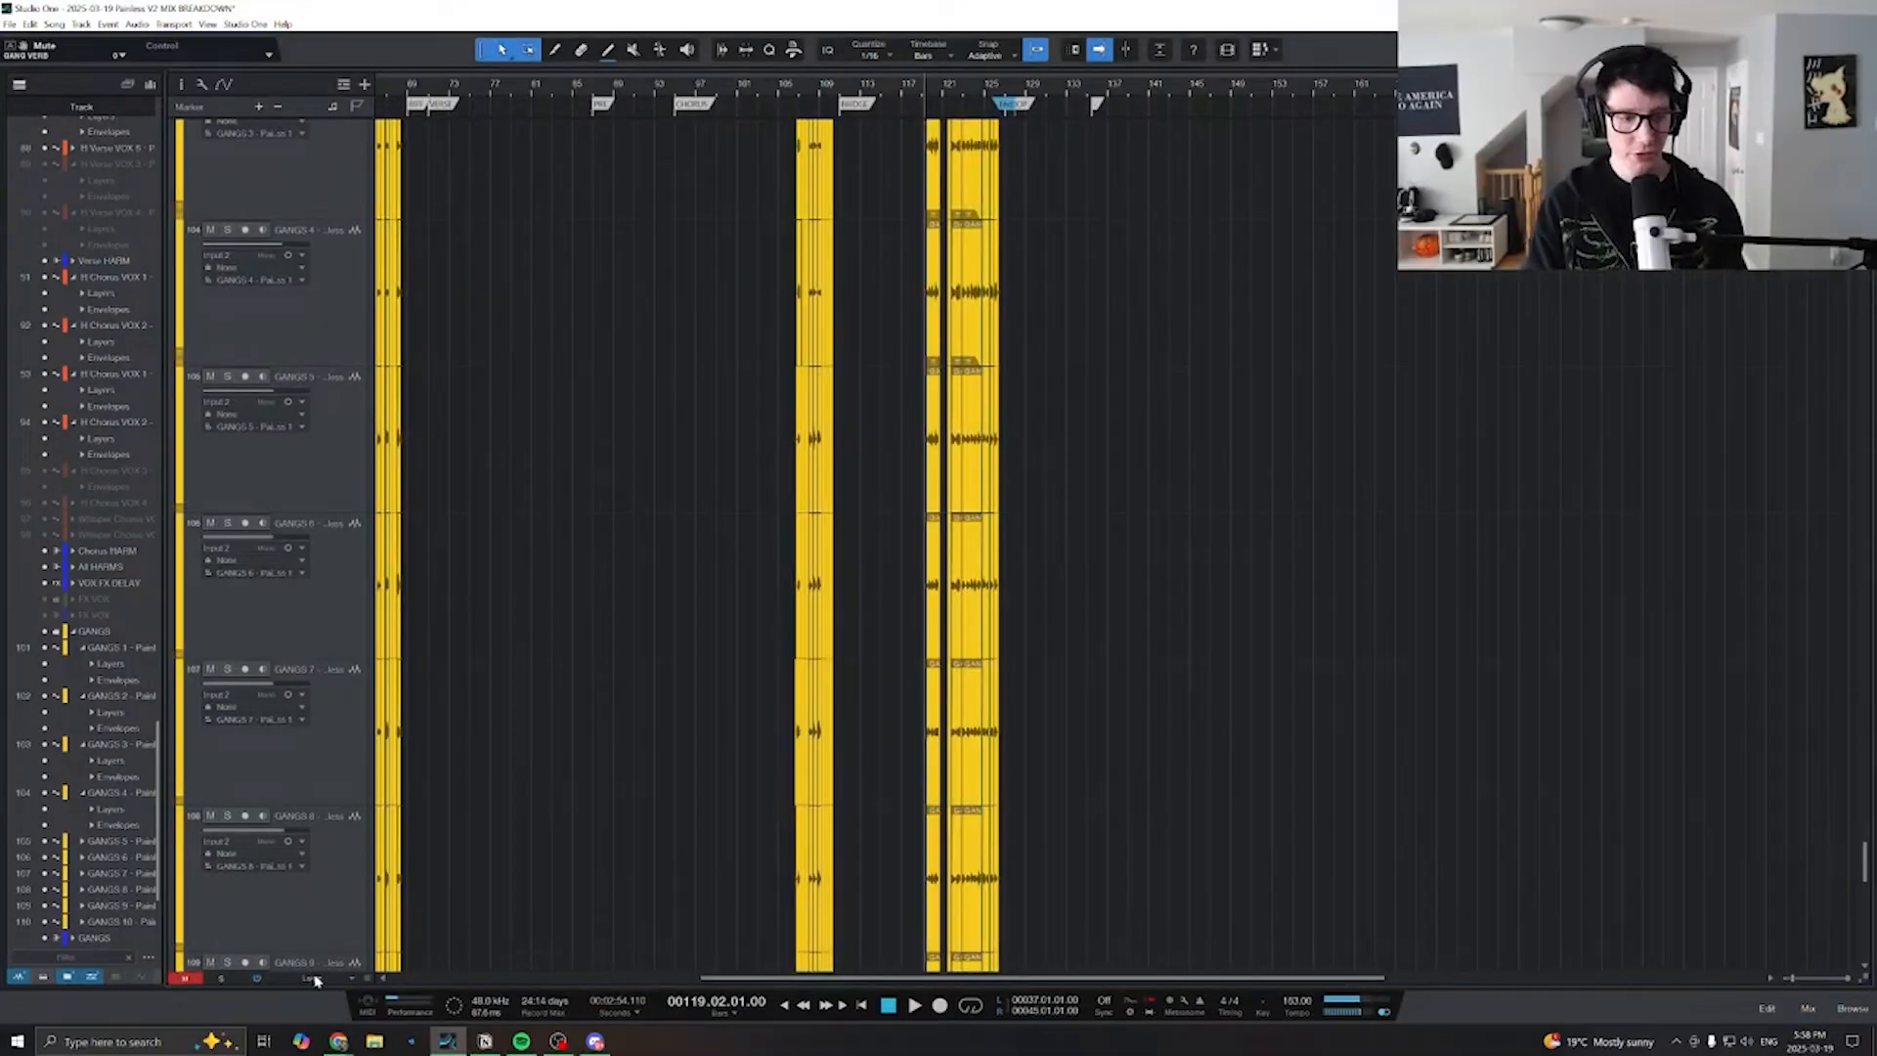
{"action": "left_click", "coordinate": [316, 980]}
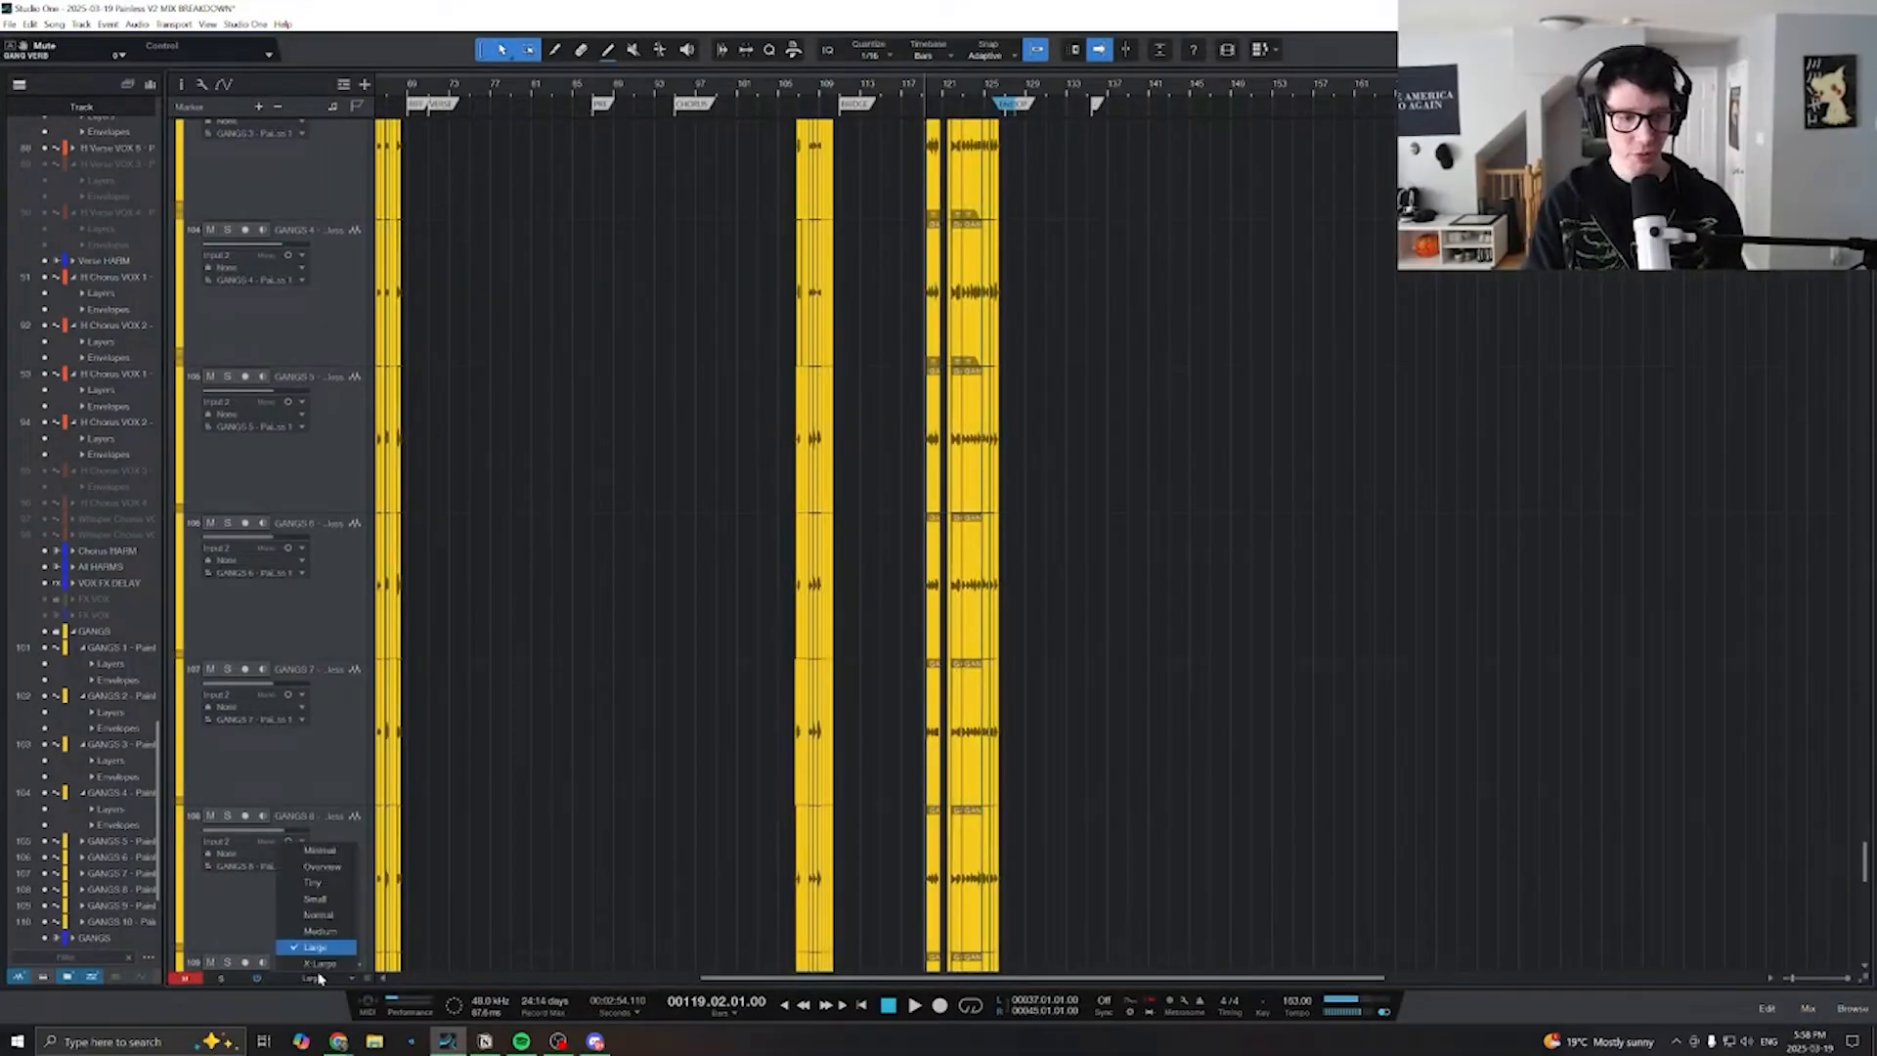
{"action": "left_click", "coordinate": [318, 867]}
- Set the playback position to the chorus at bar 95 and open the 2 MIX bus's TR5 Bus Compressor 2
{"action": "left_click", "coordinate": [671, 90]}
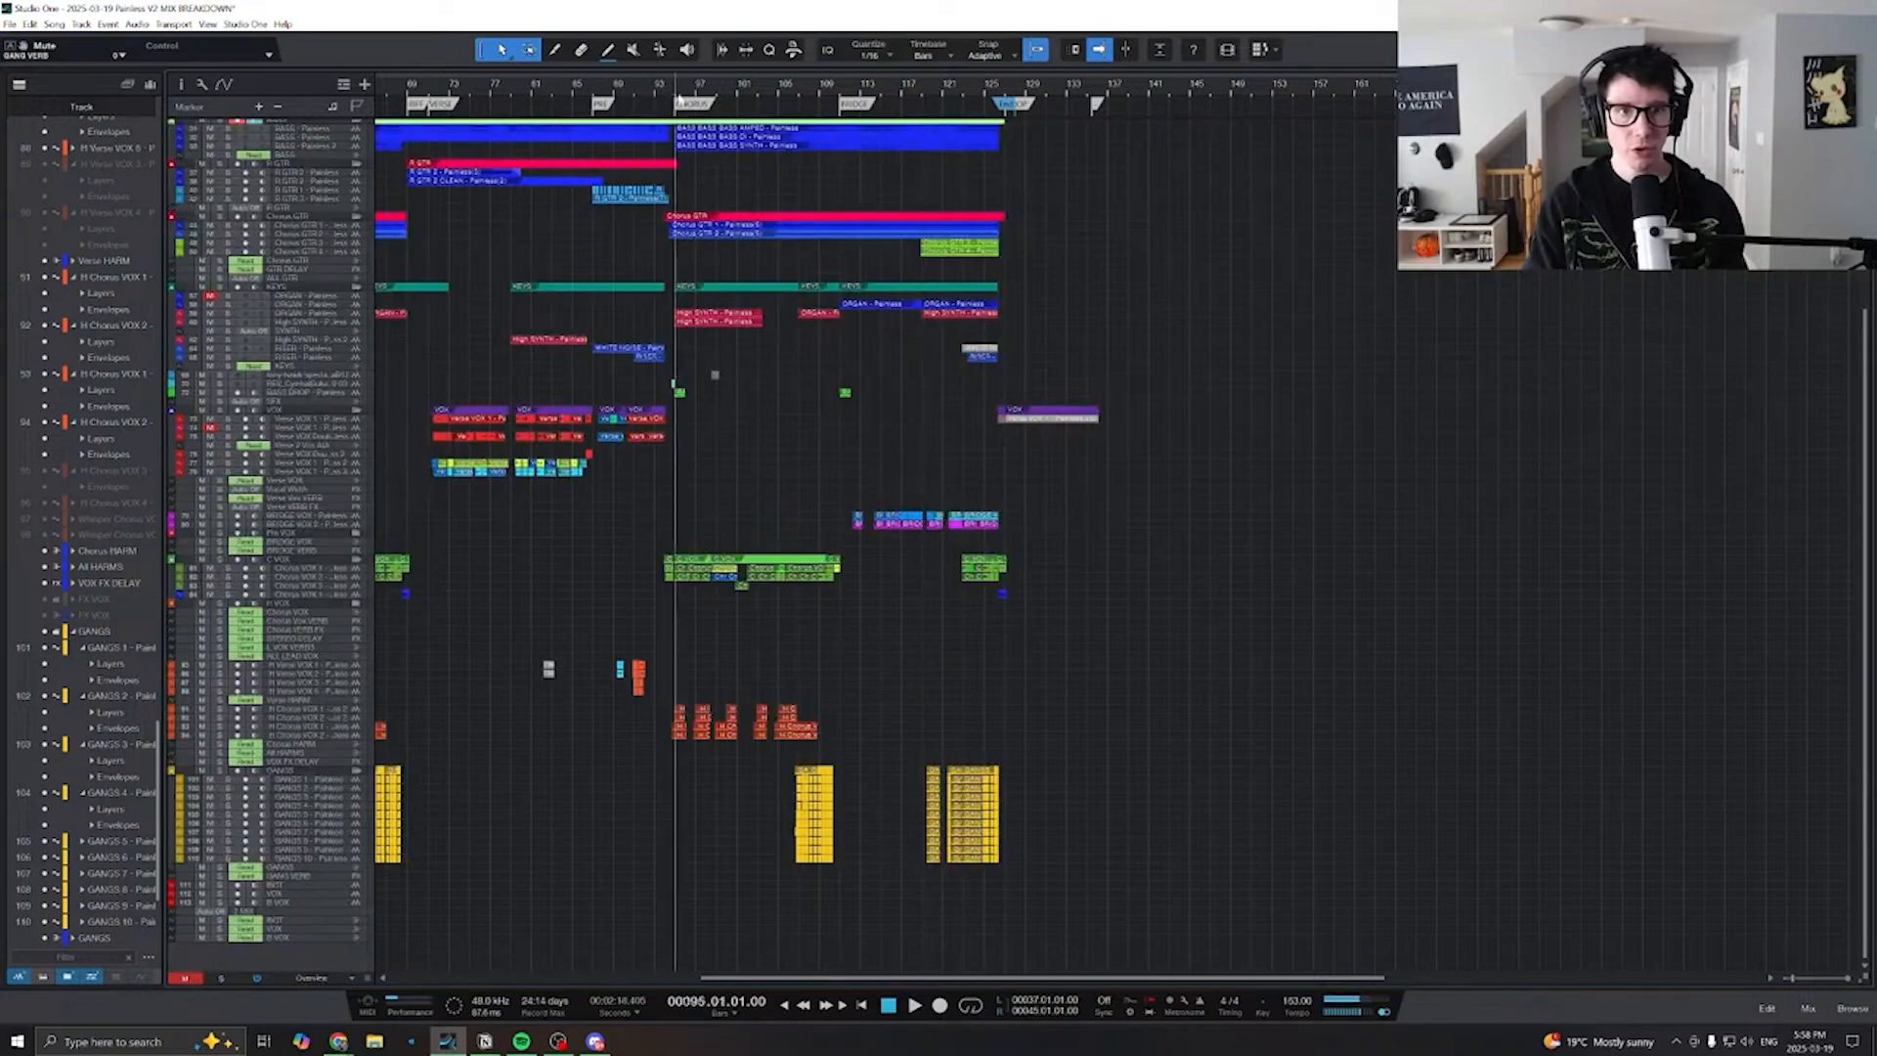
{"action": "key", "text": "e"}
{"action": "key", "text": "F3"}
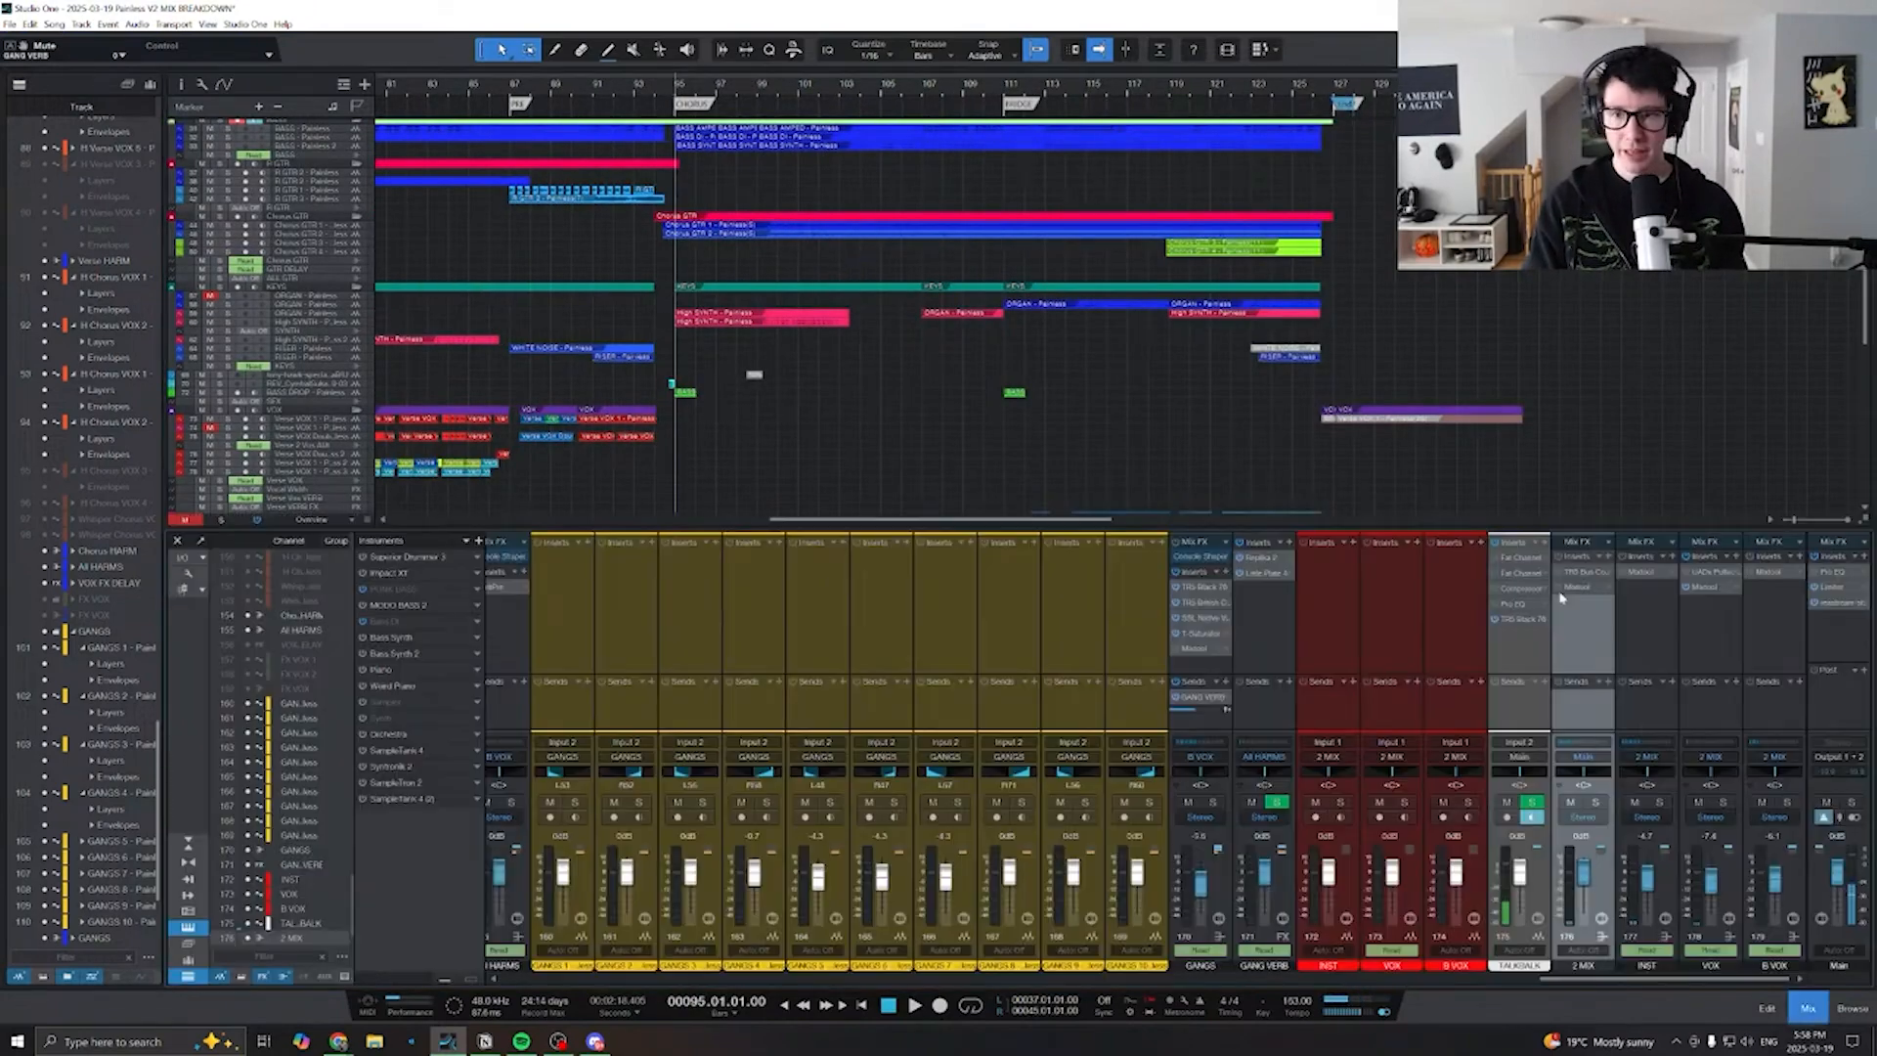
{"action": "left_click", "coordinate": [1574, 573]}
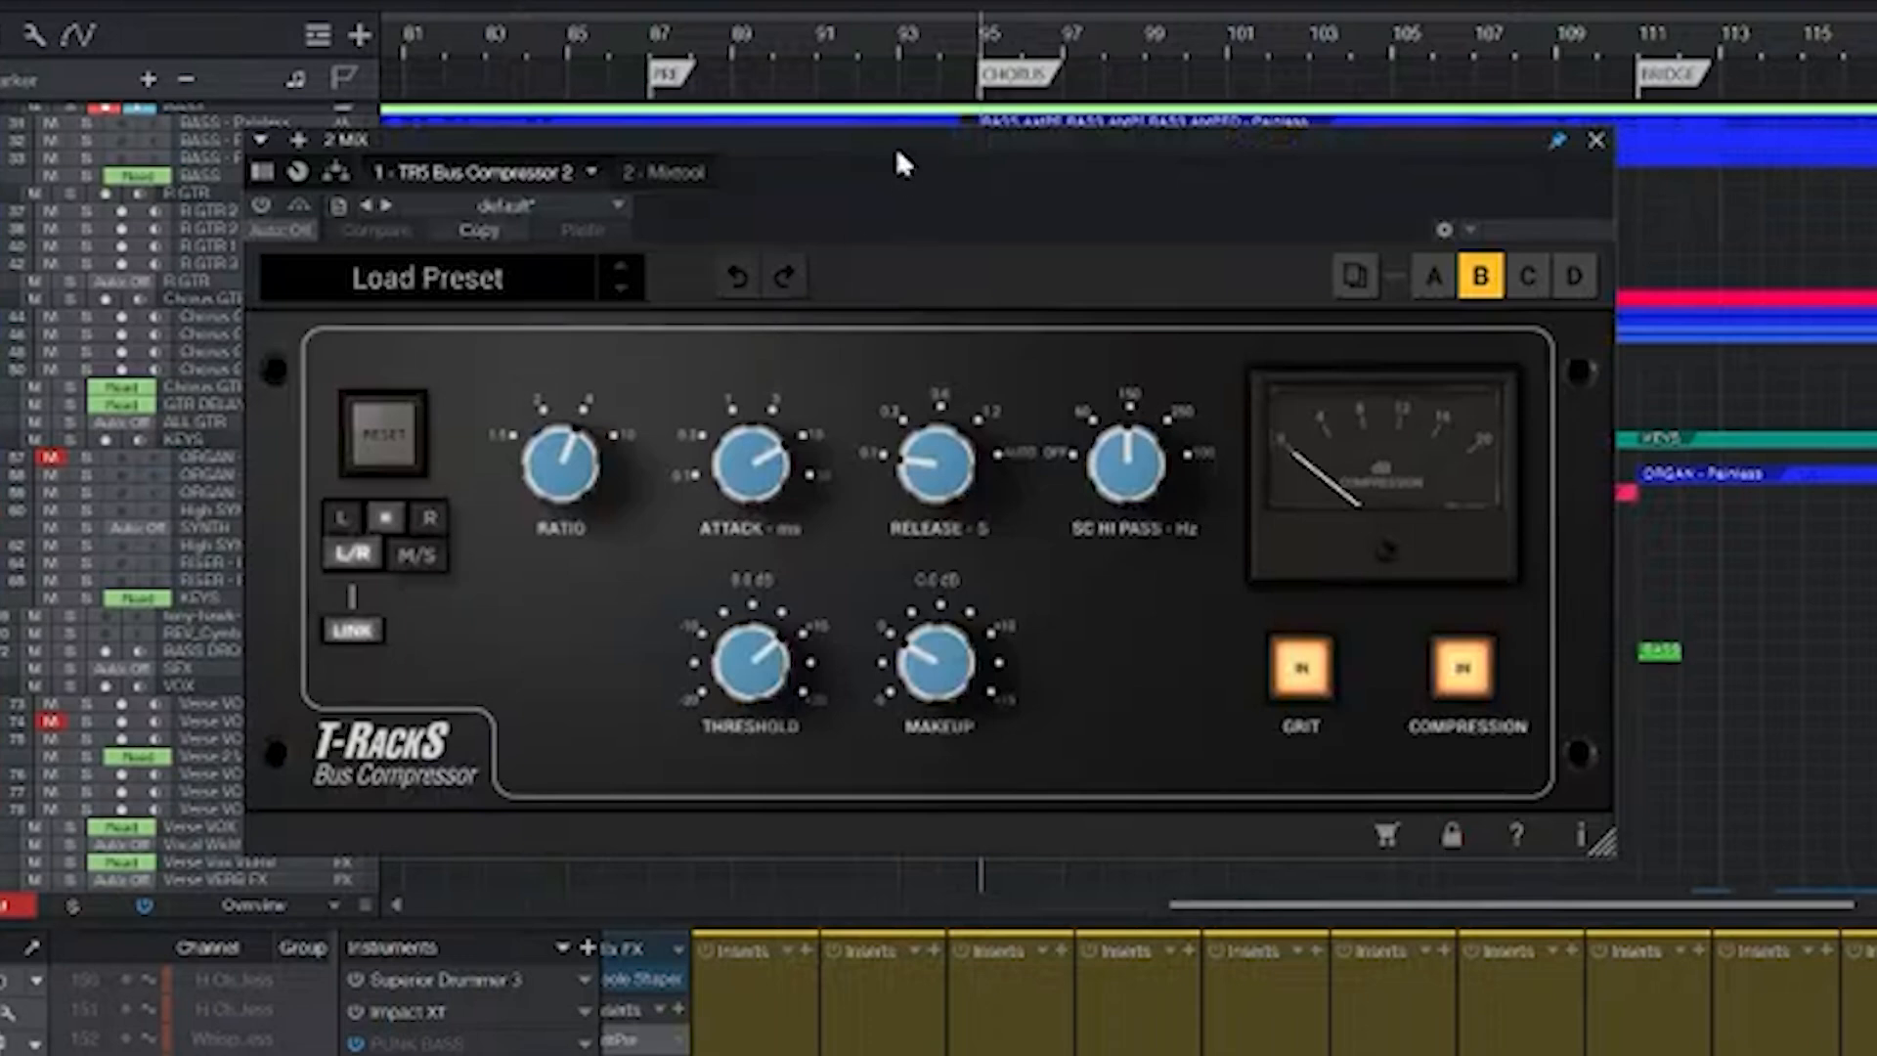
{"action": "left_click_drag", "start_coordinate": [895, 144], "coordinate": [901, 143]}
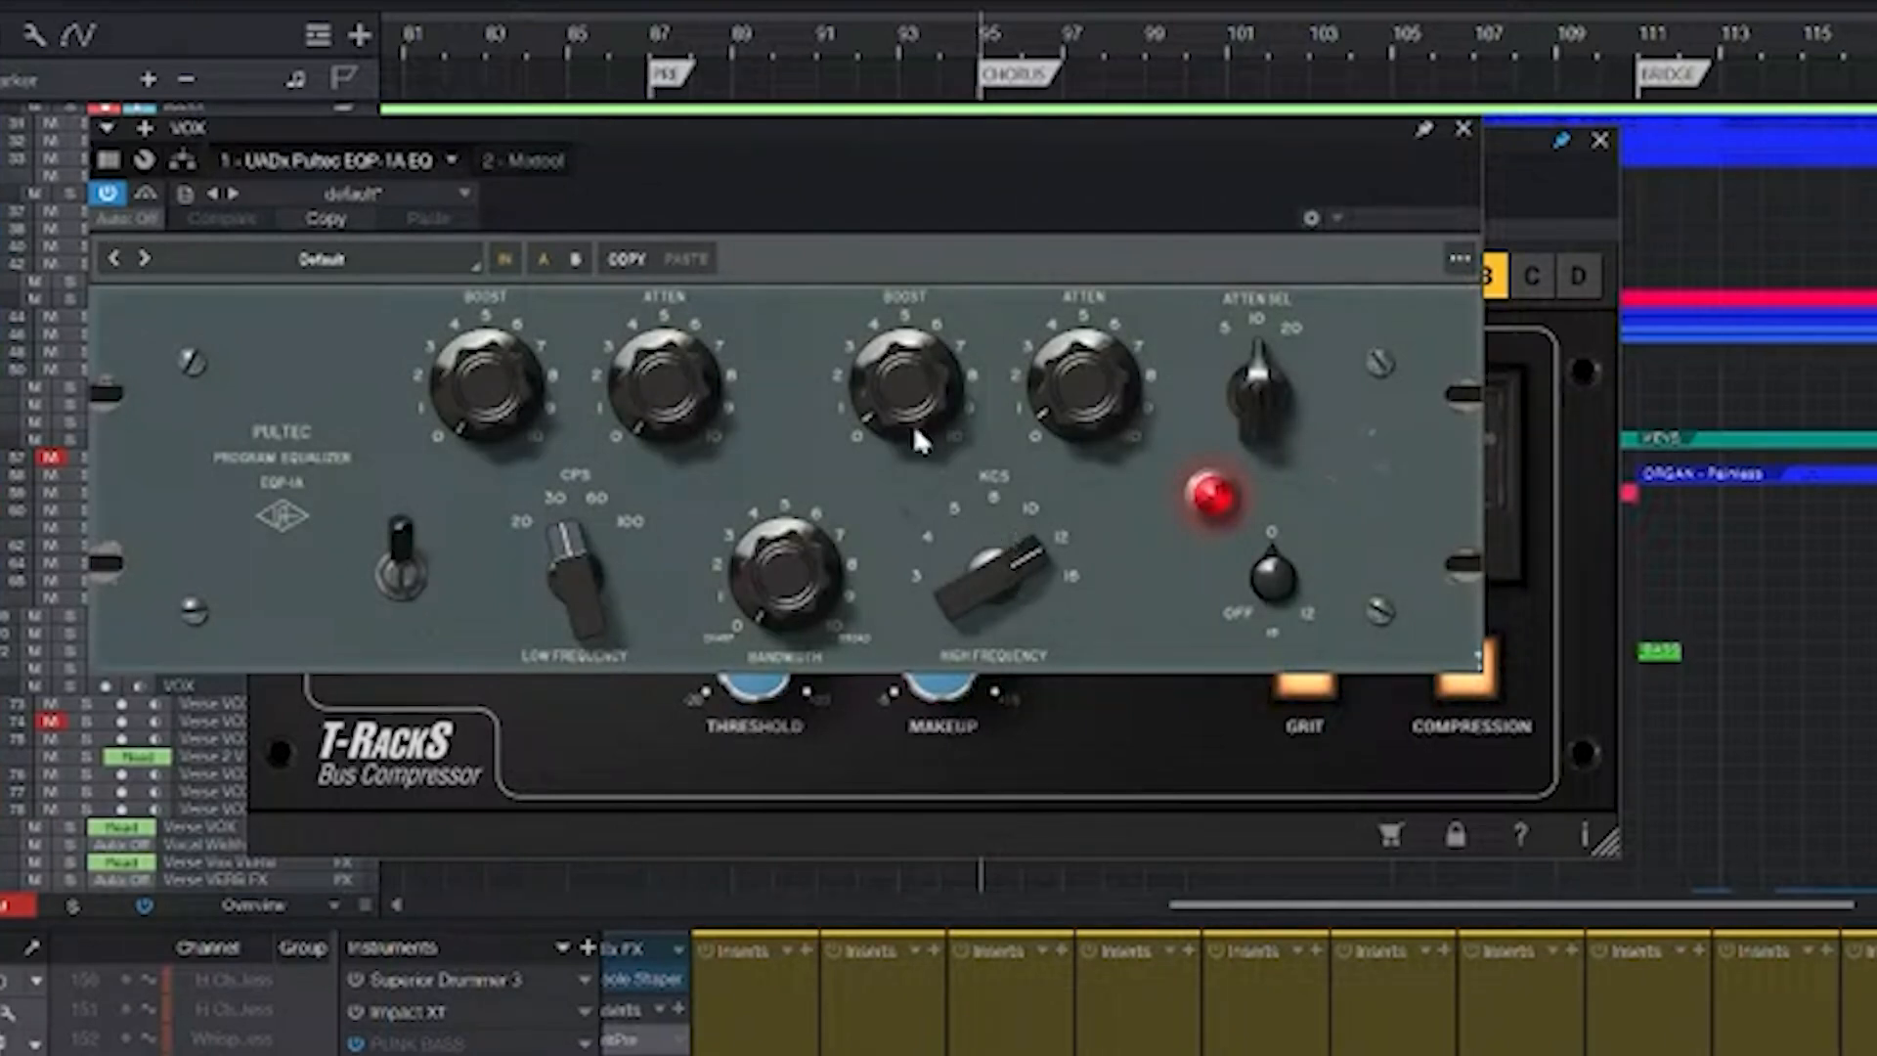
- Compare the VOX bus with its UADx Pultec EQP-1A EQ on and off, and close both open plugin windows
{"action": "left_click", "coordinate": [108, 193]}
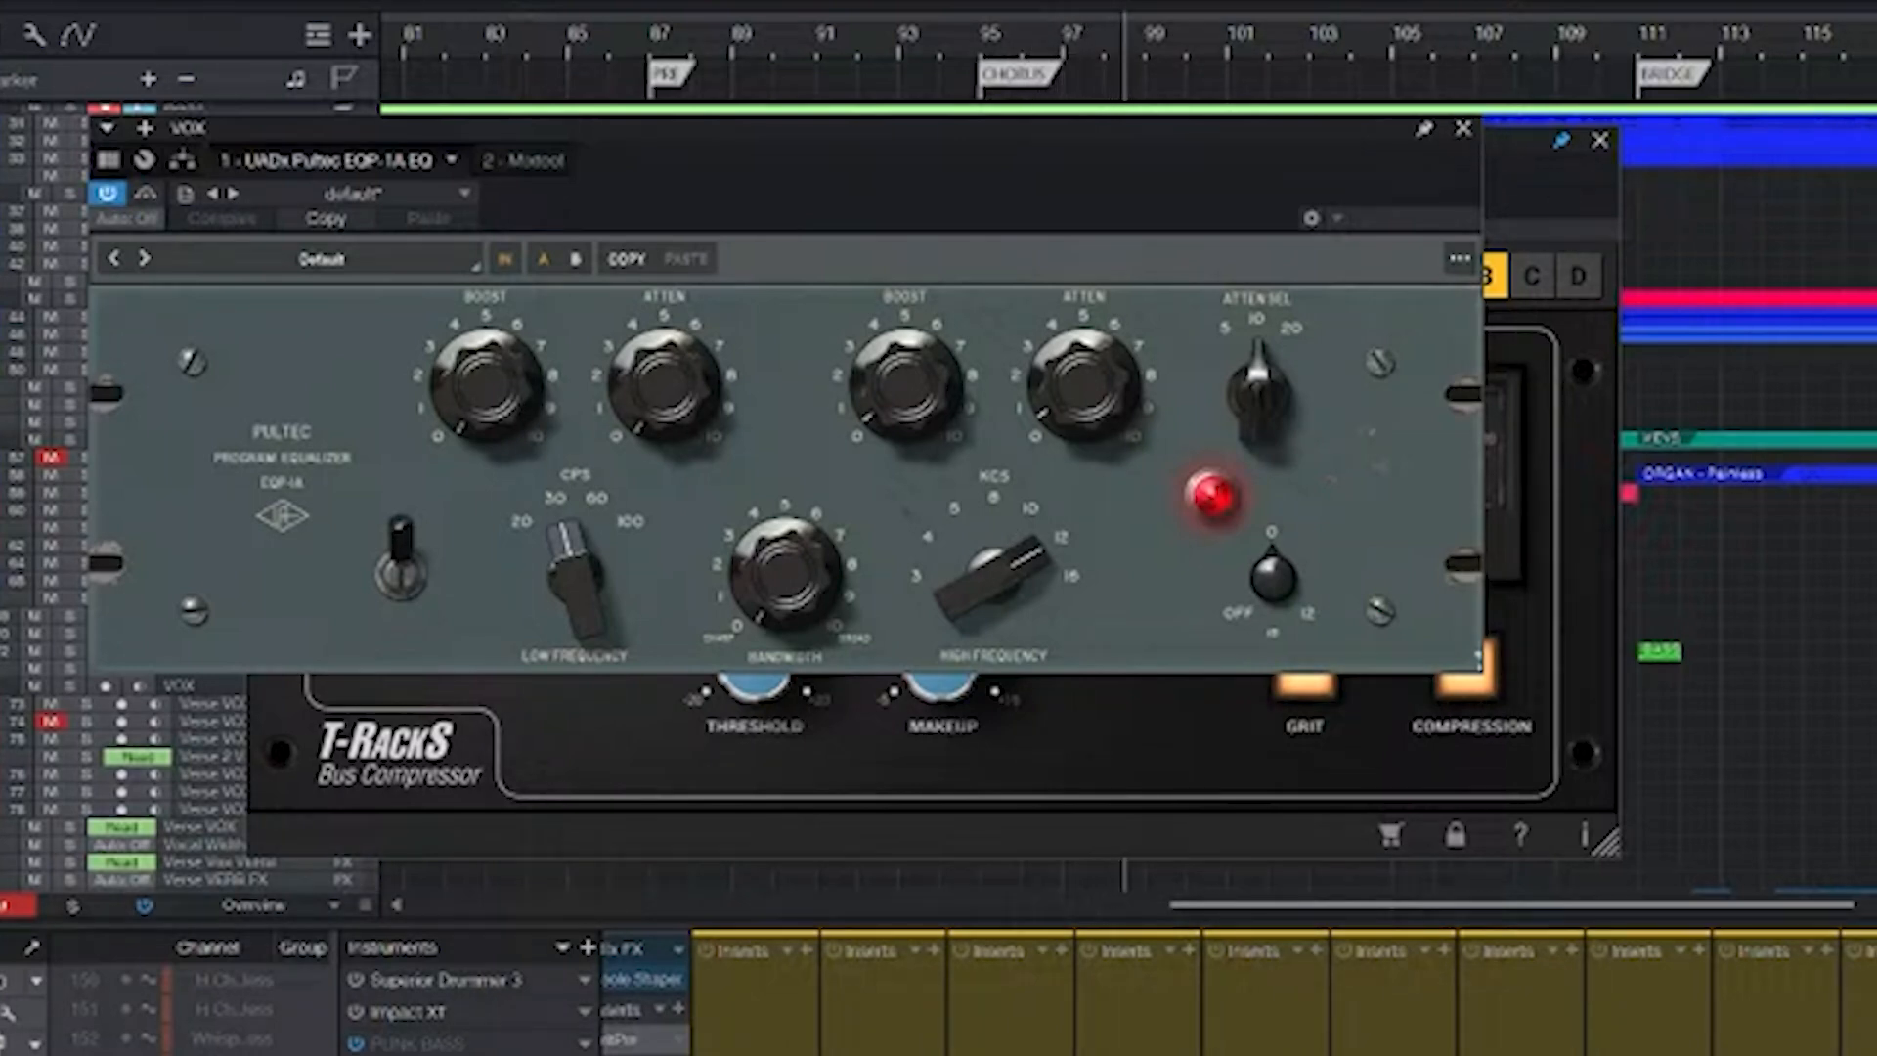
{"action": "left_click", "coordinate": [107, 194]}
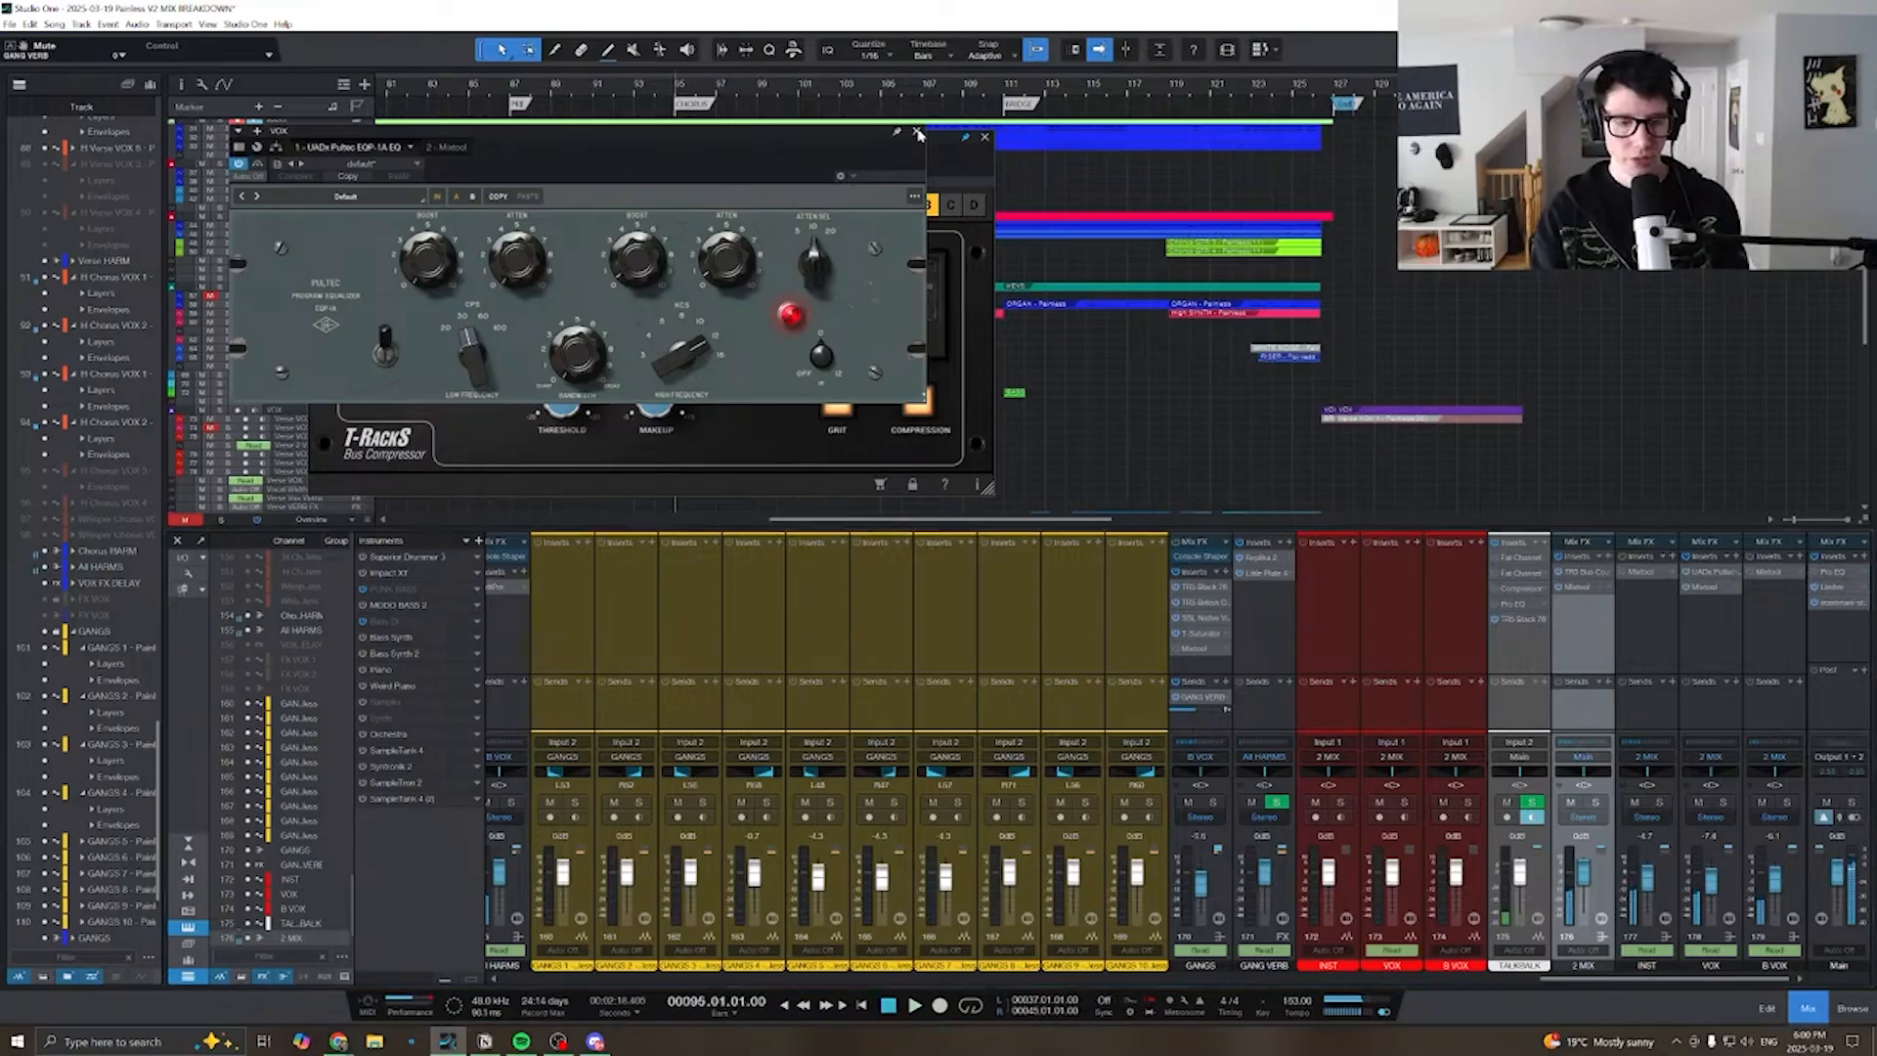
{"action": "left_click", "coordinate": [1464, 128]}
{"action": "left_click", "coordinate": [1599, 139]}
- Hide the mixer and set the arrangement's track height to X Large for viewing the automation lanes
{"action": "key", "text": "F3"}
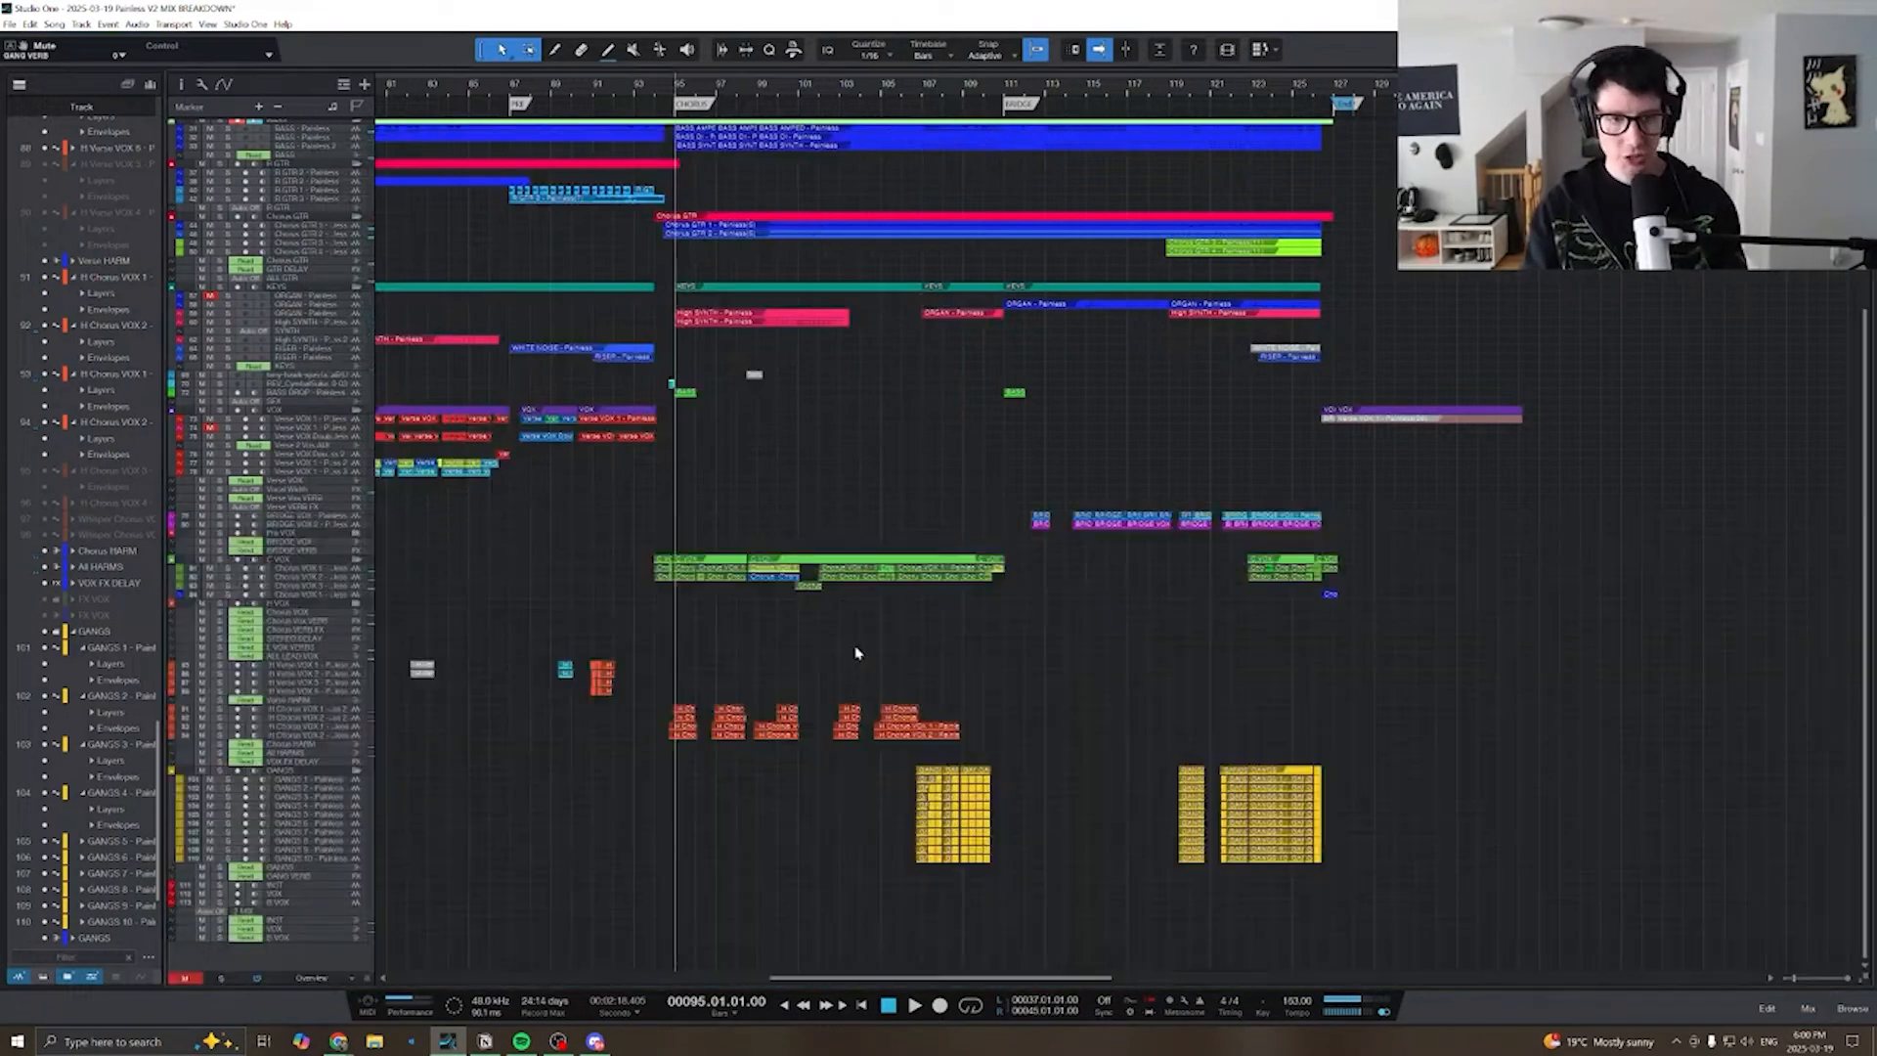
{"action": "scroll", "coordinate": [877, 704], "scroll_direction": "left", "scroll_amount": 10}
{"action": "scroll", "coordinate": [877, 704], "scroll_direction": "up", "scroll_amount": 8}
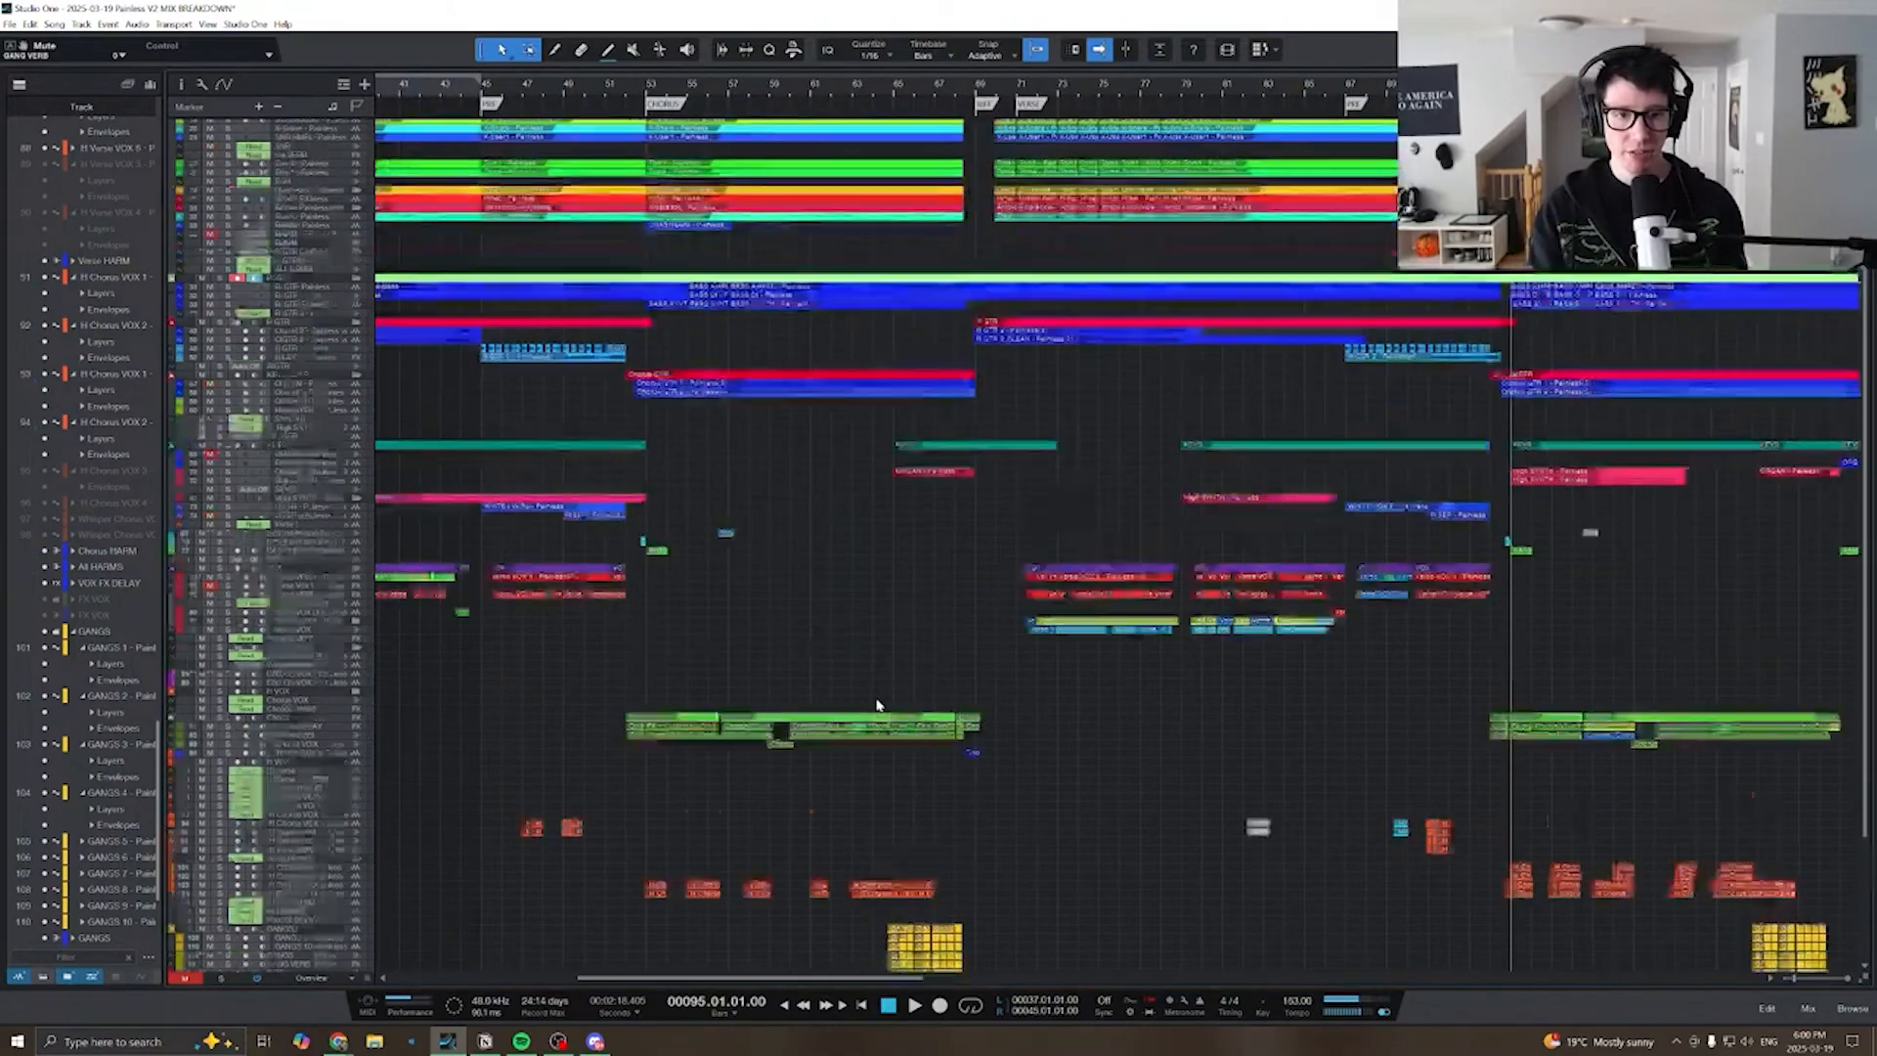
{"action": "scroll", "coordinate": [1338, 629], "scroll_direction": "left", "scroll_amount": 3}
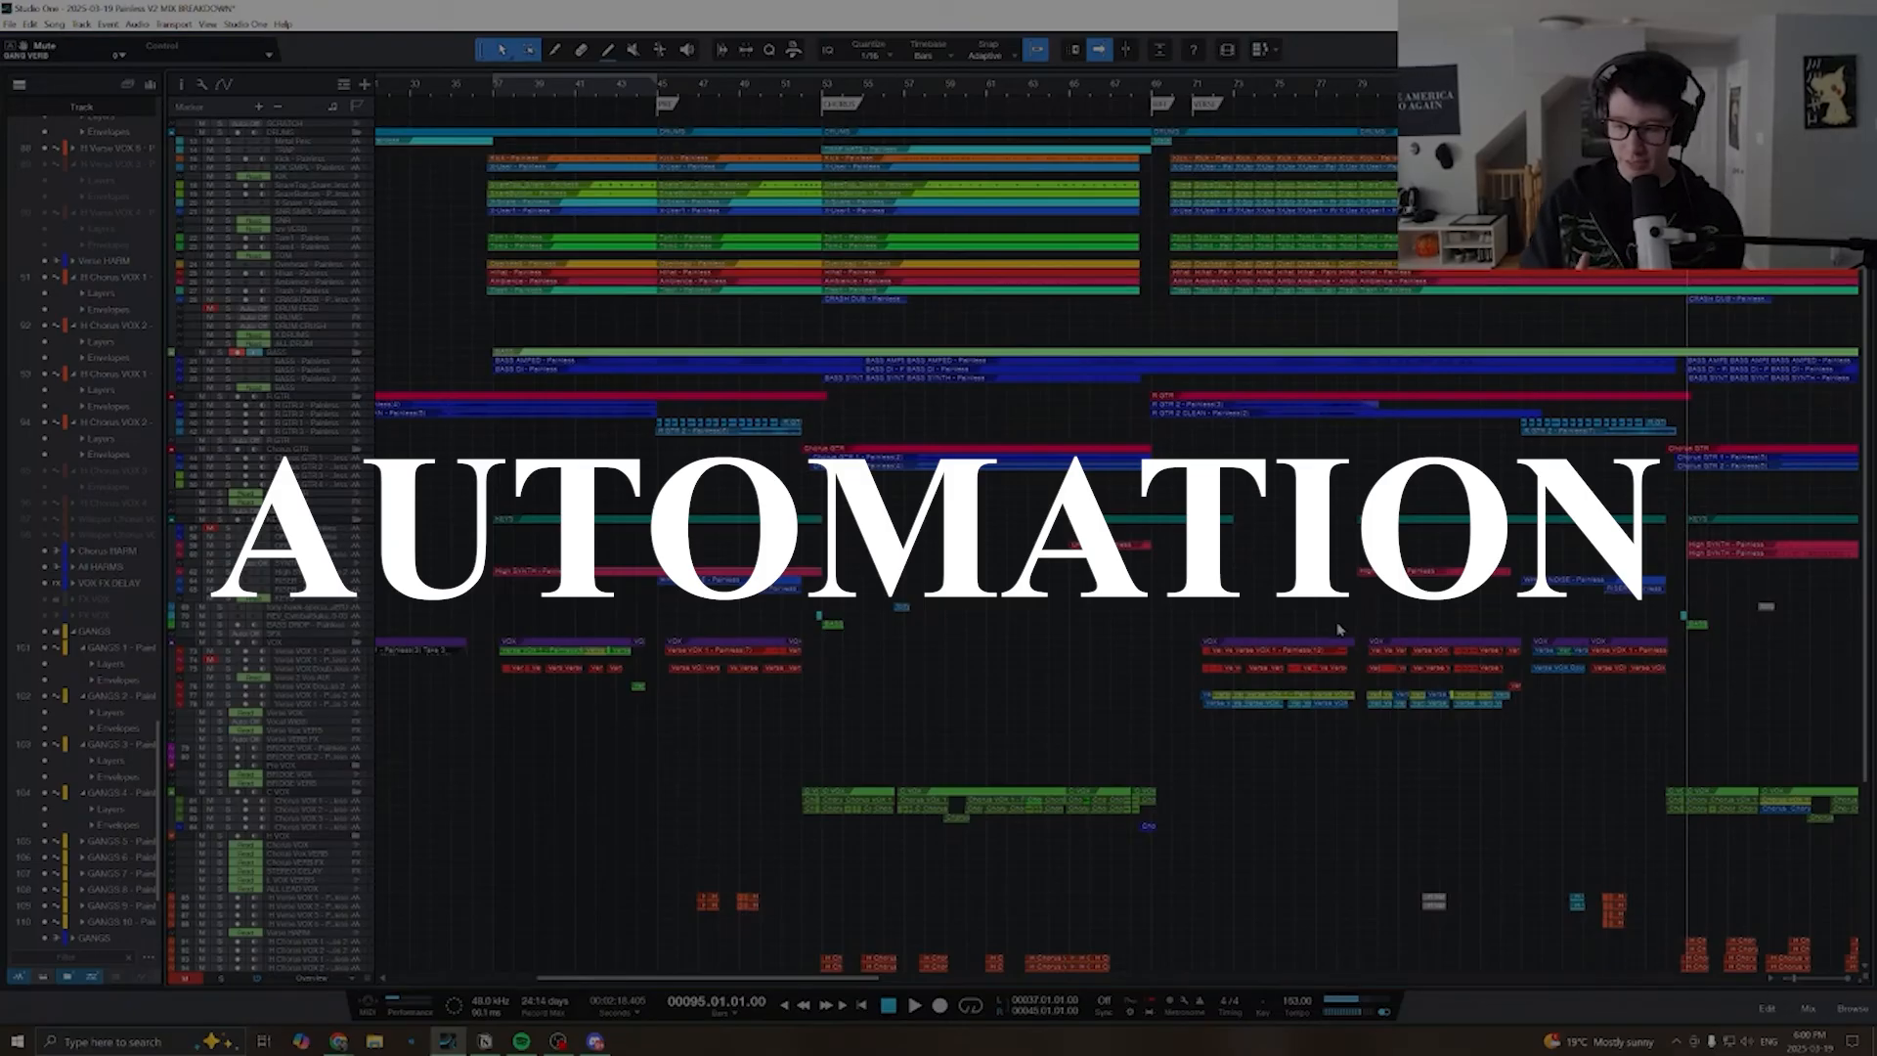
{"action": "left_click", "coordinate": [331, 978]}
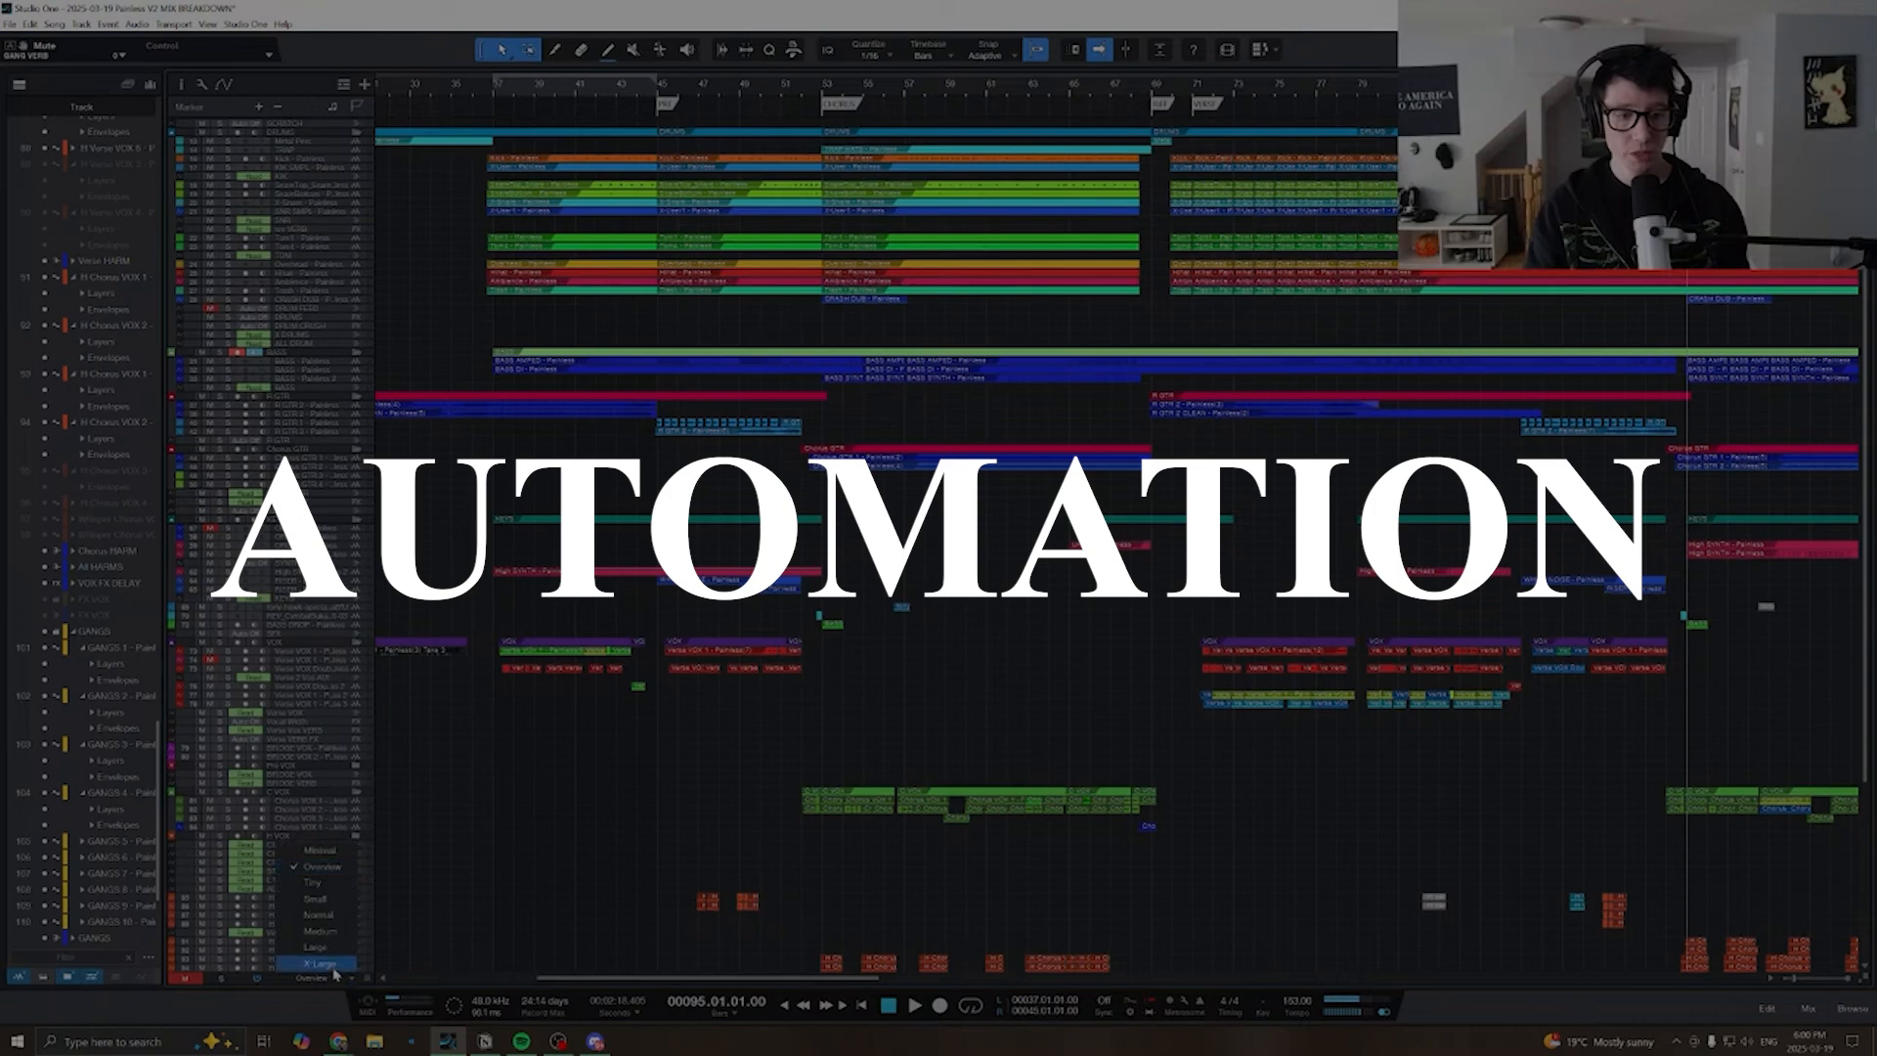
{"action": "left_click", "coordinate": [330, 964]}
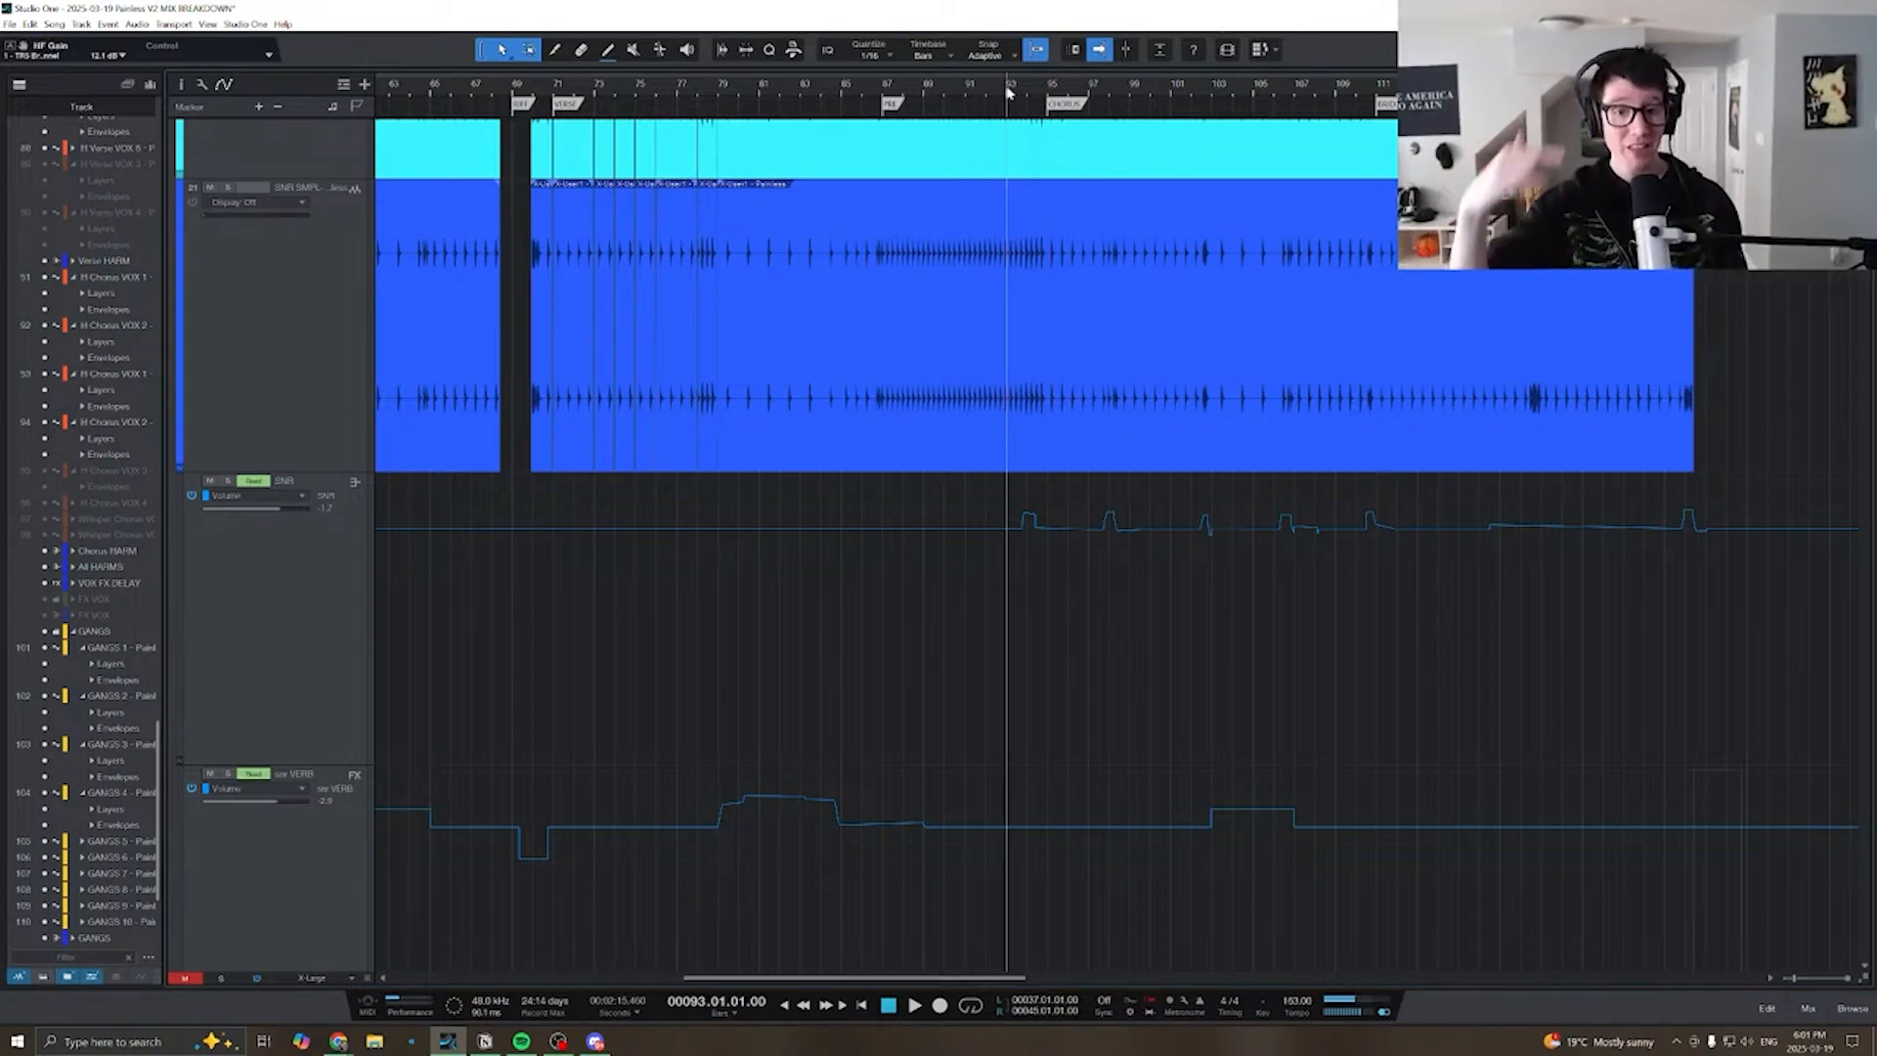
- Zoom in on the SNR bus's volume automation around the chorus and place the playback position just before bar 95
{"action": "left_click_drag", "start_coordinate": [1010, 93], "coordinate": [1028, 481]}
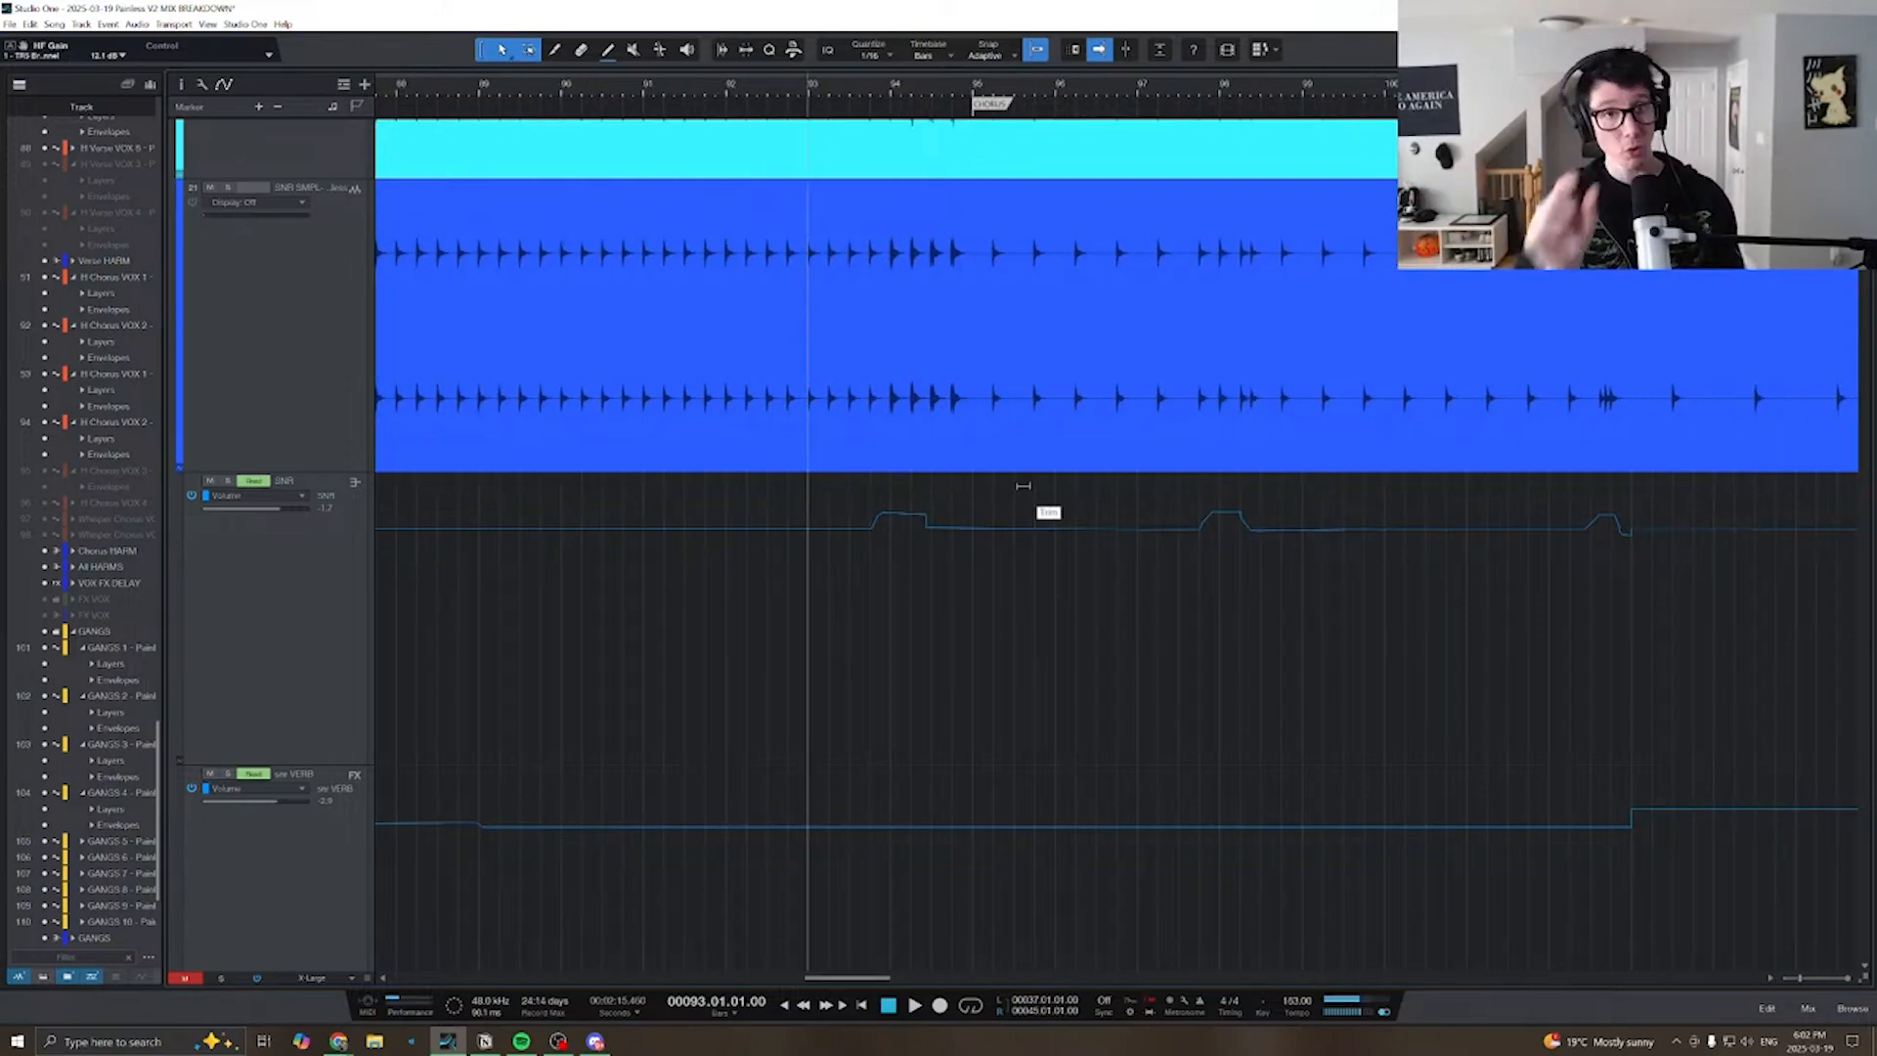
{"action": "left_click", "coordinate": [854, 95]}
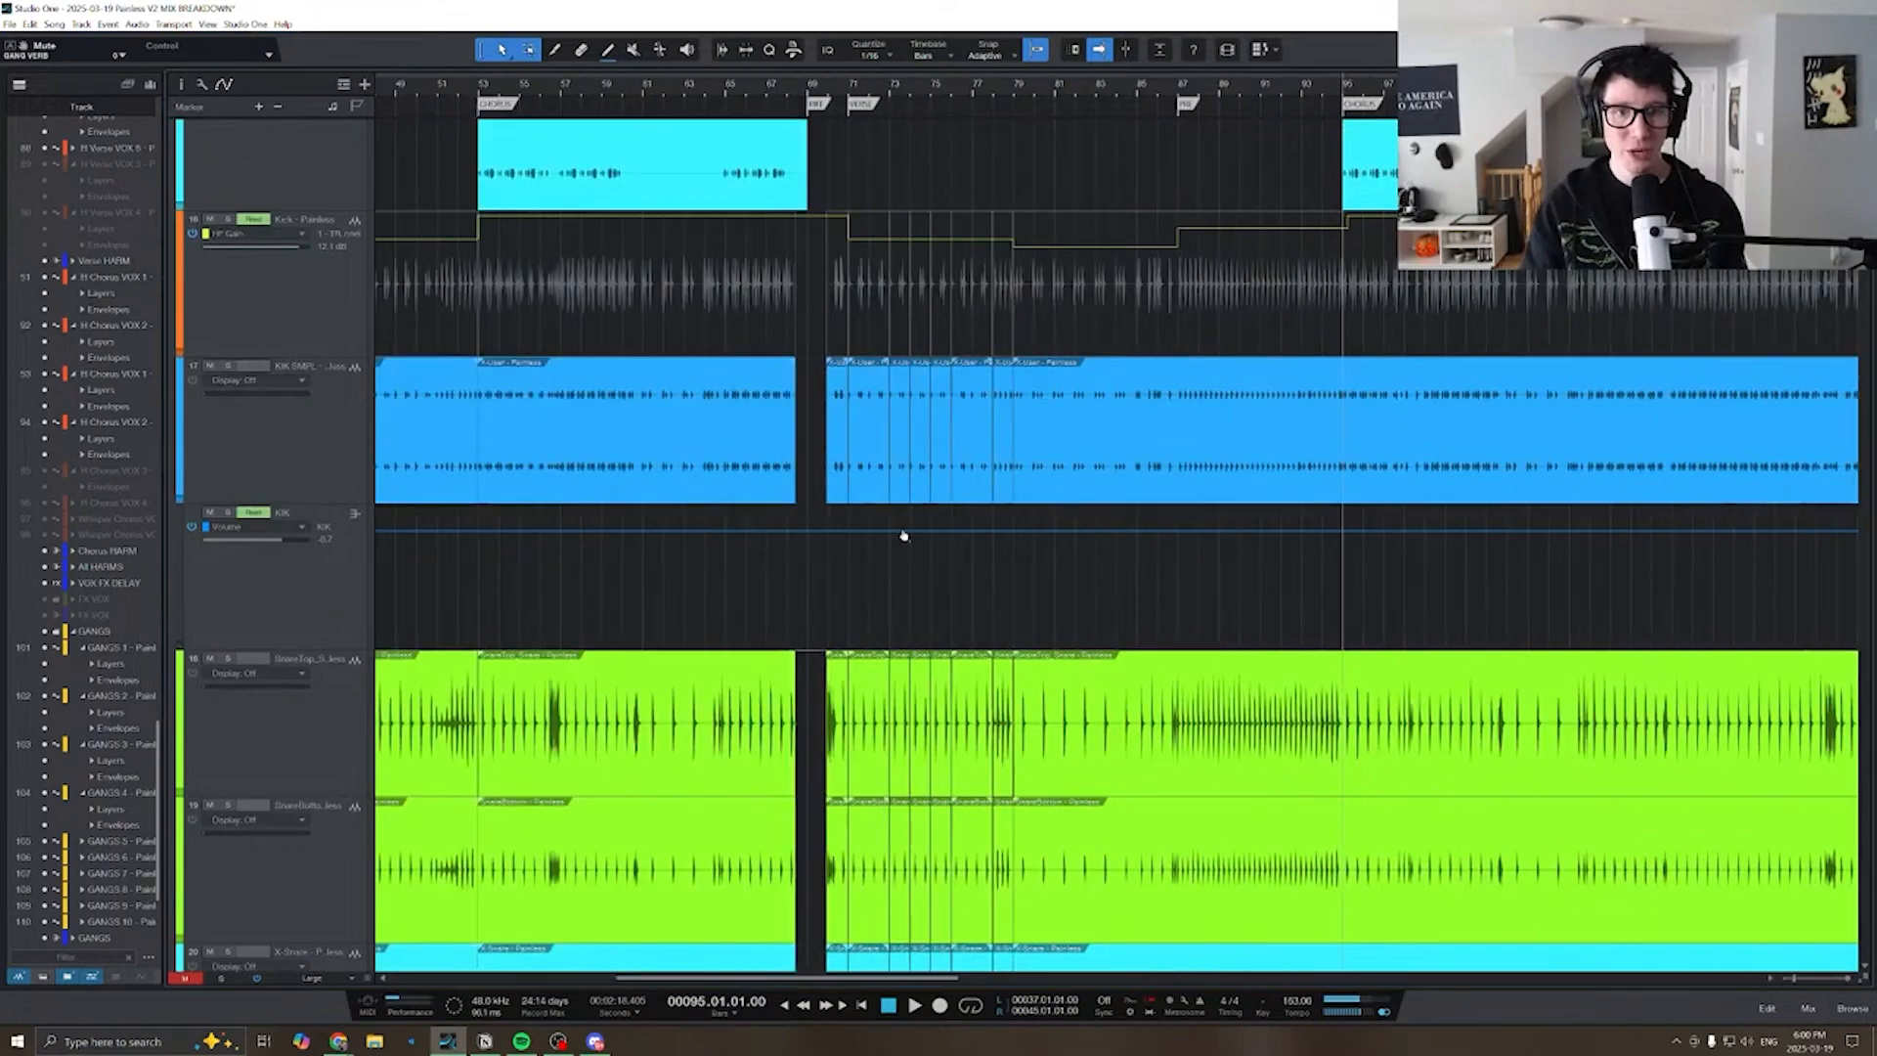
- Display the volume automation of the KIK SMPL track below the kick track
{"action": "scroll", "coordinate": [899, 535], "scroll_direction": "left", "scroll_amount": 5}
{"action": "scroll", "coordinate": [871, 541], "scroll_direction": "up", "scroll_amount": 2}
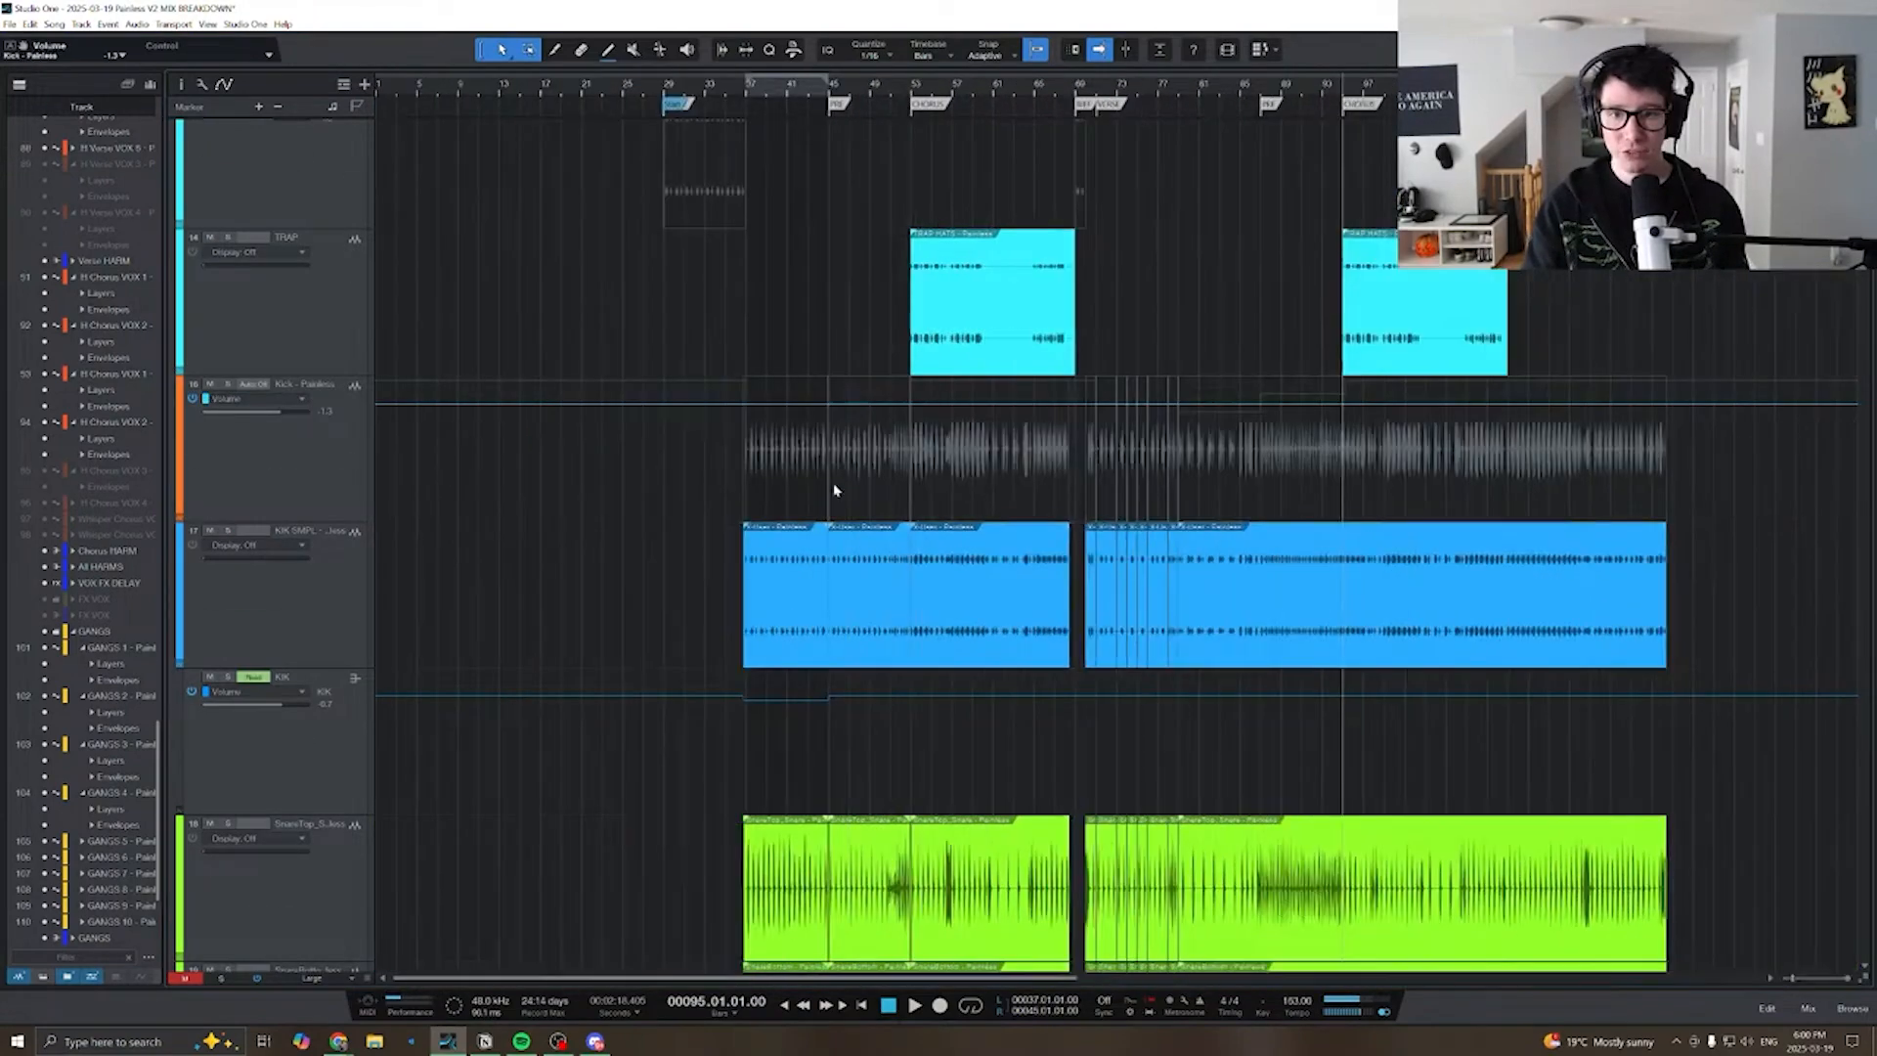
{"action": "left_click", "coordinate": [298, 546]}
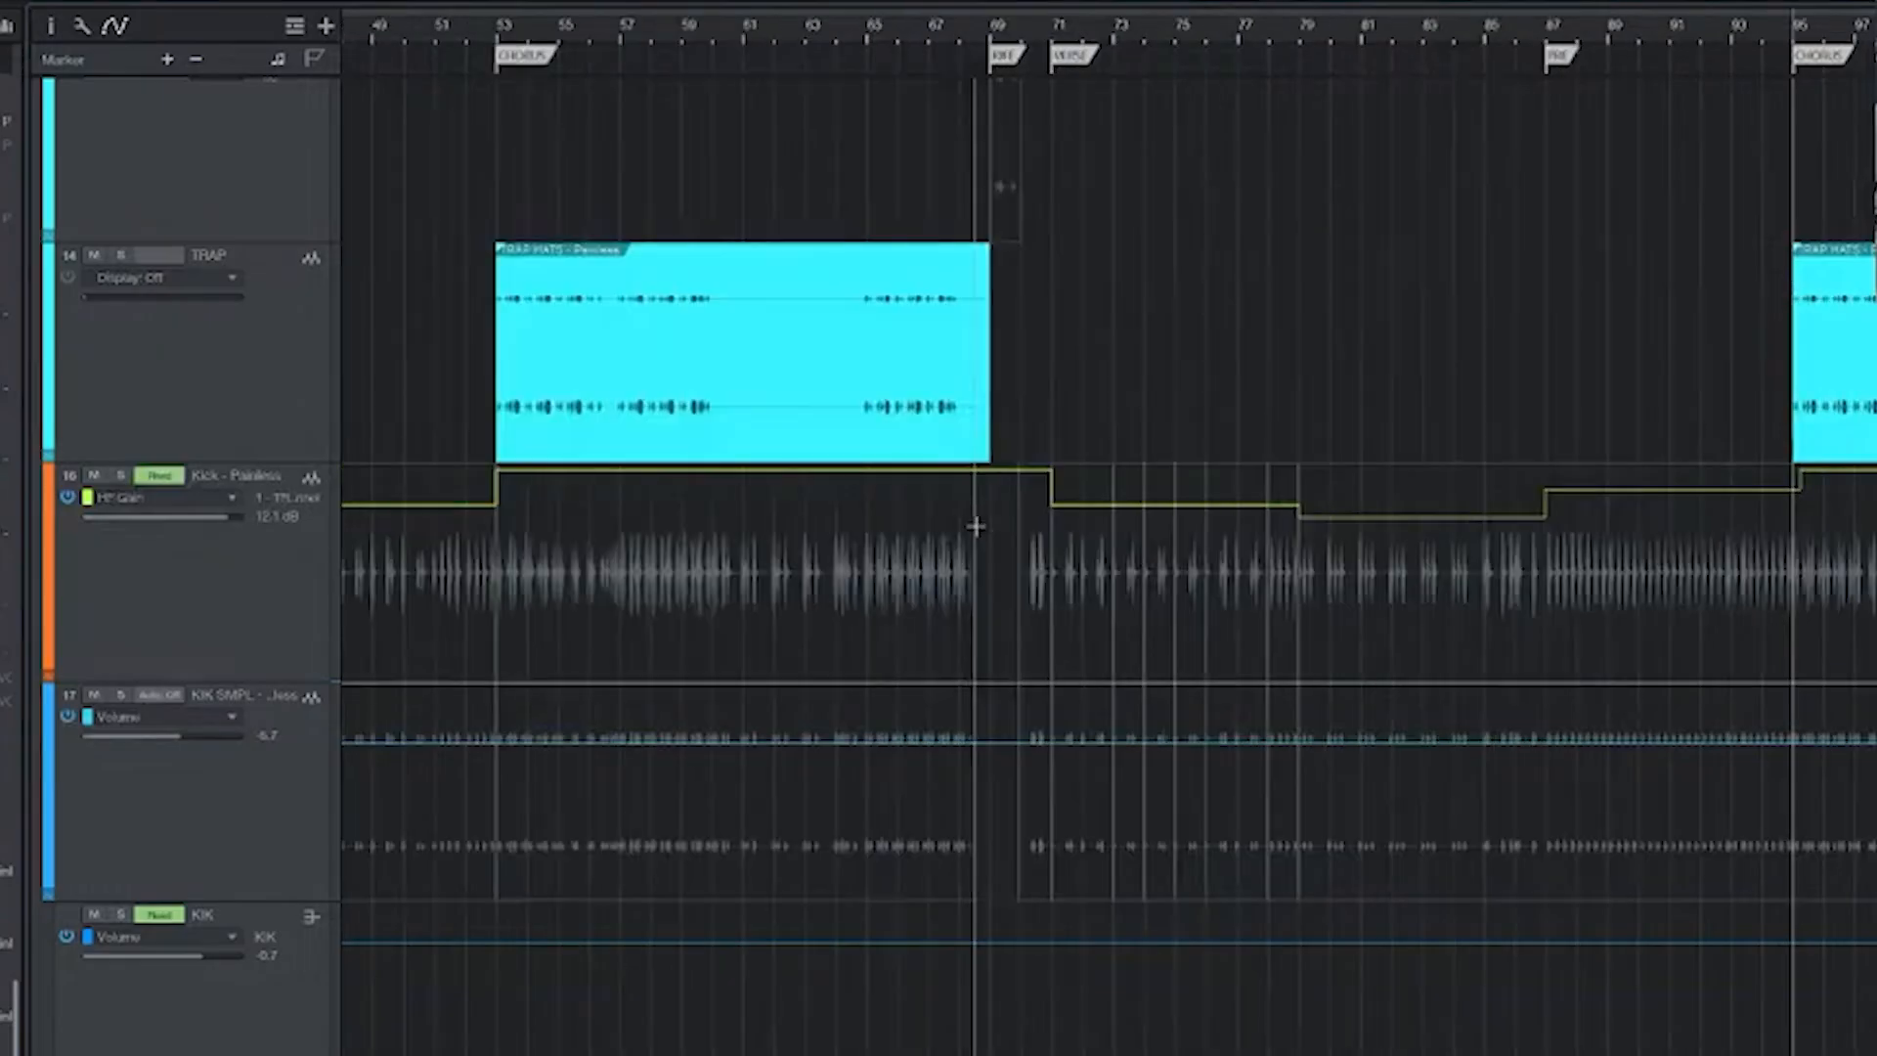
- Play the section from bar 37 to review the kick track's HF Gain automation
{"action": "scroll", "coordinate": [1008, 475], "scroll_direction": "left", "scroll_amount": 5}
{"action": "left_click", "coordinate": [528, 39]}
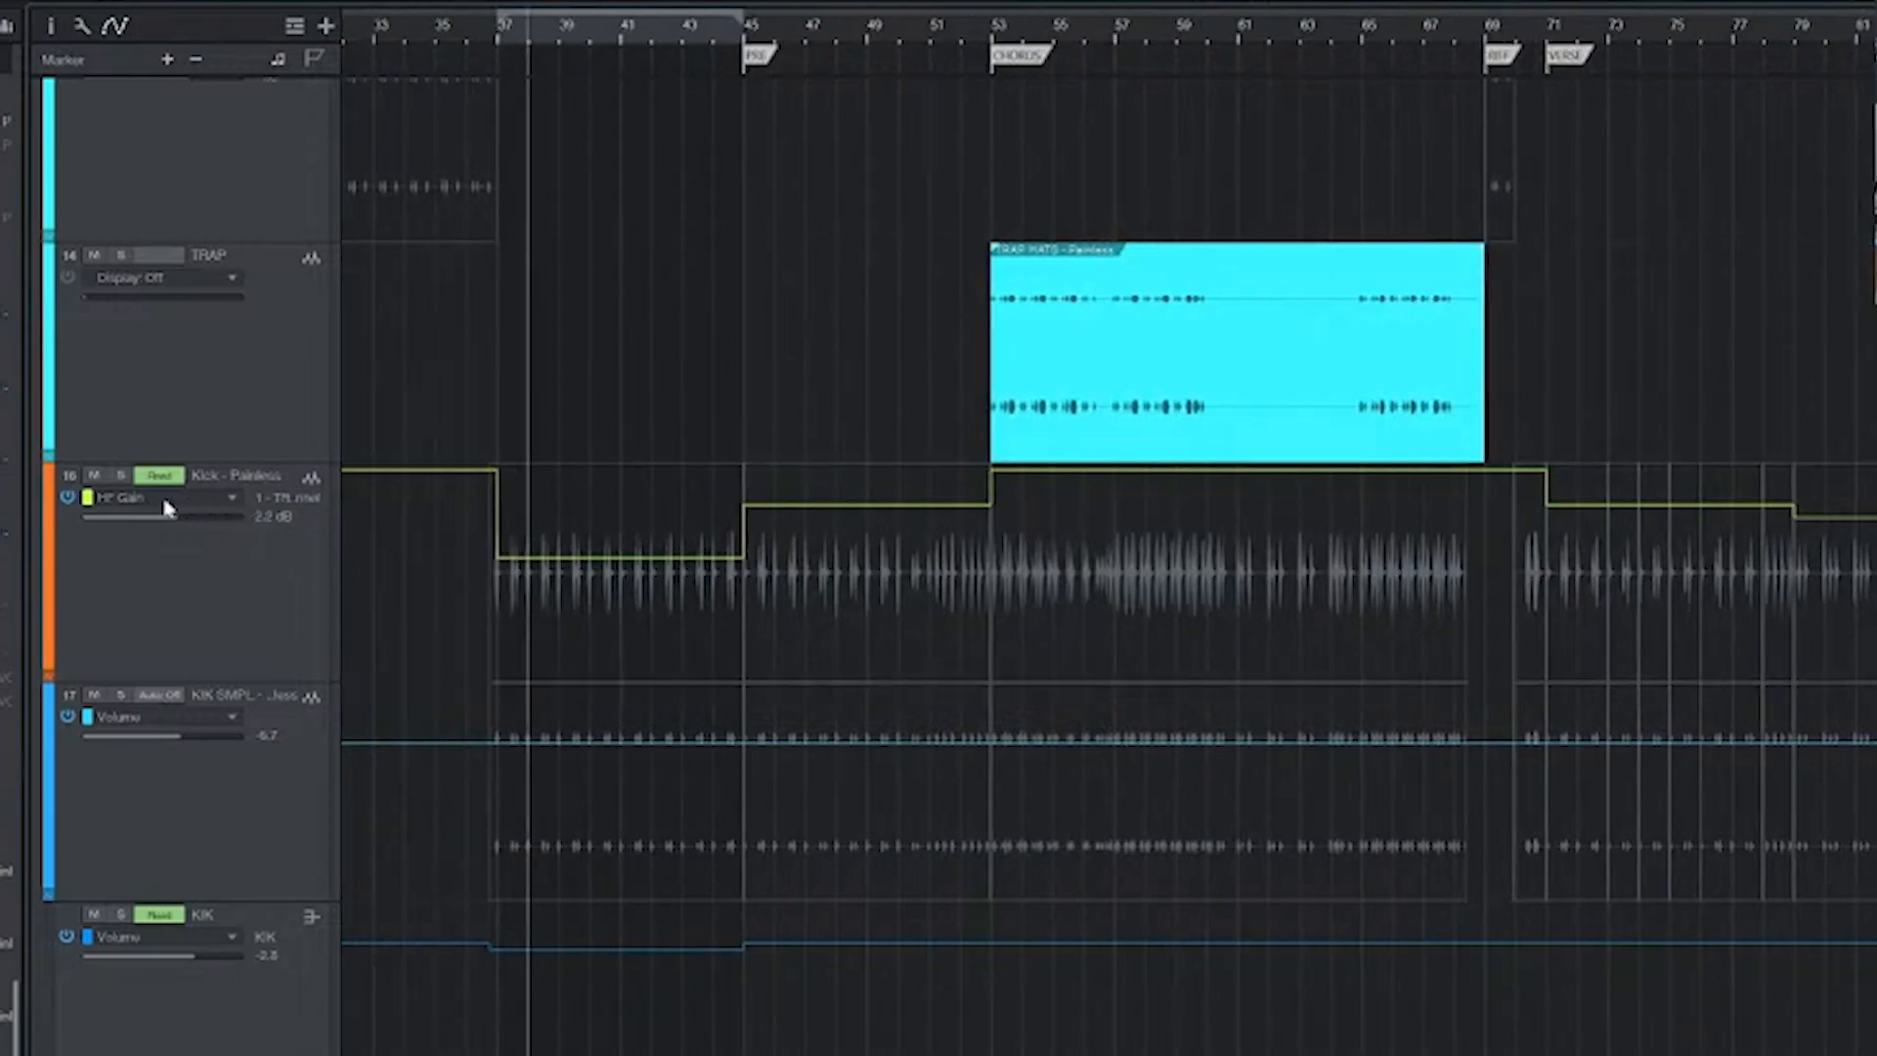
{"action": "left_click", "coordinate": [496, 29]}
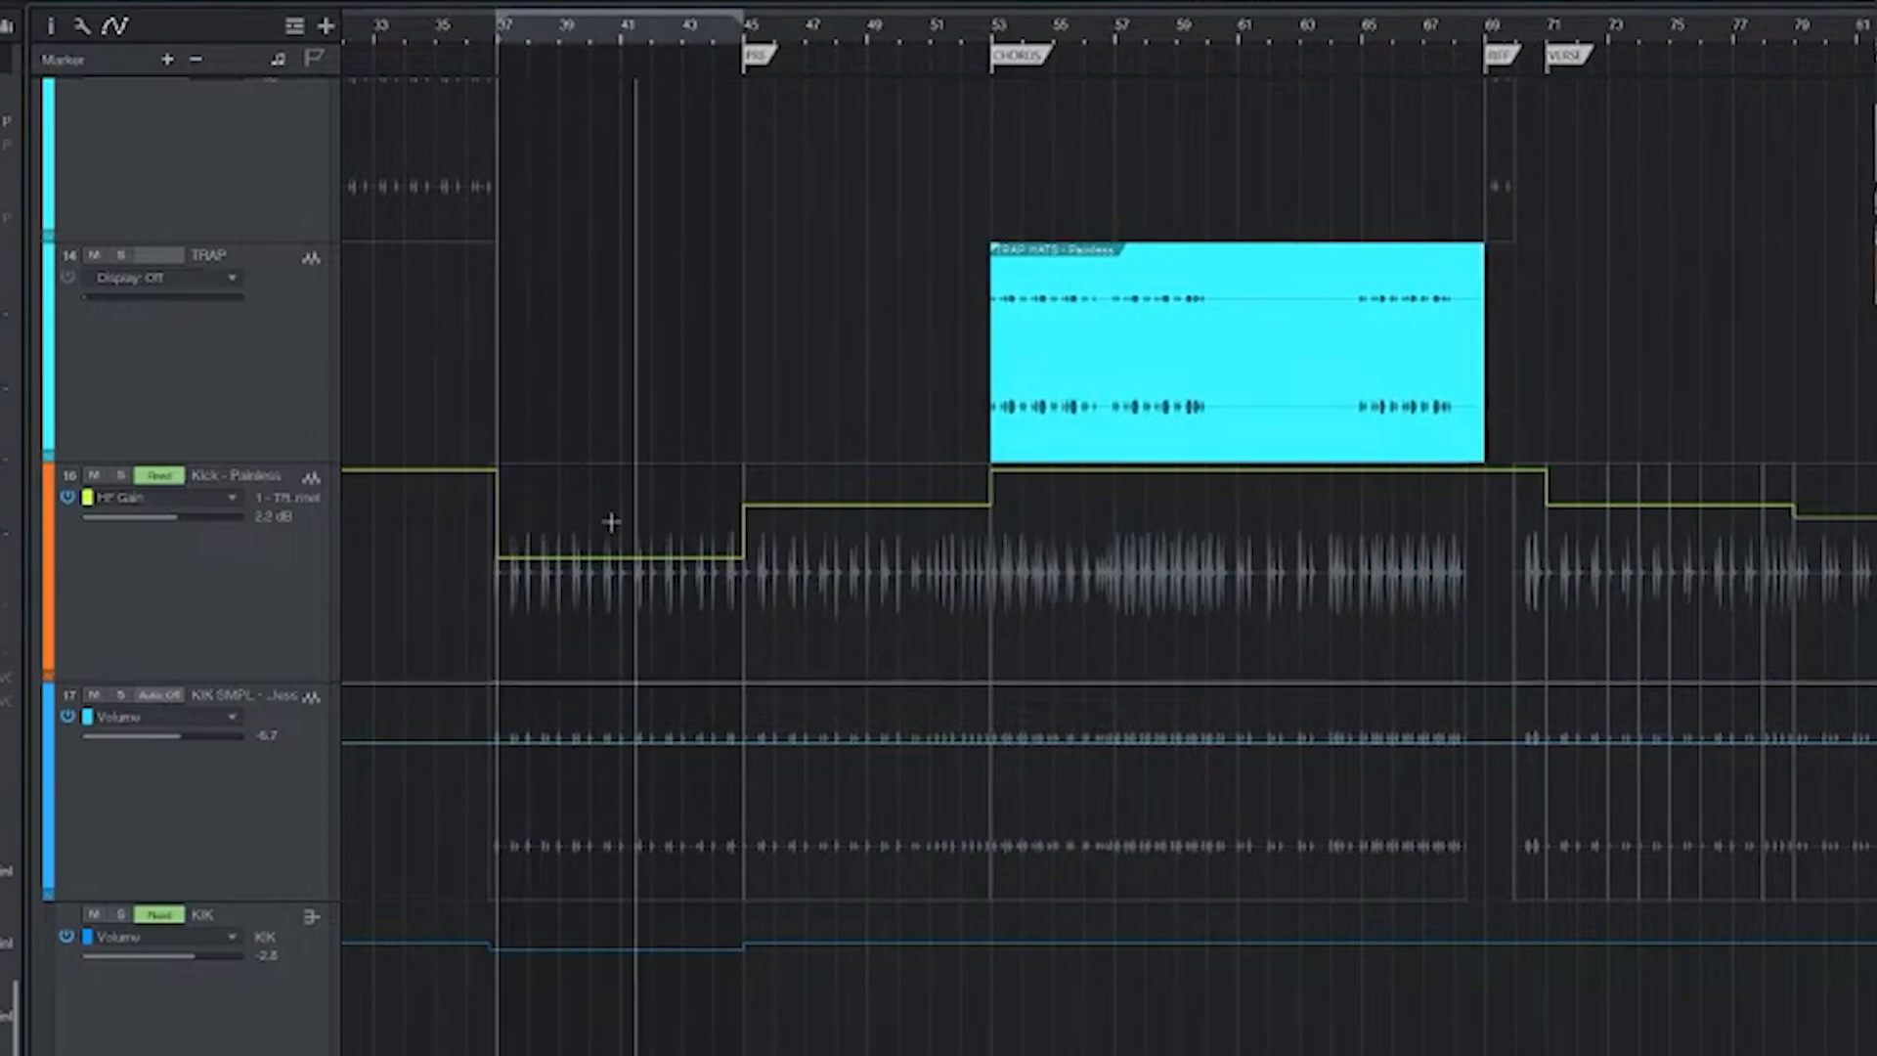
- Play the kick track's HF Gain automation through the section from bar 37, the pre-chorus at bar 45 and the chorus at bar 53
{"action": "key", "text": "space"}
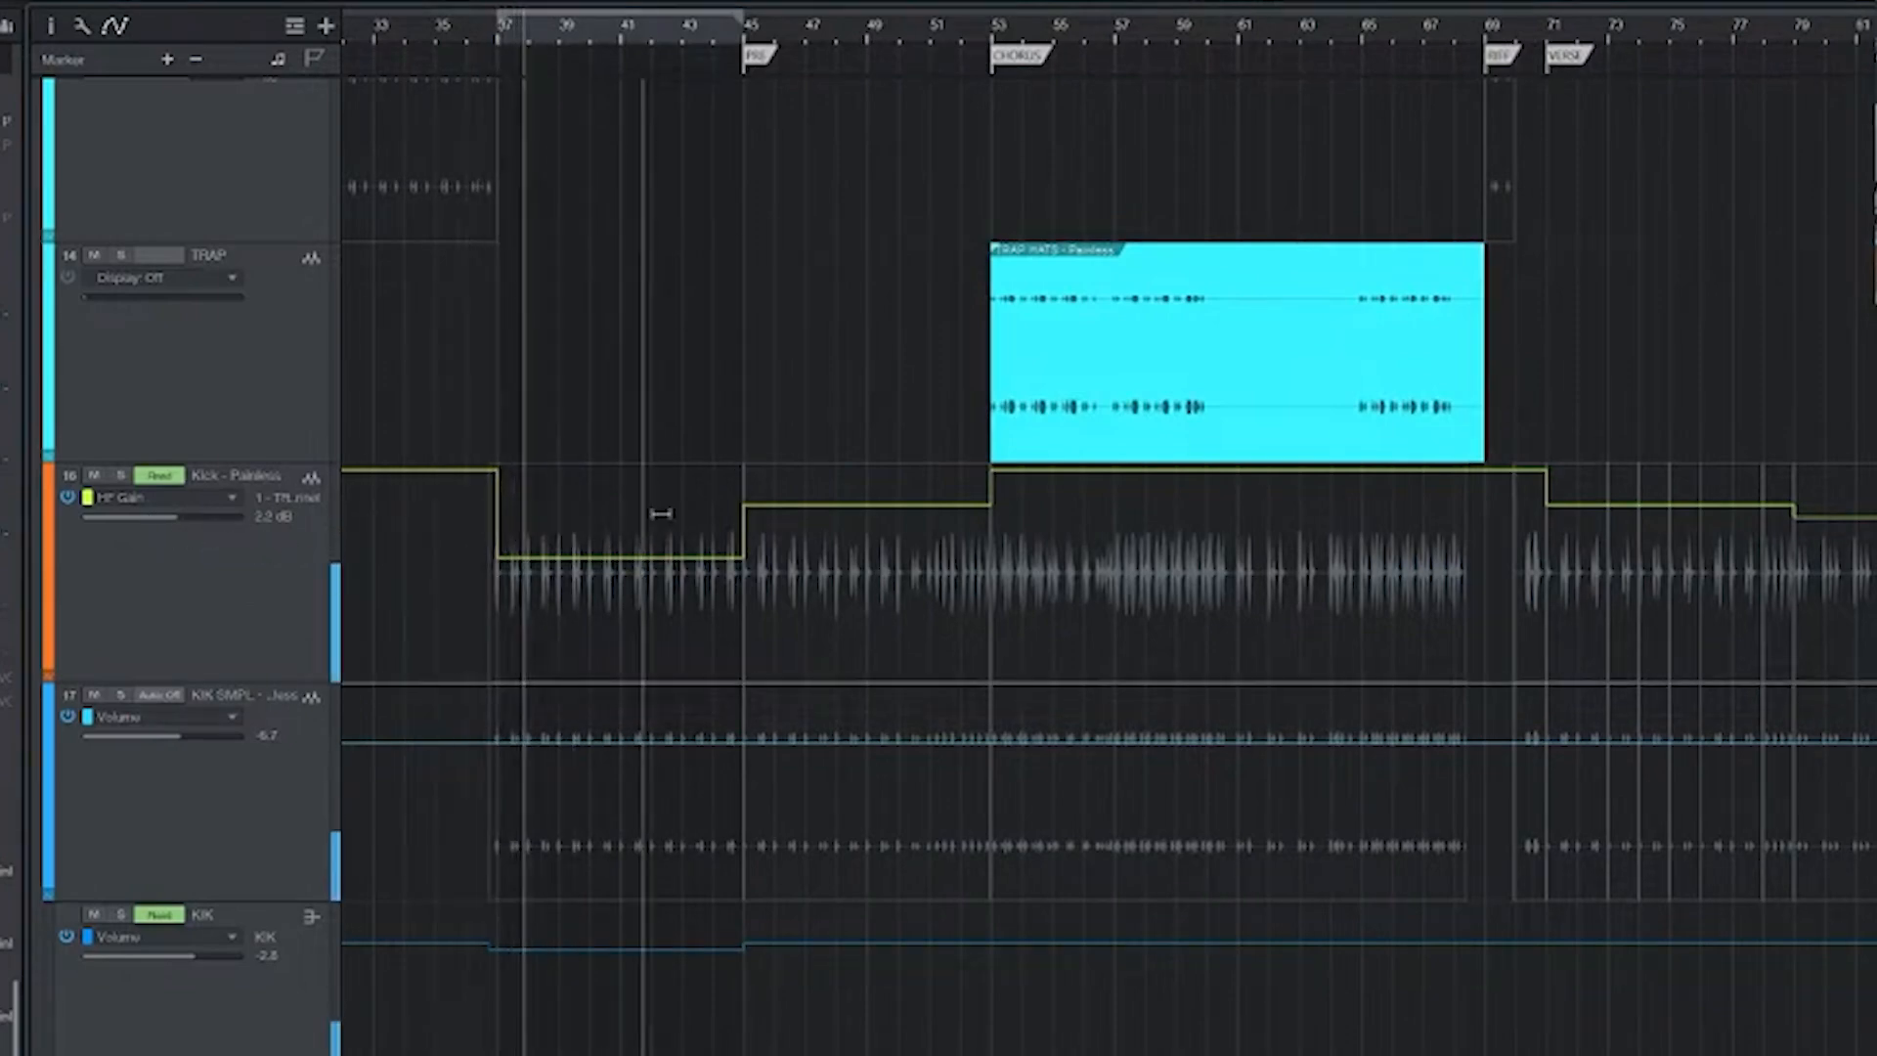
{"action": "left_click", "coordinate": [746, 29]}
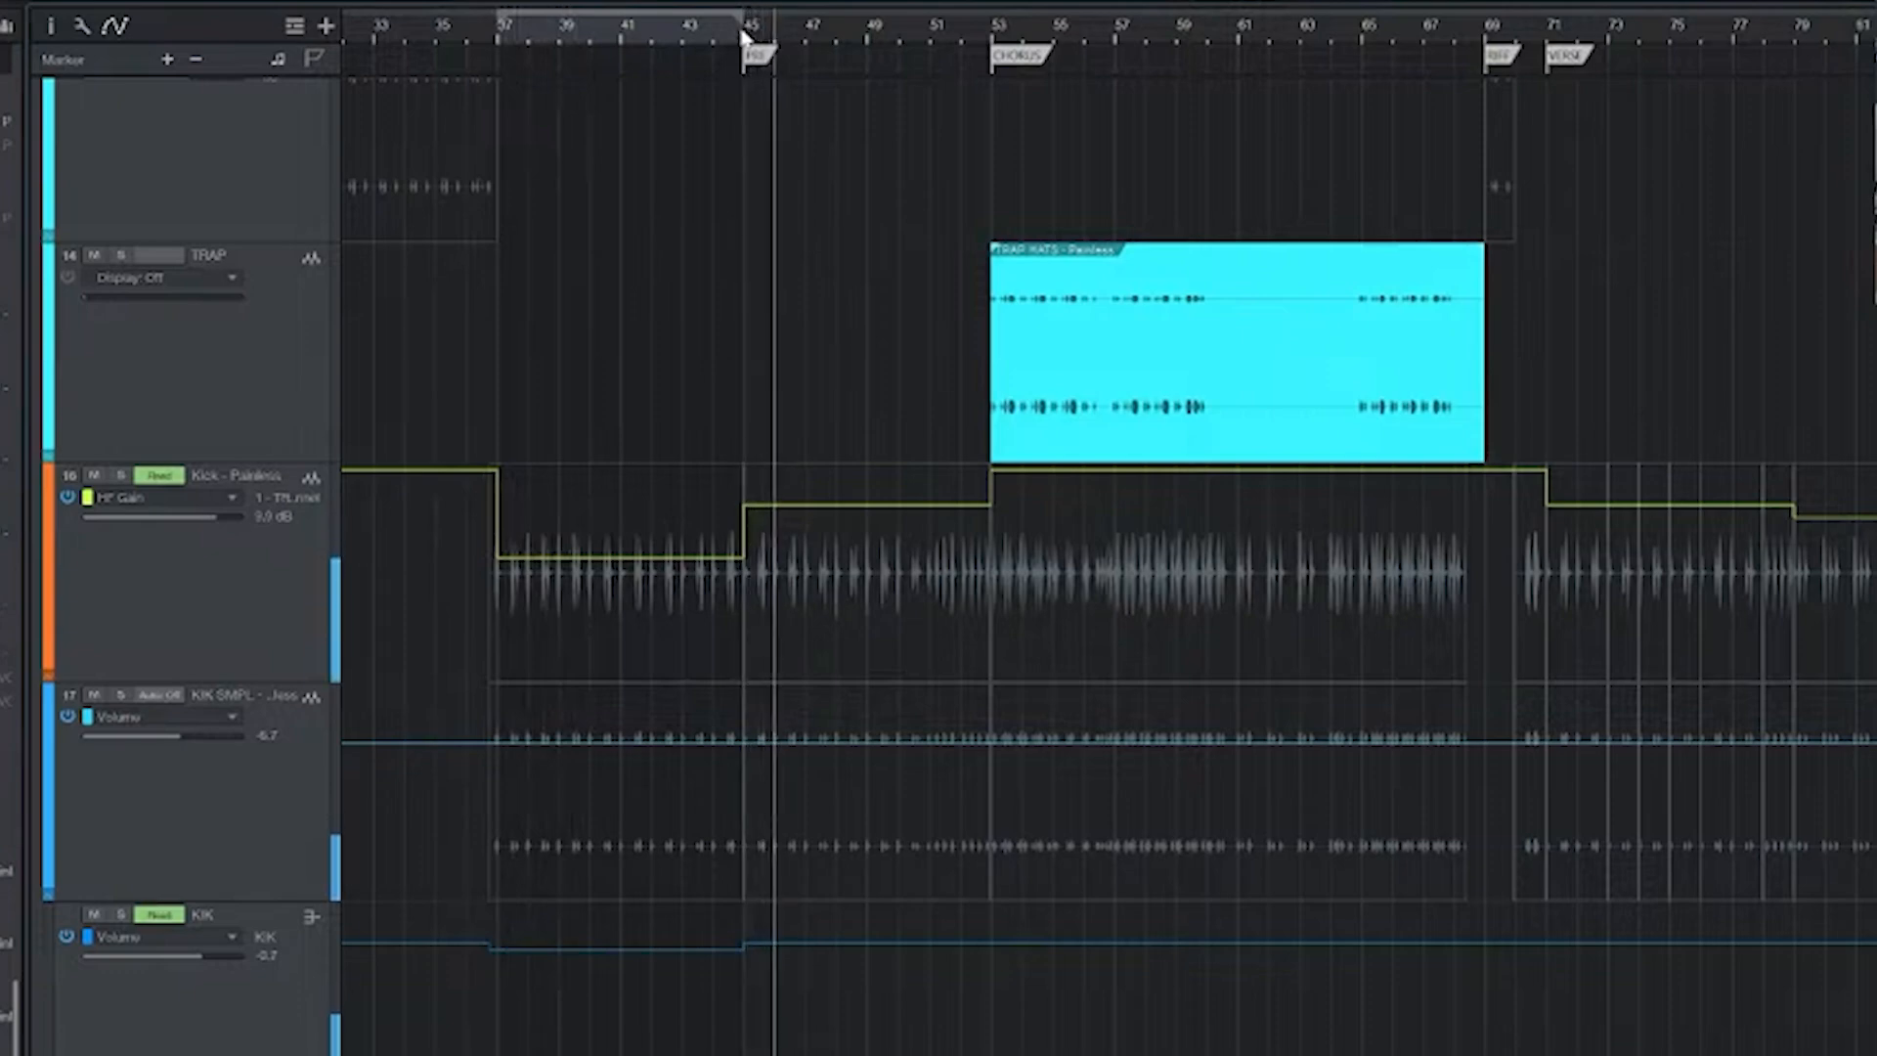
{"action": "left_click", "coordinate": [992, 40]}
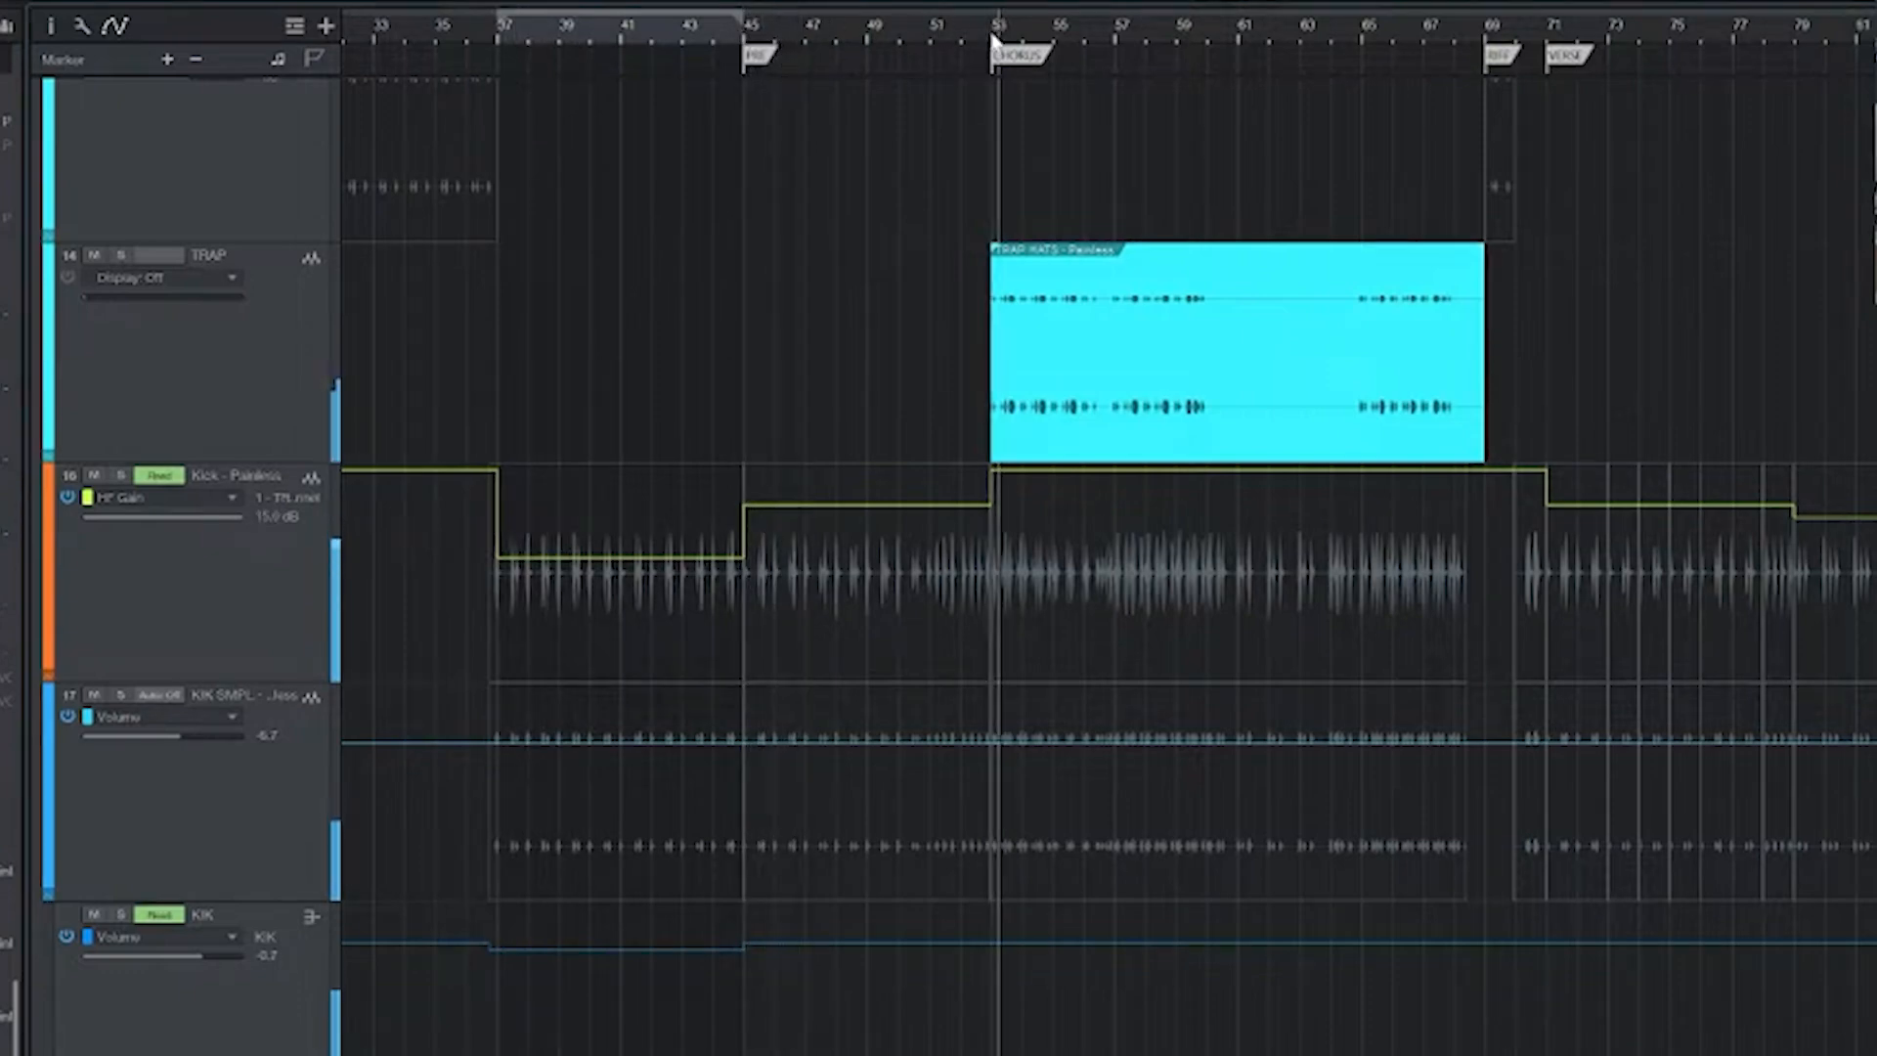
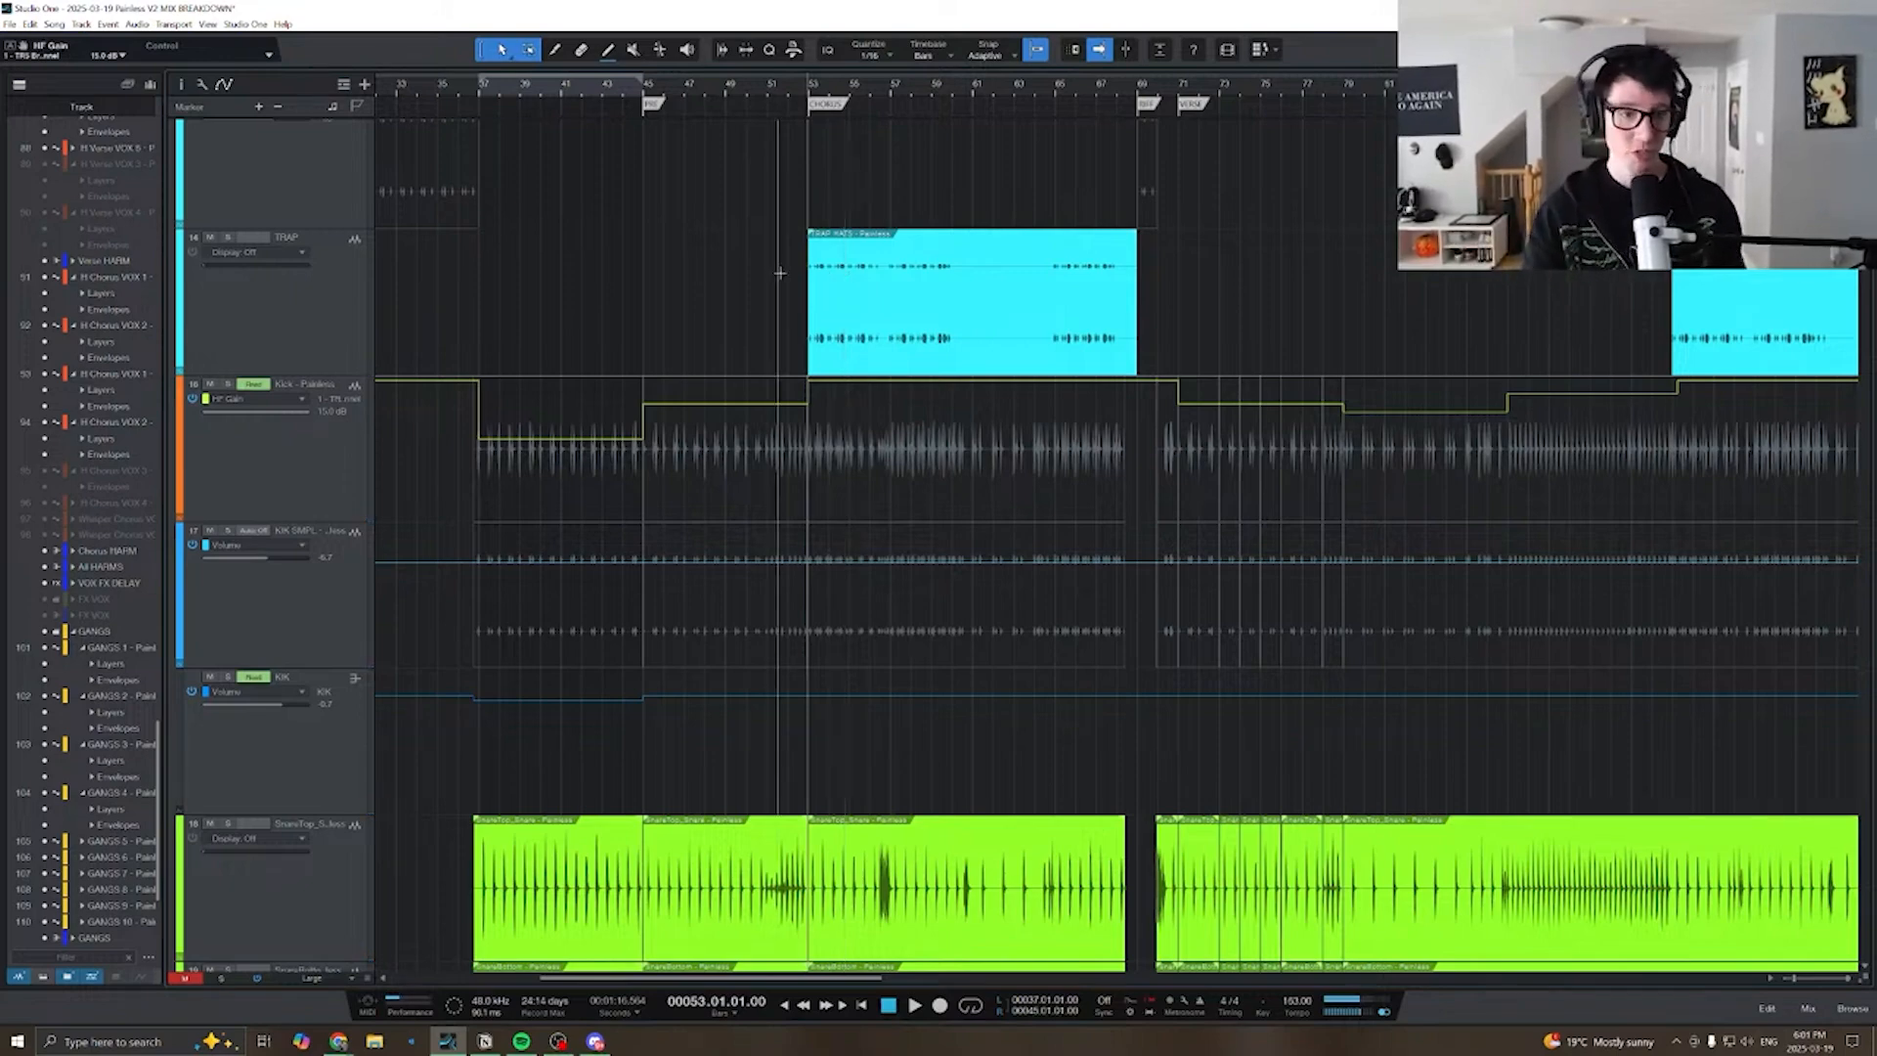
- Set the arrangement's track height to X Large for viewing the SNR bus's volume automation lane
{"action": "scroll", "coordinate": [724, 477], "scroll_direction": "down", "scroll_amount": 3}
{"action": "scroll", "coordinate": [724, 477], "scroll_direction": "down", "scroll_amount": 4}
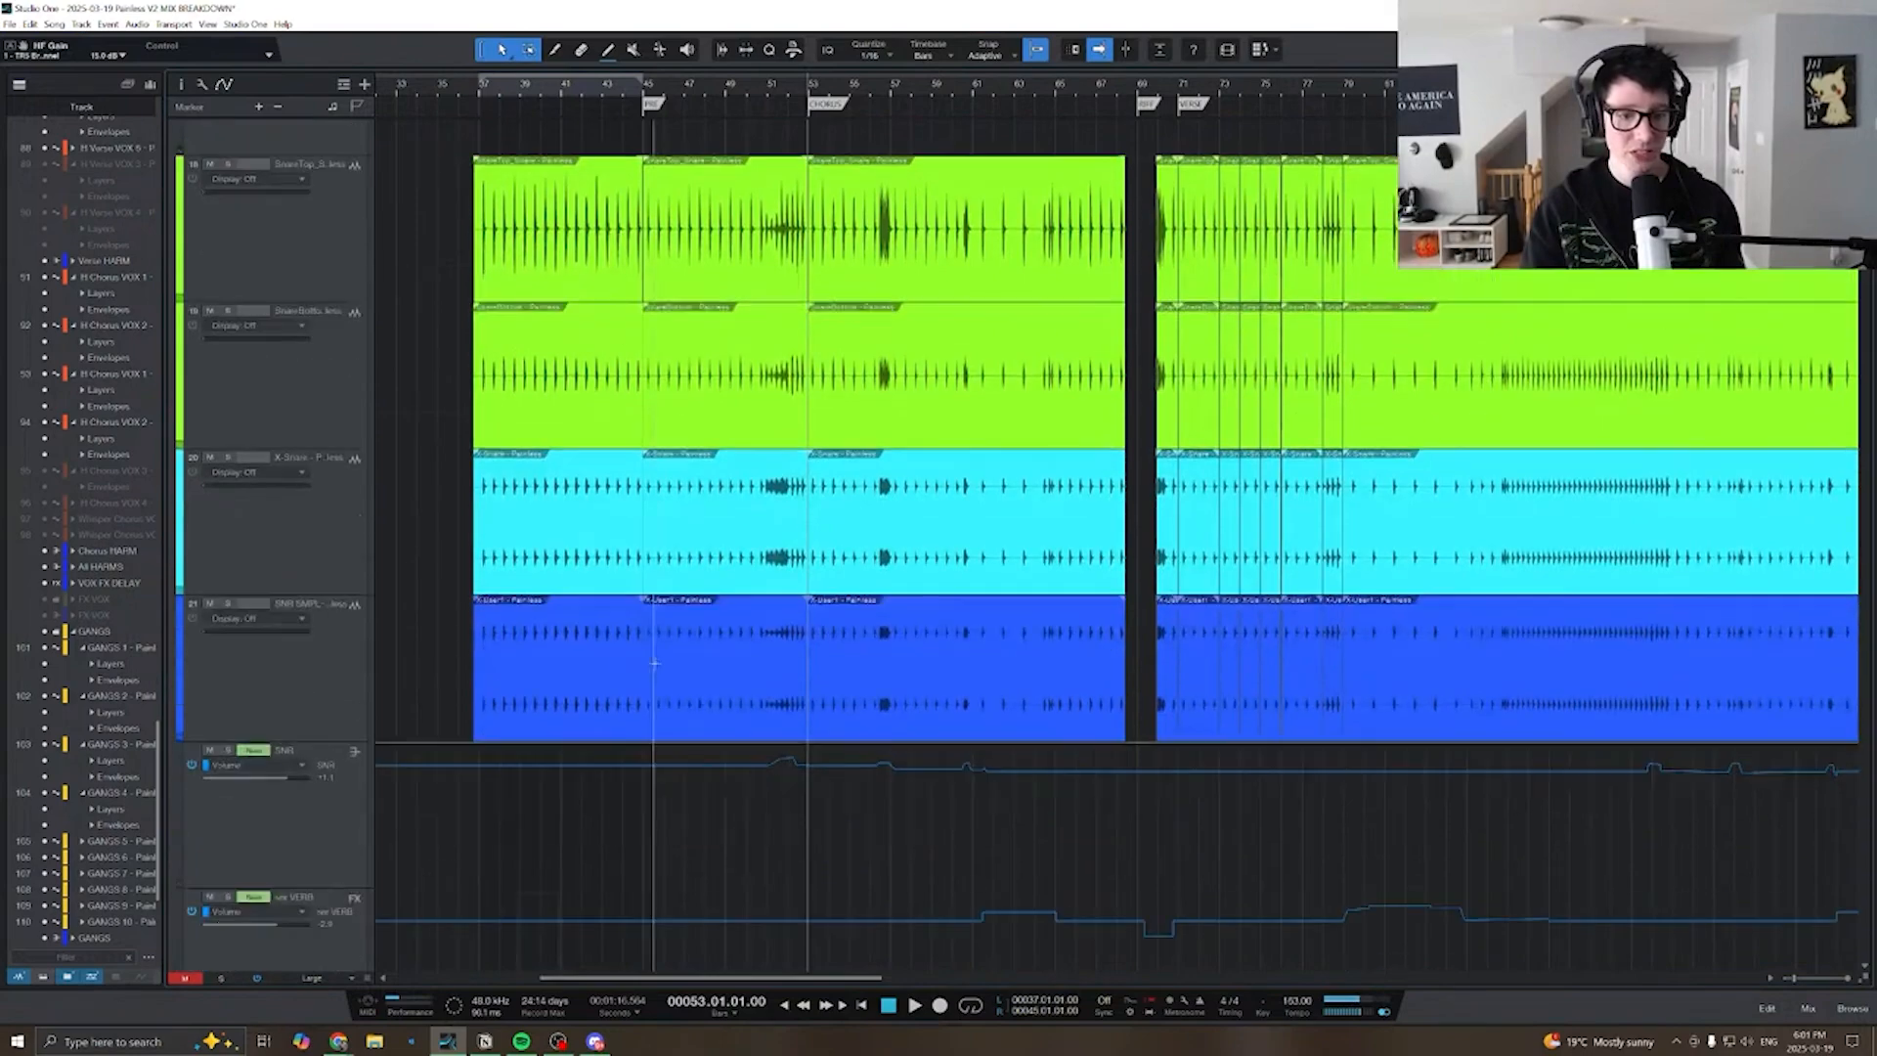
{"action": "key", "text": "e"}
{"action": "left_click", "coordinate": [305, 979]}
{"action": "left_click", "coordinate": [307, 964]}
{"action": "scroll", "coordinate": [938, 624], "scroll_direction": "down", "scroll_amount": 1}
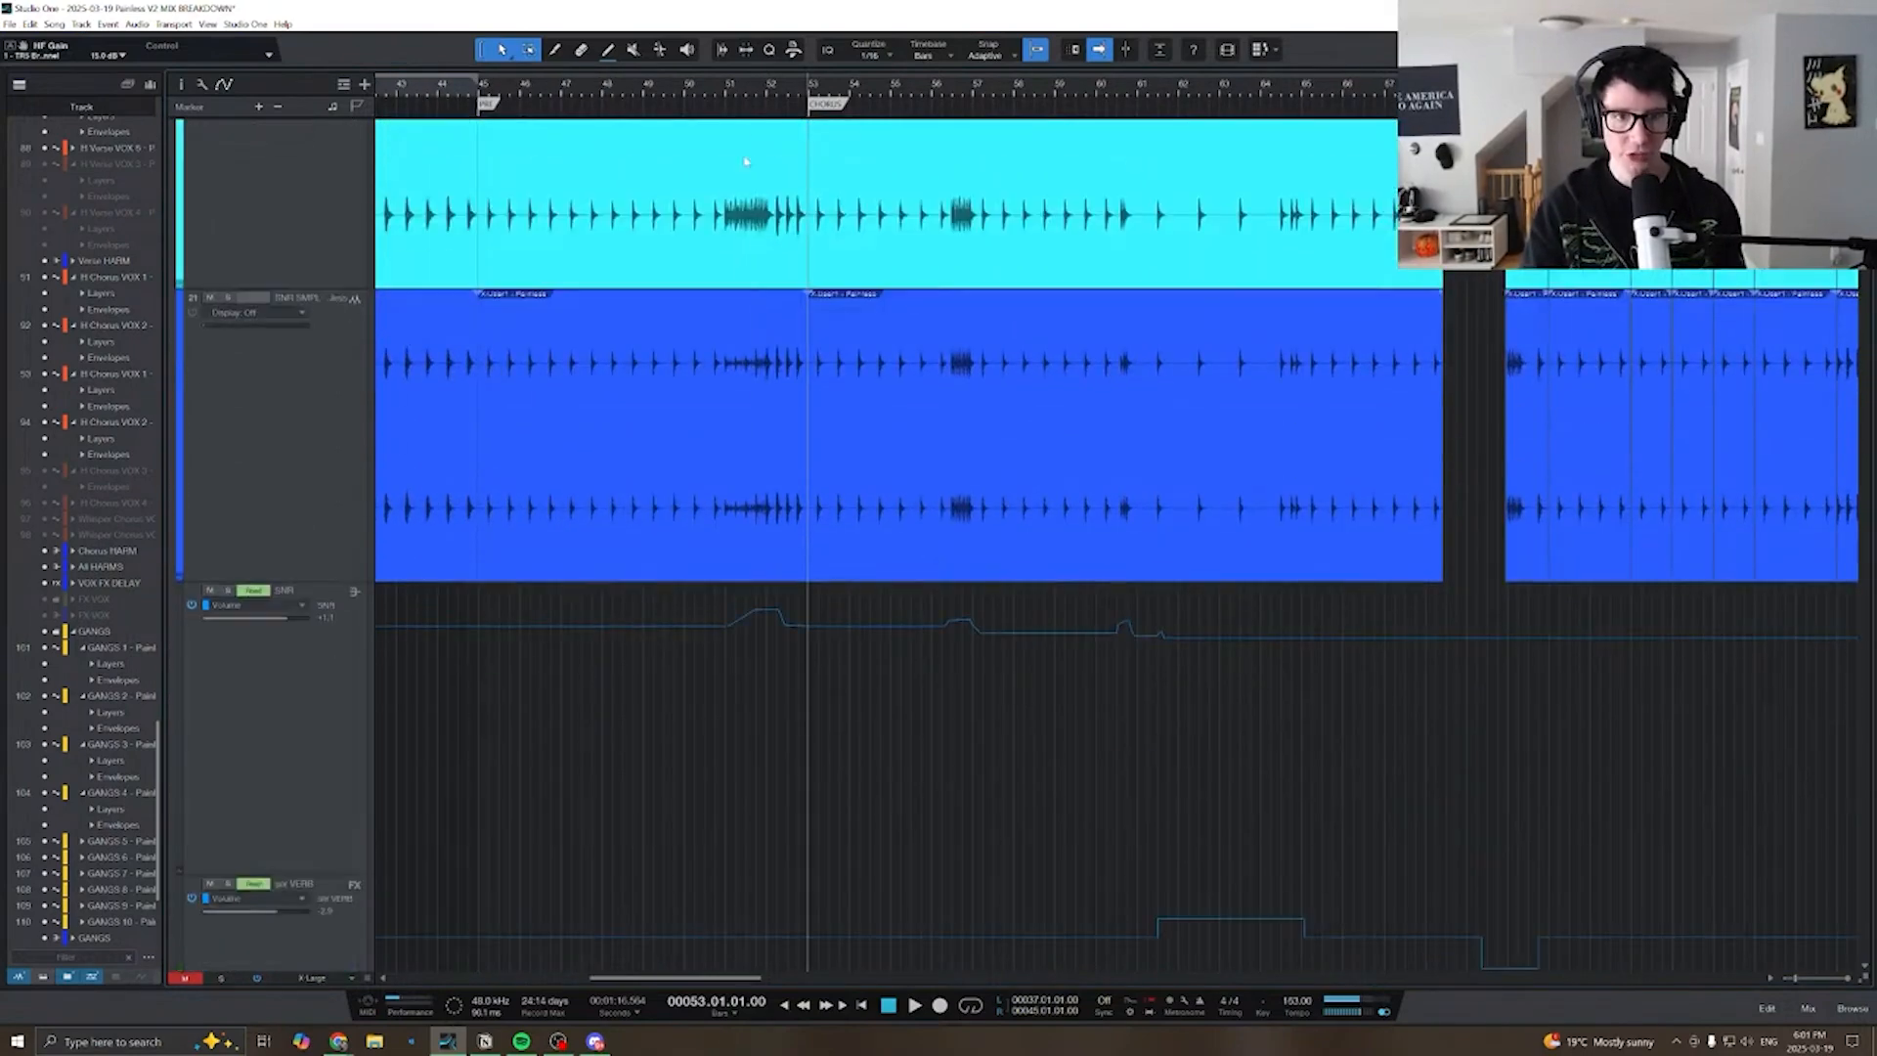
- Play the snare roll from bar 51 to review the SNR bus's volume automation leading into the chorus
{"action": "left_click", "coordinate": [723, 95]}
{"action": "key", "text": "e"}
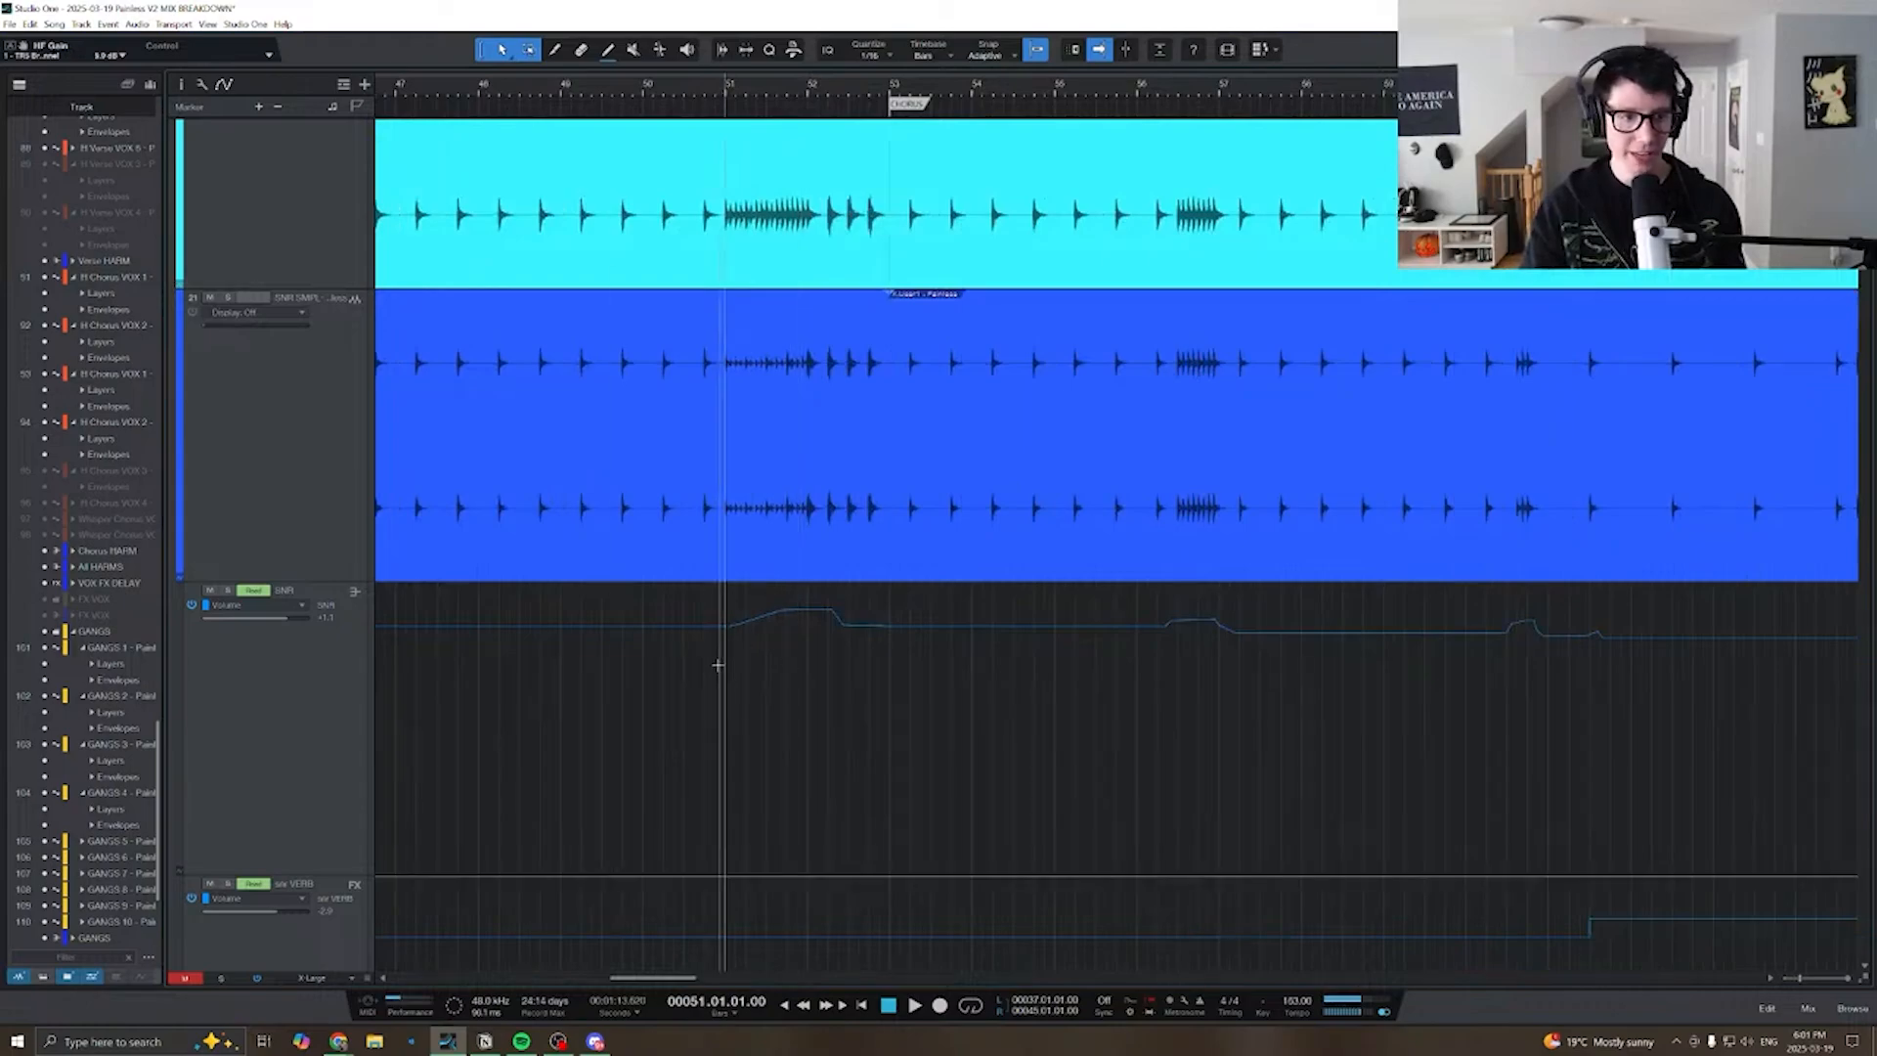
{"action": "key", "text": "space"}
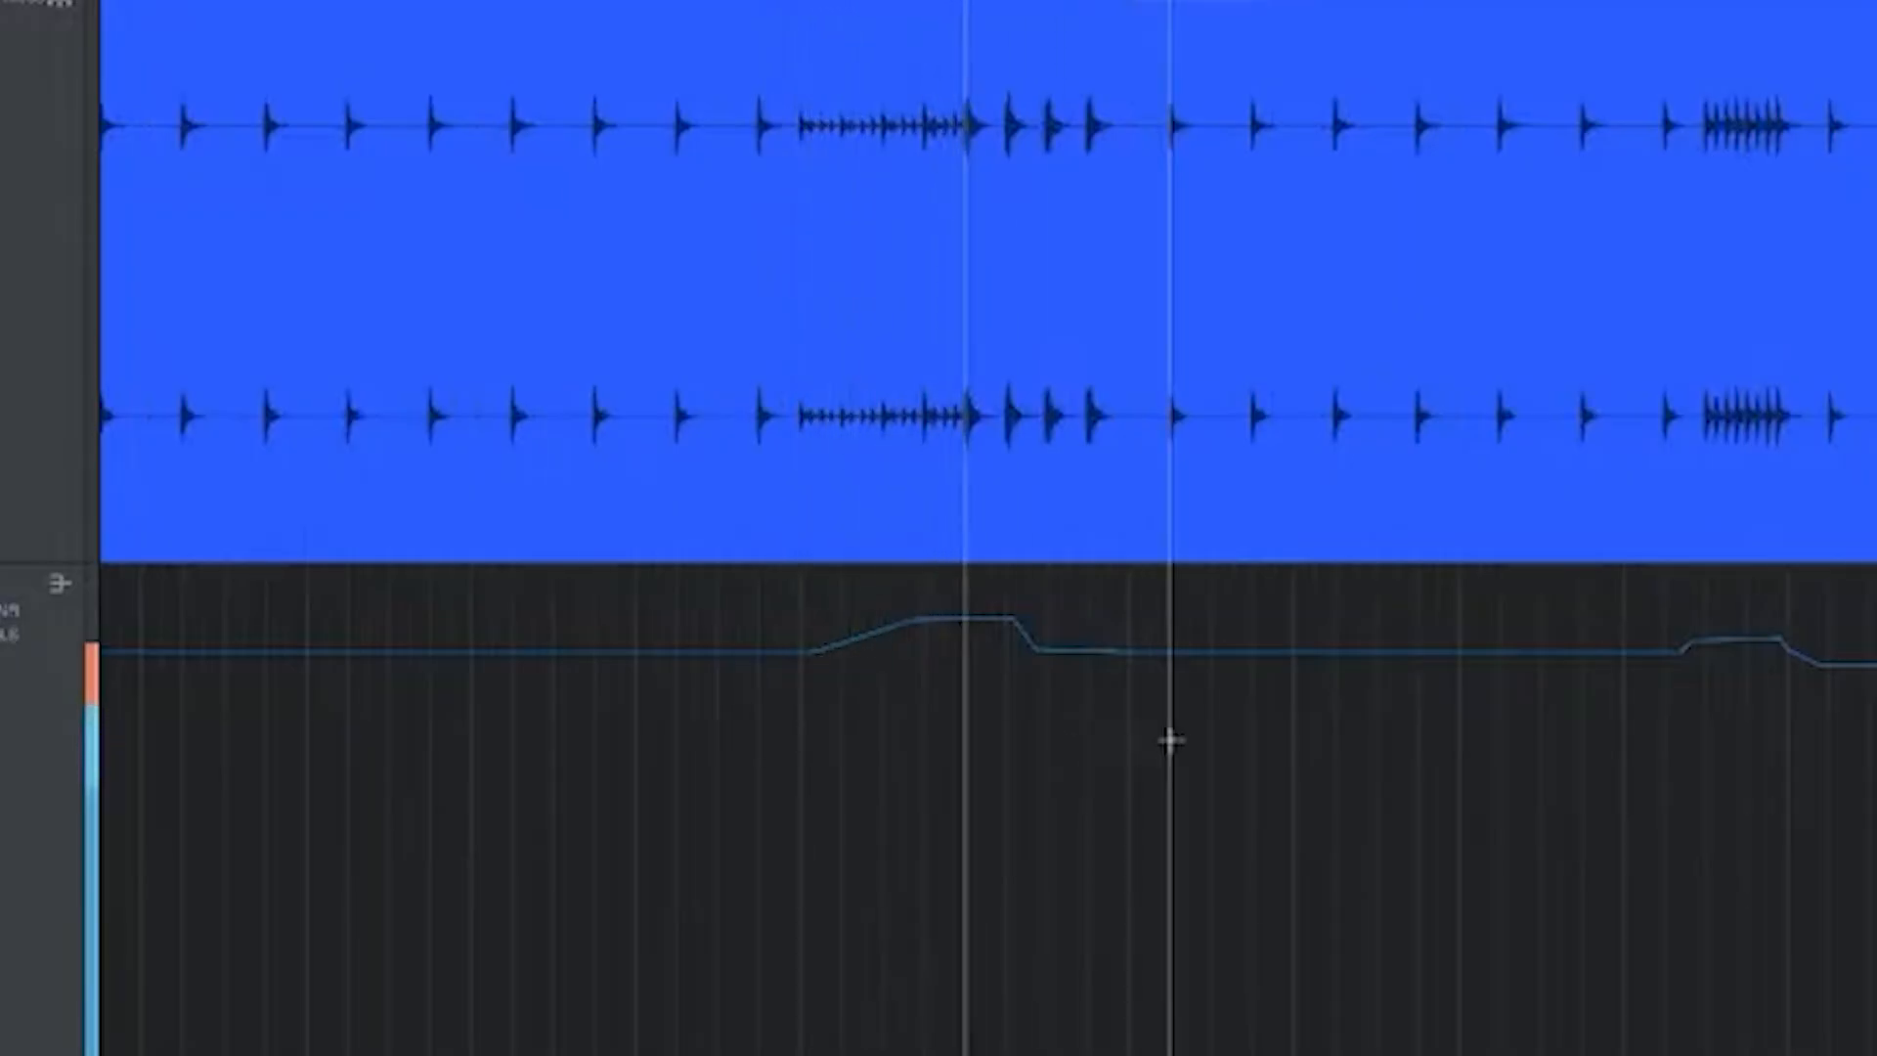
{"action": "key", "text": "space"}
- Play the chorus snare fills around bars 56 and 60 to review the SNR bus's volume boosts
{"action": "key", "text": "w"}
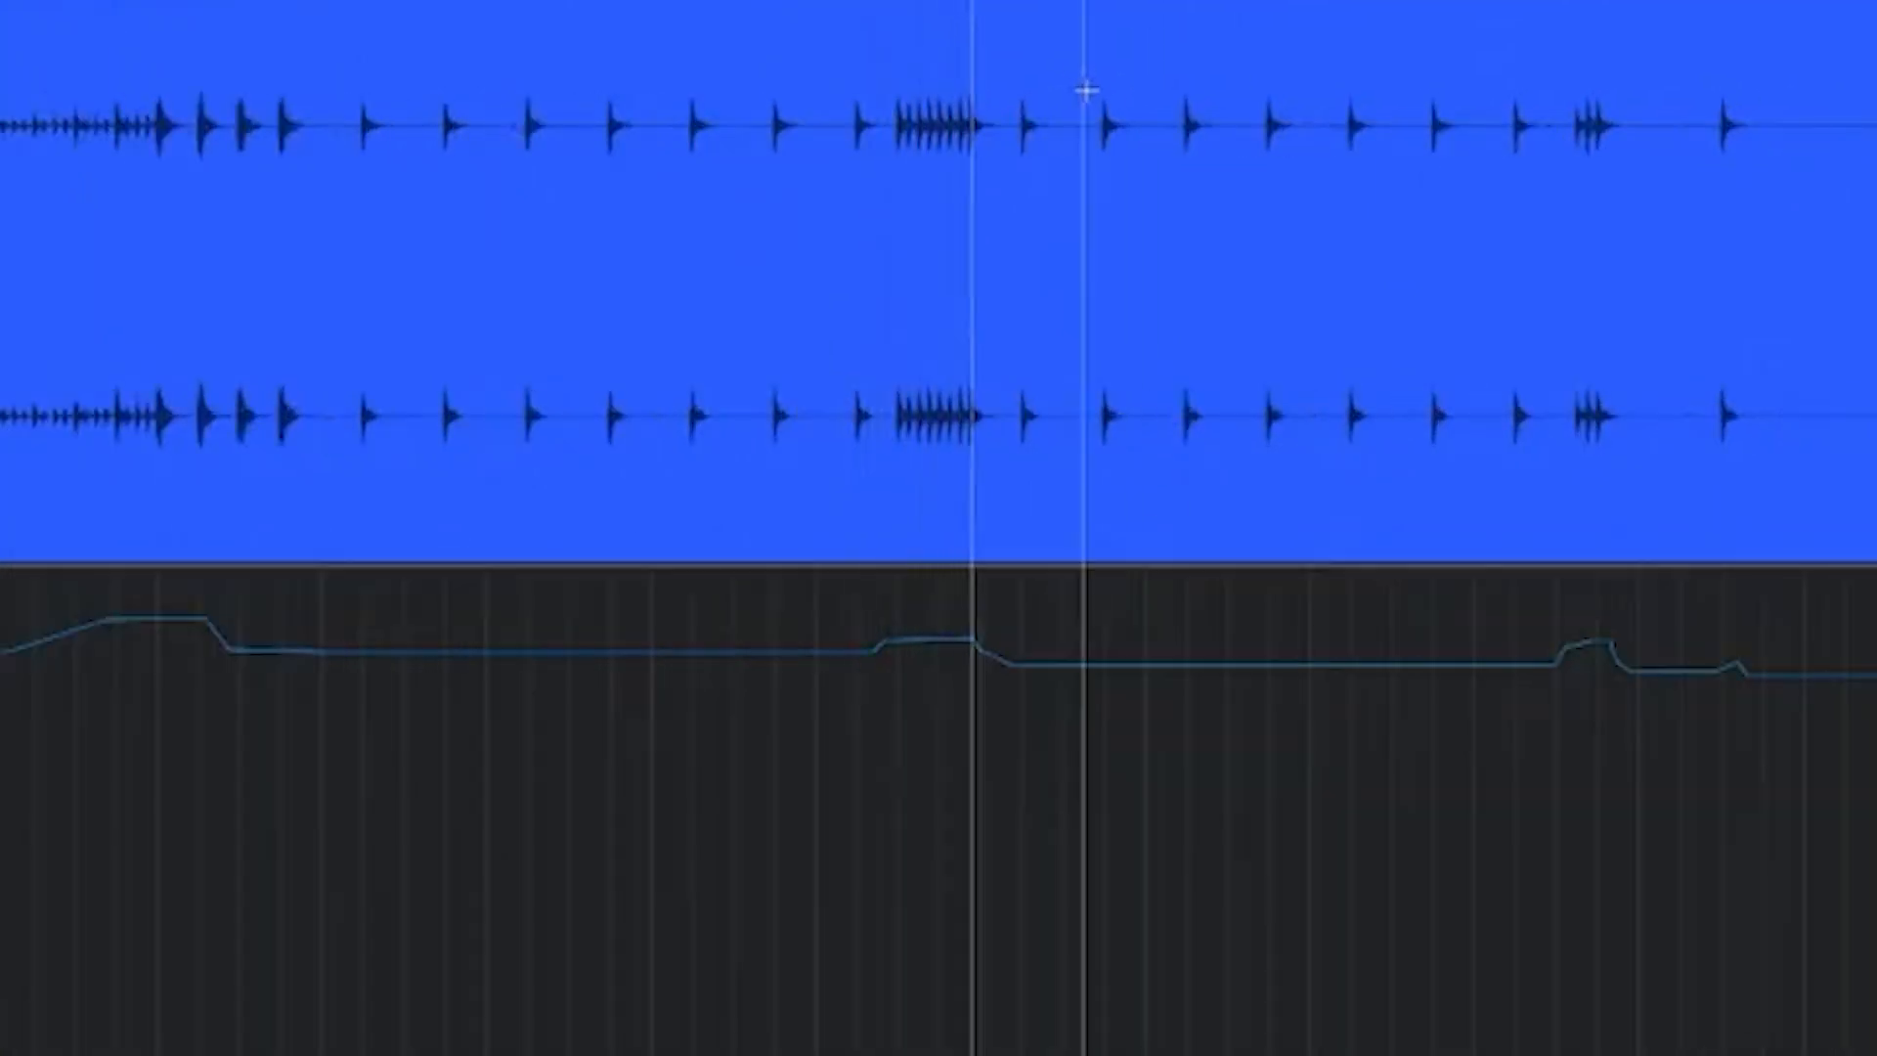
{"action": "key", "text": "w"}
{"action": "scroll", "coordinate": [981, 544], "scroll_direction": "right", "scroll_amount": 3}
{"action": "key", "text": "space"}
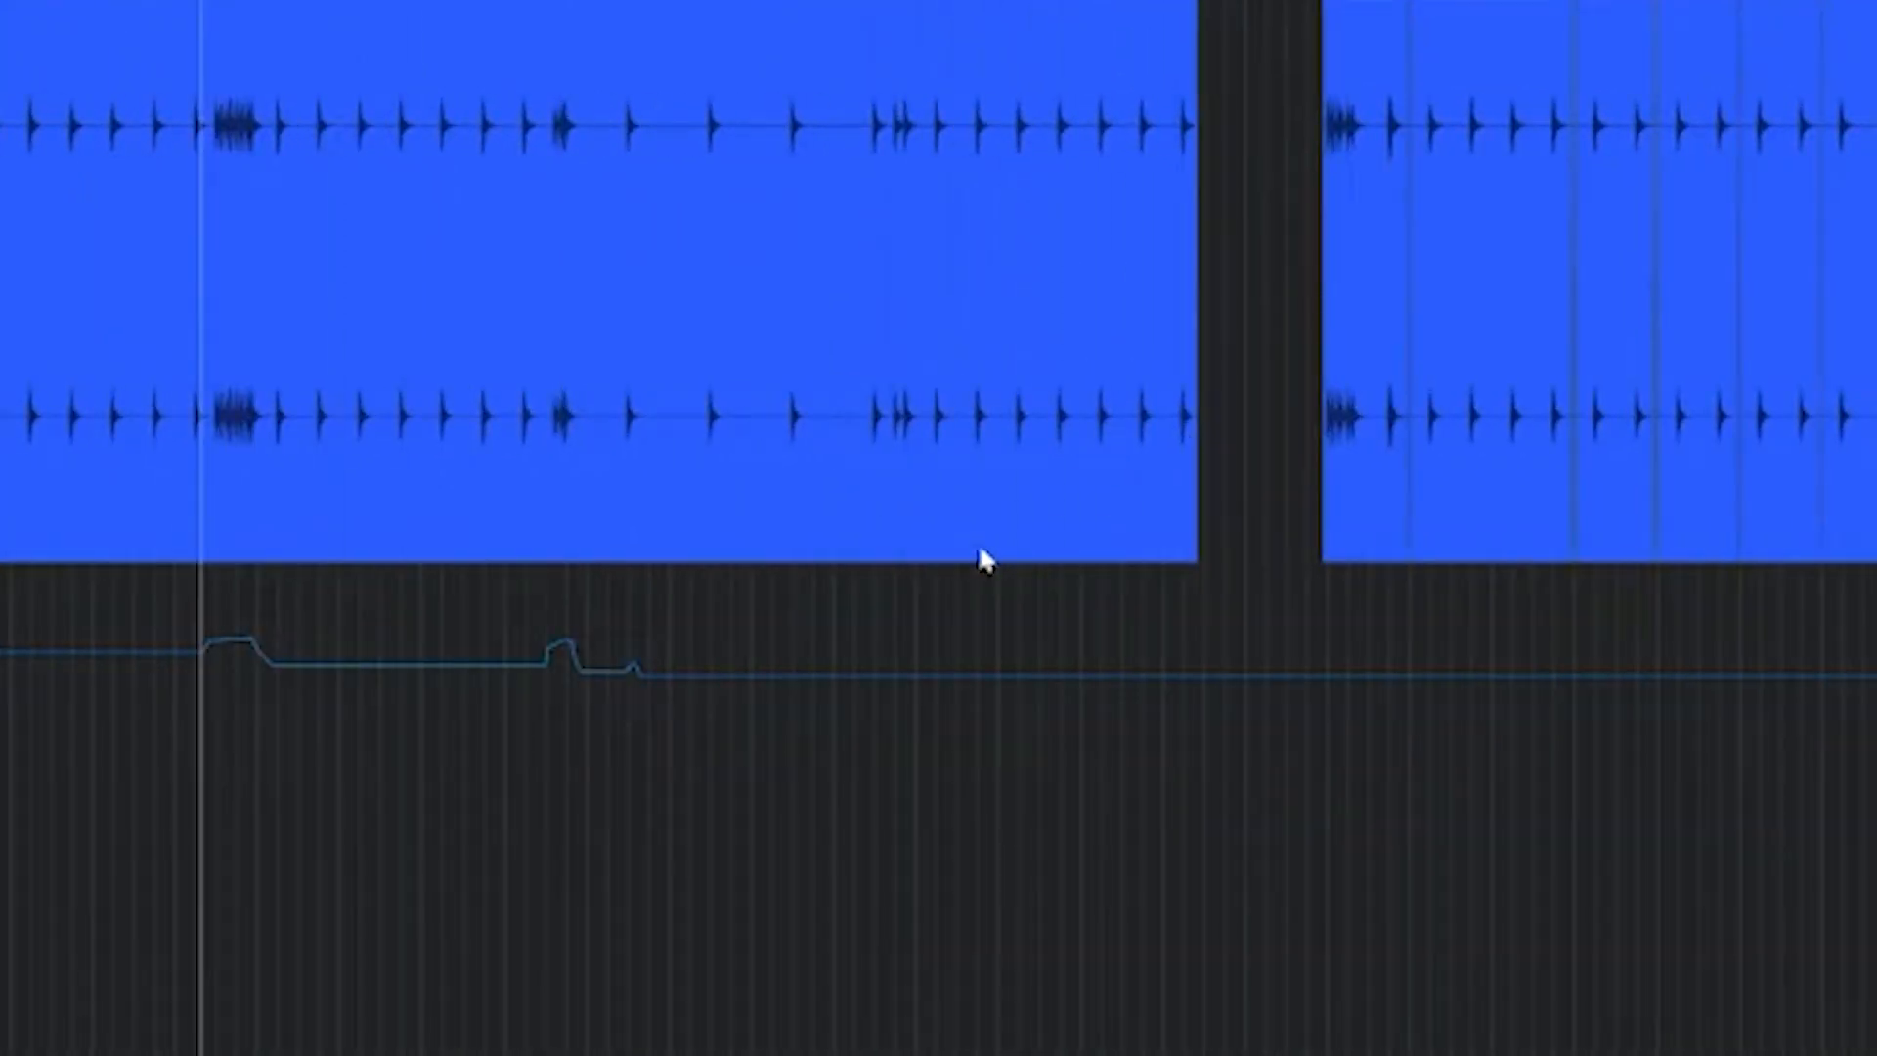
{"action": "key", "text": "h"}
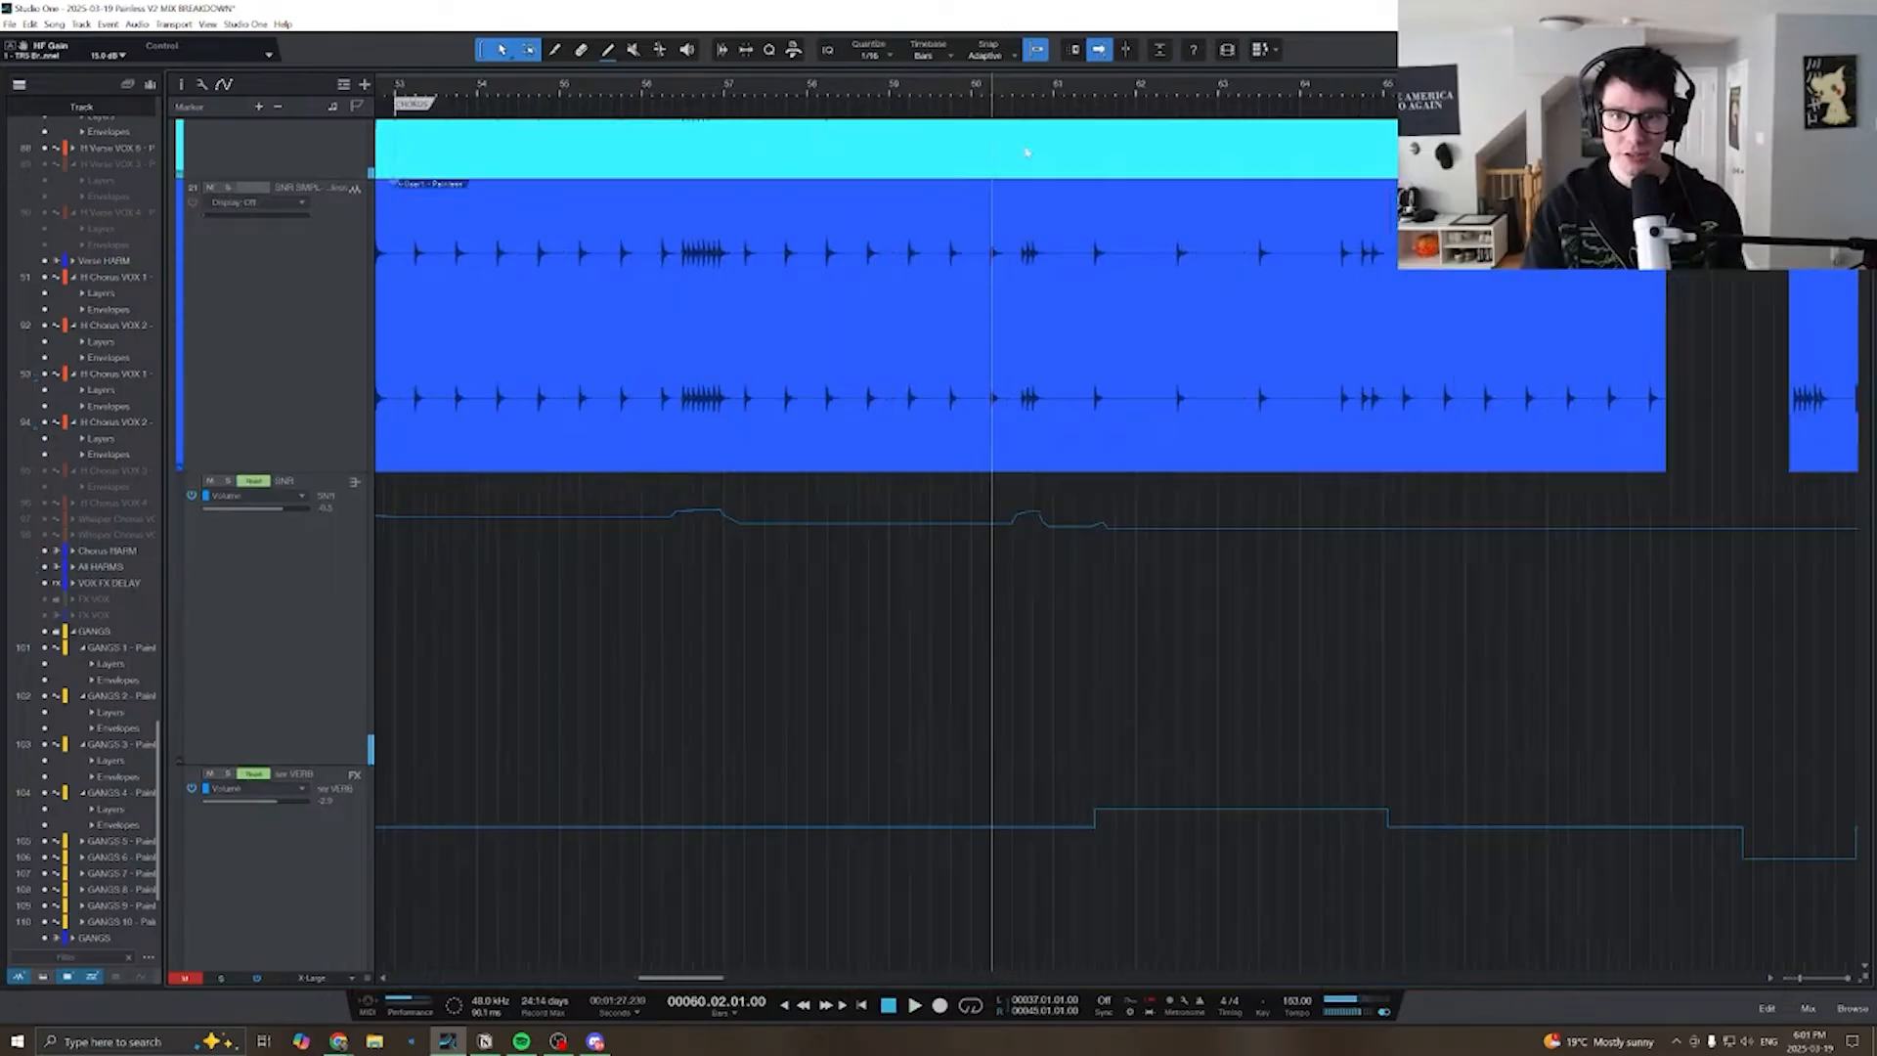
{"action": "key", "text": "e"}
{"action": "key", "text": "space"}
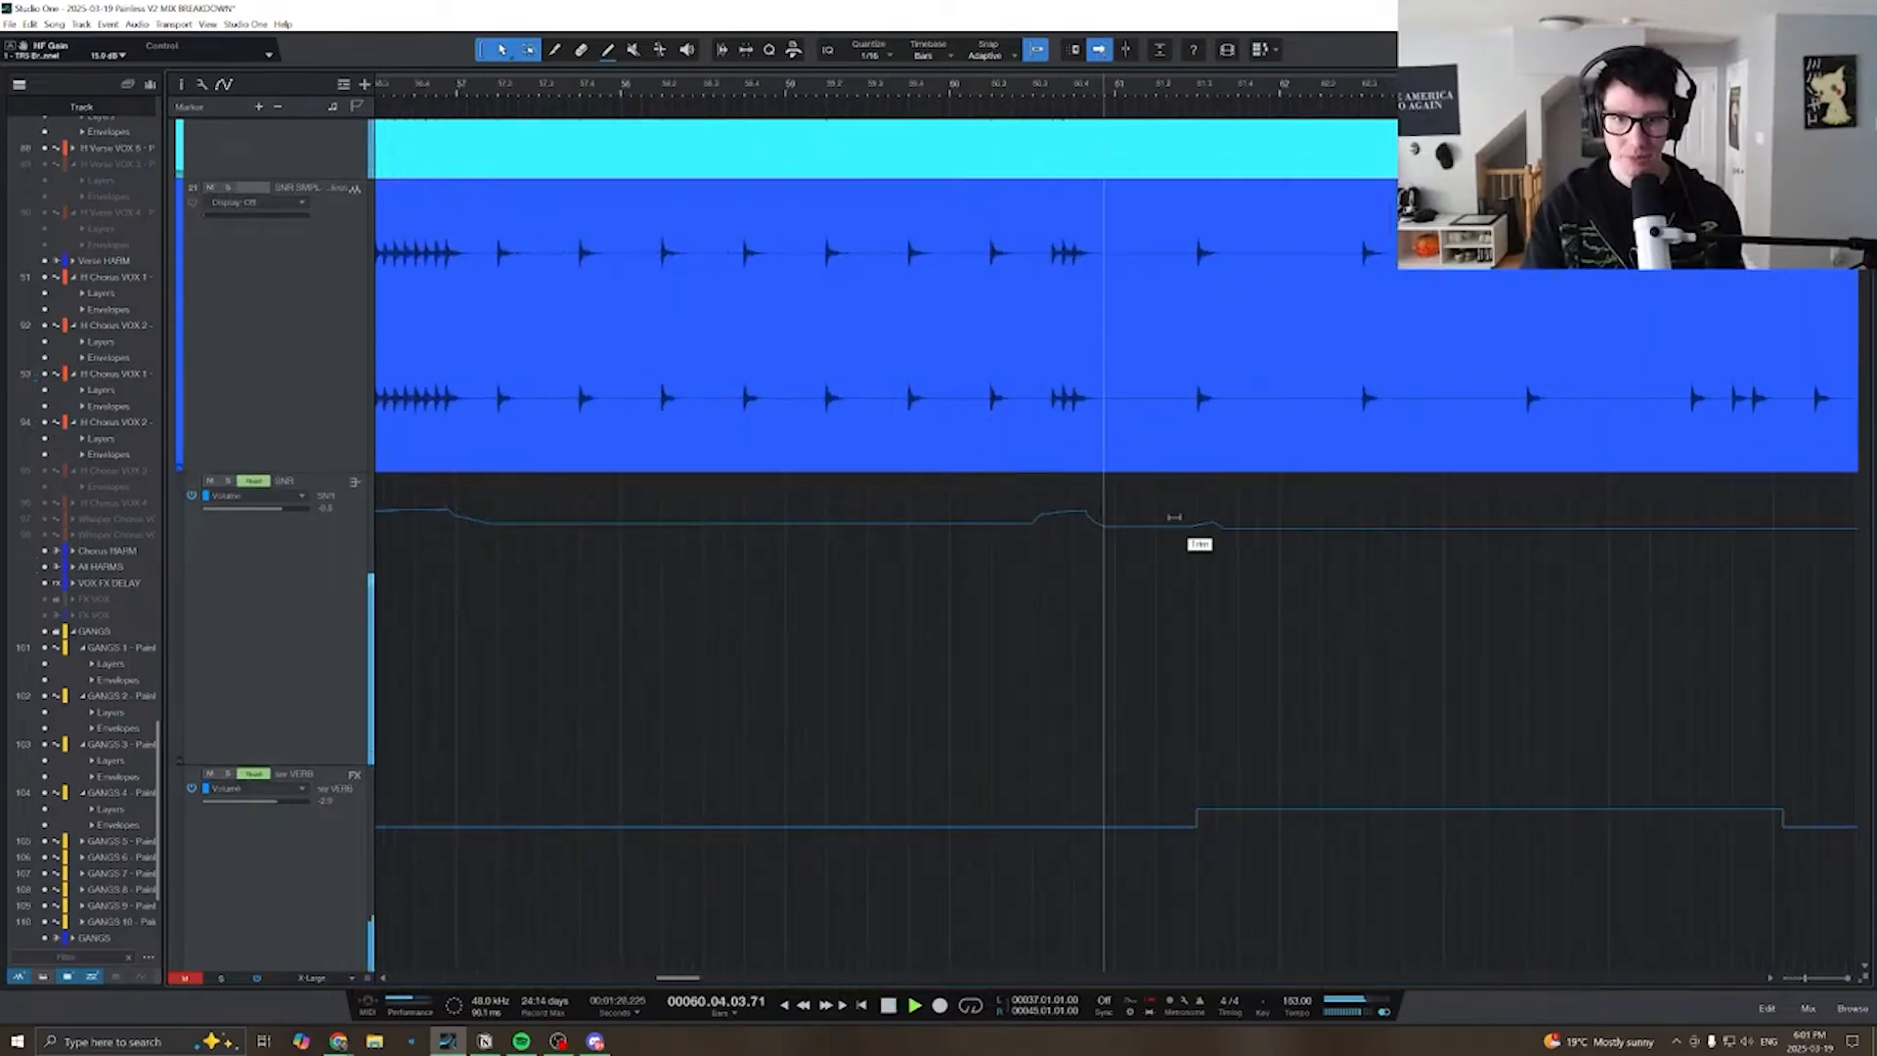
{"action": "key", "text": "space"}
- Play the snare fill from bar 93 to review the SNR bus's volume automation before the bar 95 chorus
{"action": "key", "text": "w"}
{"action": "key", "text": "w"}
{"action": "scroll", "coordinate": [1114, 583], "scroll_direction": "right", "scroll_amount": 9}
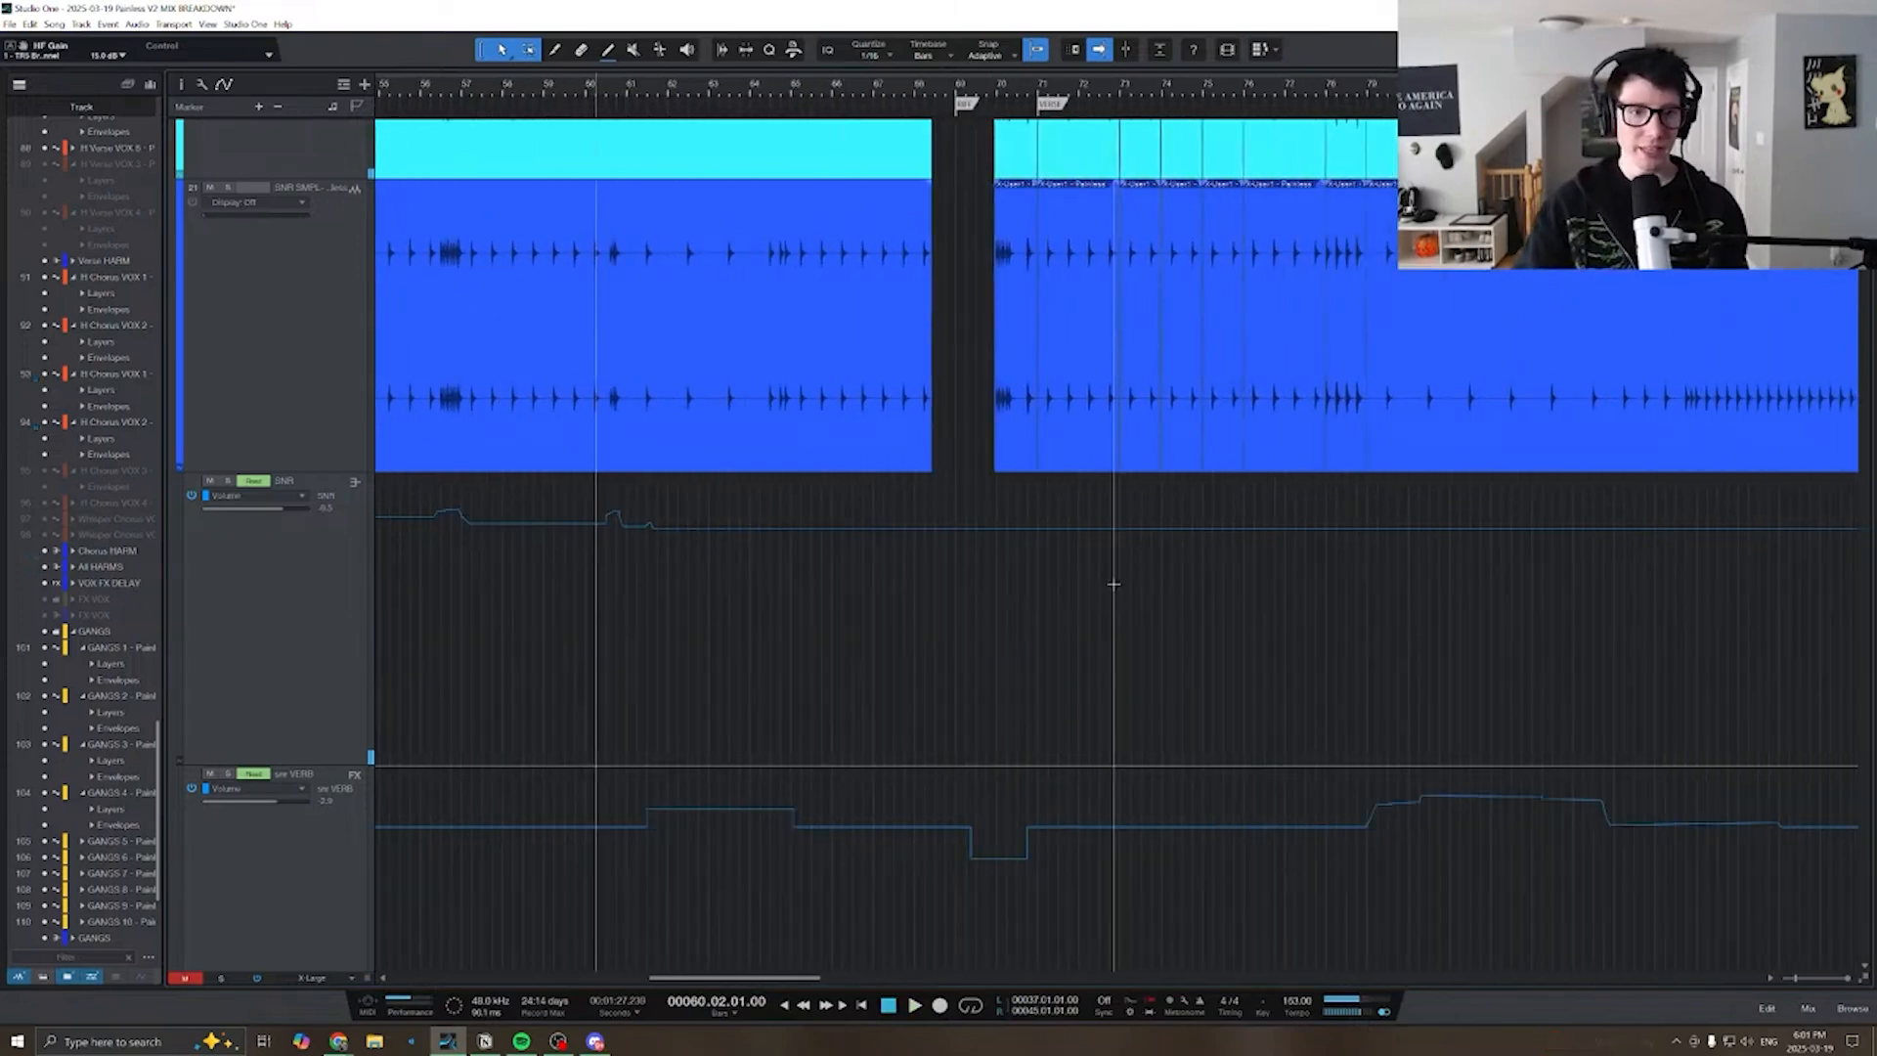
{"action": "key", "text": "w"}
{"action": "key", "text": "e"}
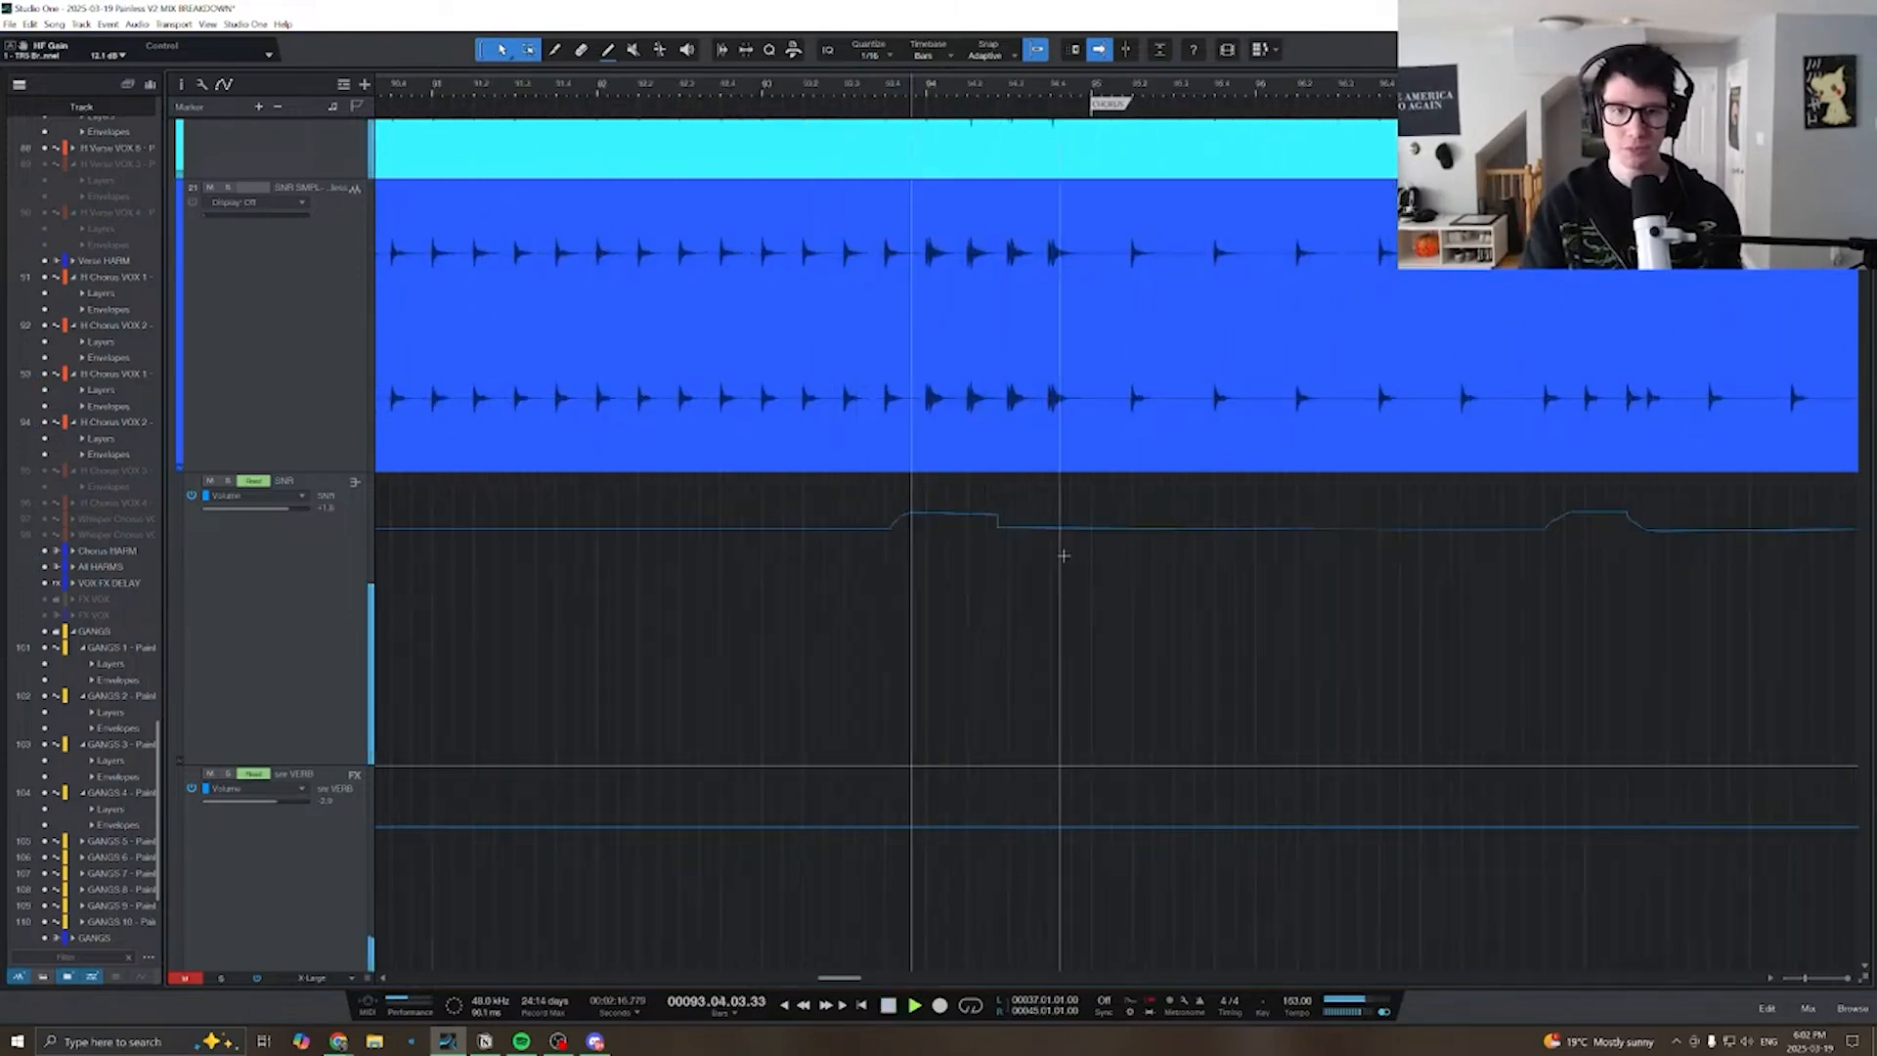
{"action": "key", "text": "space"}
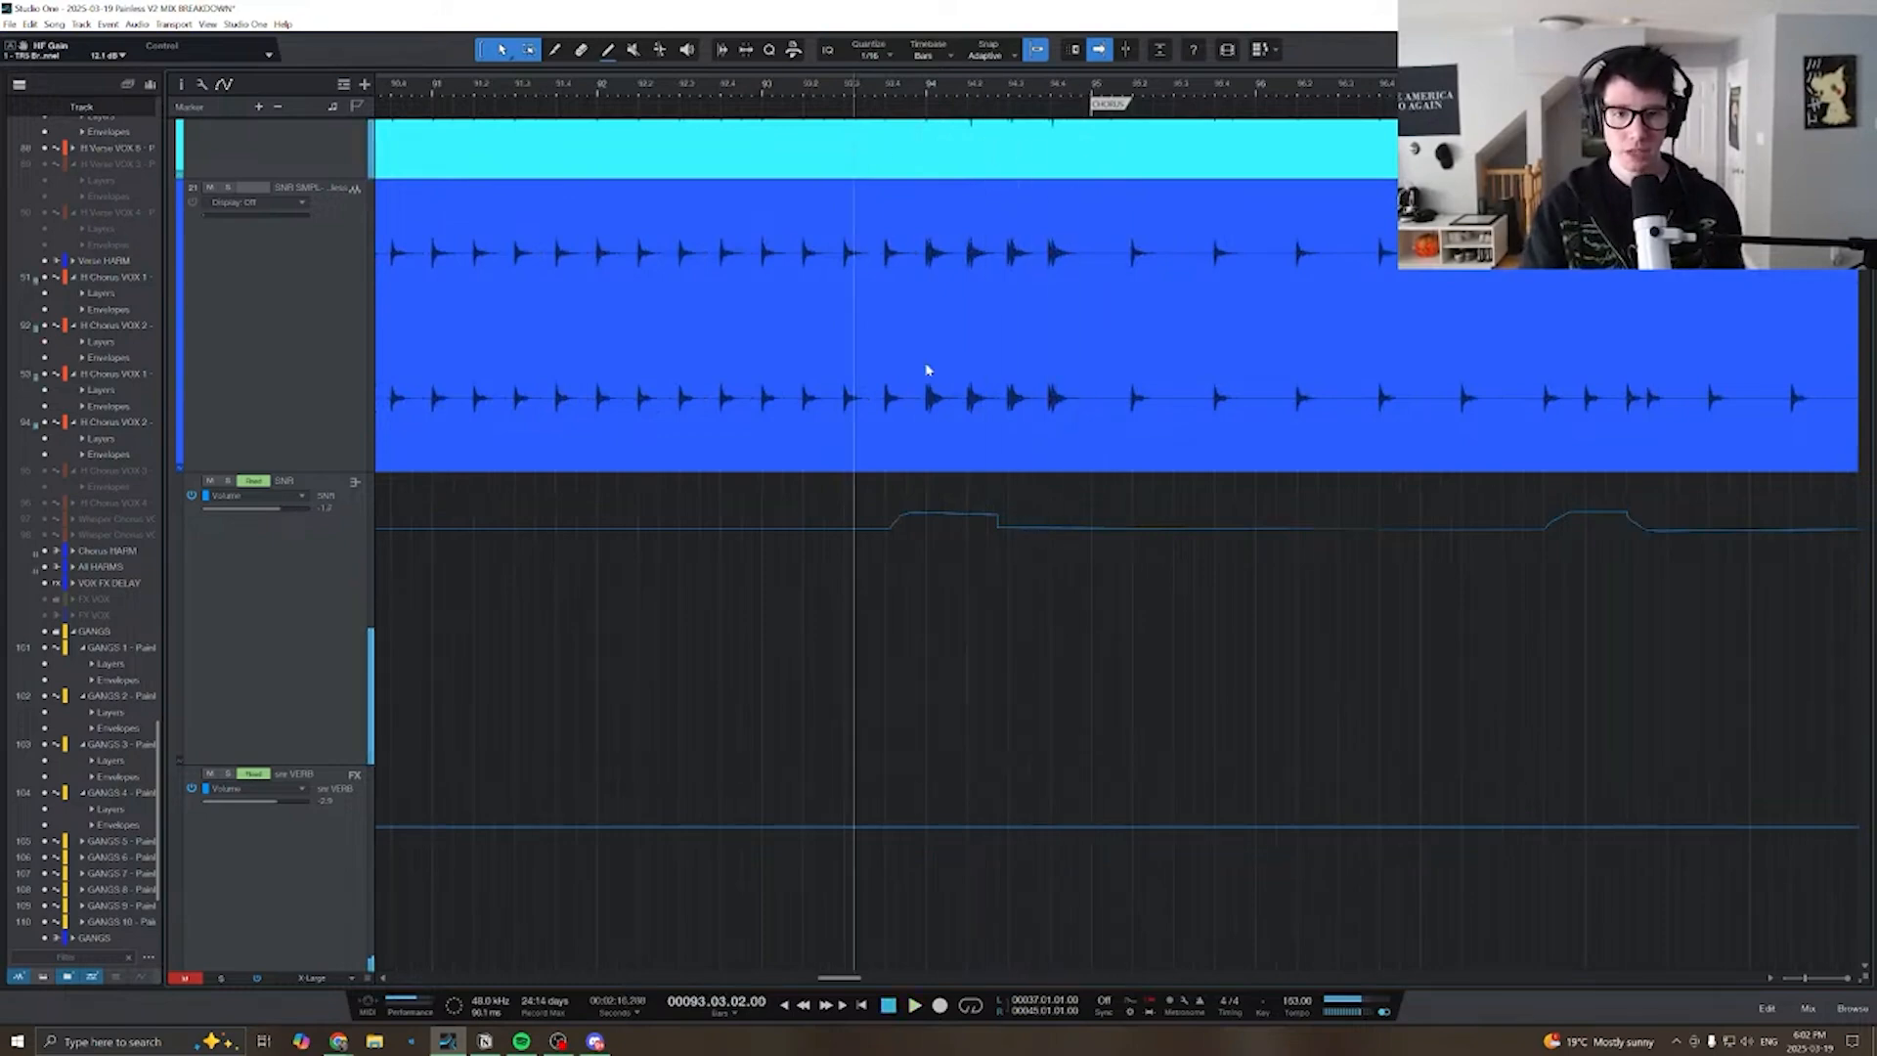
- Inspect the snr VERB volume automation around bar 60 and play the section from bar 78
{"action": "key", "text": "w"}
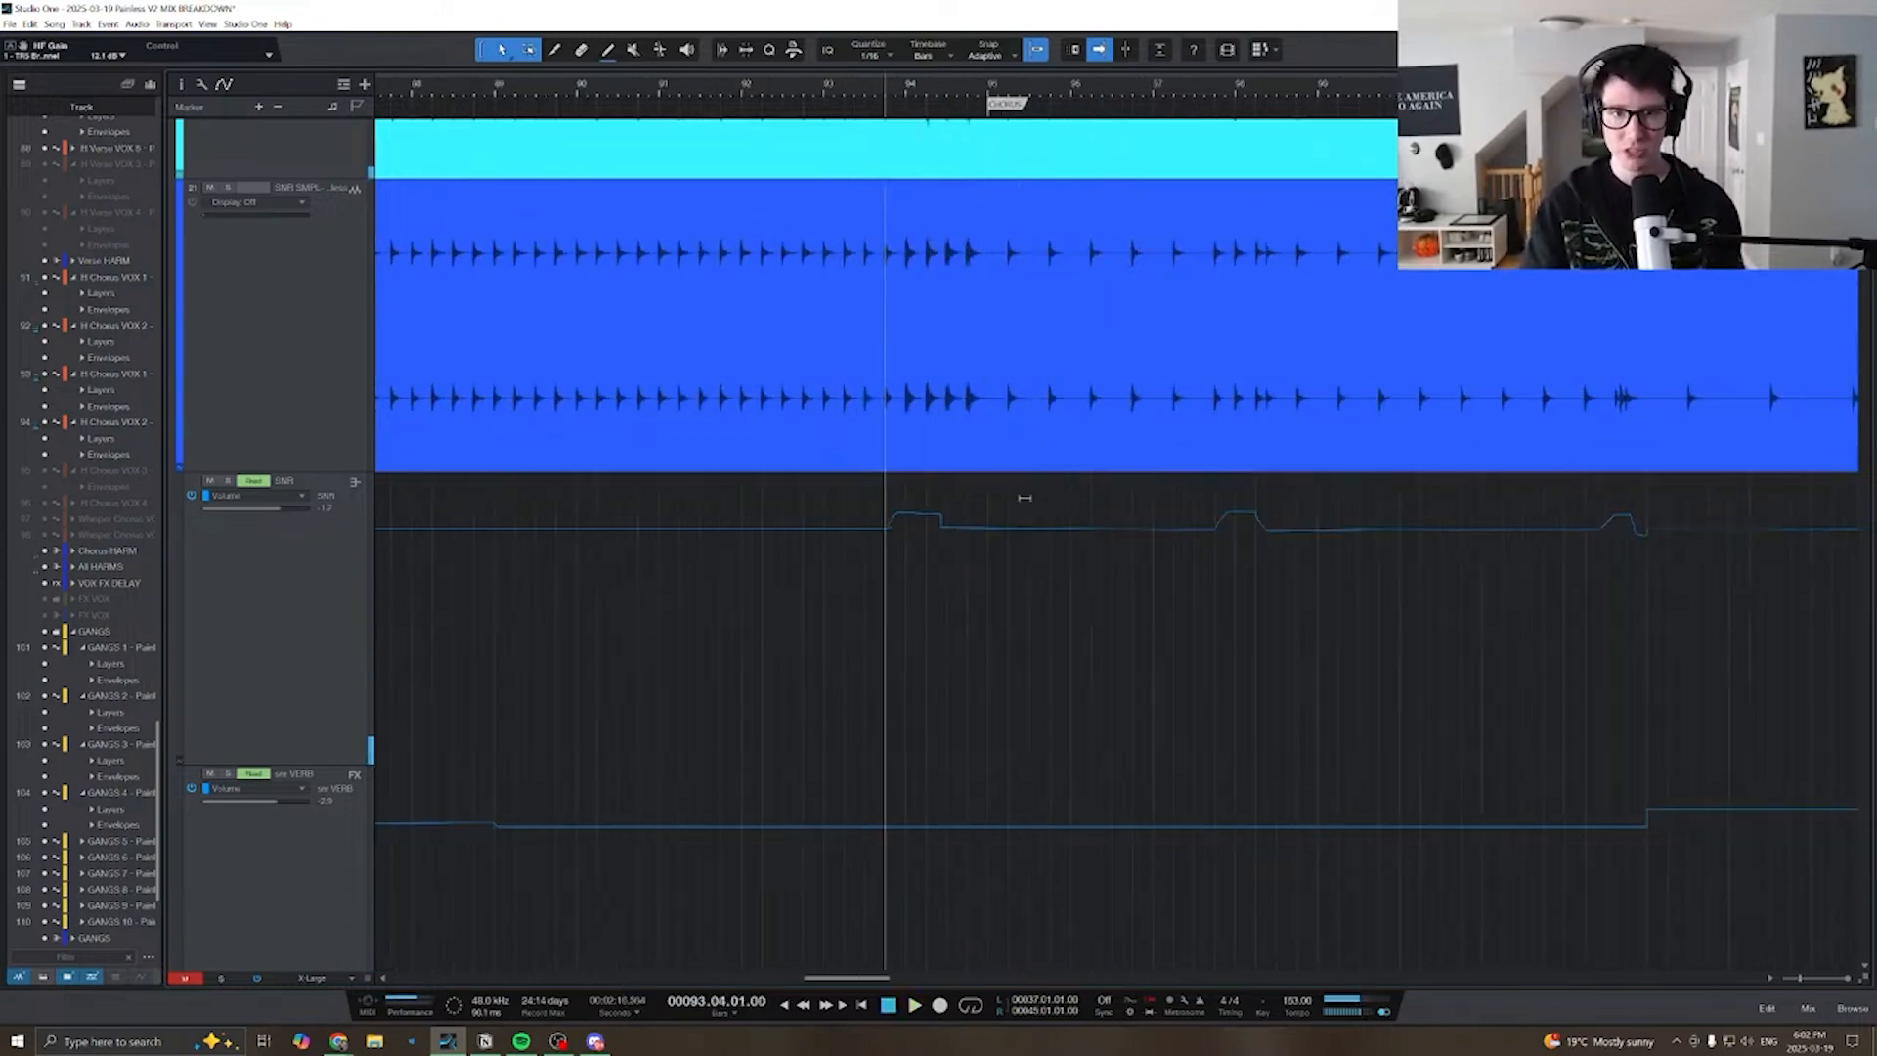
{"action": "key", "text": "w"}
{"action": "key", "text": "w"}
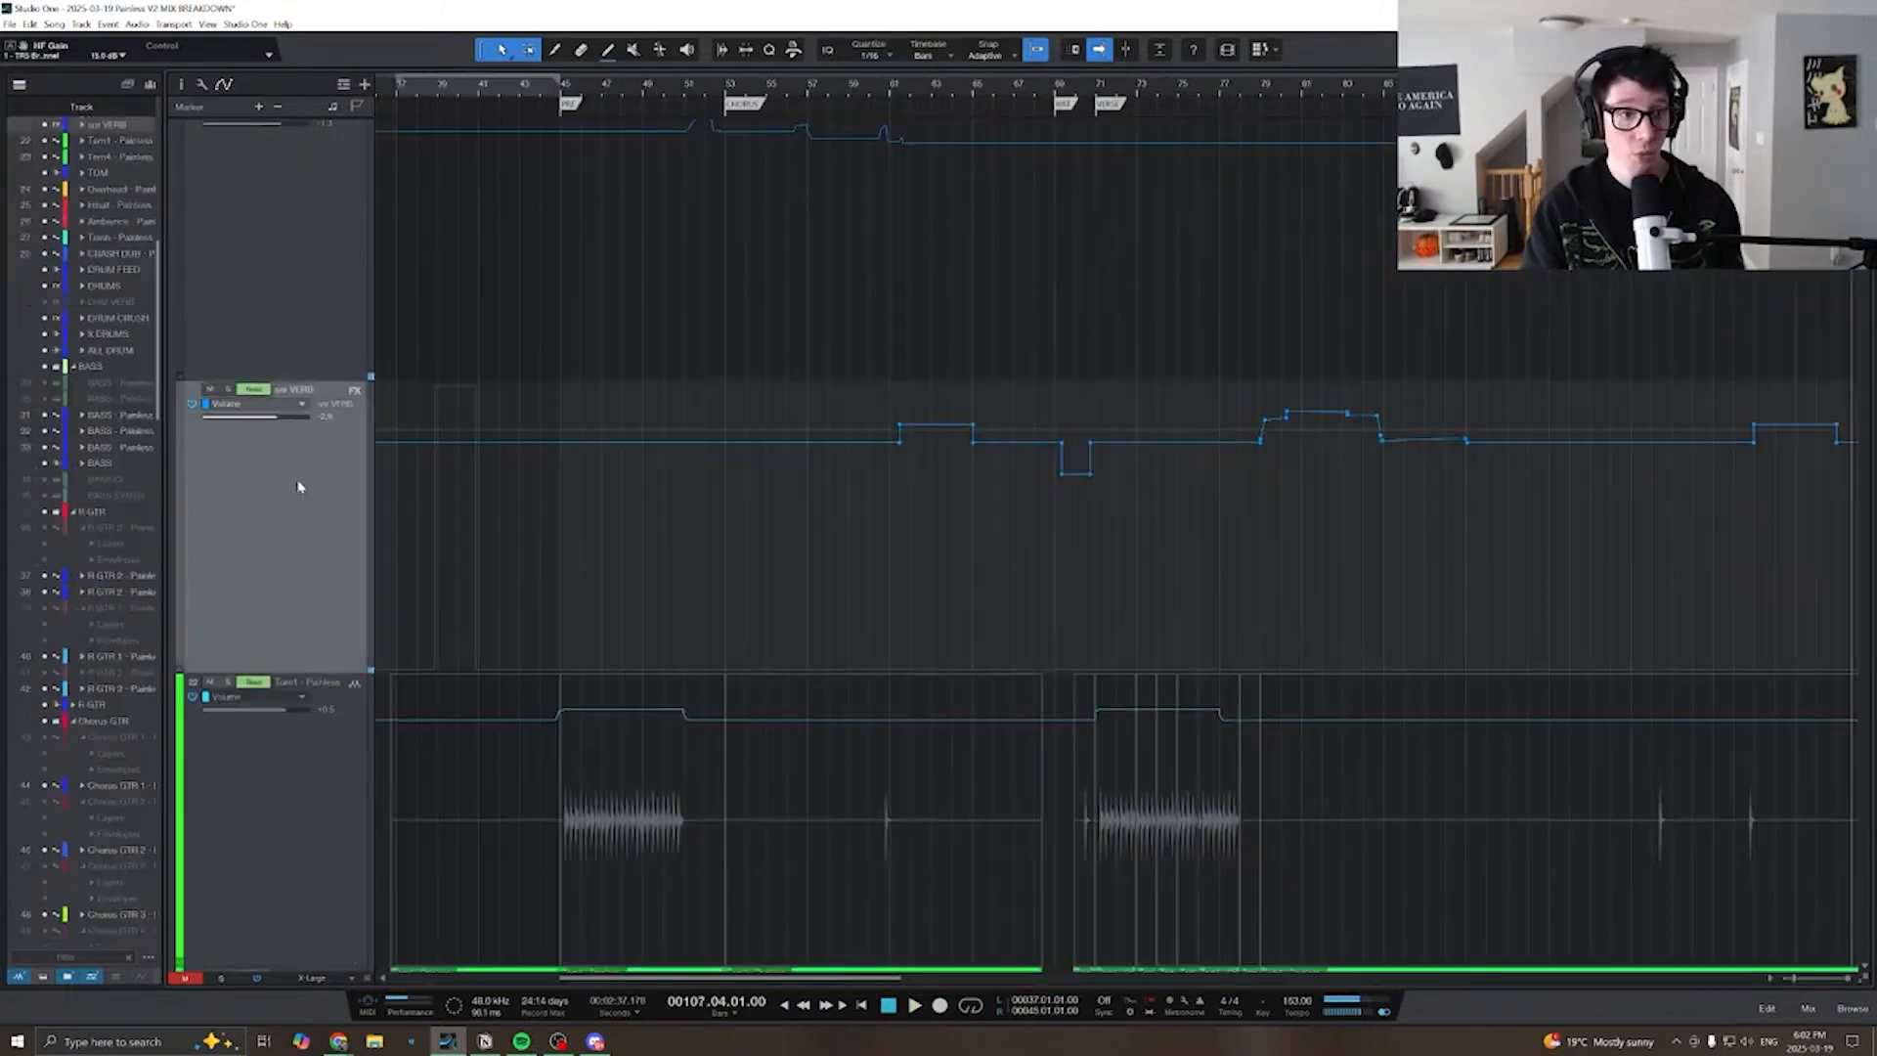
{"action": "left_click", "coordinate": [888, 93]}
{"action": "key", "text": "e"}
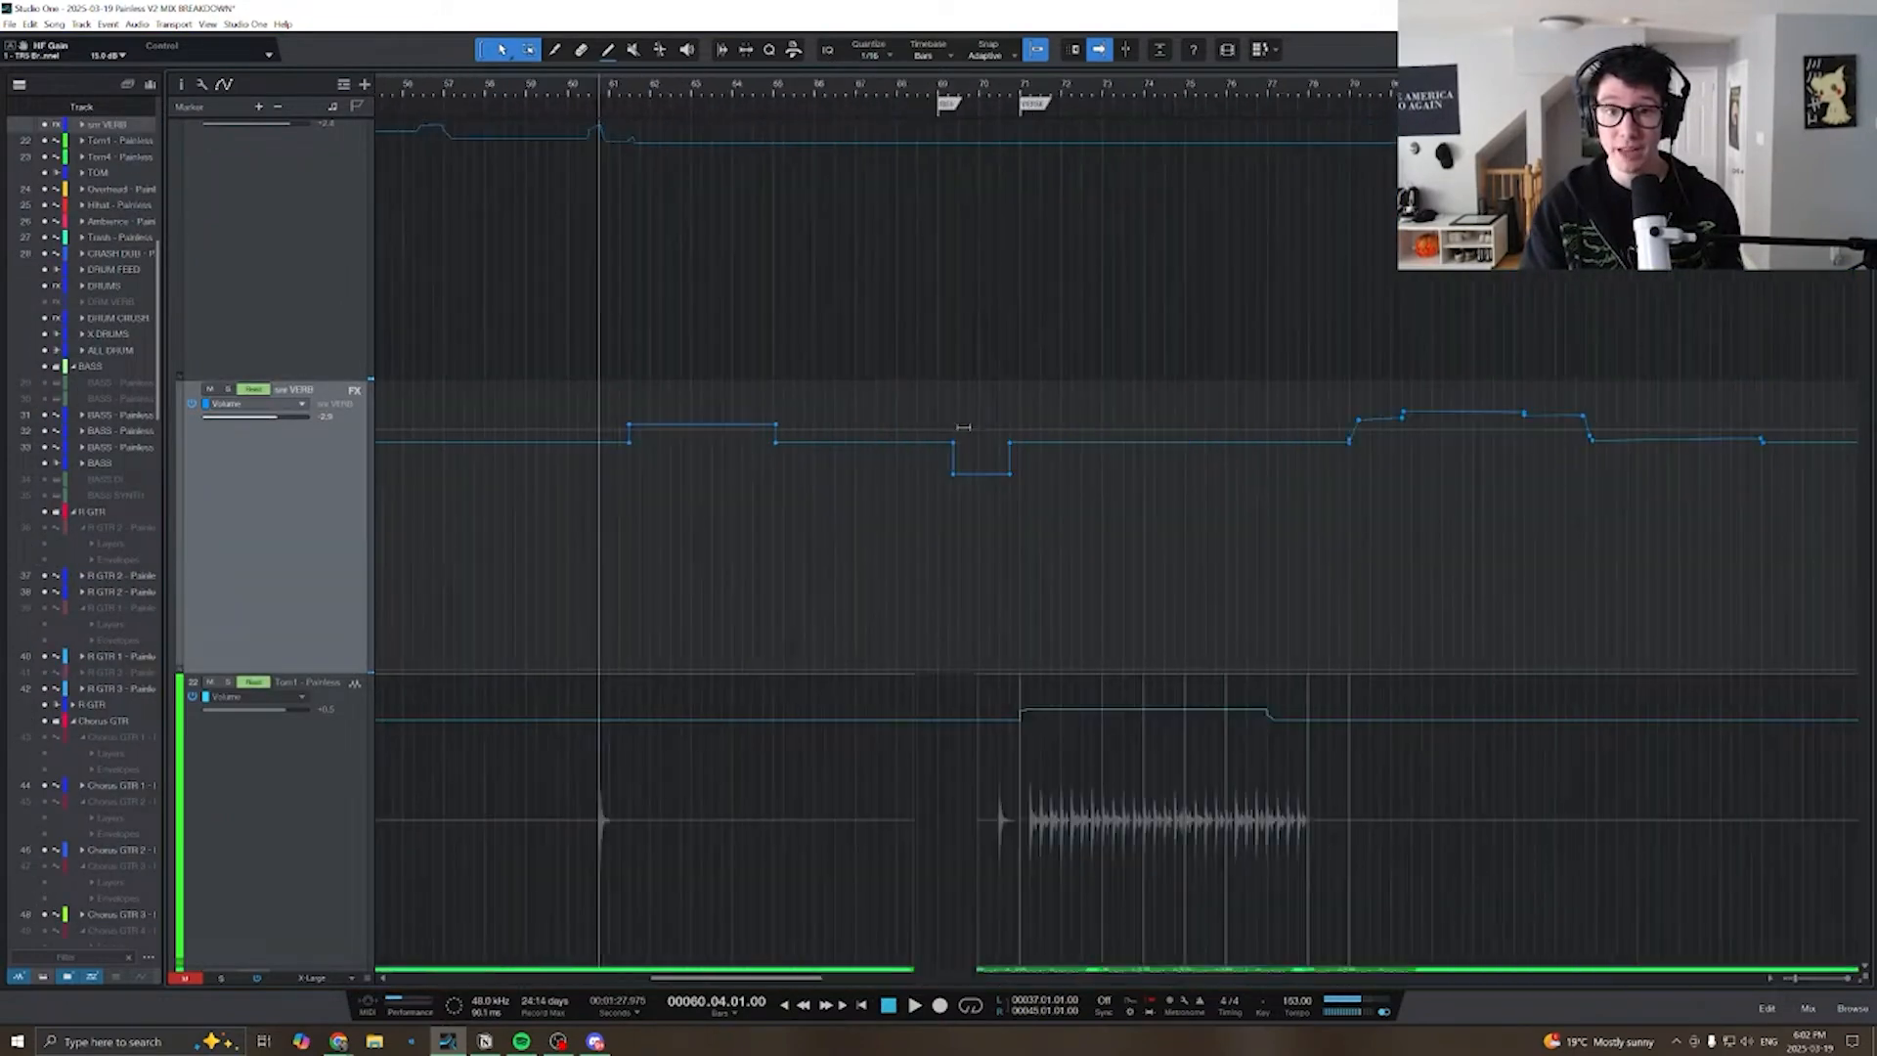
{"action": "left_click", "coordinate": [1325, 94]}
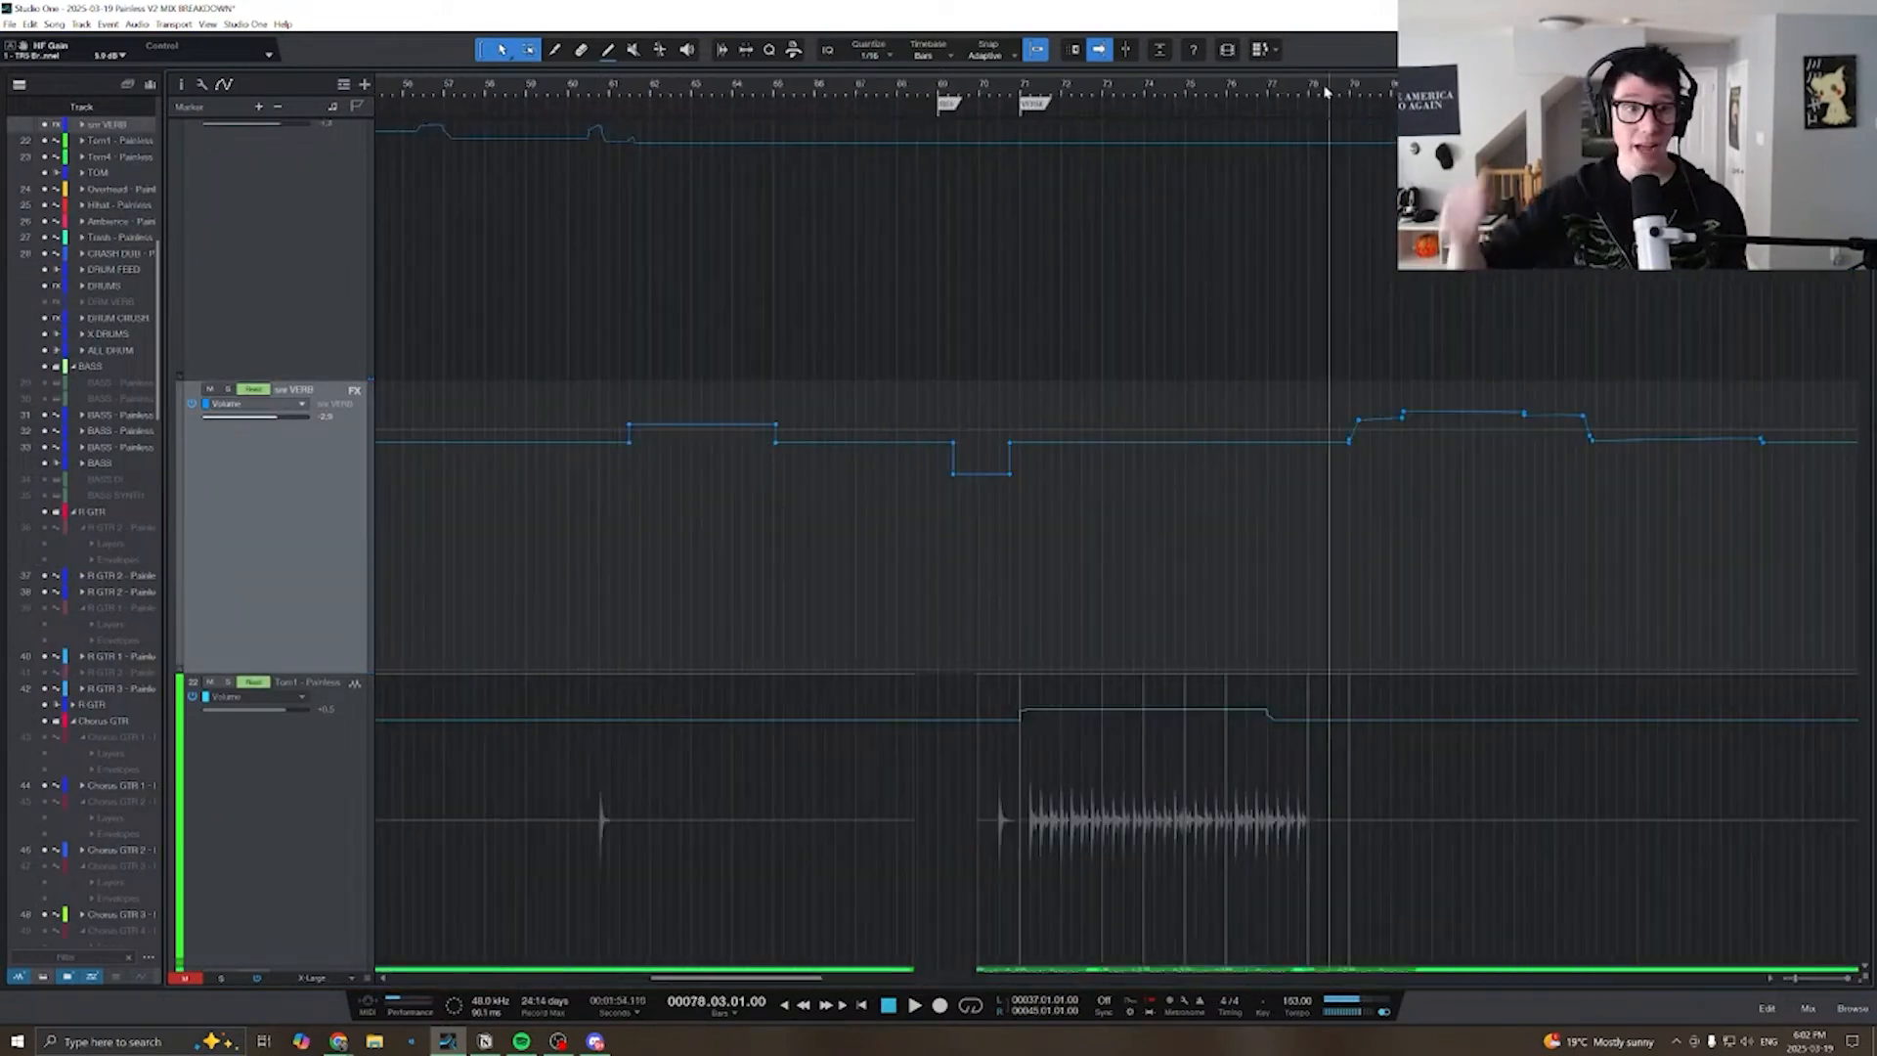
{"action": "key", "text": "space"}
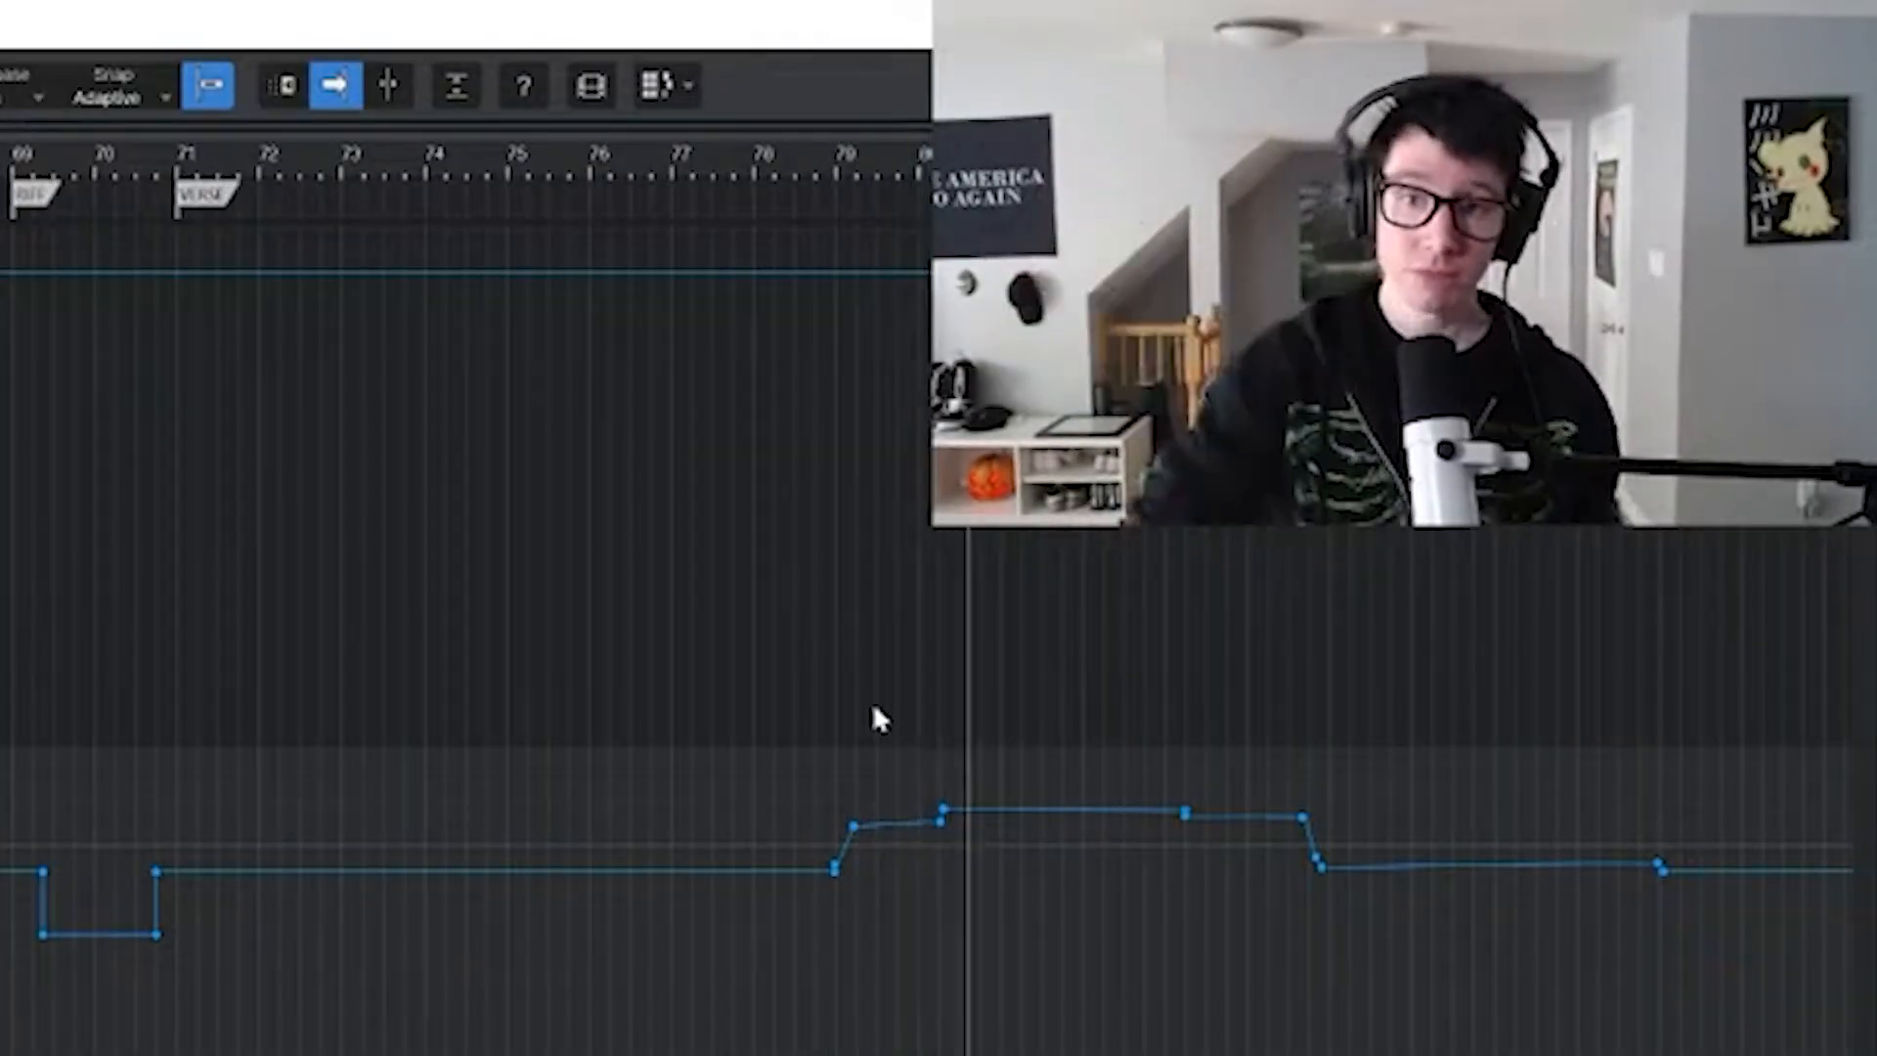
- Audition the section from bar 78 with the snr VERB automation off, and set its automation mode back to Read
{"action": "key", "text": "space"}
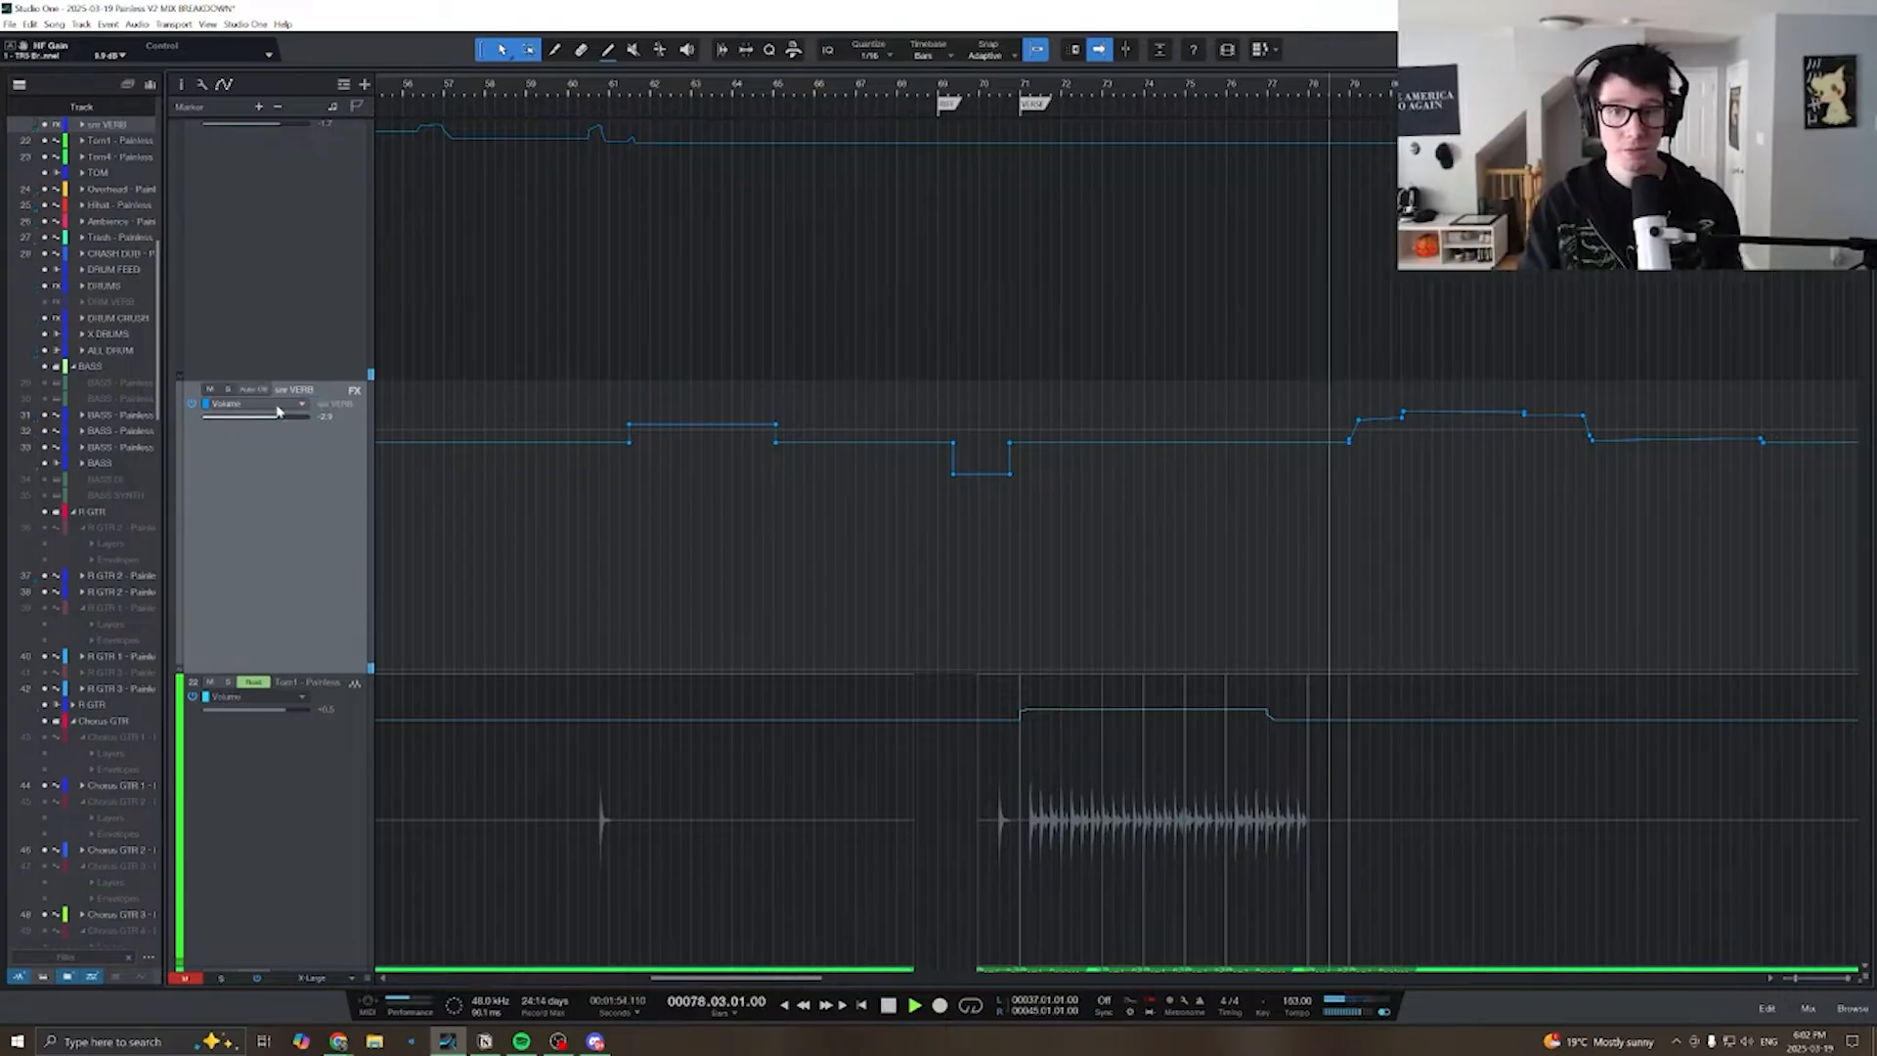
{"action": "key", "text": "space"}
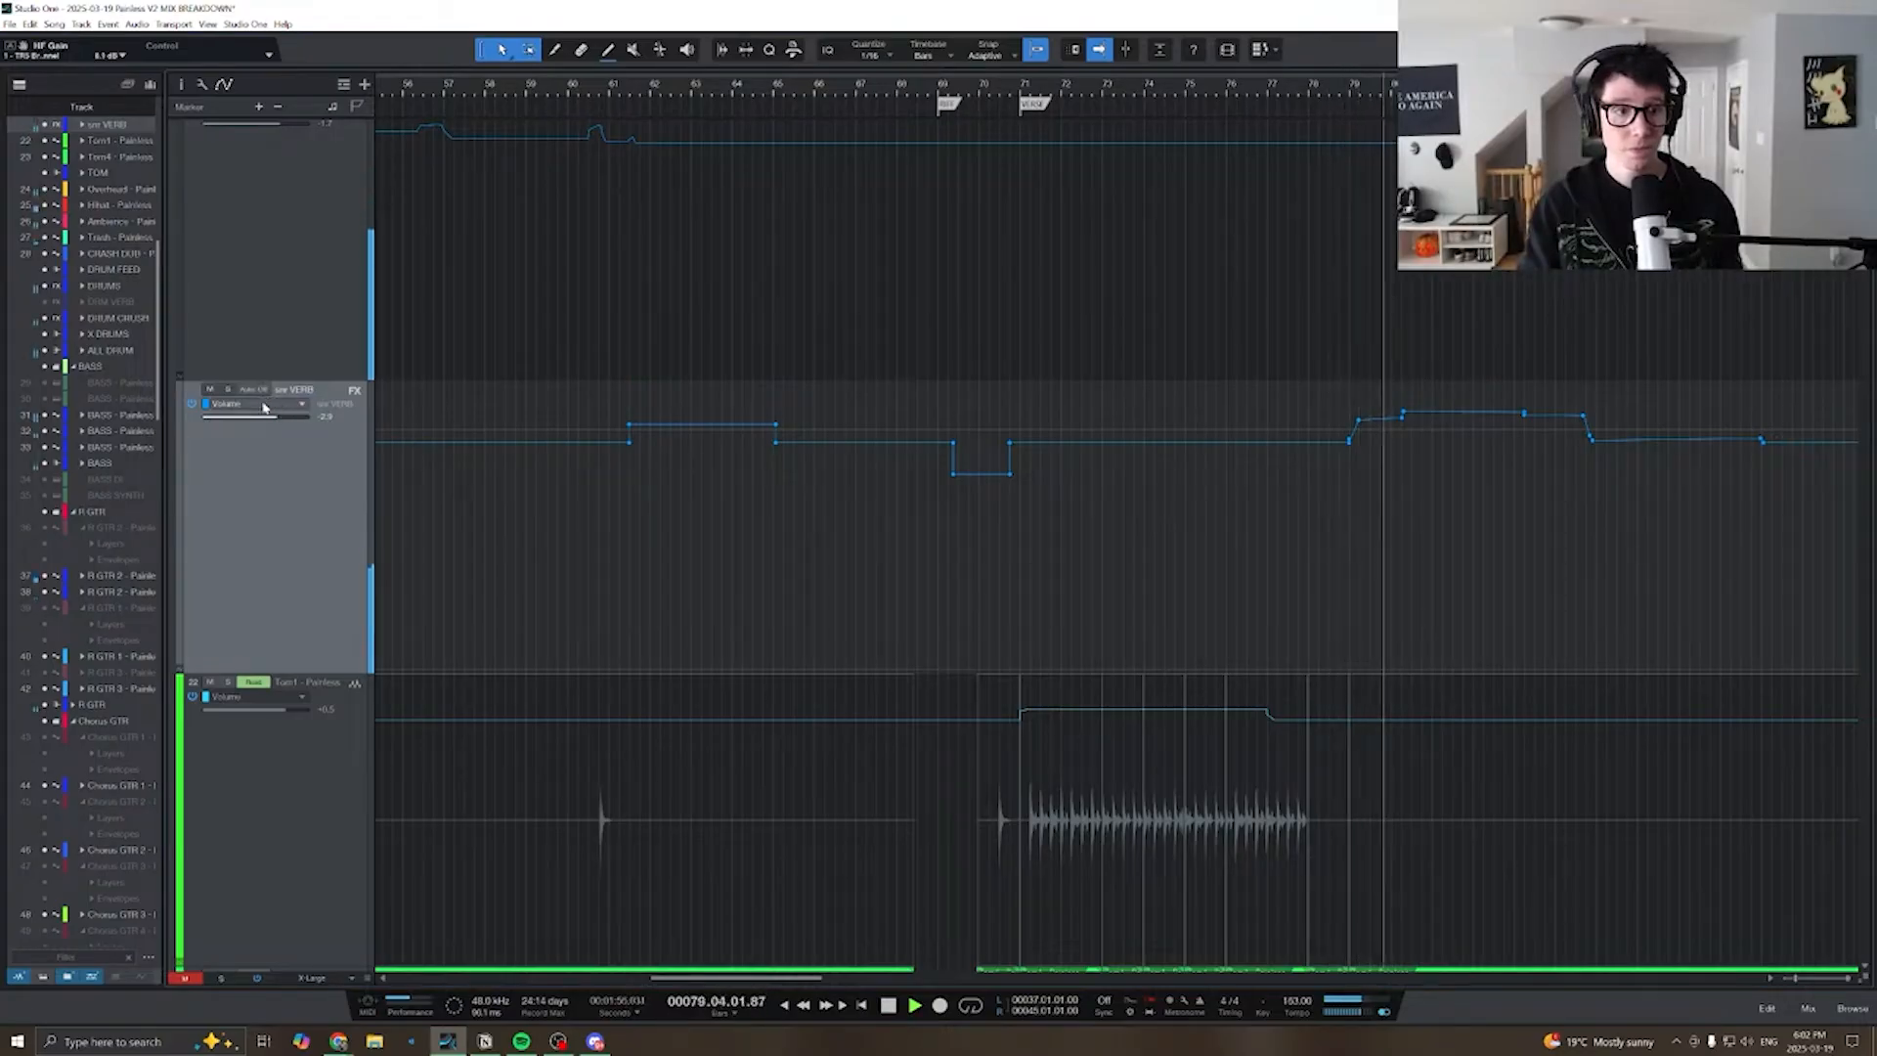
{"action": "left_click", "coordinate": [254, 389]}
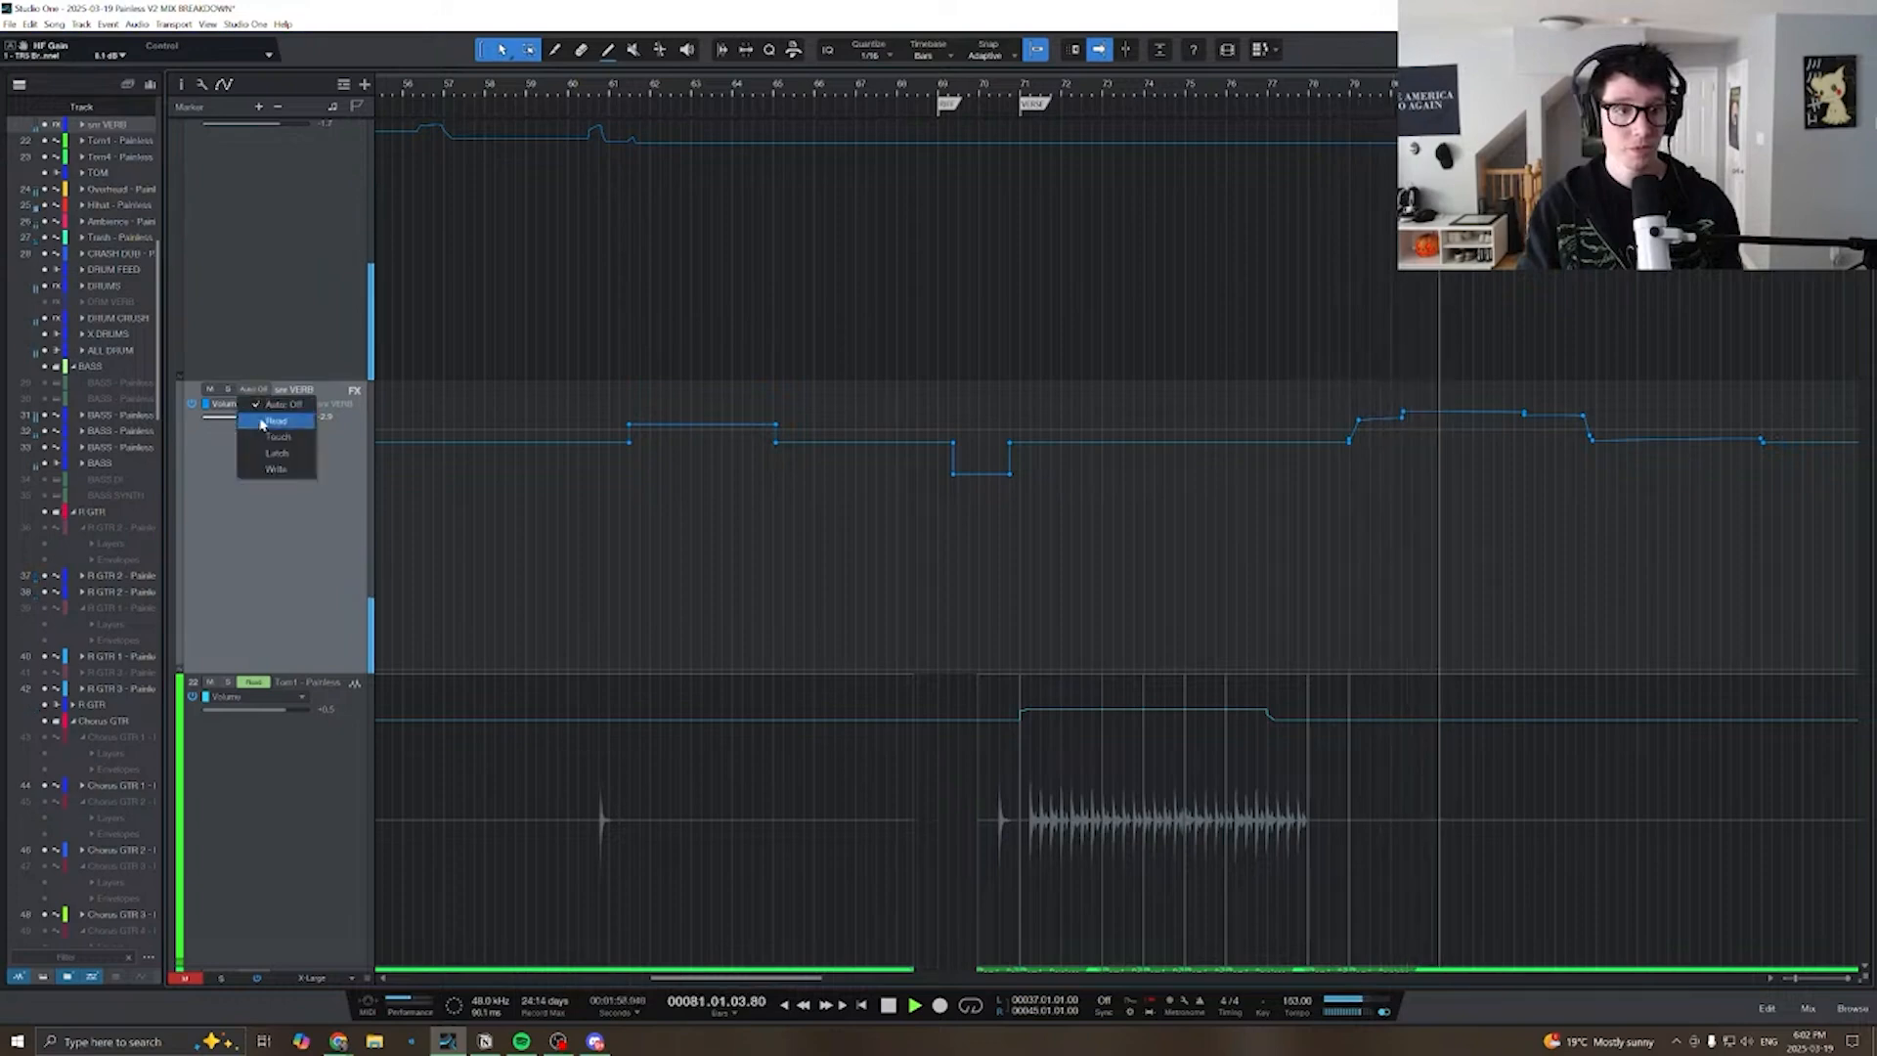
{"action": "left_click", "coordinate": [261, 422]}
{"action": "key", "text": "space"}
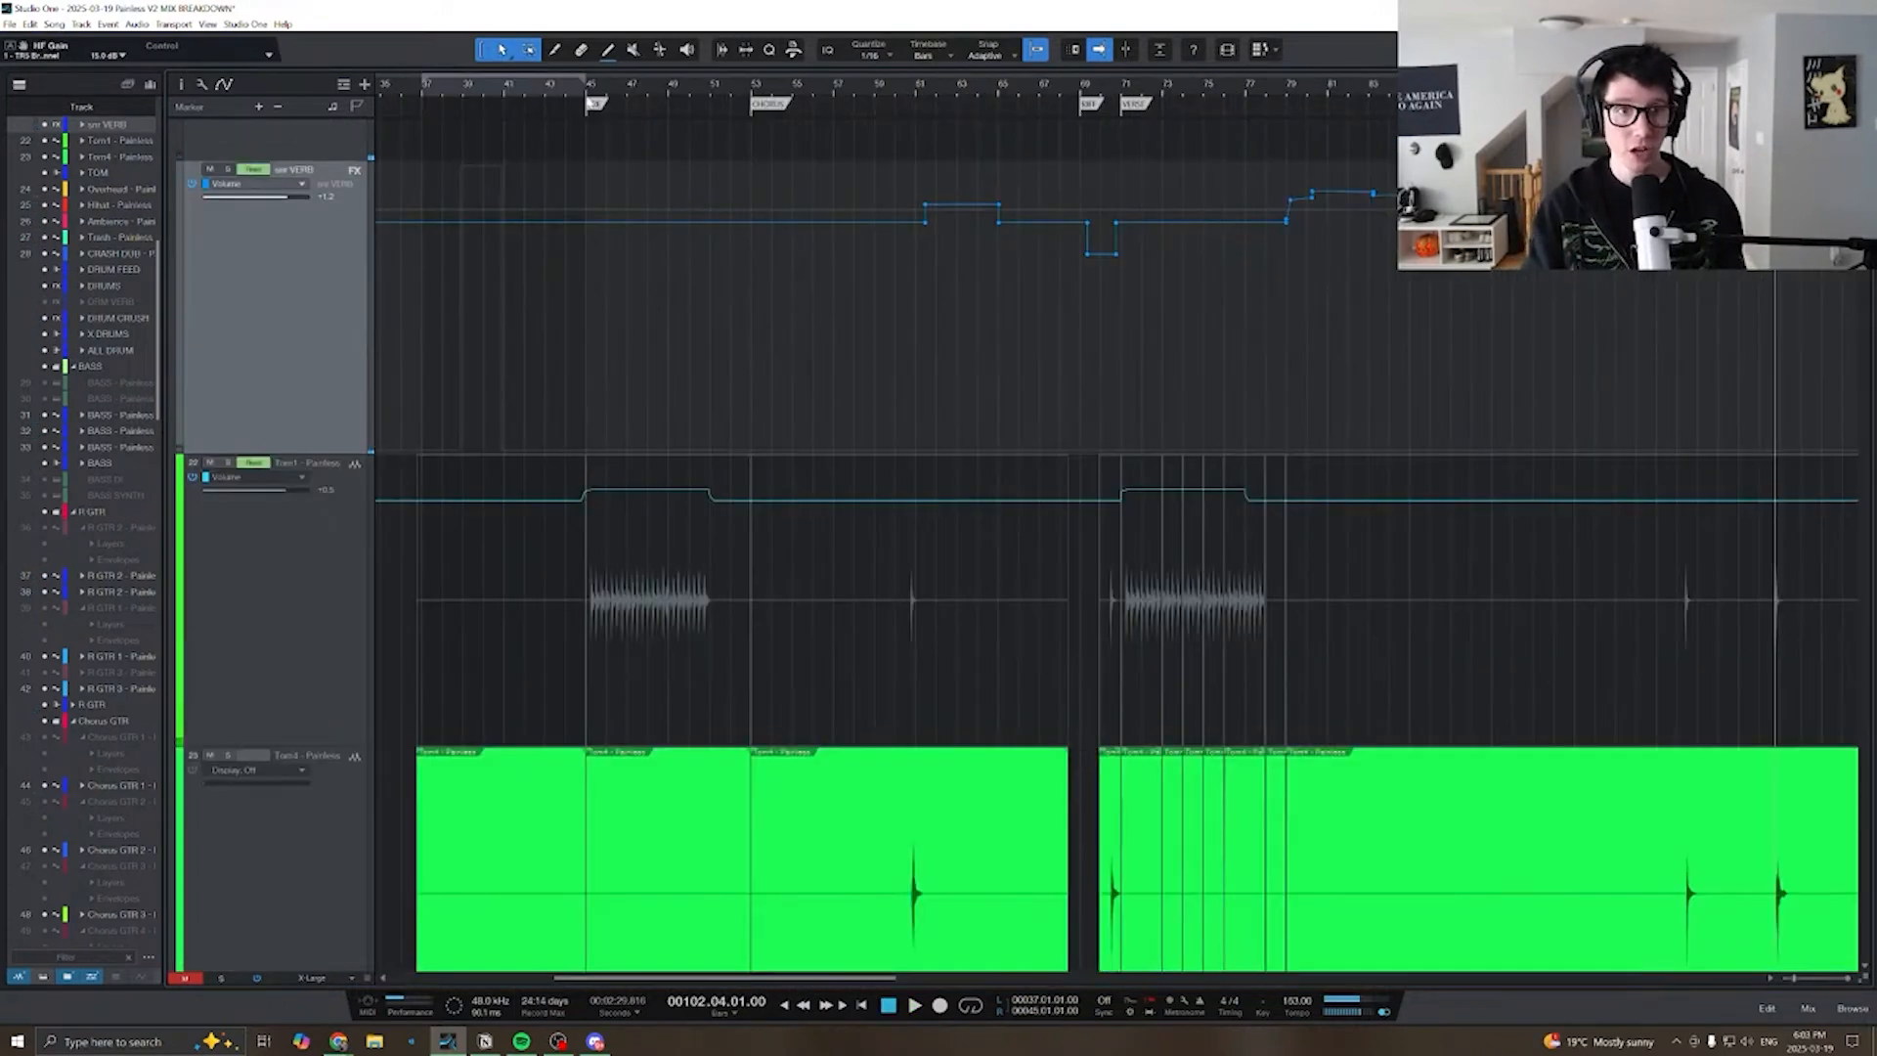
- Play the tom pattern from just before the bar 45 pre-chorus to review the Tom1 track's volume automation
{"action": "scroll", "coordinate": [754, 406], "scroll_direction": "down", "scroll_amount": 5}
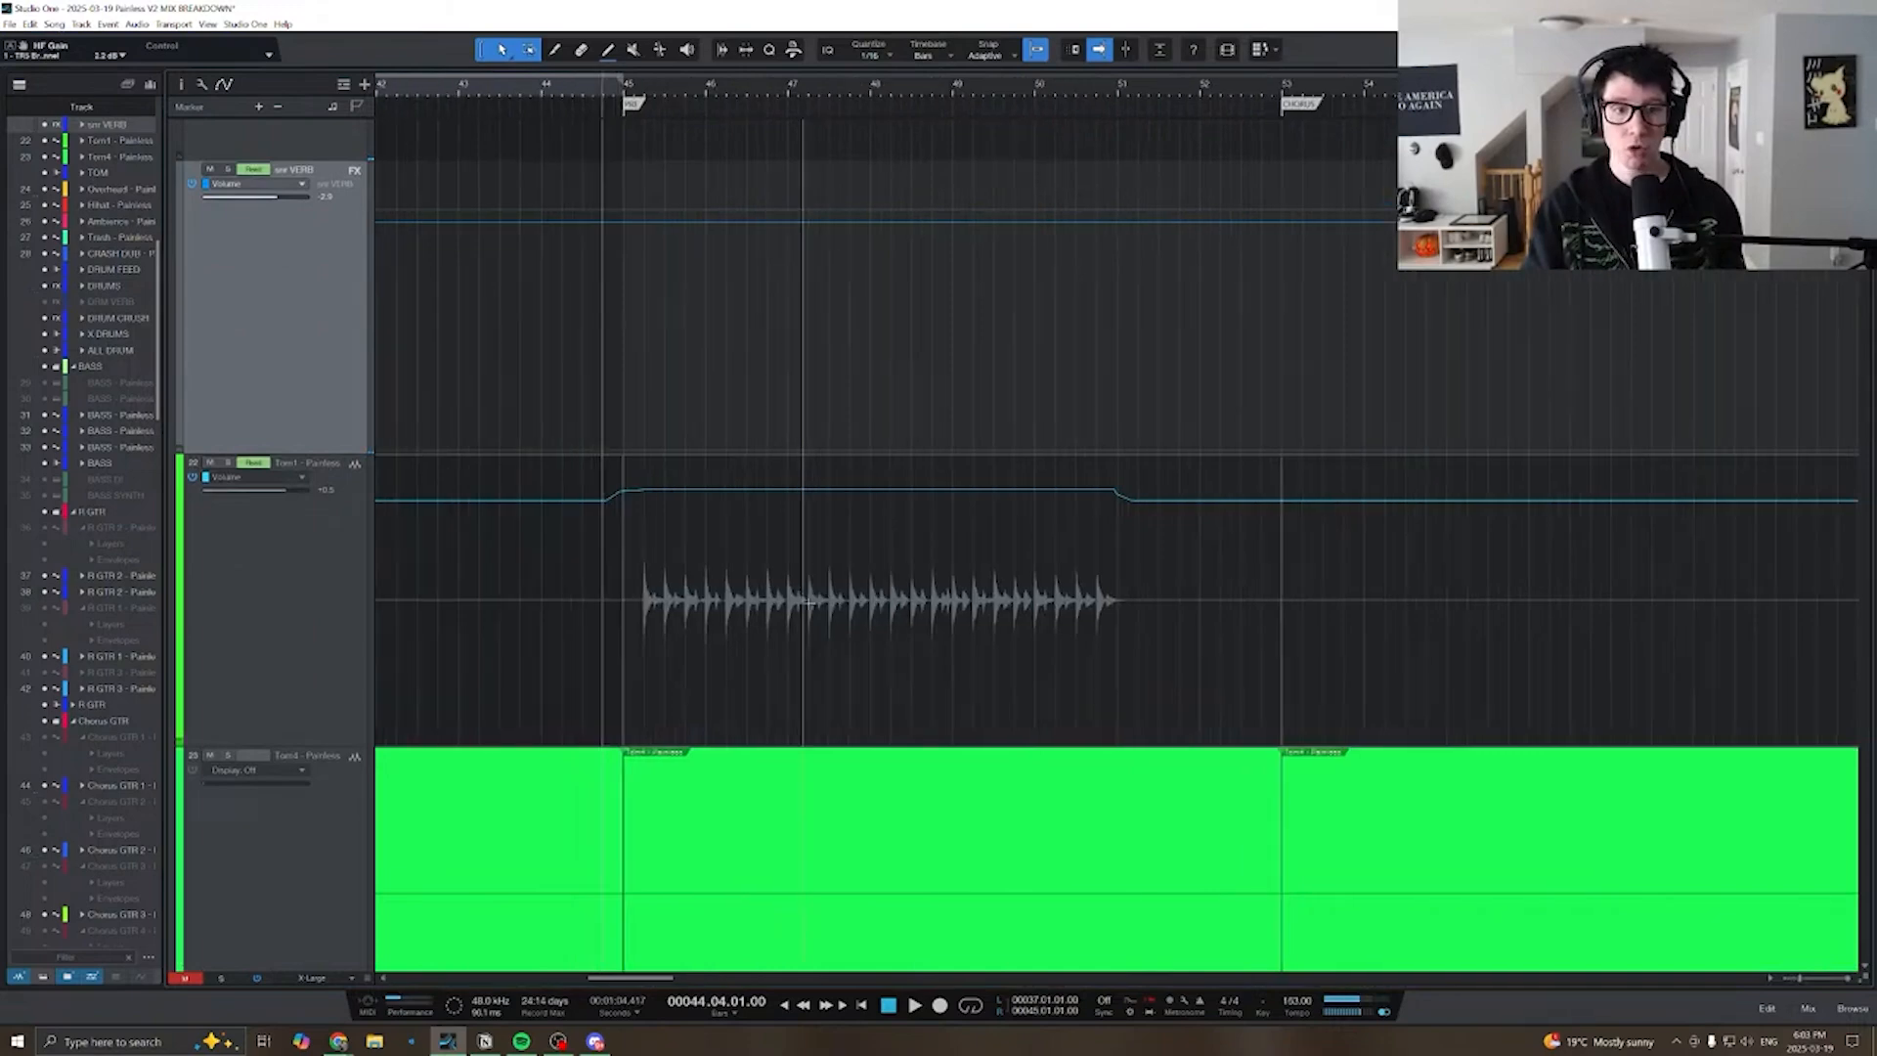
{"action": "key", "text": "e"}
{"action": "key", "text": "space"}
{"action": "key", "text": "w"}
{"action": "key", "text": "w"}
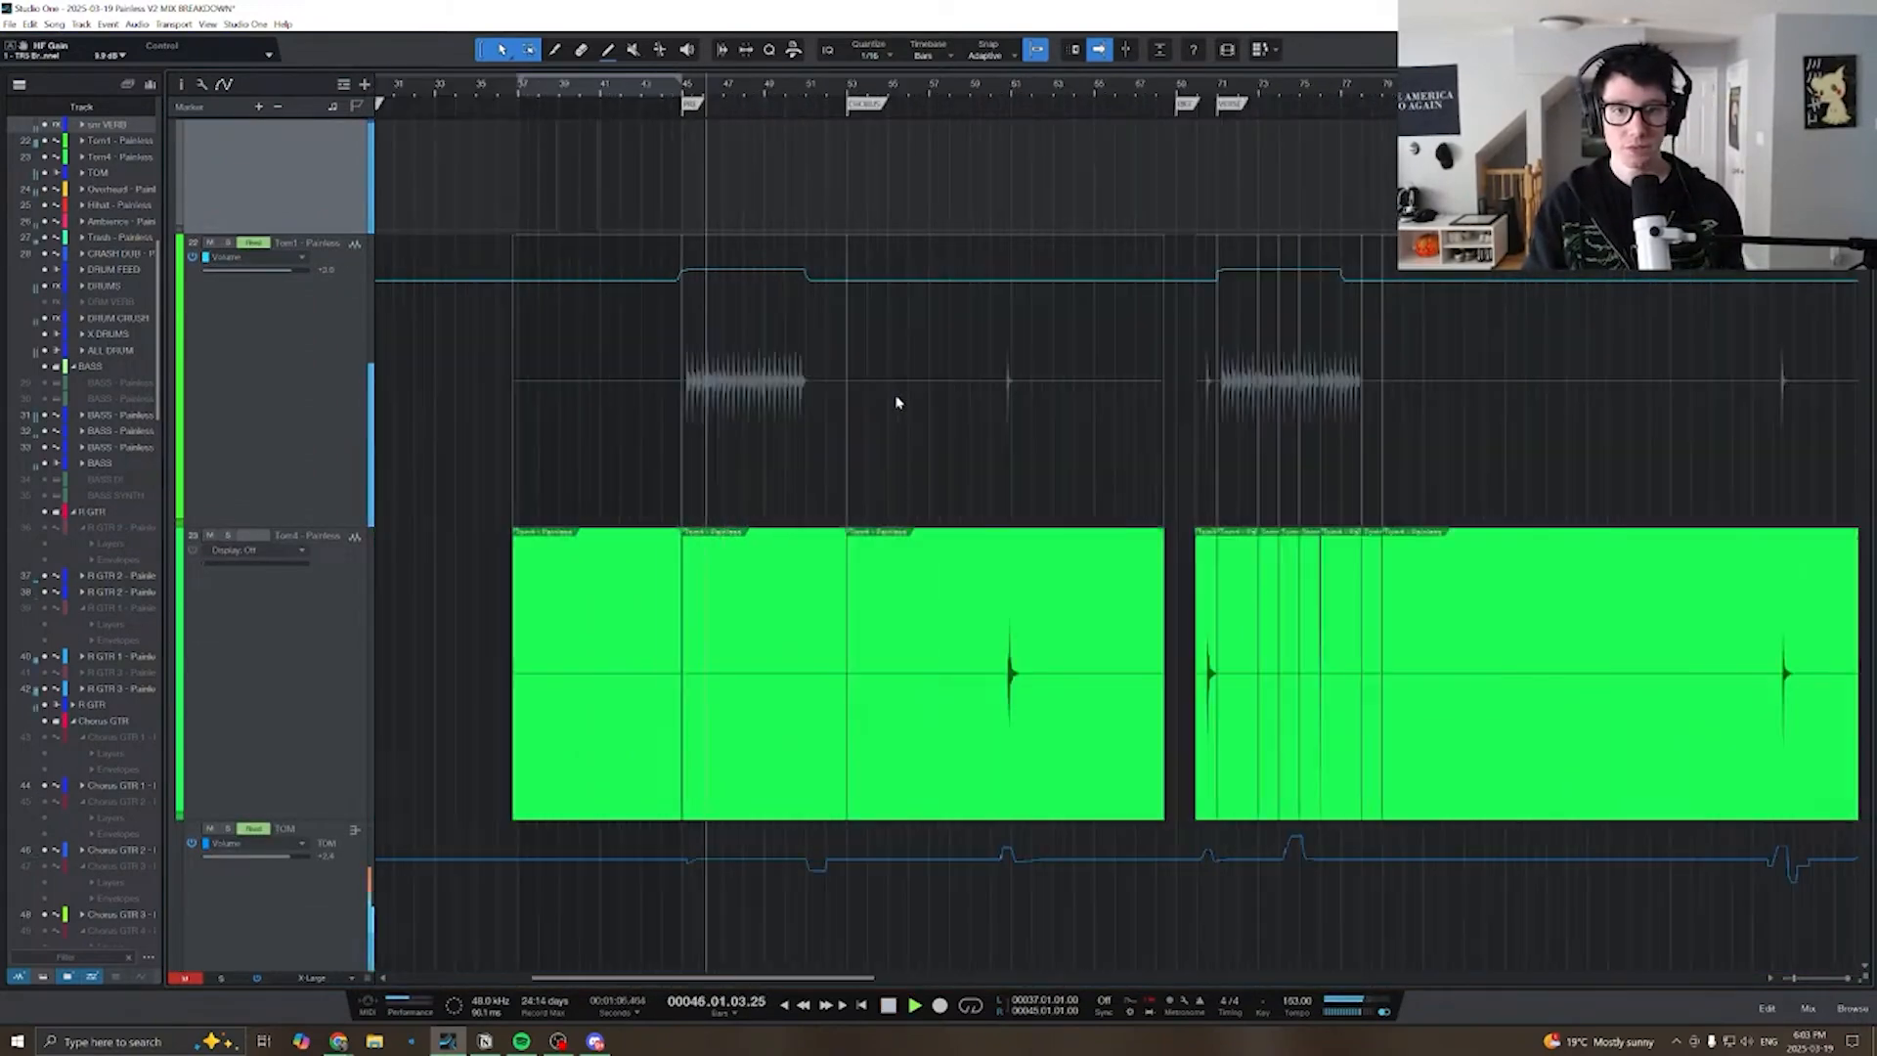
- Play the tom hit around bar 60 in the first chorus to review the TOM bus's volume automation
{"action": "scroll", "coordinate": [897, 400], "scroll_direction": "right", "scroll_amount": 5}
{"action": "scroll", "coordinate": [720, 478], "scroll_direction": "down", "scroll_amount": 2}
{"action": "scroll", "coordinate": [704, 480], "scroll_direction": "down", "scroll_amount": 1}
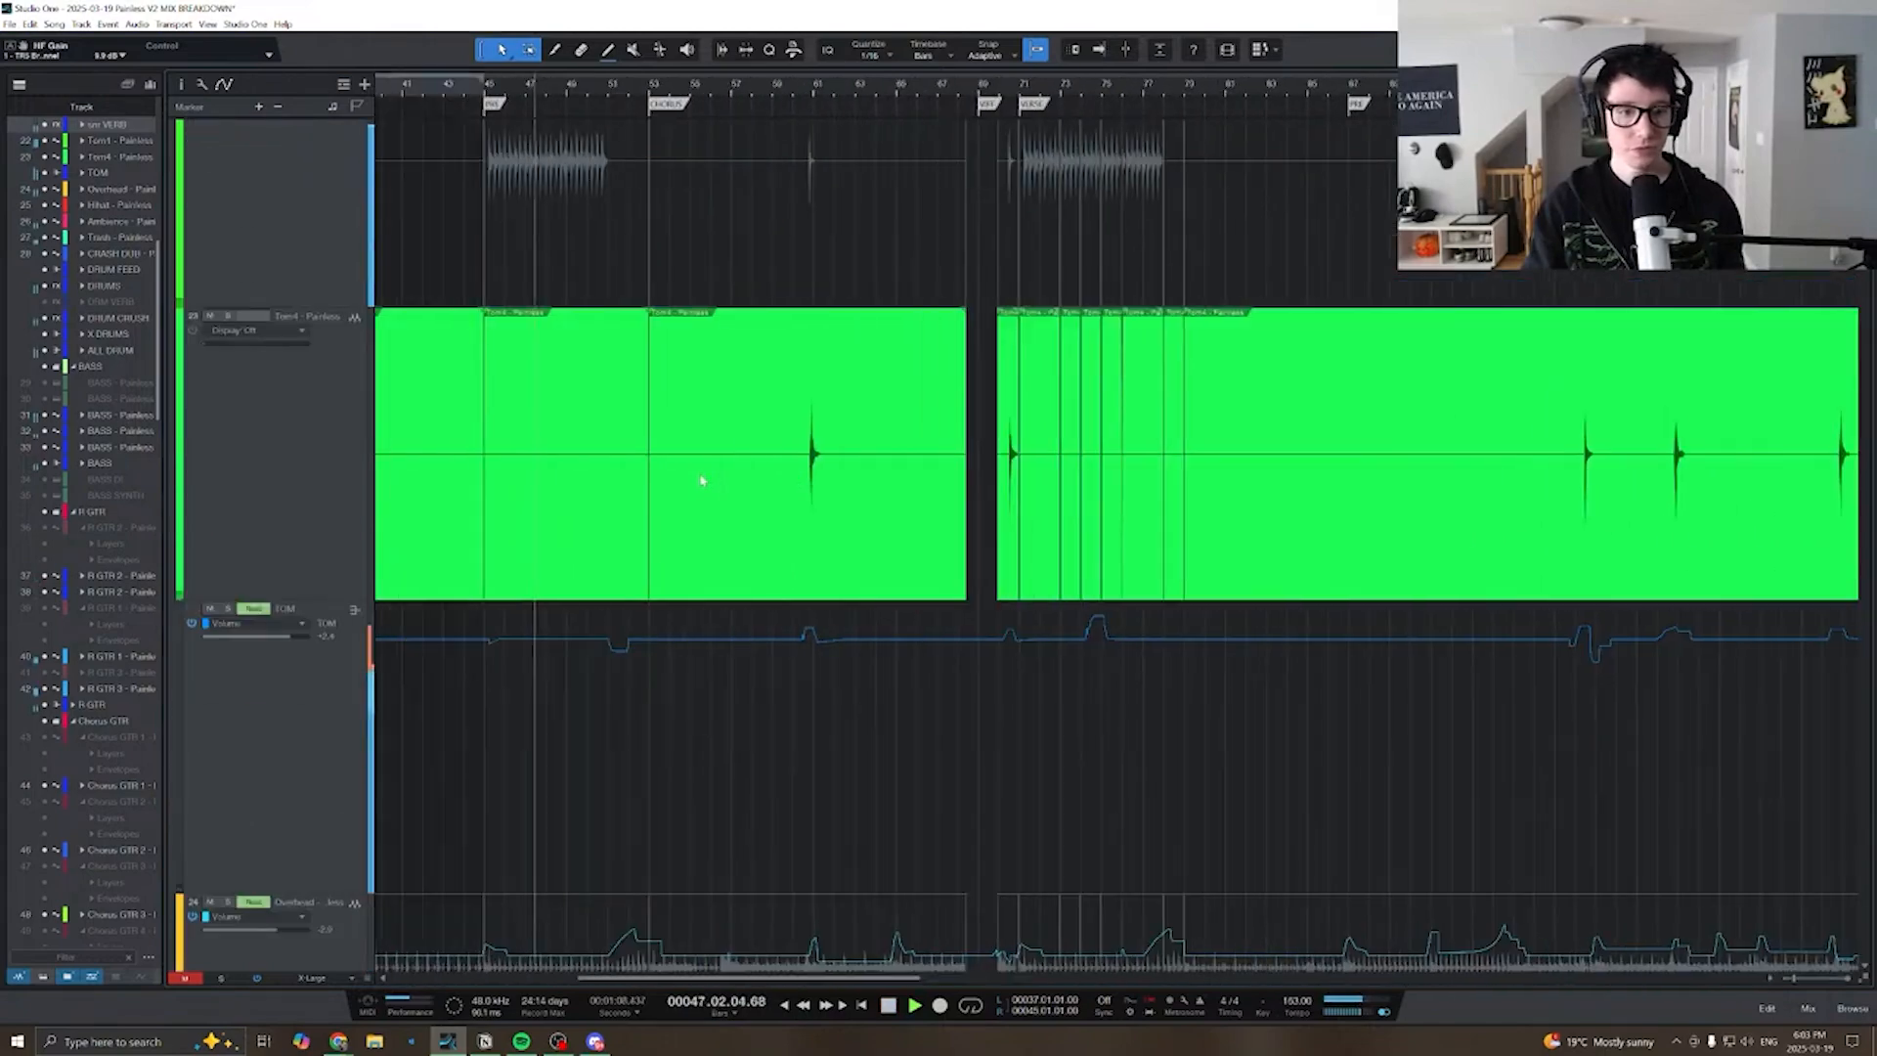
{"action": "key", "text": "f"}
{"action": "key", "text": "space"}
{"action": "key", "text": "e"}
{"action": "scroll", "coordinate": [944, 537], "scroll_direction": "left", "scroll_amount": 1}
{"action": "key", "text": "ctrl+space"}
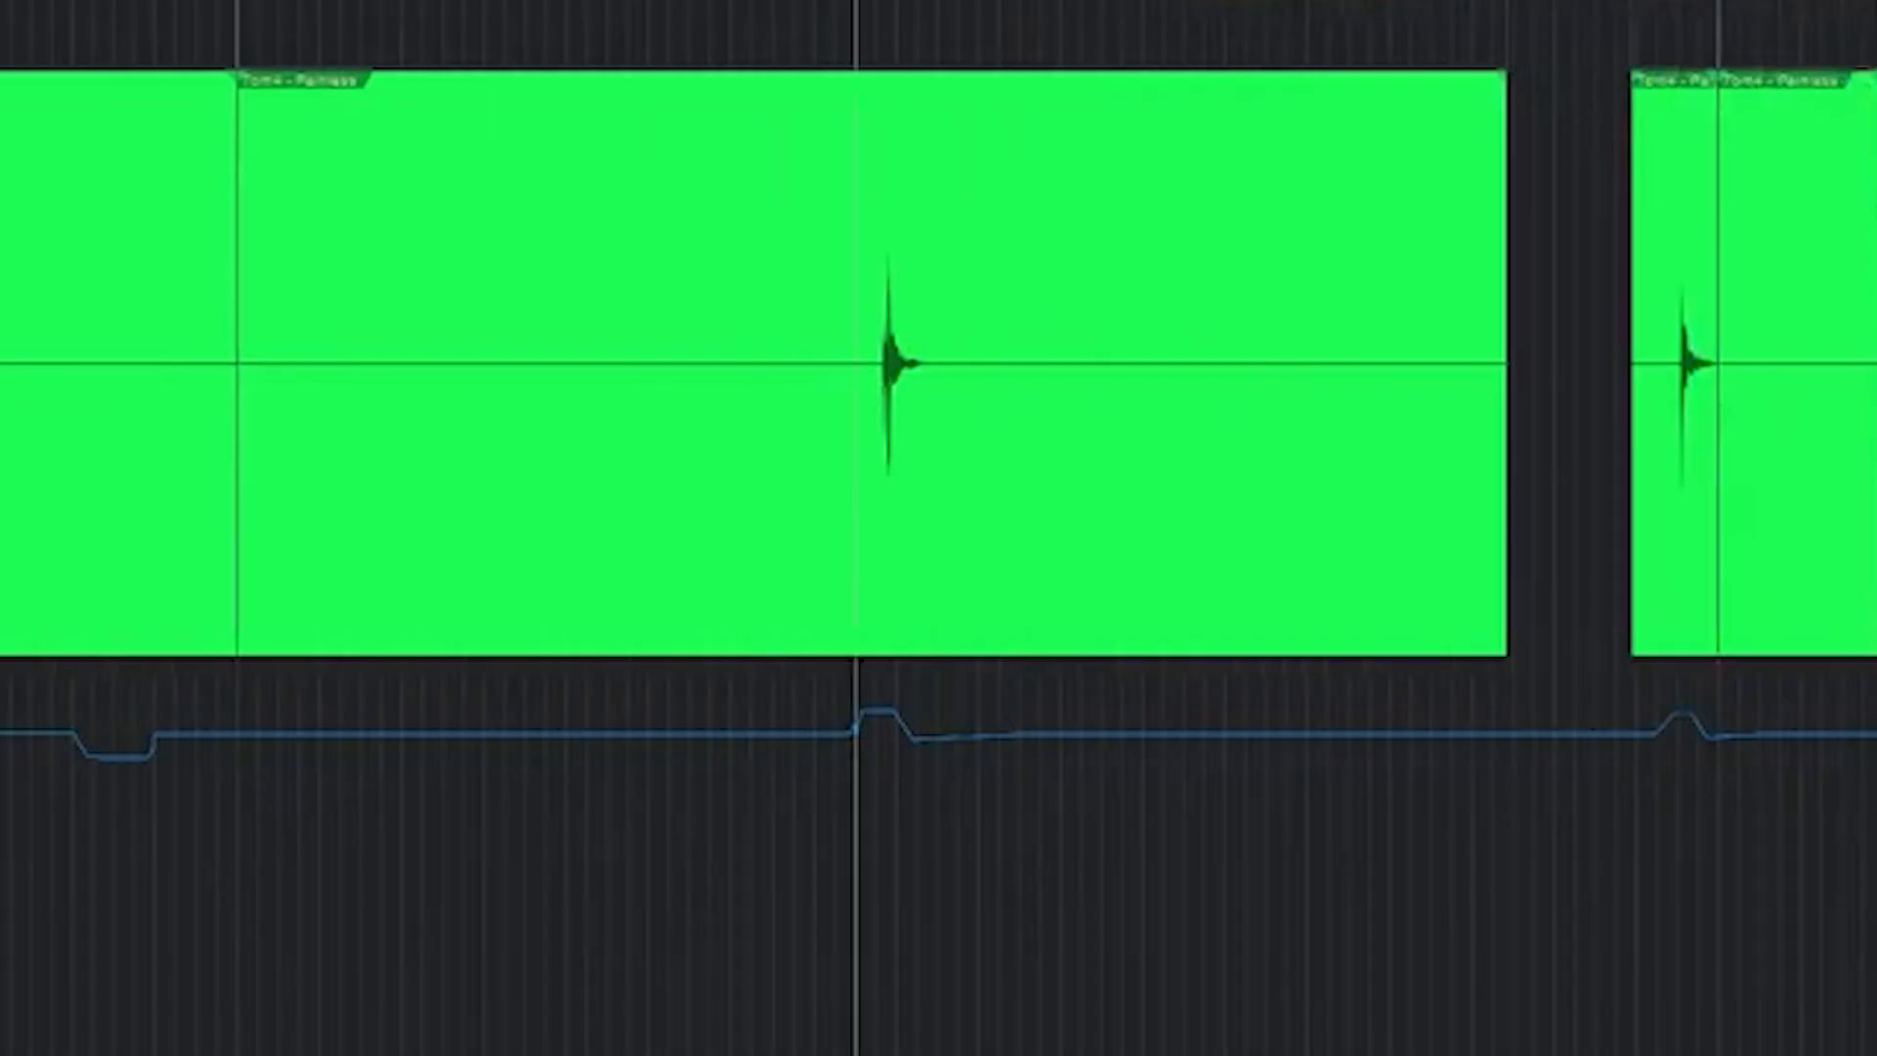
{"action": "key", "text": "e"}
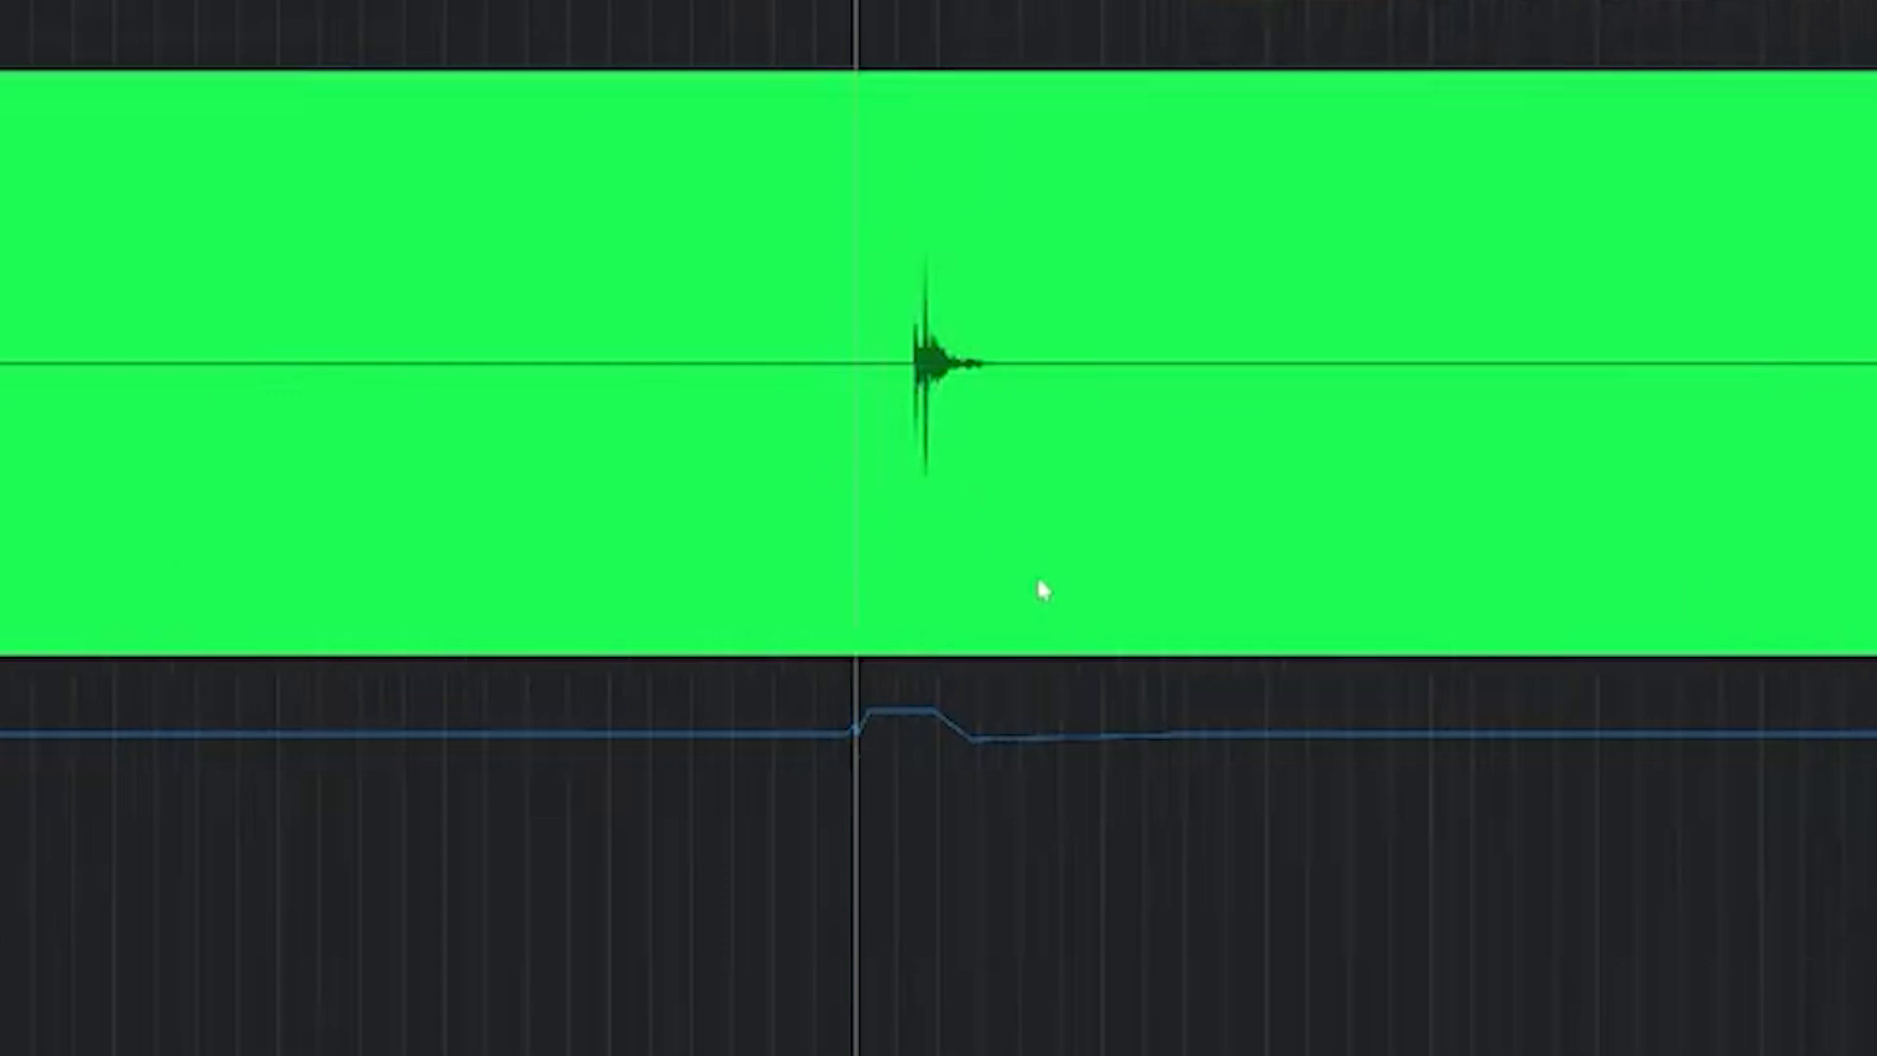
{"action": "key", "text": "w"}
{"action": "key", "text": "space"}
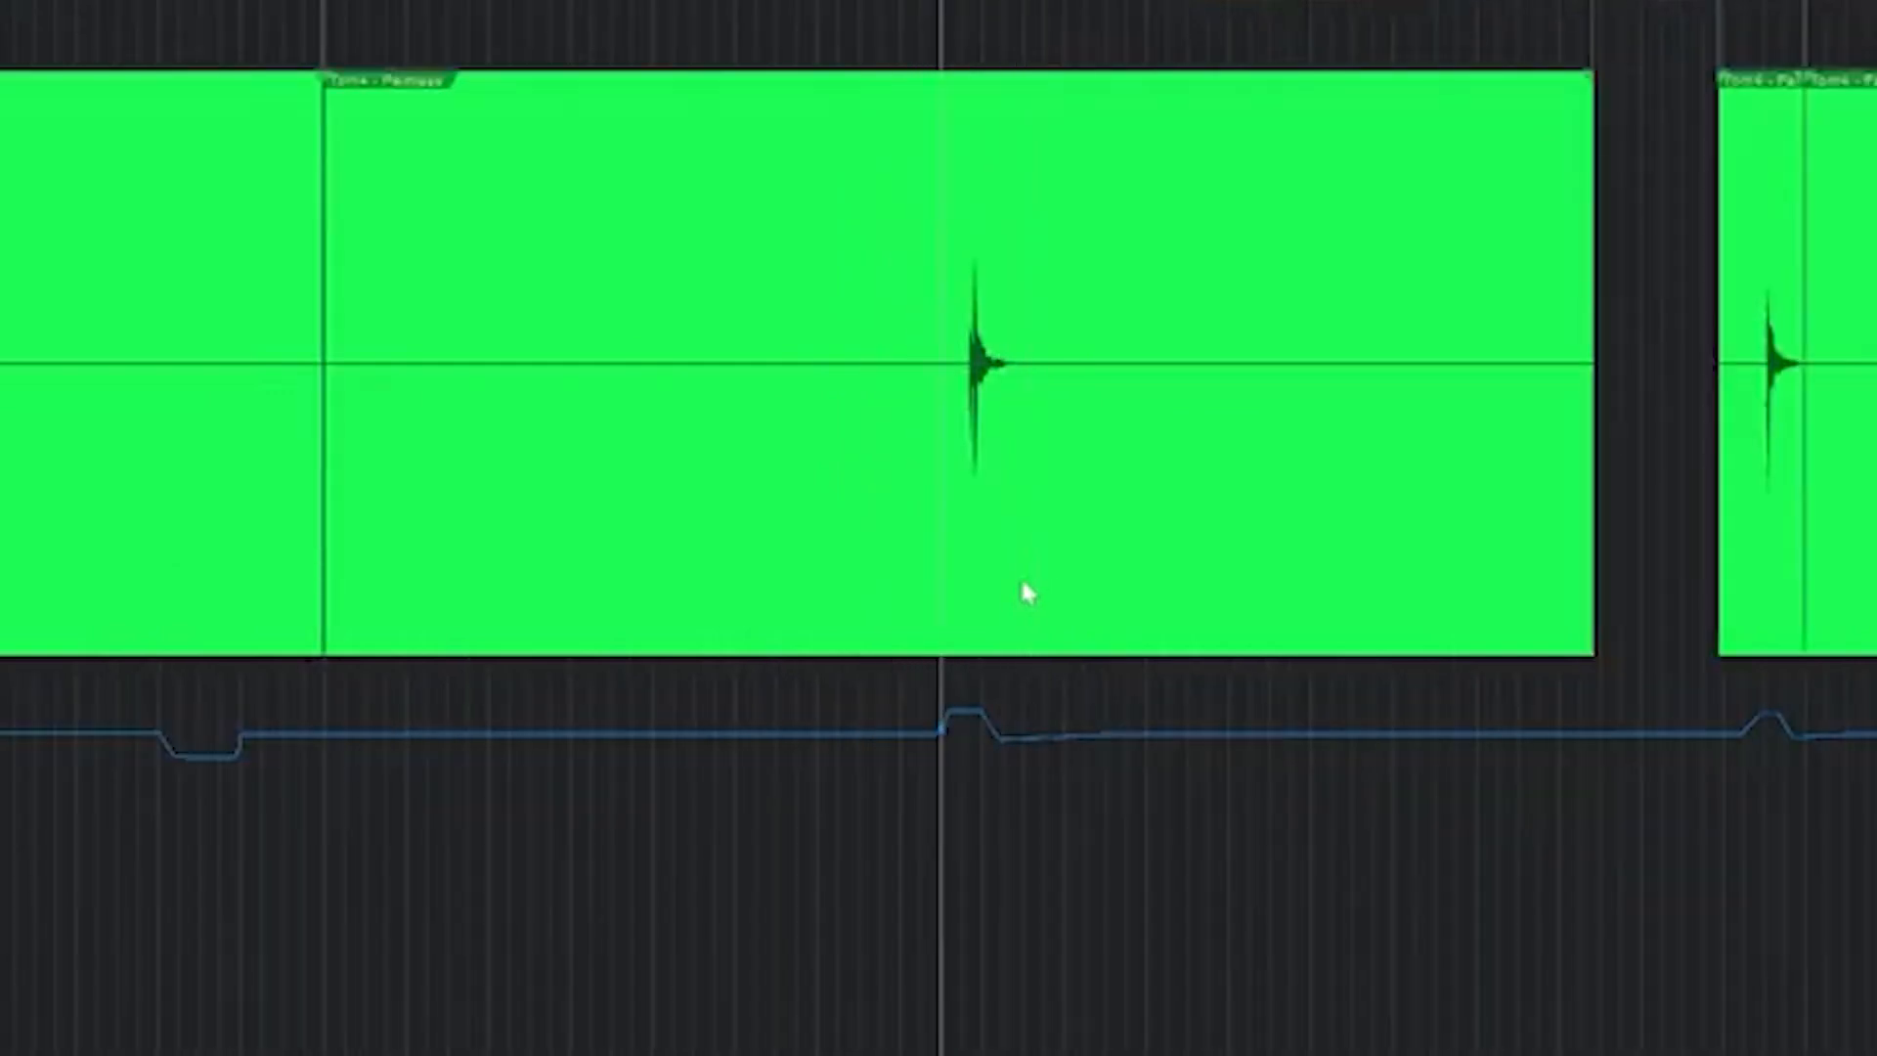
{"action": "key", "text": "space"}
- Play the tom hit from bar 98 to review the TOM bus's volume boost and dip in the second chorus
{"action": "scroll", "coordinate": [1020, 576], "scroll_direction": "down", "scroll_amount": 2}
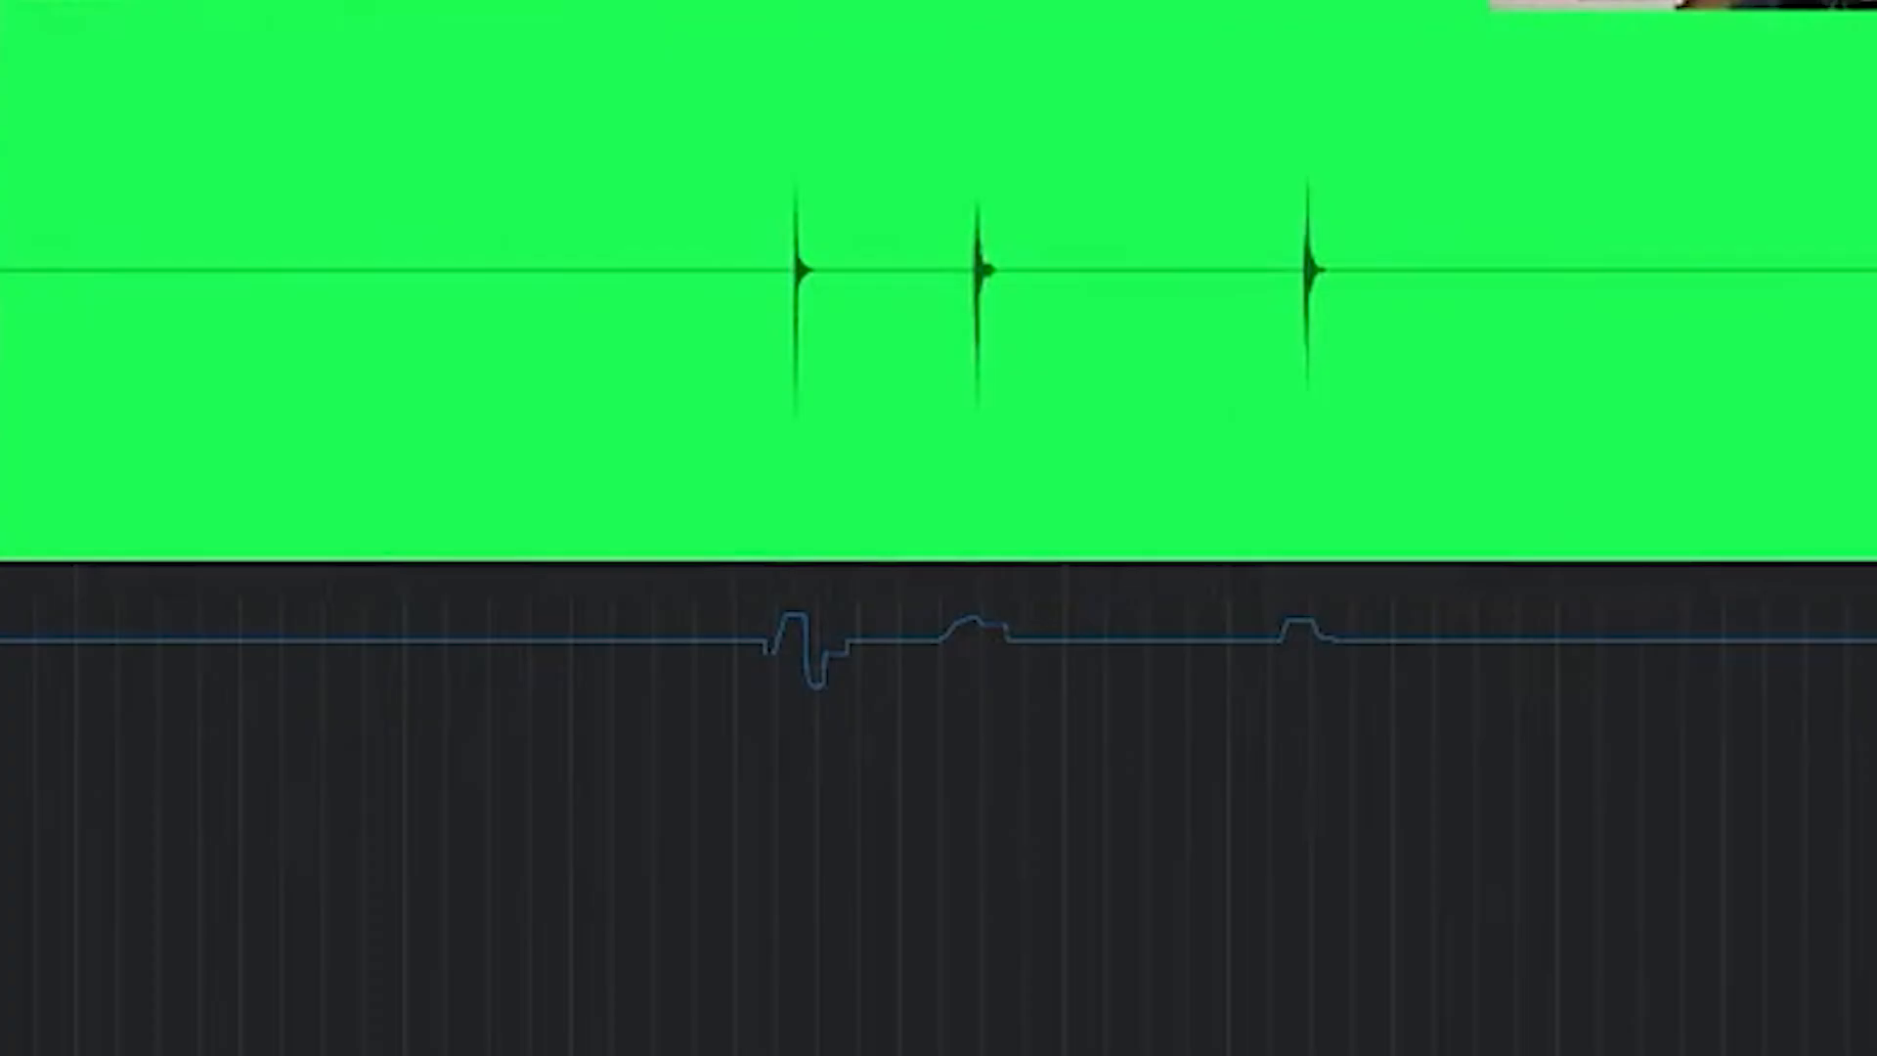
{"action": "key", "text": "ctrl+space"}
{"action": "key", "text": "e"}
{"action": "key", "text": "e"}
{"action": "key", "text": "e"}
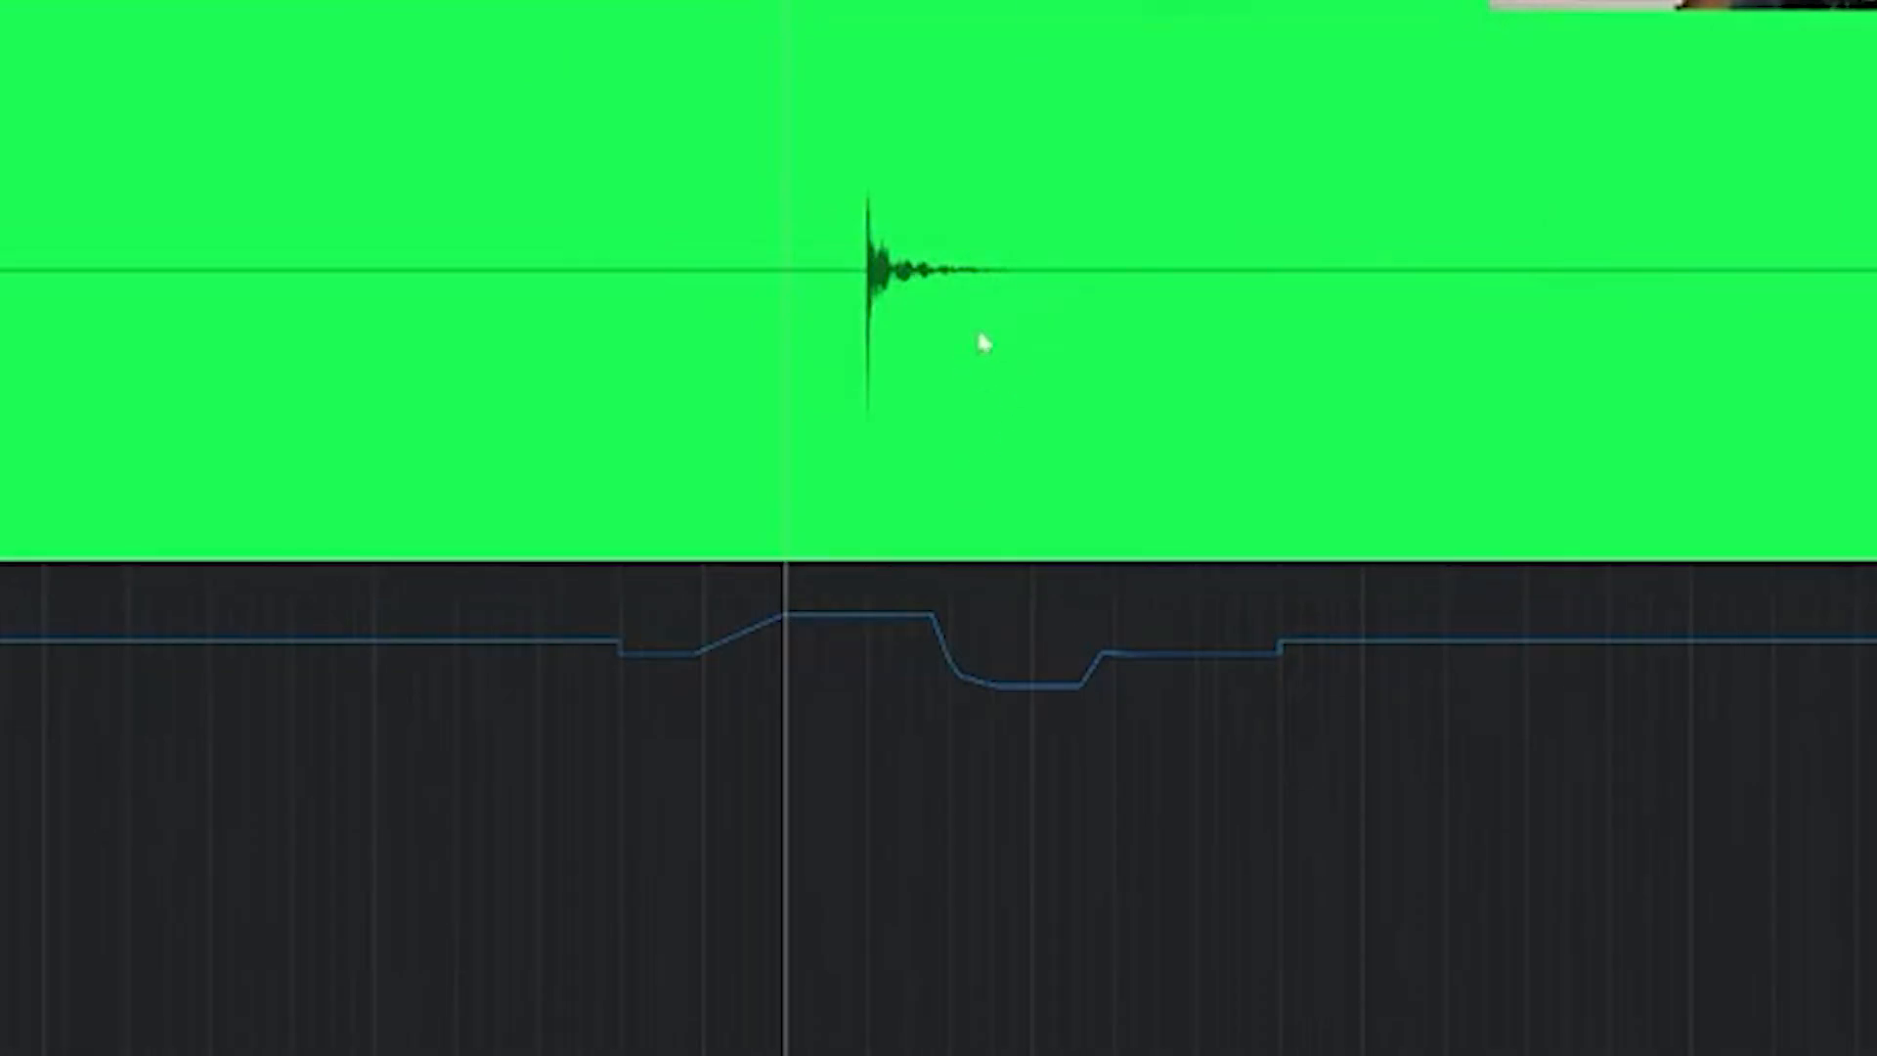
{"action": "key", "text": "space"}
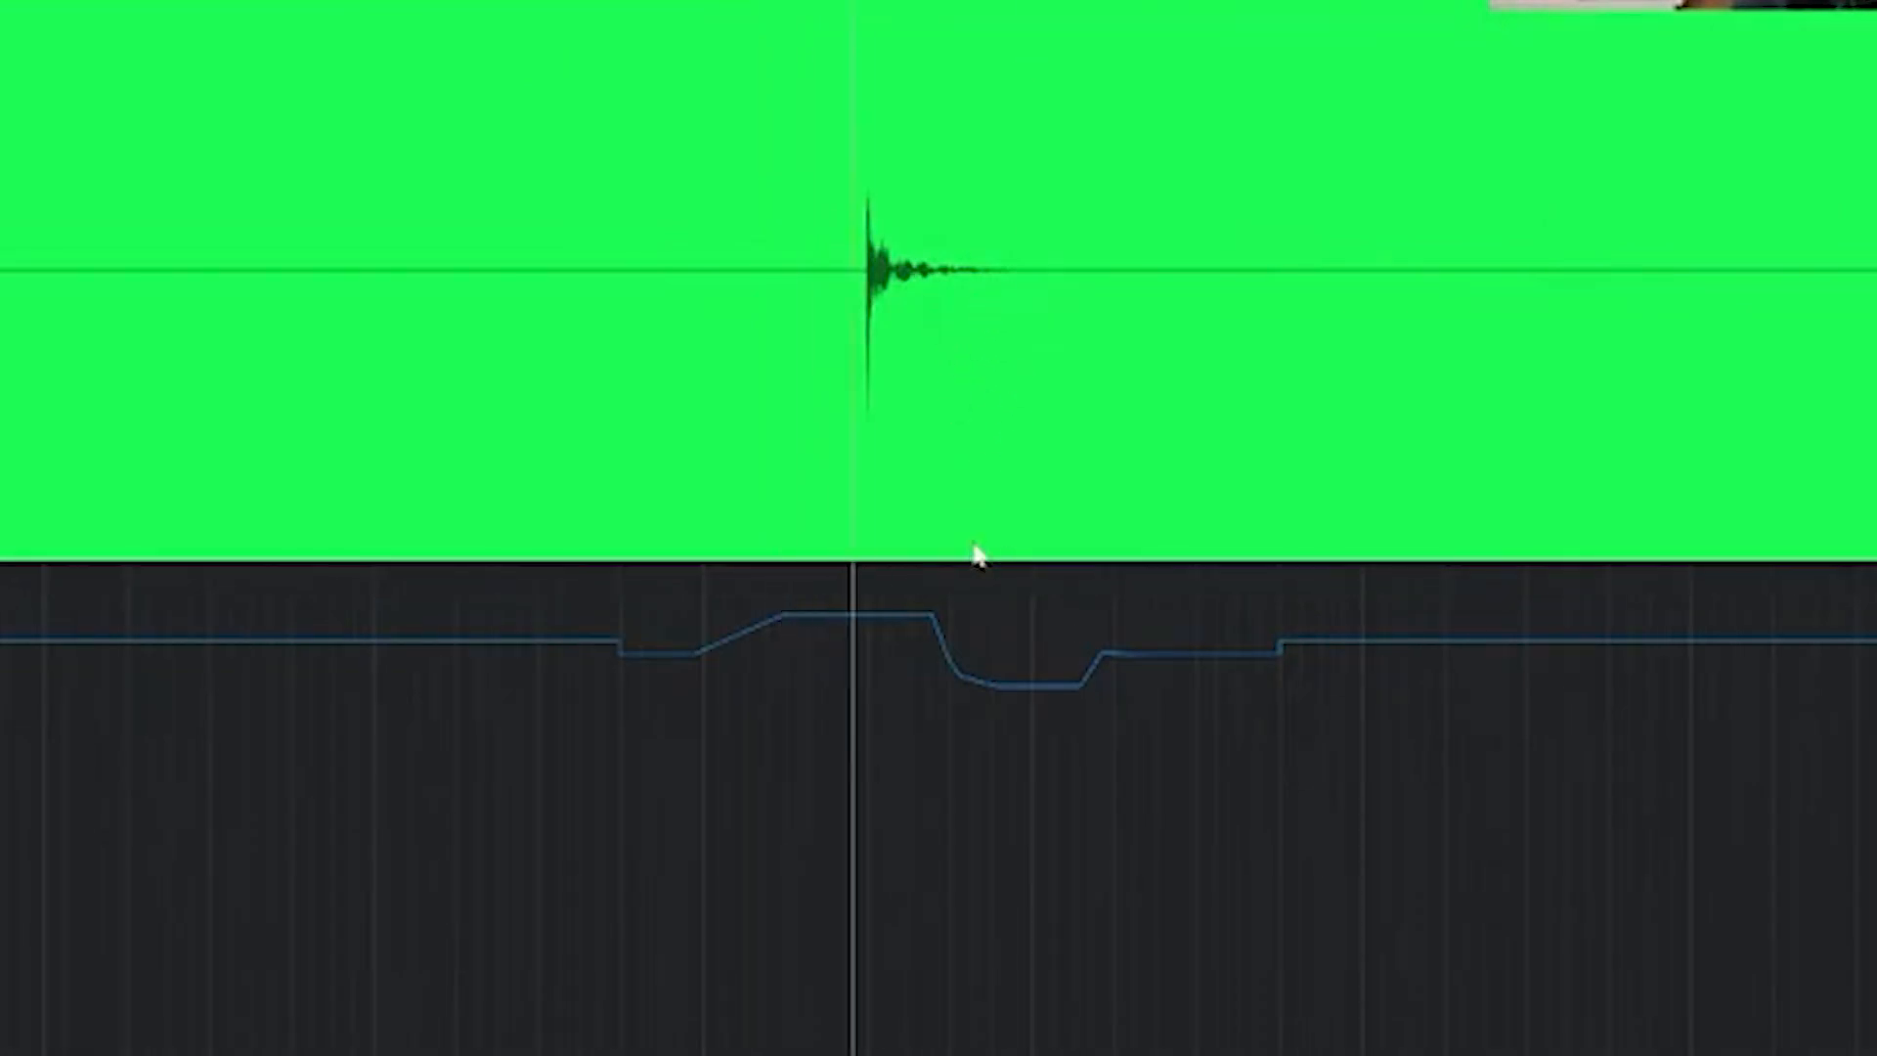
{"action": "key", "text": "space"}
{"action": "key", "text": "w"}
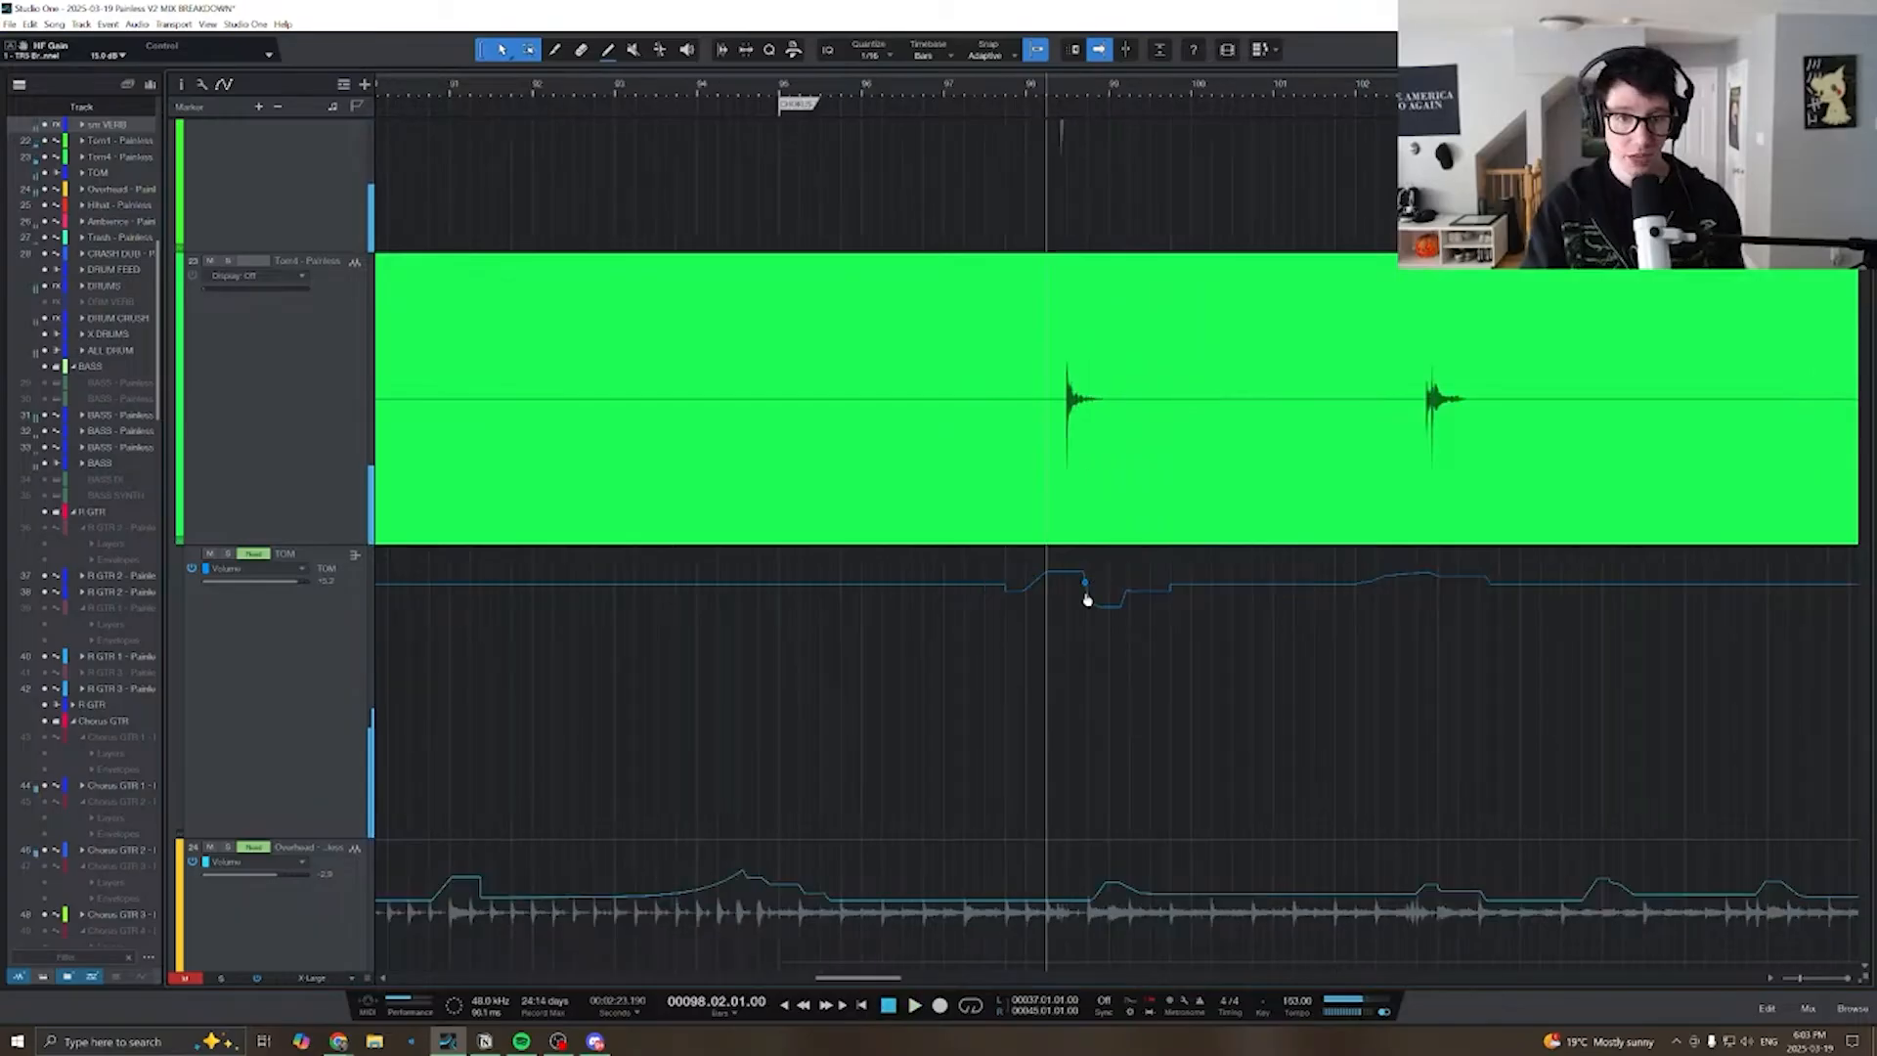
{"action": "key", "text": "w"}
{"action": "key", "text": "w"}
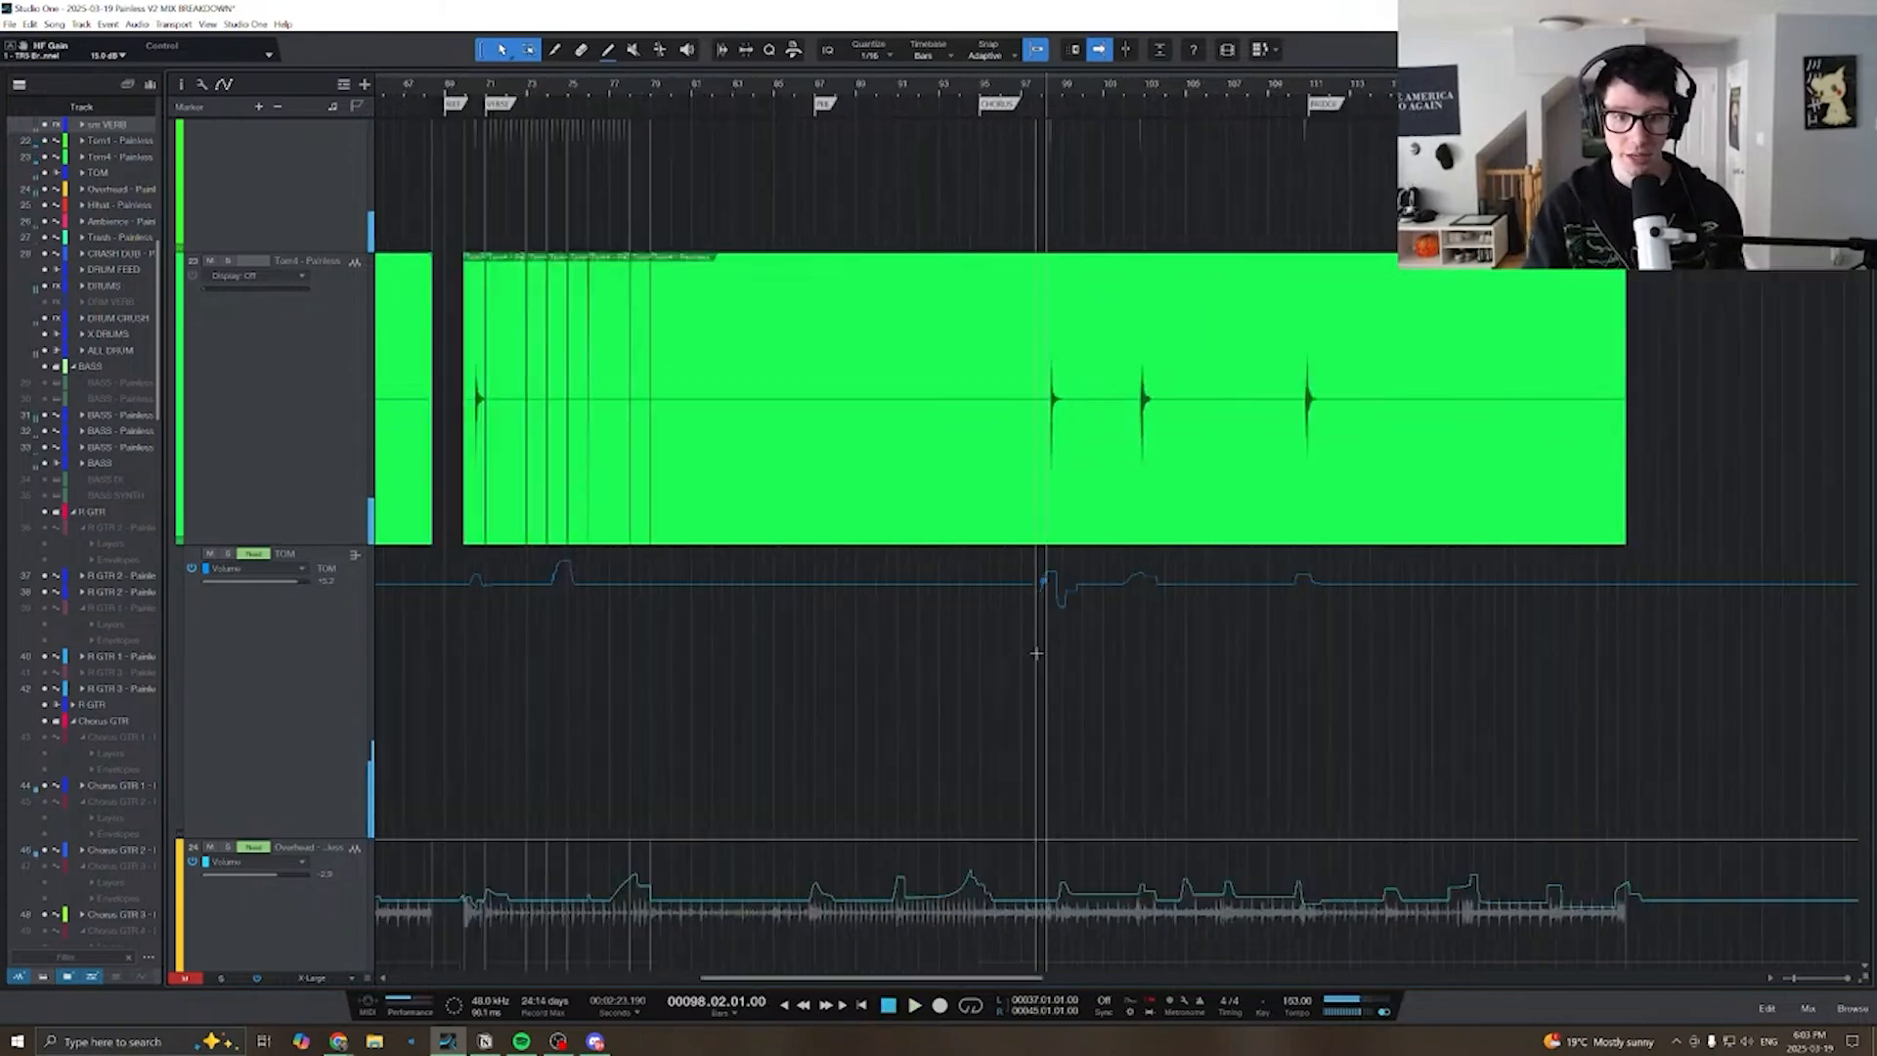
- Play the passage from just before the bar 45 pre-chorus to review the Overhead track's volume automation
{"action": "scroll", "coordinate": [1039, 645], "scroll_direction": "left", "scroll_amount": 3}
{"action": "scroll", "coordinate": [1040, 646], "scroll_direction": "down", "scroll_amount": 4}
{"action": "left_click", "coordinate": [302, 658]}
{"action": "scroll", "coordinate": [830, 202], "scroll_direction": "left", "scroll_amount": 5}
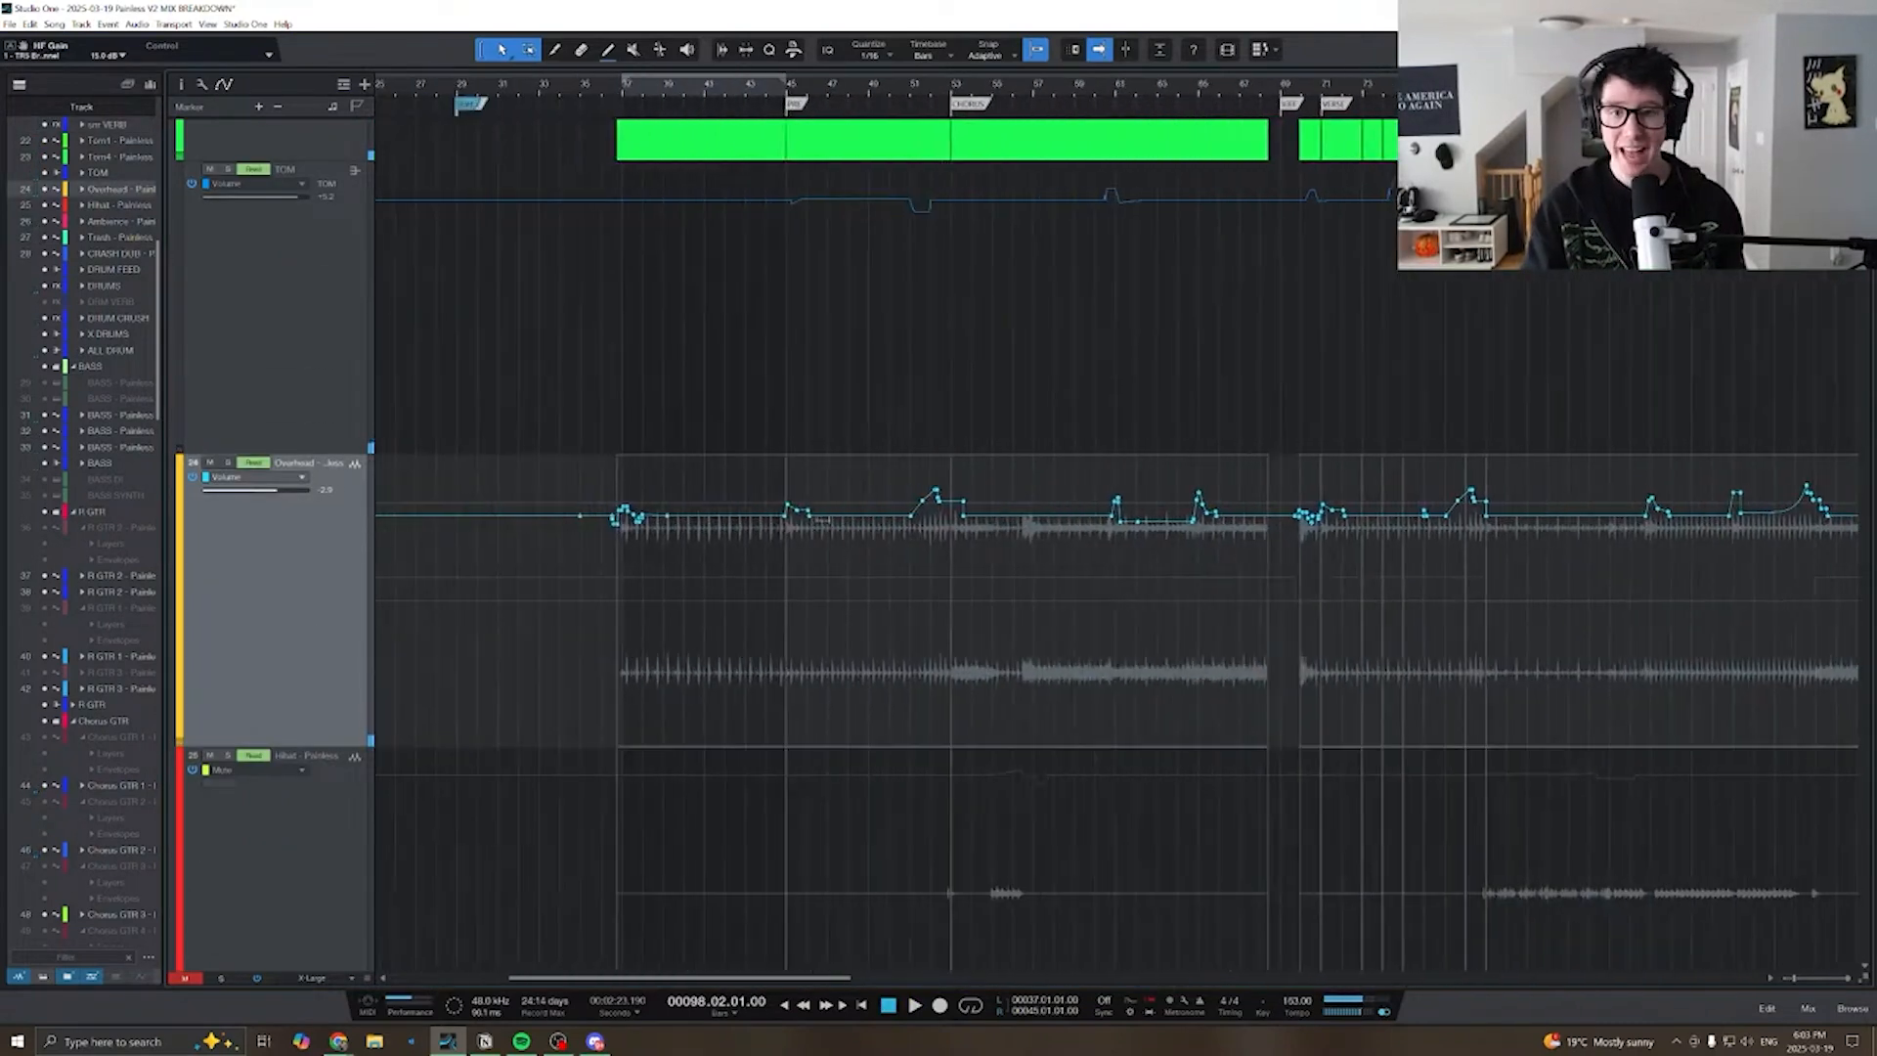
{"action": "left_click", "coordinate": [780, 90]}
{"action": "key", "text": "e"}
{"action": "key", "text": "e"}
{"action": "key", "text": "space"}
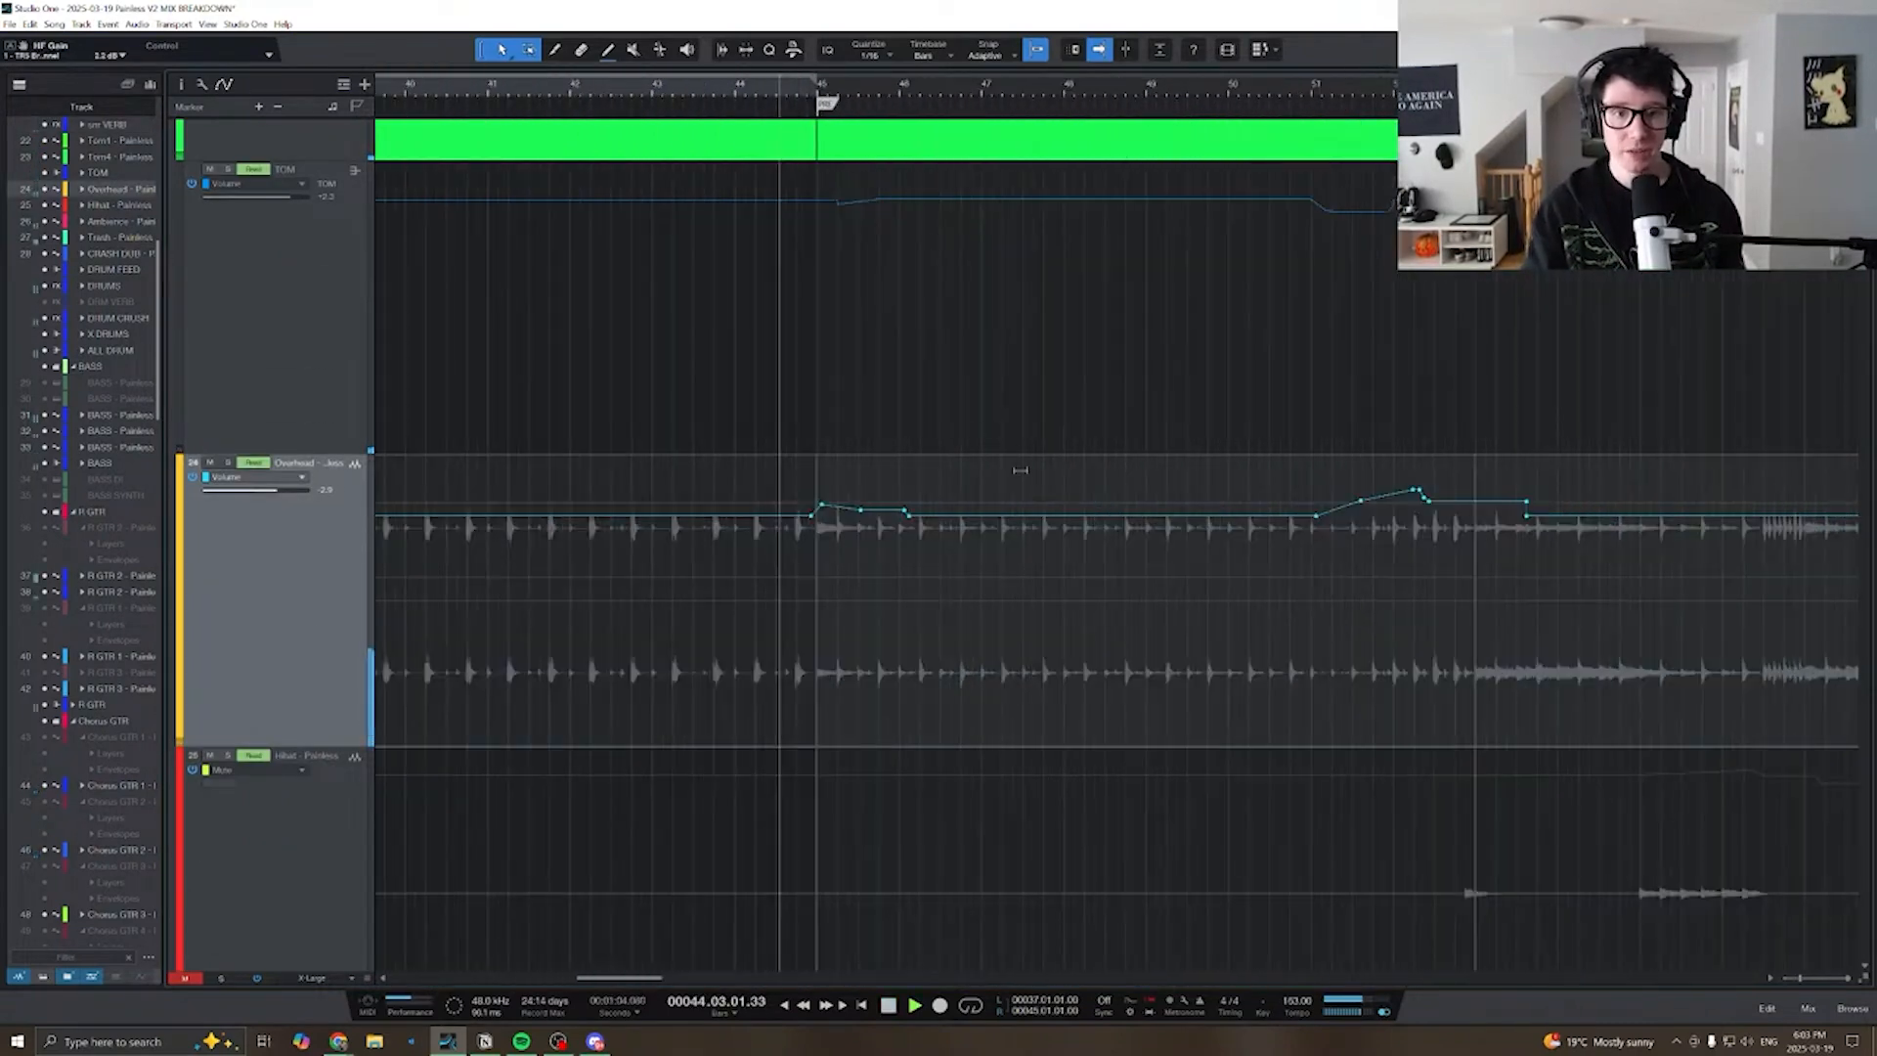
{"action": "key", "text": "w"}
{"action": "key", "text": "space"}
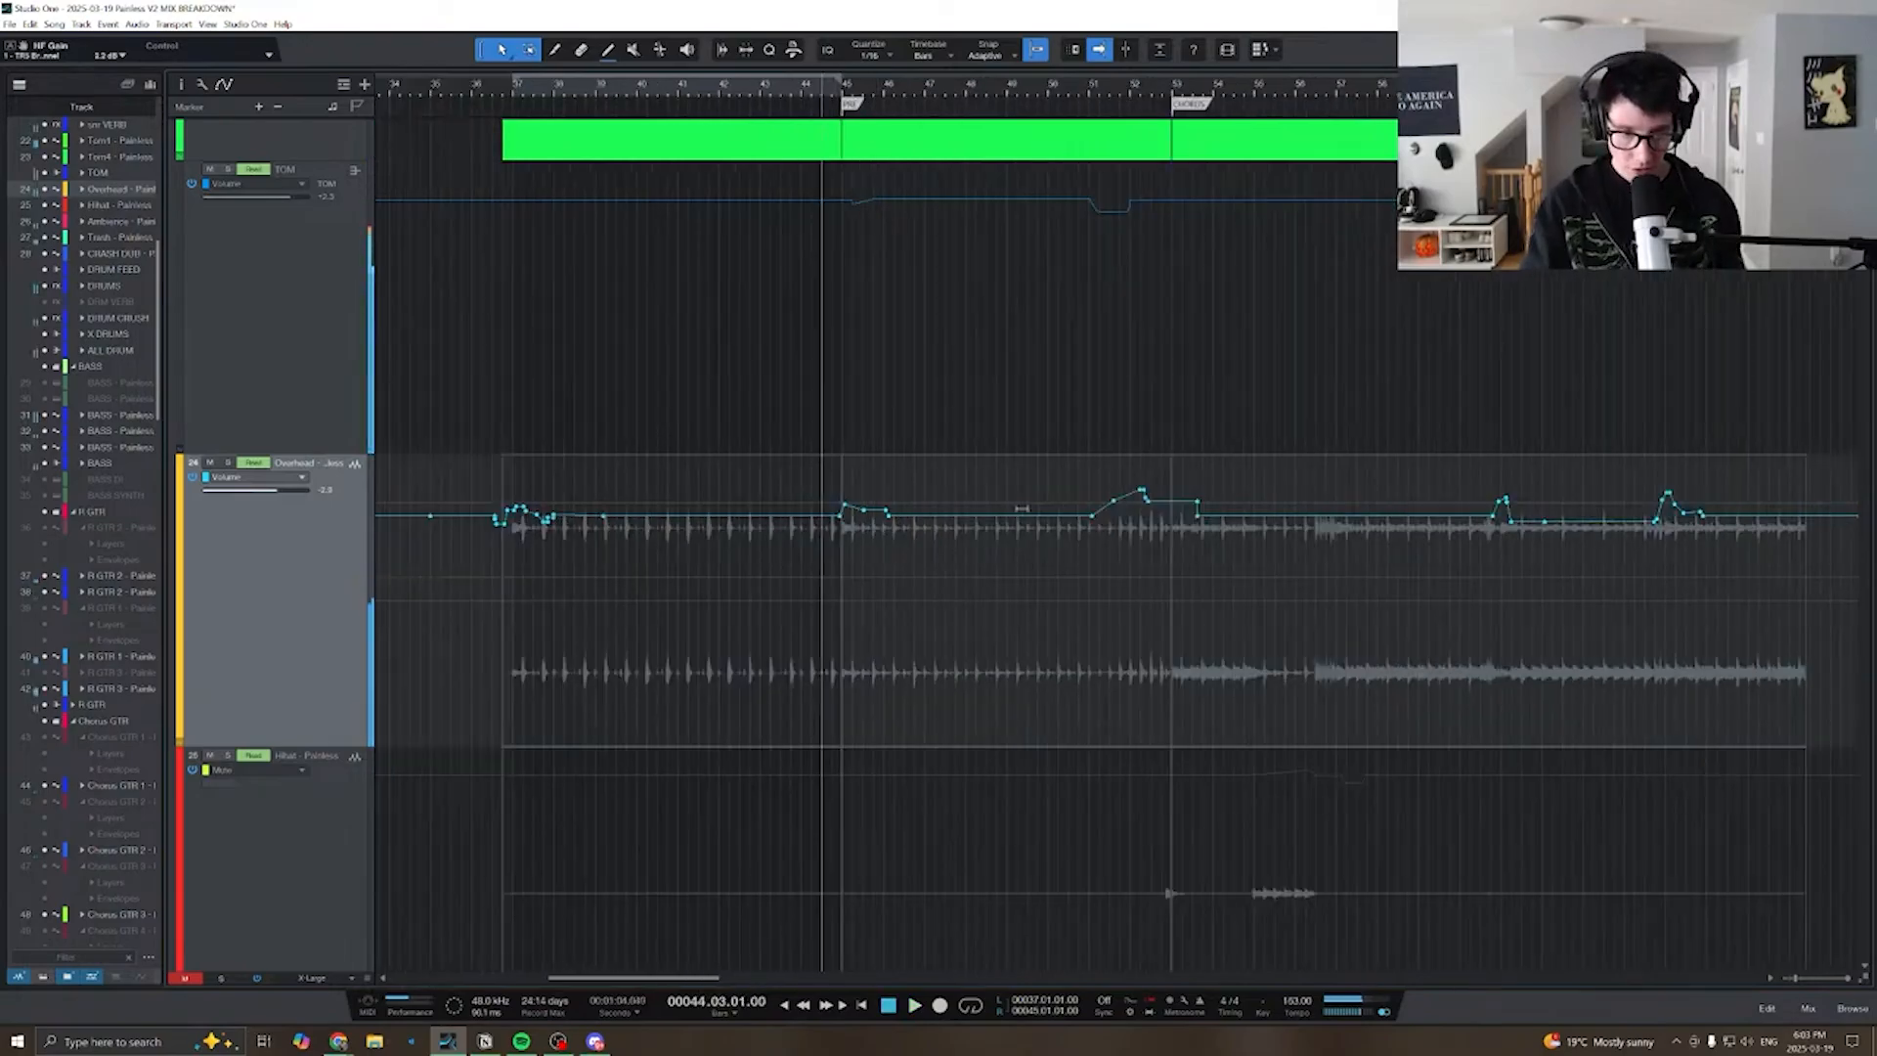
- Play the build from about bar 51 into the first chorus to review the Overhead track's volume swell
{"action": "key", "text": "e"}
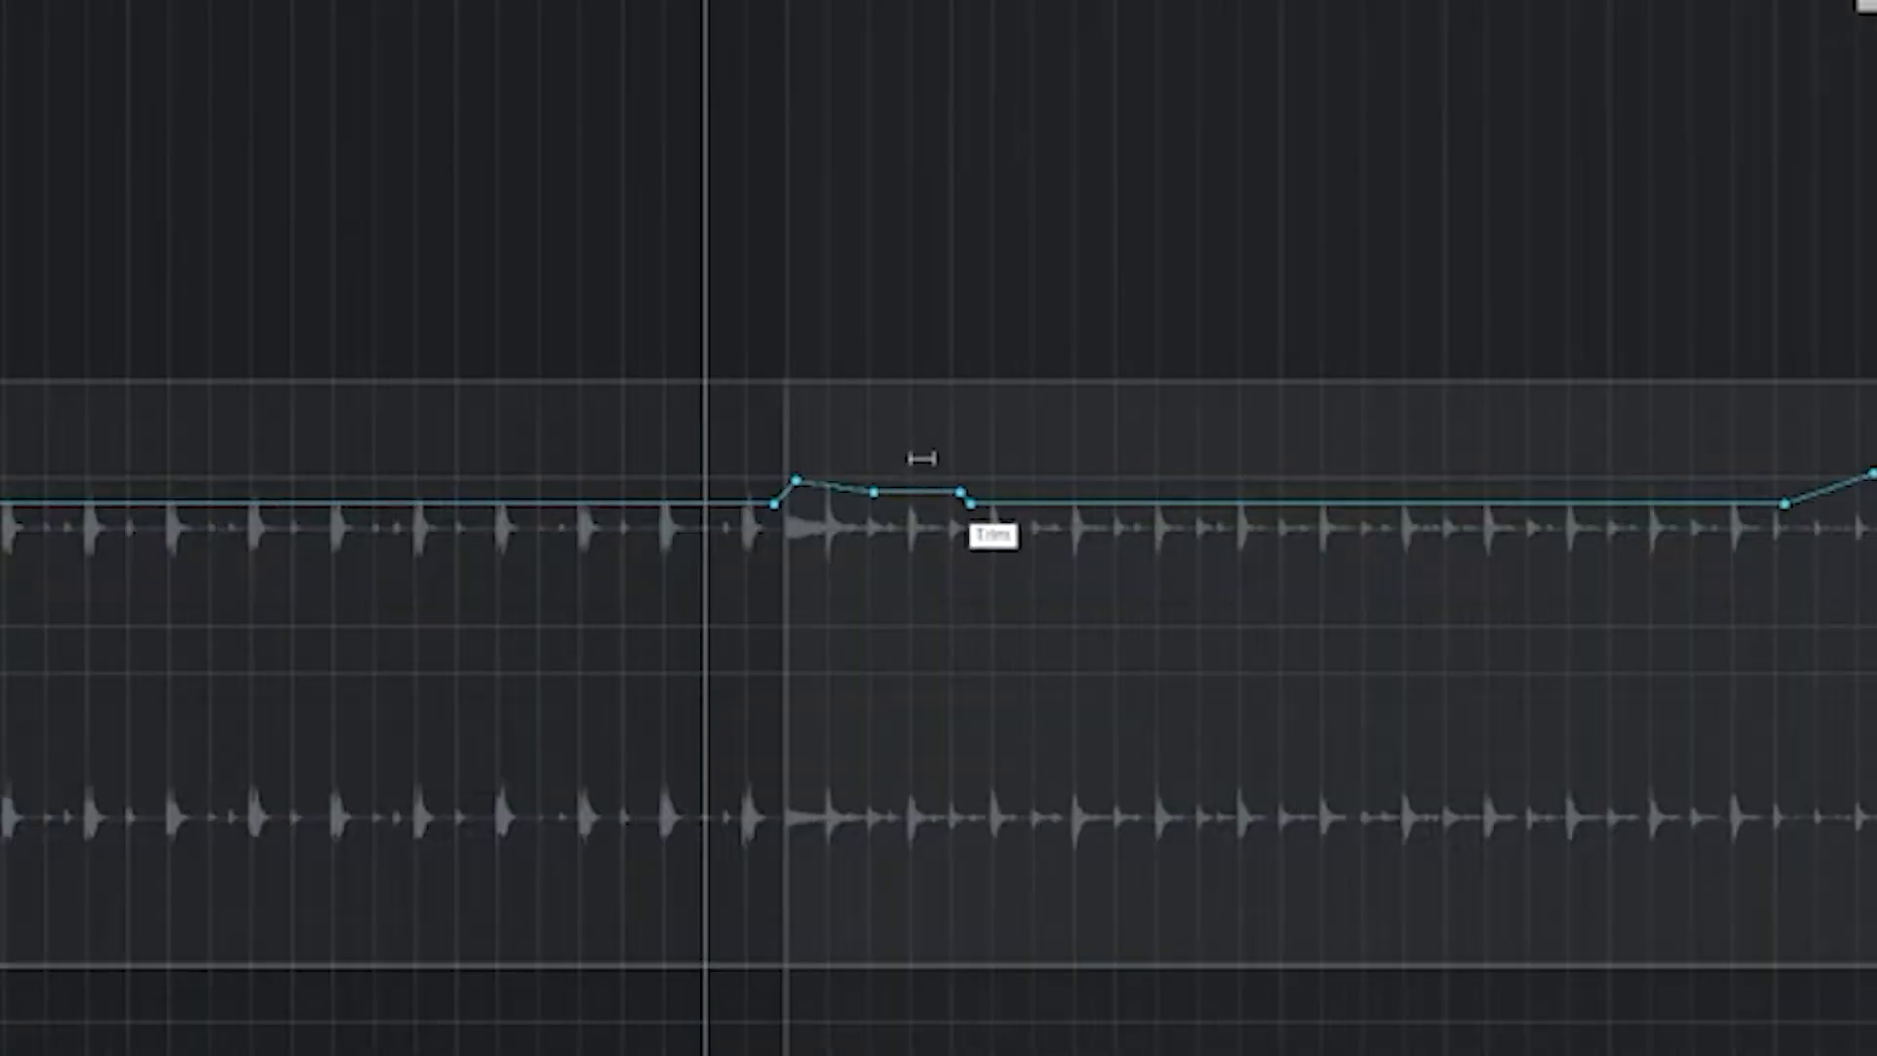
{"action": "scroll", "coordinate": [1535, 289], "scroll_direction": "right", "scroll_amount": 3}
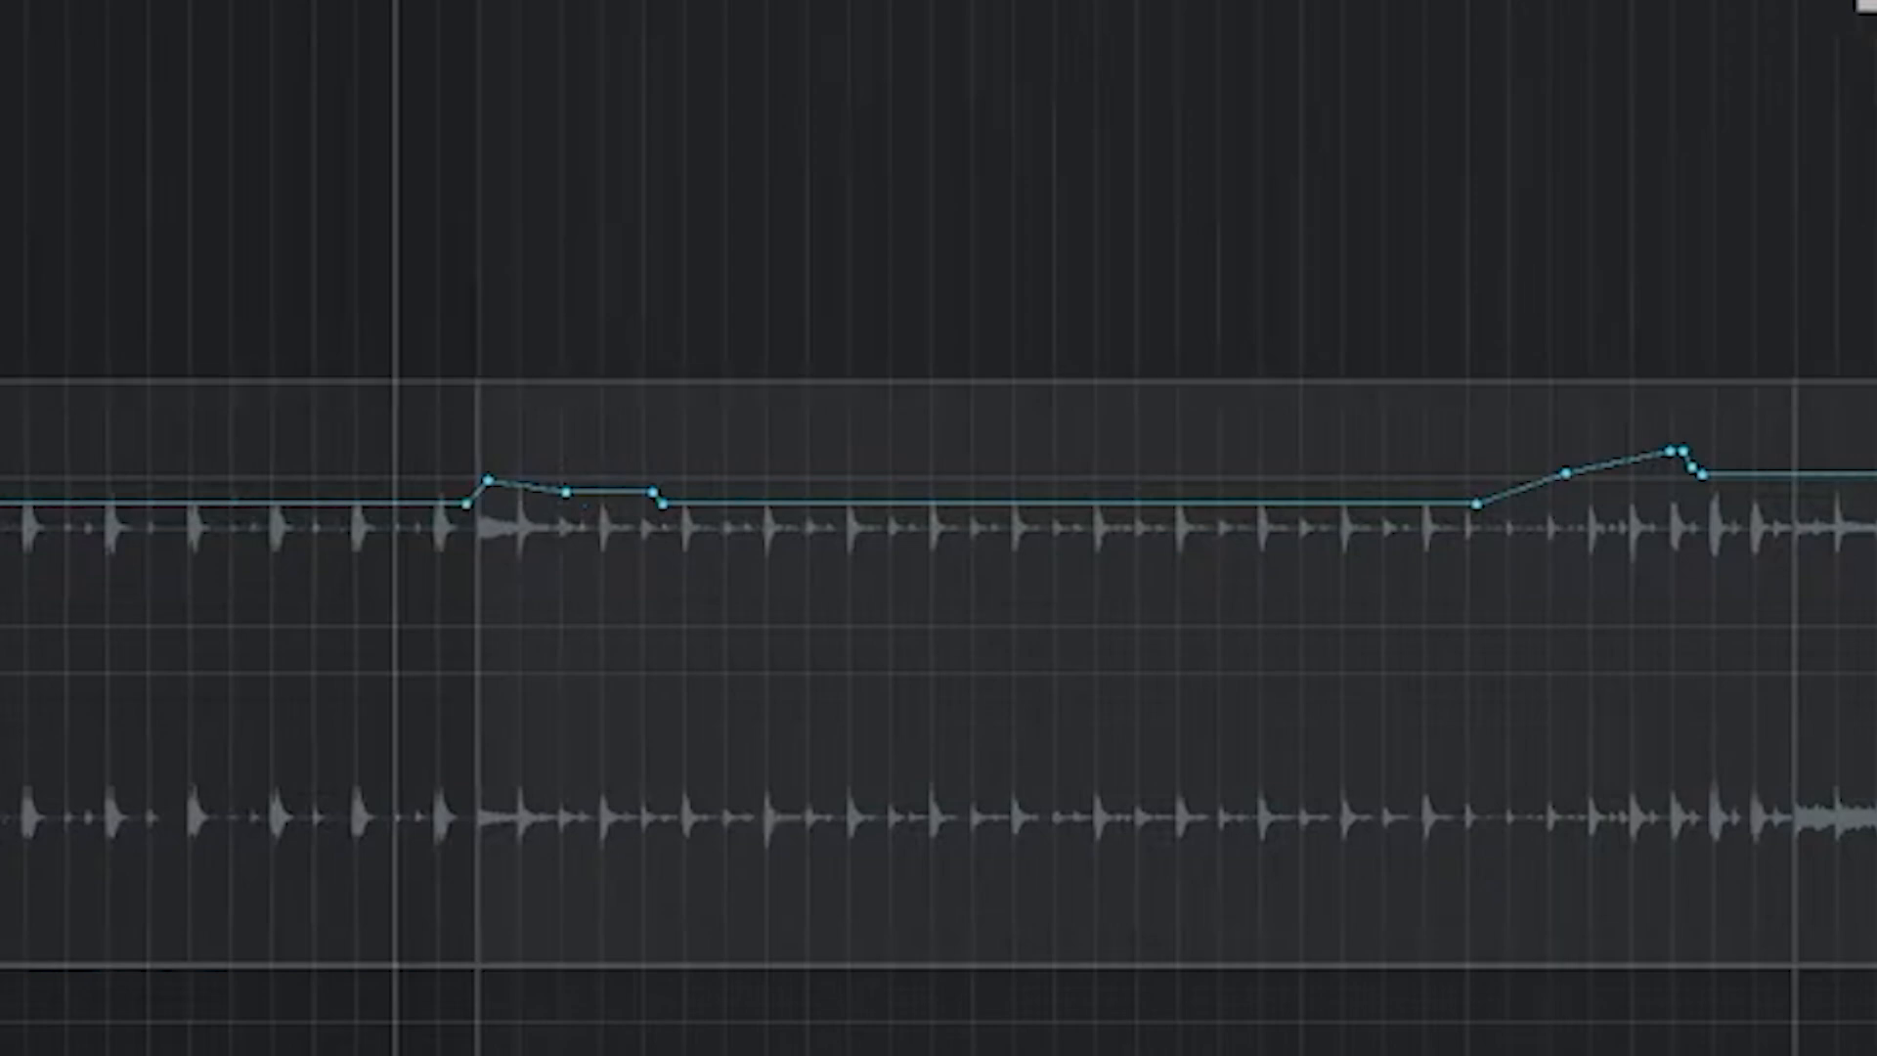
{"action": "left_click", "coordinate": [1456, 2]}
{"action": "scroll", "coordinate": [1498, 735], "scroll_direction": "right", "scroll_amount": 4}
{"action": "key", "text": "space"}
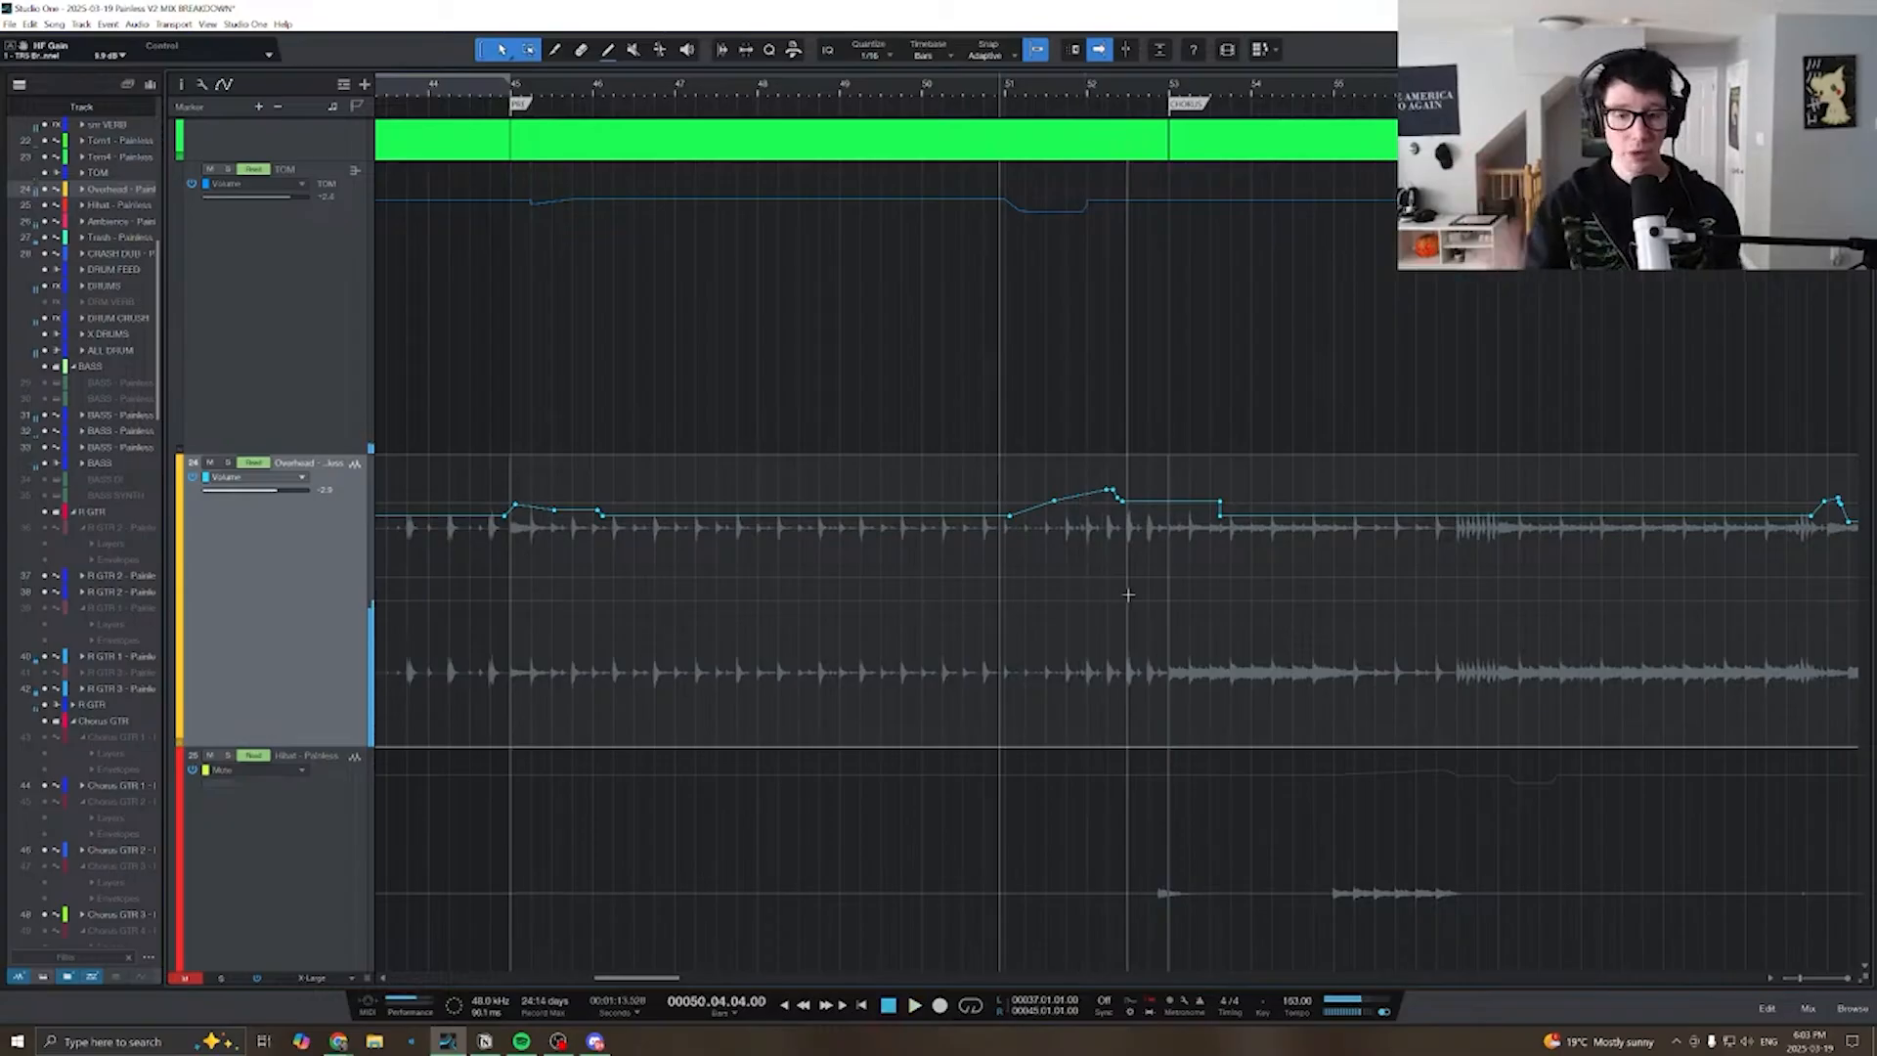
{"action": "key", "text": "w"}
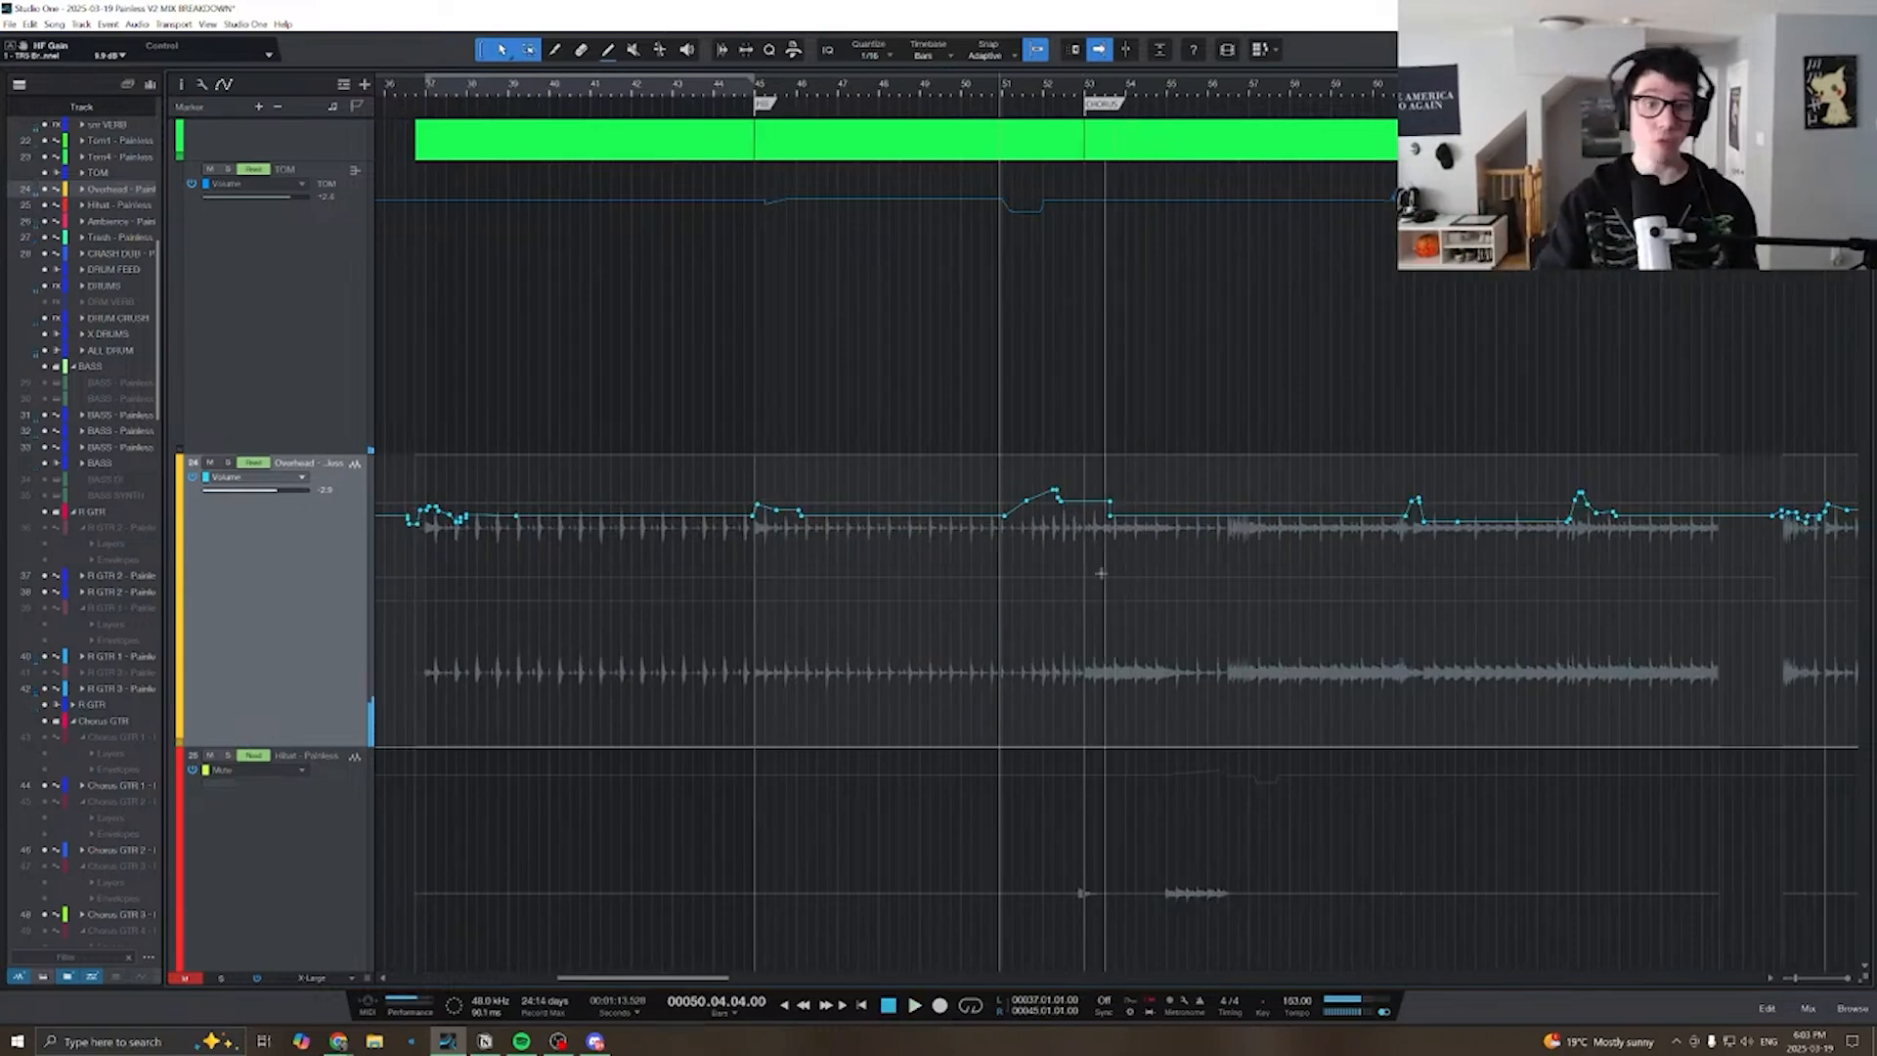
- Play the drum fill from just before bar 70 to review the detailed volume rides on the Overhead track
{"action": "scroll", "coordinate": [1105, 573], "scroll_direction": "right", "scroll_amount": 2}
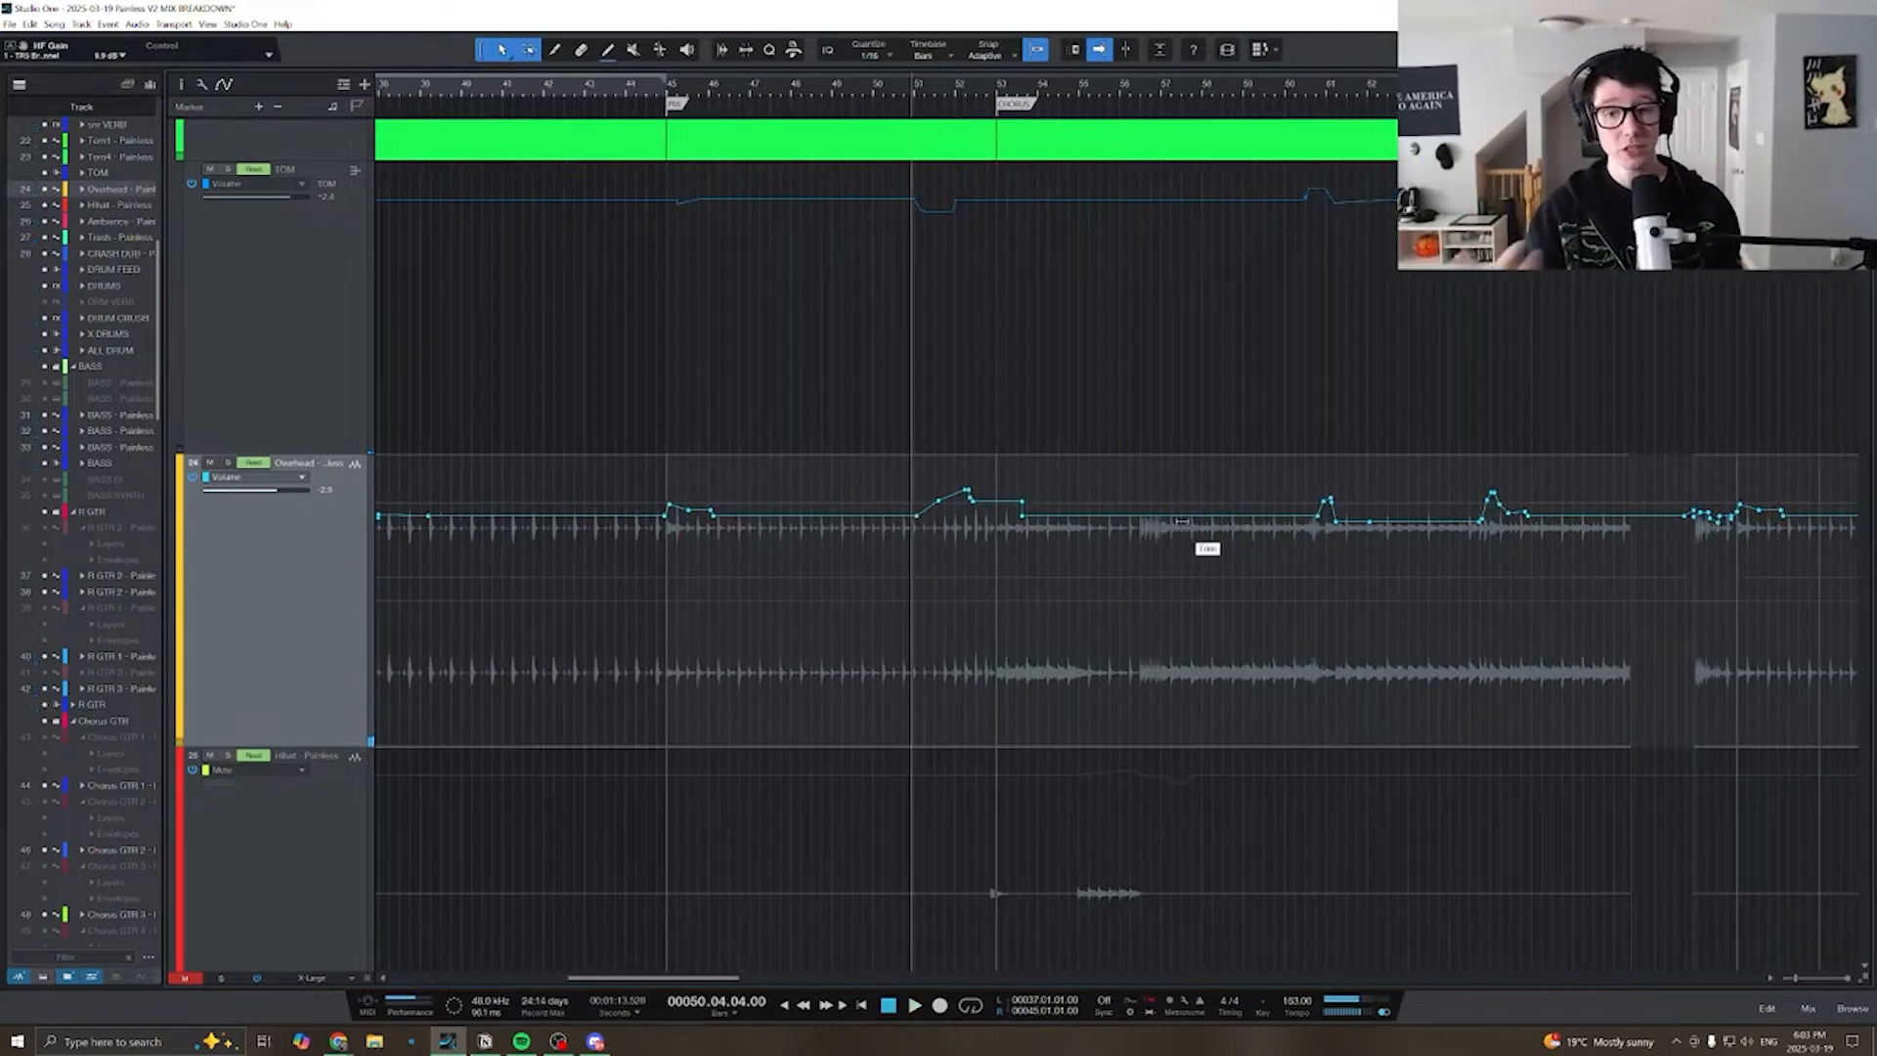
{"action": "key", "text": "w"}
{"action": "scroll", "coordinate": [1188, 528], "scroll_direction": "right", "scroll_amount": 5}
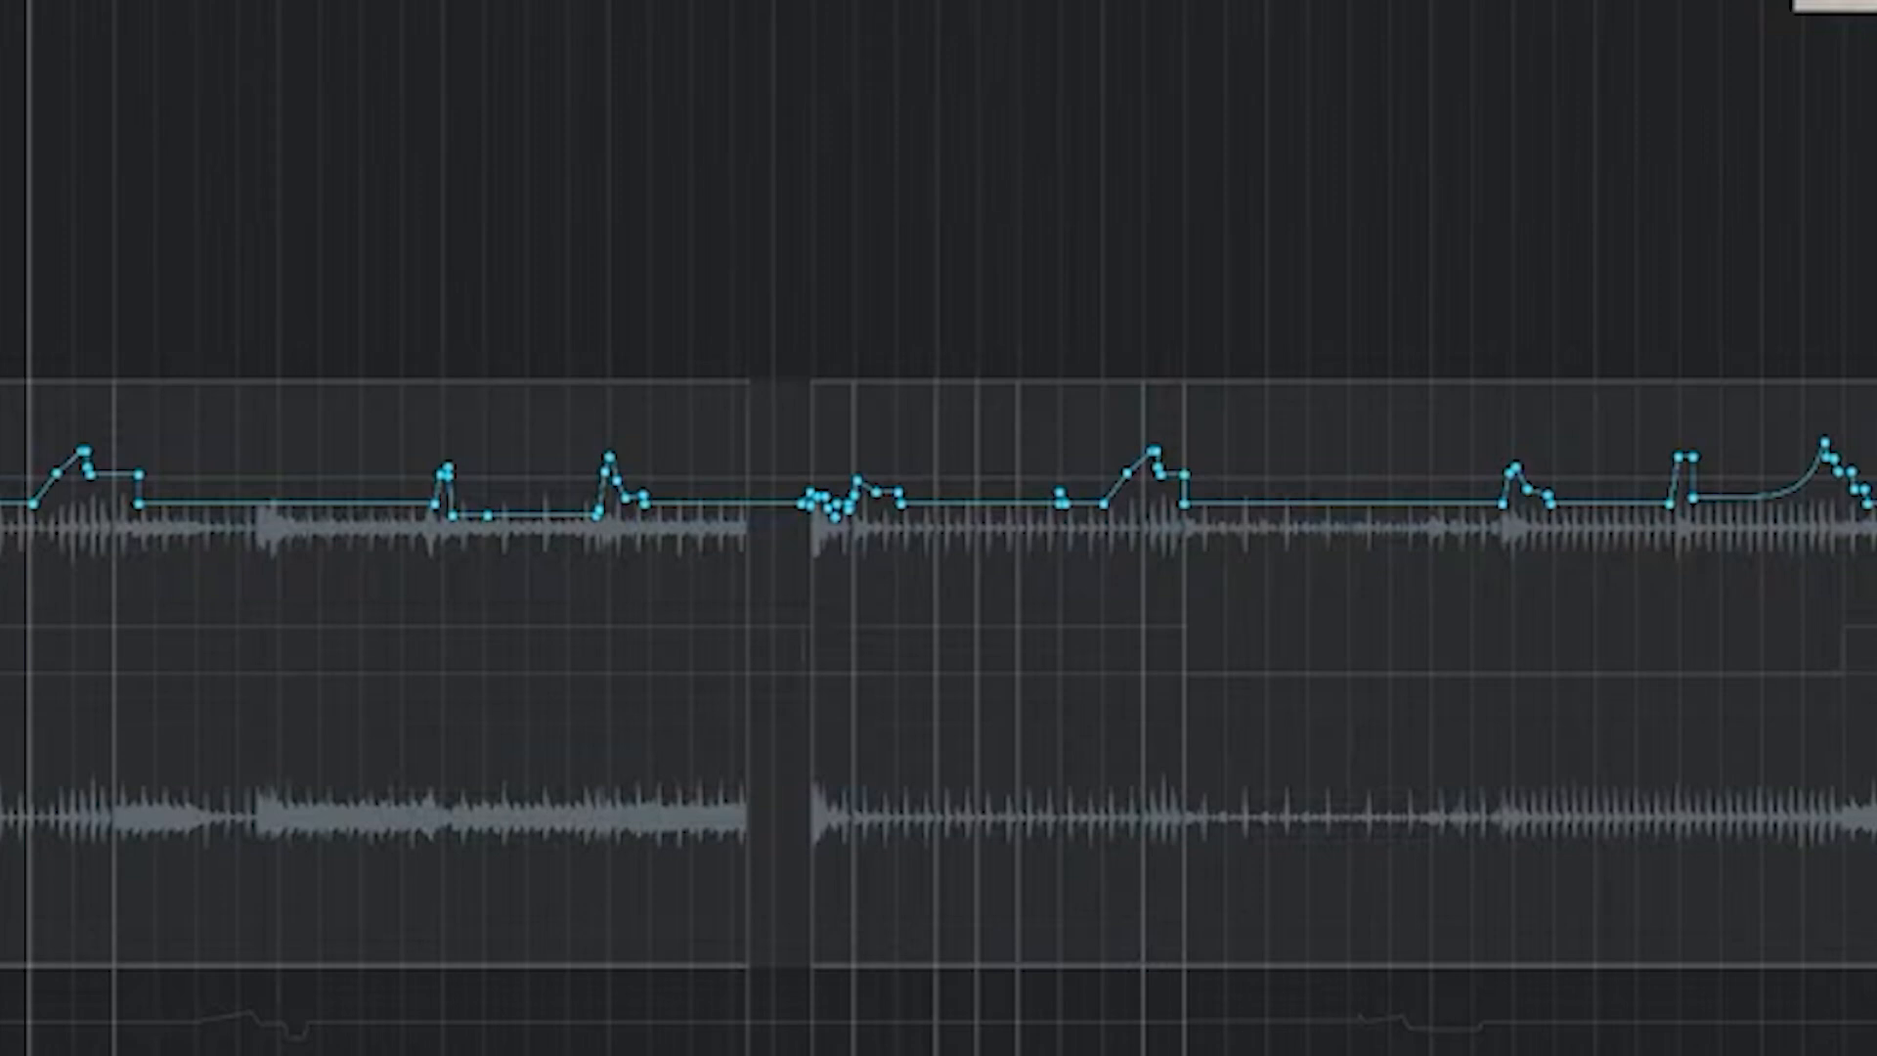
{"action": "left_click", "coordinate": [811, 5]}
{"action": "key", "text": "e"}
{"action": "key", "text": "e"}
{"action": "key", "text": "e"}
{"action": "left_click", "coordinate": [771, 5]}
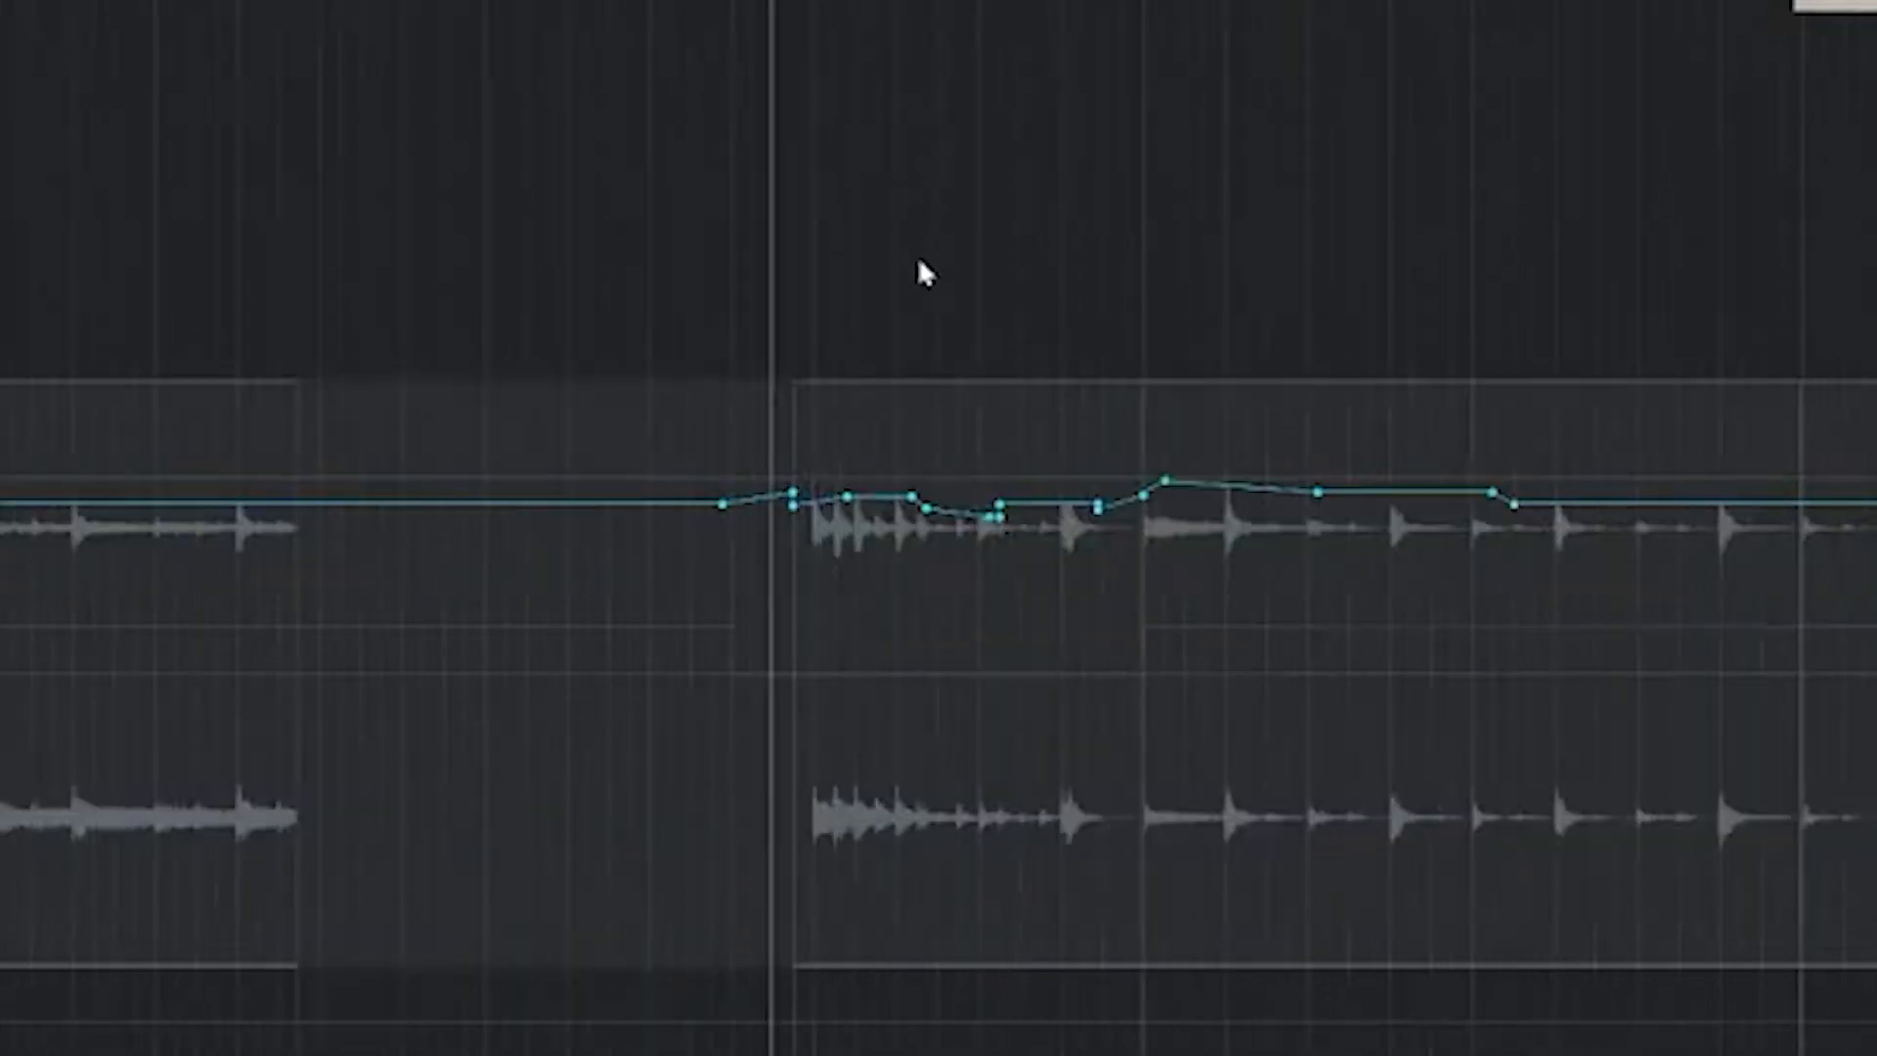
{"action": "key", "text": "space"}
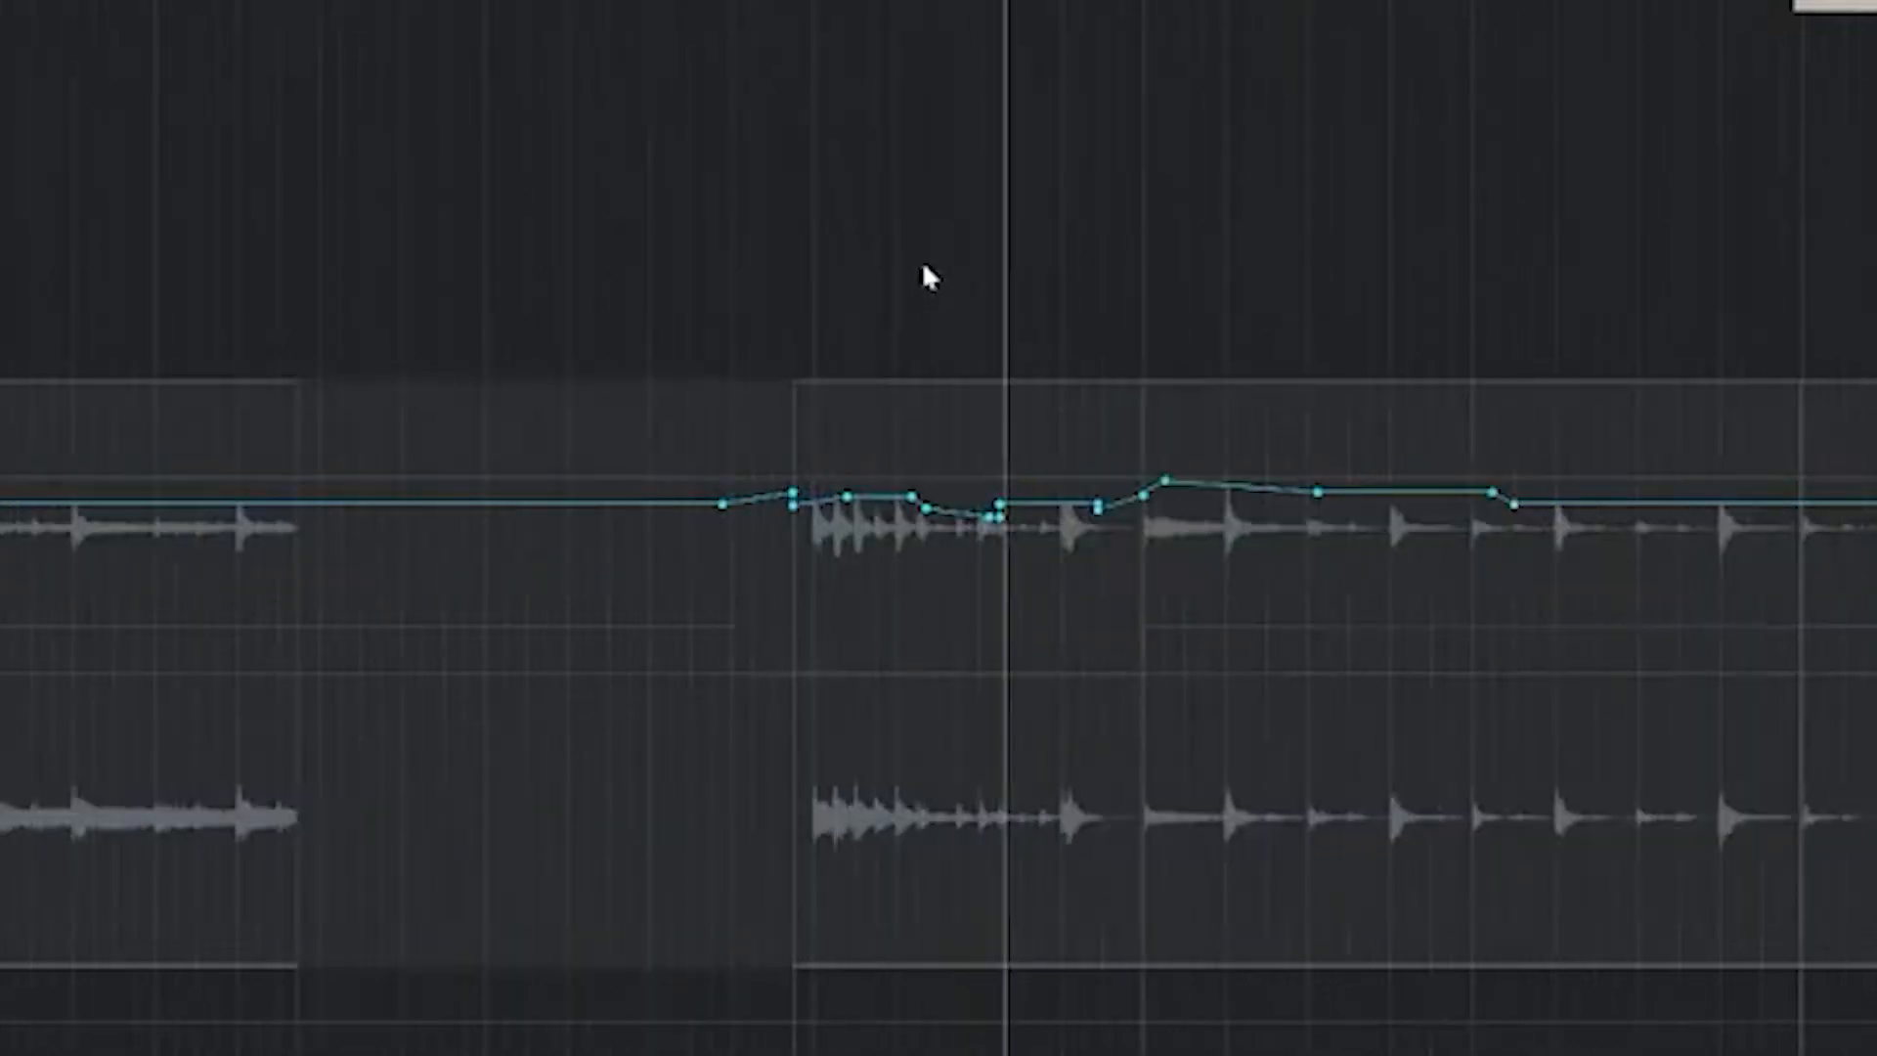
{"action": "scroll", "coordinate": [938, 283], "scroll_direction": "right", "scroll_amount": 3}
{"action": "key", "text": "space"}
- Play from bar 94 into the second chorus and cue bar 91 to review the Overhead track's volume automation
{"action": "key", "text": "w"}
{"action": "key", "text": "w"}
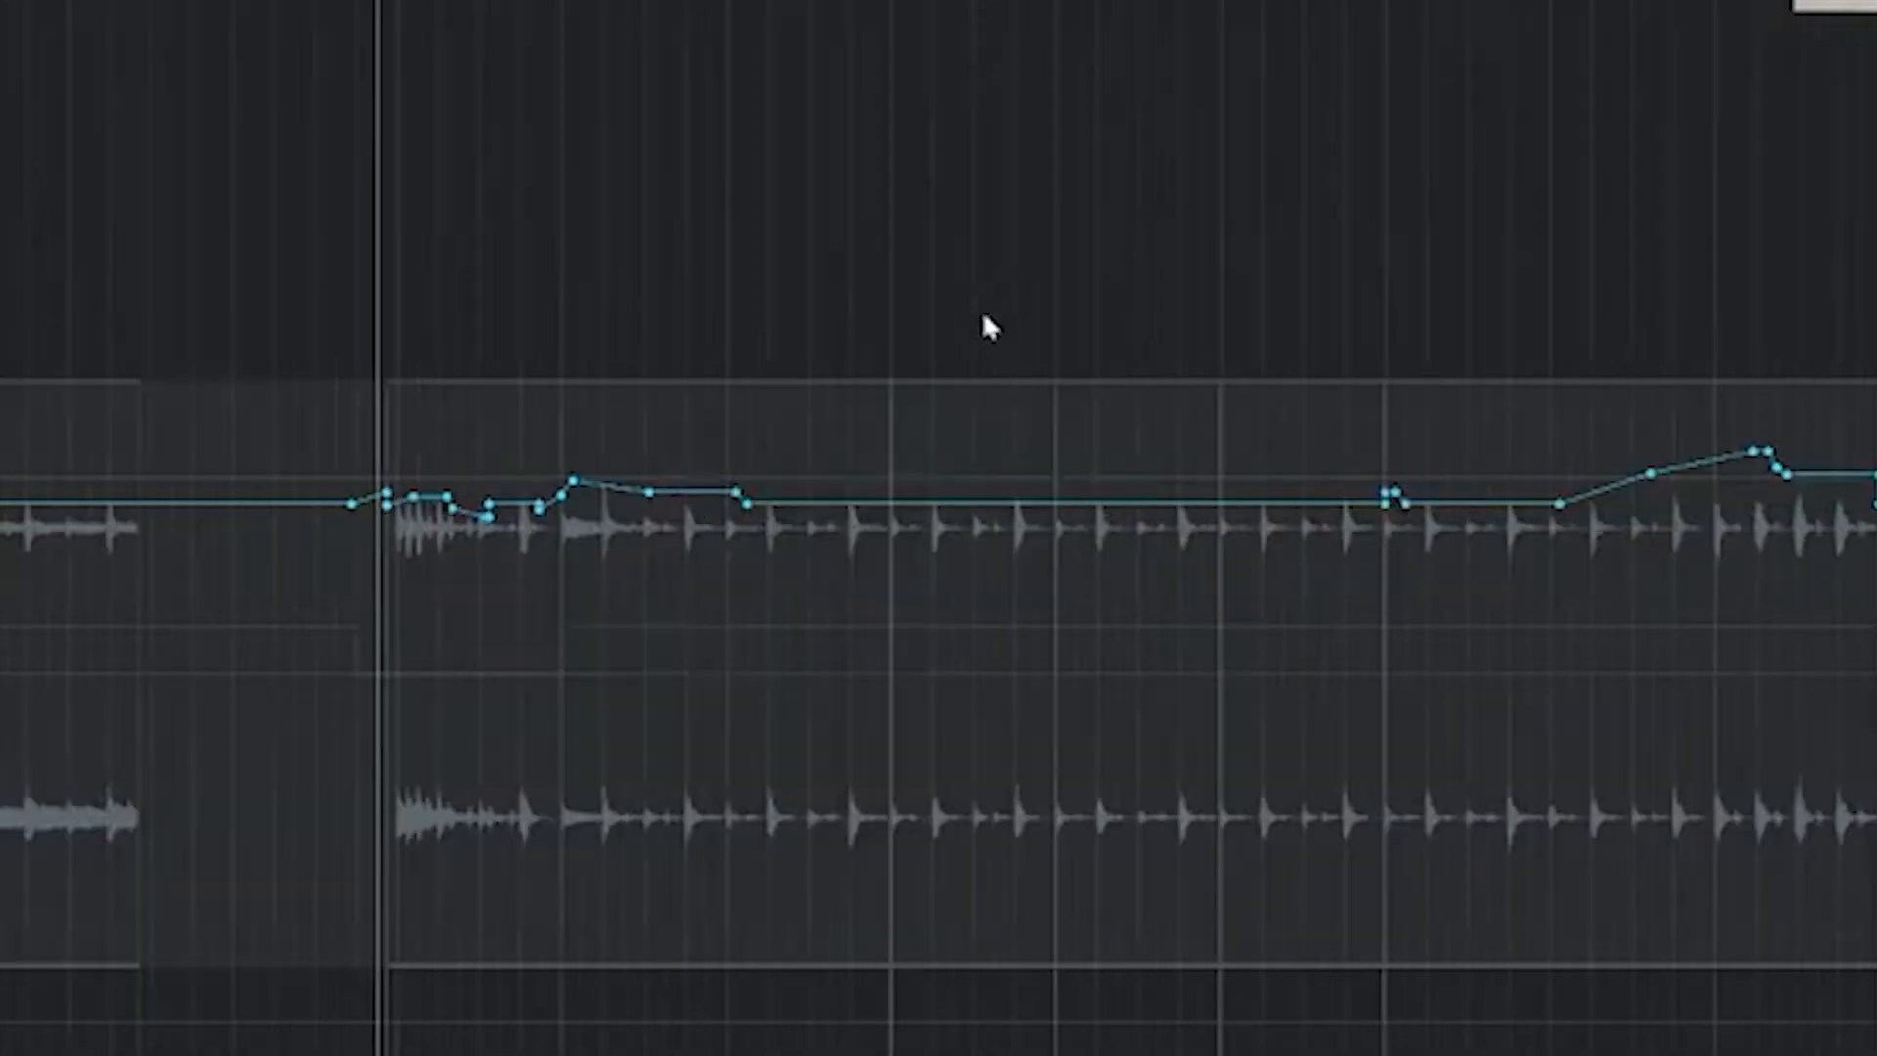
{"action": "scroll", "coordinate": [988, 342], "scroll_direction": "right", "scroll_amount": 5}
{"action": "scroll", "coordinate": [999, 458], "scroll_direction": "right", "scroll_amount": 4}
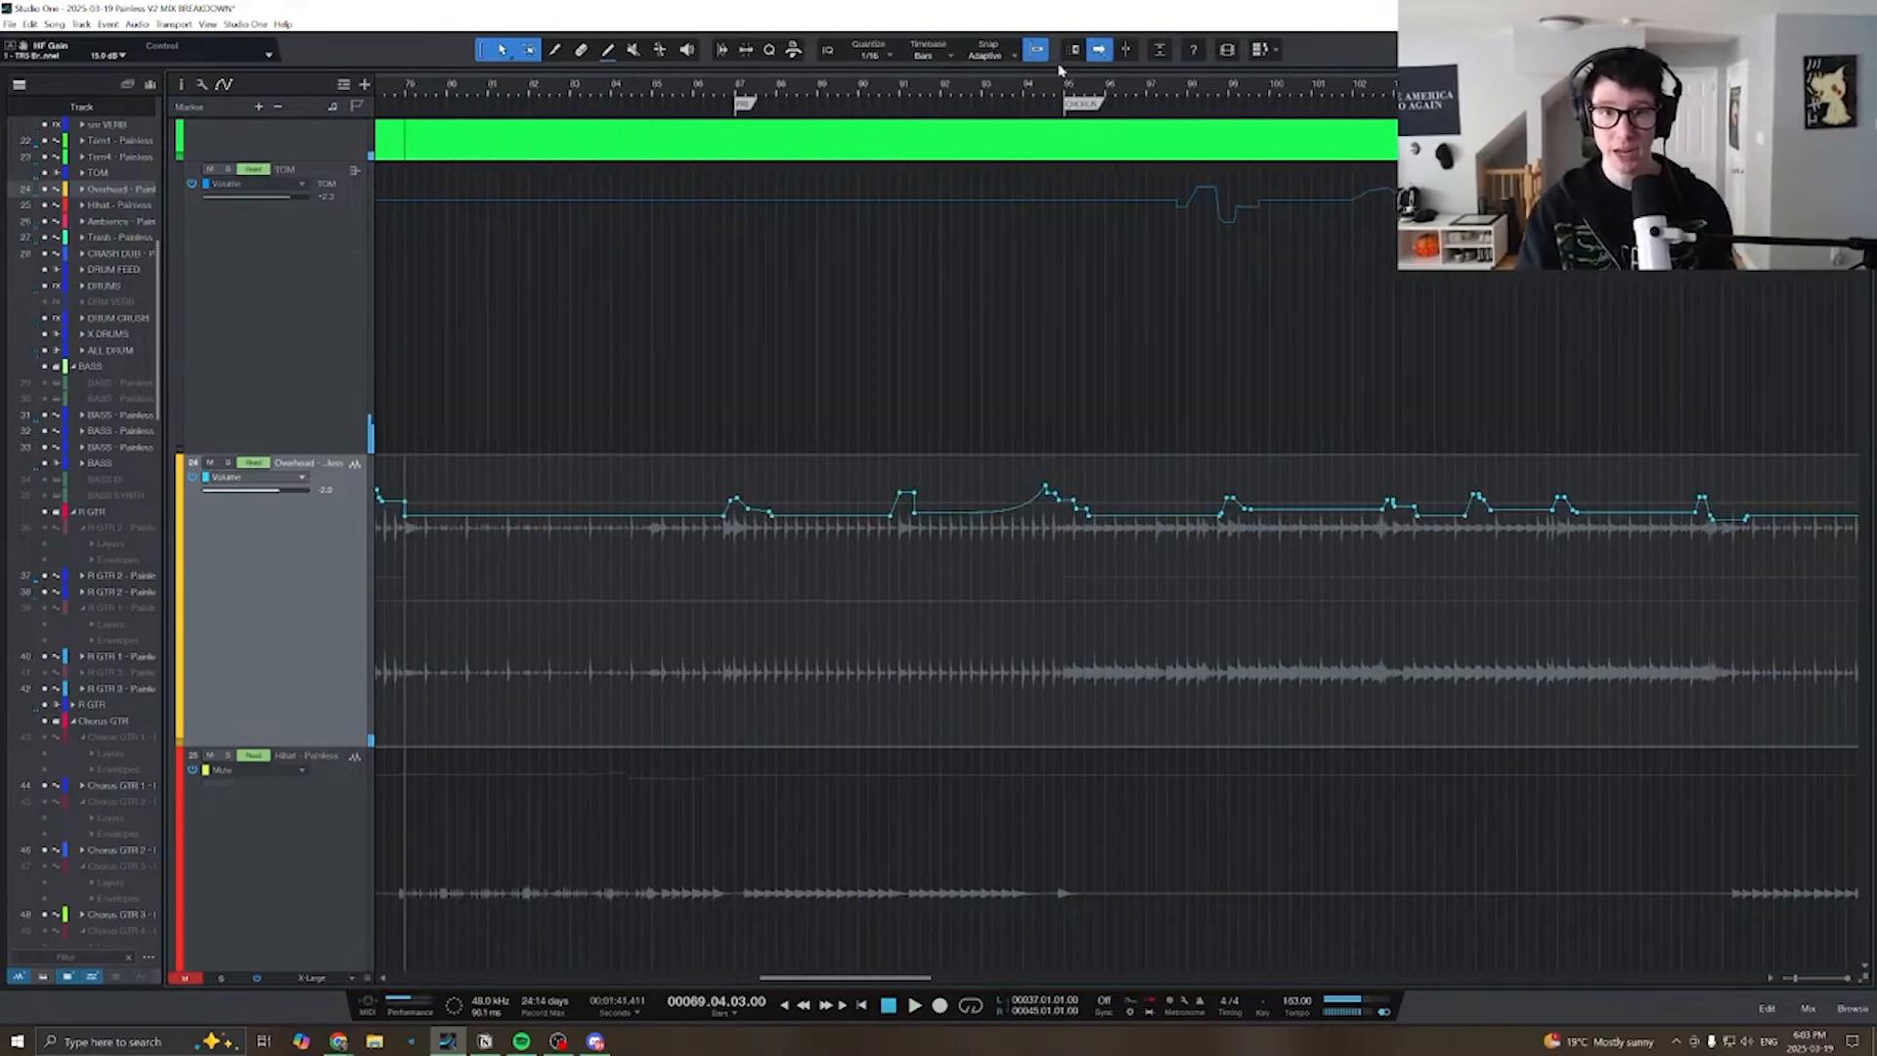
{"action": "left_click", "coordinate": [1036, 91]}
{"action": "key", "text": "space"}
{"action": "key", "text": "e"}
{"action": "key", "text": "space"}
{"action": "key", "text": "w"}
{"action": "key", "text": "w"}
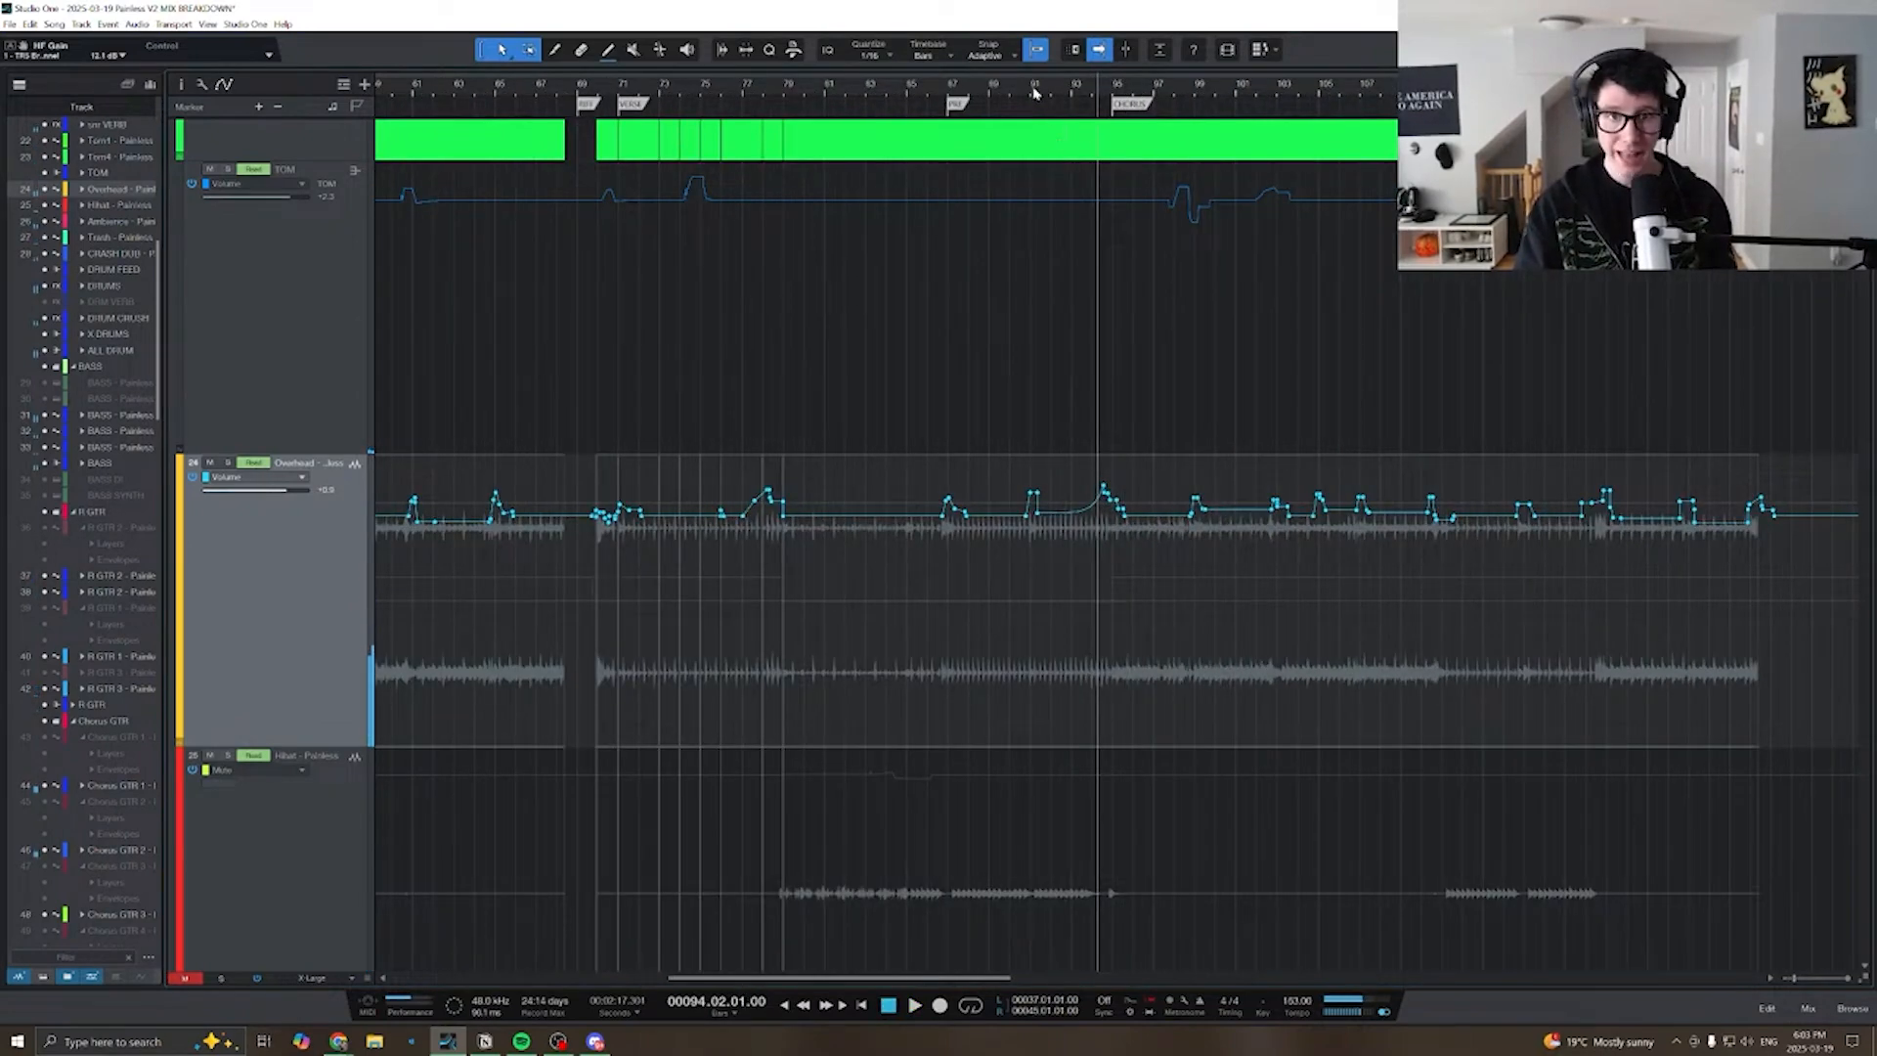
{"action": "left_click", "coordinate": [1036, 91]}
- Show the volume automation of the Hihat track and audition its rides in the second verse from bar 81
{"action": "scroll", "coordinate": [1076, 411], "scroll_direction": "down", "scroll_amount": 3}
{"action": "key", "text": "w"}
{"action": "scroll", "coordinate": [1059, 563], "scroll_direction": "left", "scroll_amount": 5}
{"action": "scroll", "coordinate": [587, 713], "scroll_direction": "down", "scroll_amount": 3}
{"action": "left_click", "coordinate": [303, 442]}
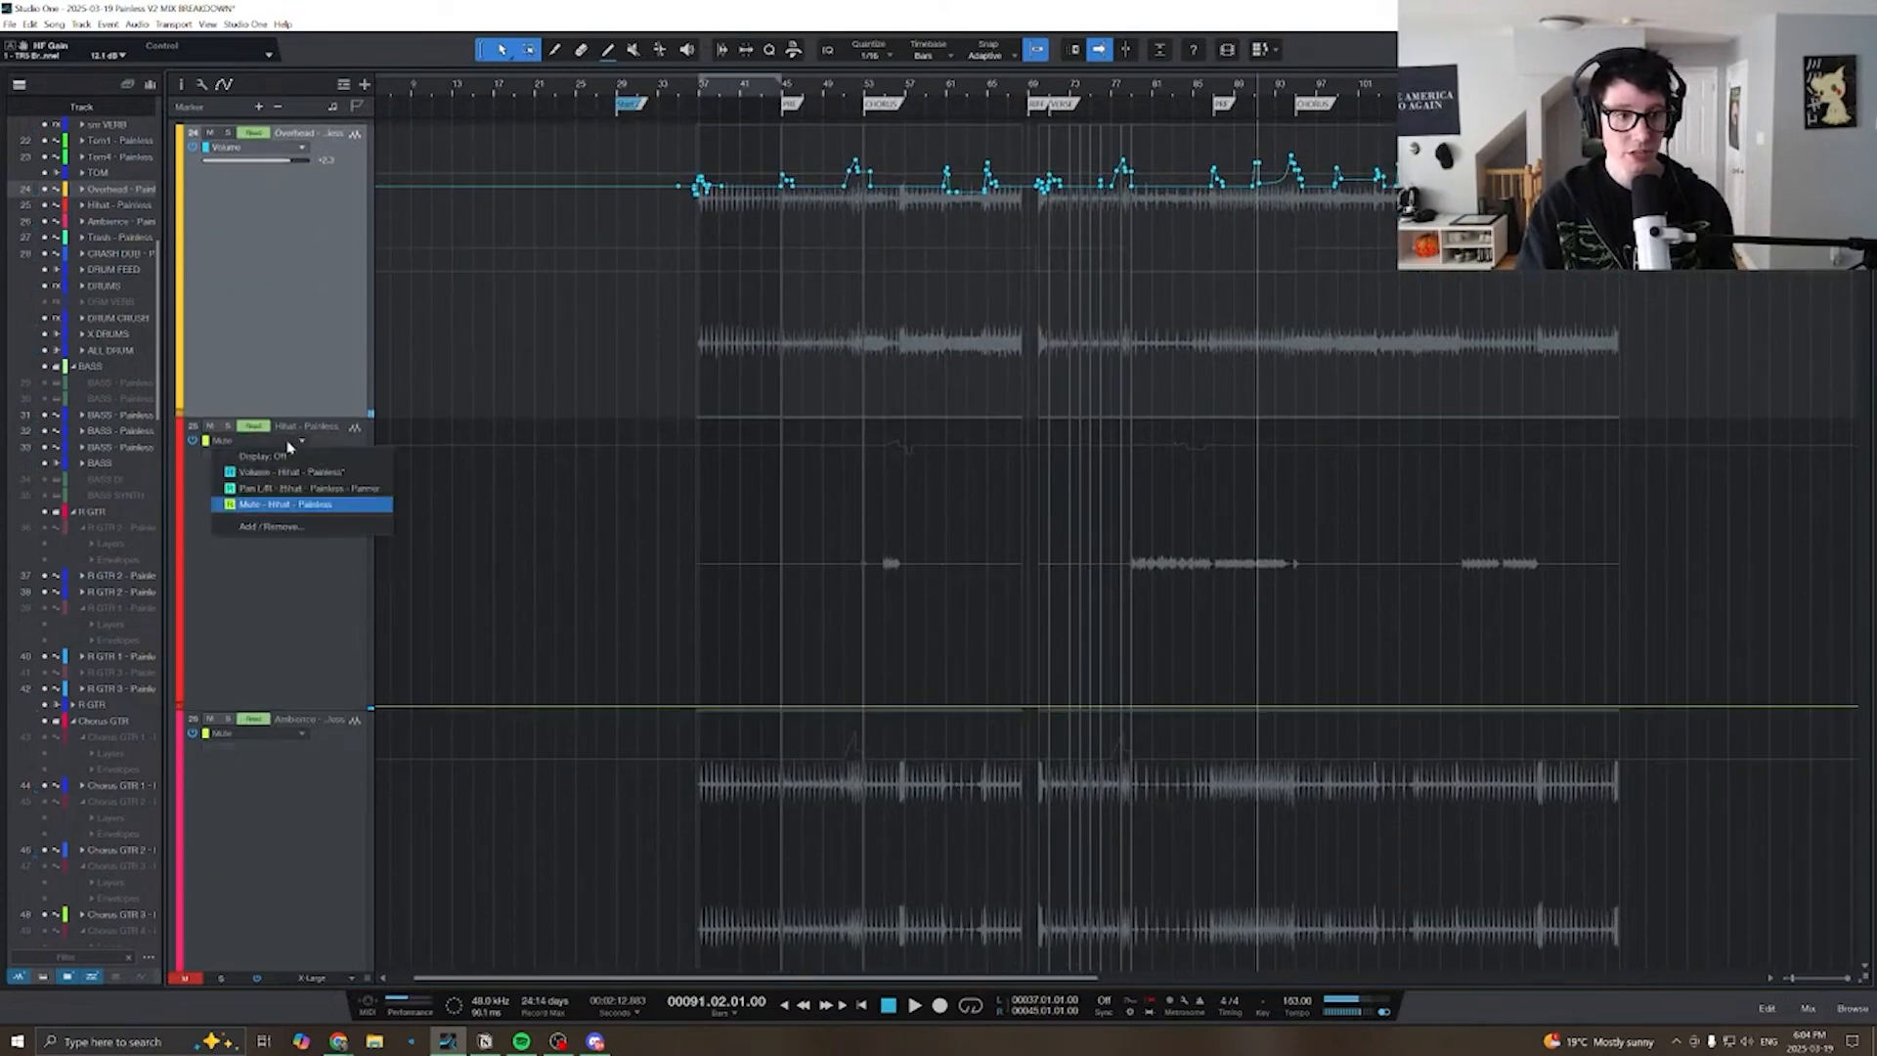
{"action": "left_click", "coordinate": [299, 478]}
{"action": "scroll", "coordinate": [921, 467], "scroll_direction": "up", "scroll_amount": 8}
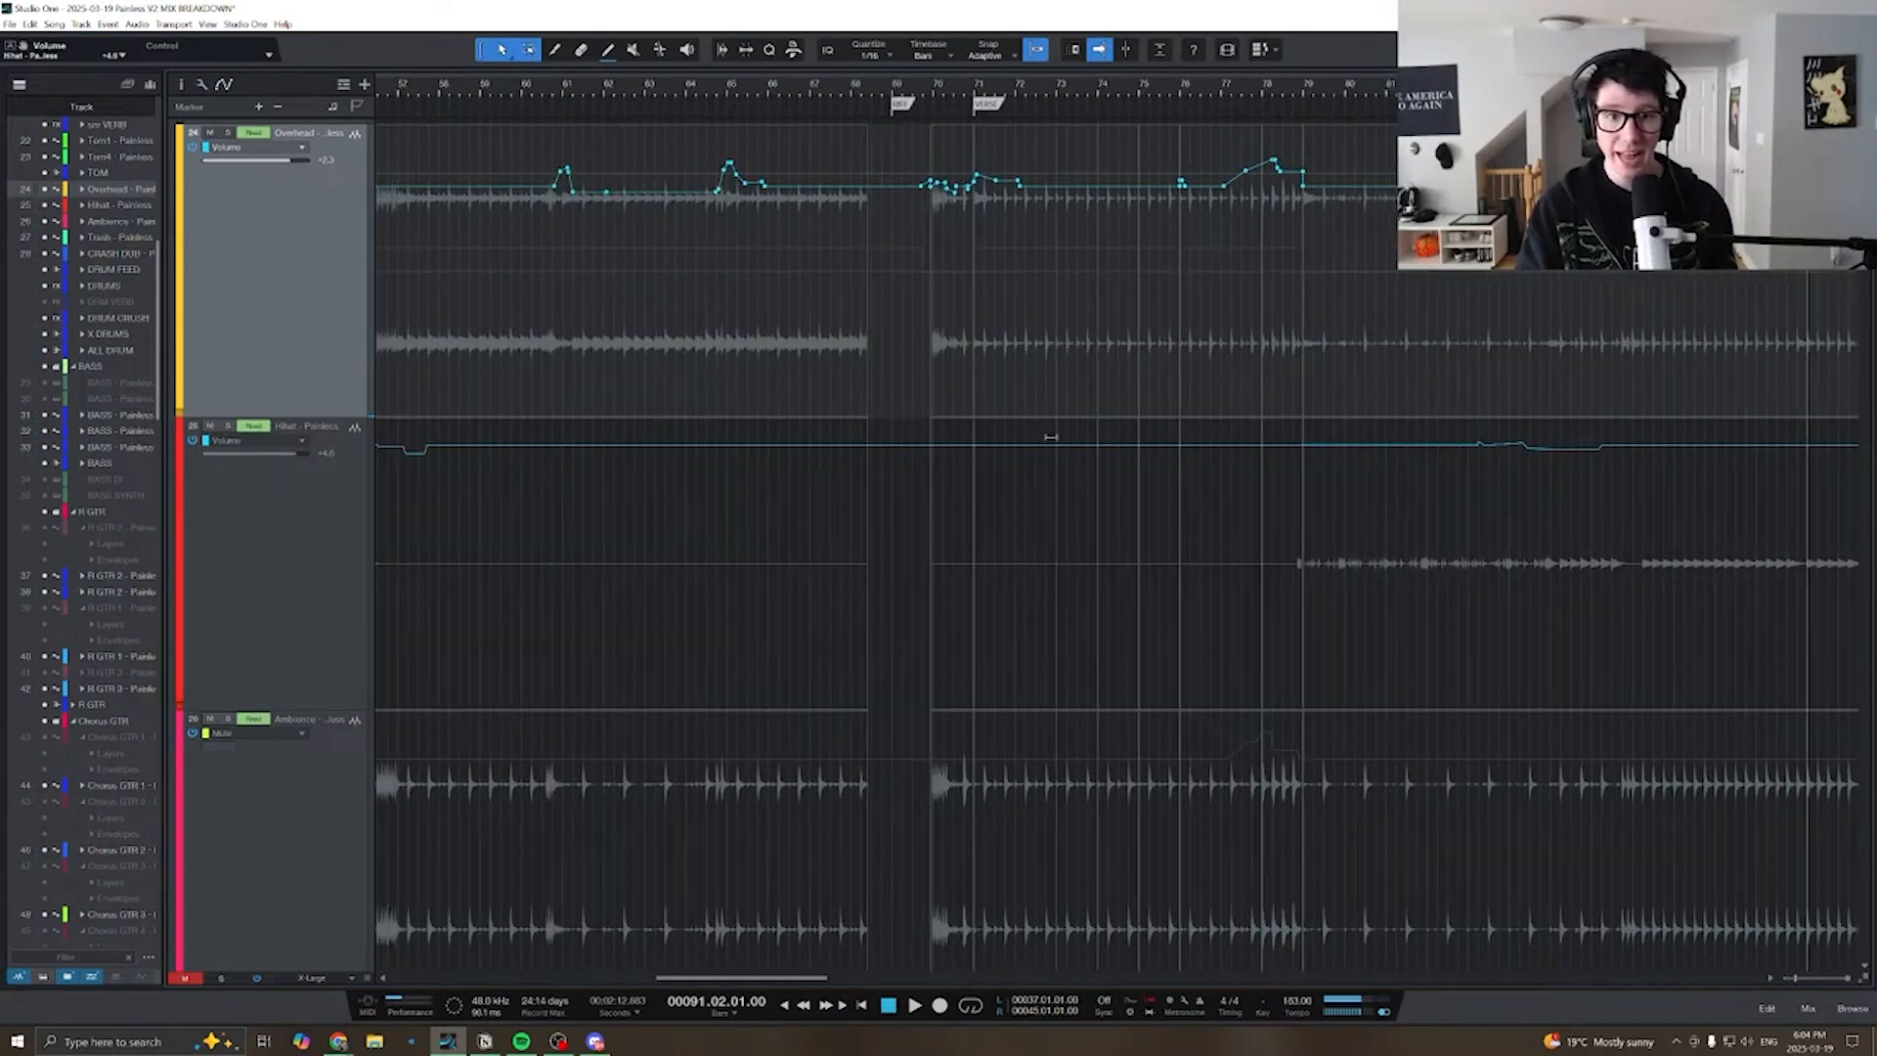
{"action": "scroll", "coordinate": [857, 138], "scroll_direction": "left", "scroll_amount": 2}
{"action": "left_click", "coordinate": [890, 89]}
{"action": "scroll", "coordinate": [986, 303], "scroll_direction": "up", "scroll_amount": 8}
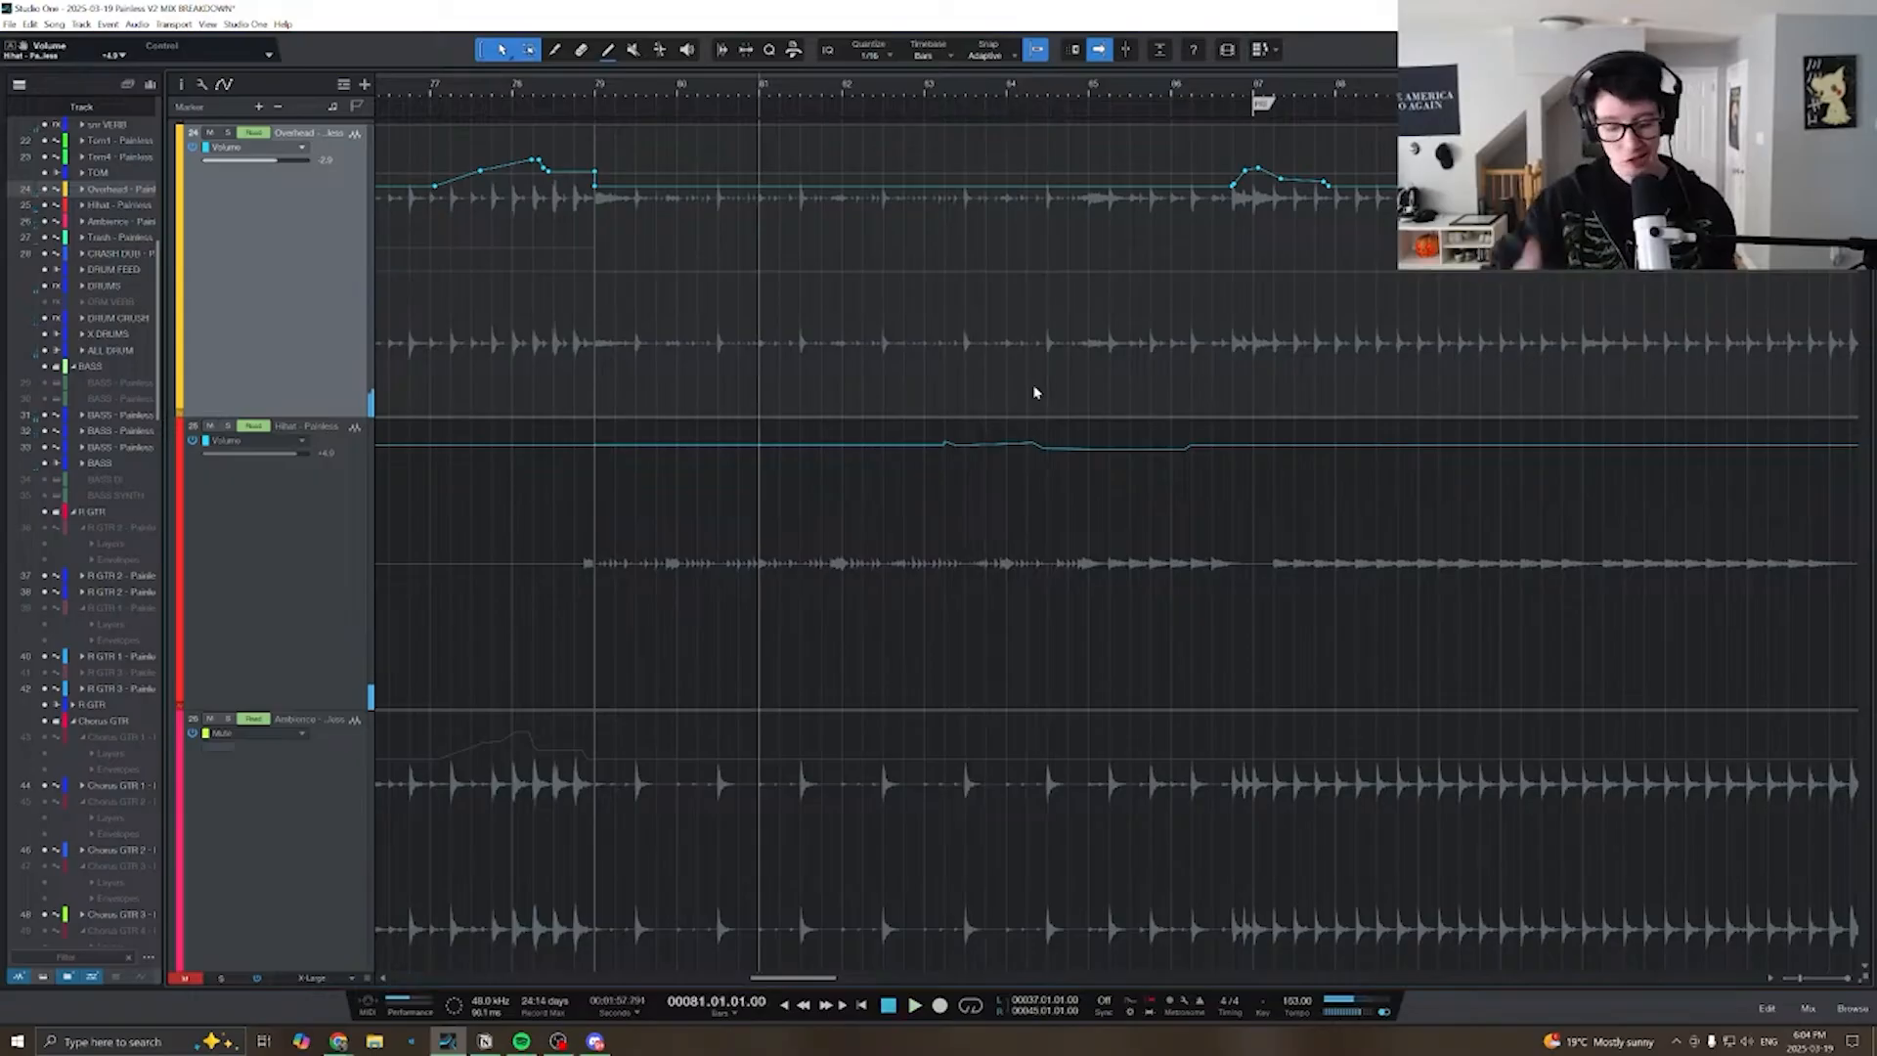
- Show the volume automation of the Ambience track instead of its mute automation
{"action": "scroll", "coordinate": [918, 541], "scroll_direction": "down", "scroll_amount": 8}
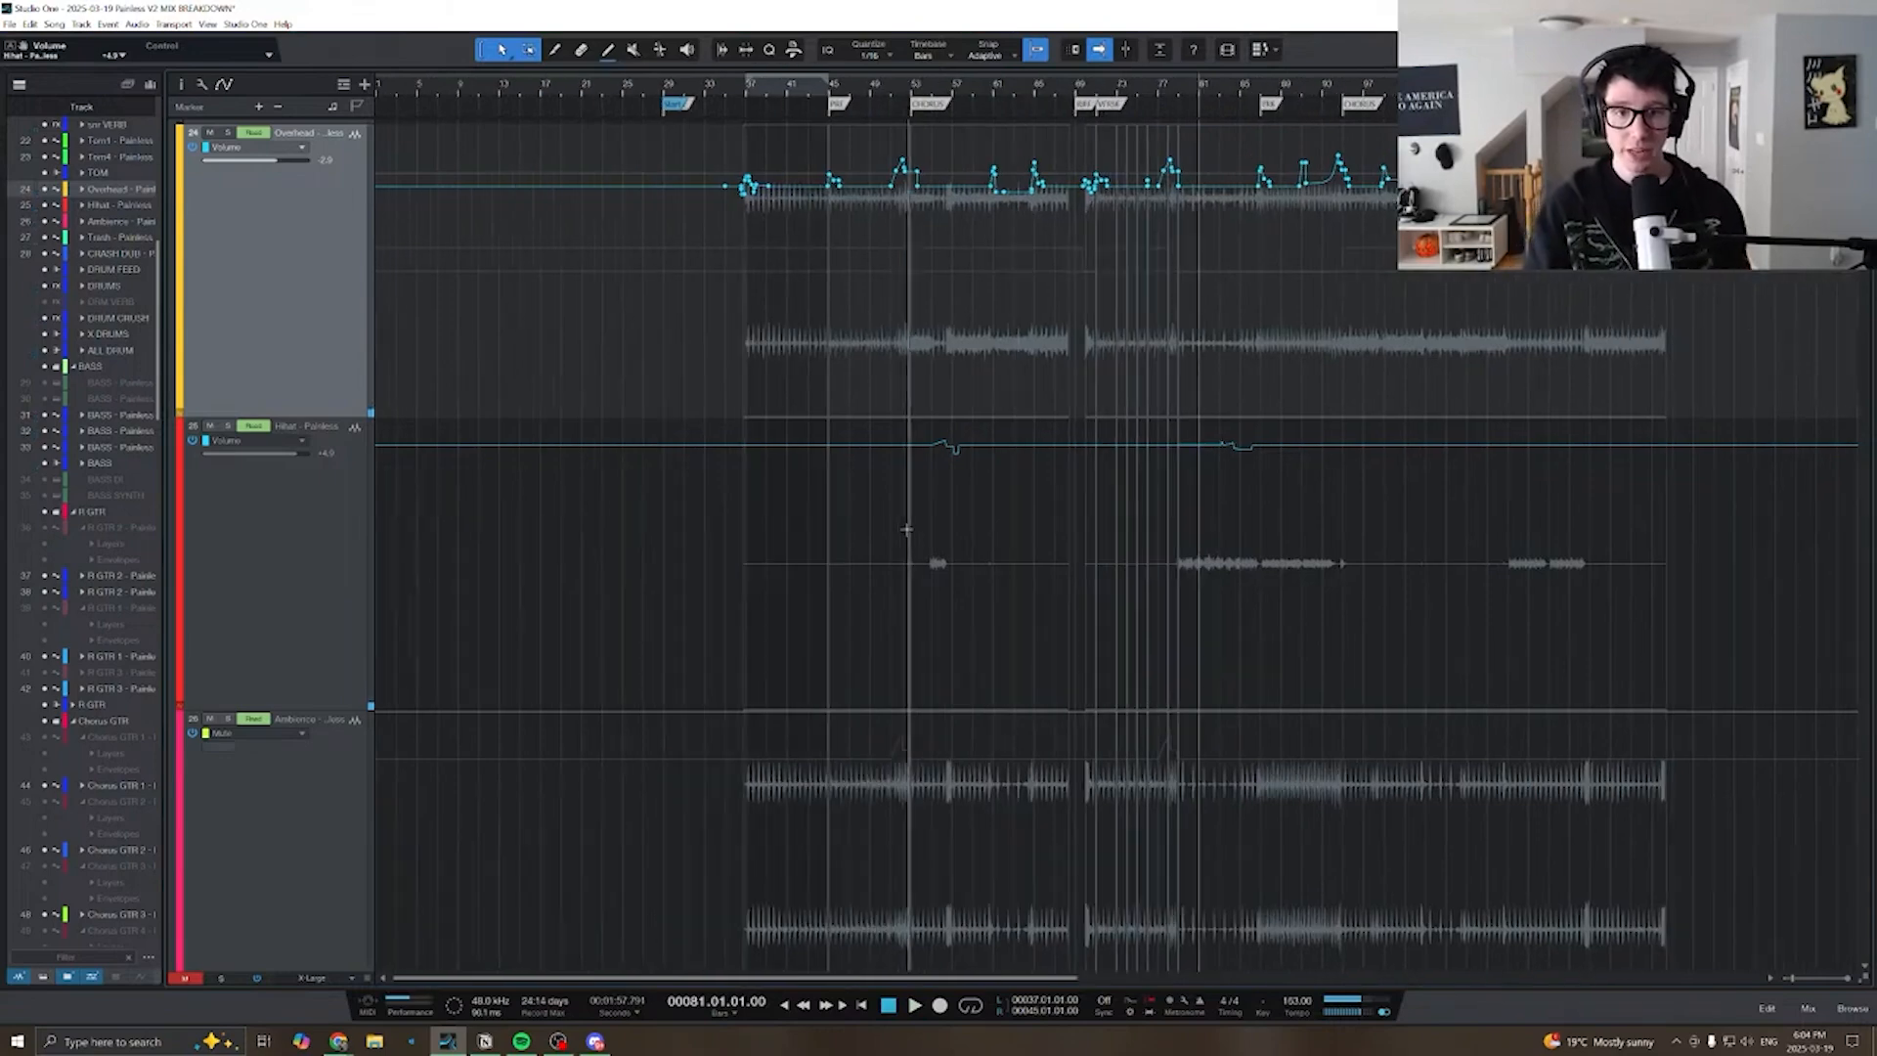
{"action": "scroll", "coordinate": [918, 541], "scroll_direction": "down", "scroll_amount": 3}
{"action": "left_click", "coordinate": [298, 515]}
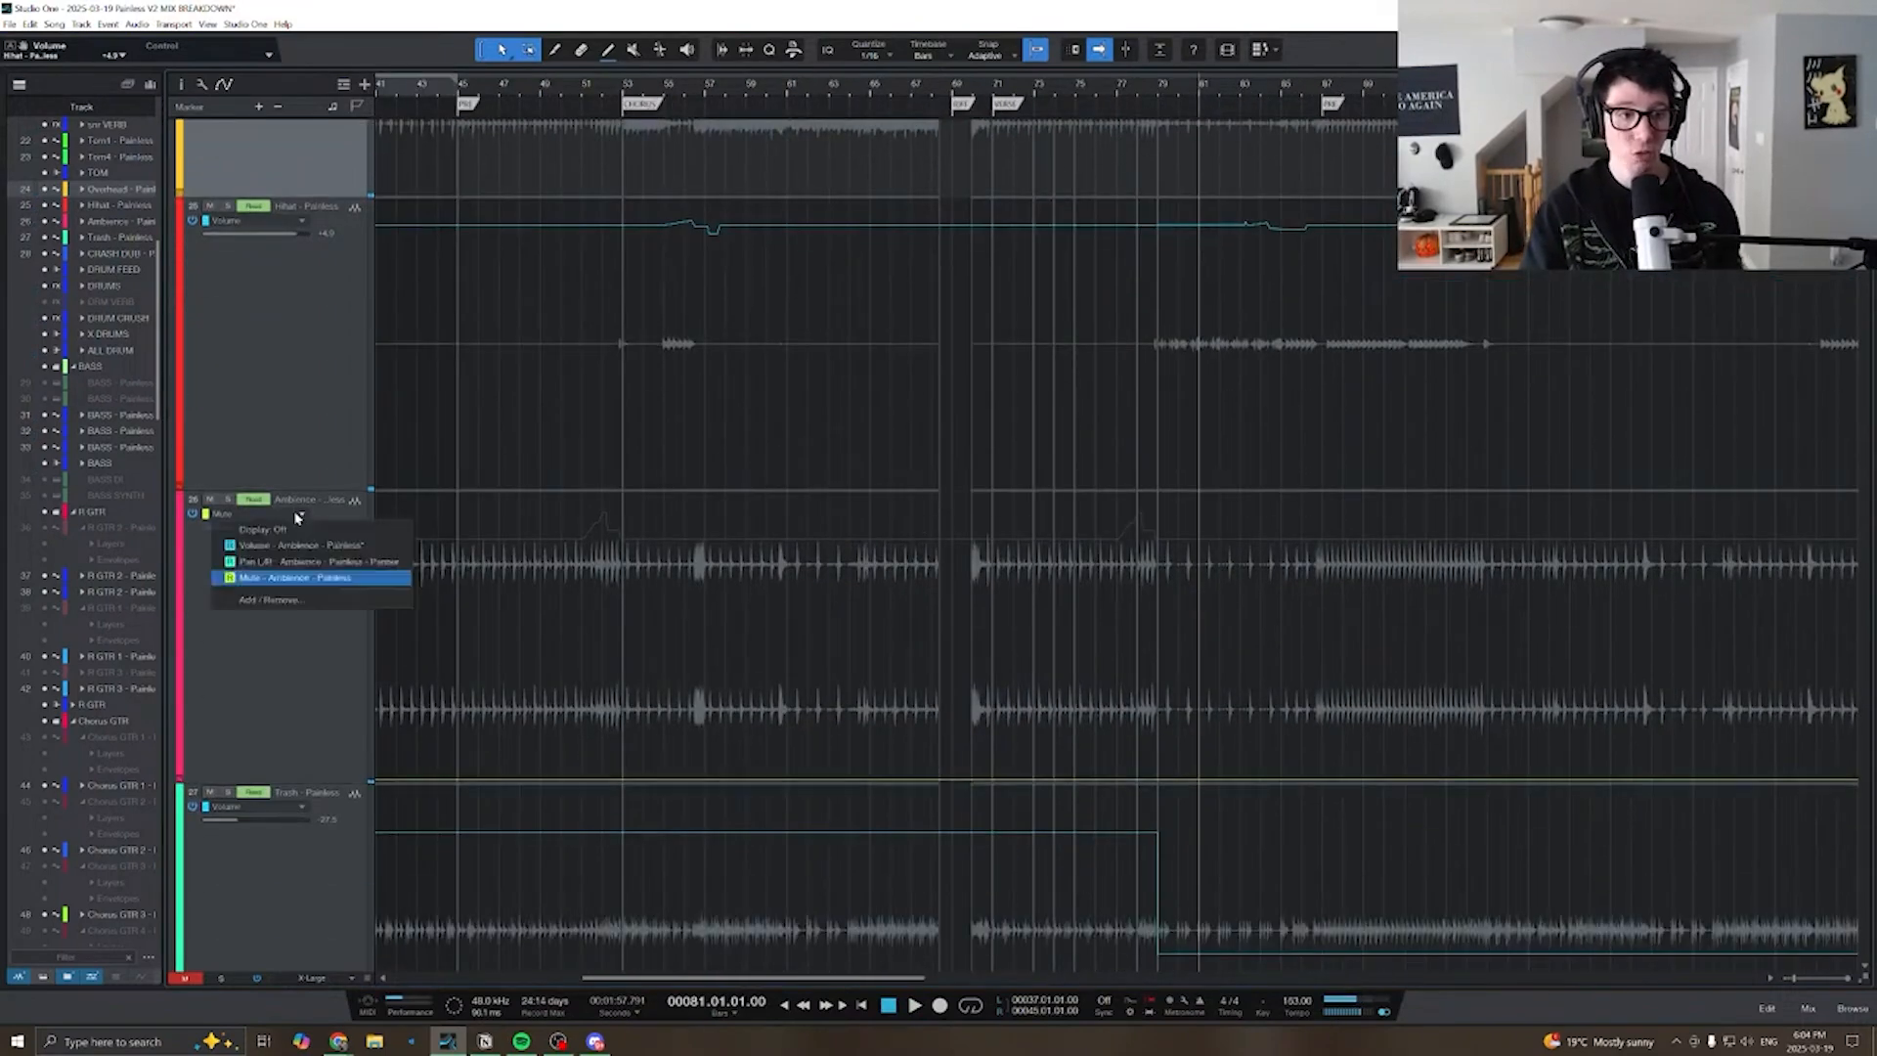
{"action": "left_click", "coordinate": [296, 545]}
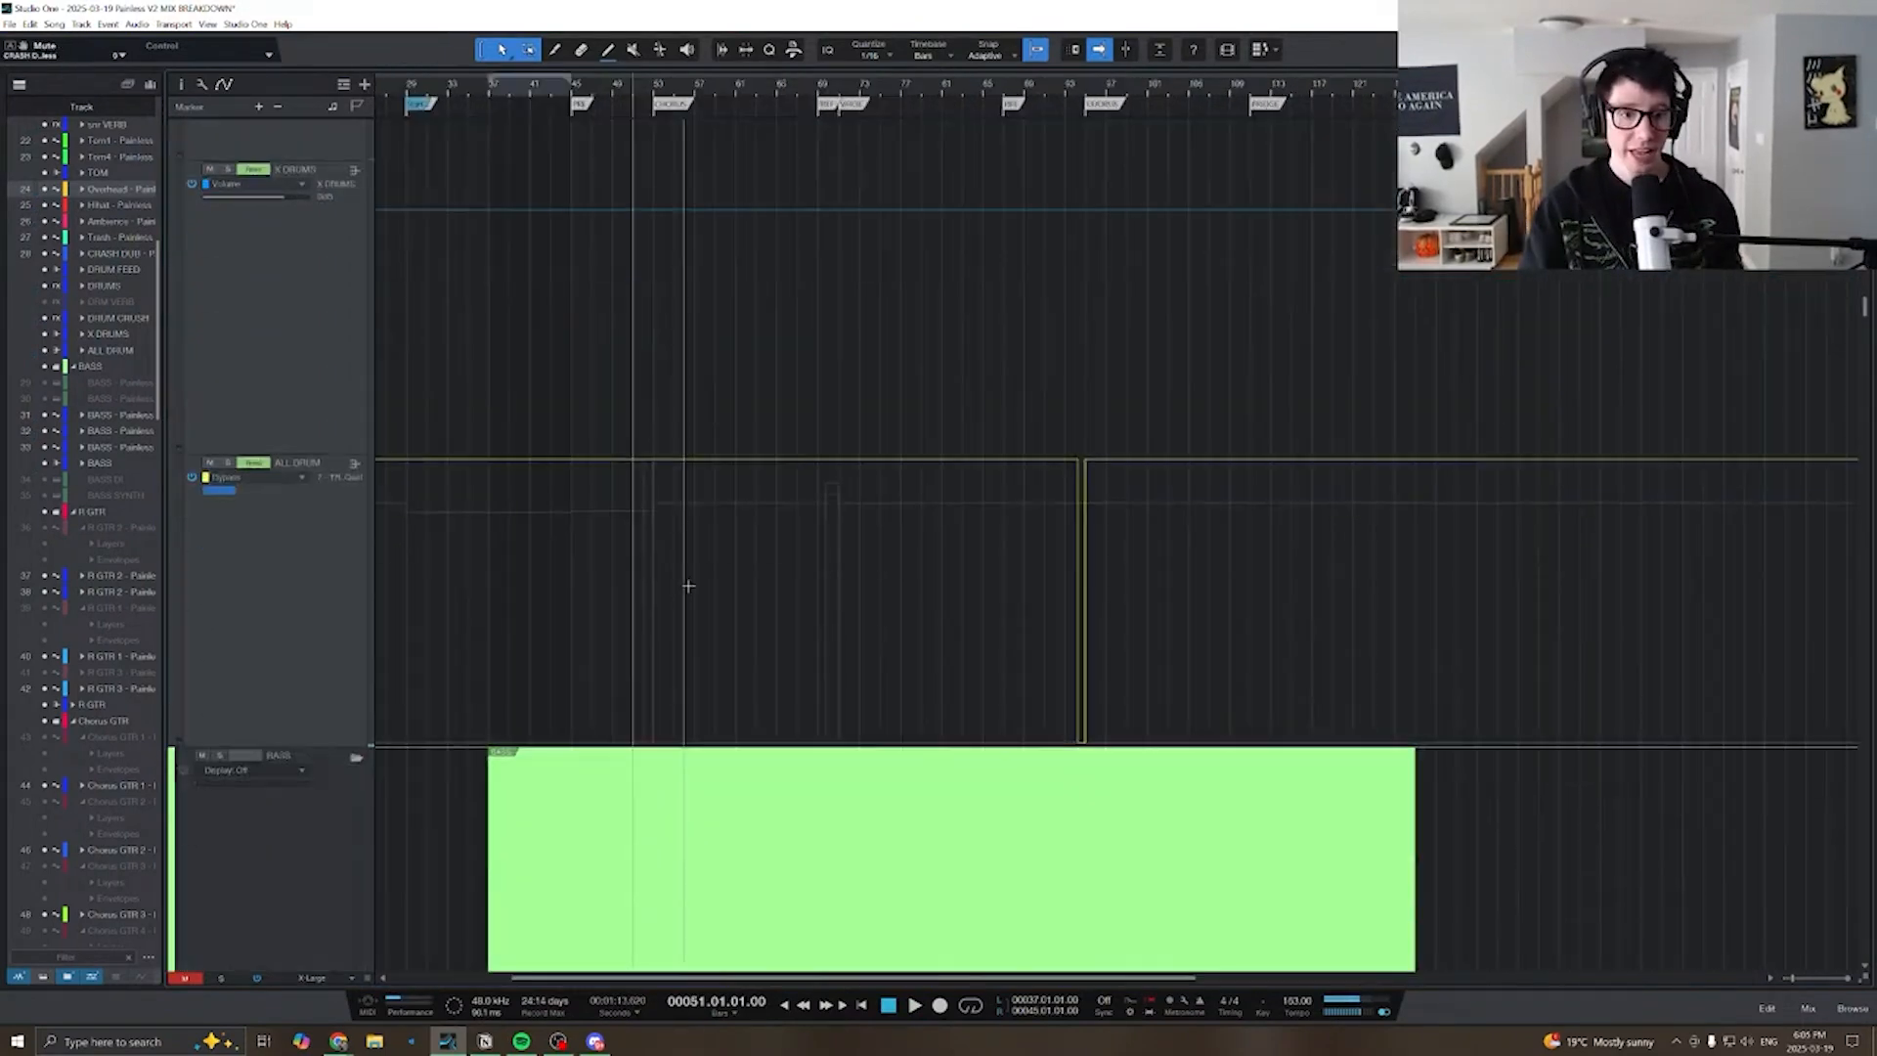
- Play from bar 94 into the second chorus to review the ALL DRUM bus's EQ bypass automation
{"action": "scroll", "coordinate": [688, 585], "scroll_direction": "down", "scroll_amount": 3}
{"action": "scroll", "coordinate": [690, 577], "scroll_direction": "up", "scroll_amount": 2}
{"action": "scroll", "coordinate": [664, 486], "scroll_direction": "left", "scroll_amount": 3}
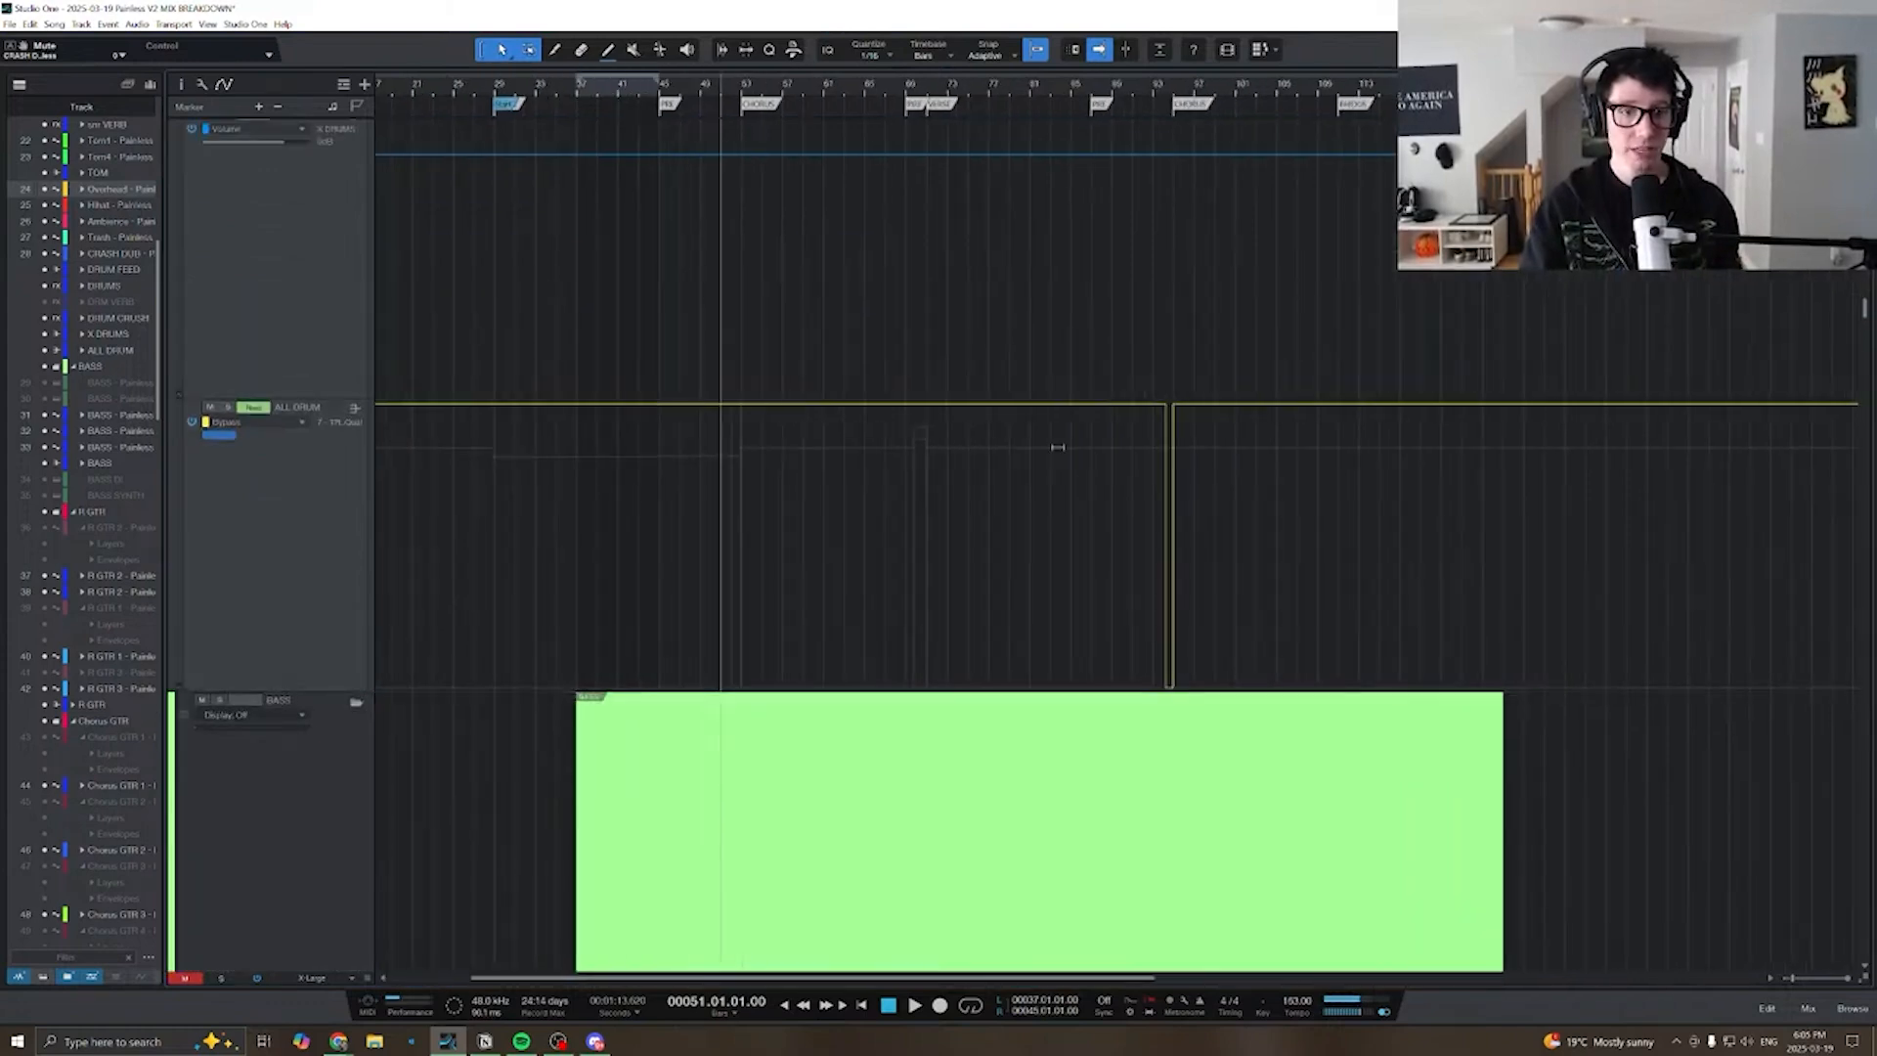
{"action": "left_click_drag", "start_coordinate": [1164, 90], "coordinate": [1155, 408]}
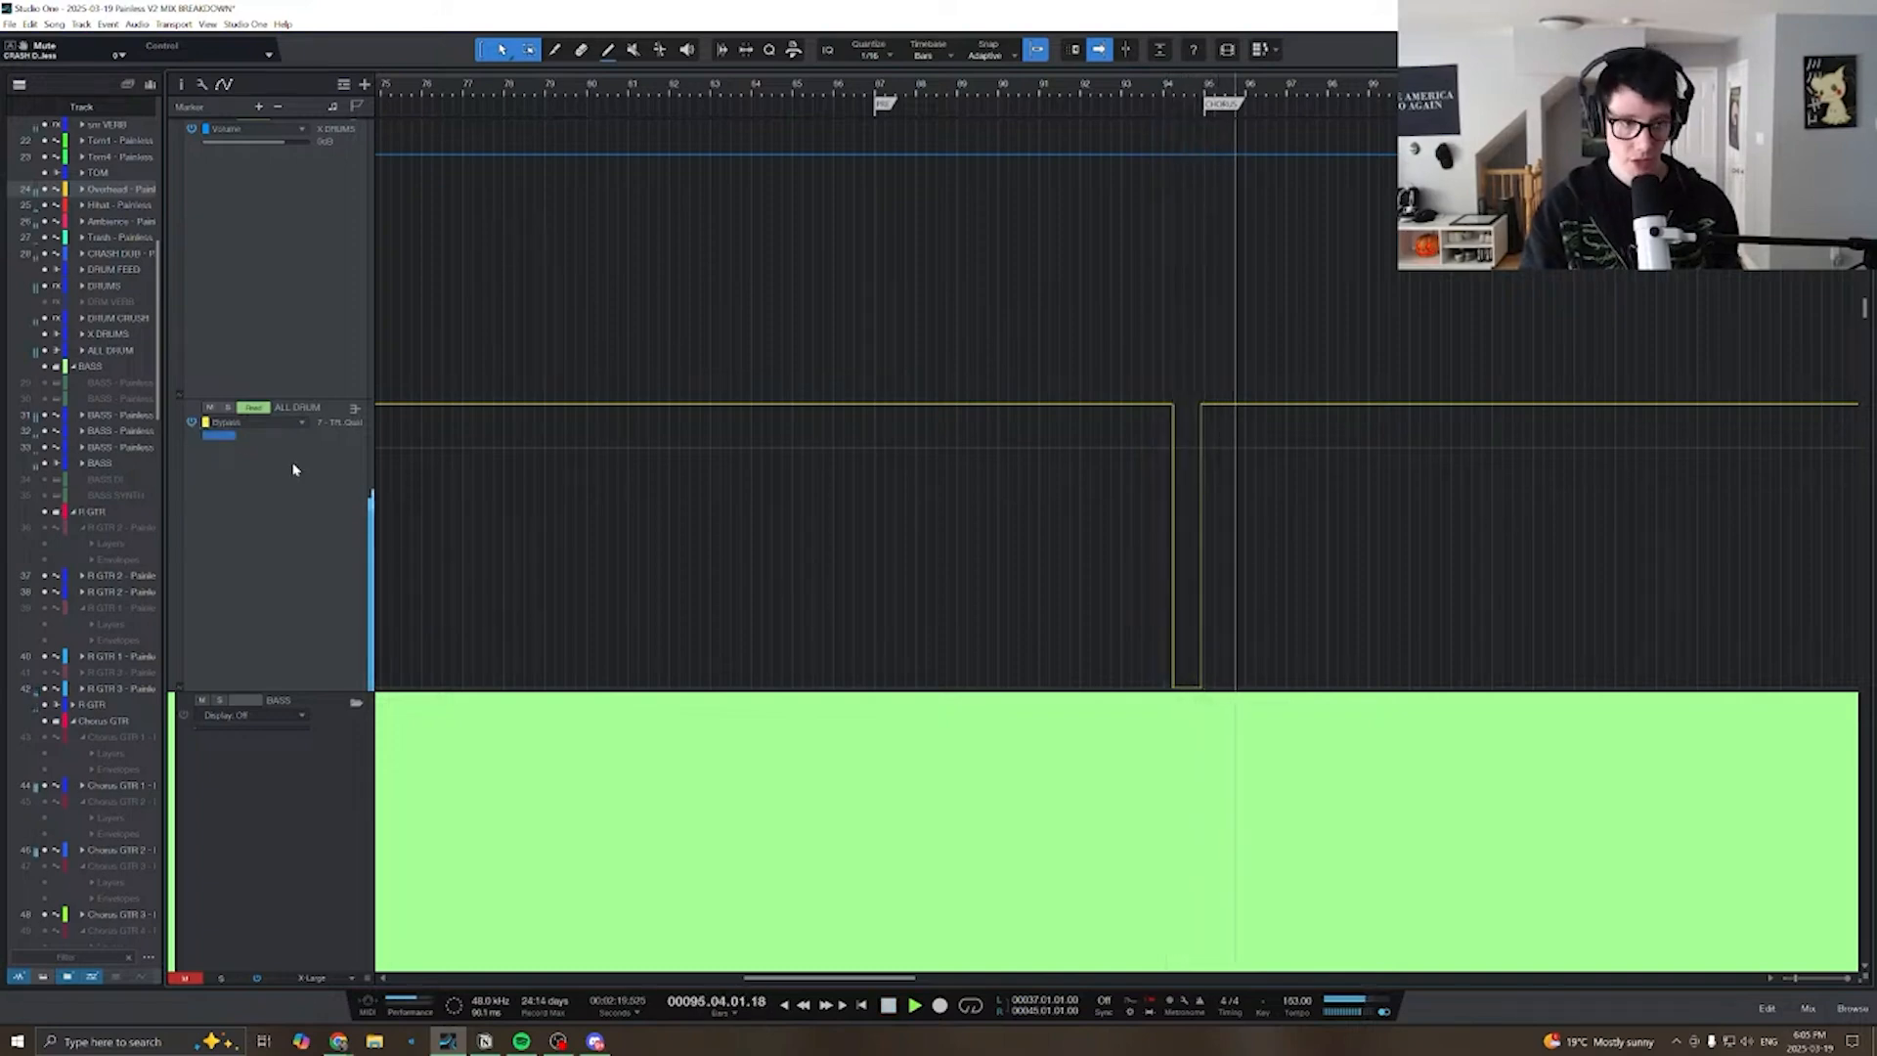
- Show the volume automation of the ALL DRUM bus across the whole song
{"action": "left_click", "coordinate": [291, 426]}
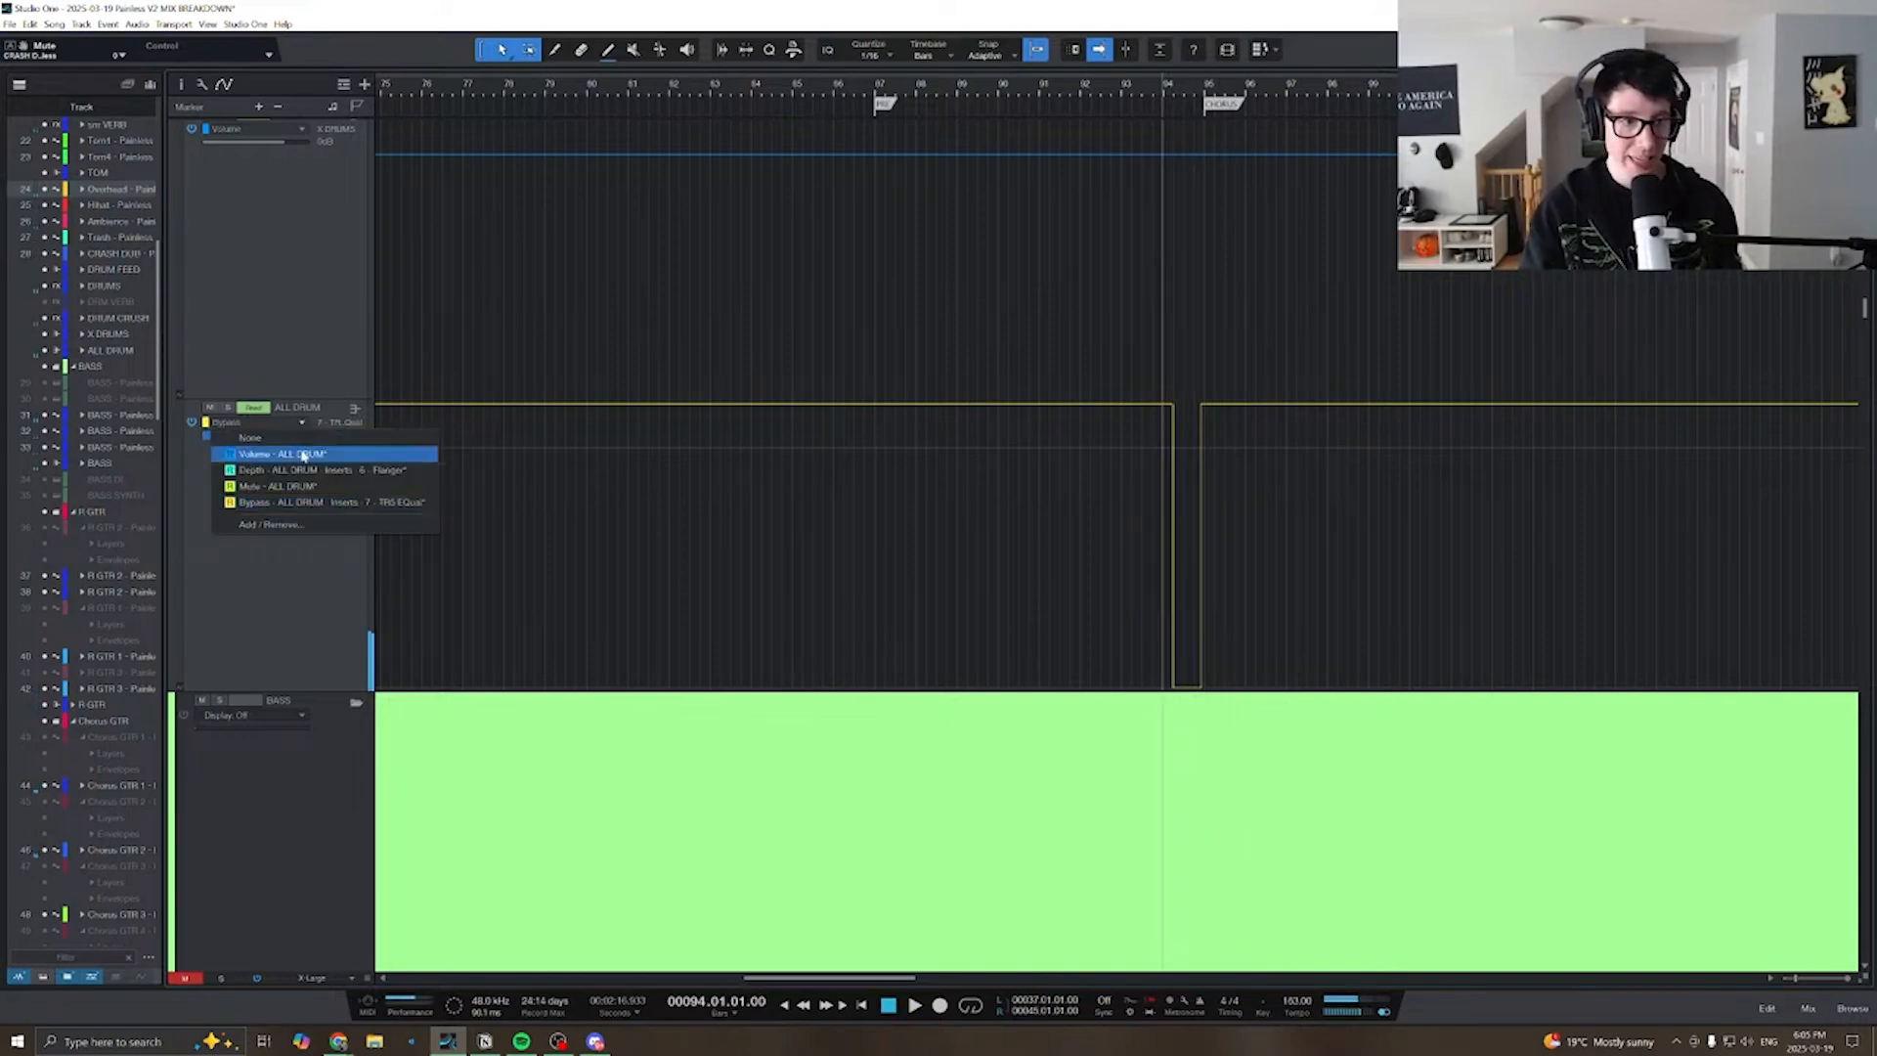
{"action": "left_click", "coordinate": [305, 453]}
{"action": "key", "text": "w"}
{"action": "key", "text": "w"}
{"action": "scroll", "coordinate": [876, 517], "scroll_direction": "left", "scroll_amount": 2}
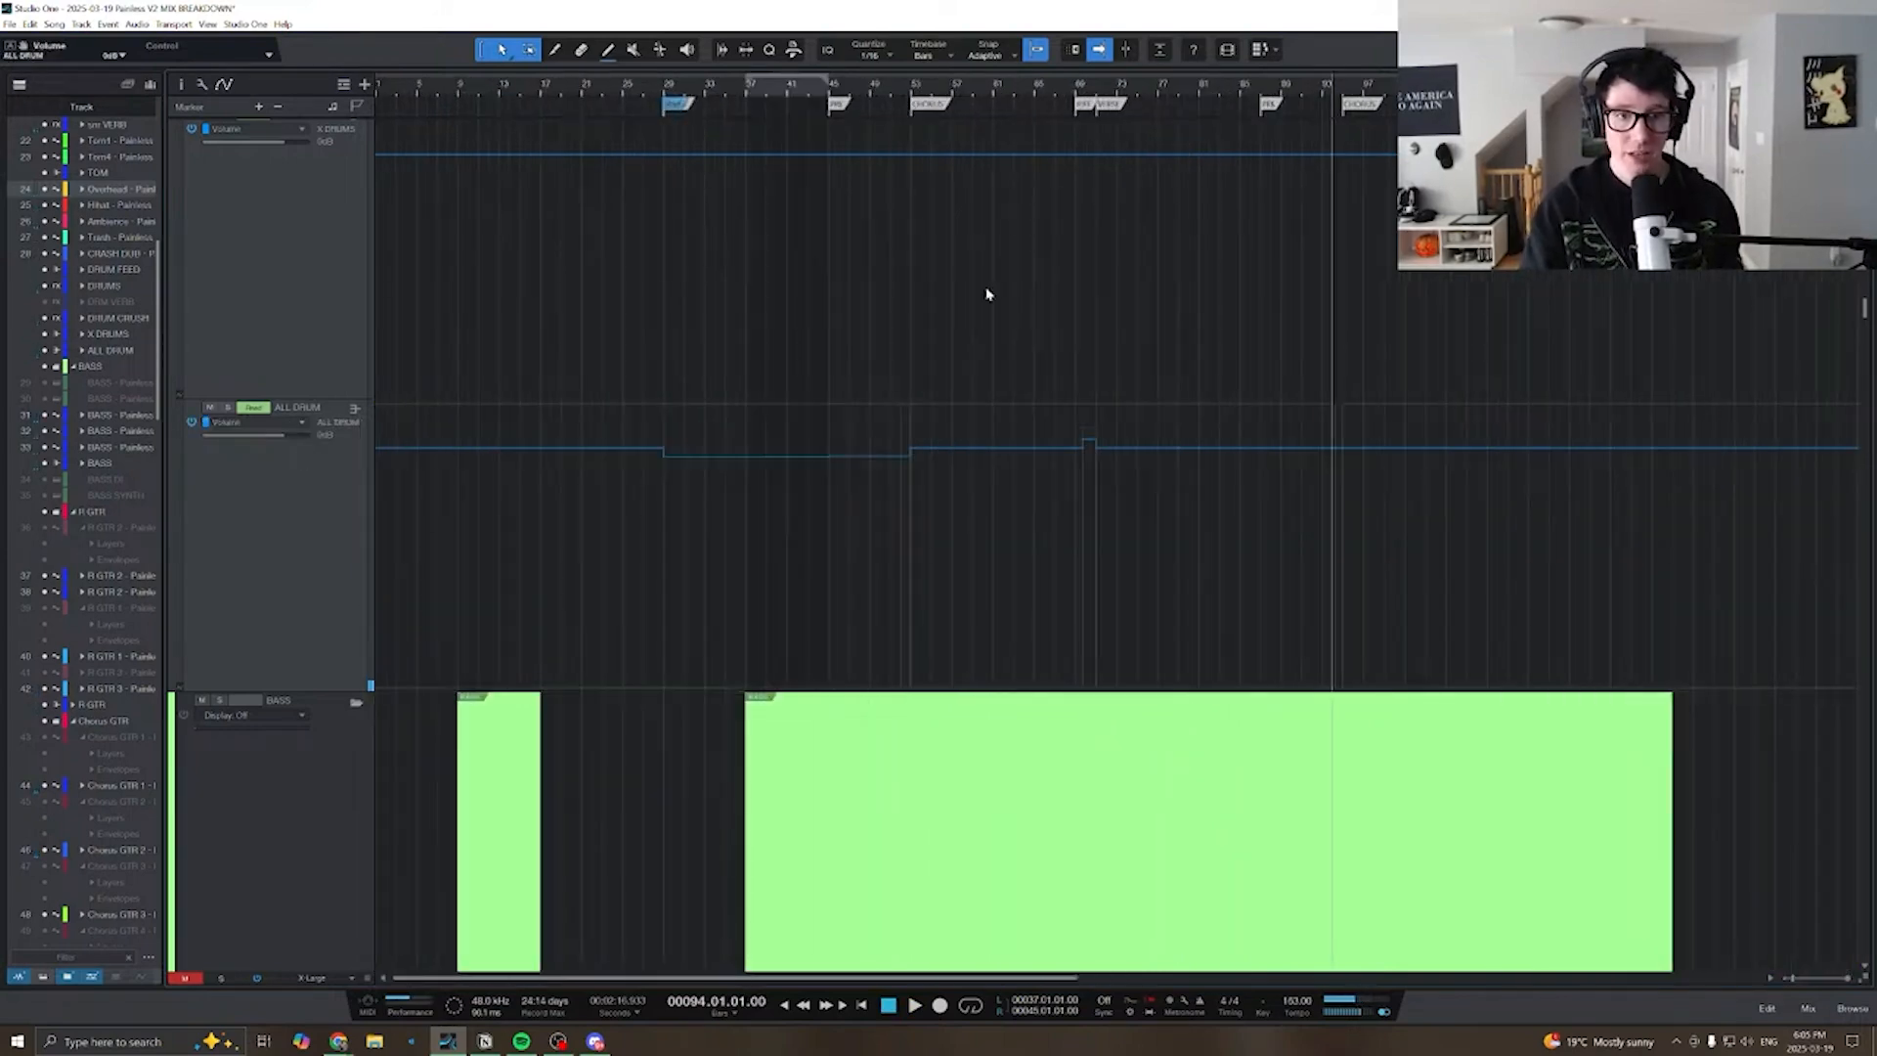
- Inspect the ALL DRUM bus's volume changes at bar 69 and around bar 29
{"action": "left_click", "coordinate": [1087, 109]}
{"action": "key", "text": "e"}
{"action": "key", "text": "e"}
{"action": "key", "text": "e"}
{"action": "key", "text": "e"}
{"action": "key", "text": "e"}
{"action": "scroll", "coordinate": [759, 502], "scroll_direction": "left", "scroll_amount": 5}
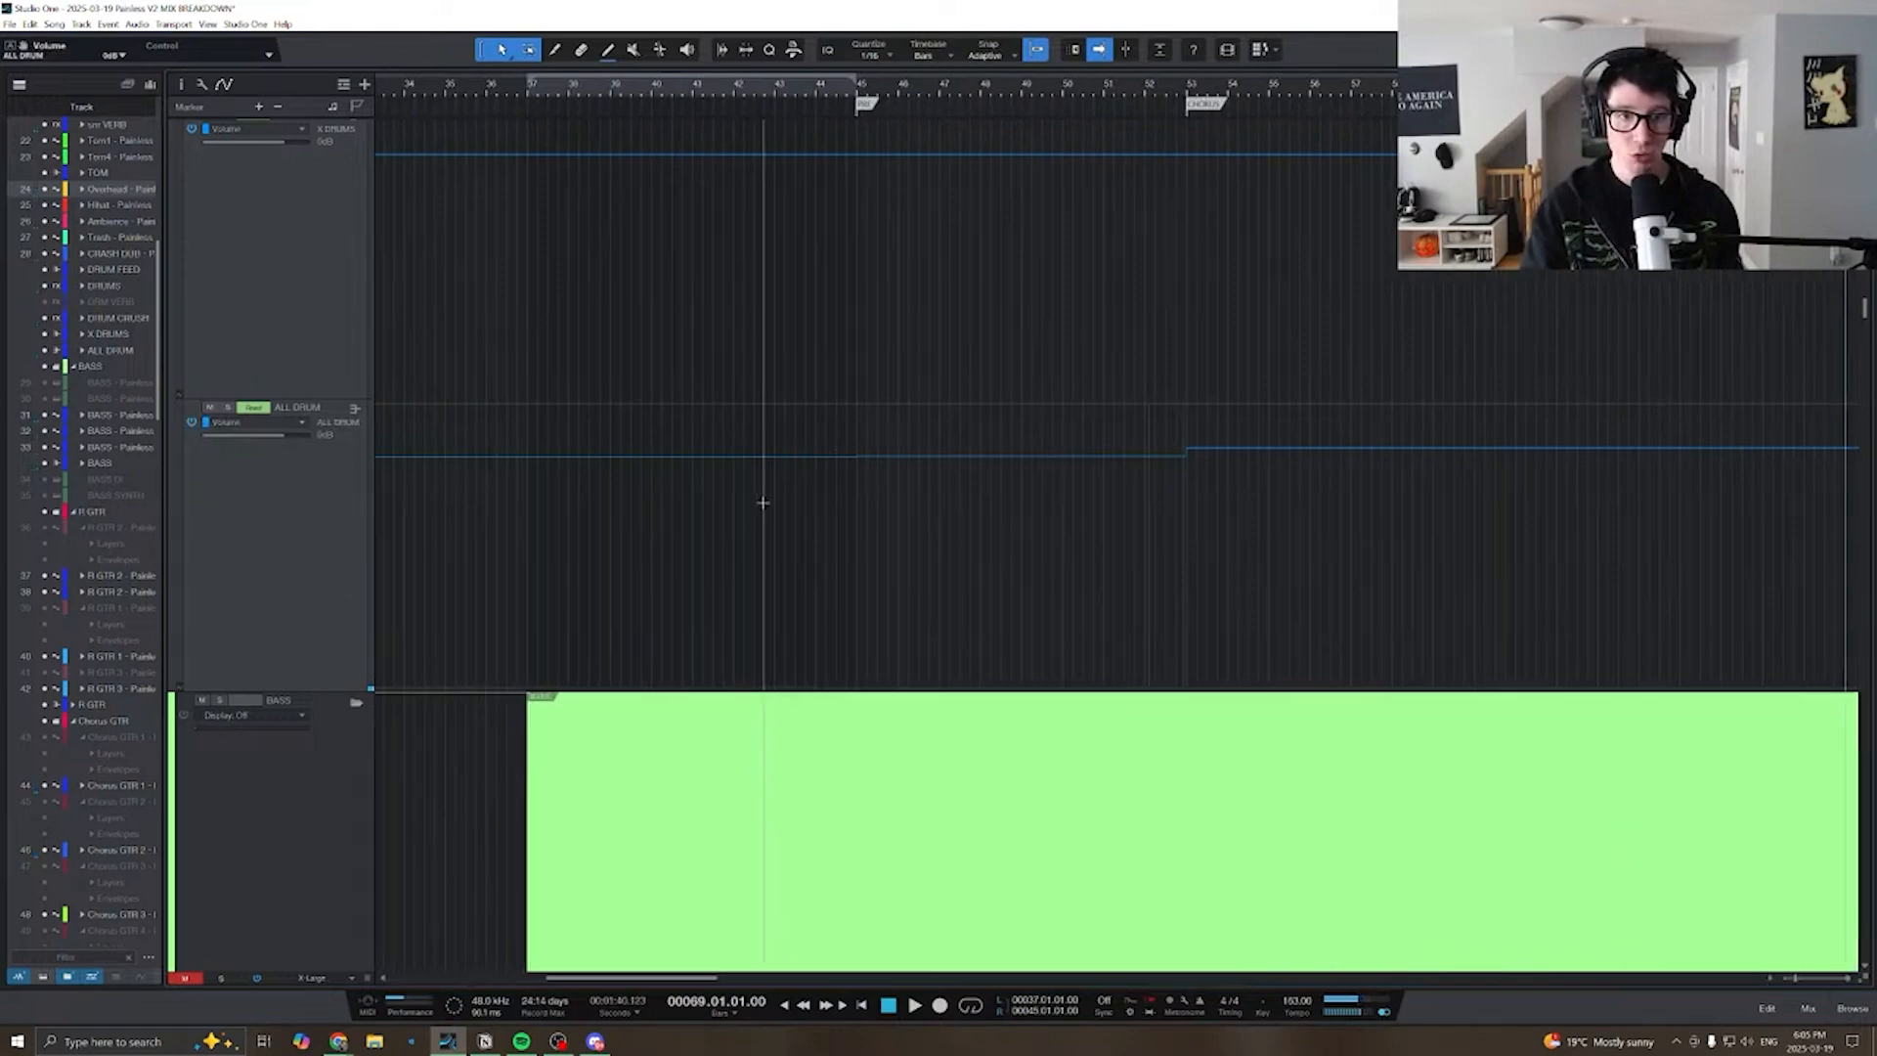
{"action": "key", "text": "w"}
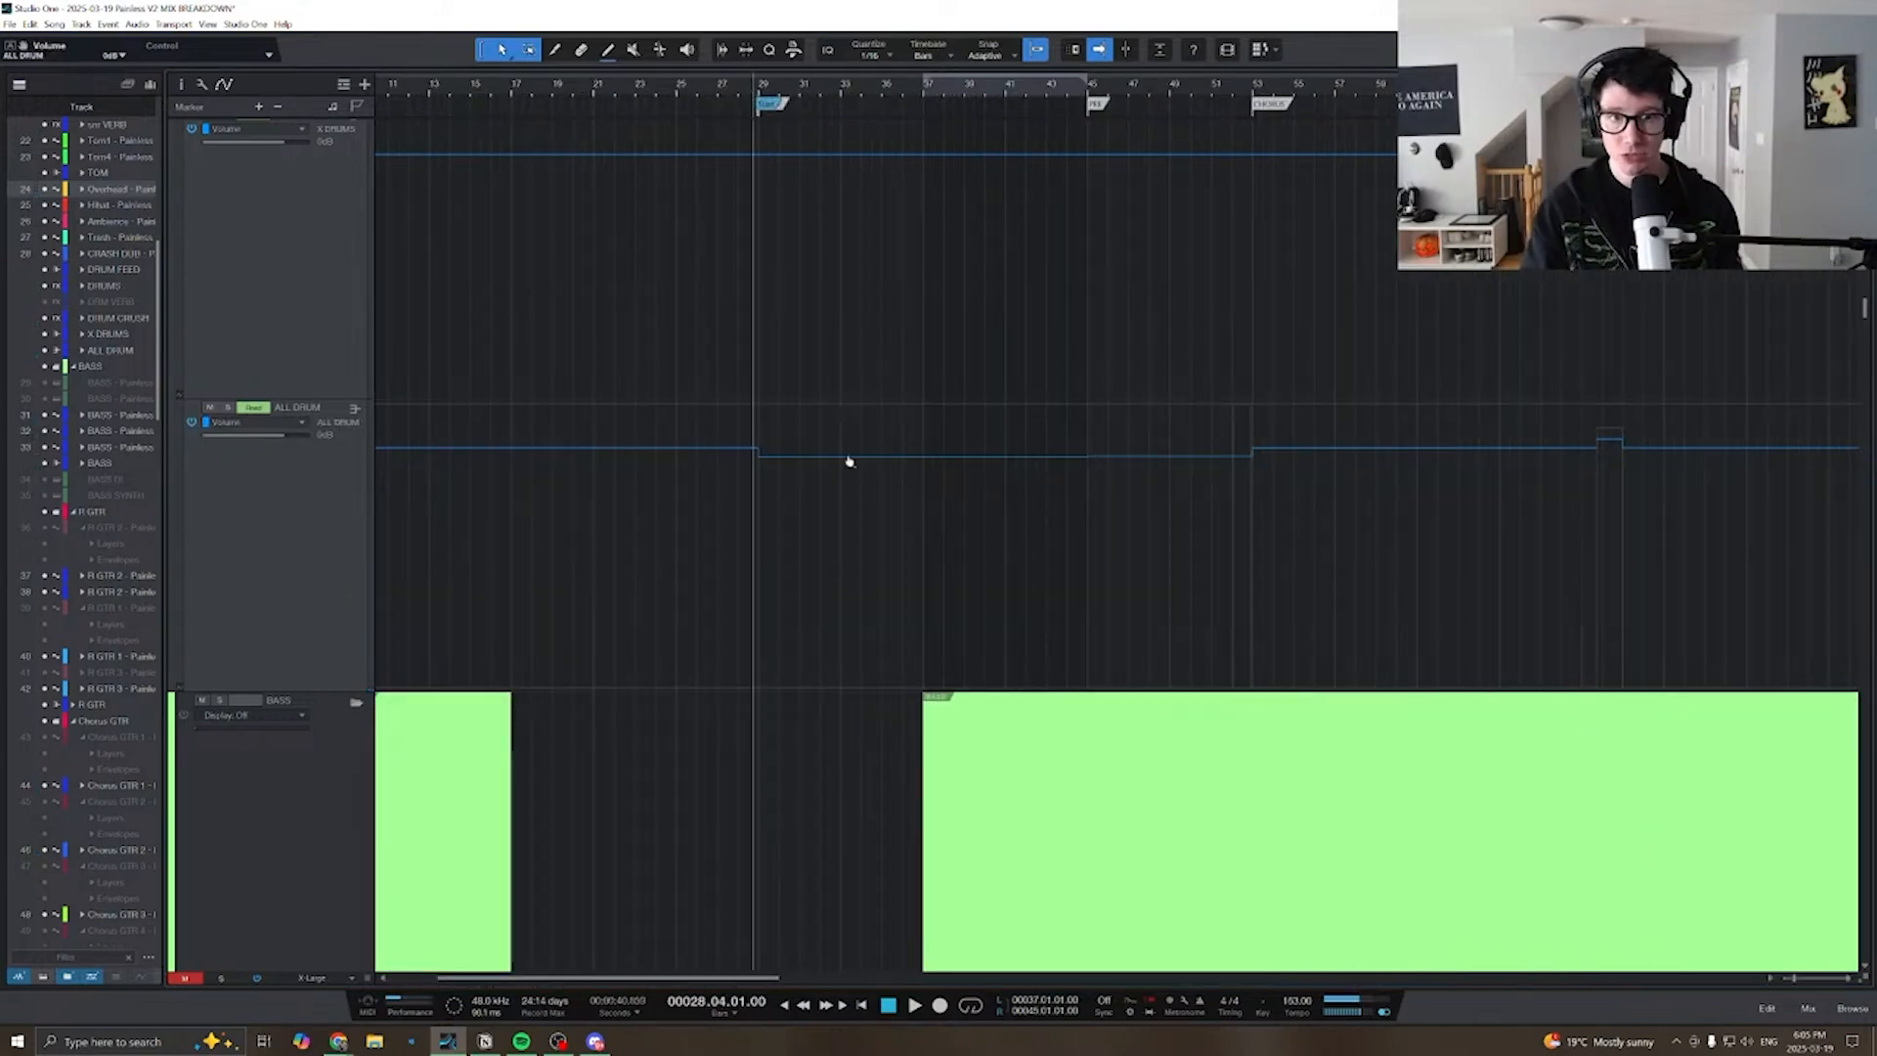
- Go to the BASS bus and examine its volume automation around bar 51, leading into the first chorus
{"action": "scroll", "coordinate": [977, 415], "scroll_direction": "down", "scroll_amount": 3}
{"action": "scroll", "coordinate": [1001, 407], "scroll_direction": "up", "scroll_amount": 3}
{"action": "scroll", "coordinate": [1010, 460], "scroll_direction": "right", "scroll_amount": 2}
{"action": "scroll", "coordinate": [744, 489], "scroll_direction": "down", "scroll_amount": 20}
{"action": "scroll", "coordinate": [744, 517], "scroll_direction": "right", "scroll_amount": 2}
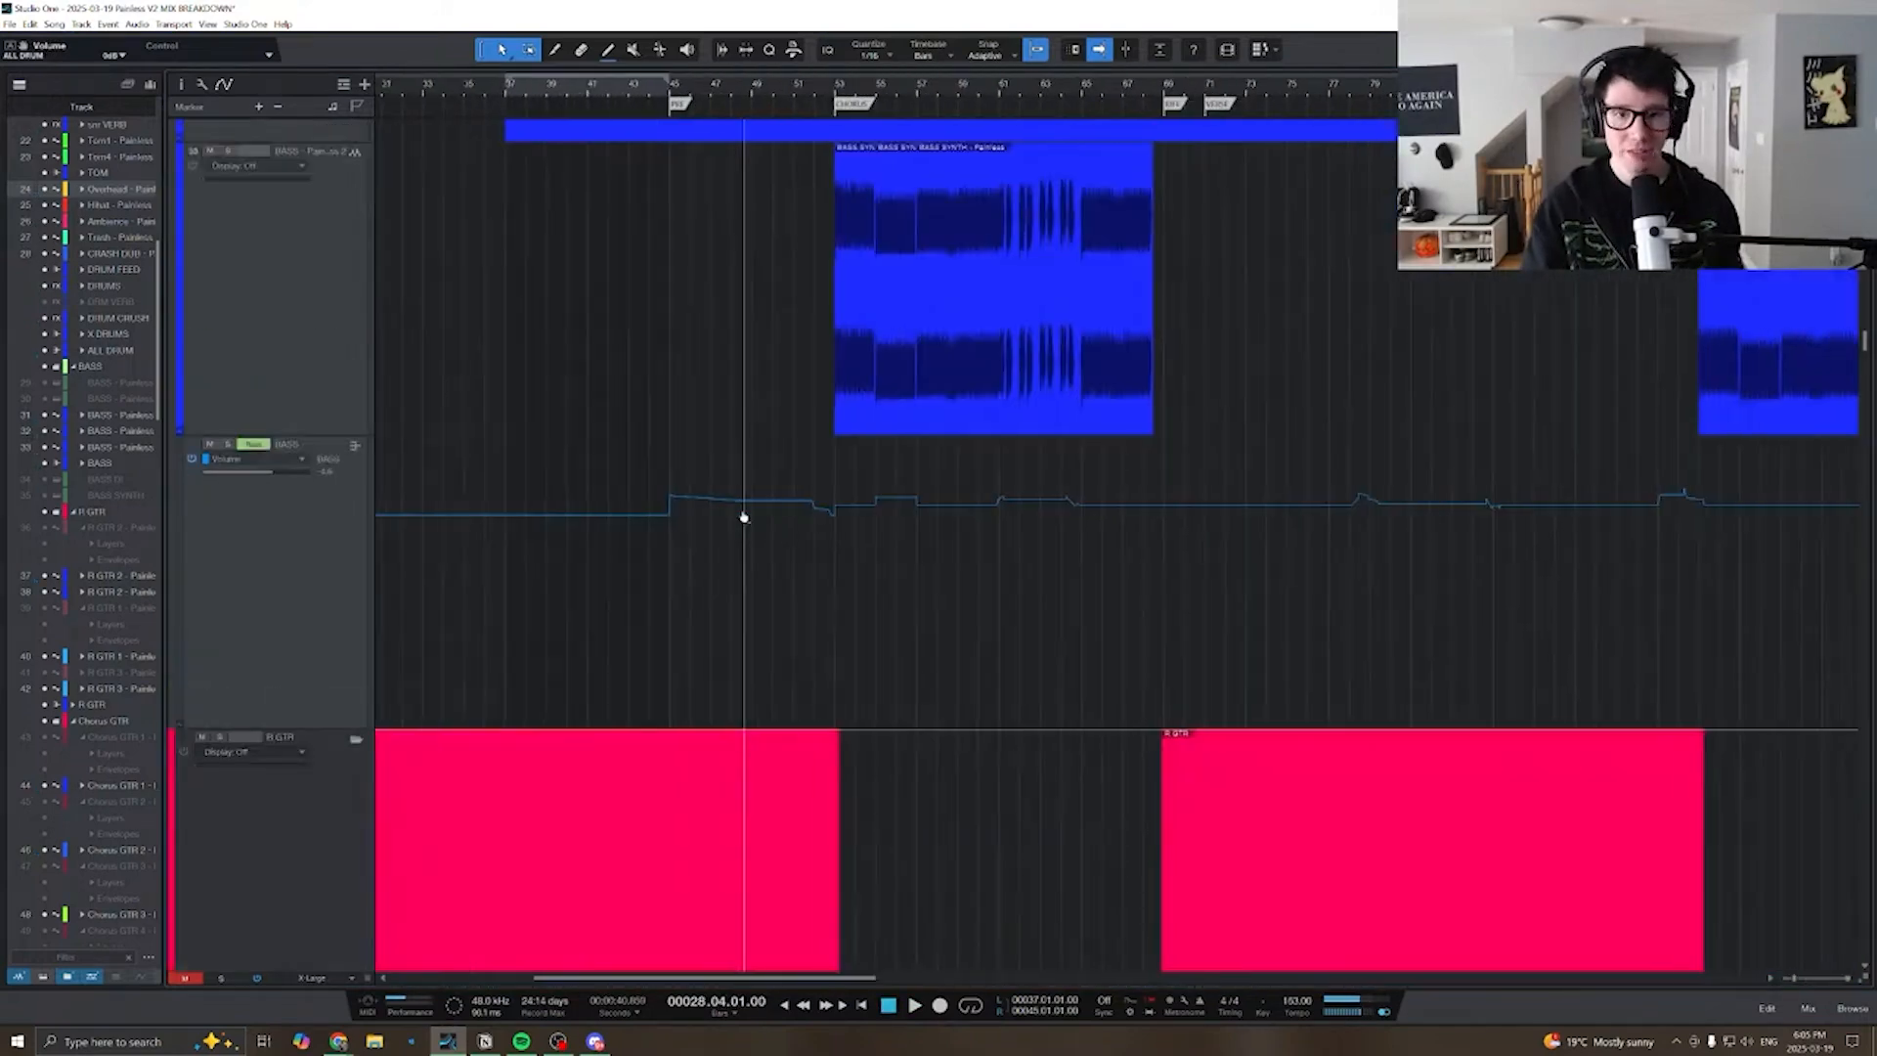
{"action": "left_click", "coordinate": [804, 95]}
{"action": "scroll", "coordinate": [803, 95], "scroll_direction": "up", "scroll_amount": 2}
{"action": "scroll", "coordinate": [804, 95], "scroll_direction": "down", "scroll_amount": 2}
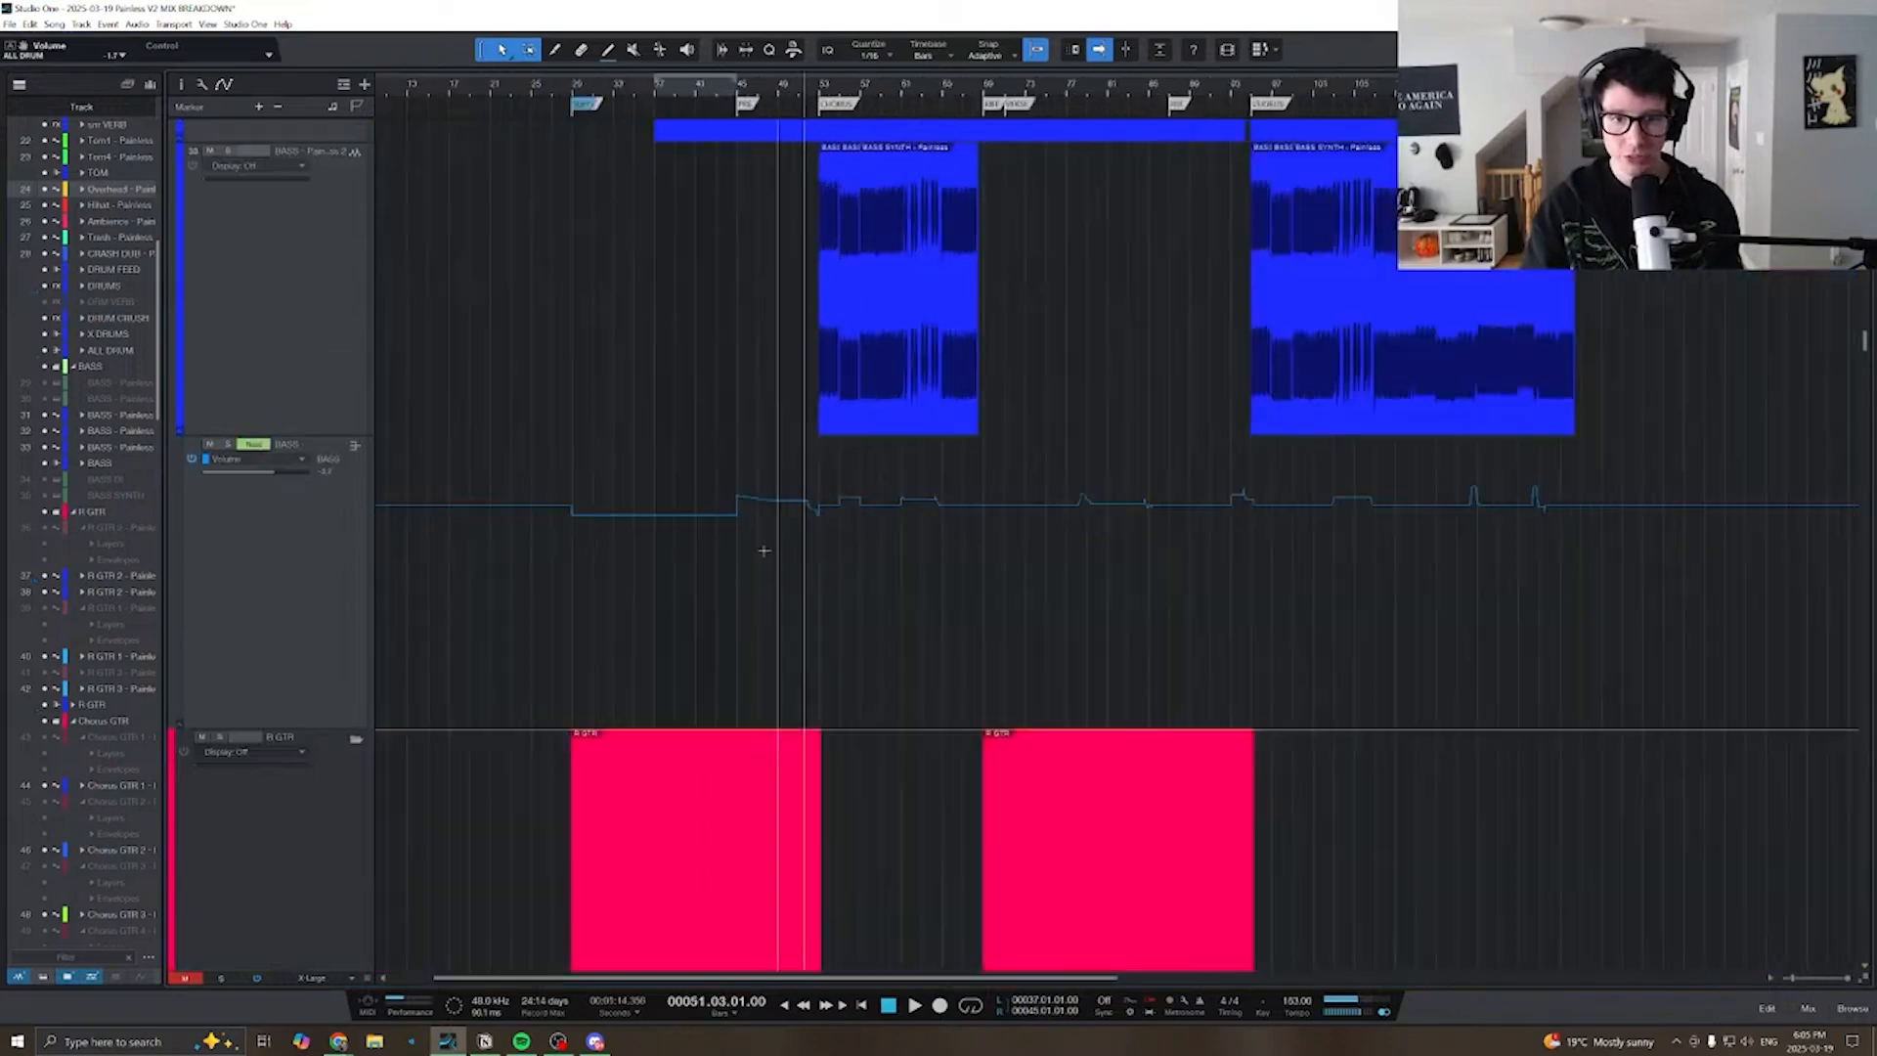
{"action": "scroll", "coordinate": [763, 500], "scroll_direction": "up", "scroll_amount": 2}
{"action": "scroll", "coordinate": [763, 499], "scroll_direction": "up", "scroll_amount": 2}
{"action": "scroll", "coordinate": [763, 499], "scroll_direction": "left", "scroll_amount": 2}
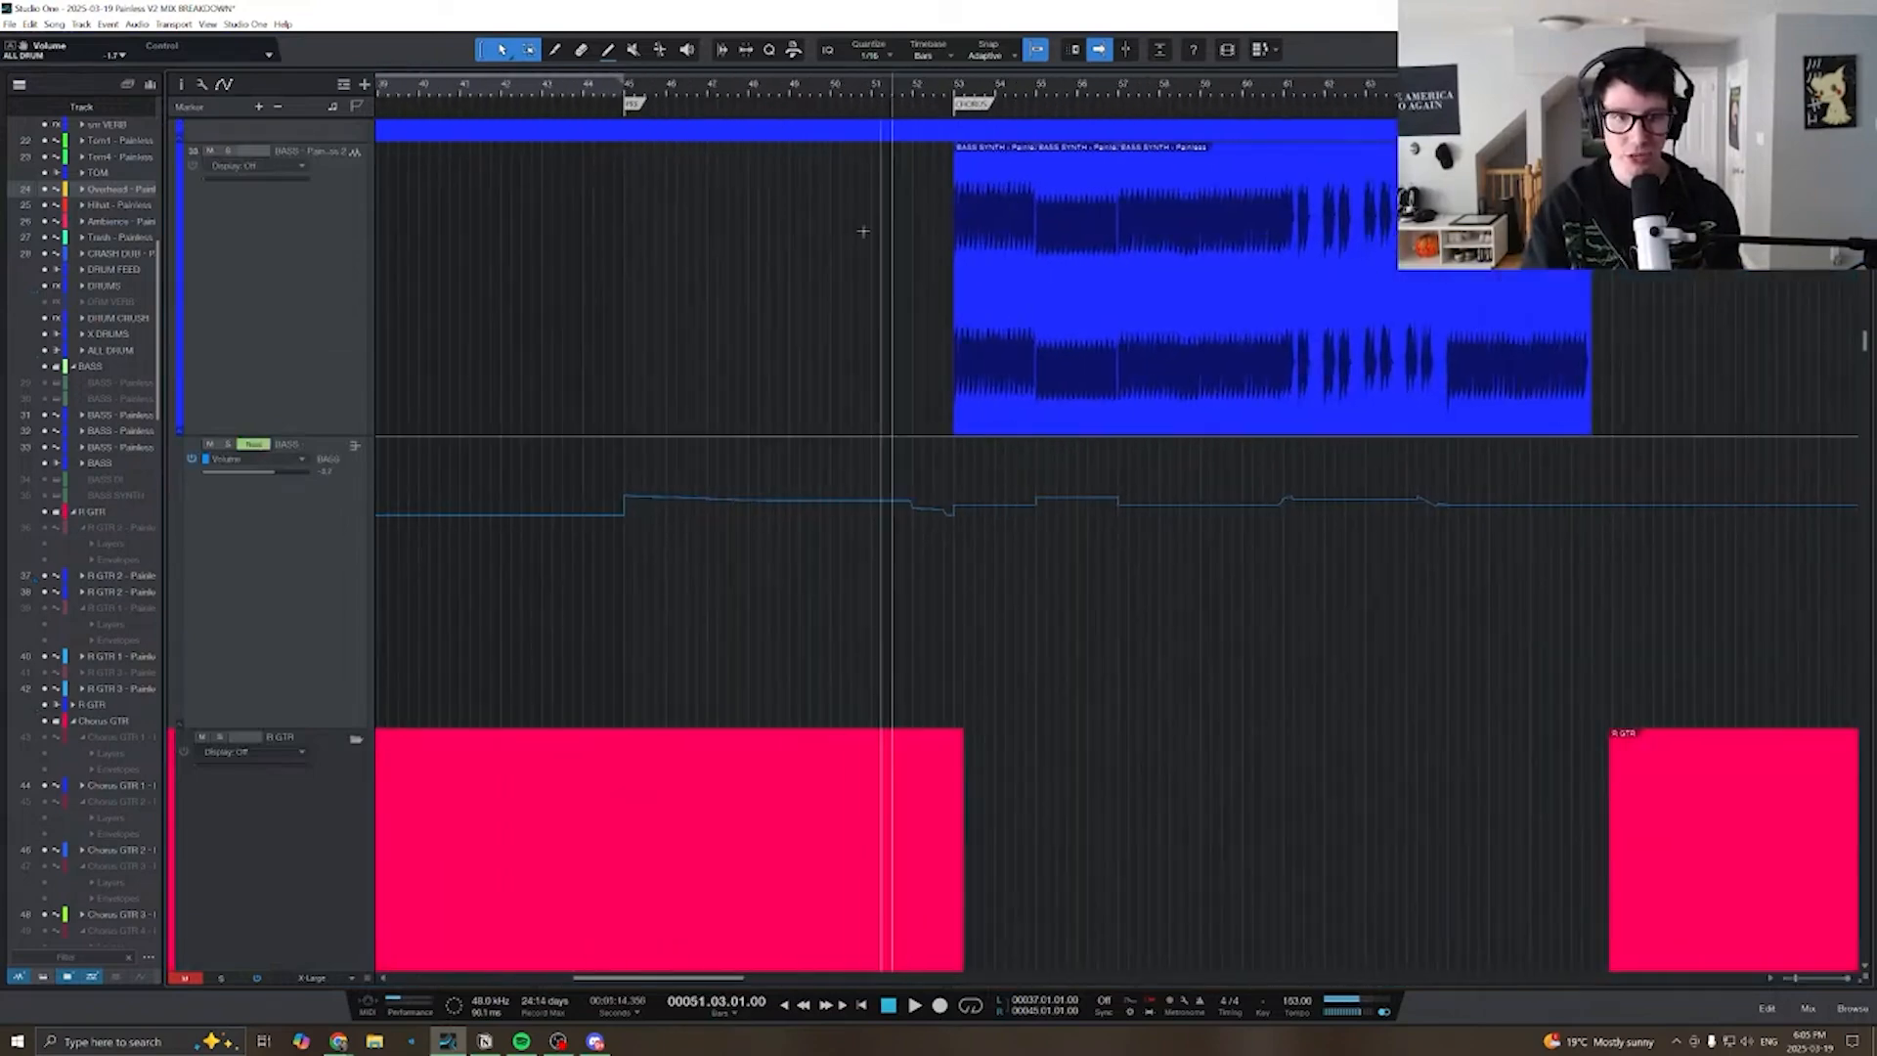
- Play the pre-chorus from just before bar 45 to review the BASS bus's volume boost
{"action": "left_click", "coordinate": [625, 109]}
{"action": "key", "text": "space"}
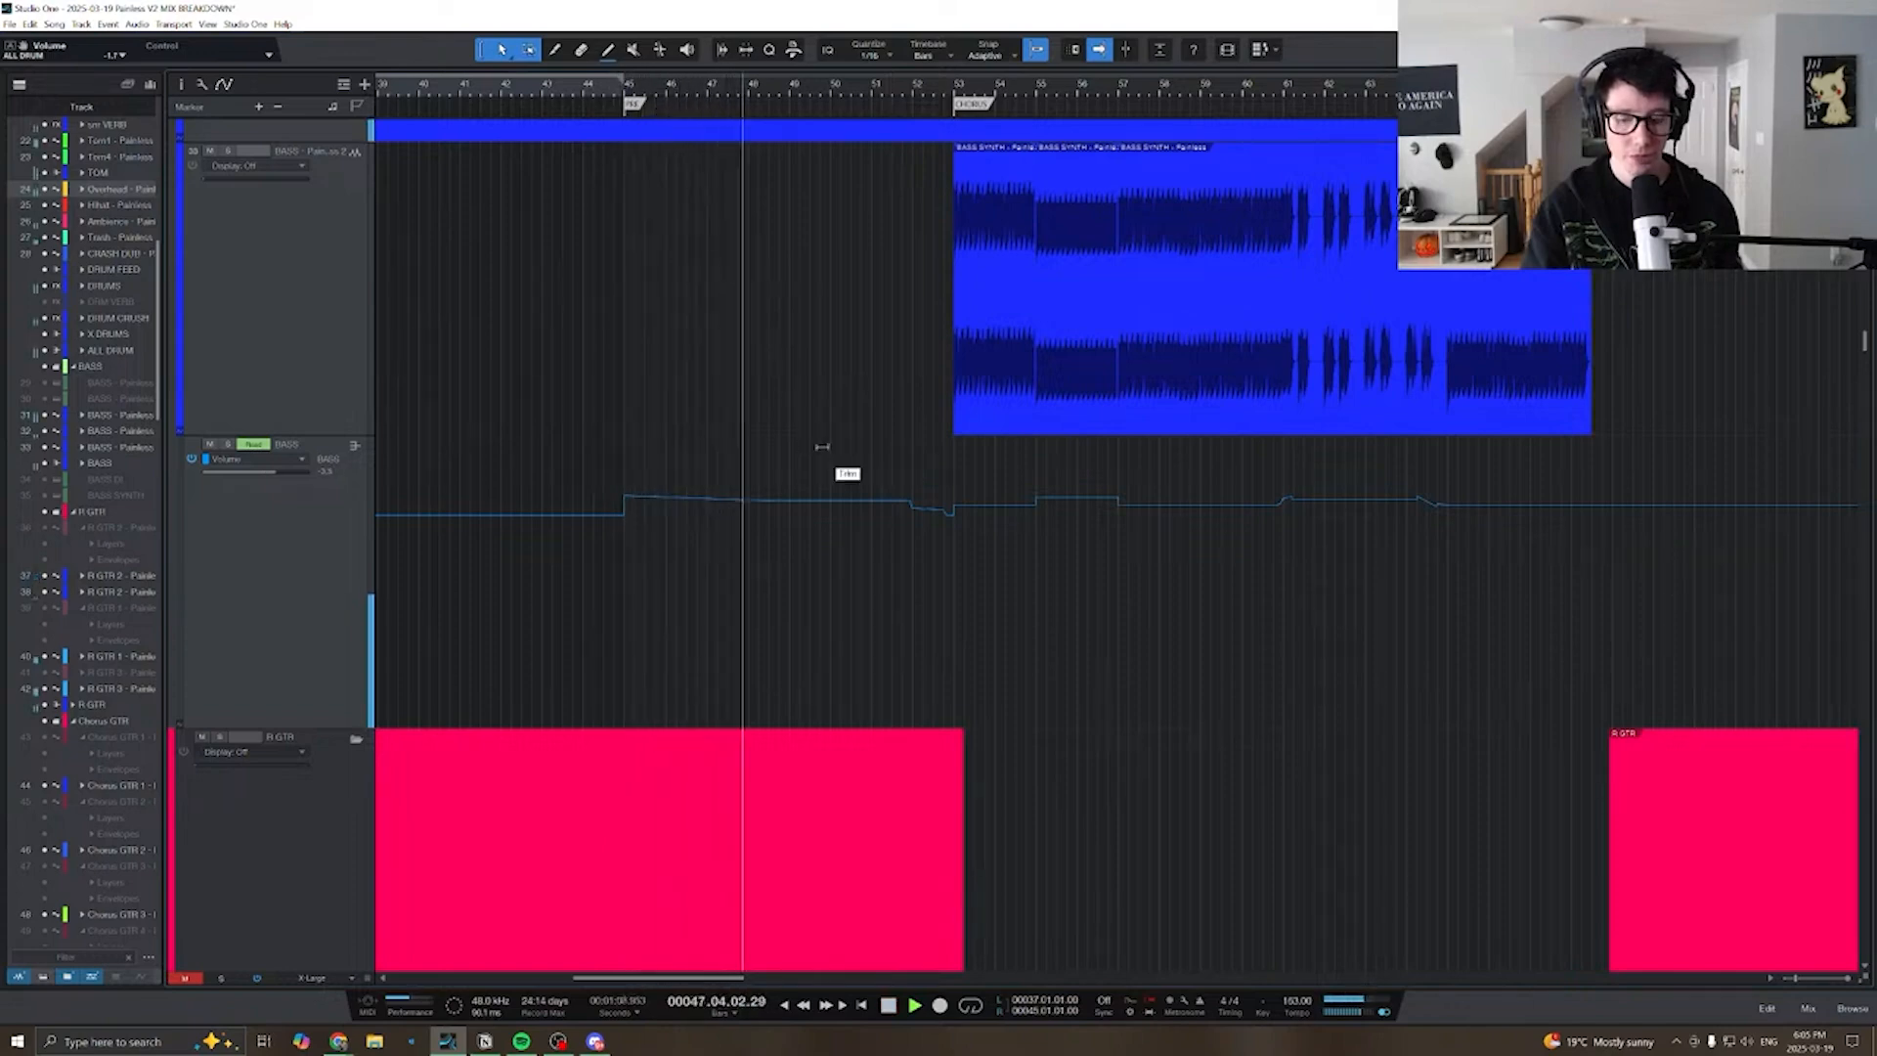
{"action": "scroll", "coordinate": [821, 447], "scroll_direction": "right", "scroll_amount": 3}
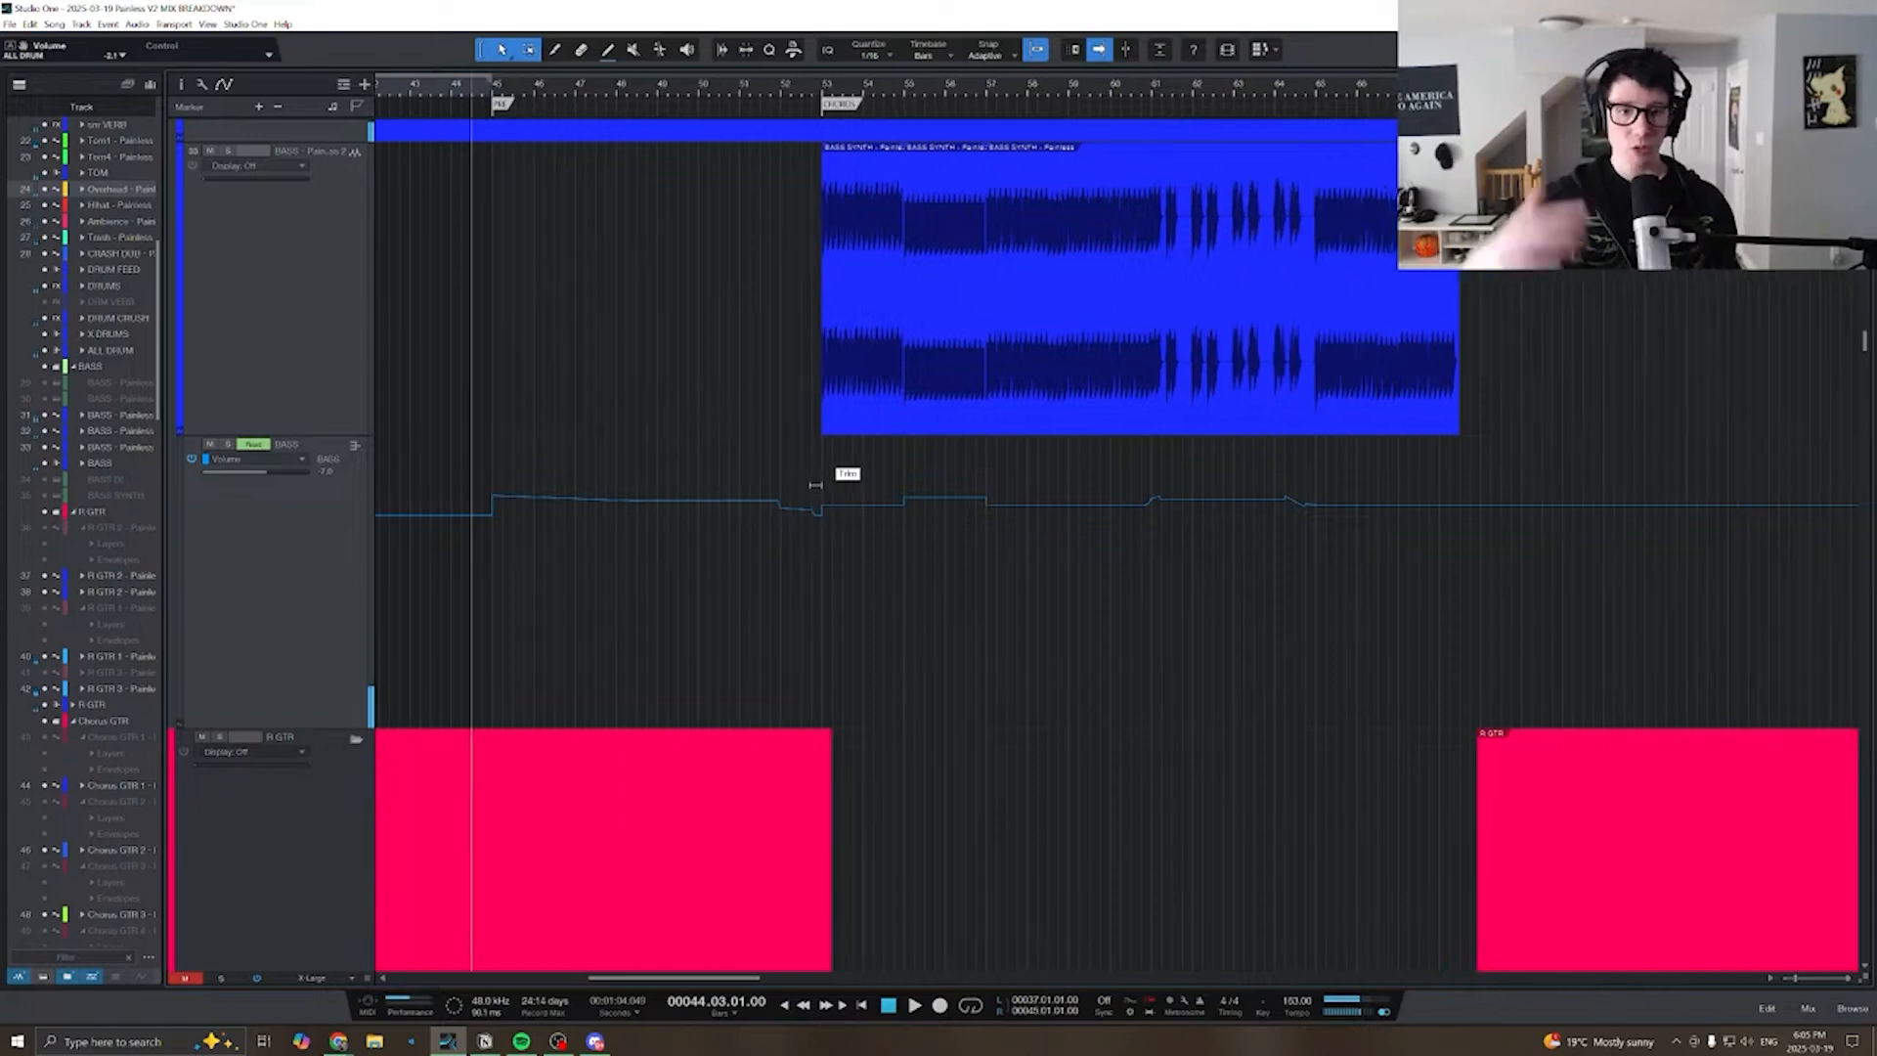
- Audition the BASS bus's volume boost around bar 116 with its automation off and back in Read mode
{"action": "key", "text": "w"}
{"action": "key", "text": "w"}
{"action": "scroll", "coordinate": [816, 502], "scroll_direction": "left", "scroll_amount": 8}
{"action": "key", "text": "e"}
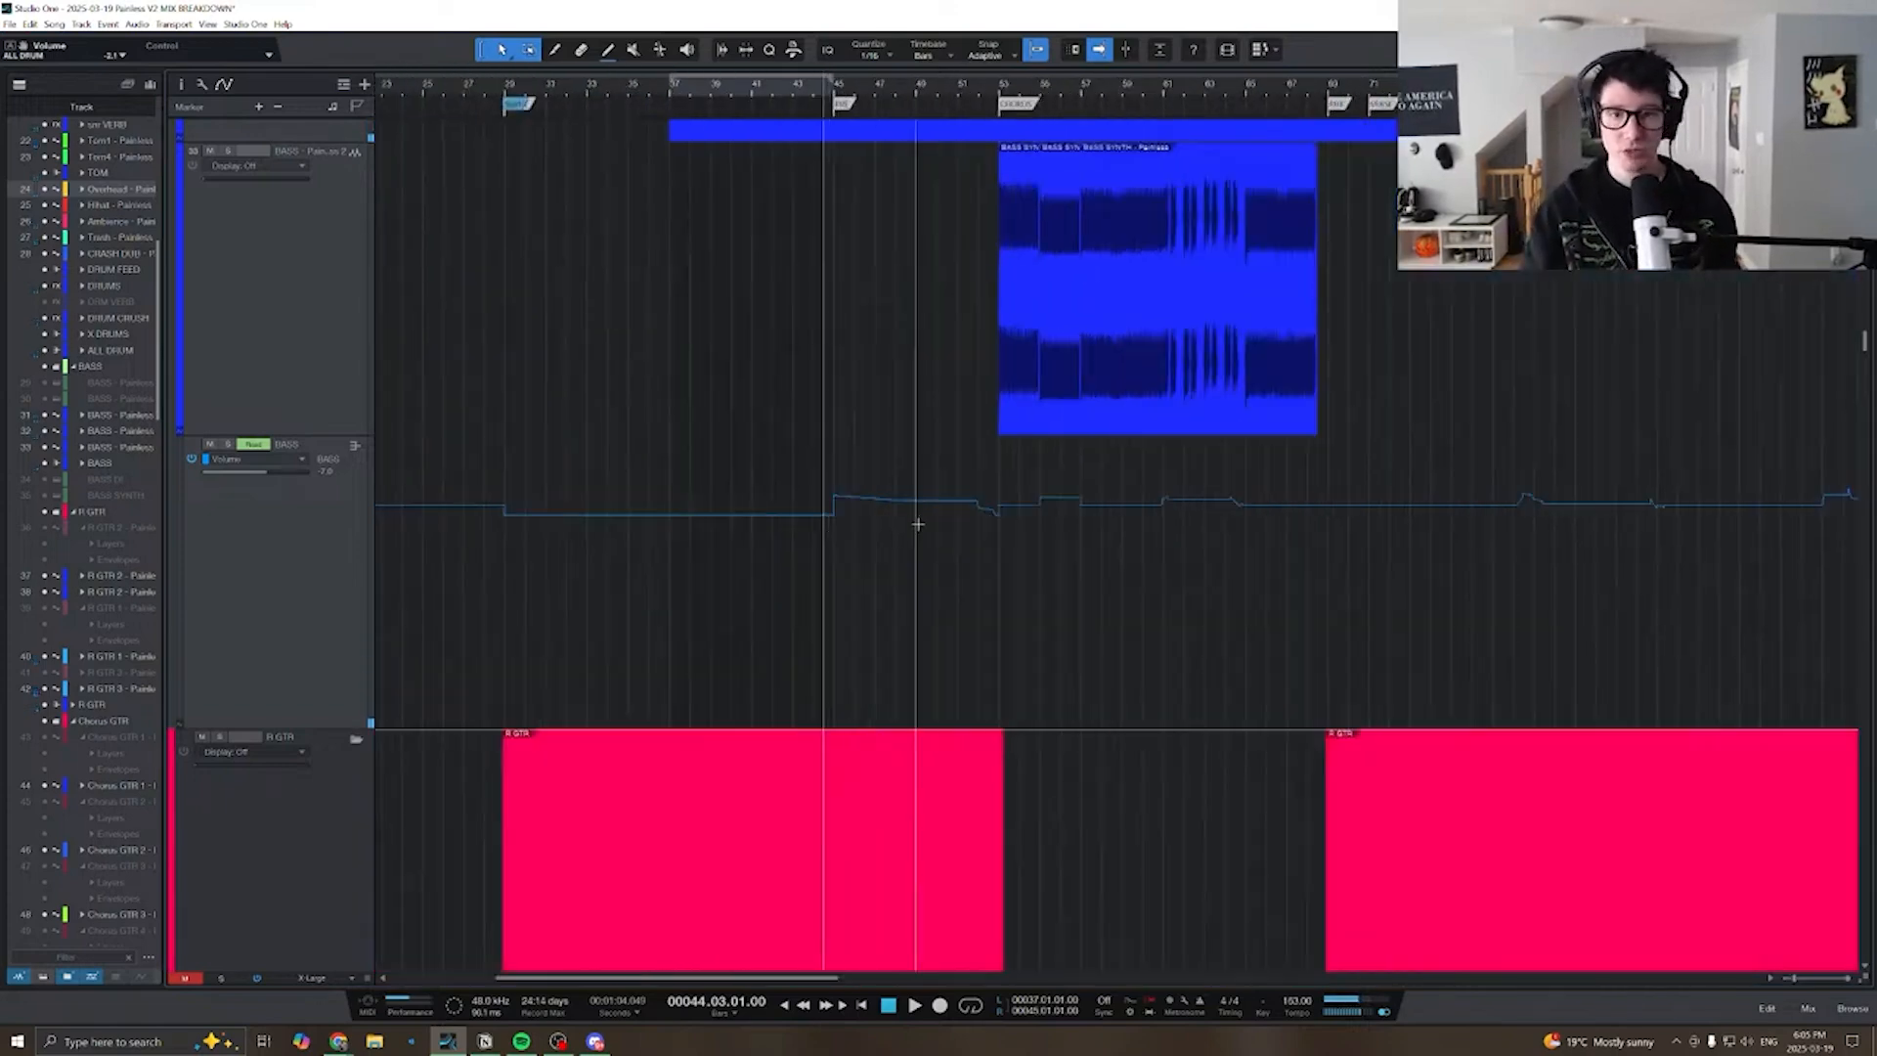
{"action": "scroll", "coordinate": [909, 526], "scroll_direction": "right", "scroll_amount": 8}
{"action": "left_click", "coordinate": [706, 88]}
{"action": "key", "text": "e"}
{"action": "key", "text": "w"}
{"action": "scroll", "coordinate": [1110, 373], "scroll_direction": "right", "scroll_amount": 5}
{"action": "scroll", "coordinate": [1099, 368], "scroll_direction": "left", "scroll_amount": 1}
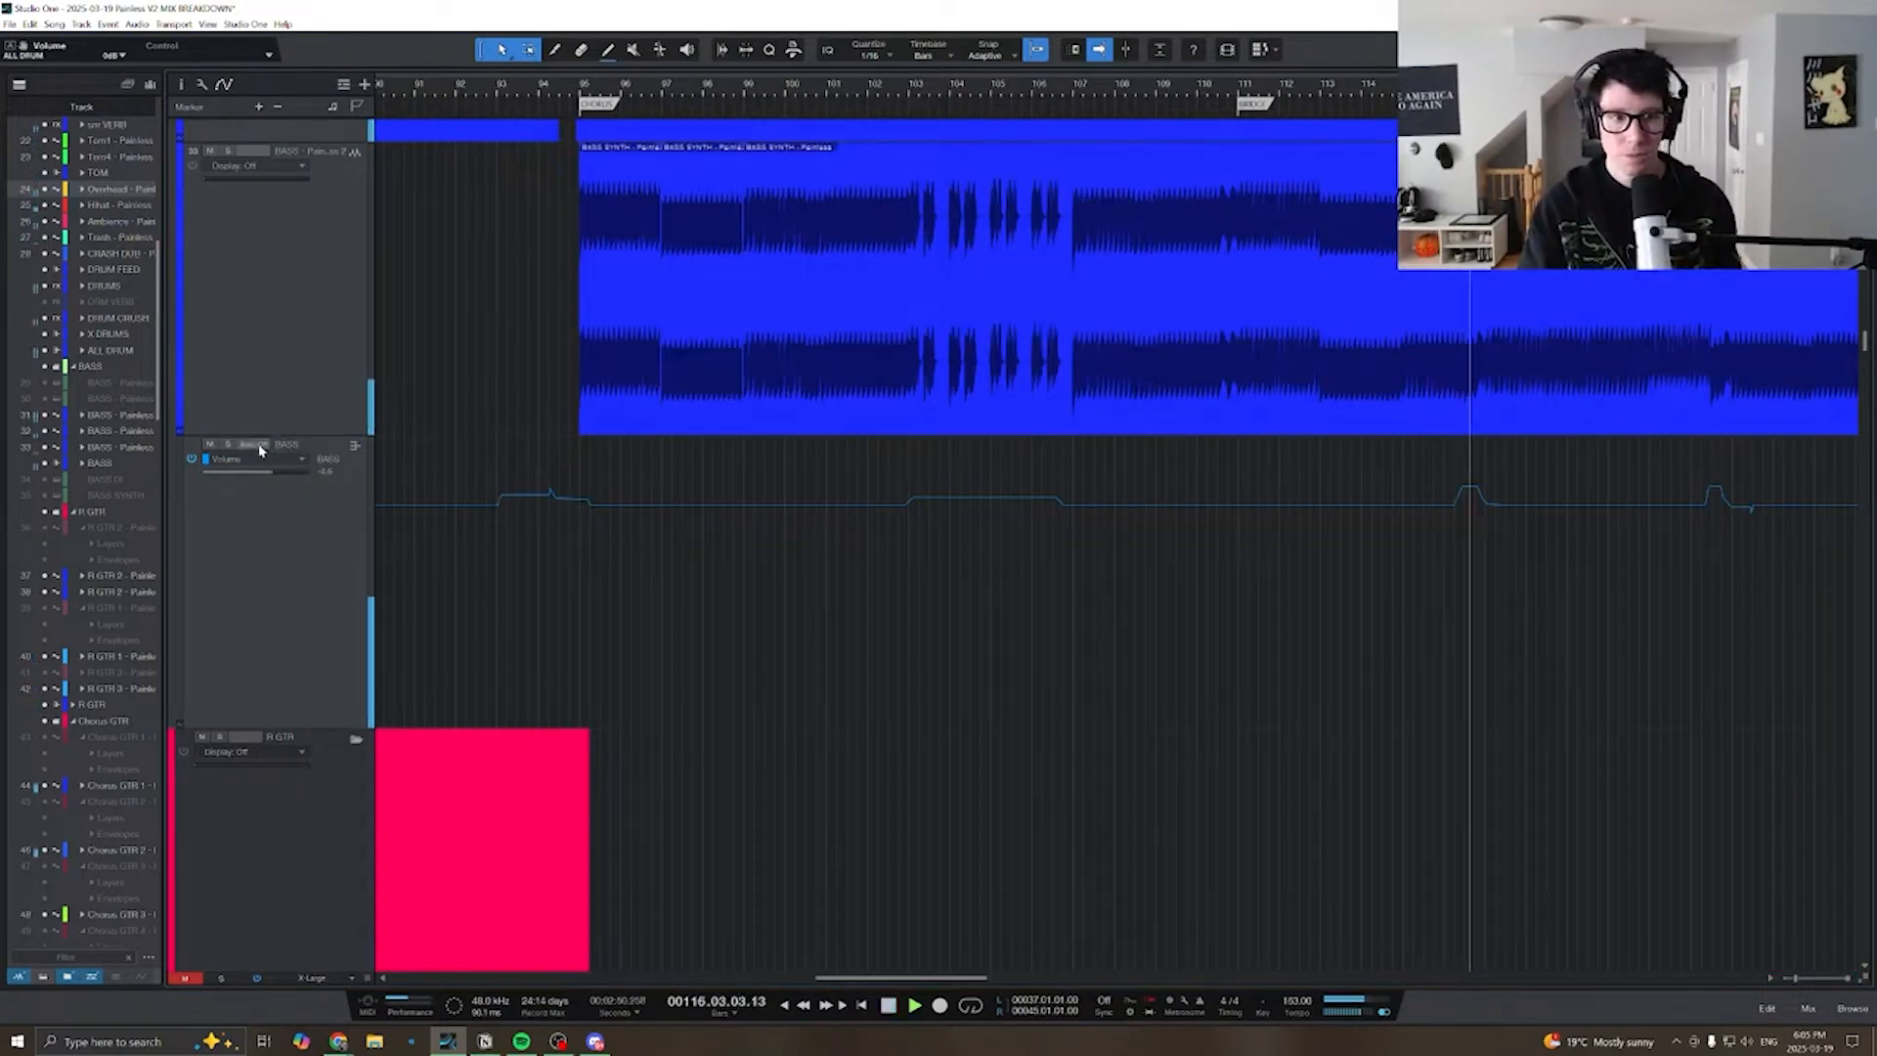
{"action": "key", "text": "space"}
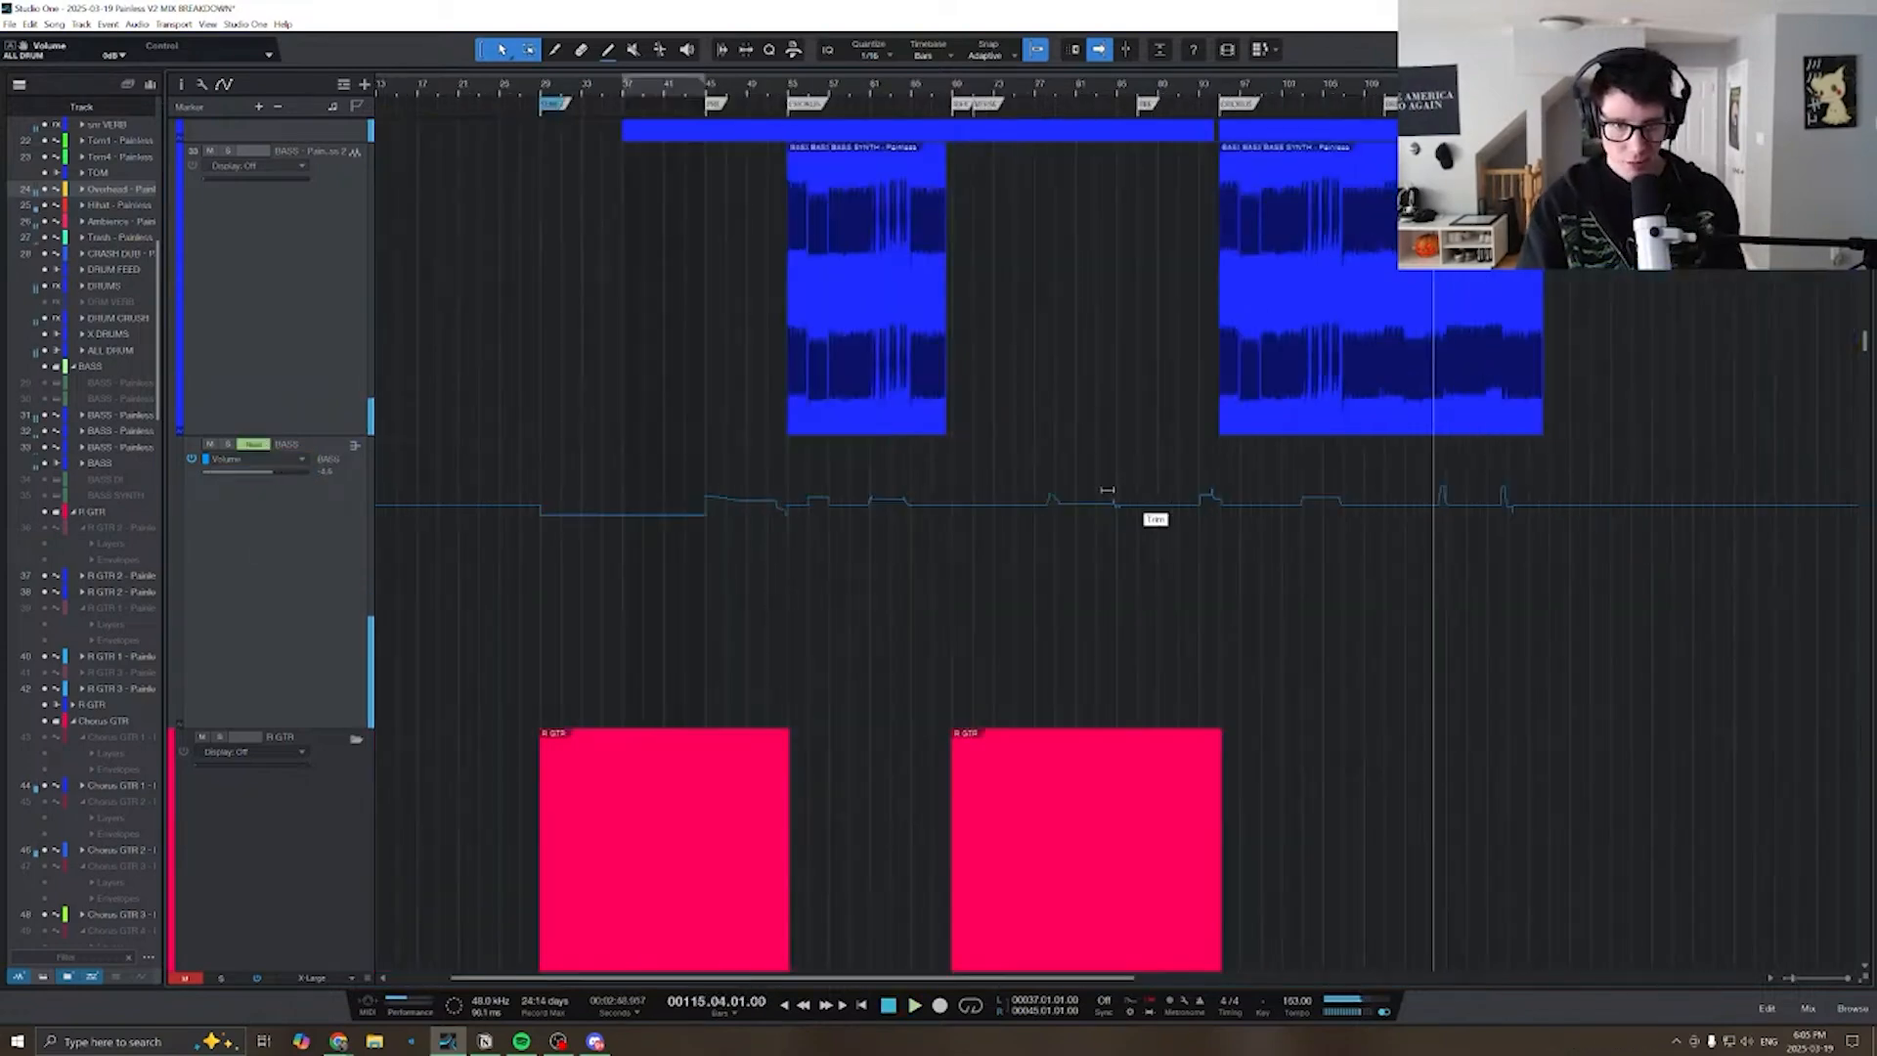
{"action": "key", "text": "space"}
{"action": "scroll", "coordinate": [1024, 523], "scroll_direction": "right", "scroll_amount": 3}
{"action": "scroll", "coordinate": [1038, 520], "scroll_direction": "left", "scroll_amount": 6}
{"action": "scroll", "coordinate": [1043, 520], "scroll_direction": "right", "scroll_amount": 4}
{"action": "scroll", "coordinate": [1043, 520], "scroll_direction": "left", "scroll_amount": 4}
{"action": "scroll", "coordinate": [1043, 520], "scroll_direction": "right", "scroll_amount": 5}
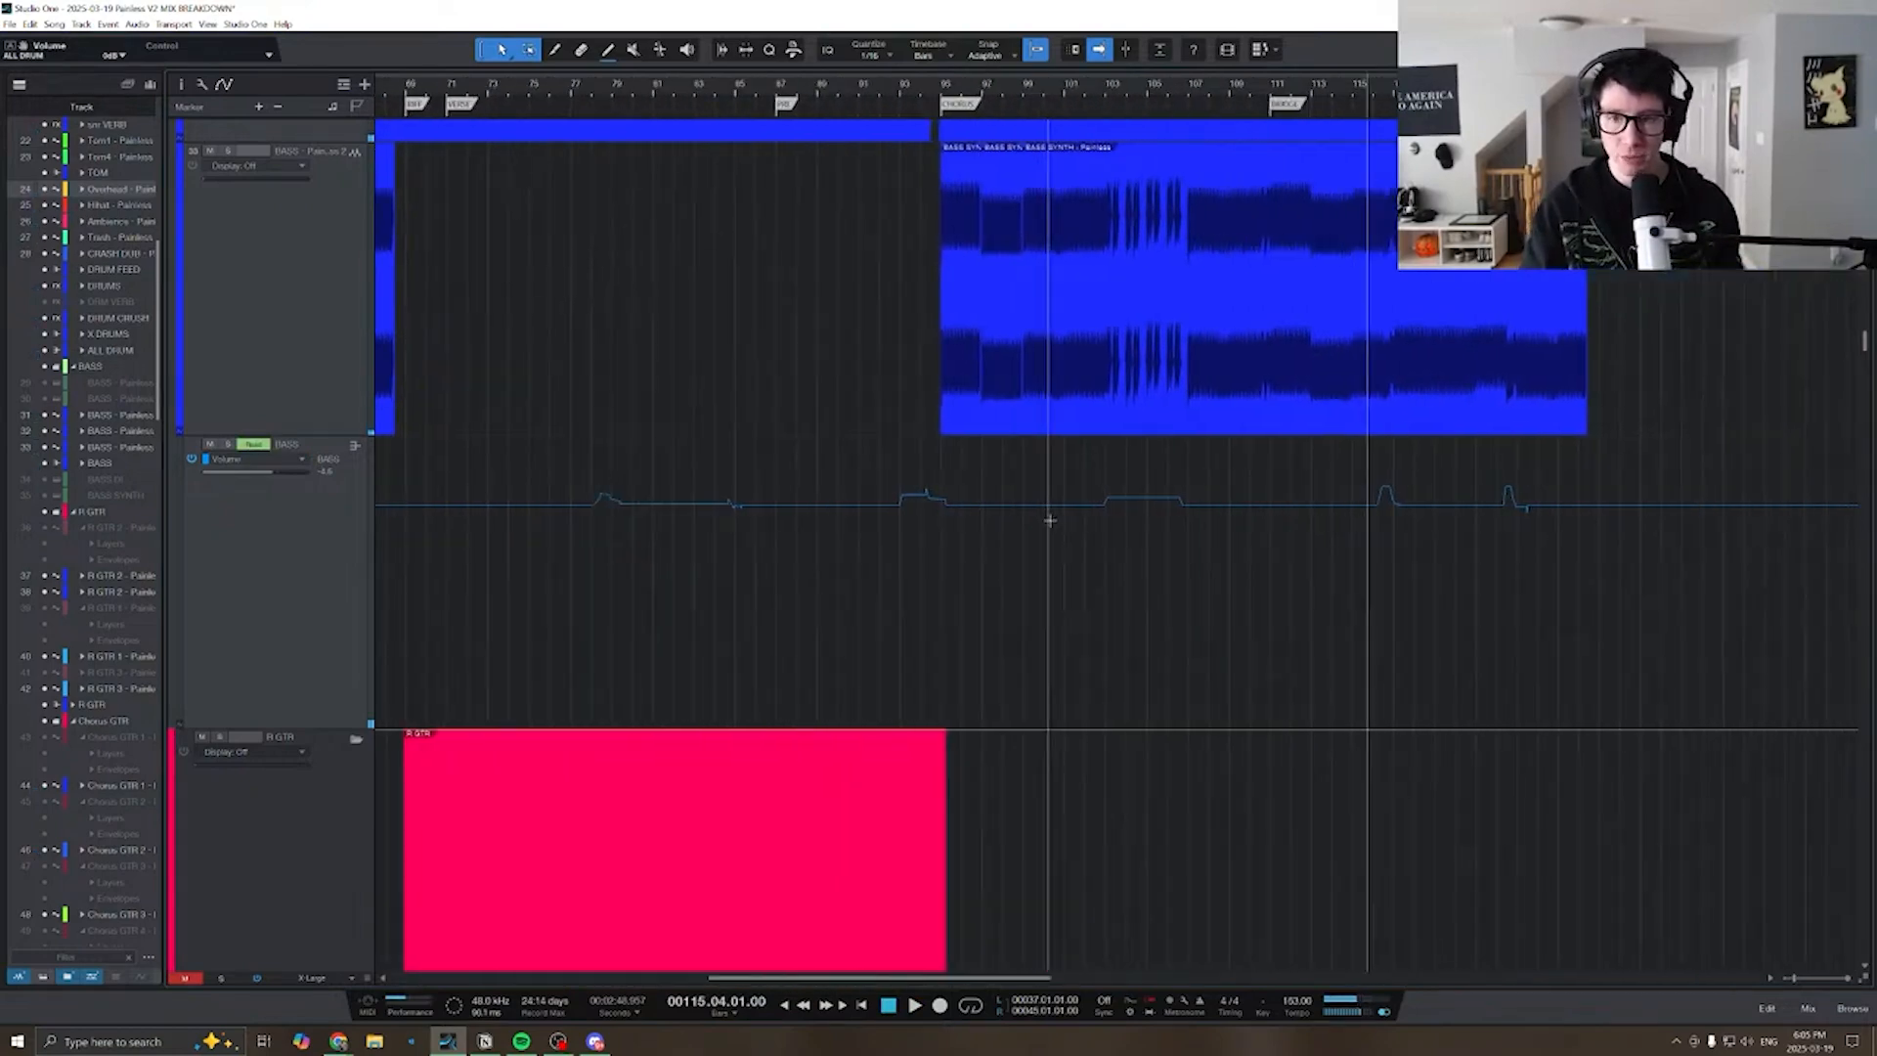
- Go to the R GTR 2 track and play the section from bar 29 to review its volume automation
{"action": "scroll", "coordinate": [1075, 508], "scroll_direction": "left", "scroll_amount": 6}
{"action": "scroll", "coordinate": [1036, 491], "scroll_direction": "right", "scroll_amount": 1}
{"action": "scroll", "coordinate": [931, 511], "scroll_direction": "down", "scroll_amount": 2}
{"action": "key", "text": "w"}
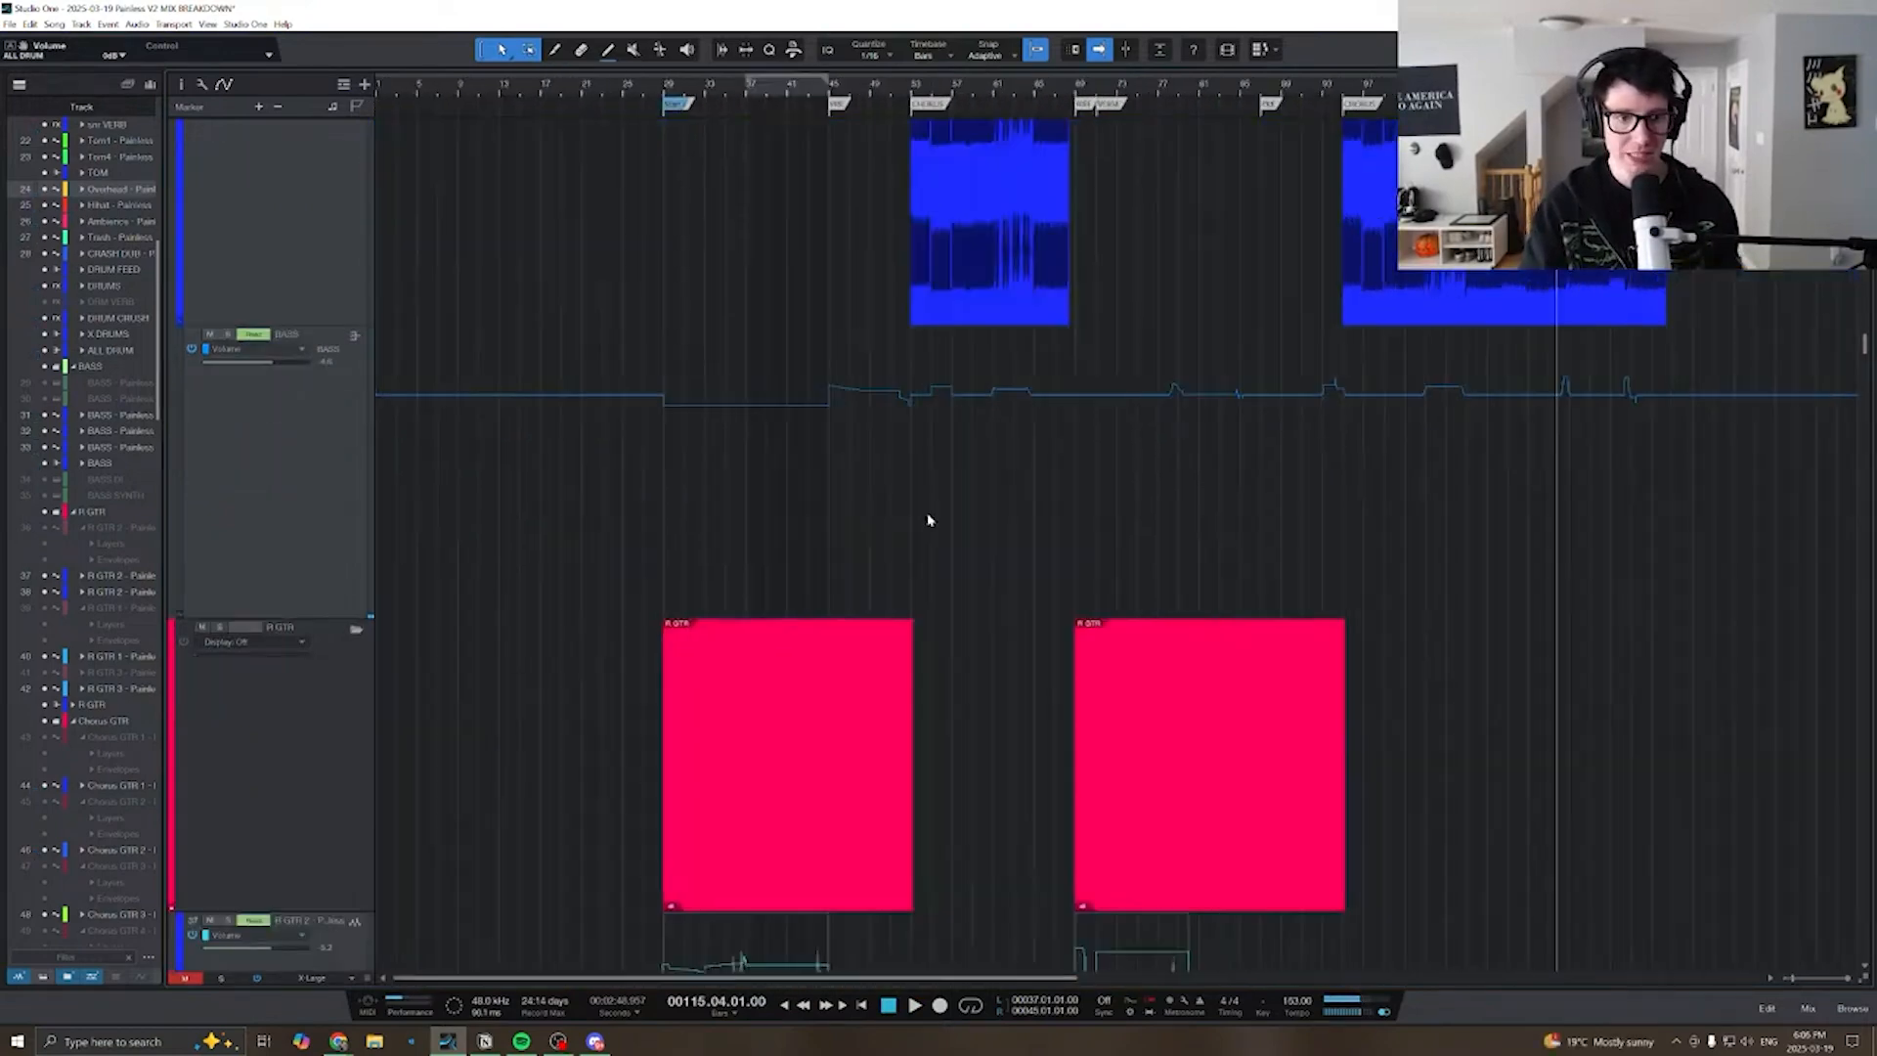
{"action": "scroll", "coordinate": [927, 514], "scroll_direction": "down", "scroll_amount": 9}
{"action": "key", "text": "e"}
{"action": "scroll", "coordinate": [897, 490], "scroll_direction": "left", "scroll_amount": 8}
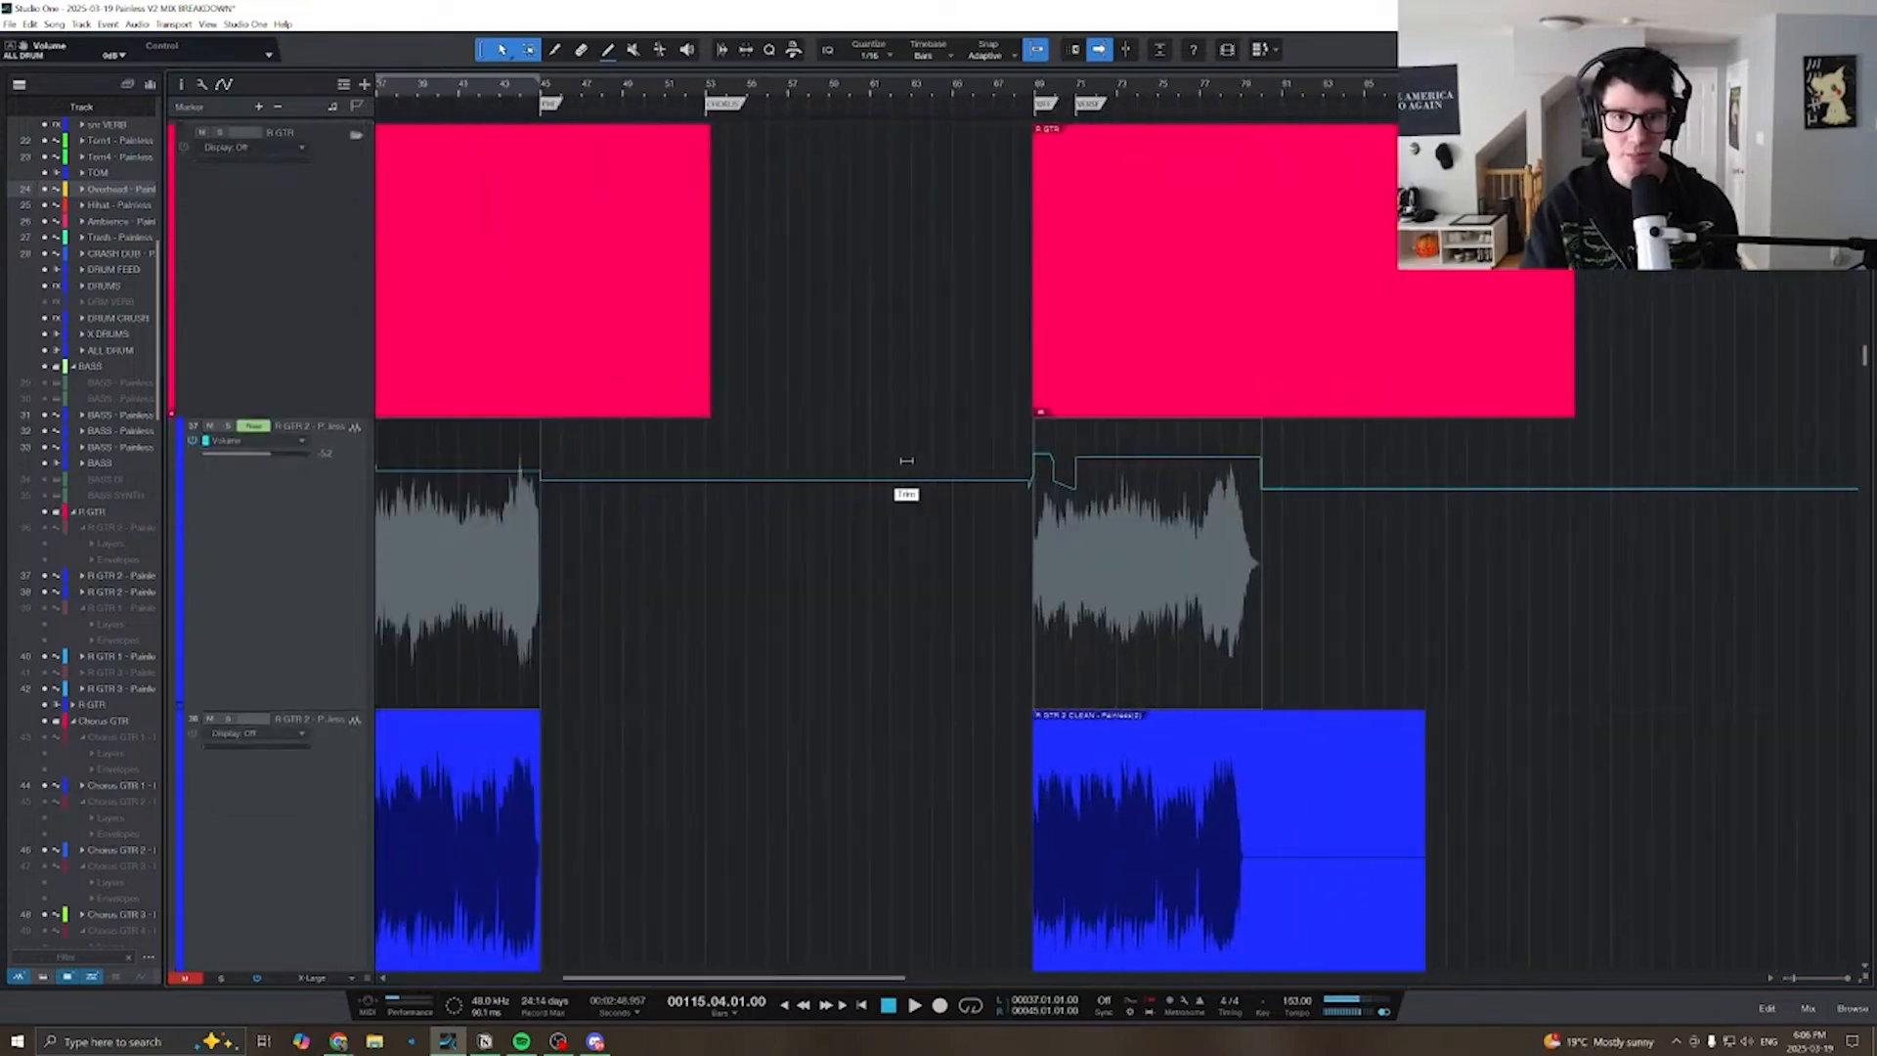
{"action": "key", "text": "e"}
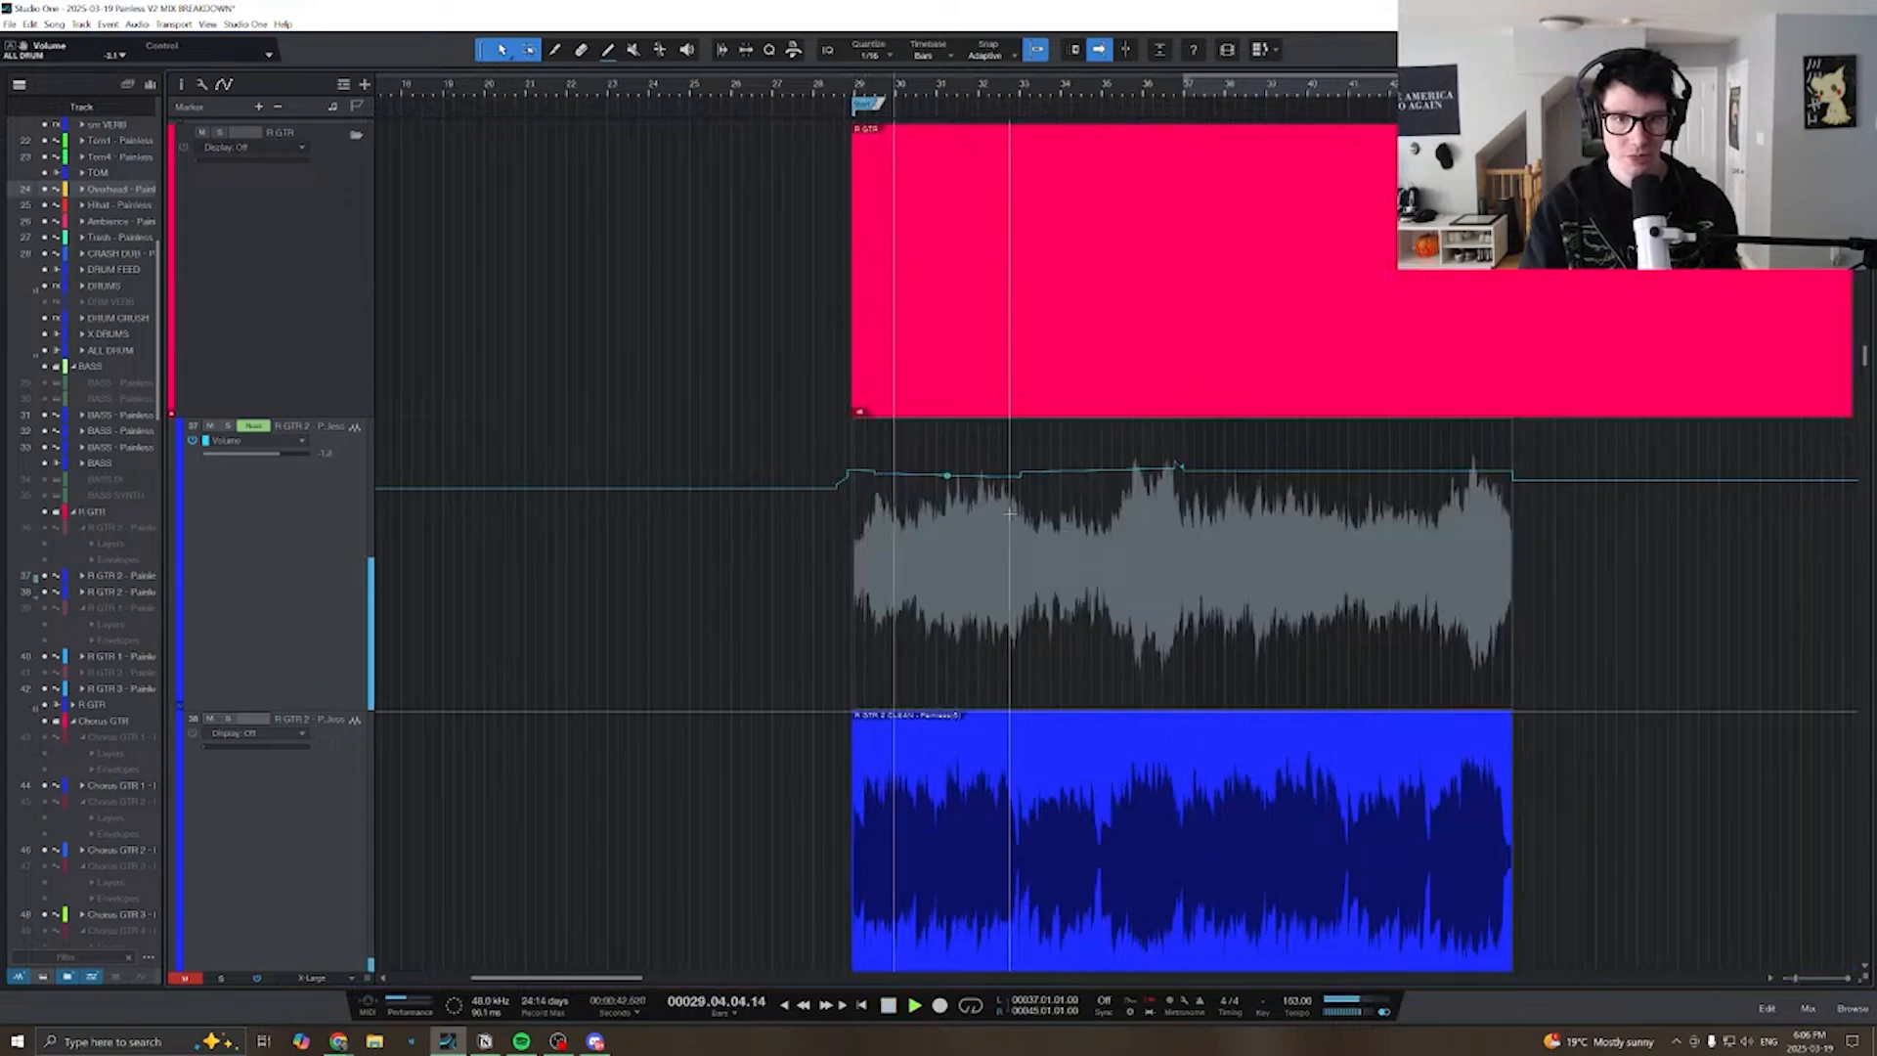
{"action": "key", "text": "space"}
- Play the R GTR 2 track's small volume bump around bar 36, leading into bar 37
{"action": "key", "text": "w"}
{"action": "left_click", "coordinate": [1011, 91]}
{"action": "key", "text": "e"}
{"action": "key", "text": "e"}
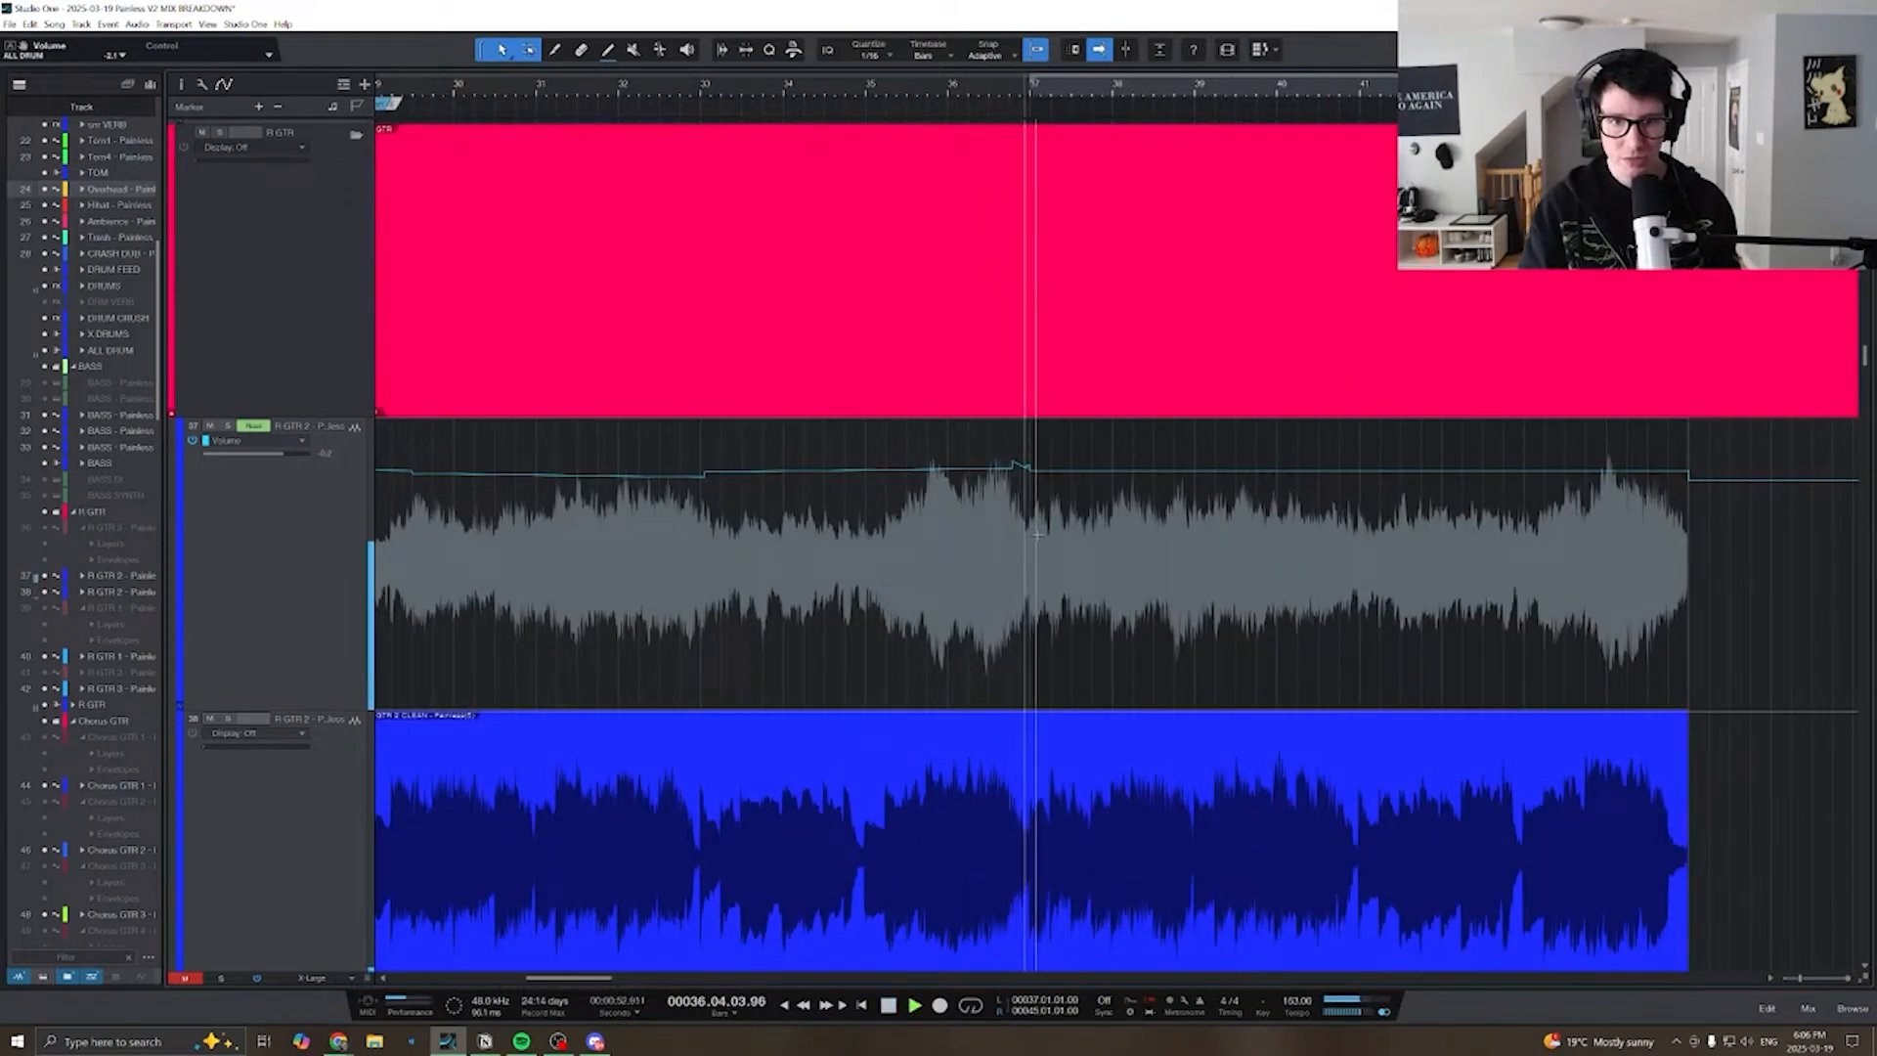
{"action": "key", "text": "w"}
{"action": "key", "text": "w"}
{"action": "key", "text": "space"}
- Examine the automation on the R GTR 1 and R GTR 3 tracks in the pre-choruses around bars 45 and 87
{"action": "scroll", "coordinate": [1089, 515], "scroll_direction": "right", "scroll_amount": 9}
{"action": "scroll", "coordinate": [957, 501], "scroll_direction": "down", "scroll_amount": 3}
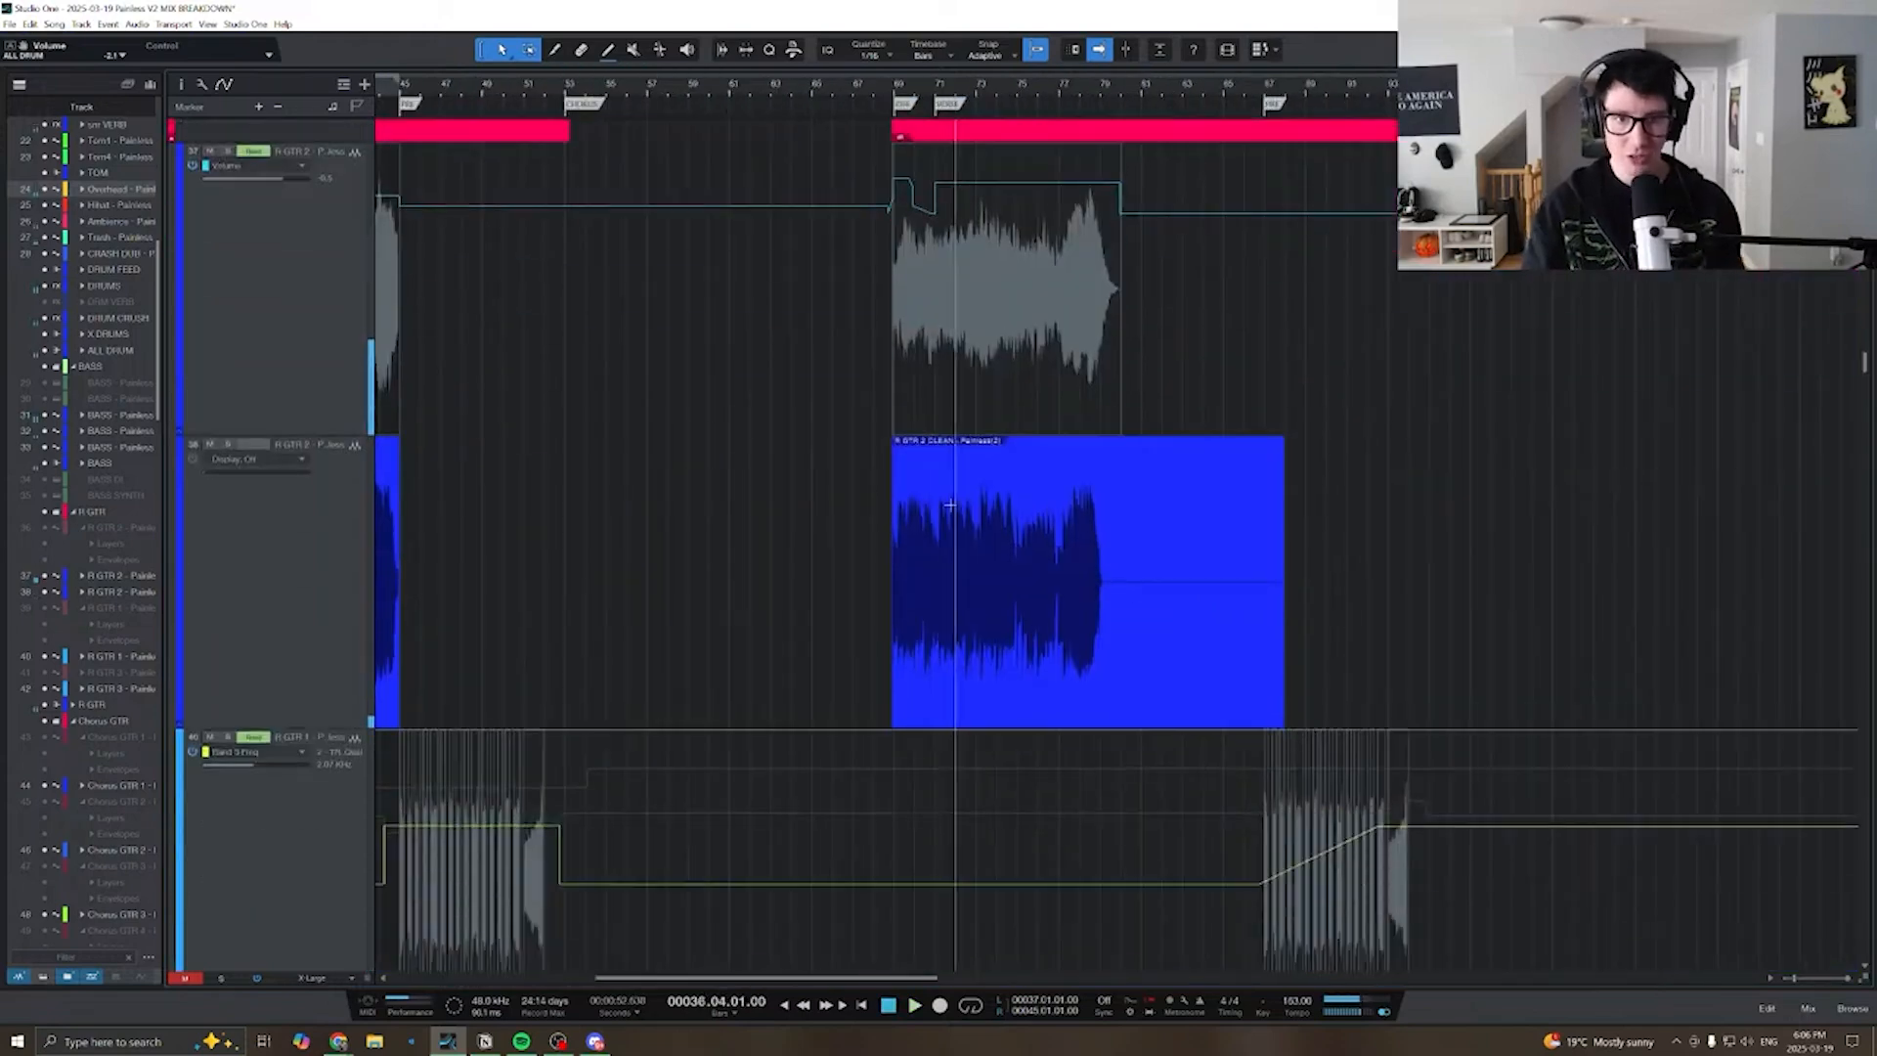
{"action": "scroll", "coordinate": [957, 501], "scroll_direction": "down", "scroll_amount": 3}
{"action": "scroll", "coordinate": [906, 508], "scroll_direction": "left", "scroll_amount": 6}
{"action": "scroll", "coordinate": [995, 551], "scroll_direction": "down", "scroll_amount": 4}
{"action": "key", "text": "w"}
{"action": "key", "text": "e"}
{"action": "scroll", "coordinate": [915, 537], "scroll_direction": "right", "scroll_amount": 2}
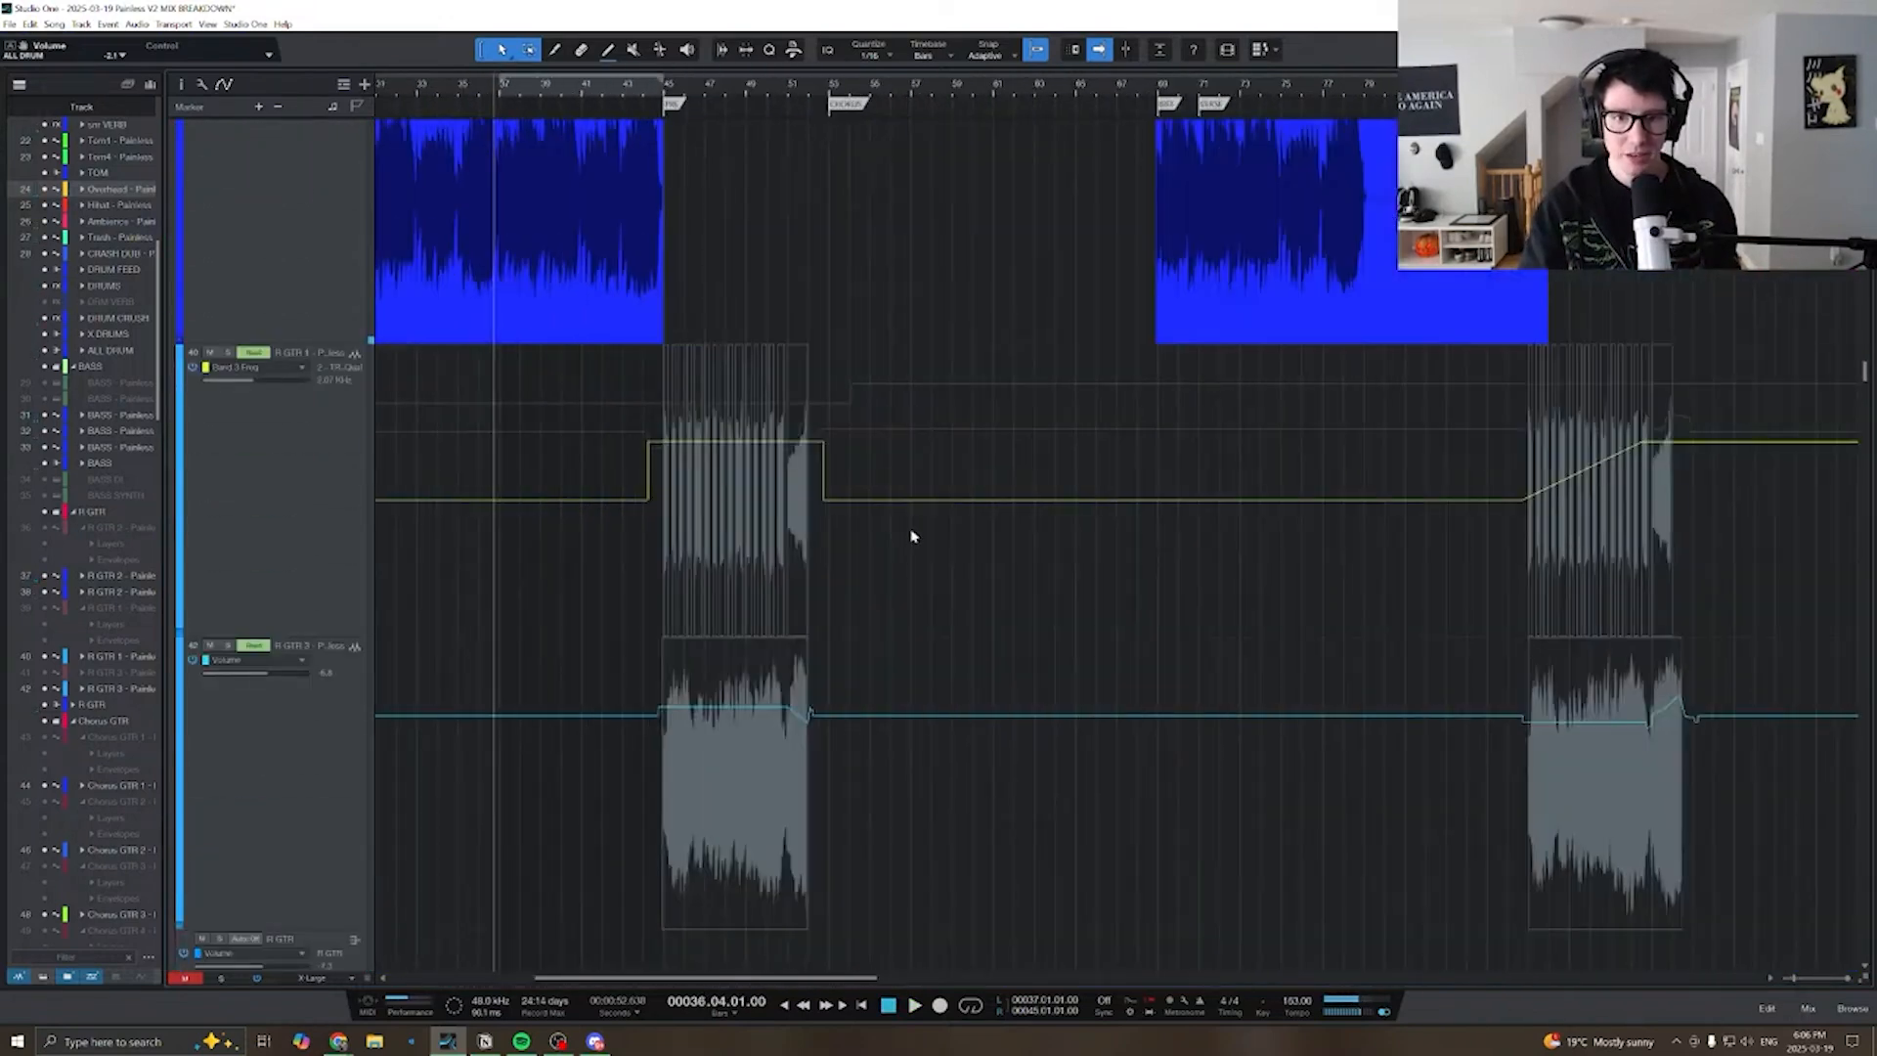
{"action": "scroll", "coordinate": [911, 536], "scroll_direction": "left", "scroll_amount": 2}
{"action": "scroll", "coordinate": [627, 462], "scroll_direction": "right", "scroll_amount": 5}
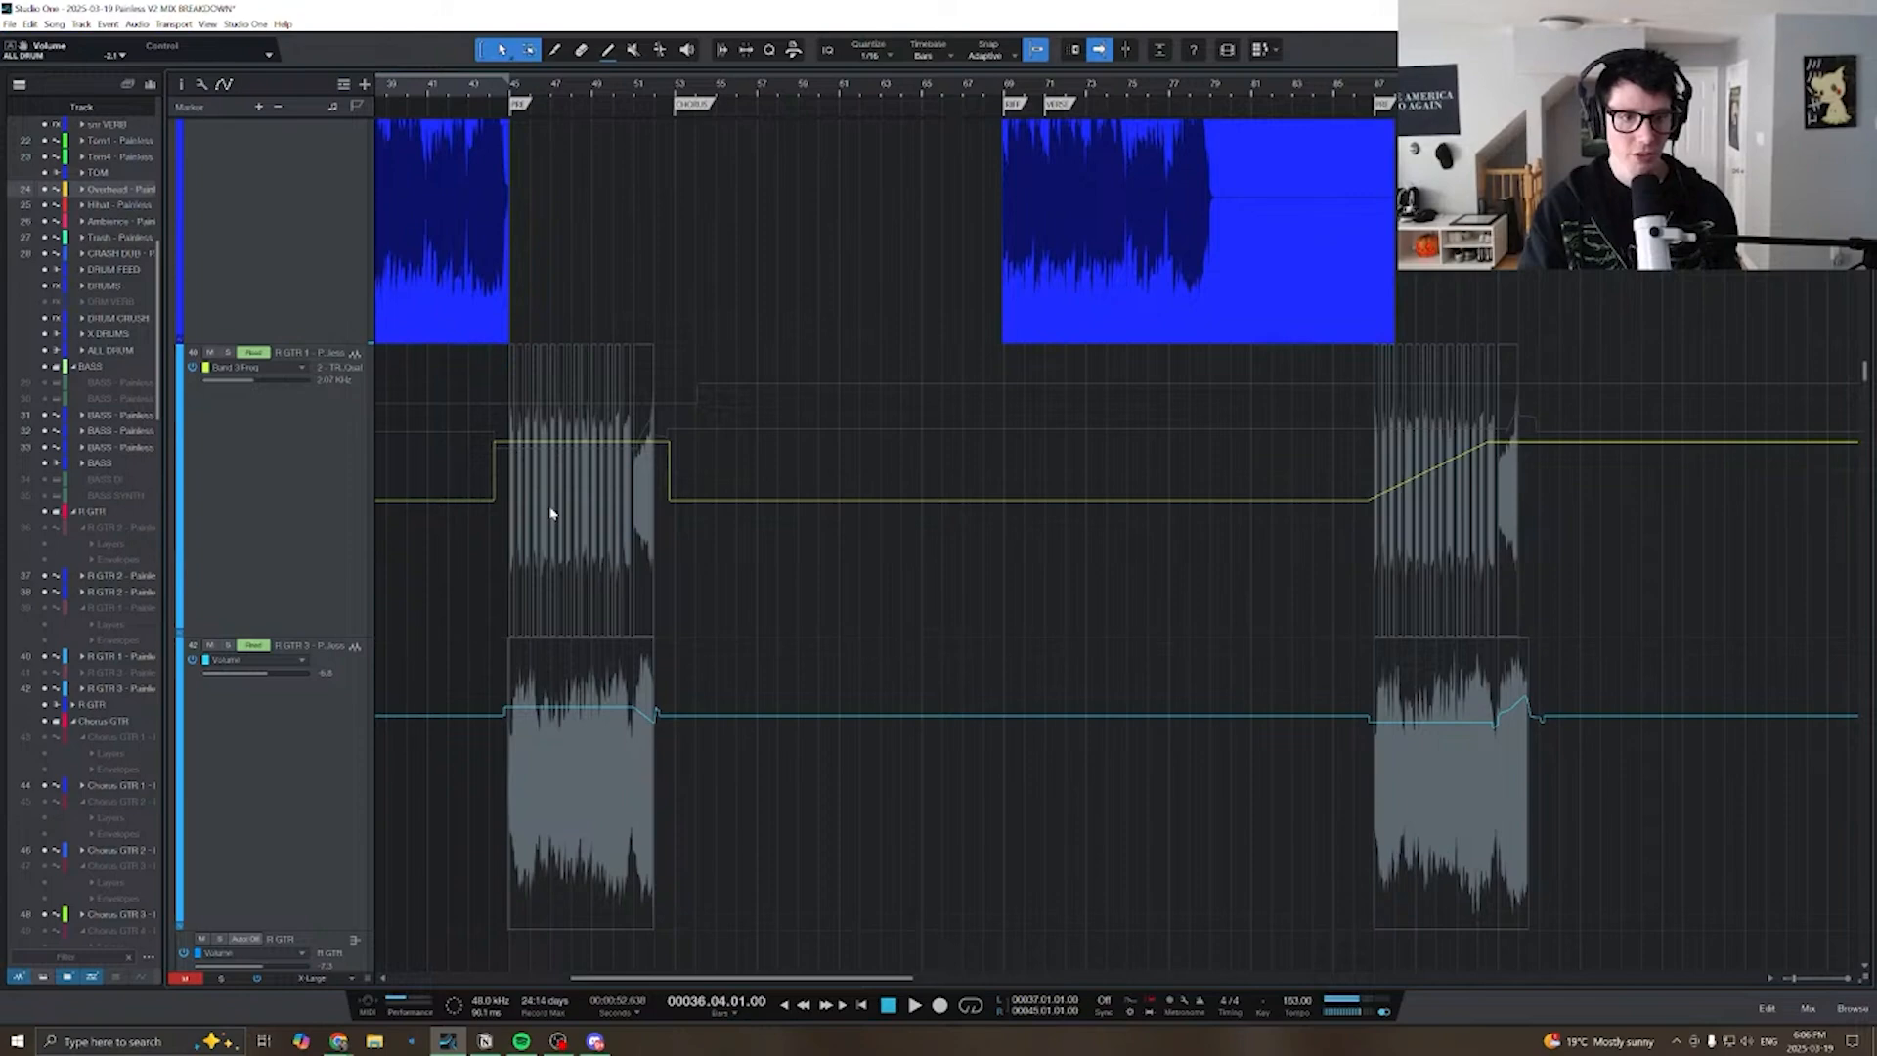
- Show the R GTR 1 track's volume automation and play the lead-in to the first chorus from bar 50
{"action": "scroll", "coordinate": [550, 513], "scroll_direction": "left", "scroll_amount": 3}
{"action": "left_click", "coordinate": [671, 86]}
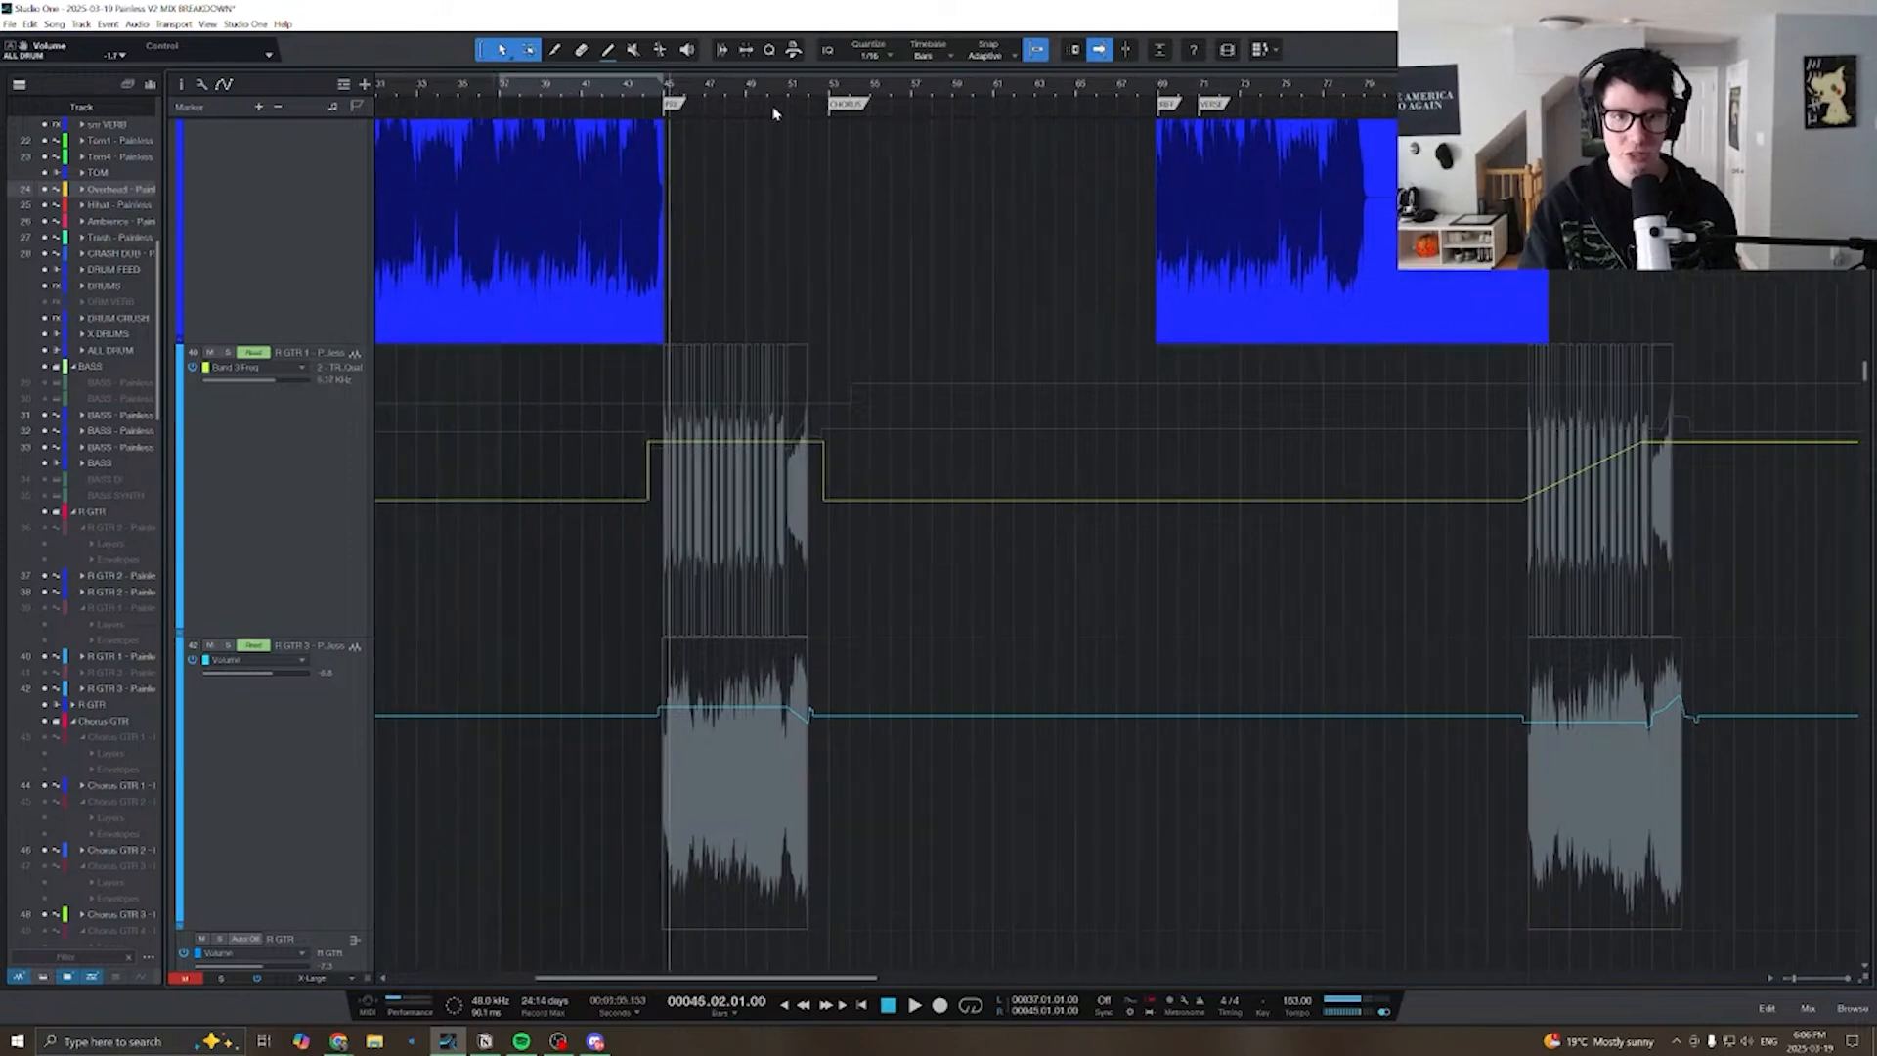
{"action": "left_click", "coordinate": [769, 94]}
{"action": "key", "text": "e"}
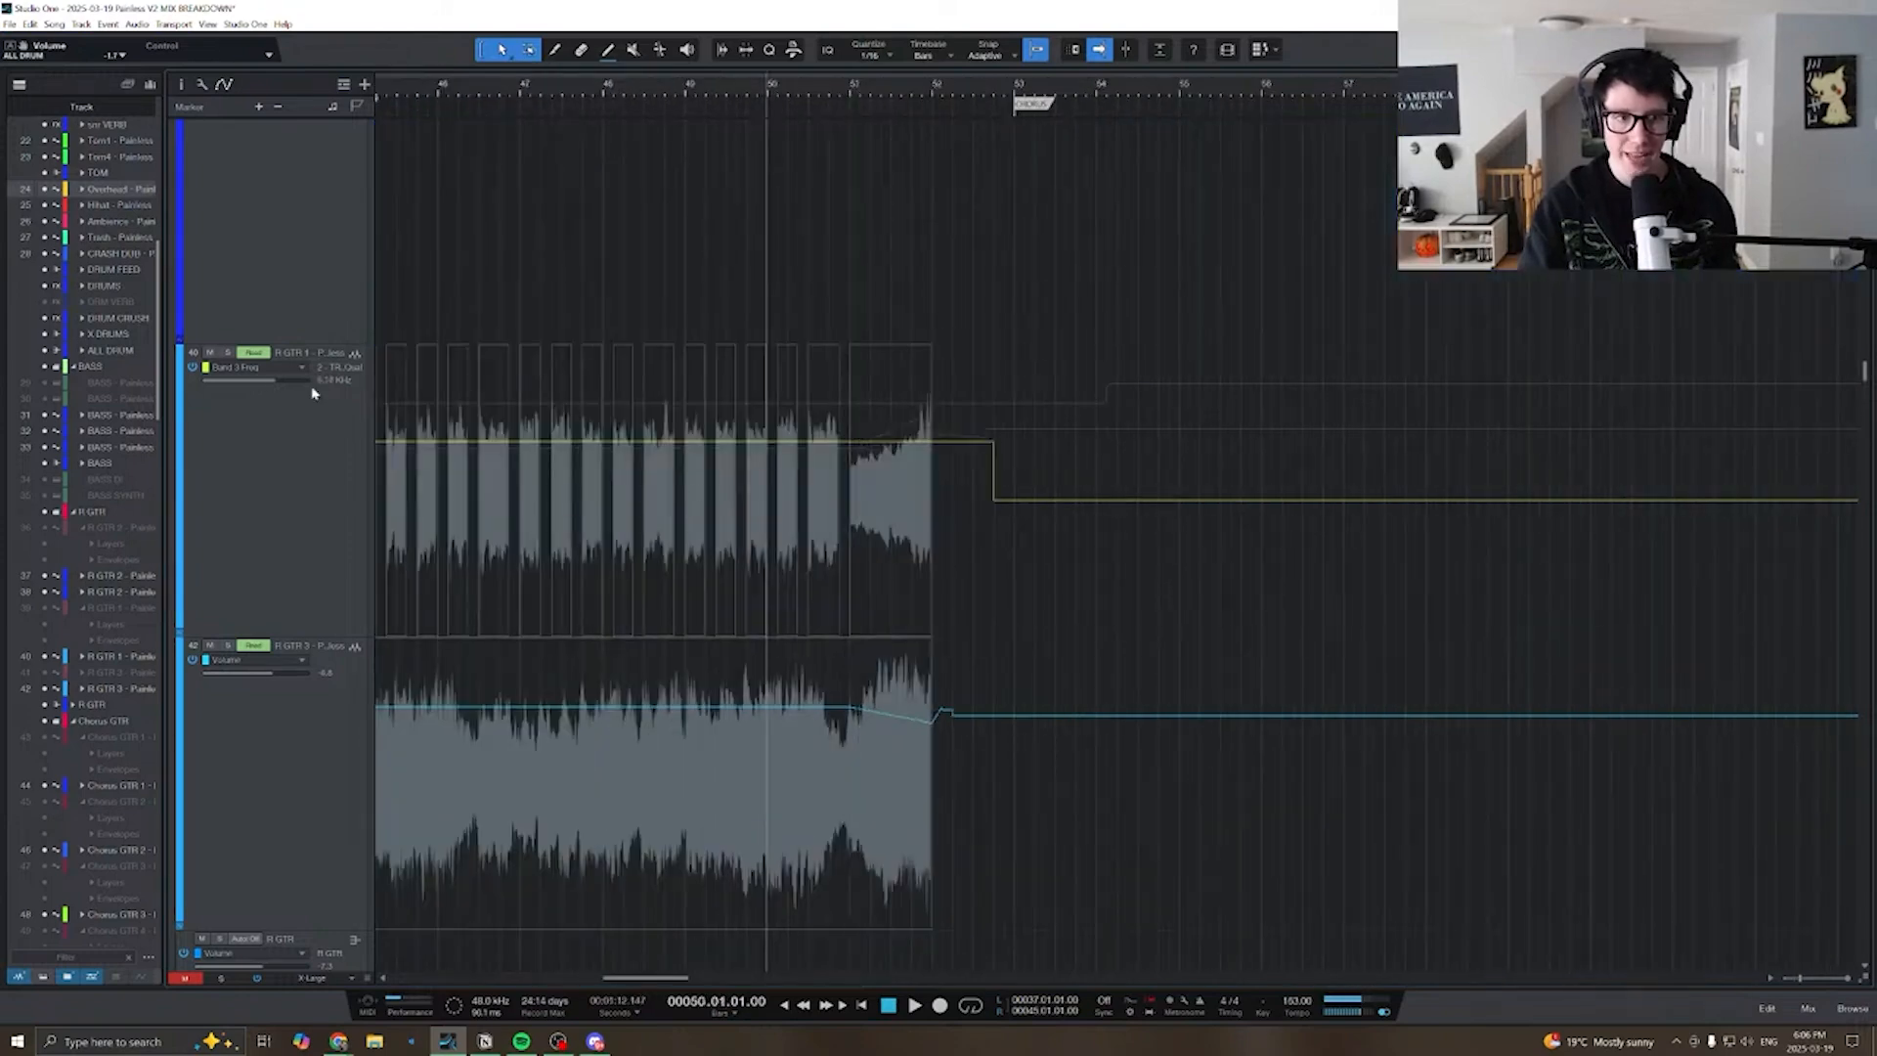
{"action": "left_click", "coordinate": [266, 364]}
{"action": "left_click", "coordinate": [276, 406]}
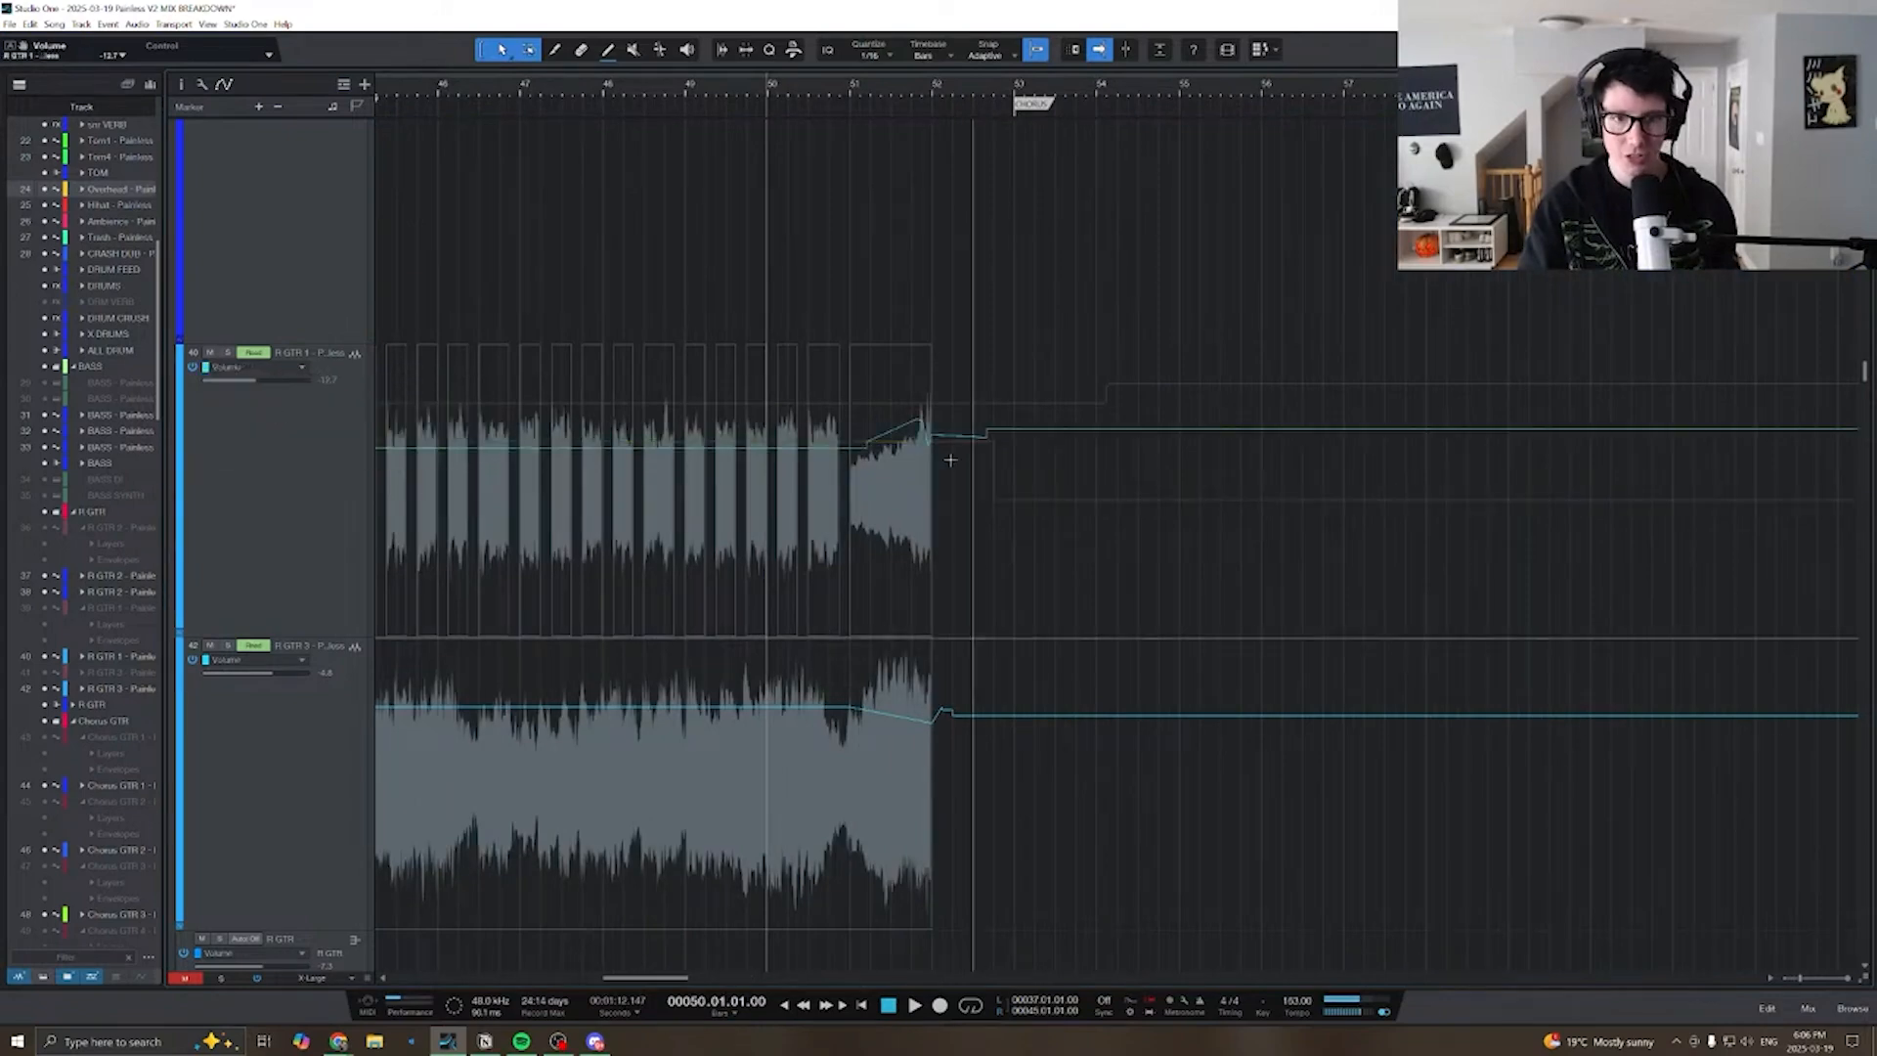
{"action": "key", "text": "space"}
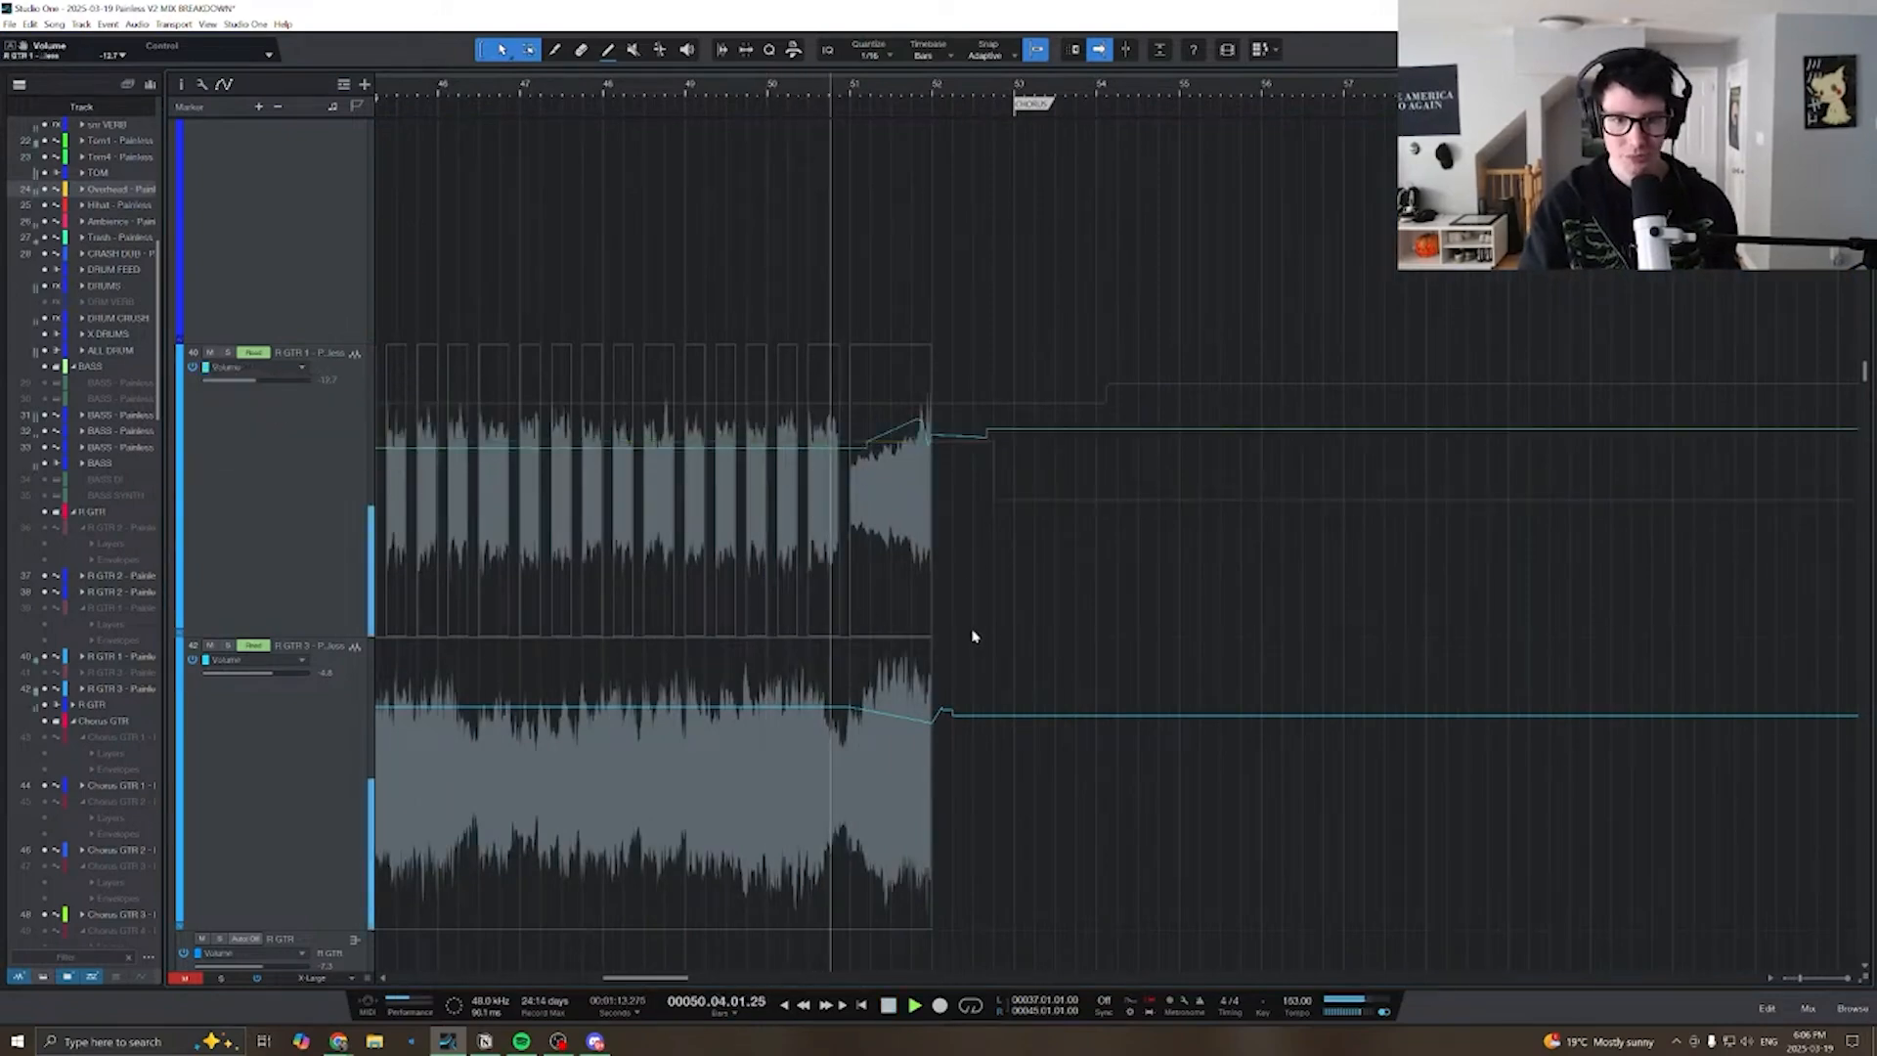
{"action": "key", "text": "space"}
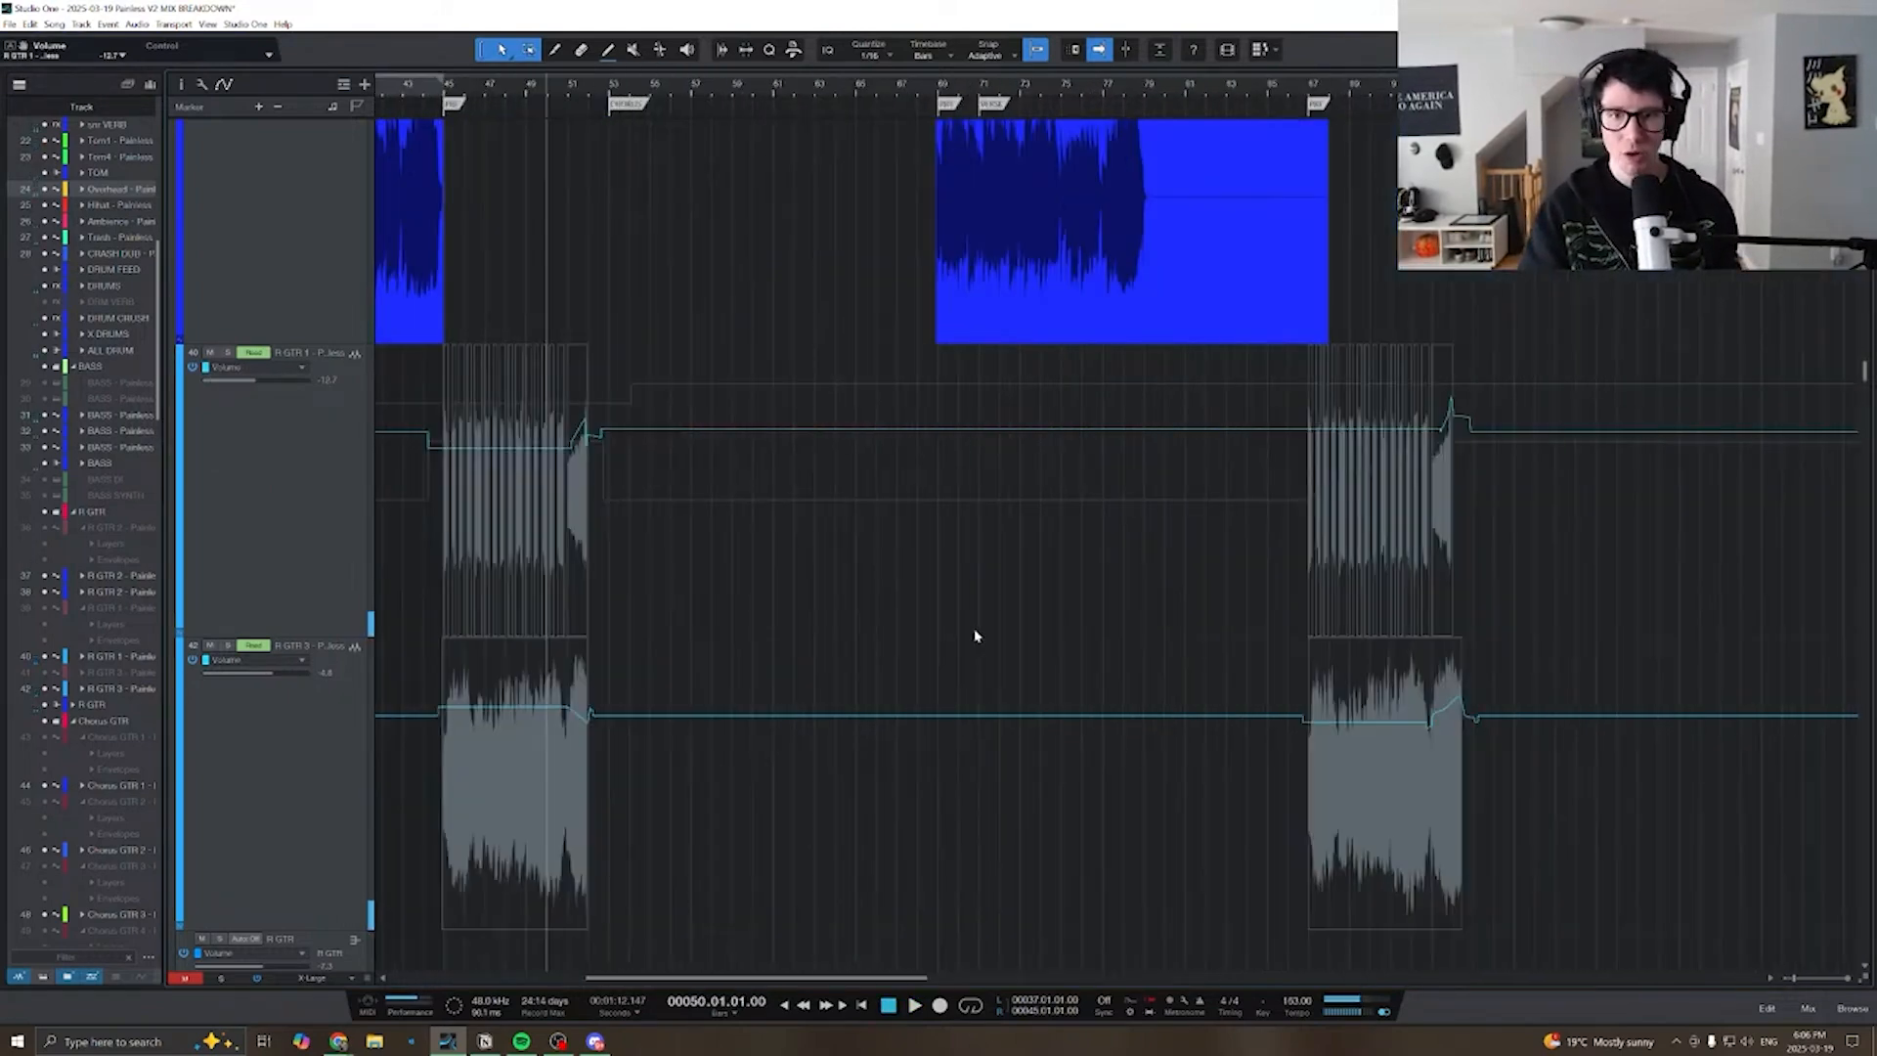
- Go to the first Verse VOX track and switch its displayed automation from pan to volume
{"action": "scroll", "coordinate": [731, 532], "scroll_direction": "left", "scroll_amount": 10}
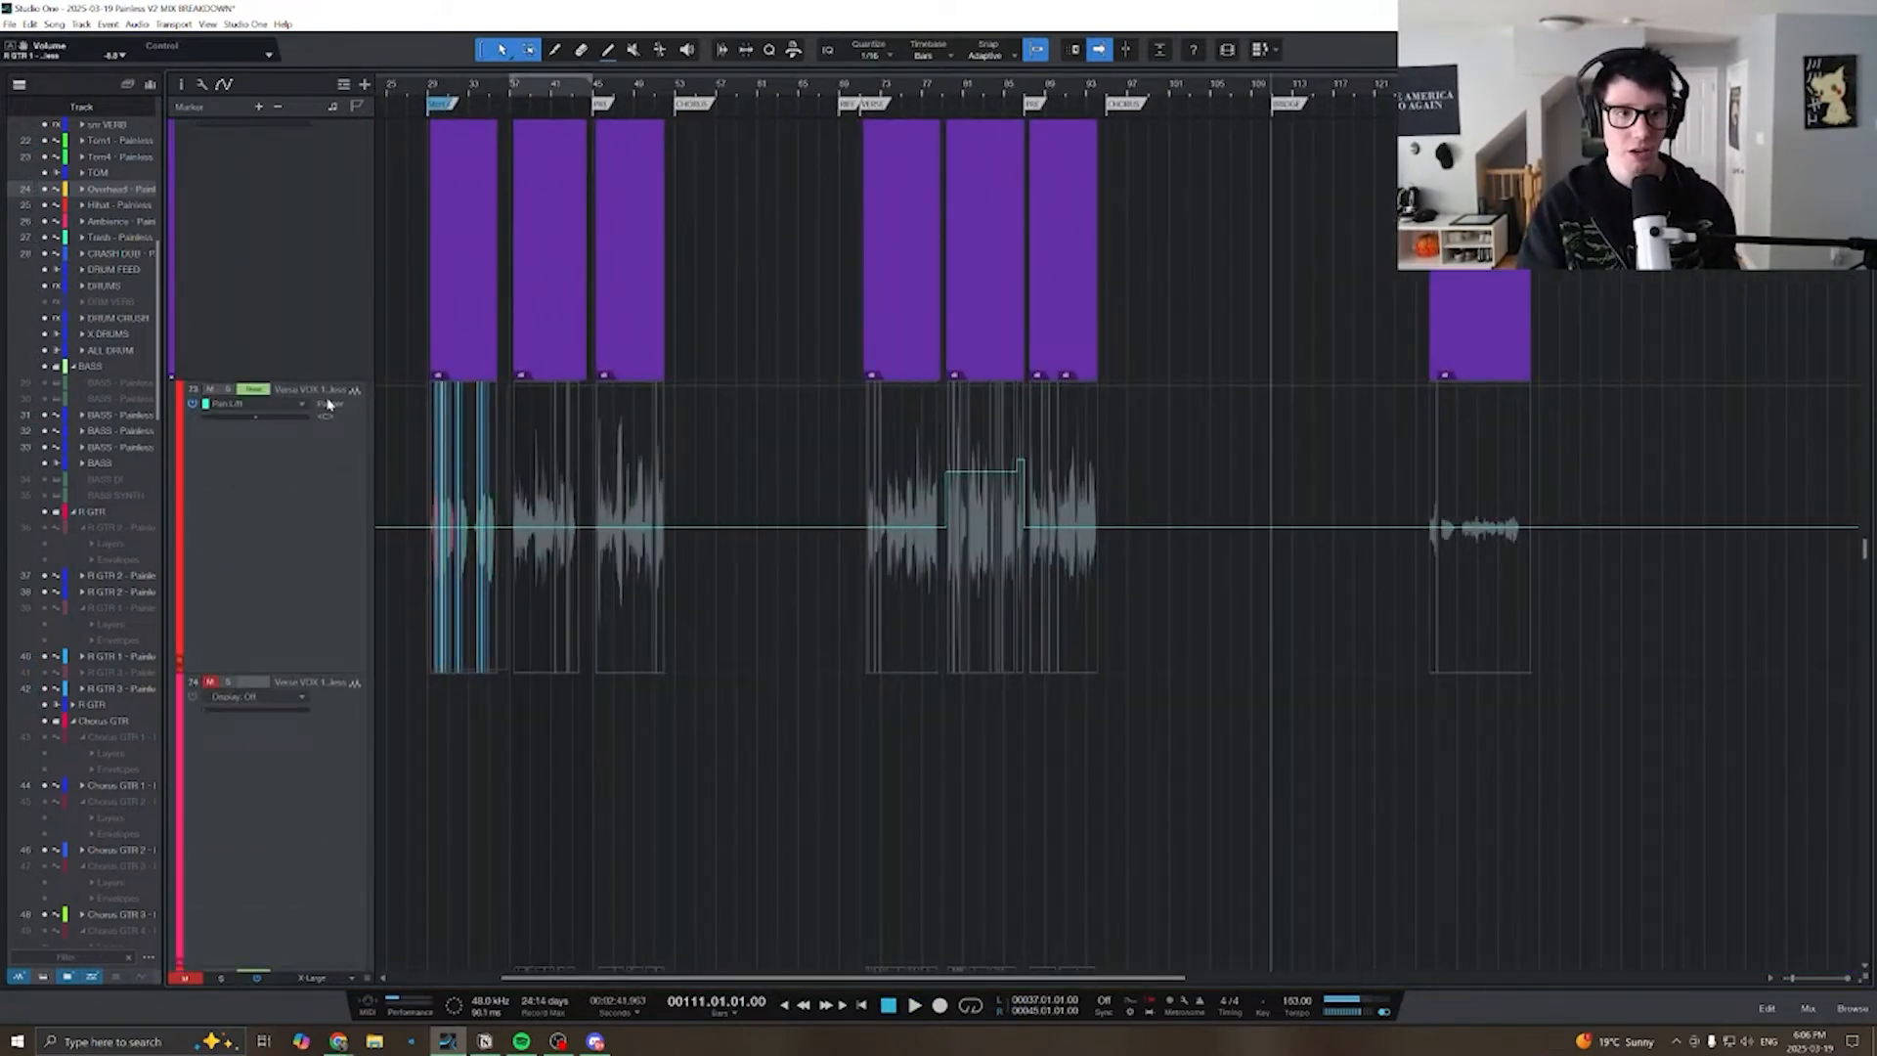
{"action": "left_click", "coordinate": [256, 404]}
{"action": "left_click", "coordinate": [283, 437]}
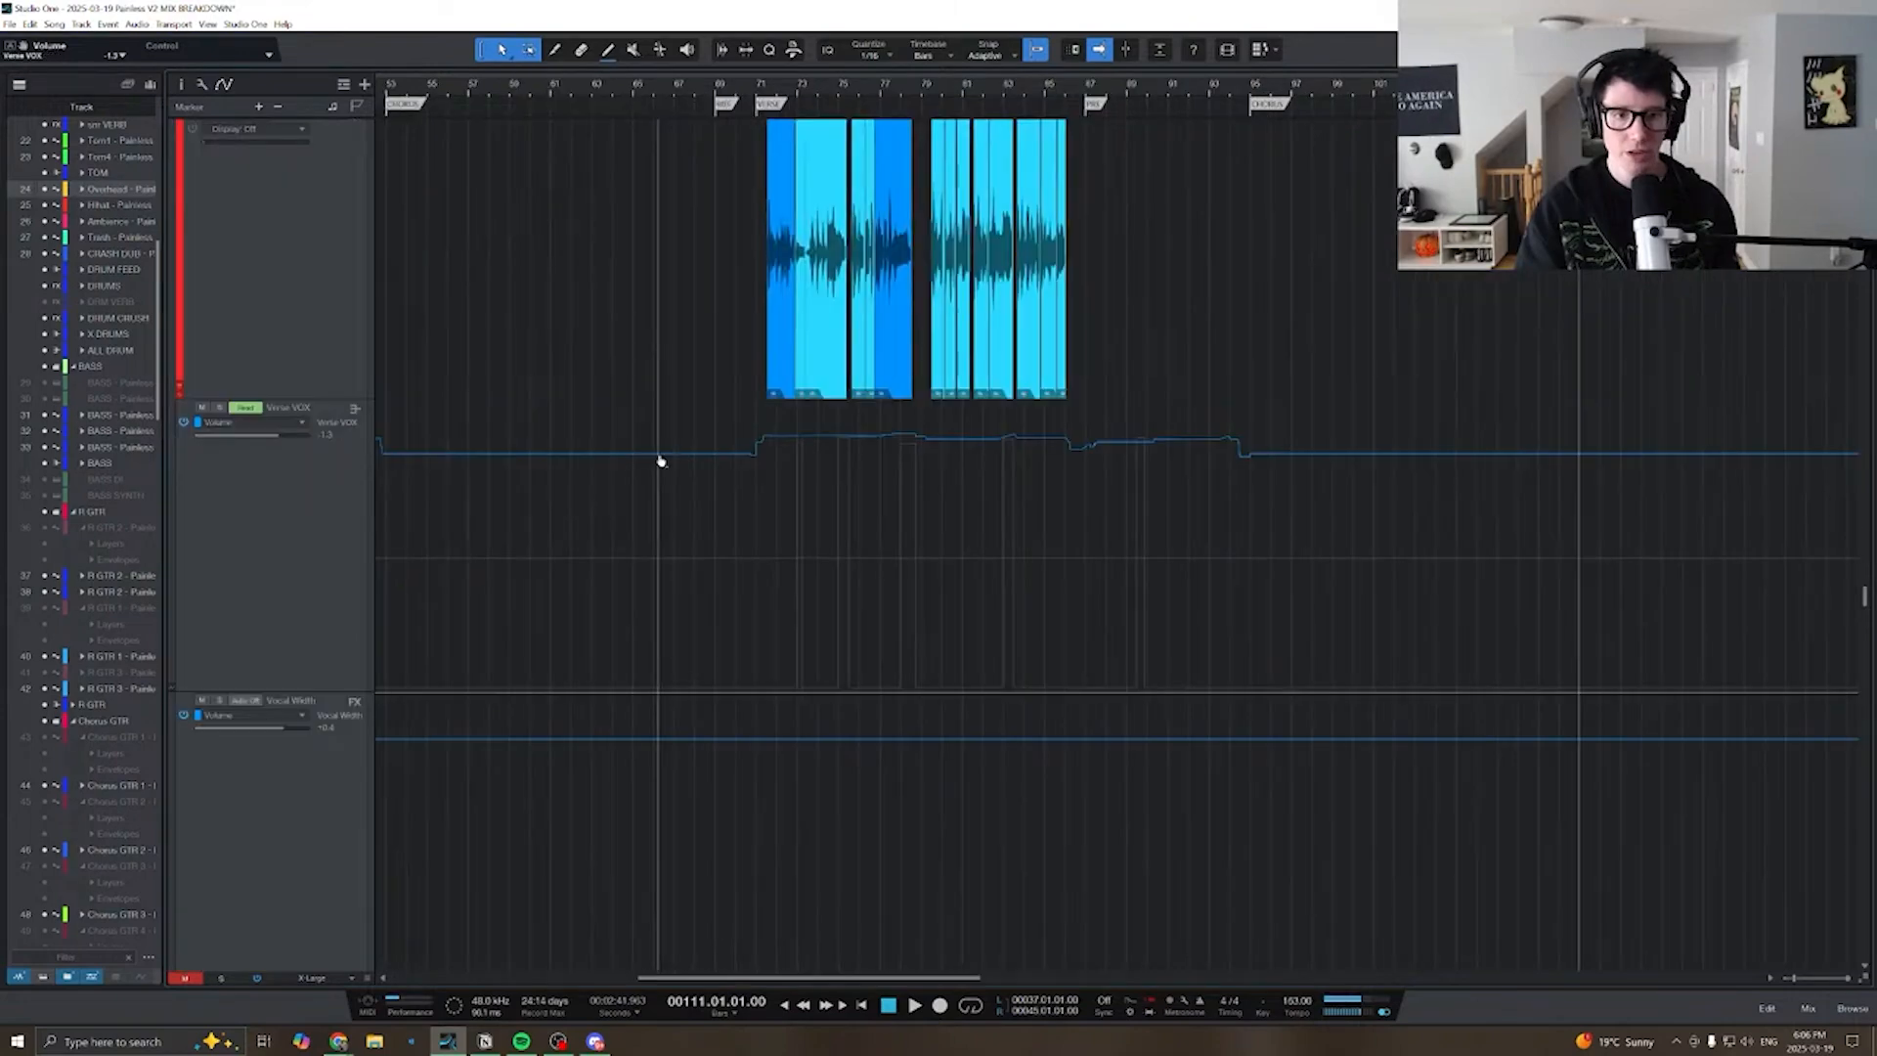
- Play the Verse VOX bus from bar 37 to review its volume boost in the first verse
{"action": "scroll", "coordinate": [658, 457], "scroll_direction": "left", "scroll_amount": 7}
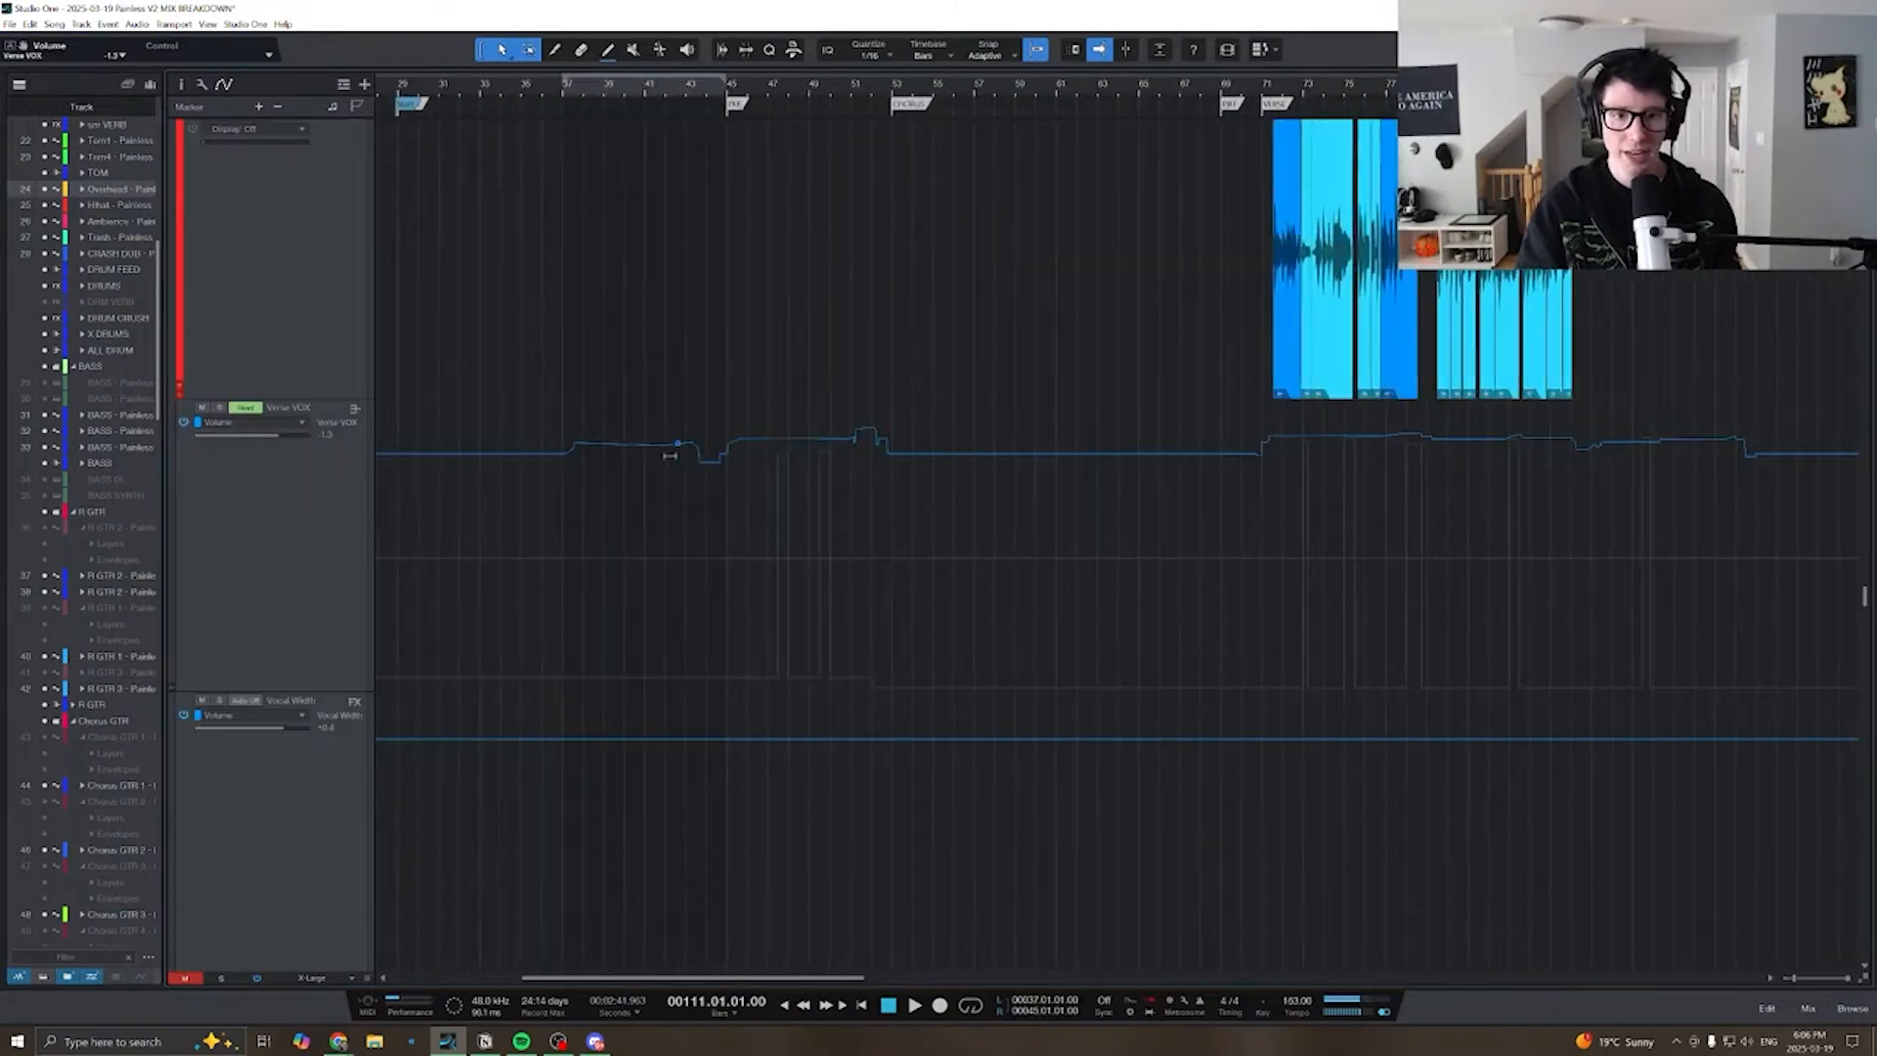
{"action": "left_click", "coordinate": [761, 94]}
{"action": "key", "text": "e"}
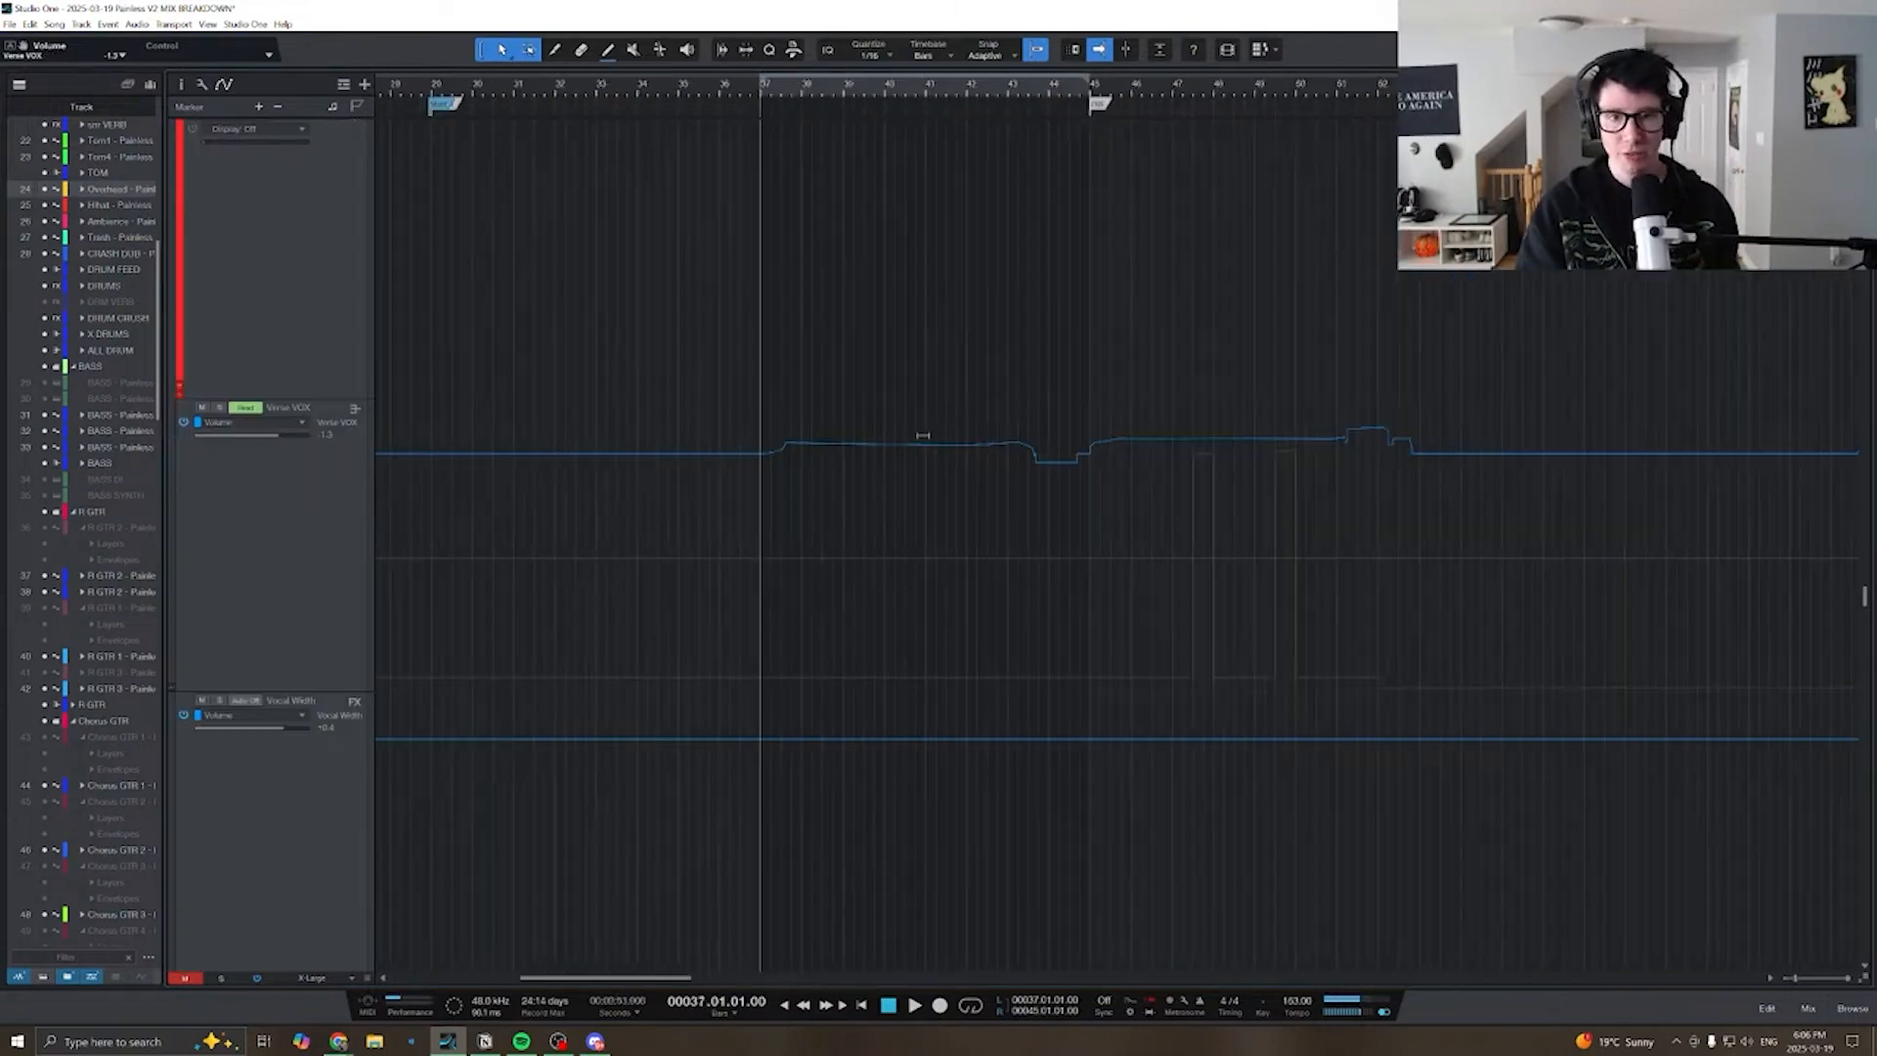
{"action": "key", "text": "space"}
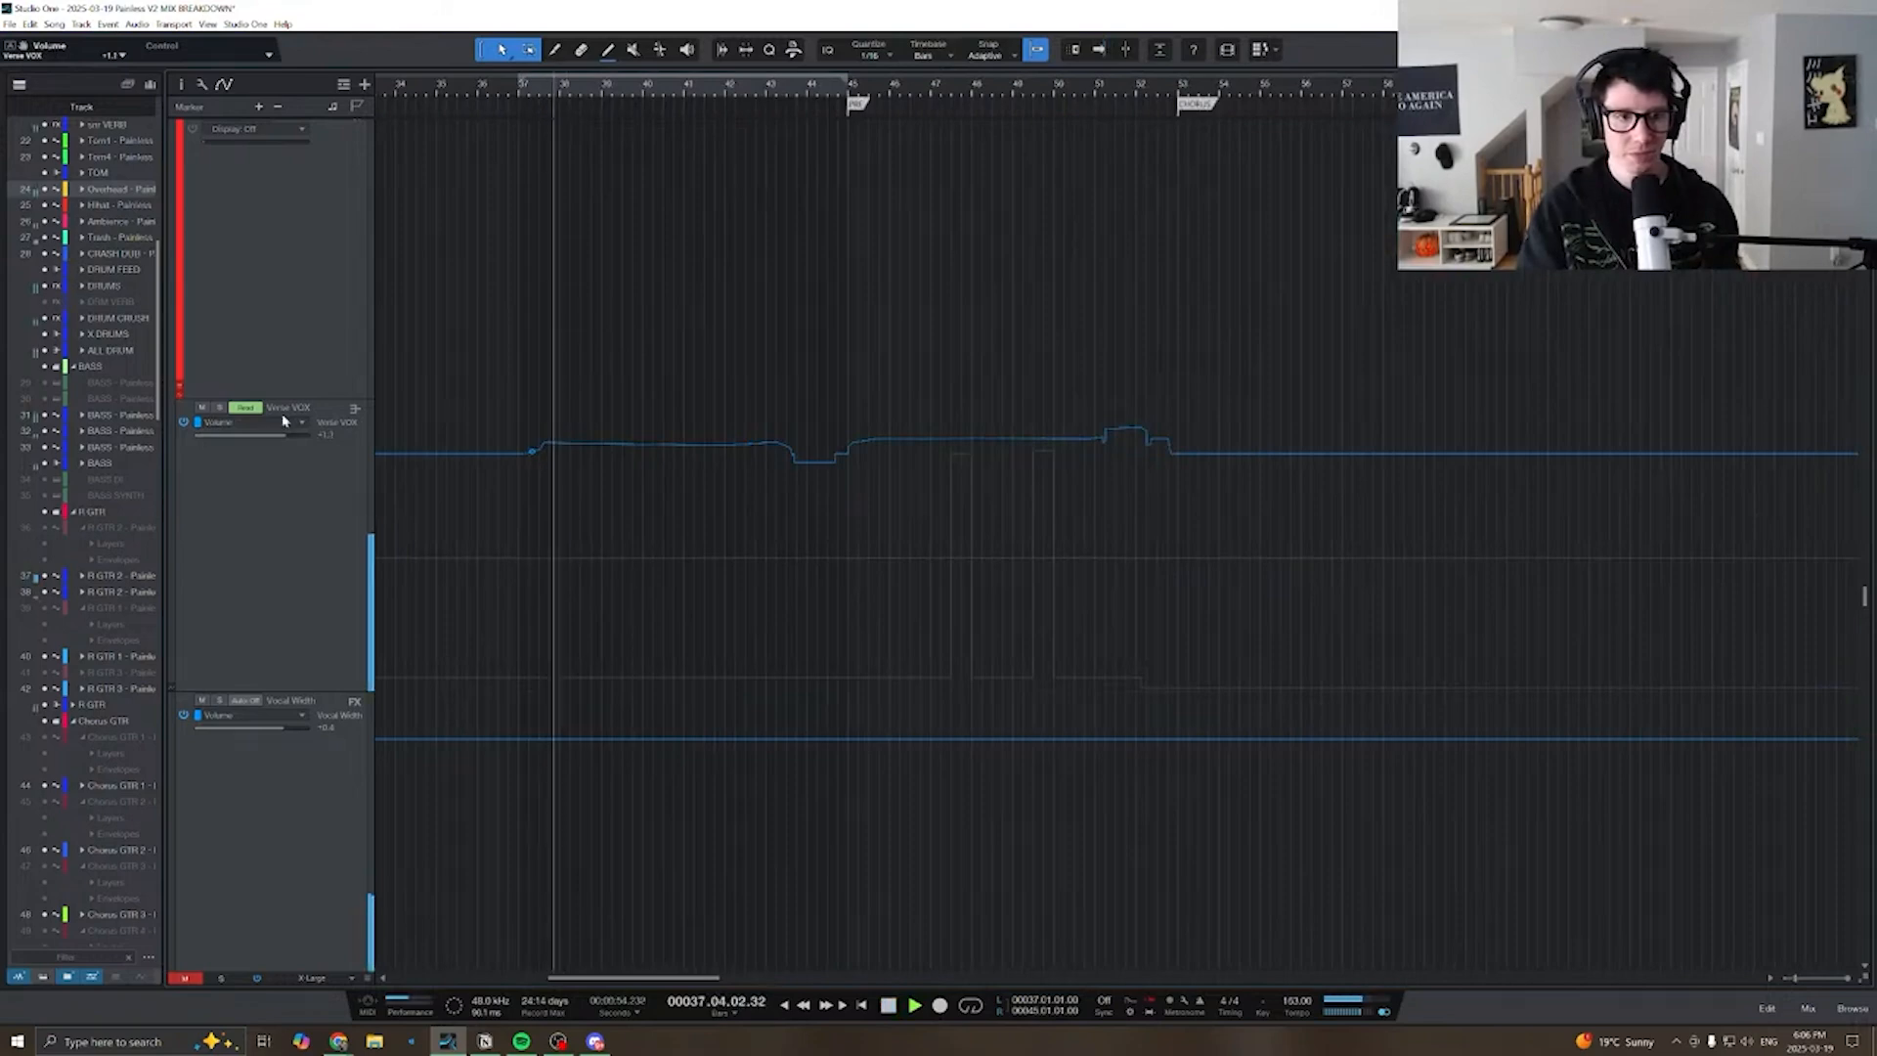
- Replay the first verse from bar 37 with the Verse VOX bus's automation off and back in Read mode
{"action": "key", "text": "space"}
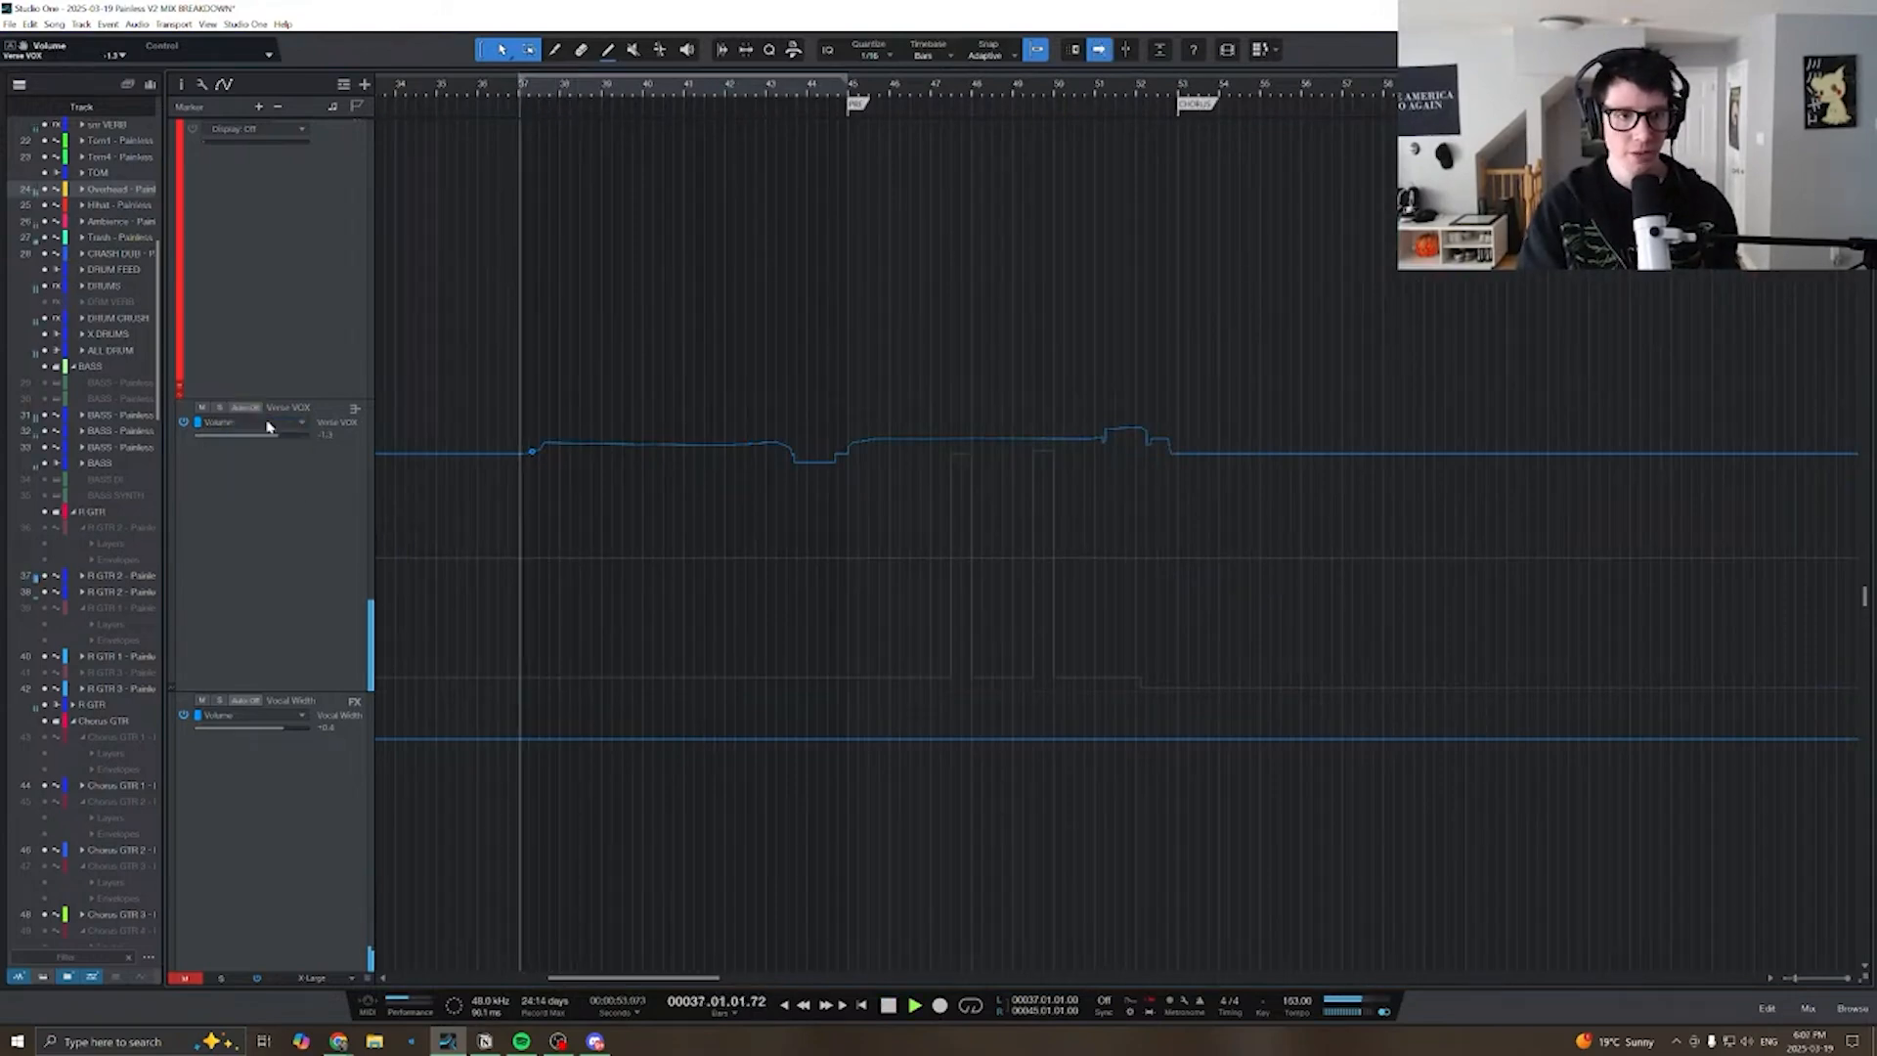
{"action": "left_click", "coordinate": [247, 414]}
{"action": "left_click", "coordinate": [251, 417]}
{"action": "left_click", "coordinate": [251, 417]}
{"action": "left_click", "coordinate": [260, 440]}
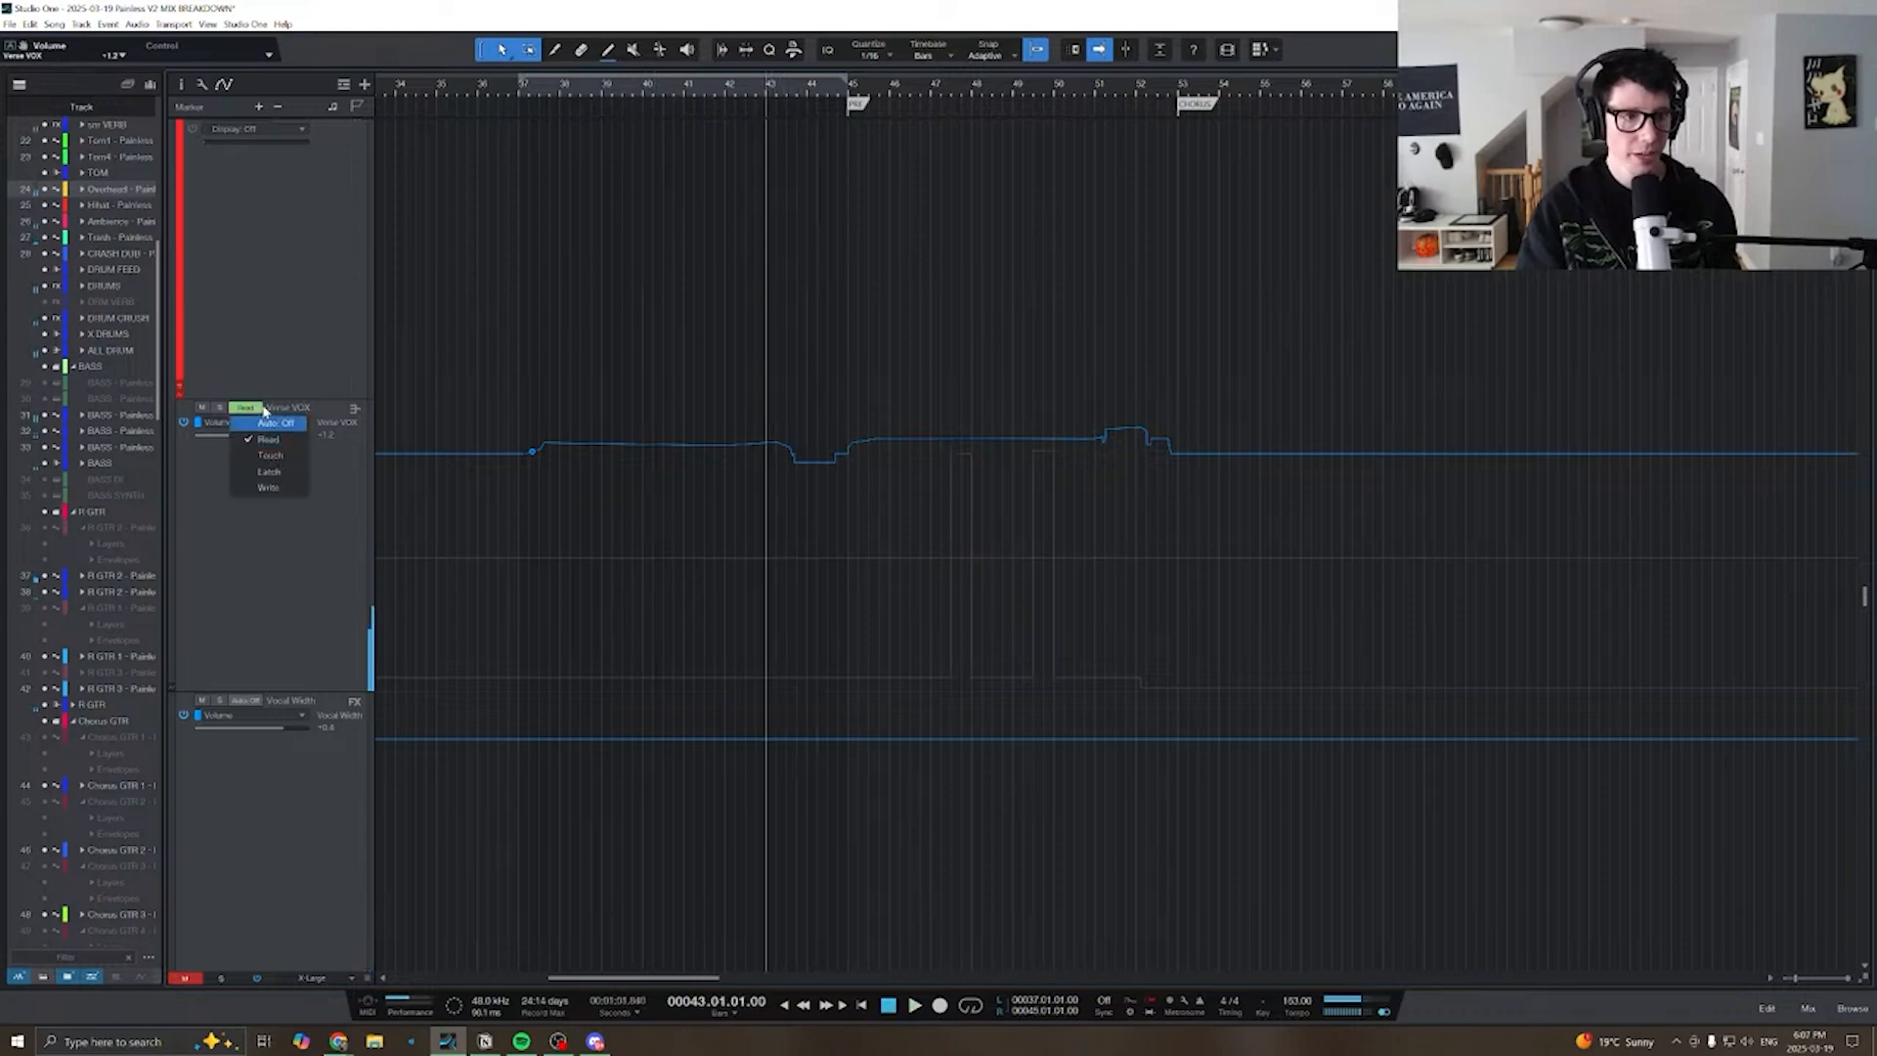
- Audition the Verse VOX bus in the second verse from bar 71 with its automation off and back in Read mode
{"action": "key", "text": "w"}
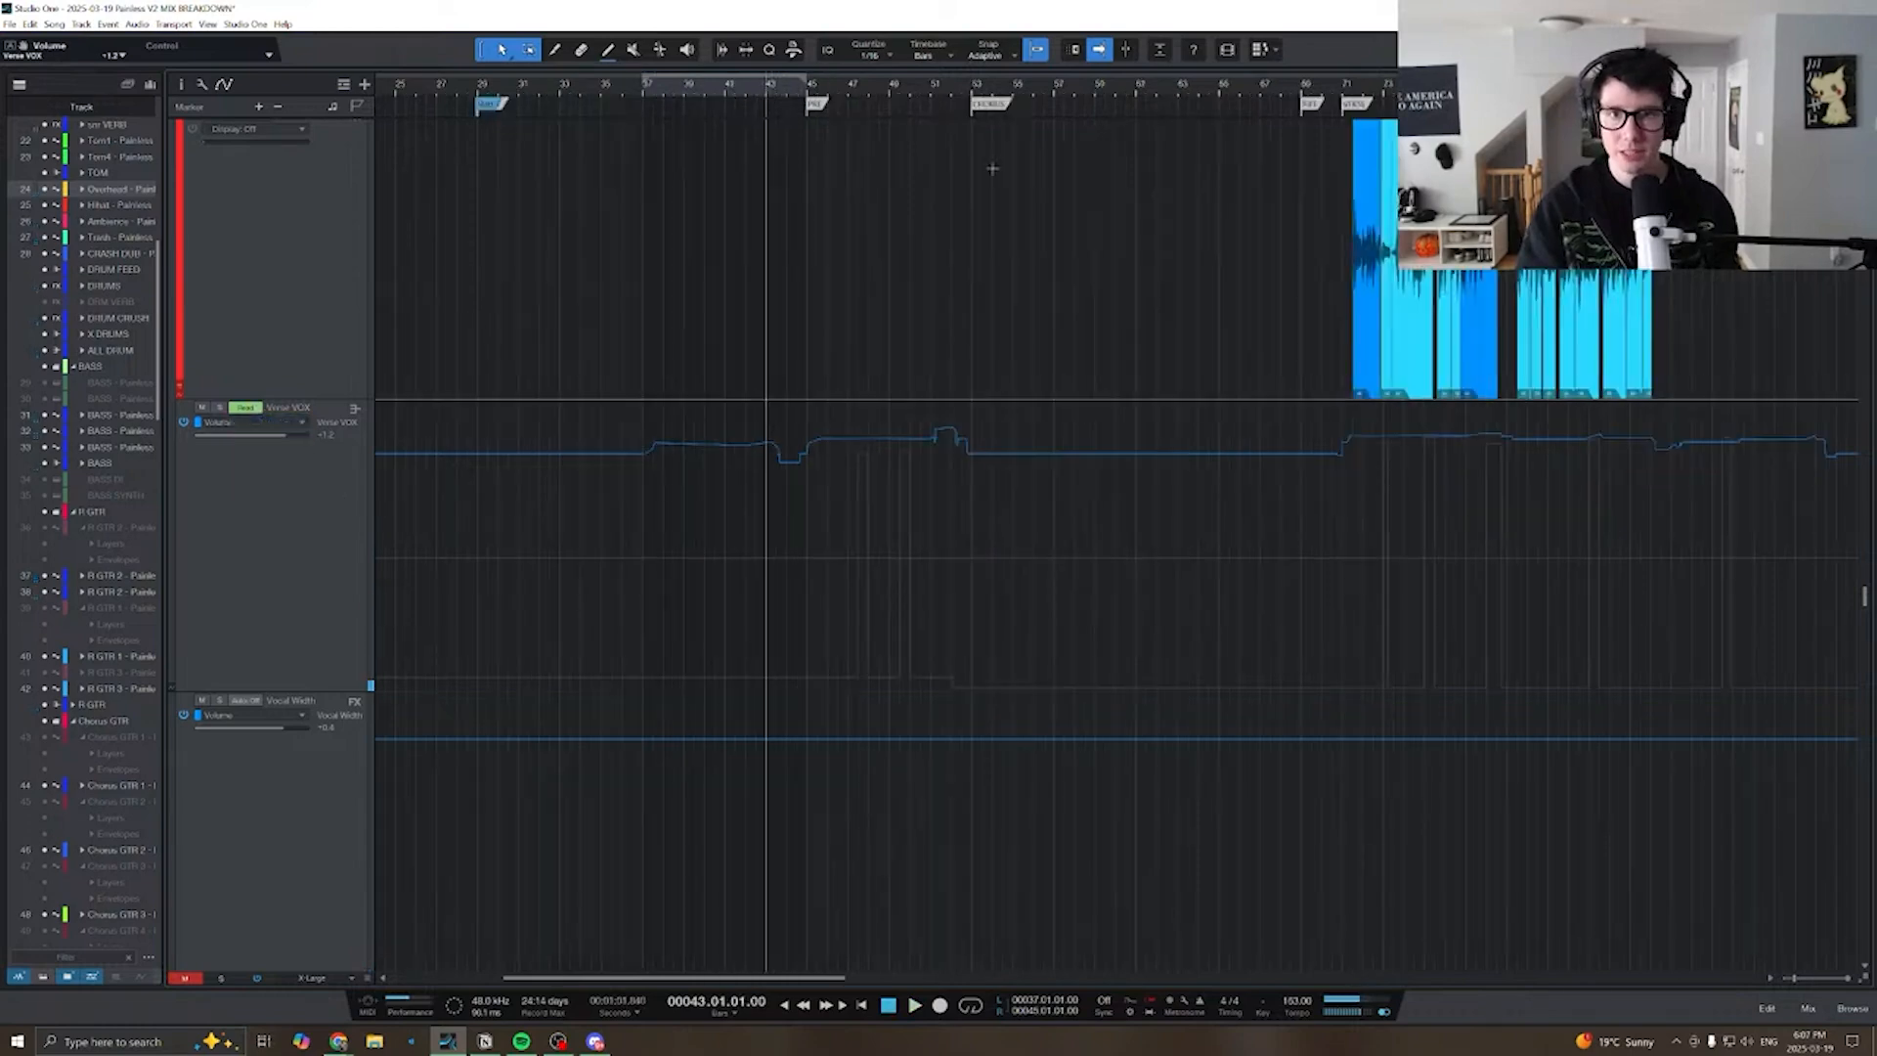
{"action": "left_click", "coordinate": [1340, 105]}
{"action": "scroll", "coordinate": [1332, 260], "scroll_direction": "right", "scroll_amount": 3}
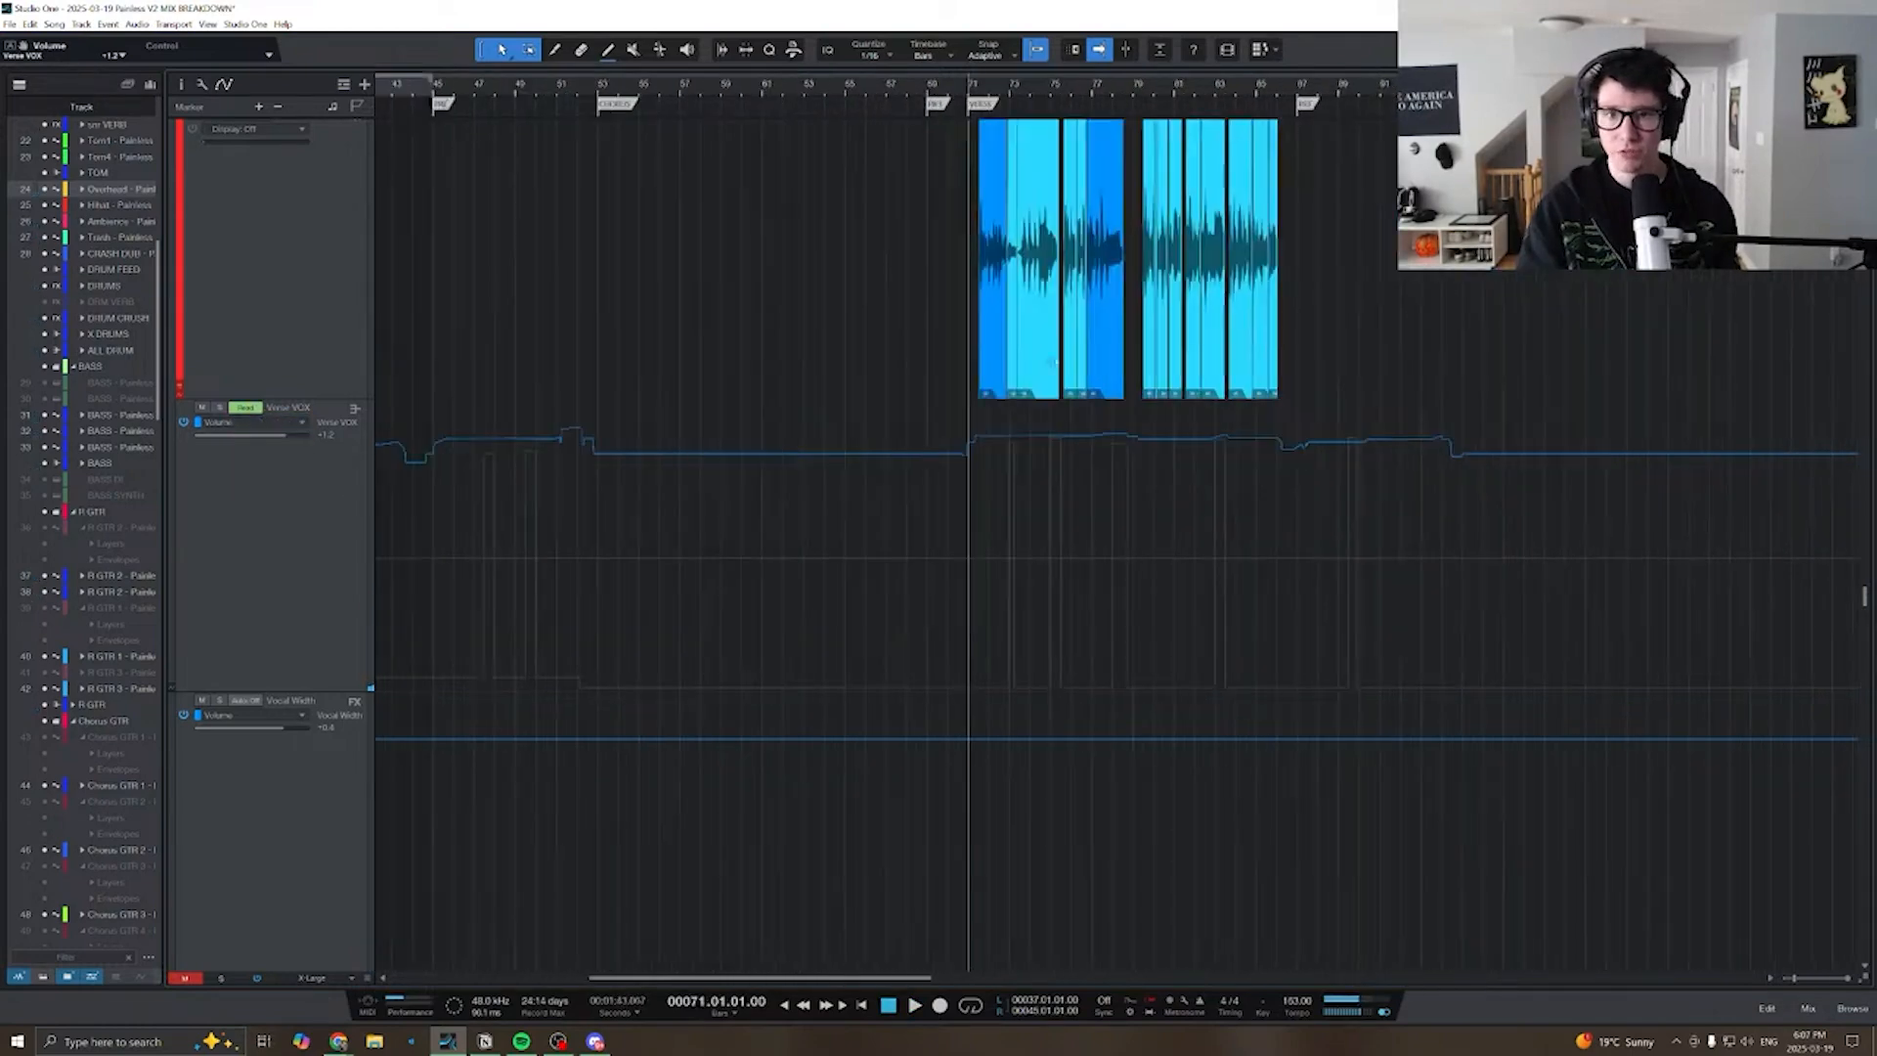
{"action": "key", "text": "e"}
{"action": "key", "text": "e"}
{"action": "key", "text": "w"}
{"action": "key", "text": "w"}
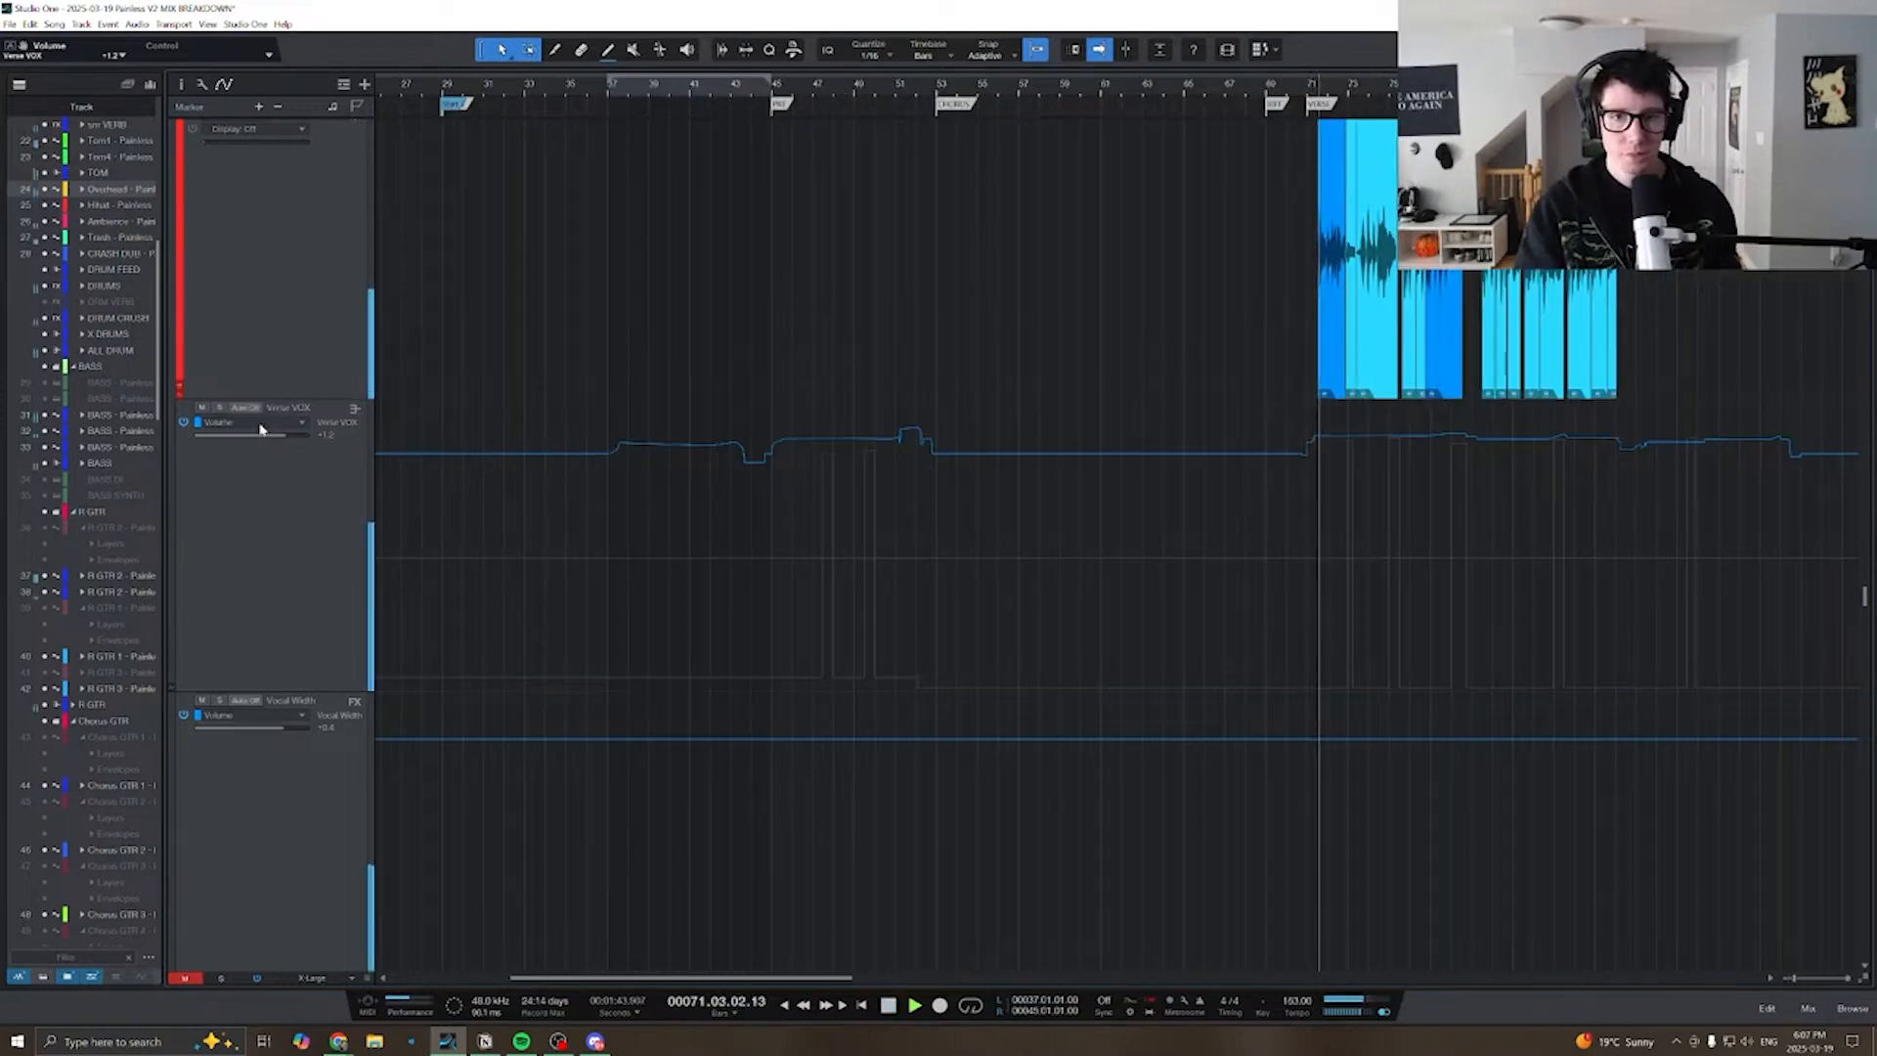
{"action": "left_click", "coordinate": [250, 411]}
{"action": "left_click", "coordinate": [256, 438]}
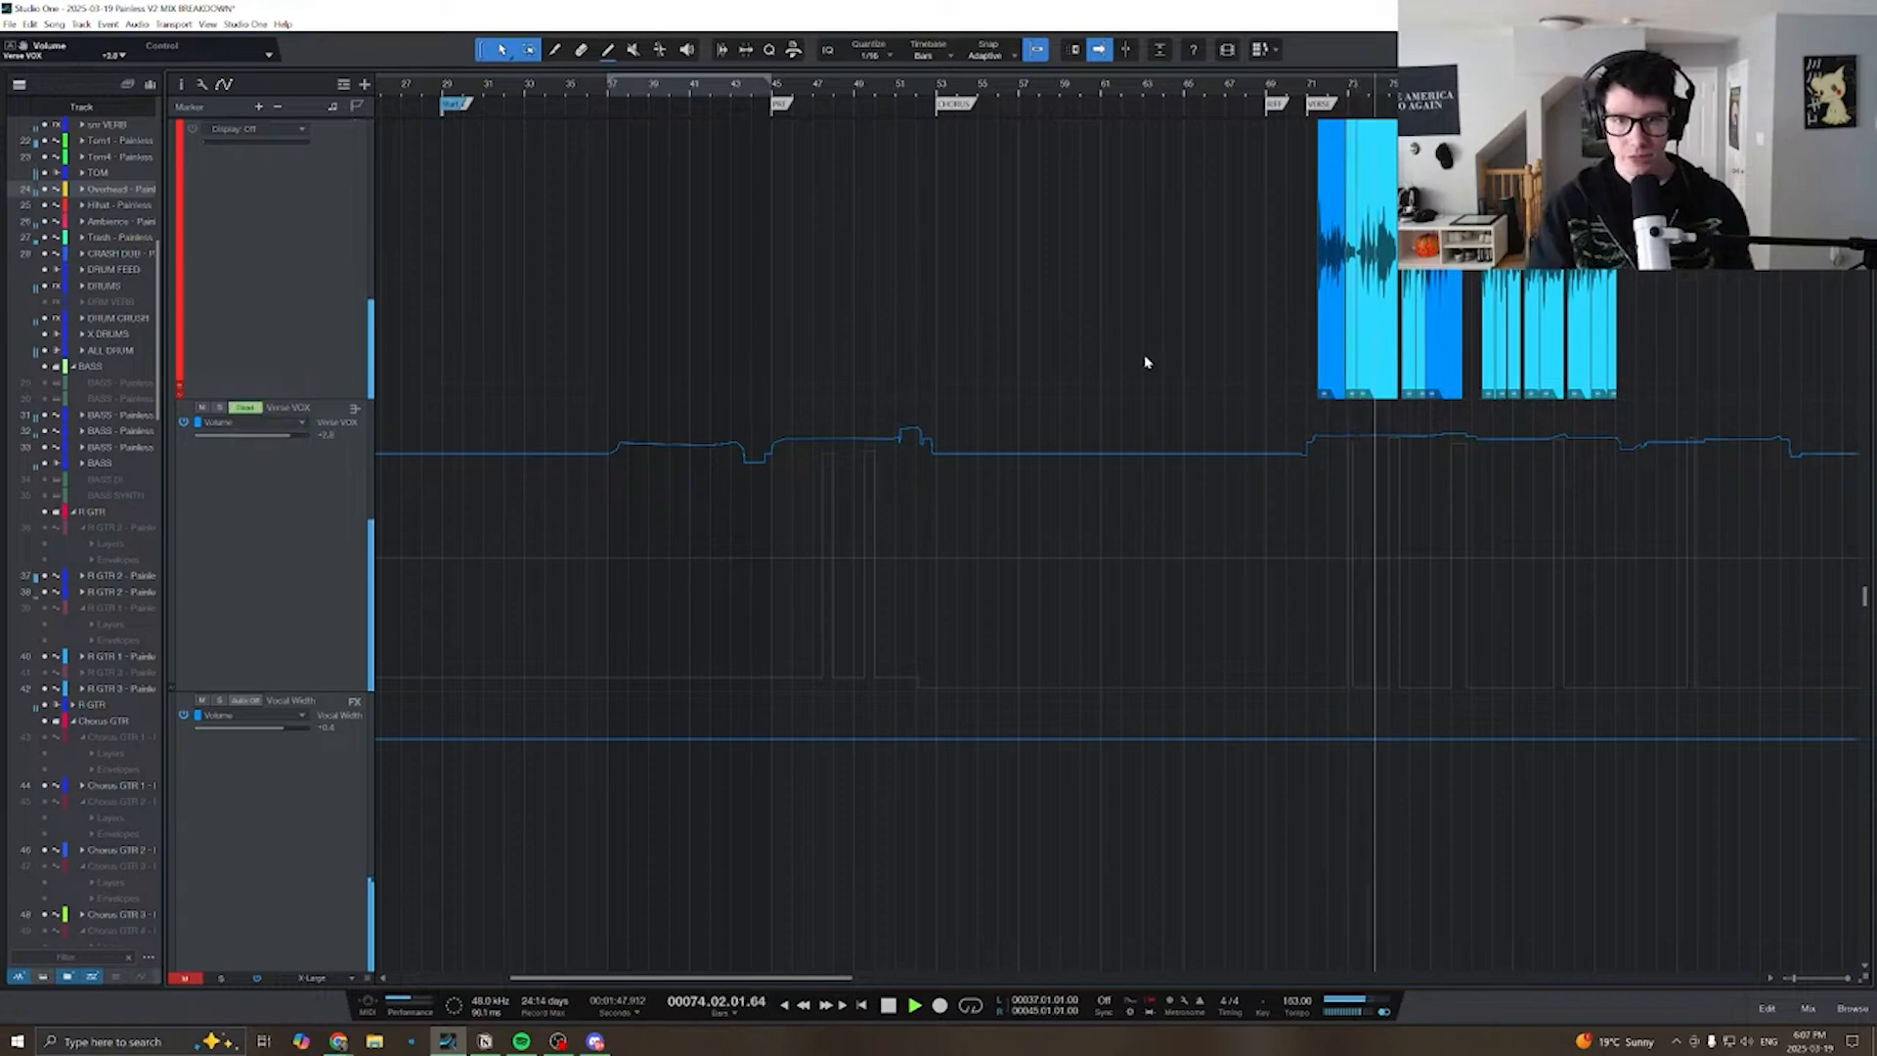
{"action": "key", "text": "space"}
- Go to the BRIDGE VOX bus and place the playhead where its volume automation rises, at the bridge around bar 111
{"action": "key", "text": "w"}
{"action": "key", "text": "w"}
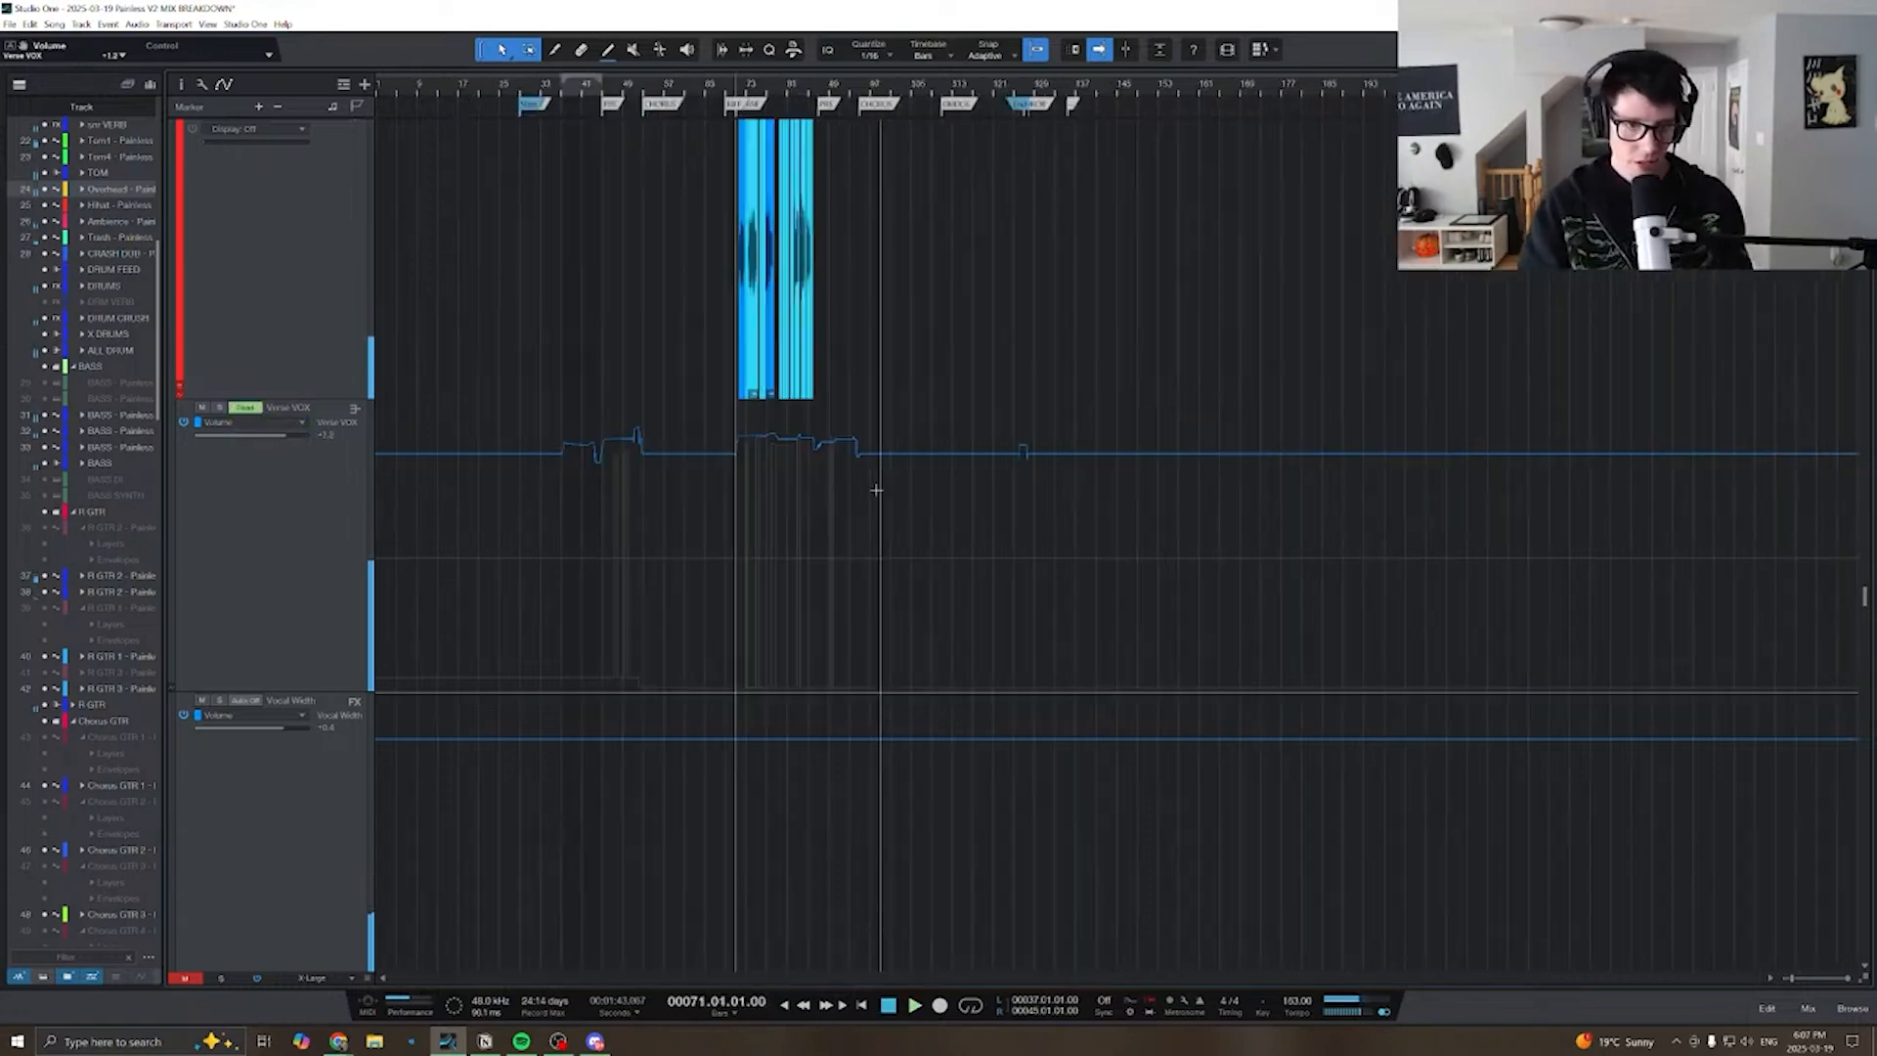
{"action": "scroll", "coordinate": [869, 525], "scroll_direction": "down", "scroll_amount": 5}
{"action": "scroll", "coordinate": [866, 543], "scroll_direction": "down", "scroll_amount": 6}
{"action": "key", "text": "e"}
{"action": "key", "text": "e"}
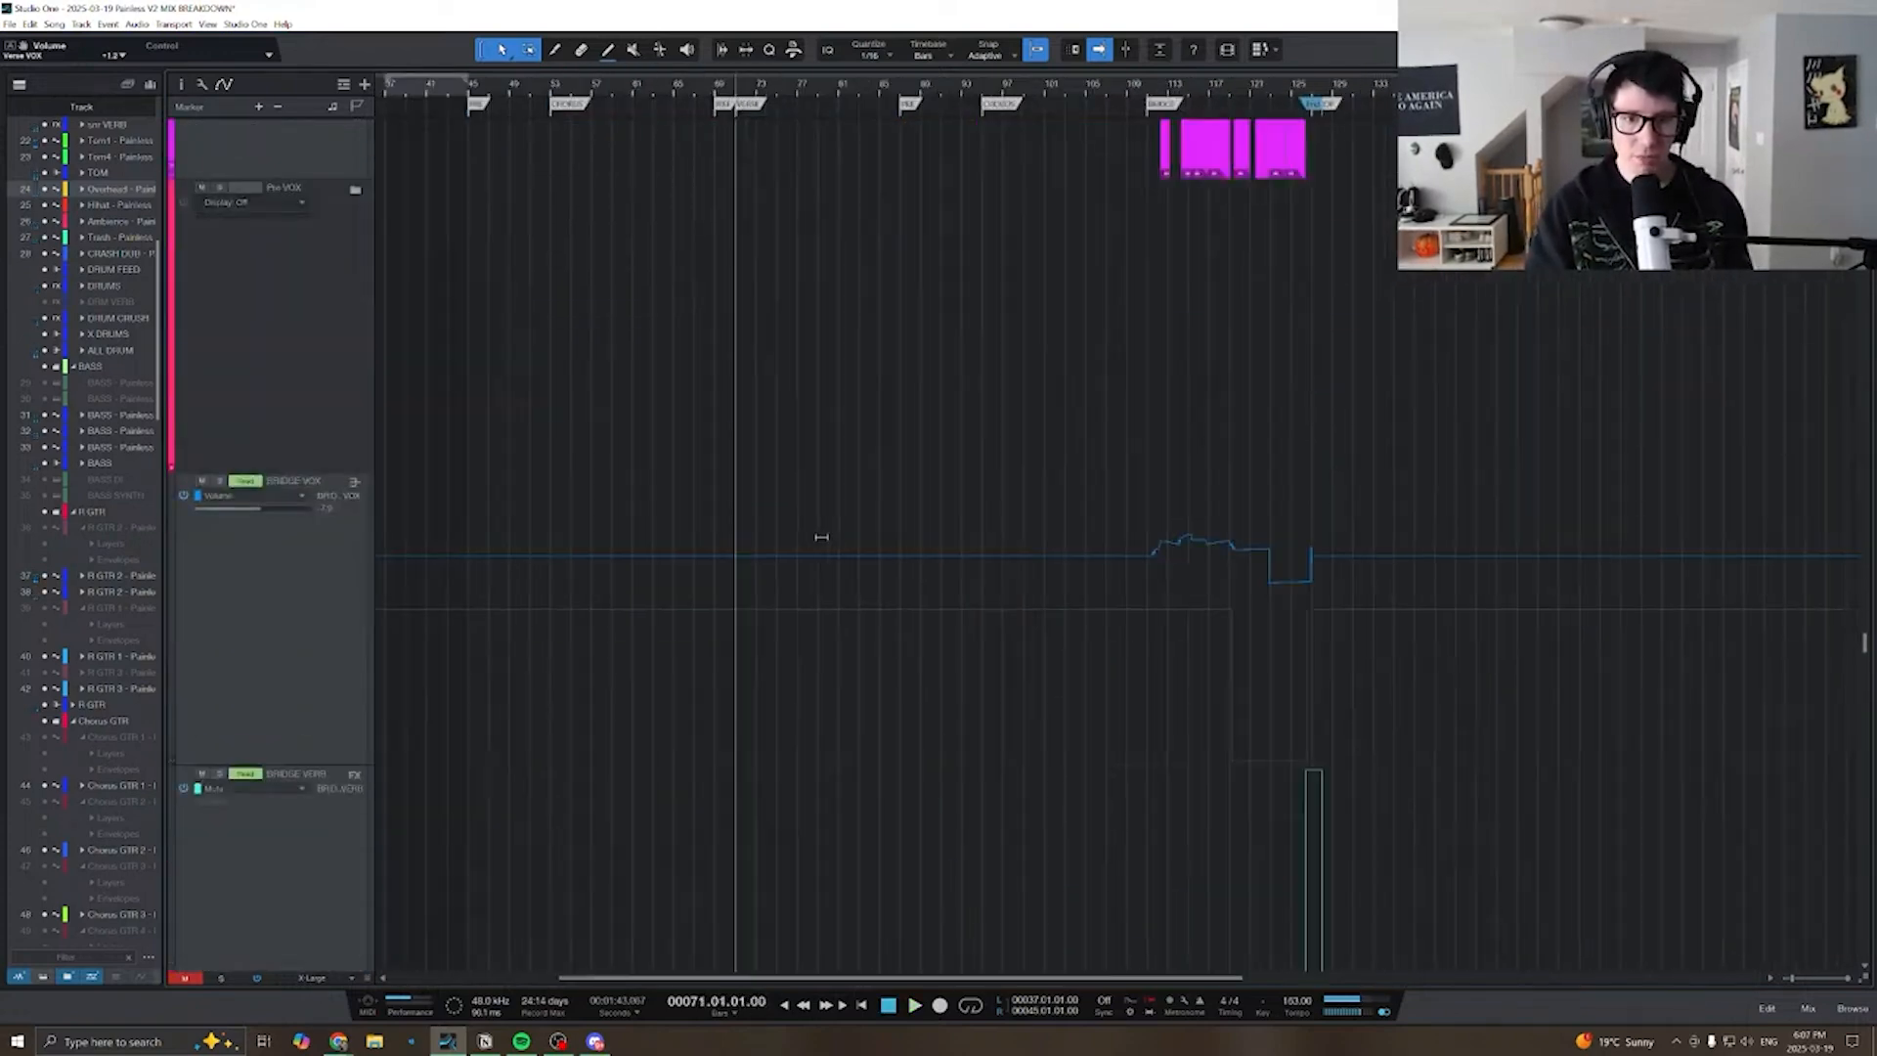
{"action": "scroll", "coordinate": [885, 504], "scroll_direction": "right", "scroll_amount": 3}
{"action": "scroll", "coordinate": [897, 500], "scroll_direction": "right", "scroll_amount": 3}
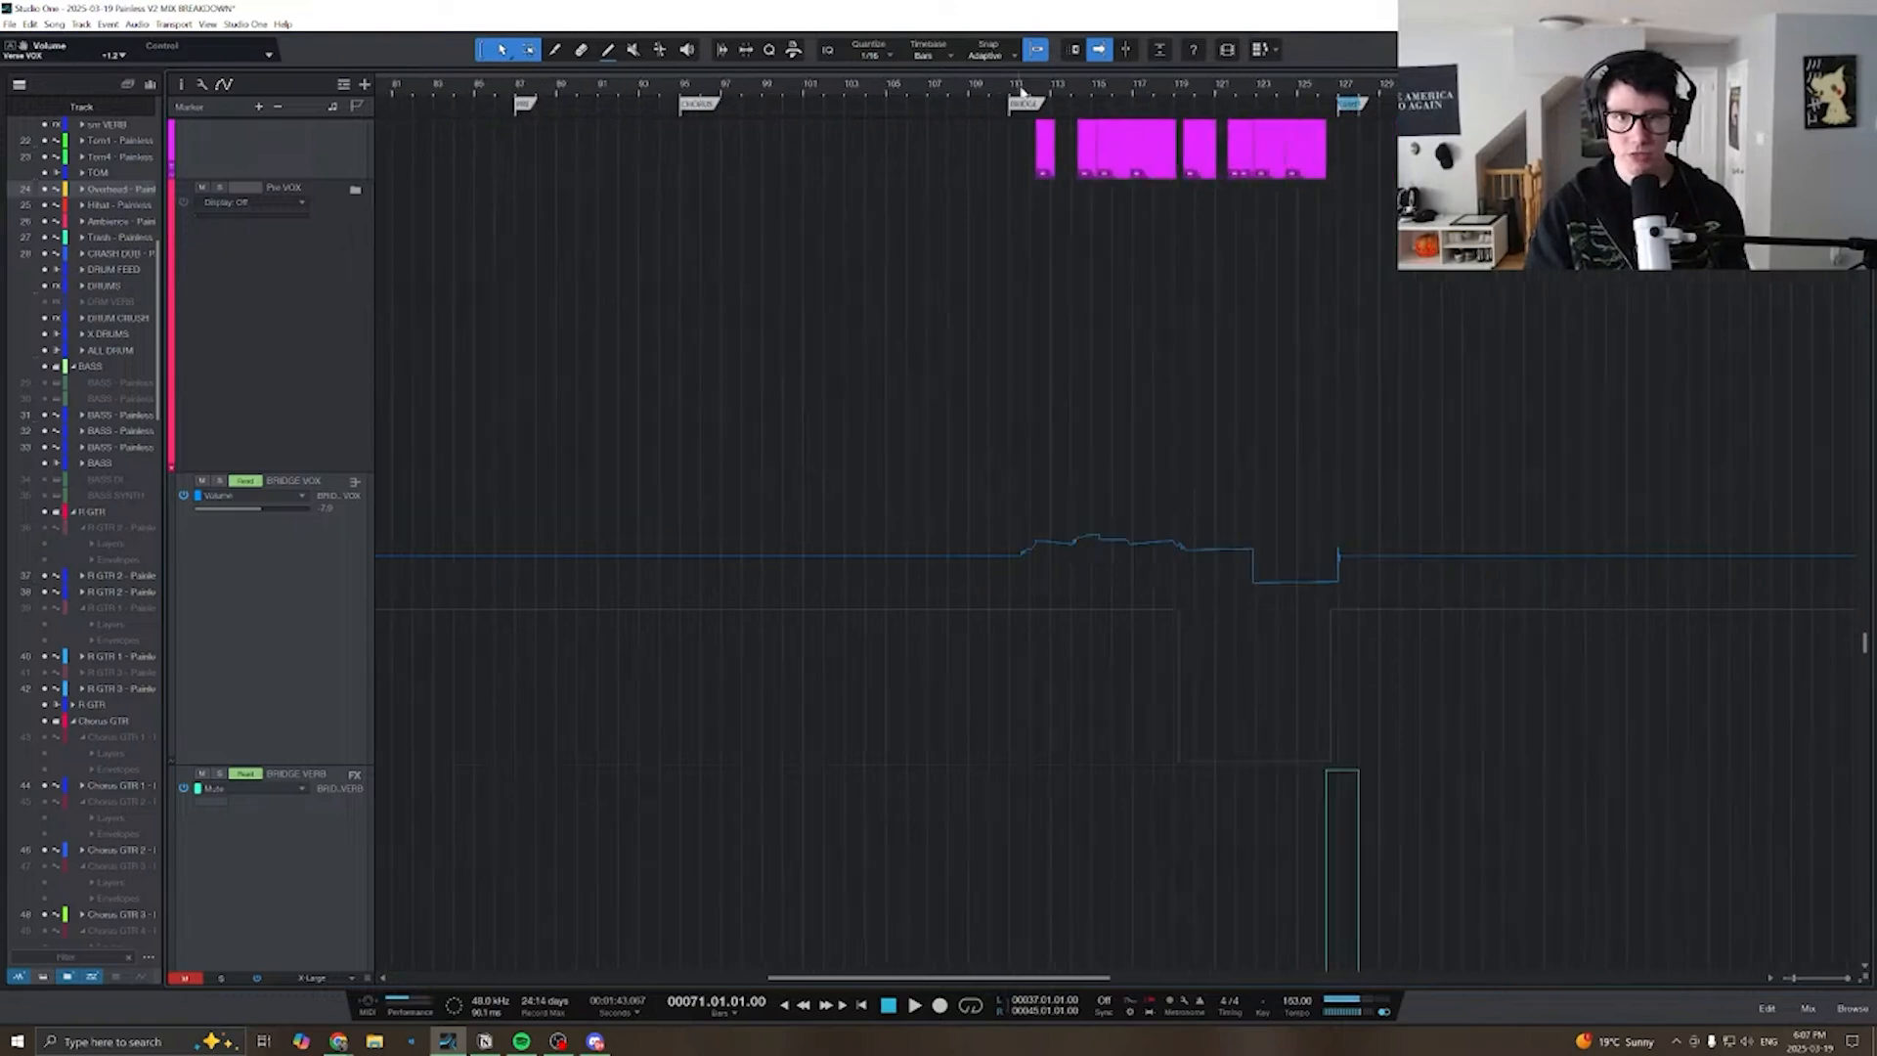
{"action": "left_click", "coordinate": [1020, 91]}
{"action": "key", "text": "e"}
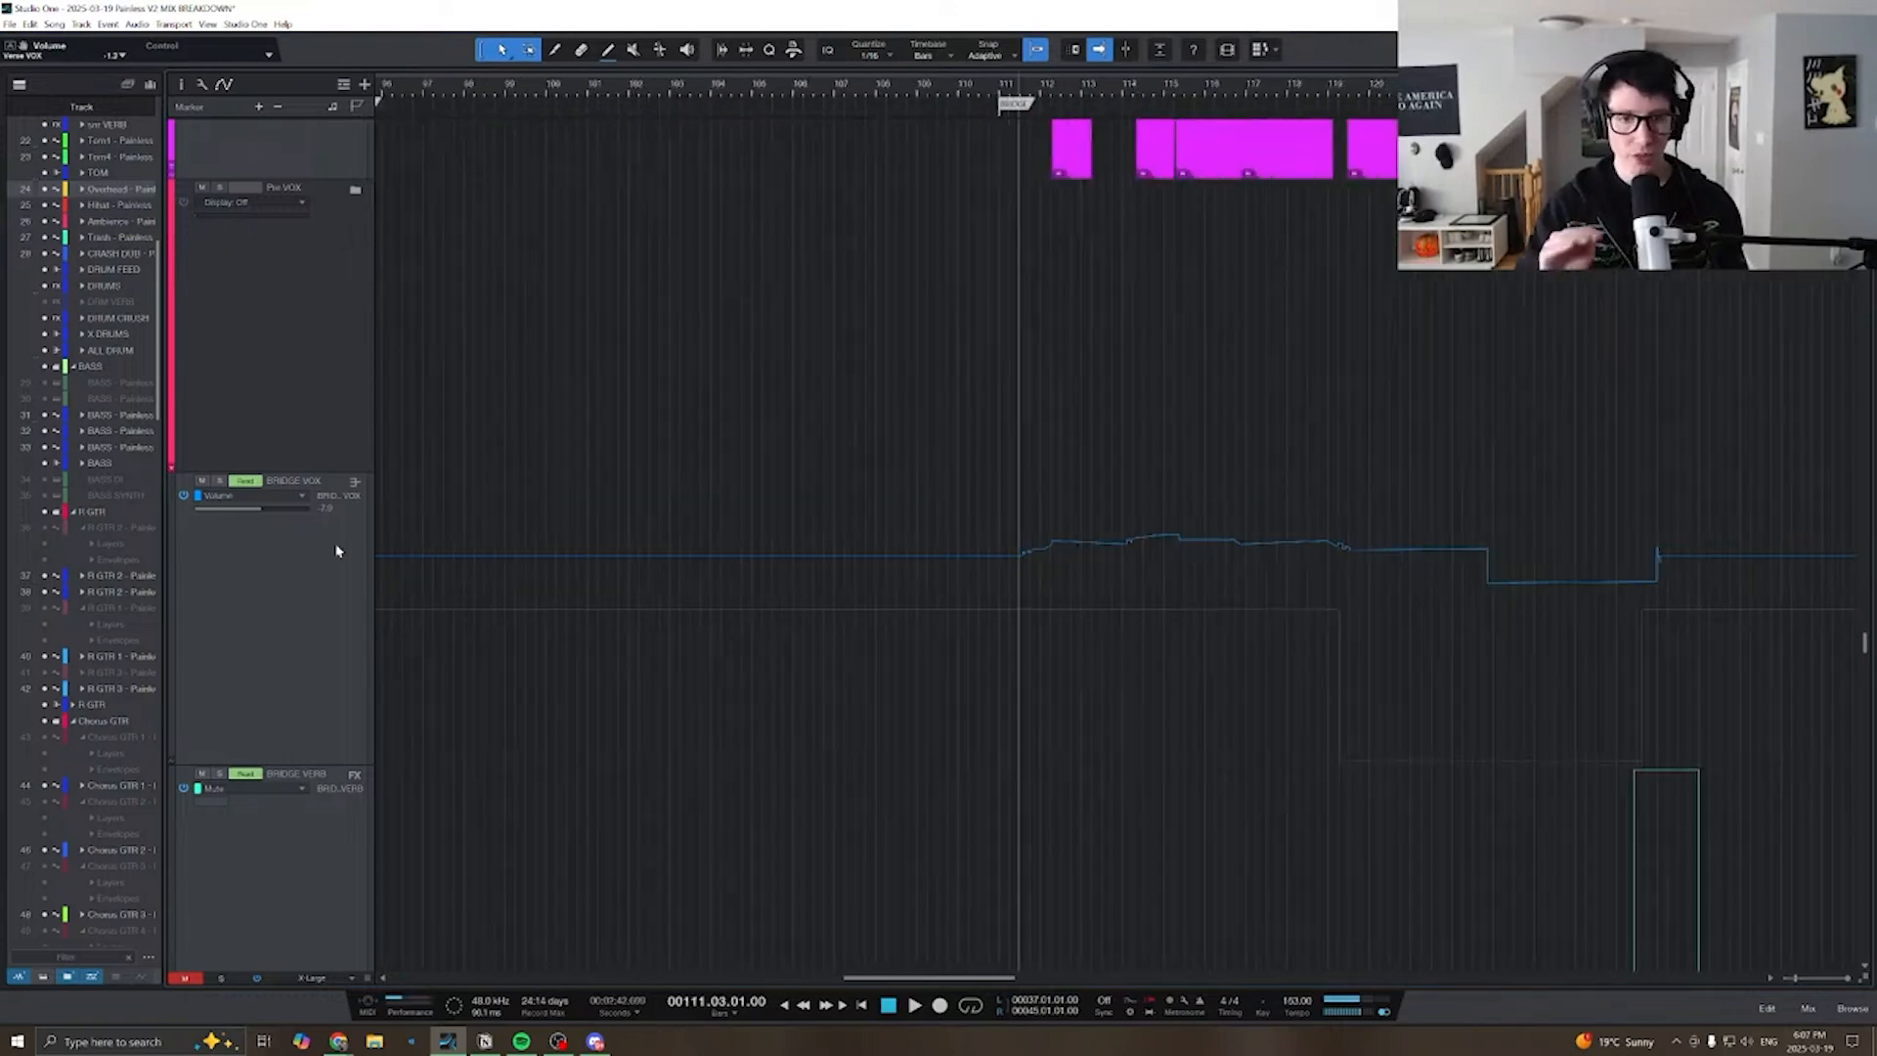
- Audition the bridge with the BRIDGE VOX bus's volume automation off and back in Read mode
{"action": "left_click", "coordinate": [251, 484]}
{"action": "left_click", "coordinate": [253, 488]}
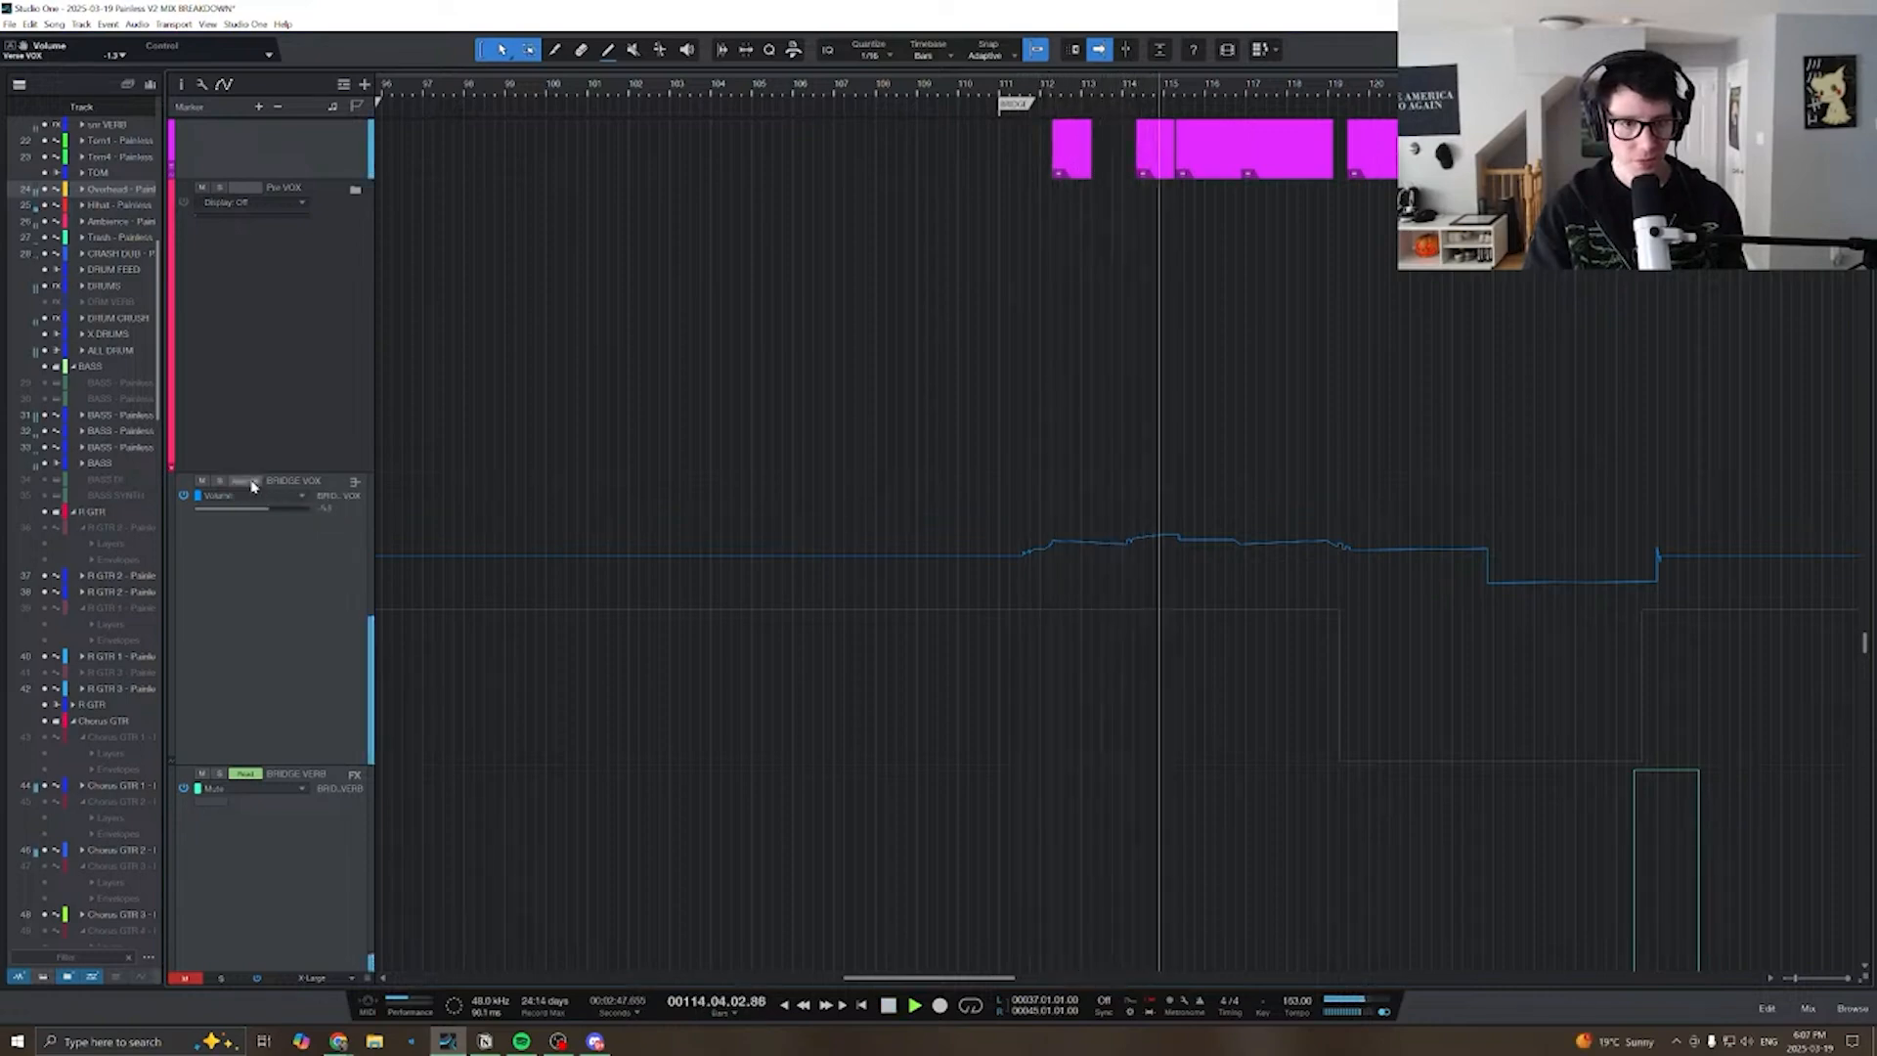
{"action": "left_click", "coordinate": [251, 484]}
{"action": "left_click", "coordinate": [260, 515]}
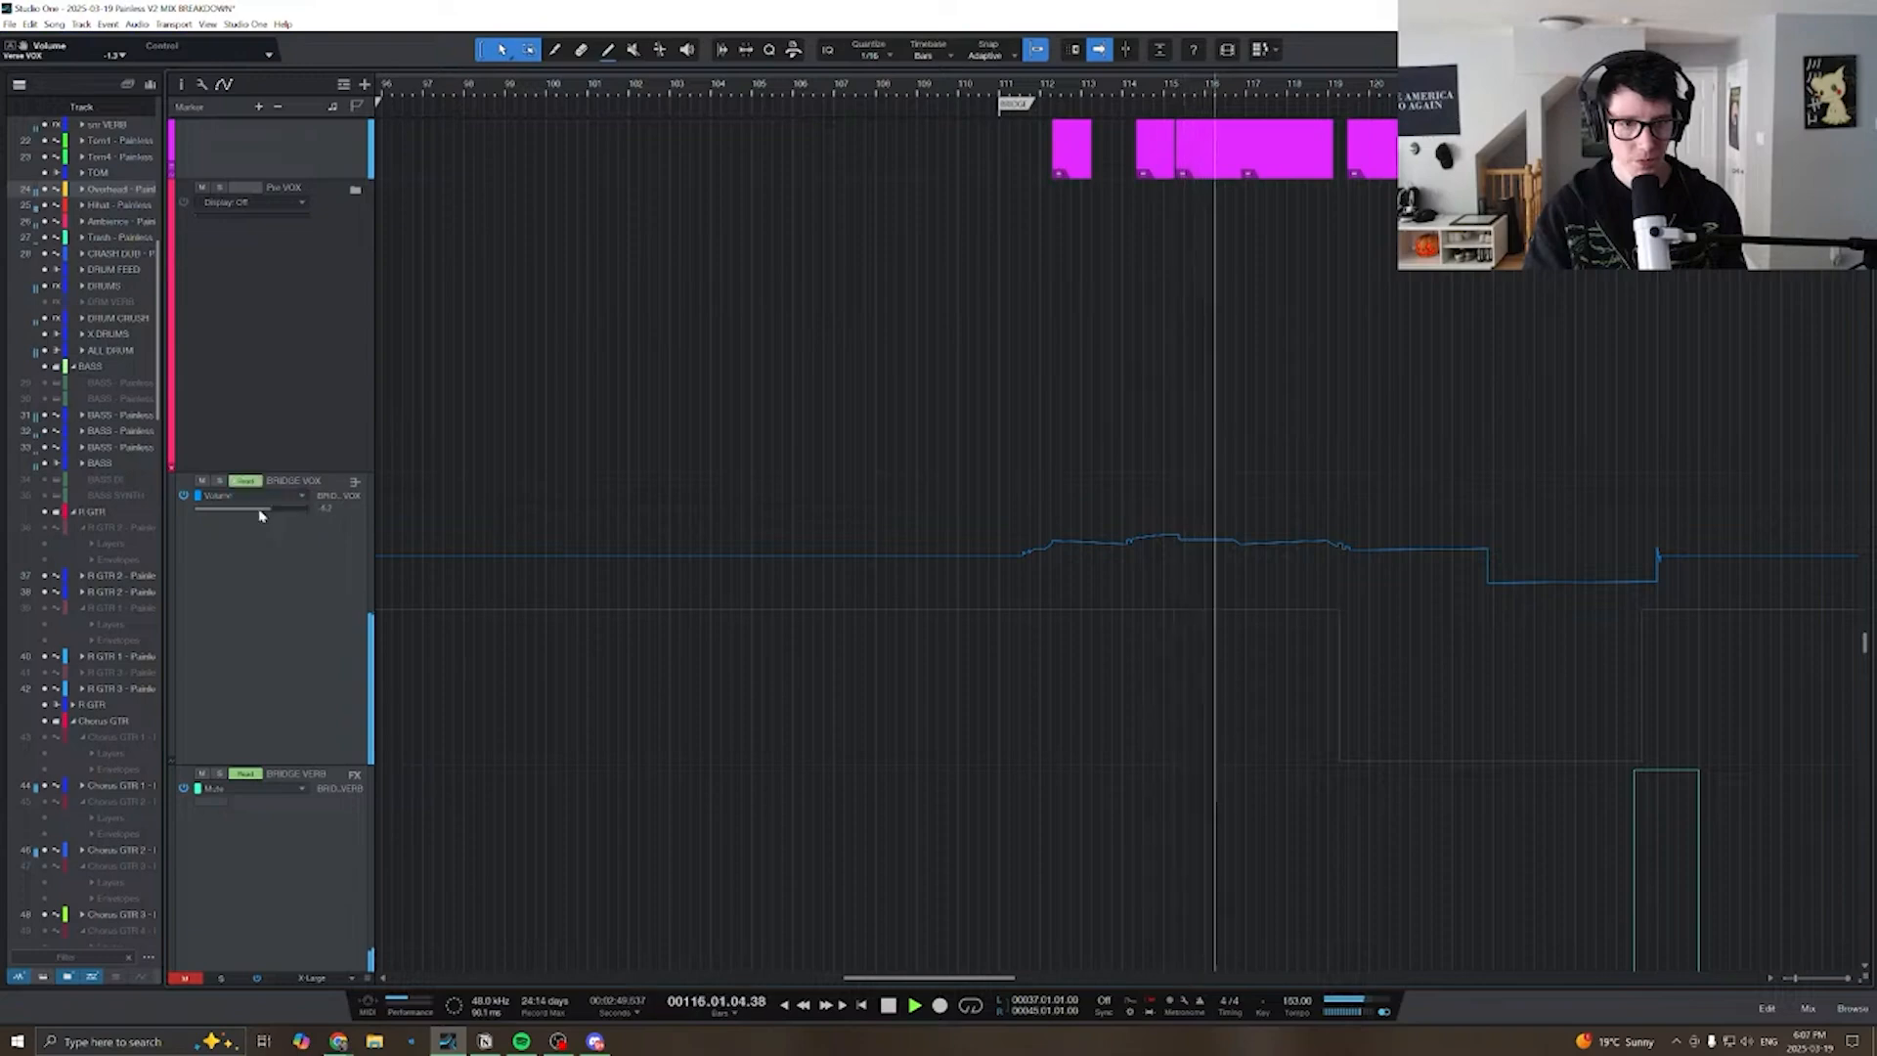
- Go to the Chorus VOX bus and examine its volume automation from bar 52 through the first chorus
{"action": "scroll", "coordinate": [970, 475], "scroll_direction": "down", "scroll_amount": 4}
{"action": "scroll", "coordinate": [976, 474], "scroll_direction": "left", "scroll_amount": 5}
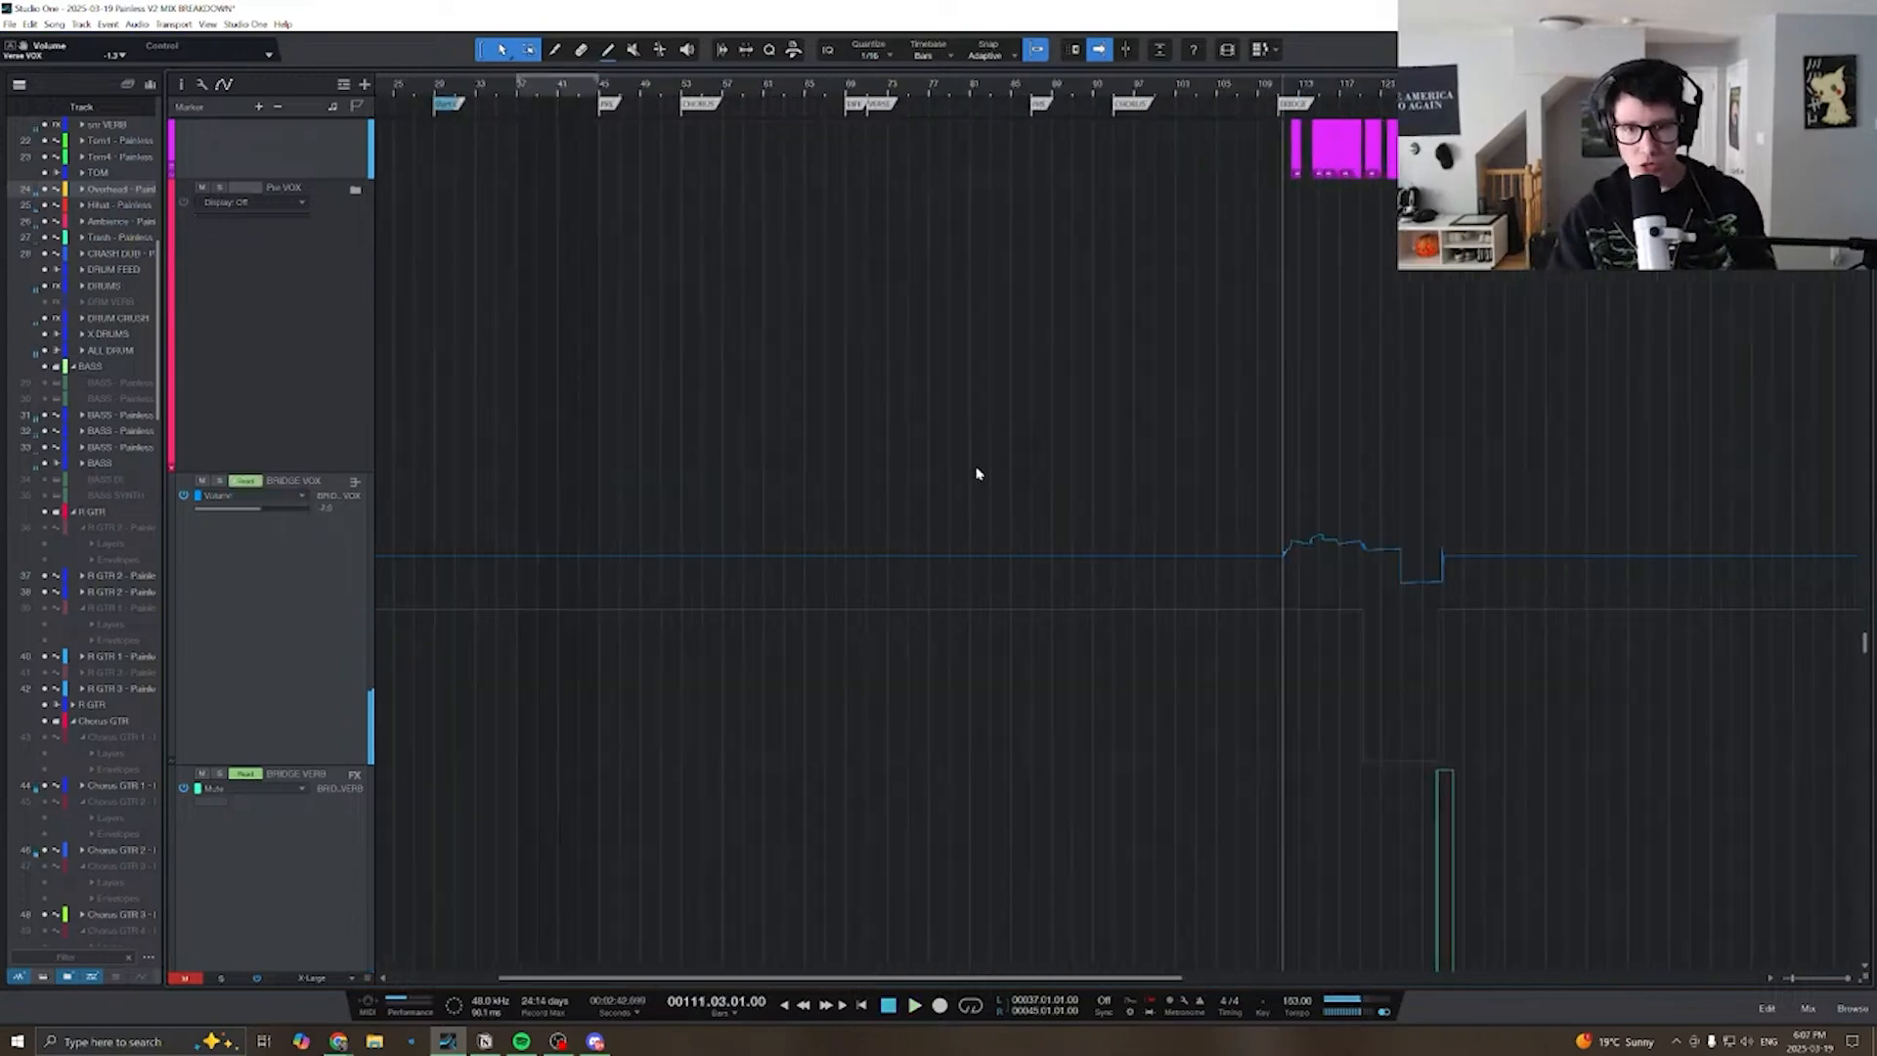
{"action": "scroll", "coordinate": [1022, 495], "scroll_direction": "down", "scroll_amount": 8}
{"action": "scroll", "coordinate": [1115, 548], "scroll_direction": "down", "scroll_amount": 8}
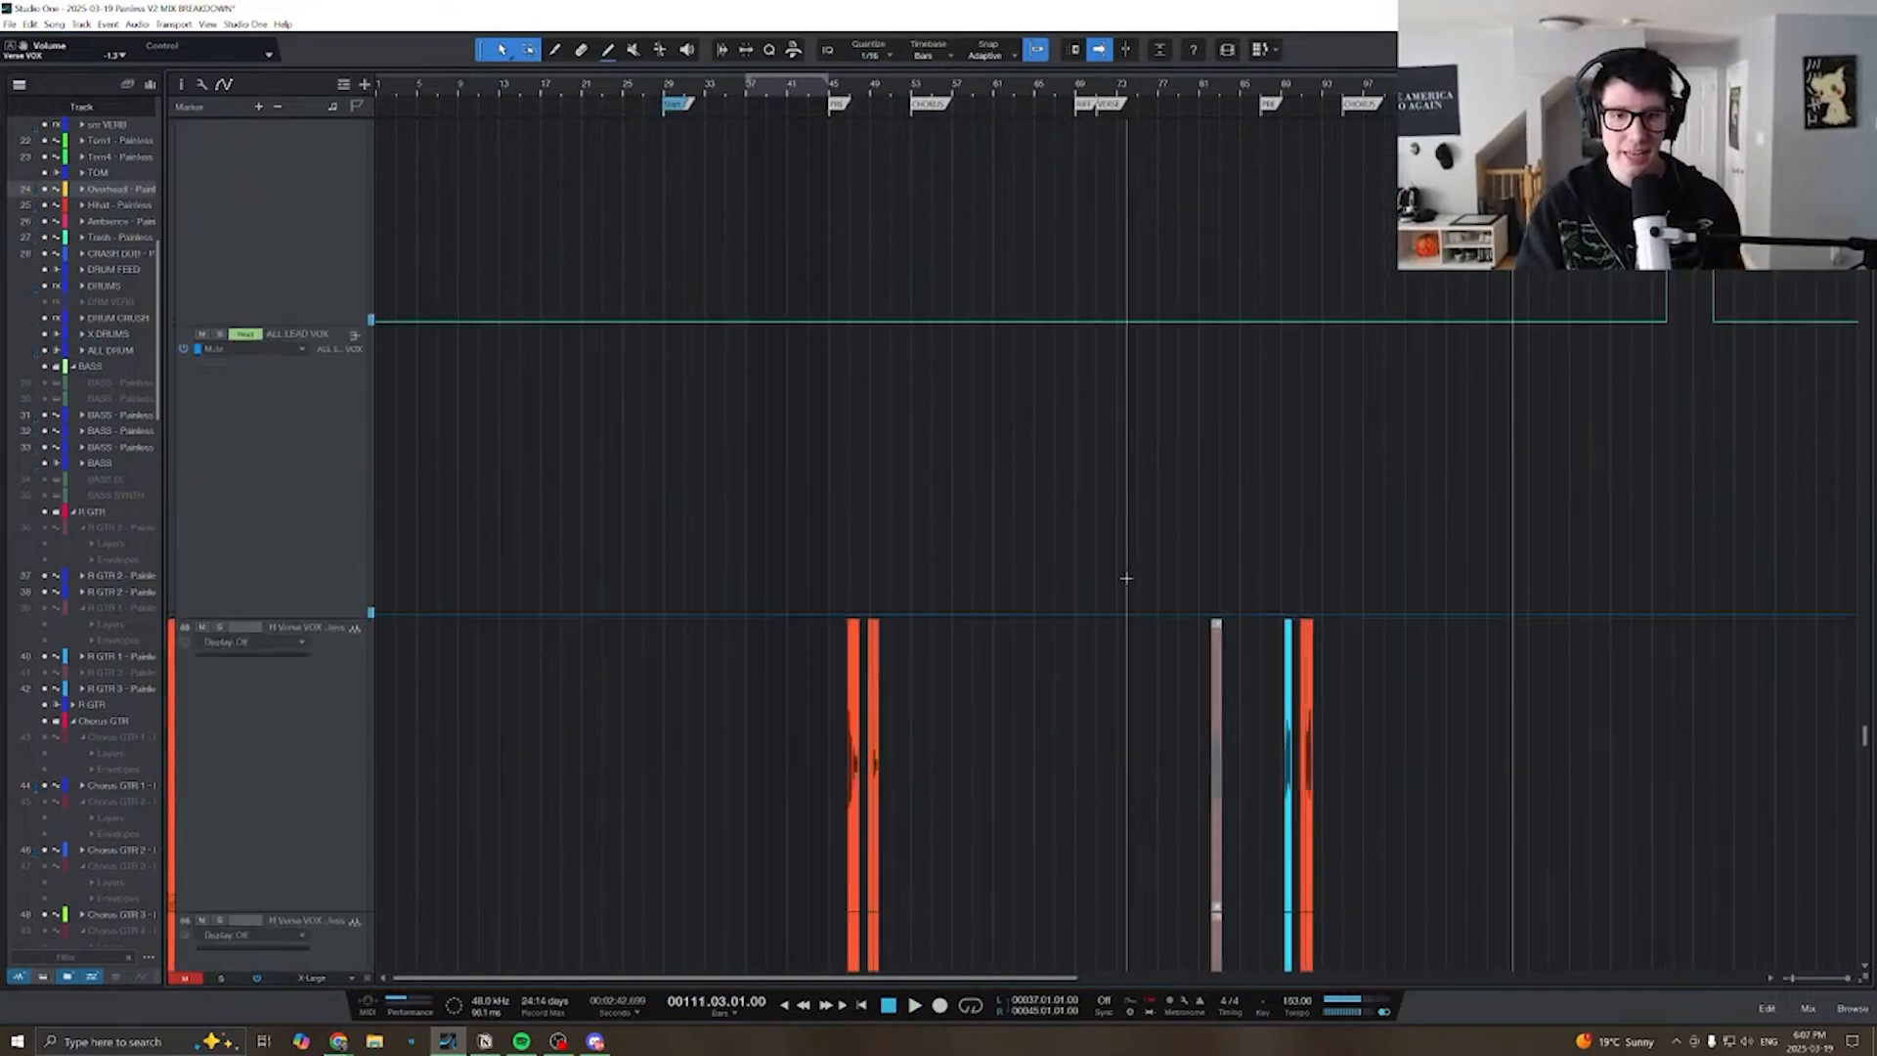
{"action": "scroll", "coordinate": [1156, 561], "scroll_direction": "up", "scroll_amount": 3}
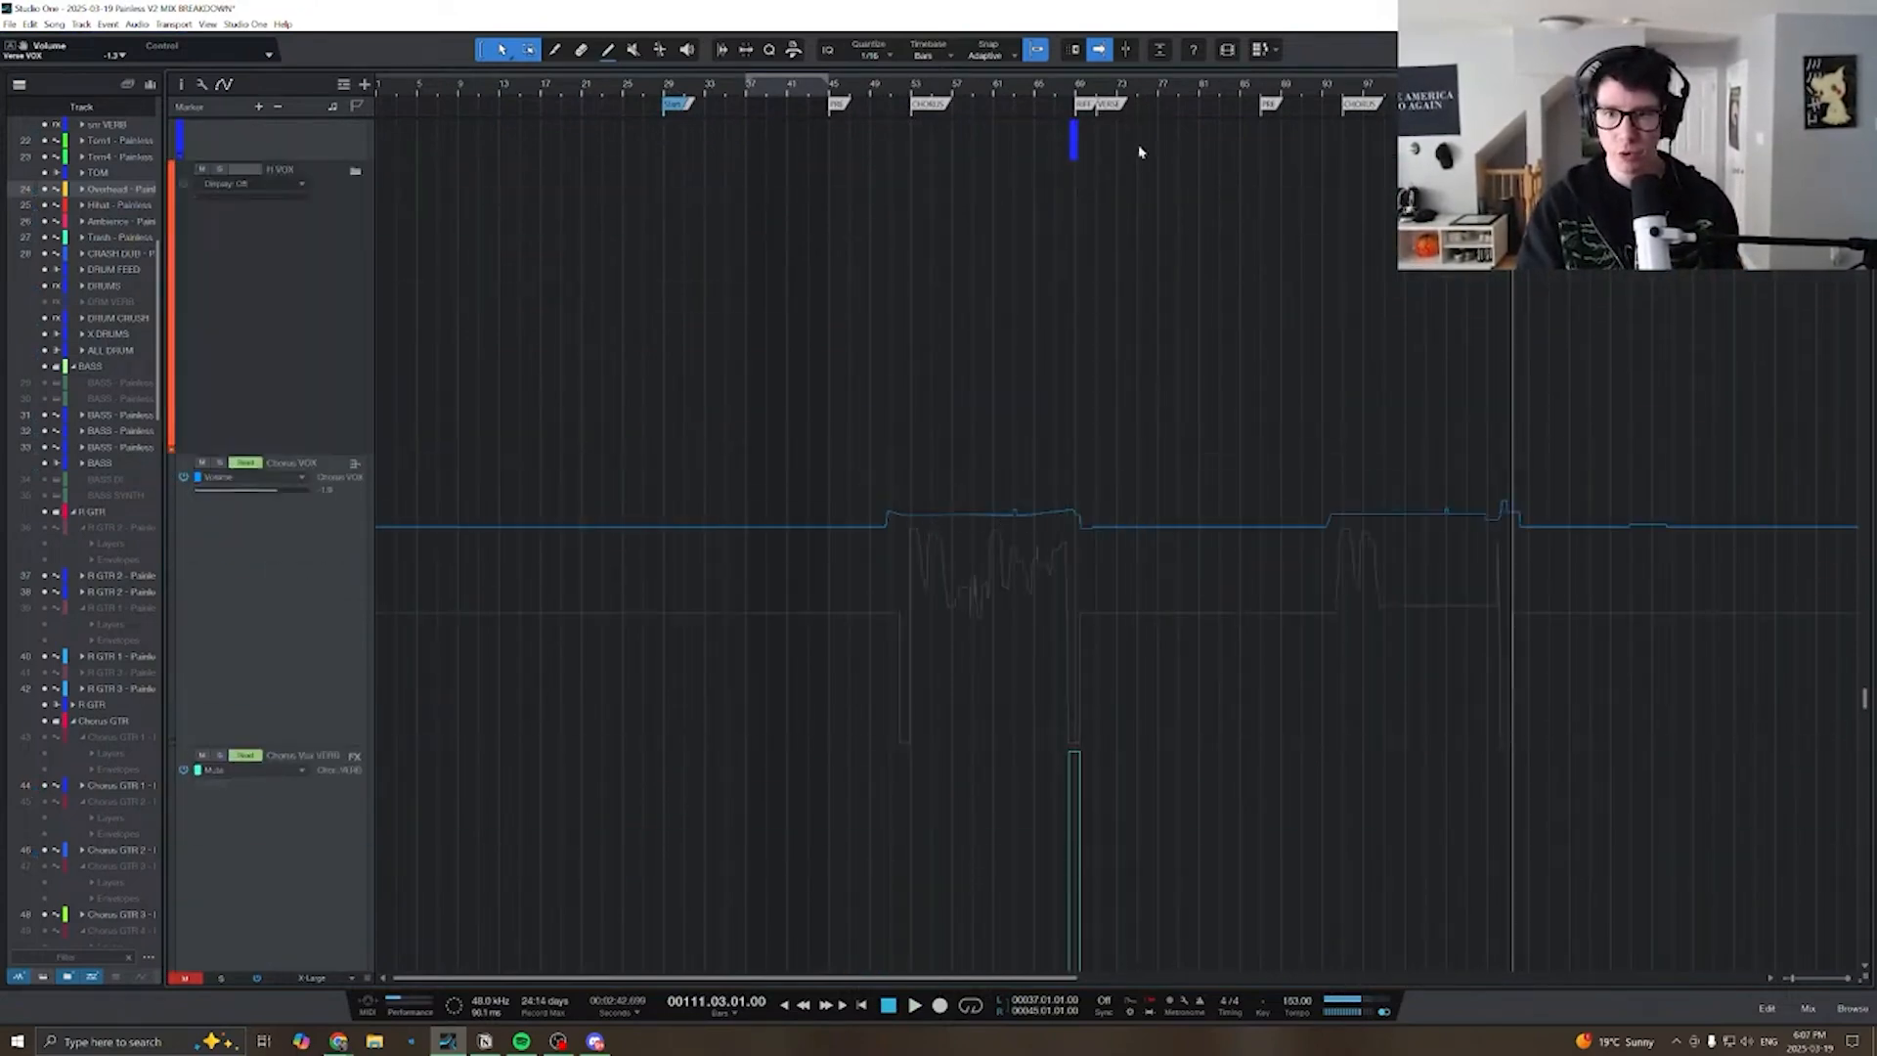
{"action": "left_click", "coordinate": [905, 92]}
{"action": "key", "text": "e"}
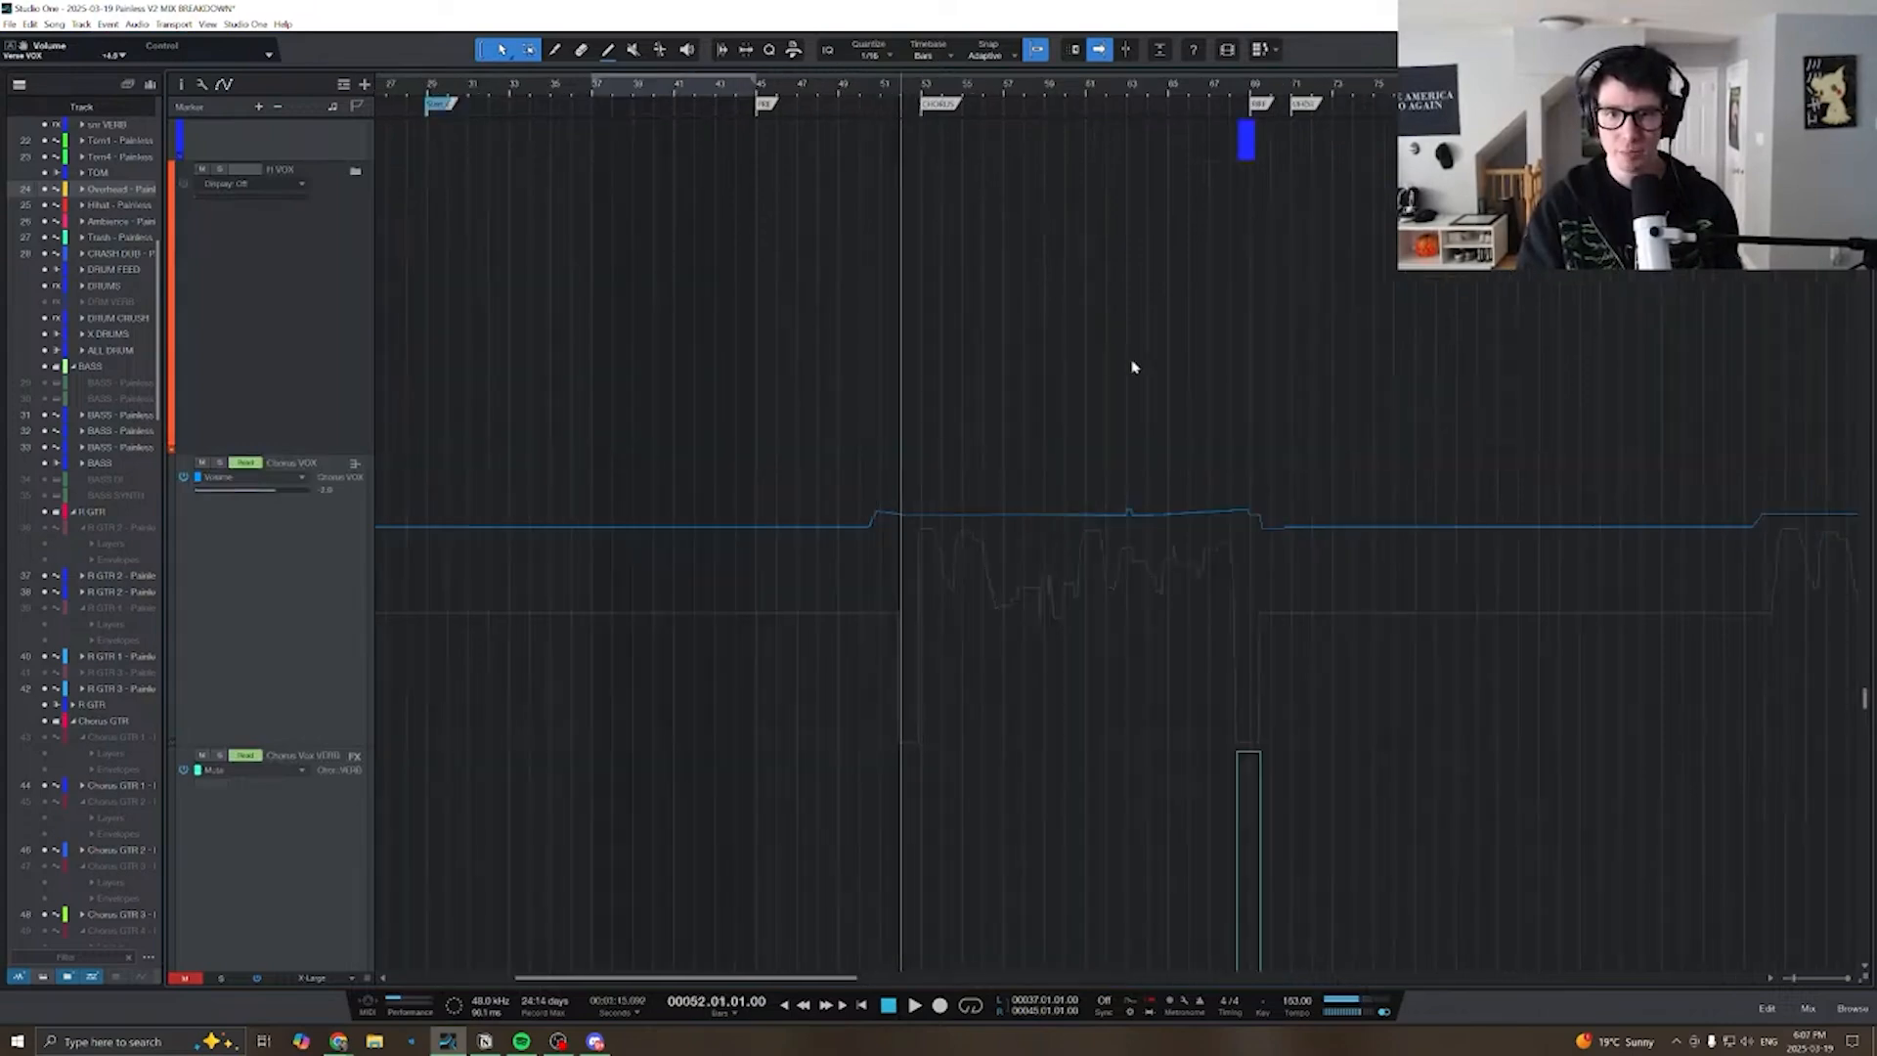
- Go to the Chorus HARM bus and examine its volume automation across the first chorus
{"action": "scroll", "coordinate": [1208, 587], "scroll_direction": "down", "scroll_amount": 10}
{"action": "scroll", "coordinate": [1163, 576], "scroll_direction": "down", "scroll_amount": 7}
{"action": "key", "text": "w"}
{"action": "key", "text": "w"}
{"action": "scroll", "coordinate": [1140, 574], "scroll_direction": "down", "scroll_amount": 9}
{"action": "scroll", "coordinate": [548, 685], "scroll_direction": "down", "scroll_amount": 8}
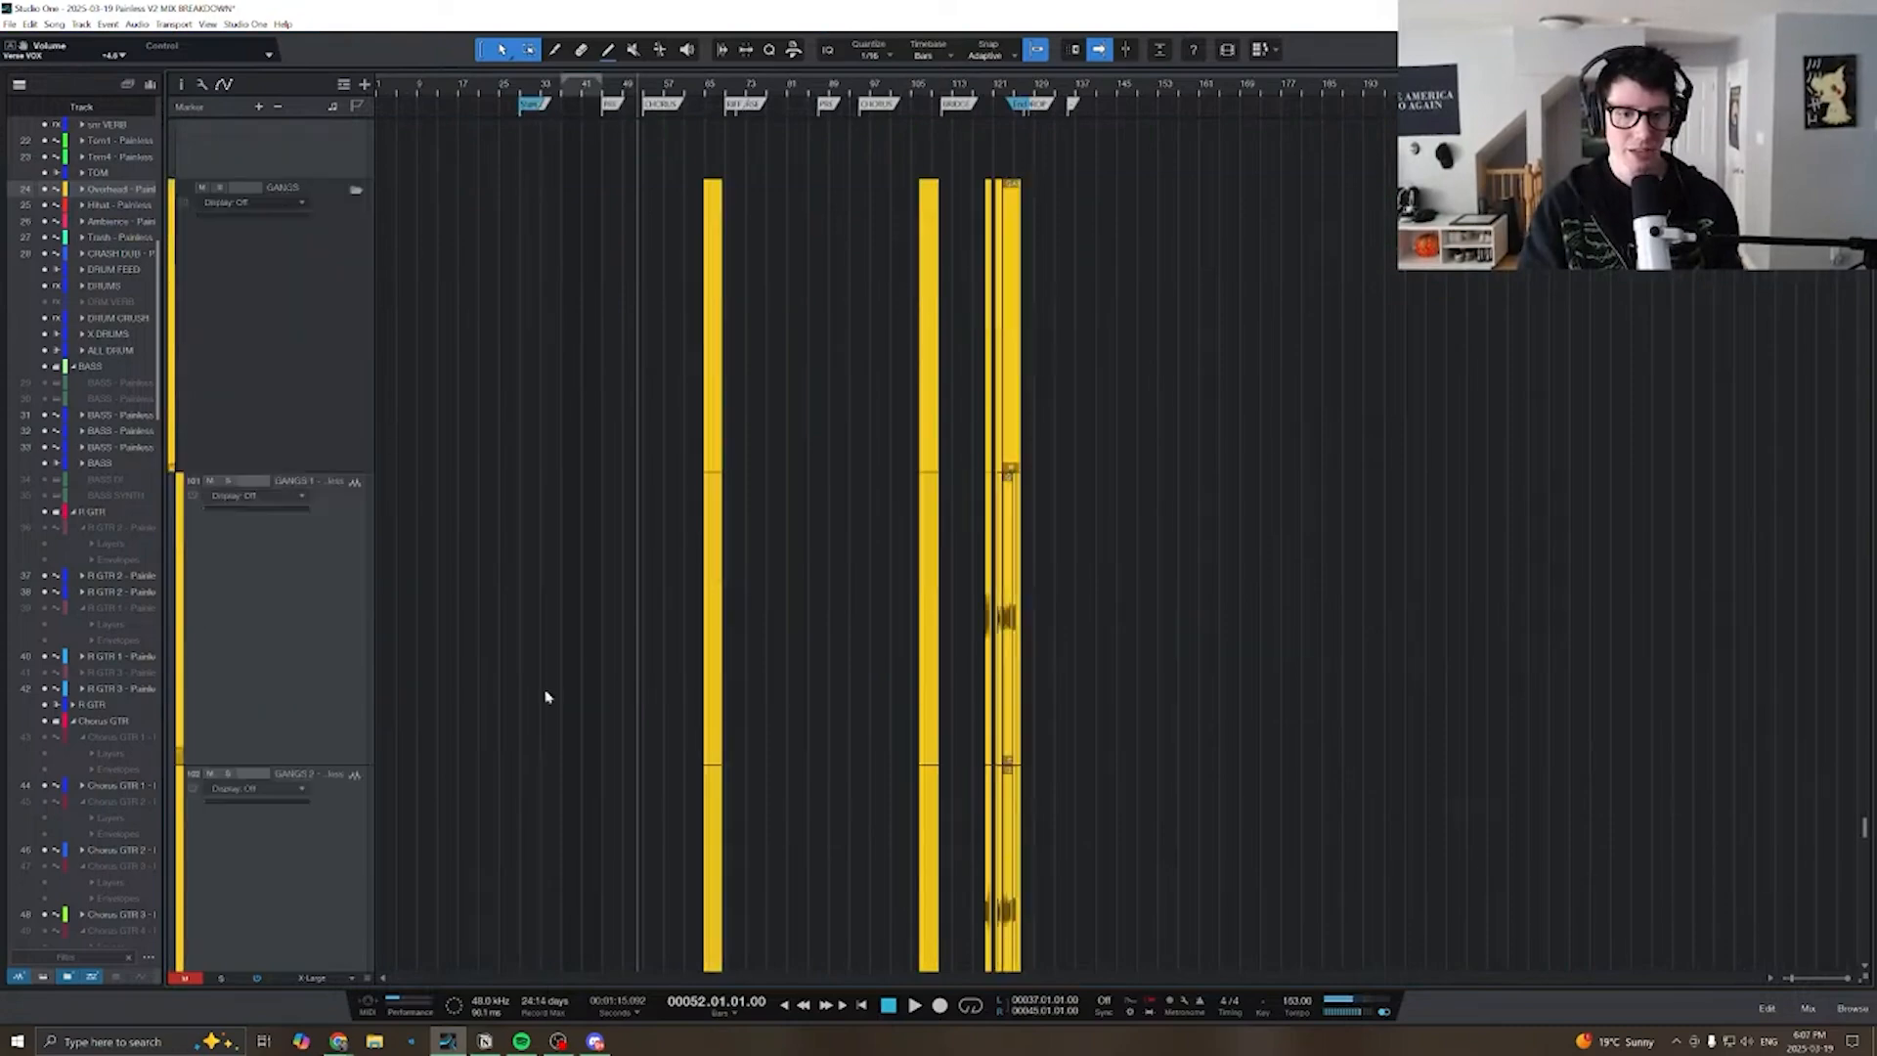
{"action": "scroll", "coordinate": [660, 449], "scroll_direction": "up", "scroll_amount": 3}
{"action": "key", "text": "e"}
{"action": "key", "text": "e"}
{"action": "key", "text": "e"}
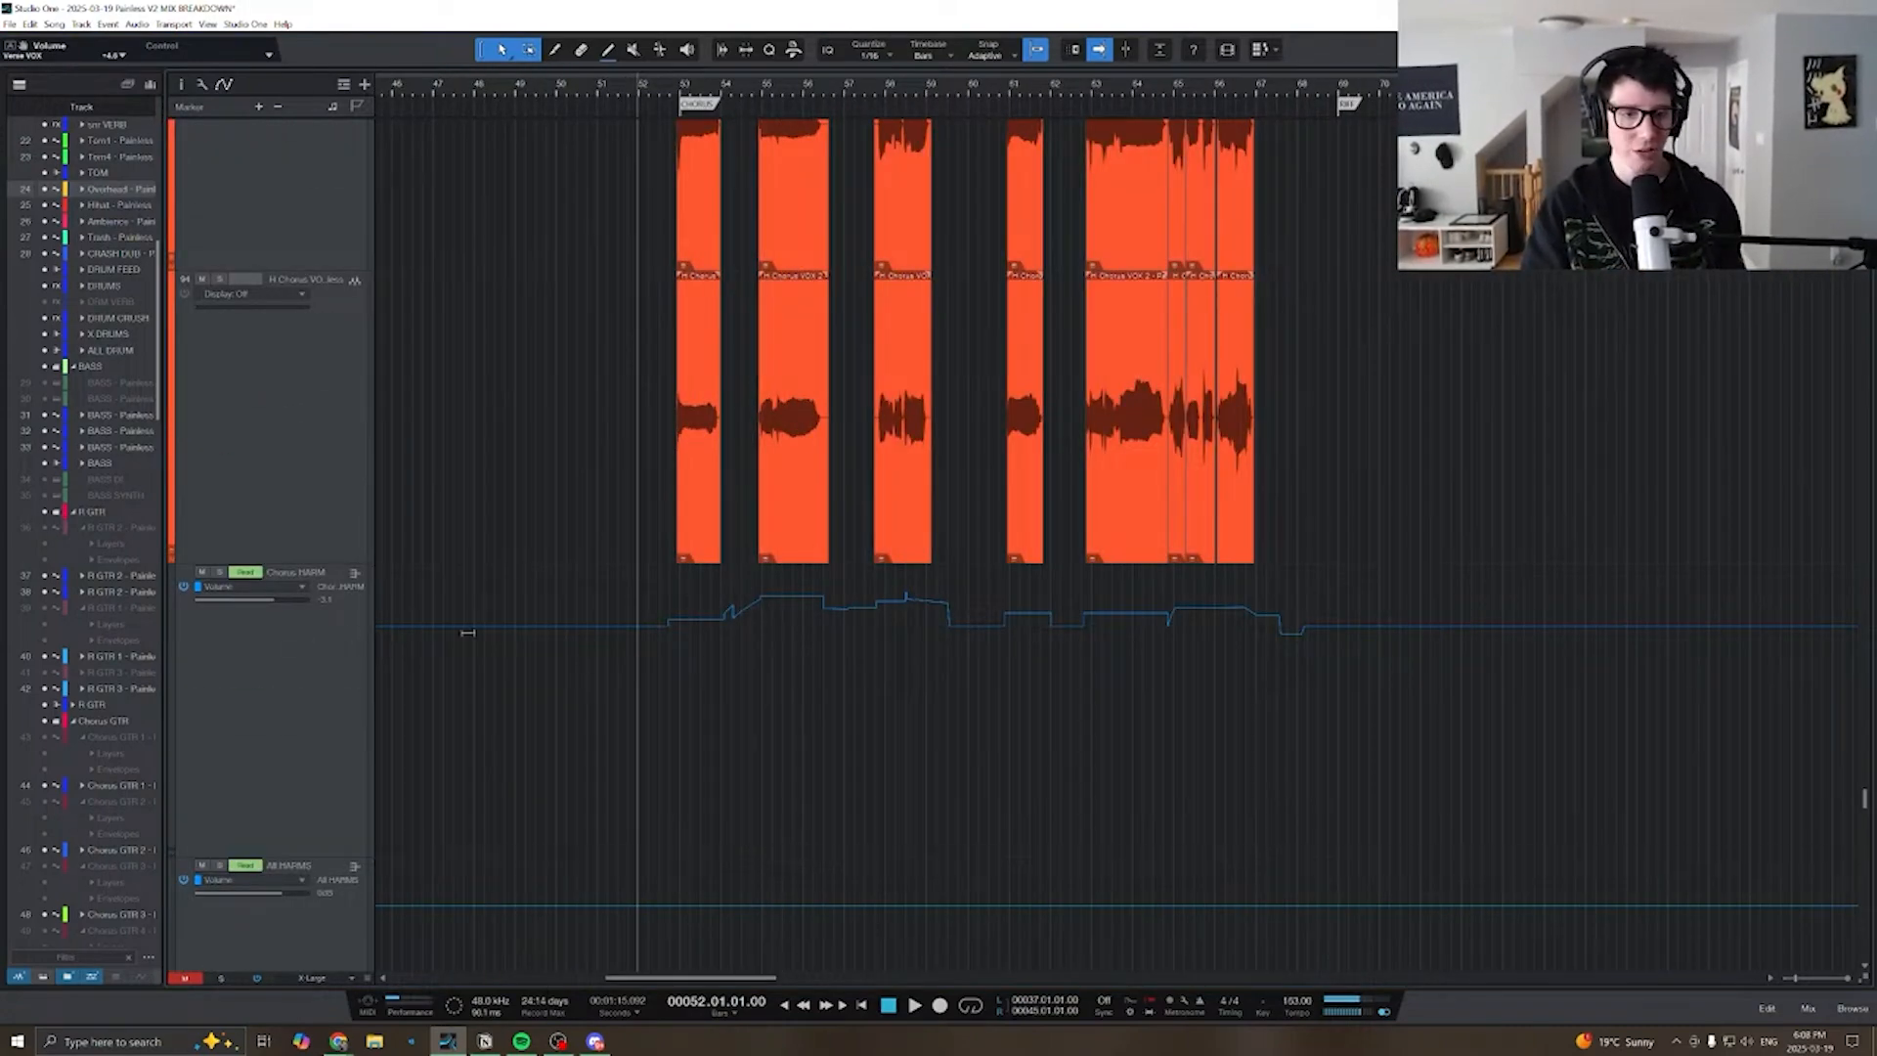
- Go to the GANGS and GANG VERB buses and examine their volume automation across the song
{"action": "scroll", "coordinate": [770, 608], "scroll_direction": "up", "scroll_amount": 2}
{"action": "scroll", "coordinate": [762, 631], "scroll_direction": "down", "scroll_amount": 3}
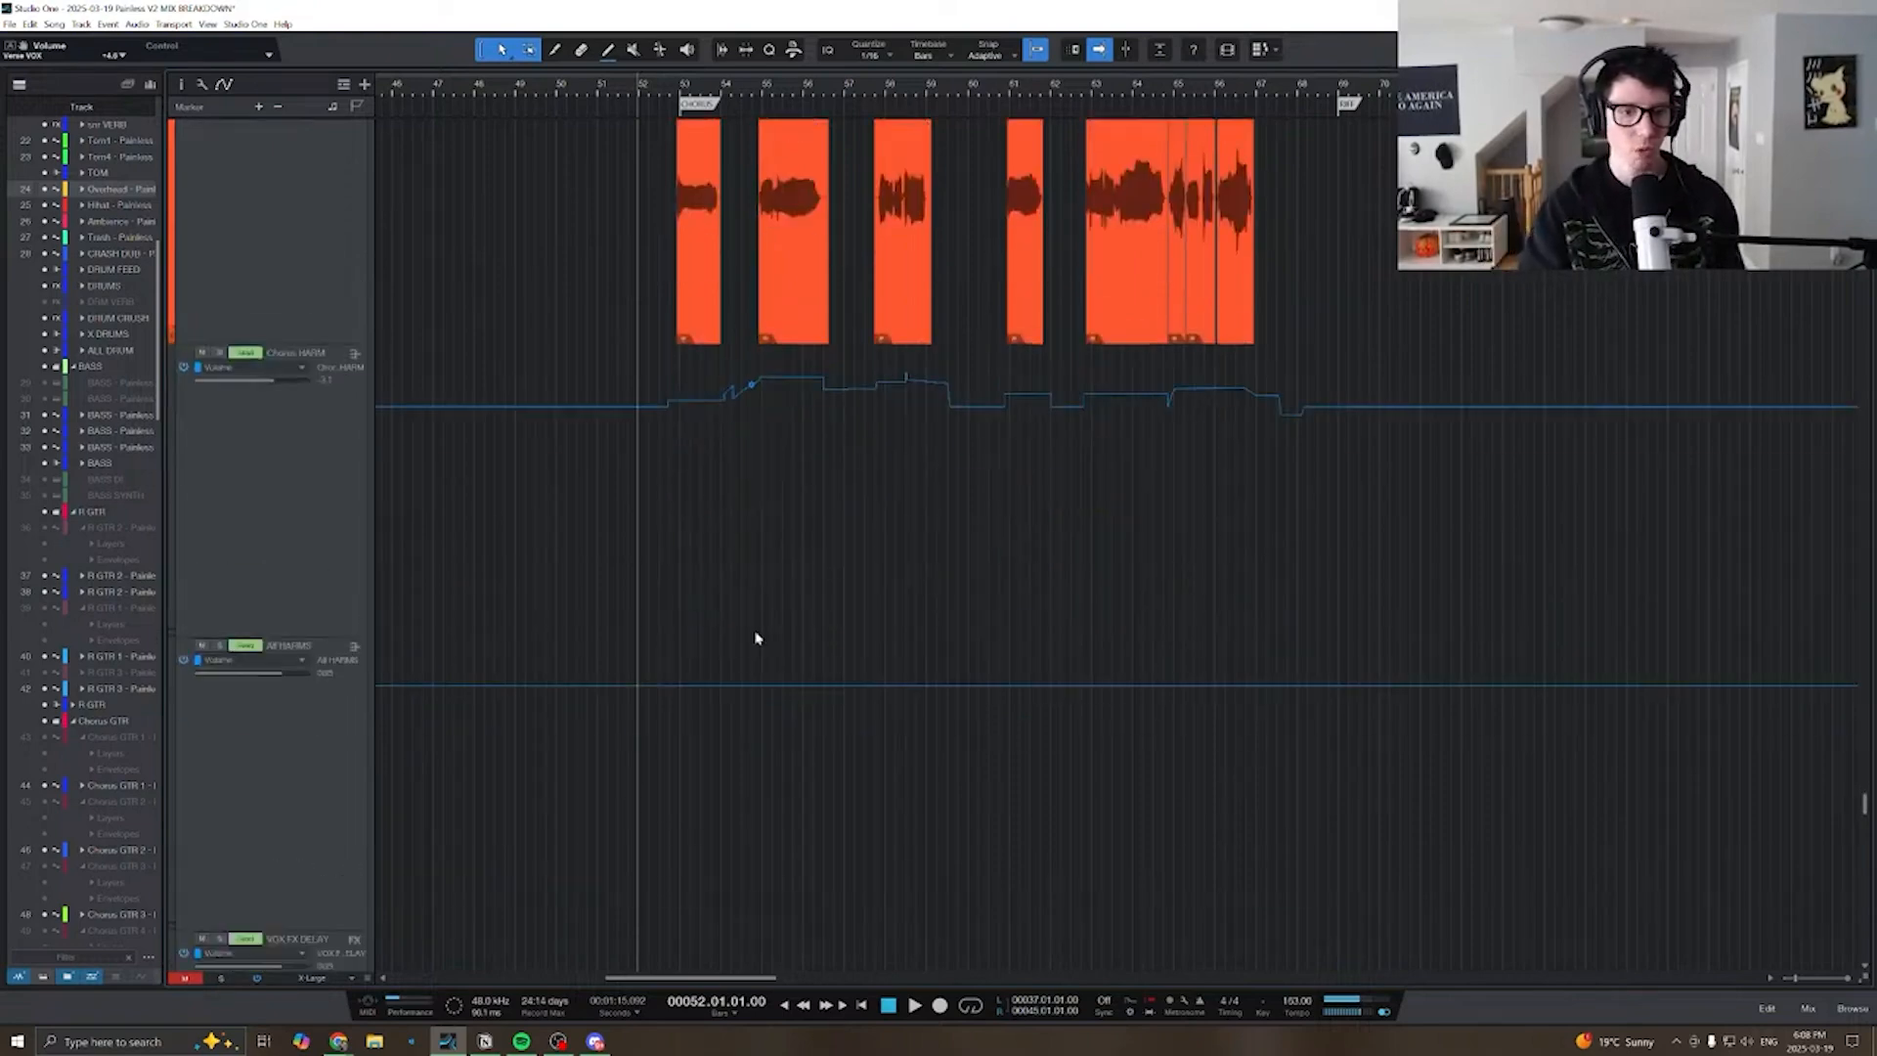
{"action": "key", "text": "w"}
{"action": "key", "text": "w"}
{"action": "scroll", "coordinate": [625, 601], "scroll_direction": "right", "scroll_amount": 3}
{"action": "scroll", "coordinate": [528, 641], "scroll_direction": "down", "scroll_amount": 6}
{"action": "scroll", "coordinate": [457, 668], "scroll_direction": "down", "scroll_amount": 3}
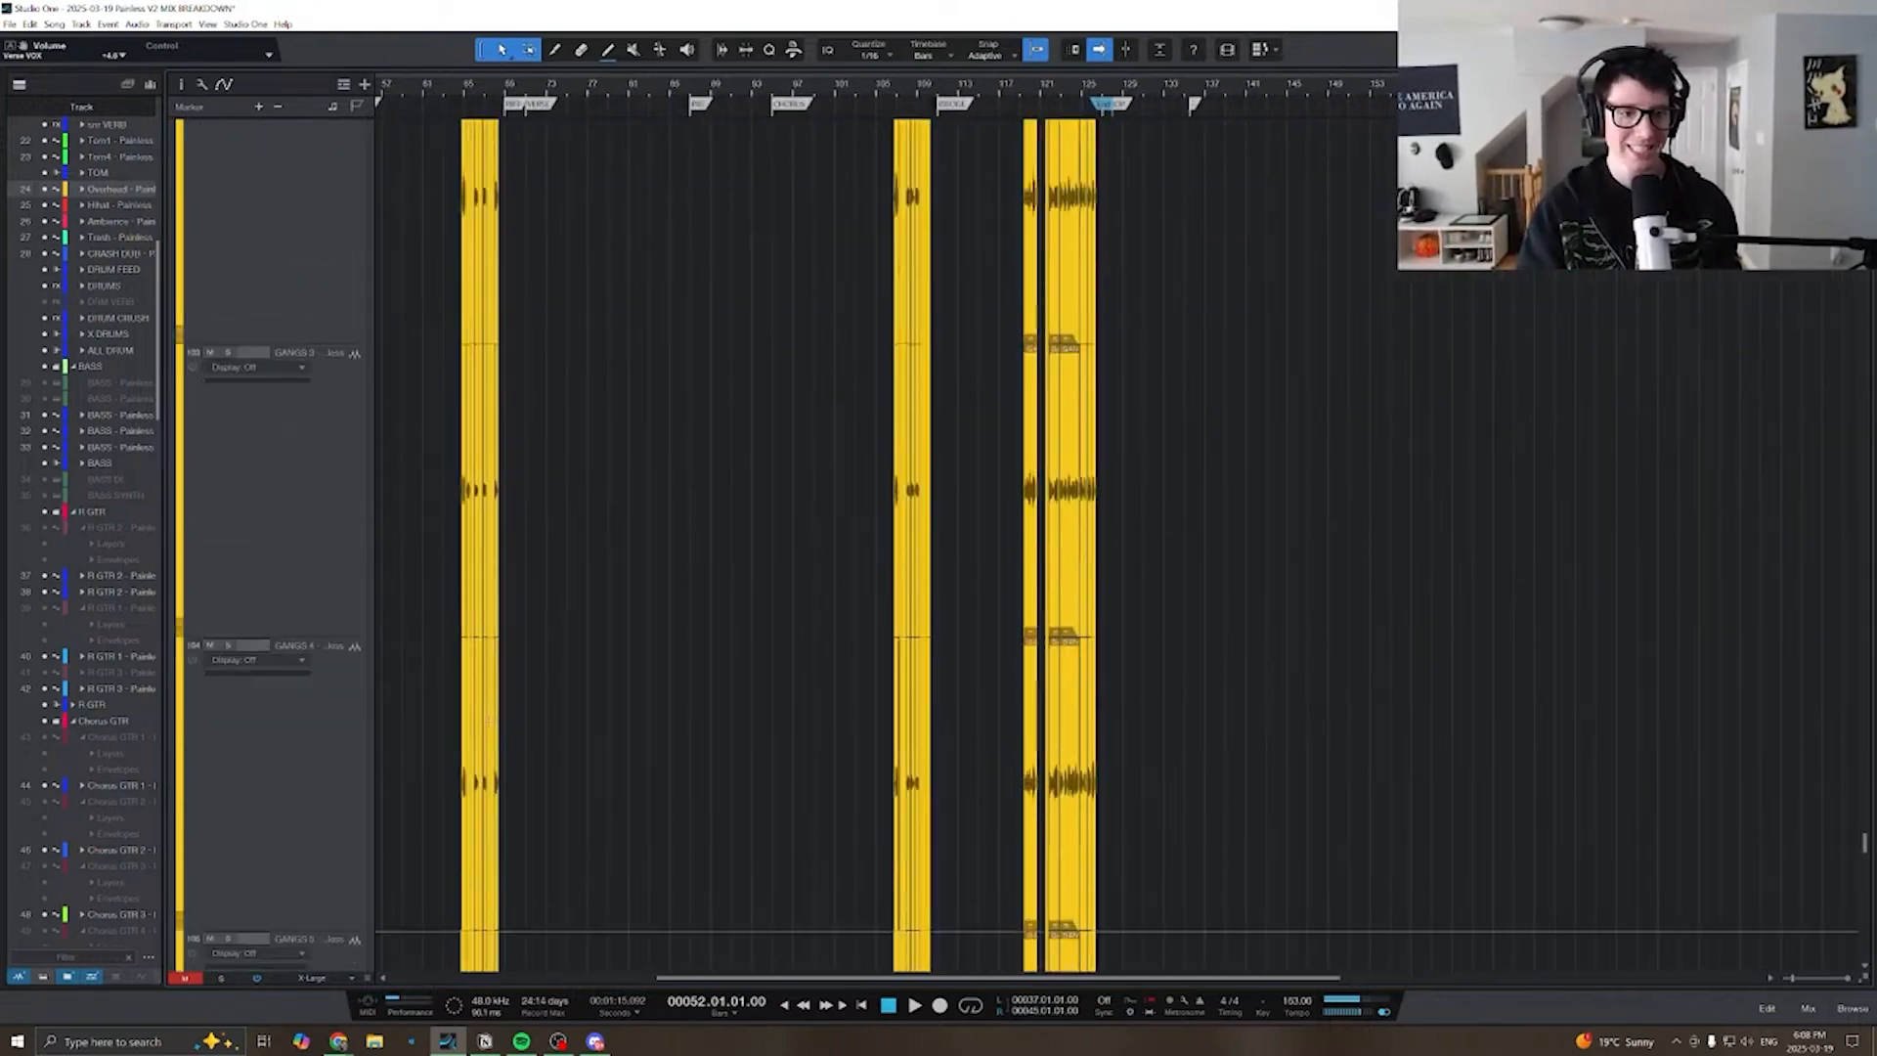
{"action": "scroll", "coordinate": [469, 684], "scroll_direction": "left", "scroll_amount": 4}
{"action": "scroll", "coordinate": [495, 721], "scroll_direction": "down", "scroll_amount": 5}
{"action": "scroll", "coordinate": [921, 620], "scroll_direction": "up", "scroll_amount": 5}
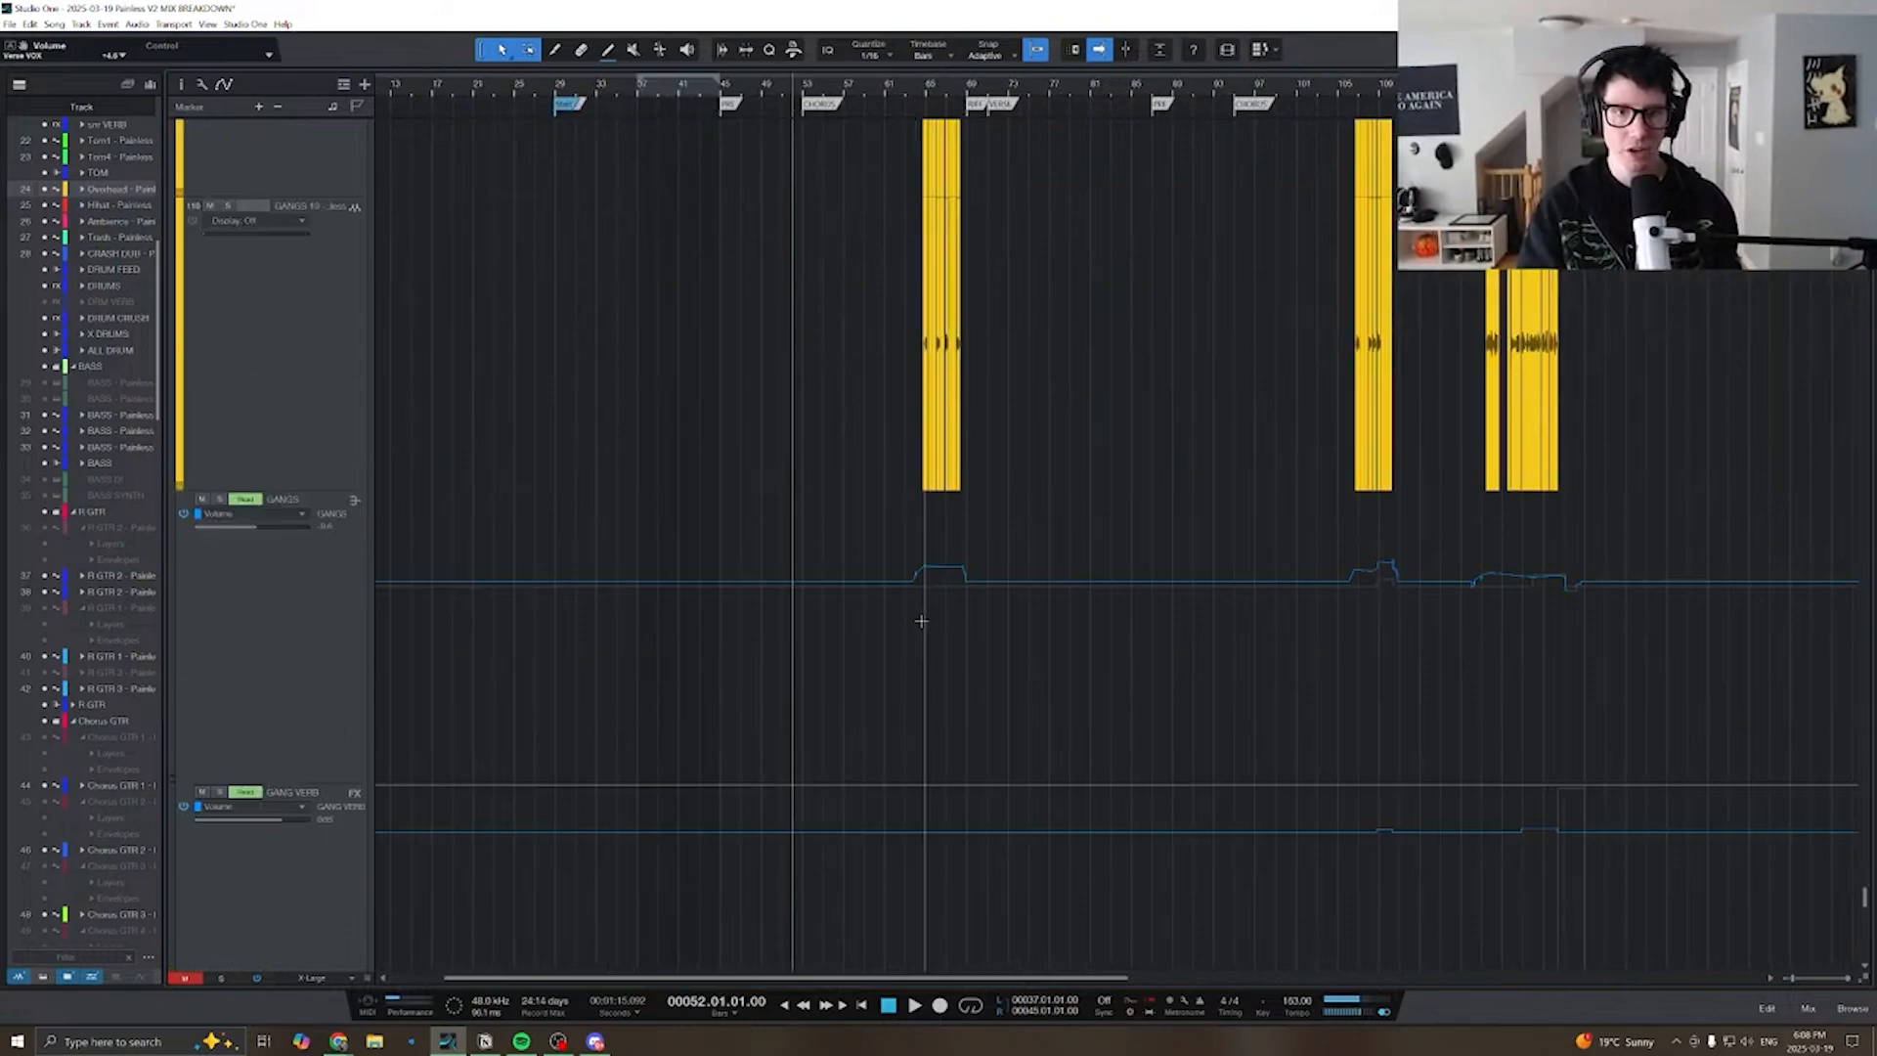
{"action": "scroll", "coordinate": [884, 624], "scroll_direction": "right", "scroll_amount": 1}
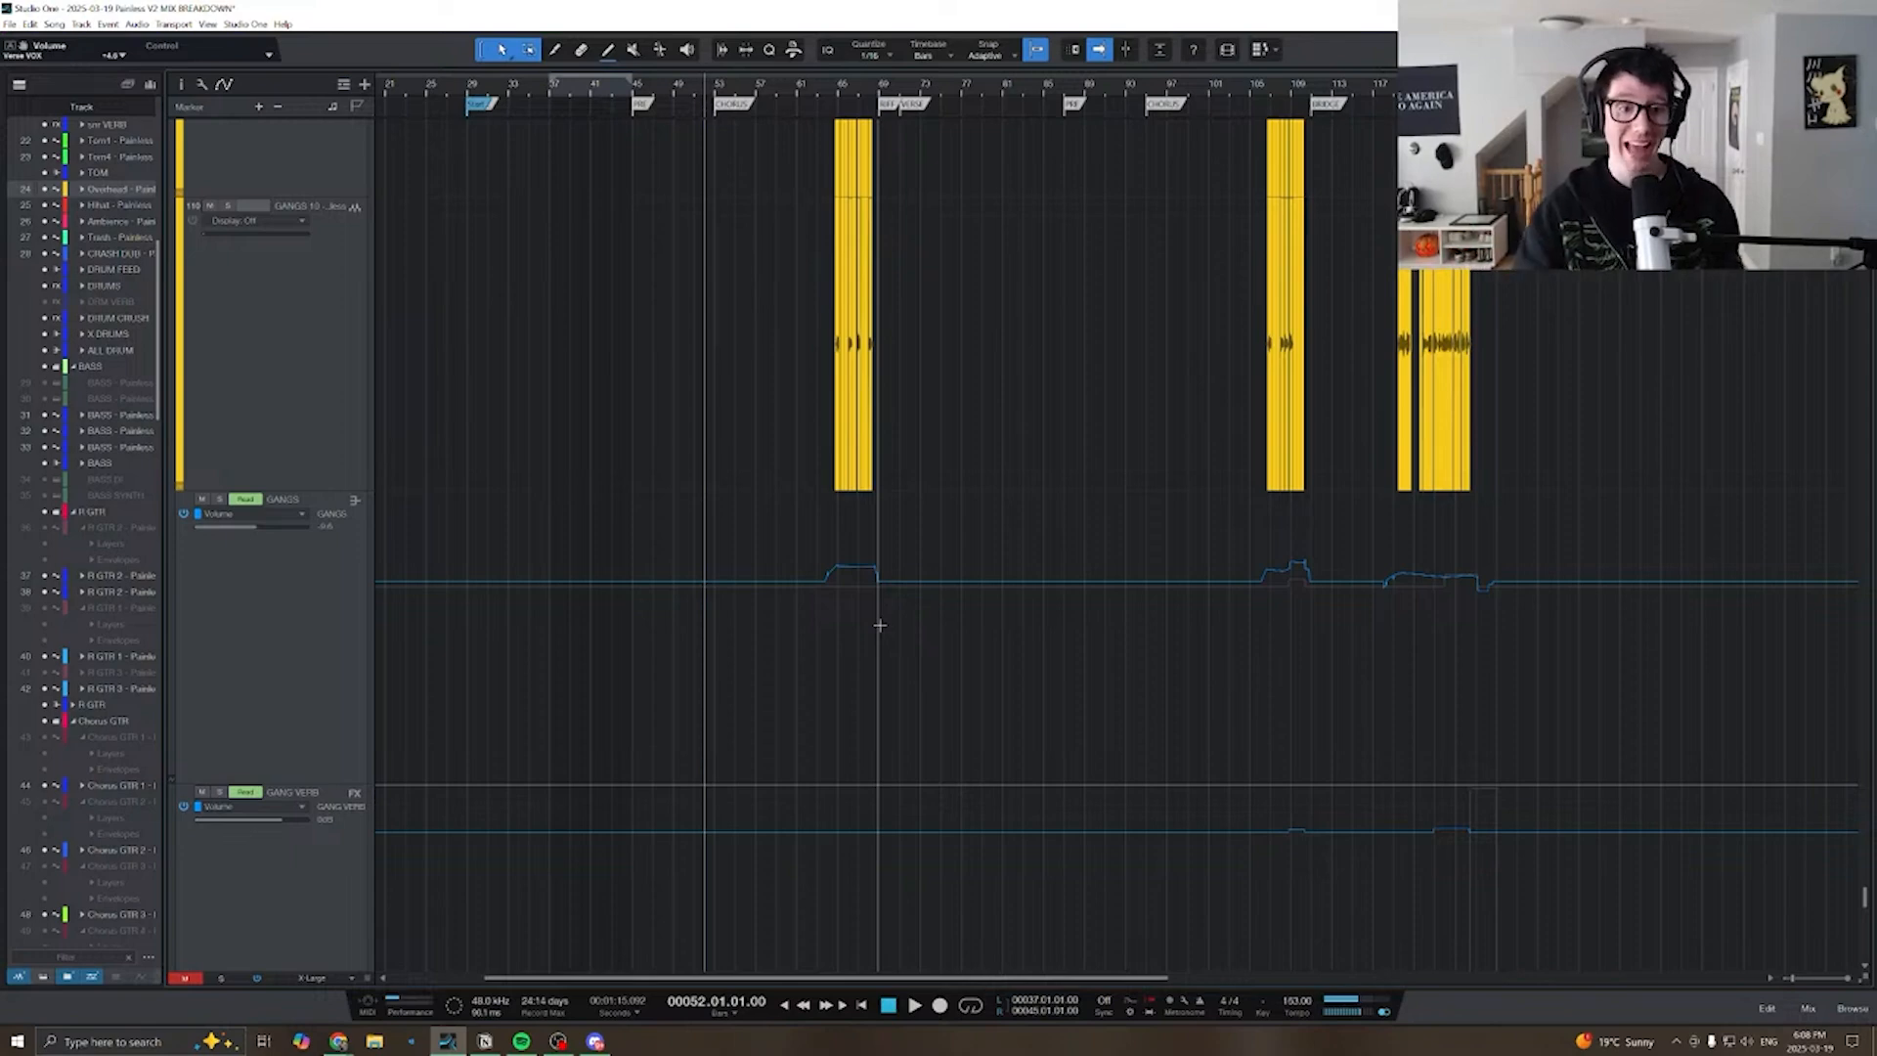
- Go to the INST, VOX and B VOX buses and examine their volume automation across the song
{"action": "scroll", "coordinate": [855, 782], "scroll_direction": "down", "scroll_amount": 8}
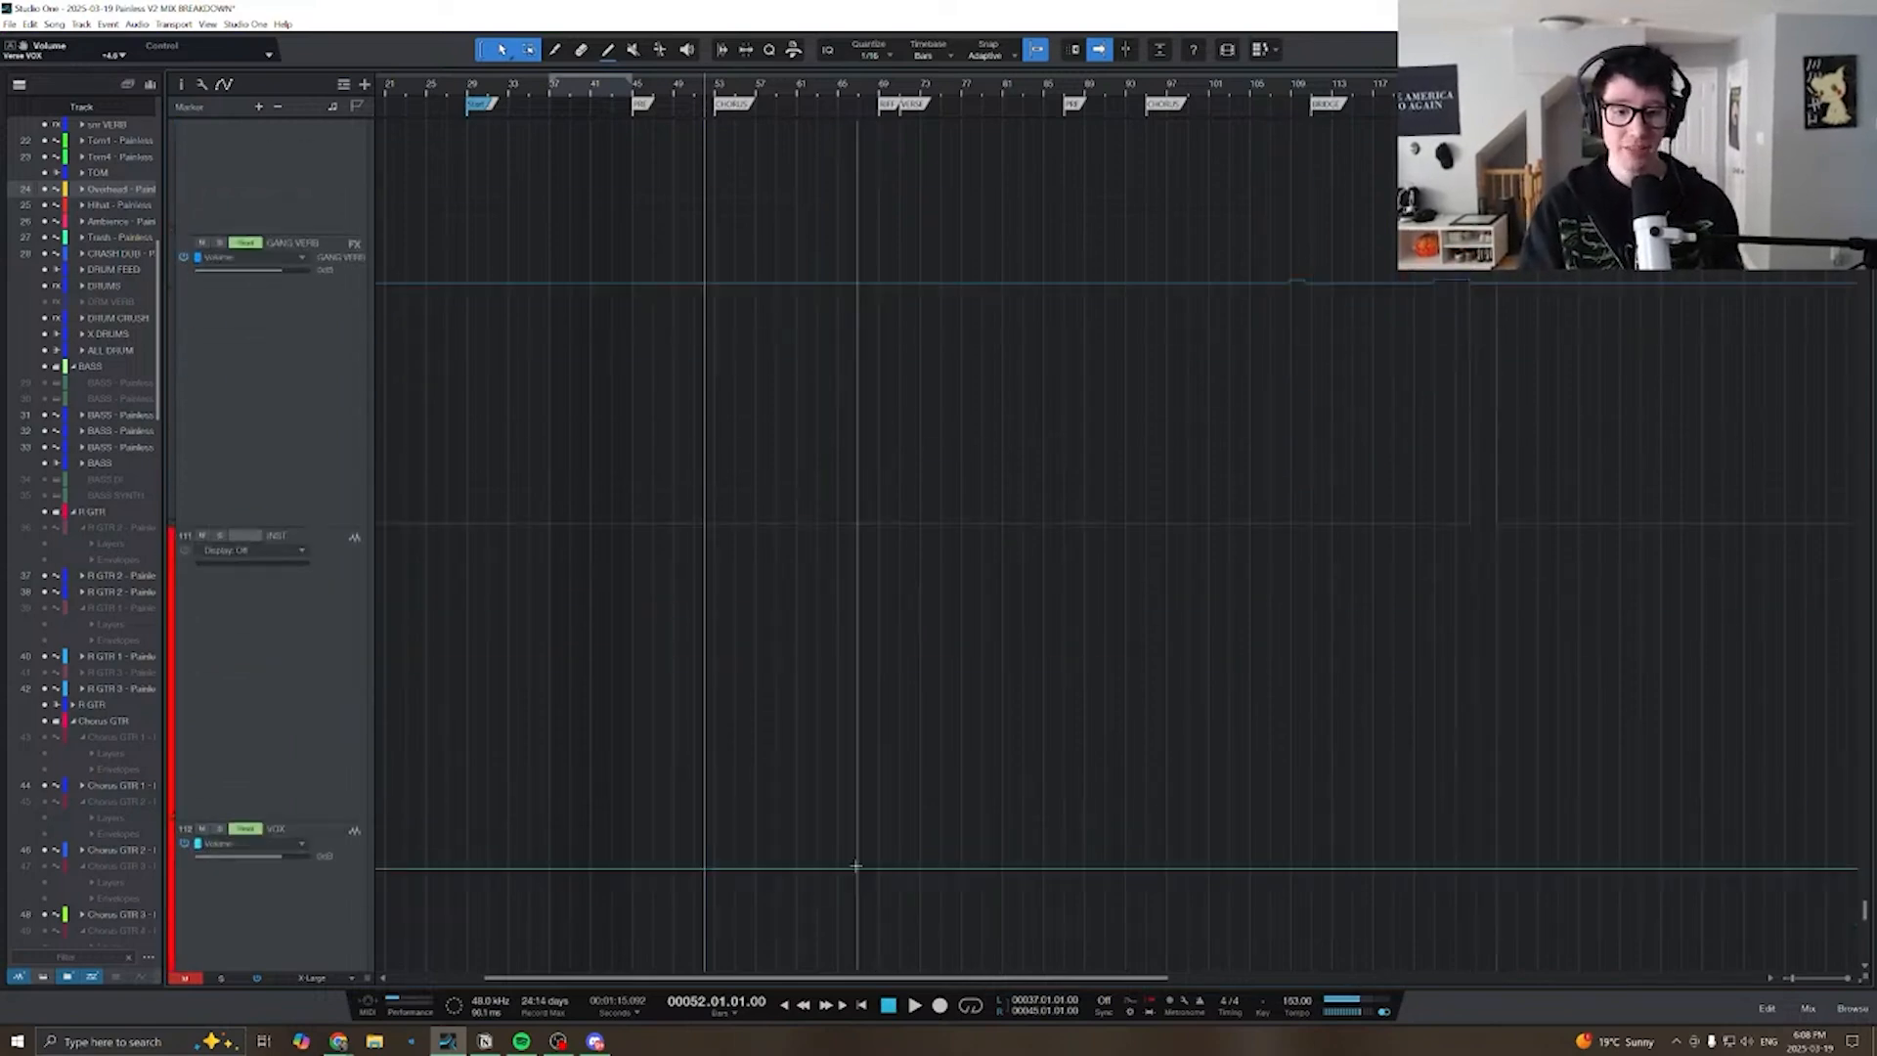
{"action": "scroll", "coordinate": [846, 886], "scroll_direction": "up", "scroll_amount": 3}
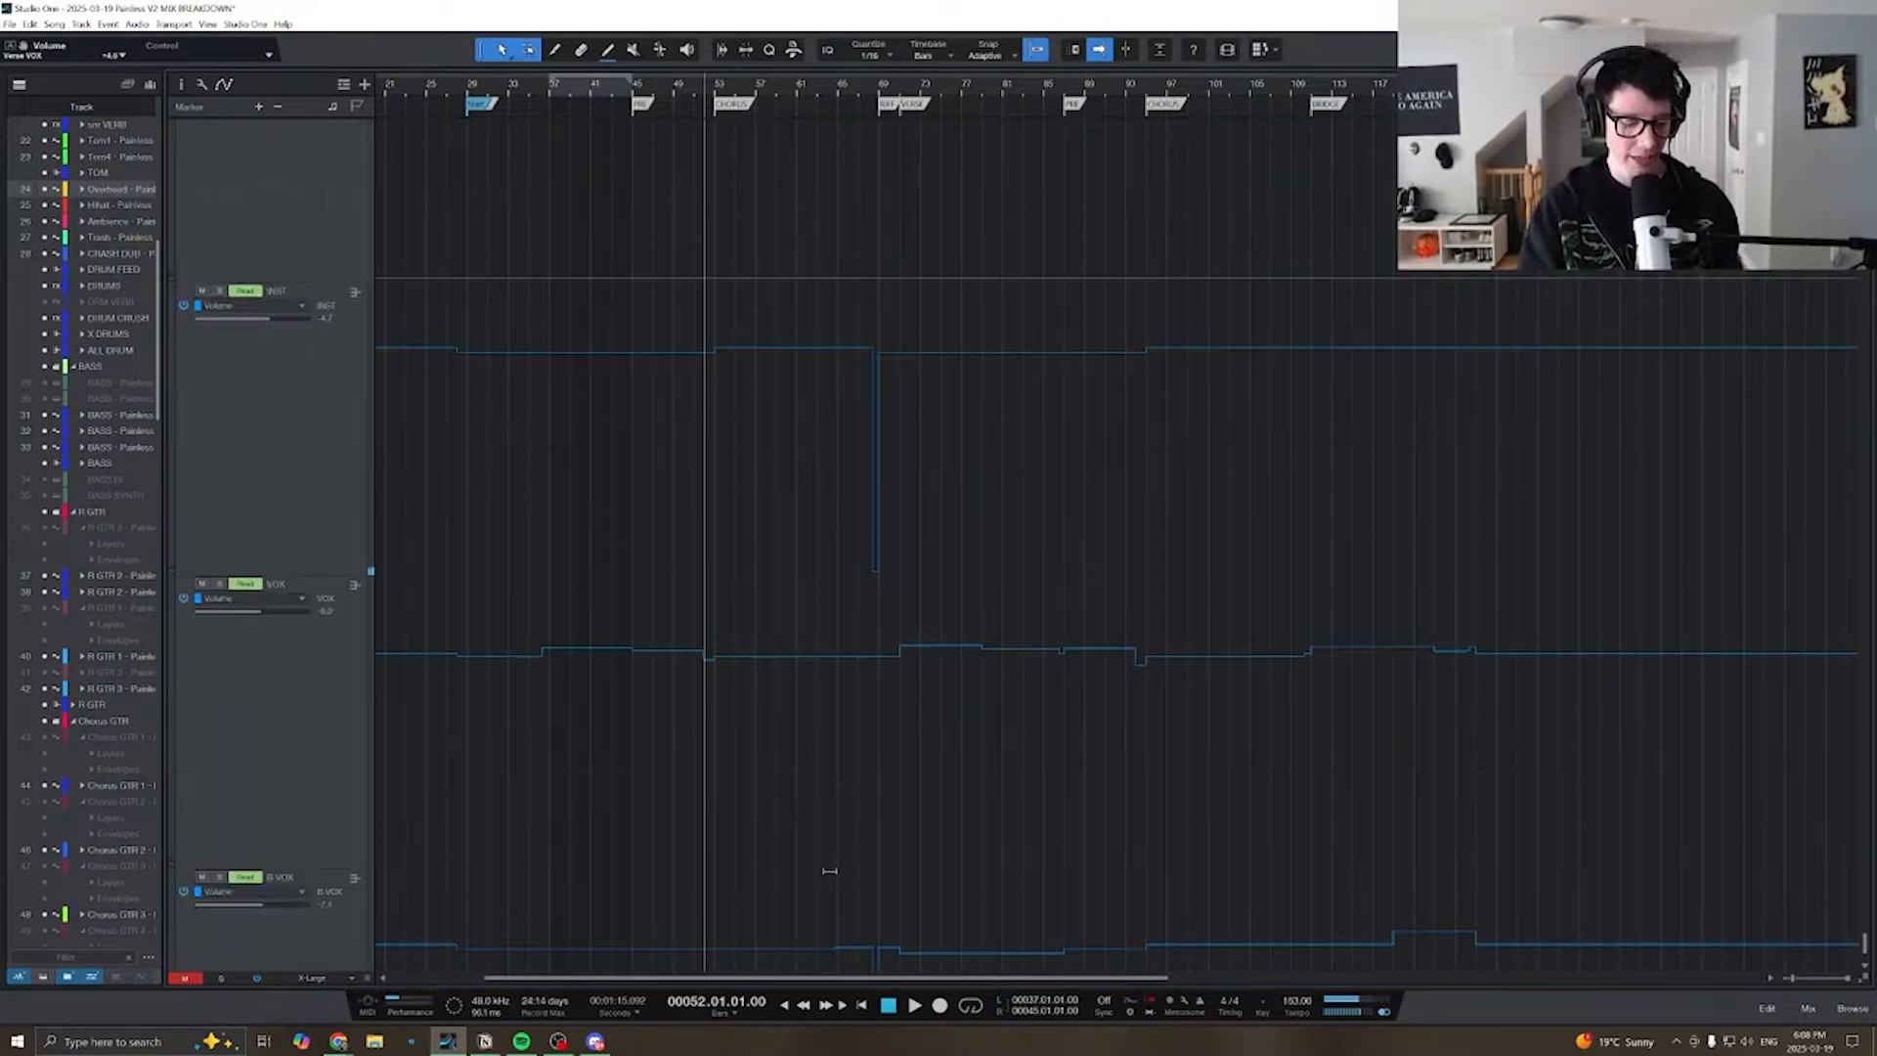
{"action": "scroll", "coordinate": [830, 870], "scroll_direction": "left", "scroll_amount": 5}
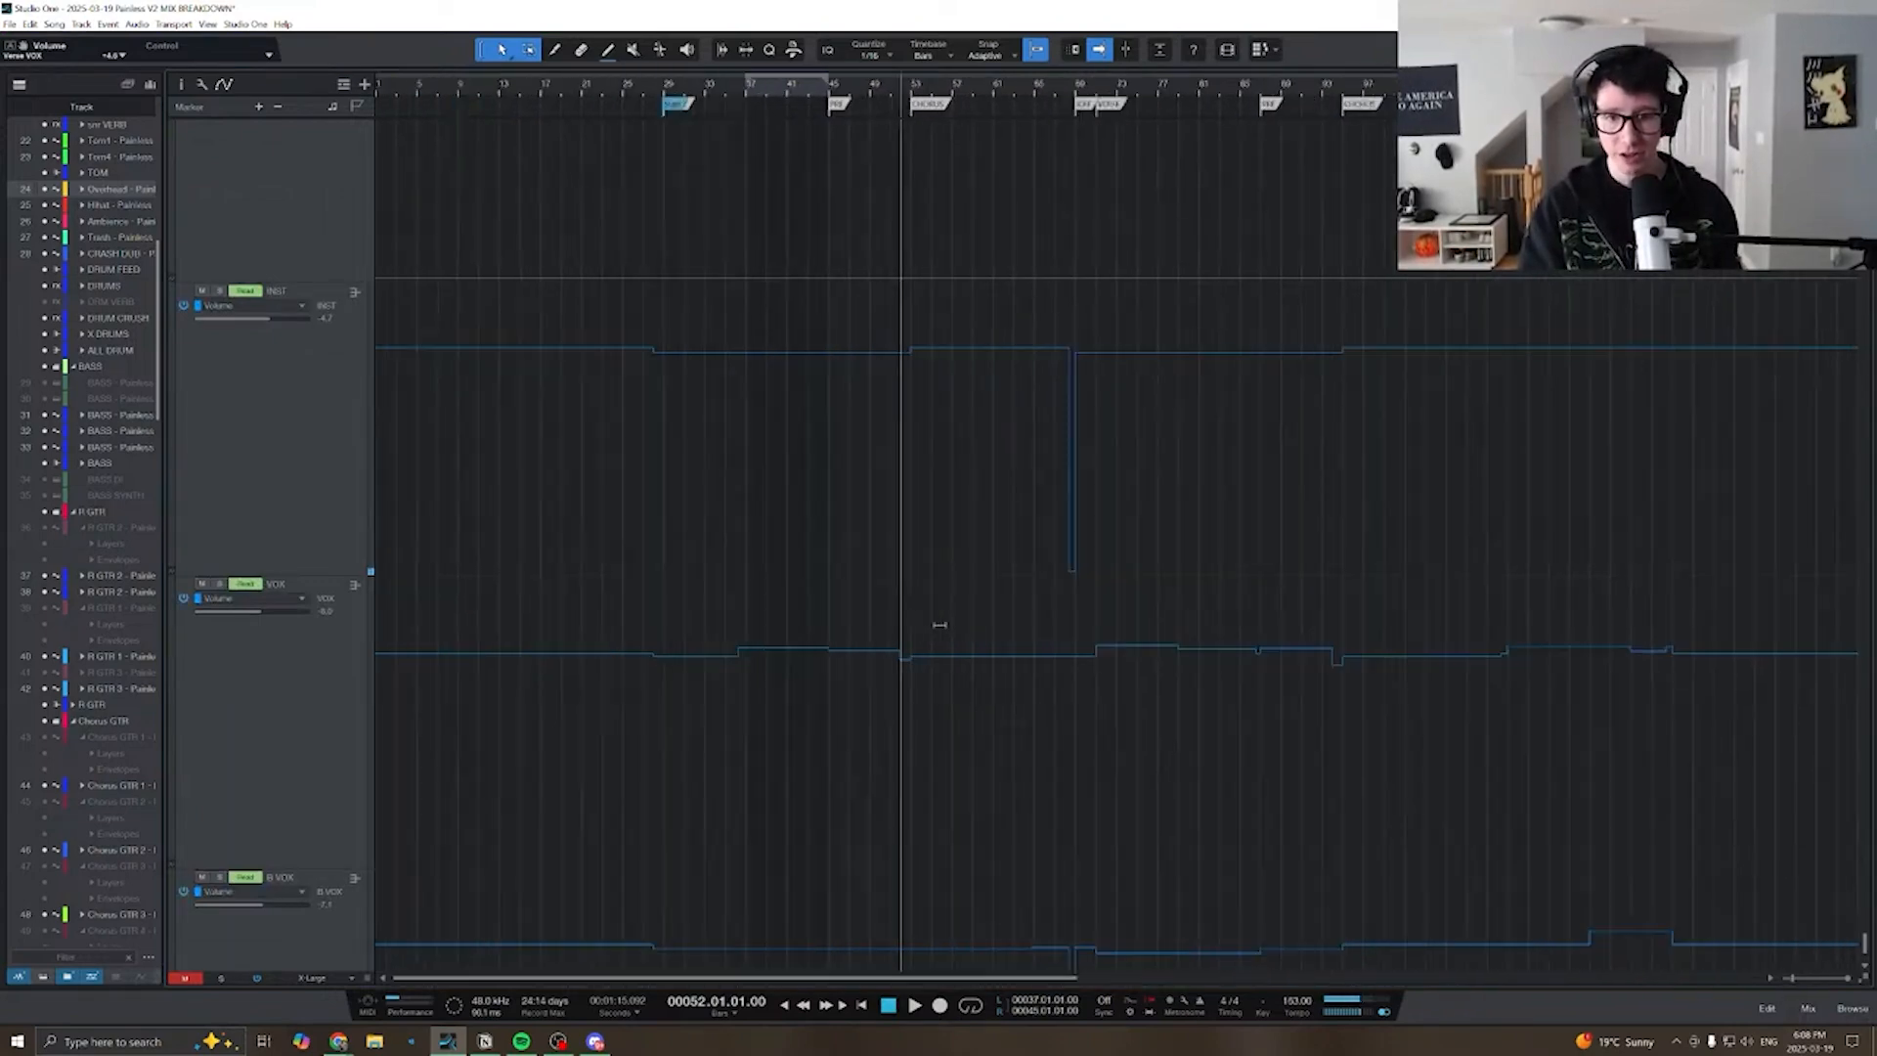
{"action": "scroll", "coordinate": [944, 624], "scroll_direction": "down", "scroll_amount": 2}
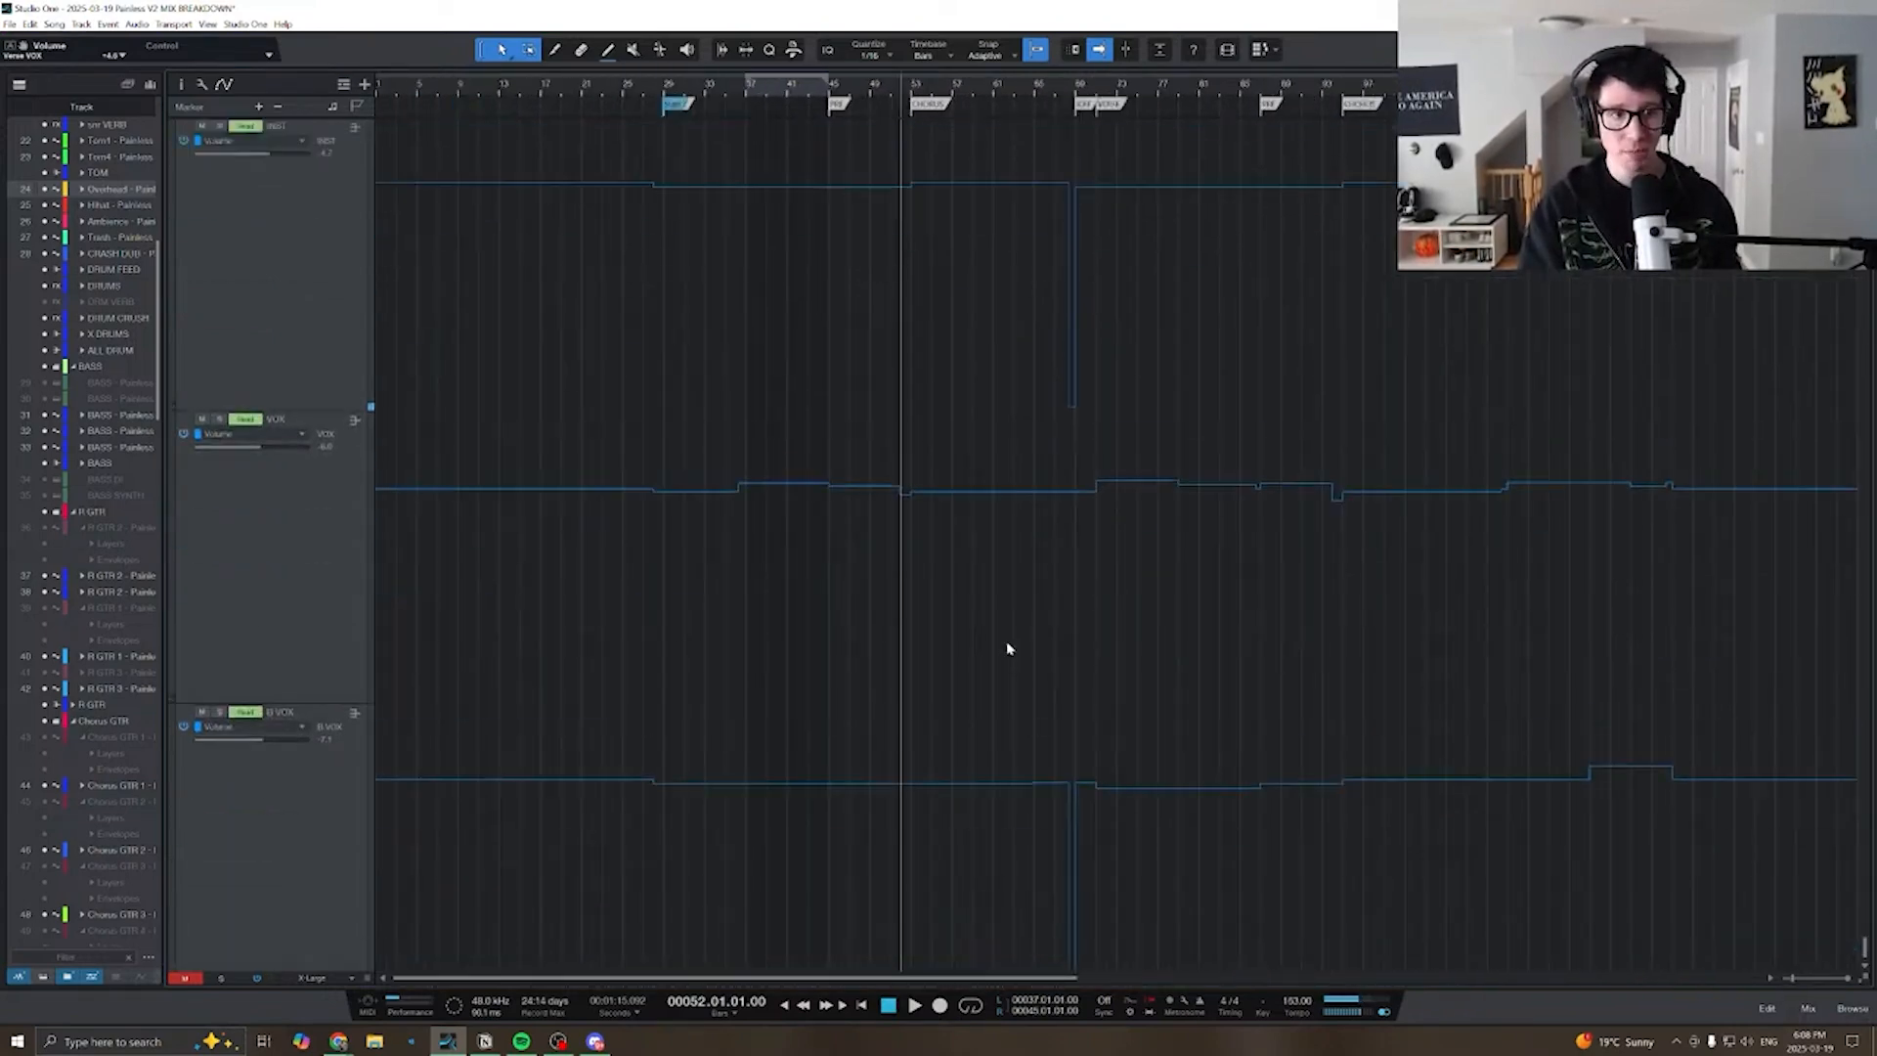
{"action": "scroll", "coordinate": [1007, 649], "scroll_direction": "up", "scroll_amount": 1}
{"action": "scroll", "coordinate": [978, 636], "scroll_direction": "right", "scroll_amount": 3}
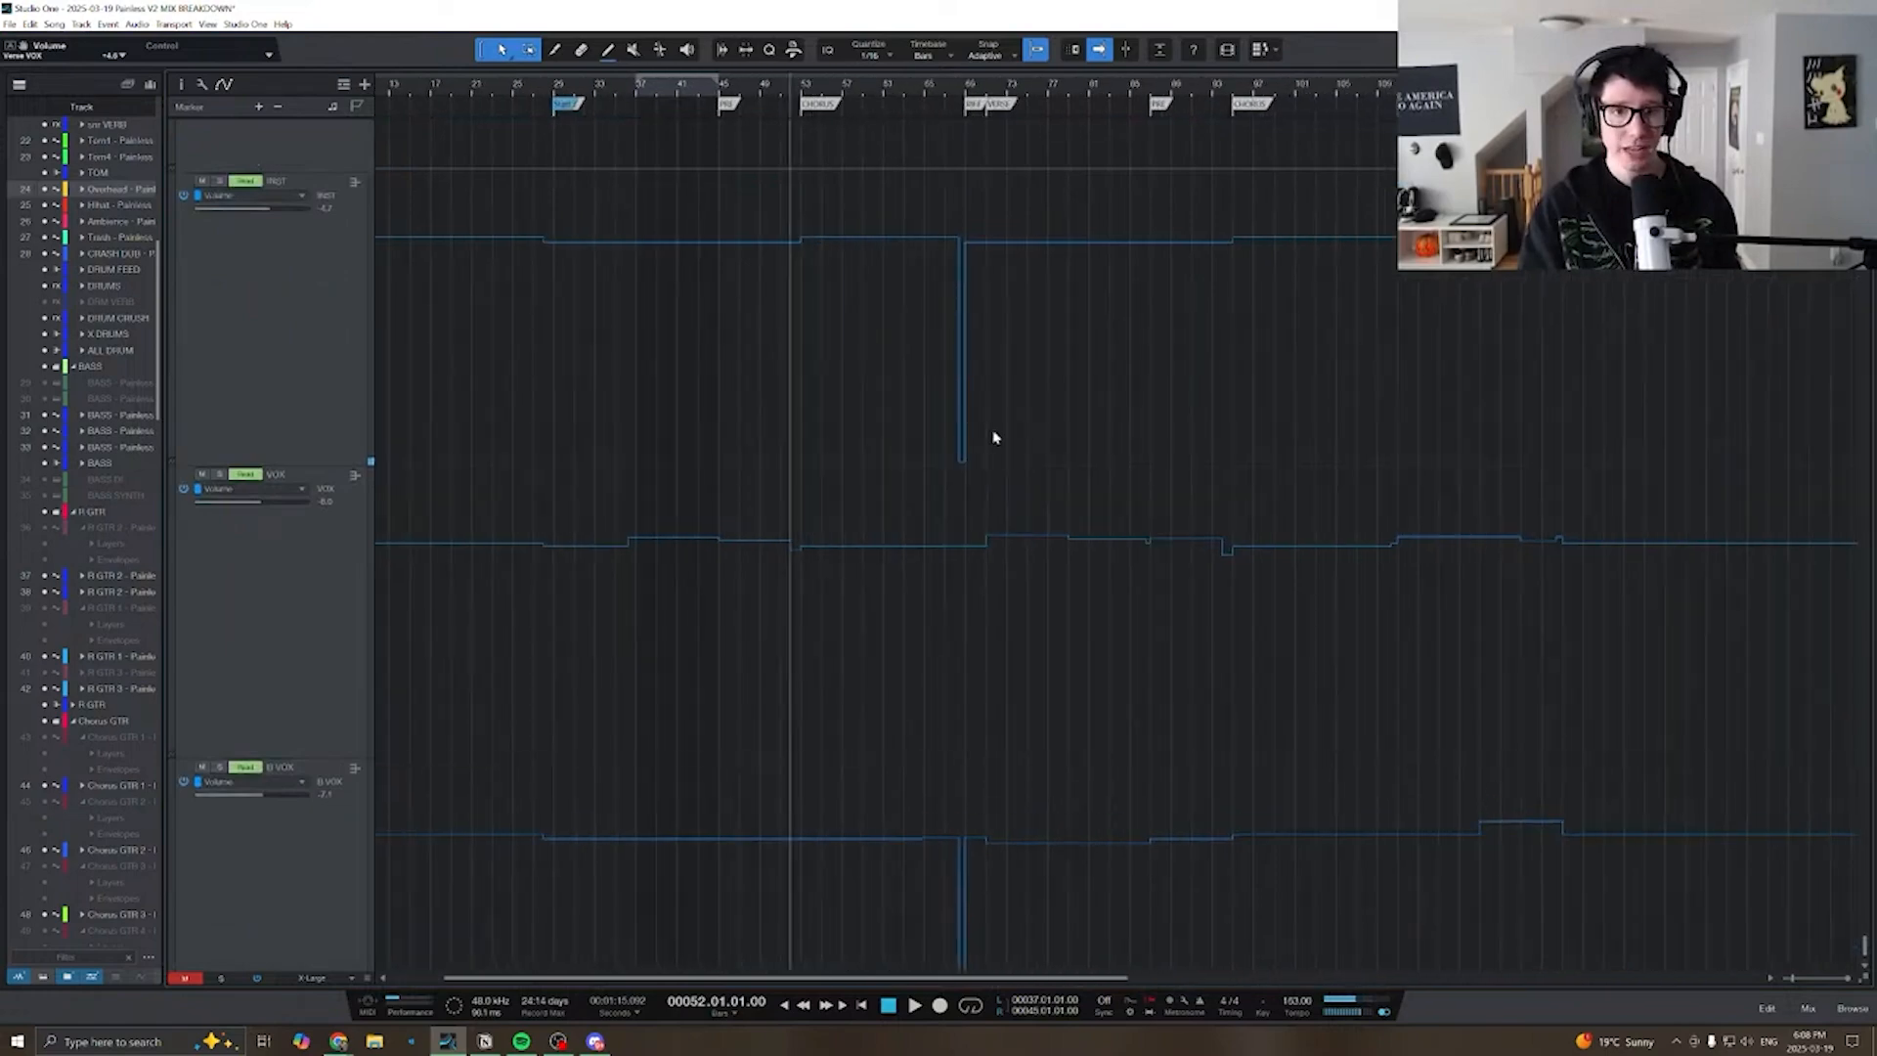
- Audition the INST bus's volume drop just before bar 69 and place the playhead at 68.01.03, right ahead of it
{"action": "key", "text": "e"}
{"action": "key", "text": "e"}
{"action": "key", "text": "e"}
{"action": "key", "text": "space"}
{"action": "key", "text": "space"}
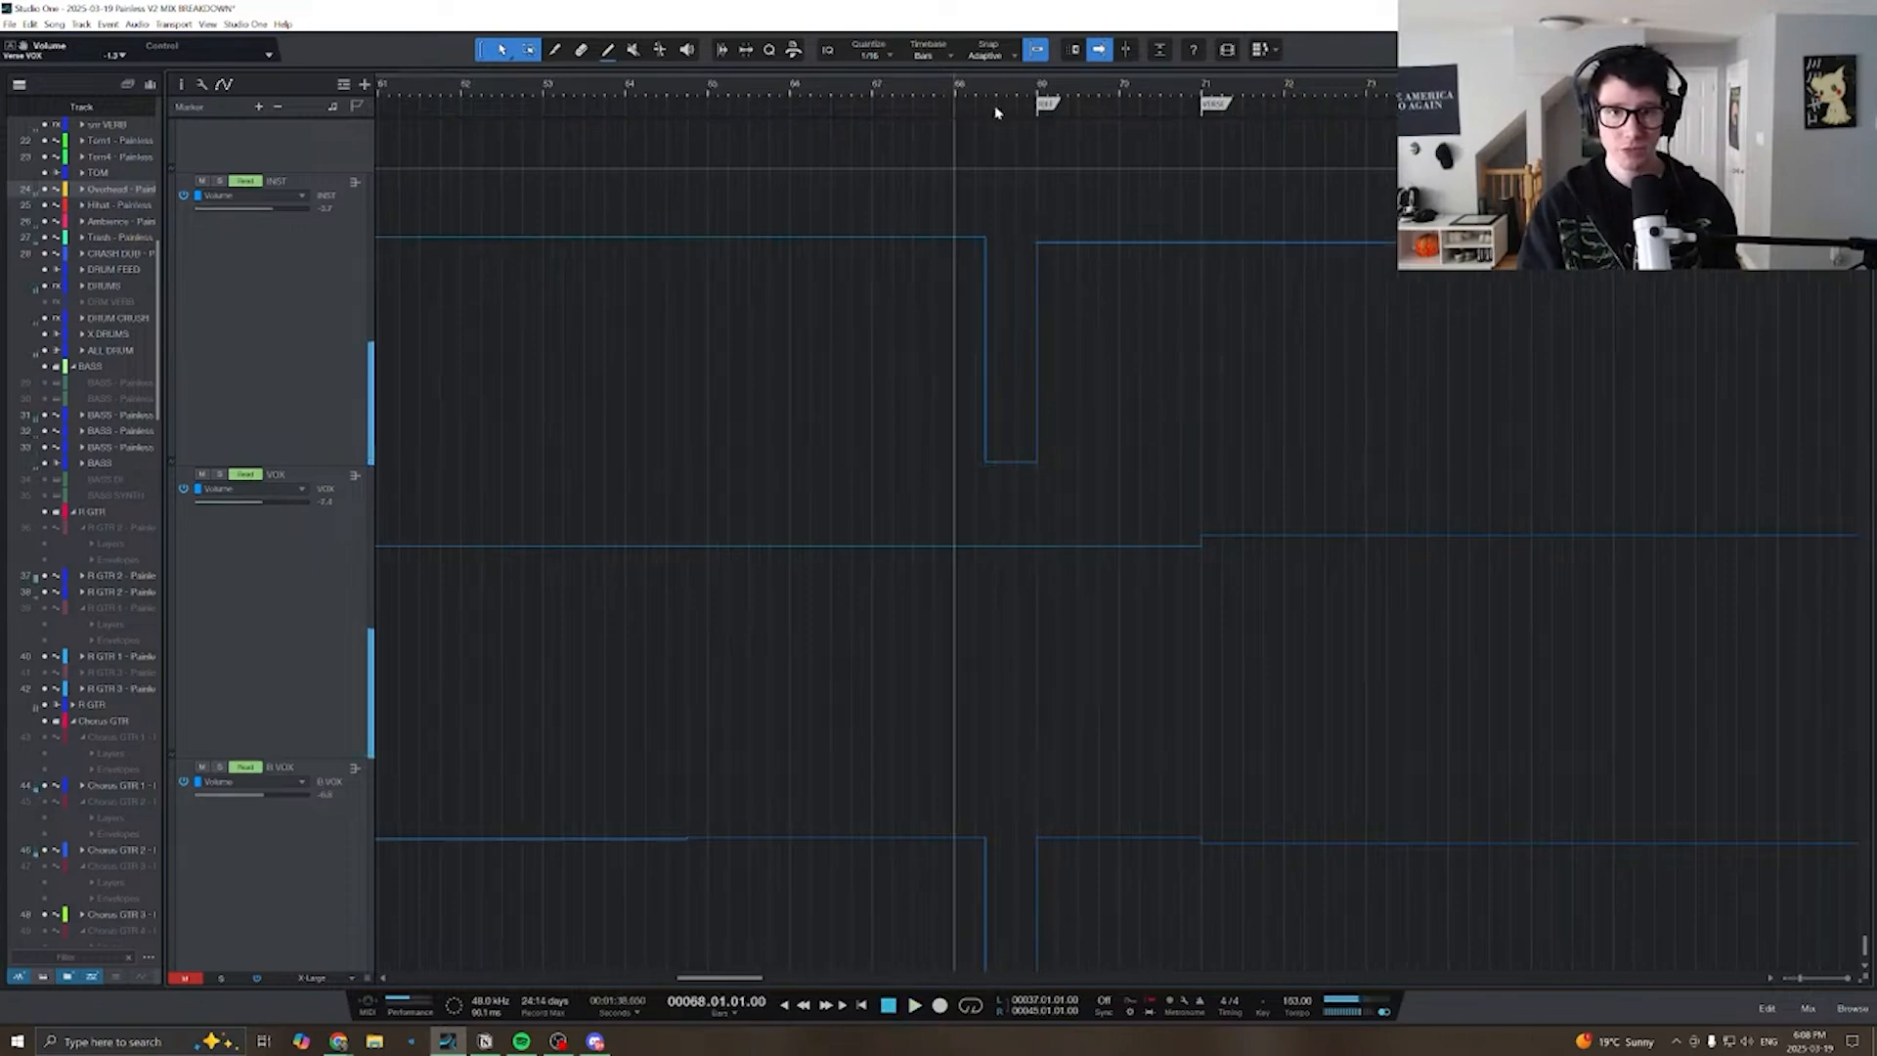
{"action": "left_click", "coordinate": [966, 90]}
- Compare the INST, VOX and B VOX volume moves from the first verse through the first chorus and second verse
{"action": "key", "text": "w"}
{"action": "key", "text": "w"}
{"action": "scroll", "coordinate": [870, 562], "scroll_direction": "right", "scroll_amount": 1}
{"action": "scroll", "coordinate": [864, 565], "scroll_direction": "left", "scroll_amount": 4}
{"action": "scroll", "coordinate": [865, 565], "scroll_direction": "left", "scroll_amount": 4}
{"action": "scroll", "coordinate": [977, 577], "scroll_direction": "down", "scroll_amount": 2}
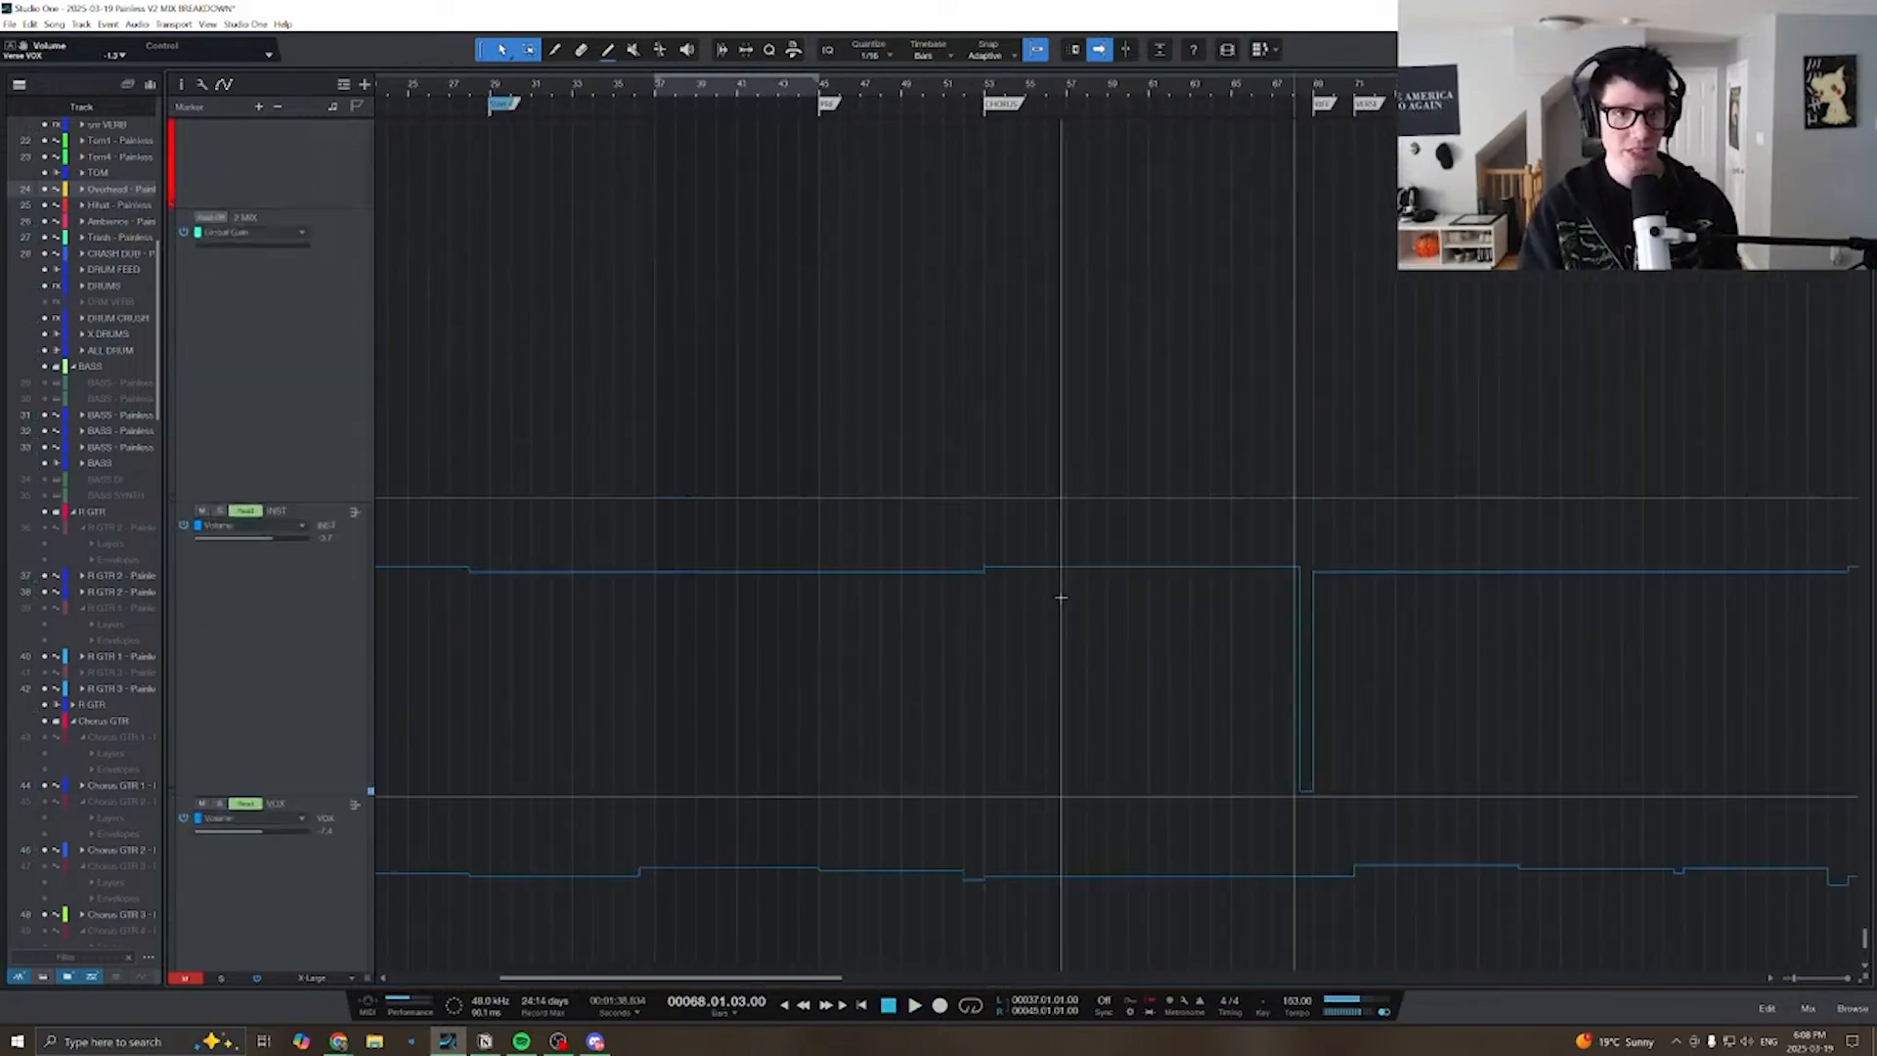
{"action": "scroll", "coordinate": [1041, 577], "scroll_direction": "right", "scroll_amount": 4}
{"action": "scroll", "coordinate": [1044, 578], "scroll_direction": "down", "scroll_amount": 2}
{"action": "scroll", "coordinate": [1043, 578], "scroll_direction": "up", "scroll_amount": 2}
- Set the arrangement's track height to Overview
{"action": "left_click", "coordinate": [315, 980]}
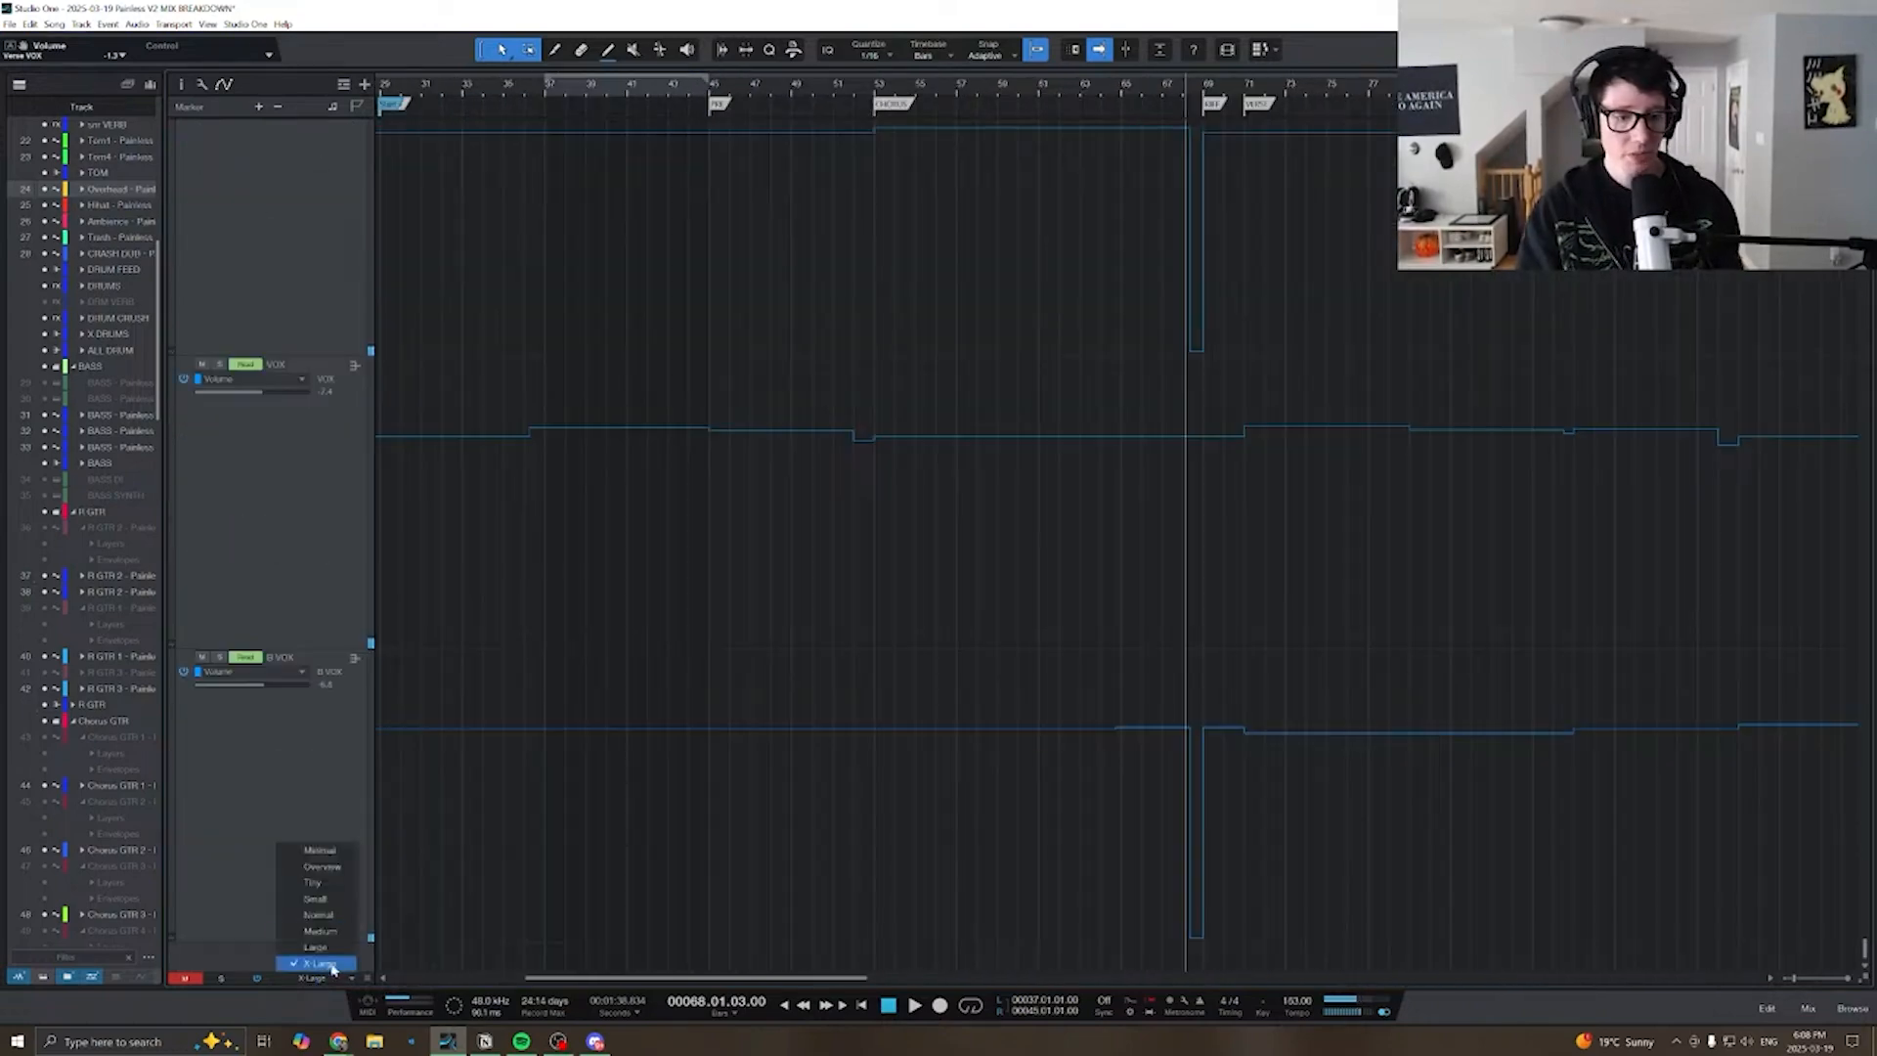
{"action": "left_click", "coordinate": [323, 867]}
{"action": "scroll", "coordinate": [963, 758], "scroll_direction": "up", "scroll_amount": 1}
{"action": "scroll", "coordinate": [961, 749], "scroll_direction": "down", "scroll_amount": 1}
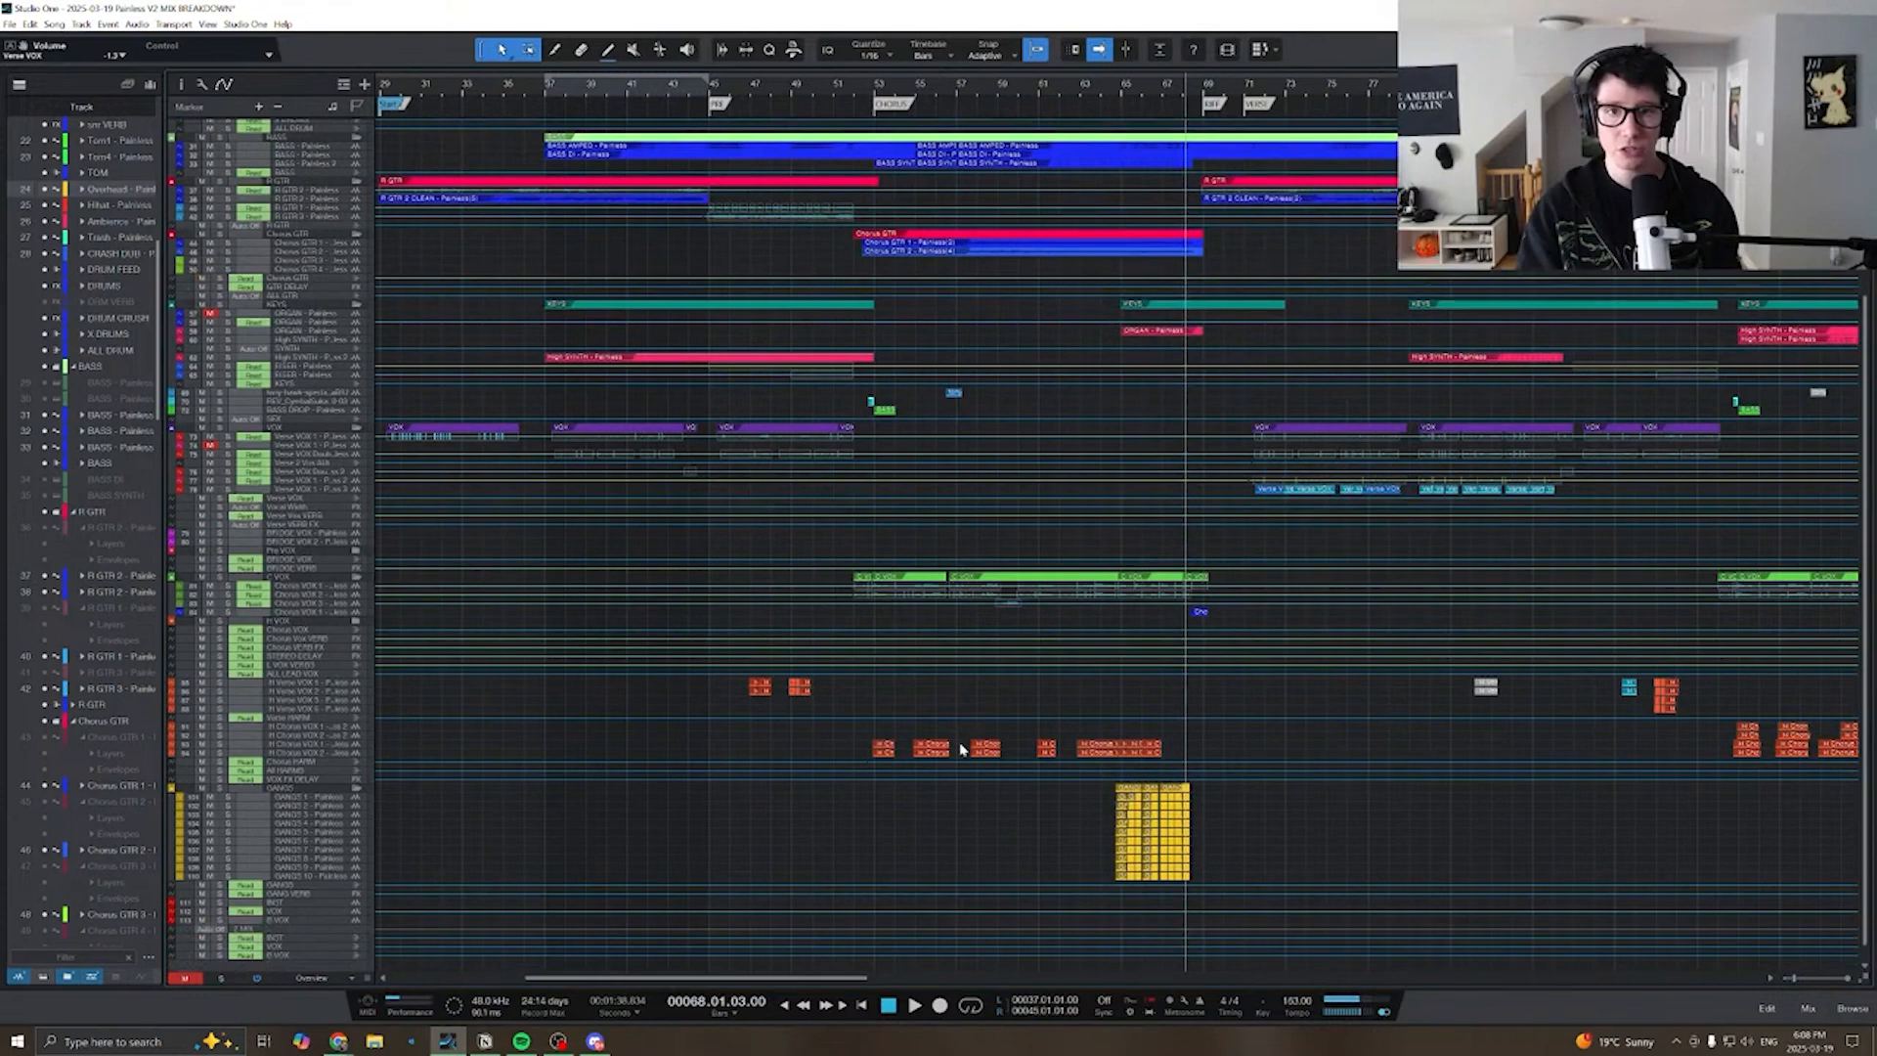